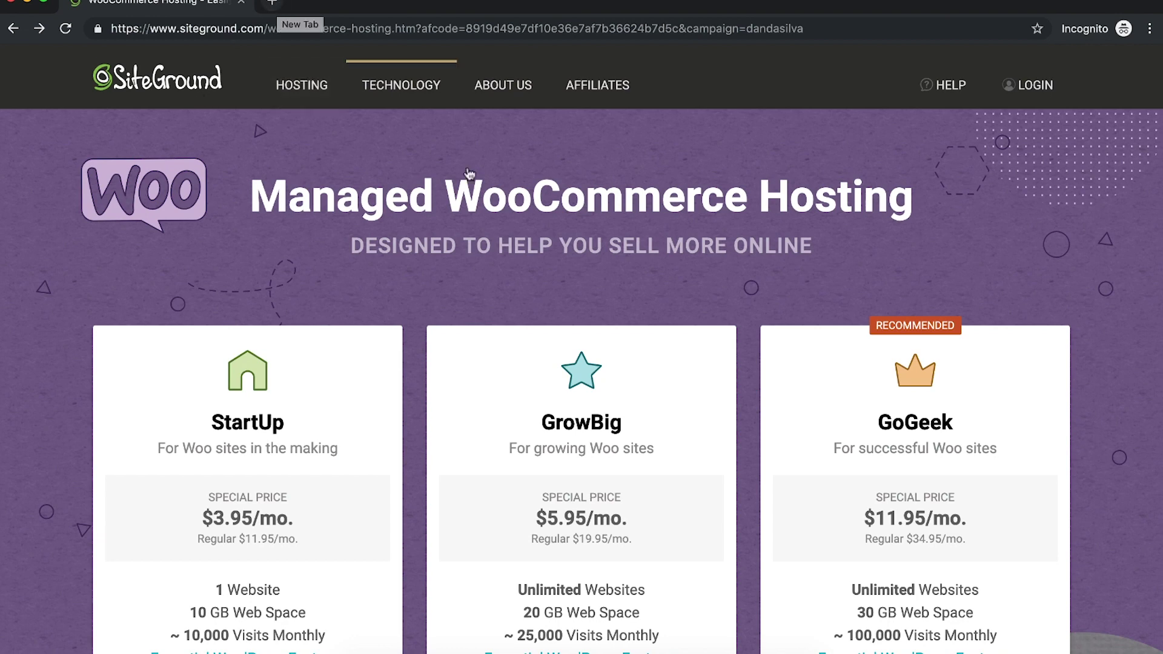
Step: Compare SiteGround's hosting plans, highlighting the GrowBig name and the GoGeek $11.95 monthly price
mouse_move(391, 102)
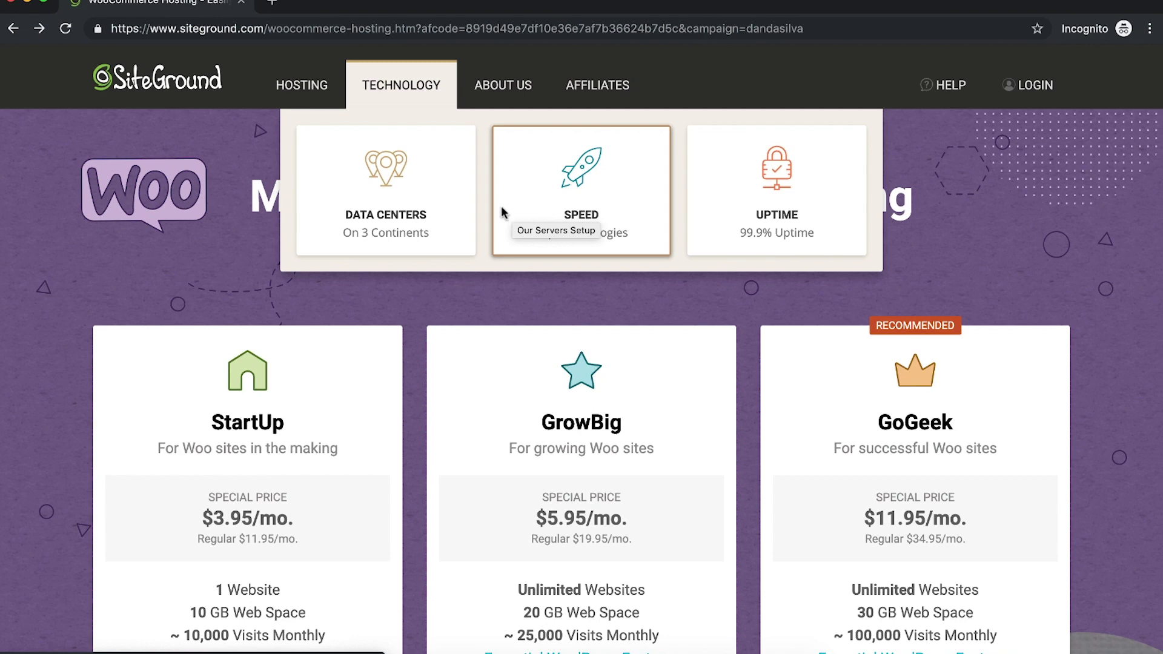
scroll(261, 278, down, 3)
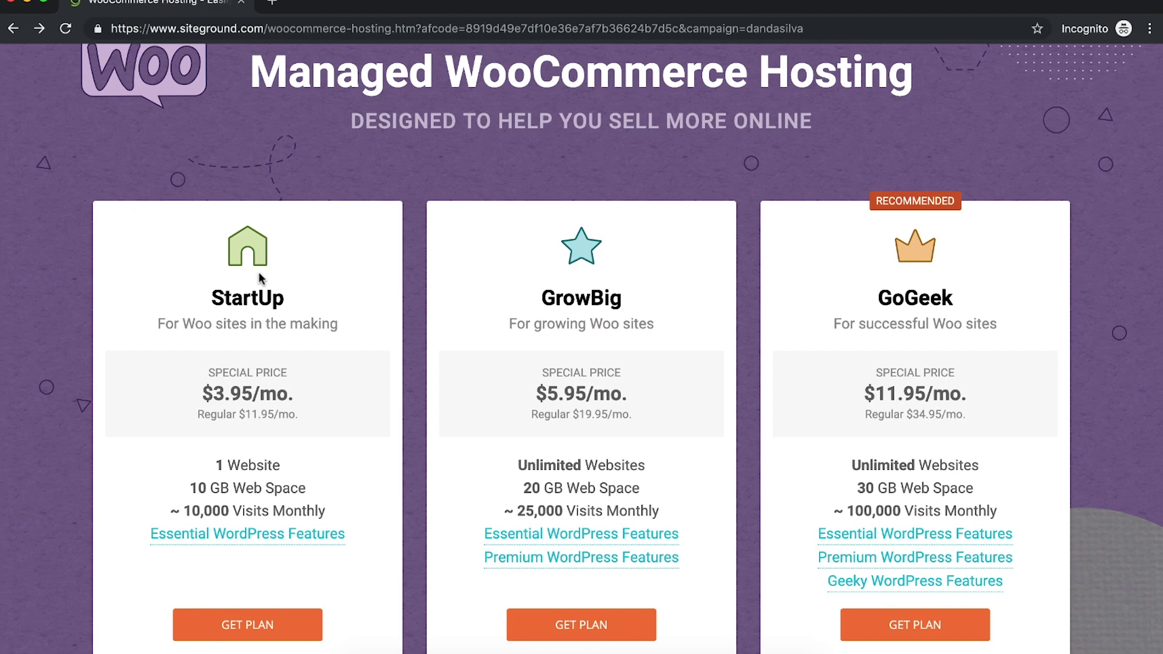
scroll(259, 277, down, 1)
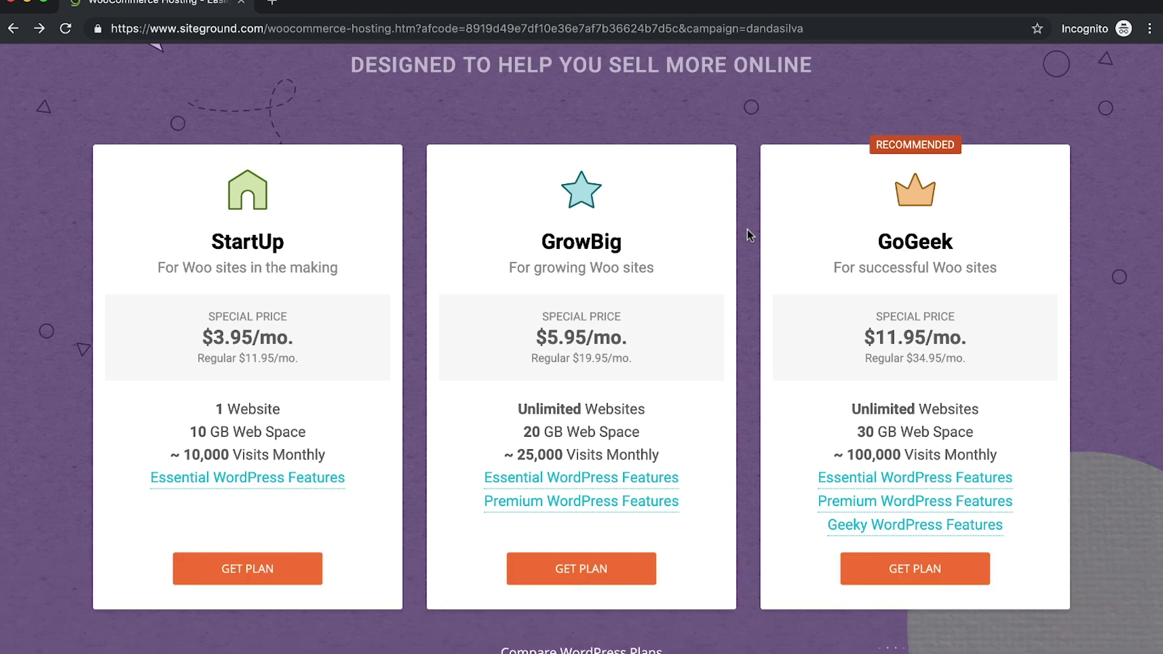
drag(933, 336, 870, 337)
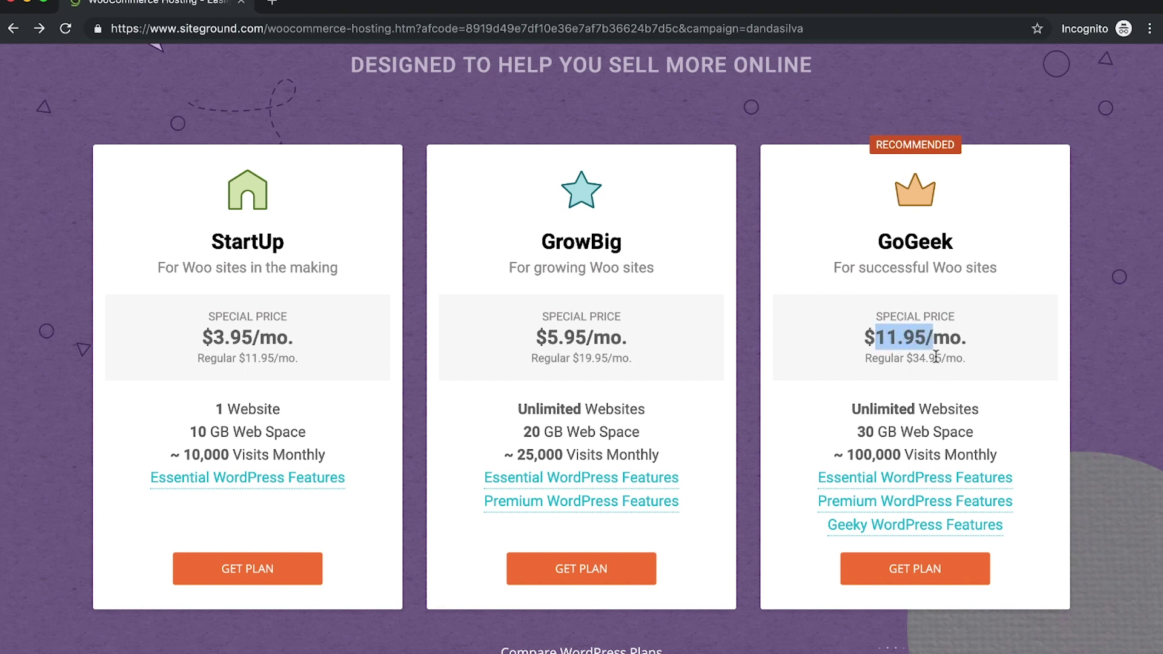
shift+click(919, 332)
double_click(598, 248)
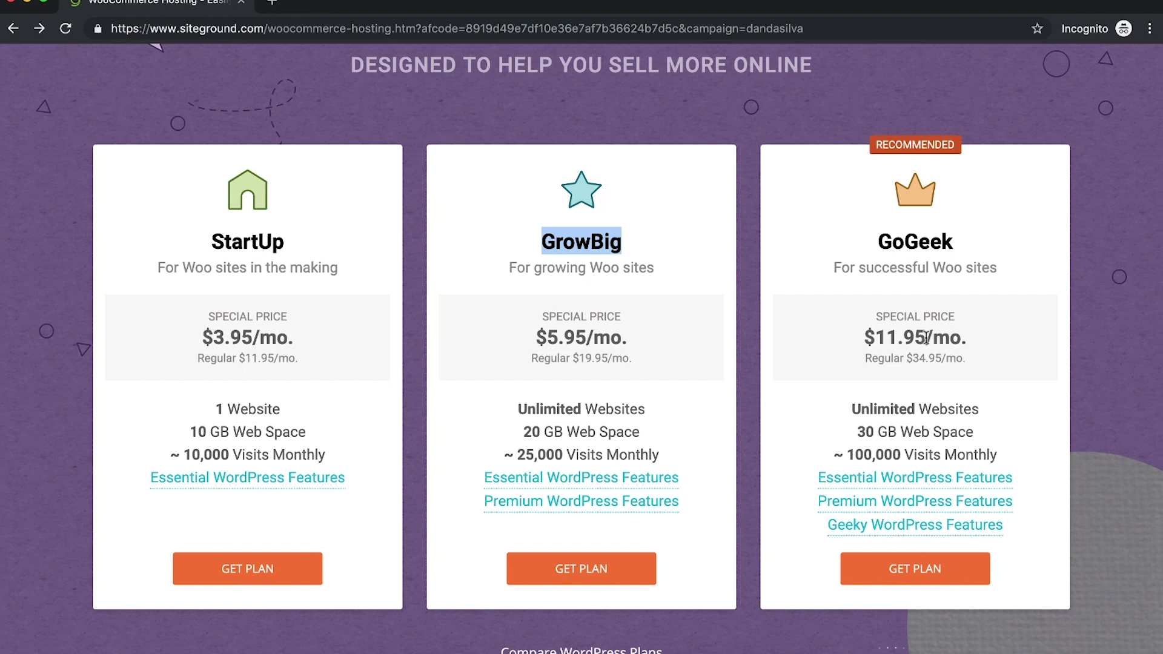
drag(925, 338, 864, 337)
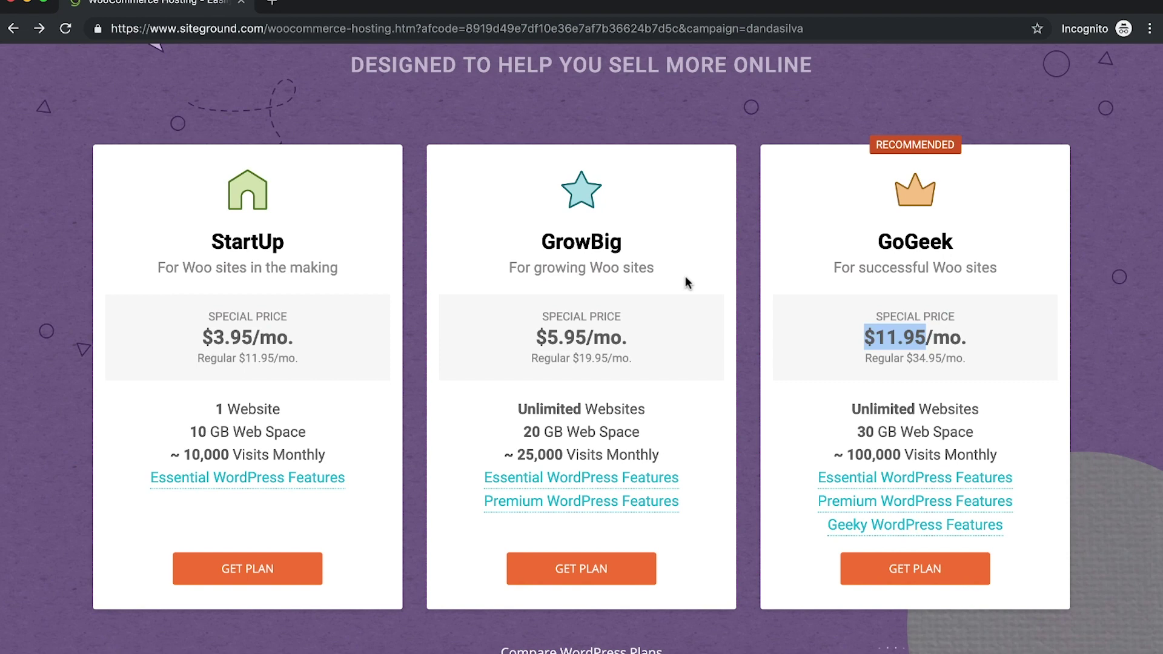
scroll(686, 282, down, 3)
mouse_move(854, 369)
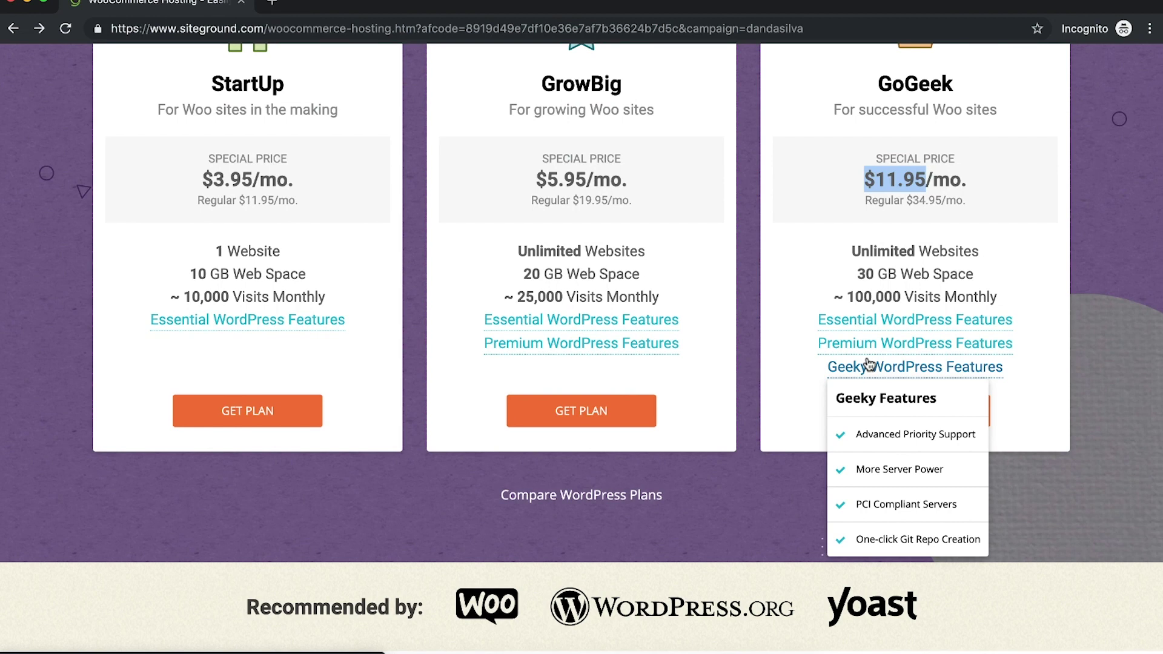
scroll(798, 336, up, 6)
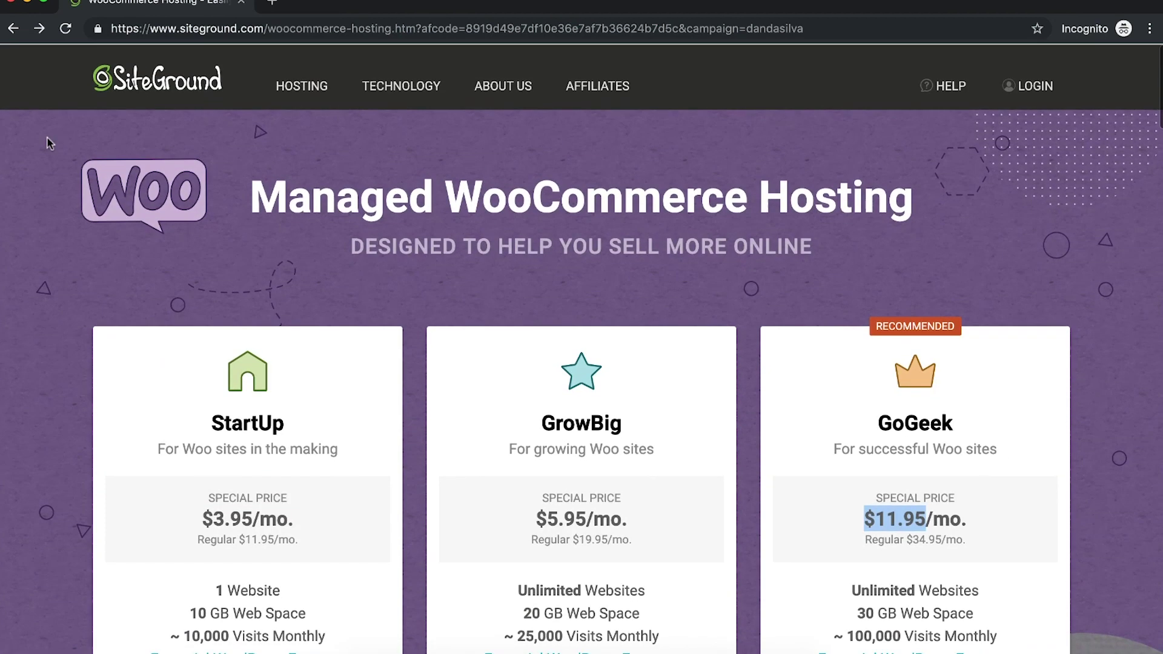
scroll(579, 333, down, 5)
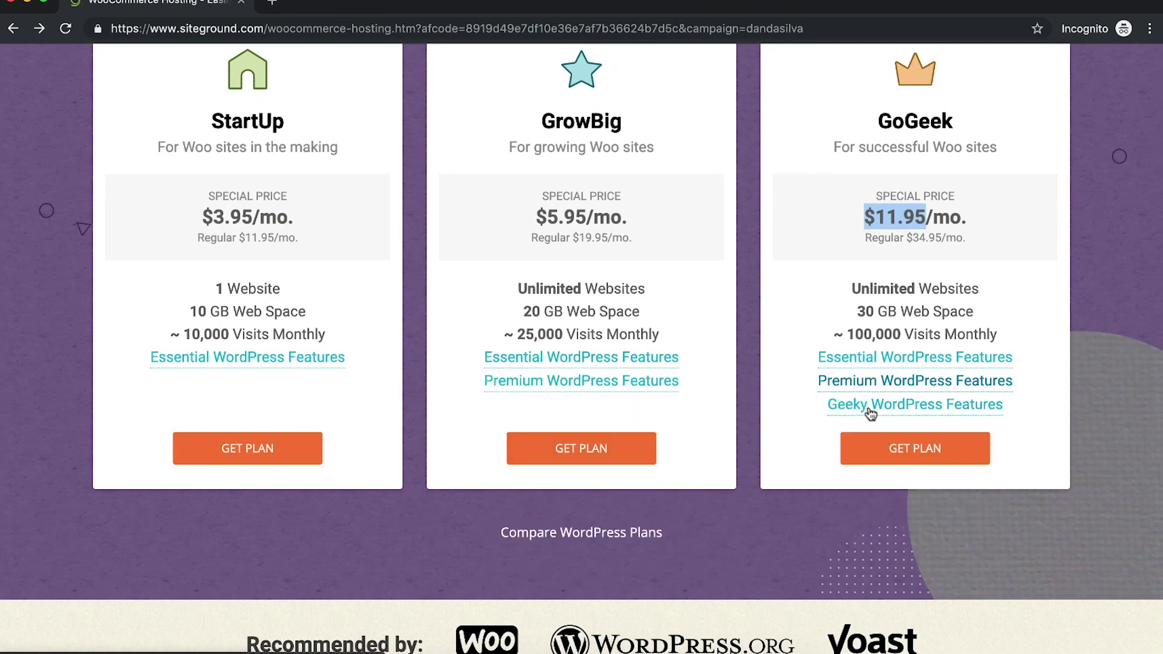
mouse_move(916, 414)
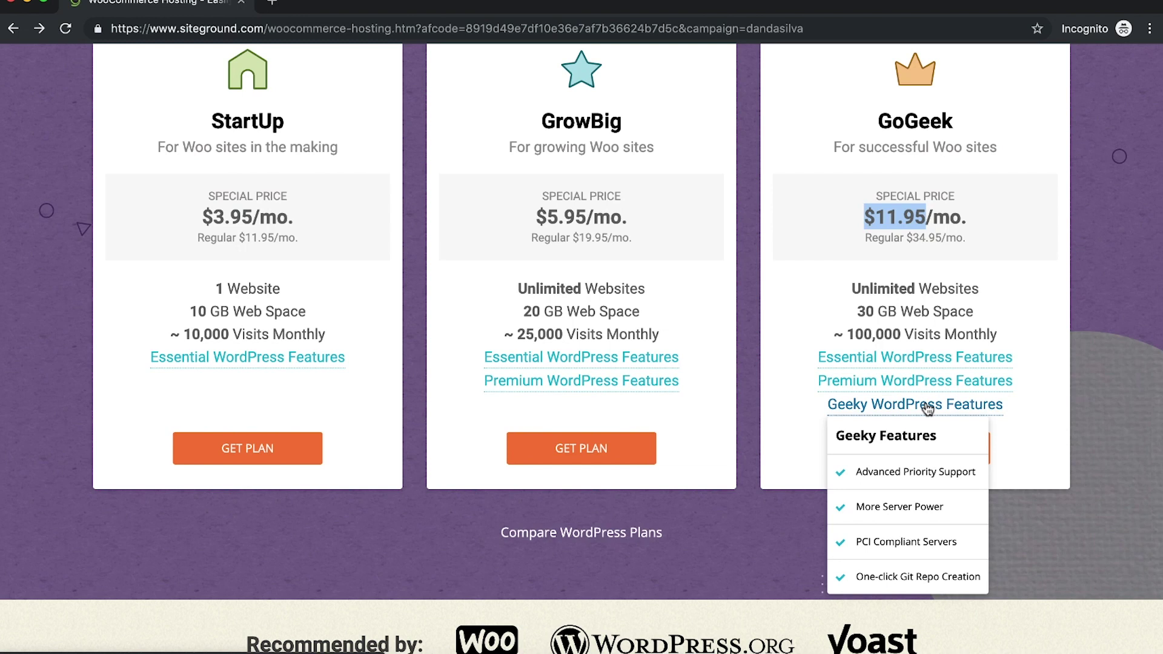
Step: Browse Amazon's Affordable finds to a wrench-shaped USB stick product page, then close that tab
click(272, 3)
text(amazon.com)
key(Return)
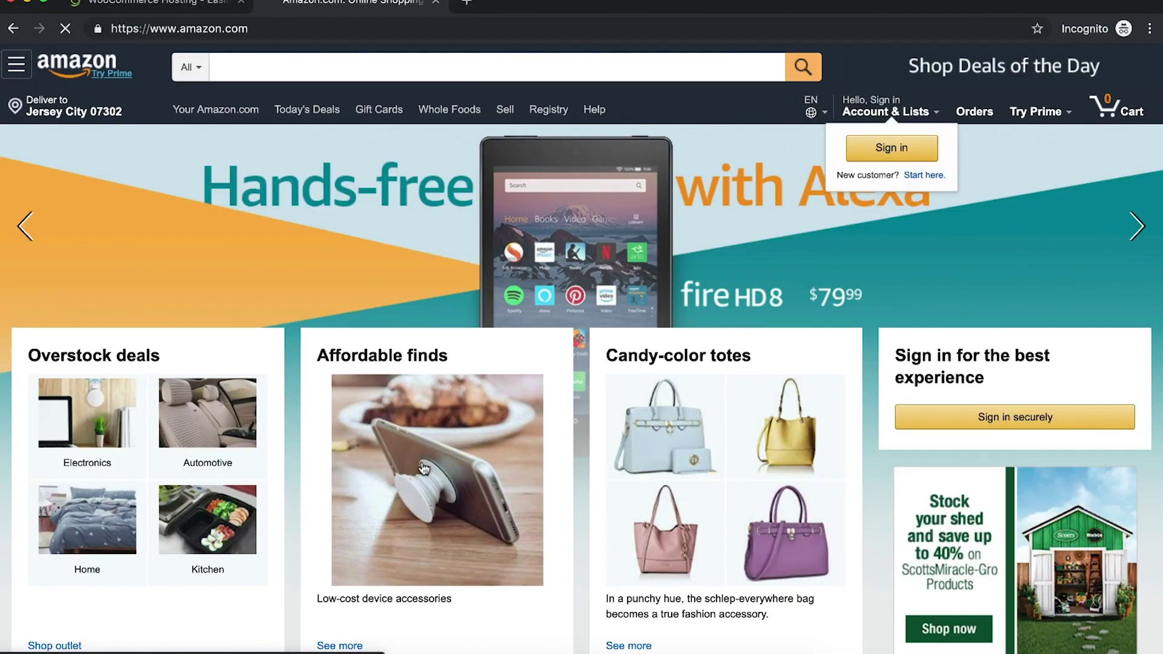
click(424, 466)
scroll(485, 353, down, 3)
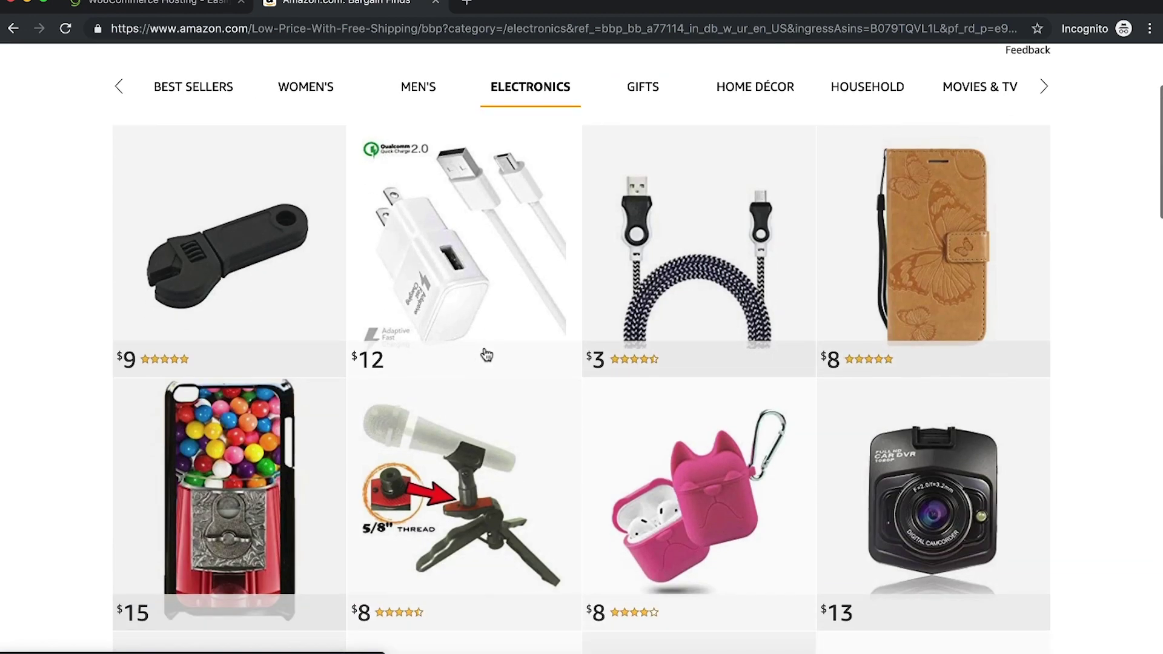
click(257, 254)
scroll(674, 299, down, 1)
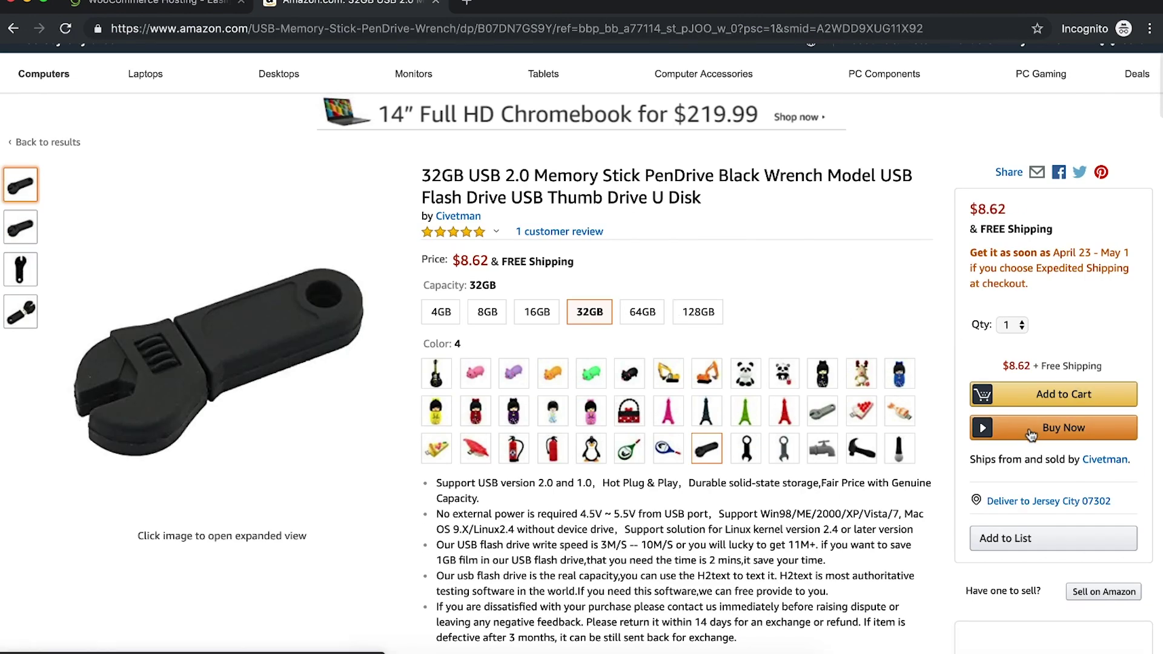
scroll(1031, 433, up, 1)
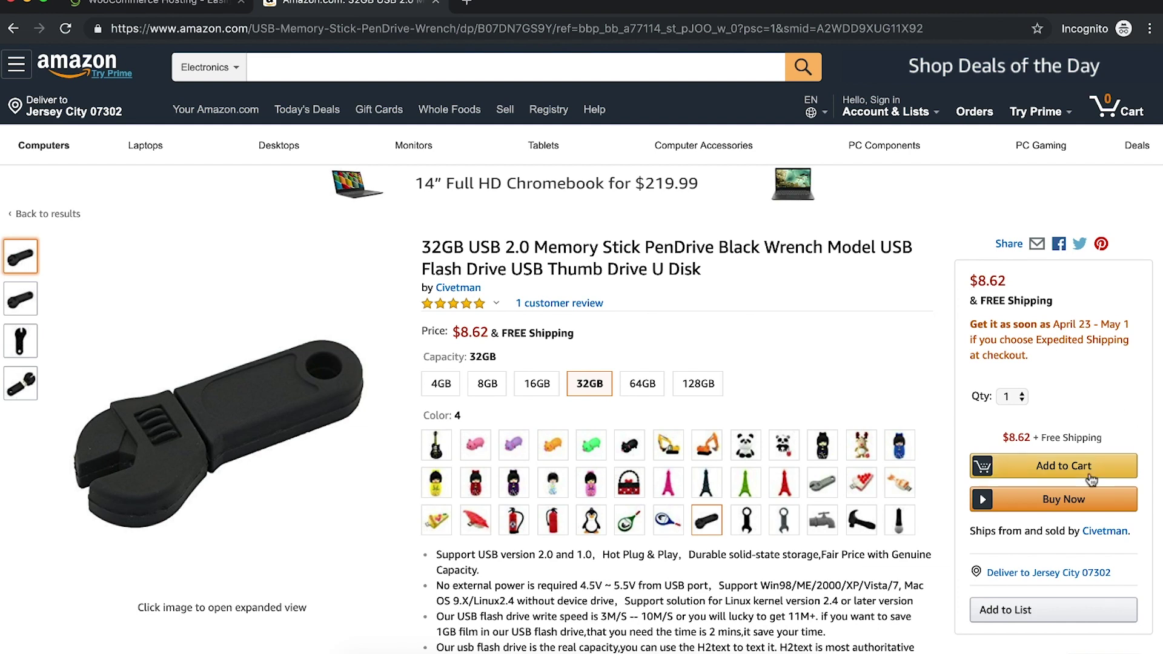
key(super+w)
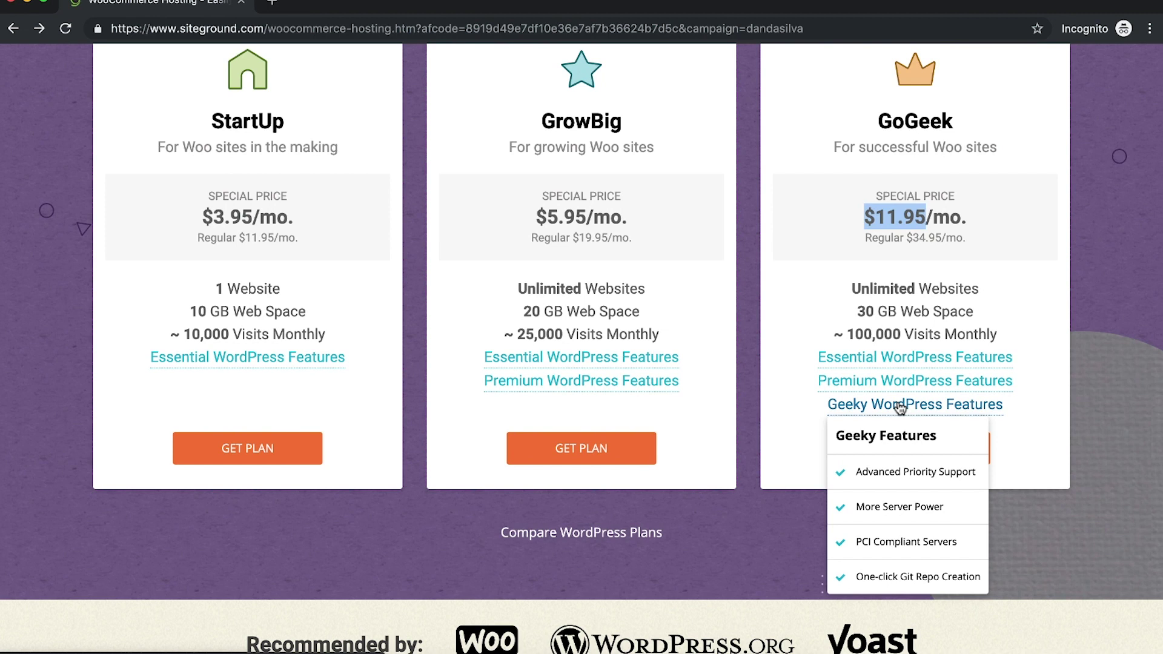
Step: Order the GrowBig plan and scroll the Hosting Order page toward Plan Information
scroll(733, 329, up, 2)
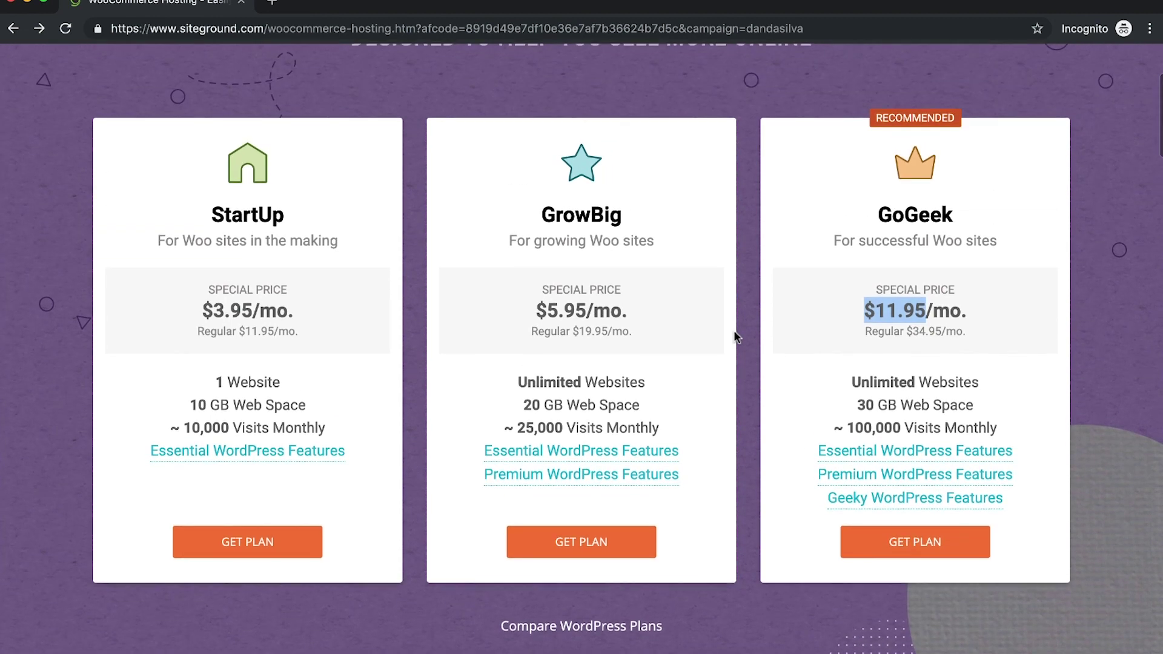
drag(542, 215, 613, 213)
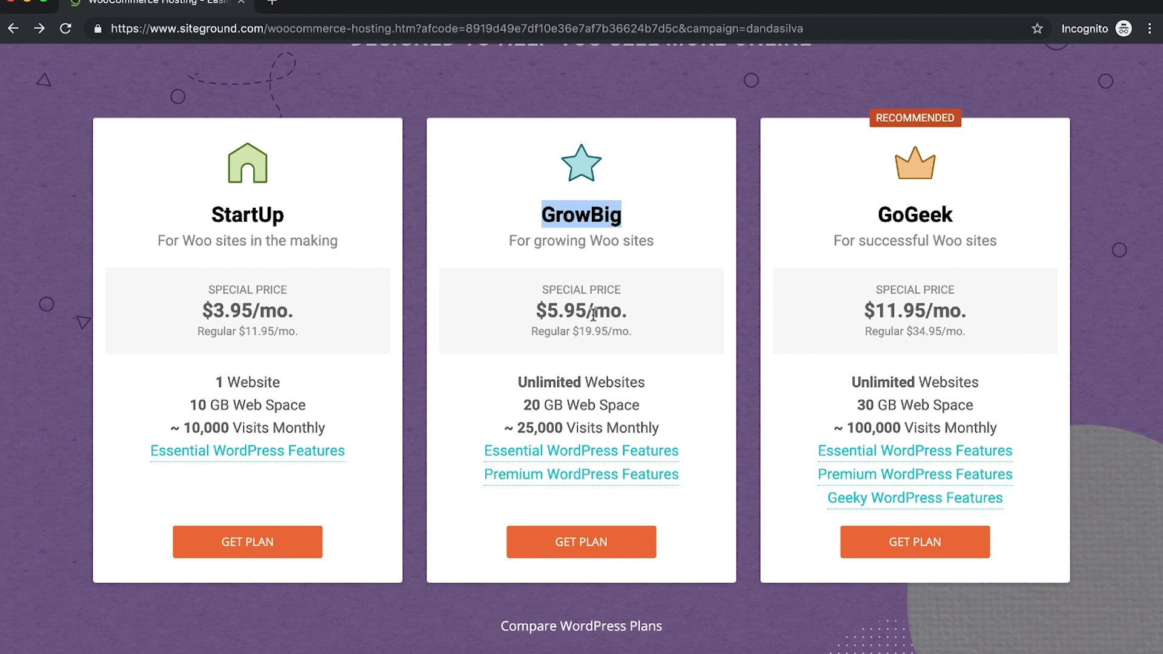
click(591, 550)
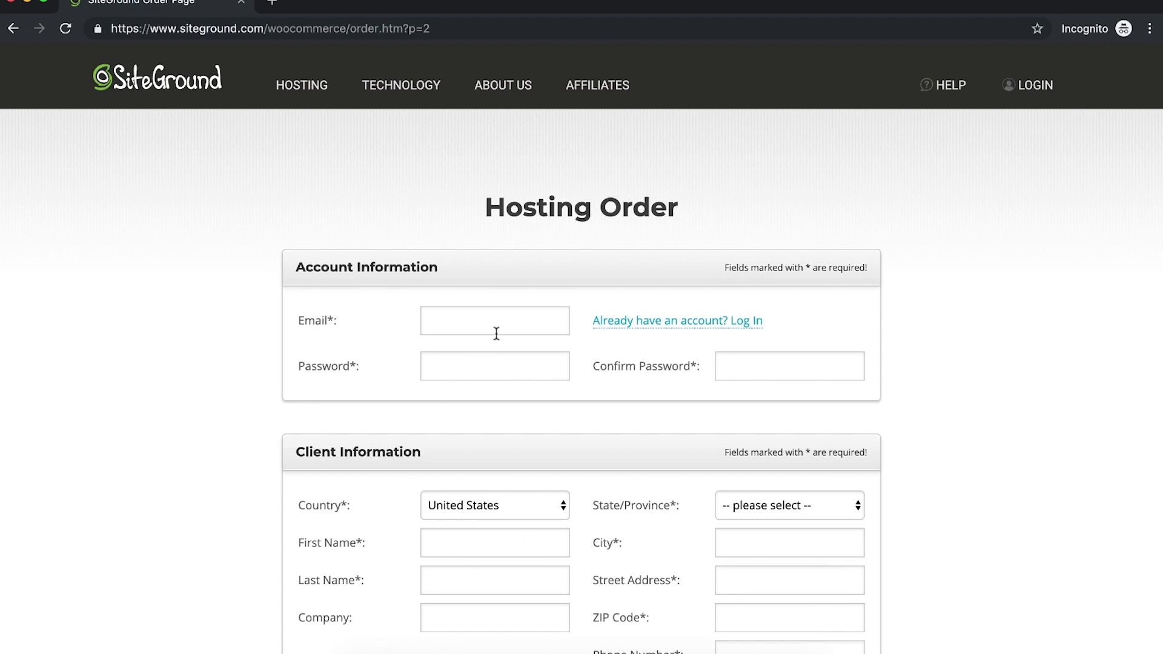
scroll(872, 289, down, 15)
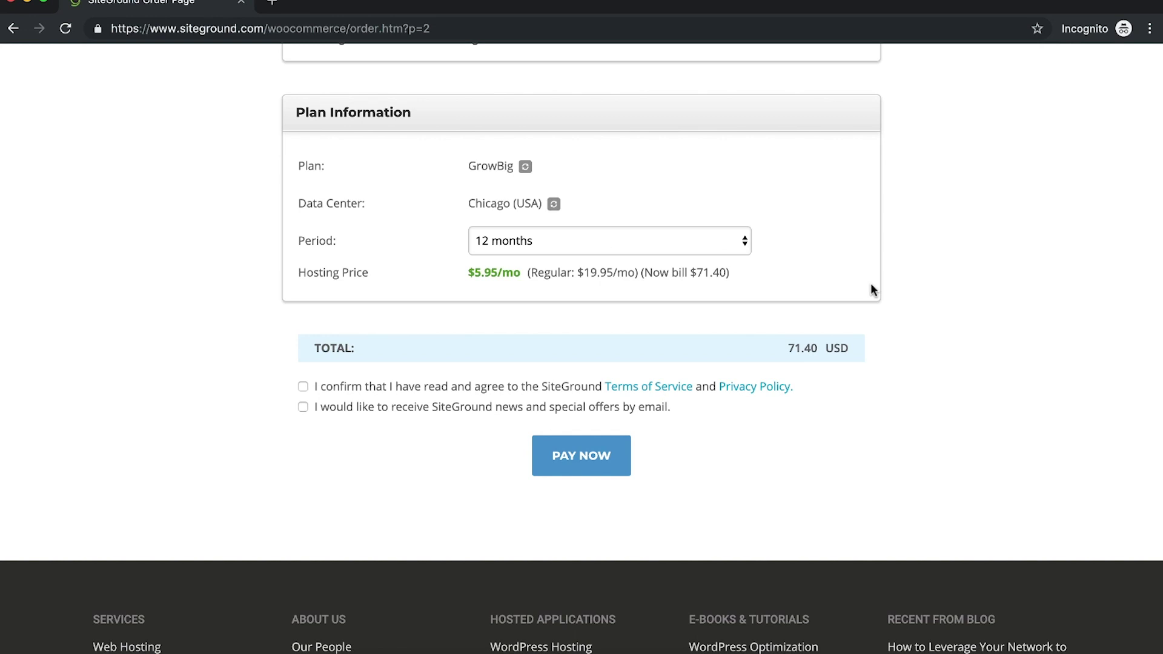
Step: Try the 24-month, 36-month and 1-month trial billing periods for GrowBig
click(550, 242)
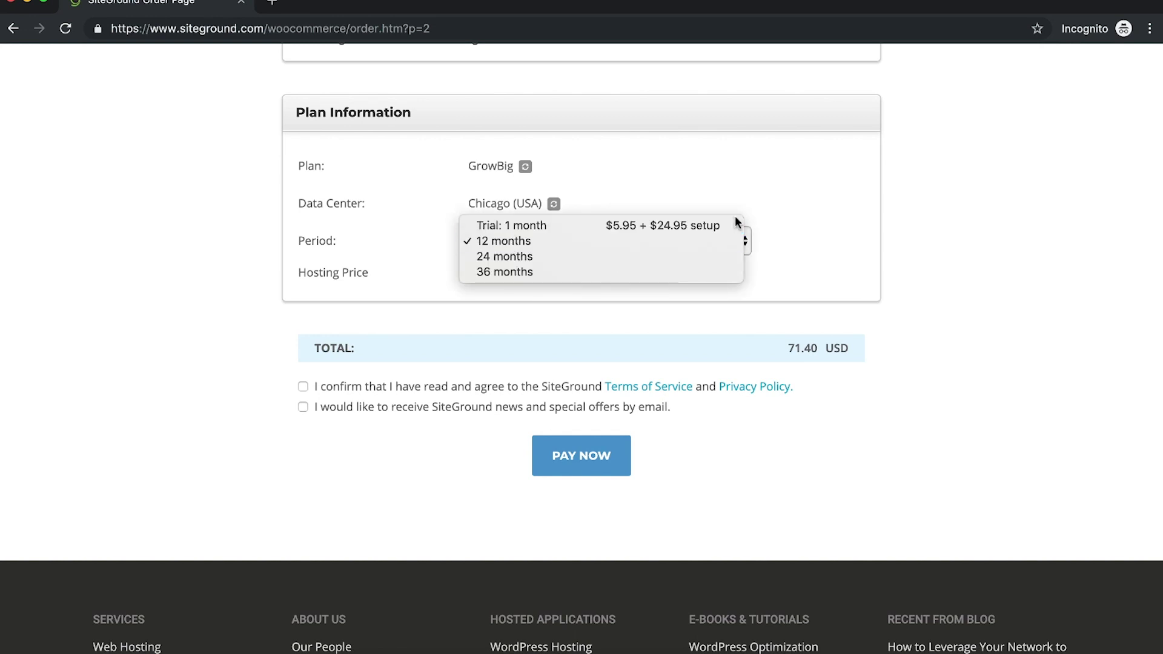
click(805, 219)
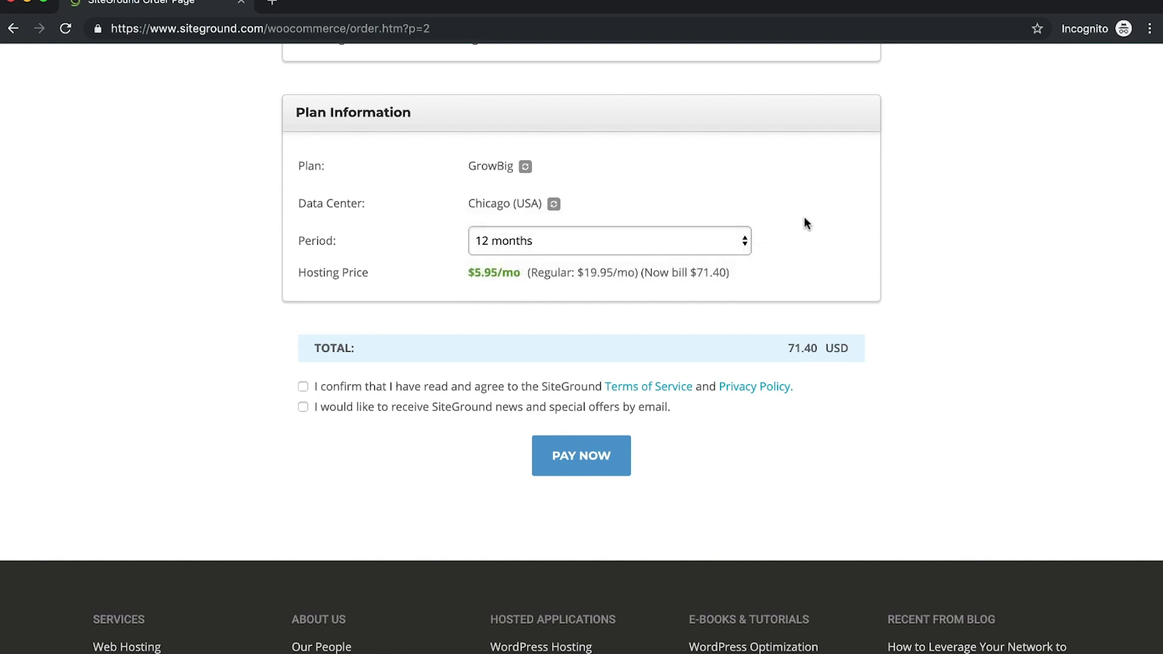
click(620, 242)
click(549, 256)
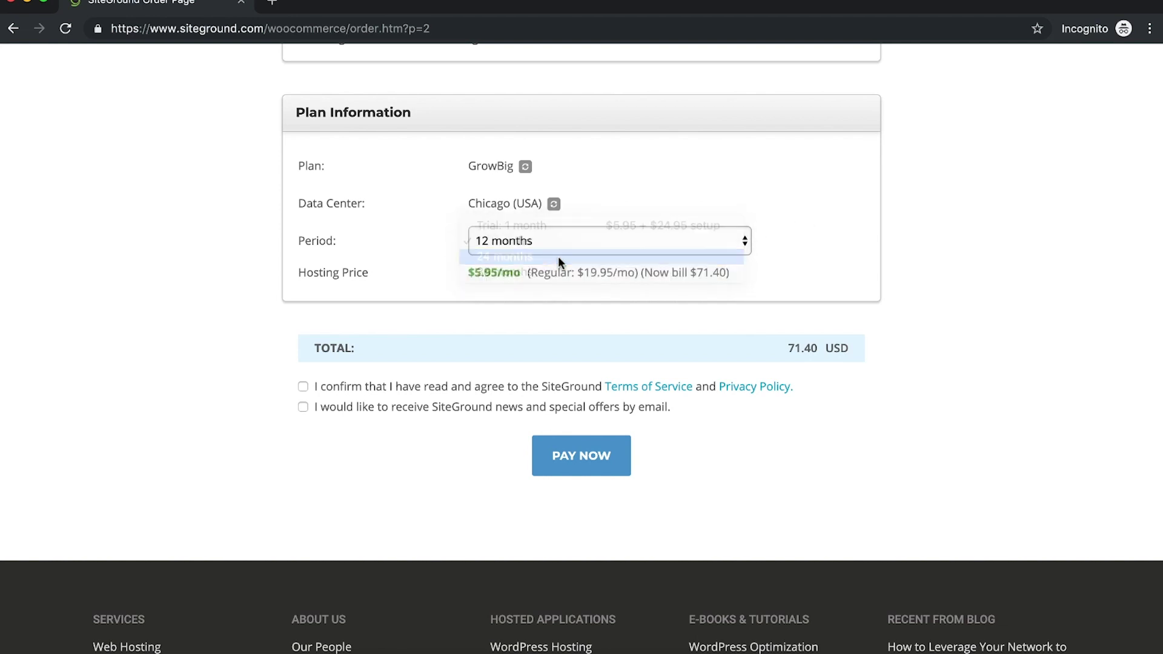
click(619, 249)
click(618, 256)
click(617, 241)
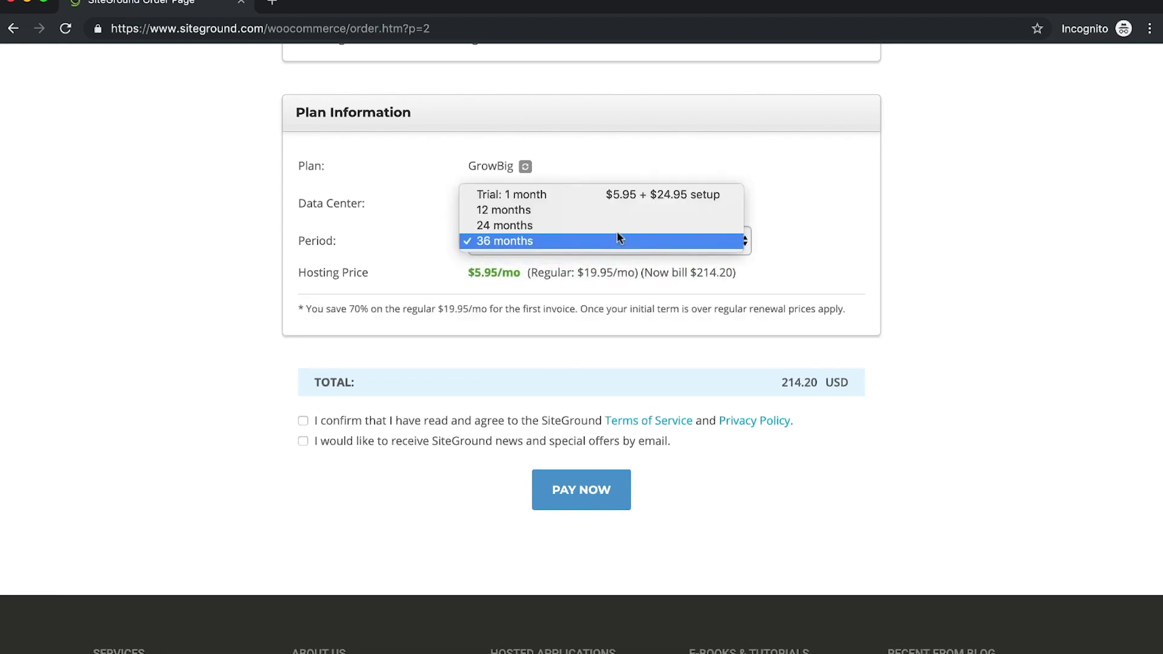
click(572, 197)
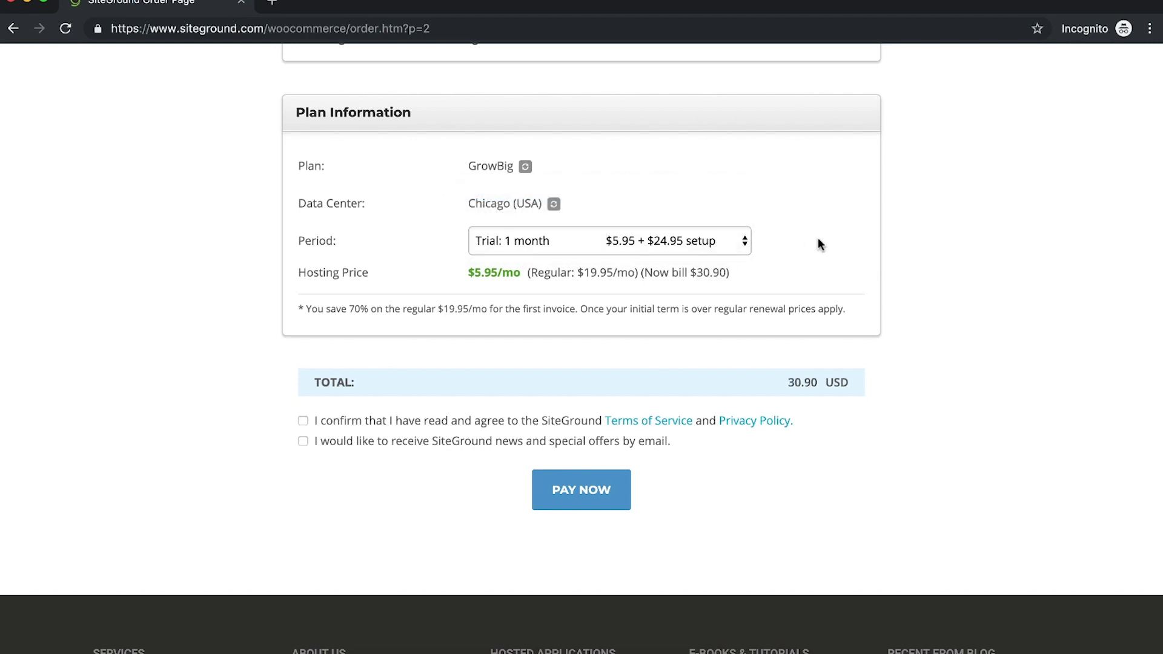
Step: Settle GrowBig's billing period back on 12 months at 71.40 USD, then open a new tab
click(718, 241)
click(732, 254)
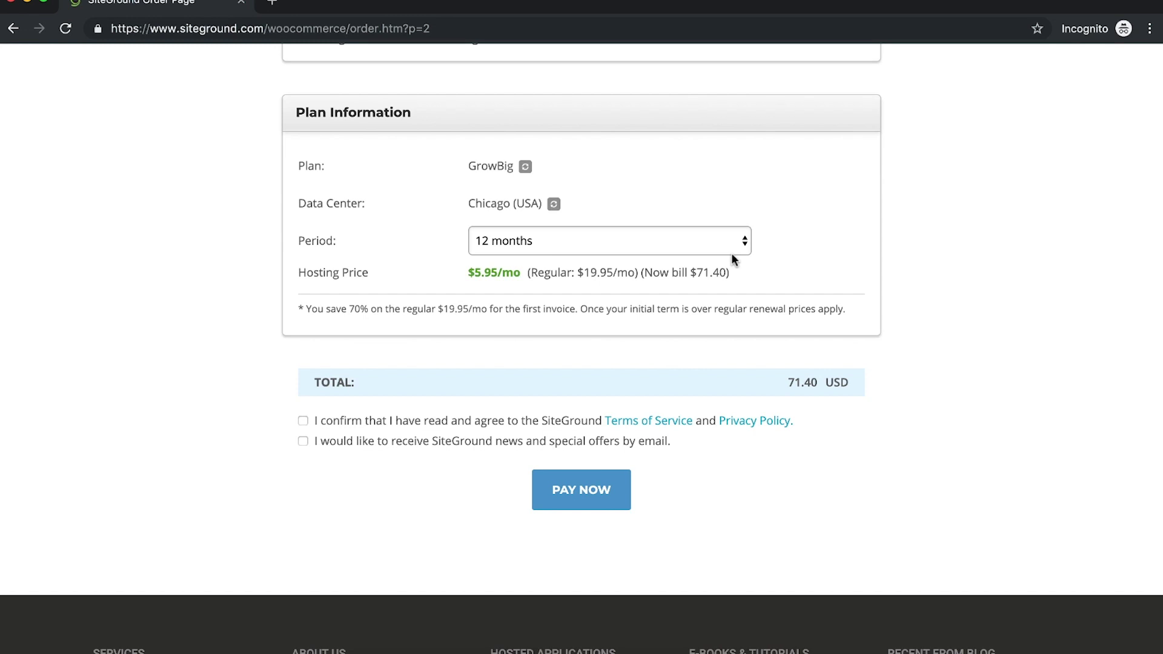
click(696, 241)
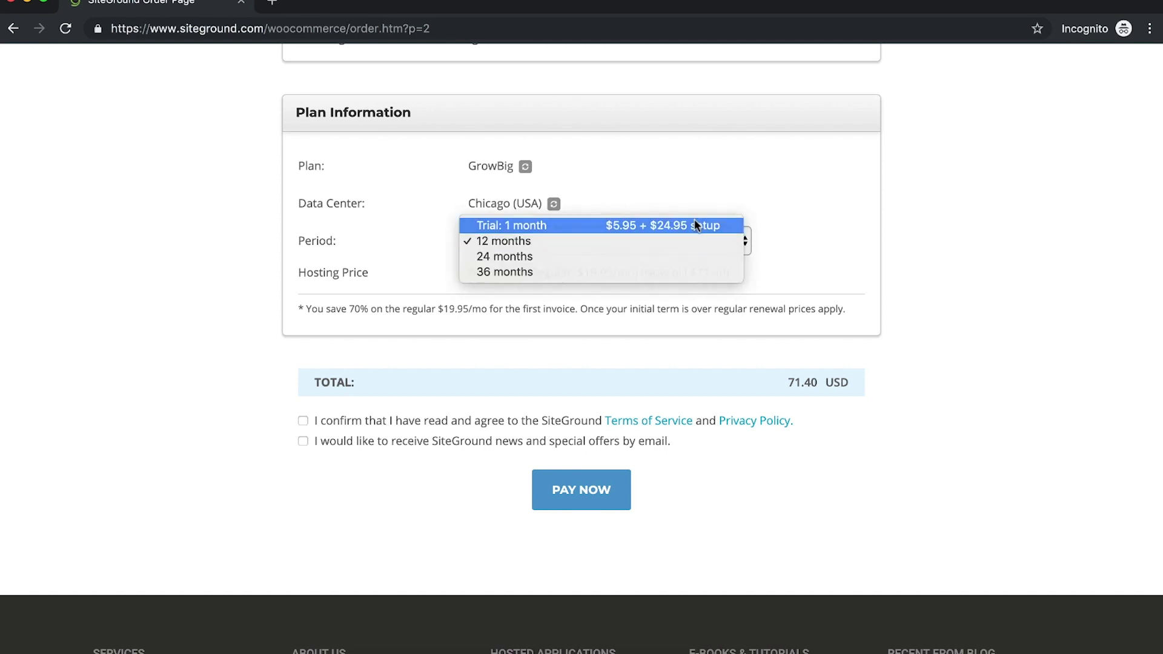
click(694, 223)
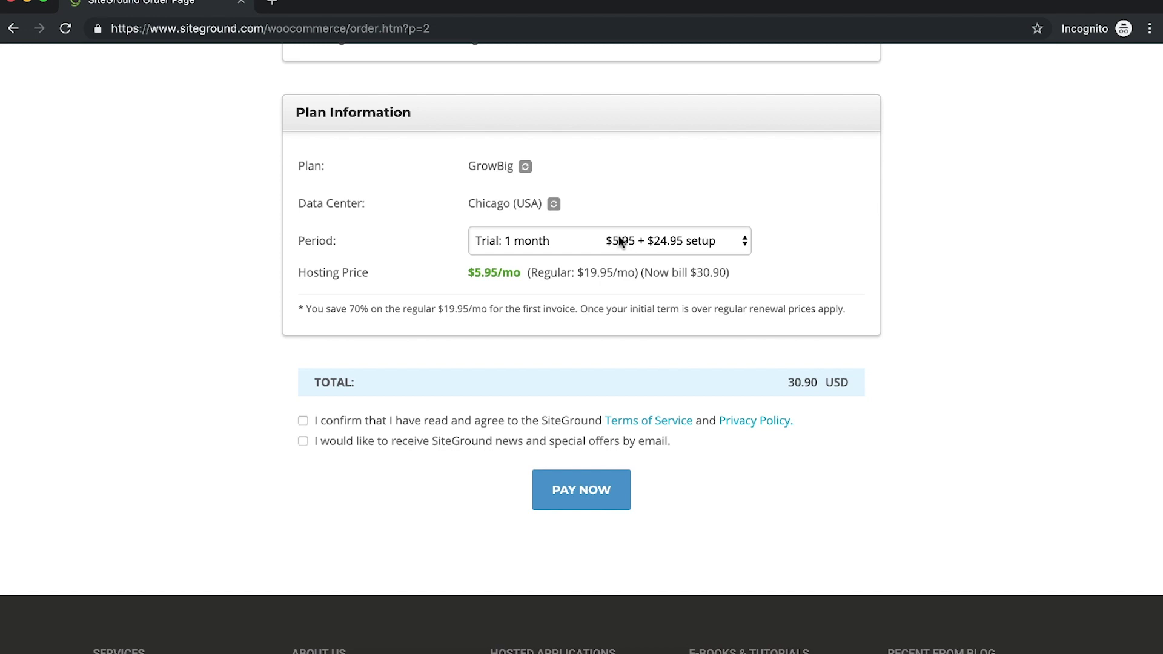
click(580, 241)
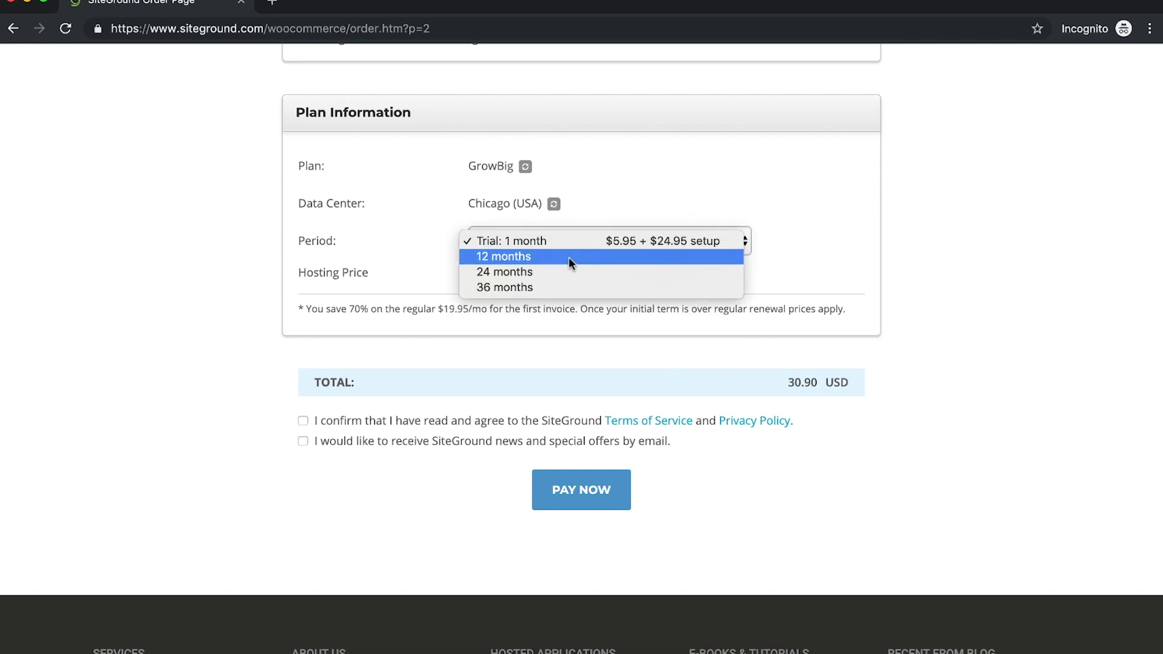
click(569, 257)
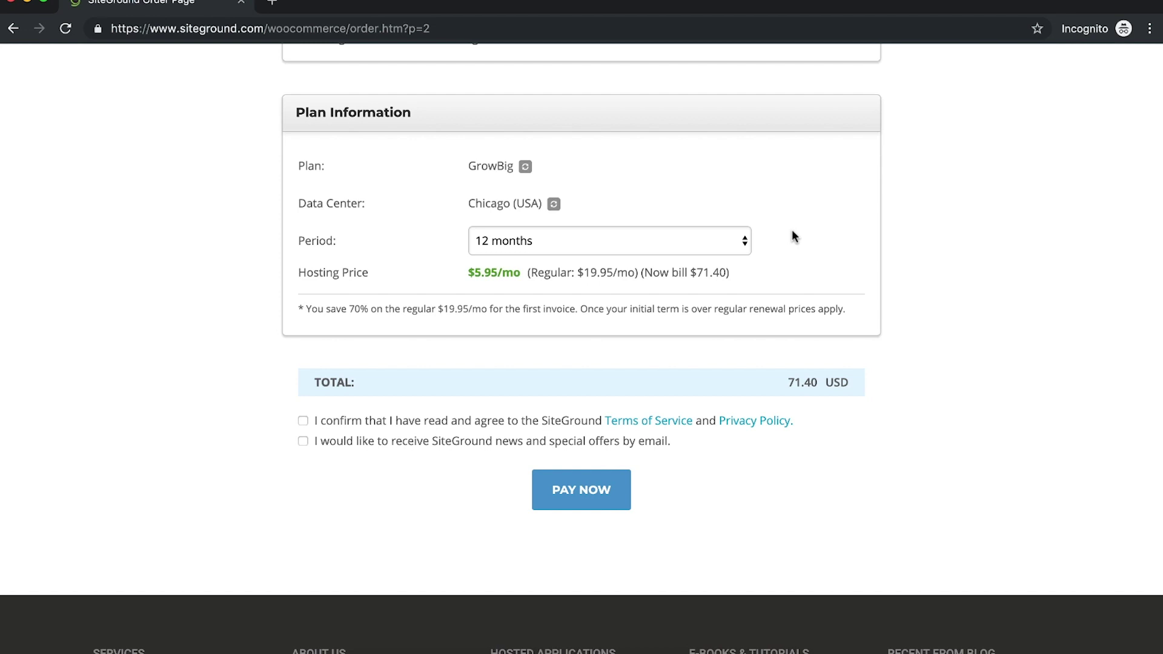
click(618, 241)
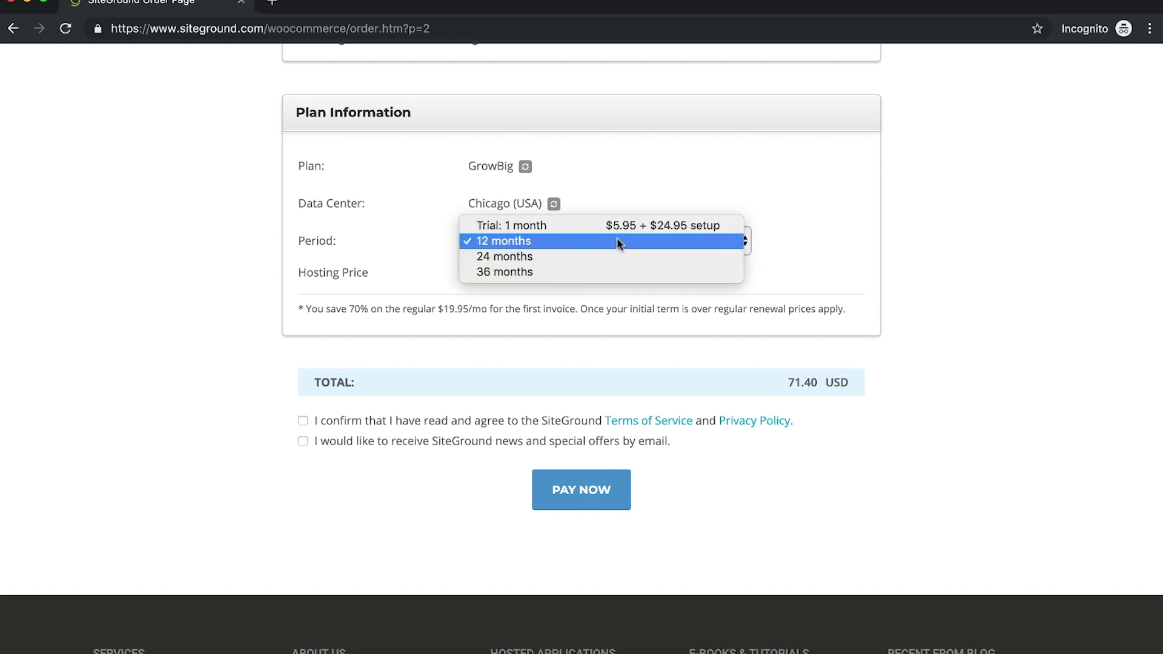
click(594, 238)
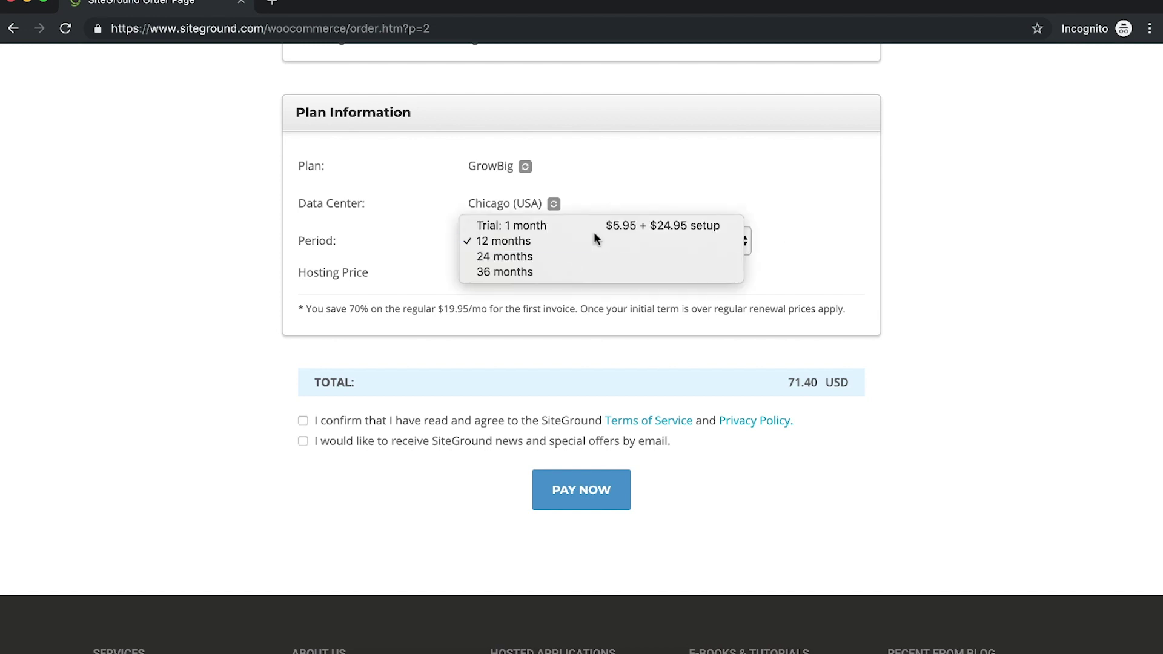
click(272, 3)
Step: Load shopify.com and bring up its Pricing page
text(shopify.c)
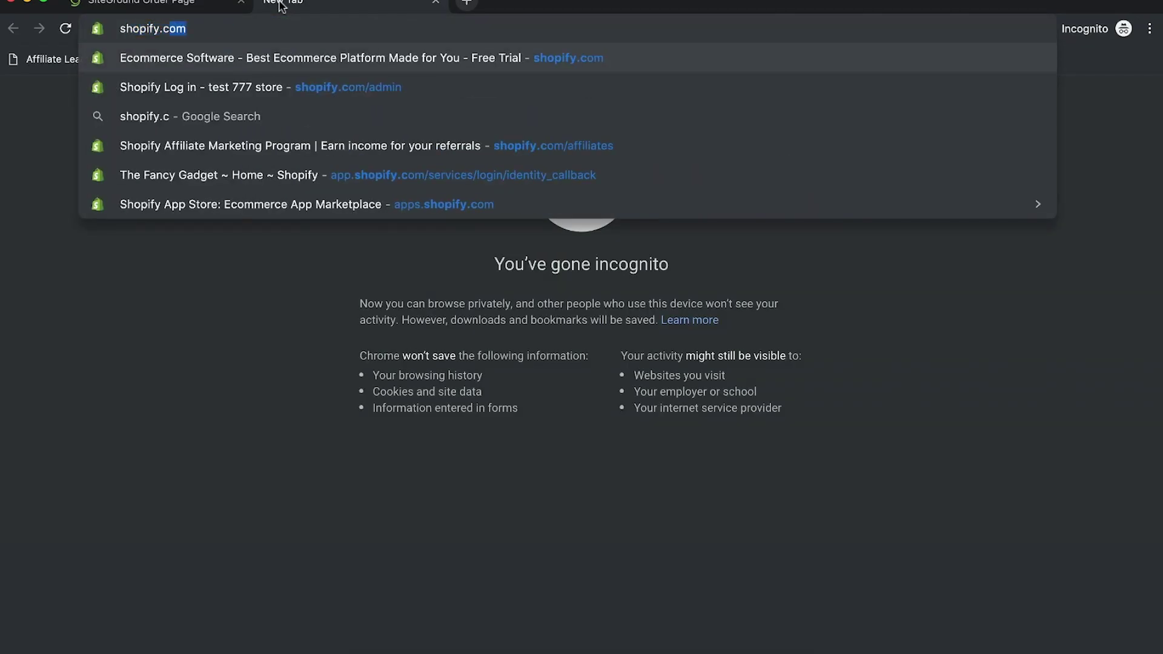
key(Return)
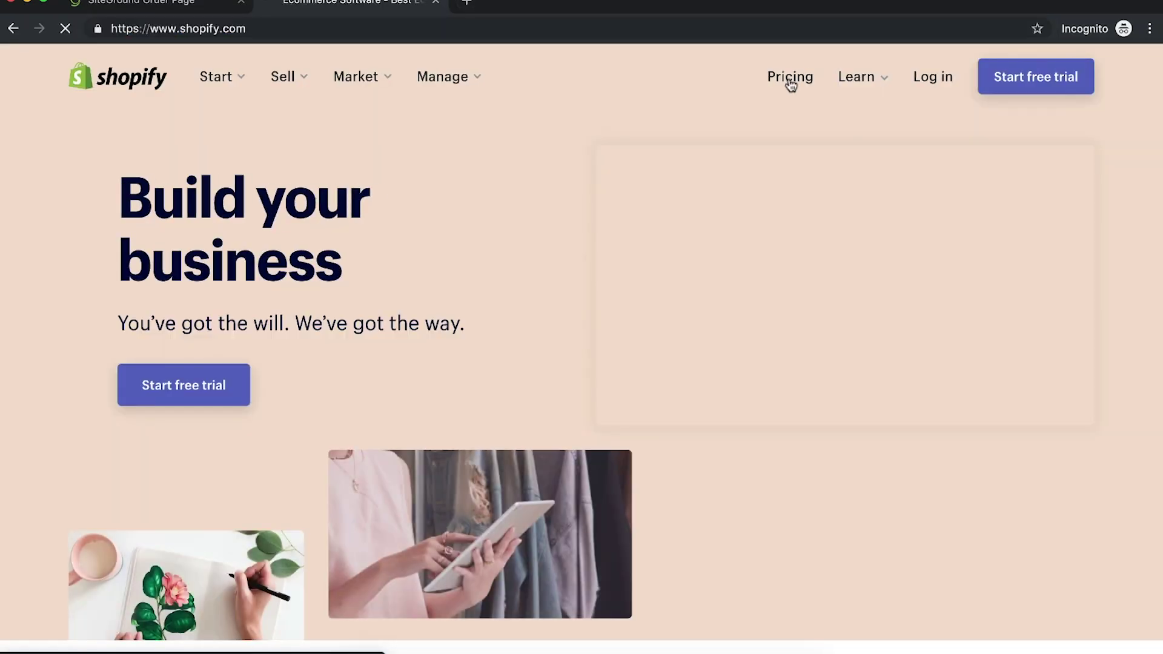
click(790, 82)
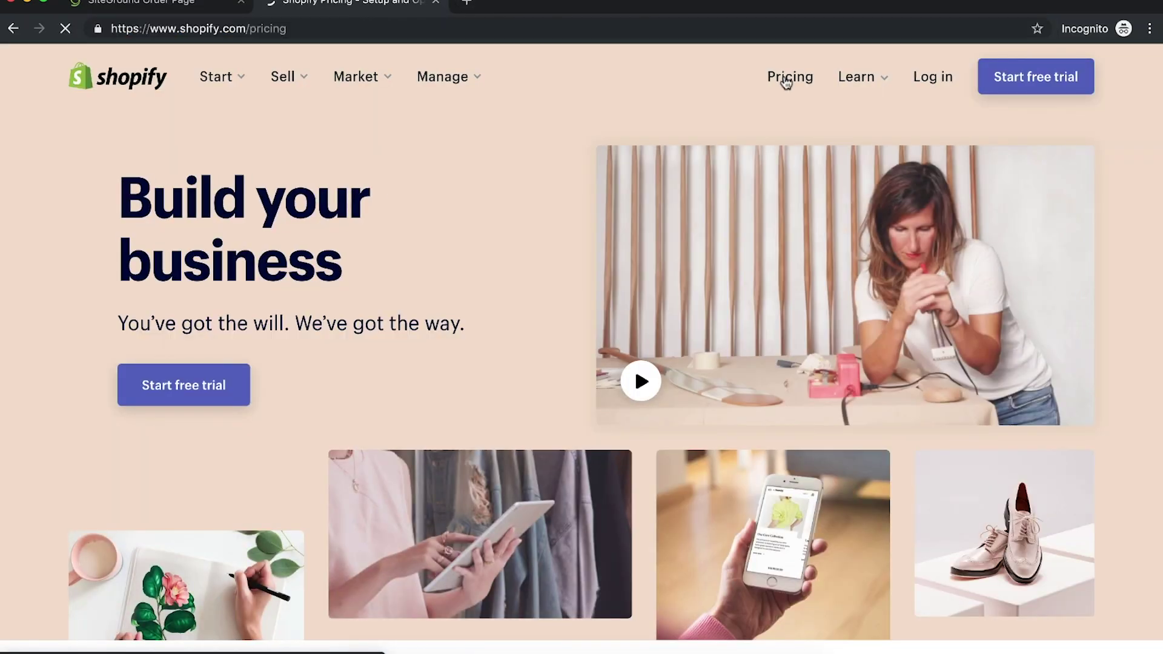
scroll(332, 118, down, 5)
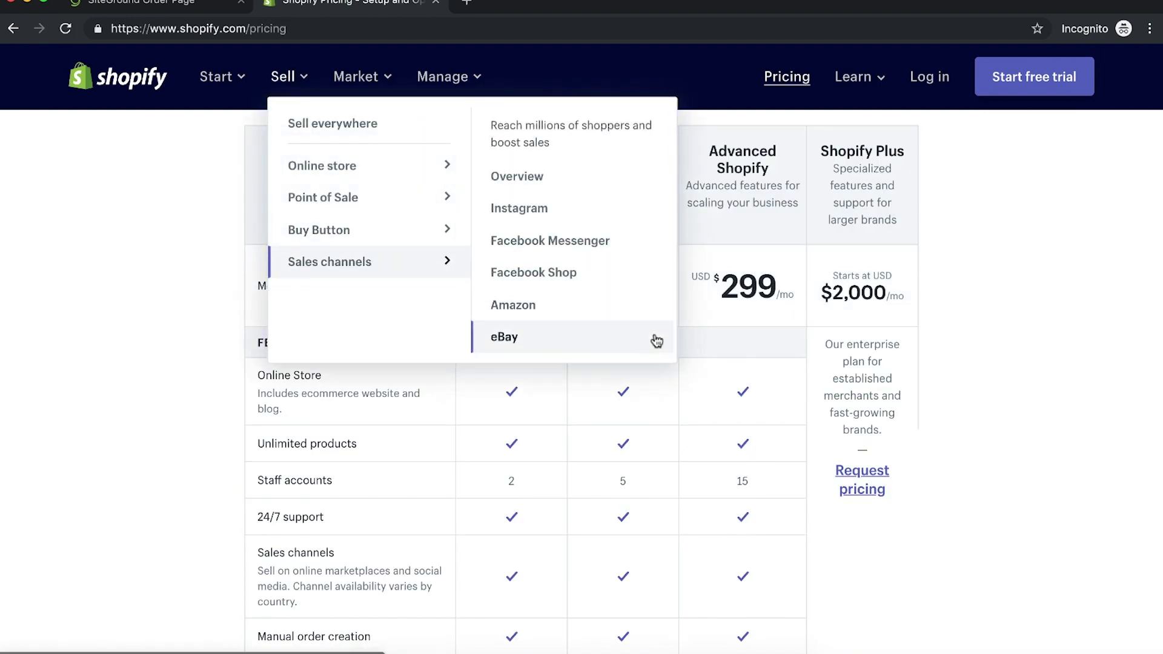
Step: Highlight the Basic Shopify $29 and Advanced Shopify $299 monthly prices in the comparison
drag(518, 285, 532, 290)
double_click(527, 288)
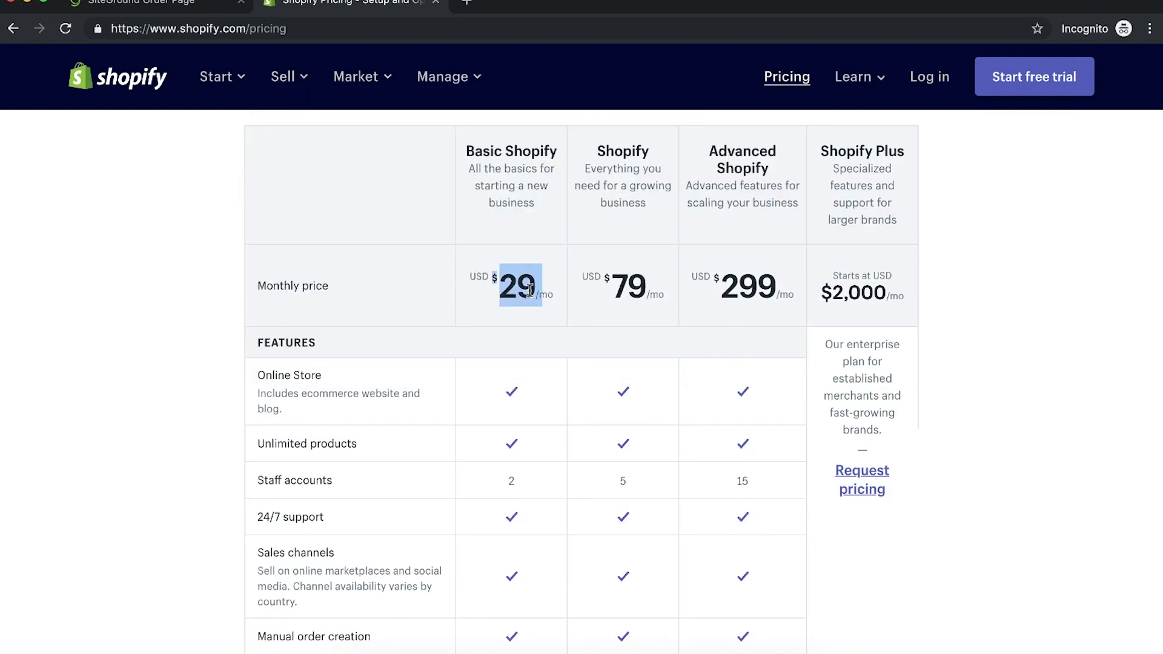
scroll(606, 289, down, 9)
scroll(625, 285, up, 9)
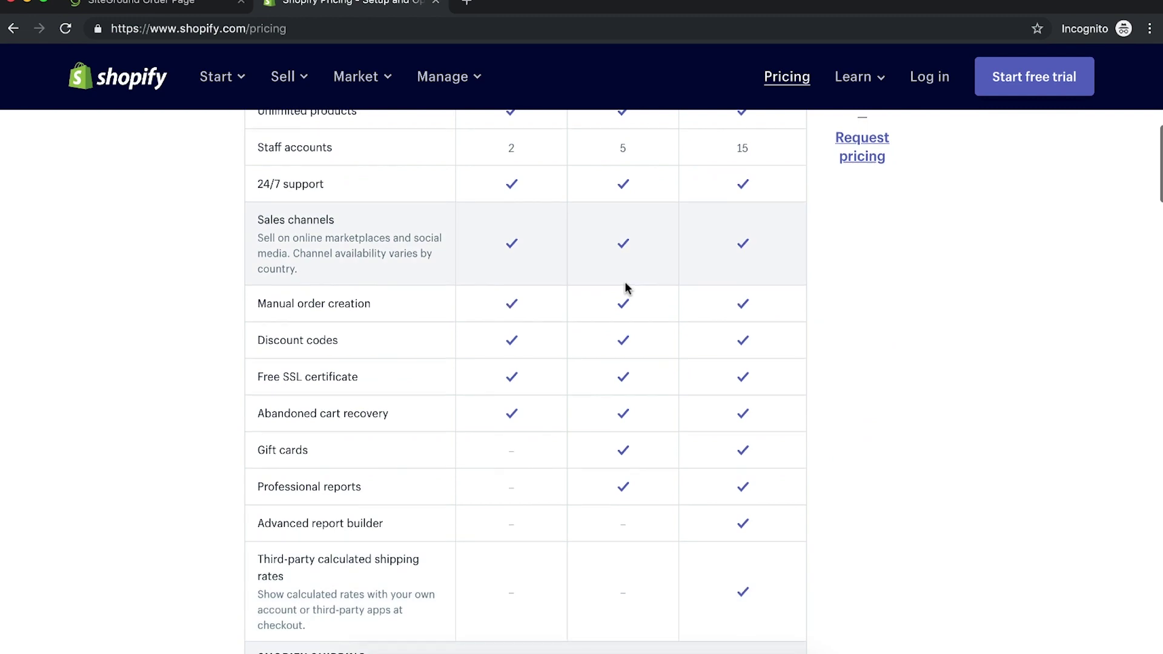
click(729, 200)
double_click(728, 200)
scroll(730, 203, down, 1)
scroll(729, 203, up, 5)
click(739, 376)
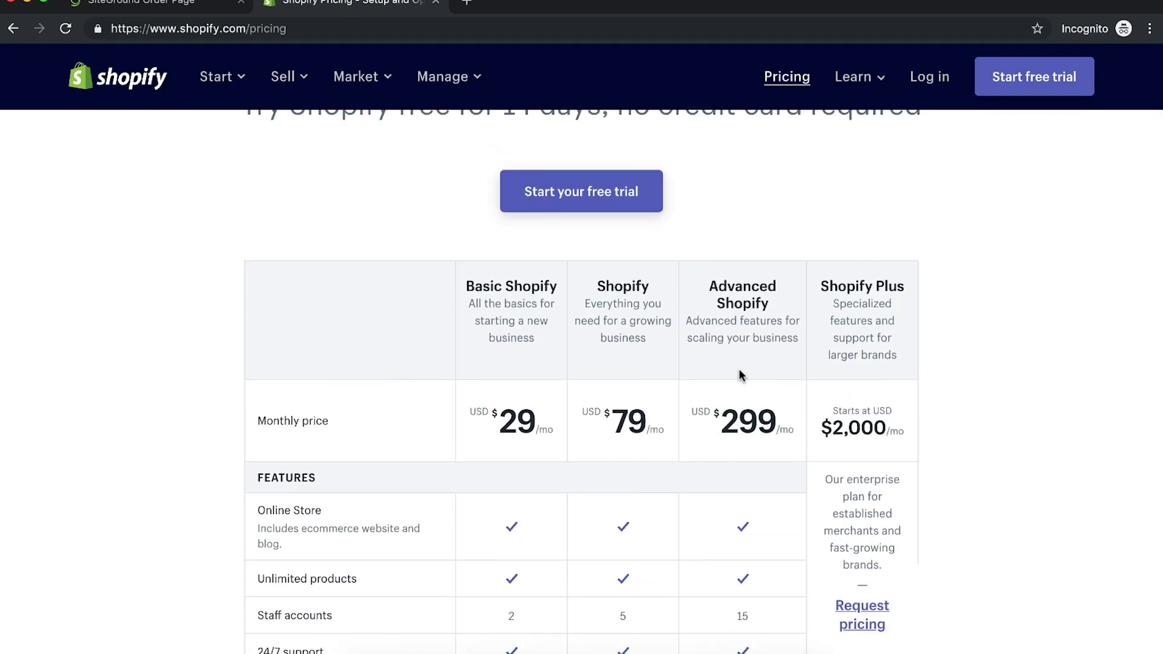
Step: Launch Calculator through Spotlight and compute 29 × 12 = 348
key(super+space)
text(calculator)
key(Return)
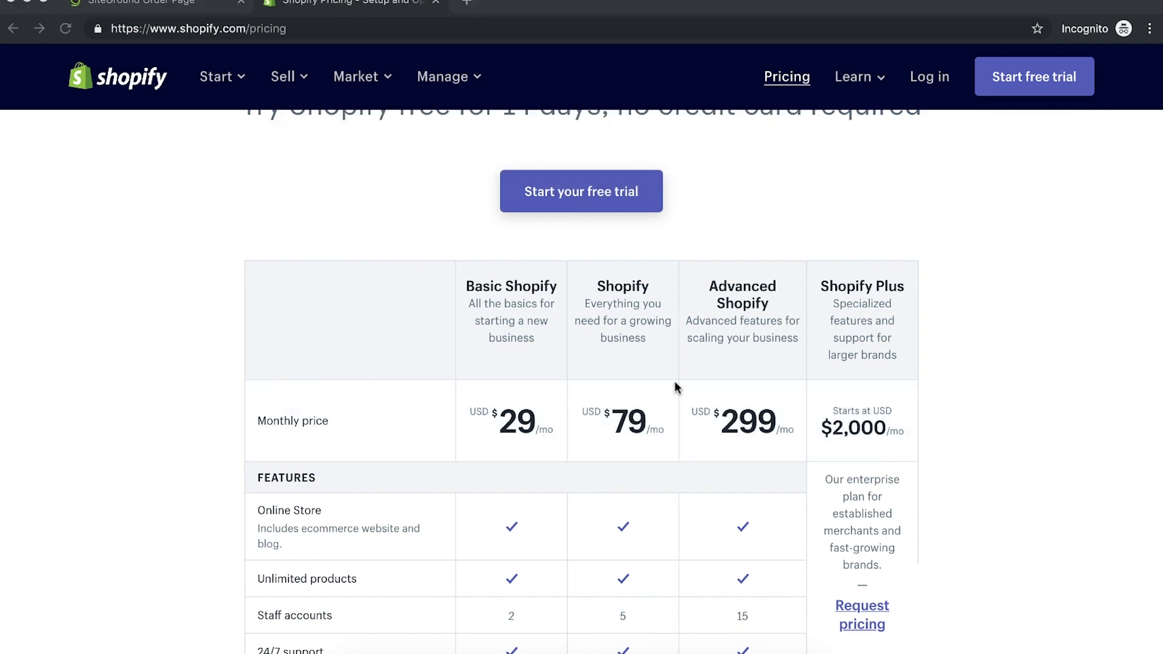
text(29)
click(535, 236)
text(12)
key(Return)
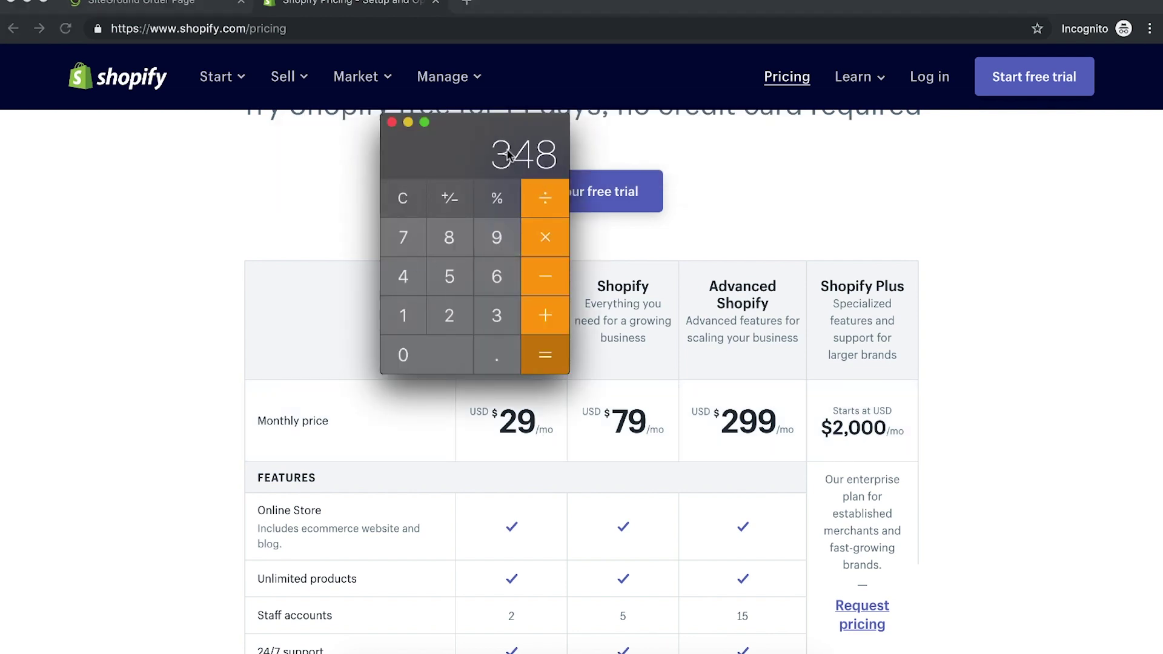
key(super+q)
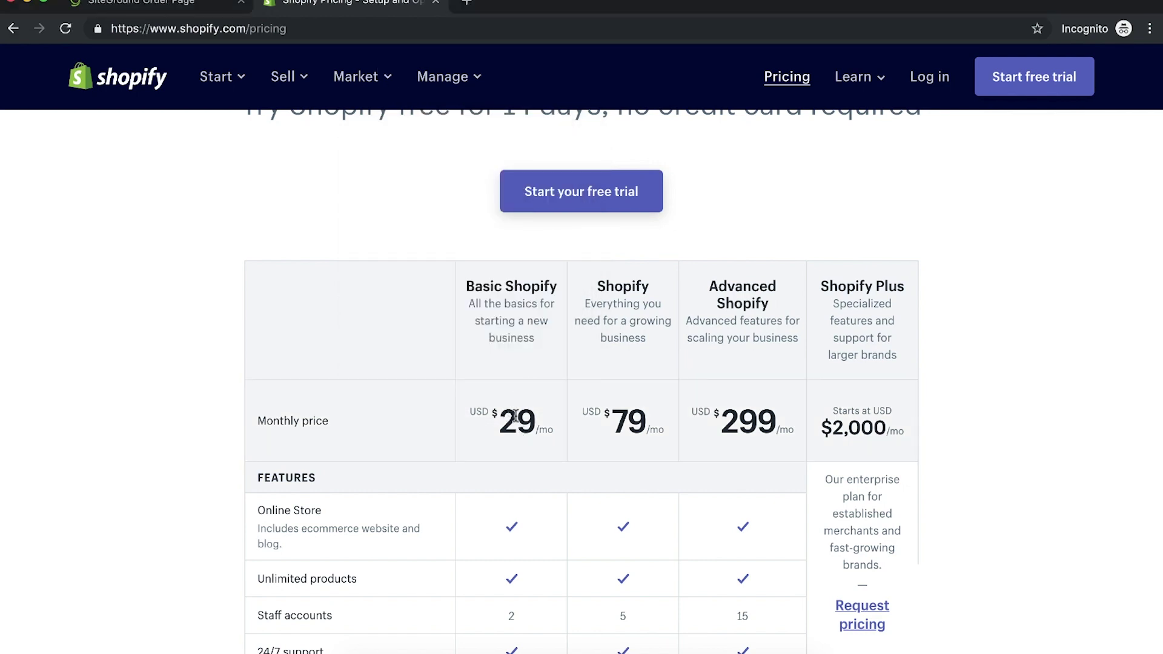
Step: Compute 299 × 12 = 3588, quit Calculator, and close the Shopify tab
click(777, 650)
click(413, 204)
text(299)
click(548, 242)
text(12)
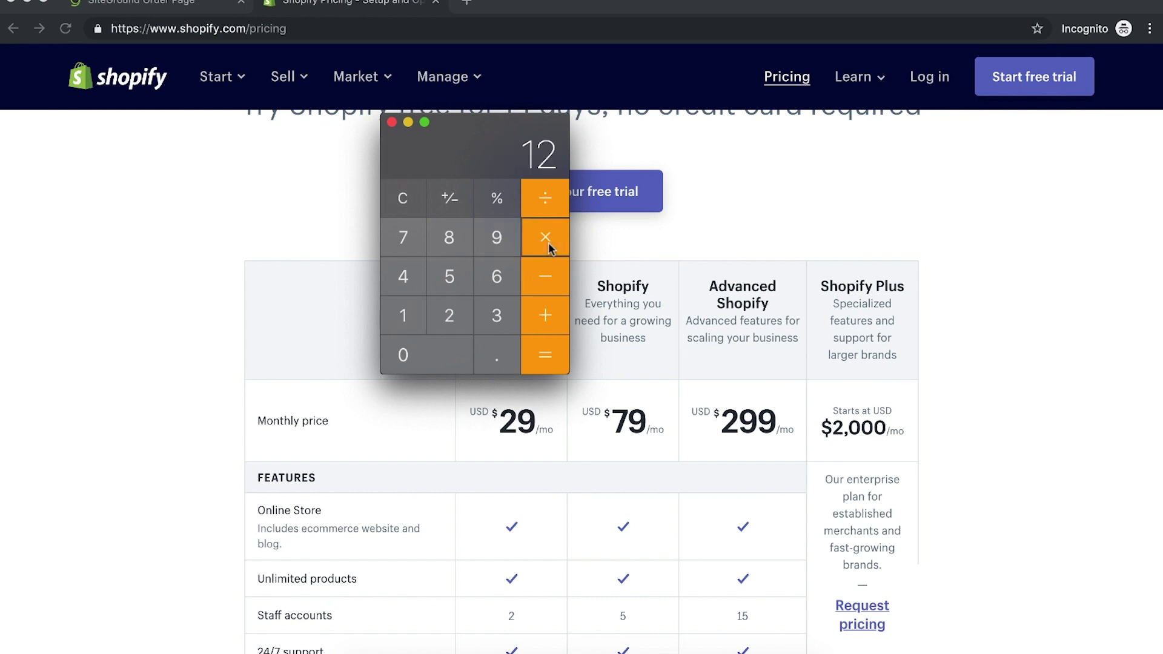
key(Return)
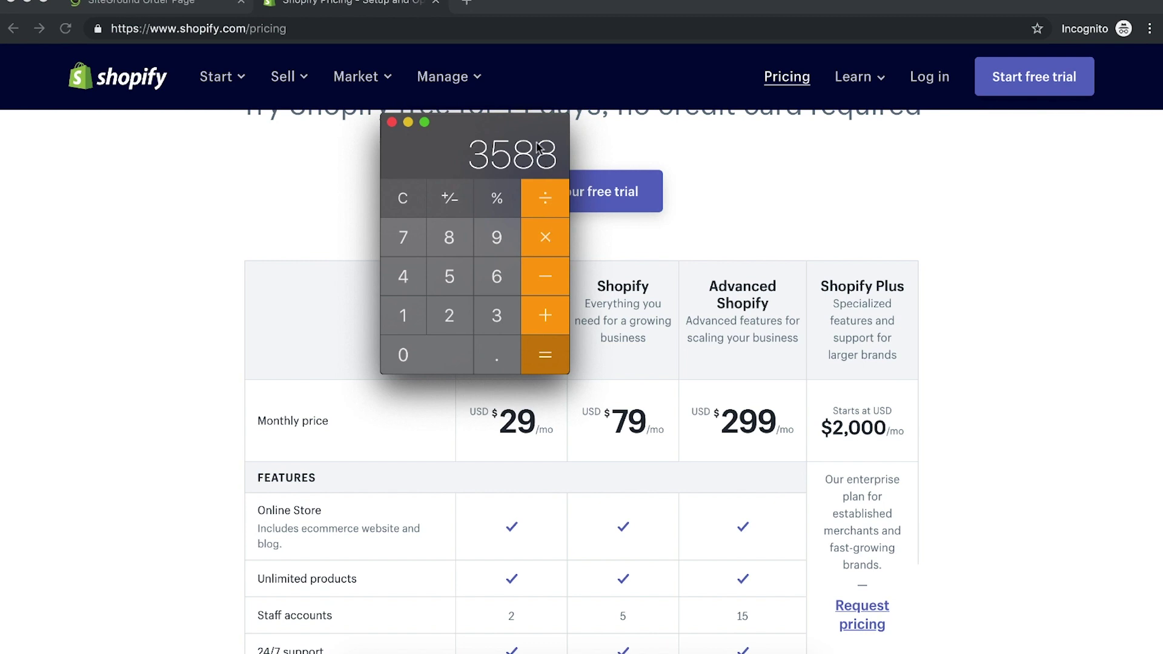
click(391, 122)
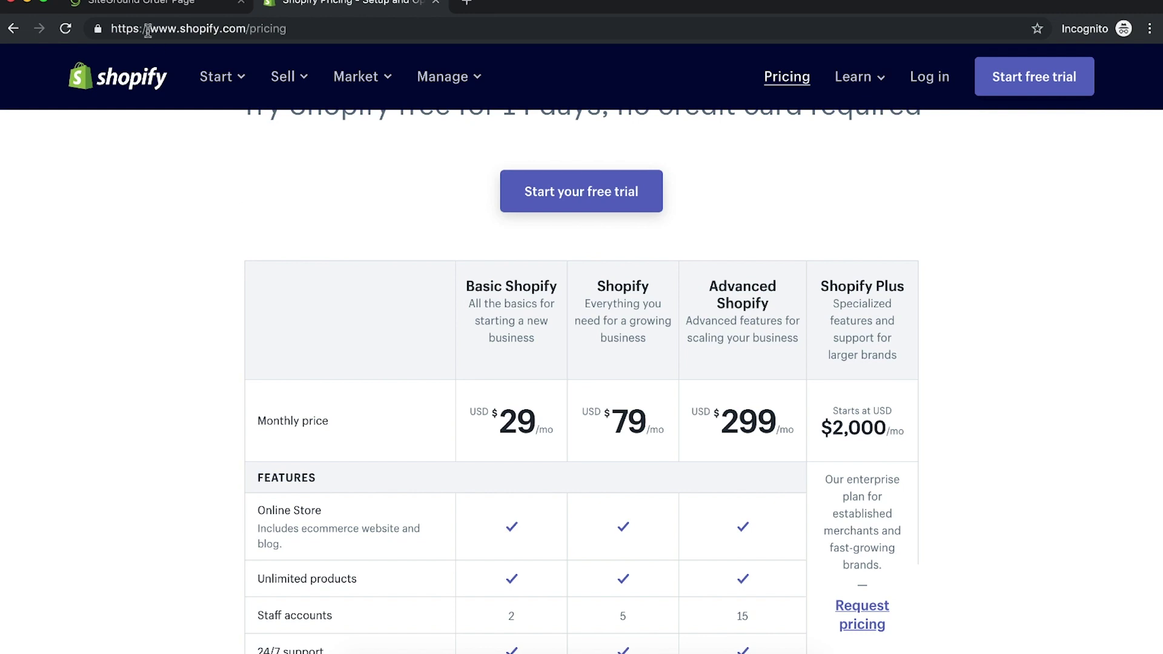
click(217, 77)
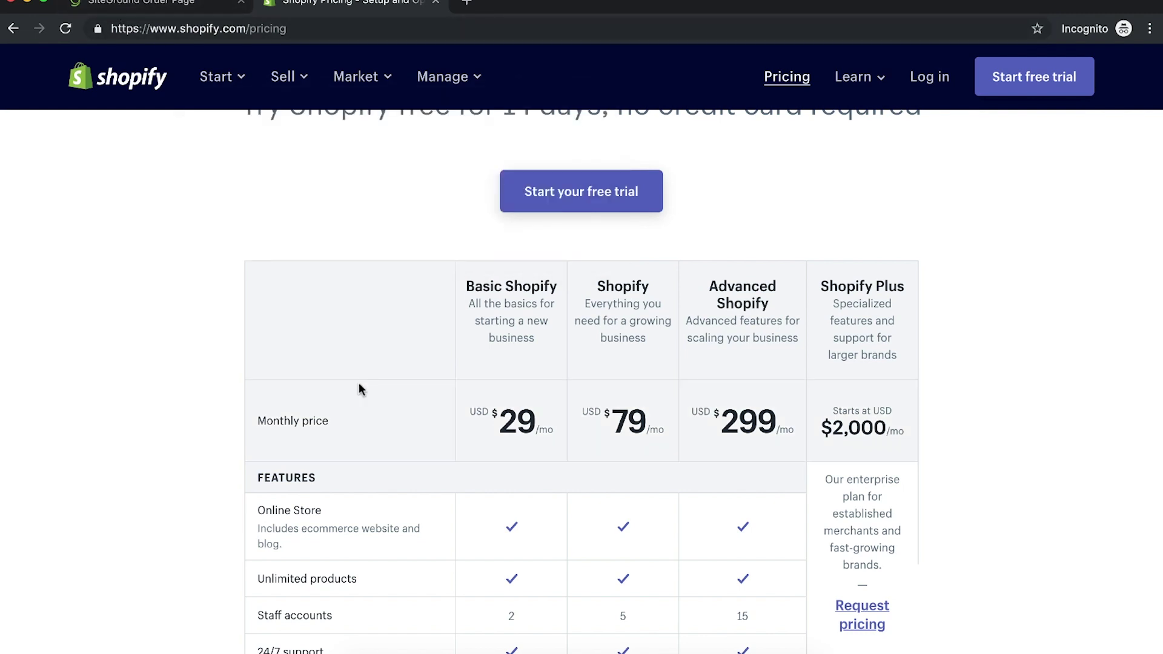
key(super+w)
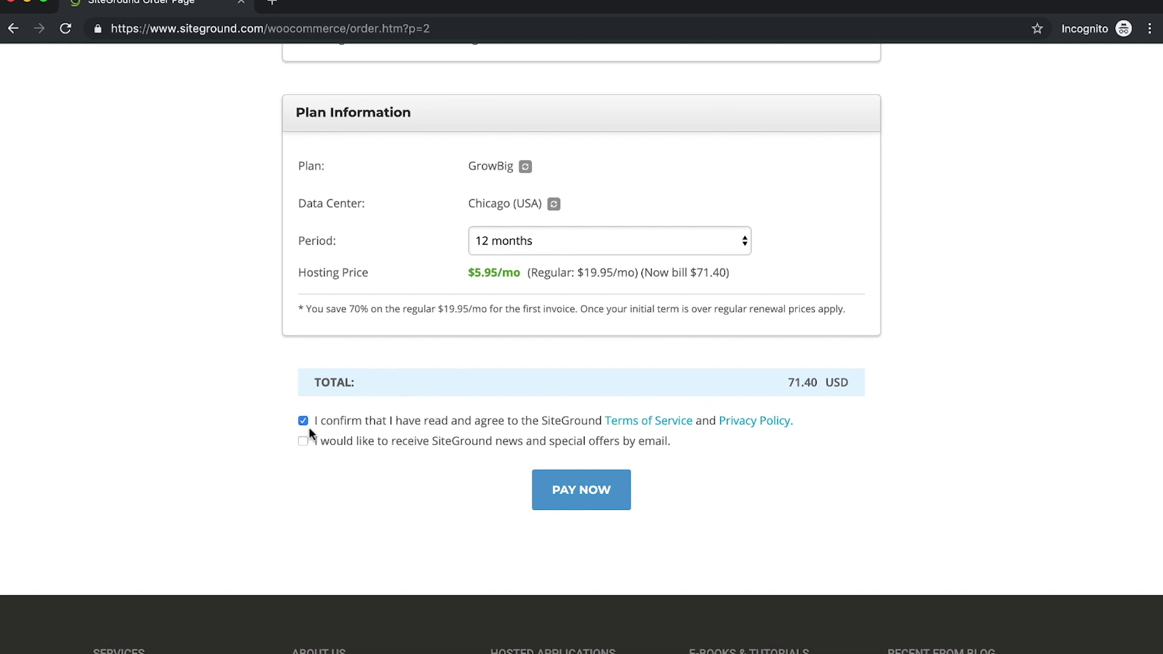
Step: Review SiteGround's Terms of Service and Privacy Policy, then pay for the 71.40 USD GrowBig order
click(657, 420)
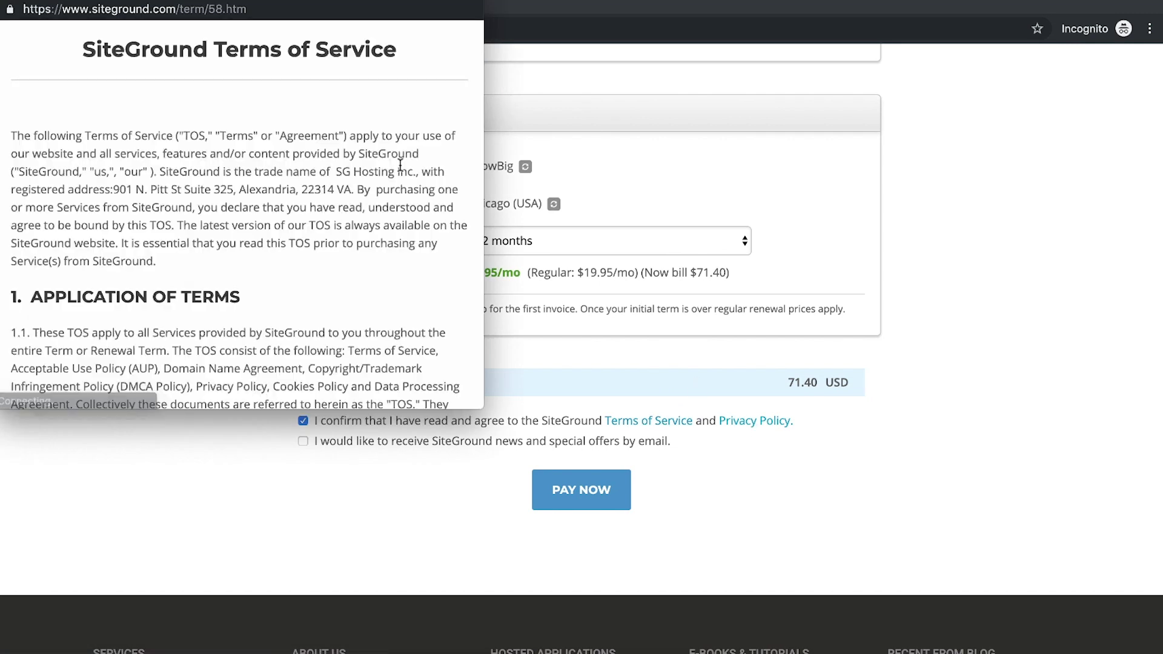
scroll(328, 278, down, 20)
click(712, 439)
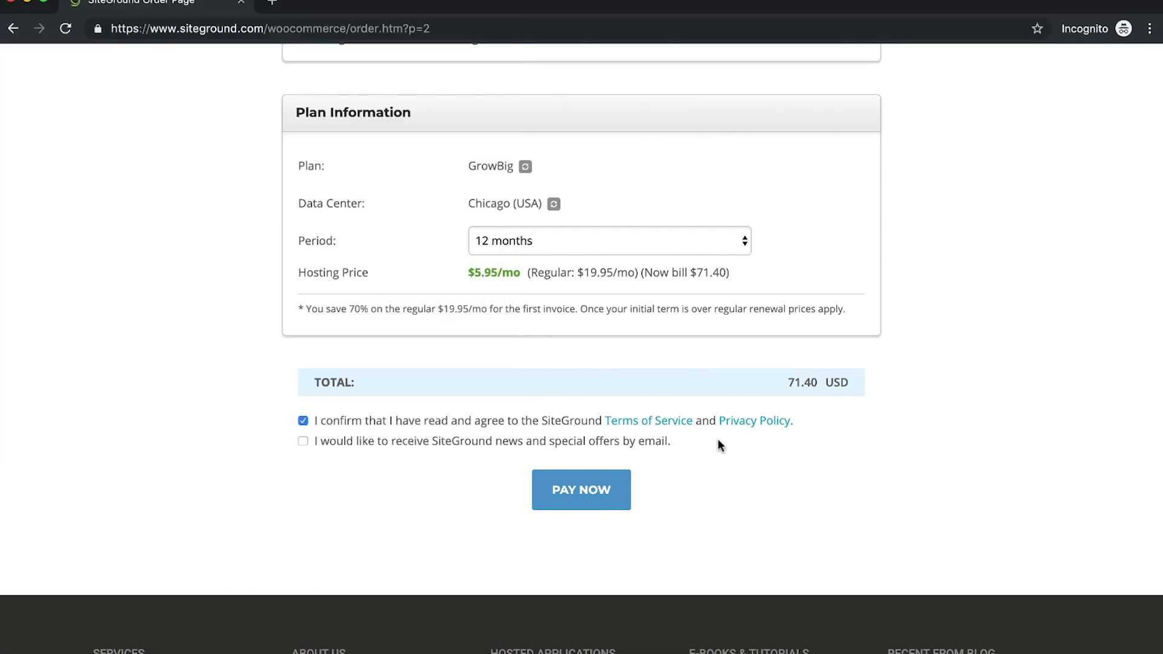
click(754, 420)
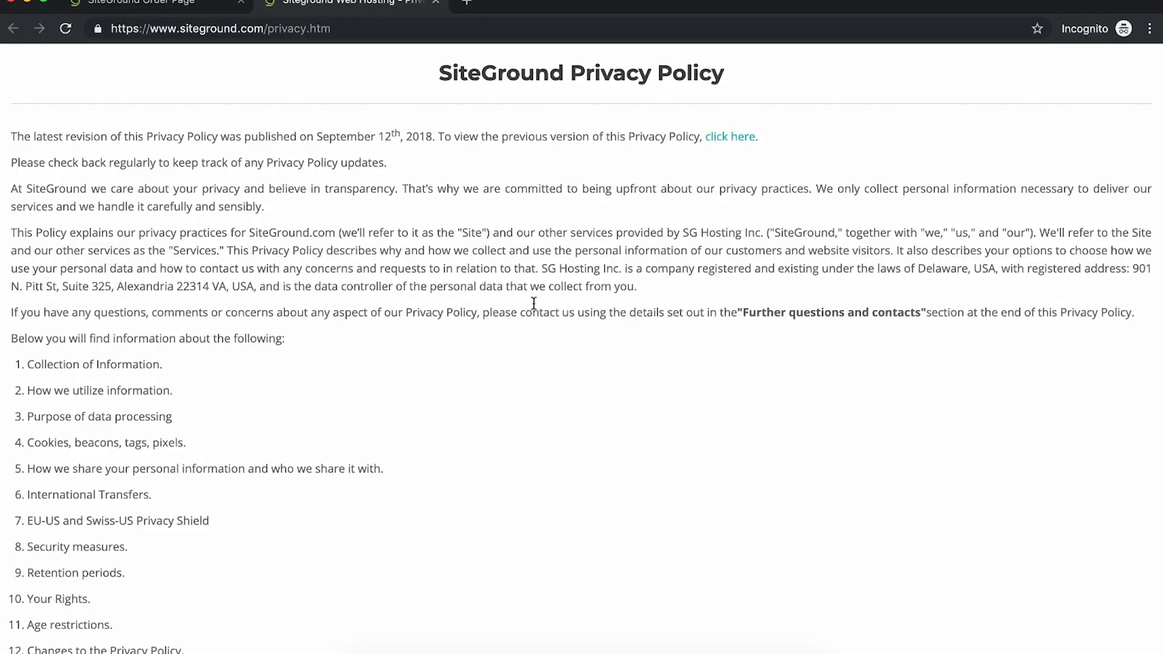
key(super+w)
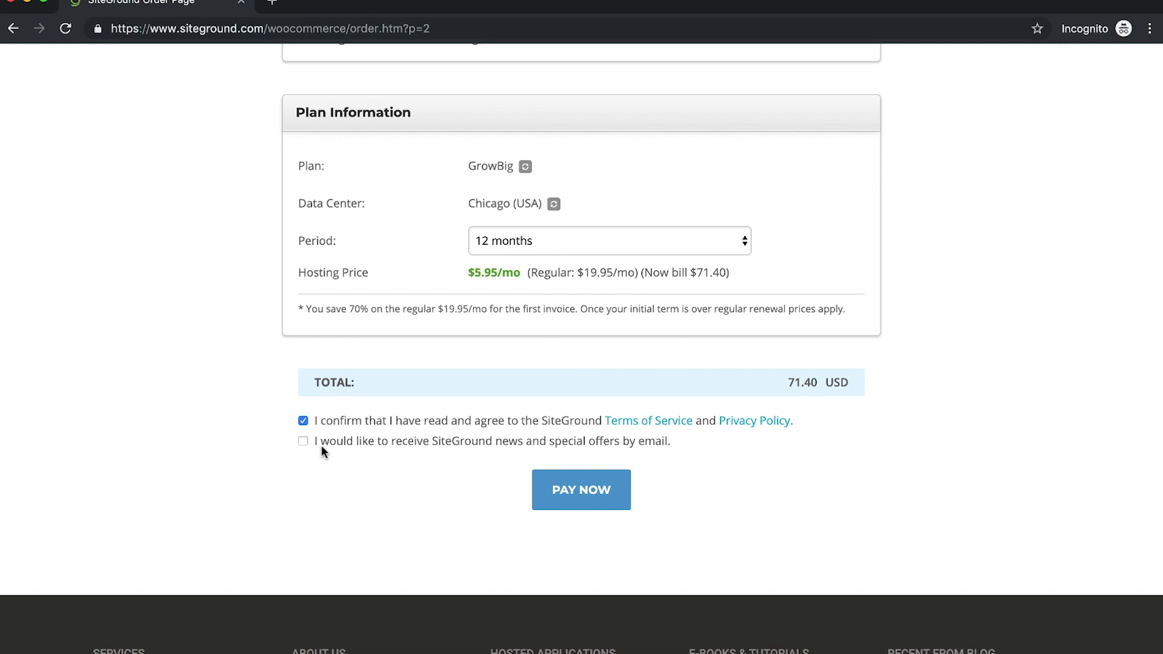
click(598, 500)
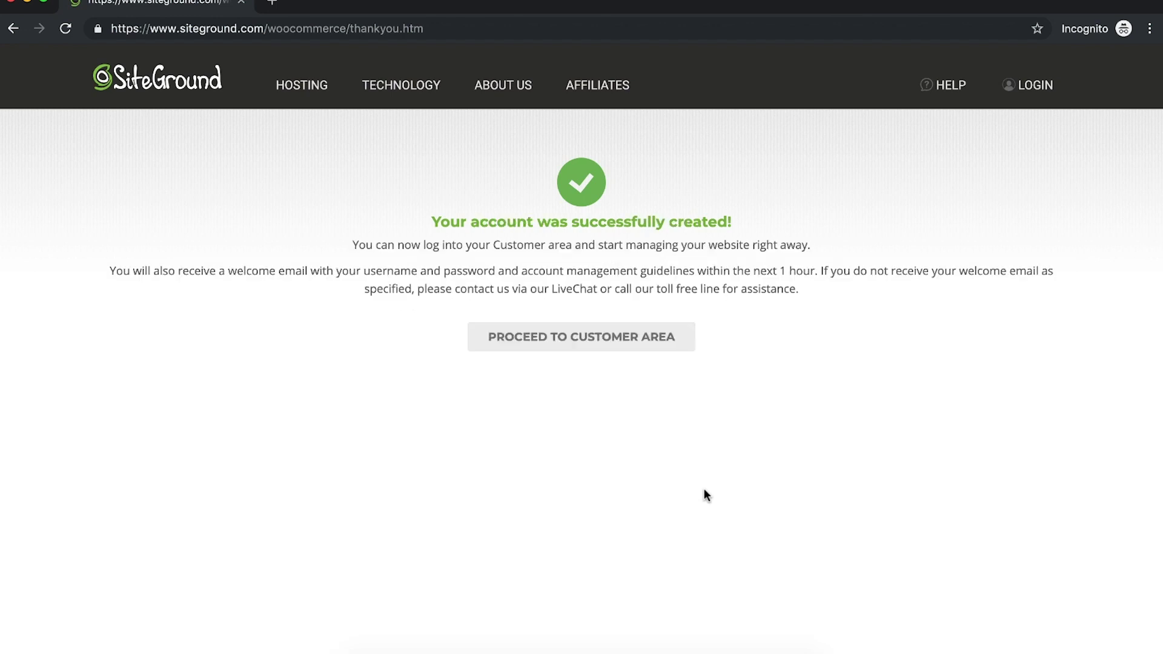
Step: Enter the customer area and choose Register a new domain for the GrowBig setup
click(634, 337)
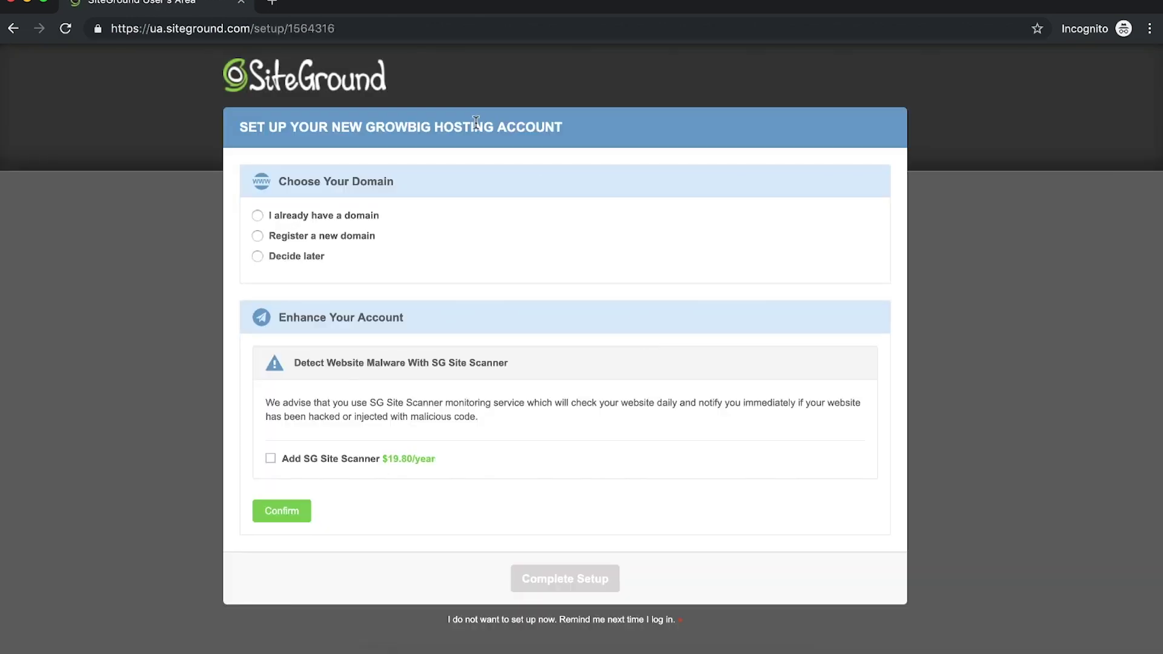
click(257, 238)
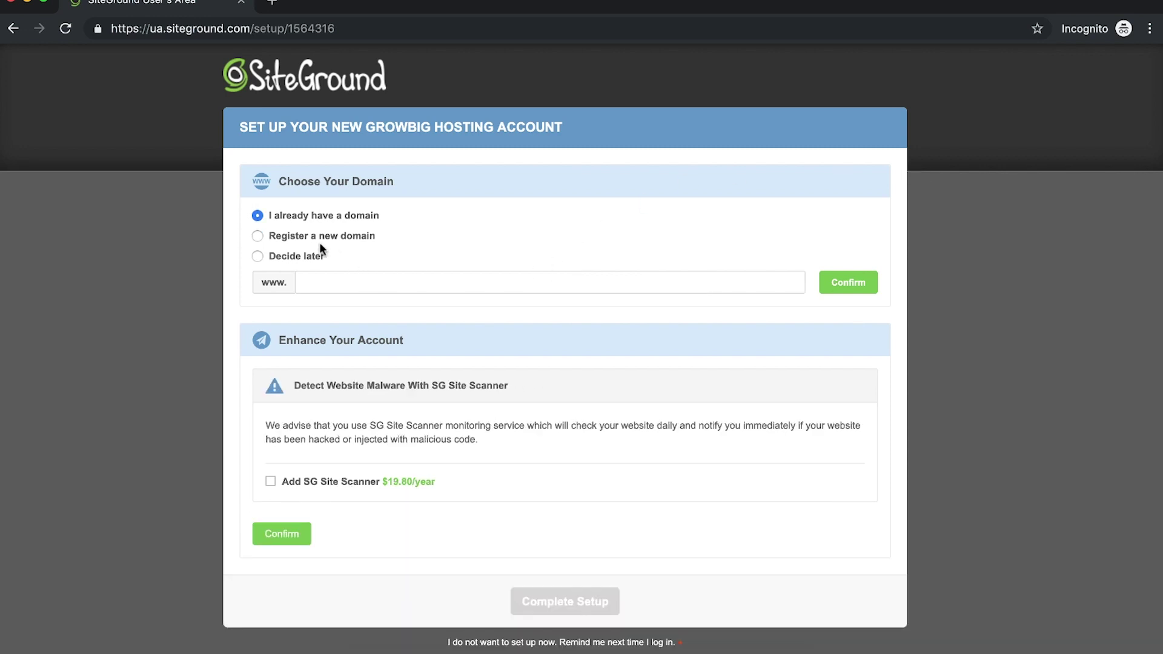
click(258, 236)
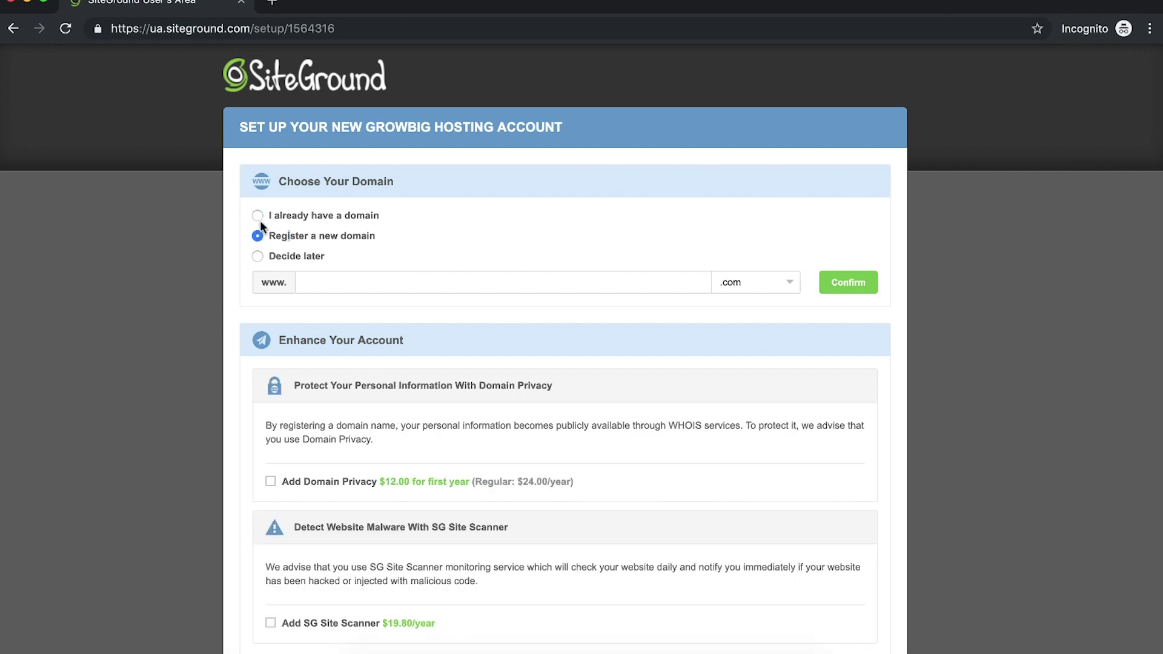
click(258, 216)
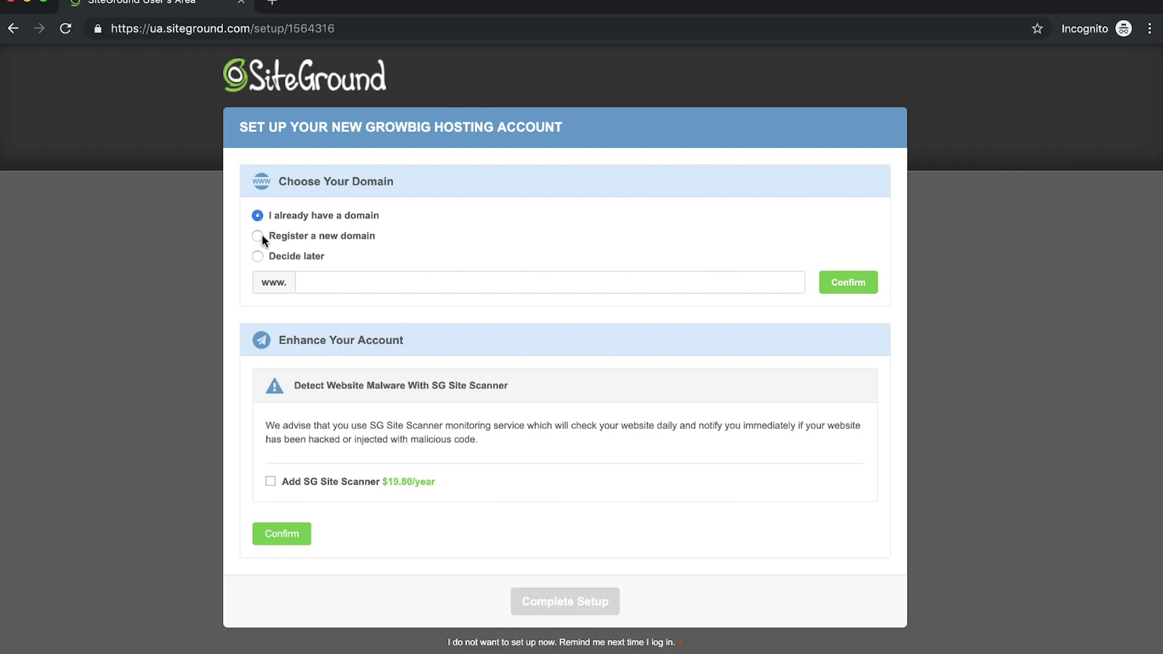
click(262, 237)
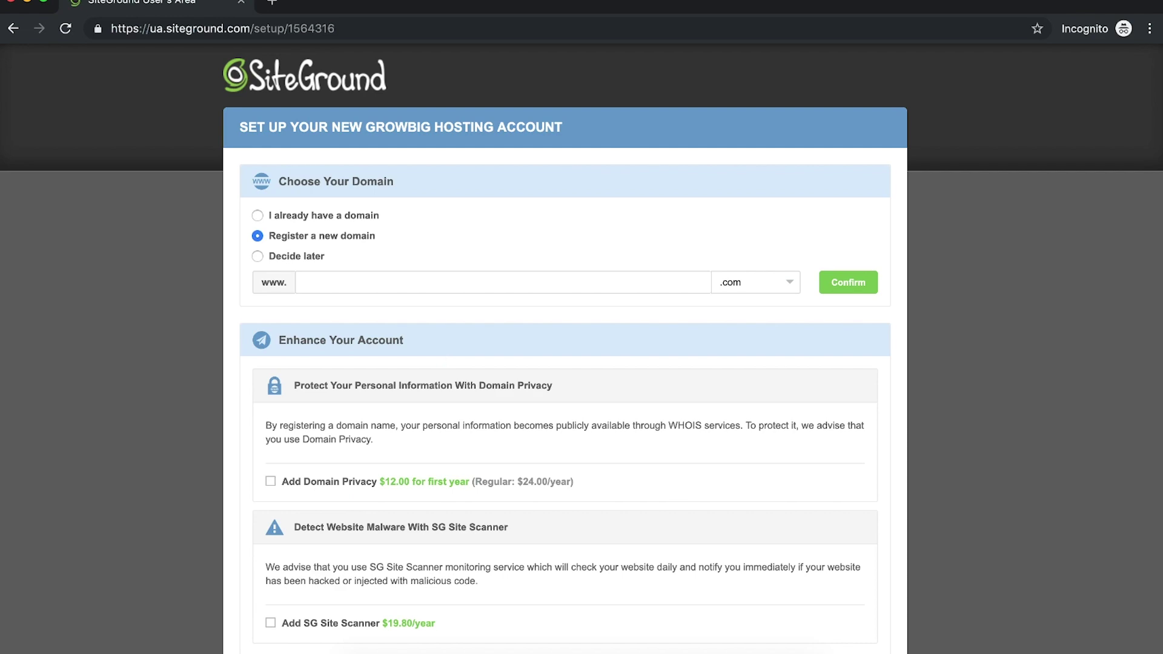
Step: Load namecheap.com in a new browser tab
click(273, 5)
text(name)
key(Return)
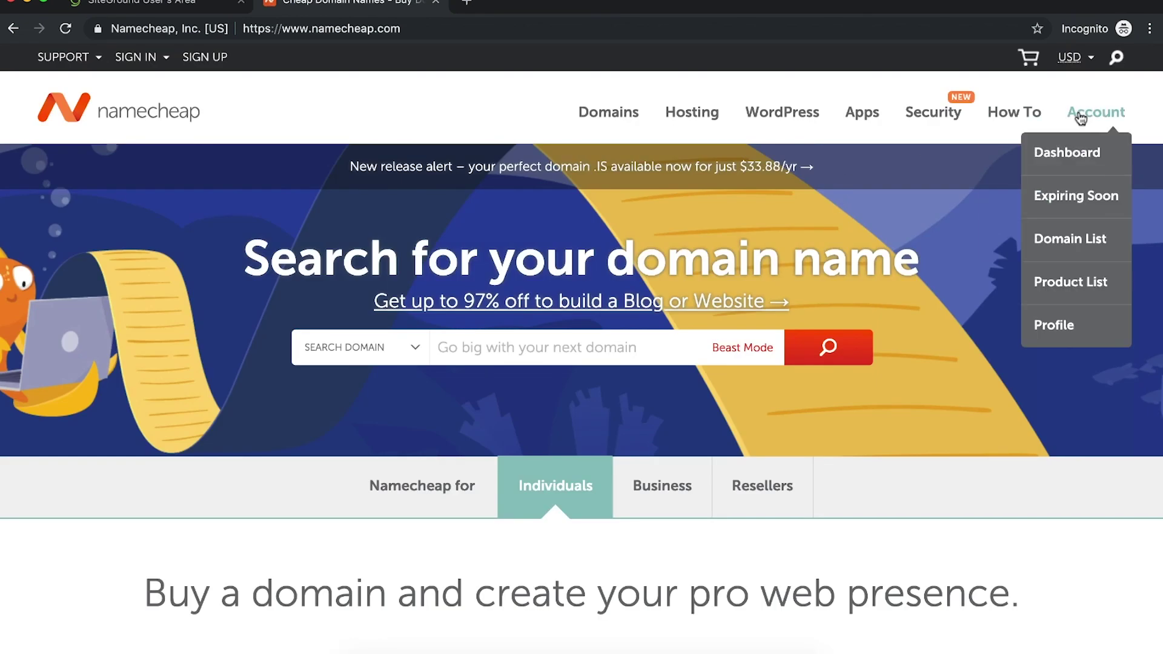
Step: Use Namecheap's Domain Name Search to add lookoutstore.com ($8.48/yr) to the cart and view it
mouse_move(1090, 112)
click(1057, 173)
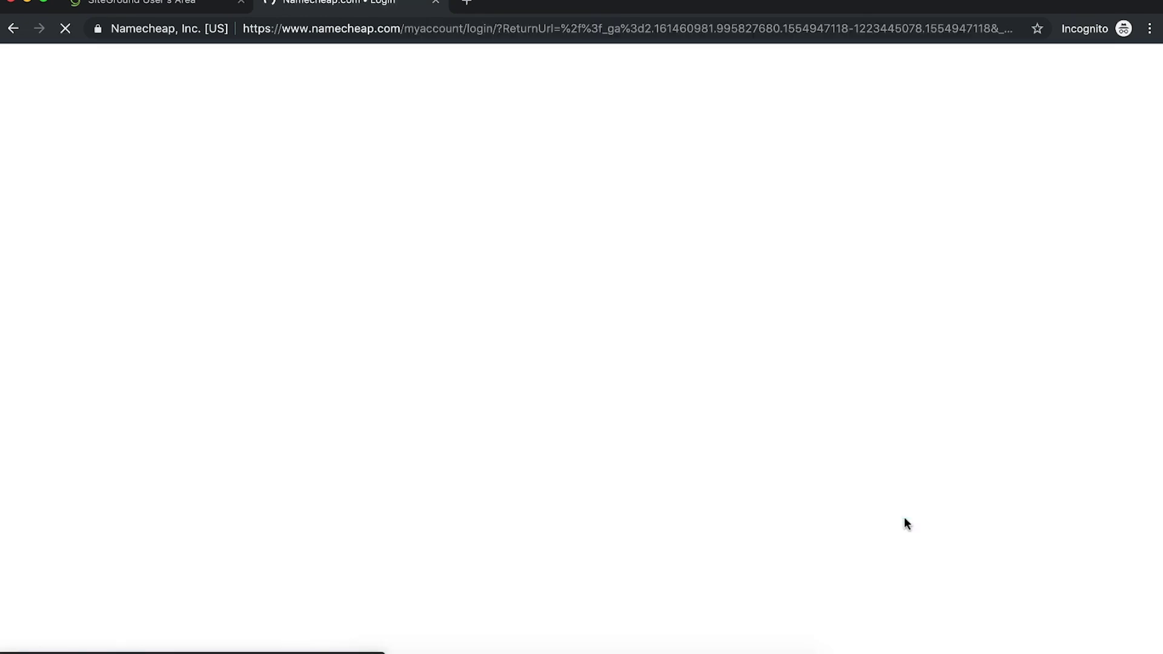
mouse_move(586, 112)
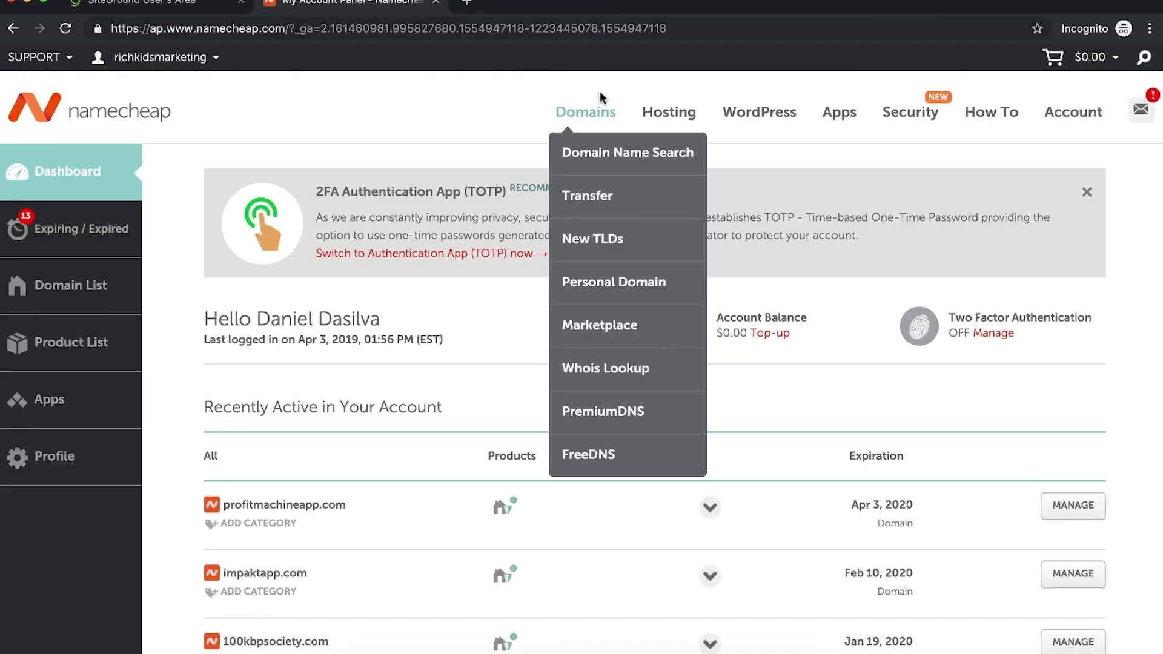
click(585, 152)
click(188, 7)
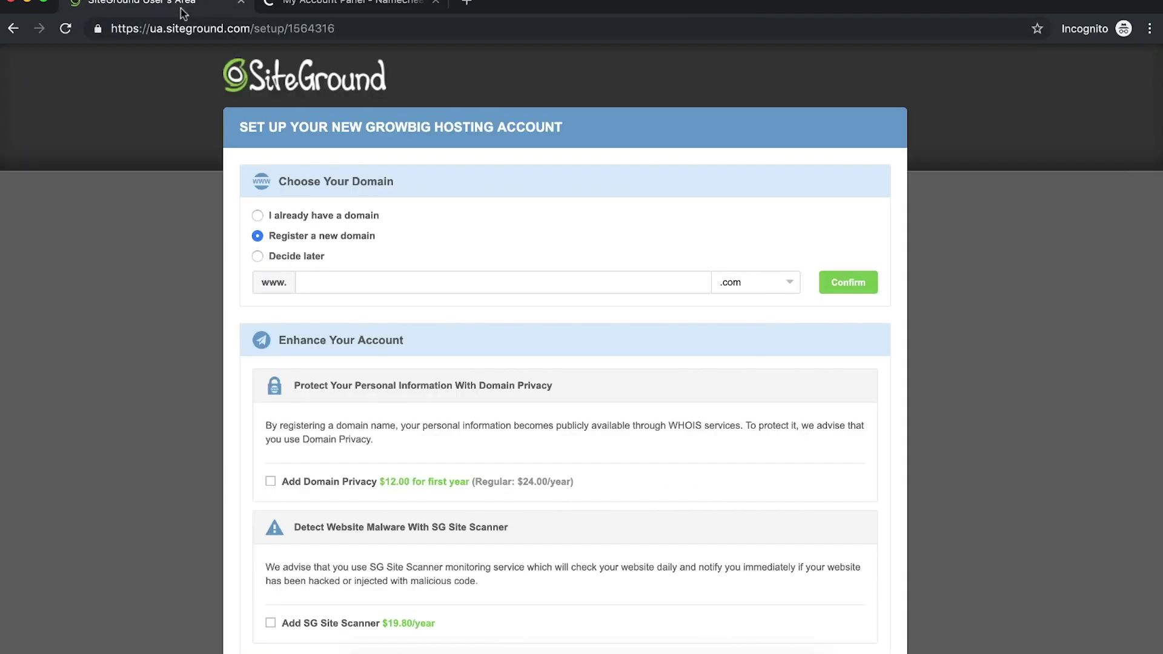
click(312, 7)
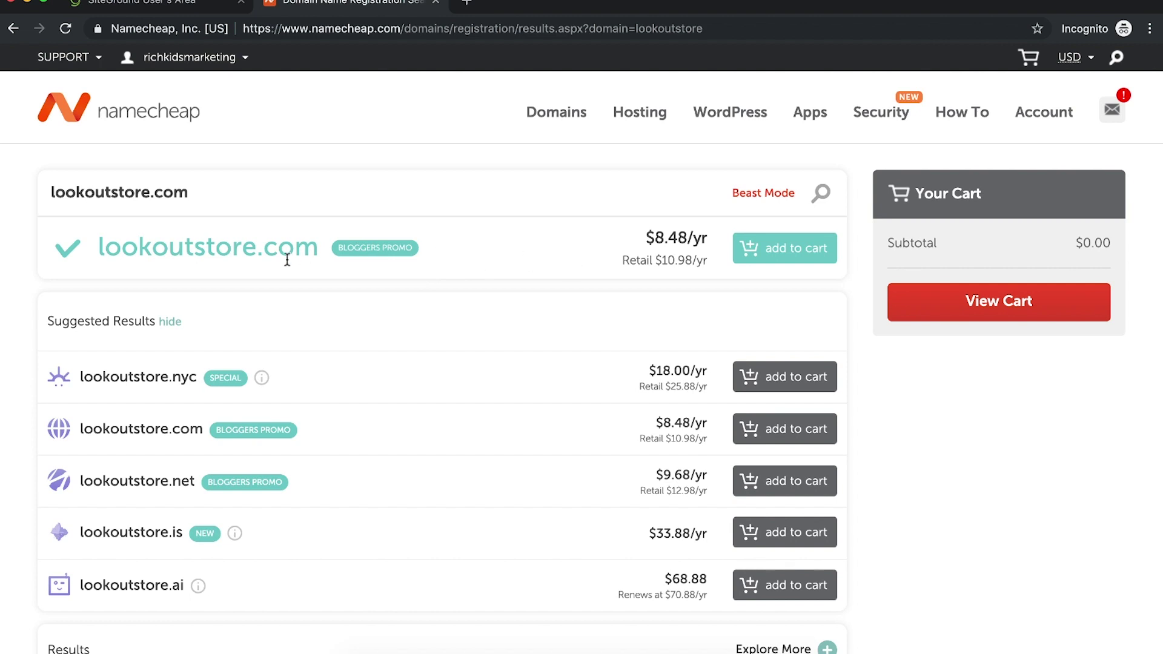
click(803, 253)
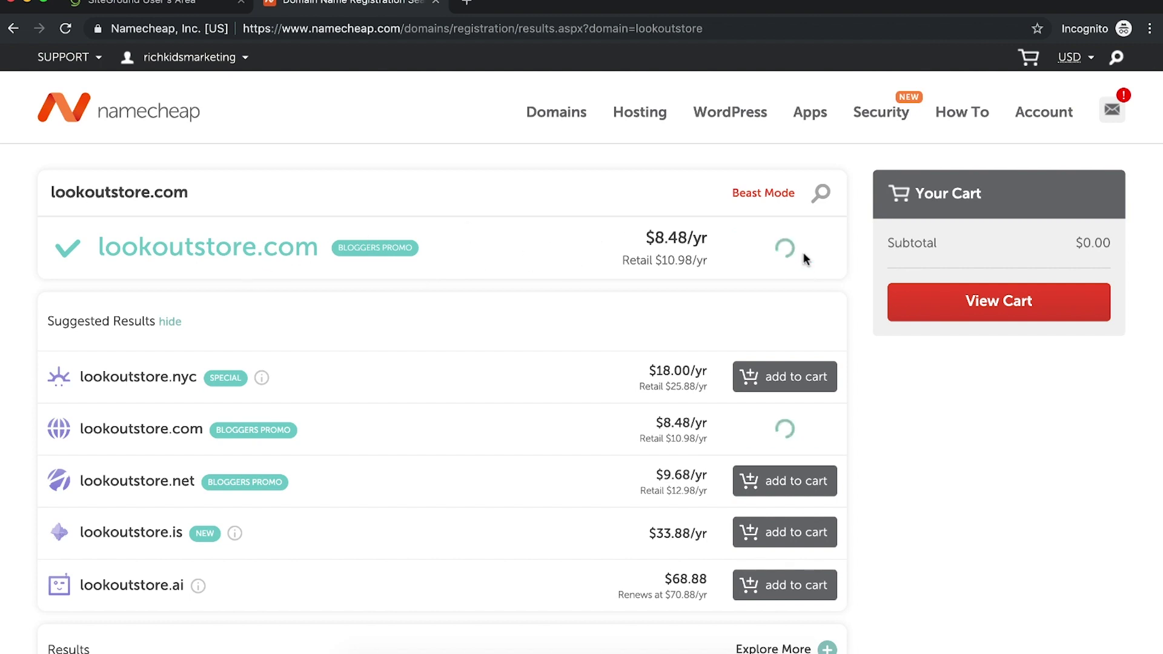
click(1020, 390)
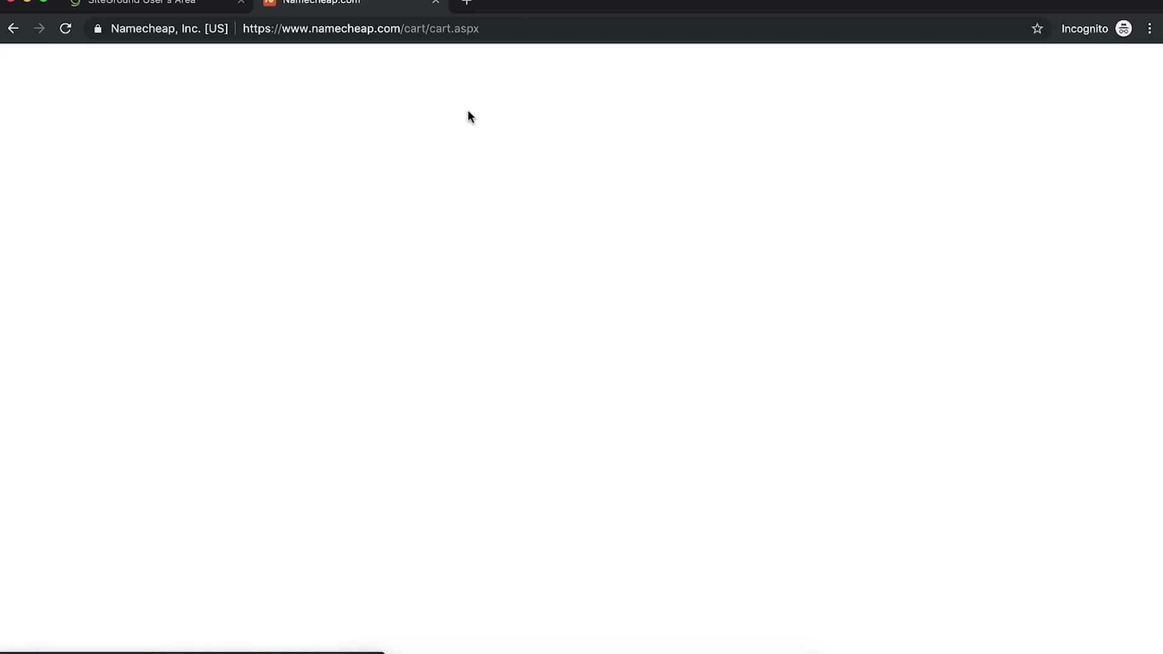
Step: Confirm the Namecheap cart order and continue checkout with a changed payment option
scroll(781, 291, down, 3)
scroll(788, 290, up, 3)
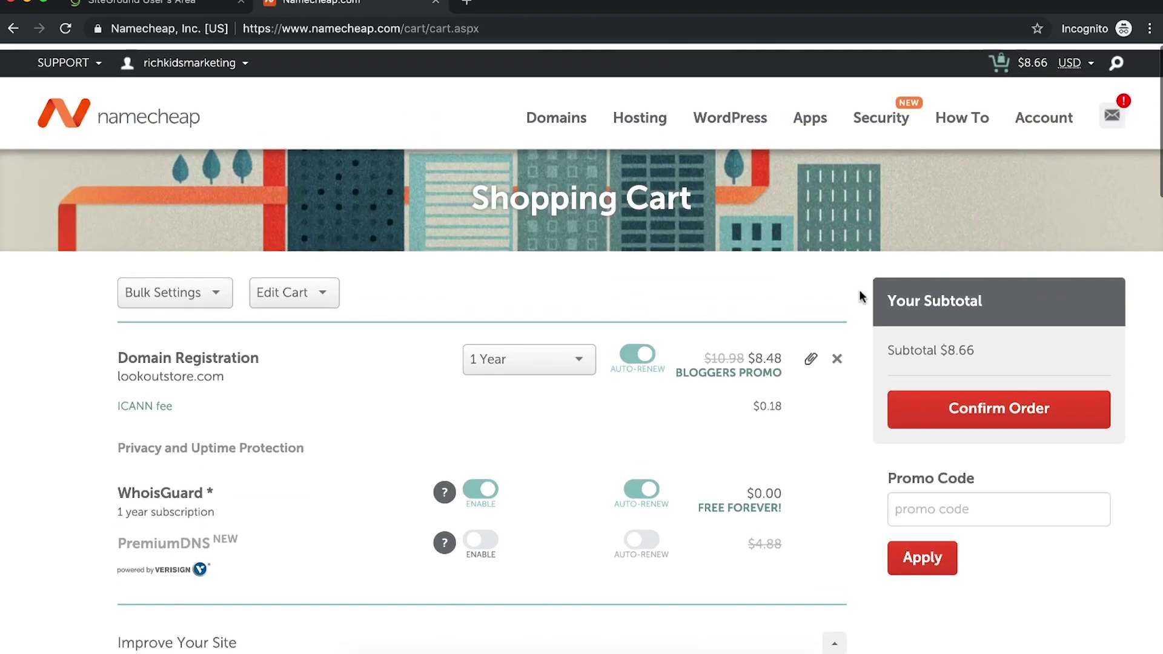
click(979, 404)
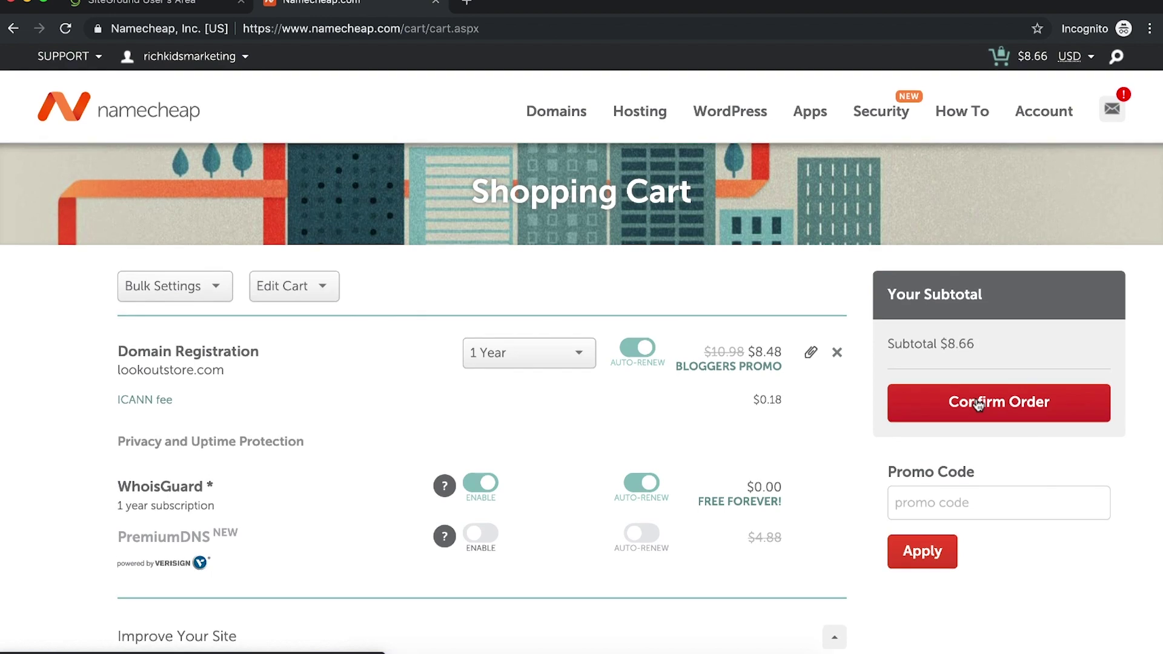
scroll(976, 397, down, 5)
scroll(982, 303, up, 4)
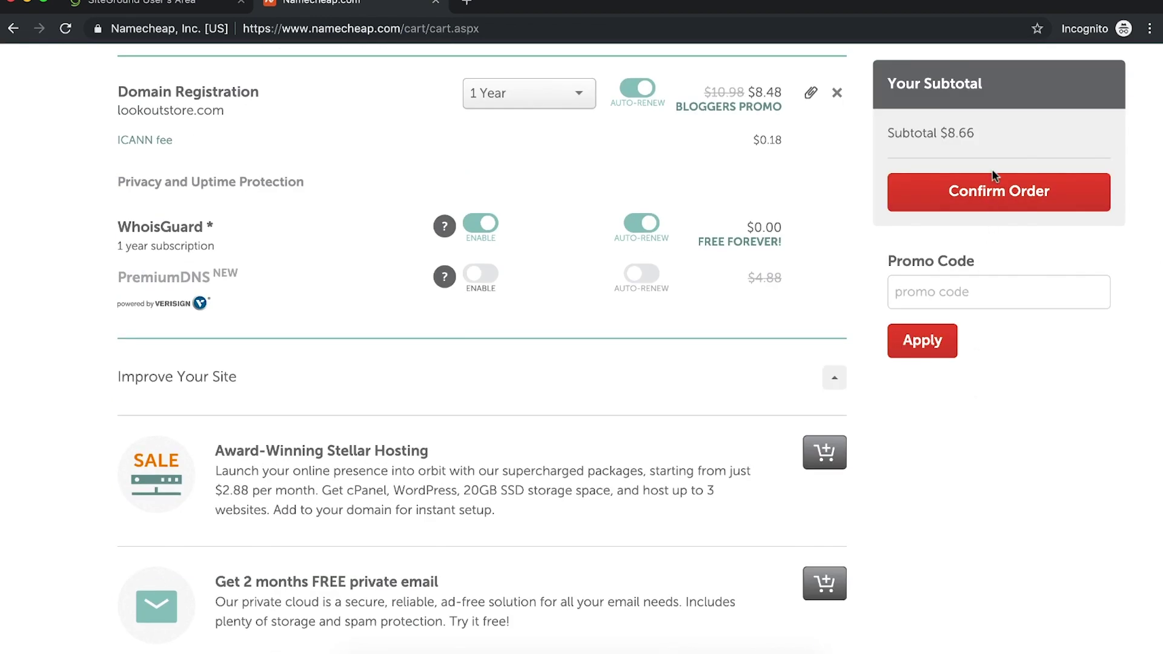
click(971, 193)
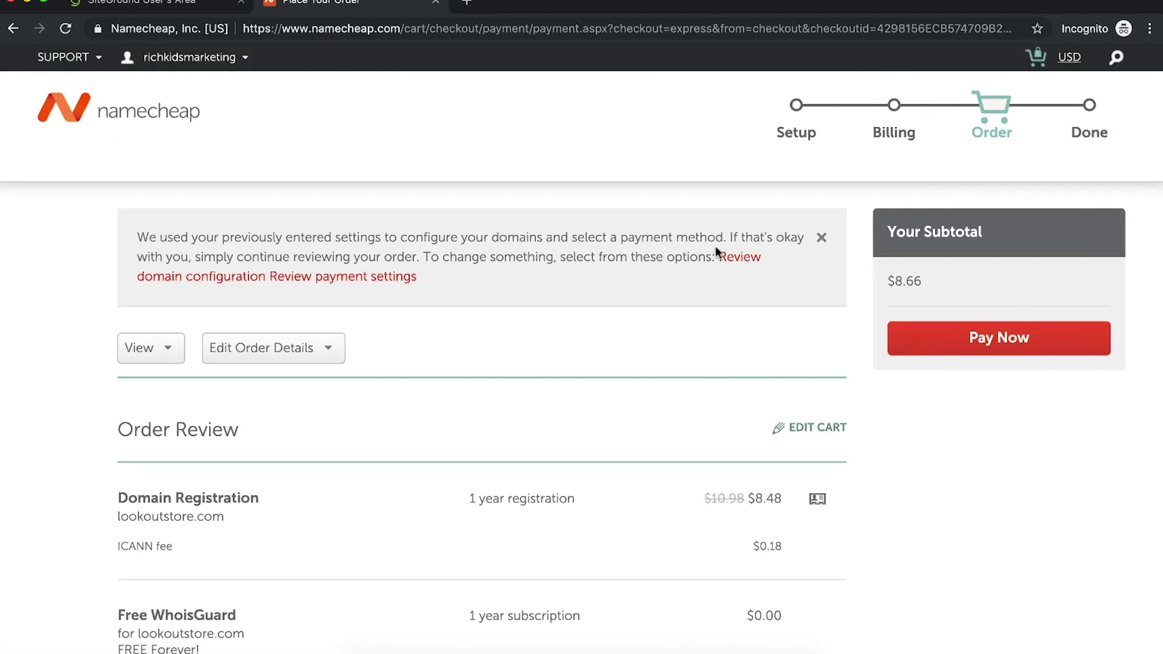
scroll(688, 362, down, 8)
click(817, 258)
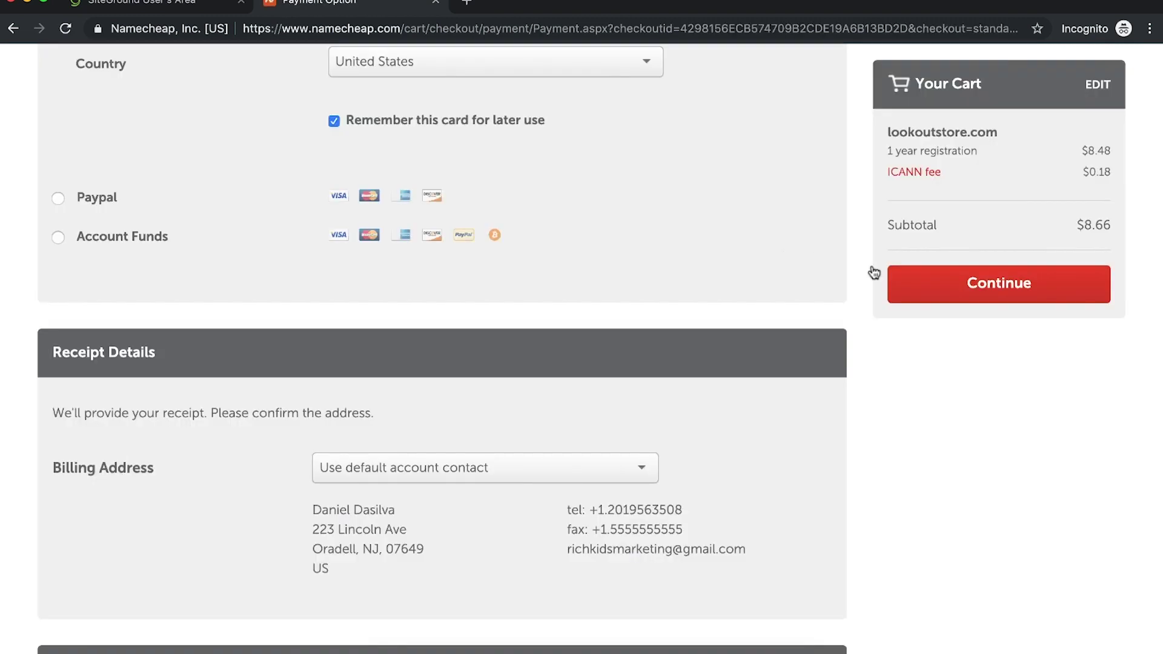
click(965, 282)
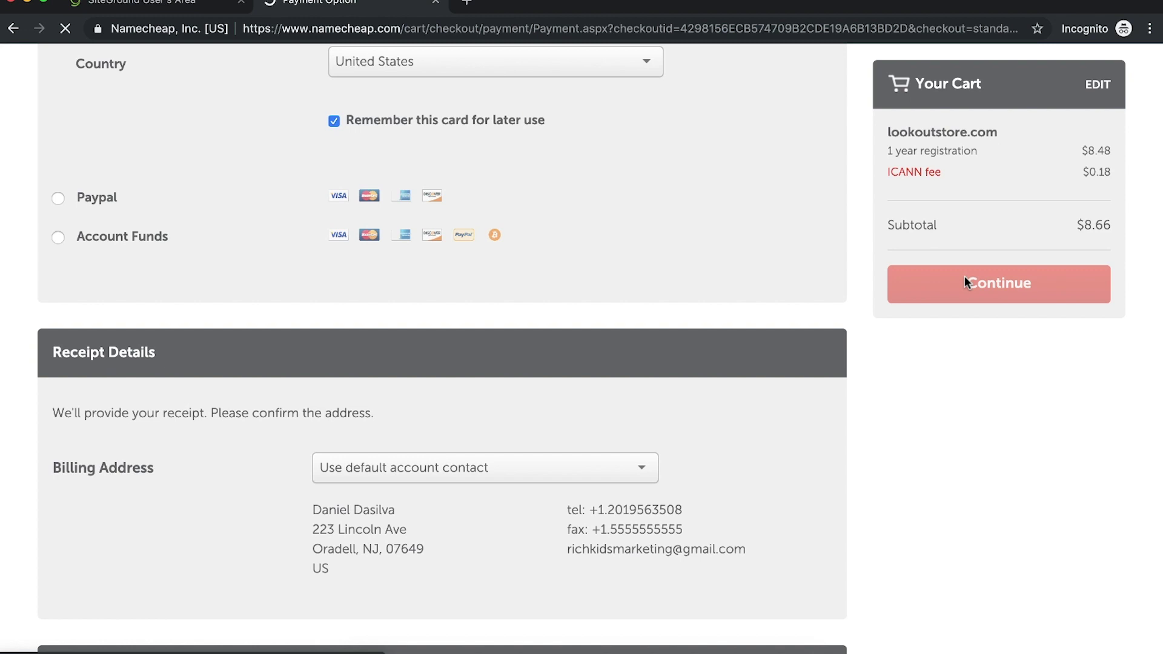
Step: Pay for the $8.66 lookoutstore.com order, leaving SiteGround's setup on Register a new domain
click(188, 6)
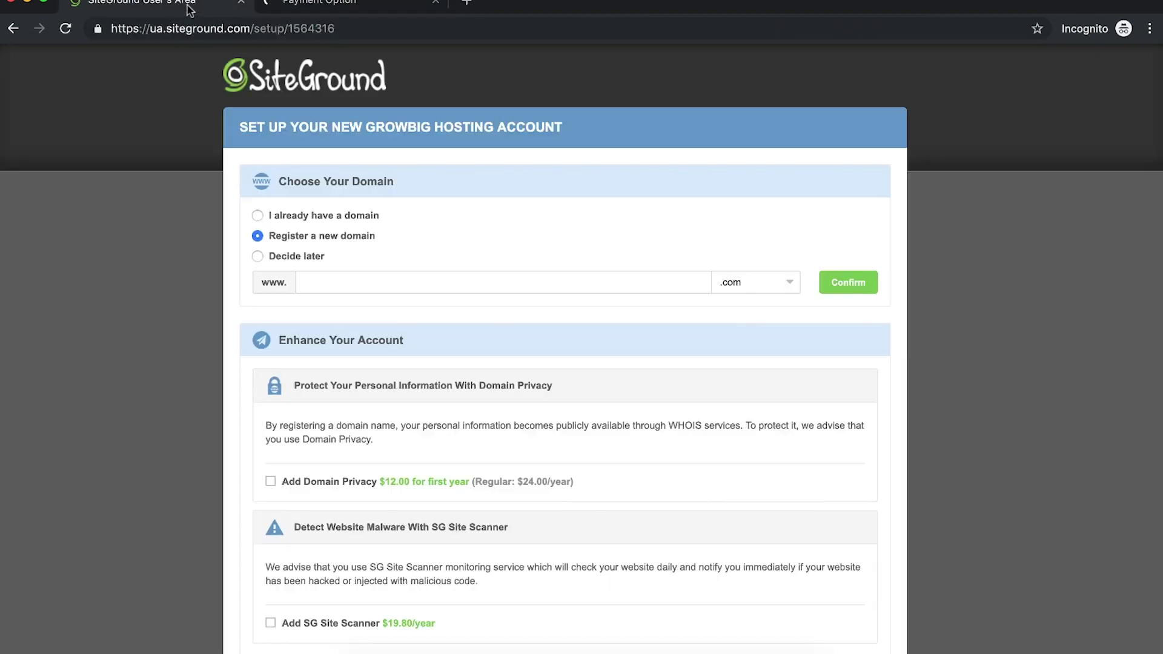
click(257, 216)
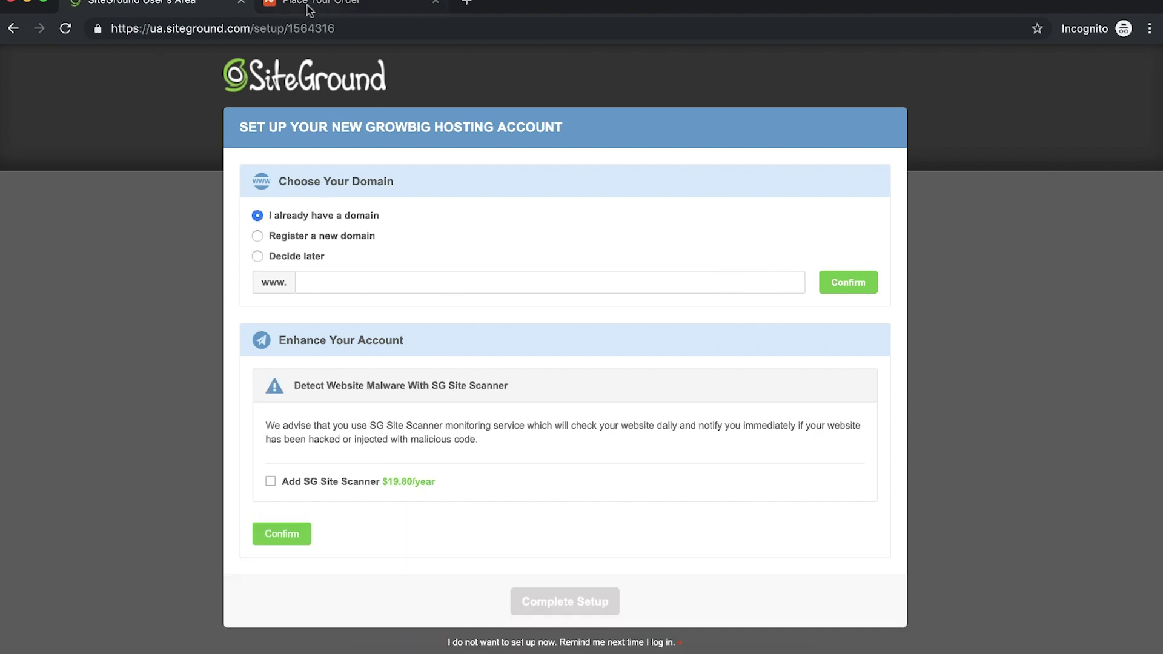
click(309, 6)
click(1009, 345)
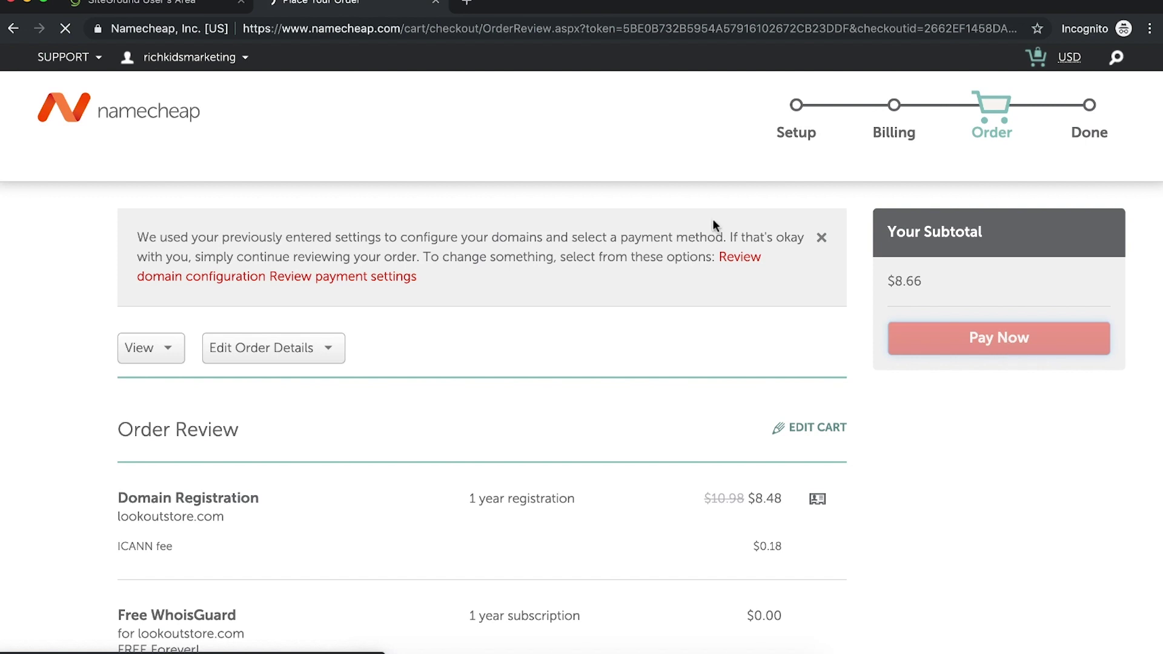
click(183, 6)
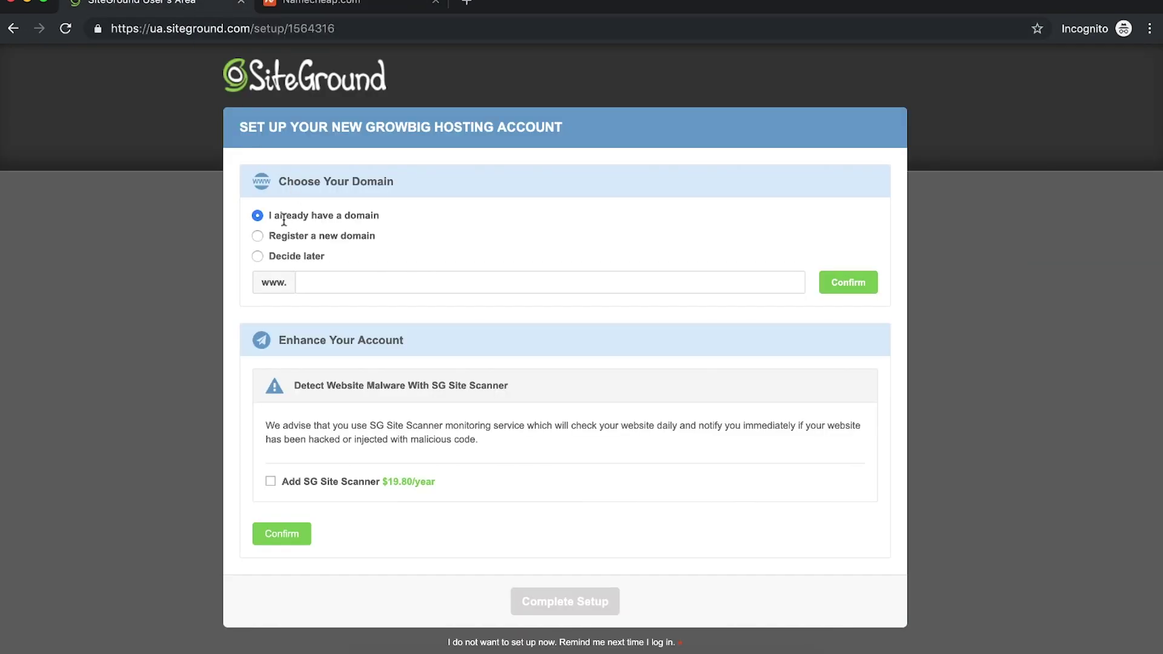
click(303, 7)
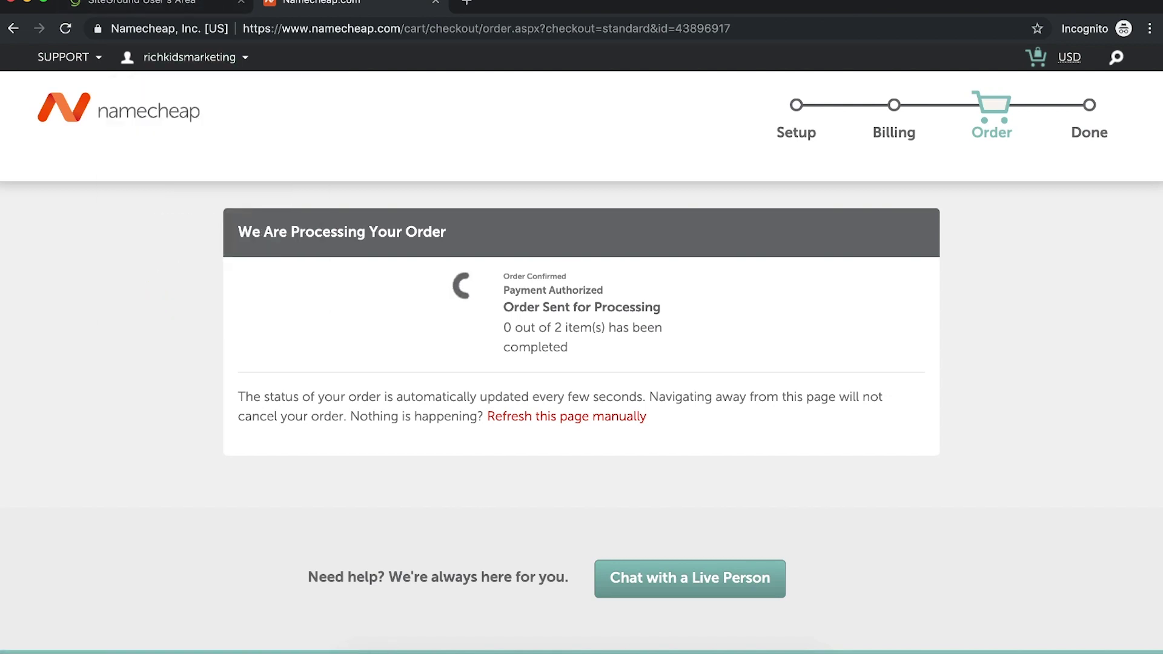
click(170, 4)
click(257, 236)
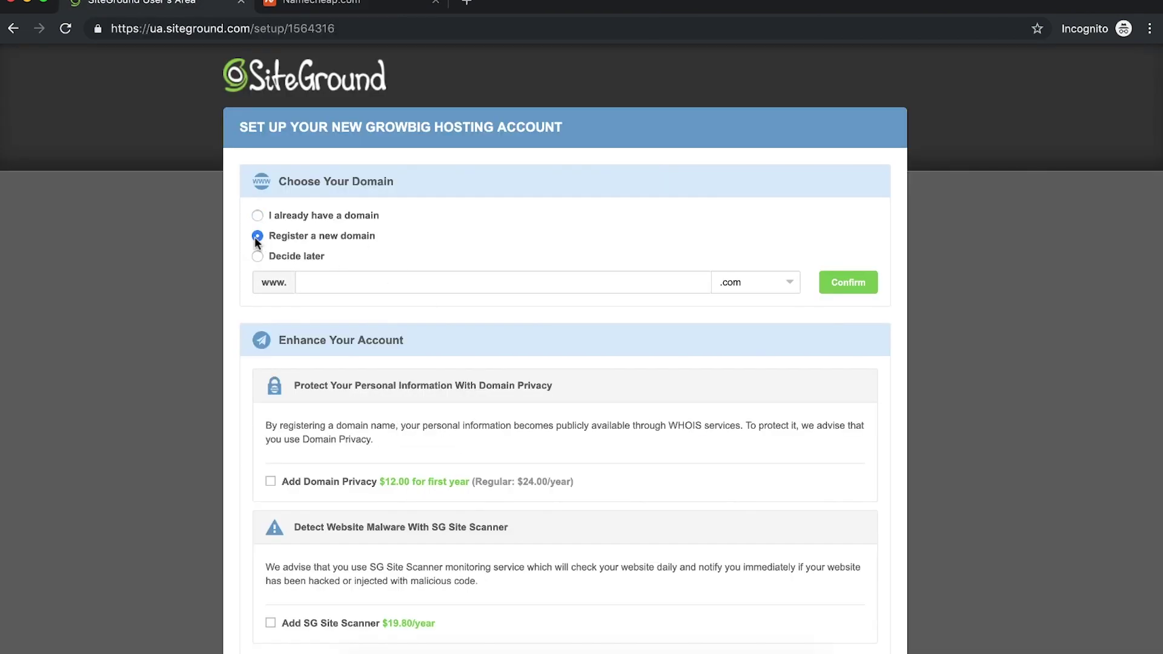
Step: Search 'whois lookup' in a new tab, open ICANN's WHOIS site, then return to Namecheap
drag(575, 483, 298, 487)
click(298, 488)
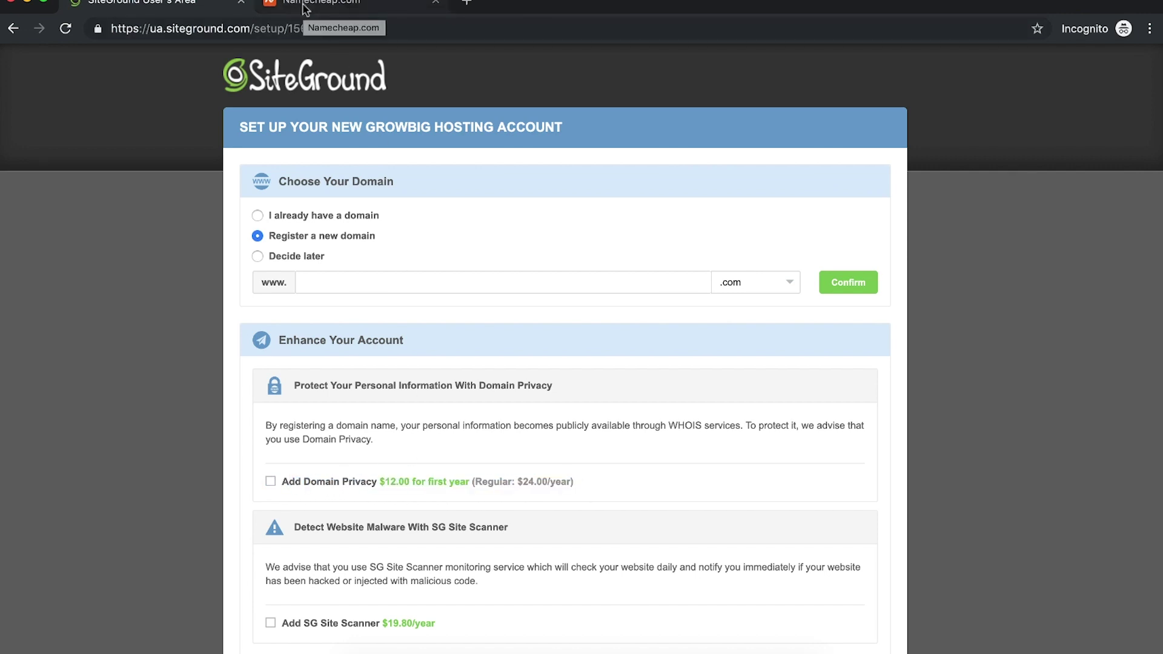
click(472, 1)
text(hois)
key(super+a)
text(whois lookip)
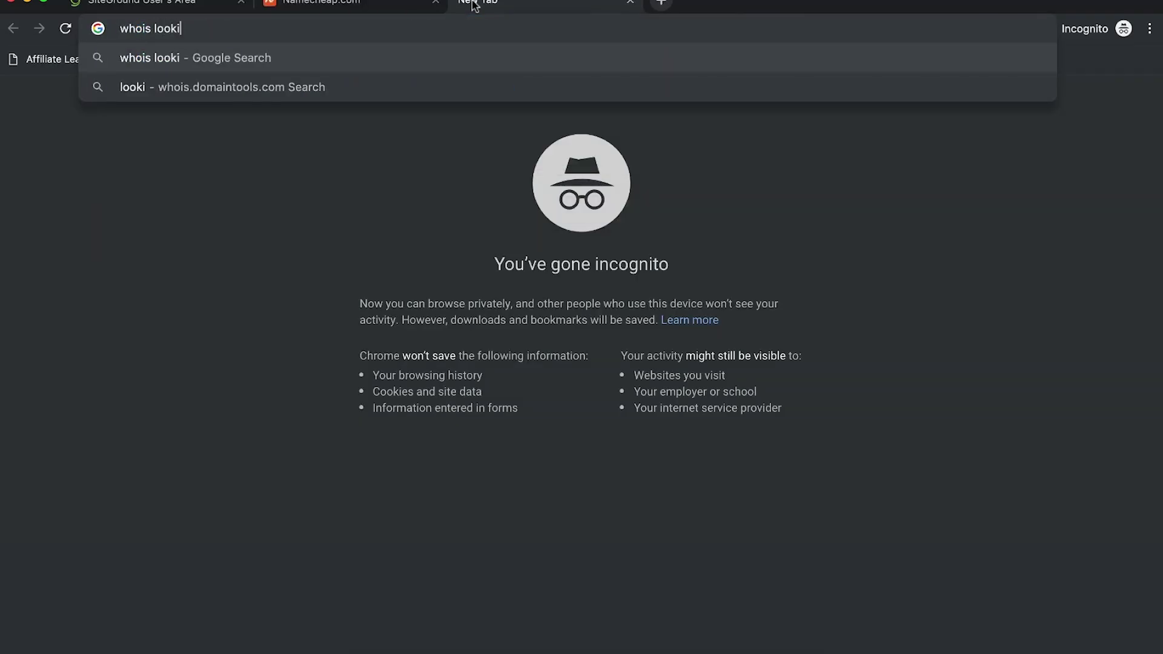
key(Return)
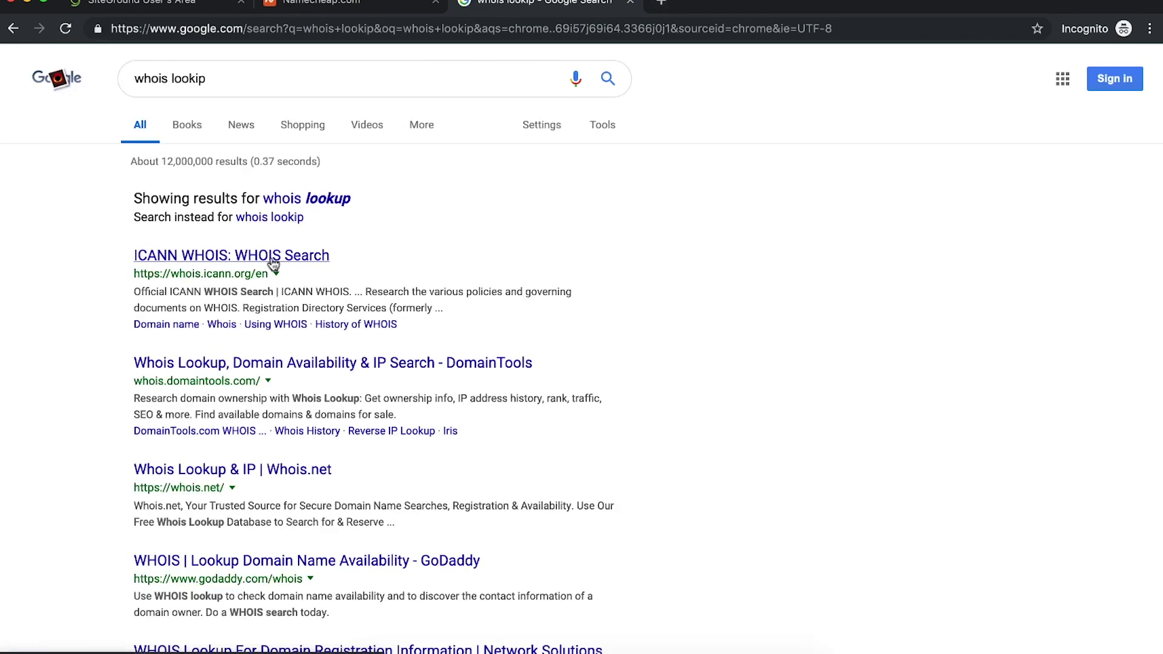
click(273, 259)
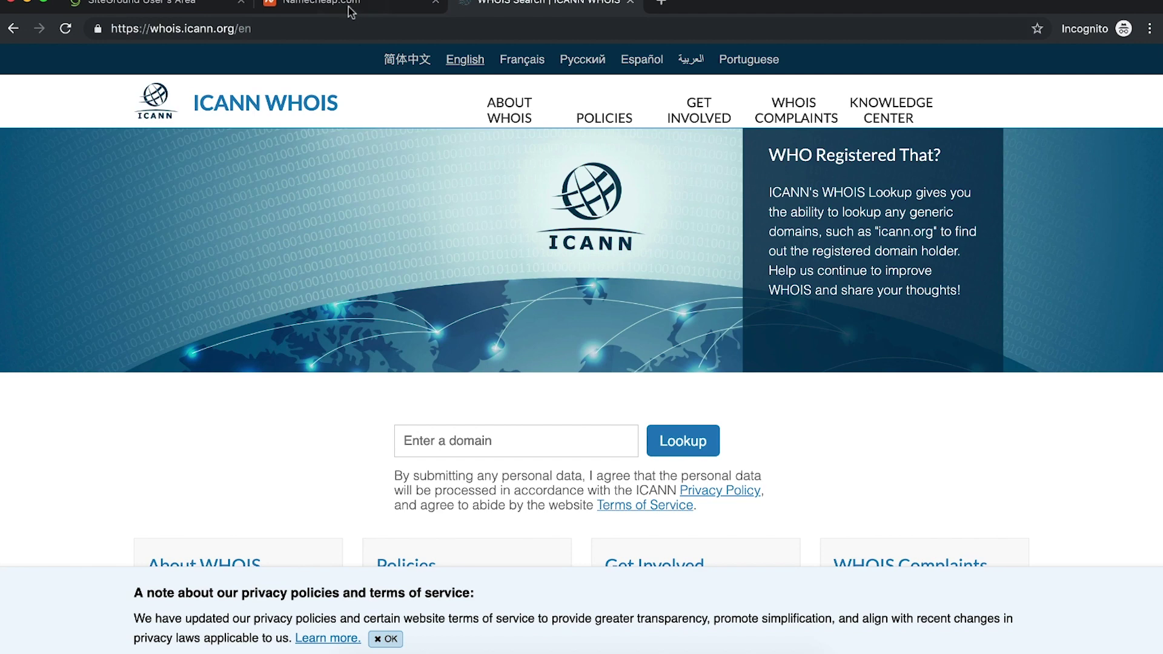
click(346, 6)
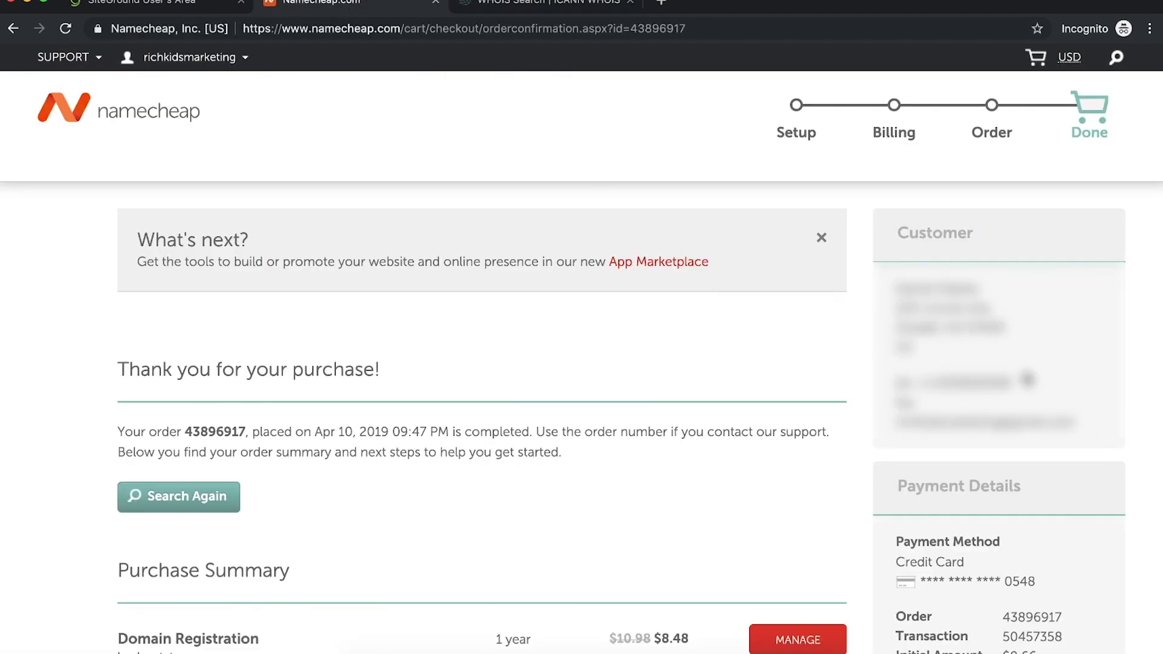
Step: Close the ICANN WHOIS tab and set SiteGround's GrowBig setup to use an existing domain
drag(901, 289, 1067, 416)
click(1066, 417)
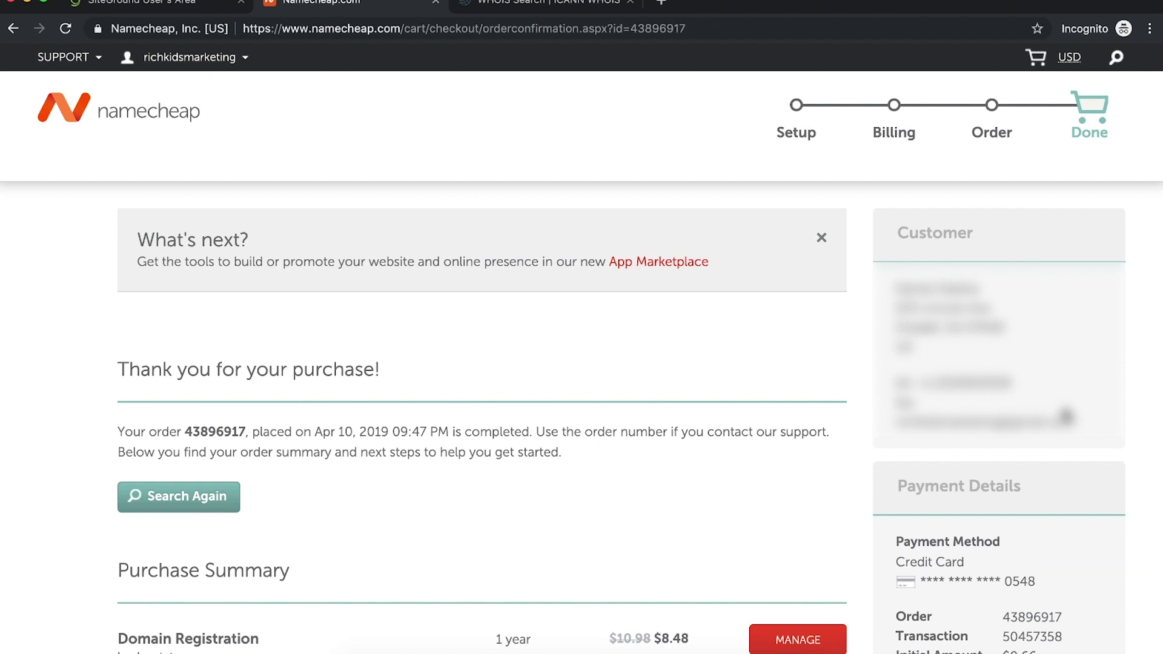
key(ctrl+Tab)
key(ctrl+w)
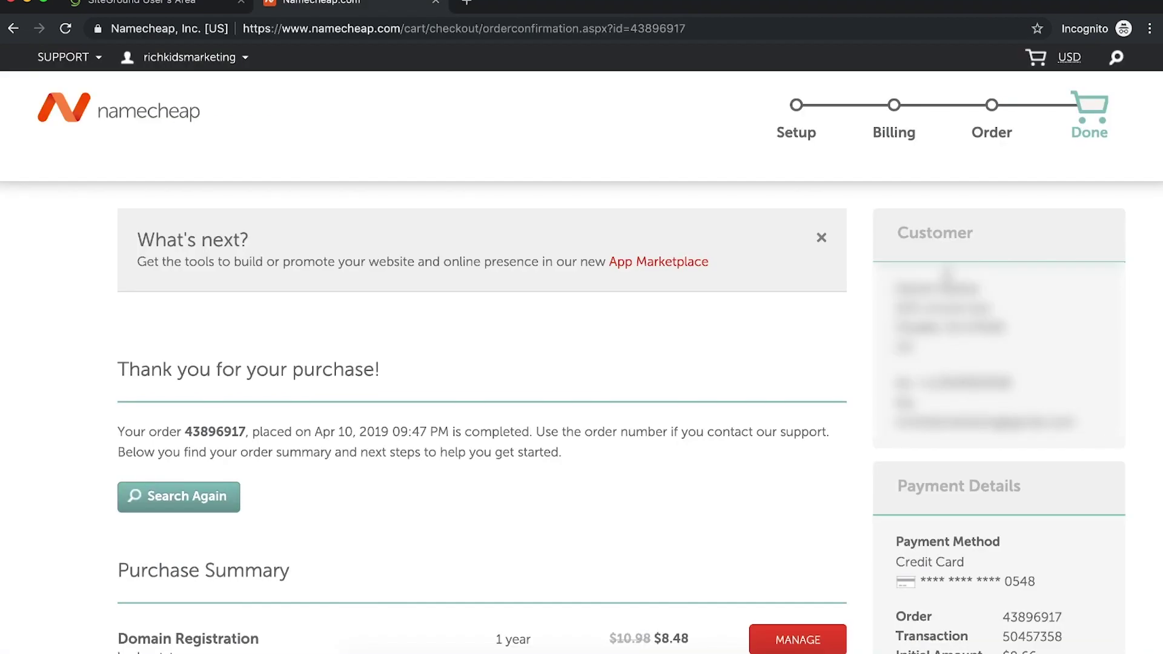
drag(895, 285, 1081, 420)
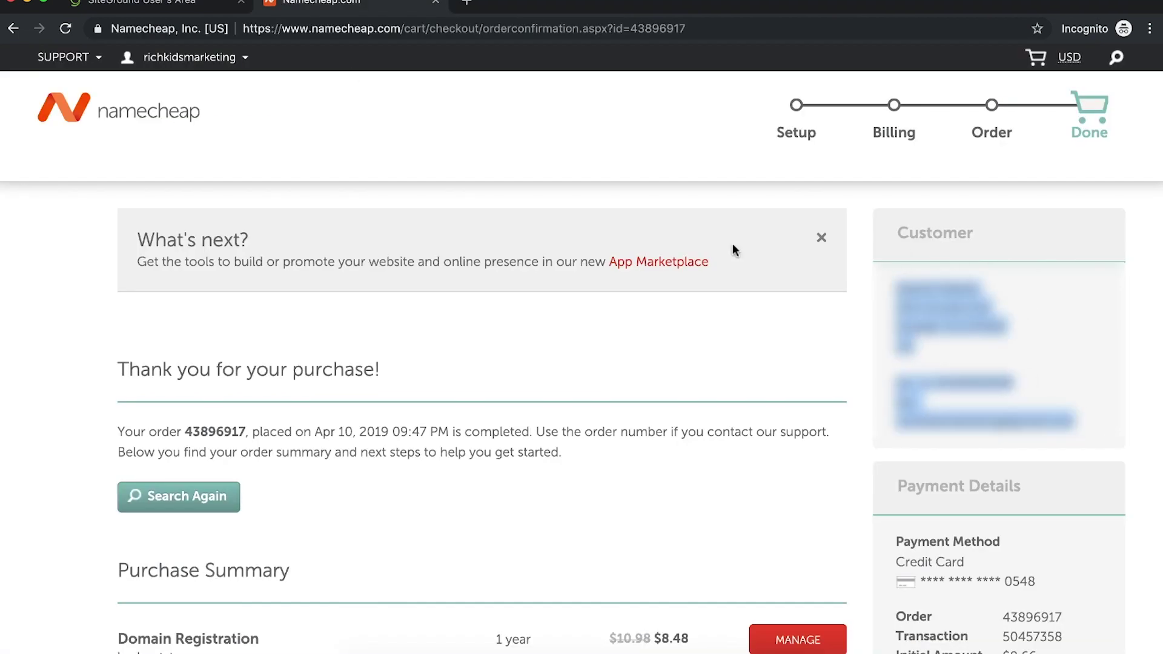
key(ctrl+shift+Tab)
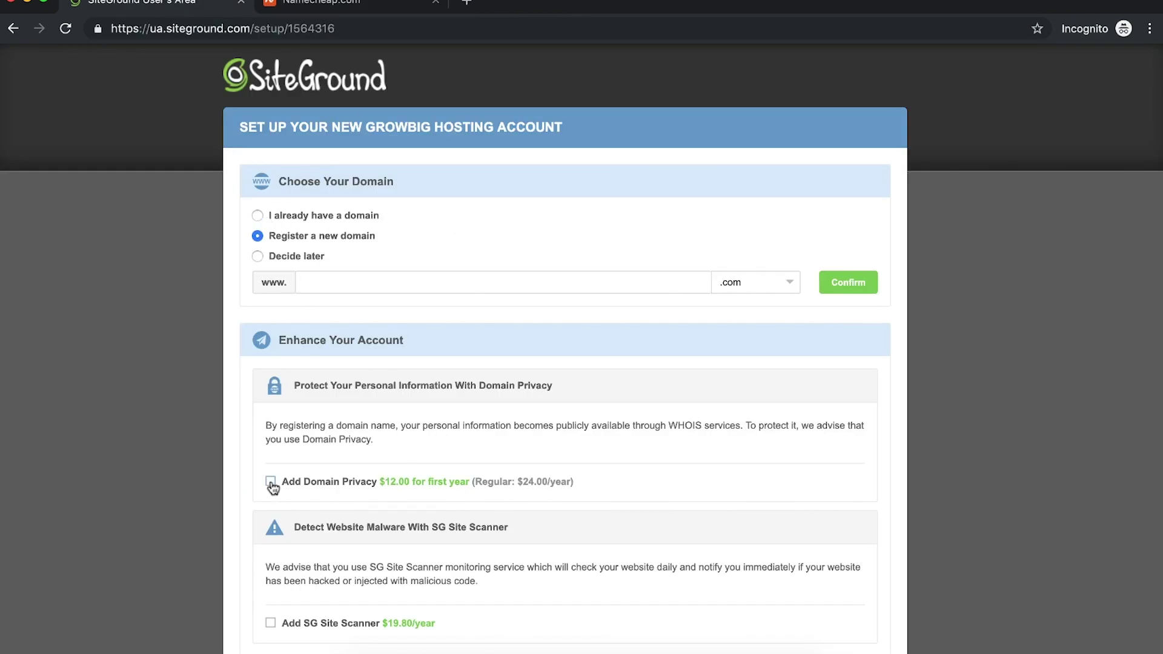
click(259, 215)
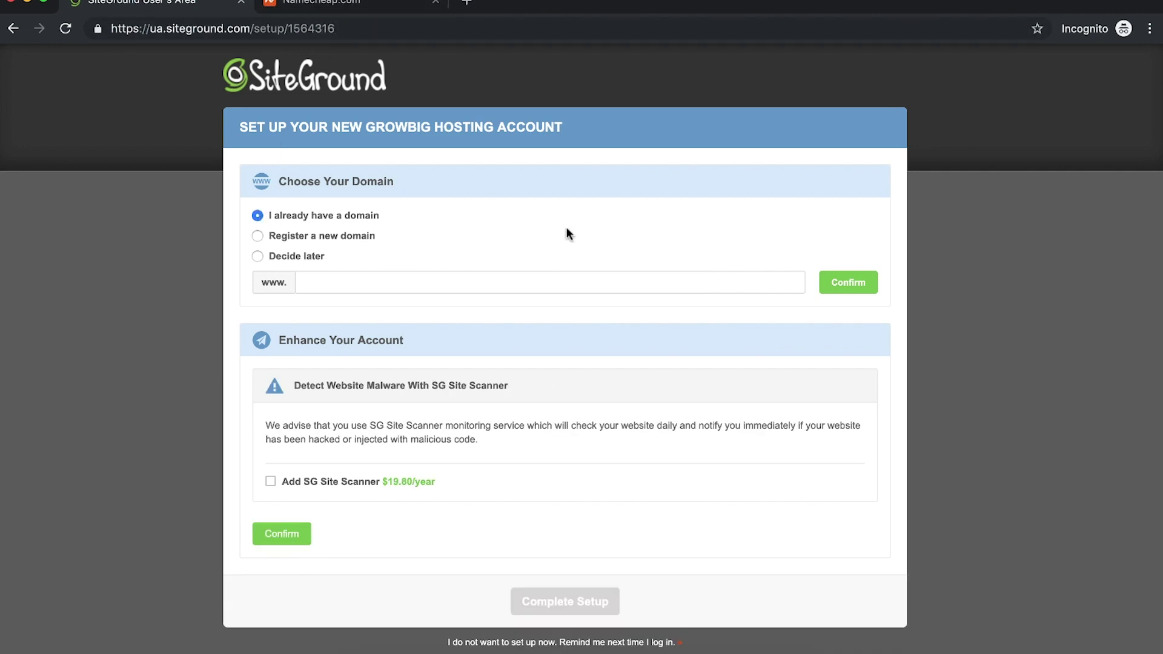
click(321, 5)
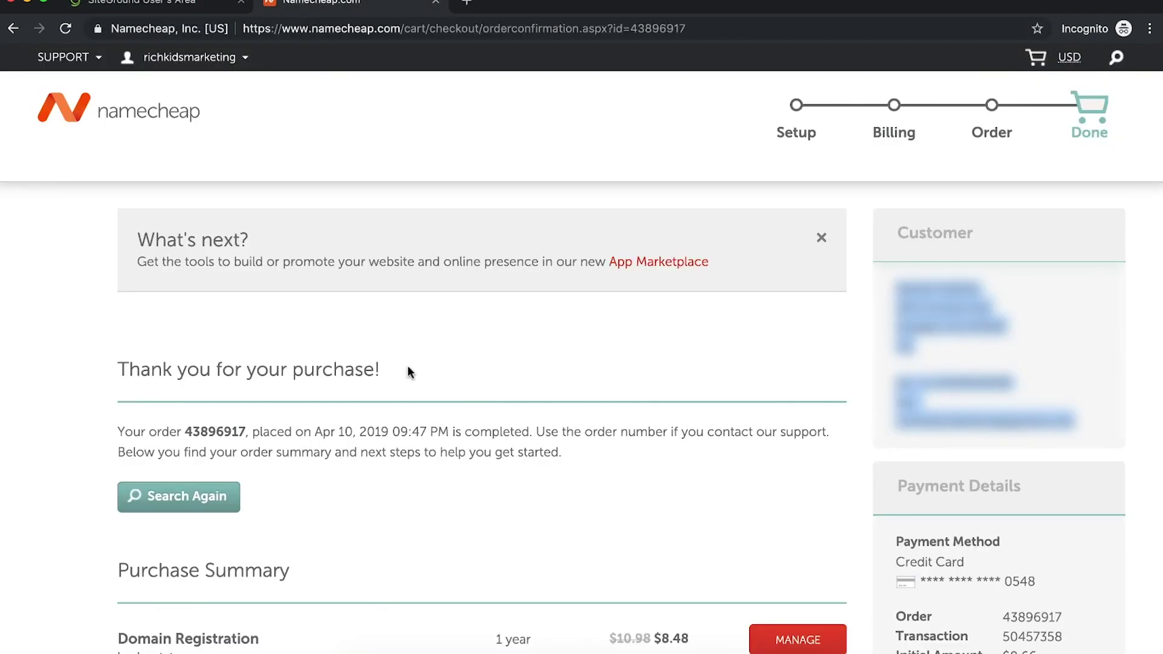
Step: Select lookoutstore.com on the Namecheap confirmation and review the Purchase Summary totals
scroll(420, 400, down, 1)
drag(225, 624, 115, 624)
key(ctrl+c)
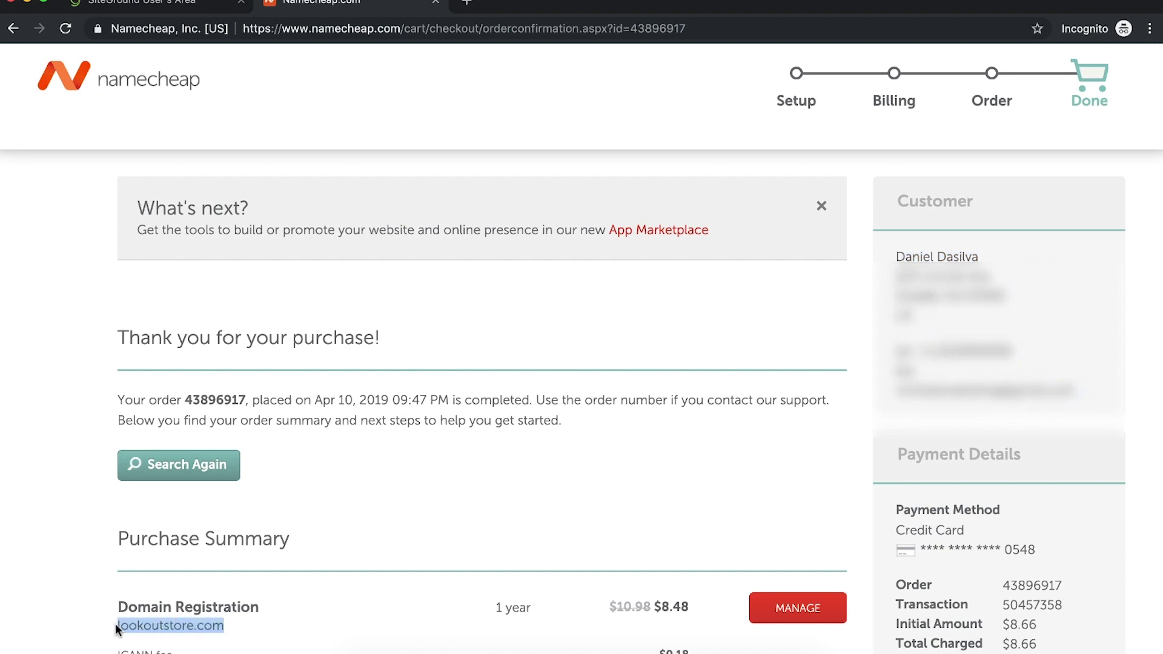
click(121, 5)
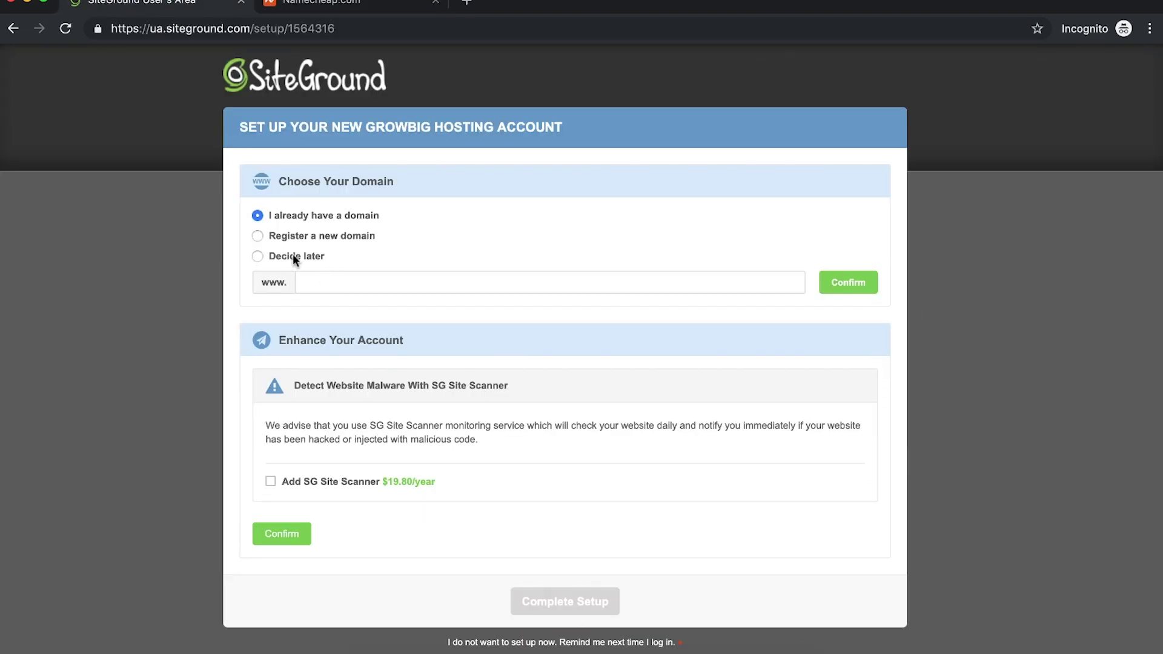
click(257, 236)
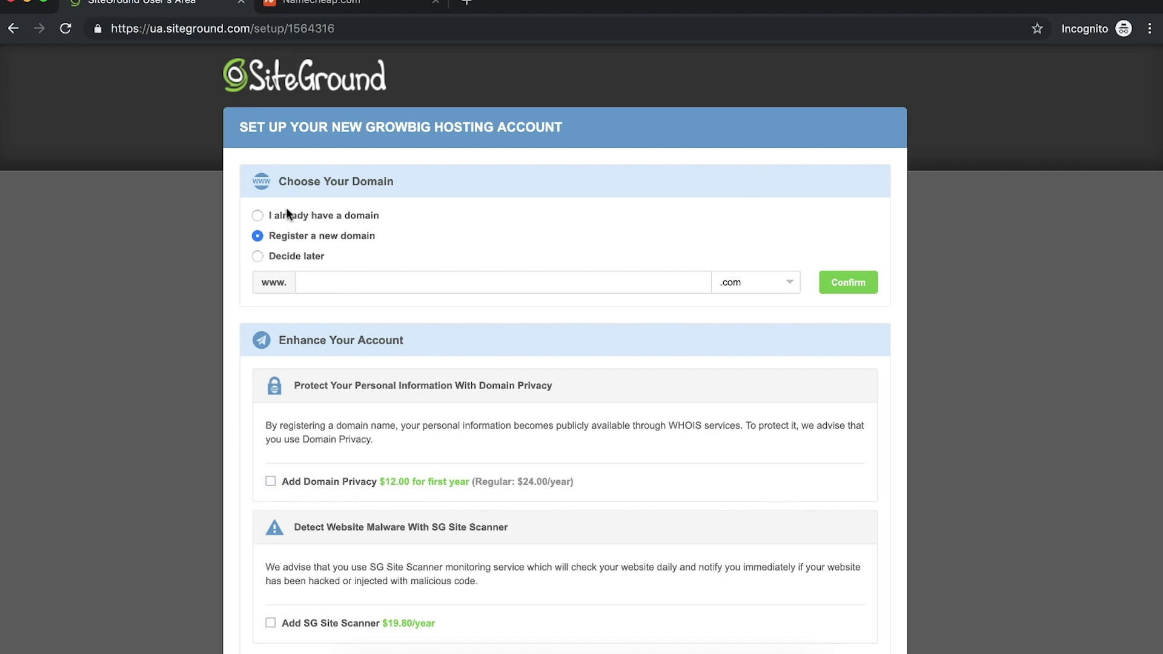
click(258, 216)
click(349, 6)
scroll(490, 321, down, 4)
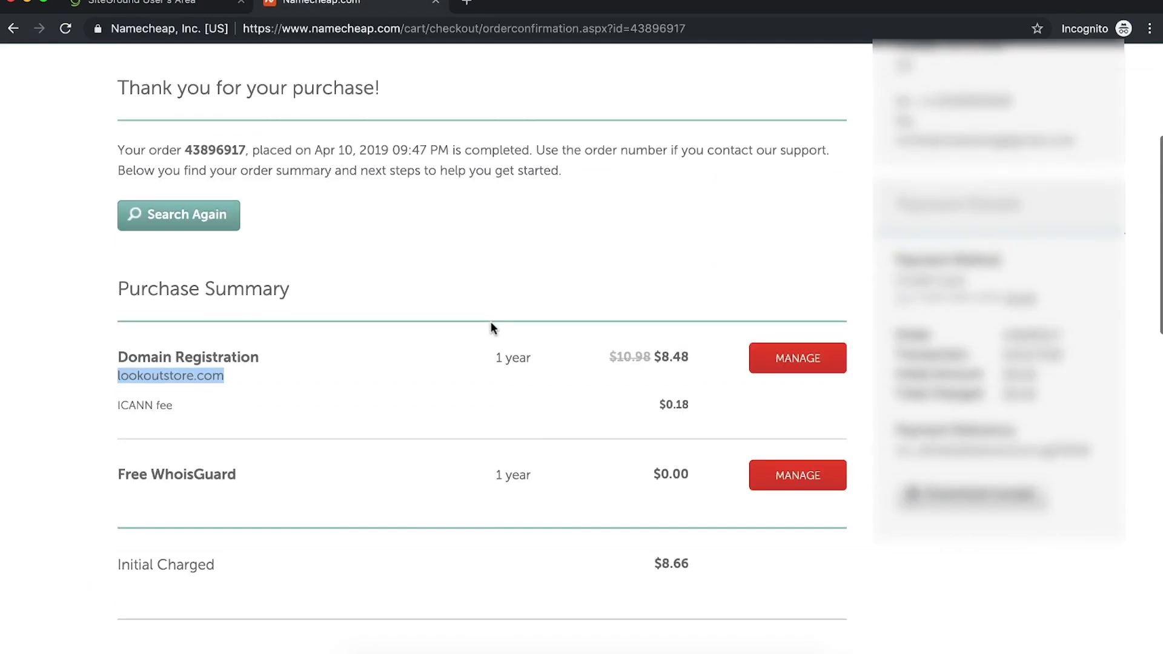
scroll(490, 322, up, 1)
scroll(490, 327, down, 3)
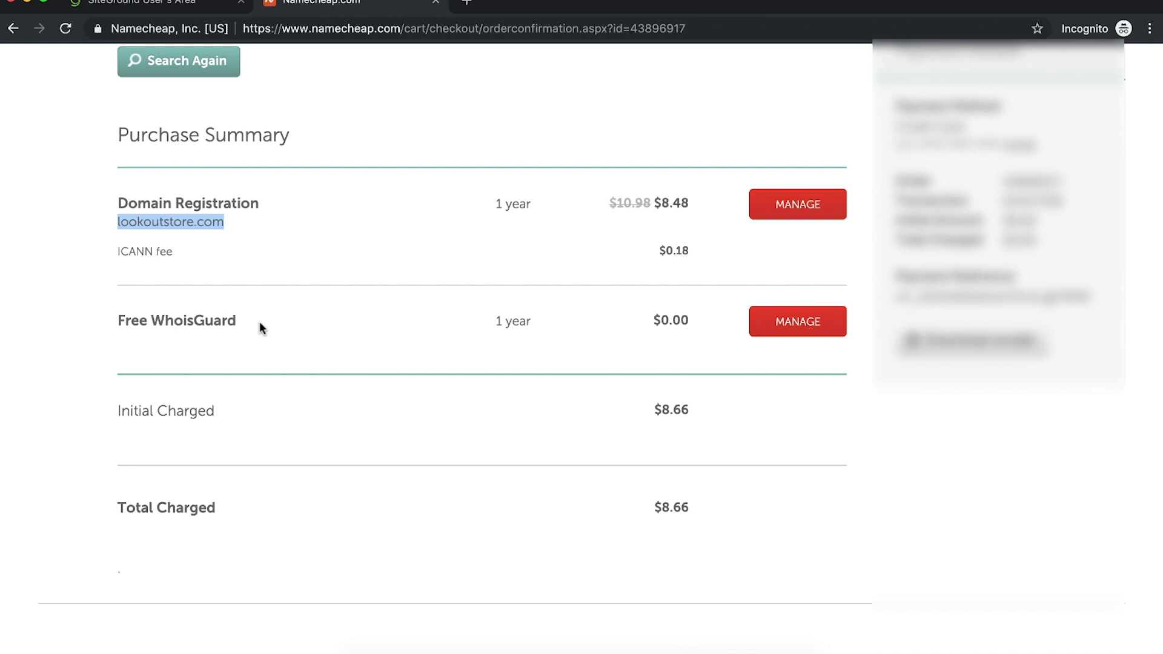
scroll(296, 129, up, 5)
Step: Enter lookoutstore.com as the already-owned primary domain and decline extra account enhancements
click(176, 5)
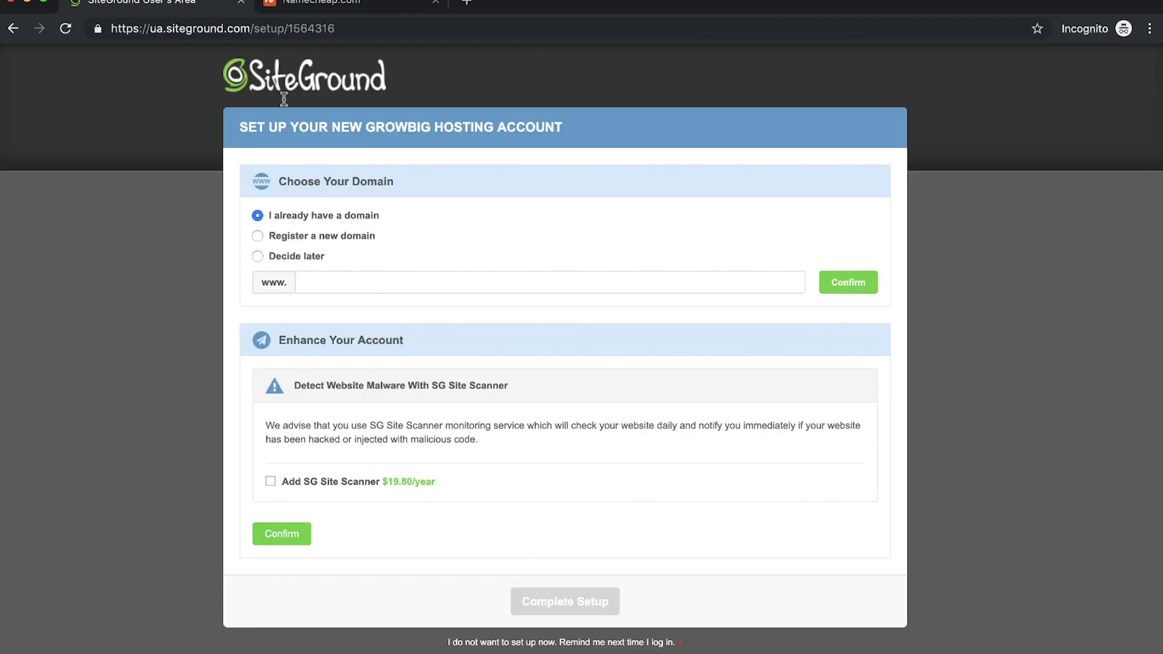
click(370, 293)
key(ctrl+v)
click(832, 292)
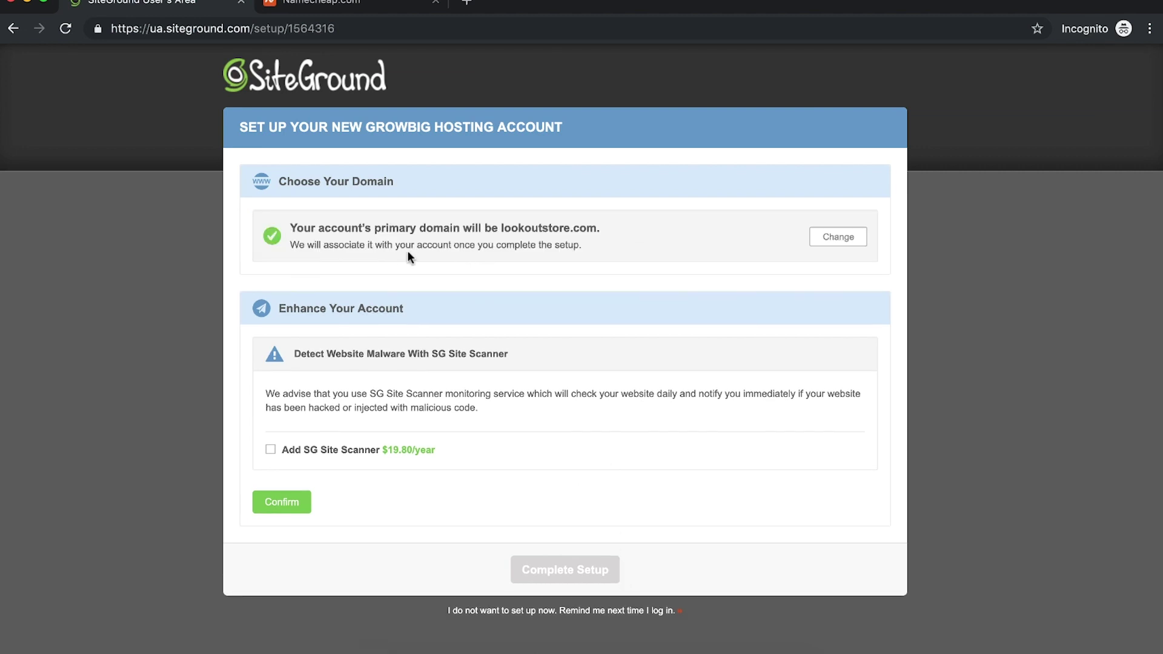
click(282, 504)
Step: Launch TextEdit via Spotlight, move the new window right, and set the font size to 48
key(super+space)
text(tex)
key(Return)
drag(278, 21, 838, 49)
click(869, 74)
click(869, 74)
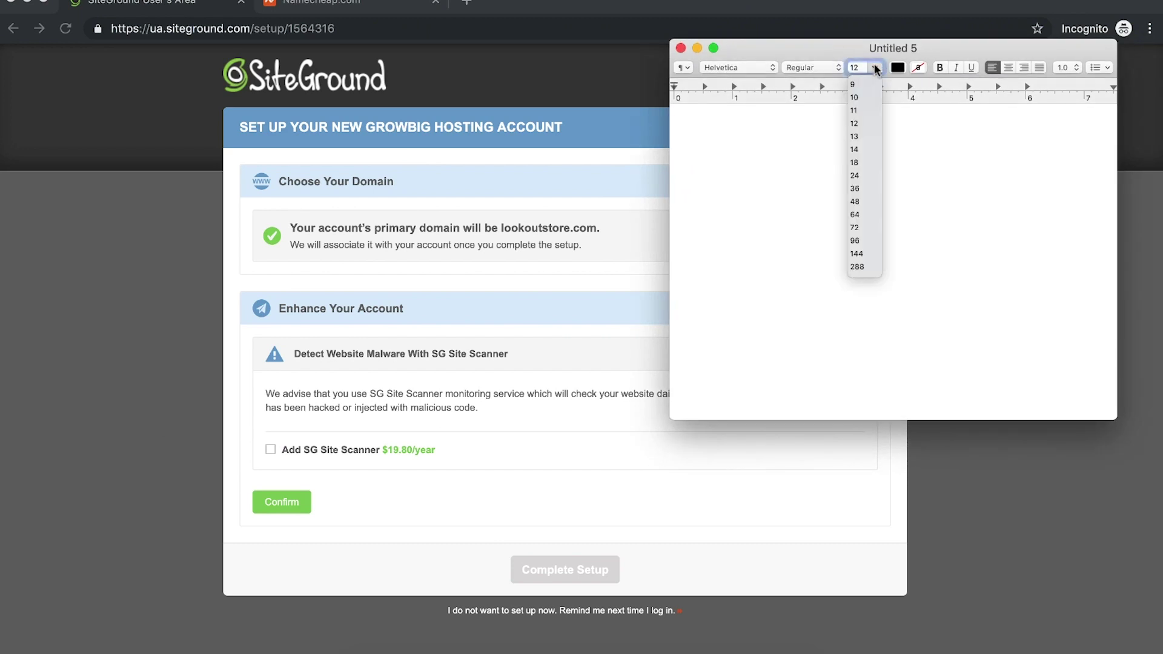
click(857, 199)
Step: Type the cost lines '$72 - Site Ground' and '$9 - Domain Name'
text($)
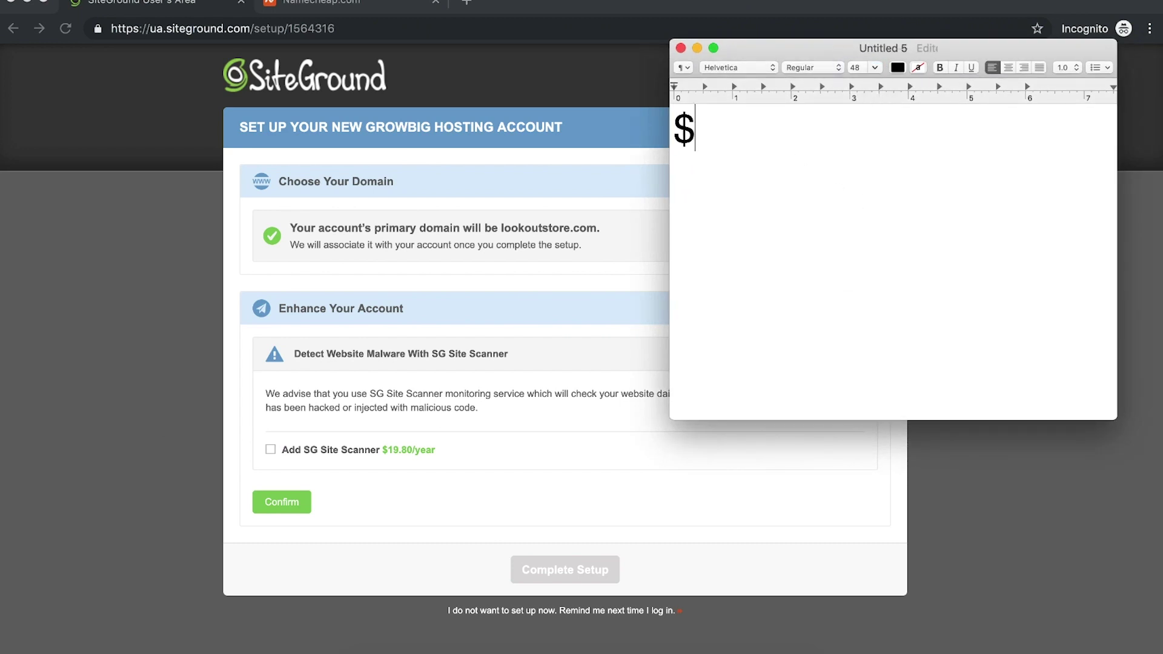
text(72 - Site H)
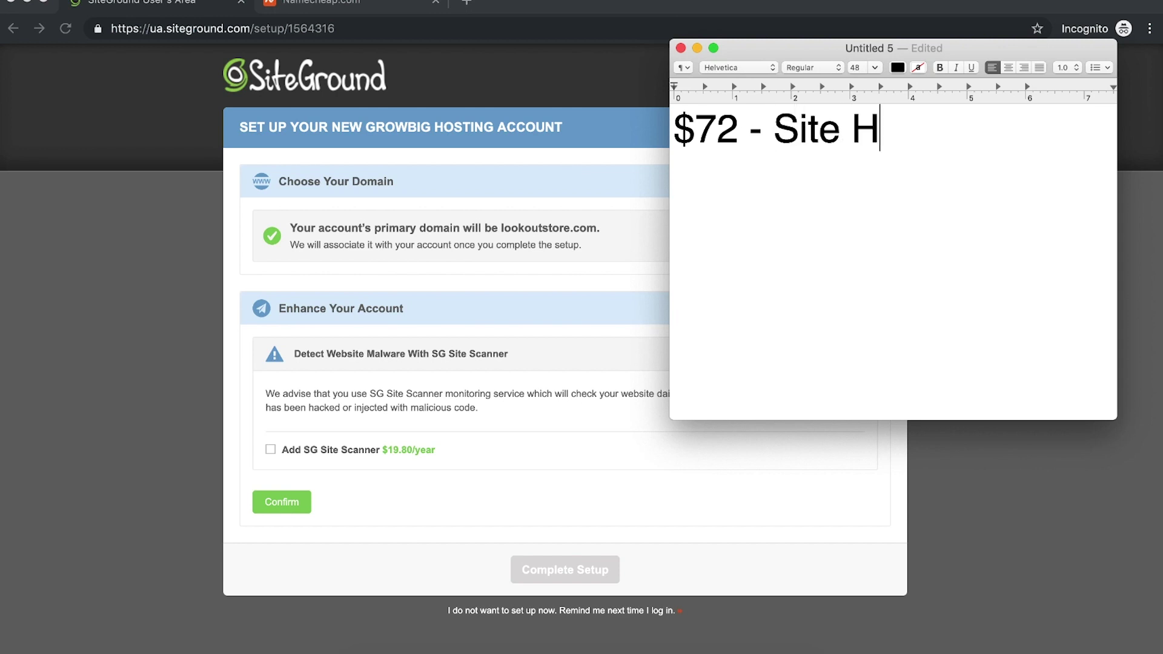
key(BackSpace)
text(Ground)
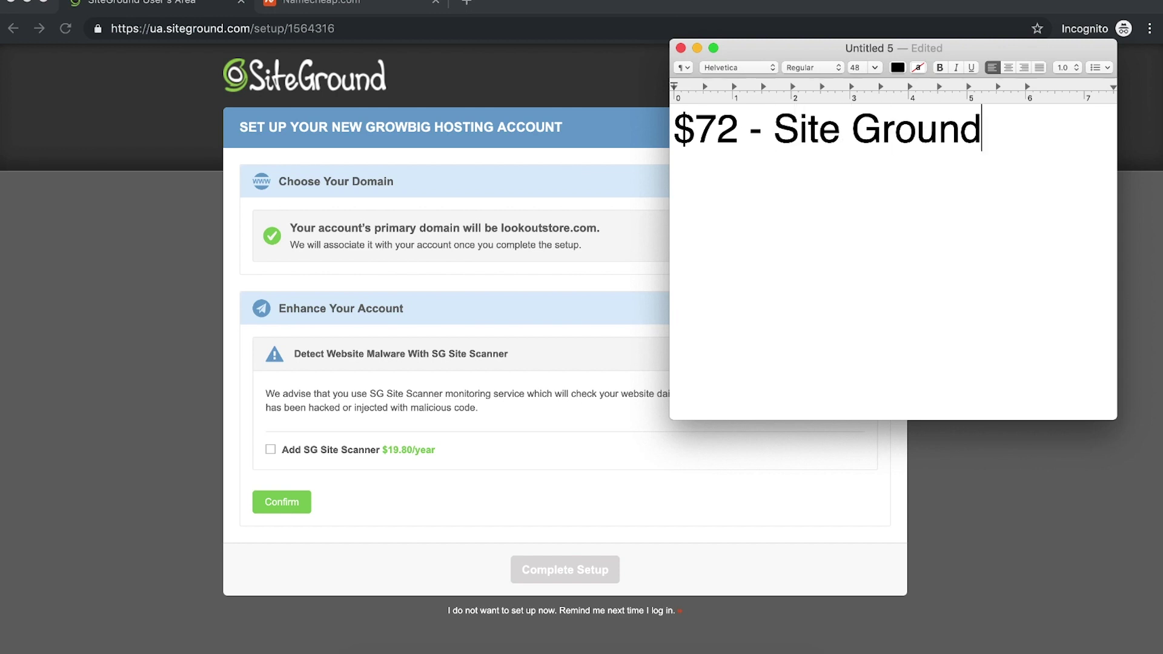
key(Return)
text($8)
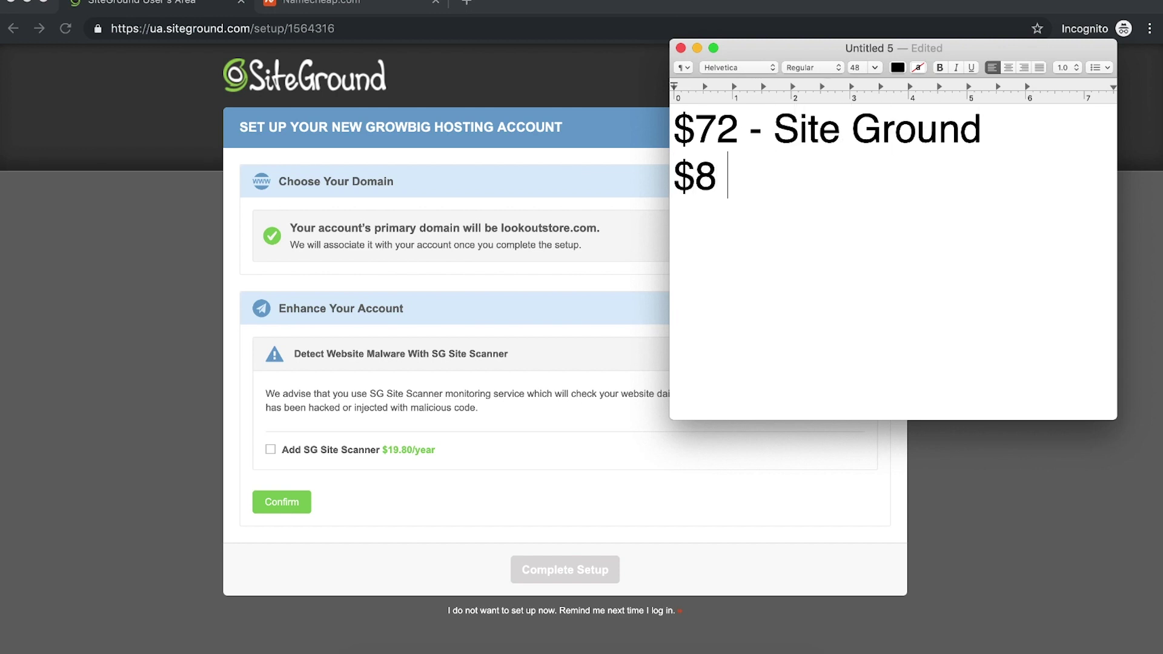
key(BackSpace)
text(9 =)
key(BackSpace)
text(- Domain Name)
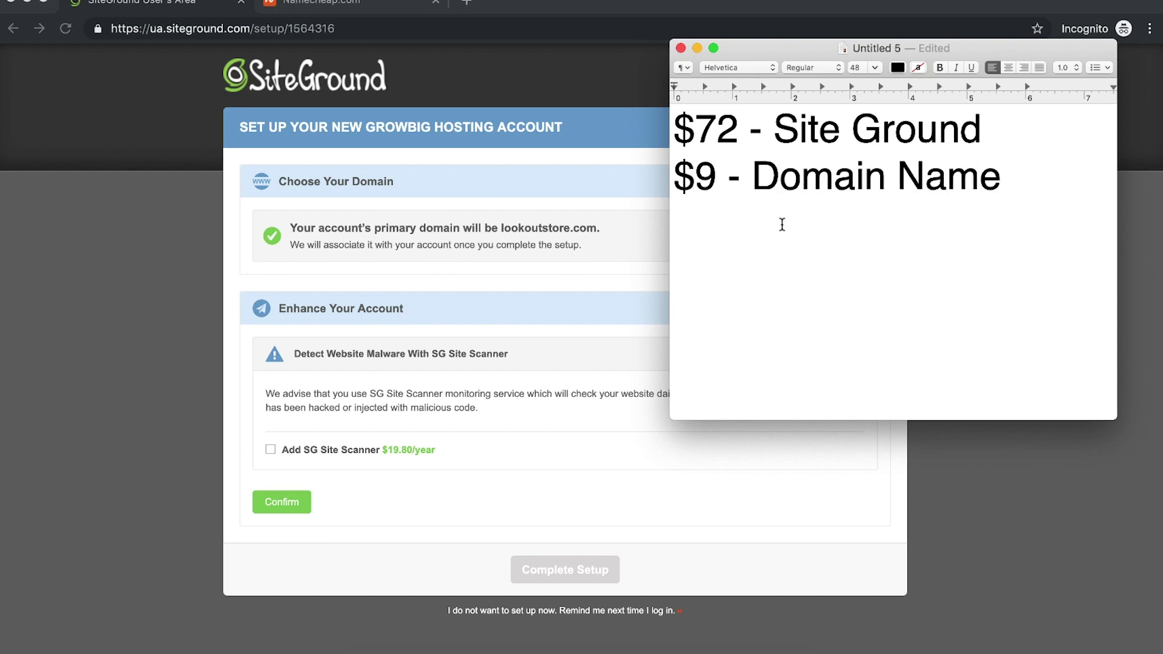
Step: Decline account enhancements, accept the terms, and complete the GrowBig setup before moving to Namecheap
click(965, 536)
click(288, 508)
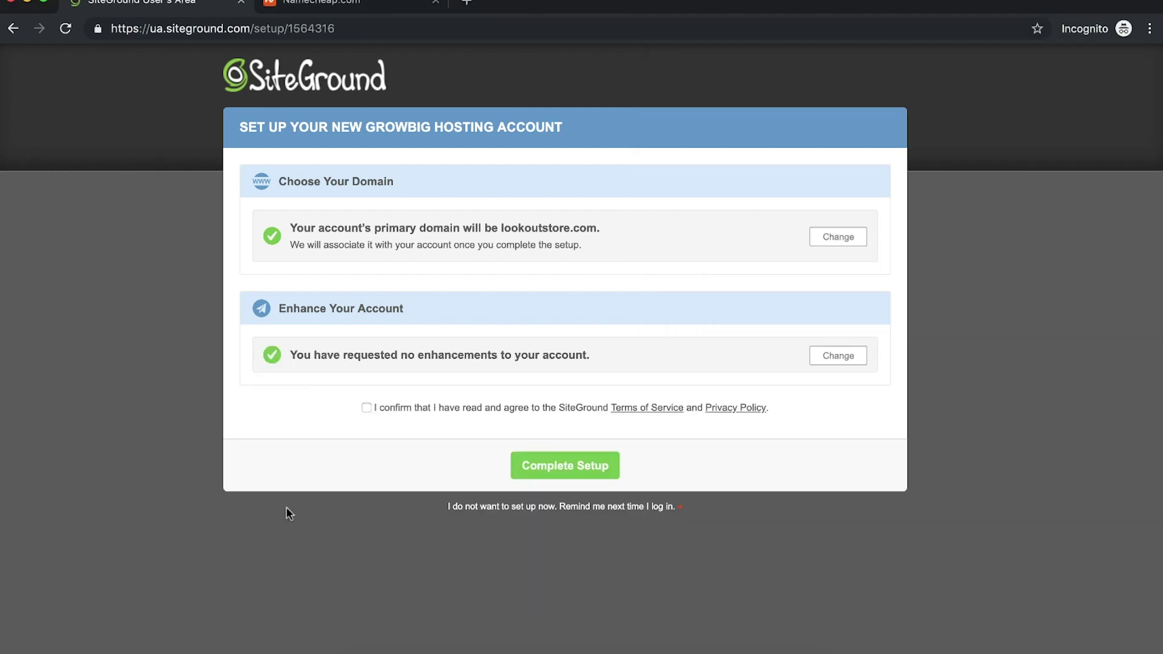
click(366, 407)
click(538, 464)
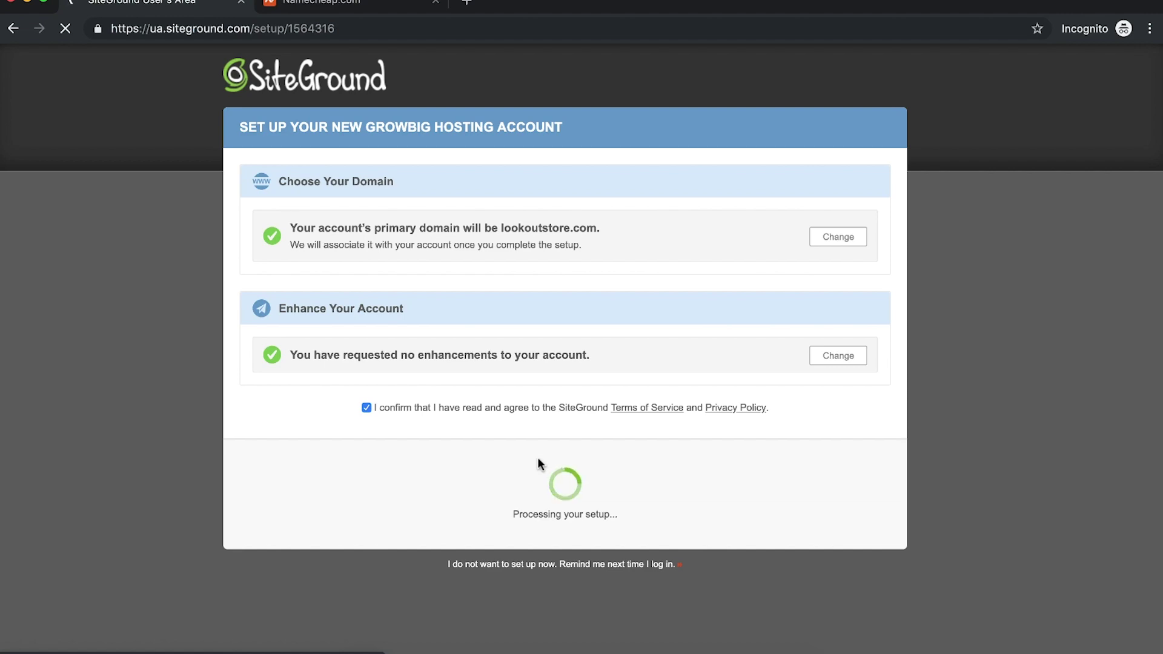
key(ctrl+Tab)
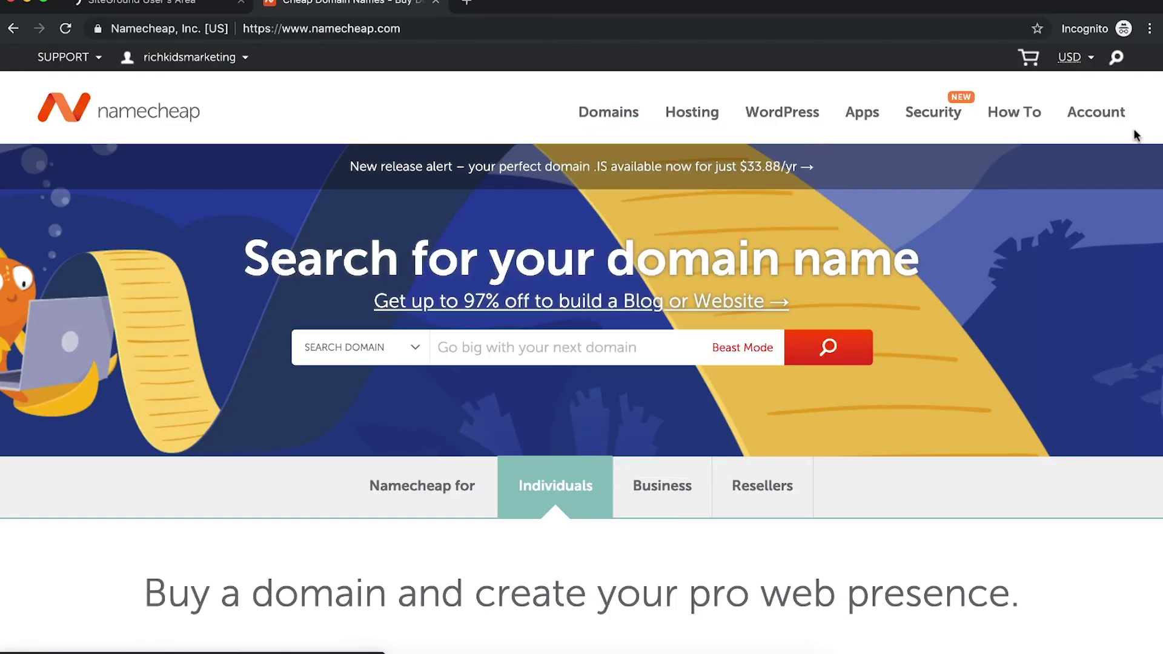
Step: Search Namecheap's Domain List for lookoutstore.com and open Manage, then proceed to SiteGround's Customer Area
mouse_move(1099, 112)
click(1064, 247)
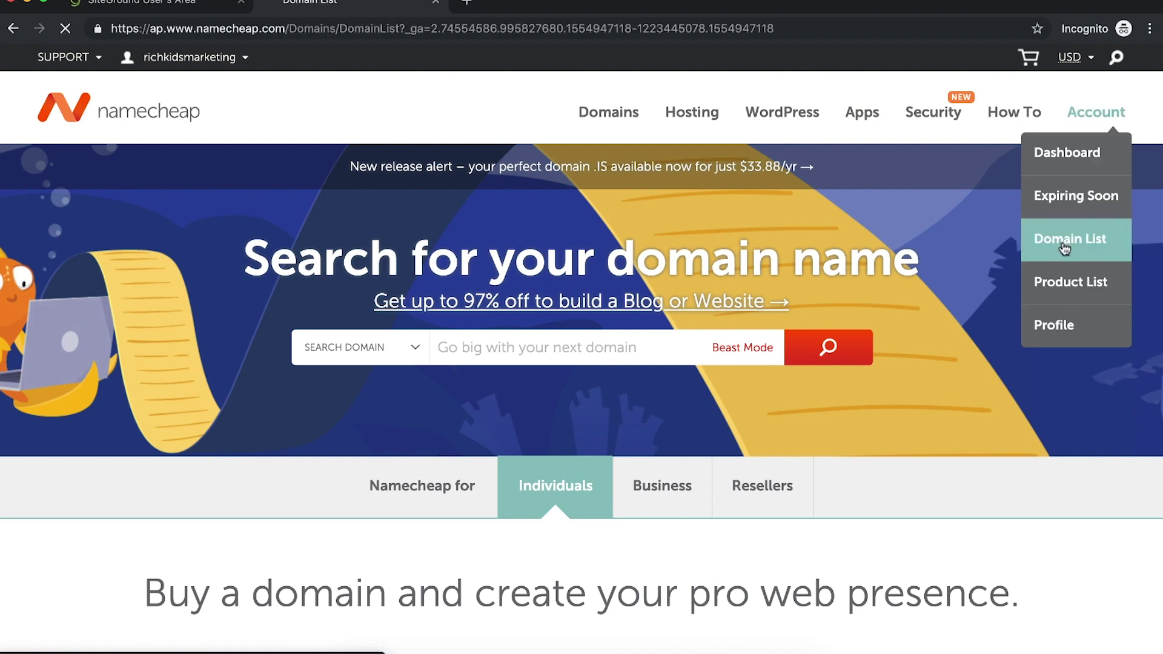
click(436, 241)
text(lookstore)
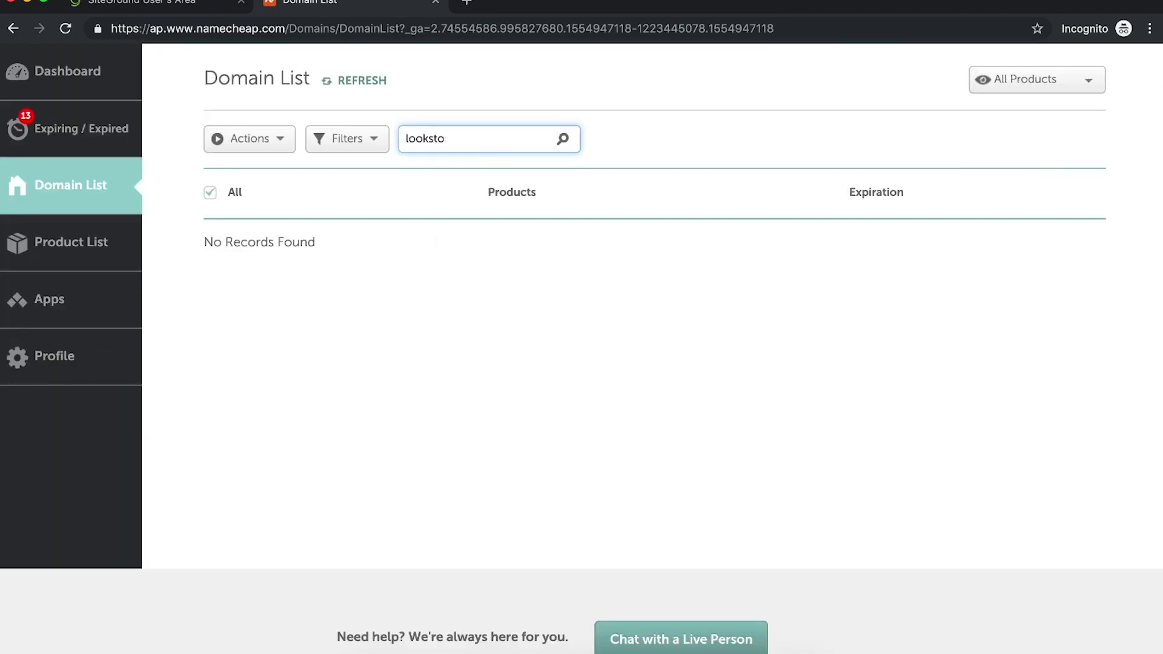
click(1070, 244)
click(141, 1)
click(550, 378)
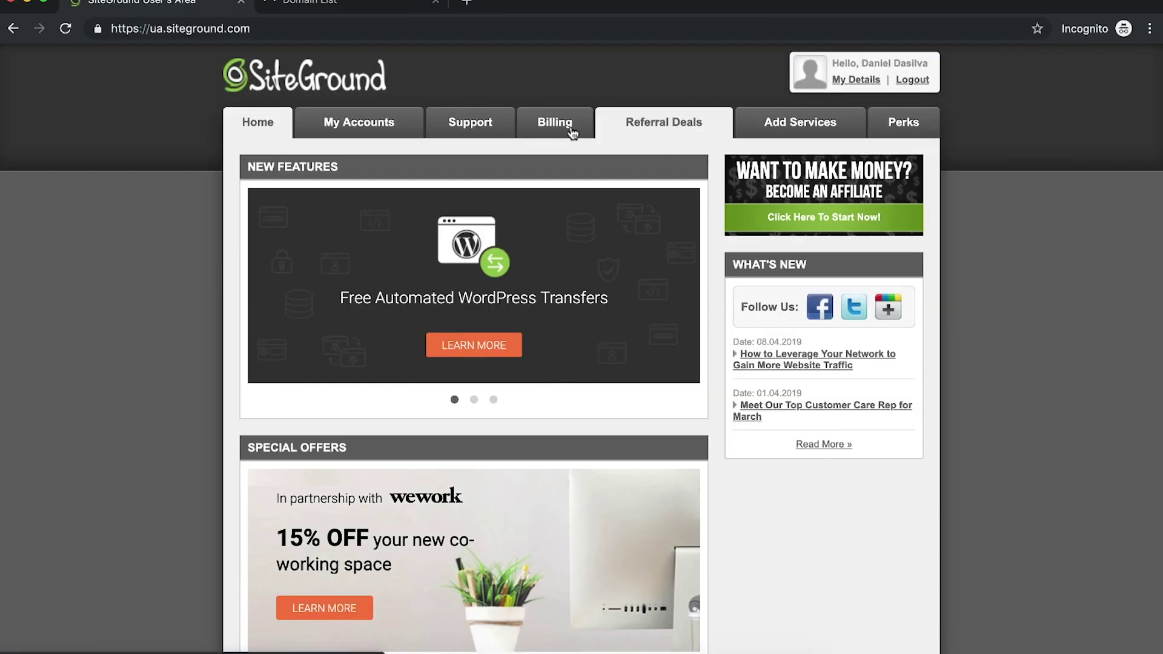
Step: Open My Accounts > Information & Settings and select nameserver ns1.us244.siteground.us under Account DNS
click(371, 134)
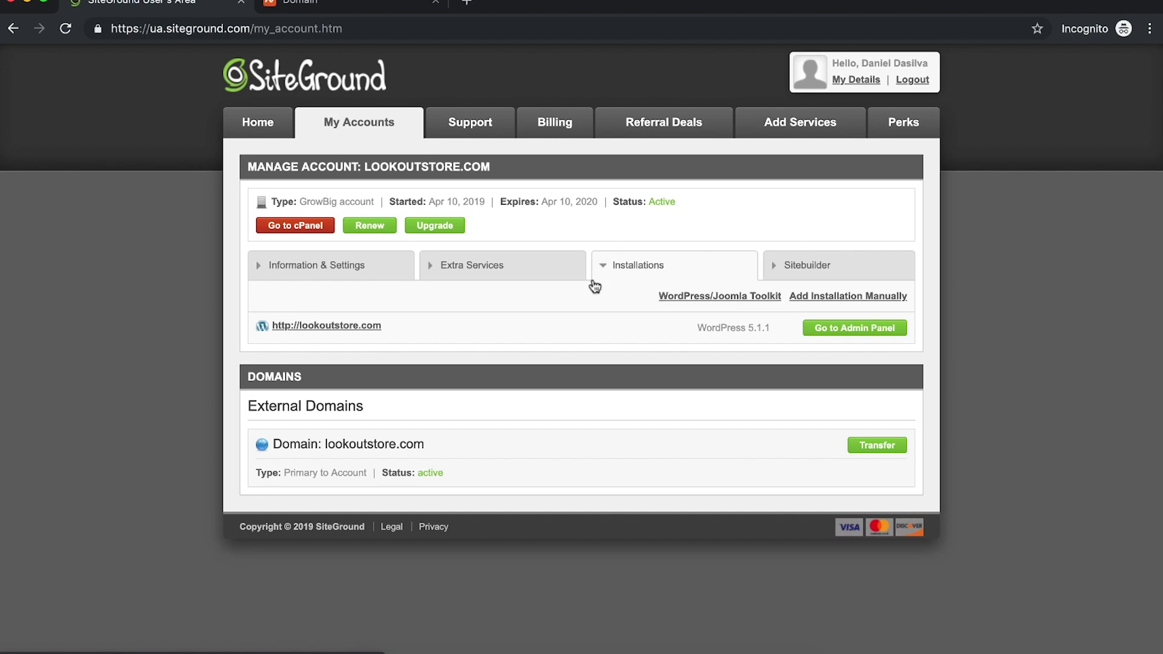
click(265, 269)
scroll(490, 357, down, 3)
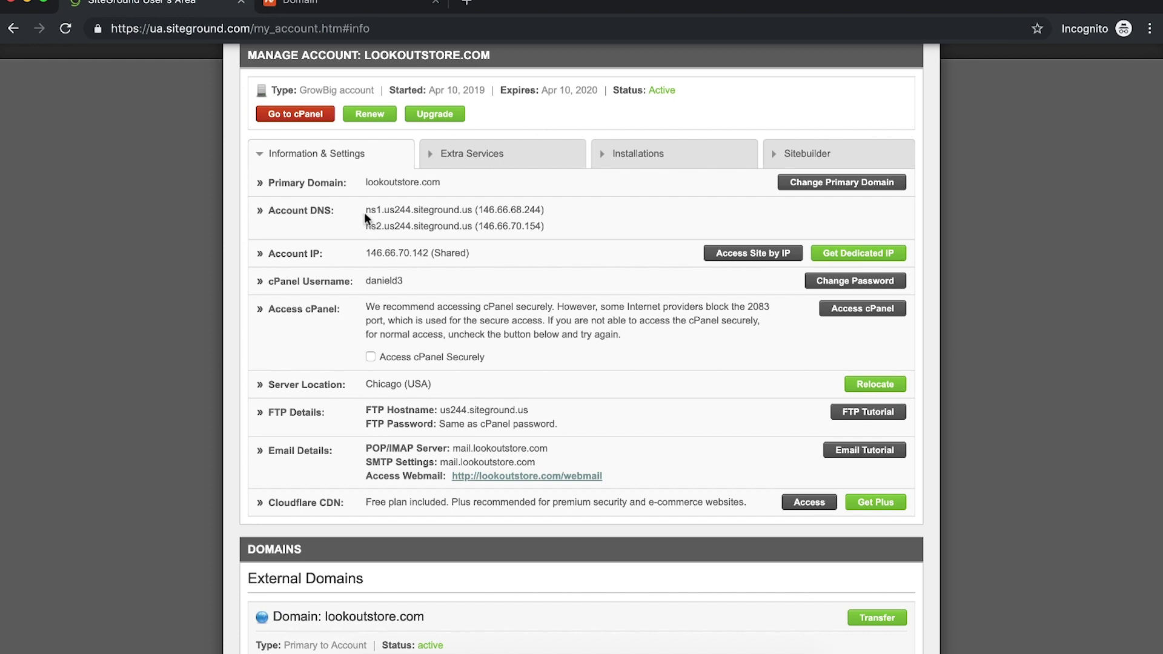
drag(365, 210, 471, 206)
key(ctrl+c)
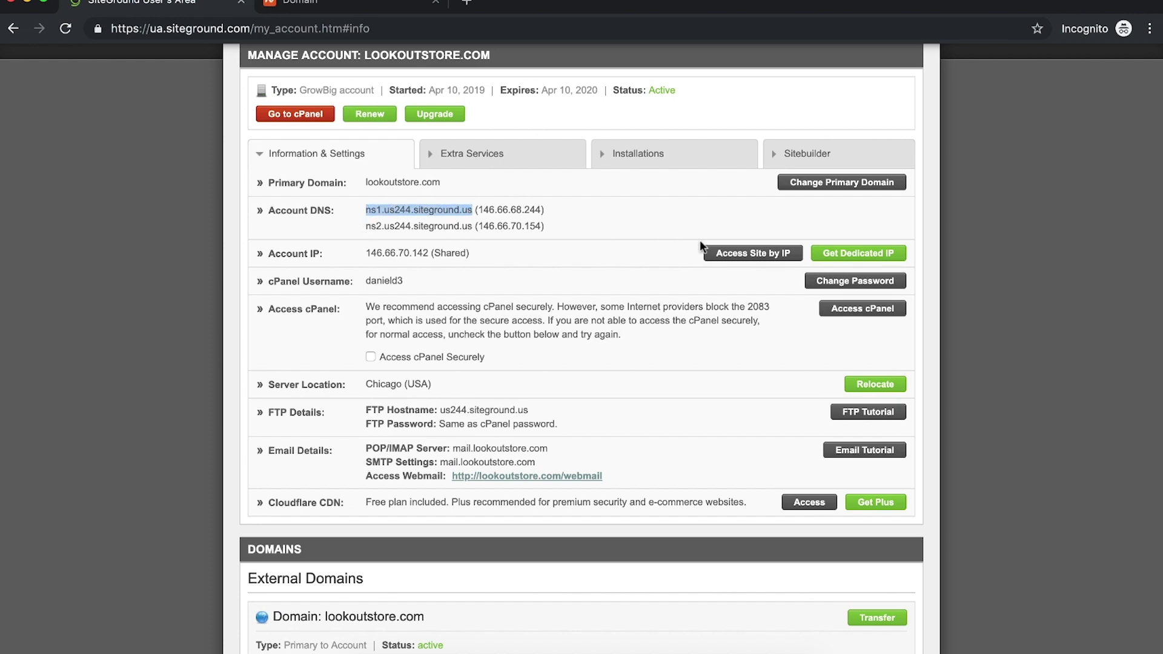
Step: Switch lookoutstore.com's Namecheap nameservers to Custom DNS and paste ns1.us244.siteground.us
click(350, 6)
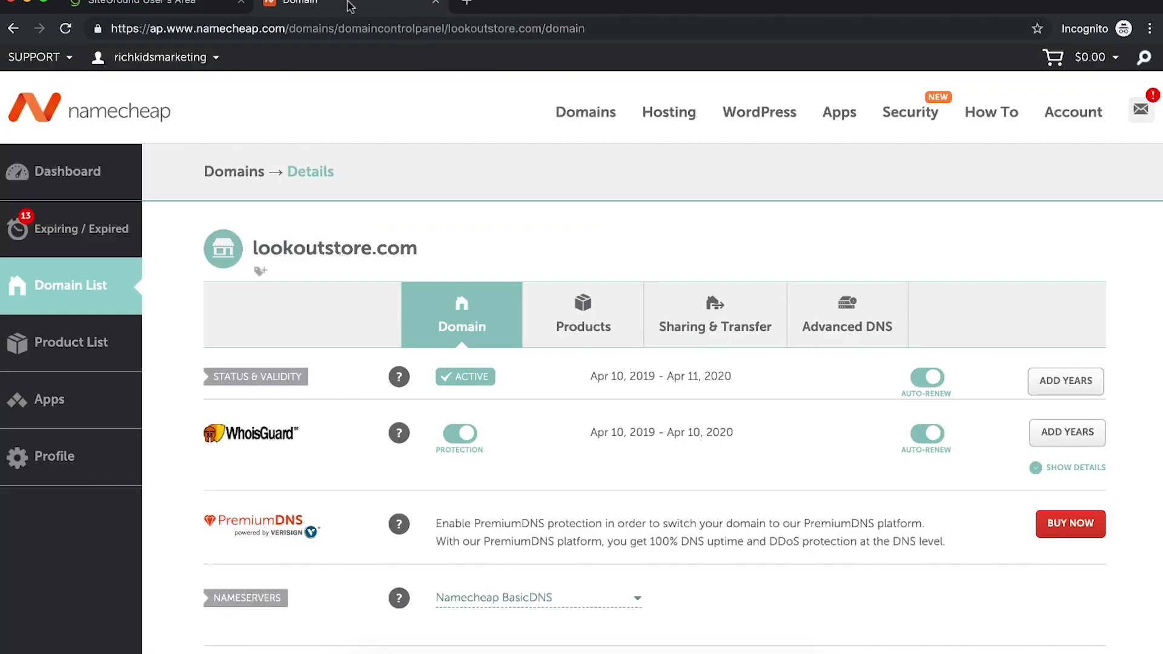
scroll(812, 505, down, 3)
click(497, 434)
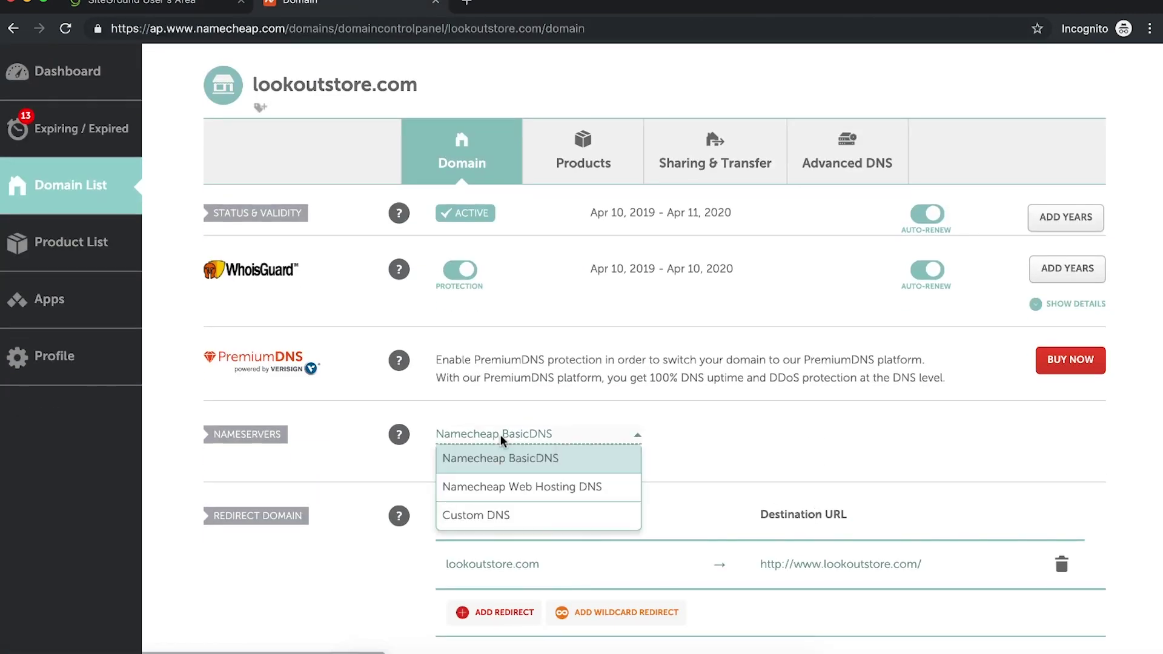
click(499, 514)
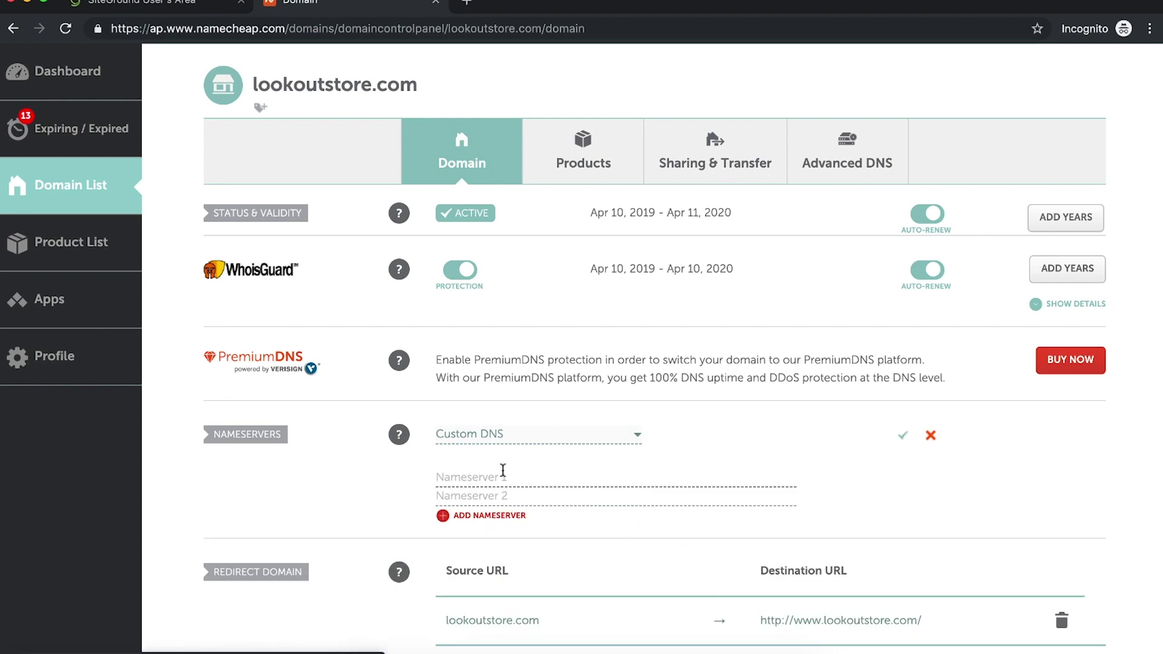
key(ctrl+v)
Step: Copy ns2.us244.siteground.us from SiteGround into the second field and save the nameservers
click(191, 3)
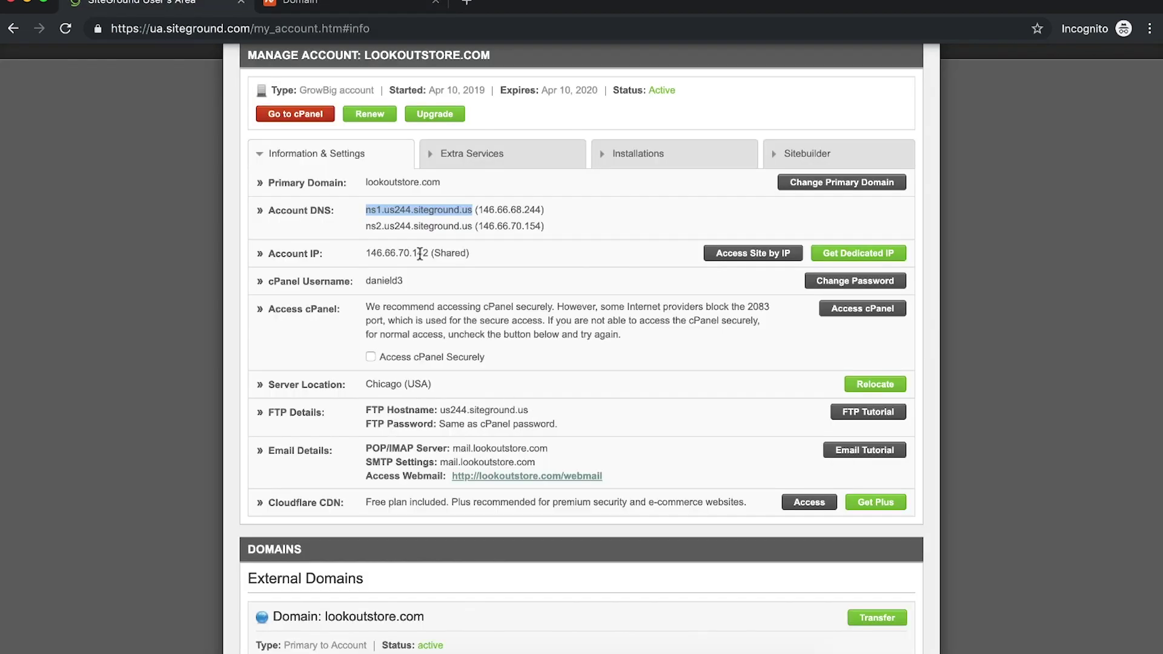
drag(366, 225, 468, 225)
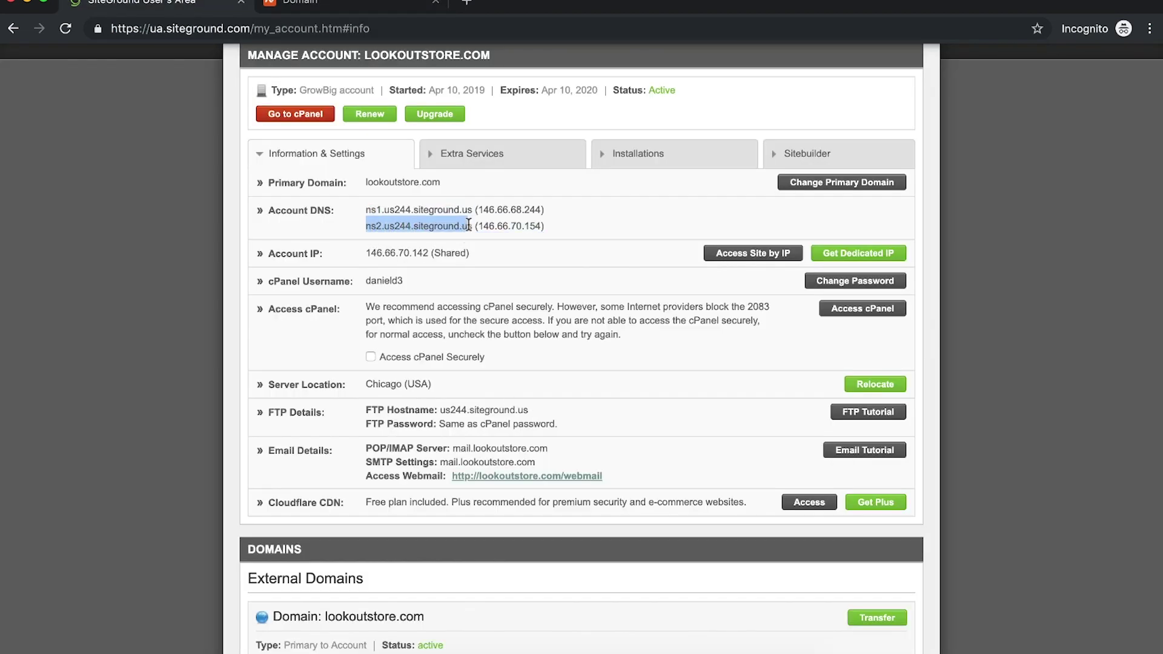
key(ctrl+c)
click(291, 3)
click(478, 494)
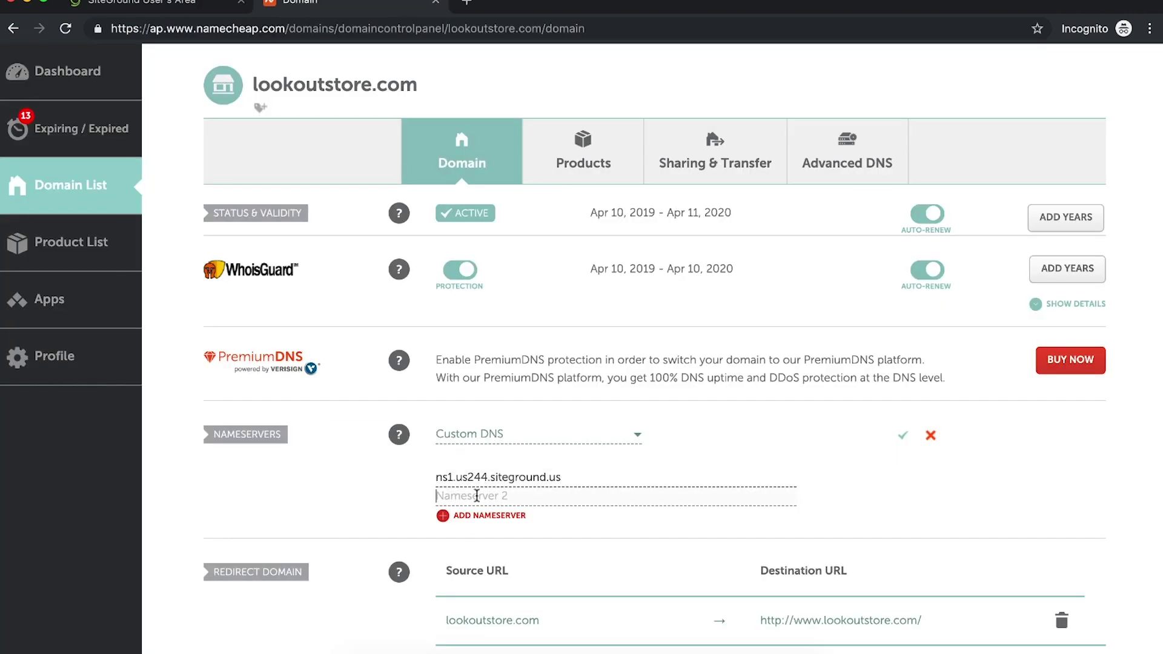
key(ctrl+v)
click(902, 435)
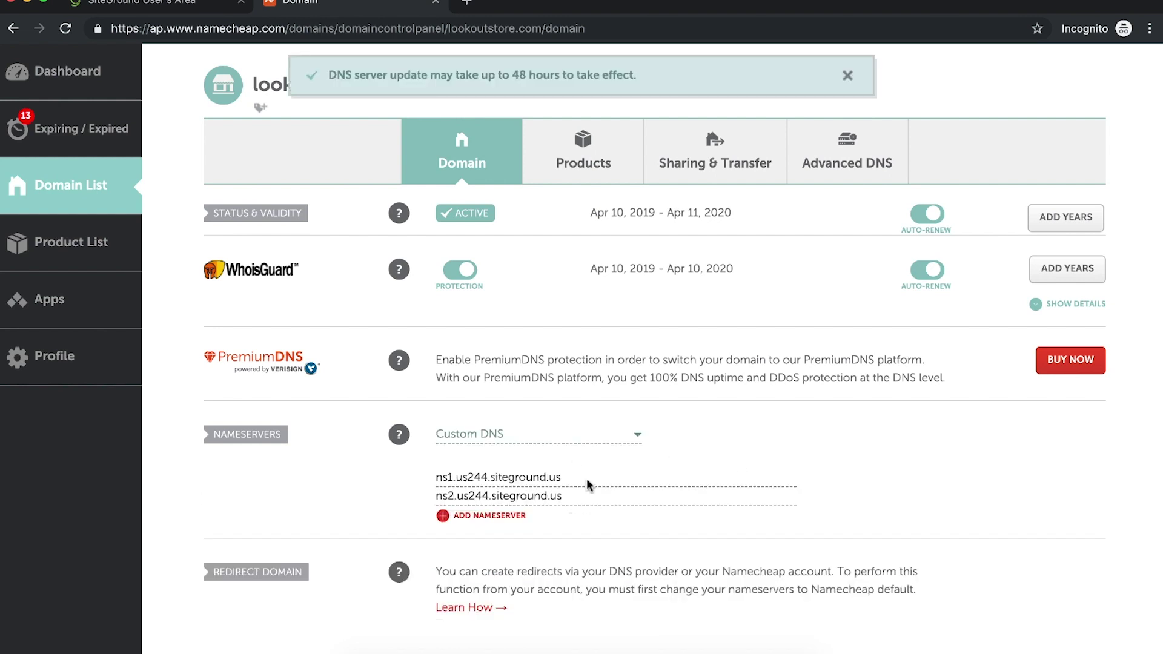
click(182, 3)
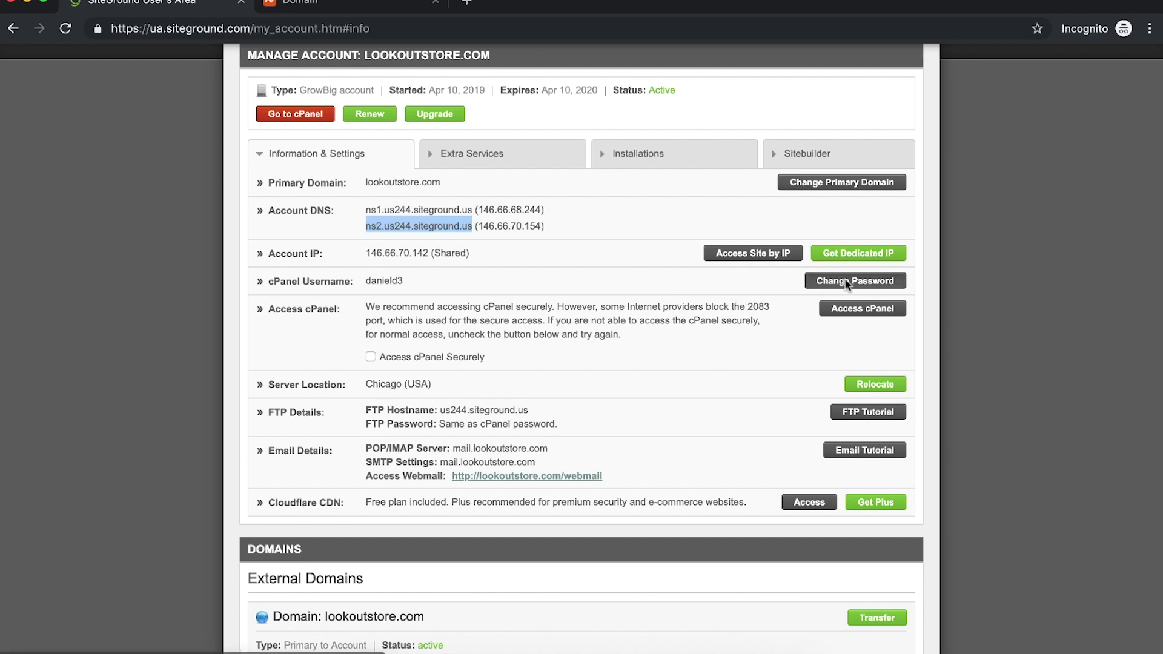
Step: Use Change Password beside the cPanel username to enter and save a new password
click(845, 280)
click(643, 302)
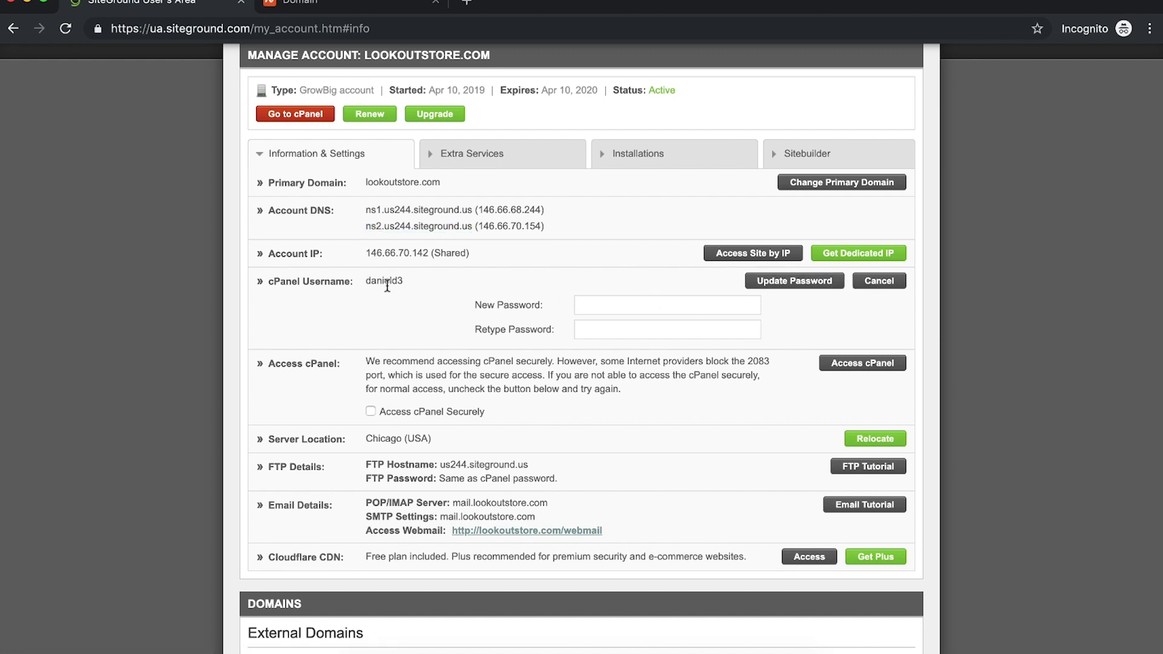
text(••)
key(super+a)
text(•)
click(797, 286)
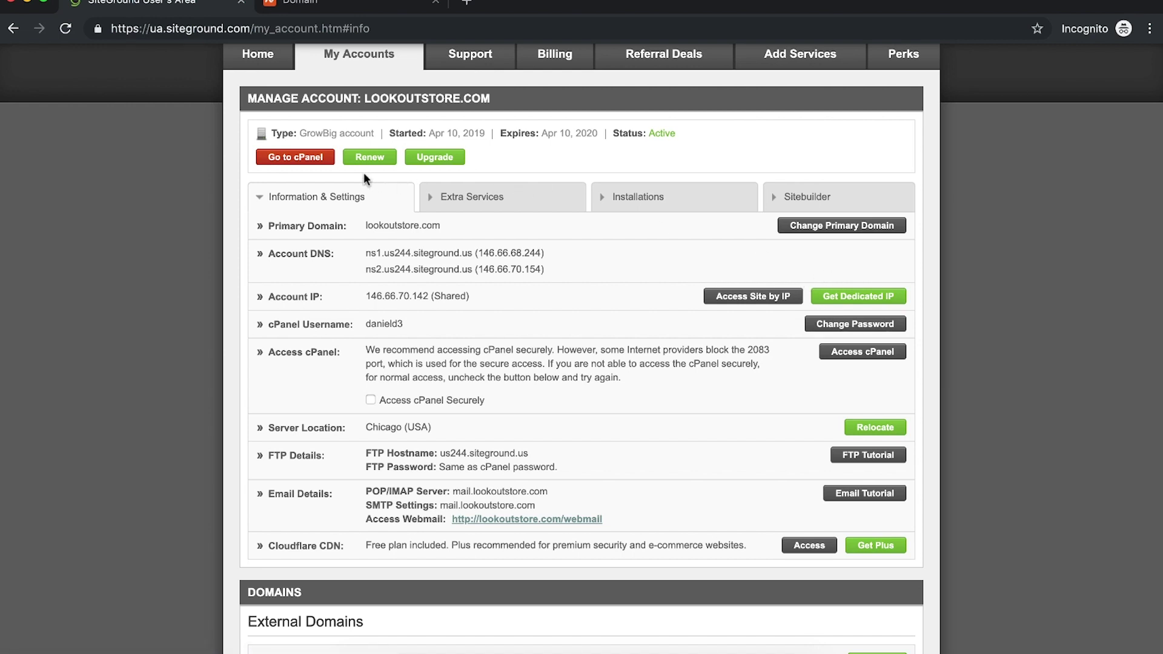
Step: Enter lookoutstore.com's cPanel securely, then review Namecheap's nameservers and close that tab
click(297, 159)
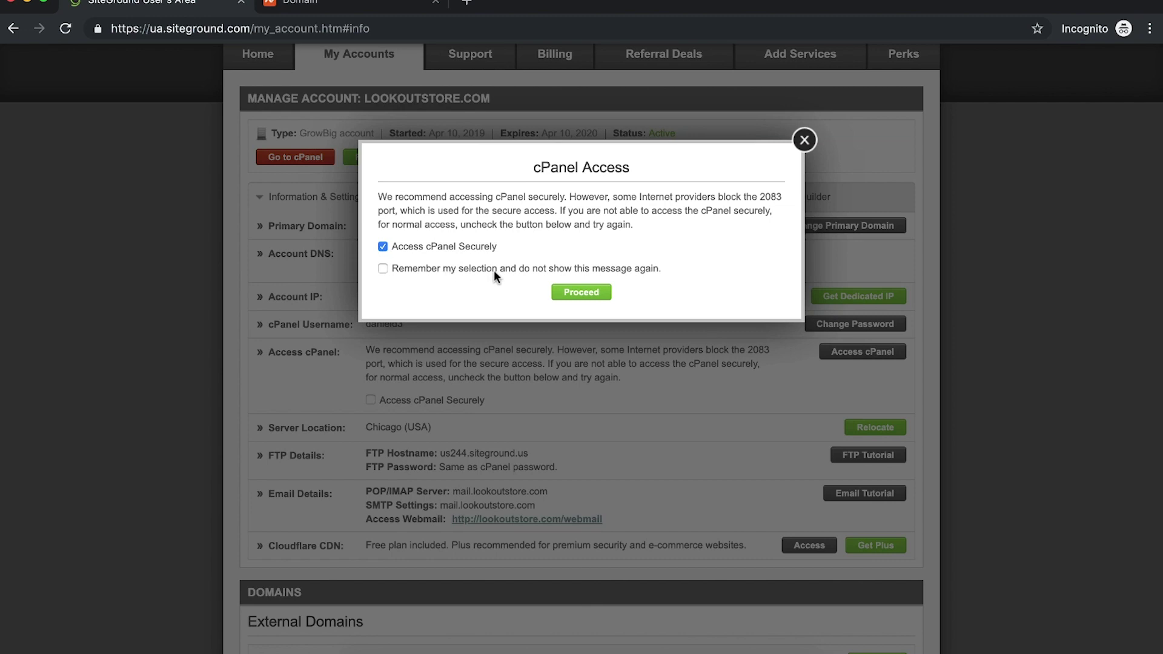
click(568, 292)
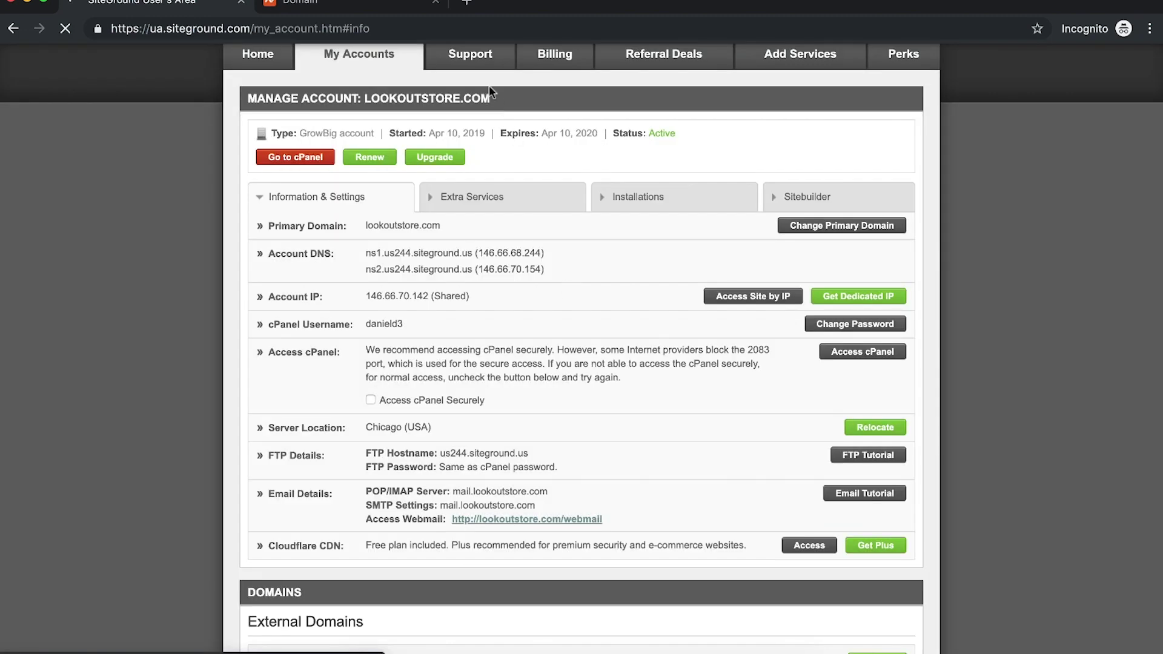
click(399, 10)
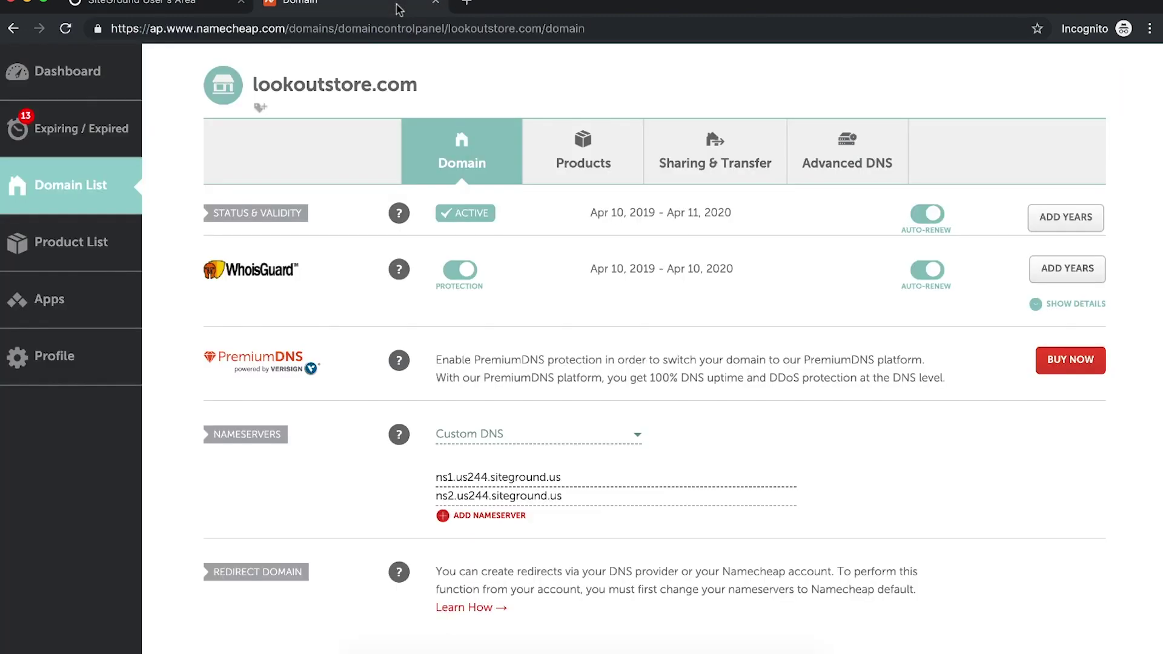
scroll(882, 274, down, 10)
scroll(881, 274, up, 8)
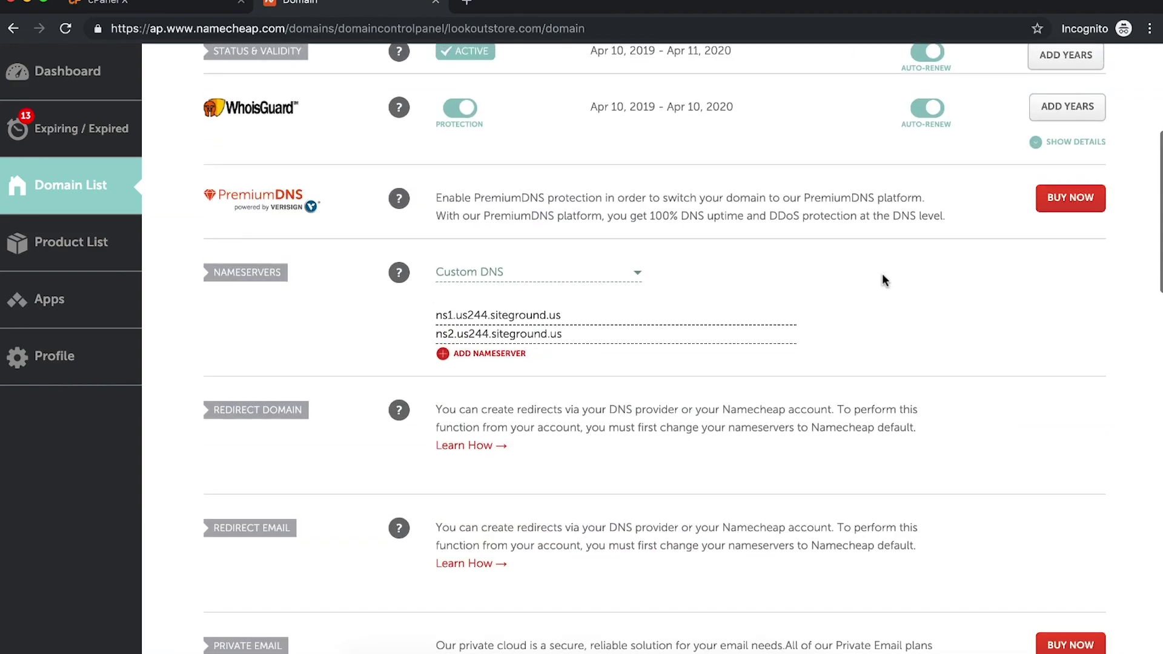
scroll(881, 274, up, 5)
key(ctrl+w)
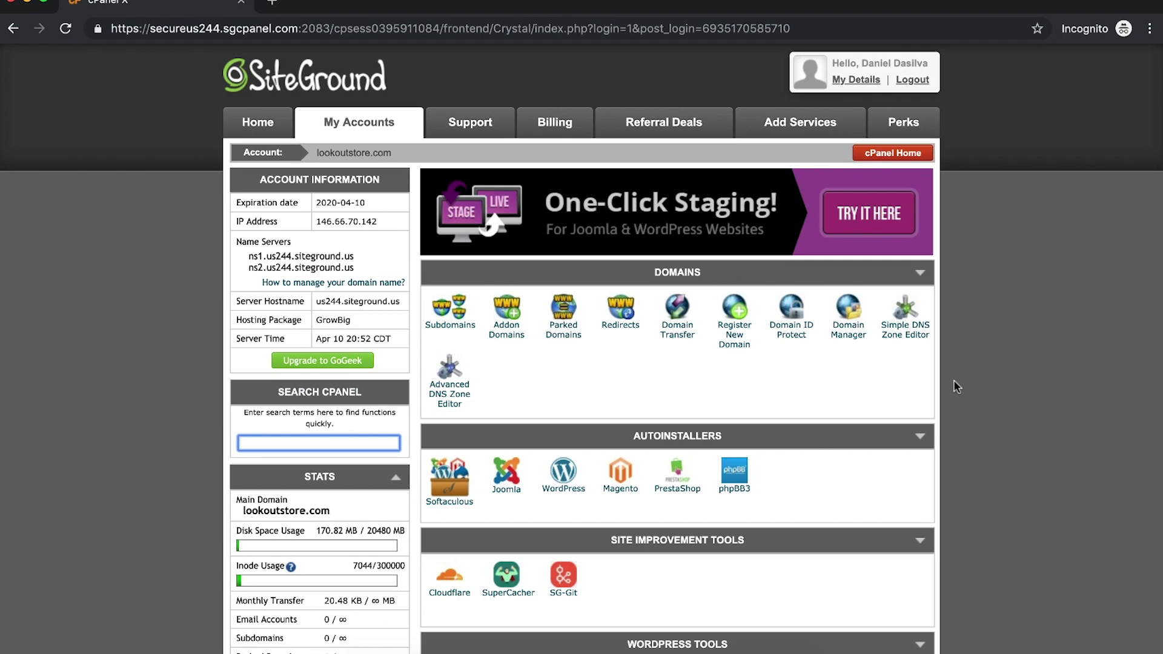
Step: Open the Softaculous WordPress installer and its installation form
click(565, 475)
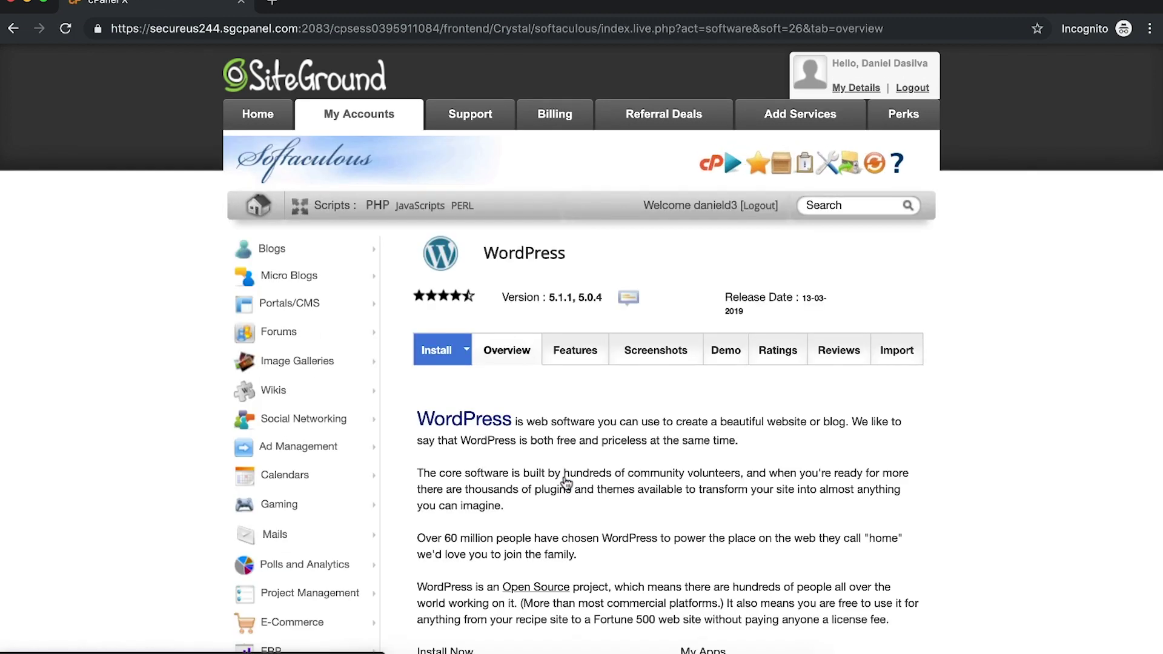
scroll(765, 345, down, 3)
scroll(765, 340, down, 6)
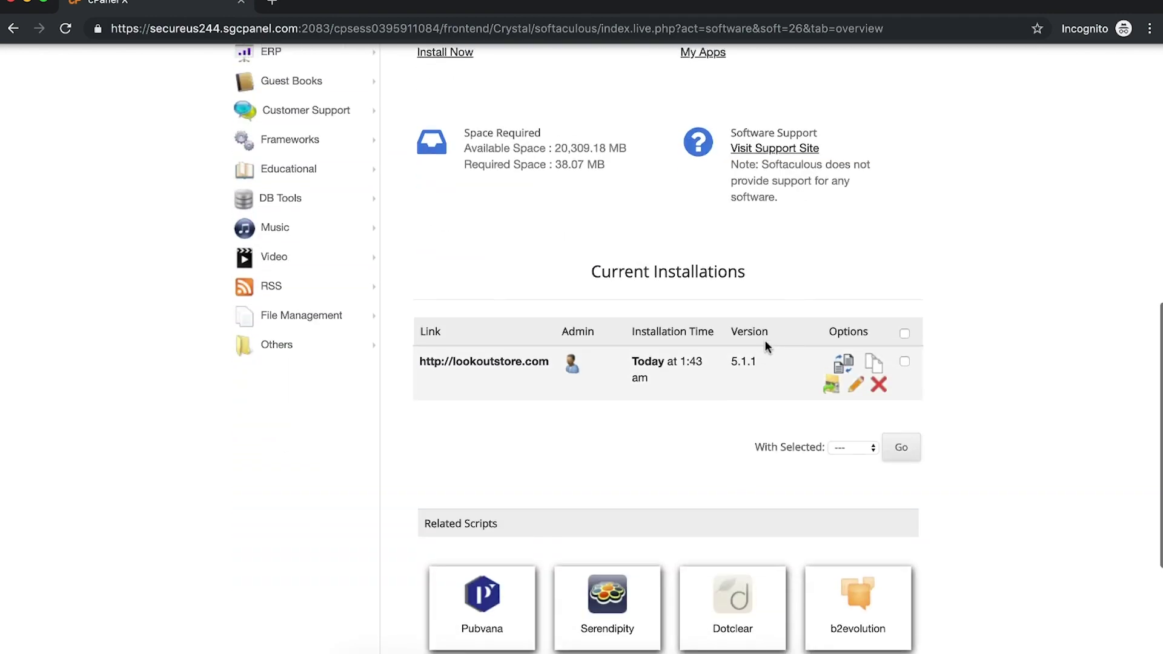
scroll(842, 317, up, 9)
scroll(848, 318, down, 1)
click(436, 280)
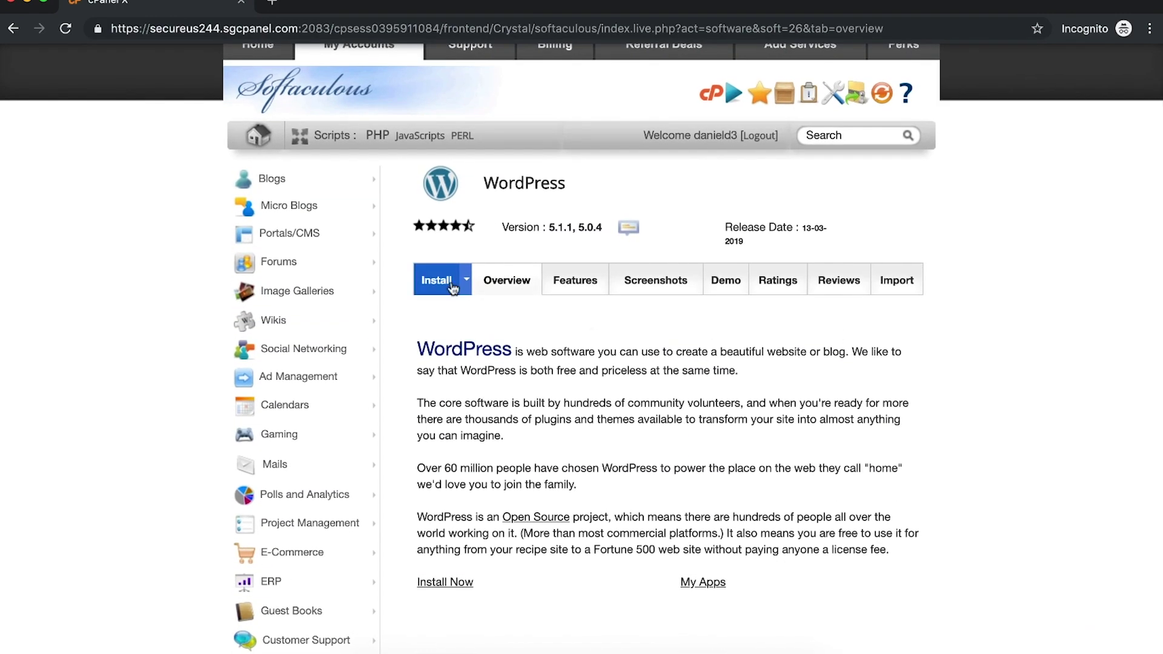
scroll(717, 385, down, 1)
scroll(717, 385, down, 2)
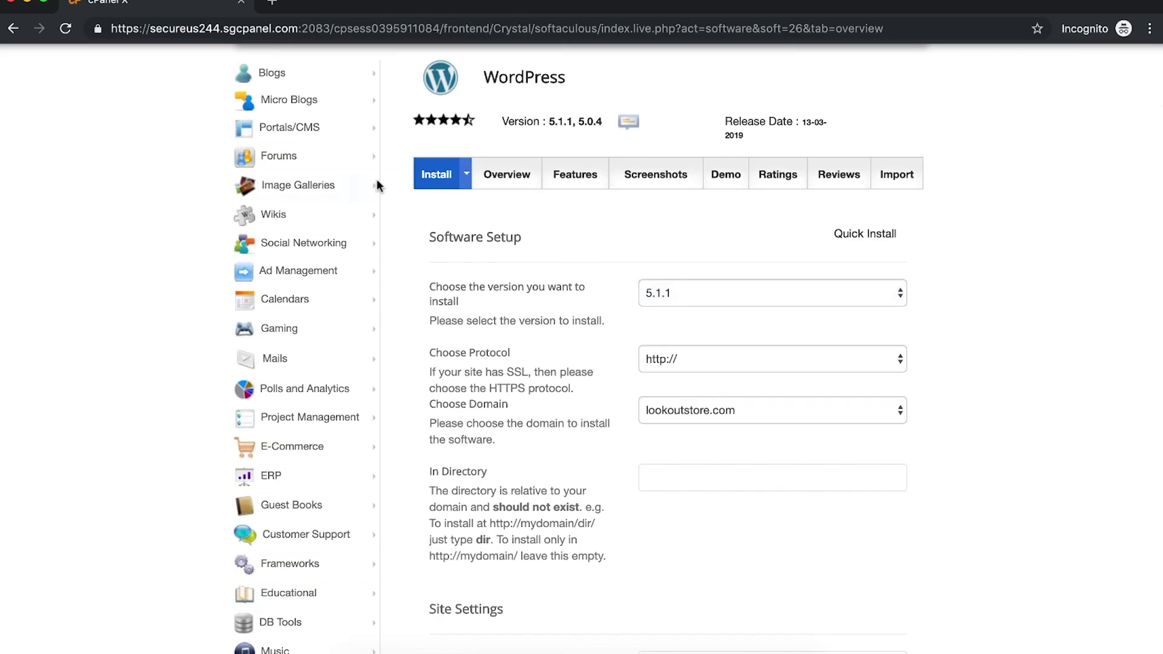
click(693, 290)
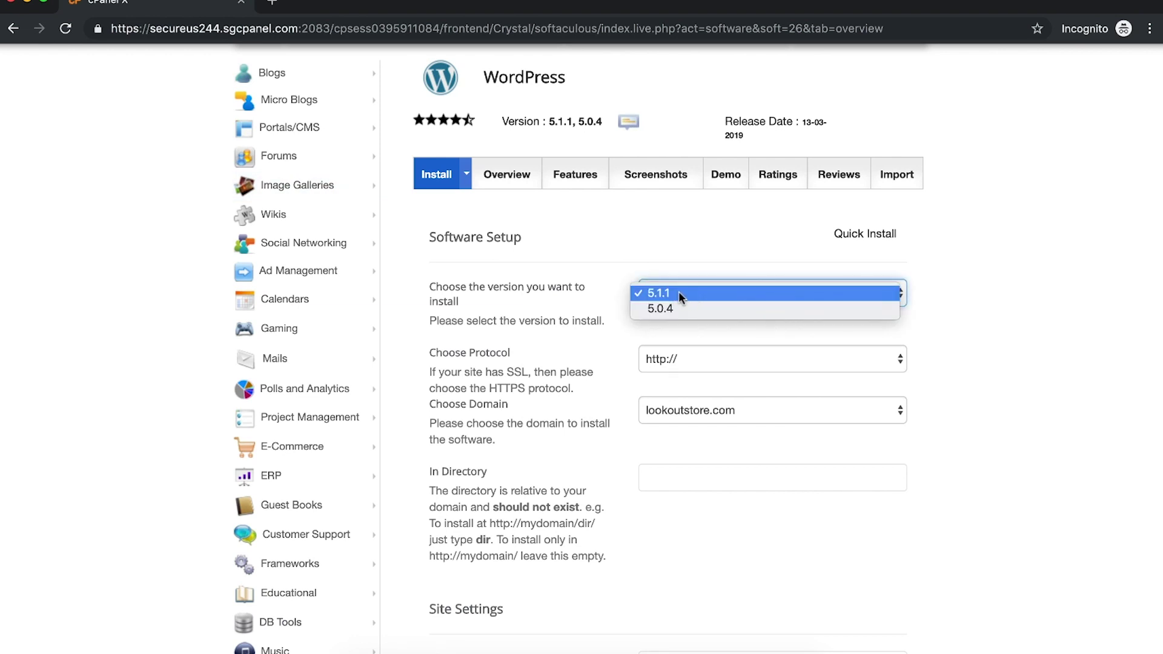
click(679, 293)
click(783, 361)
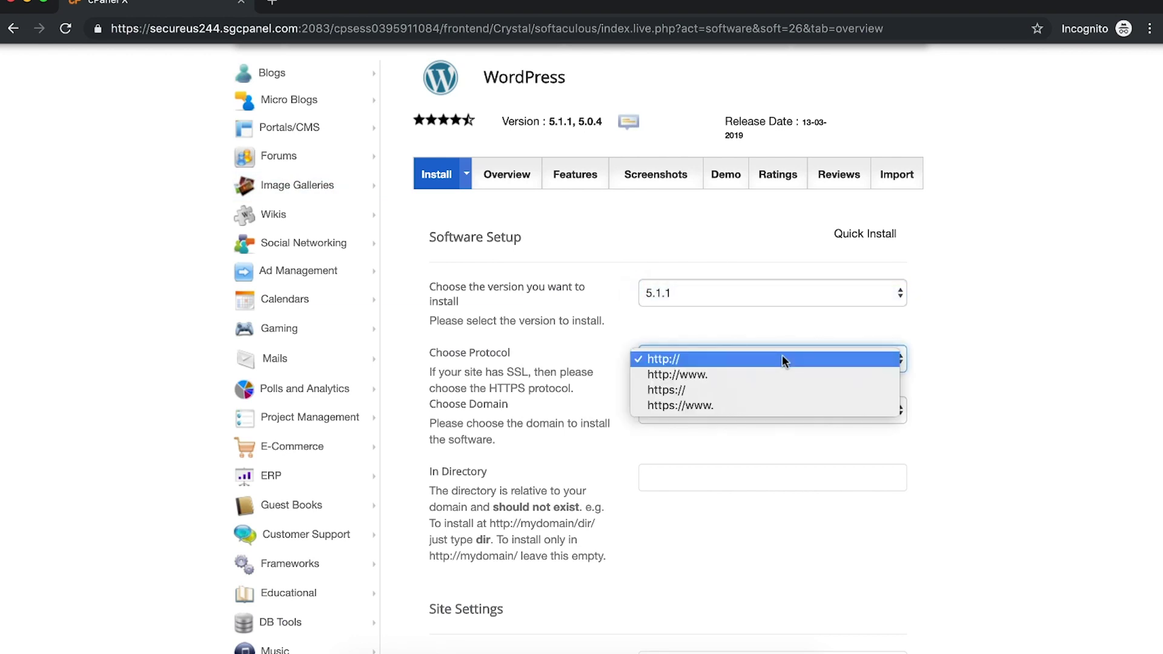
click(768, 358)
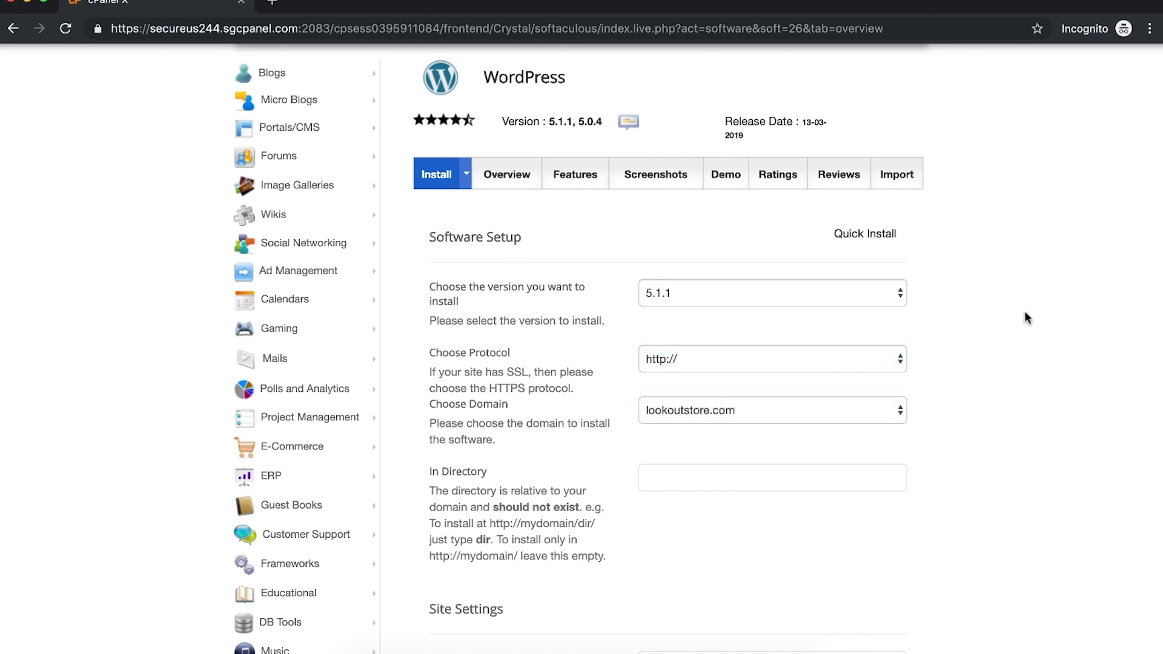
click(774, 360)
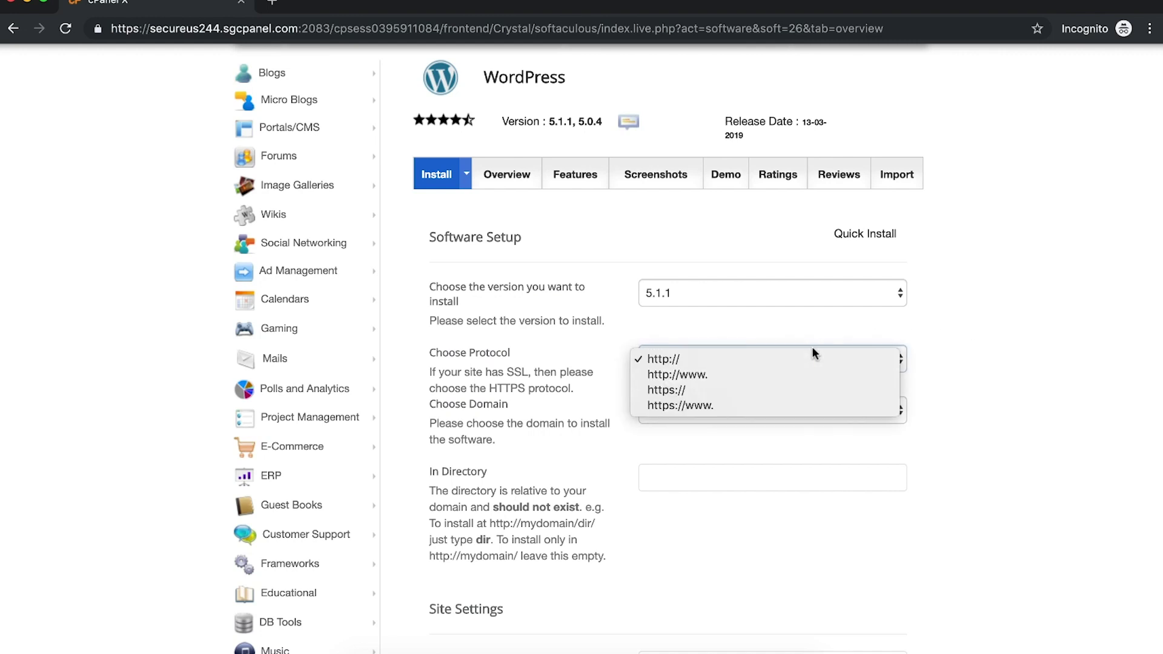
click(943, 362)
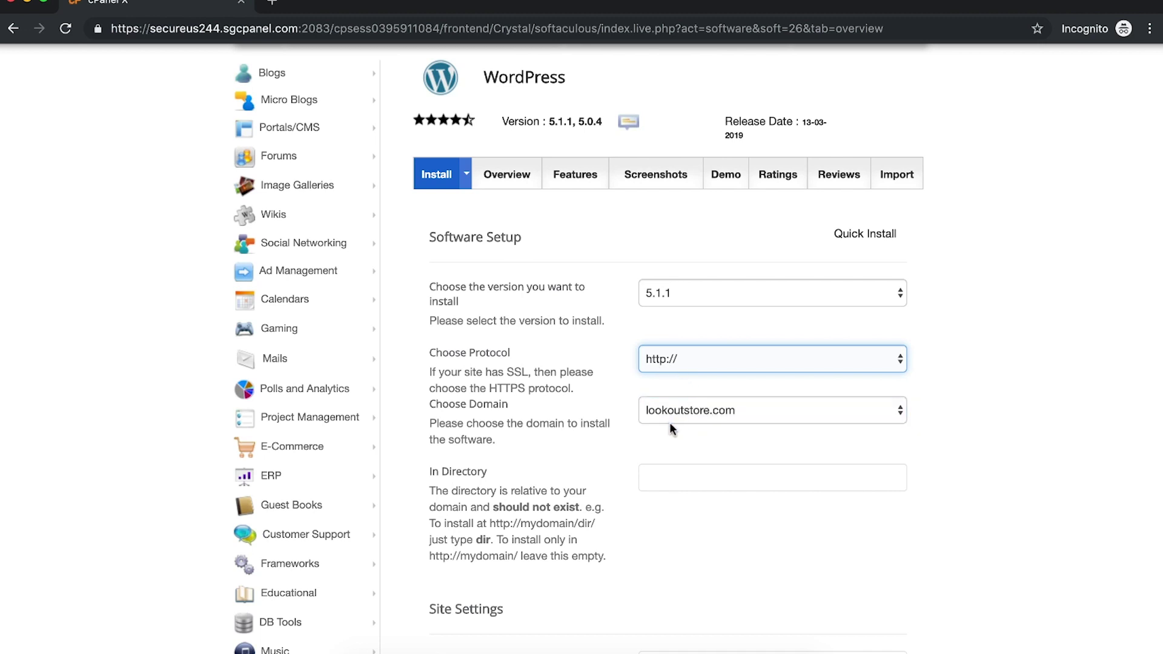
click(693, 413)
click(707, 411)
scroll(962, 467, down, 3)
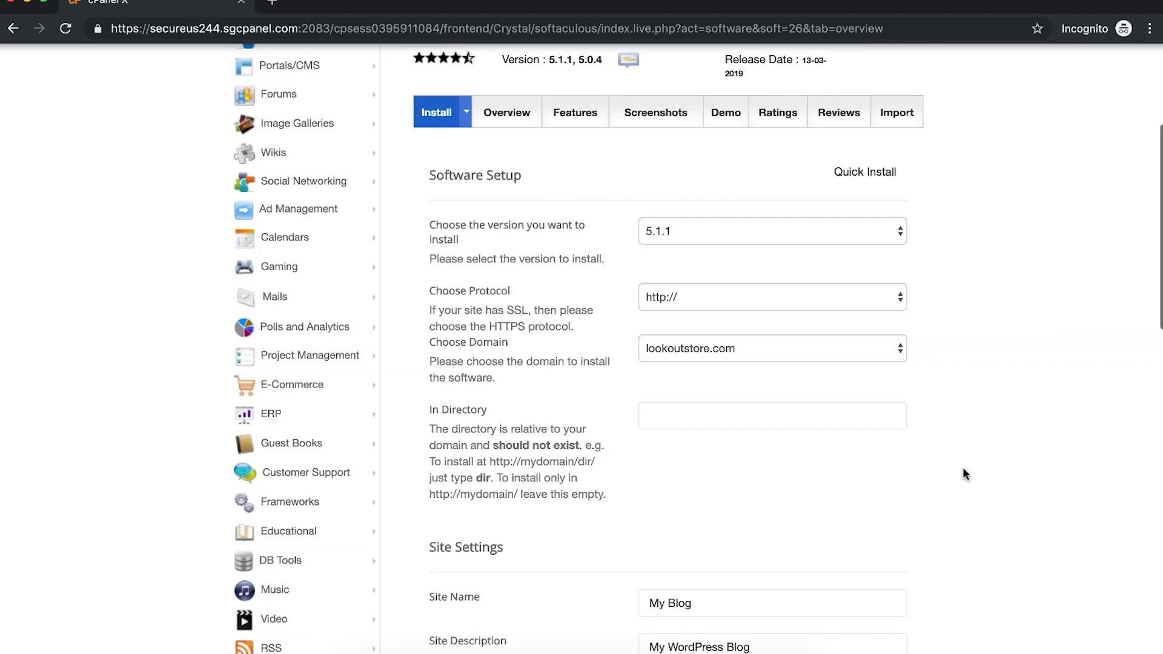
click(672, 322)
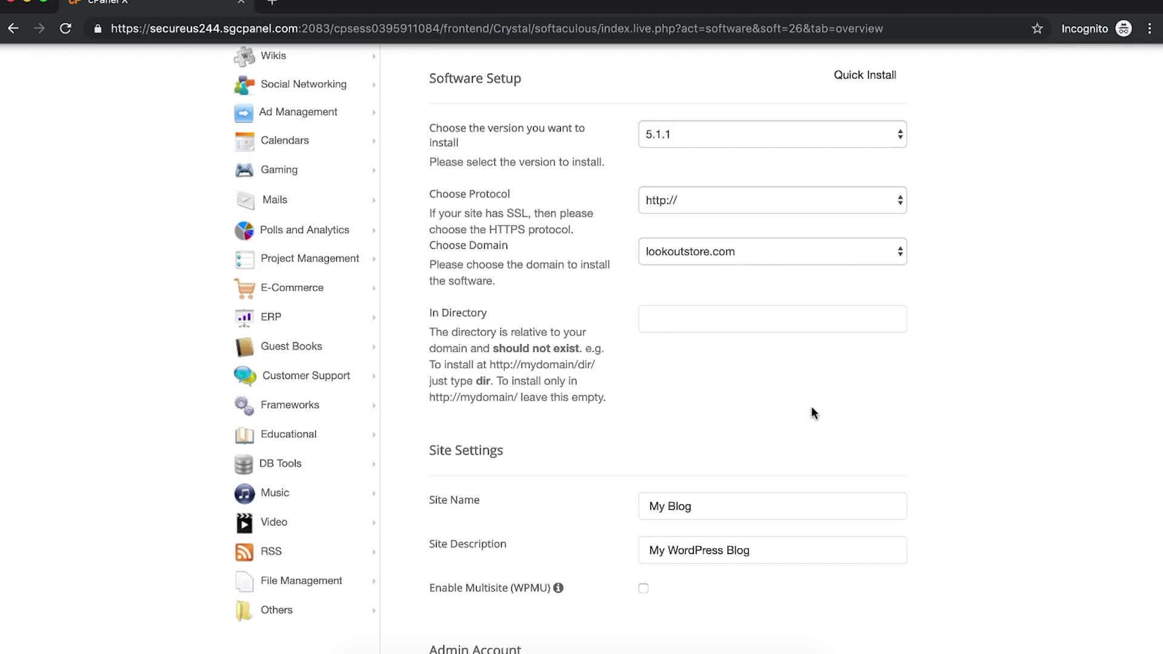
scroll(811, 405, down, 1)
Step: Name the site 'The Lookout Store' with a 'Be on the lookout for the best products' description
triple_click(715, 463)
text(Look)
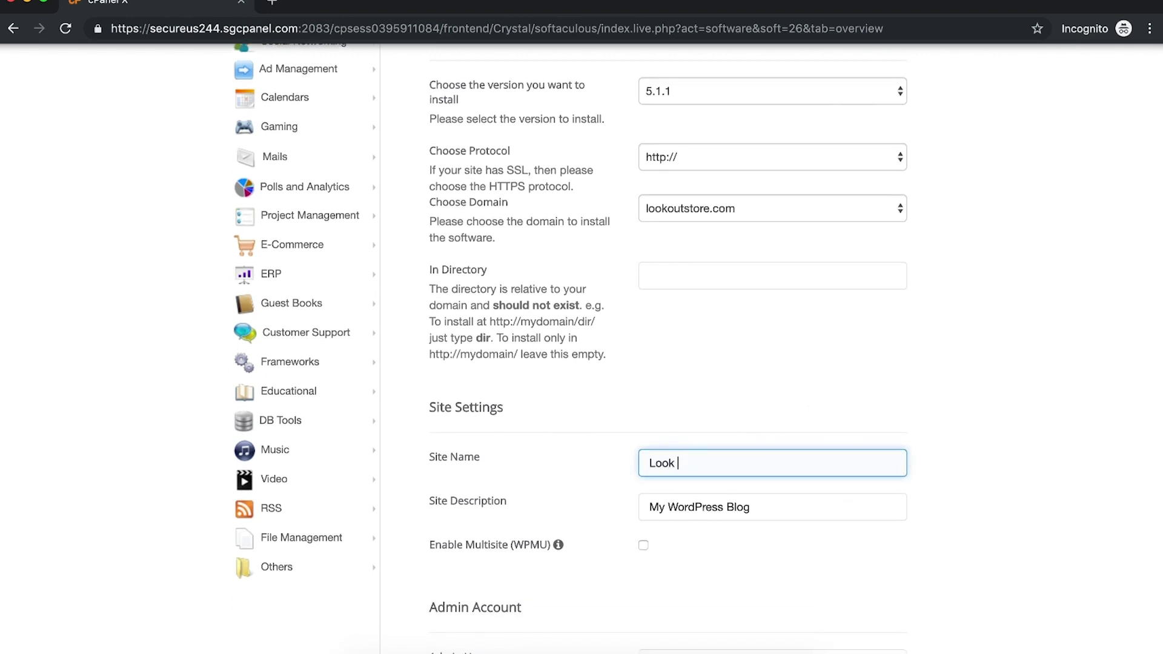
key(super+a)
text(The Lookout Store)
triple_click(714, 507)
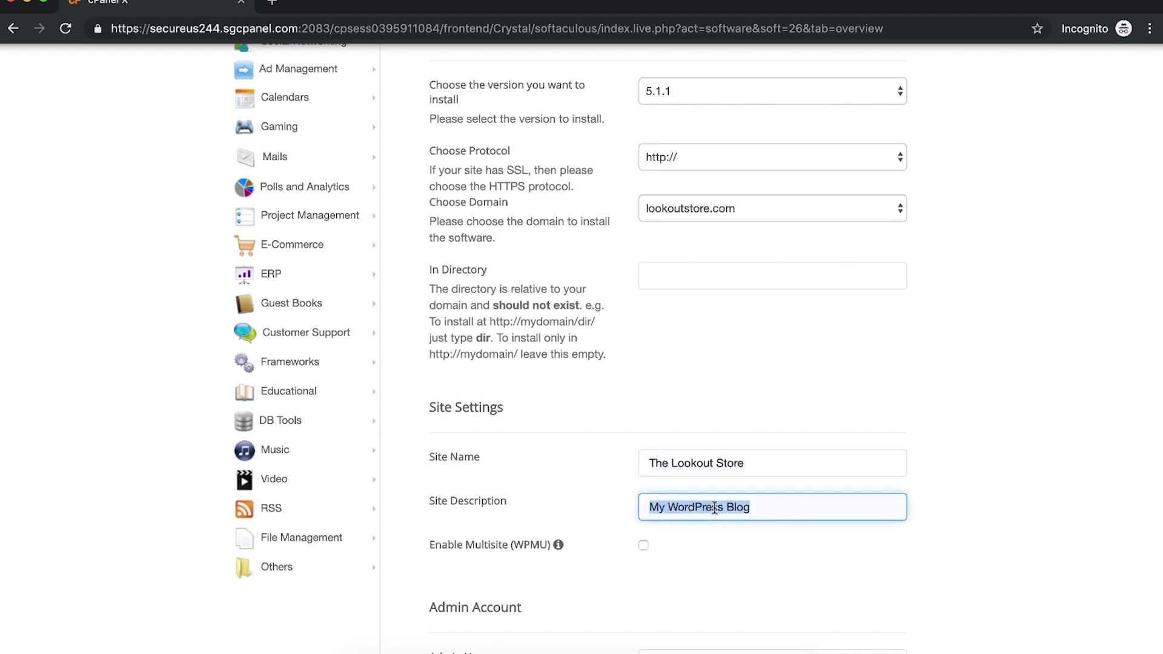
text(Be on )
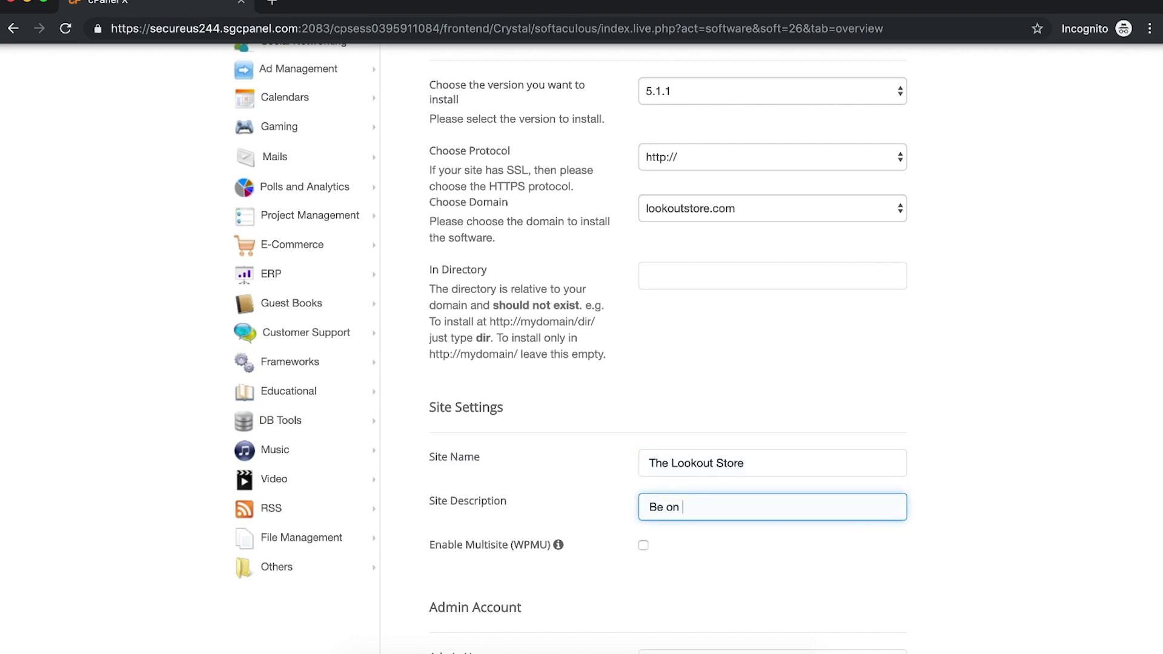
text(the lookoiutut for the best product)
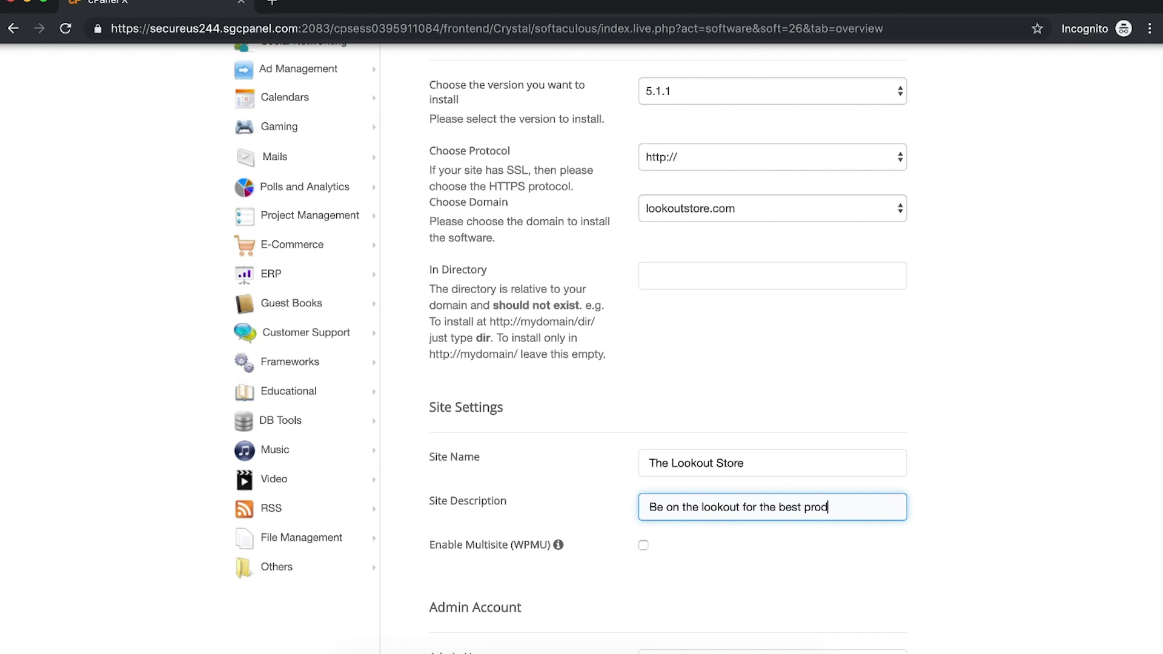
key(BackSpace)
key(BackSpace)
key(BackSpace)
key(BackSpace)
key(BackSpace)
key(BackSpace)
key(BackSpace)
text(products aroud)
scroll(768, 518, down, 3)
scroll(751, 514, down, 2)
Step: Fill in the admin username, password and admin e-mail address
click(767, 398)
click(891, 437)
double_click(734, 391)
text(dan)
key(Tab)
text(*********)
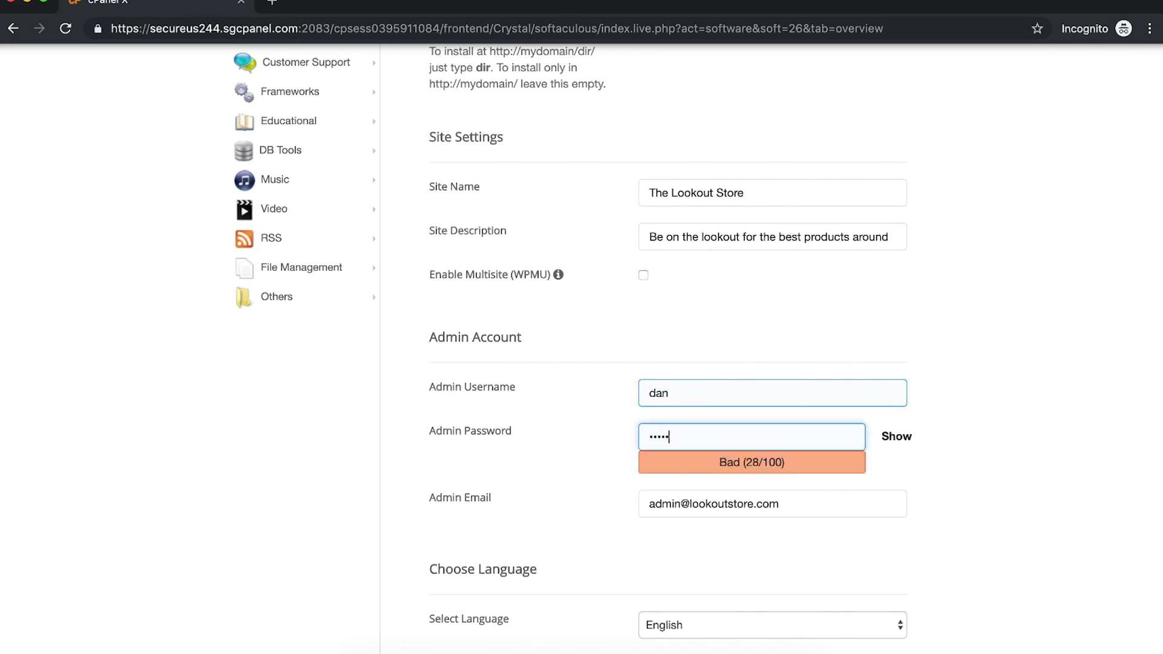
text(**)
triple_click(800, 503)
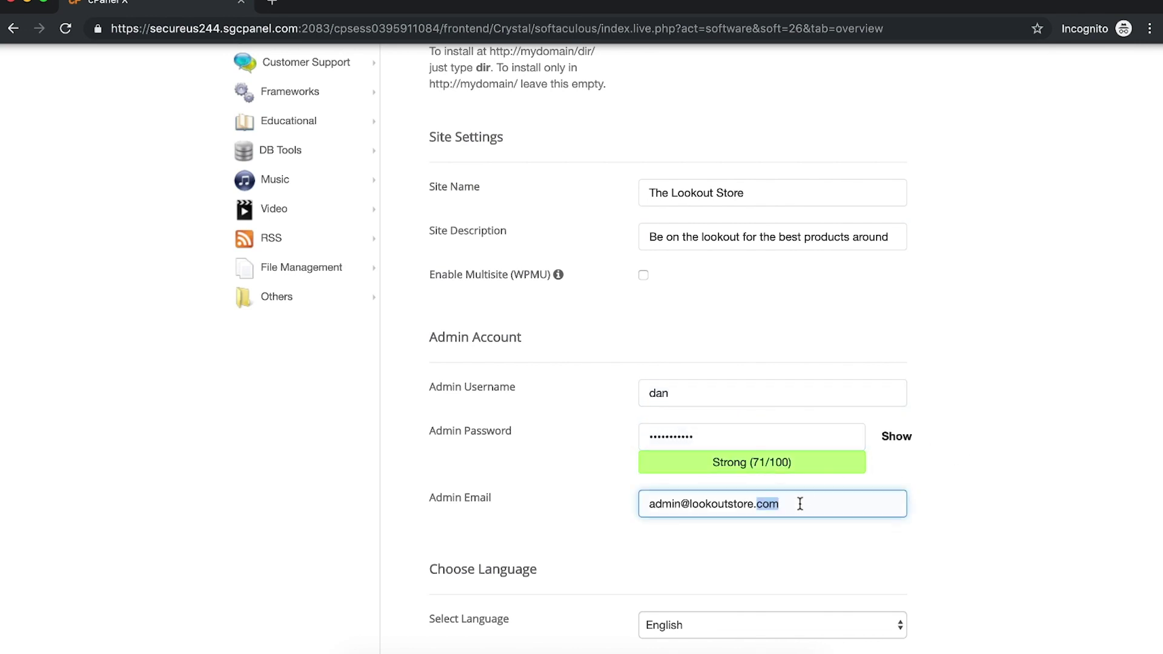
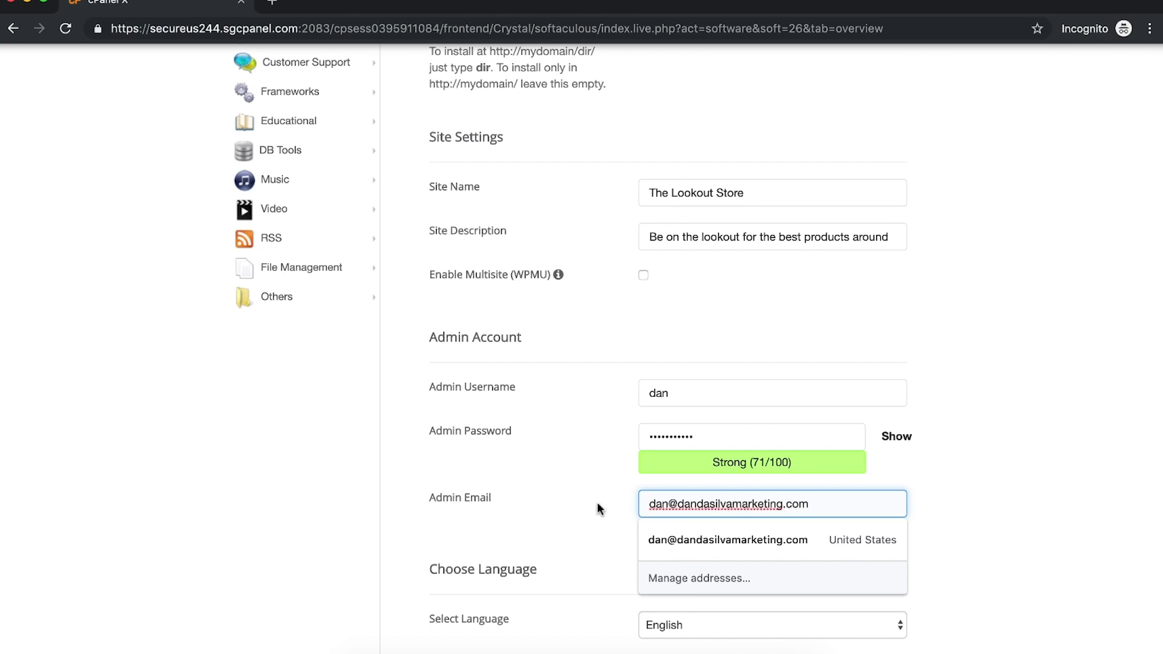
click(597, 504)
scroll(598, 504, down, 5)
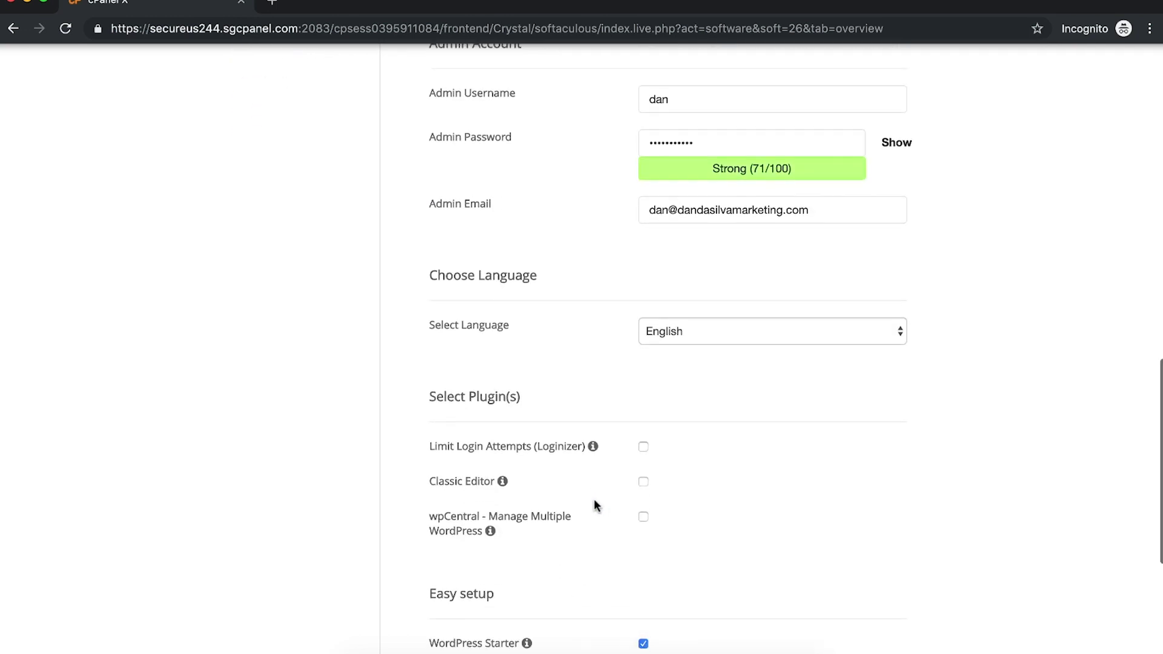
Step: Enable Limit Login Attempts (Loginizer) and submit the WordPress installation
click(644, 412)
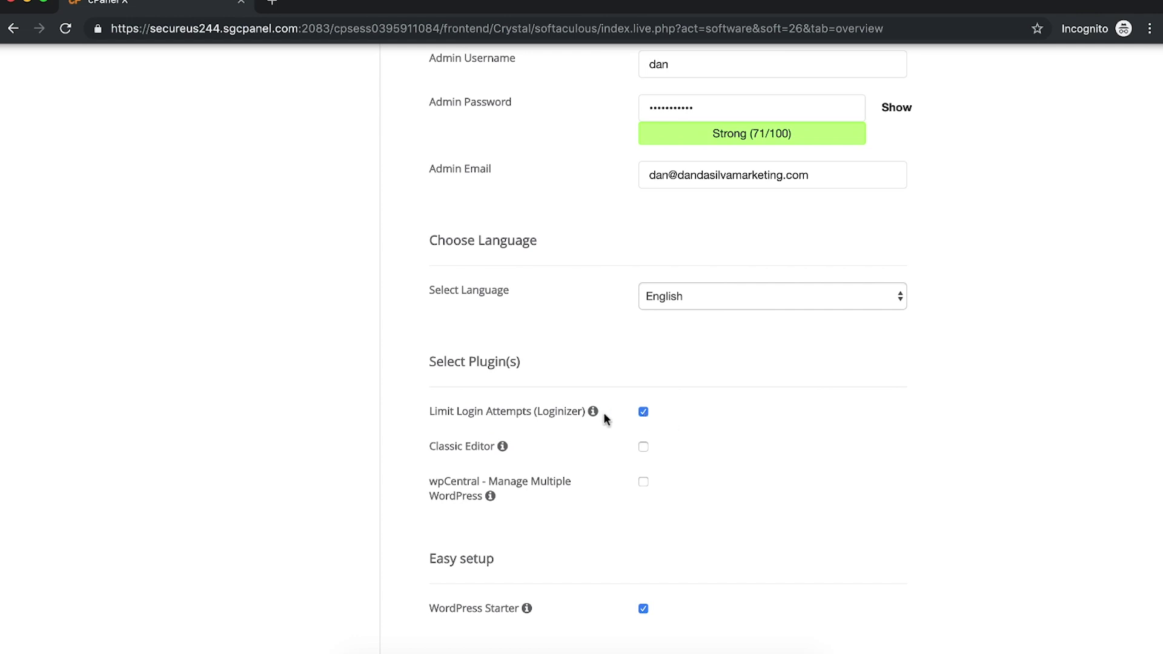
scroll(605, 417, down, 2)
mouse_move(593, 356)
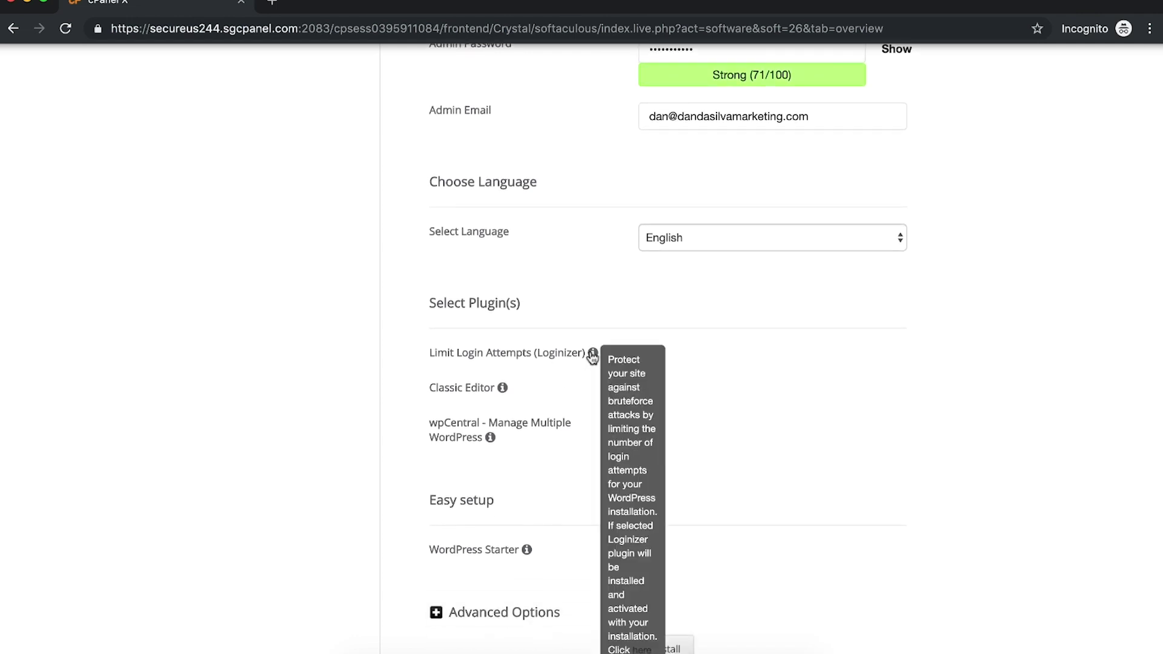
scroll(557, 451, down, 2)
scroll(556, 447, down, 1)
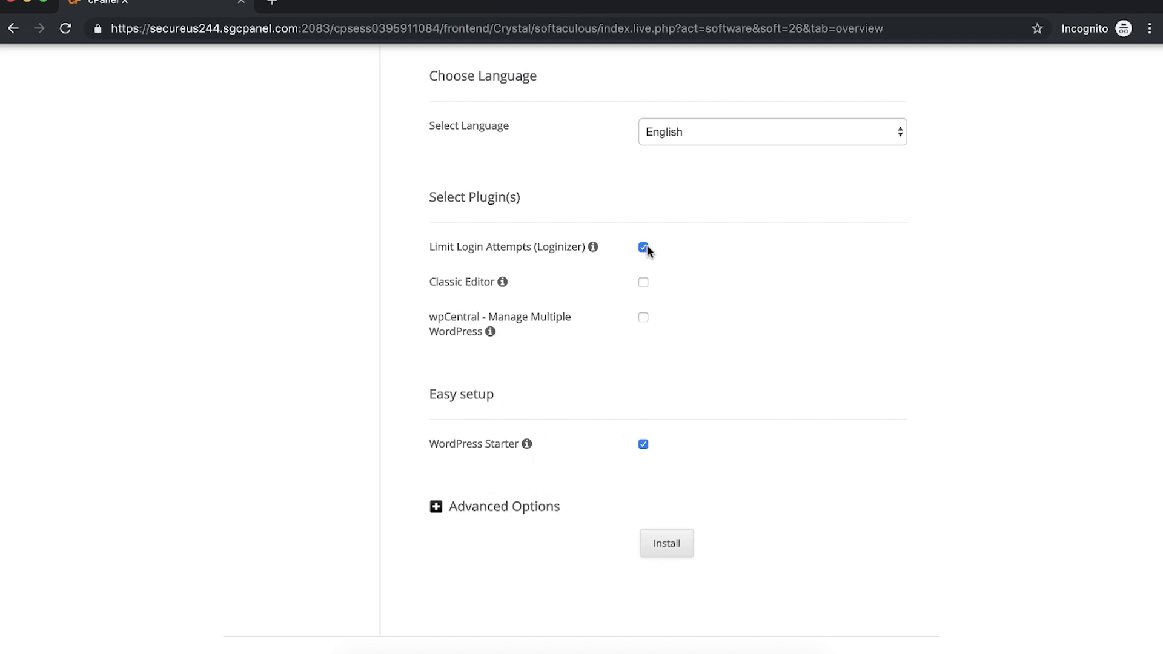
mouse_move(527, 448)
scroll(371, 356, down, 2)
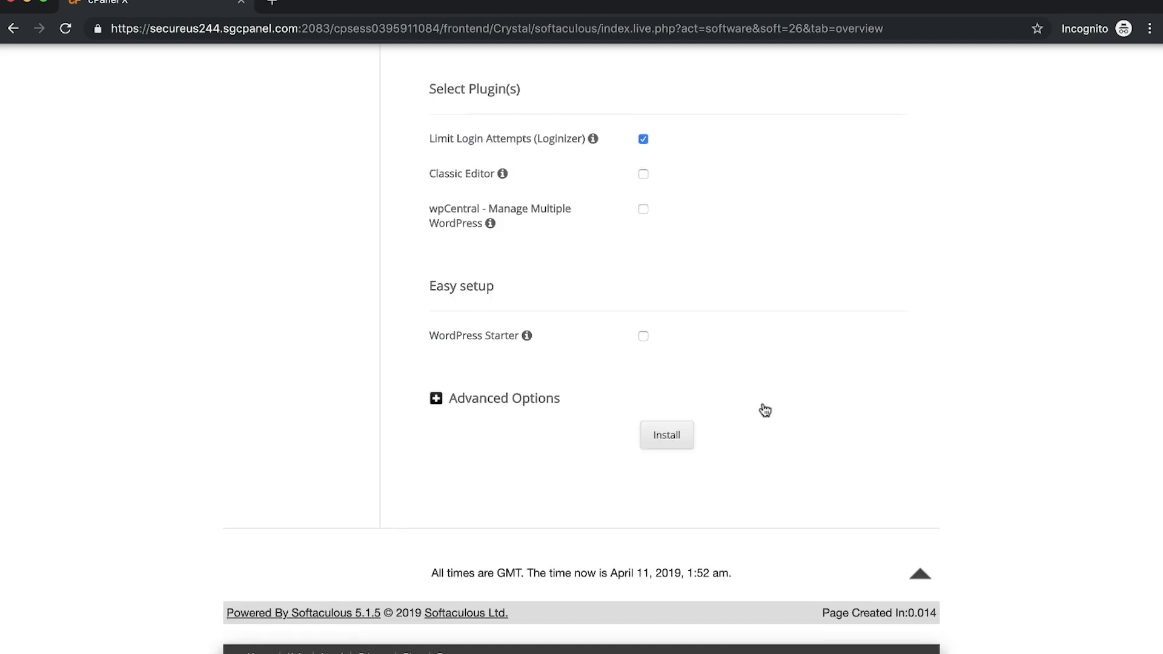
click(667, 440)
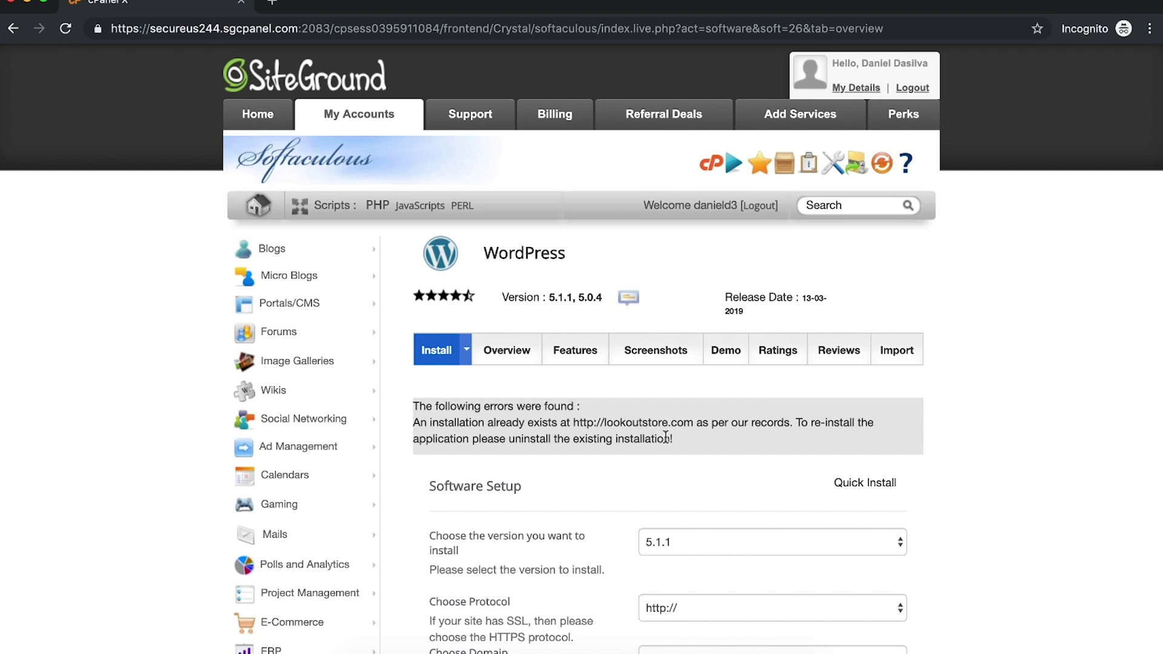
Step: Select the error saying WordPress already exists, then return to the Softaculous overview
drag(674, 439, 409, 424)
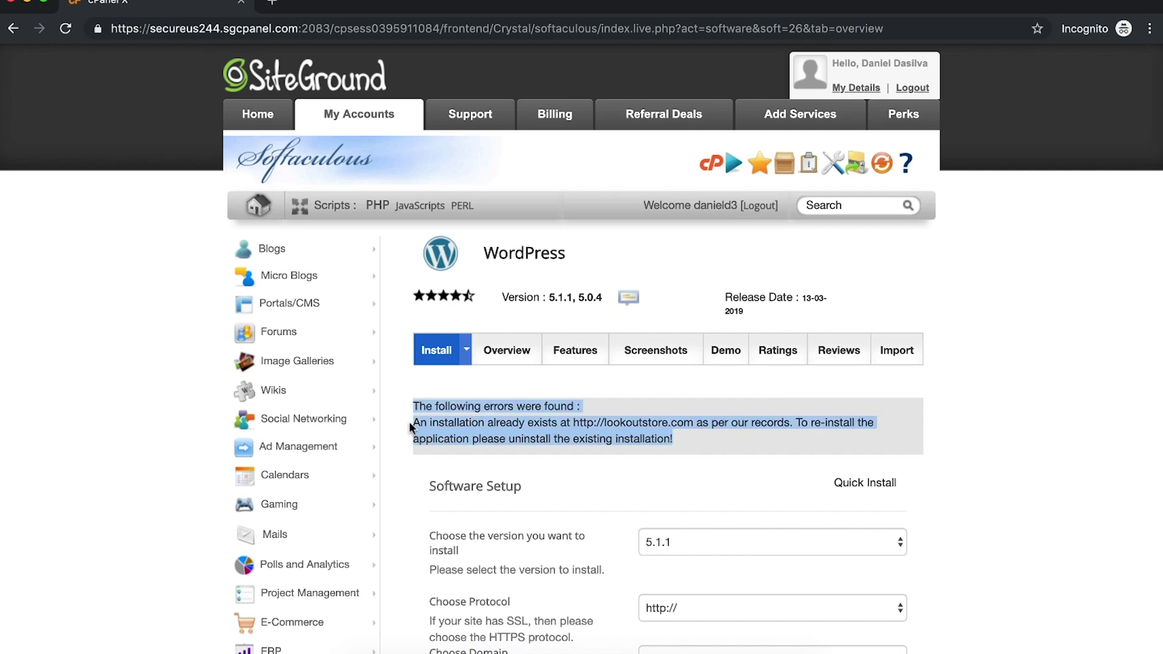
triple_click(451, 424)
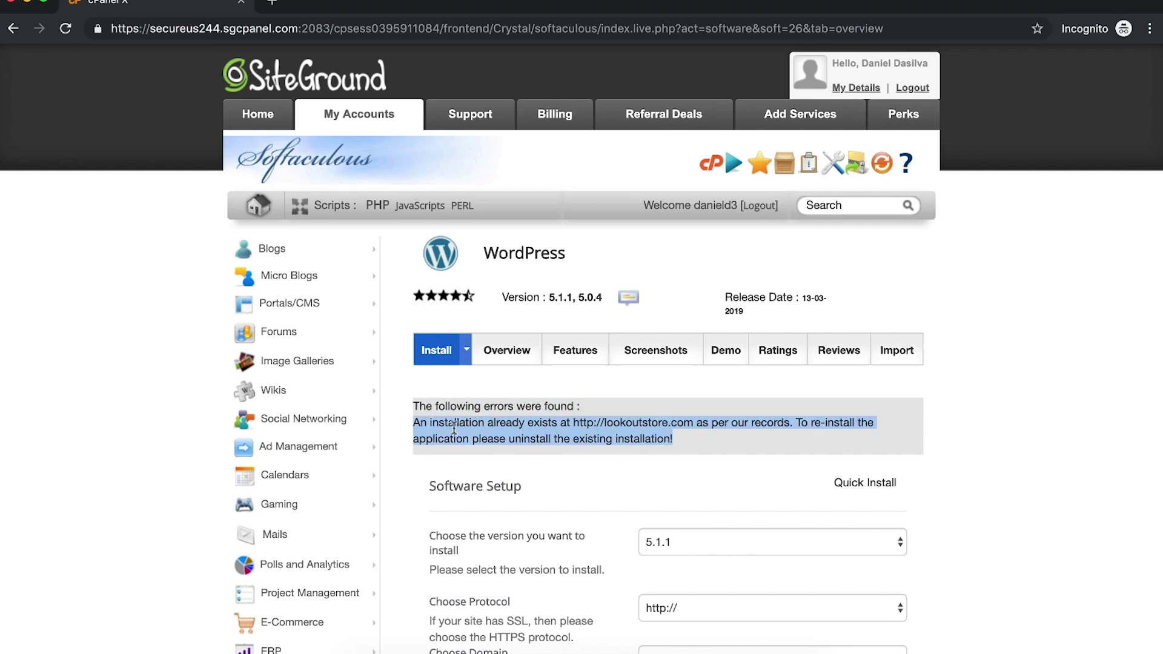
triple_click(654, 444)
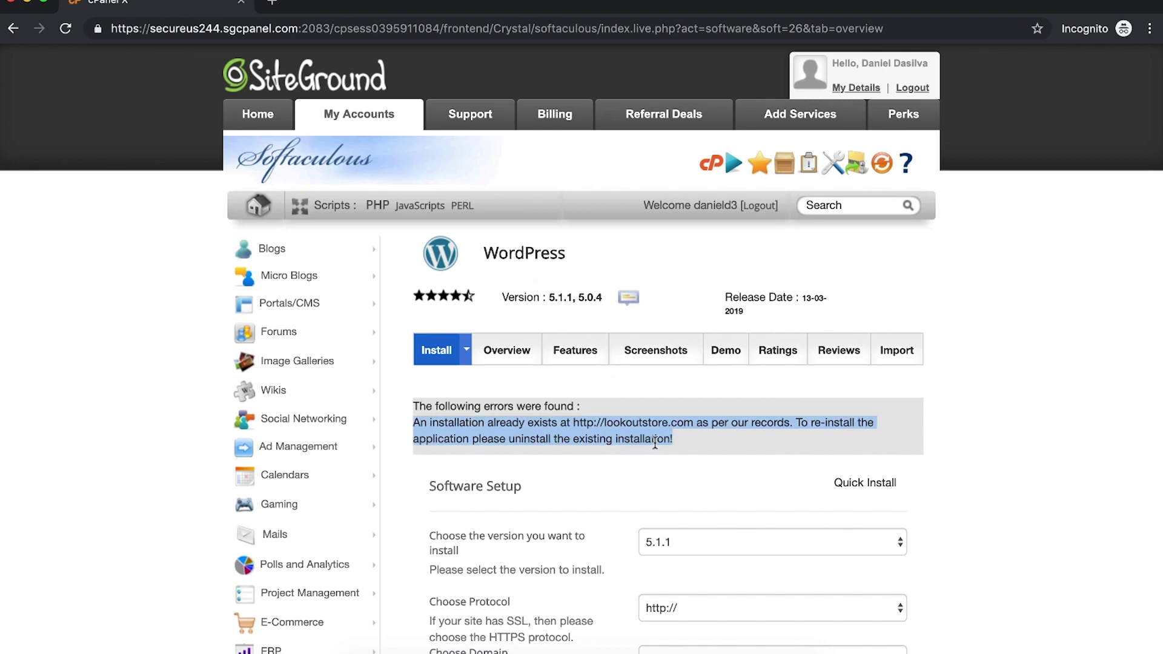
click(262, 209)
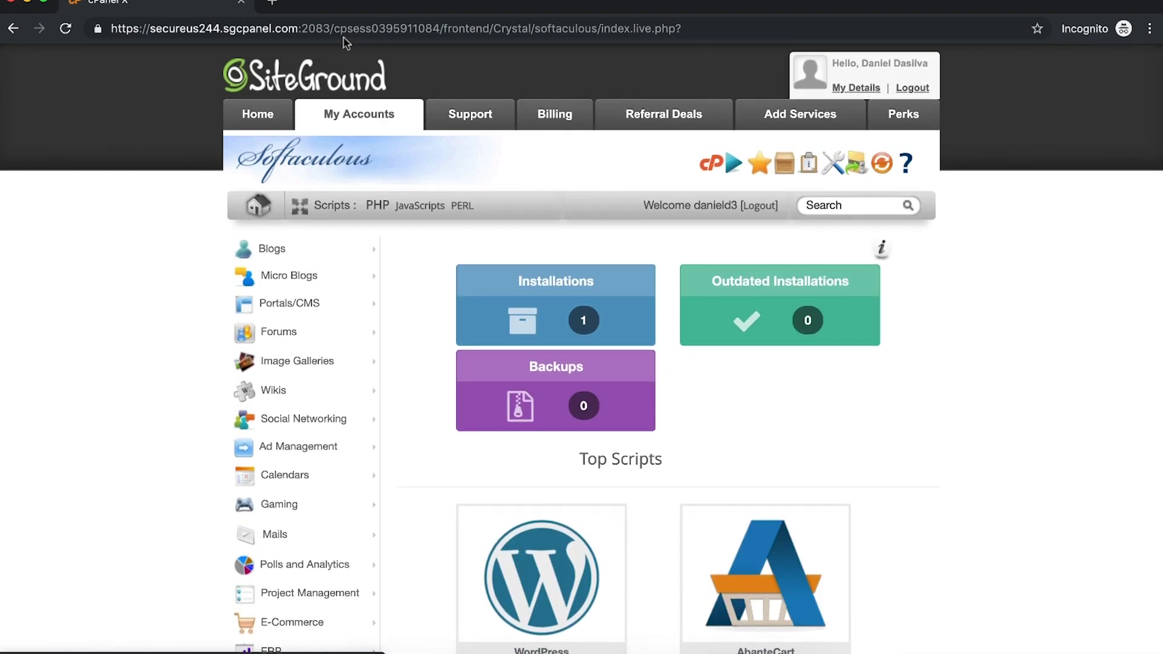
Step: Visit lookoutstore.com/cpanel and focus the Password field on the cPanel login page
click(332, 28)
text(look)
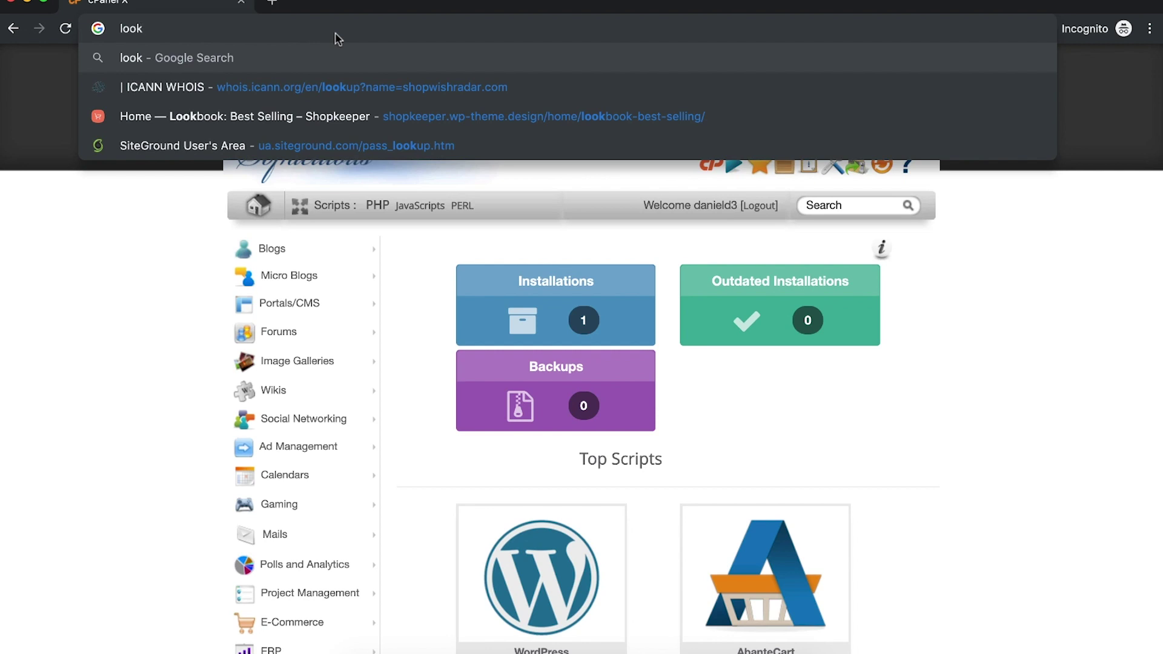
text(outstore)
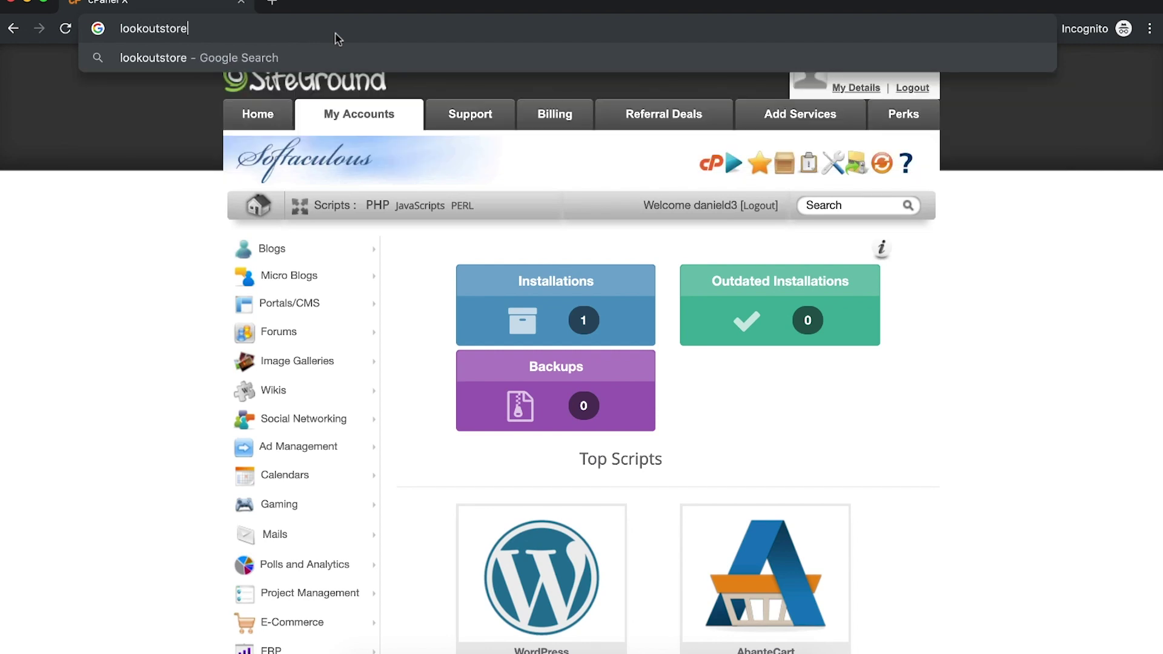
text(.com/cpanel)
key(Return)
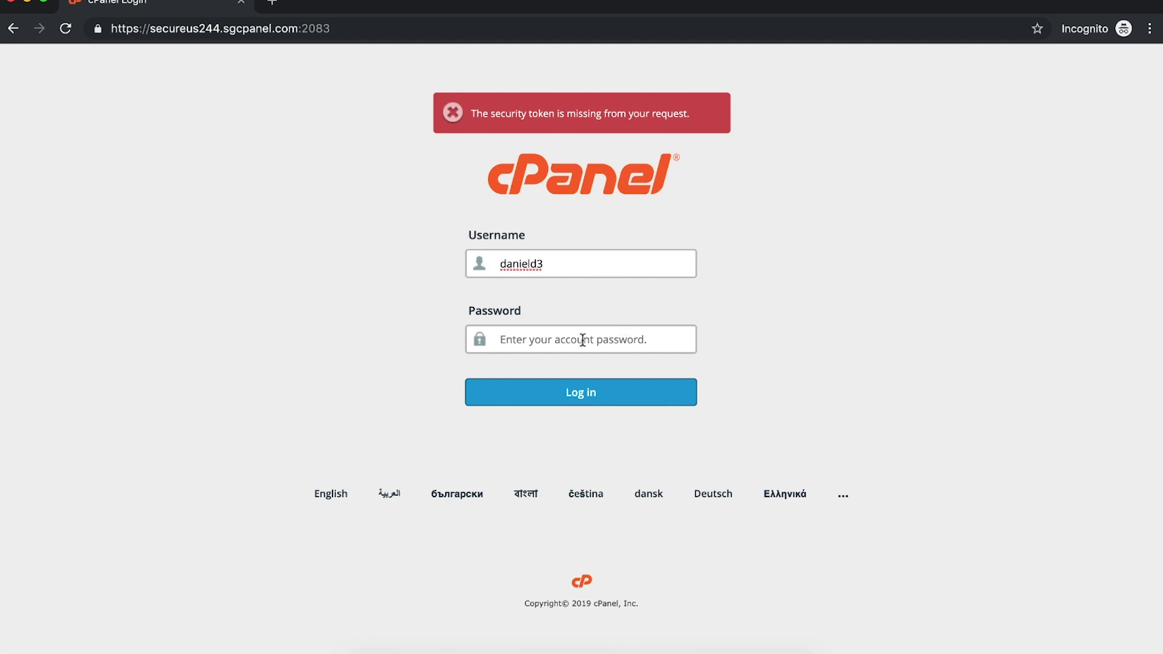
click(584, 337)
Step: Log in to cPanel, then load lookoutstore.com in a new tab to see the My Blog homepage
text(********)
key(Return)
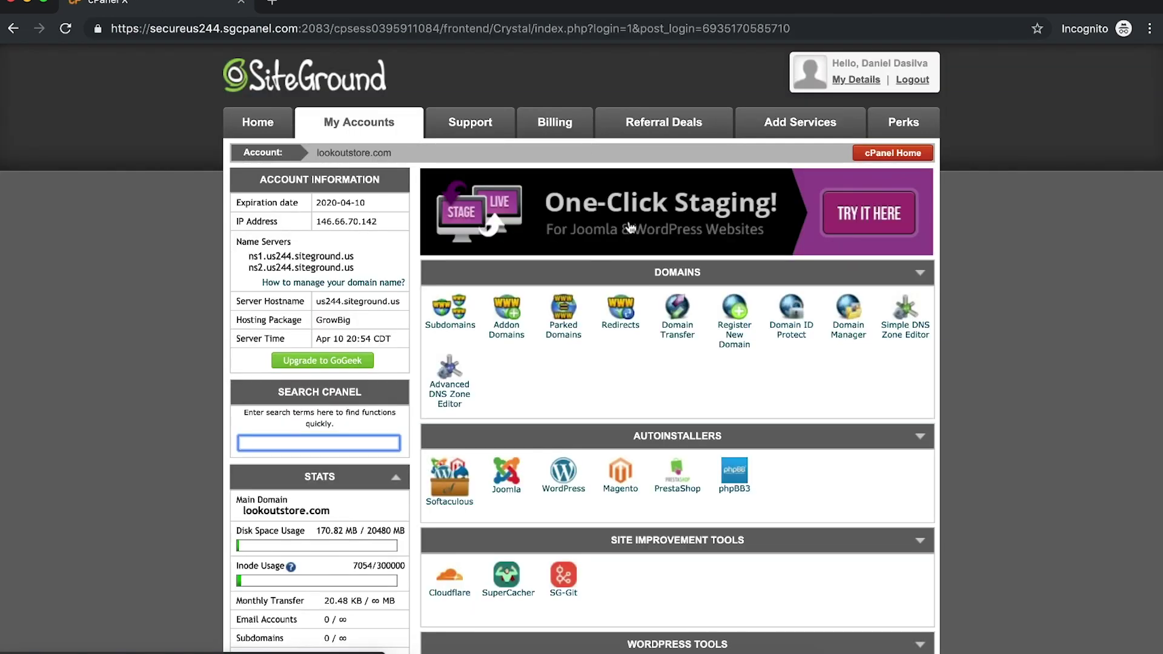
click(272, 2)
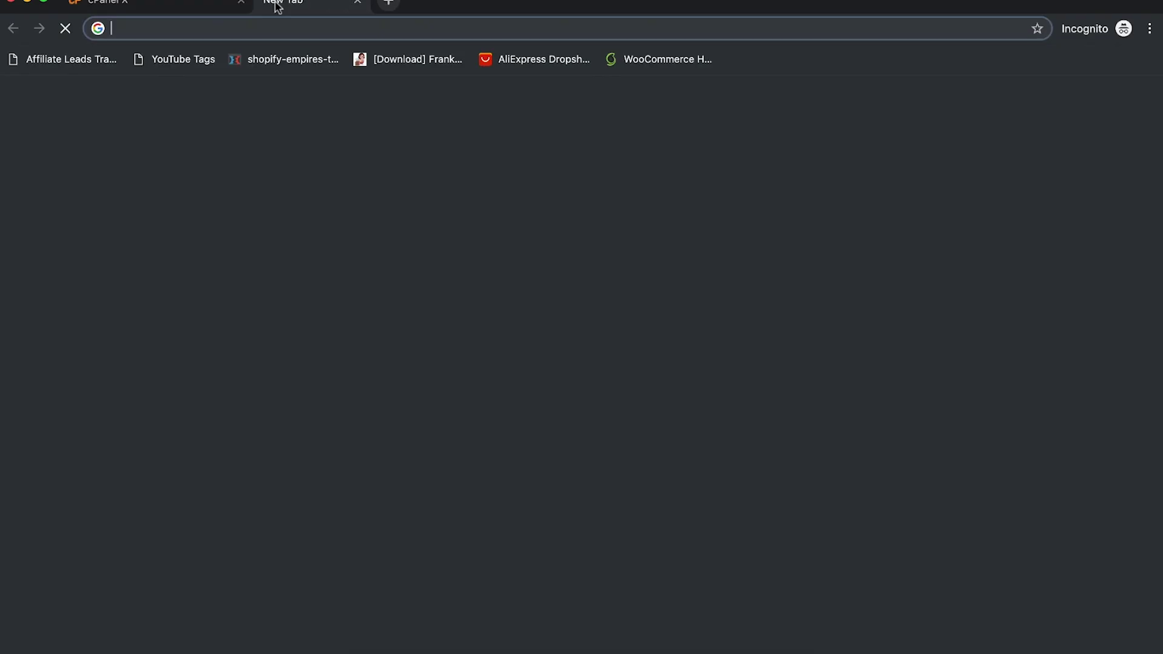
text(lookoutstore.com)
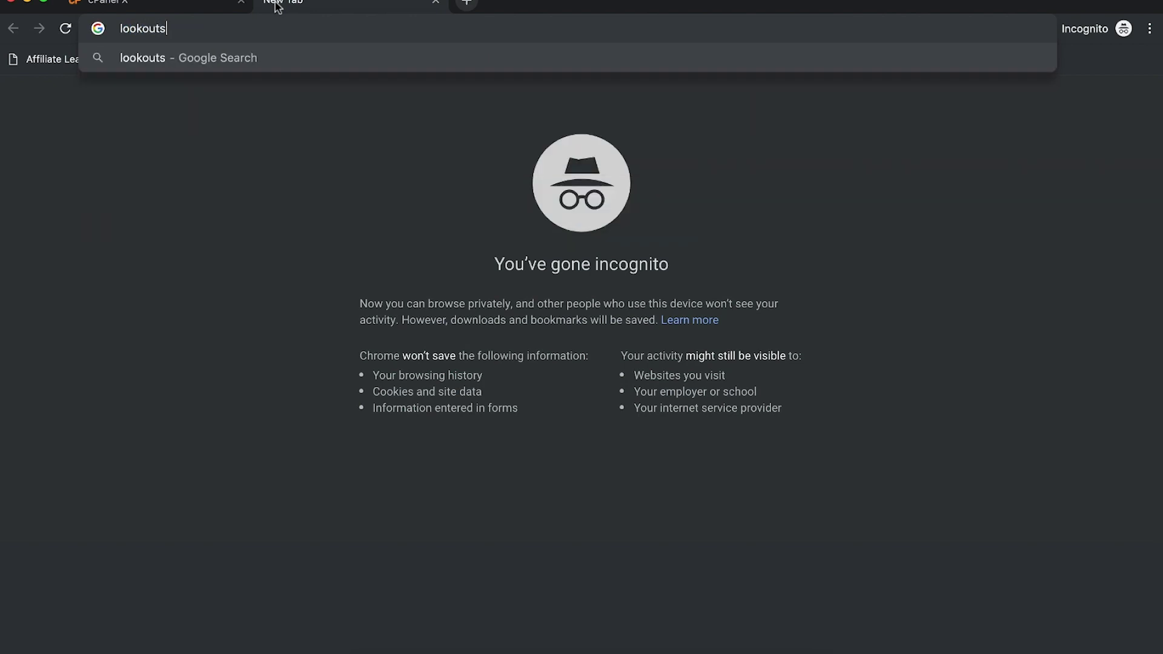
key(Return)
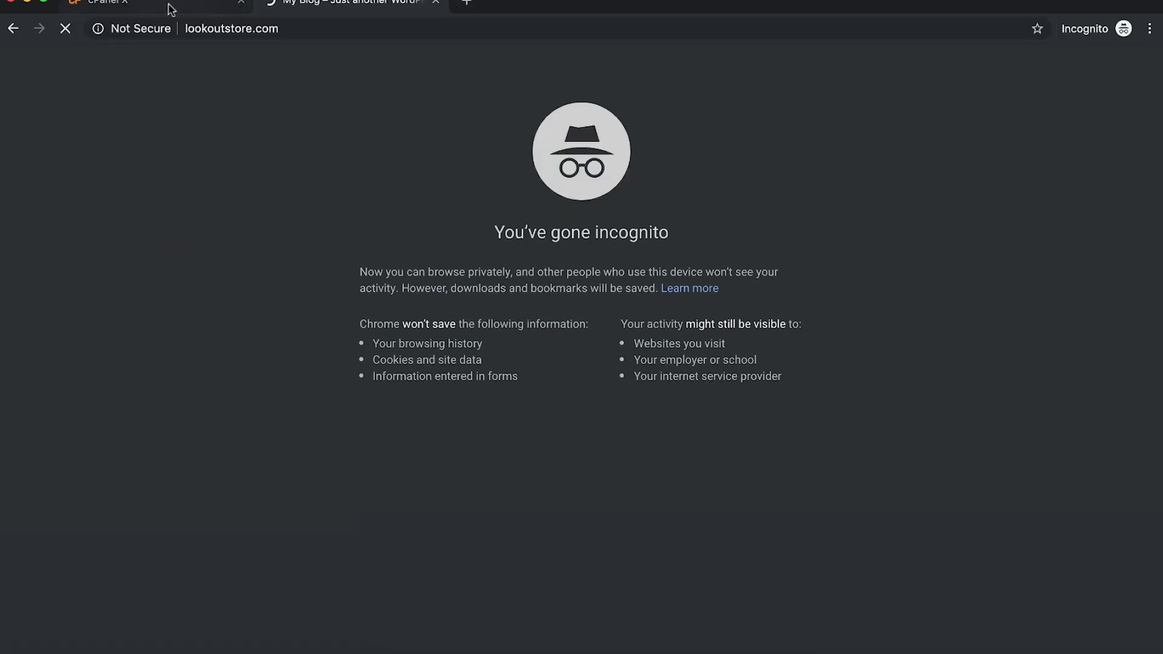
scroll(626, 293, down, 3)
scroll(626, 293, up, 3)
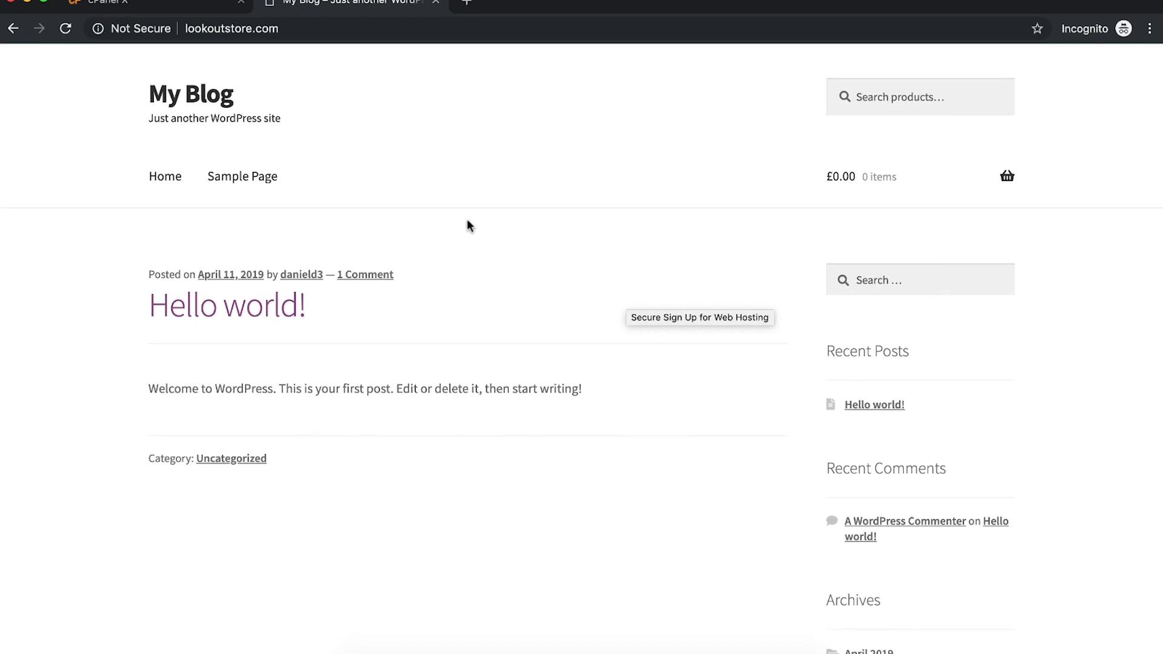
click(235, 9)
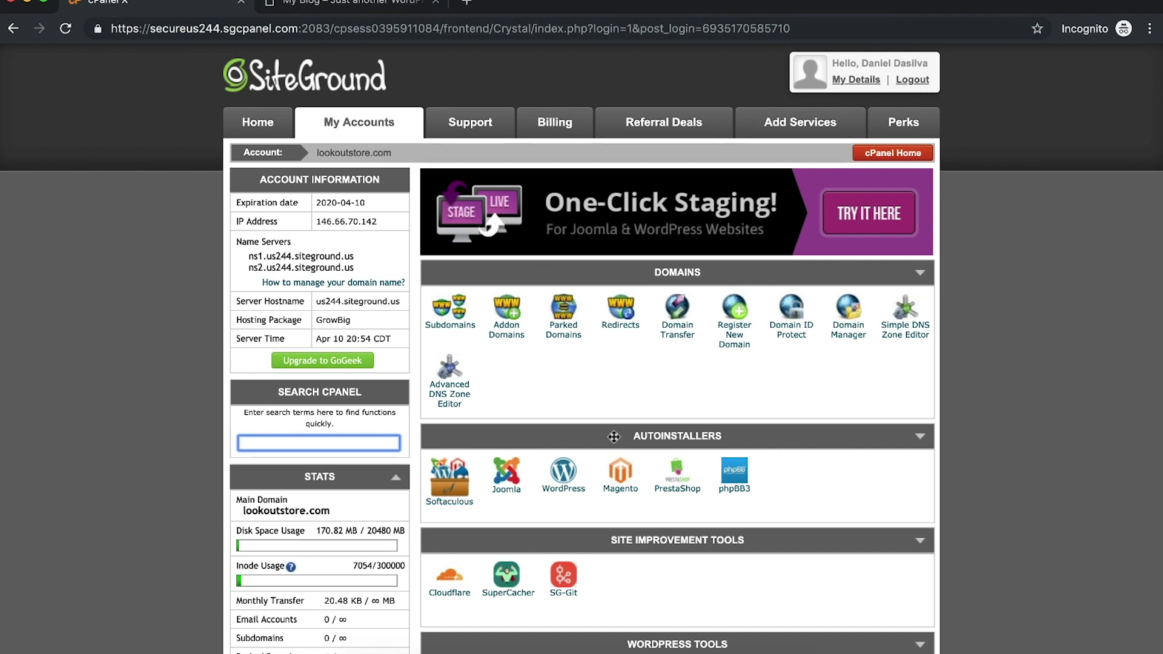
key(ctrl+Tab)
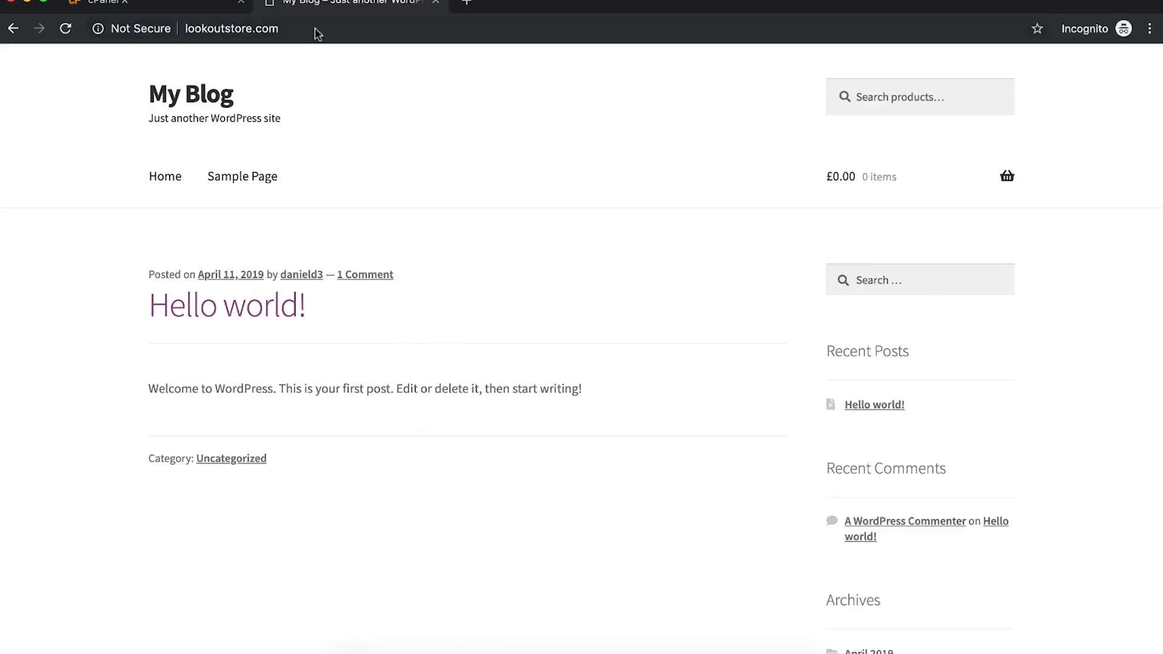
Step: Go to lookoutstore.com/wp-admin
click(315, 28)
text(/wp-)
key(BackSpace)
key(BackSpace)
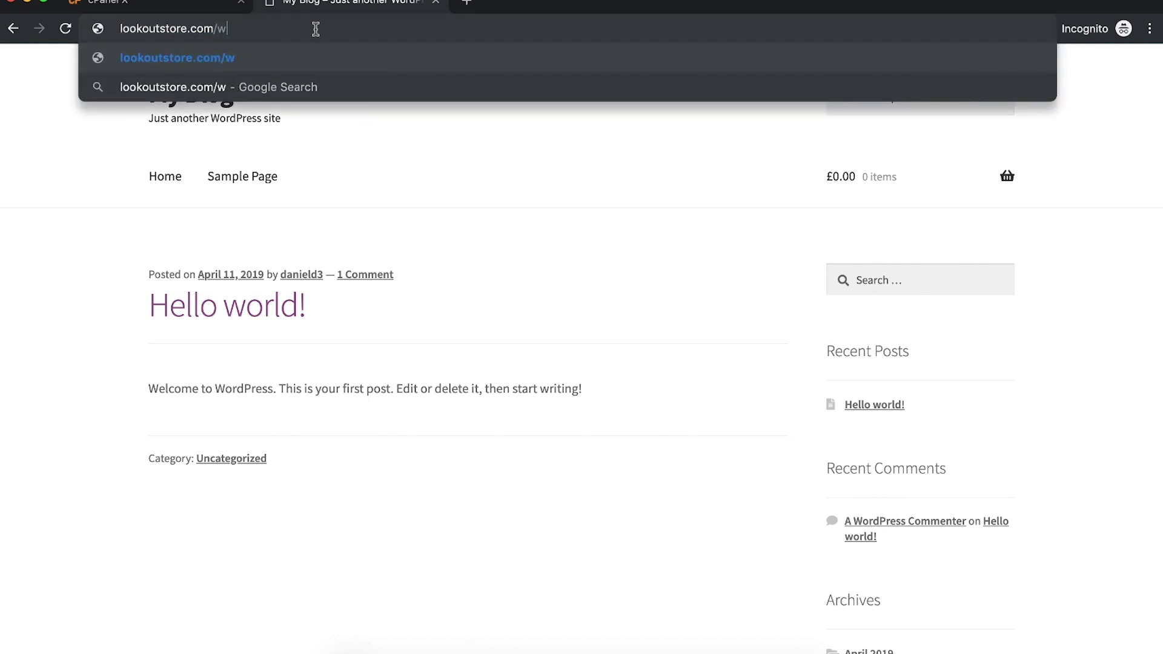
text(p-admin)
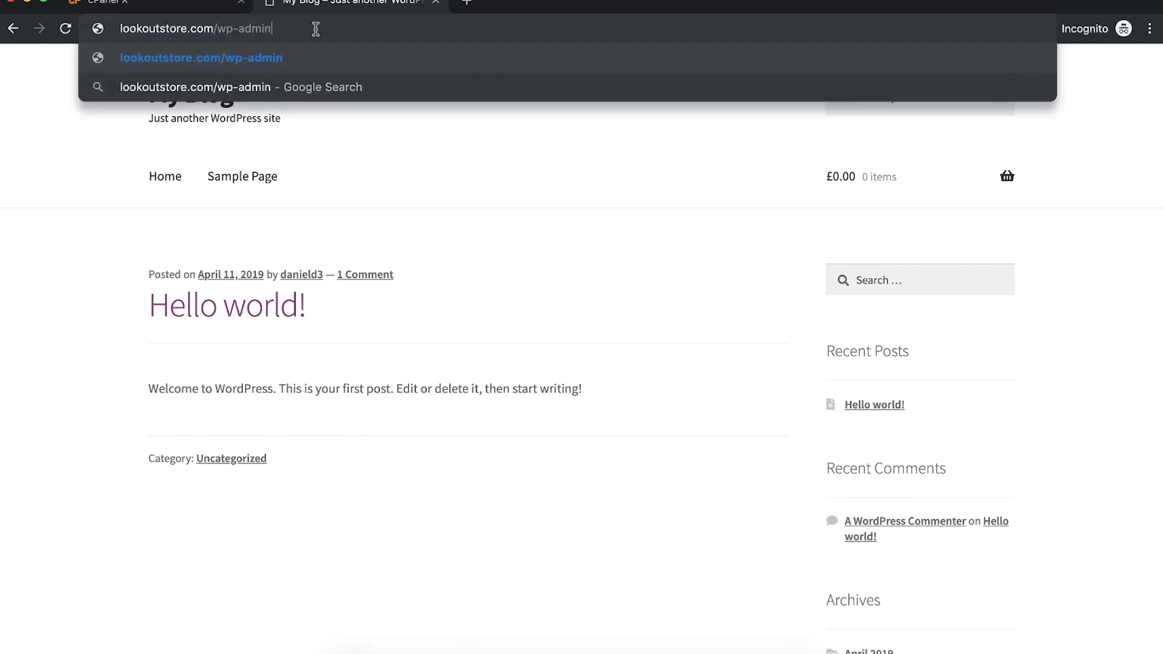
key(Return)
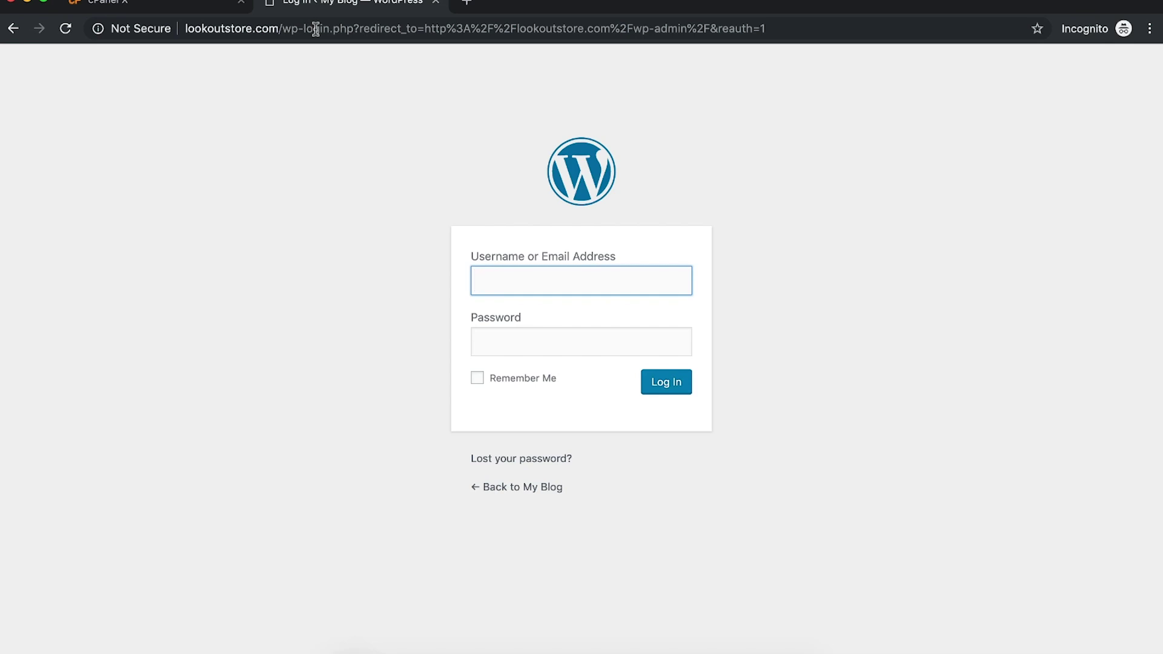
Step: Sign in to WordPress with the admin username and password
text(daniel)
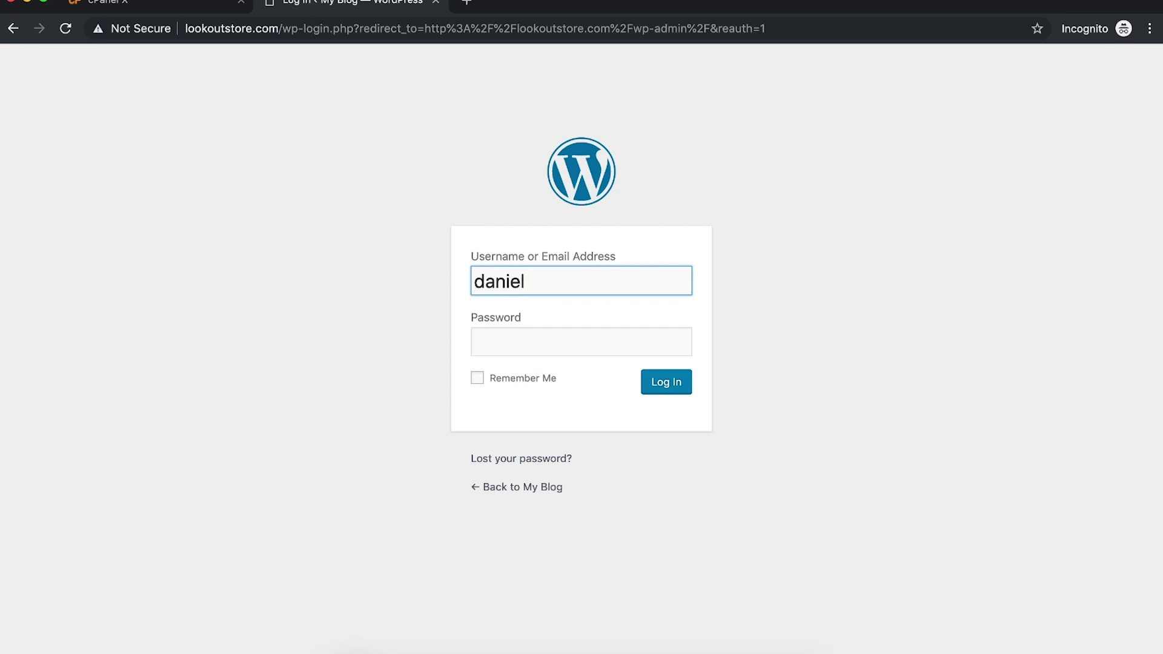
text(d3)
key(Tab)
text(•••••••••••)
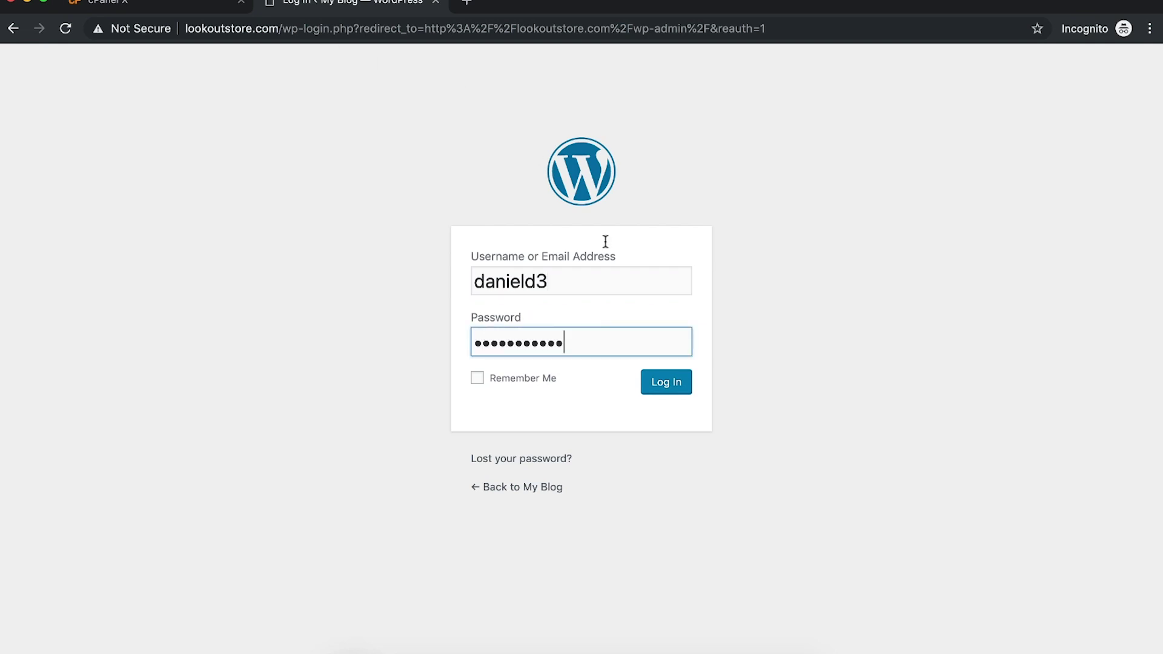
click(651, 386)
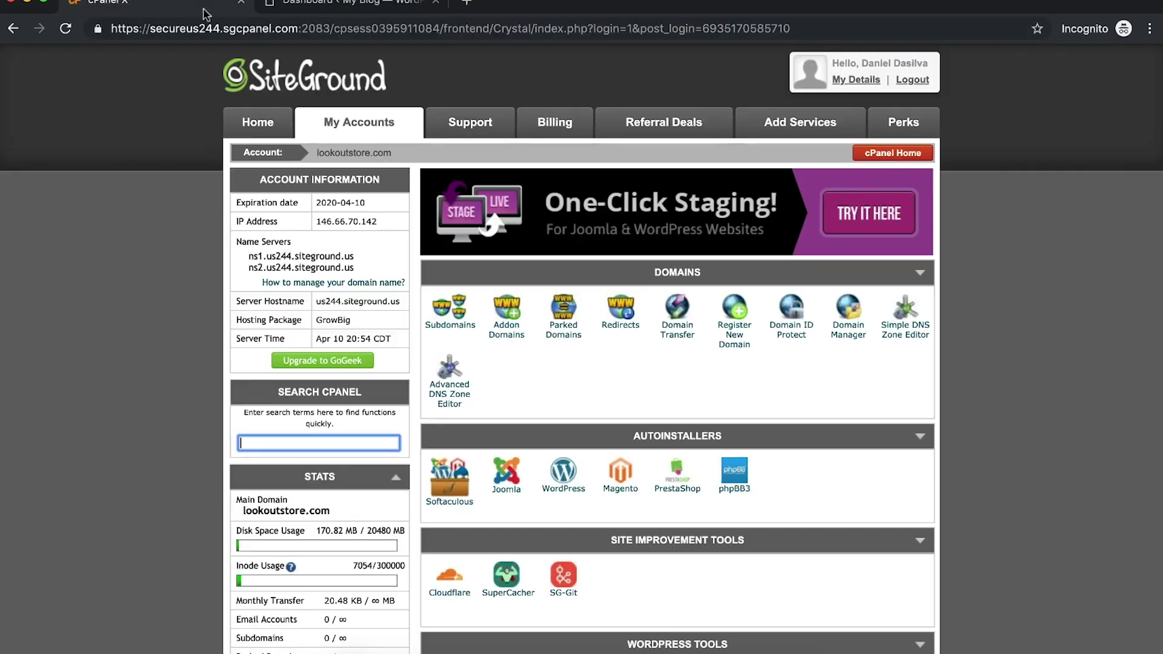
click(212, 7)
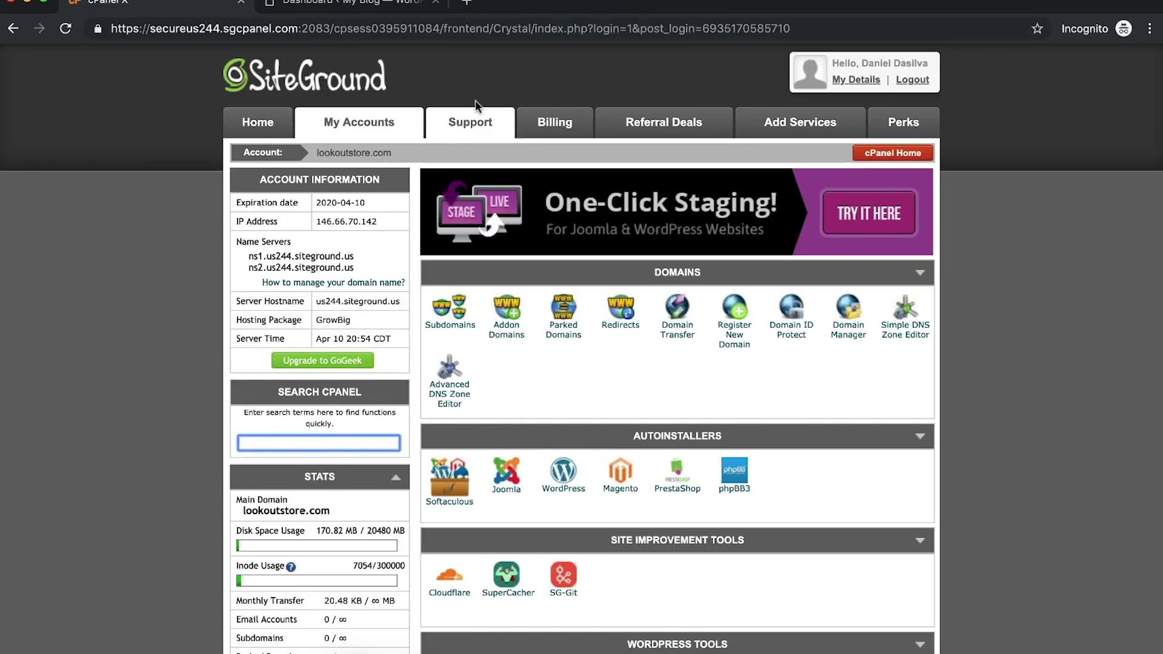
Step: From the WordPress Dashboard, go to Appearance > Themes
click(368, 10)
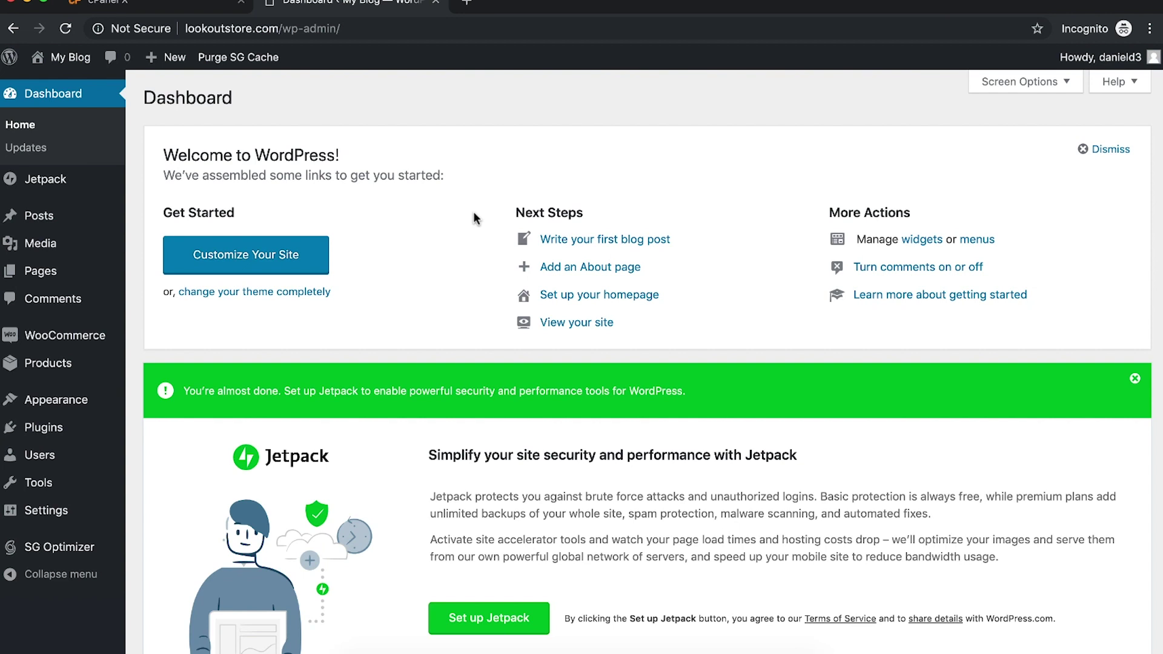
mouse_move(99, 343)
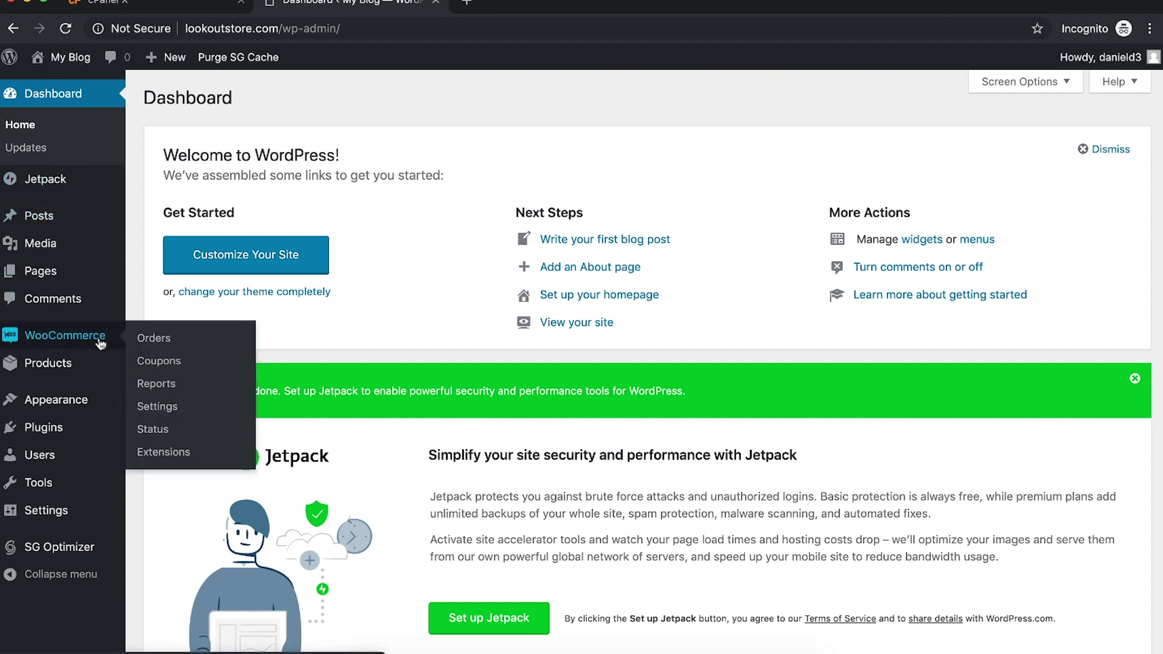
mouse_move(76, 404)
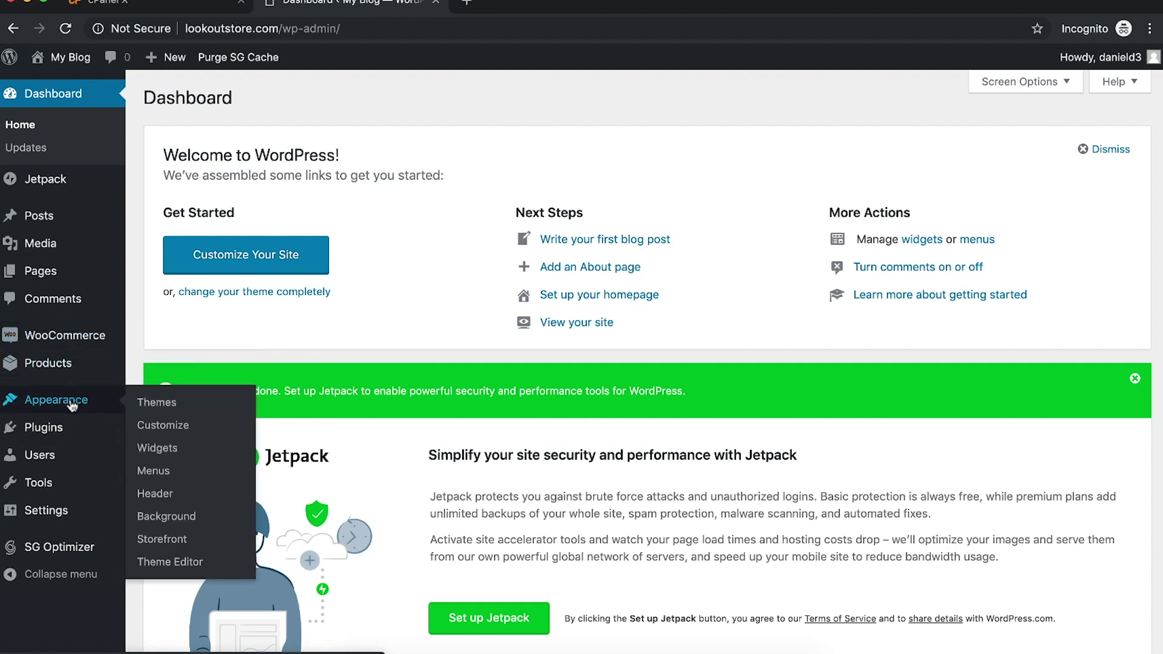
click(161, 409)
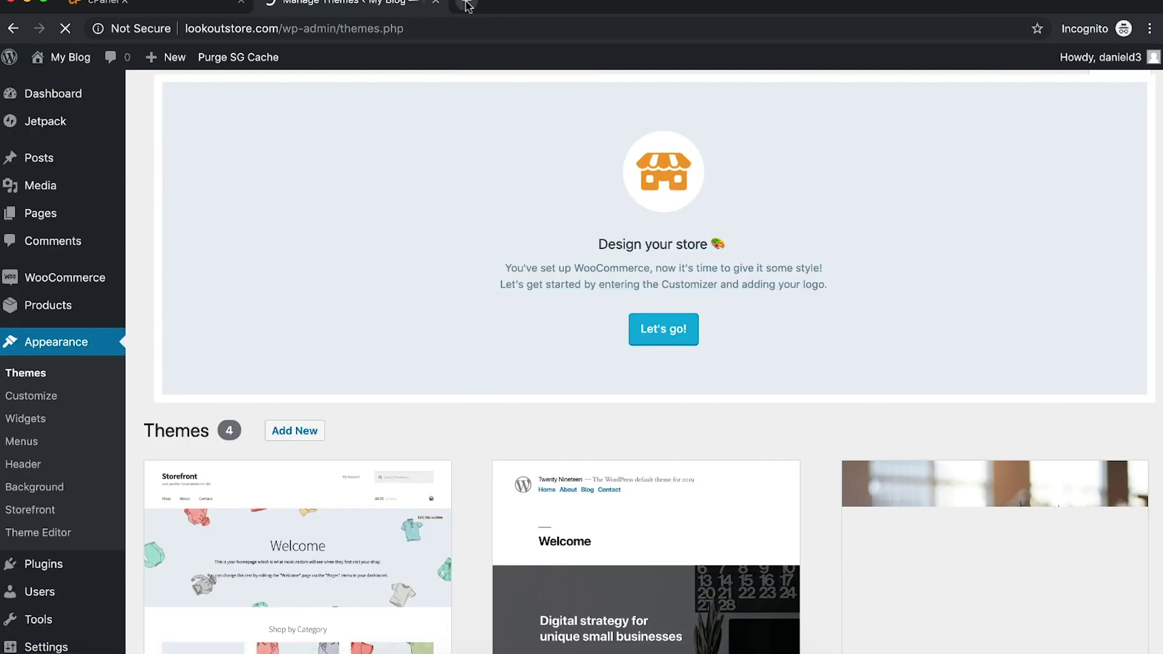
Step: Open ThemeForest and browse to the eCommerce > WooCommerce themes category
click(467, 3)
text(eme)
key(BackSpace)
key(BackSpace)
key(BackSpace)
text(themef)
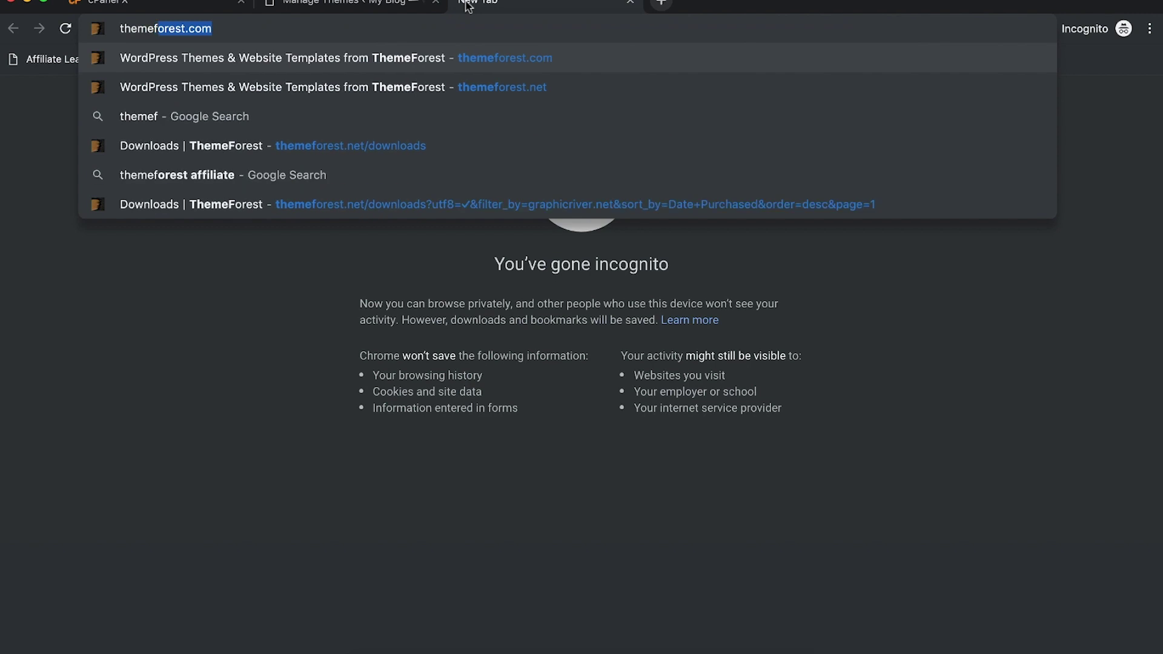
key(Return)
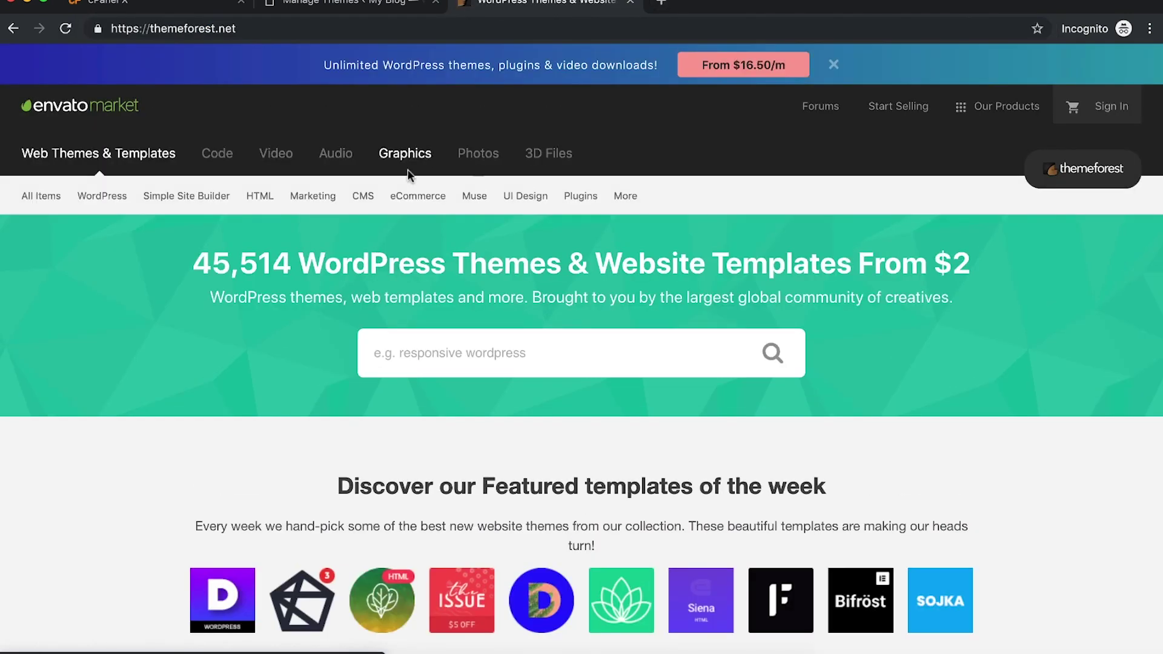
mouse_move(405, 203)
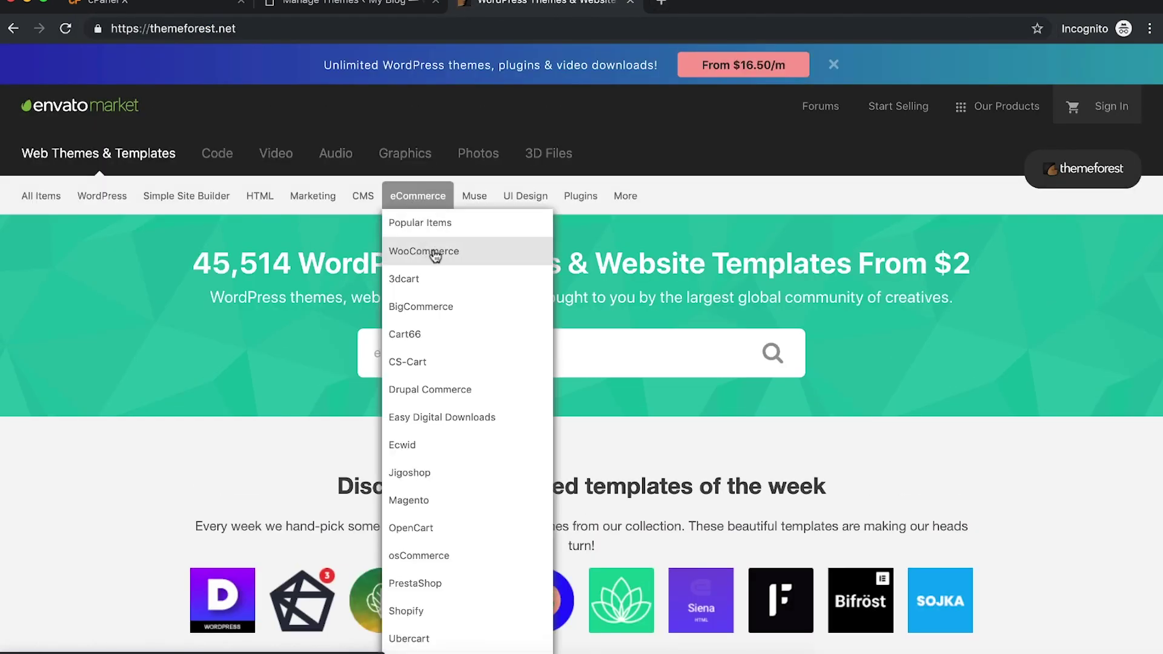
click(433, 255)
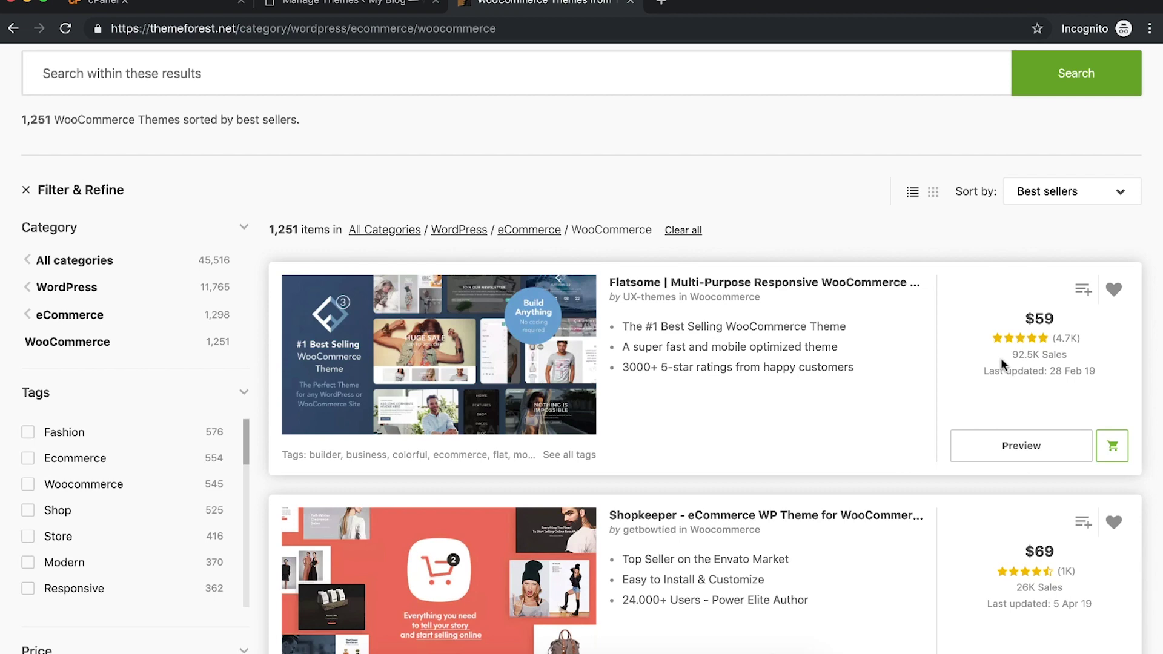
scroll(1000, 360, up, 4)
Step: Sign in to the ThemeForest account with its username and password
click(1109, 107)
text(almind)
key(Down)
key(Return)
key(Tab)
text(••)
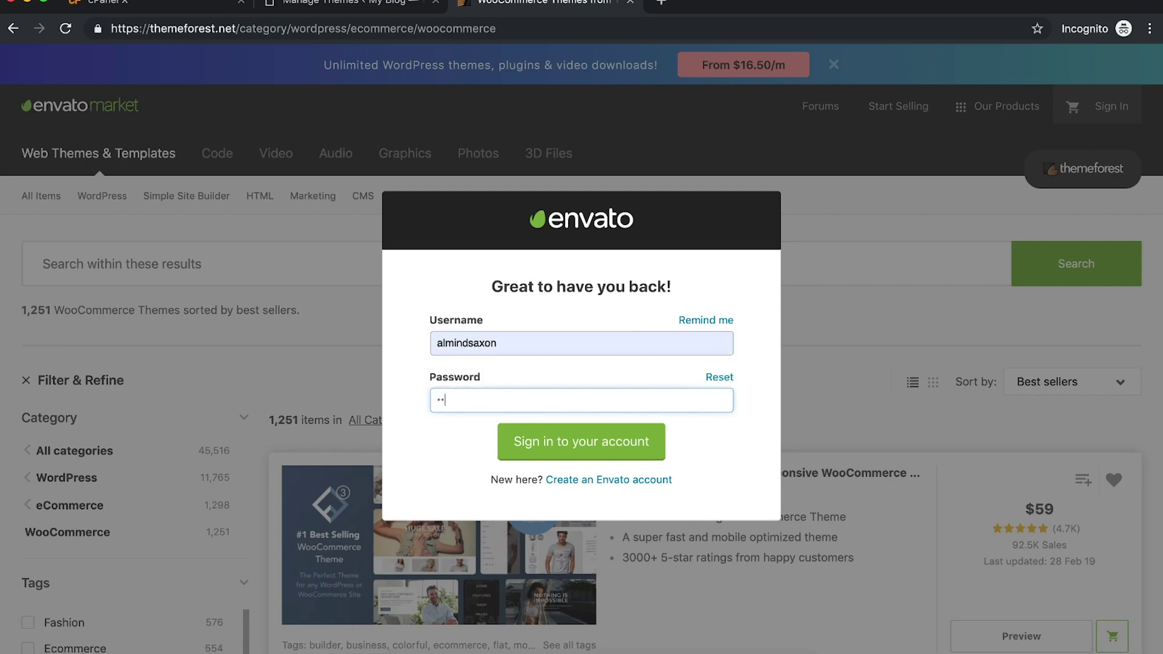
text(•••••••••)
click(551, 447)
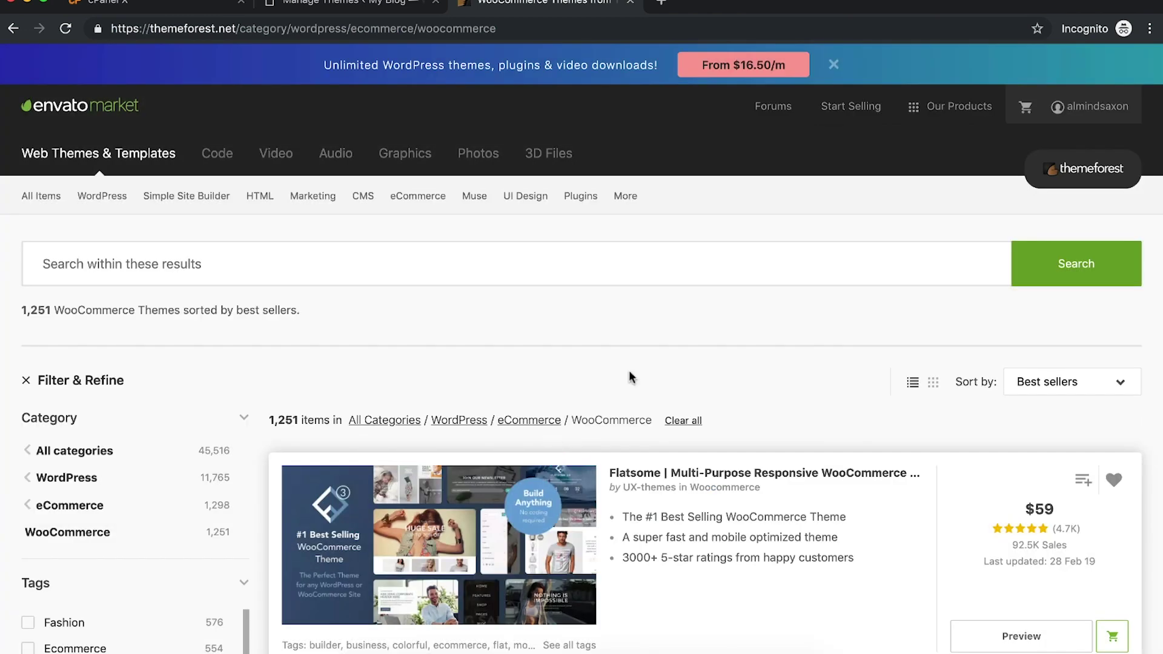
Step: From Downloads, download Flatsome's 'All files & documentation' zip
mouse_move(1079, 112)
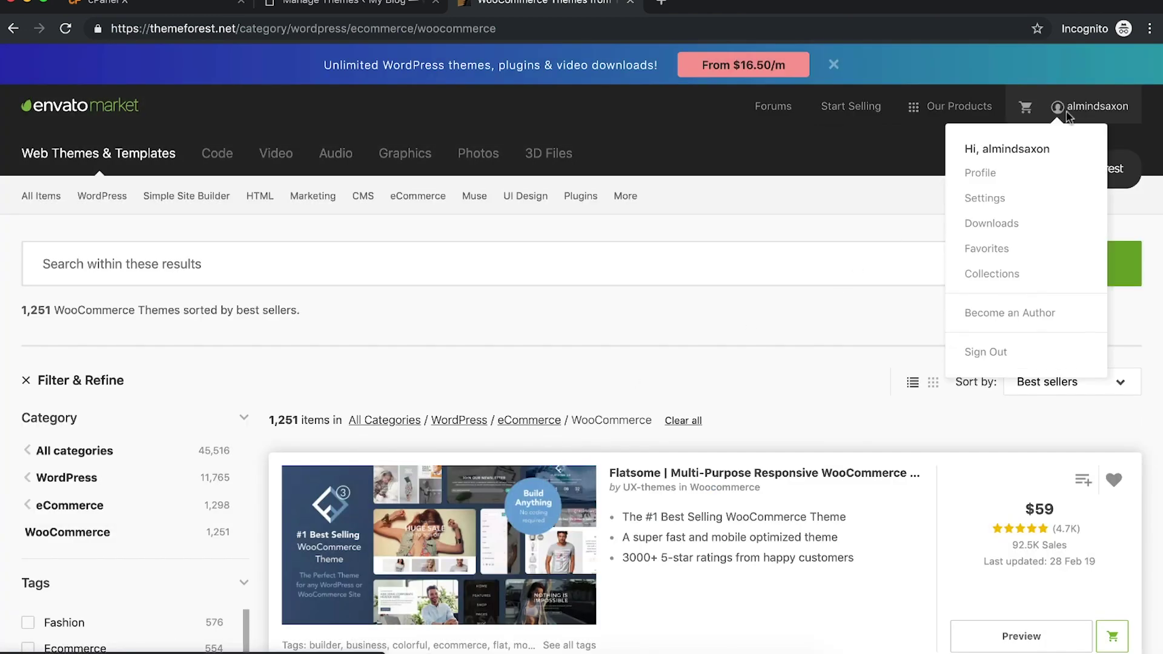
click(977, 224)
scroll(831, 297, down, 1)
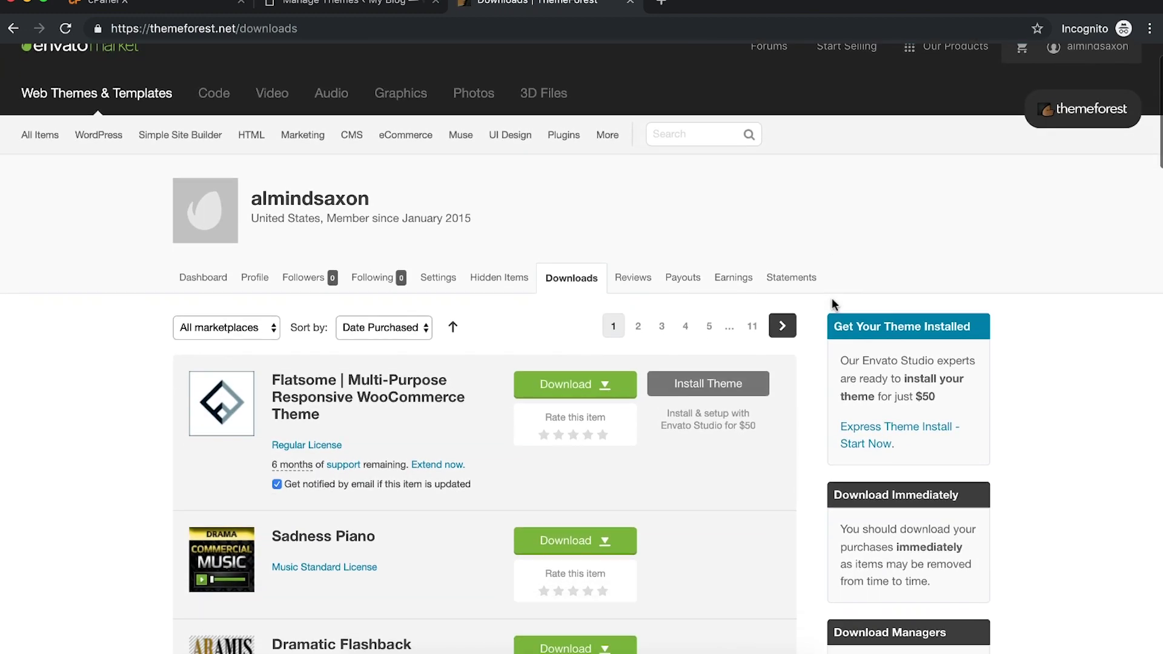
scroll(832, 304, up, 1)
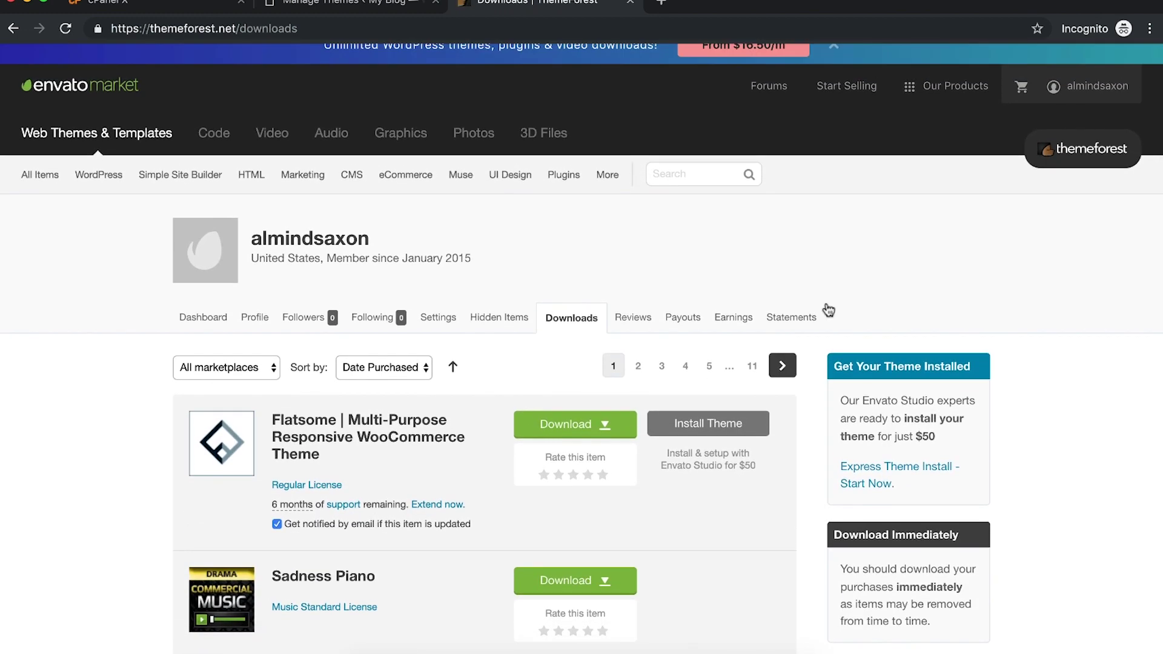
click(623, 418)
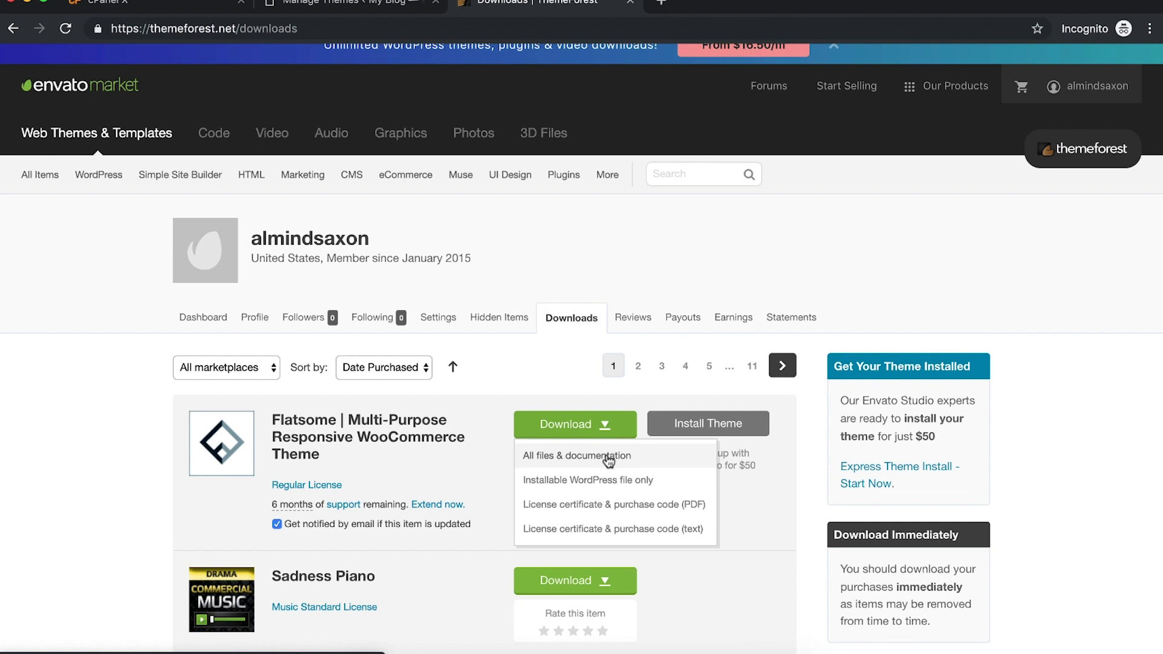
click(609, 462)
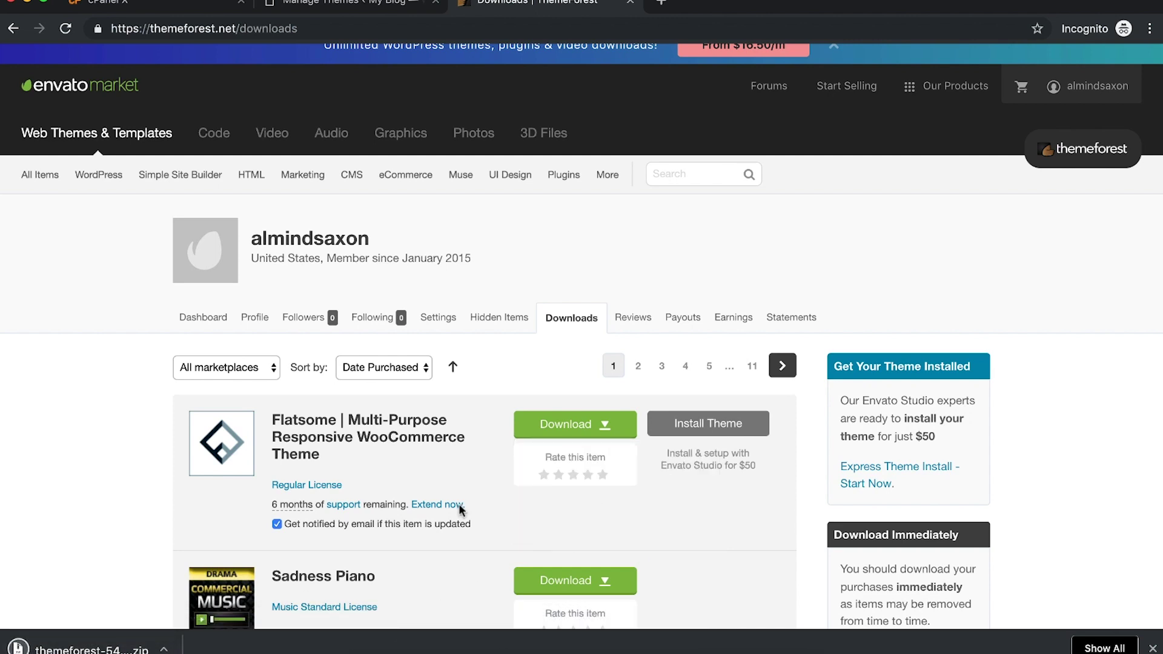
click(306, 4)
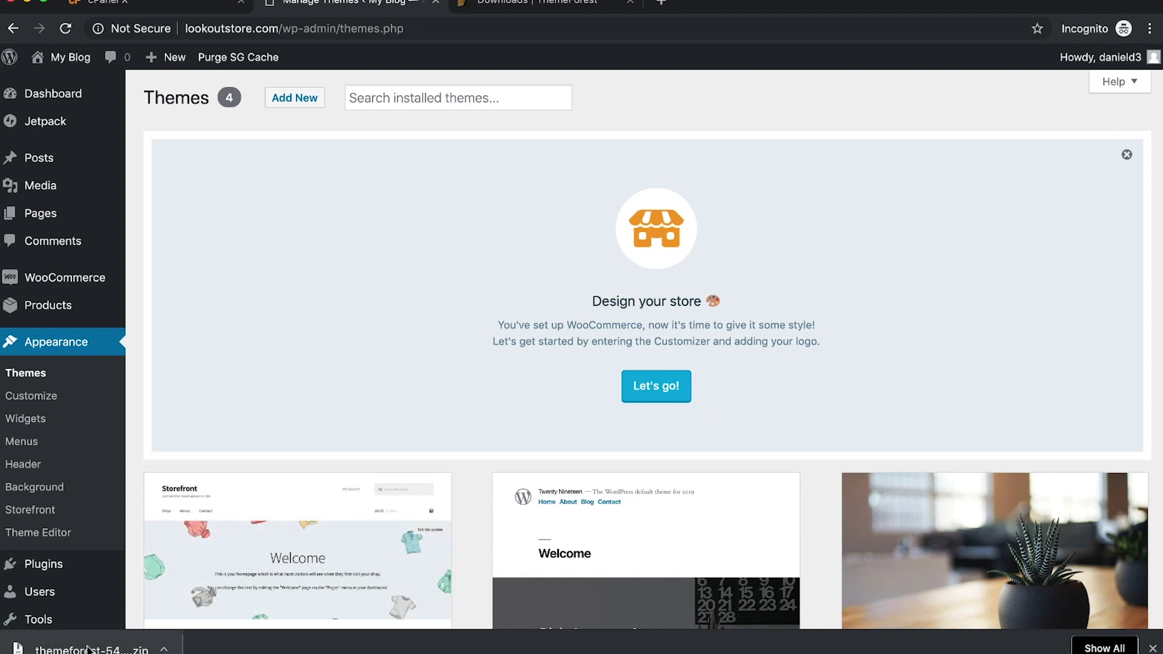
Step: Extract the Flatsome zip and open the Flatsome item page on ThemeForest
click(107, 648)
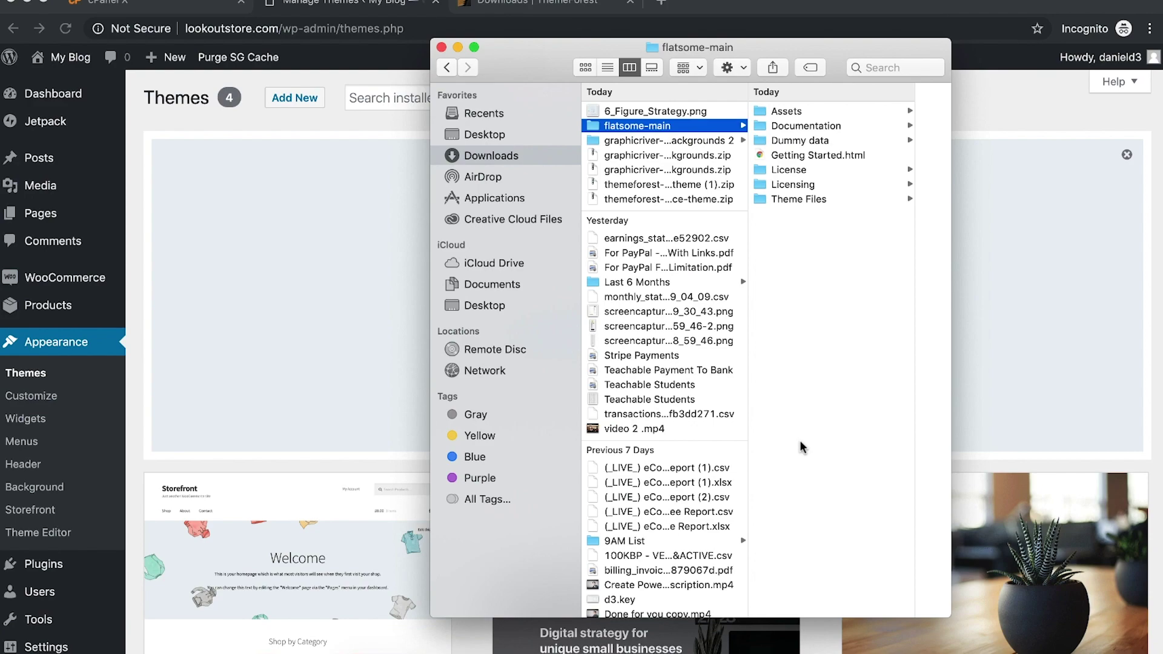
click(546, 6)
click(337, 425)
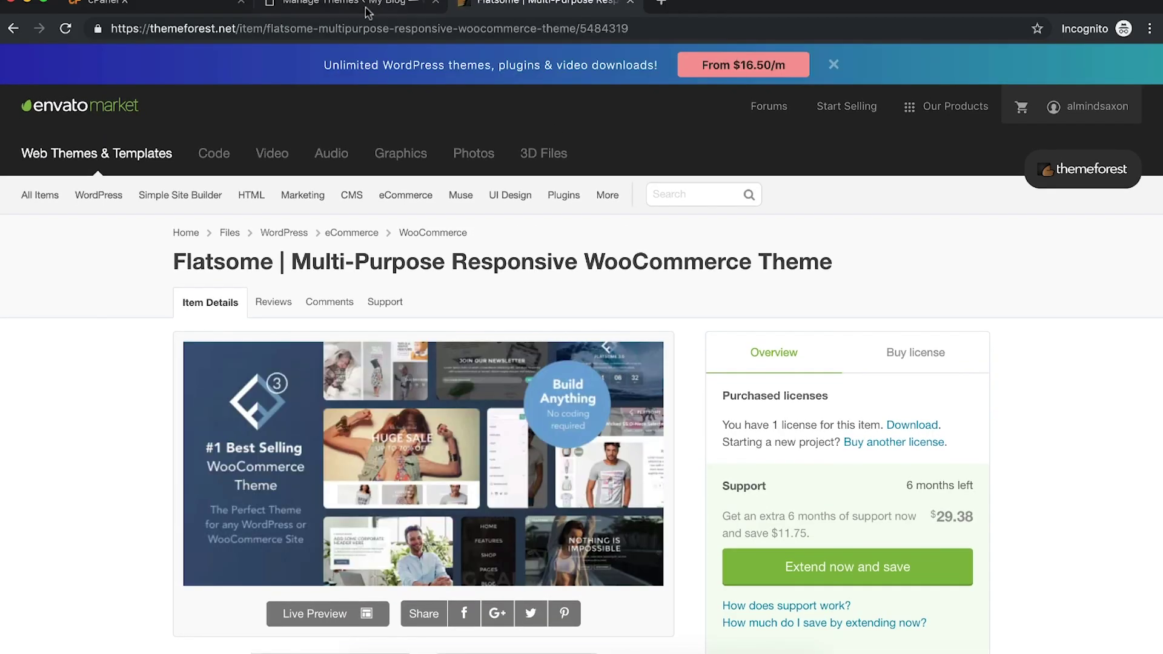
Step: Return to the WordPress Themes page and open a new blank tab
click(339, 5)
scroll(692, 260, down, 7)
scroll(691, 261, up, 5)
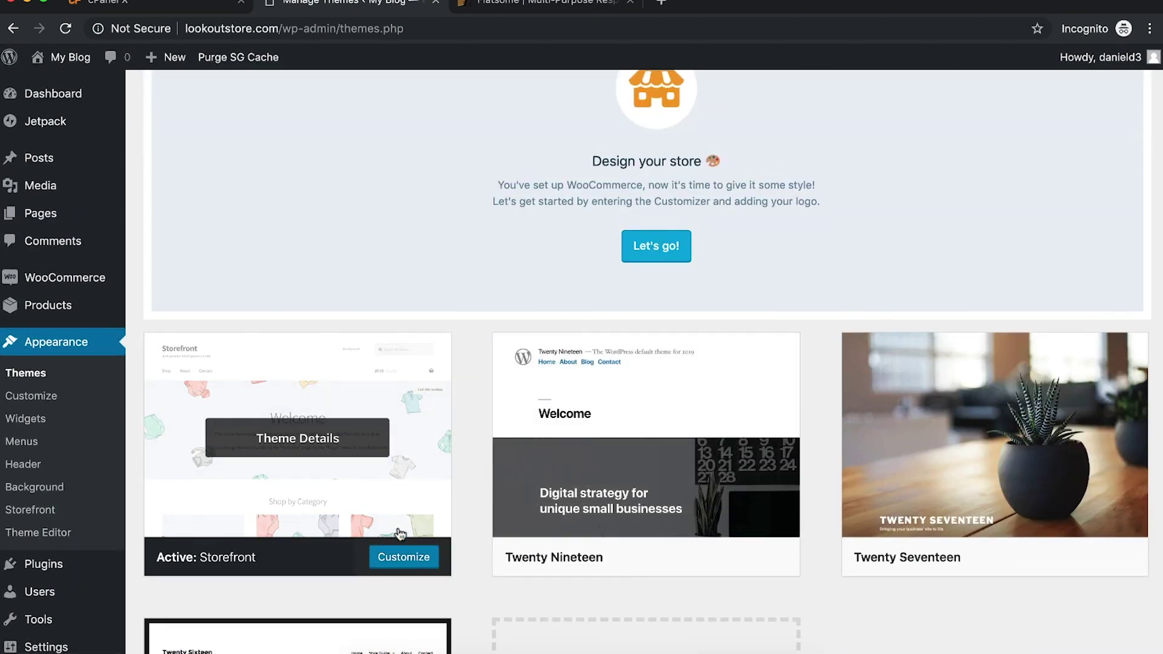
scroll(480, 368, up, 3)
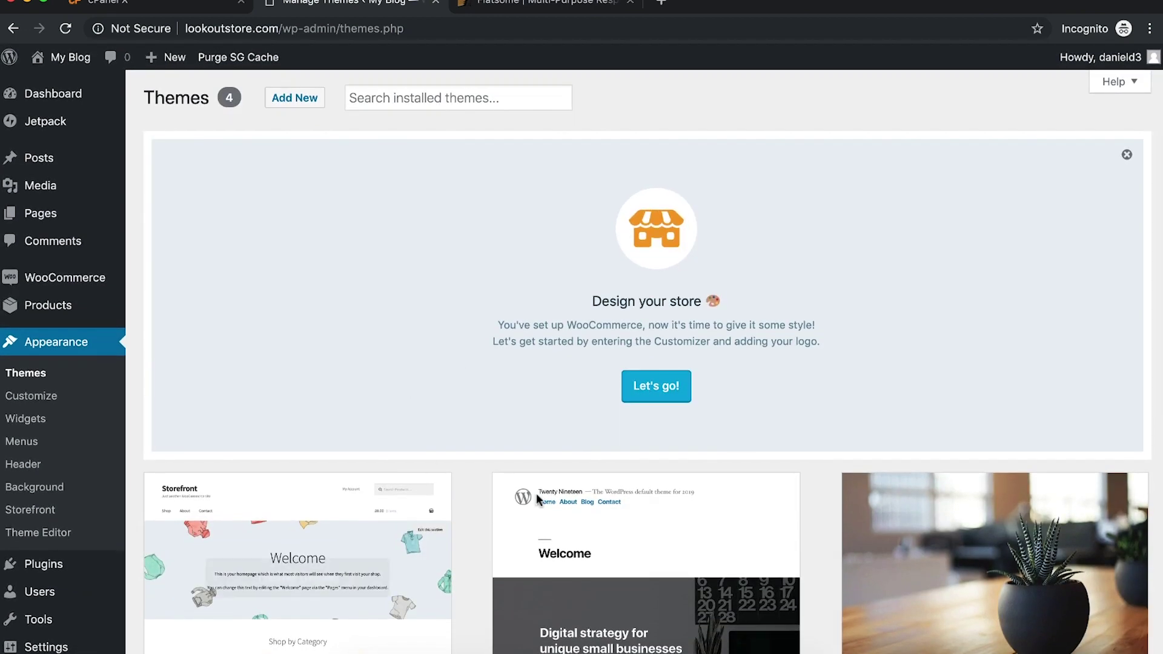
click(661, 3)
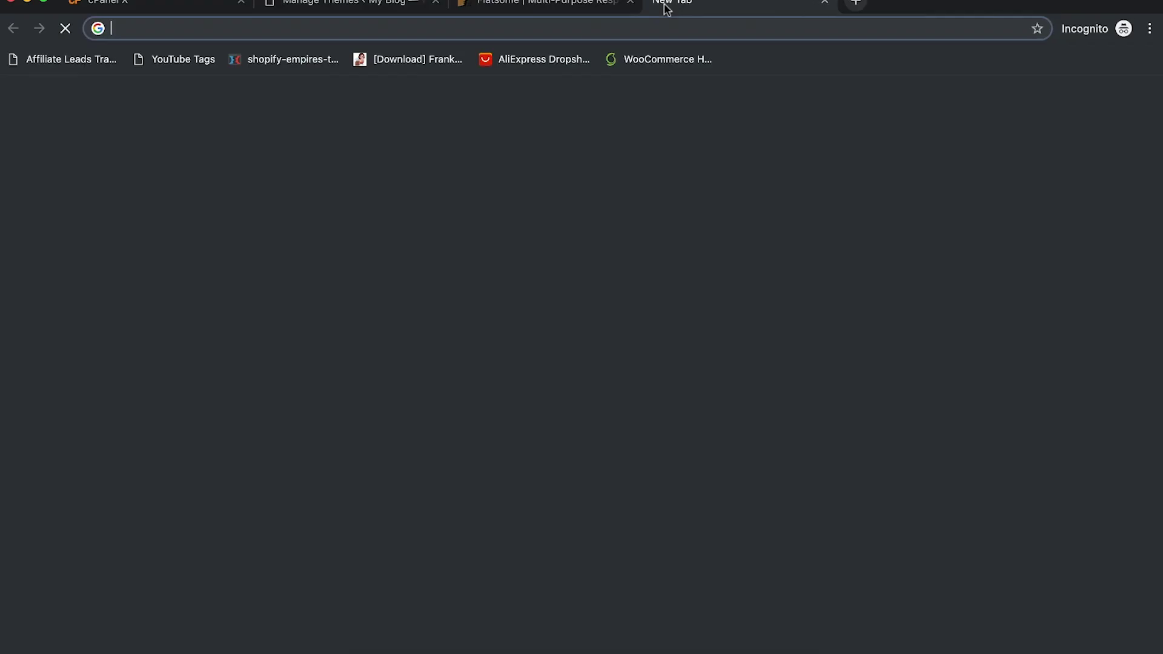
Step: Search Google for 'free woocommerce themes', close the results, and return to Flatsome's ThemeForest page
text(free woocommerce themes)
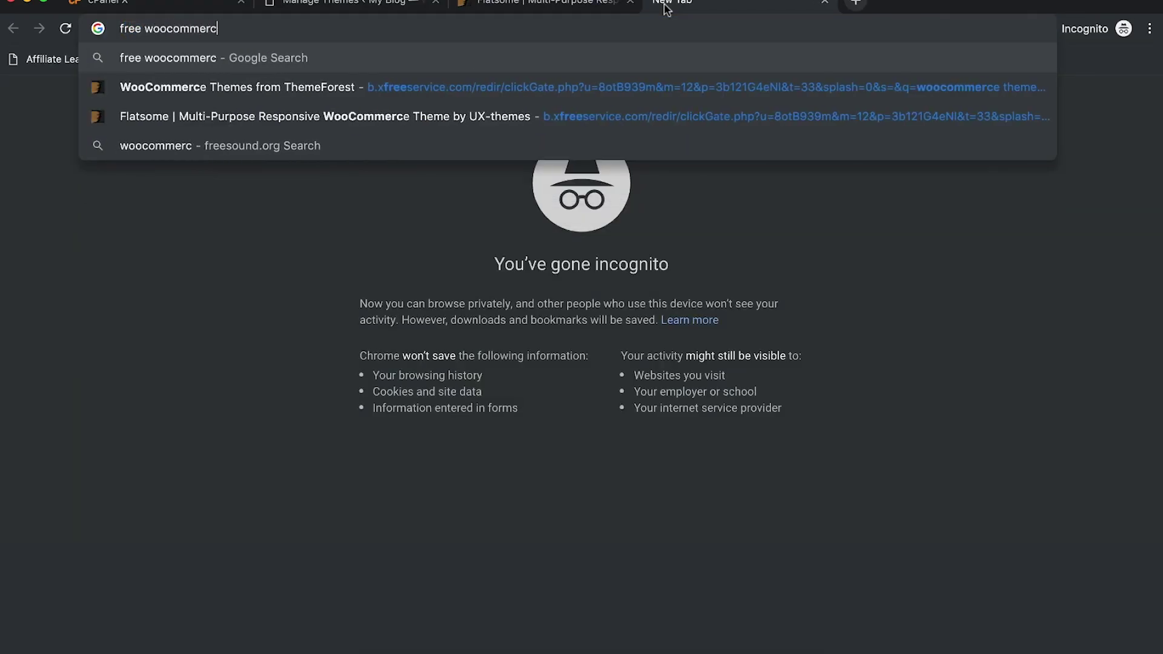
key(Return)
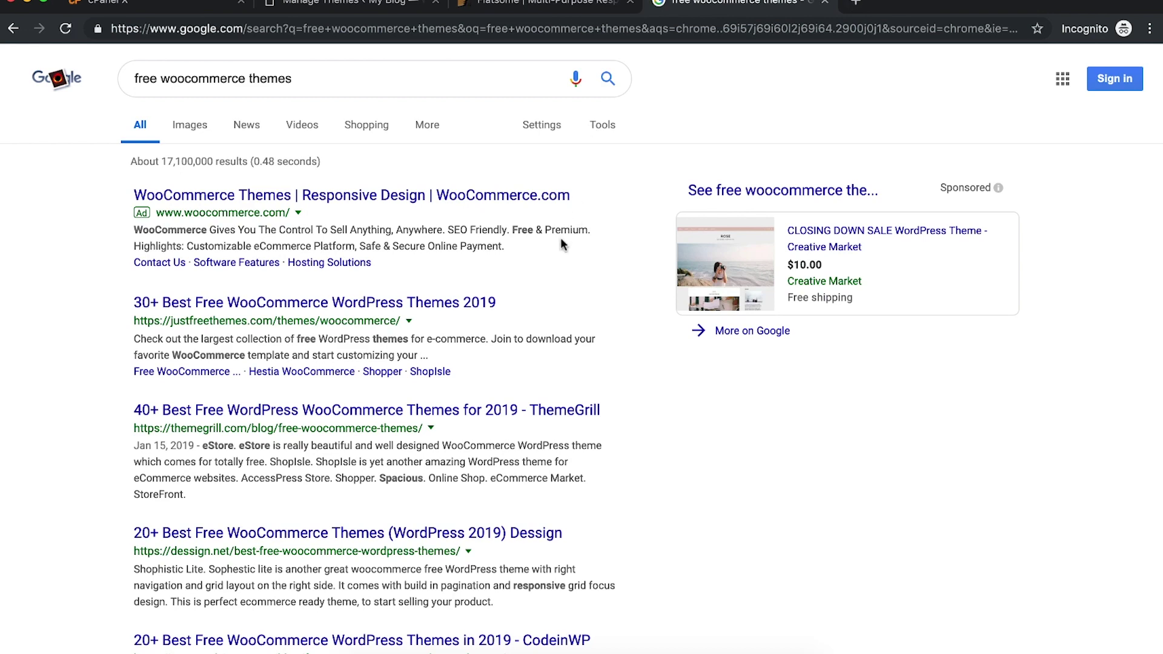
key(super+w)
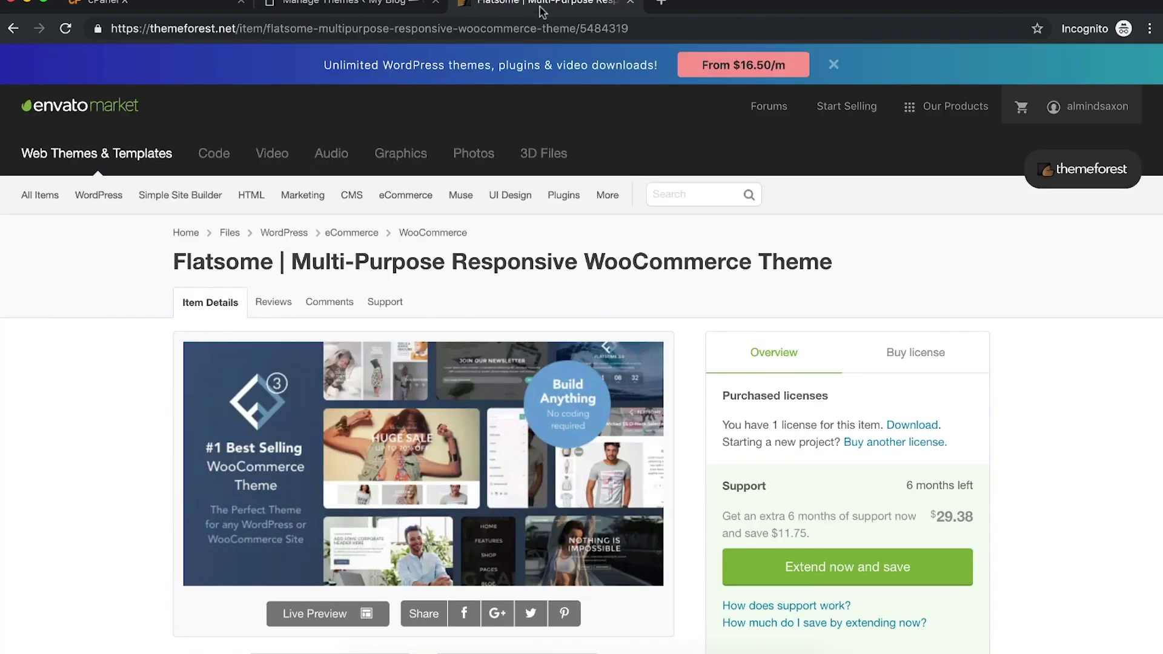
click(541, 9)
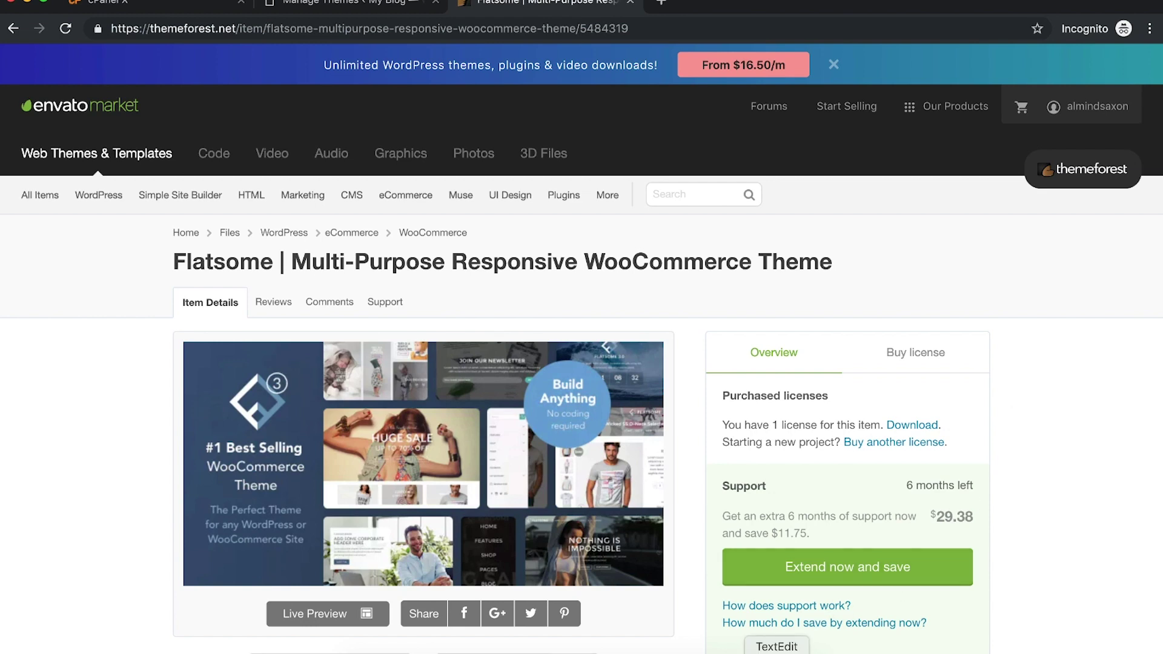
Step: Add a '$70 -Theme' line to the cost notes in TextEdit
click(776, 653)
drag(965, 45, 861, 74)
key(super+Left)
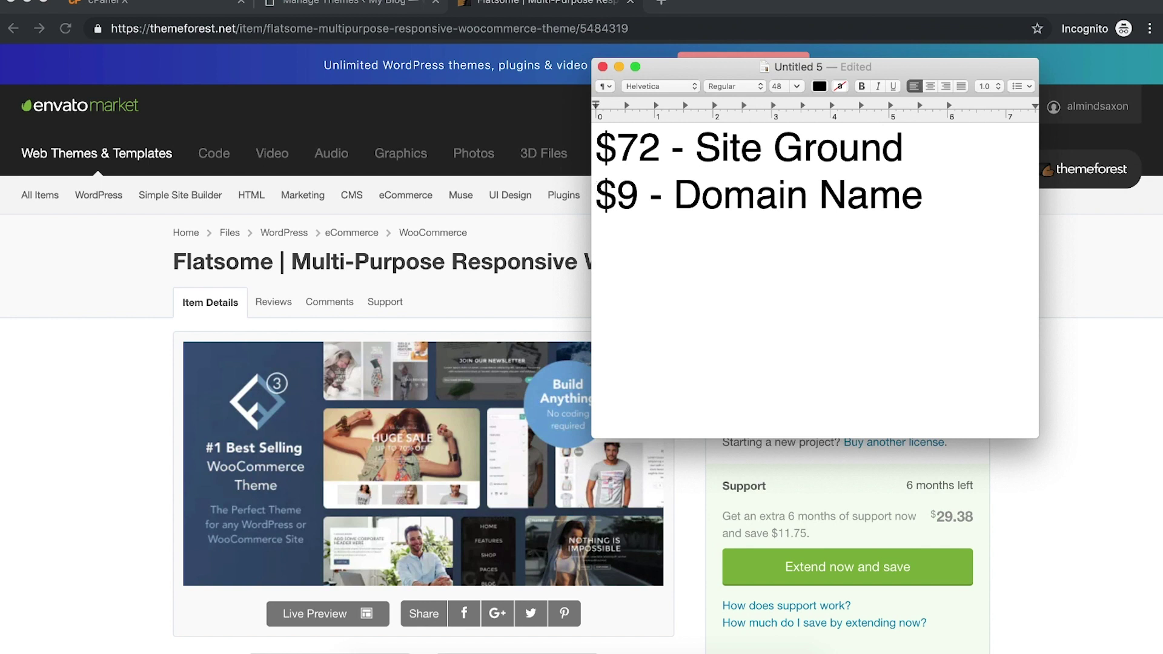
text($70 -)
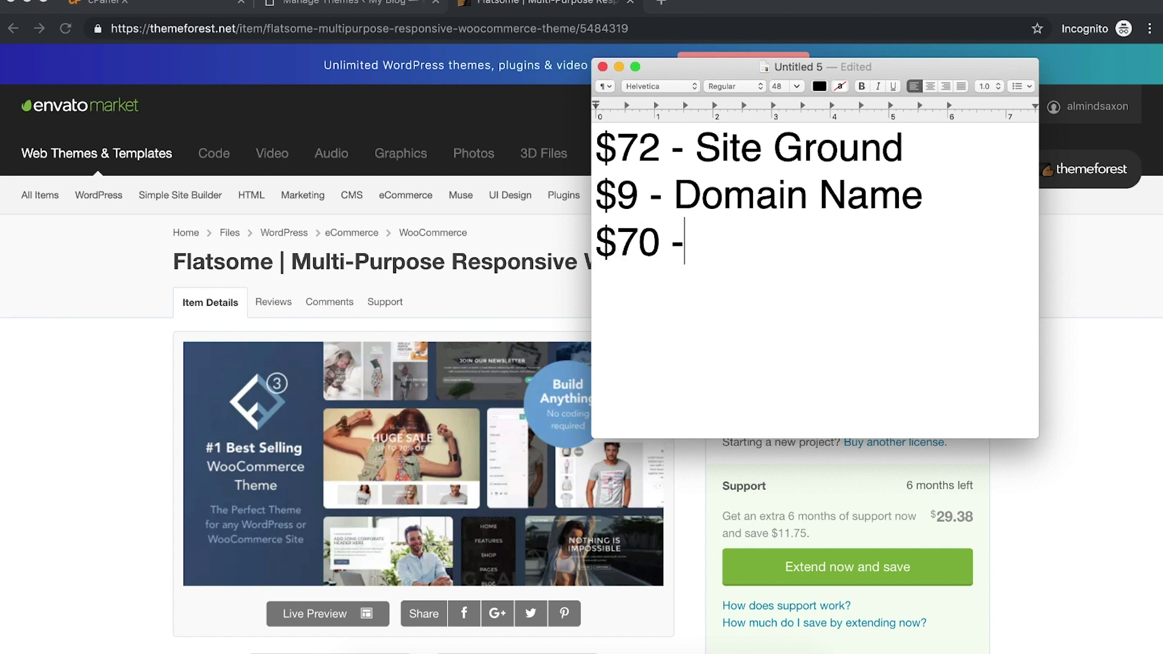
text(Theme)
key(Return)
key(Return)
Step: Add a '-----' divider and a '$350 for Shopify HOSTING ONLY' line below it
text(-----)
key(Return)
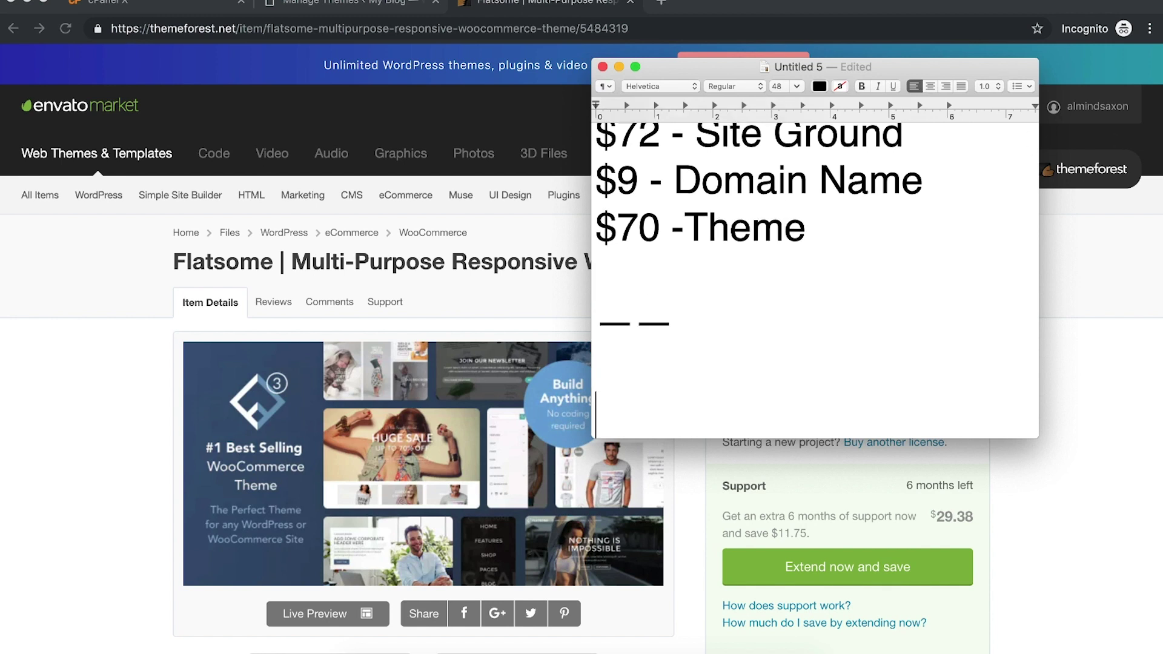
key(Return)
text($350 )
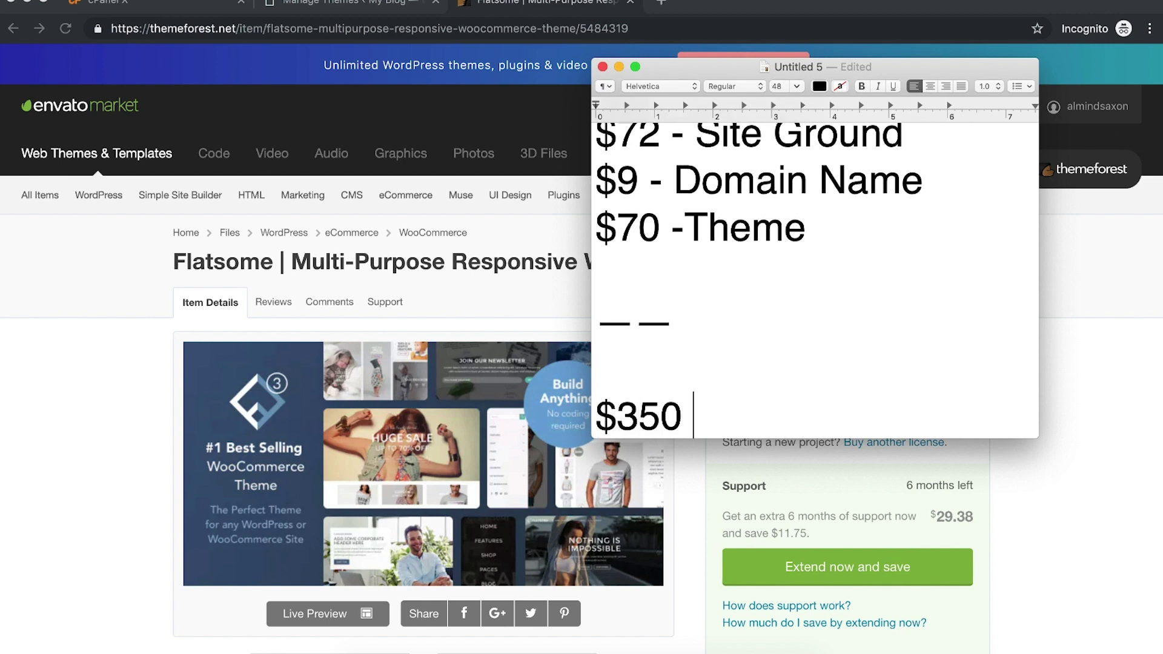
text(for Shopify HOSTYIN)
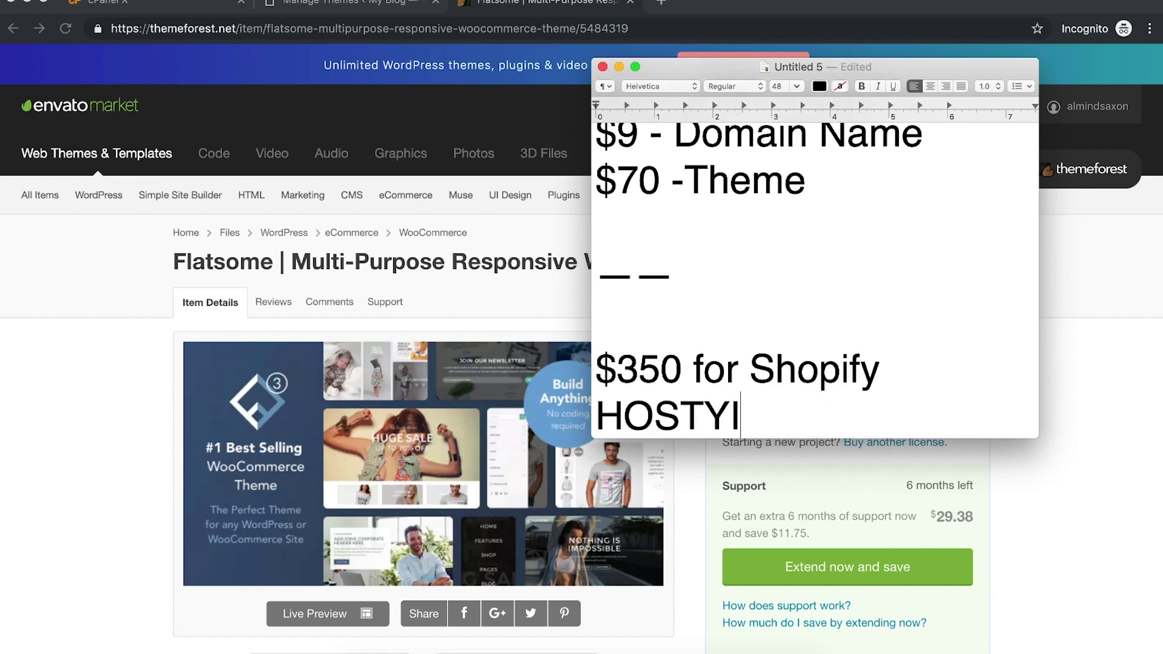
key(BackSpace)
key(BackSpace)
key(BackSpace)
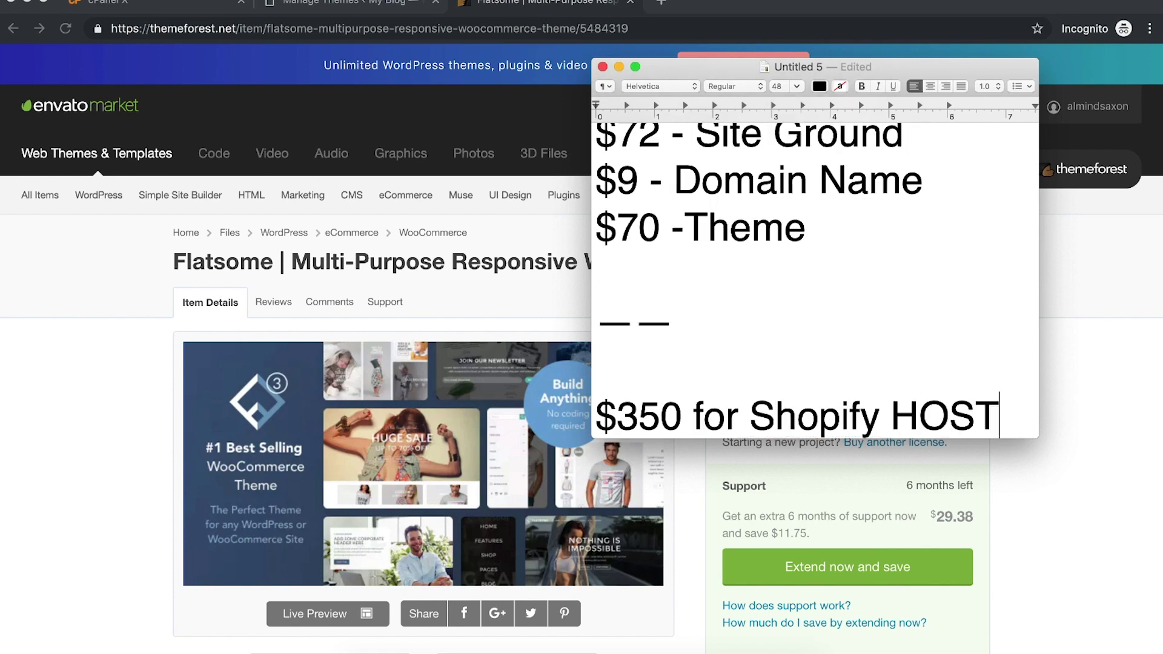
text(ING ONLY)
drag(947, 415, 594, 371)
scroll(658, 362, up, 2)
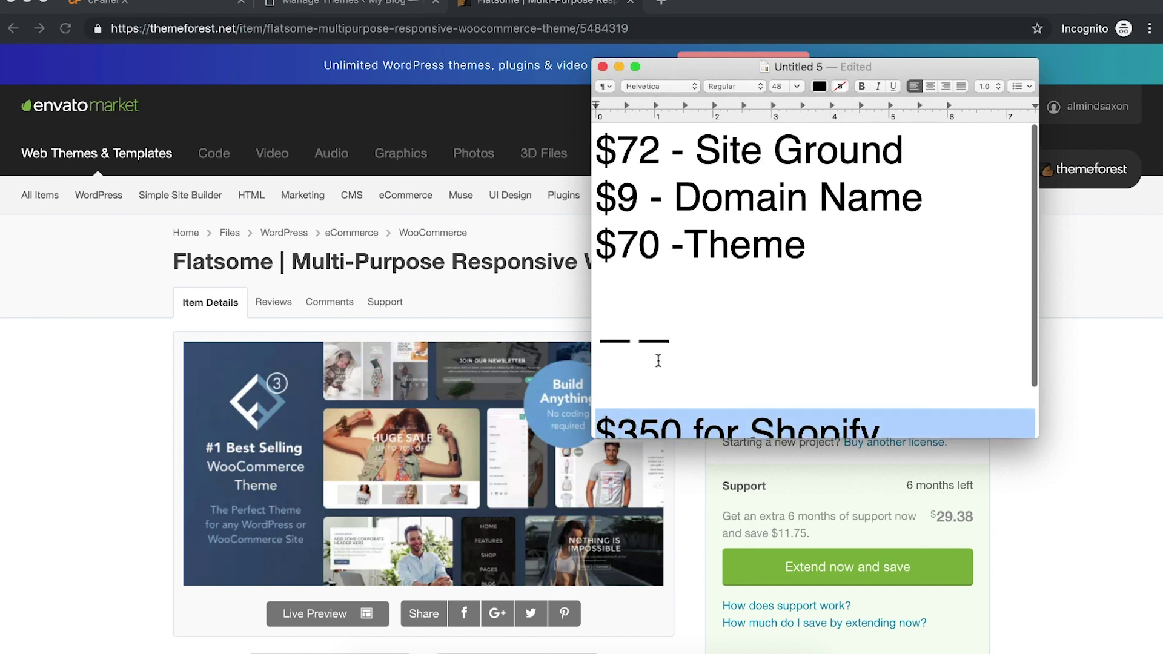
click(784, 242)
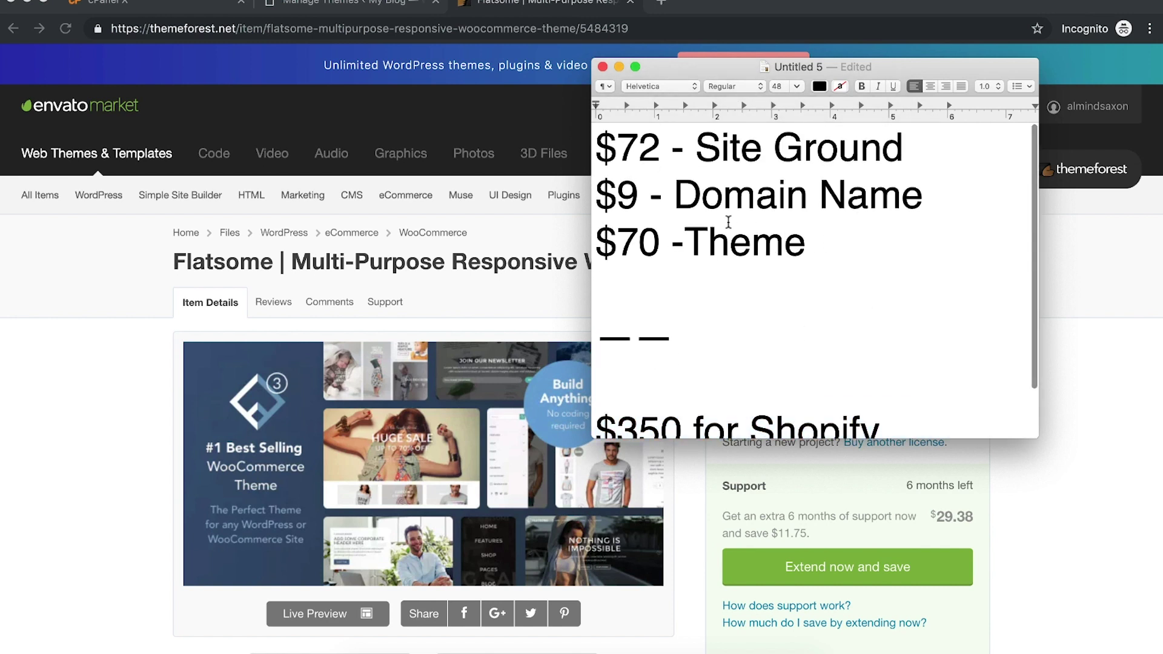
click(1087, 334)
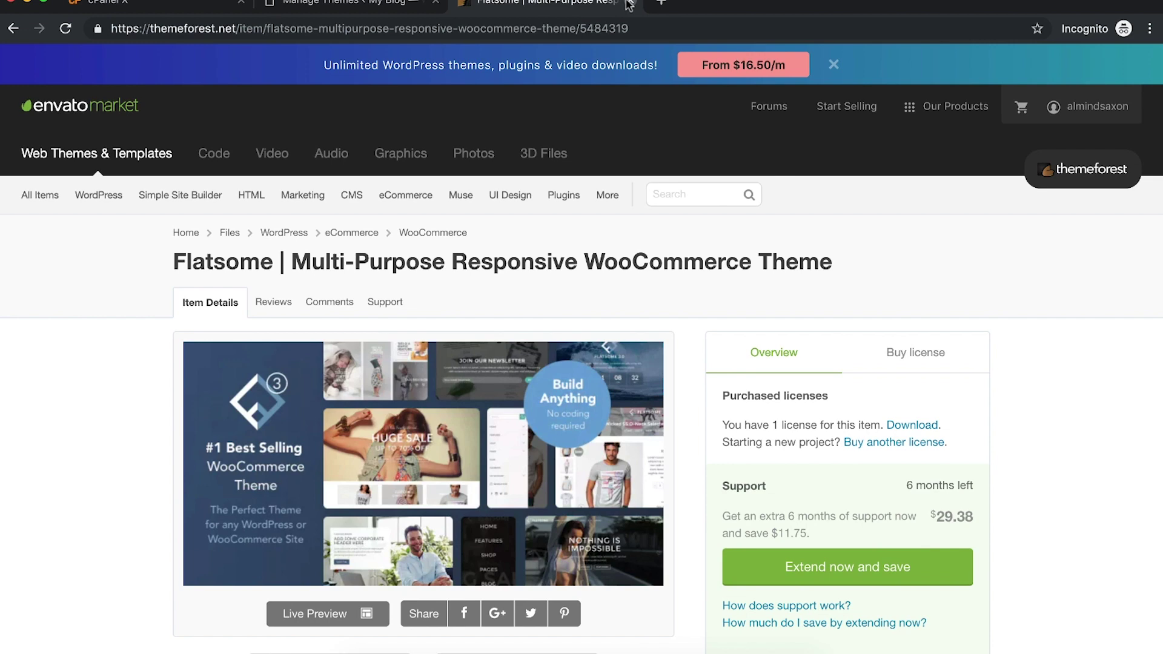
Step: Open Add New > Upload Theme on the WordPress Themes page
click(364, 4)
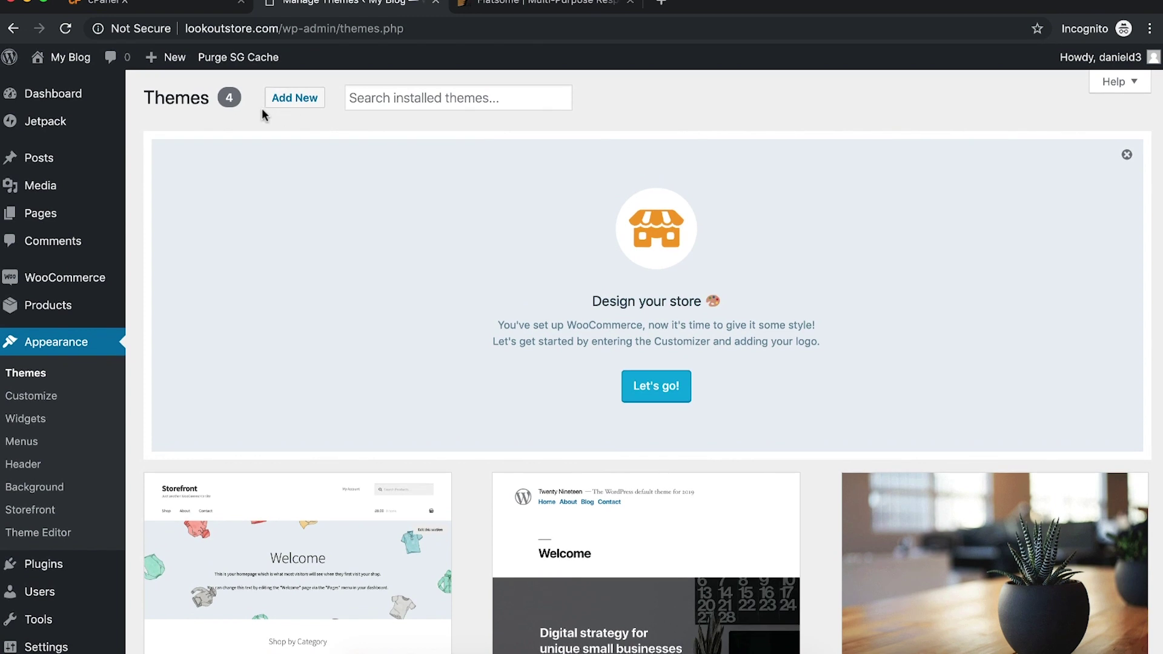
click(294, 97)
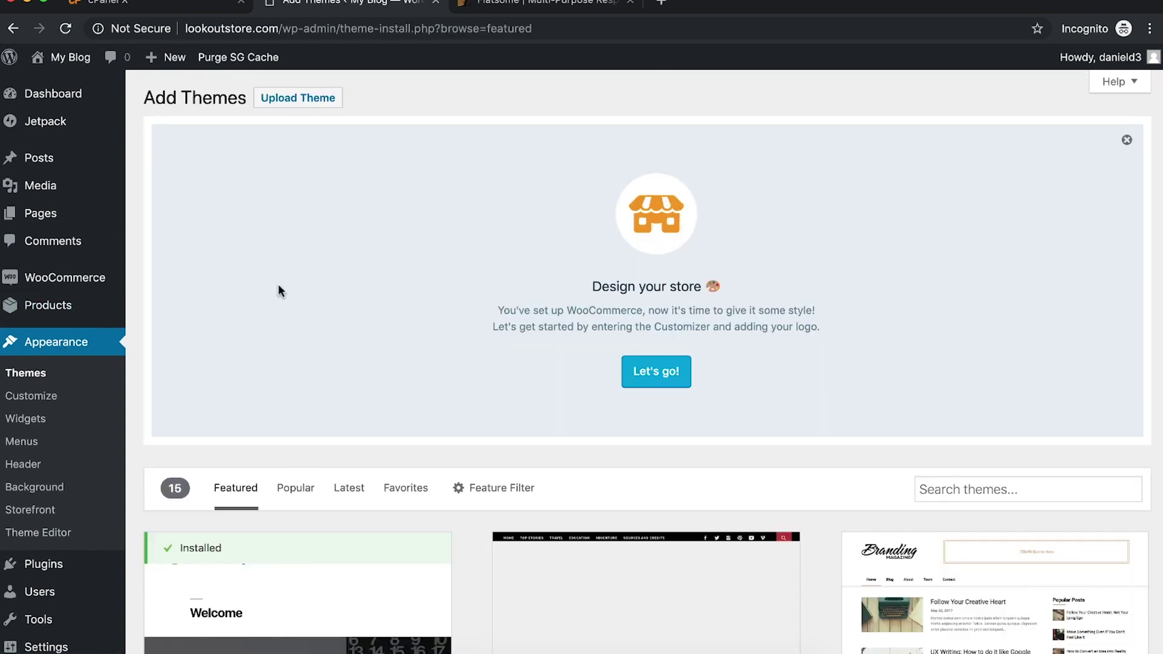
click(307, 100)
scroll(581, 424, down, 3)
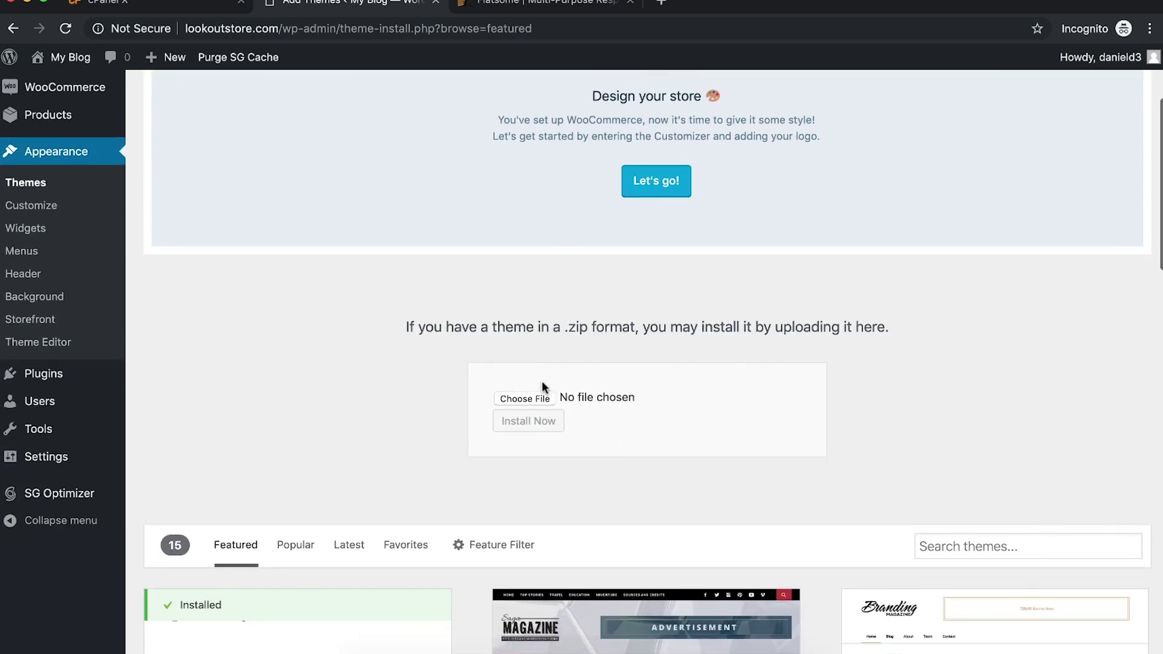
Step: Upload flatsome-3.8.1.zip from Downloads/flatsome-main/Theme Files, install it, and open Live Preview
click(524, 399)
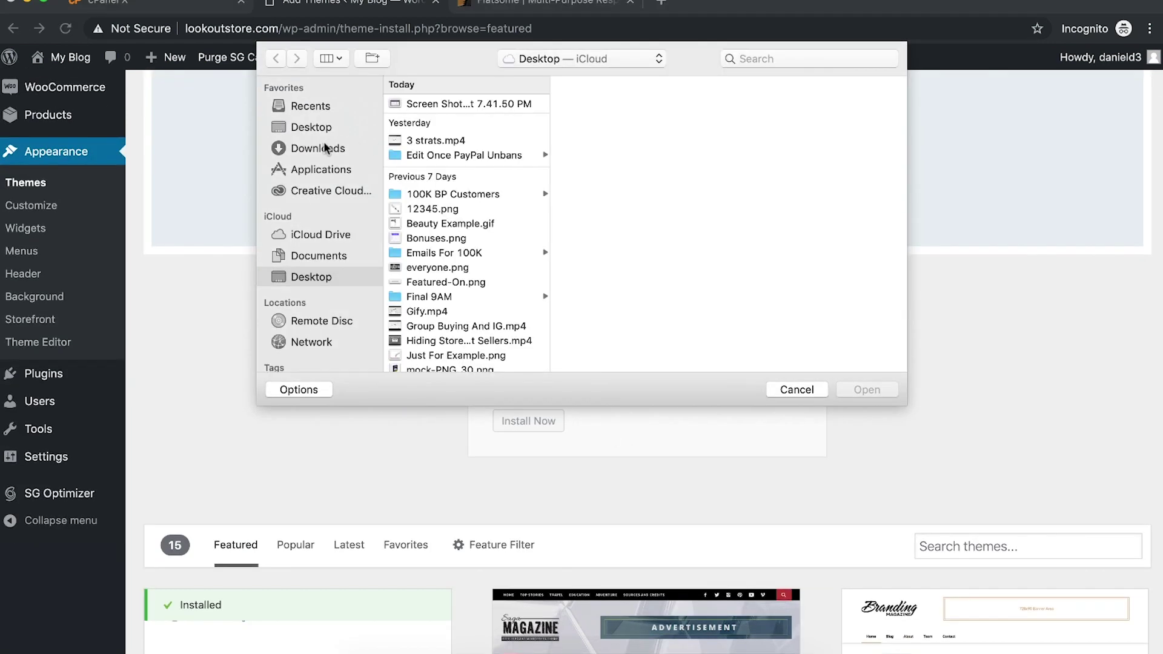
click(326, 148)
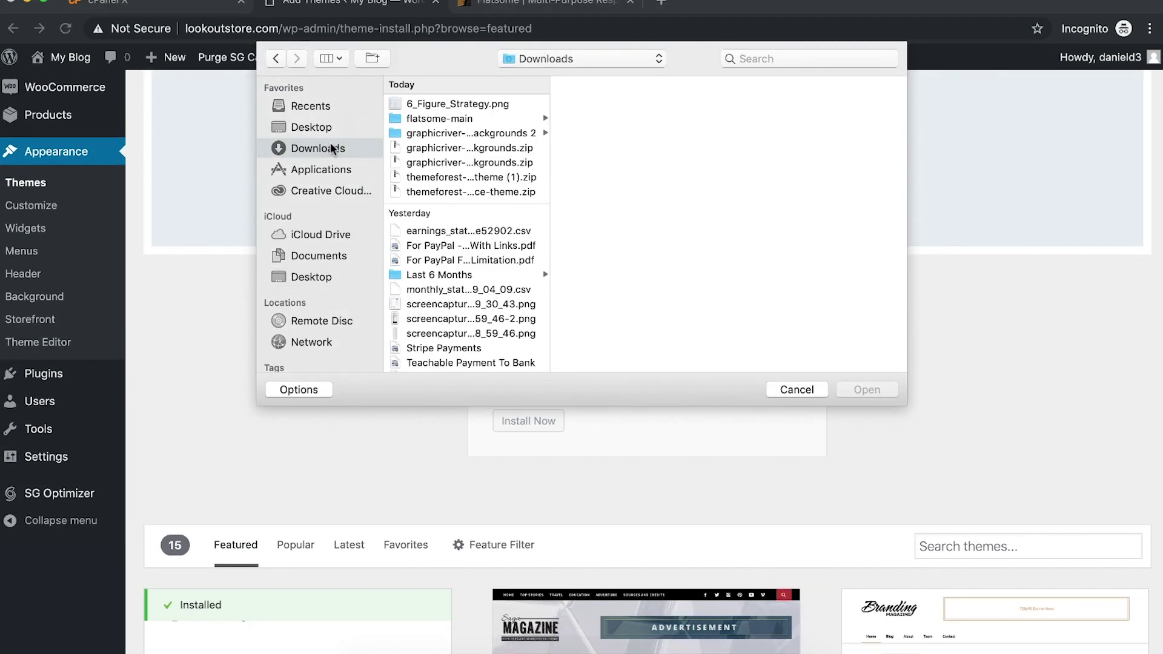
click(441, 116)
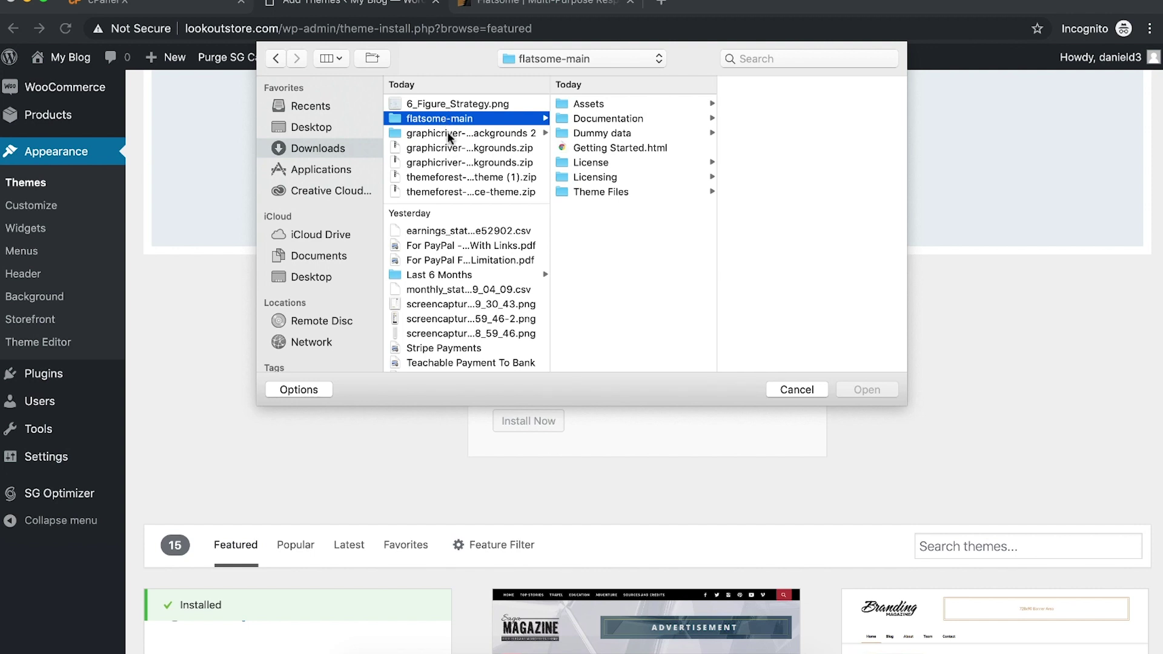
click(642, 191)
click(762, 104)
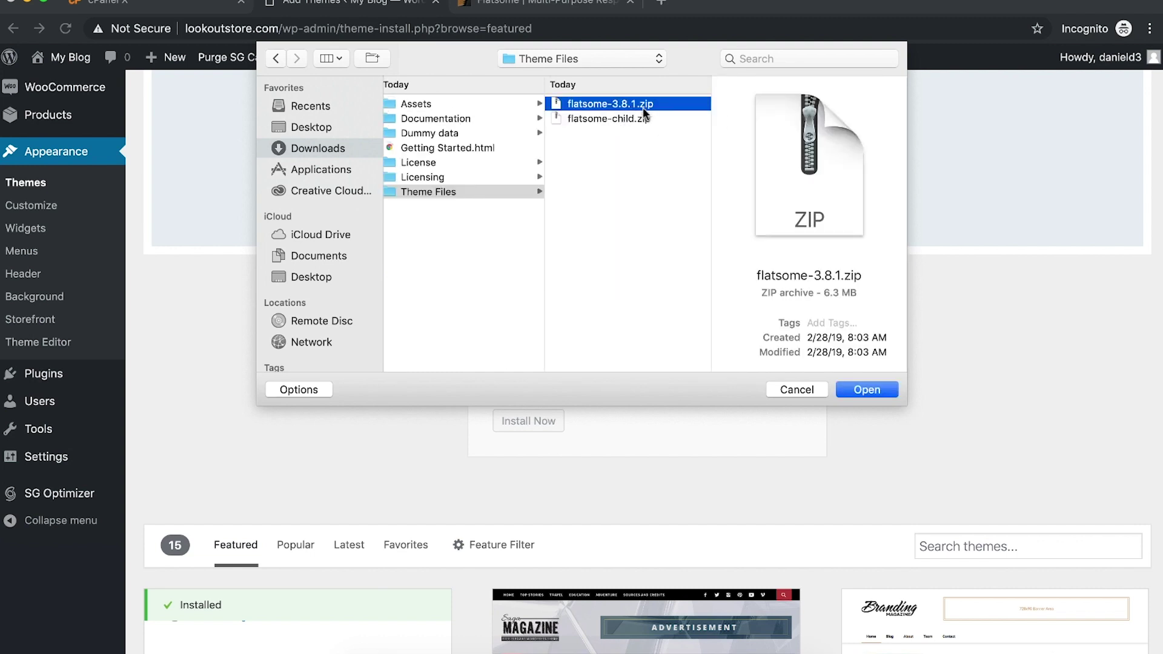
click(614, 117)
key(Up)
key(Return)
click(532, 422)
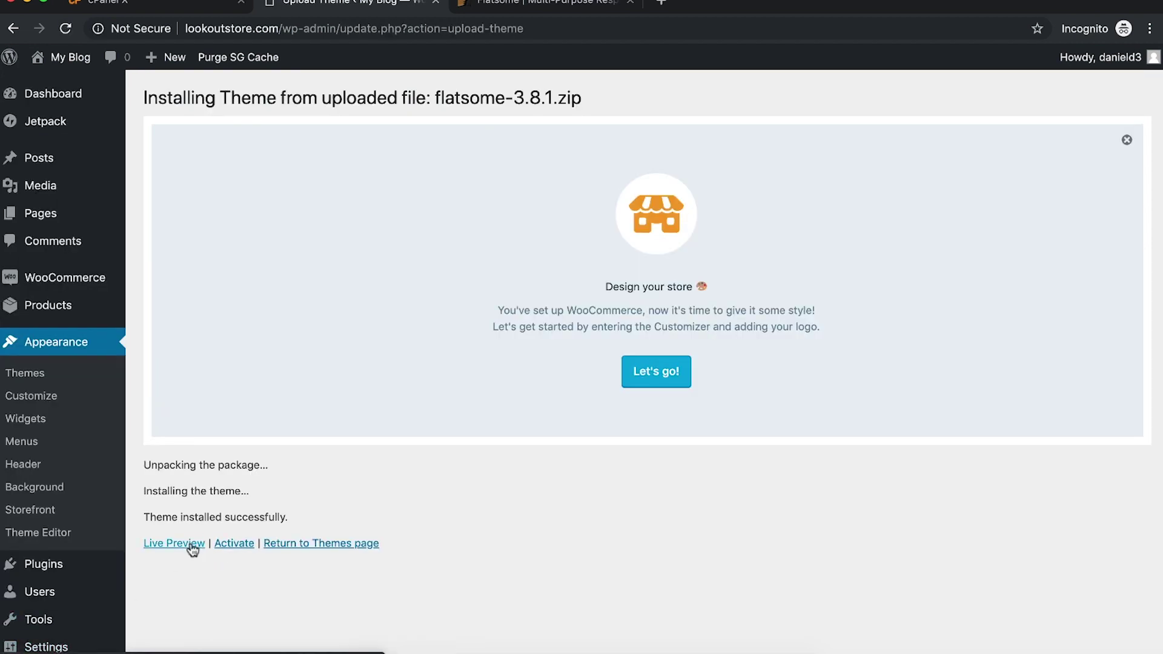
click(191, 546)
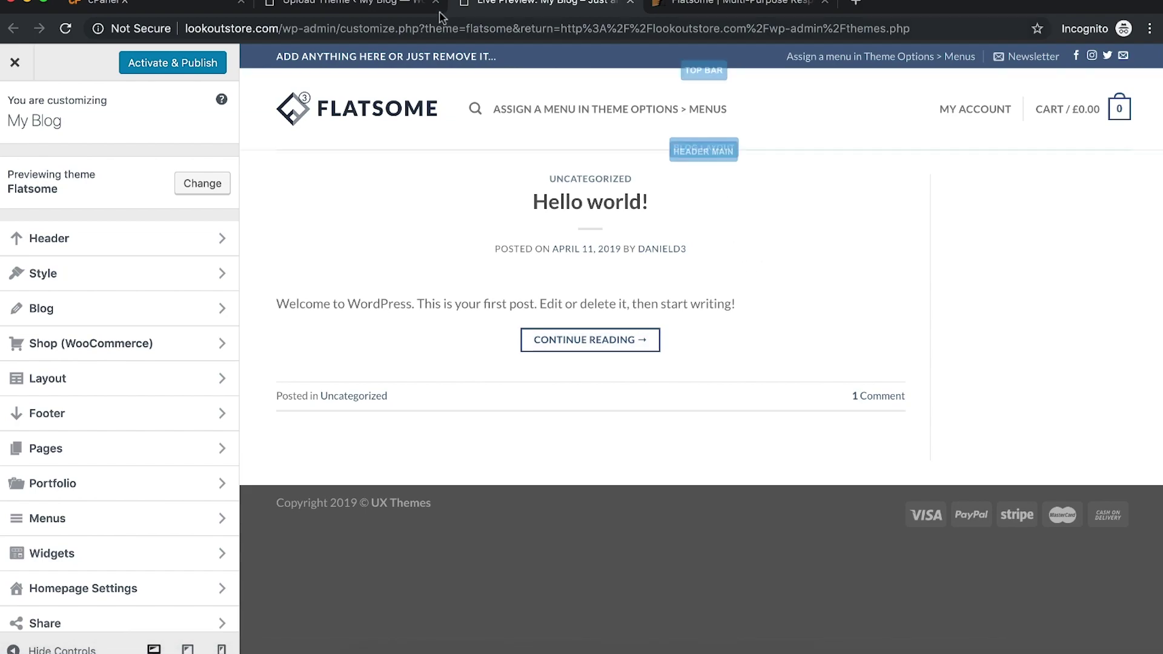
Step: Activate the Flatsome theme and start its setup wizard with Let's Go!
click(387, 8)
click(234, 543)
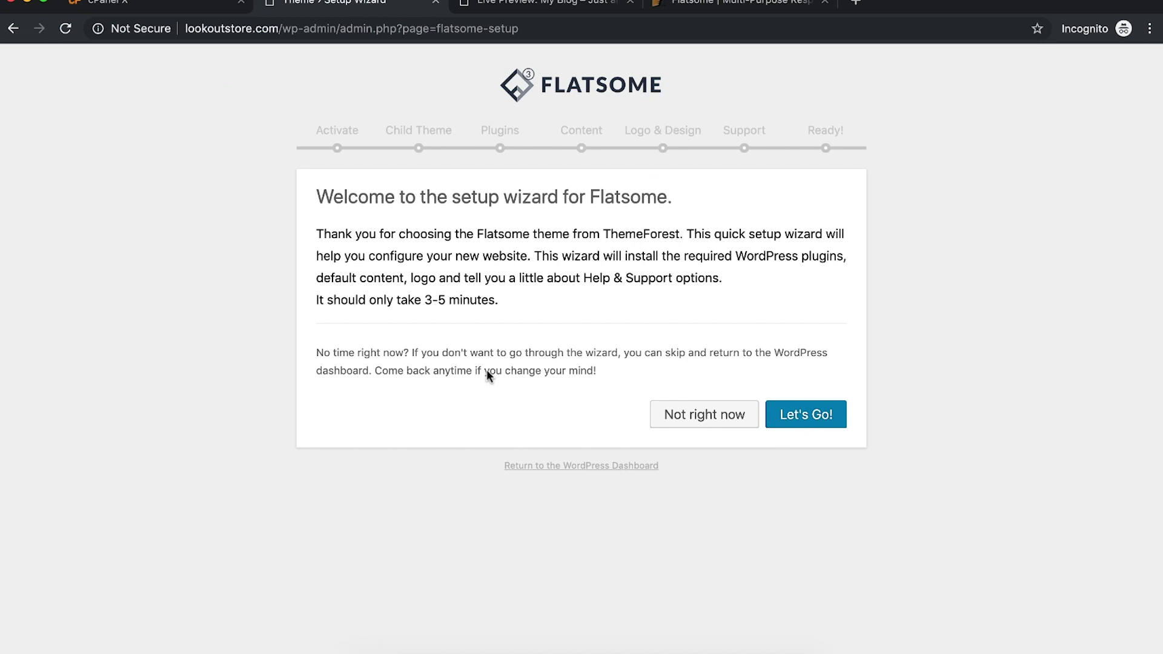
click(798, 416)
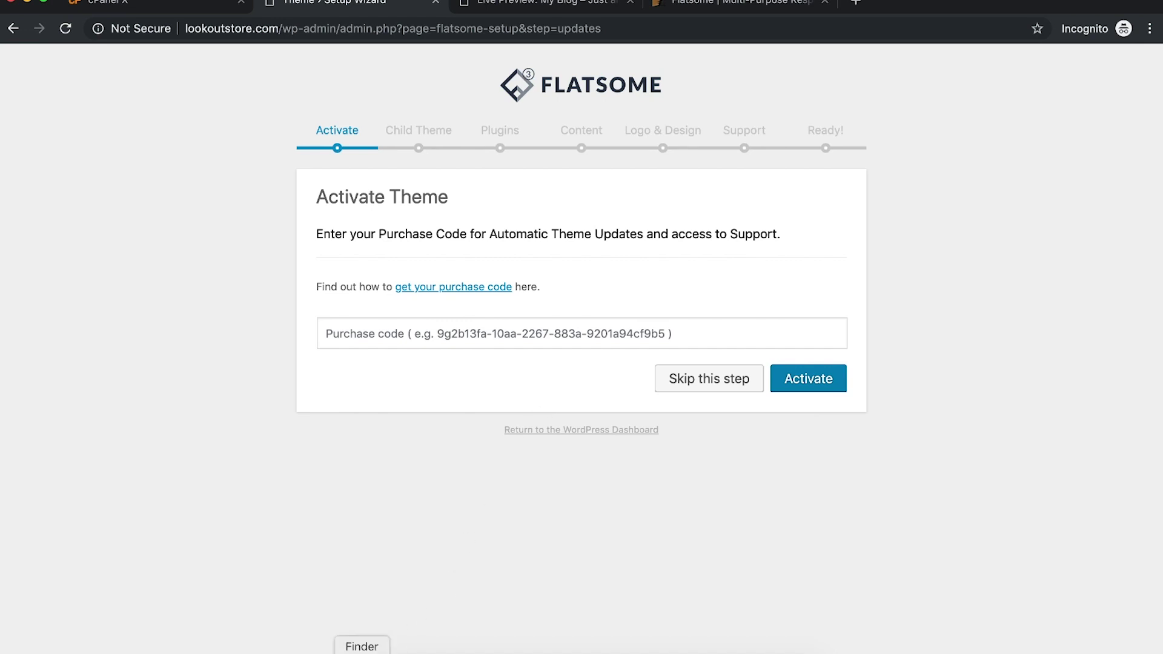
Step: Download Flatsome's licence certificate and purchase code as text from ThemeForest Downloads
click(362, 652)
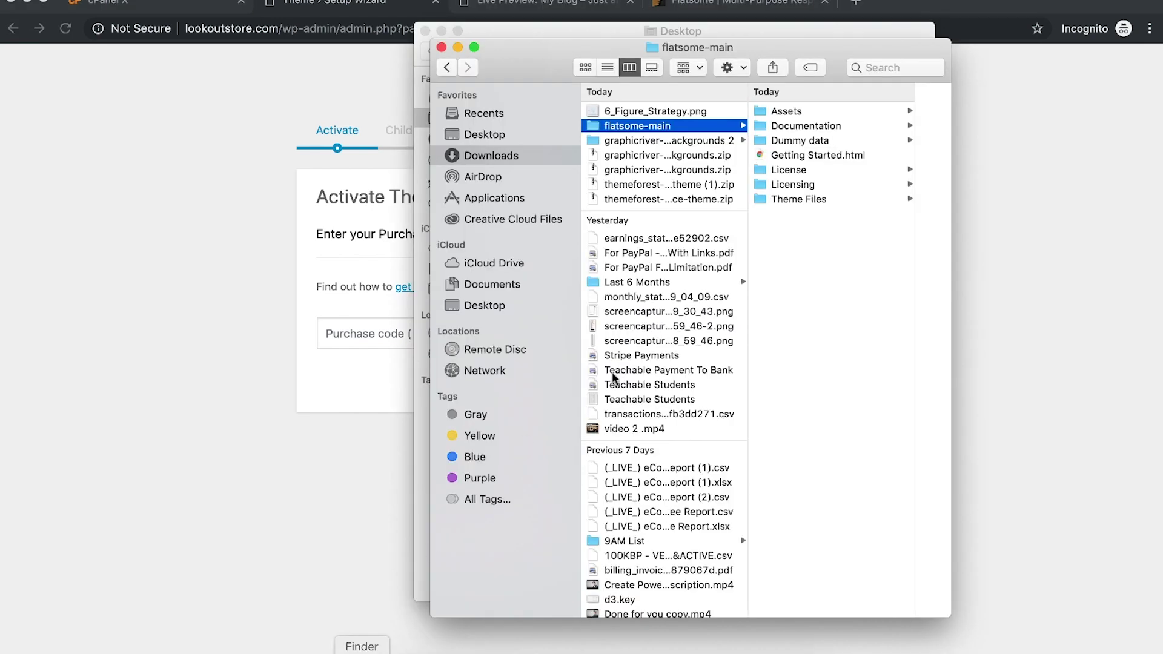
click(793, 185)
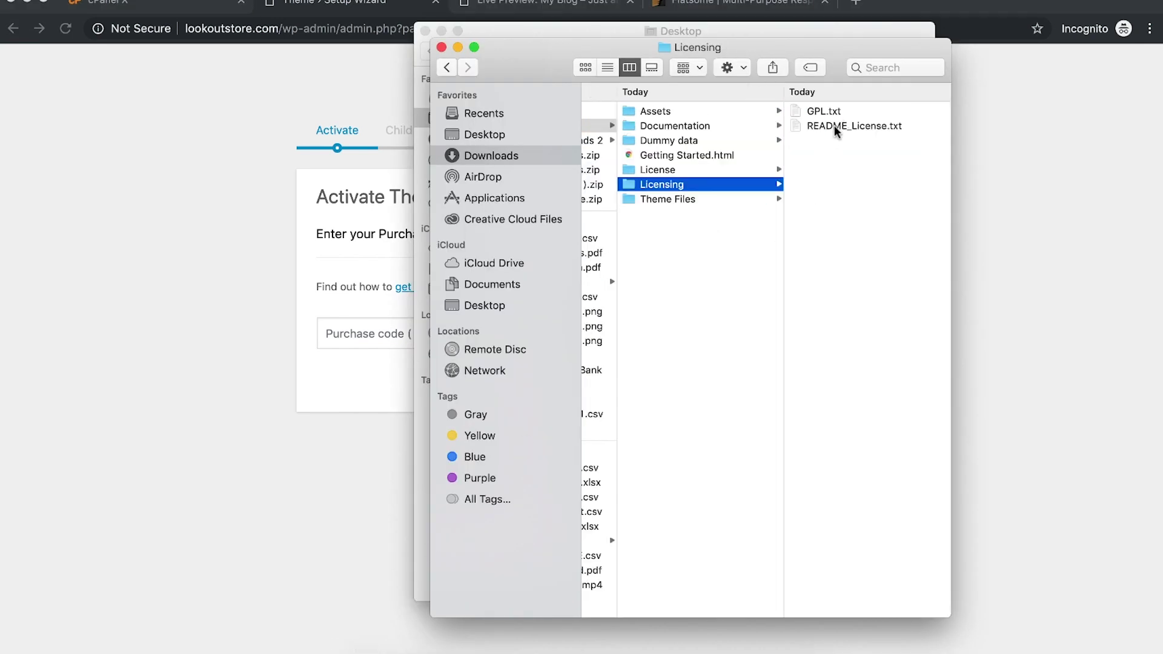
click(710, 5)
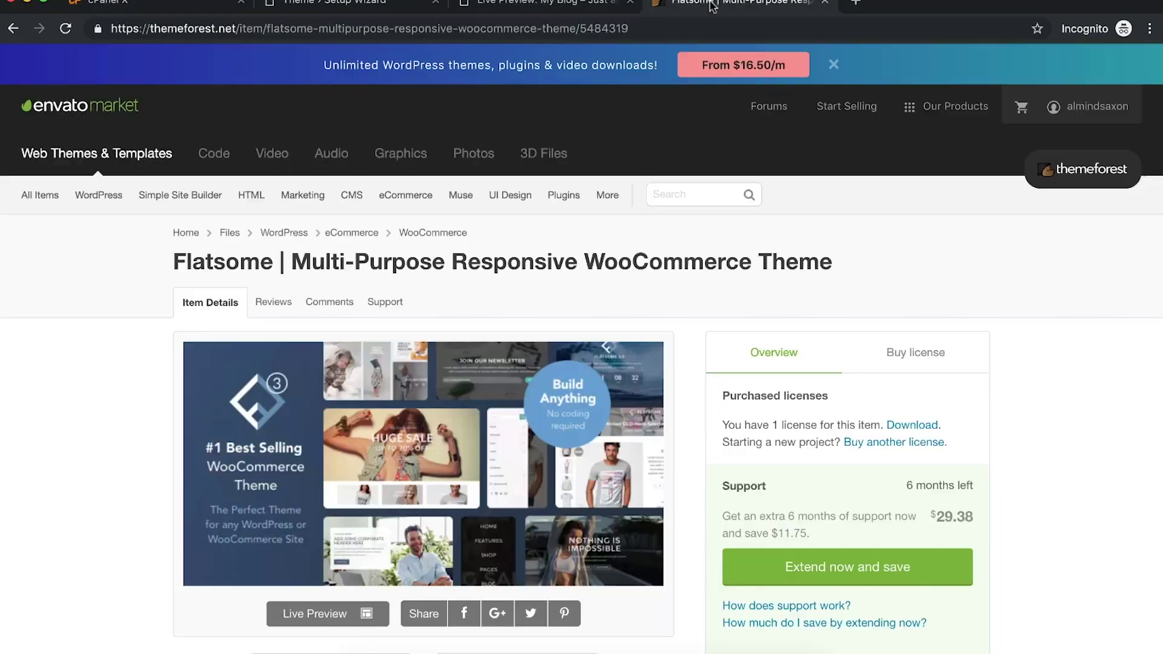
click(1054, 107)
click(988, 229)
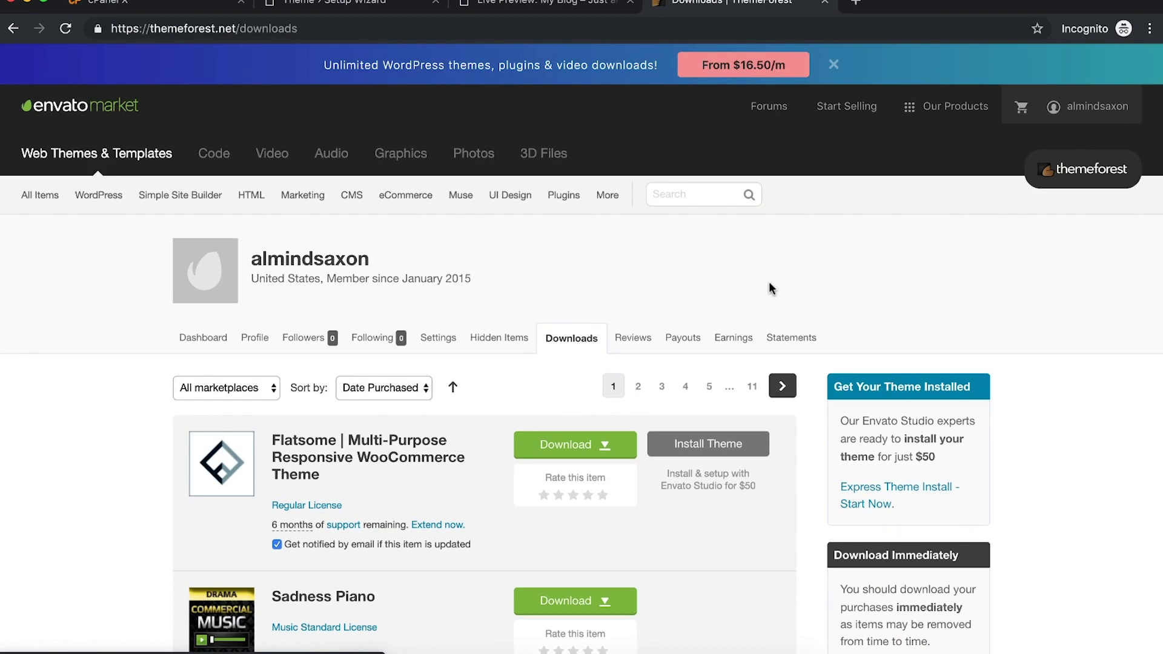
scroll(768, 285, down, 3)
click(568, 300)
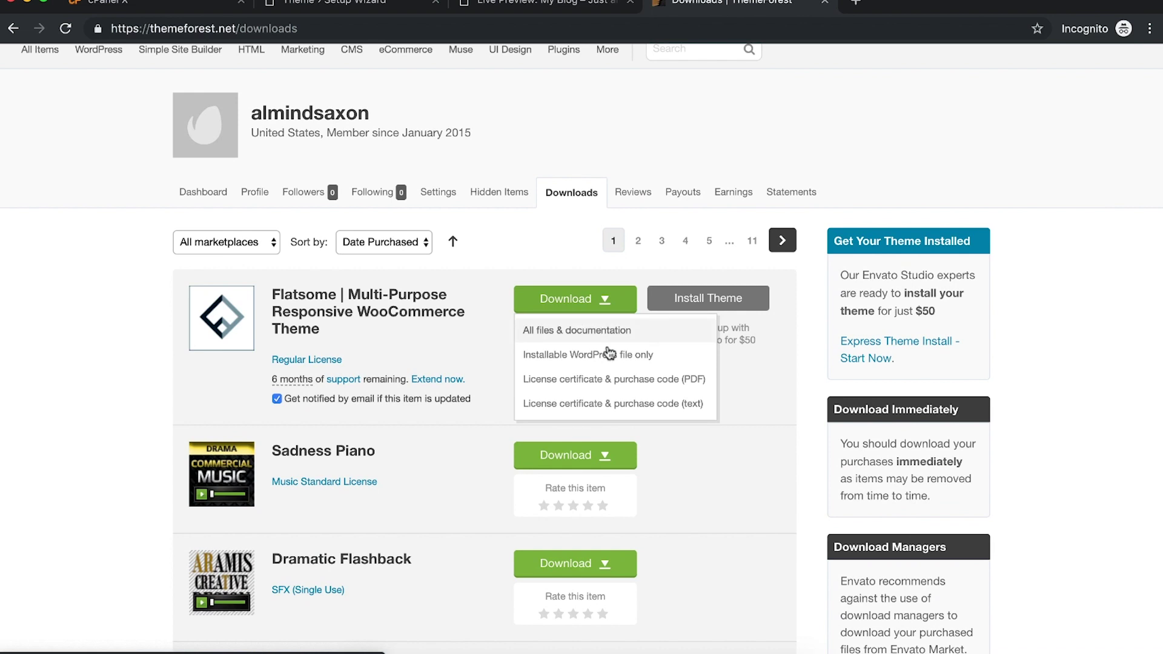
click(641, 404)
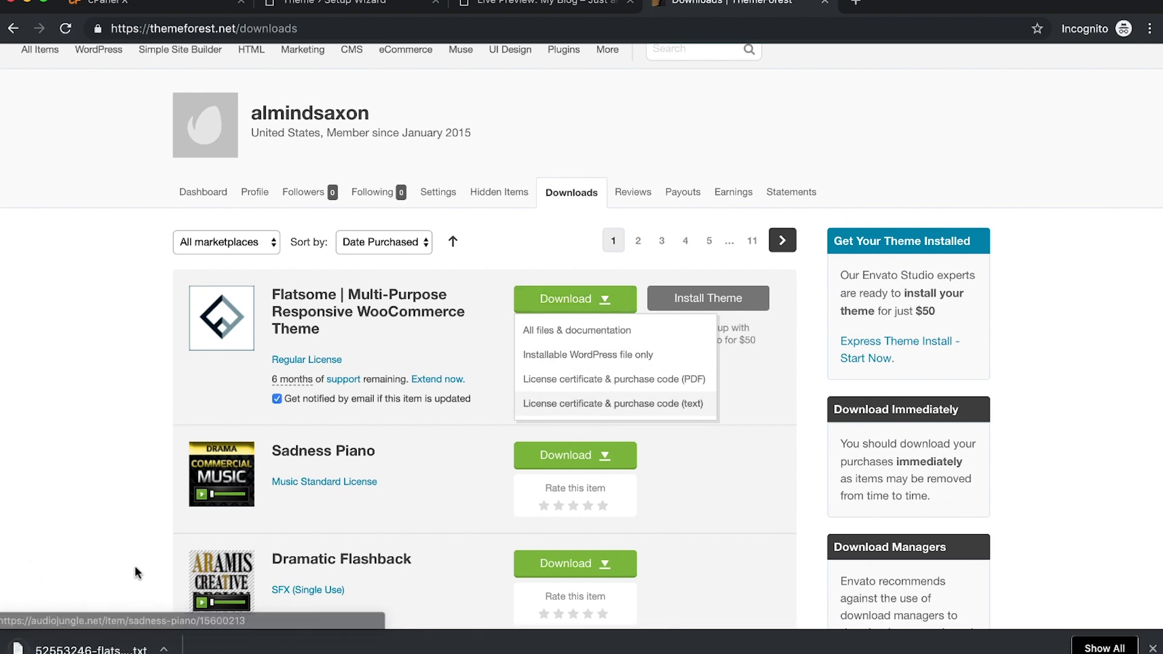
Step: Close the live preview, enter the purchase code in the wizard, and activate
click(480, 7)
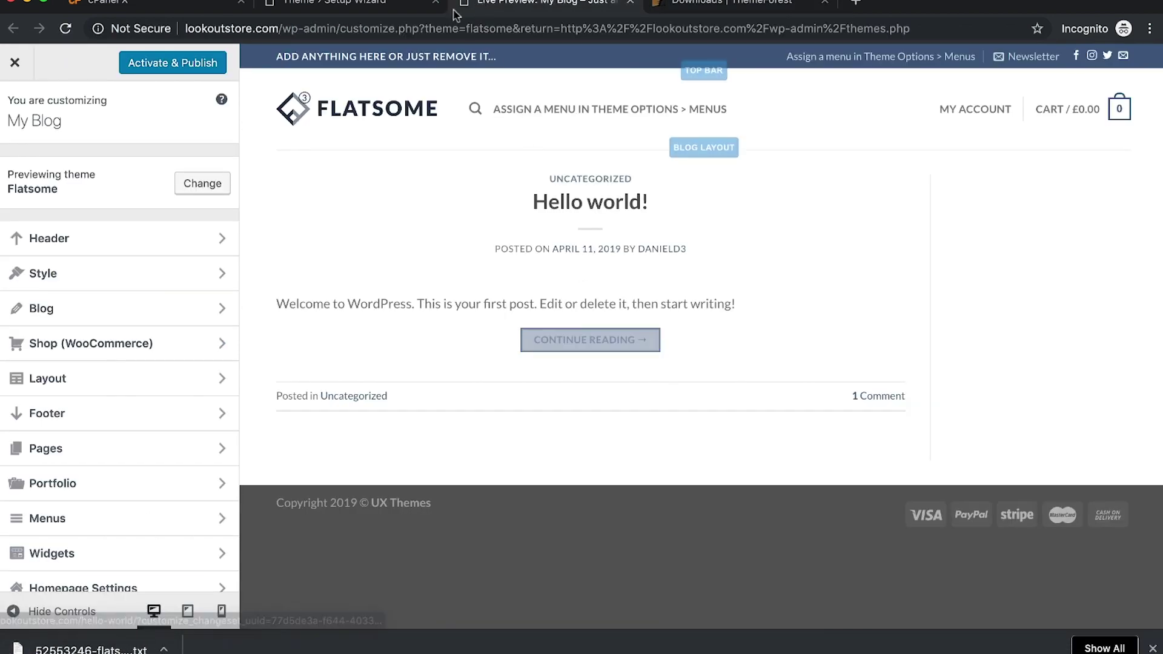
click(630, 2)
click(363, 5)
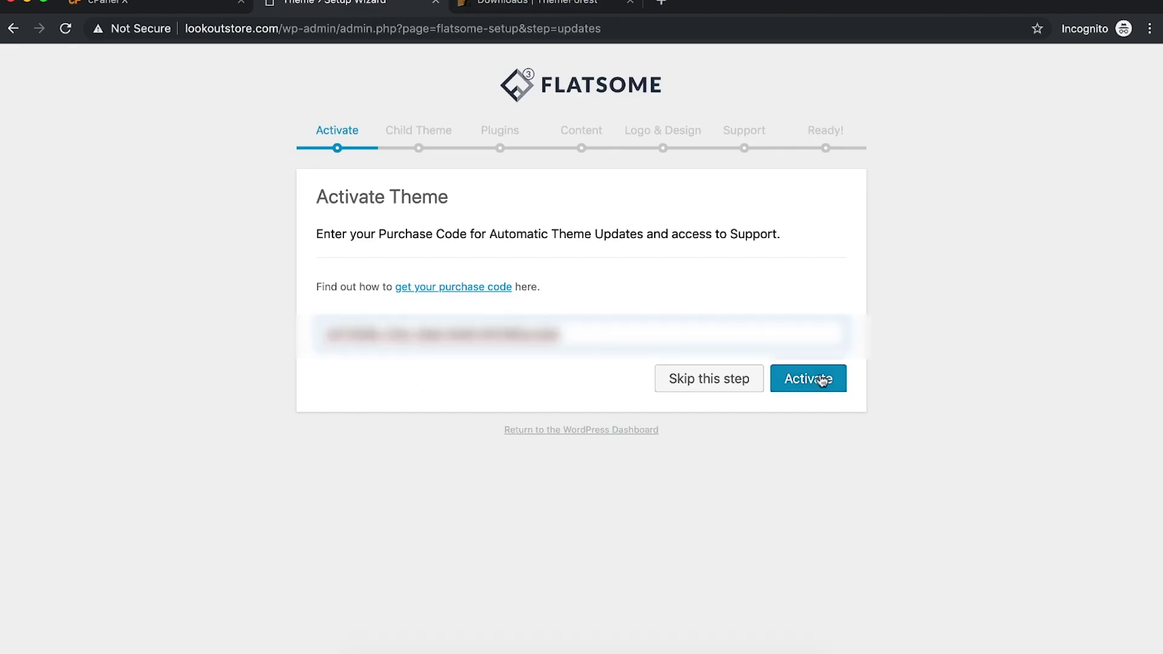
click(910, 369)
click(815, 381)
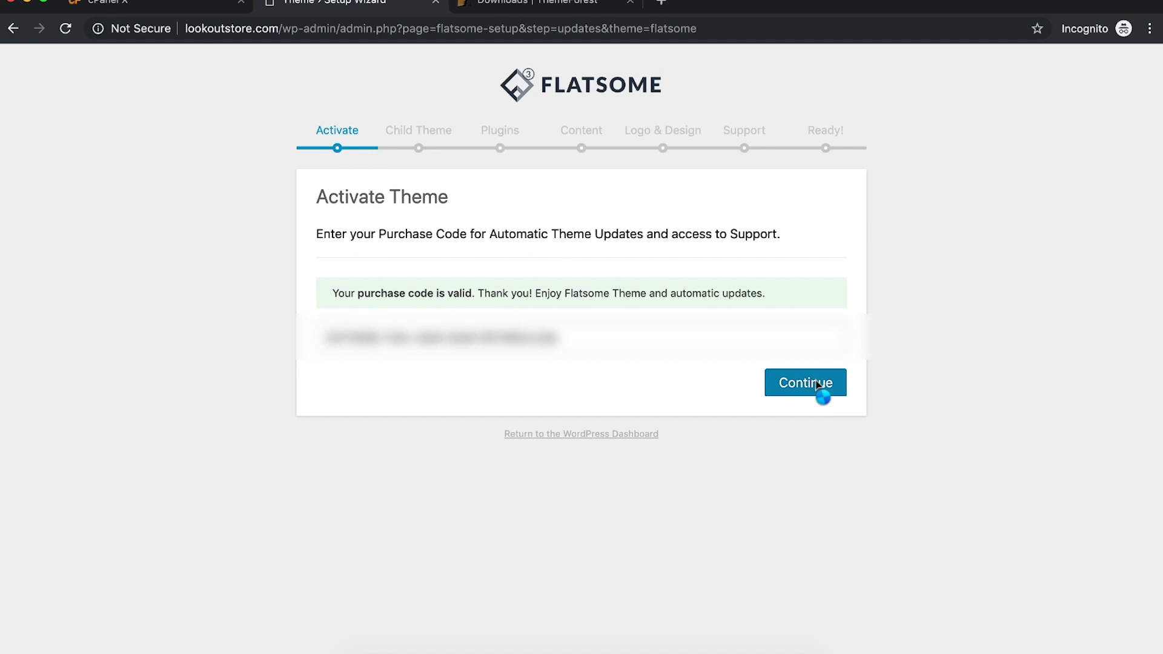
Step: Continue past activation and skip the Child Theme and Plugins steps
click(630, 3)
click(826, 383)
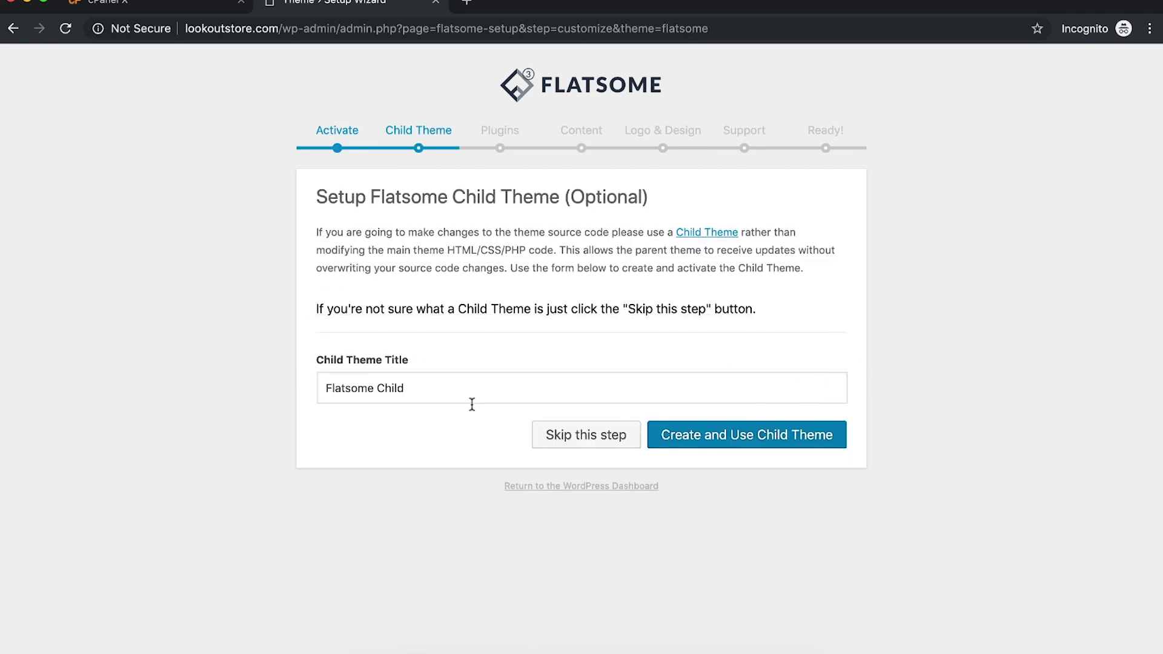
click(583, 434)
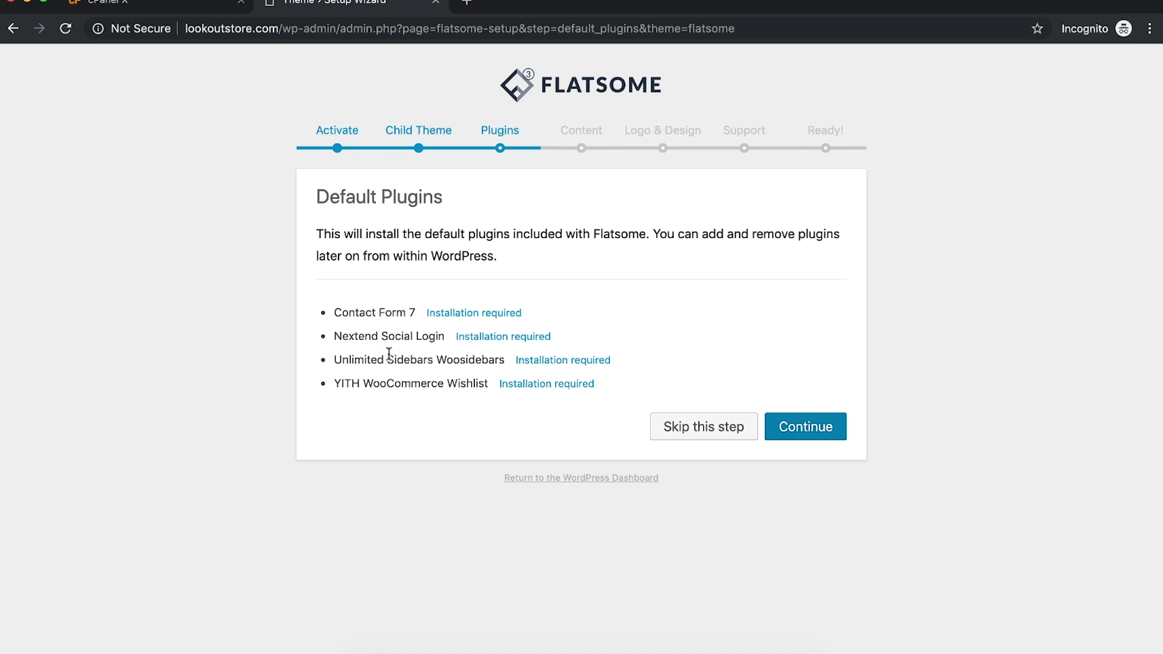
drag(389, 360, 431, 384)
click(428, 384)
click(693, 428)
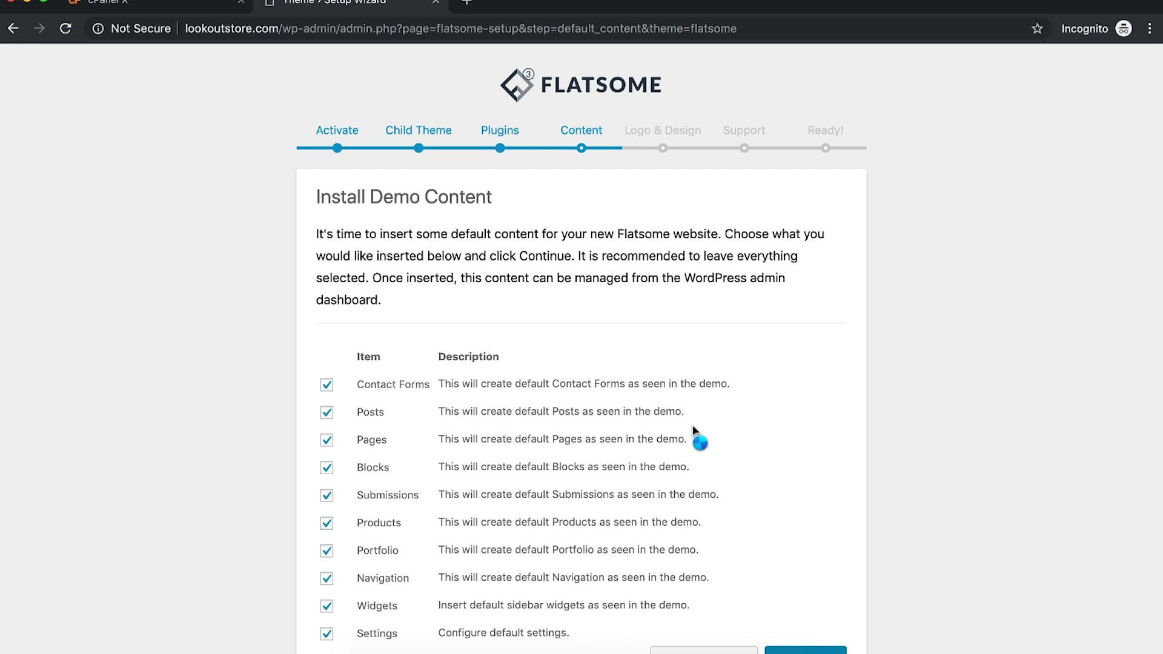
Step: Install all the demo content to reach the Logo & Design step
scroll(695, 428, down, 2)
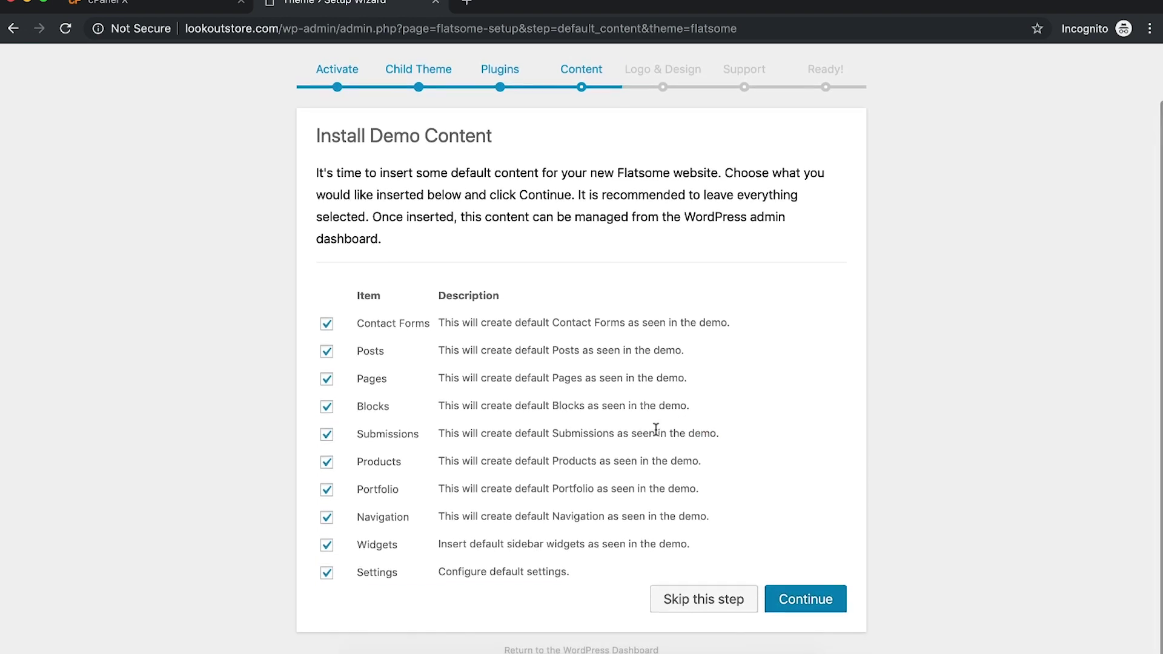
click(812, 598)
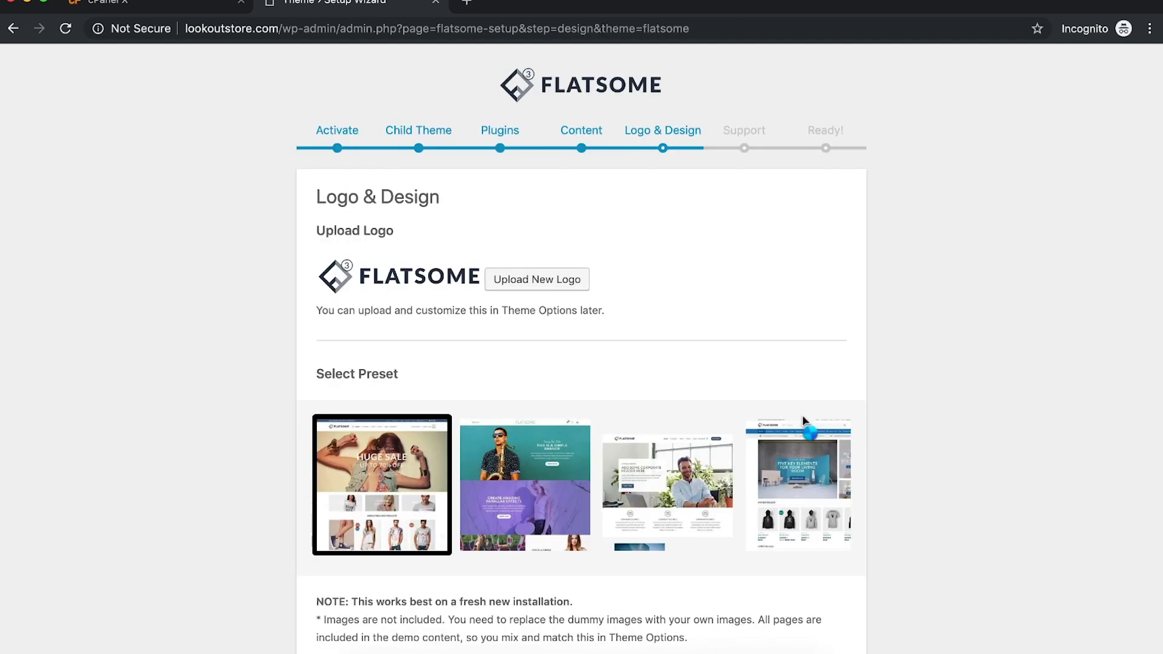
scroll(612, 164, down, 2)
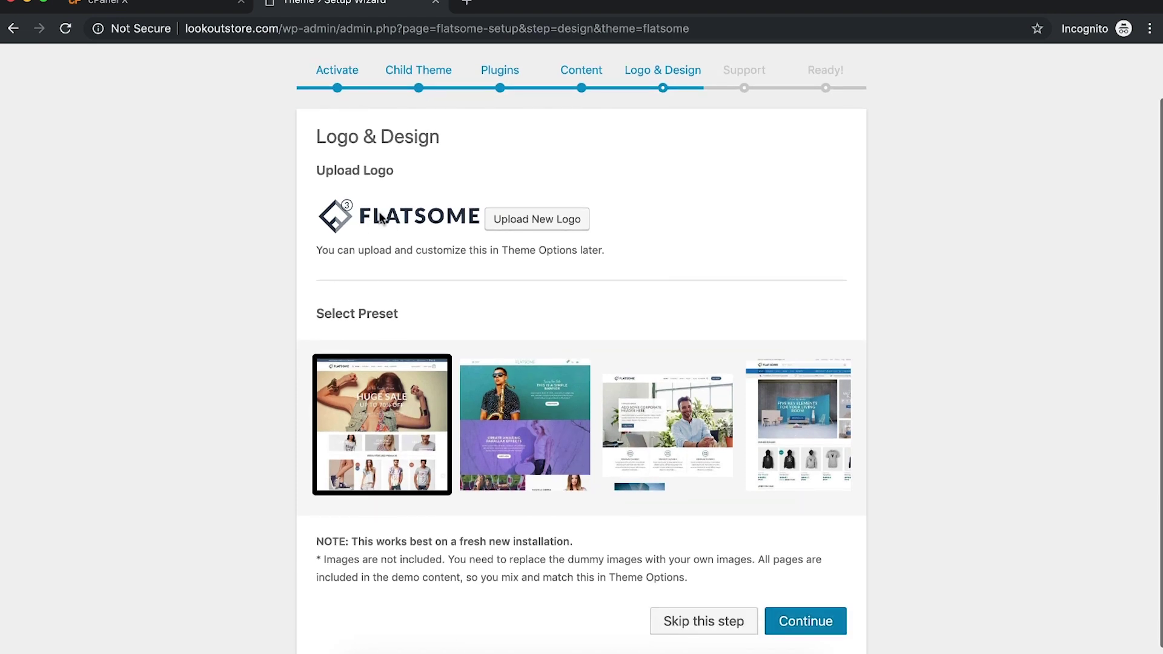
drag(377, 212, 422, 201)
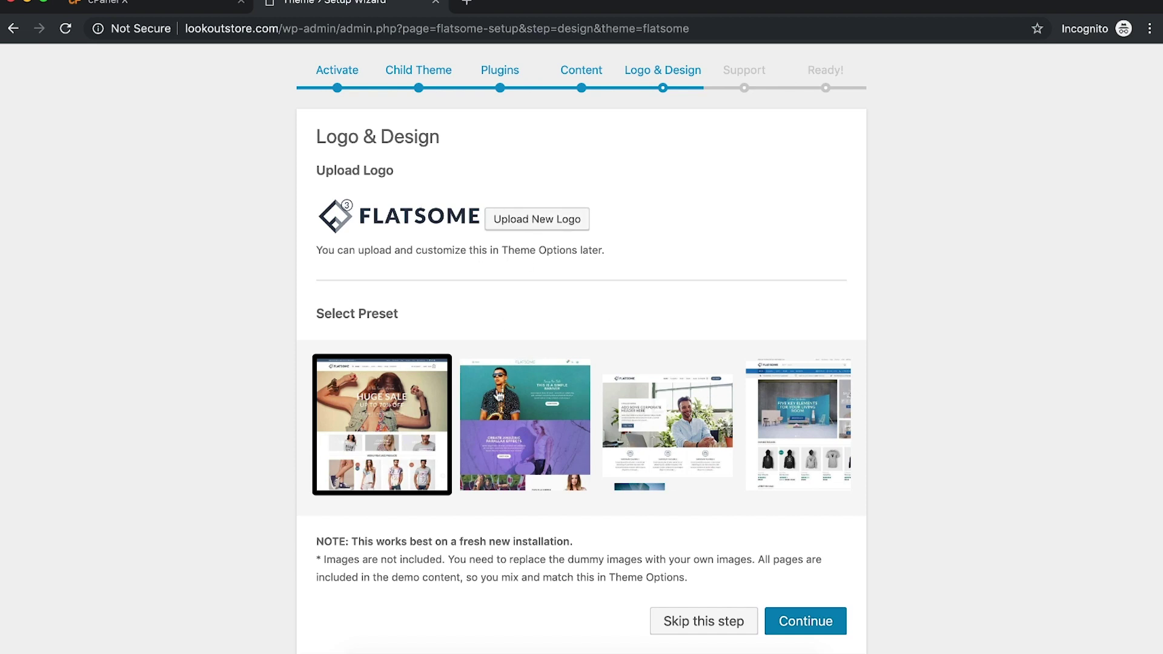
Step: Preview the Flatsome preset designs, then reselect the first preset
click(545, 427)
click(653, 430)
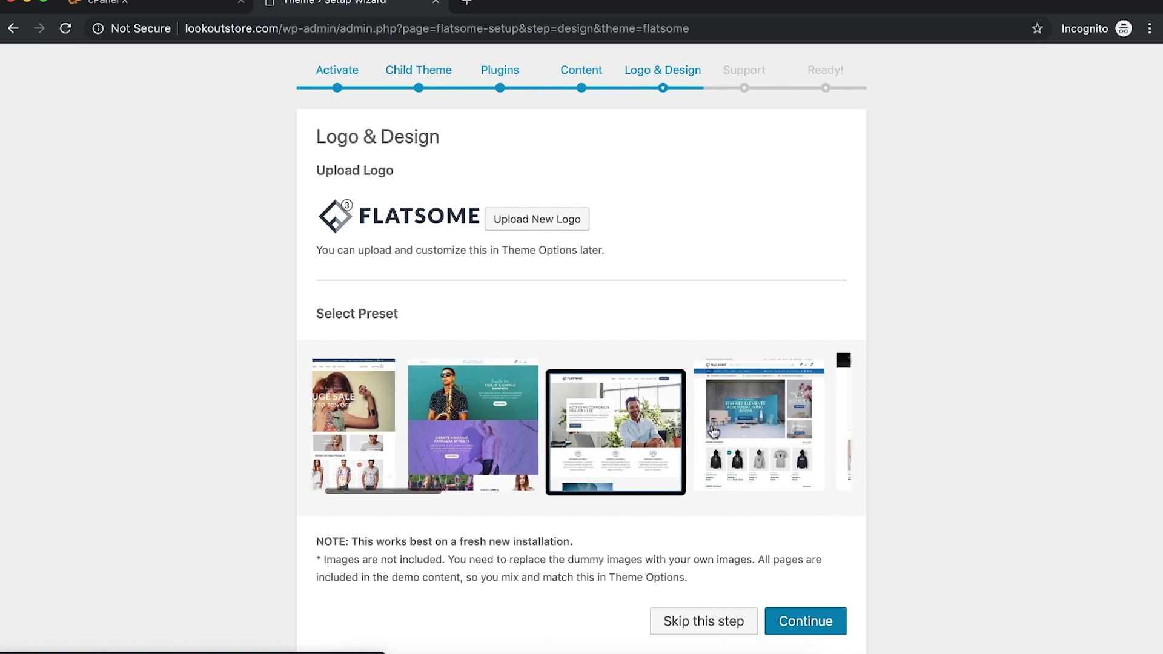
click(713, 431)
click(772, 427)
click(739, 428)
click(730, 428)
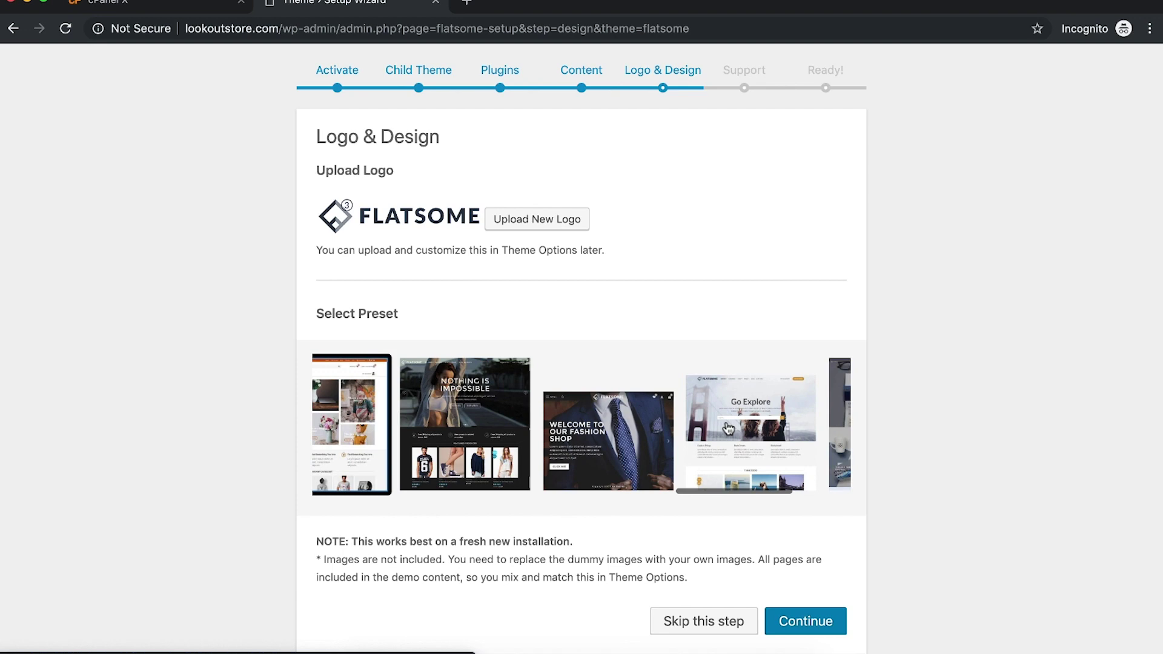
click(715, 428)
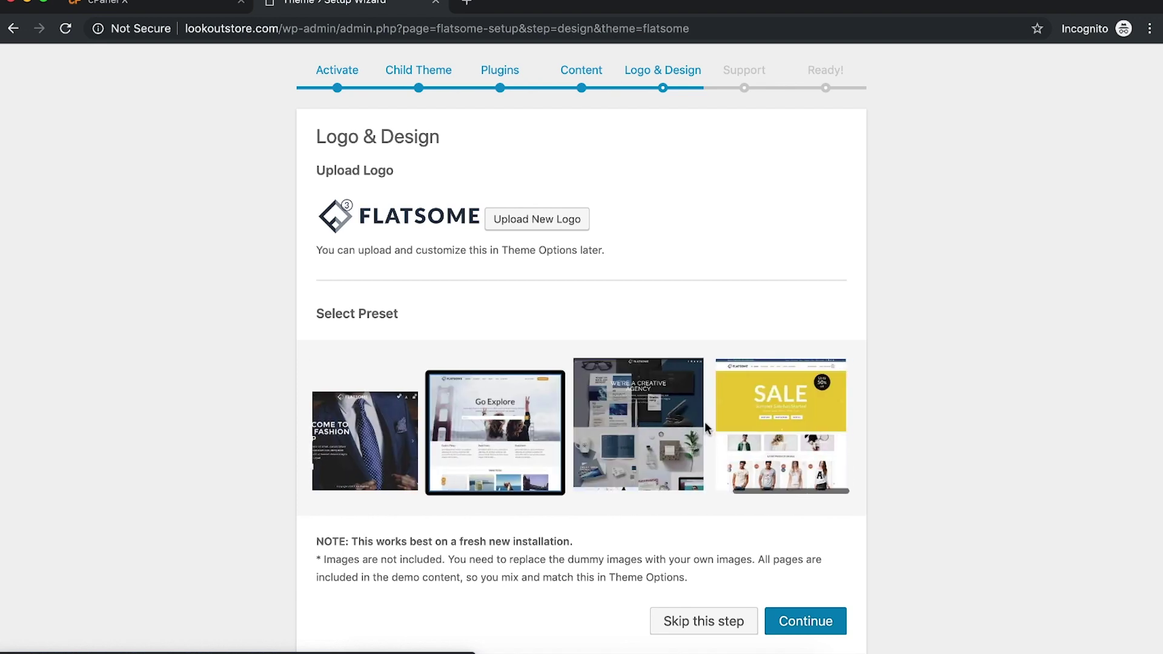
click(731, 428)
click(748, 428)
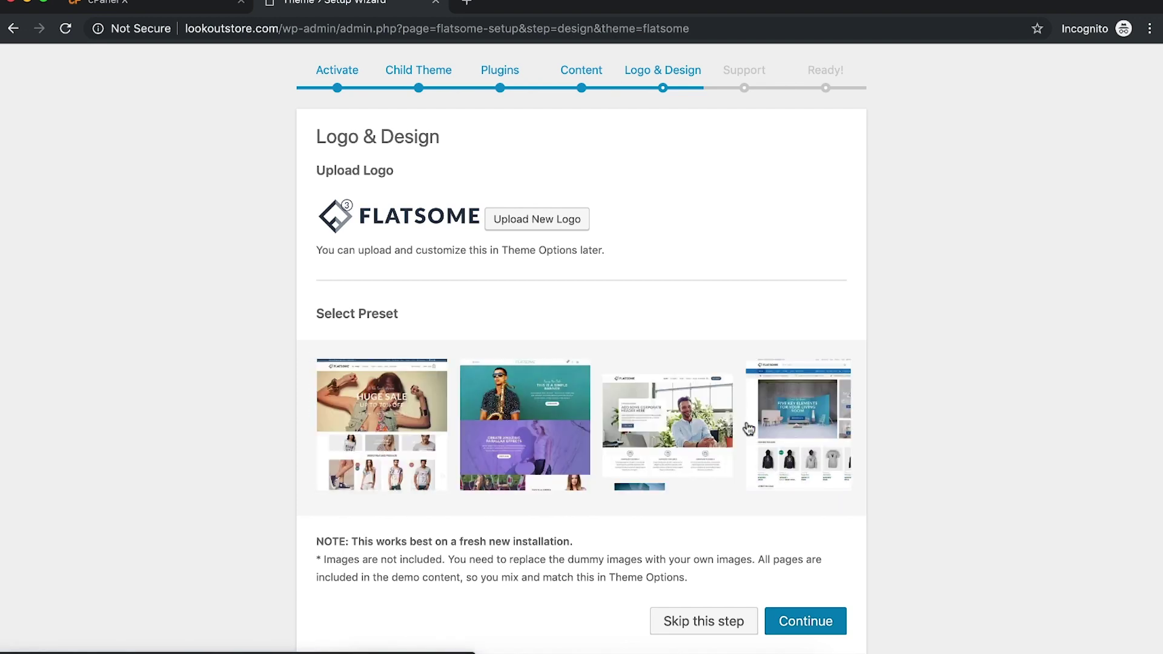
click(341, 430)
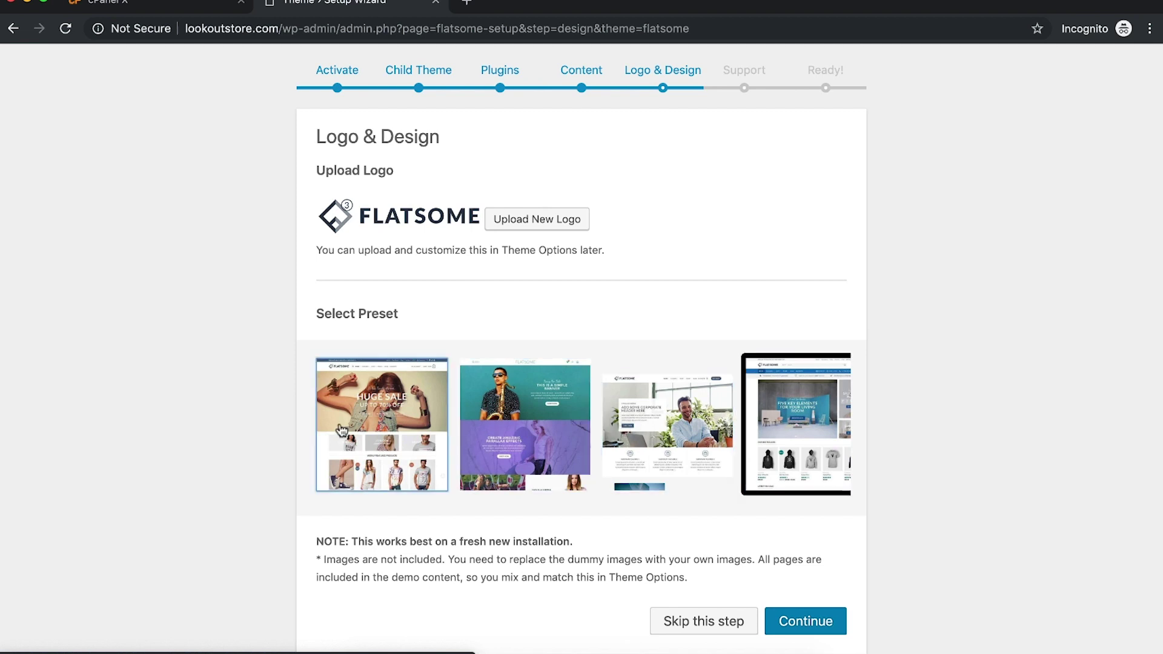
Step: Skip the Logo & Design step and agree to the support terms
click(687, 624)
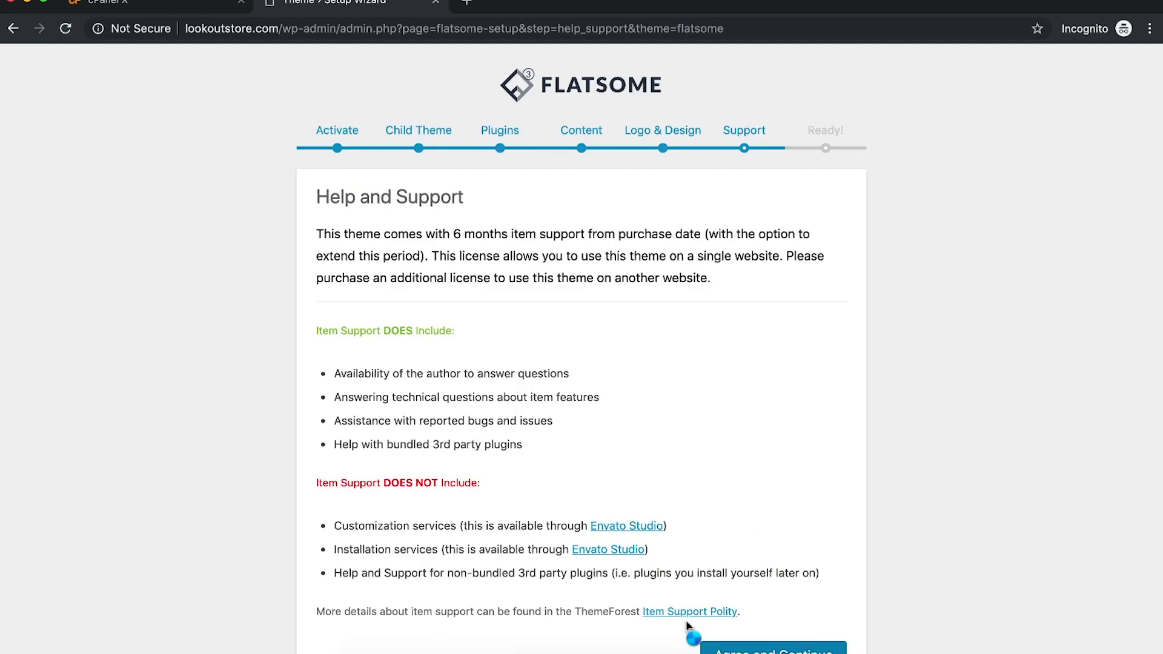
scroll(690, 630, down, 2)
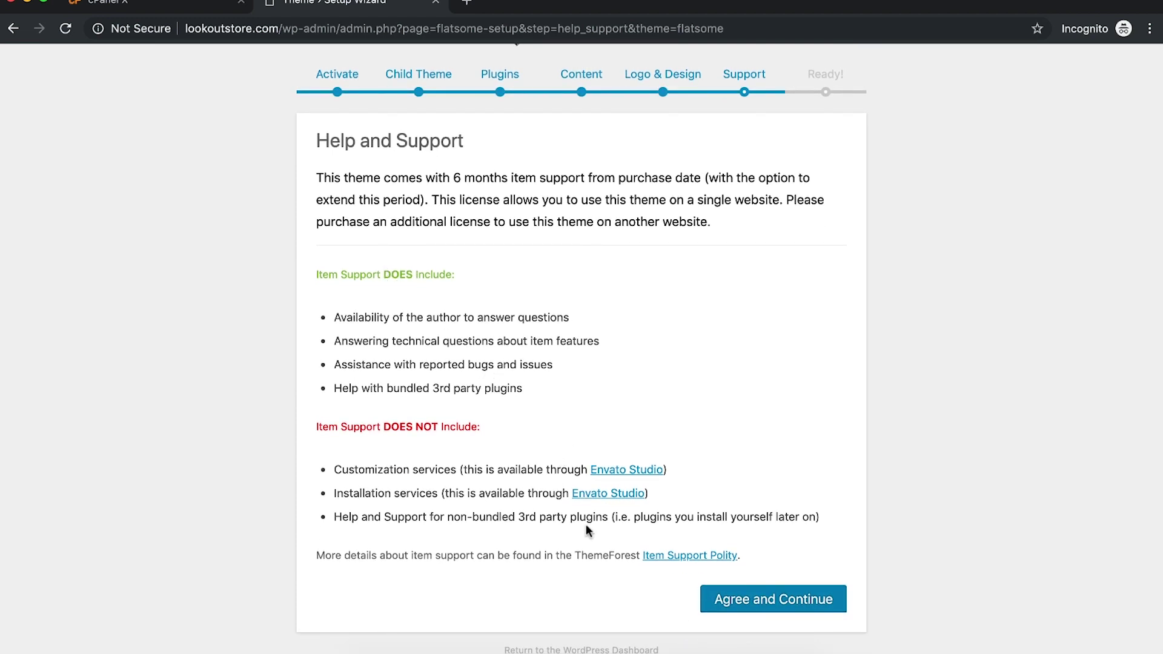
click(761, 598)
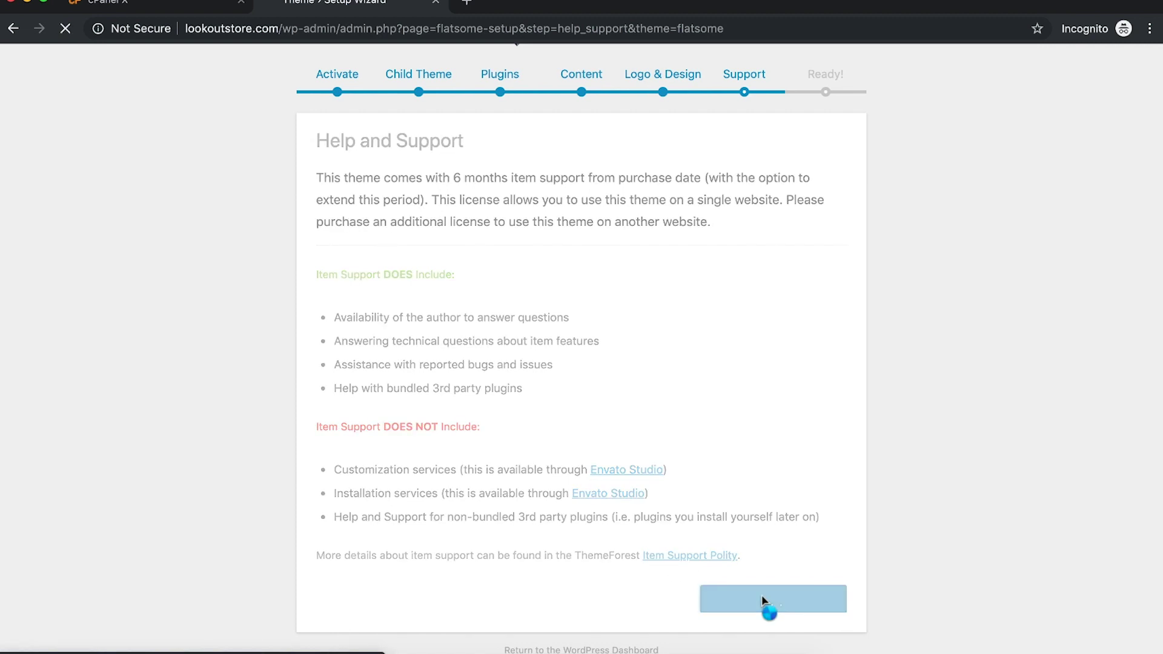
scroll(762, 595, down, 1)
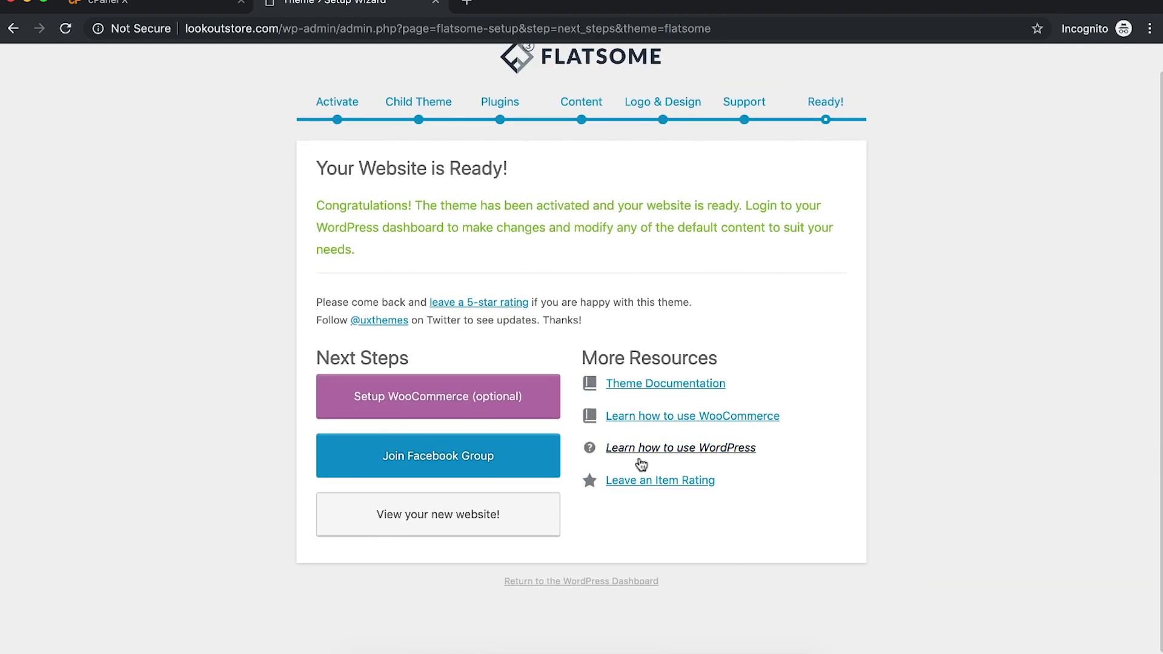
Step: Open the new website and scroll through its homepage
click(491, 521)
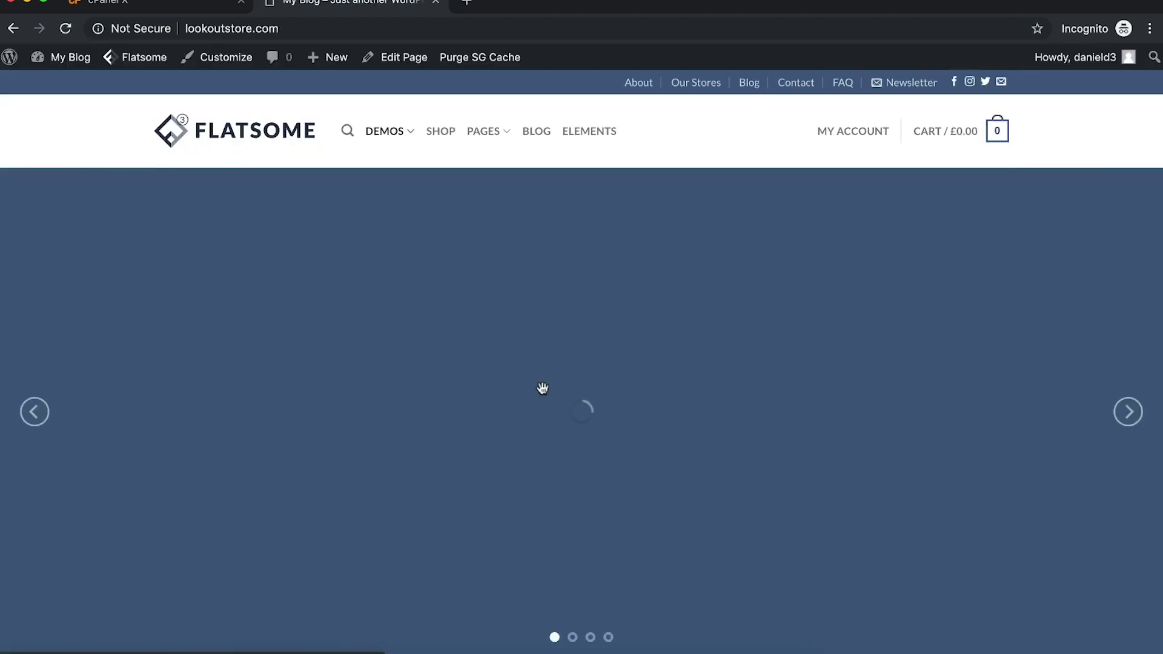
scroll(542, 388, down, 10)
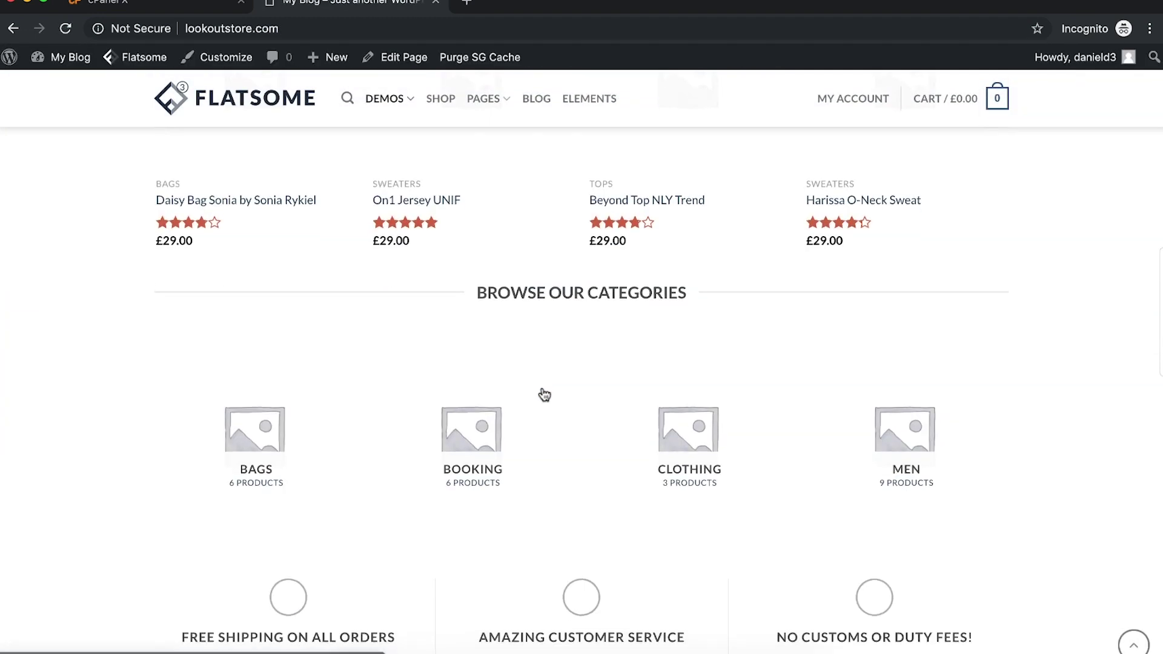
scroll(543, 390, up, 15)
Step: Go to the SHOP page and try the price filter slider
mouse_move(397, 135)
click(442, 134)
scroll(348, 311, down, 2)
scroll(343, 314, up, 2)
scroll(232, 450, down, 2)
drag(160, 524, 125, 602)
scroll(418, 482, up, 2)
mouse_move(955, 139)
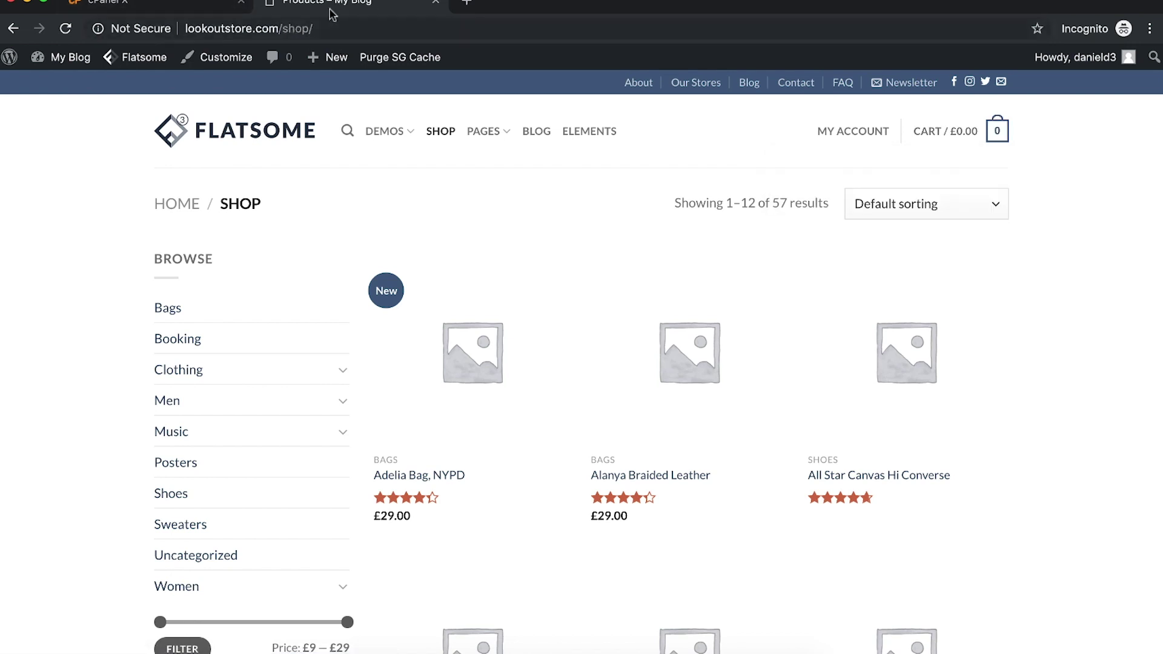
Step: Go to the WordPress dashboard and open Settings > General
mouse_move(58, 58)
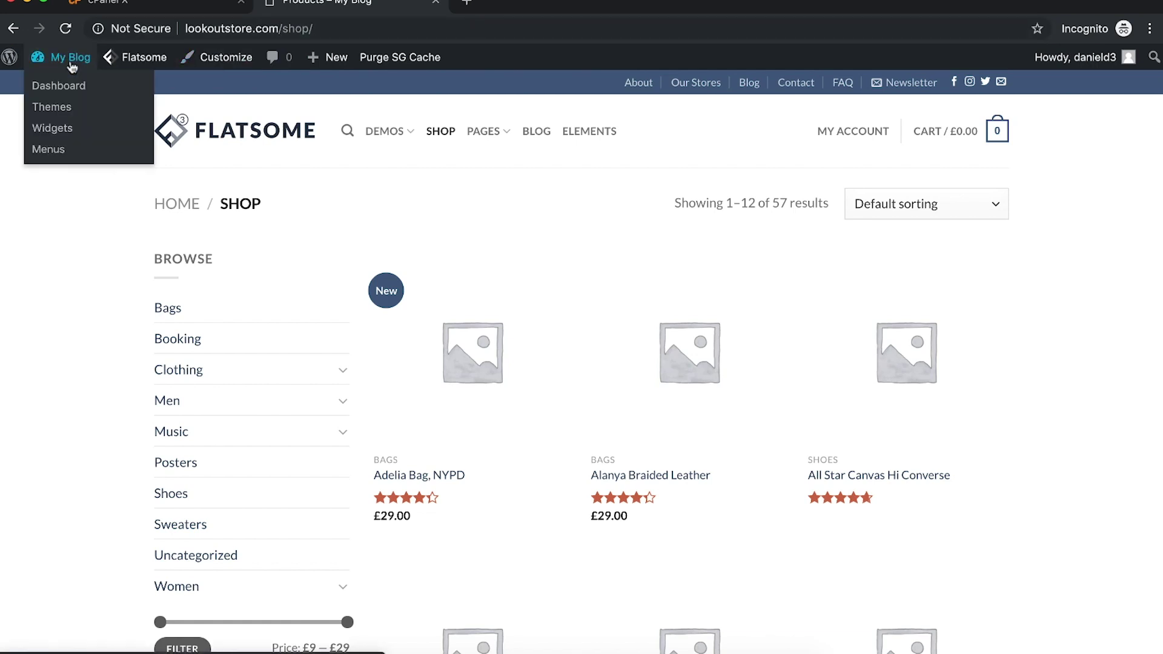
click(41, 86)
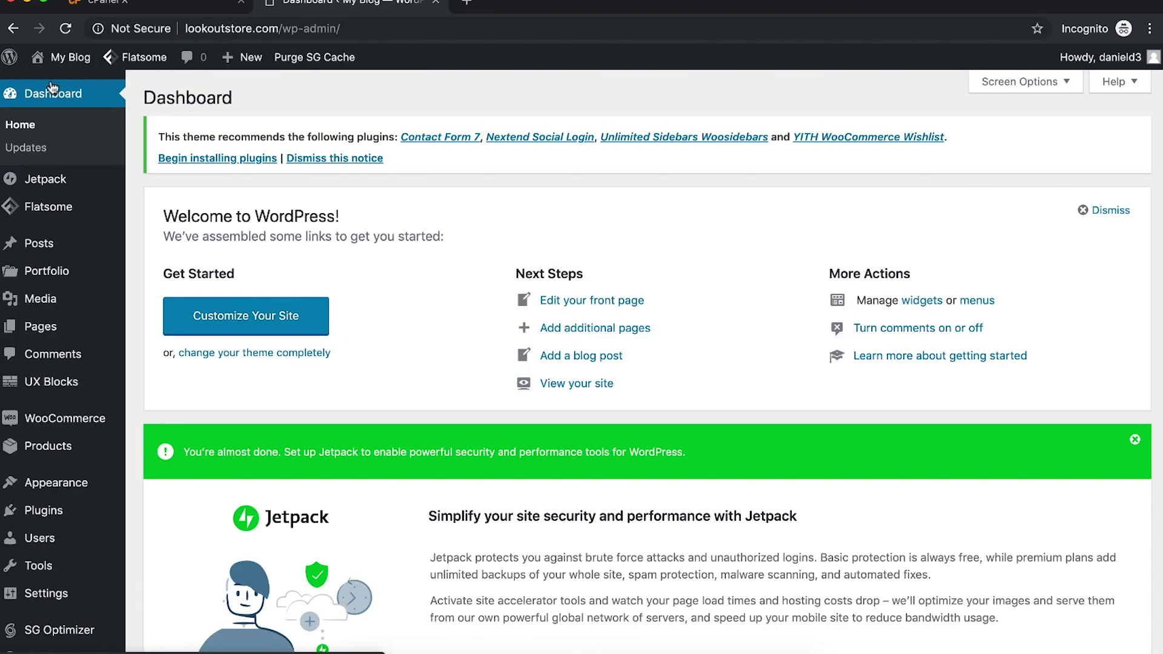
mouse_move(42, 447)
mouse_move(47, 544)
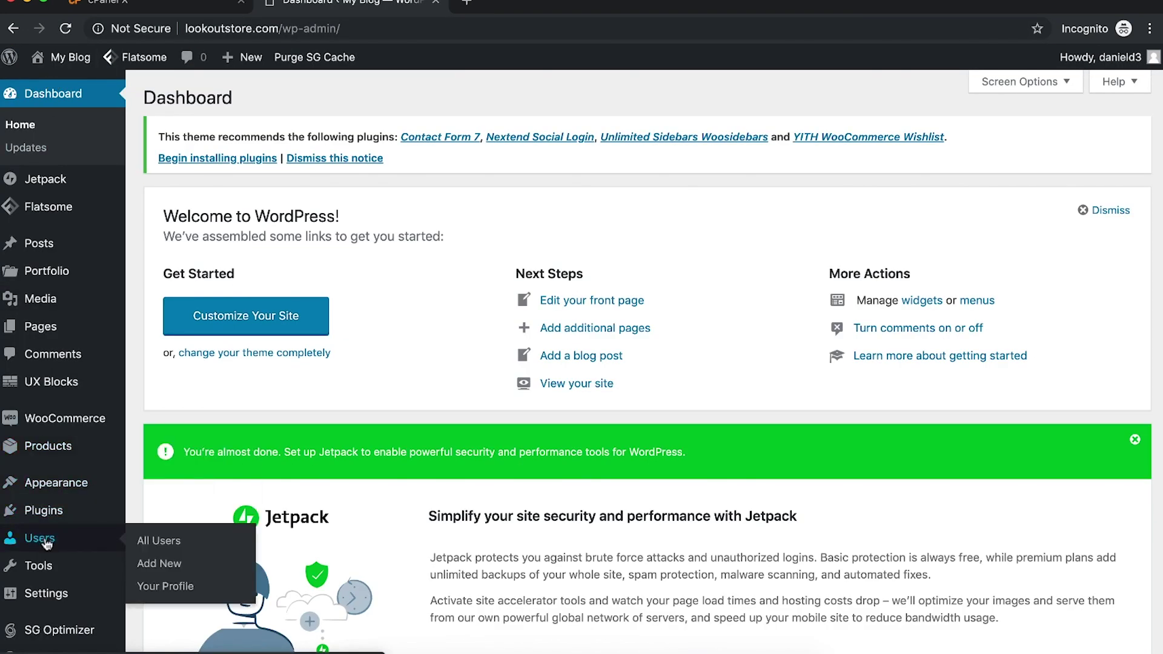
mouse_move(55, 571)
mouse_move(55, 594)
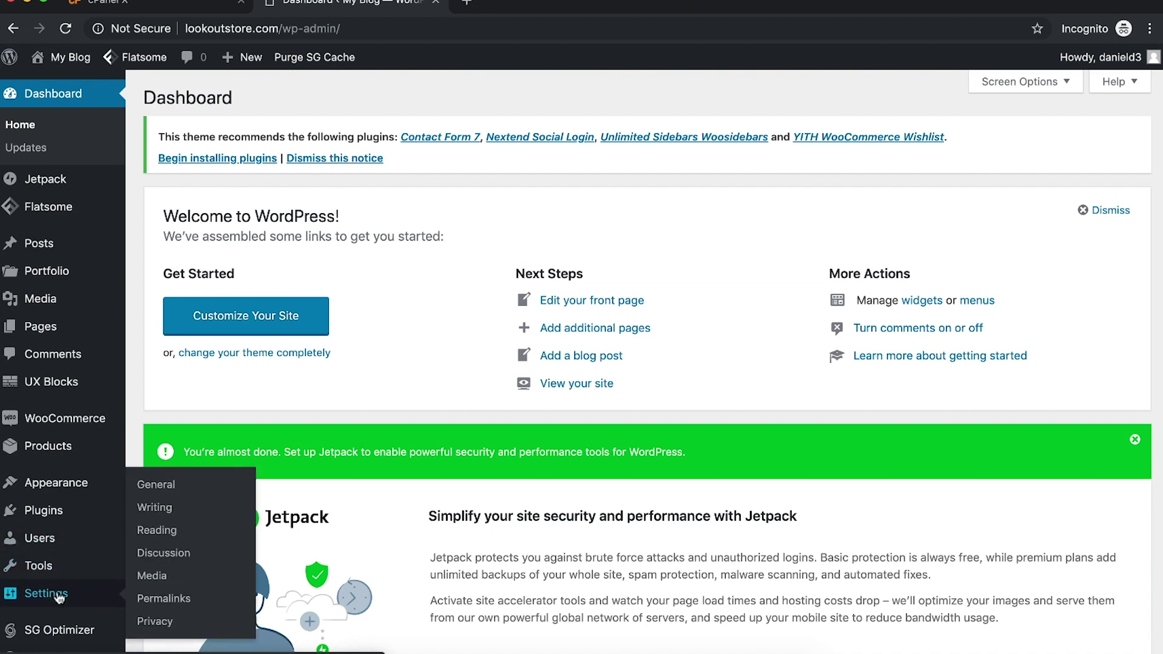
click(185, 490)
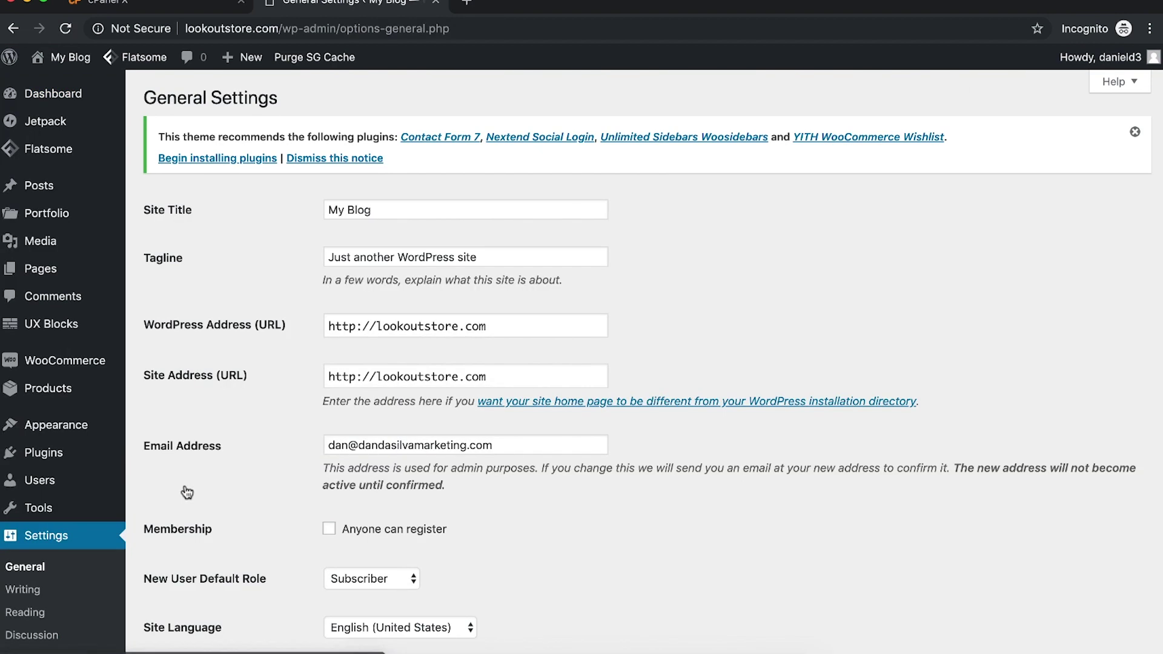
Step: Set the site title to 'Lookout Store' and the tagline to 'Amazing new products to keep on the lookout for!'
triple_click(386, 212)
text(L)
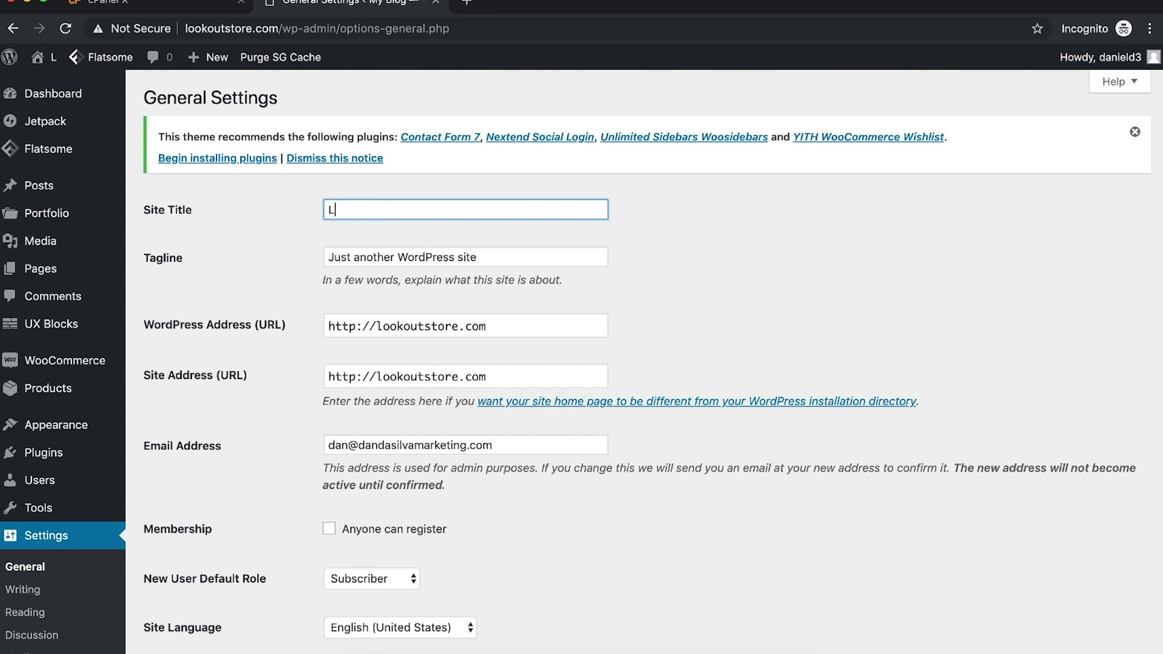
text(ookout Store)
triple_click(519, 250)
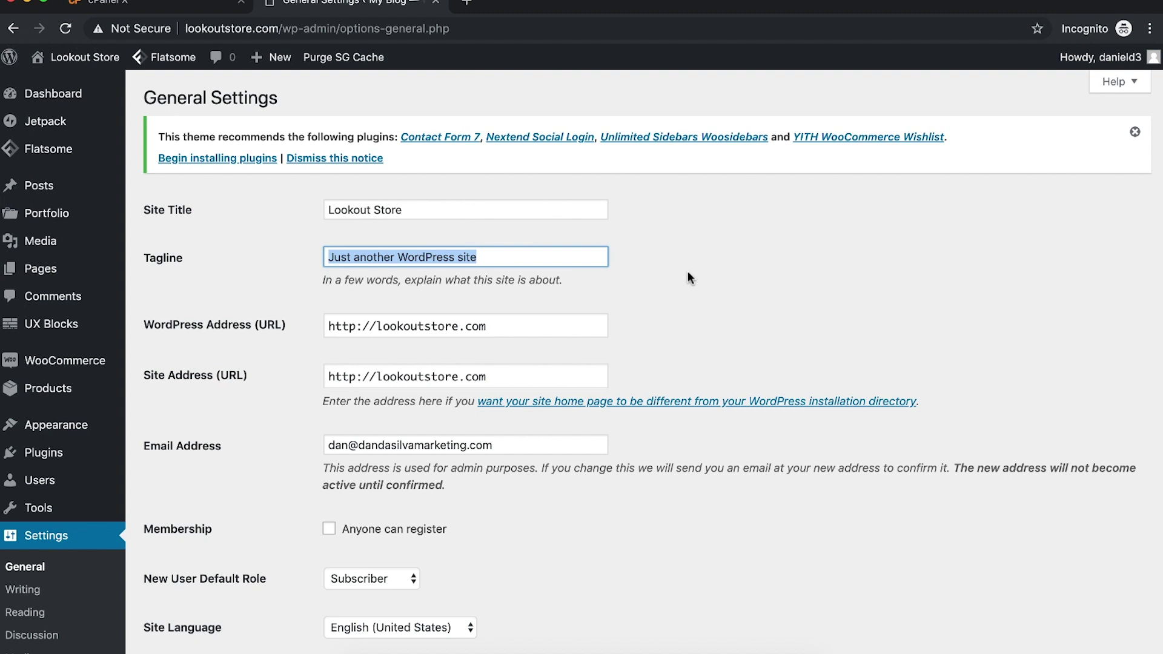
text(Am)
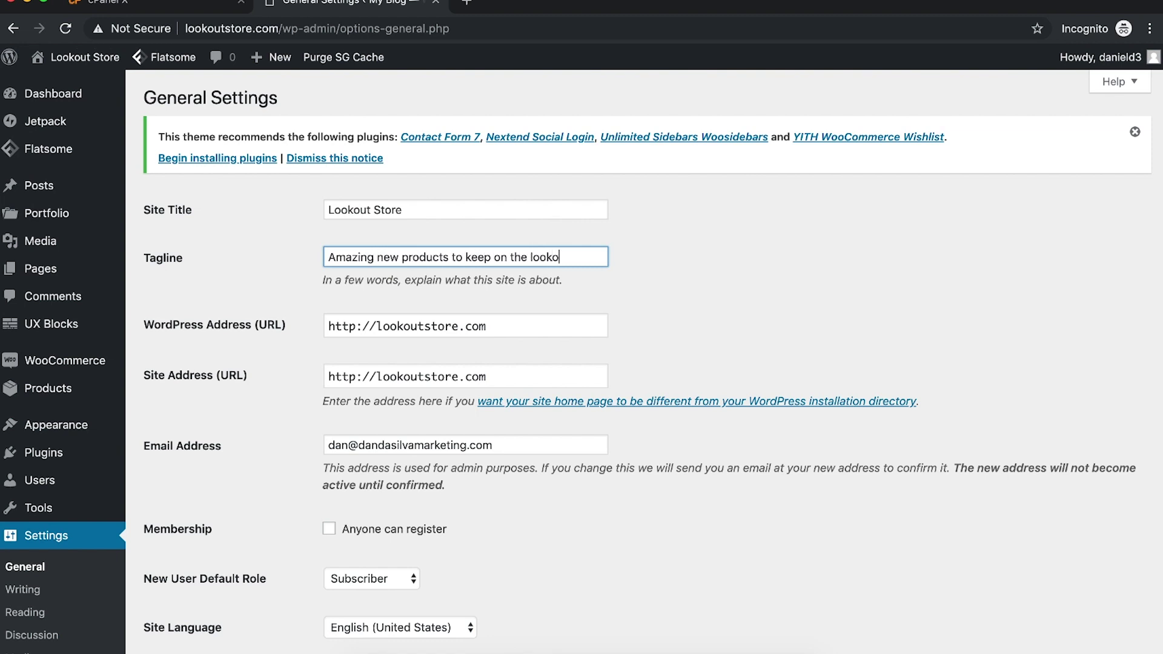
scroll(751, 327, down, 2)
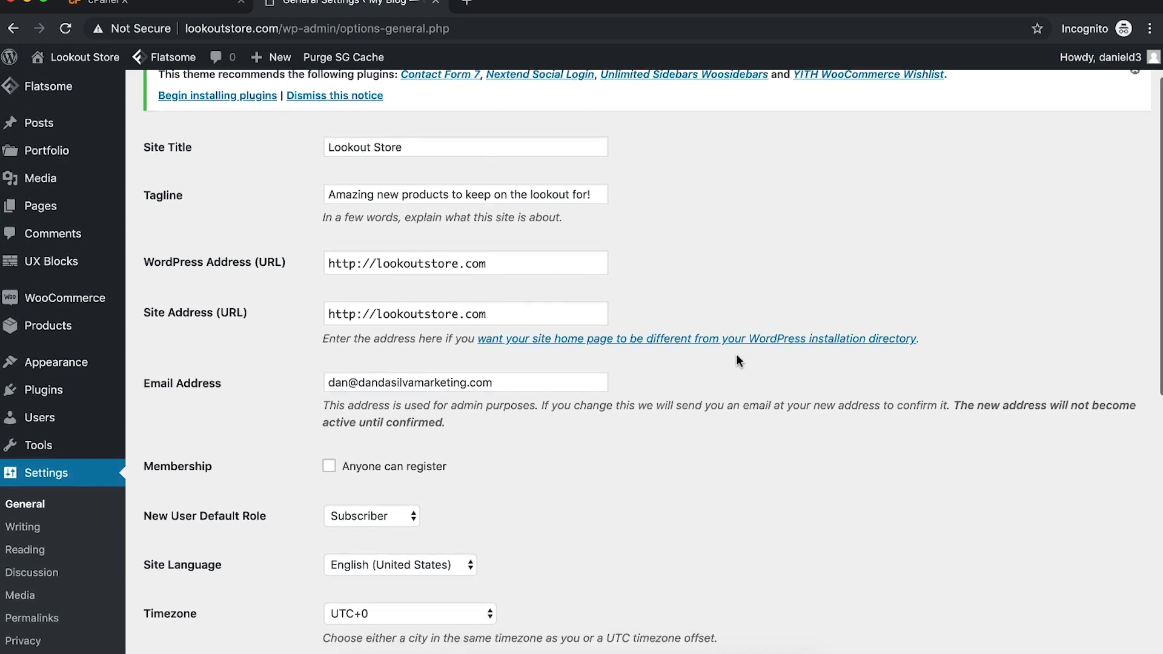
click(511, 370)
triple_click(511, 370)
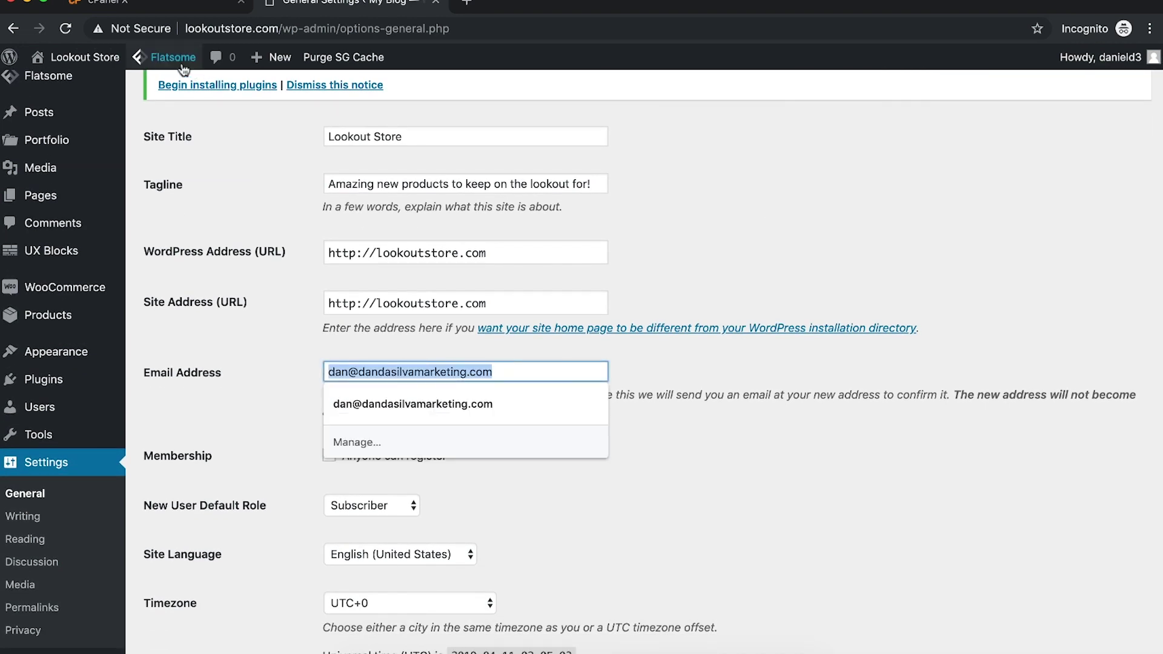
Step: In the cPanel tab, search the functions for 'email'
click(141, 1)
scroll(579, 349, down, 1)
click(339, 418)
text(email)
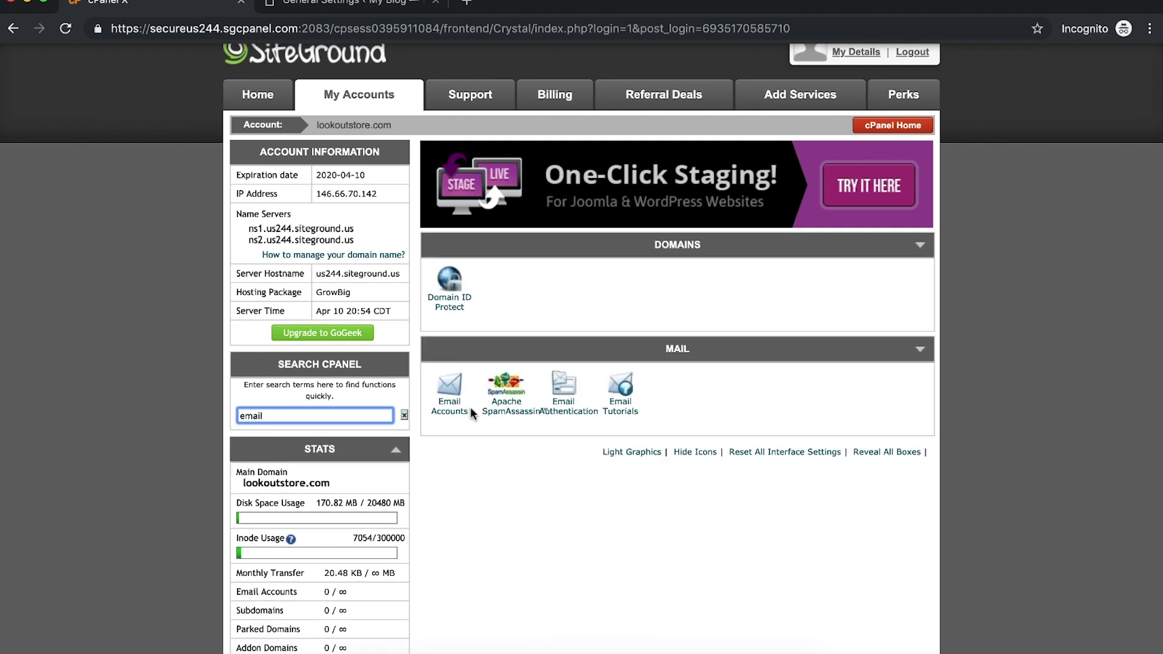
Step: Search cPanel for 'forwar' and open the email Forwarders page
key(BackSpace)
key(BackSpace)
key(BackSpace)
key(BackSpace)
key(BackSpace)
text(forwar)
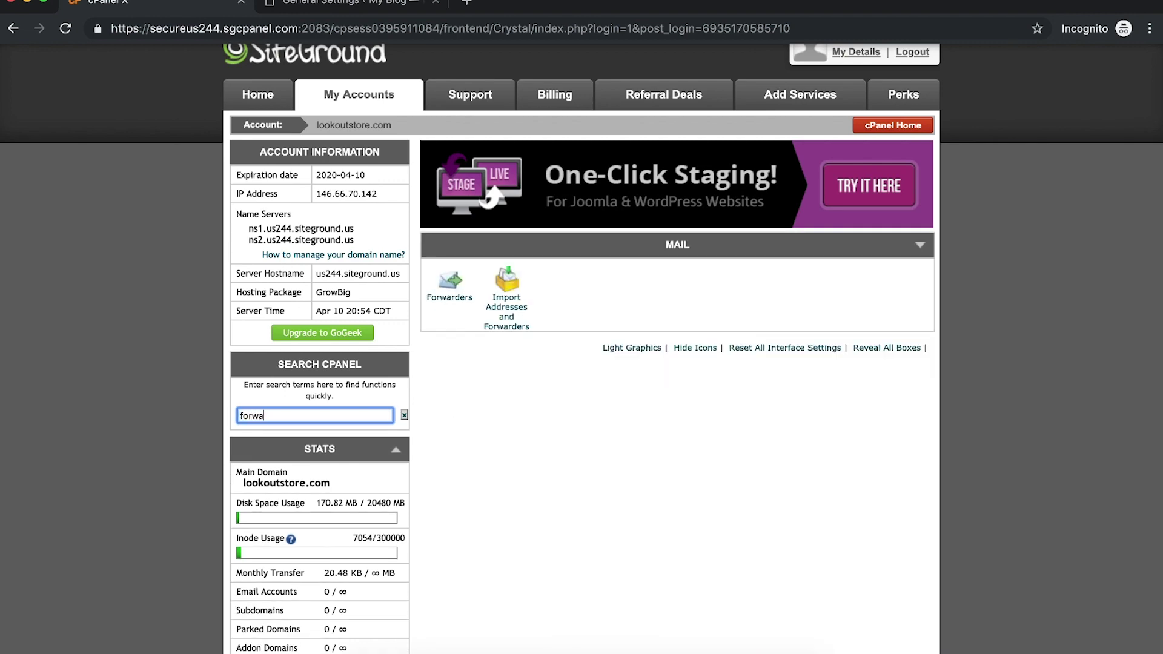
click(457, 302)
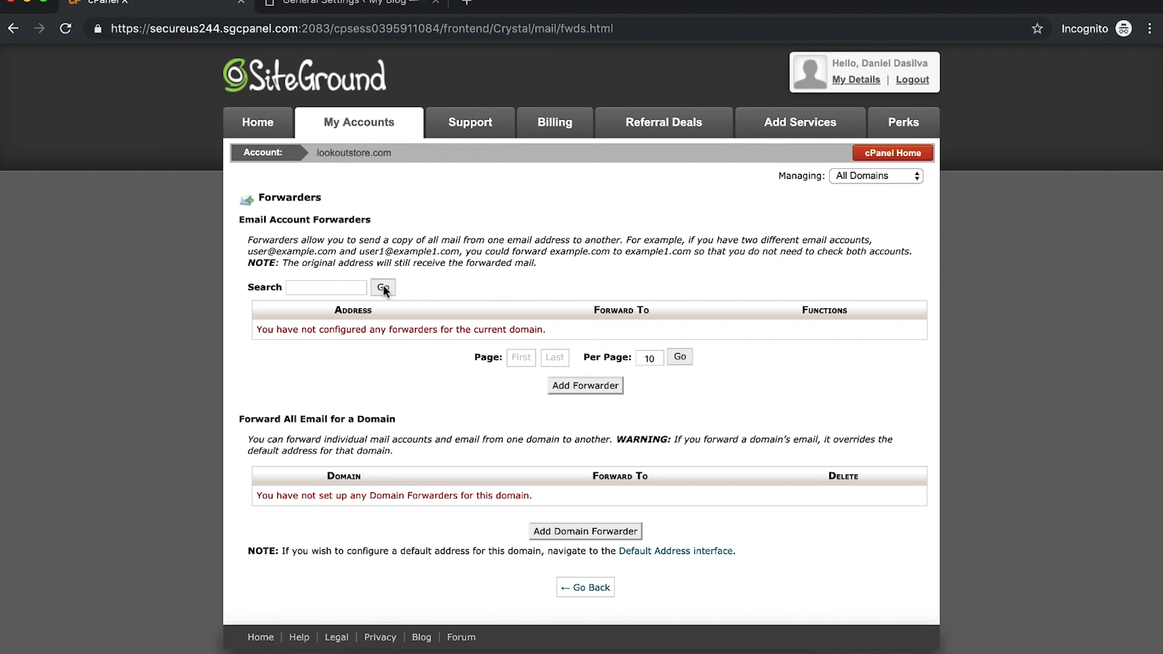
Step: Start a 'supp' forwarder to a Gmail address, then abandon it and return to cPanel Home
click(585, 385)
text(u)
key(BackSpace)
text(support)
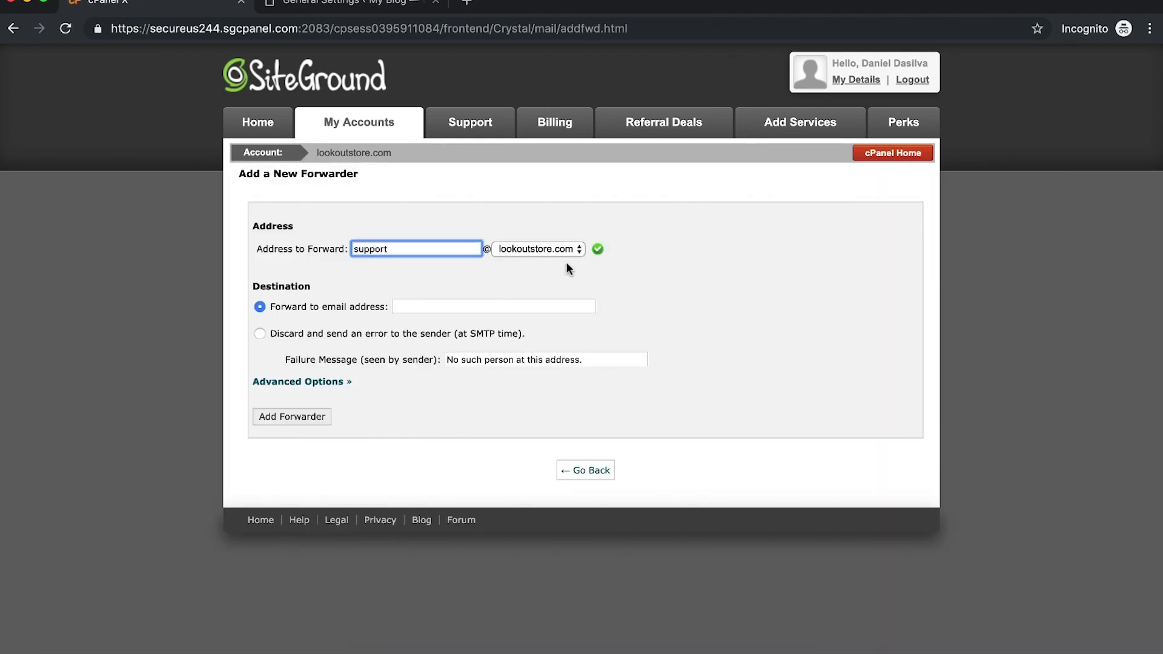
click(465, 308)
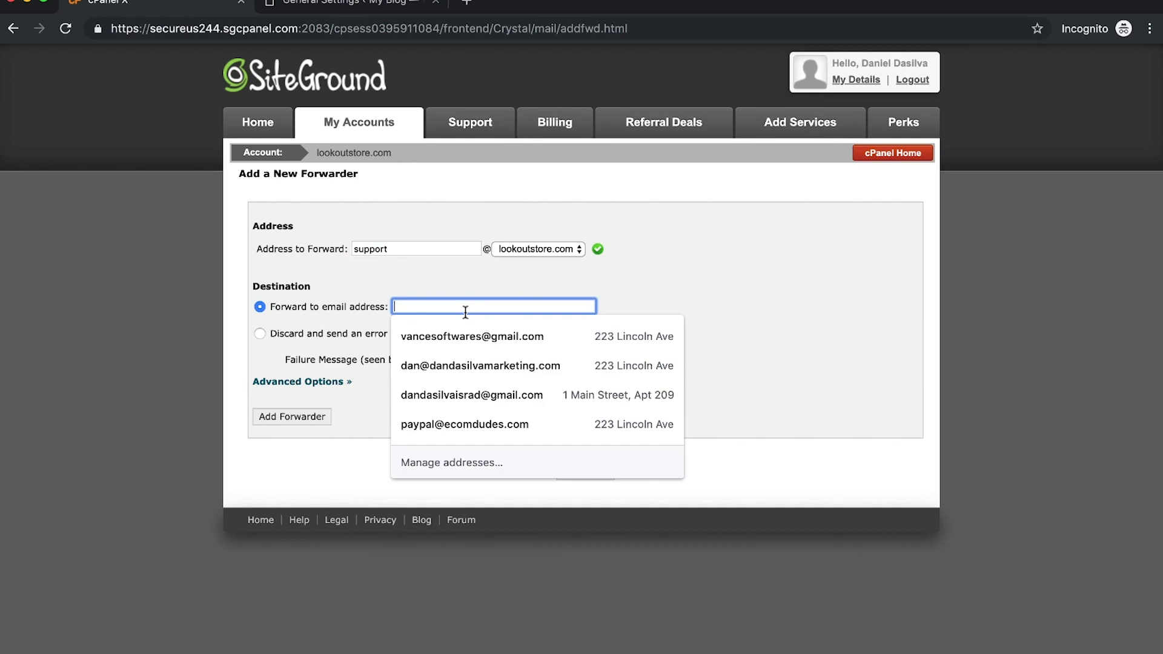
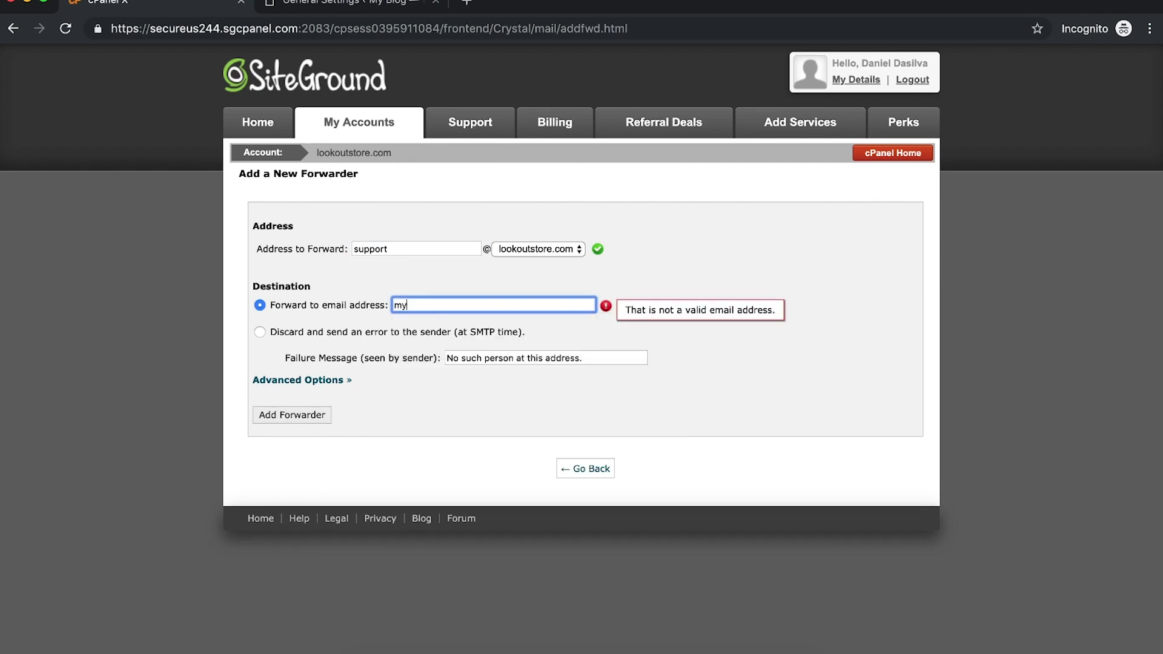
click(586, 469)
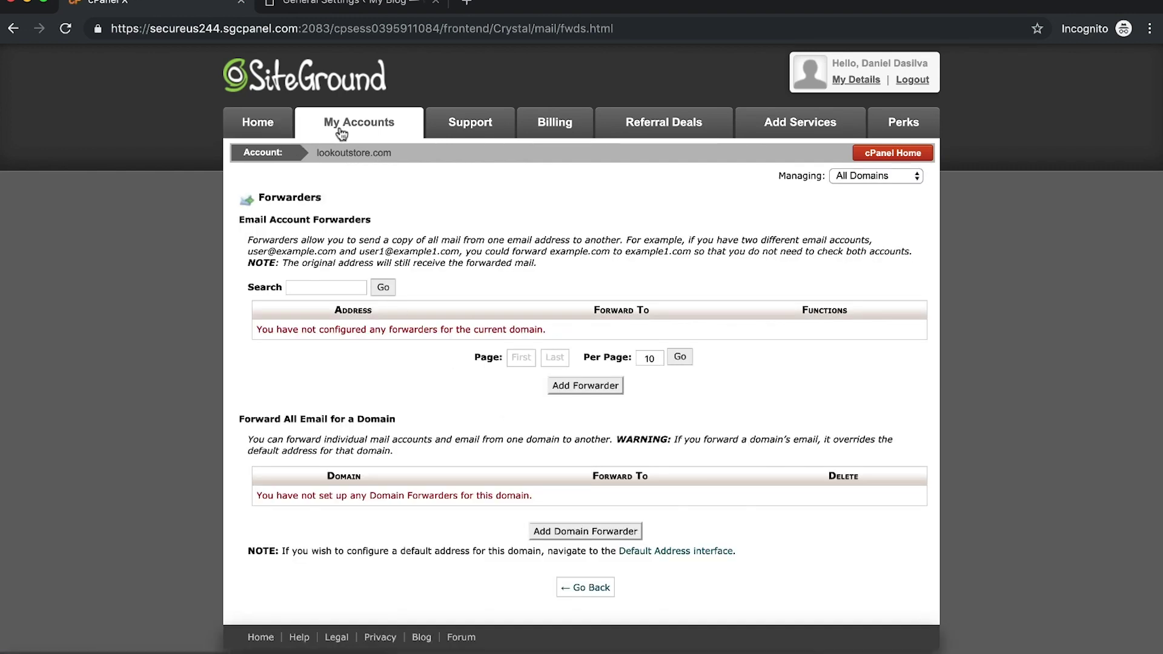
click(892, 152)
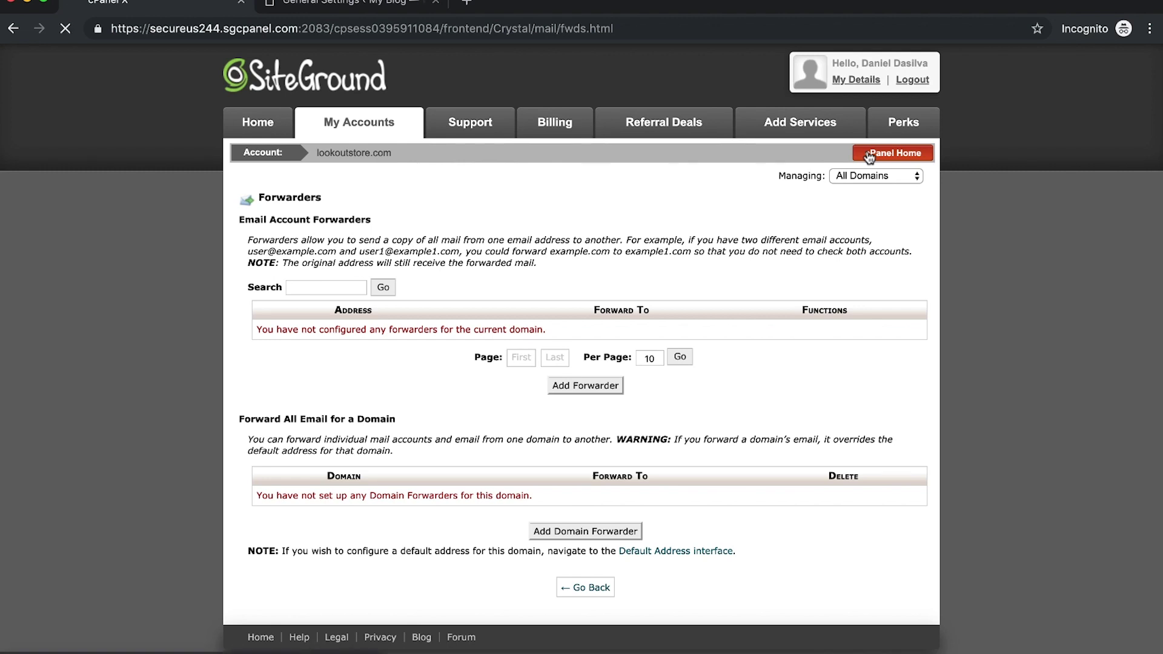
Step: Open Email Accounts and enter the username 'support' with its password twice
text(email)
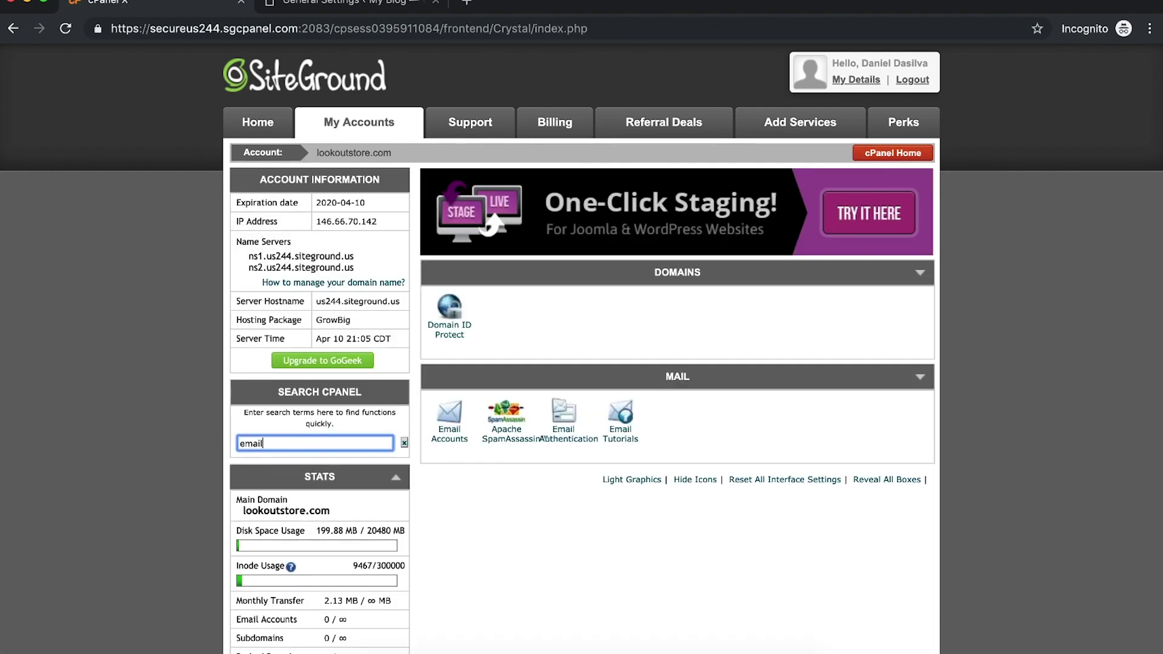
click(454, 437)
click(437, 267)
text(support)
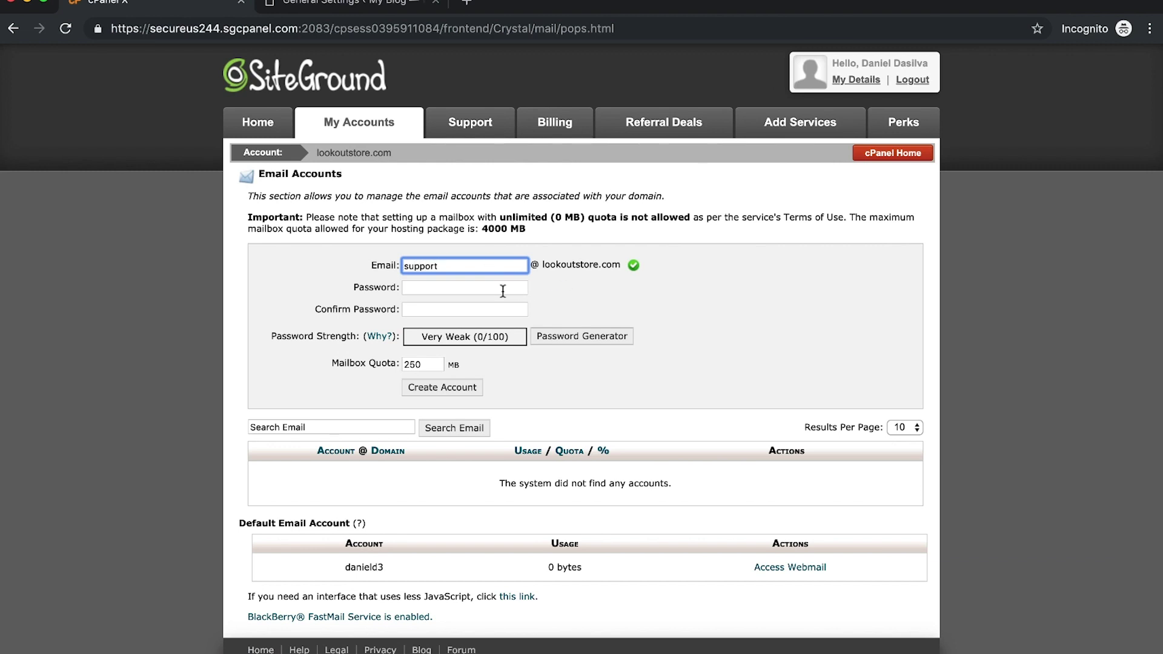
click(503, 292)
text(•••••••••••)
click(500, 308)
text(•••••••••••)
Step: Set the mailbox quota to 500 MB, create the account, and open its webmail
double_click(419, 364)
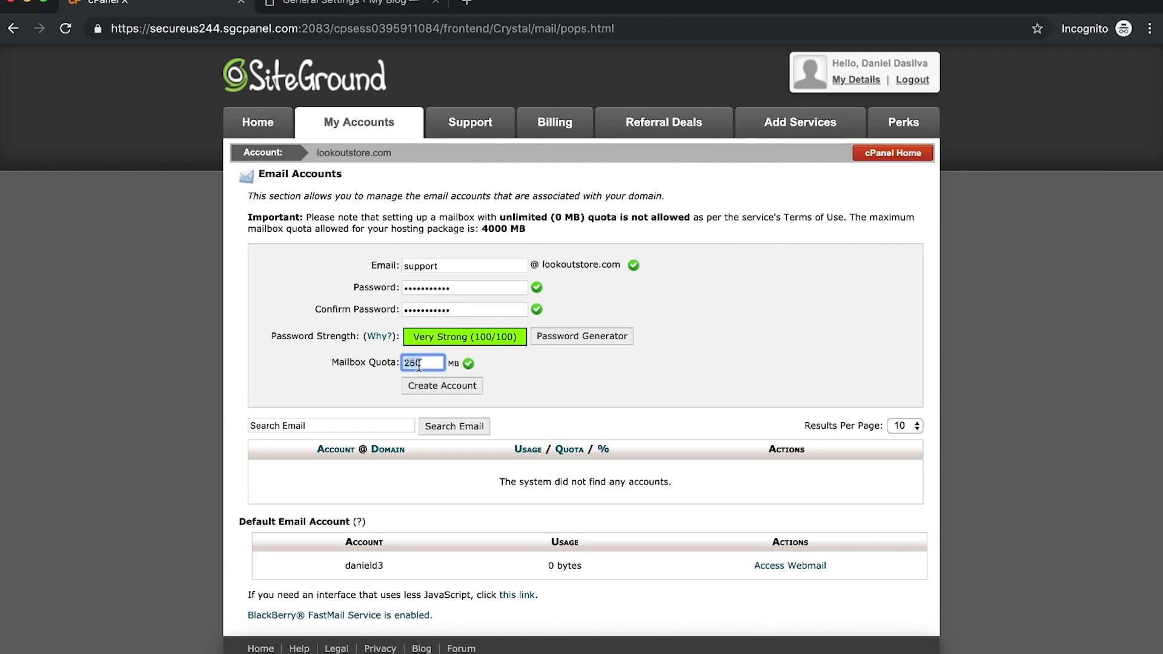
key(BackSpace)
click(536, 390)
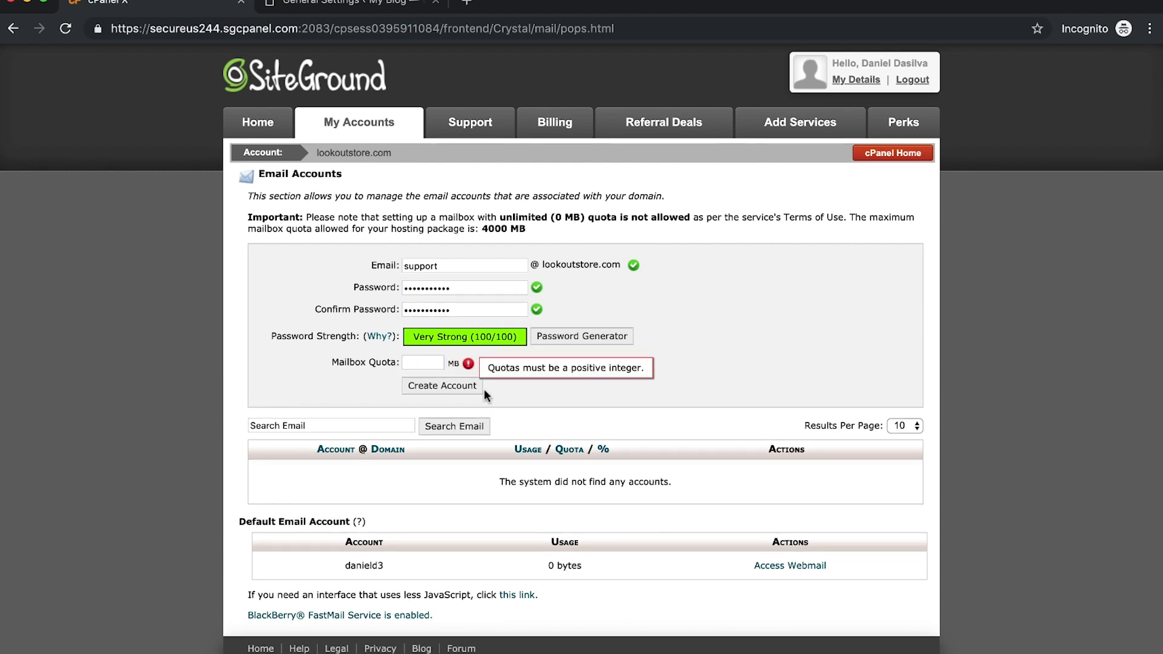
click(418, 363)
text(500)
click(596, 376)
click(444, 386)
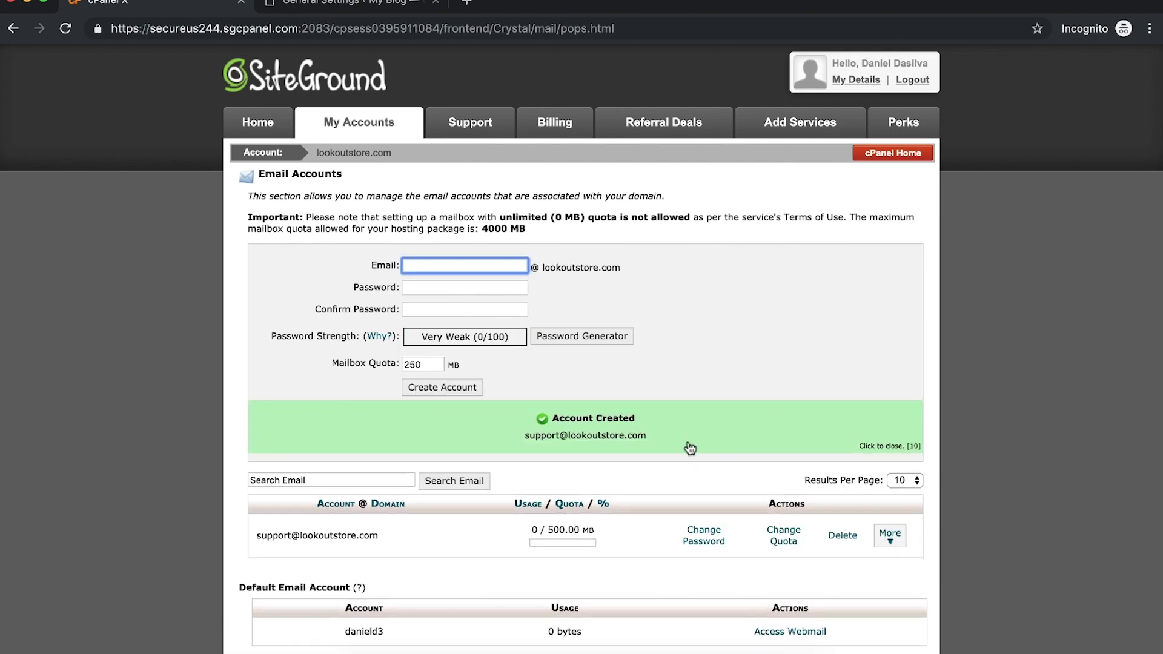
click(890, 534)
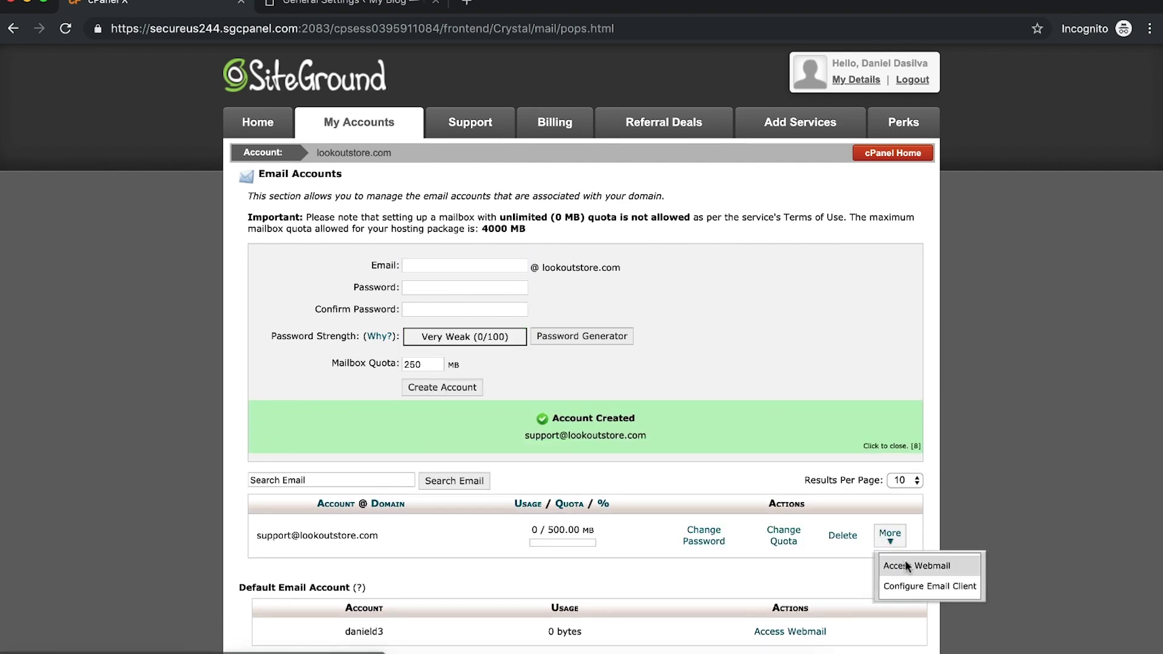
click(905, 561)
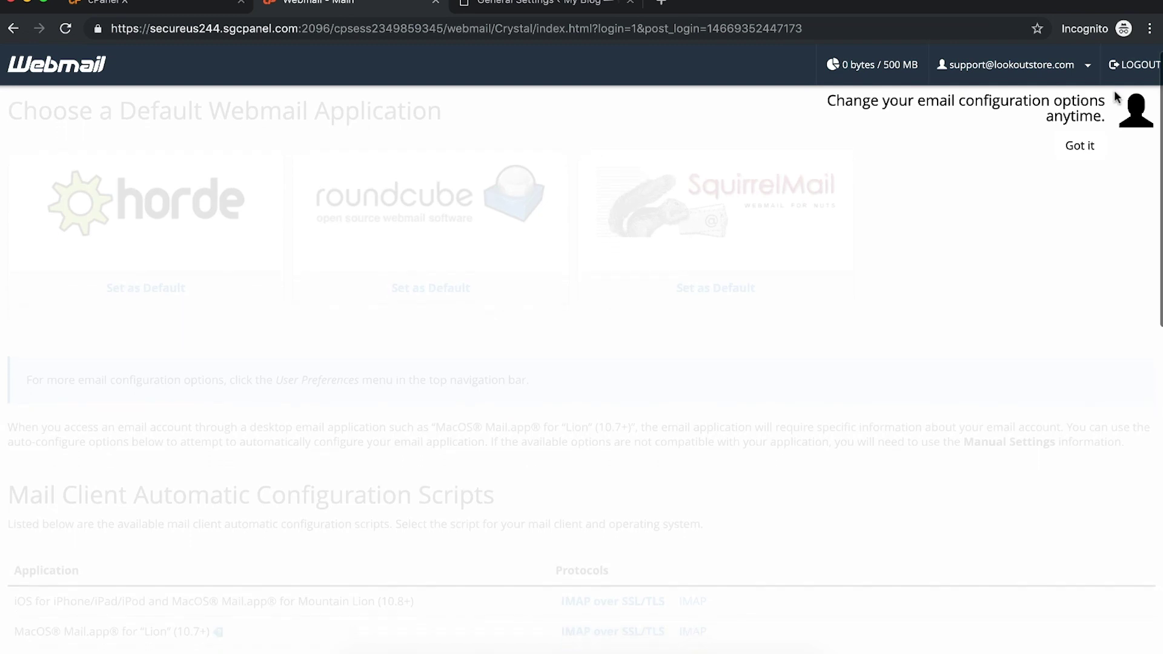
Step: View the support mailbox's empty Roundcube inbox, then close webmail and resume editing WordPress's admin email
click(1073, 145)
click(494, 233)
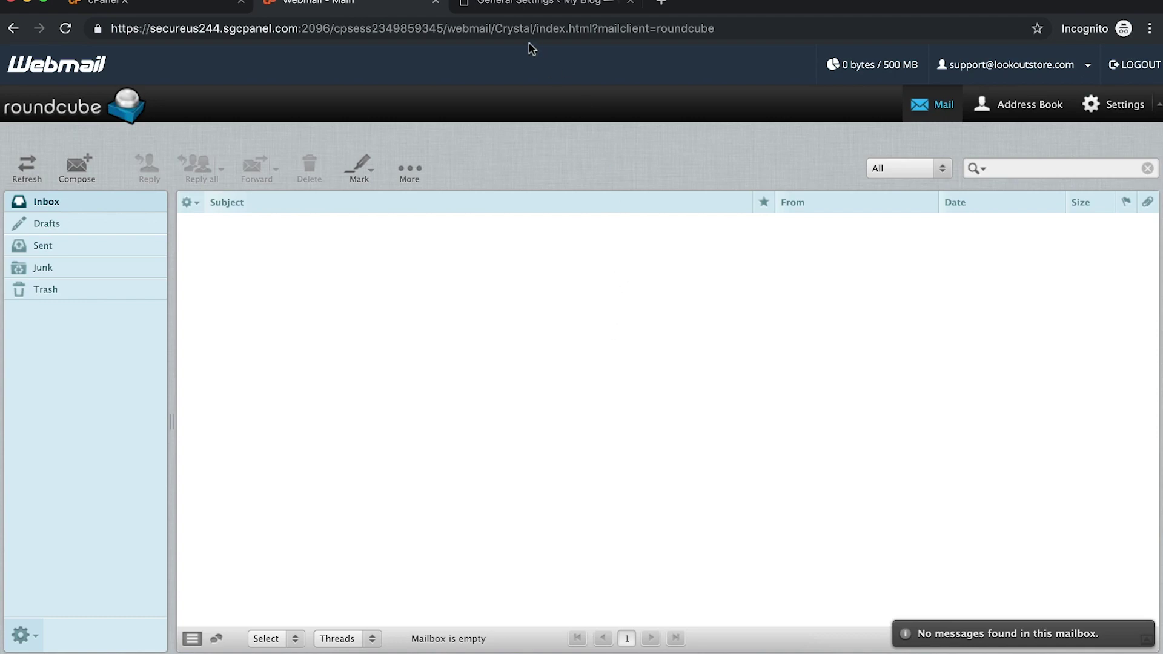
click(435, 2)
click(403, 11)
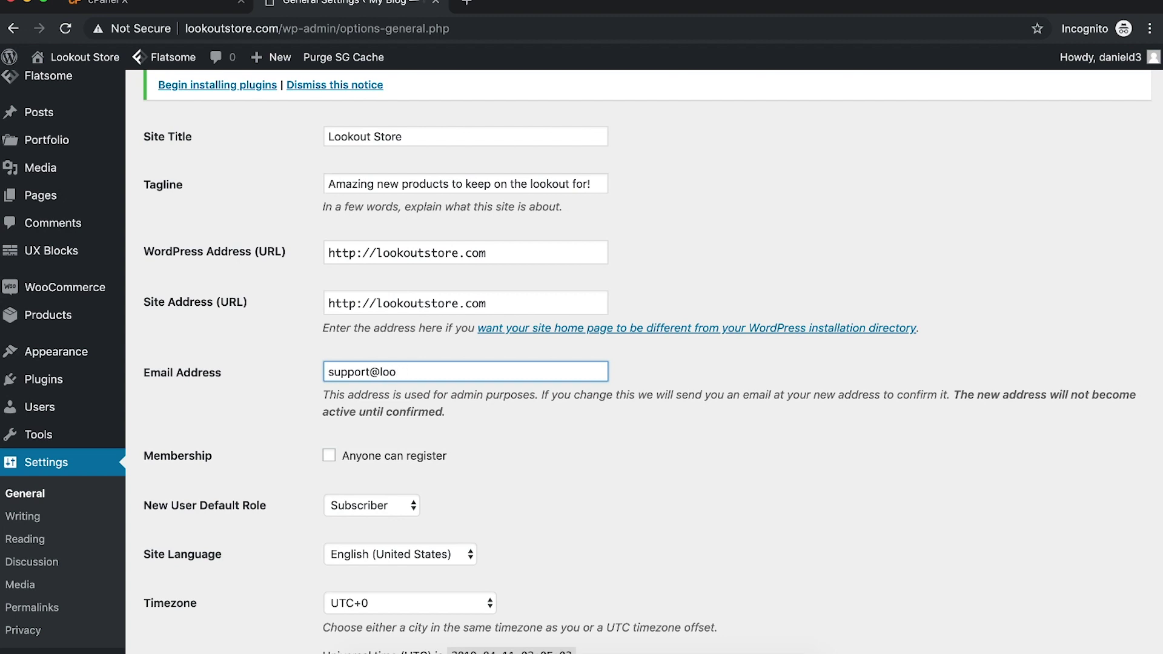
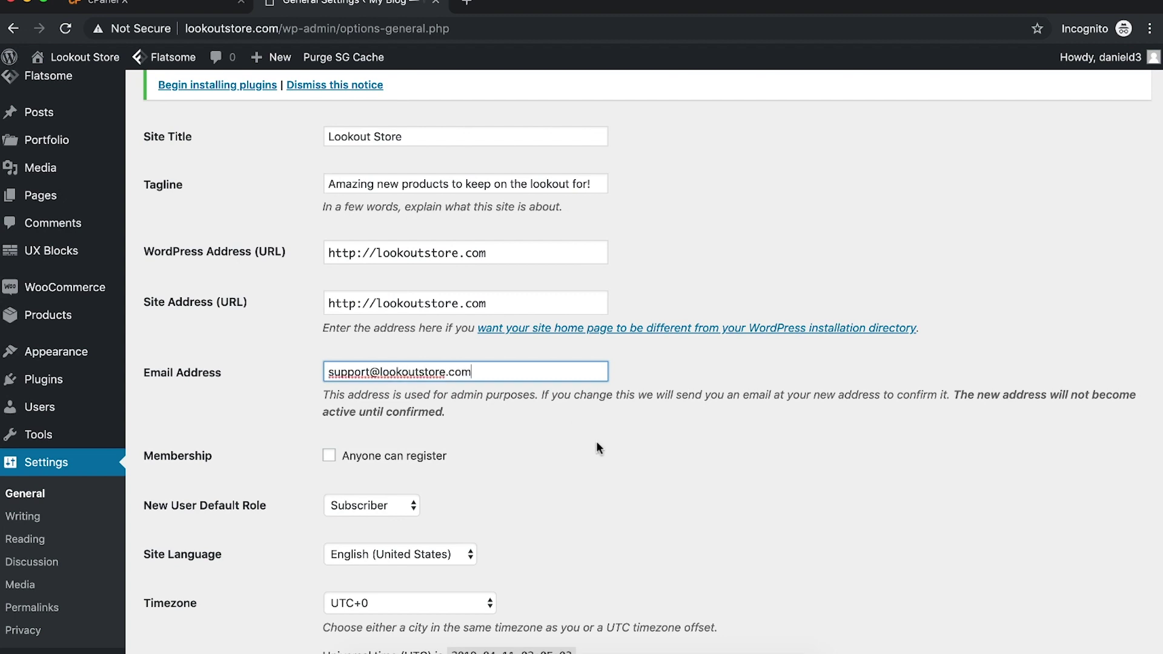
Step: Enter the new support mailbox address as the admin email and glance at the Timezone list
click(763, 433)
scroll(763, 434, down, 3)
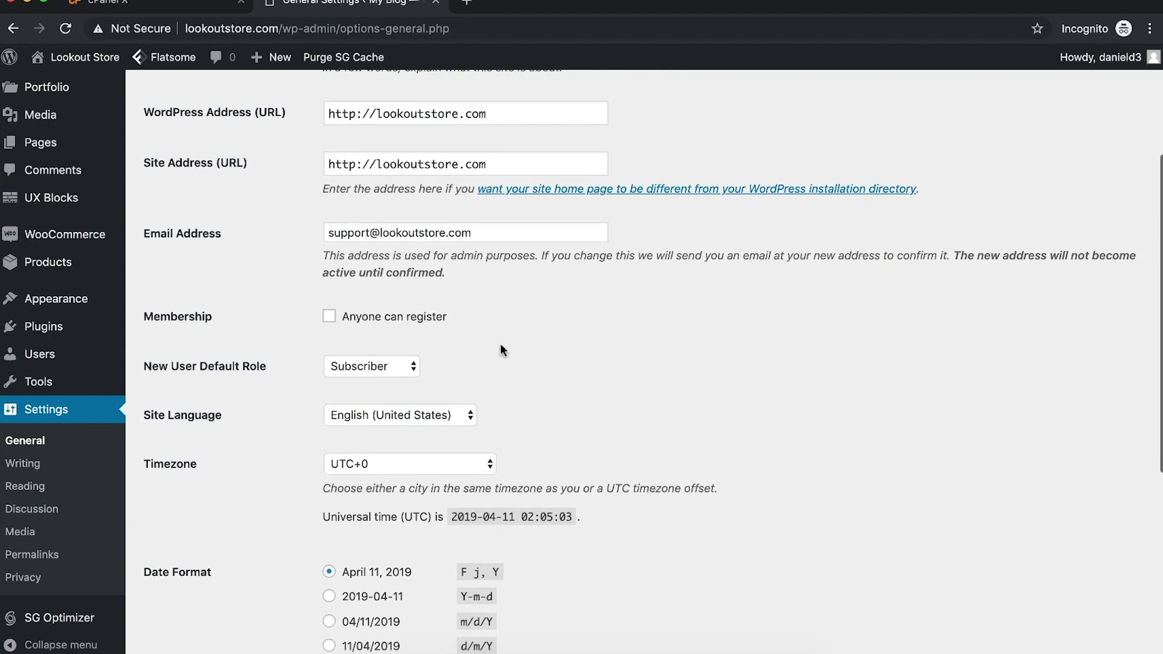
scroll(445, 331, down, 5)
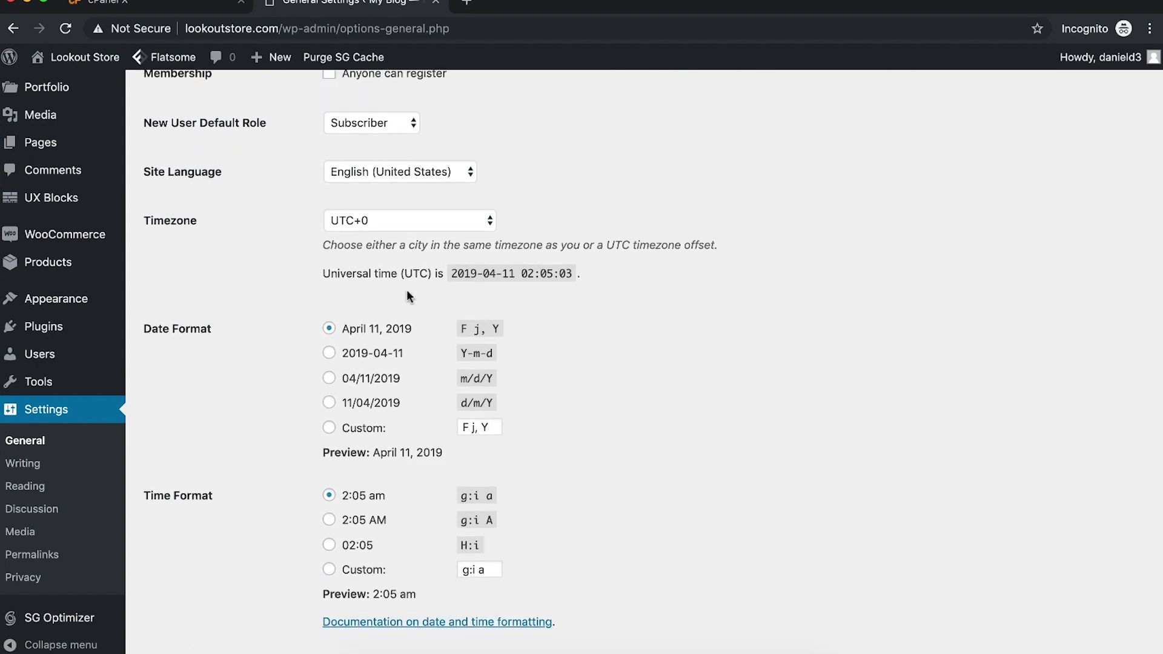
click(405, 220)
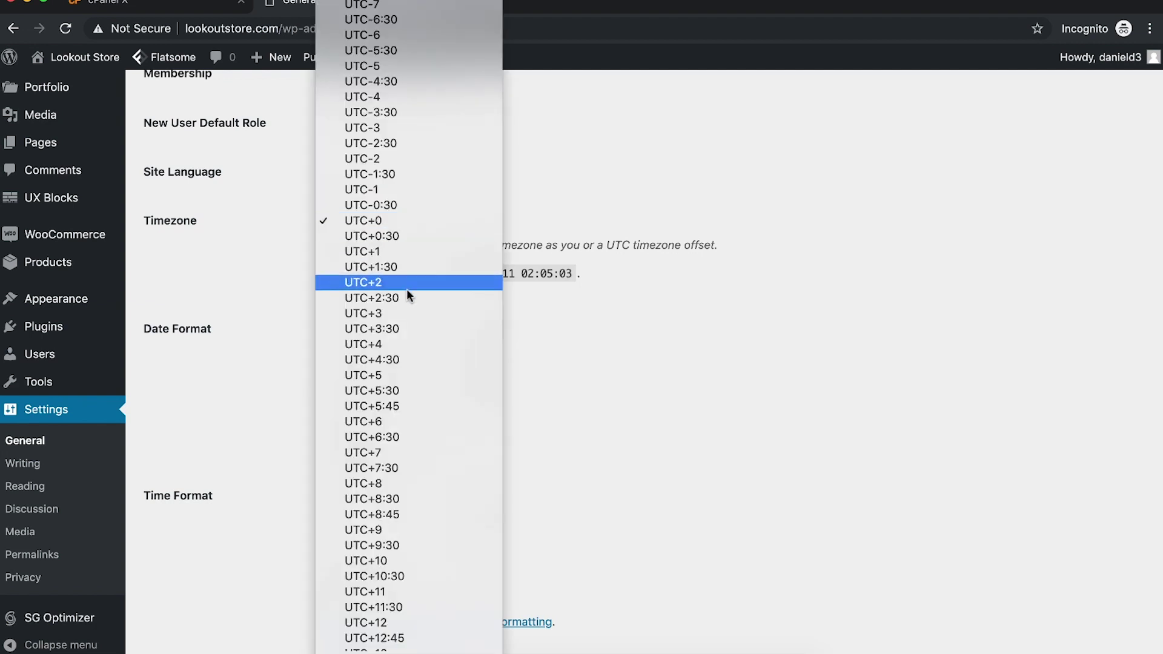
click(609, 337)
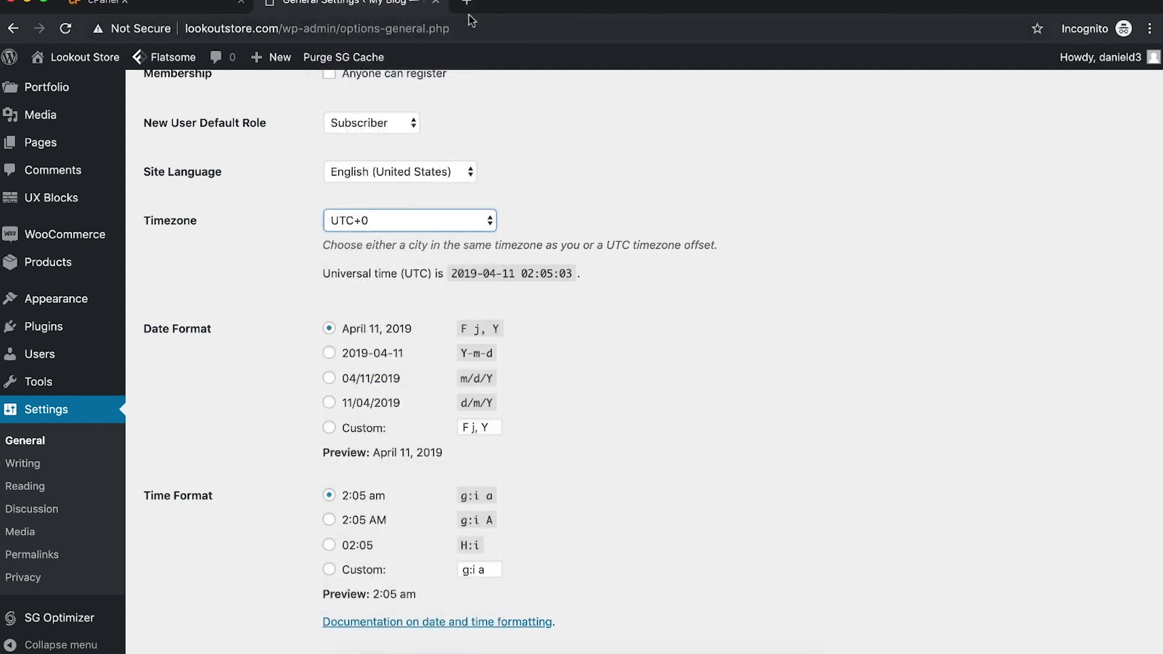
Step: Google 'eastern time UTC code' in a new tab
click(468, 5)
text(eastern )
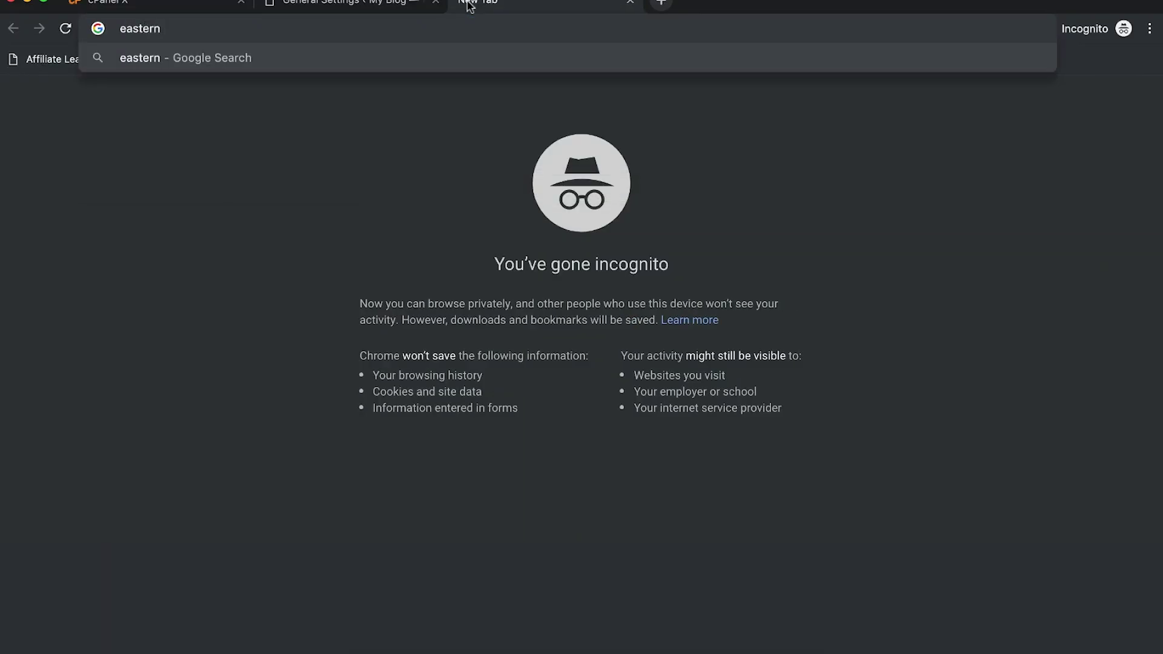
text(time UTC code)
key(Return)
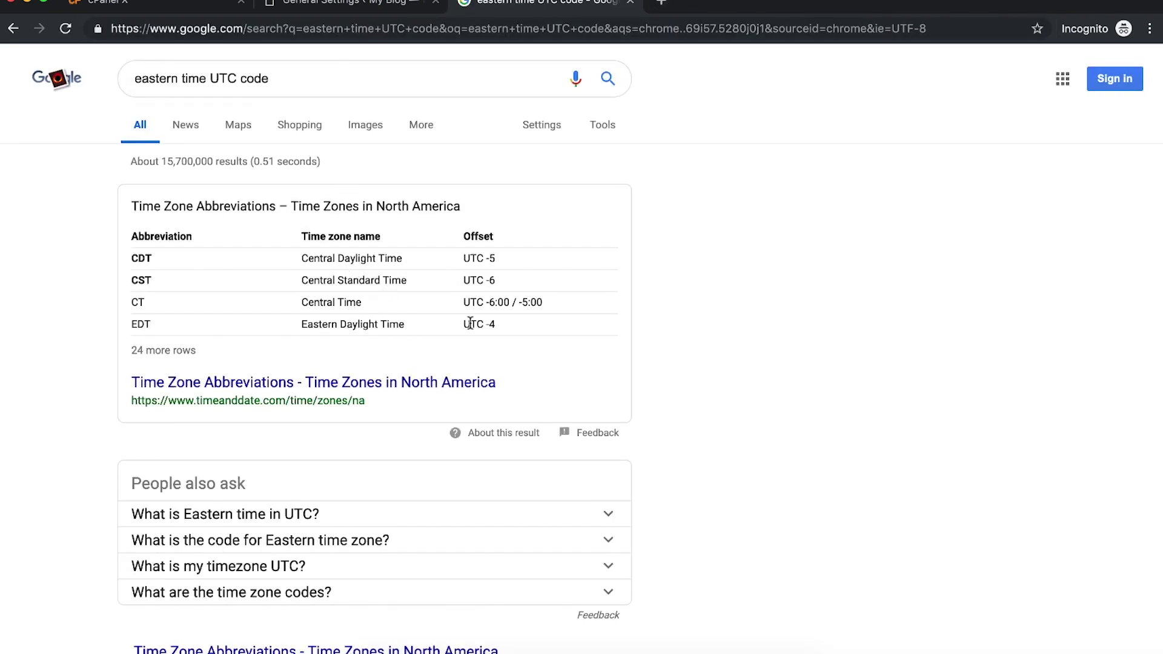
Step: Choose UTC-4 as the timezone and save the General Settings
click(350, 8)
click(369, 222)
scroll(407, 347, up, 8)
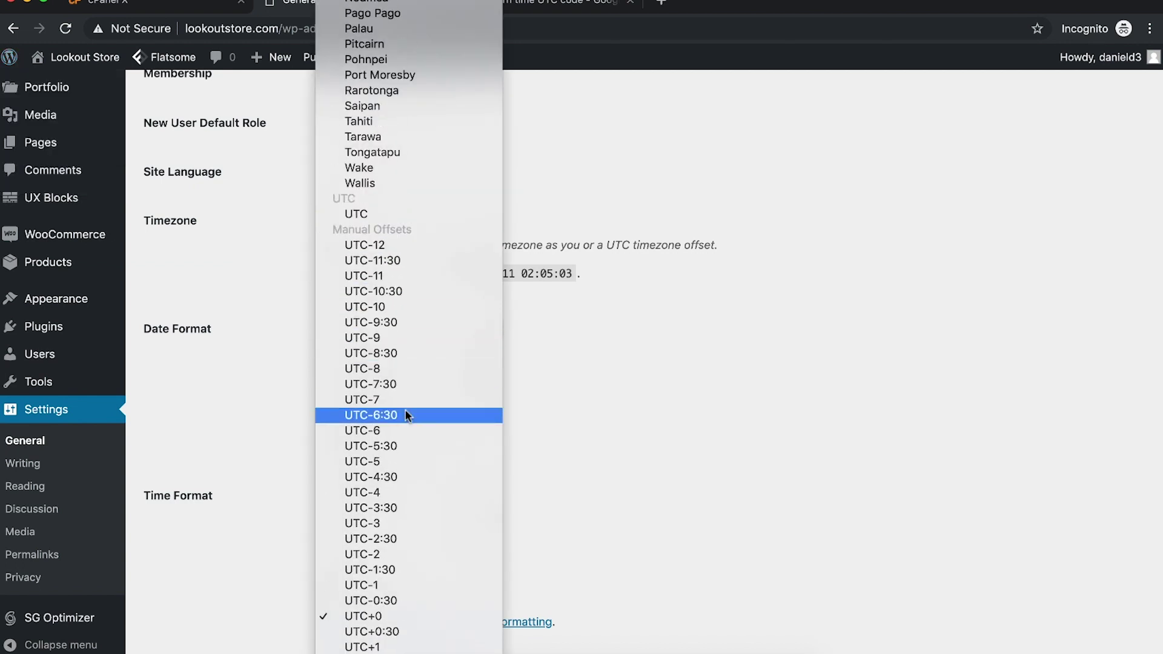
click(397, 490)
scroll(643, 386, down, 1)
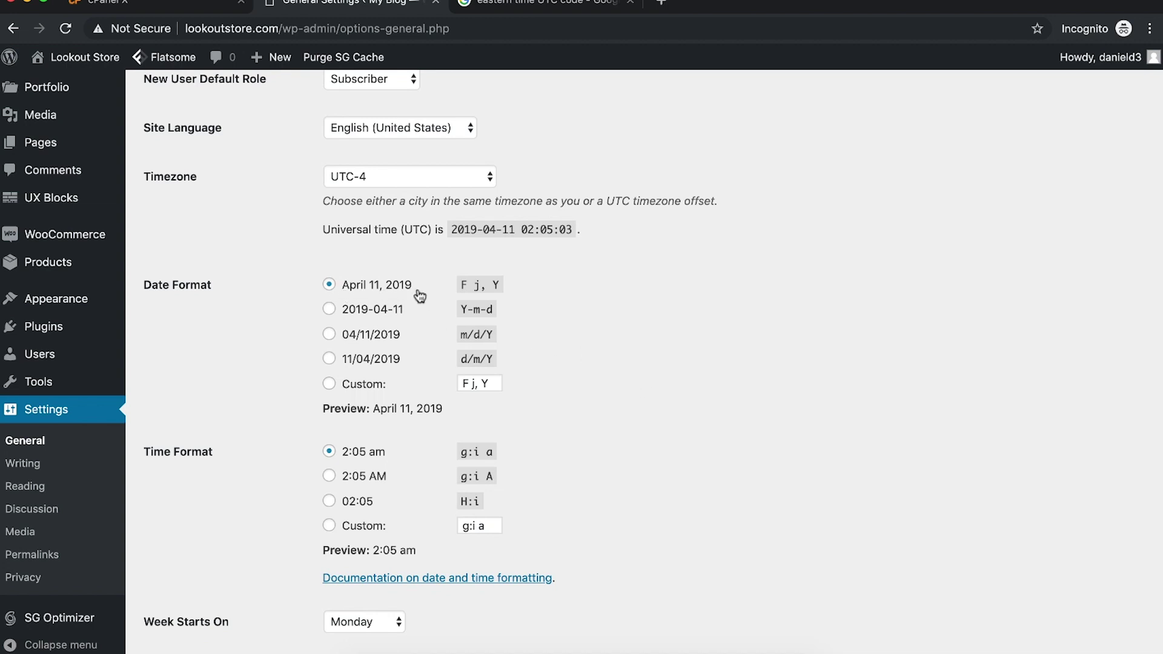
scroll(416, 293, down, 2)
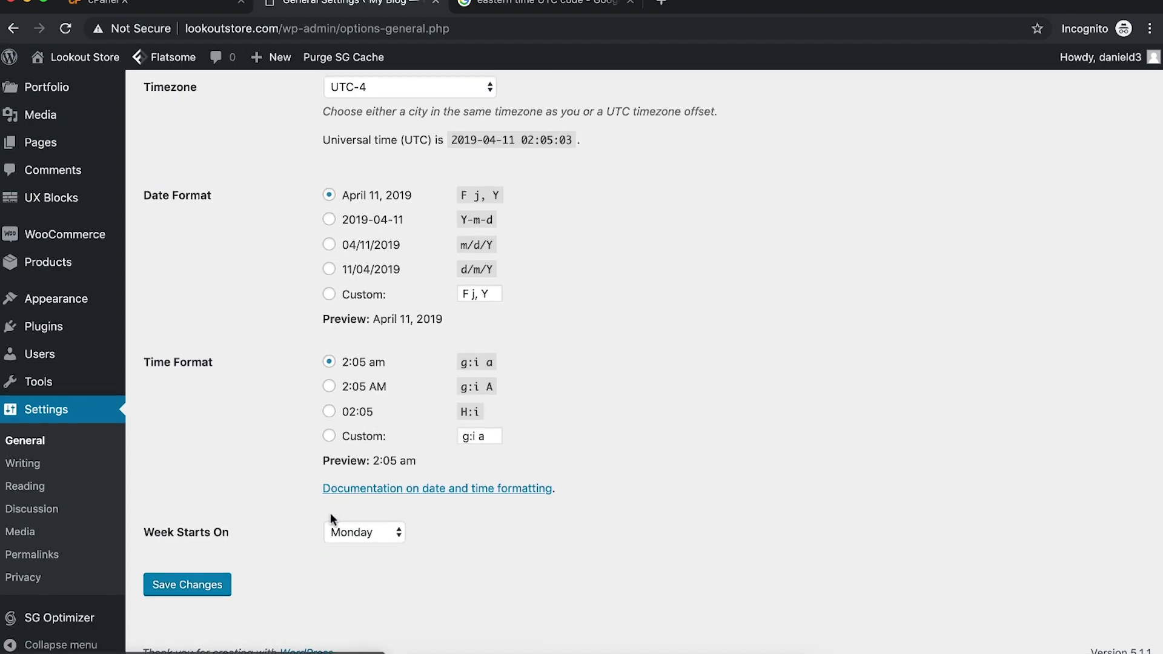
scroll(329, 512, up, 8)
scroll(327, 525, up, 4)
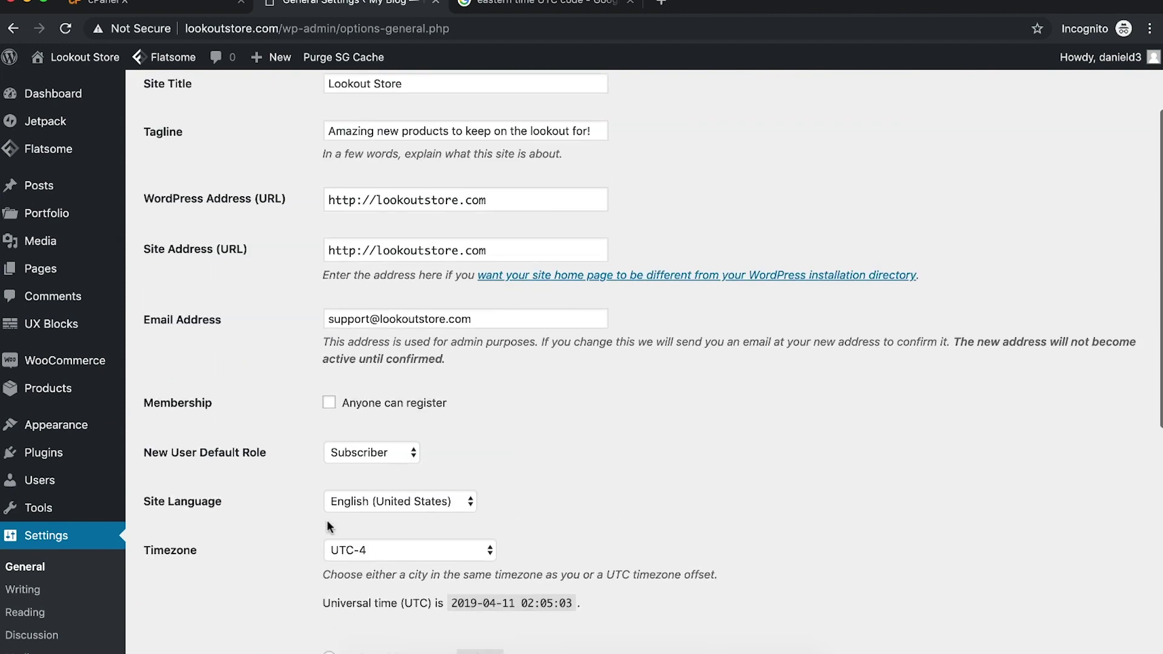
scroll(324, 524, down, 14)
click(192, 584)
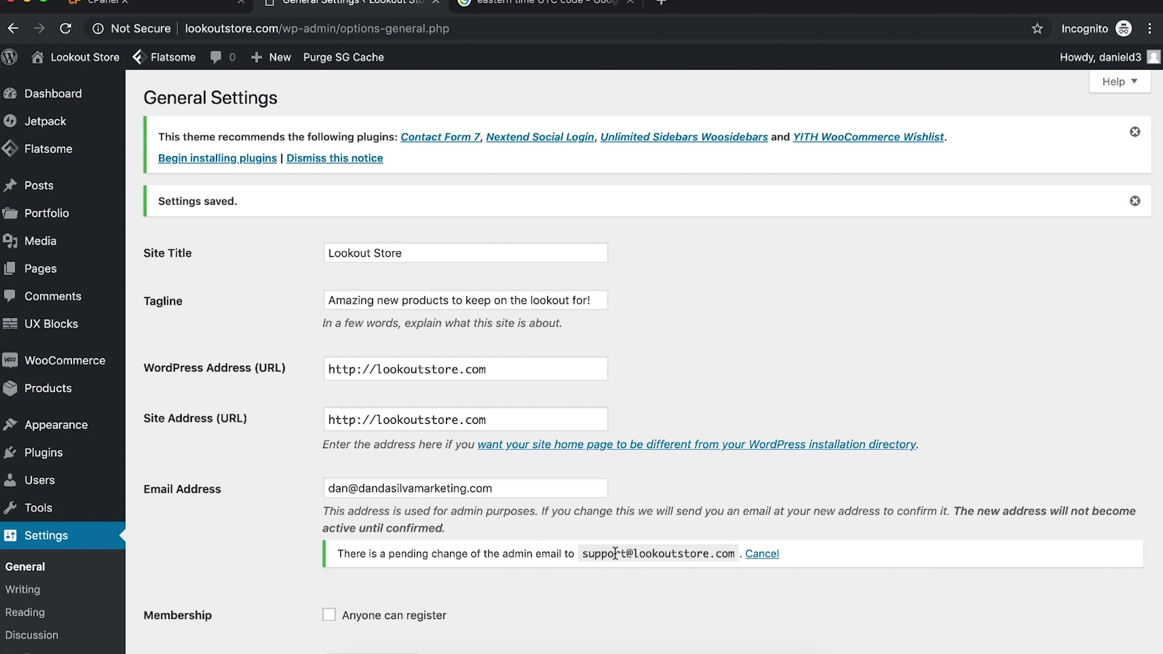
Step: Open the support account's Roundcube webmail from cPanel Email Accounts
click(175, 8)
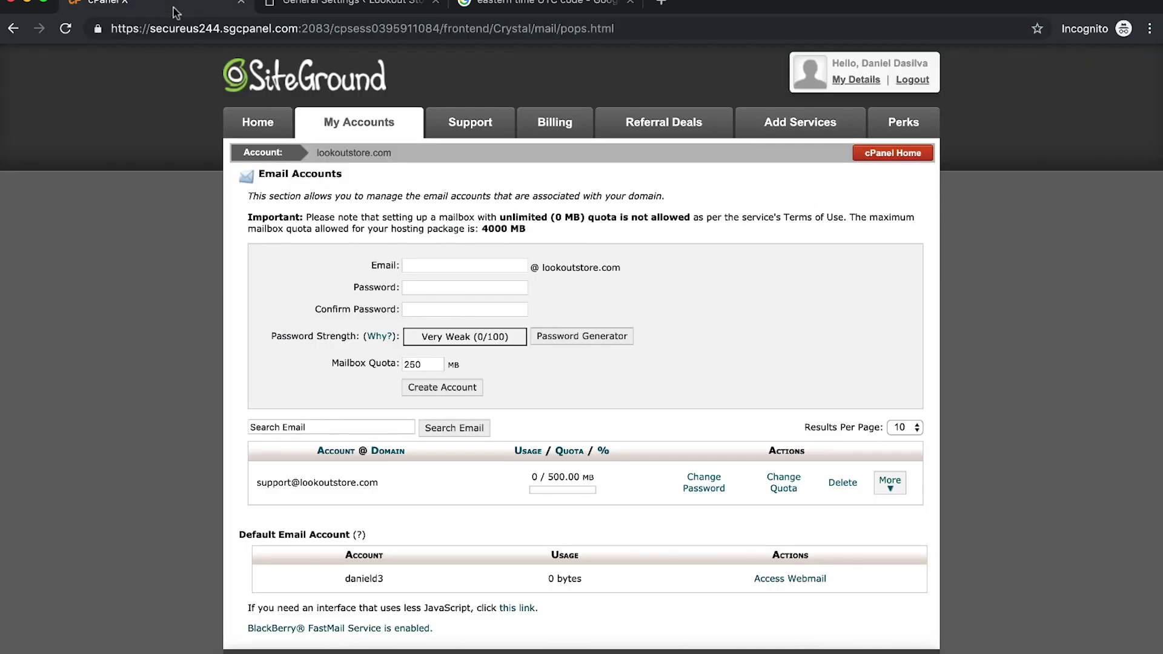
click(892, 499)
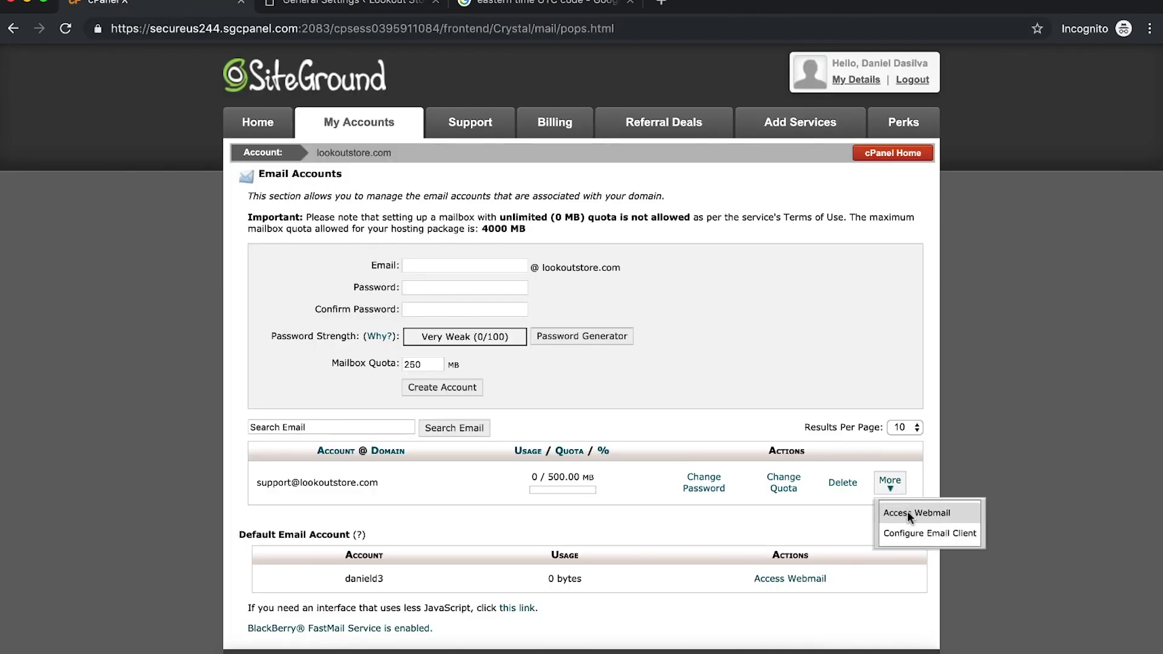
click(907, 510)
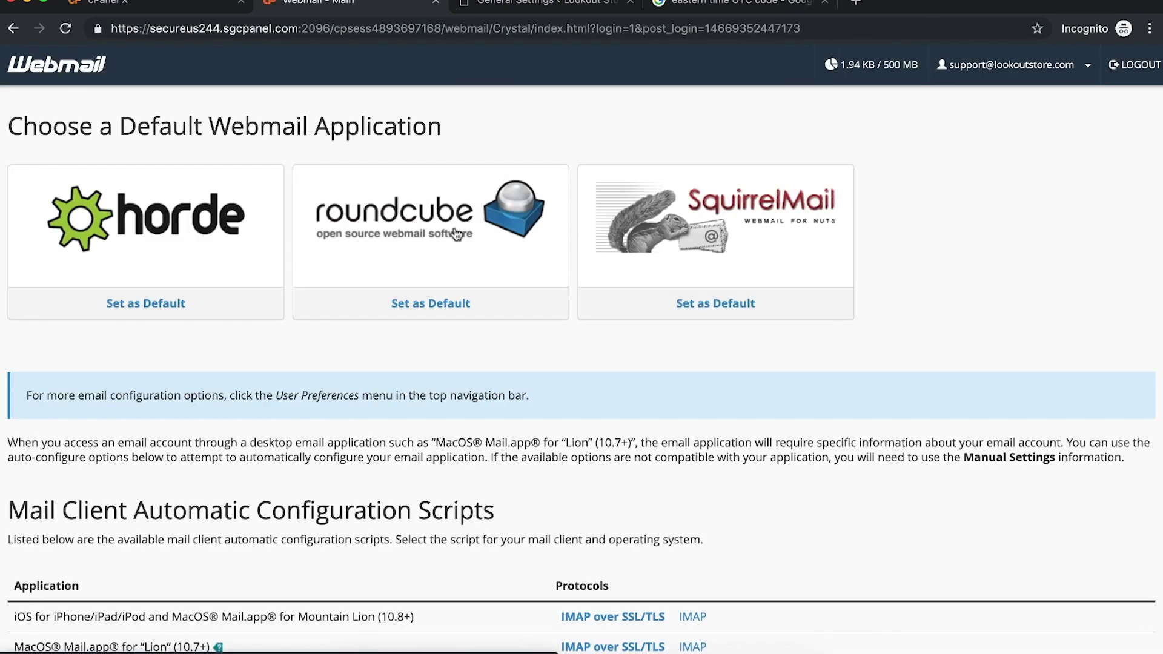
click(456, 235)
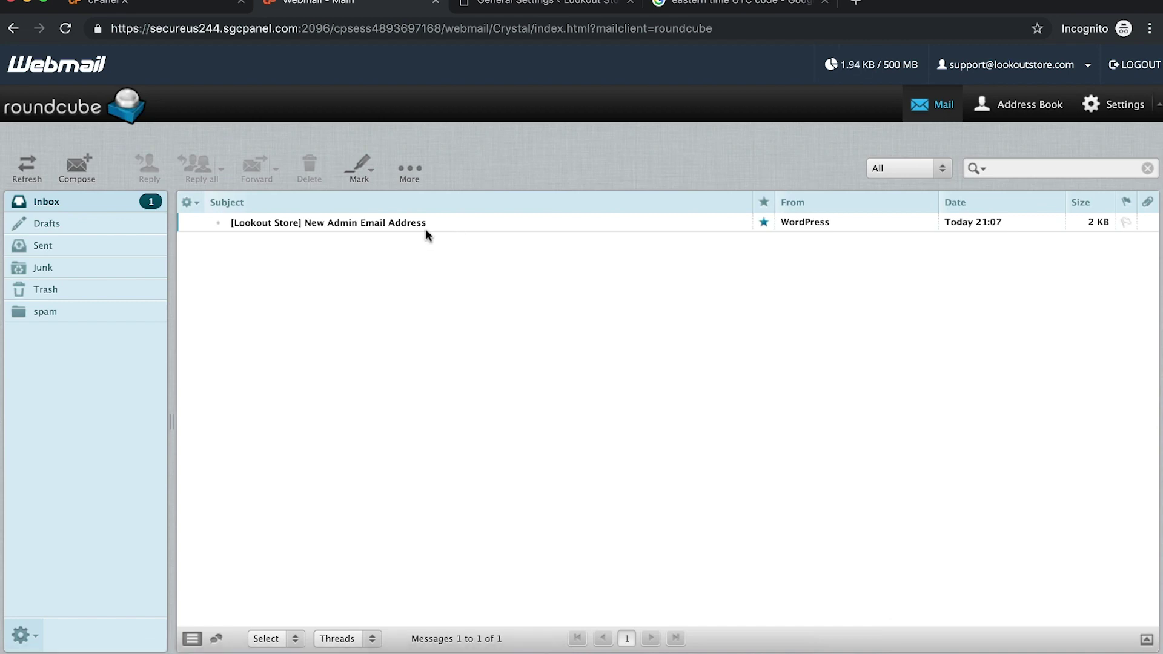
Step: Open the New Admin Email Address message and follow its confirmation link
click(406, 225)
double_click(406, 225)
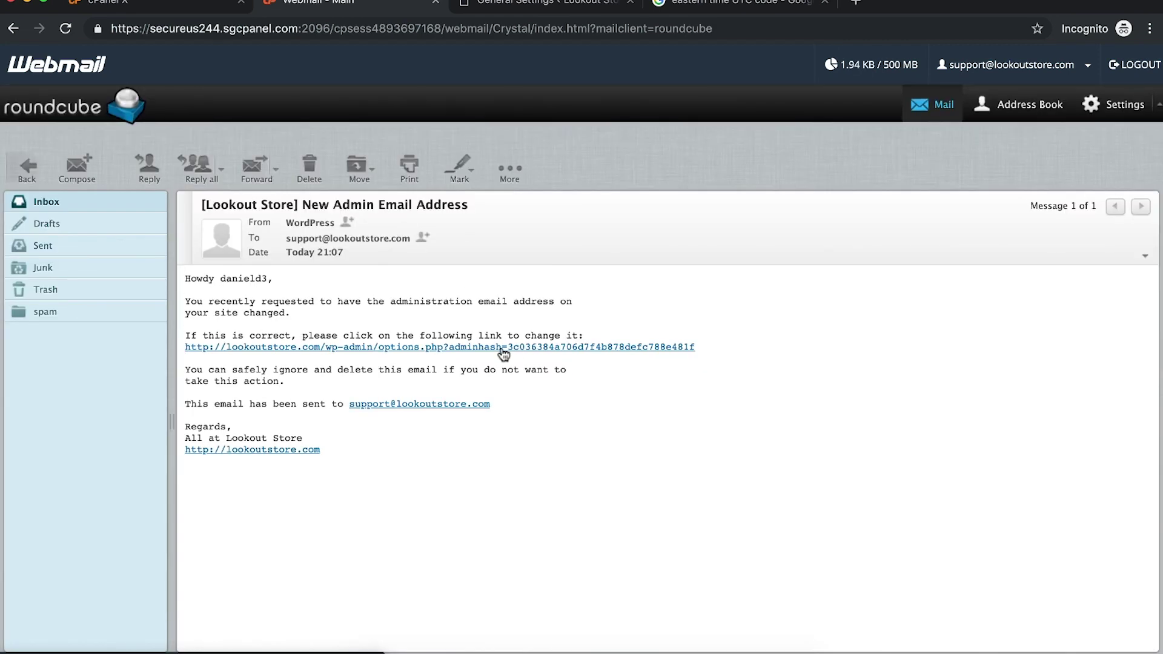
click(500, 351)
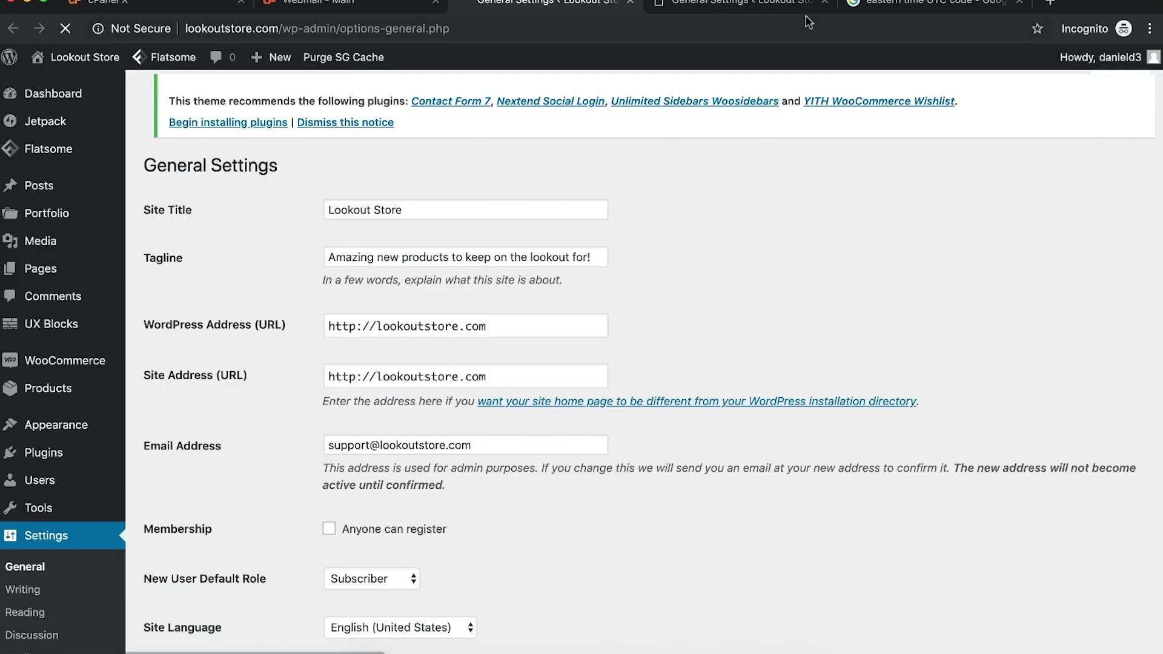
click(825, 3)
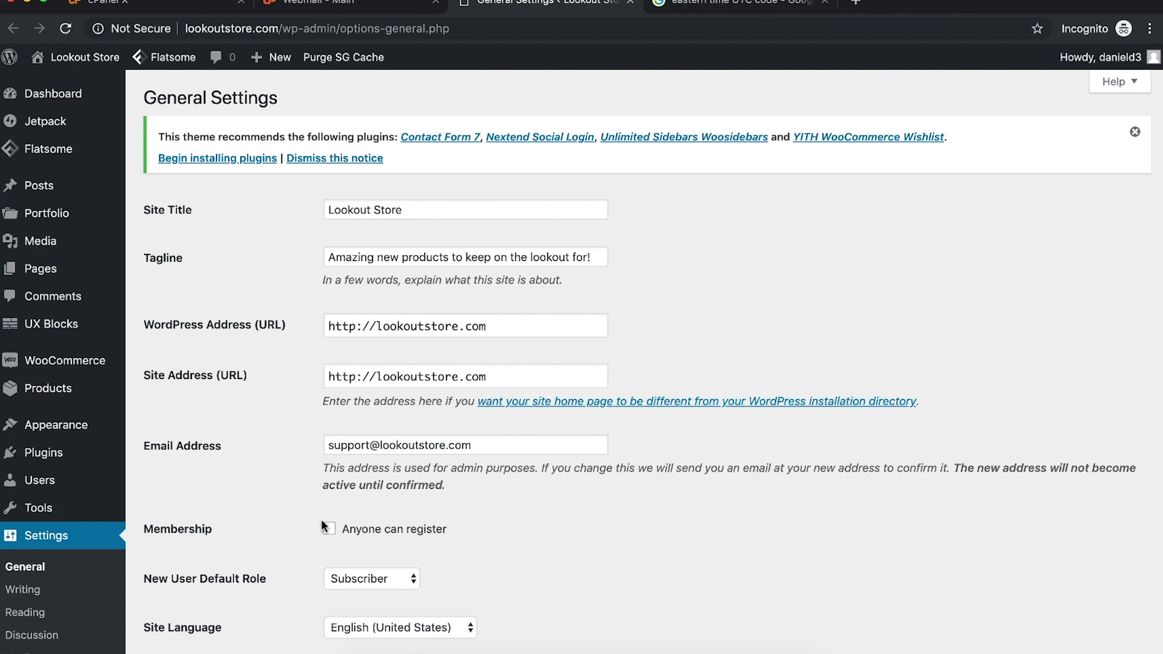
scroll(341, 508, down, 2)
Step: Edit the admin user's profile, preview colour schemes, and save it with Blue
mouse_move(132, 488)
click(178, 486)
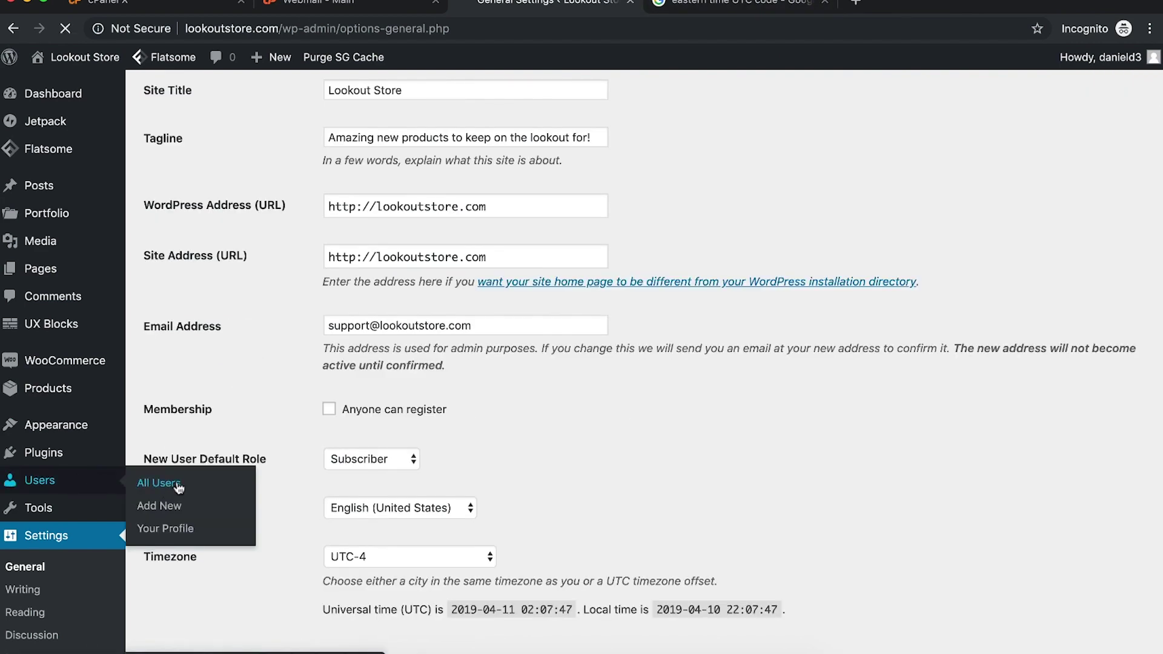
click(224, 309)
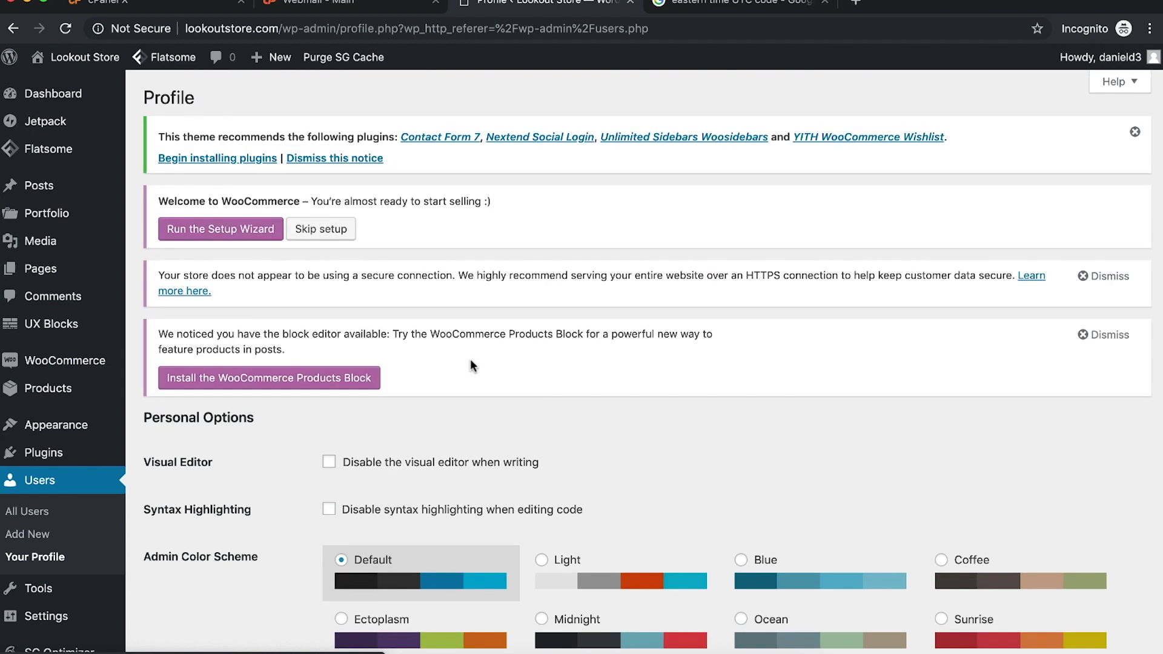
scroll(470, 358, down, 3)
click(597, 433)
click(745, 433)
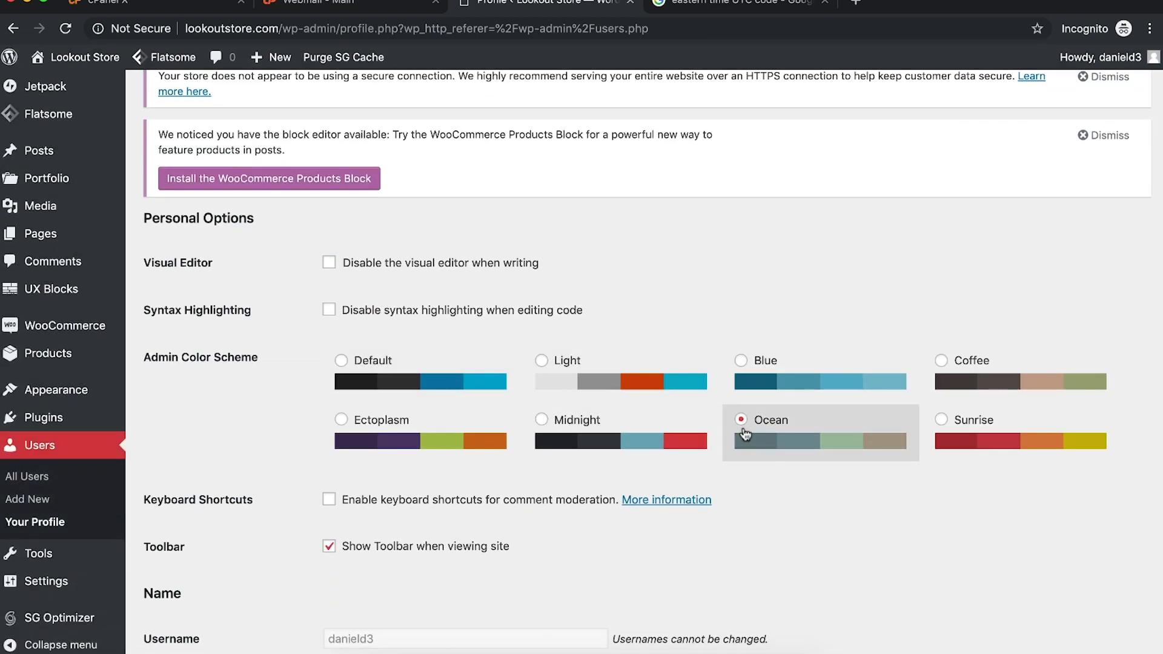
click(945, 440)
click(972, 392)
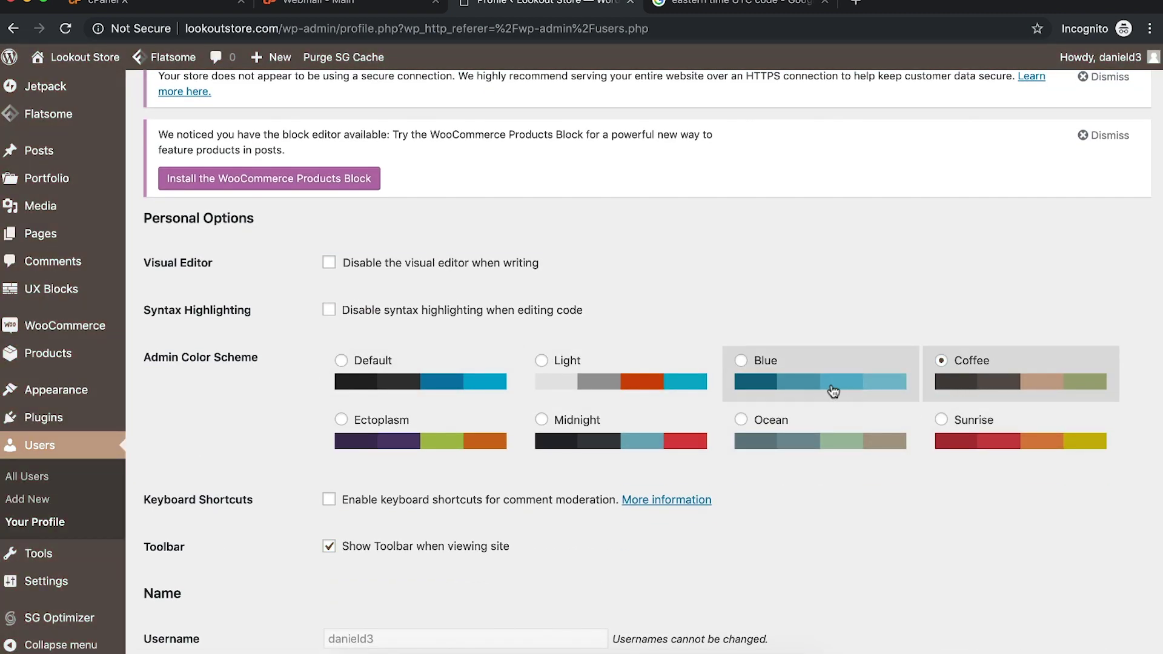
click(833, 391)
scroll(215, 575, down, 15)
click(198, 597)
Step: Preview more colour schemes and save the profile with Midnight
scroll(419, 489, down, 1)
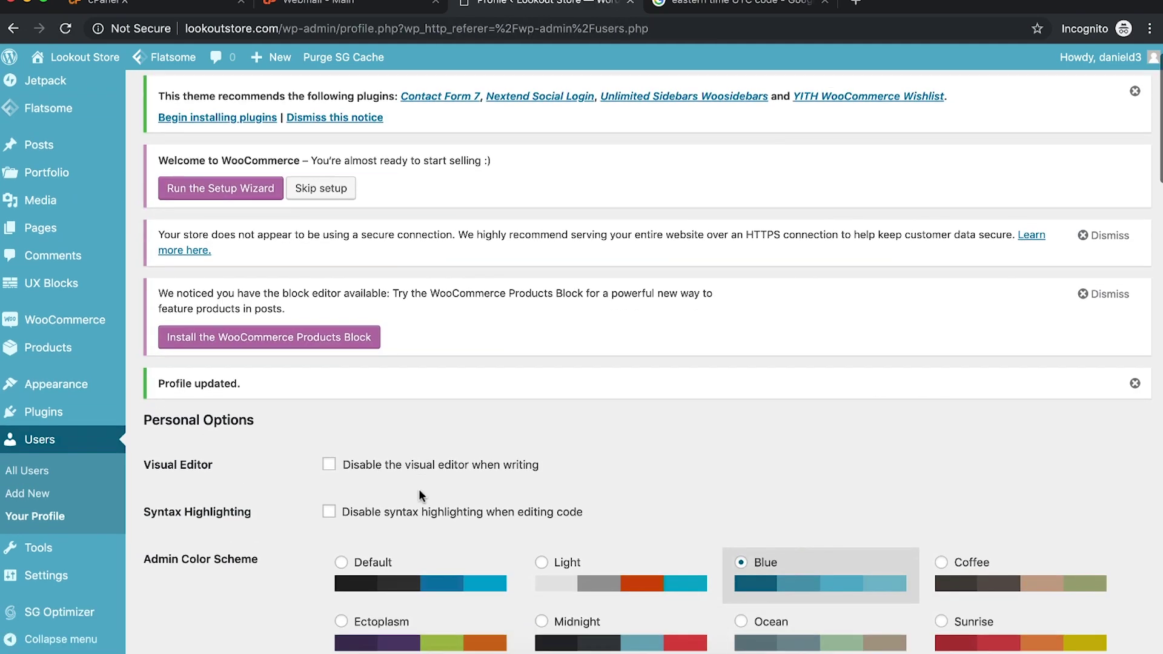
scroll(419, 495, down, 15)
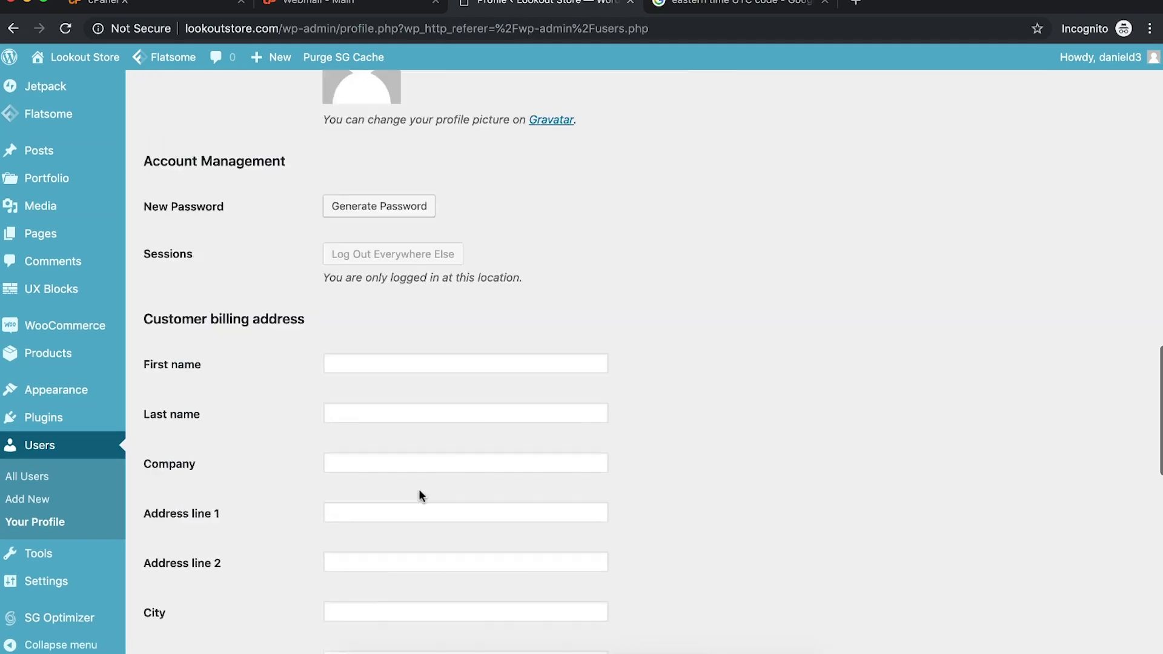
scroll(419, 489, up, 15)
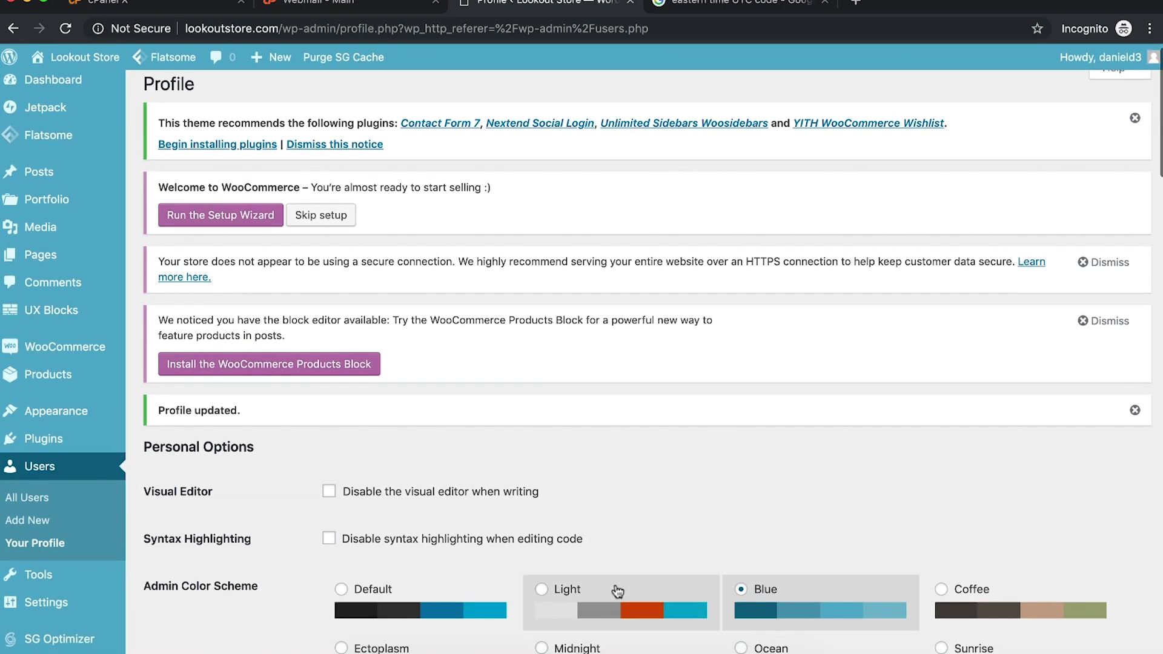
click(617, 590)
click(488, 607)
click(1010, 601)
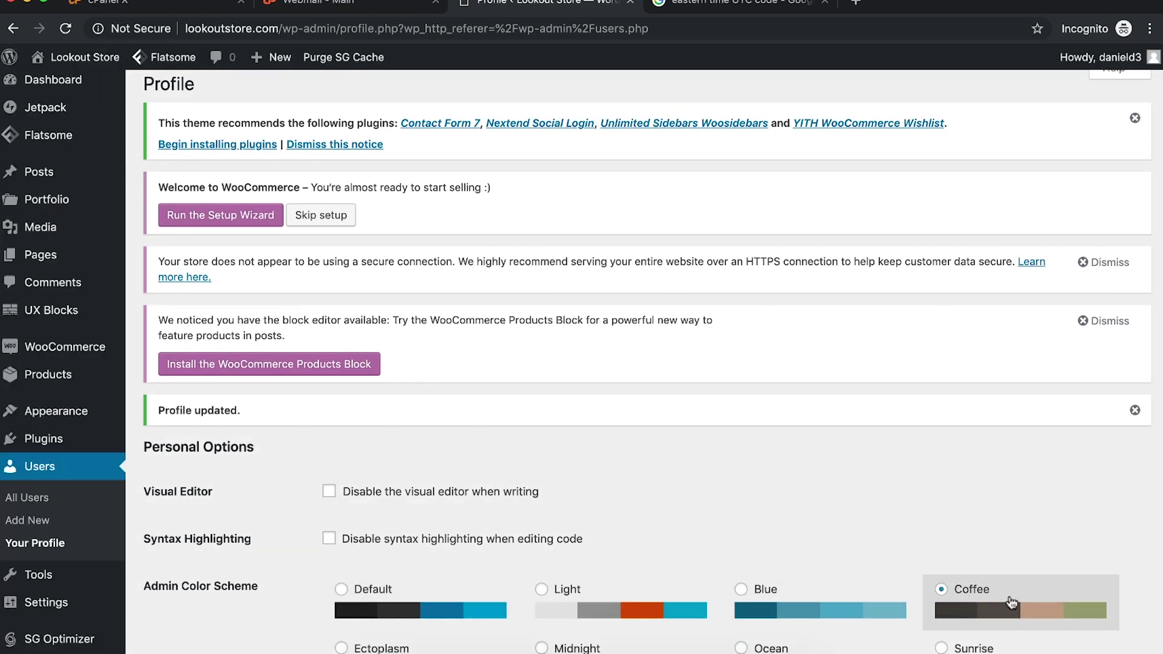
scroll(1011, 602, down, 2)
click(1020, 560)
click(818, 548)
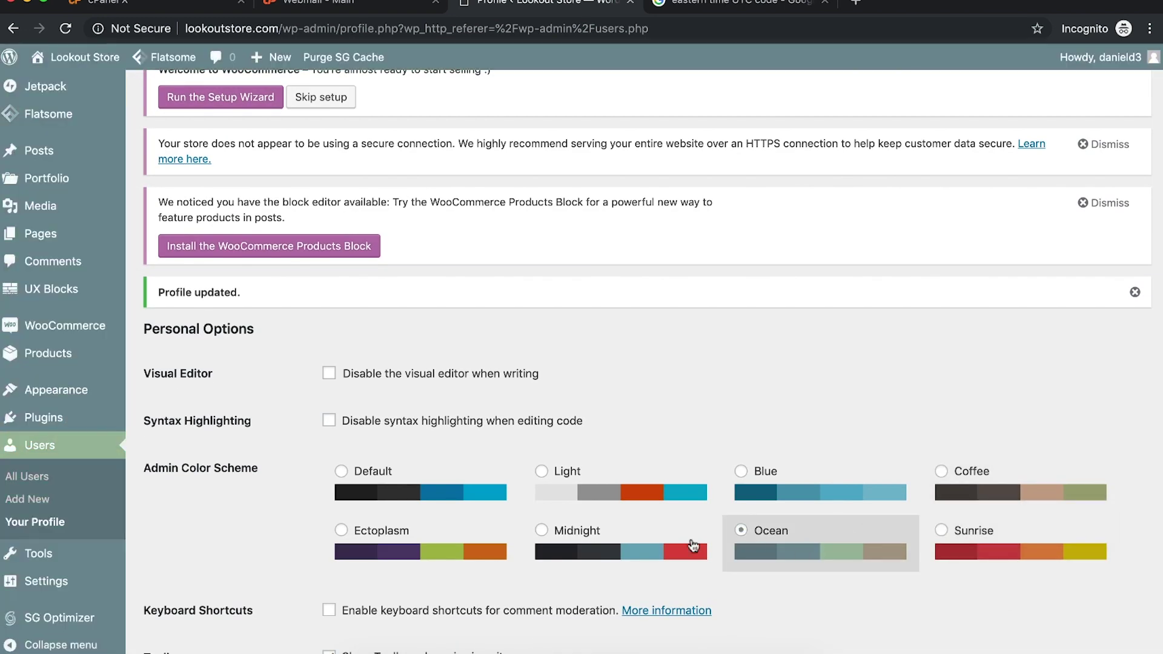
click(693, 545)
scroll(788, 559, down, 20)
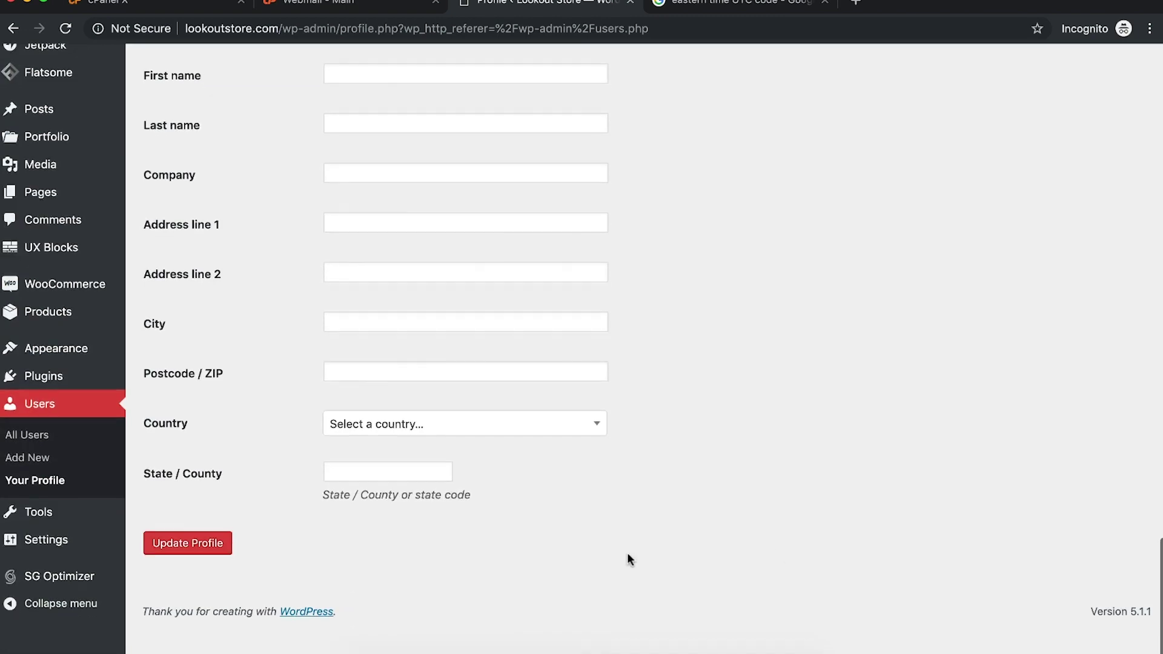
click(191, 584)
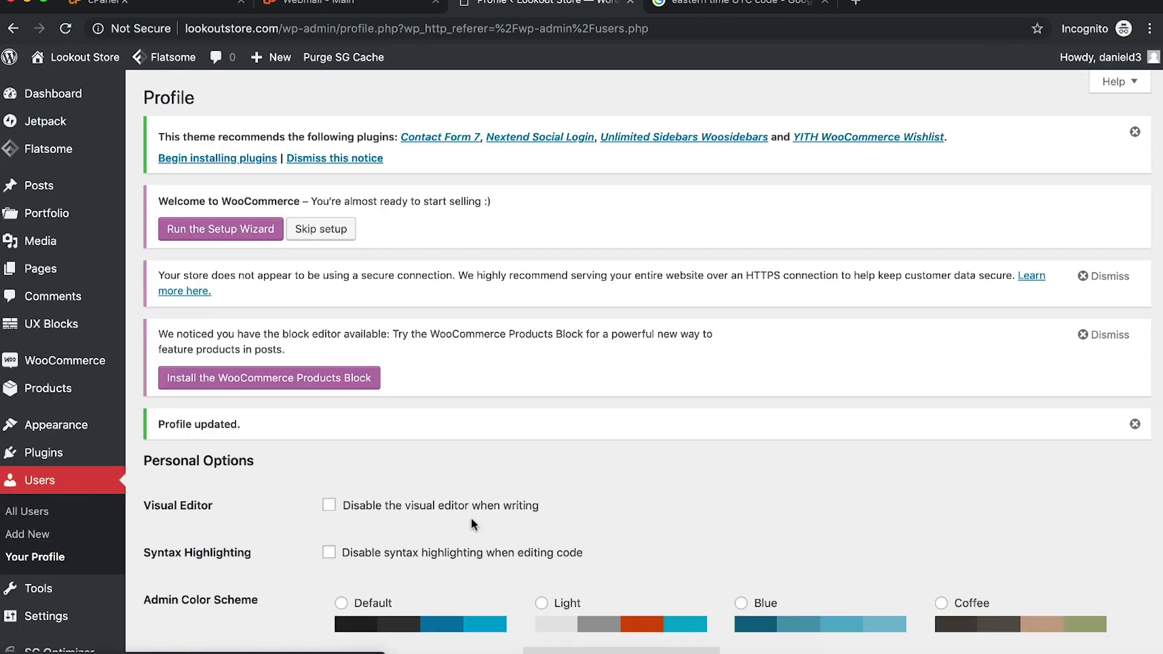
Step: Go to Appearance > Themes to see the installed themes
mouse_move(109, 333)
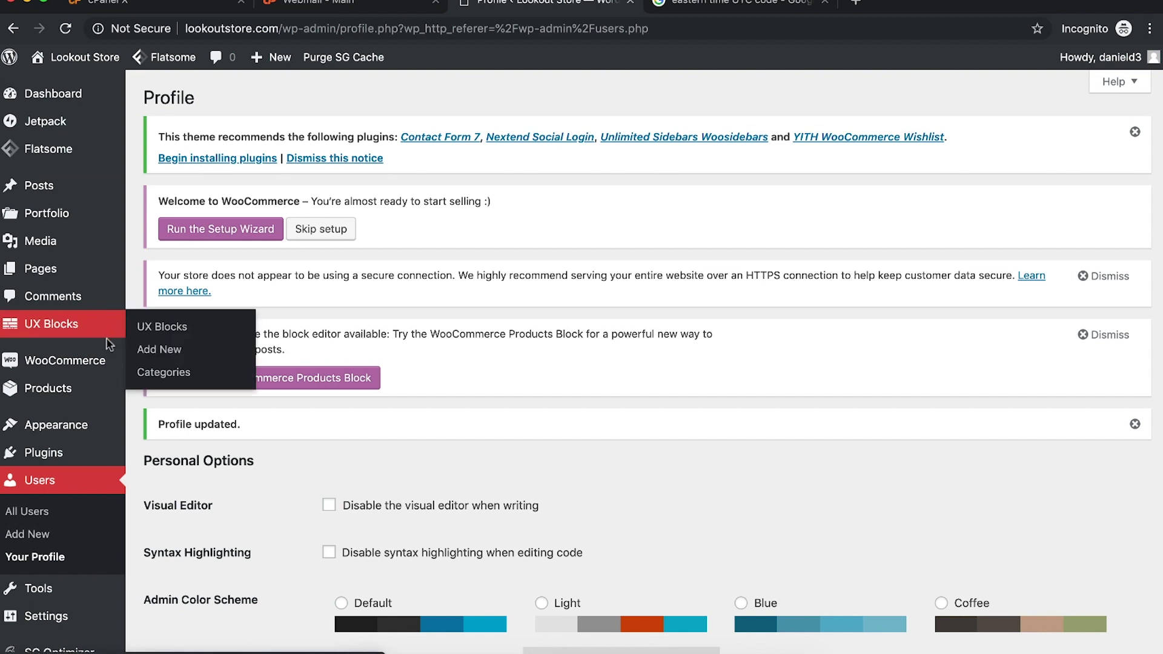
mouse_move(81, 431)
click(152, 427)
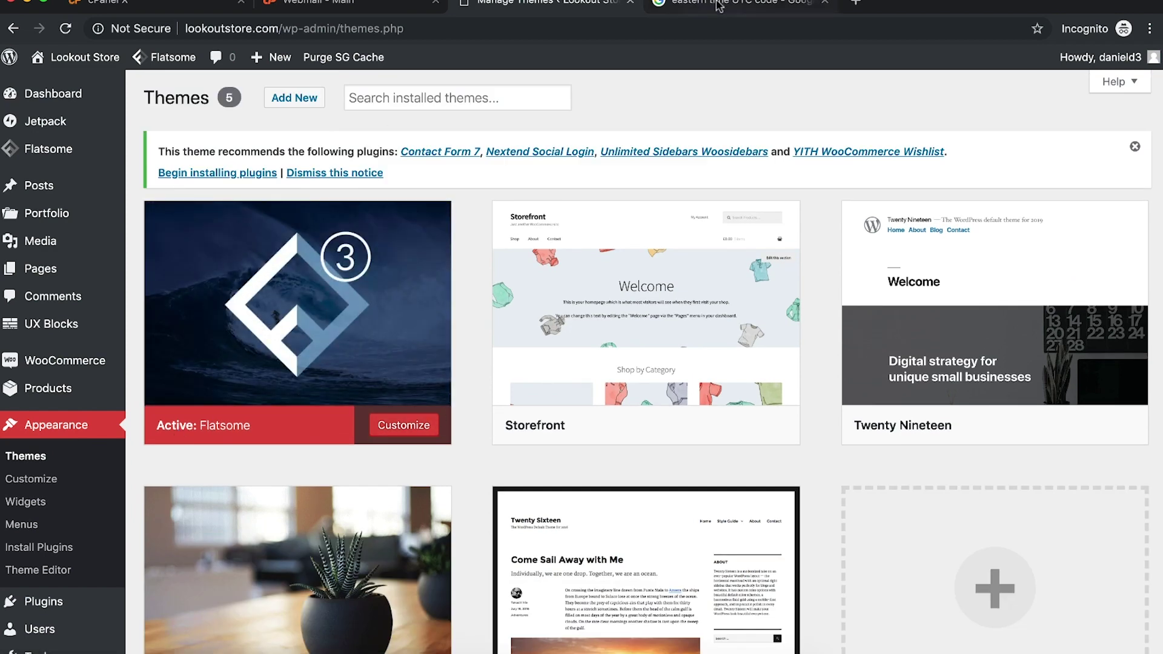
Step: Load lookoutstore.com in the Google search tab and look over its homepage slider
click(818, 3)
click(494, 27)
text(heloo)
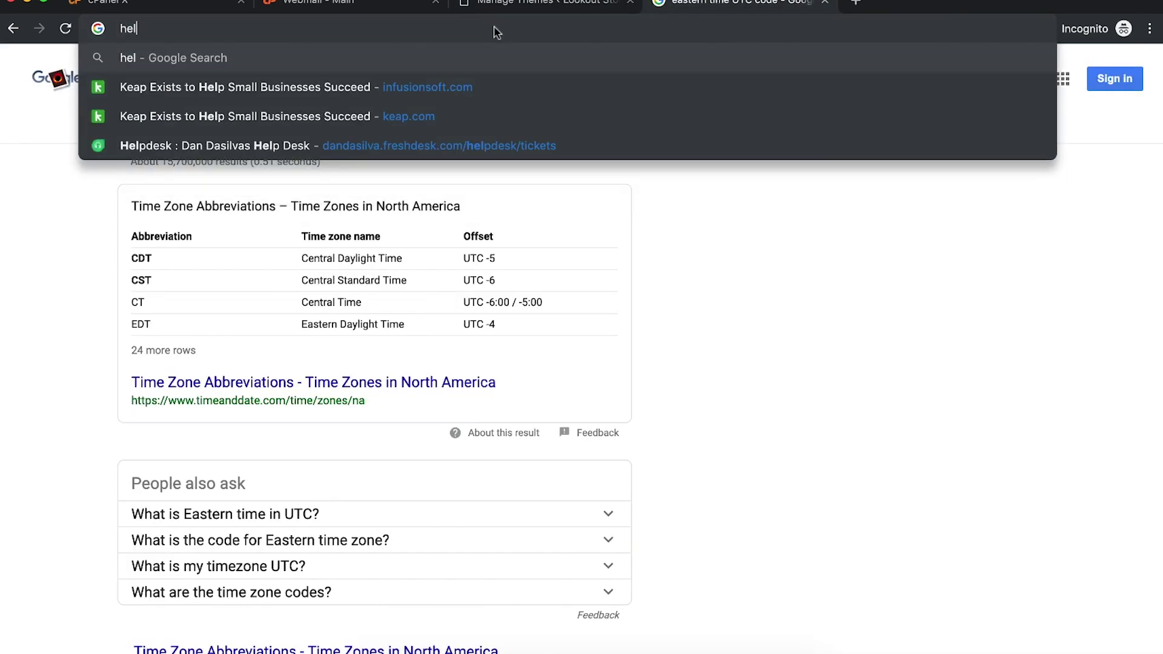
key(BackSpace)
key(BackSpace)
key(BackSpace)
key(BackSpace)
key(BackSpace)
text(t)
key(BackSpace)
key(BackSpace)
text(lookk)
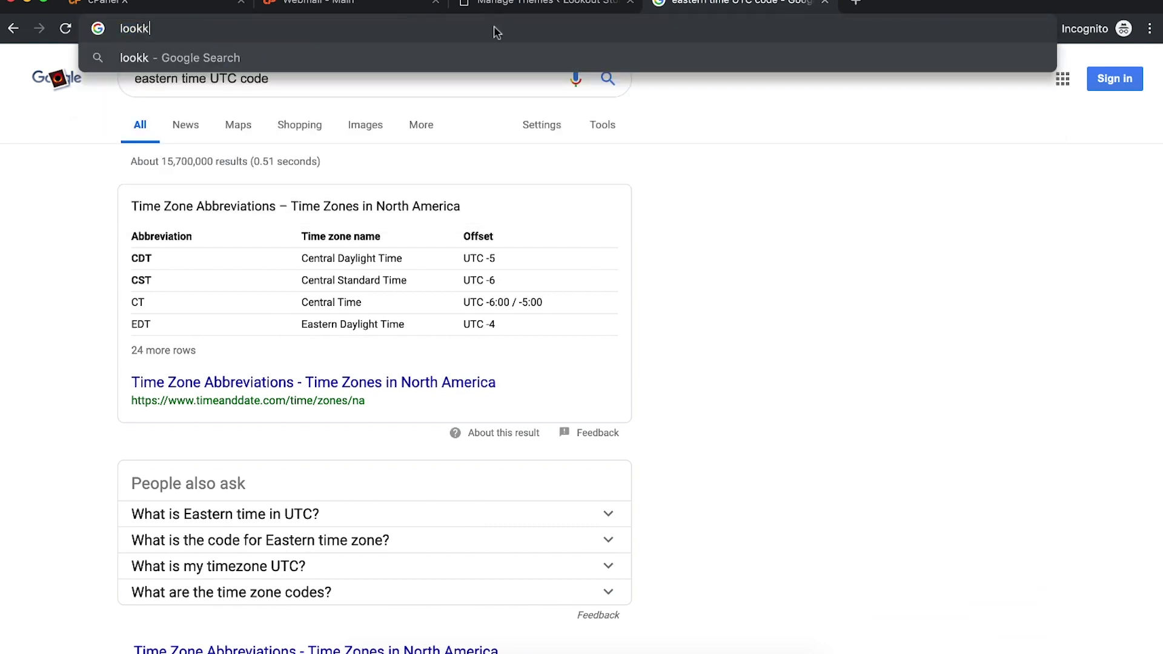
key(BackSpace)
text(outstore.co)
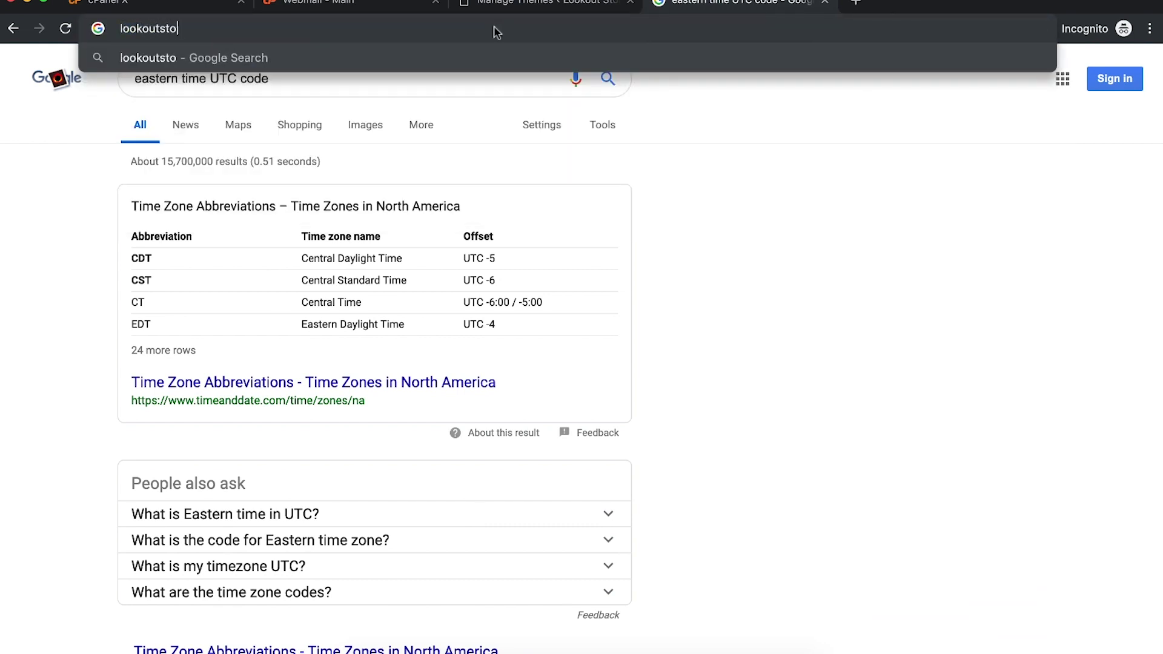
text(m)
key(Return)
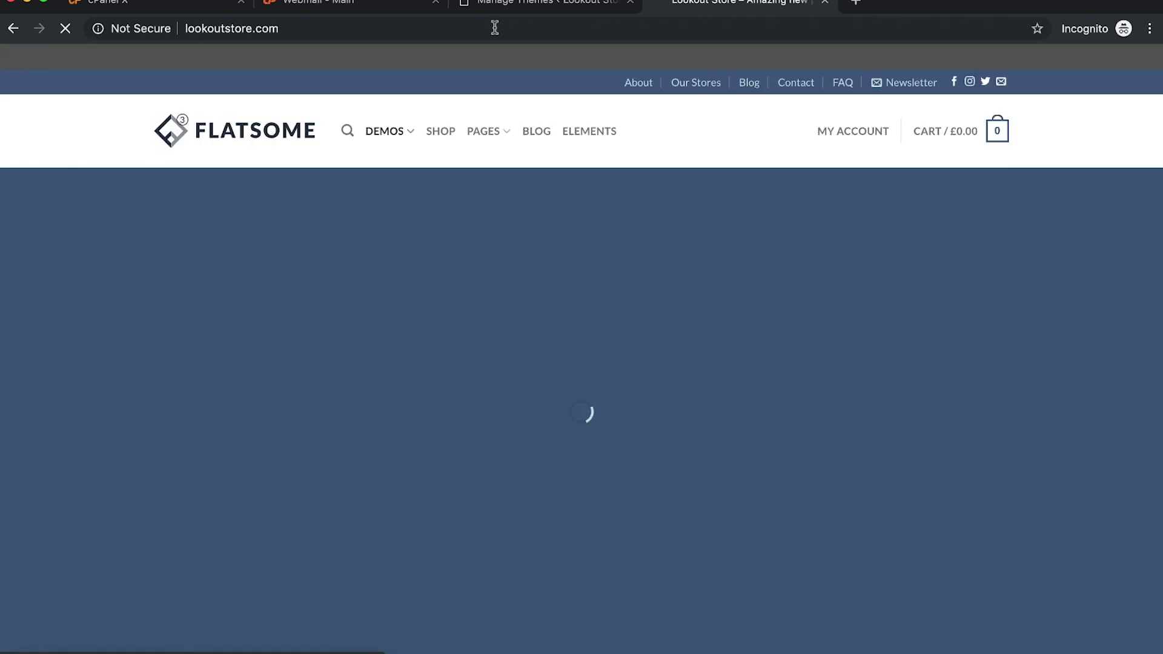
scroll(756, 328, down, 8)
scroll(756, 329, up, 8)
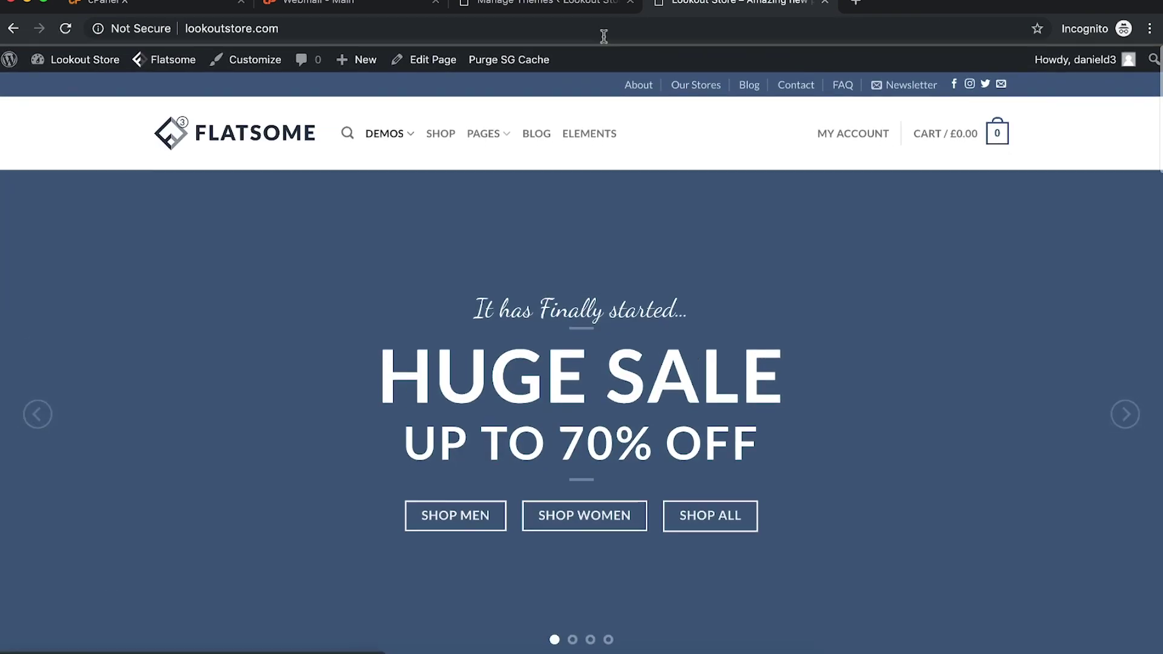
Step: Open the Flatsome theme customizer from the themes page, then return to the live homepage
click(540, 4)
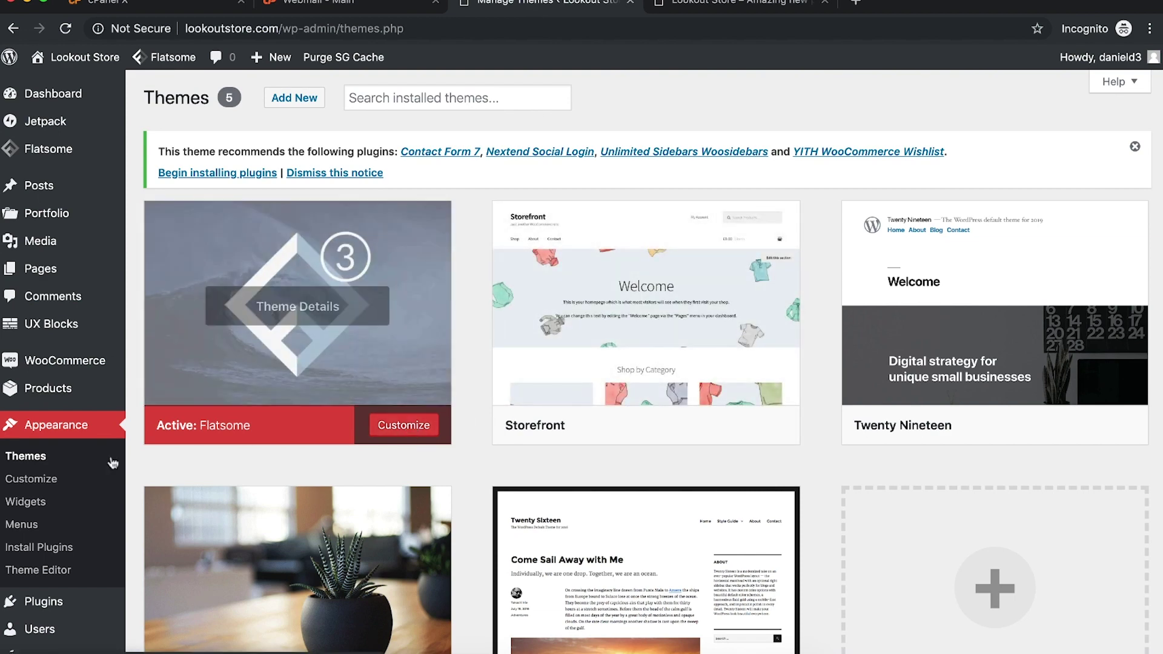
click(410, 436)
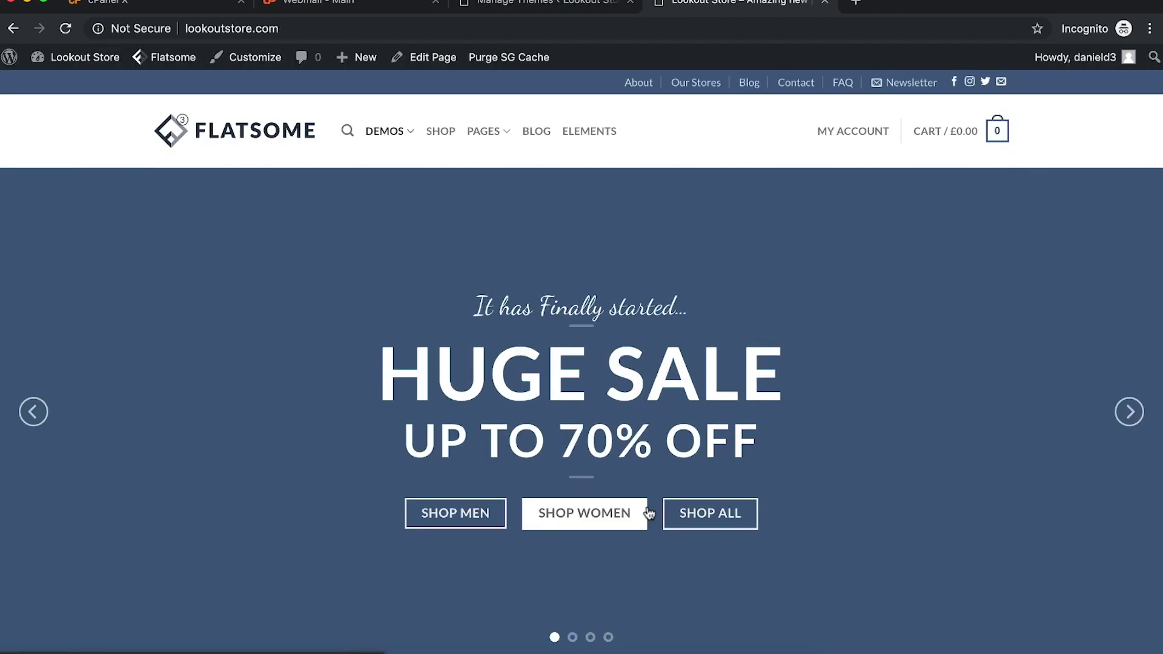
click(533, 4)
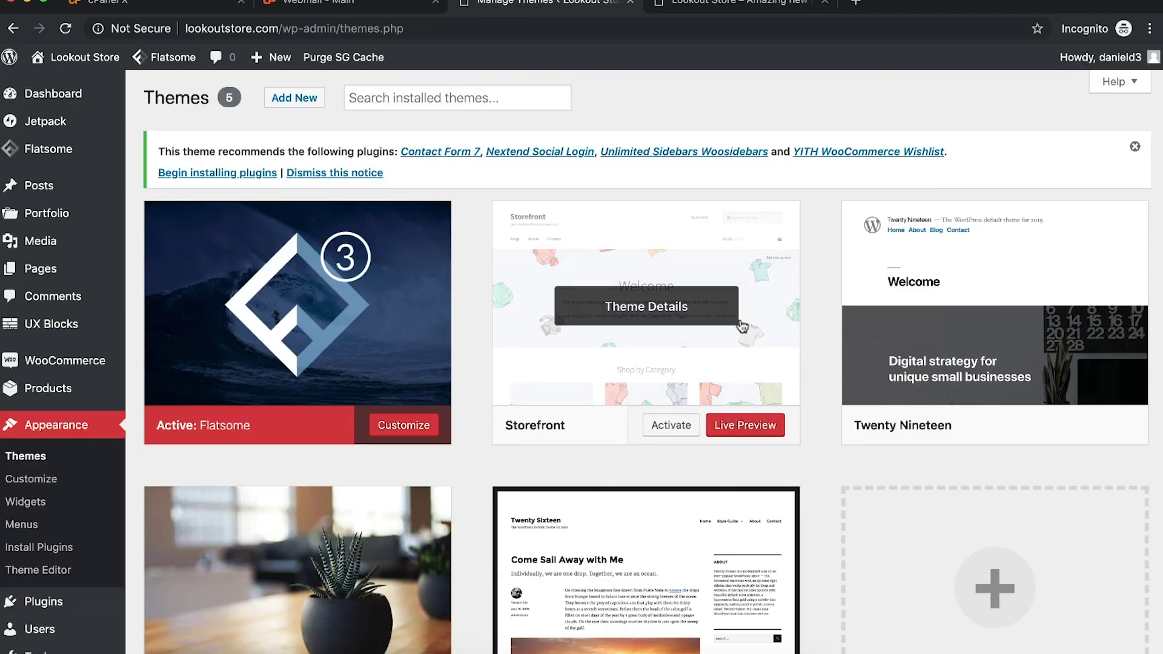
click(689, 3)
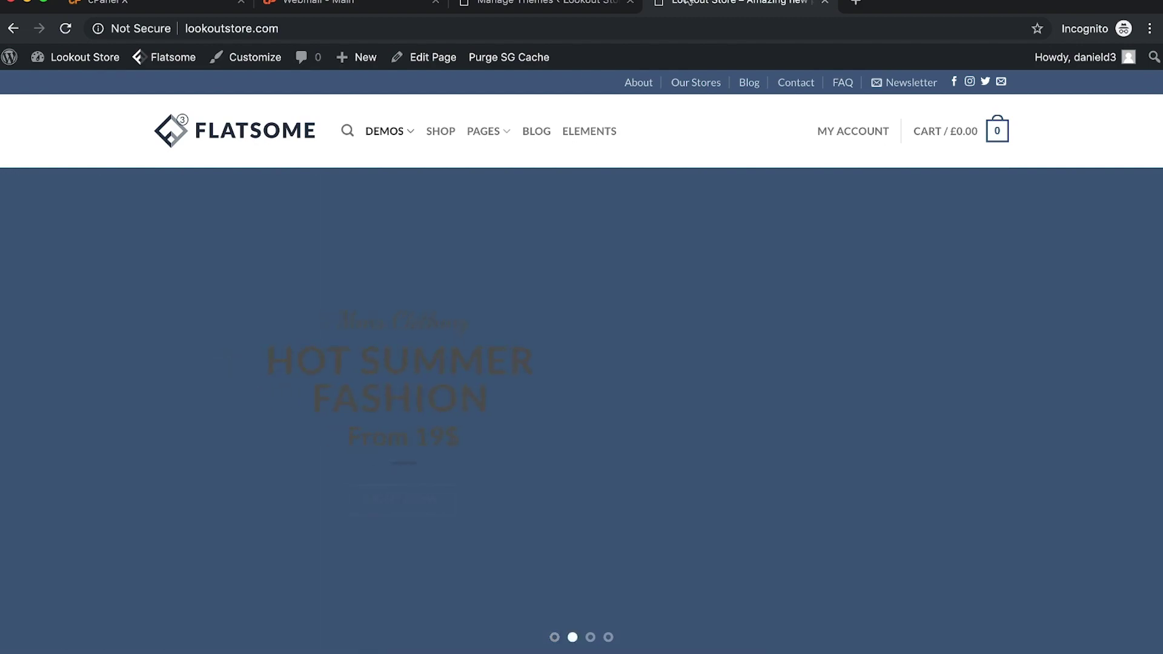
Step: Browse the live homepage, then switch back to the Themes admin page showing Flatsome active
scroll(774, 341, down, 12)
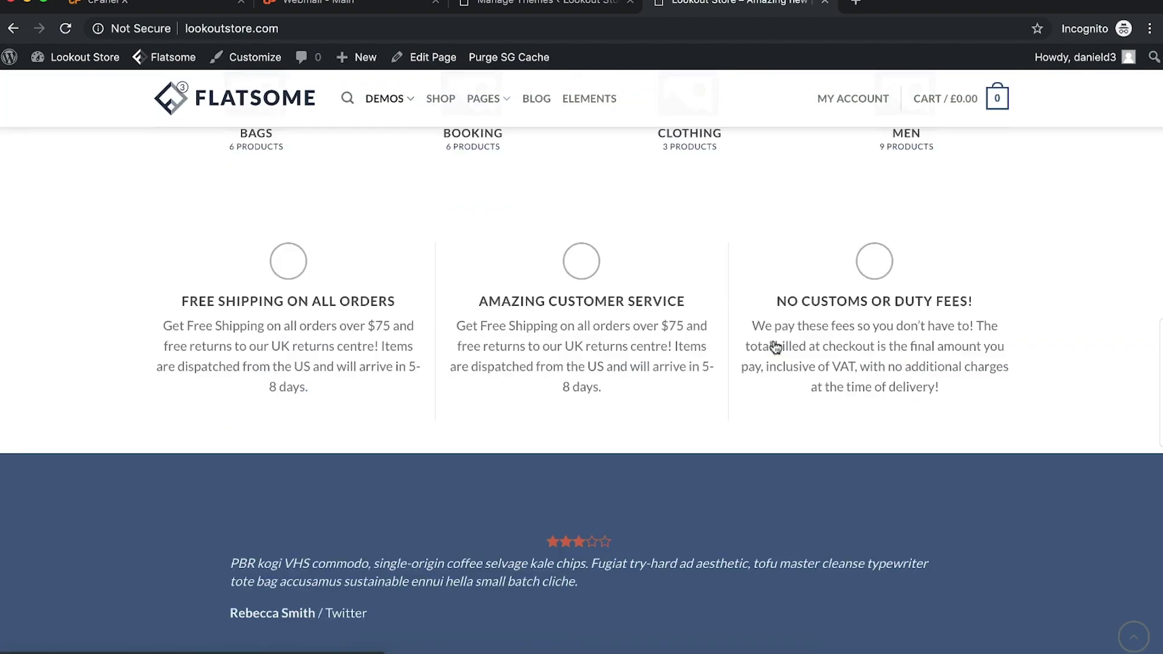
scroll(774, 343, down, 15)
scroll(774, 343, up, 8)
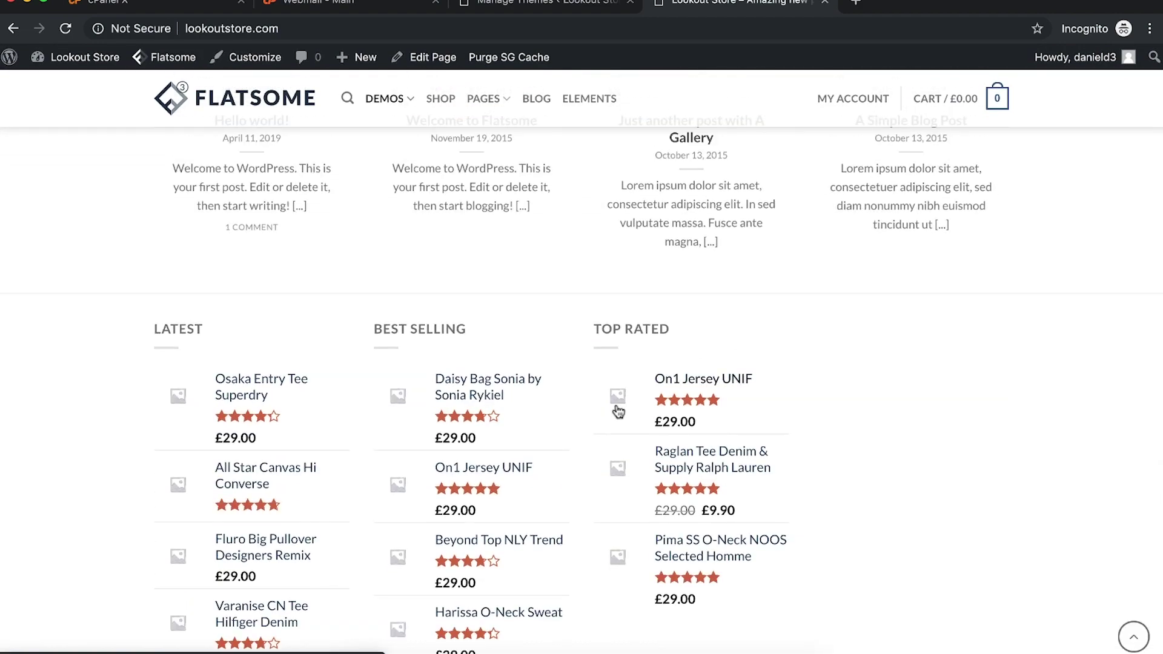
scroll(618, 412, up, 15)
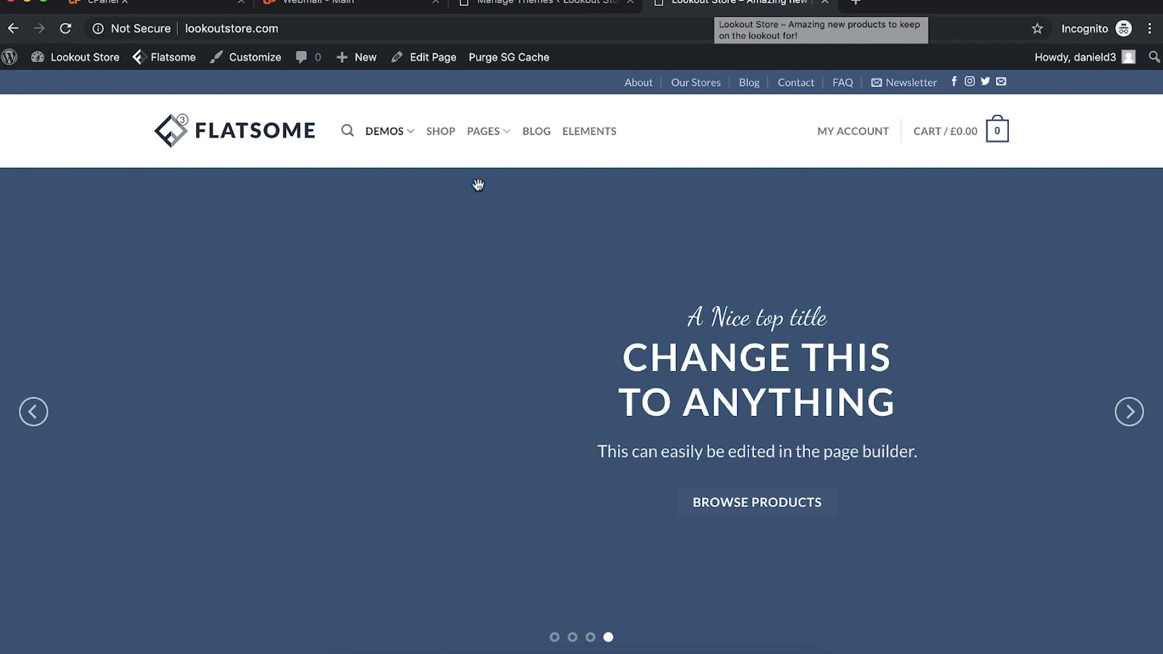
mouse_move(505, 141)
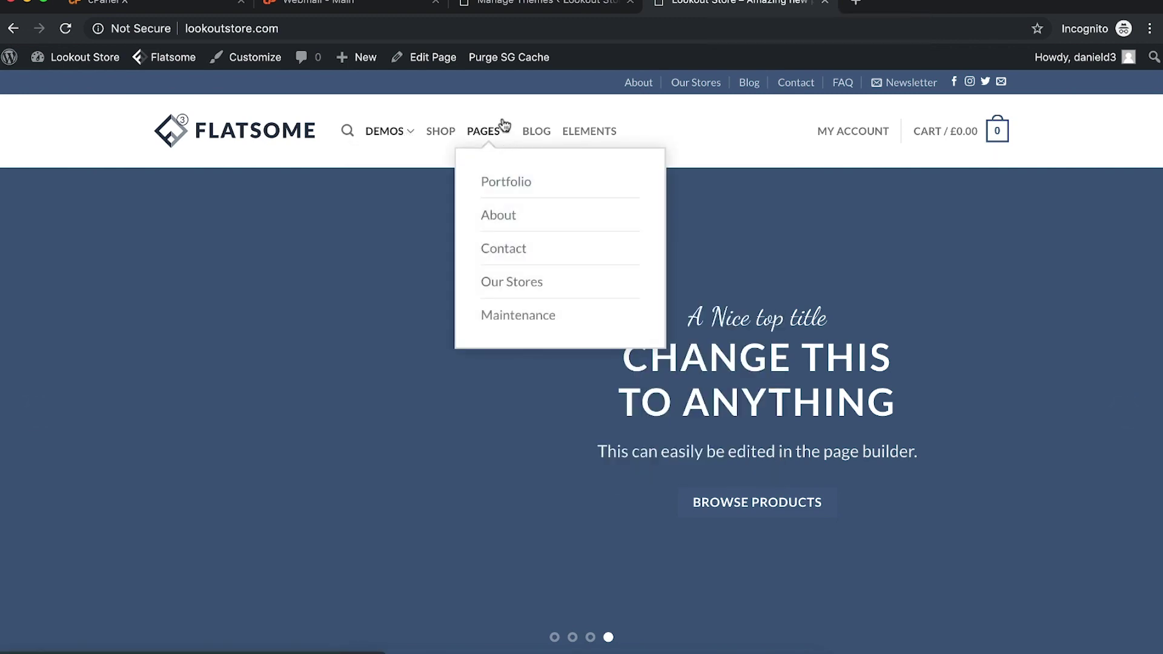
click(496, 3)
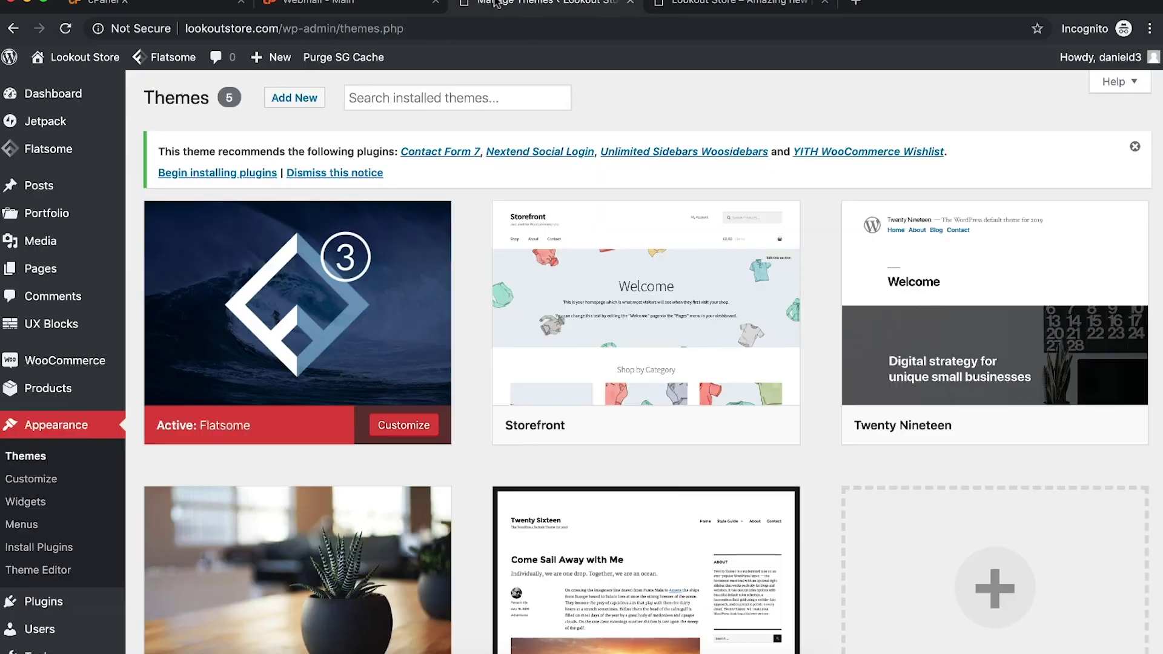
click(689, 3)
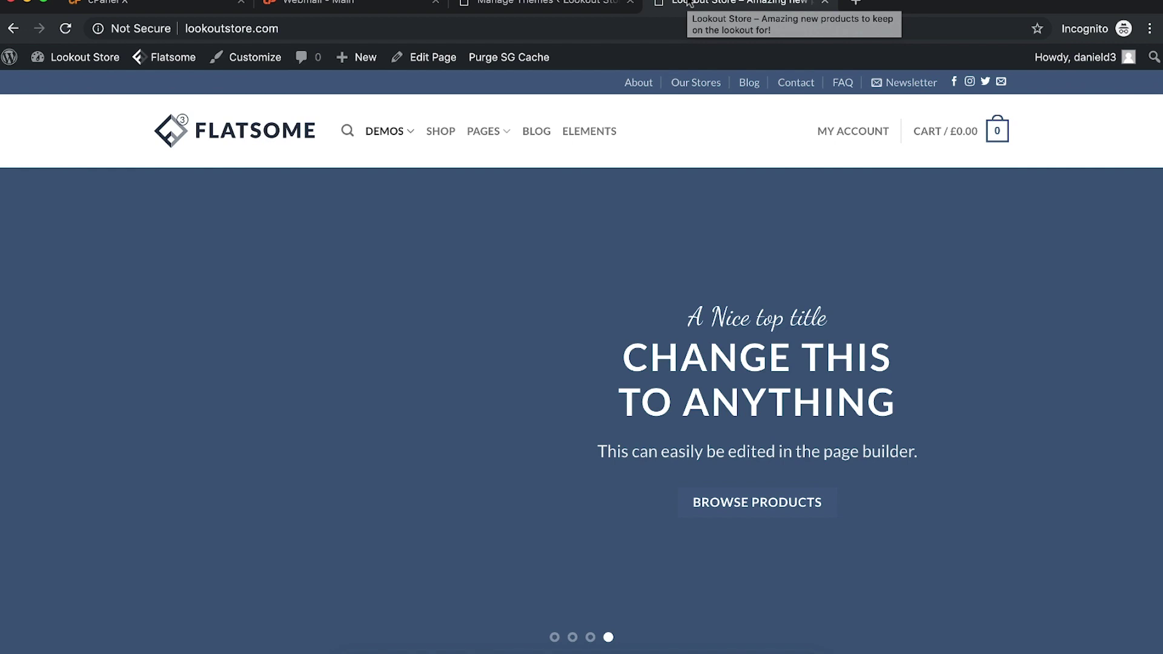
click(546, 6)
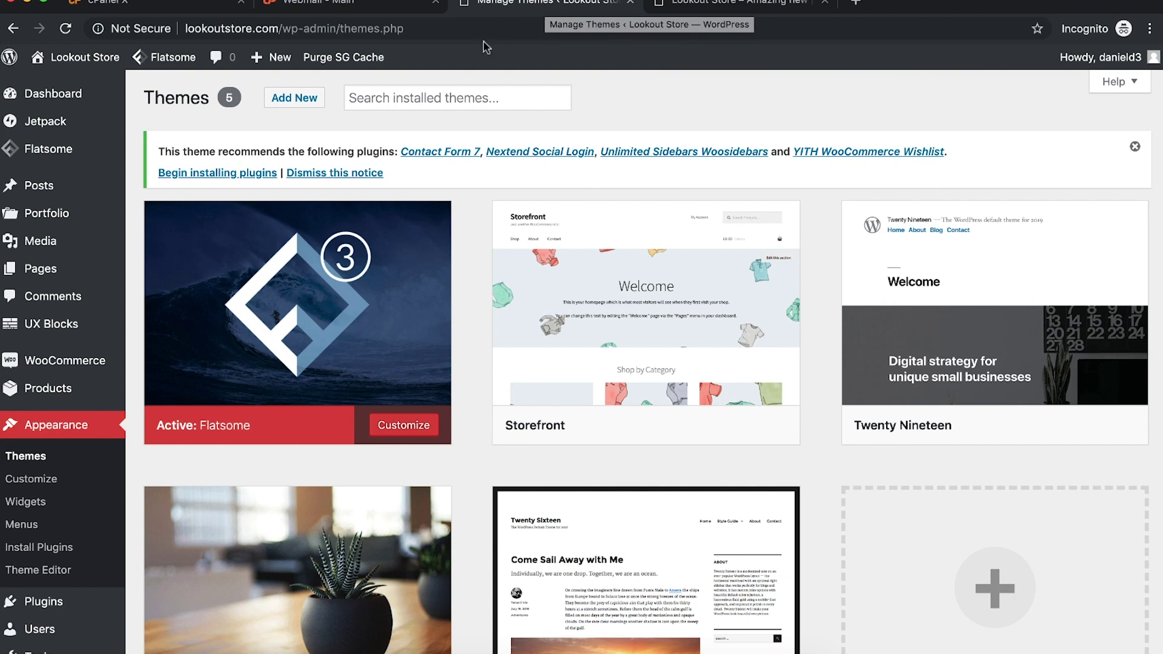
mouse_move(67, 277)
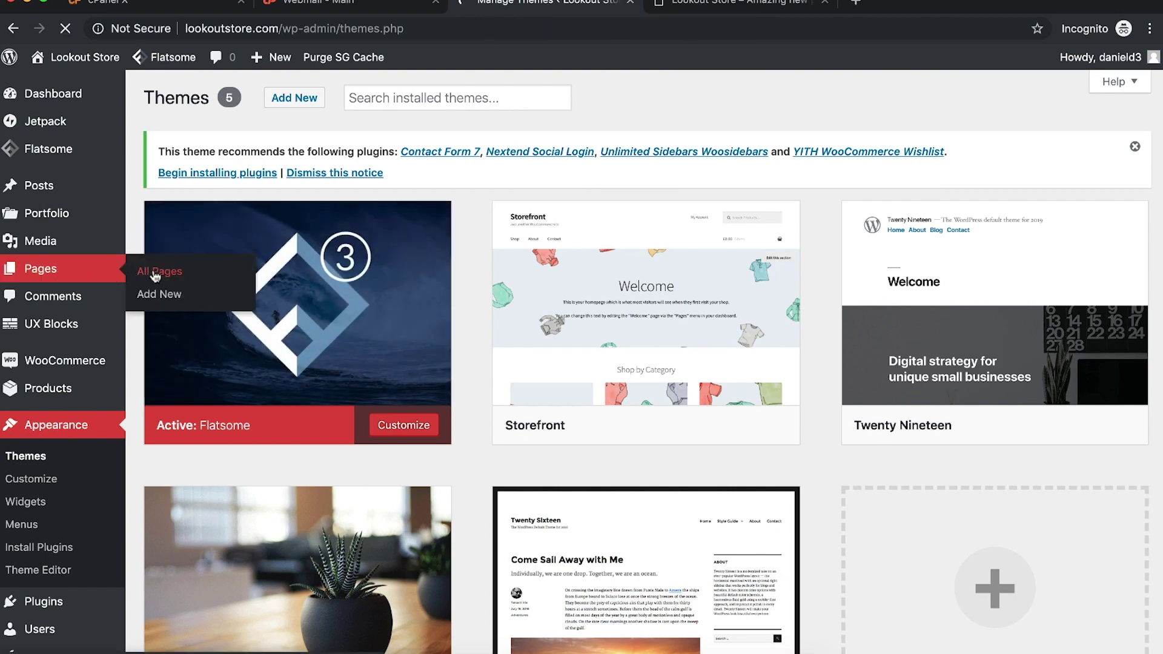
Step: Start a new page titled 'Home (Main)' with the Page - Full Width - Parallax Title template
scroll(387, 438, down, 5)
scroll(385, 442, up, 5)
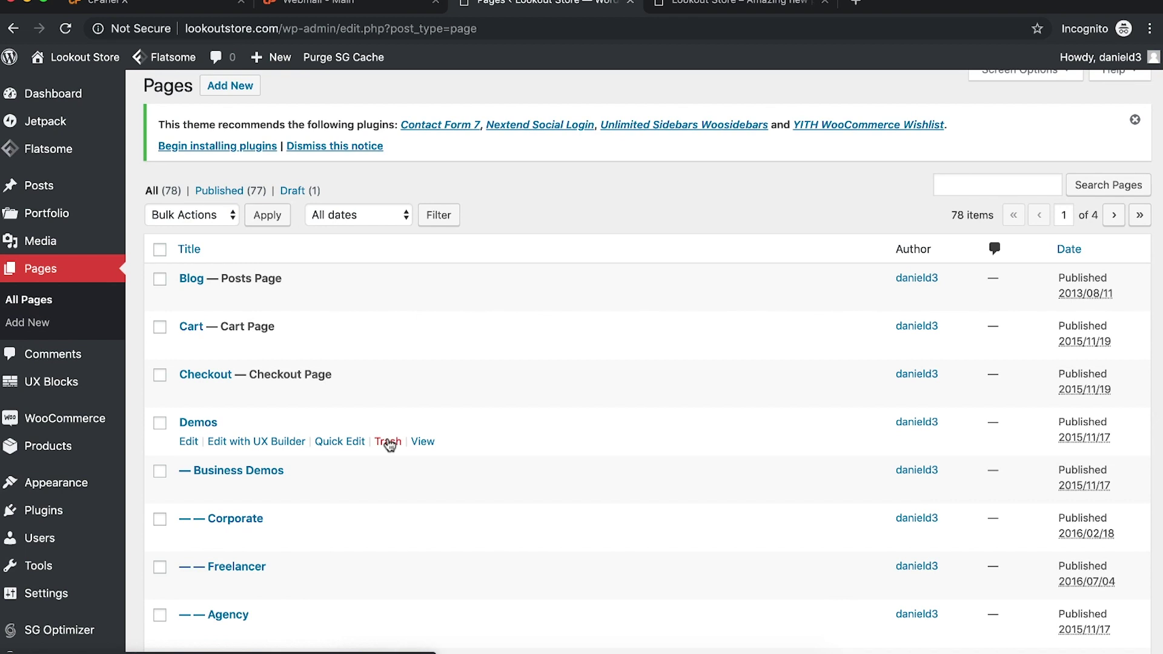
scroll(303, 212, up, 1)
click(235, 104)
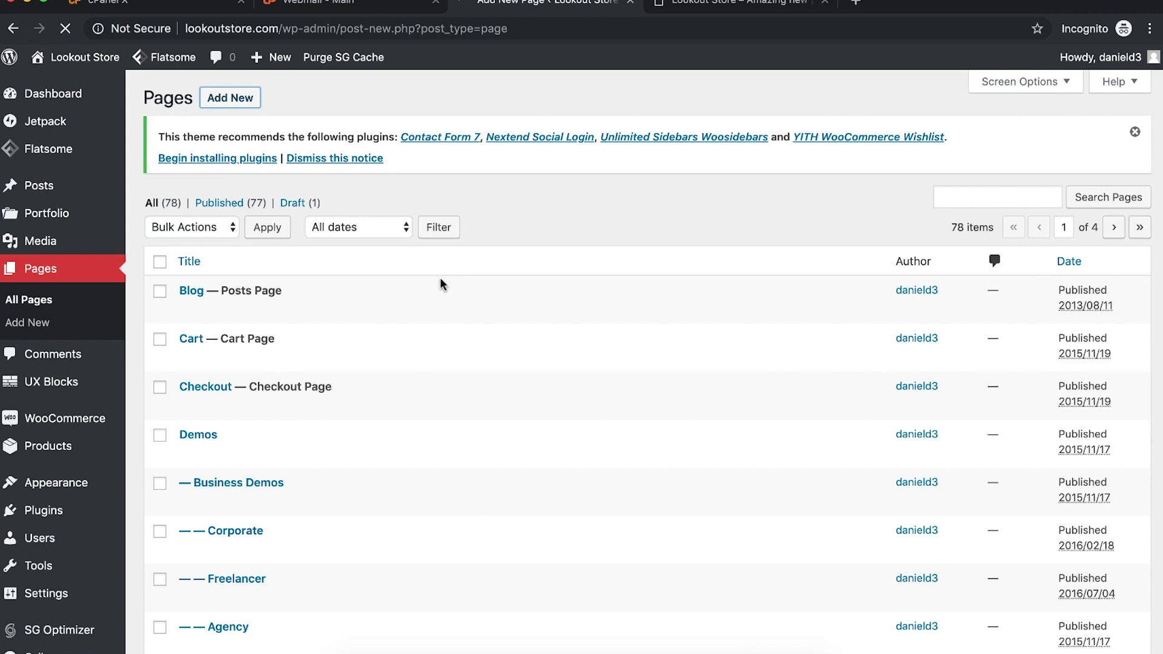
text(Home)
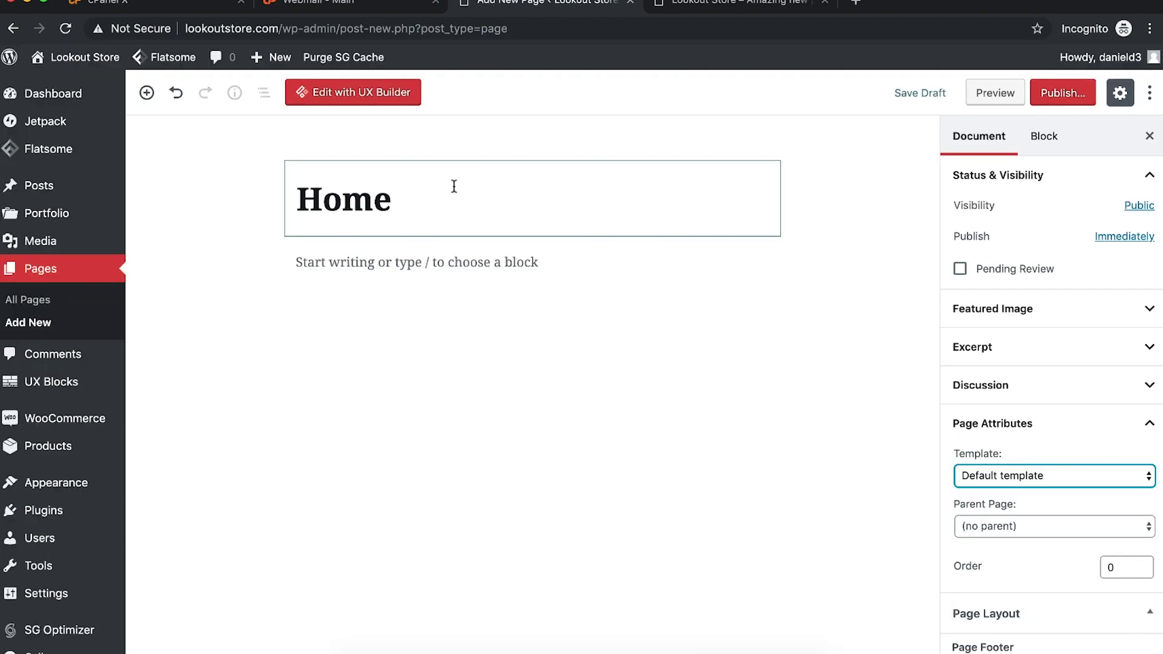
text( (Main))
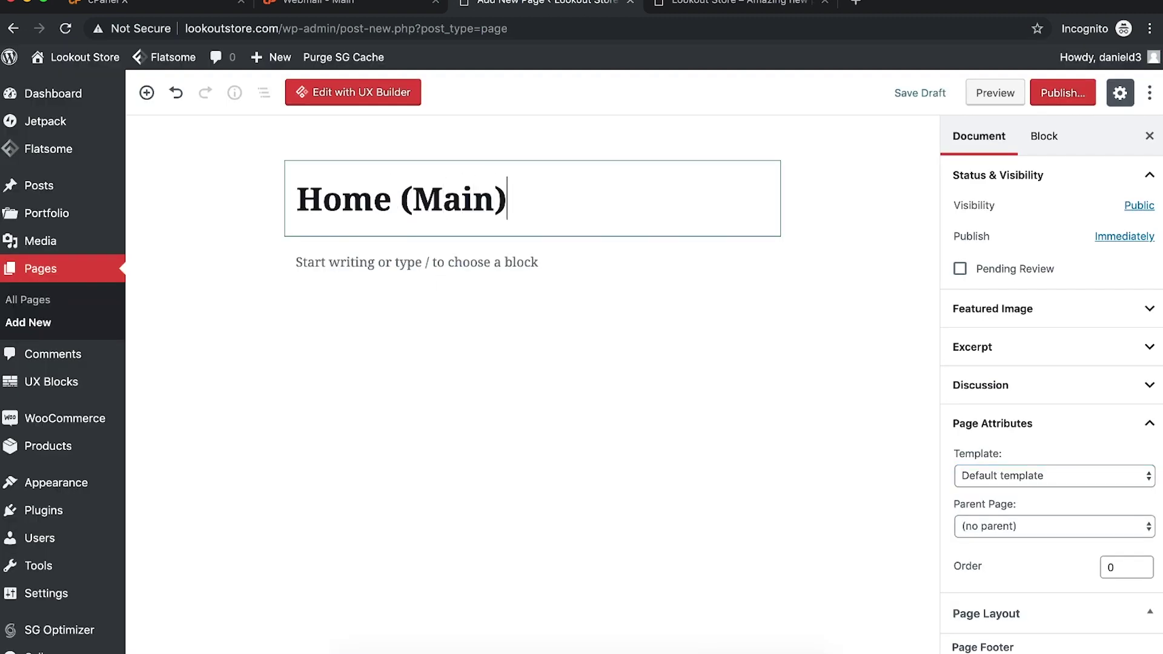
click(1024, 475)
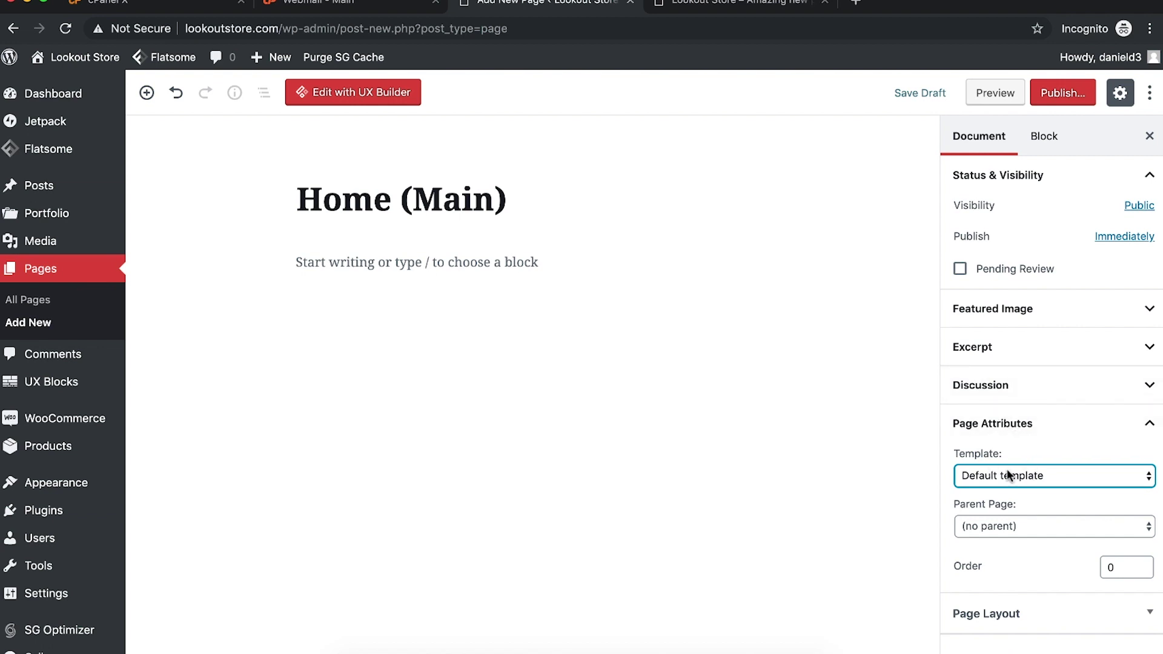
click(1007, 471)
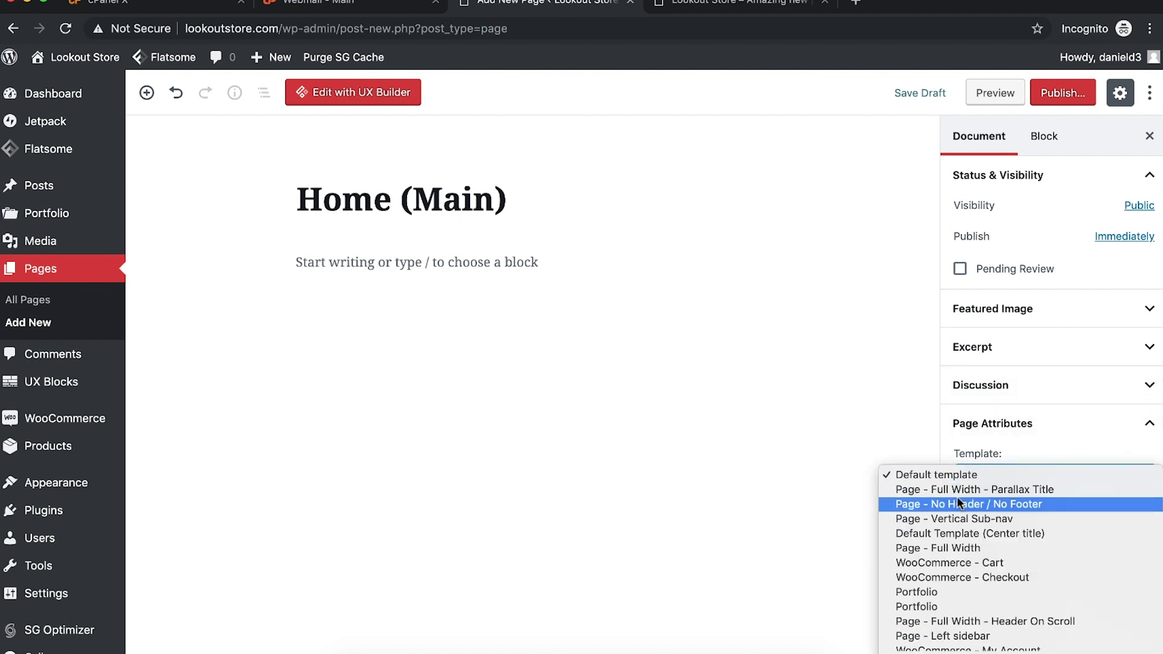
click(1032, 490)
click(924, 489)
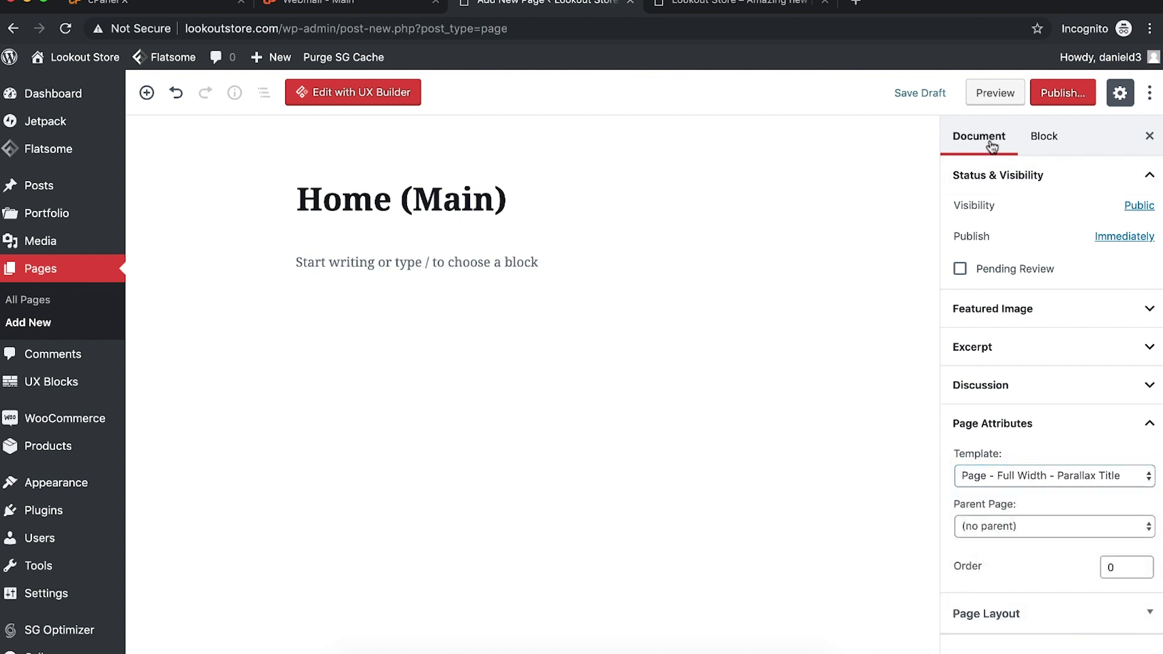
Step: Preview the Home (Main) page in a new tab, then publish it
click(993, 96)
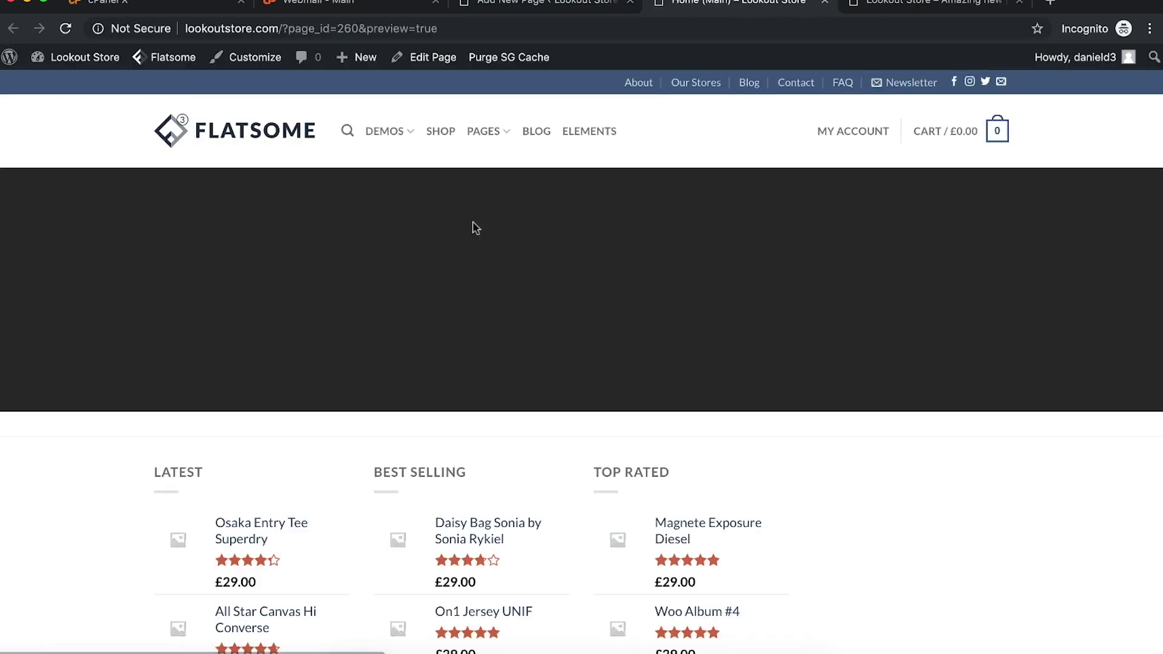
scroll(580, 329, down, 7)
scroll(580, 329, up, 7)
scroll(612, 297, down, 1)
scroll(611, 297, up, 1)
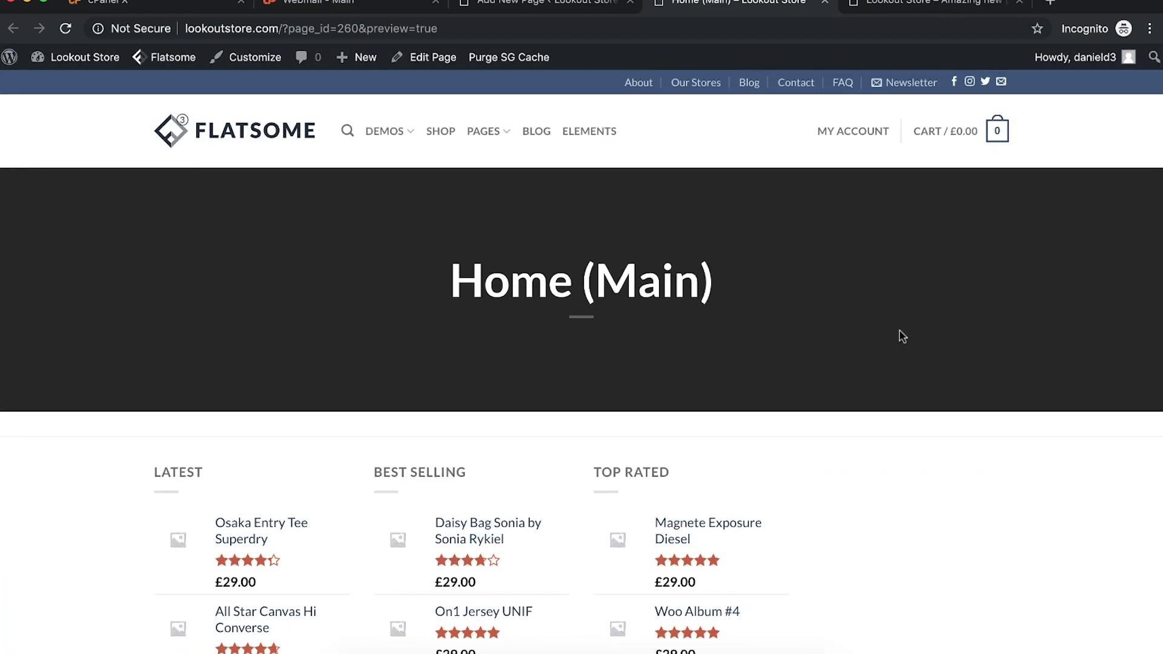
scroll(911, 332, down, 7)
scroll(899, 329, up, 5)
scroll(899, 336, up, 2)
click(545, 3)
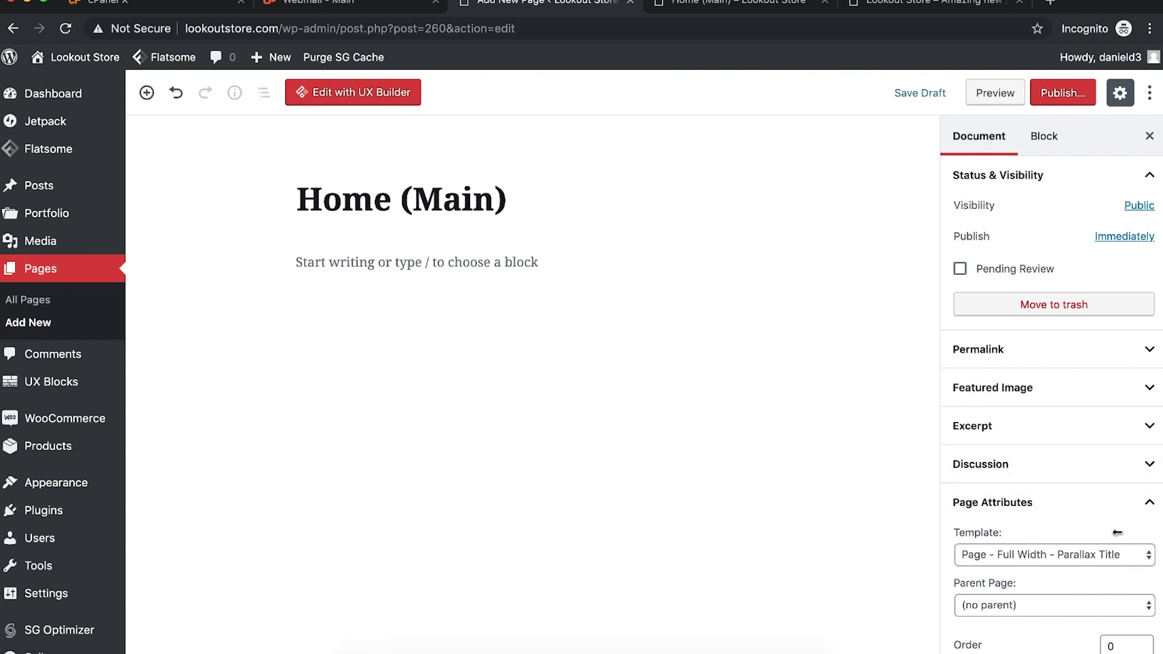
click(1058, 107)
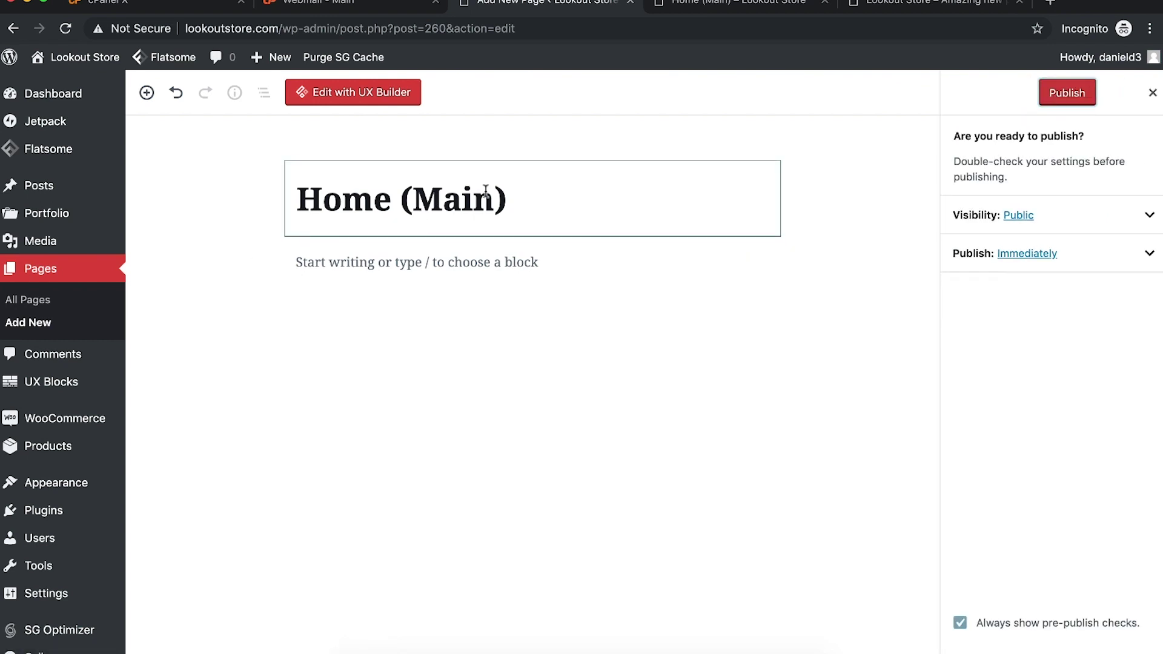
click(1058, 94)
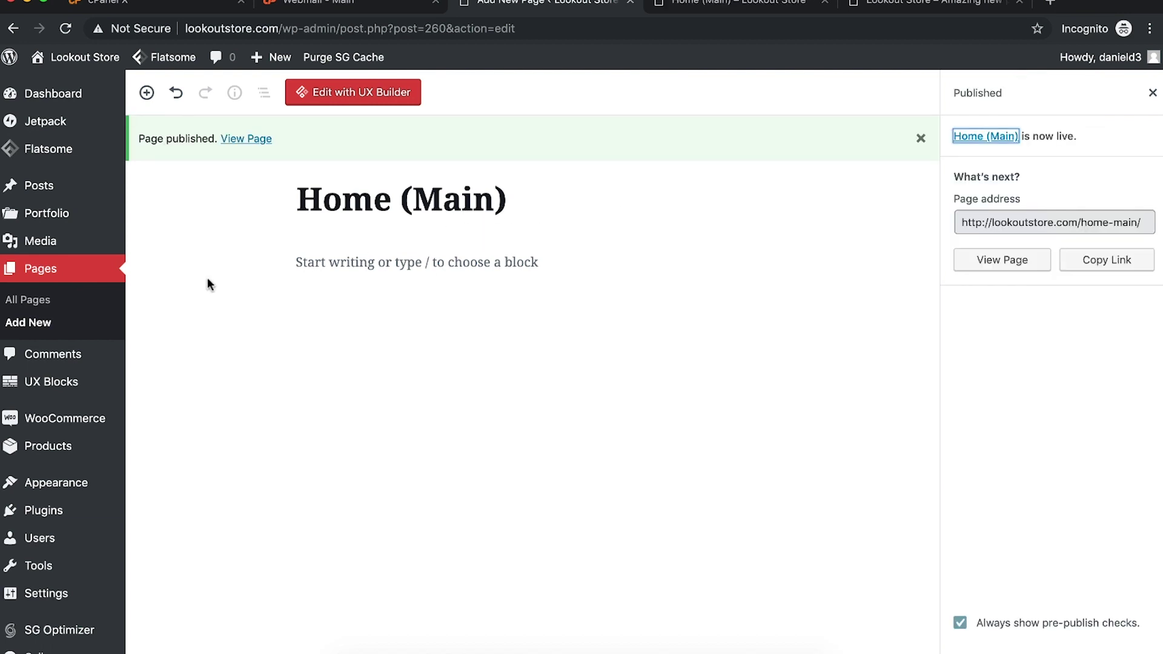
mouse_move(73, 487)
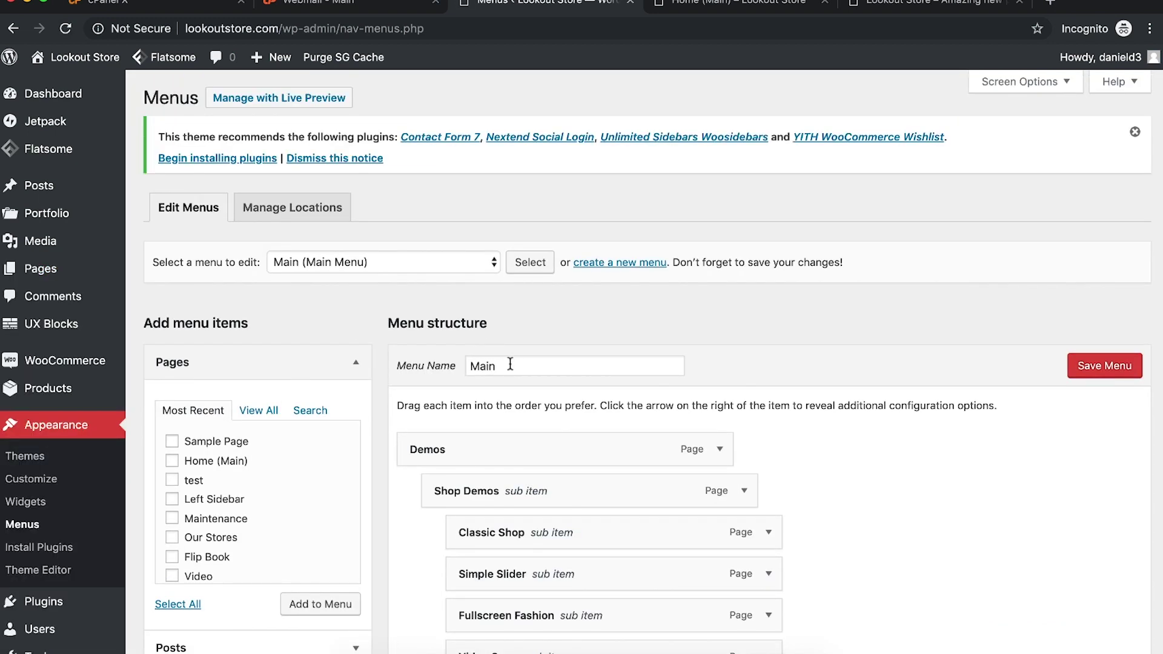
Step: Create a new menu named 'Menu (Main)'
click(405, 269)
click(590, 297)
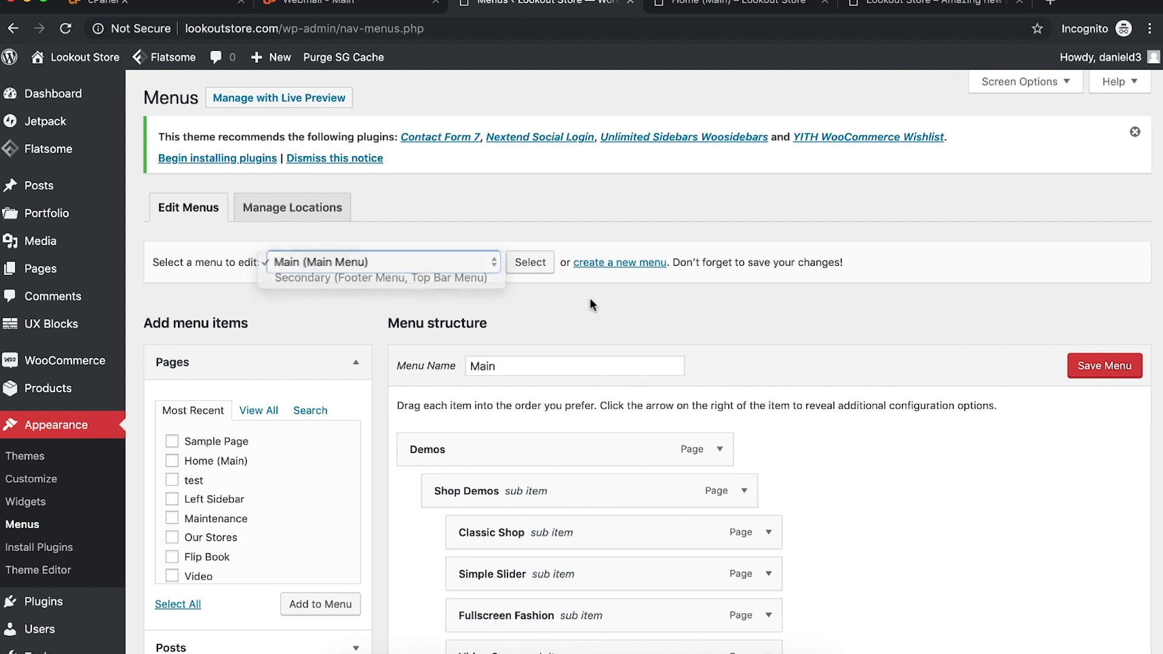
click(603, 264)
click(505, 367)
text(Me)
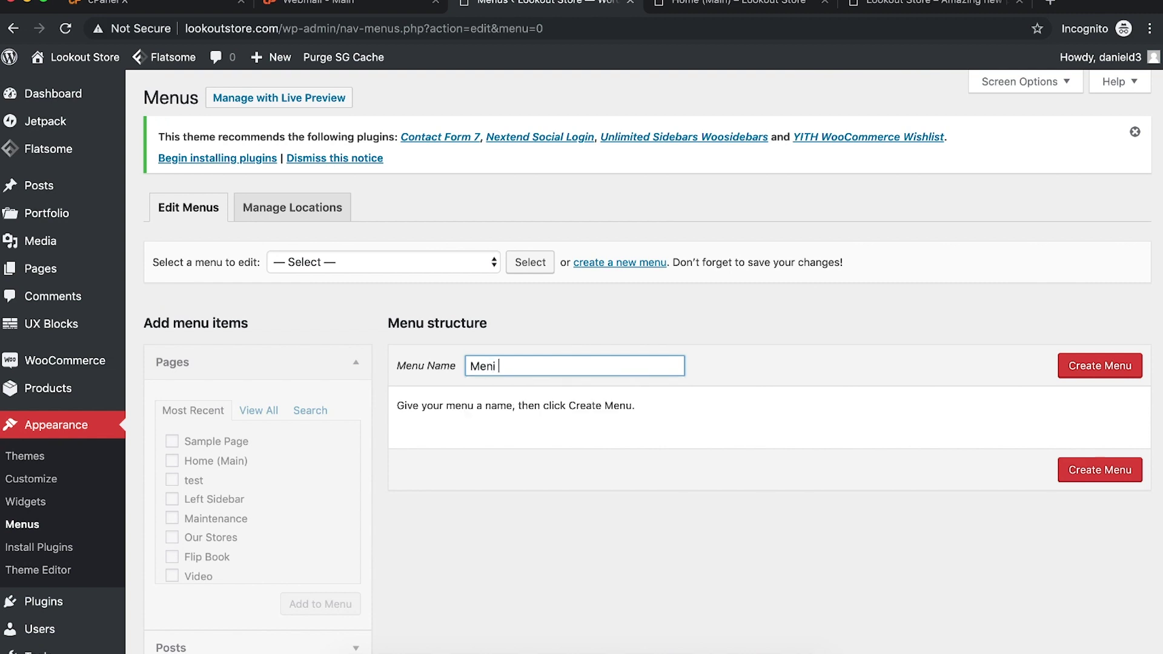
key(BackSpace)
key(BackSpace)
text(M)
key(BackSpace)
text(Men)
click(563, 381)
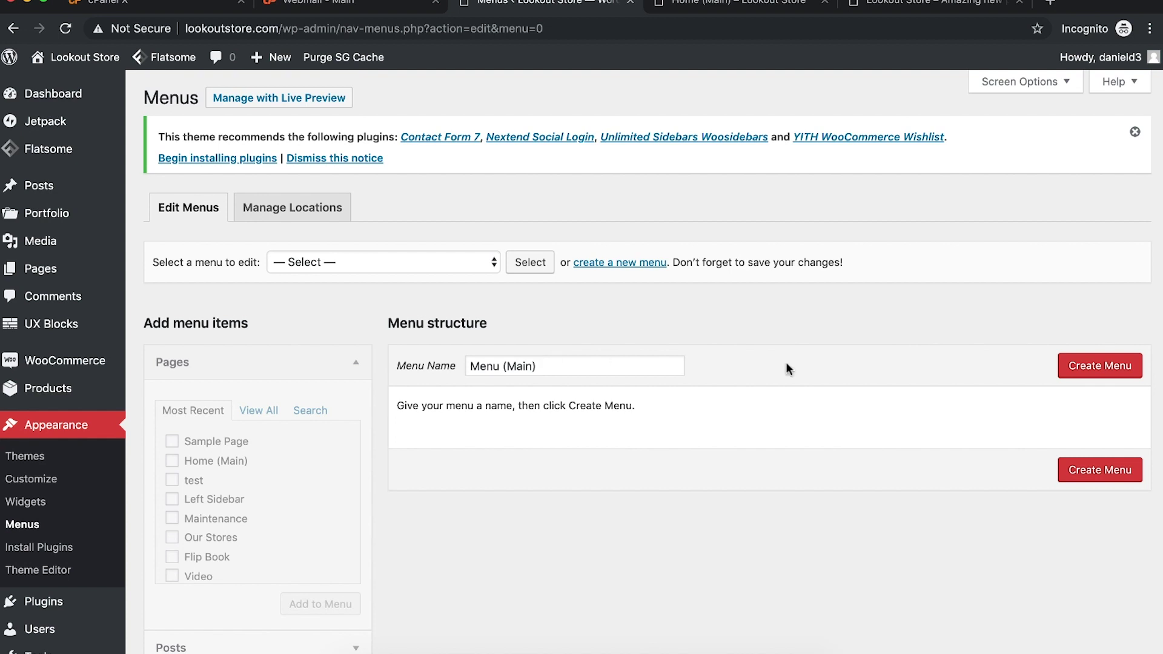
click(1084, 369)
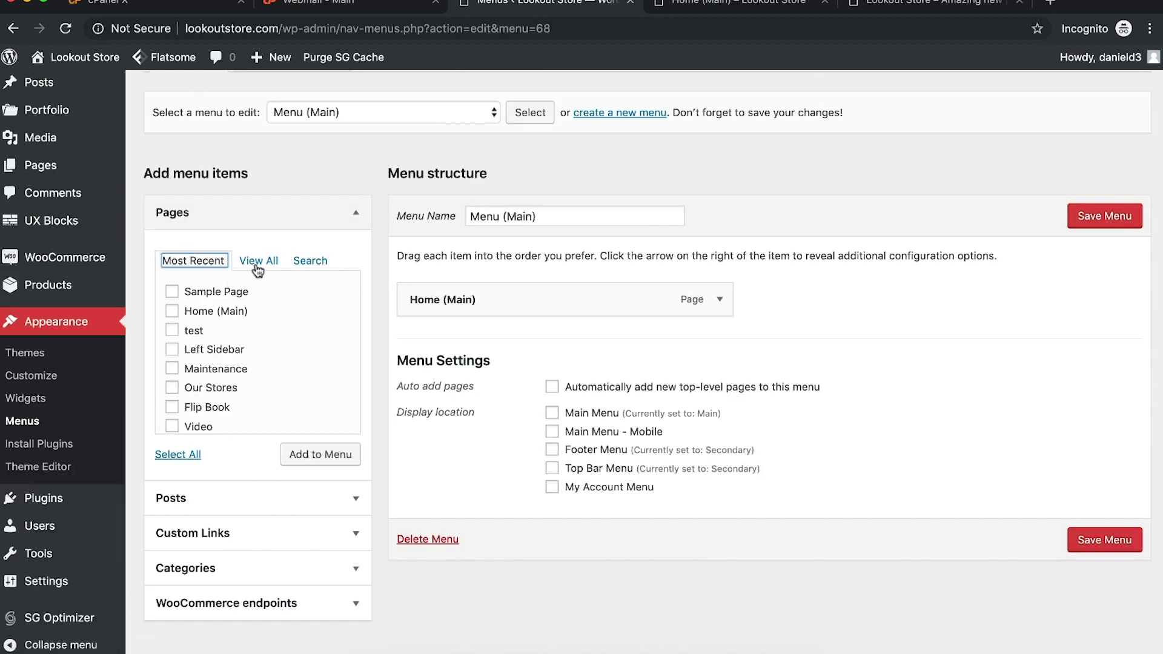
Step: Add the Track your order, About, Contact and FAQ pages to the menu and save it
click(257, 267)
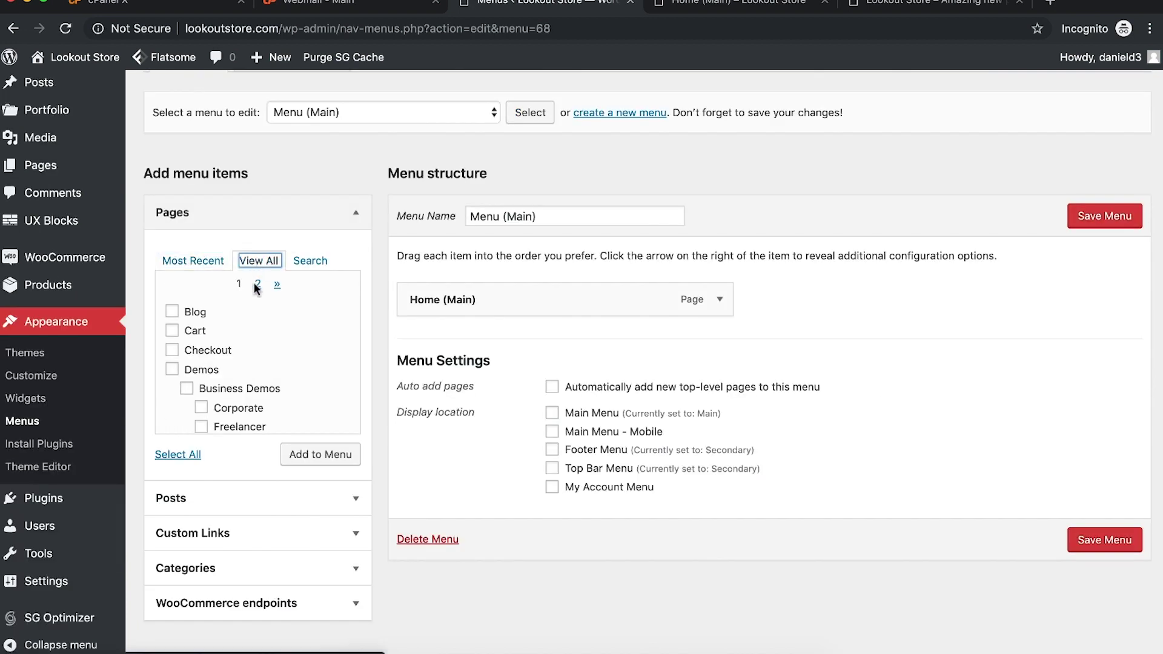
scroll(253, 411, down, 5)
scroll(256, 413, down, 6)
scroll(257, 414, down, 4)
scroll(256, 414, down, 2)
click(172, 345)
click(173, 365)
click(173, 384)
click(173, 403)
scroll(204, 407, down, 2)
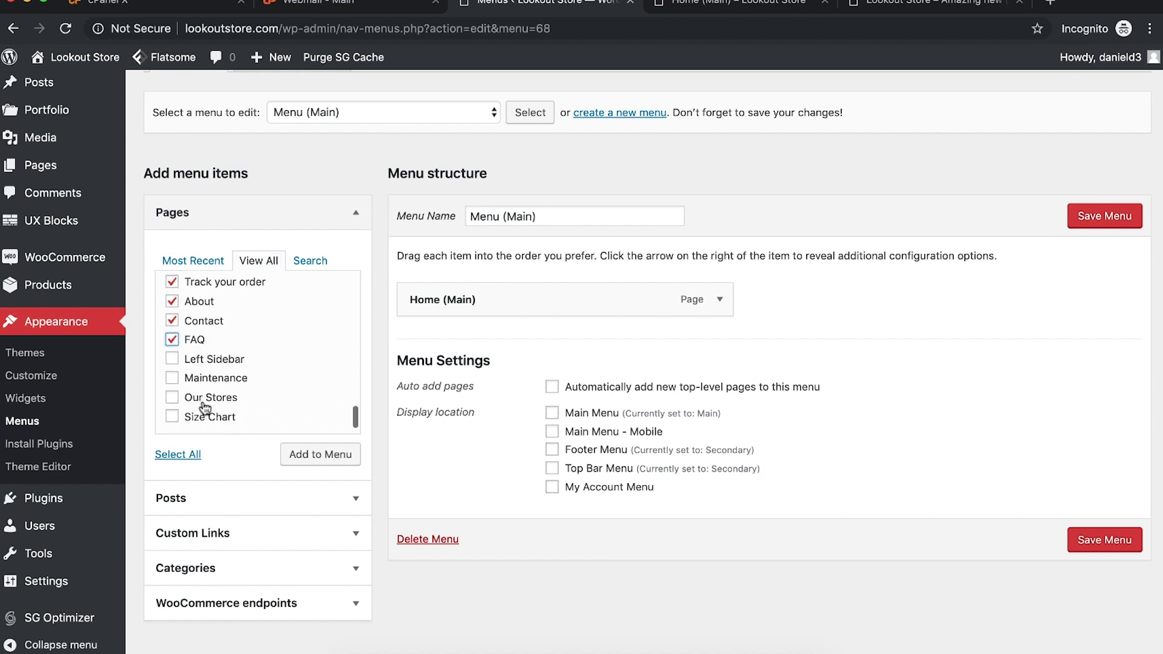
scroll(213, 393, down, 1)
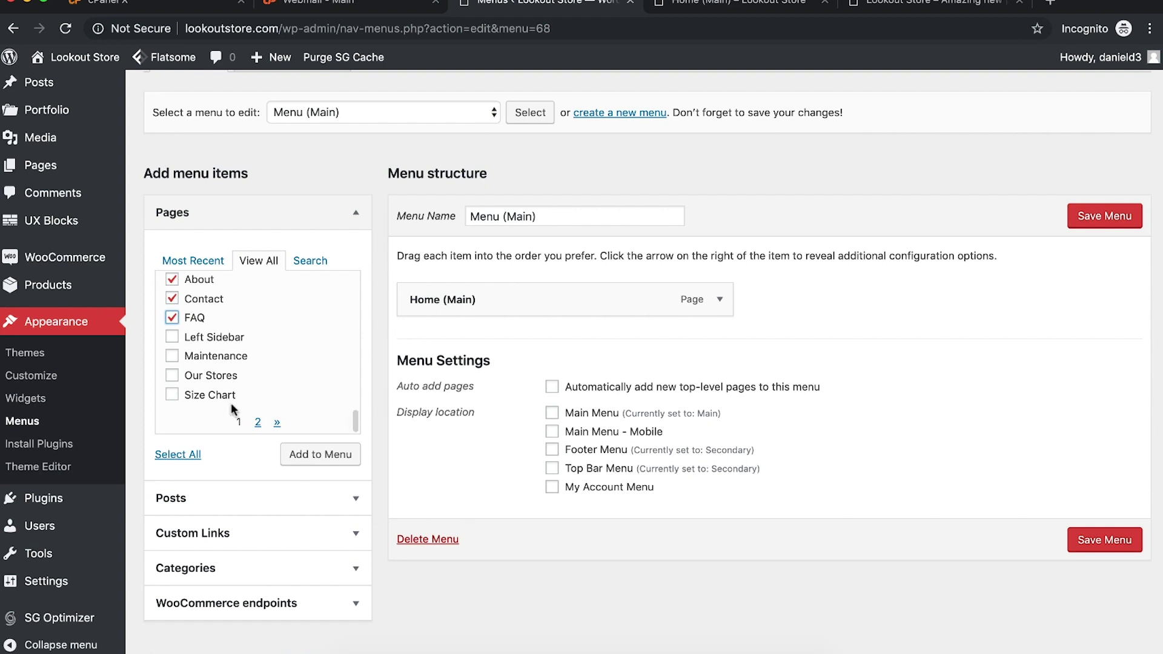
click(295, 459)
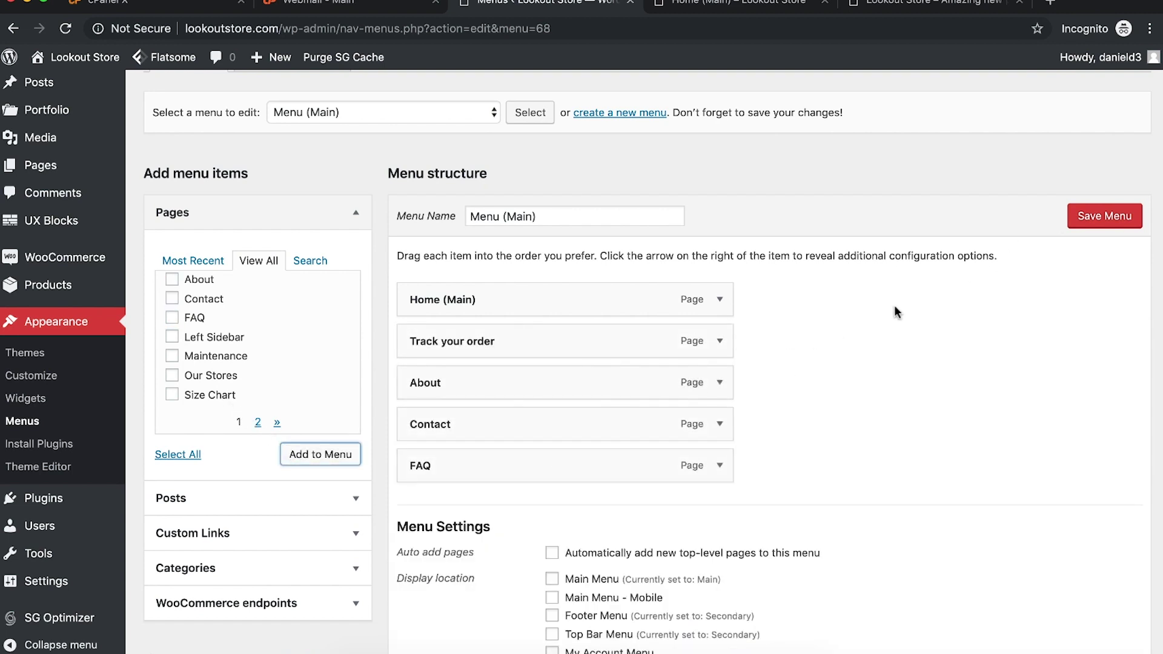
click(1089, 223)
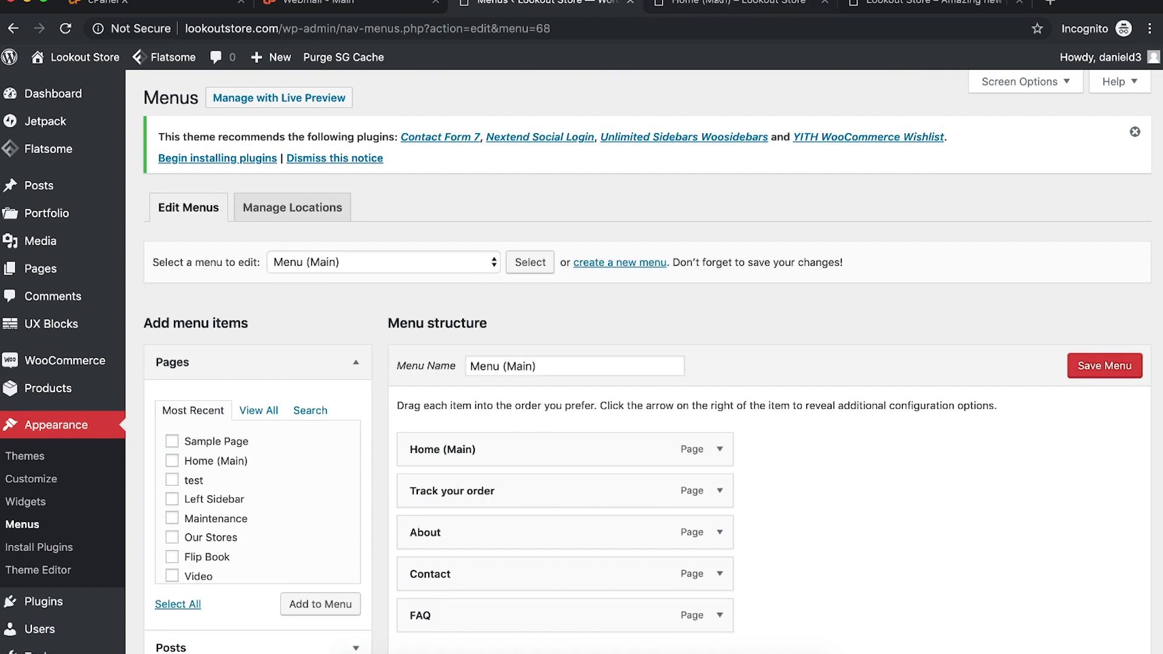
Step: Reload the Home (Main) preview, then open the Flatsome customizer from the Themes page
click(703, 2)
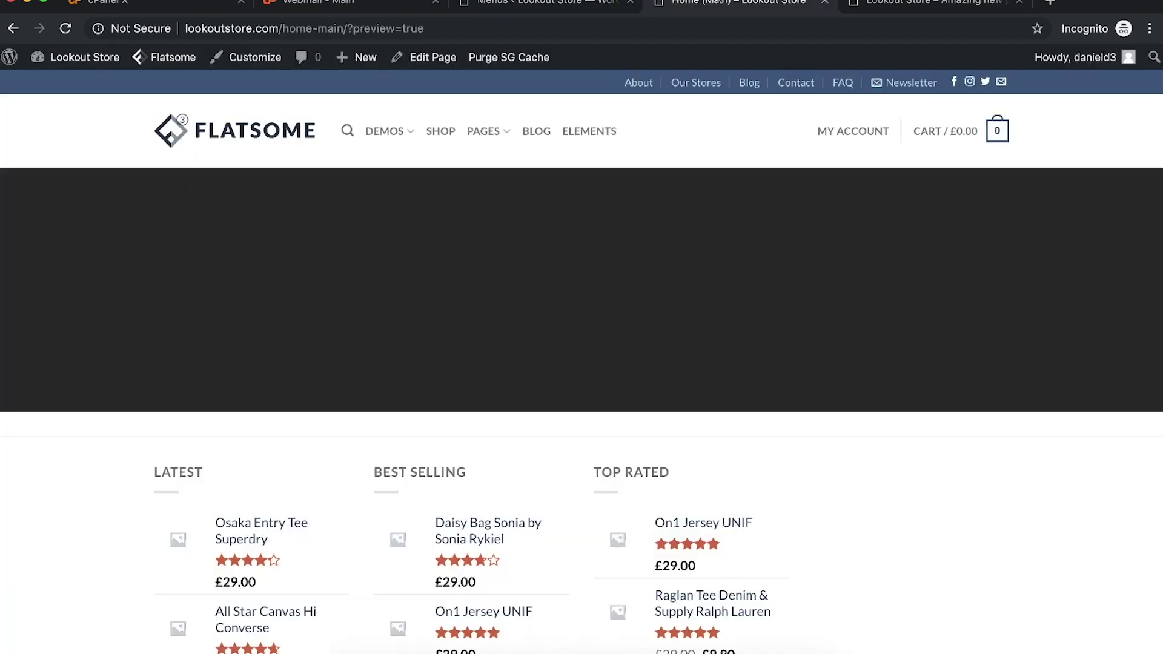
click(614, 28)
key(Return)
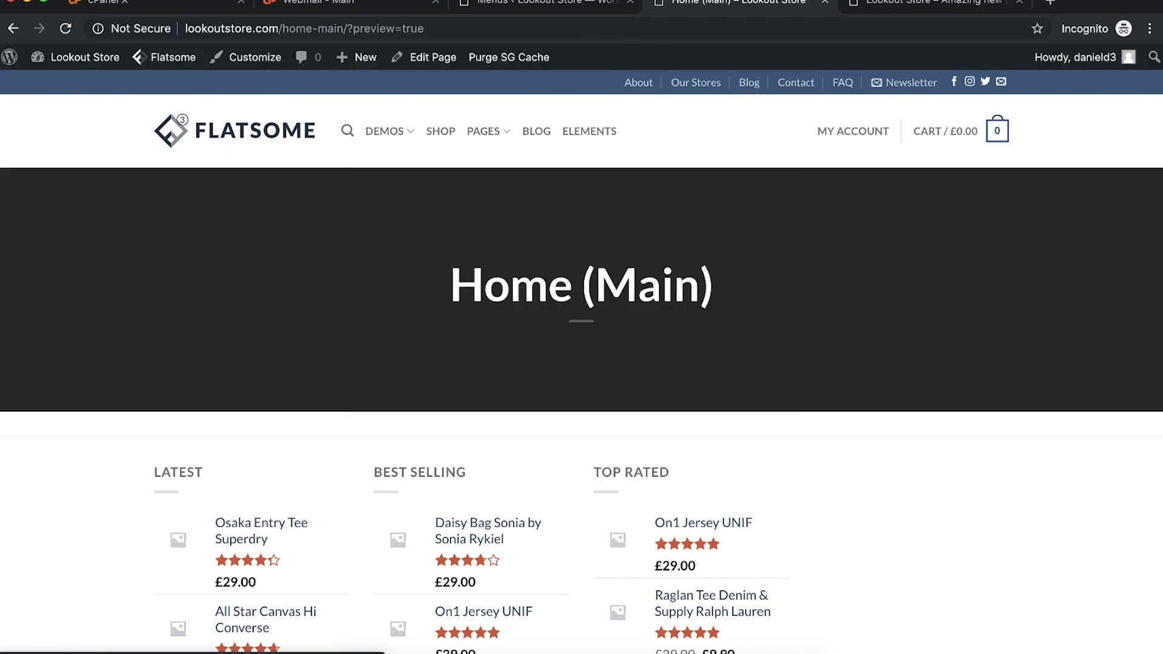
click(527, 3)
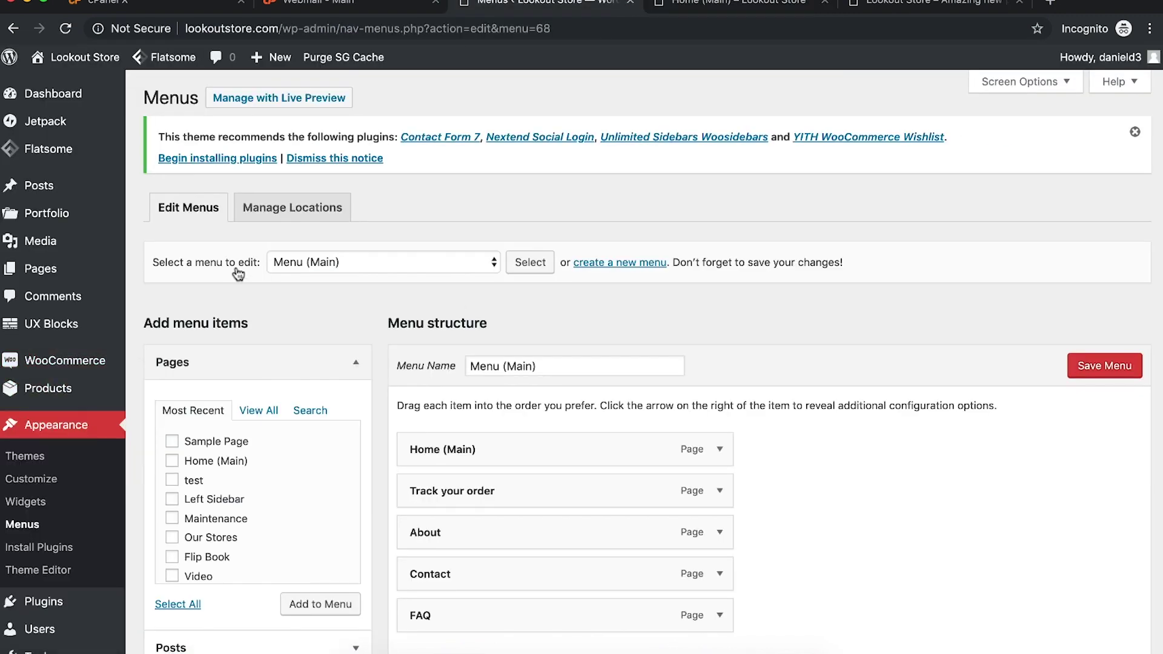
click(79, 460)
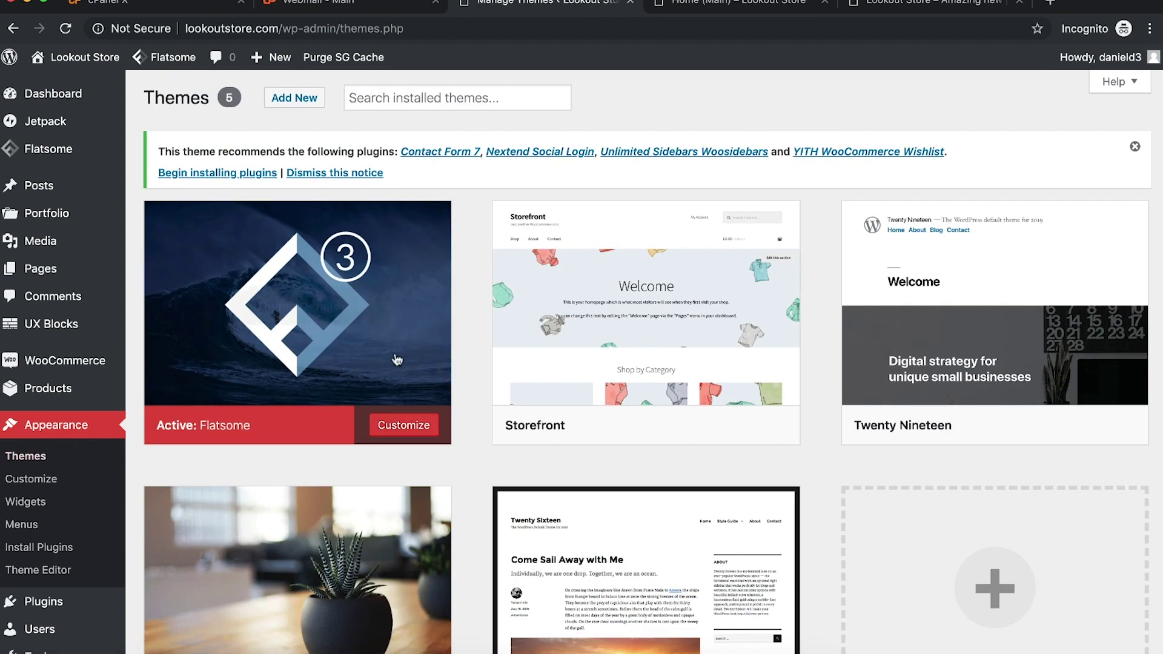
click(407, 427)
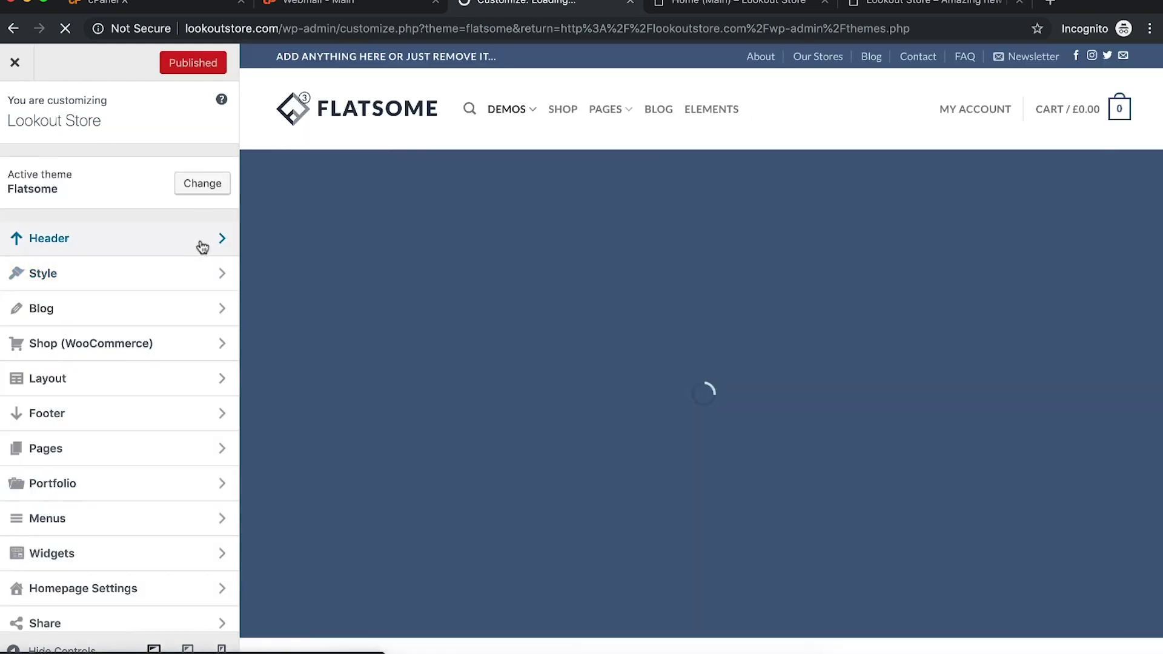
Step: Remove the old Main menu from the Main Menu location and rename it 'Main (Not In Use)'
click(202, 247)
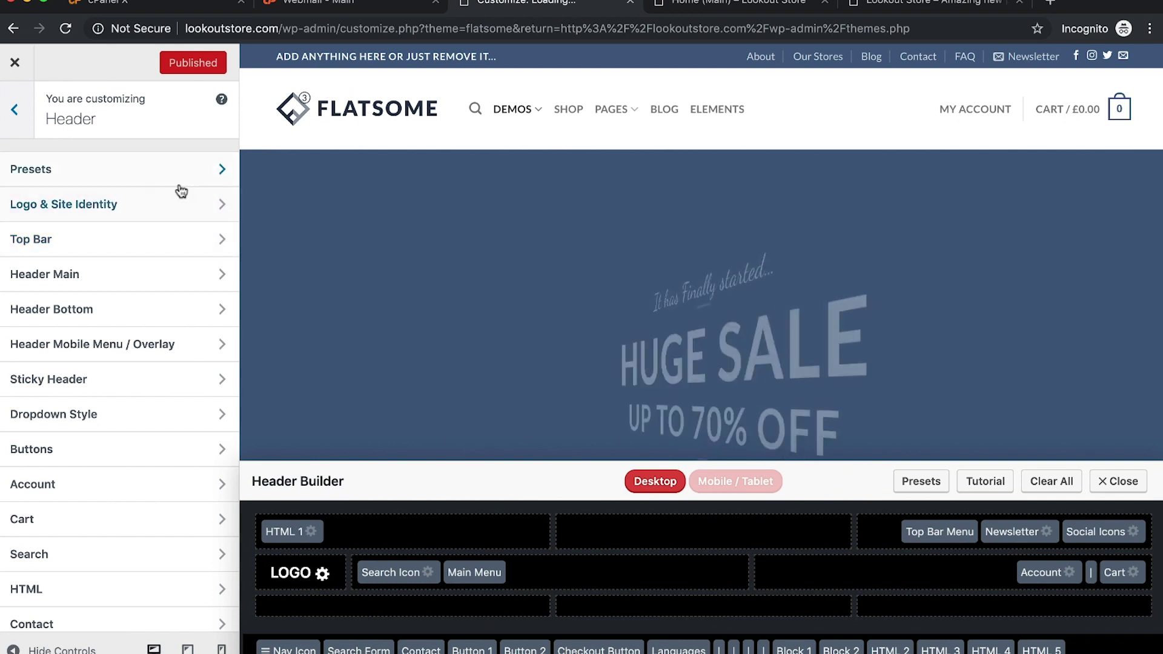
scroll(155, 369, down, 3)
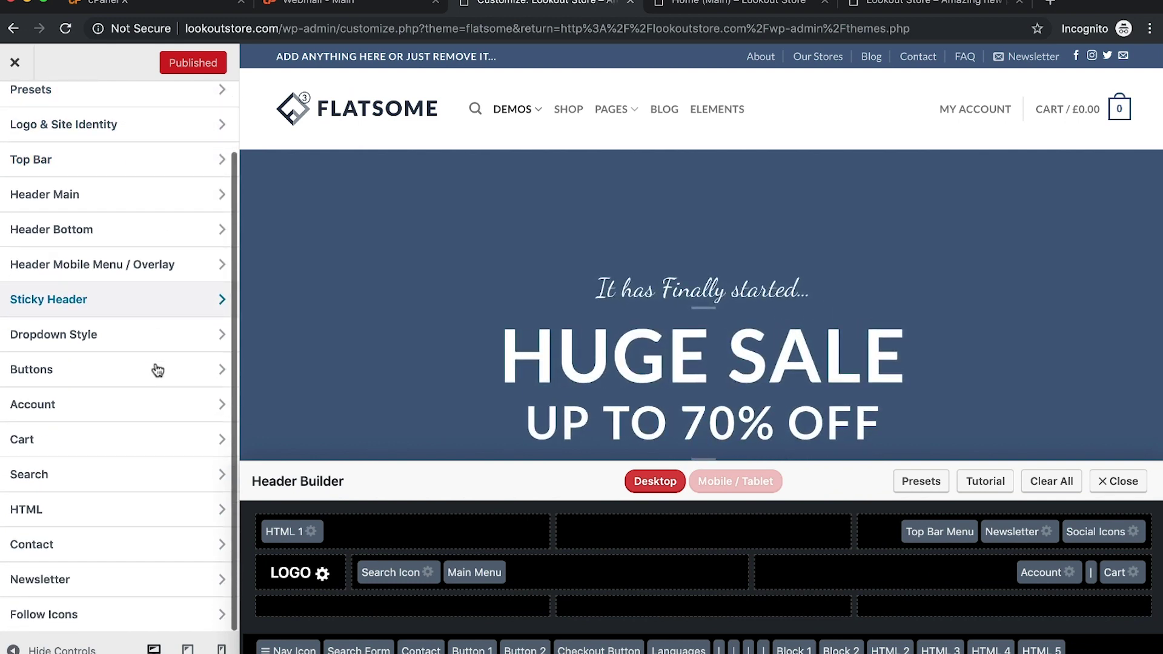
key(Escape)
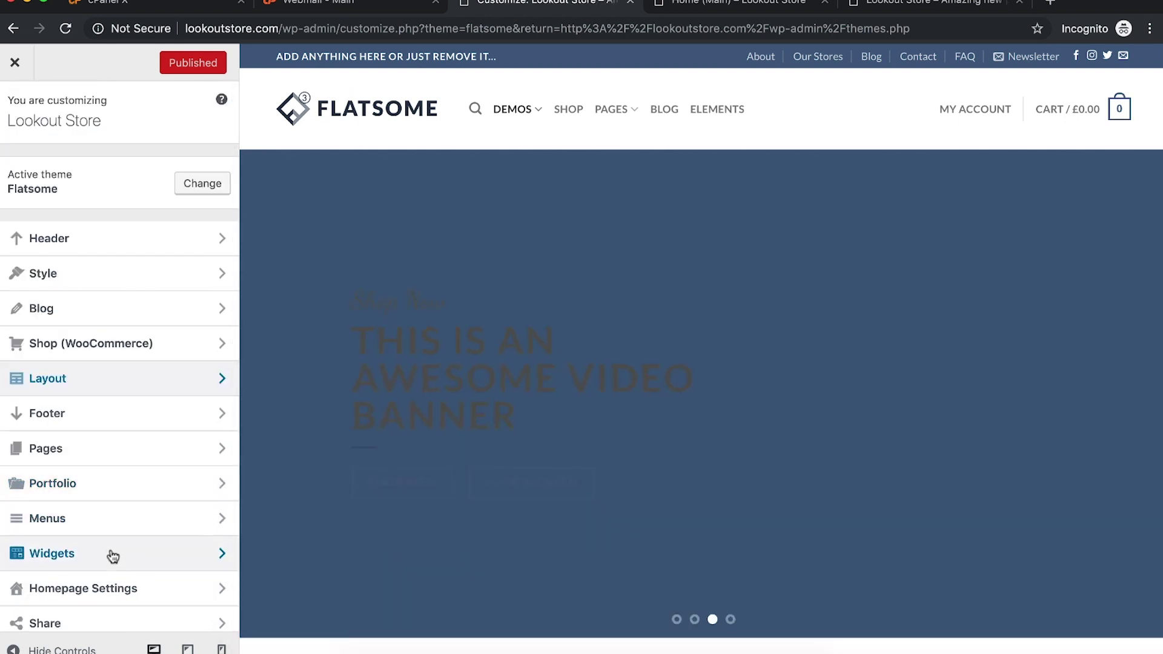
click(112, 521)
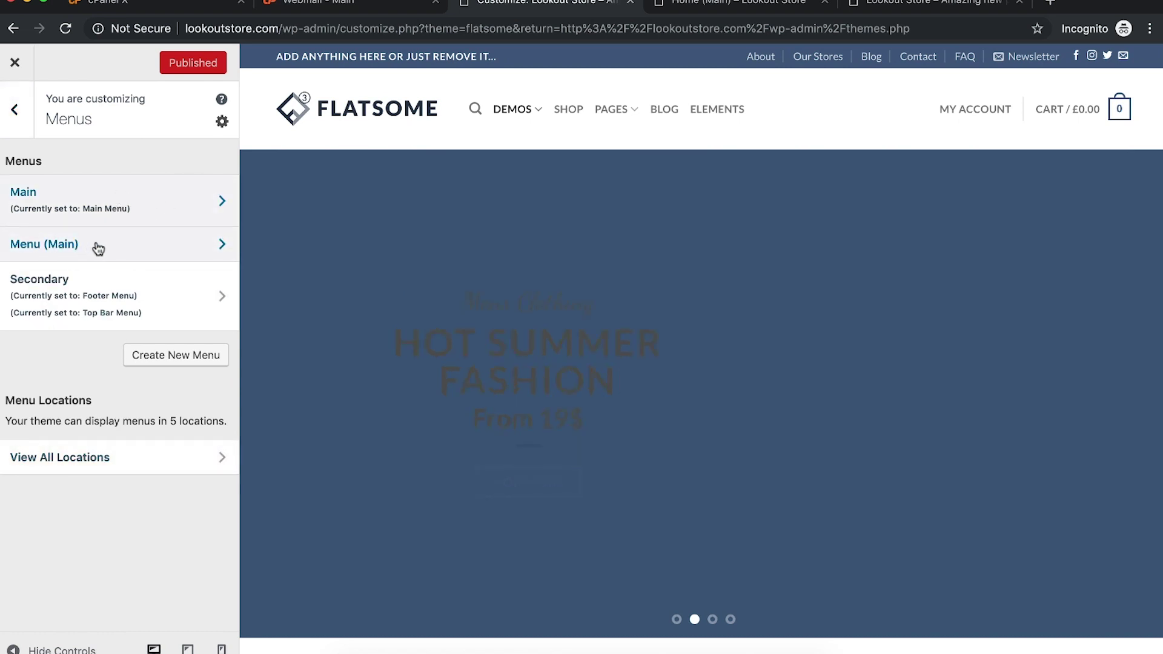
click(114, 204)
scroll(127, 363, down, 10)
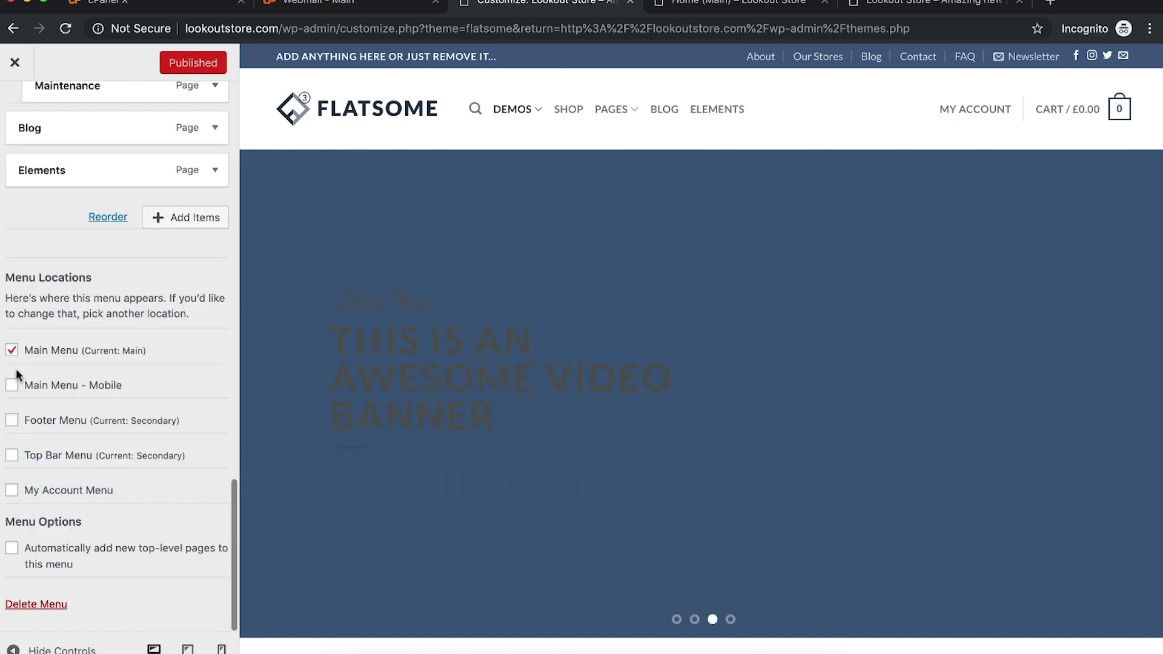
click(11, 350)
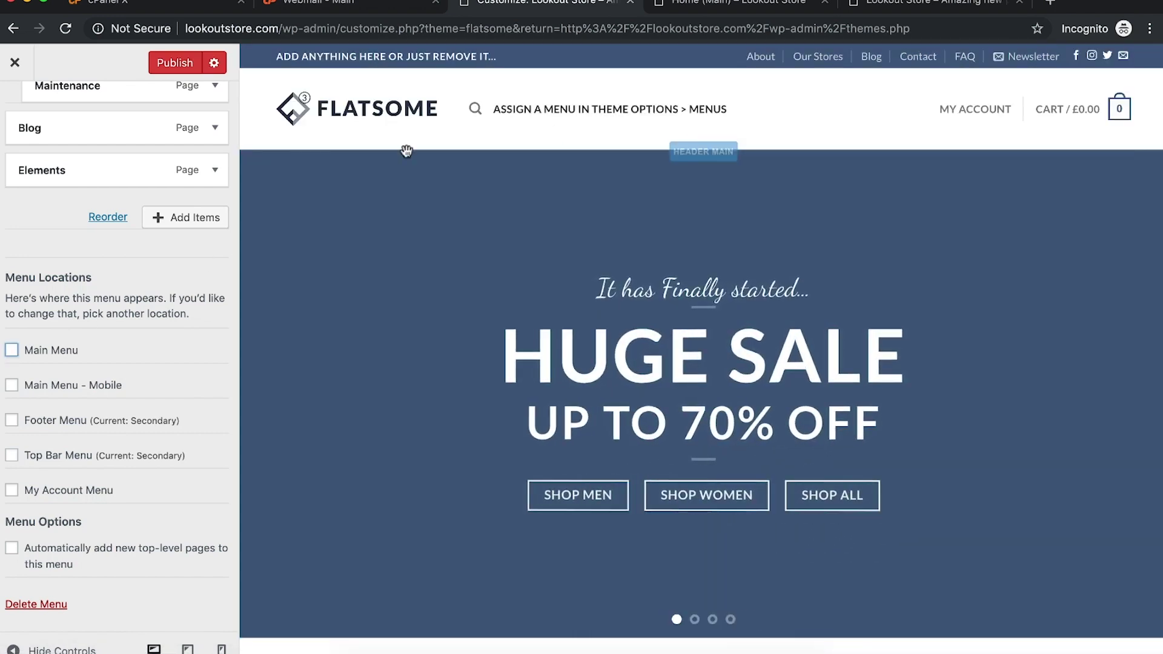
scroll(205, 218, up, 15)
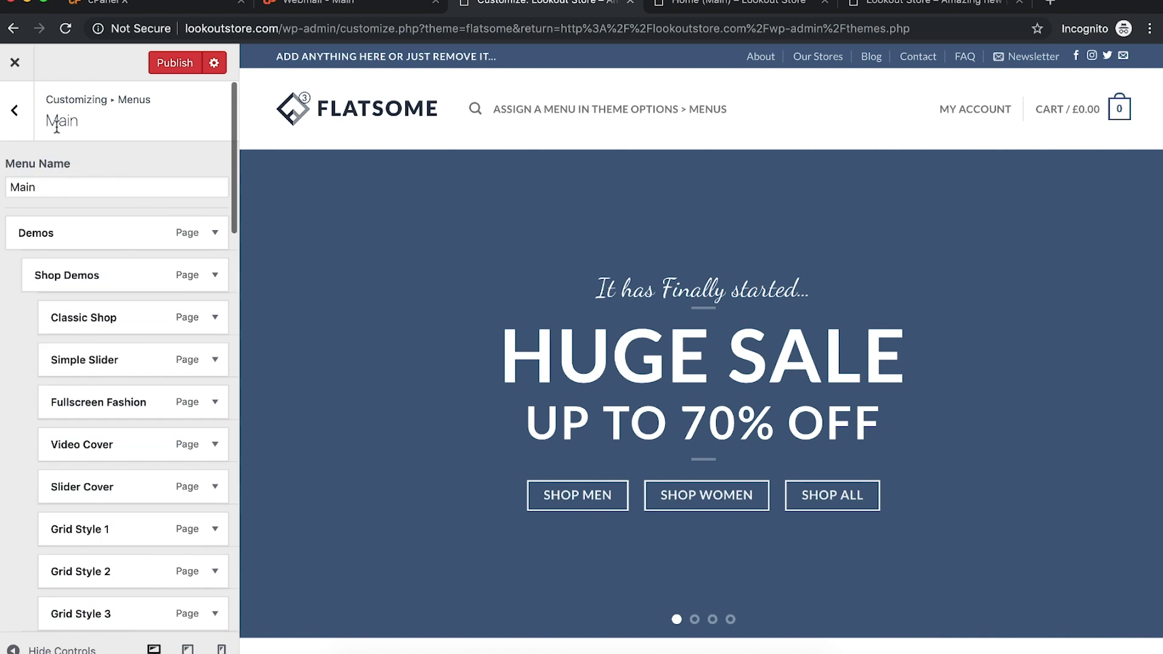
click(50, 182)
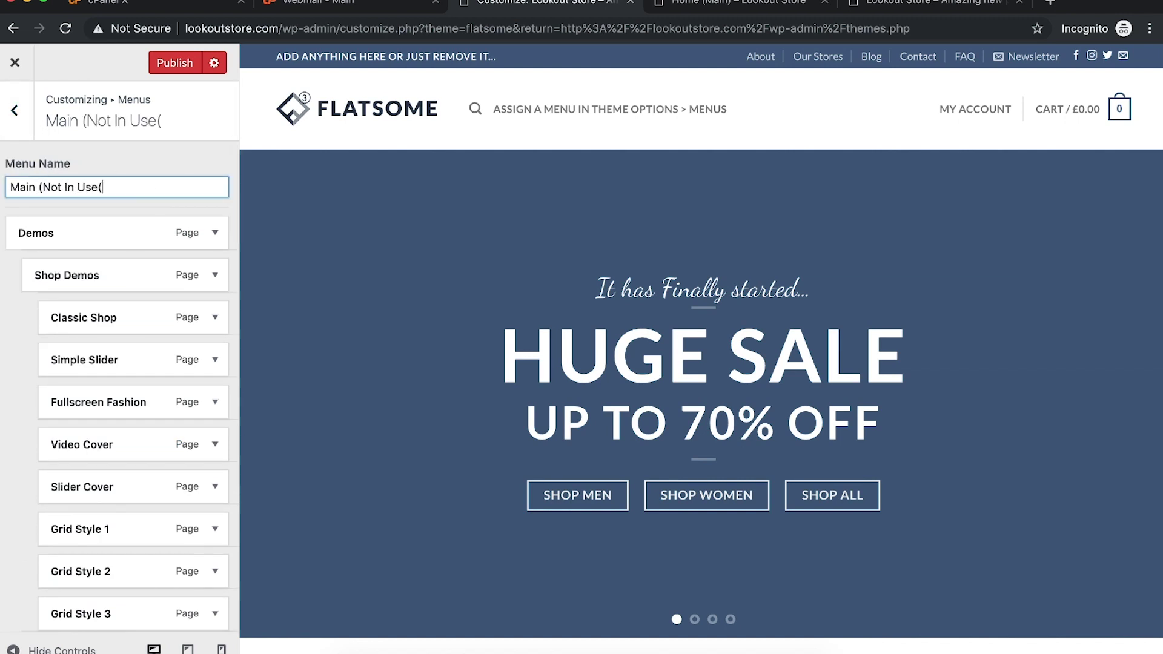
text((Not In Use()
key(BackSpace)
Step: Assign Menu (Main) to the Main Menu location and publish the changes
click(26, 120)
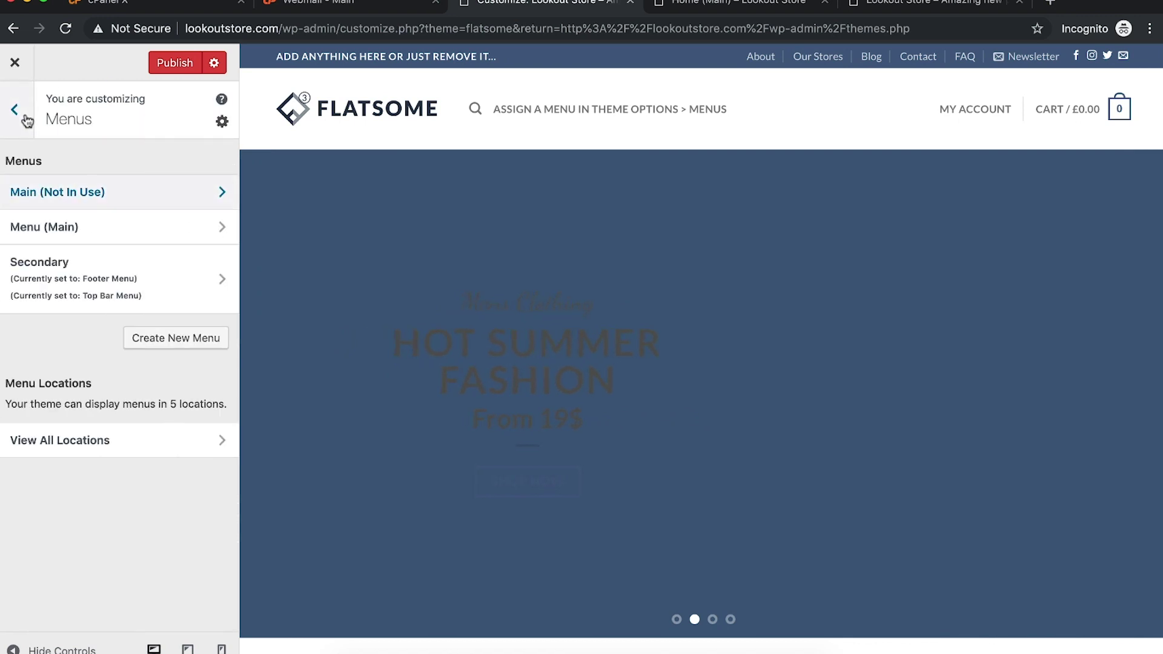
click(101, 229)
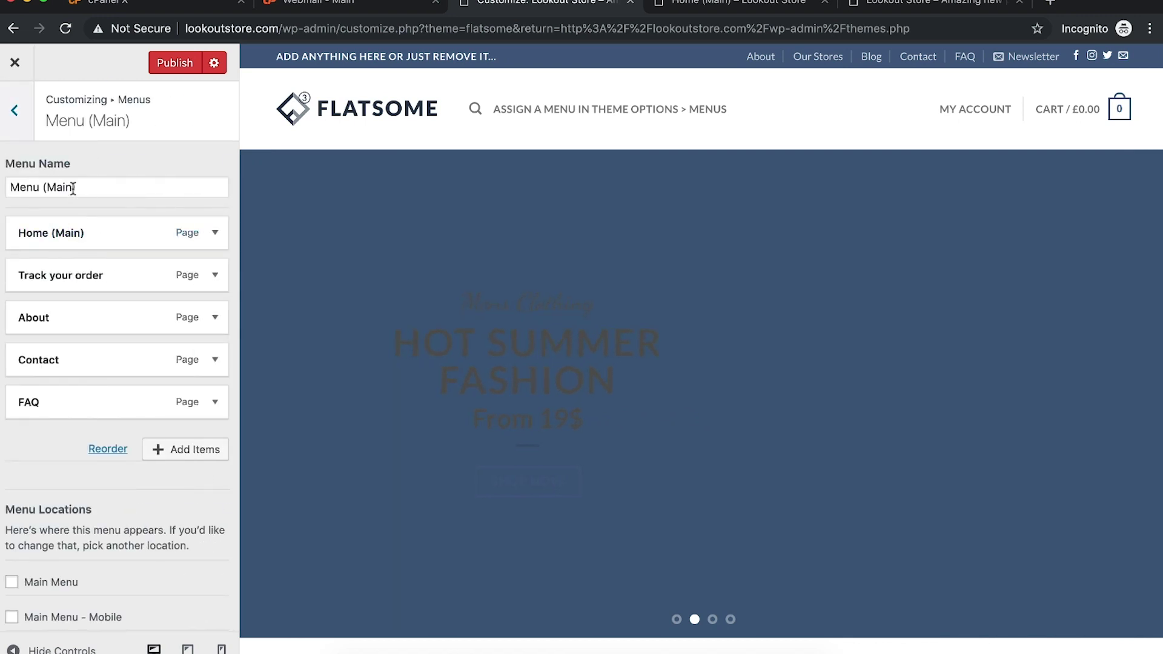
click(12, 581)
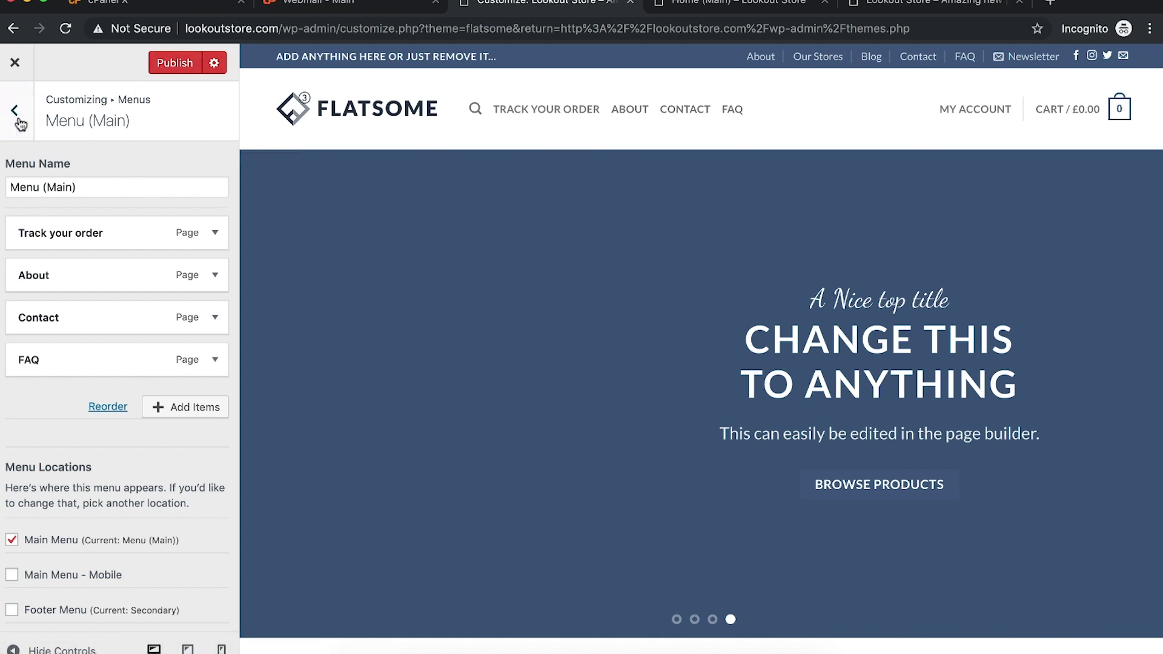
scroll(91, 316, down, 5)
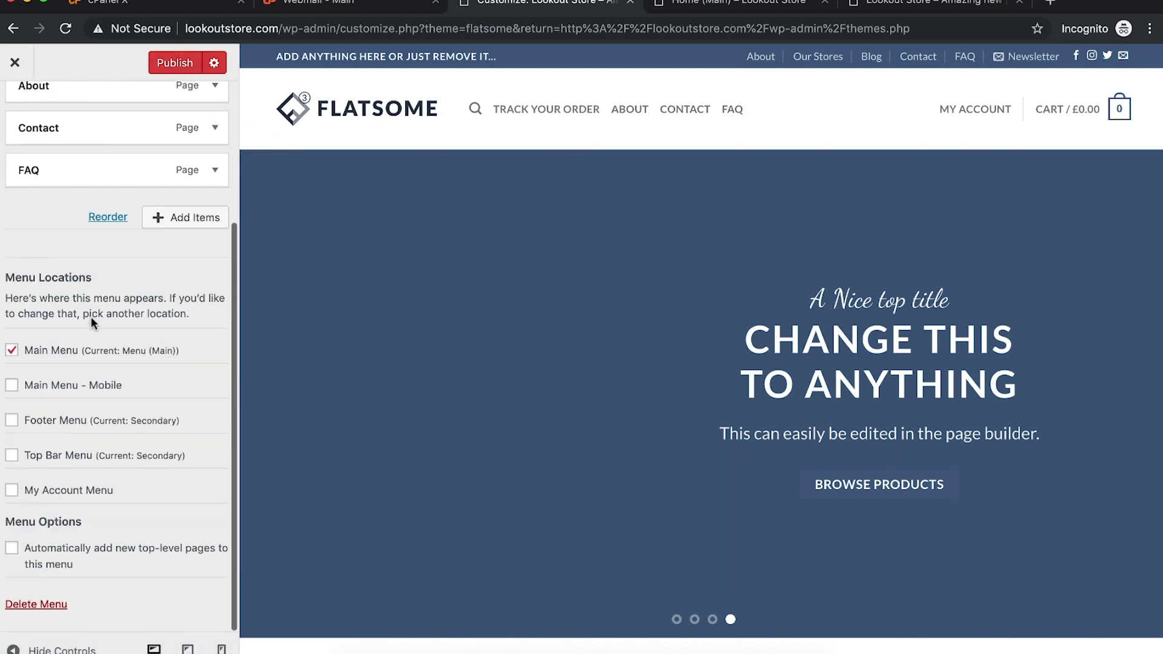
scroll(91, 153, up, 5)
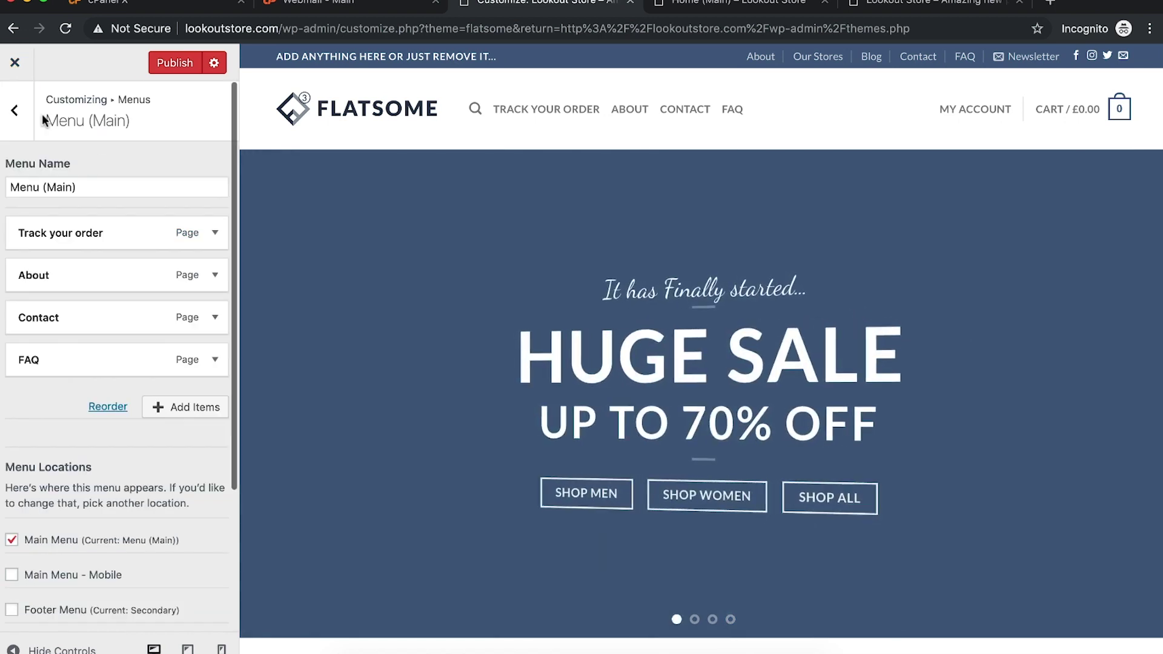
click(22, 114)
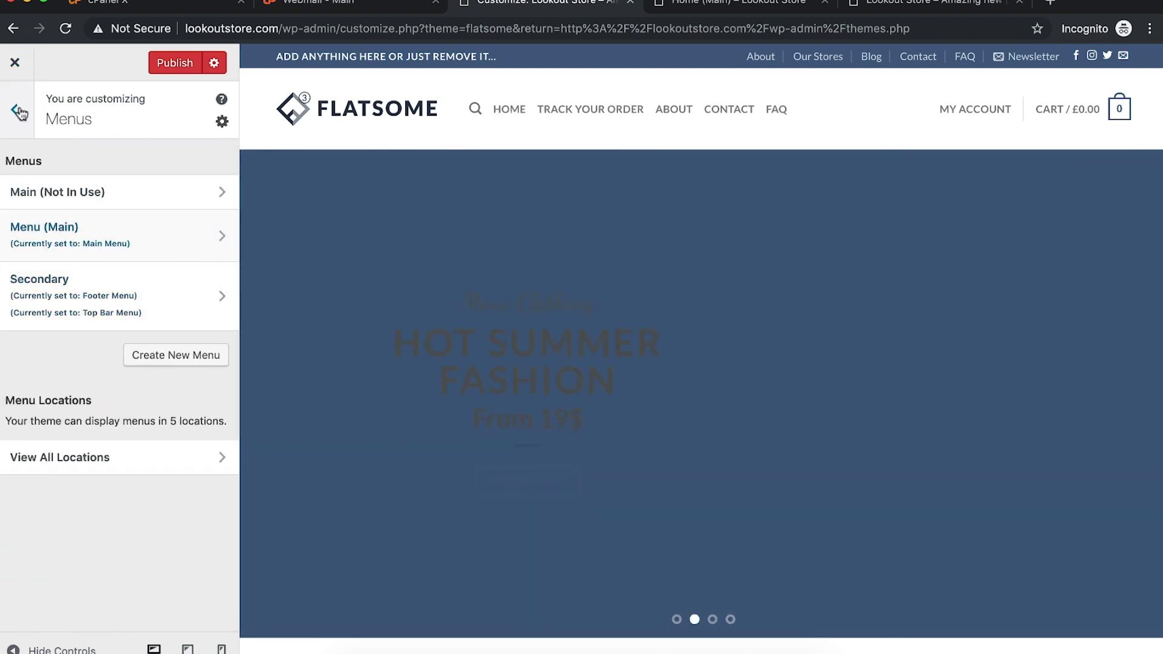
click(20, 112)
click(164, 68)
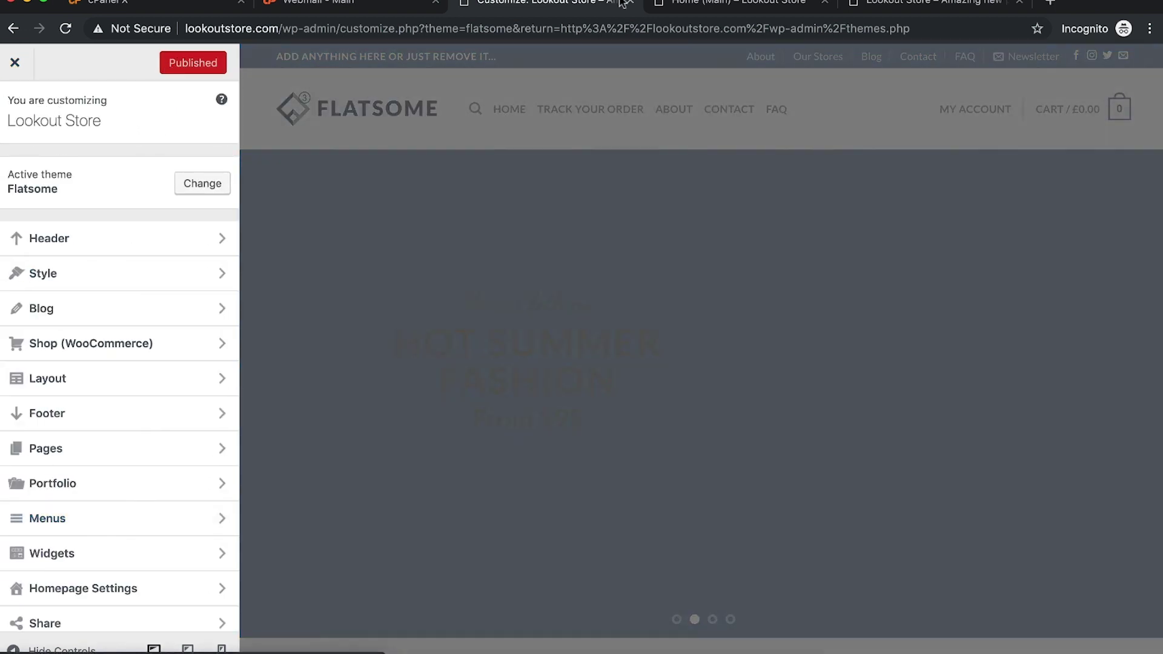
Step: Reload the site and follow the new HOME link to the homepage
click(682, 3)
click(586, 28)
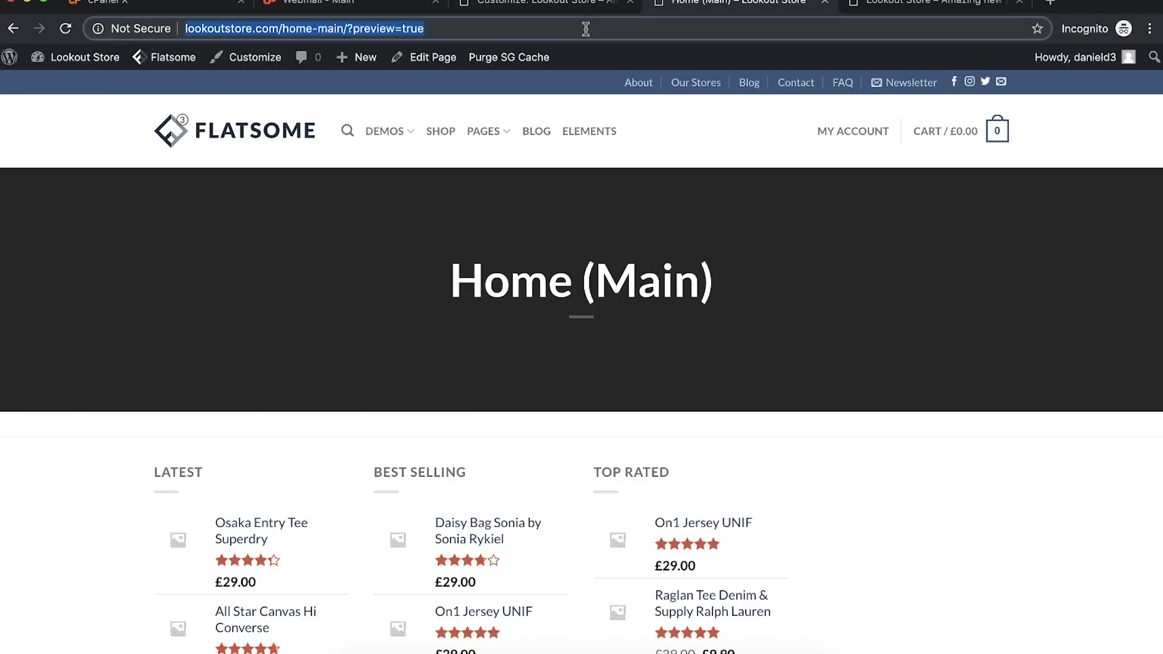
key(Return)
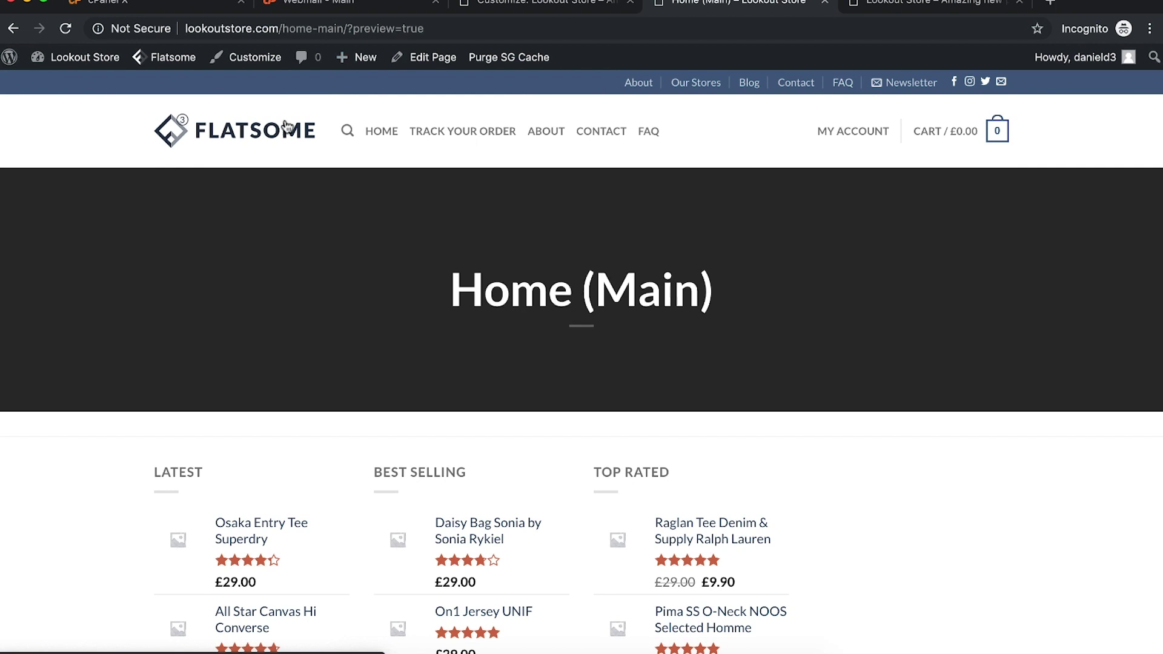
click(391, 130)
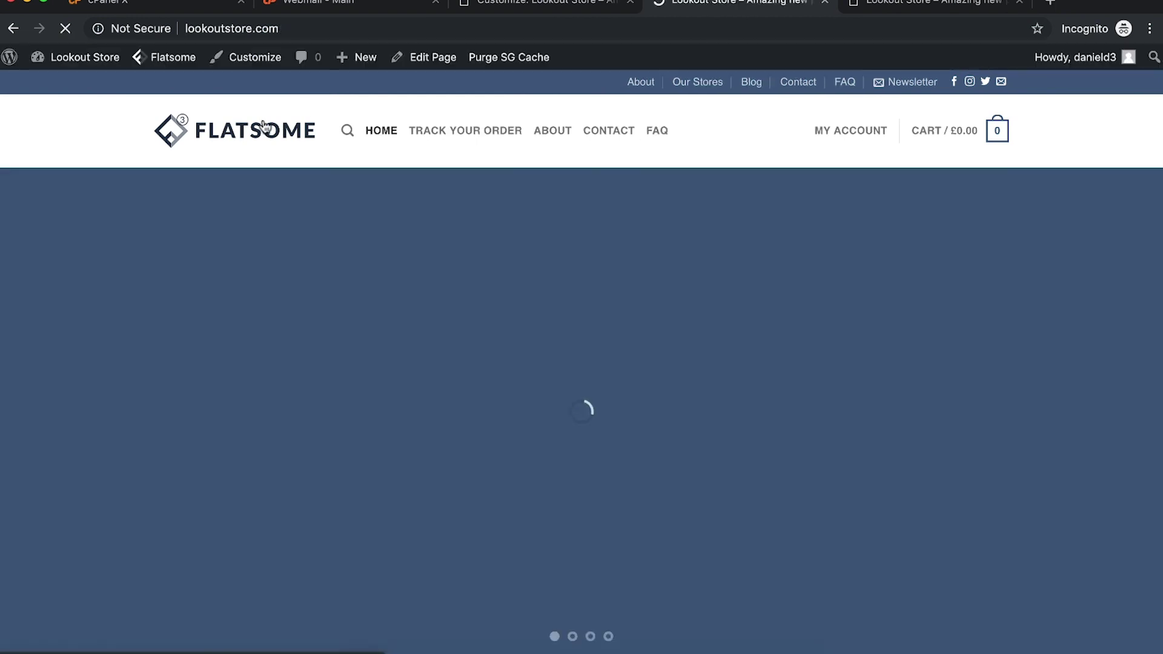
click(392, 130)
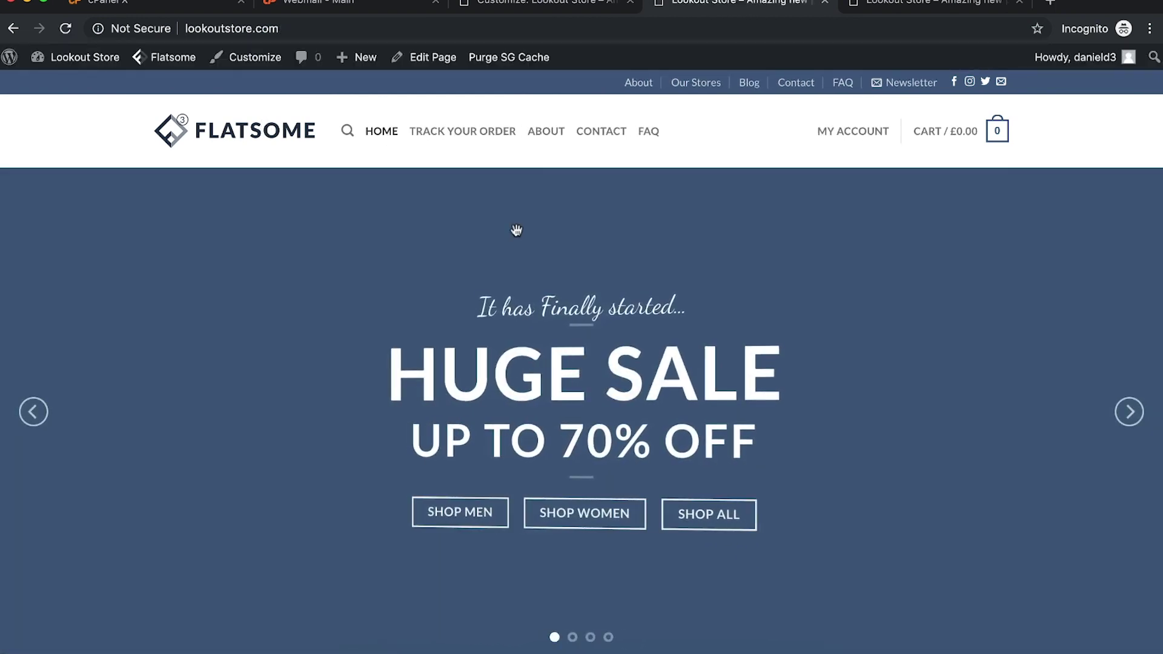
scroll(516, 230, down, 6)
scroll(516, 234, up, 6)
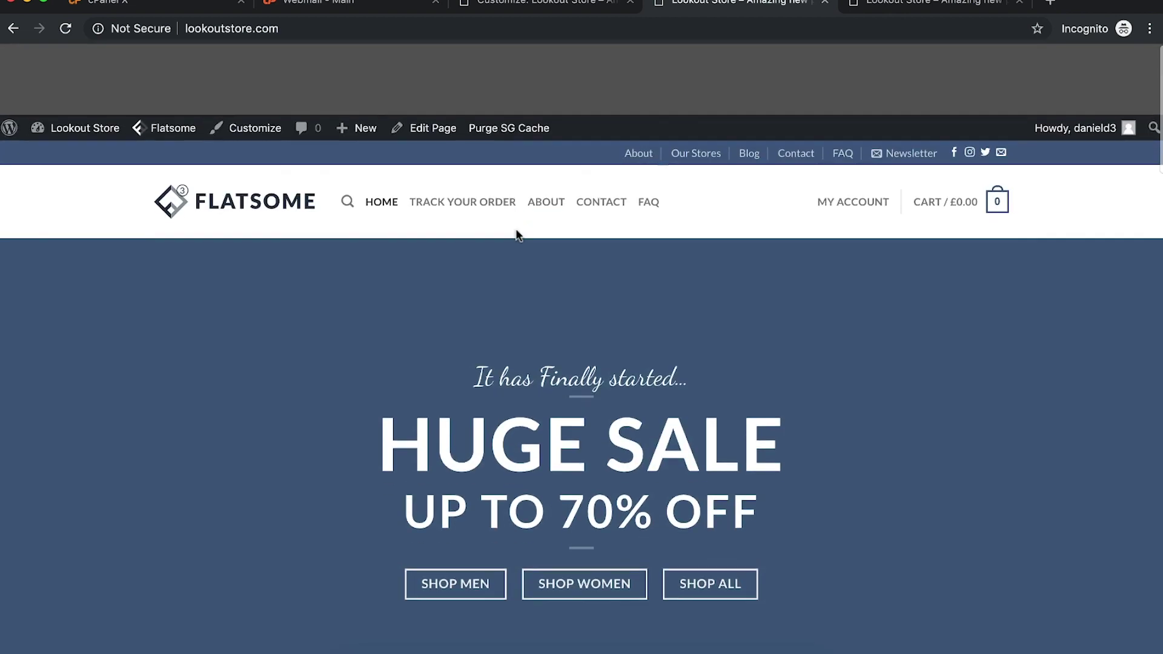
Step: Open the Classic Shop homepage in UX Builder and show its post settings
mouse_move(442, 65)
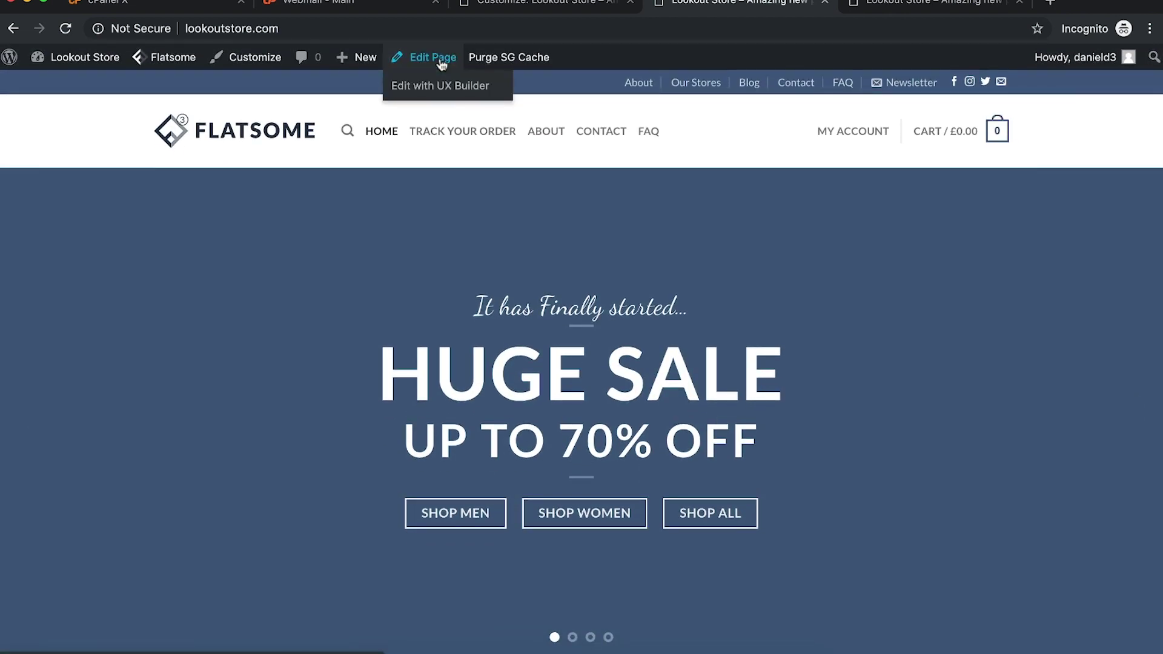
scroll(645, 420, down, 5)
scroll(603, 324, up, 5)
click(451, 91)
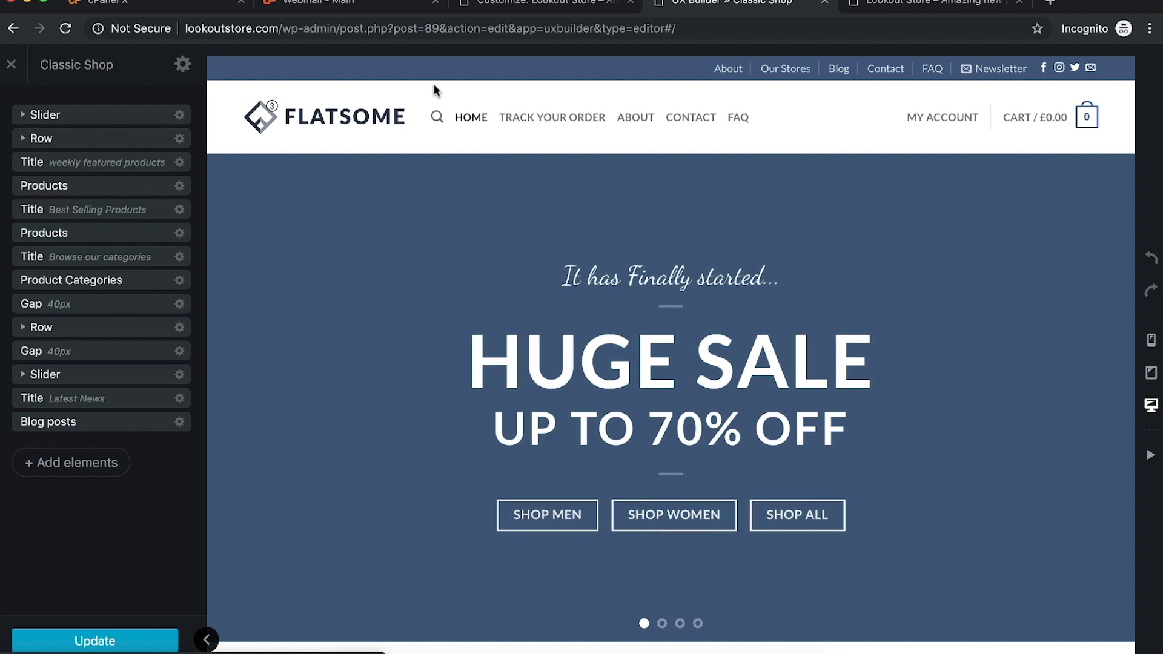
click(182, 65)
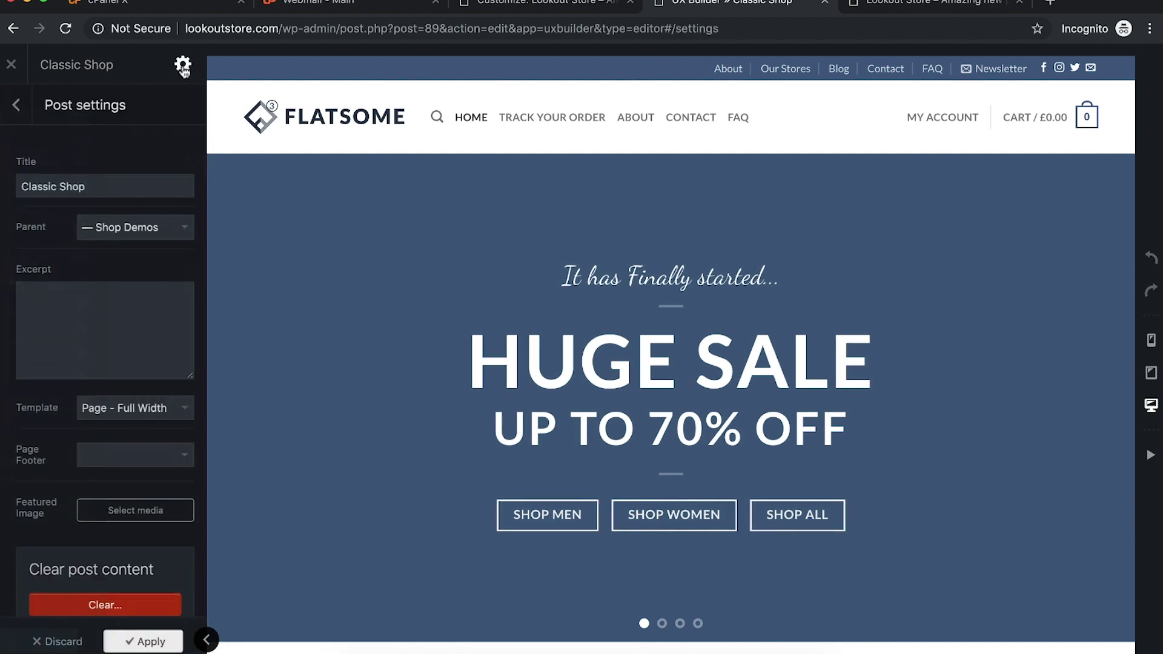
Step: Clear all Classic Shop content from Post settings, confirm, and return to the elements panel
scroll(106, 563, down, 1)
click(111, 562)
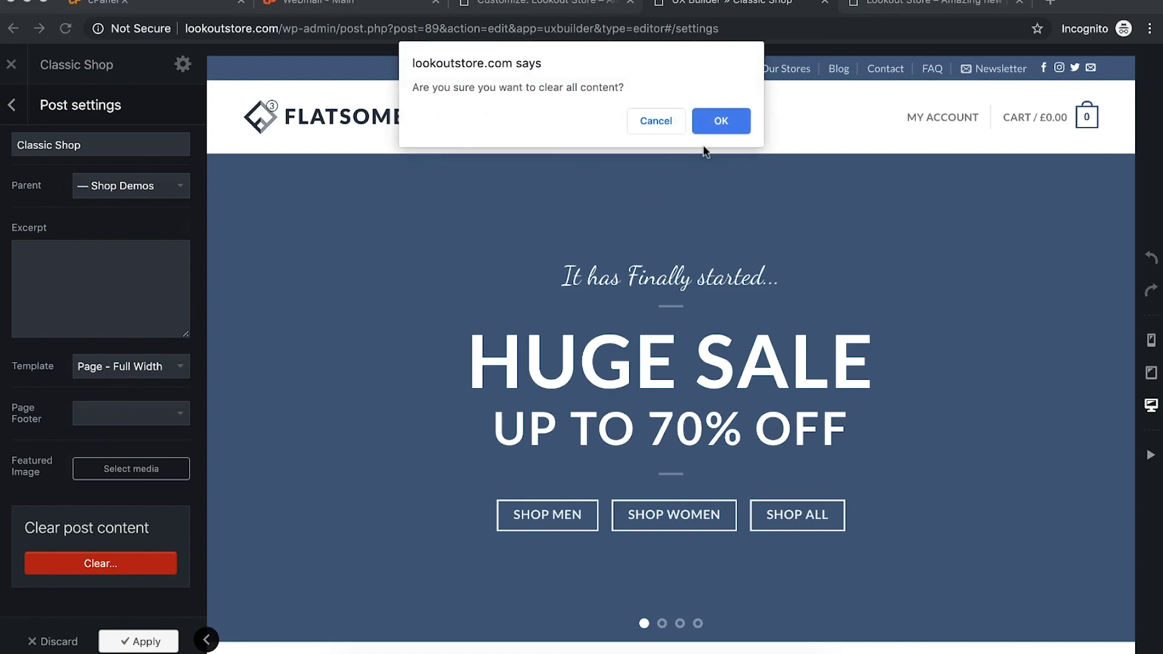
click(711, 130)
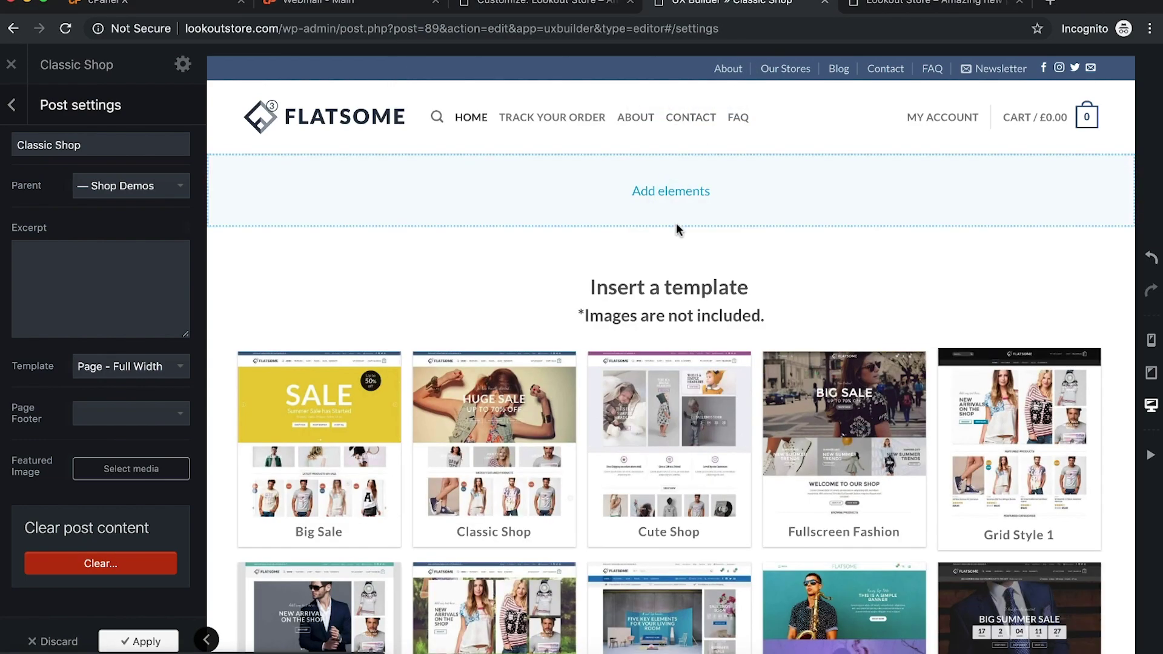
scroll(726, 424, down, 5)
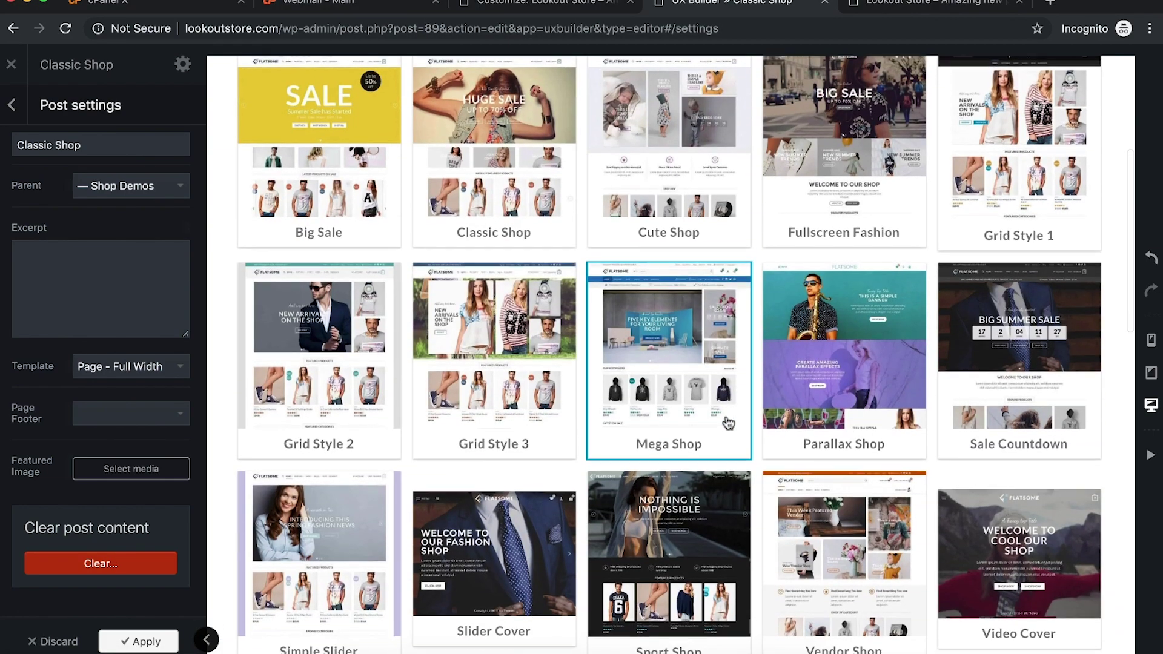
scroll(1028, 408, down, 4)
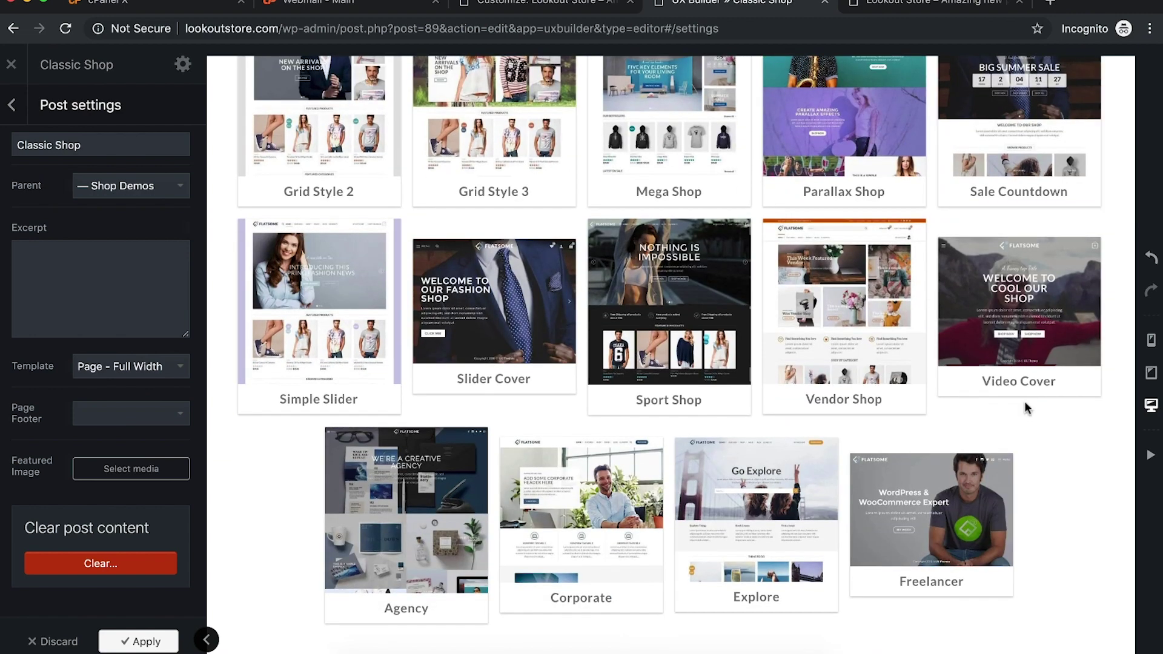
scroll(1025, 408, up, 3)
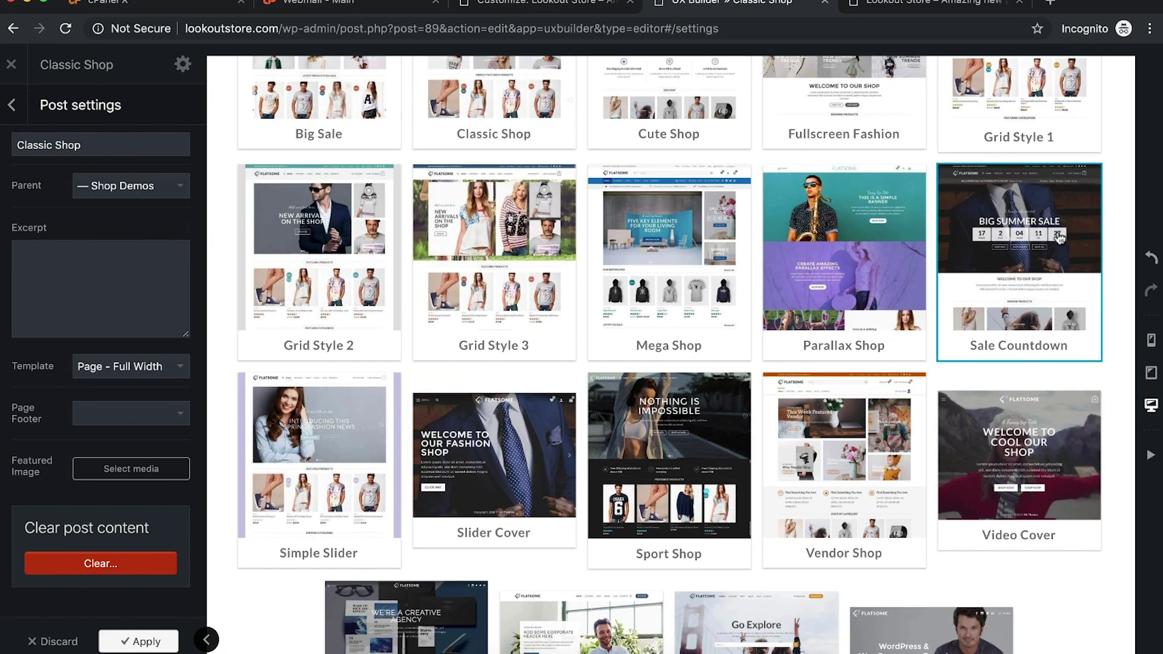
click(11, 105)
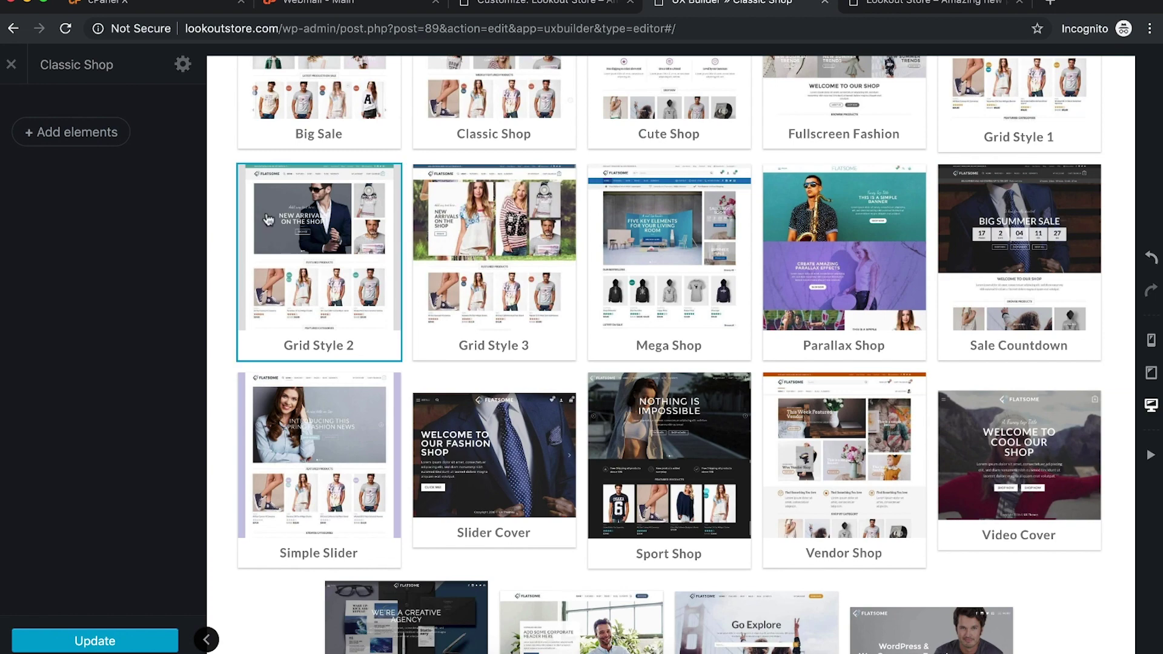
scroll(296, 205, up, 7)
Step: Add a Slider element to the empty Classic Shop page
click(102, 140)
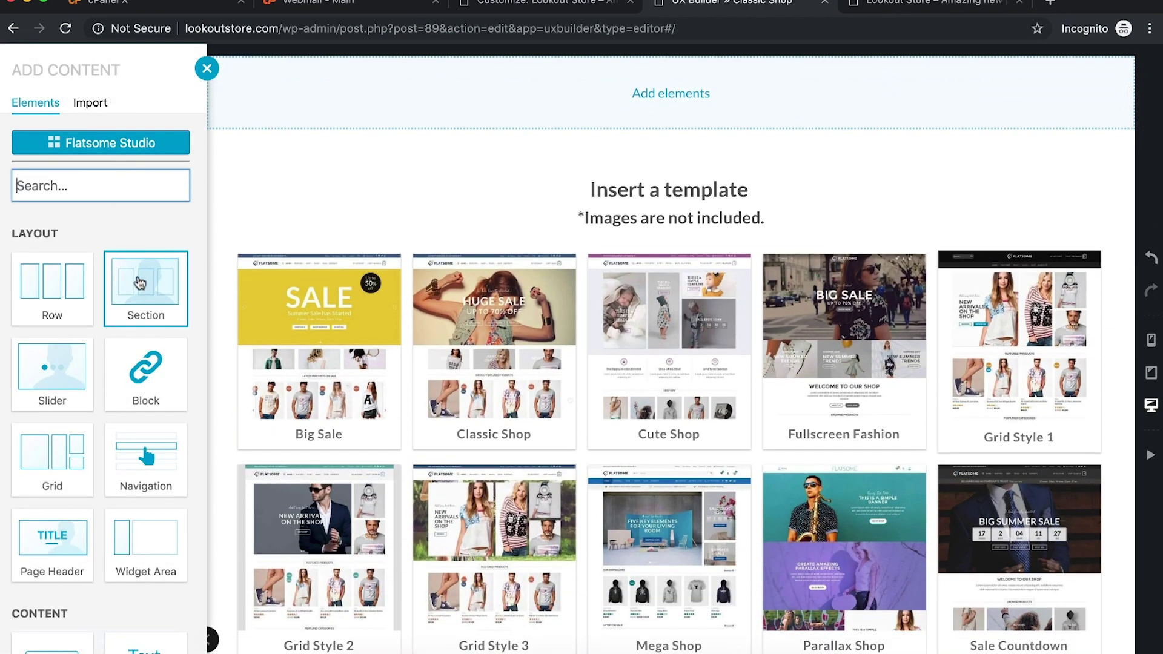
scroll(148, 481, down, 6)
scroll(148, 485, down, 4)
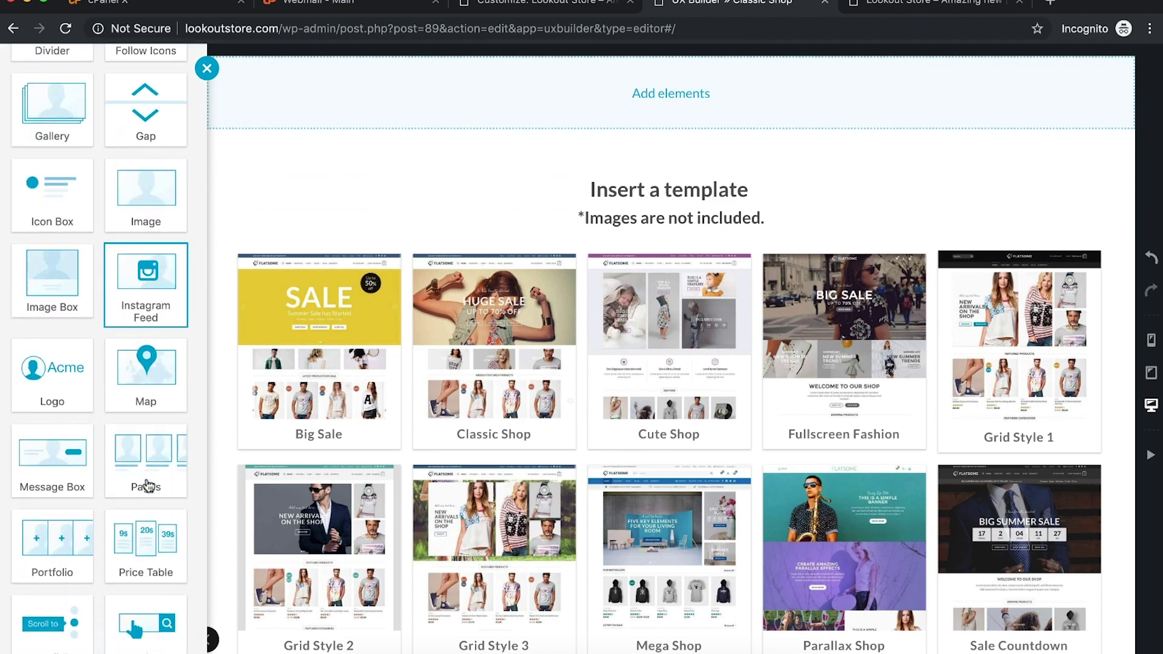
scroll(147, 484, down, 2)
scroll(147, 485, up, 12)
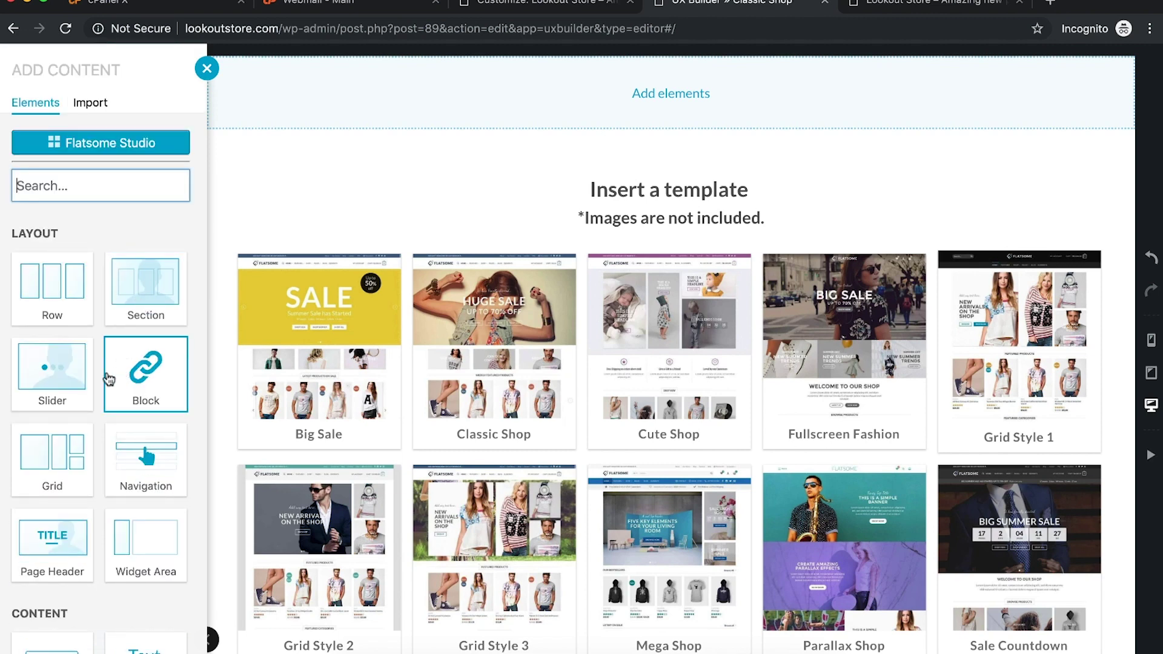
click(52, 369)
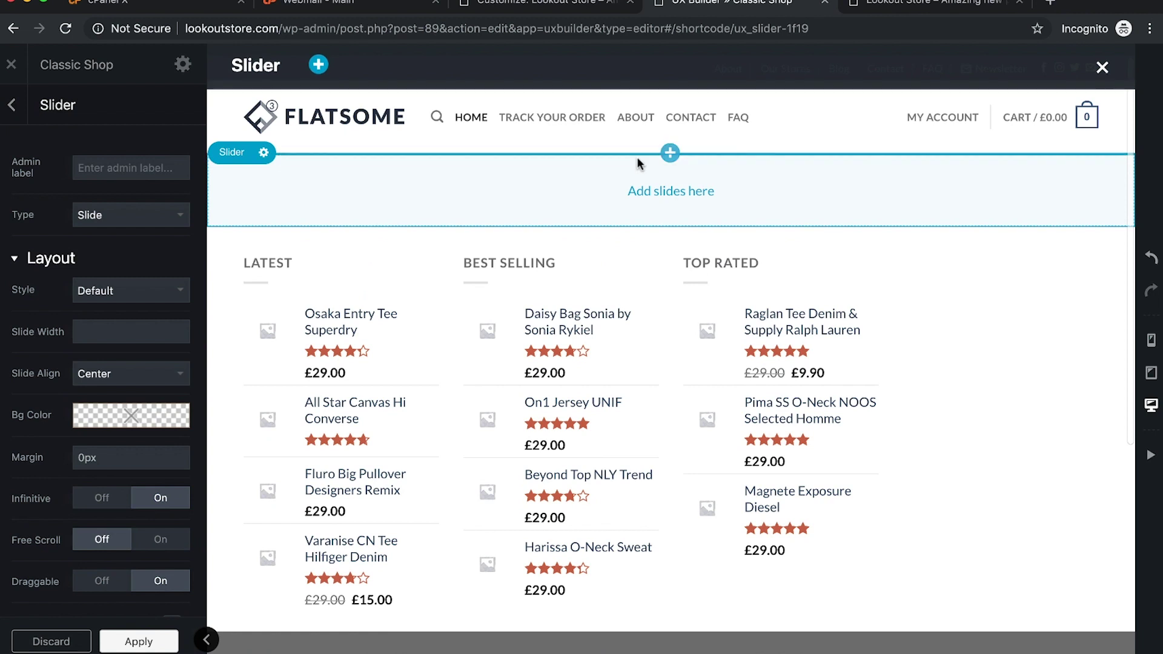
scroll(172, 399, down, 8)
scroll(173, 402, up, 8)
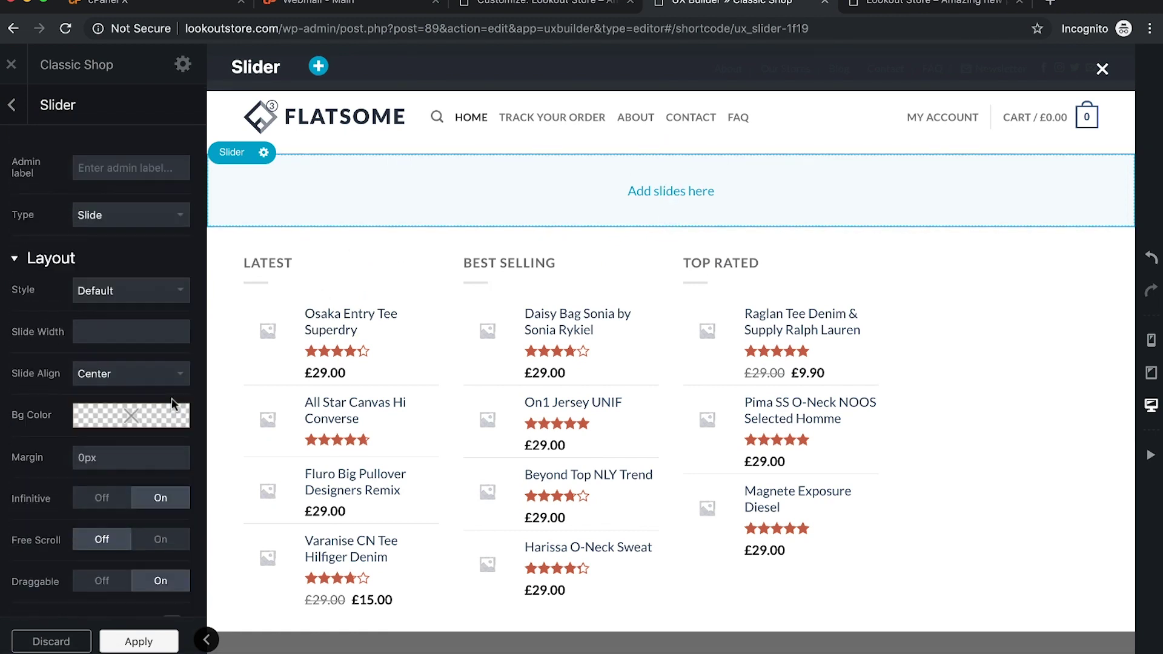
Step: Insert the Mega Shop template from the page's element list
click(22, 118)
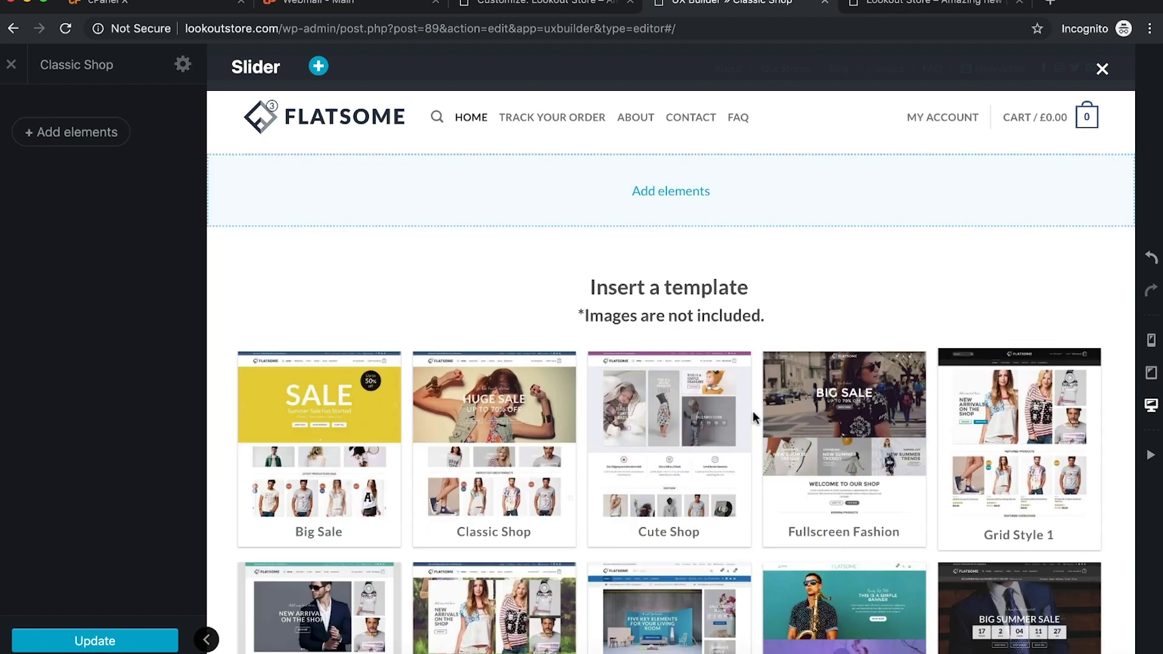
scroll(753, 415, down, 3)
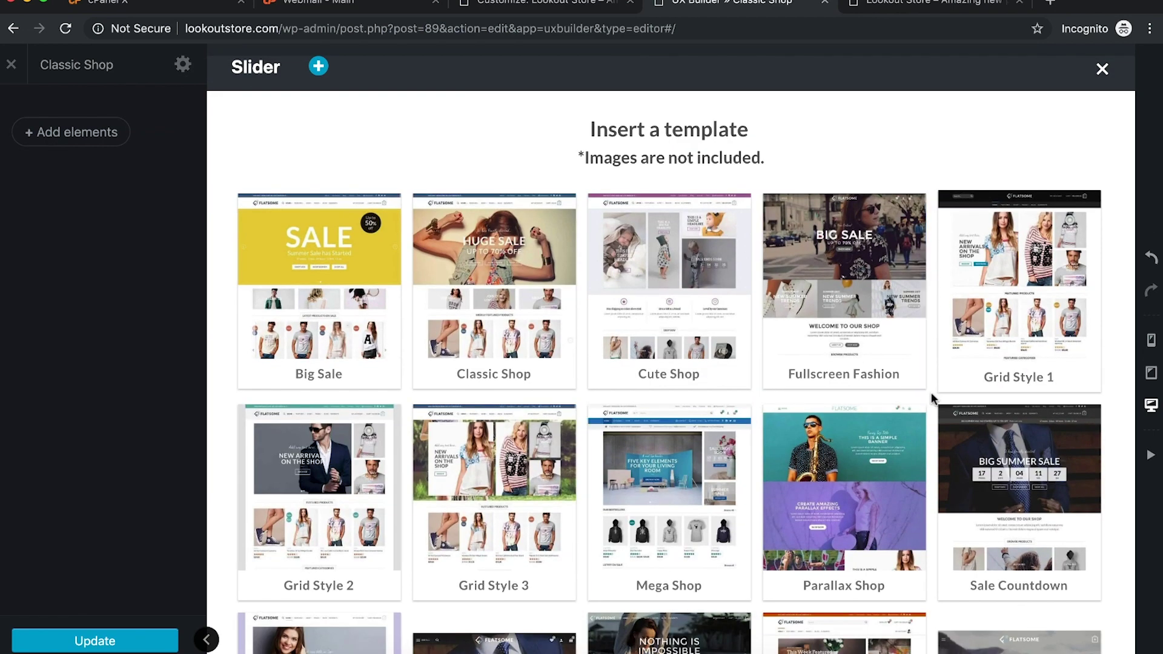
click(681, 475)
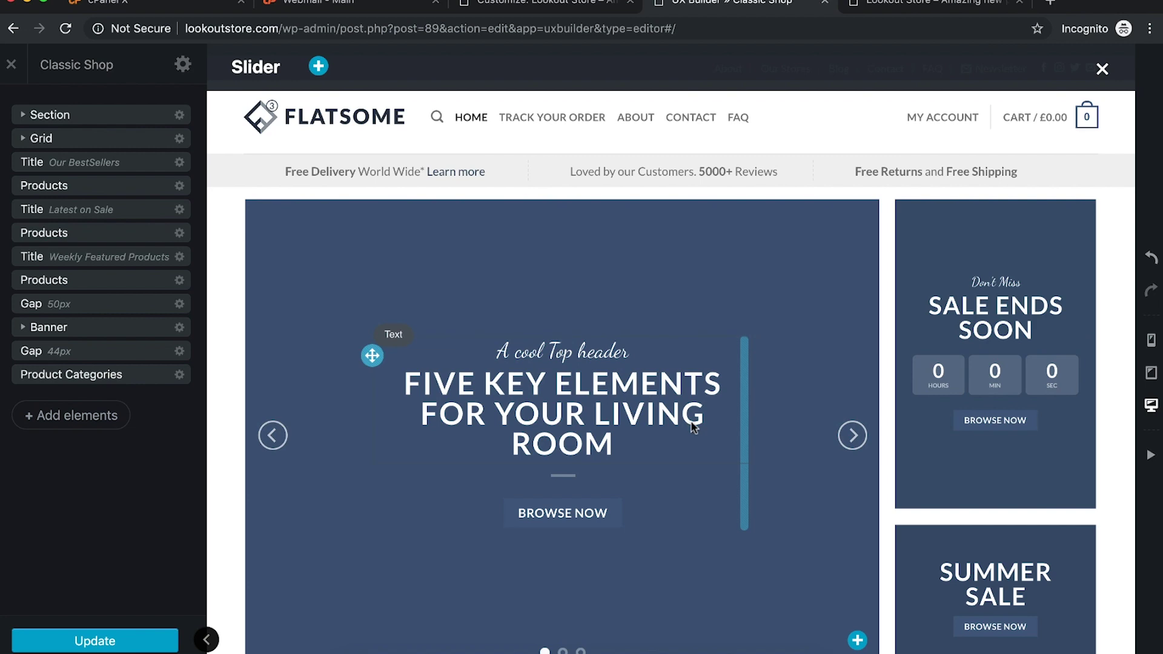
Step: Clear all content from the Classic Shop page via its settings and confirm
scroll(614, 443, down, 9)
scroll(614, 444, down, 10)
scroll(614, 443, up, 15)
scroll(614, 451, down, 4)
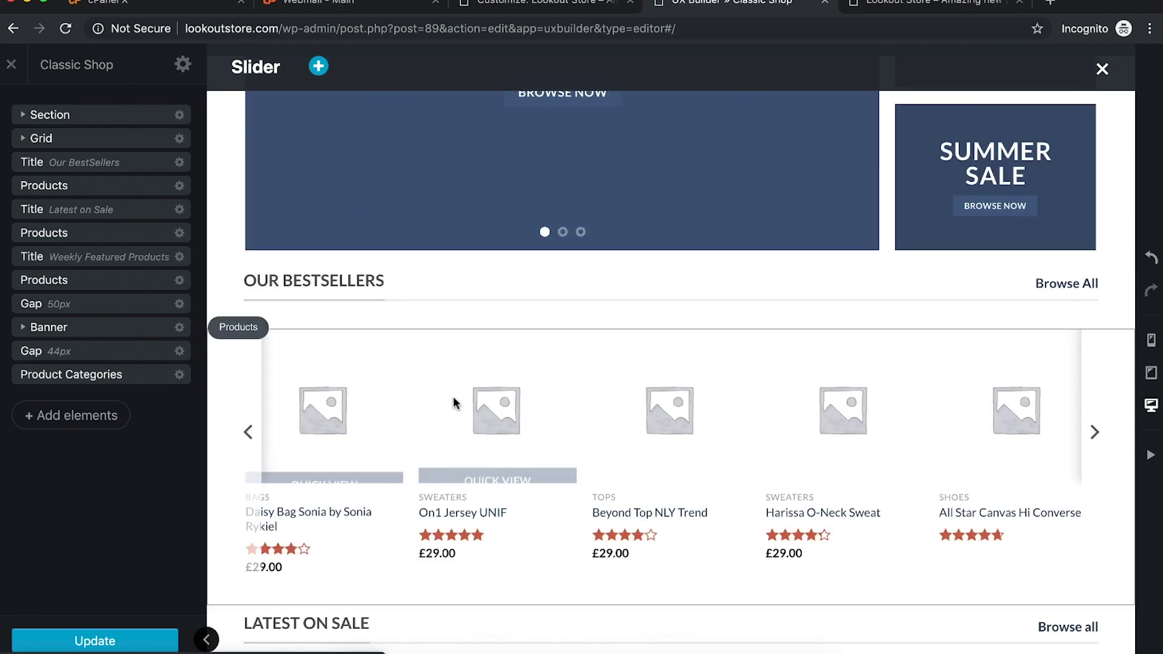
scroll(1035, 412, up, 6)
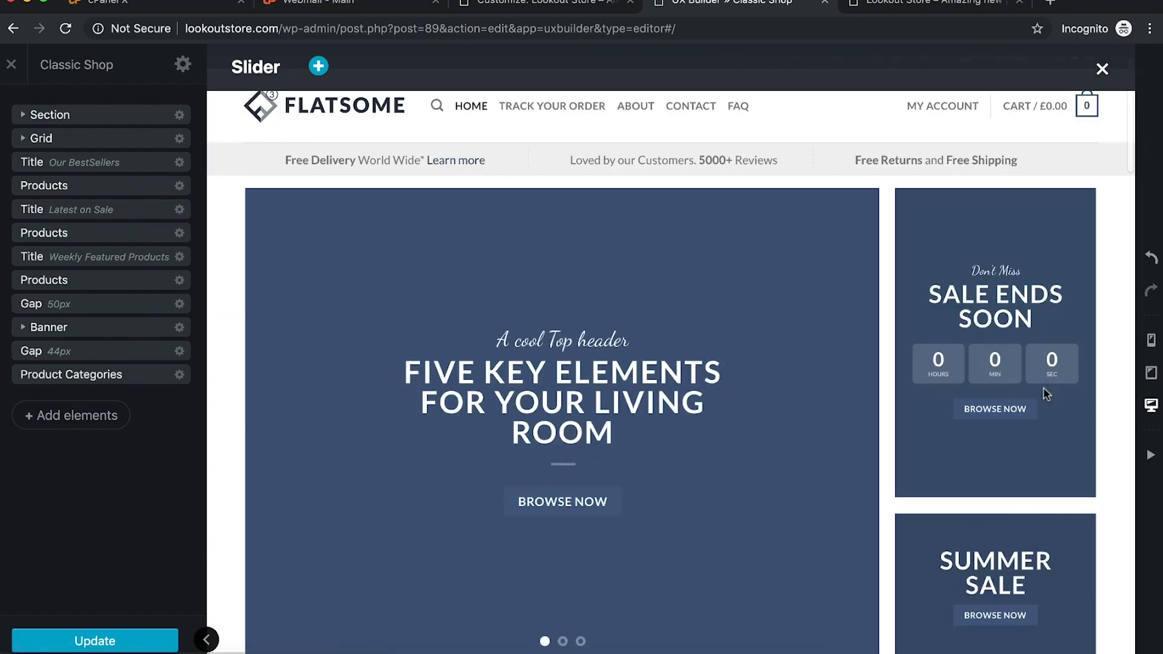
scroll(1043, 391, down, 7)
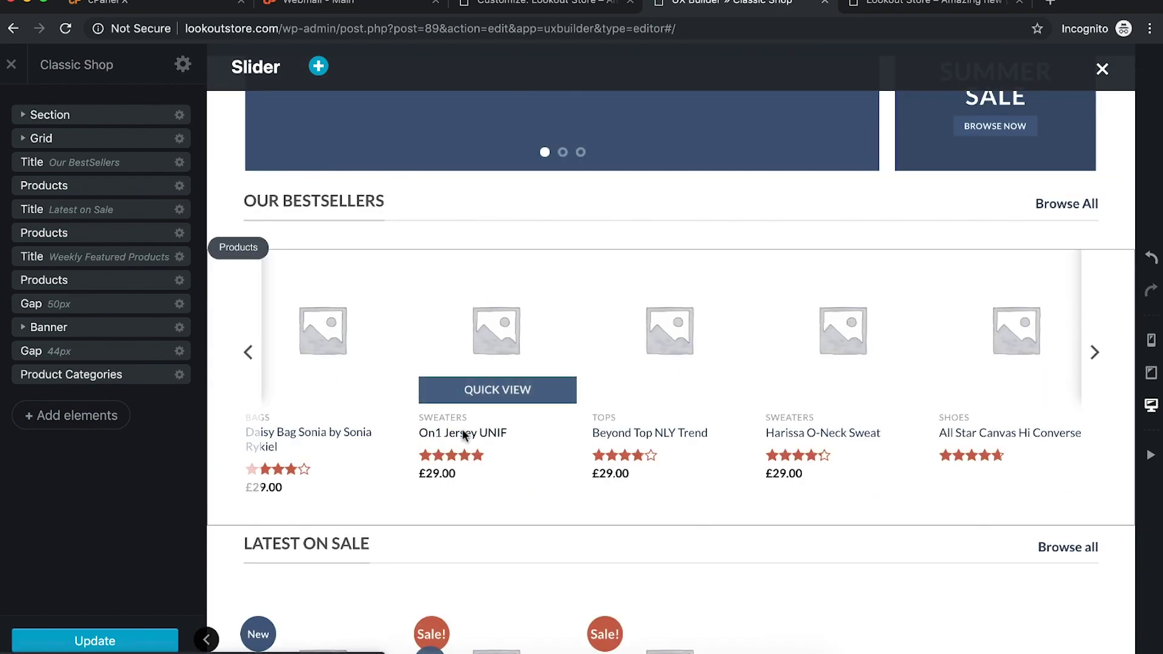
scroll(464, 433, up, 6)
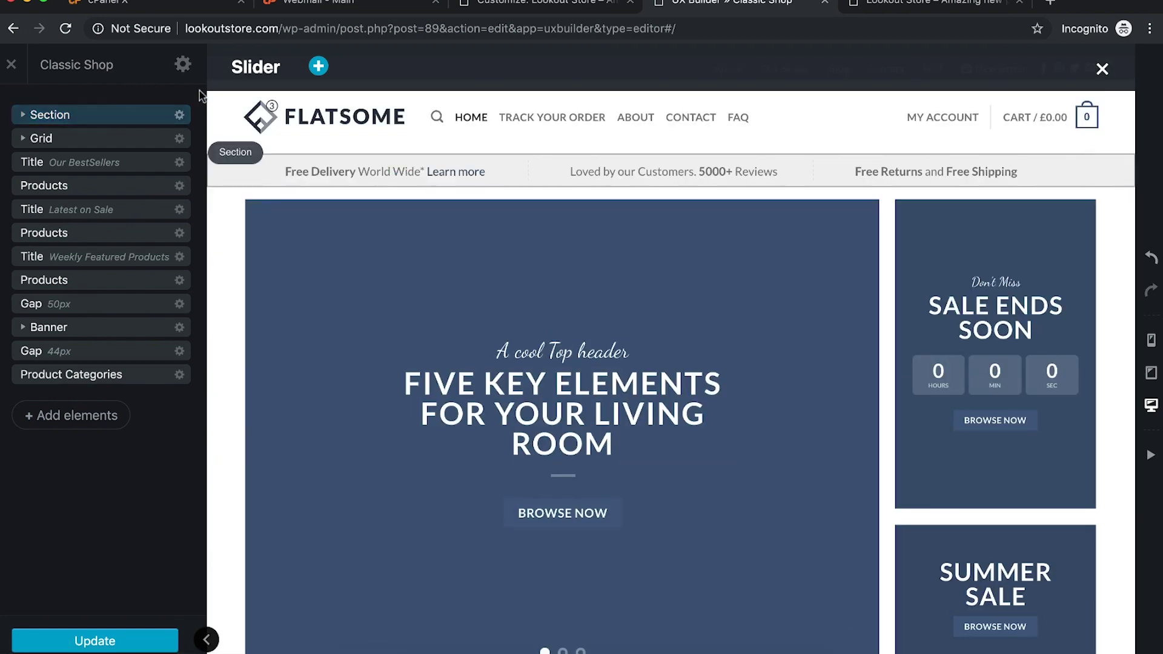
click(183, 63)
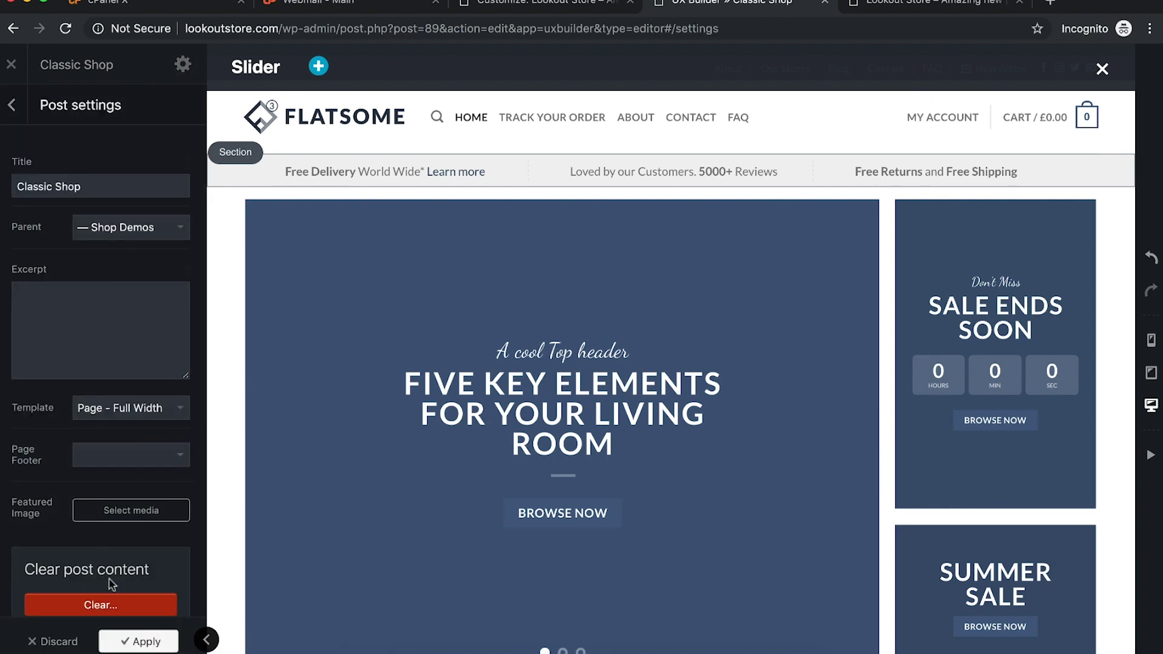
click(81, 606)
click(703, 120)
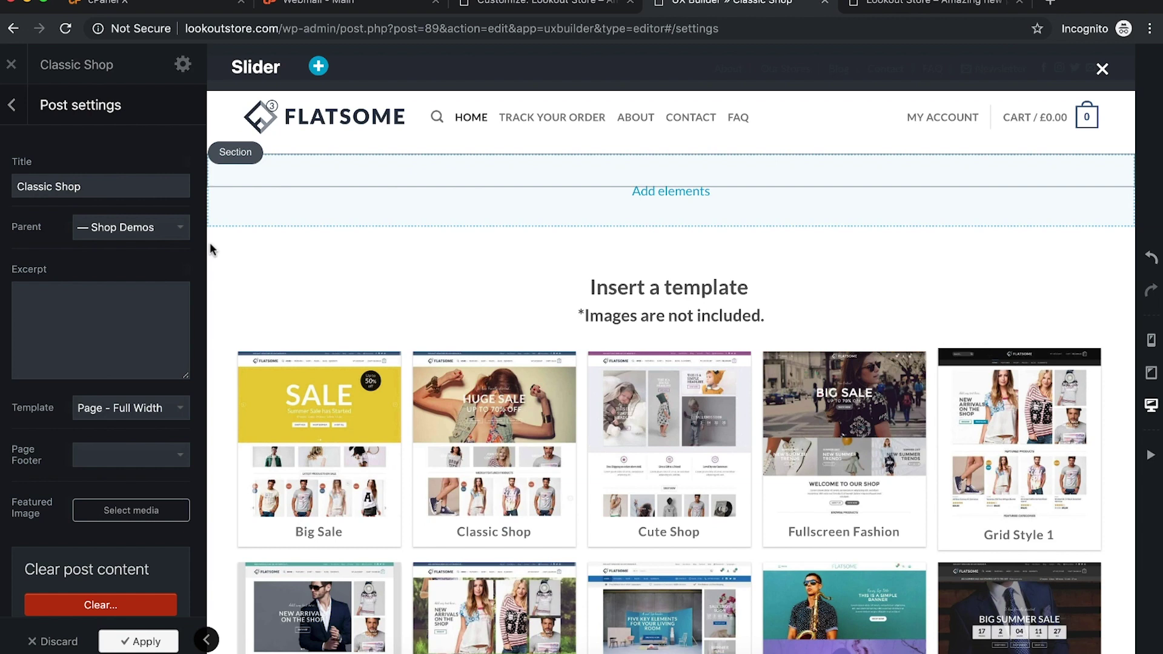
click(6, 102)
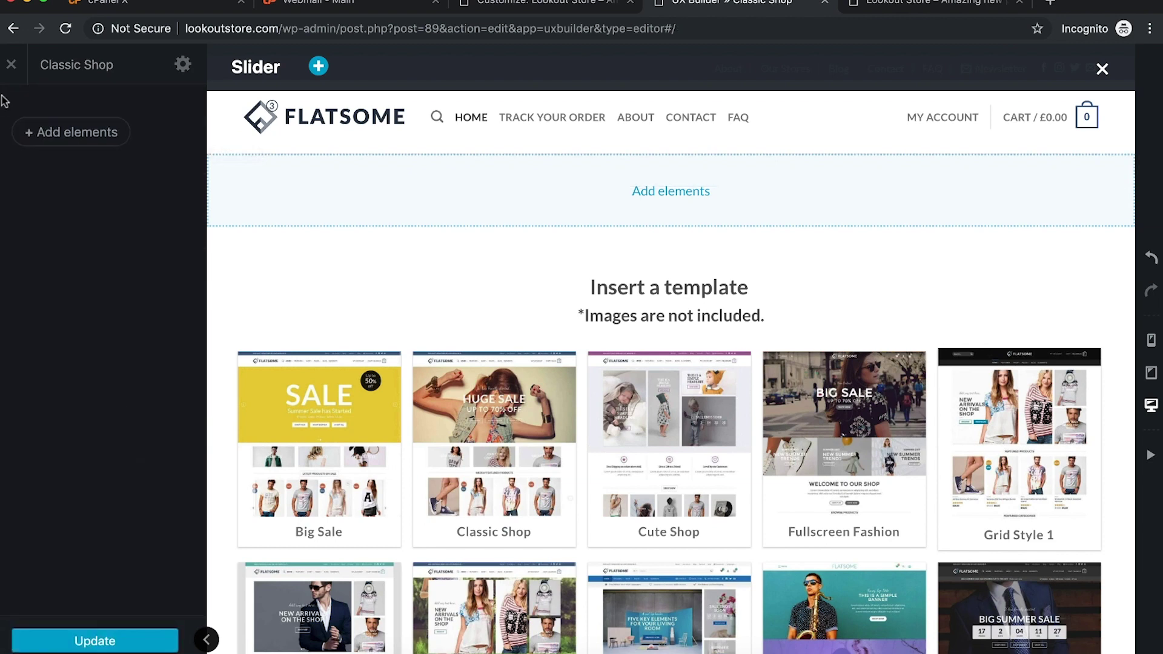
Step: Add an empty Slider element, then switch to the live Lookout Store homepage
click(73, 130)
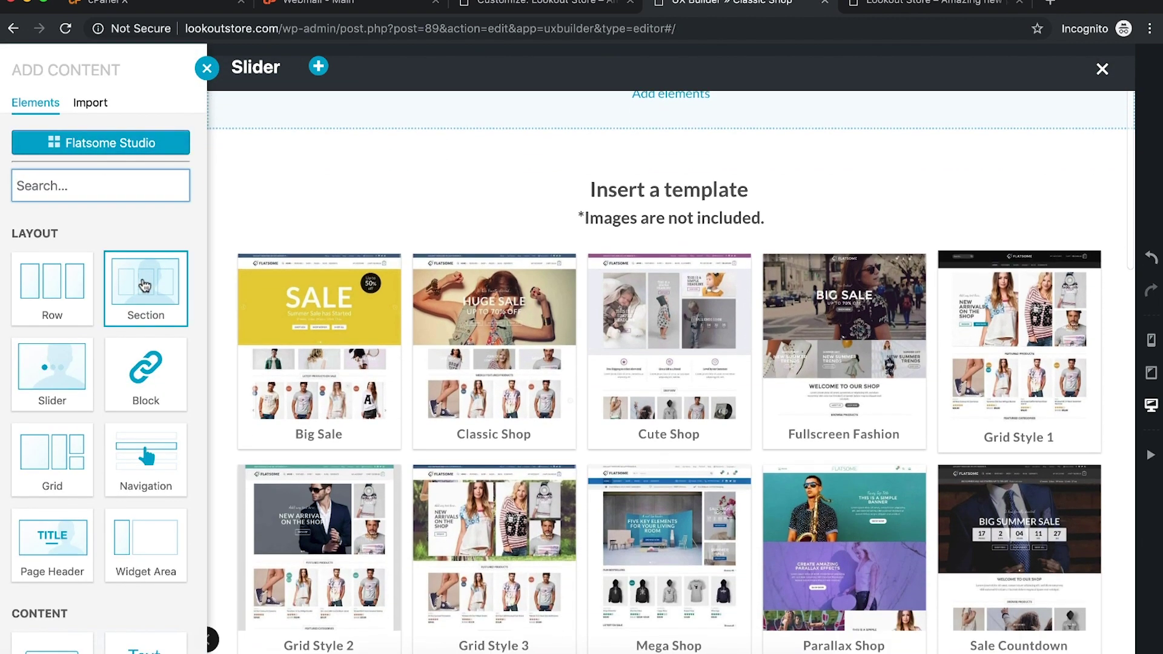
click(52, 354)
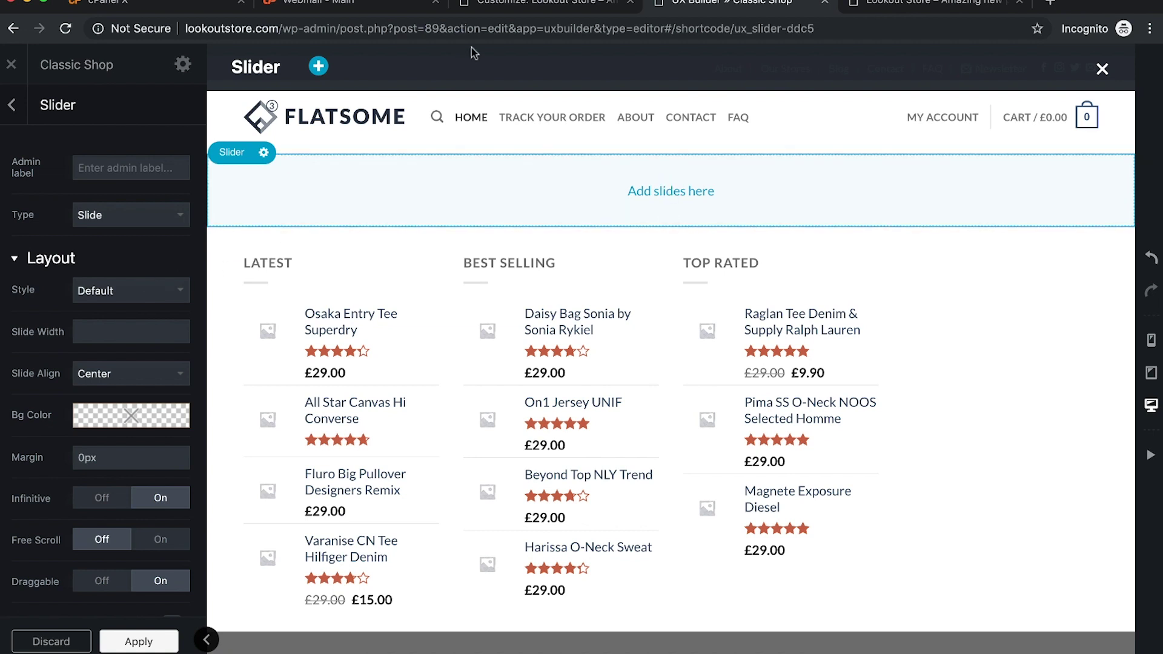
click(928, 8)
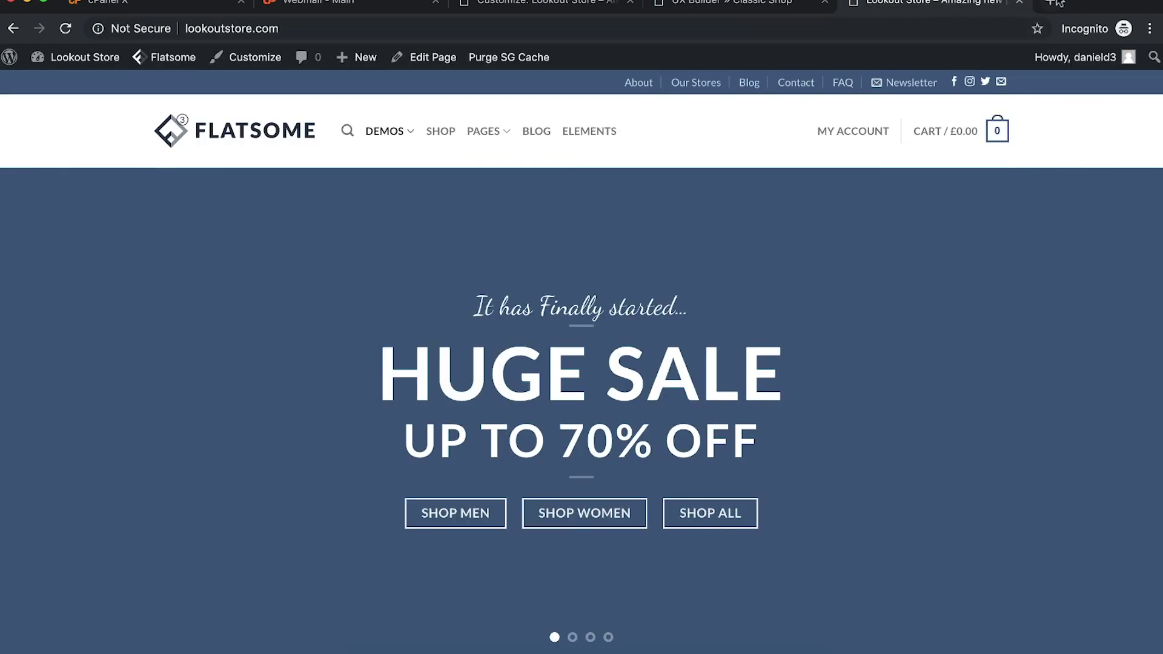
Step: Search Google for Unsplash in a new tab and go to unsplash.com
click(1056, 3)
text(unspla)
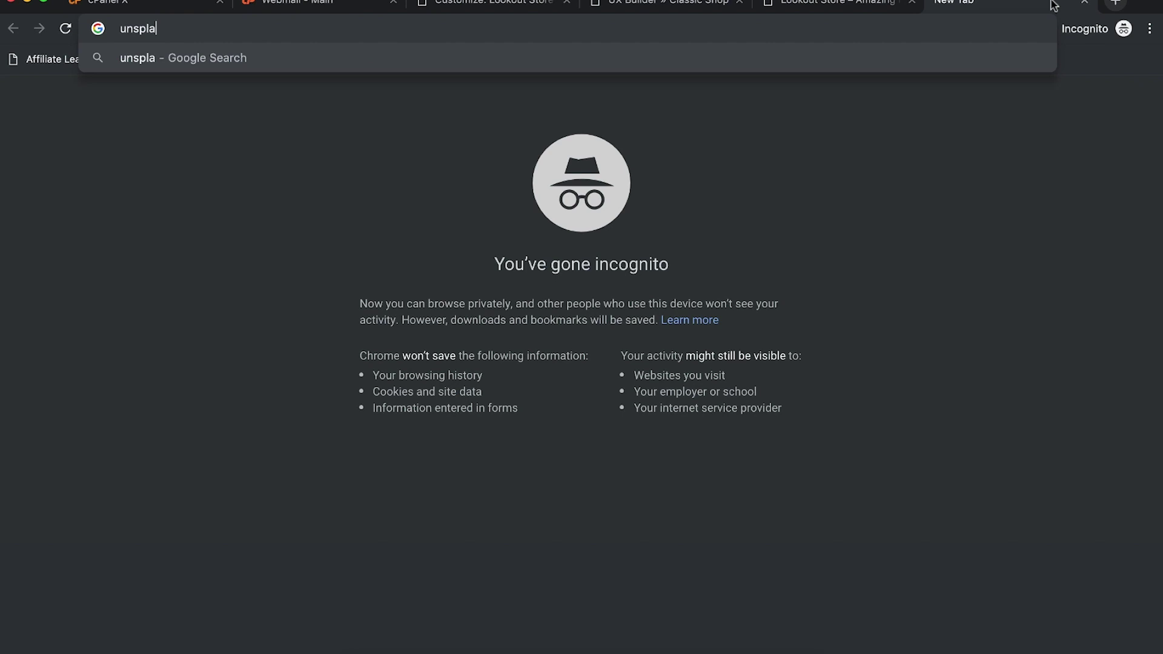
text(unsp)
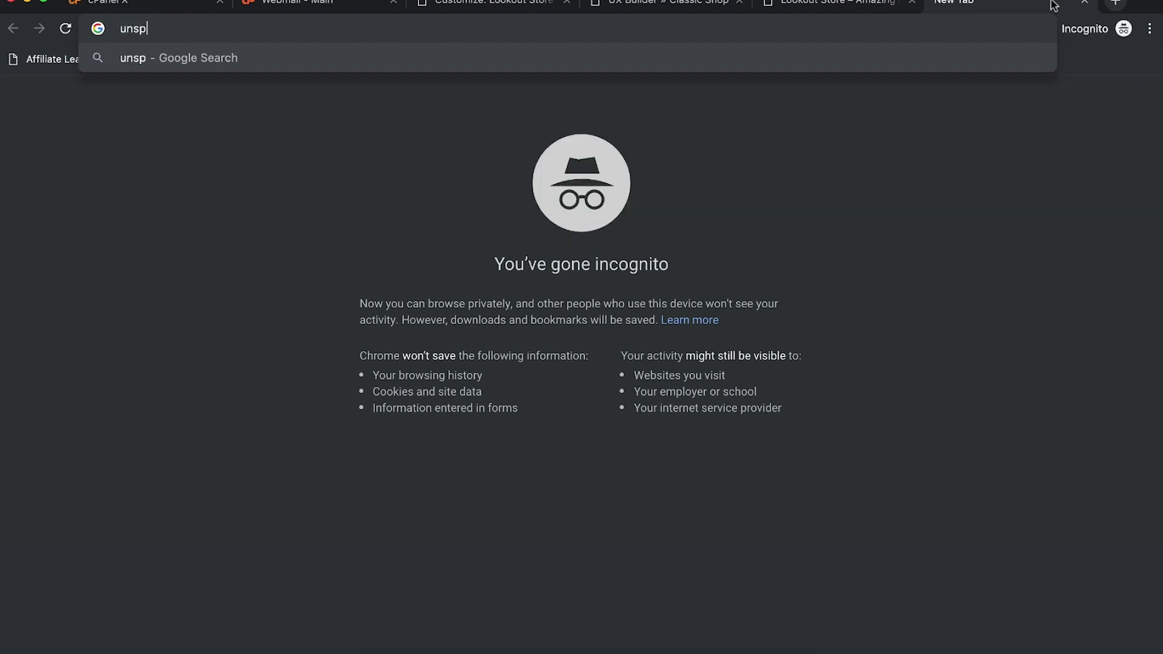
key(Return)
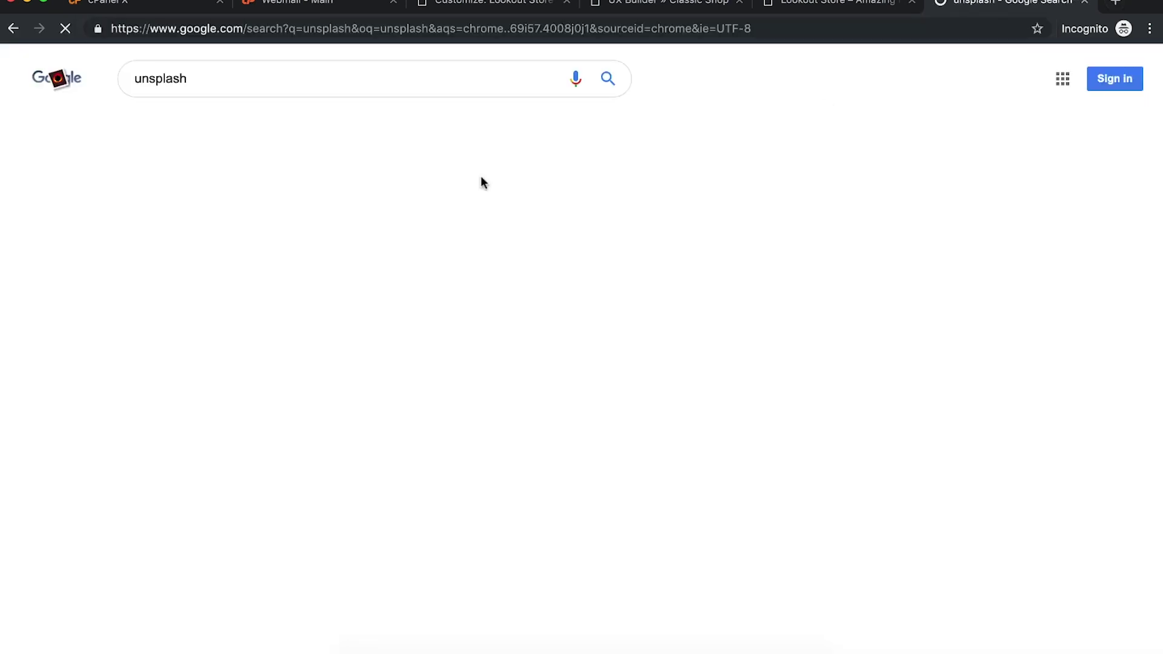
click(267, 194)
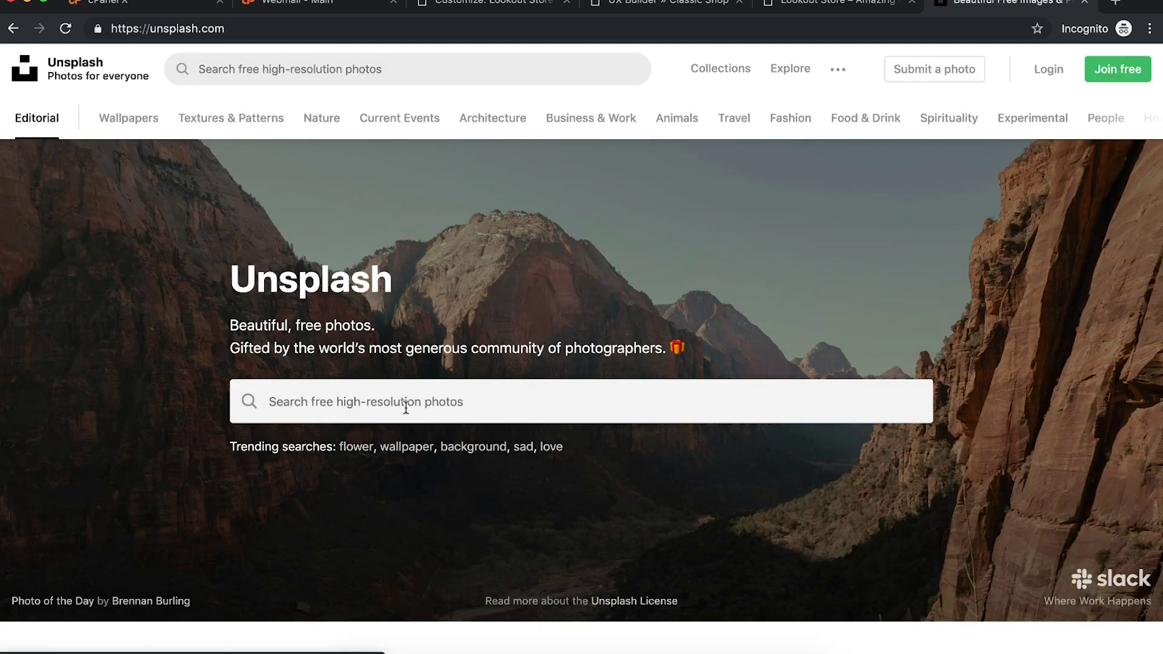
Step: Search Unsplash for 'man' and download the photo of the man on the mountain
click(405, 408)
text(man)
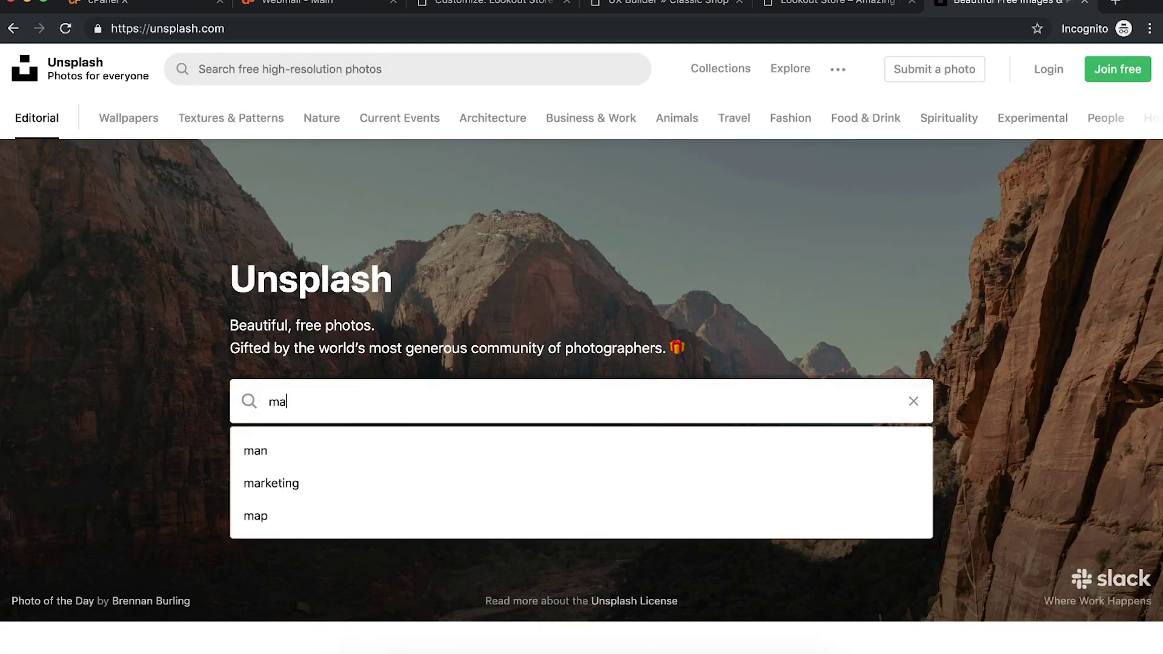
key(Return)
scroll(770, 321, down, 5)
scroll(770, 321, up, 5)
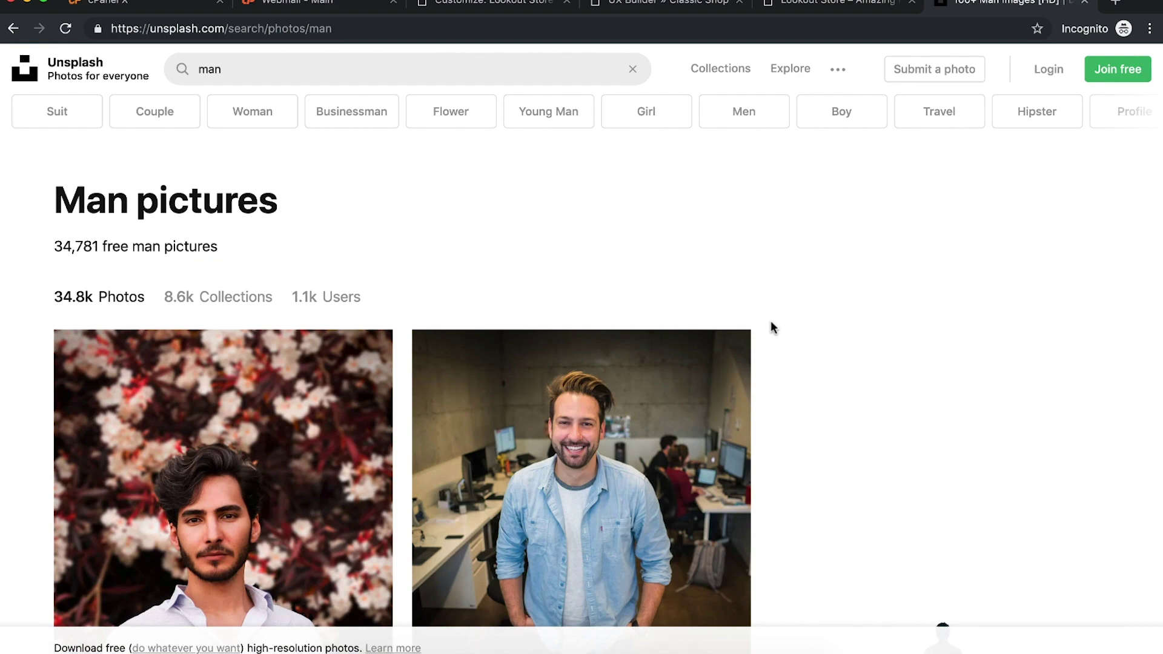
scroll(770, 321, down, 15)
scroll(565, 390, down, 8)
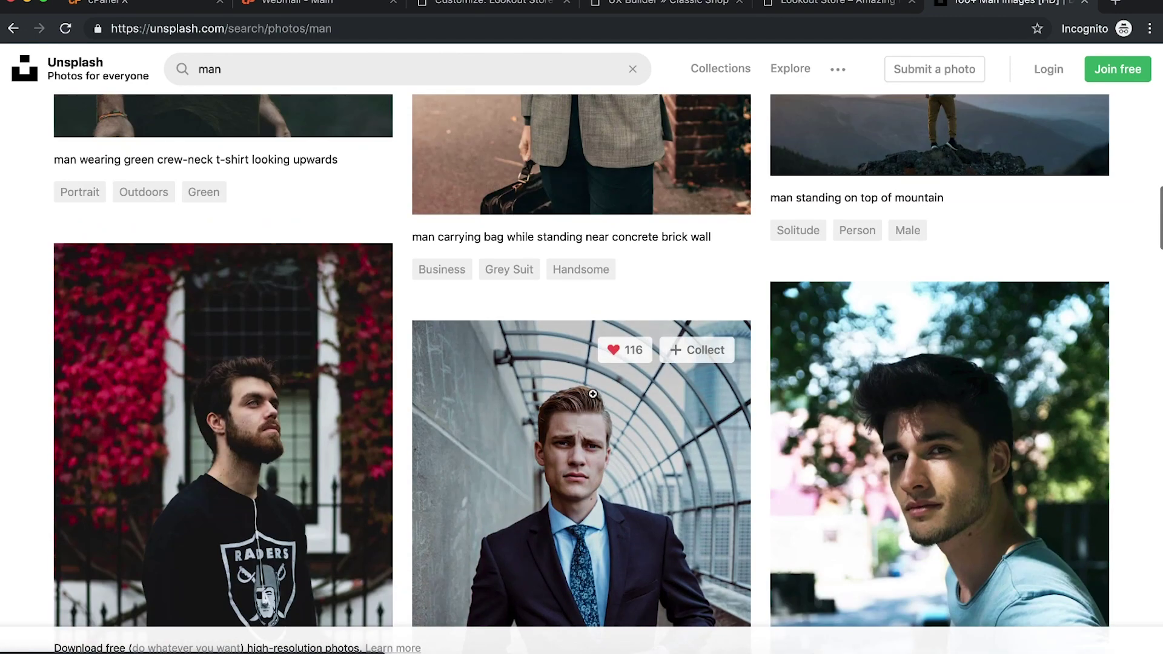
scroll(820, 229, up, 2)
click(820, 228)
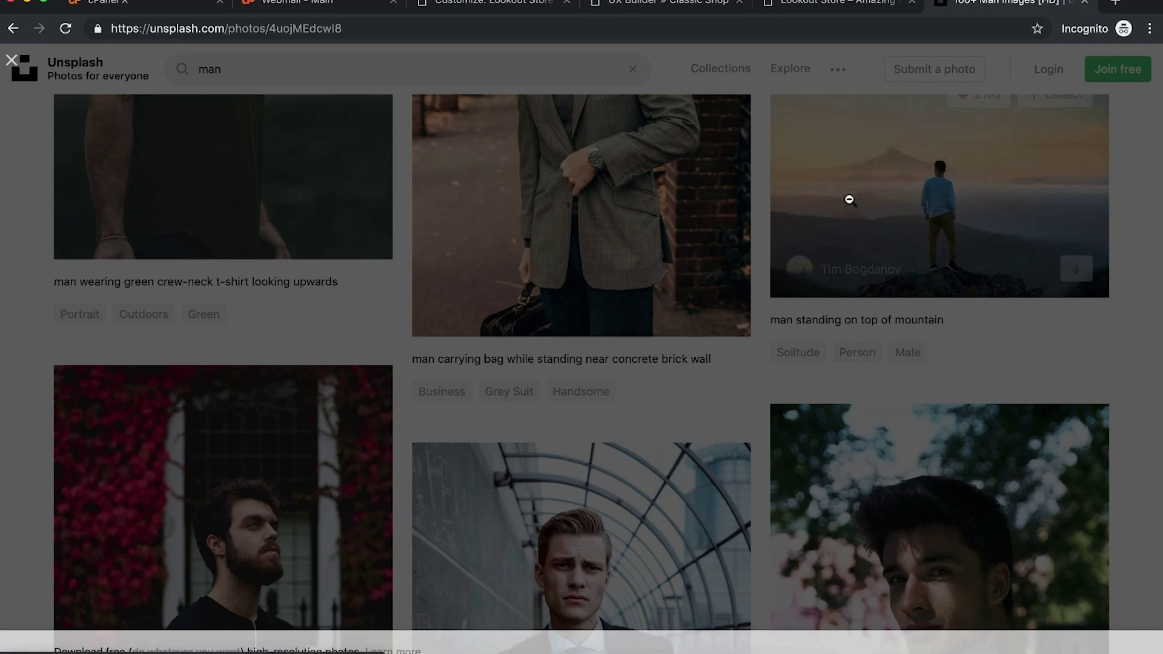
click(965, 91)
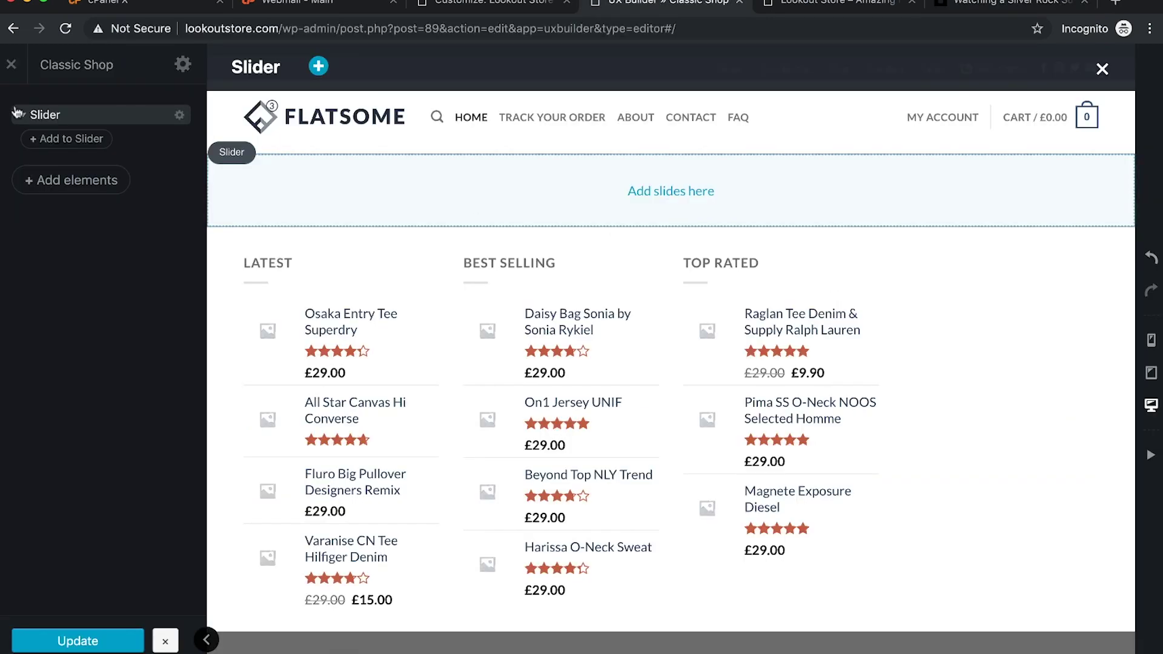
Step: Add an image element inside the slider from the slider's options
click(47, 121)
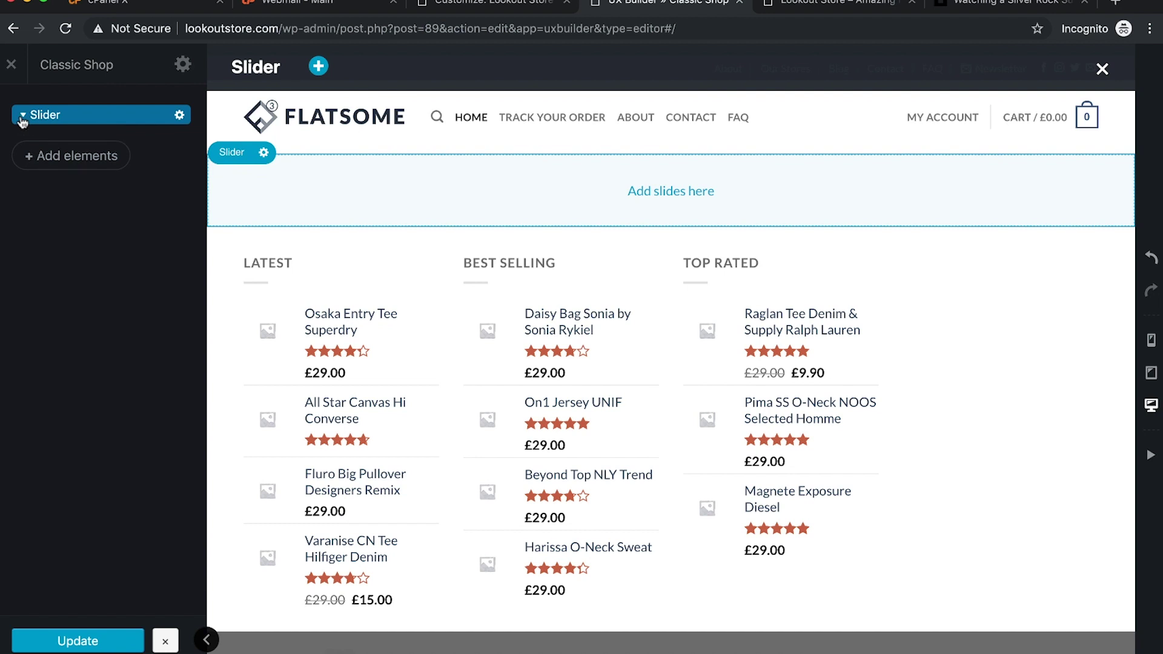
click(180, 116)
click(161, 157)
scroll(169, 345, down, 5)
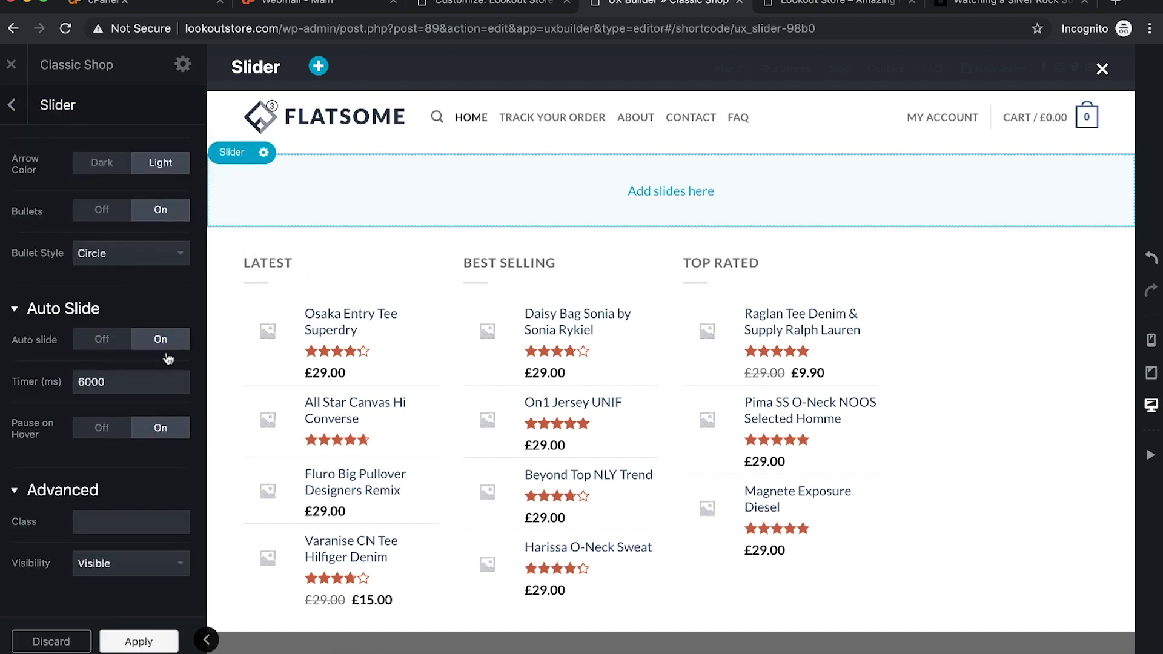
click(670, 191)
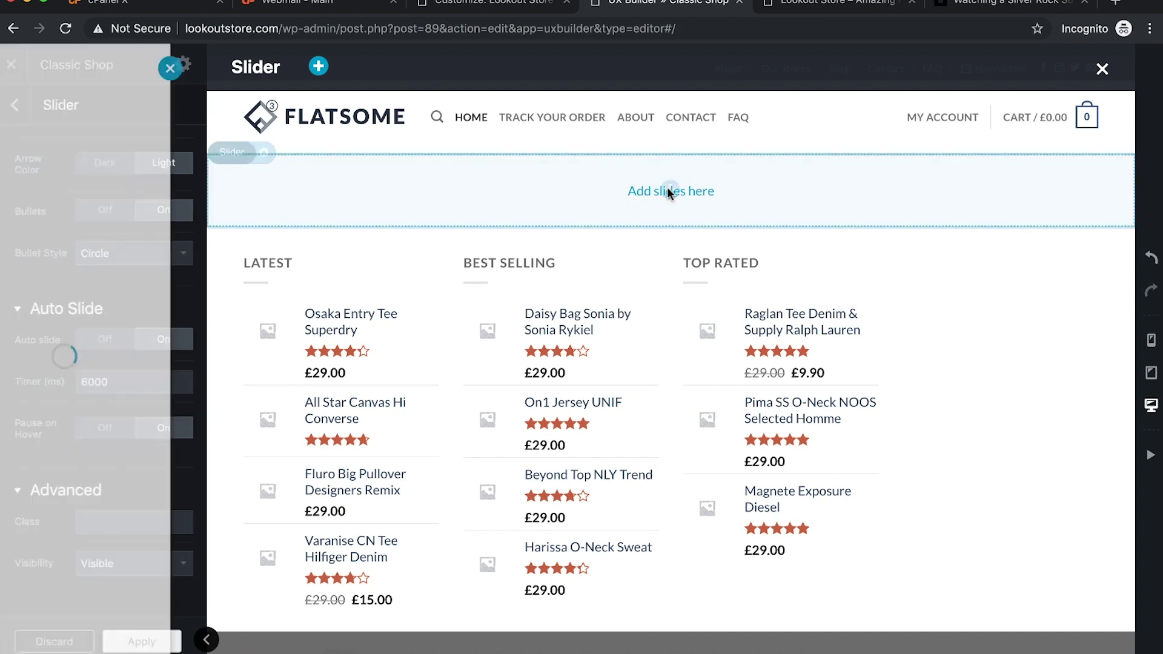
click(149, 254)
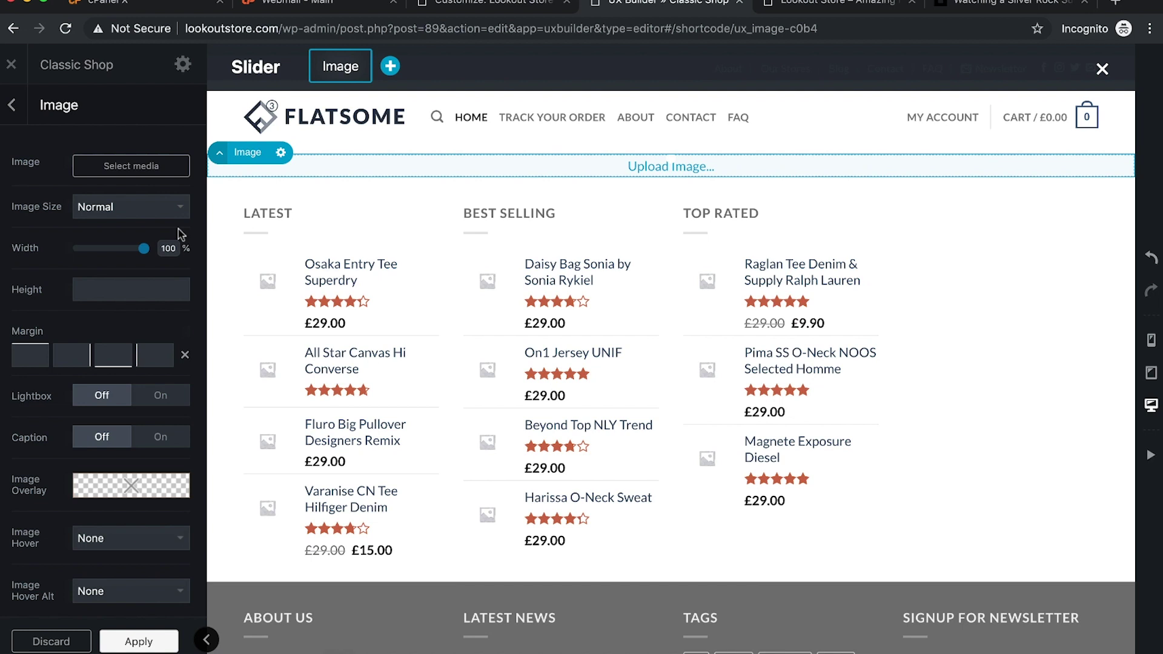
Step: Upload the Unsplash mountain jpg from Downloads as the slide image and apply it
click(101, 168)
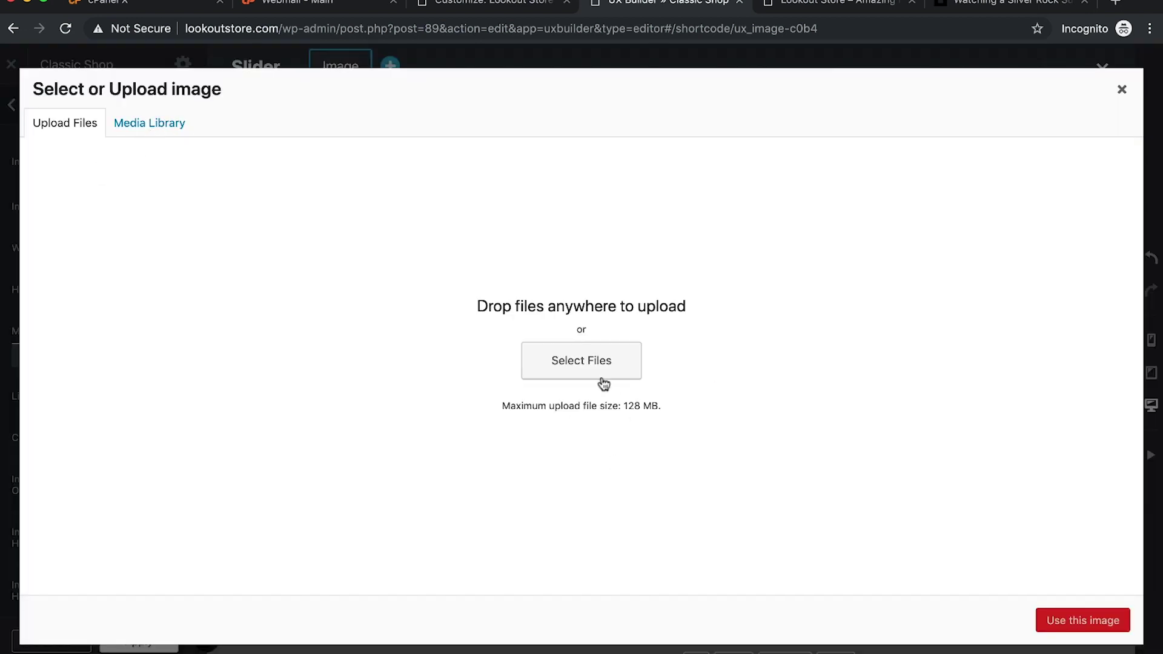
click(592, 378)
click(301, 147)
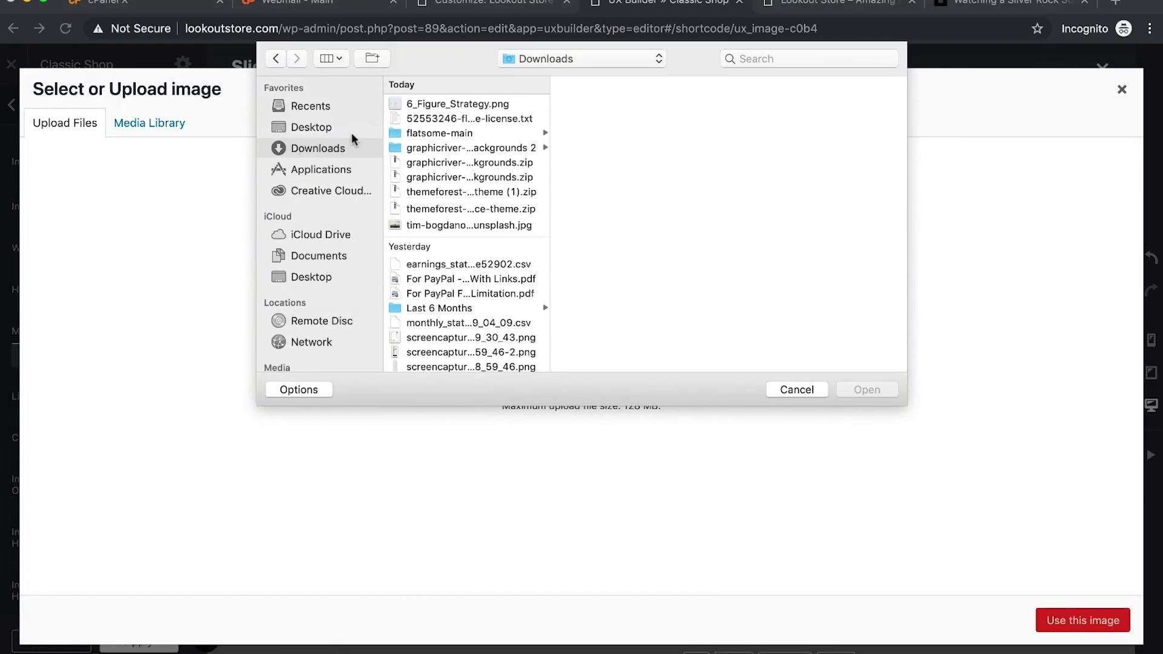
double_click(441, 225)
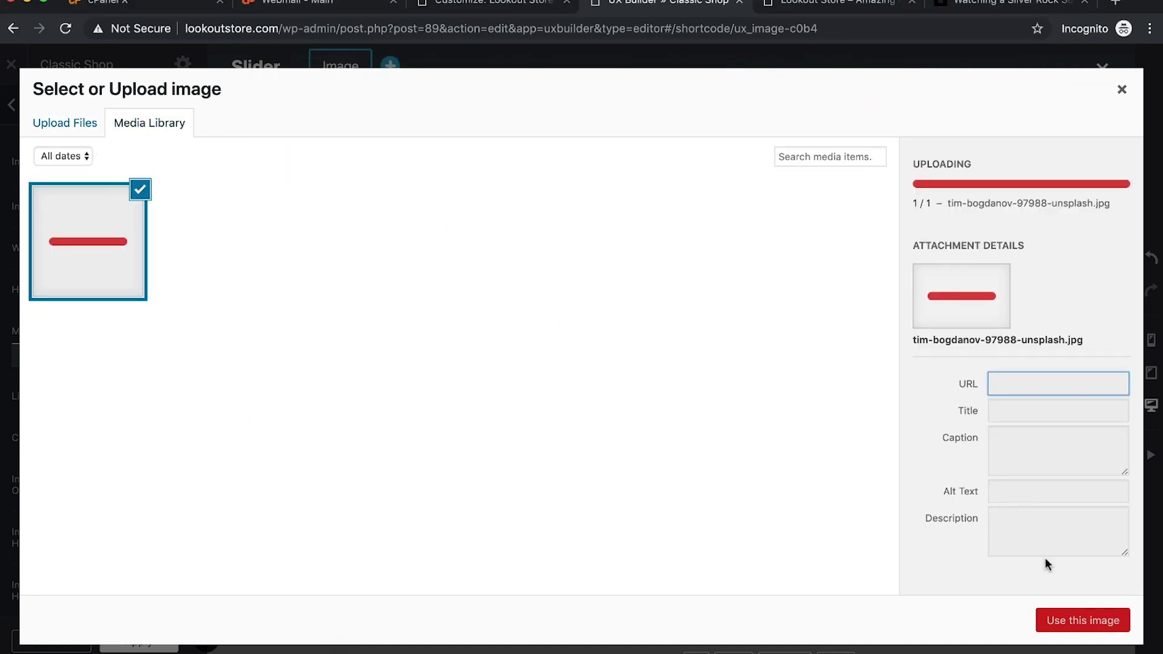
click(1071, 620)
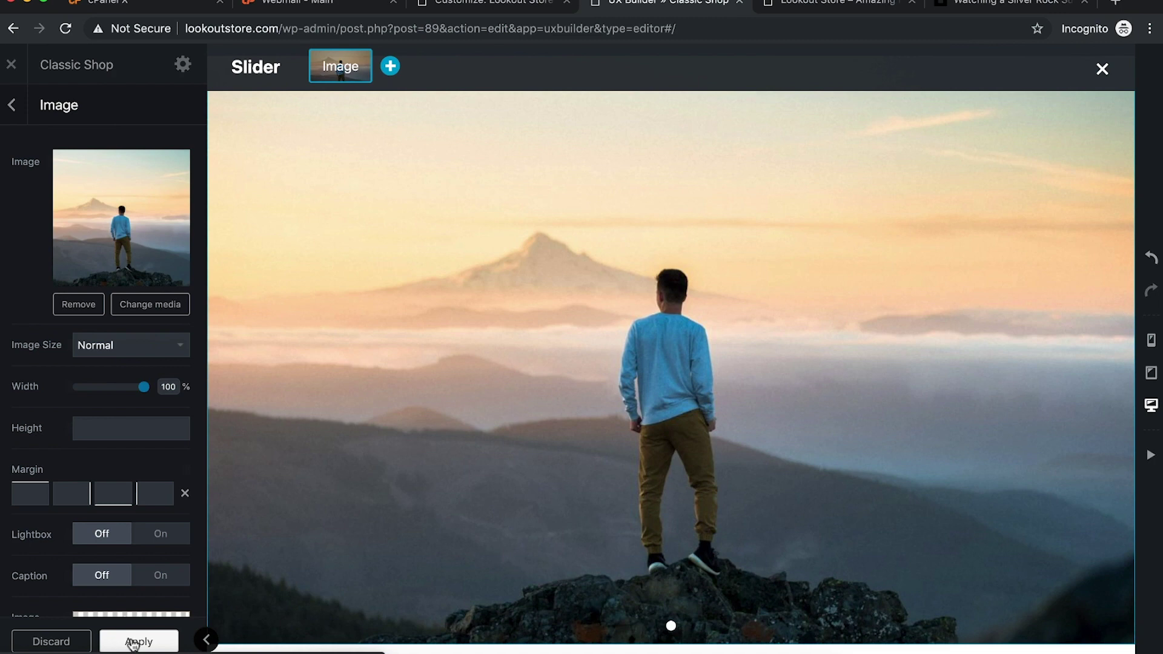
click(136, 641)
Step: Review the image slide's settings, then go back to the element list
click(438, 388)
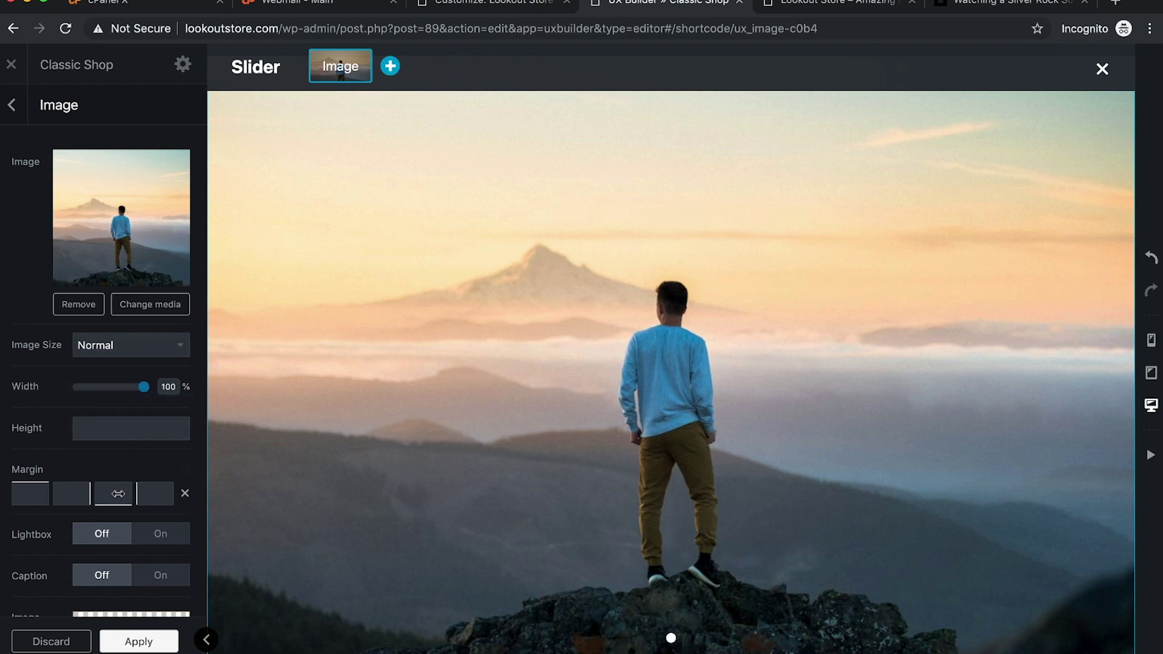
scroll(137, 492, down, 2)
scroll(137, 492, up, 2)
scroll(556, 406, down, 4)
scroll(556, 406, up, 5)
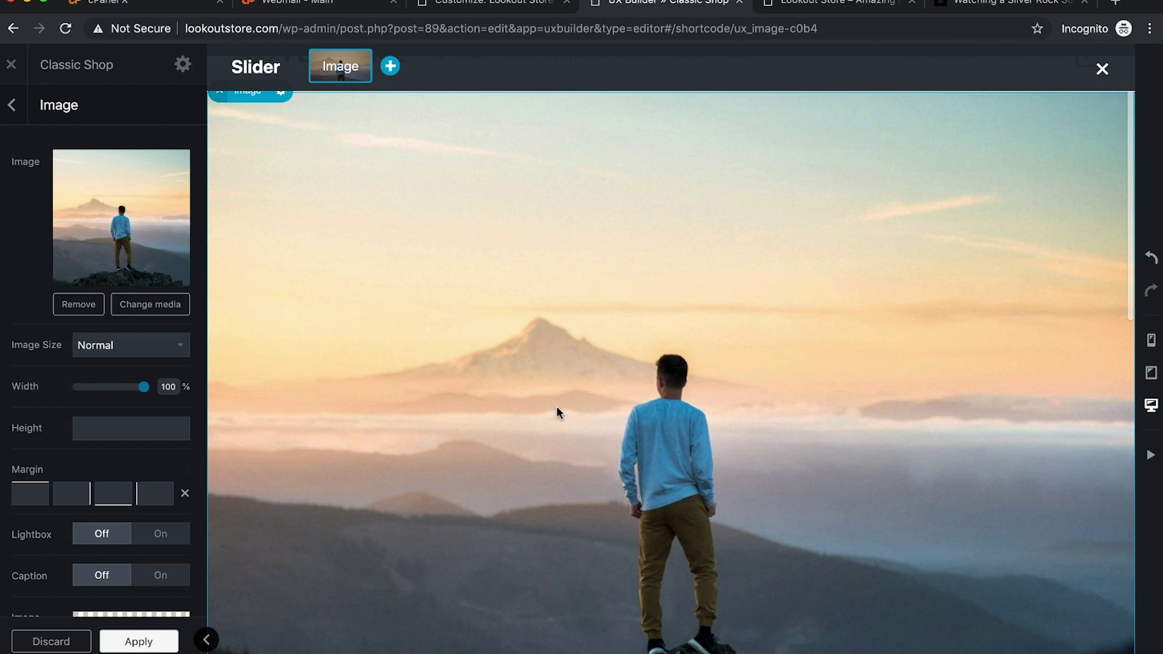
scroll(556, 406, up, 1)
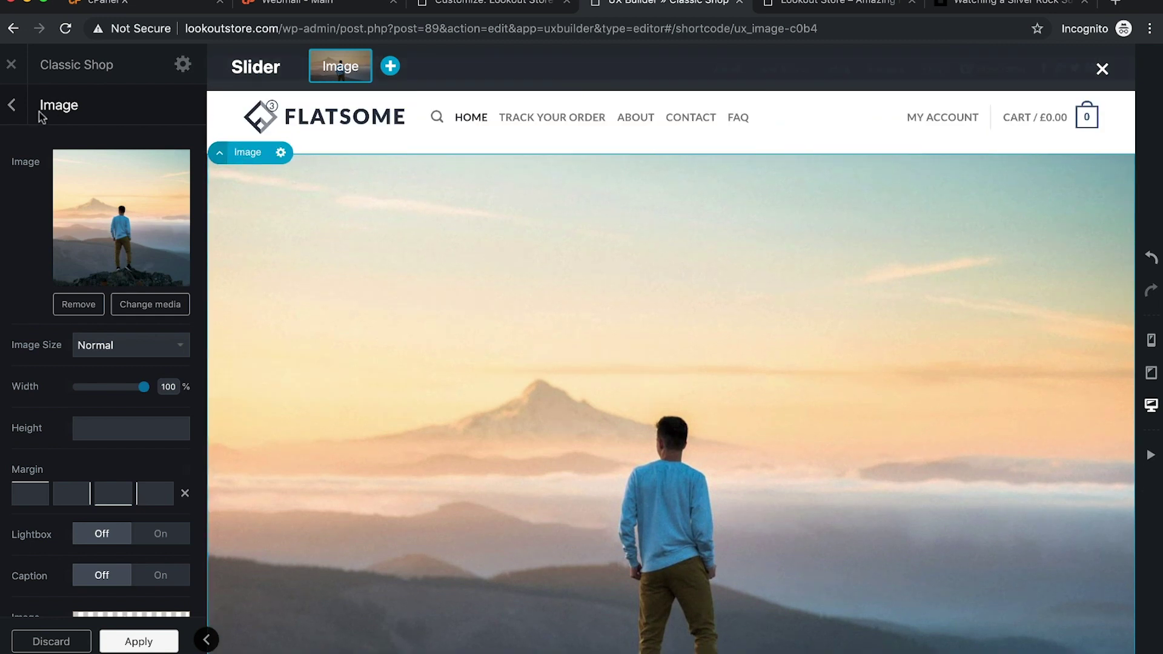
click(11, 105)
Step: Open the slider's options and try the Container and Focus styles
click(77, 116)
click(178, 116)
click(181, 116)
click(181, 116)
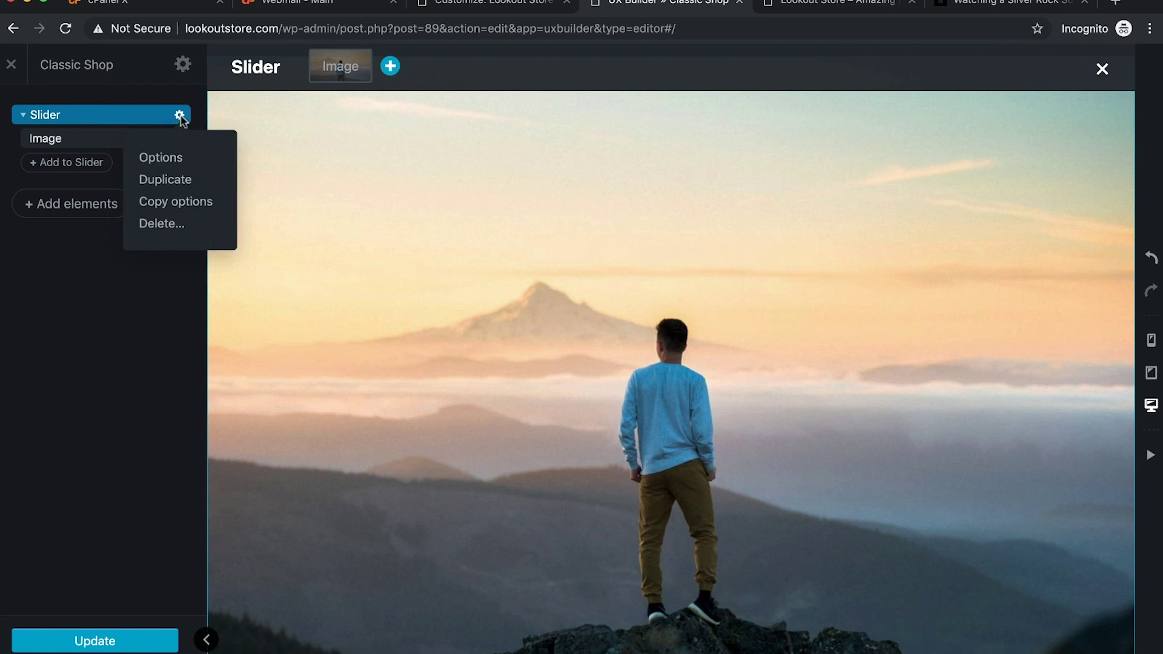
click(159, 157)
click(155, 288)
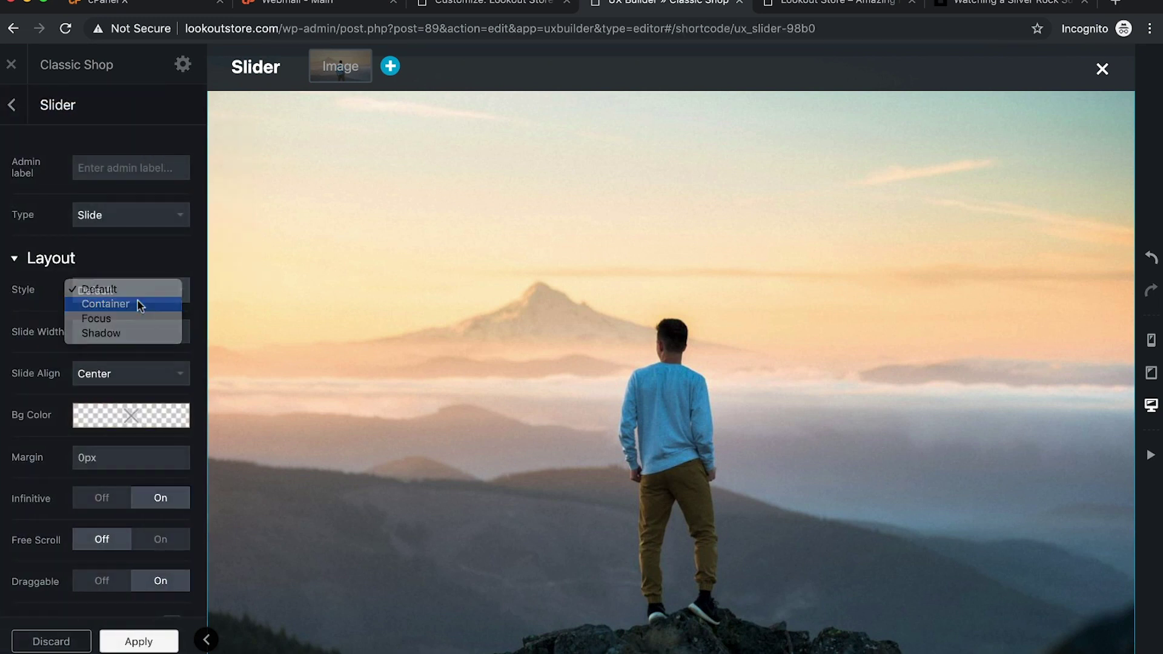
click(137, 300)
click(150, 291)
click(136, 304)
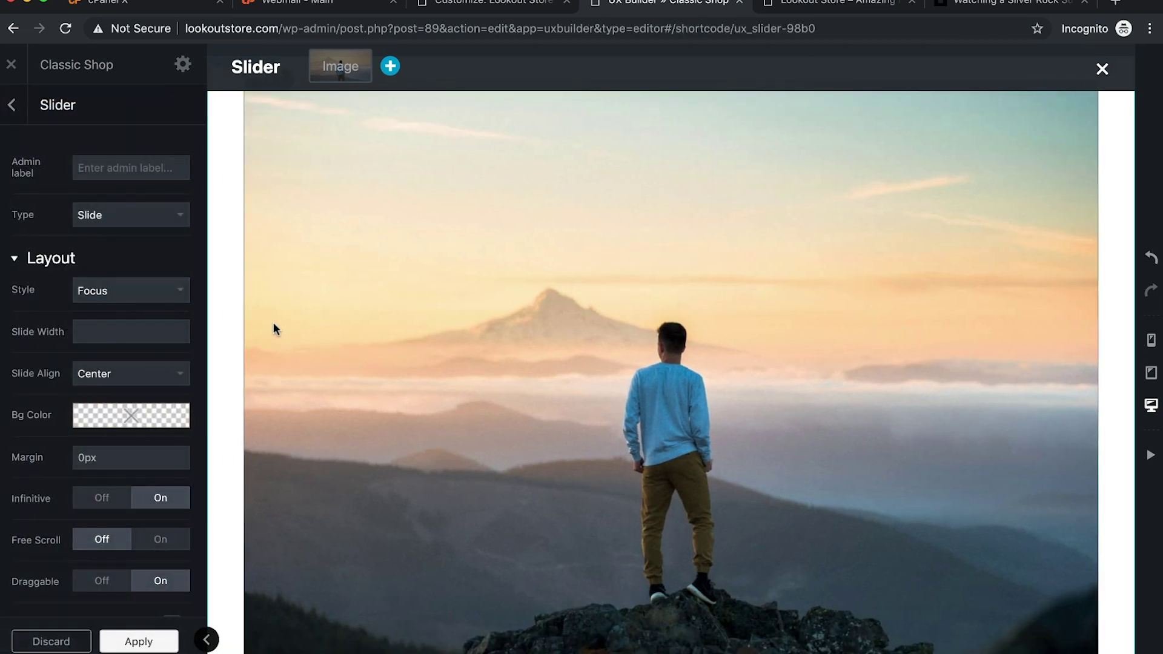
Step: Try the Shadow style, then set the slider style back to Default and return to the element list
scroll(467, 373, down, 4)
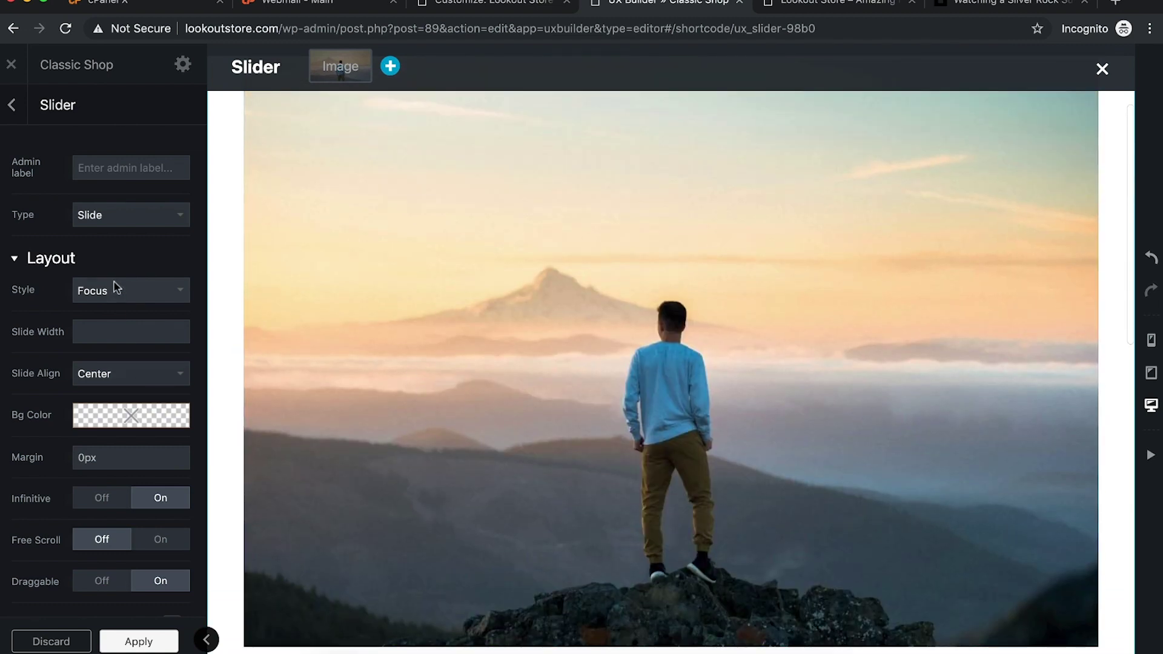
click(109, 289)
click(113, 302)
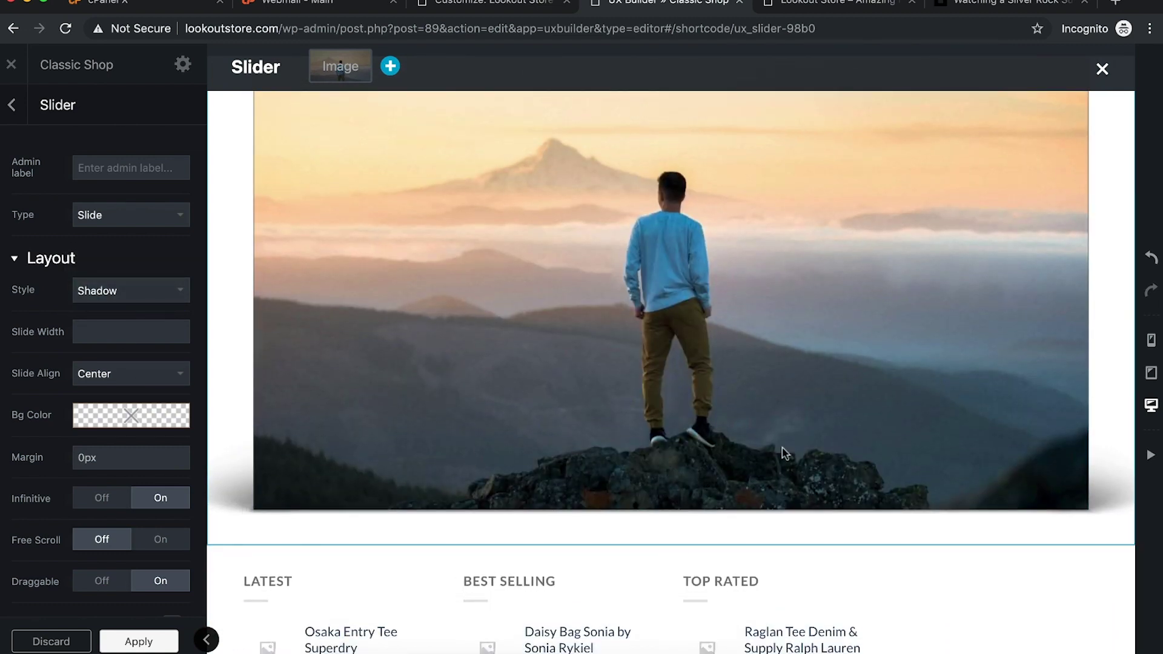
click(126, 290)
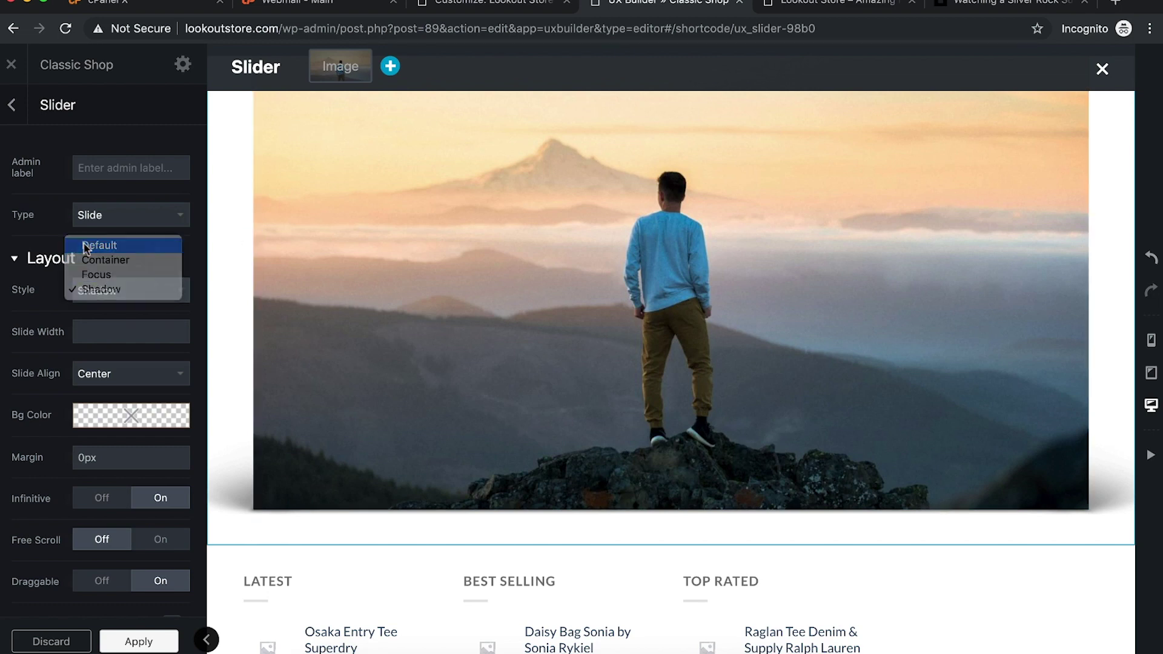
click(97, 242)
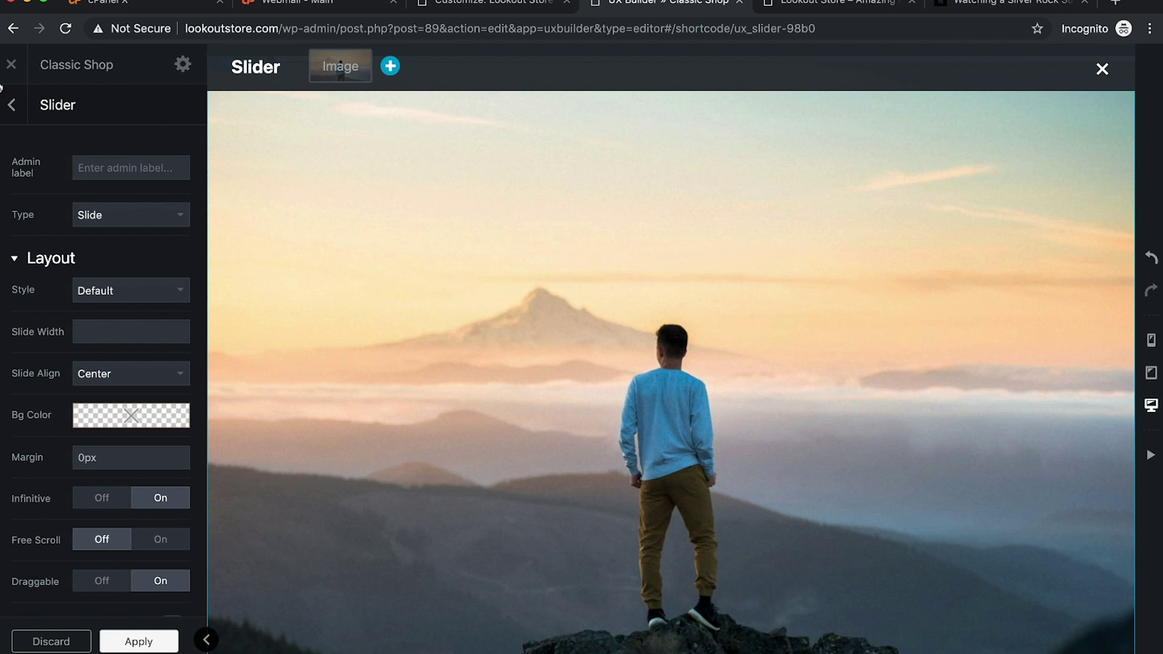
click(11, 107)
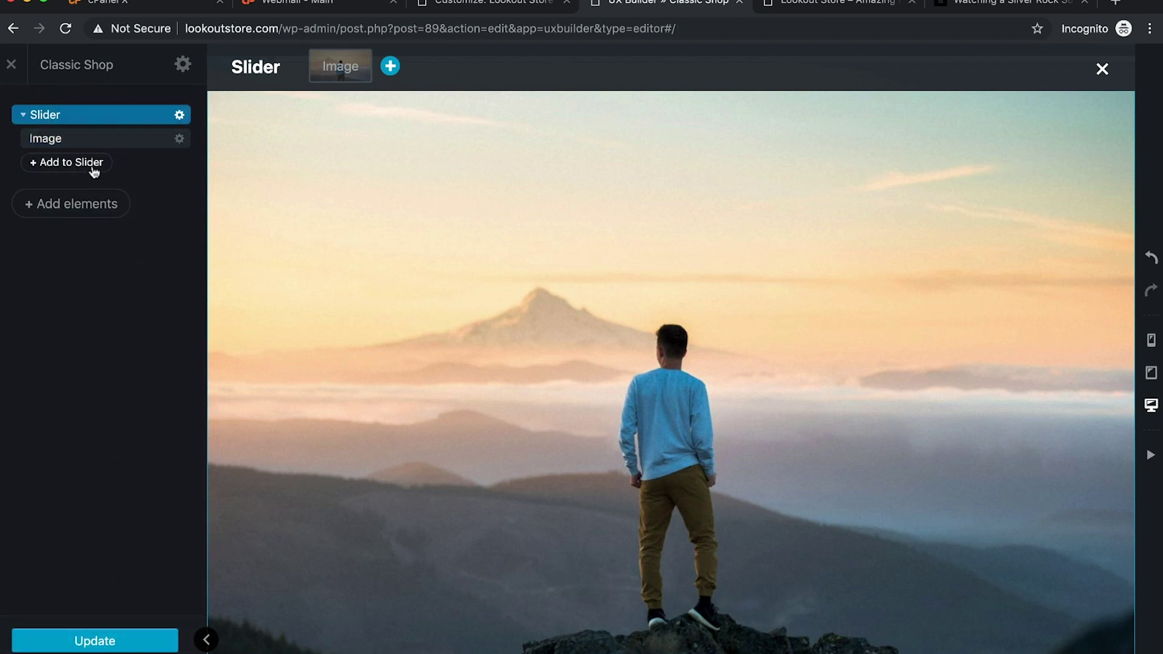
Step: Add a blank Banner as the slider's second slide and open the Banner's Options
click(72, 169)
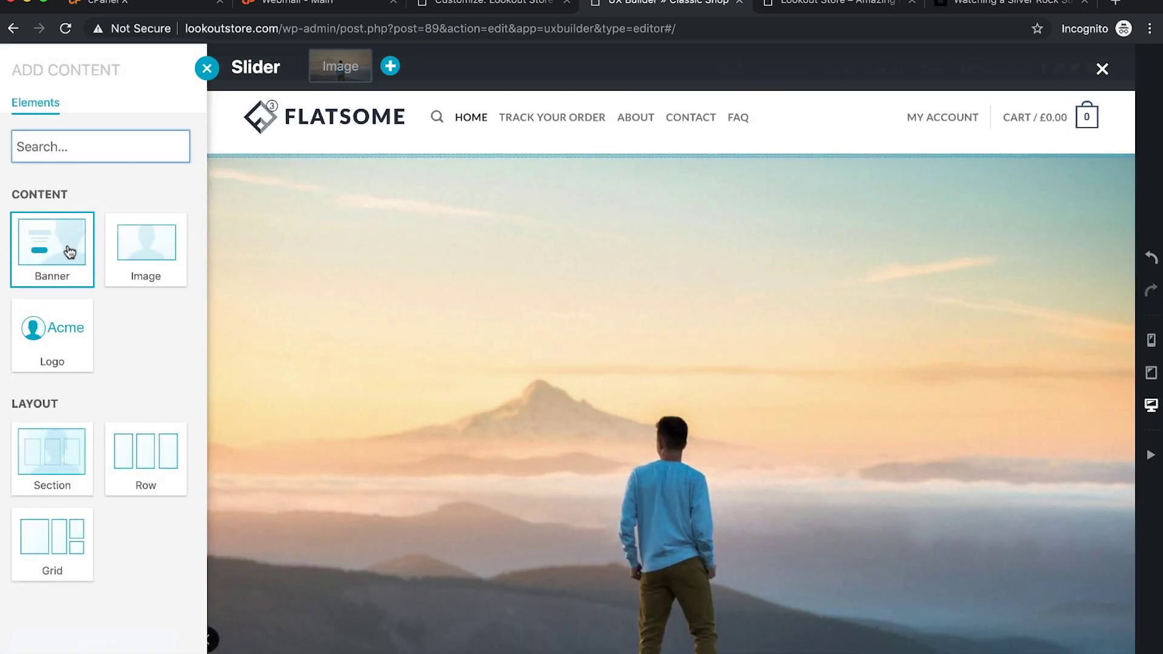
click(41, 250)
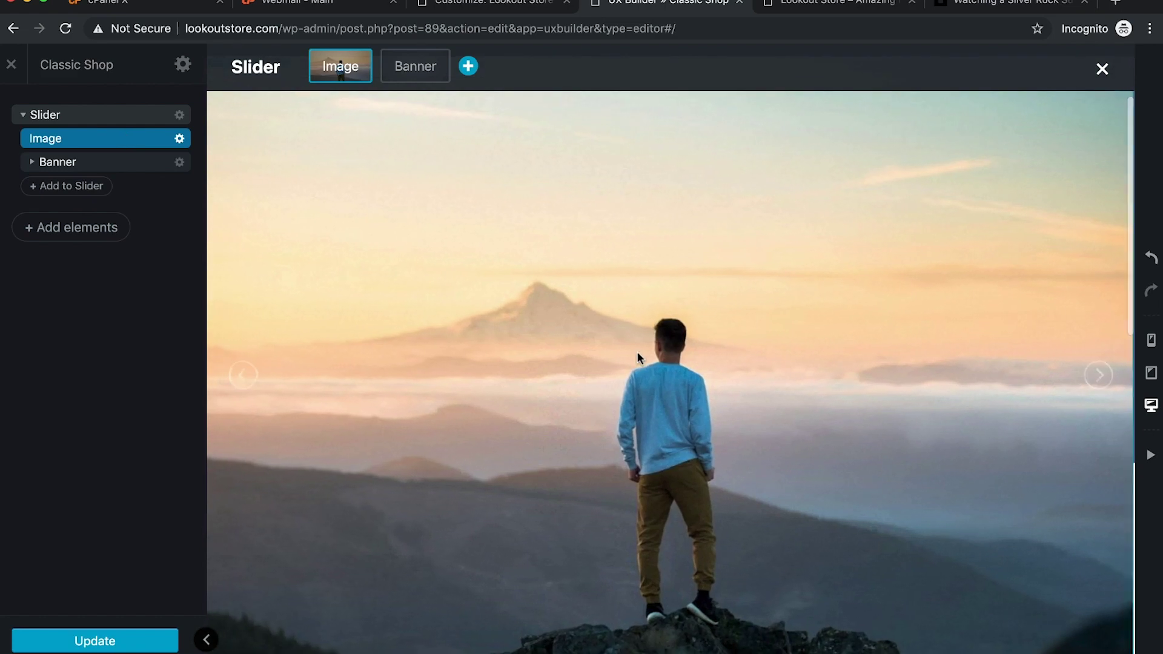
scroll(638, 356, up, 2)
scroll(624, 345, down, 3)
scroll(609, 337, up, 3)
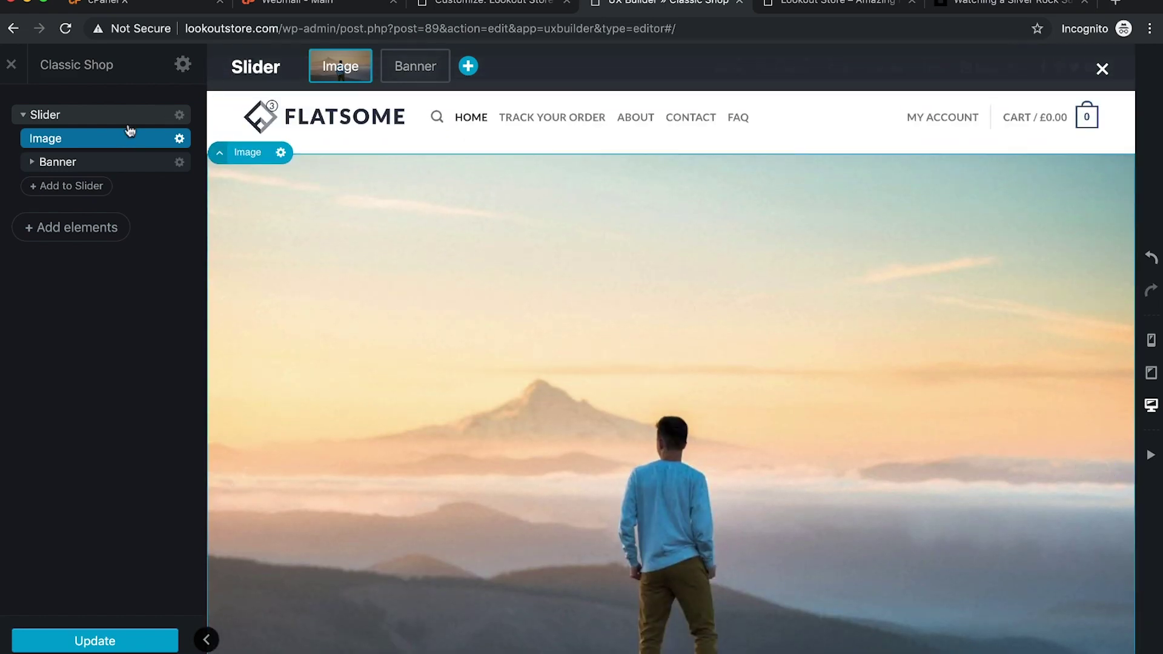
click(85, 162)
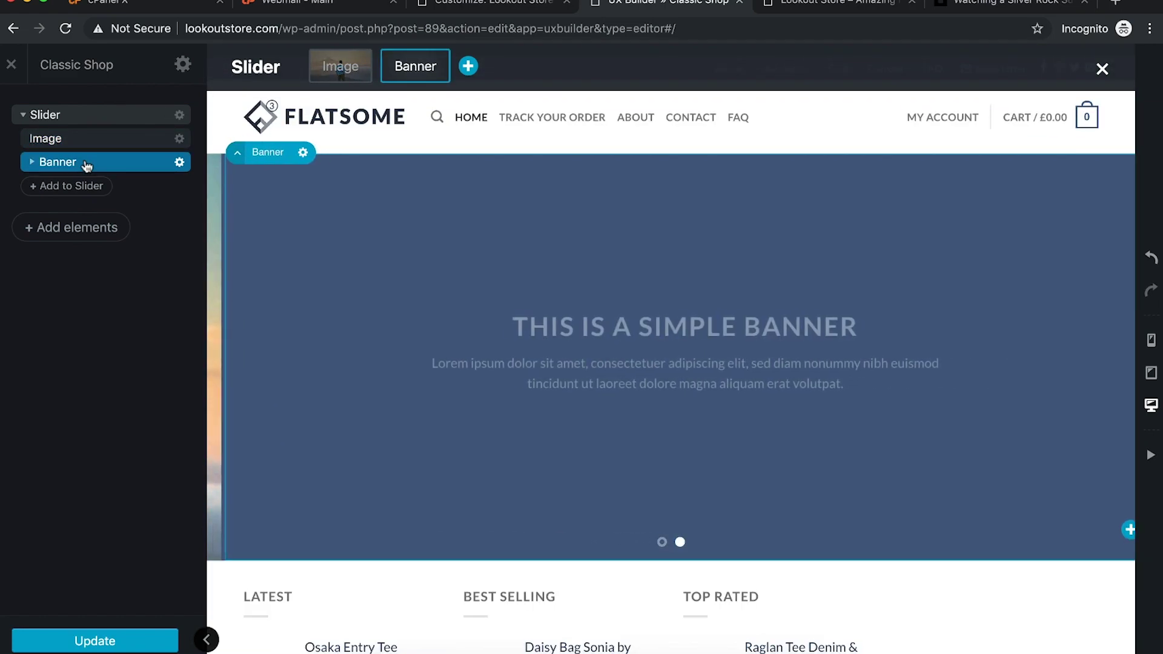
click(179, 162)
click(160, 206)
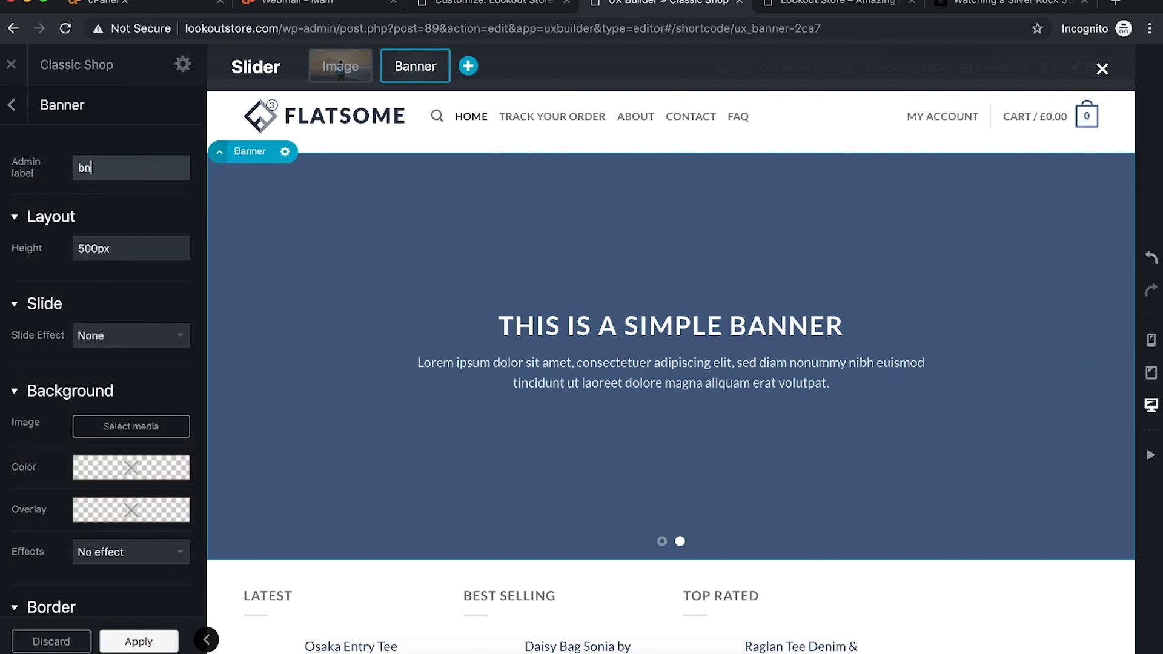
Step: Give the banner the admin label 'banner top home' and keep its slide effect at None
click(146, 164)
scroll(138, 229, down, 3)
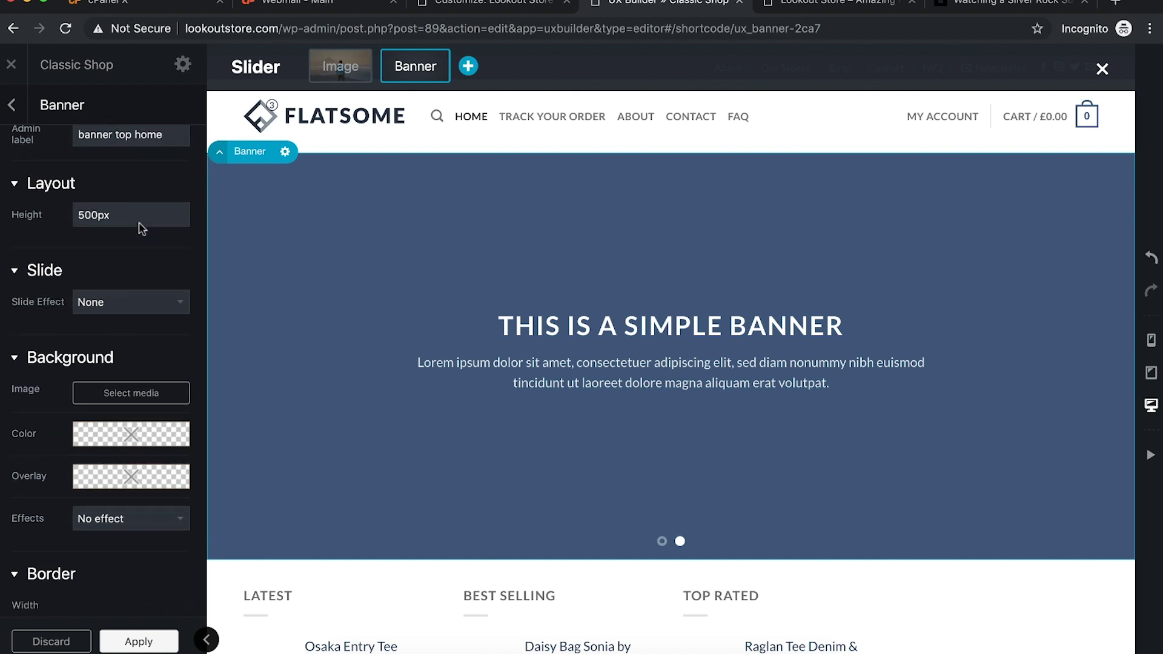
click(117, 261)
click(115, 259)
Step: Set the mountain photo as the banner background, with its focal point on the man and rocks
click(143, 357)
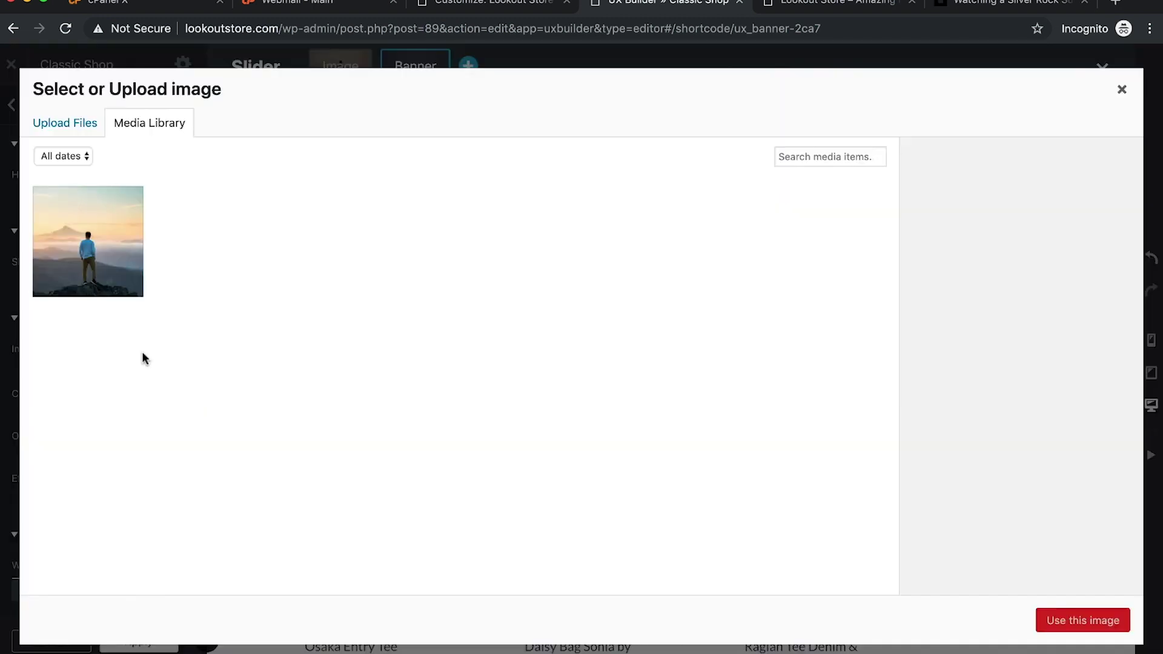
click(105, 233)
click(104, 230)
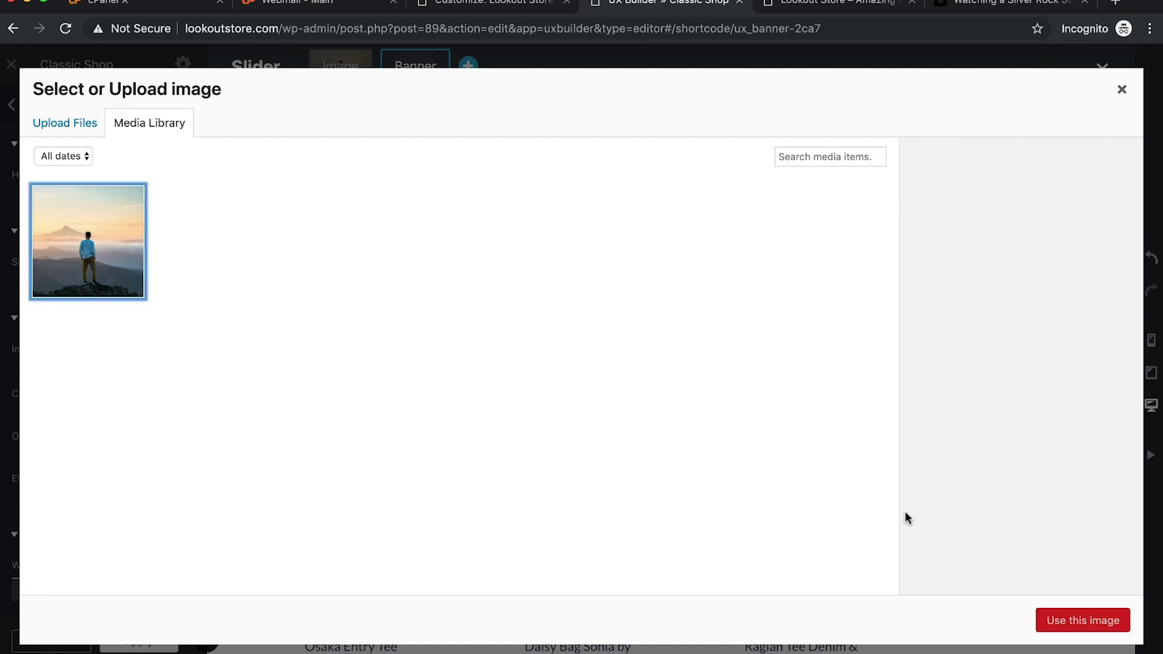
click(82, 260)
click(1073, 618)
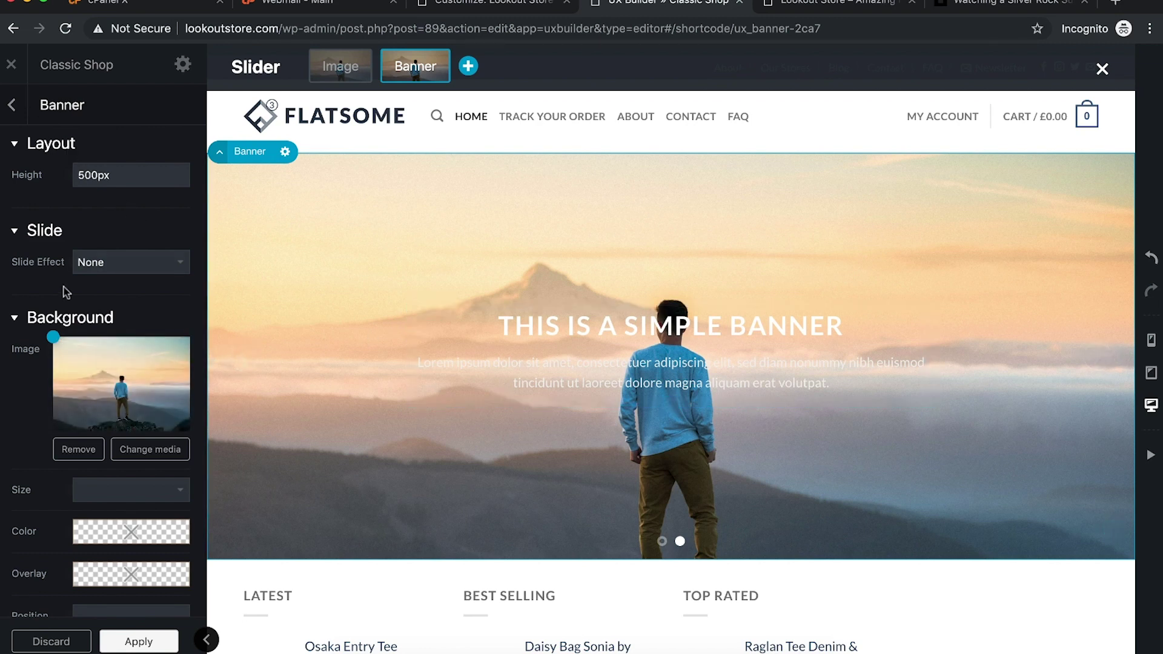
mouse_move(55, 337)
mouse_down()
mouse_move(109, 352)
mouse_move(115, 410)
mouse_move(97, 402)
mouse_move(104, 385)
mouse_move(96, 465)
mouse_up()
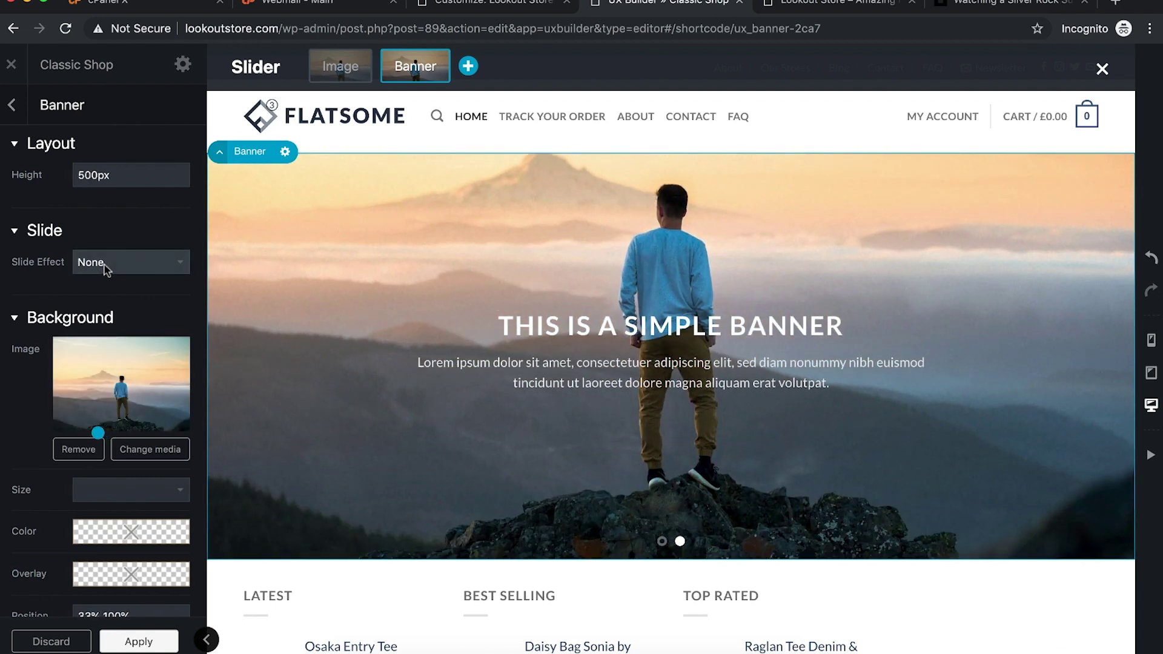
click(12, 104)
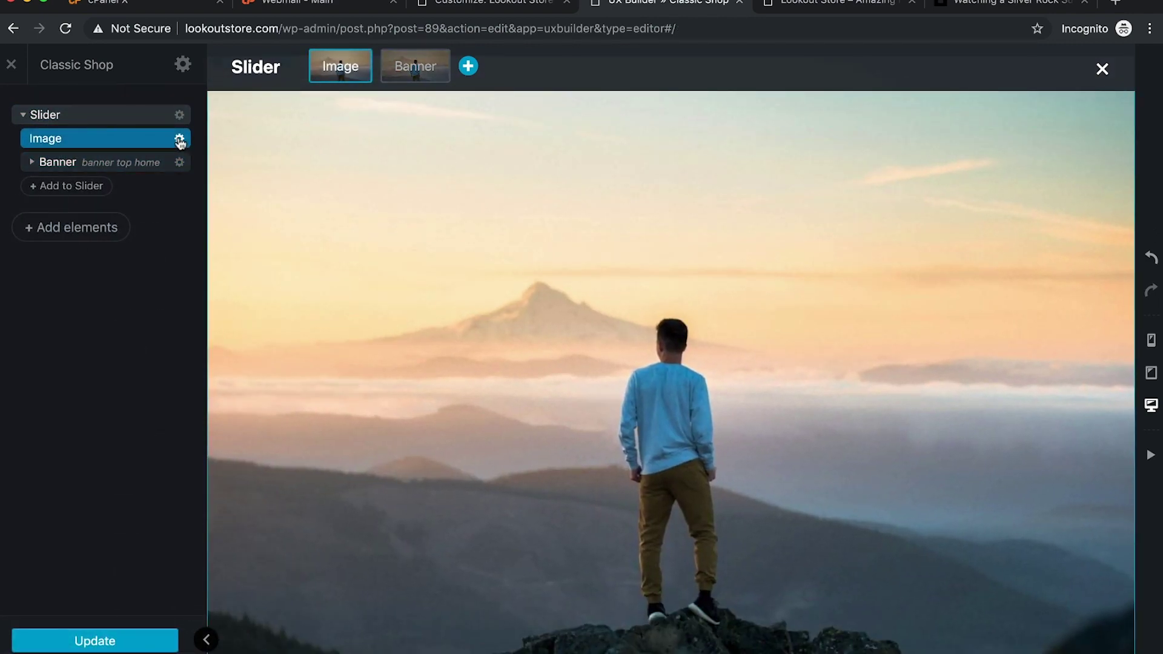
Step: Delete the original image slide and open the banner's settings
click(179, 138)
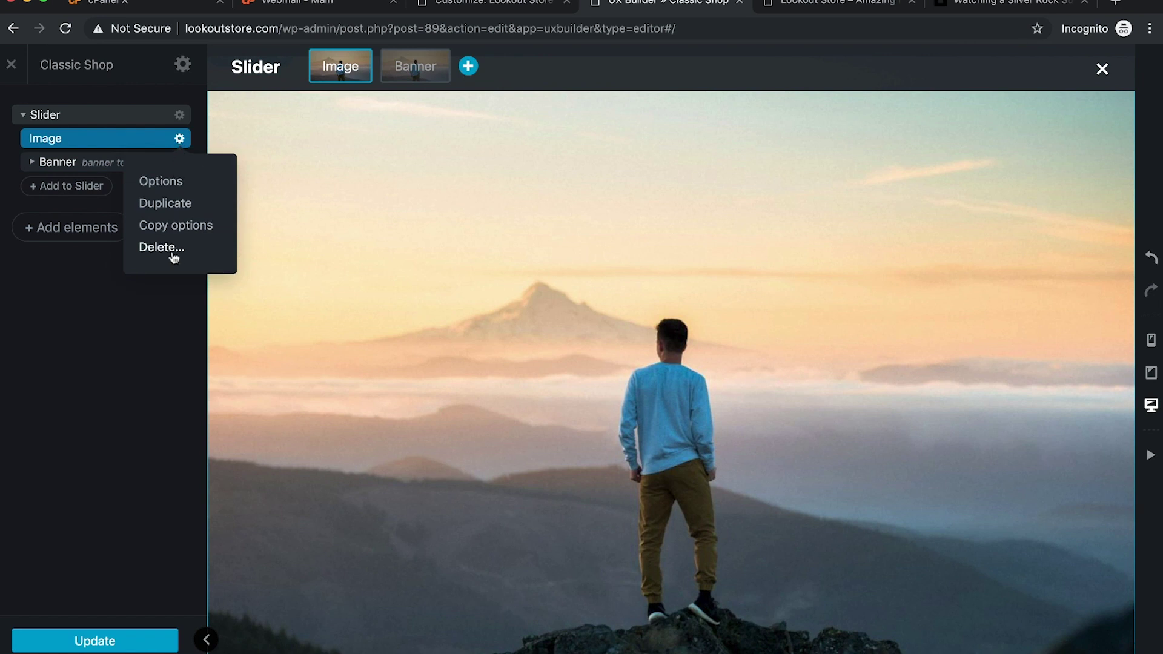
click(161, 247)
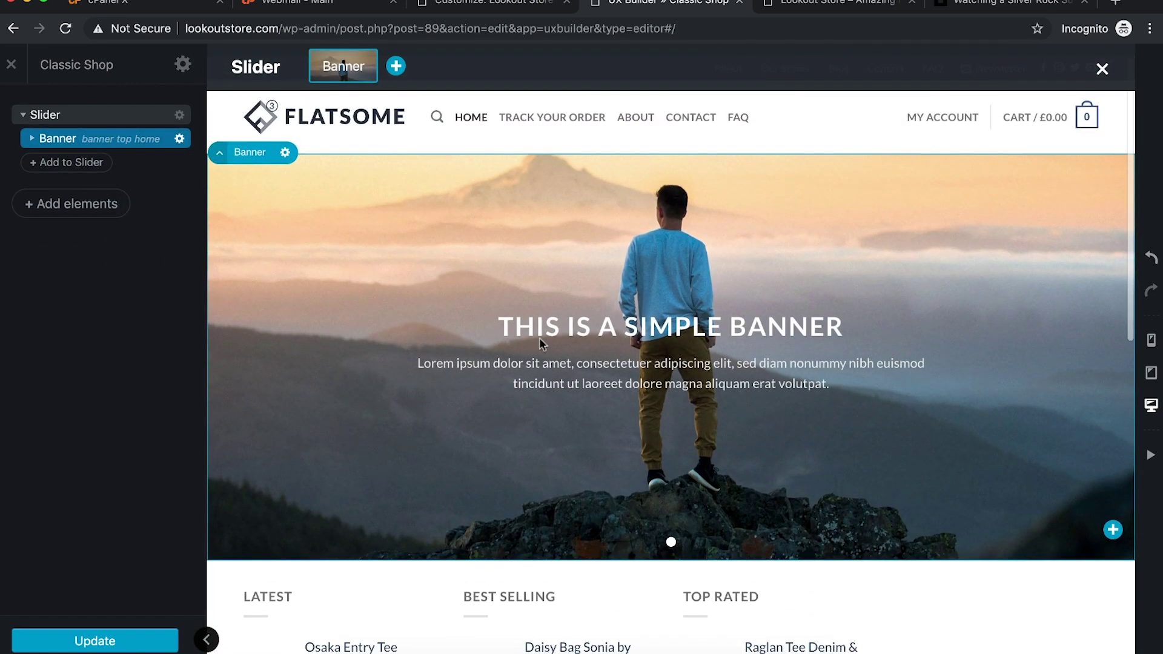
click(179, 138)
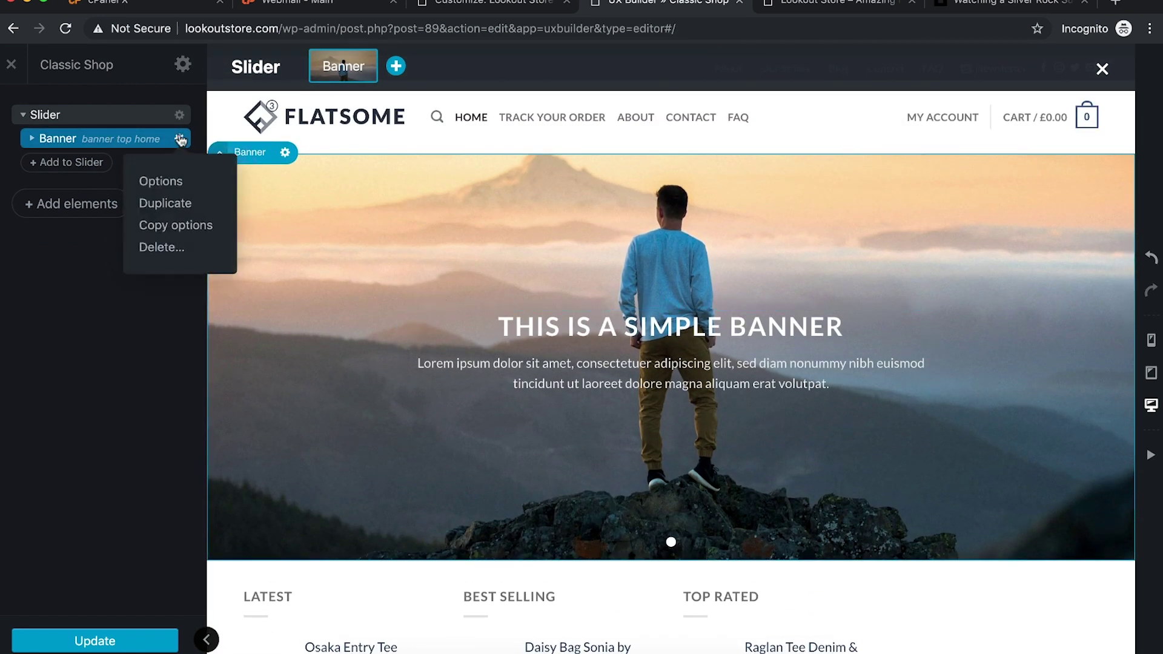
click(85, 139)
click(95, 165)
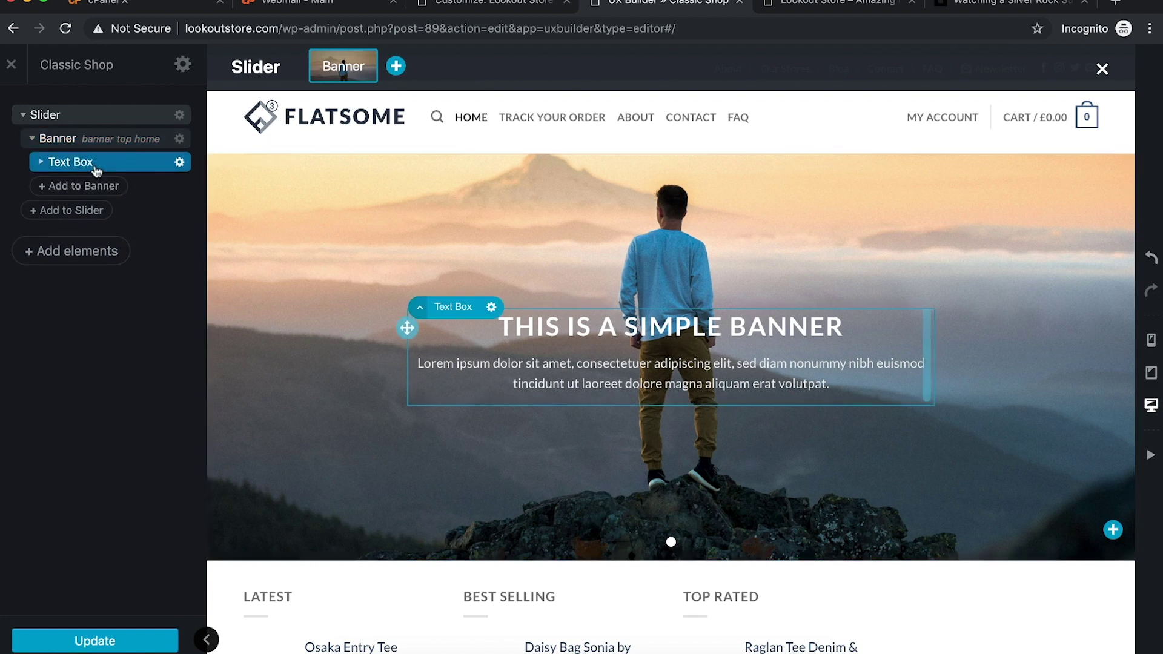
click(121, 141)
click(179, 138)
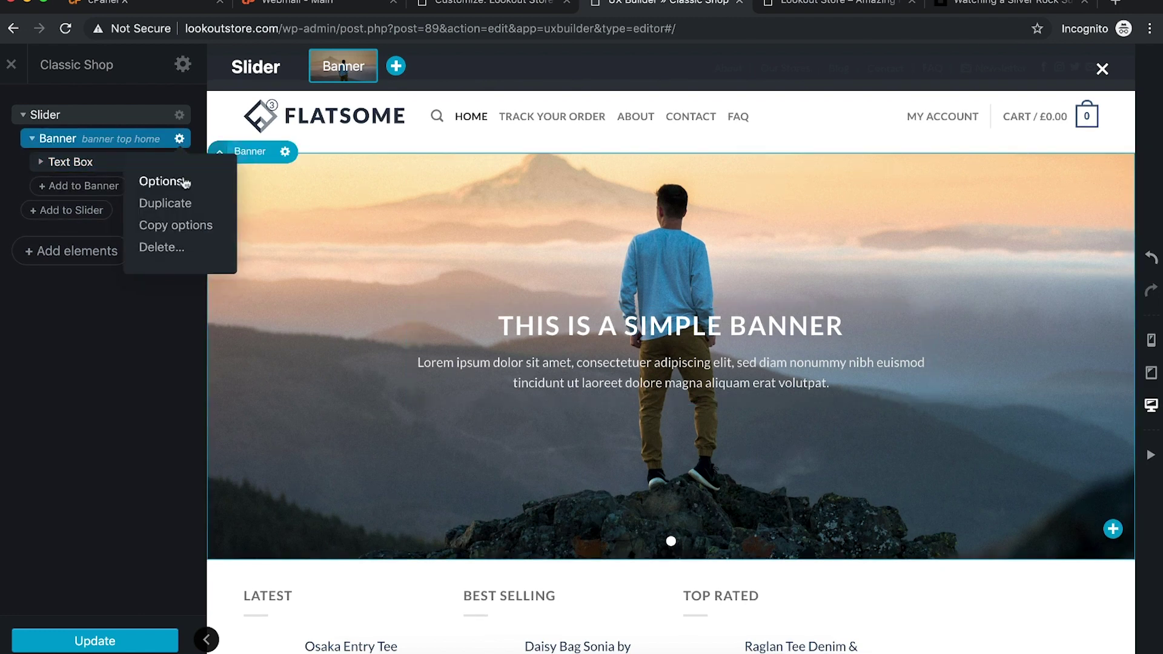
click(160, 181)
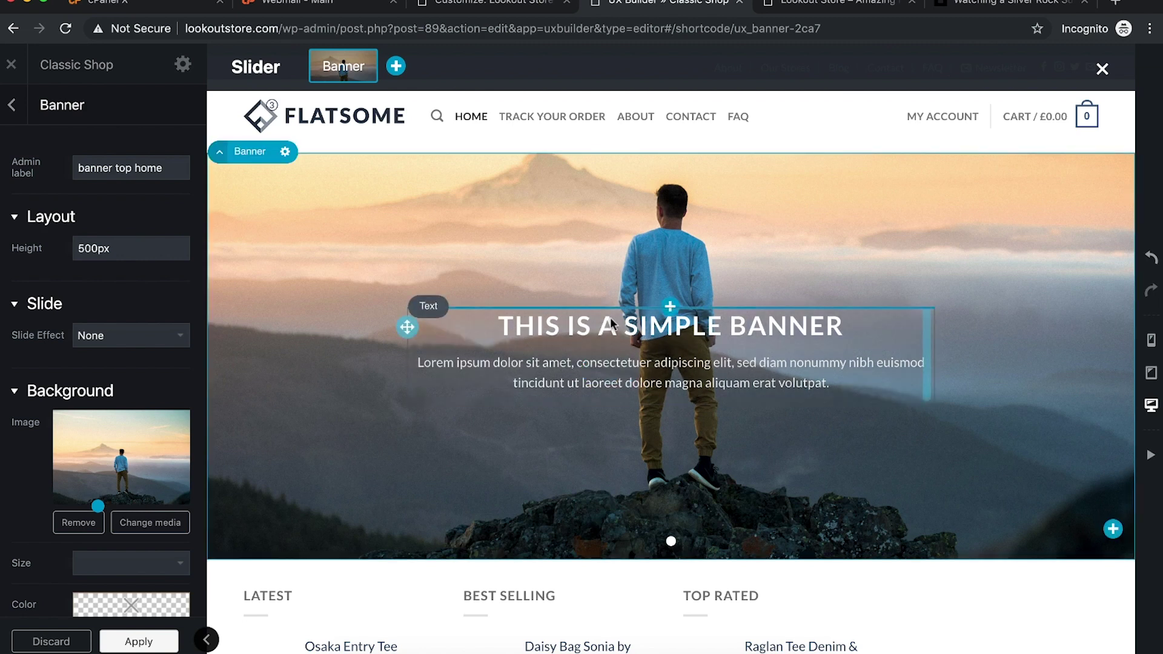
Step: Move the background focus toward the photo's top and darken it with the dark overlay
mouse_move(400, 328)
mouse_down()
mouse_move(402, 397)
mouse_move(405, 330)
mouse_up()
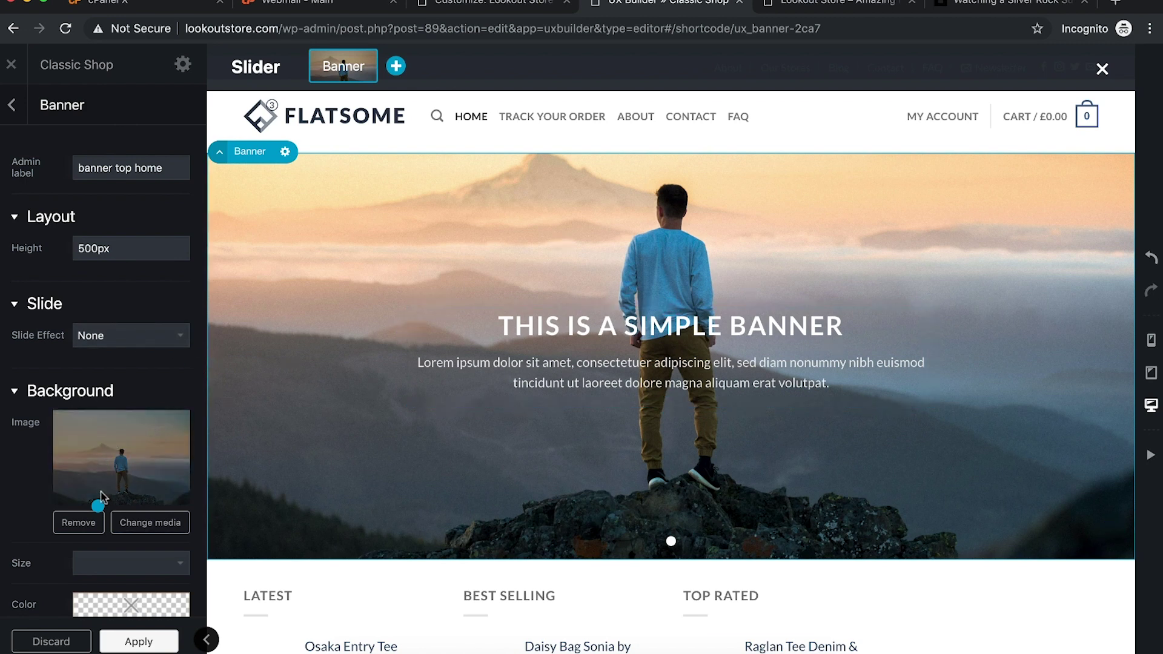
drag(98, 504, 132, 399)
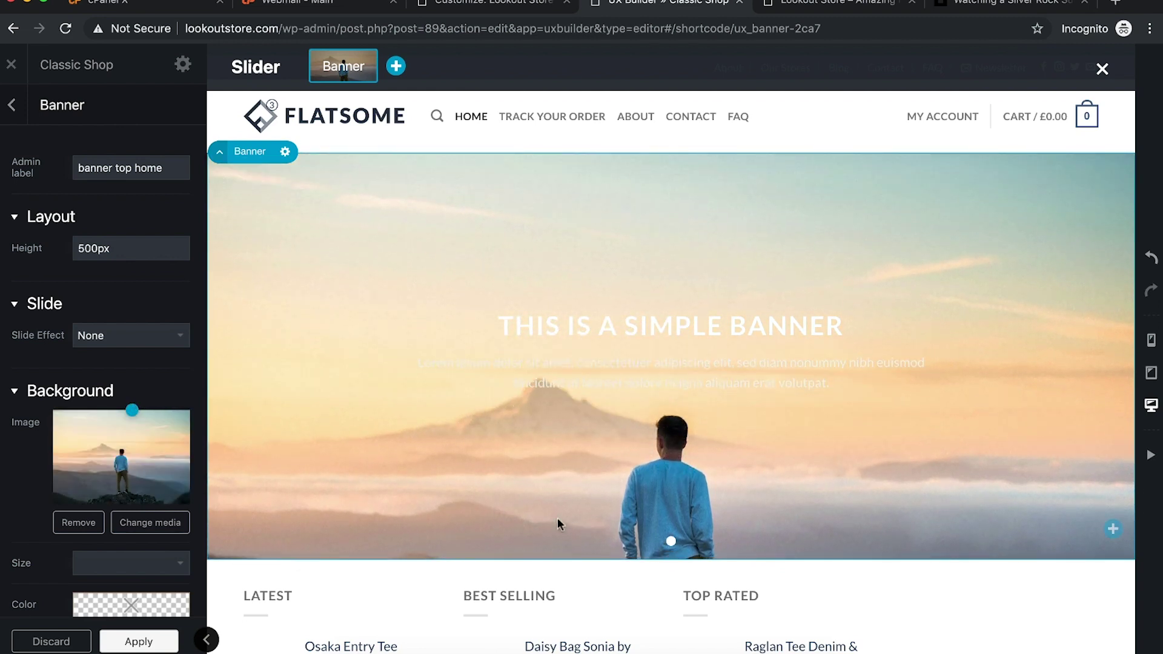
scroll(20, 482, down, 2)
scroll(20, 482, down, 4)
mouse_move(141, 506)
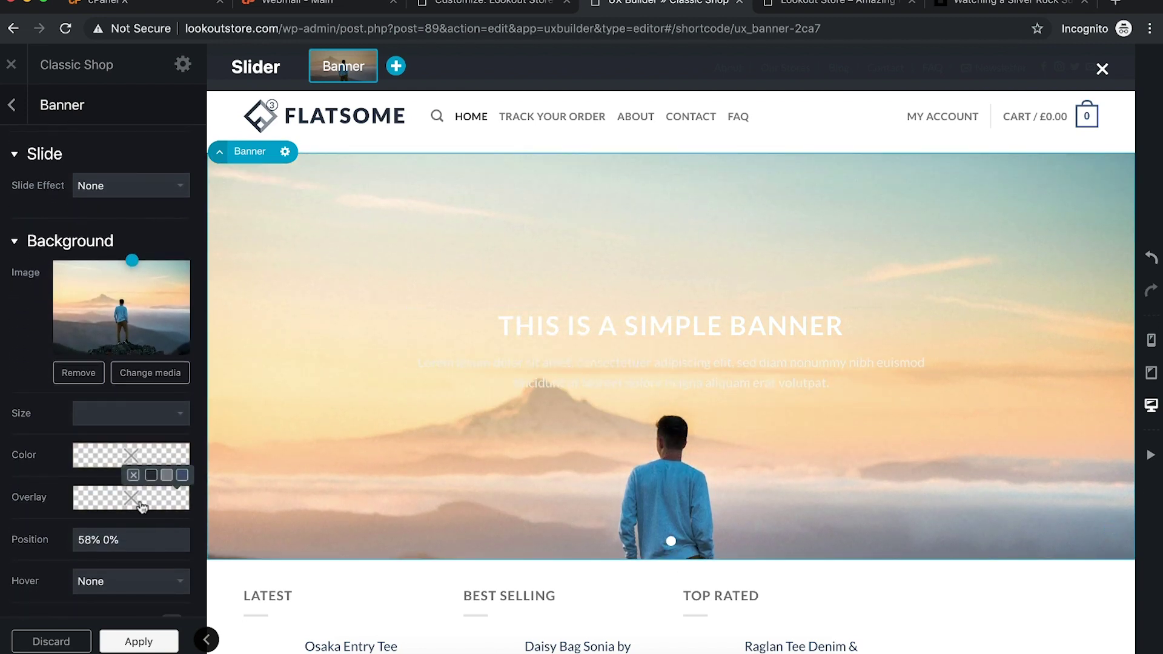
click(165, 475)
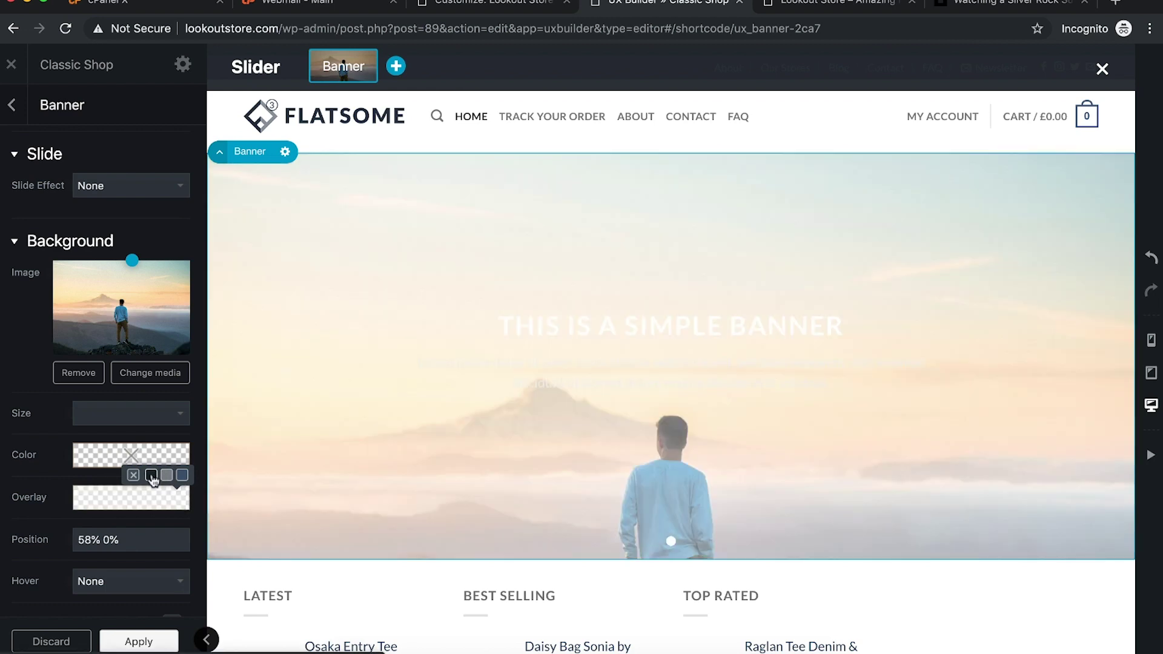
click(152, 476)
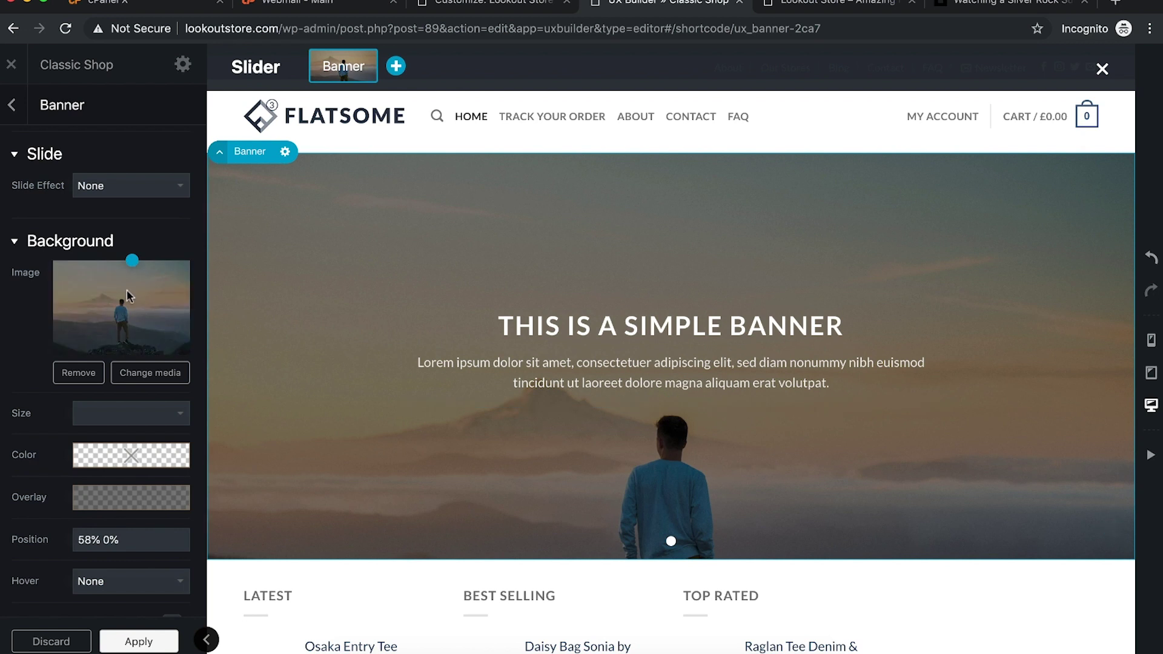
Step: Set the background position to 16% 98% and the parallax to 2
drag(132, 260, 75, 354)
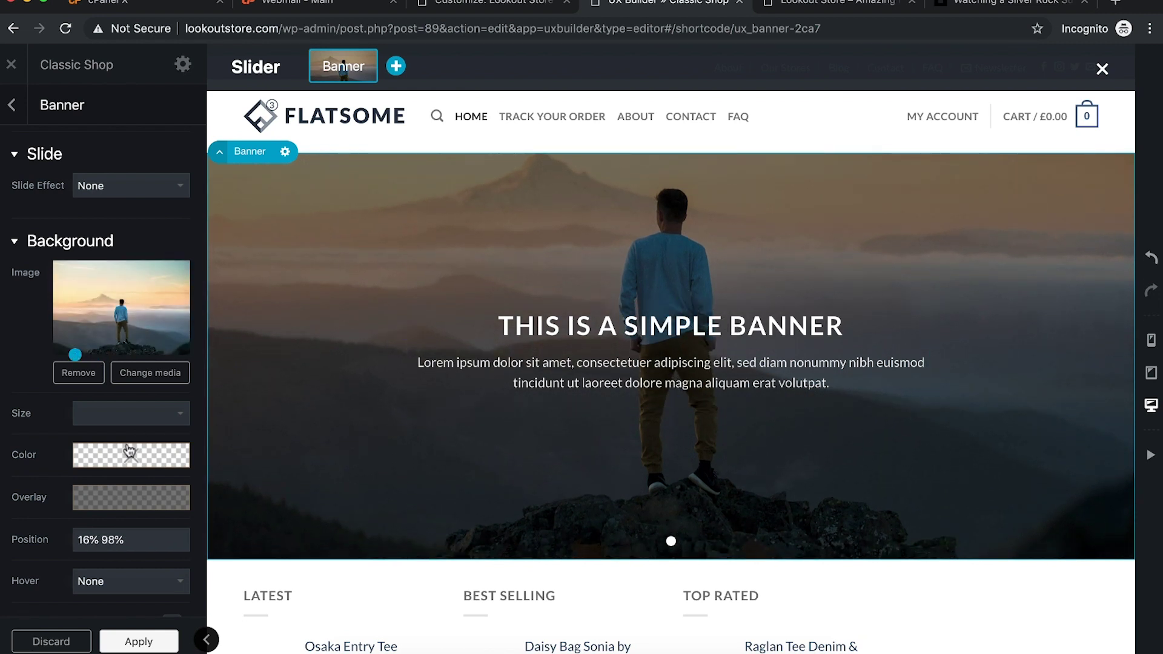
scroll(90, 478, down, 2)
scroll(81, 496, down, 1)
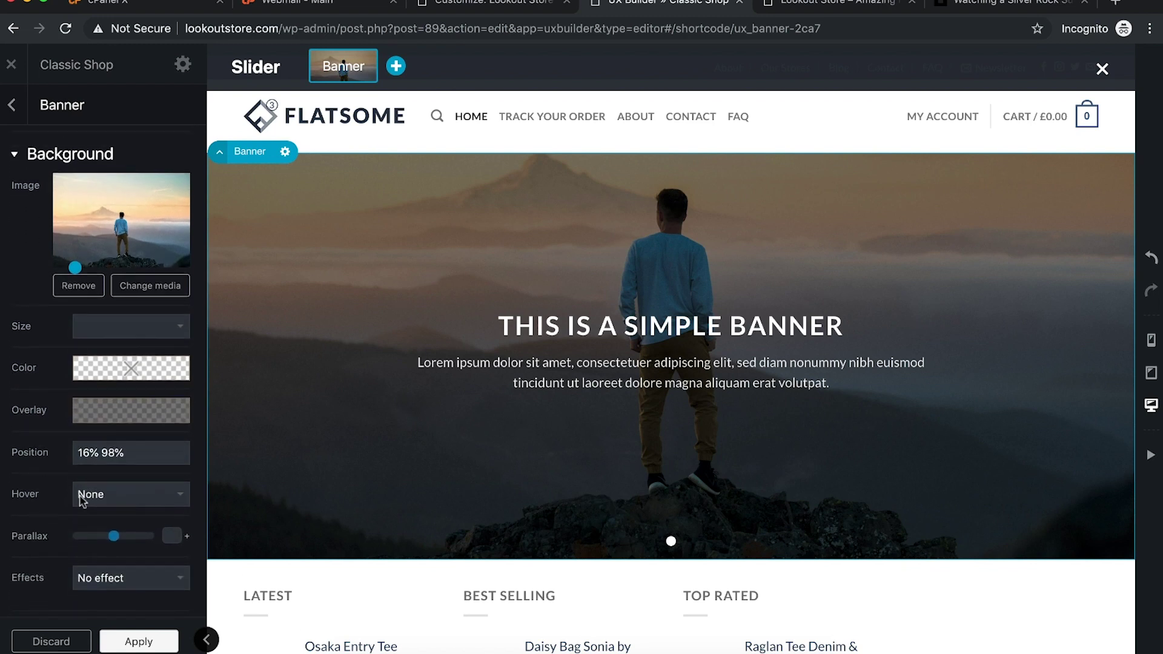
scroll(434, 460, down, 5)
scroll(435, 455, up, 5)
scroll(434, 455, down, 4)
scroll(435, 462, up, 4)
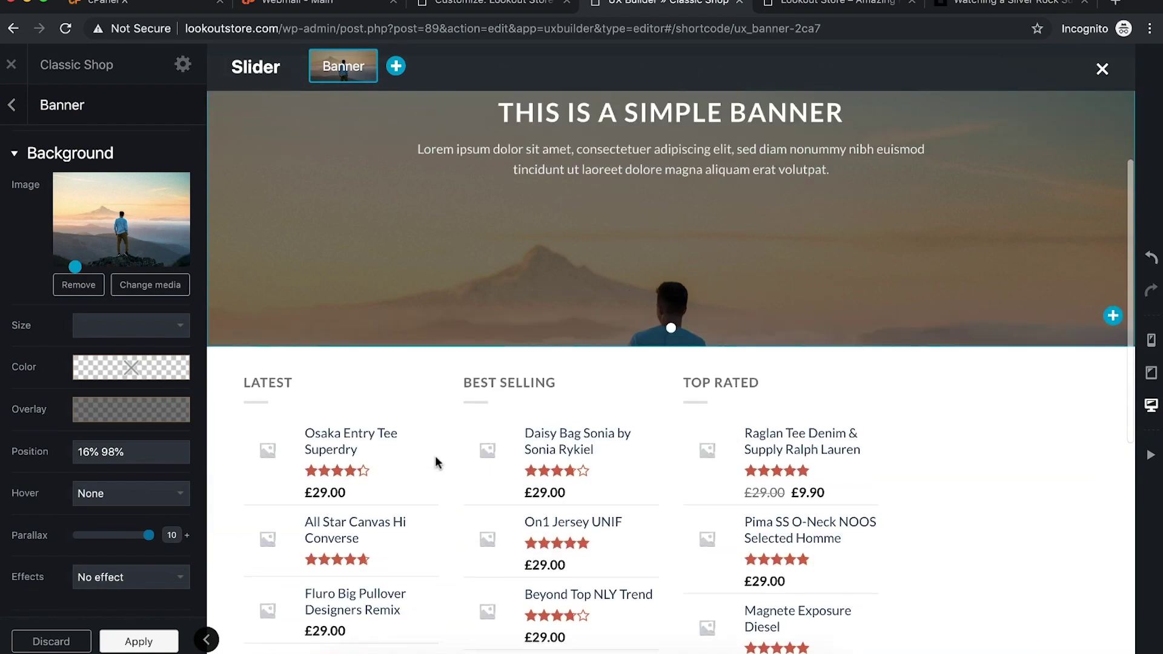
scroll(435, 462, down, 1)
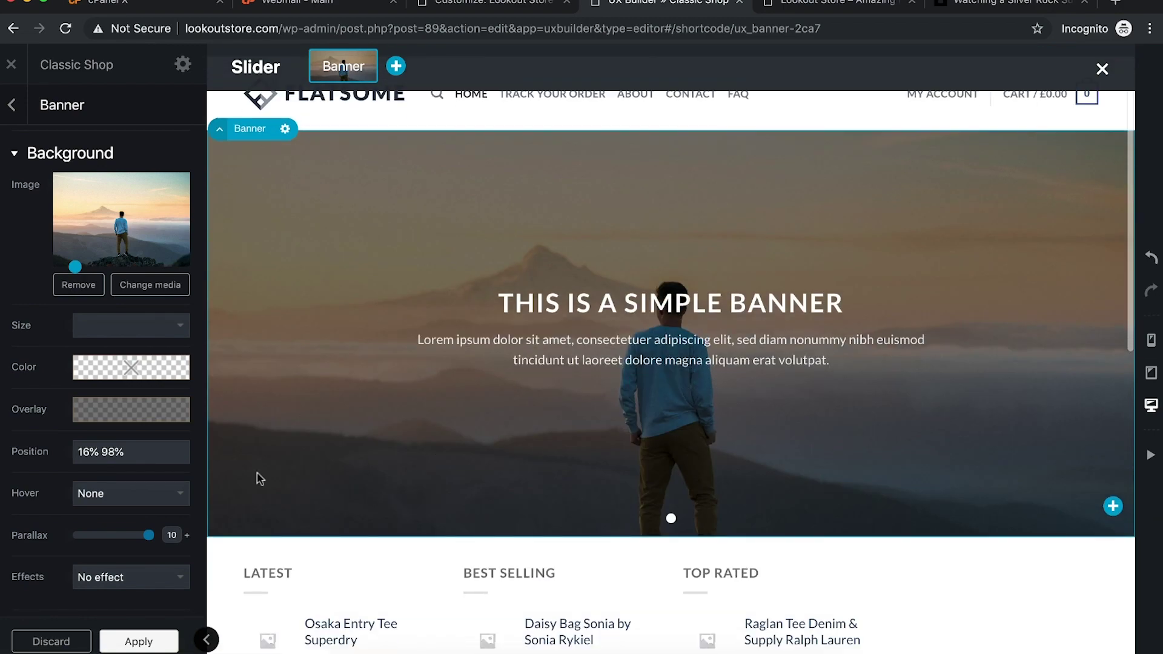
scroll(415, 463, down, 5)
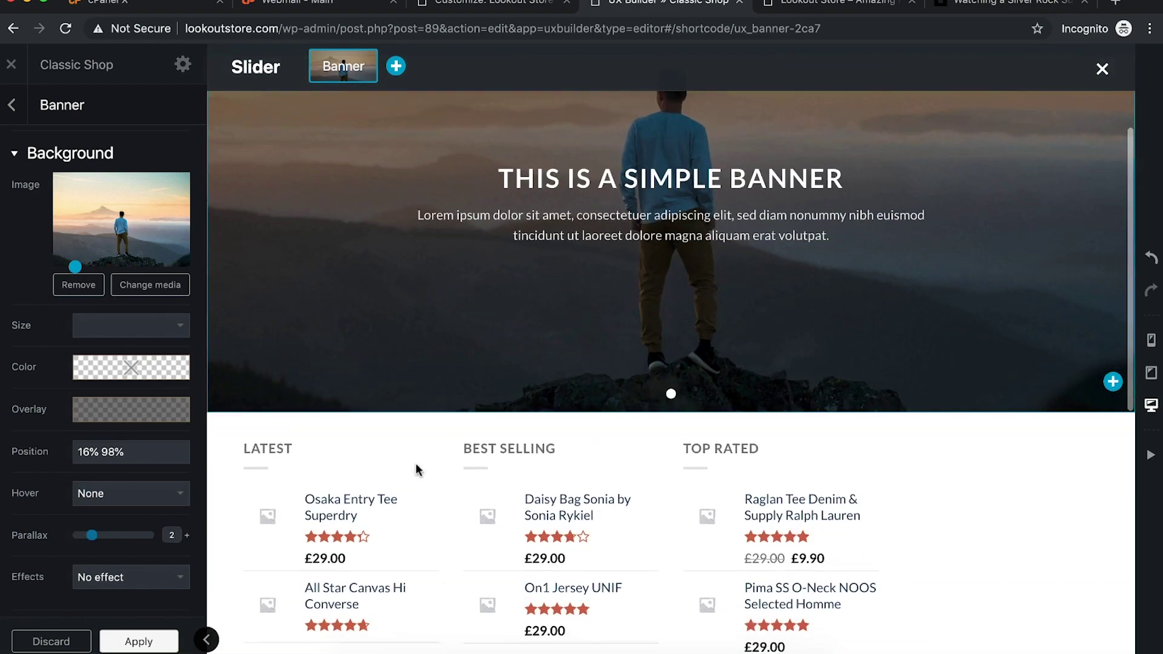
scroll(416, 463, up, 5)
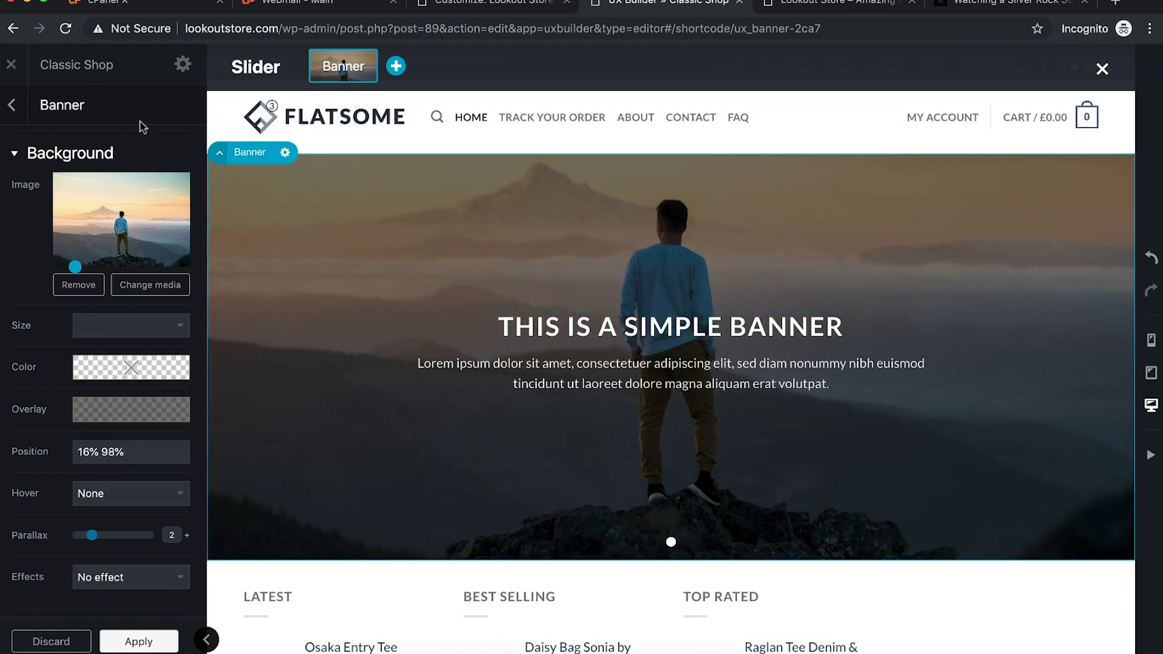
Step: Expand the banner's Text Box and view its heading in the text editor, closing it without changes
click(14, 107)
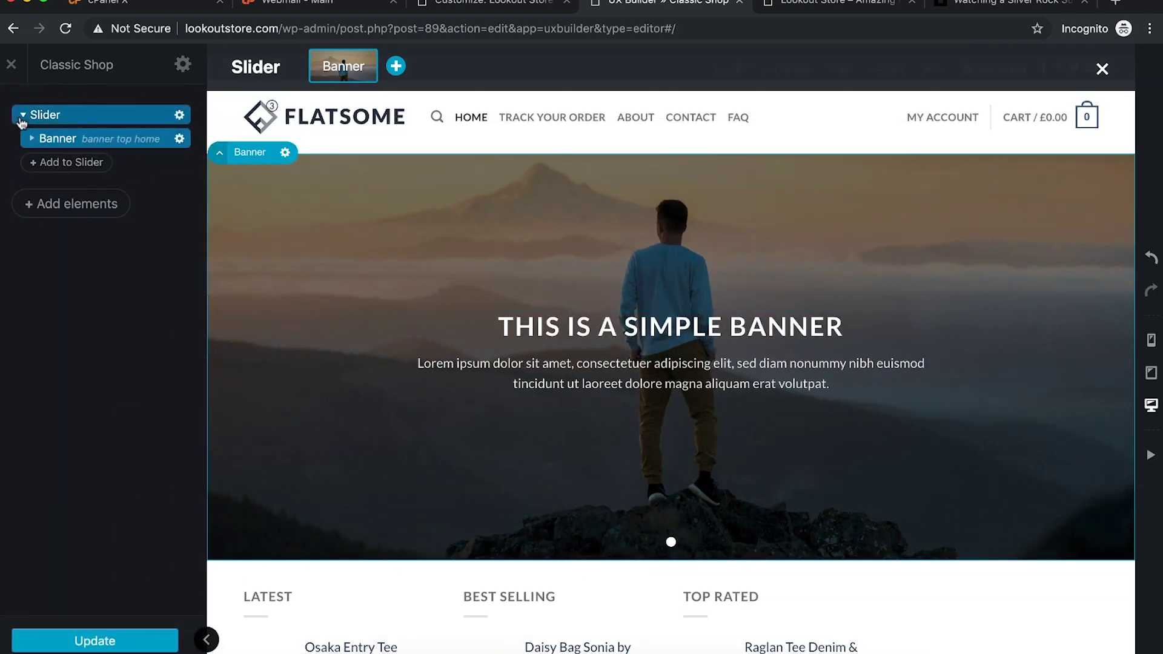
click(32, 139)
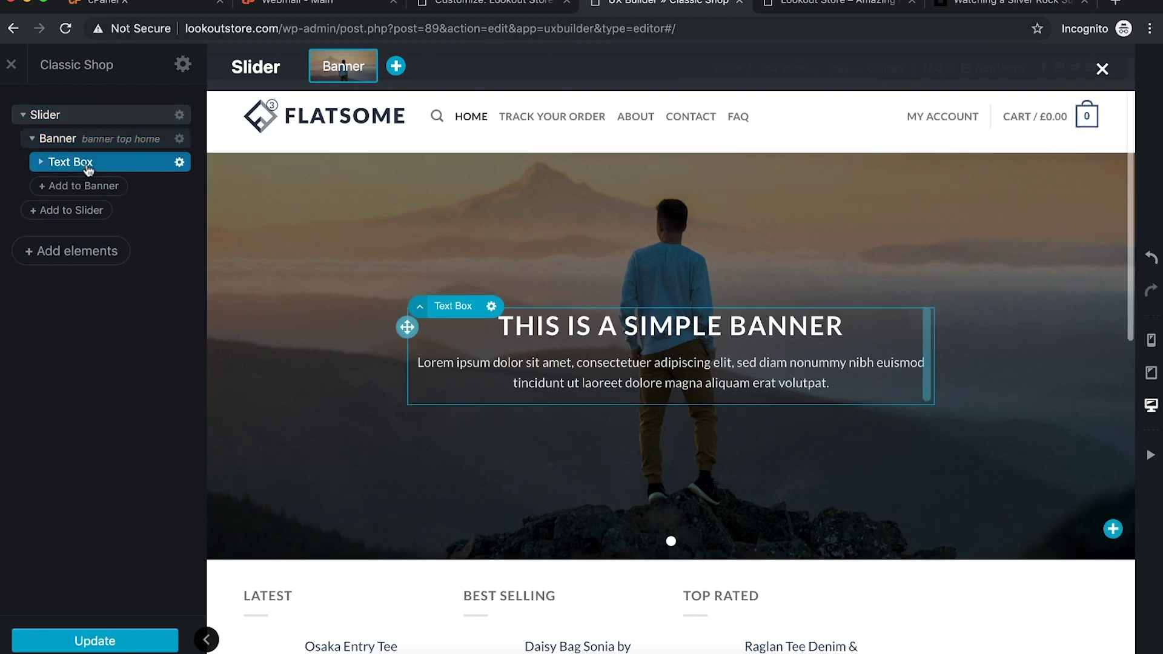
click(52, 163)
click(565, 329)
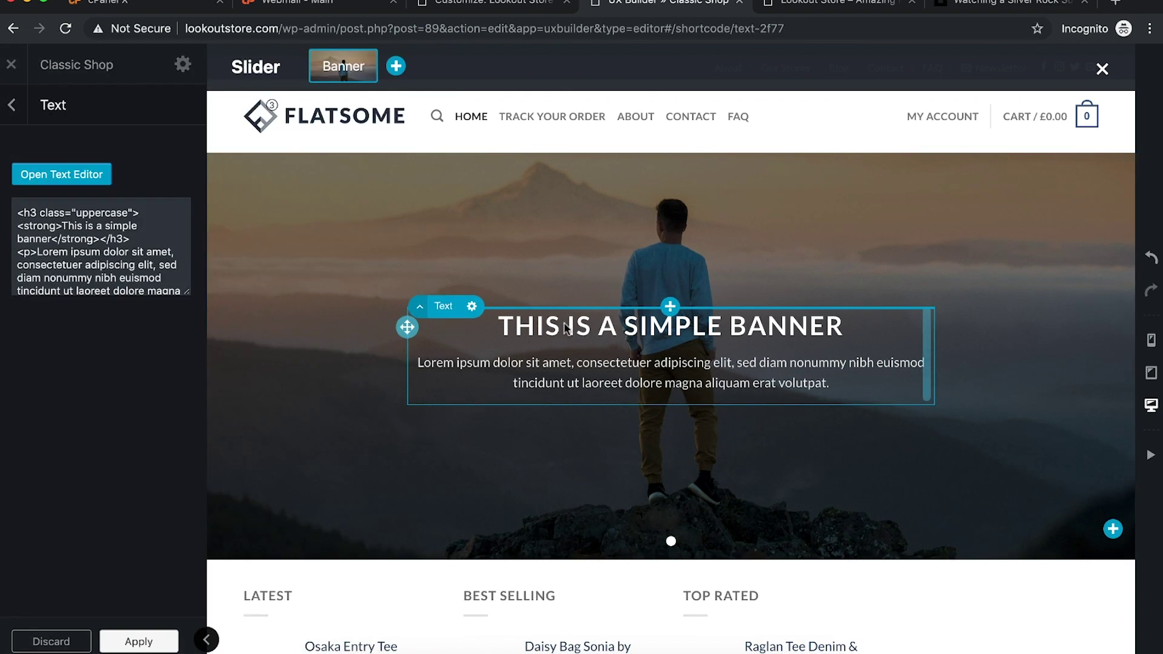
click(81, 174)
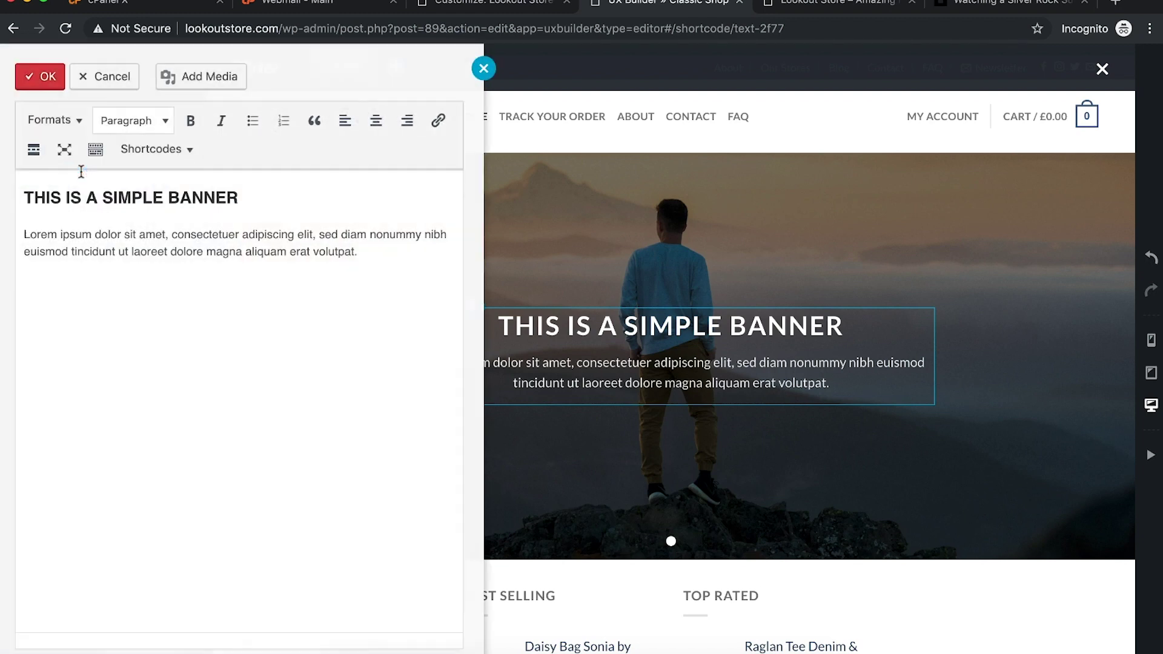
click(247, 197)
double_click(247, 197)
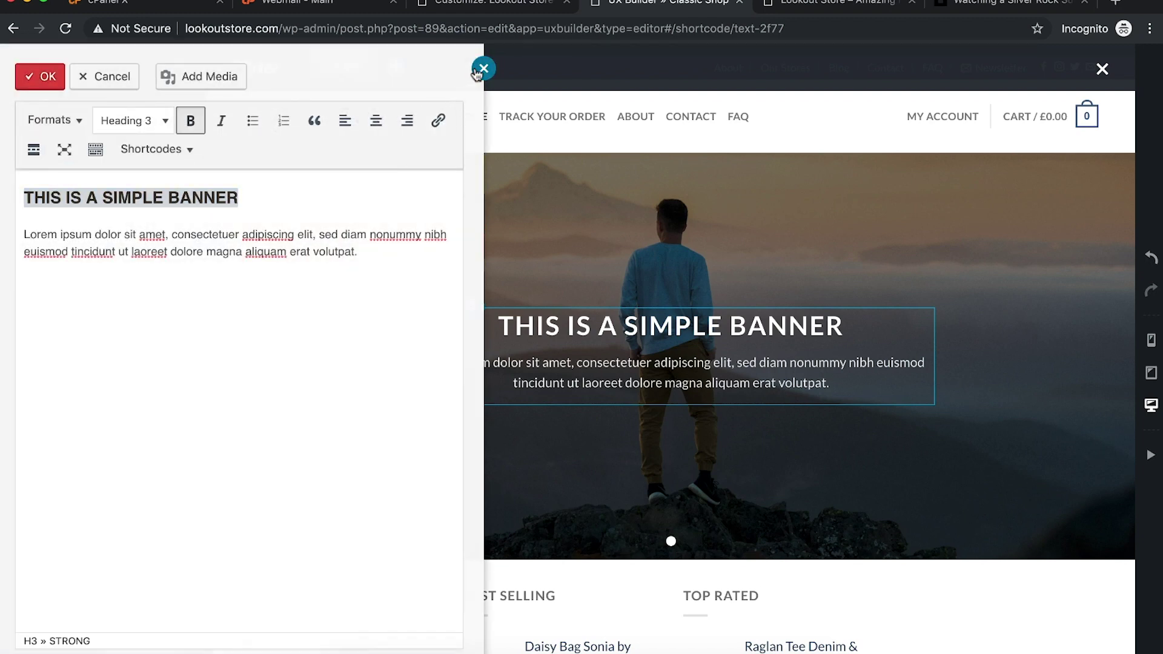
click(483, 68)
Step: Check the Text element's settings, then return to the element tree
click(11, 104)
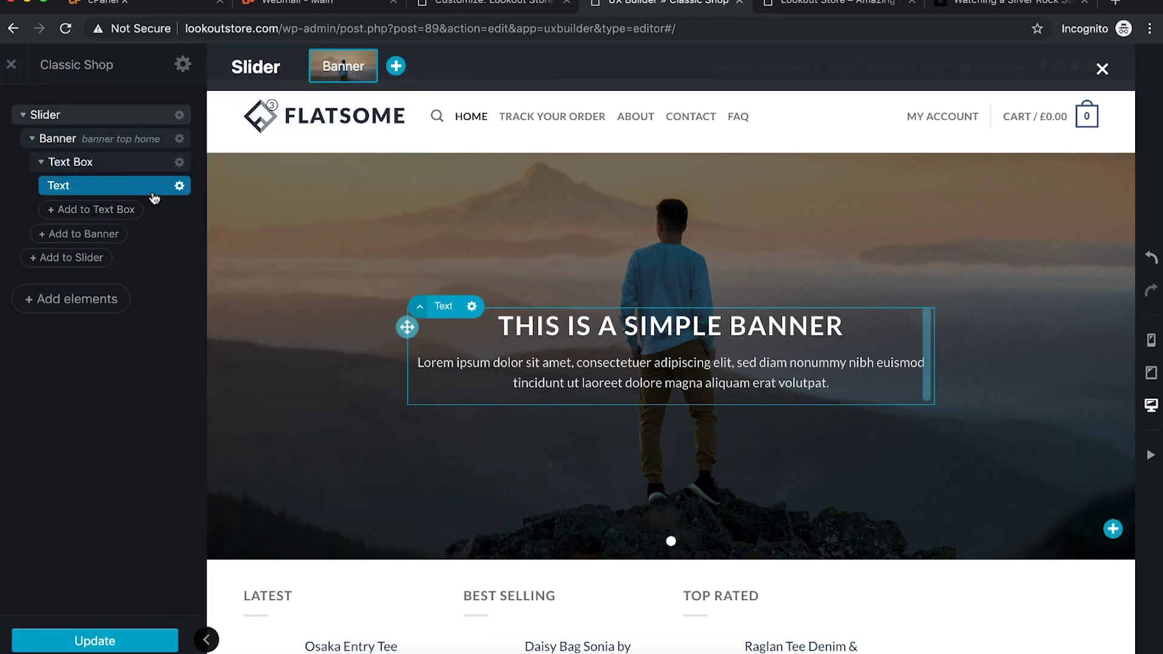
click(180, 186)
click(170, 227)
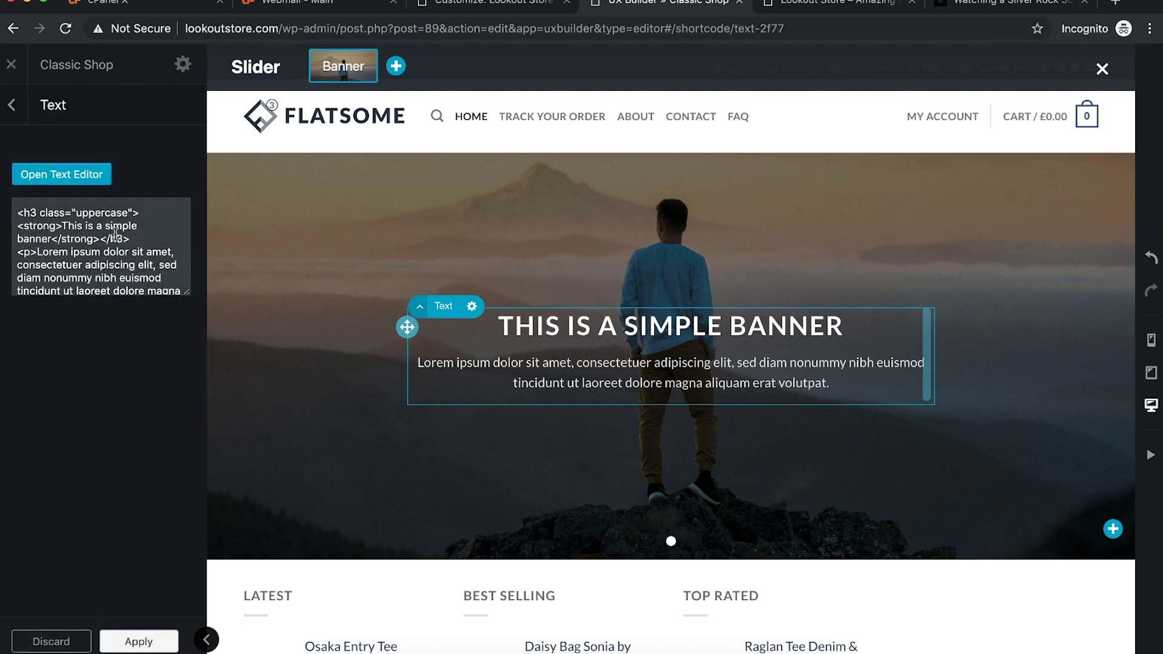
scroll(115, 234, down, 1)
scroll(115, 242, up, 2)
click(14, 107)
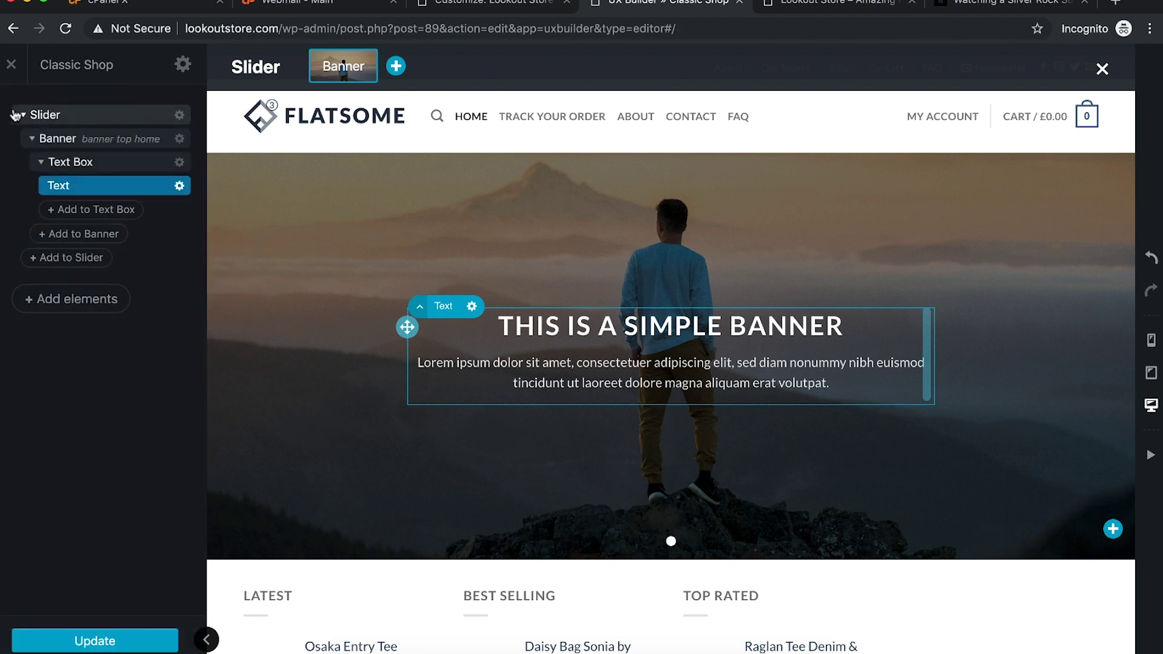
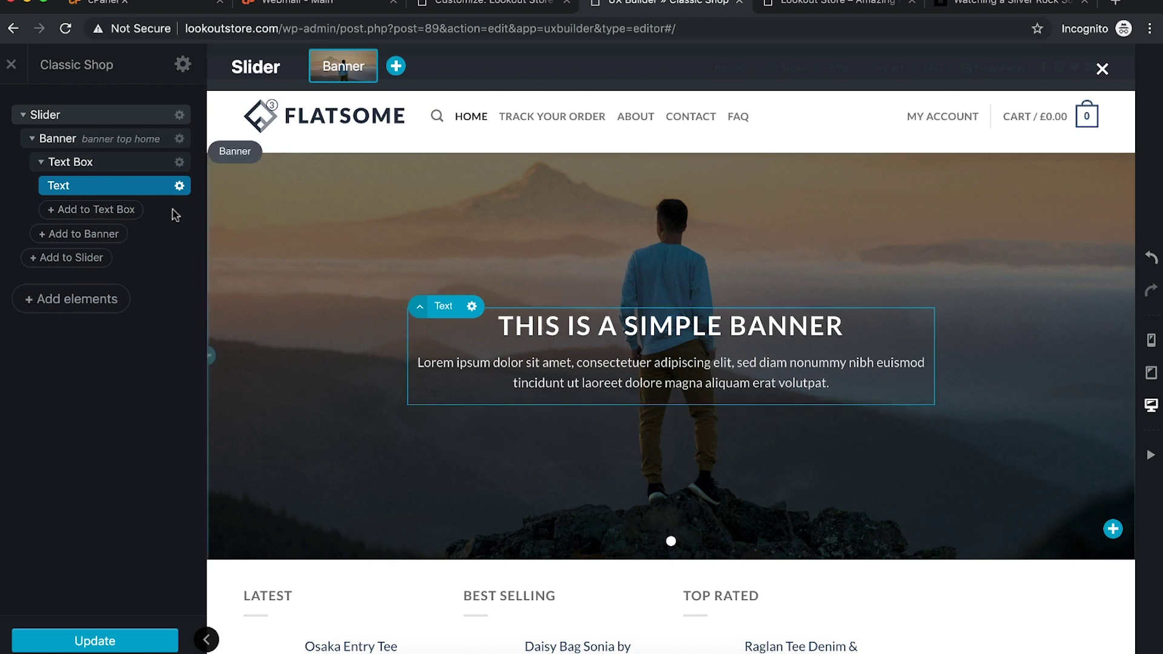
Step: In the banner's text editor, change the heading to BE ONTOP OF THE WORLD
click(179, 185)
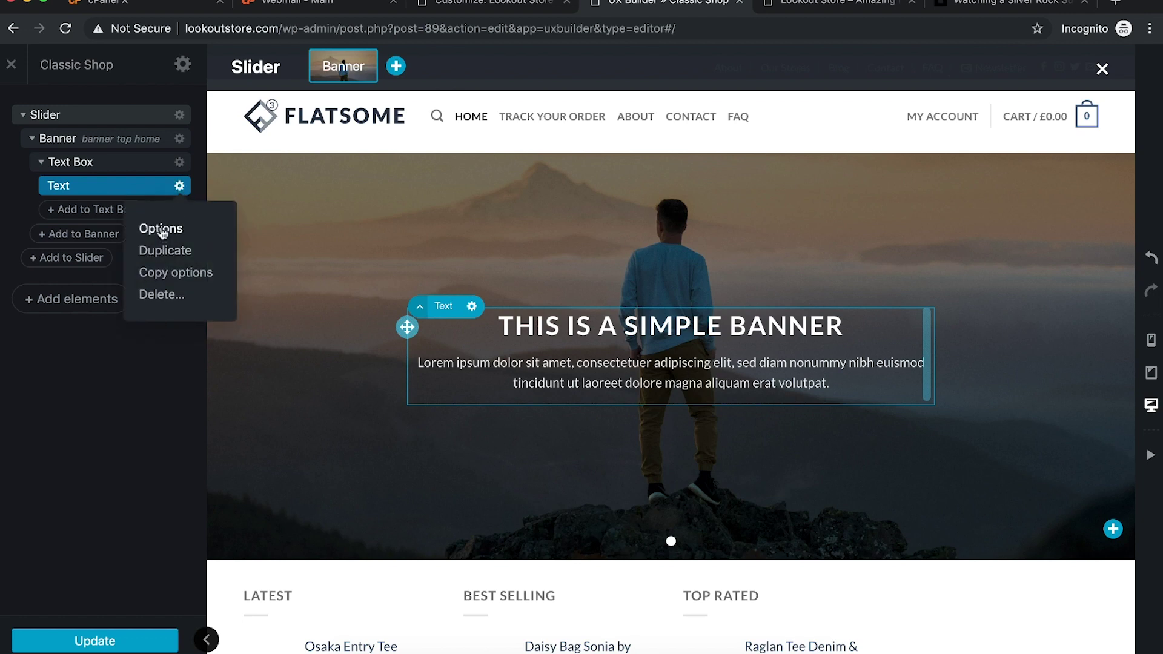
click(161, 230)
click(72, 173)
drag(240, 198, 30, 194)
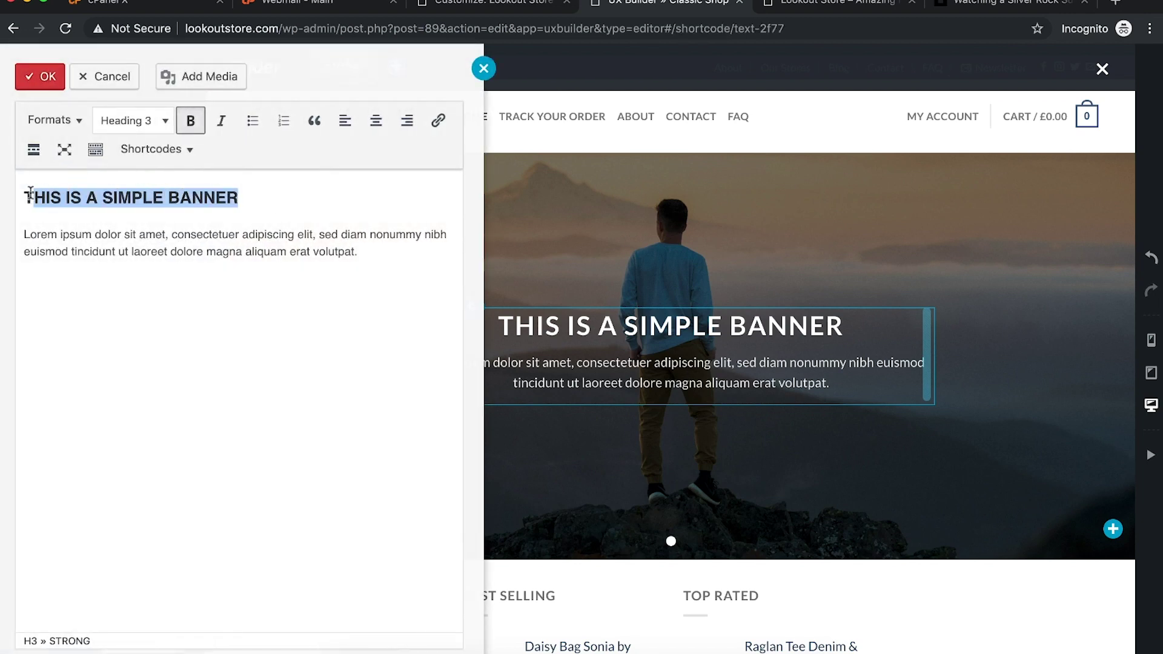
text(THE)
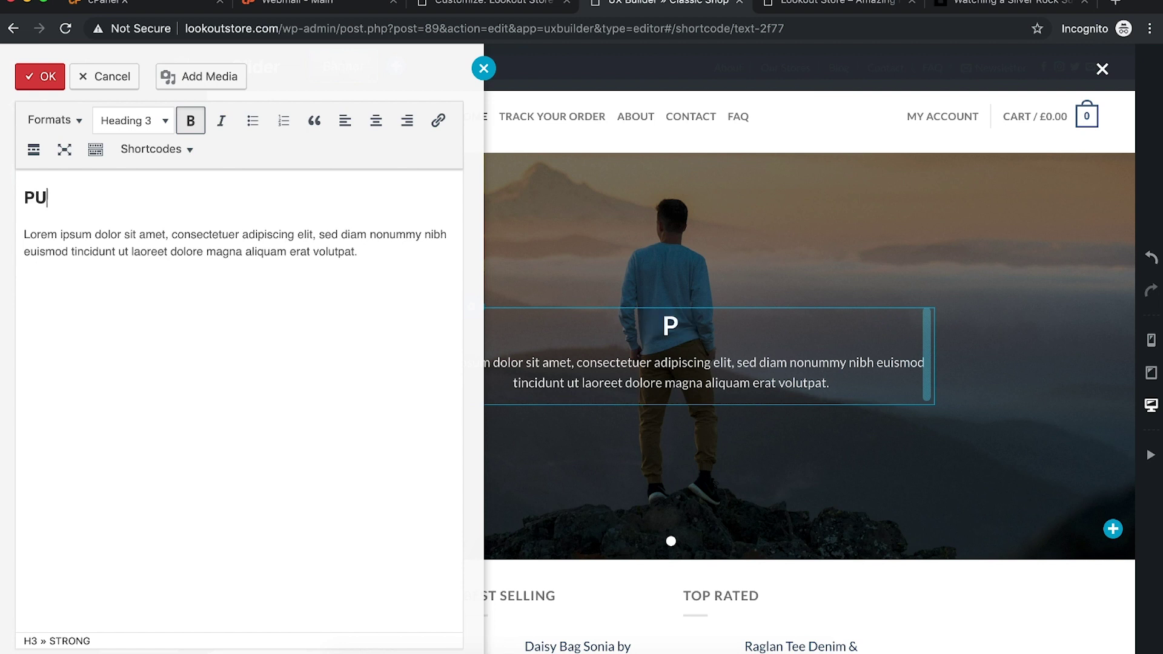
key(super+a)
click(78, 197)
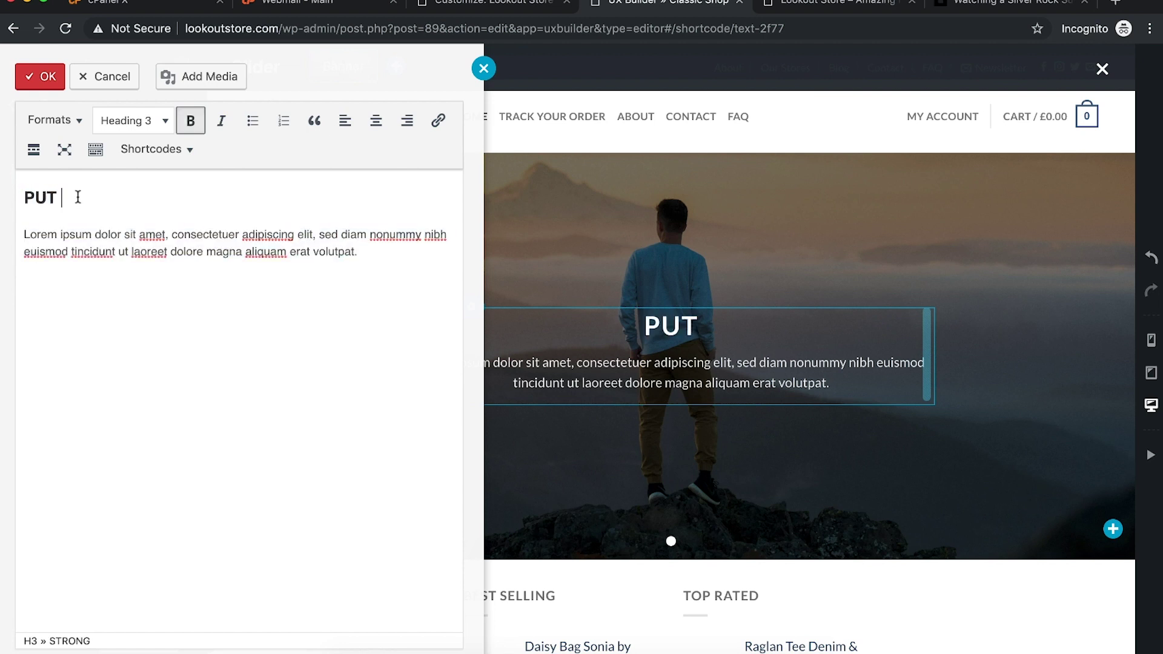
text(BE ONTOP OF THE WORLD)
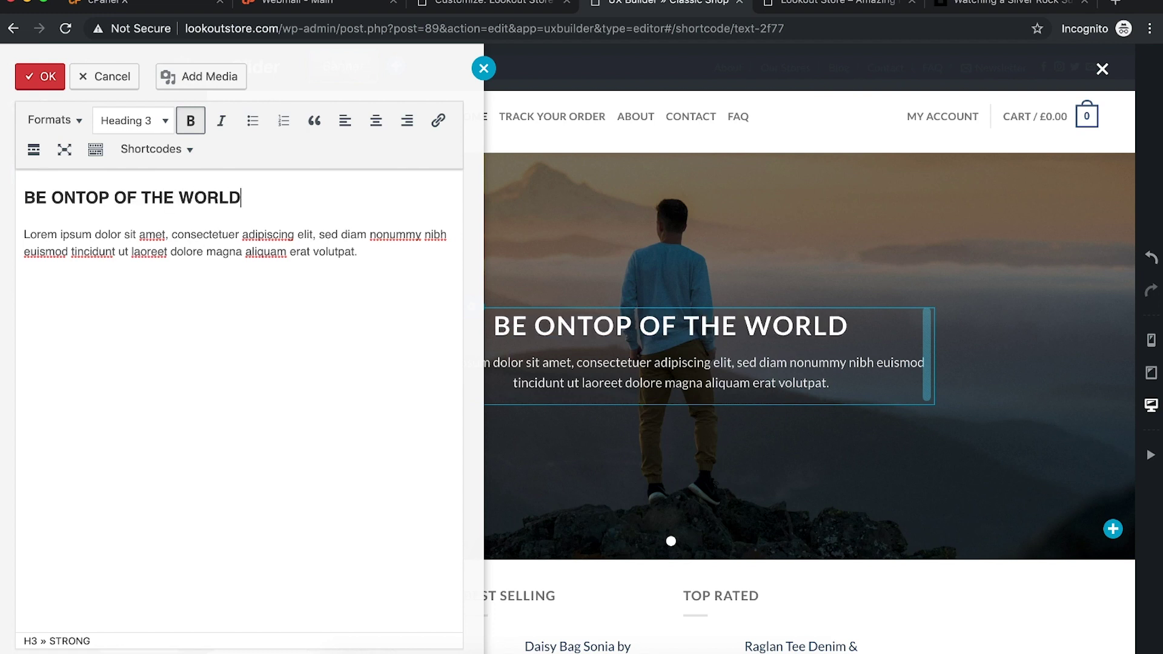
Step: Replace the Lorem ipsum paragraph with the free-theme message, correcting 'description', and confirm
drag(358, 252, 20, 237)
text(enjo)
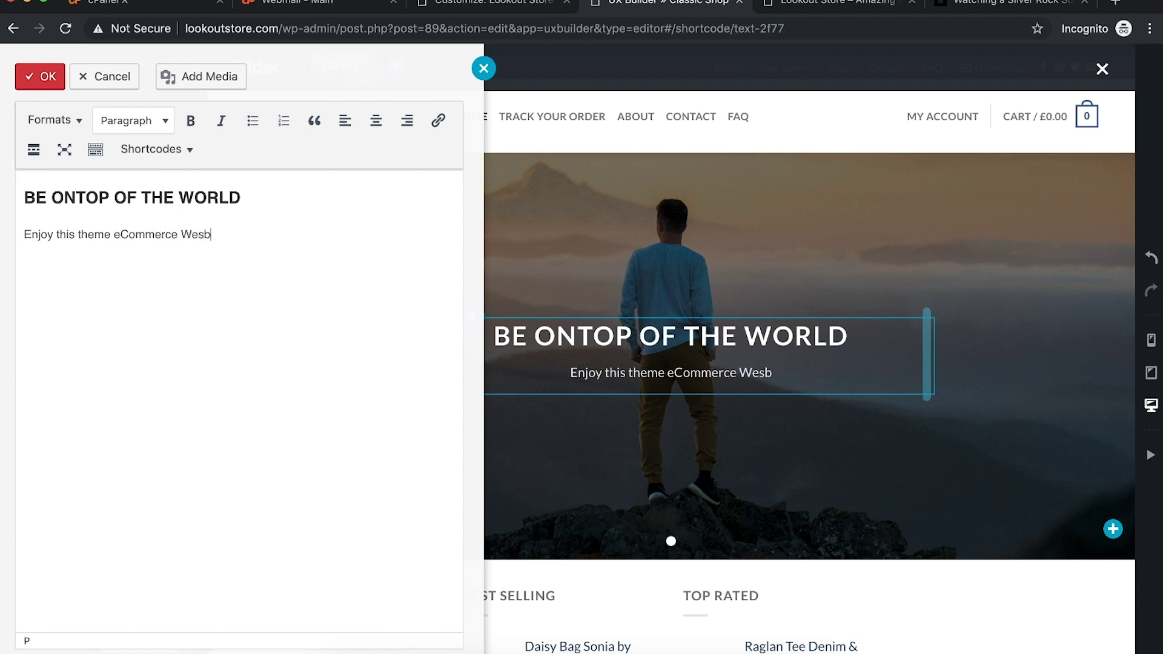
text(site 100% f)
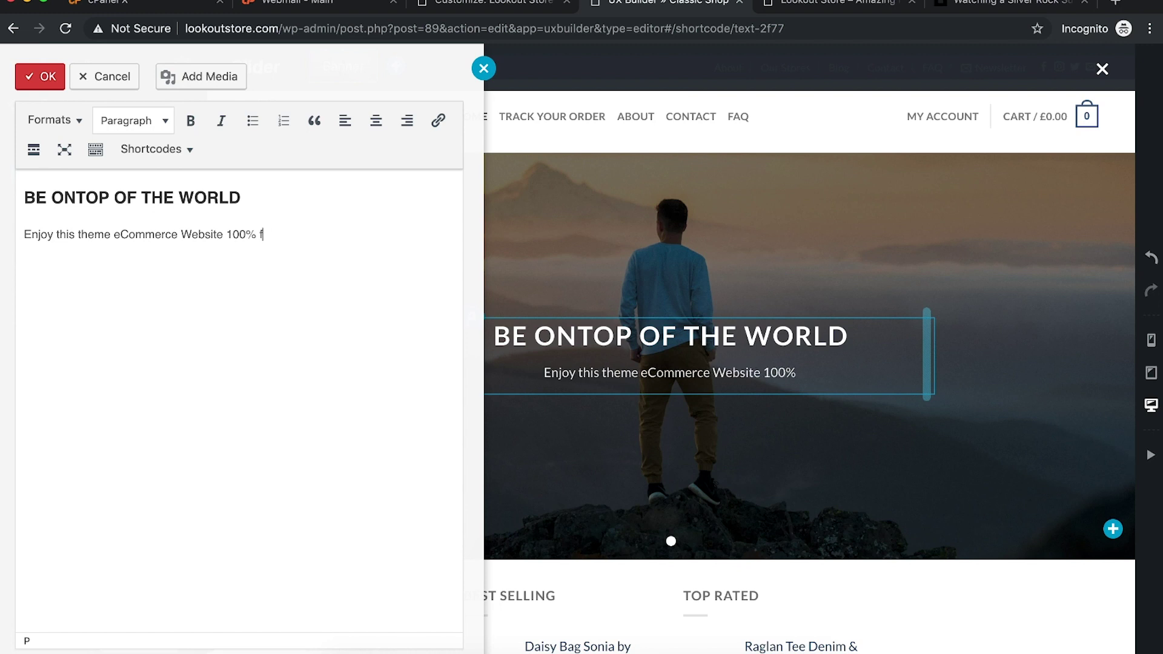
text(or FREE on me. )
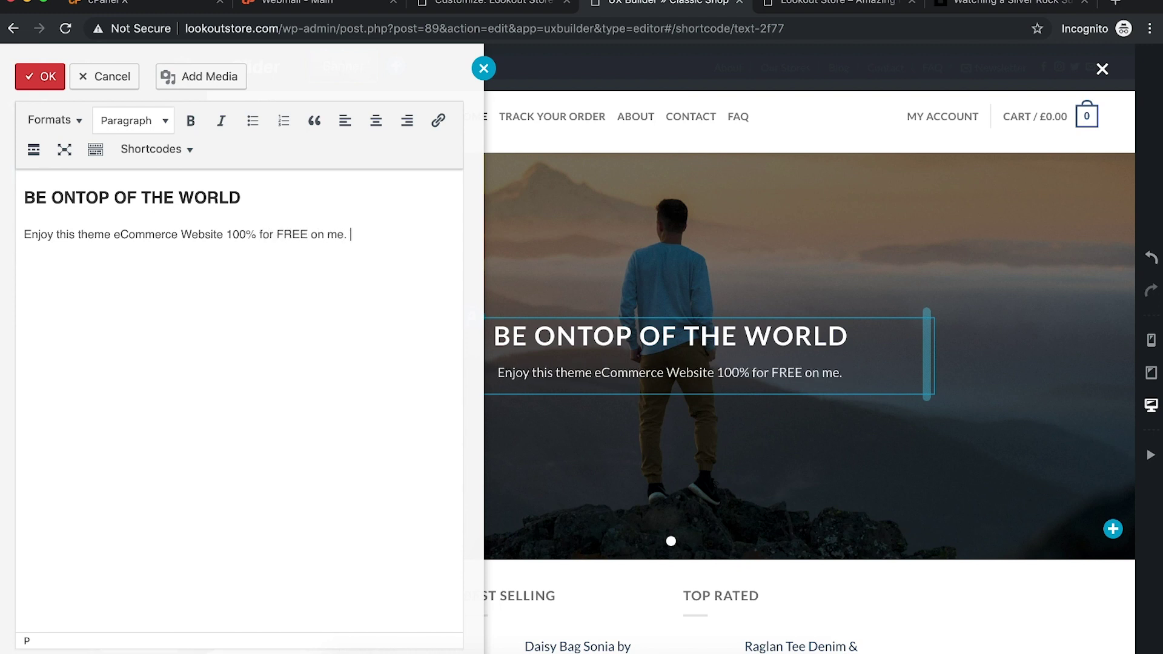
text(Just make sure you )
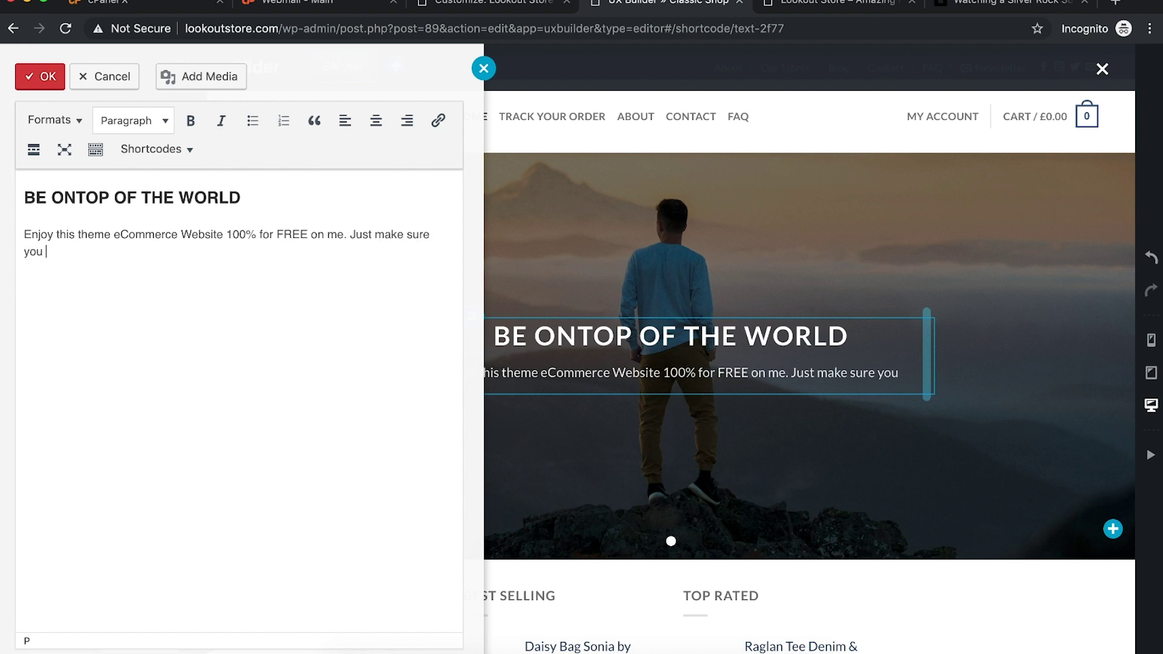
text(follow the directions in the descirption.)
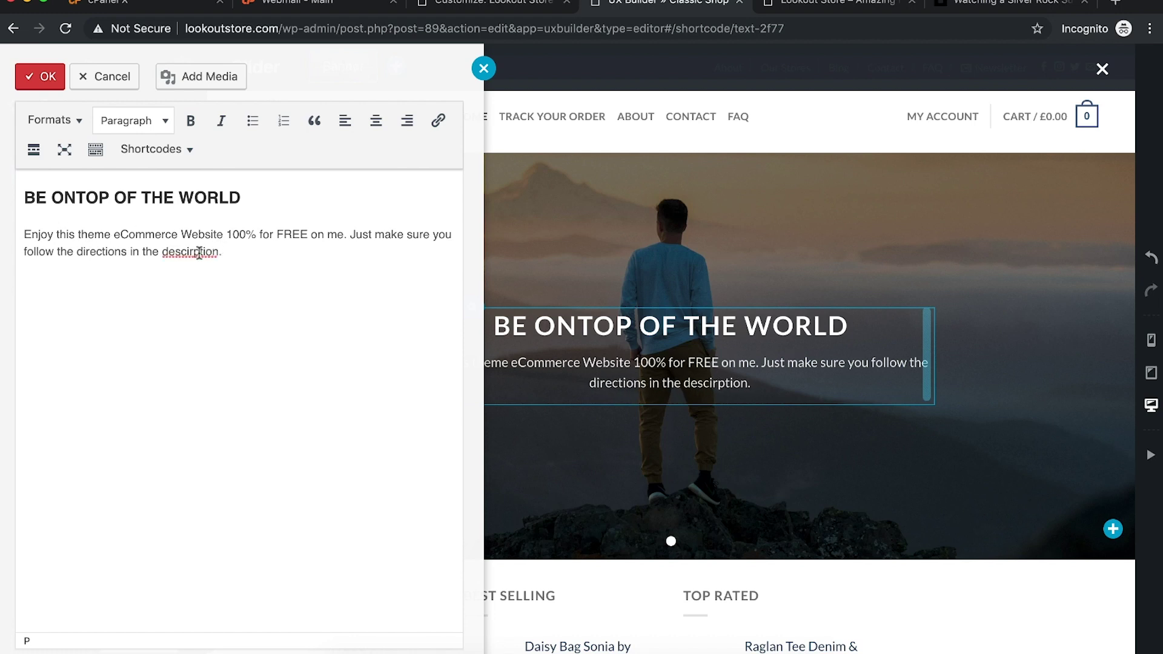
right_click(198, 252)
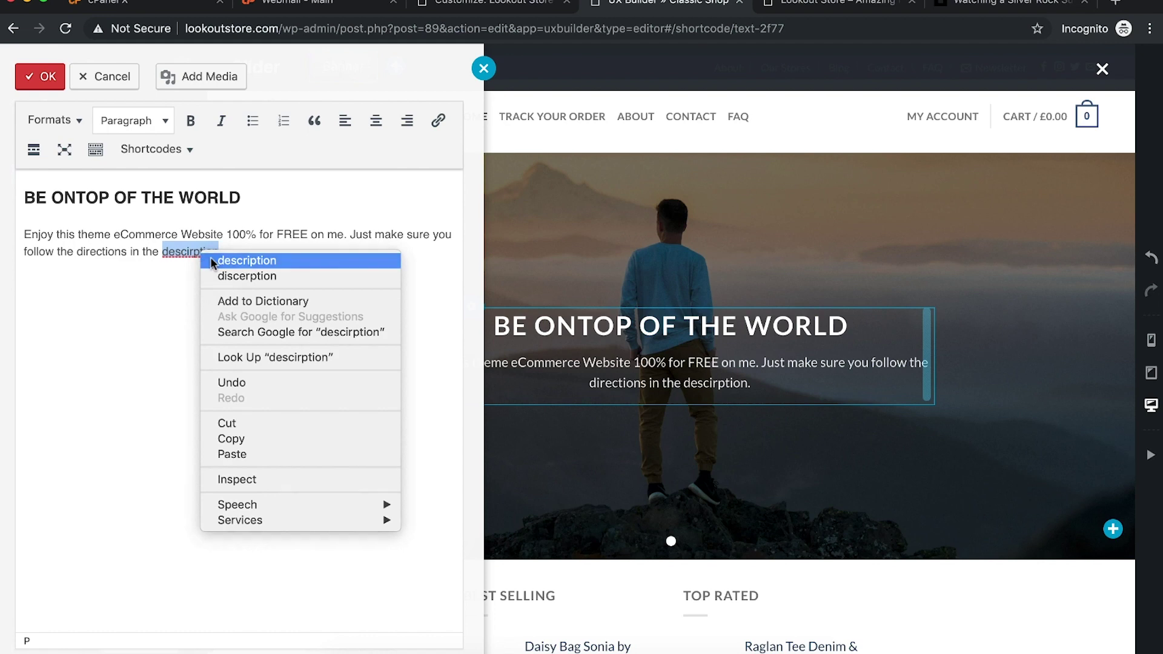
click(212, 269)
click(40, 76)
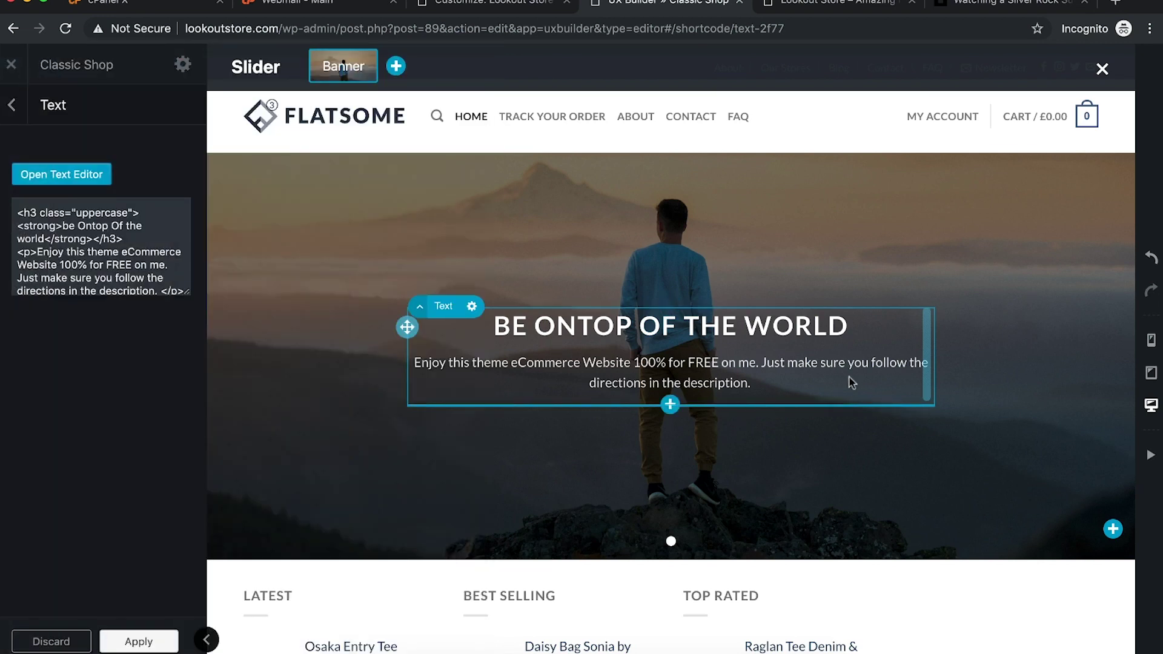
Step: Narrow the hero text box so the paragraph wraps, then recentre it in the banner
drag(926, 351, 847, 372)
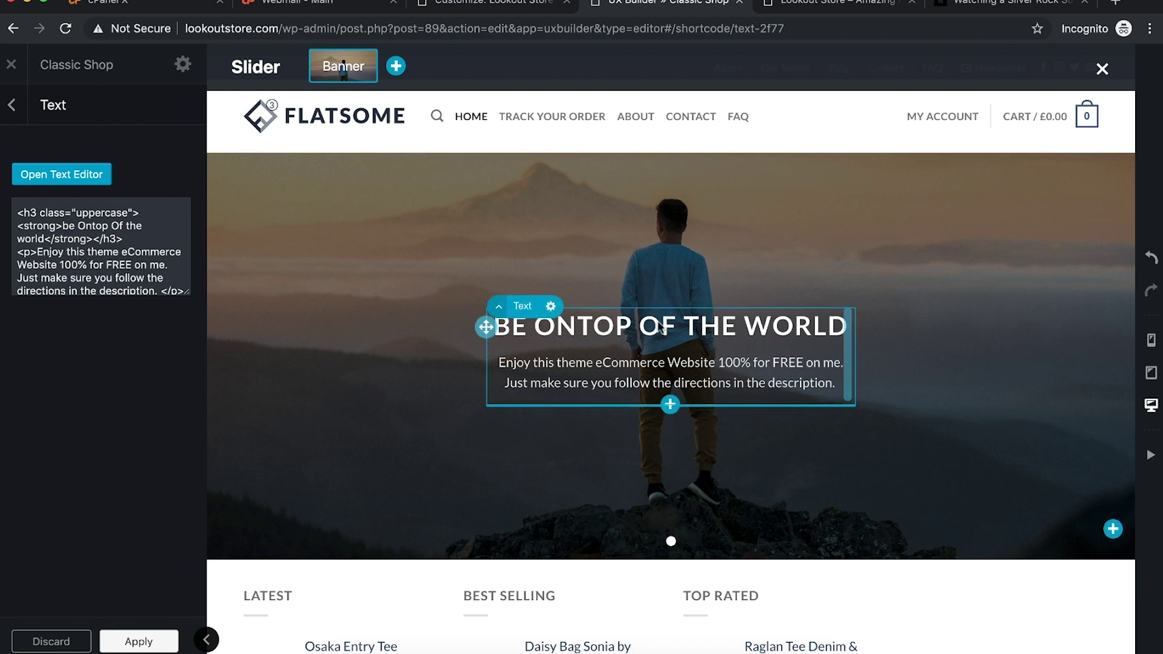
drag(487, 327, 277, 401)
click(716, 444)
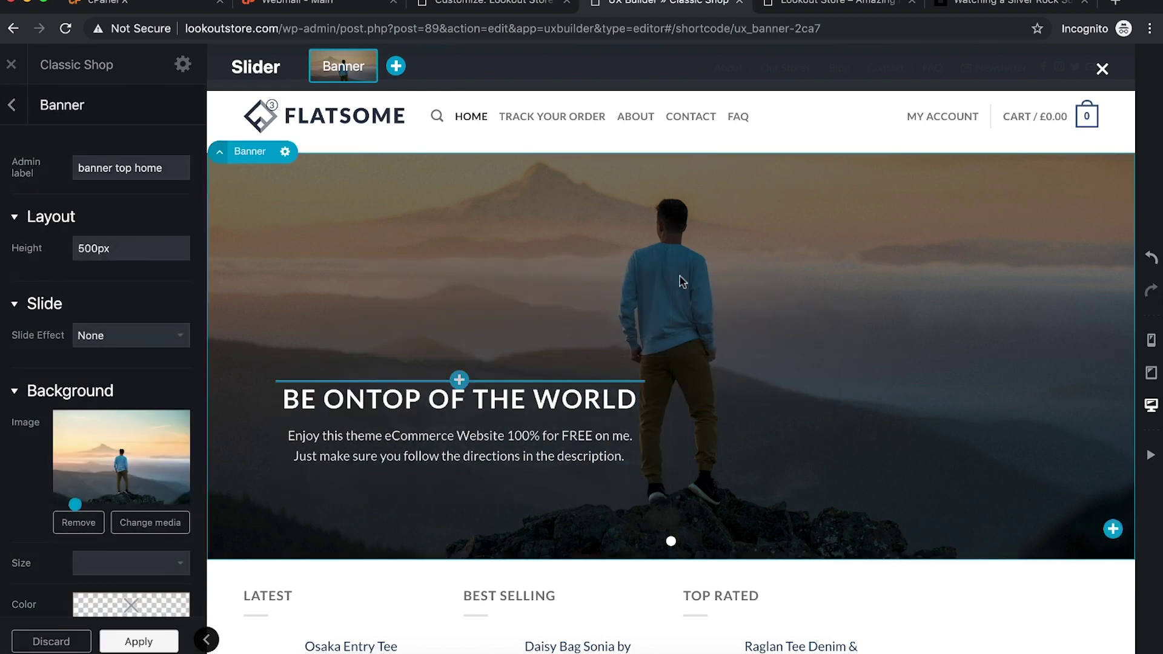
drag(275, 400, 496, 371)
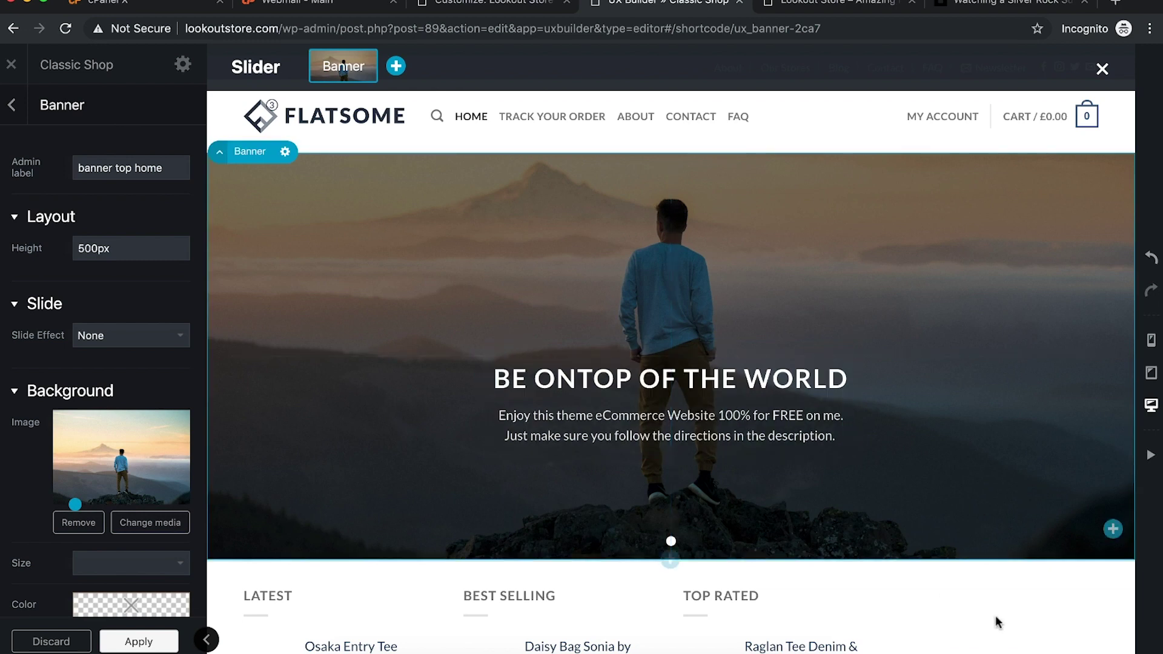
Step: Apply the banner changes and leave the slider editing view
click(1010, 604)
scroll(726, 424, down, 4)
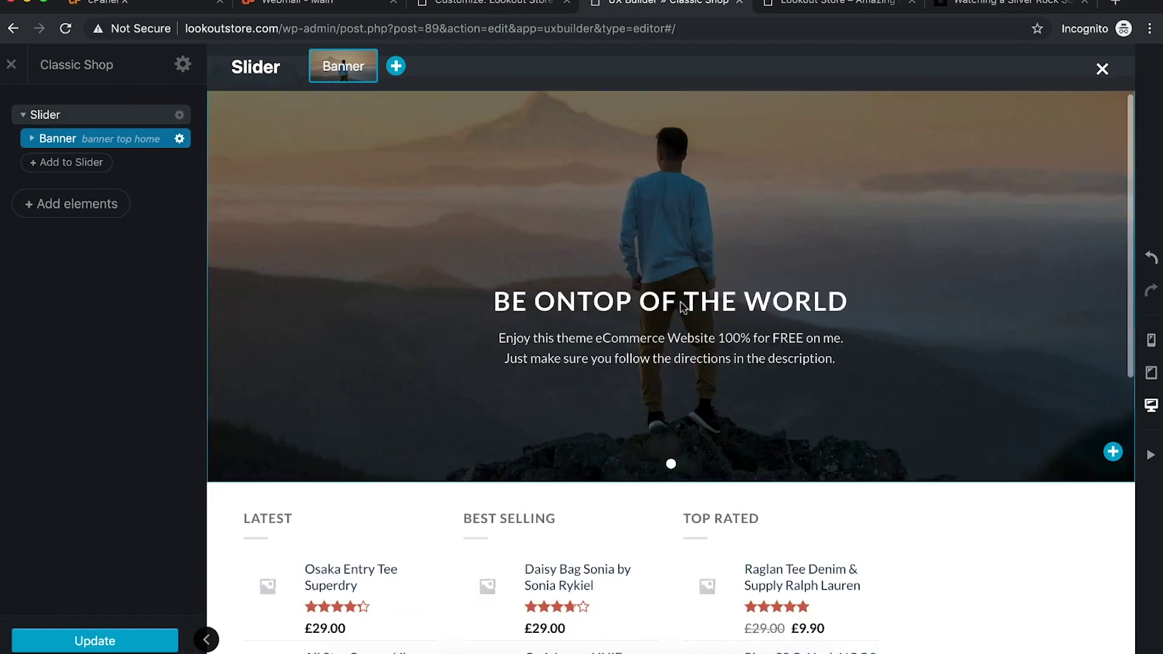
scroll(870, 315, up, 5)
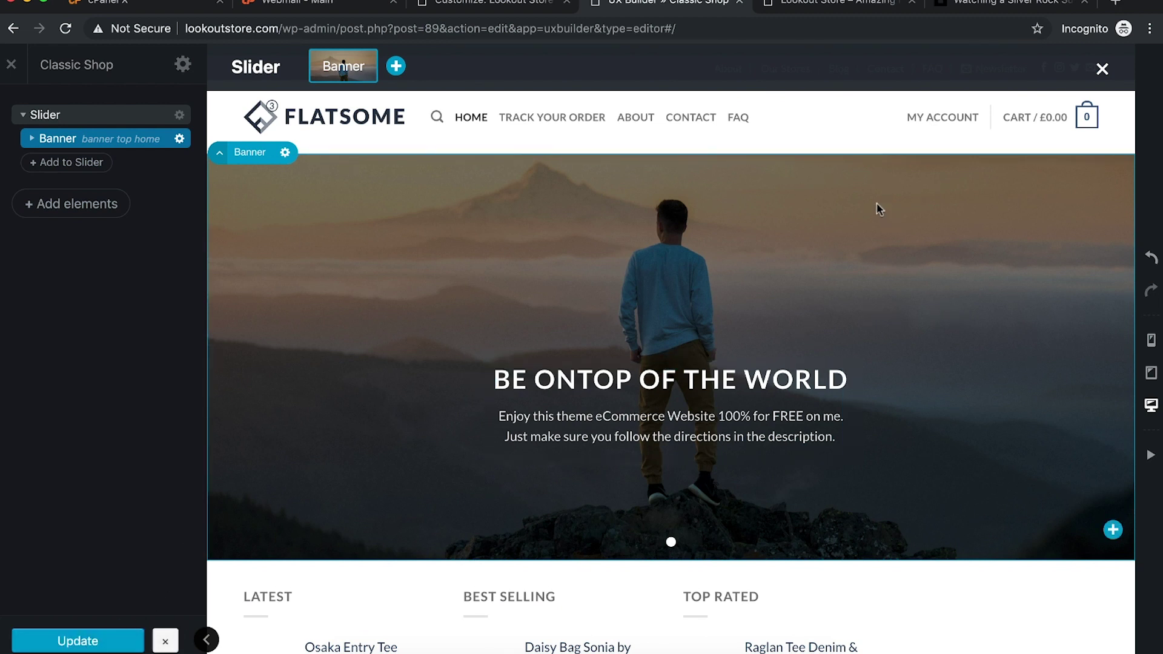
scroll(865, 296, down, 1)
scroll(867, 303, up, 1)
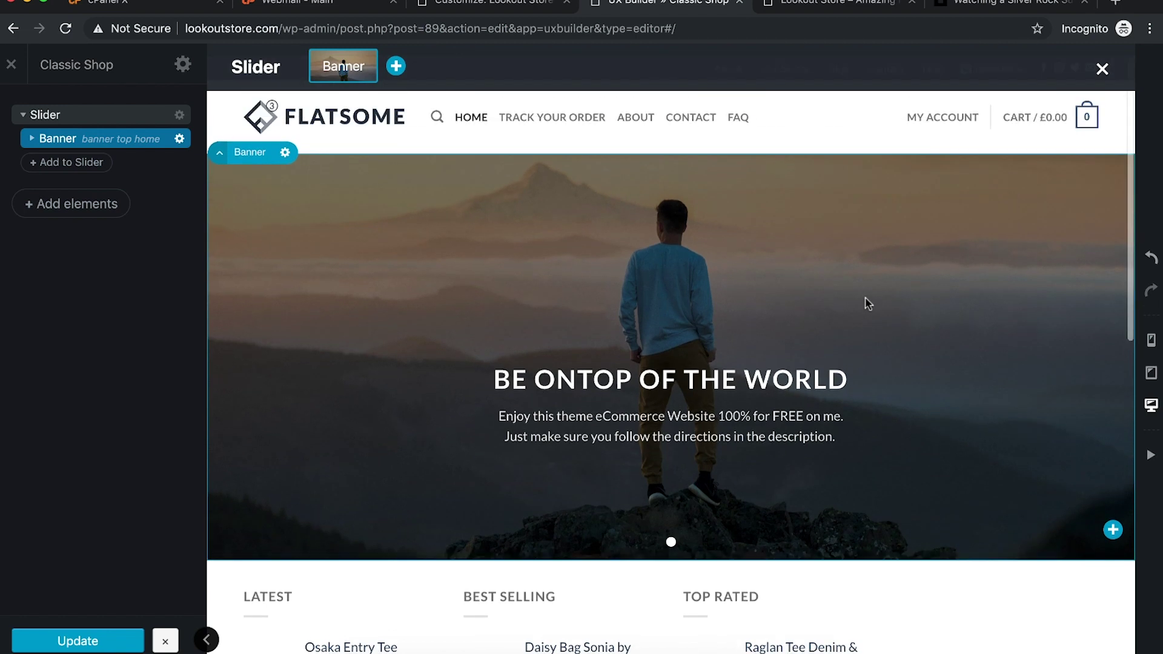
key(Escape)
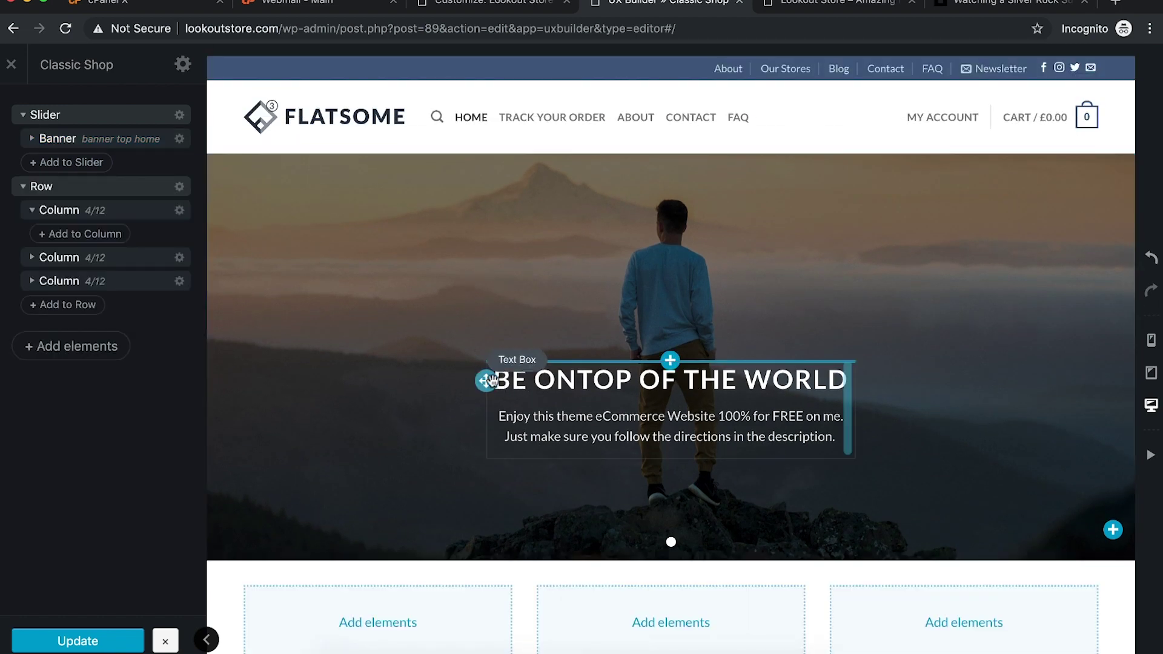
Step: Move the hero text box higher in the banner and collapse the Row in the outline
drag(485, 367, 488, 315)
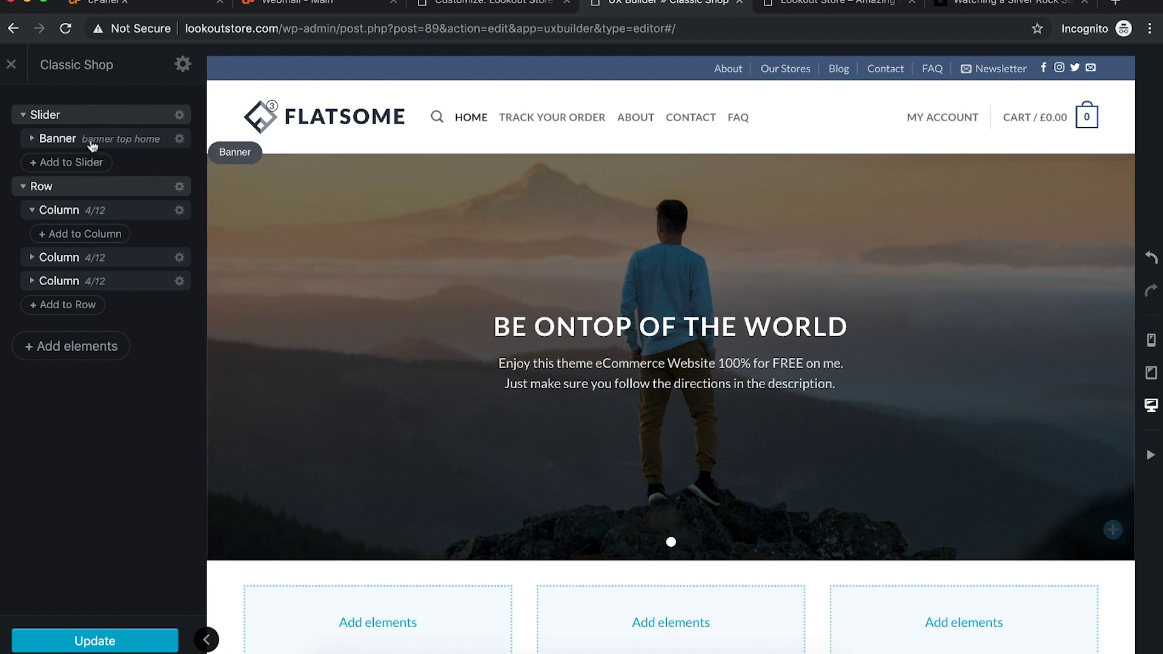
click(31, 210)
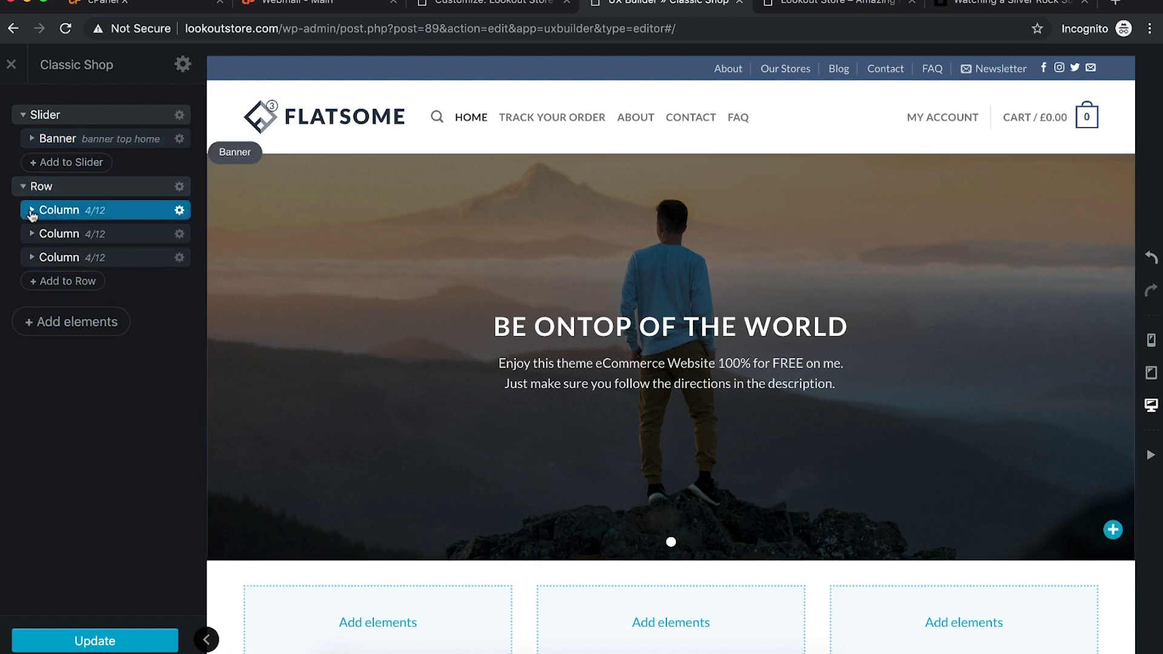
click(21, 189)
click(80, 161)
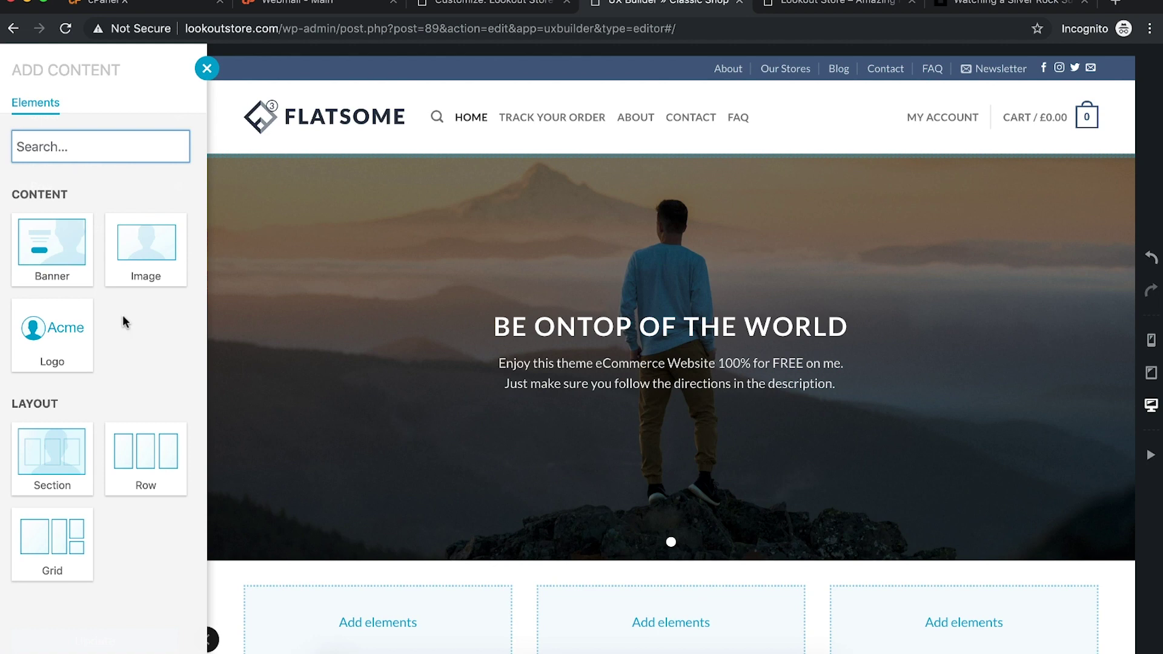
key(Escape)
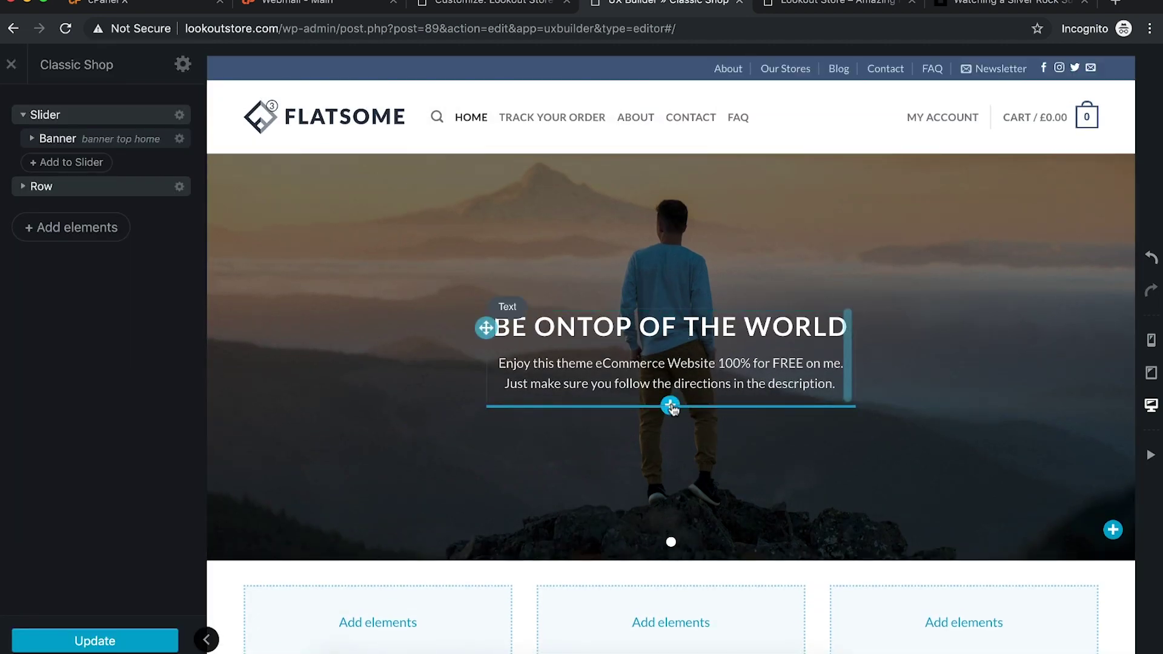
Step: Add a CLICK ME! button under the hero text, then delete it again
click(670, 405)
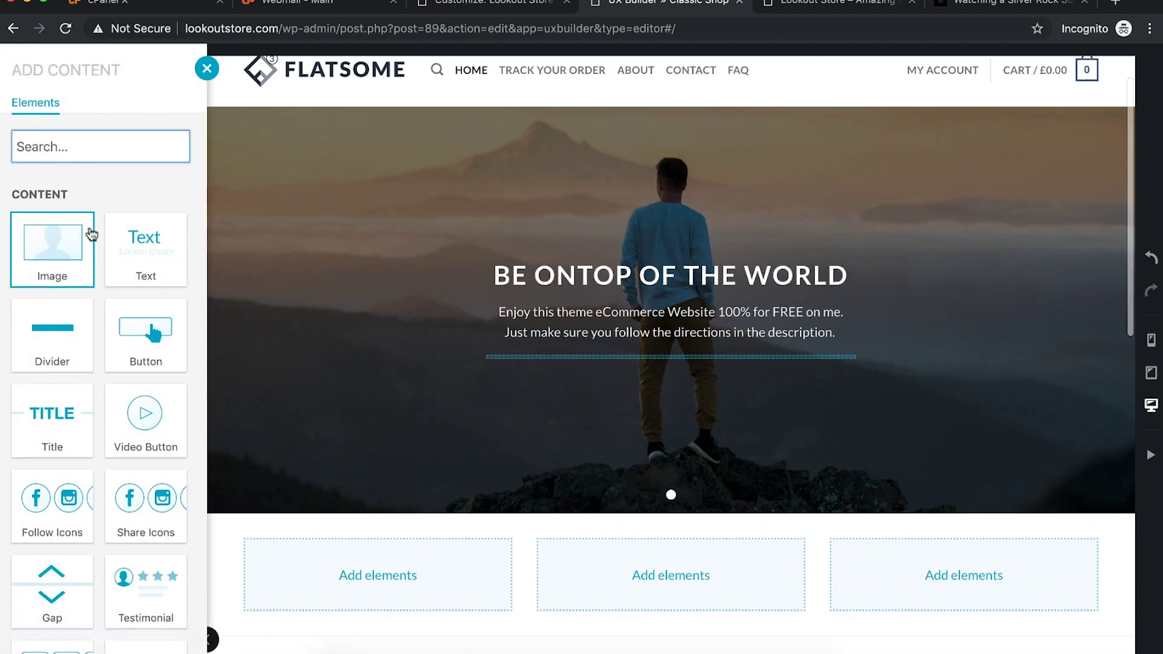
click(149, 330)
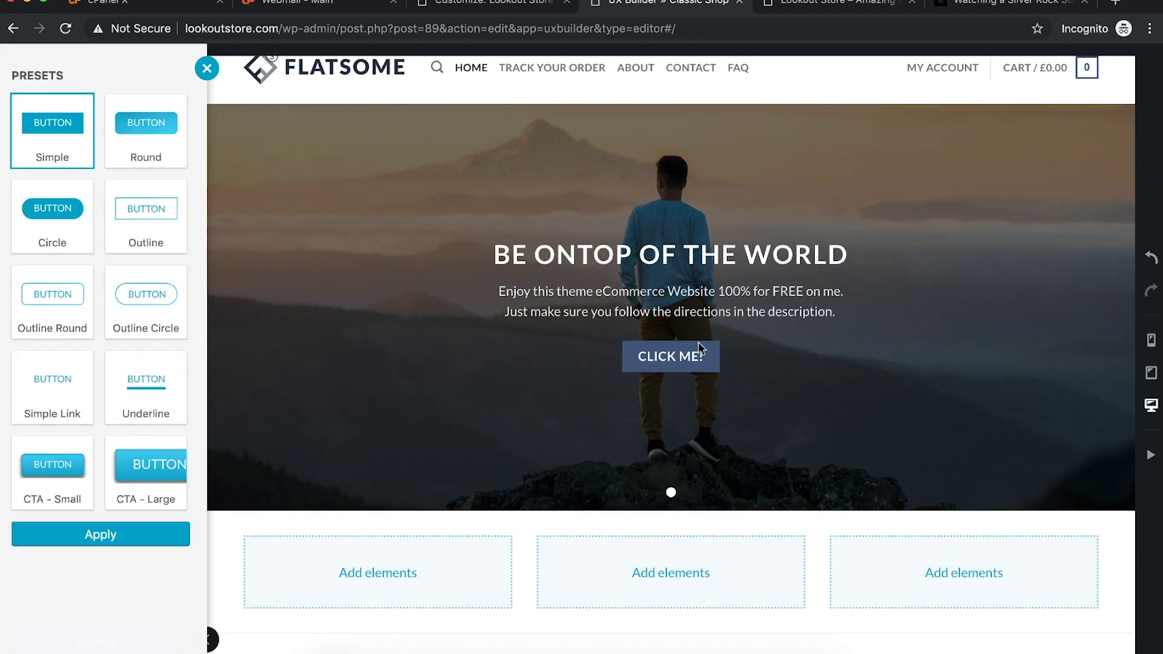
key(Escape)
click(717, 356)
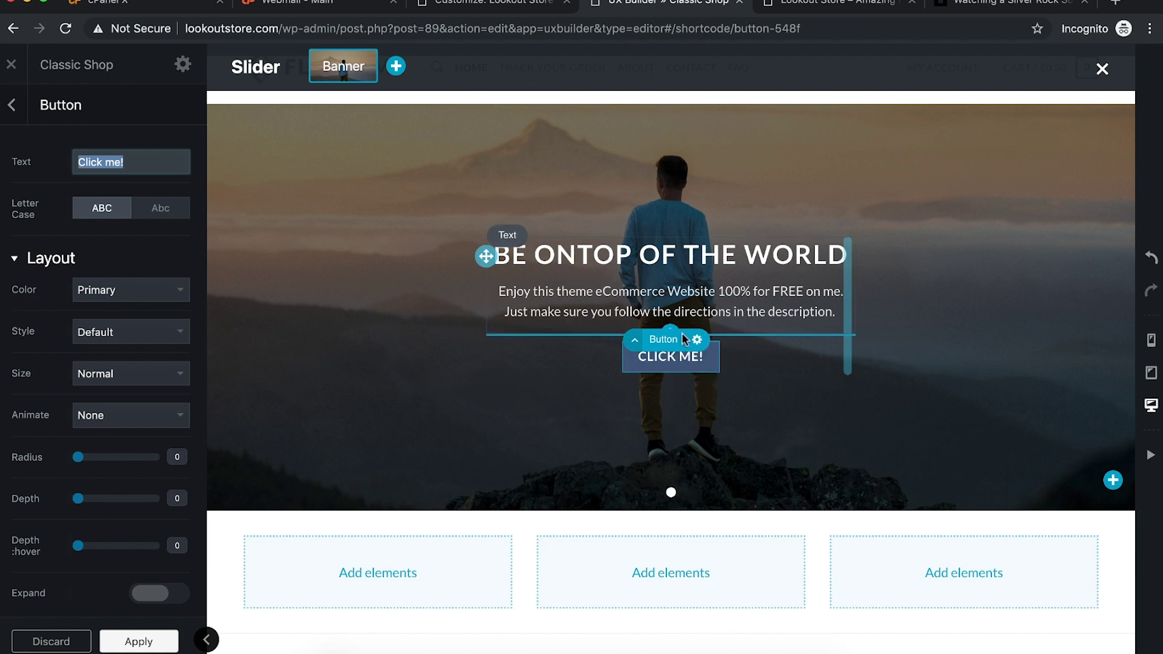
key(Escape)
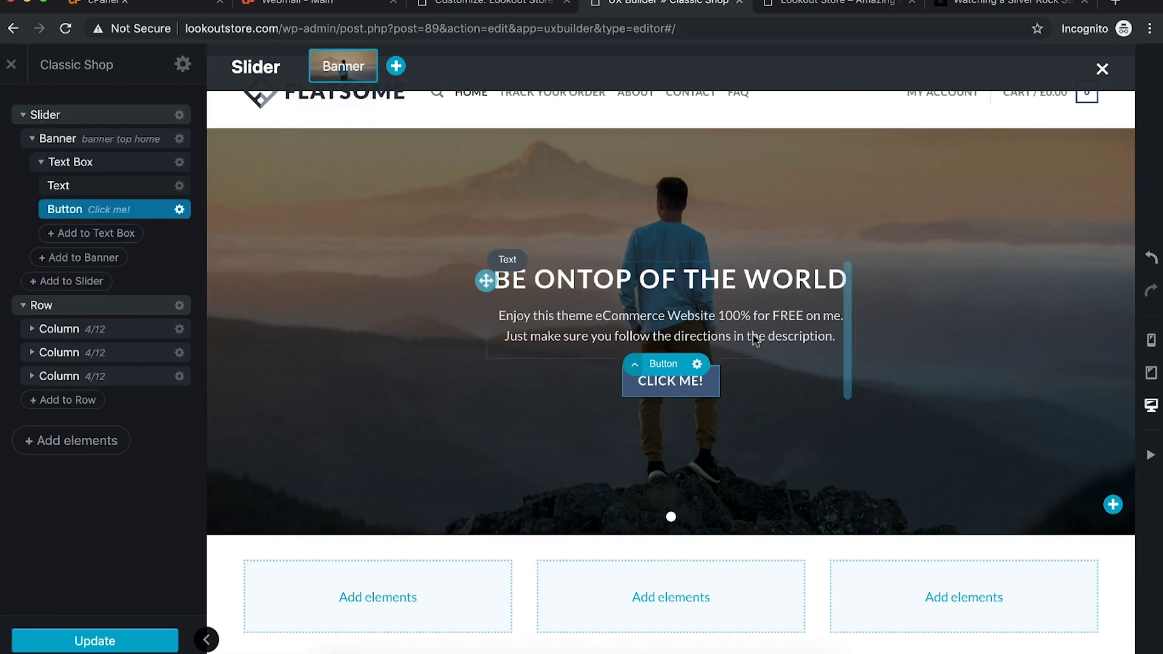
click(179, 209)
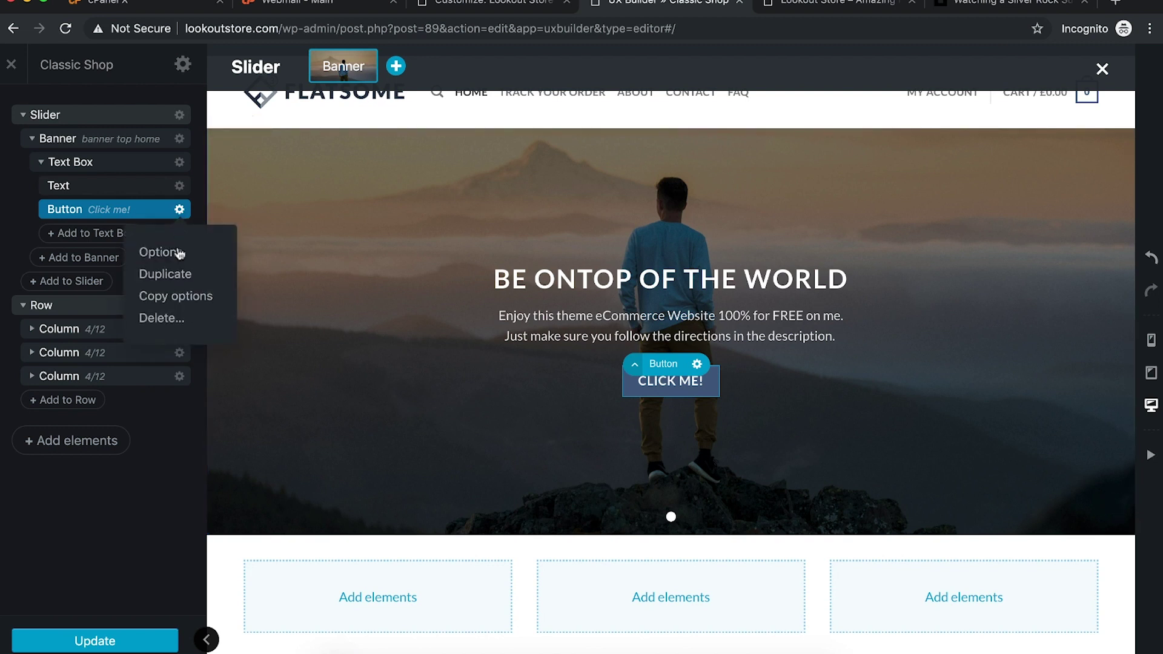
click(159, 318)
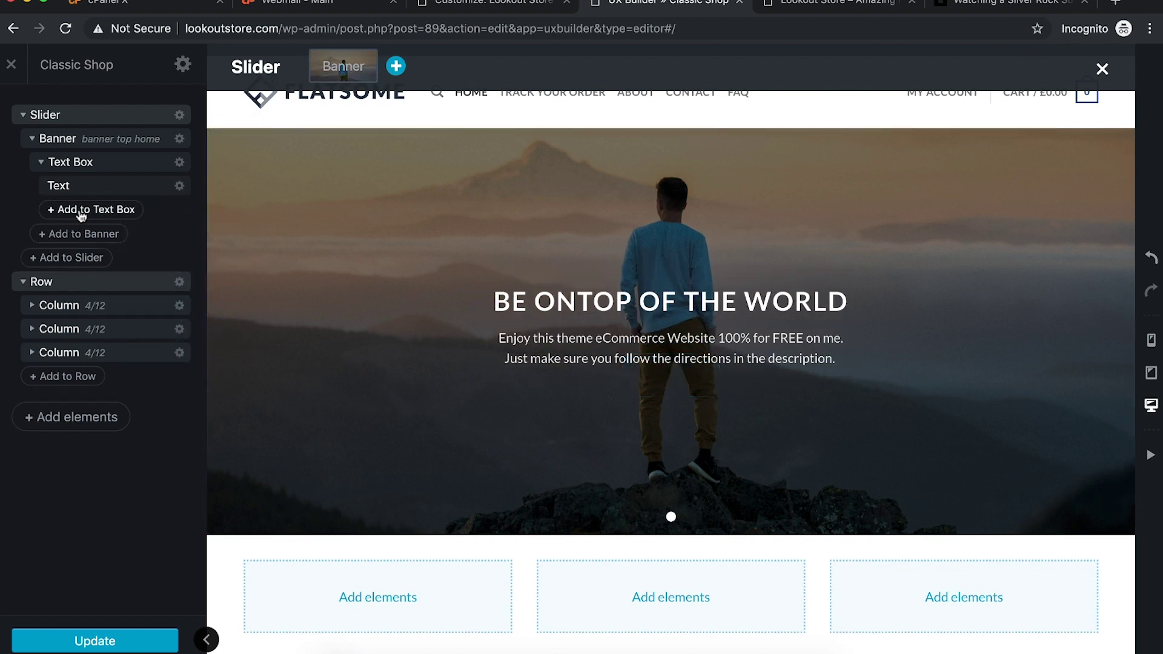
click(670, 380)
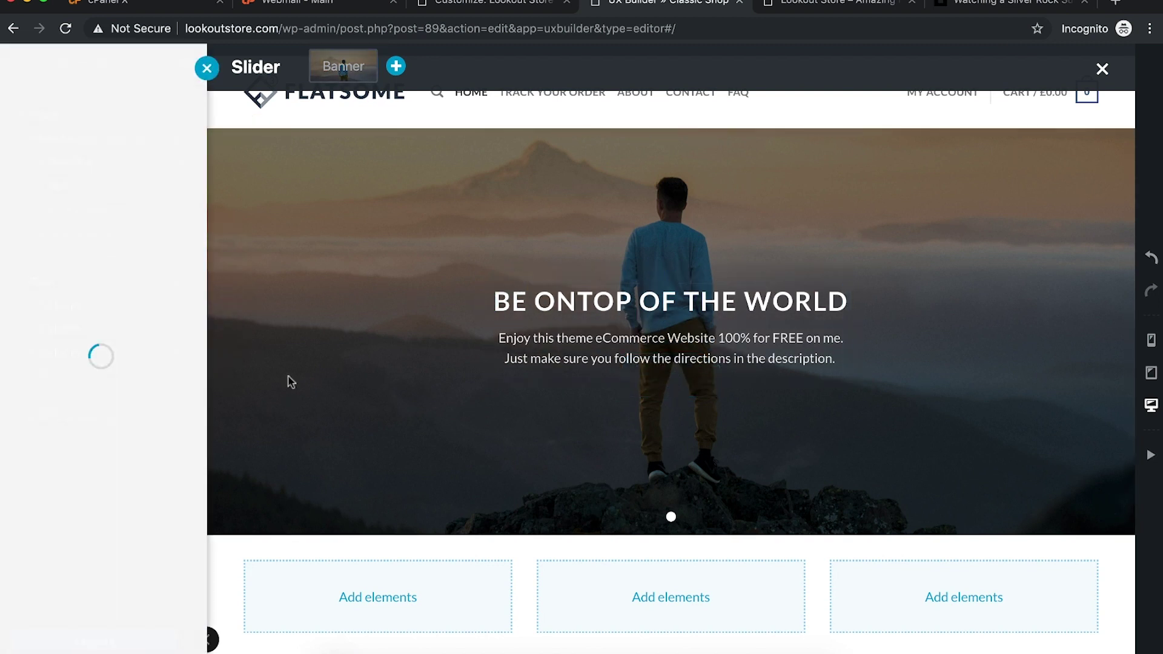
Step: Insert a three-column row into the text box and add a Button to its first column
scroll(121, 484, down, 5)
click(57, 578)
click(533, 357)
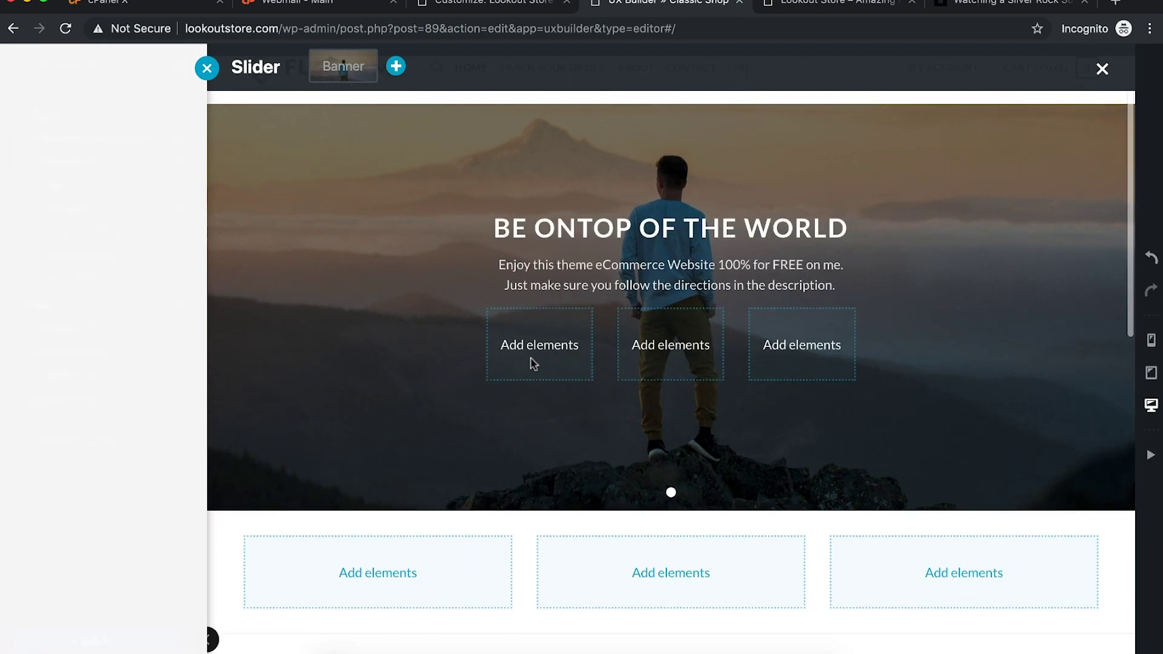
click(83, 147)
text(burt)
key(BackSpace)
key(BackSpace)
text(t)
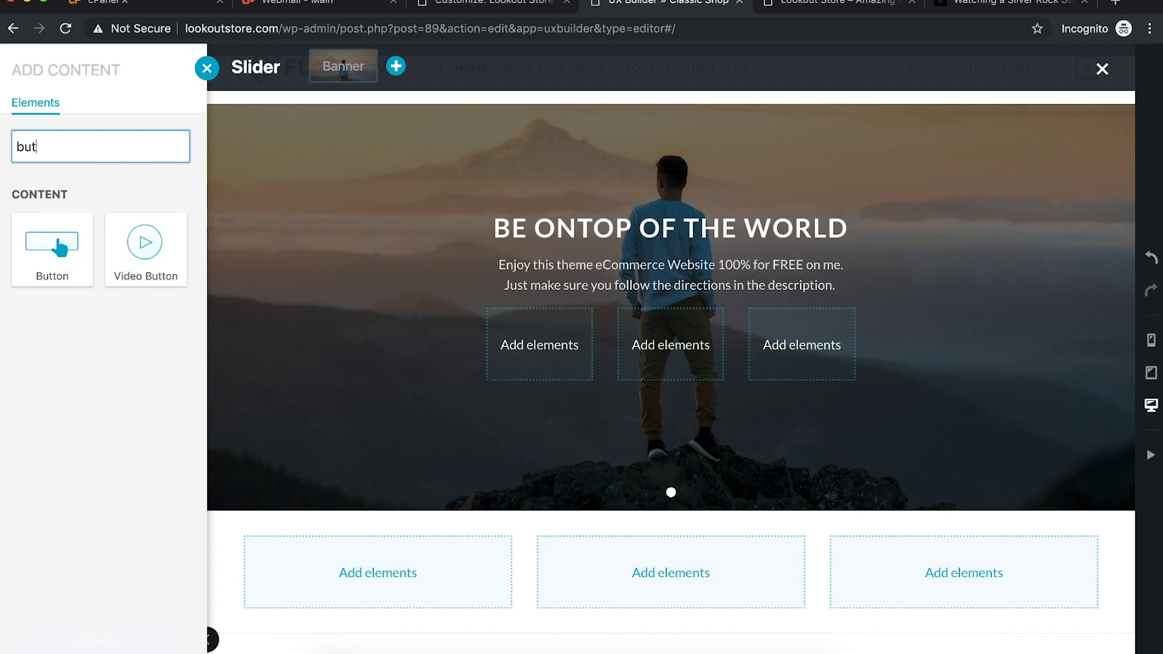
click(52, 249)
click(645, 368)
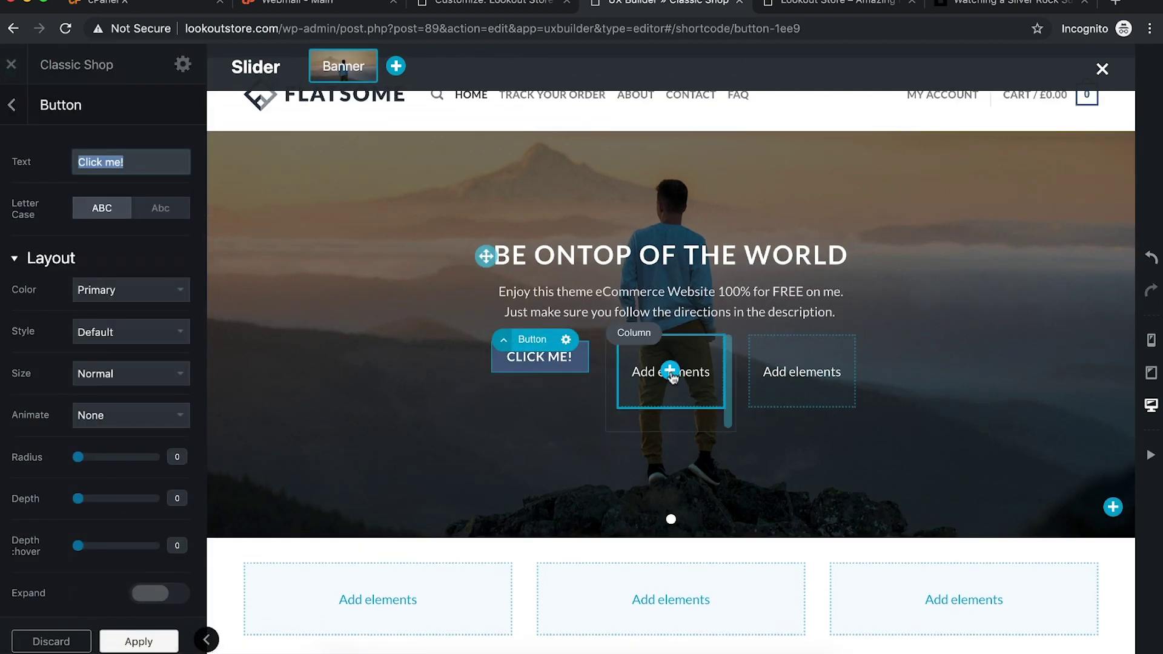
Step: Duplicate the button into the middle column, then delete the copy
click(566, 340)
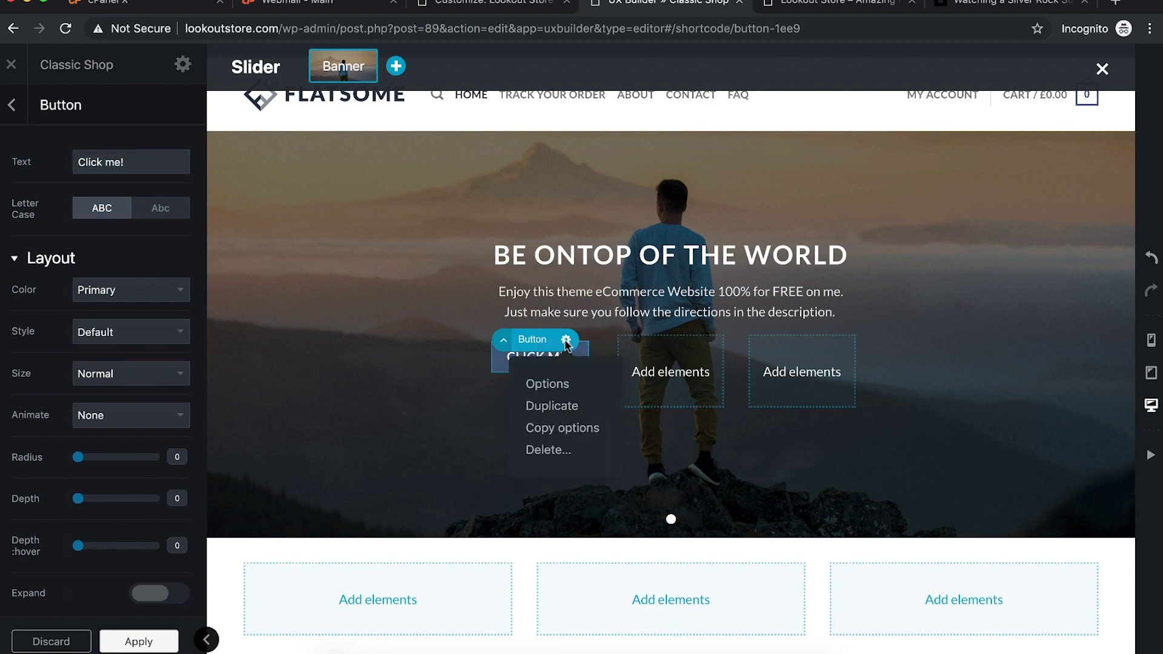
click(552, 406)
drag(530, 363, 660, 351)
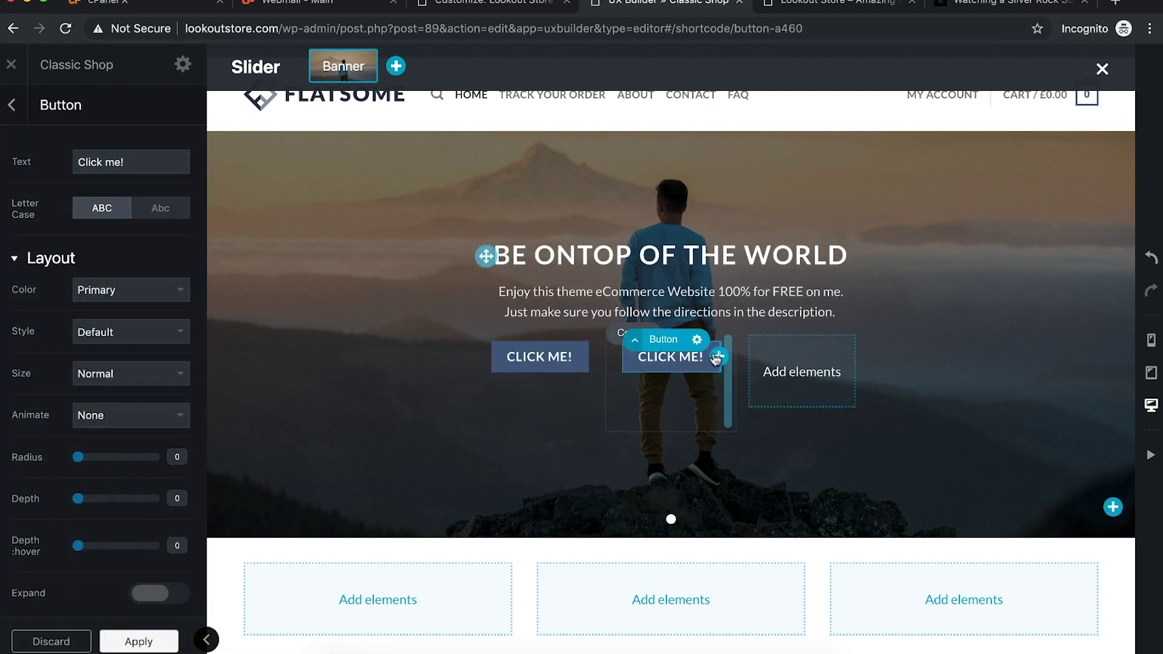
click(695, 340)
click(689, 451)
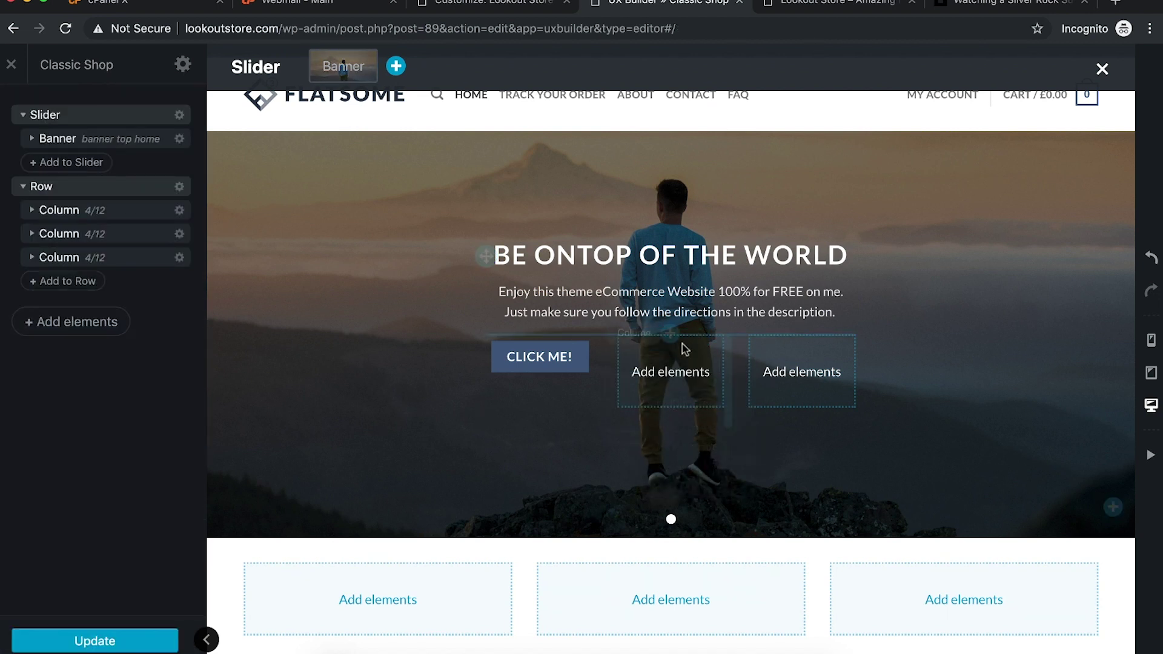
Step: Relabel the button Shop Now and give it the Outline style
click(548, 362)
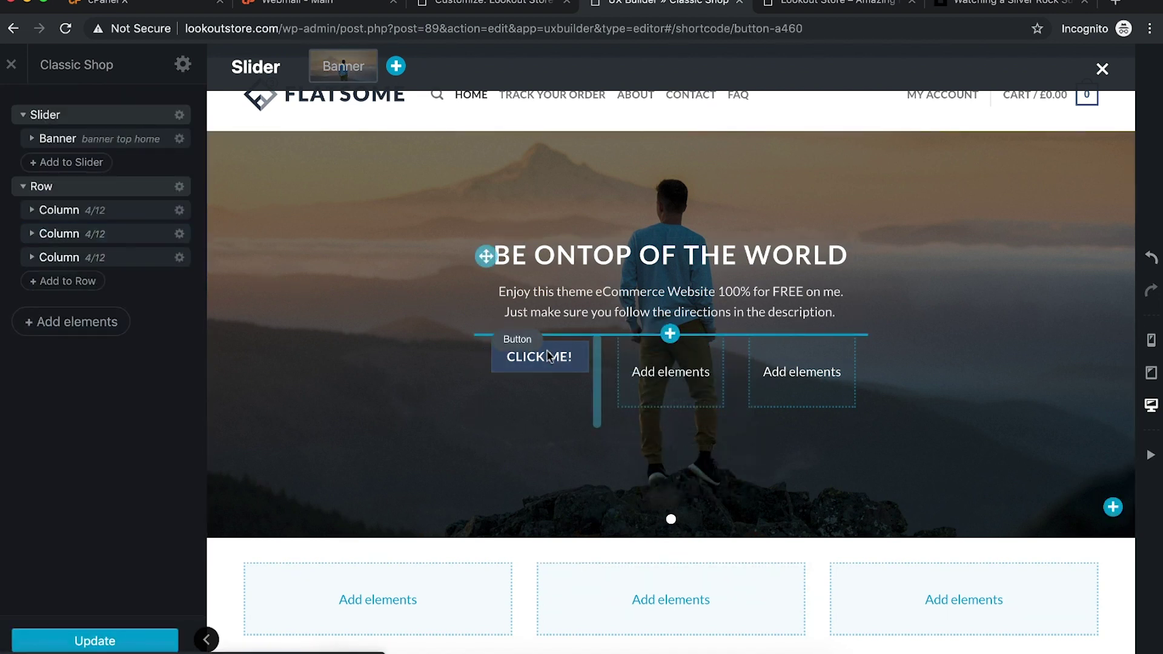
triple_click(141, 172)
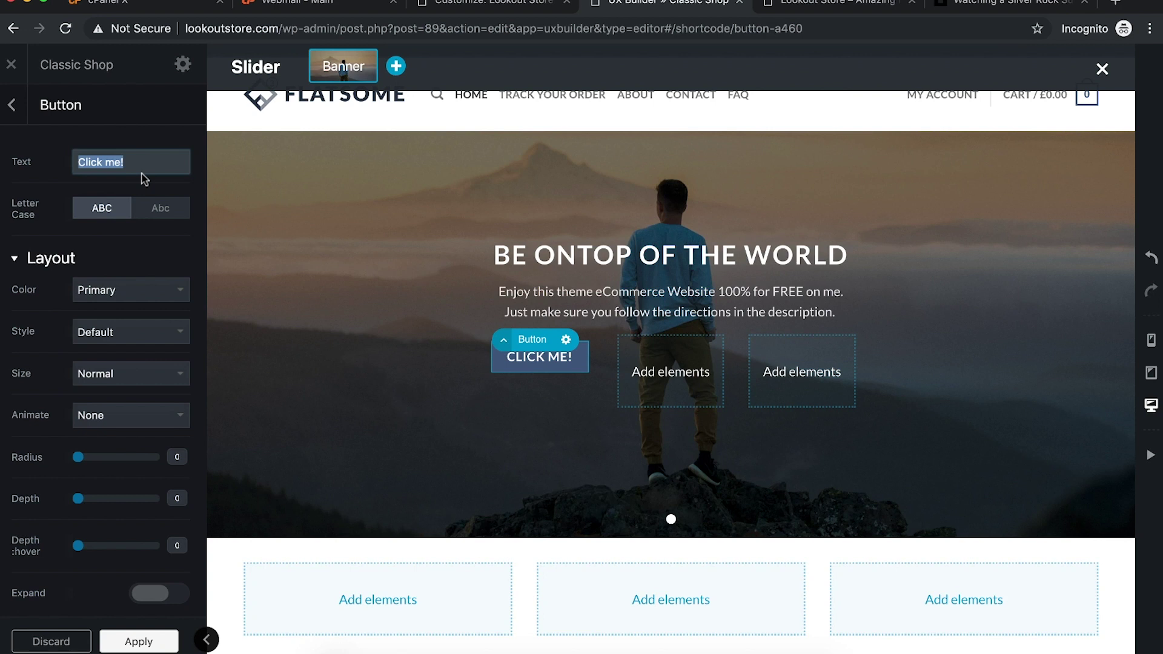
text(Shop Now)
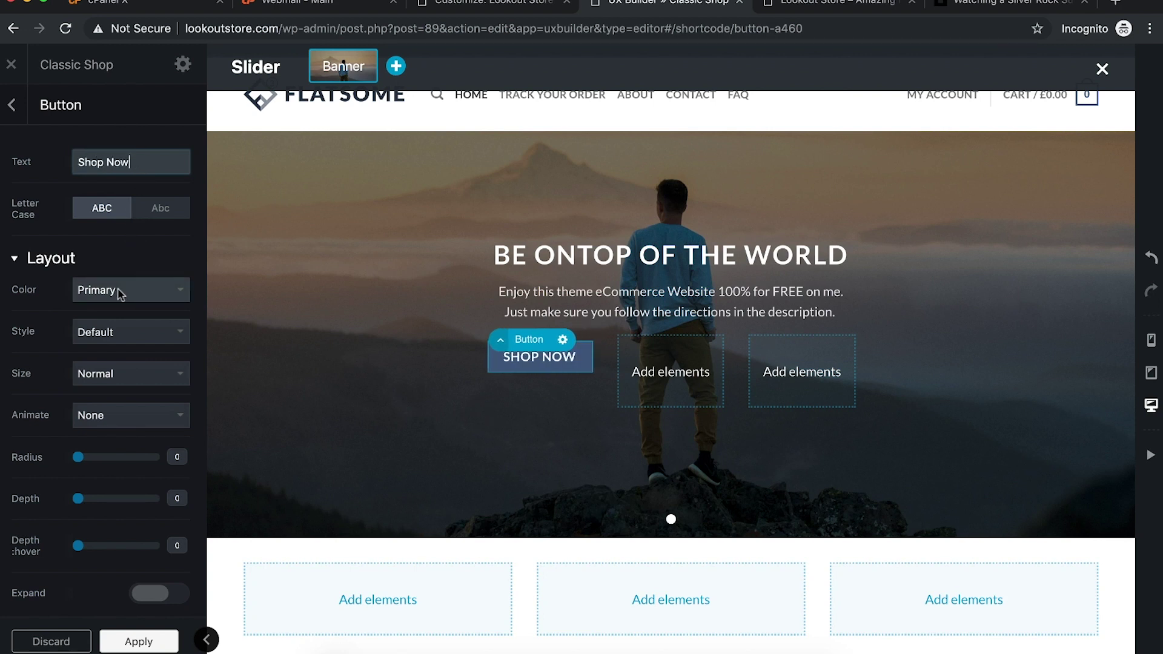
click(121, 337)
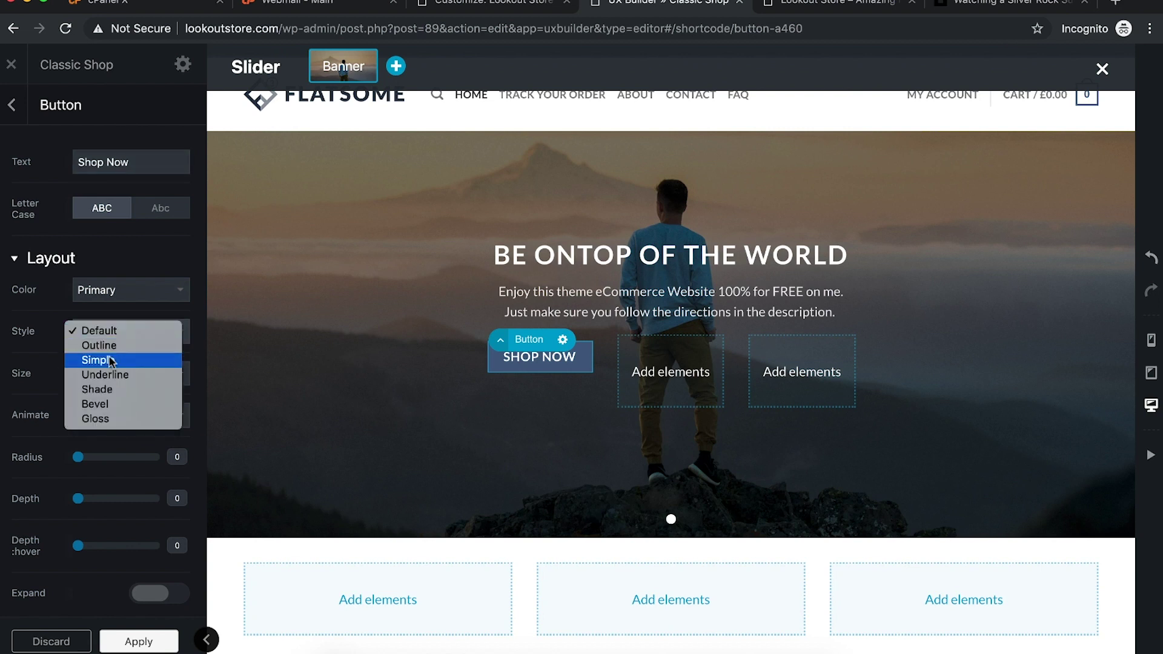
click(100, 345)
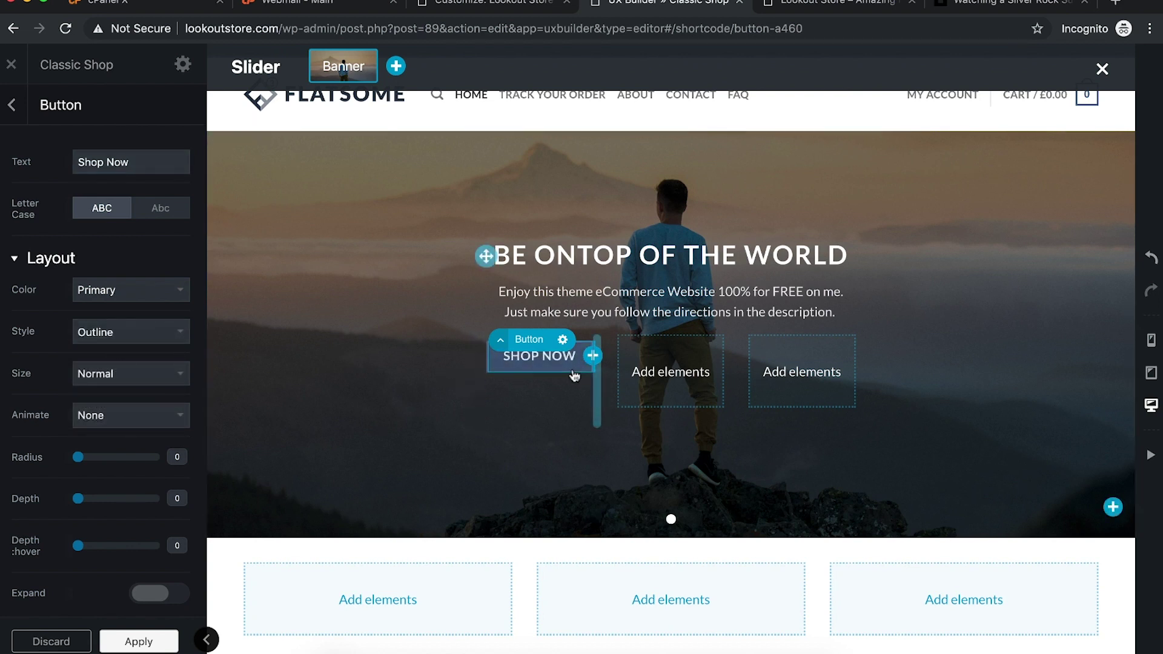
scroll(96, 432, down, 7)
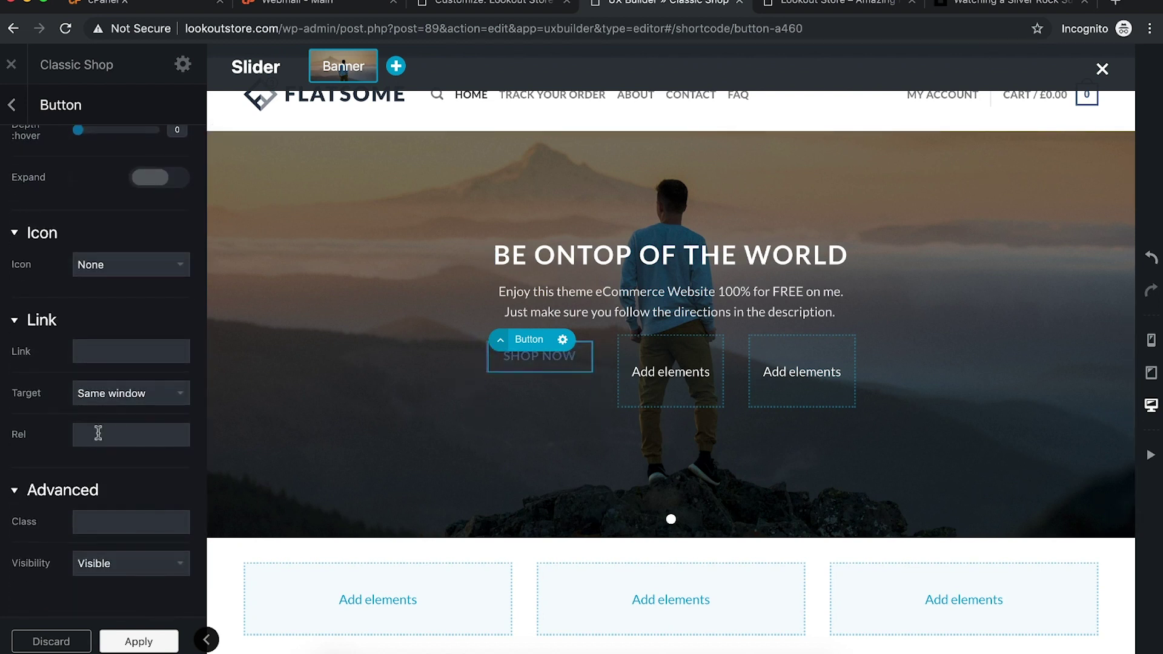
scroll(98, 432, up, 7)
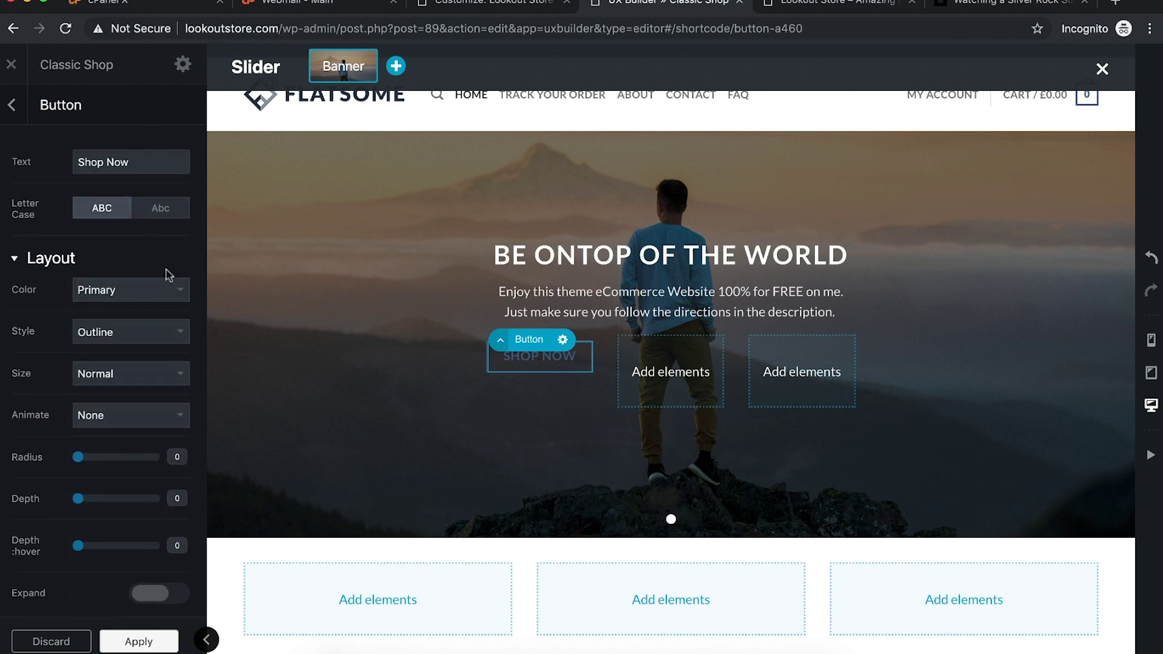
click(140, 331)
click(138, 330)
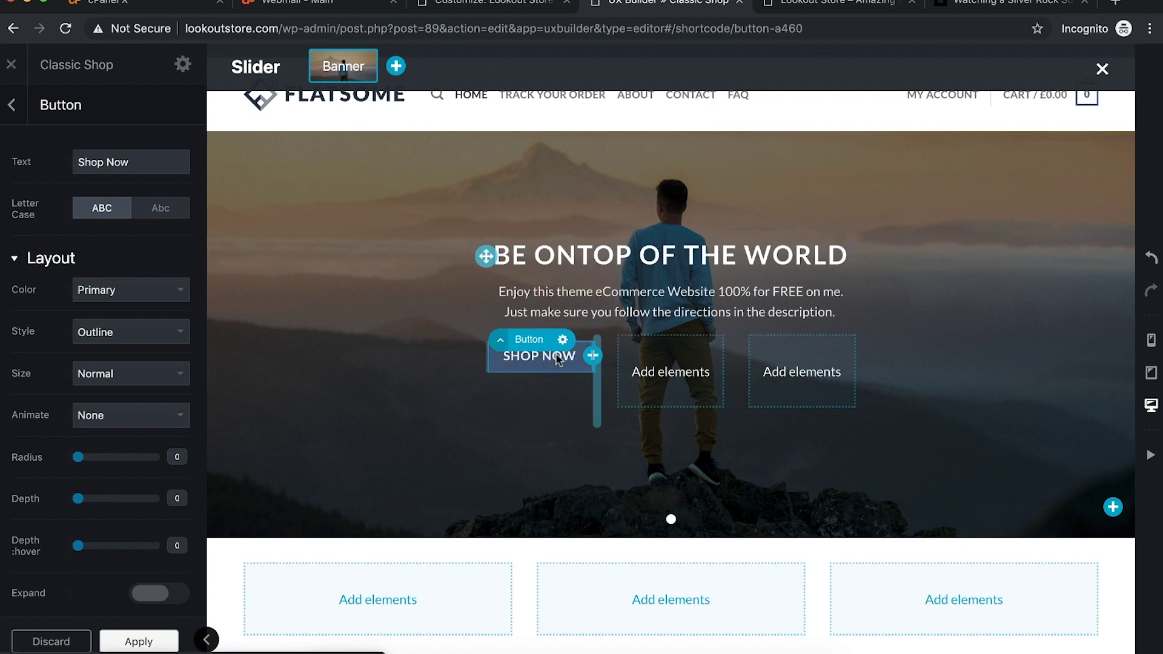
Step: Keep the Shop Now button at Normal size after checking the animation options
click(105, 420)
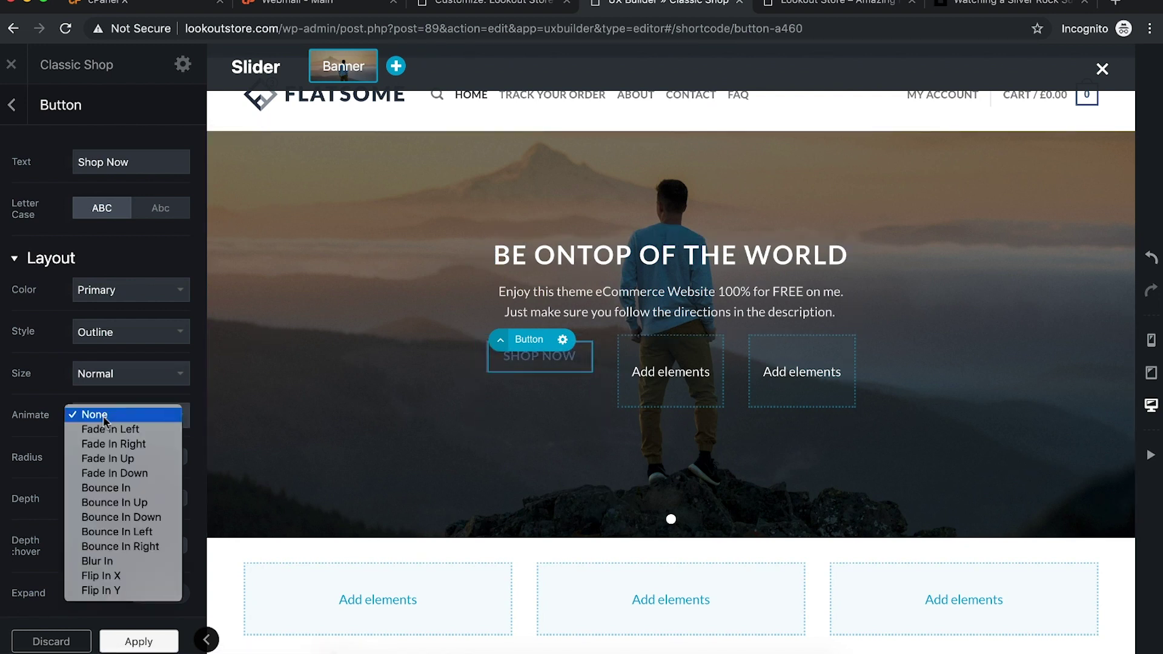
click(104, 373)
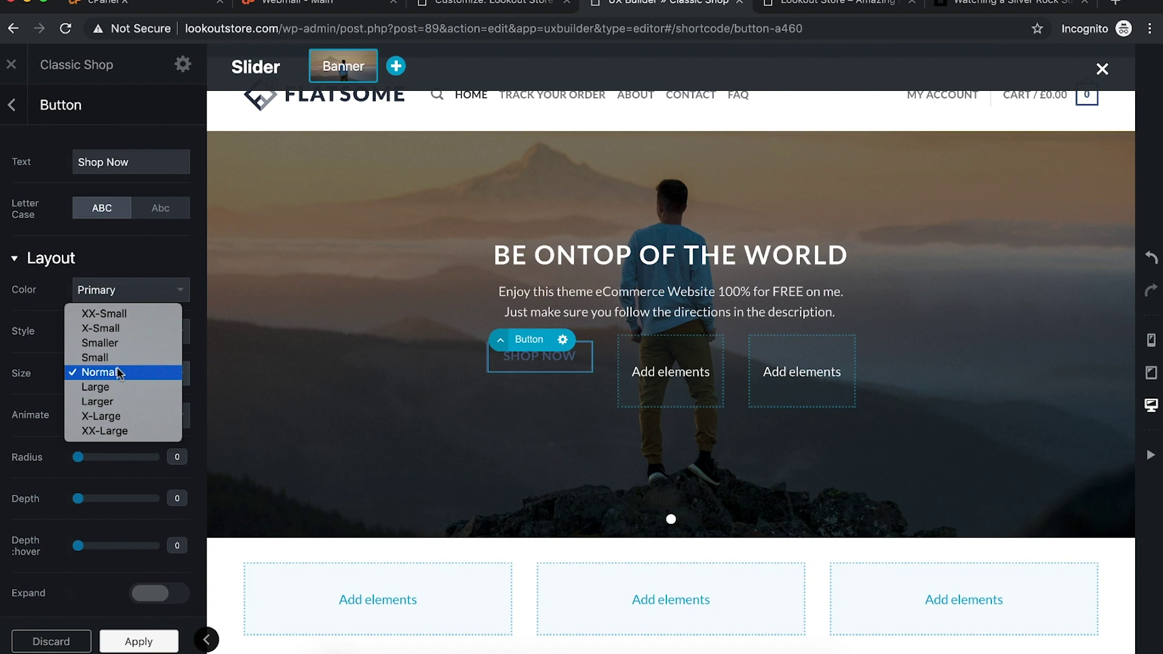
click(48, 370)
scroll(49, 369, down, 3)
scroll(48, 369, down, 10)
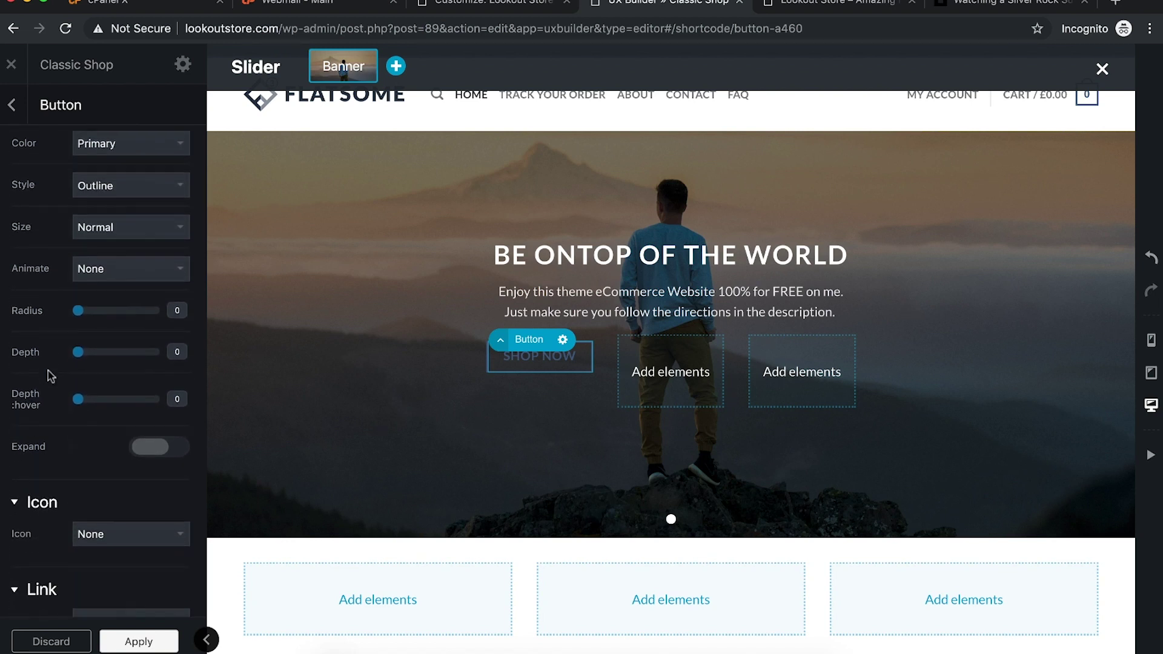
scroll(49, 371, up, 13)
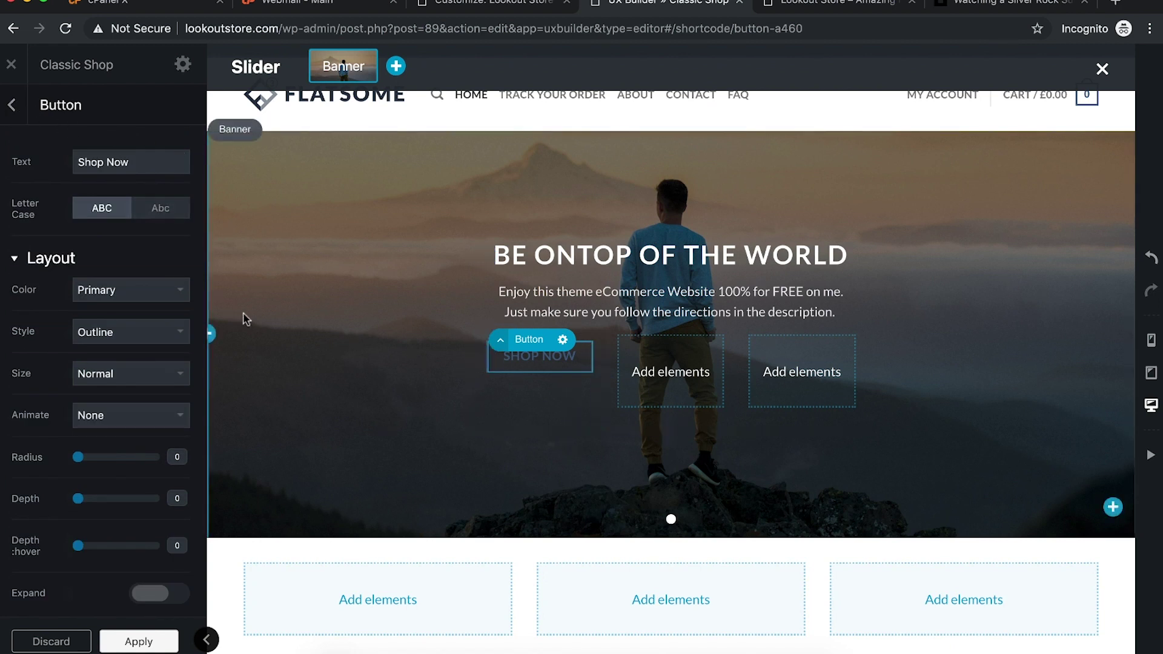
Step: Reopen the Shop Now button's settings from the page's element structure
click(562, 340)
click(12, 106)
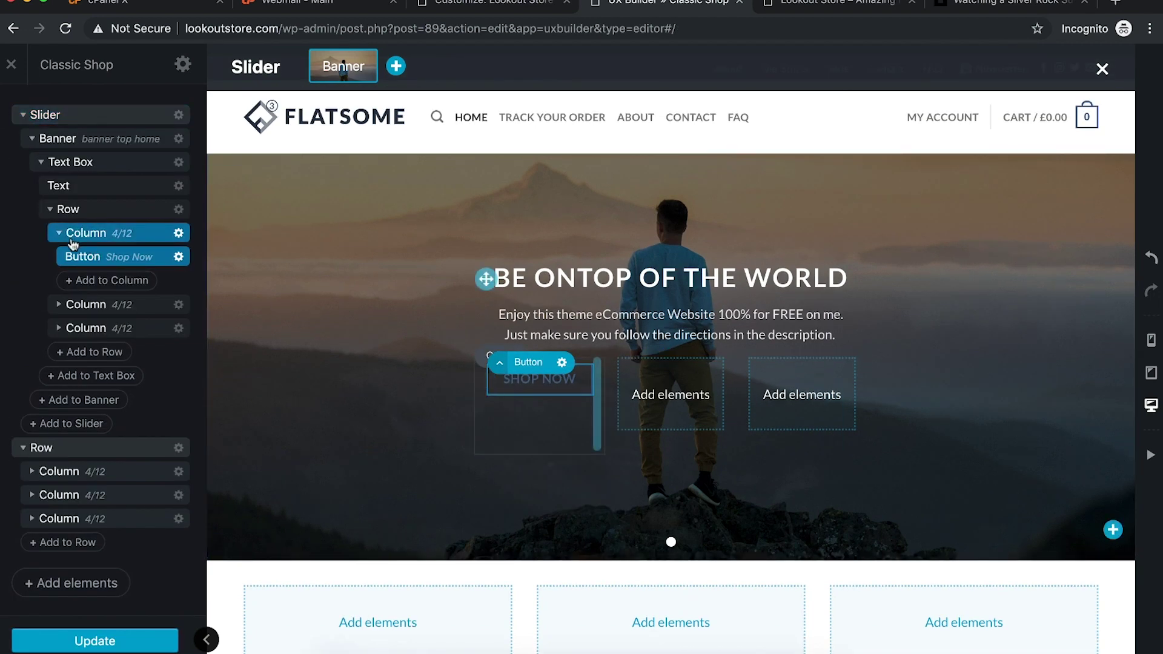
click(178, 257)
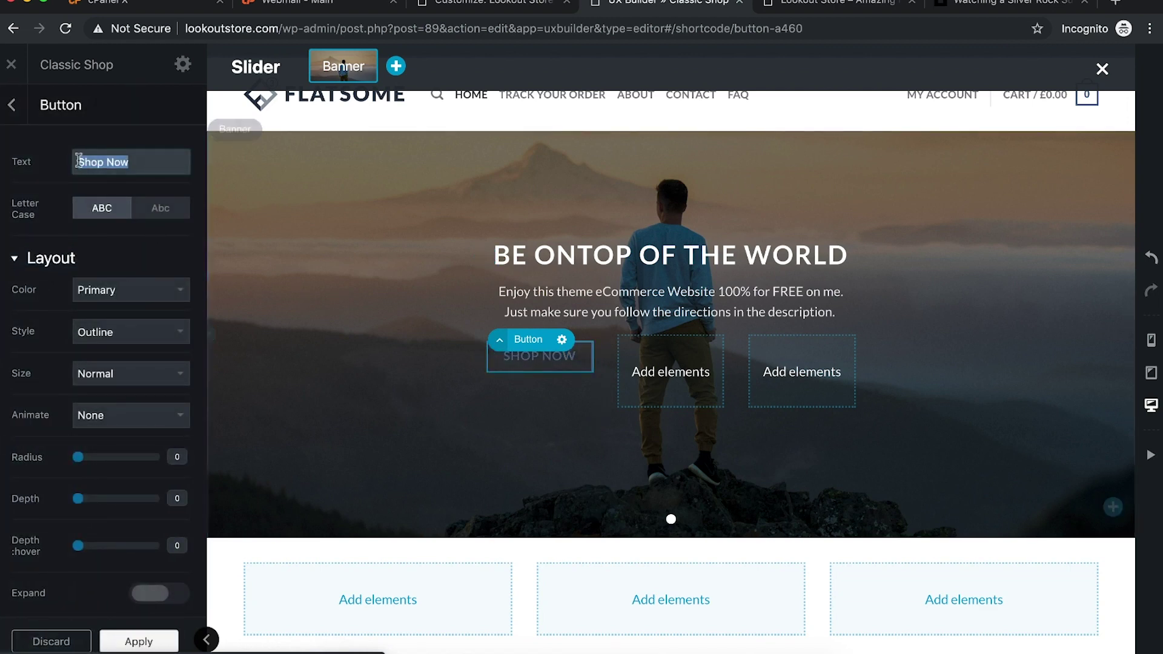
click(11, 105)
right_click(183, 263)
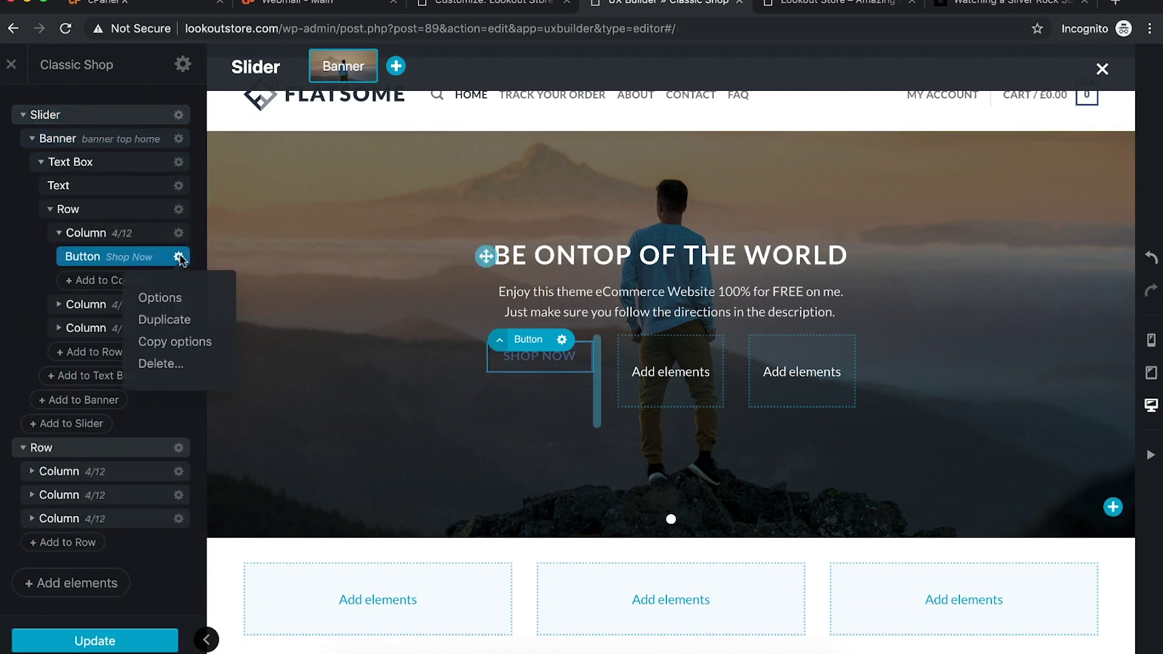
click(161, 298)
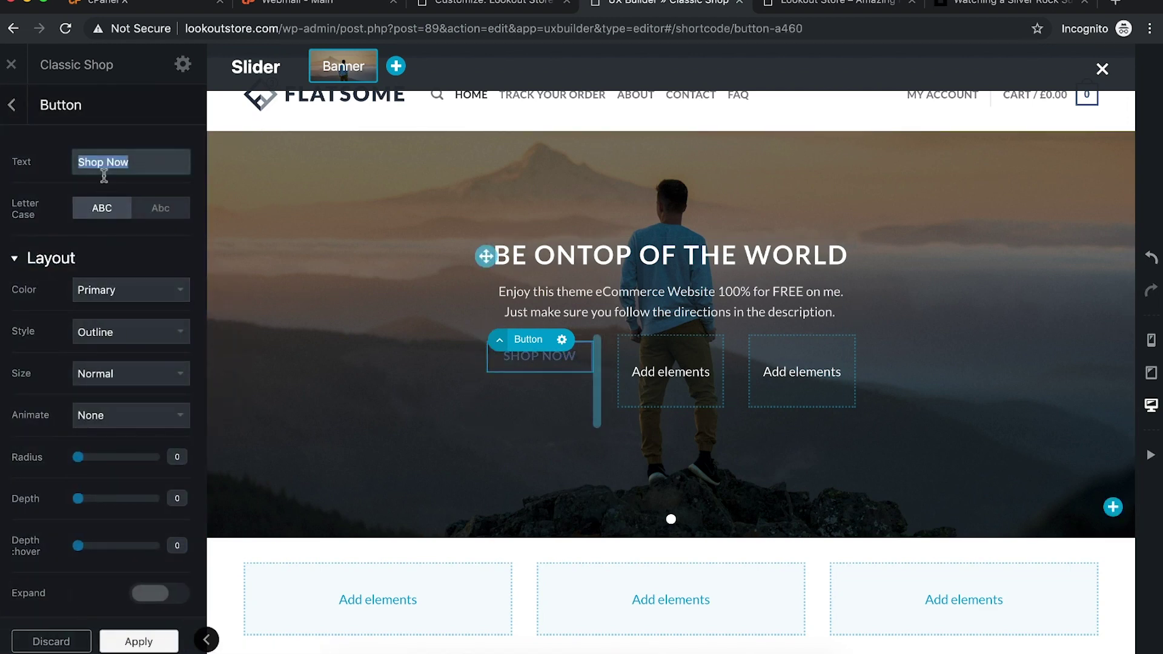
Step: Try Secondary, Alert and Success colours, then make the button White with Outline style
click(151, 291)
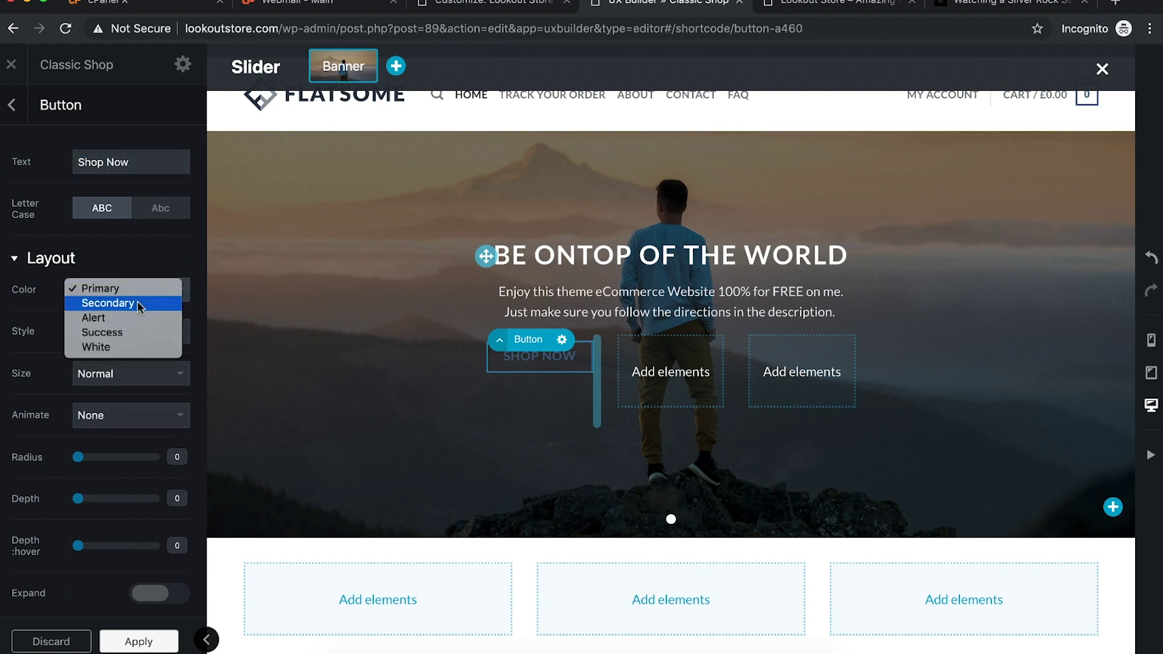
click(141, 304)
click(161, 299)
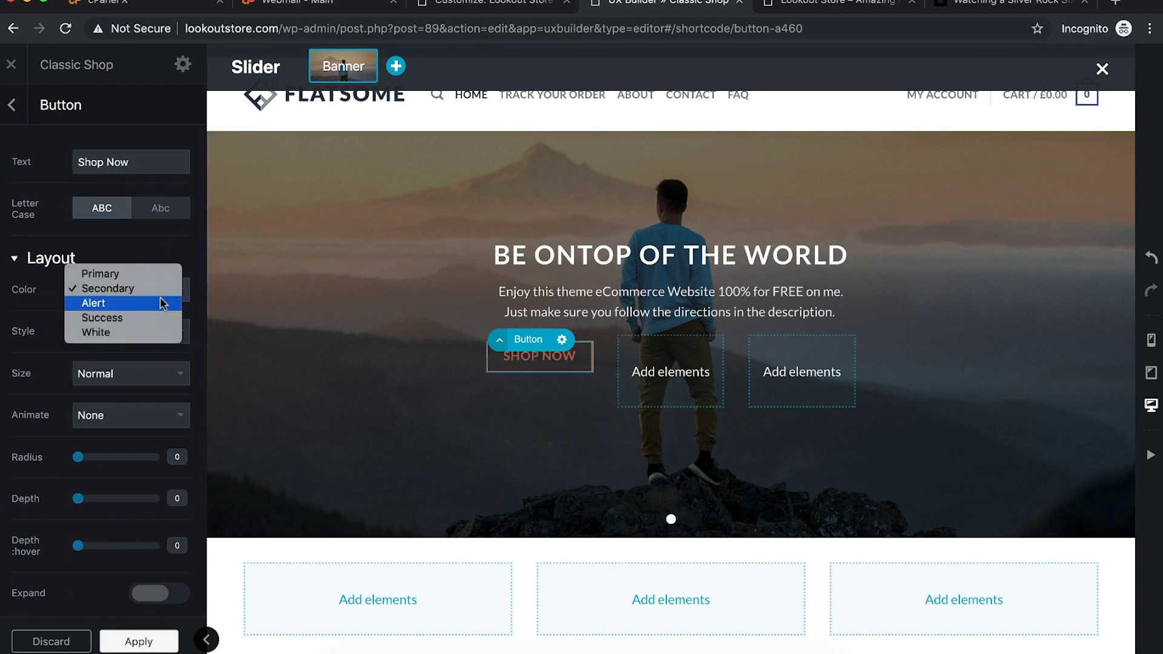
click(151, 309)
click(163, 289)
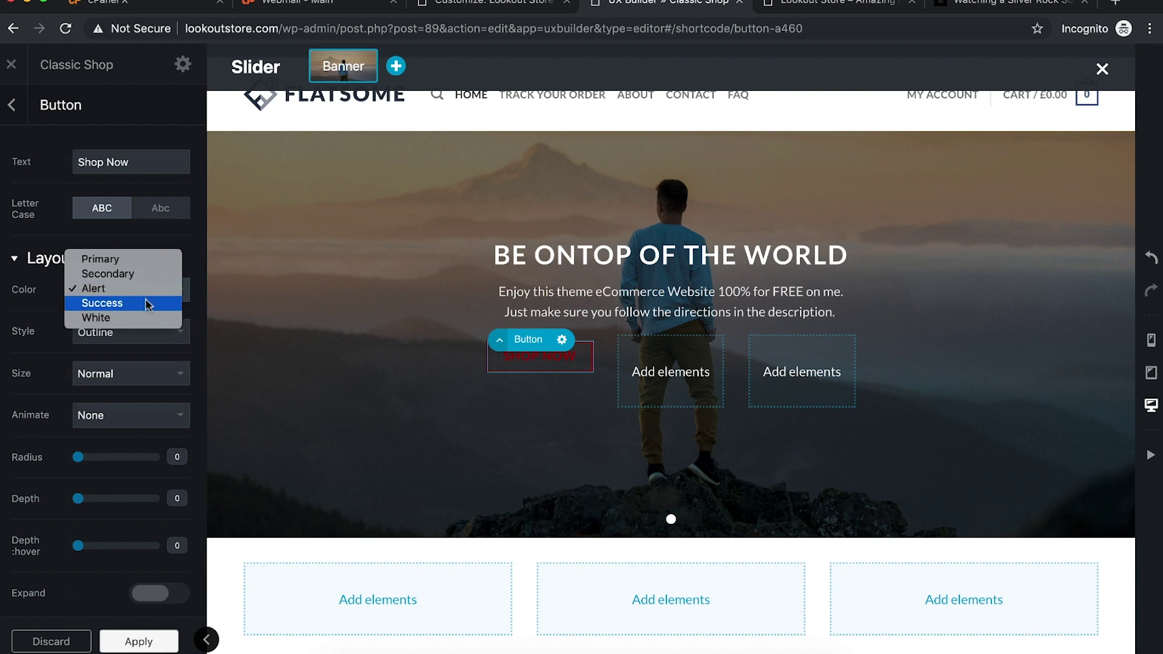
click(145, 302)
click(156, 299)
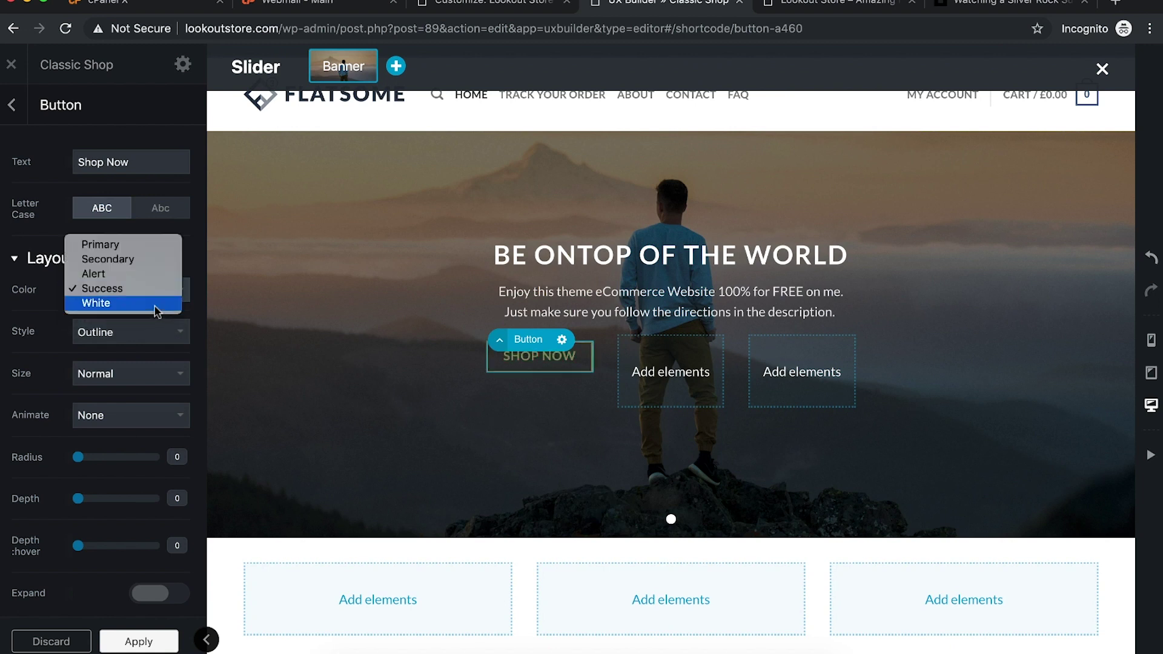
click(156, 303)
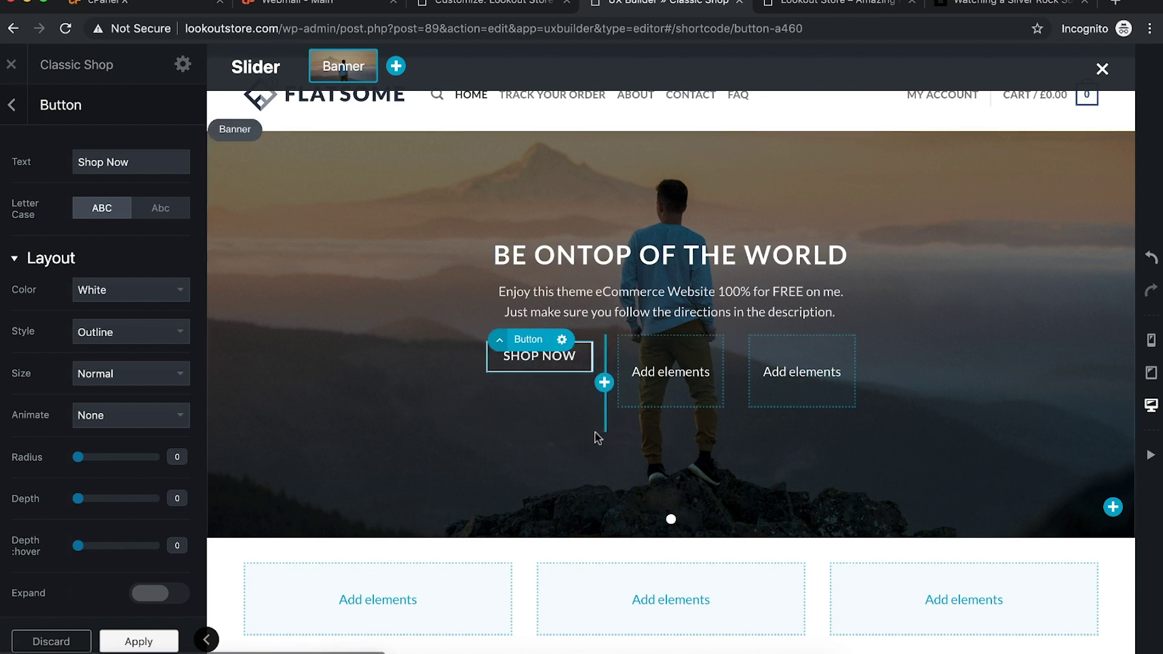
click(121, 333)
click(107, 331)
scroll(165, 300, down, 2)
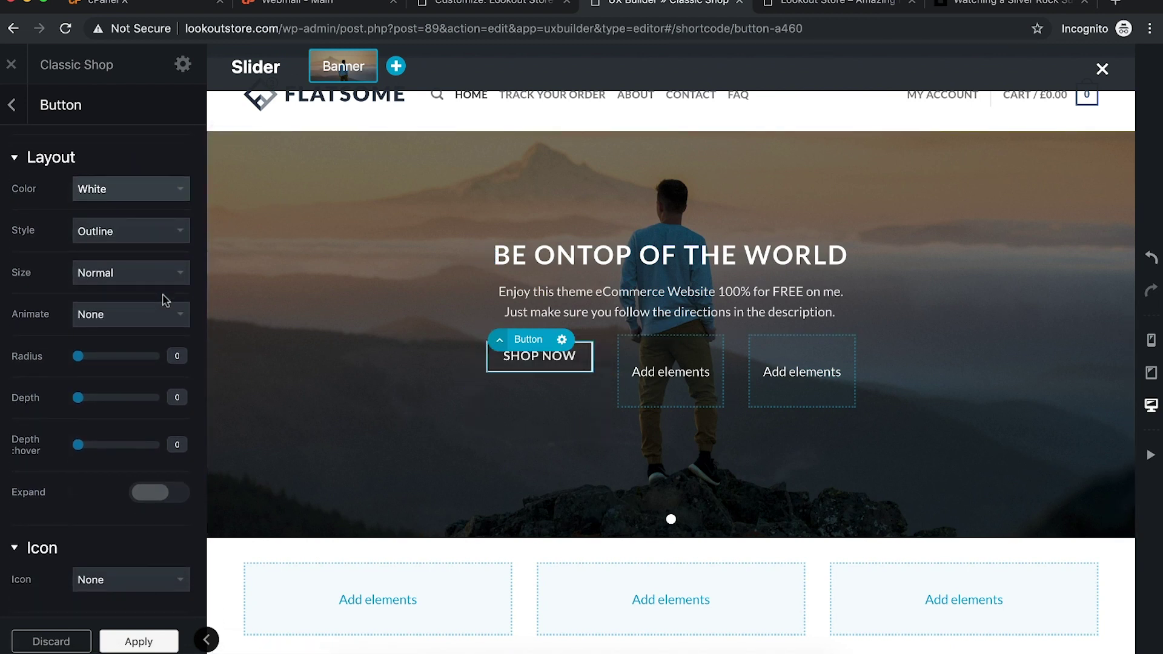
click(559, 340)
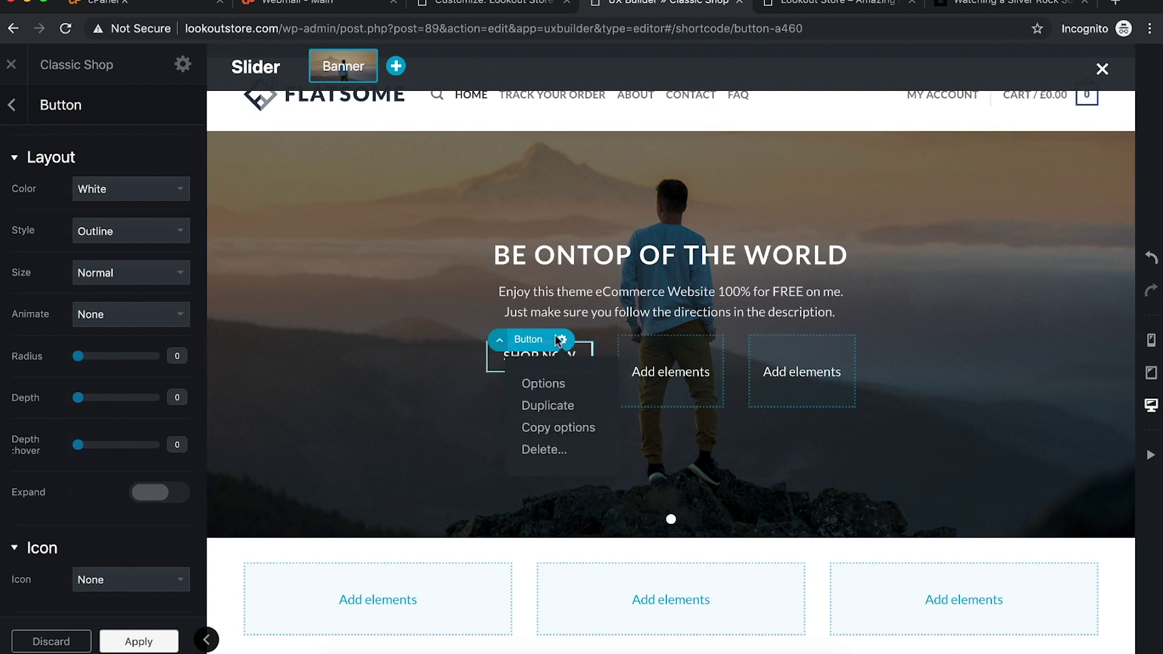
Step: Duplicate the Shop Now button into the middle and right columns
click(563, 407)
drag(518, 382, 666, 342)
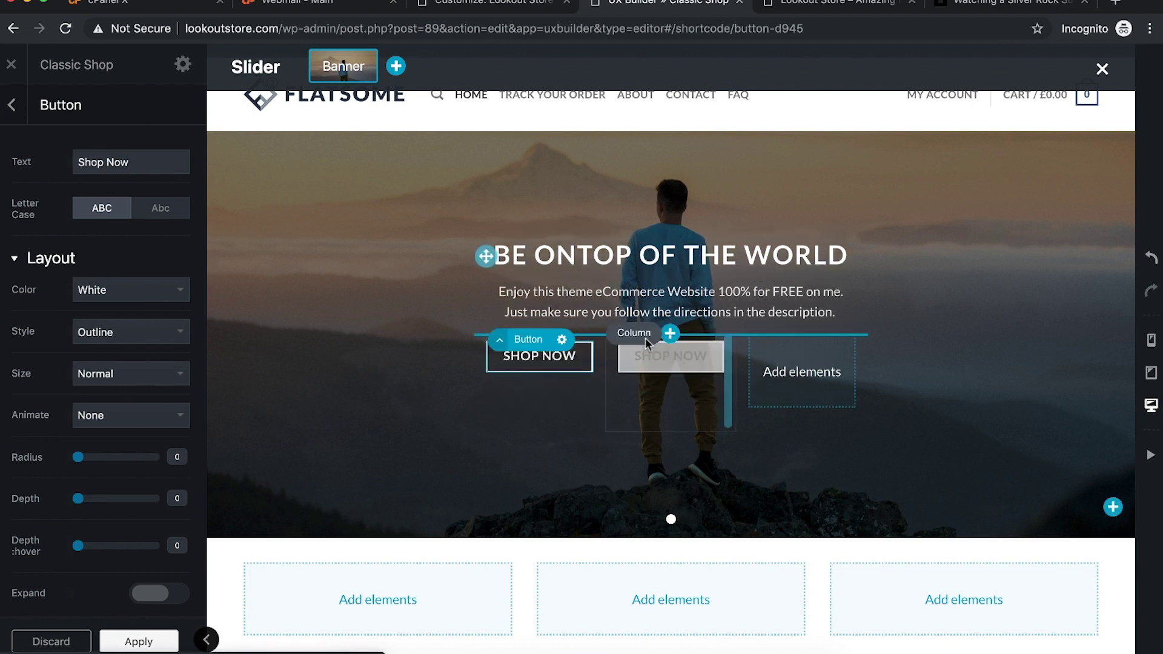
click(562, 340)
click(548, 418)
drag(518, 386, 799, 362)
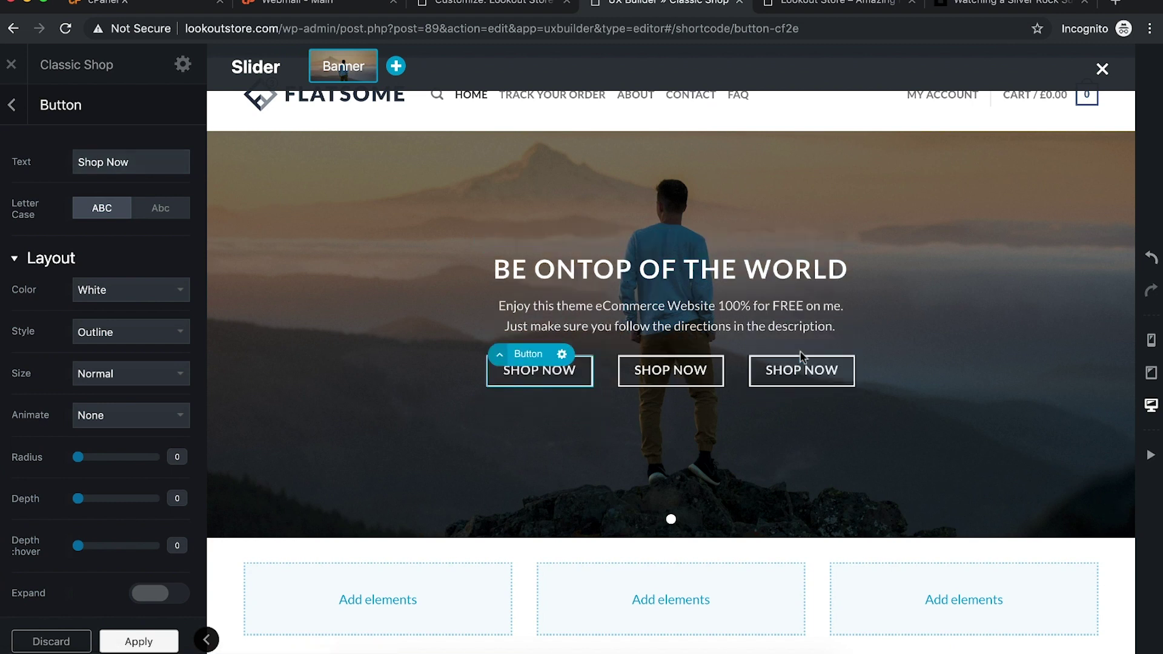
Step: Label the copies Our Store and New Arrivals, then widen the text box to fit them
click(670, 369)
triple_click(142, 162)
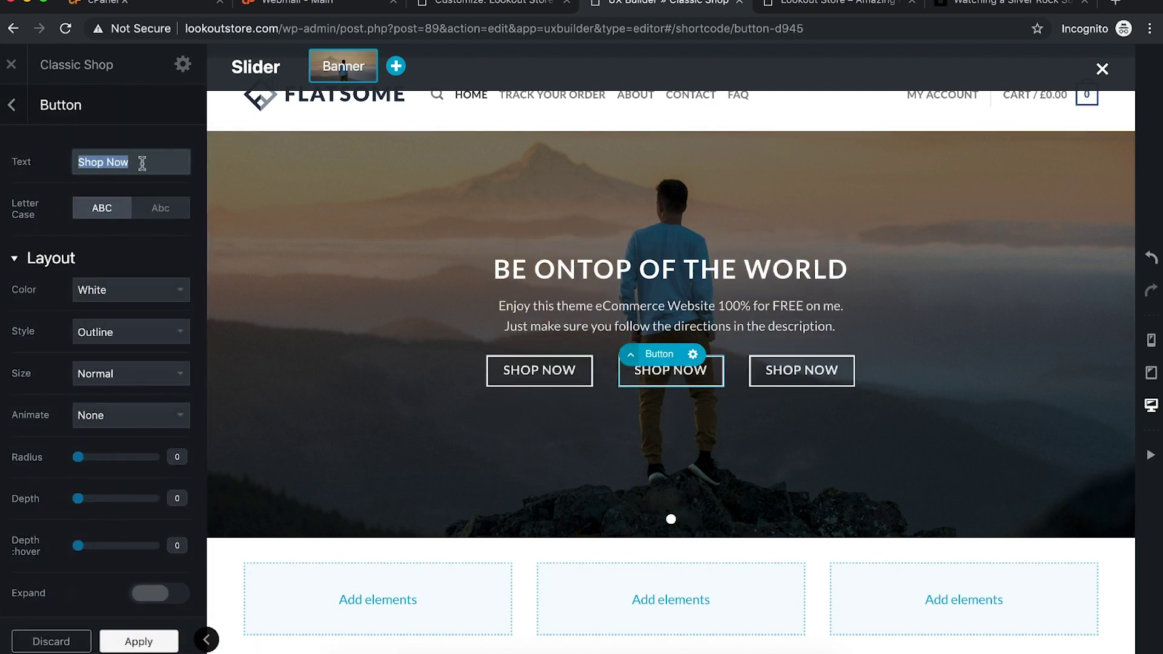
text(Our Store)
click(842, 371)
triple_click(133, 162)
text(New Arrivals)
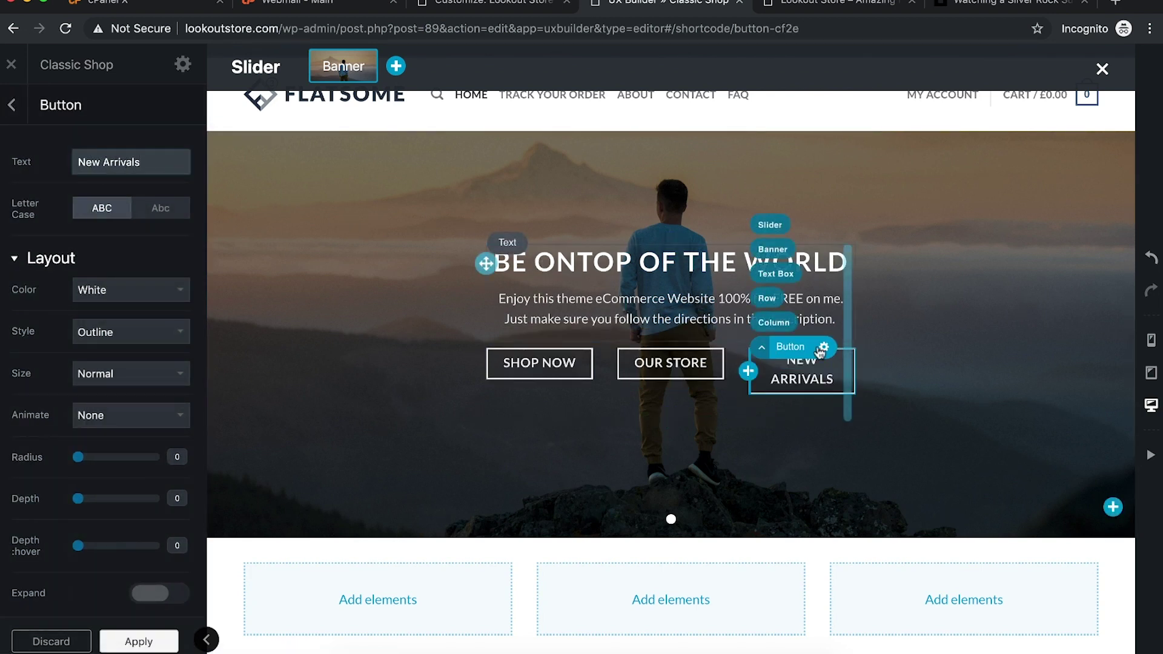
click(849, 323)
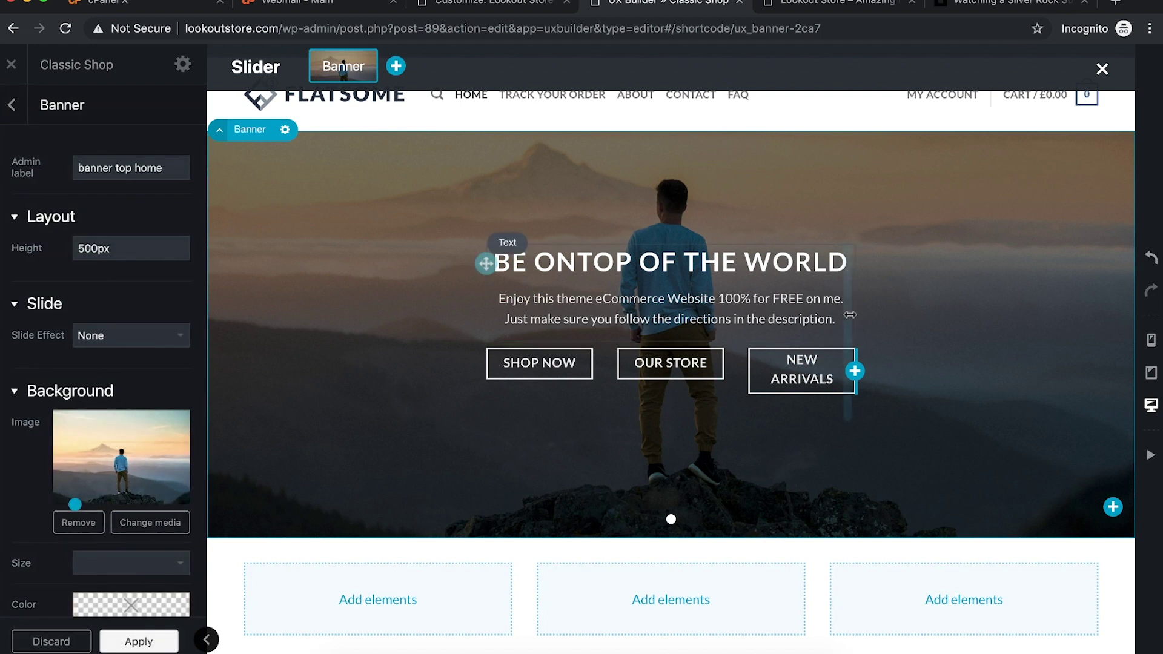
drag(863, 319, 994, 319)
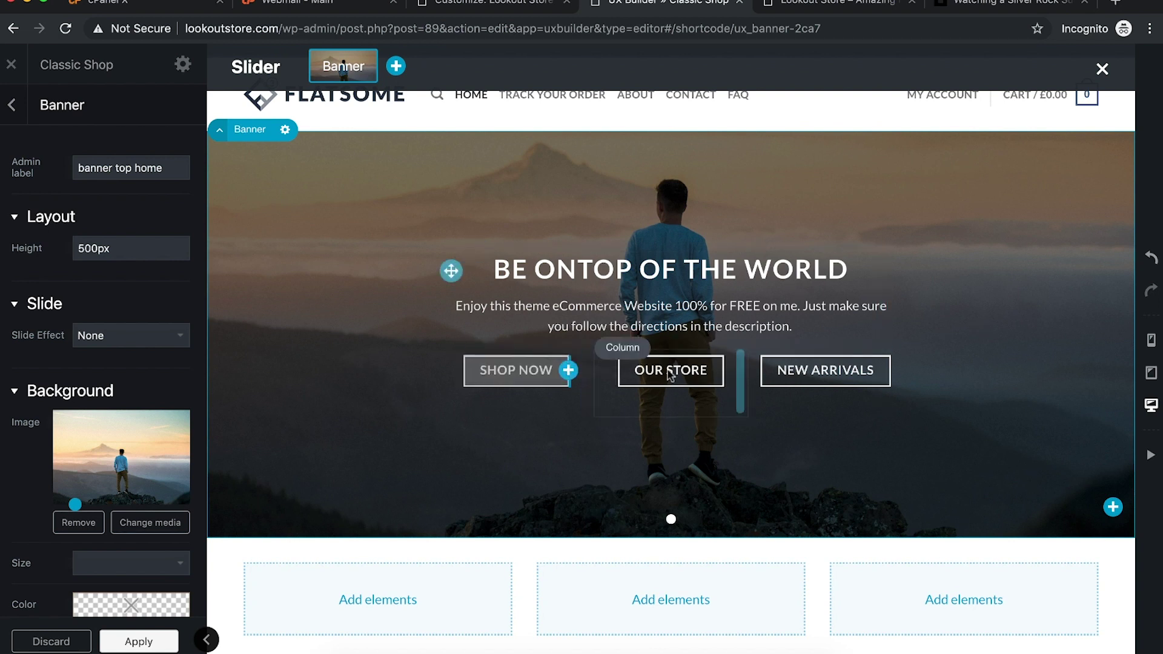
Step: Lower the headline, description and three buttons in the banner, then return to the element outline
scroll(908, 376, up, 1)
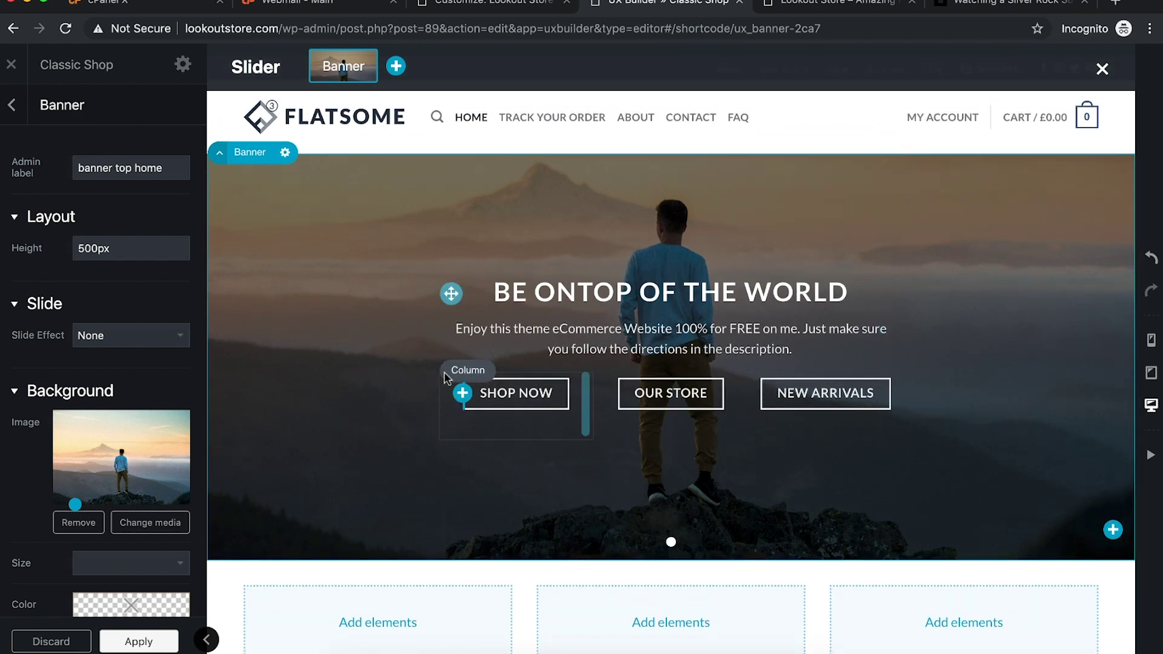
drag(453, 292, 455, 333)
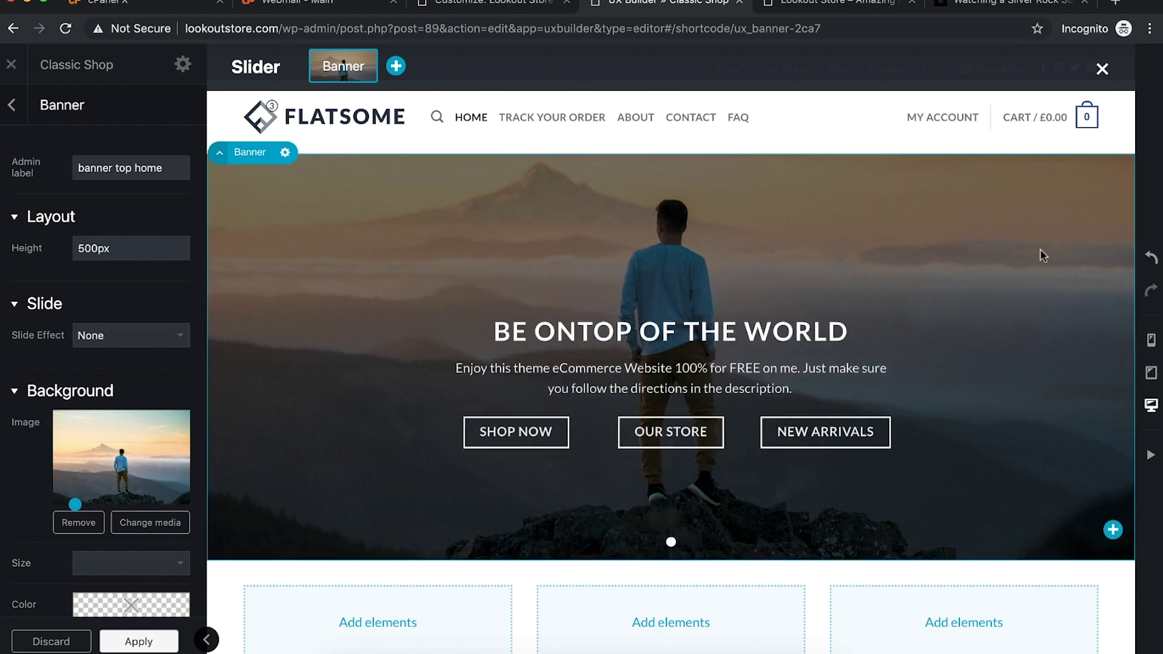
scroll(759, 369, down, 3)
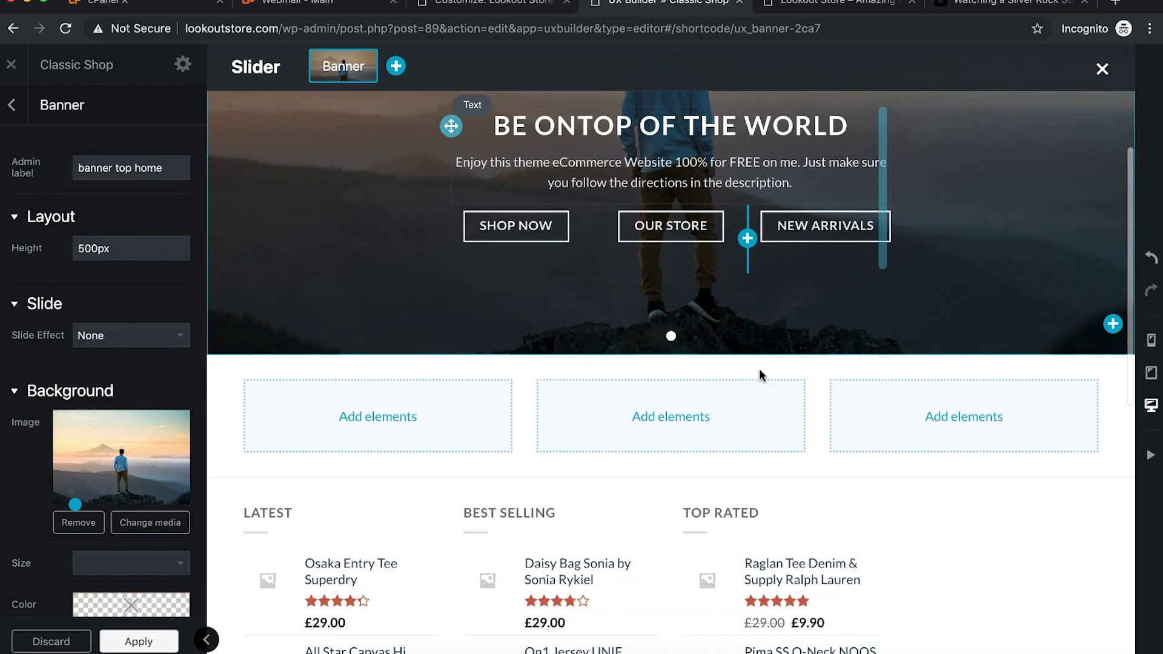
scroll(759, 369, up, 1)
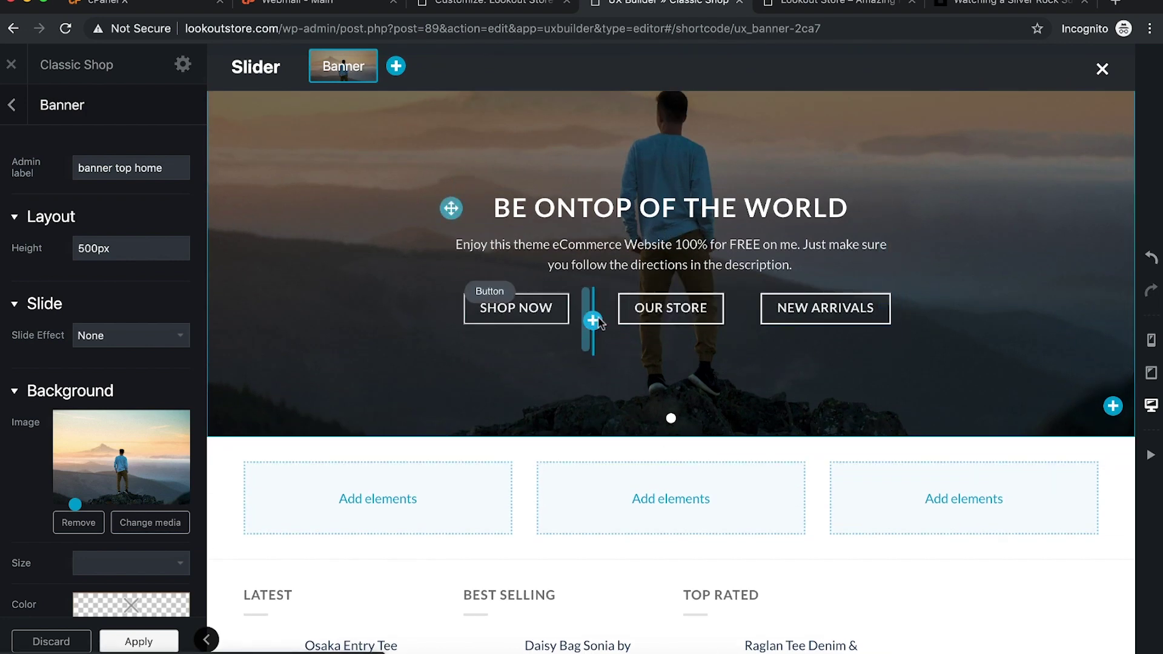
click(134, 642)
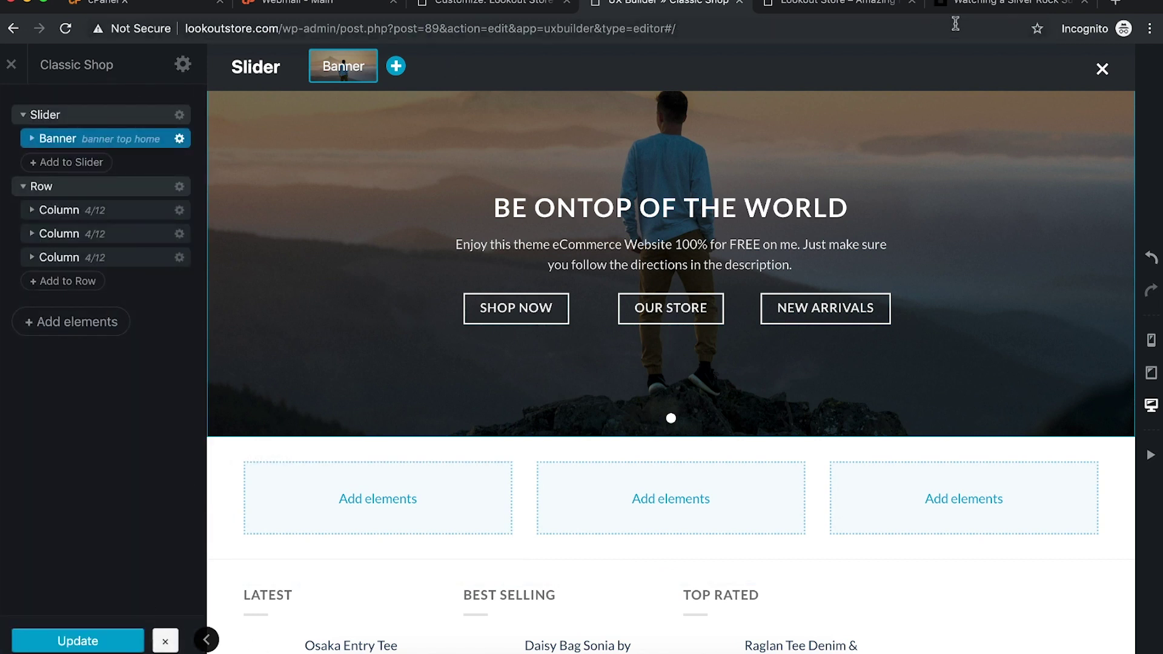
click(818, 4)
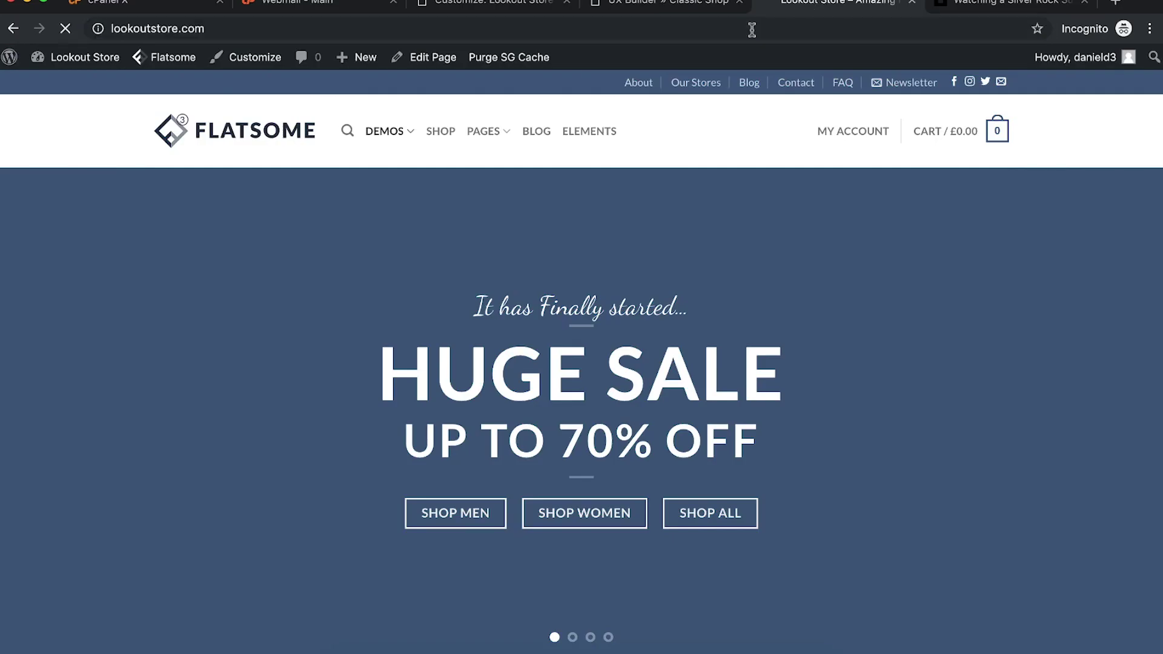
scroll(862, 425, down, 3)
scroll(542, 540, up, 3)
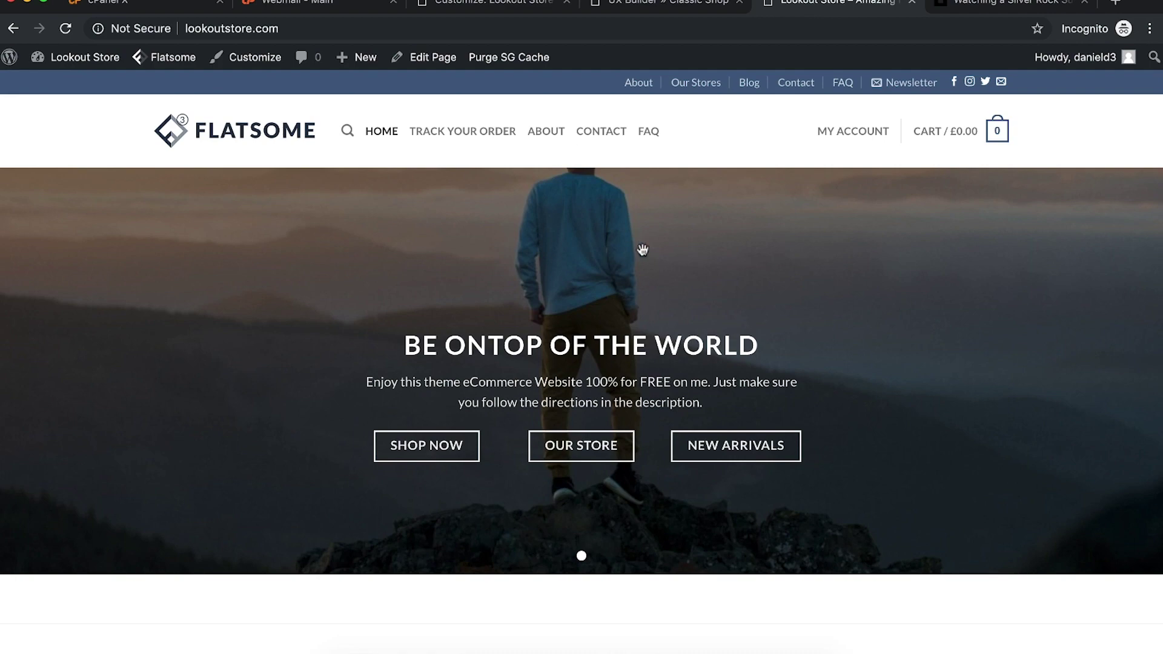
click(639, 5)
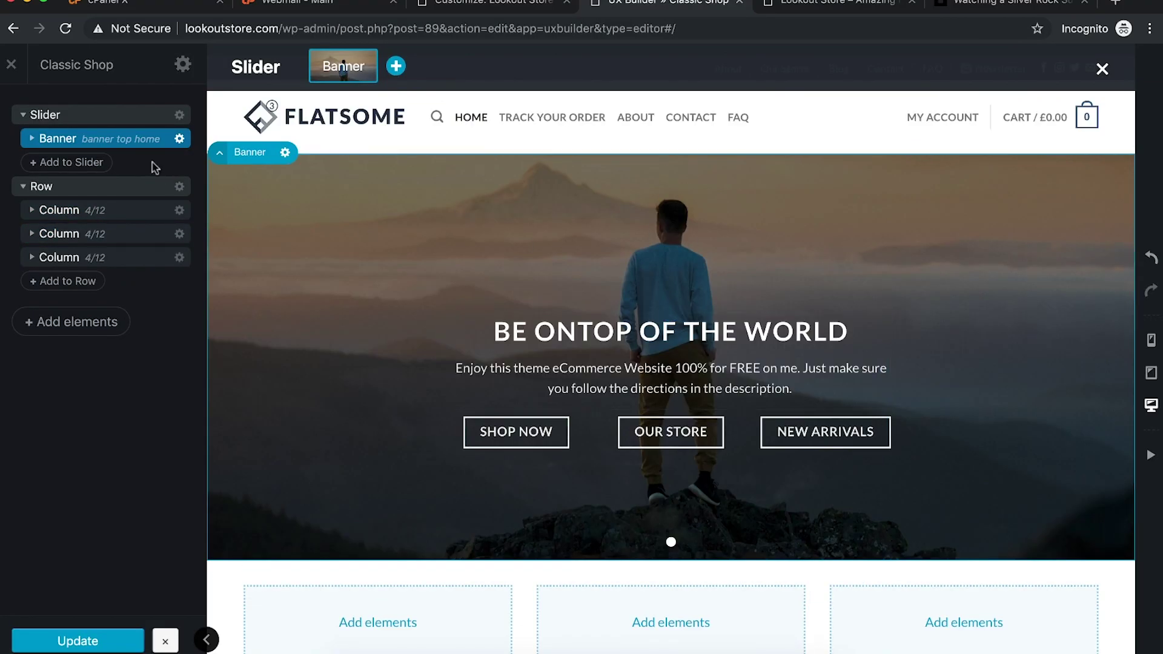
click(33, 140)
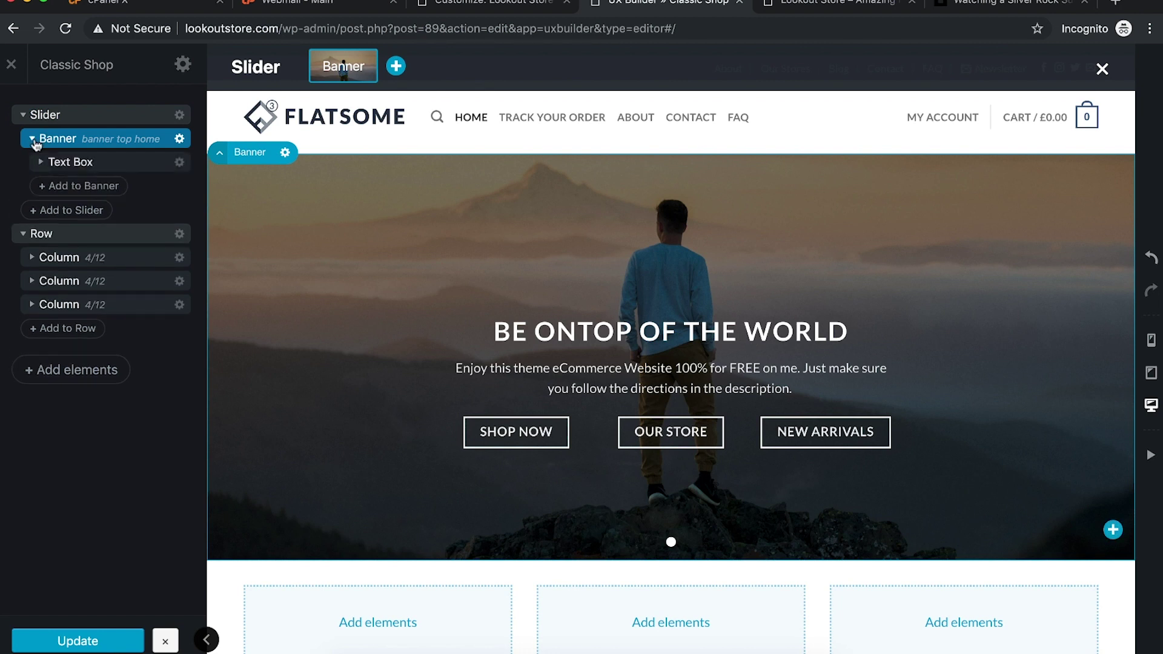
click(23, 114)
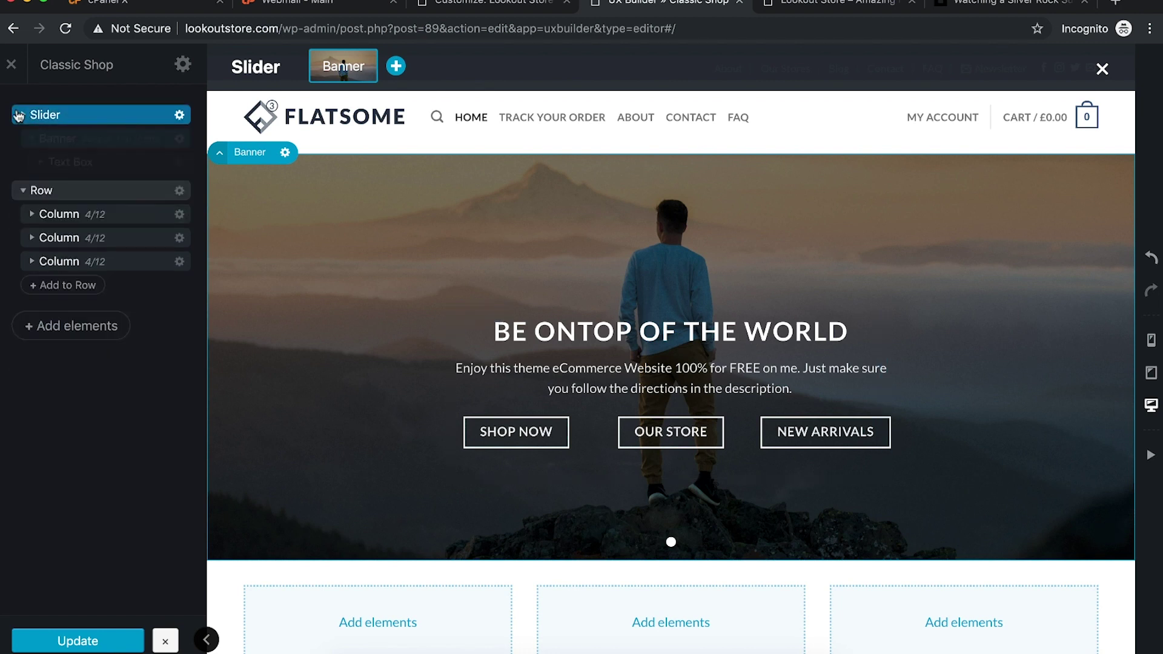
click(23, 138)
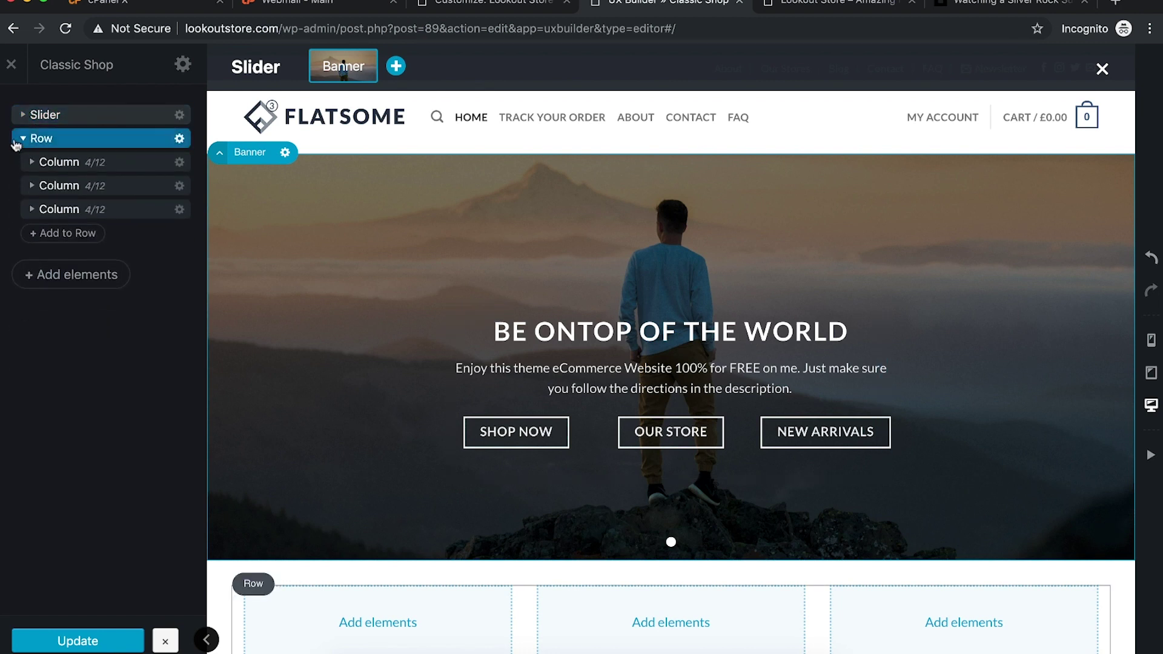
click(179, 114)
click(158, 157)
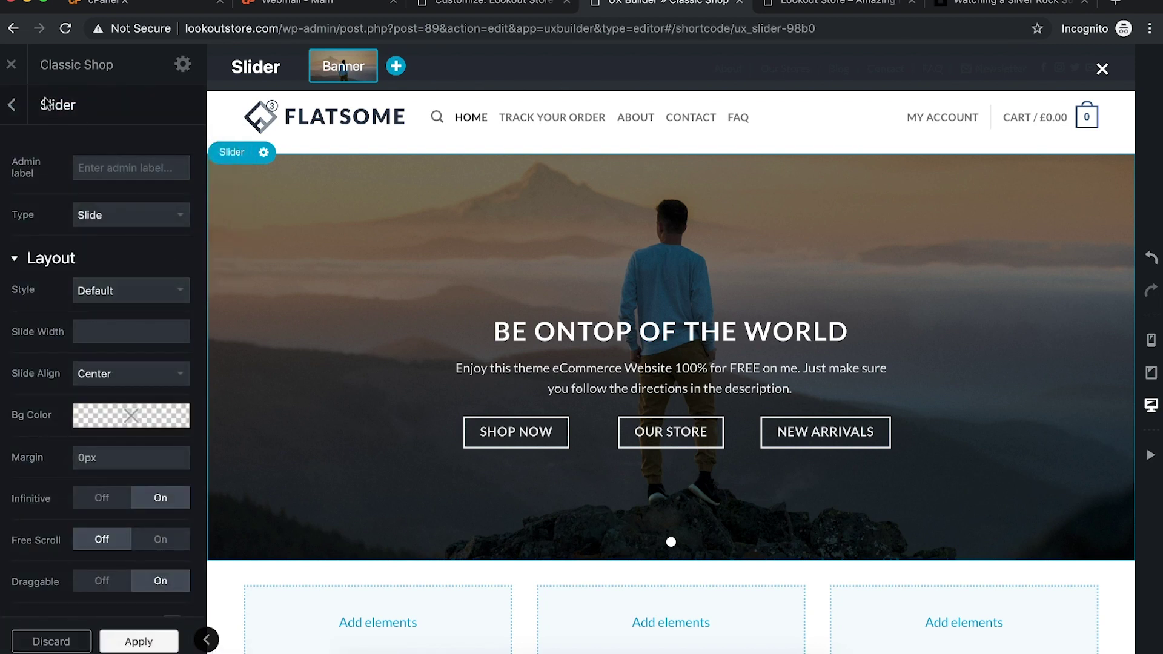
click(13, 119)
click(179, 139)
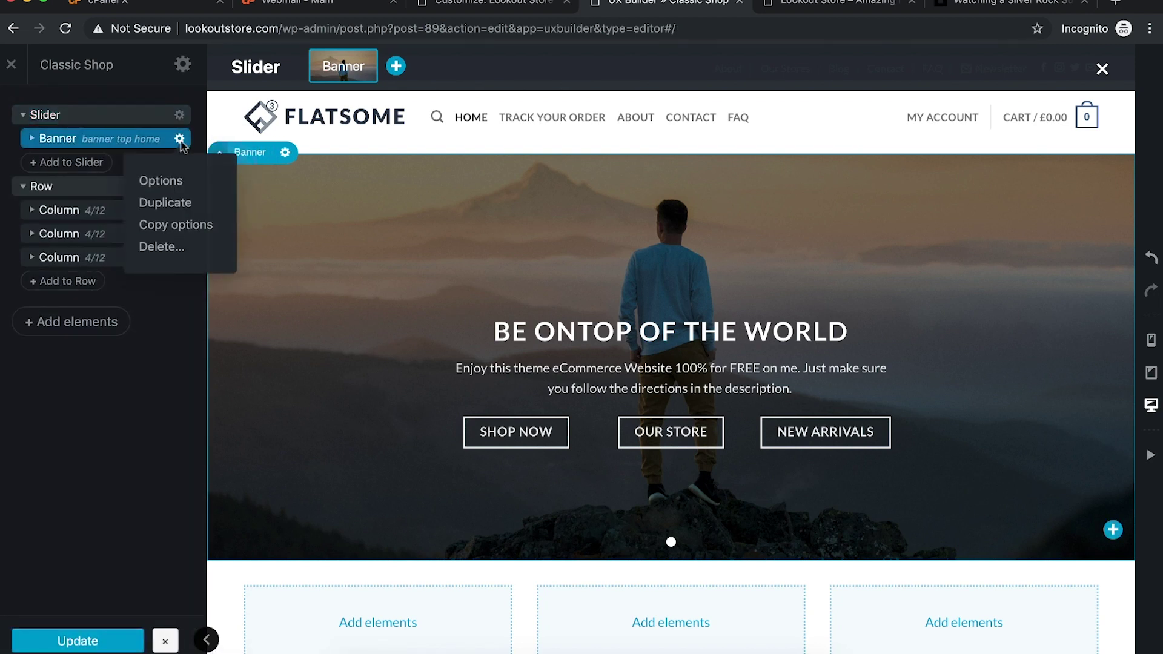
click(160, 182)
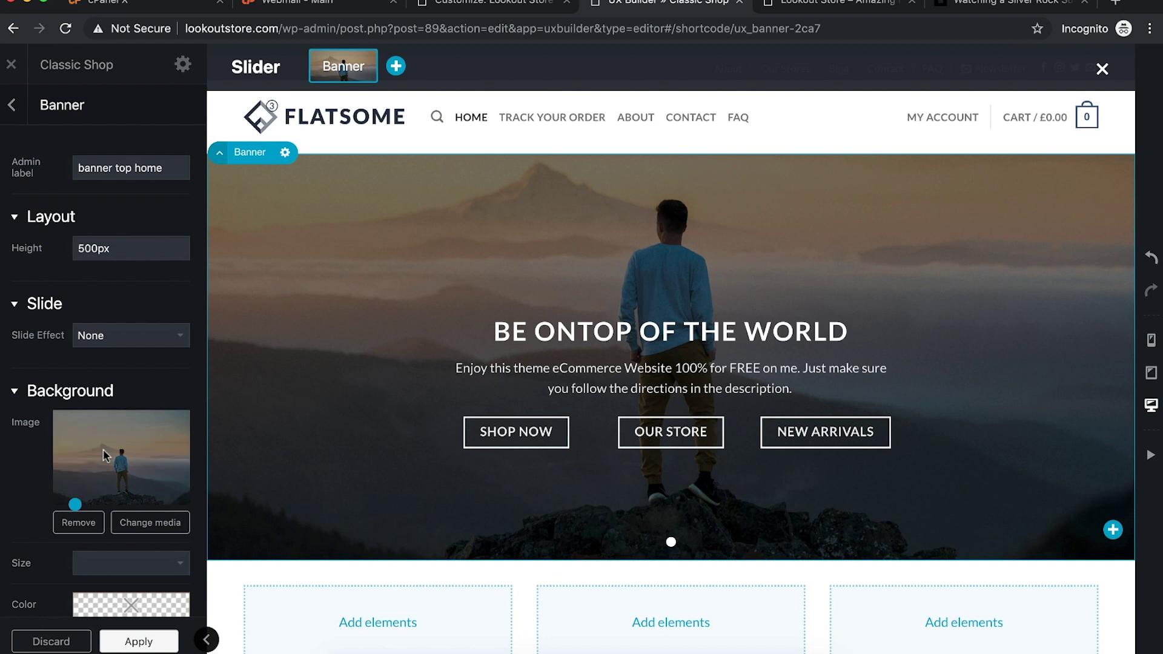
scroll(133, 303, down, 3)
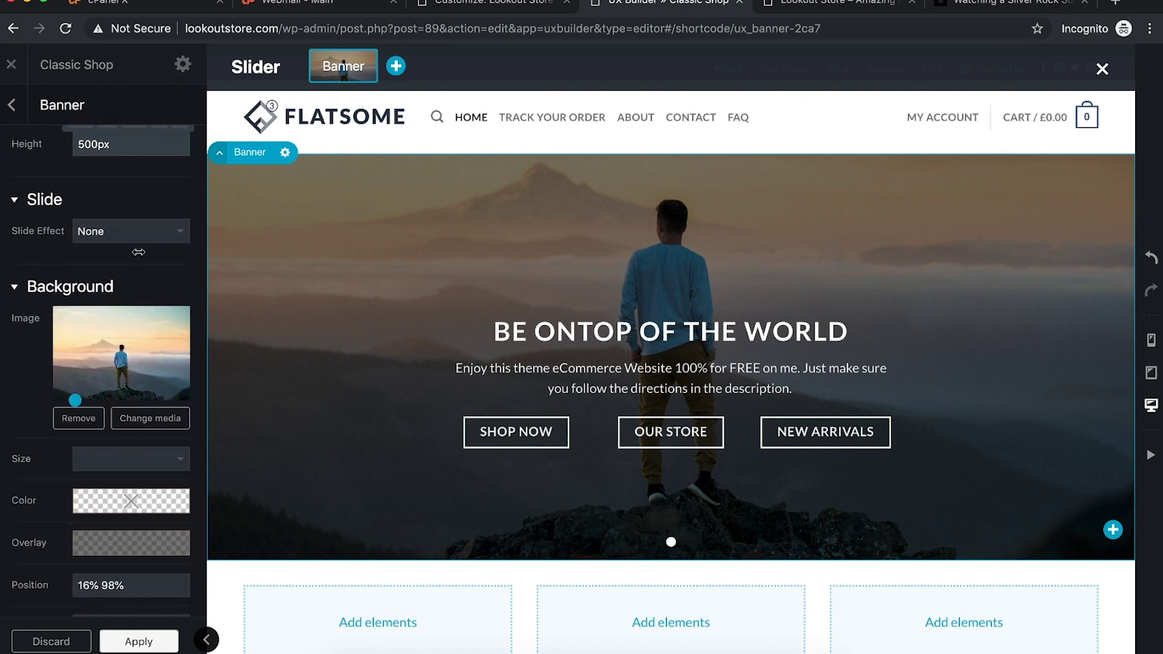
scroll(123, 348, up, 3)
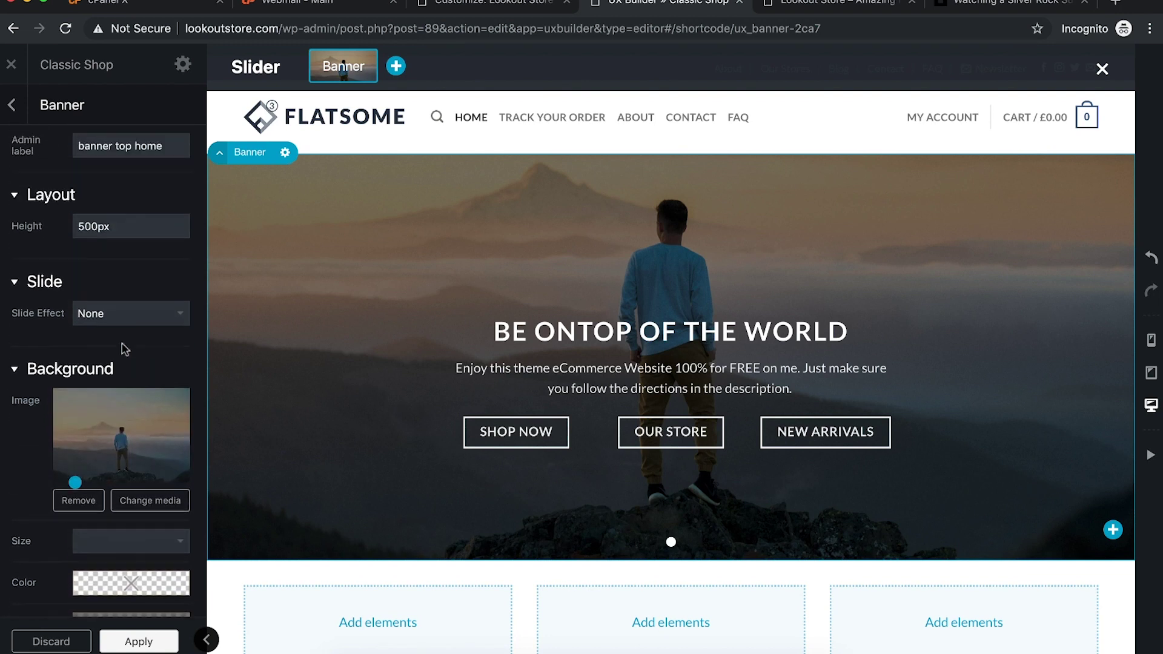
click(12, 106)
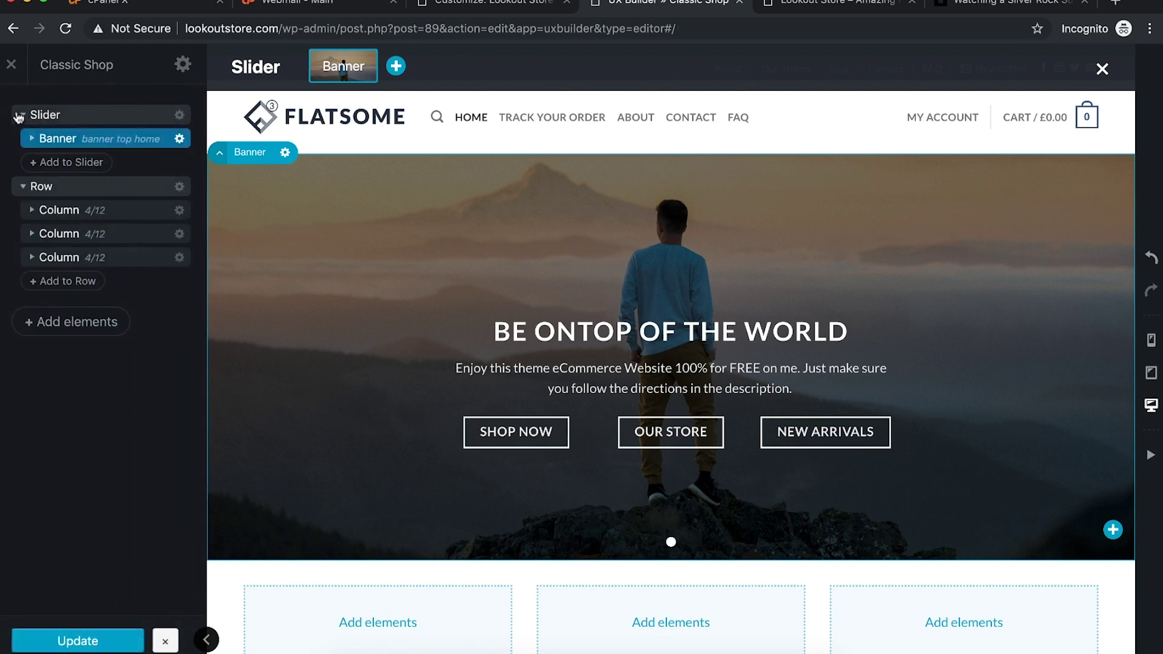
click(179, 115)
click(155, 169)
key(ctrl+Tab)
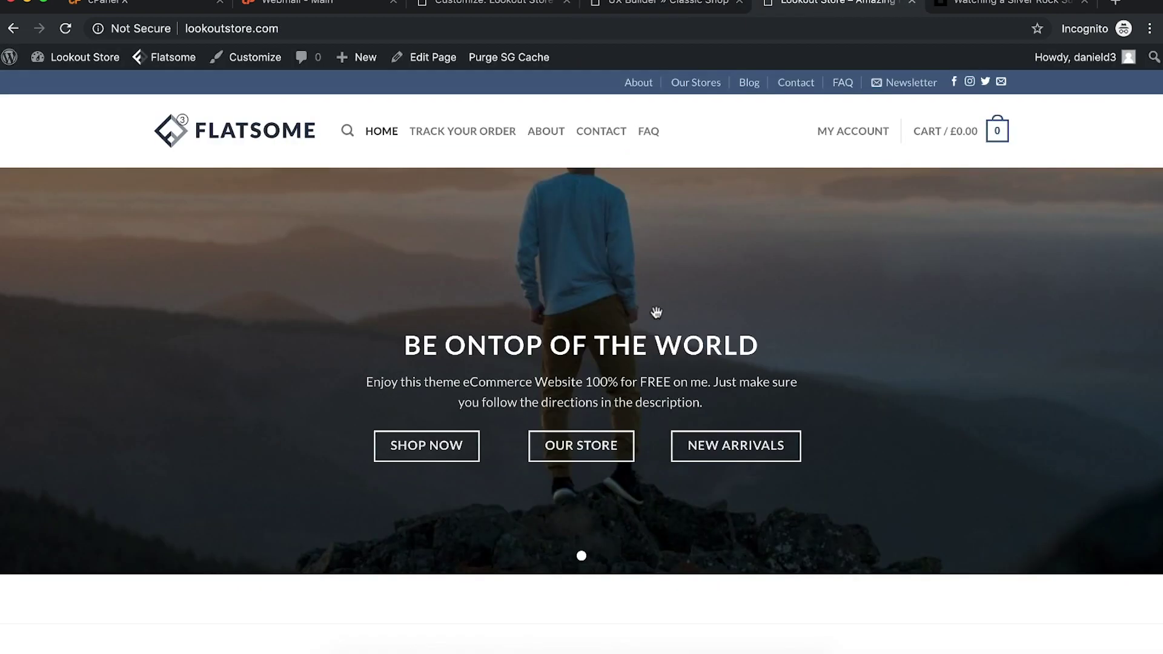
click(661, 11)
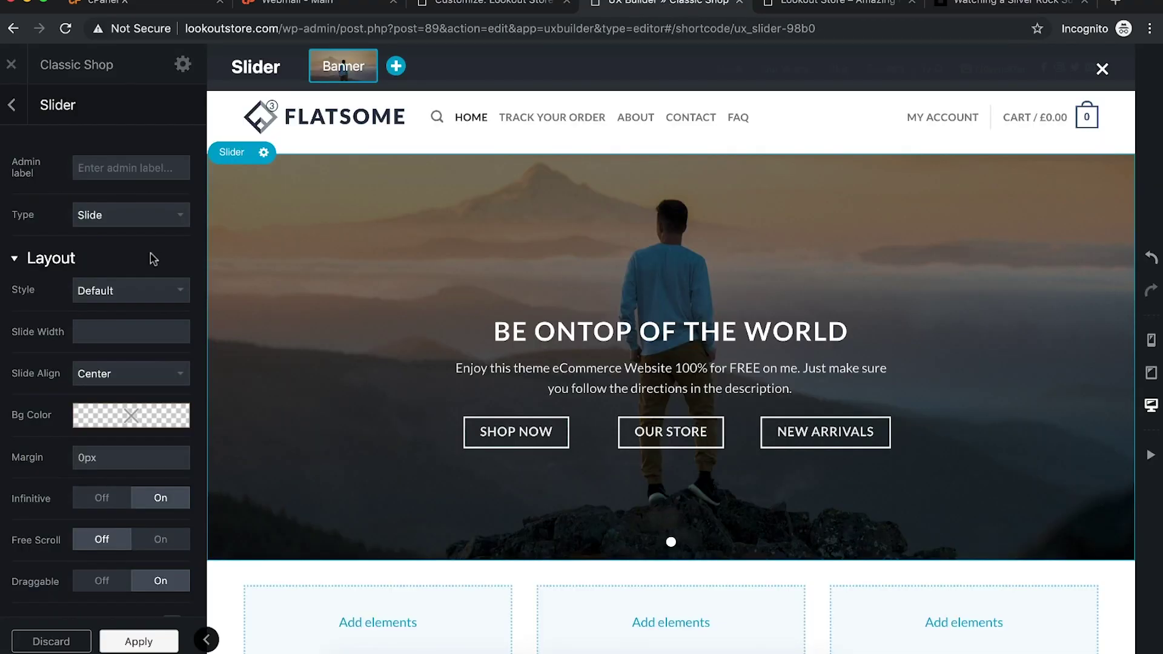
click(112, 289)
click(106, 304)
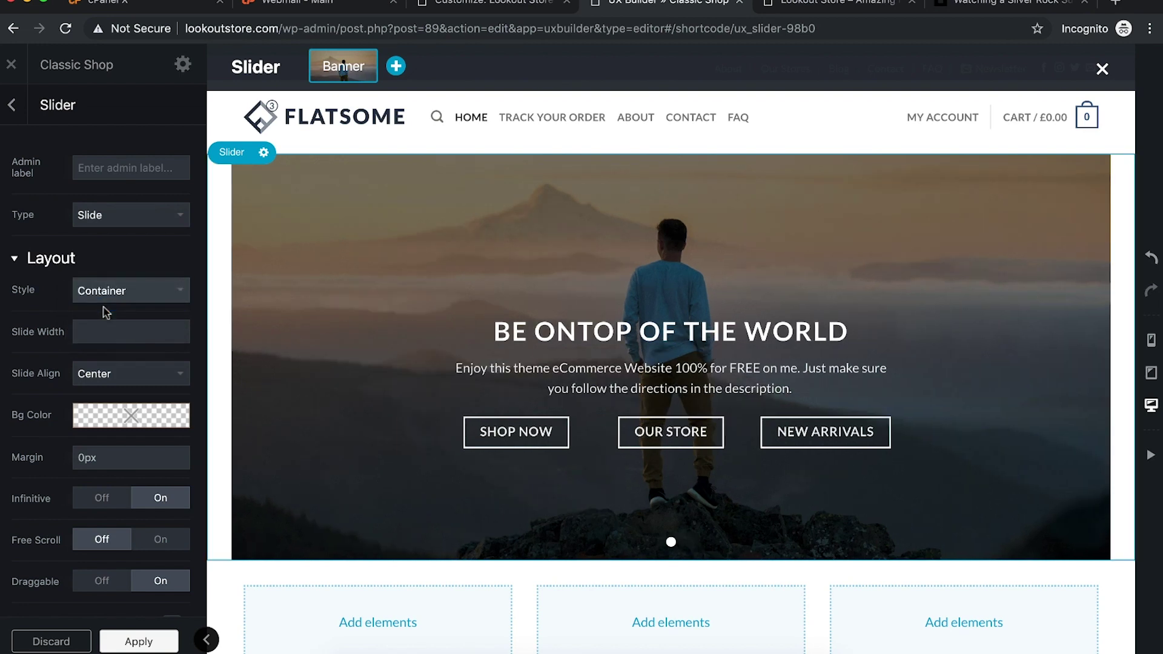
click(124, 303)
click(117, 300)
click(119, 299)
click(140, 301)
click(139, 296)
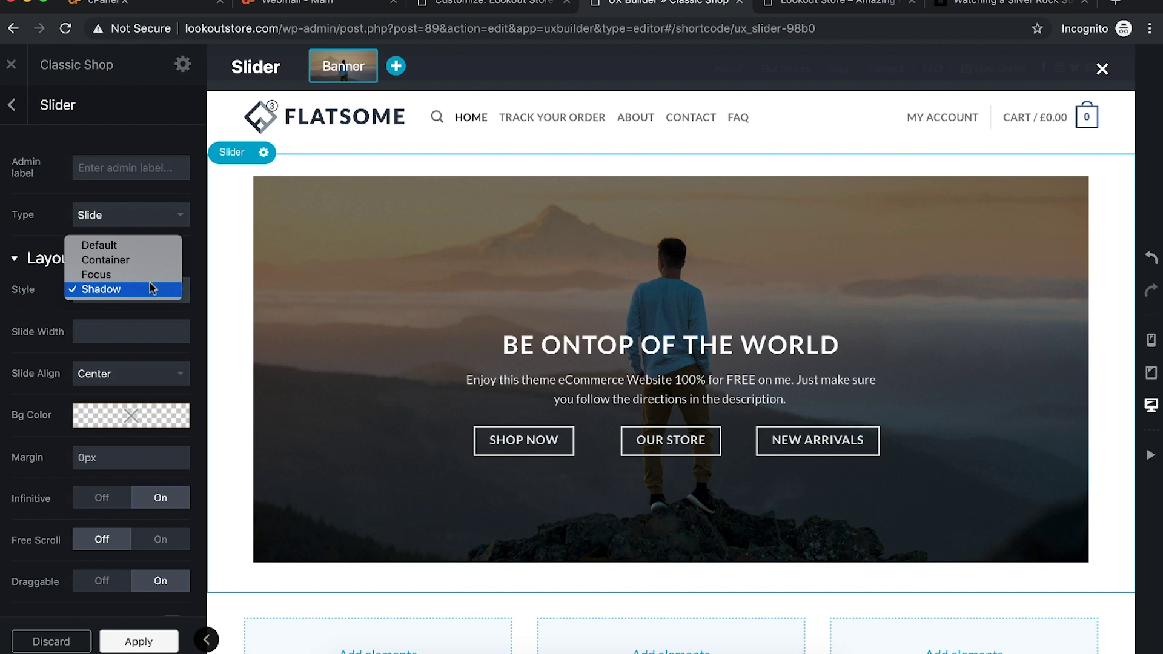
click(128, 247)
click(143, 372)
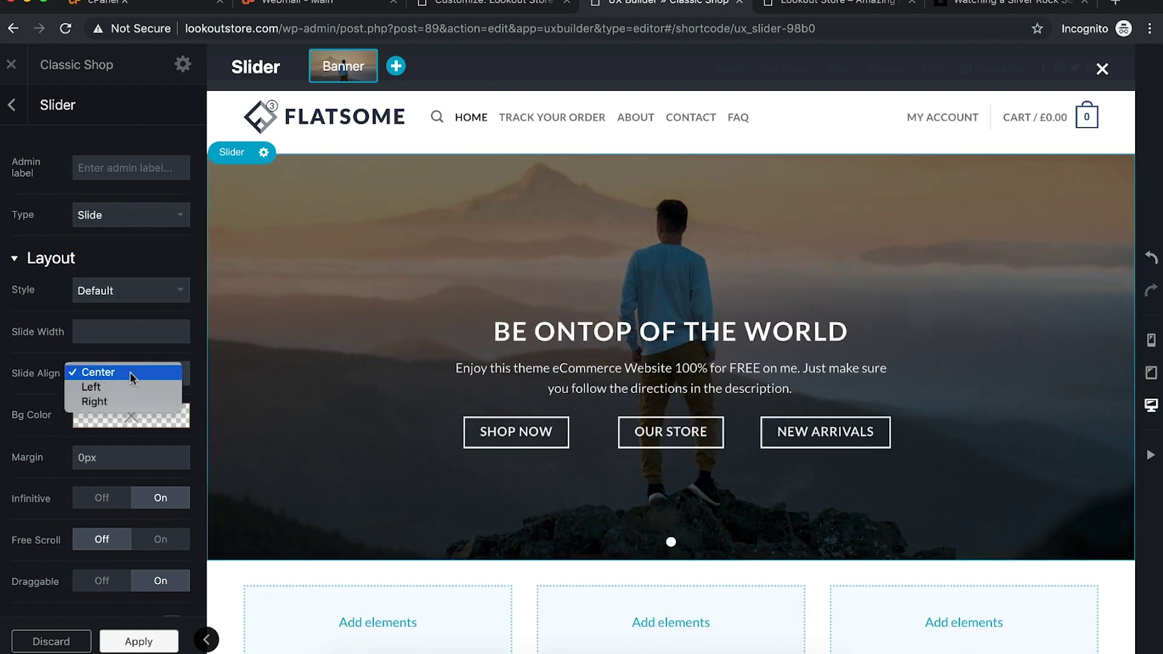
click(130, 264)
click(11, 104)
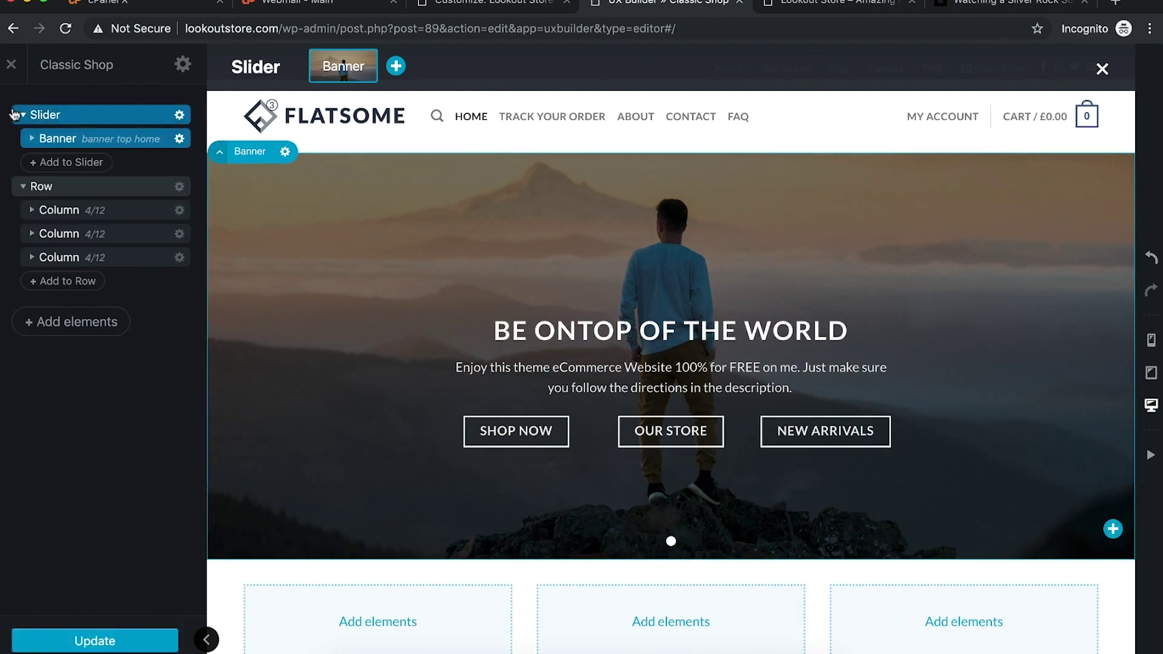
Step: Set the Banner's Background Size to Large, apply it, and reload the live store to check
click(180, 140)
click(161, 178)
scroll(121, 407, down, 3)
scroll(123, 409, down, 1)
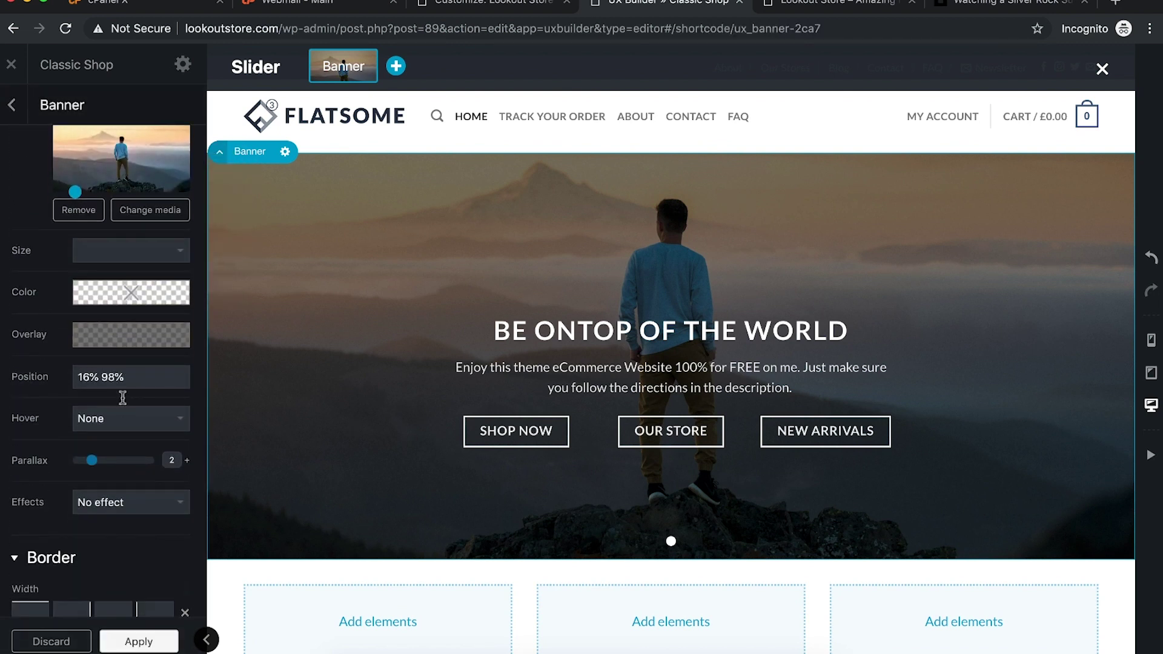
click(130, 250)
click(124, 265)
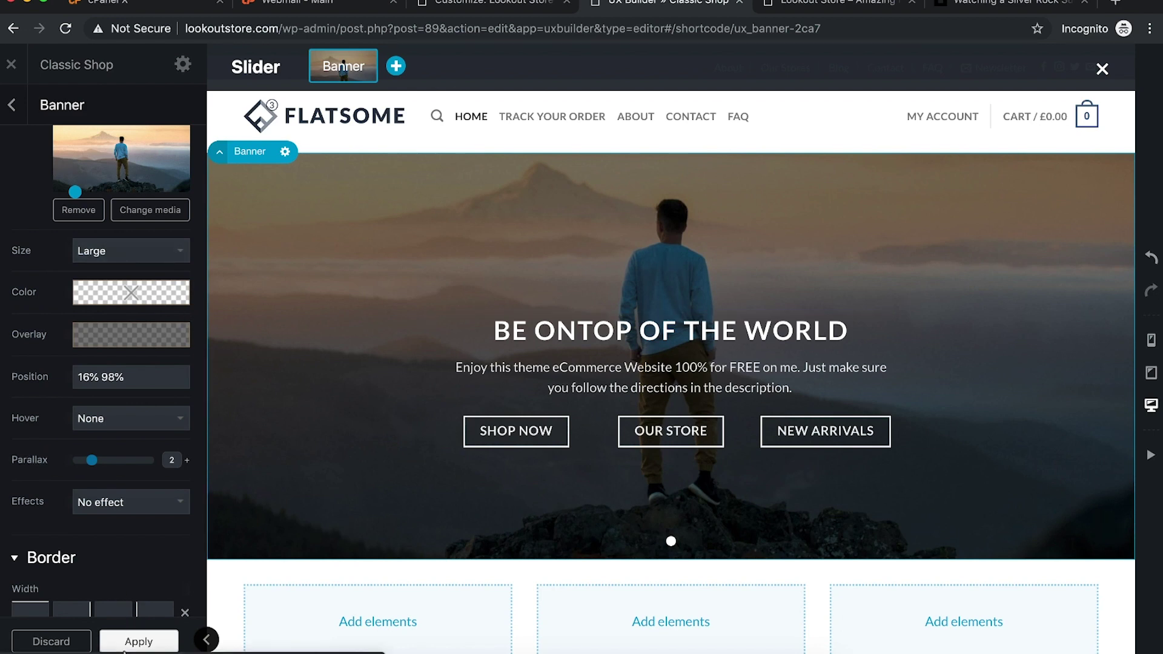
click(125, 646)
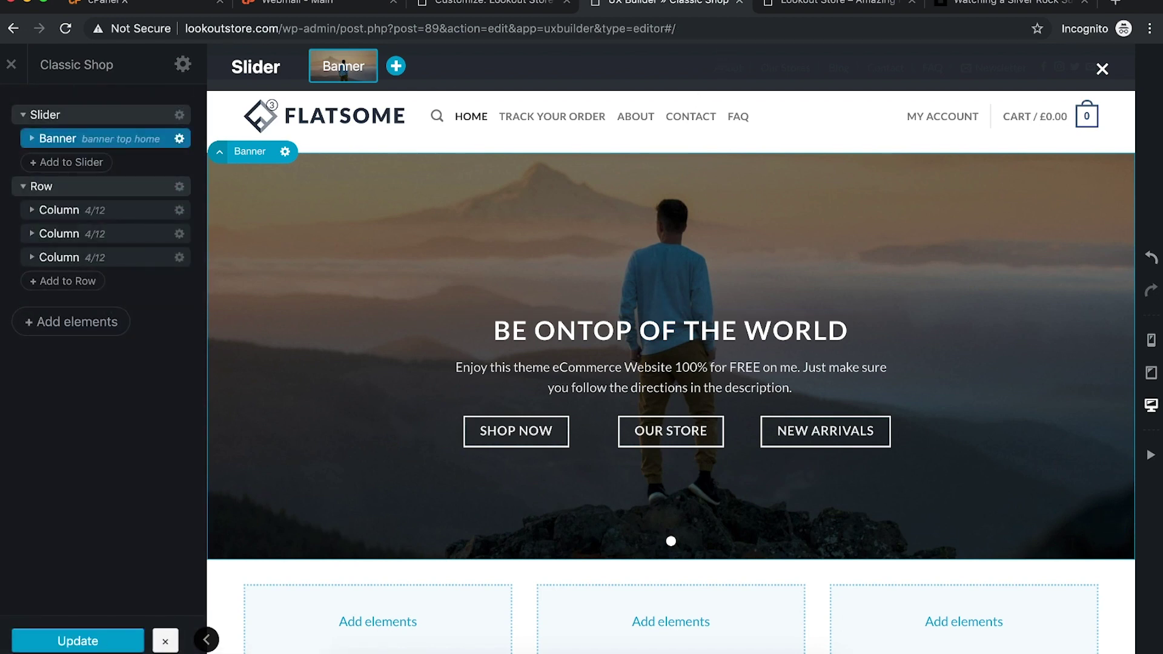
click(819, 2)
key(super+r)
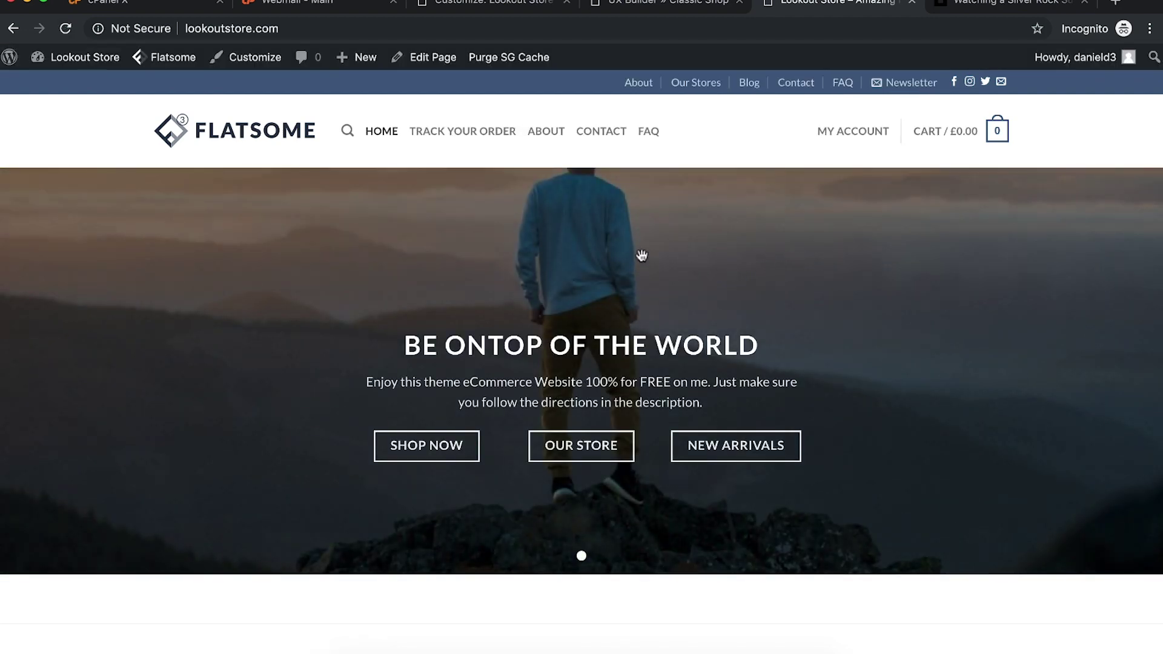
click(653, 4)
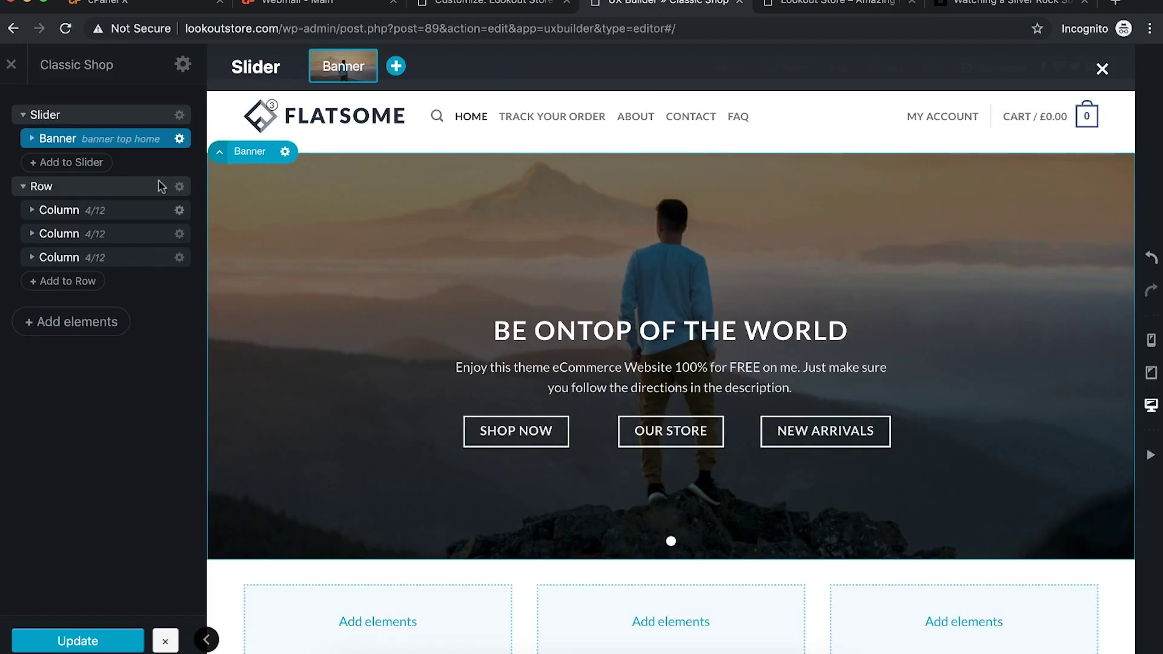
Step: Compare Thumbnail, Medium and Original background image sizes, settling on Large
click(179, 139)
click(174, 182)
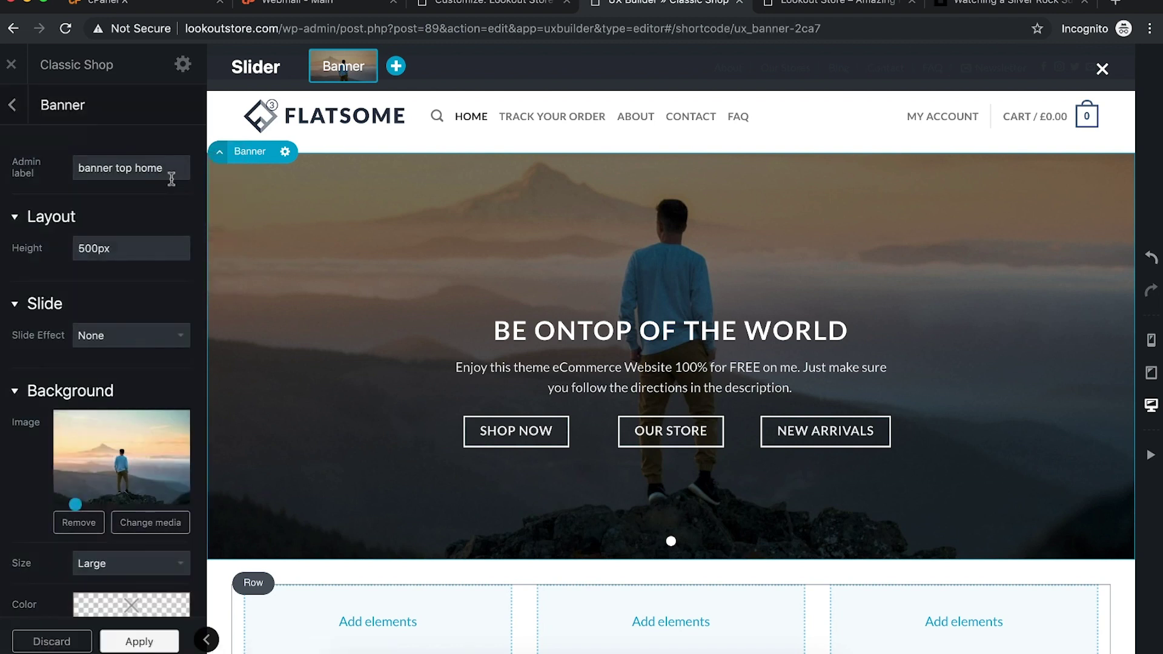
scroll(145, 466, down, 3)
click(127, 453)
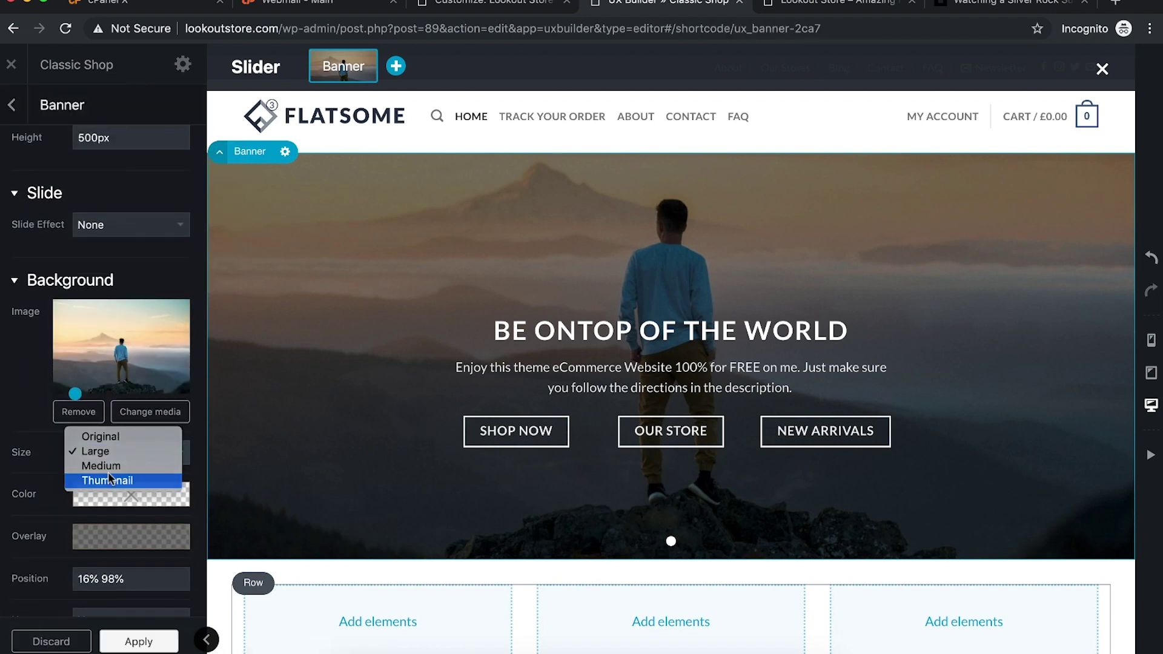
click(122, 480)
click(110, 494)
click(106, 478)
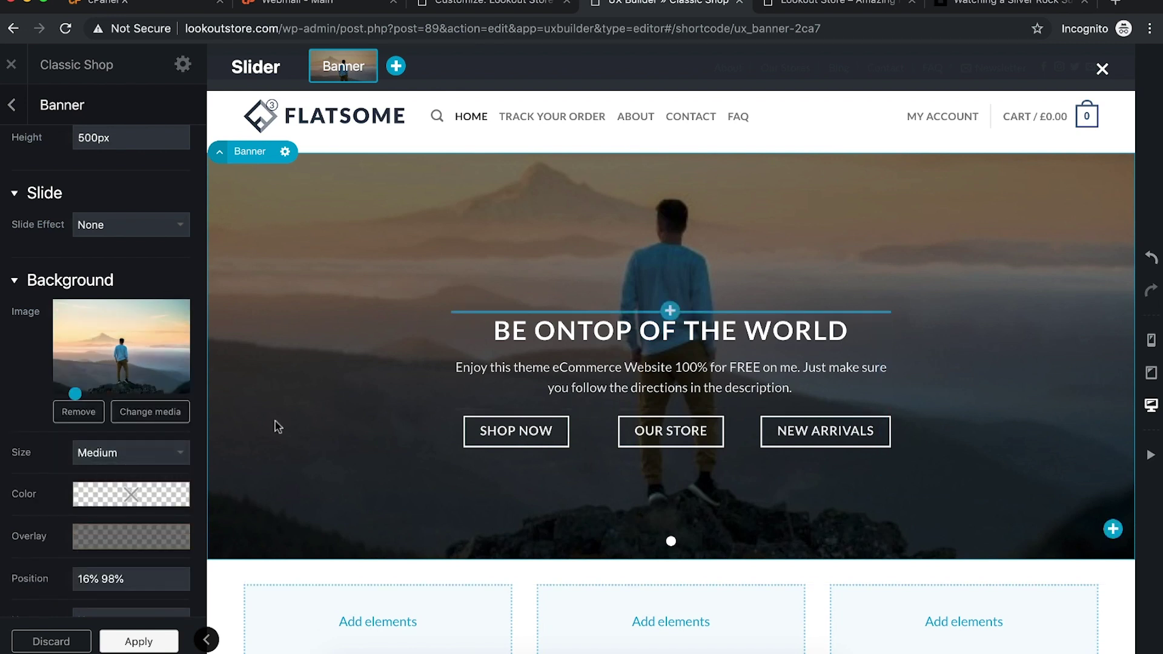
click(128, 452)
click(125, 436)
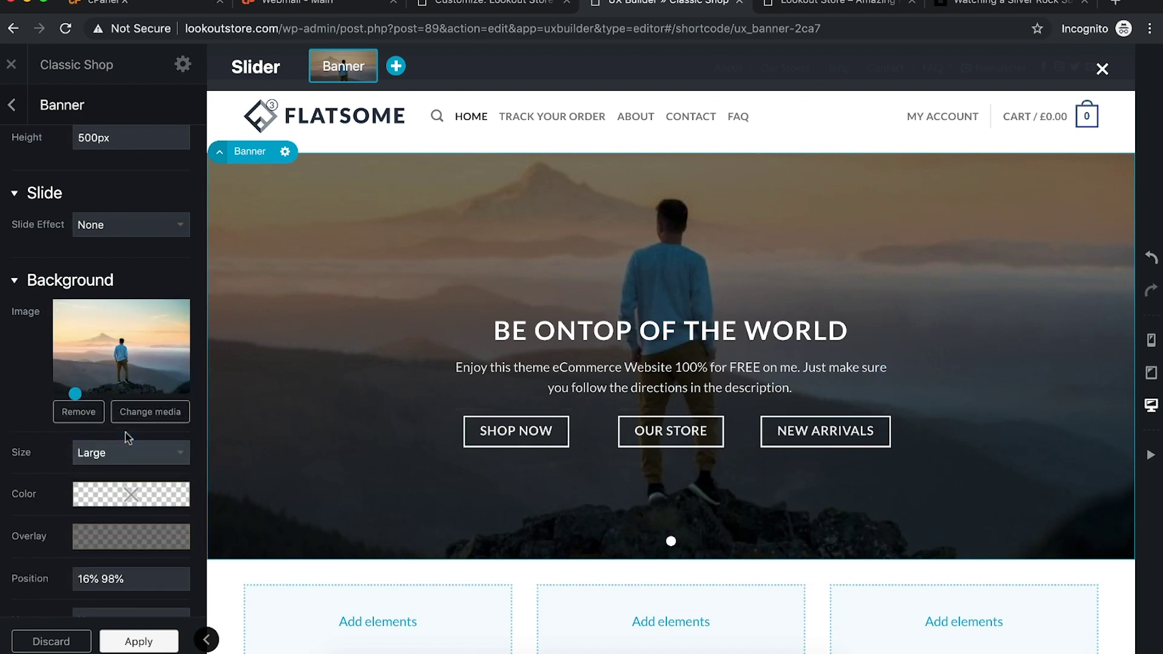
click(147, 454)
click(132, 468)
click(135, 450)
click(117, 436)
click(145, 458)
click(141, 437)
click(139, 453)
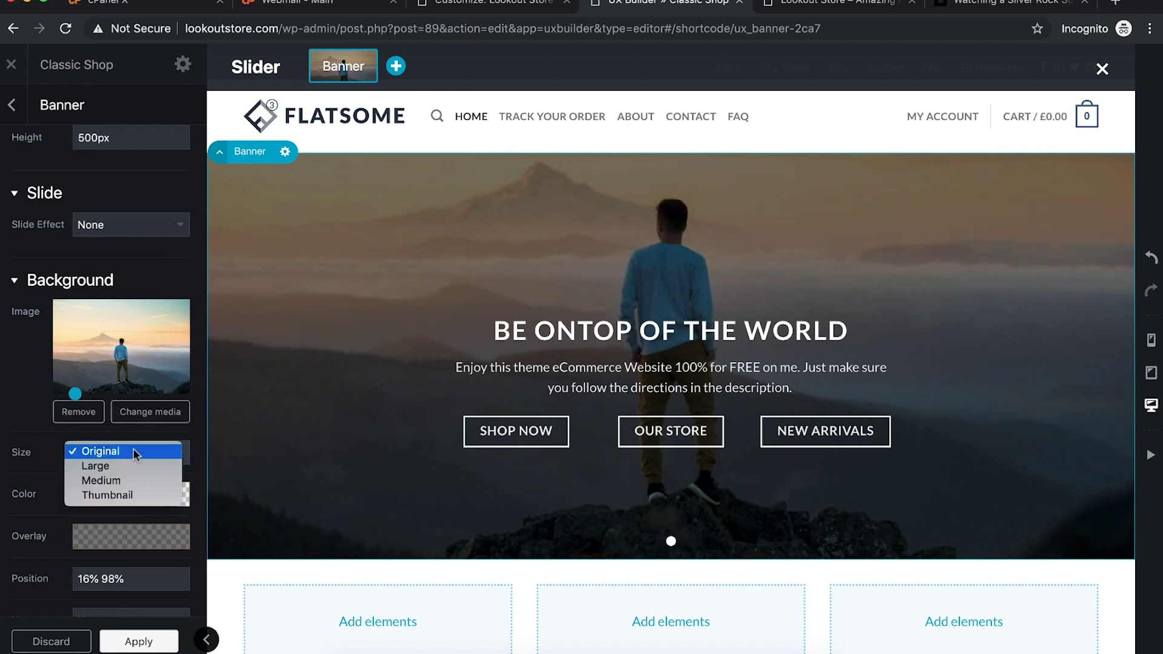
click(106, 463)
scroll(43, 251, up, 2)
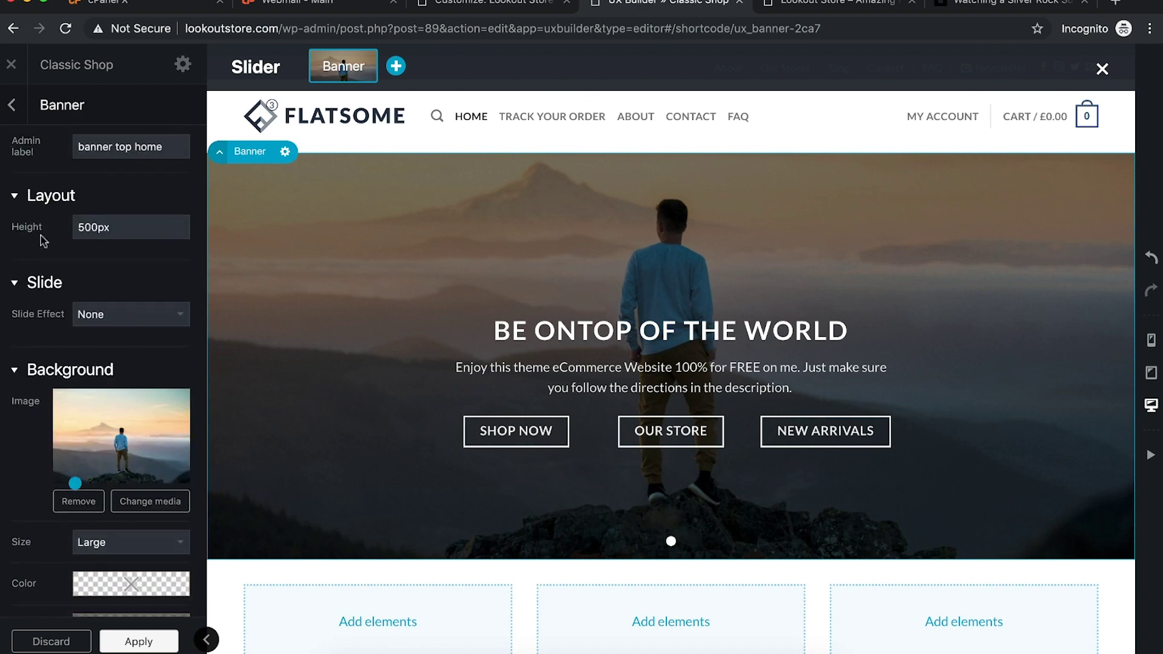
scroll(42, 242, down, 3)
scroll(40, 239, down, 10)
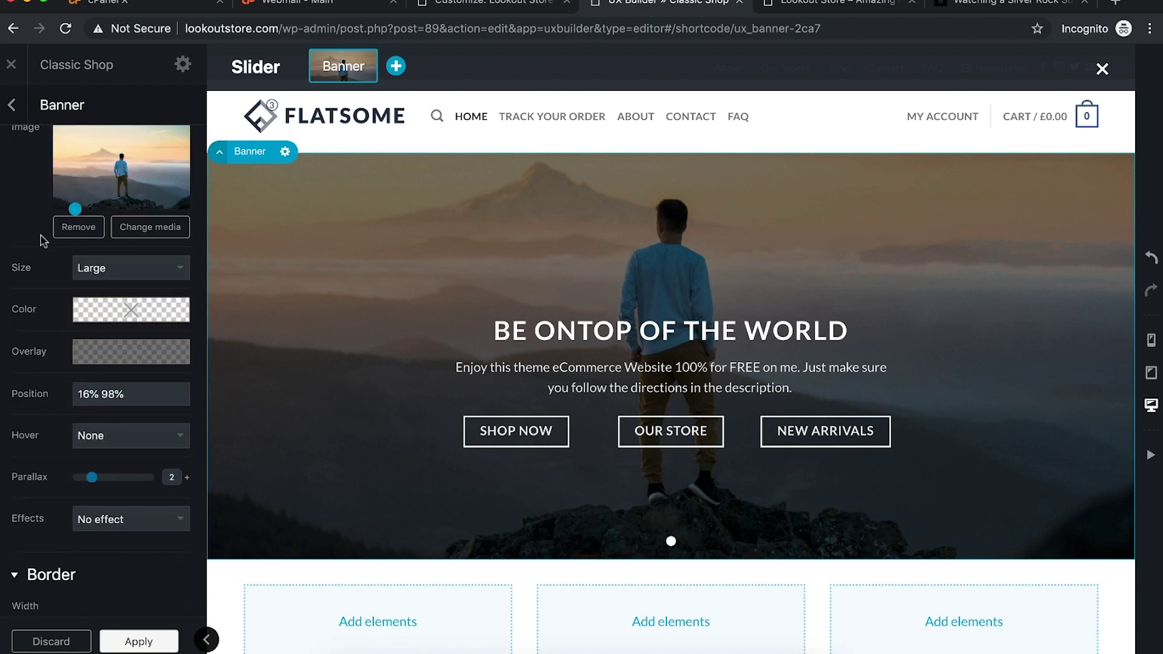
Step: Apply the banner settings and reload the live storefront to review the hero
click(134, 638)
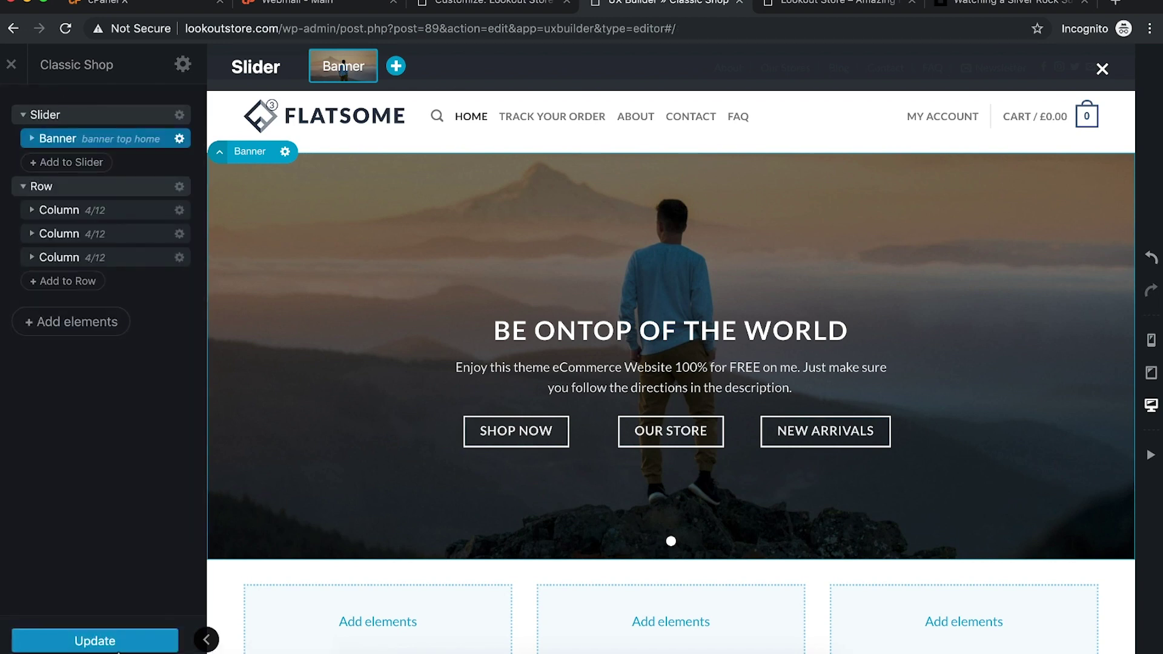
click(800, 5)
key(super+r)
scroll(760, 241, down, 3)
scroll(759, 241, up, 3)
scroll(759, 241, down, 4)
scroll(760, 241, up, 4)
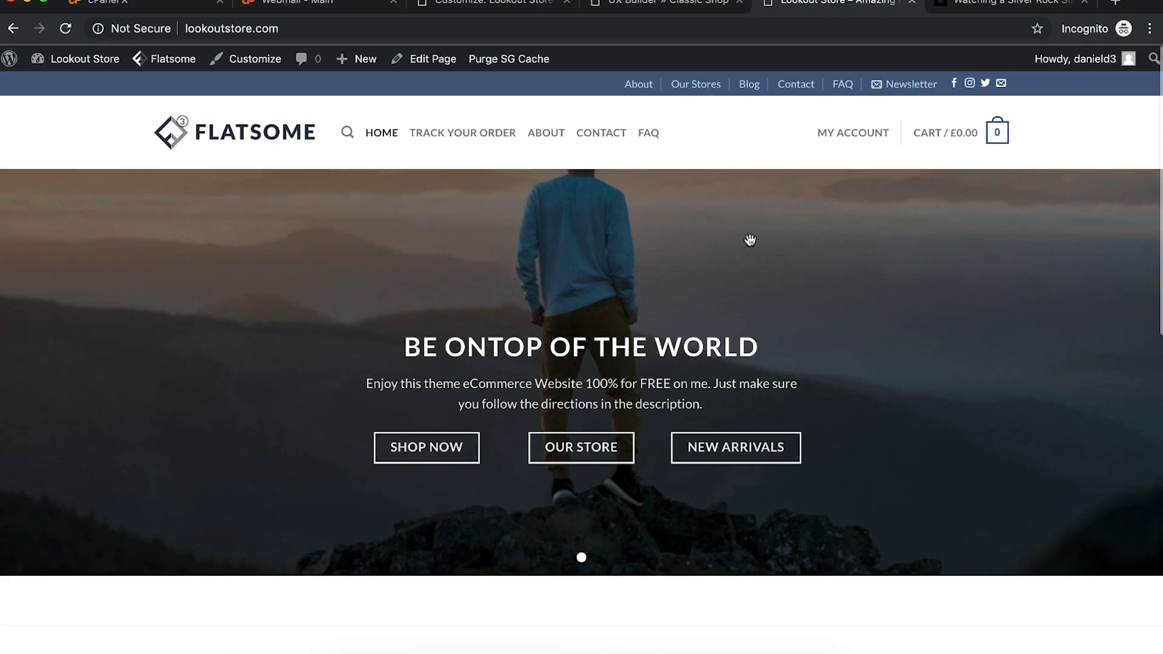
click(636, 3)
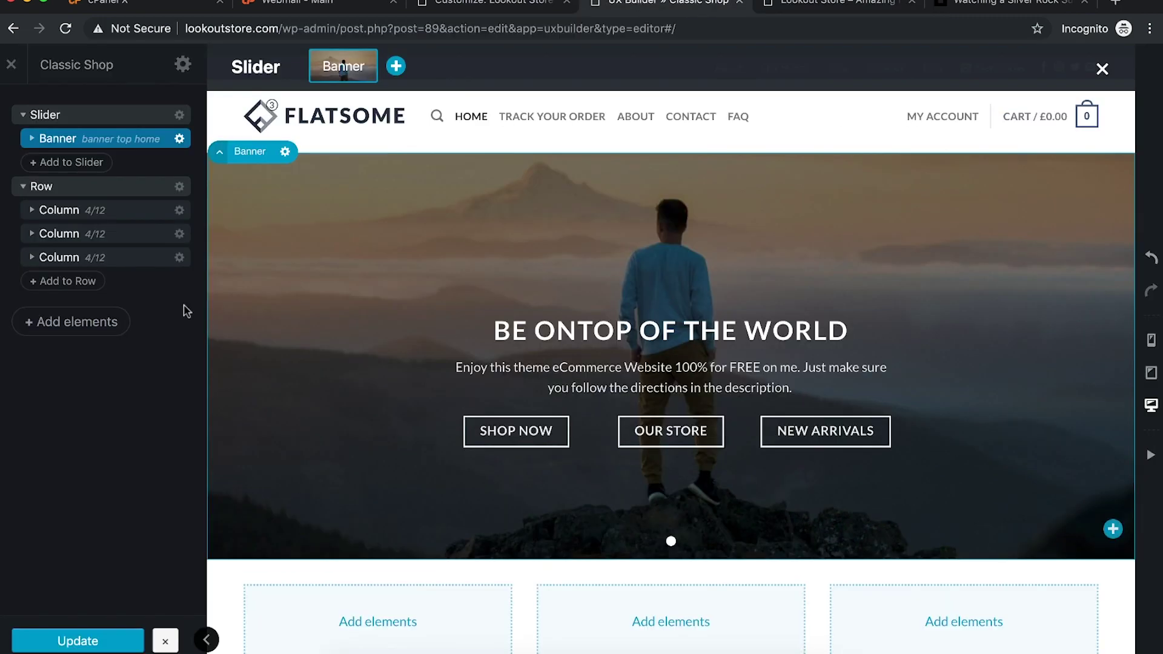
Step: Apply the banner settings as they are and check the live storefront
click(180, 138)
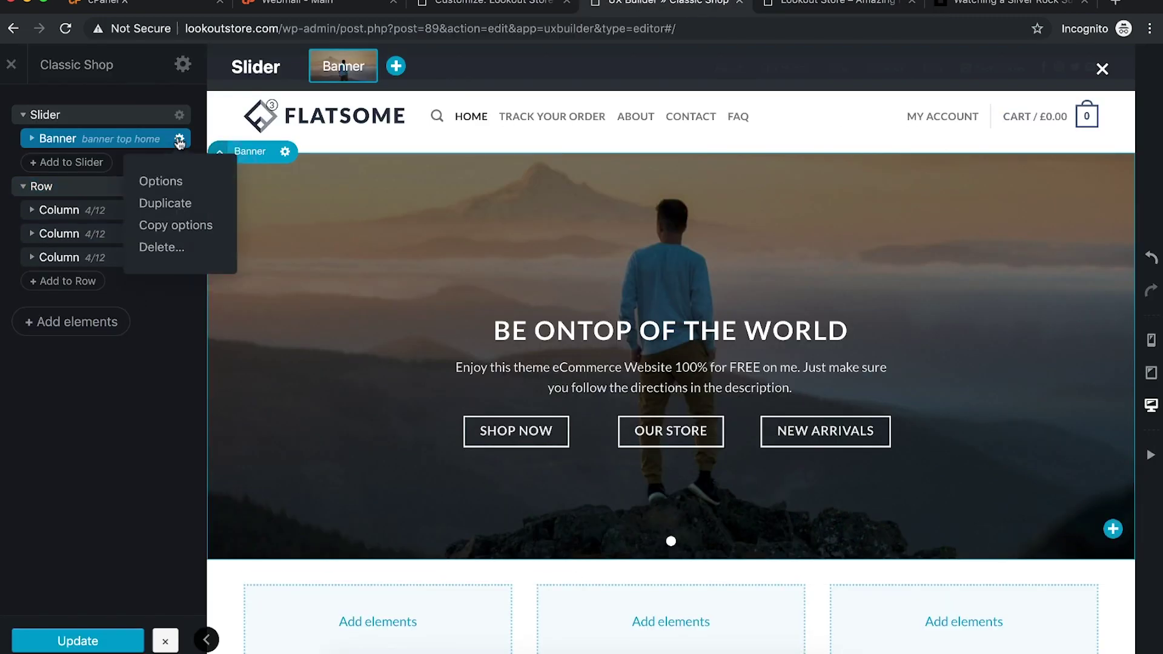
click(161, 182)
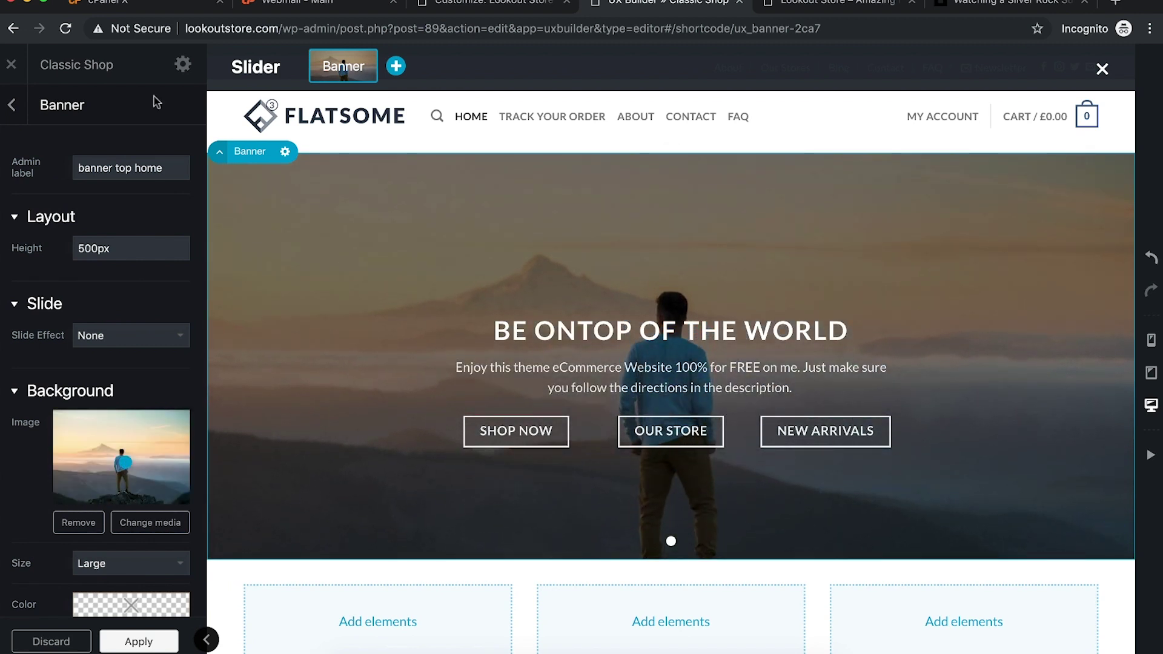
click(128, 639)
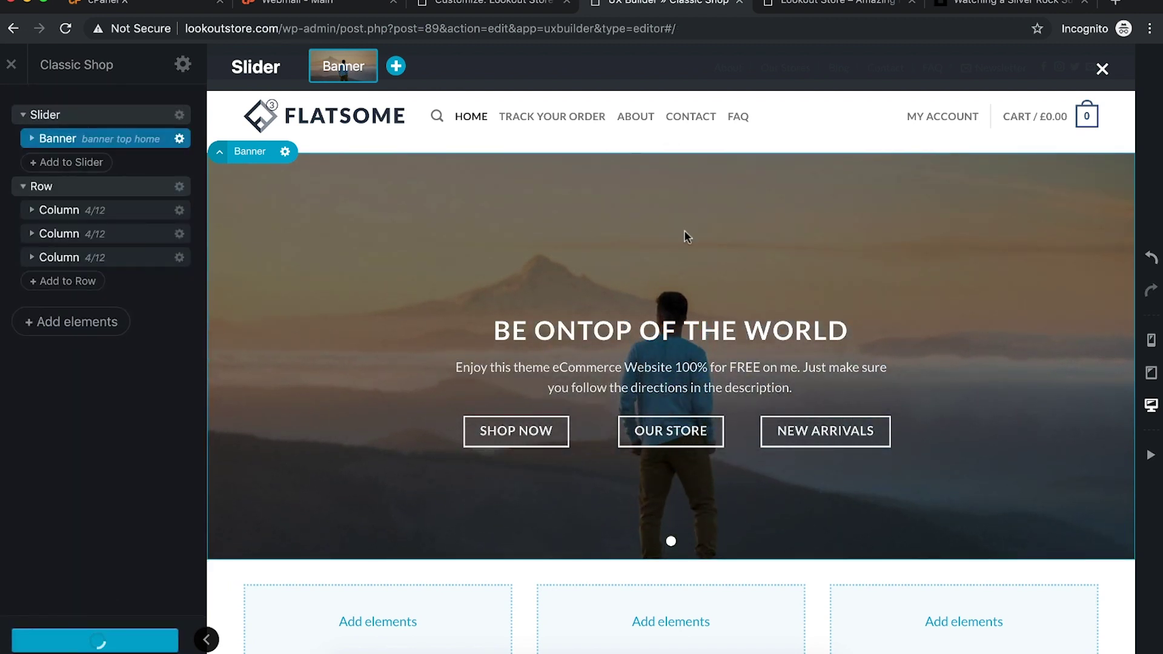
click(812, 6)
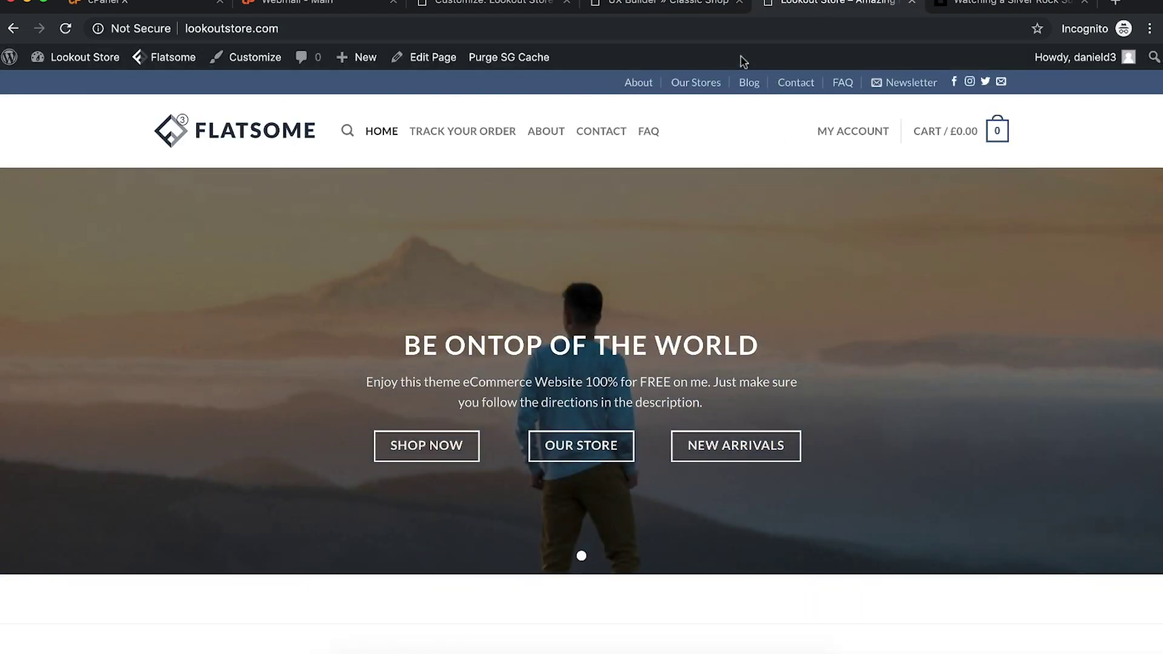
click(663, 14)
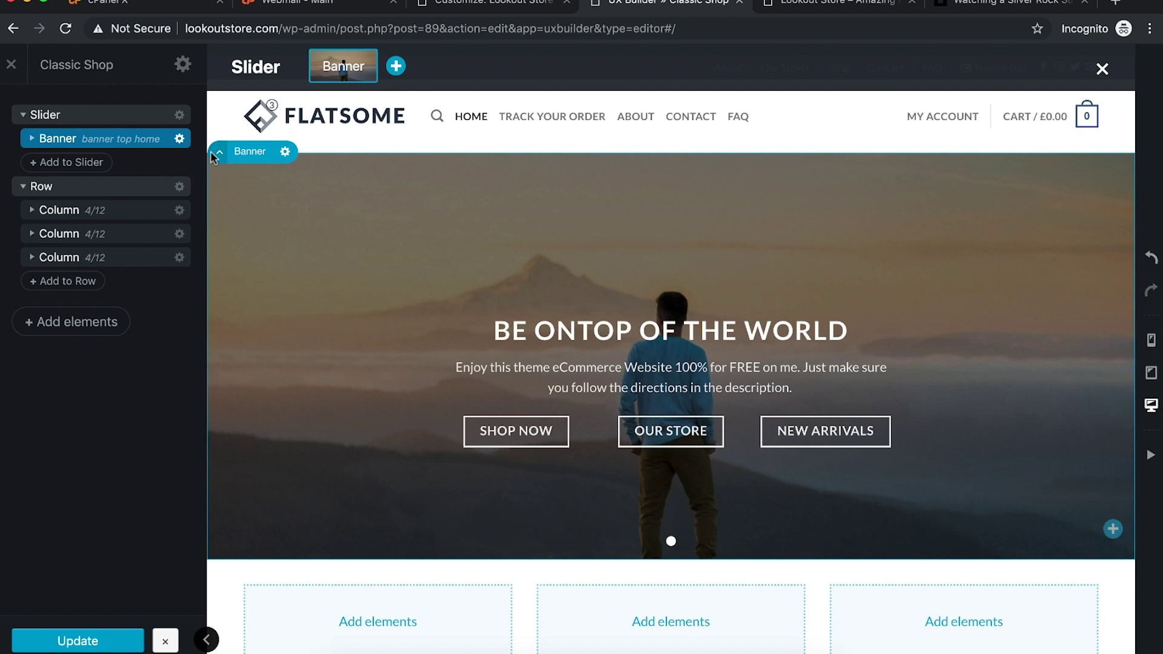
Step: Move the banner background focal point lower to reveal the rocks, then view the live homepage
click(179, 138)
click(161, 182)
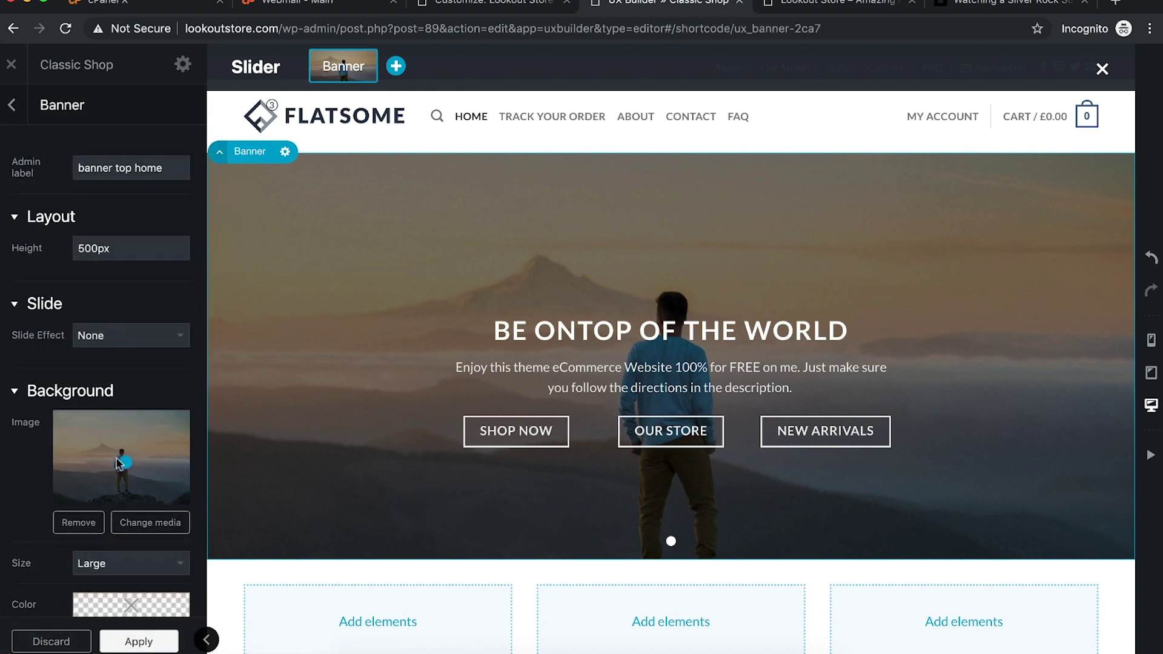
drag(125, 463, 117, 488)
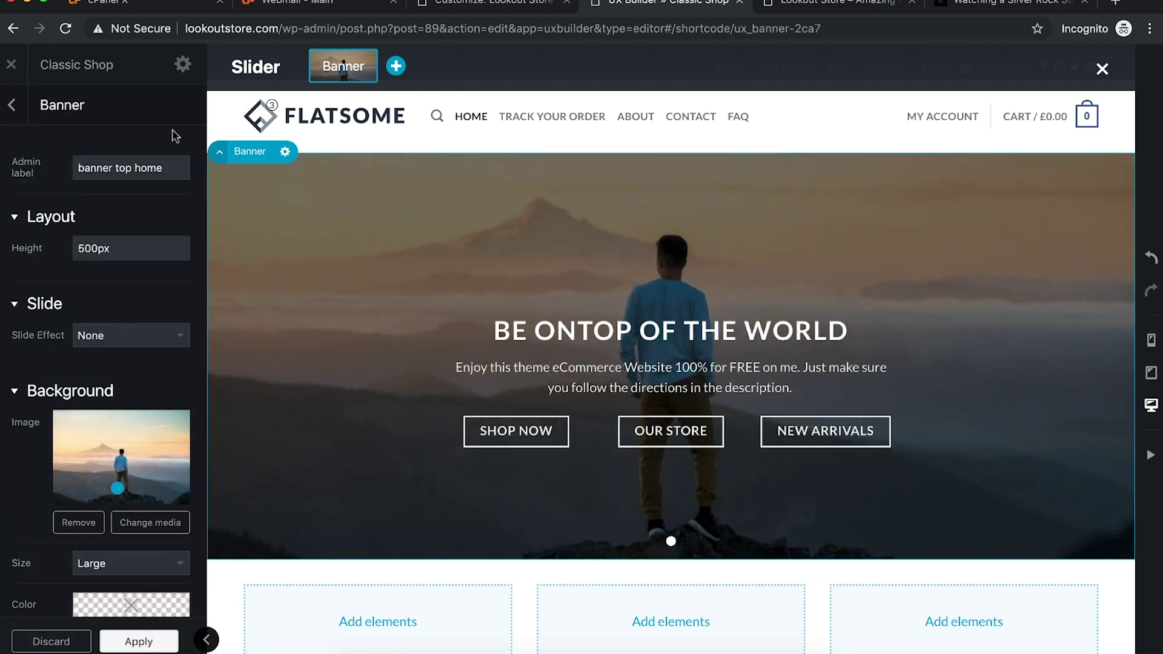
click(139, 648)
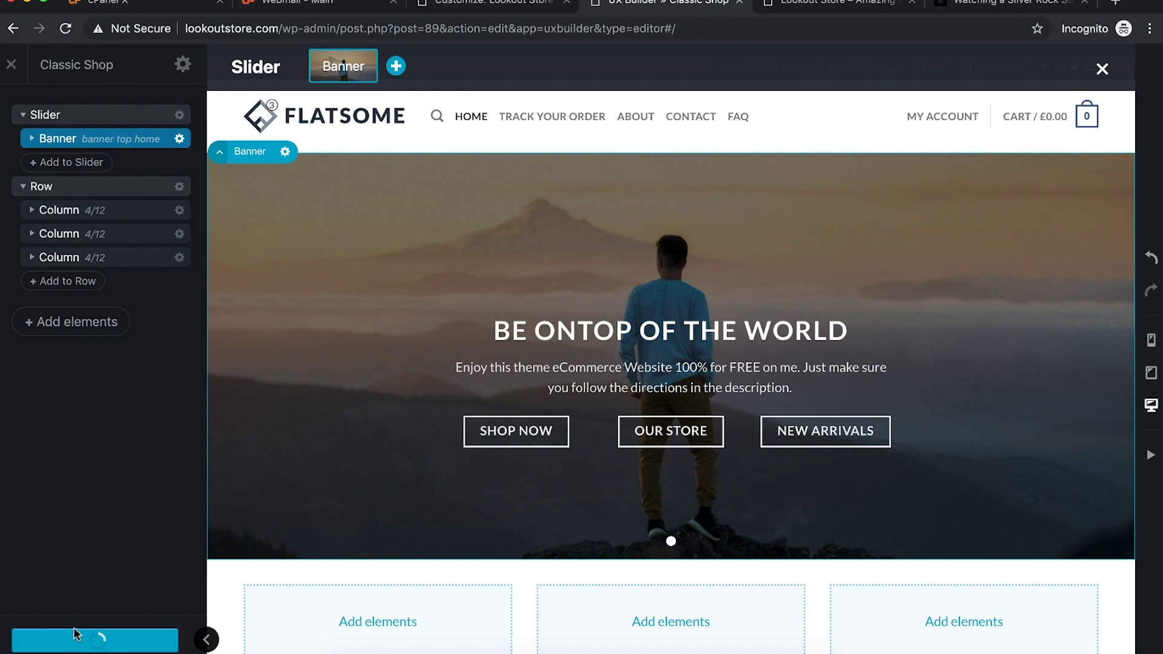
click(828, 8)
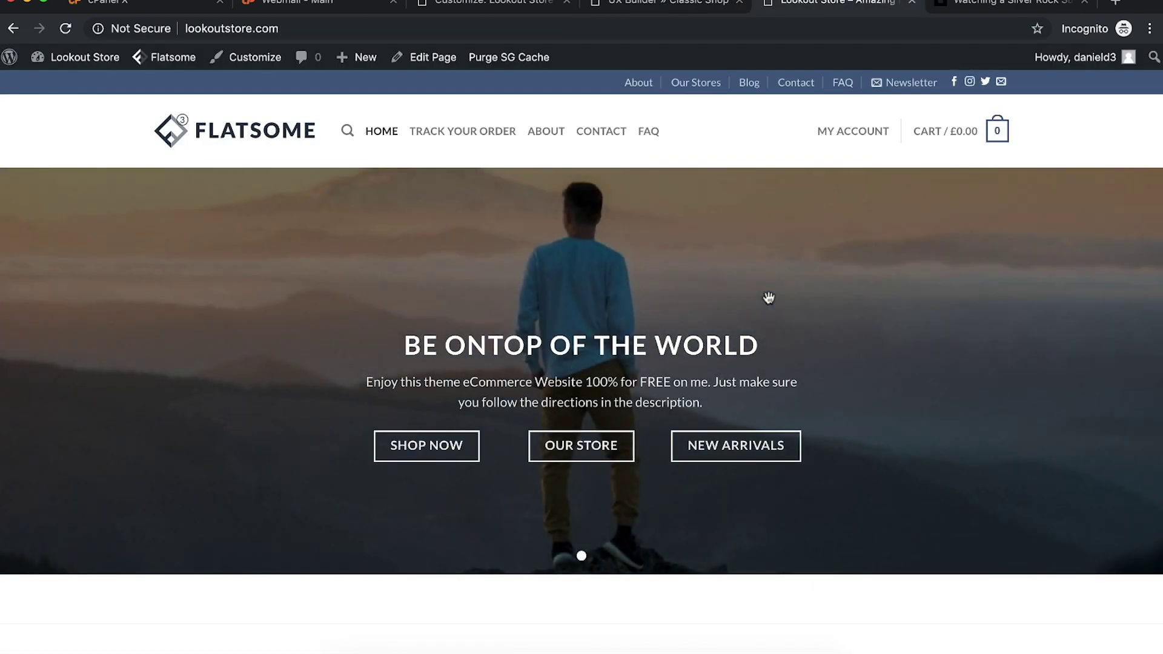
Step: Scroll the live homepage to review the Latest, Best Selling and Top Rated product lists
scroll(769, 297, down, 5)
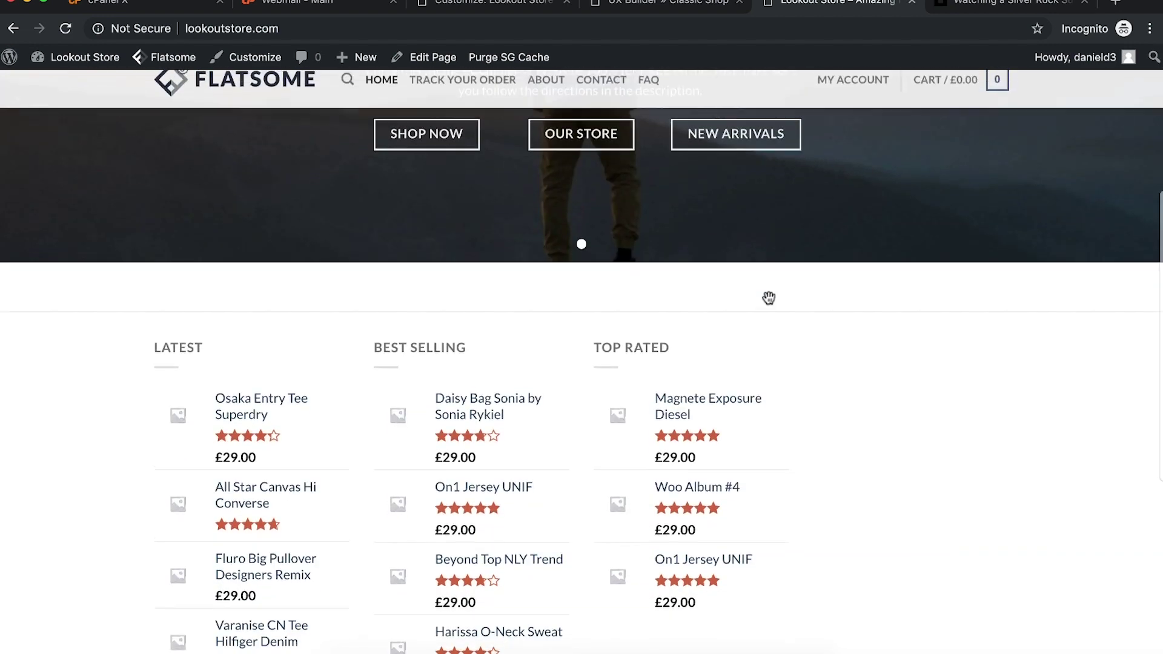
scroll(768, 297, up, 5)
scroll(768, 297, down, 4)
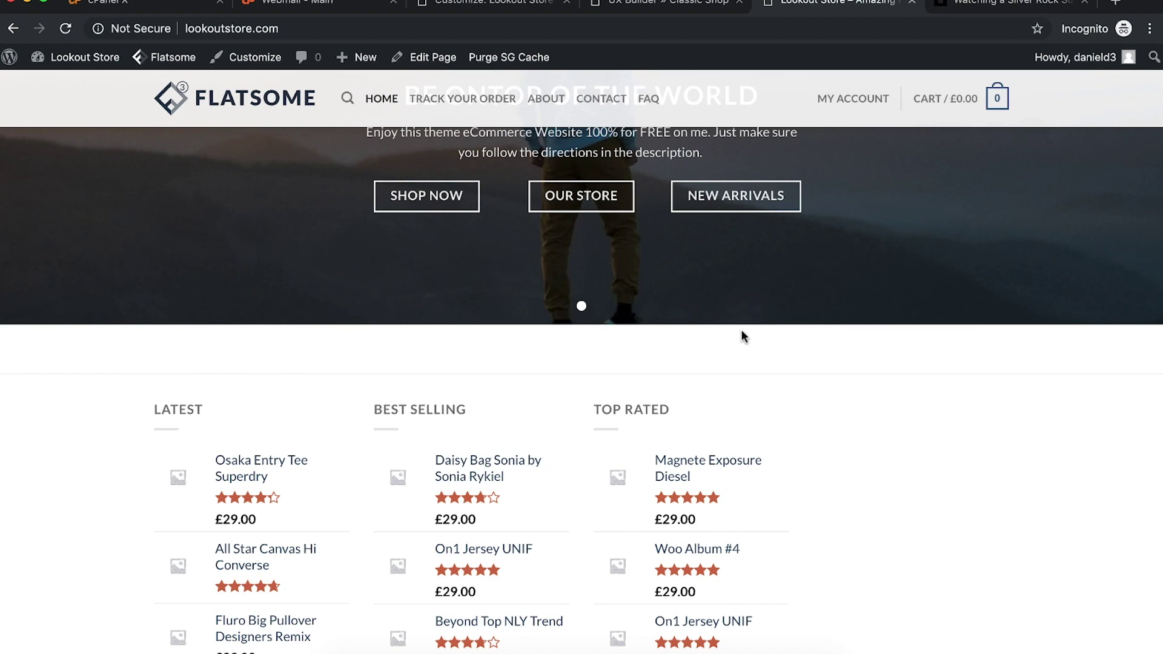
scroll(744, 336, up, 4)
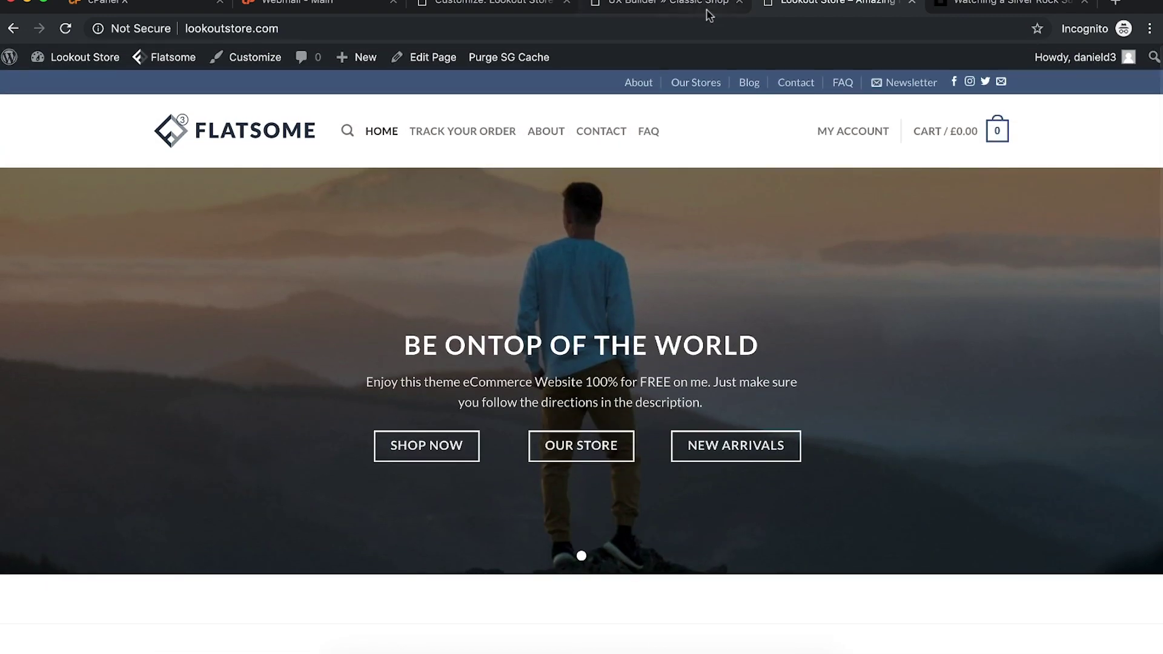
Step: Back in UX Builder, scroll the Classic Shop preview down to the banner's bottom edge
click(684, 4)
scroll(653, 348, down, 4)
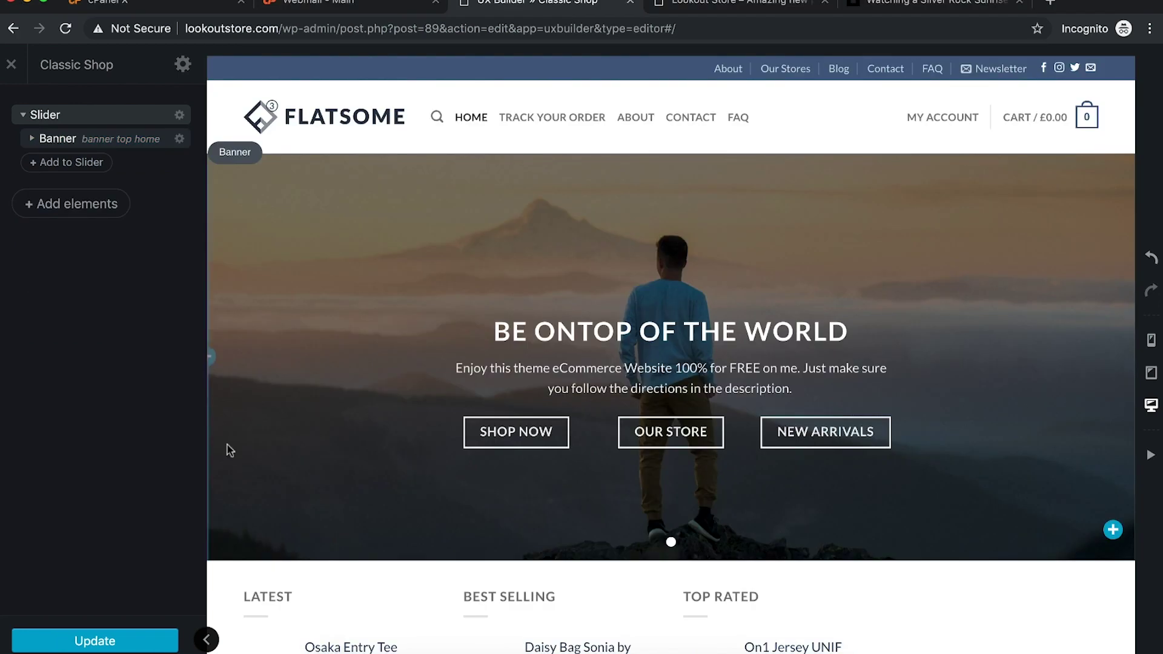
scroll(428, 402, down, 5)
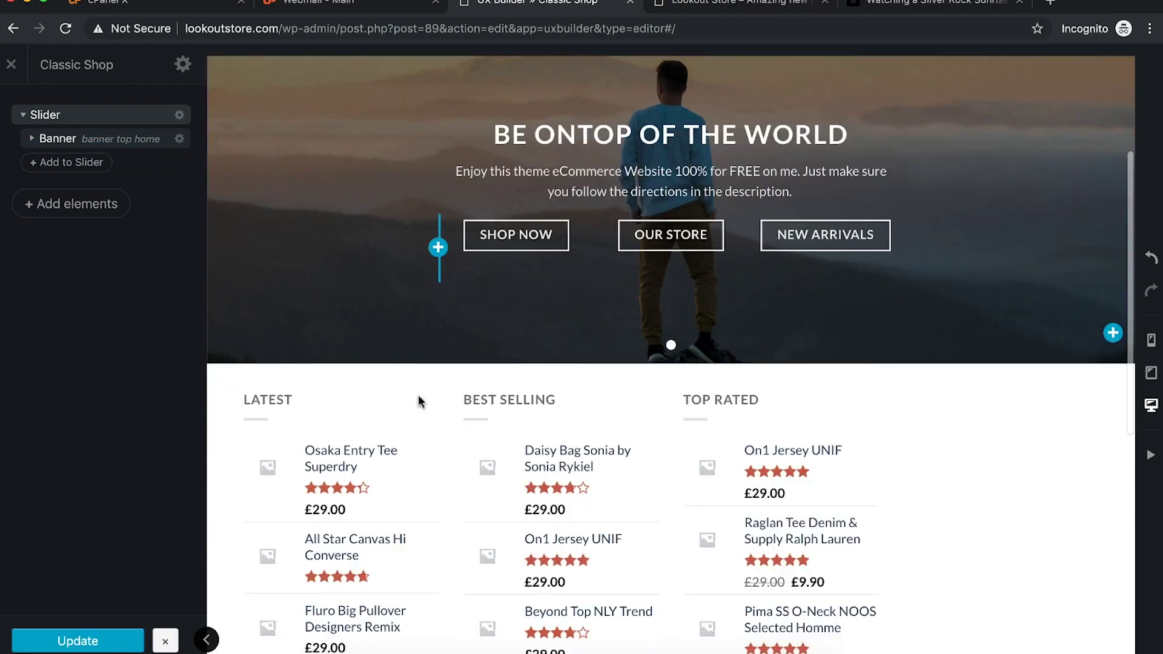
scroll(483, 469, down, 5)
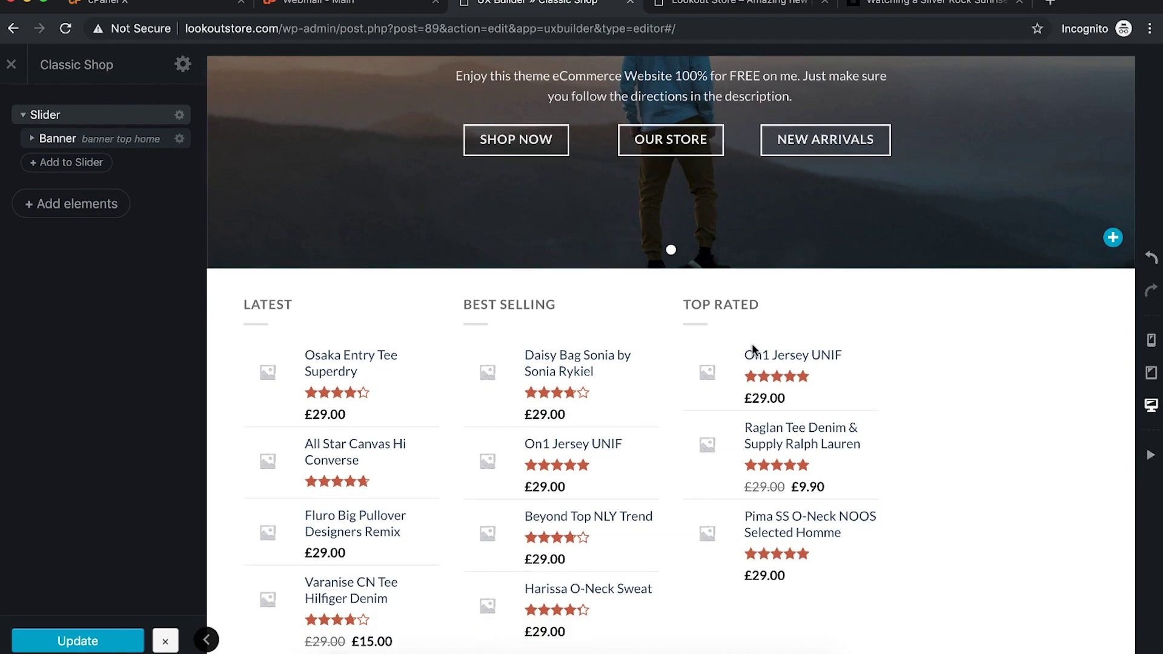
scroll(561, 558, up, 4)
scroll(787, 460, down, 5)
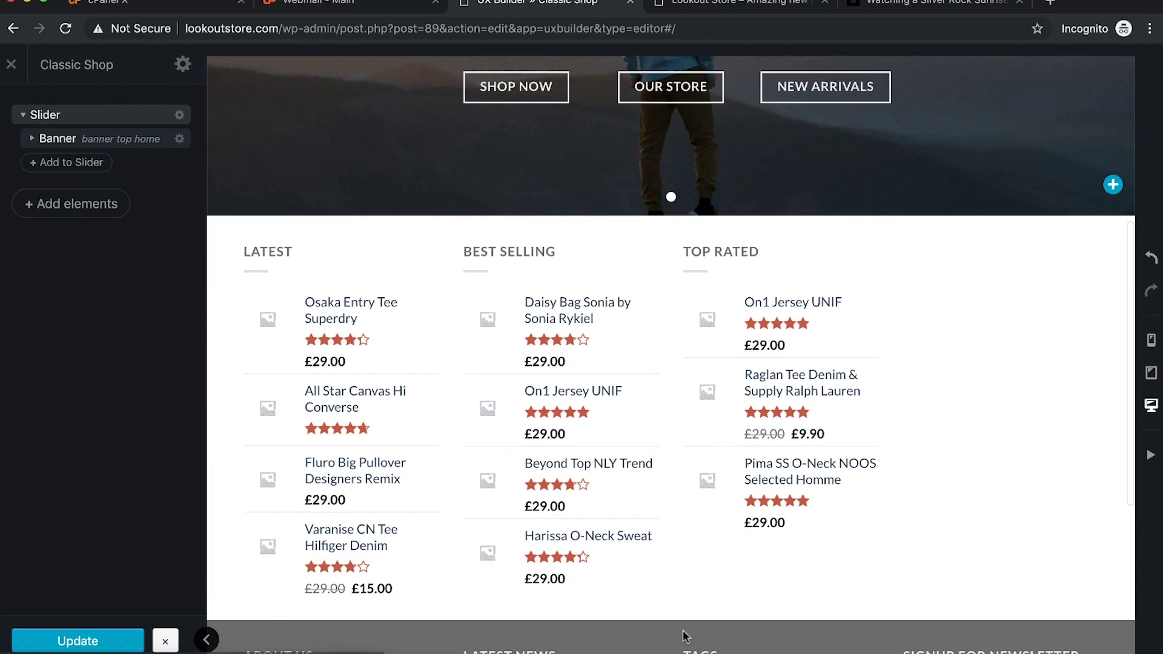
scroll(818, 426, up, 9)
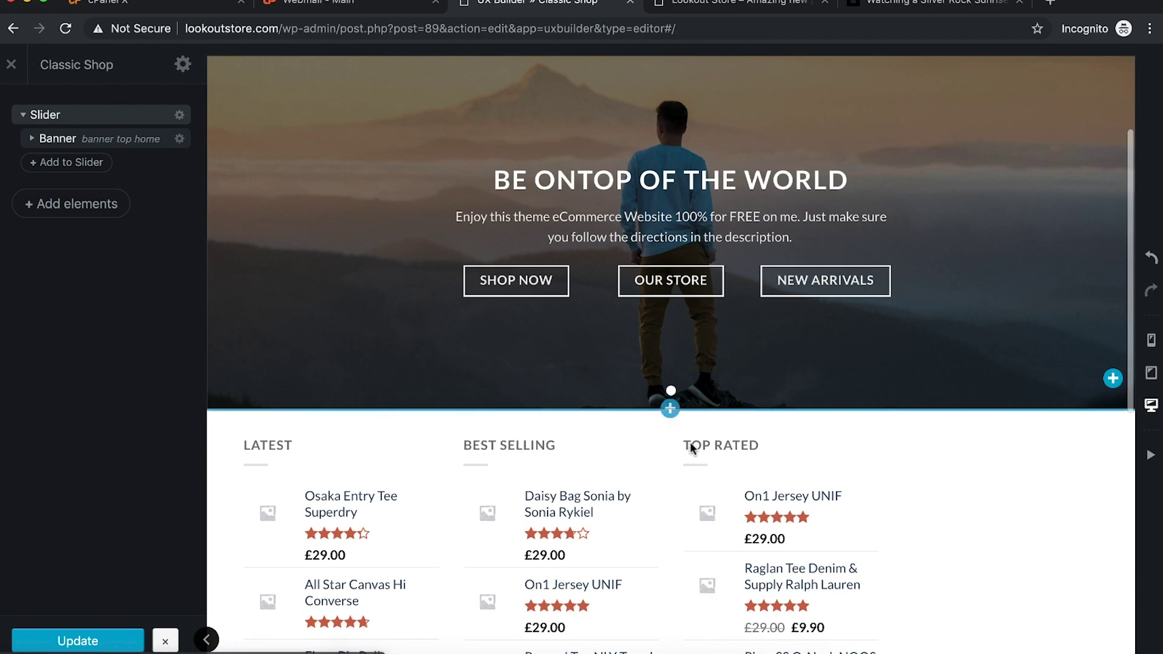
scroll(739, 417, up, 3)
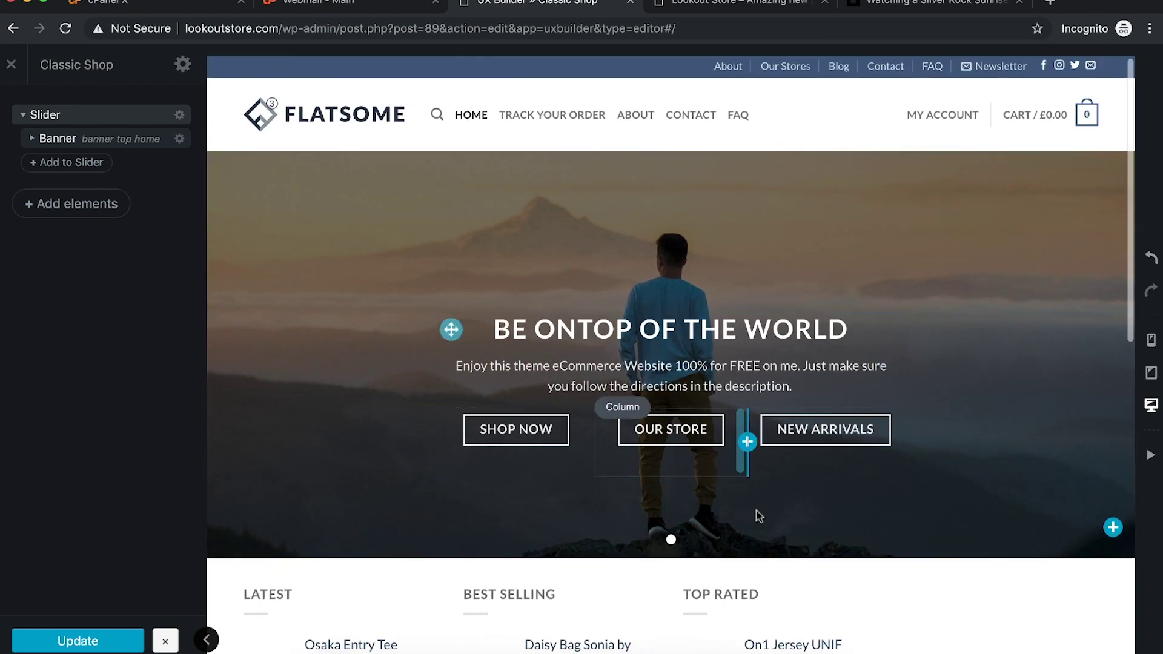
scroll(760, 545, down, 2)
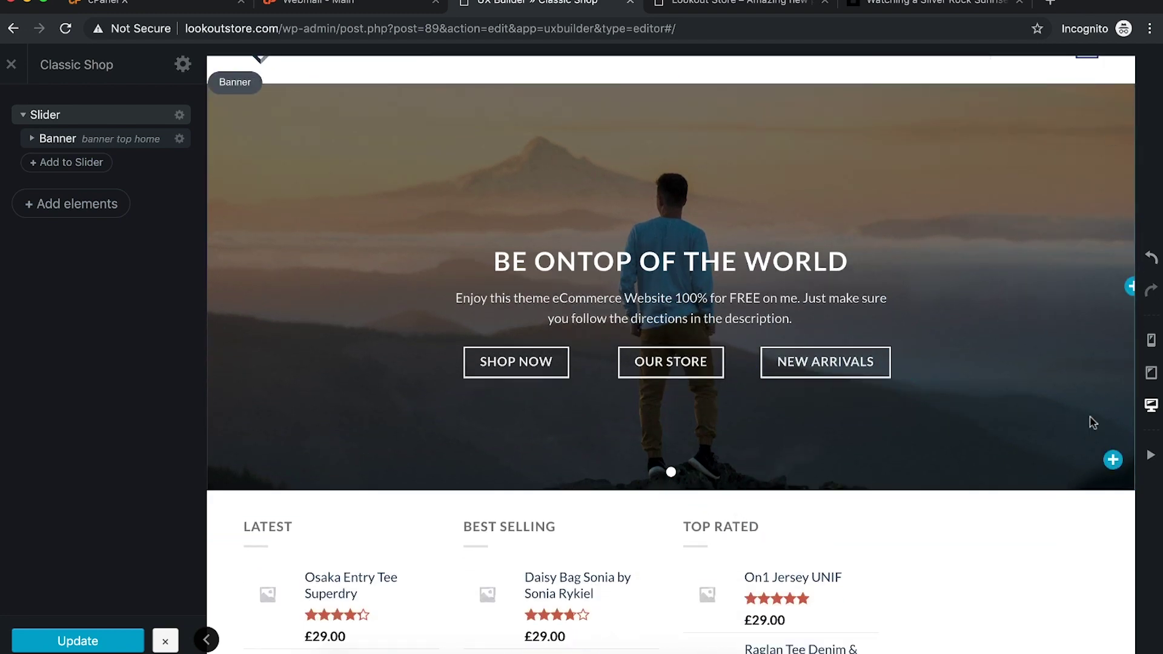
scroll(1057, 436, down, 3)
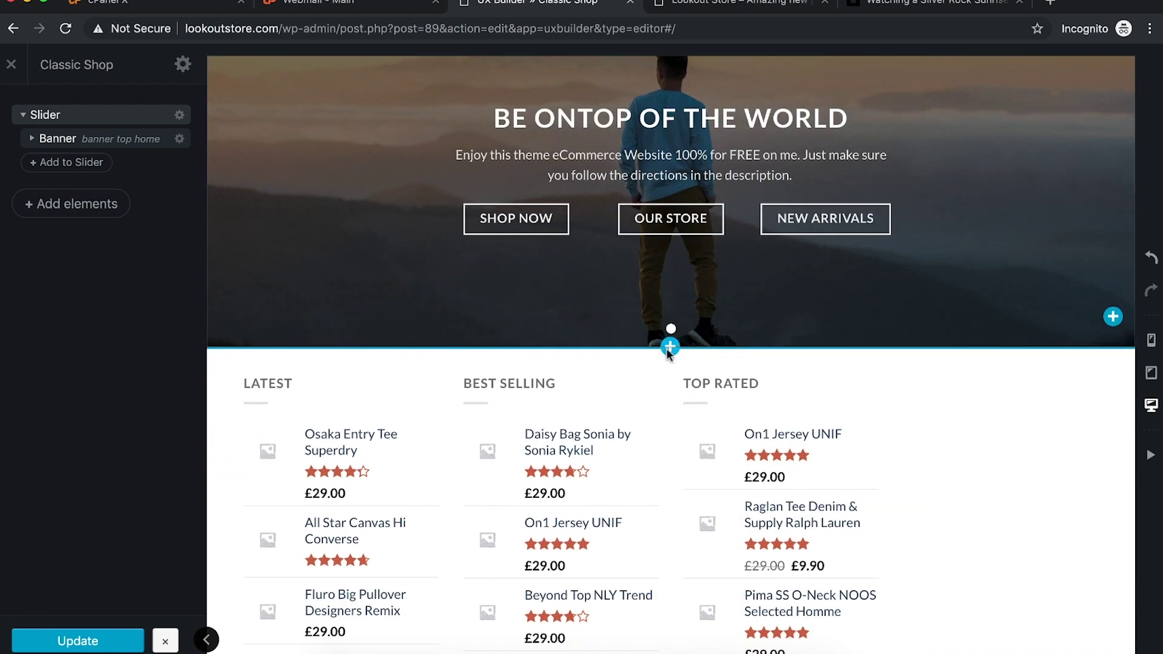
Step: Add content below the banner and browse Flatsome Studio's Campaigns layouts
click(669, 347)
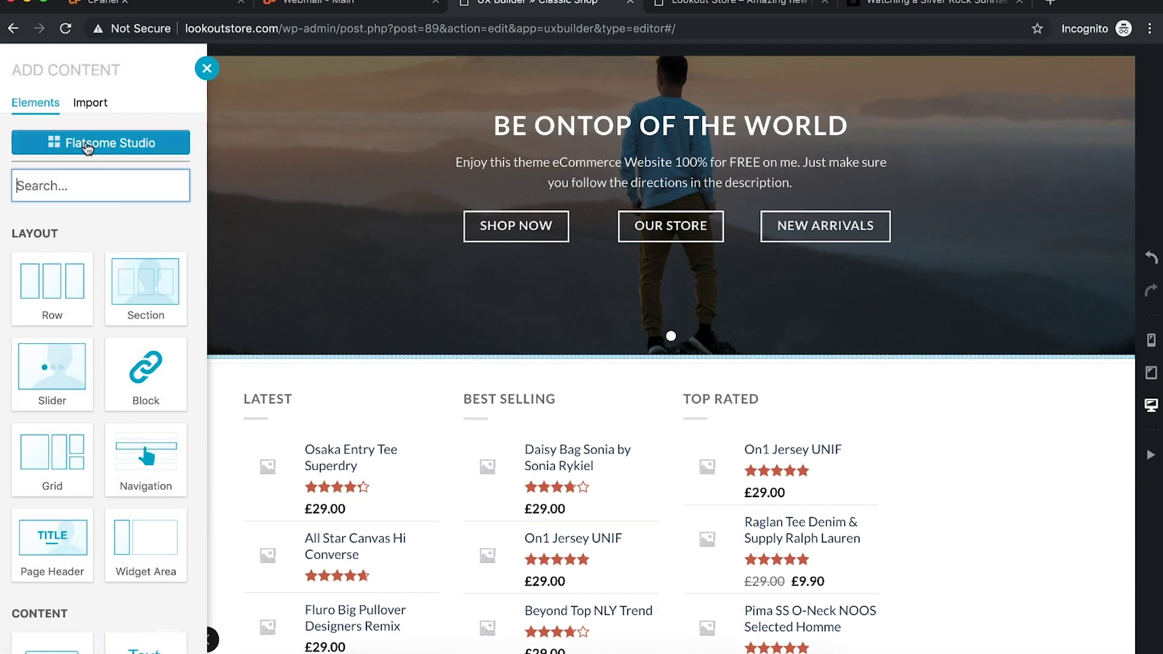
click(111, 149)
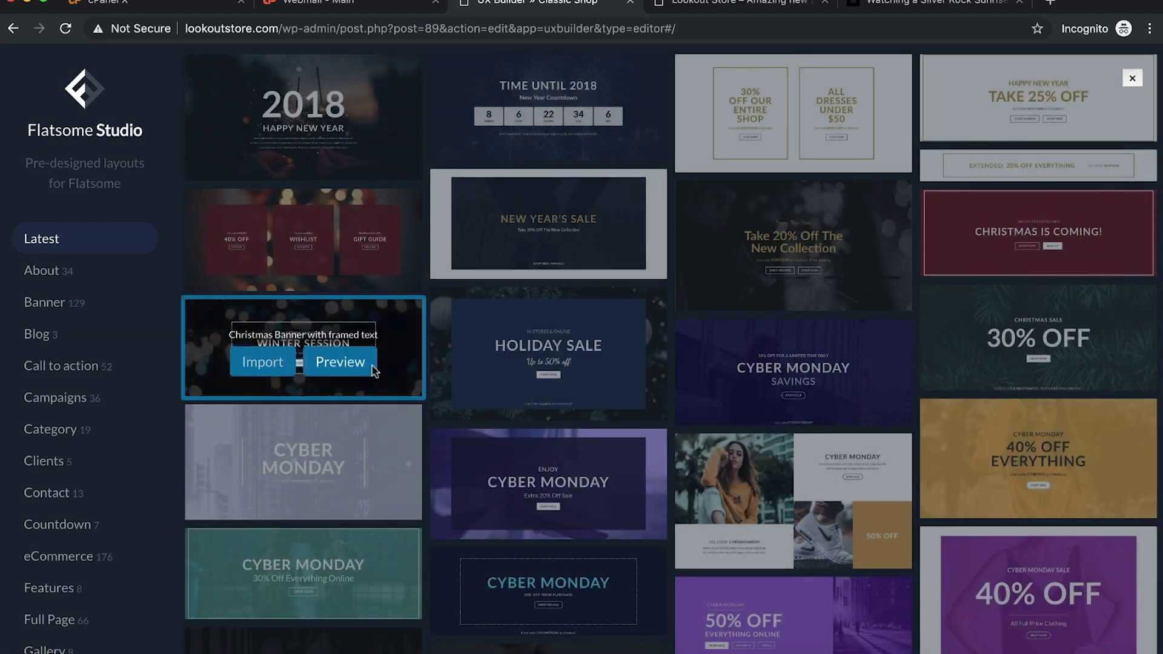
scroll(462, 389, down, 10)
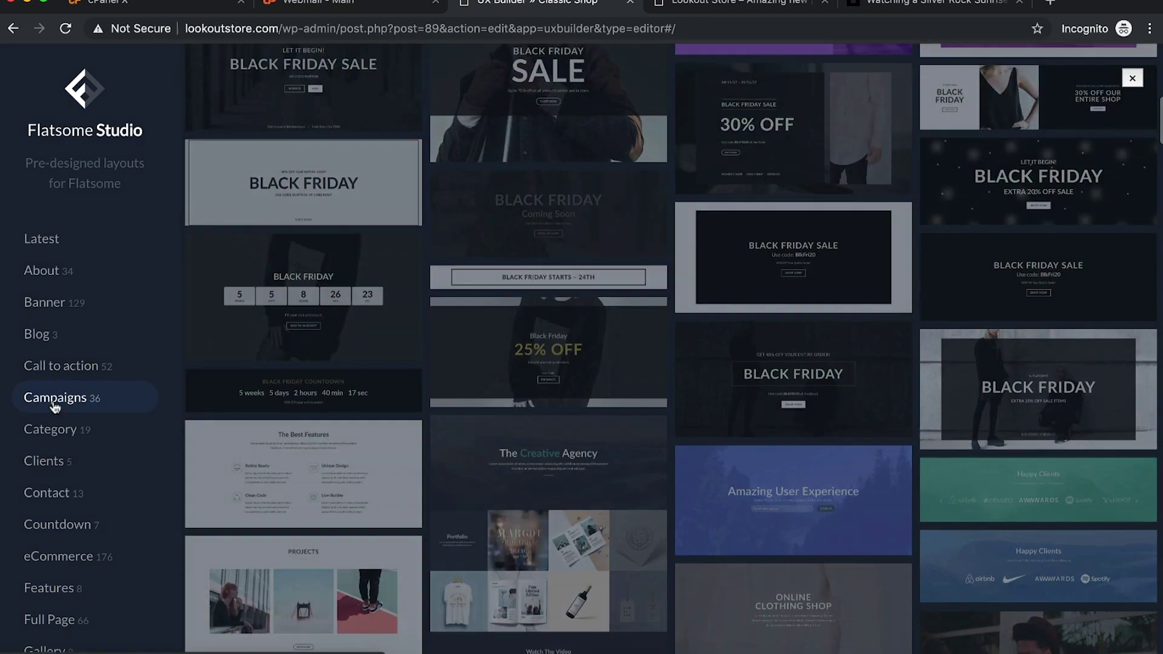
click(53, 402)
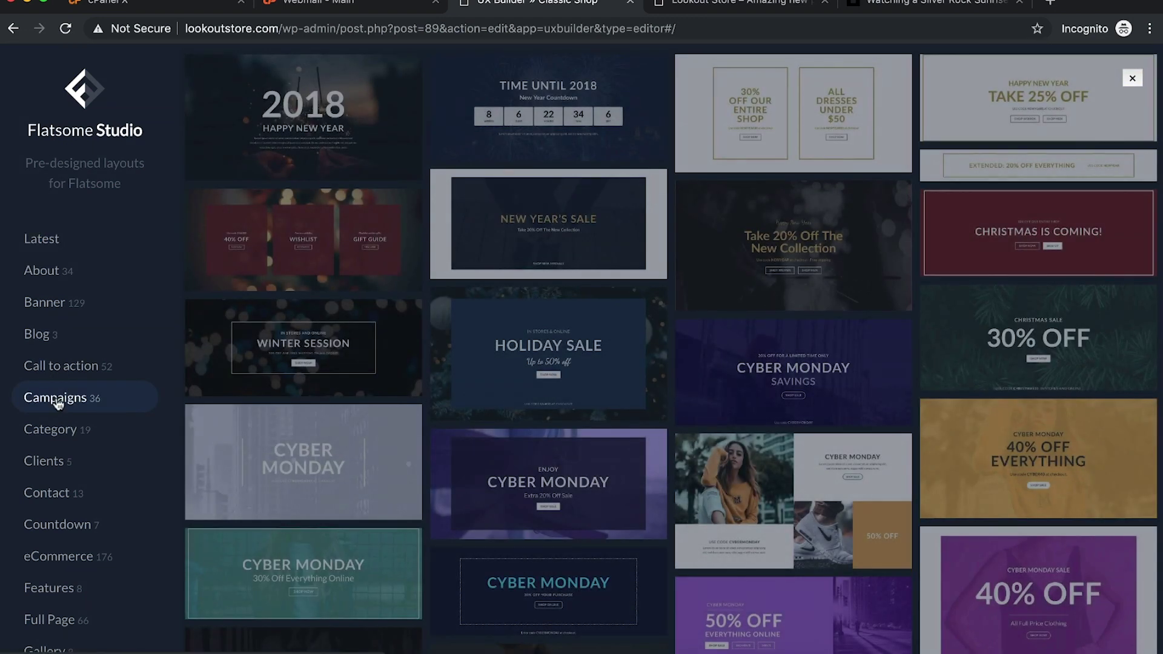
scroll(74, 460, down, 3)
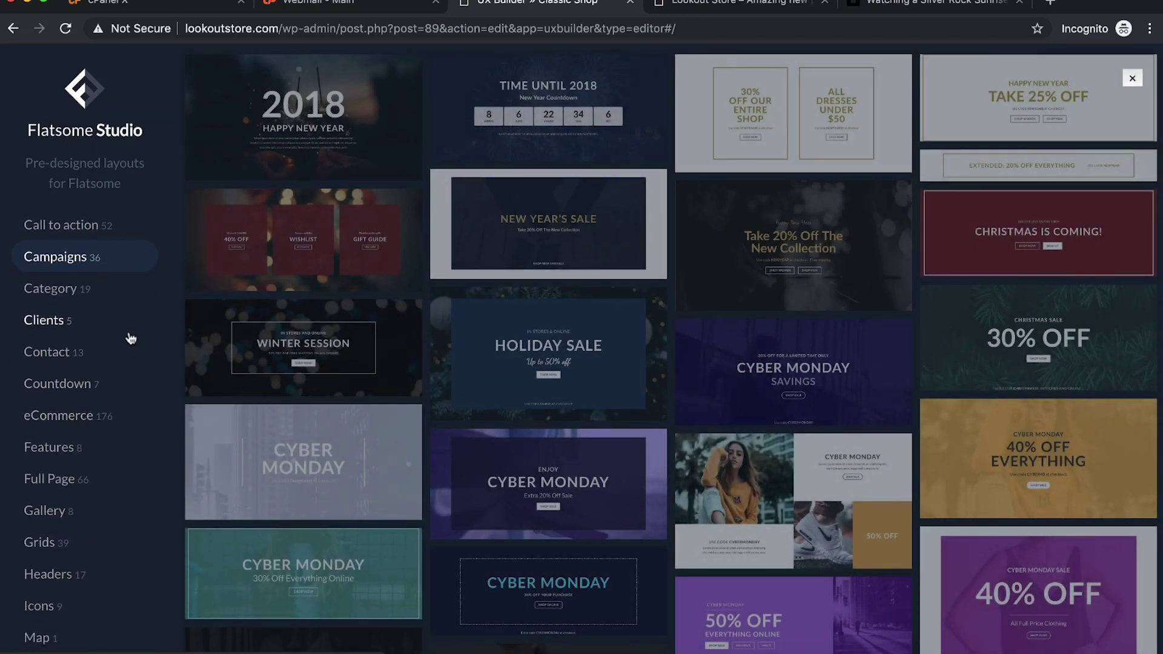
scroll(794, 376, down, 3)
scroll(793, 376, up, 3)
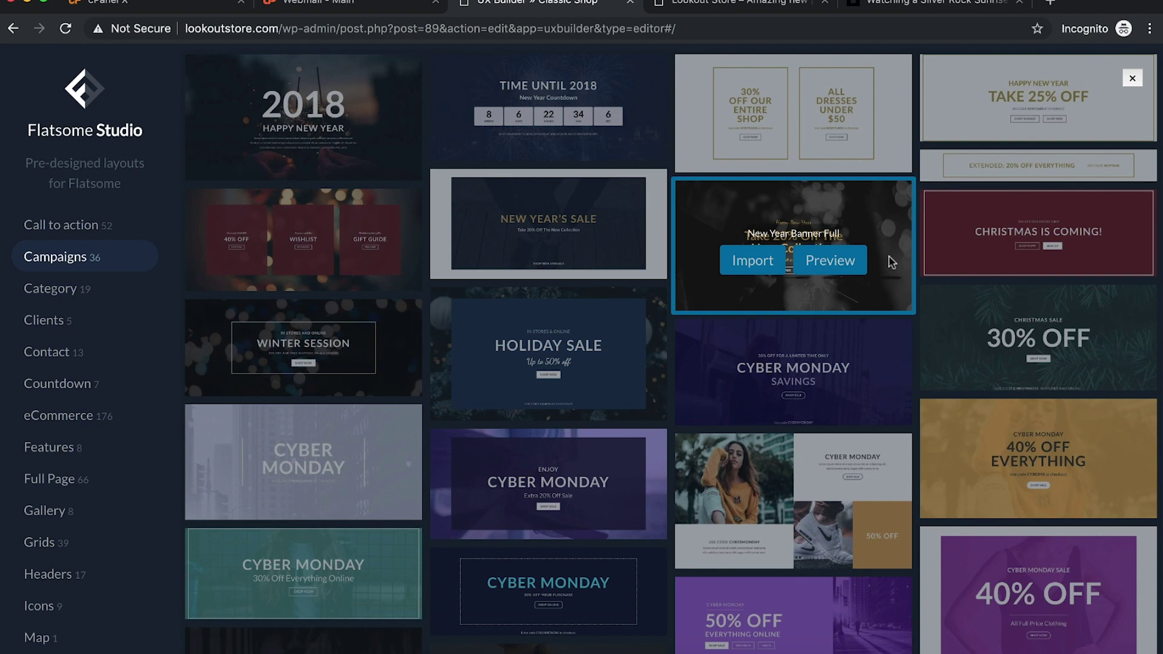
Step: In Category, preview eCommerce Grid Collapse and eCommerce row with buttons outlines, then import the outlines row
click(72, 290)
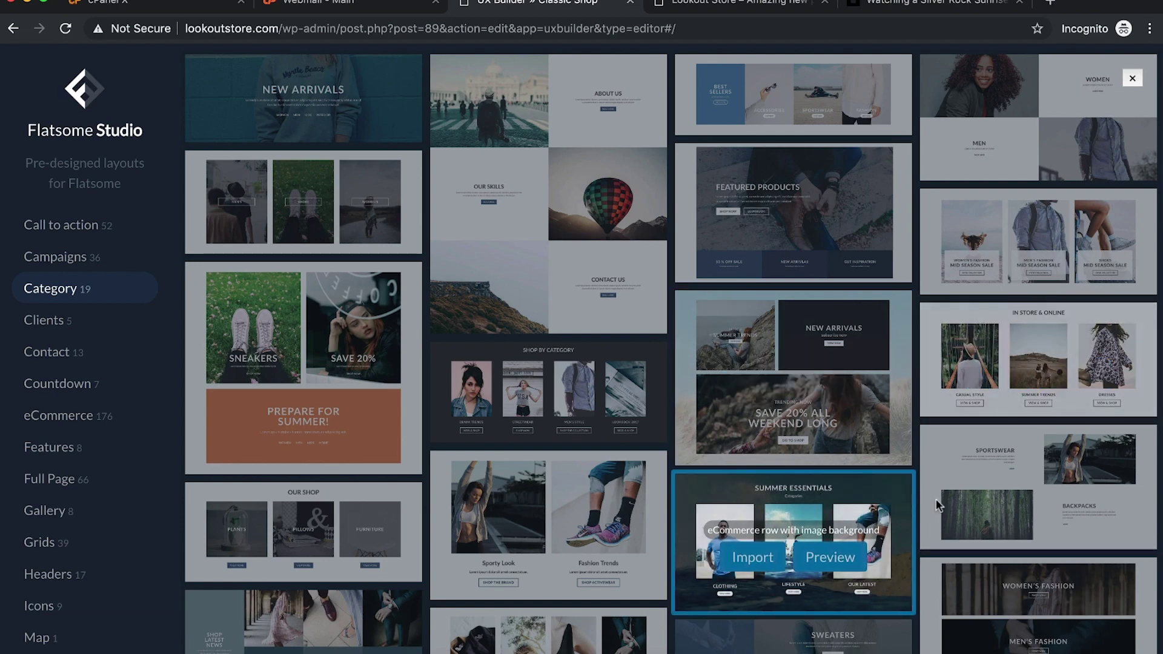
scroll(939, 449, down, 1)
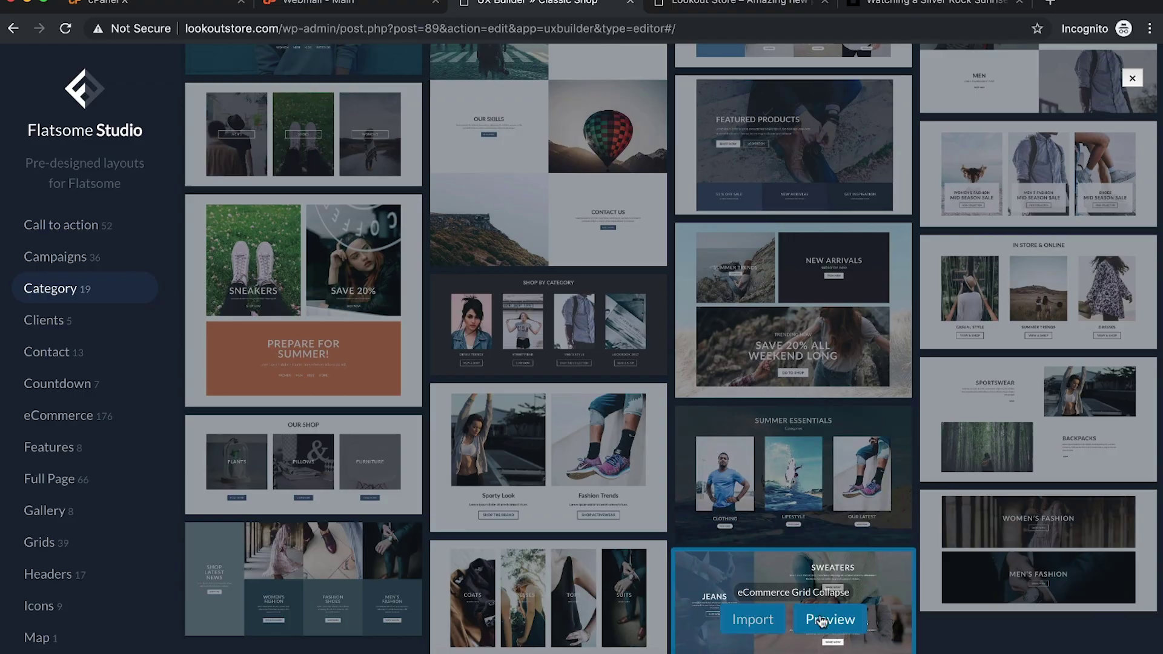
click(813, 619)
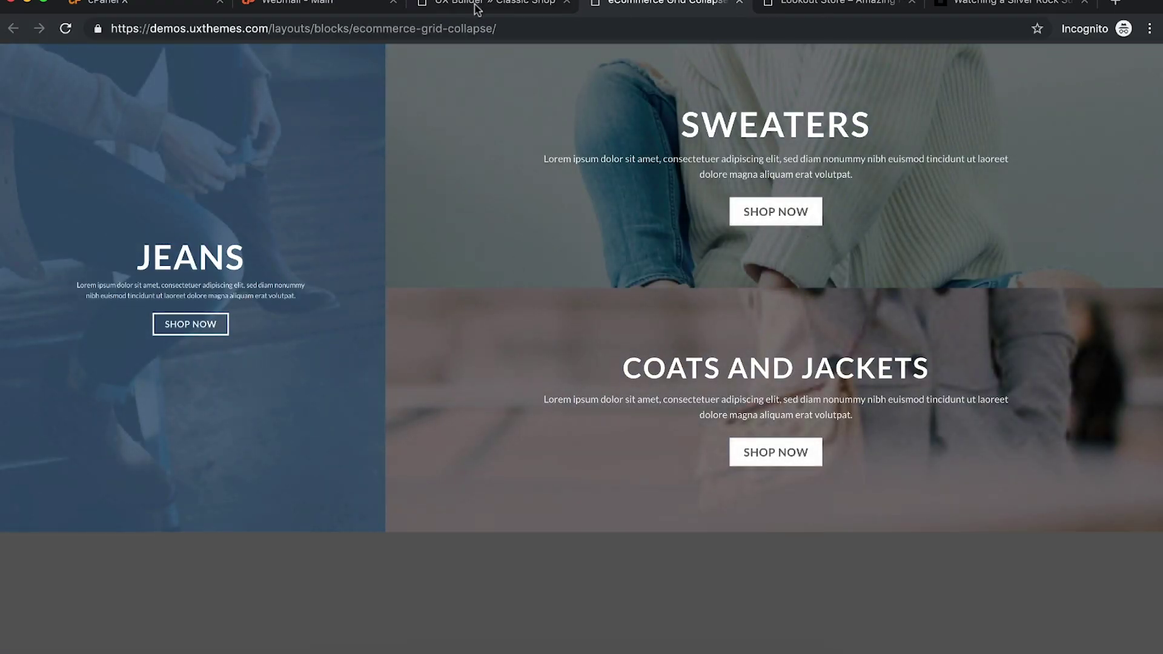
click(478, 7)
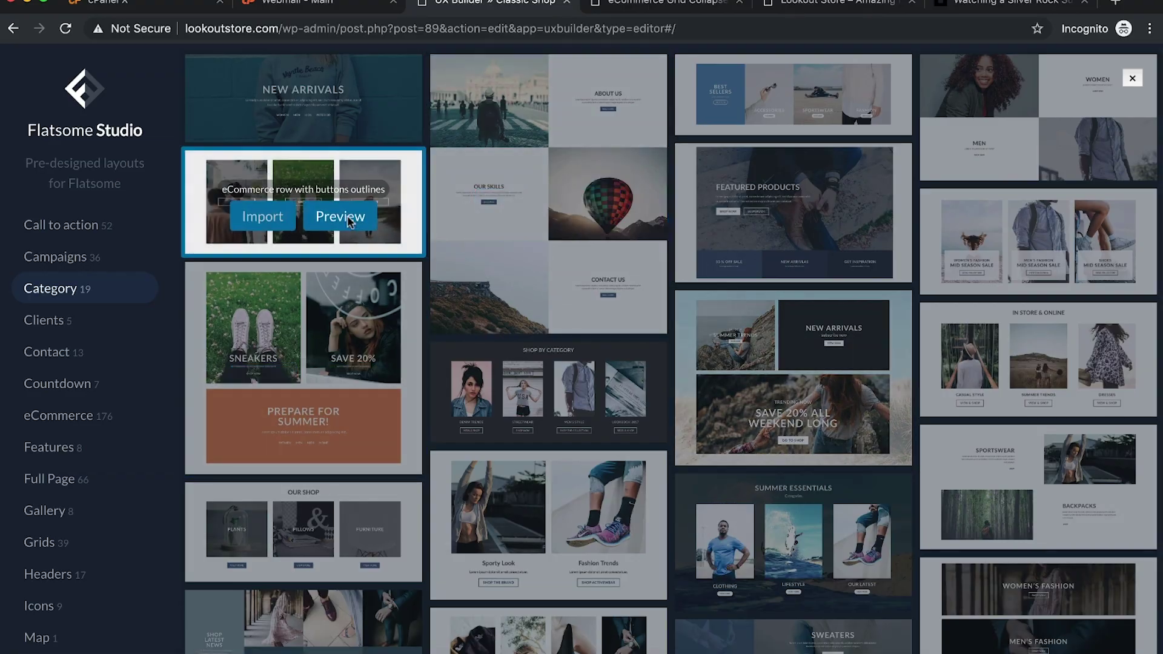
click(349, 219)
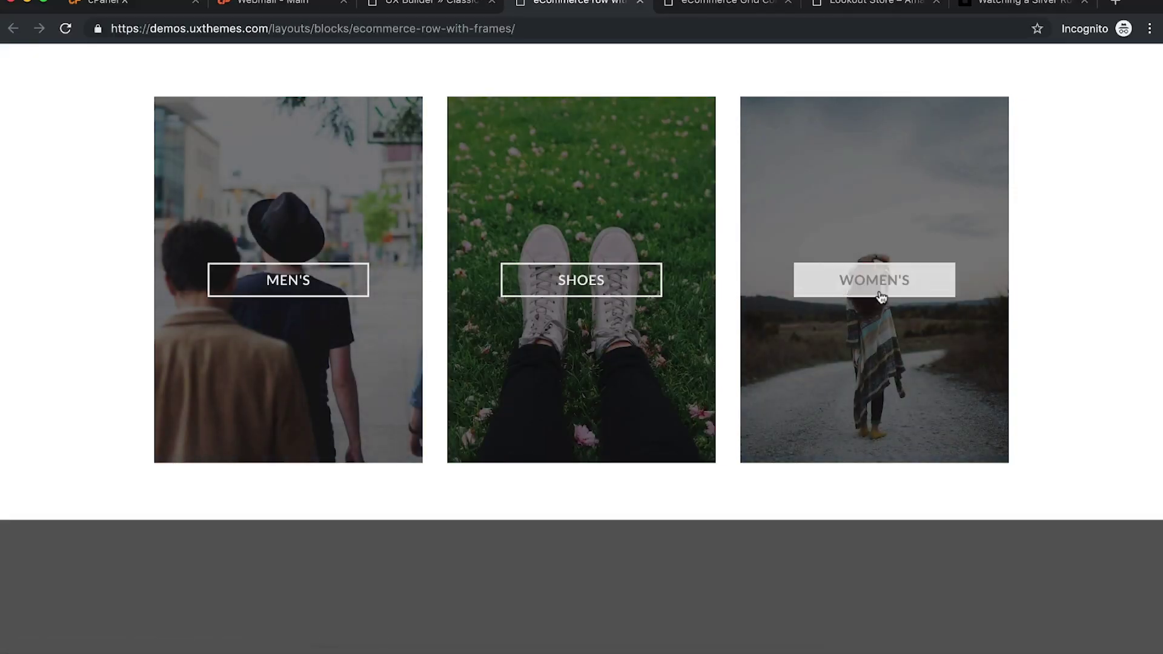
click(448, 6)
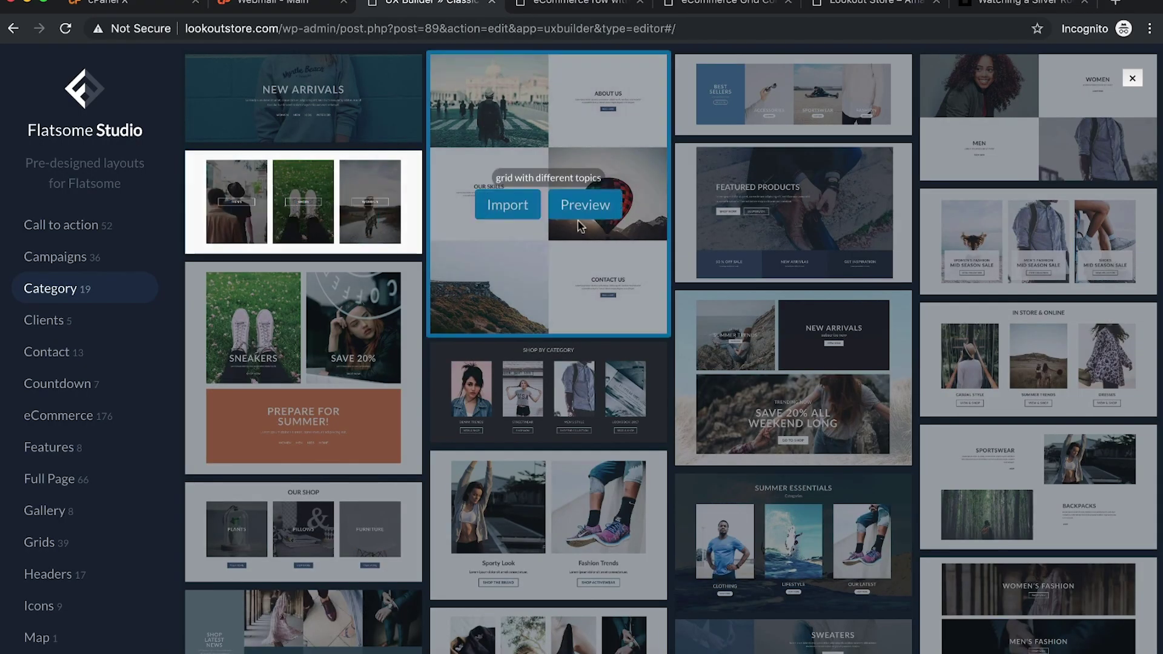
mouse_move(266, 217)
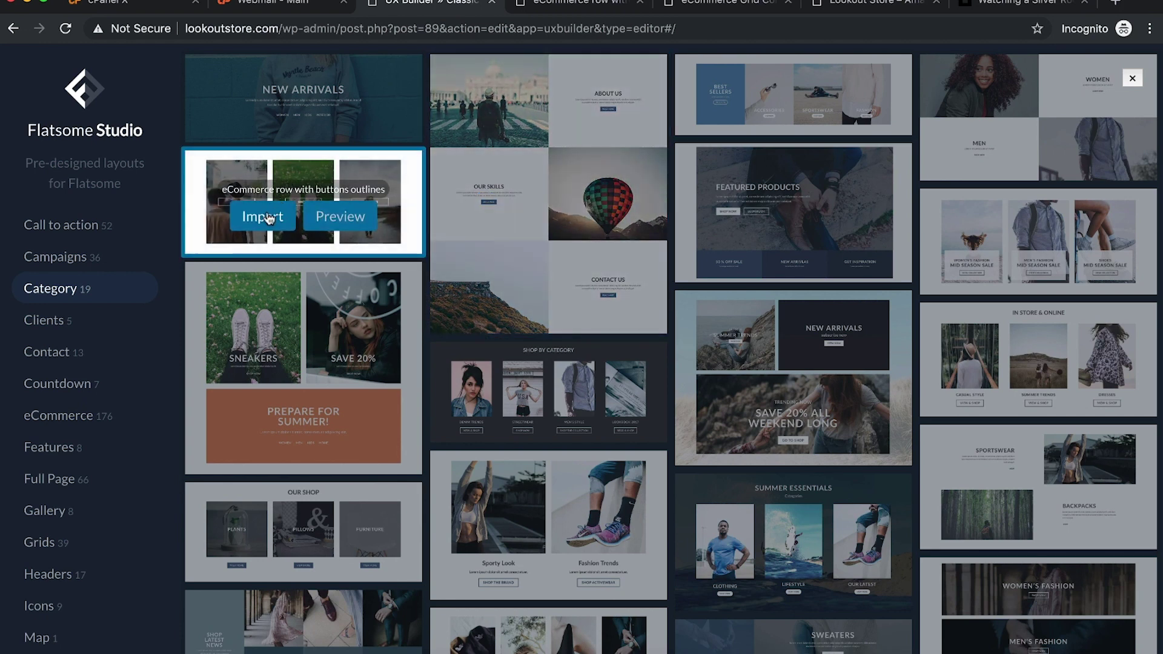
click(279, 224)
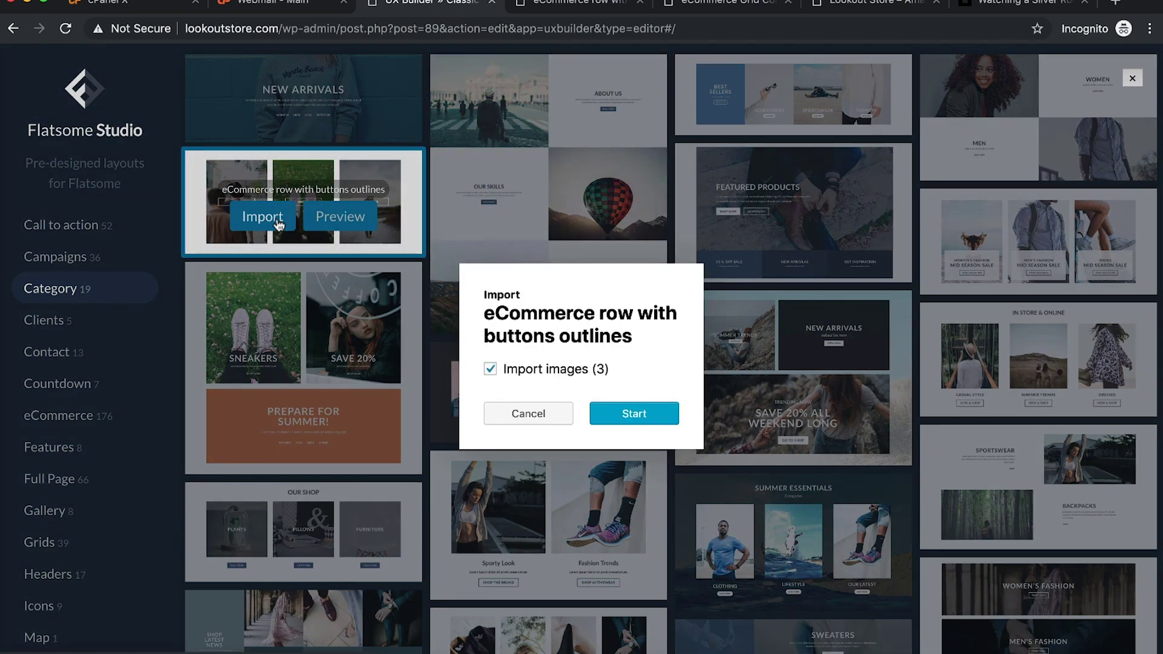
Step: Import the row with its images and update the Classic Shop page
click(625, 413)
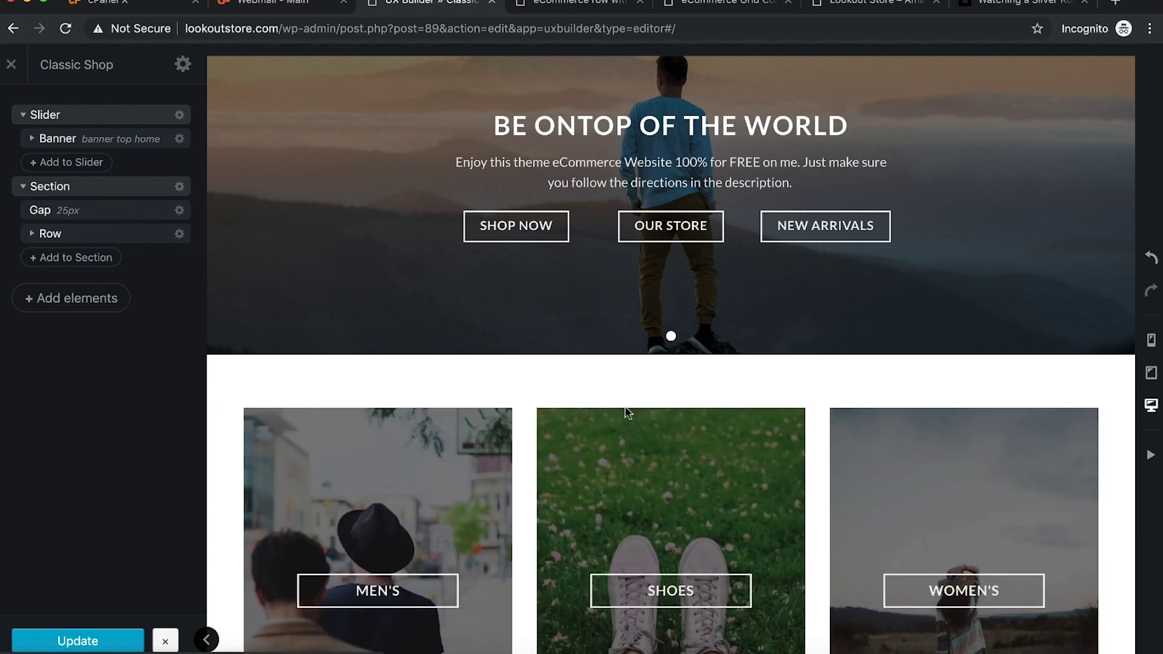
scroll(625, 407, down, 4)
click(91, 642)
click(89, 641)
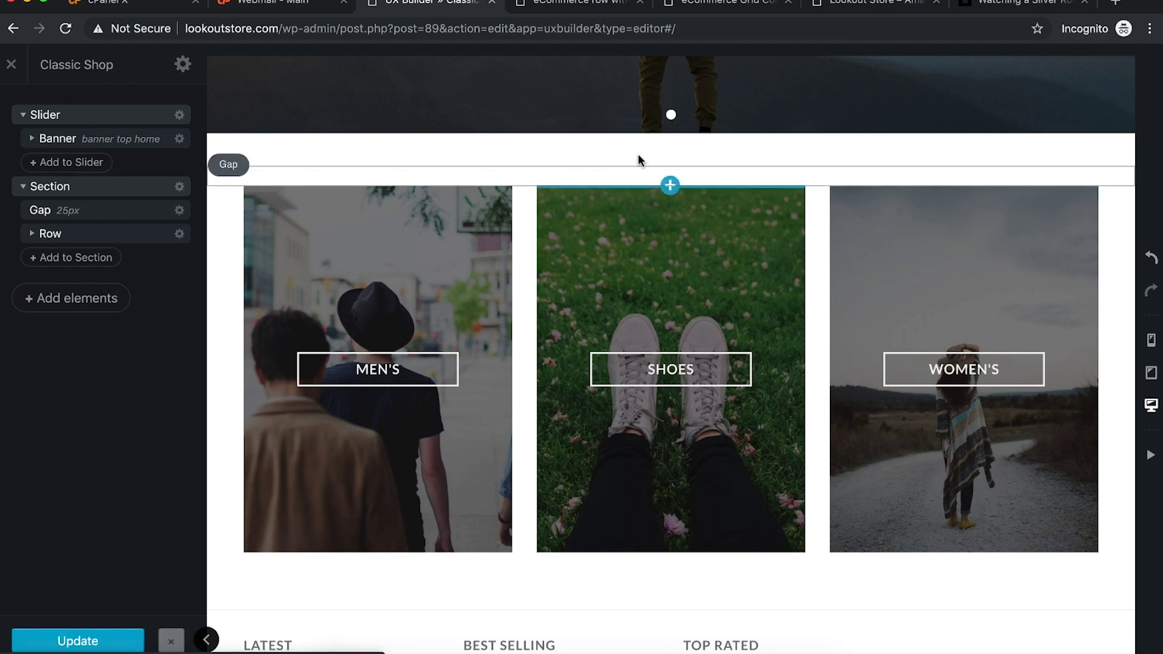
Step: Close the demo preview browser tabs
click(579, 6)
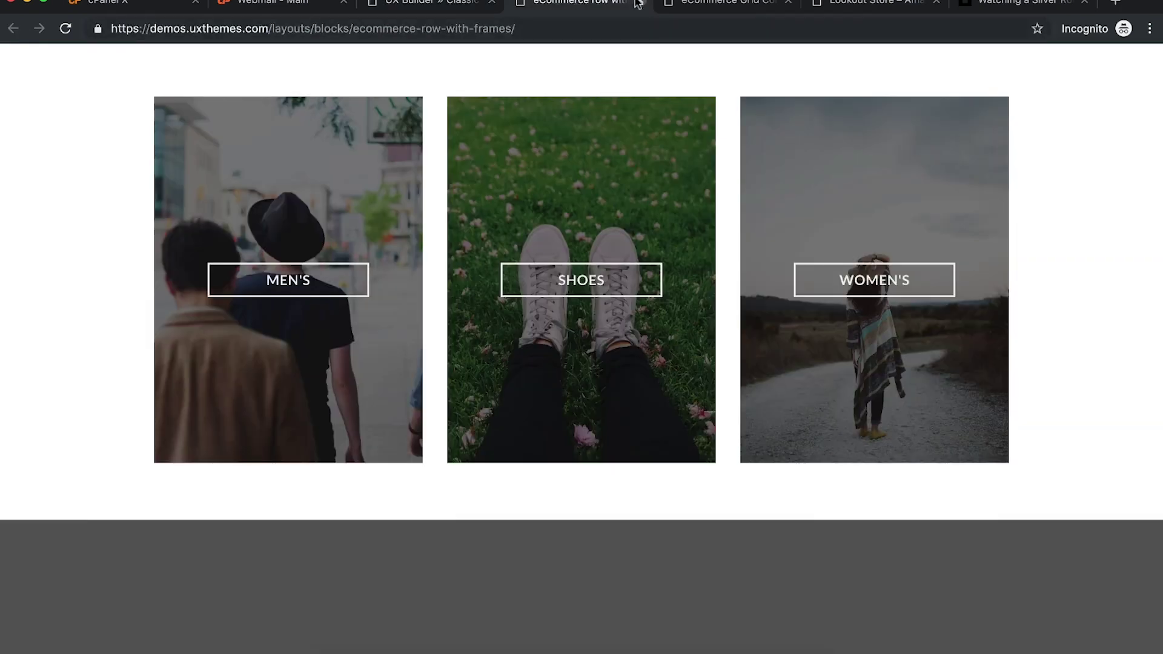
click(639, 3)
click(639, 3)
Step: Check the MEN'S, SHOES and WOMEN'S boxes on the live Lookout Store, then return to UX Builder
click(578, 4)
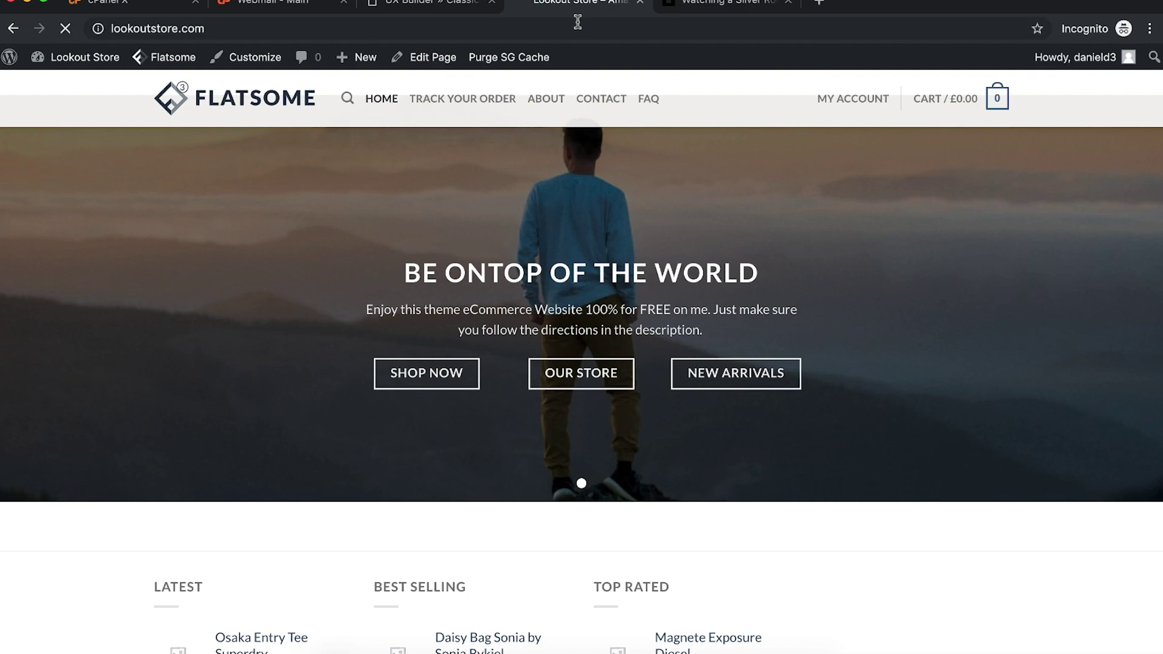
scroll(758, 384, down, 5)
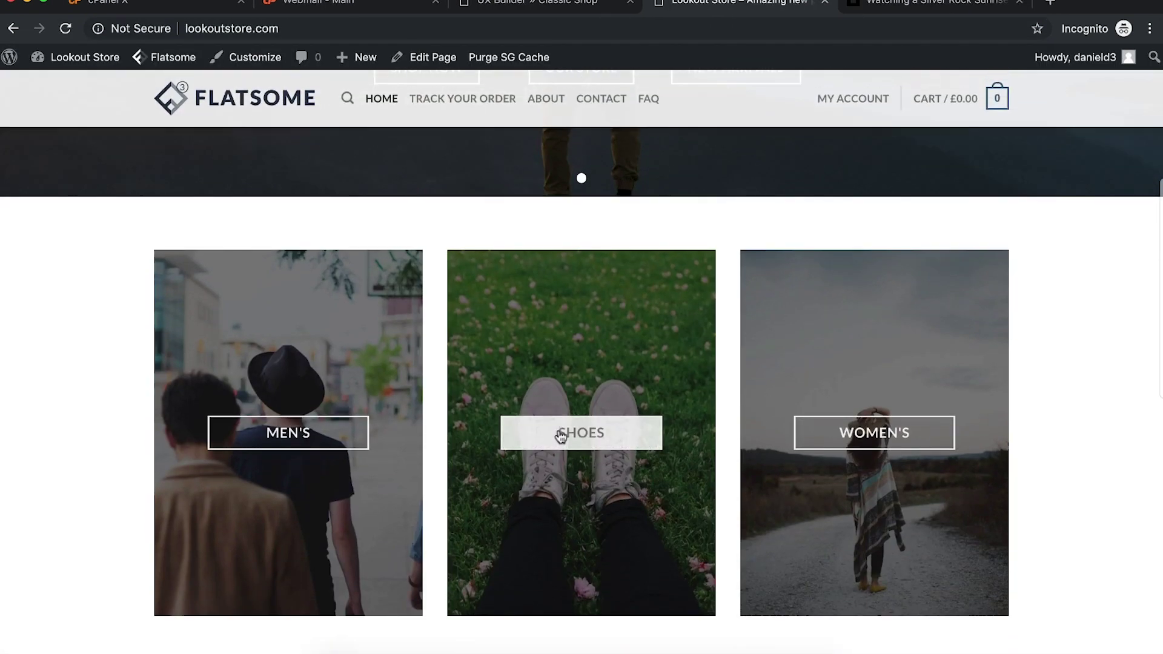
scroll(278, 463, down, 4)
scroll(278, 465, up, 2)
scroll(276, 466, up, 3)
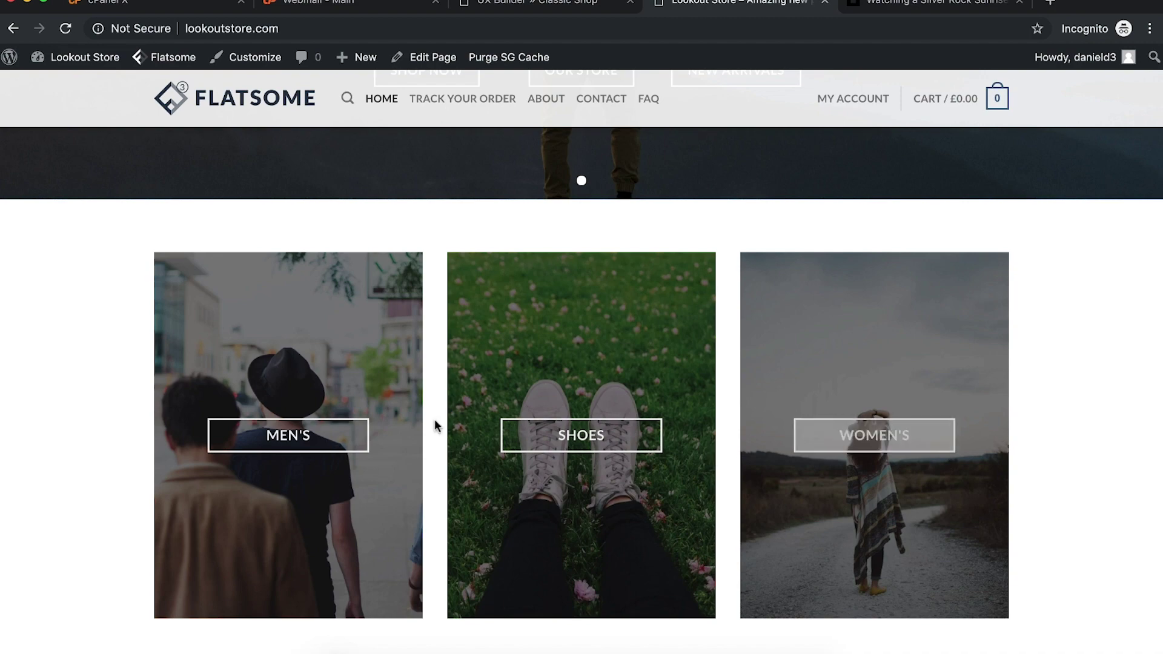
scroll(519, 310, up, 5)
scroll(520, 310, down, 6)
scroll(739, 246, up, 6)
scroll(748, 221, down, 4)
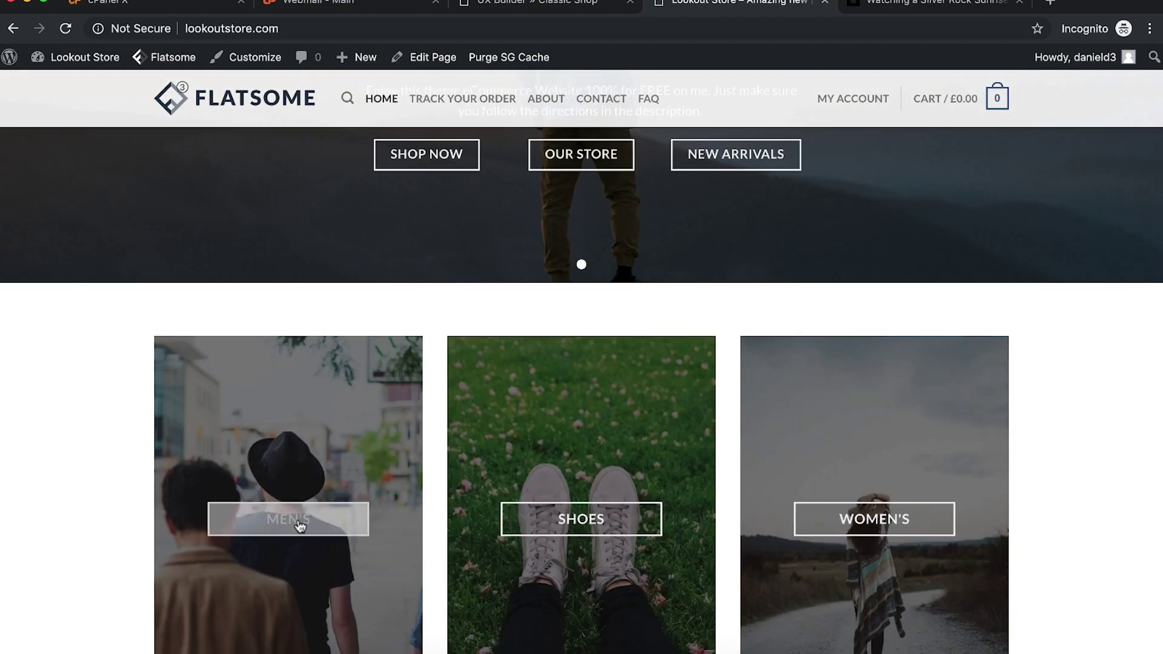
scroll(809, 525, down, 3)
click(580, 8)
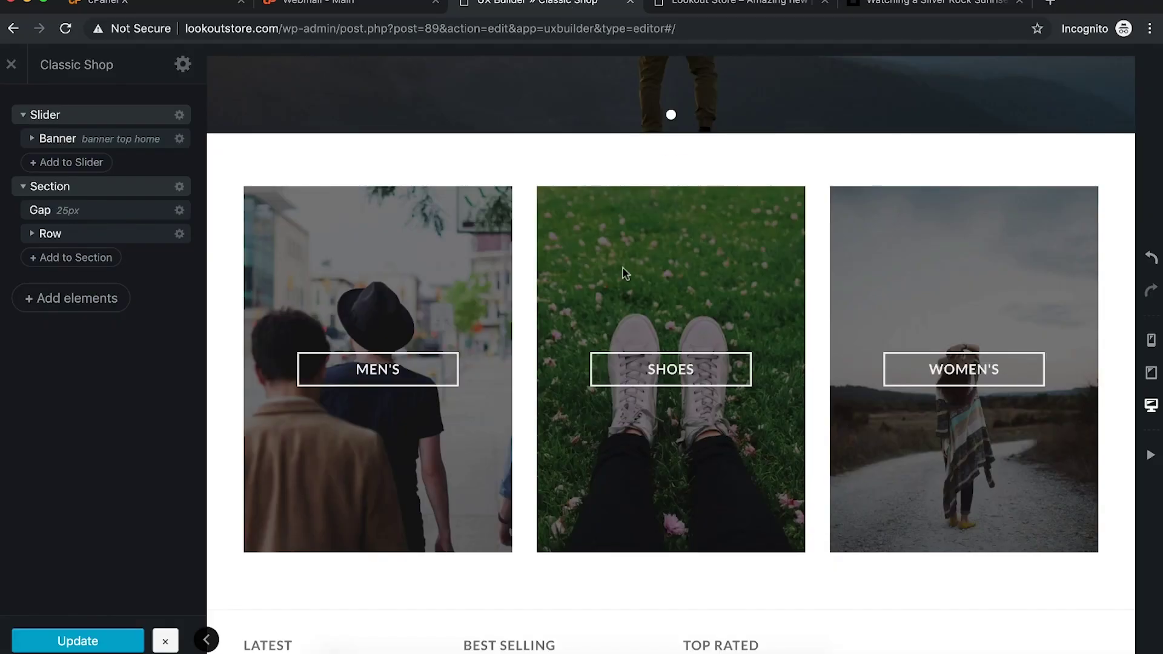
Step: Lighten the MEN'S banner overlay colour to 0.35 opacity
scroll(641, 363, down, 4)
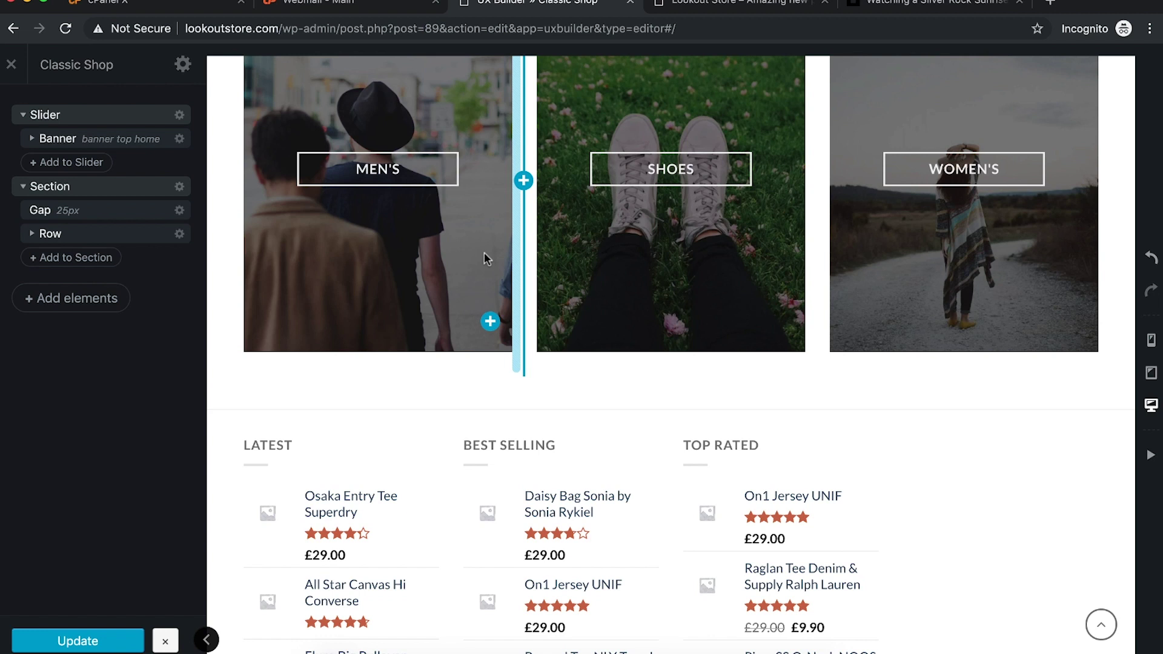
click(485, 252)
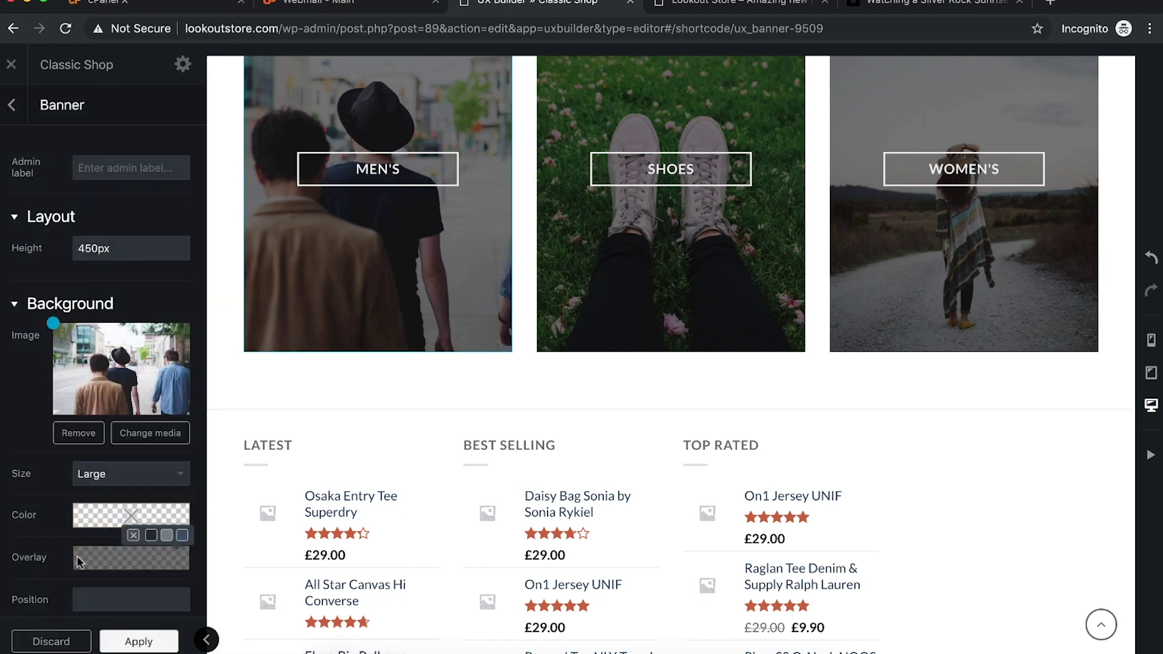
scroll(77, 554, down, 2)
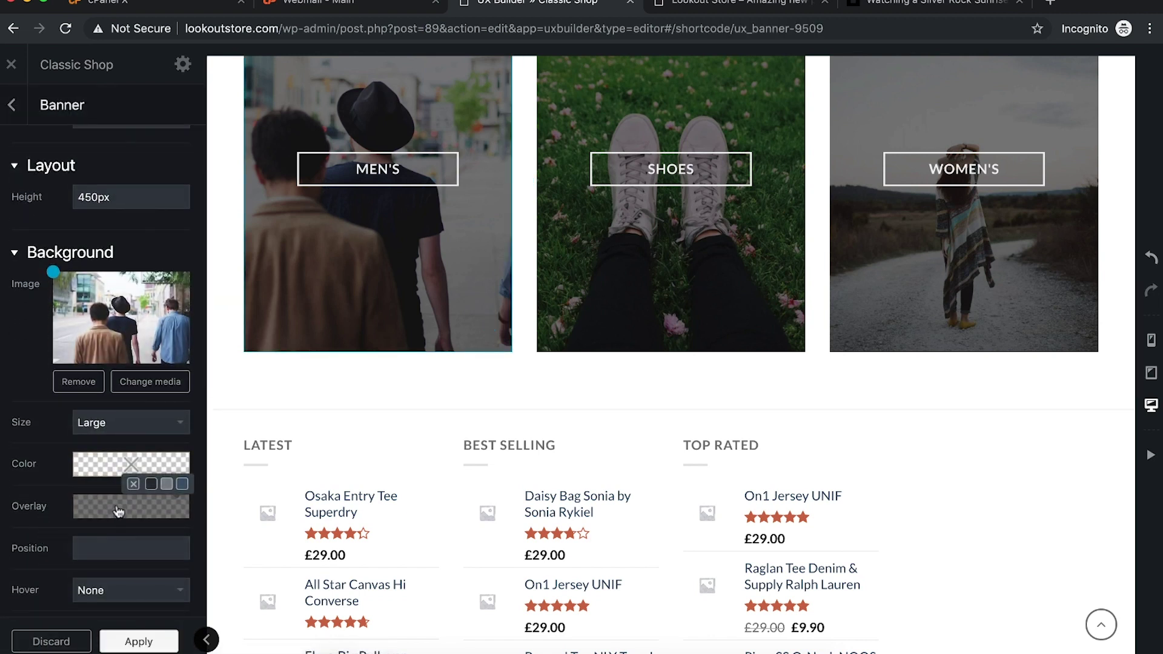
click(119, 512)
drag(154, 434, 132, 436)
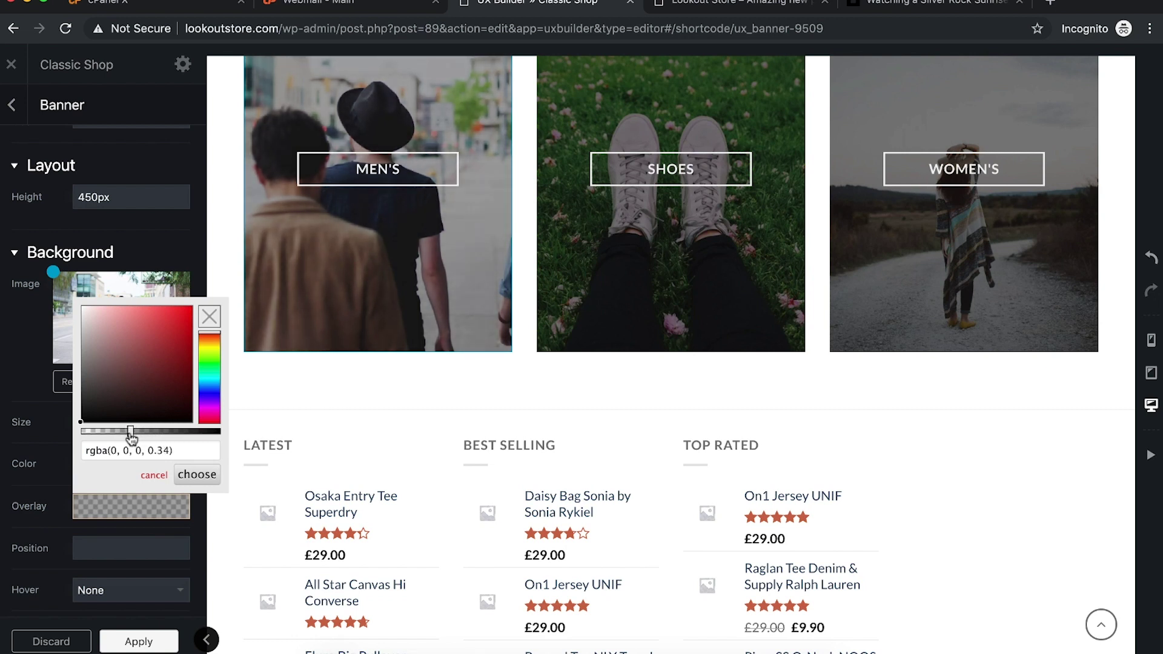
triple_click(158, 449)
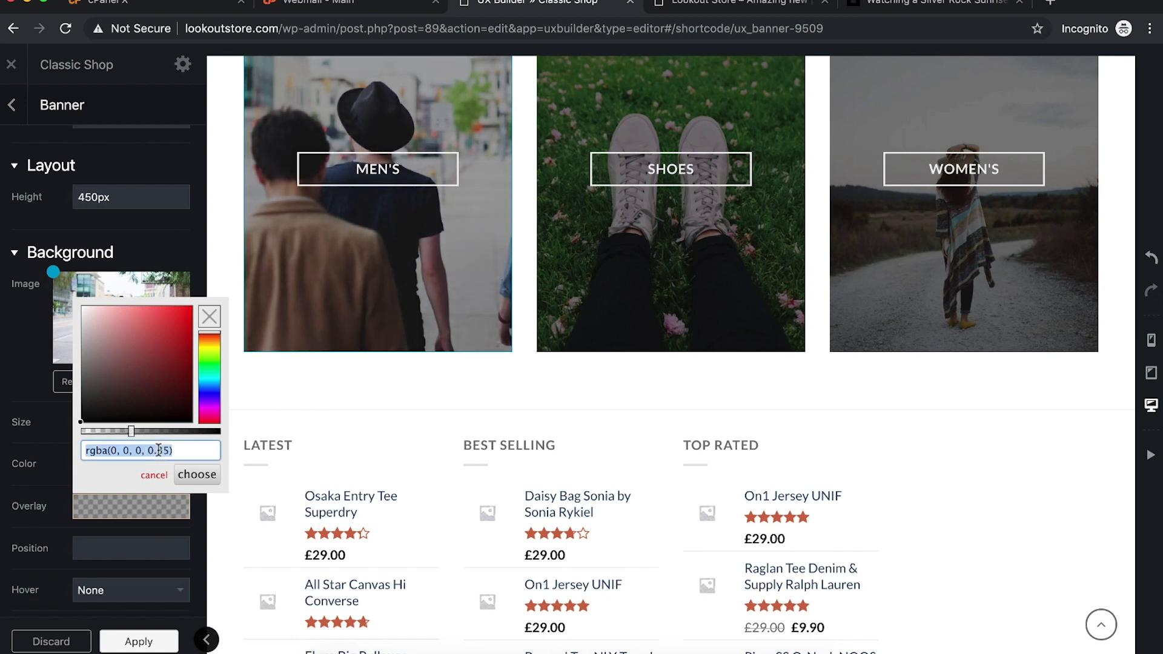
click(210, 478)
Step: Open the SHOES banner's overlay colour for editing
click(630, 271)
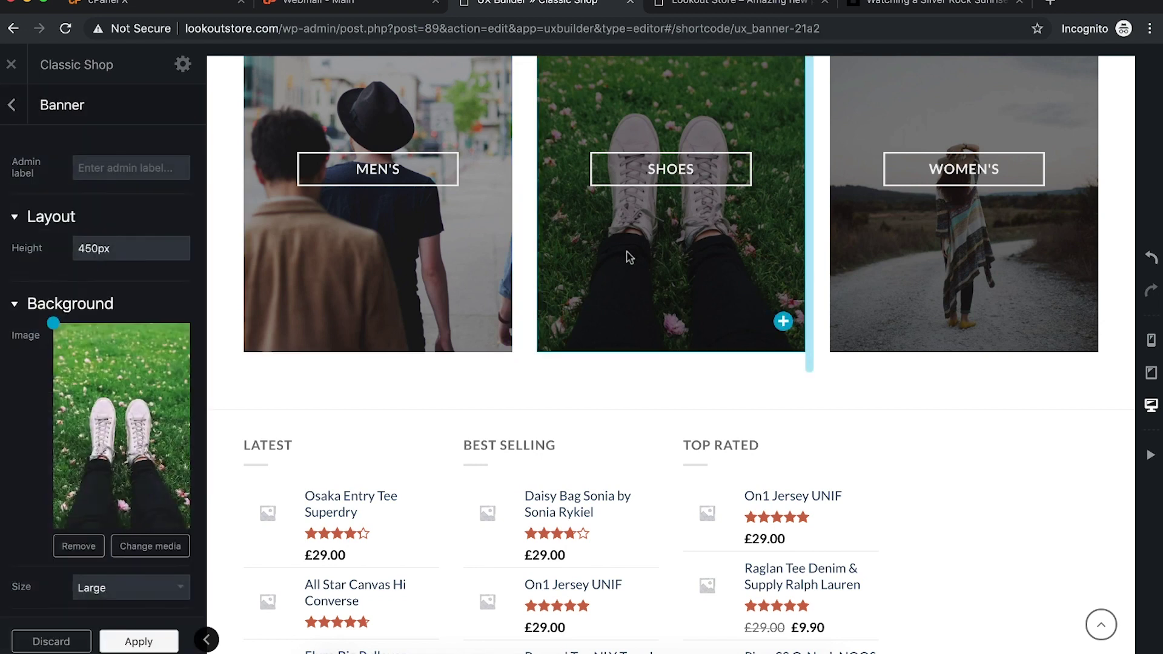
scroll(115, 544, down, 3)
scroll(113, 518, down, 1)
click(146, 418)
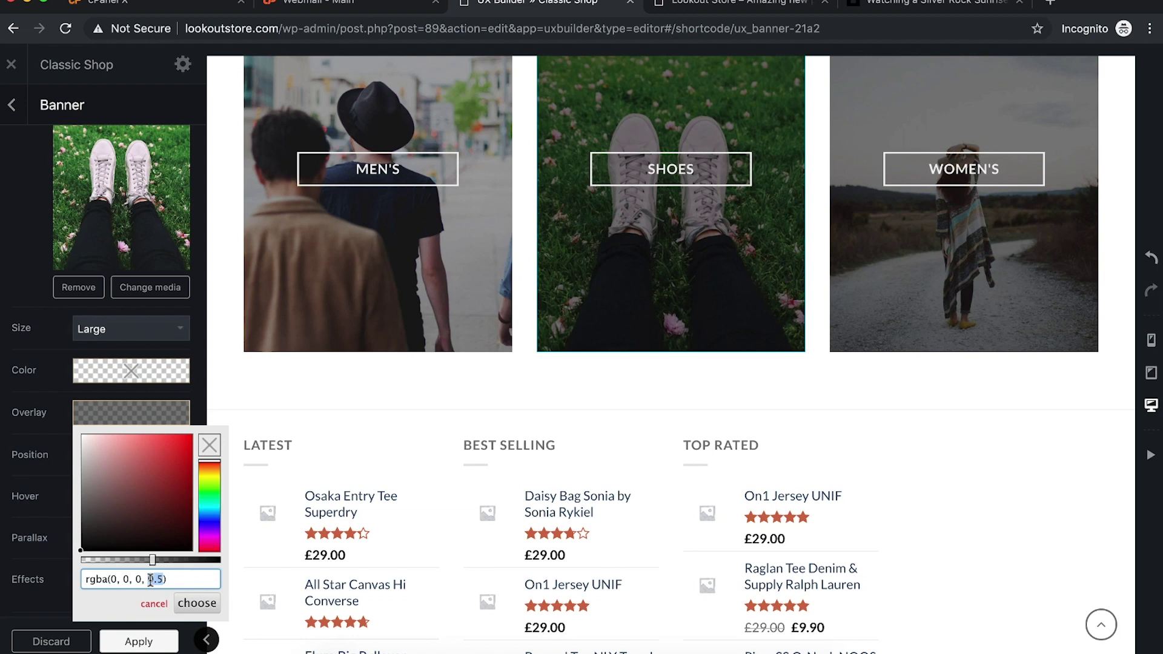
Step: Set the WOMEN'S banner overlay opacity to 0.35 and apply the banner changes
click(915, 259)
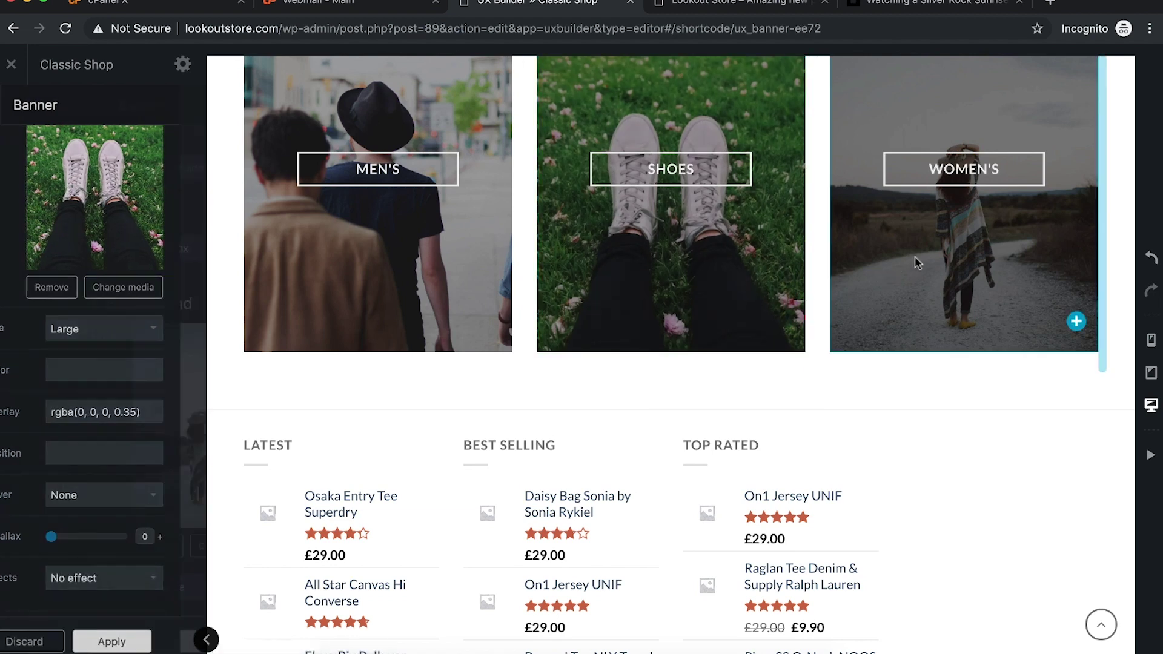
scroll(130, 545, down, 3)
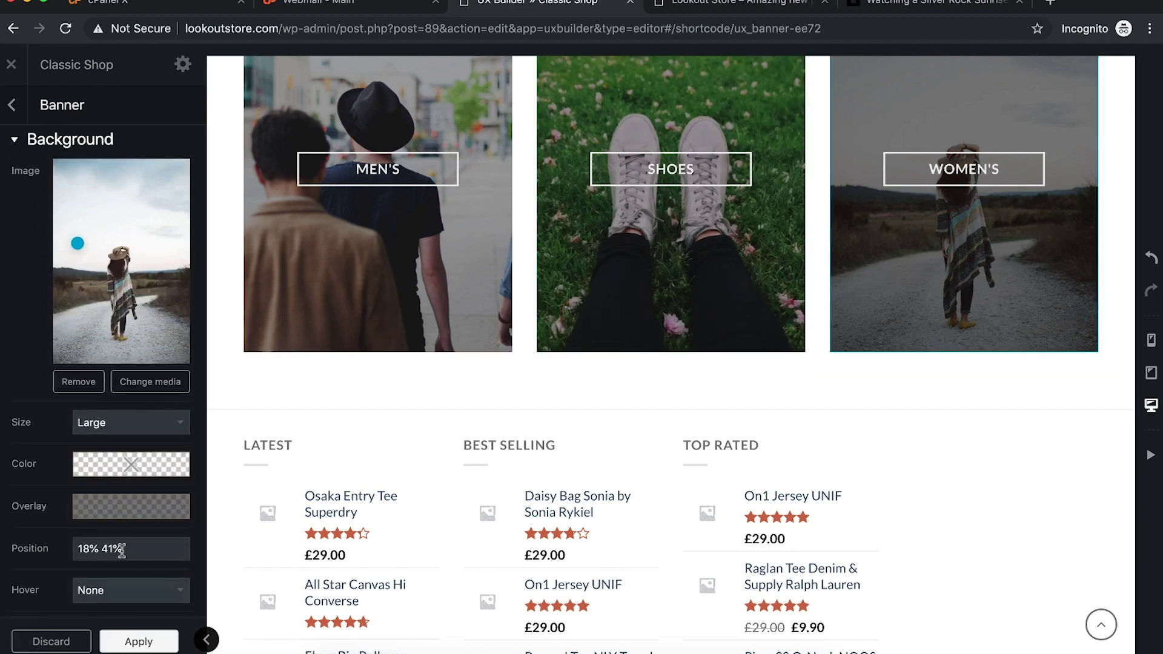
click(130, 513)
click(158, 451)
text(35))
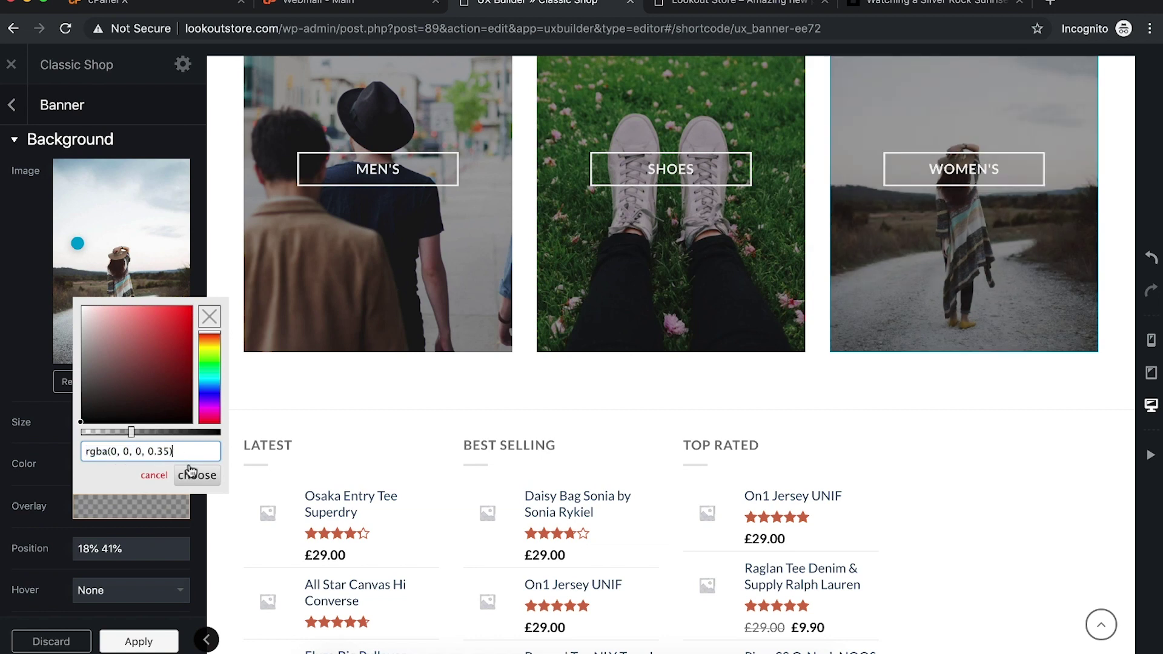
click(197, 476)
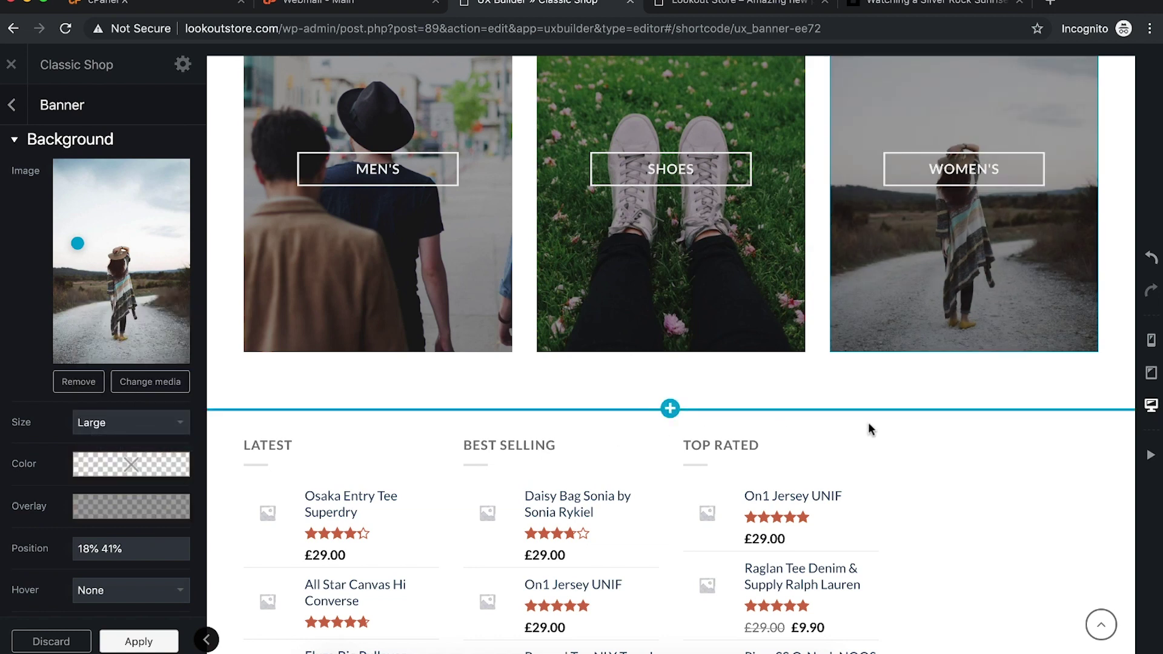
scroll(867, 423, up, 2)
scroll(867, 423, up, 4)
scroll(953, 307, down, 1)
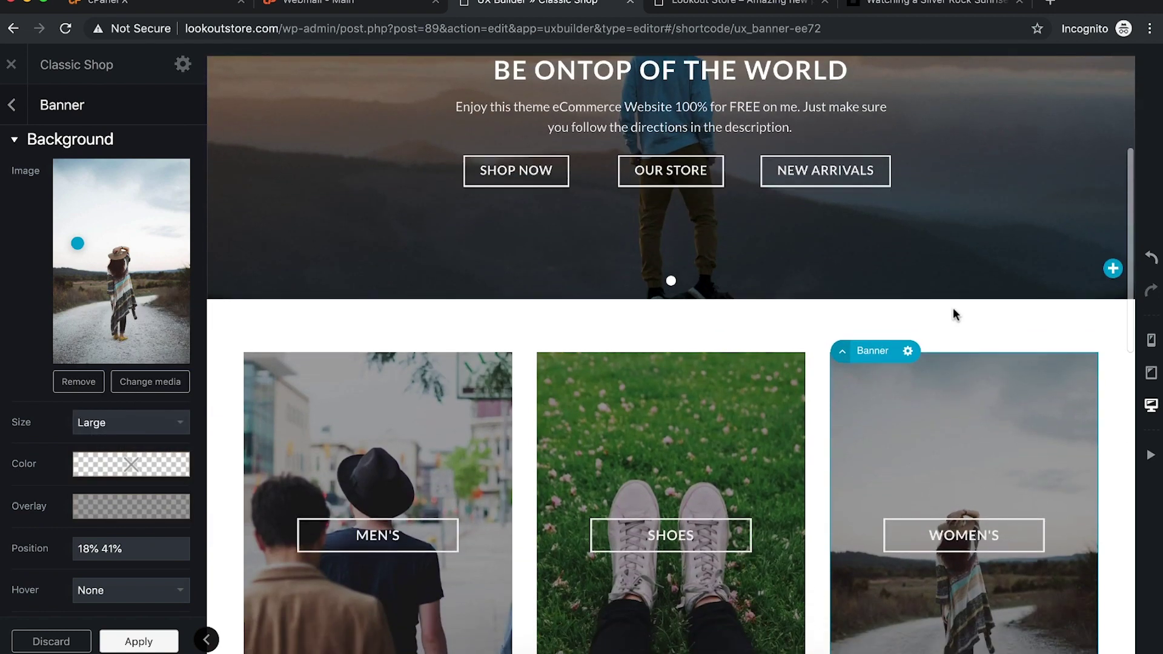
scroll(953, 310, down, 4)
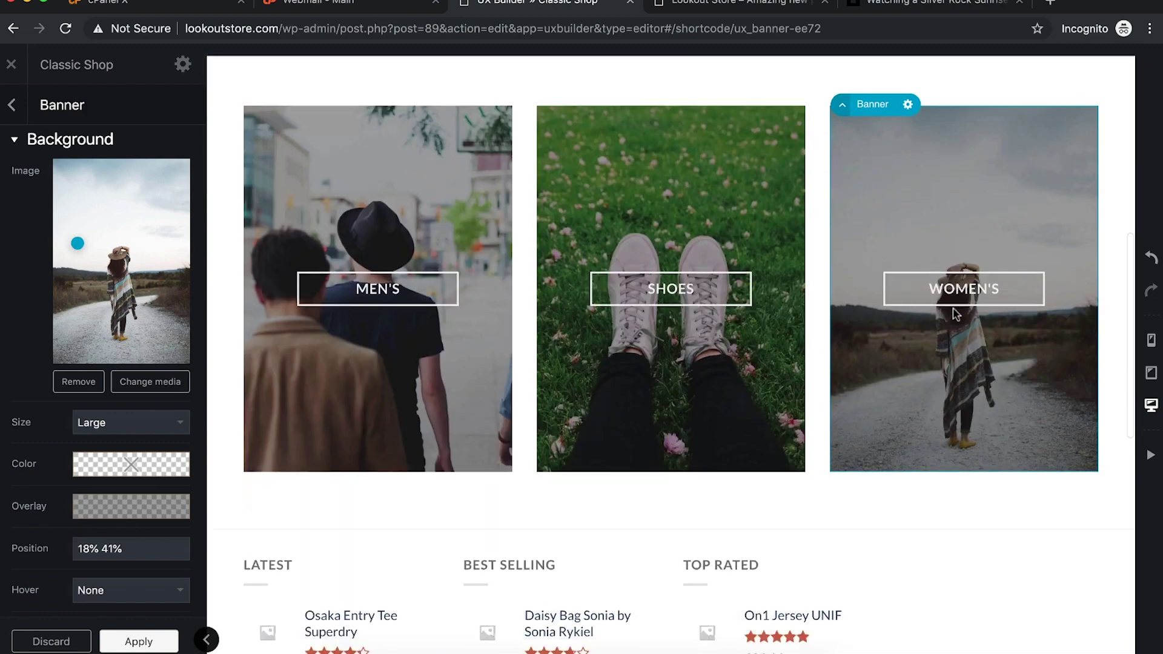
click(126, 642)
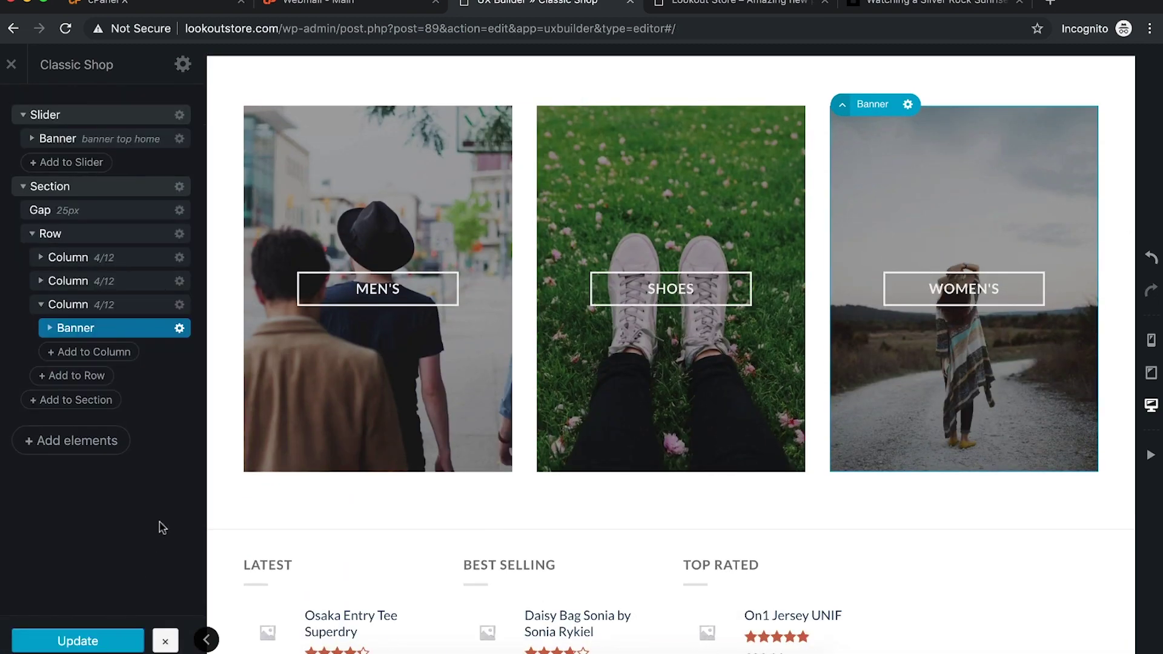
scroll(610, 341, up, 8)
scroll(610, 341, down, 4)
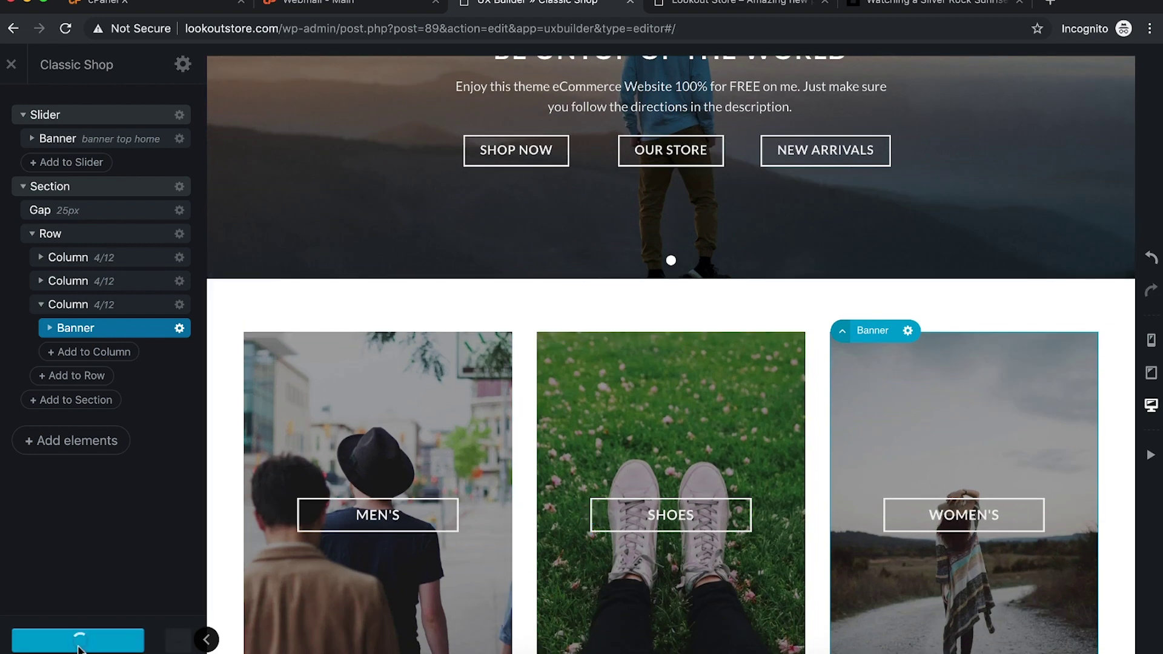
scroll(446, 519, down, 7)
Step: Open Flatsome Studio from Add Content and browse the Map and Sign-up layouts
click(669, 283)
click(120, 149)
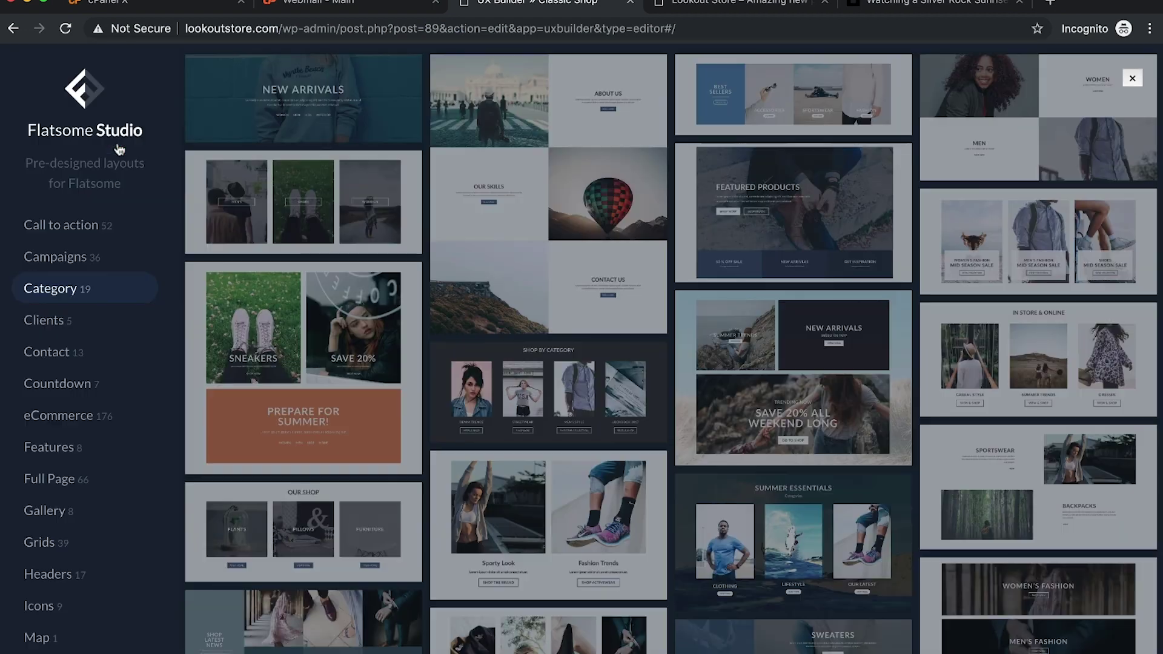
scroll(83, 384, down, 5)
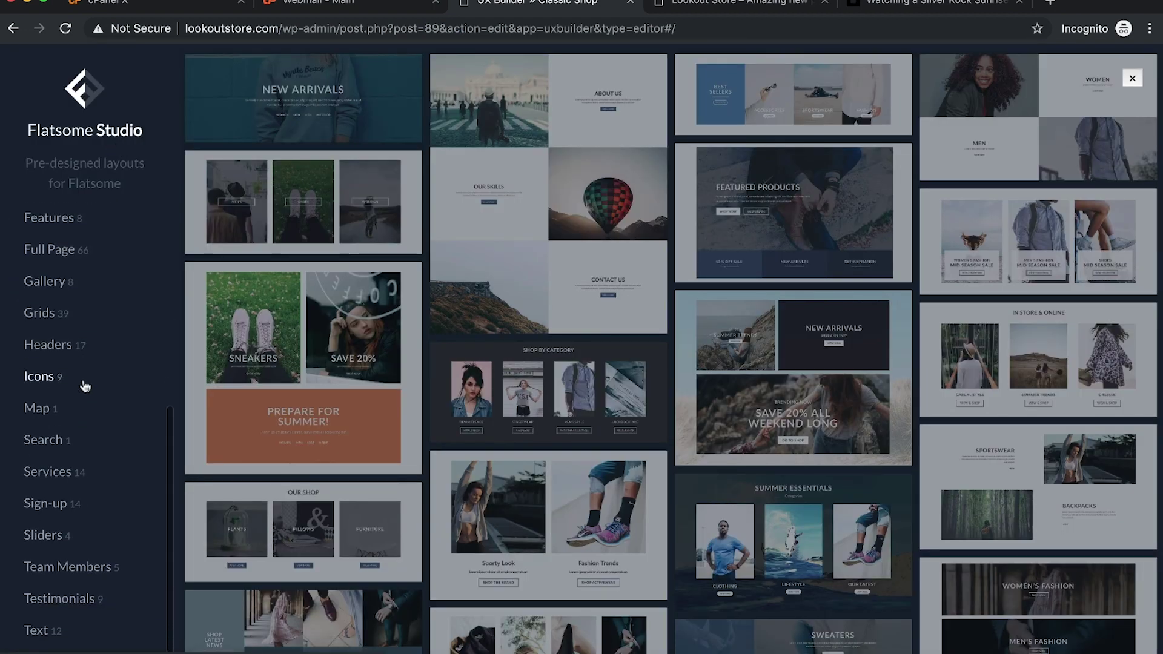
click(58, 383)
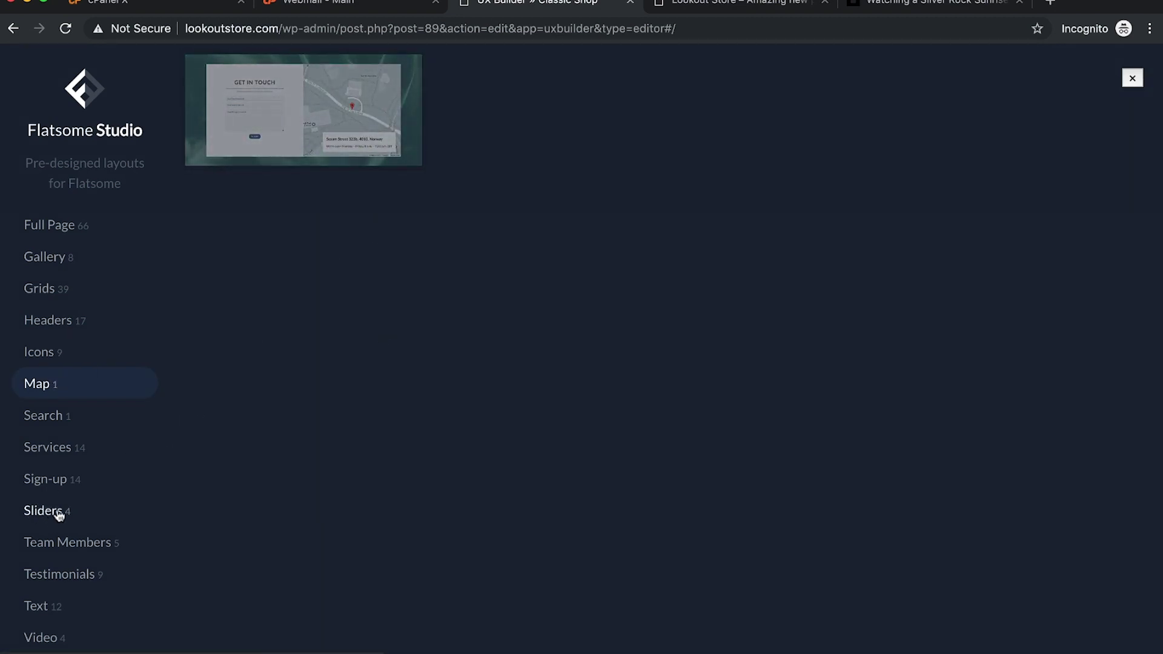
click(61, 480)
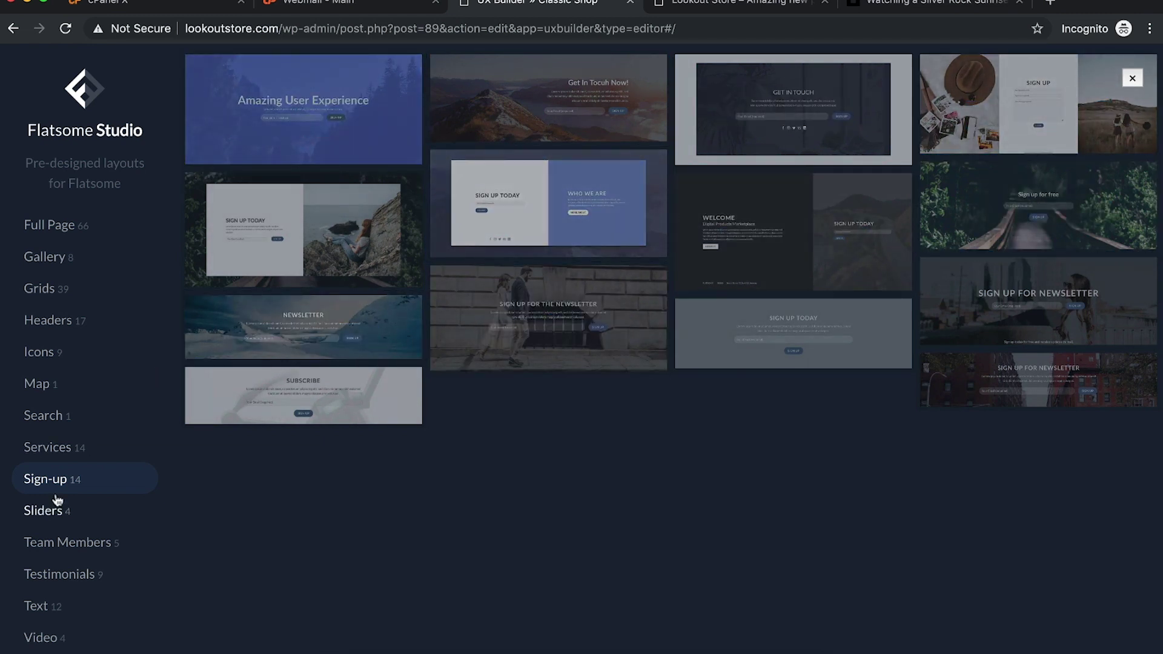
Step: Look through the Full Page layouts, then close the studio without importing
click(64, 226)
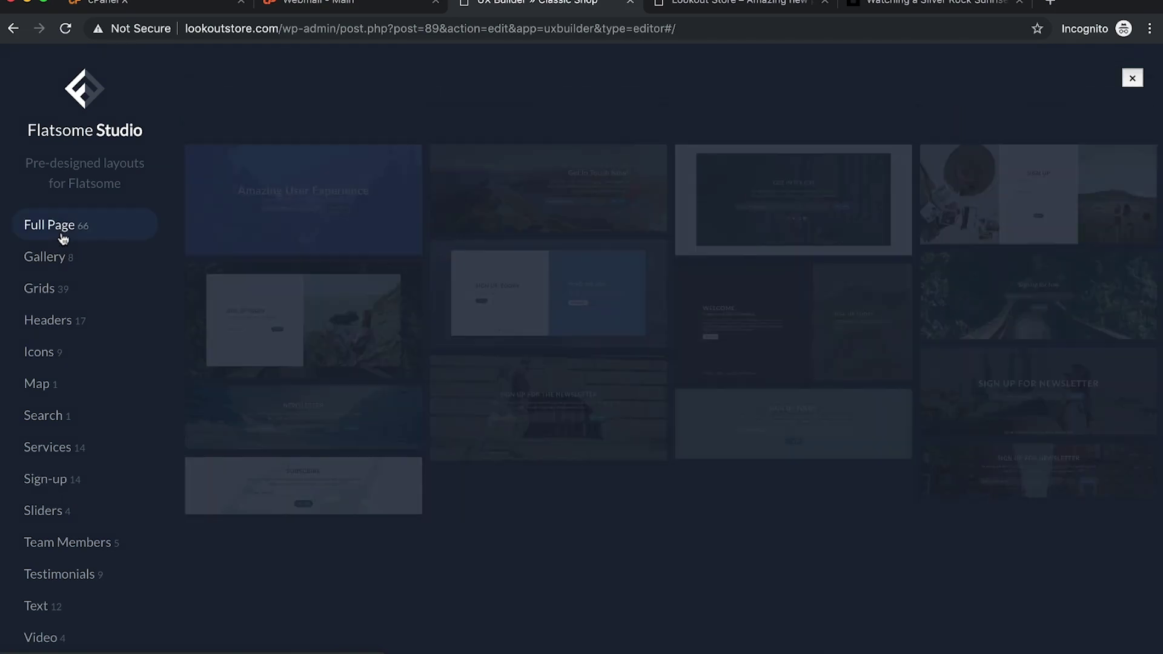
scroll(749, 354, down, 10)
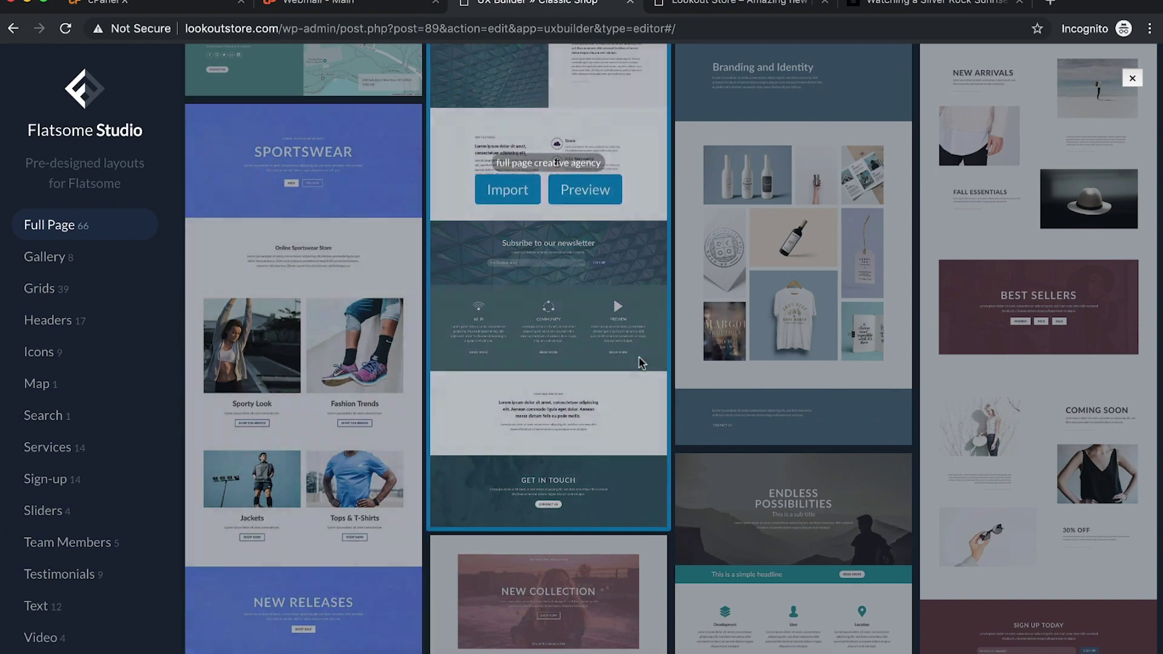
scroll(639, 364, down, 3)
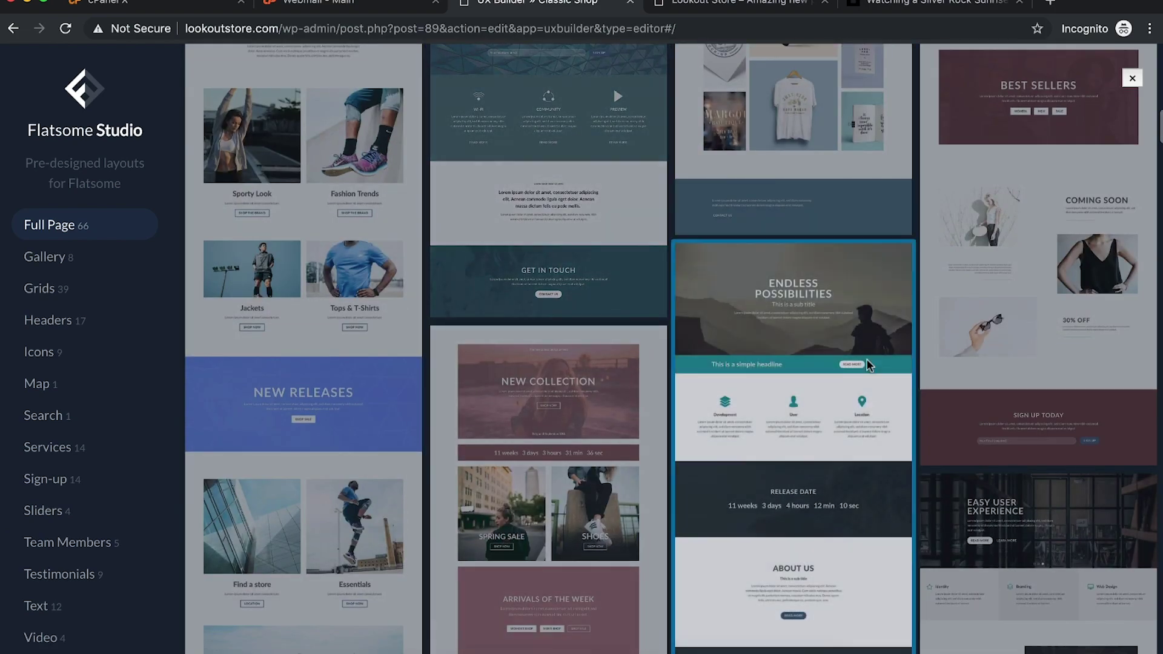
scroll(916, 362, down, 1)
scroll(915, 362, down, 3)
scroll(817, 362, down, 8)
scroll(817, 363, up, 5)
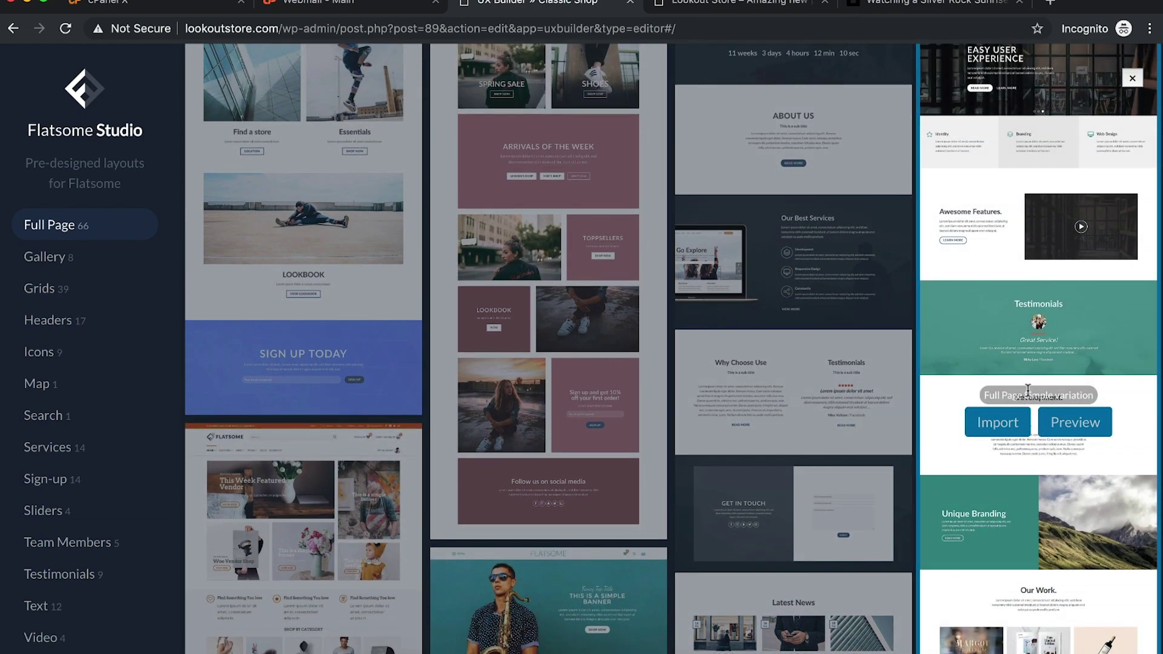
scroll(1028, 389, down, 4)
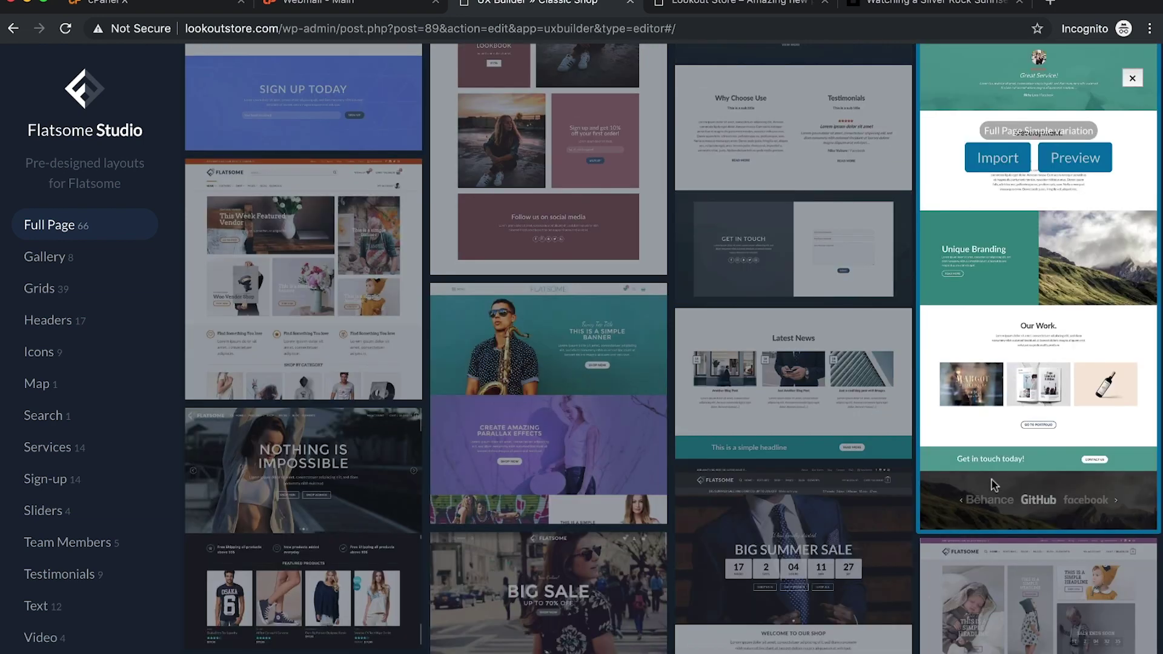
scroll(993, 485, down, 4)
scroll(807, 444, down, 5)
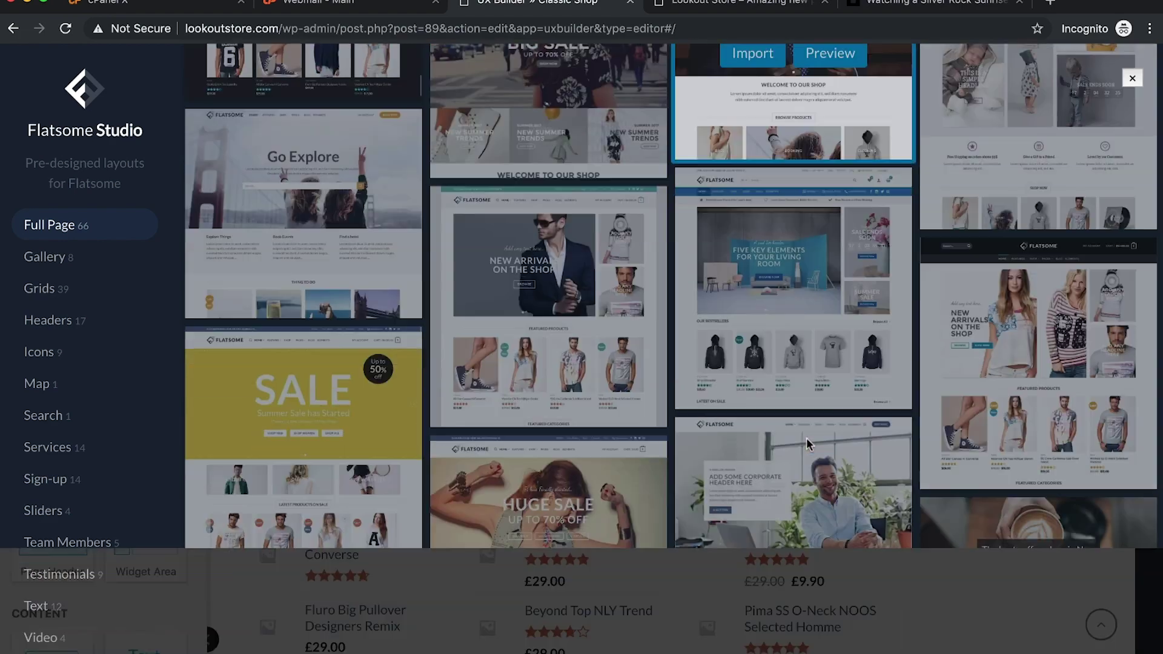
scroll(805, 444, down, 5)
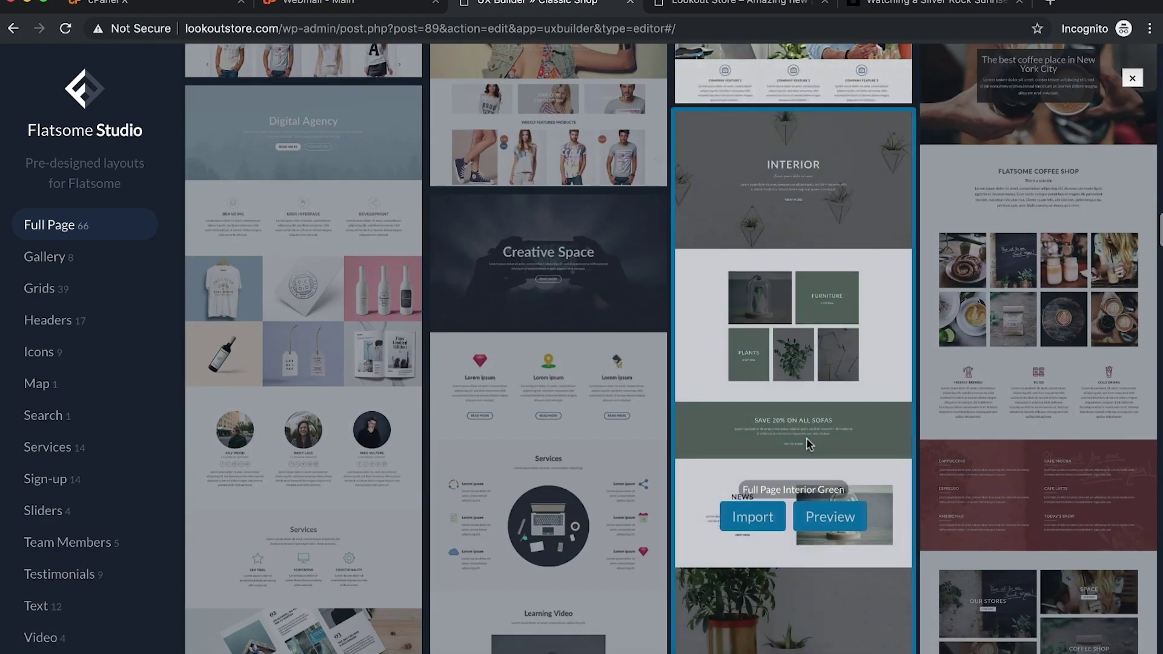
scroll(806, 444, down, 8)
scroll(806, 444, up, 11)
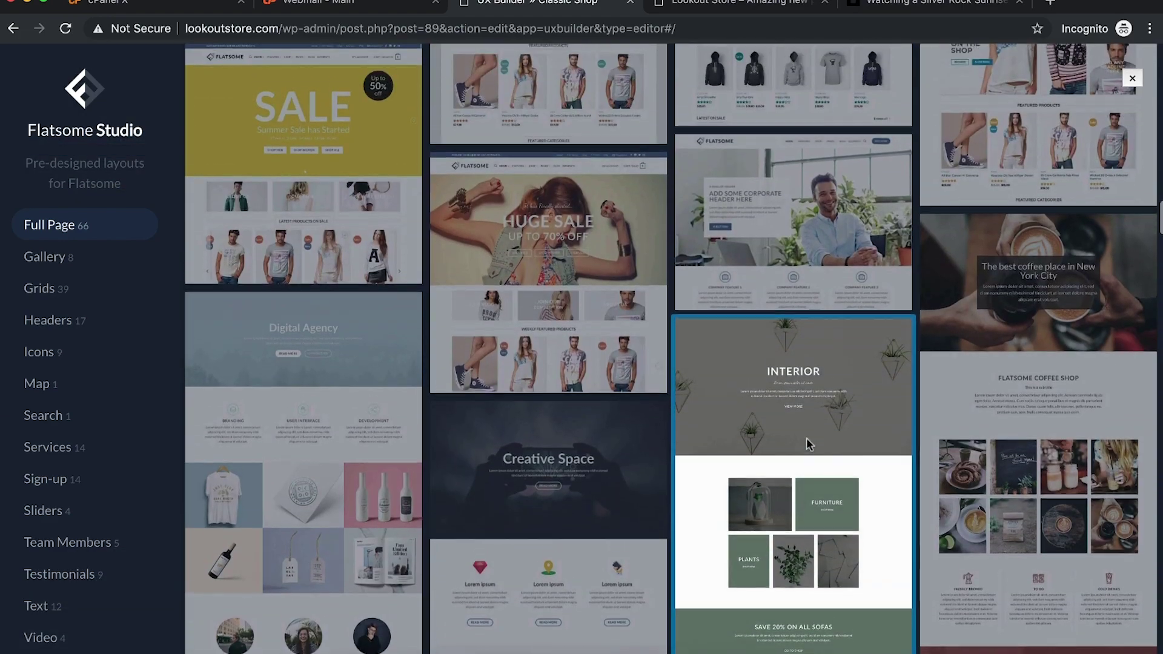
scroll(805, 444, up, 7)
scroll(805, 444, down, 10)
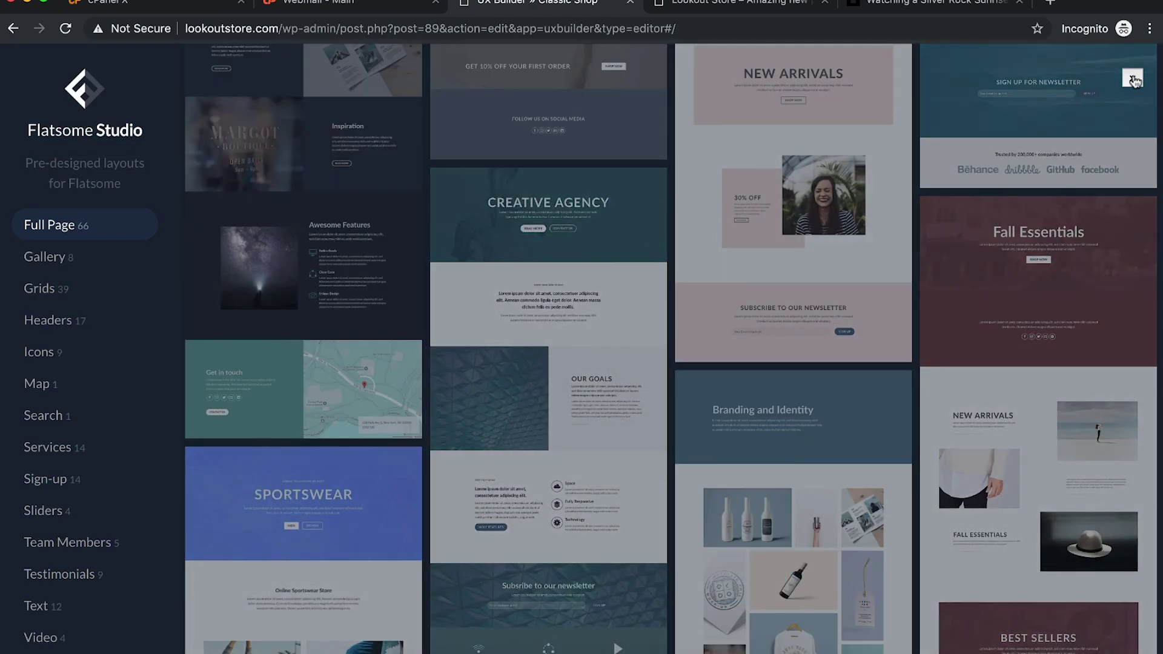
scroll(918, 222, up, 9)
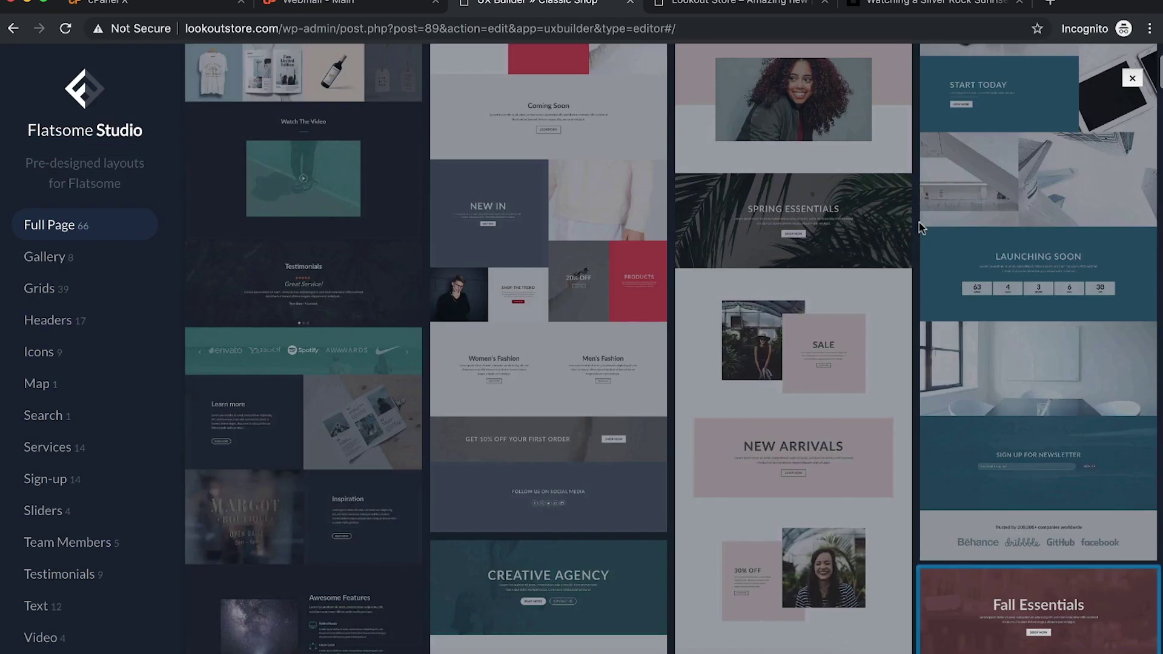
click(1132, 78)
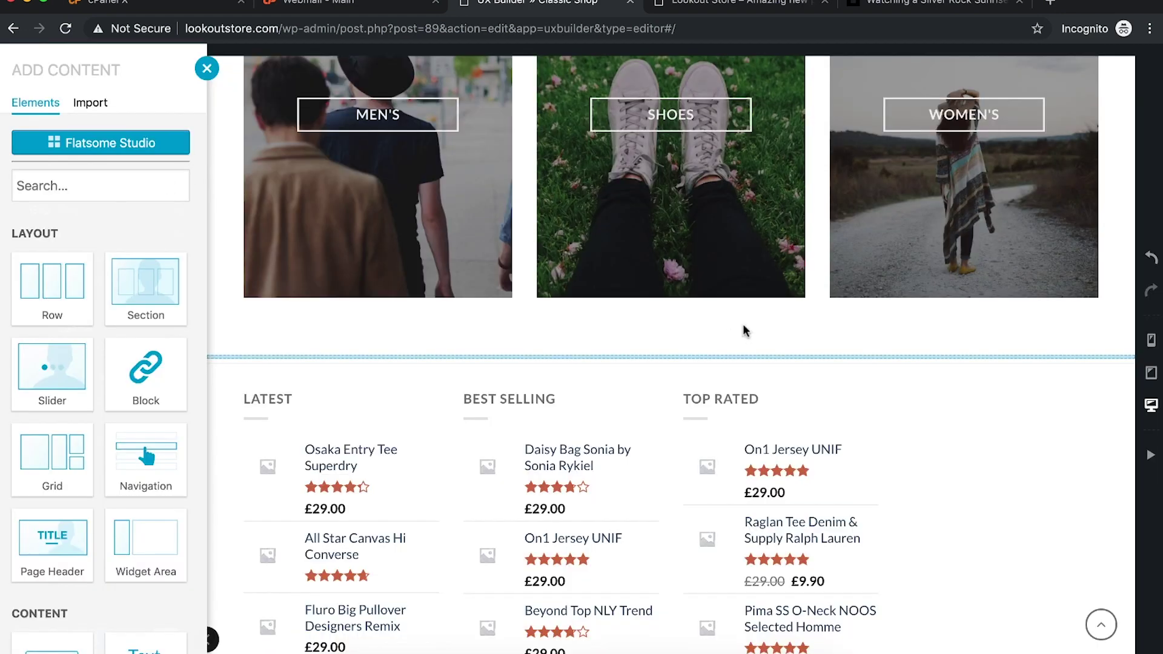
Step: Exit UX Builder, go via the Dashboard to Appearance > Widgets, and expand Footer 1
click(208, 69)
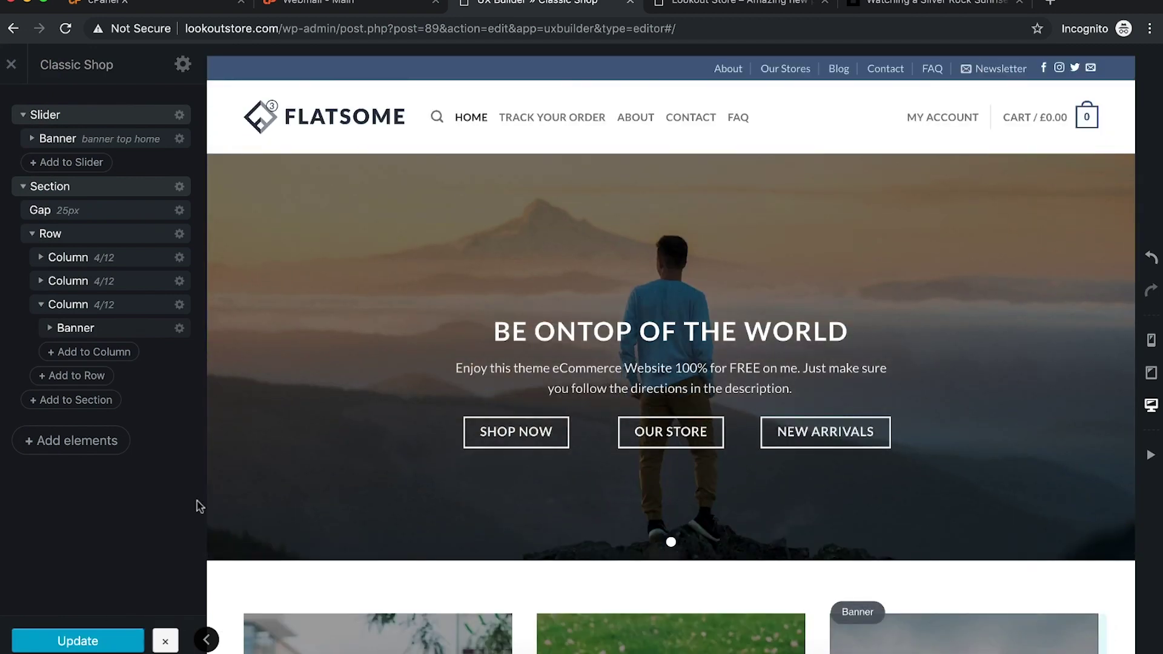
click(164, 641)
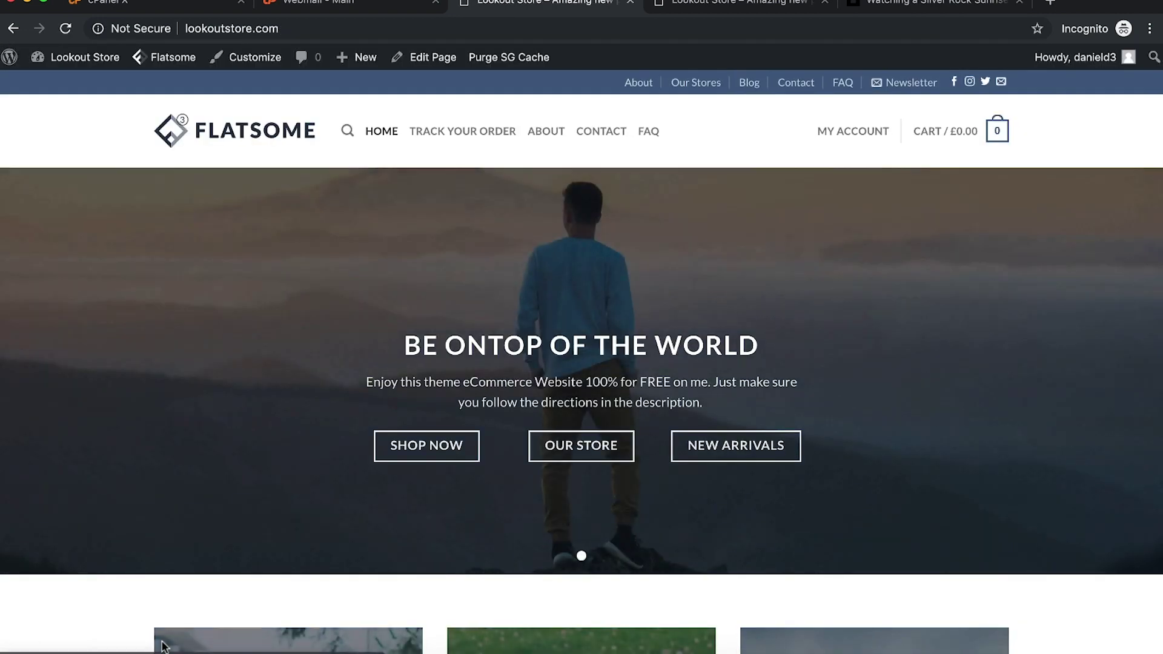
mouse_move(78, 56)
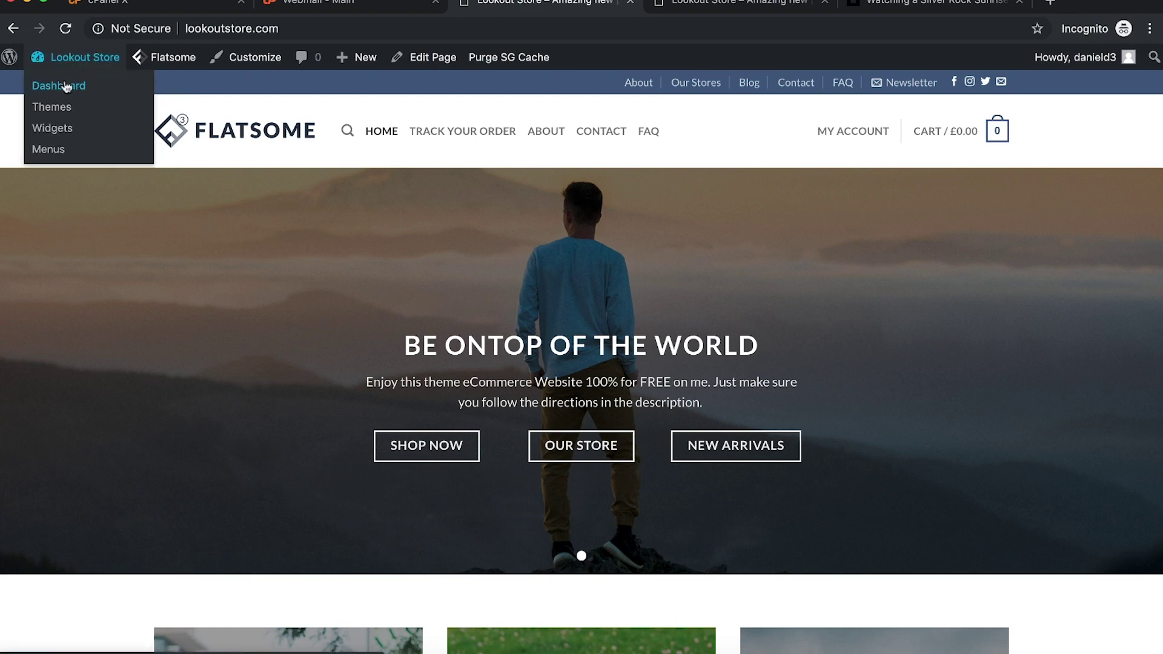
click(59, 85)
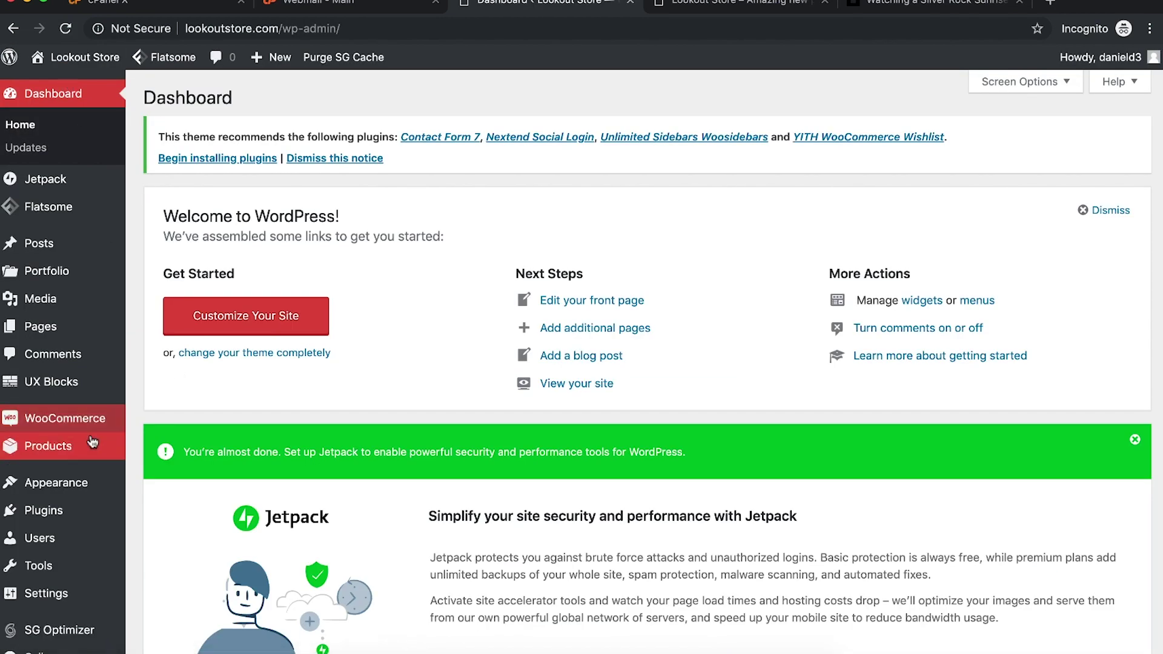
mouse_move(88, 483)
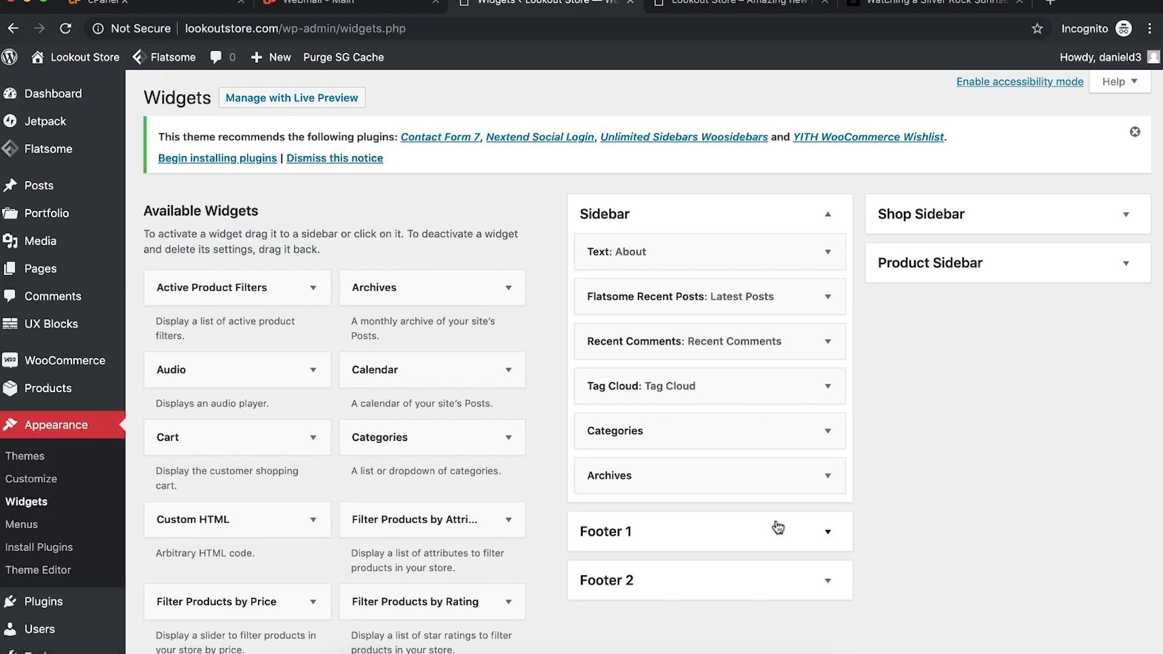
click(795, 546)
Step: Drag the Latest, Best Selling, Featured and Rating product widgets out of Footer 1
scroll(799, 533, down, 4)
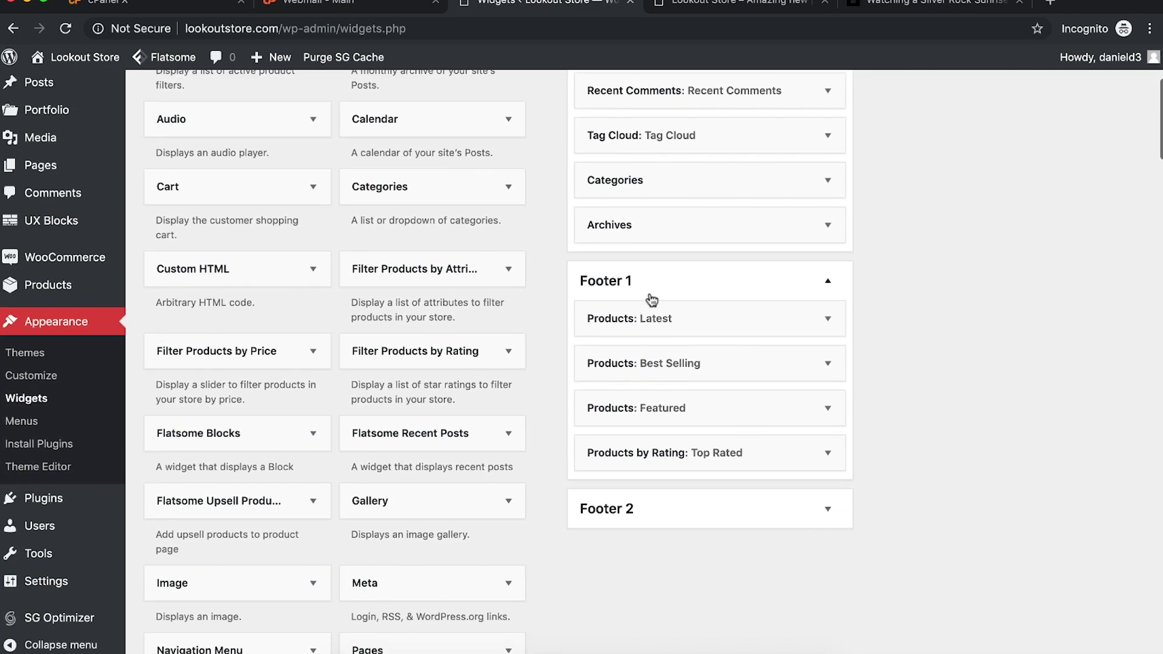
drag(679, 320, 462, 306)
drag(749, 318, 478, 318)
drag(716, 333, 427, 308)
click(827, 397)
scroll(787, 327, down, 3)
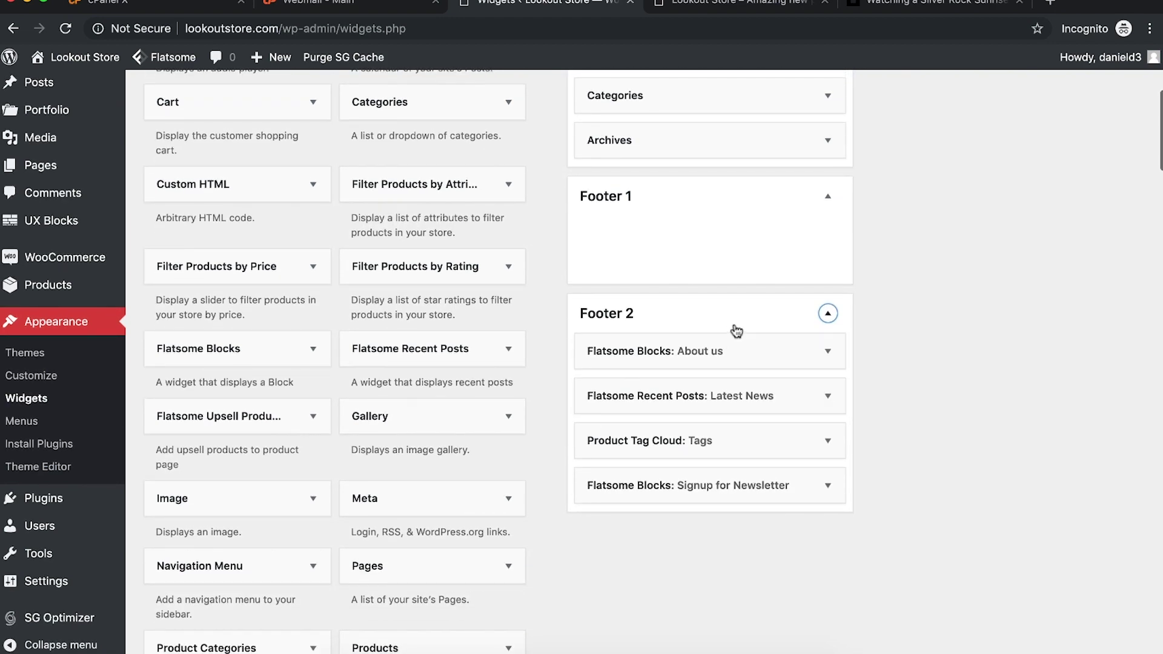
scroll(860, 361, up, 5)
scroll(860, 361, down, 10)
scroll(860, 361, up, 12)
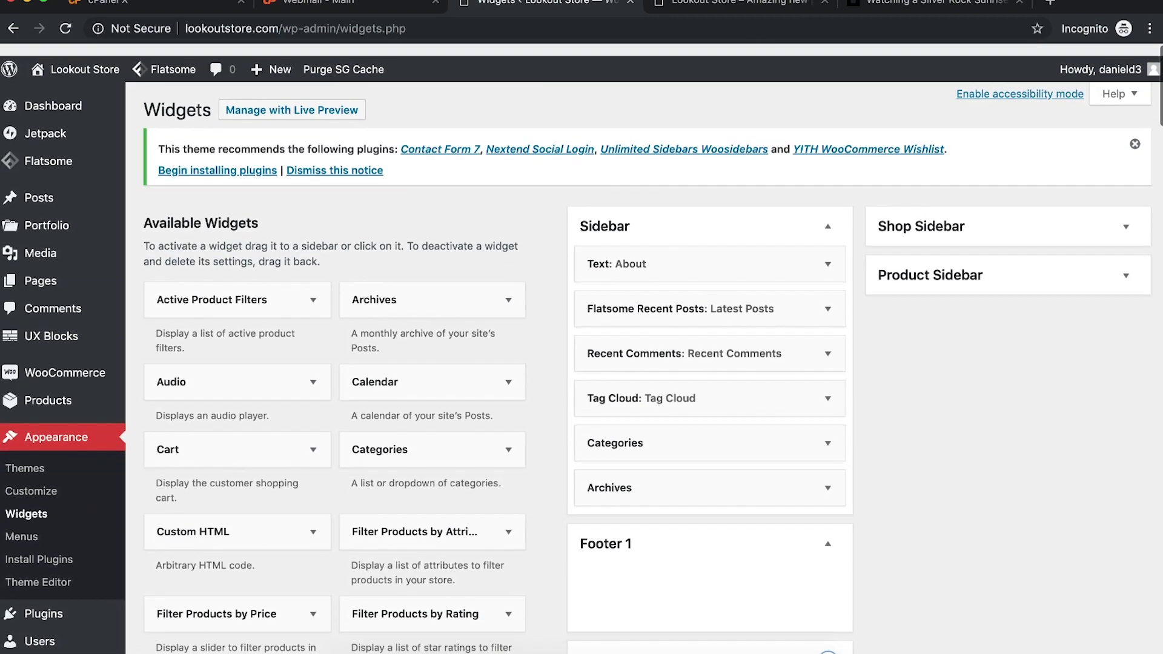
Step: Reload the storefront and inspect the footer without the product widgets
key(ctrl+Tab)
key(super+r)
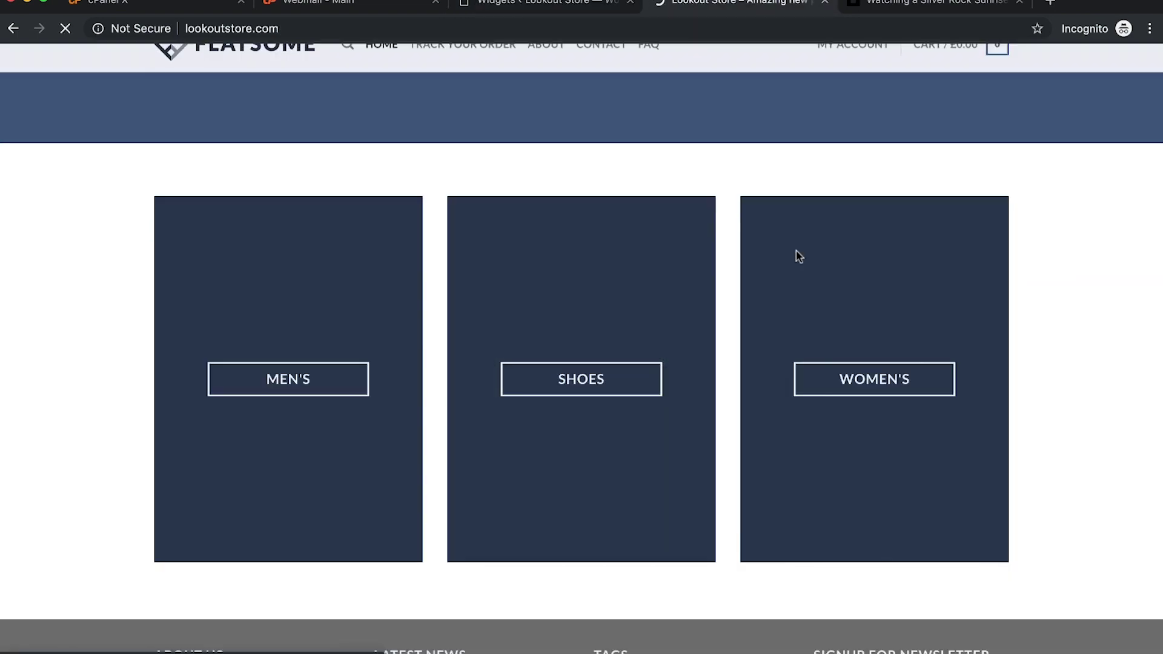
scroll(750, 413, down, 4)
scroll(366, 367, up, 10)
scroll(366, 368, down, 10)
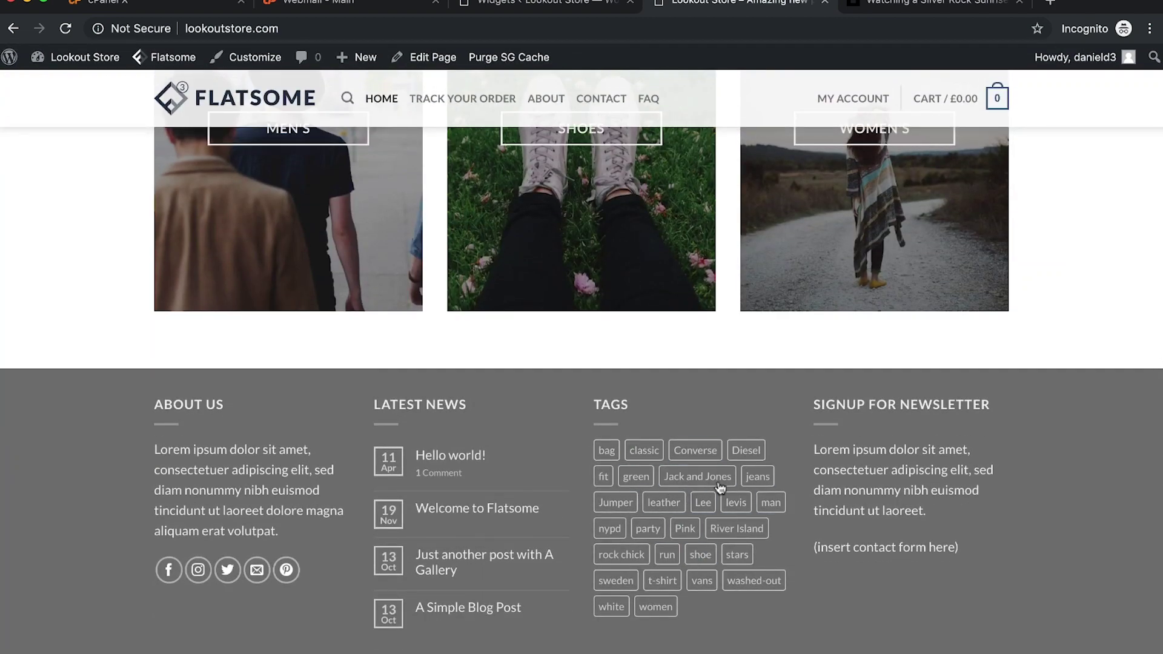
scroll(733, 496, down, 2)
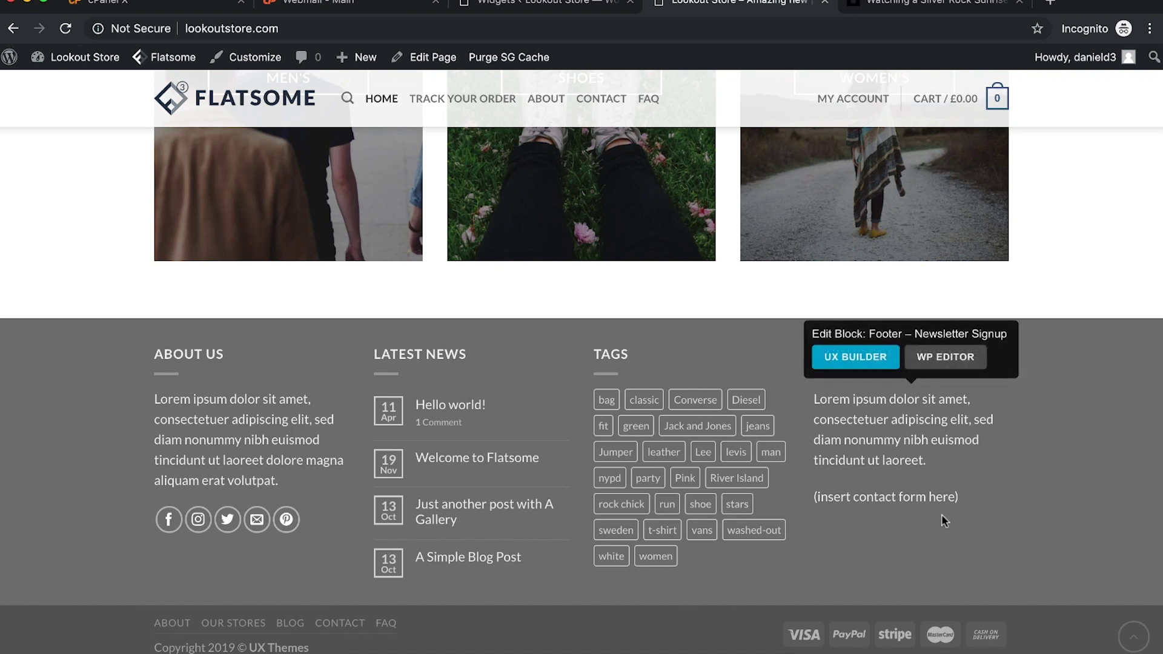
mouse_move(213, 432)
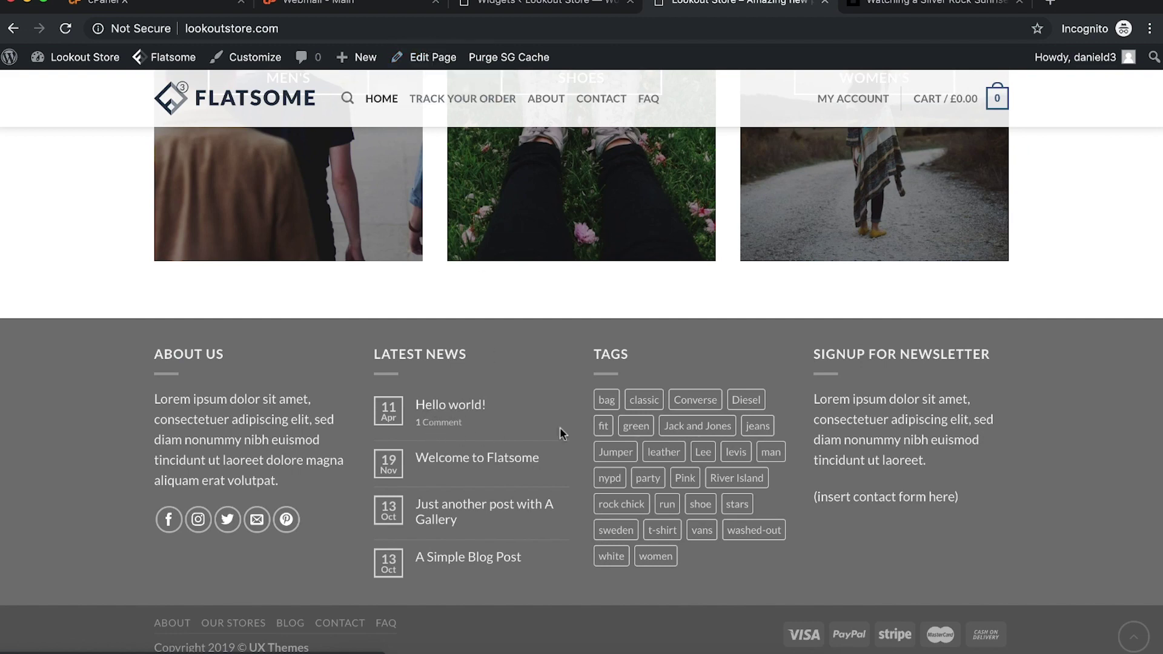
Step: Back on Widgets, expand and collapse the Signup for Newsletter widget
click(541, 9)
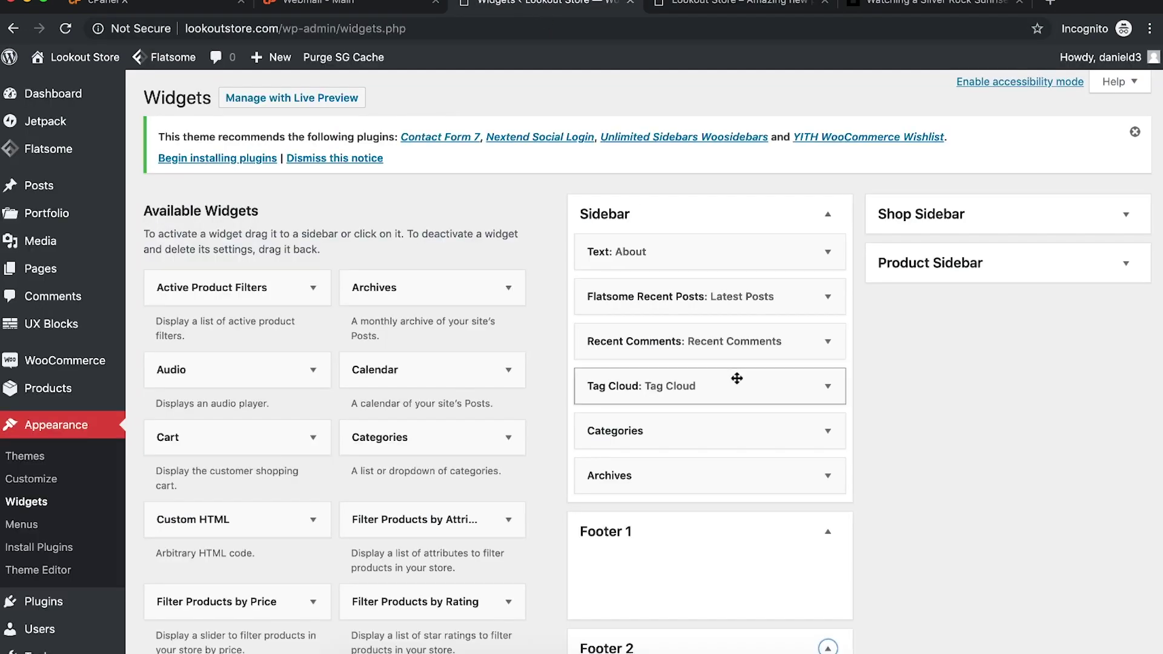
scroll(737, 379, down, 8)
click(825, 296)
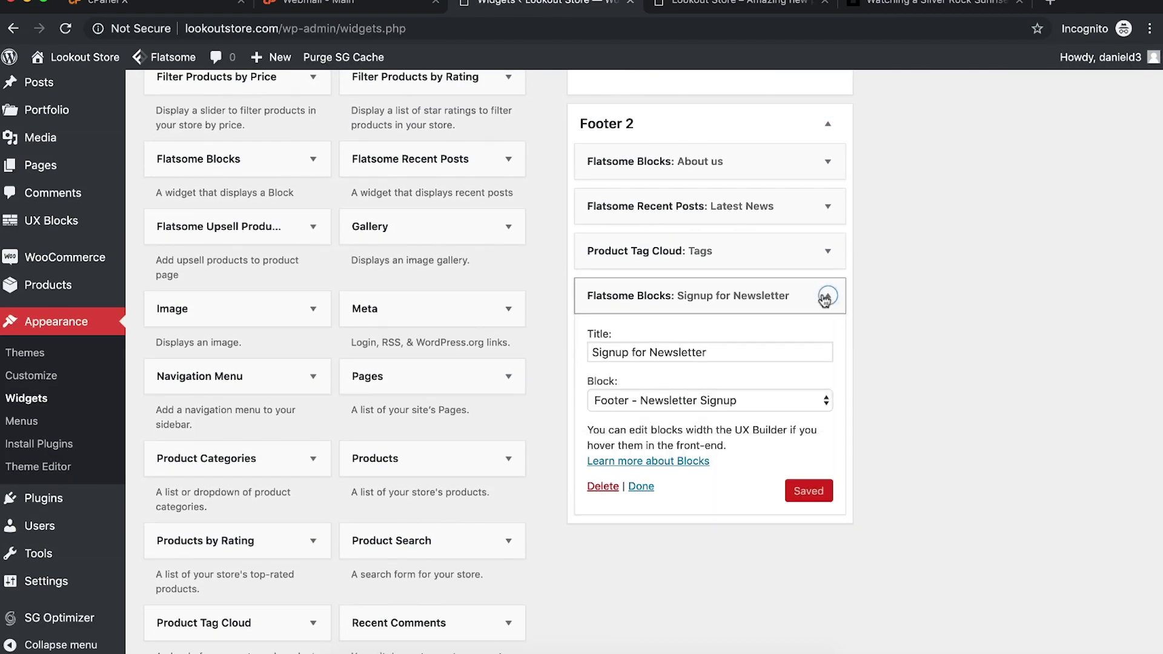
click(825, 297)
scroll(899, 241, up, 8)
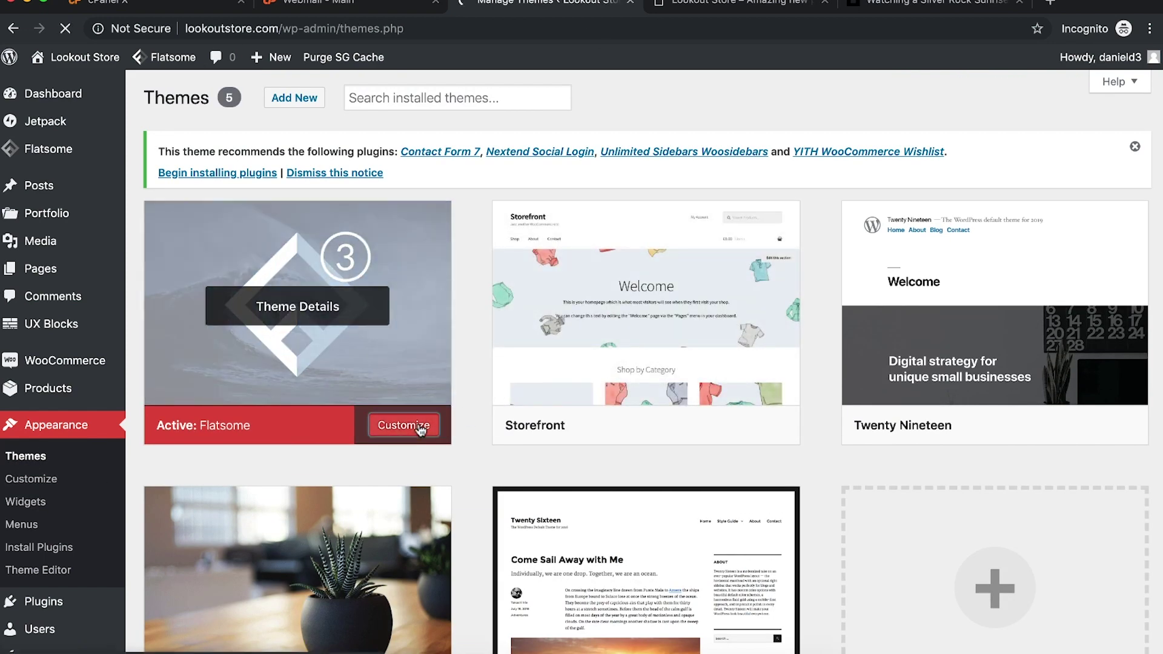
Step: Open the homepage in the UX Builder from the live storefront
click(404, 425)
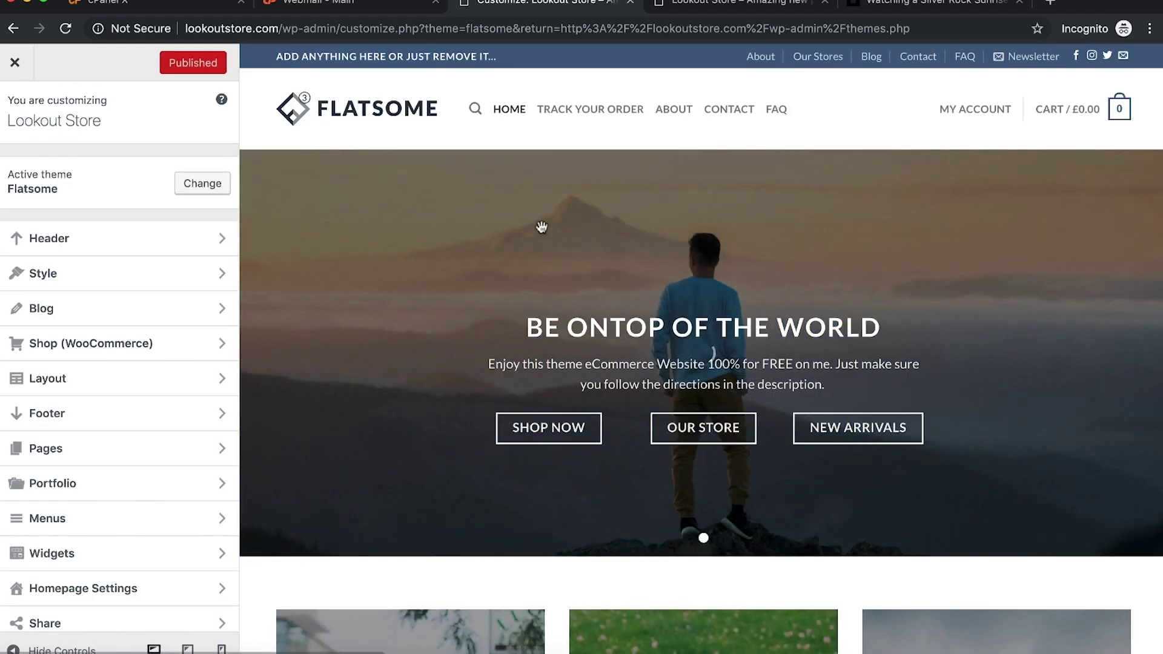
click(15, 62)
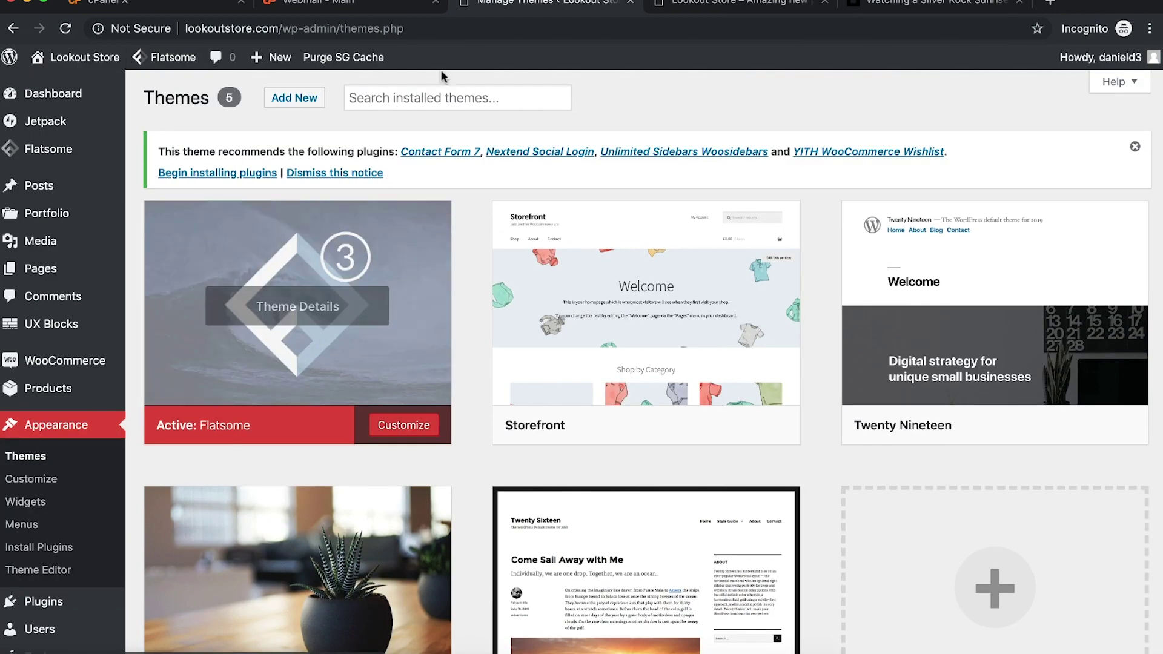
click(727, 8)
mouse_move(427, 59)
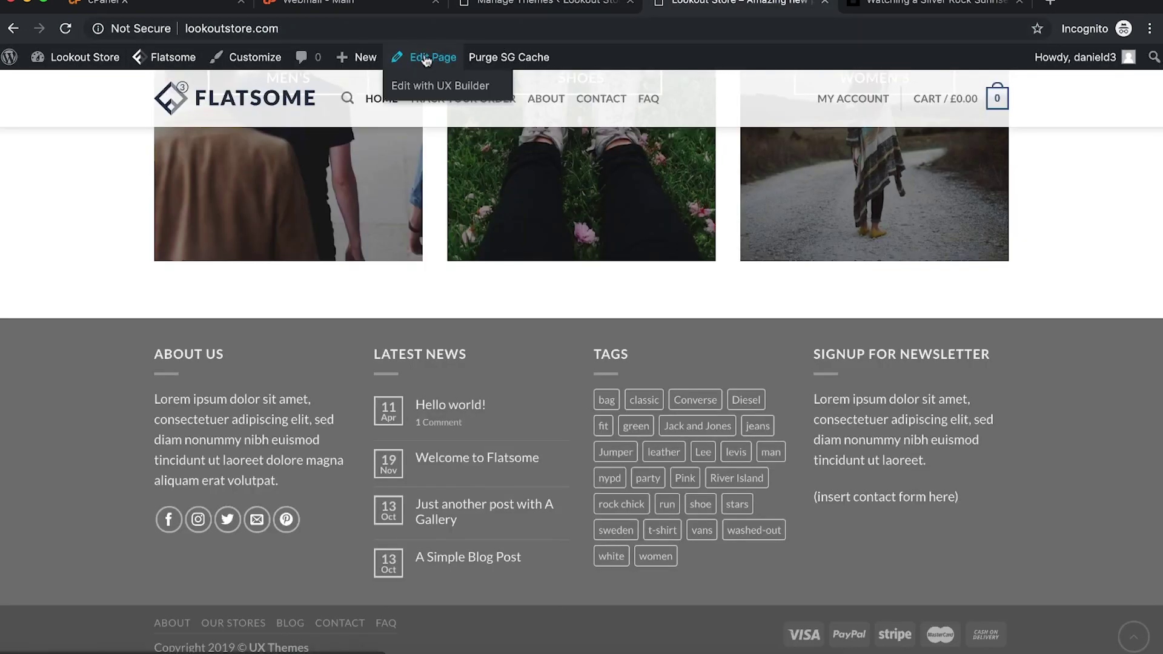
click(427, 83)
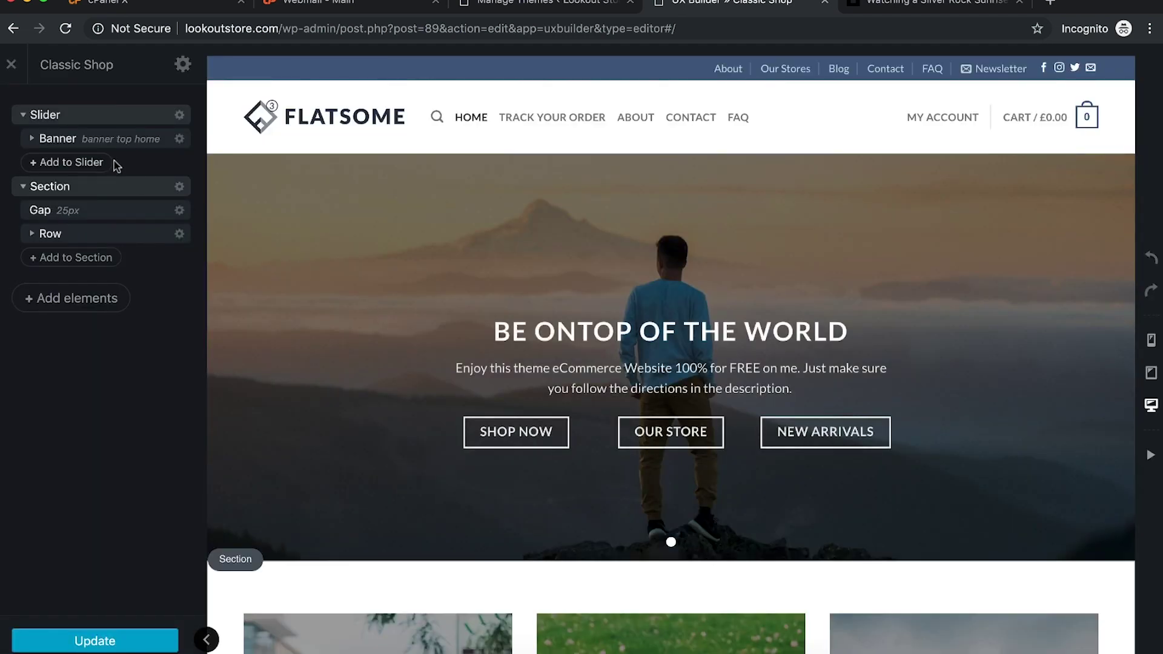
Step: Clear all Classic Shop page content and bring up the Flatsome Studio layout library
click(184, 64)
click(100, 605)
click(729, 118)
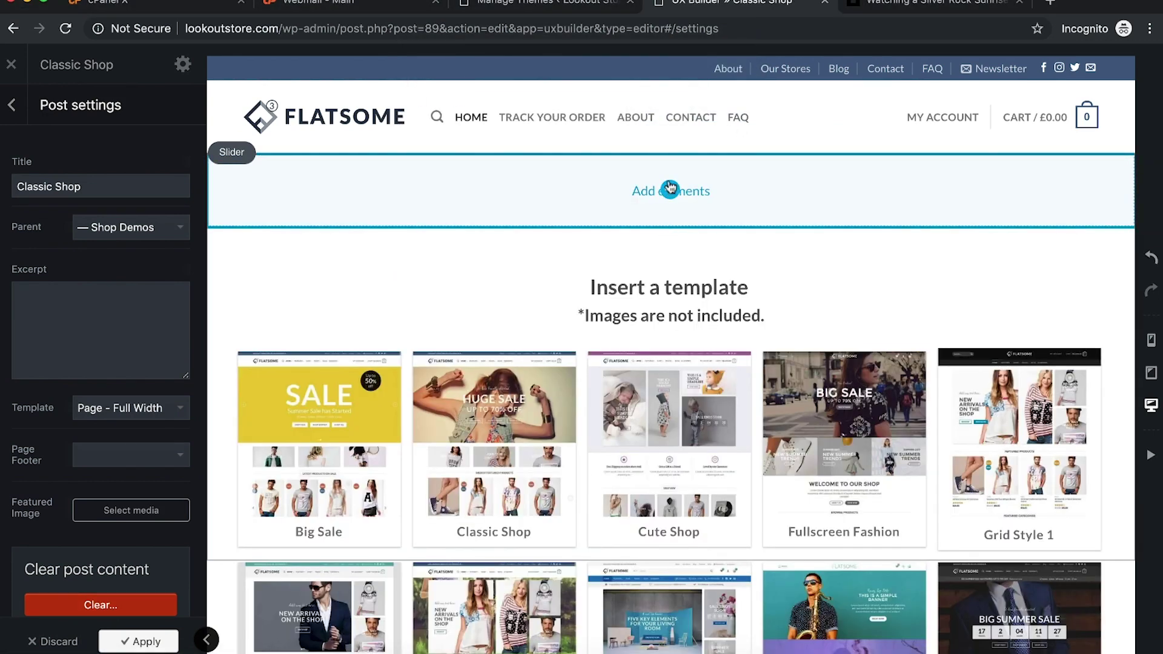
click(11, 105)
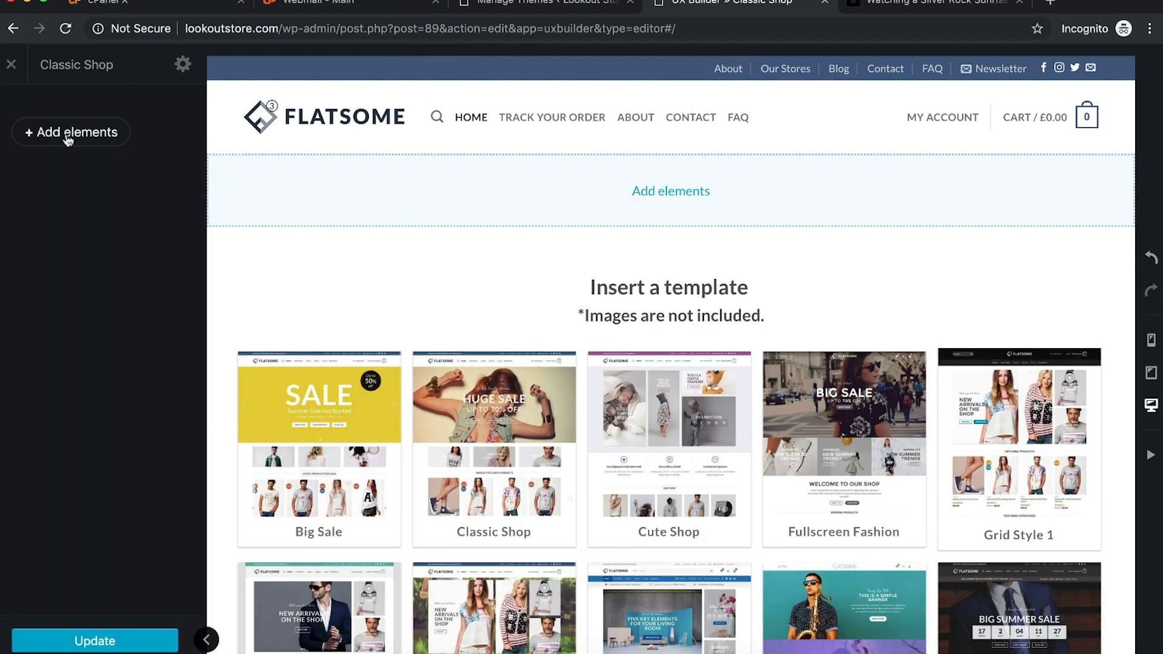
click(66, 136)
click(99, 143)
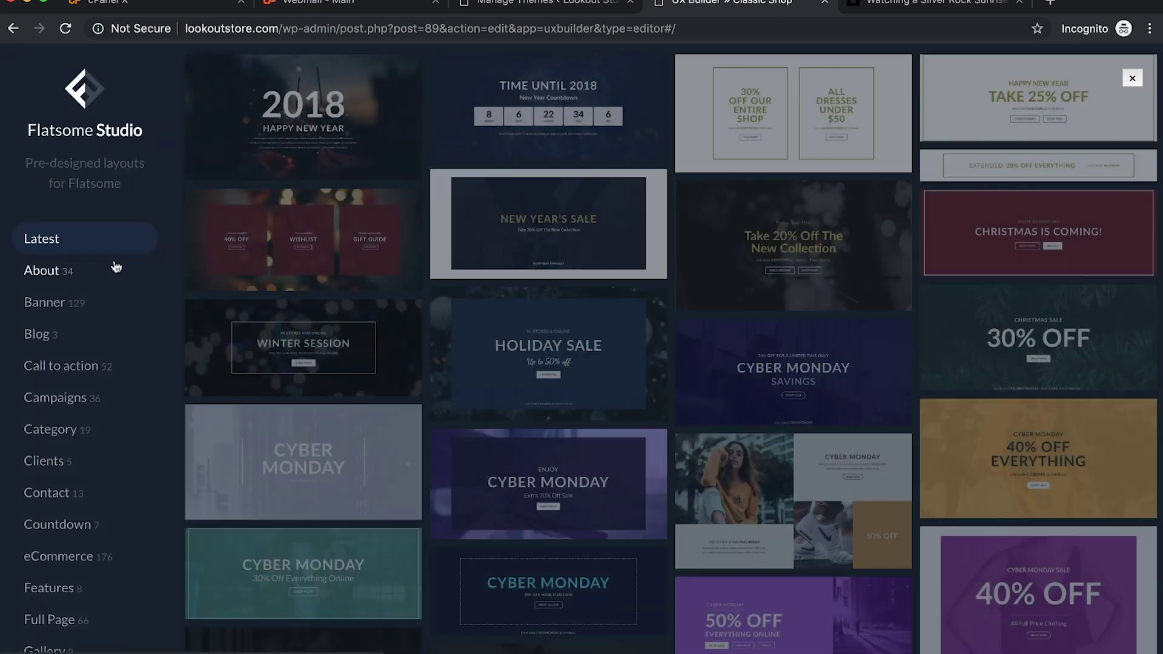
Step: Switch Flatsome Studio to the Full Page layouts category
scroll(70, 303, down, 3)
scroll(70, 302, down, 1)
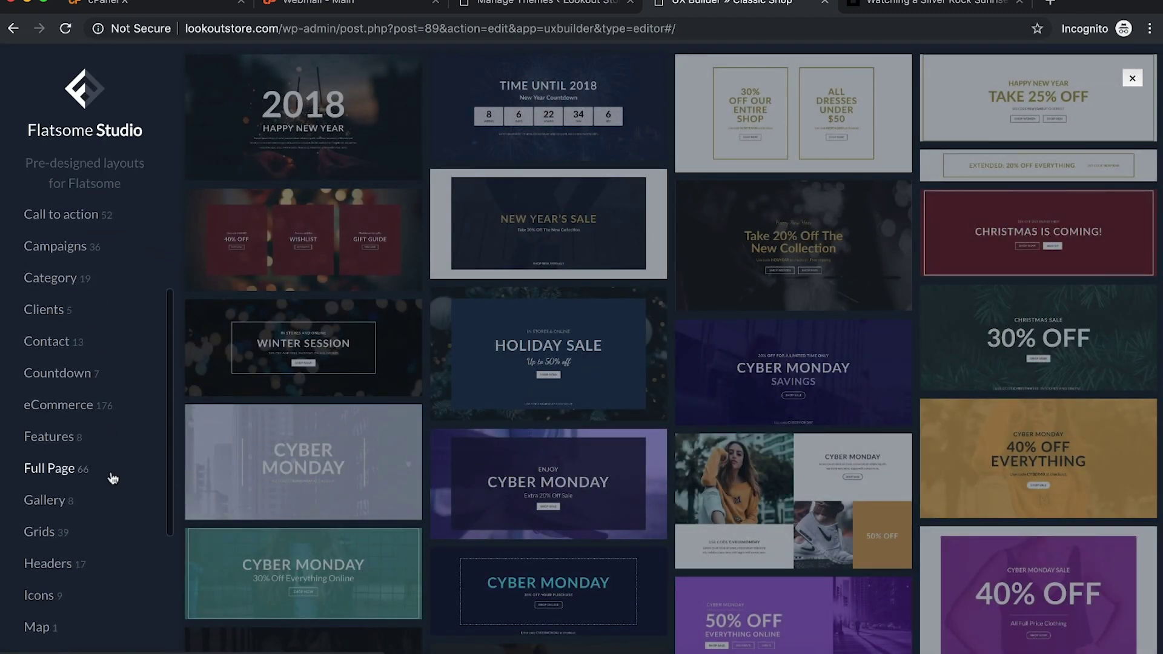
click(86, 470)
Step: Browse the full-page layouts and import the Cute Shop layout
mouse_move(445, 392)
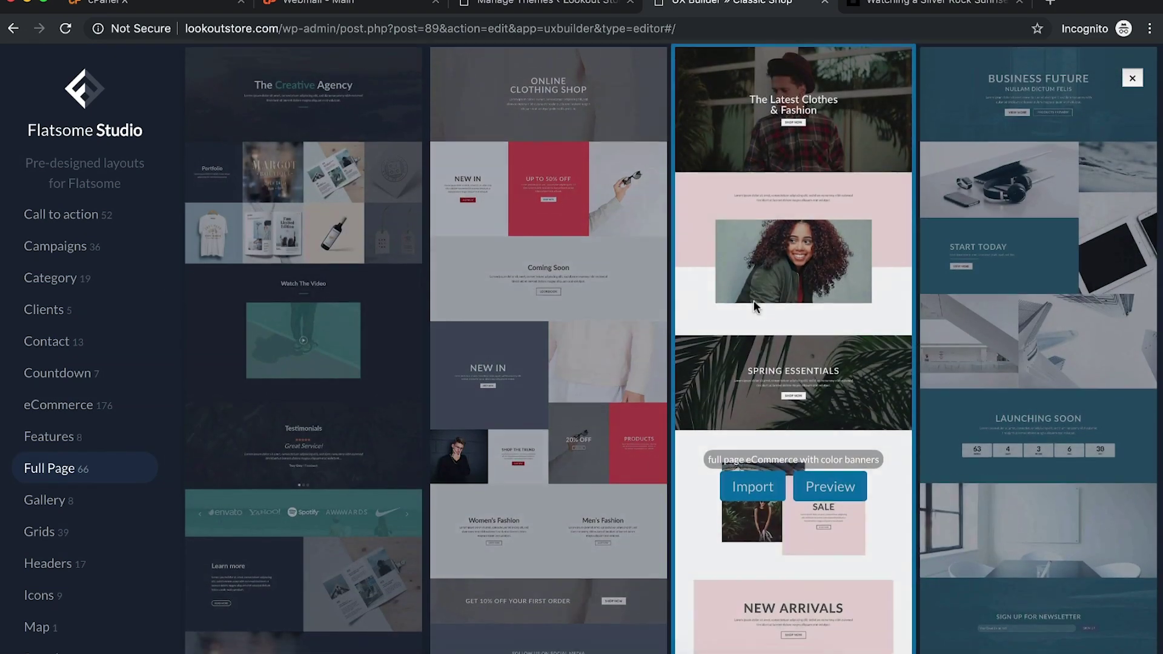
mouse_move(984, 493)
scroll(984, 493, down, 2)
scroll(297, 430, down, 10)
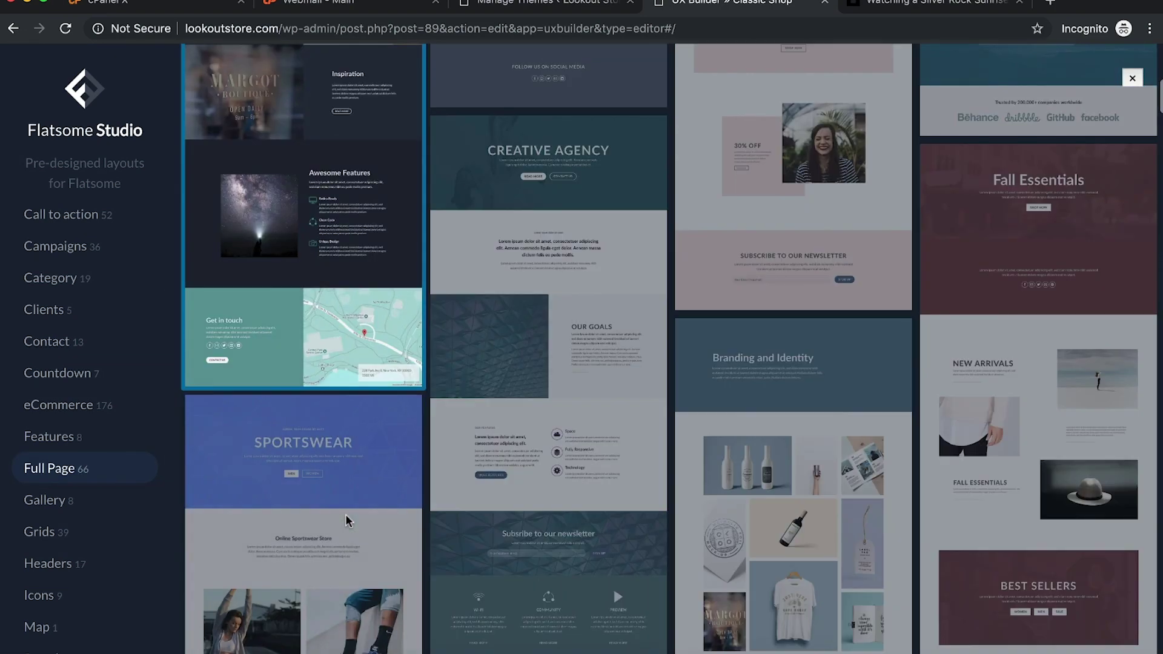
mouse_move(838, 449)
mouse_move(1053, 448)
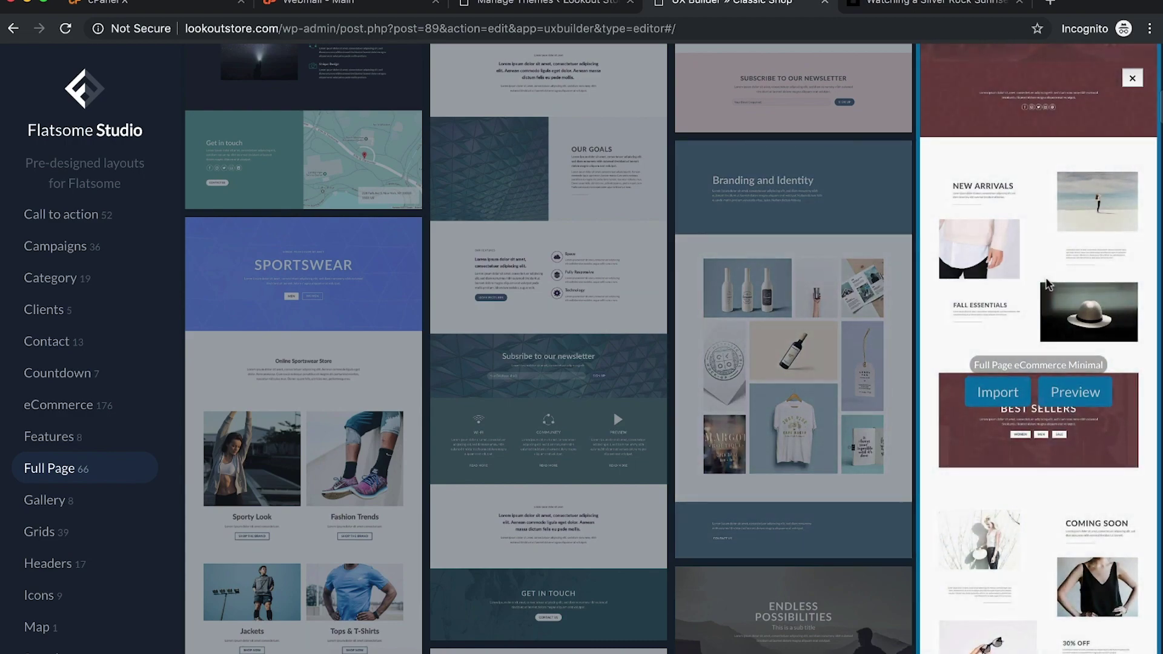
scroll(1055, 423, down, 5)
scroll(1055, 274, down, 3)
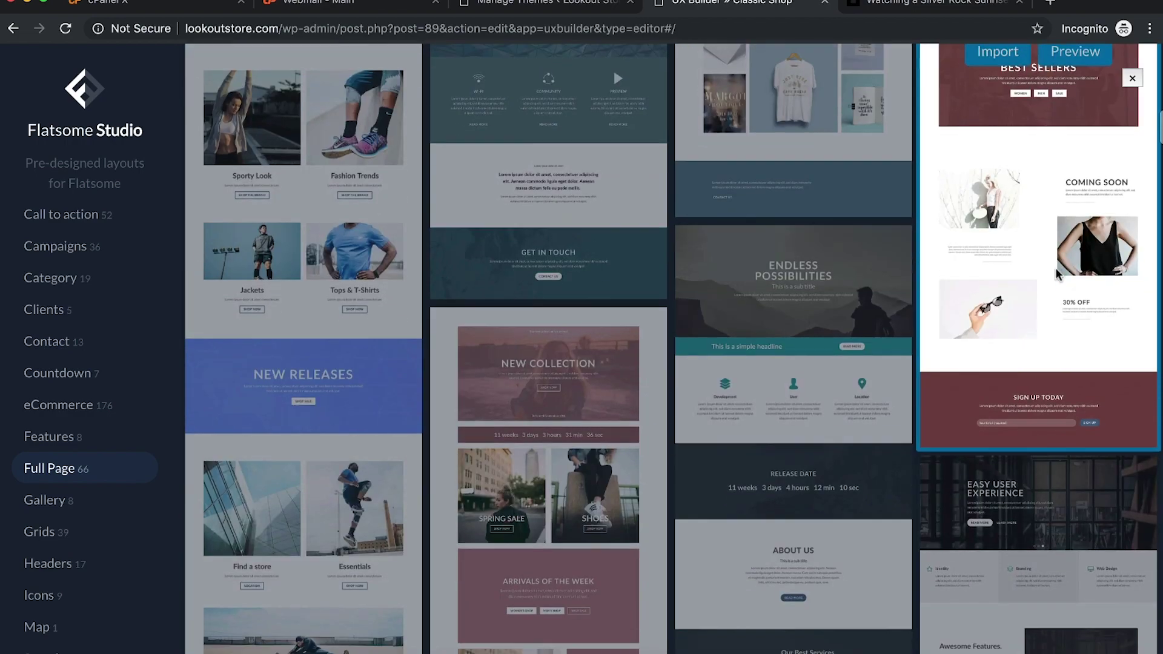
scroll(371, 453, down, 5)
mouse_move(792, 424)
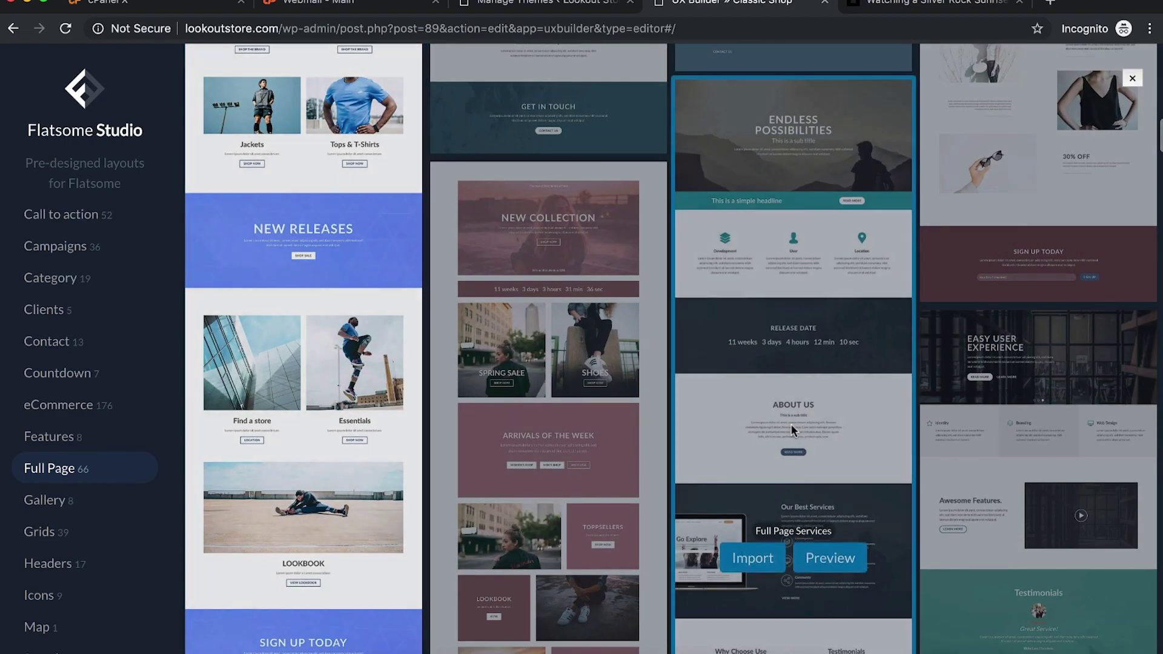
scroll(791, 427, down, 8)
scroll(790, 427, down, 5)
mouse_move(410, 293)
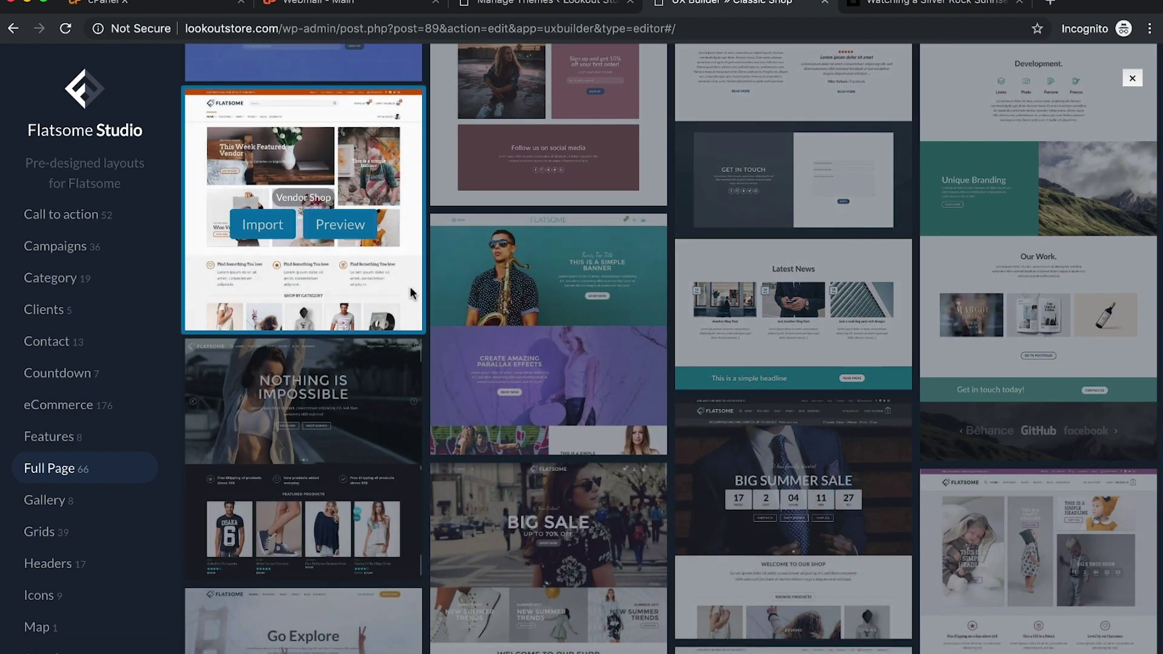
scroll(410, 293, down, 2)
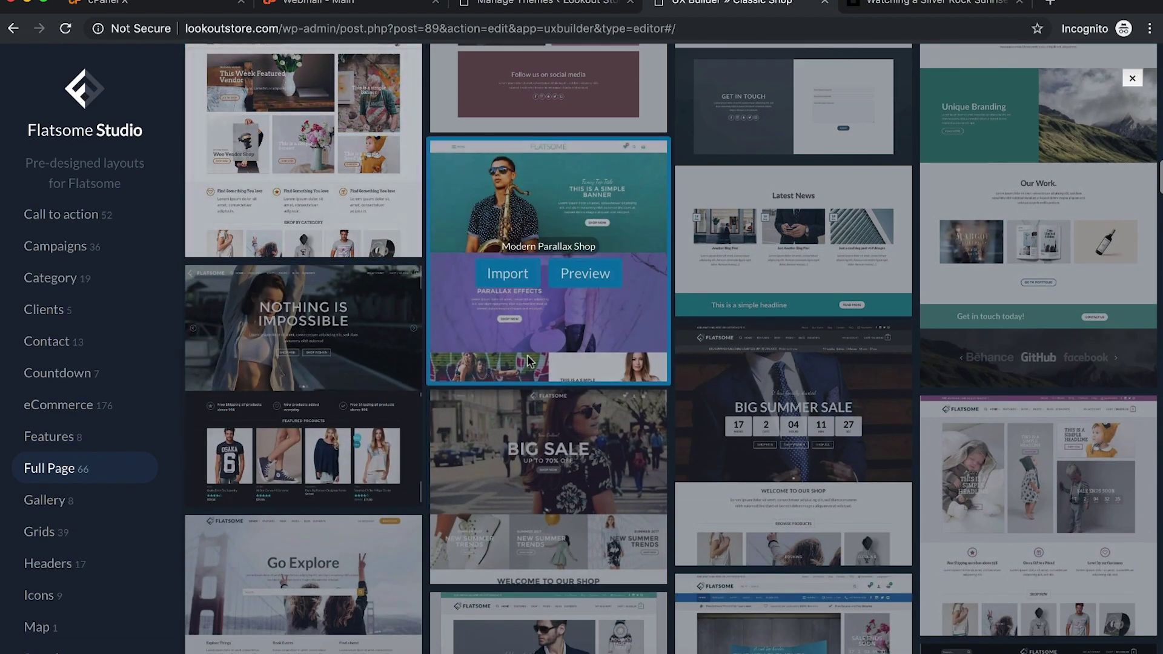
mouse_move(467, 367)
mouse_move(970, 467)
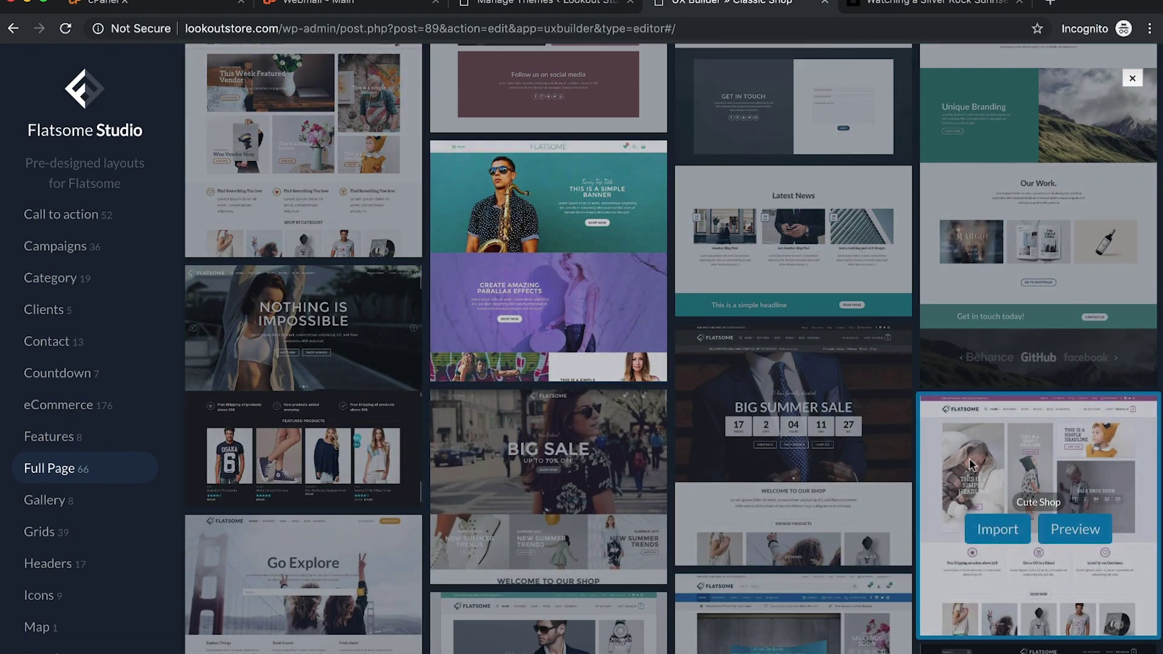
scroll(970, 466, down, 3)
scroll(1075, 321, down, 1)
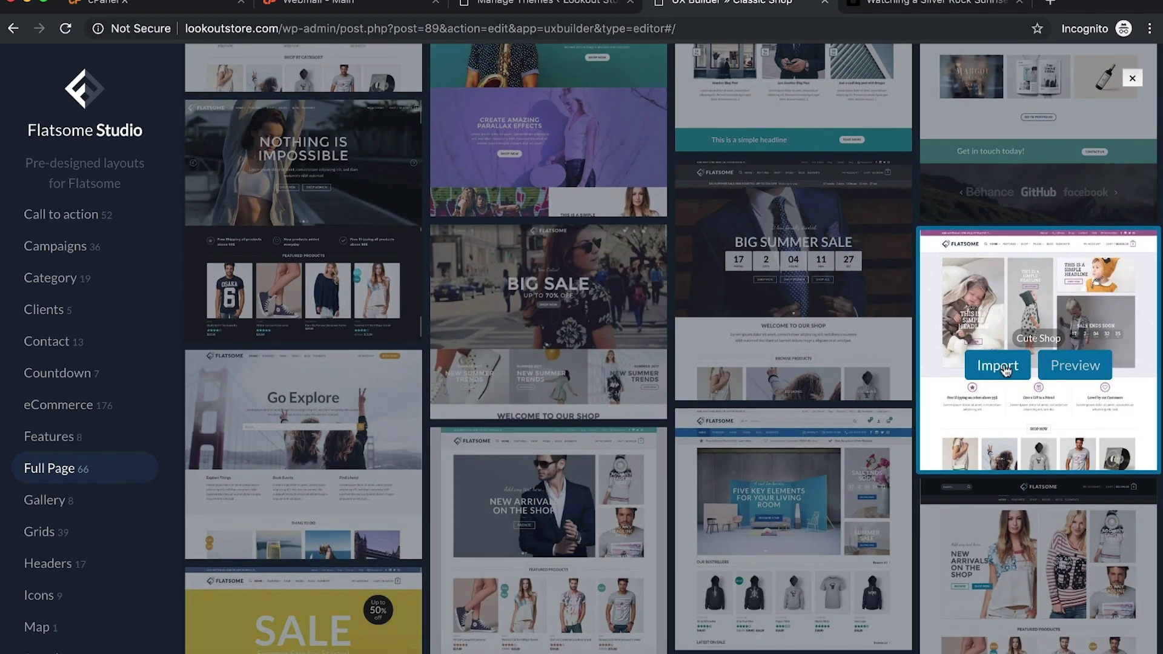
click(1003, 369)
click(636, 404)
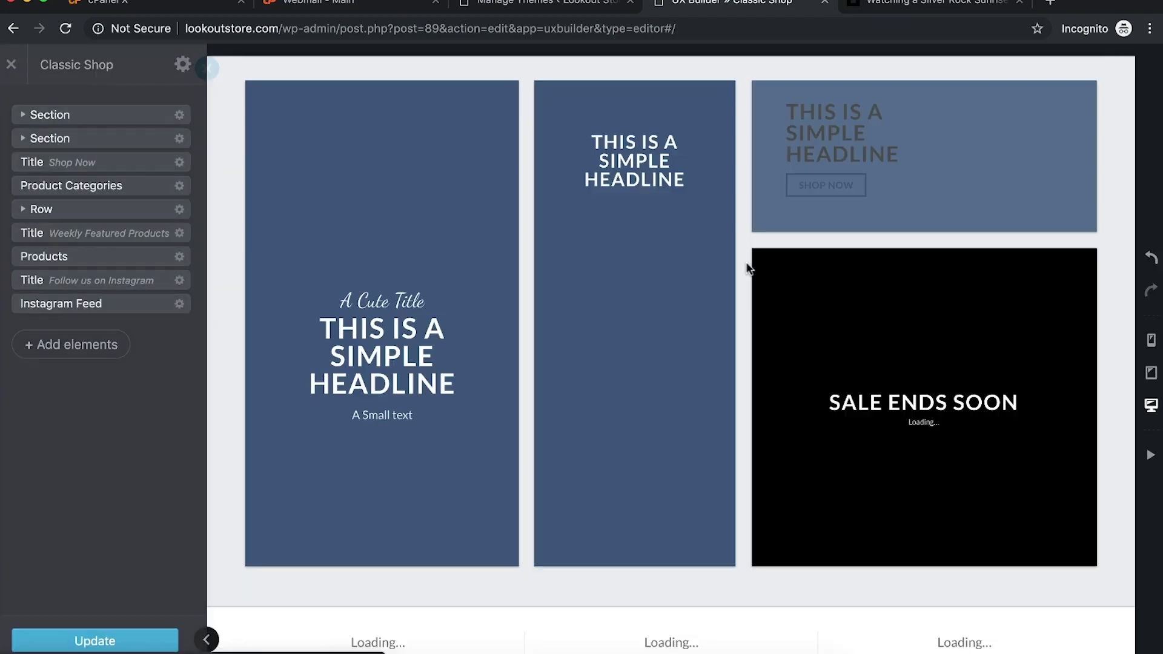
Step: Set the top banner section's background effect to No effect and apply it
scroll(746, 265, down, 10)
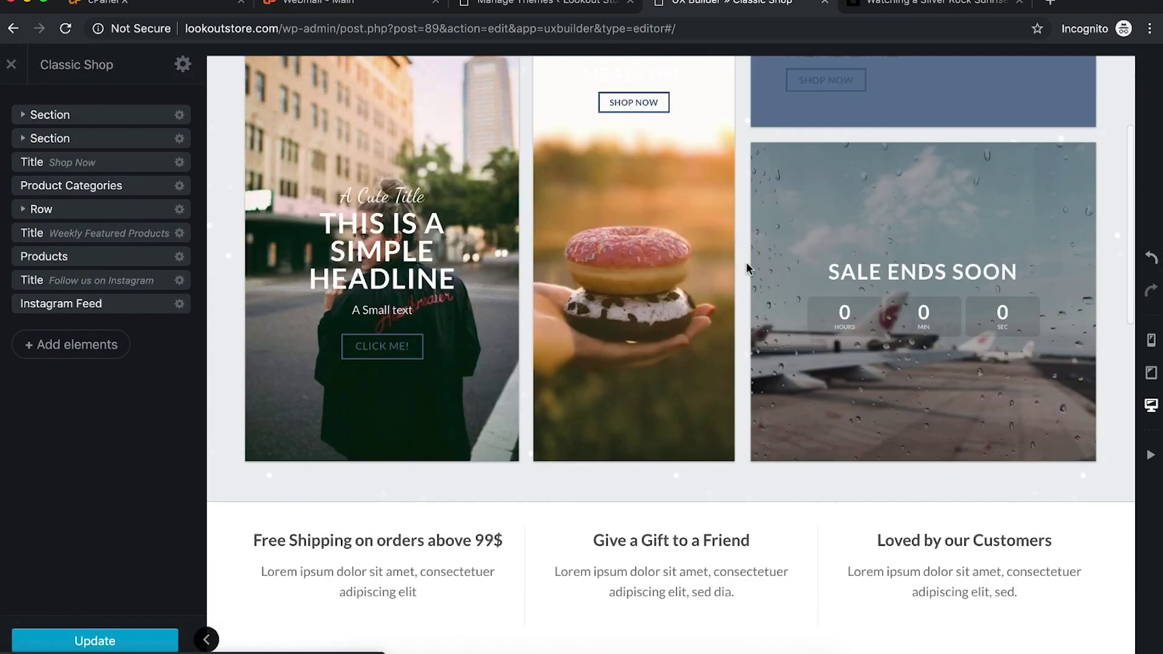
scroll(746, 265, up, 10)
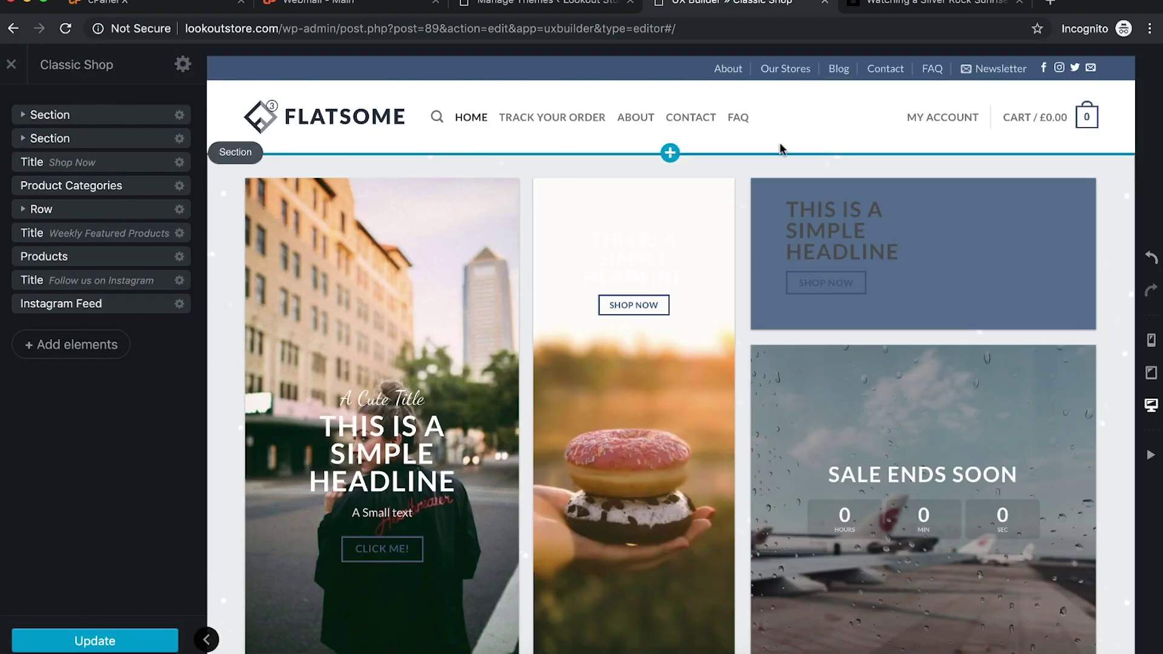
click(1119, 170)
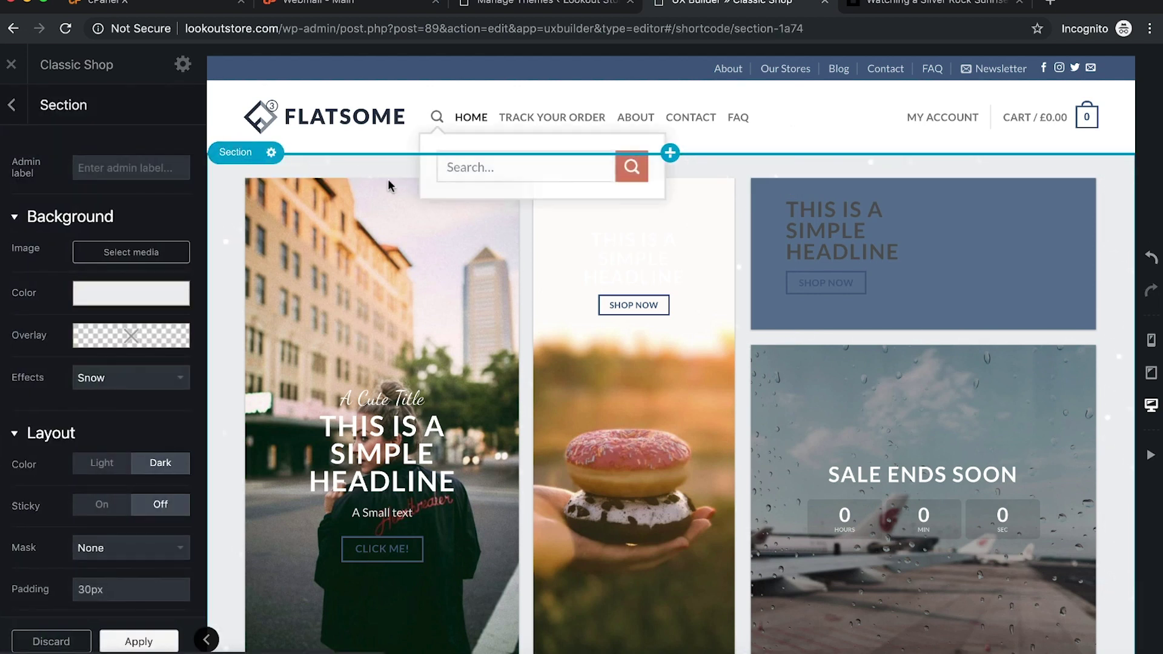
scroll(145, 387, down, 8)
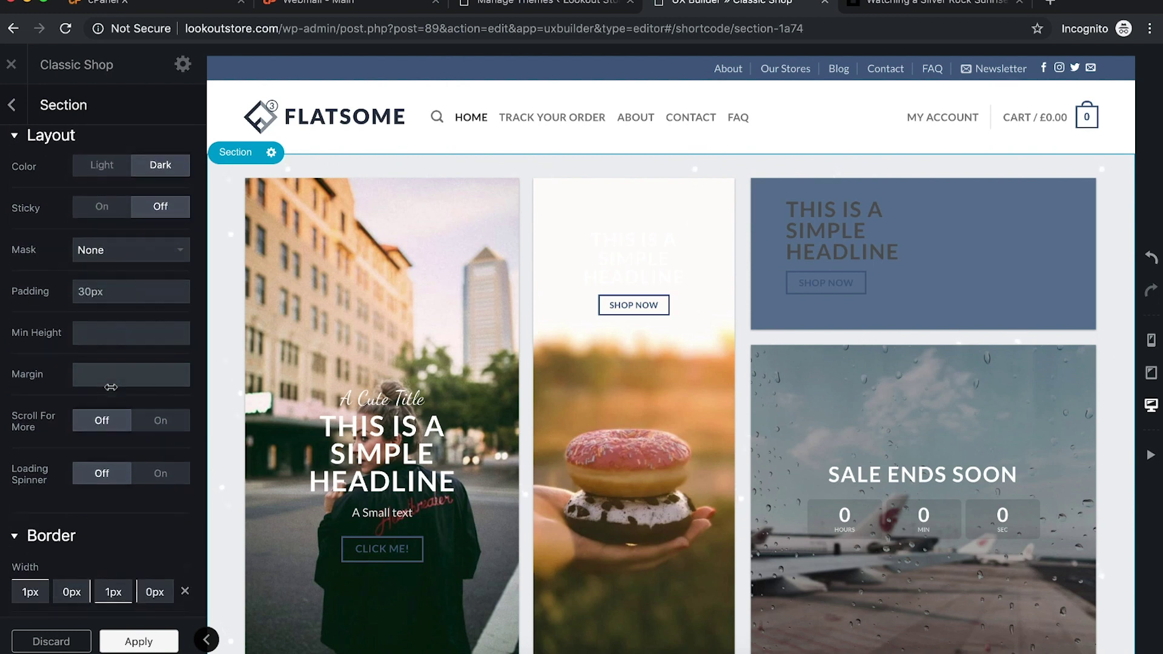
scroll(112, 391, down, 4)
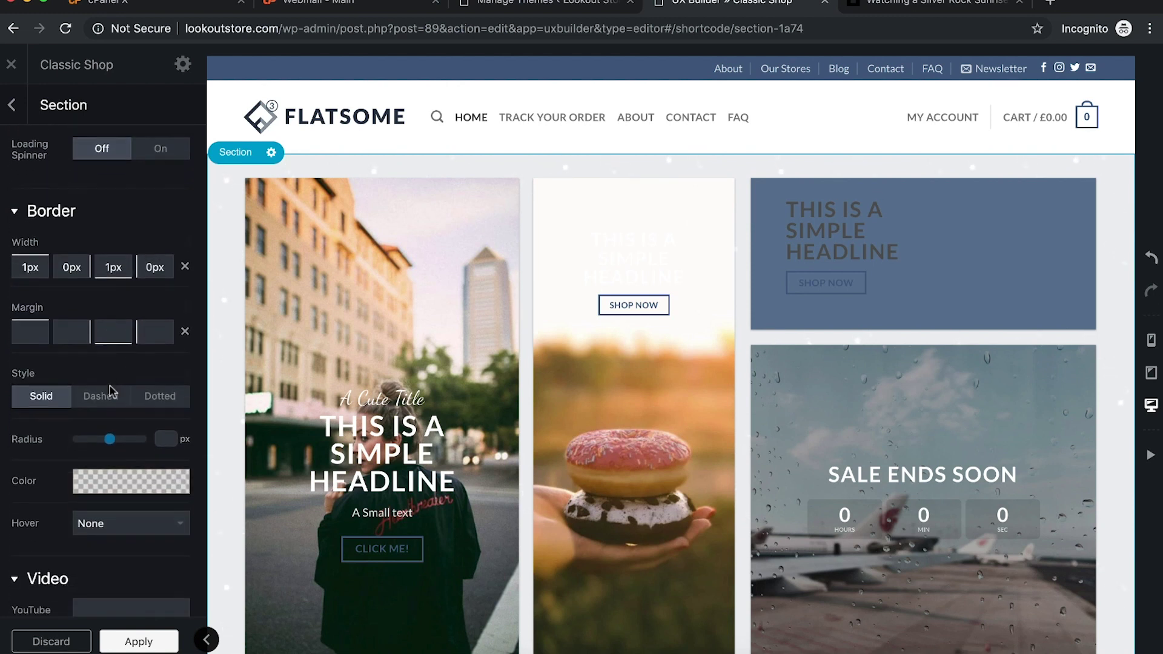
click(735, 180)
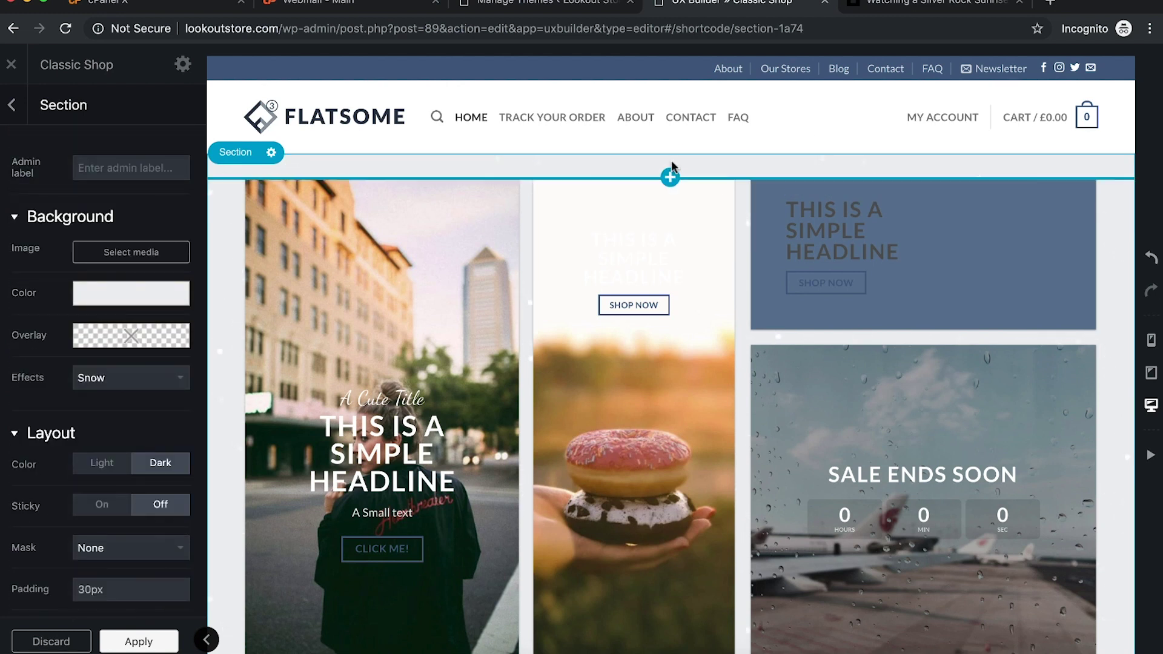
click(126, 380)
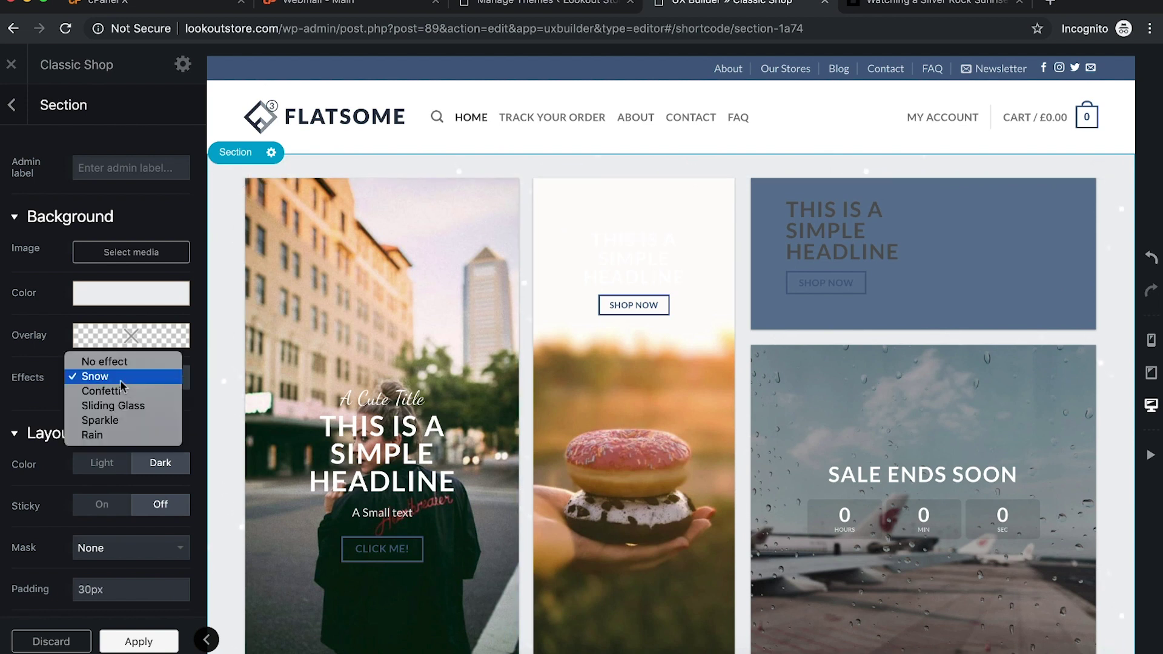
click(104, 361)
click(123, 380)
click(111, 431)
click(106, 382)
click(97, 314)
click(136, 641)
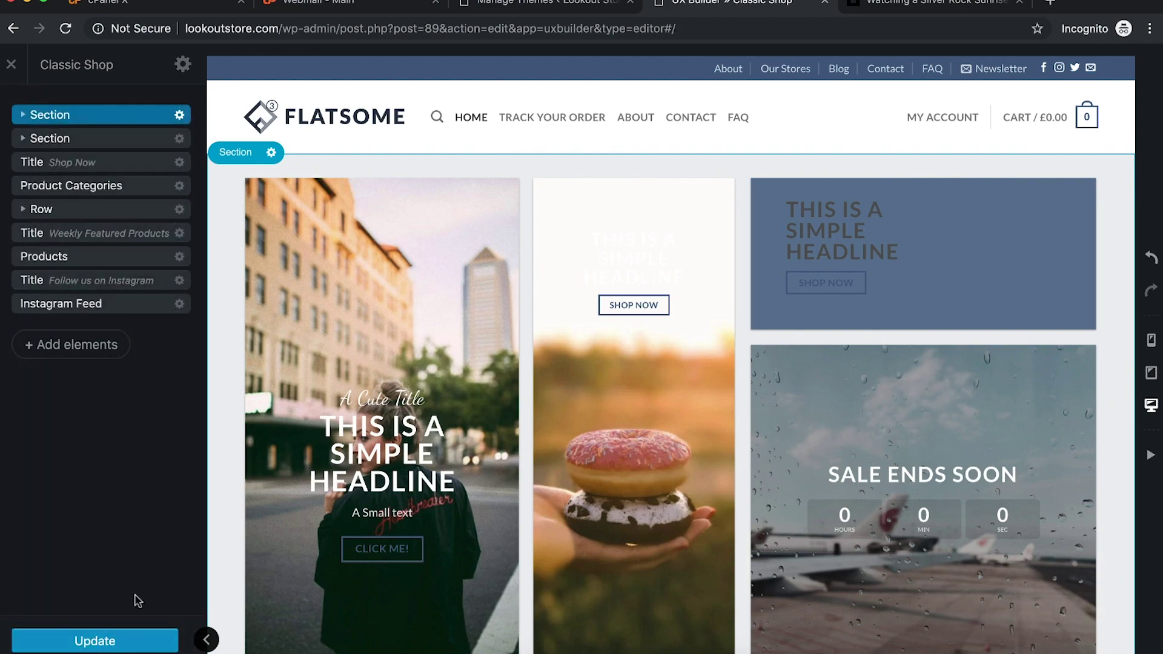
Step: Save the Cute Shop page with Update
click(96, 636)
scroll(363, 583, down, 10)
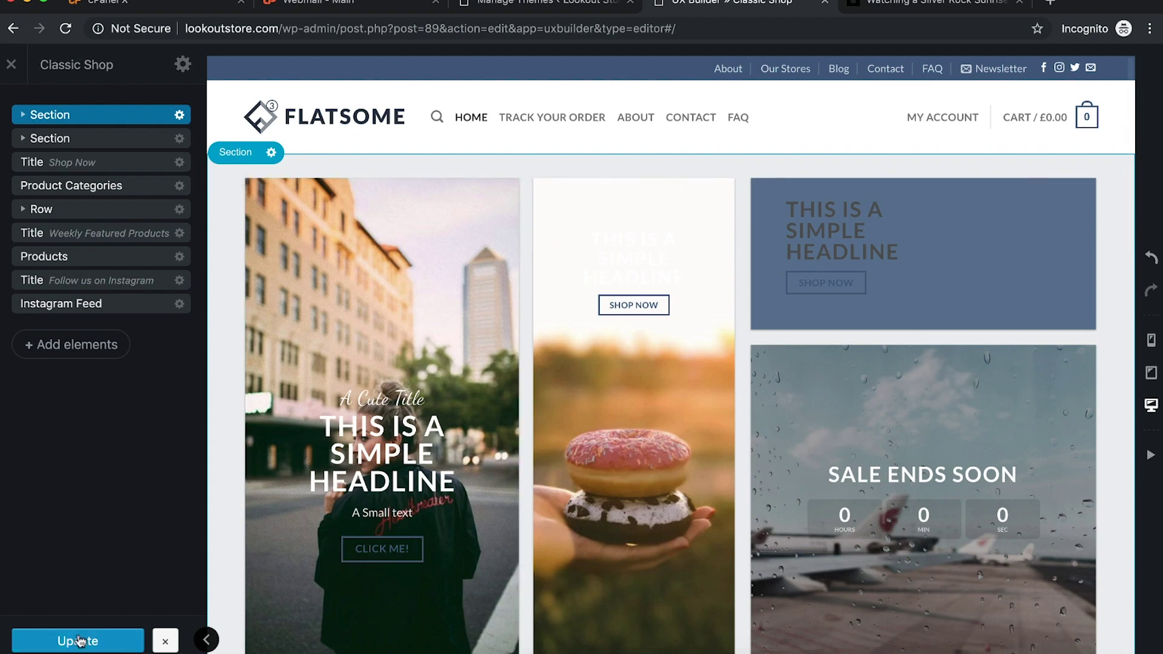
click(78, 639)
click(879, 5)
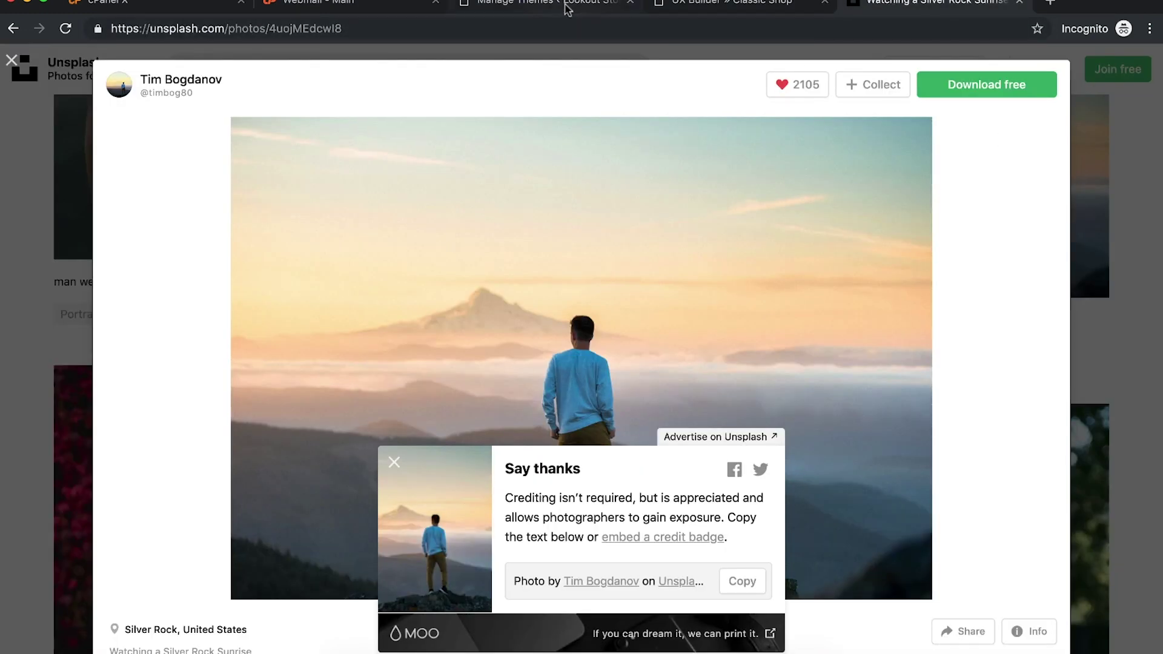
Step: Load the store homepage by removing /wp-admin/themes.php, review the Cute Shop layout, then return to UX Builder
click(567, 5)
drag(280, 29, 583, 56)
key(BackSpace)
key(Return)
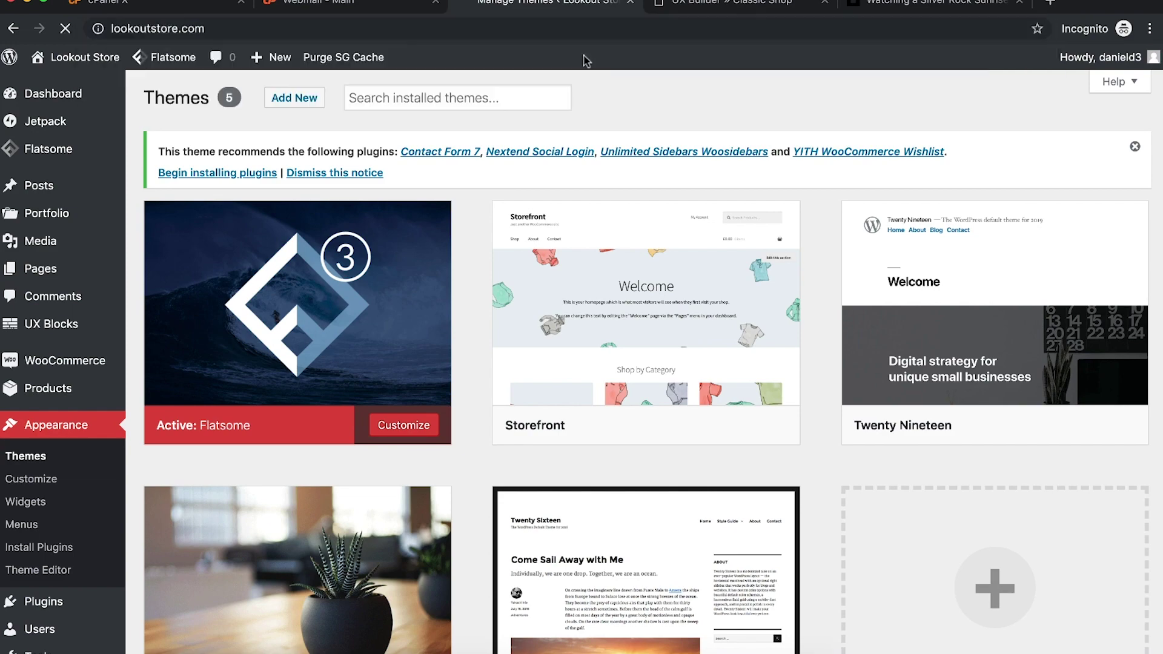
drag(524, 3, 719, 4)
scroll(650, 288, down, 12)
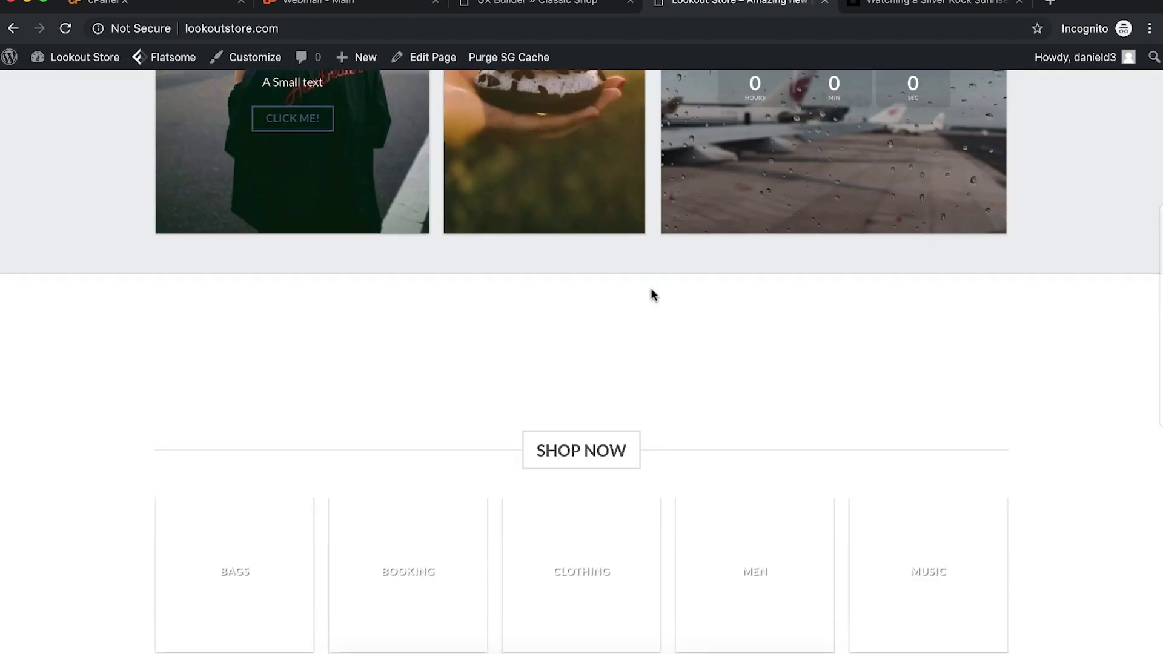
scroll(652, 296, up, 4)
scroll(653, 296, down, 10)
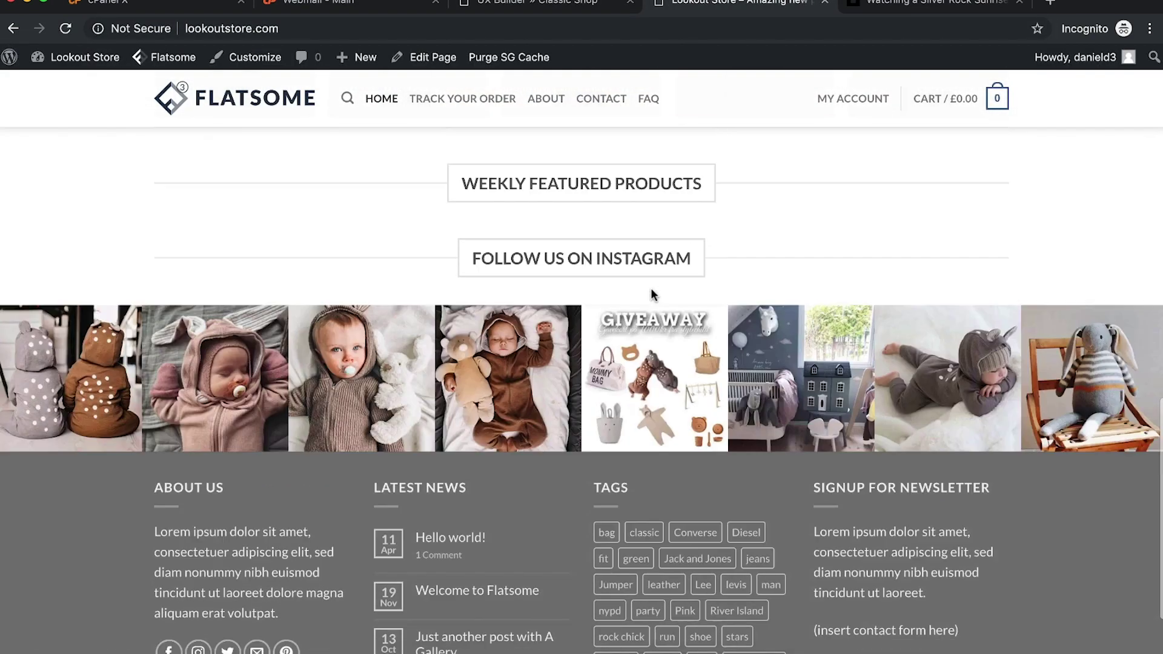
scroll(961, 236, up, 15)
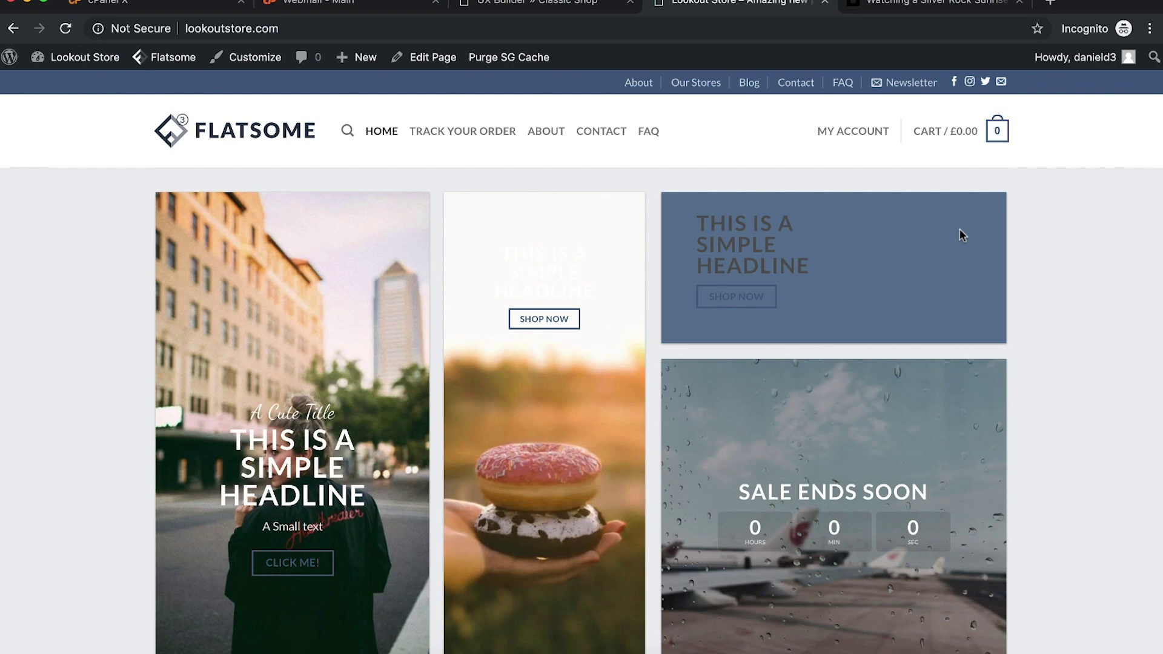
key(ctrl+shift+Tab)
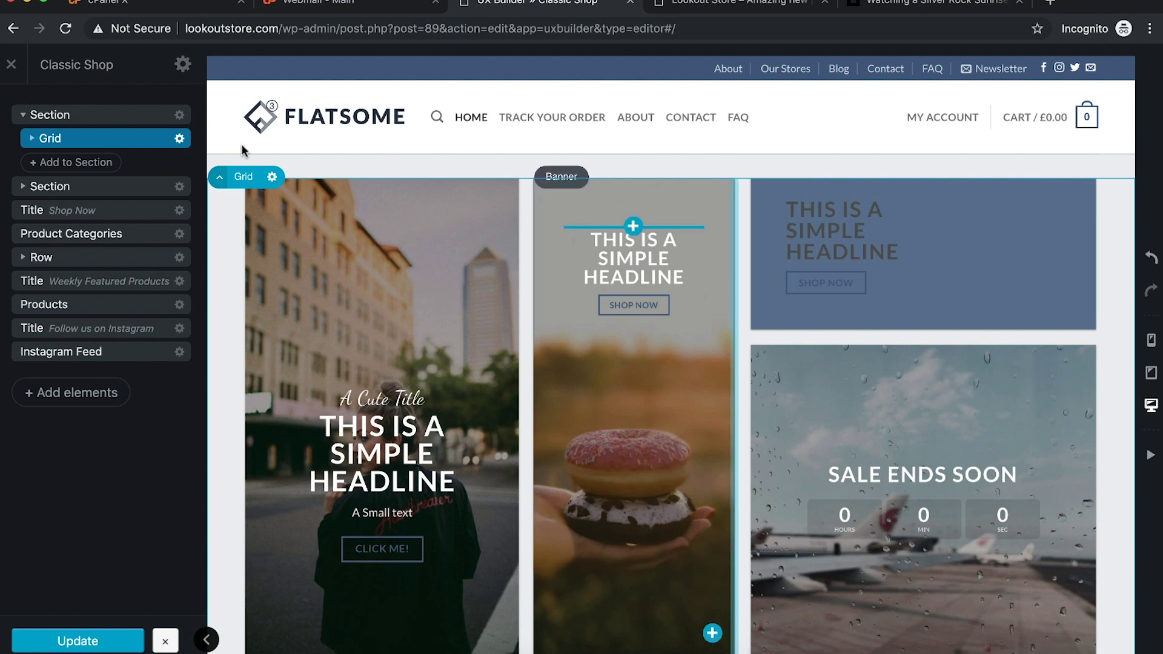
Step: Save the homepage layout, leave UX Builder and launch the WooCommerce setup wizard
click(92, 639)
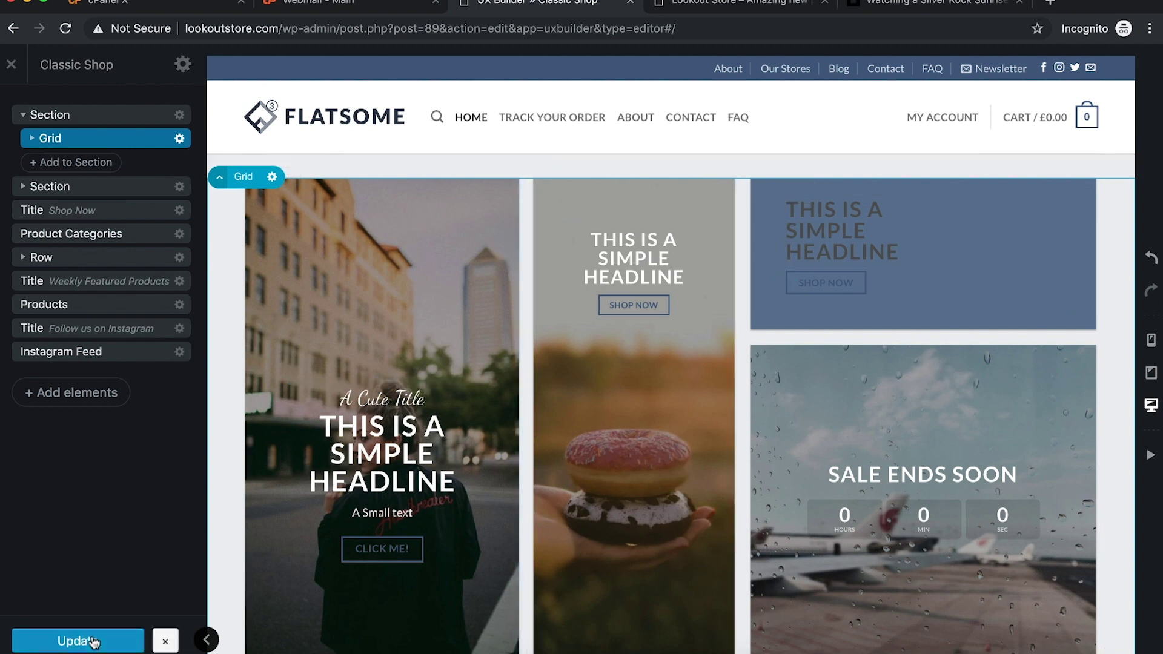
click(8, 66)
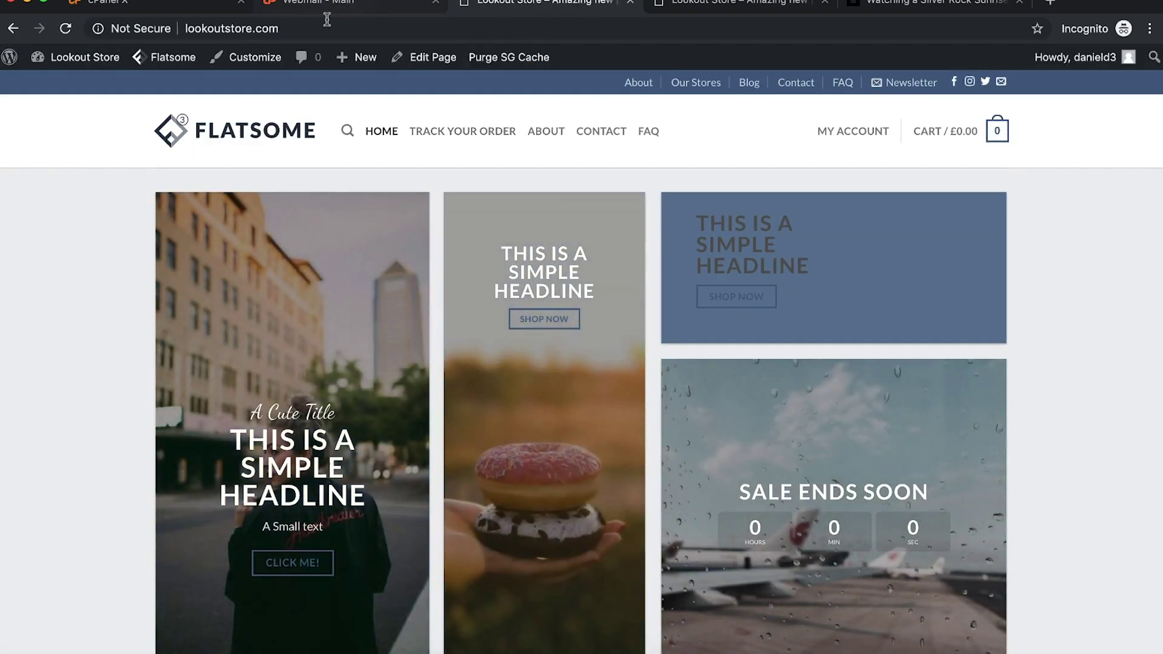
mouse_move(20, 65)
mouse_move(72, 60)
click(77, 85)
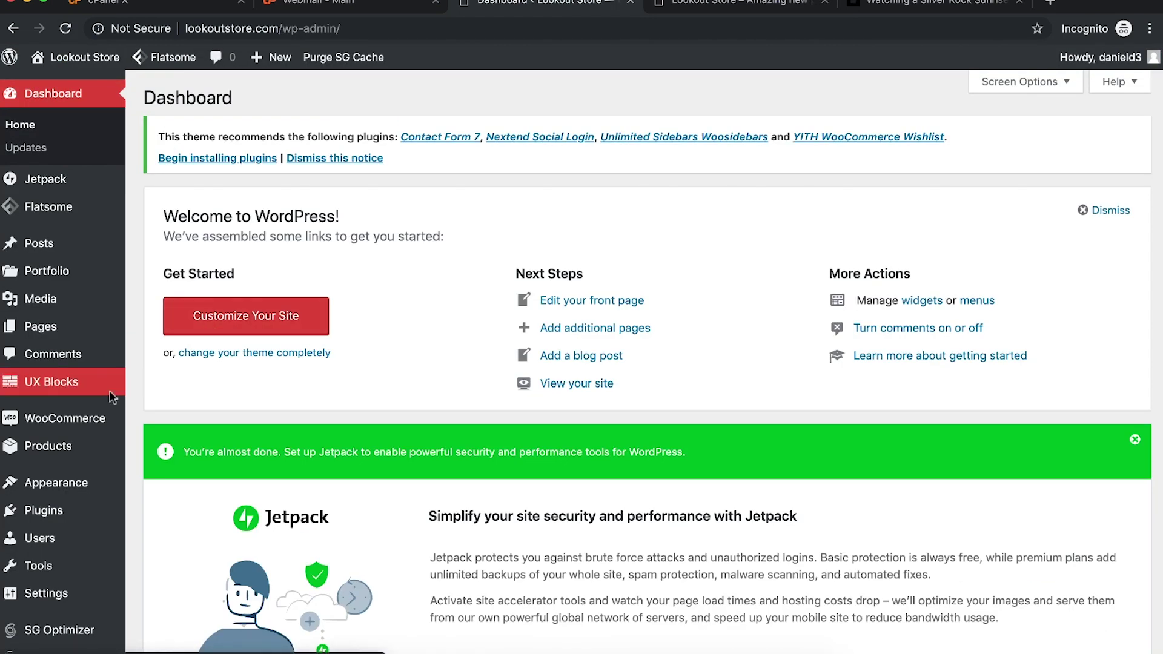
click(91, 422)
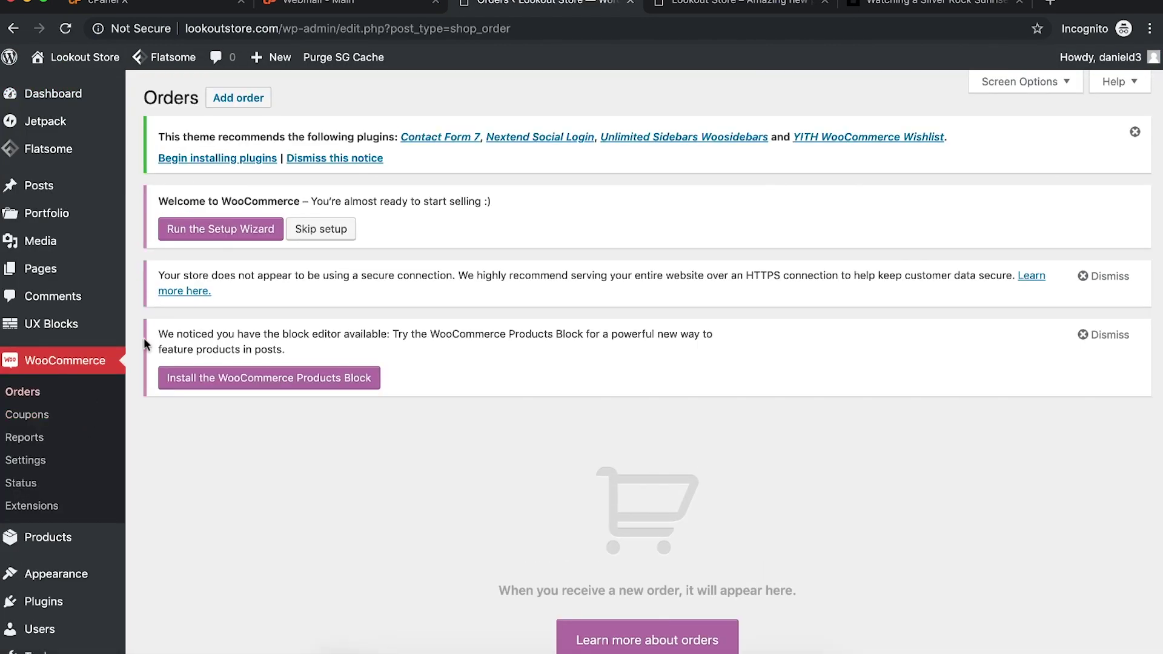
click(224, 230)
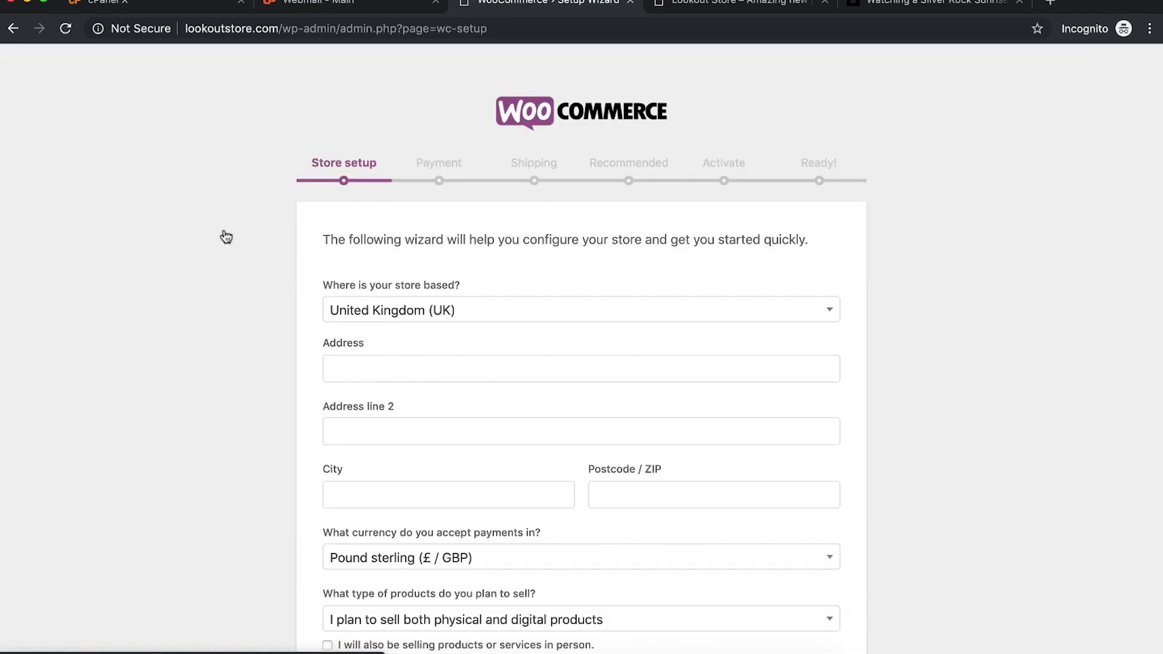
Step: Set the store location to United States (US) and continue to the Payment step
click(526, 306)
click(376, 331)
text(United)
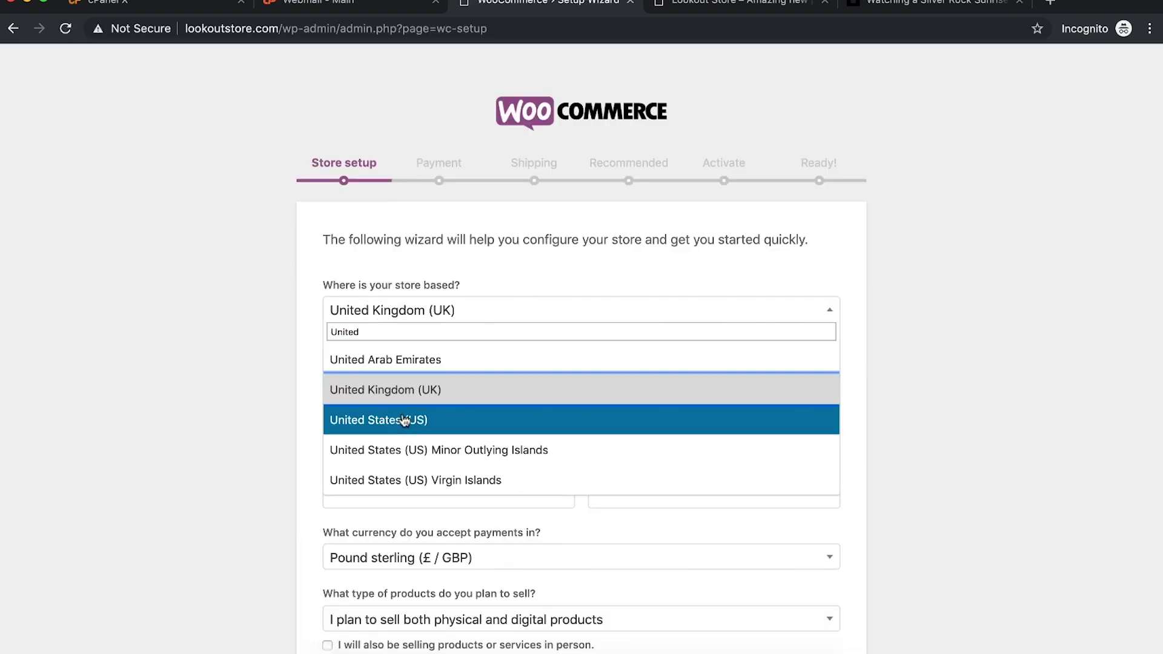
click(402, 419)
scroll(860, 337, down, 5)
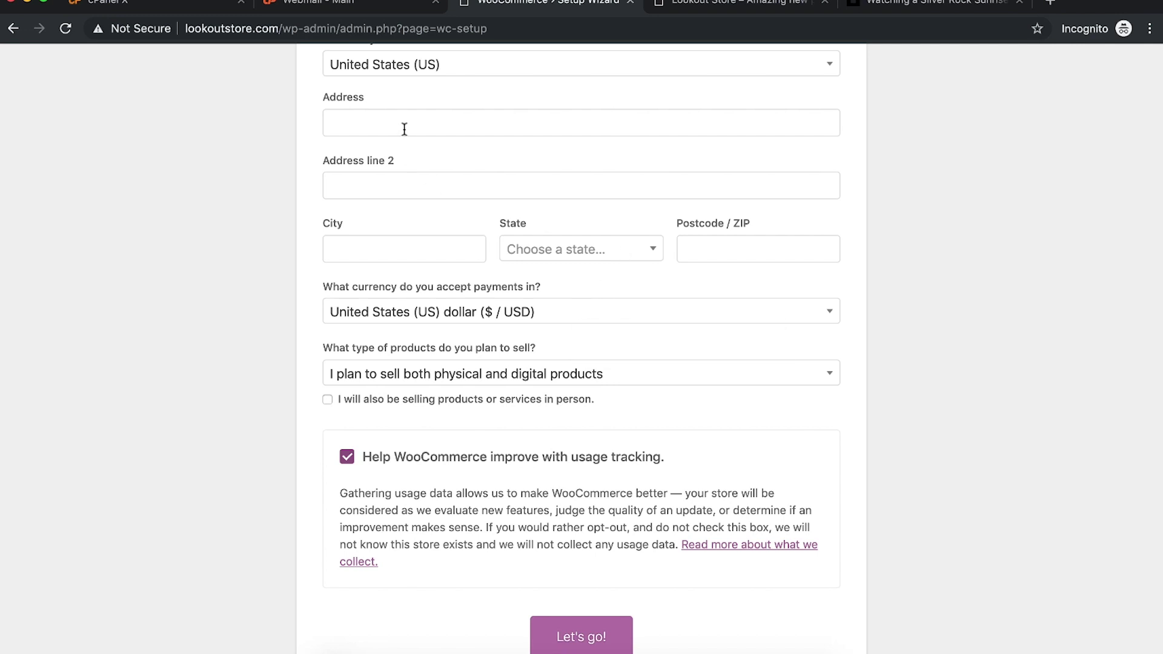
click(579, 546)
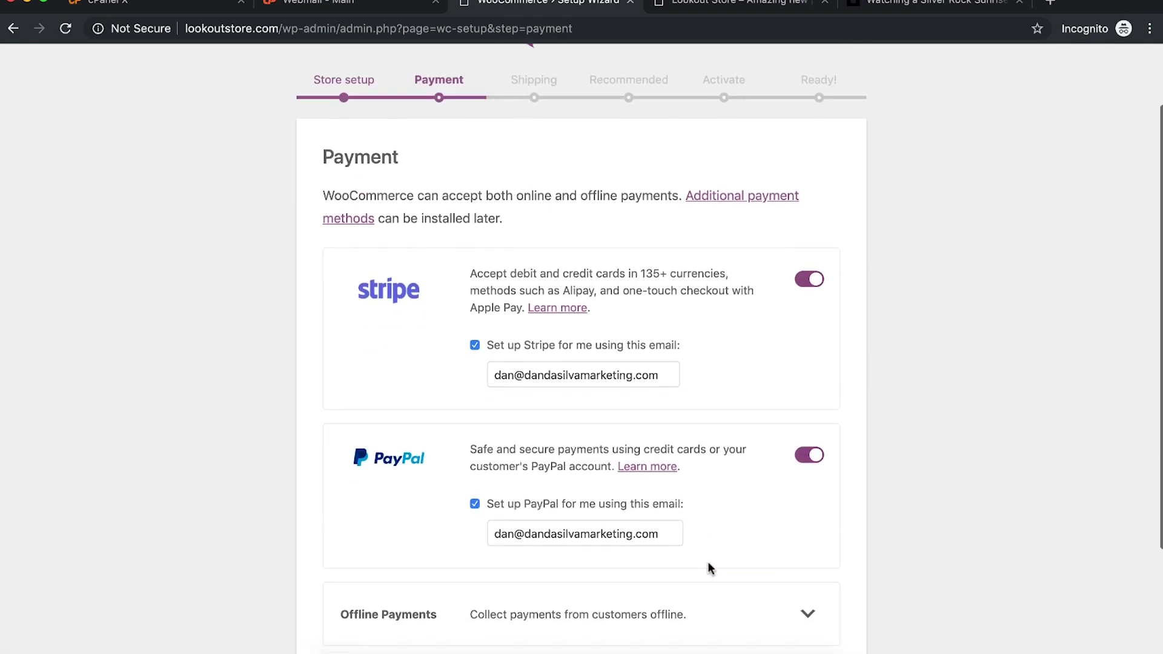
Step: Replace the Stripe account email address, keeping Stripe payments enabled
triple_click(613, 373)
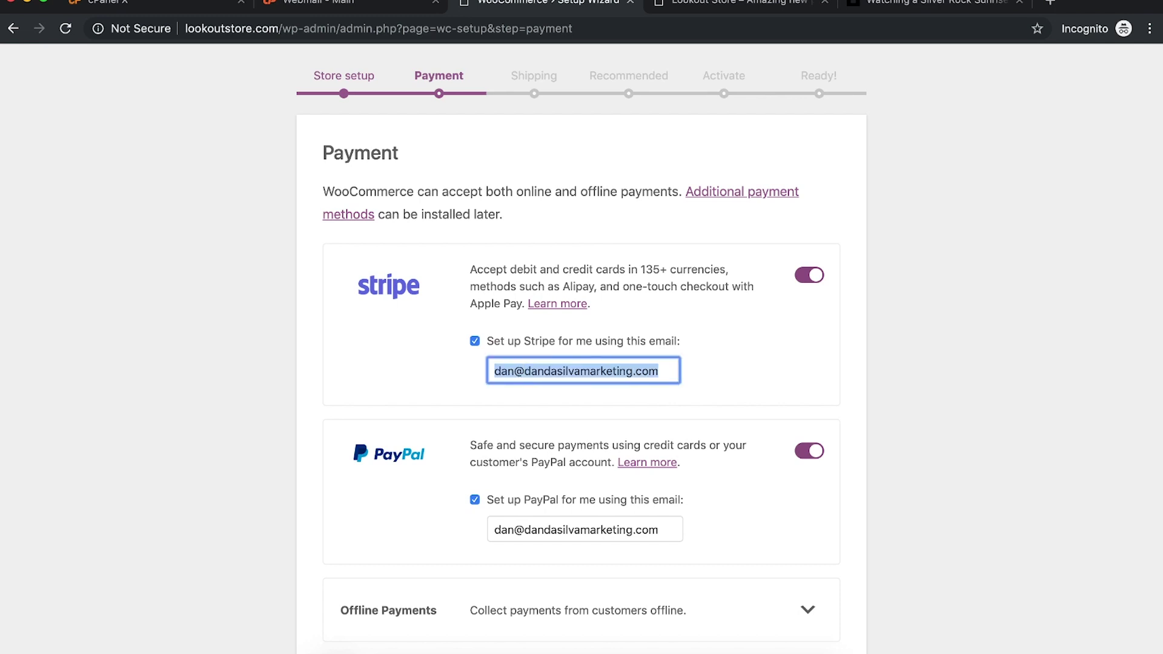
key(BackSpace)
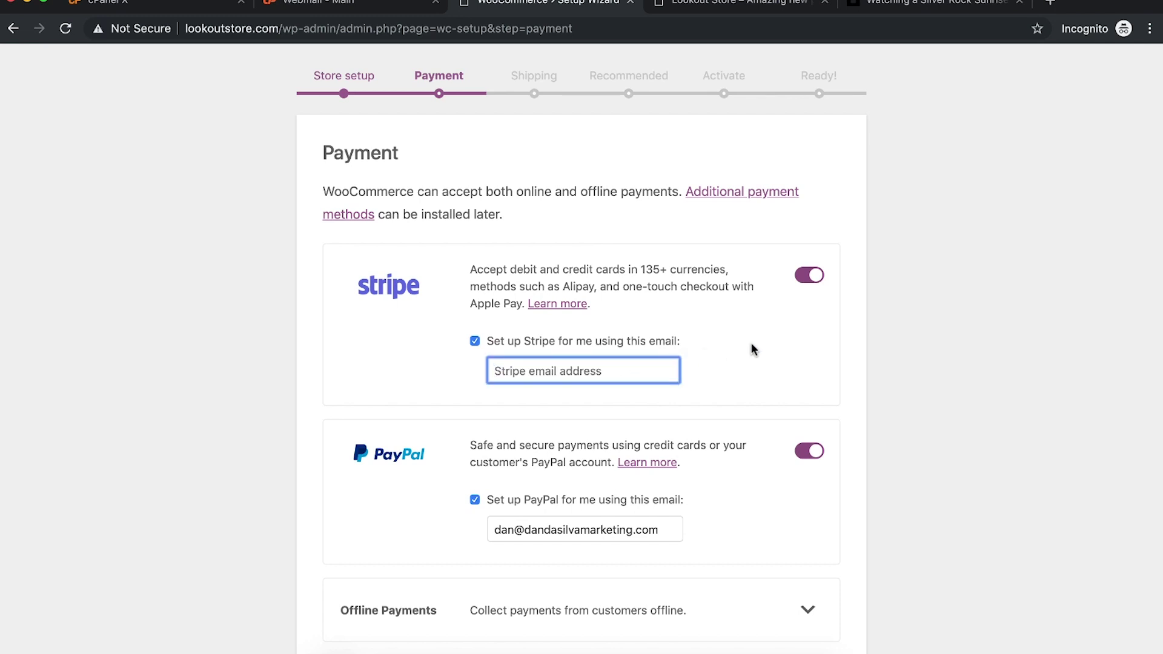
click(475, 341)
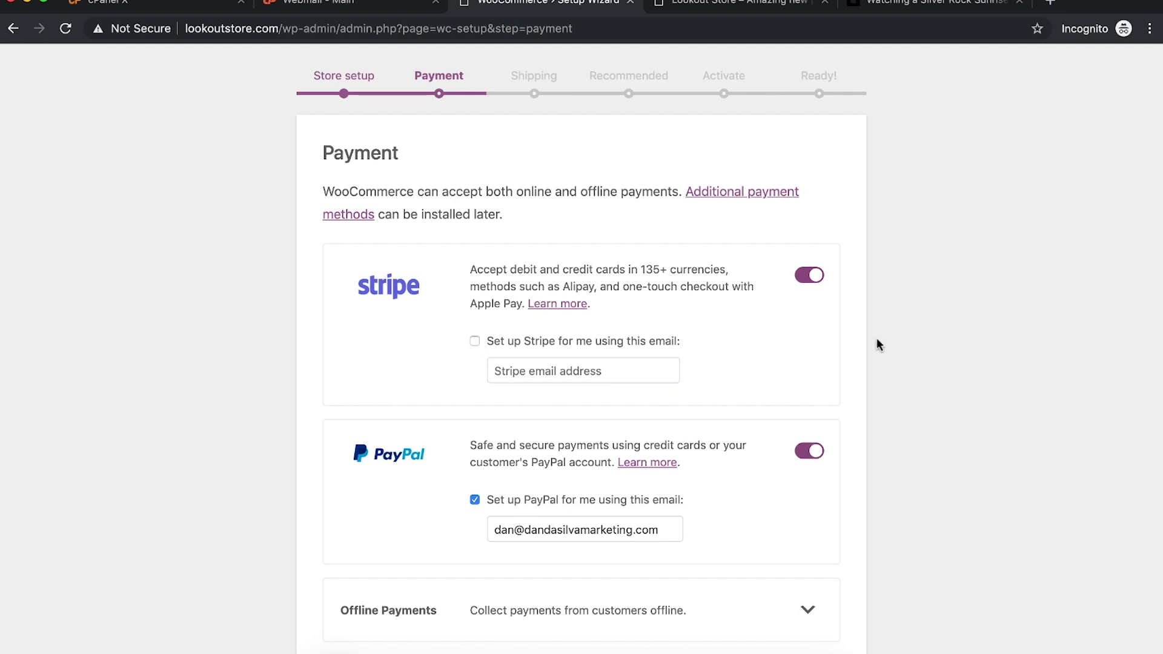
click(808, 276)
click(809, 276)
click(475, 341)
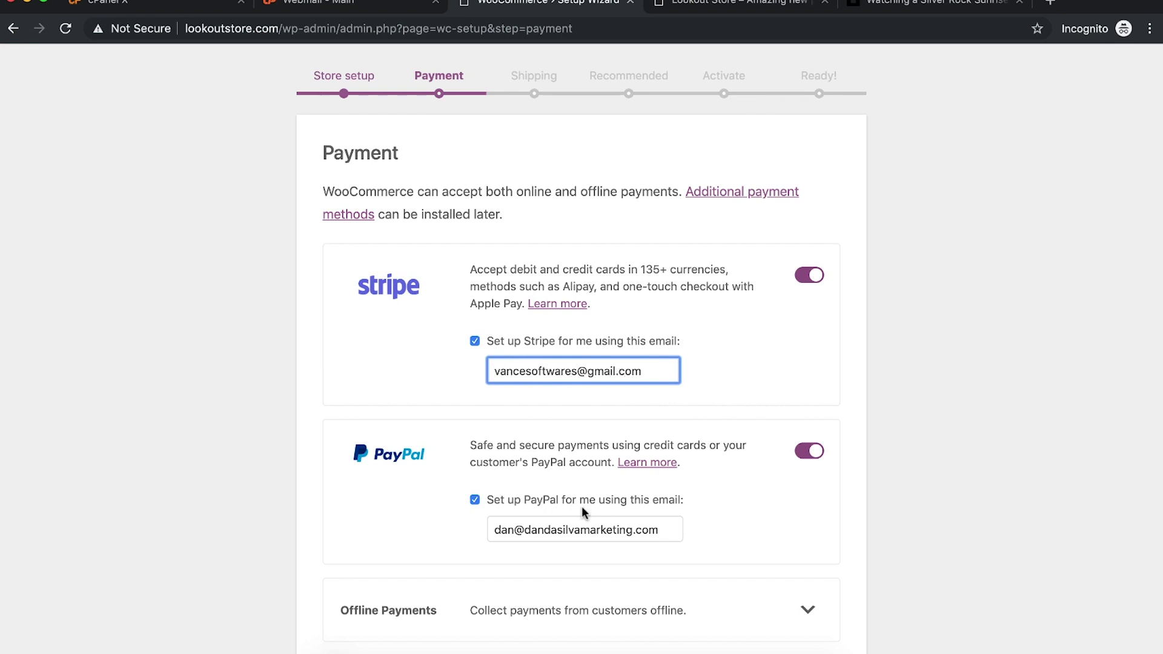
Step: Turn off PayPal and its setup, then continue to the Shipping step
click(475, 501)
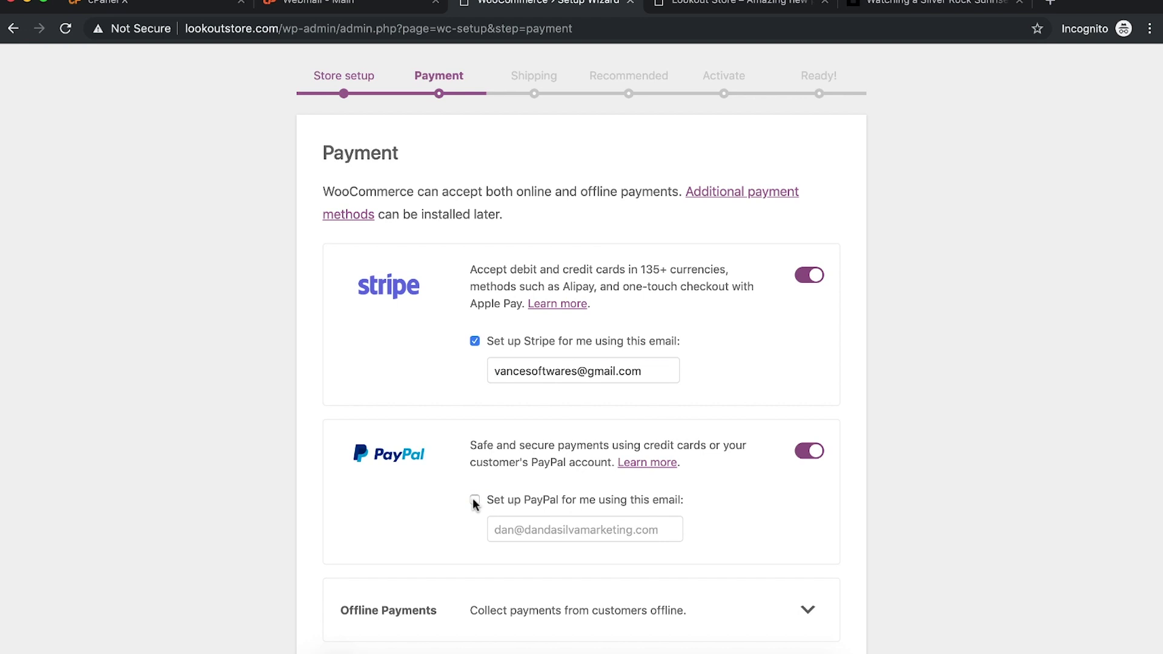
click(813, 454)
scroll(896, 432, down, 3)
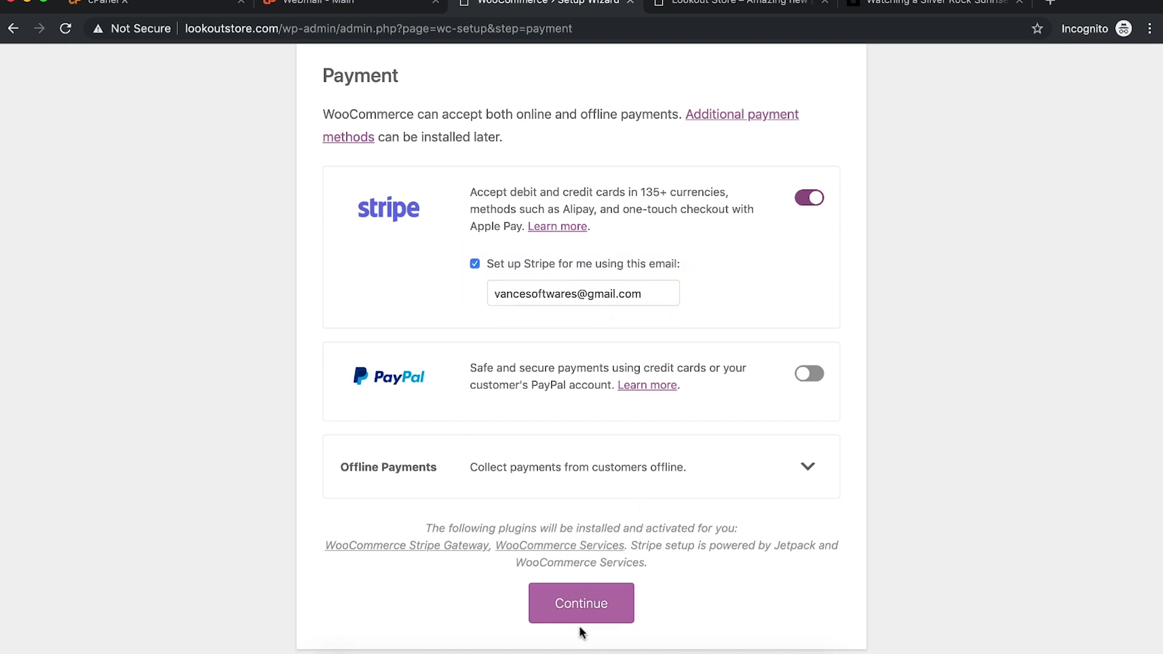
click(586, 608)
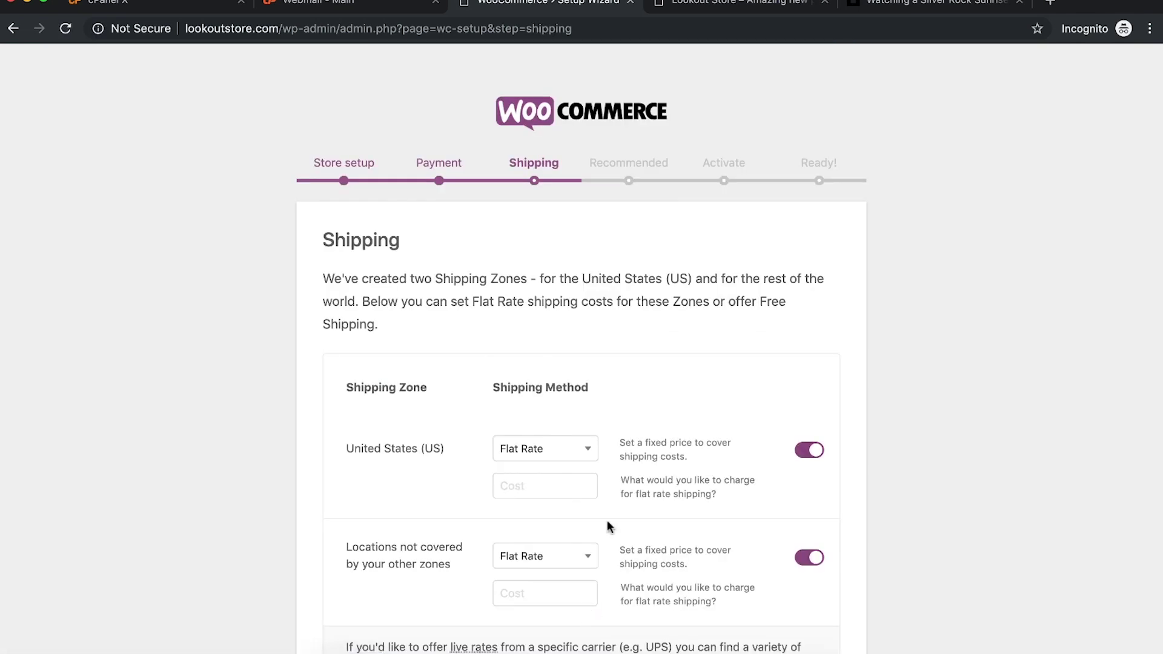
Step: Keep Flat Rate for the United States zone with a cost of 5
scroll(636, 452, down, 3)
click(563, 320)
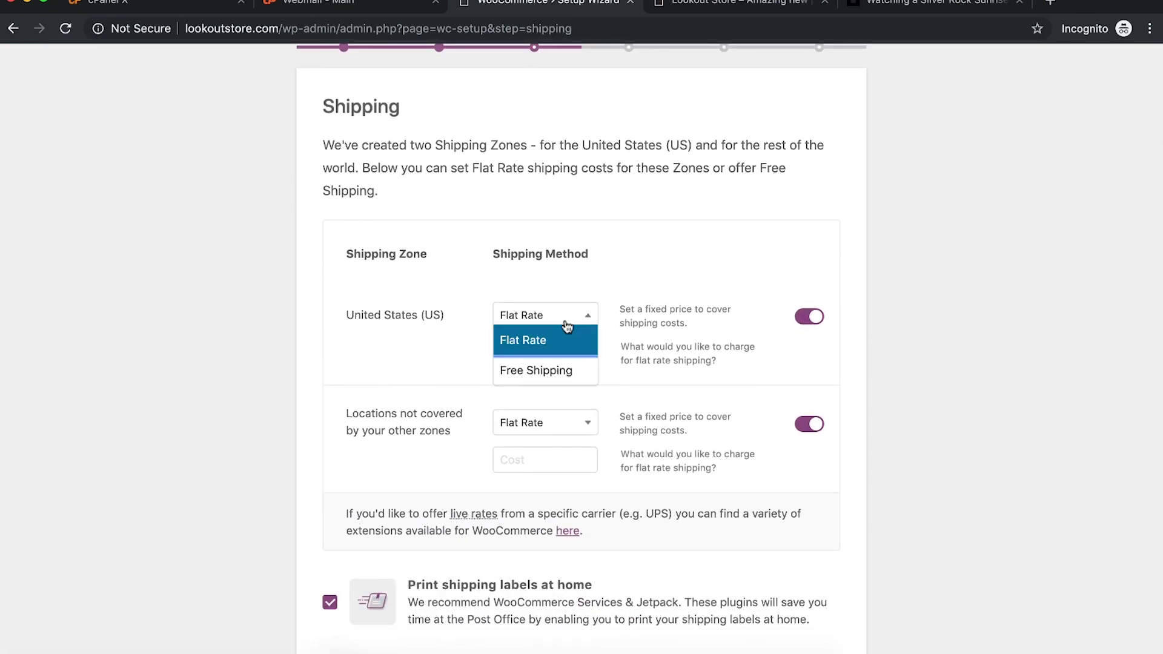
click(866, 265)
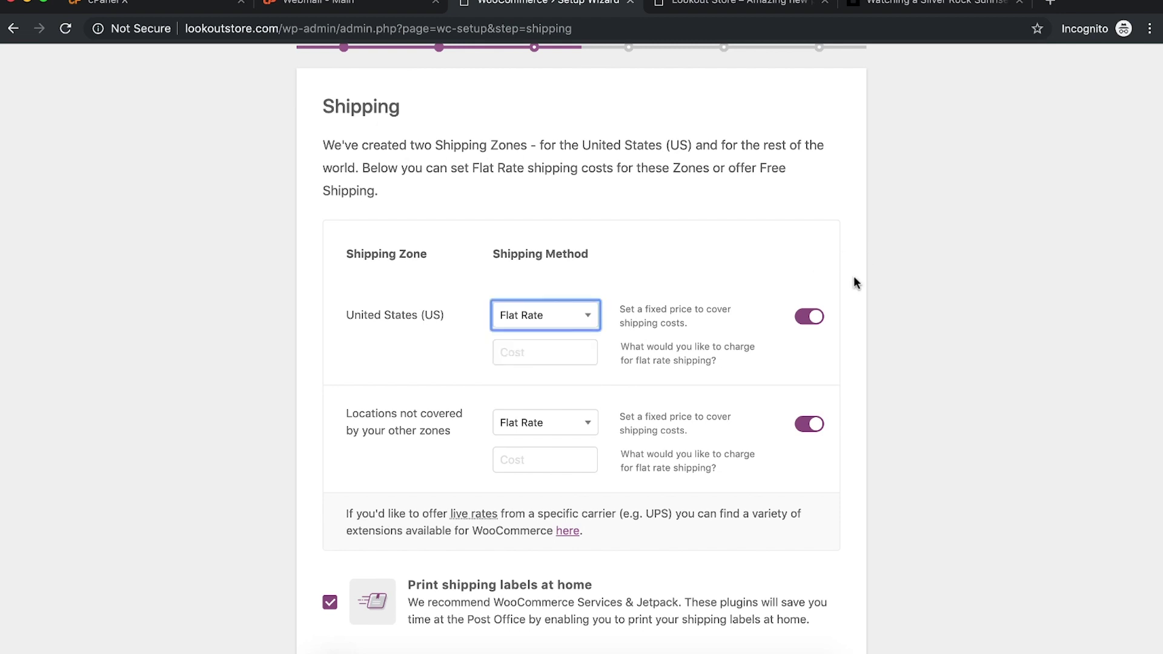
scroll(859, 288, down, 2)
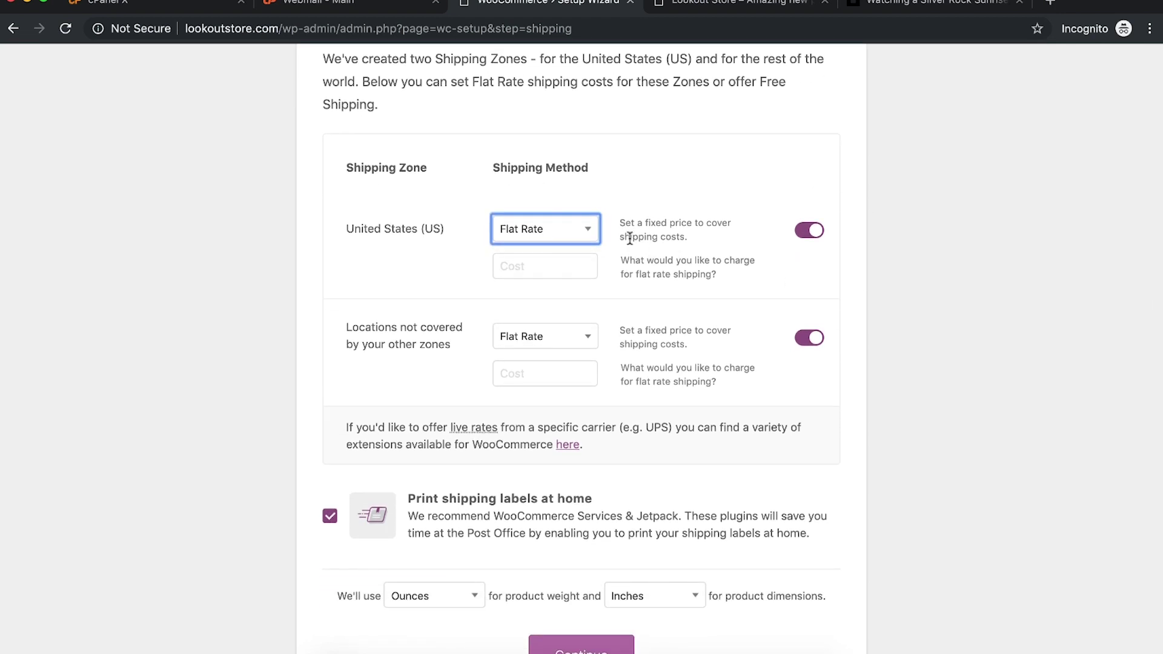
click(556, 260)
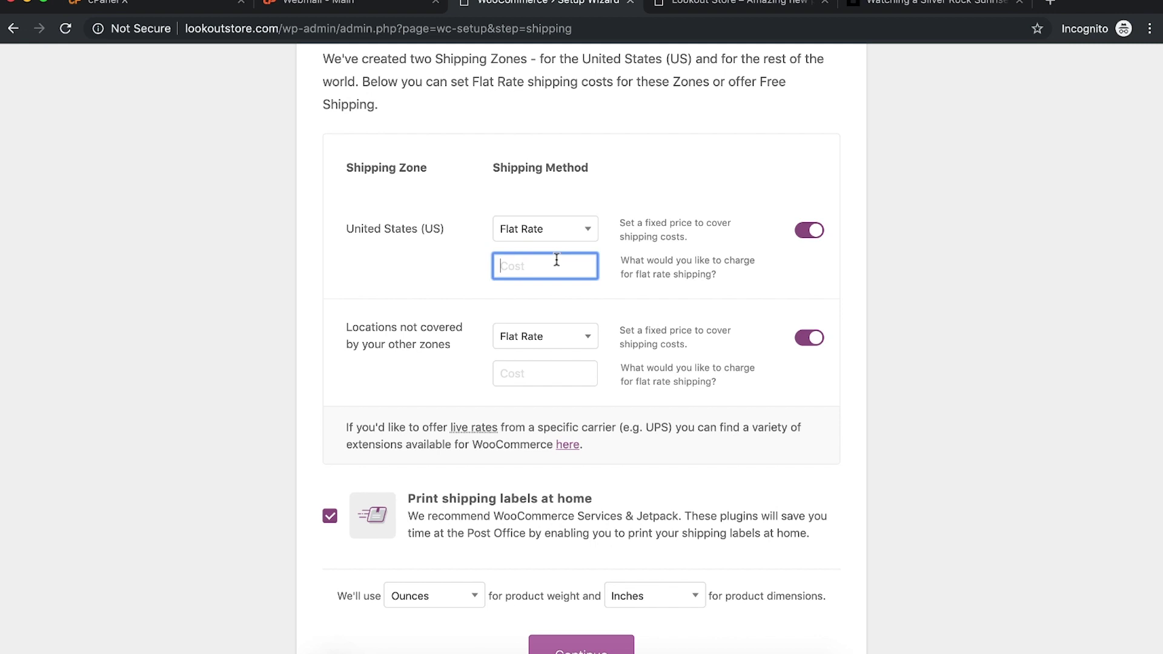
click(904, 268)
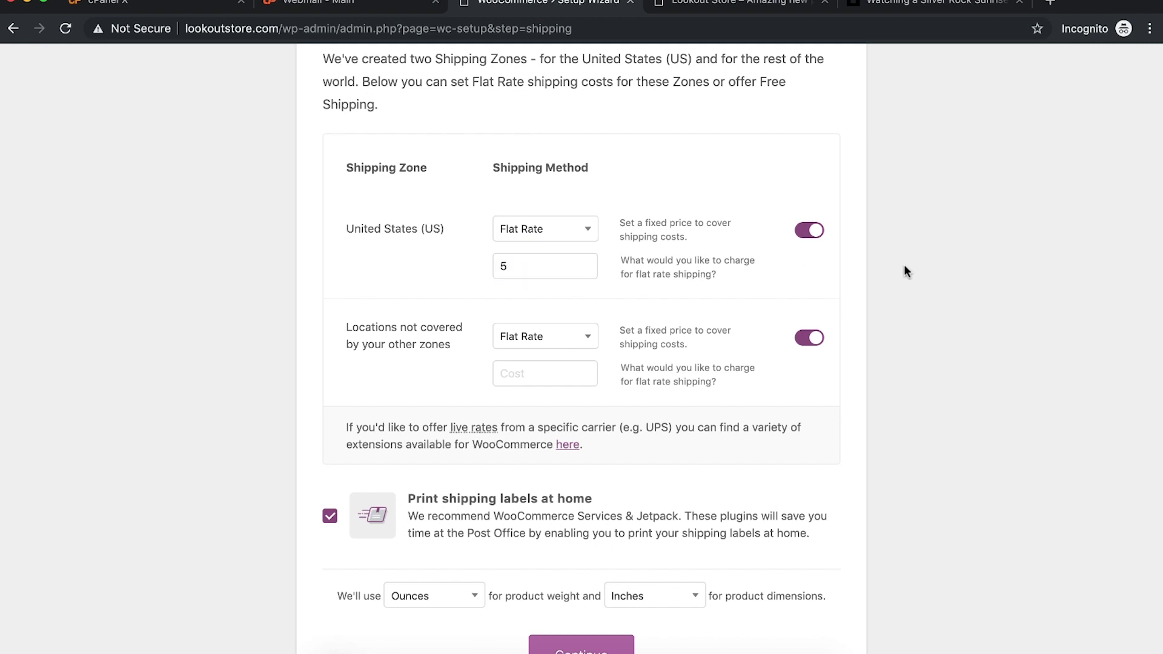
Step: Charge a flat rate of 10 for all other locations and continue
scroll(904, 269, down, 1)
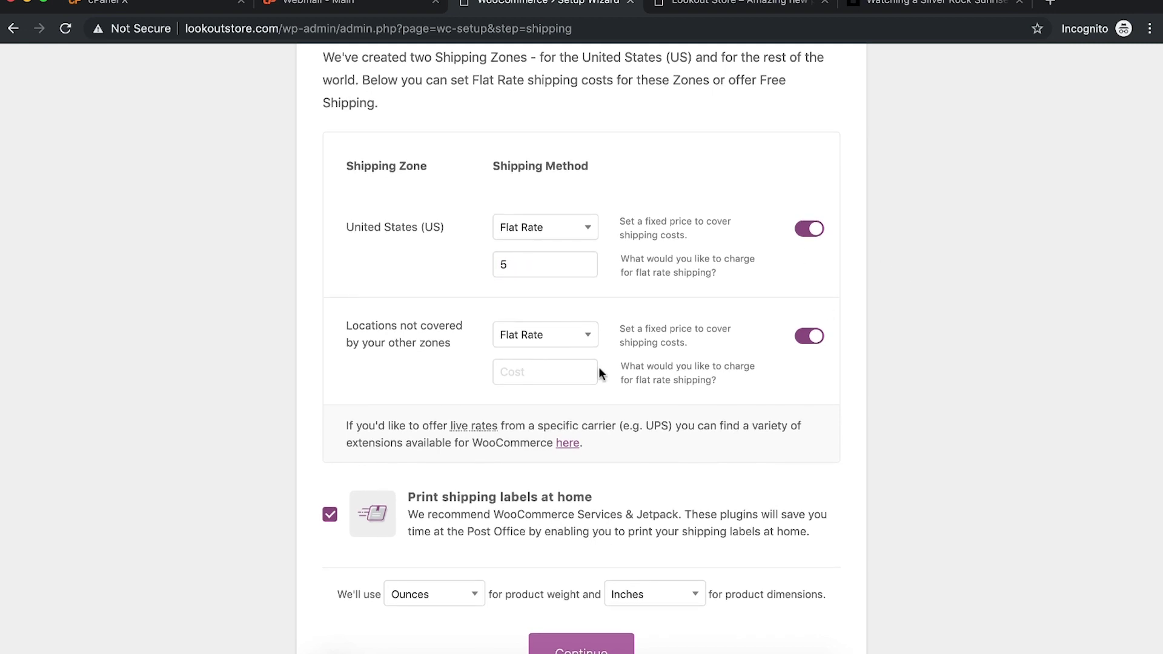
click(533, 376)
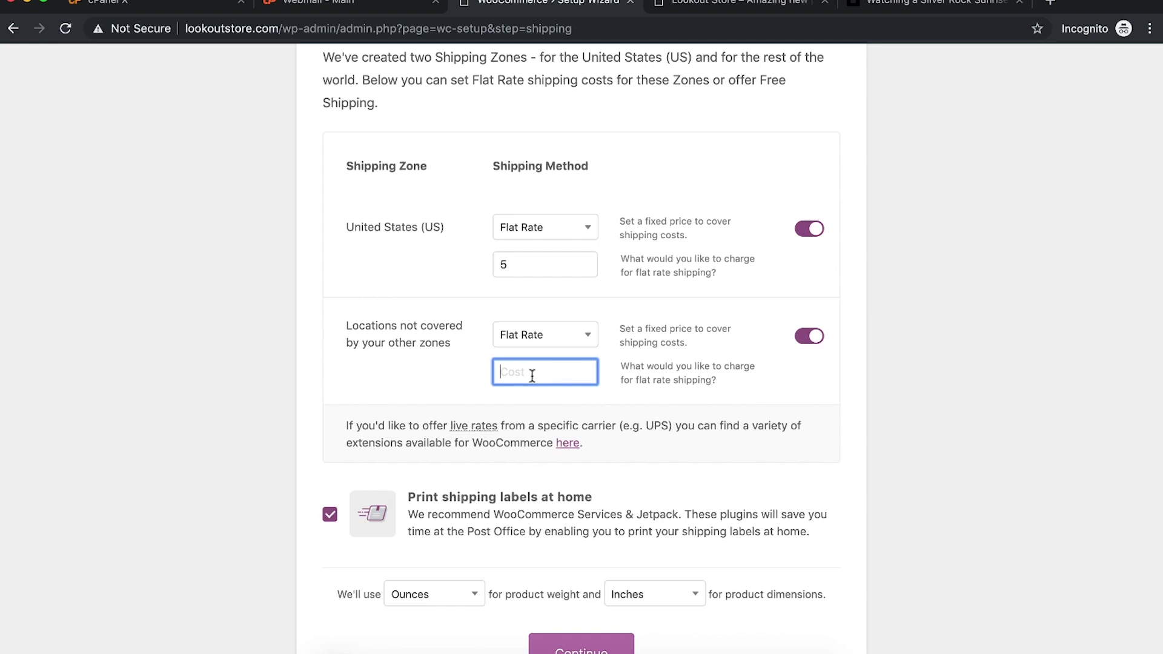
click(965, 358)
scroll(969, 349, down, 2)
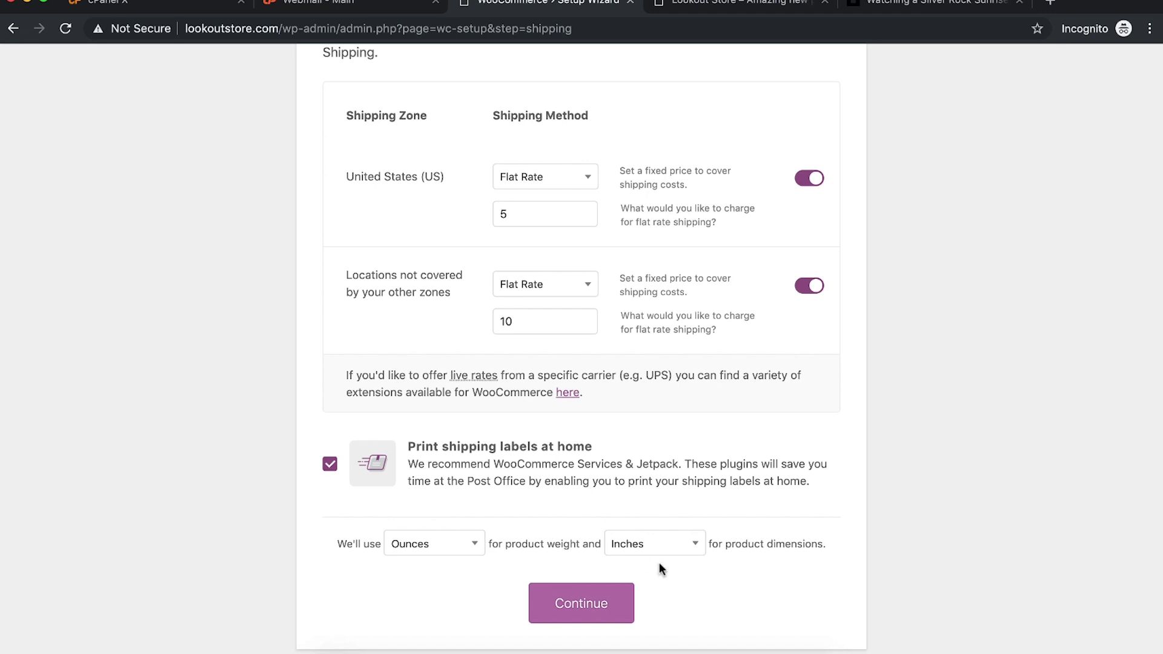
scroll(723, 592, up, 3)
scroll(723, 594, down, 3)
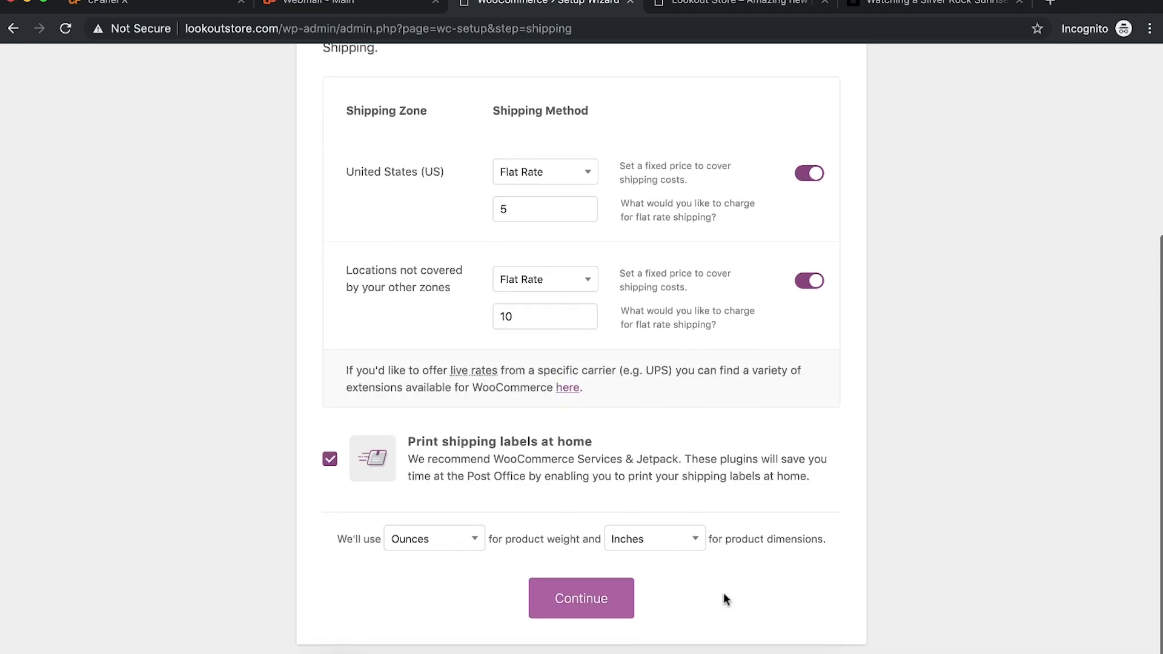
click(595, 600)
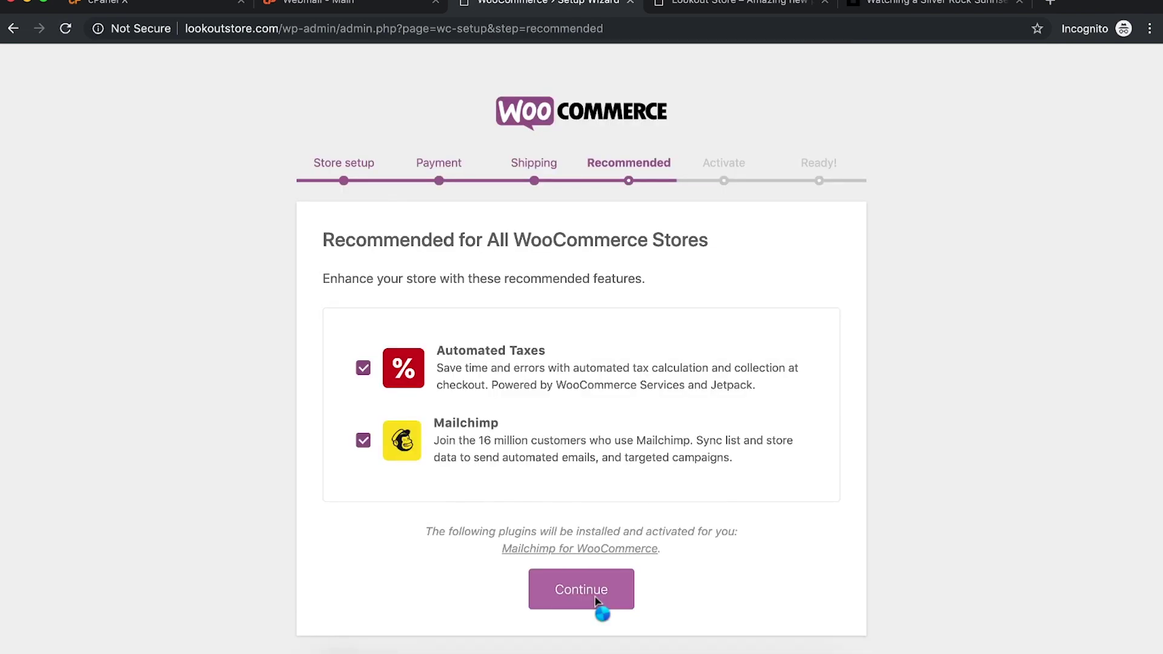
Step: Drop Mailchimp, keep Automated Taxes, and choose to continue with Jetpack
click(368, 448)
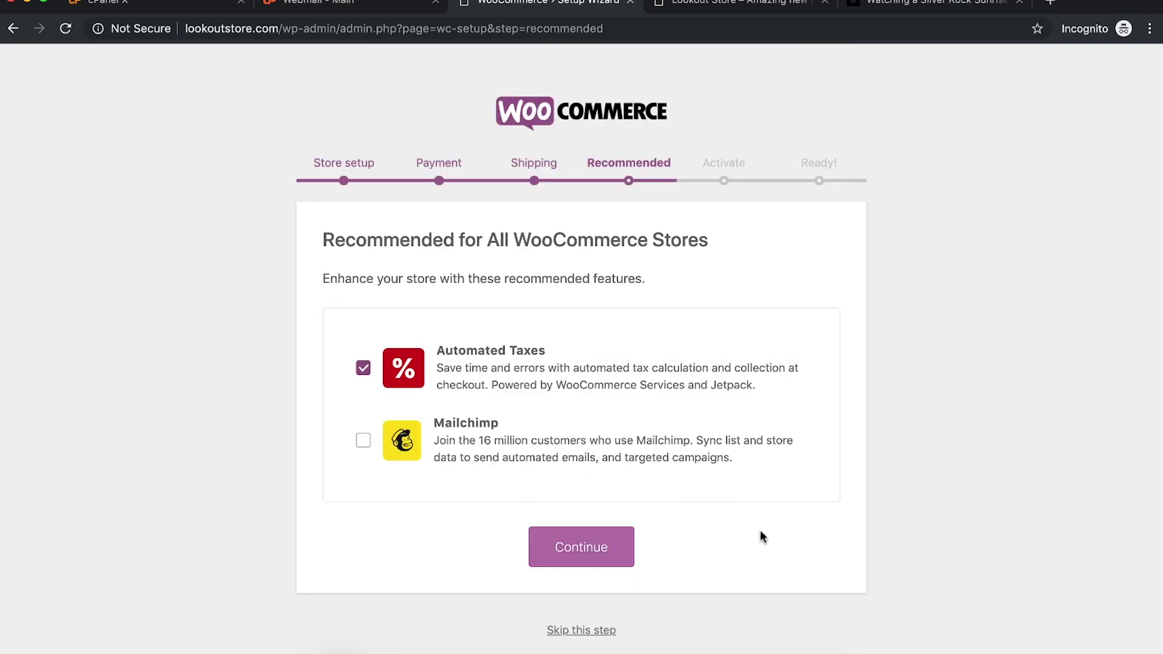
click(572, 547)
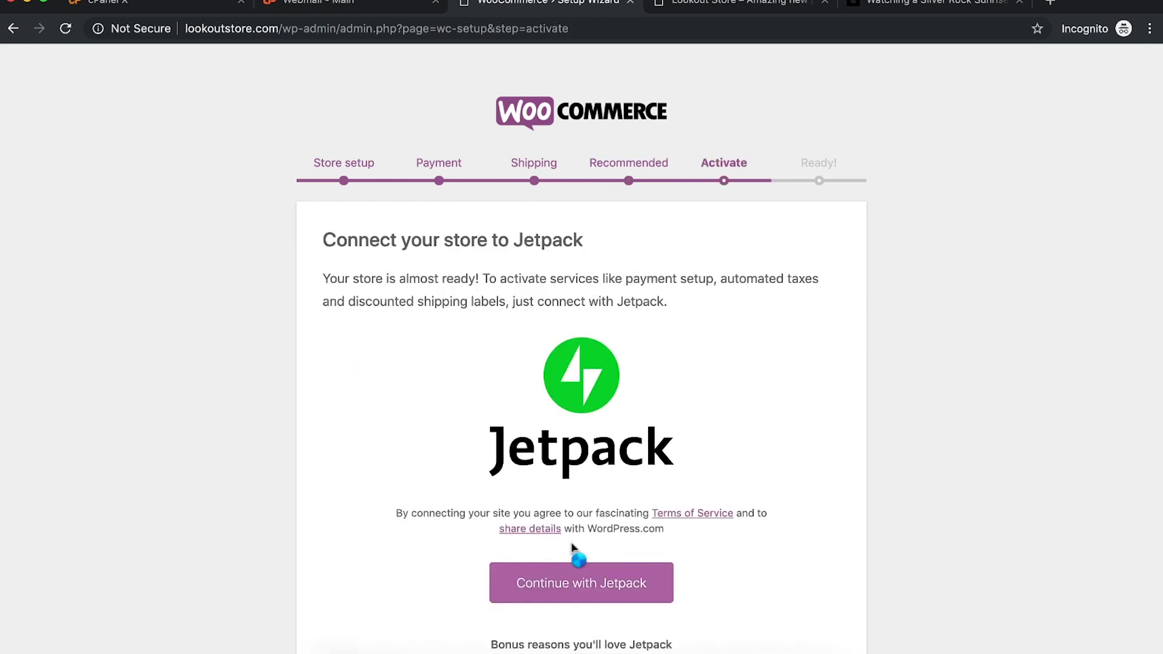
click(559, 581)
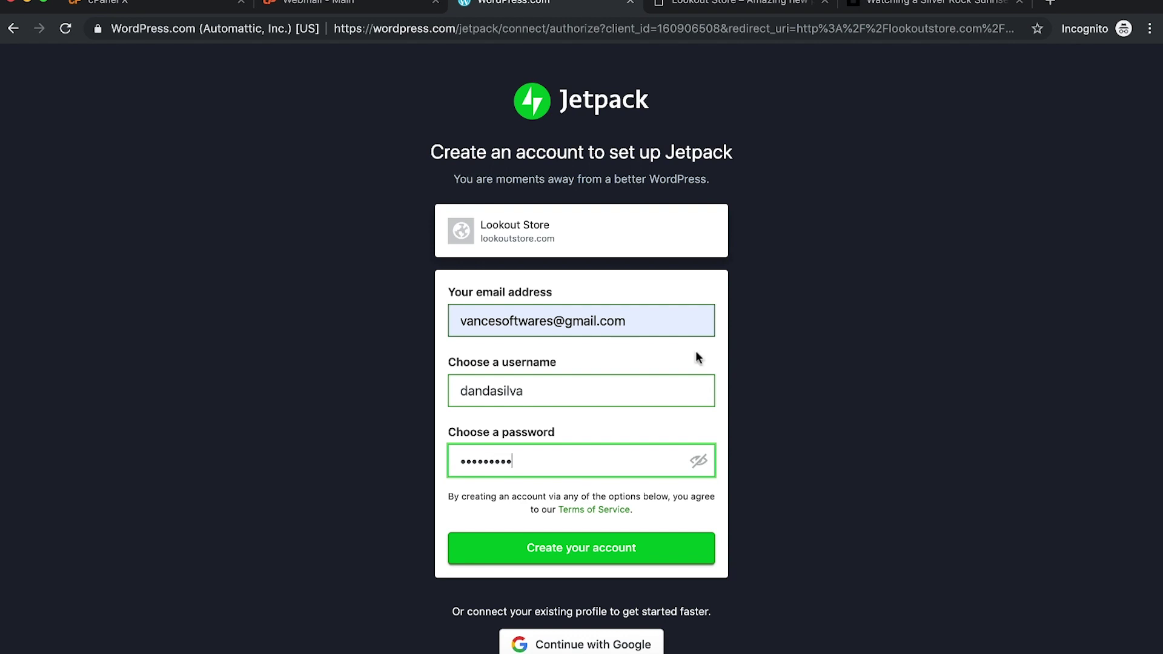
Step: Fix the password and the taken username on the sign-up form, then create the WordPress.com account
click(695, 352)
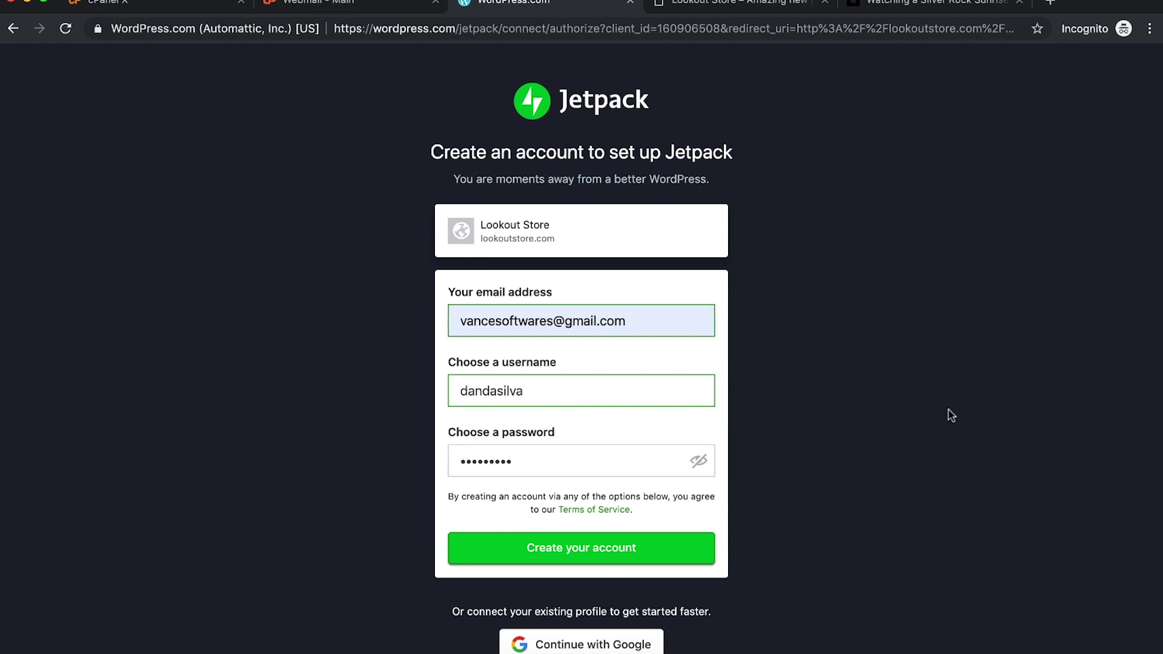
click(557, 398)
text(123)
click(672, 542)
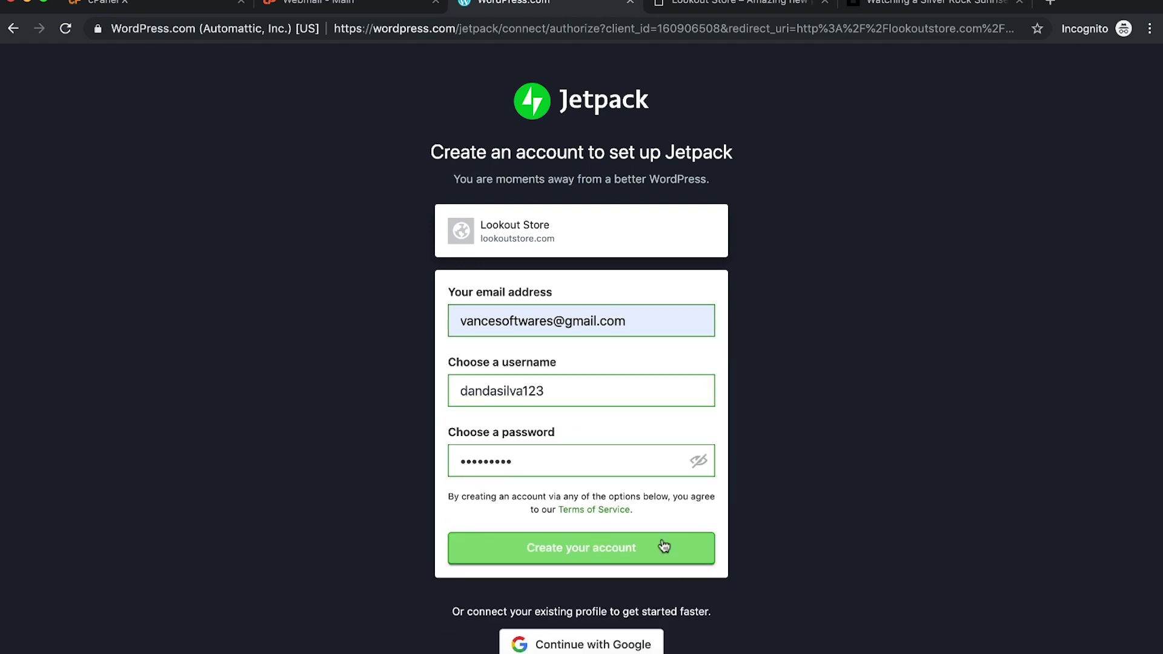
click(636, 549)
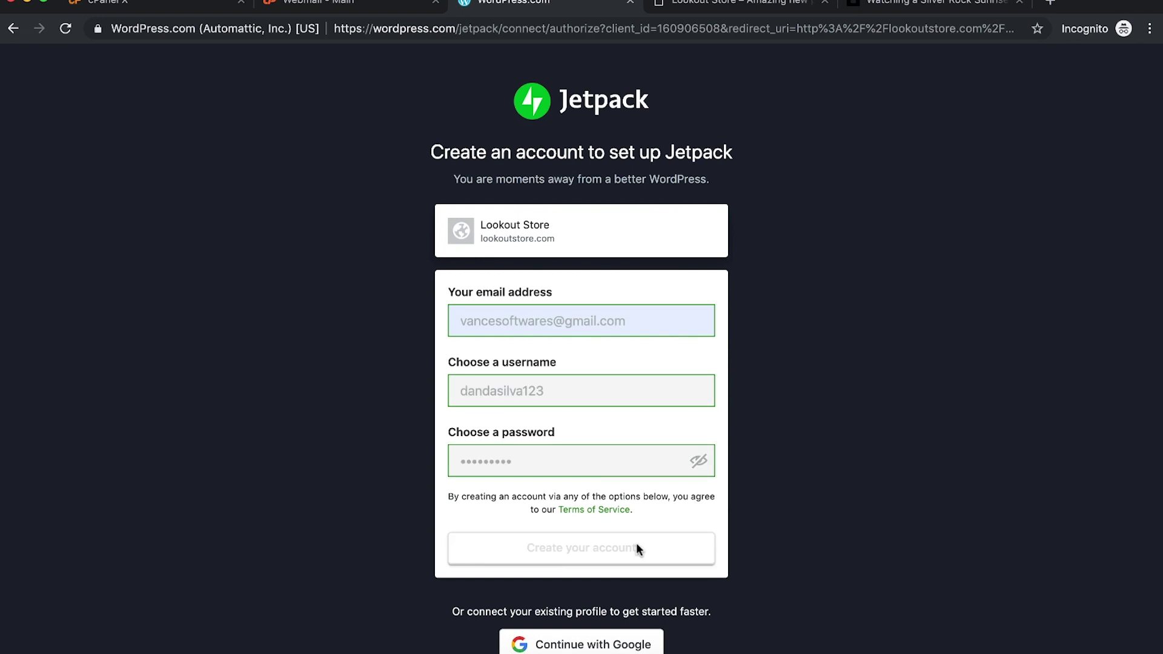
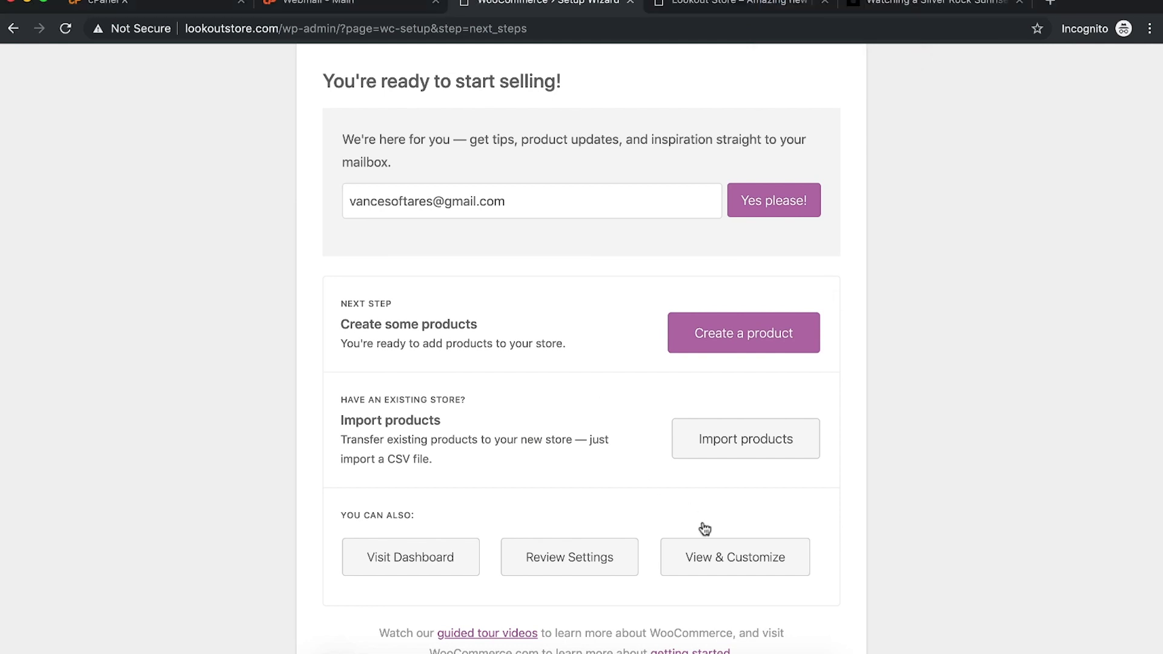
Step: Leave the setup wizard via Create a product and browse the All Products list
click(761, 340)
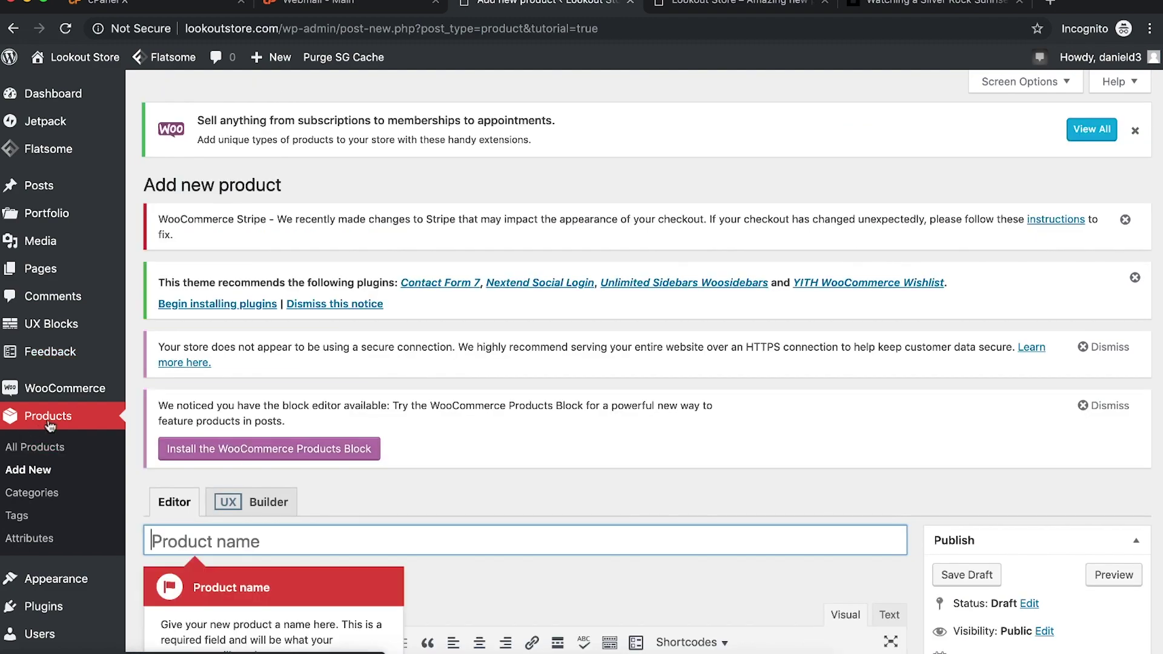
click(37, 446)
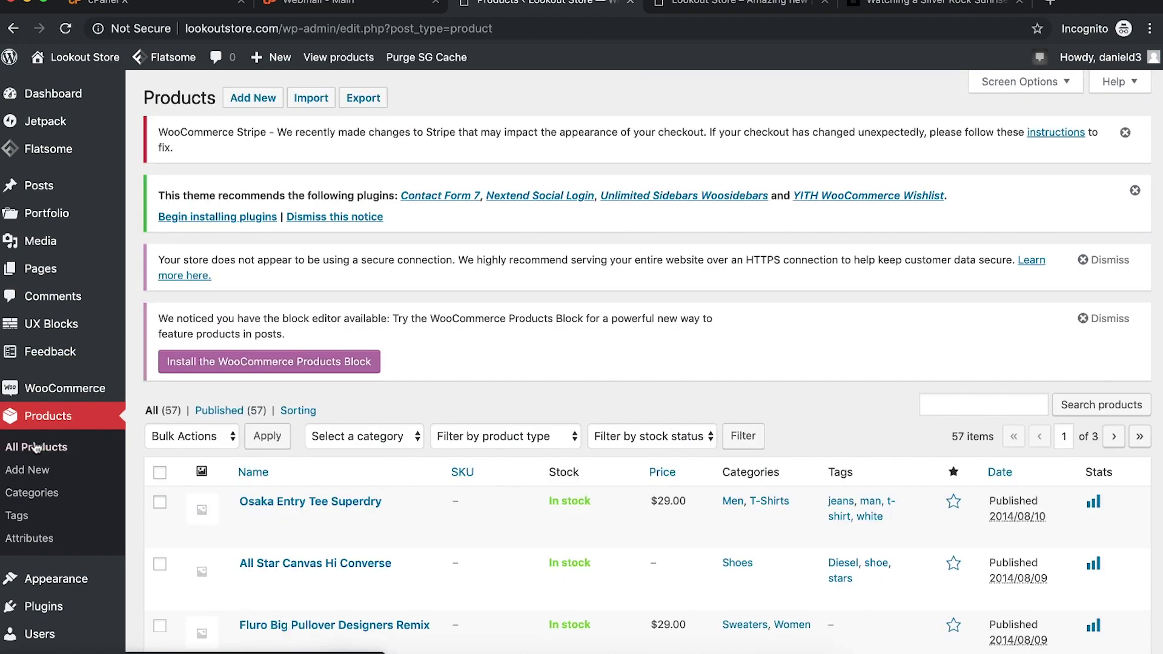
scroll(291, 484, down, 8)
scroll(292, 486, down, 12)
scroll(43, 428, up, 2)
Step: Open Products > Add New and reload the storefront tab before returning to the blank form
click(28, 426)
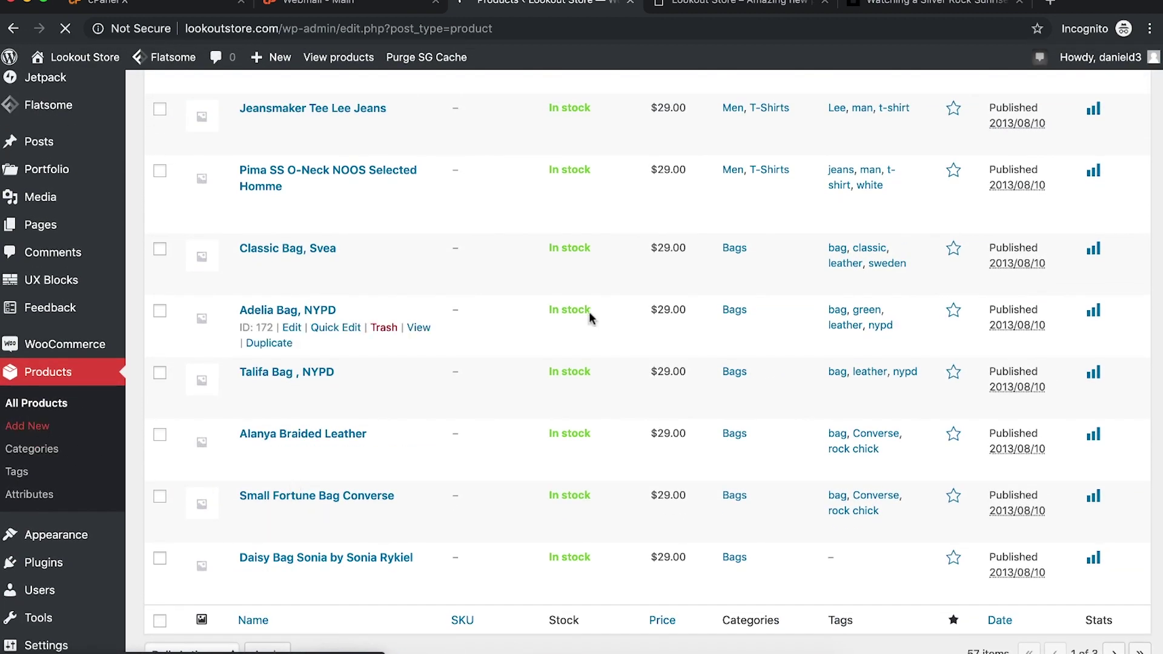
click(707, 5)
key(super+r)
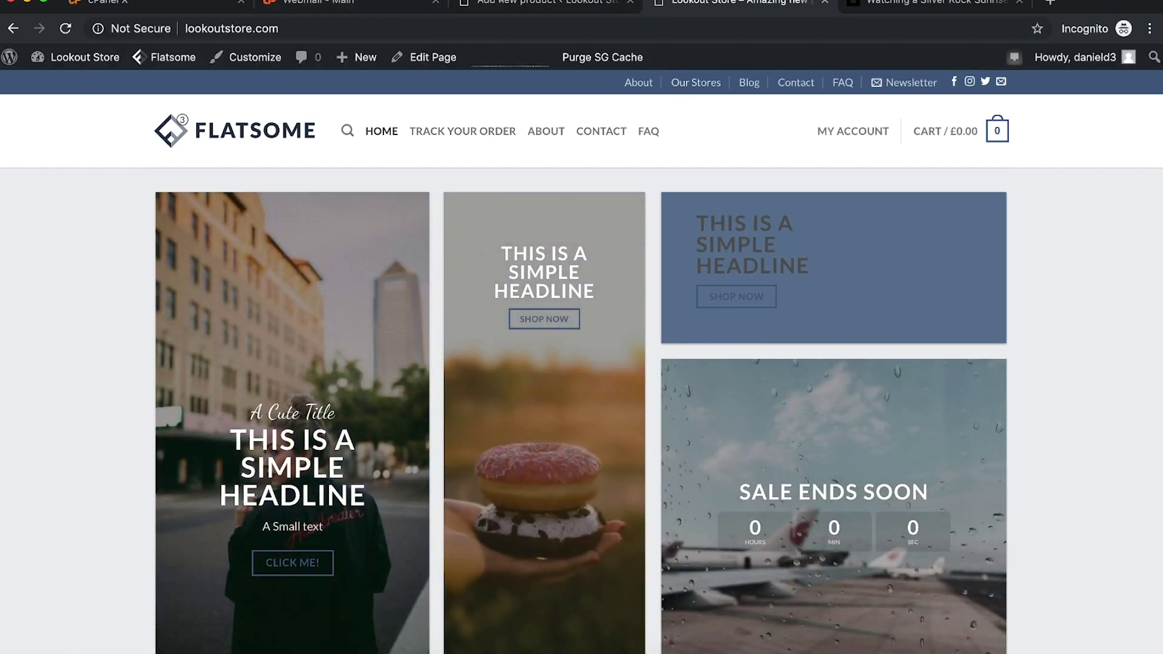
click(495, 3)
Step: Open Appearance > Menus with Menu (Main) selected for editing
mouse_move(63, 588)
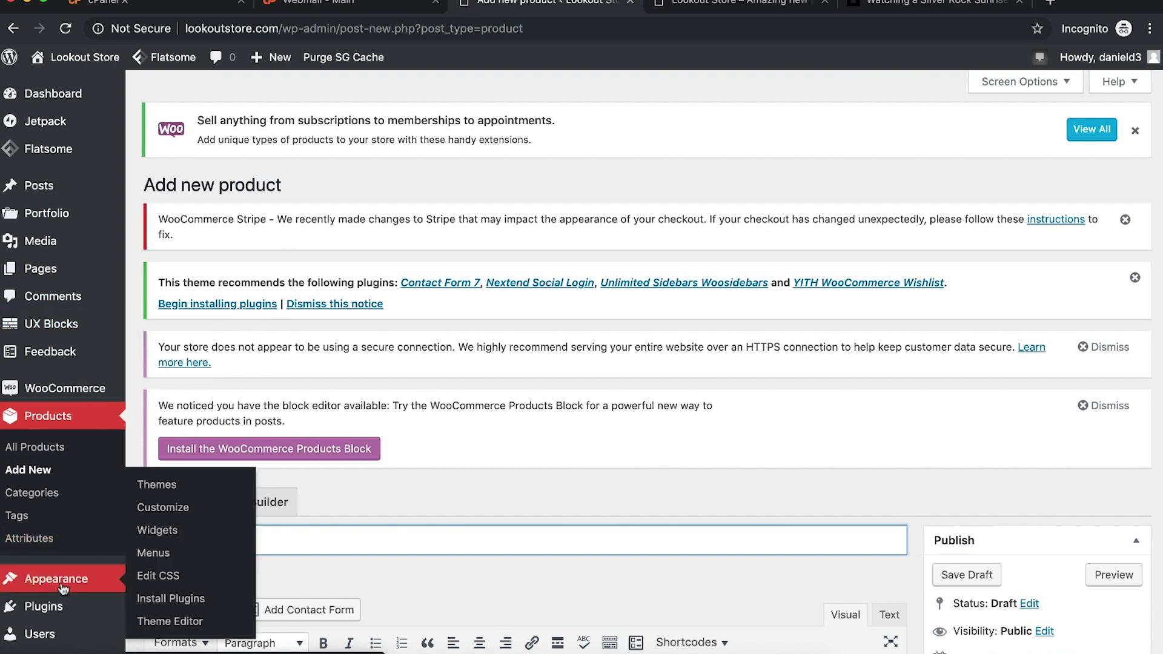
click(155, 555)
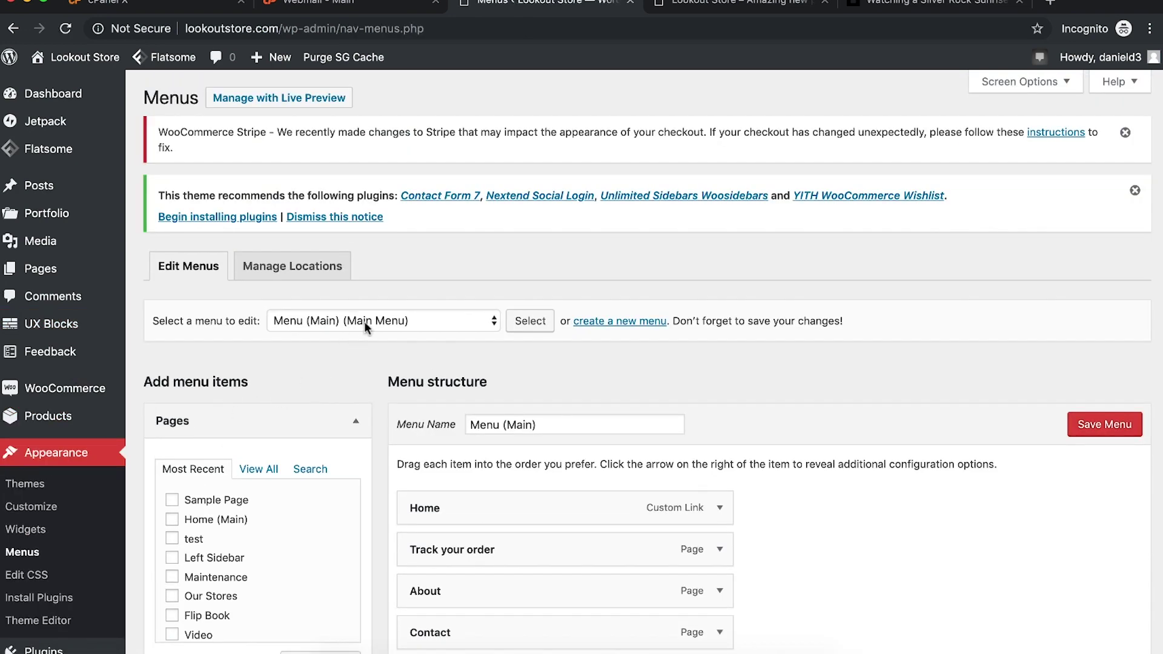
click(363, 321)
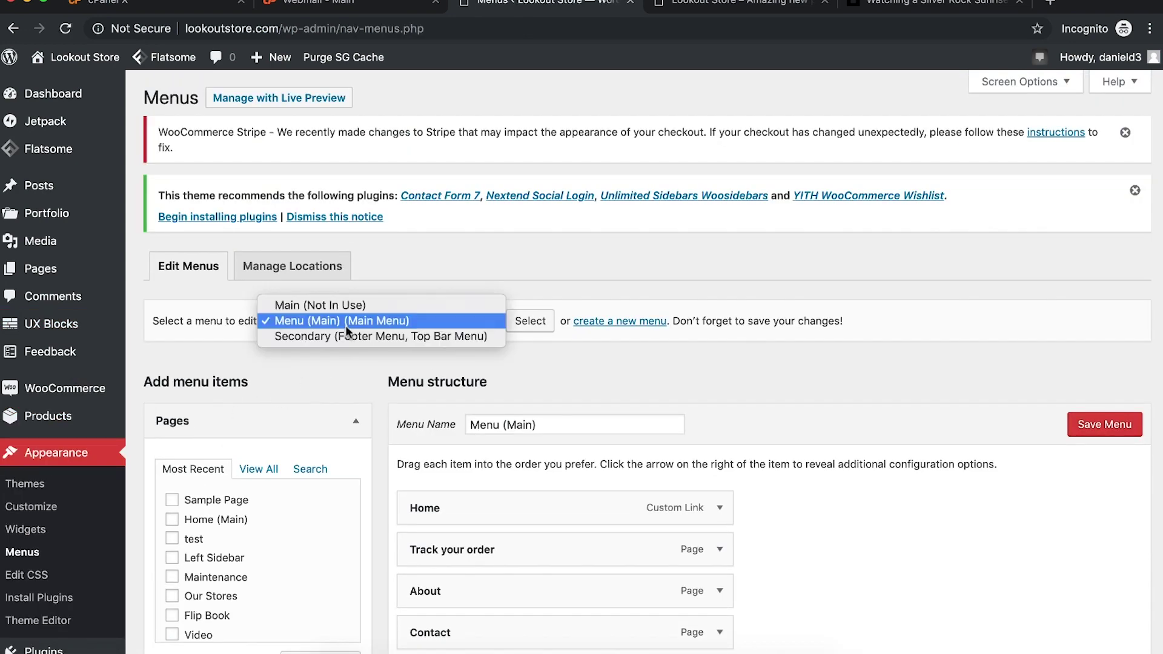
click(361, 320)
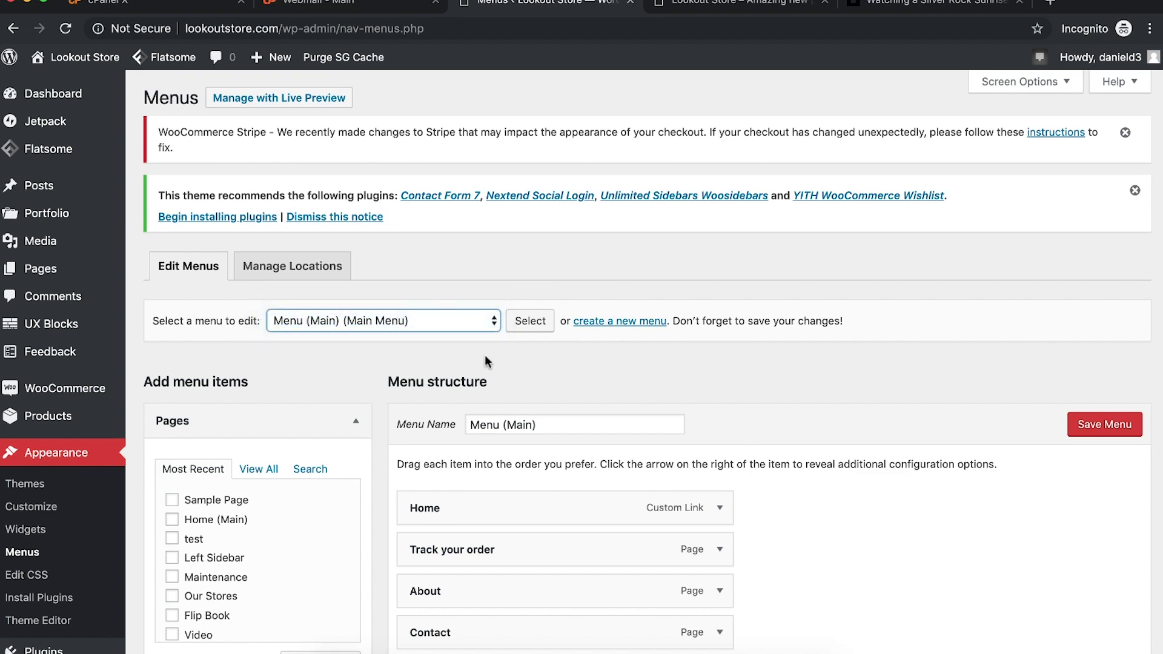
scroll(485, 355, down, 3)
Step: Add the Shop page to the main menu from the Pages list
click(247, 303)
scroll(229, 392, down, 3)
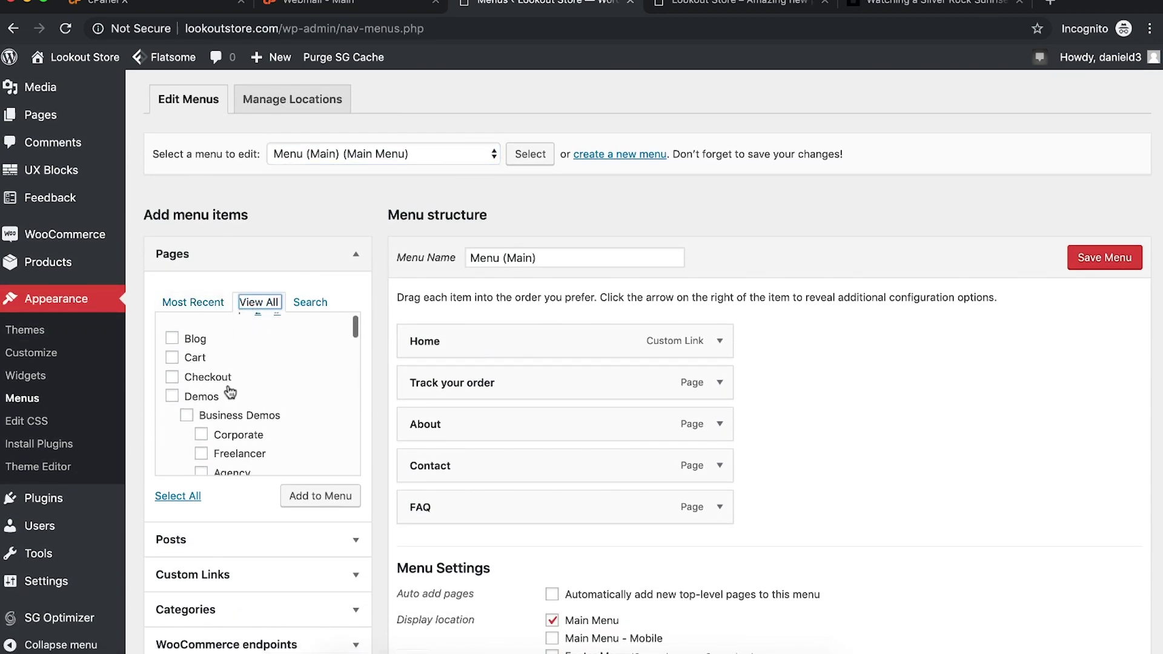
click(309, 301)
text(sho)
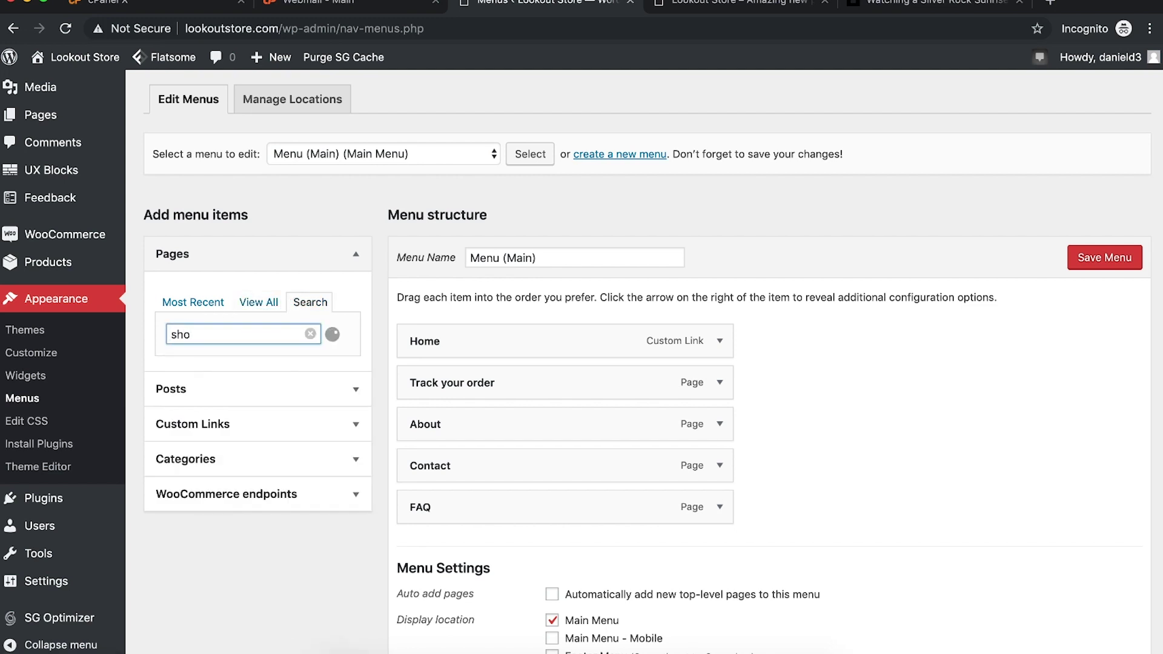
scroll(226, 423, down, 3)
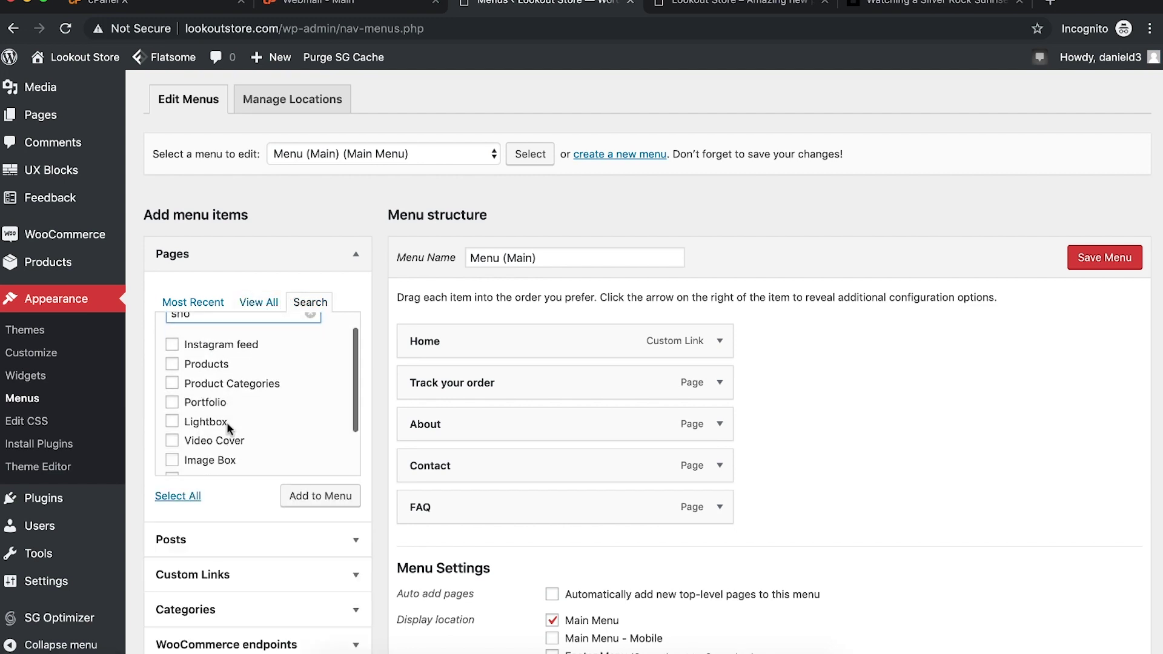
scroll(226, 423, up, 3)
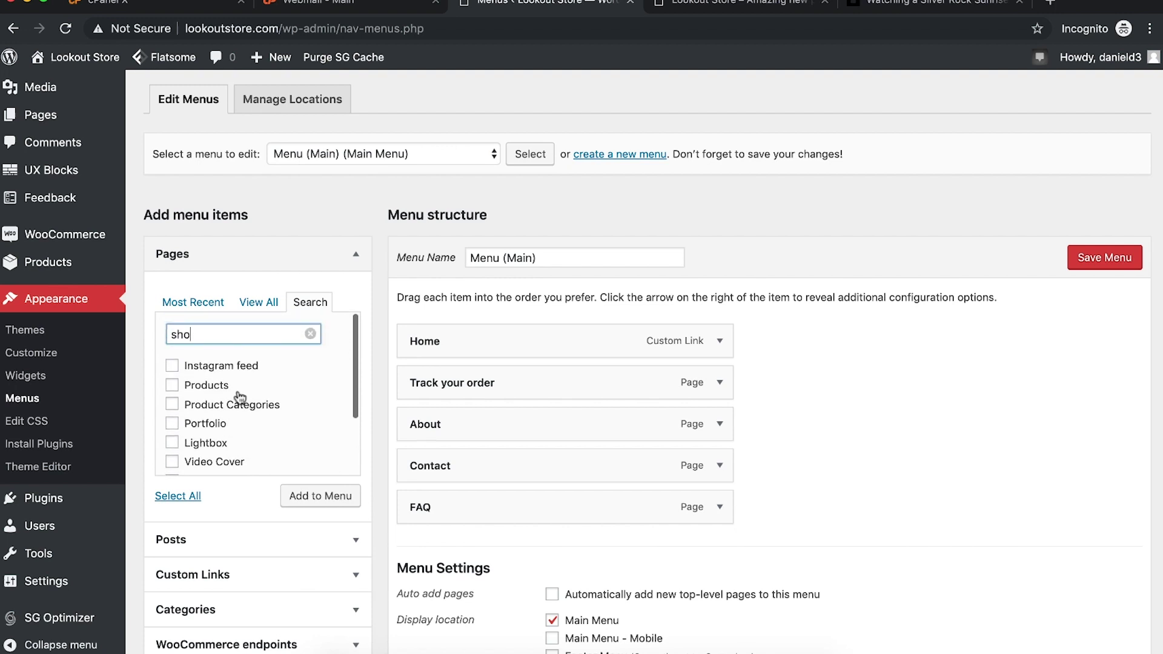
click(260, 306)
click(172, 420)
click(307, 496)
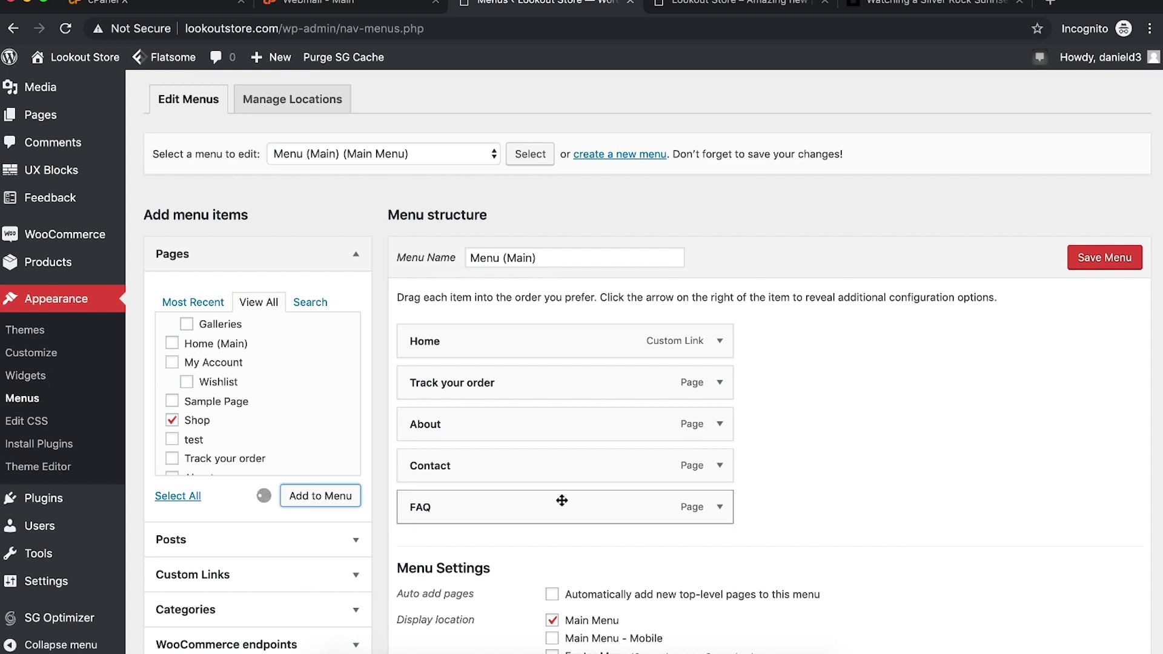
Step: Drag the Shop item above Home and save the menu
drag(465, 546, 458, 330)
click(1105, 254)
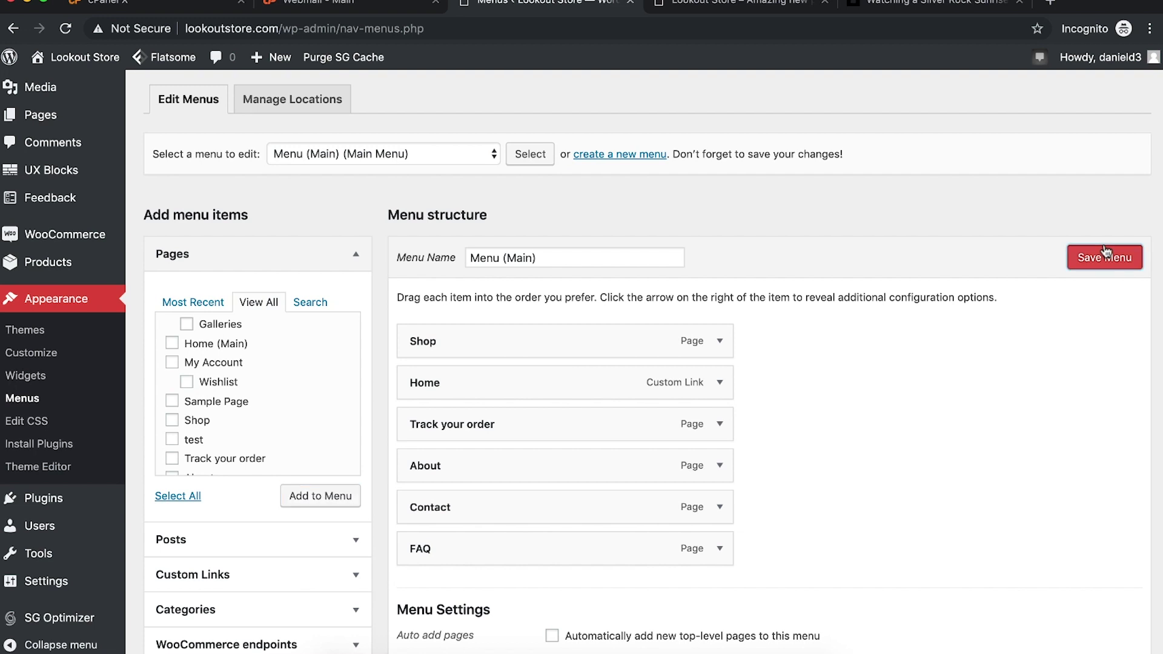
click(1099, 260)
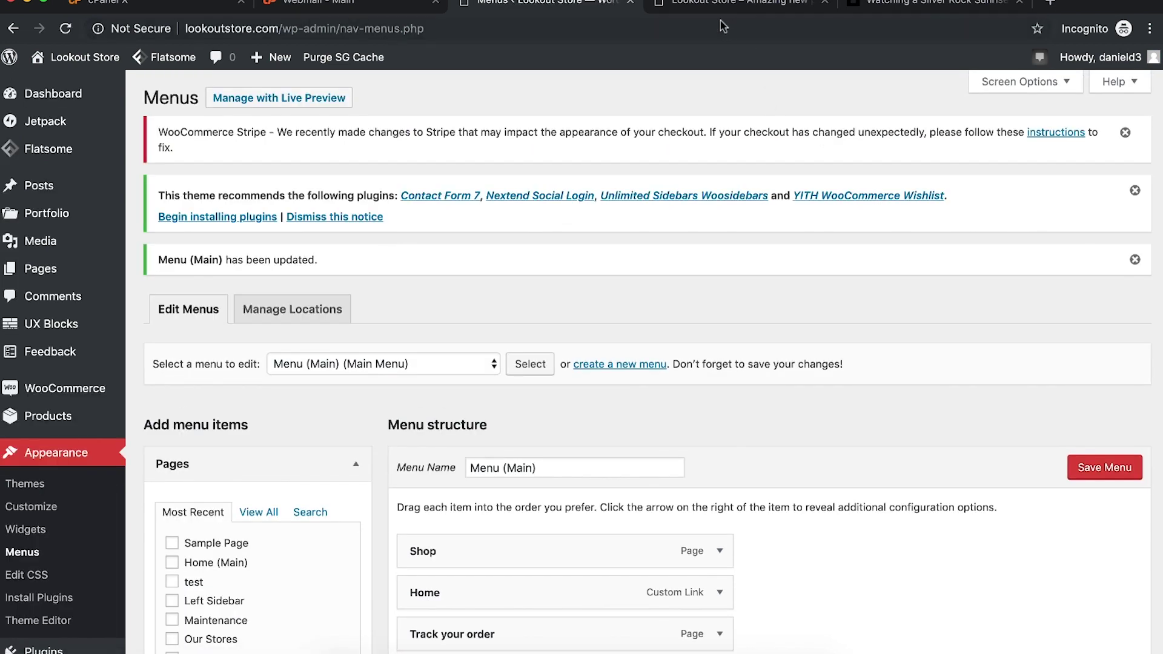
Step: Check the storefront's new SHOP link, which lists 57 products
click(700, 8)
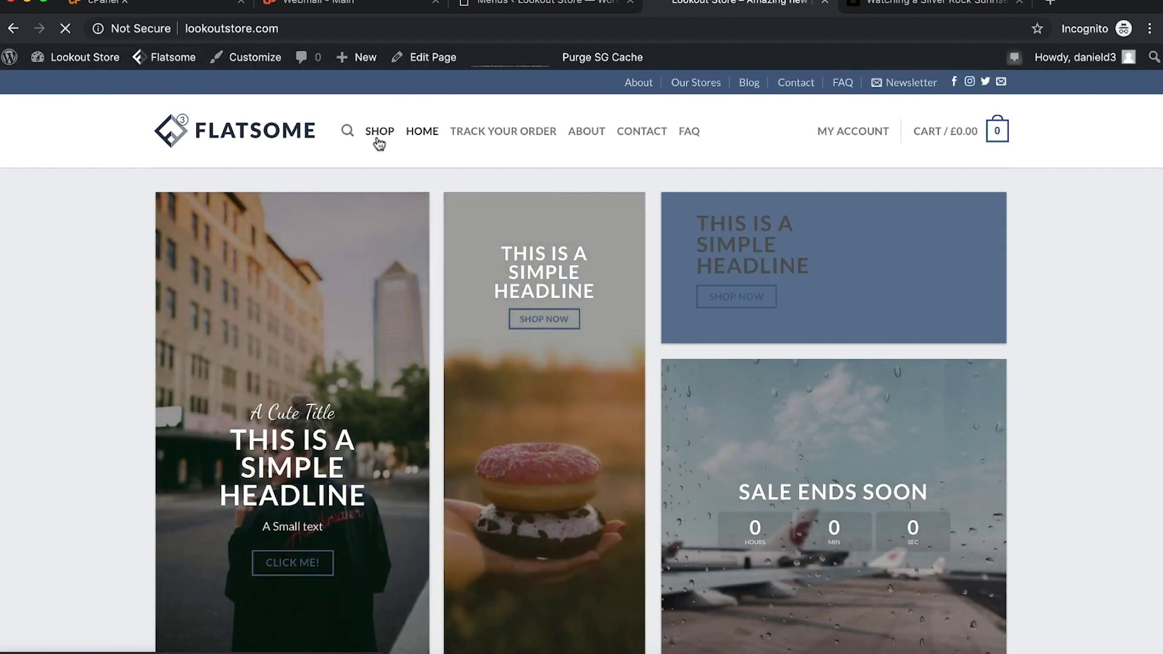
click(378, 143)
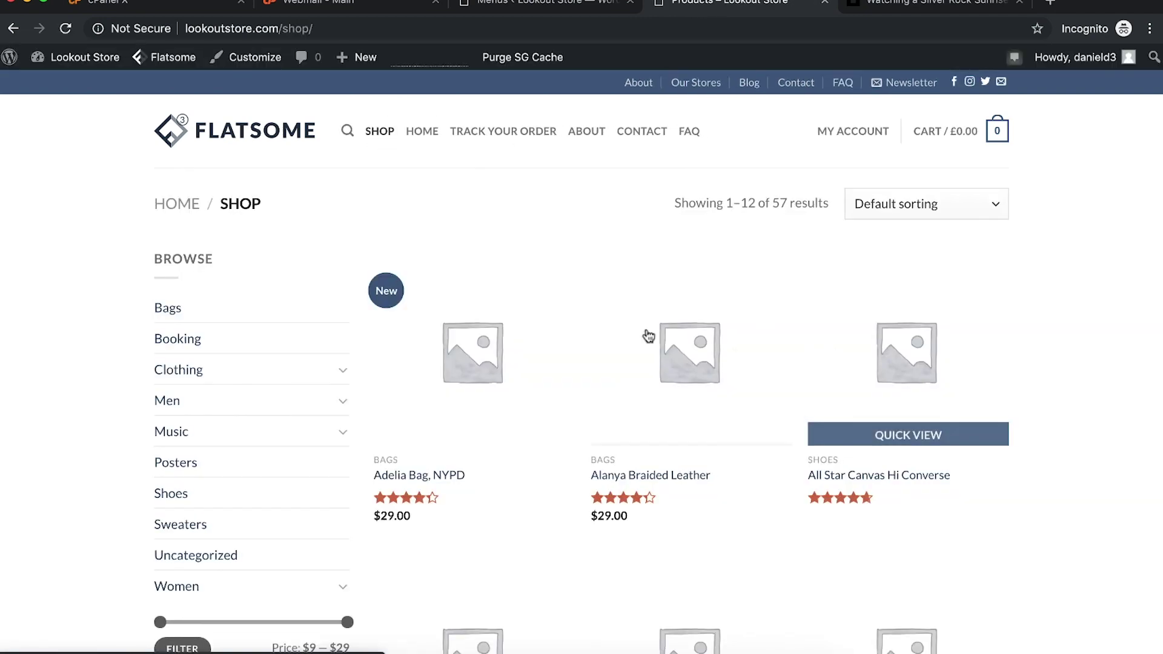
scroll(781, 358, down, 5)
scroll(779, 357, up, 5)
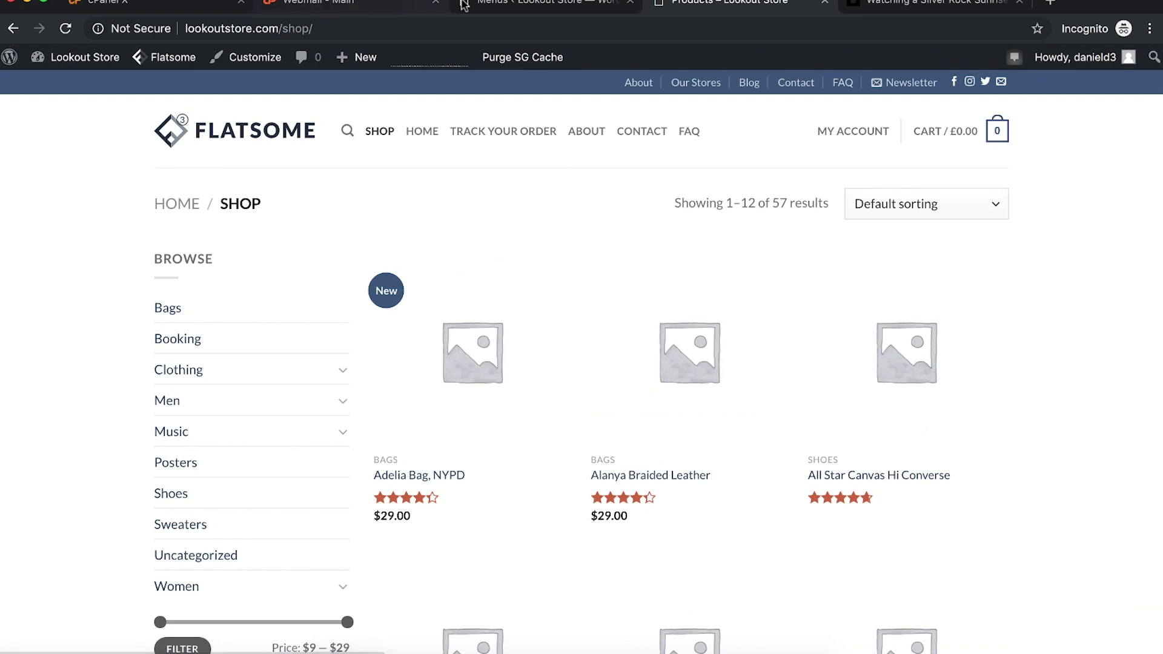
scroll(272, 514, down, 1)
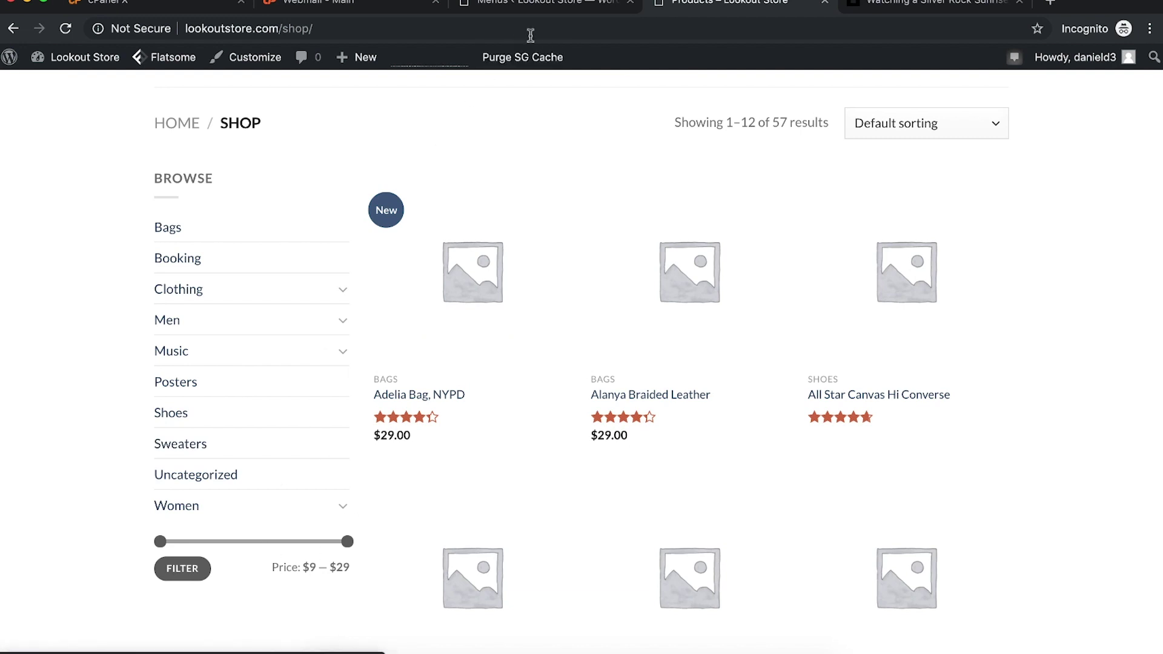
click(548, 6)
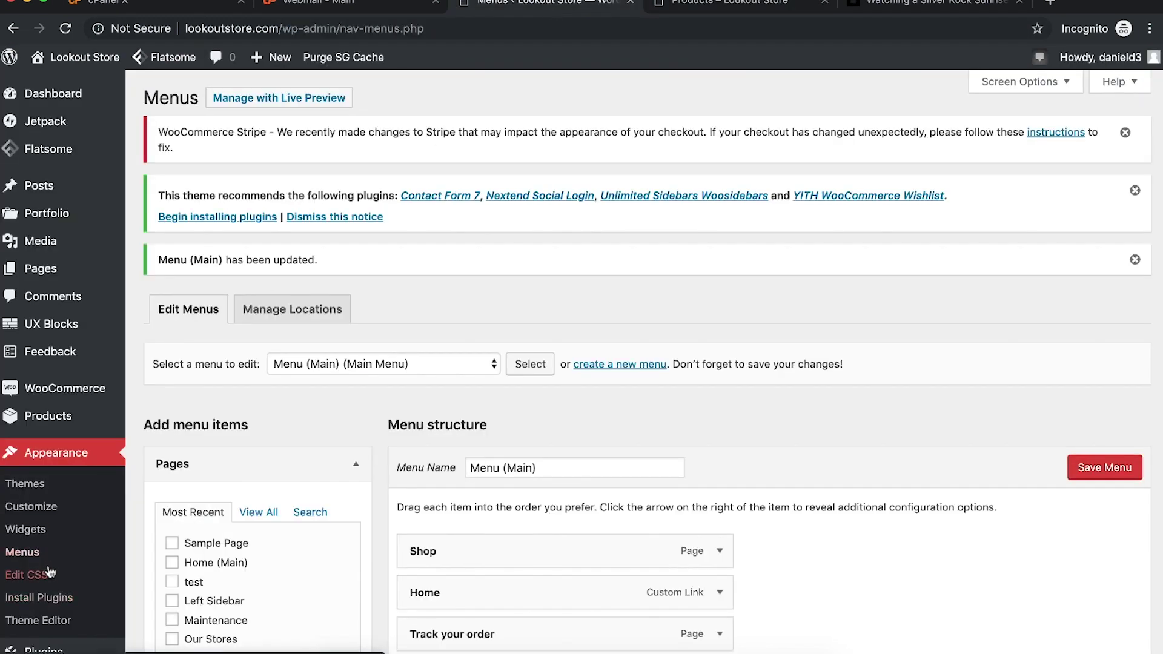
Step: Move the price filter widget to the top of the Shop Sidebar
click(51, 536)
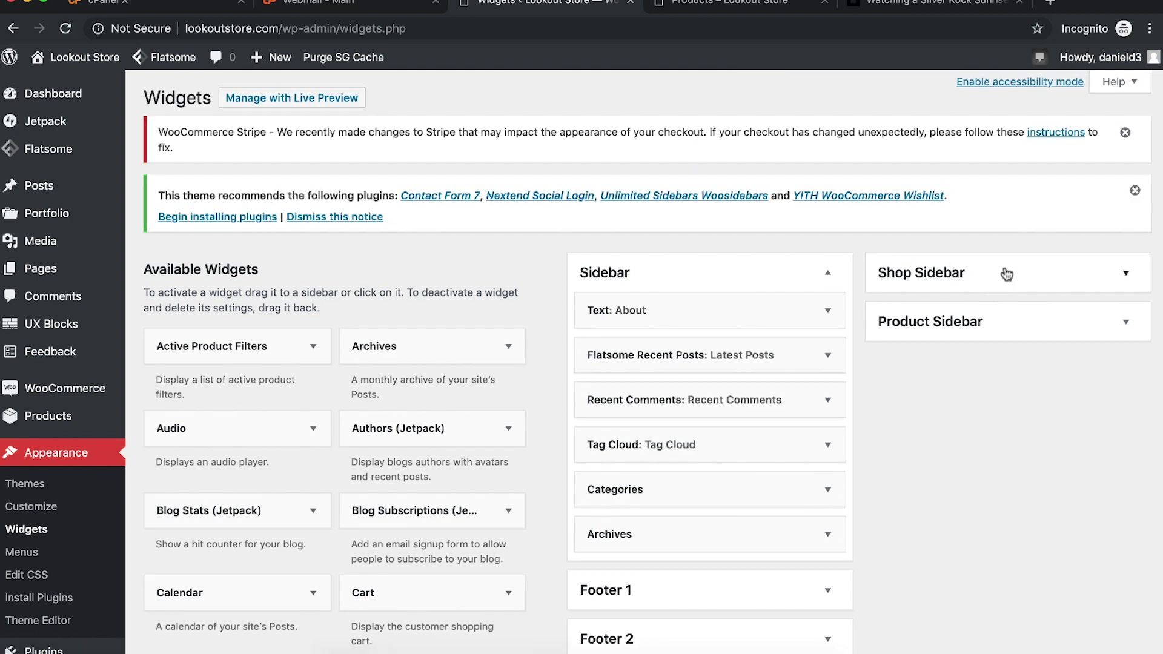
click(1007, 274)
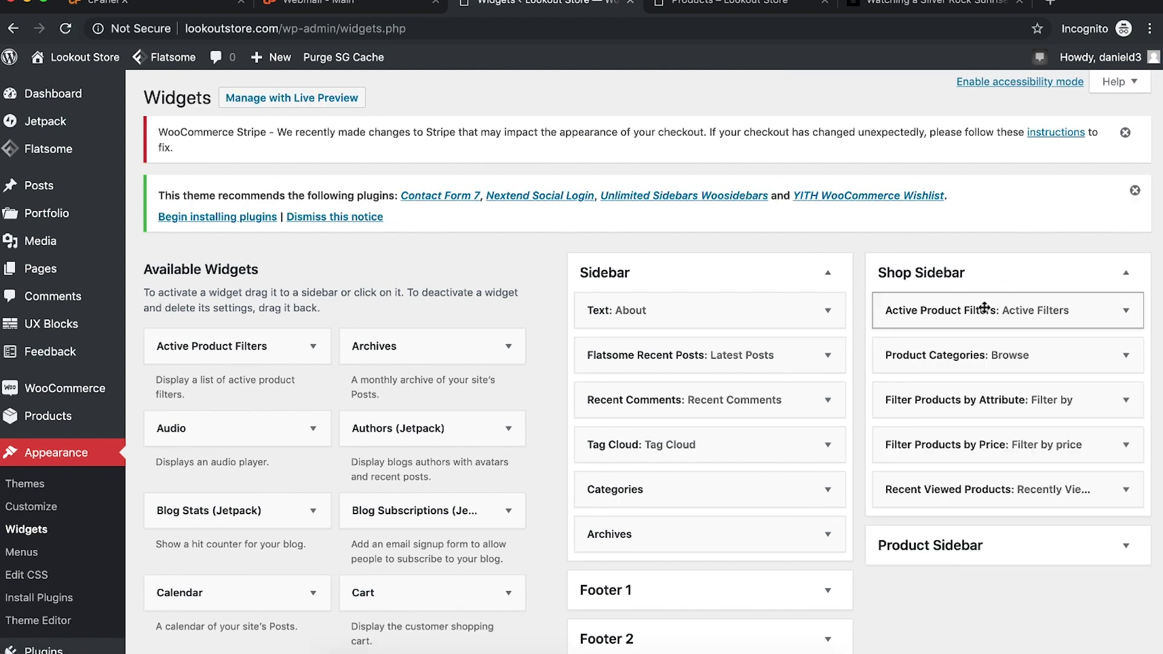
drag(947, 448, 950, 306)
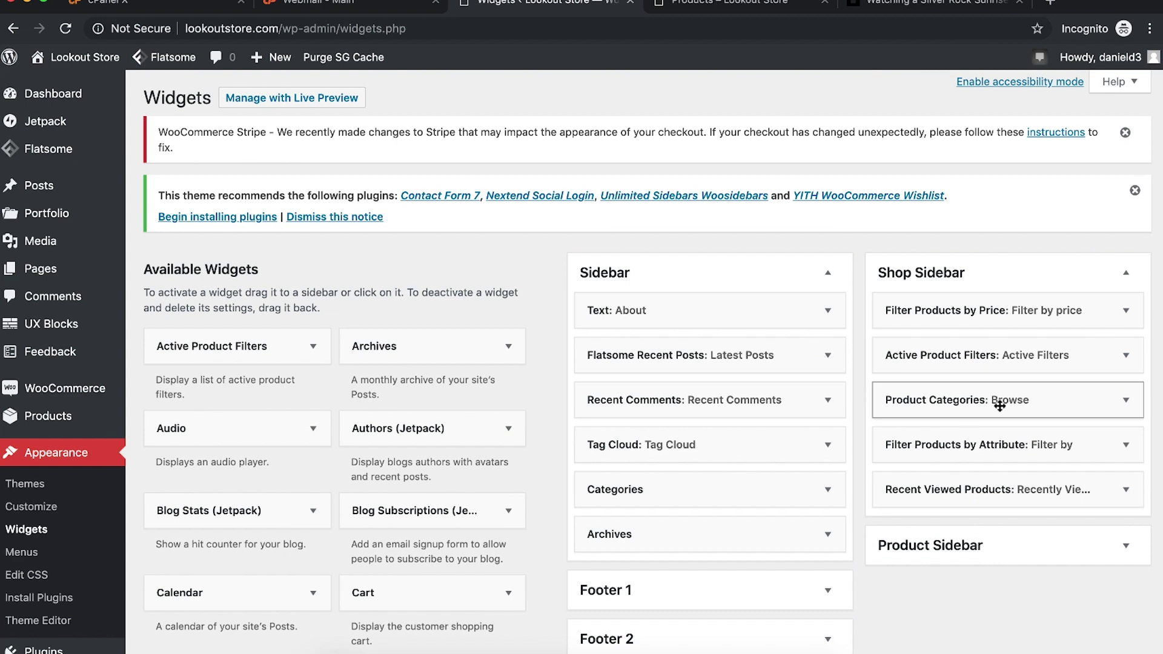
Step: Inspect the shop page sidebar categories and sorting options, leaving them unchanged
click(684, 8)
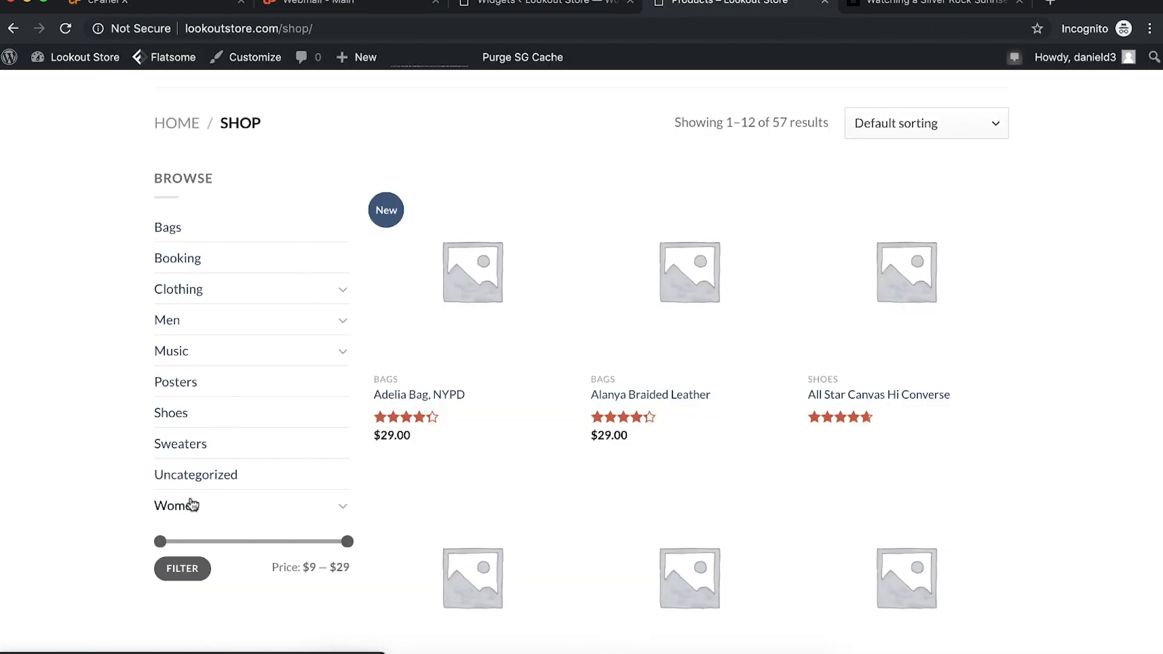
click(340, 354)
click(344, 359)
scroll(324, 377, down, 5)
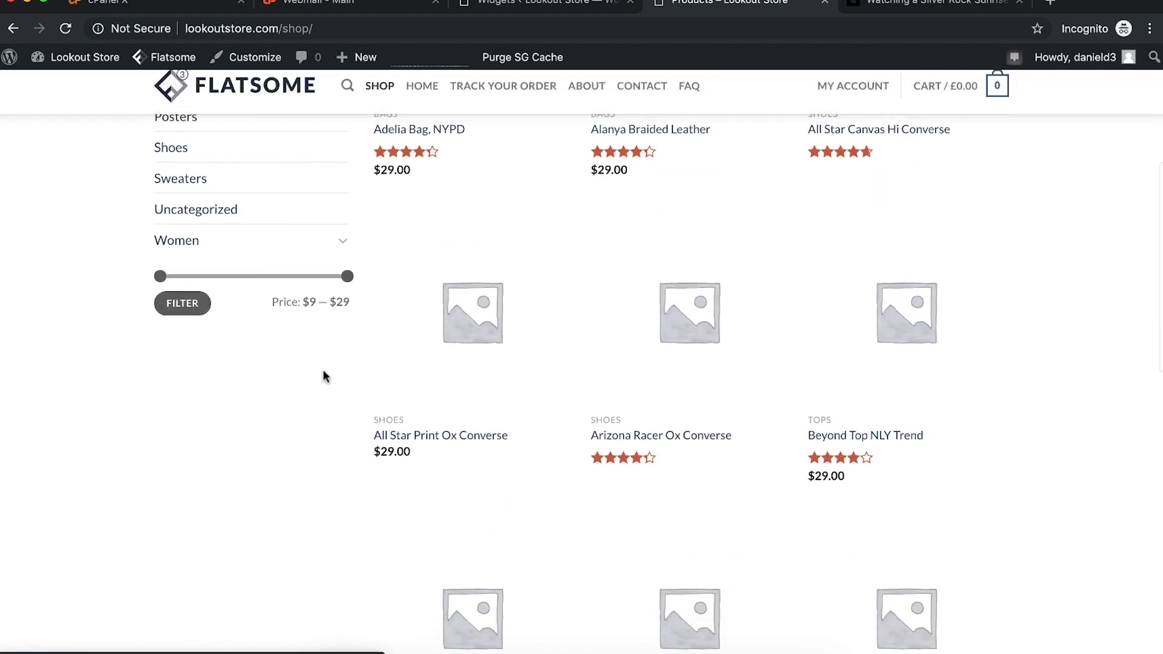
scroll(324, 376, up, 6)
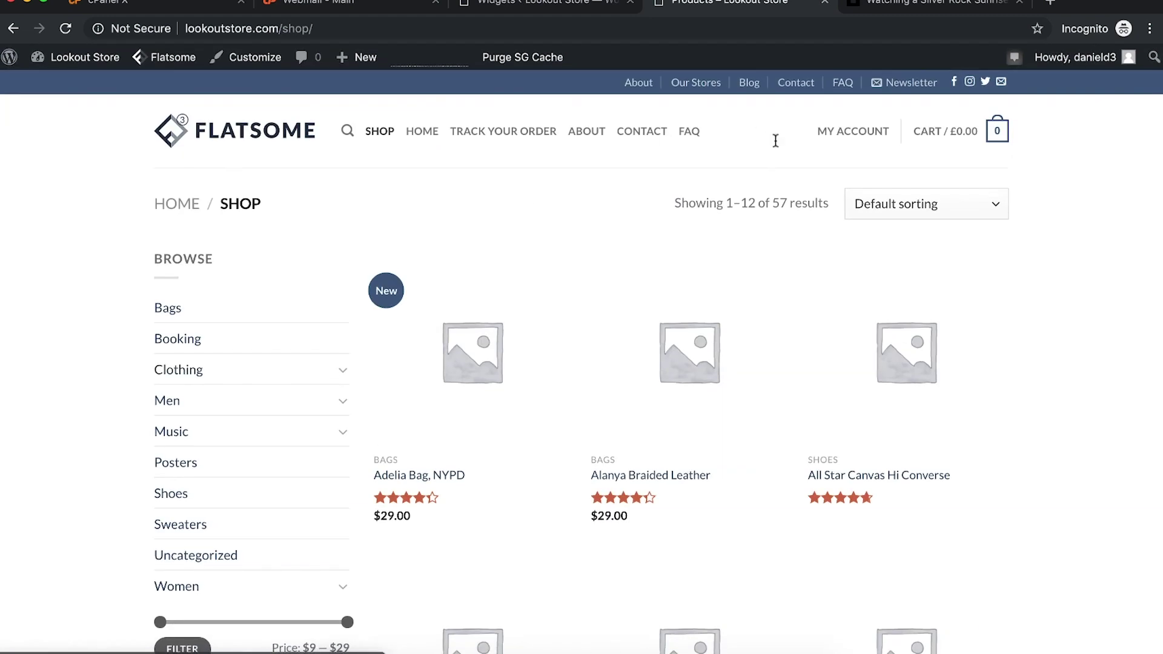
click(920, 193)
click(1125, 205)
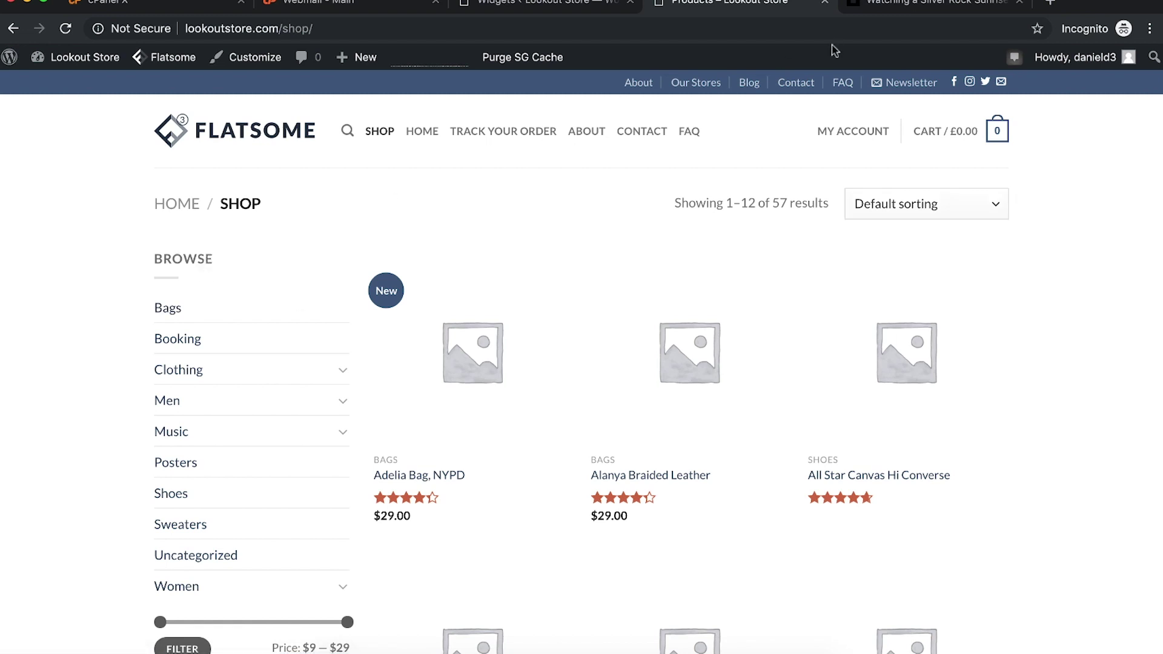
click(543, 3)
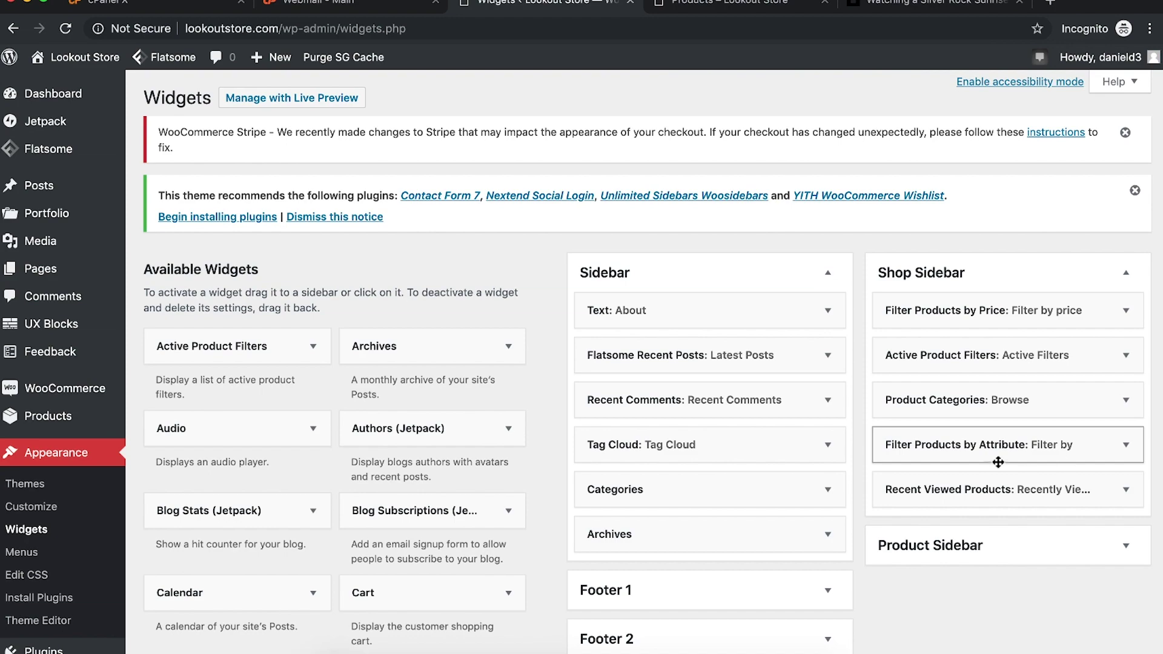
Step: Add a Product Search widget to the Shop Sidebar and save it
scroll(994, 463, down, 6)
scroll(990, 467, down, 5)
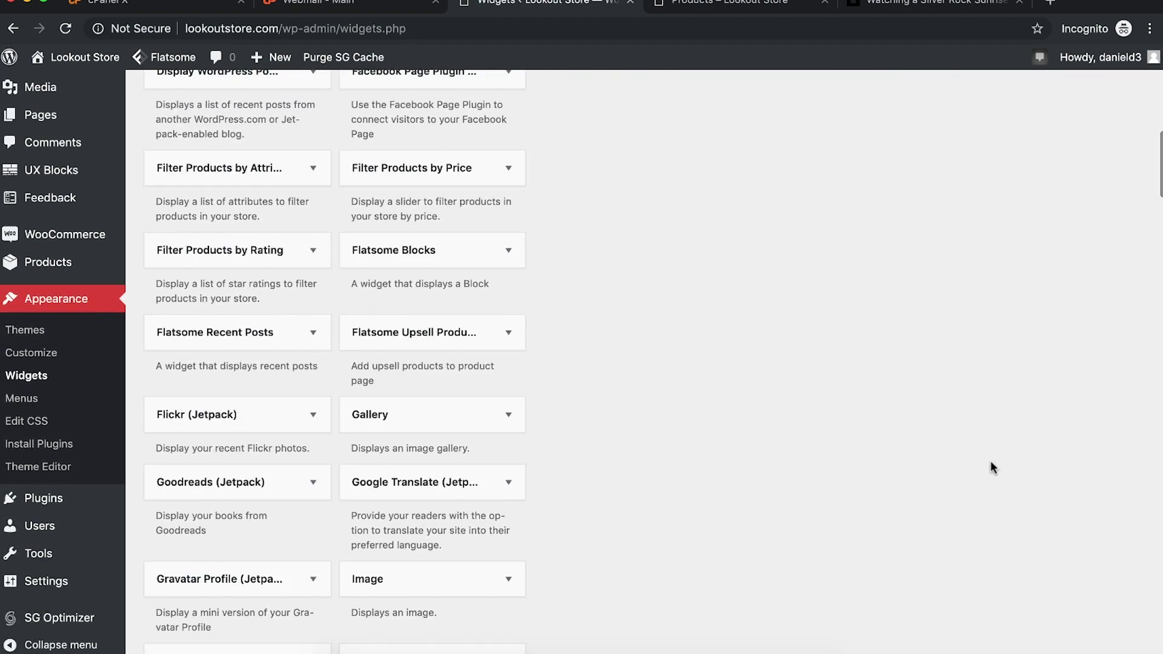
key(super+f)
text(searc)
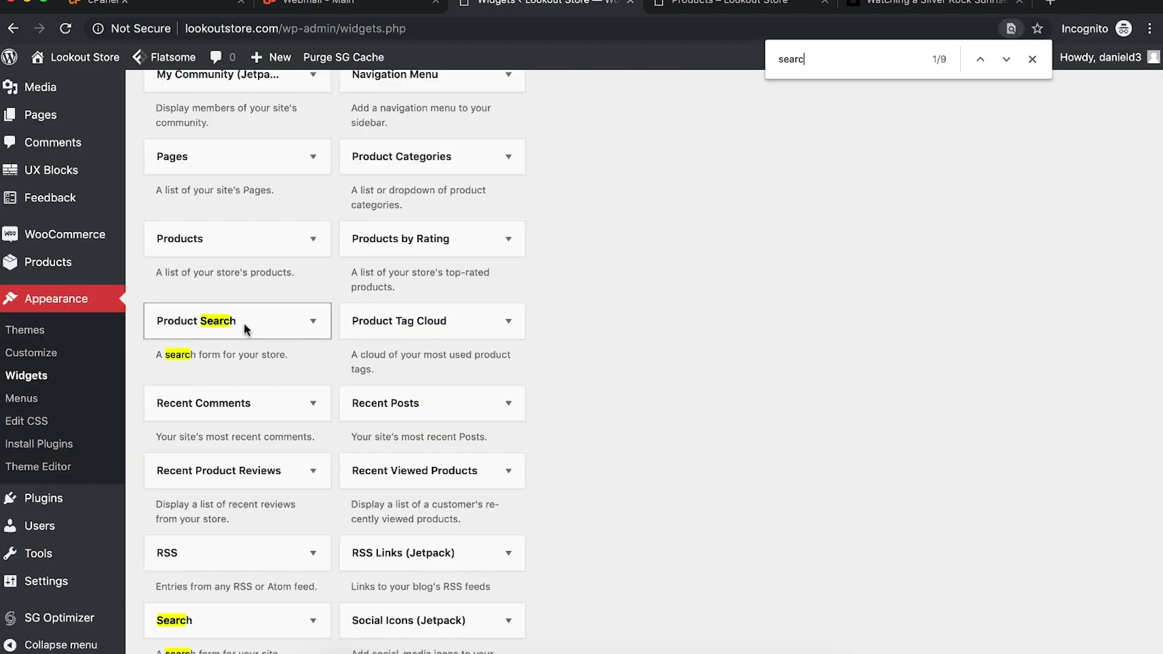
scroll(291, 485, up, 1)
drag(193, 350, 976, 364)
click(965, 415)
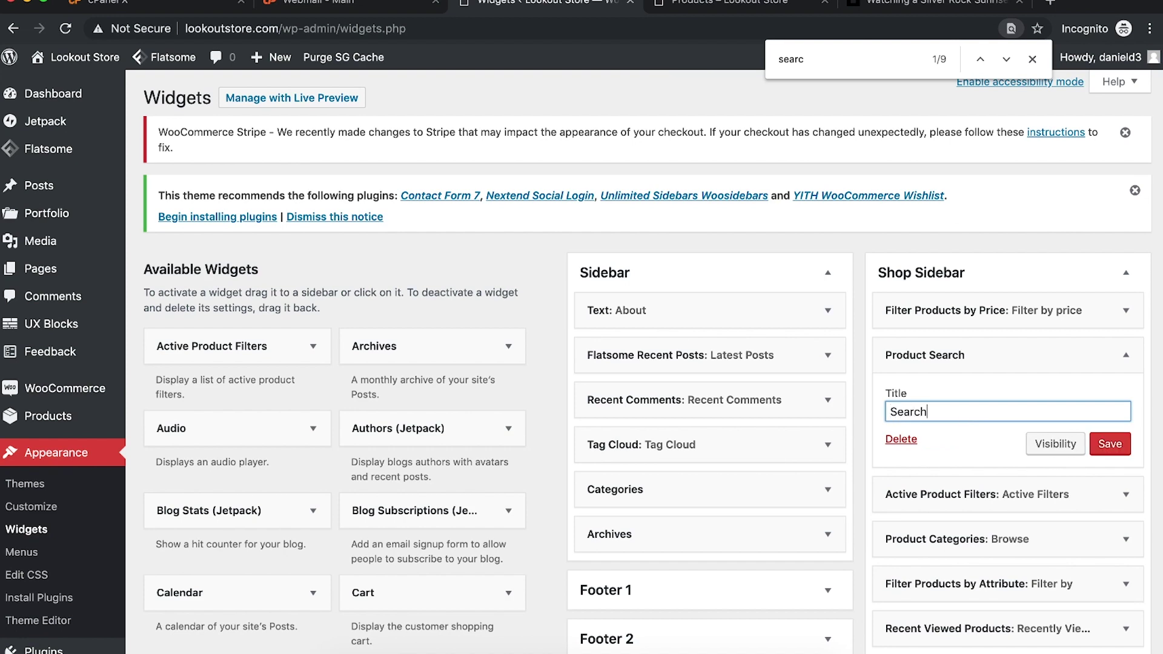
click(1102, 447)
Step: Reload the shop page to confirm the search box appears above Browse categories
click(746, 5)
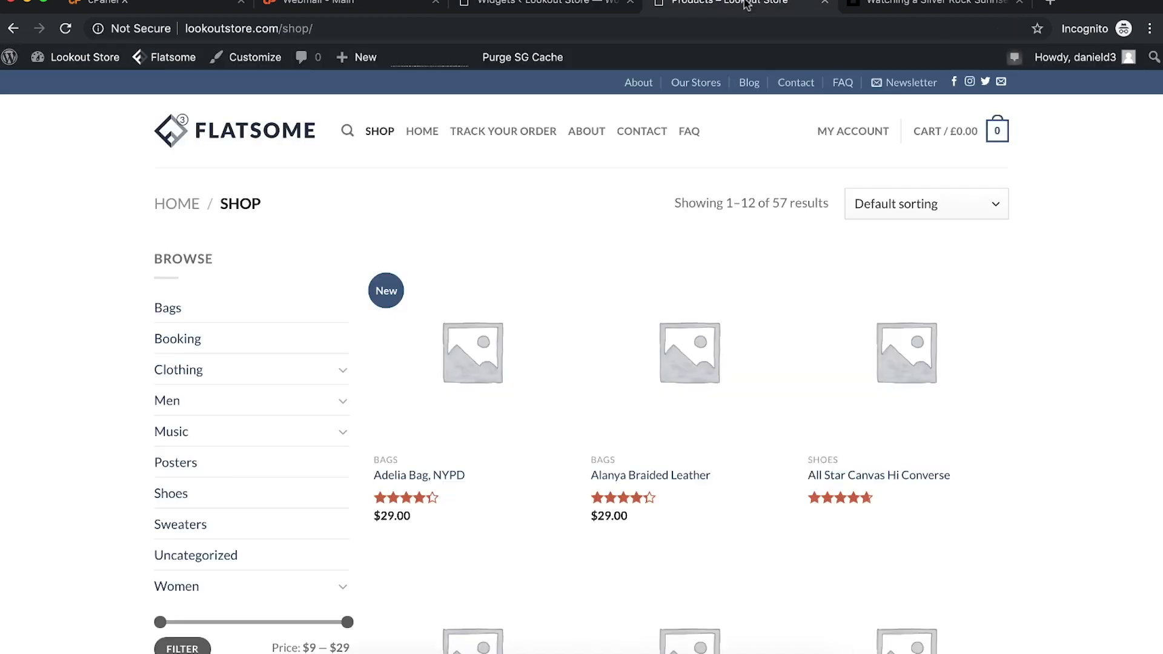
key(super+r)
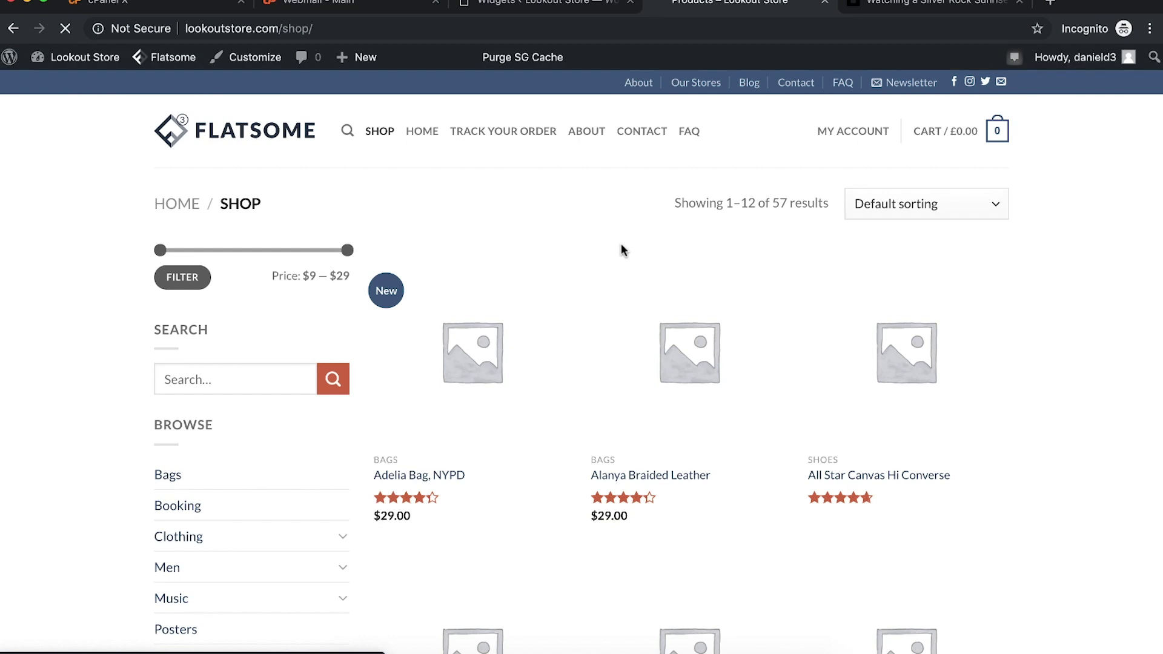
mouse_move(433, 377)
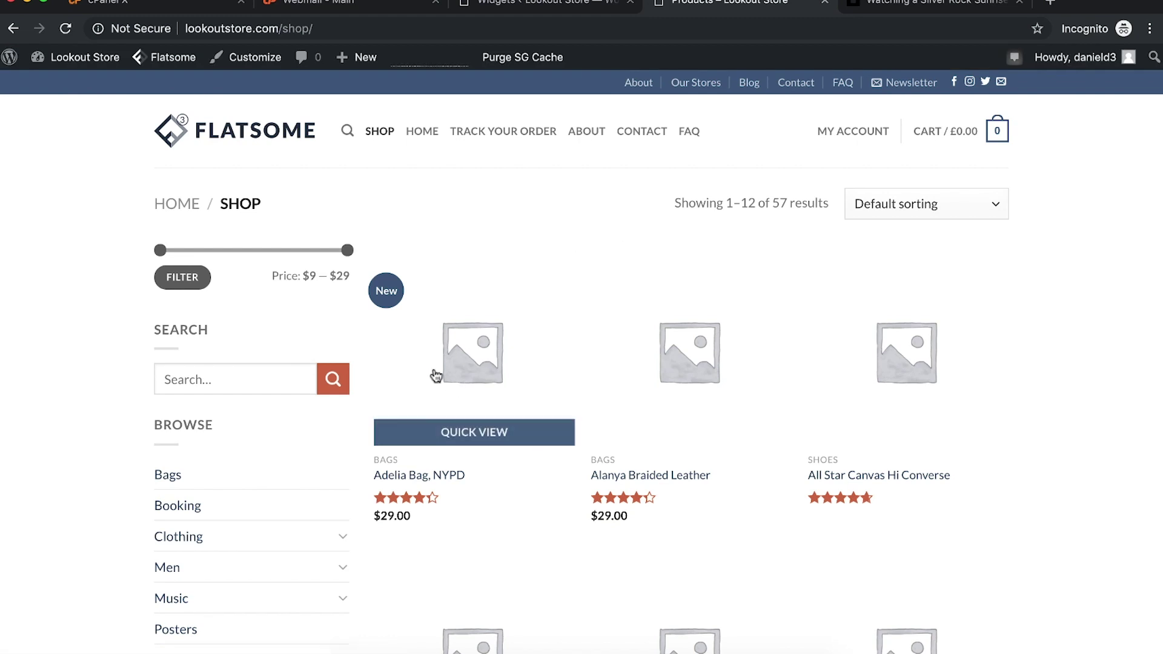
mouse_move(721, 383)
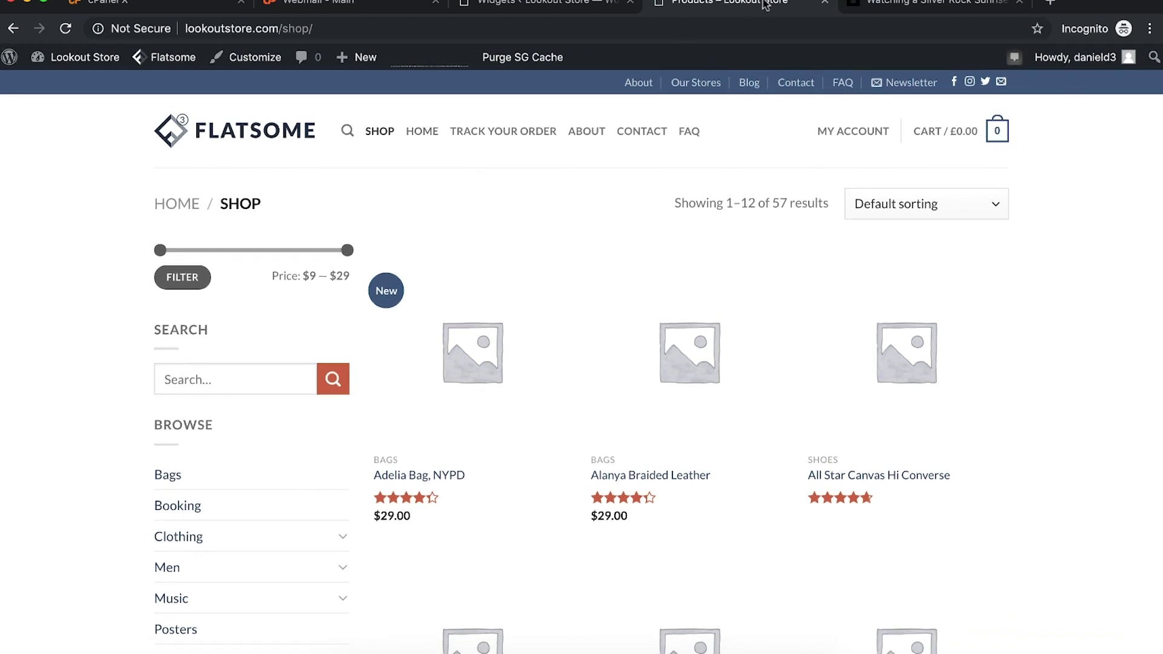
click(549, 17)
Step: Drag Home above Shop in the main menu and save it
click(20, 554)
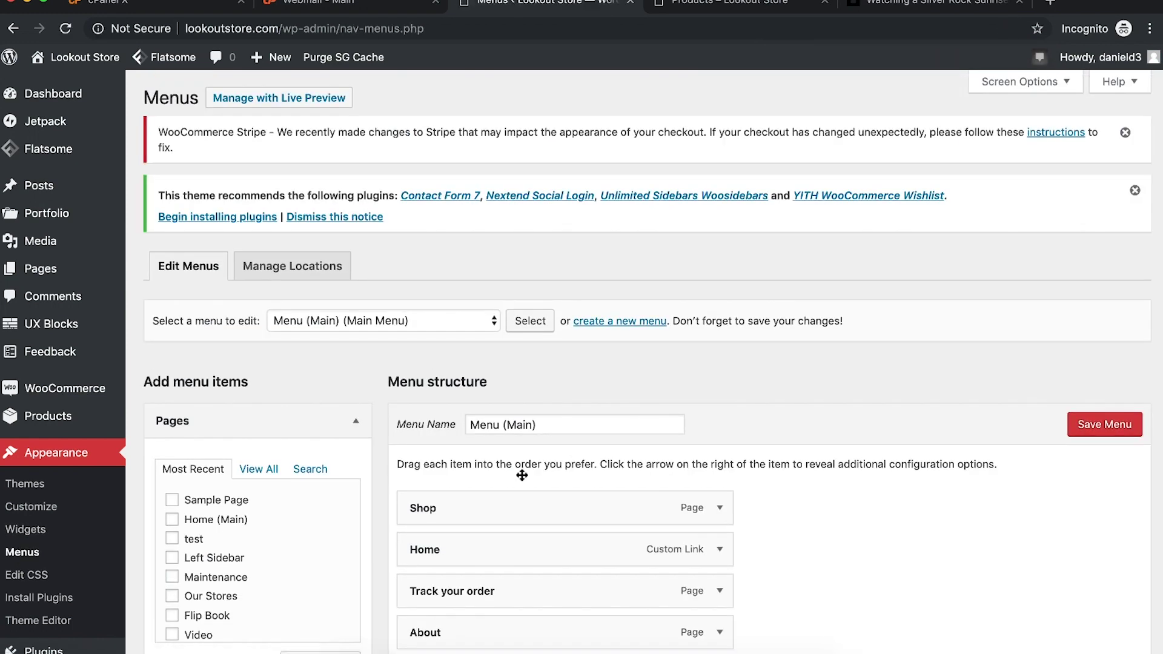
drag(429, 552, 430, 511)
click(1118, 426)
Step: Scroll the live Adelia Bag, NYPD page to confirm HOME now precedes SHOP
click(721, 5)
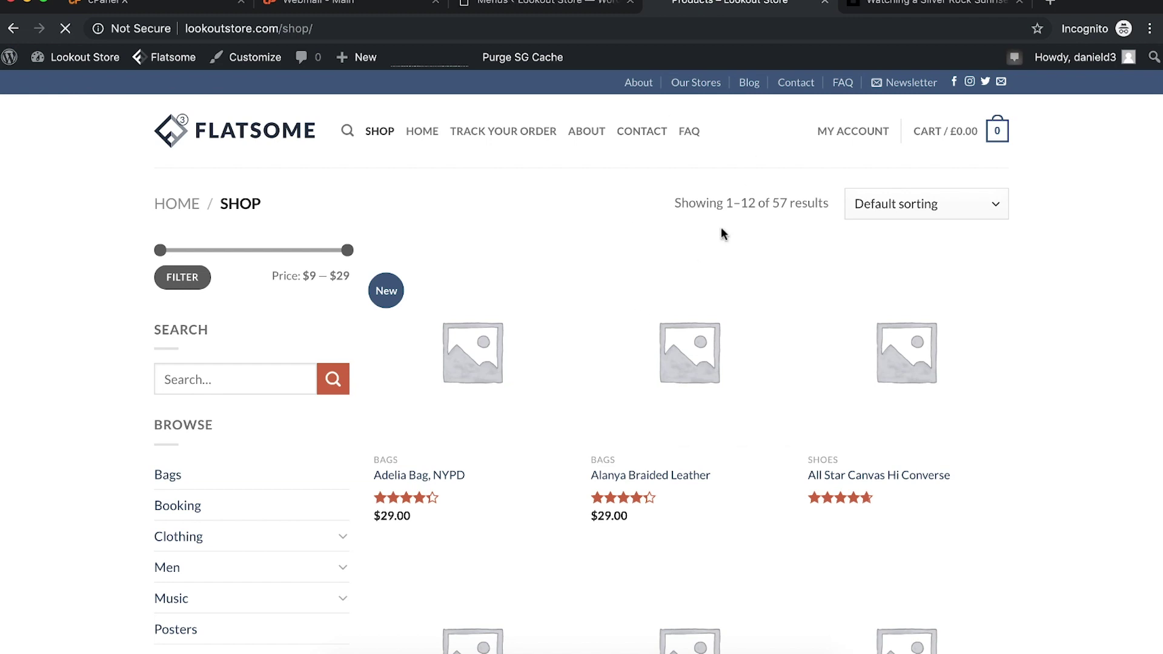
scroll(721, 233, down, 1)
scroll(722, 233, up, 1)
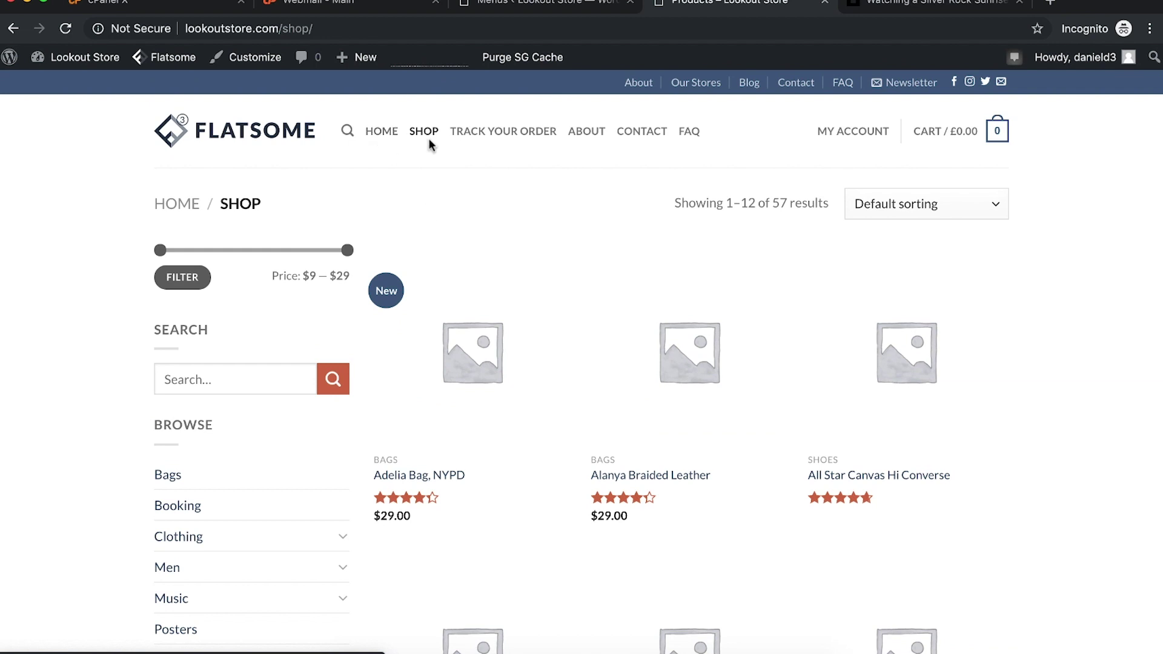
scroll(624, 345, down, 8)
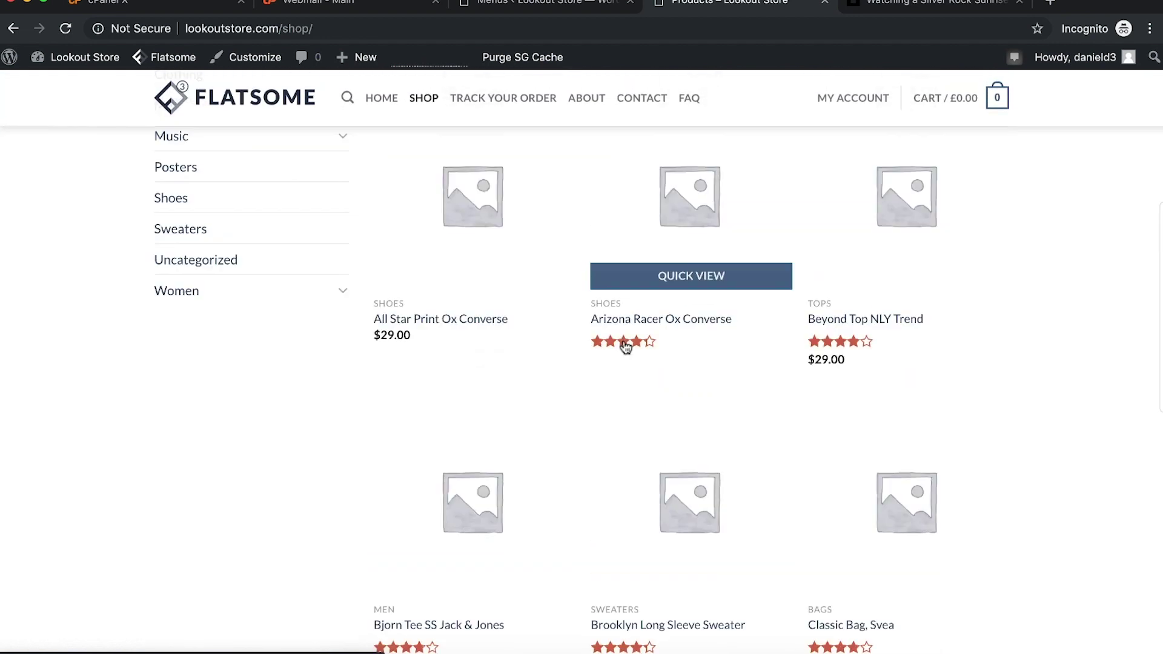
scroll(626, 347, up, 8)
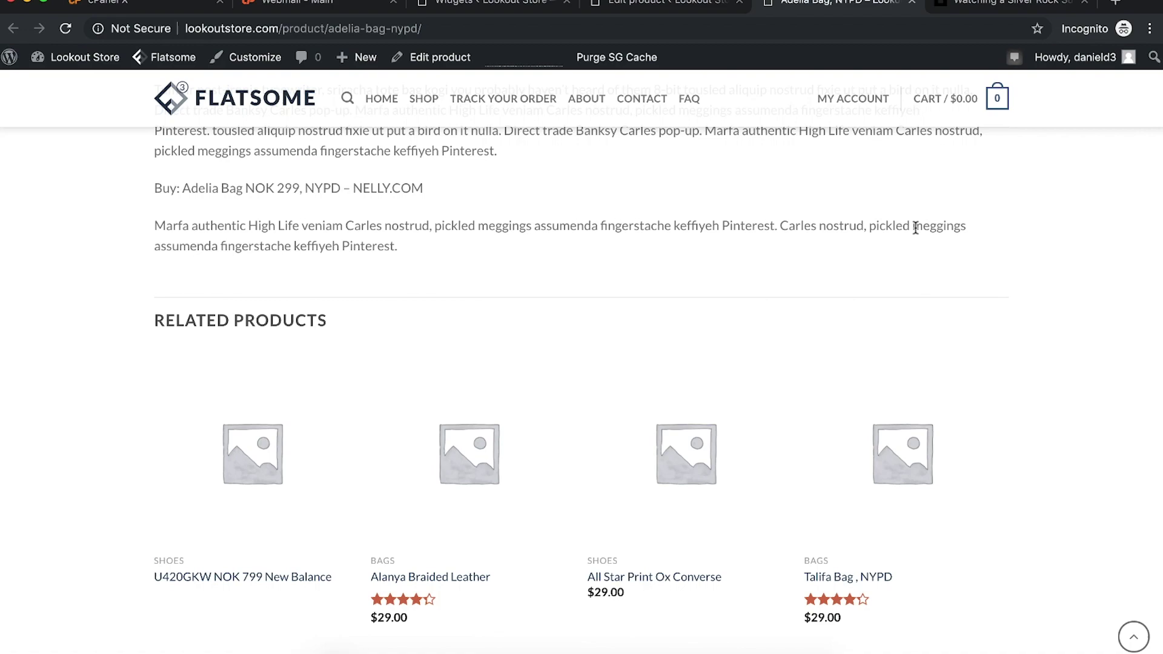
scroll(914, 229, up, 10)
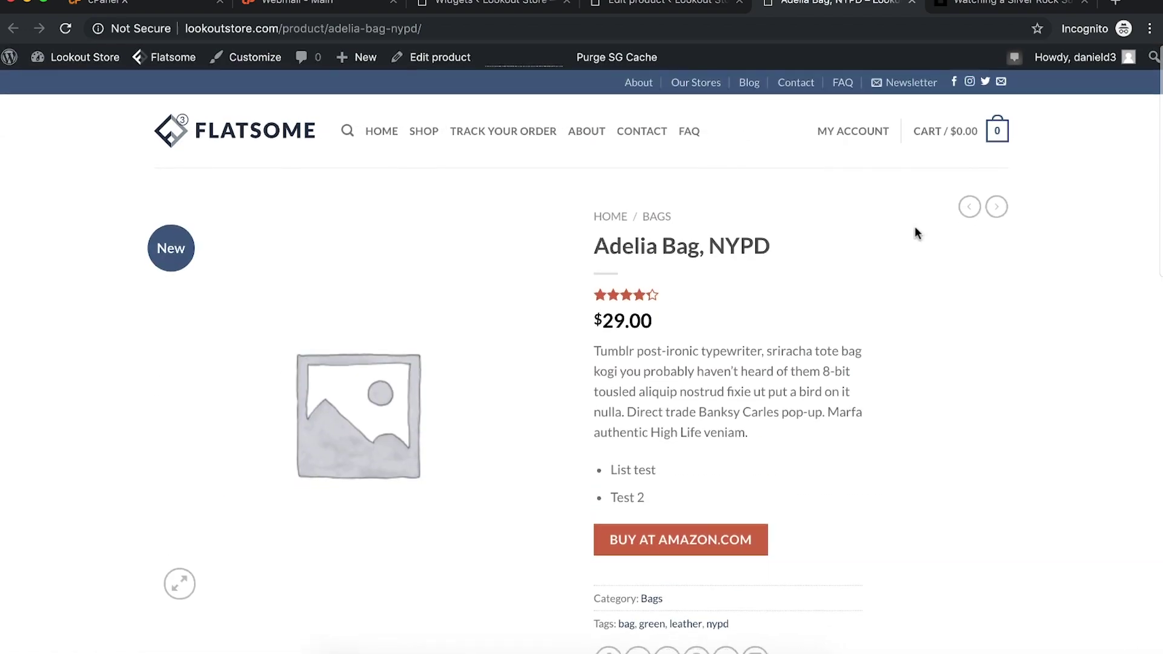
scroll(914, 228, down, 15)
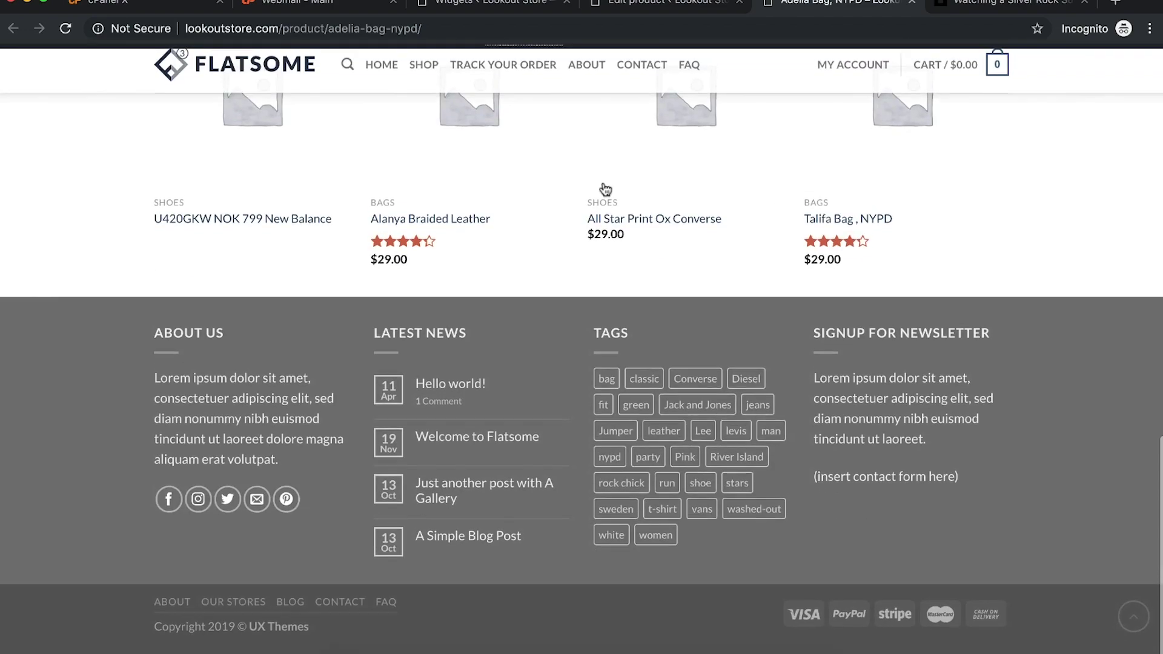
Step: Set Related Products Style to Disabled in the Customizer's Product Page settings and publish
scroll(422, 171, up, 10)
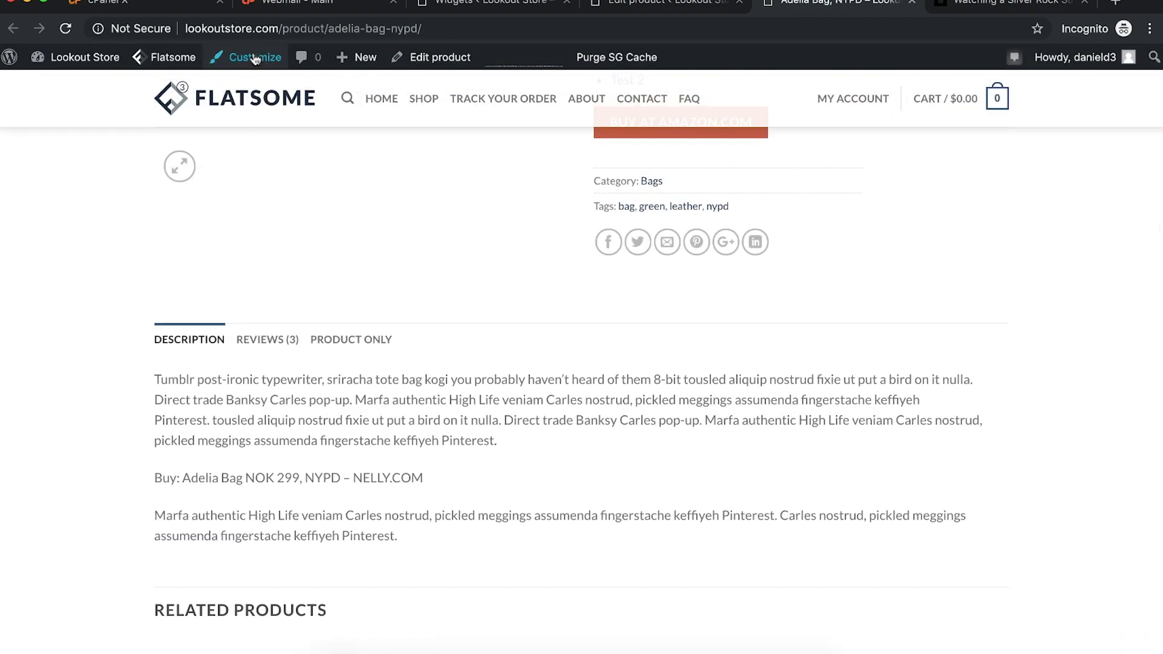
mouse_move(252, 64)
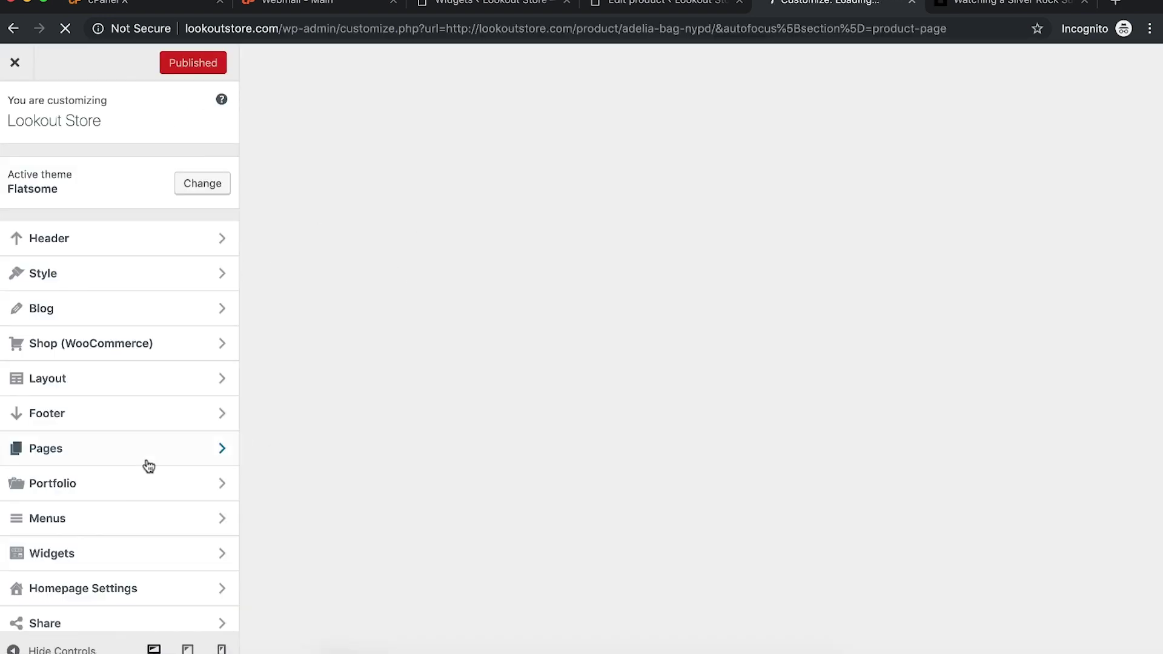
scroll(494, 463, down, 15)
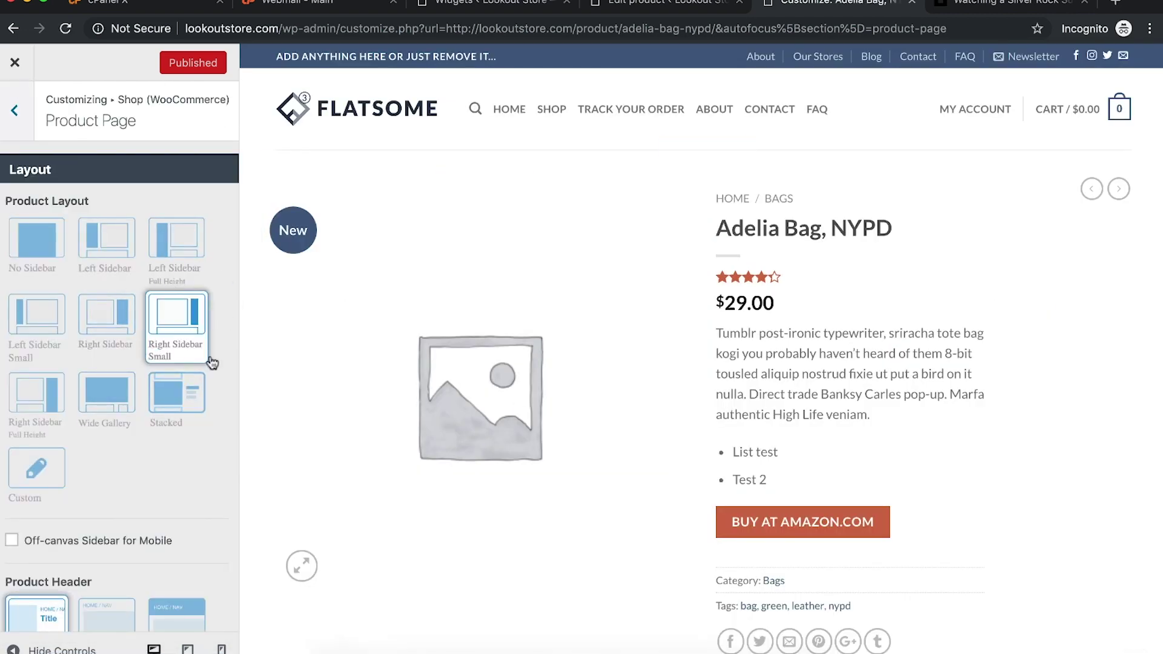
scroll(194, 505, down, 4)
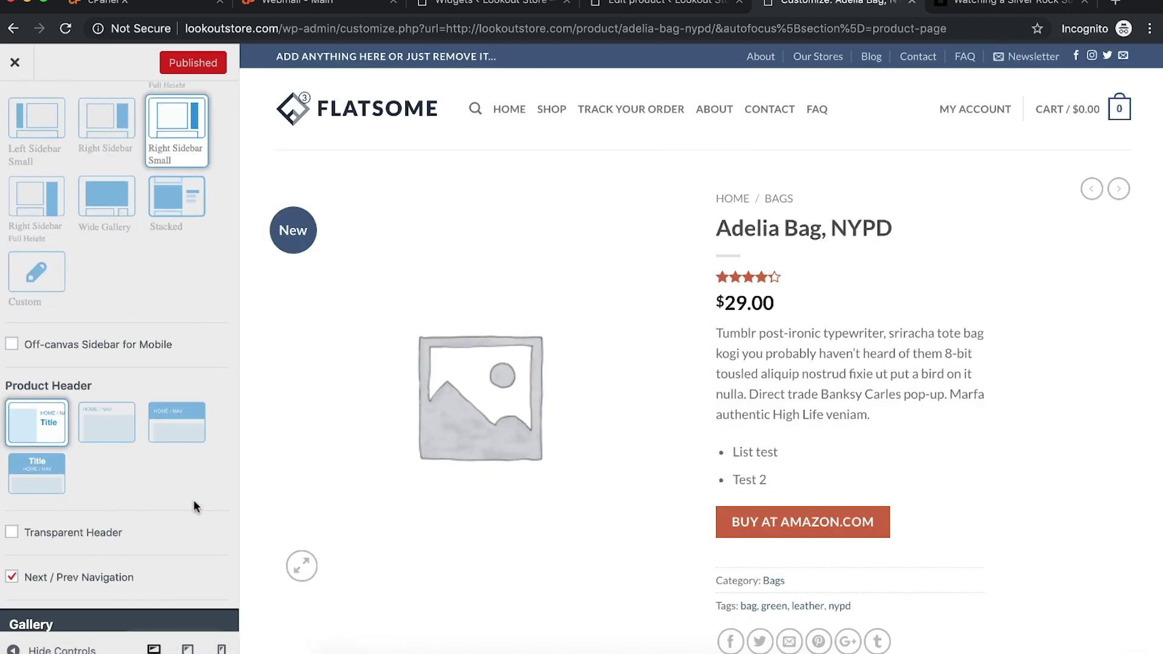
scroll(194, 505, down, 5)
key(super+f)
text(relate)
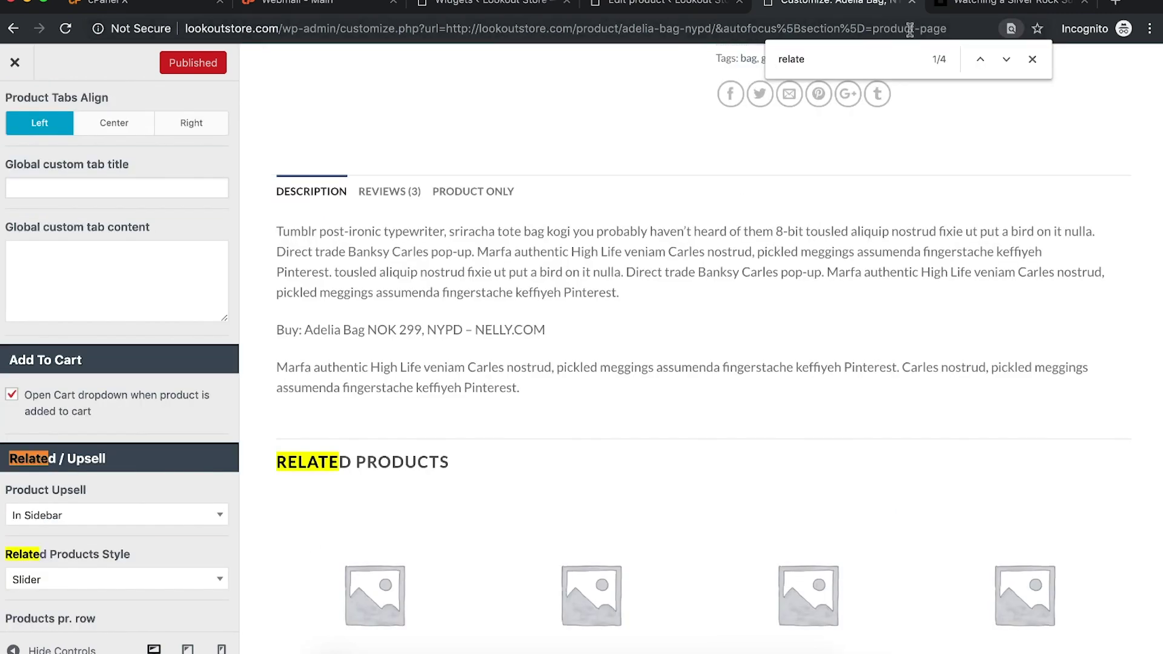
click(124, 580)
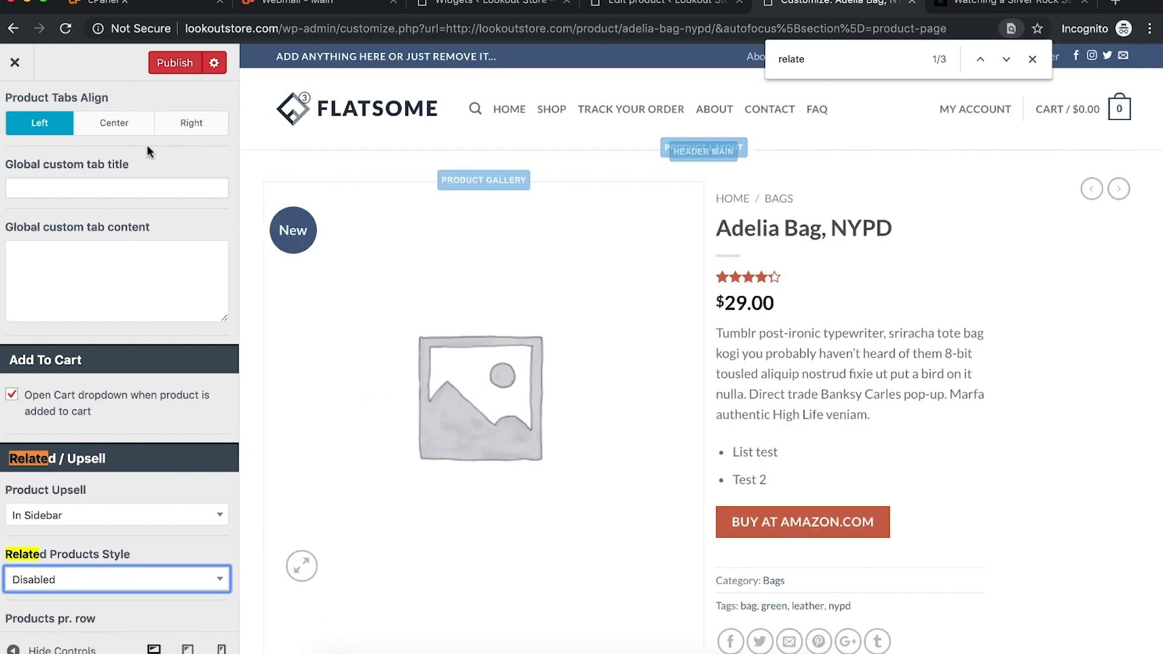
click(162, 63)
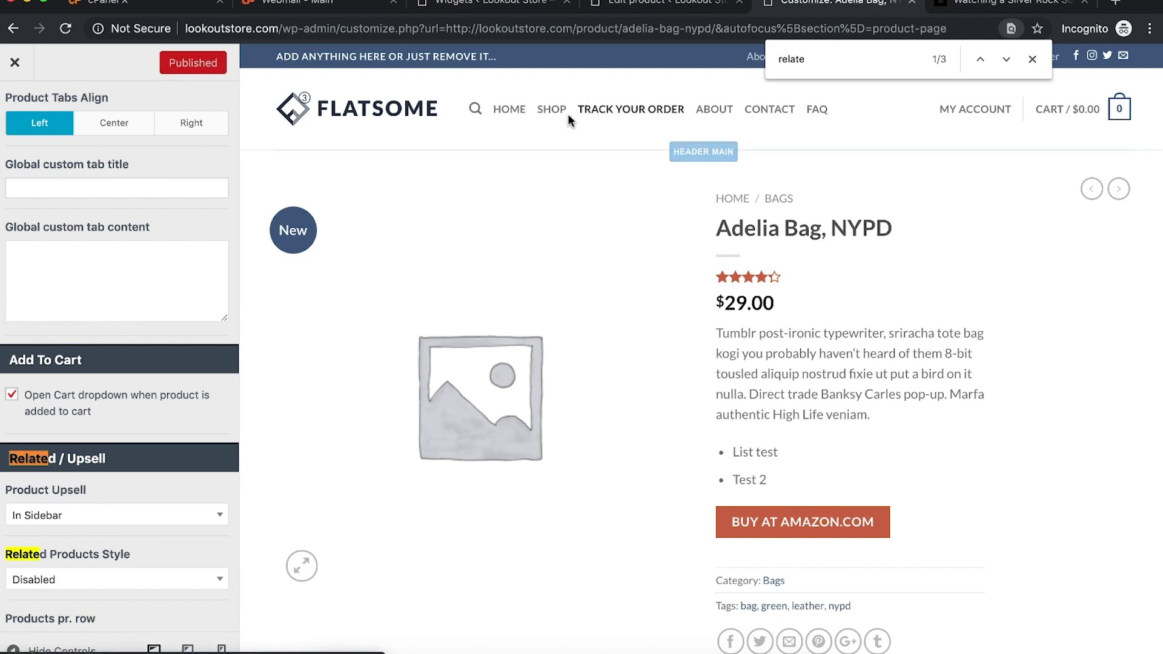
Step: Close the Customizer, review the product page, and return to the Edit product screen
click(14, 66)
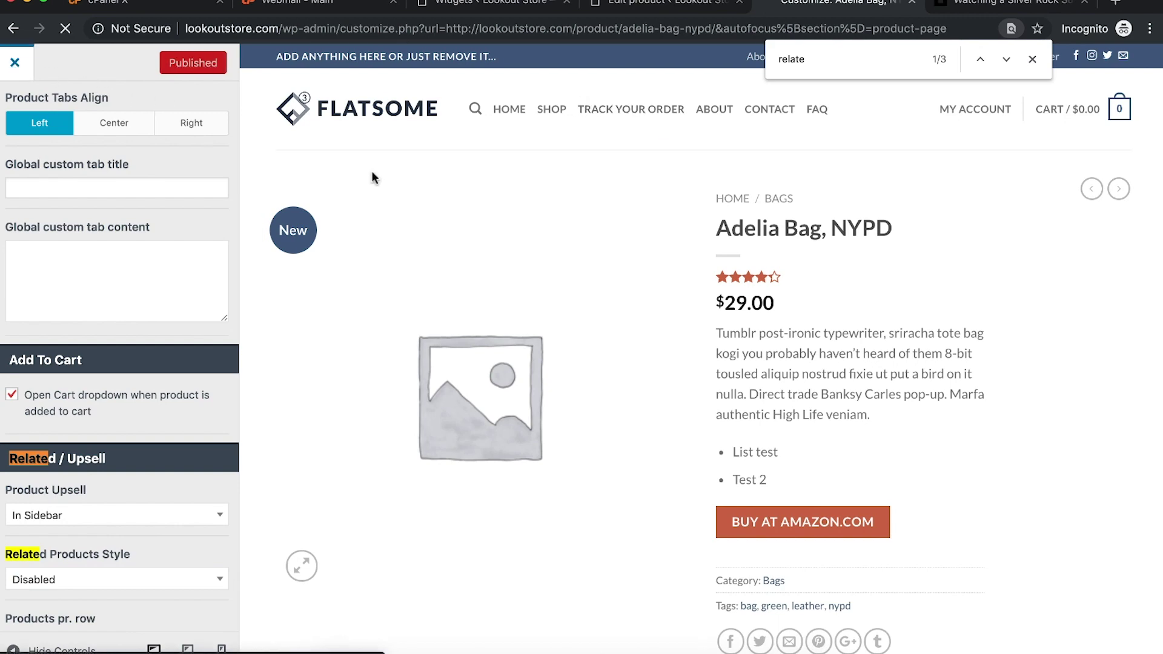
scroll(835, 433, down, 10)
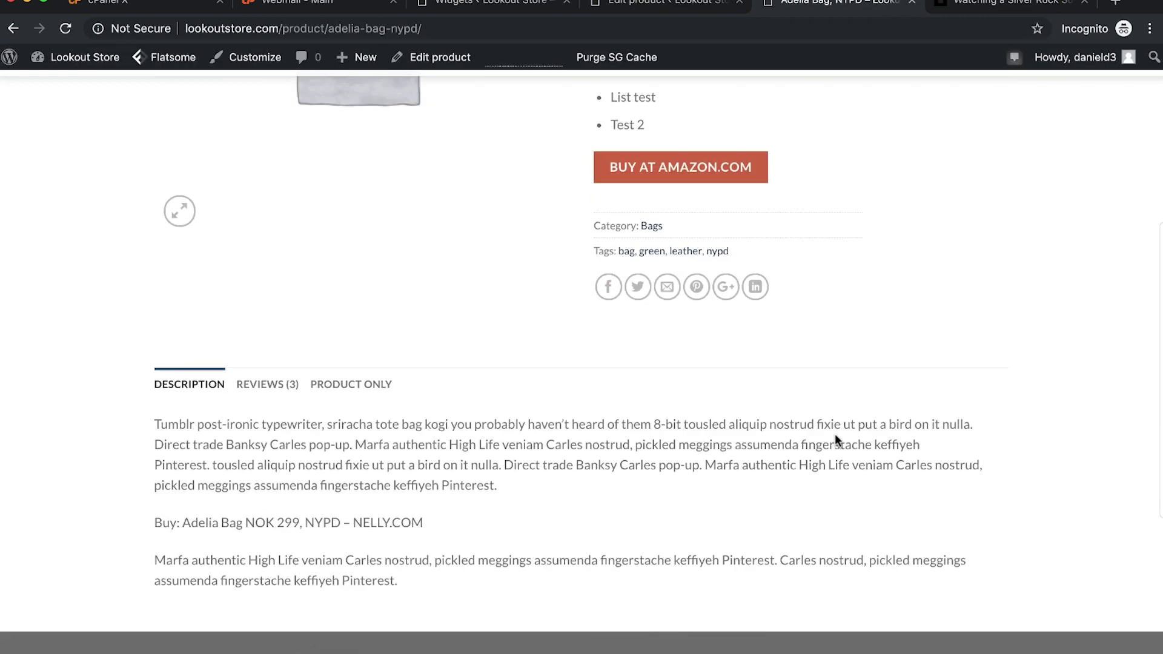
scroll(650, 337, up, 8)
scroll(650, 337, up, 4)
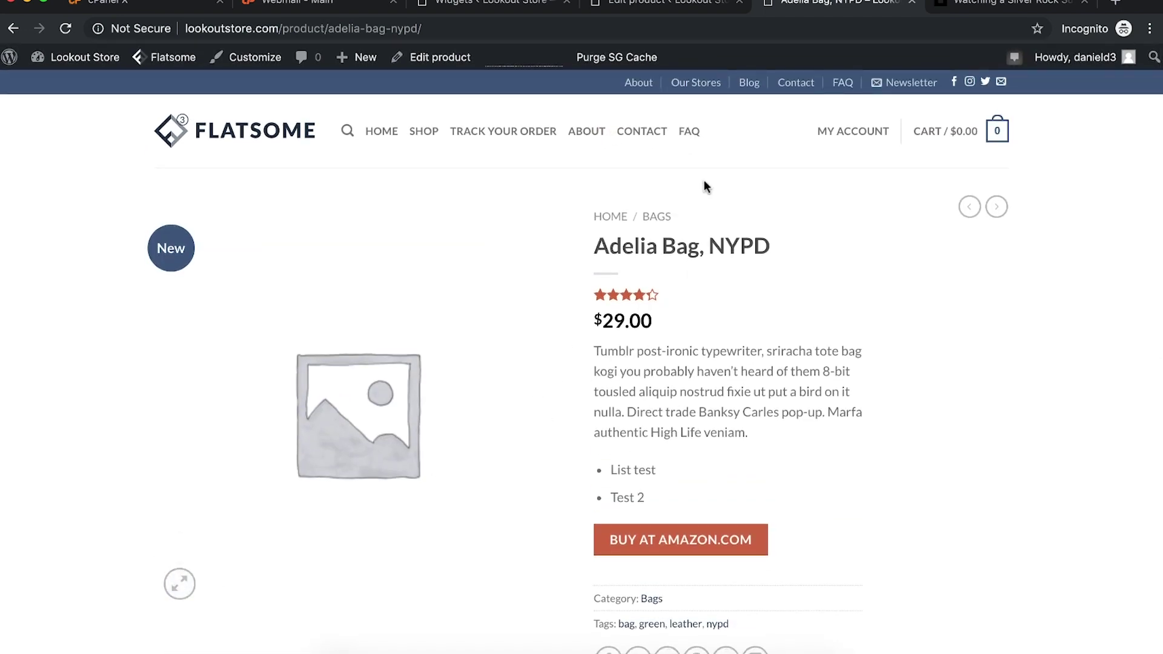
click(650, 8)
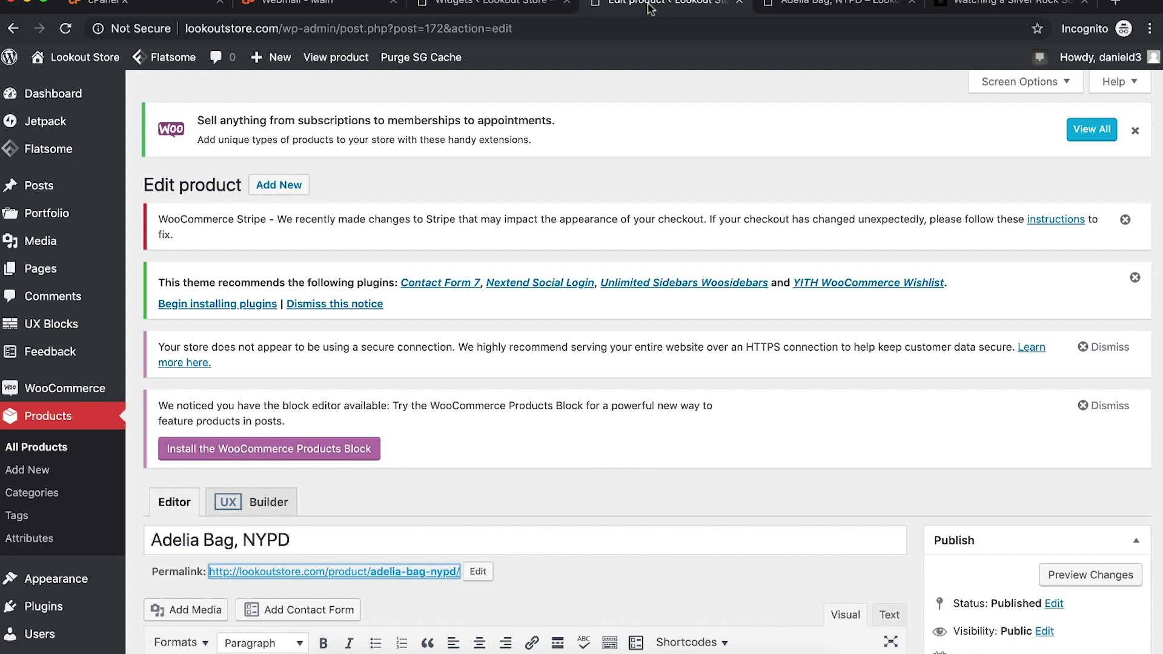
Step: Move the first page of selected products to the Trash with Bulk Actions
click(54, 449)
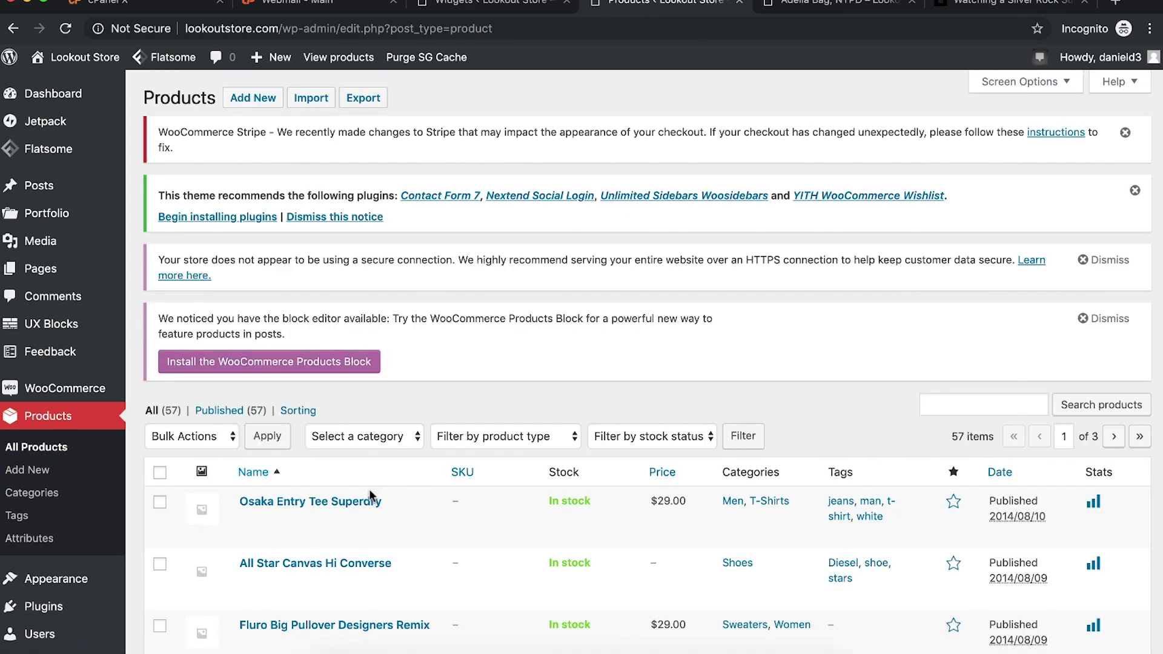
click(214, 429)
click(192, 465)
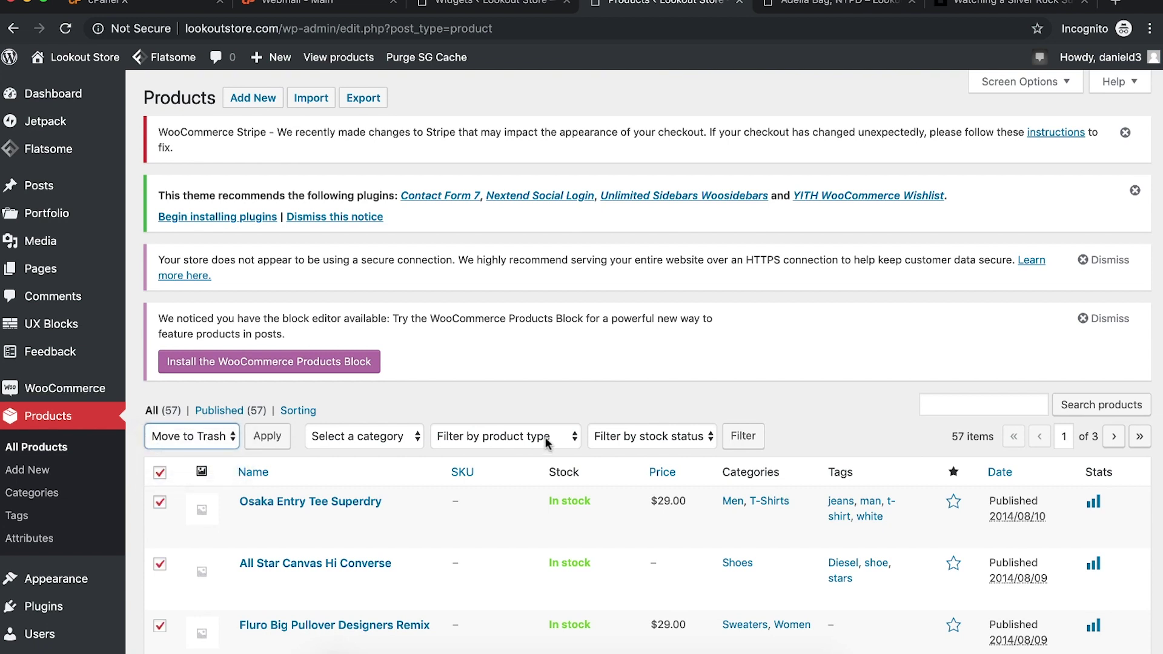
scroll(552, 362, down, 7)
scroll(472, 491, up, 5)
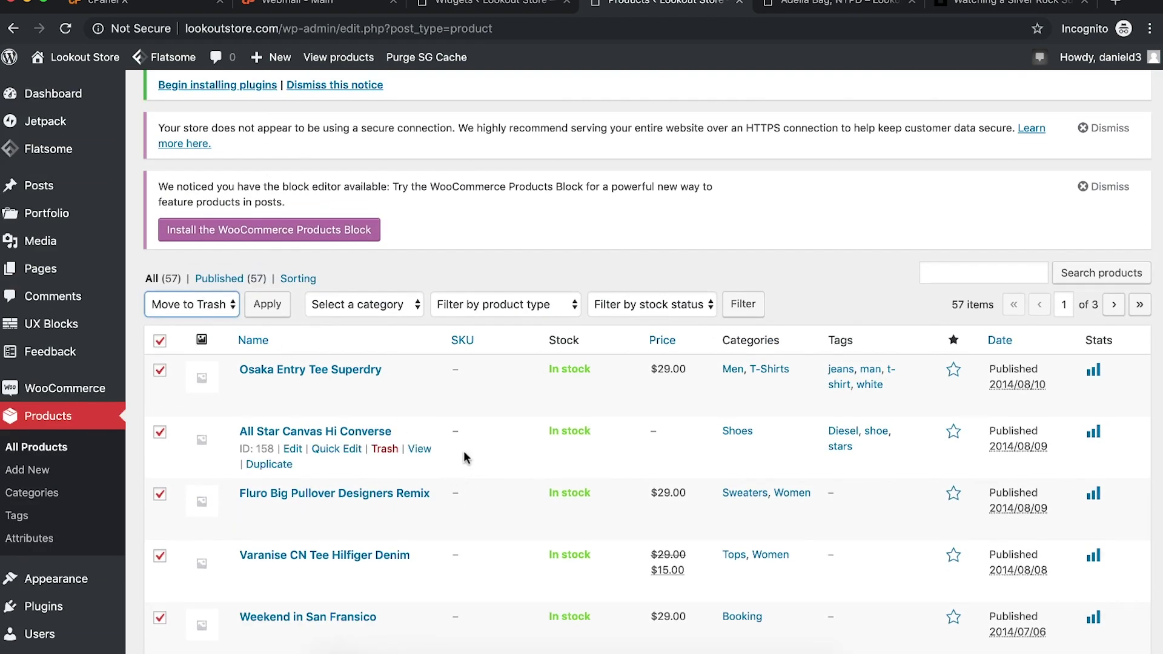
click(270, 307)
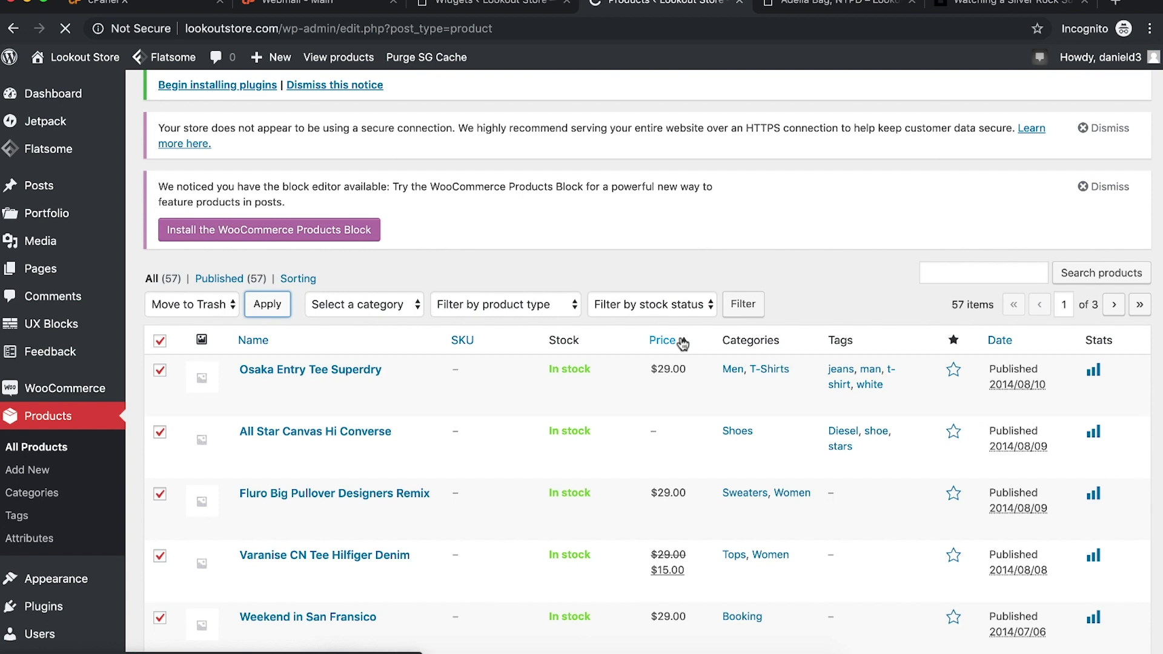
Step: Trash the remaining 17 products so the product list is empty
click(160, 353)
click(185, 316)
click(190, 347)
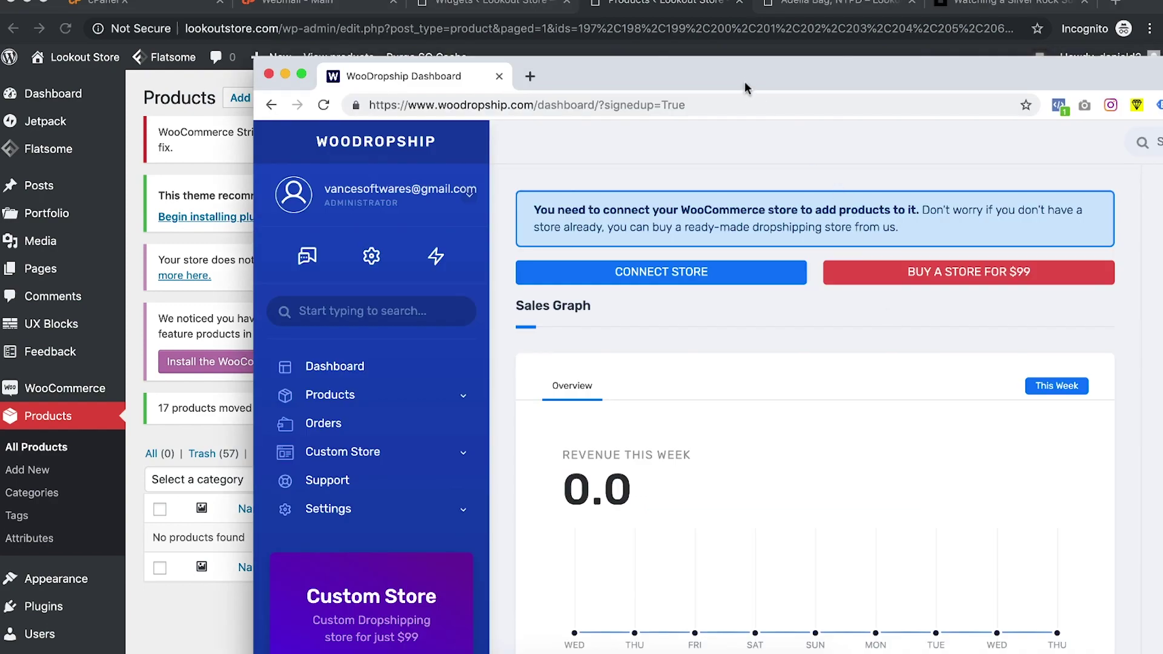
drag(747, 88, 823, 164)
click(132, 593)
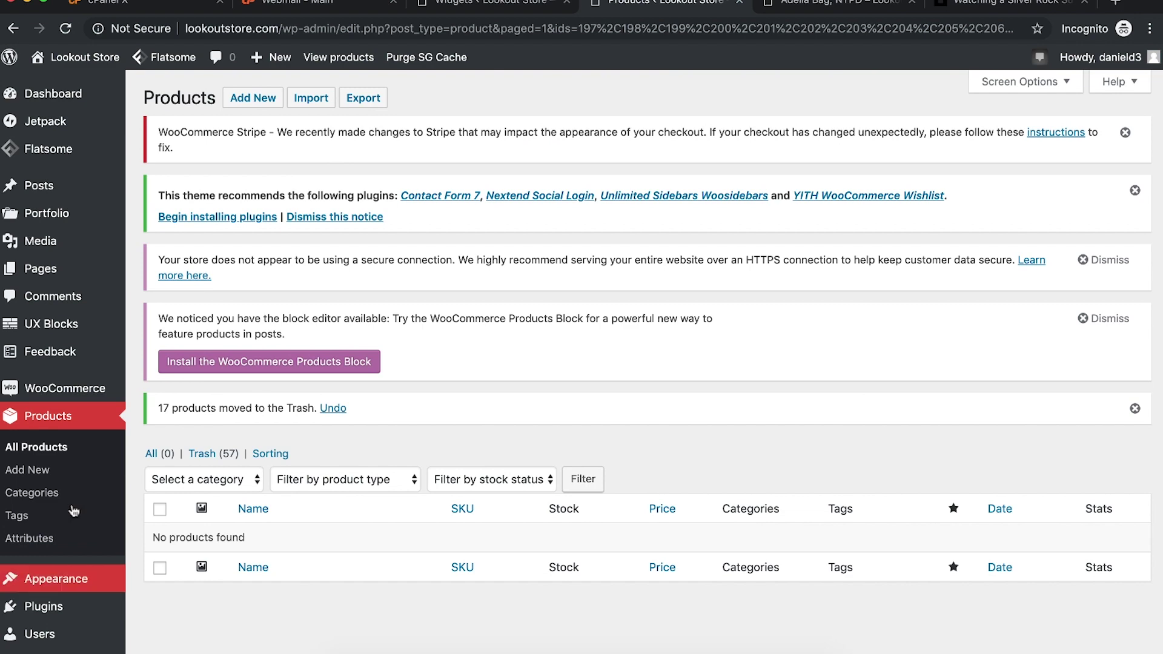
Step: Start a new product and keep its type as Simple product
click(38, 471)
scroll(454, 401, down, 6)
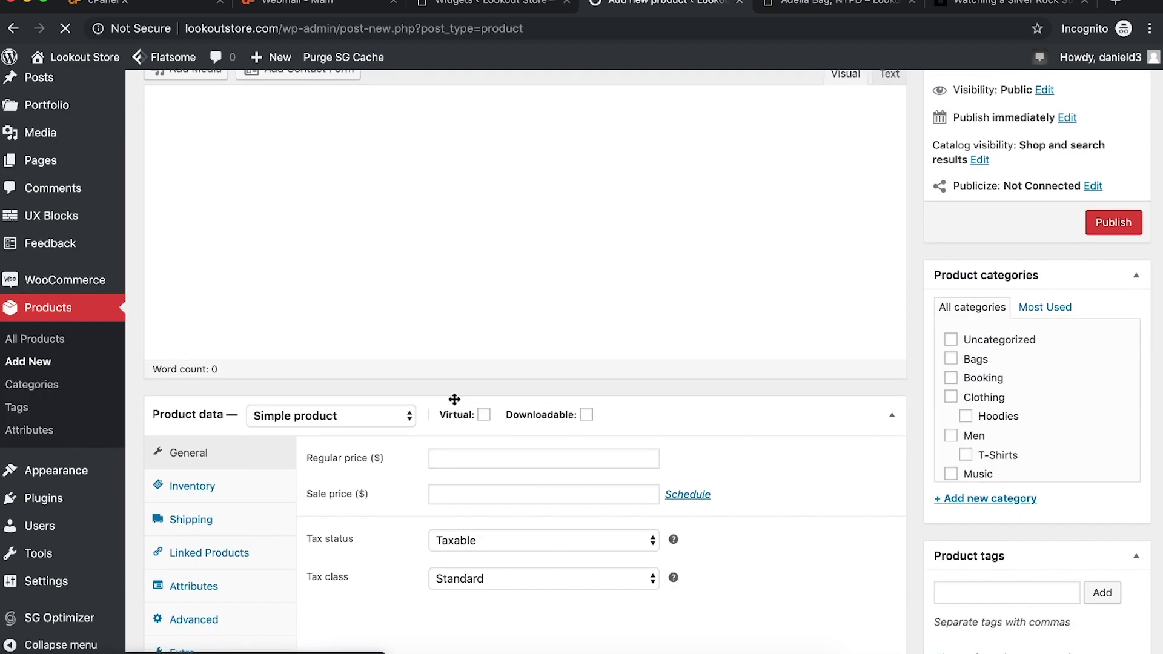
scroll(454, 399, down, 2)
click(299, 350)
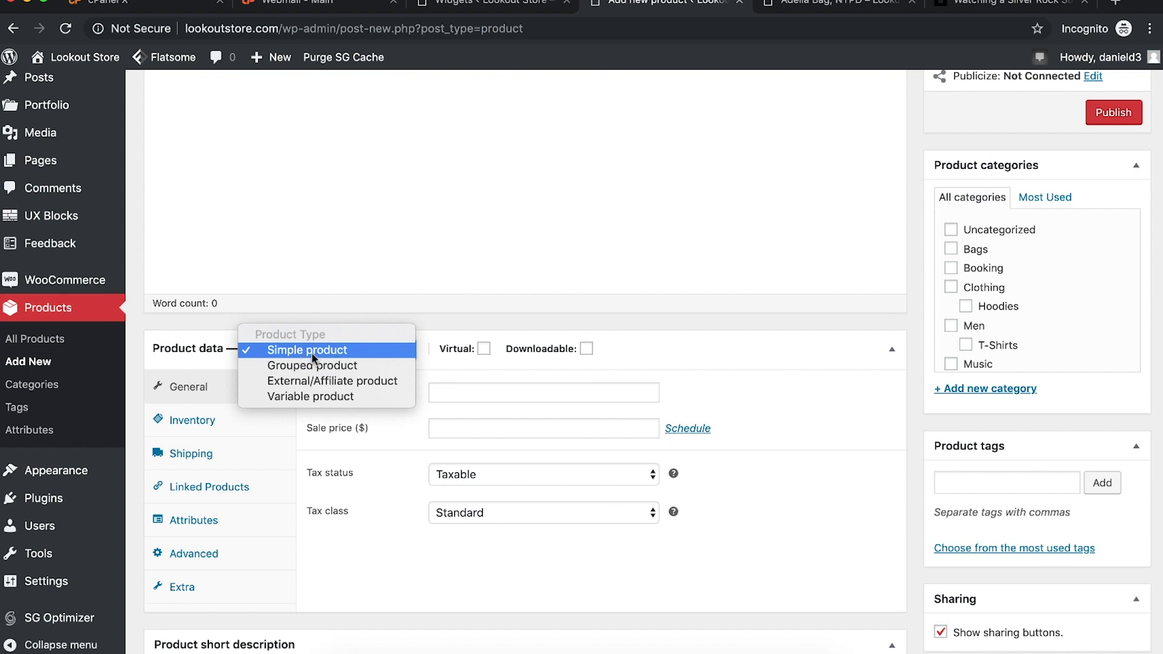
click(354, 533)
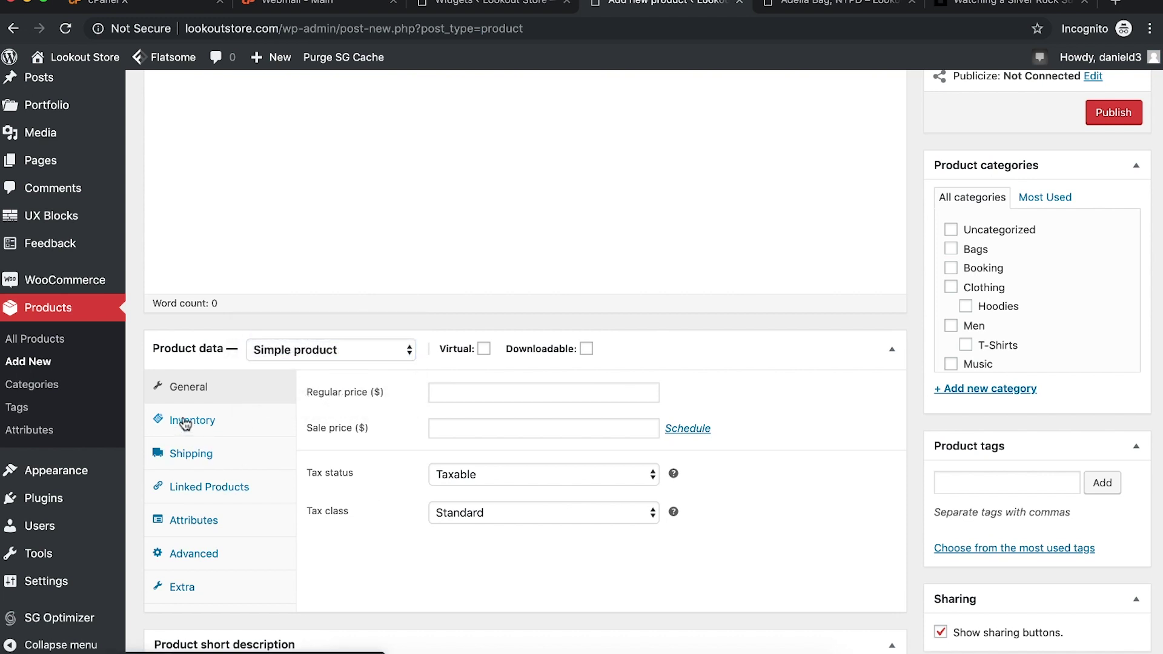
Step: Review the Inventory, Shipping, Attributes, Linked Products, Advanced and Extra tabs, then return to the storefront
click(186, 424)
click(216, 456)
click(217, 507)
click(215, 492)
click(215, 553)
click(241, 585)
scroll(241, 583, down, 12)
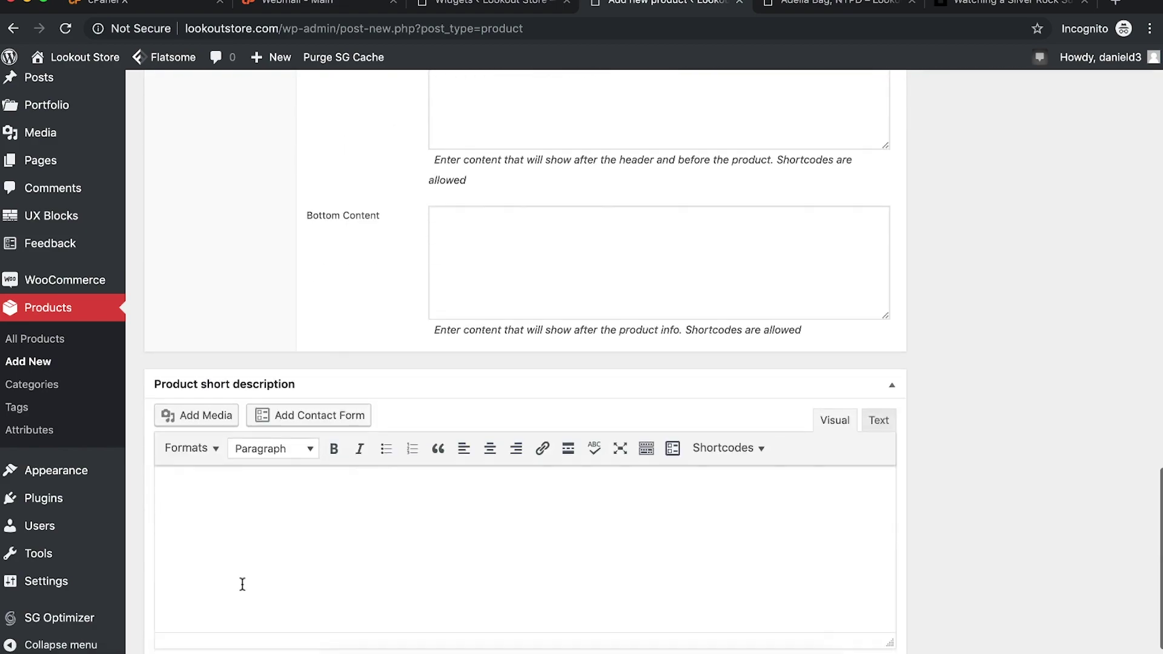
scroll(301, 470, up, 20)
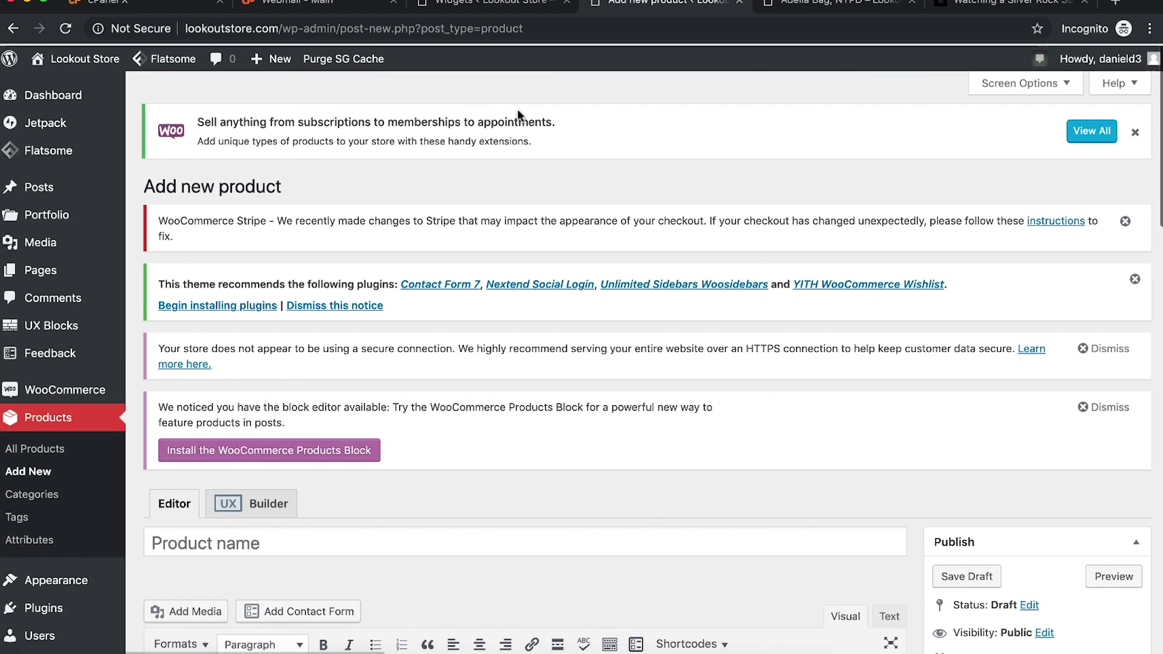
key(ctrl+Tab)
click(418, 135)
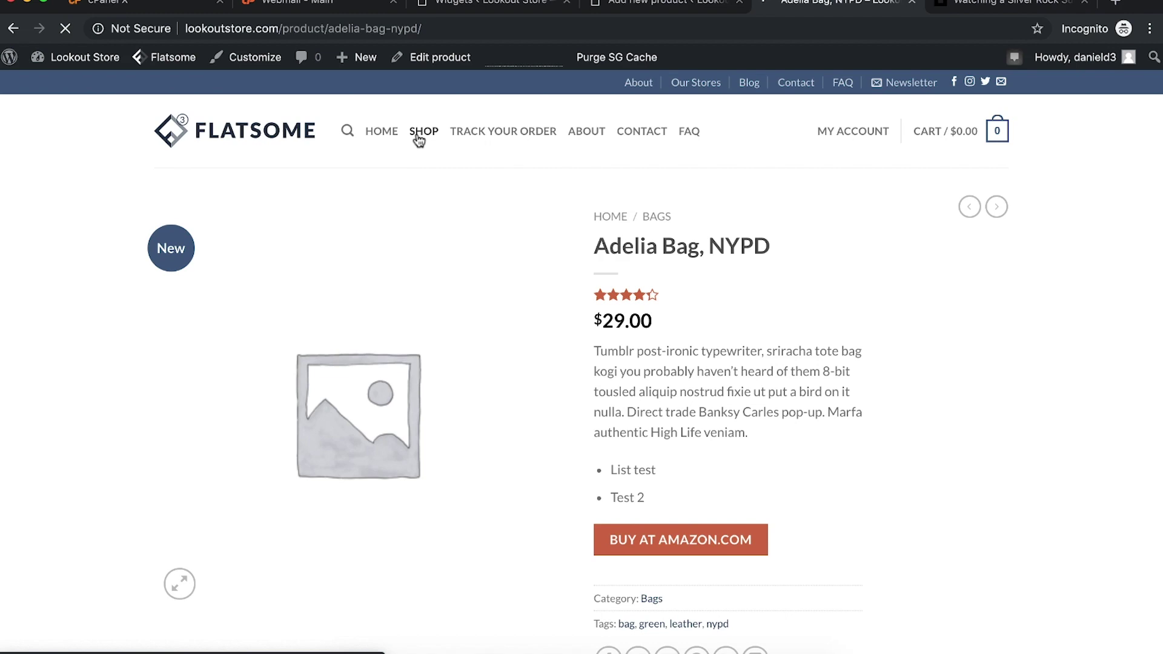
Step: Begin a WooDropship store connection and copy the store's web address
key(super+grave)
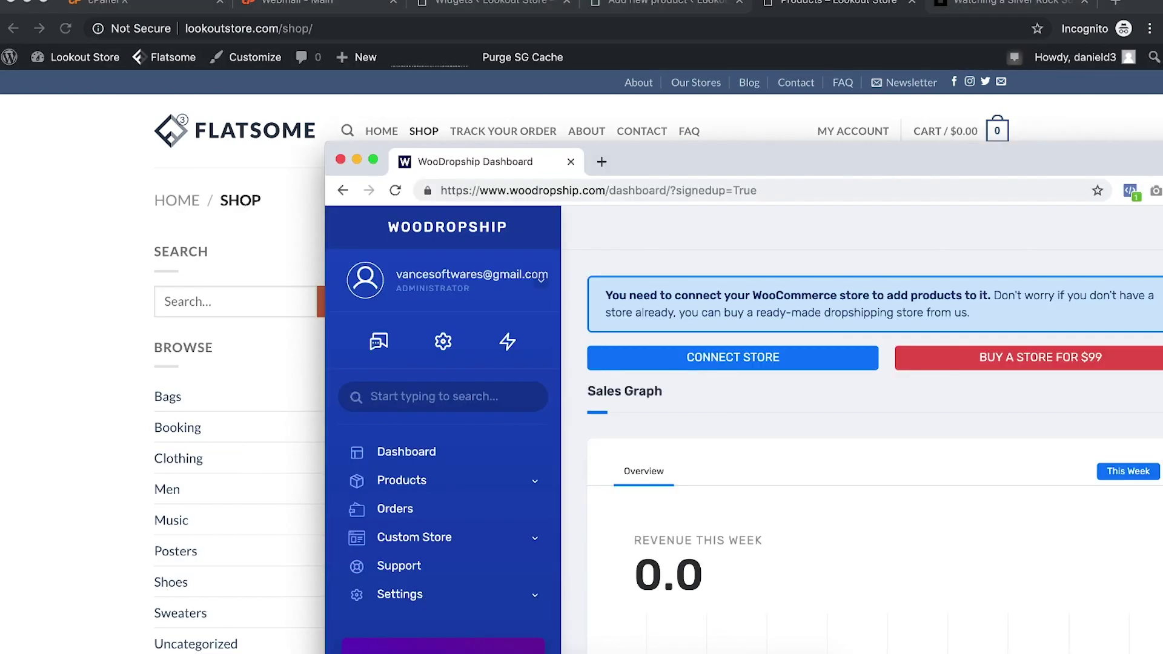
drag(837, 175, 489, 15)
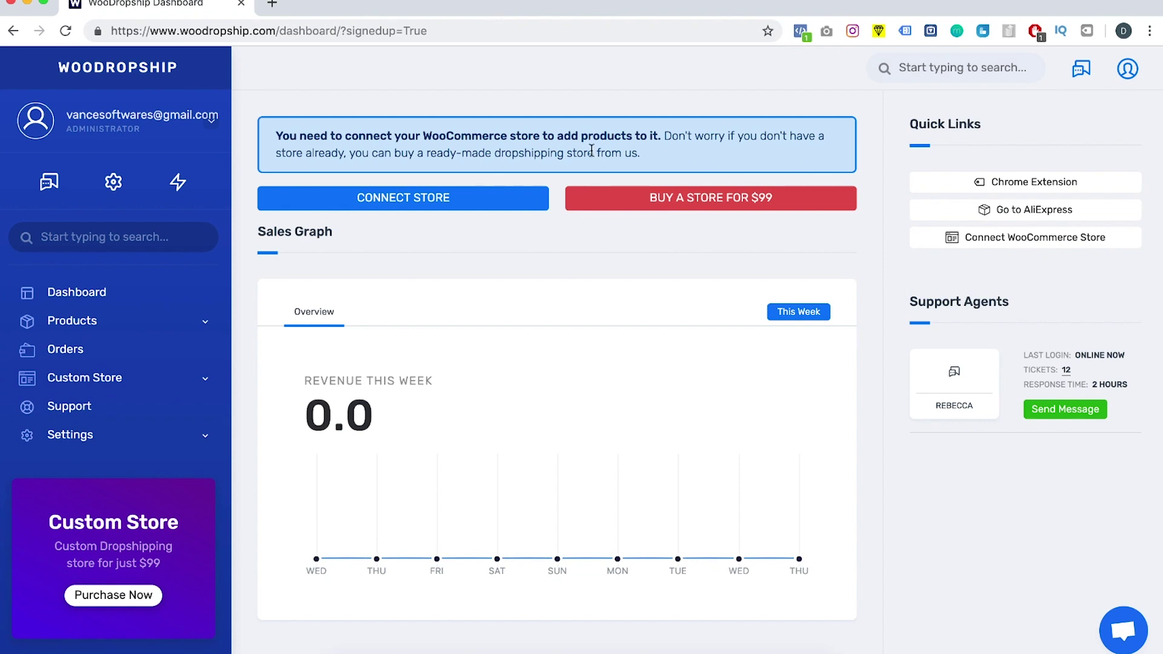
click(363, 204)
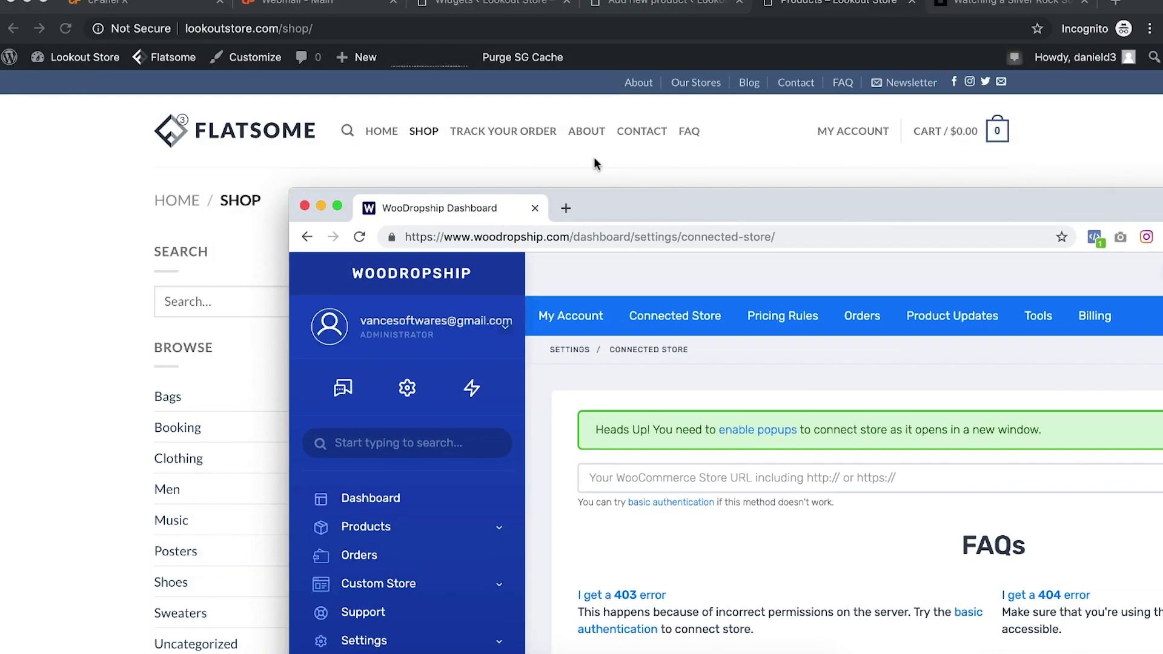
click(411, 59)
click(333, 28)
click(282, 28)
shift+click(187, 29)
key(super+c)
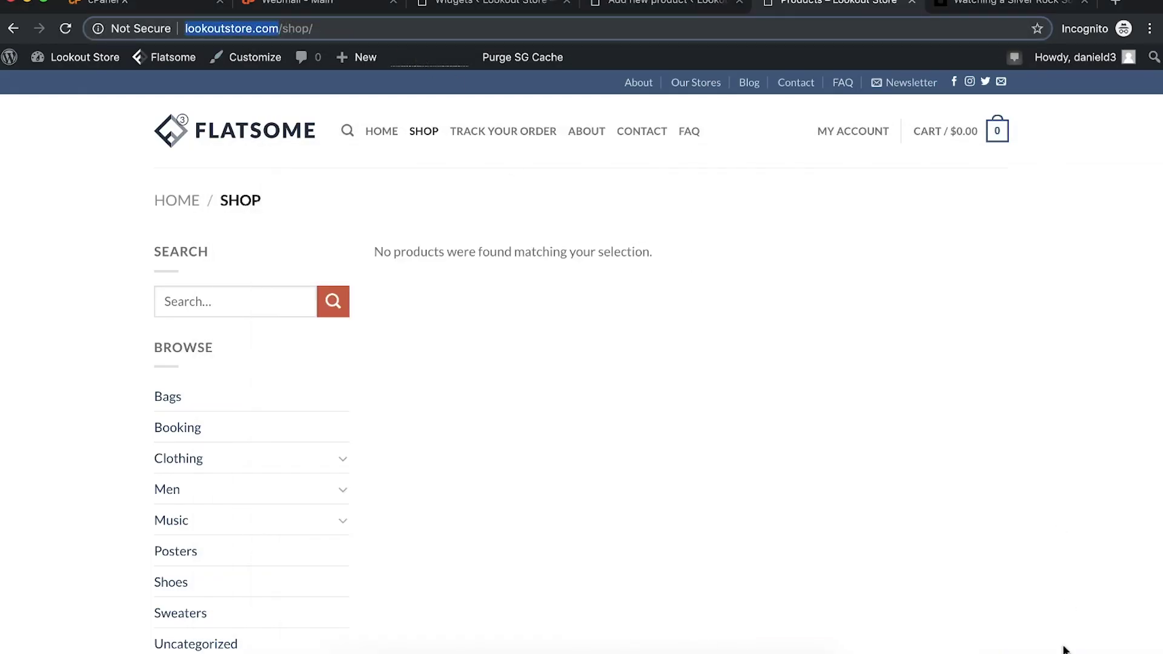
key(super+Tab)
drag(782, 221, 646, 83)
click(595, 335)
key(super+v)
drag(573, 50, 291, 64)
click(998, 342)
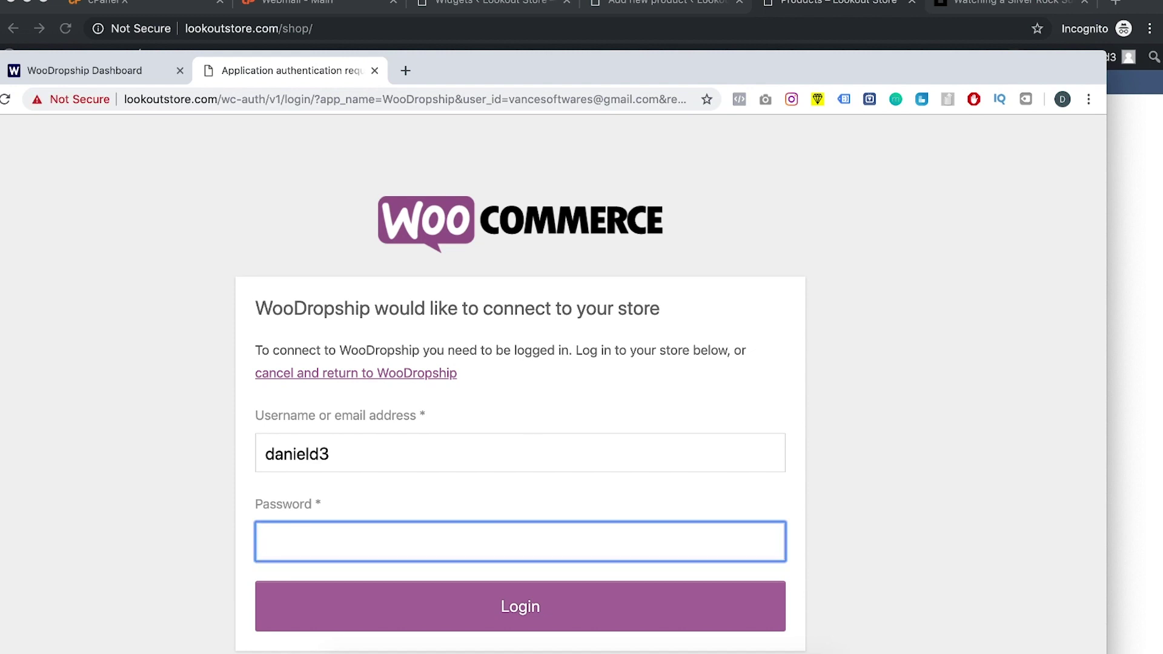
Step: Log in to WooCommerce, decline saving the password, and approve WooDropship's access
text(•••)
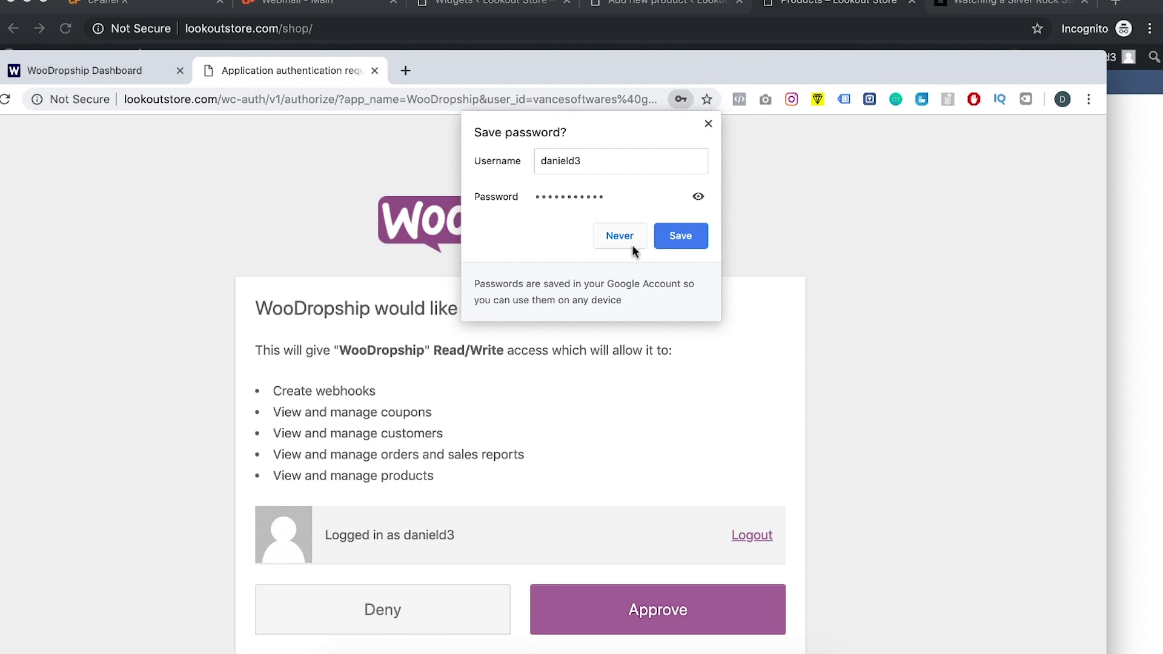
click(619, 237)
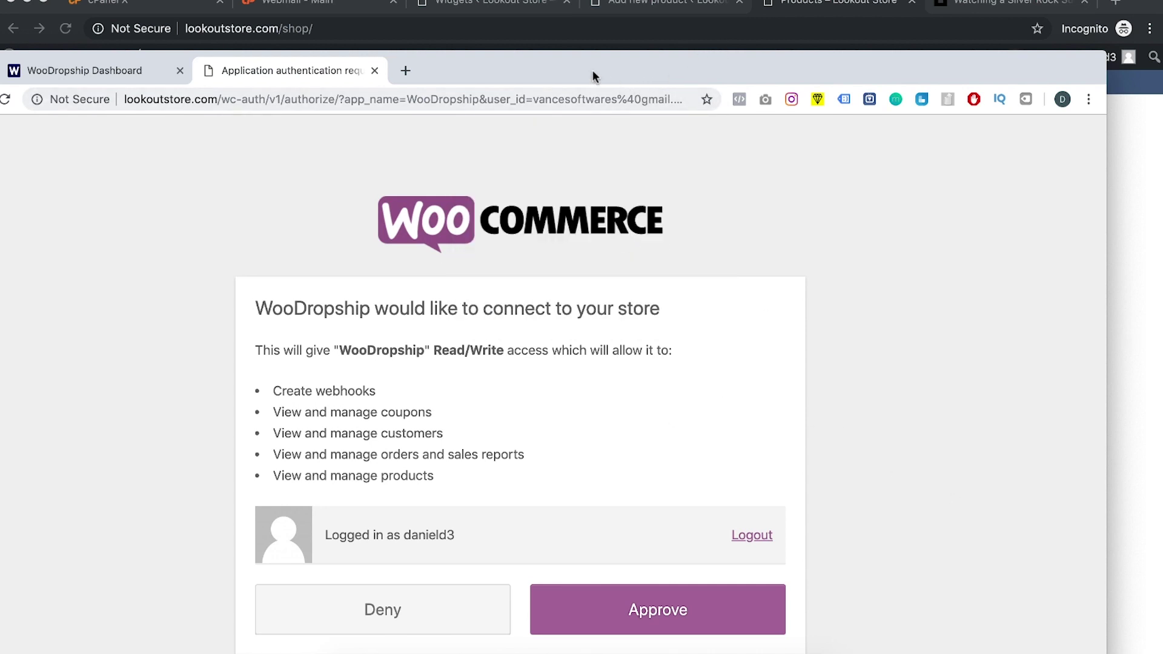
drag(592, 71, 630, 54)
click(699, 591)
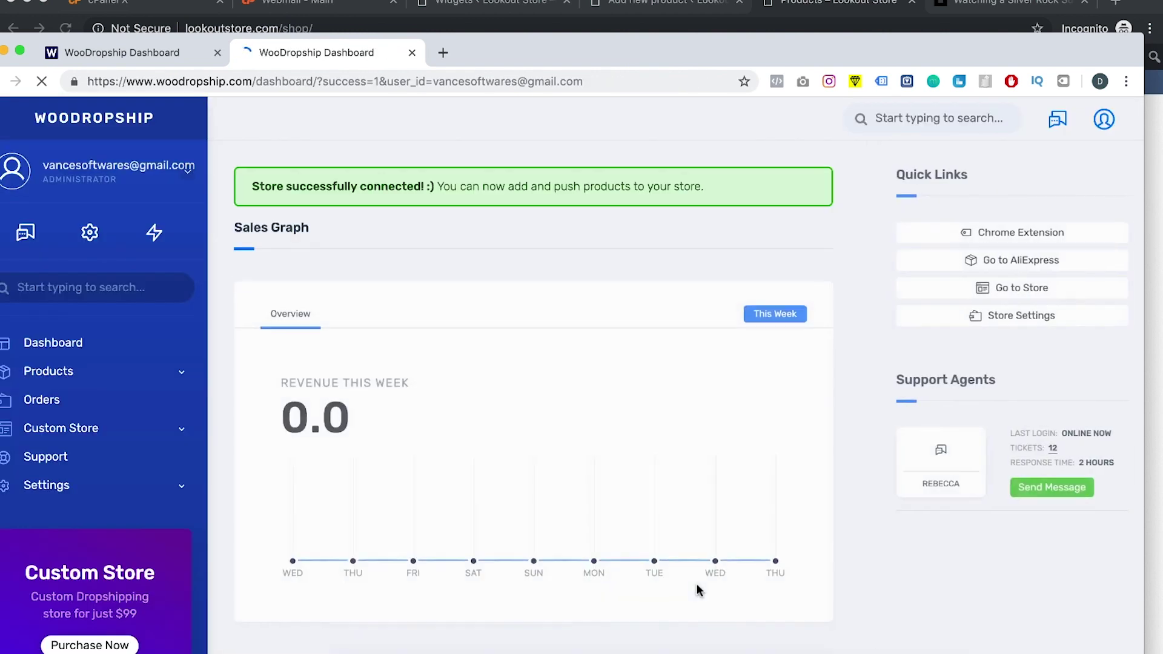
drag(572, 52, 534, 17)
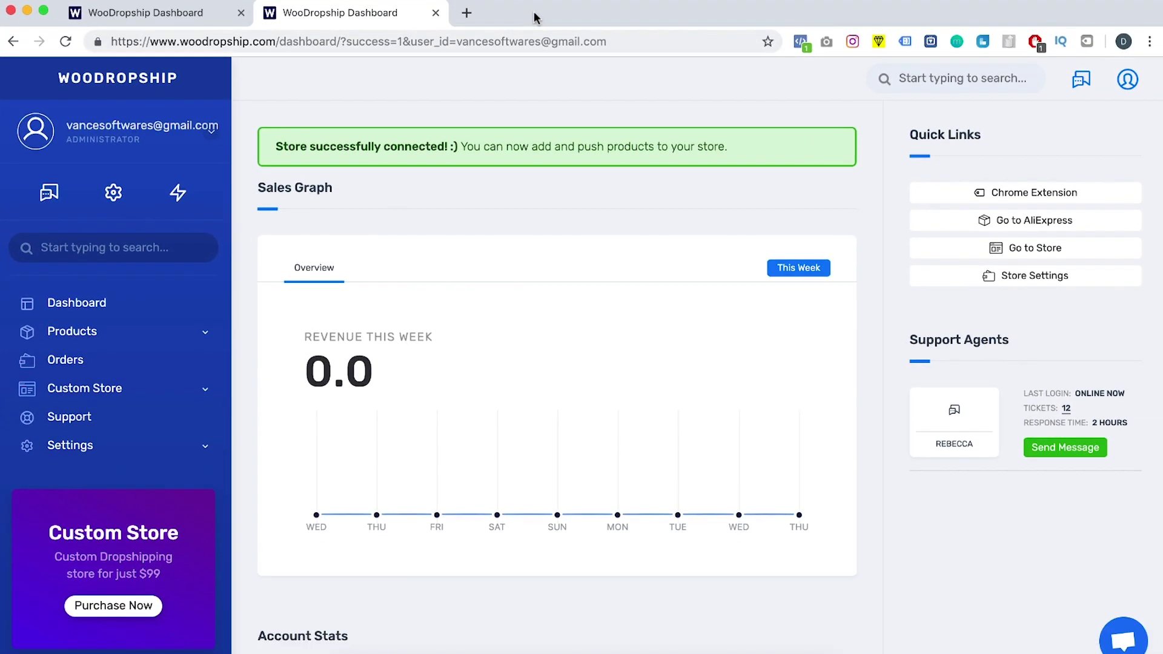
mouse_move(180, 195)
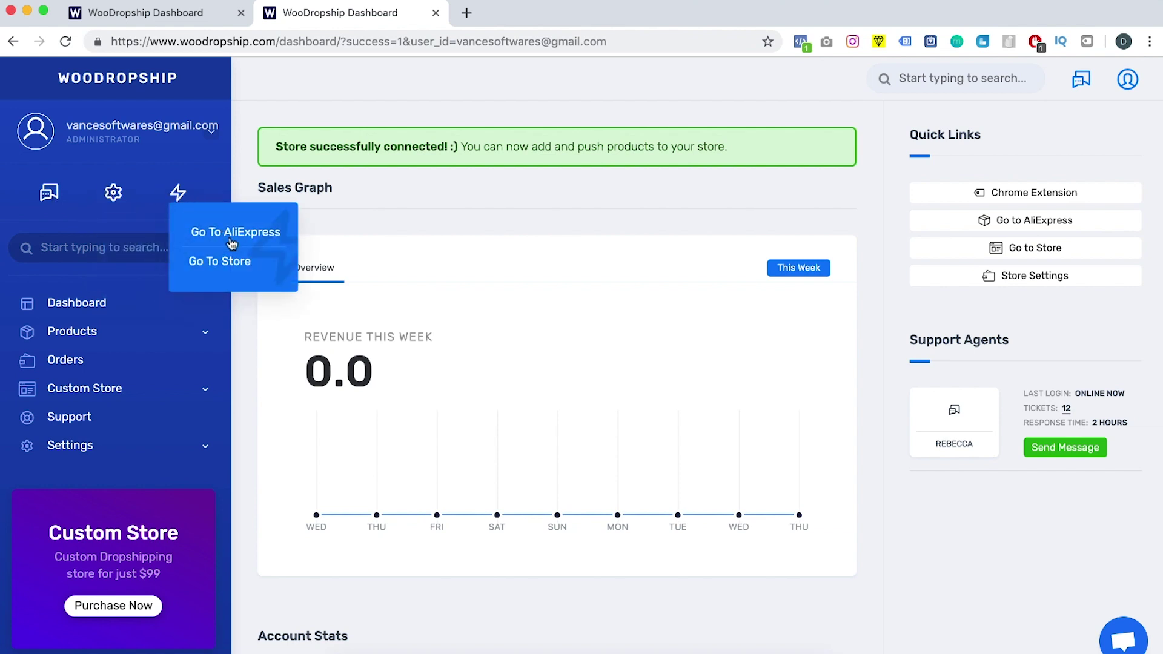
Step: Install the WooDropship AliExpress WooCommerce Importer extension from Quick Links, then close the Web Store tab
click(980, 193)
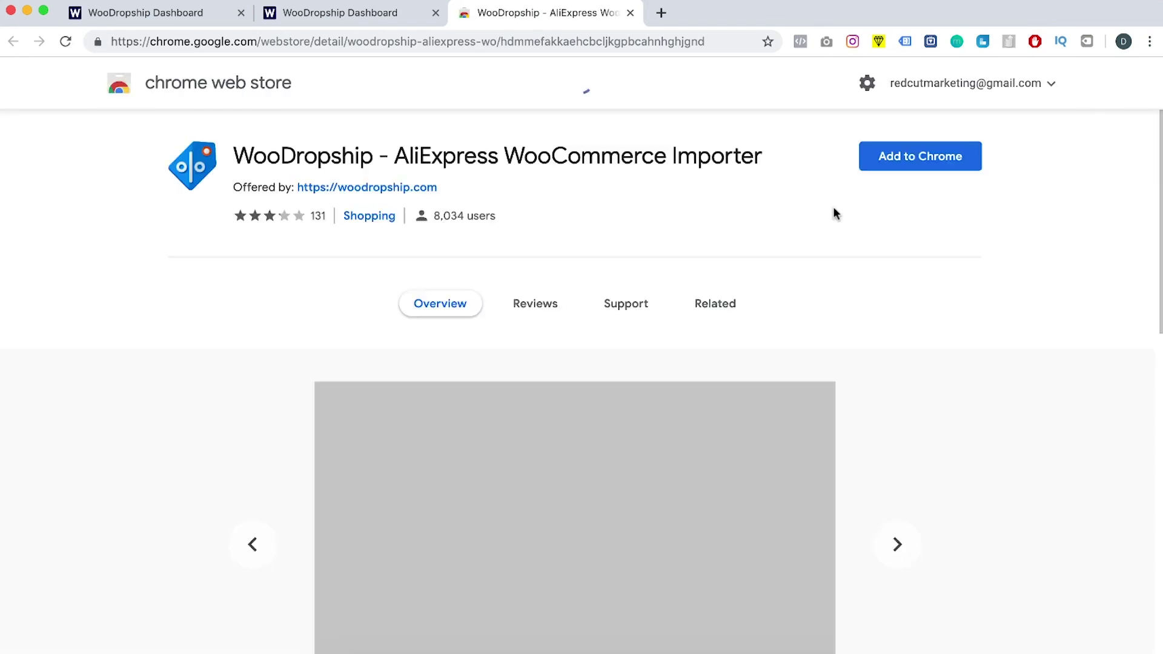
click(933, 152)
click(681, 230)
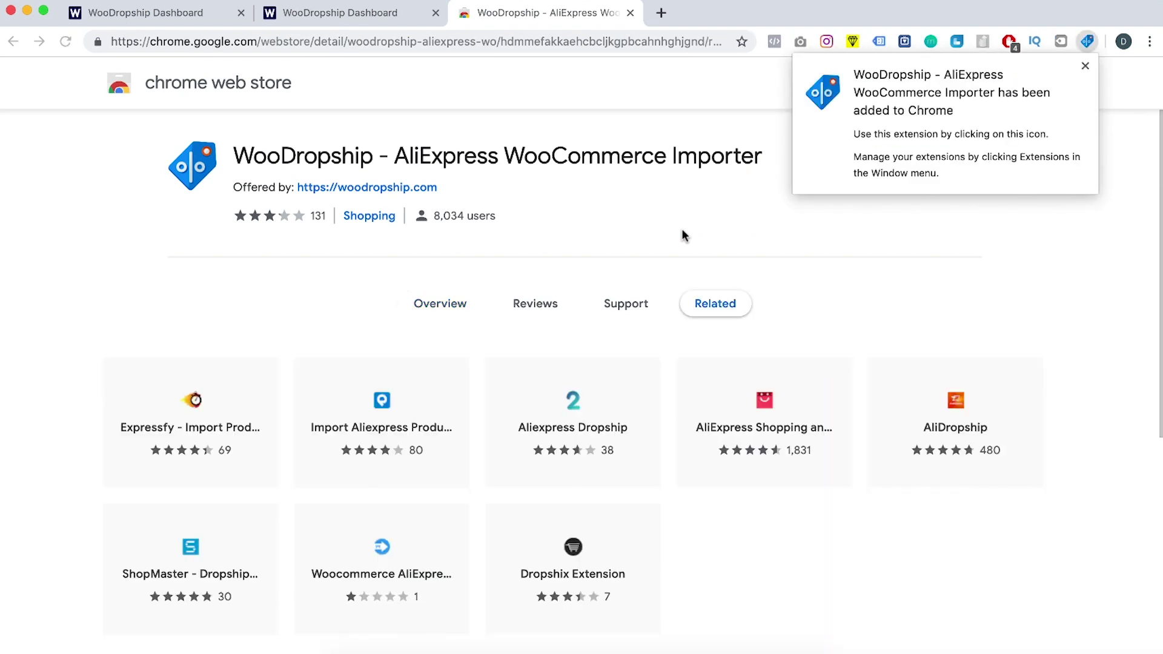
click(1134, 188)
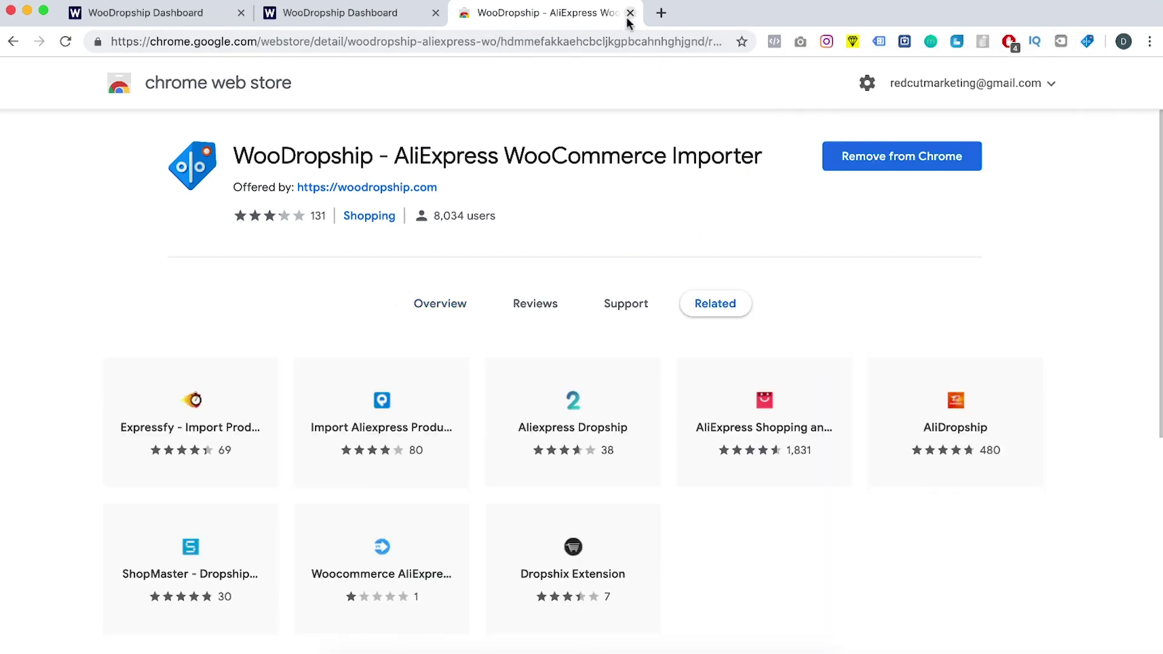
click(630, 13)
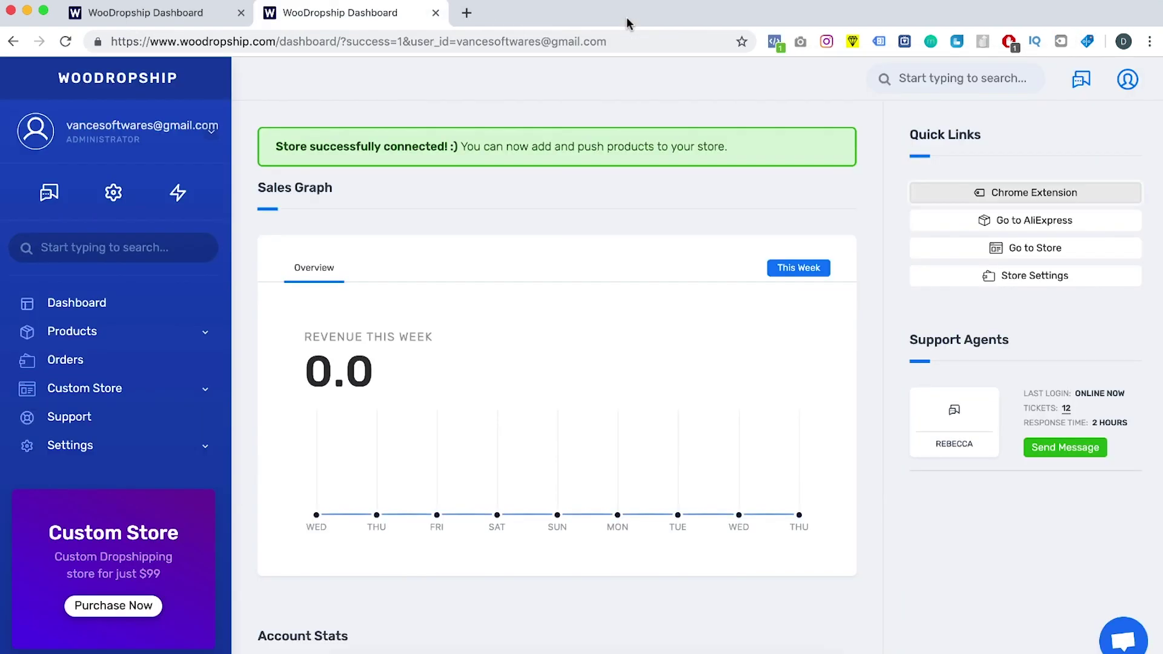
Step: Go to AliExpress in a new tab and browse its home page
click(989, 225)
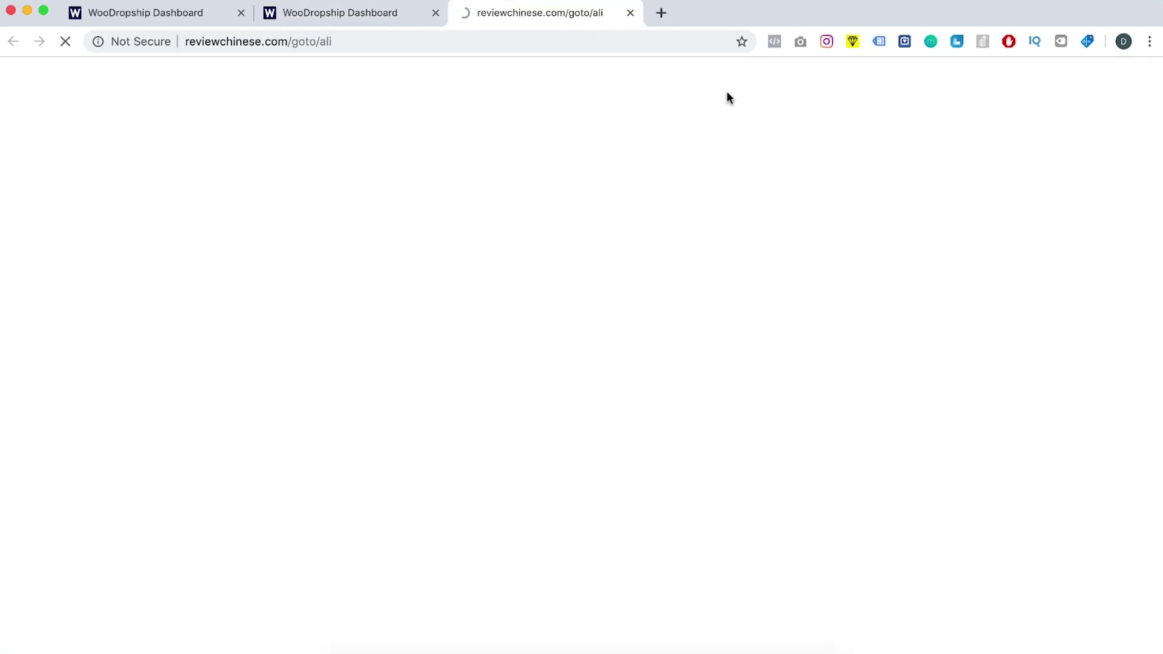
scroll(630, 269, down, 5)
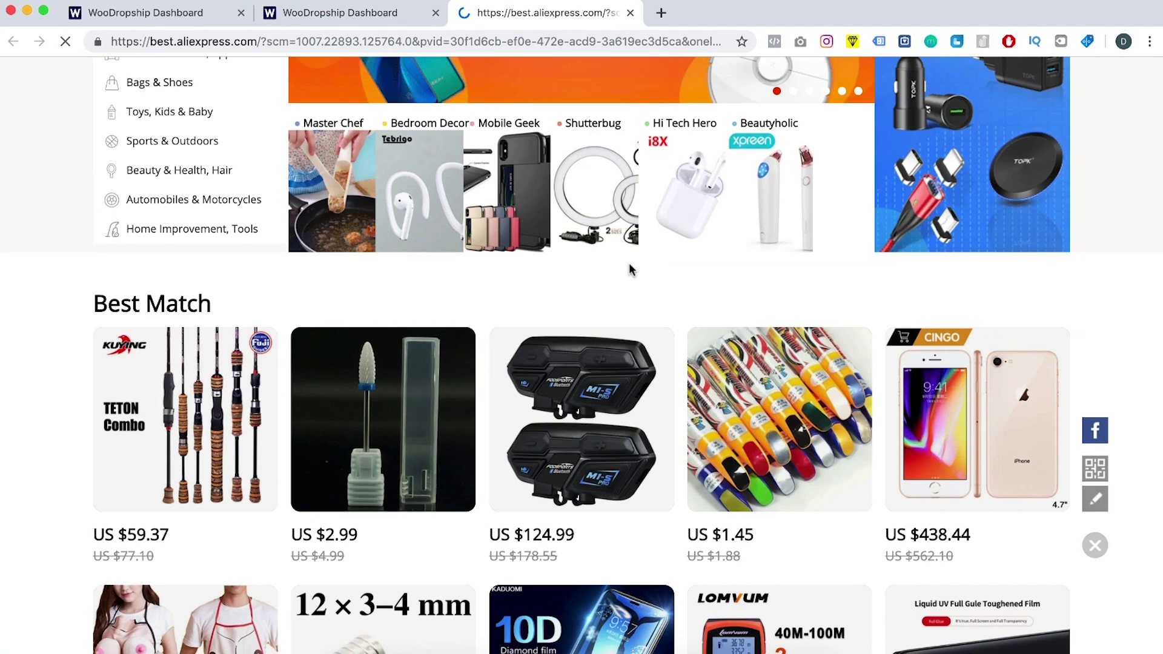
scroll(628, 269, down, 1)
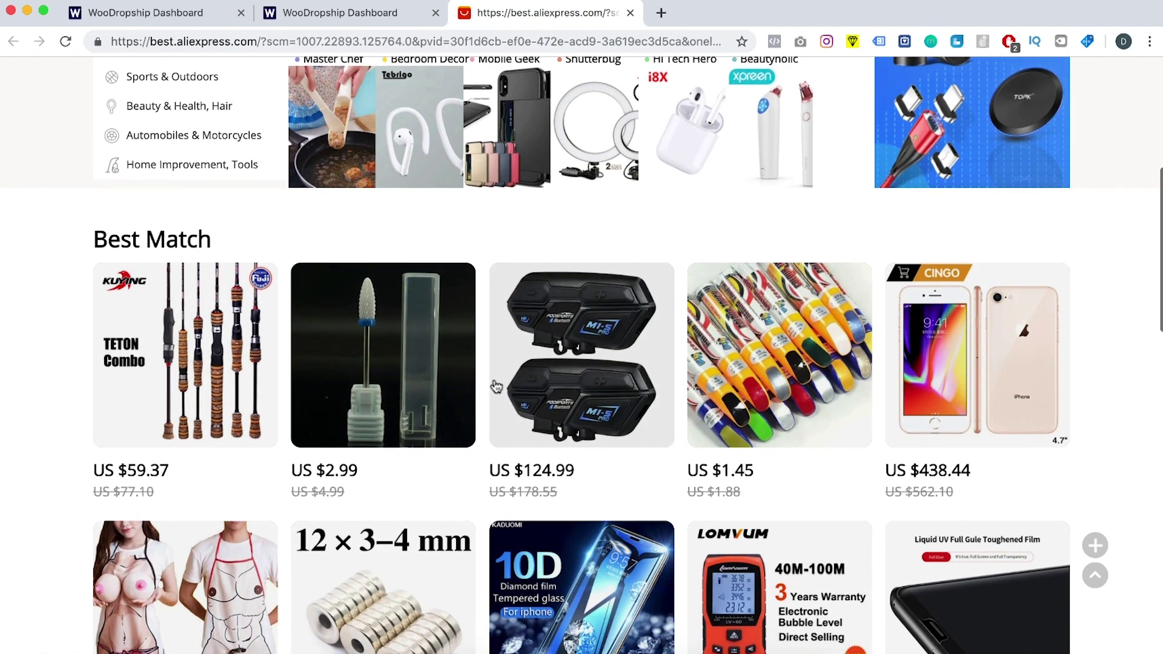
scroll(493, 384, down, 8)
scroll(495, 385, down, 5)
scroll(496, 385, up, 6)
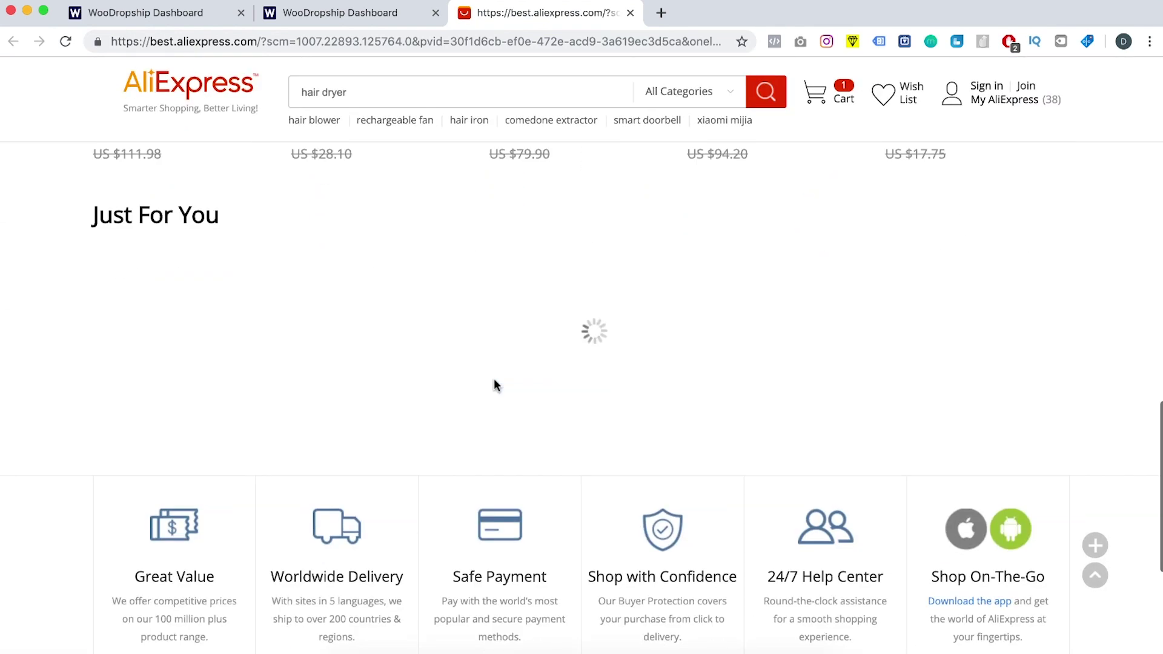
scroll(494, 385, up, 1)
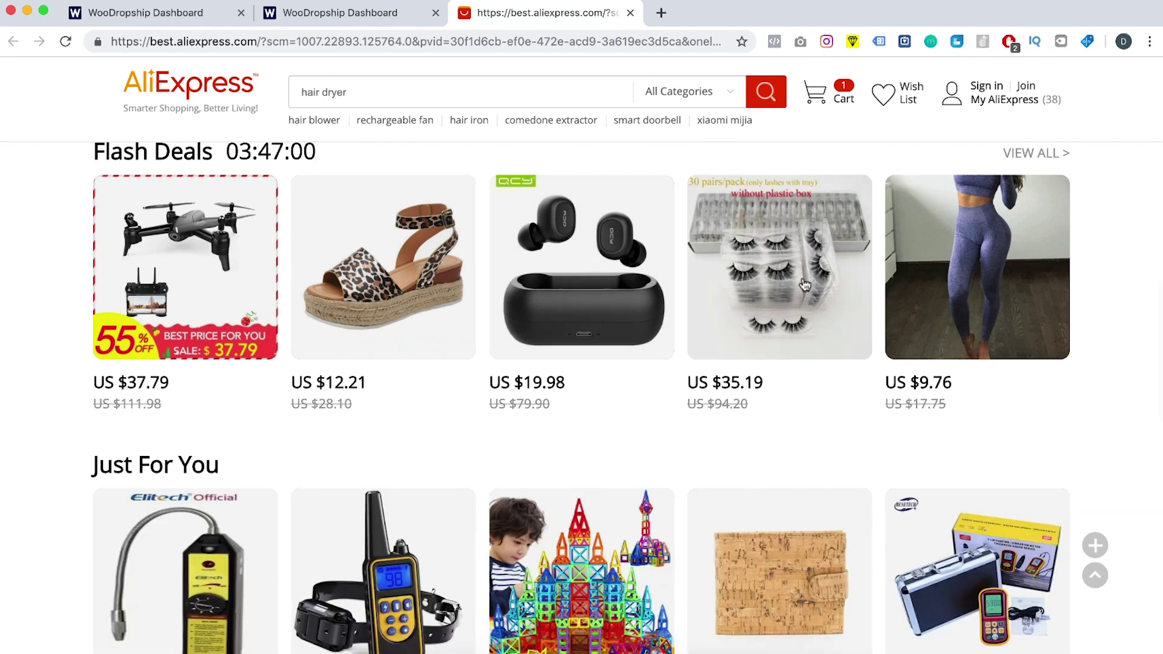
Step: Open the lashes and drone deals, 4 in 1 Charging Dock and fitness bands in background tabs, then go to Flash Deals
super+click(801, 268)
super+click(802, 268)
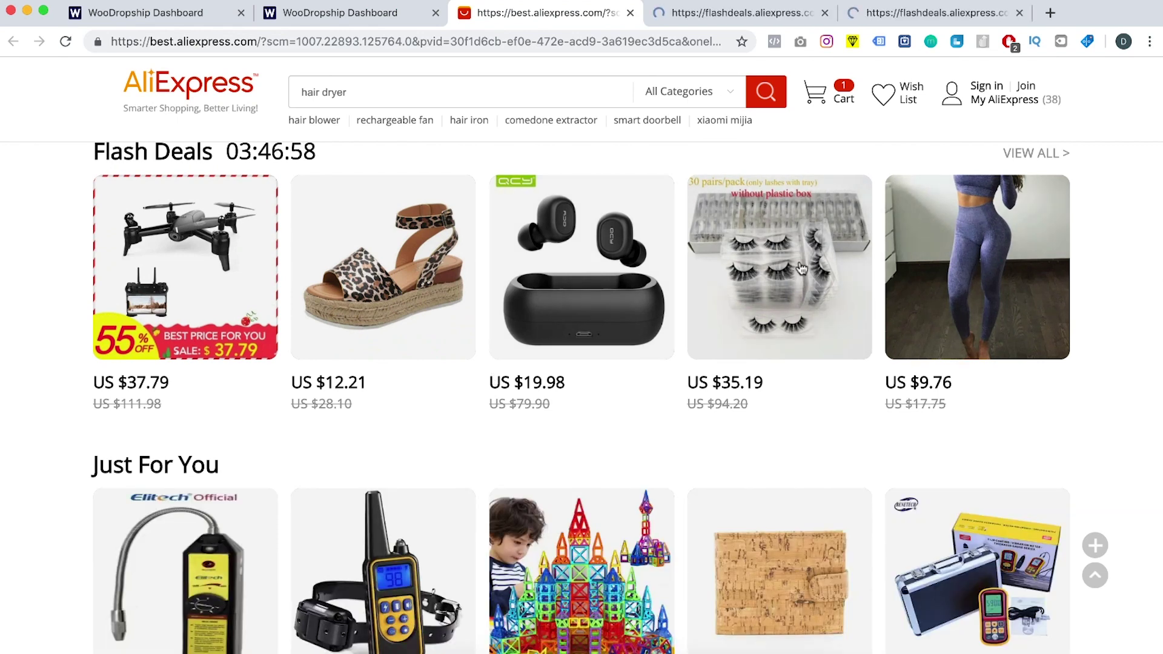
super+click(227, 288)
scroll(504, 387, down, 7)
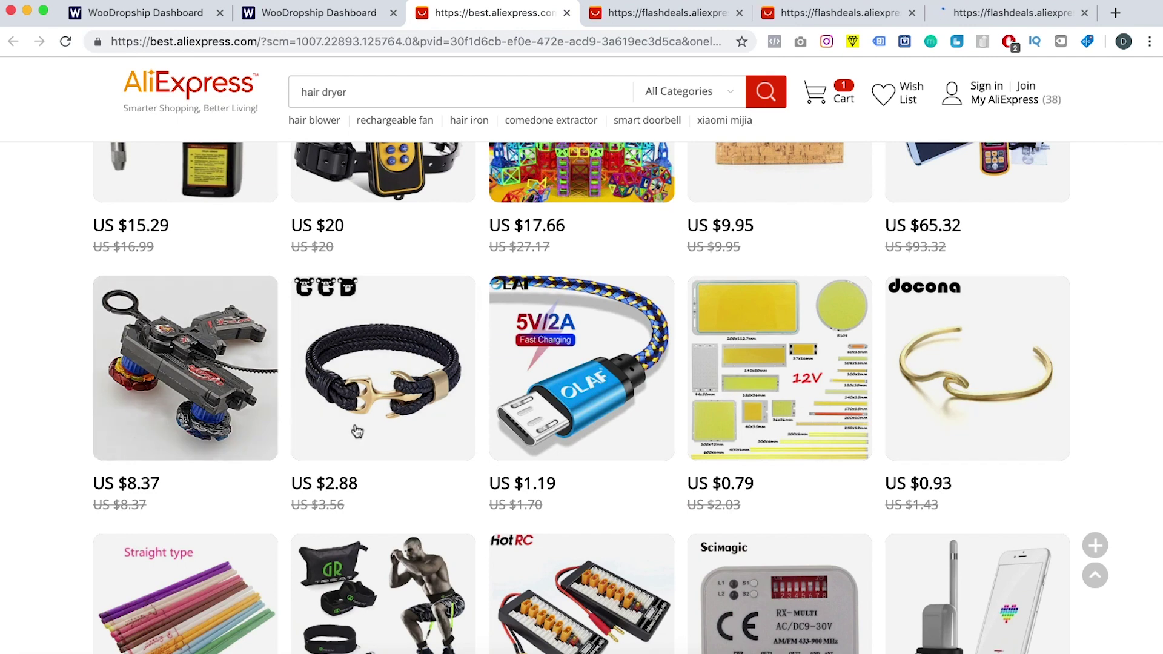
scroll(291, 407, down, 3)
super+click(955, 379)
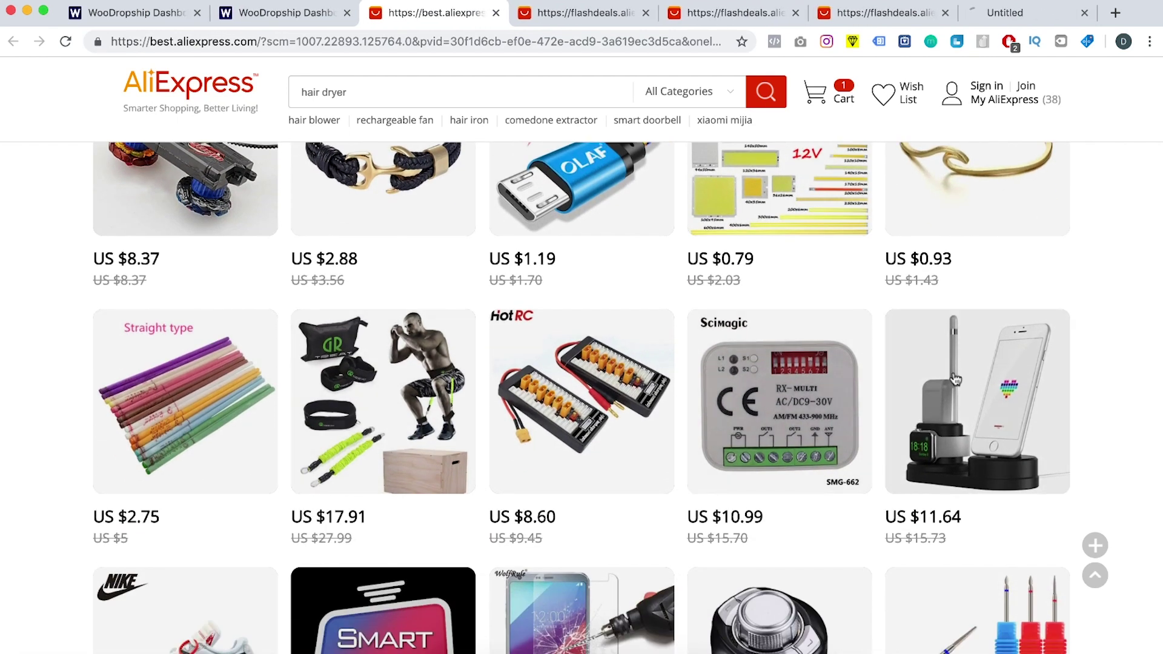
super+click(402, 406)
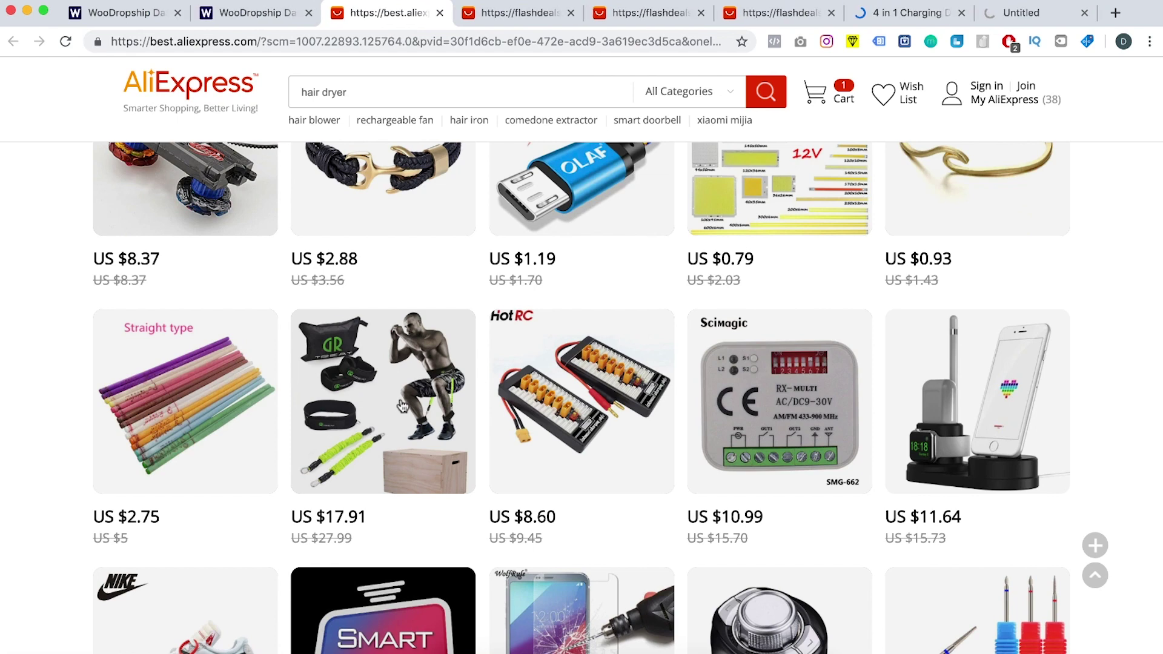
key(ctrl+Tab)
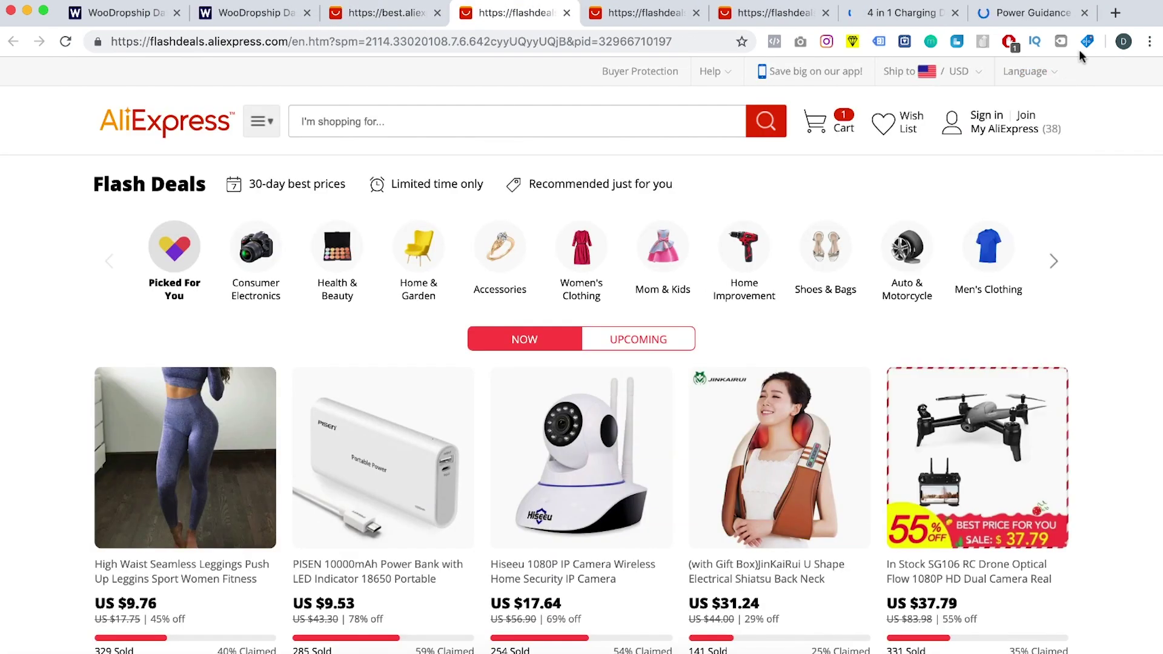
Step: Open the High Waist Seamless Leggings page and apply ePacket, United States and USD importer settings
click(1088, 41)
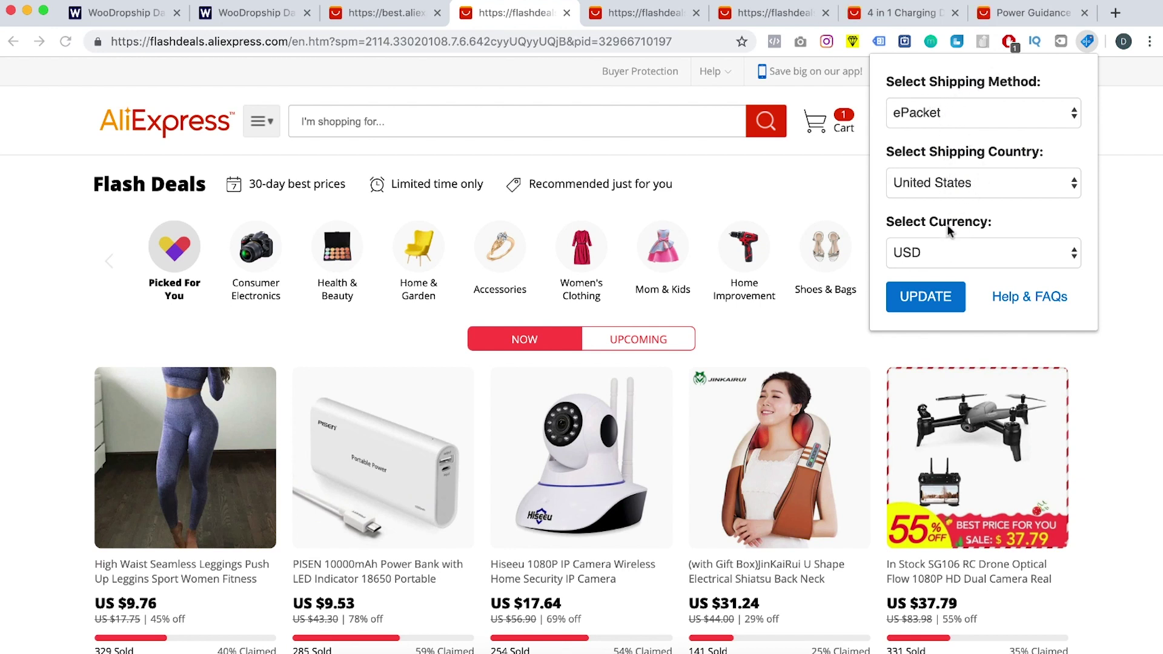
click(49, 296)
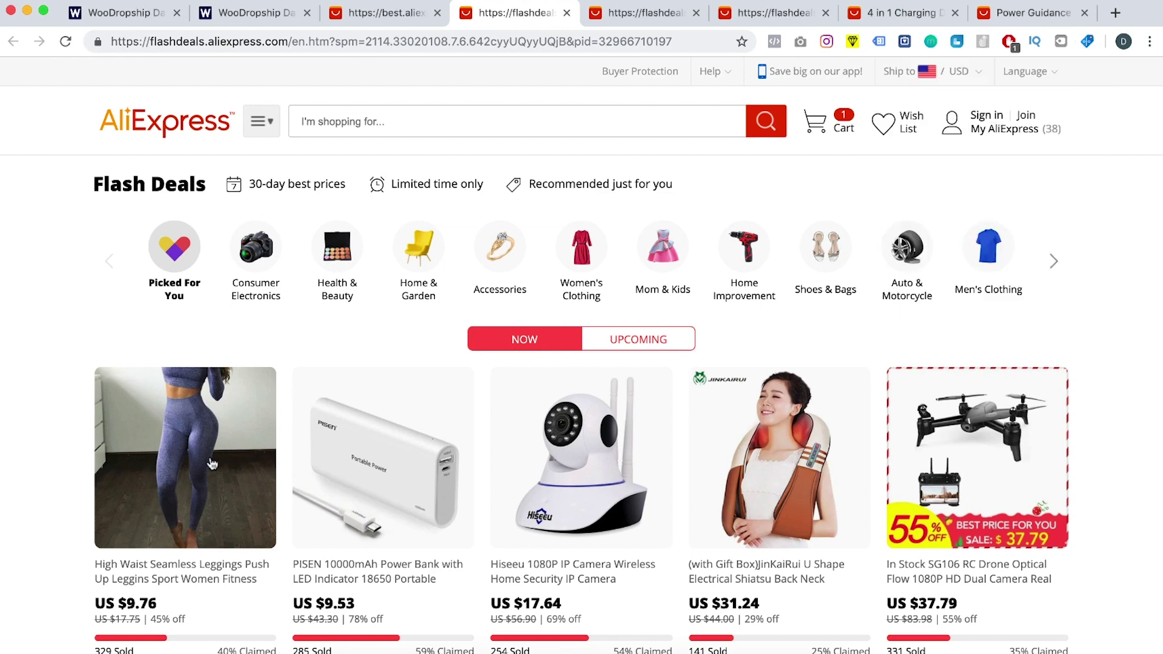
scroll(212, 464, down, 2)
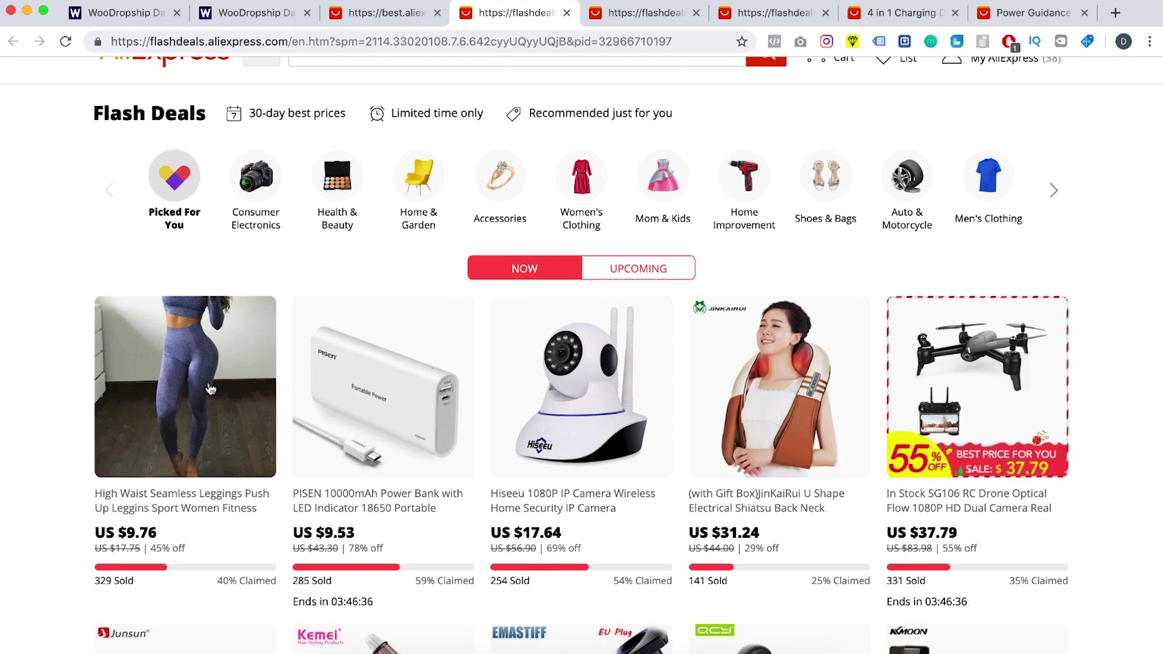
click(210, 388)
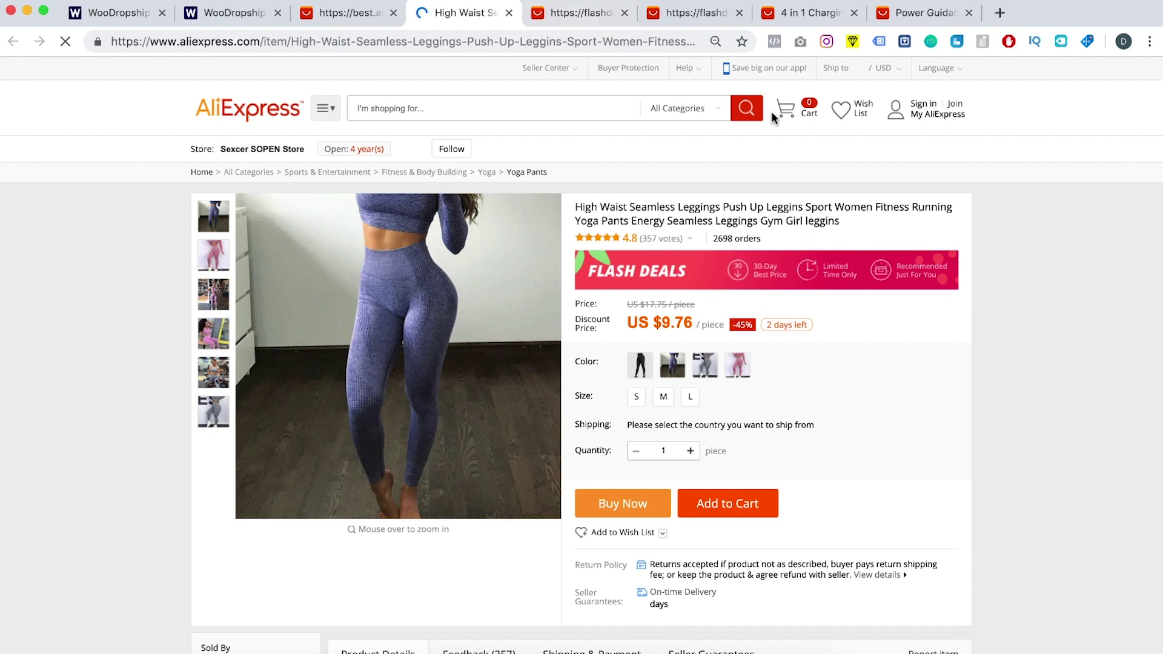
click(1087, 41)
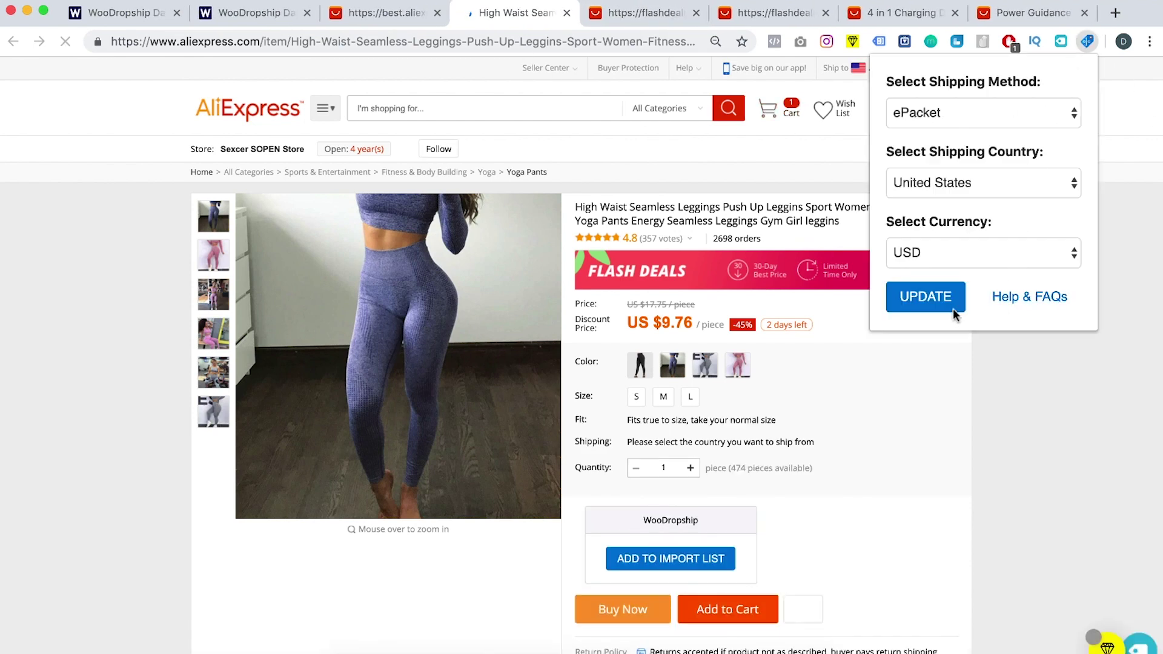
click(933, 298)
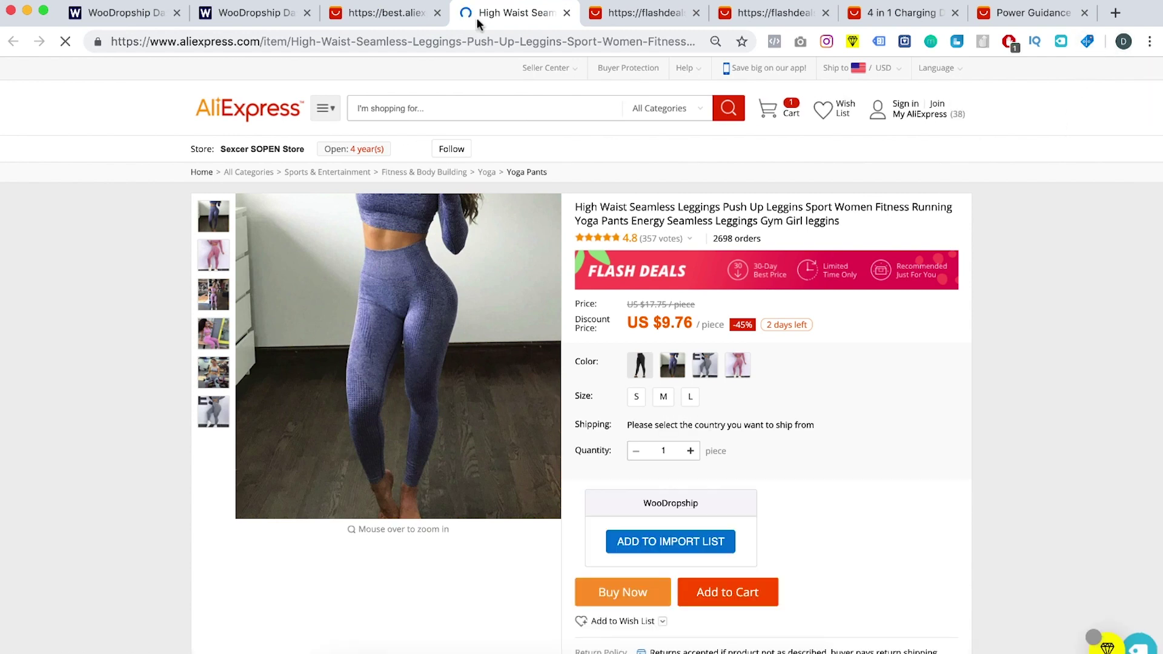
Step: Close the hair dryer results tab and return to the WooDropship dashboard
click(387, 14)
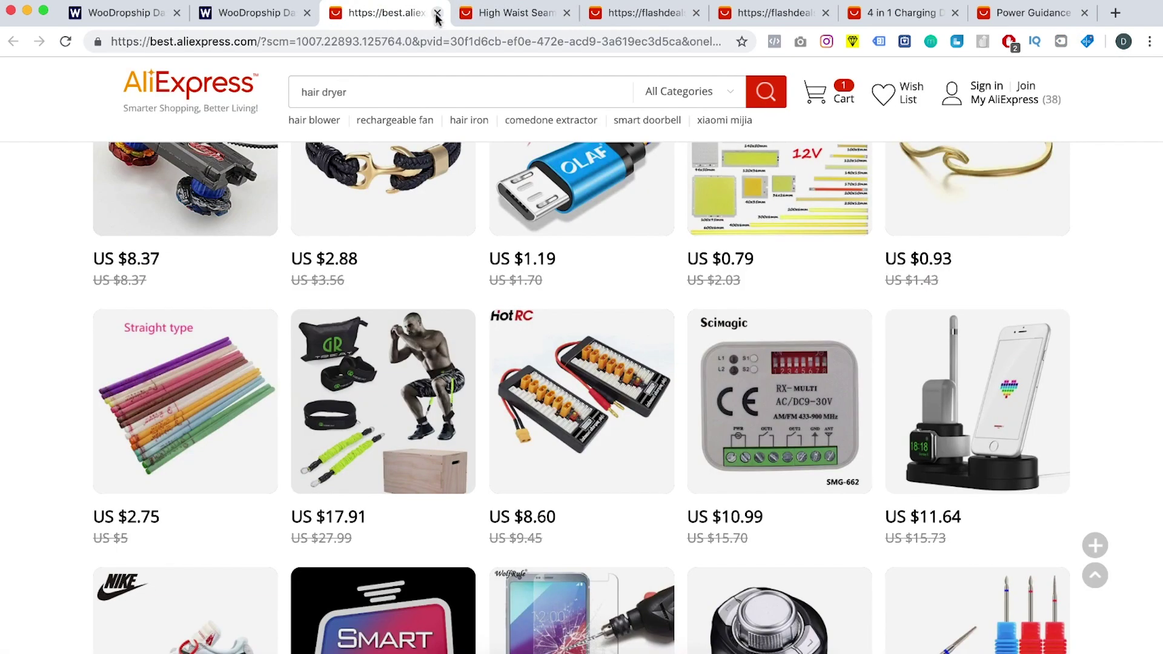
click(438, 14)
click(263, 14)
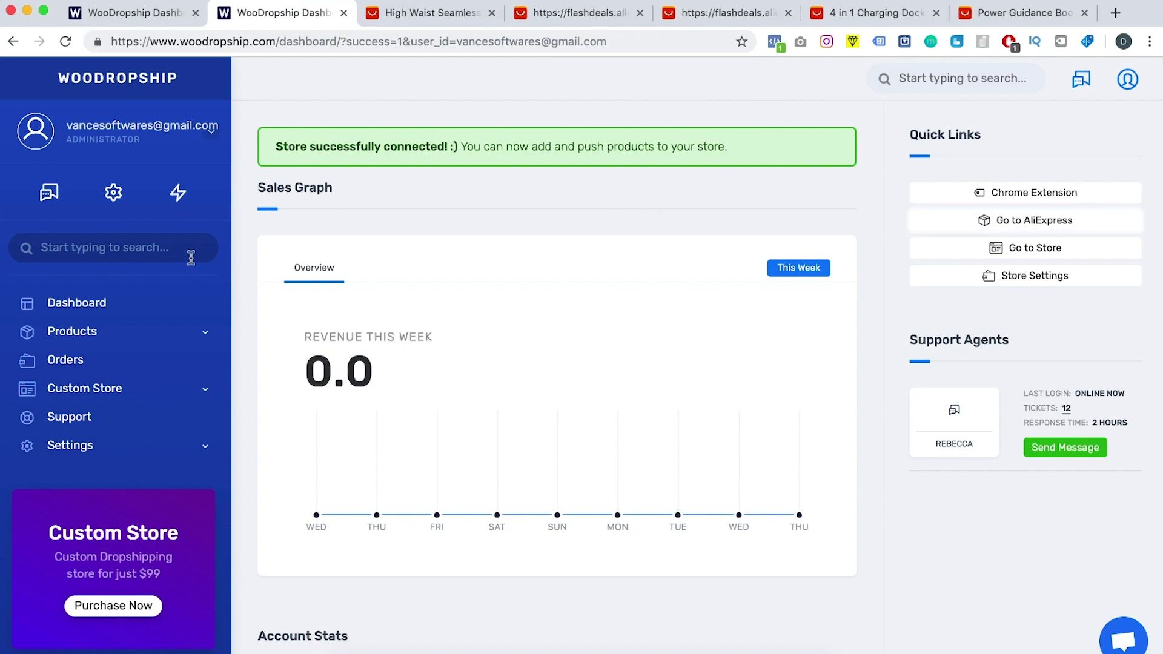
Step: Confirm WooDropship's Import List is empty, return to Dashboard, then go to the yoga pants results
mouse_move(182, 331)
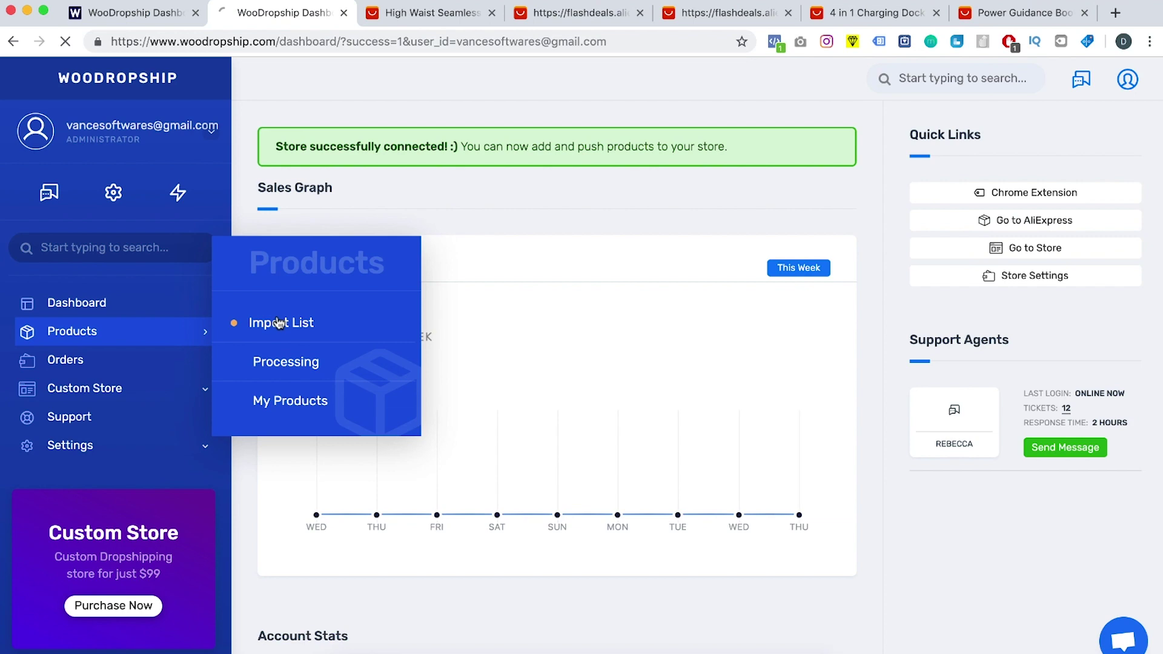
click(278, 323)
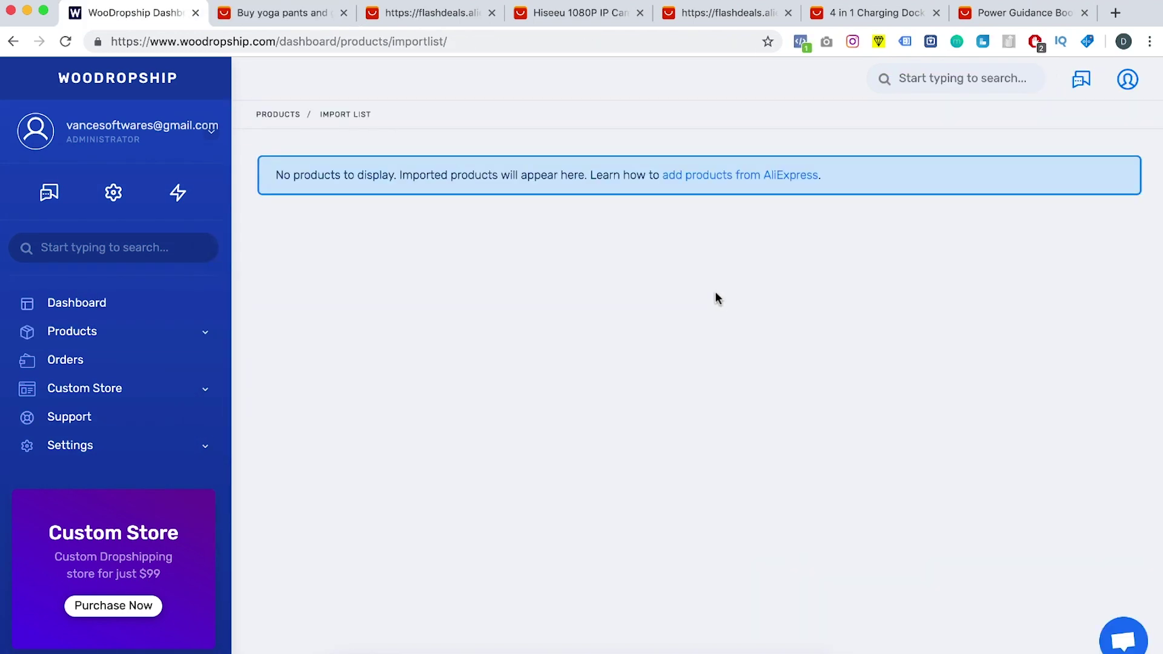
click(70, 306)
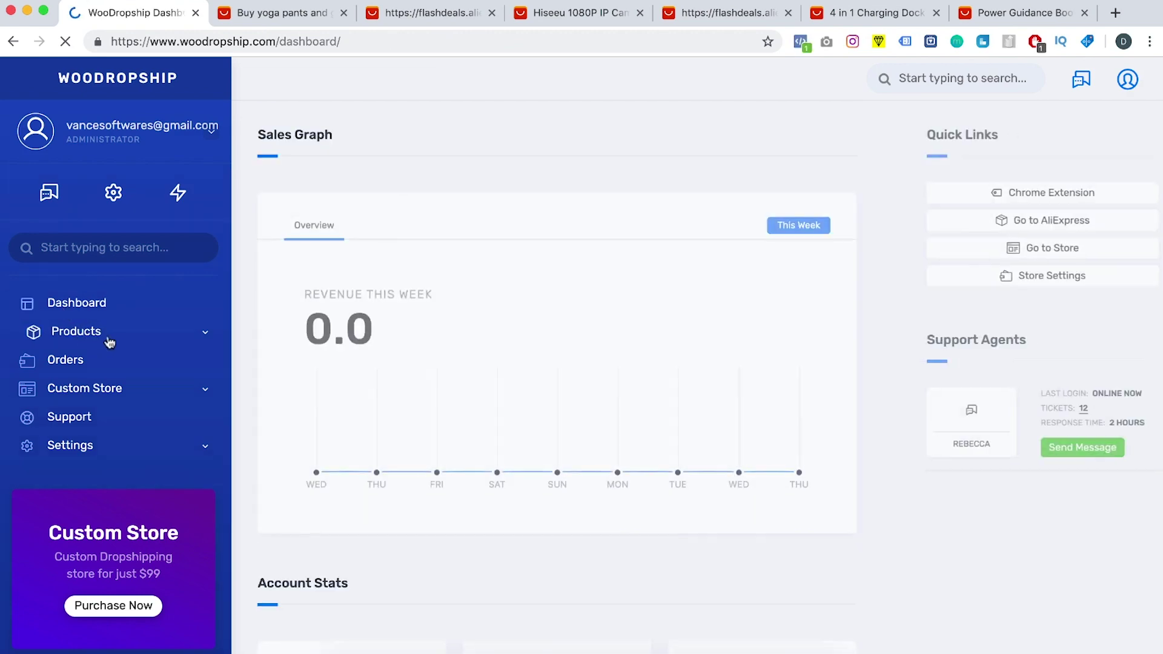
click(270, 19)
Step: Add camo yoga pants, Hiseeu camera, 4 in 1 charging dock and Power Guidance booty band to the import list
scroll(459, 466, down, 3)
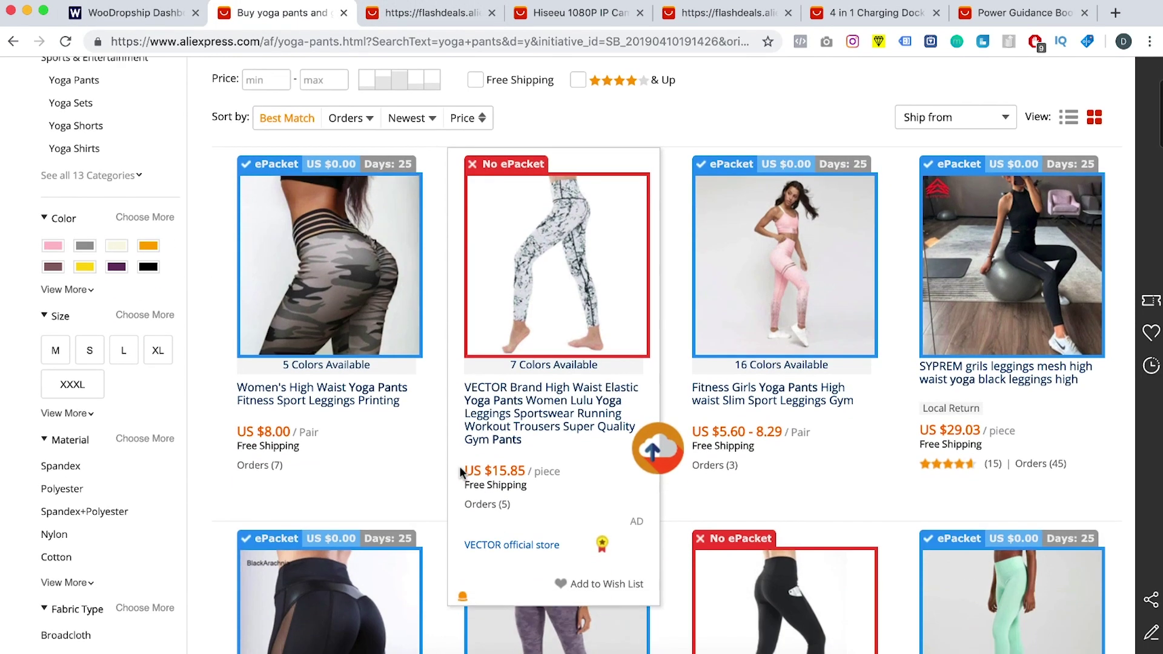
click(422, 438)
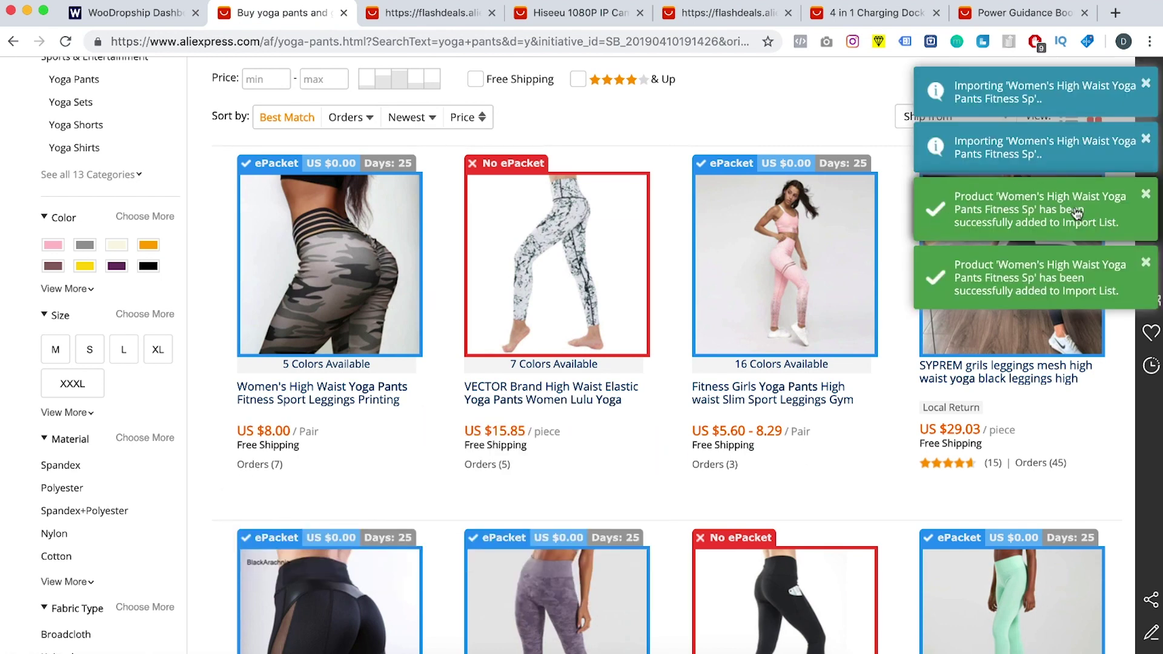
click(449, 19)
key(ctrl+Tab)
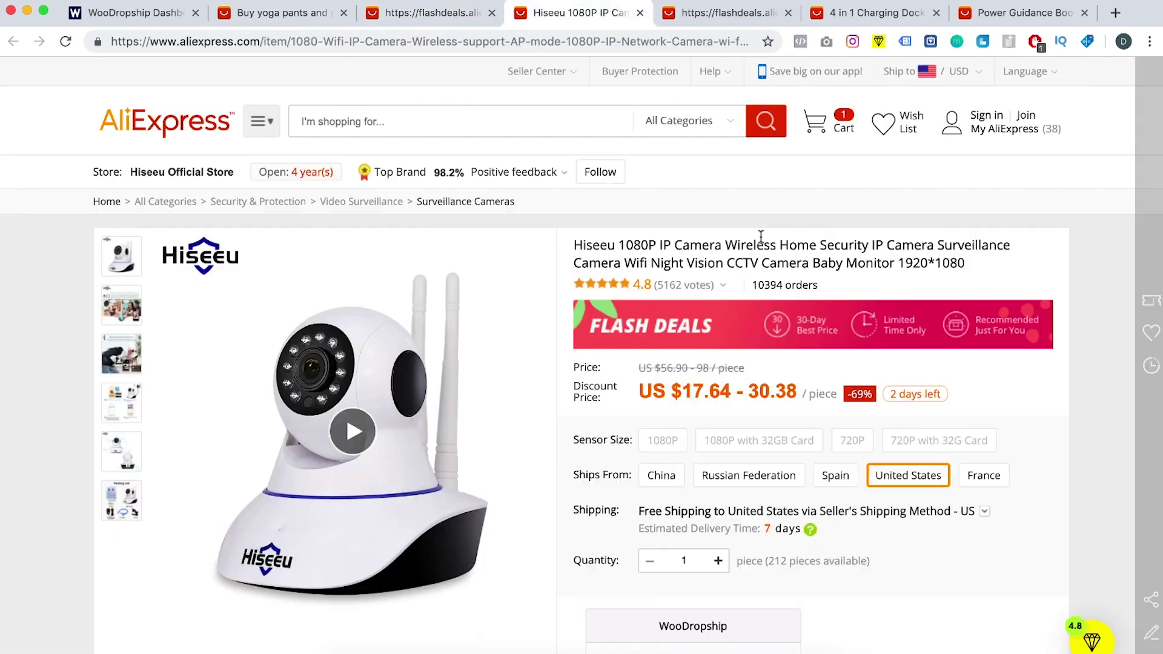
scroll(702, 364, down, 2)
click(683, 622)
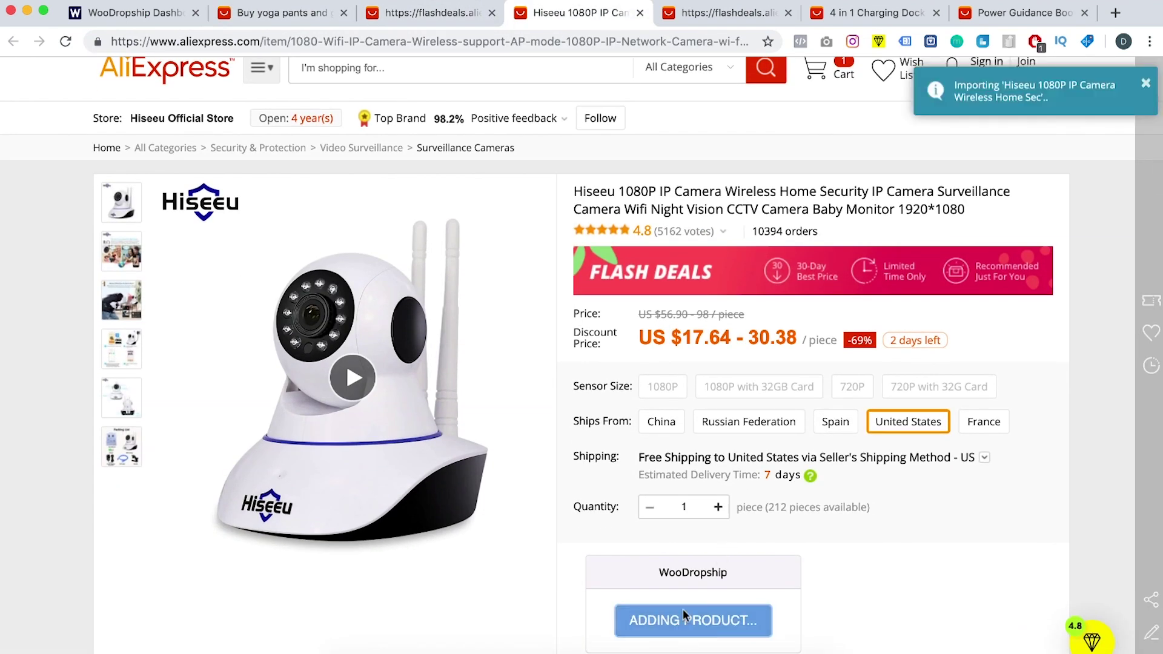
key(ctrl+Tab)
key(ctrl+Tab)
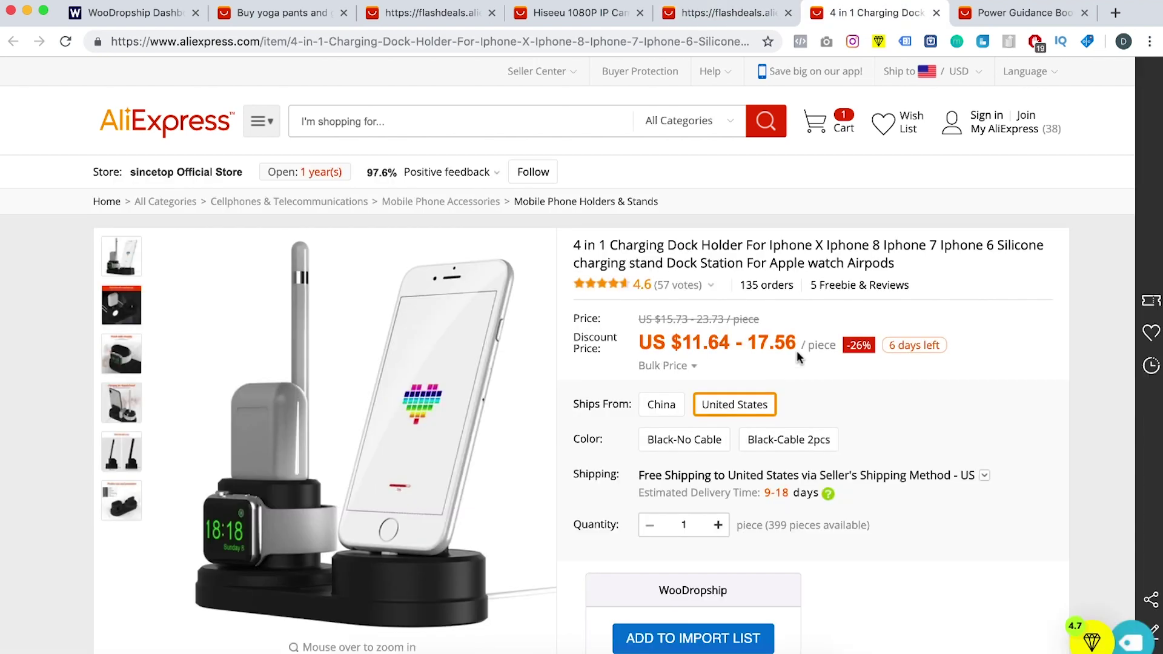
click(705, 649)
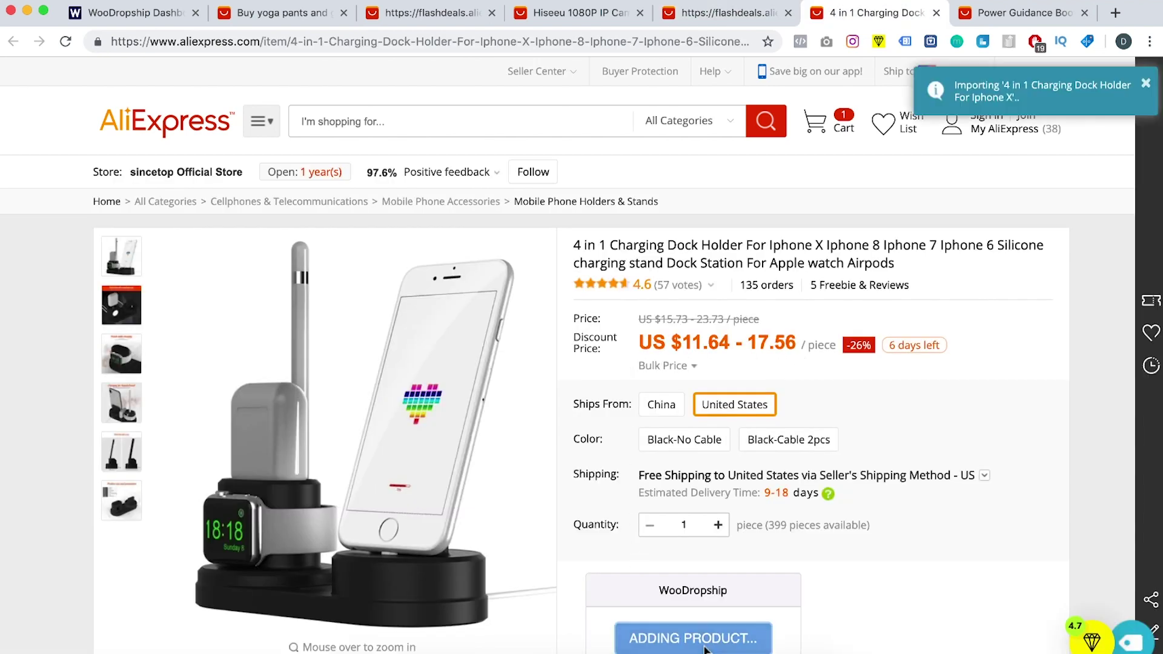
key(ctrl+Tab)
click(689, 626)
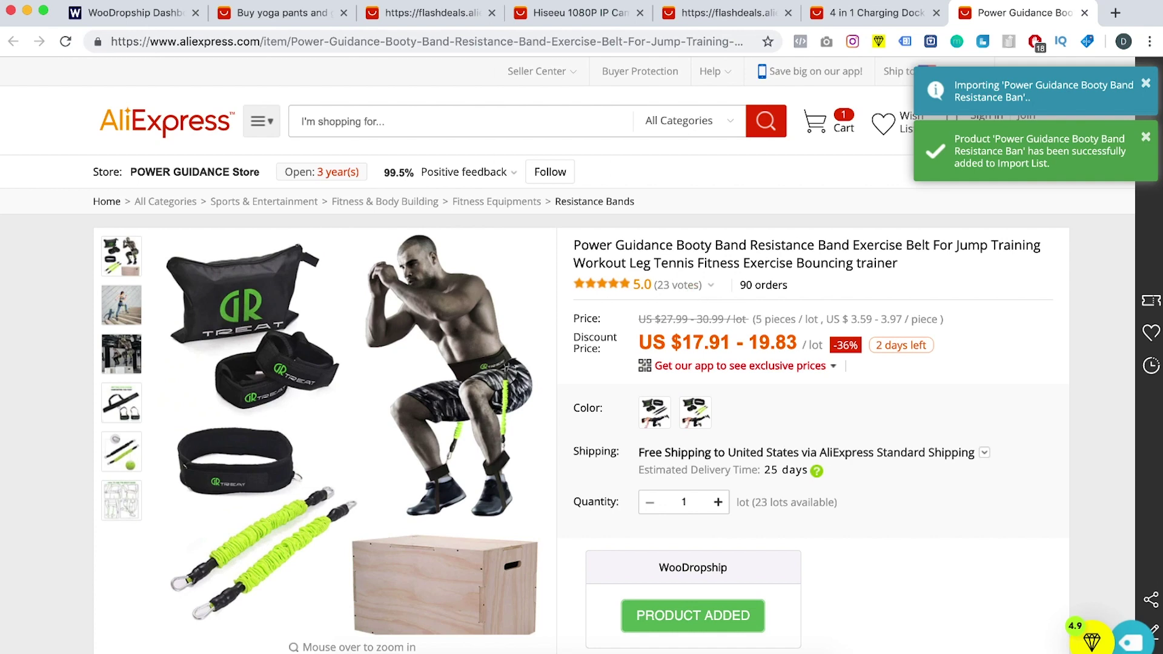
click(115, 11)
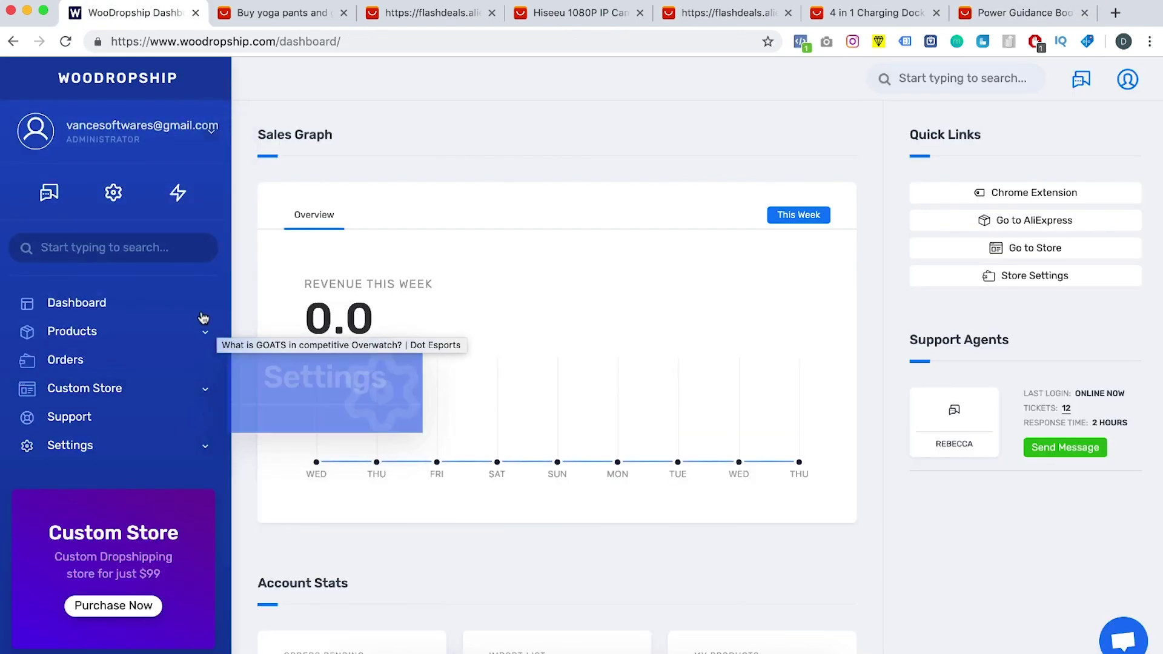
Step: Open the Import List and retitle the booty band 'Resistance Bands' and the charging dock 'Charging Doc'
mouse_move(159, 337)
click(233, 322)
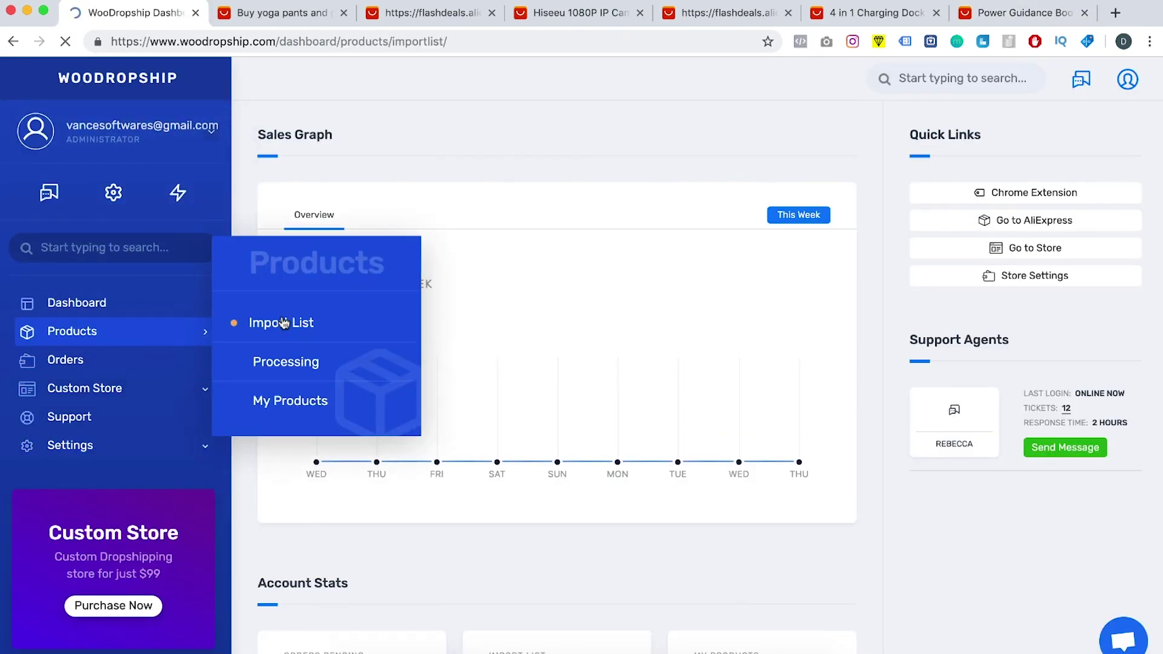
click(610, 239)
key(ctrl+a)
text(Re)
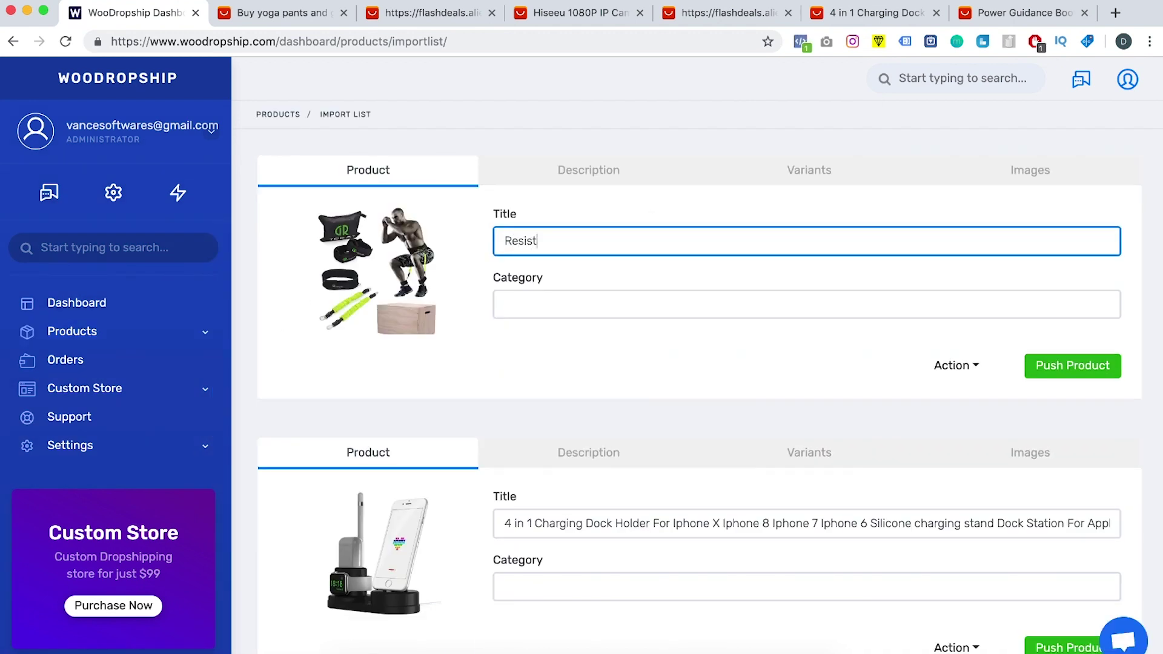
text(sistance Bands)
click(601, 523)
key(ctrl+a)
text(Ca)
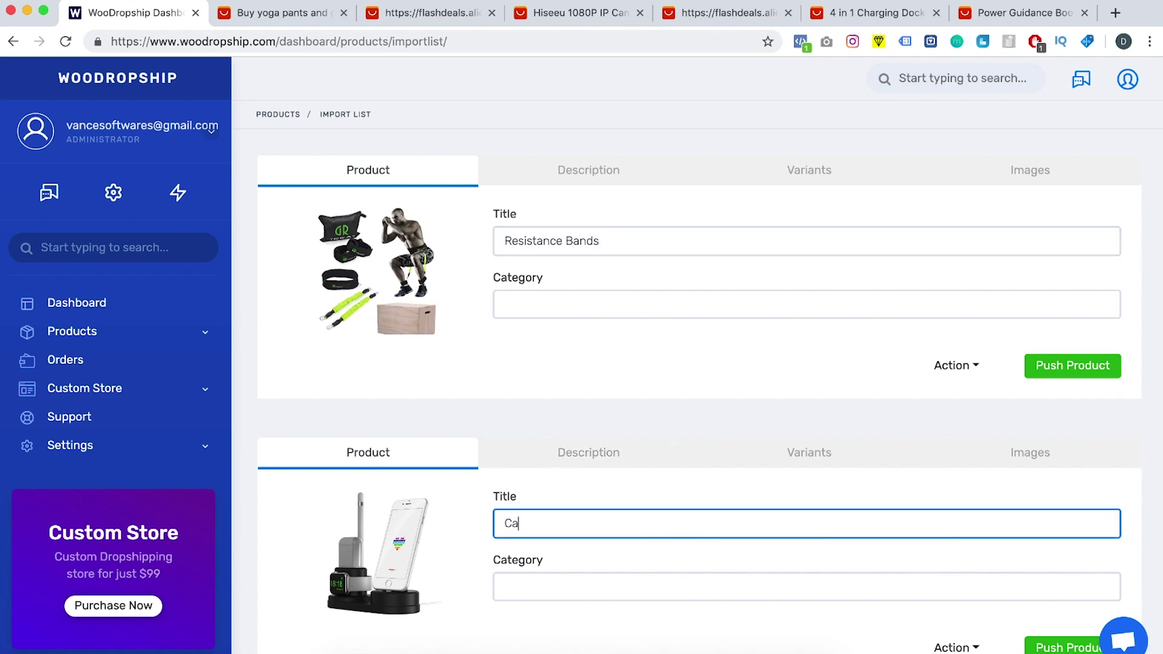
Step: Check the category dropdowns for the charging dock and Resistance Bands, finding them empty
scroll(683, 537, down, 3)
click(542, 392)
click(462, 439)
scroll(463, 439, up, 1)
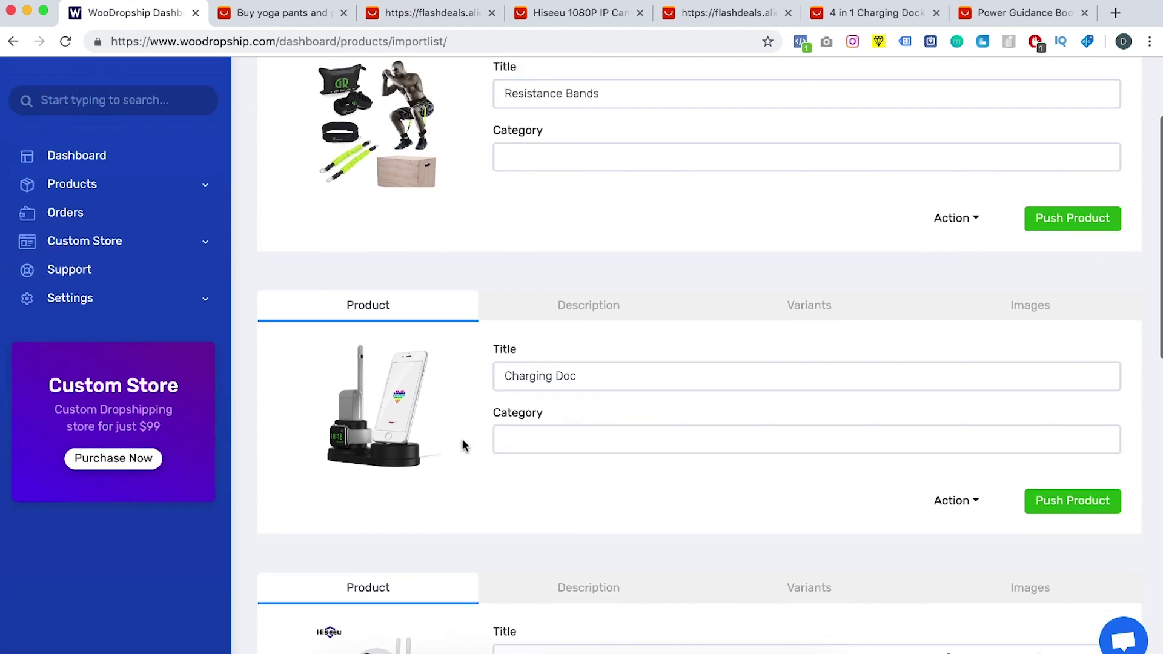
scroll(463, 439, up, 2)
click(576, 303)
click(574, 249)
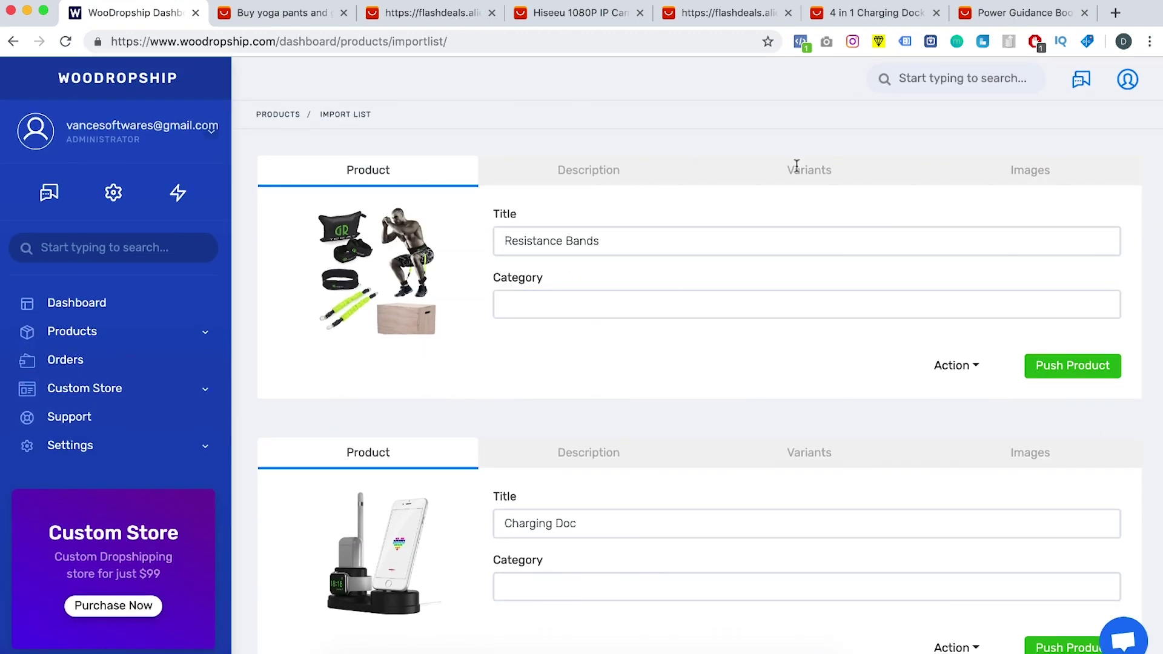
Step: Retitle the Hiseeu camera 'Camera' and the yoga pants product 'Yoga Pants'
scroll(783, 301, down, 5)
click(592, 461)
key(ctrl+a)
text(Came)
scroll(696, 511, down, 5)
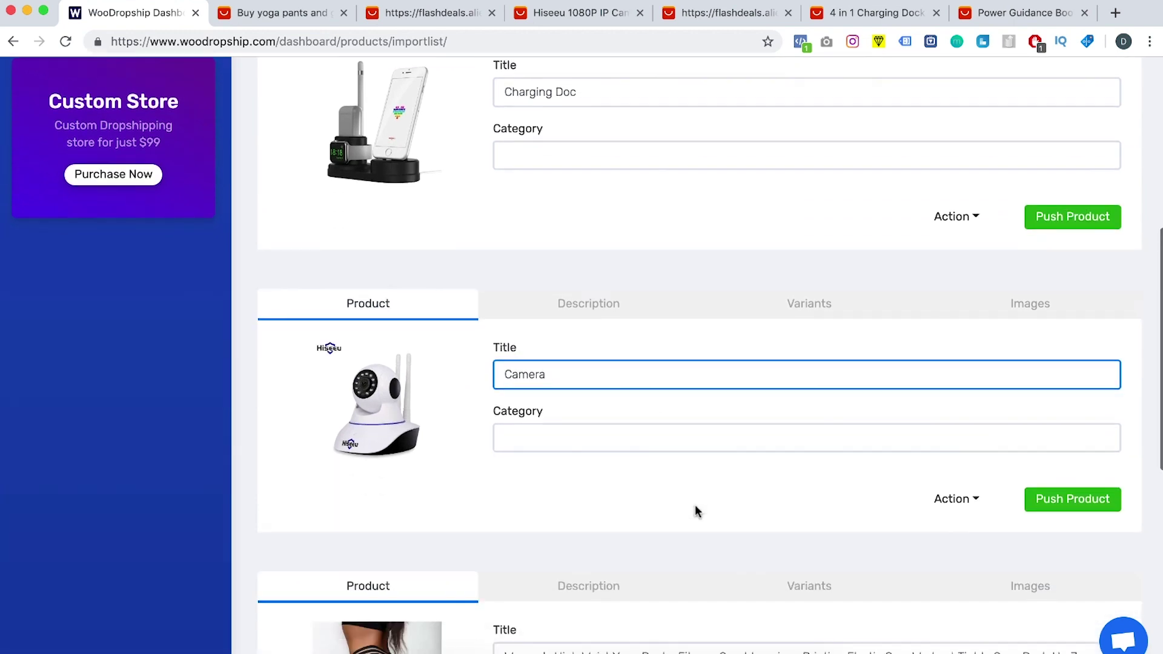
click(599, 461)
key(ctrl+a)
text(Yo)
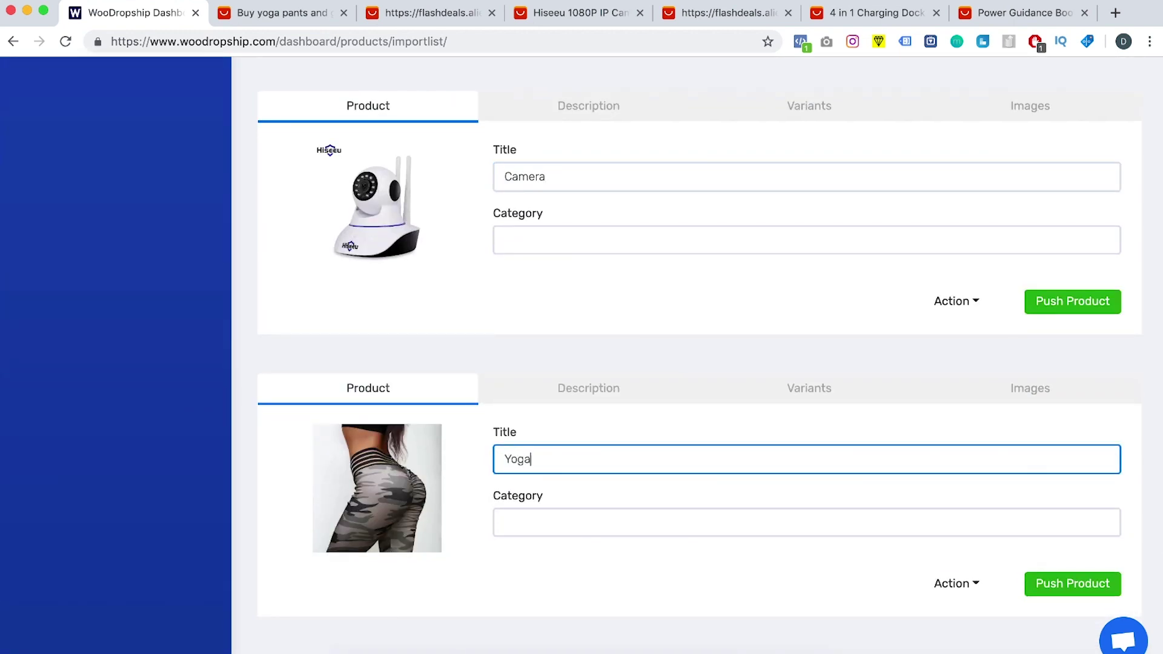
Step: Delete the duplicate yoga pants product and bring up the Resistance Bands description
scroll(607, 472, down, 4)
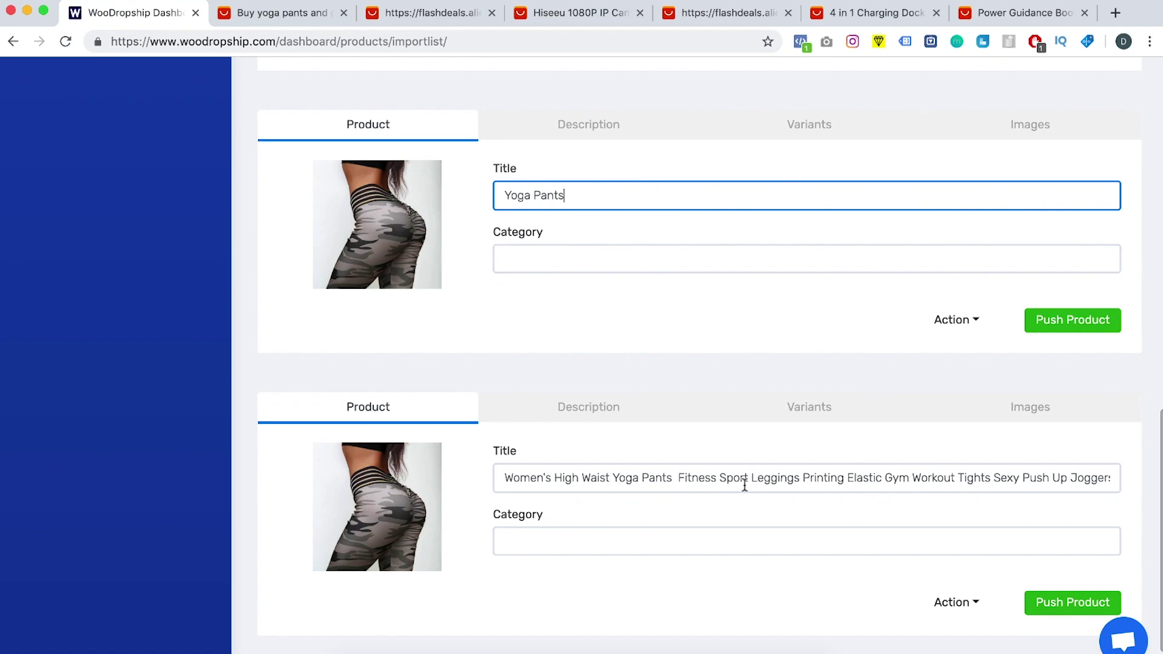
click(956, 598)
click(971, 547)
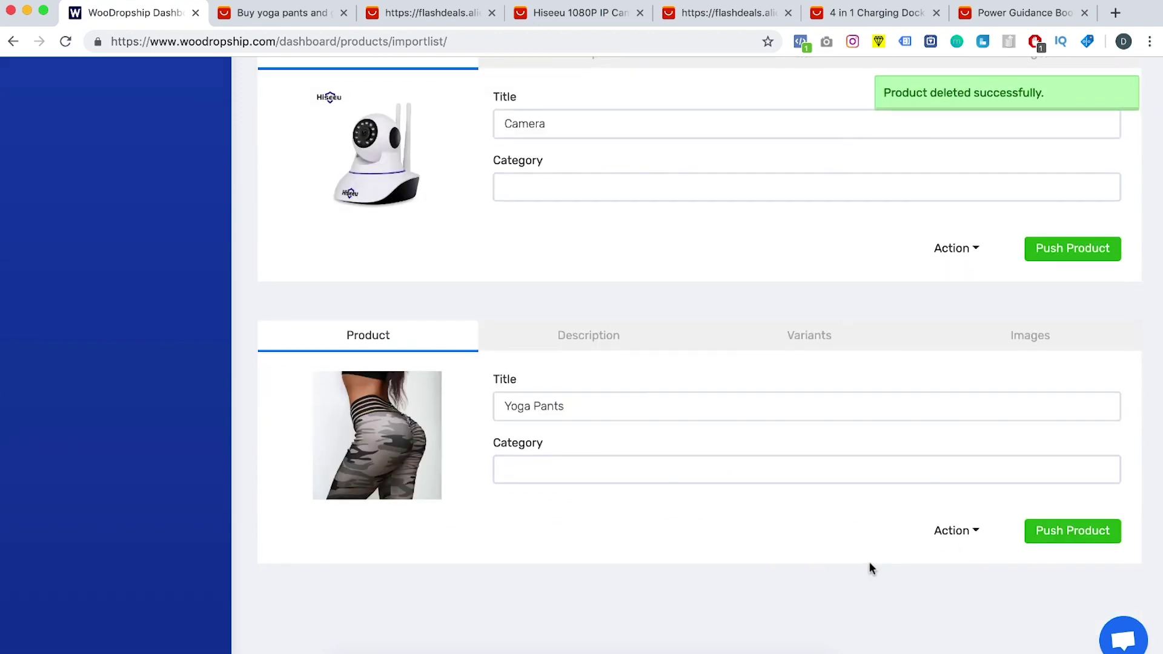
scroll(1030, 466, up, 10)
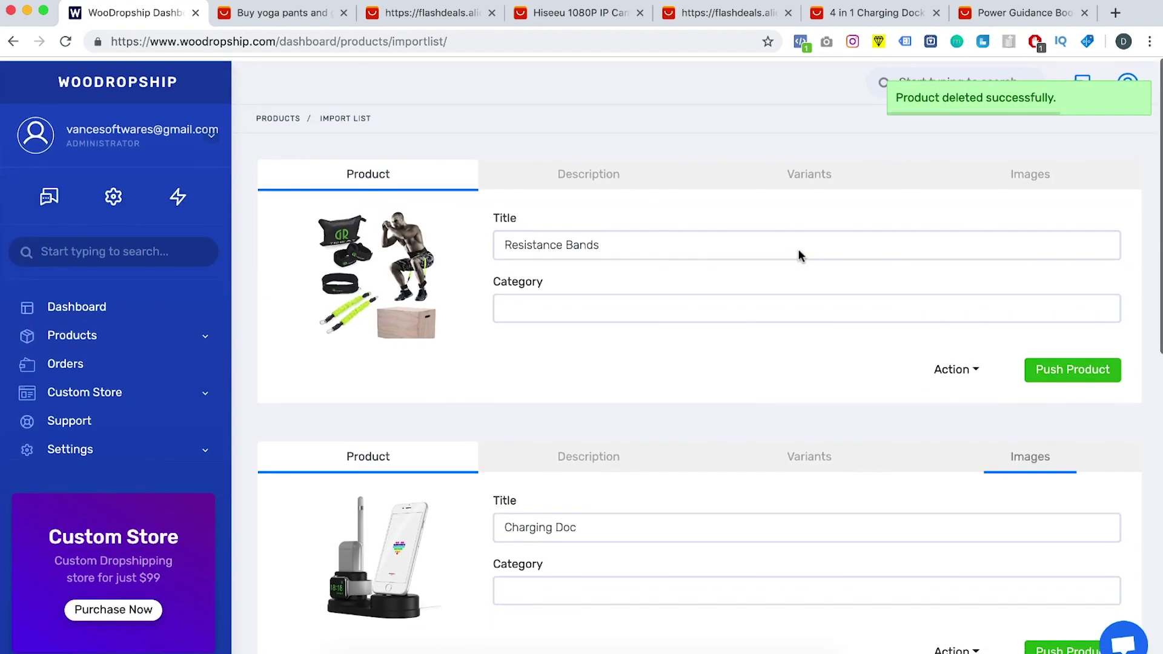
click(578, 168)
Step: Review the specification lines in the Resistance Bands description text
click(563, 278)
scroll(563, 278, down, 2)
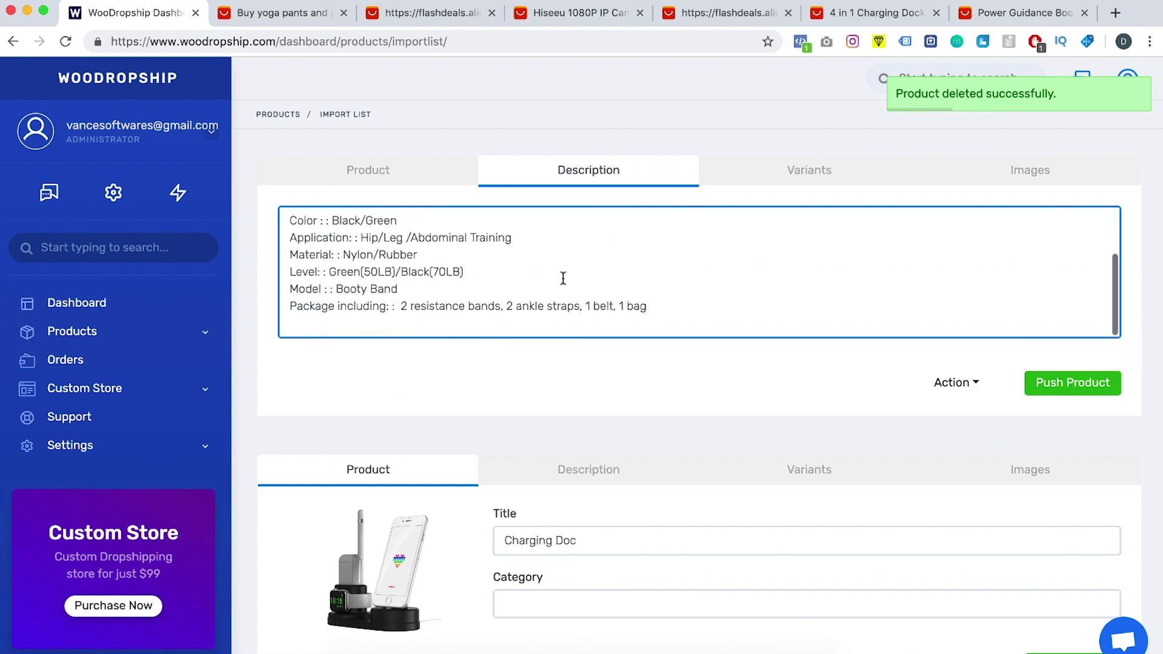
key(shift+Up)
key(shift+Up)
key(shift+Up)
key(shift+Up)
key(shift+Up)
key(shift+Up)
key(shift+Up)
key(shift+Up)
key(shift+Up)
key(shift+Up)
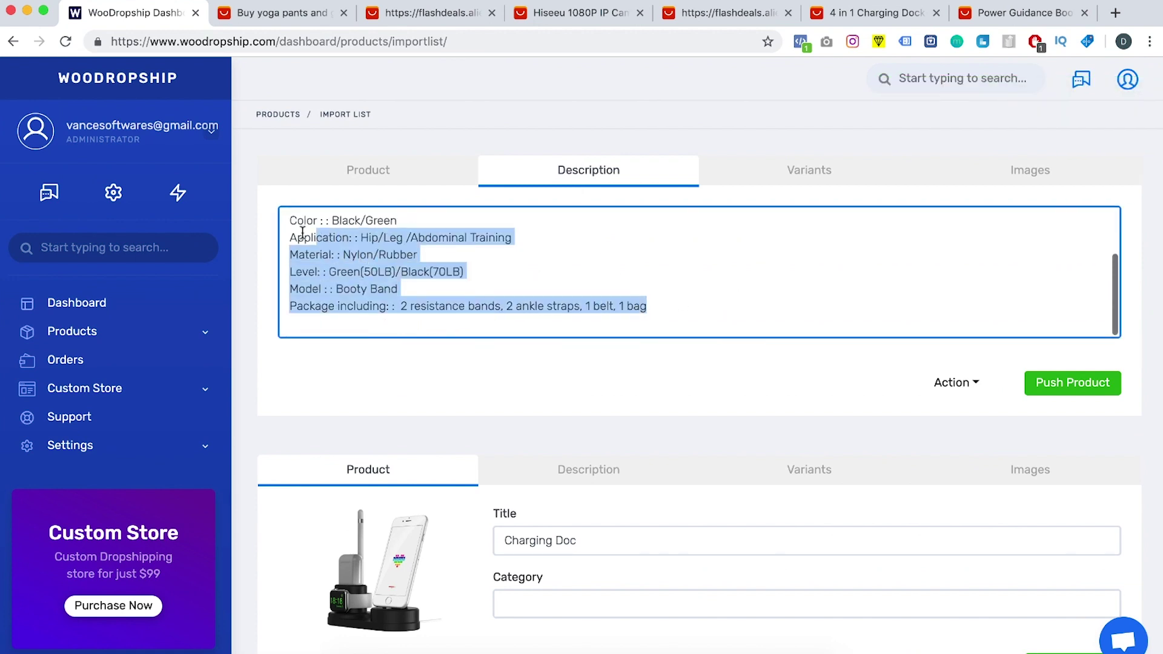
click(503, 313)
Step: Edit the Green and Black variants' regular prices, entering 49.99 for Black
click(791, 182)
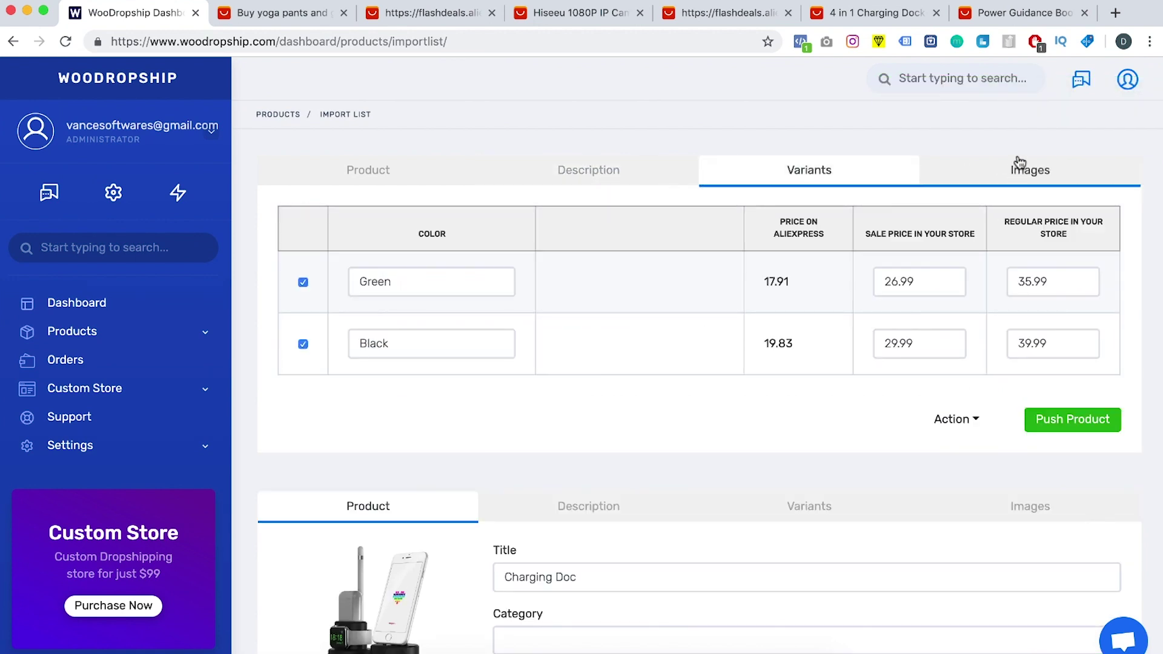
click(1019, 167)
click(860, 182)
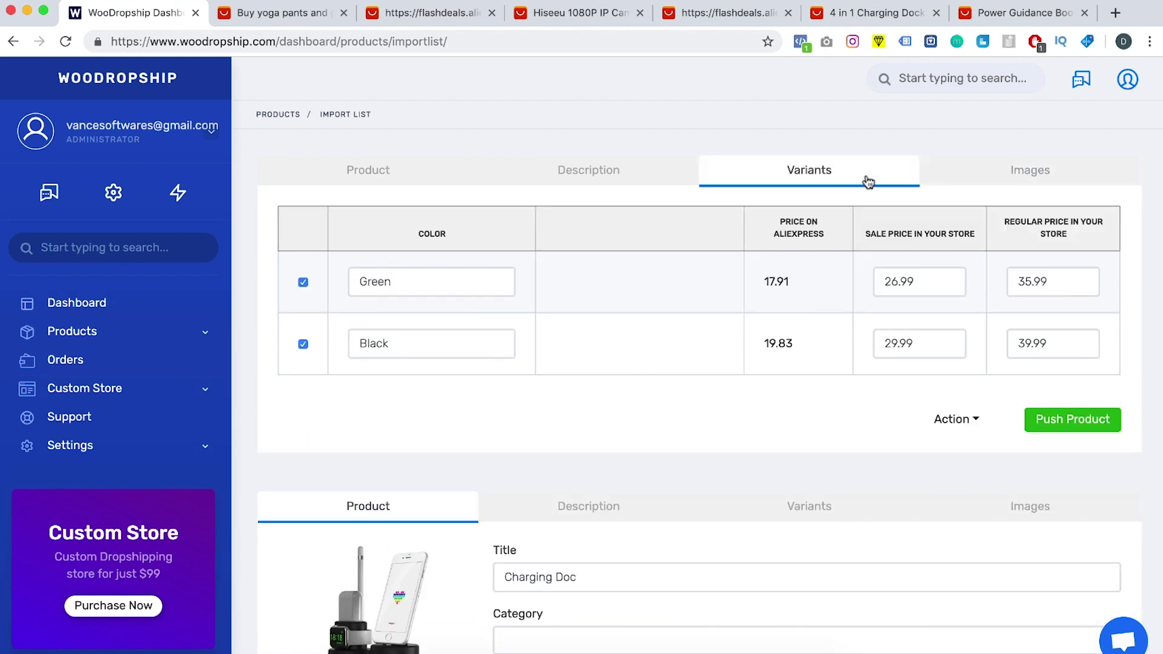
click(920, 281)
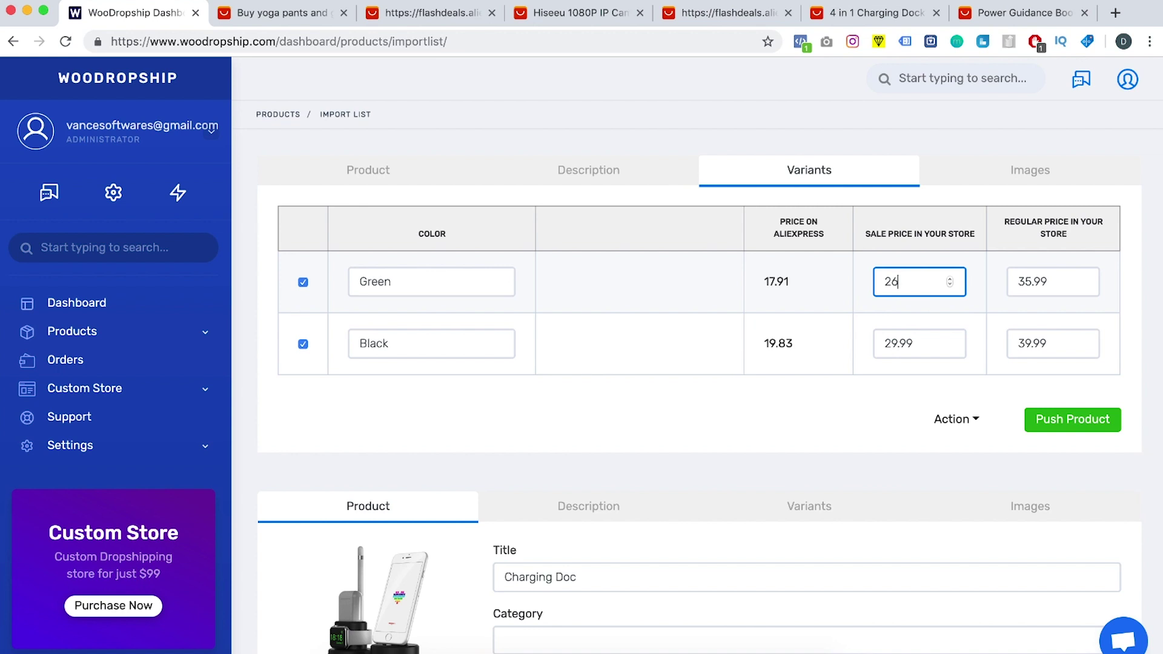
drag(1062, 285, 1003, 284)
text(49.)
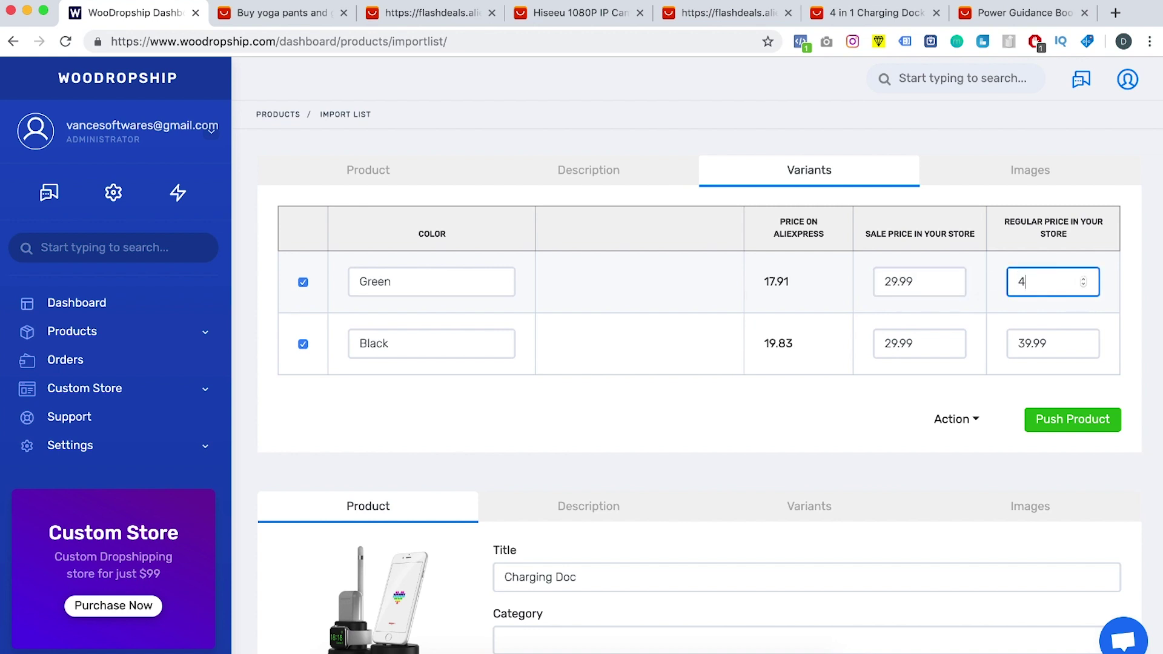
double_click(1036, 339)
double_click(1030, 284)
double_click(1037, 343)
text(49.99)
click(926, 343)
click(866, 398)
Step: Open the product images and save an edited stair-running photo
click(1027, 169)
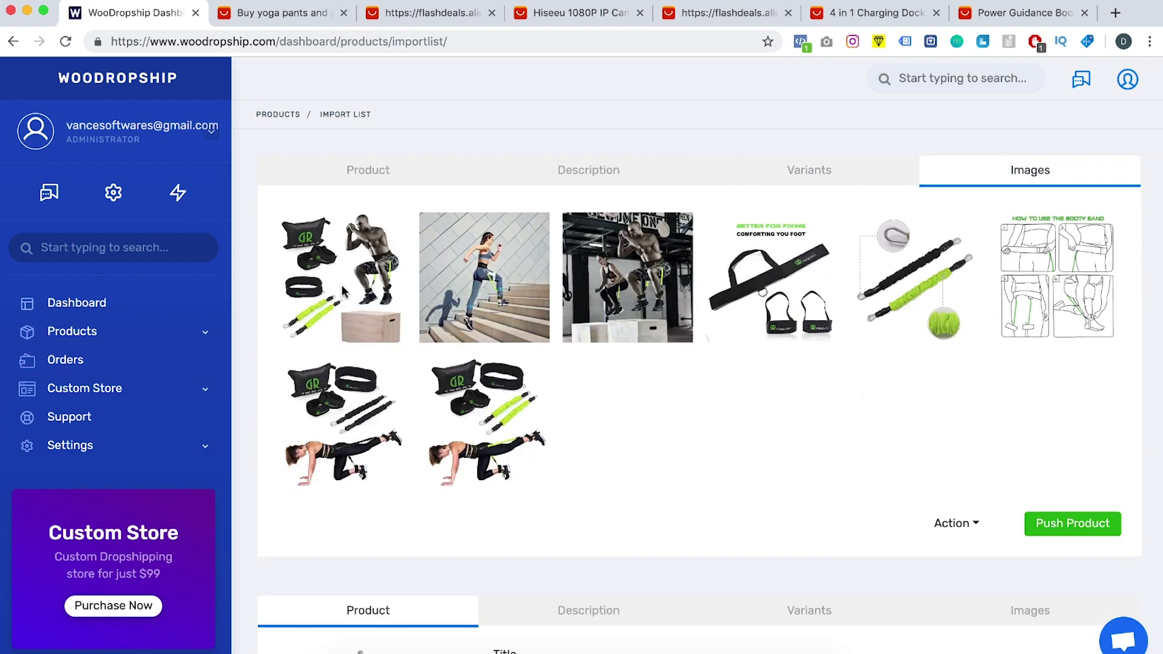
click(500, 398)
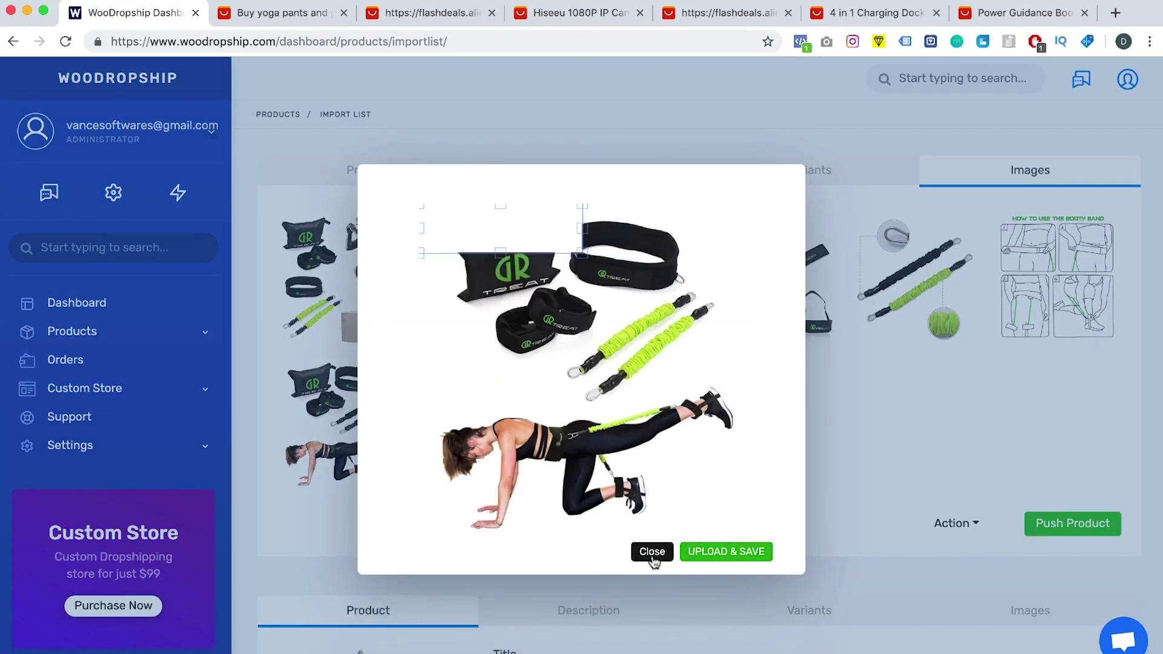
click(652, 602)
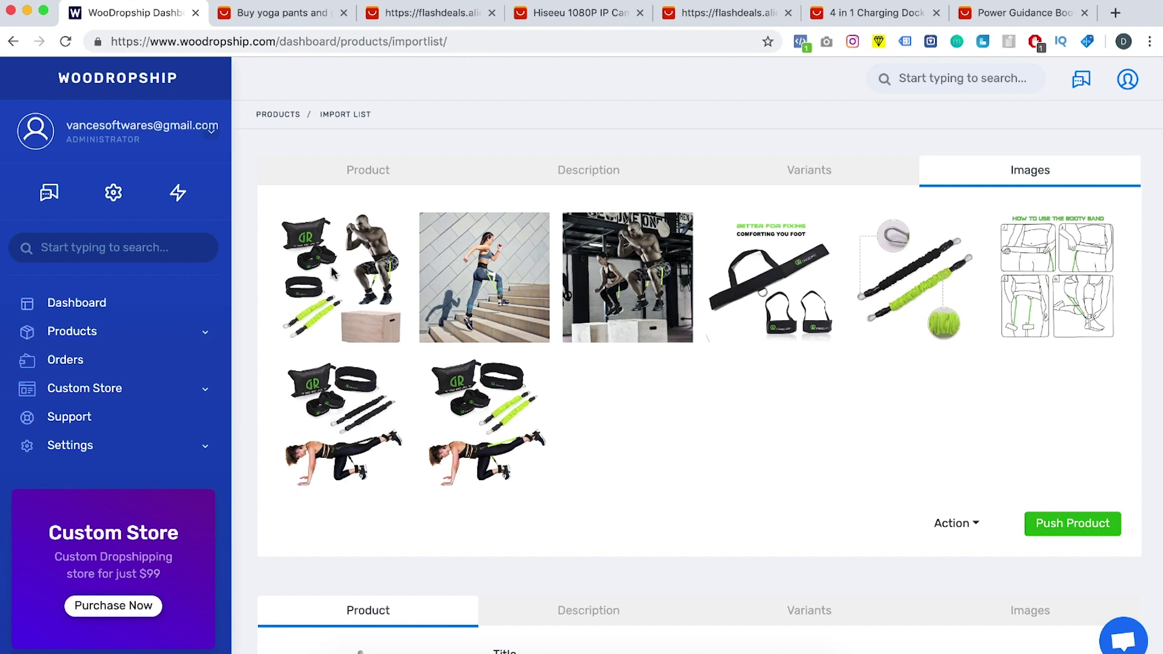
click(481, 273)
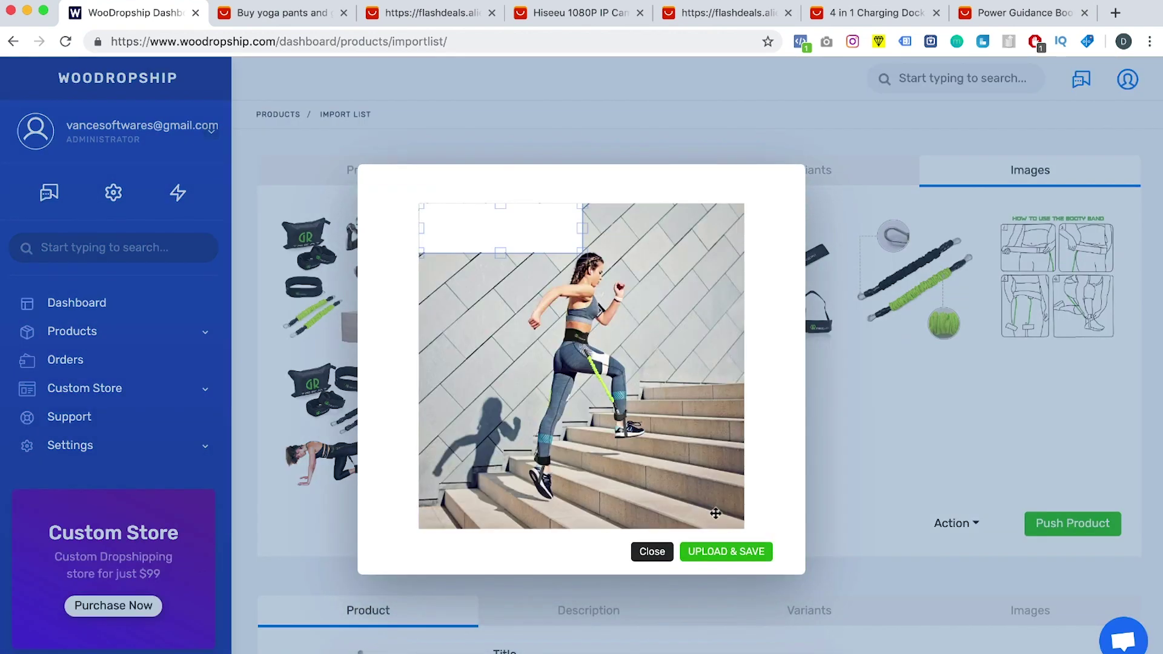
click(710, 552)
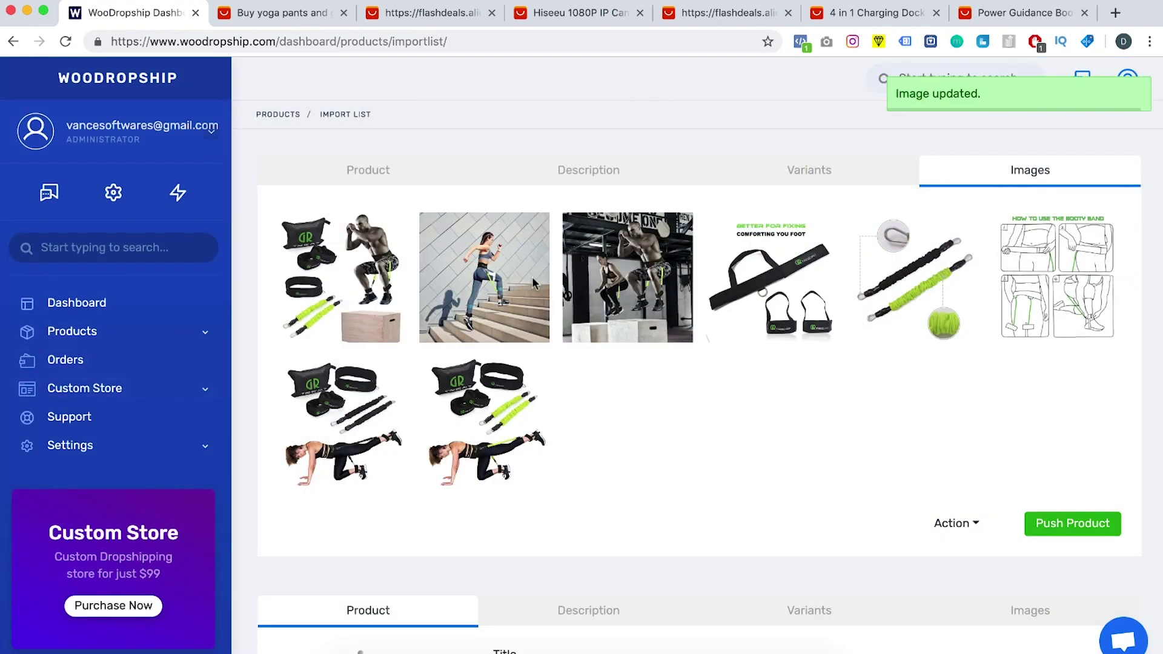
Step: Resize the white box over the stairs photo's corner and close the image editor
click(467, 266)
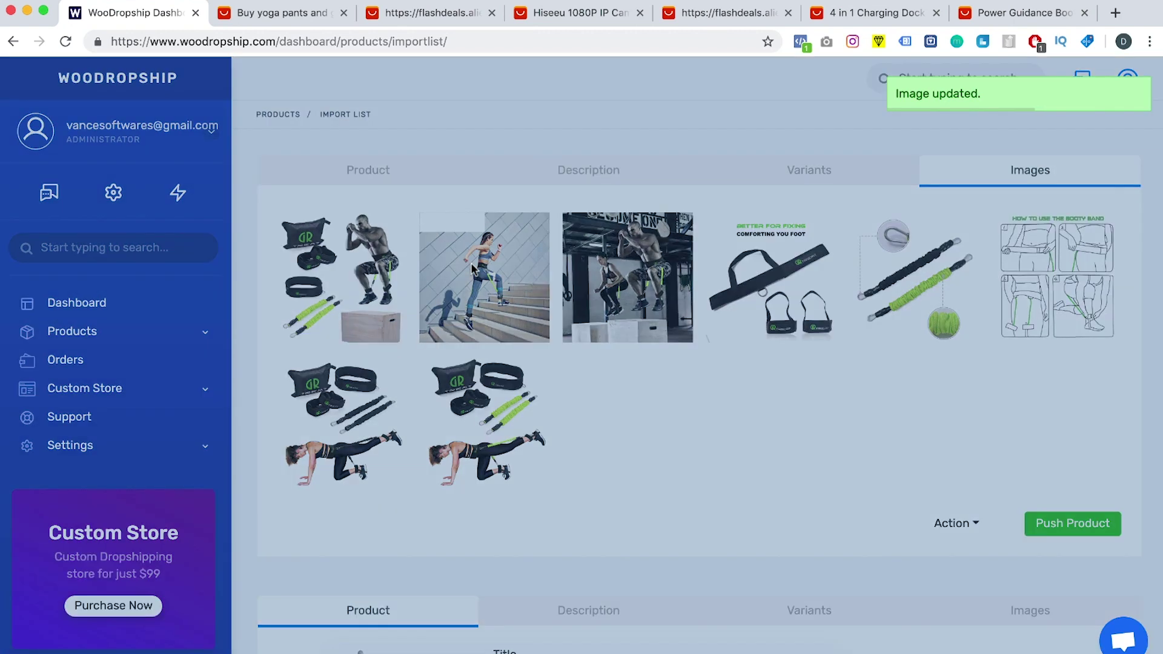
drag(582, 252, 394, 231)
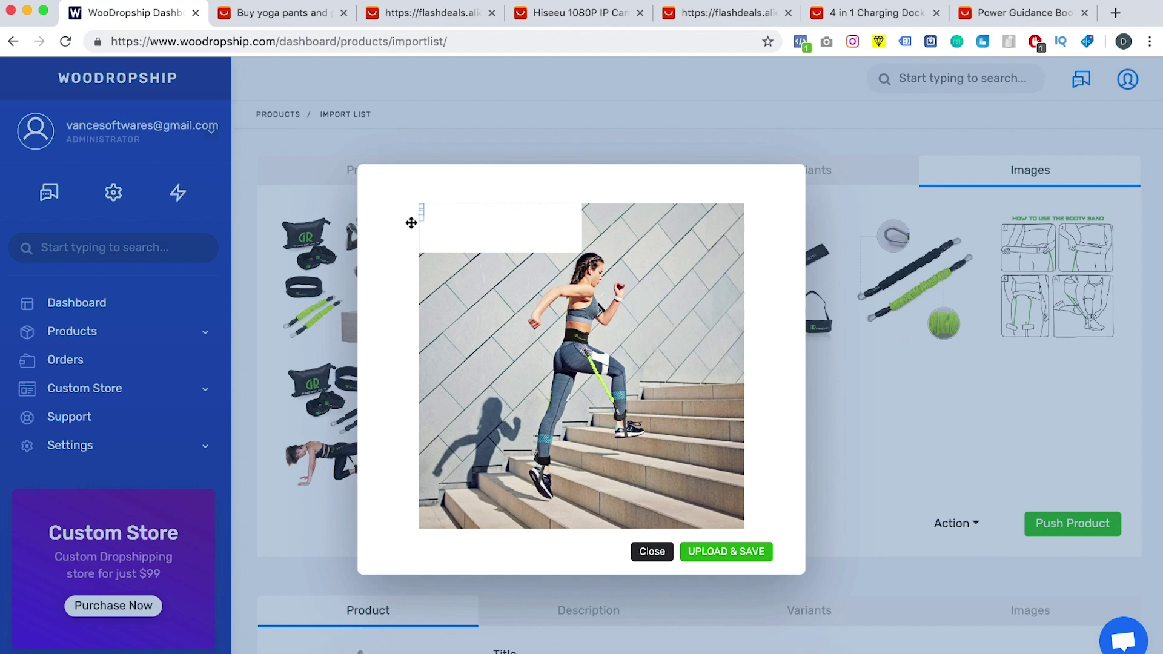
click(648, 553)
drag(482, 280, 716, 273)
click(955, 525)
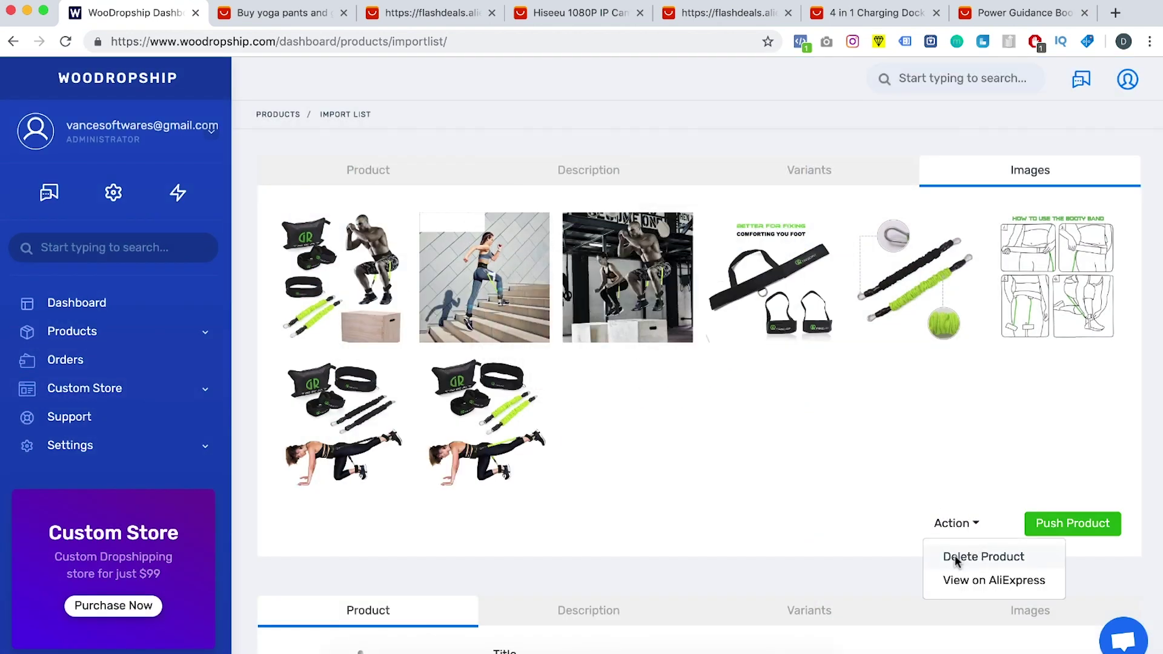
click(866, 524)
click(548, 311)
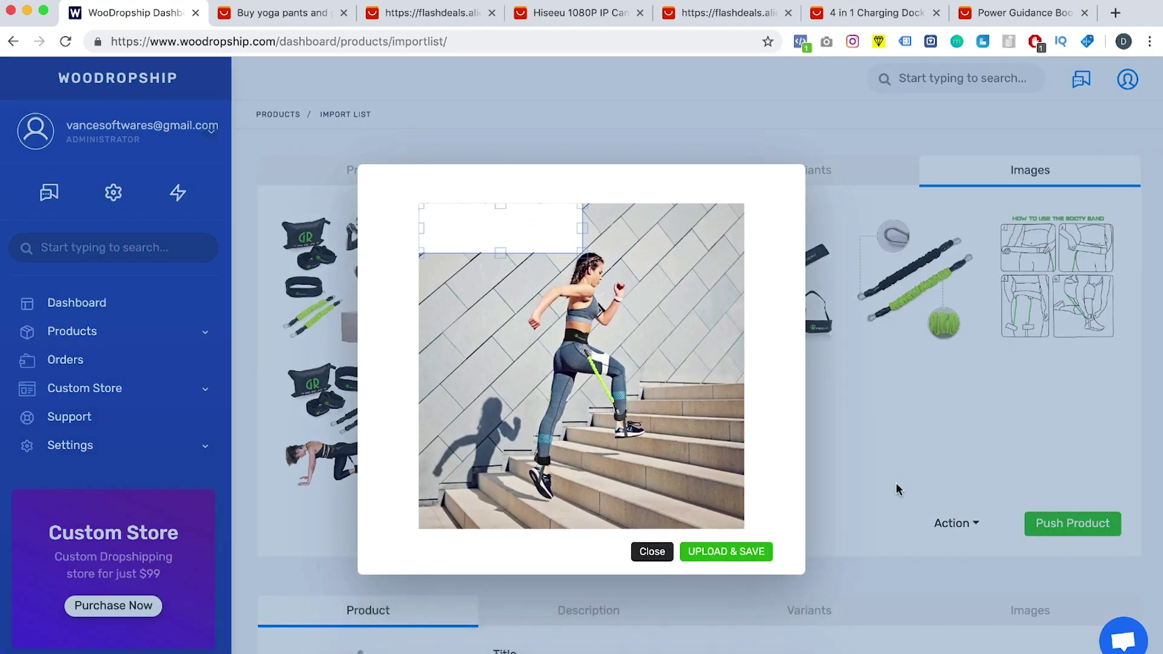
click(648, 552)
scroll(847, 470, down, 7)
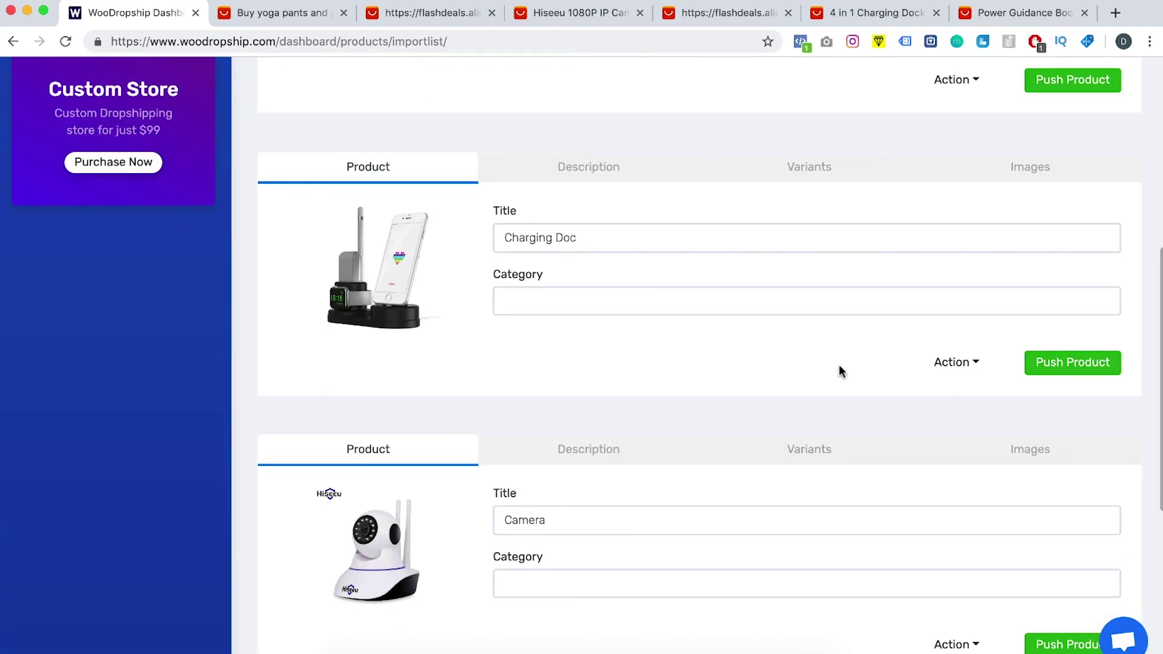
Step: Set the sale price of all four Charging Doc variants to 29.99
click(786, 177)
double_click(909, 280)
text(29.99)
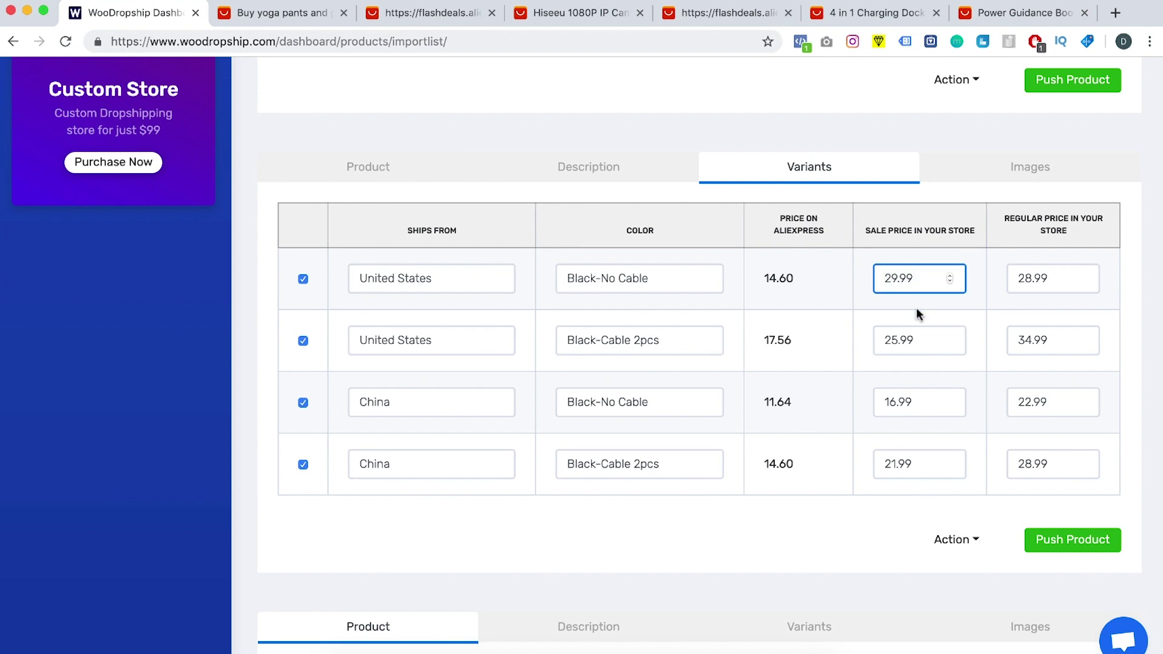
click(920, 320)
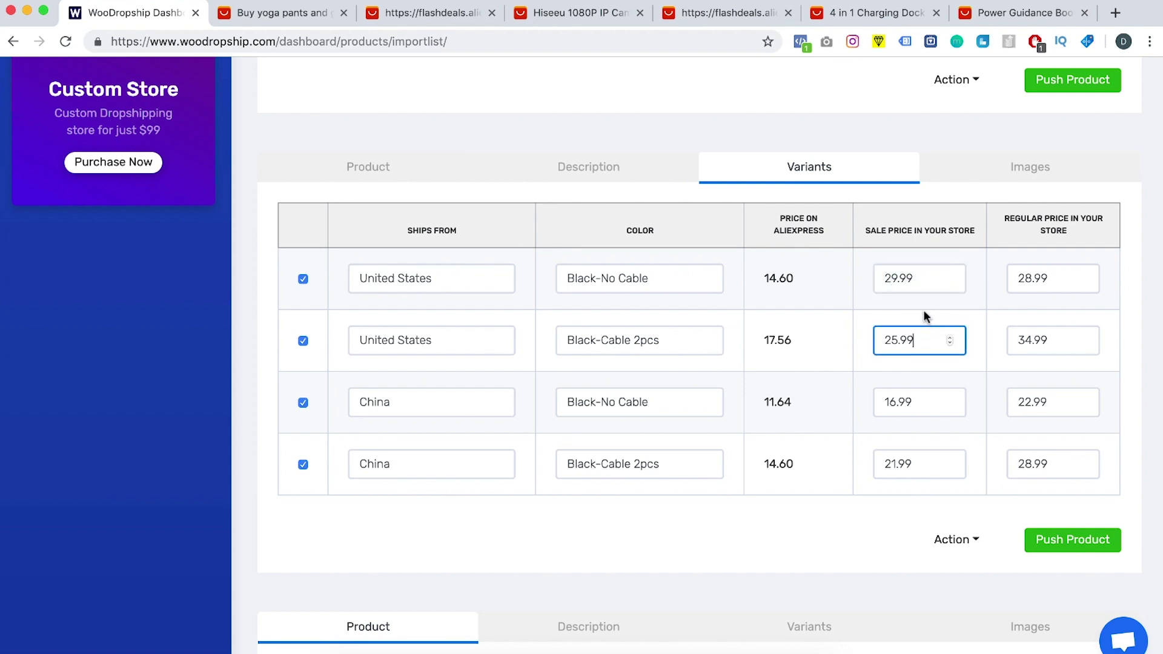
double_click(902, 273)
key(ctrl+c)
double_click(906, 341)
key(ctrl+v)
double_click(906, 403)
key(ctrl+v)
double_click(902, 465)
key(ctrl+v)
Step: Set the regular price of all four Charging Doc variants to 99.99
double_click(1034, 279)
text(99)
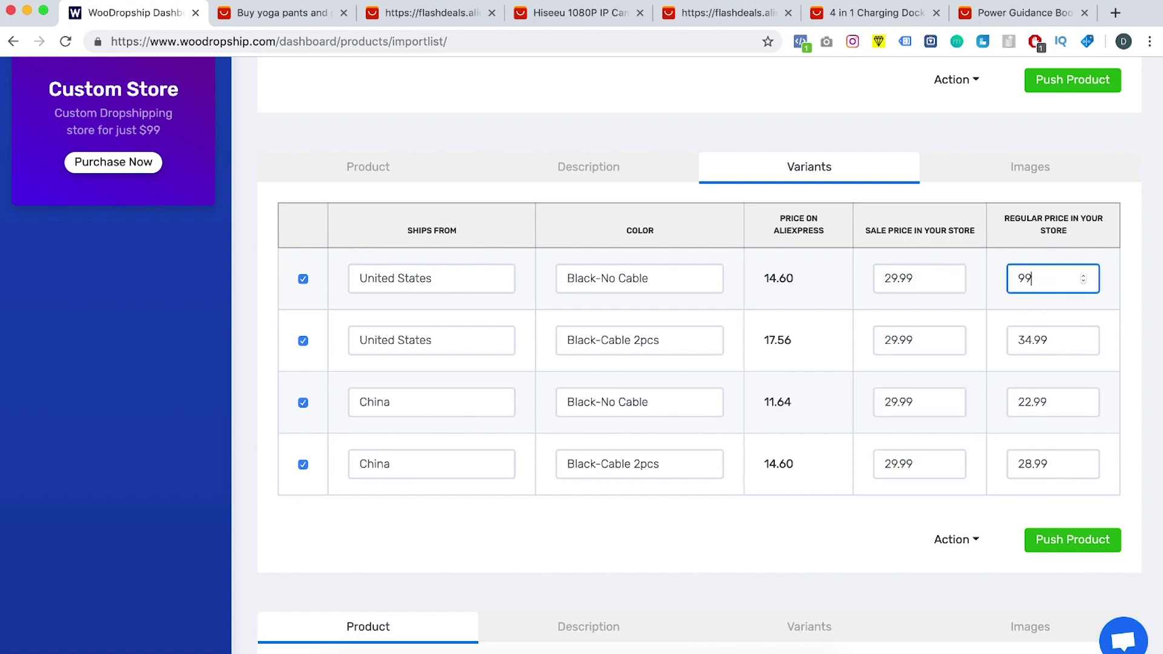
text(.99)
key(ctrl+a)
key(ctrl+c)
double_click(1059, 339)
key(ctrl+v)
click(1034, 403)
key(ctrl+a)
key(ctrl+s)
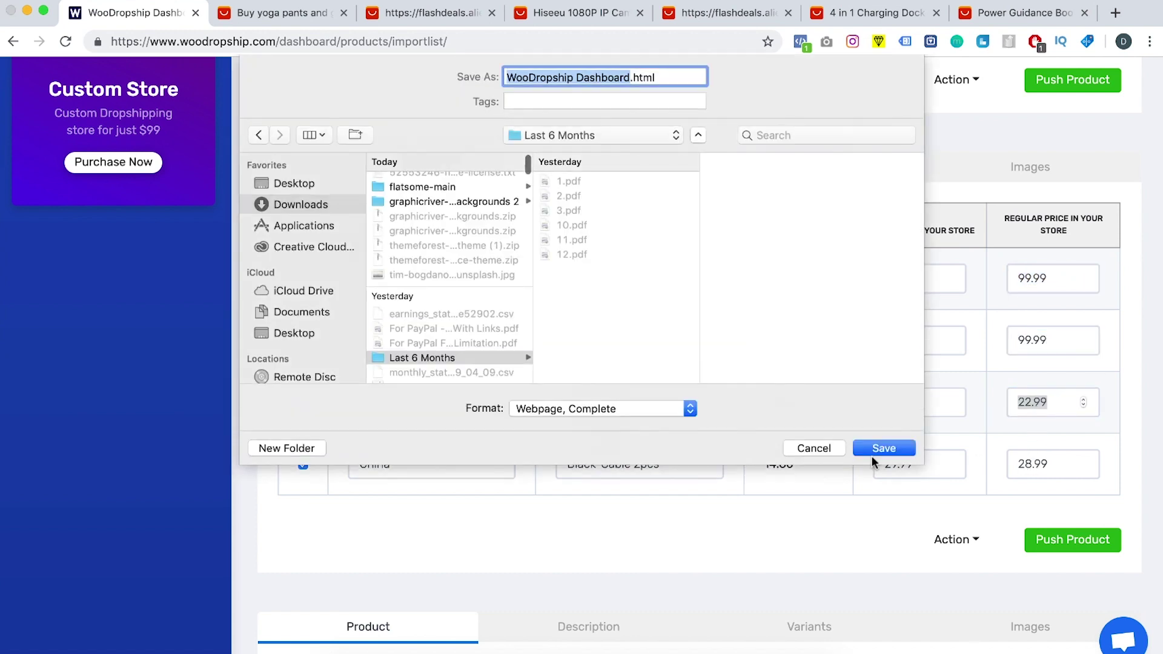
key(ctrl+v)
click(814, 448)
key(ctrl+v)
double_click(1056, 462)
key(ctrl+v)
click(955, 502)
Step: Push the Resistance Bands and Charging Doc products to the store
scroll(955, 501, up, 3)
click(1088, 297)
scroll(1093, 304, down, 8)
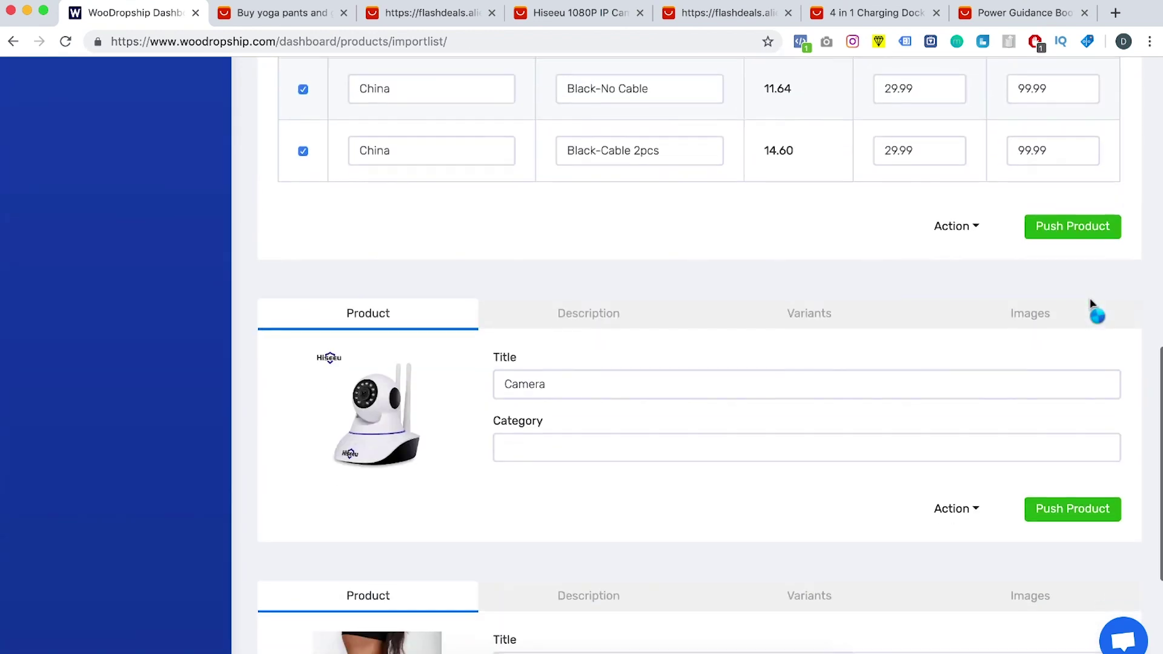
click(1058, 236)
Step: Delete the Camera product from the import list
scroll(931, 338, down, 3)
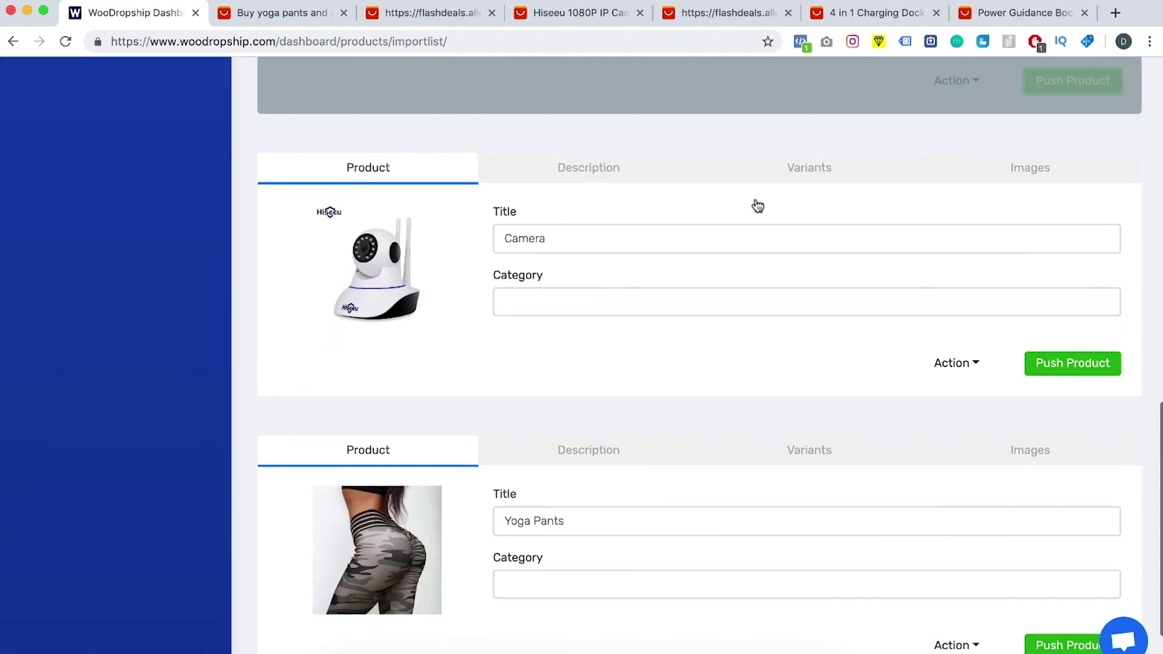
click(588, 169)
click(786, 167)
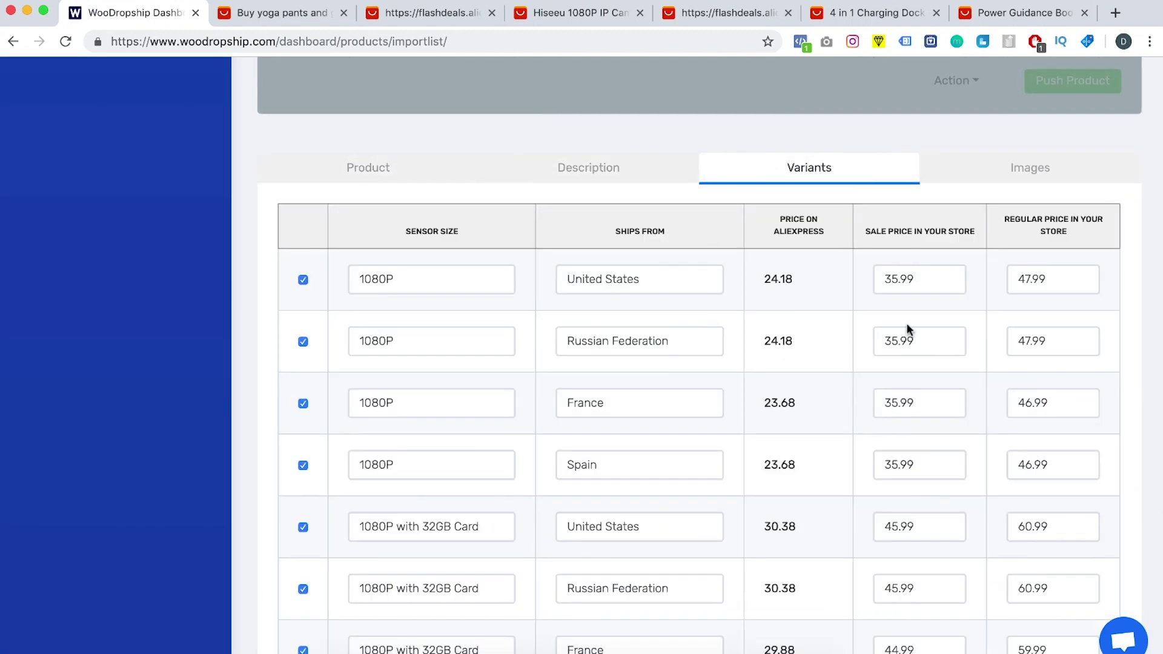
scroll(909, 330, down, 16)
click(940, 533)
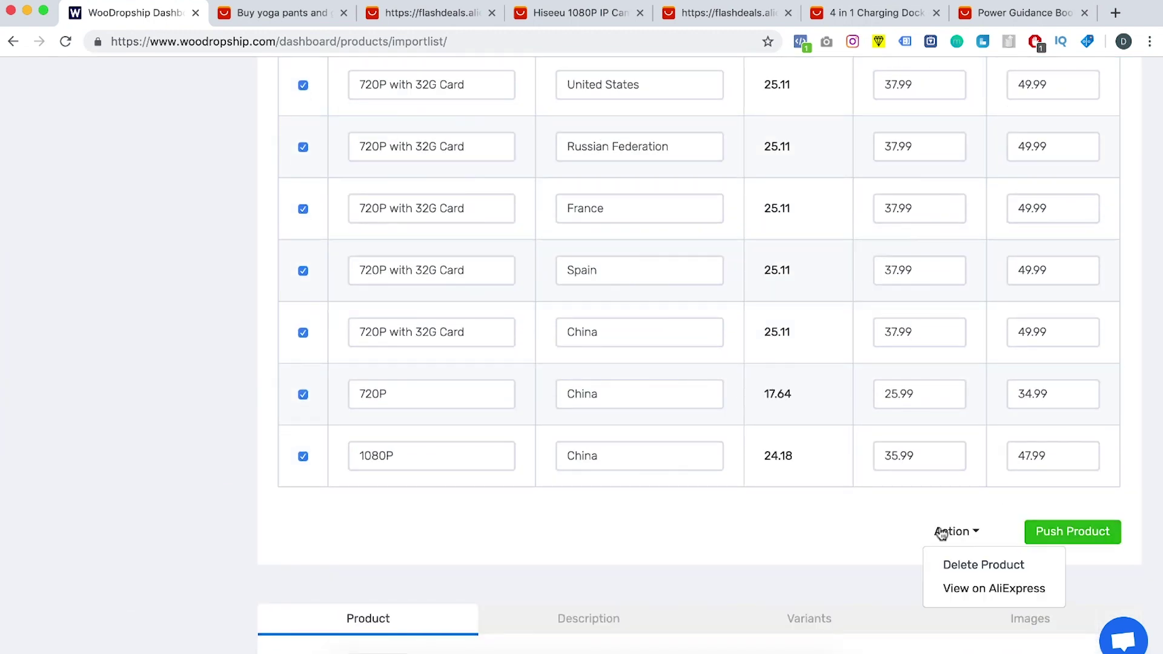
click(966, 565)
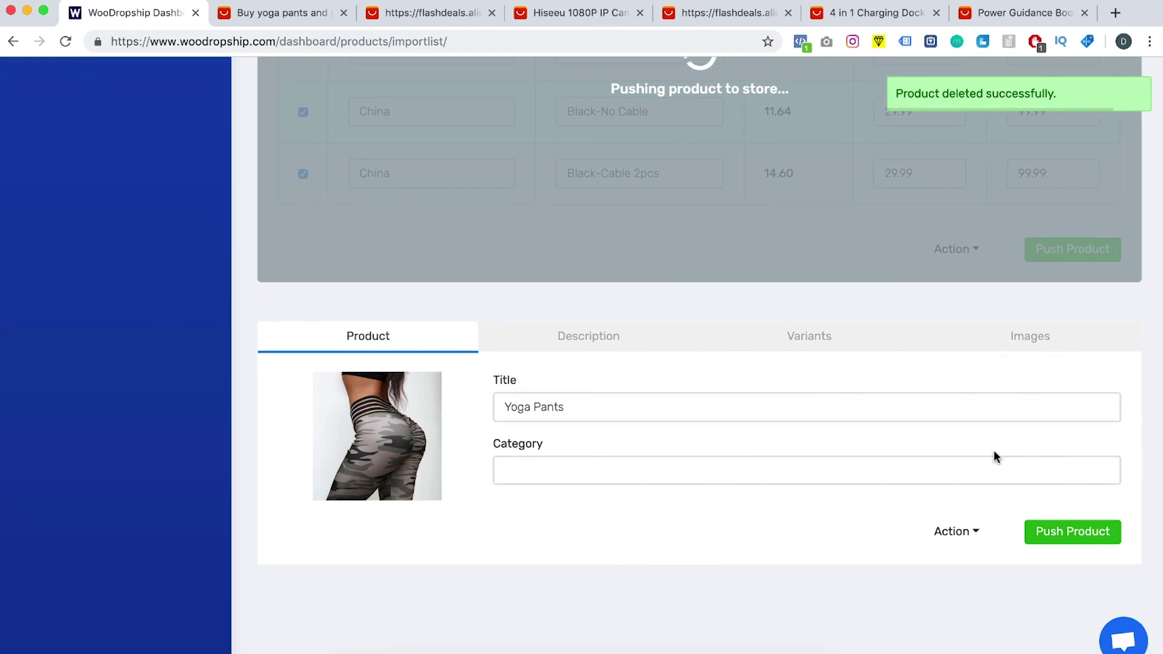
Step: Delete the Yoga Pants product from the import list
click(804, 335)
scroll(971, 473, up, 7)
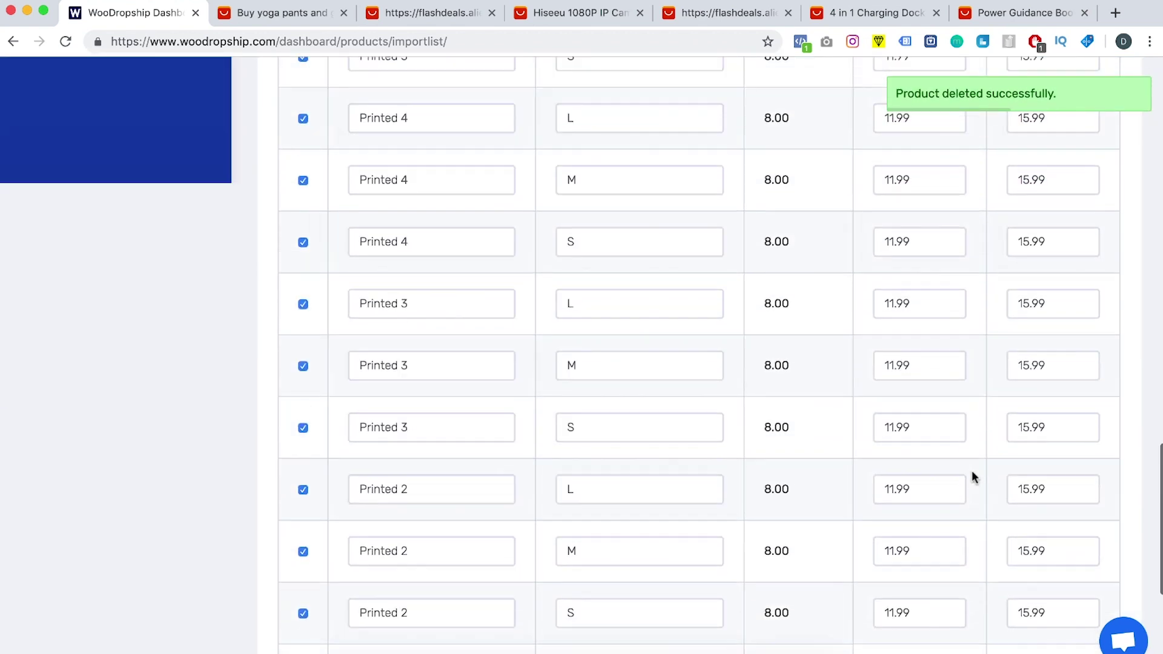
scroll(971, 470, down, 7)
click(950, 530)
click(958, 567)
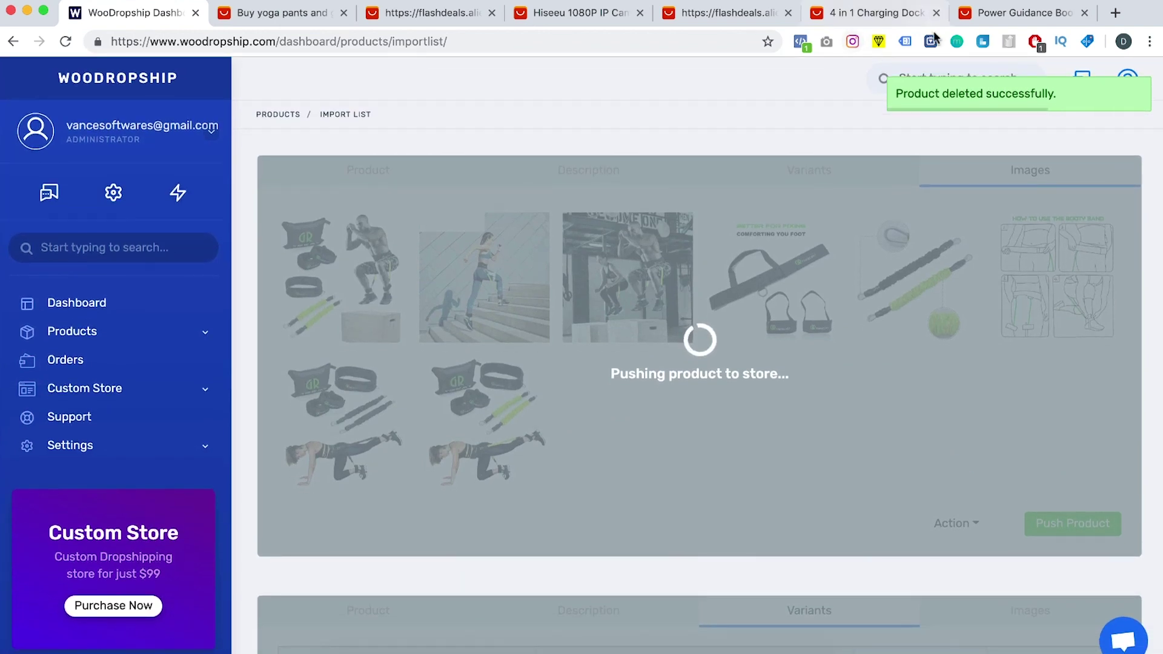
Step: Bring up WooDropship's Processing list for the pushed Resistance Bands and Charging Doc products
click(28, 11)
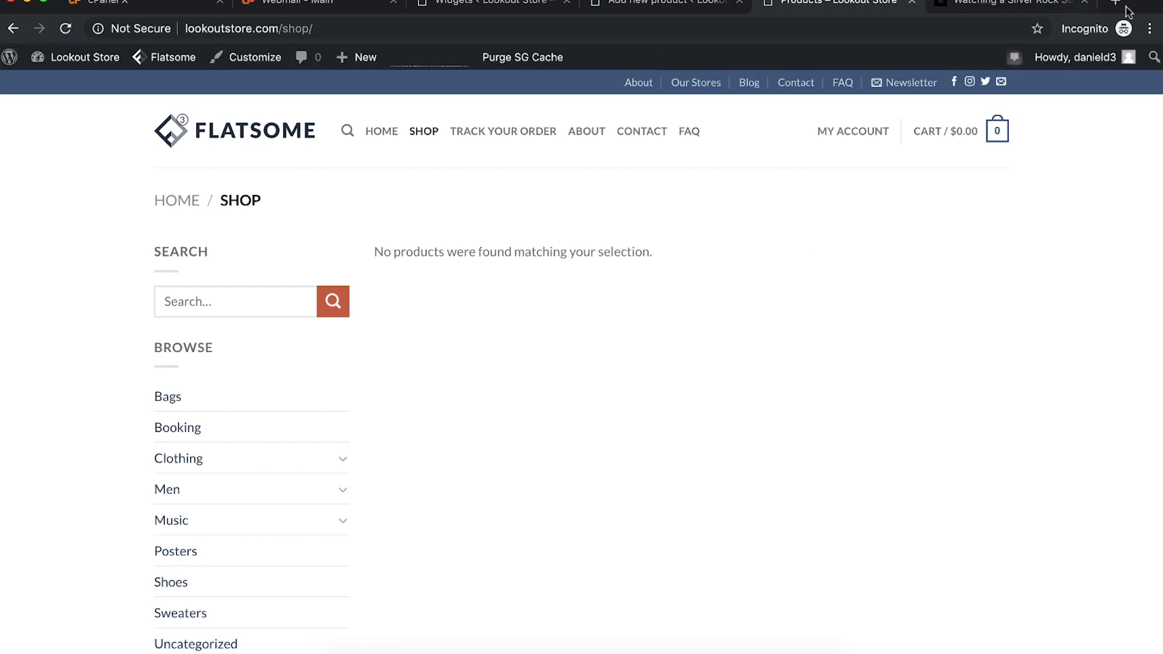
click(513, 4)
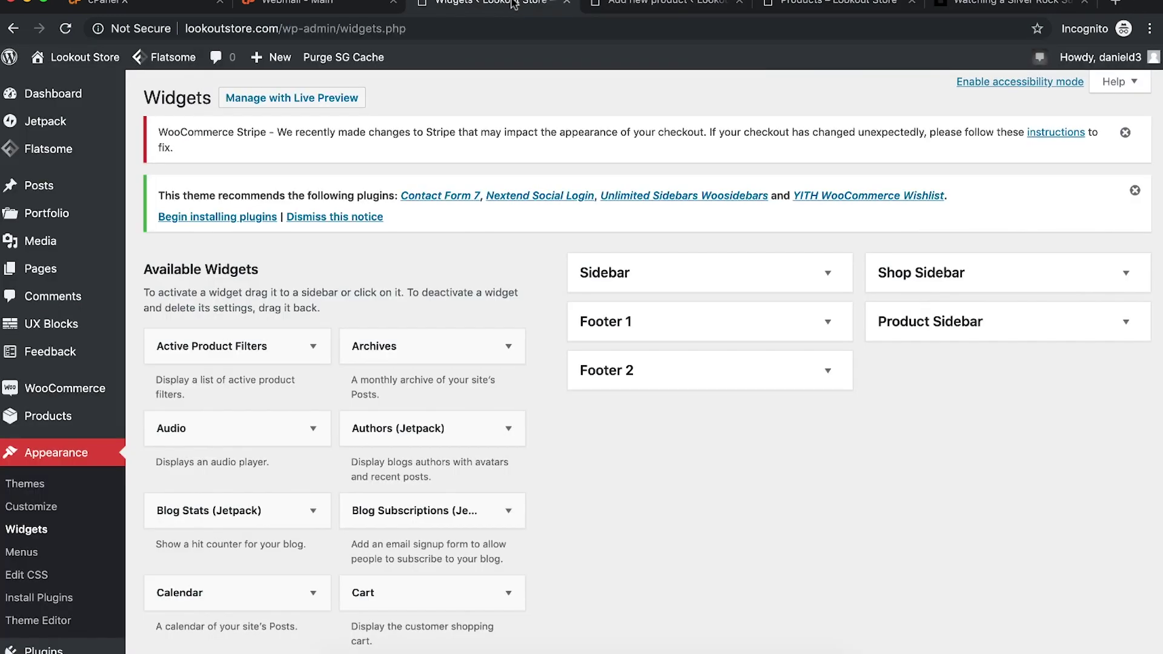
mouse_move(45, 422)
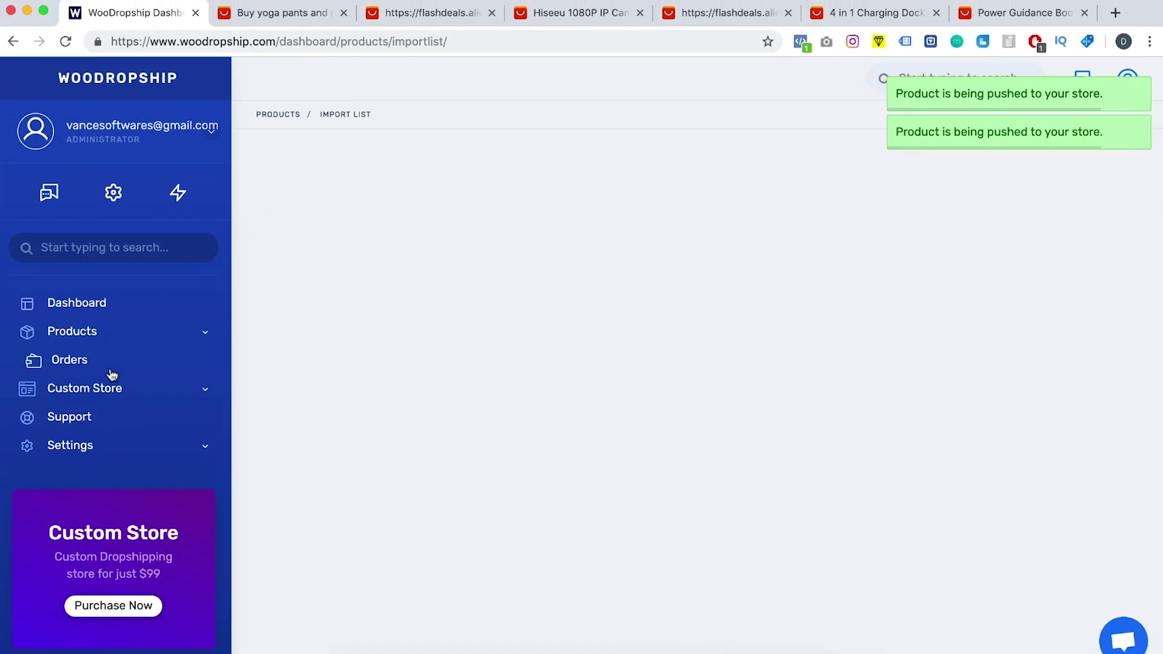
mouse_move(115, 332)
click(282, 363)
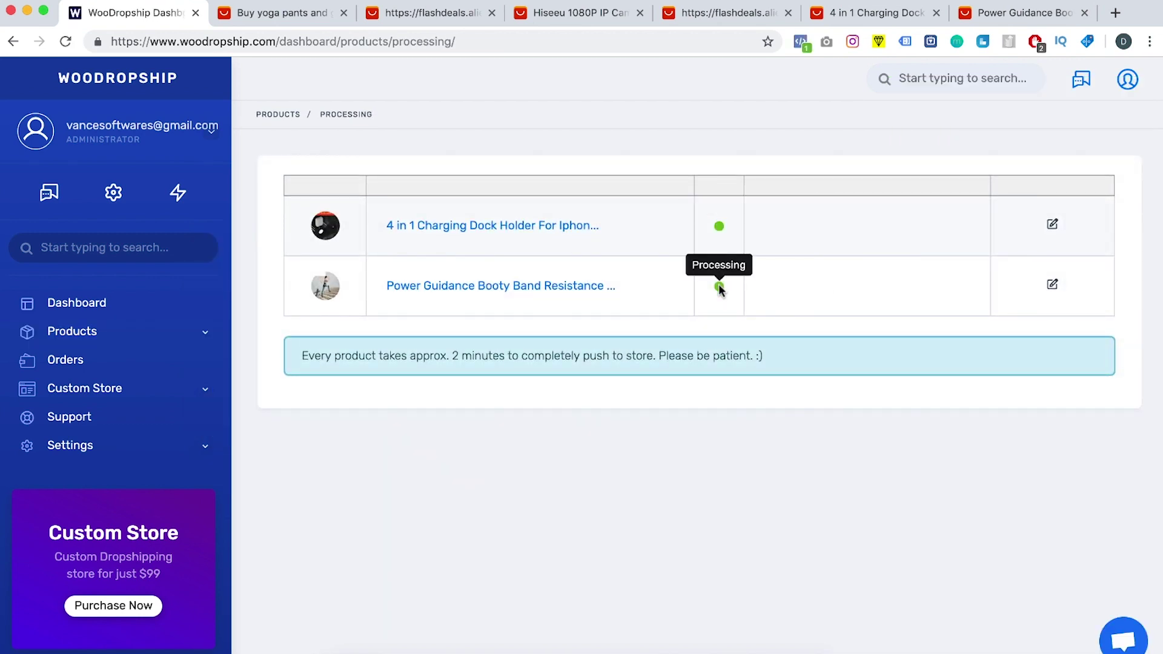
drag(527, 353, 692, 350)
click(692, 350)
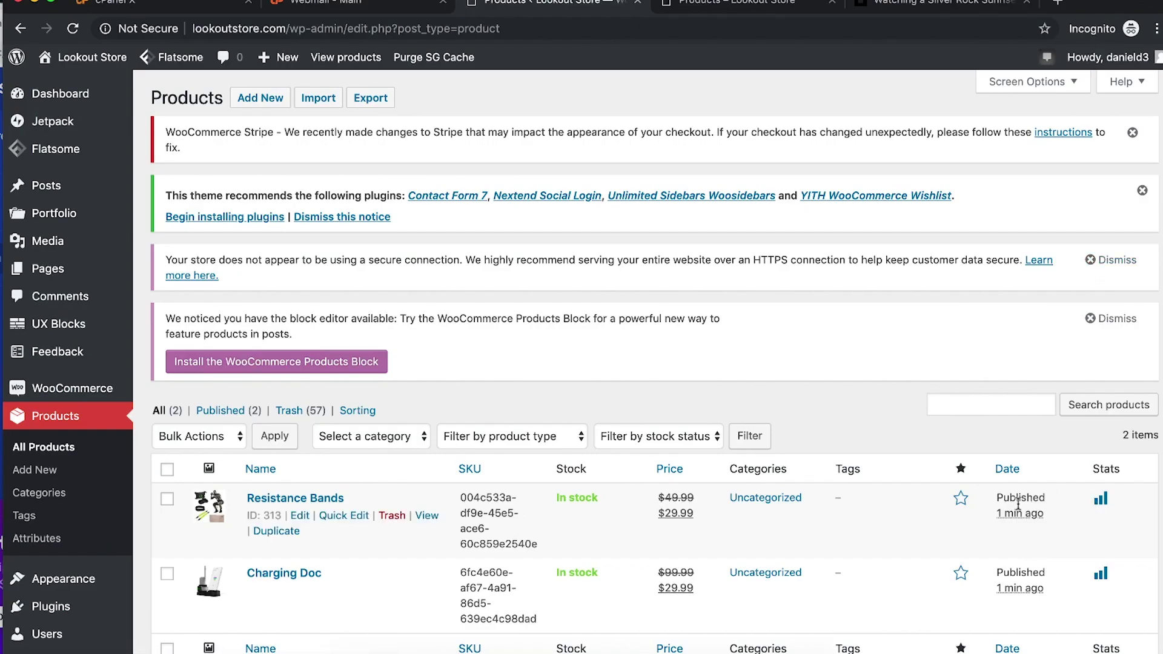
Step: Check both new products on the storefront shop page, then go to Products > Categories
click(745, 3)
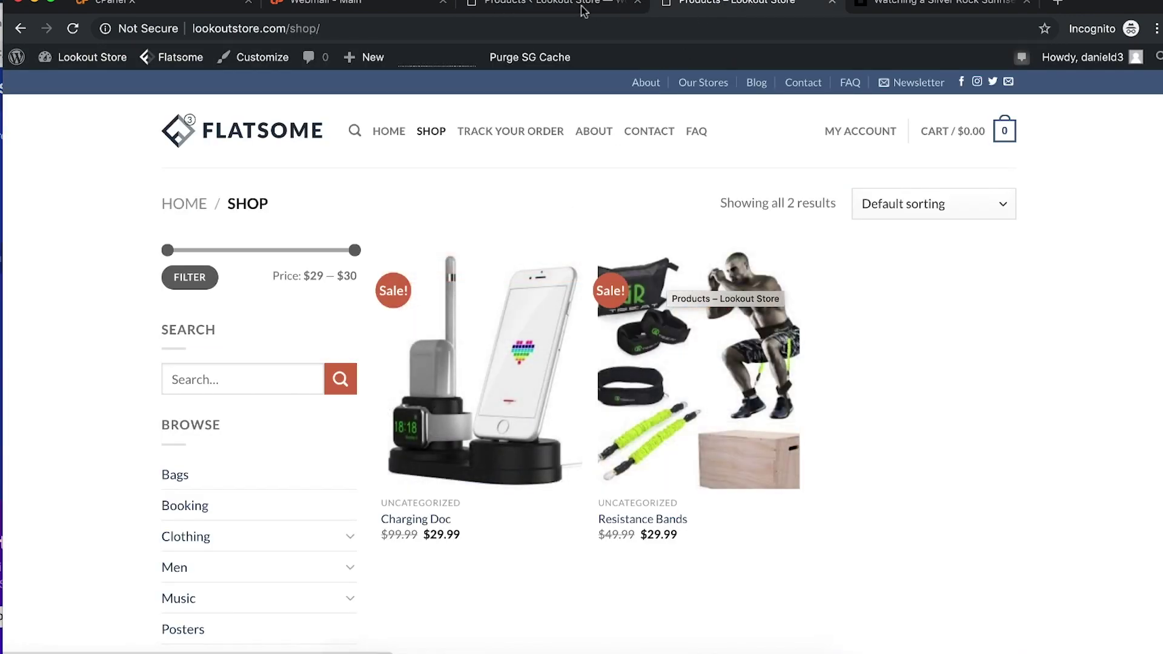
click(557, 4)
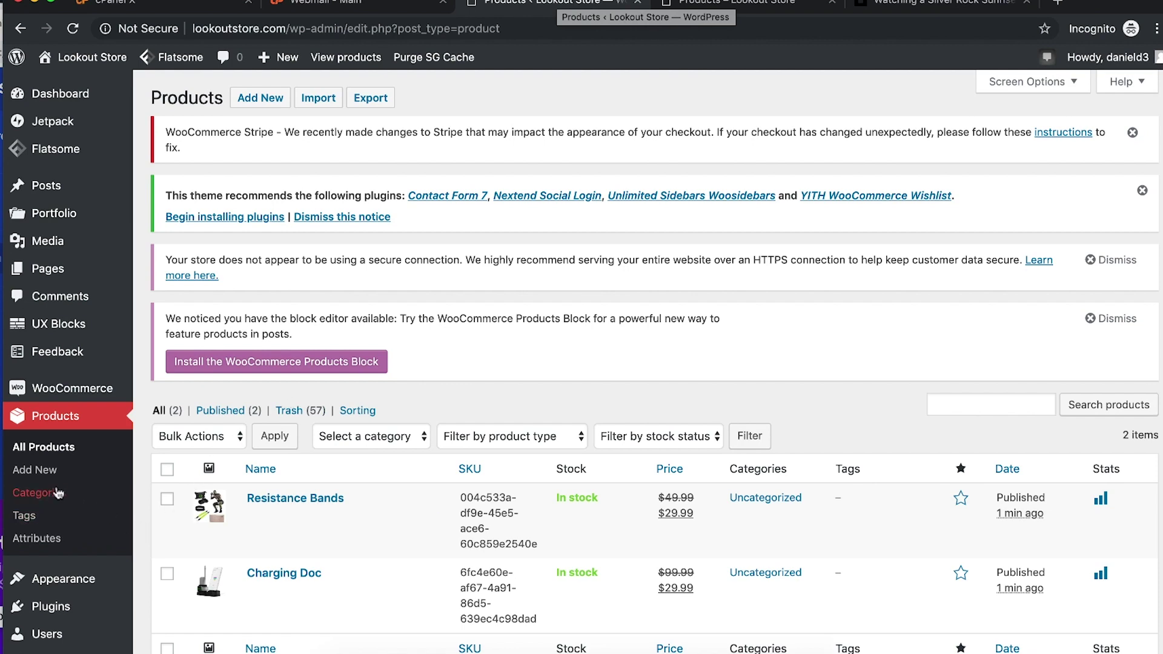
click(34, 494)
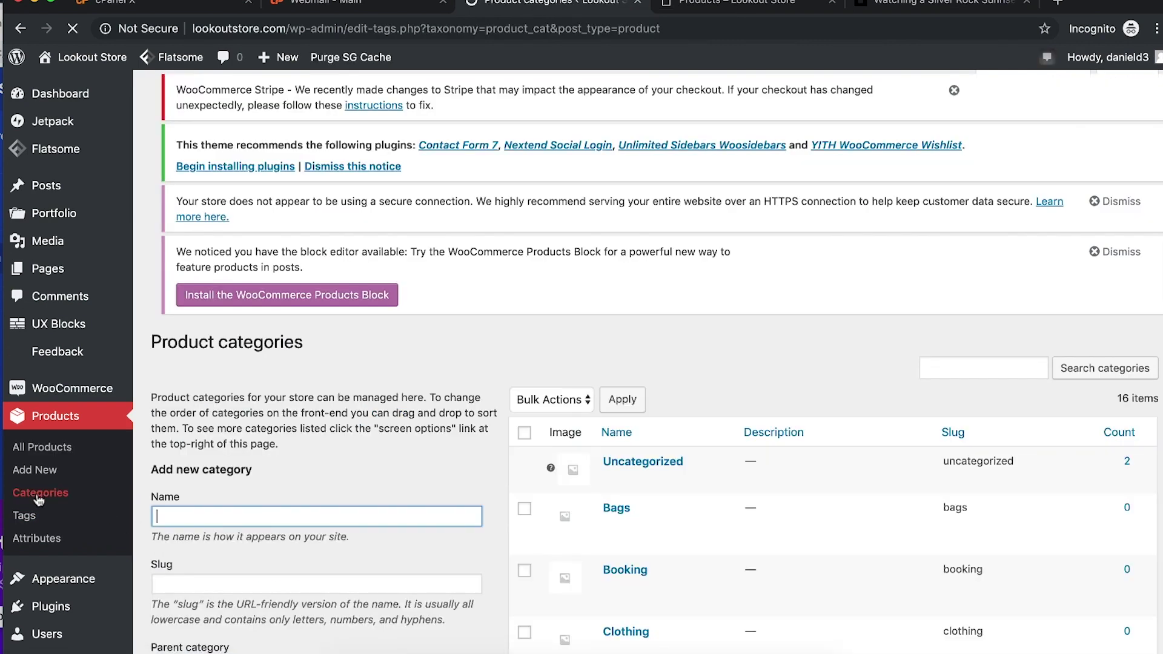
Step: Permanently delete the Bags product category
scroll(591, 364, down, 3)
click(525, 367)
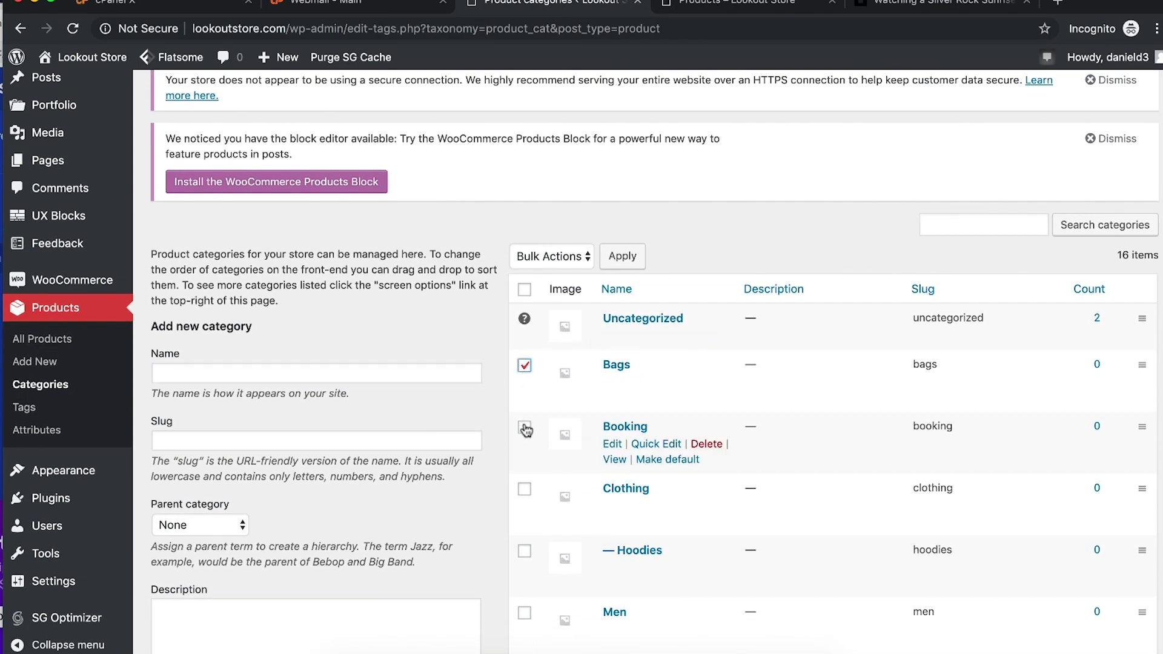
click(706, 382)
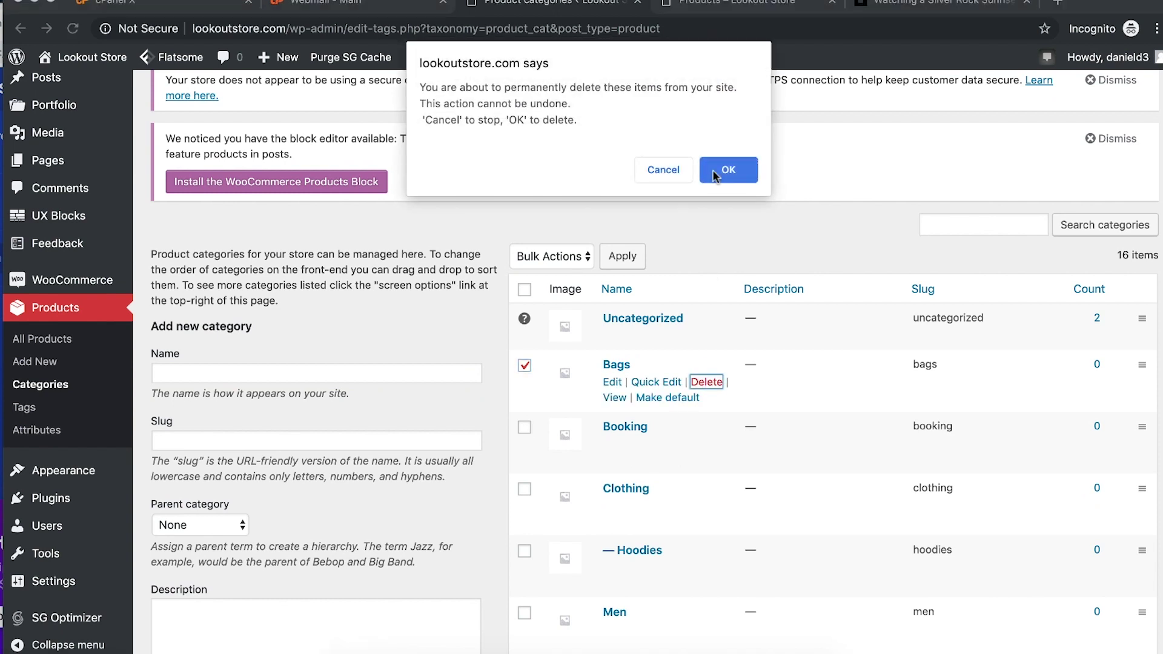
click(712, 170)
click(573, 257)
click(671, 251)
Step: Select the Booking, Clothing, Hoodies, T-Shirts, Music, Albums, Singles, Posters, Shoes, Sweaters, Jeans and Tops categories
click(525, 365)
click(524, 428)
click(524, 490)
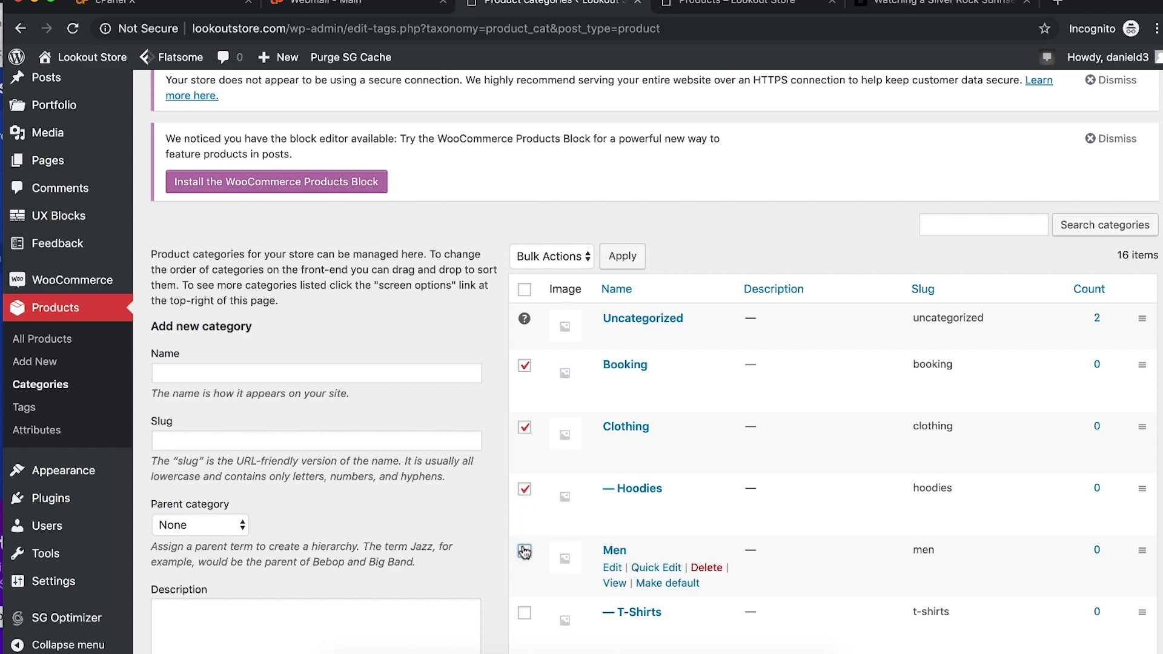
click(524, 610)
scroll(524, 609, down, 5)
click(524, 368)
click(525, 430)
click(524, 493)
click(524, 554)
click(525, 616)
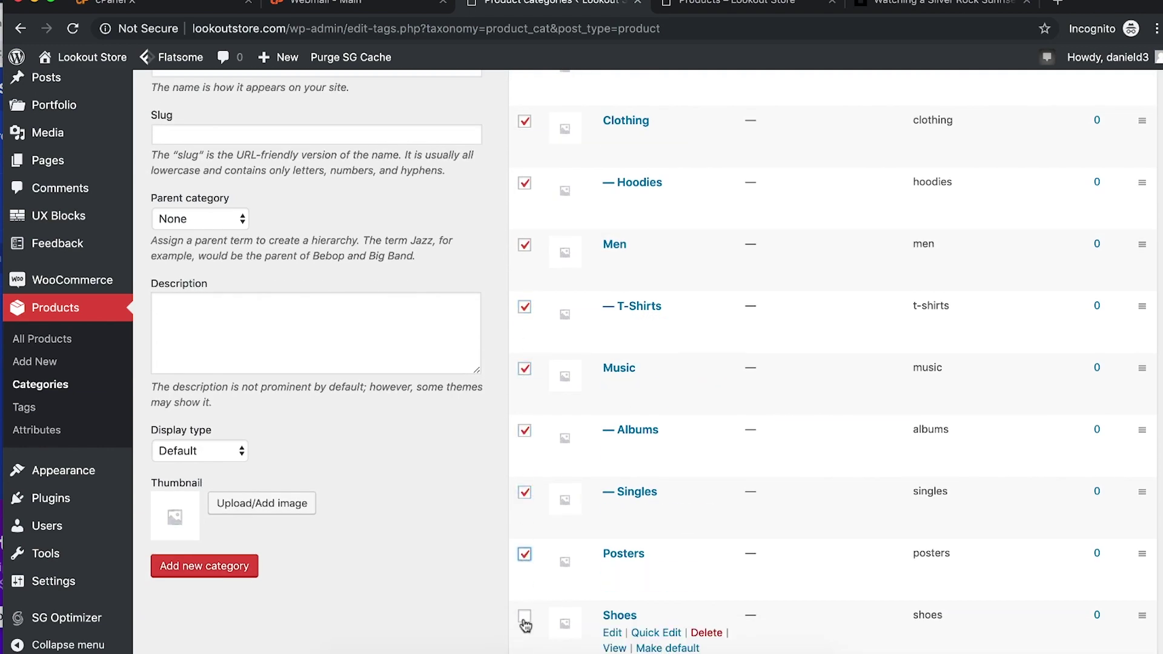
scroll(527, 624, down, 4)
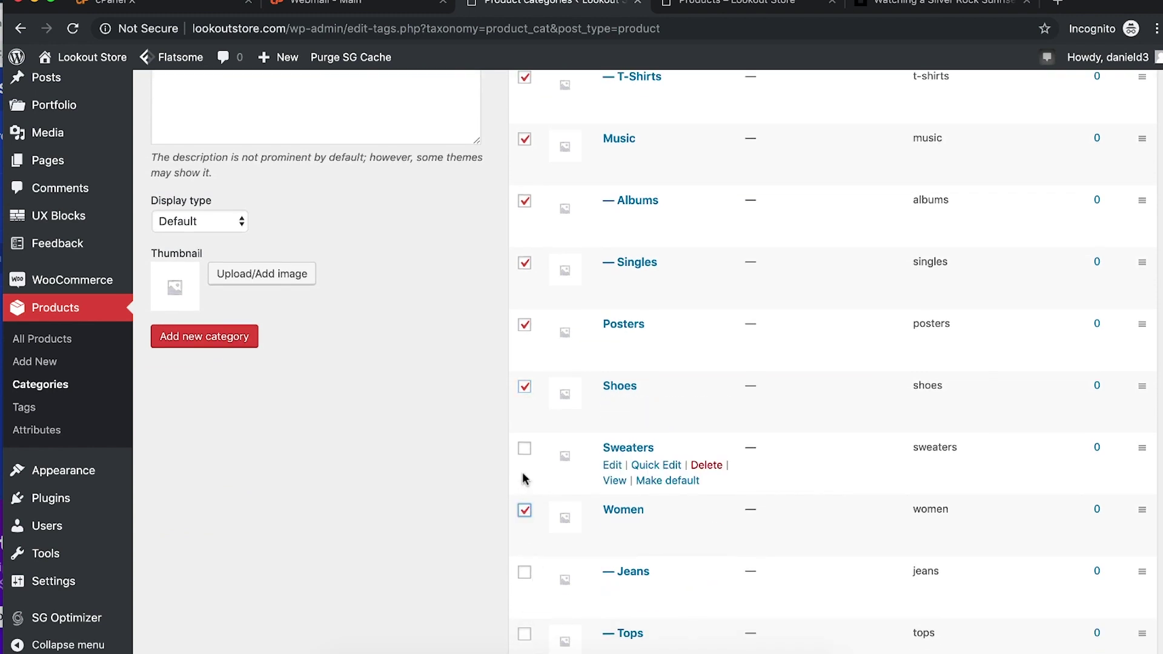
click(523, 450)
click(524, 571)
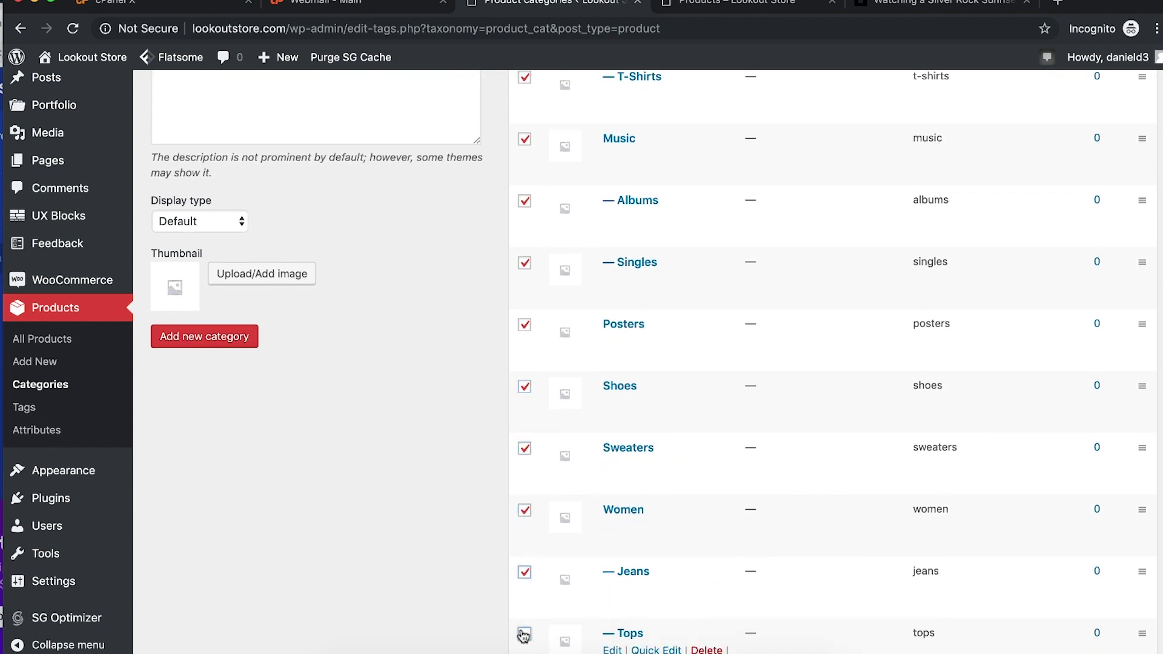
click(524, 636)
scroll(523, 636, down, 3)
Step: Delete the selected categories with the Delete bulk action
click(549, 534)
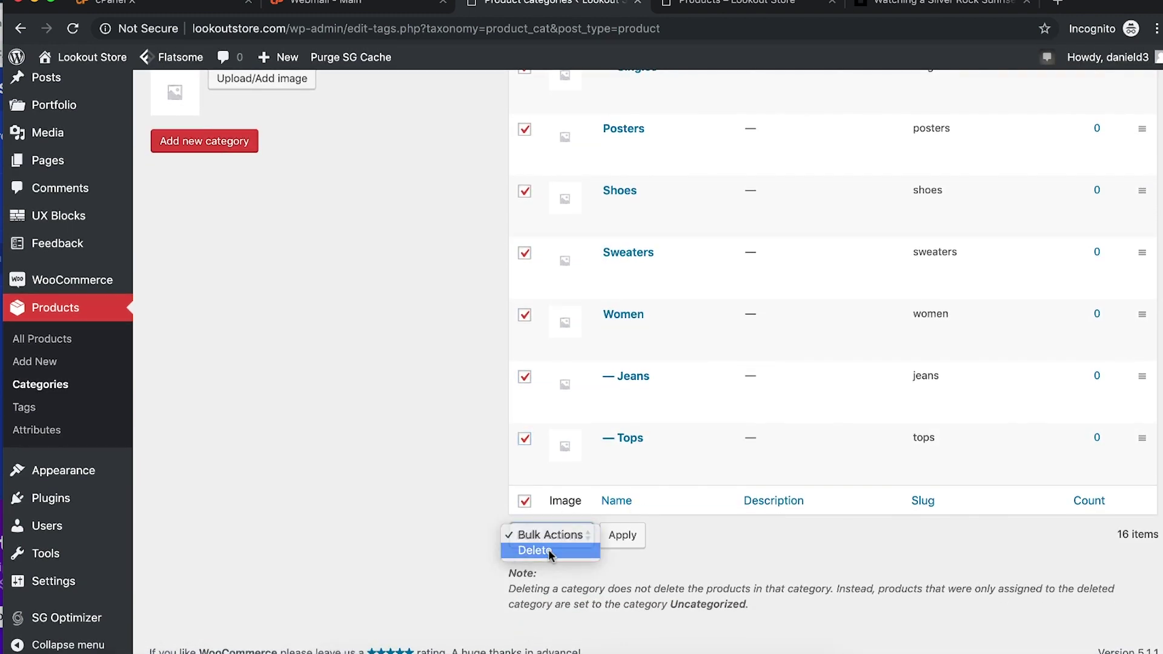
click(550, 551)
click(624, 537)
scroll(484, 285, up, 8)
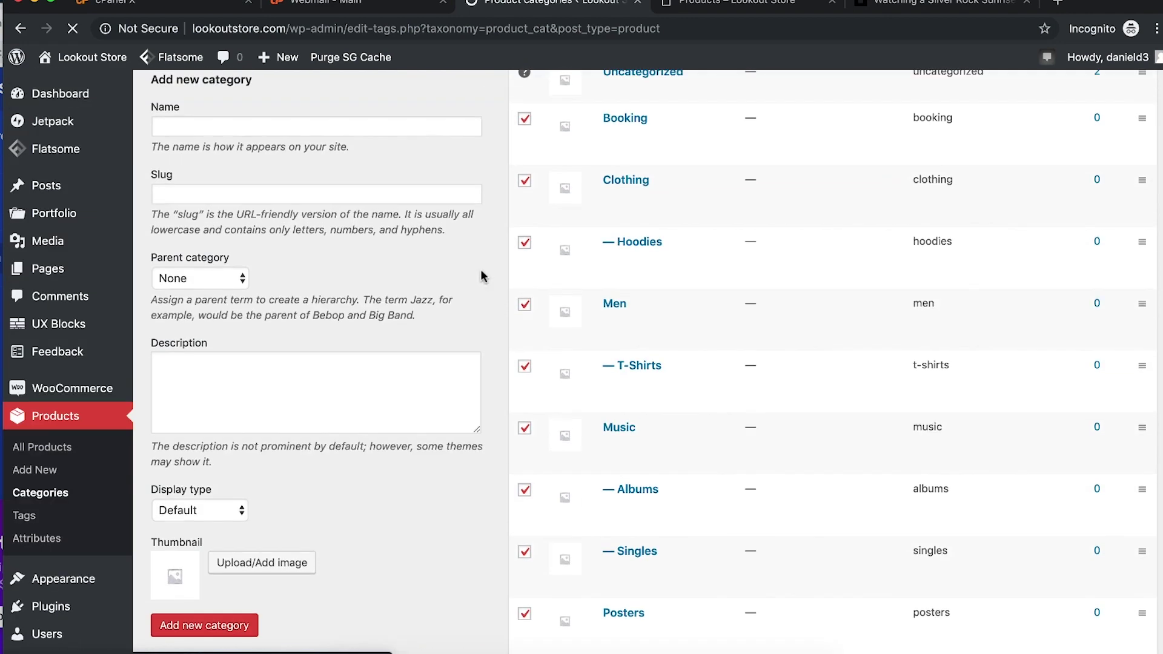
scroll(482, 274, up, 5)
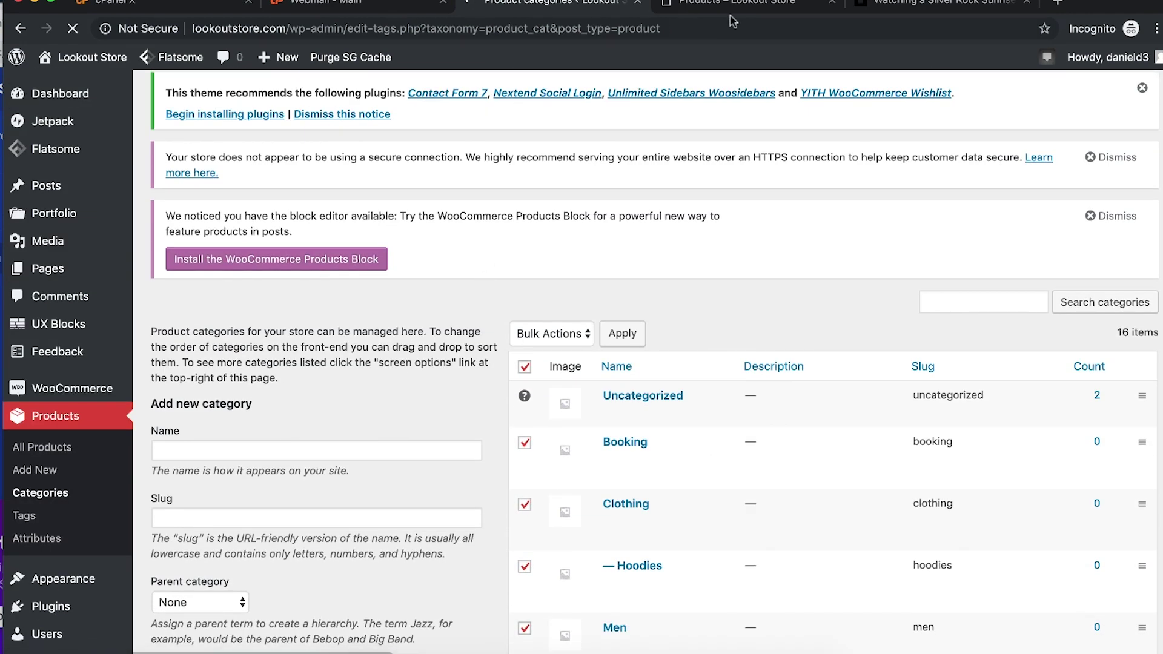
Step: Reload the storefront shop page to confirm Browse lists only Uncategorized
click(732, 5)
click(596, 29)
key(Return)
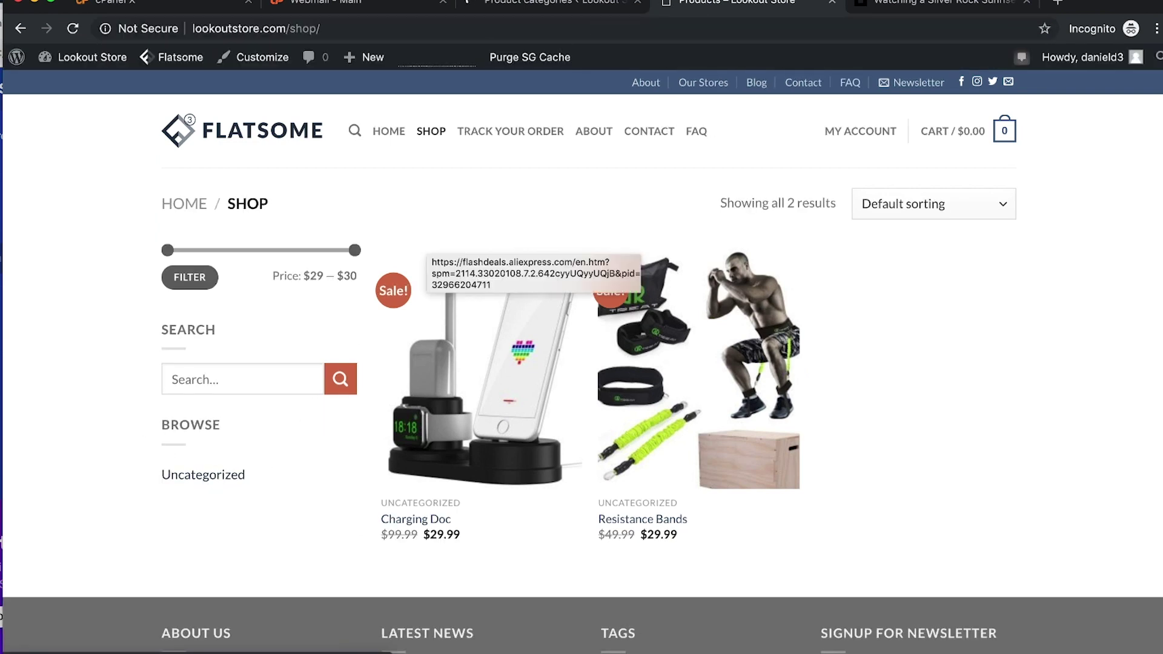
click(545, 3)
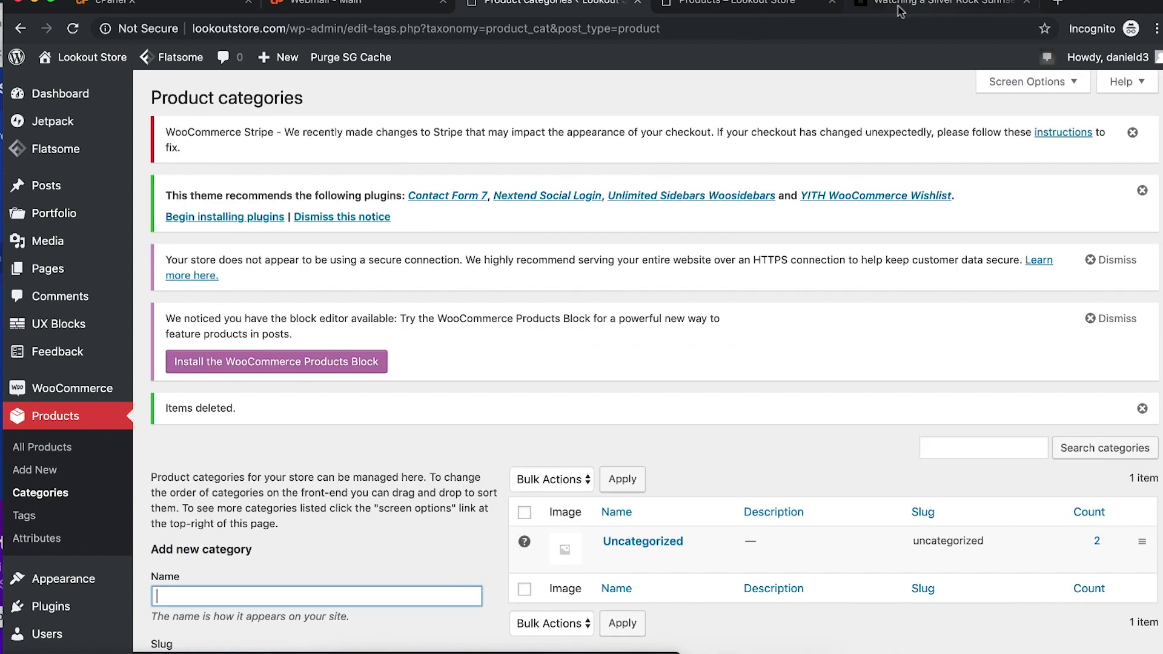
click(733, 5)
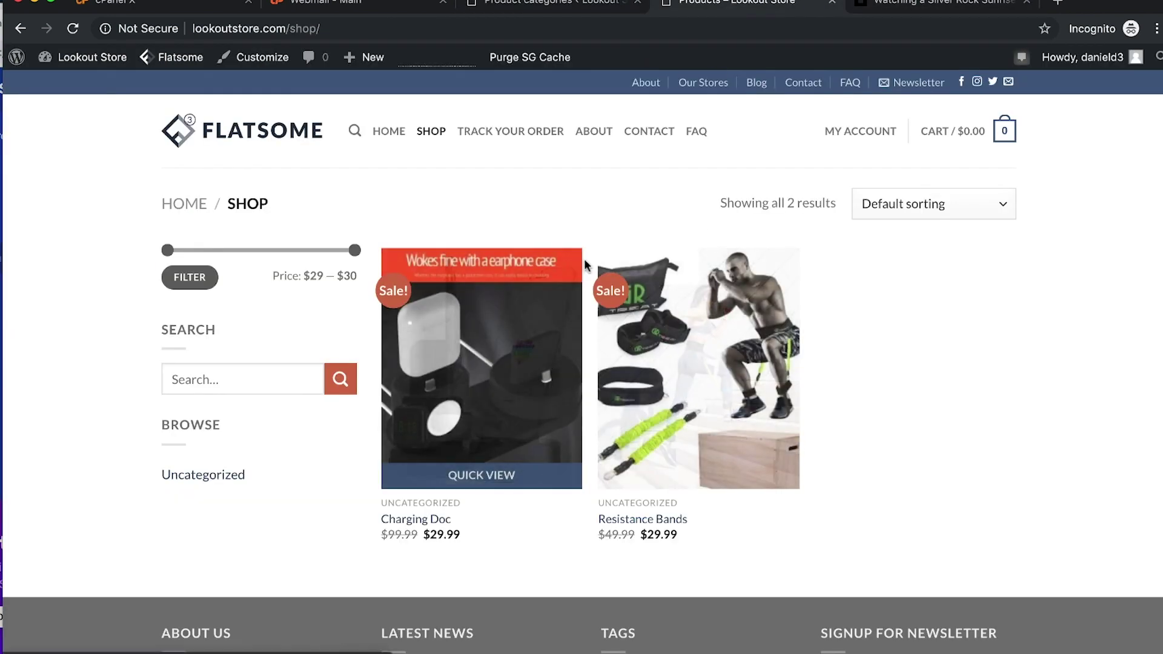
click(577, 8)
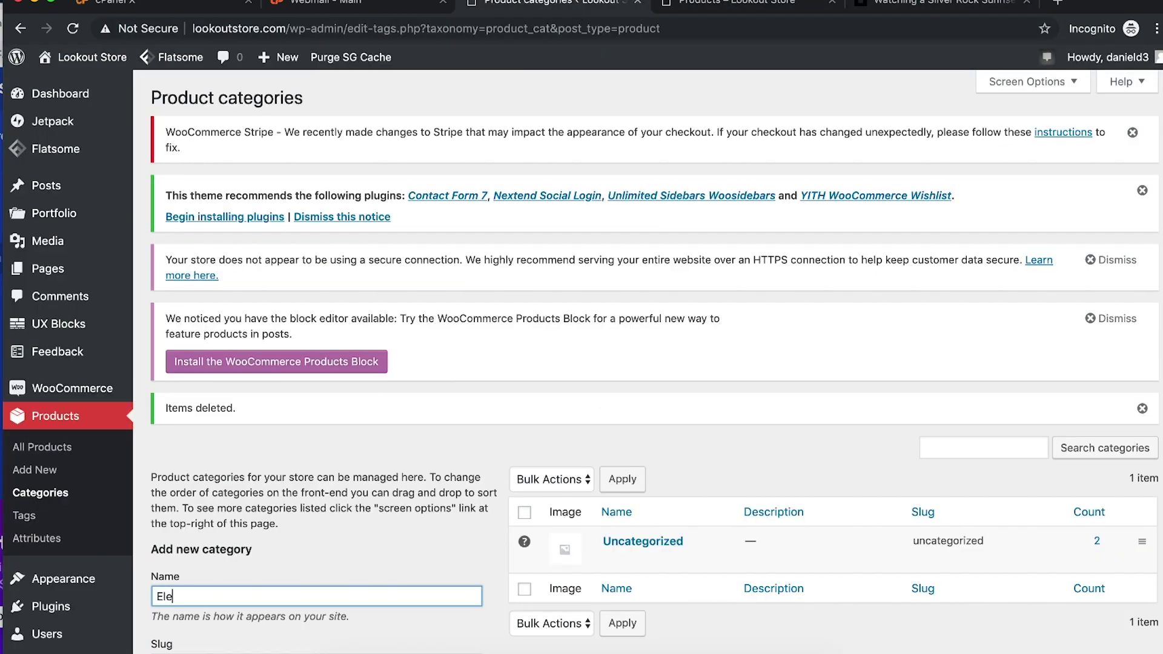
Step: Add a product category named Electronics
key(super+a)
text(Electronics)
scroll(341, 522, down, 10)
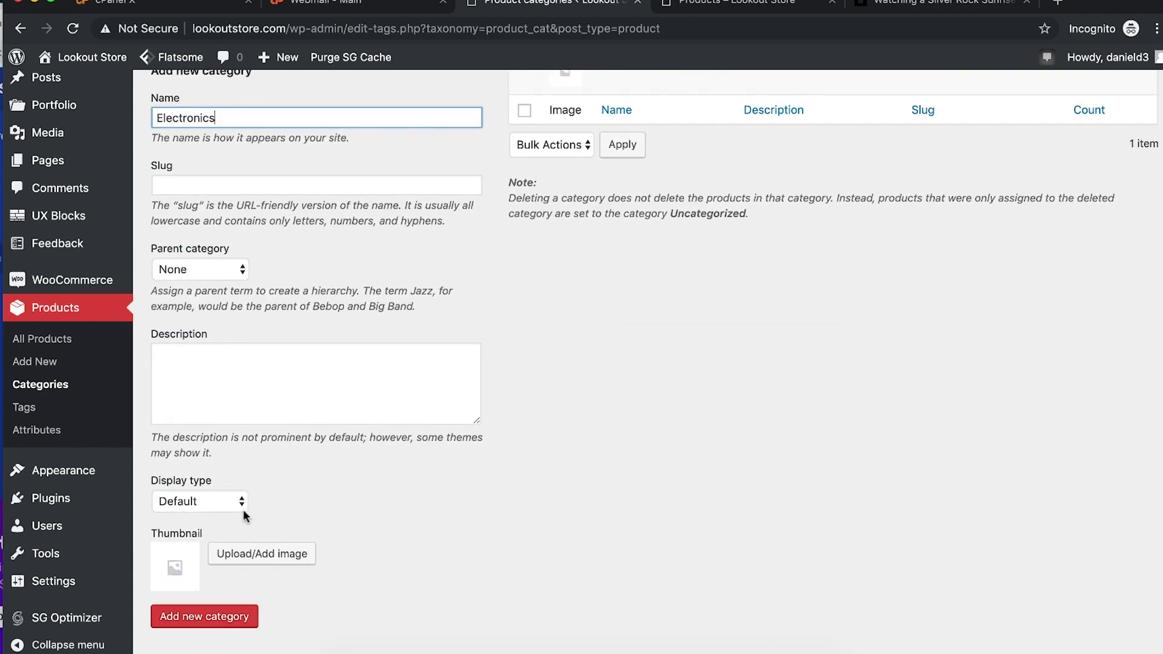
scroll(347, 552, down, 1)
click(216, 590)
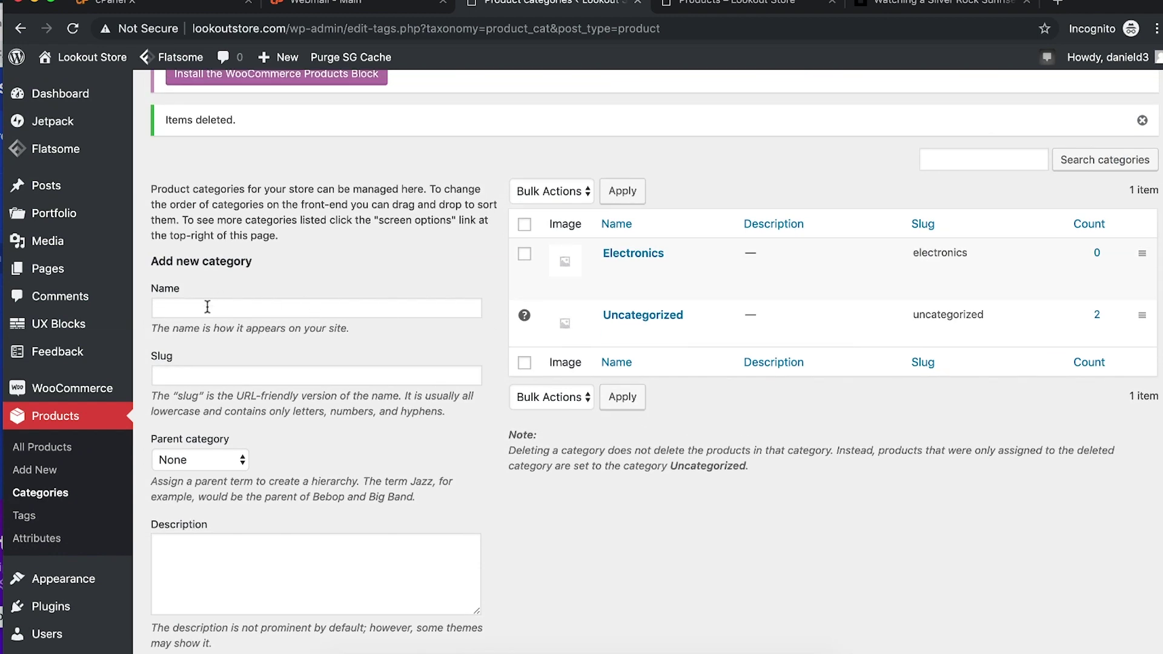
Step: Add a second product category named Fitness
click(207, 307)
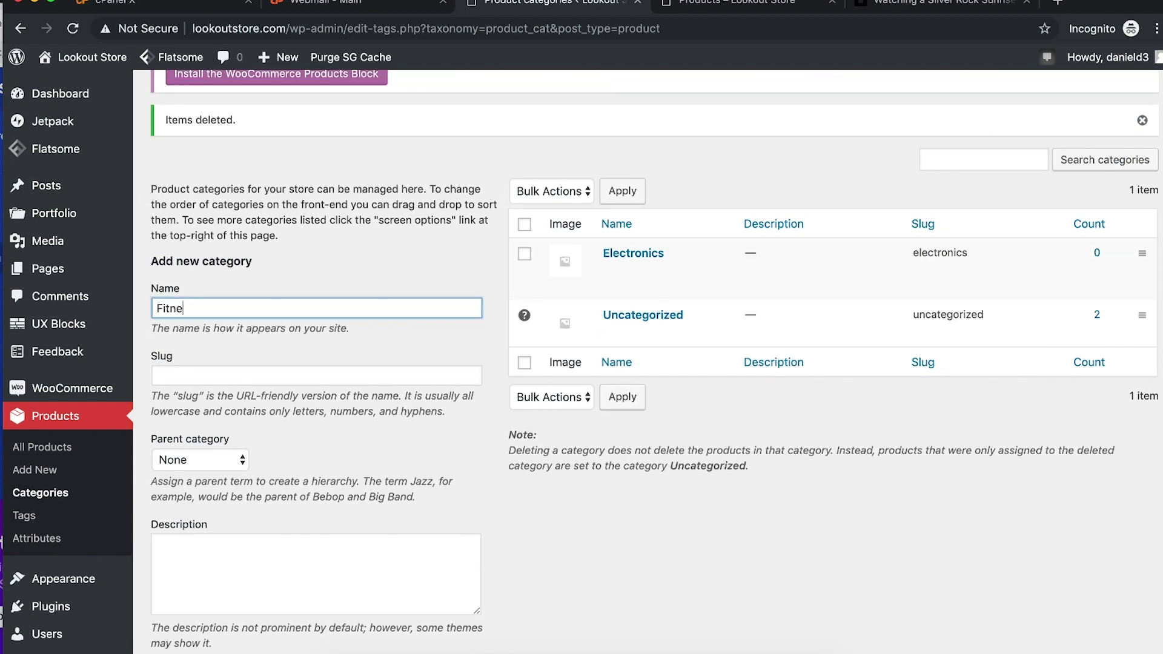
scroll(594, 553, down, 4)
click(200, 596)
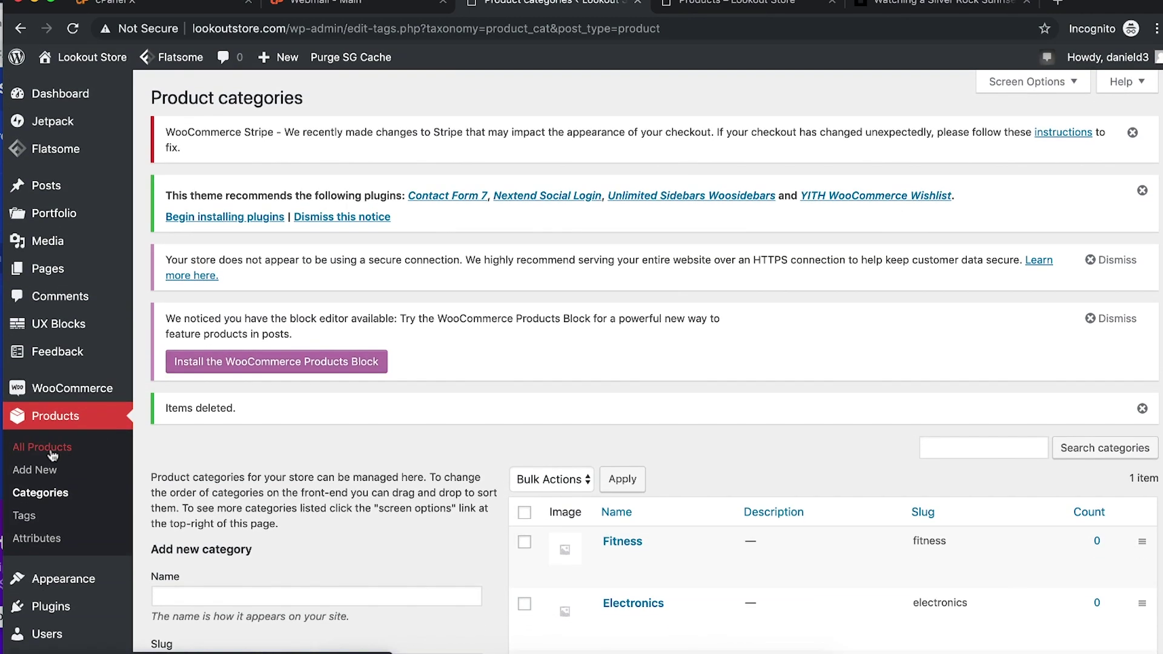
scroll(429, 415, down, 3)
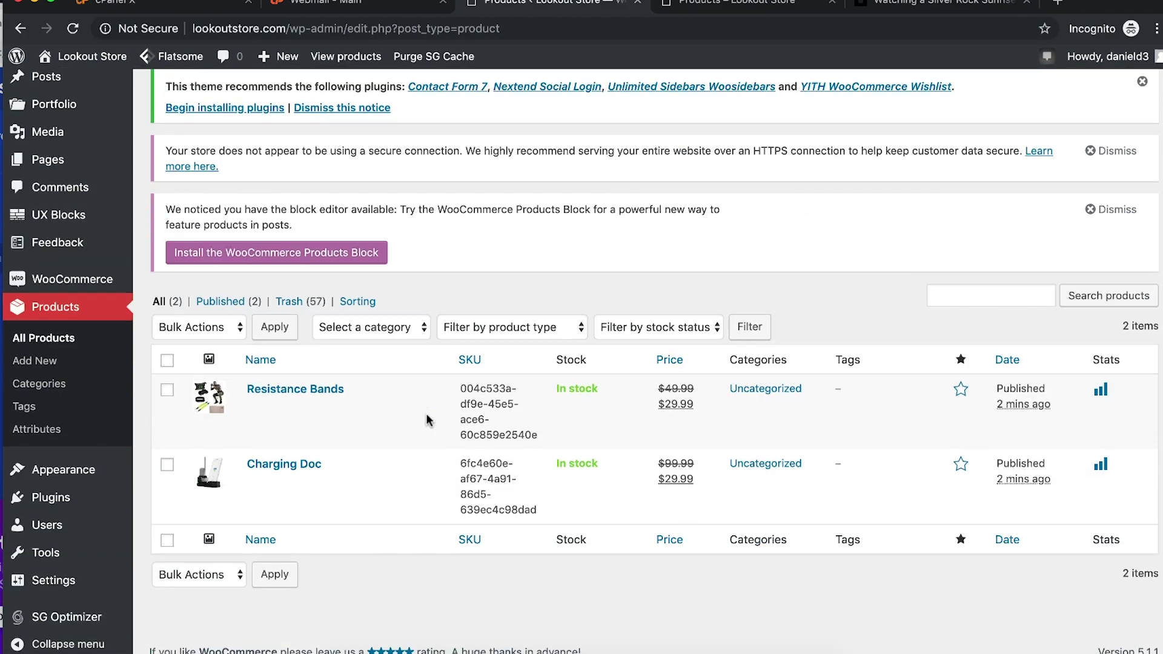
Step: Edit Resistance Bands and delete the first and last images from its product gallery
click(300, 408)
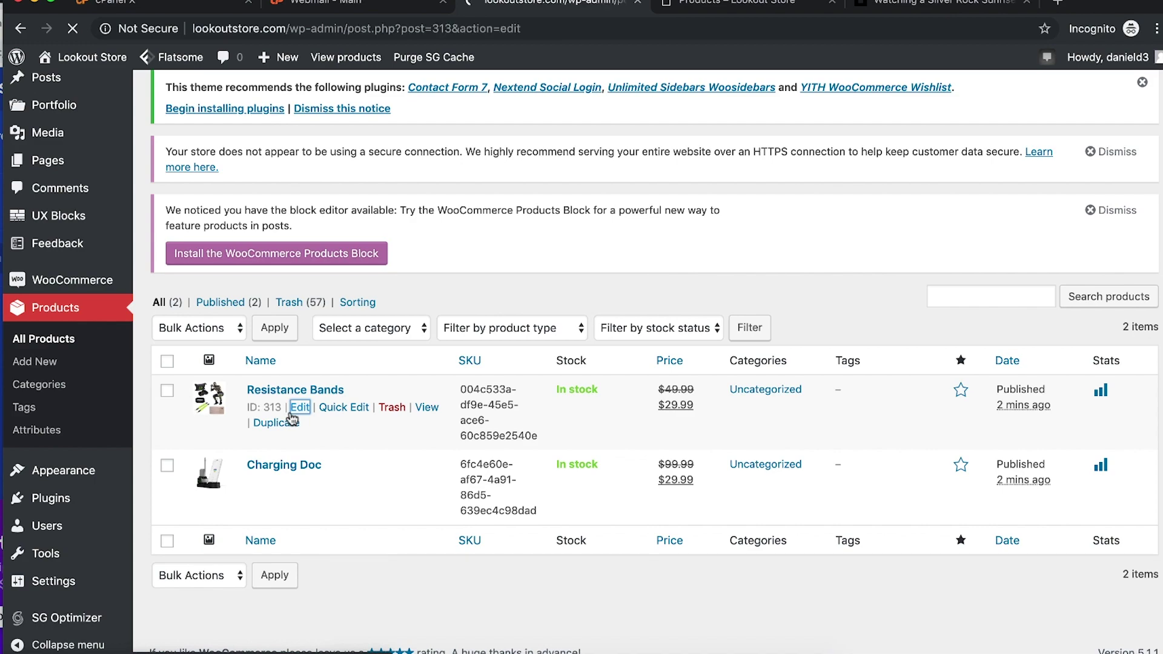
scroll(388, 404, down, 15)
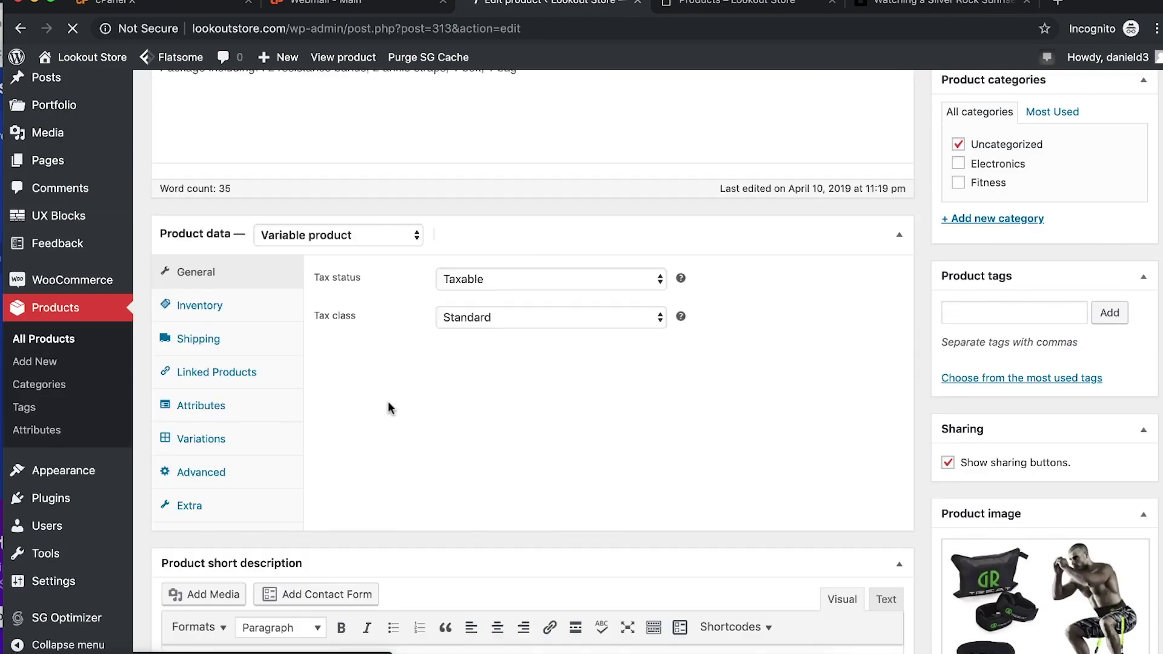
scroll(388, 403, down, 4)
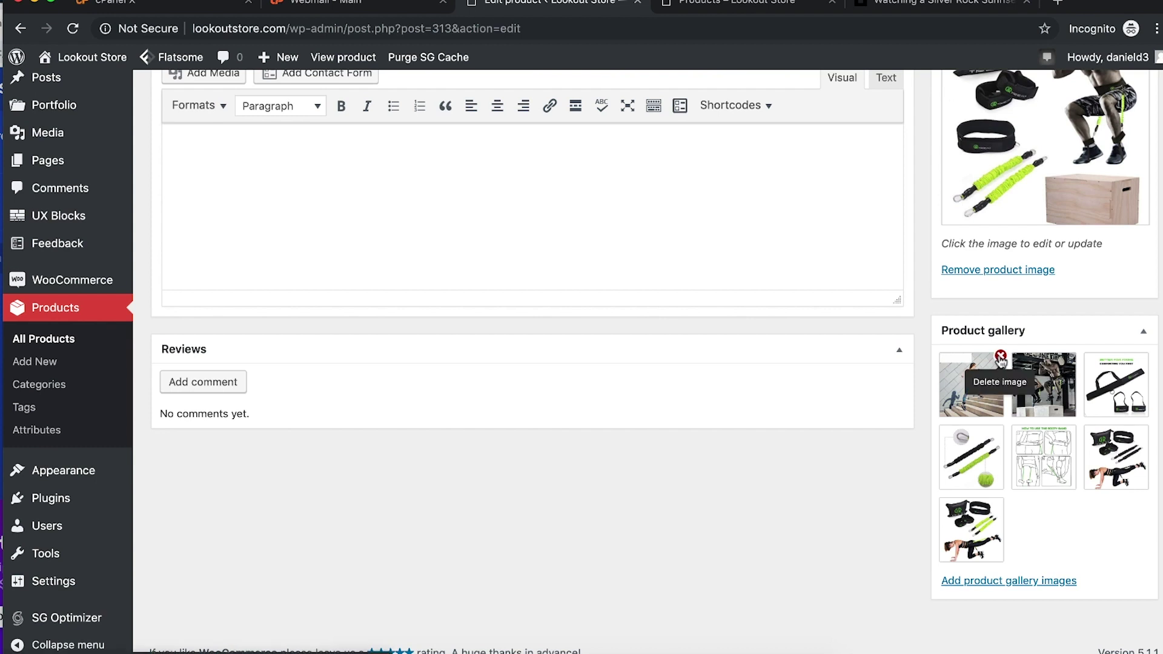
click(1000, 355)
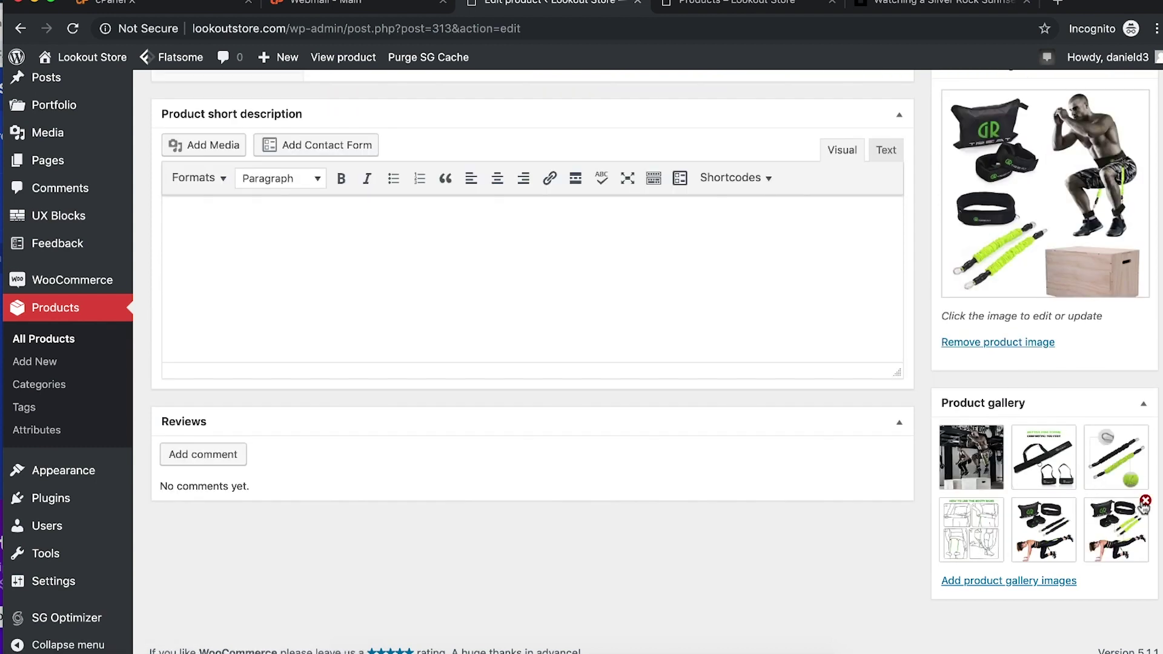
click(1143, 505)
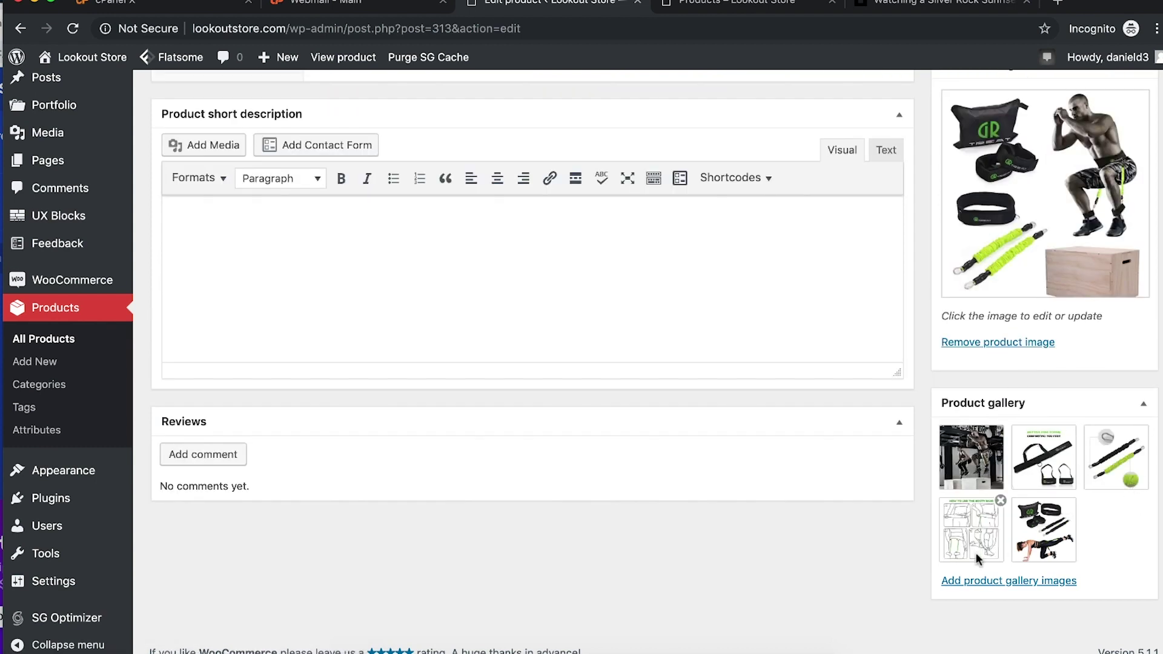
scroll(980, 388, up, 10)
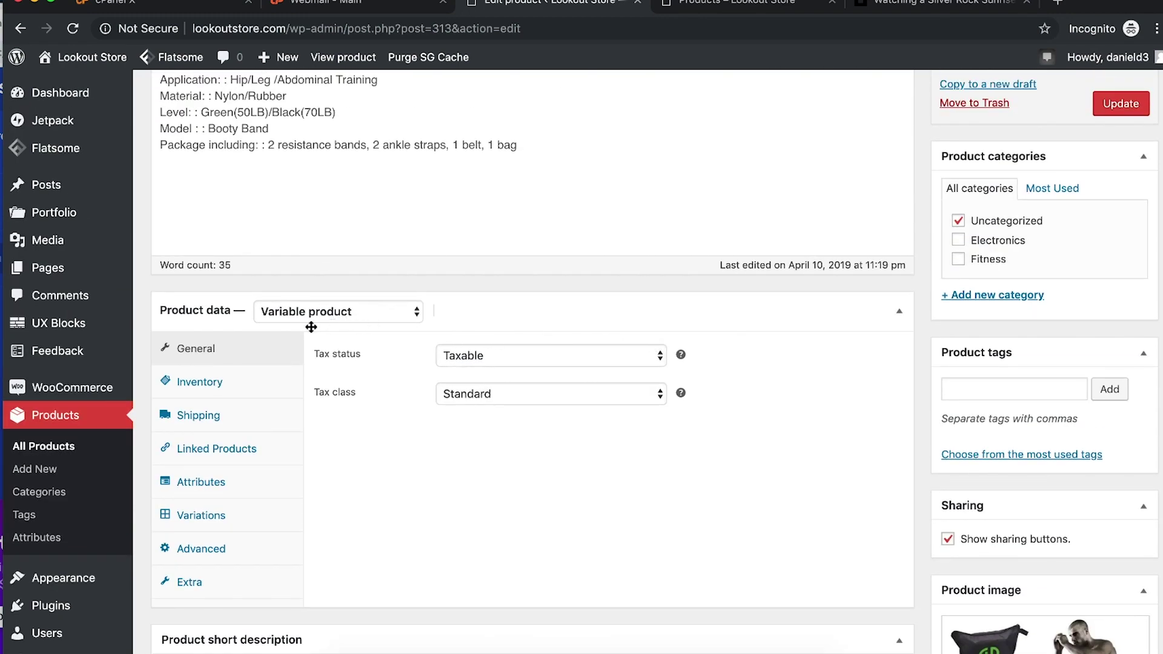
Step: Keep Variable product, set tax status to None and tax class to Zero rate
click(285, 317)
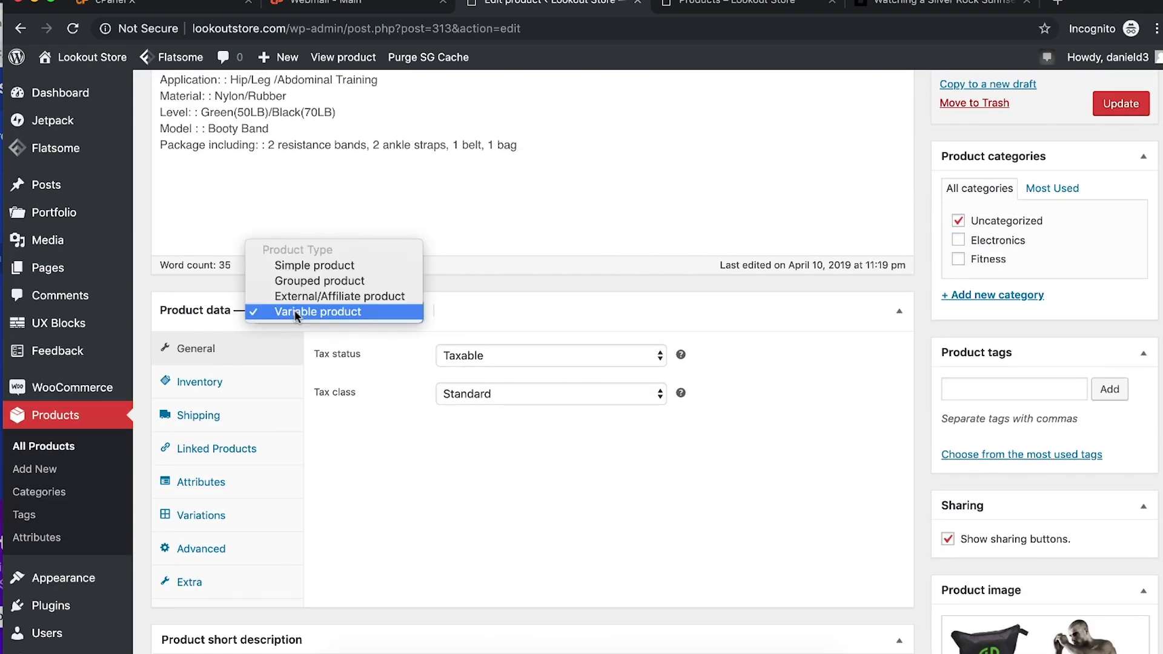
click(458, 310)
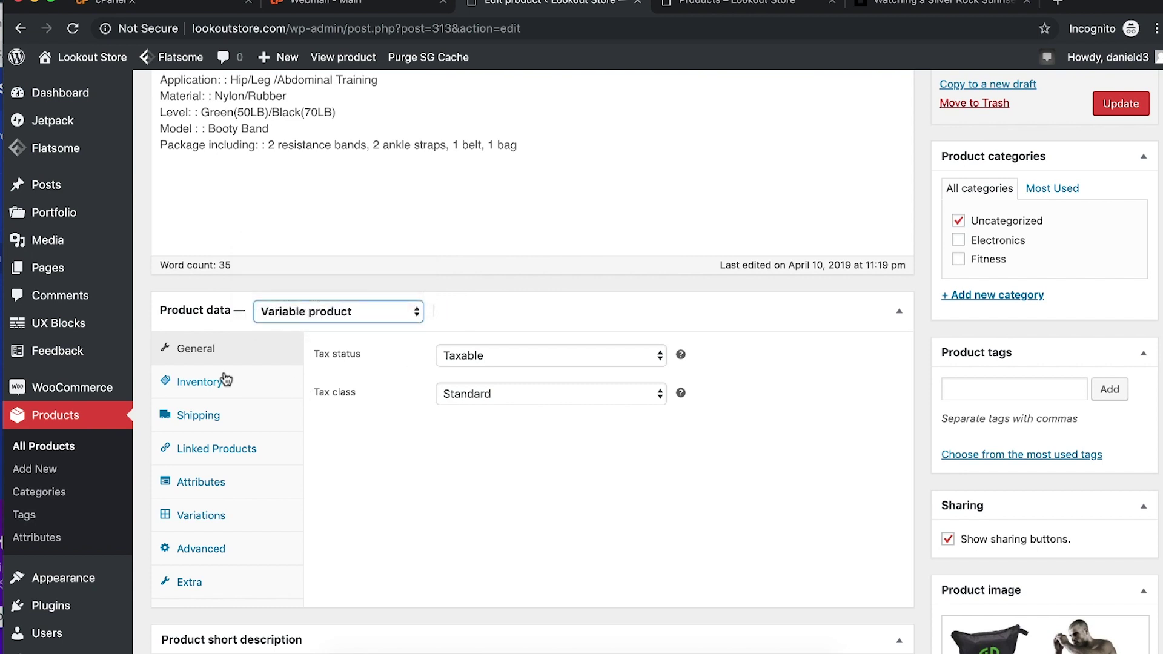
click(492, 355)
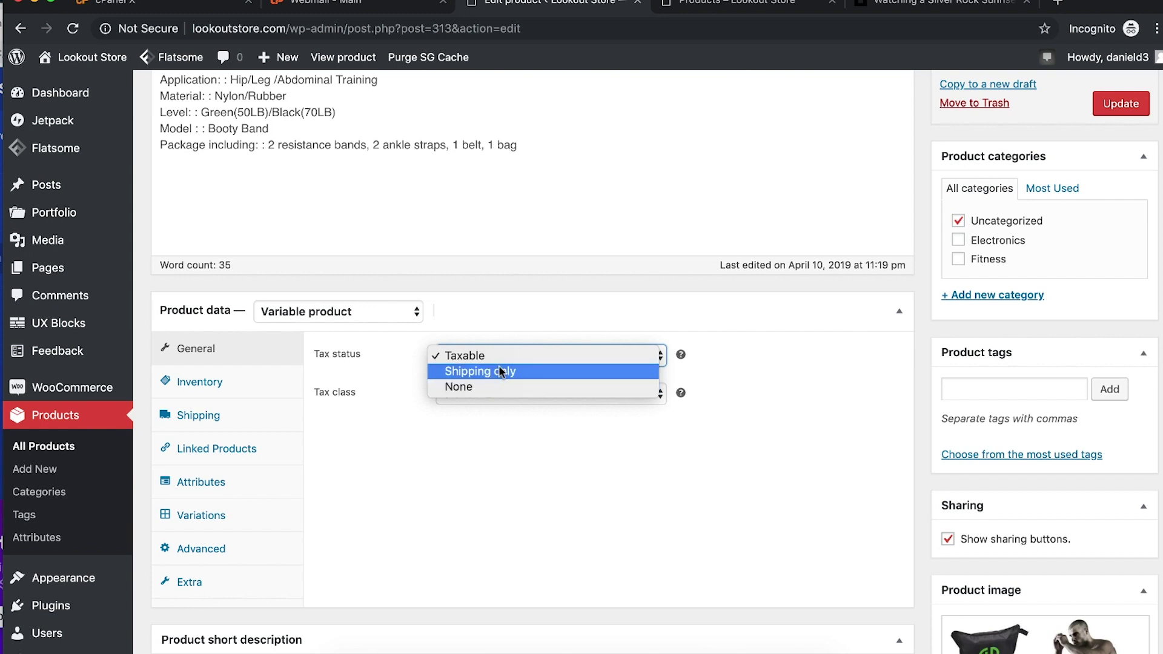
click(405, 398)
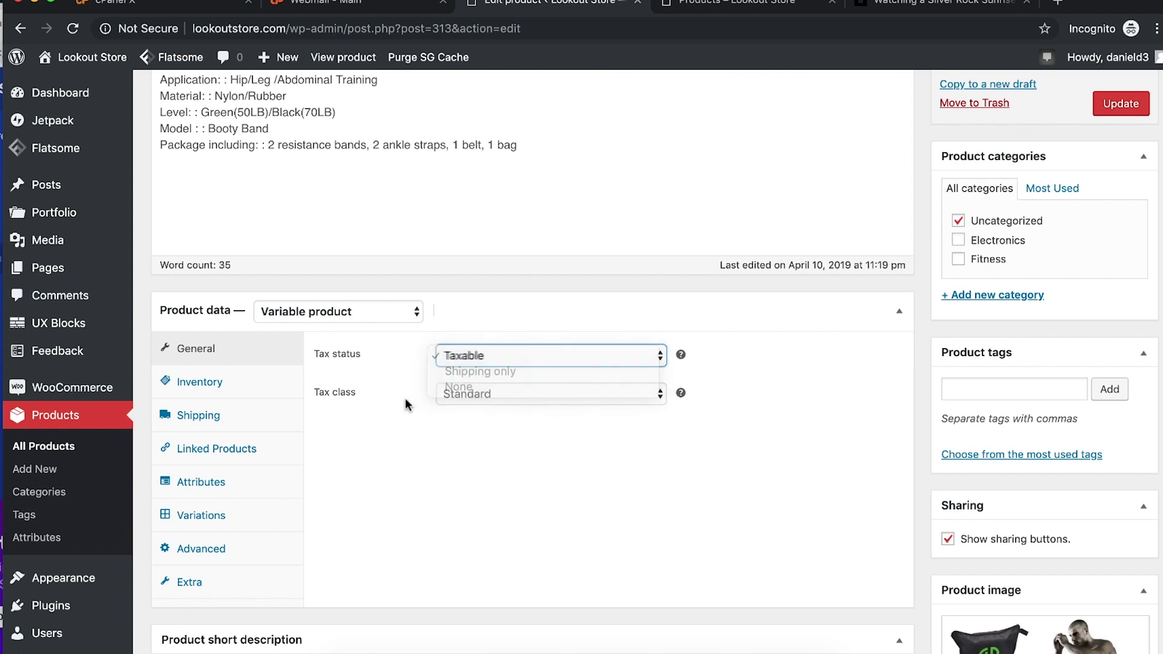
click(475, 357)
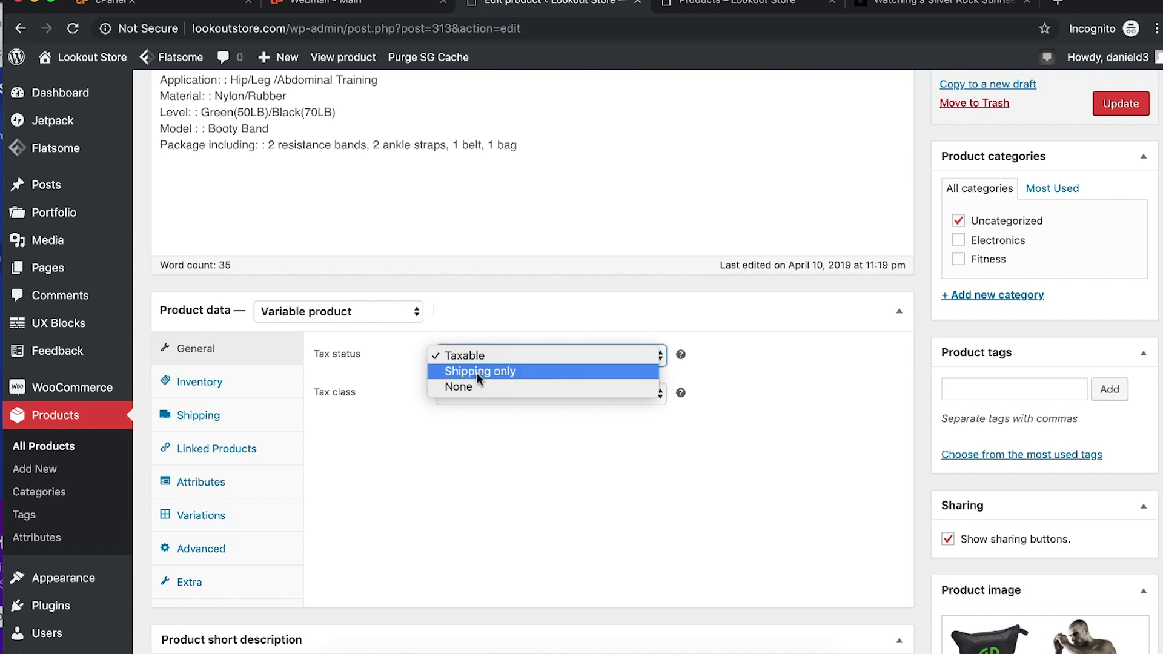
key(Escape)
click(436, 425)
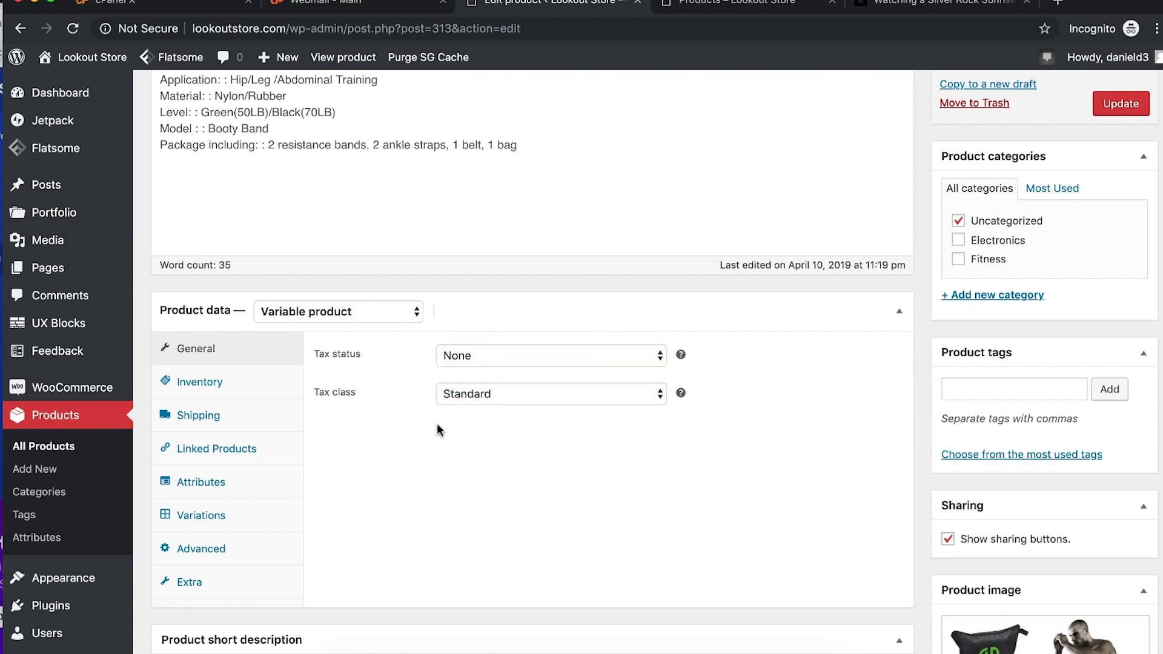
click(470, 394)
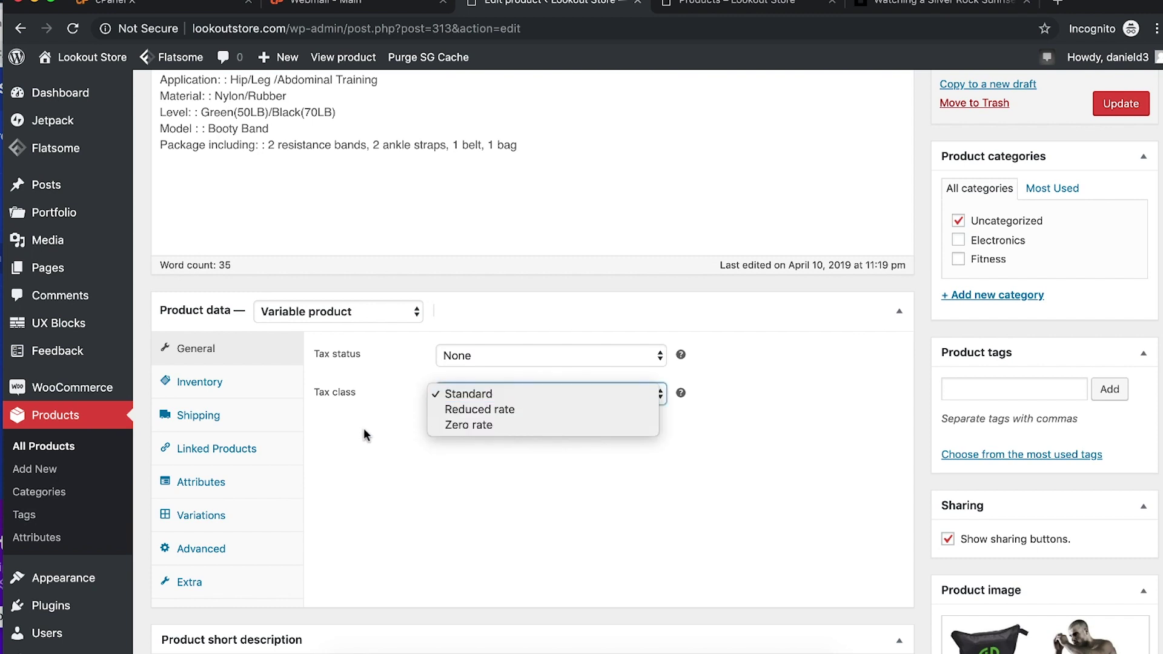
click(455, 398)
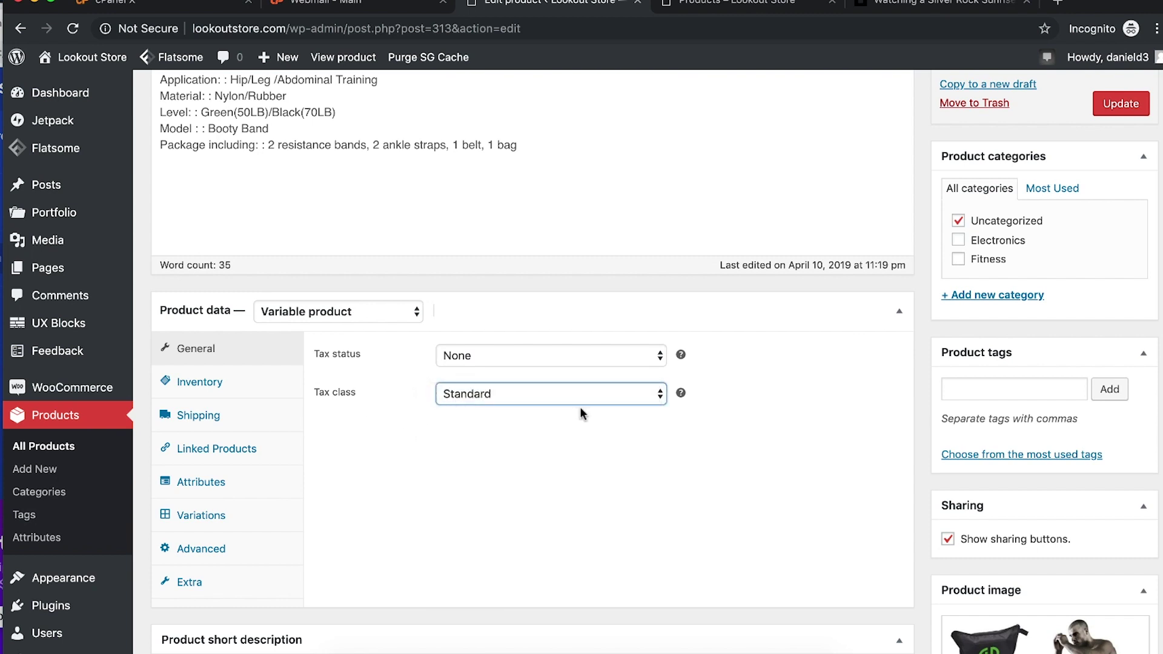
click(537, 393)
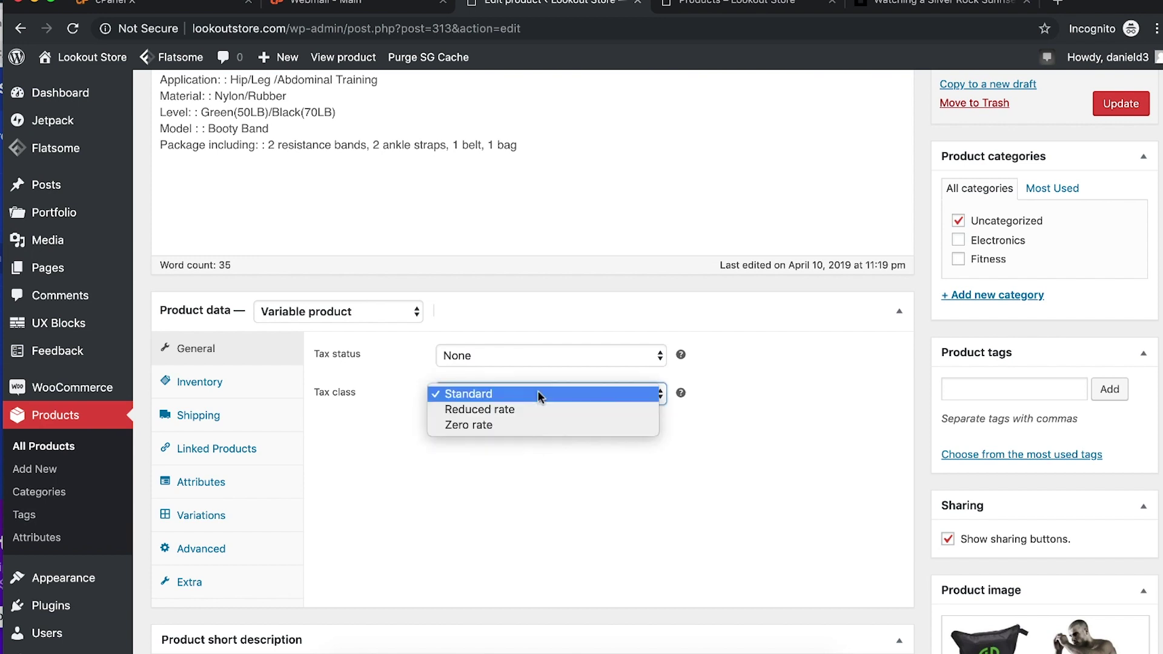
click(507, 424)
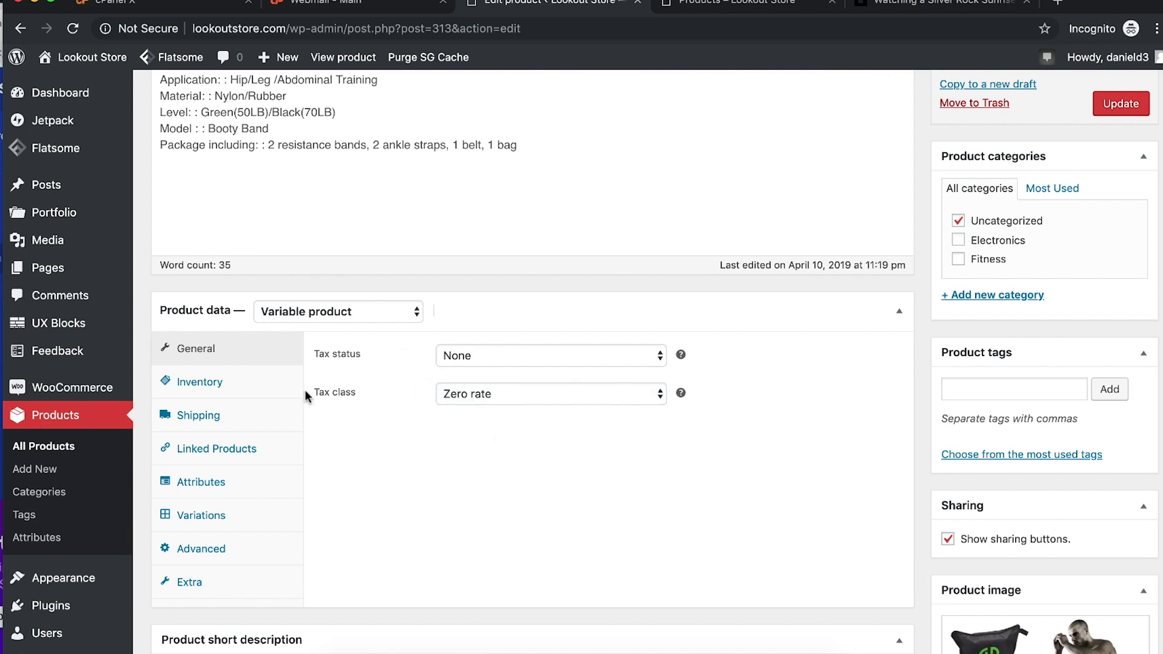
Step: Review Inventory, Shipping, Linked Products and Attributes, ending on the Black and Green variations
click(237, 394)
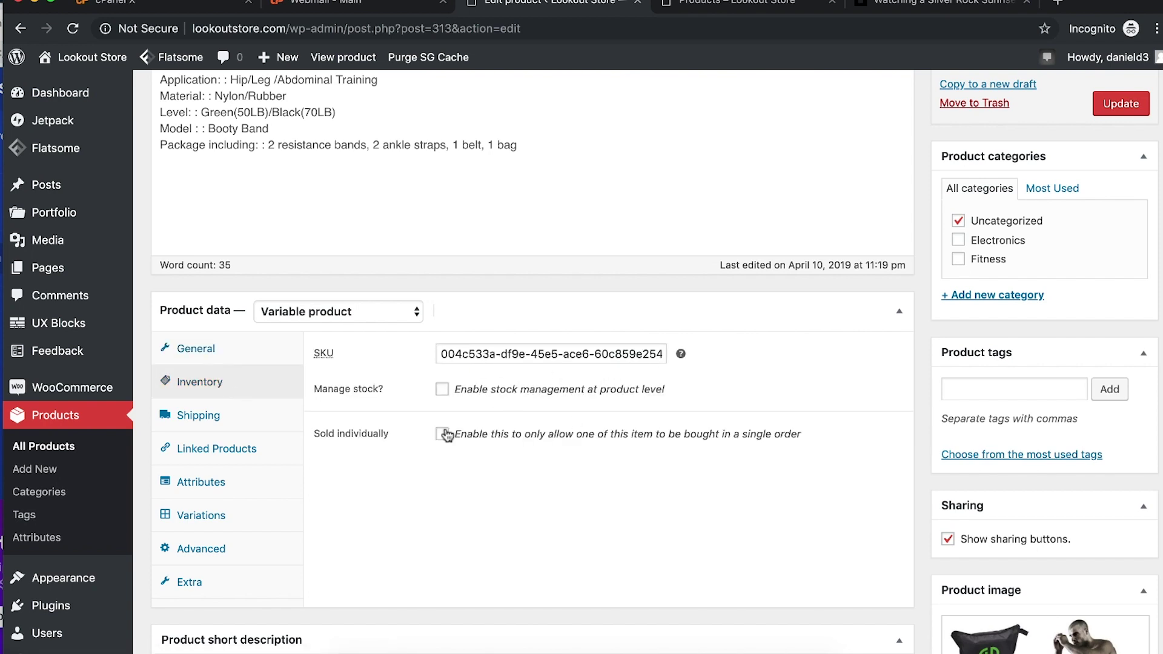
click(200, 418)
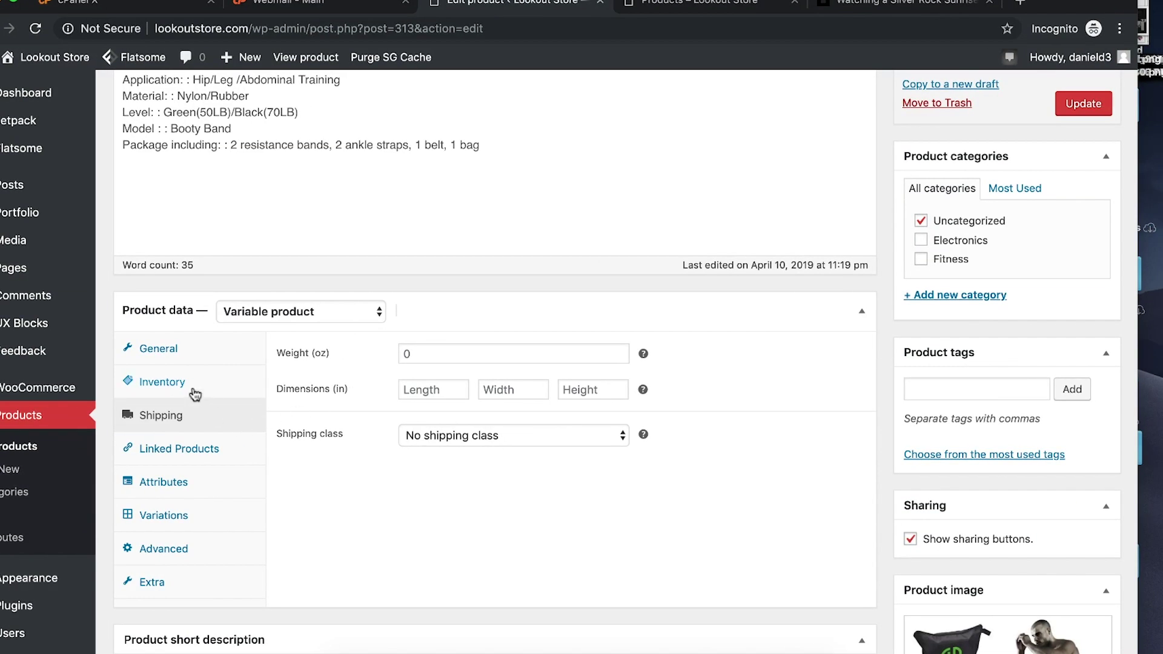
click(283, 416)
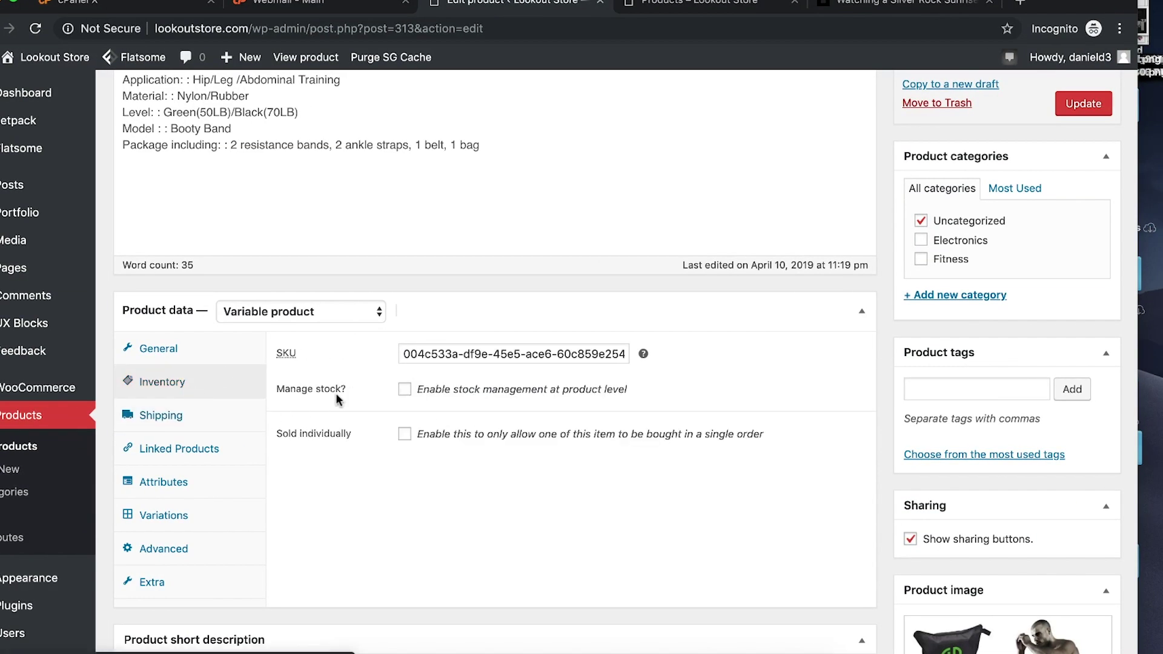
click(212, 428)
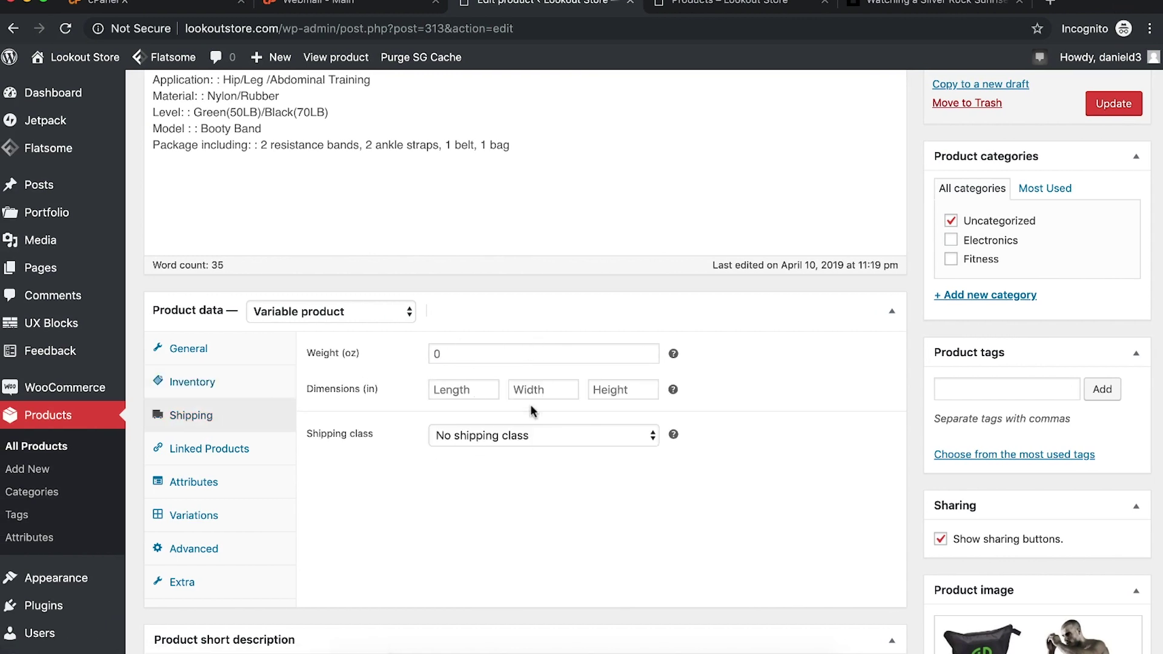
click(544, 438)
click(493, 482)
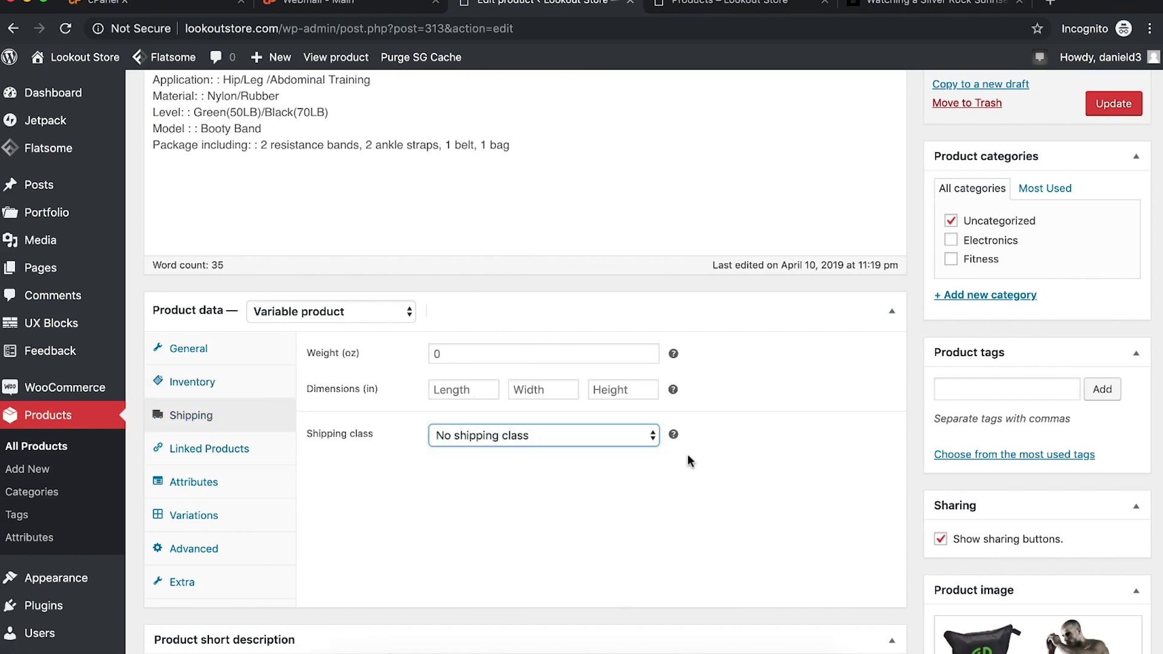
scroll(350, 538, down, 3)
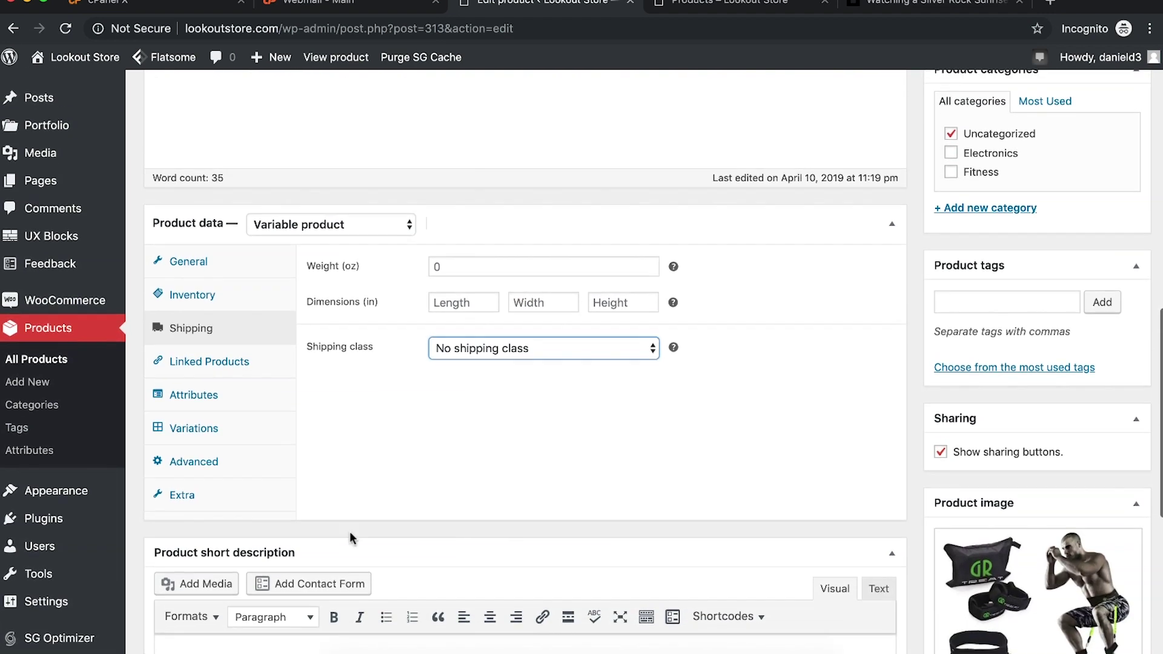
scroll(350, 532, up, 1)
click(195, 392)
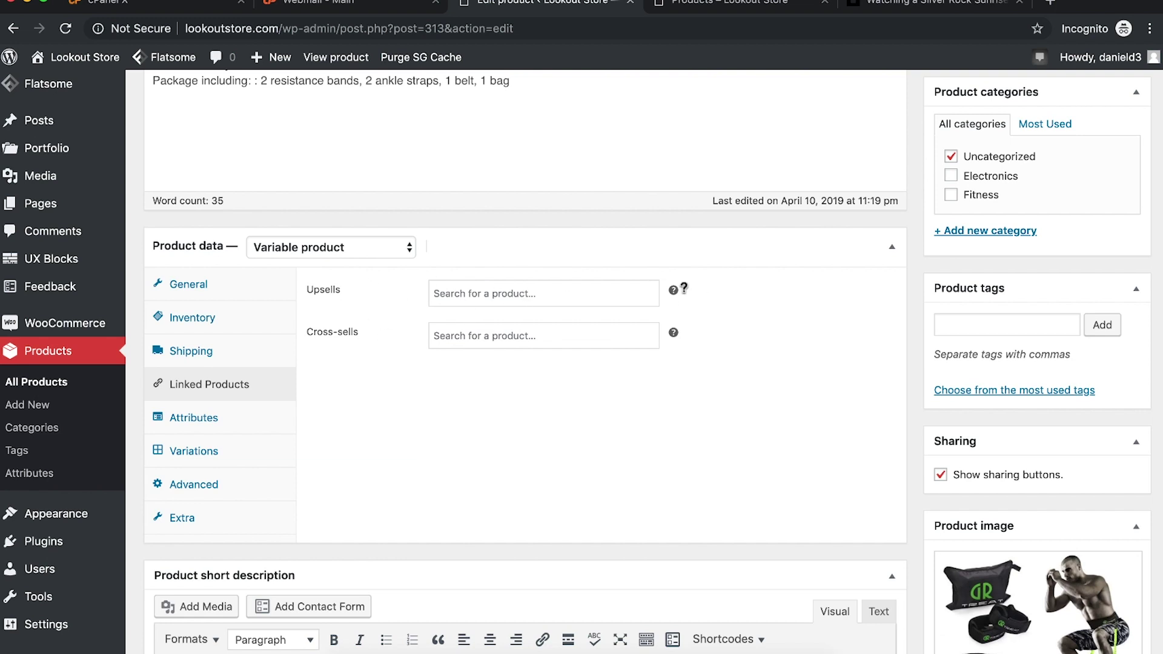
mouse_move(672, 288)
click(218, 418)
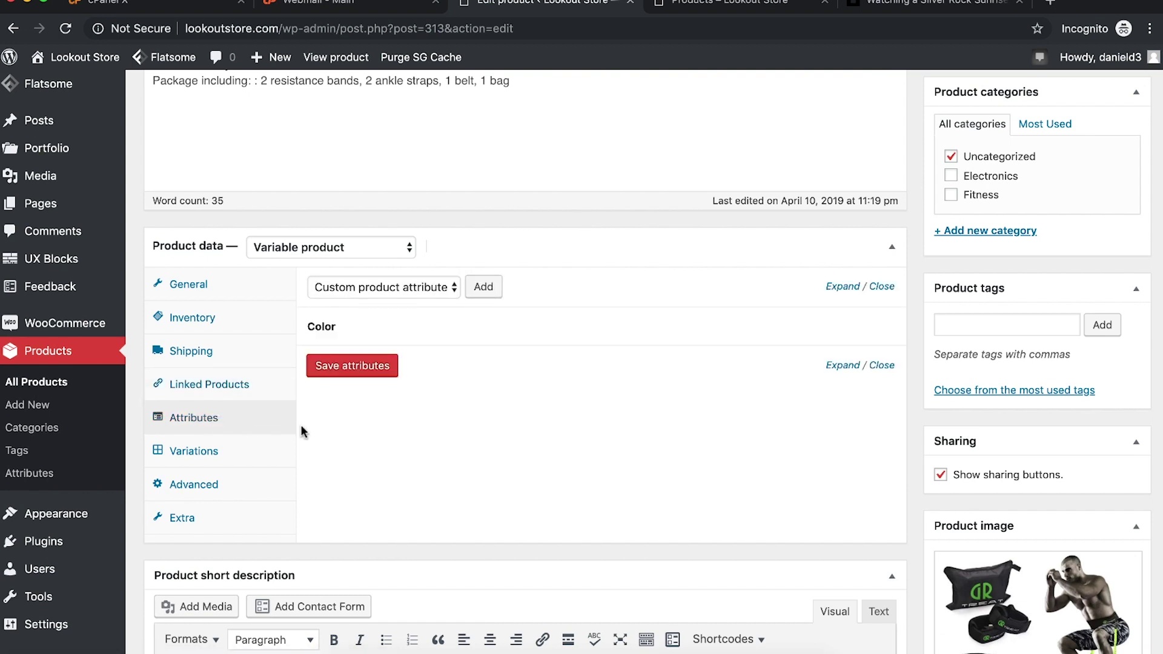
click(216, 451)
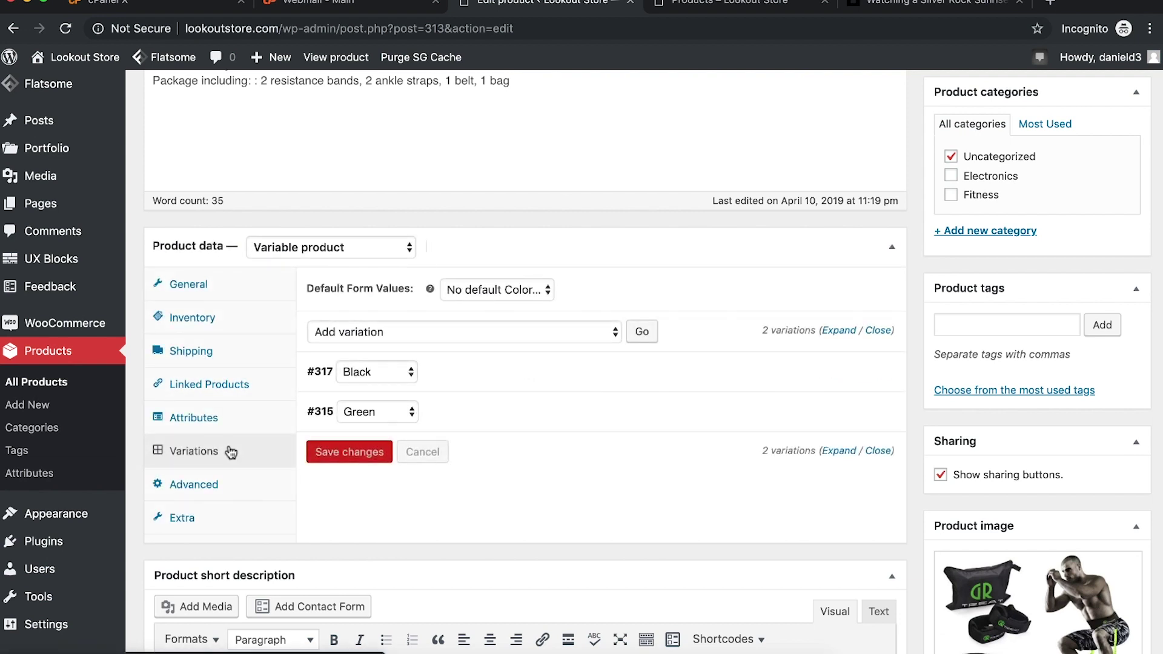
Step: Set the resistance-band photo as the Black variation #317's image
click(387, 372)
click(433, 374)
click(844, 380)
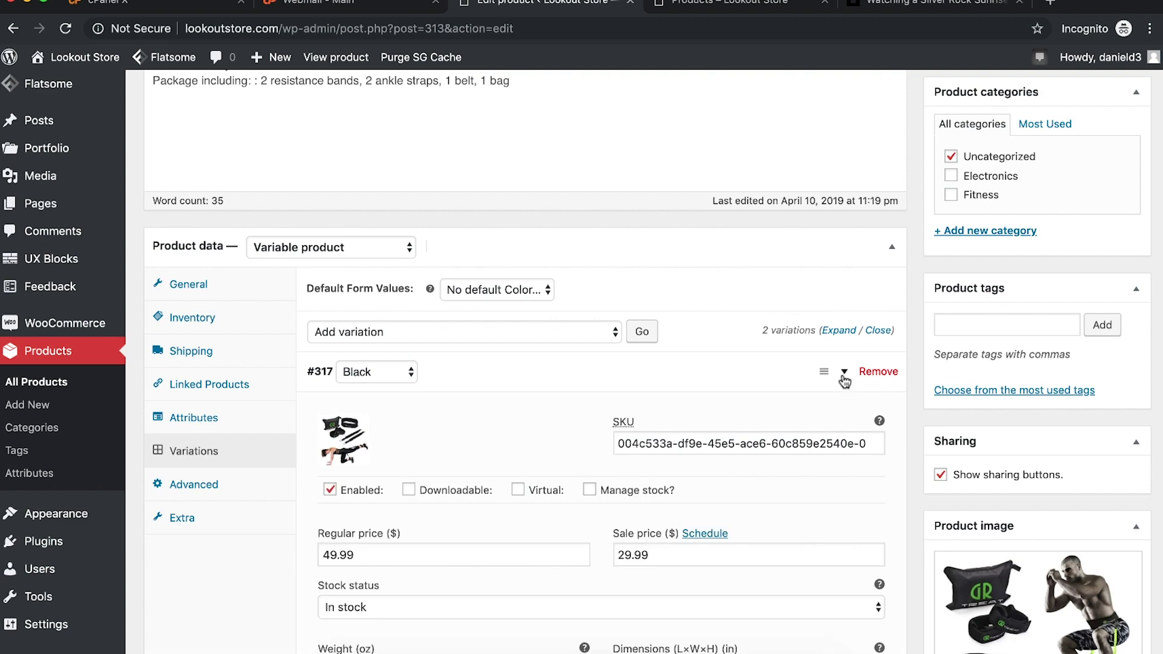
scroll(721, 471, down, 5)
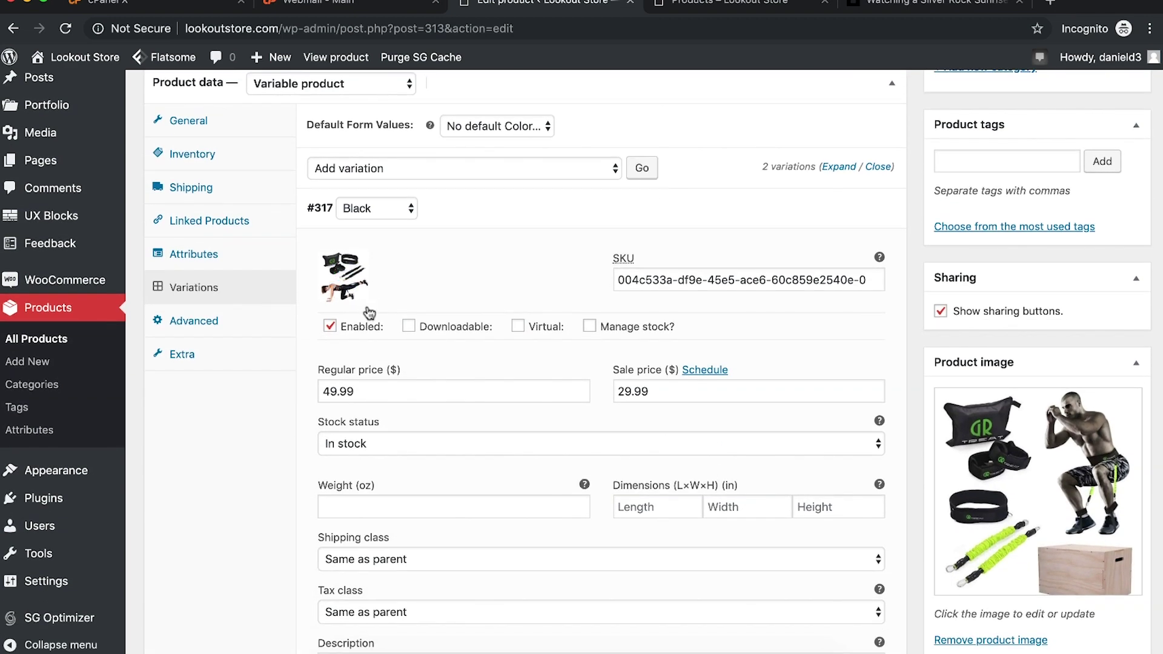
click(350, 291)
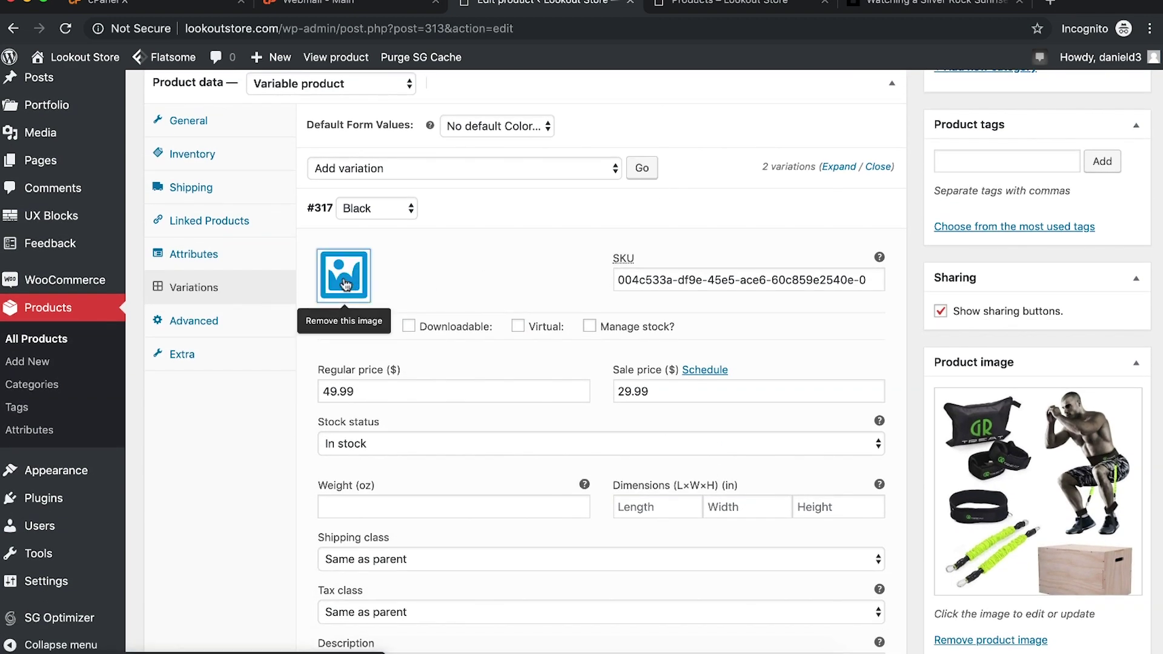
click(346, 285)
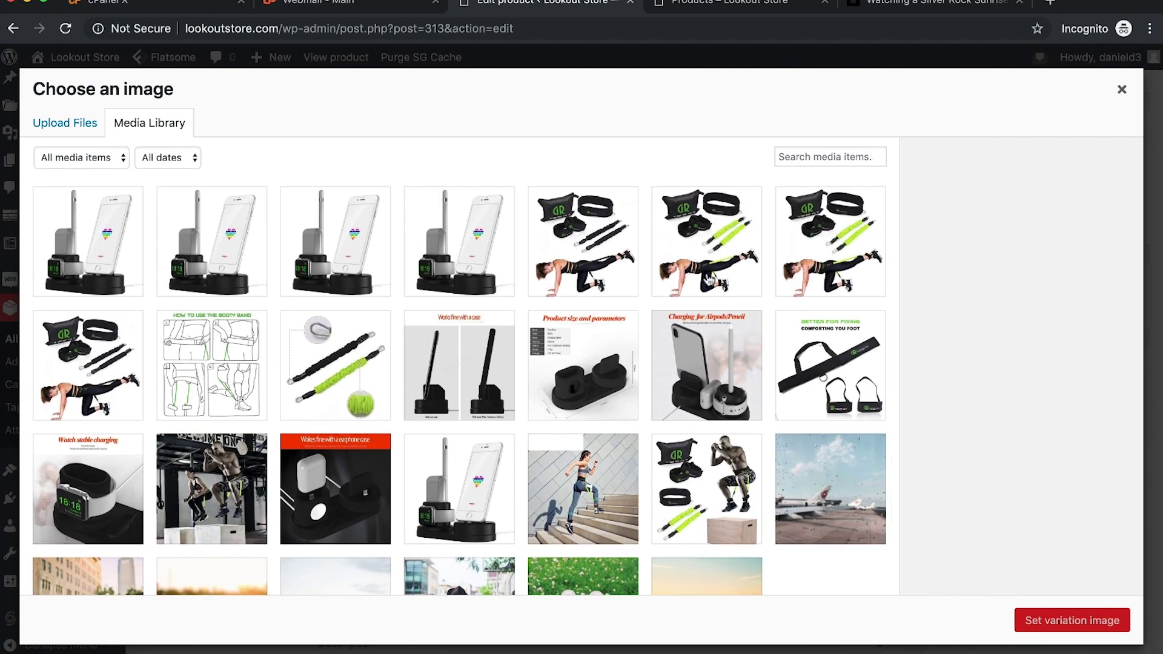
click(369, 371)
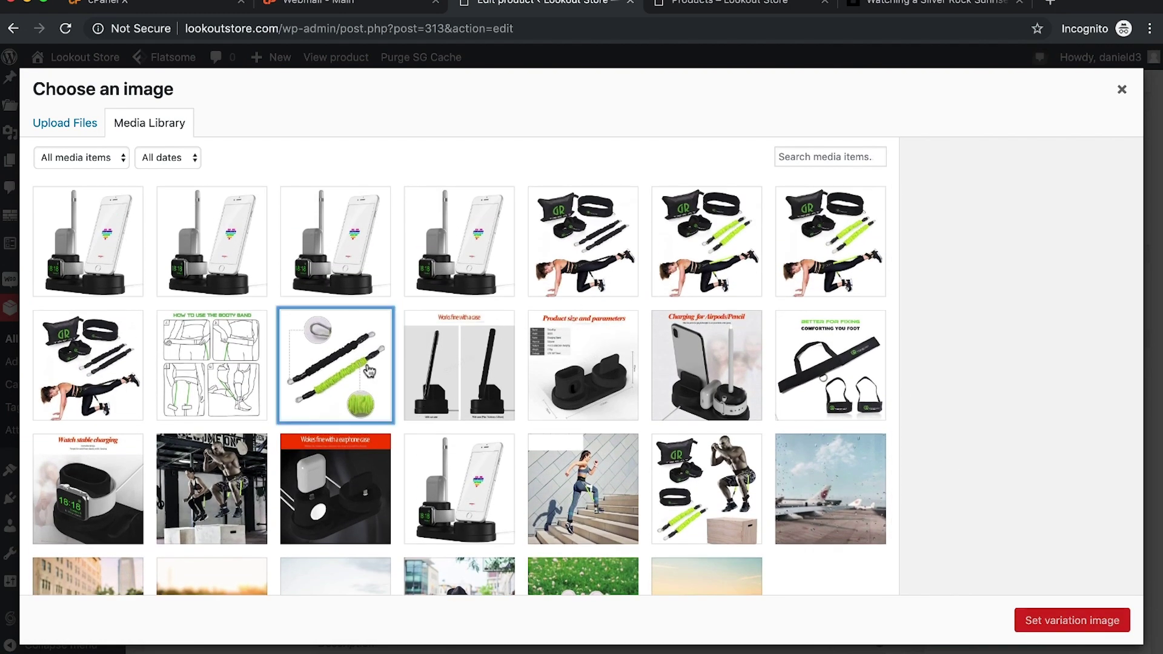
click(1051, 617)
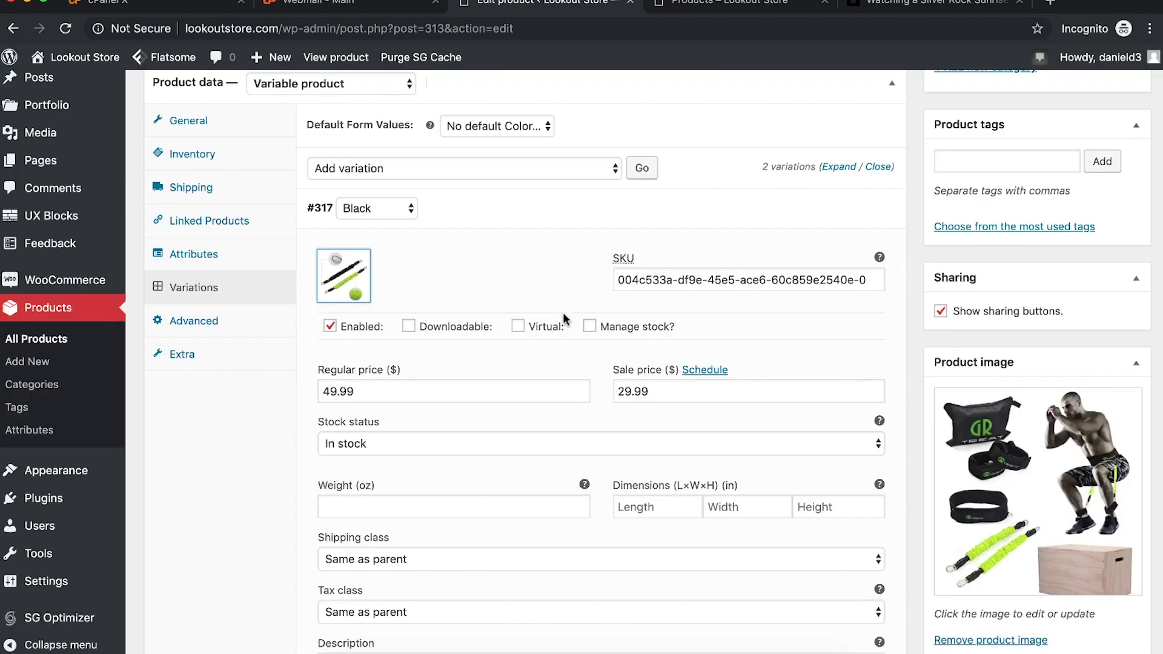
scroll(457, 300, down, 3)
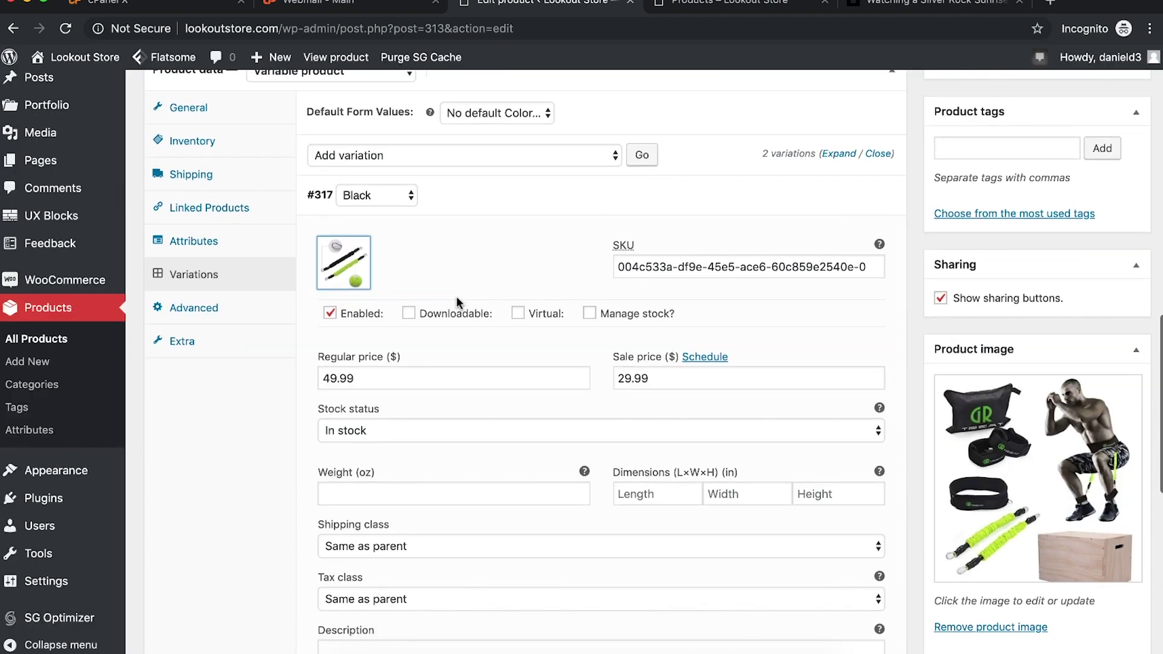
scroll(456, 296, down, 2)
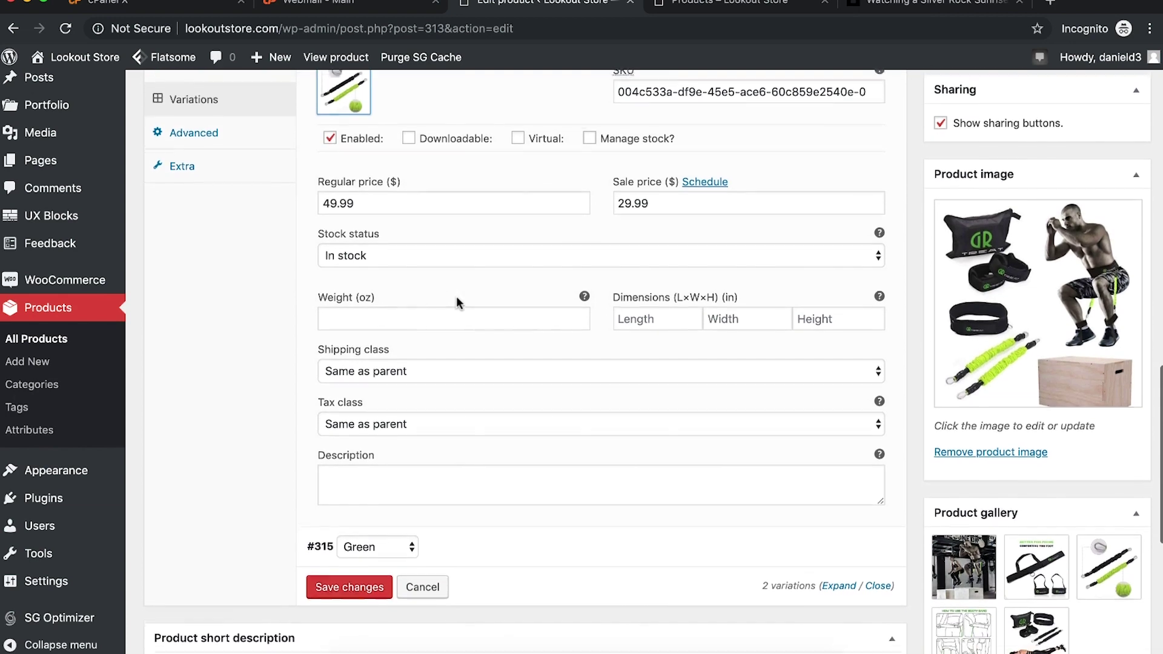
scroll(456, 296, up, 4)
scroll(456, 301, up, 3)
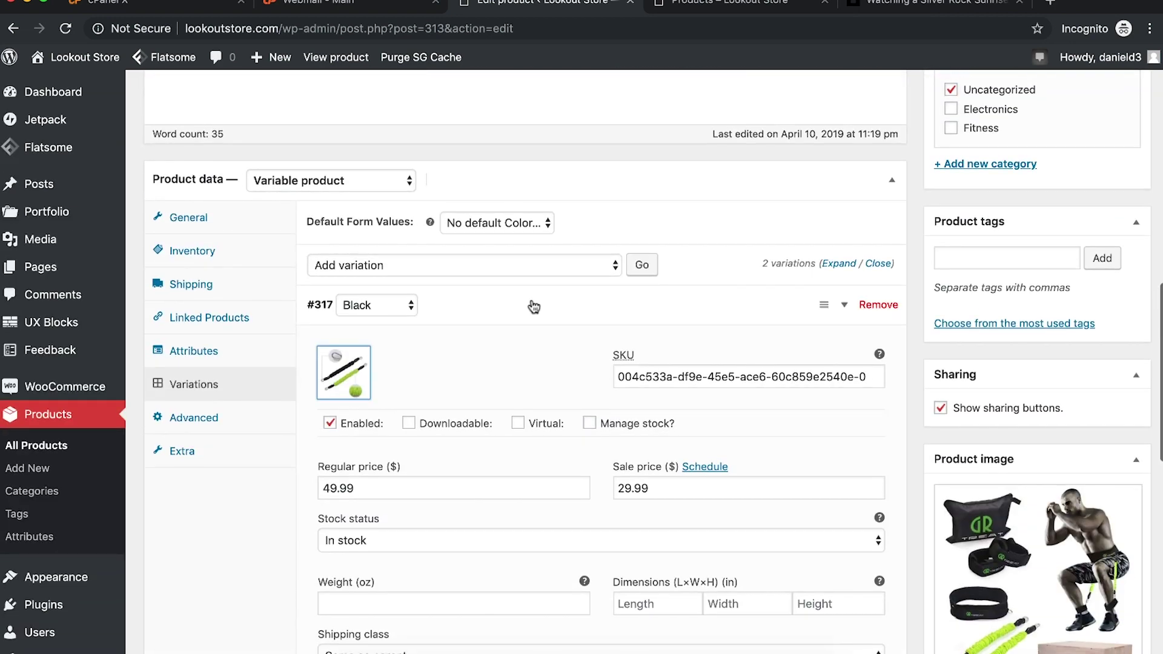
click(844, 309)
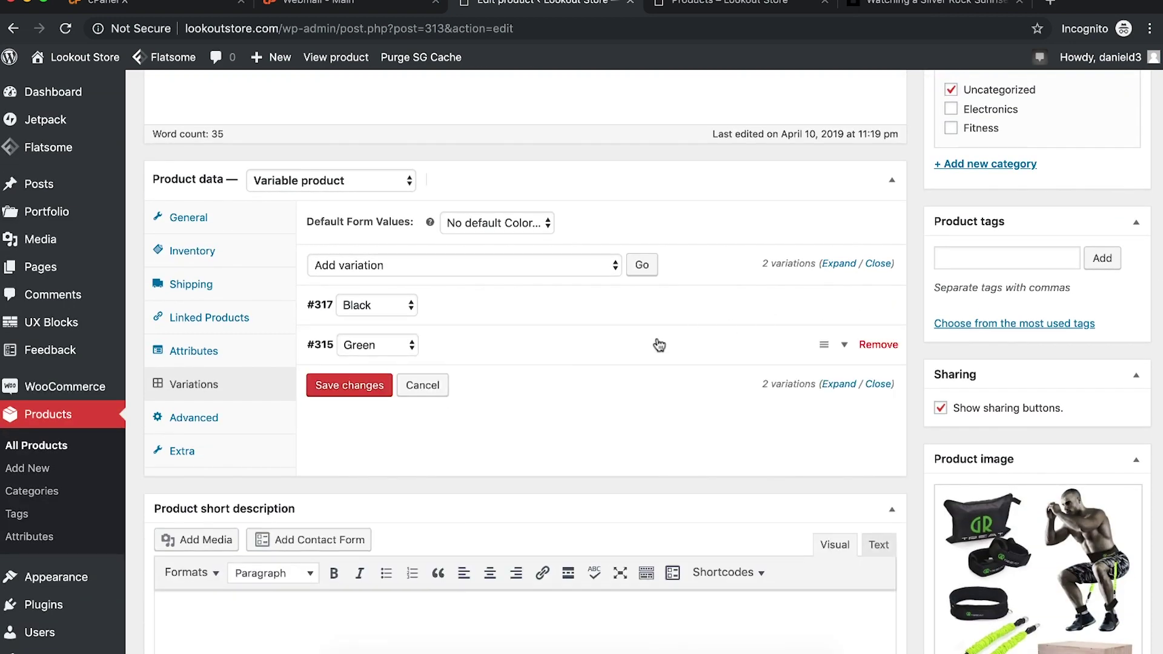
Step: Set the same resistance-band photo as the Green variation #315's image
click(845, 345)
click(359, 424)
click(358, 424)
click(370, 363)
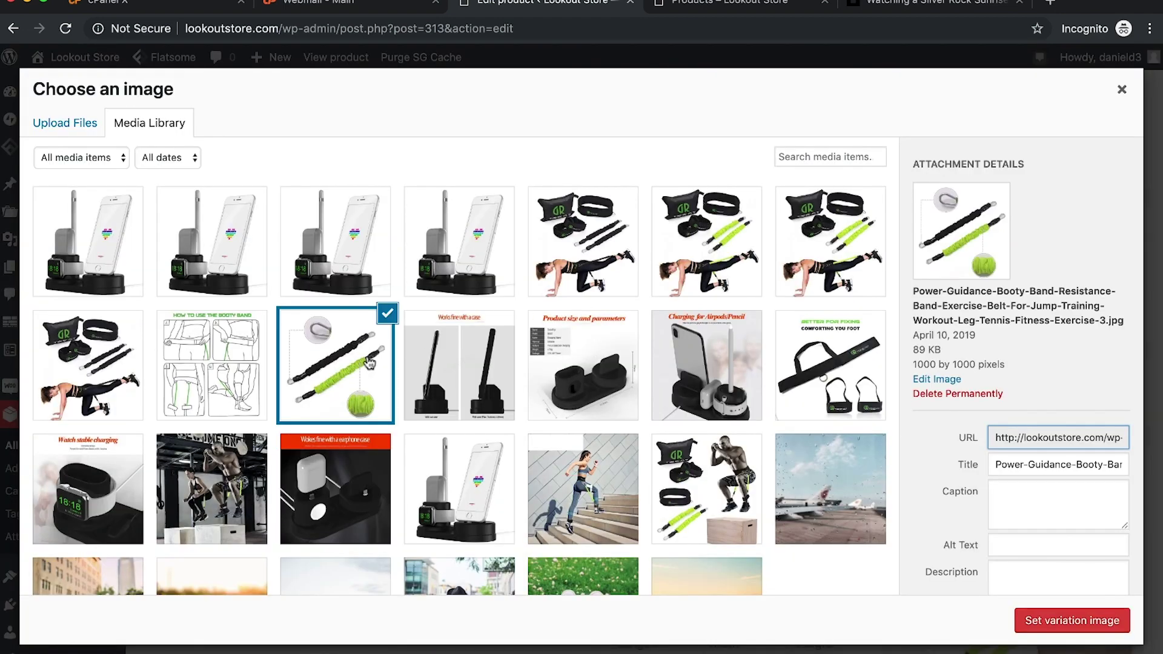
click(1059, 613)
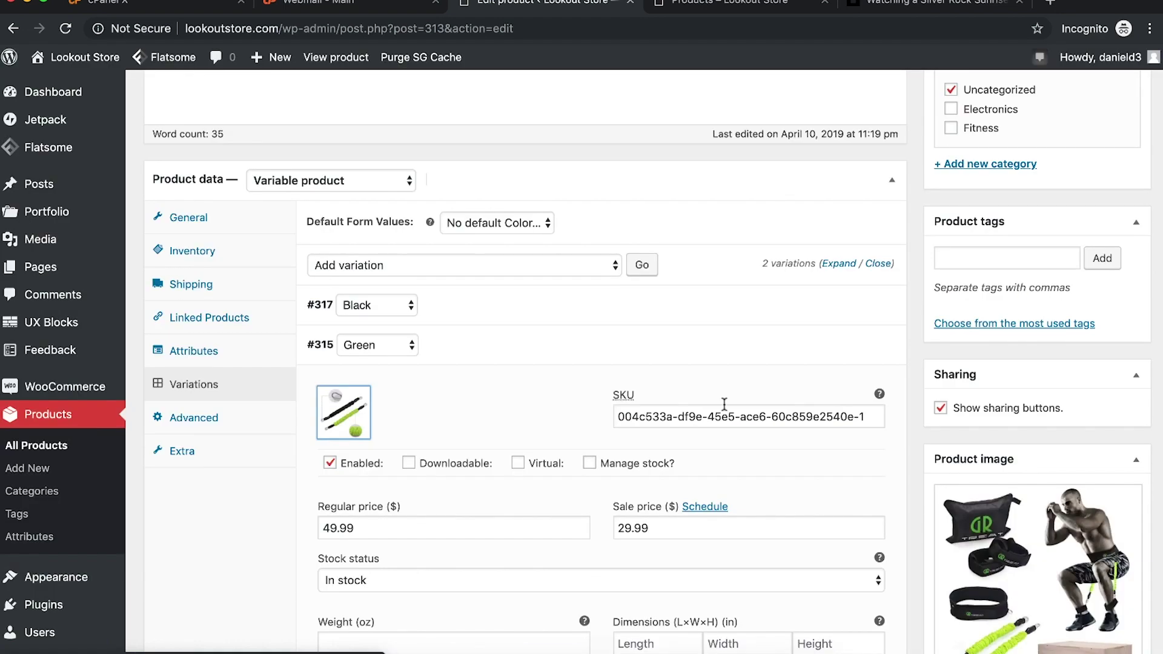
click(846, 346)
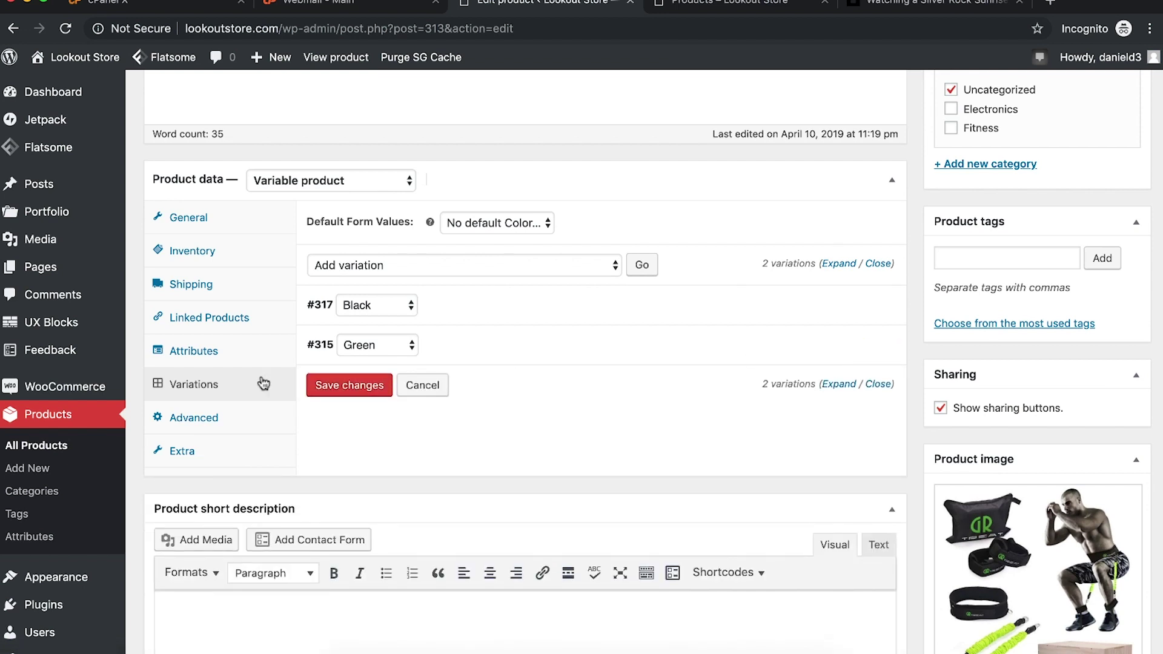
click(215, 419)
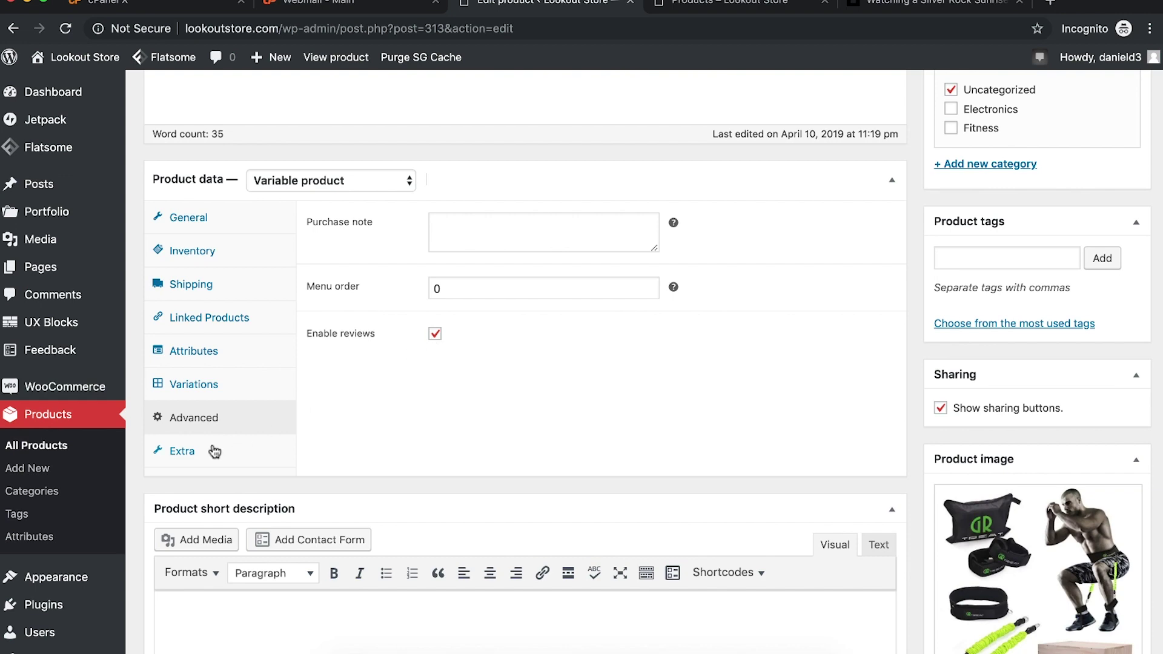
Step: File Resistance Bands under Fitness rather than Uncategorized and update the product
click(194, 453)
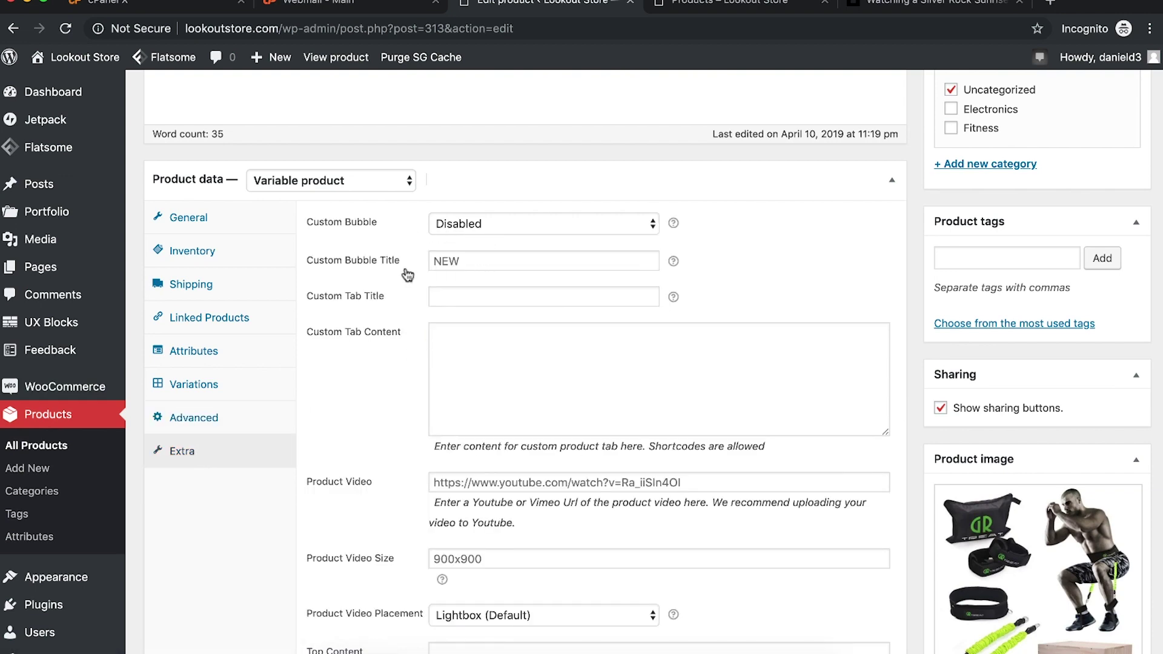
scroll(407, 276, down, 9)
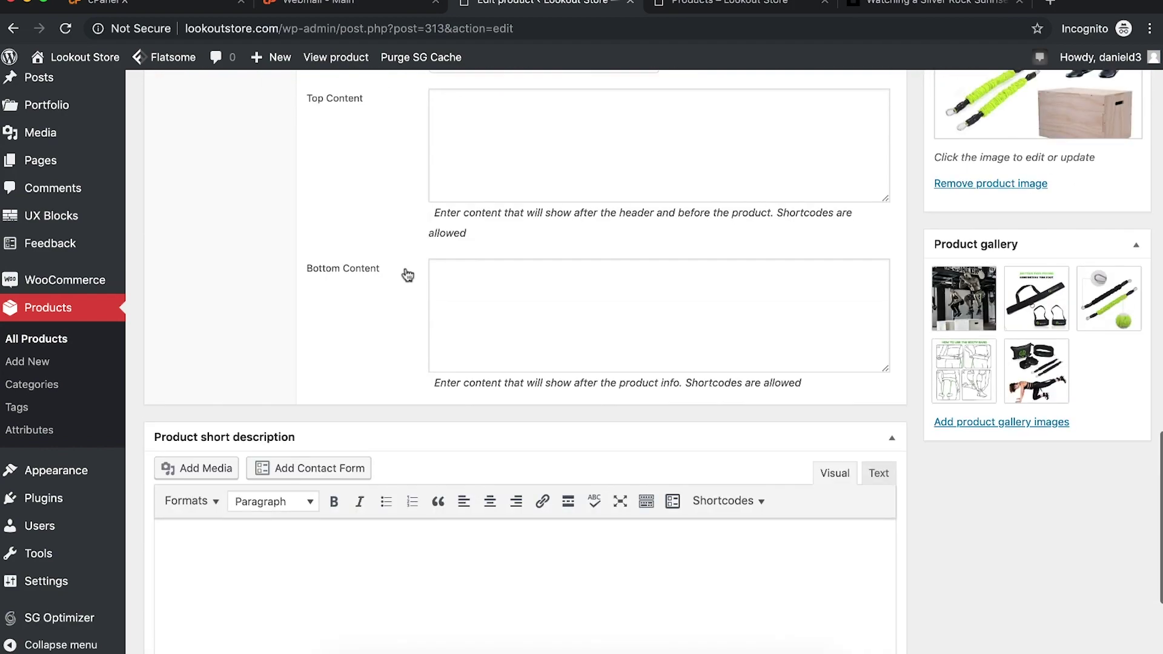
scroll(405, 269, down, 2)
scroll(402, 269, up, 17)
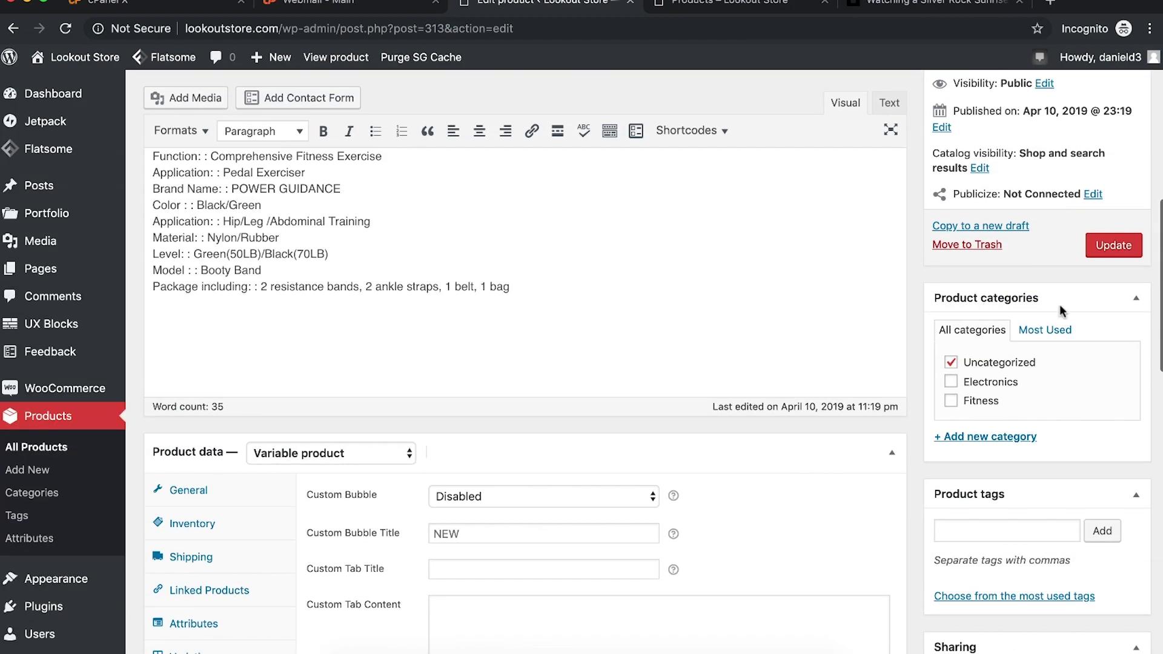
click(951, 400)
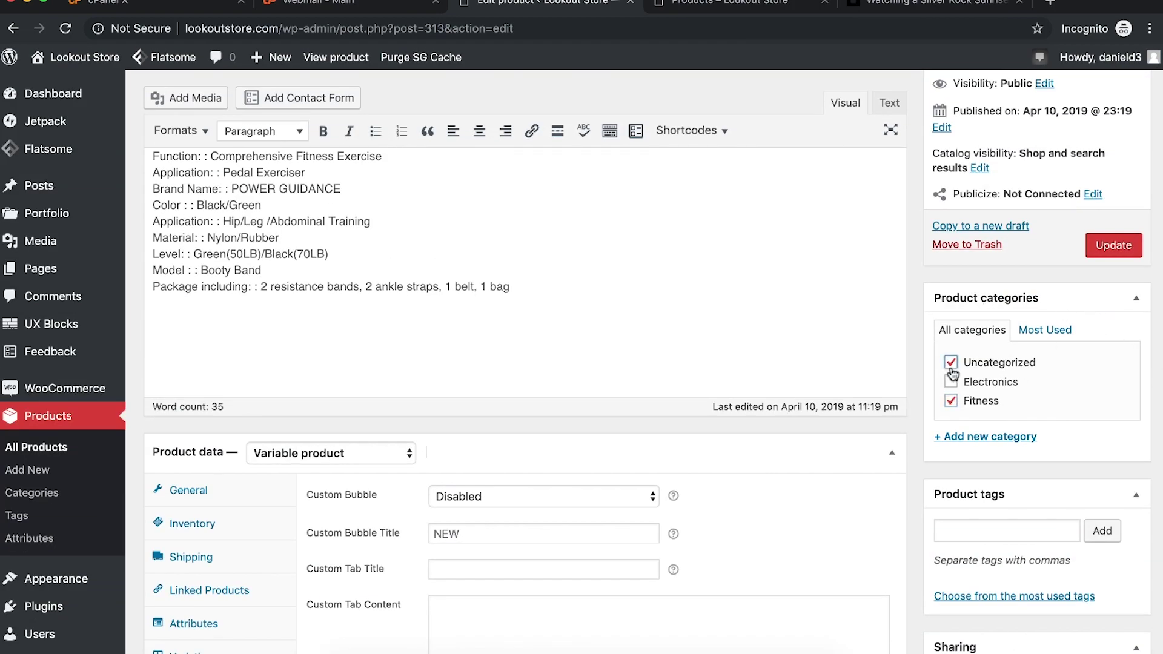
click(1120, 248)
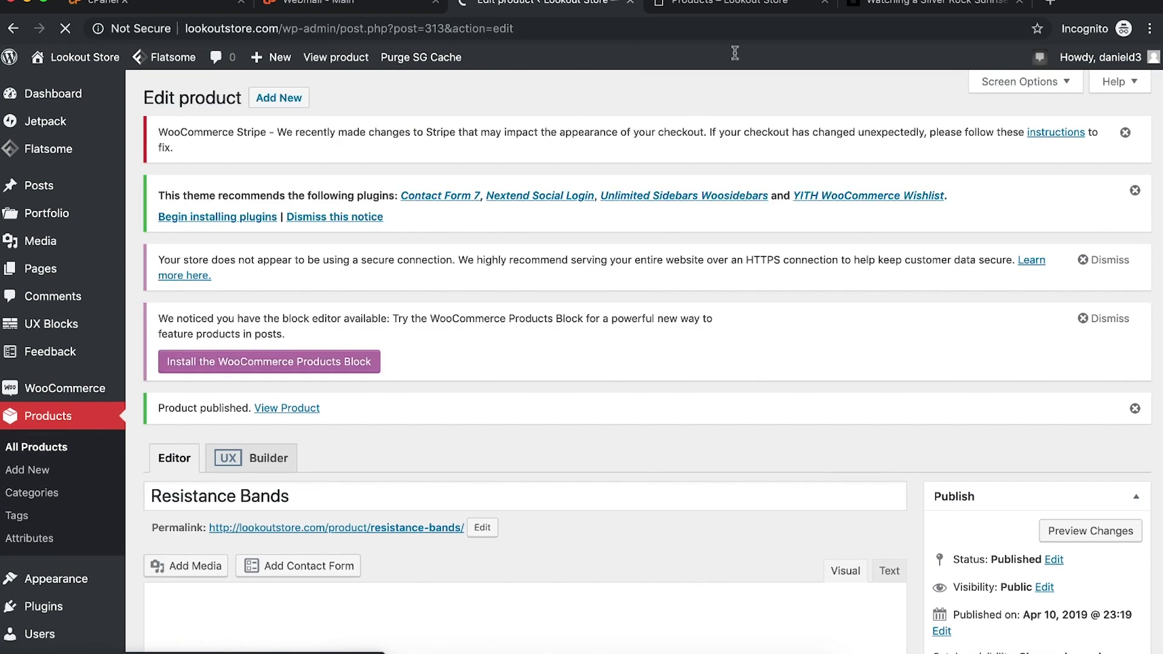
click(721, 6)
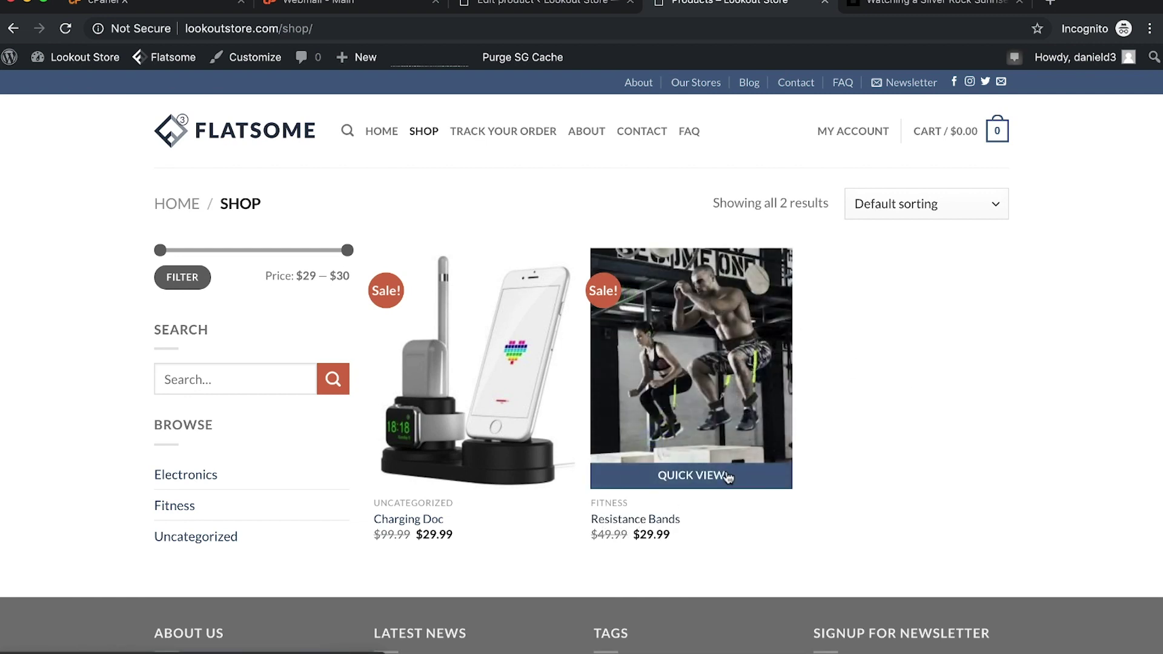
Step: Preview Resistance Bands in the shop quick view, checking Green and Black images and SKU
click(709, 479)
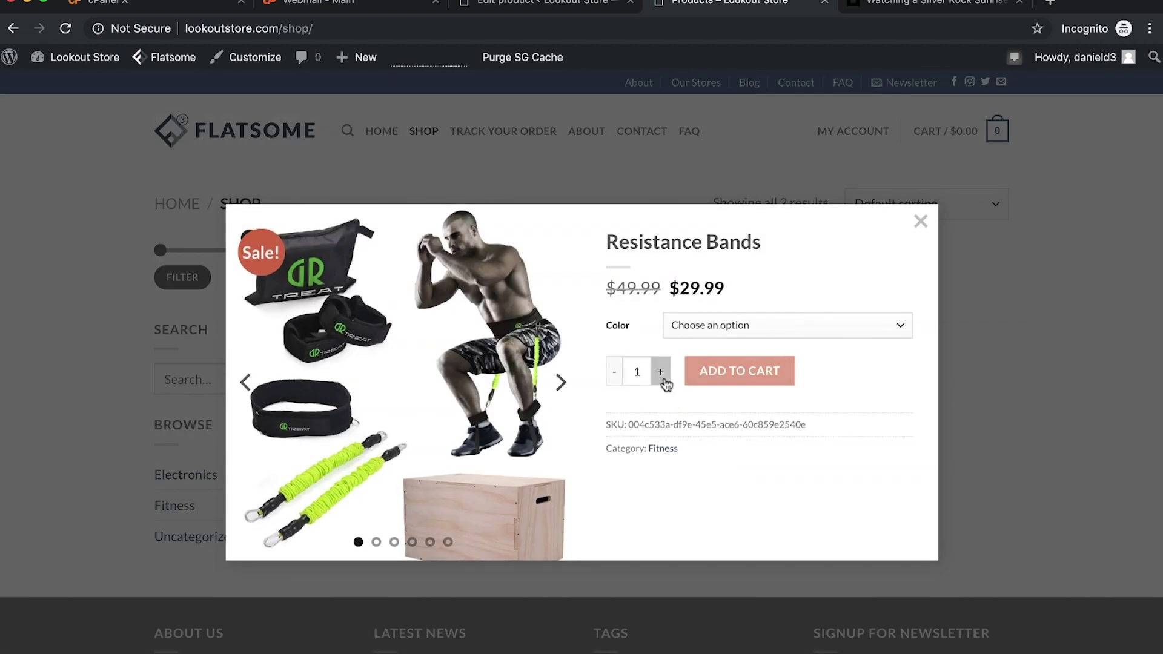
triple_click(686, 424)
click(818, 327)
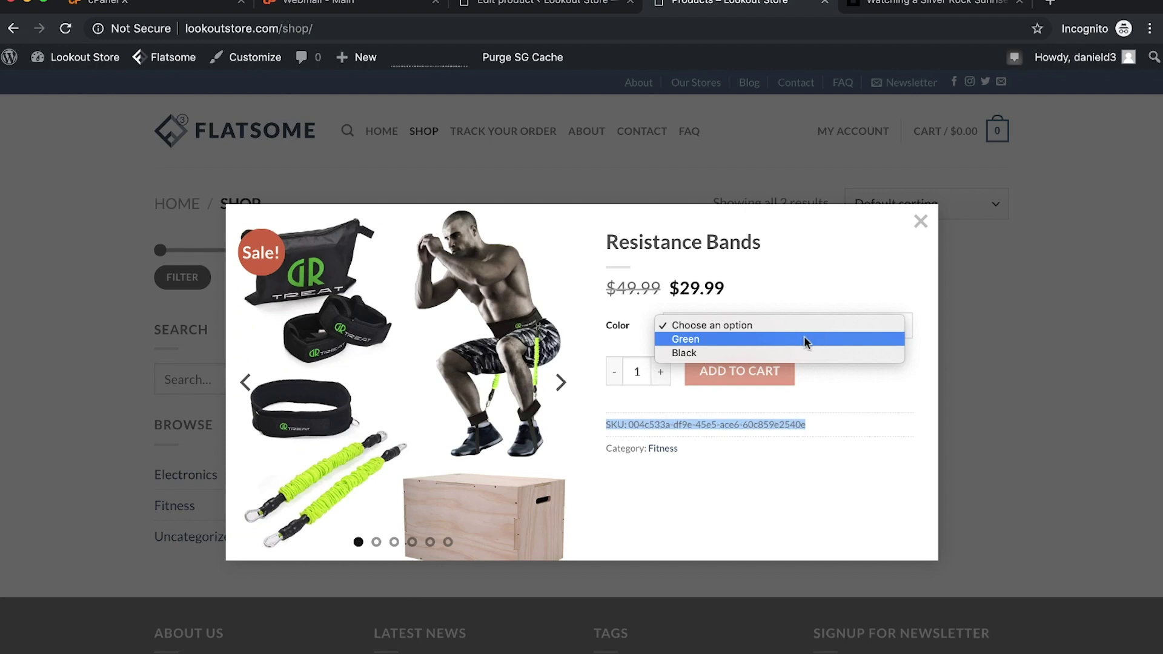
click(804, 339)
click(839, 321)
click(822, 335)
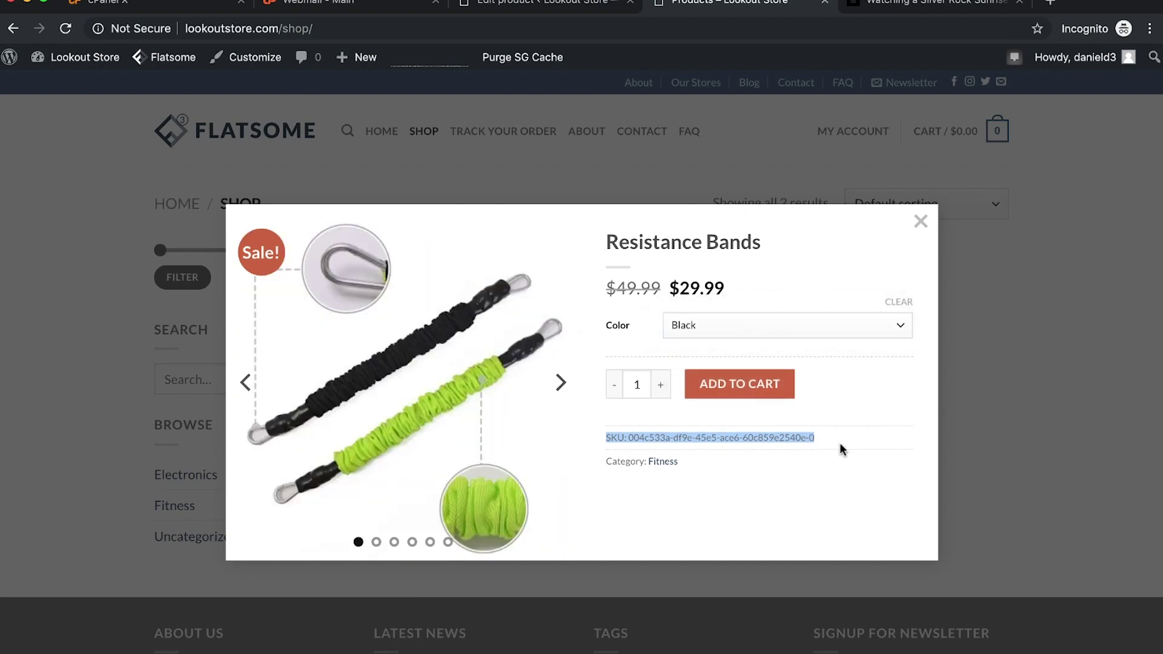
click(838, 442)
click(920, 223)
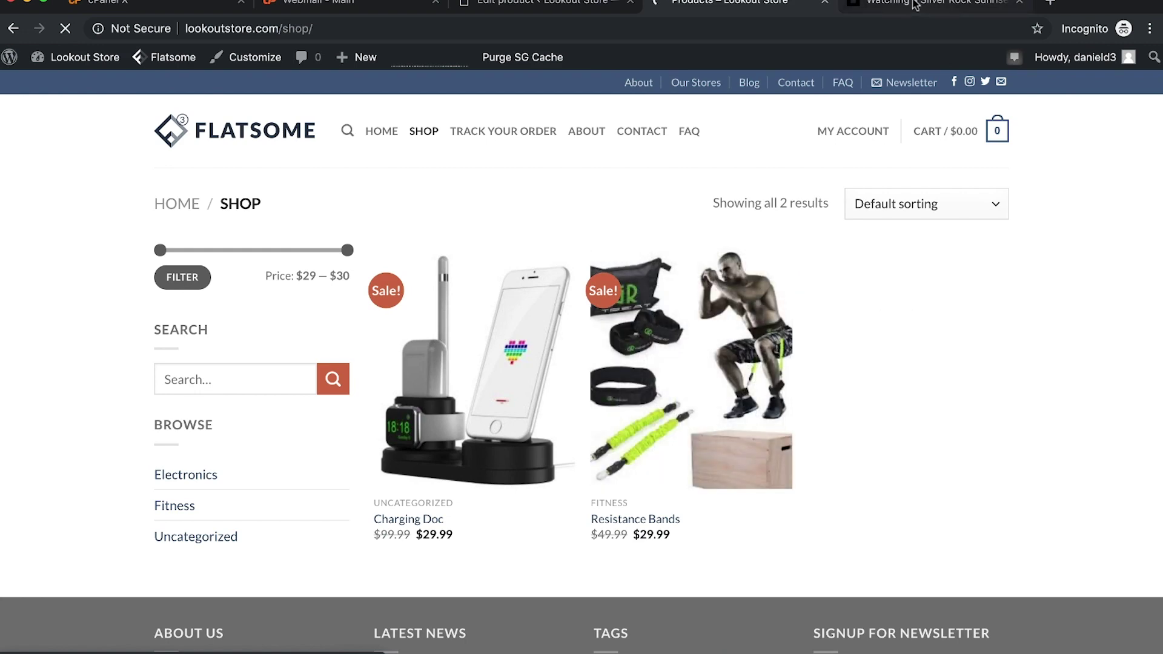
Step: Compare the live description, then place the cursor in the editor's Resistance Bands description
click(914, 3)
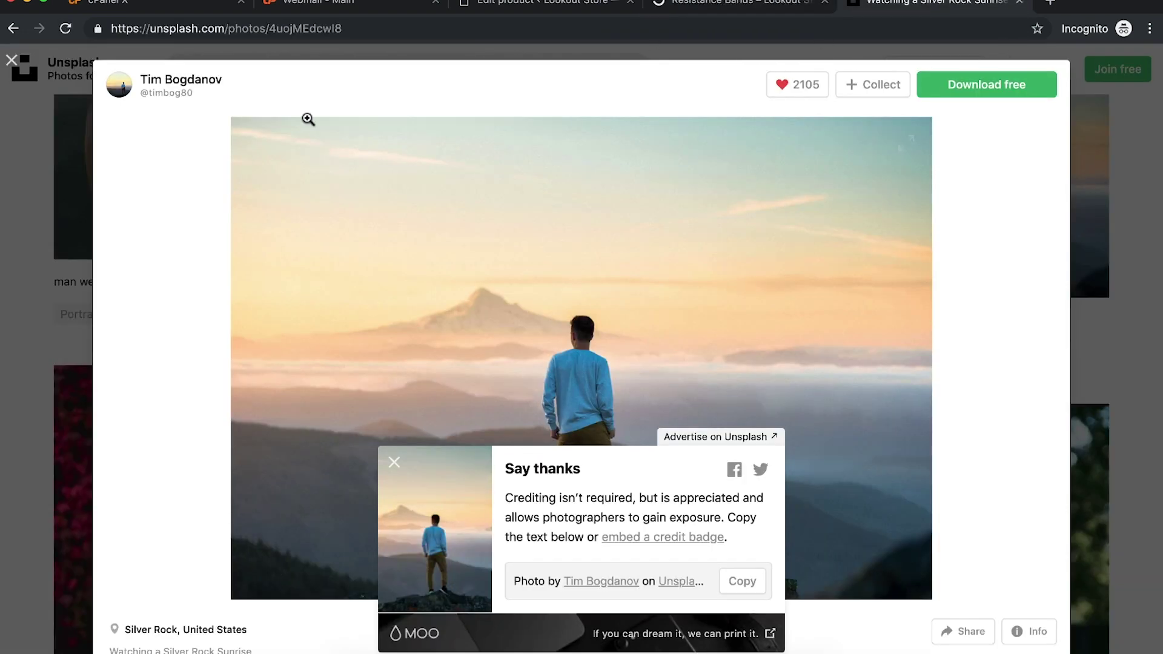
click(27, 76)
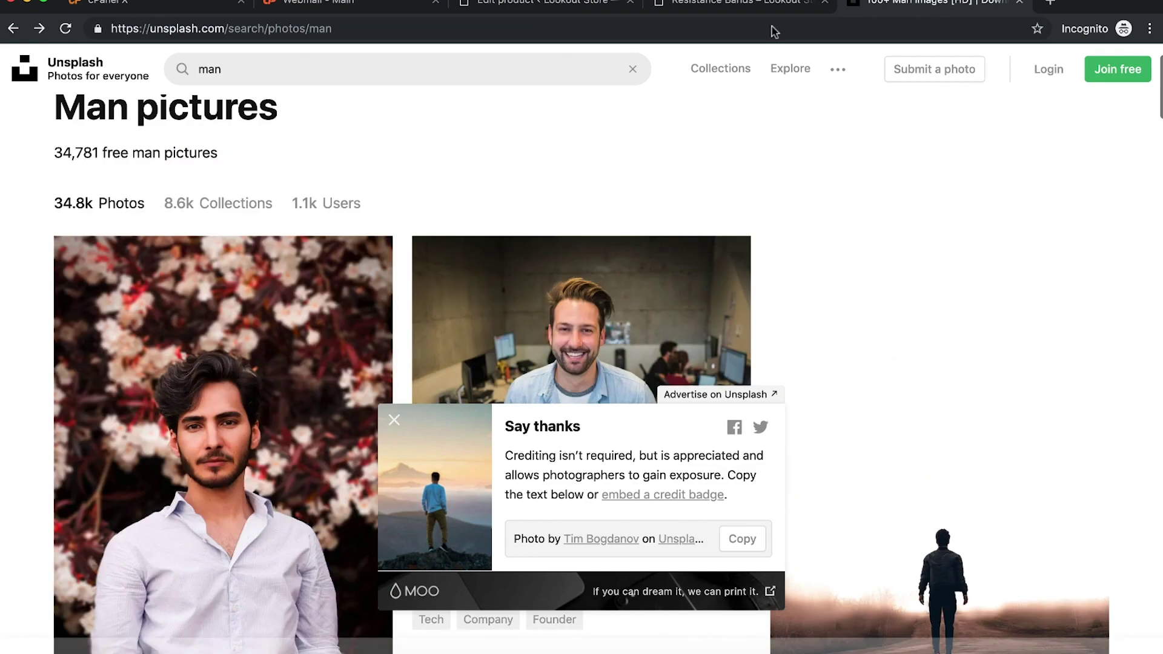
click(735, 7)
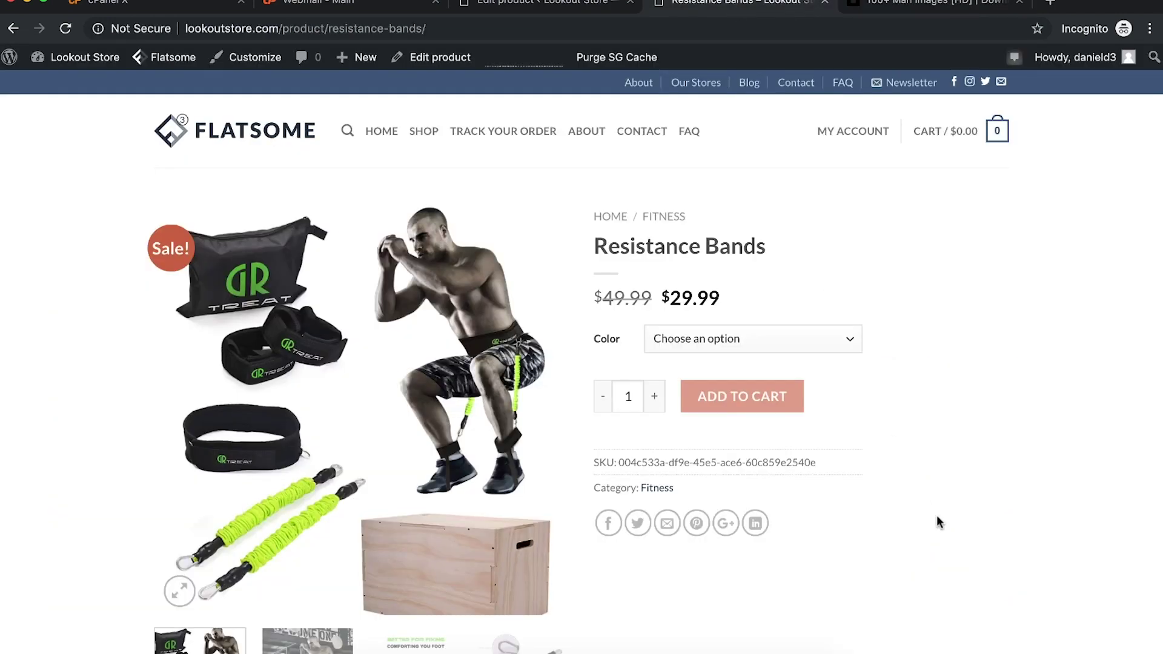
scroll(937, 521, down, 6)
scroll(922, 514, up, 5)
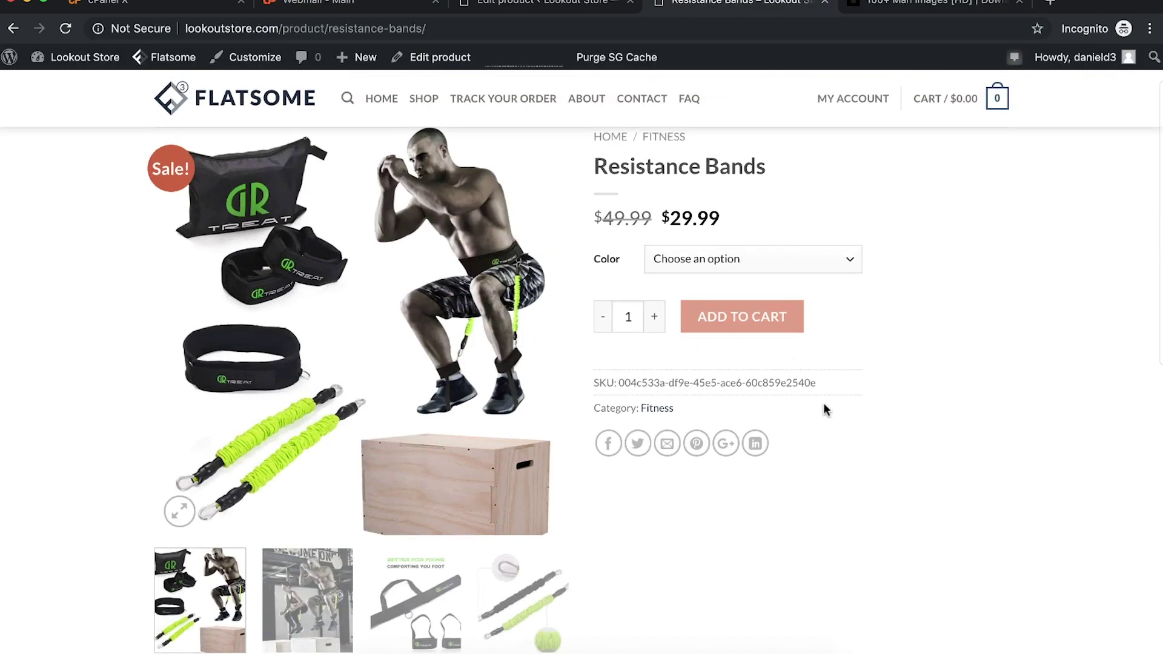
scroll(823, 404, down, 6)
drag(271, 419, 273, 478)
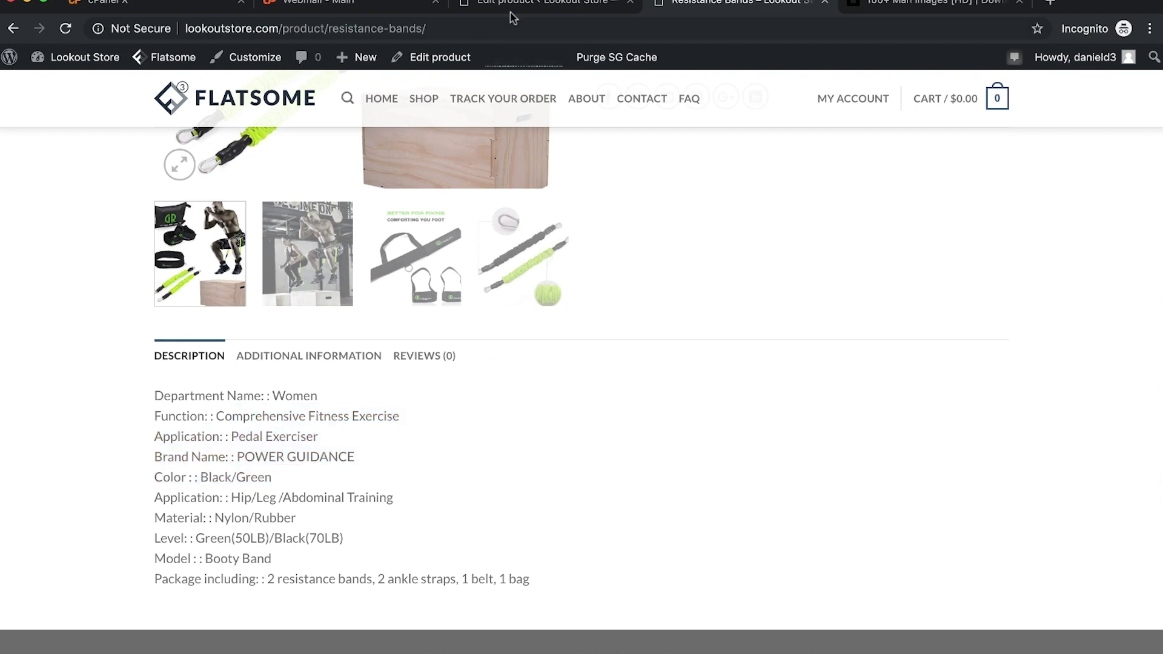
click(533, 4)
scroll(507, 254, down, 9)
click(464, 288)
Step: Replace the Resistance Bands description with three new sample lines
key(ctrl+a)
key(BackSpace)
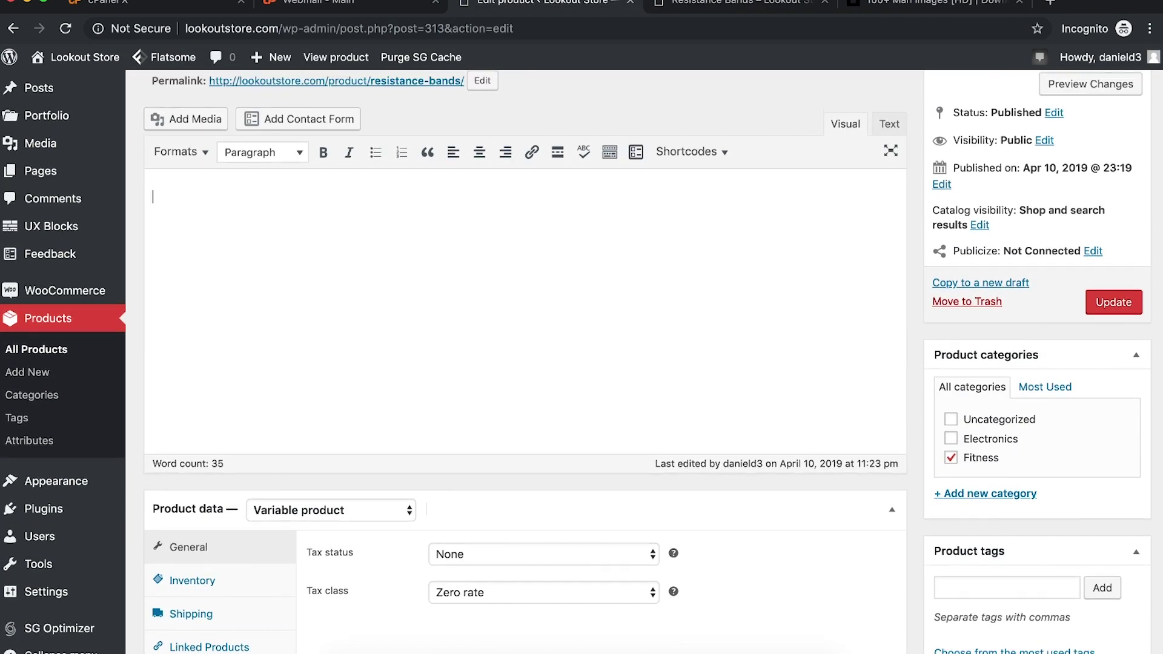
text(This is where everyth)
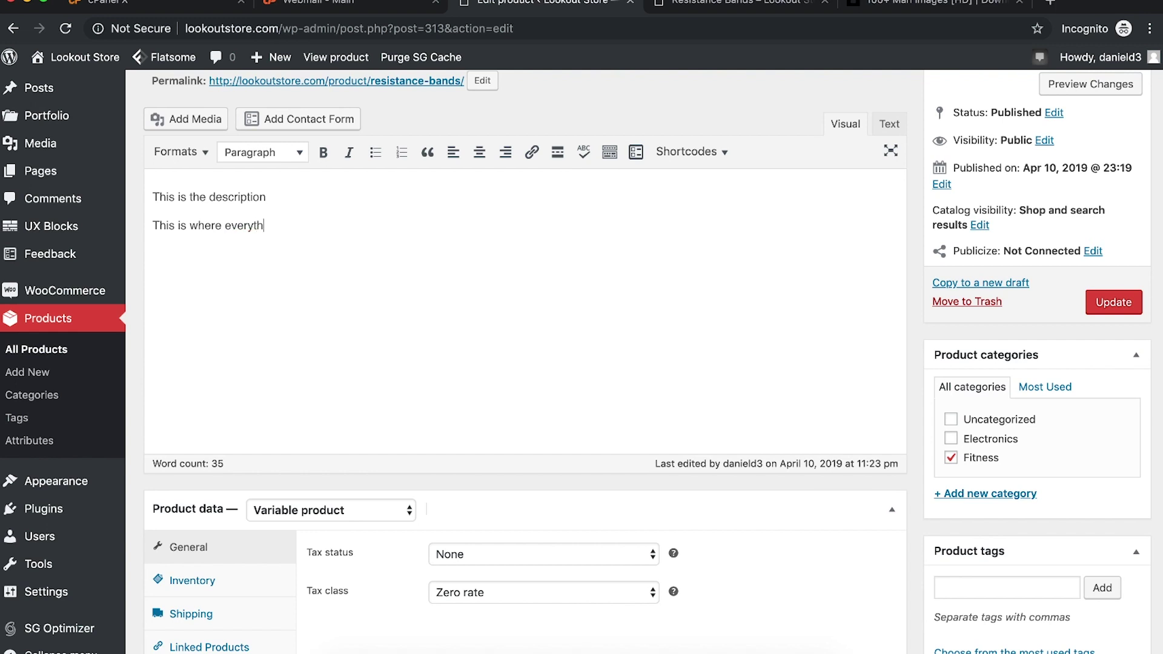
text(g to go)
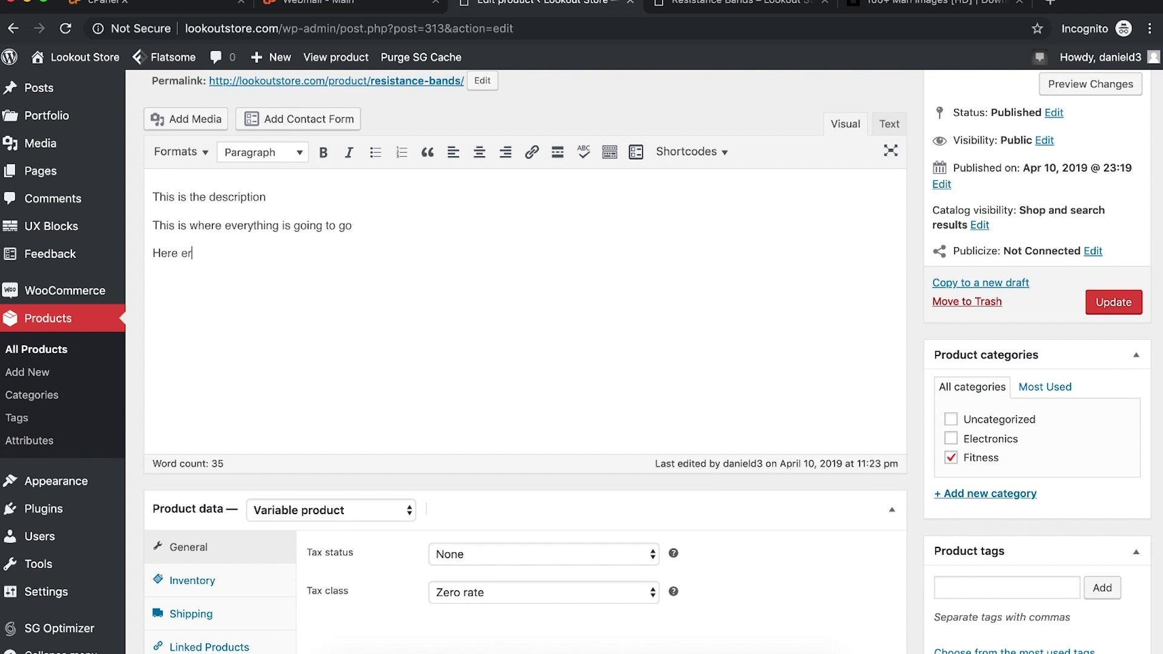
Step: Browse the Formats style list for the second line without applying any style
drag(356, 225, 151, 225)
click(179, 152)
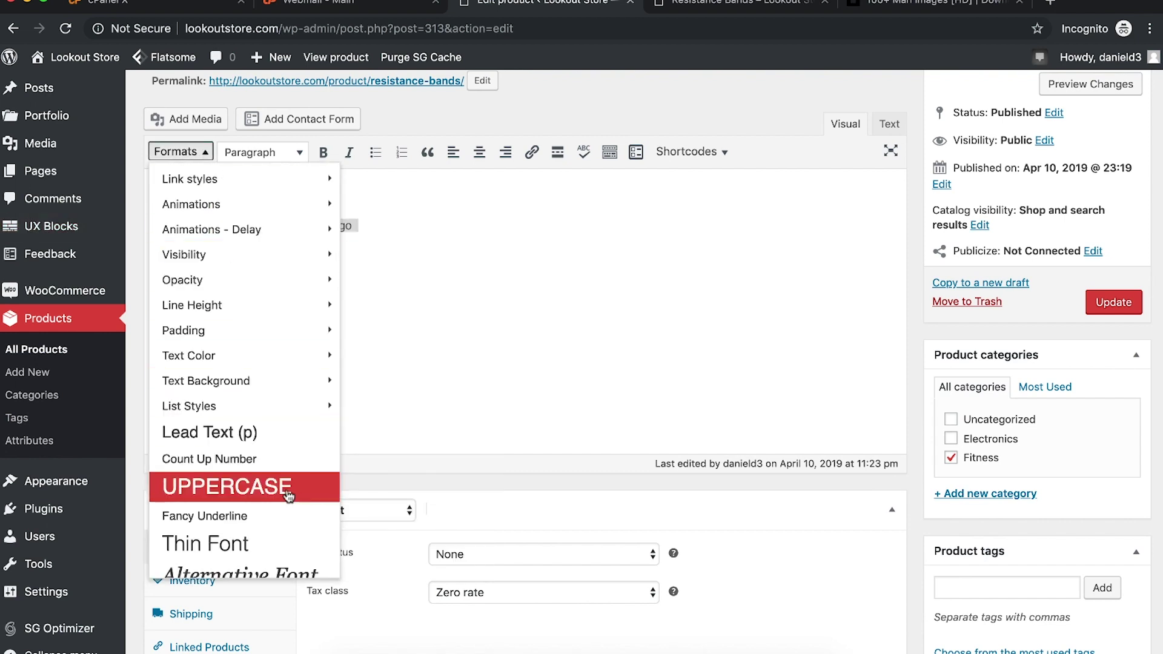
scroll(289, 495, down, 1)
mouse_move(245, 361)
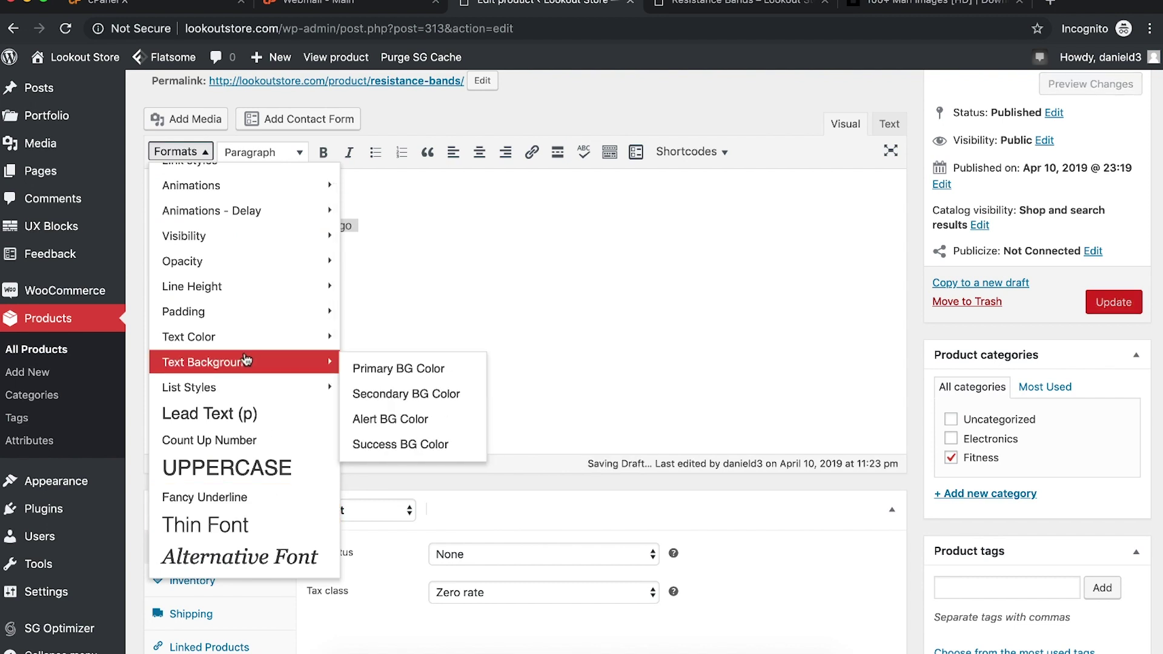
click(415, 262)
Step: Give the 'Here here here' line a background colour and inspect its HTML source
drag(269, 257, 135, 256)
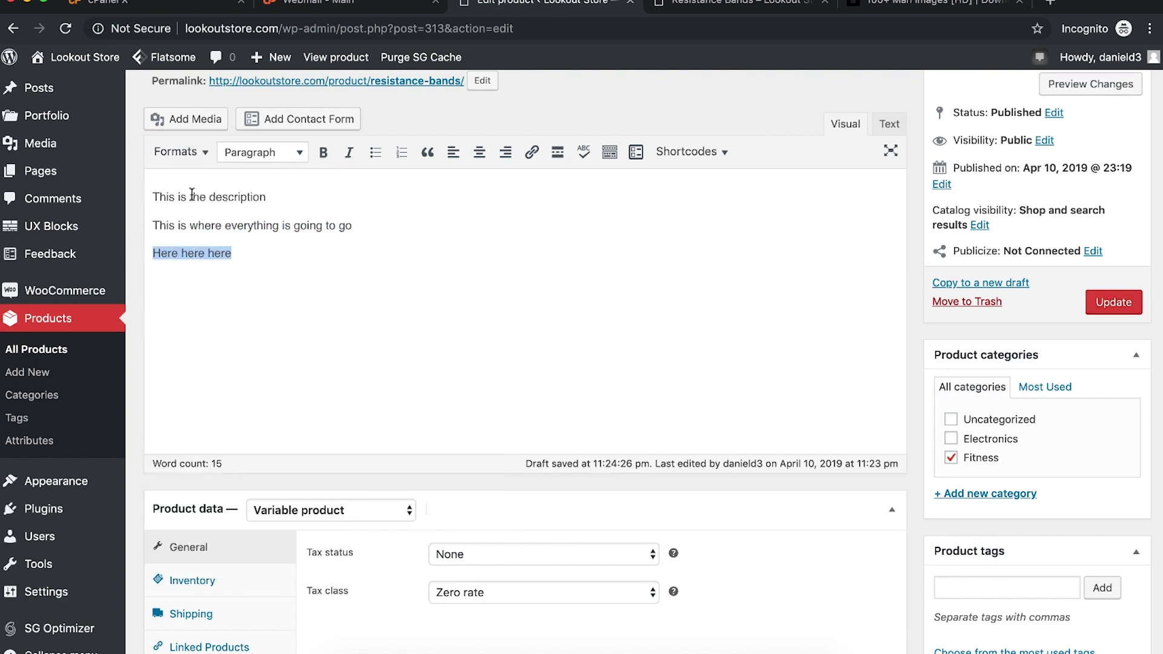
click(262, 152)
click(179, 151)
mouse_move(226, 234)
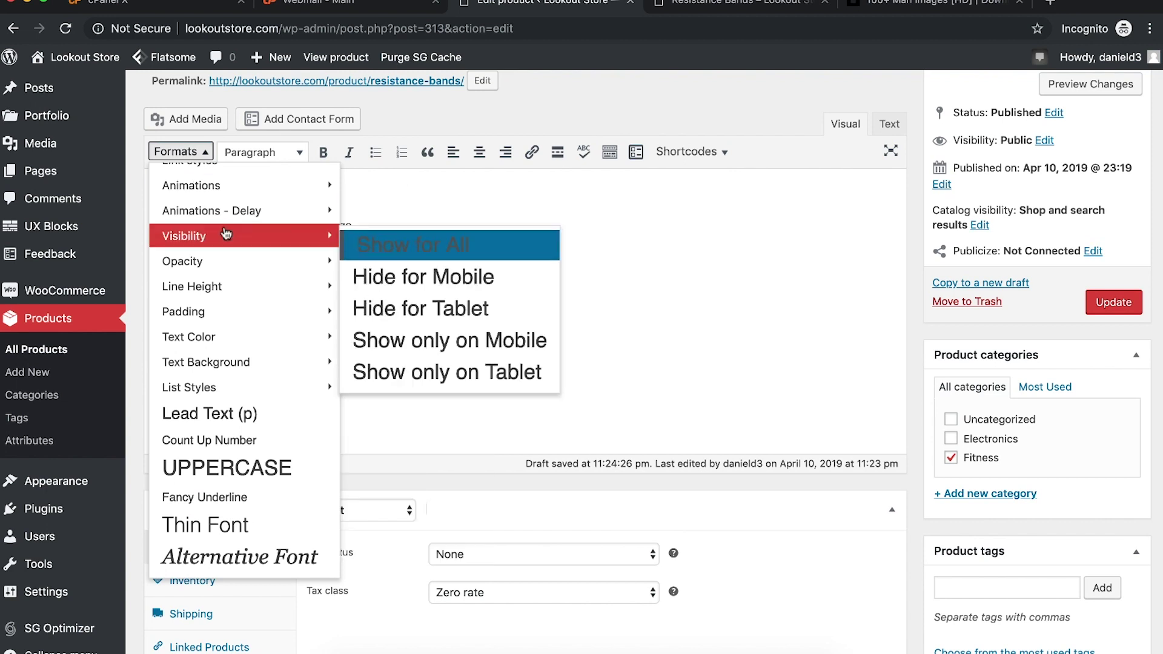
scroll(226, 234, up, 1)
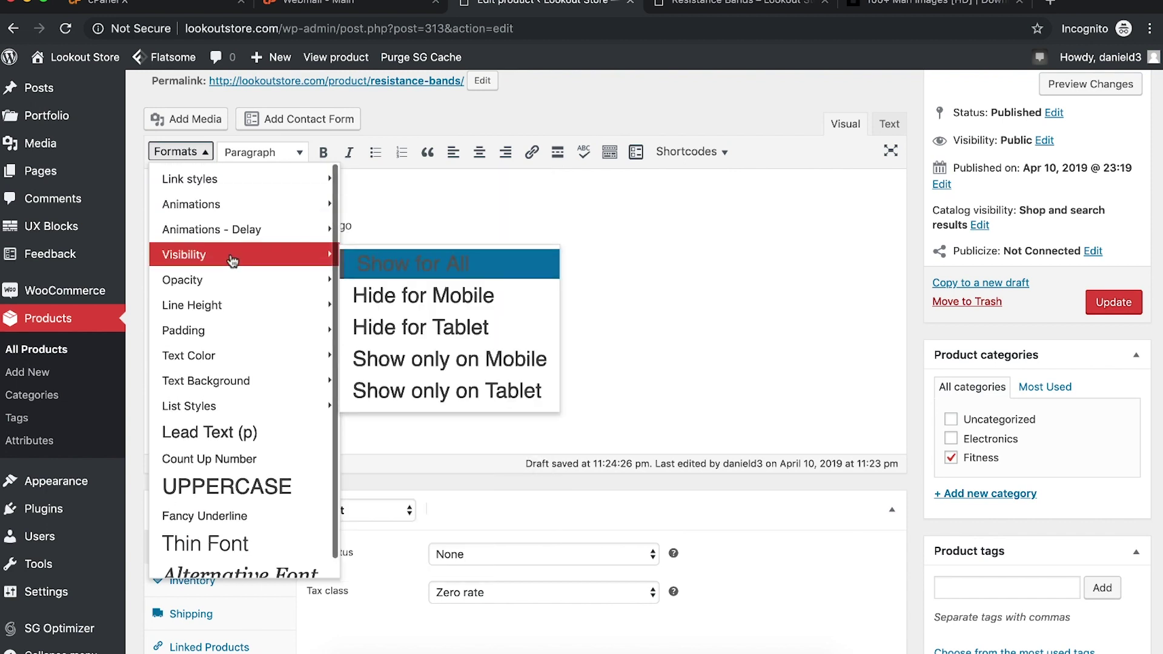
mouse_move(234, 393)
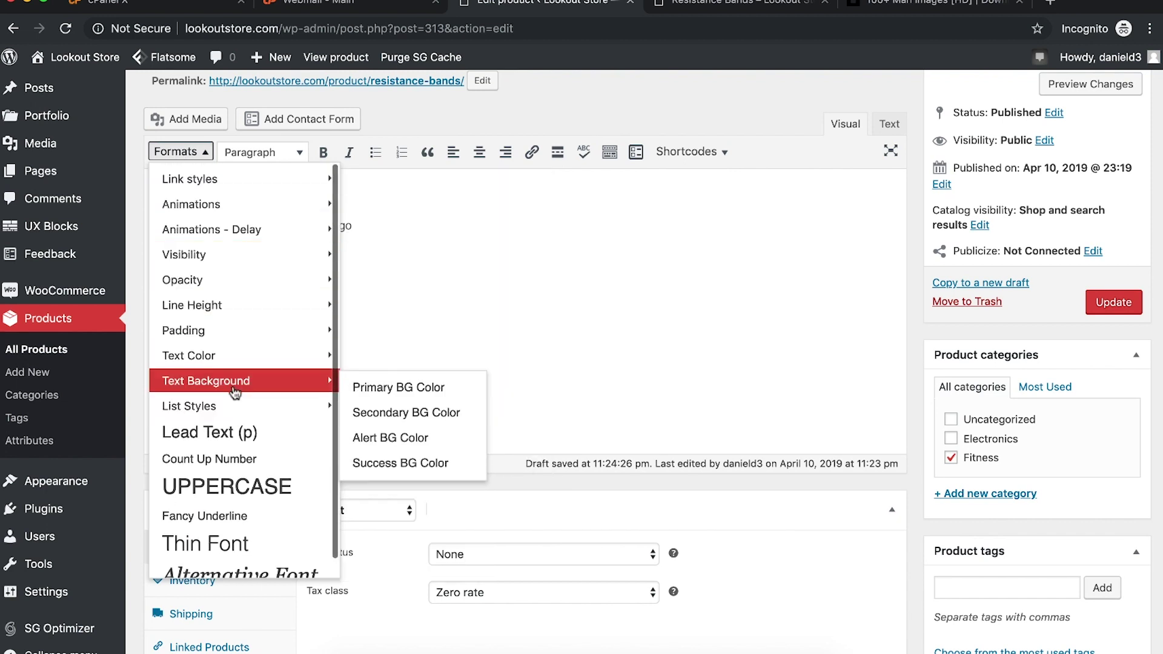
click(392, 389)
click(314, 301)
drag(261, 250, 157, 246)
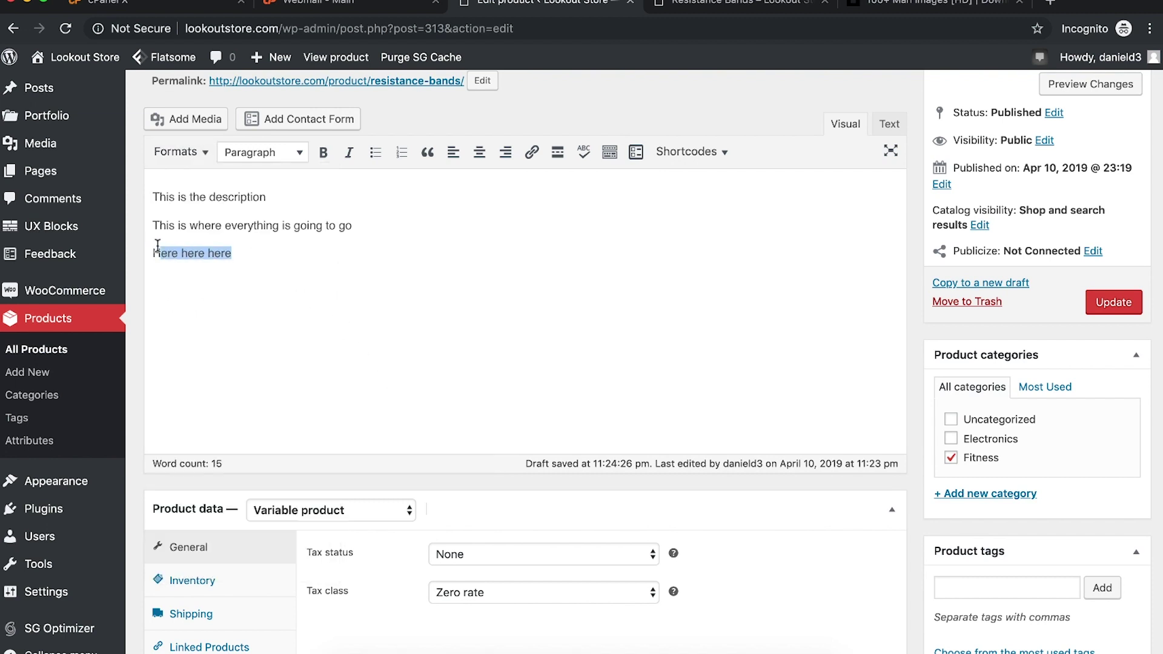
click(883, 127)
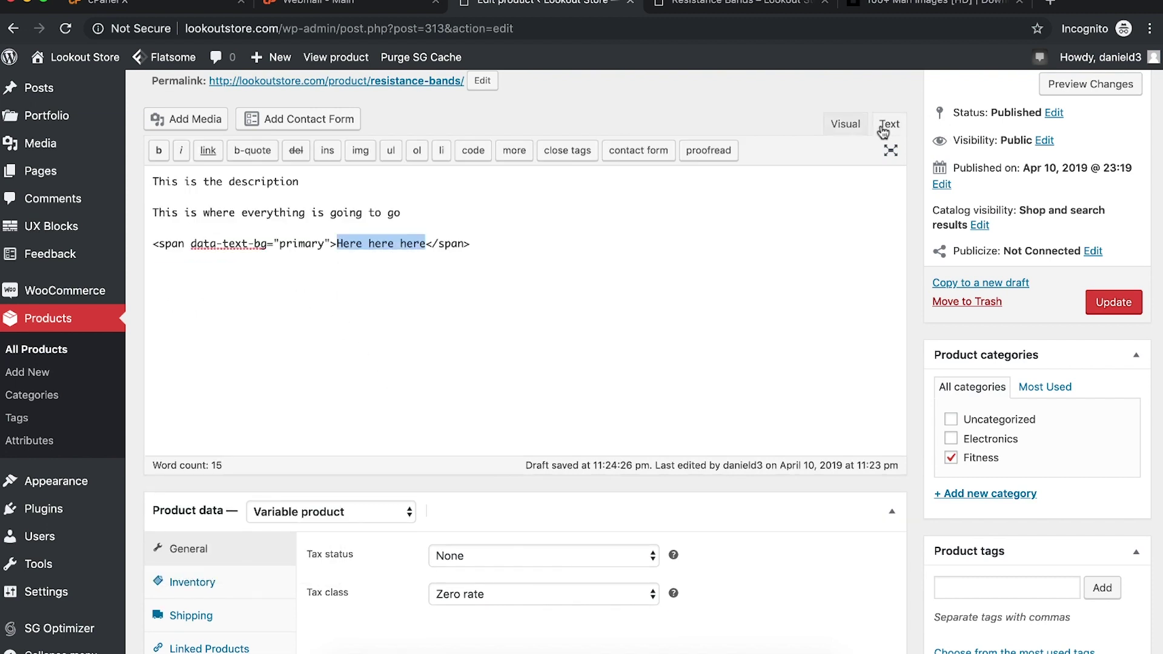
click(585, 255)
click(845, 123)
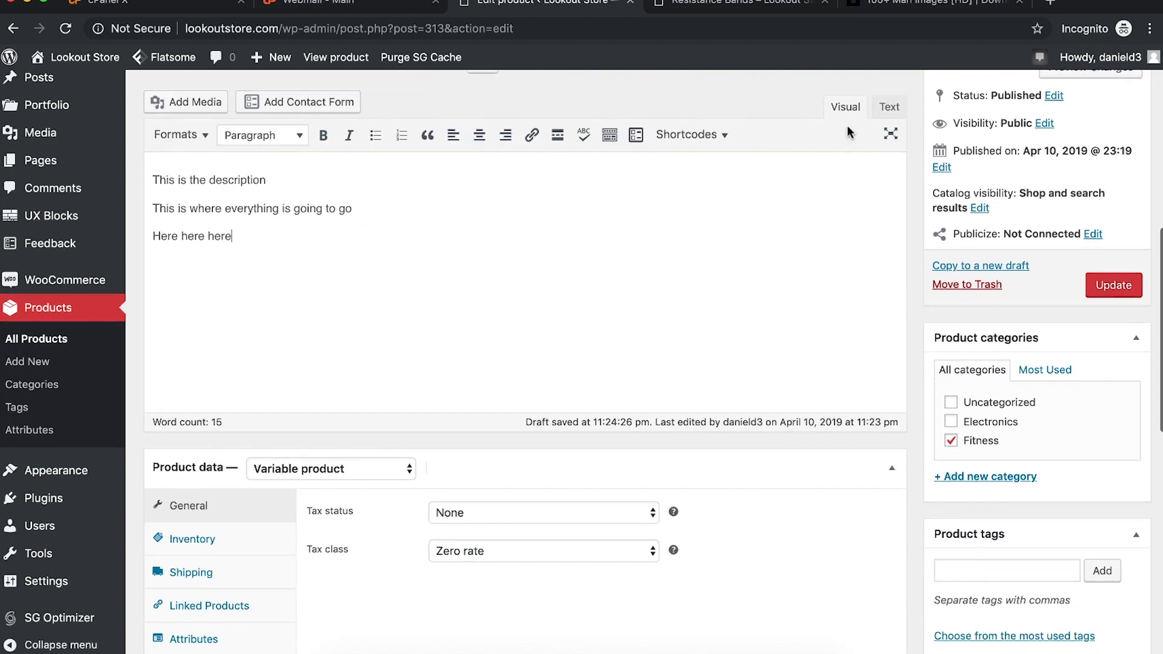
Step: Update the product and look at the coloured line on the live product page
click(1102, 283)
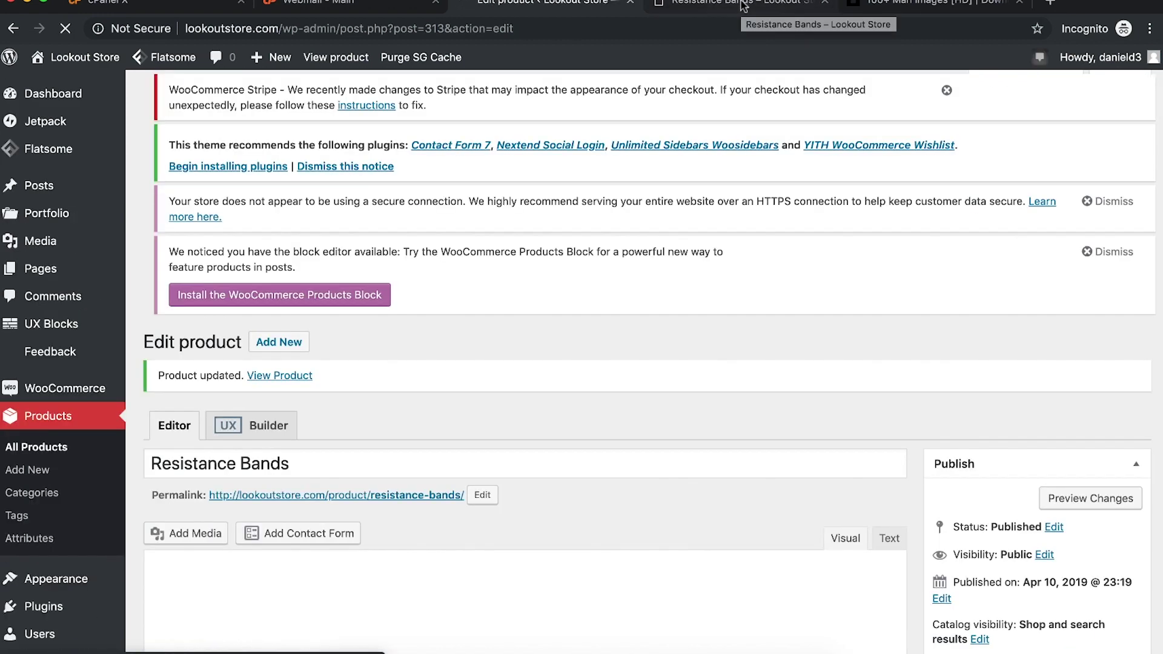
click(744, 6)
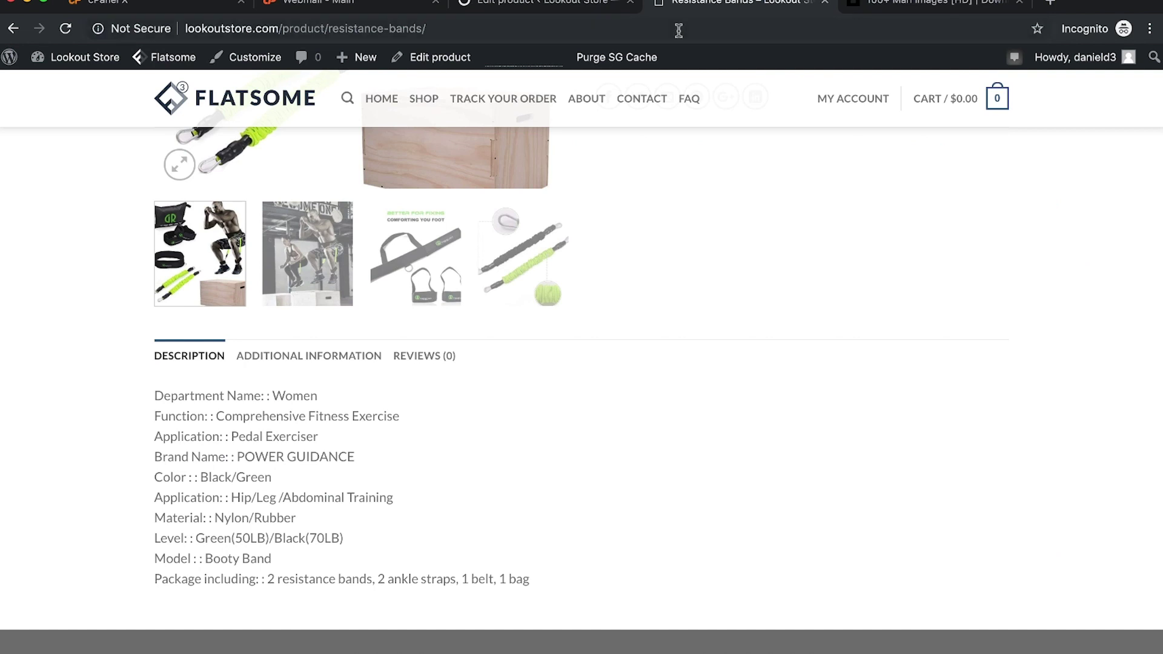
drag(242, 469, 176, 469)
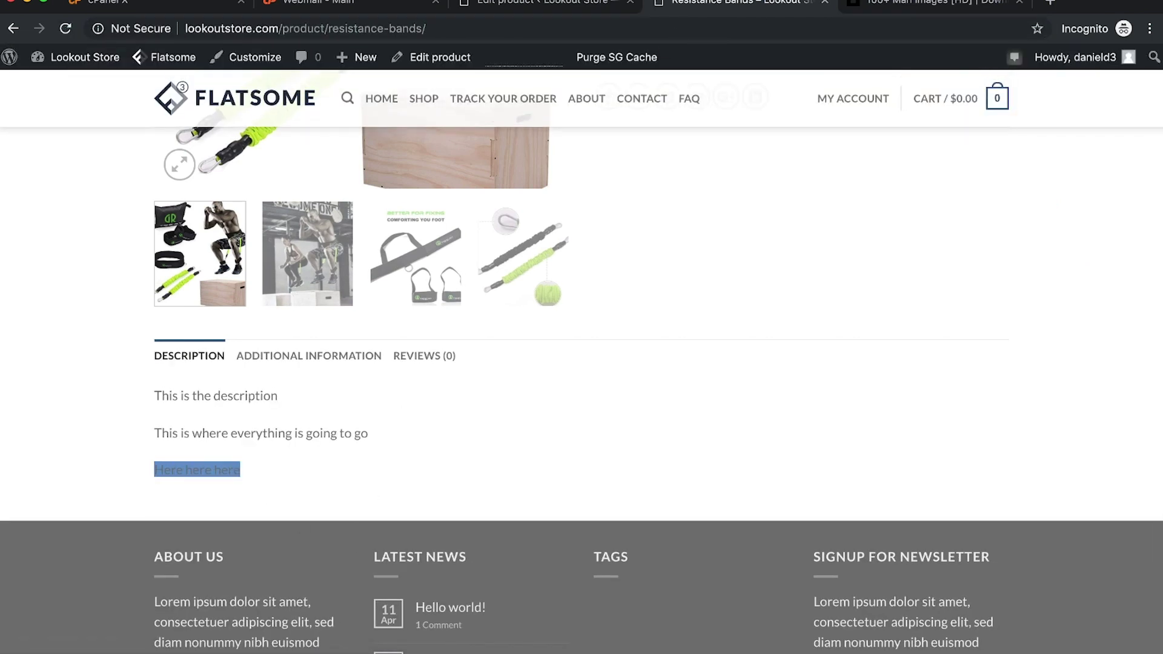
click(525, 6)
Step: Delete the background-colour markup from the third line in the Text view
scroll(571, 382, down, 10)
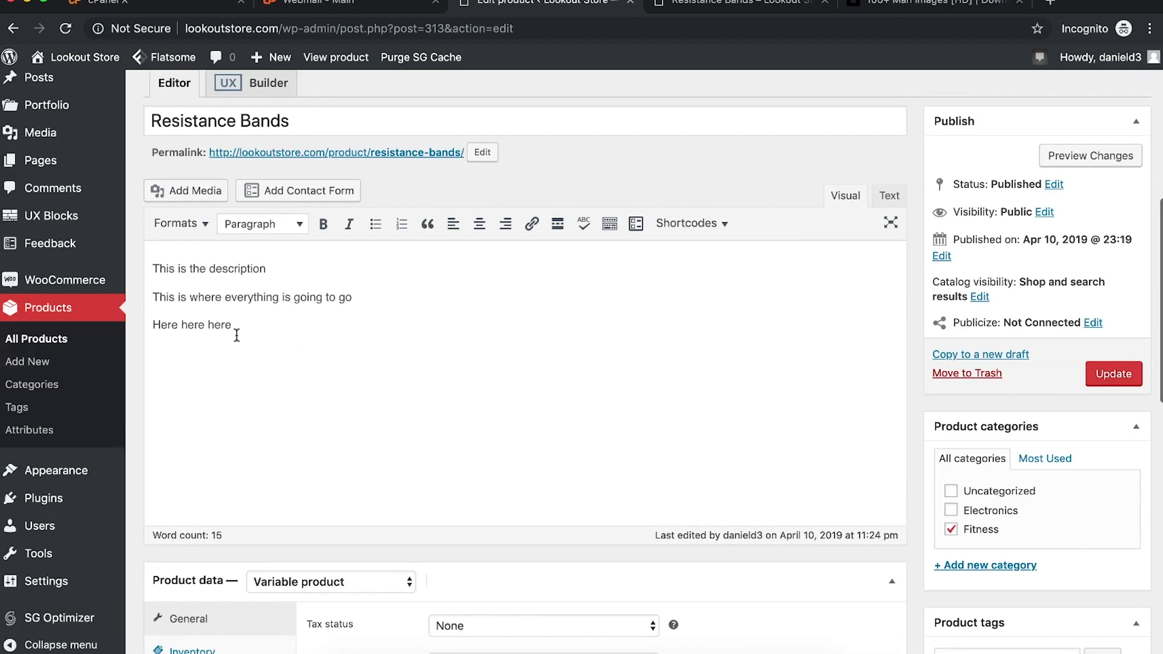
click(888, 195)
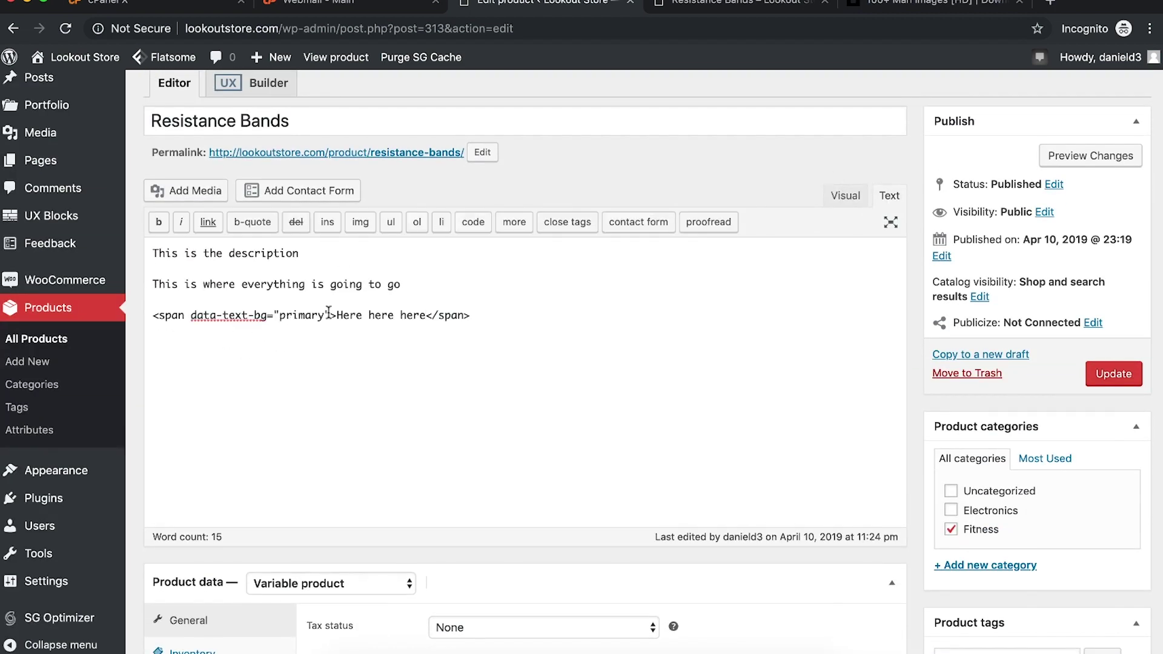
drag(335, 316, 191, 316)
key(BackSpace)
key(BackSpace)
key(BackSpace)
key(BackSpace)
key(BackSpace)
key(BackSpace)
key(BackSpace)
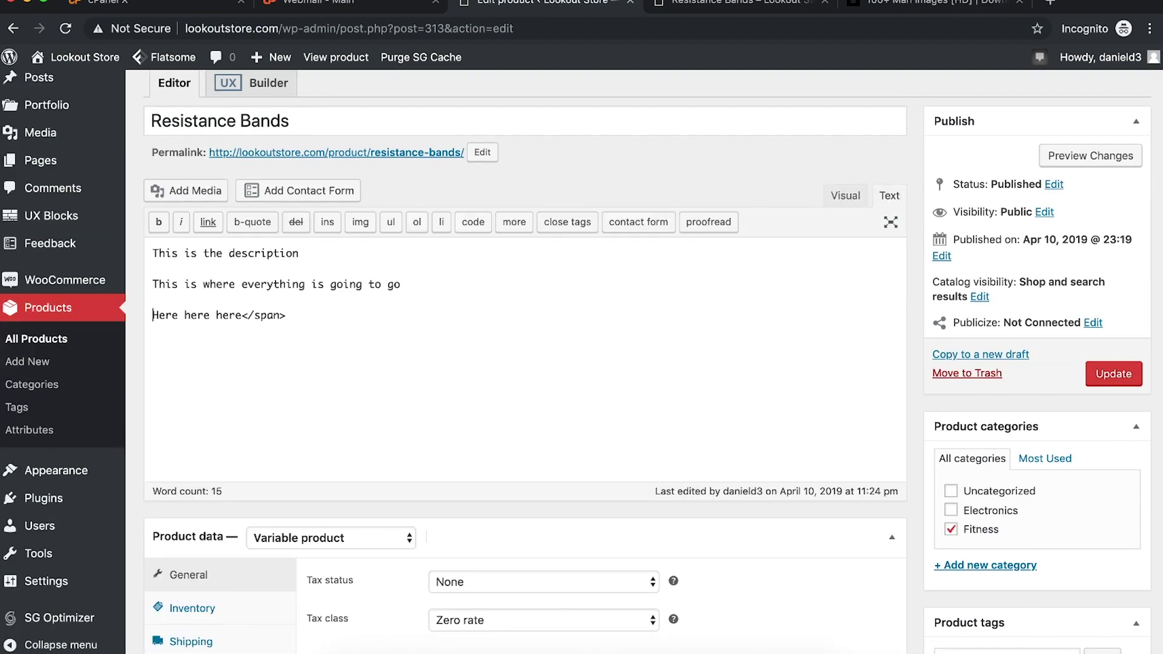
key(BackSpace)
click(843, 195)
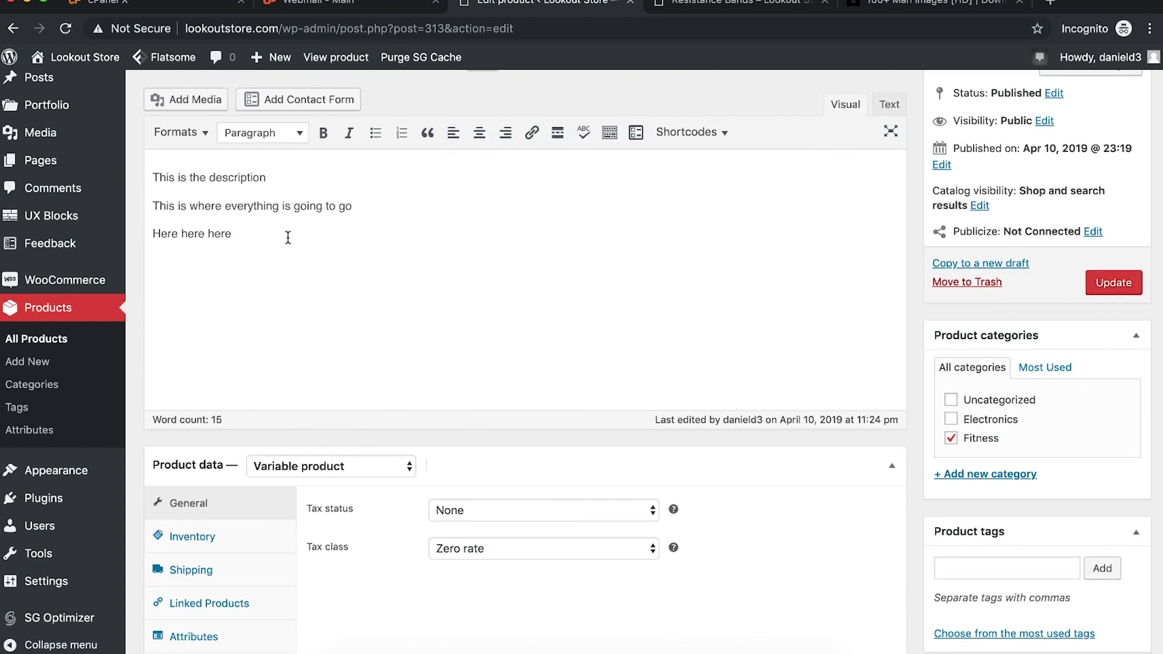
Step: Format the 'Here here here' line as UPPERCASE
drag(300, 236, 143, 229)
click(180, 133)
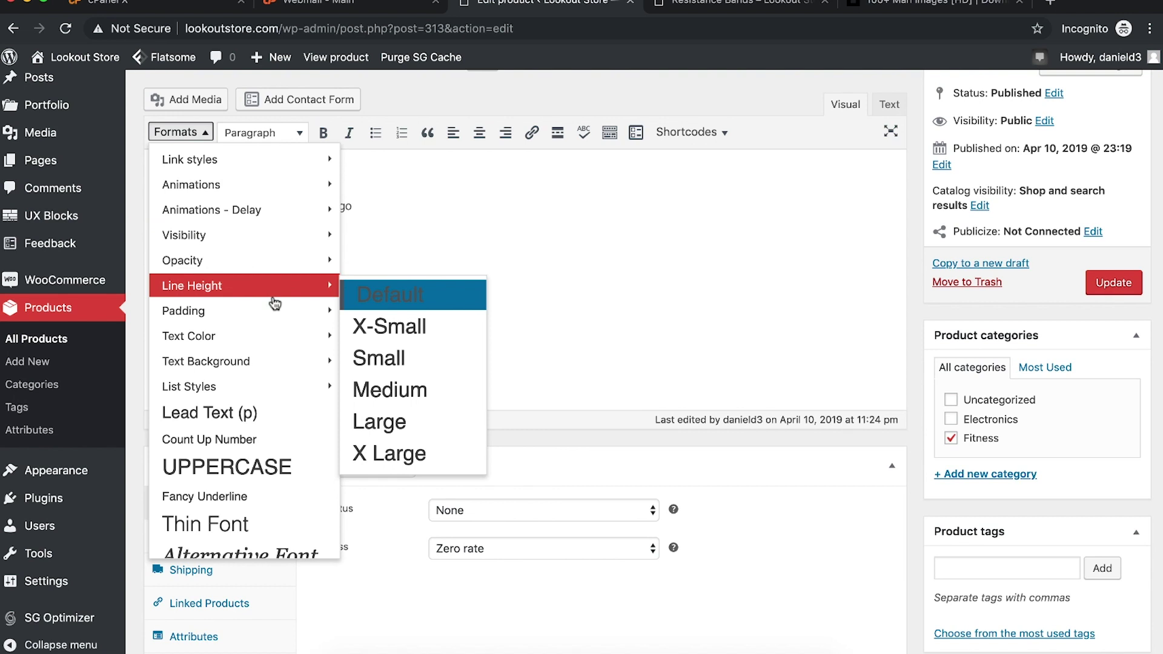
mouse_move(268, 368)
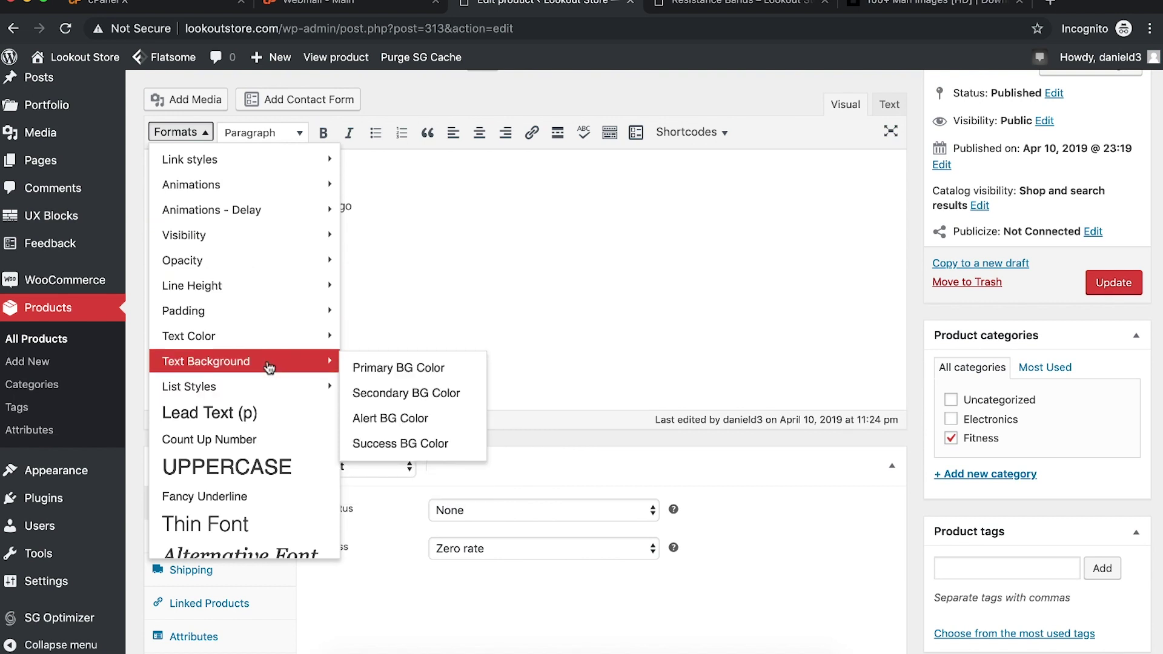
scroll(276, 424, down, 1)
scroll(271, 436, down, 1)
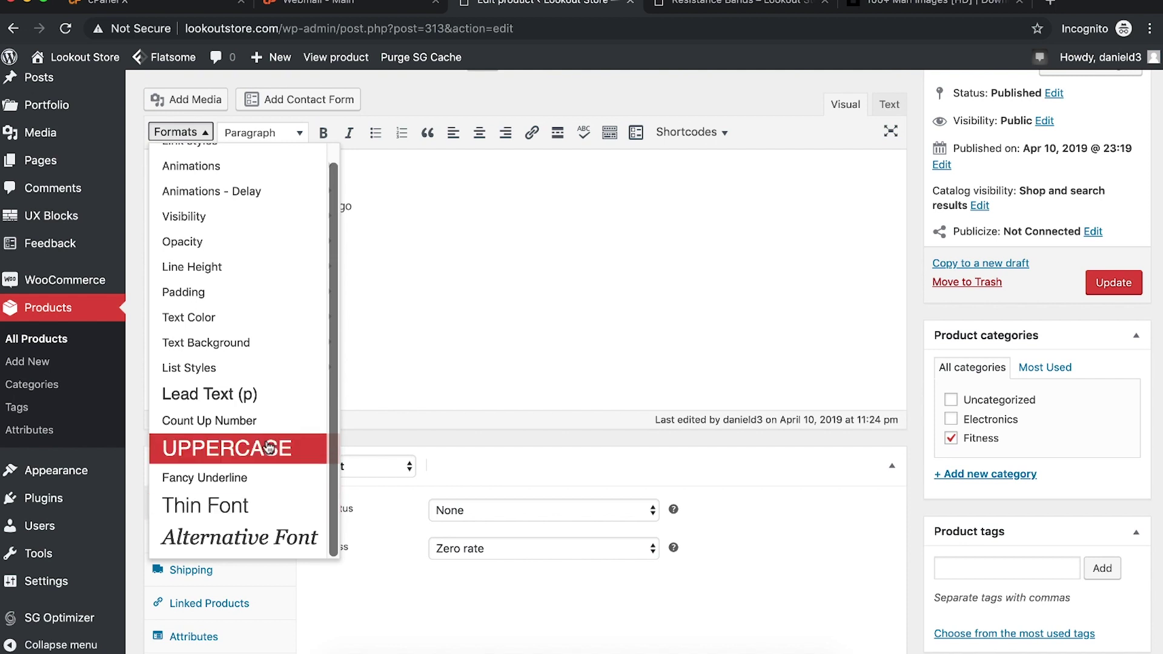
click(261, 449)
Step: Update the product and check the Description, Additional information and Reviews tabs on the live page
click(1113, 282)
click(740, 4)
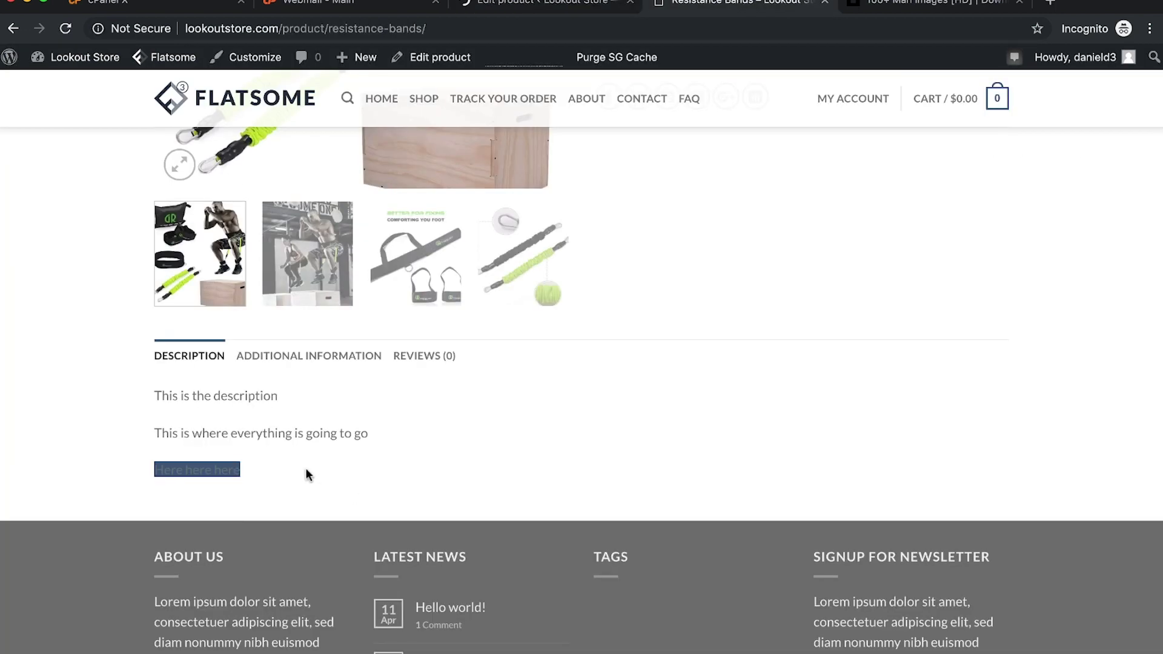
key(super+r)
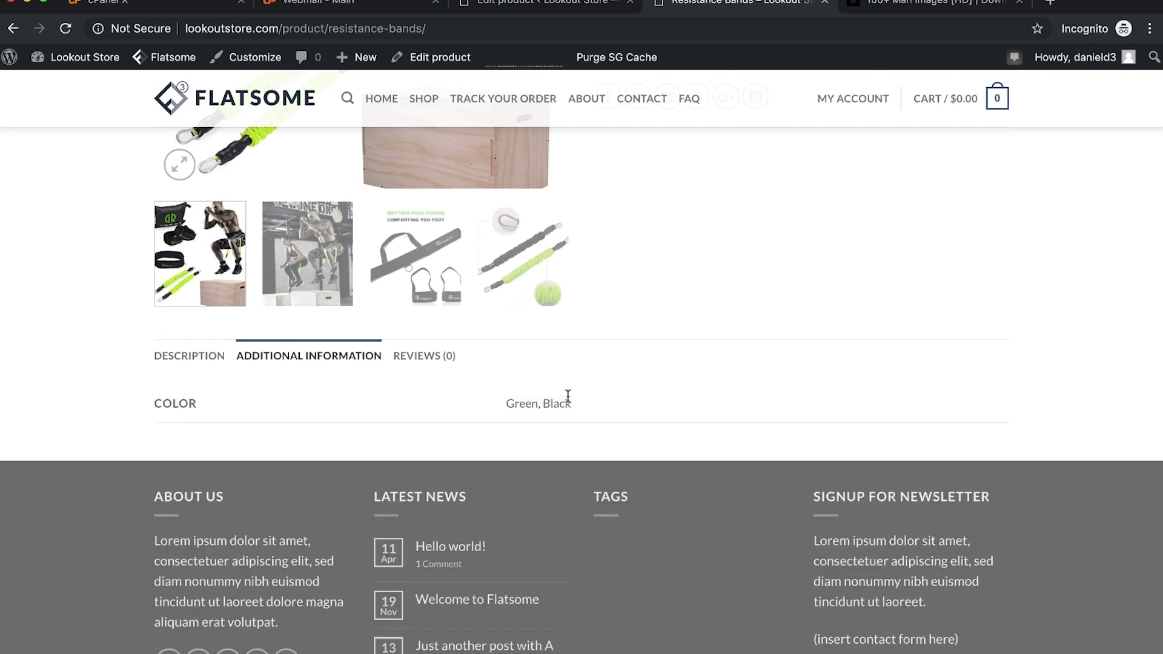
click(212, 366)
click(417, 363)
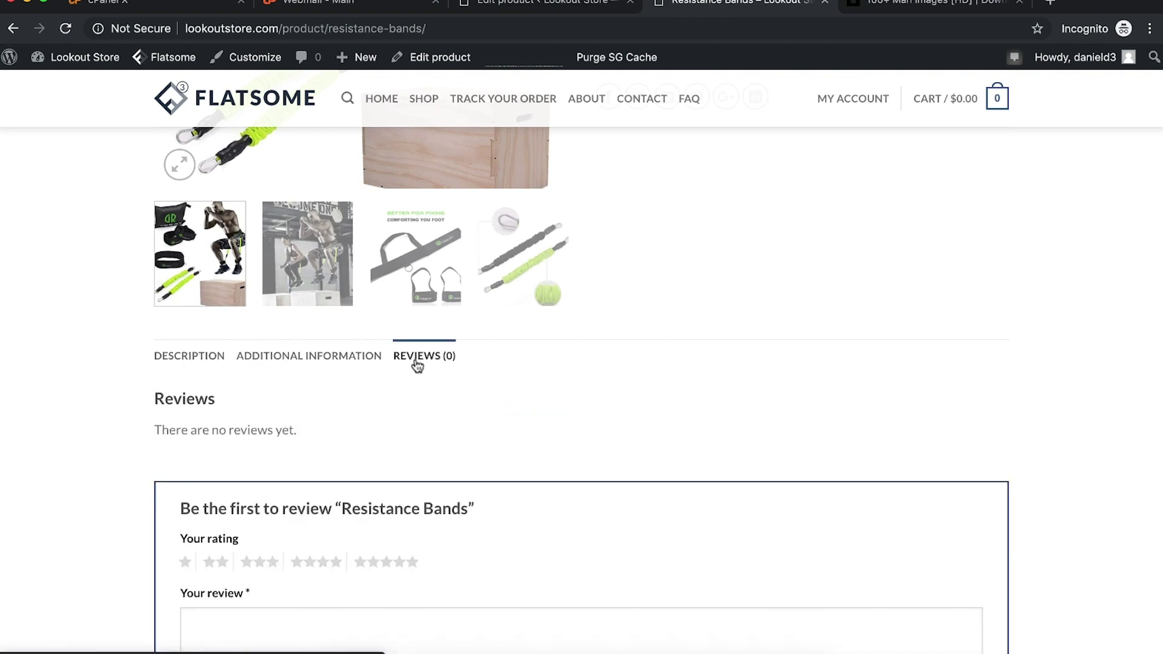
scroll(419, 414, up, 1)
click(175, 413)
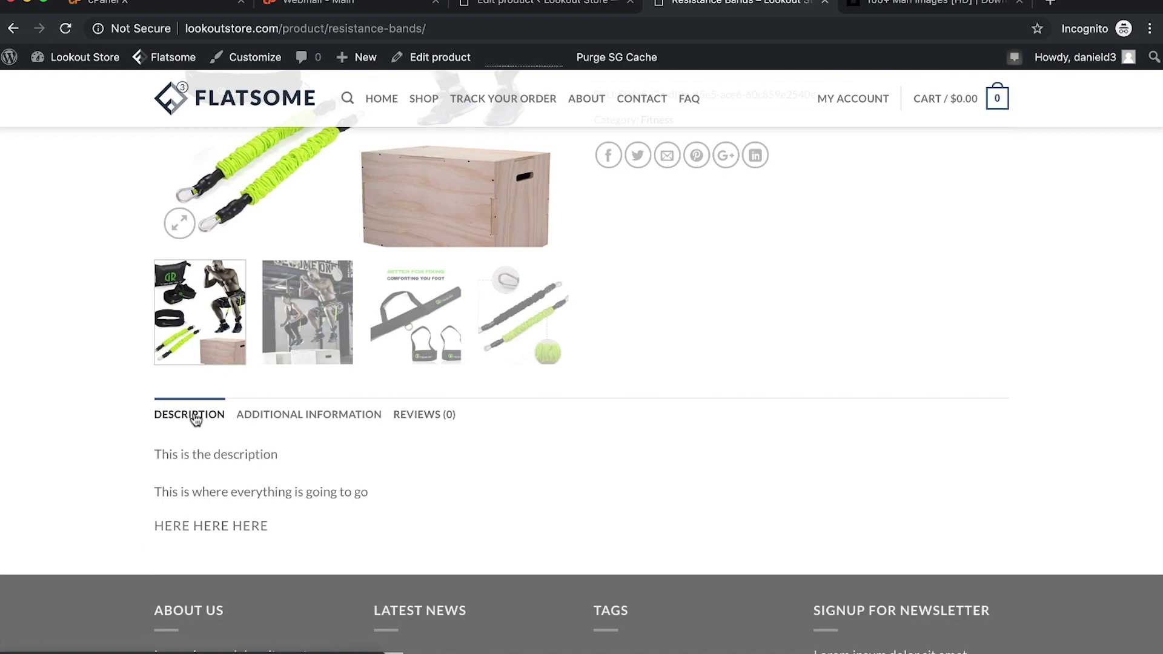
scroll(575, 422, up, 6)
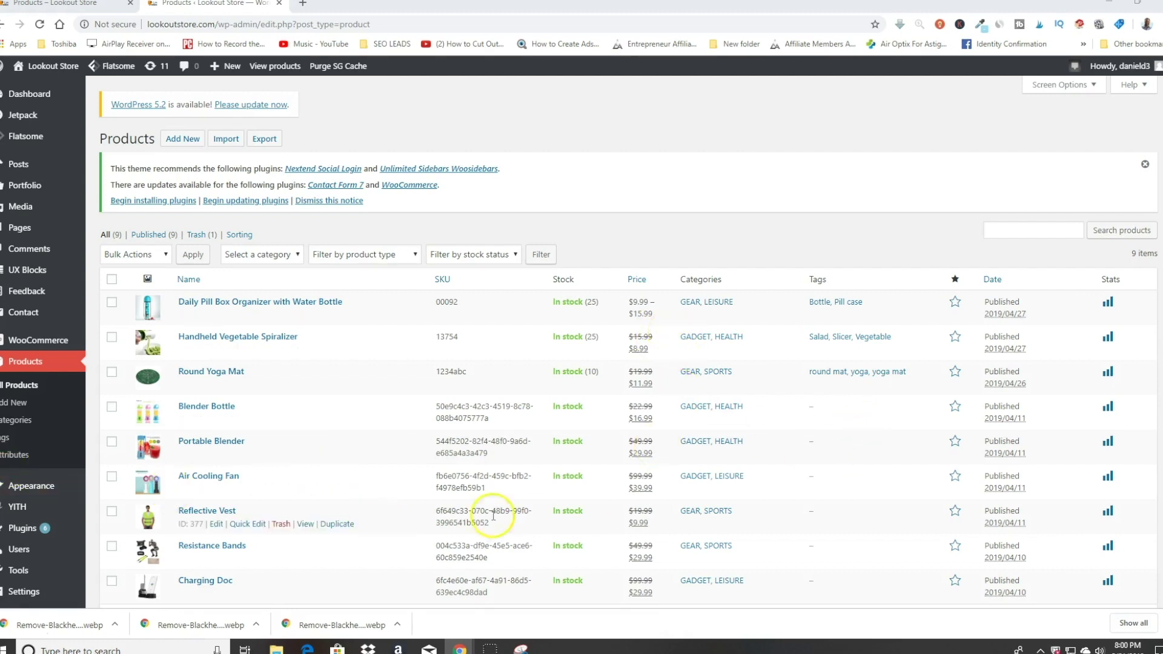
Step: Start a new product via Products > Add New and place the cursor in its name field
click(63, 489)
click(53, 365)
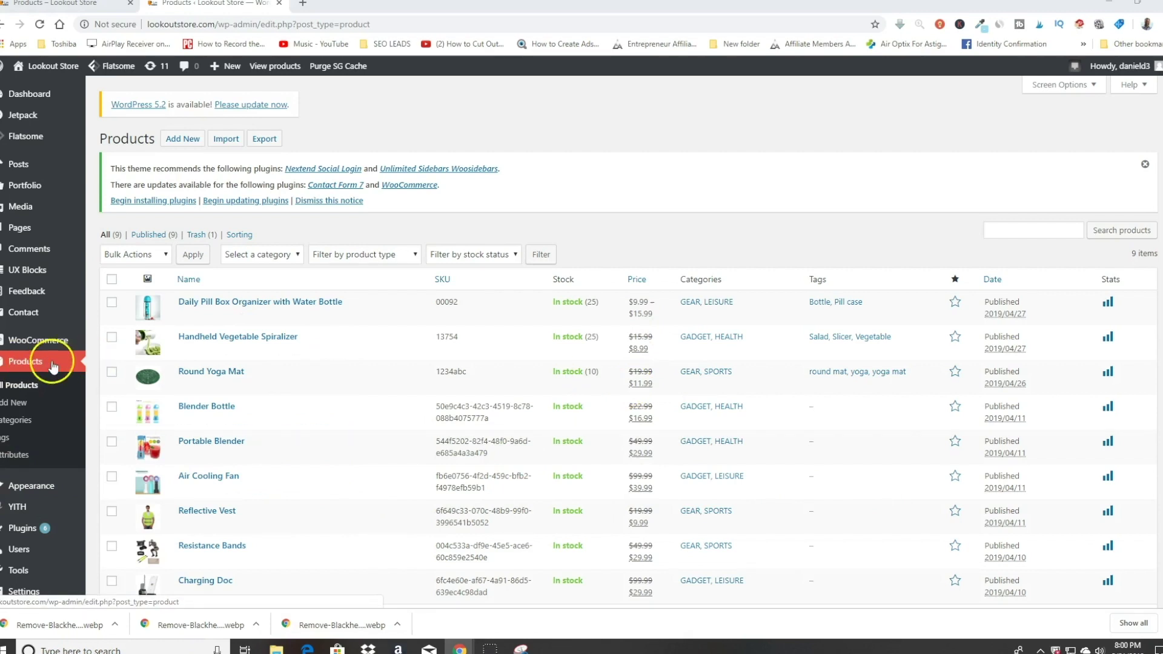
click(63, 370)
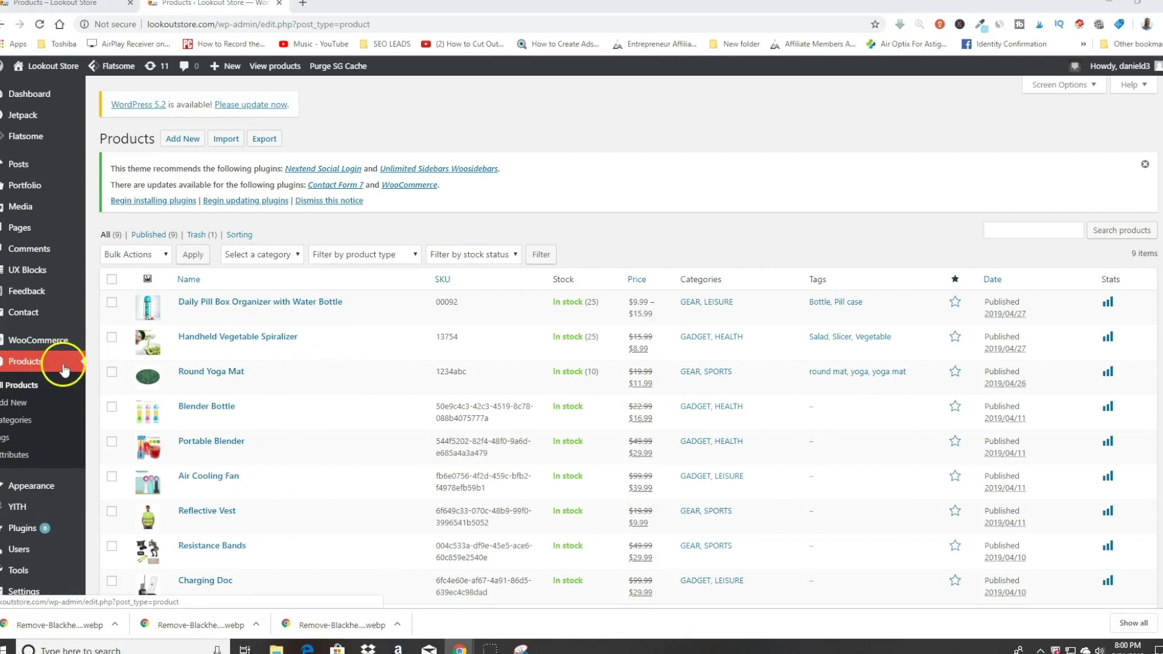
click(17, 404)
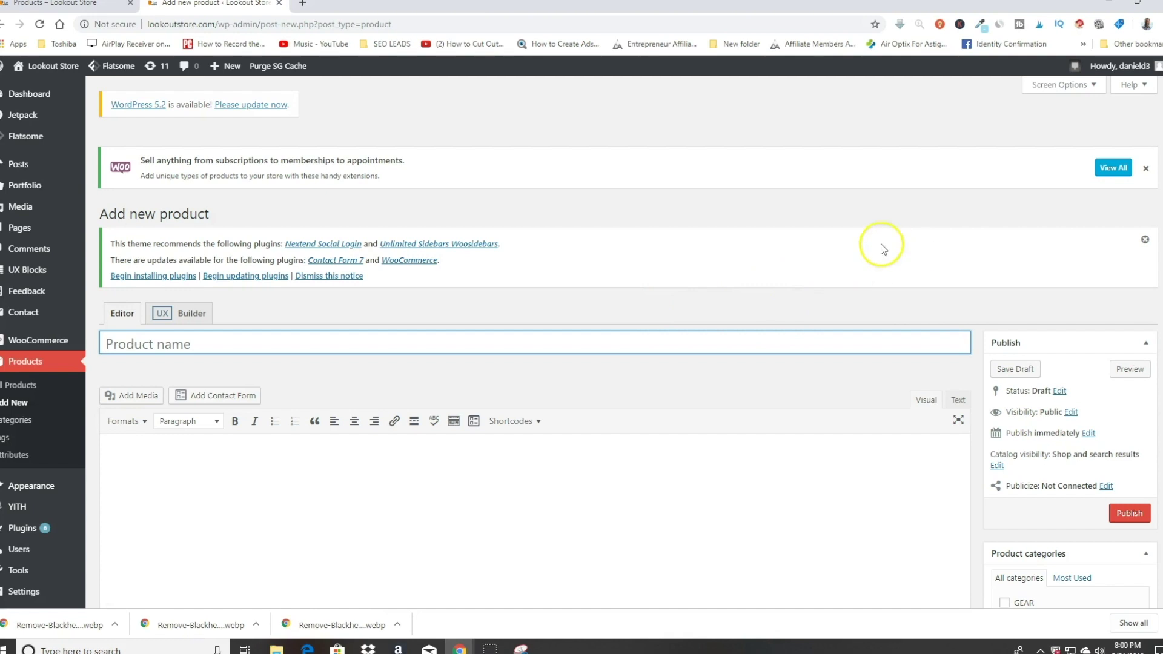
click(193, 347)
Step: Finish entering the product title Wood Style Bluetooth Speaker
text(Wood Style Bluetooth Speaker)
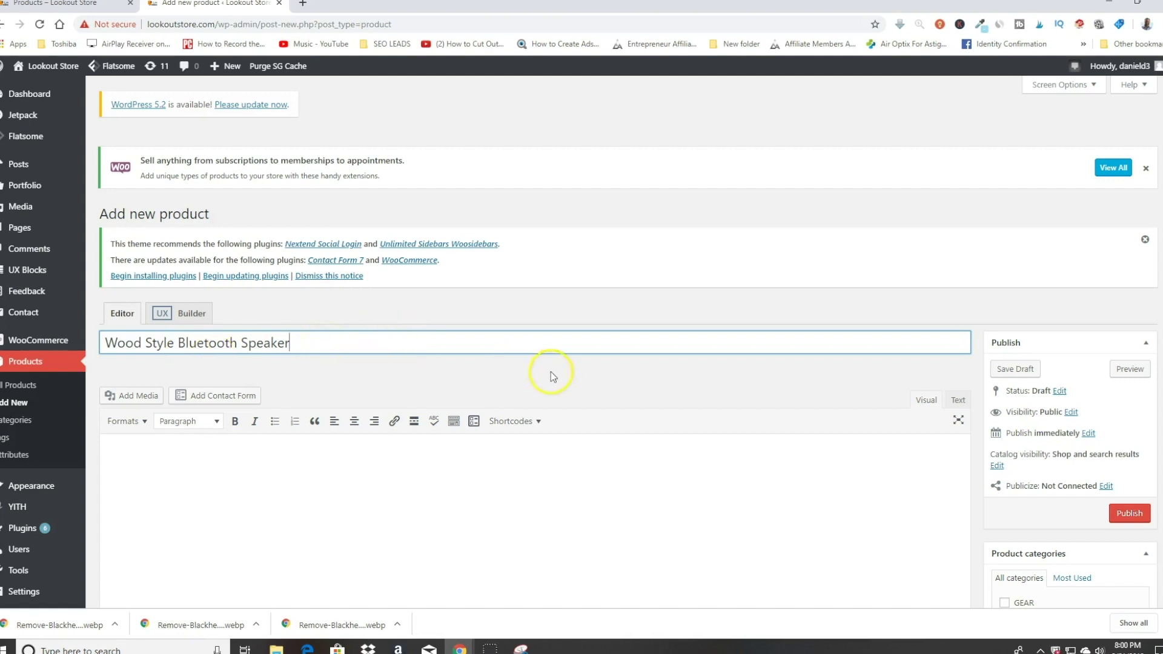
scroll(408, 322, down, 5)
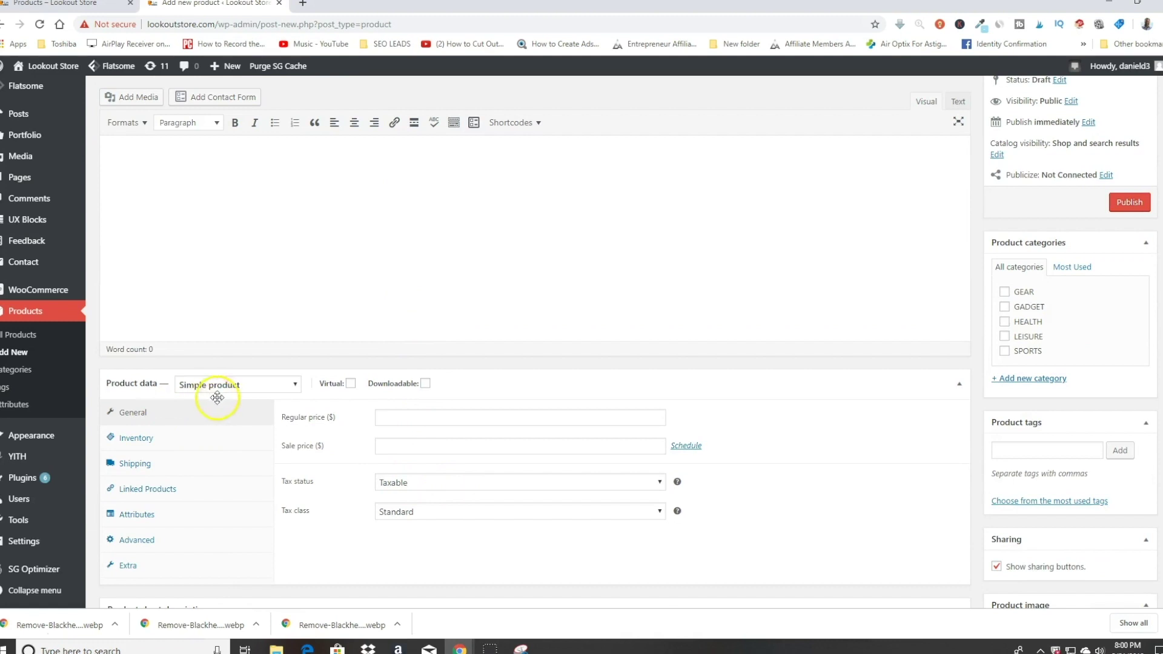
scroll(823, 376, up, 2)
scroll(822, 376, up, 2)
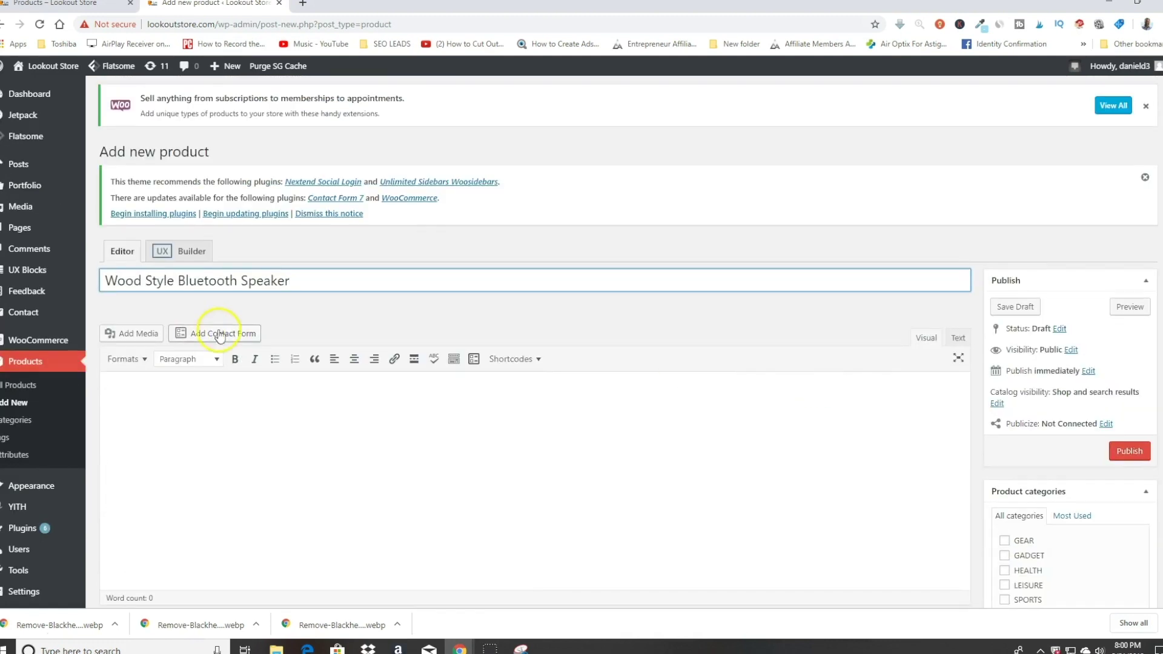
scroll(233, 433, down, 1)
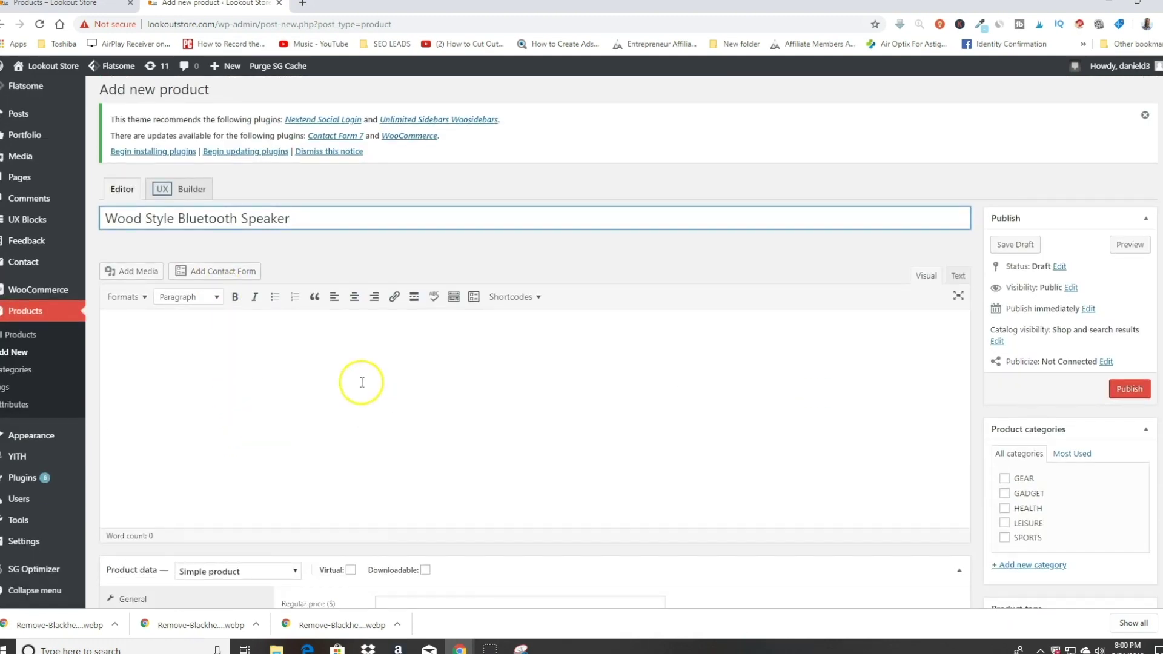
Step: Paste the four-bullet, 95-word feature description into the body so the draft auto-saves
click(361, 382)
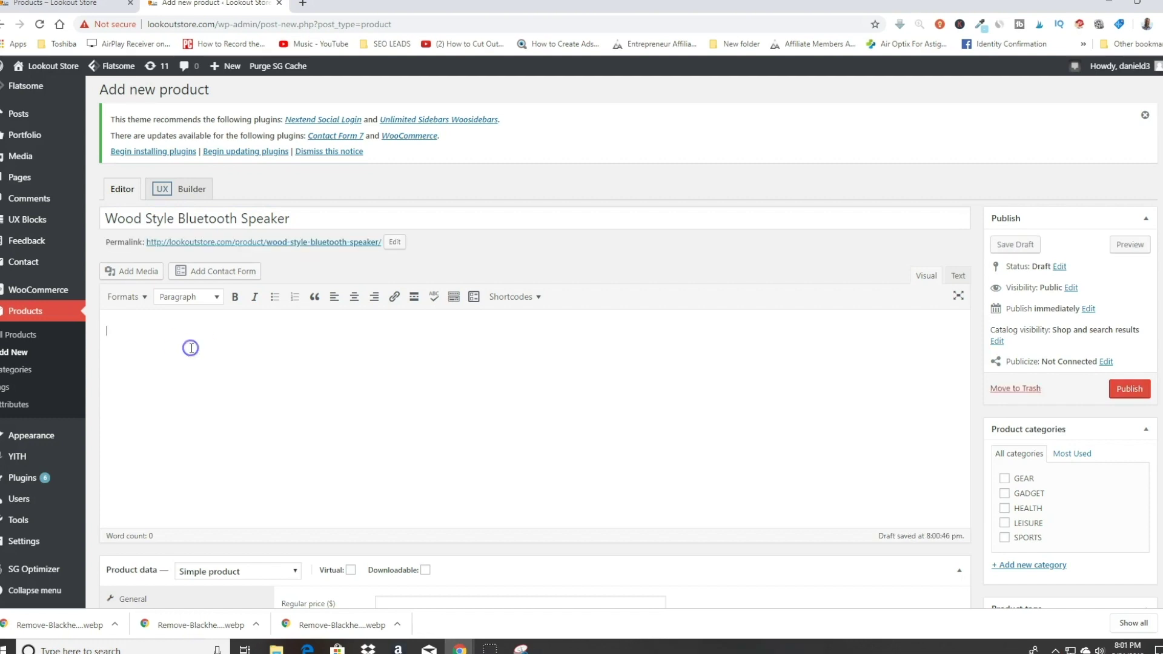
text(❤ What's in the Box - 1 Bluetooth Speaker. Dimension: 3.3 x 3.1 x 1.3 inches. ❤ High Sound Quality - Made of best materials and designed by professional technician, the speaker delivers high quality stereo sound to you all. ❤ Multi-functional Speaker - It also supports TF card reader player, AUX audio input connection, hands-free calls, perfect compatibility and bluetooth wireless connectivity. It is compatible with most electronic devices with bluetooth punction like iPhone, iPad, laptop and so on. ❤ Lightweight & Portable - It is small and lightweight. 10m Wireless Range Support. Convenient to carry it outdoor and good present choice for friends, families and lover.)
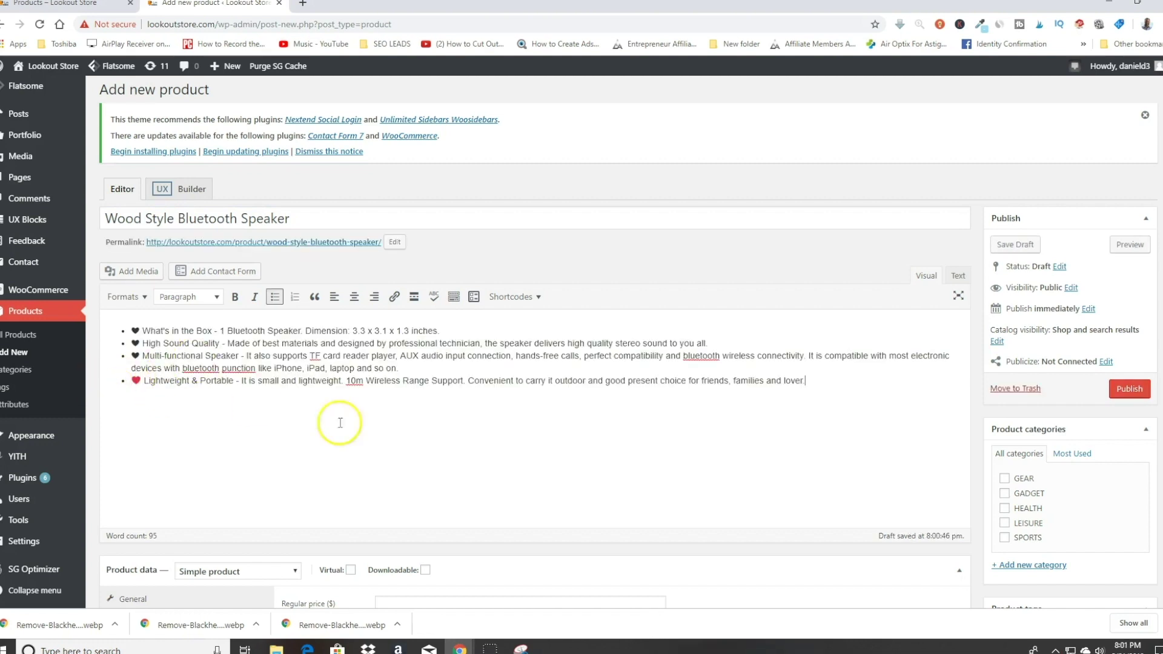
click(293, 429)
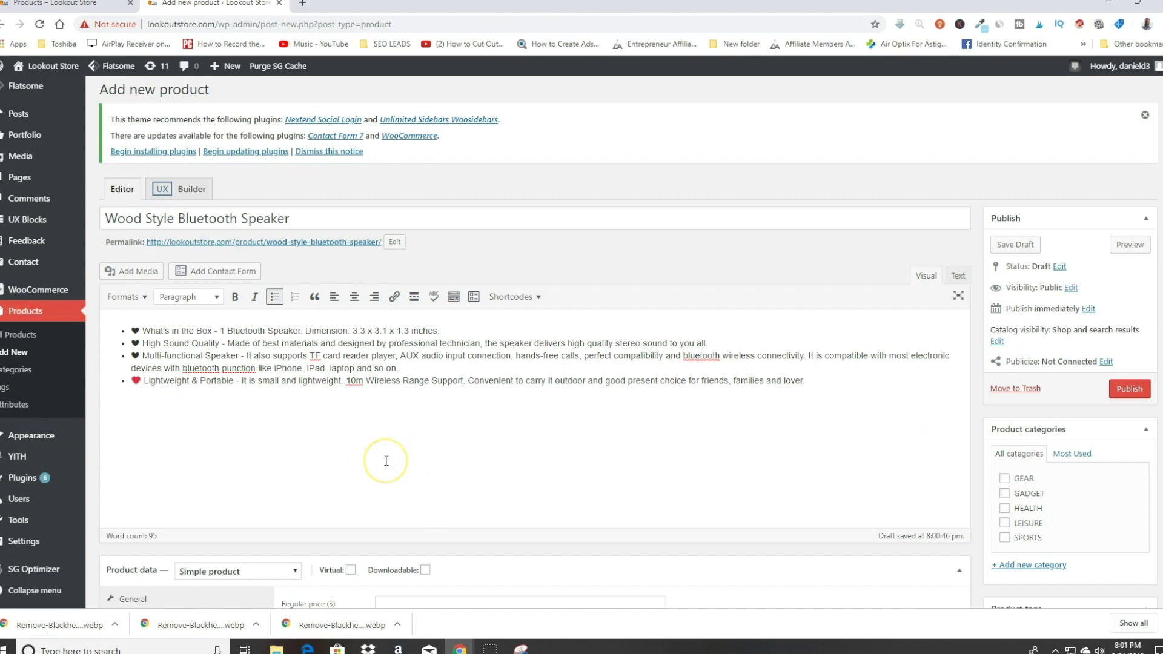
scroll(529, 132, down, 5)
scroll(521, 223, up, 1)
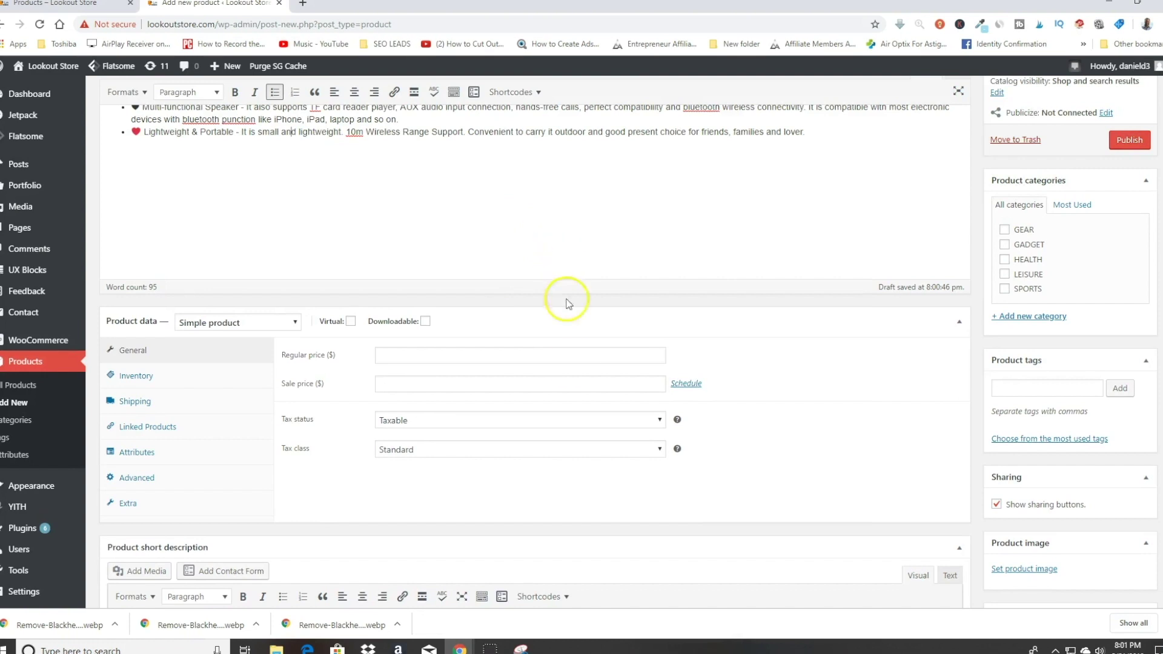
Step: Price the speaker at a regular $50 with a $24.95 sale price
click(400, 386)
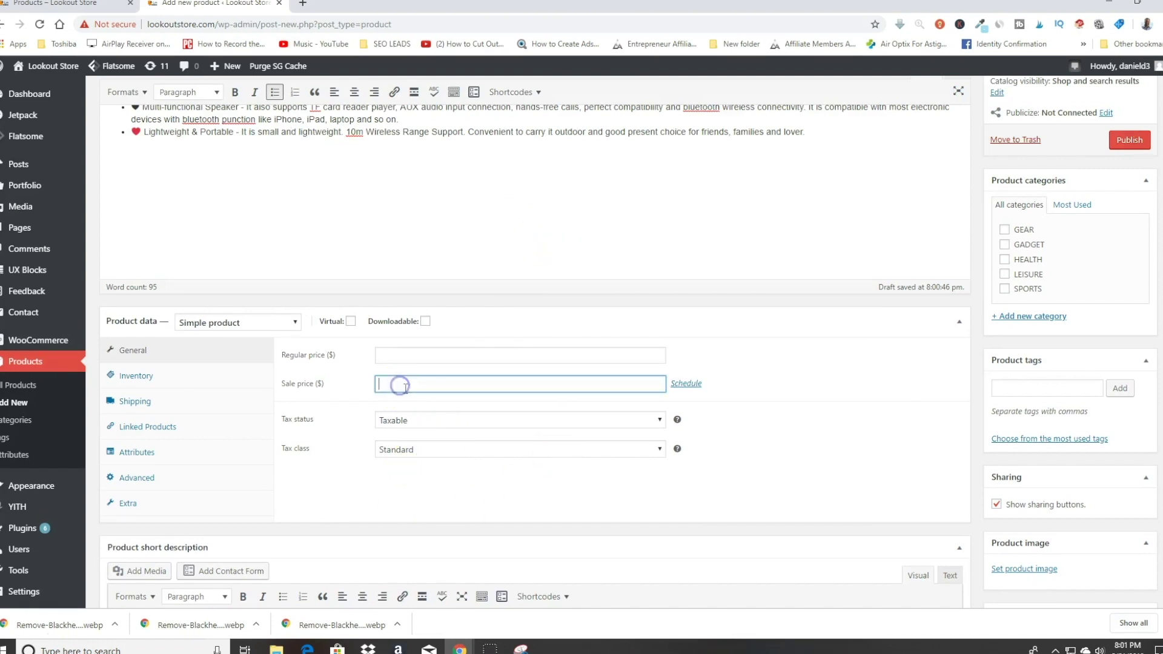
text(24.95)
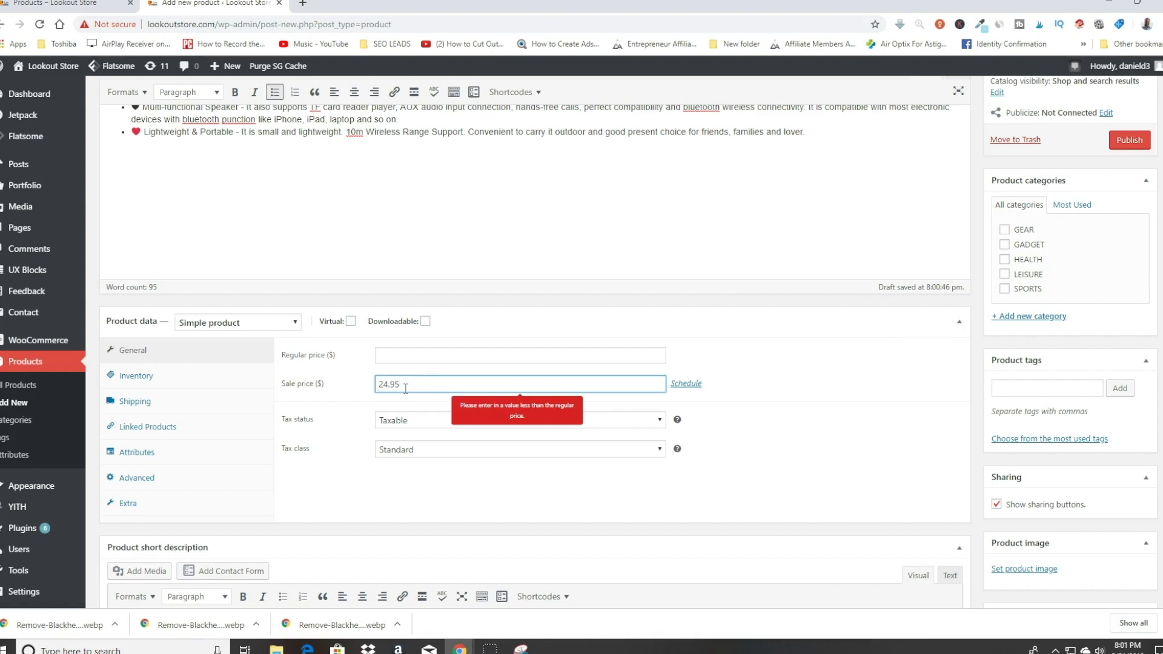
click(397, 350)
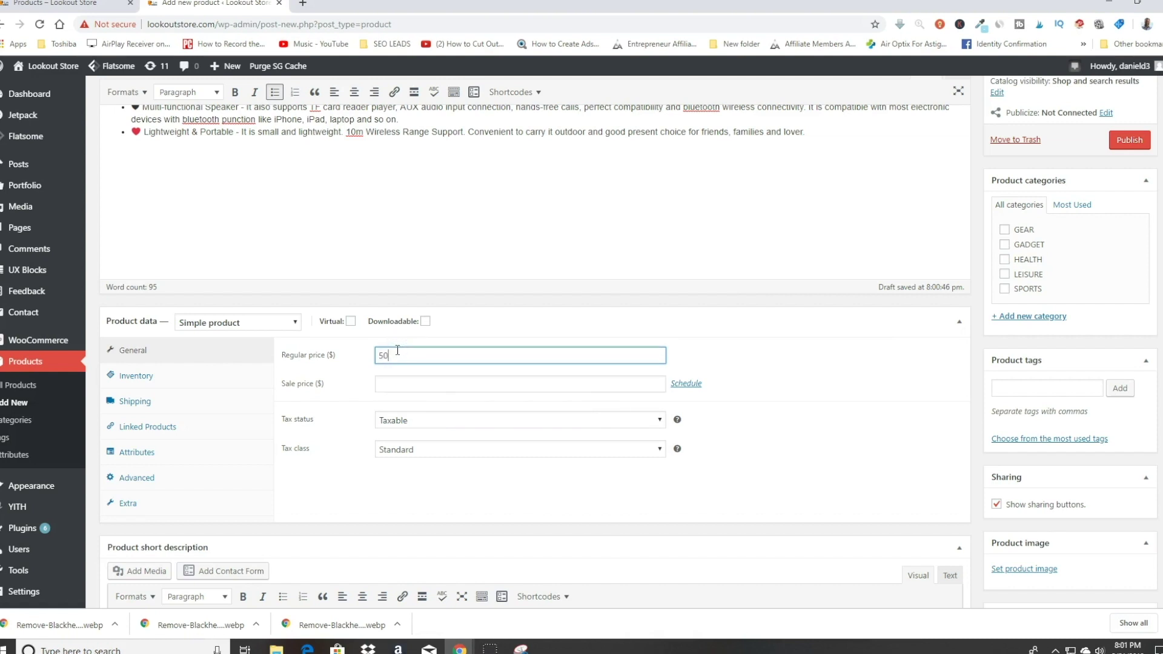
click(421, 383)
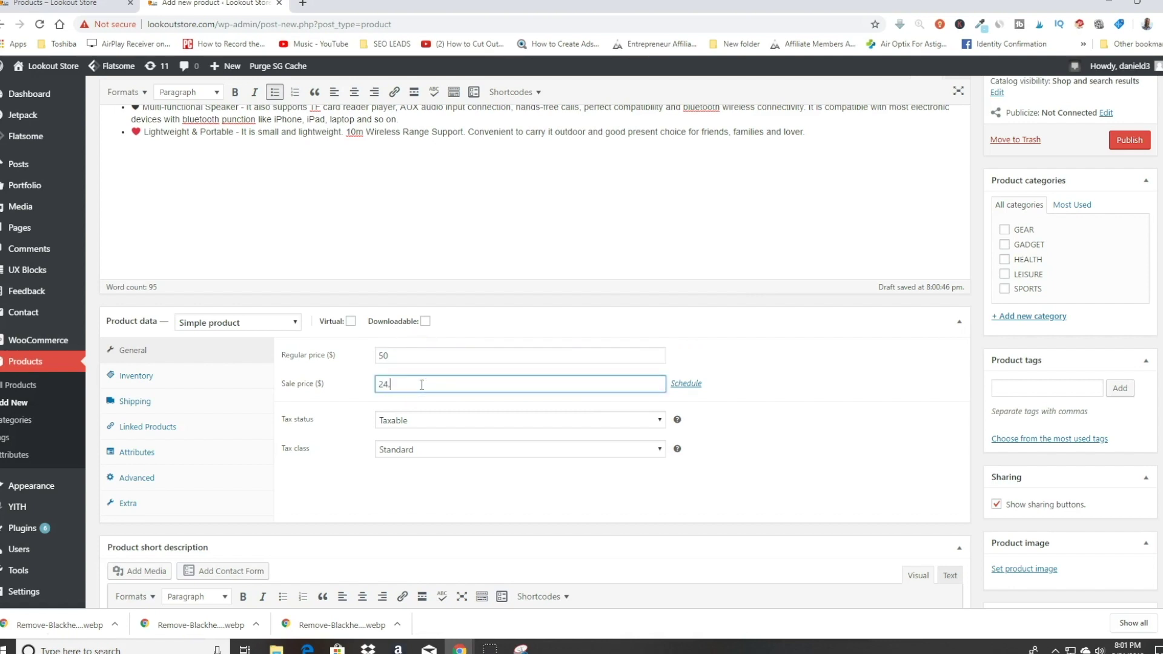
click(348, 408)
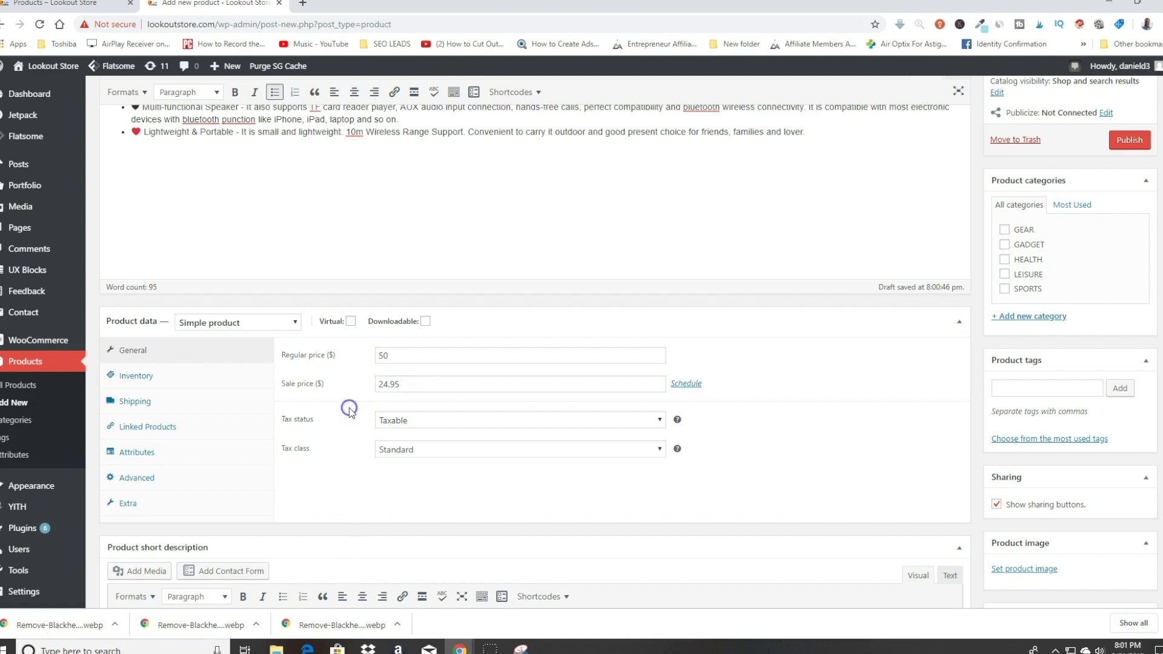
scroll(424, 410, down, 2)
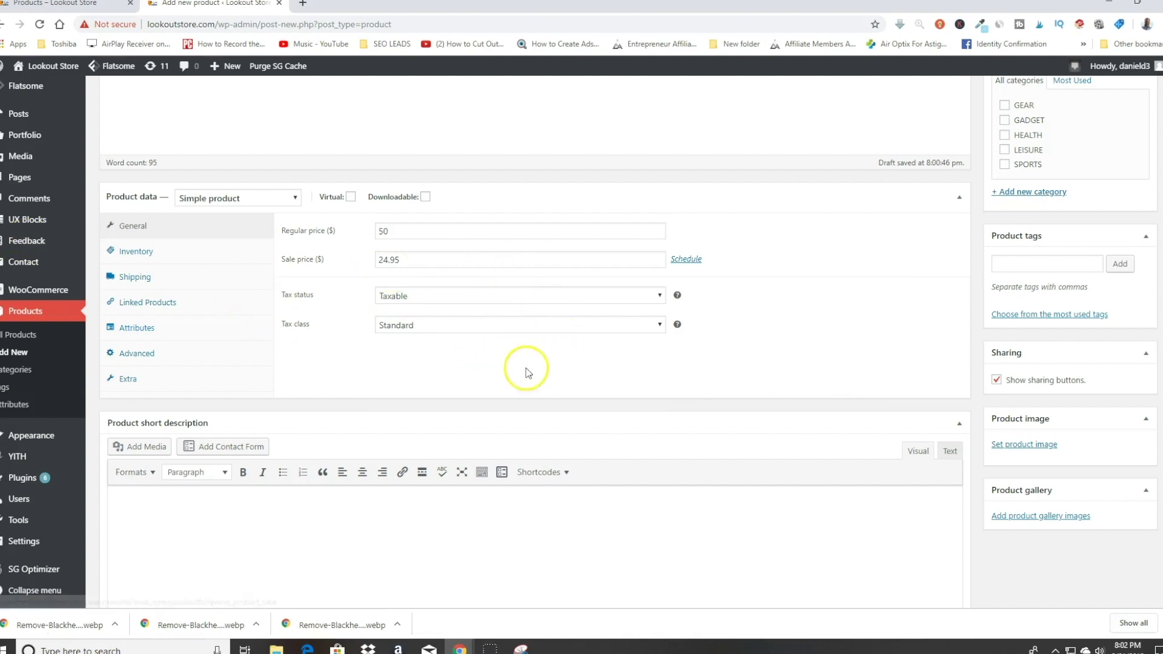
click(131, 250)
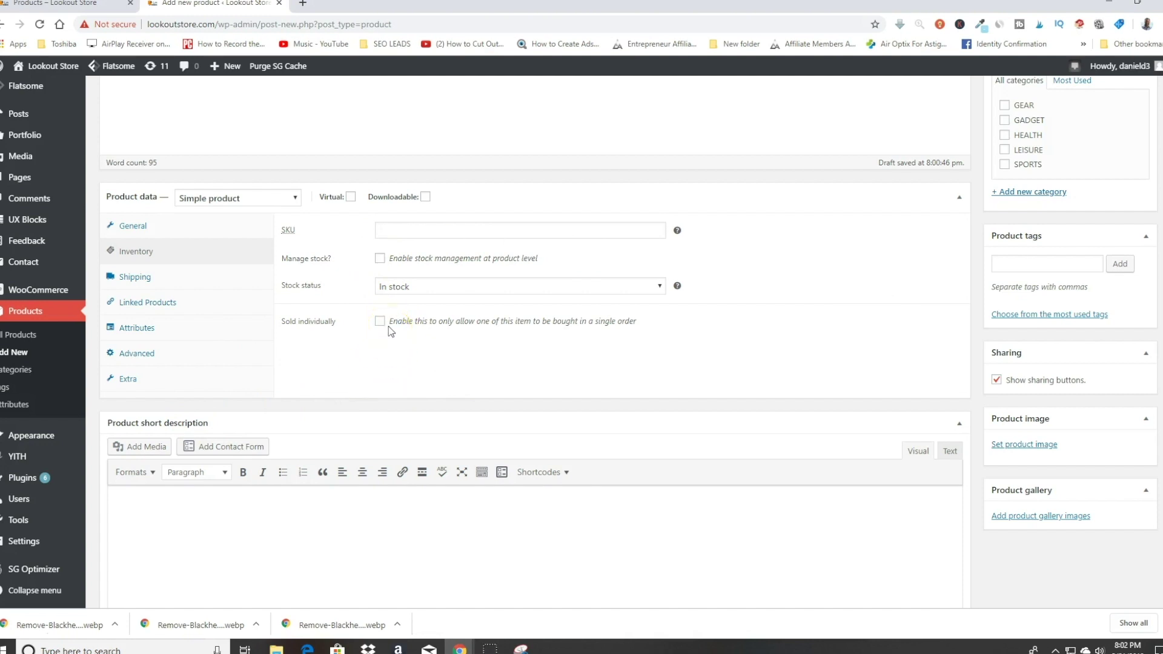
Step: Enable stock management with a quantity of 100 and set backorders to Allow
click(379, 259)
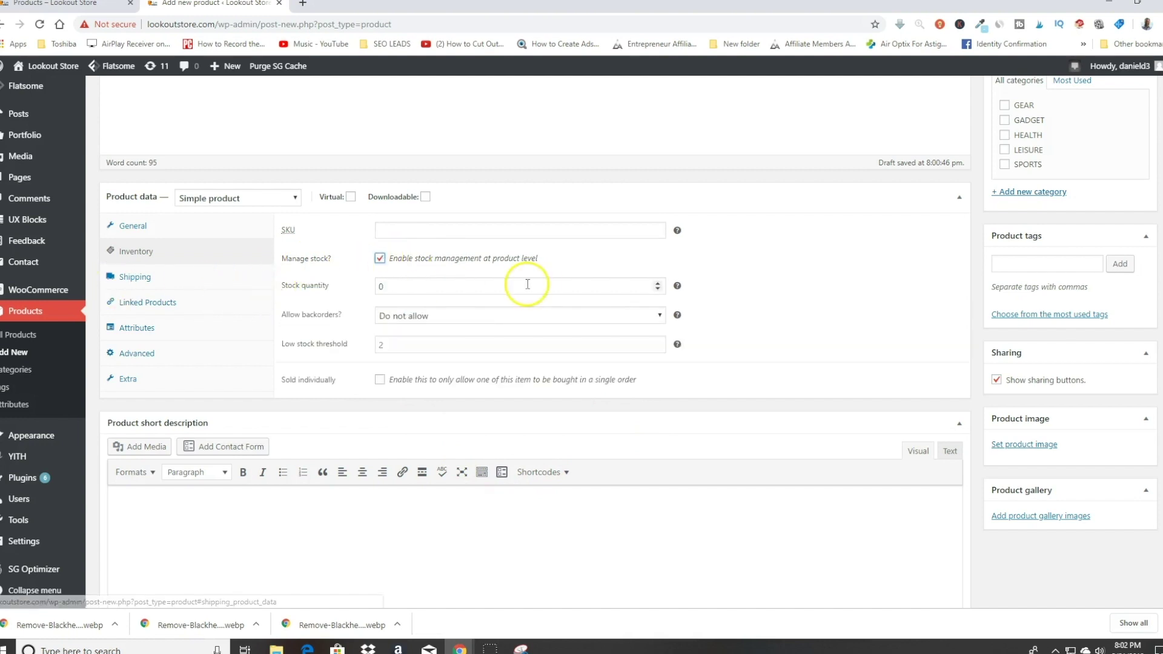
click(411, 283)
double_click(411, 283)
text(100)
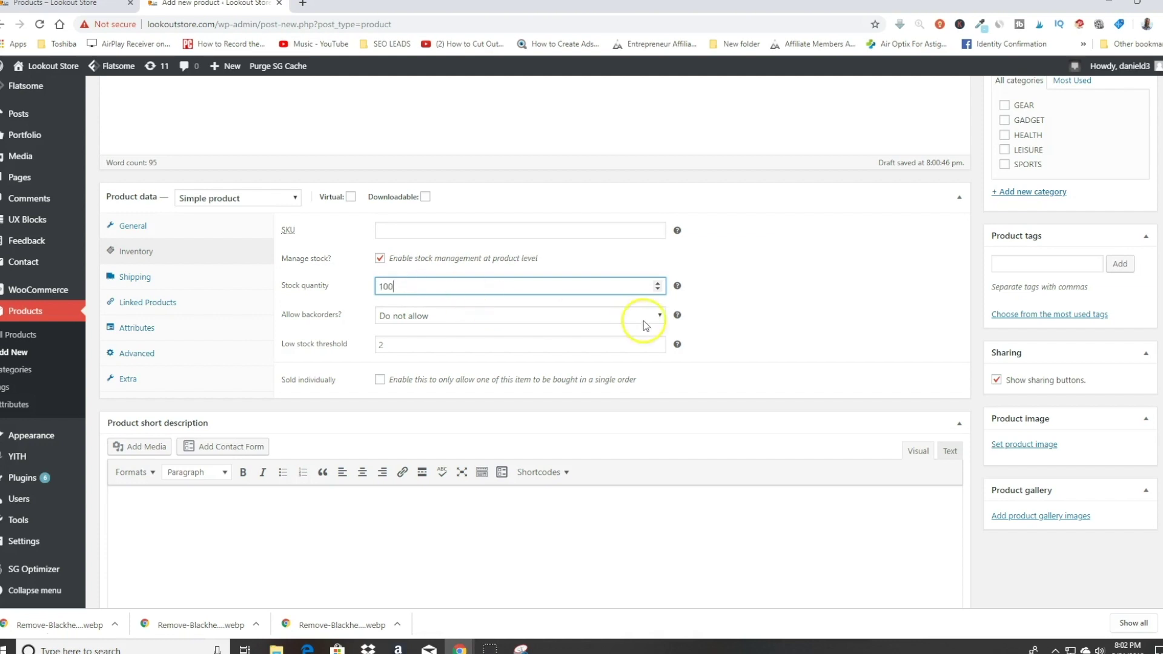
click(775, 271)
click(403, 316)
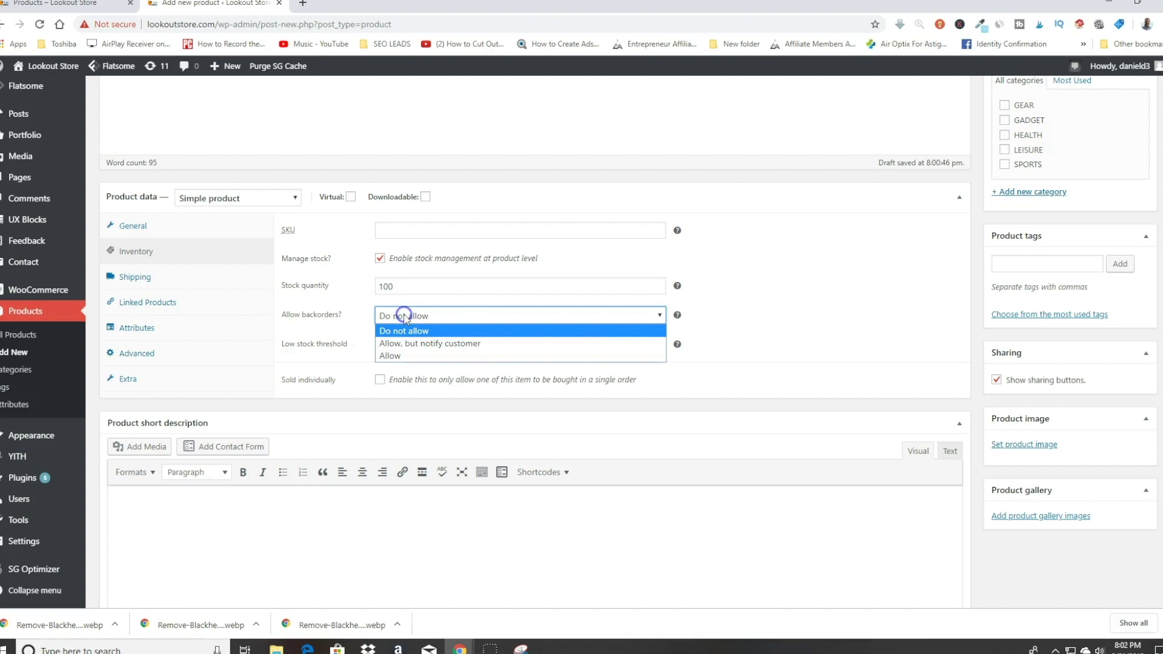
click(403, 356)
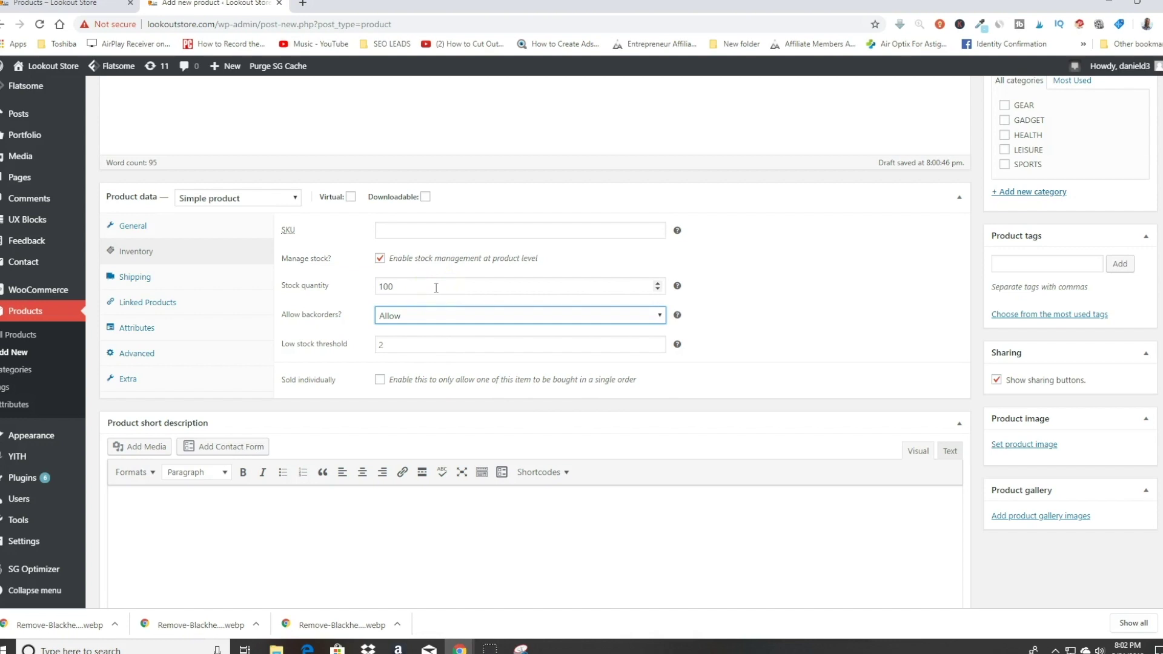
click(154, 281)
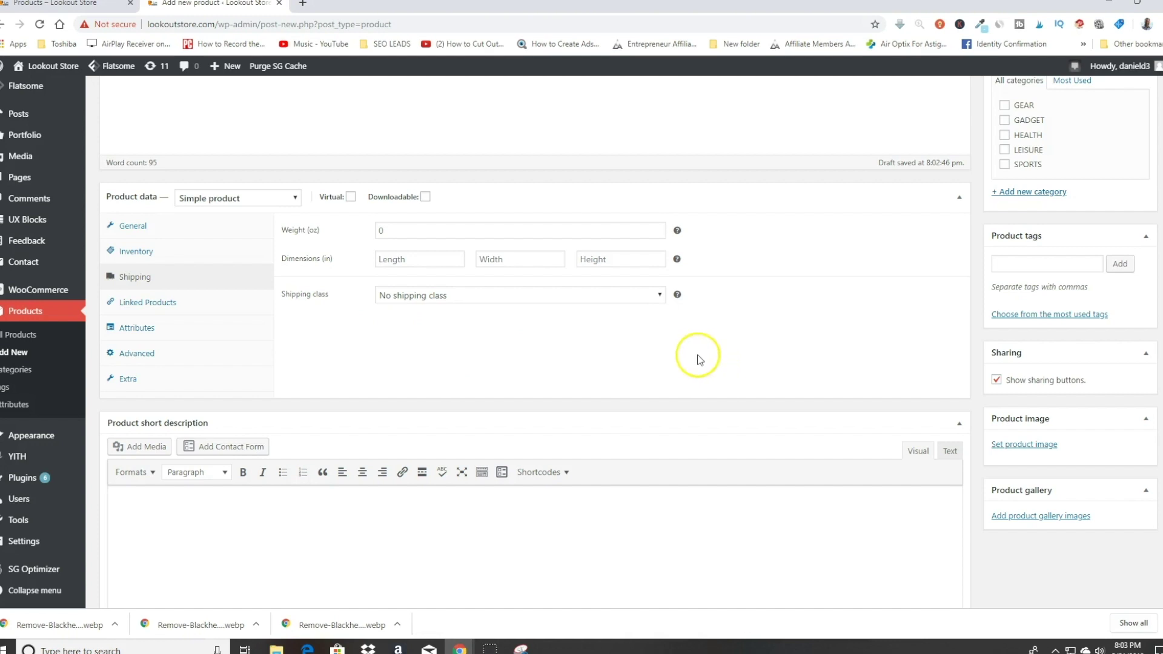
Step: Add Charging Doc as a cross-sell by searching 'cha' in Linked Products
click(156, 302)
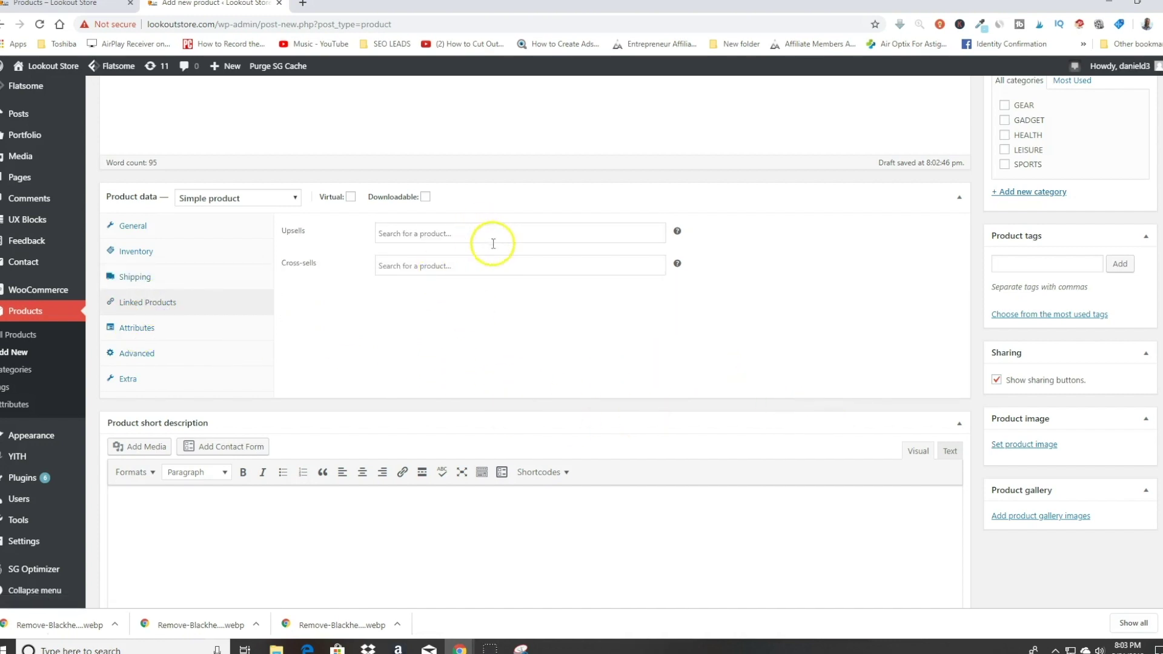
click(437, 267)
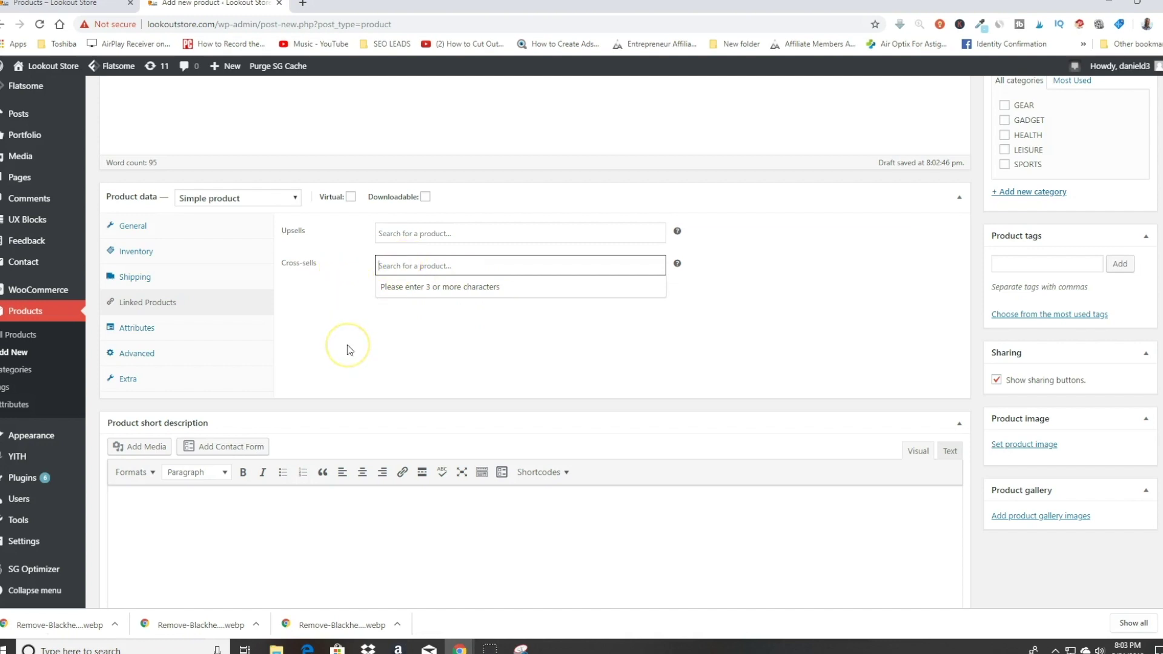
click(54, 3)
scroll(624, 454, up, 3)
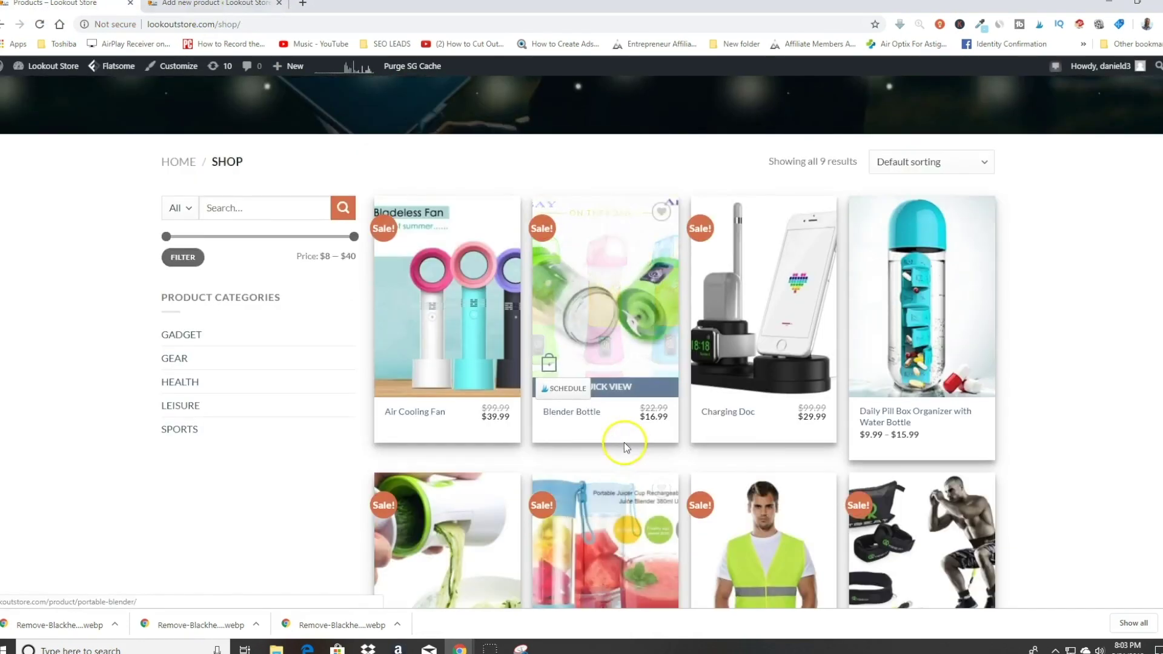
click(196, 5)
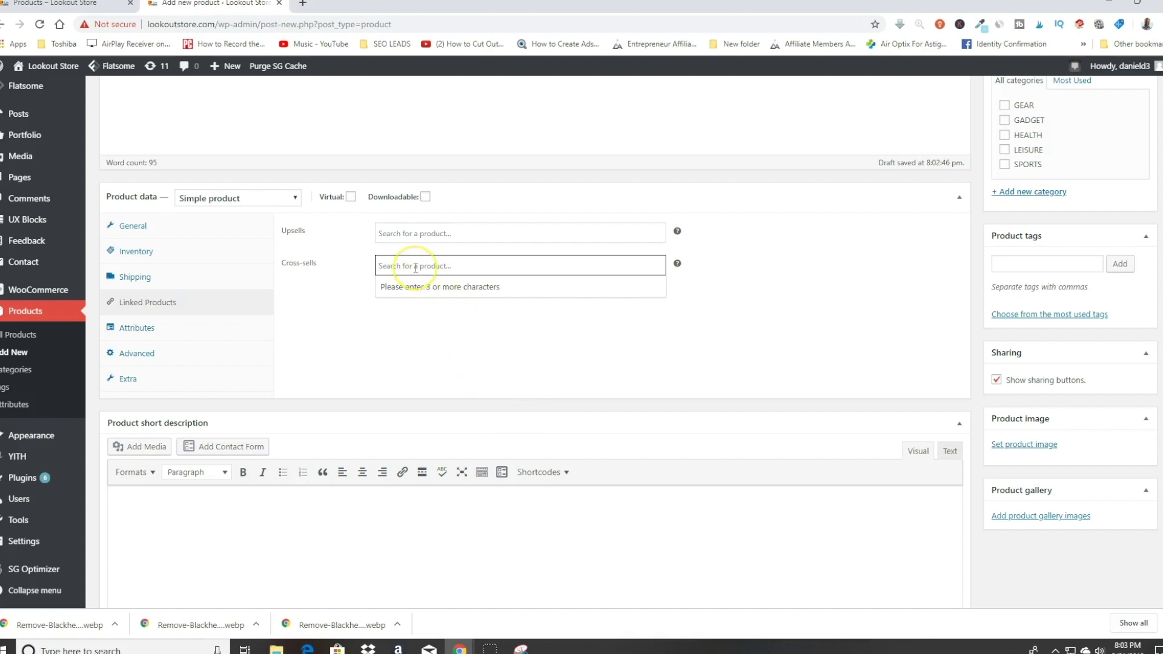
text(char)
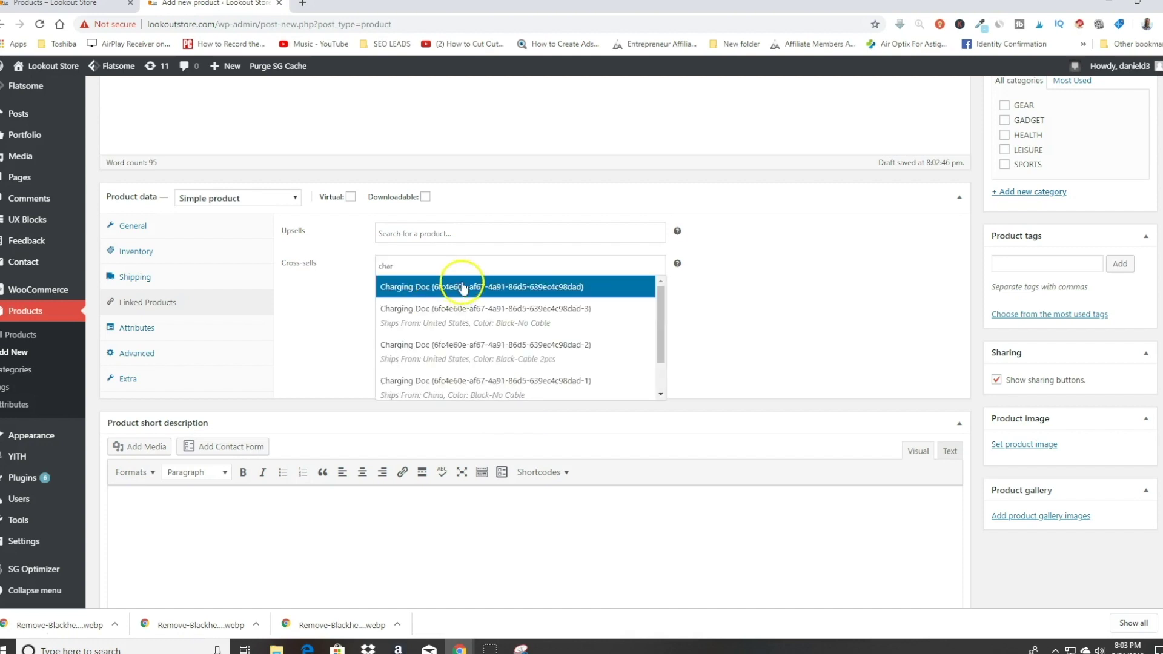
click(460, 286)
click(330, 318)
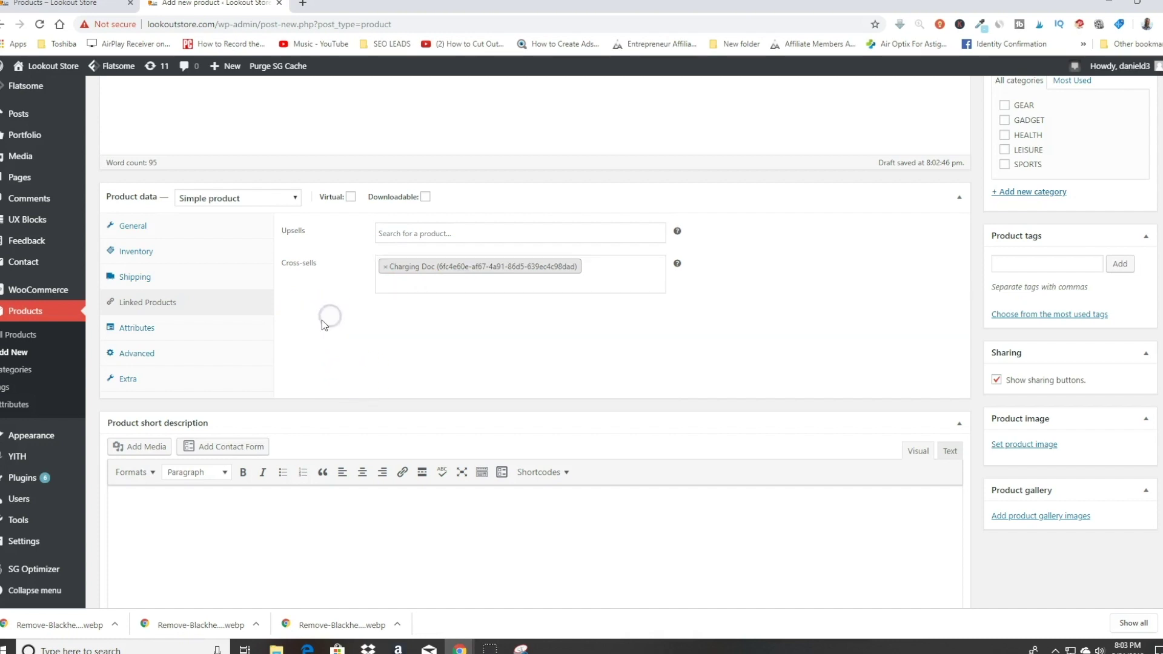
Step: Go through Attributes to the Advanced settings and begin the purchase note
click(140, 329)
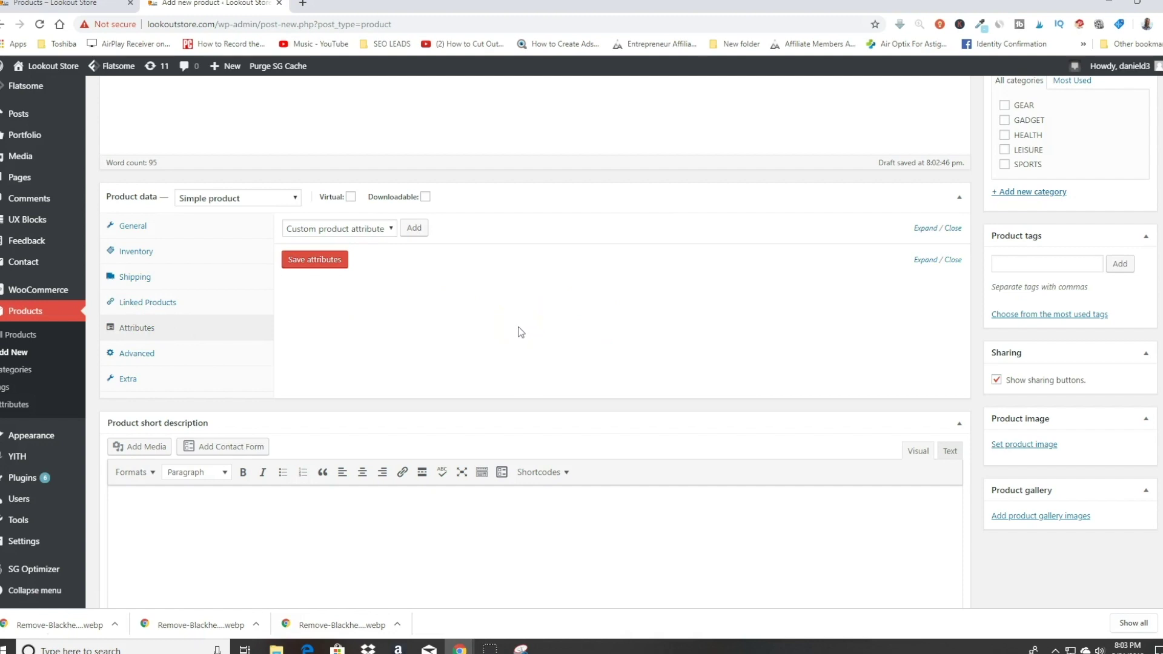
click(136, 354)
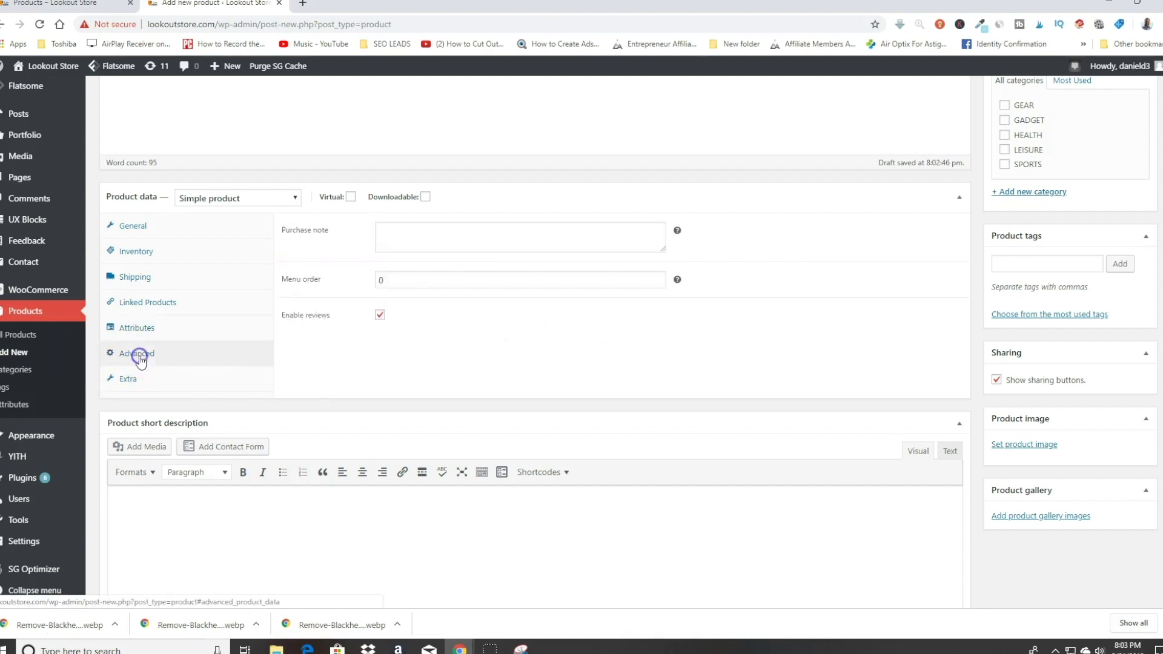
click(464, 238)
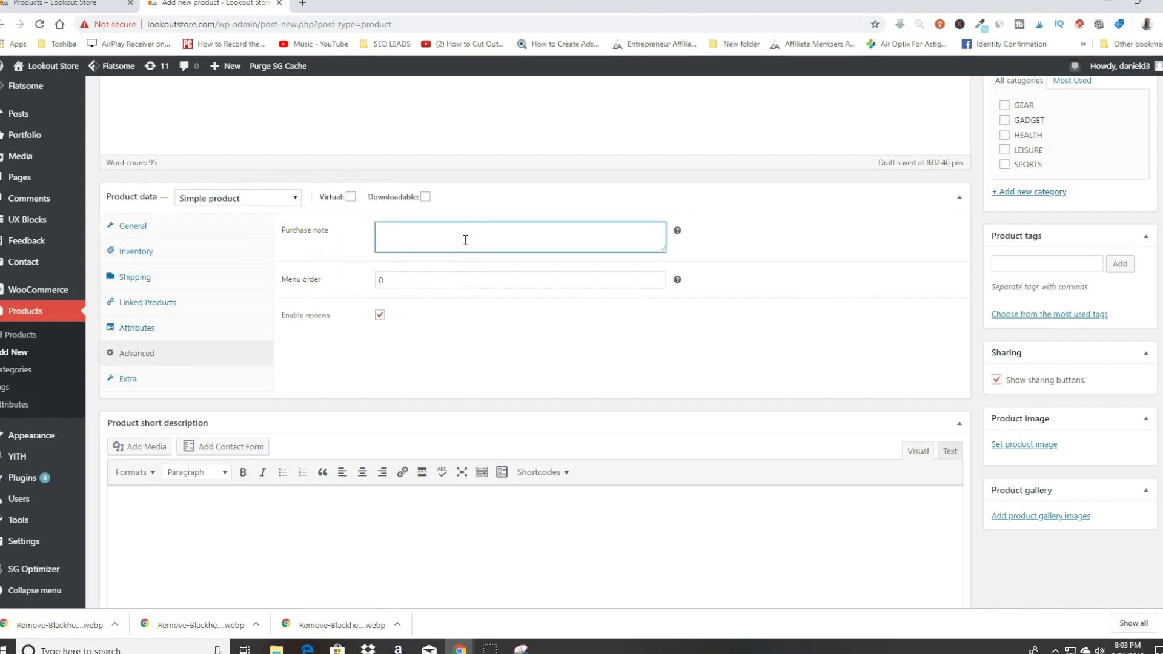
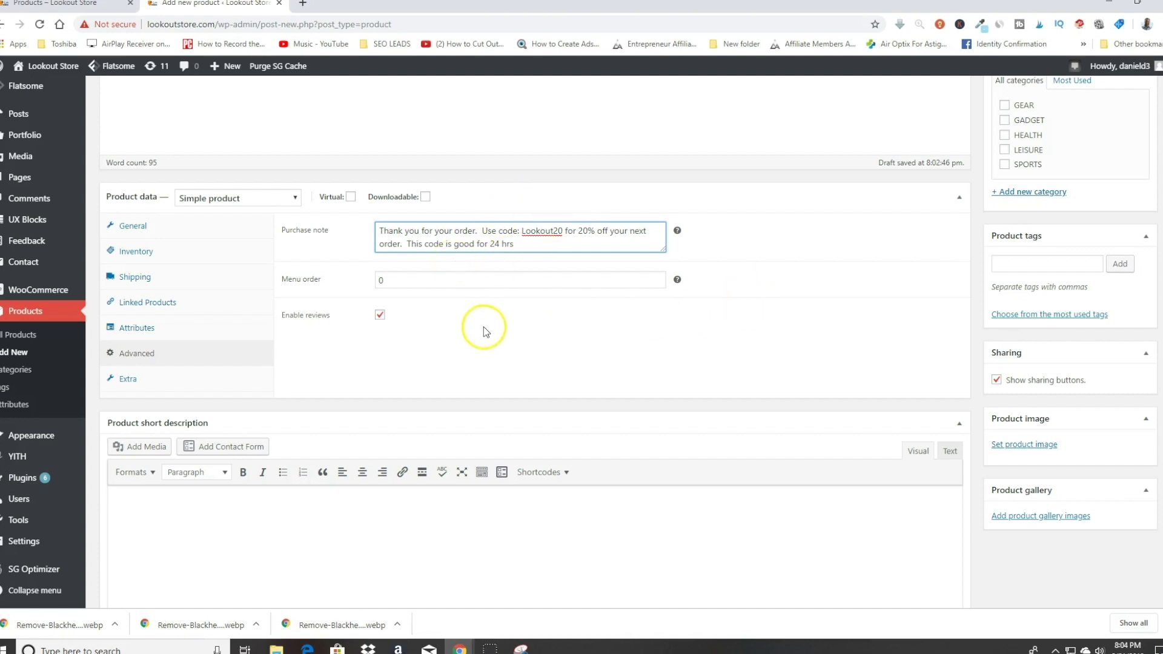
Step: Review the Extra tab's Product Video link, video size and video placement fields
click(138, 379)
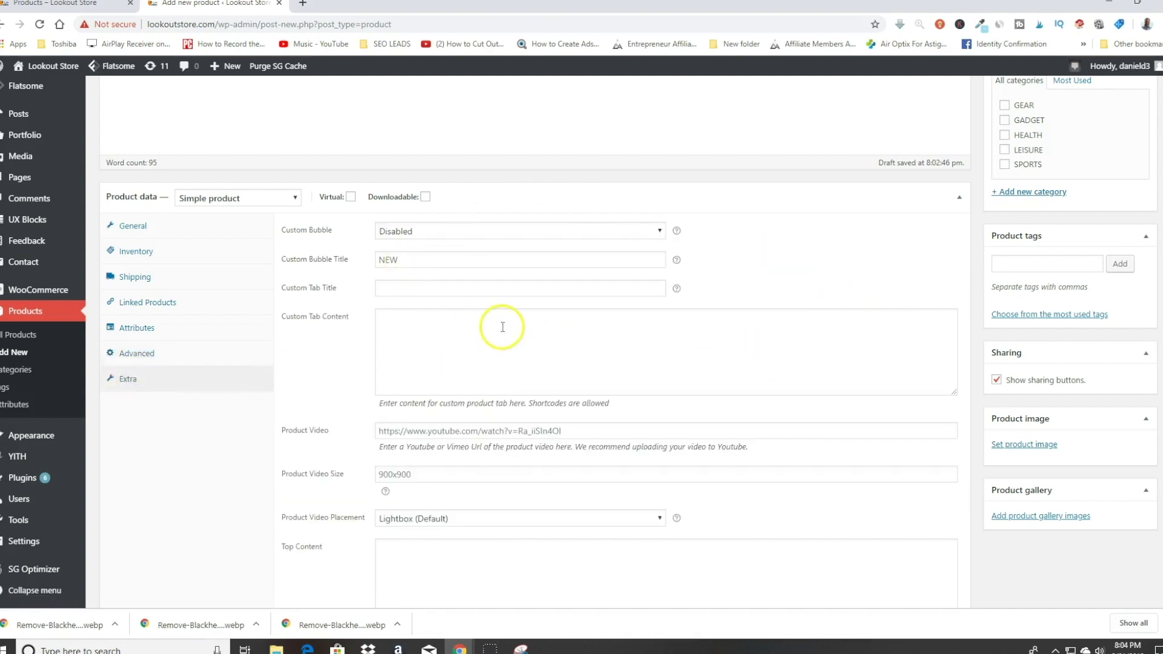
scroll(509, 326, down, 1)
scroll(509, 326, down, 5)
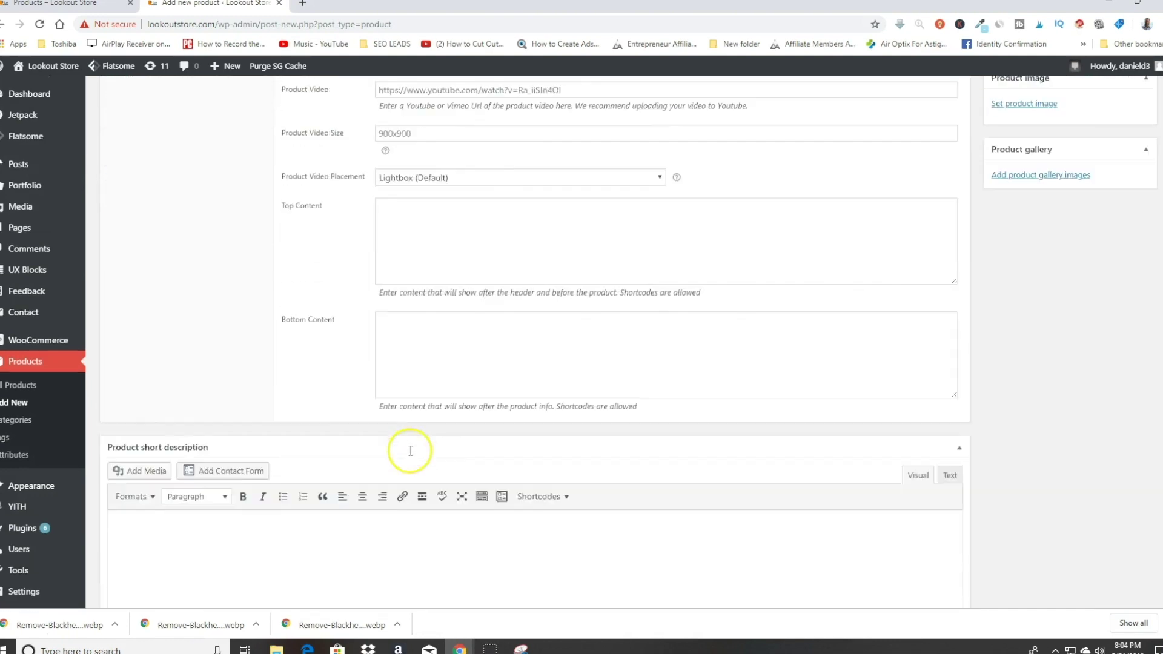
scroll(455, 297, up, 2)
scroll(454, 298, up, 2)
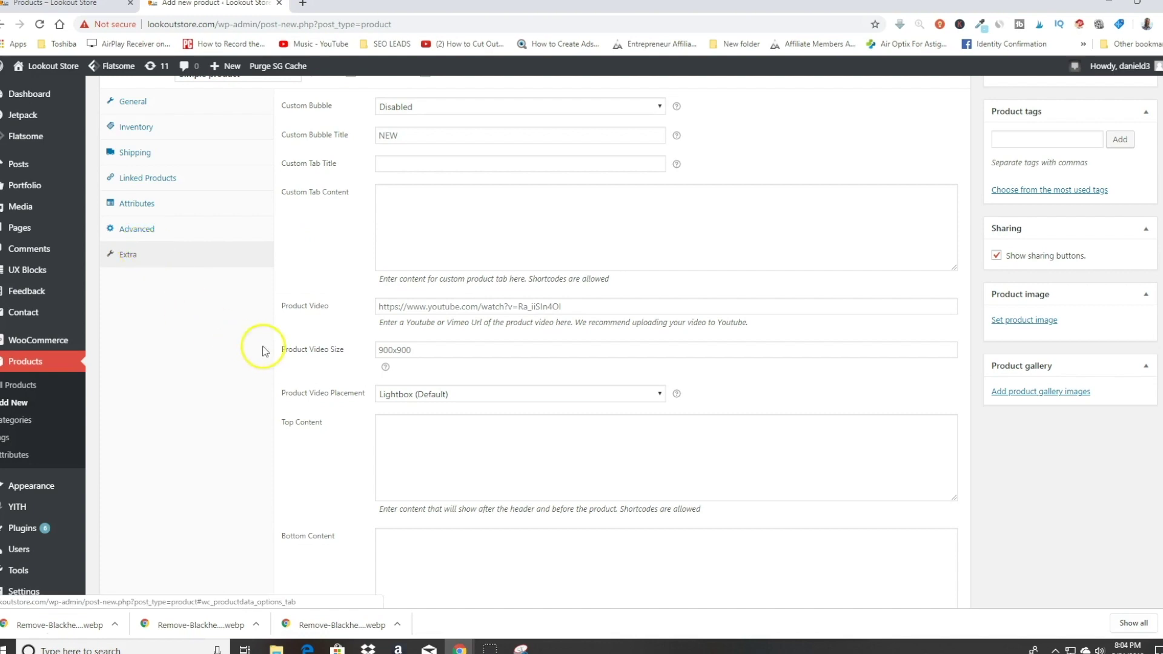
scroll(260, 350, down, 2)
scroll(236, 350, up, 2)
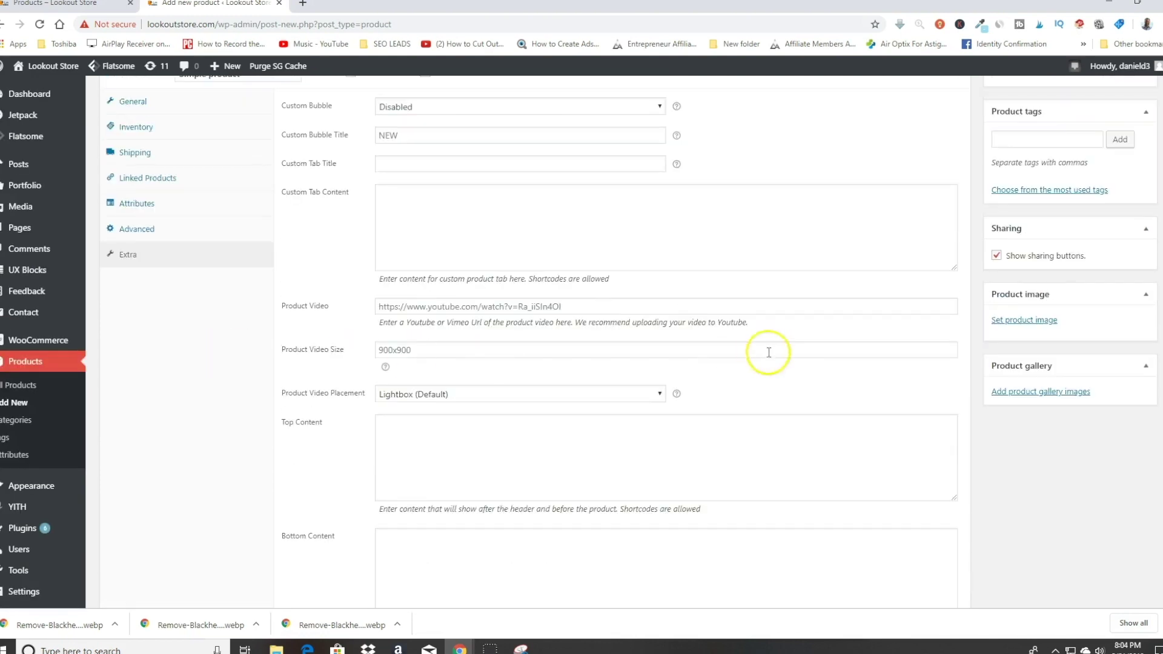
click(1036, 321)
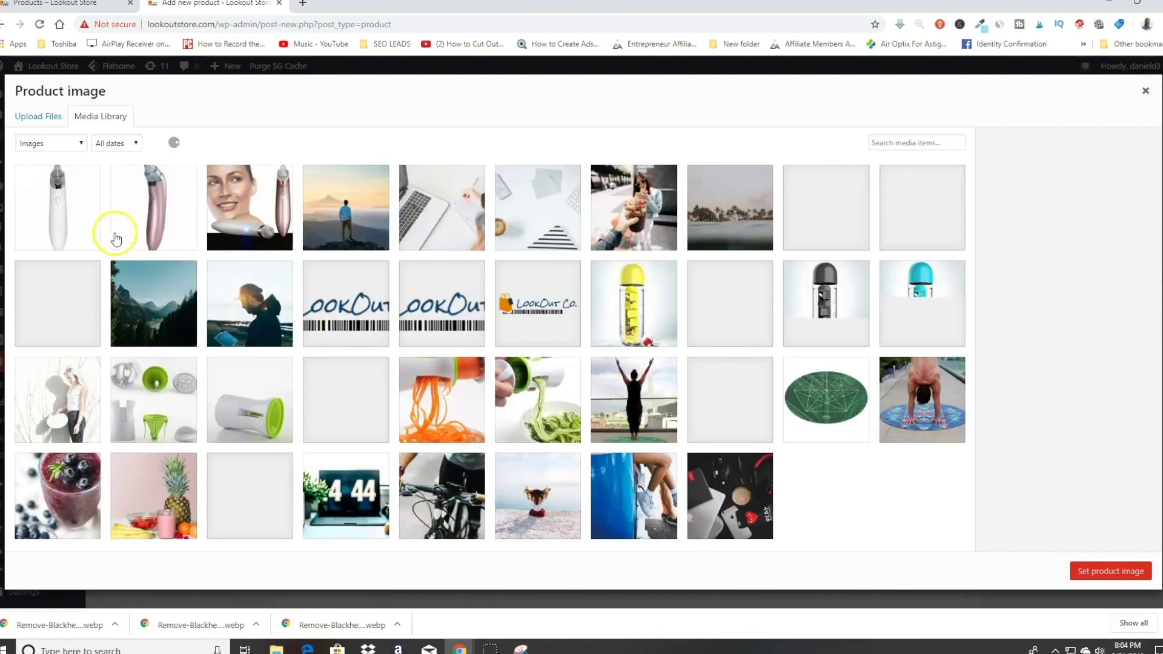
Step: Upload the three speaker photos and set woodspeaker1.png as the product image
click(33, 119)
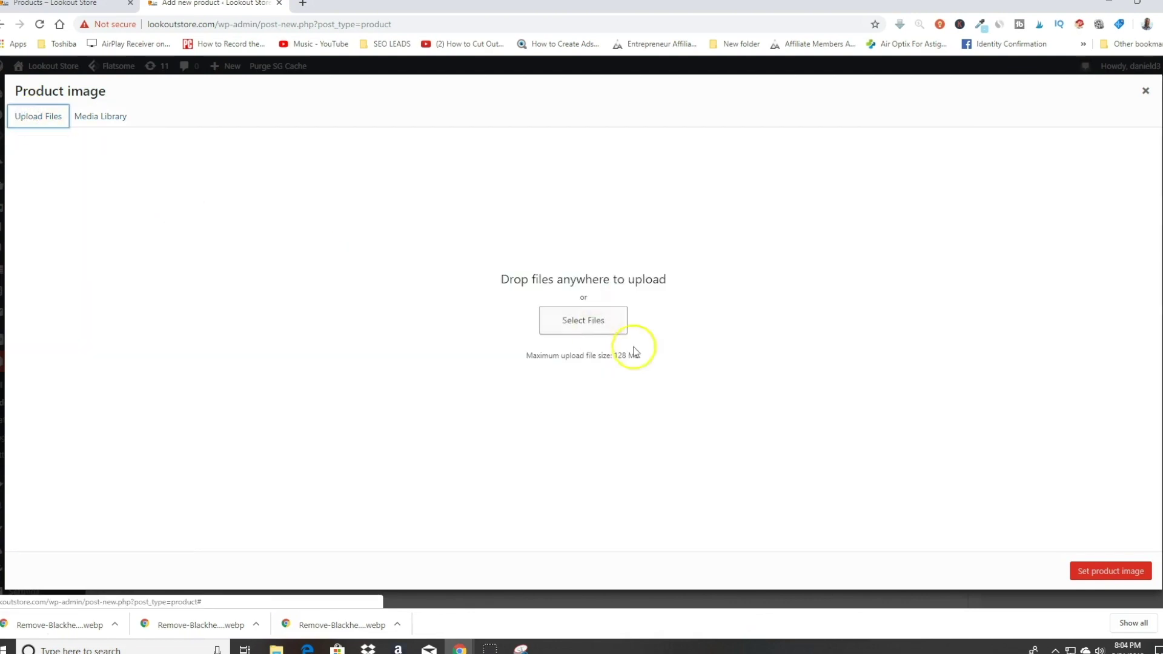
click(277, 646)
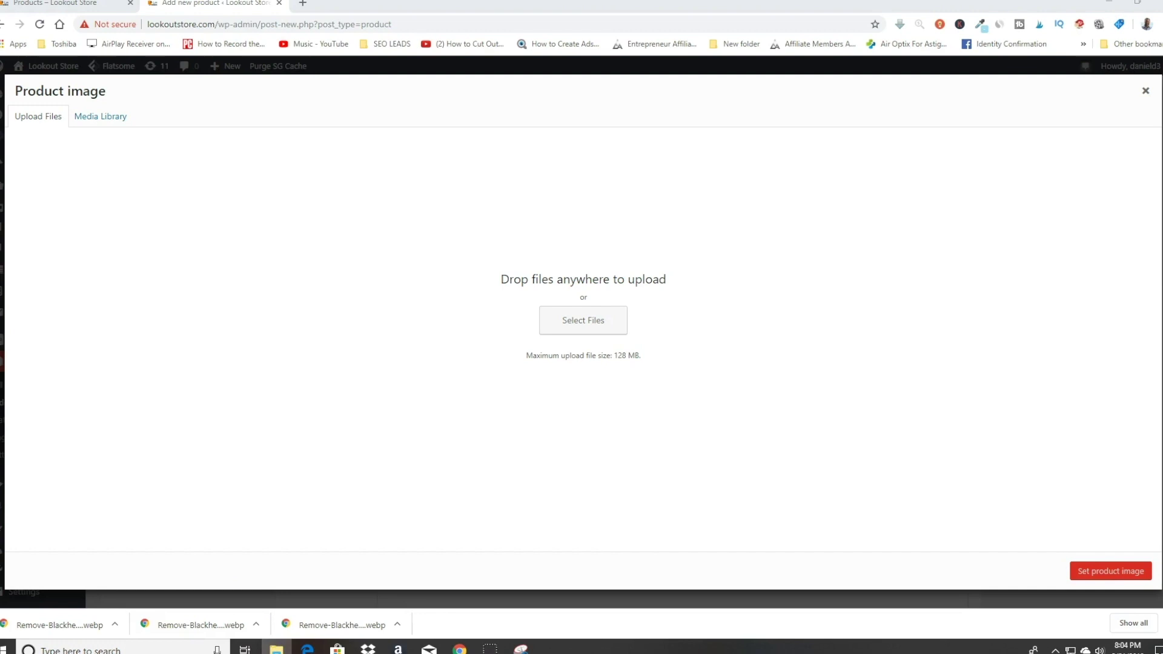
drag(302, 272, 533, 330)
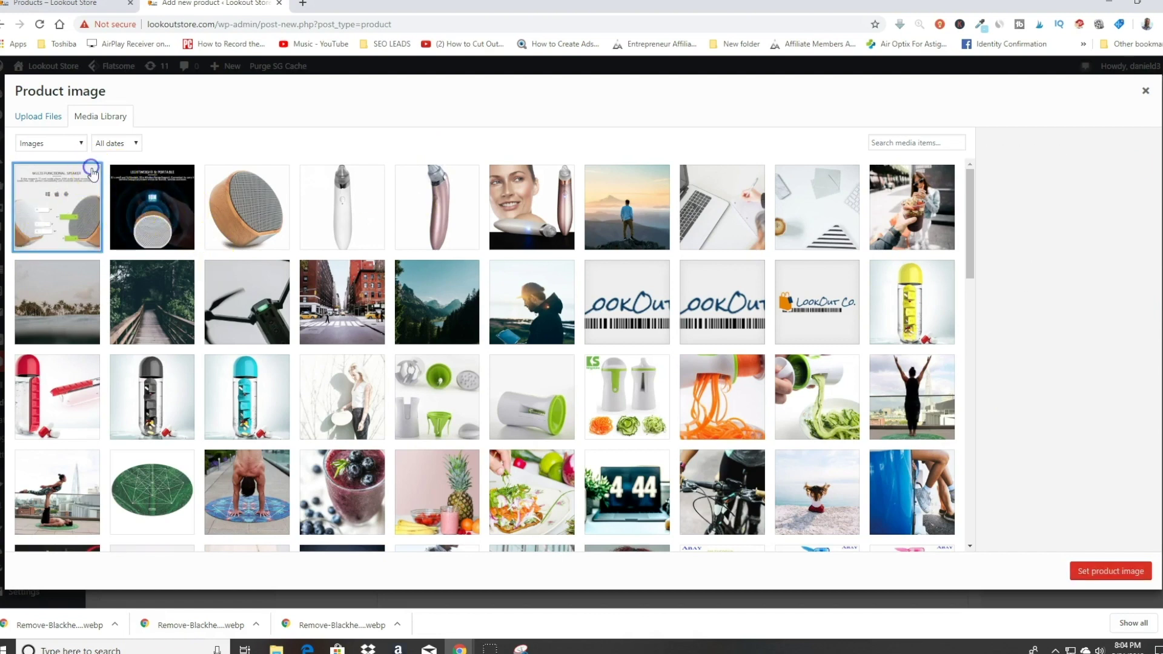
click(254, 204)
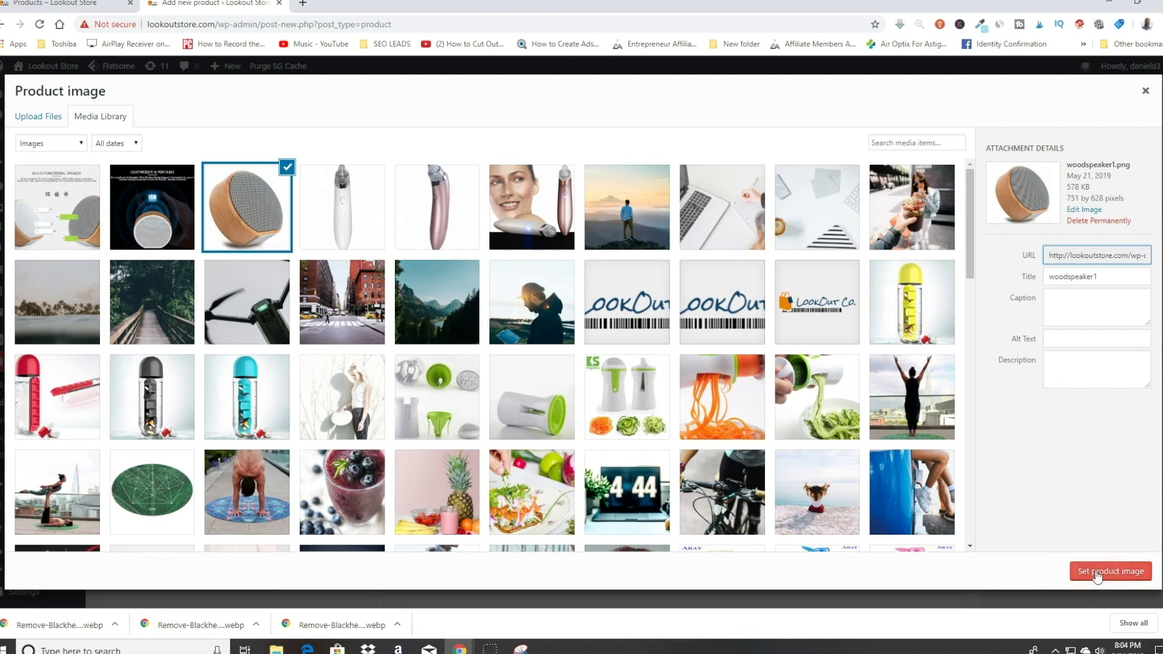
click(1098, 573)
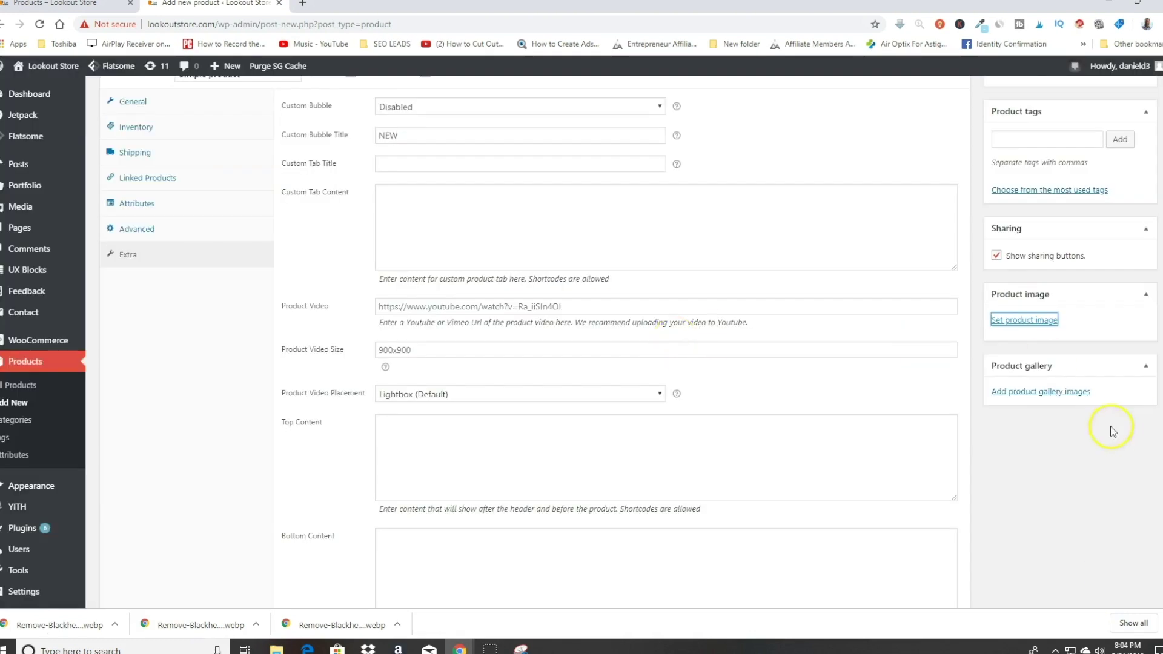
Step: Add woodspeaker3 and woodspeaker2 to the product gallery
click(1059, 436)
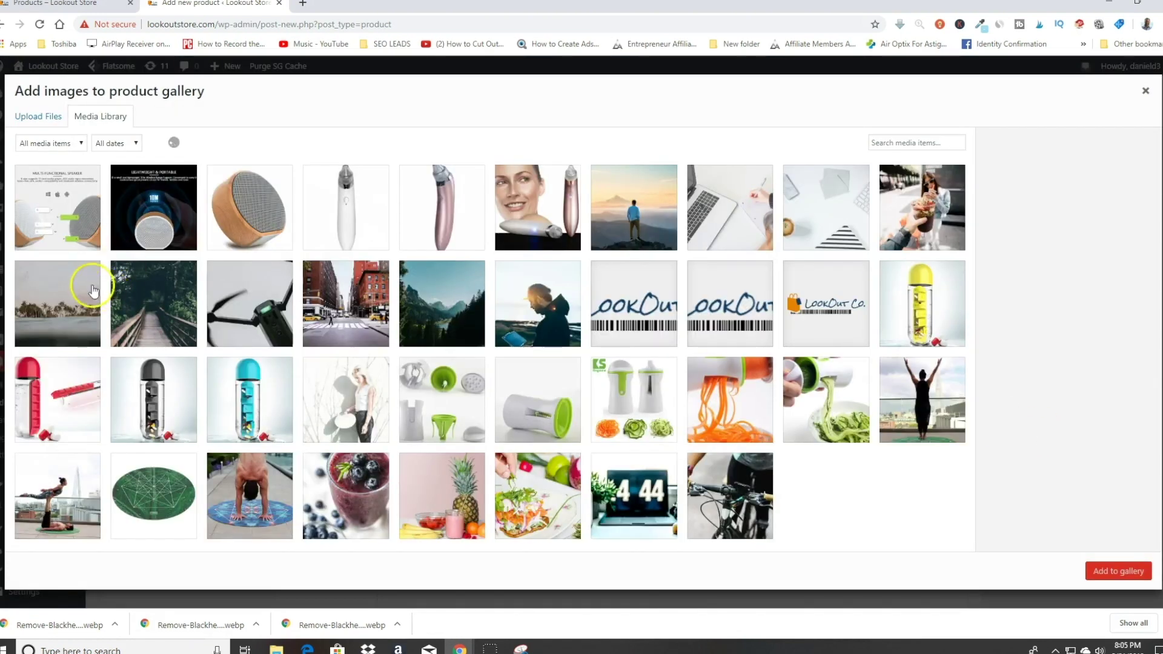
click(53, 209)
click(169, 218)
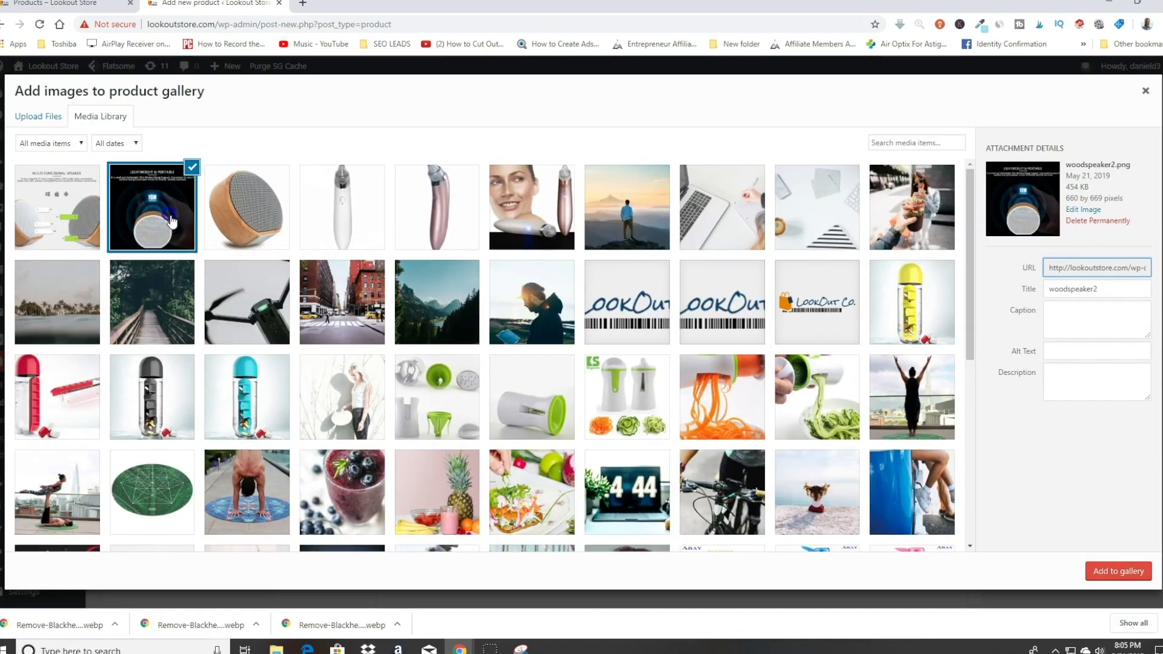
click(89, 223)
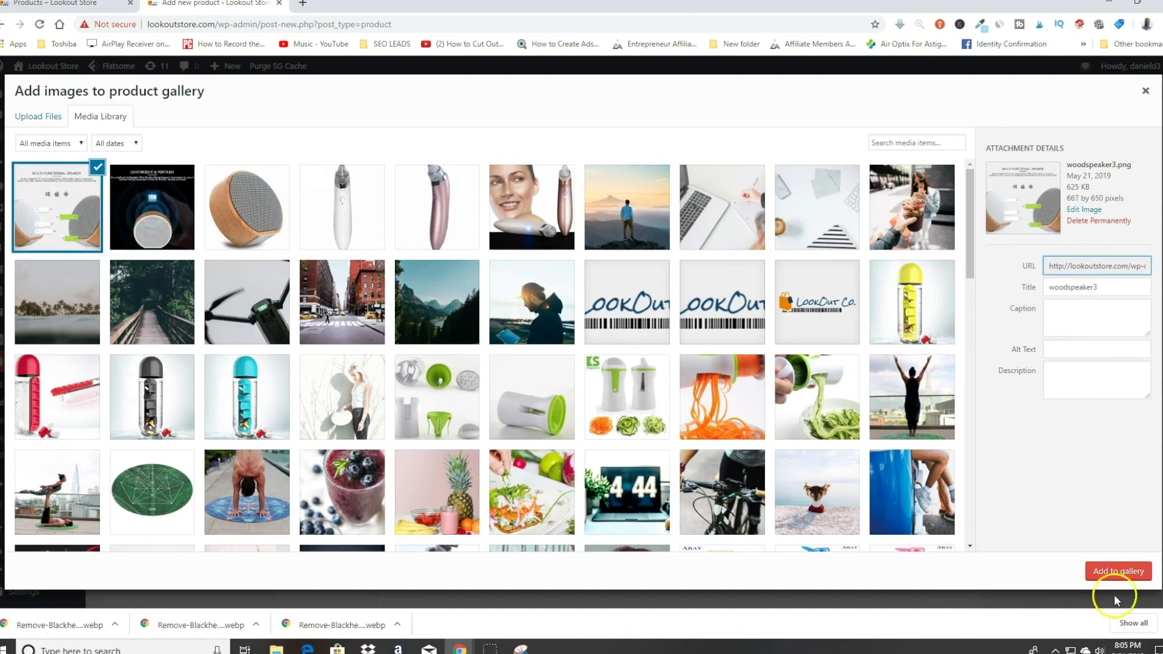
click(1100, 573)
scroll(1037, 521, down, 3)
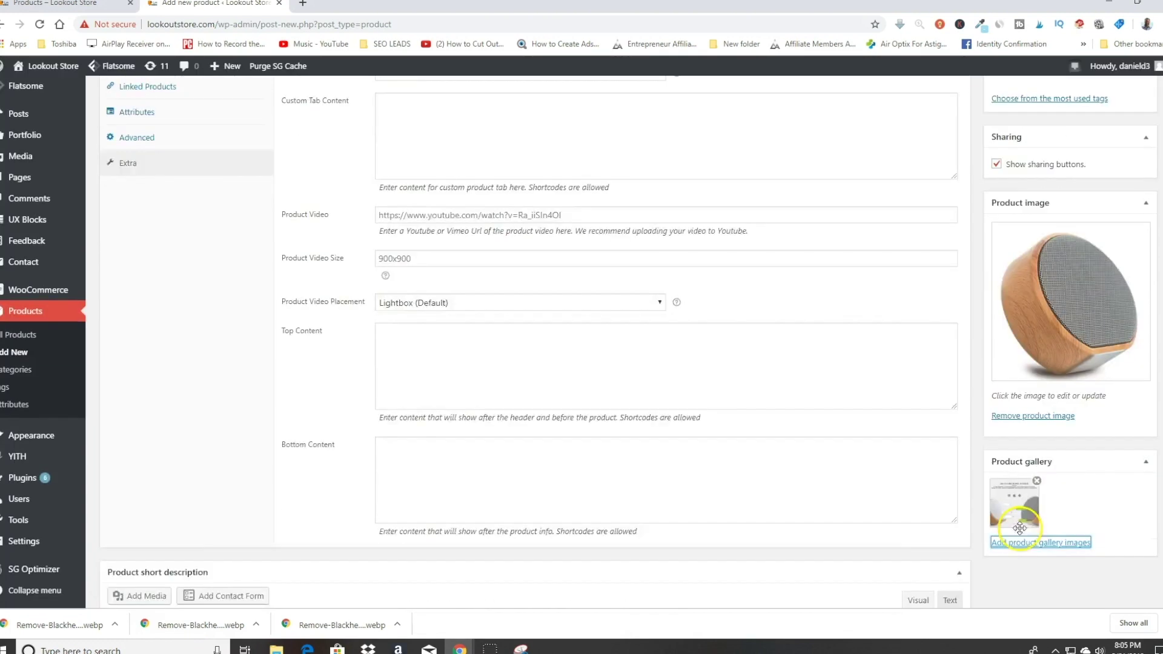
click(1027, 509)
click(135, 185)
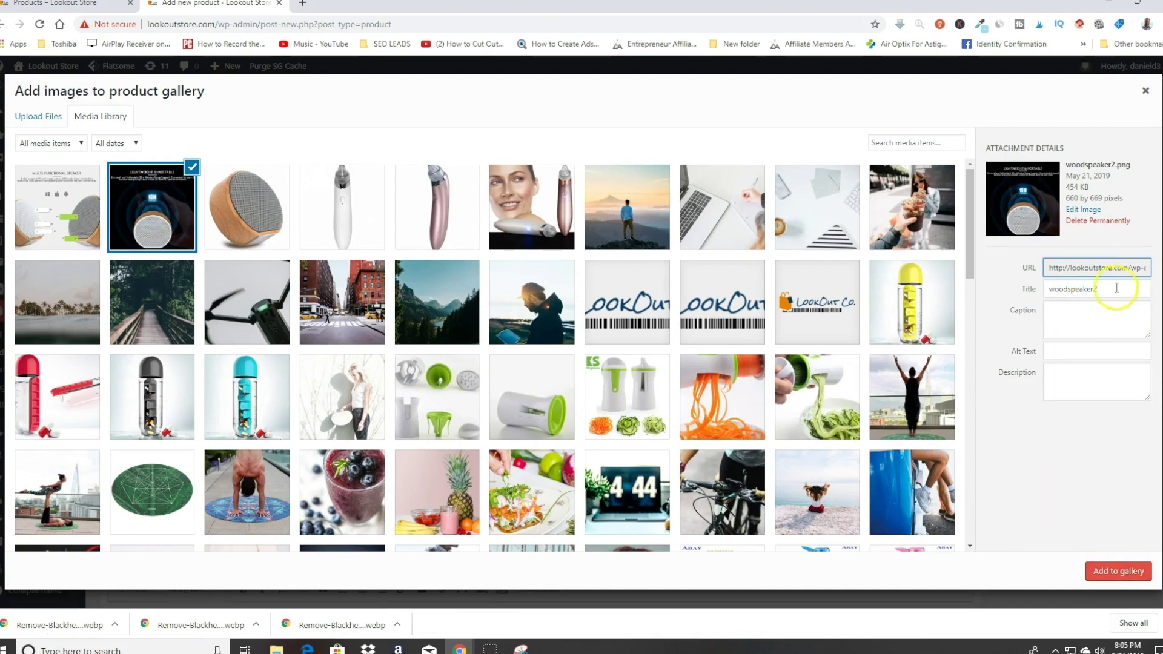
click(1105, 571)
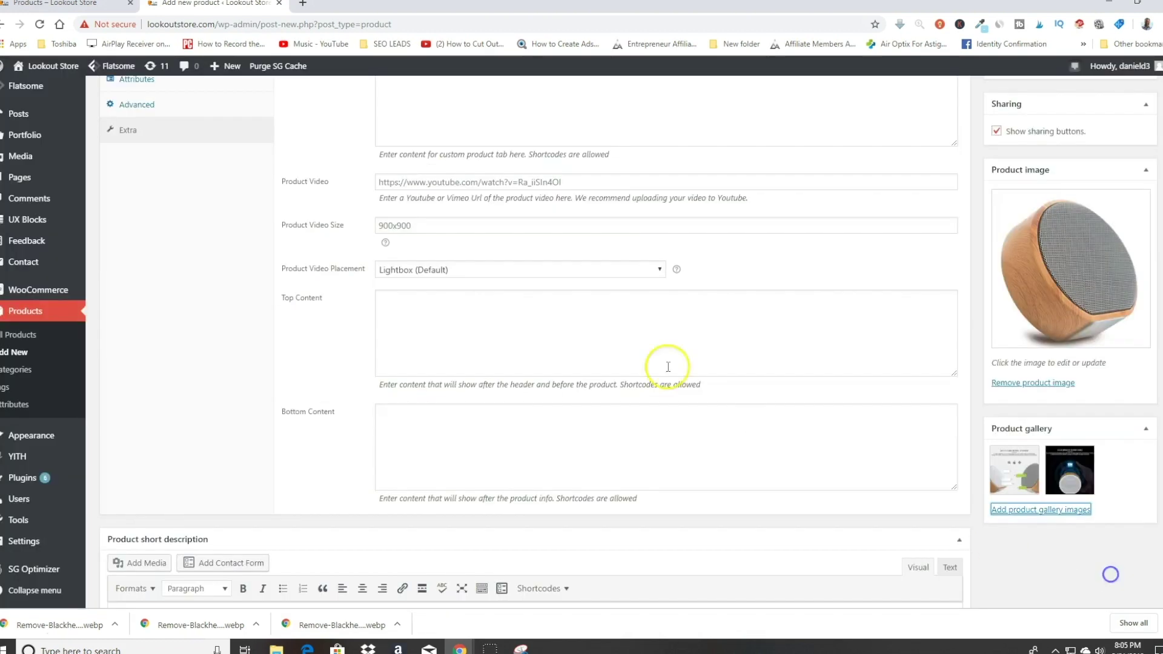
scroll(706, 420, down, 3)
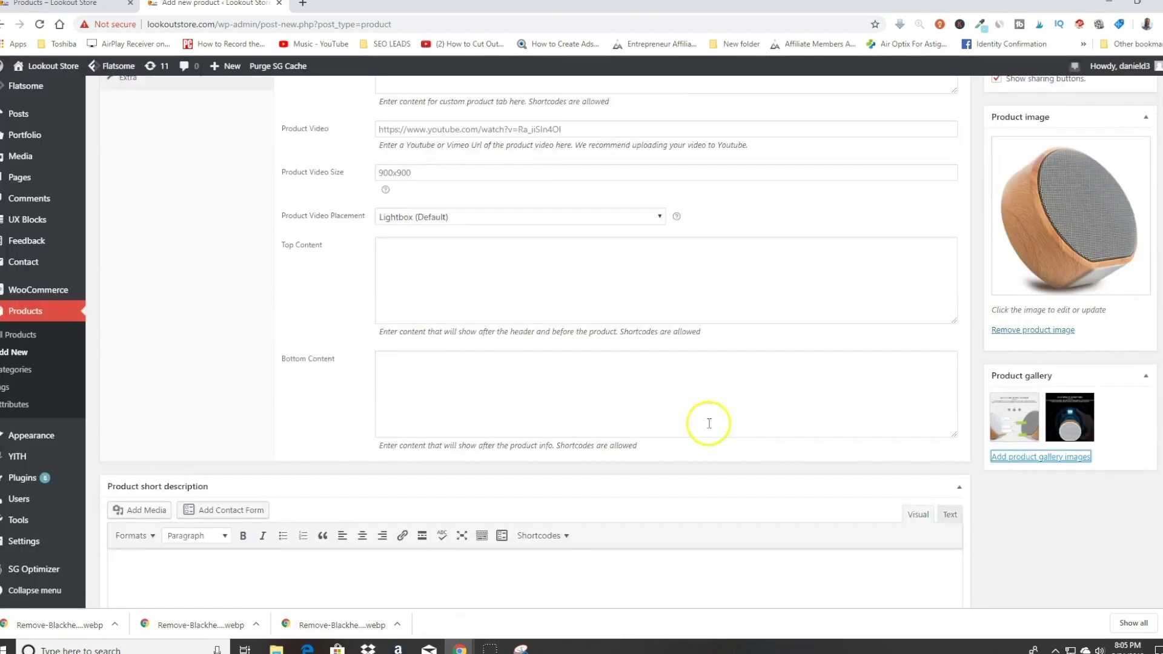
scroll(719, 483, up, 9)
scroll(621, 453, up, 6)
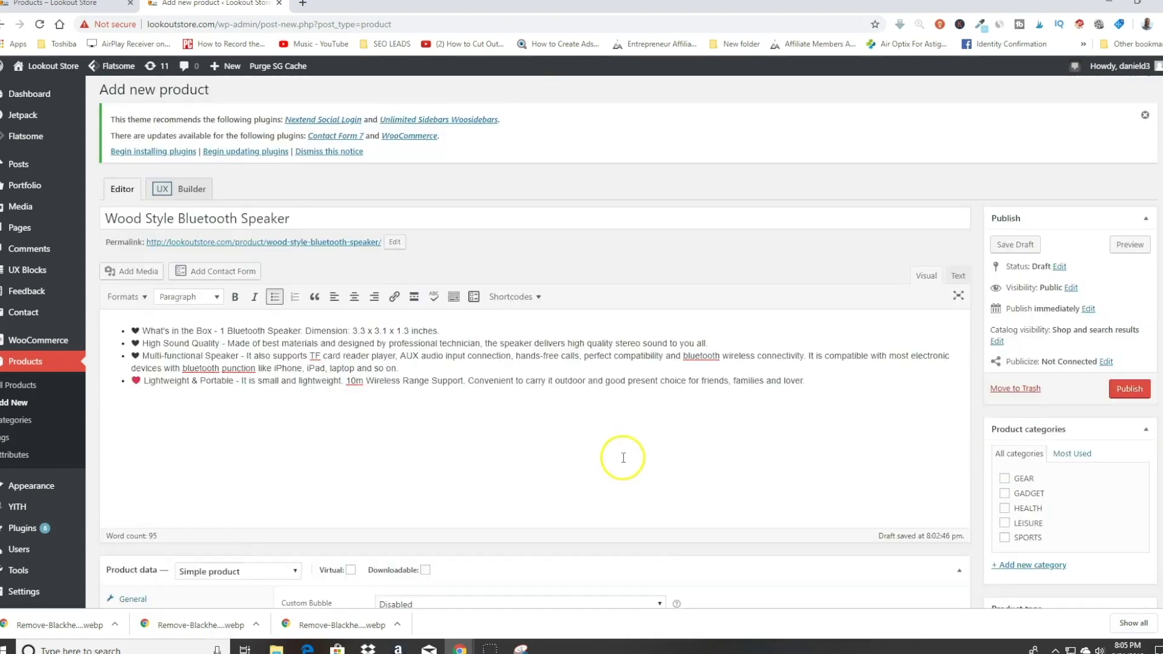
Step: Publish the new Wood Style Bluetooth Speaker product
scroll(515, 317, down, 8)
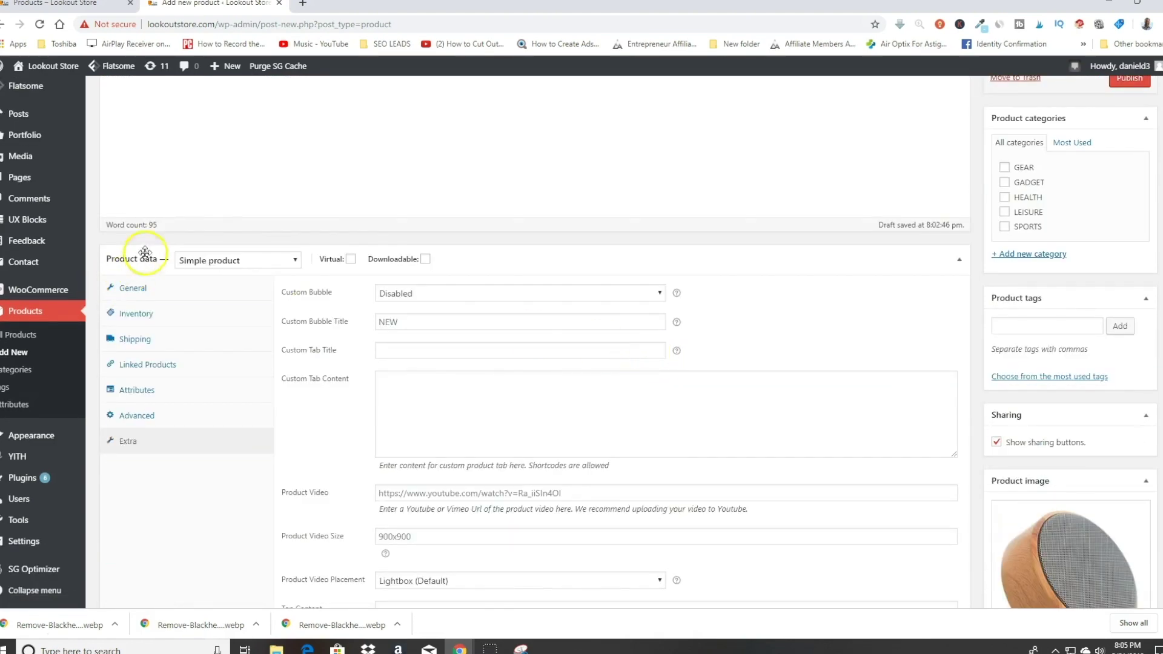
scroll(434, 284, down, 4)
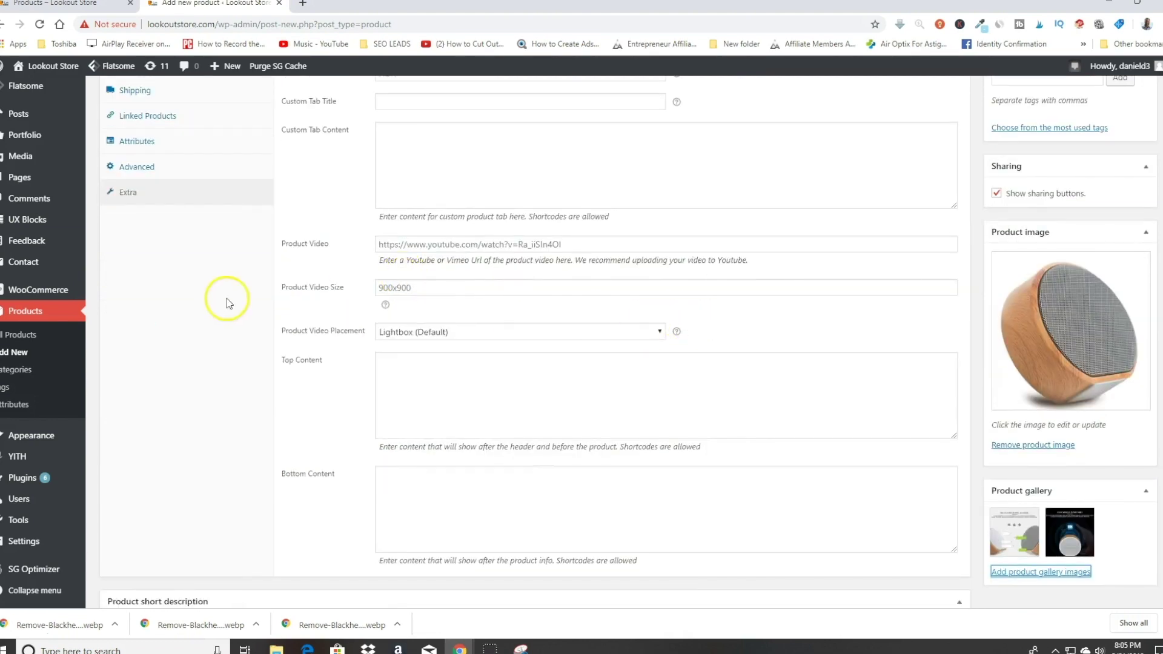
scroll(520, 384, down, 4)
scroll(418, 307, up, 4)
scroll(417, 307, up, 15)
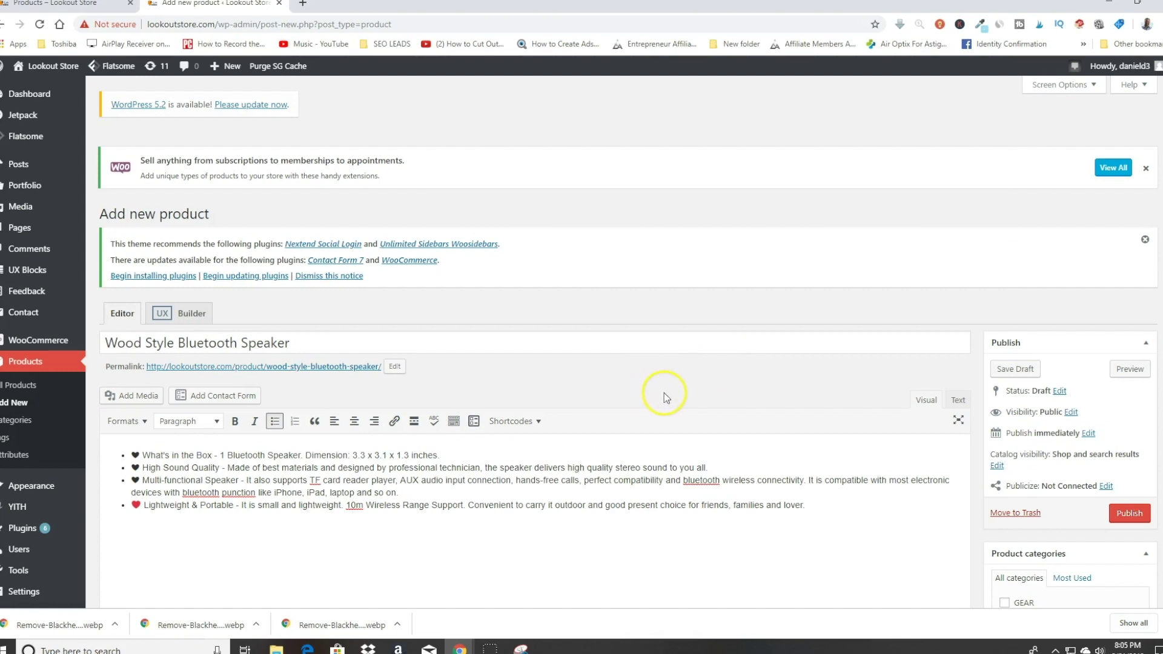
scroll(641, 347, down, 6)
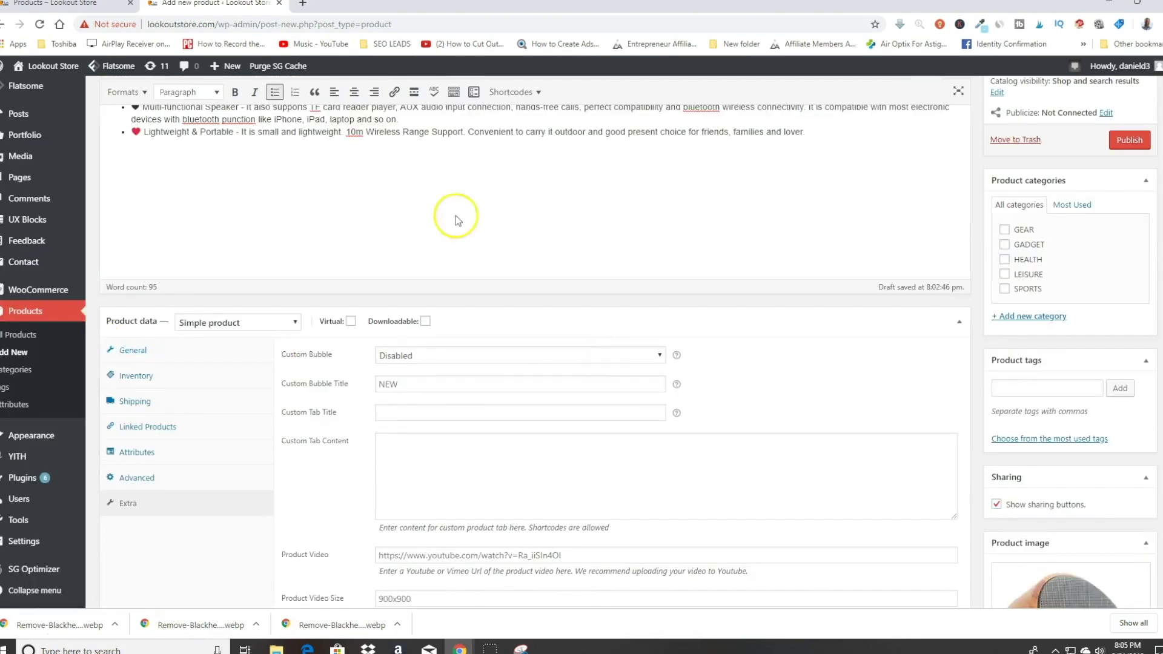
scroll(740, 296, up, 2)
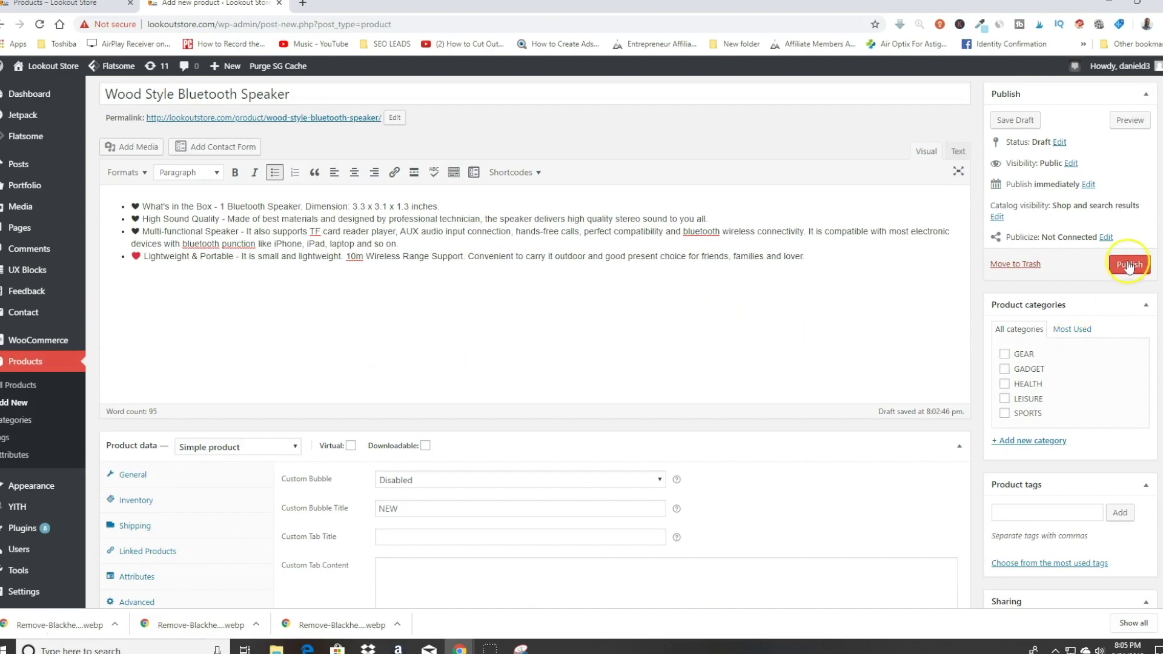
click(1125, 273)
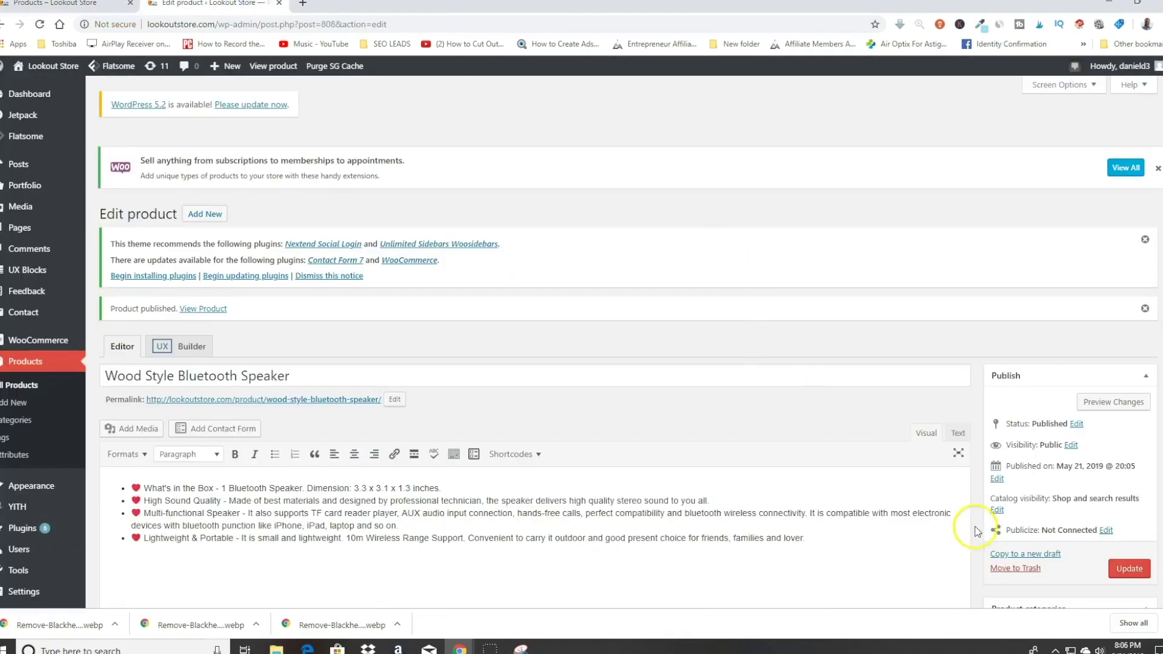
Step: Add the GADGET category to the product and update it
scroll(945, 496, down, 4)
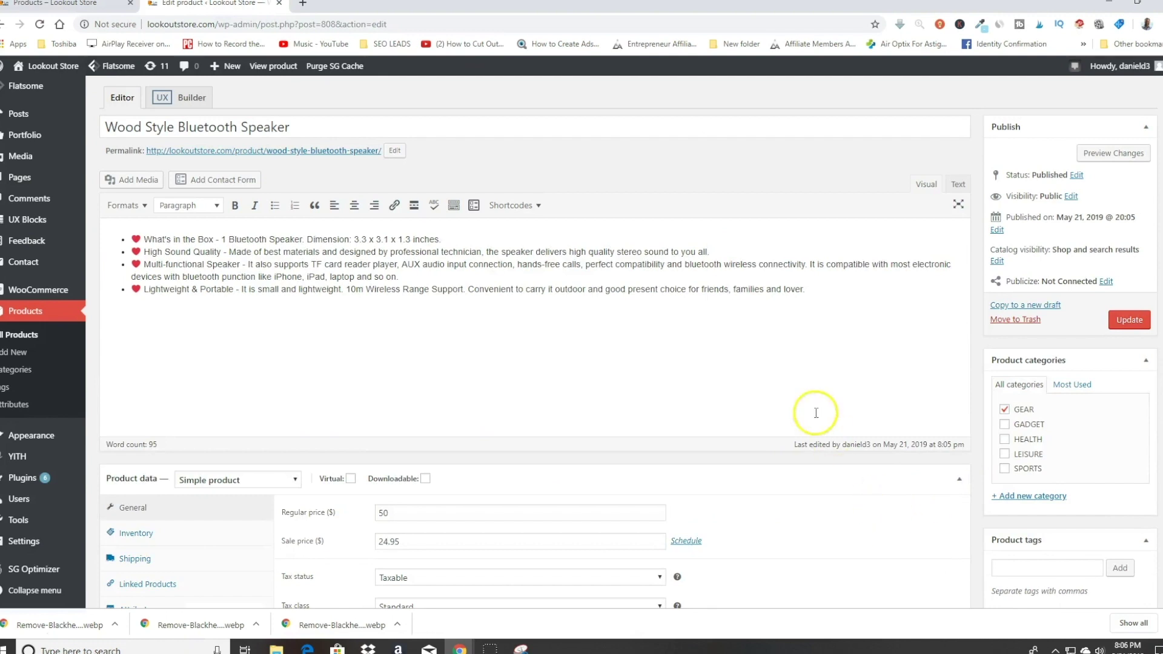
scroll(760, 402, down, 1)
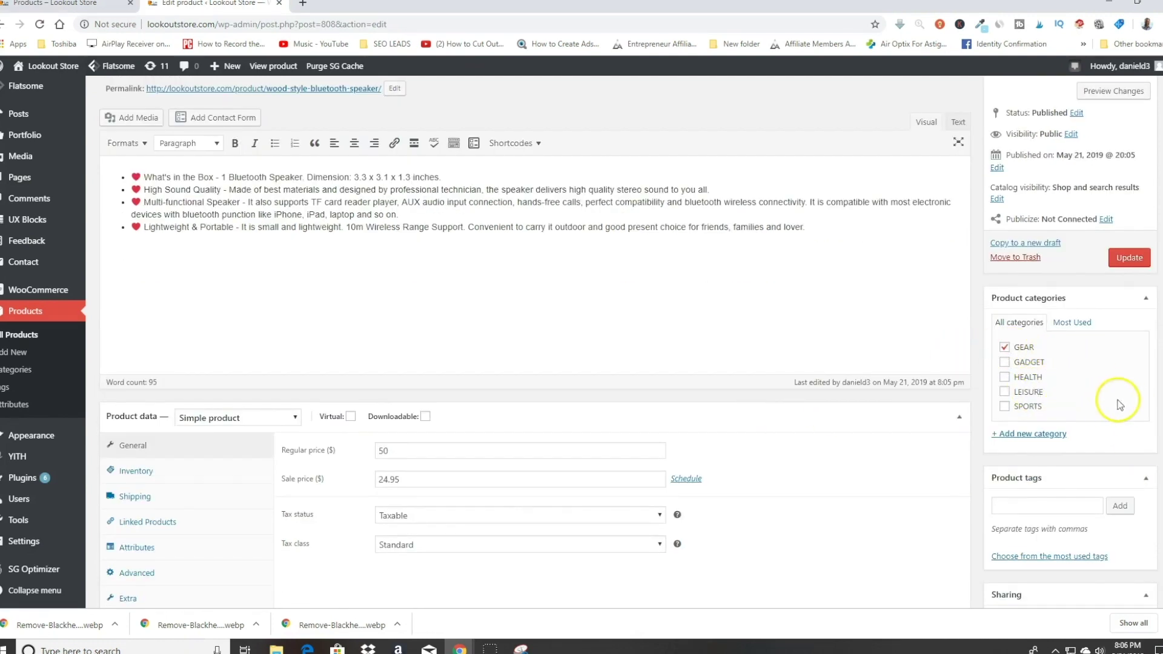
click(1005, 362)
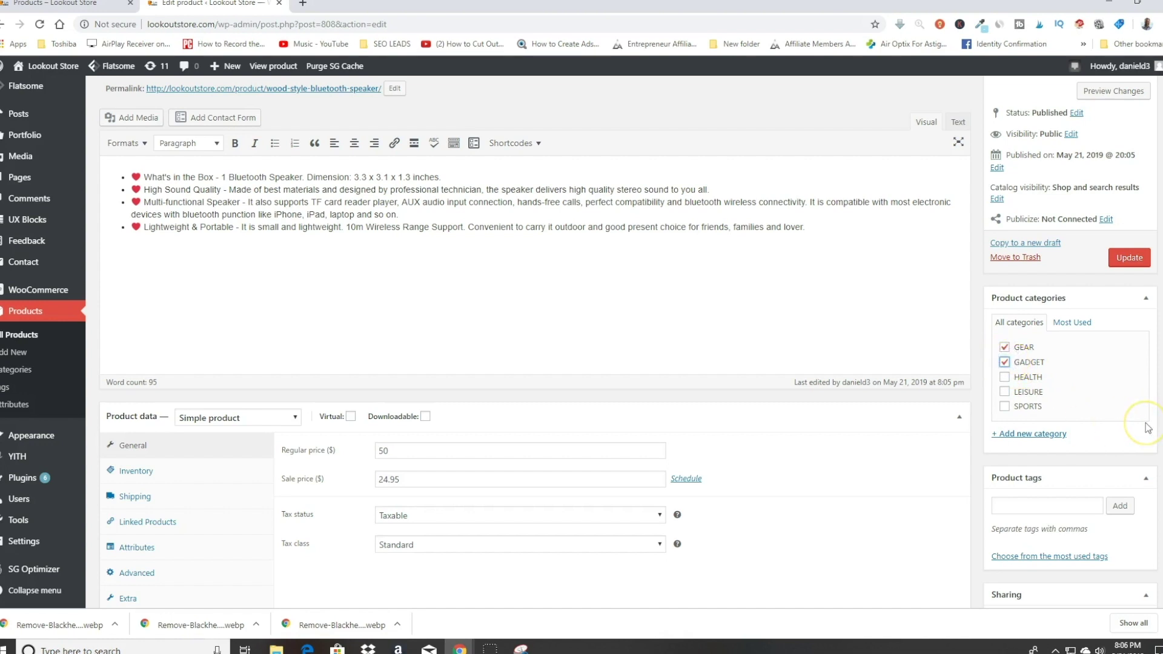
click(1129, 257)
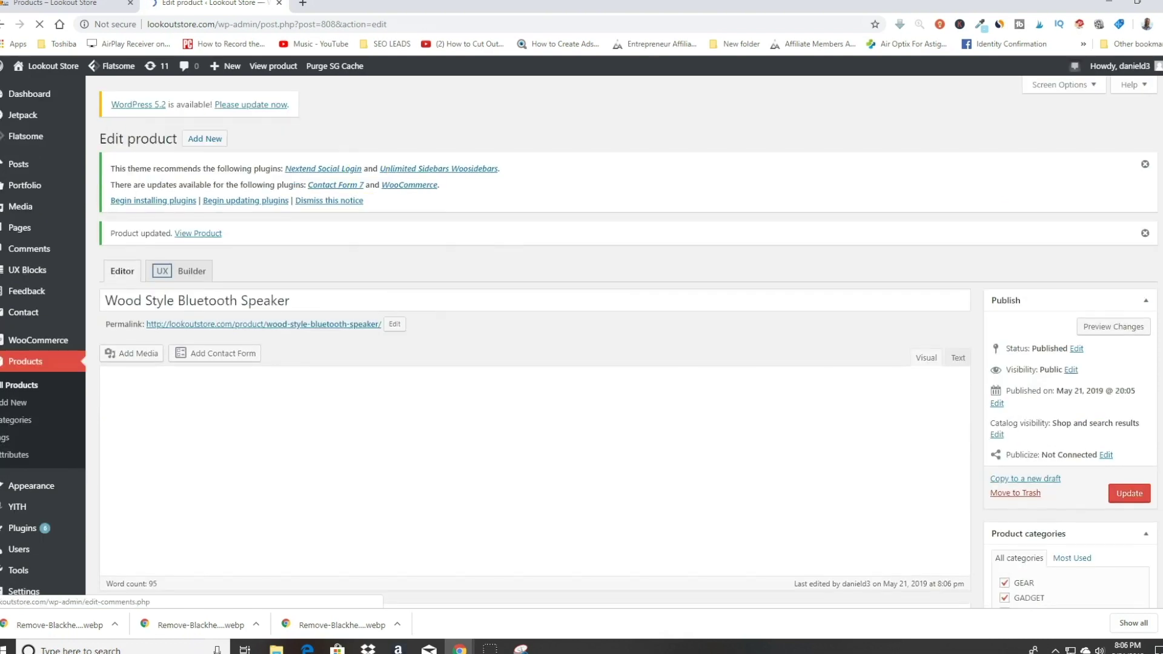
Step: Reload the shop and open the Wood Style Bluetooth Speaker product page
click(59, 7)
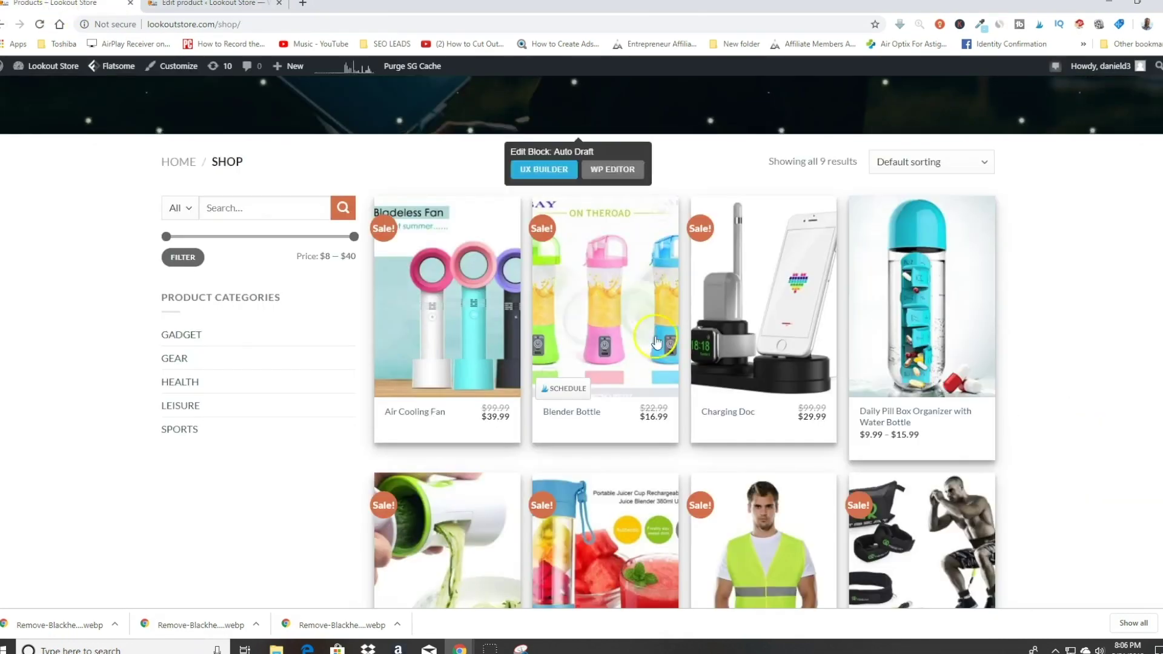
click(40, 25)
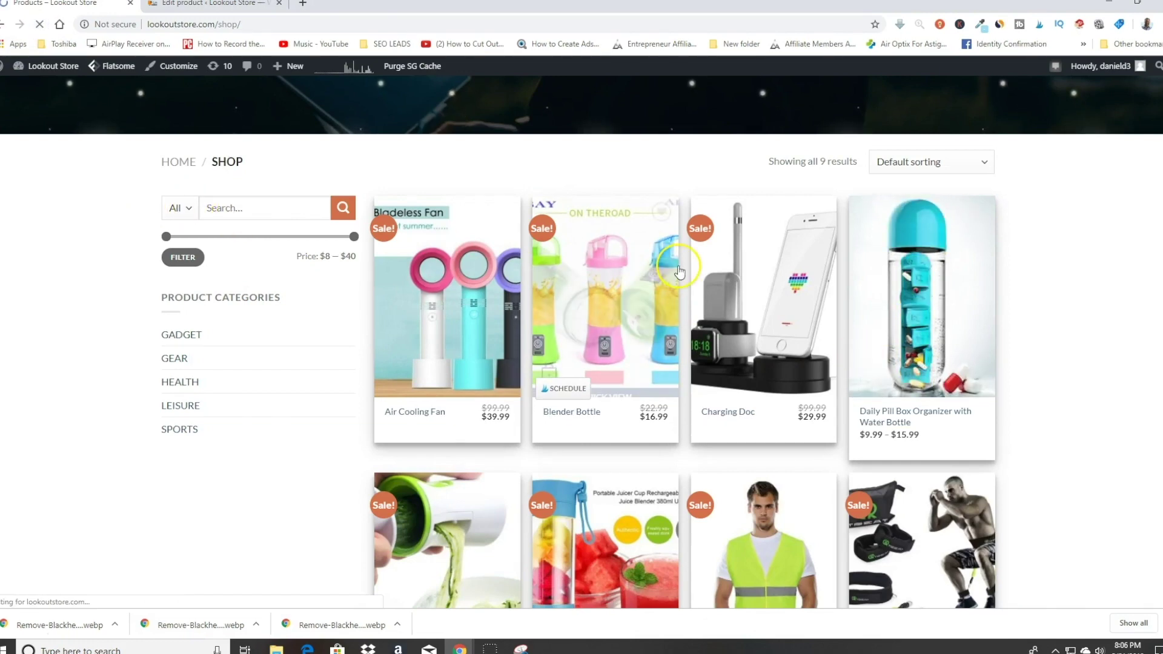
scroll(393, 200, down, 7)
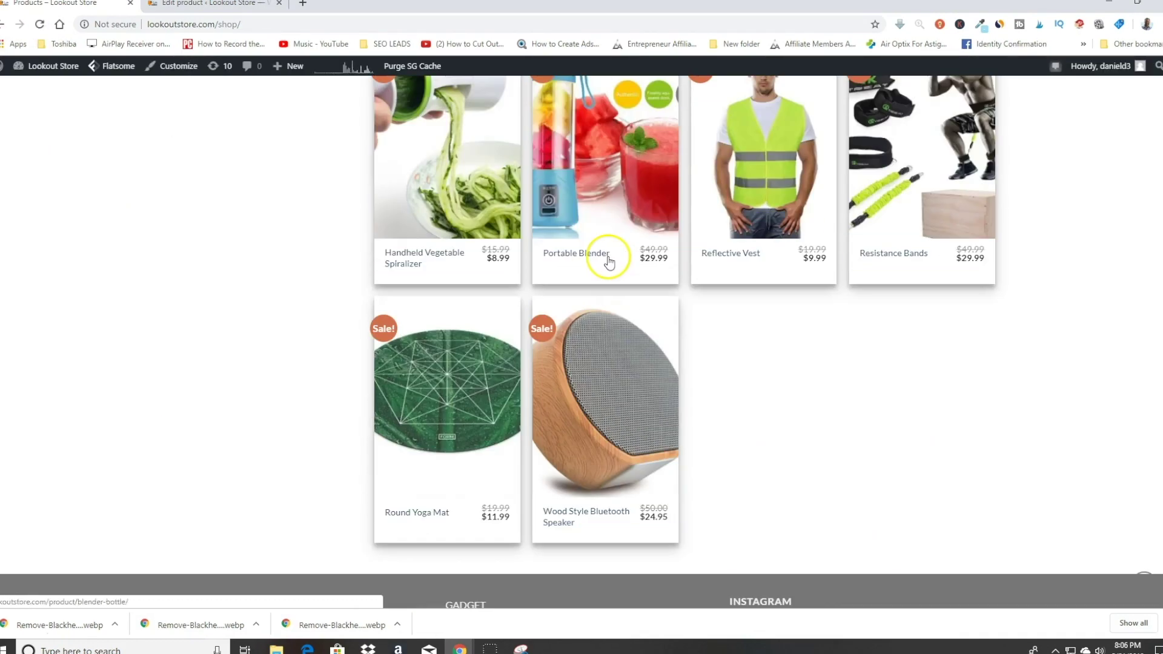
scroll(872, 484, up, 3)
click(589, 547)
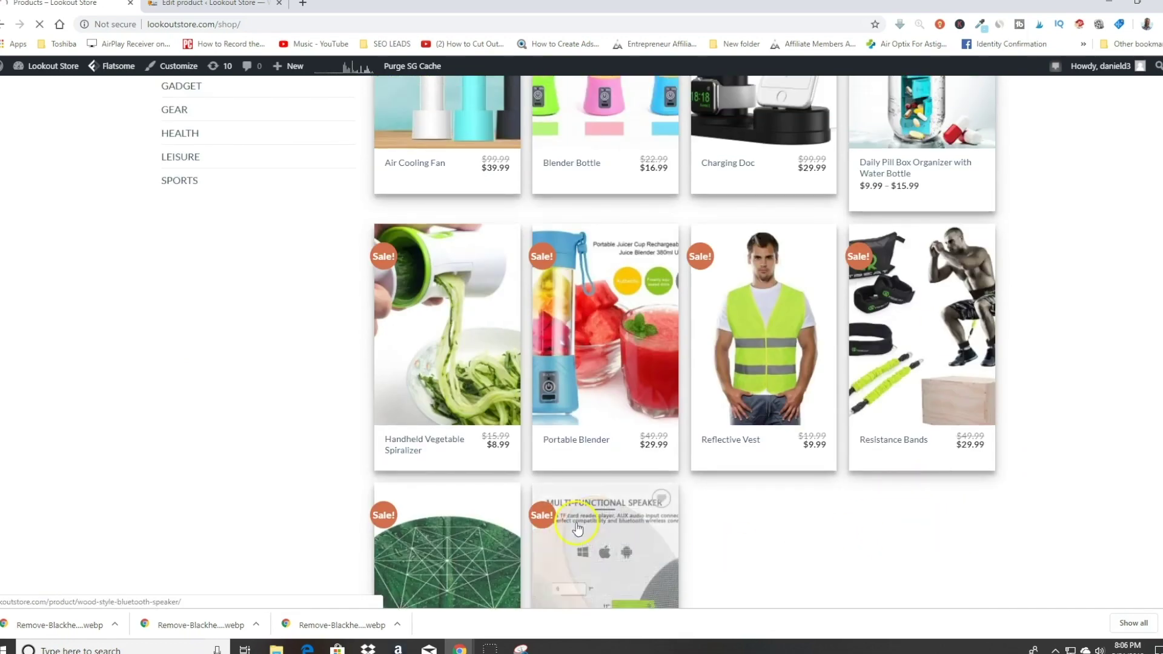
Step: Scroll through the speaker's product page, then go back to the product editor
scroll(622, 464, down, 3)
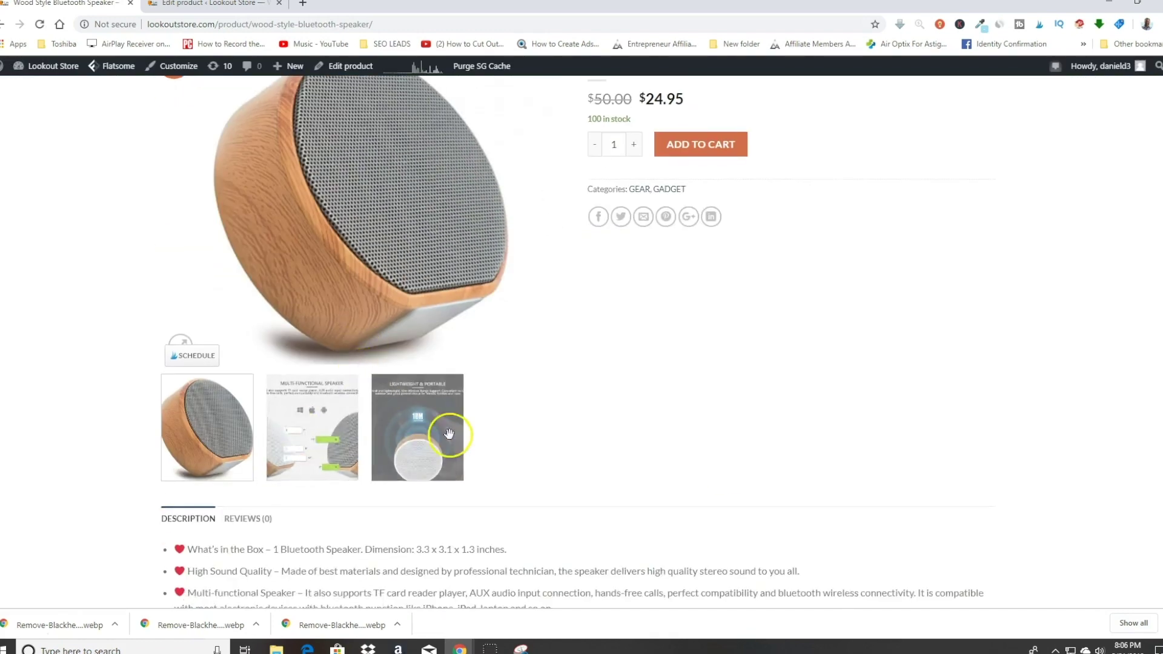
scroll(701, 415, up, 1)
scroll(701, 416, down, 4)
scroll(705, 415, up, 2)
scroll(704, 416, up, 4)
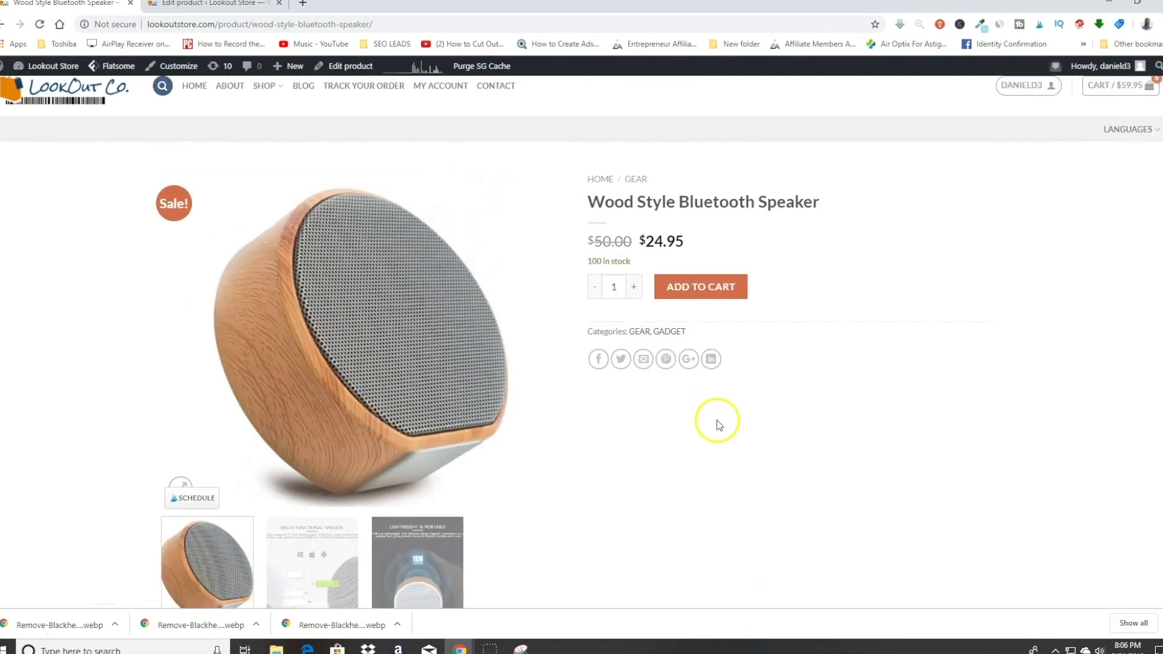
scroll(670, 439, down, 7)
scroll(517, 324, up, 8)
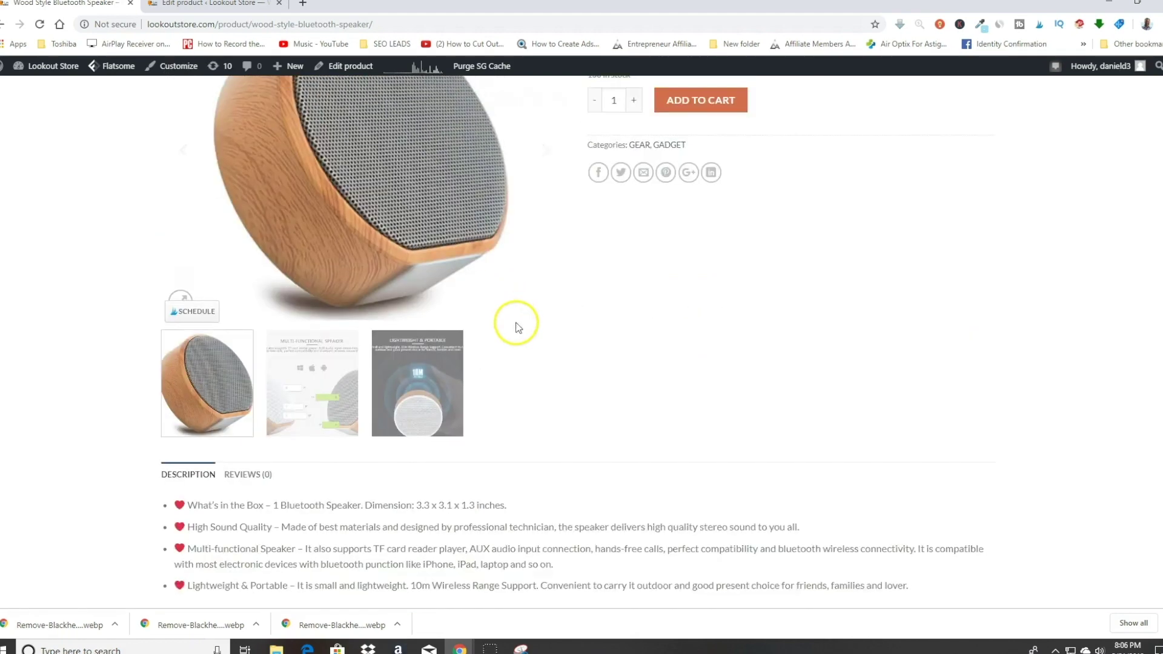
click(3, 24)
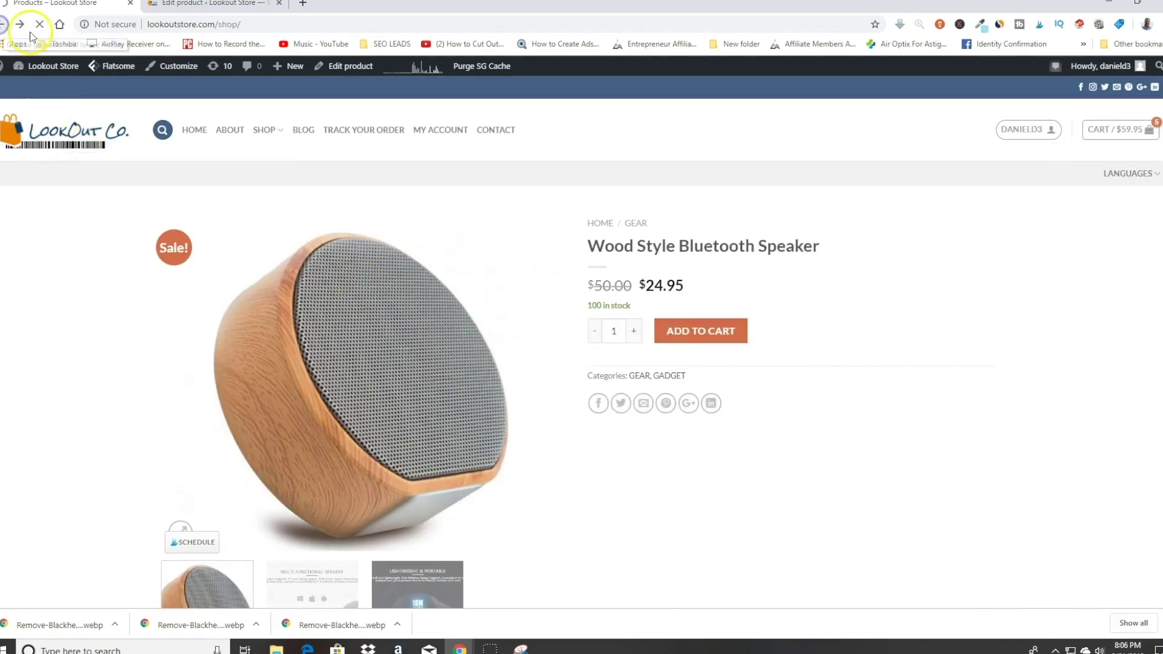
click(3, 24)
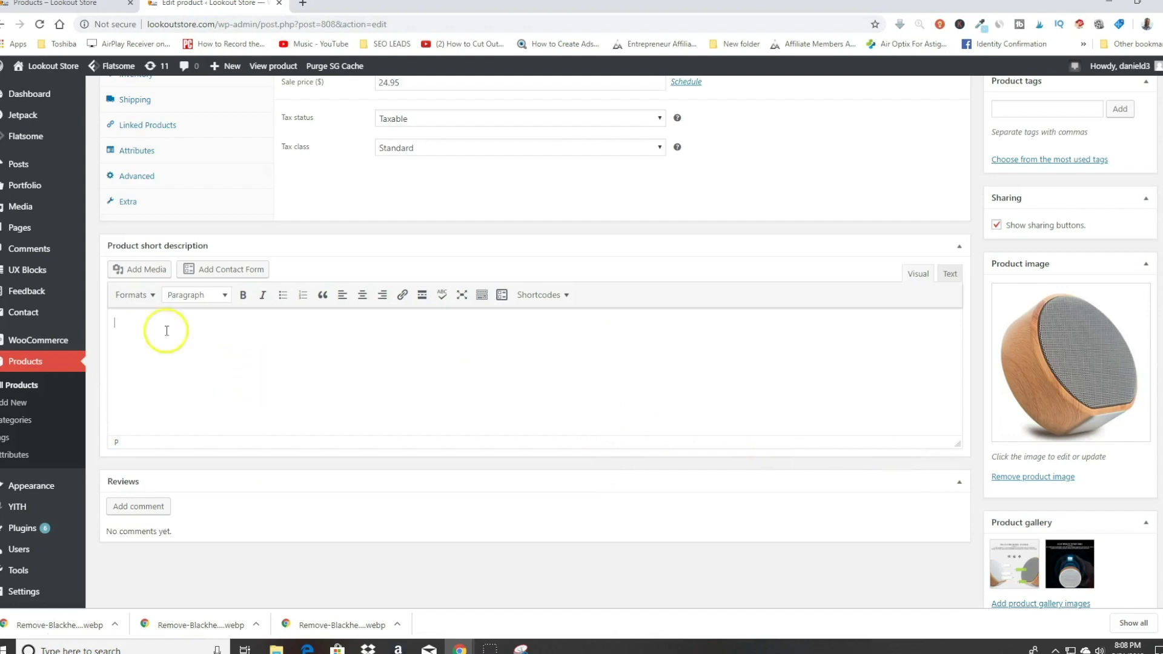
Step: Paste the four-item bulleted feature list into the short description and update the product
scroll(256, 337, down, 1)
click(215, 291)
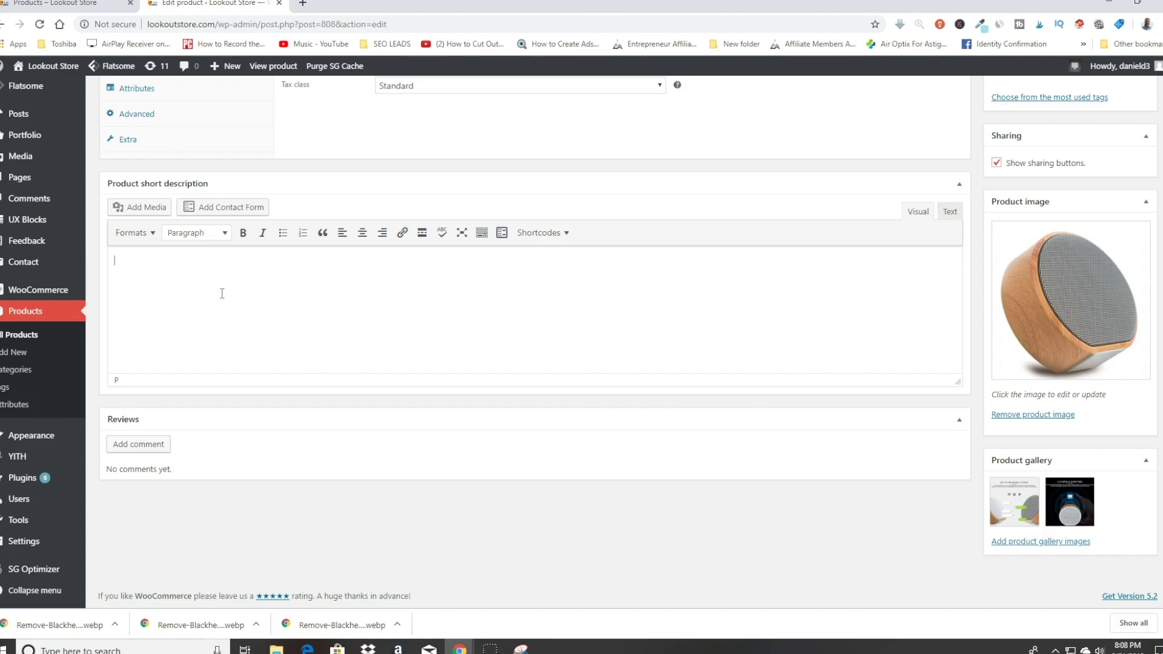
text(♥ What's in the Box - 1 Bluetooth Speaker. Dimension: 3.3 x 3.1 x 1.3 inches. ♥ High Sound Quality - Made of best materials and designed by professional technician, the speaker delivers high quality stereo sound to you all. ♥ Multi-functional Speaker - It also supports TF card reader player, AUX audio input connection, hands-free calls, perfect compatibility and bluetooth wireless connectivity. It is compatible with most electronic devices with bluetooth punction like iPhone, iPad, laptop and so on. ❤ Lightweight & Portable - It is small and lightweight)
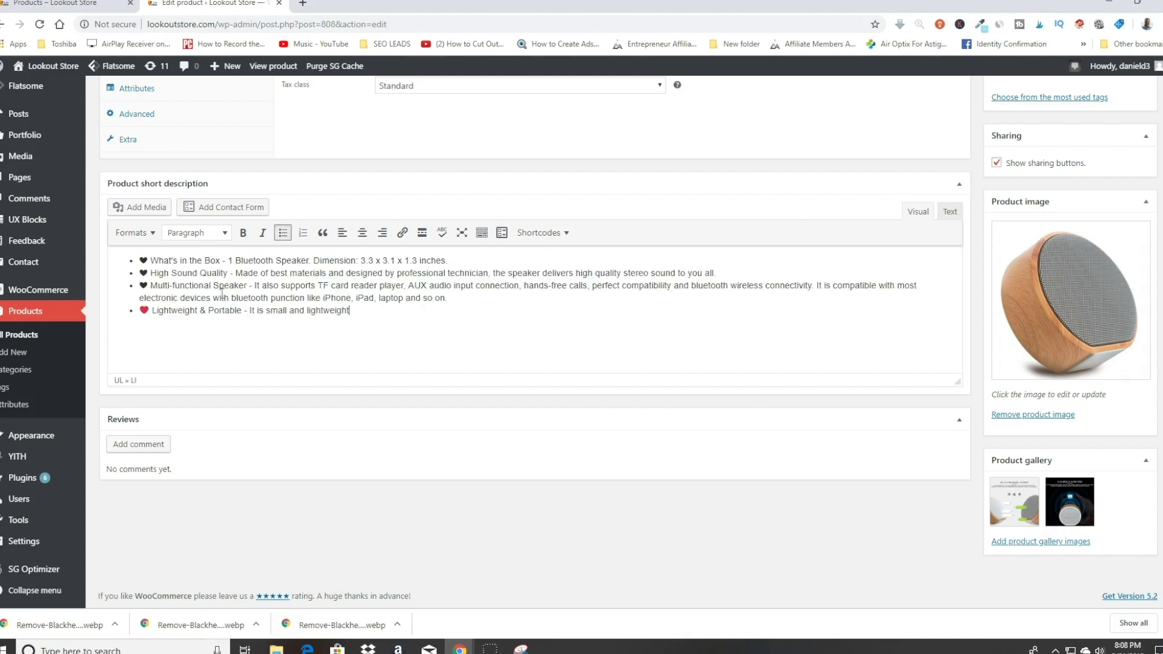
scroll(1041, 218, up, 4)
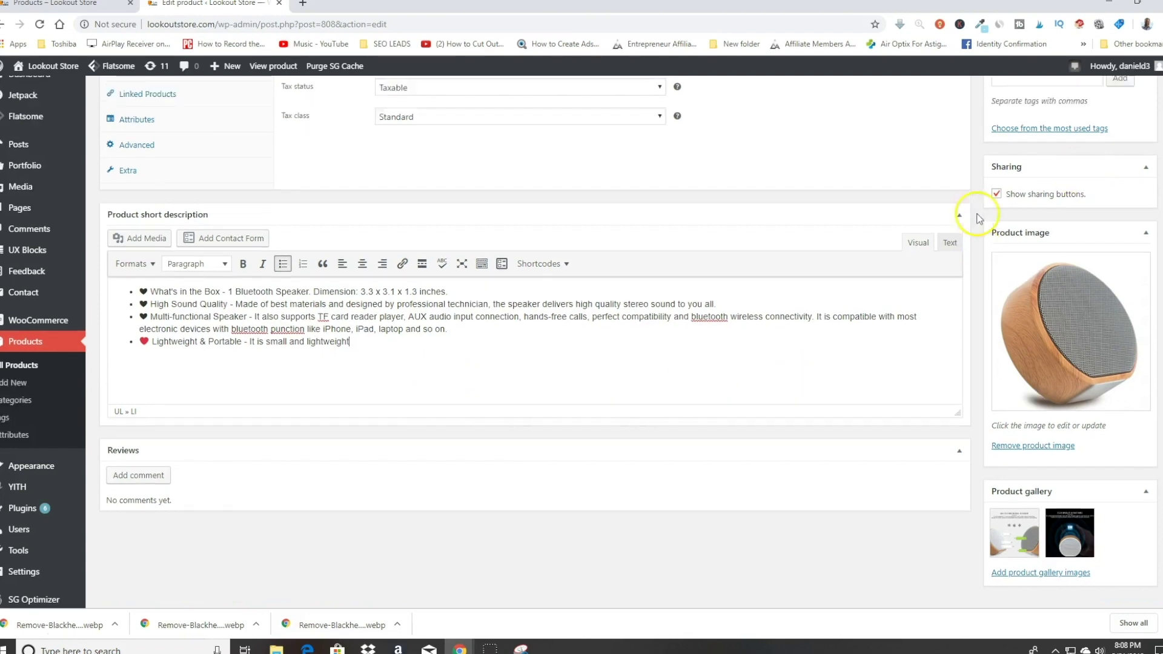
scroll(1087, 230, up, 3)
click(1128, 234)
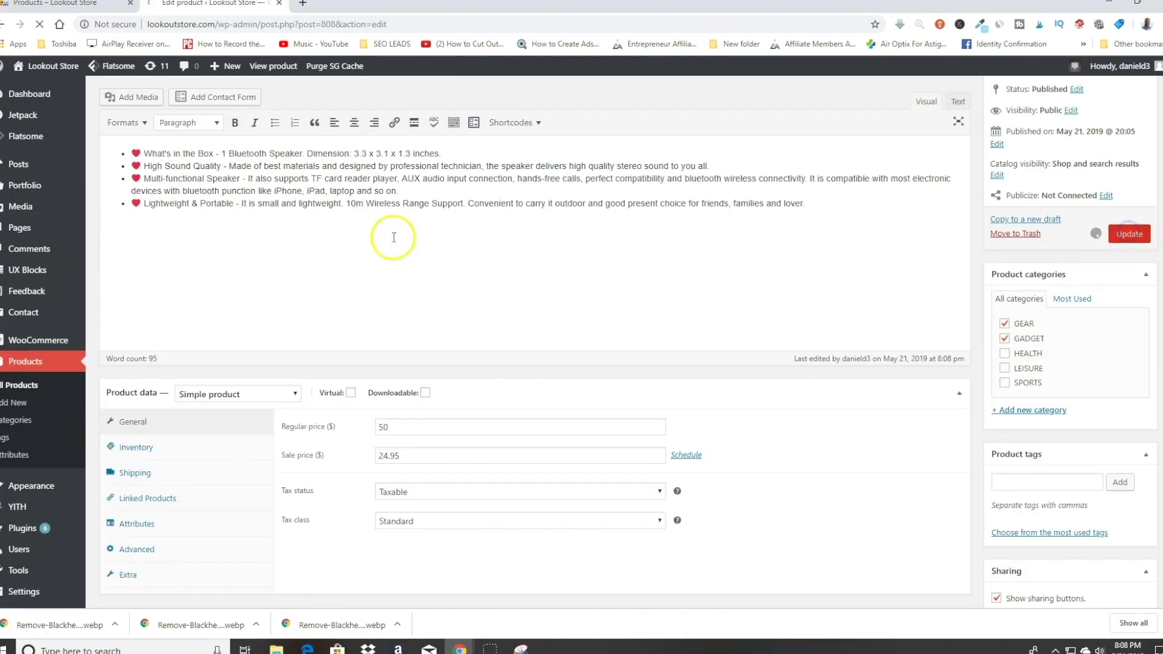
Step: Check the speaker's product page from the shop, then return to the editor
click(64, 9)
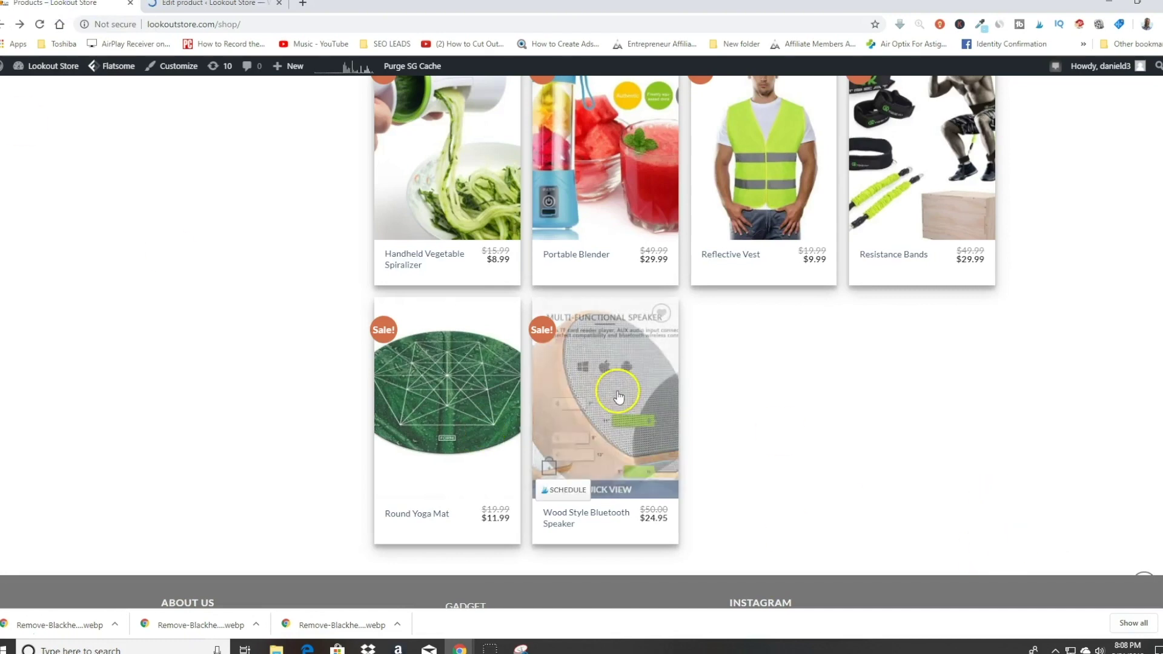
click(650, 364)
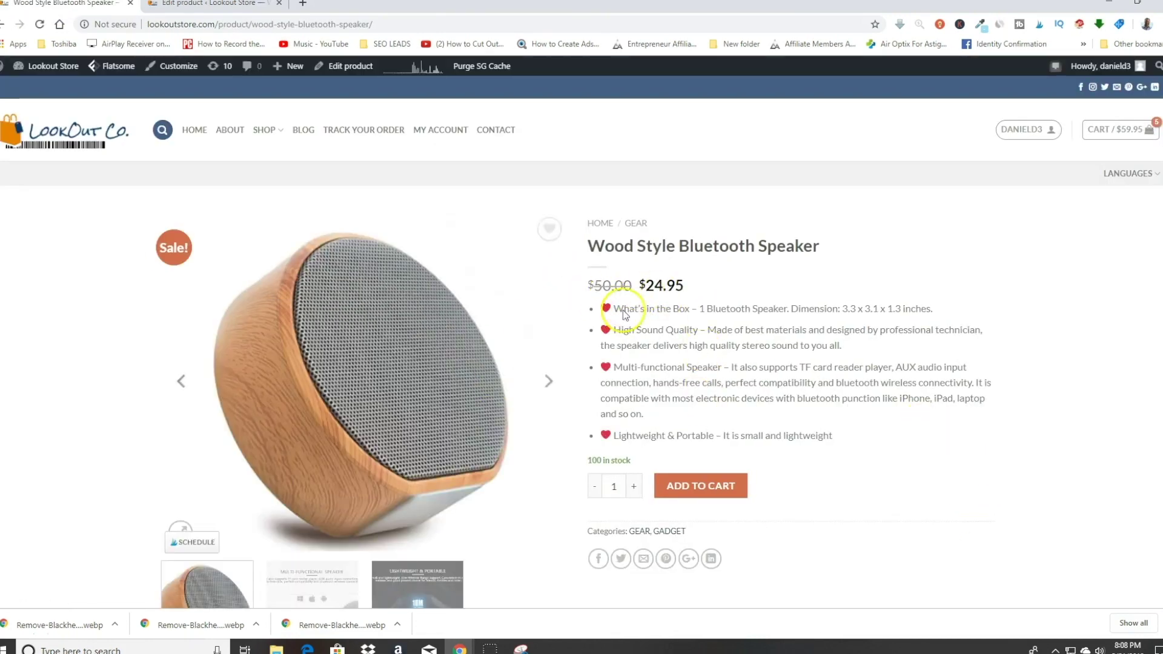
scroll(810, 324, down, 4)
scroll(642, 358, down, 4)
scroll(802, 208, up, 4)
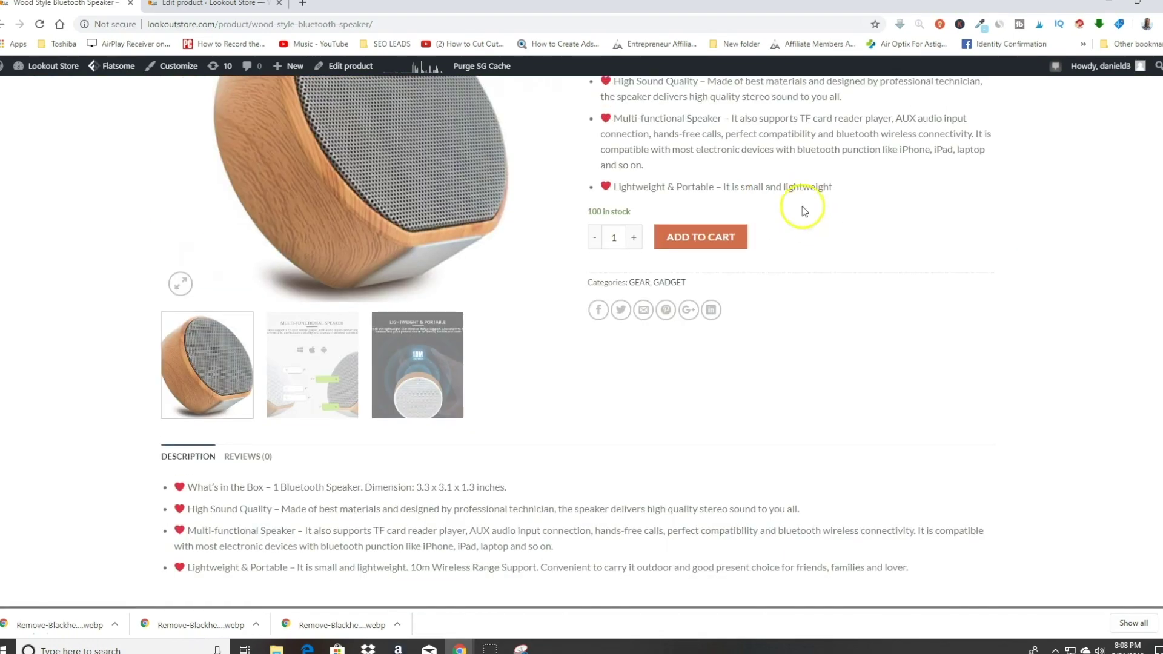
scroll(475, 475, up, 2)
scroll(657, 402, down, 3)
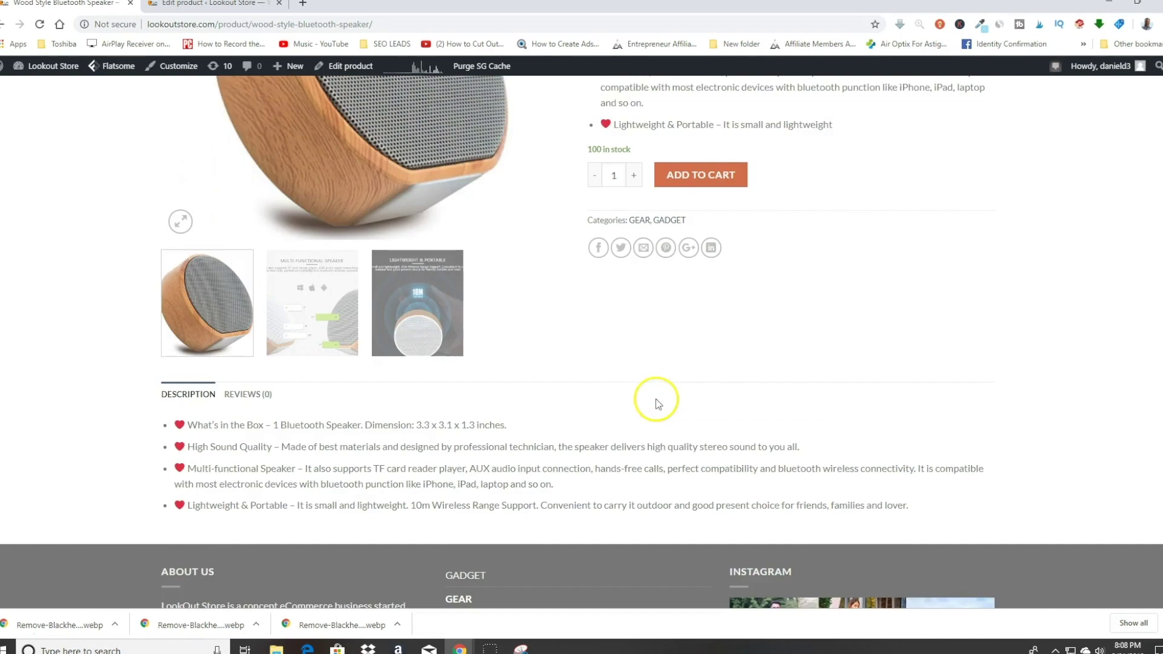
scroll(242, 467, up, 4)
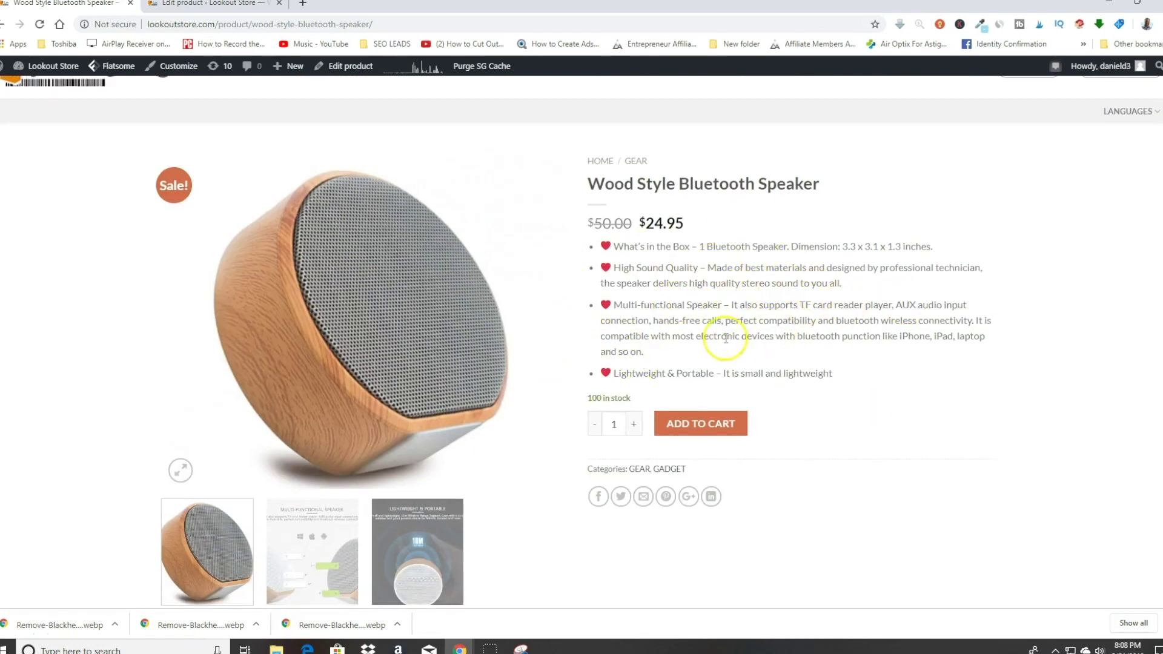
scroll(760, 350, down, 4)
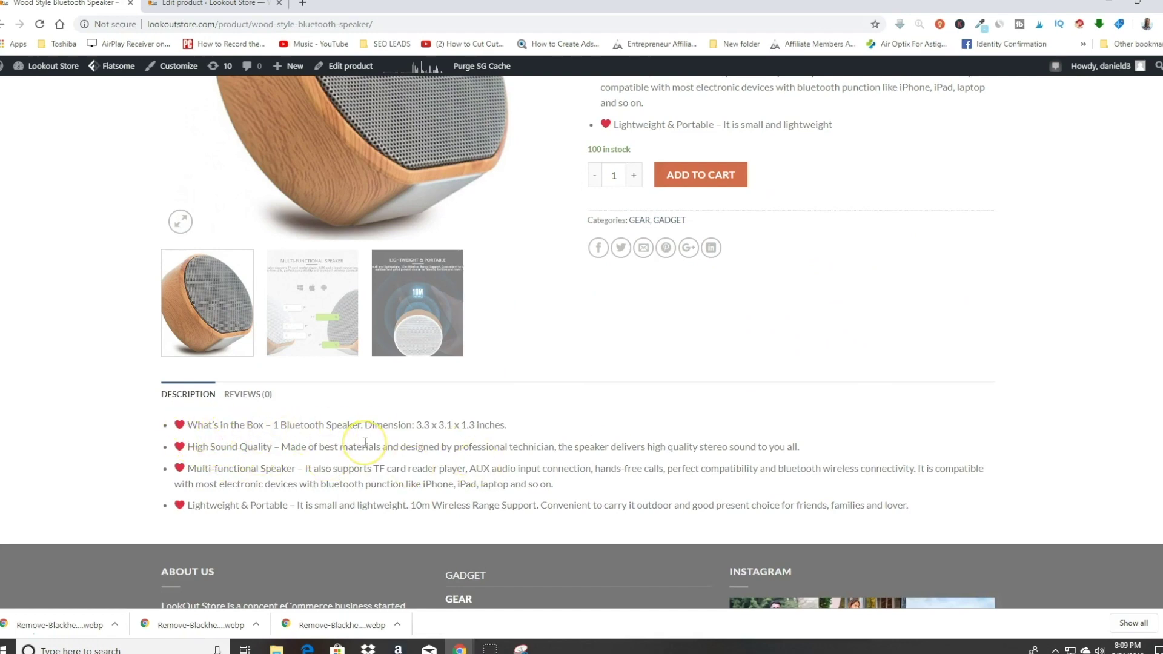
scroll(366, 442, up, 5)
scroll(830, 337, down, 3)
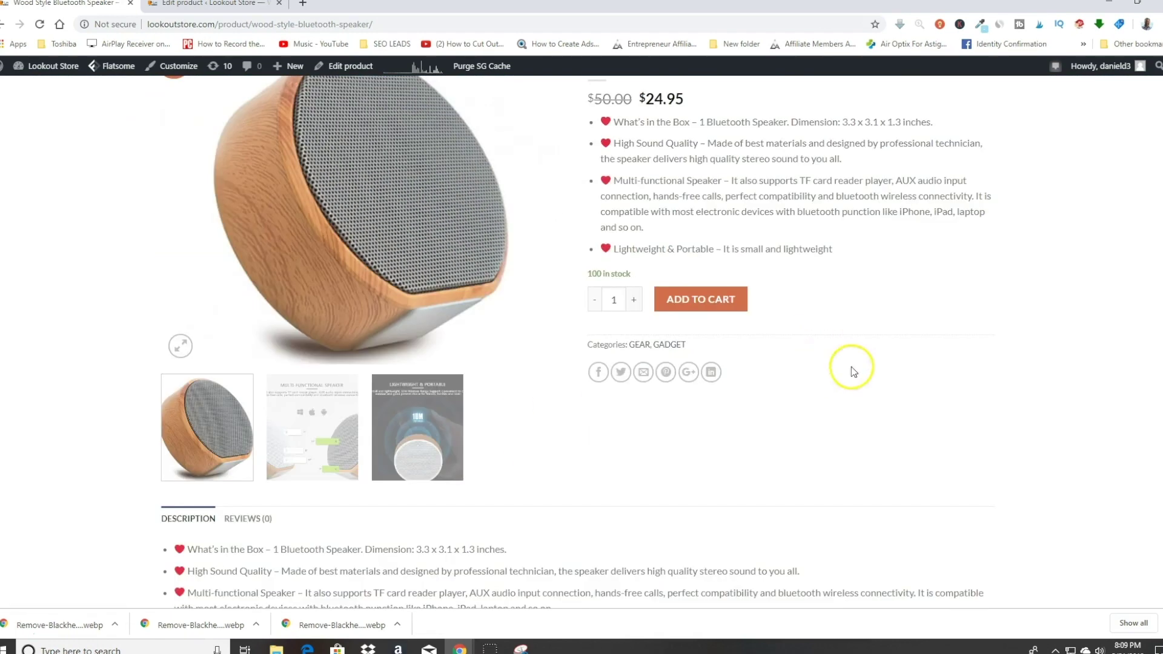
scroll(838, 358, up, 2)
scroll(844, 361, down, 1)
scroll(869, 338, up, 1)
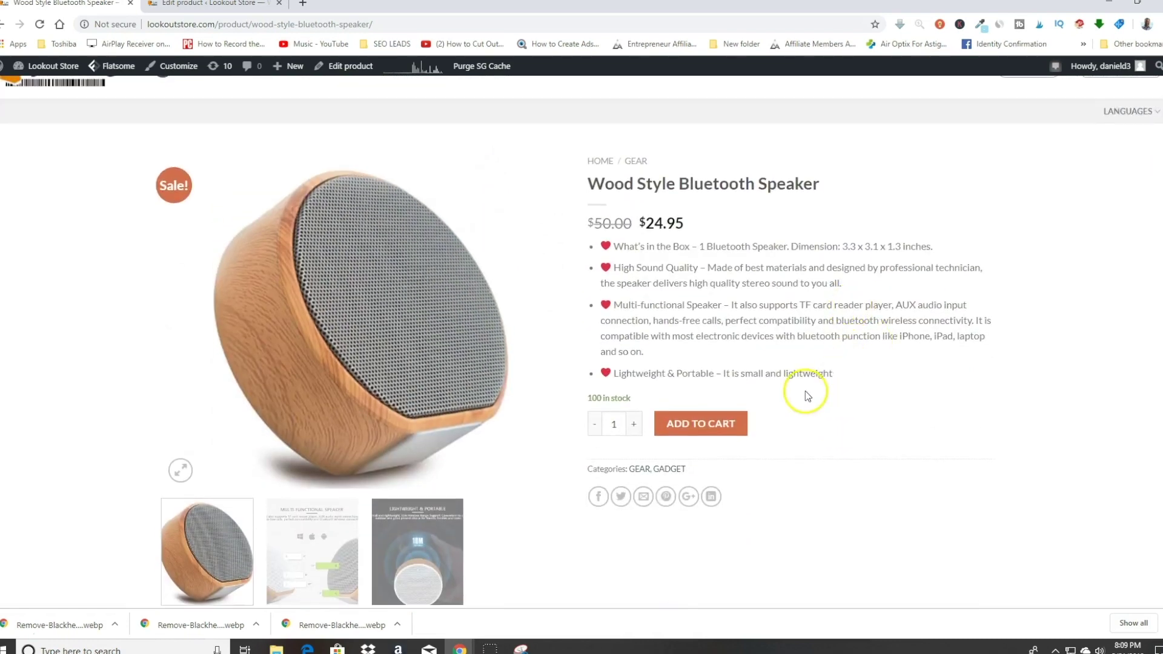
scroll(805, 391, down, 4)
scroll(760, 182, up, 3)
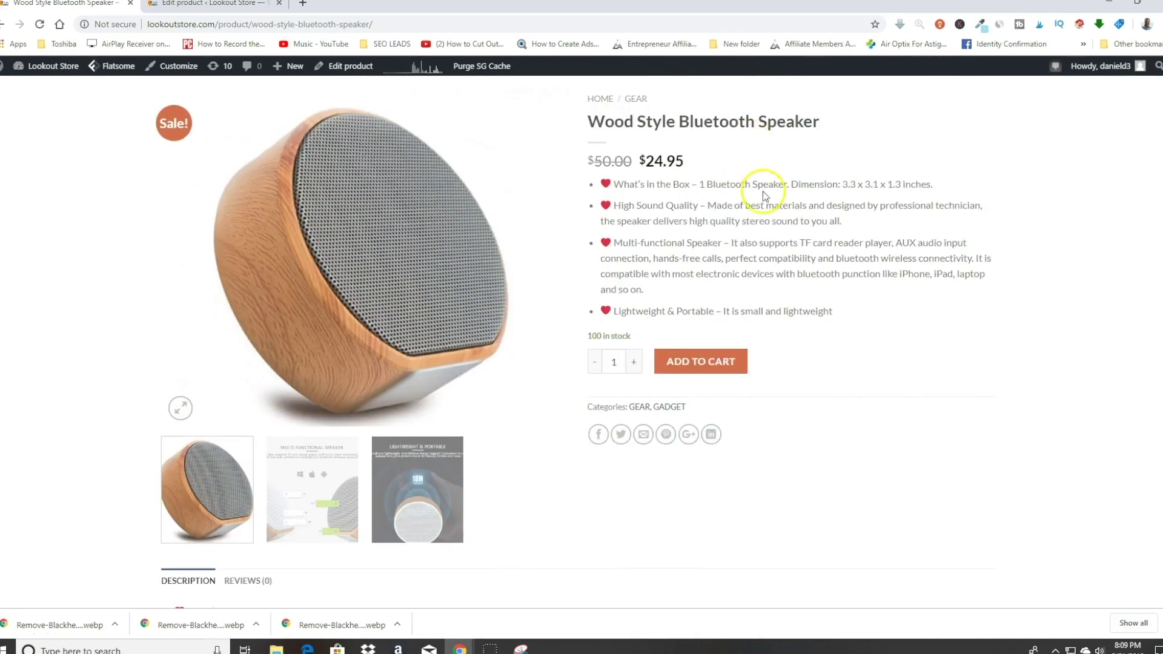
scroll(724, 213, down, 3)
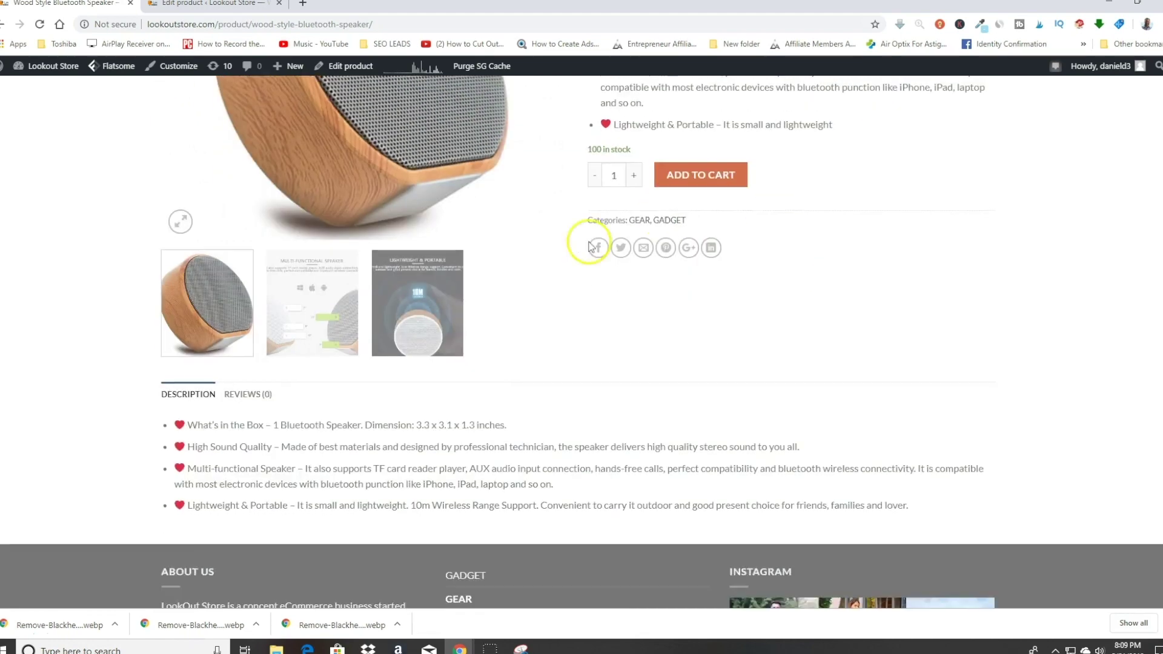
scroll(265, 463, up, 5)
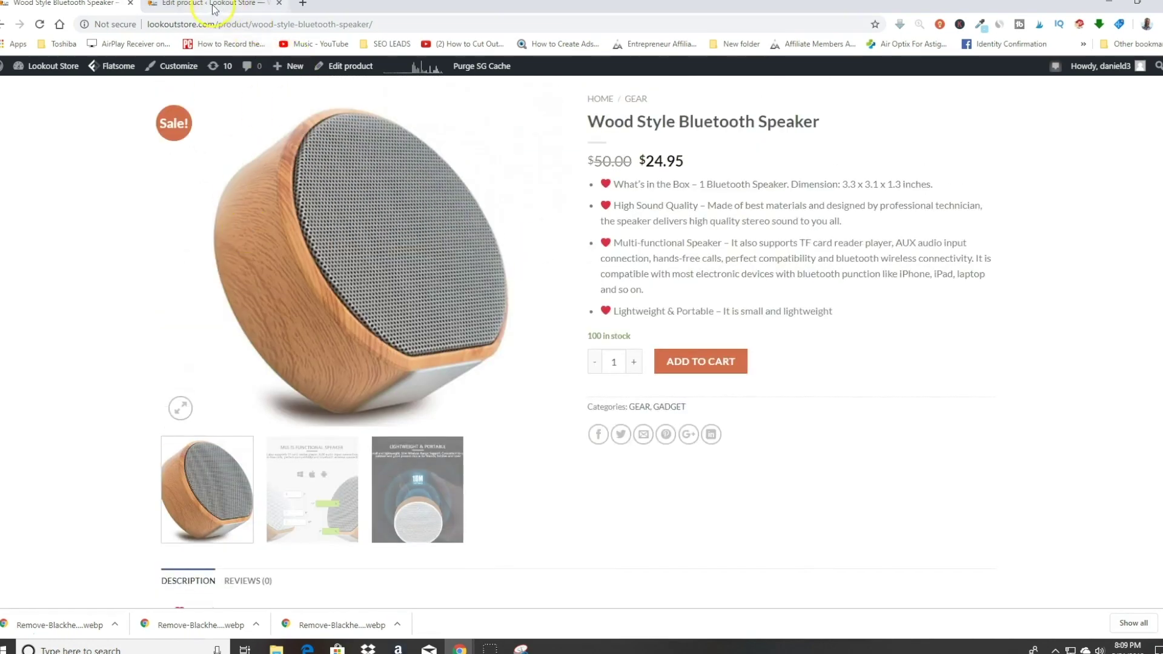
click(213, 5)
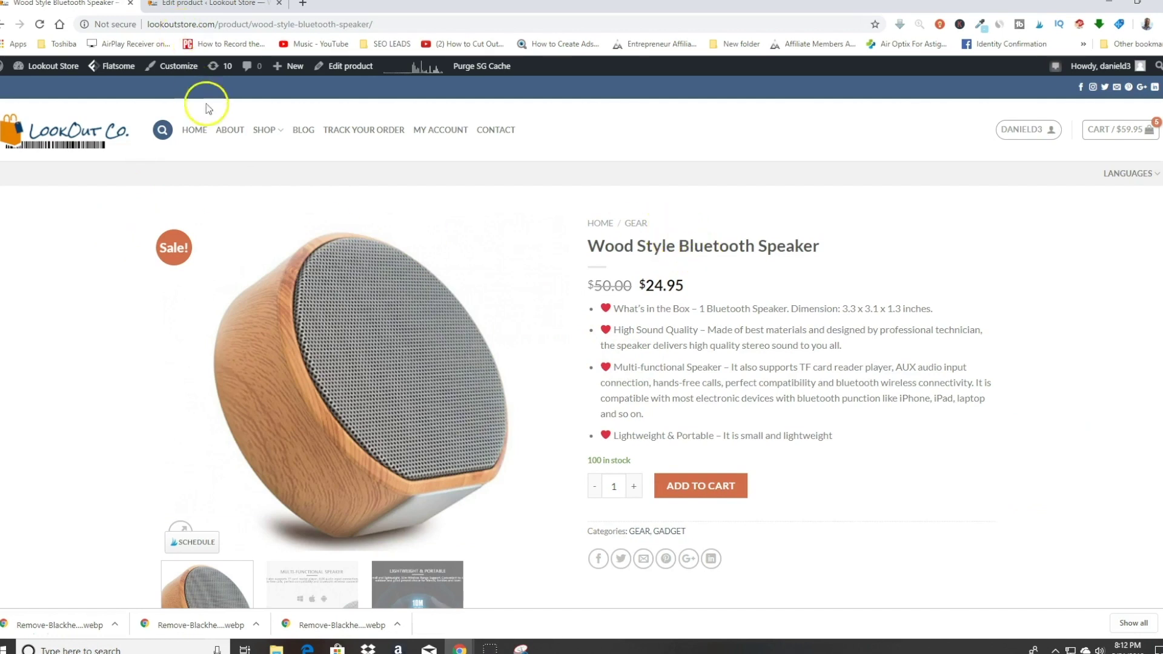
Step: Set the Customizer's Product Page summary Text Align to Center
click(173, 89)
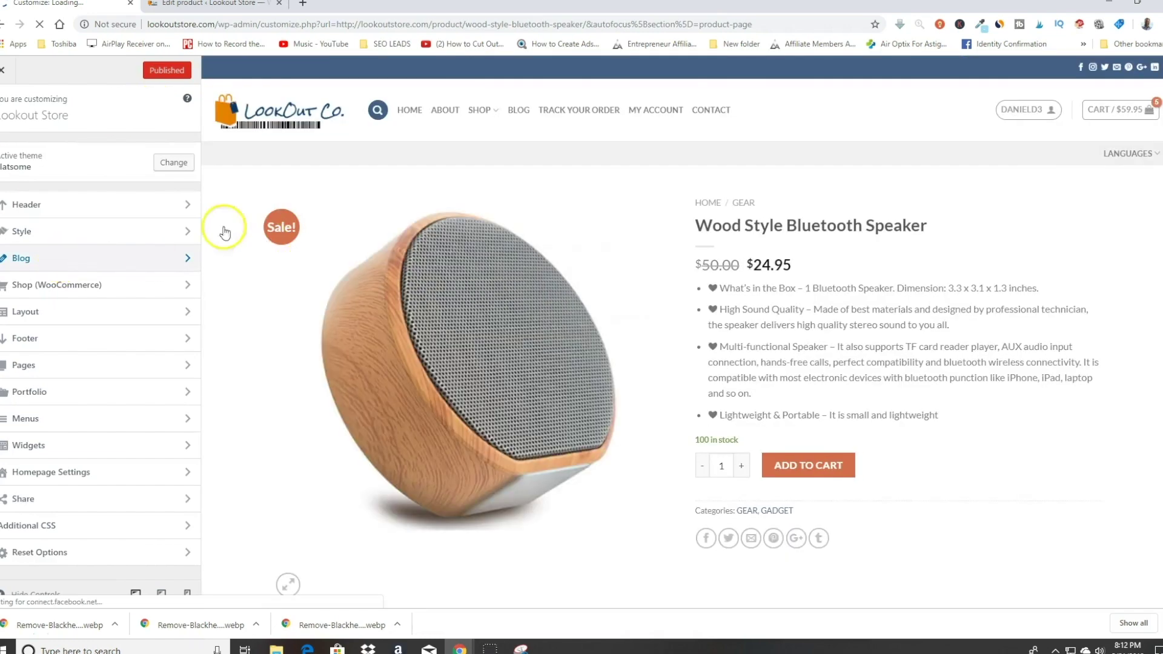
scroll(137, 247, down, 2)
scroll(140, 249, up, 2)
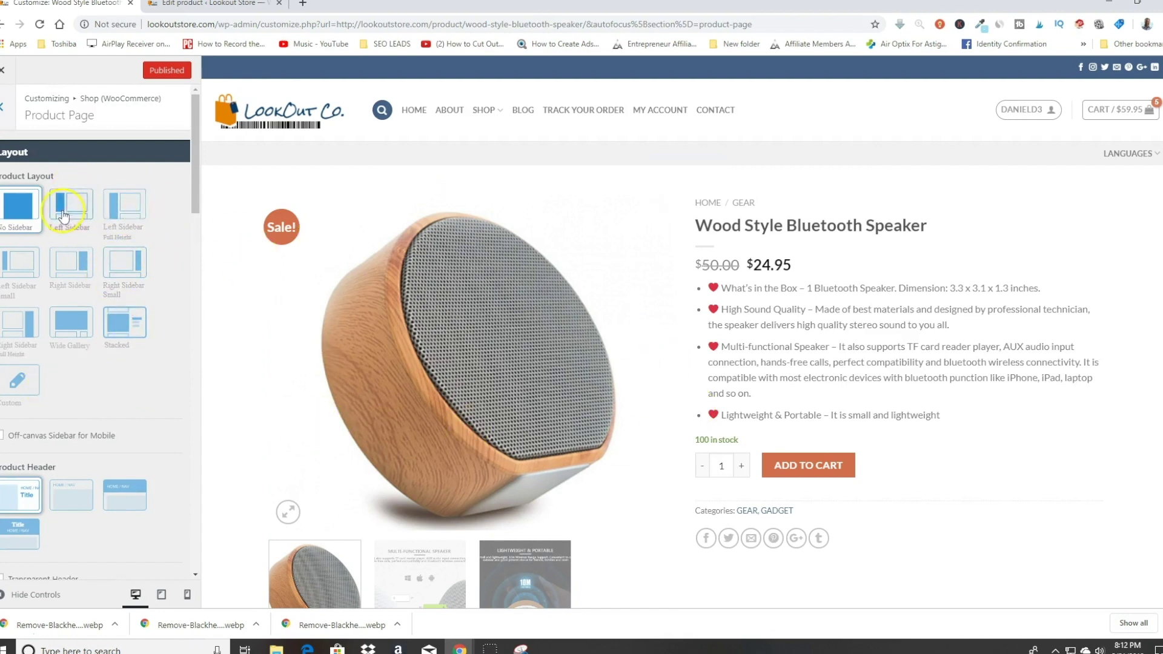
scroll(83, 415, down, 2)
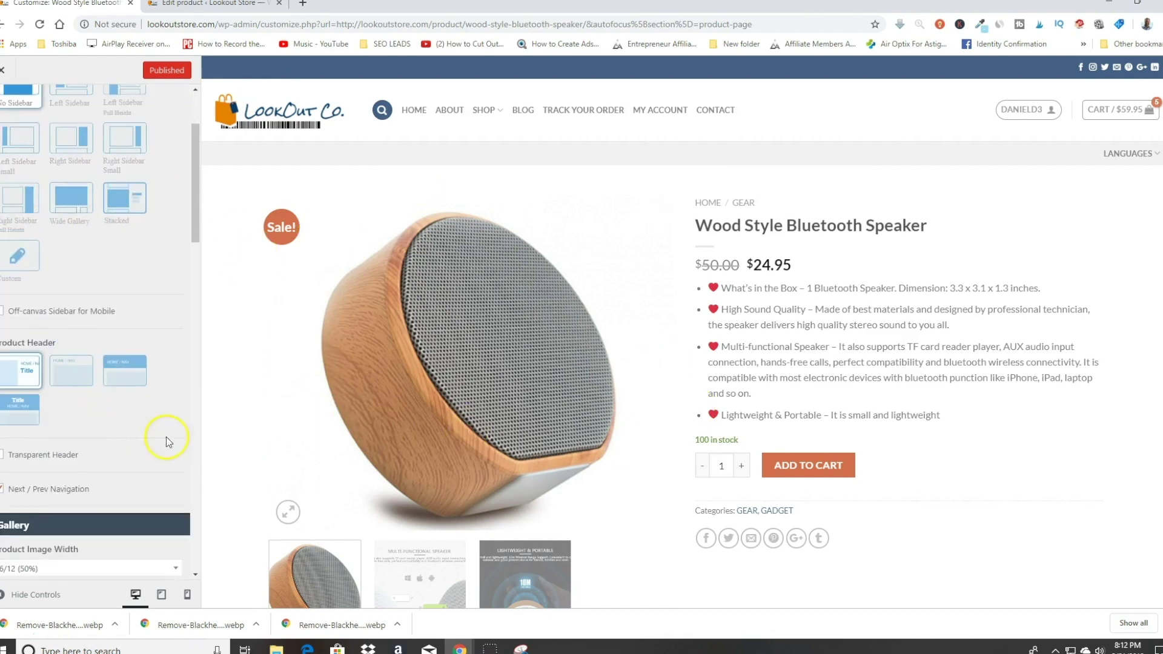
scroll(168, 433, down, 3)
scroll(169, 423, up, 5)
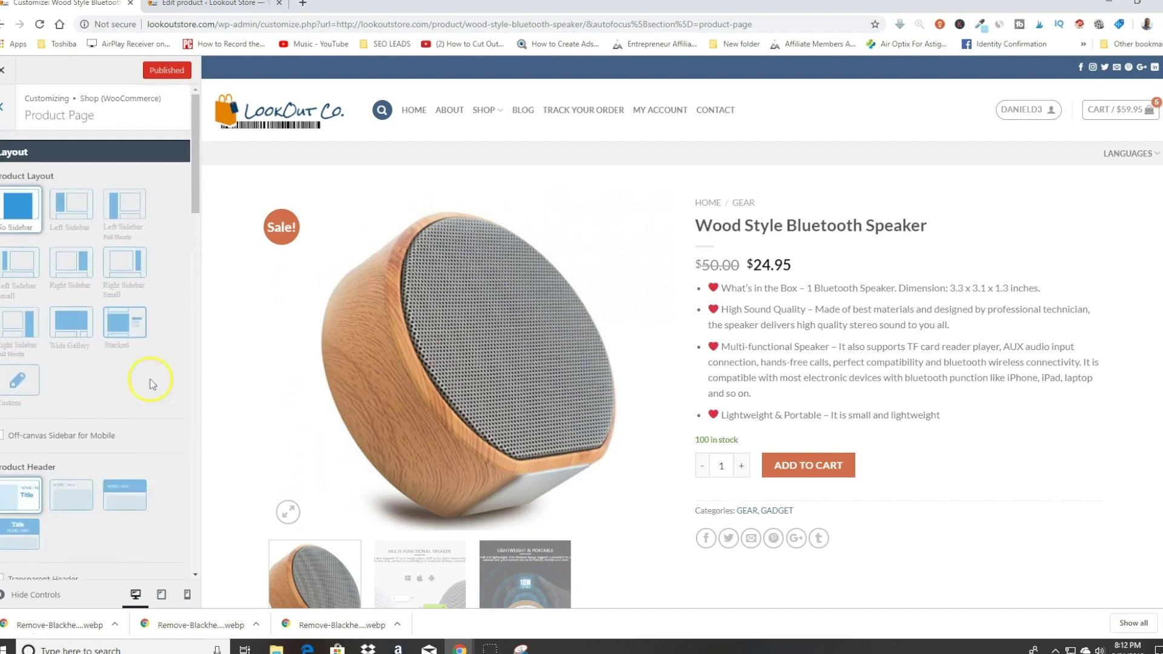
scroll(85, 363, down, 5)
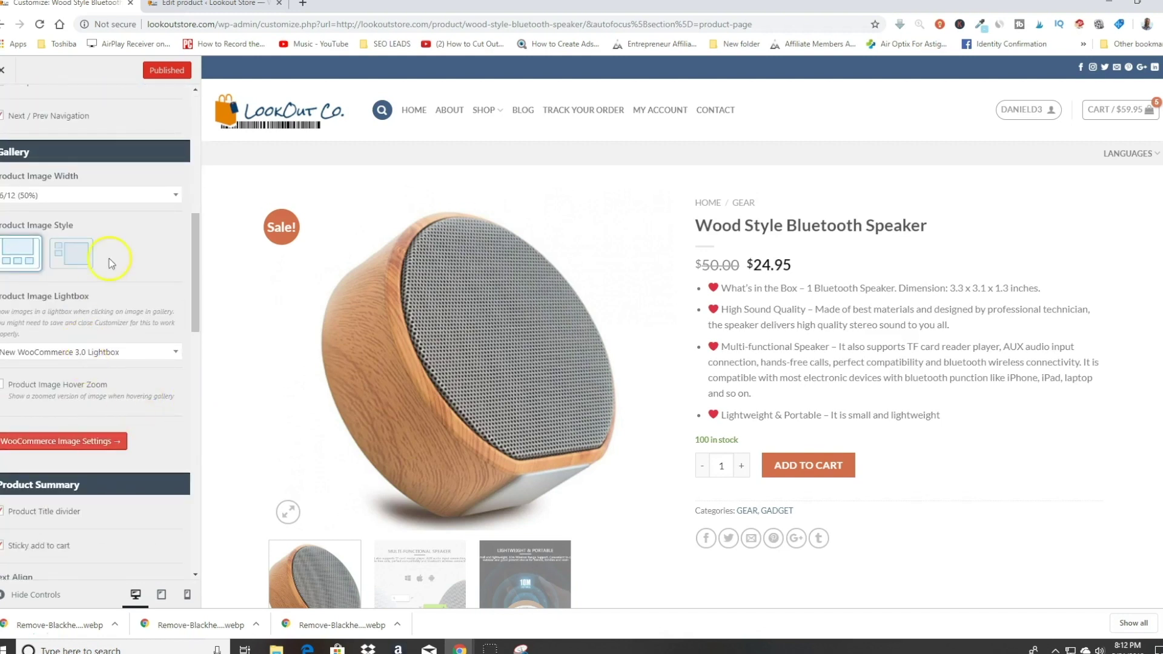
scroll(118, 245, down, 2)
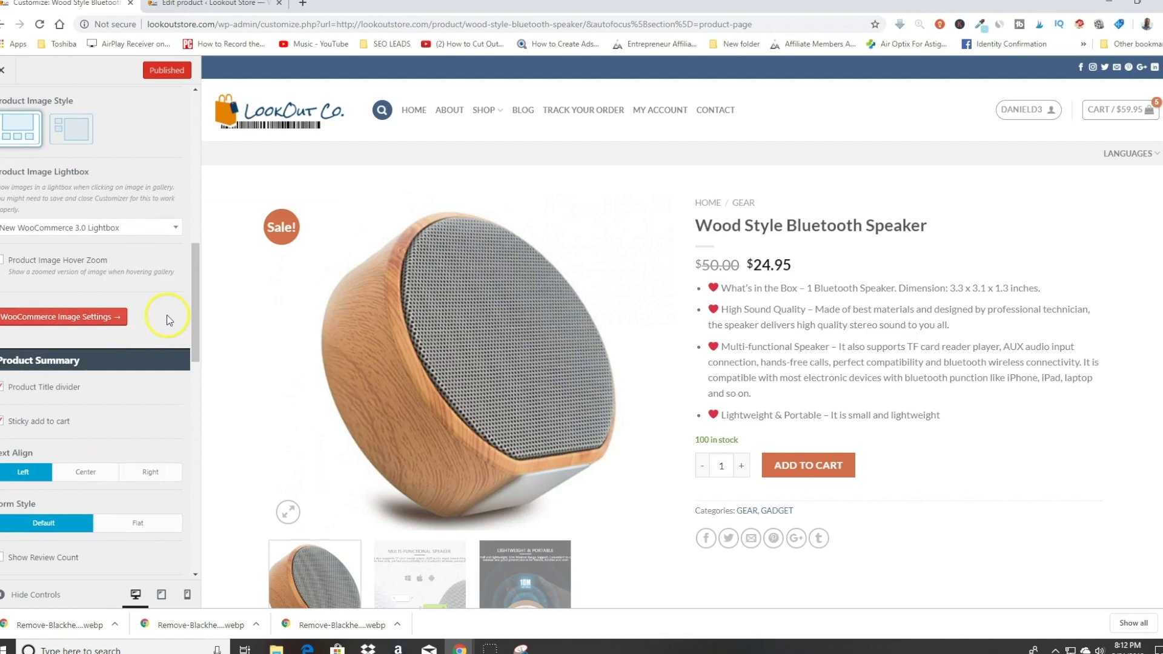
scroll(165, 311, down, 3)
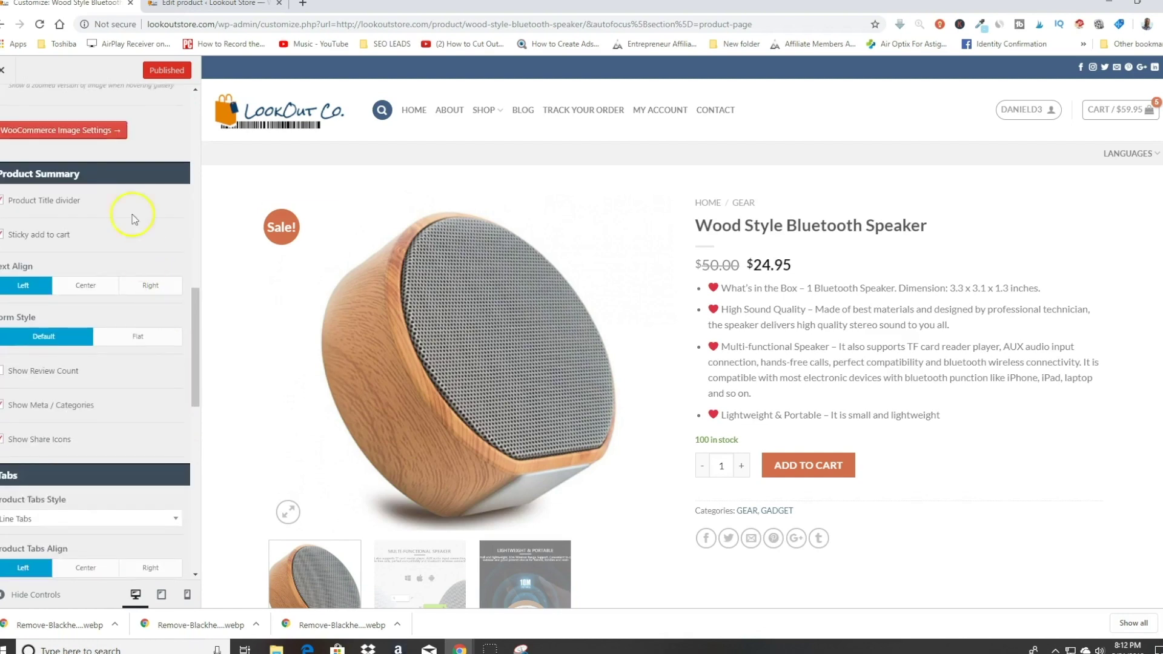
click(97, 290)
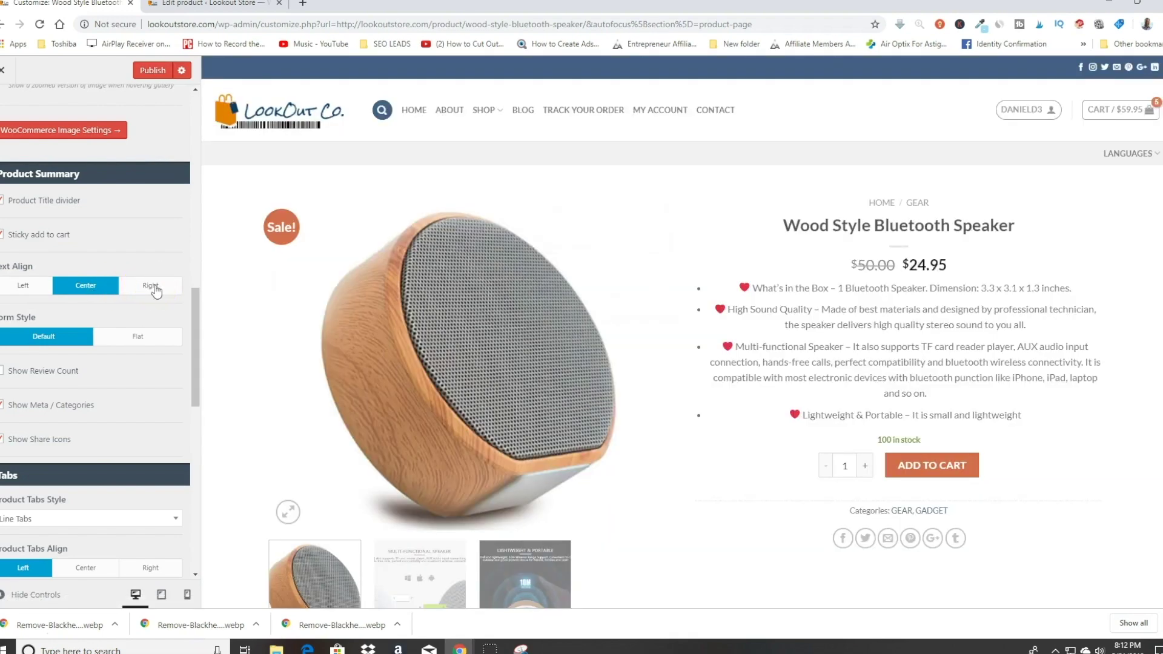
Step: Set summary Text Align back to Left, hide the categories meta, and toggle share icons
click(153, 287)
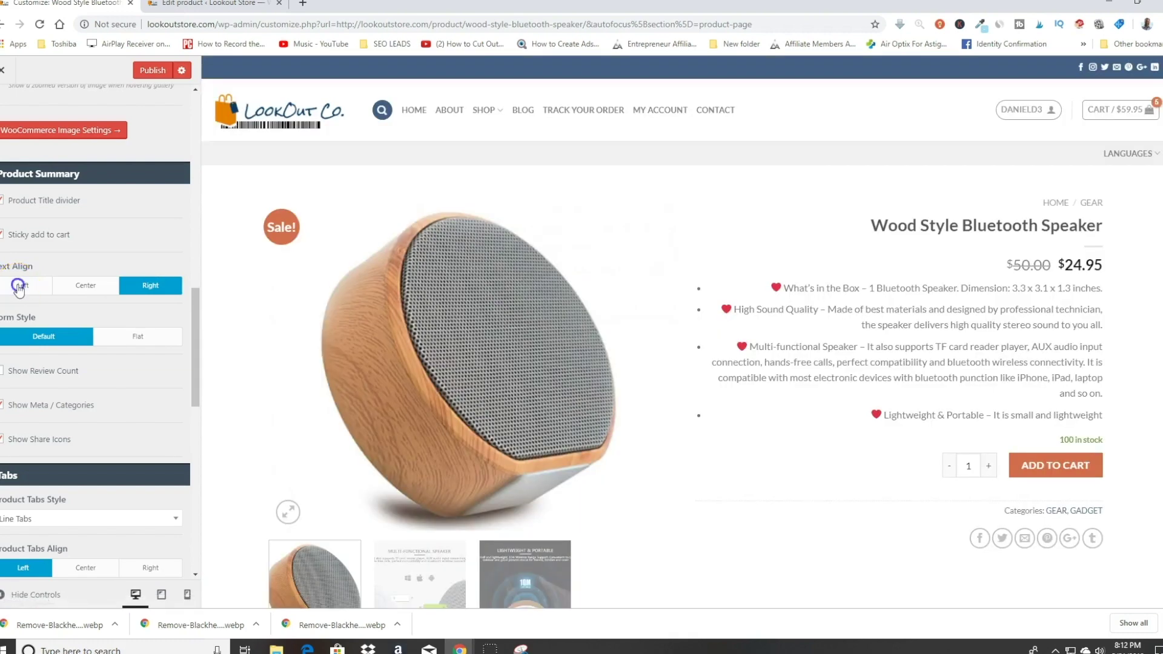
click(18, 289)
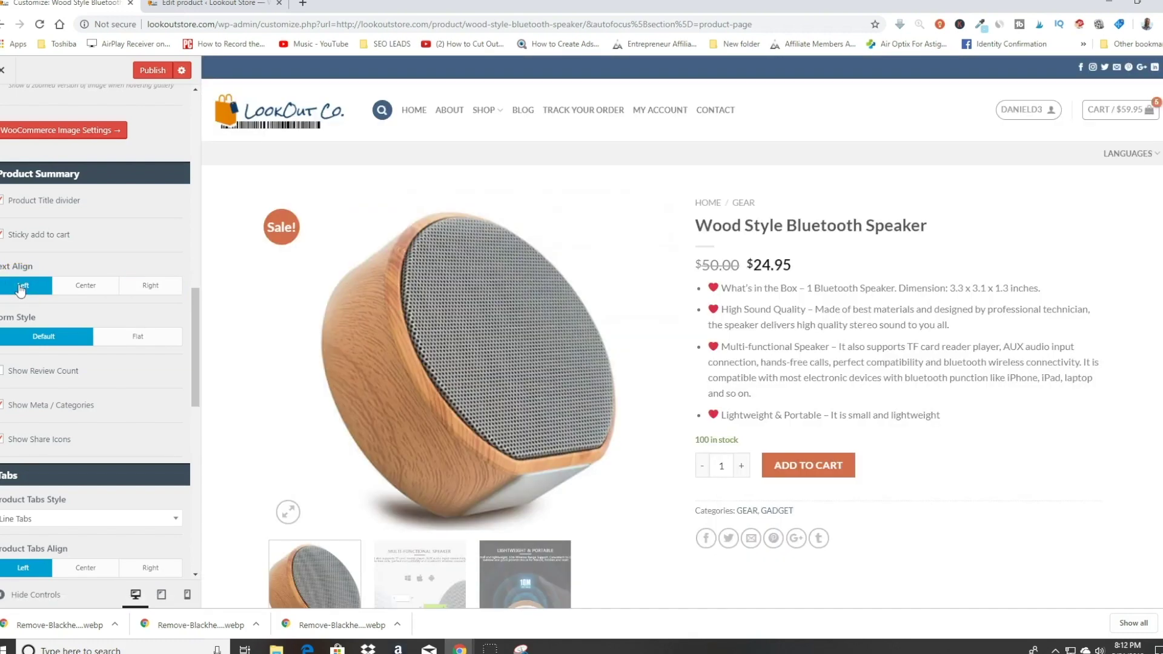
scroll(121, 270, down, 1)
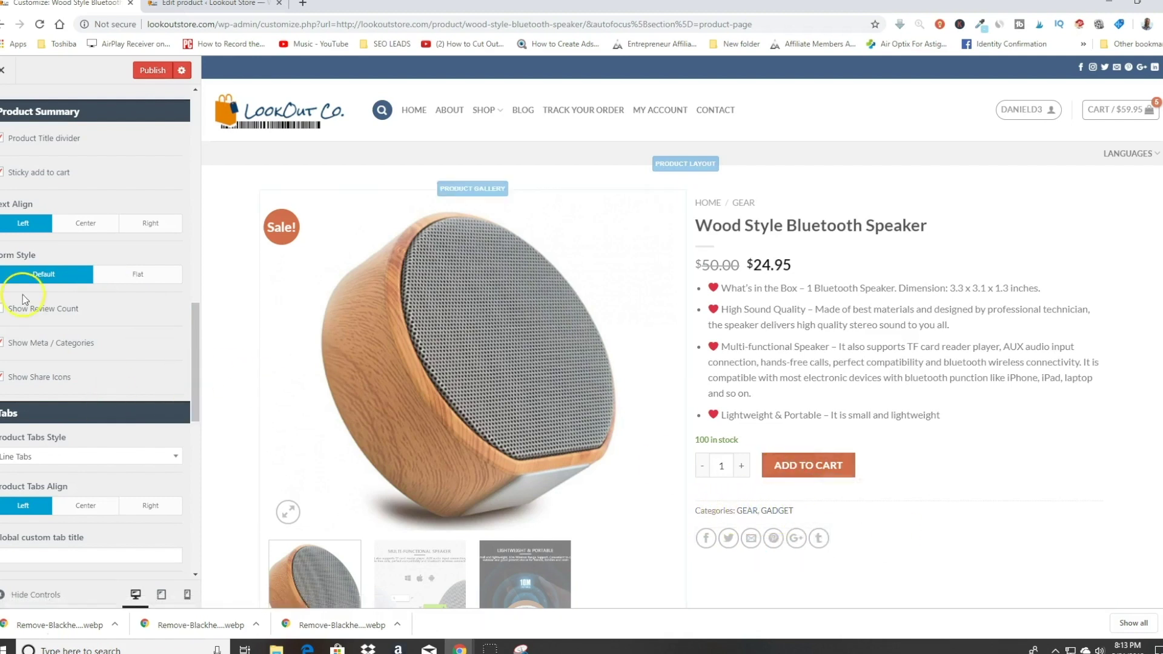
click(3, 343)
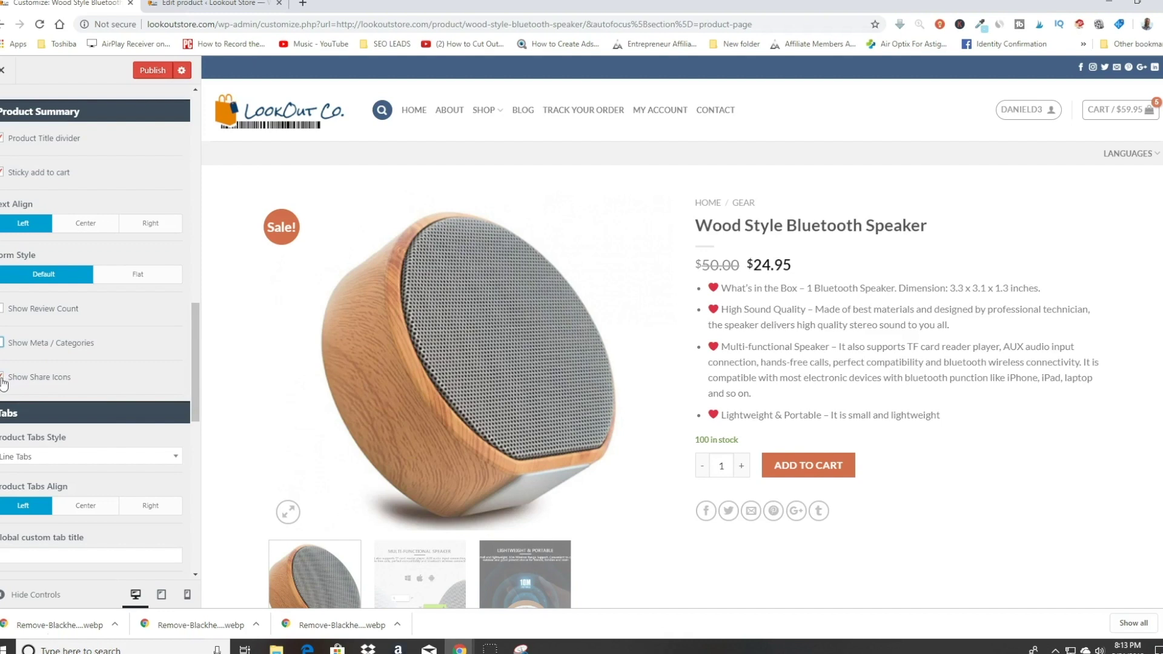
click(10, 385)
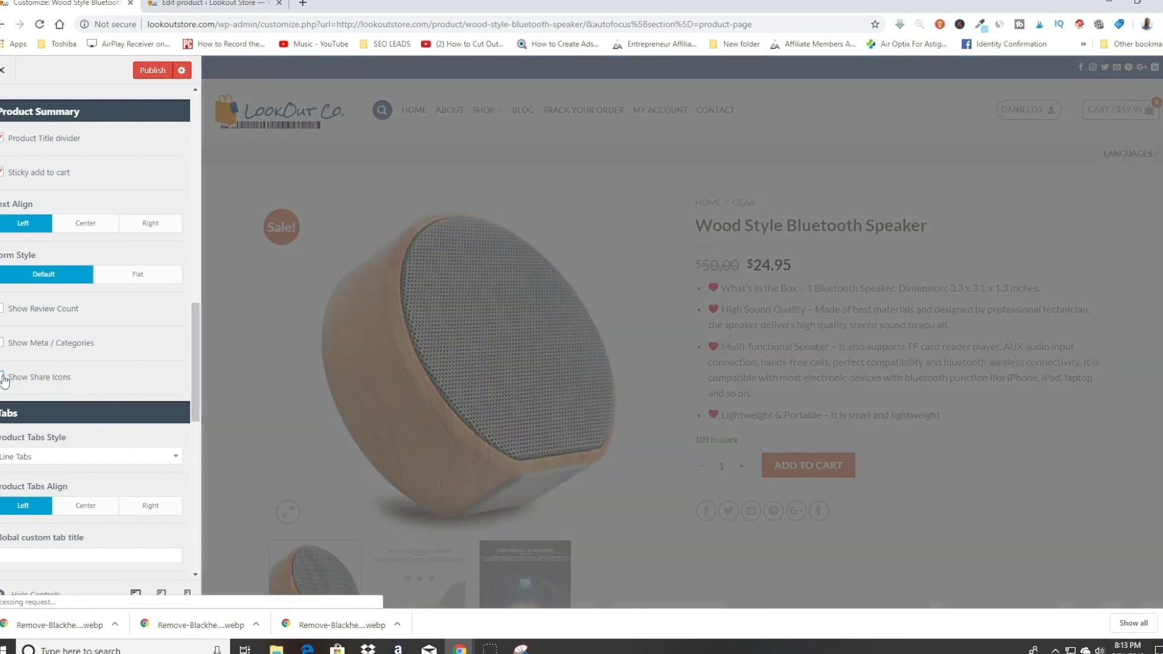
scroll(842, 520, down, 3)
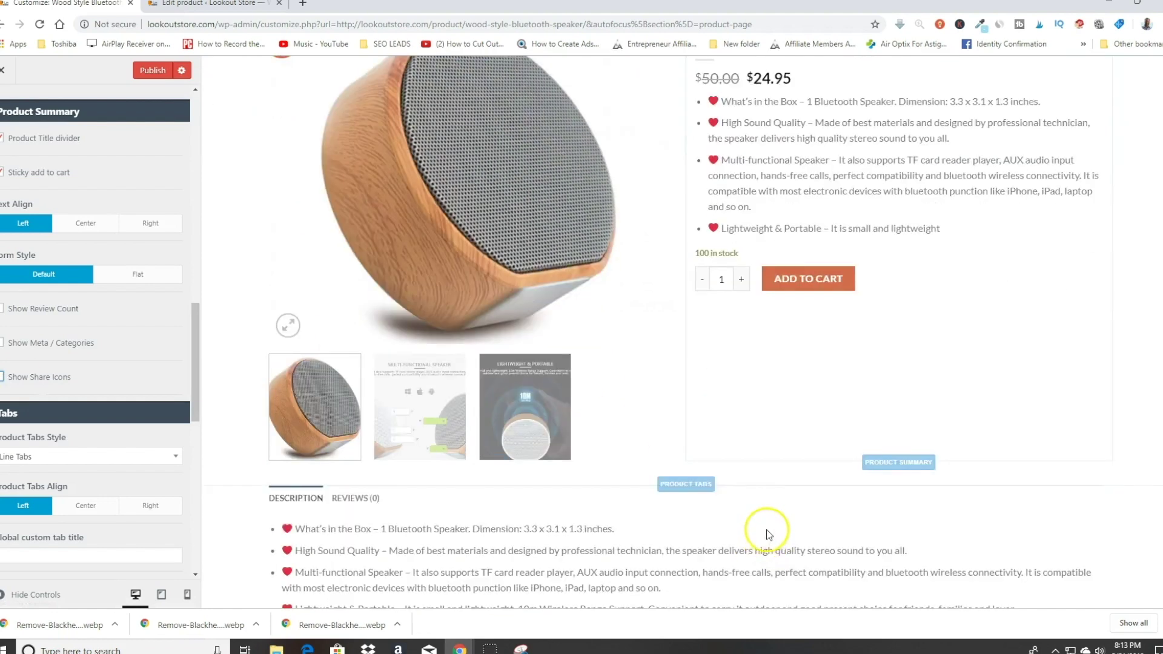
Step: Toggle Show Share Icons again and change another Product Page option
scroll(842, 521, up, 2)
click(5, 383)
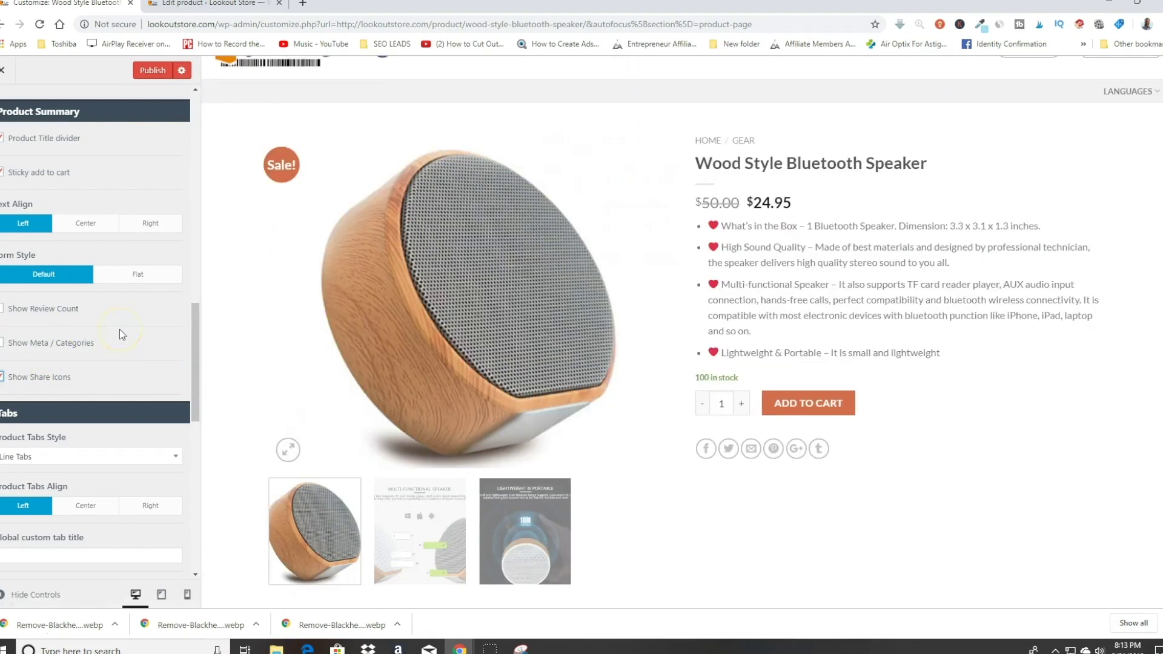
scroll(119, 329, down, 5)
scroll(118, 328, down, 4)
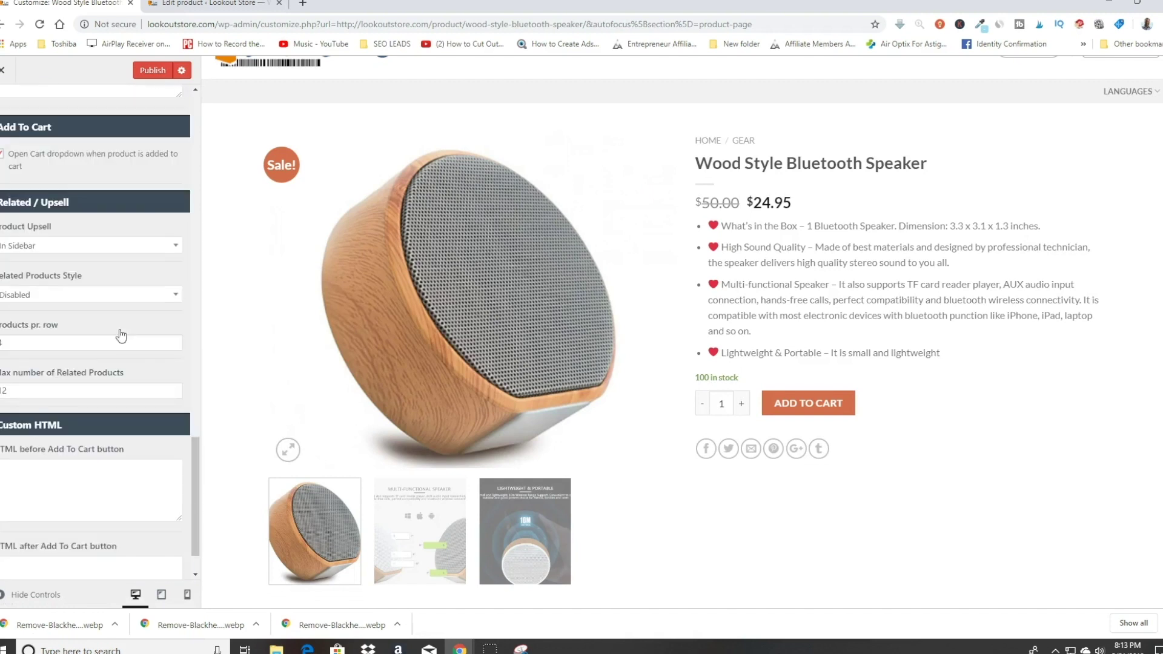
click(78, 422)
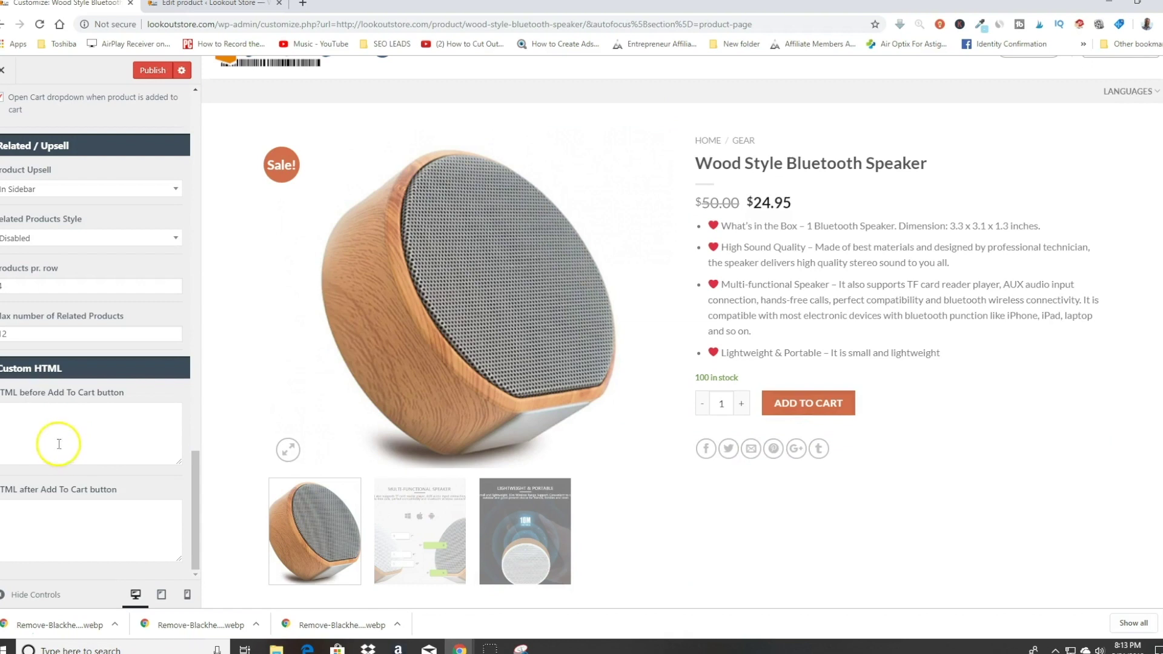
Step: Publish the Customizer changes and view the live speaker product page
scroll(148, 441, up, 5)
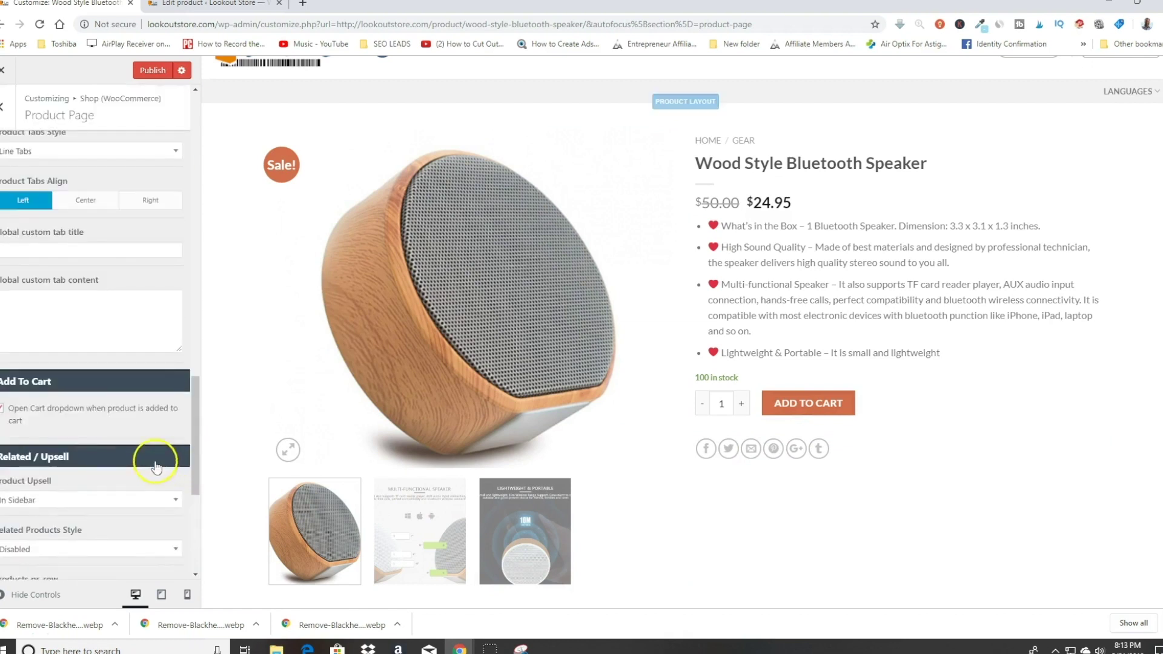
scroll(156, 466, up, 1)
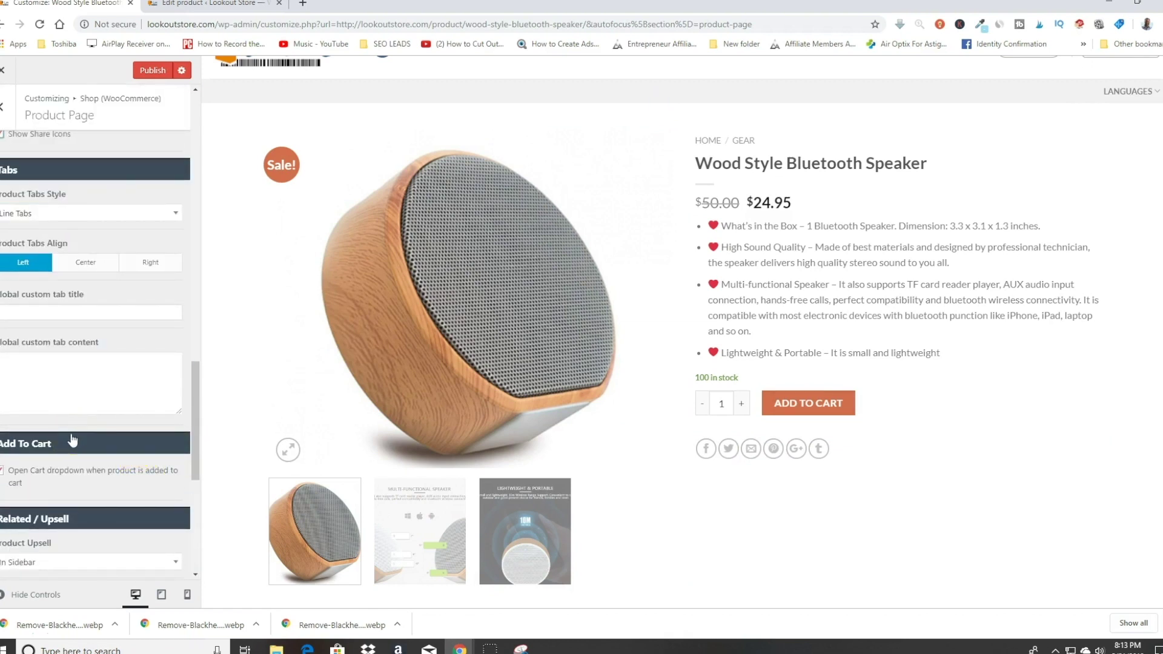
scroll(73, 440, down, 6)
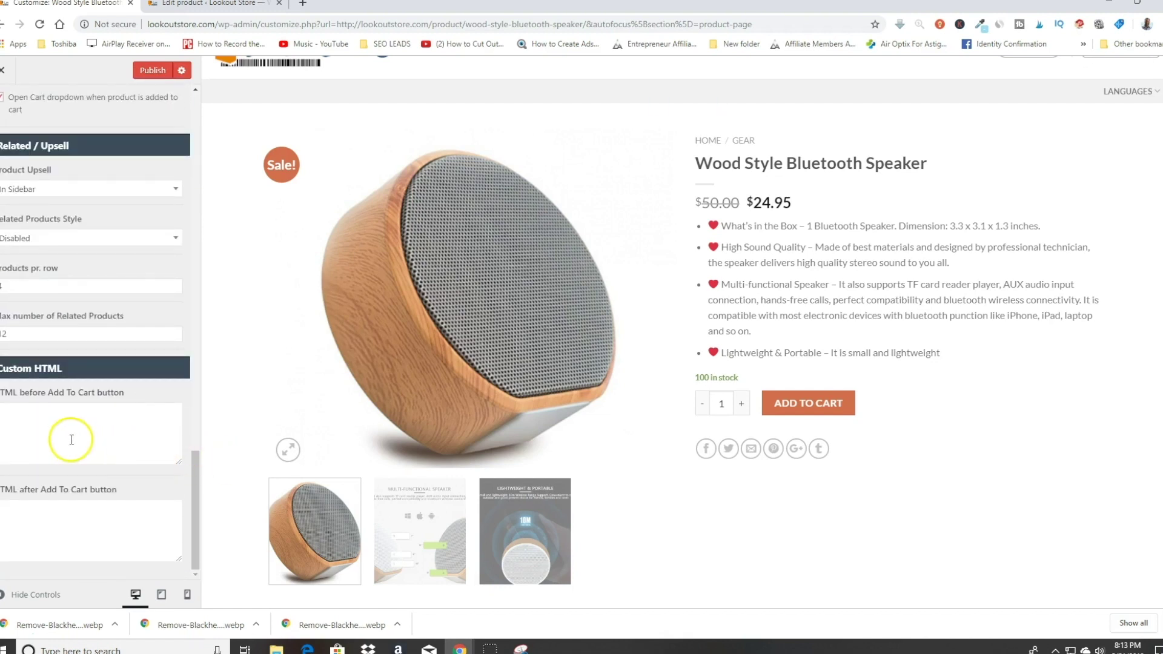
scroll(72, 440, up, 6)
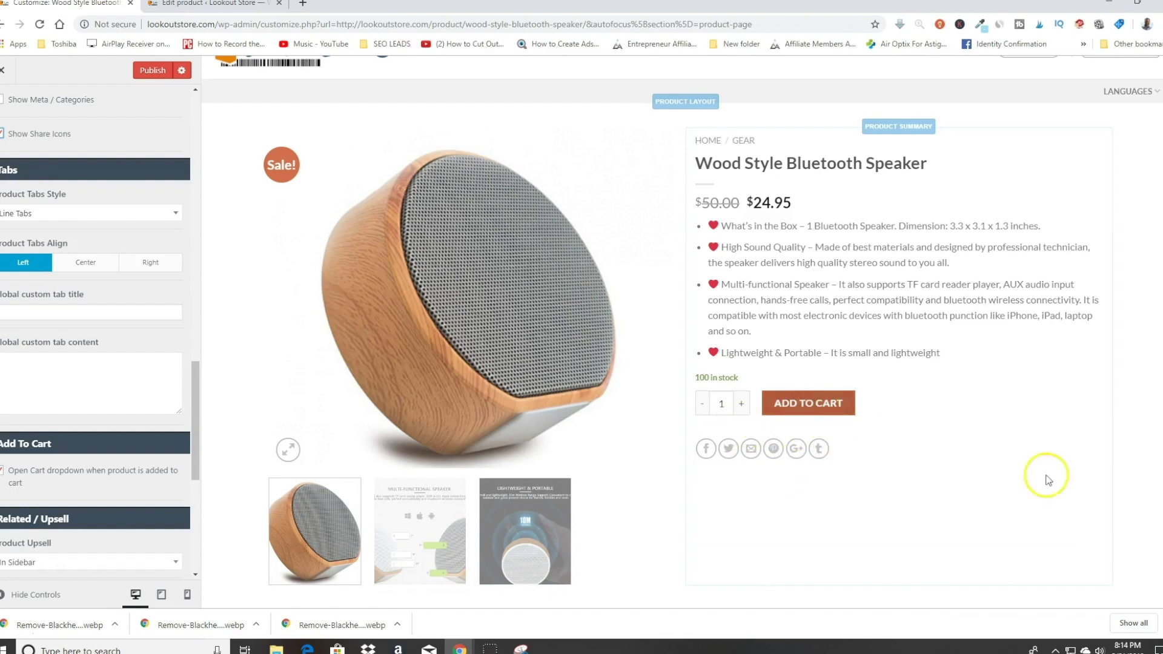
scroll(68, 381, up, 15)
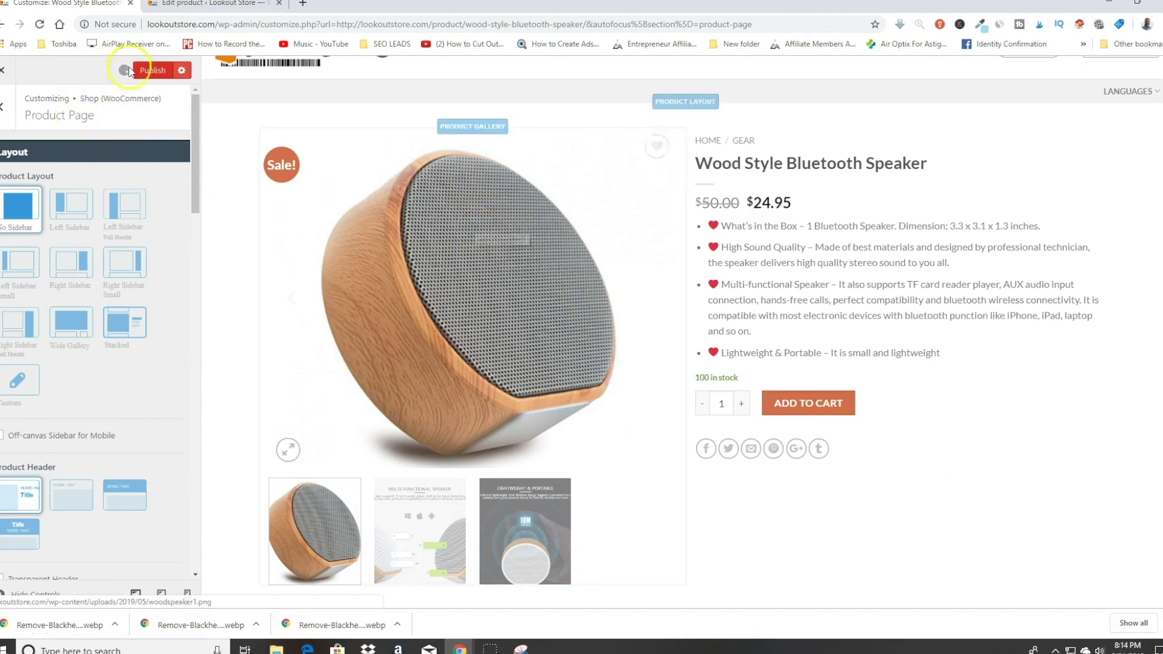
click(157, 70)
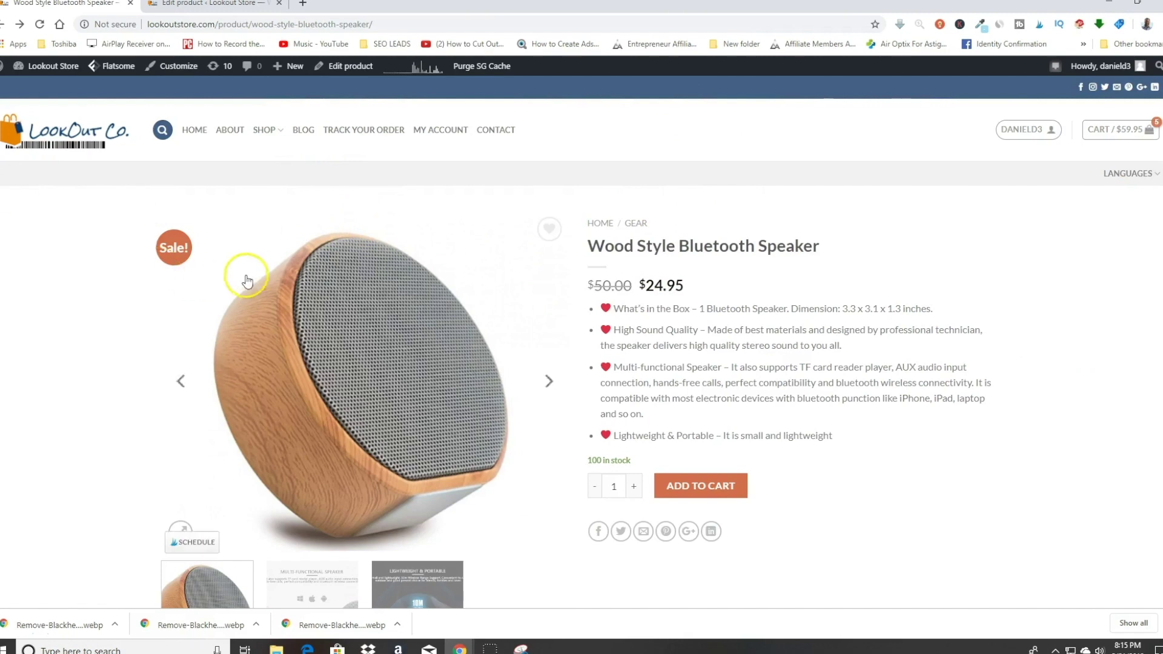
scroll(247, 280, down, 3)
scroll(249, 273, up, 3)
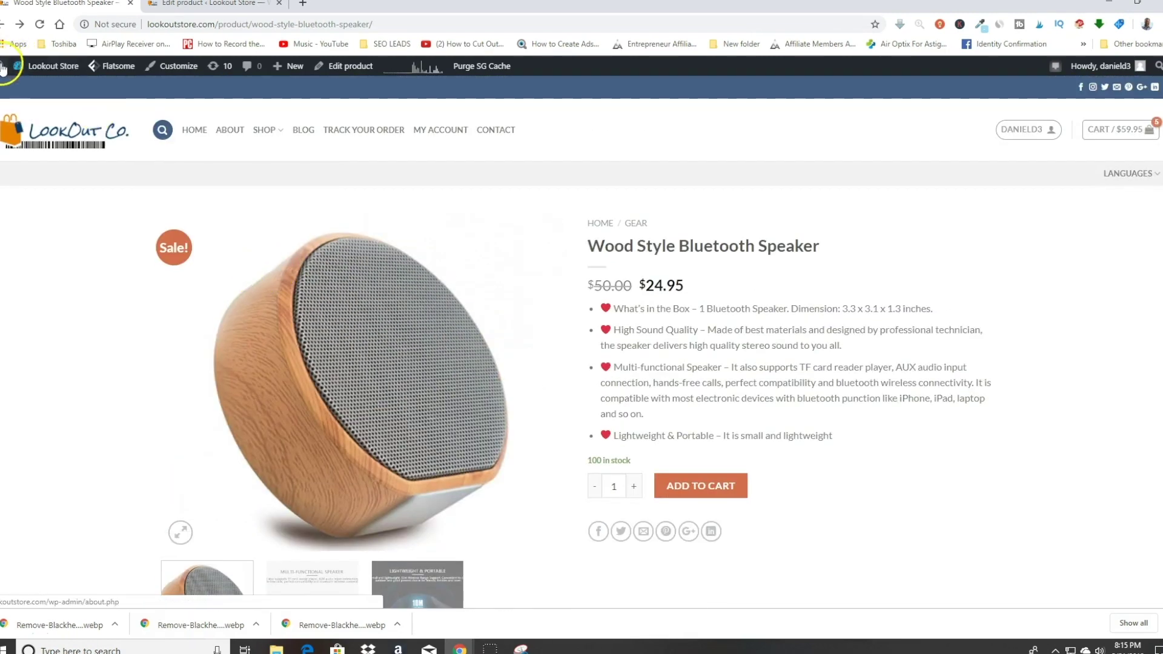
mouse_move(280, 71)
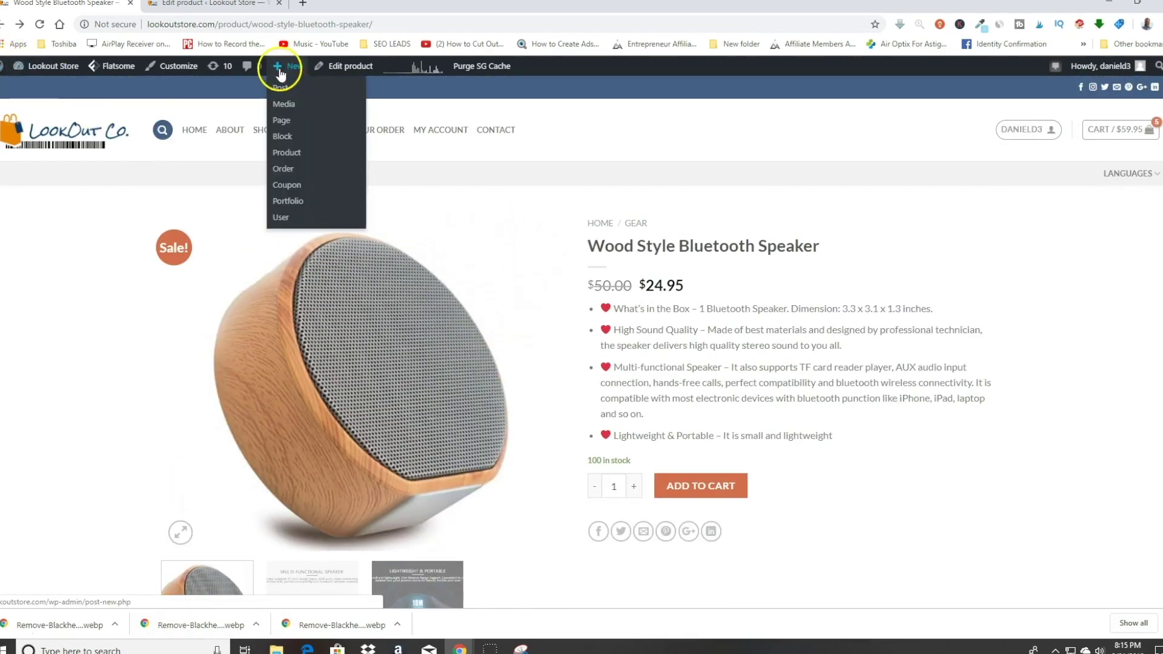
Step: Start a new product and switch its product type to Variable
click(288, 154)
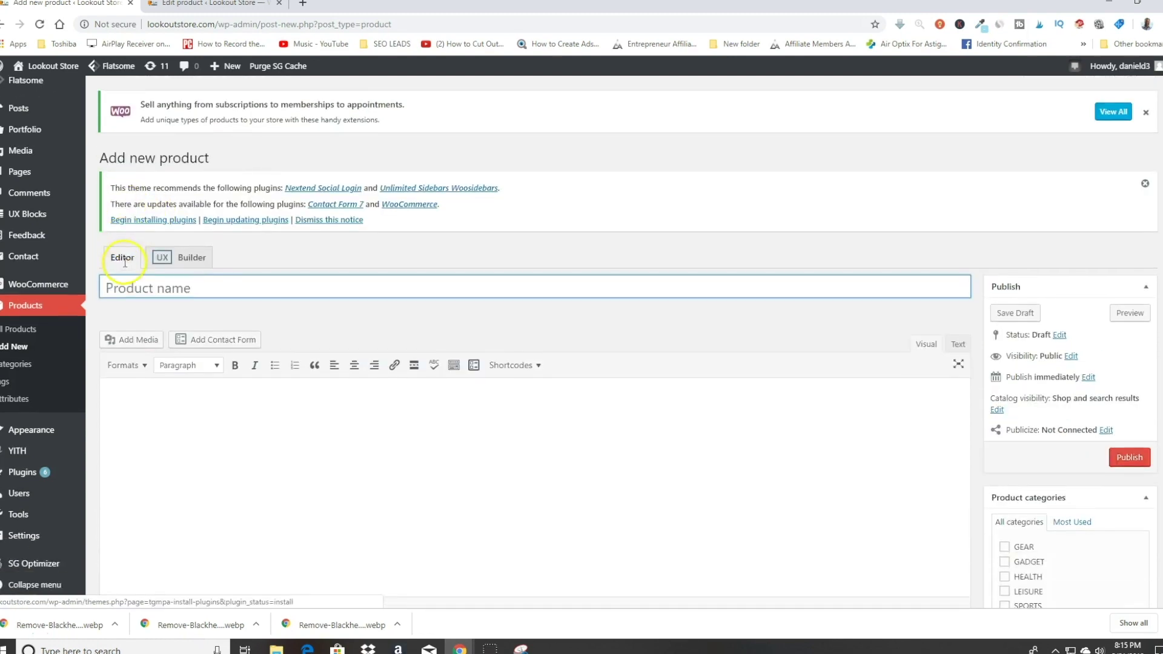
scroll(466, 294, down, 5)
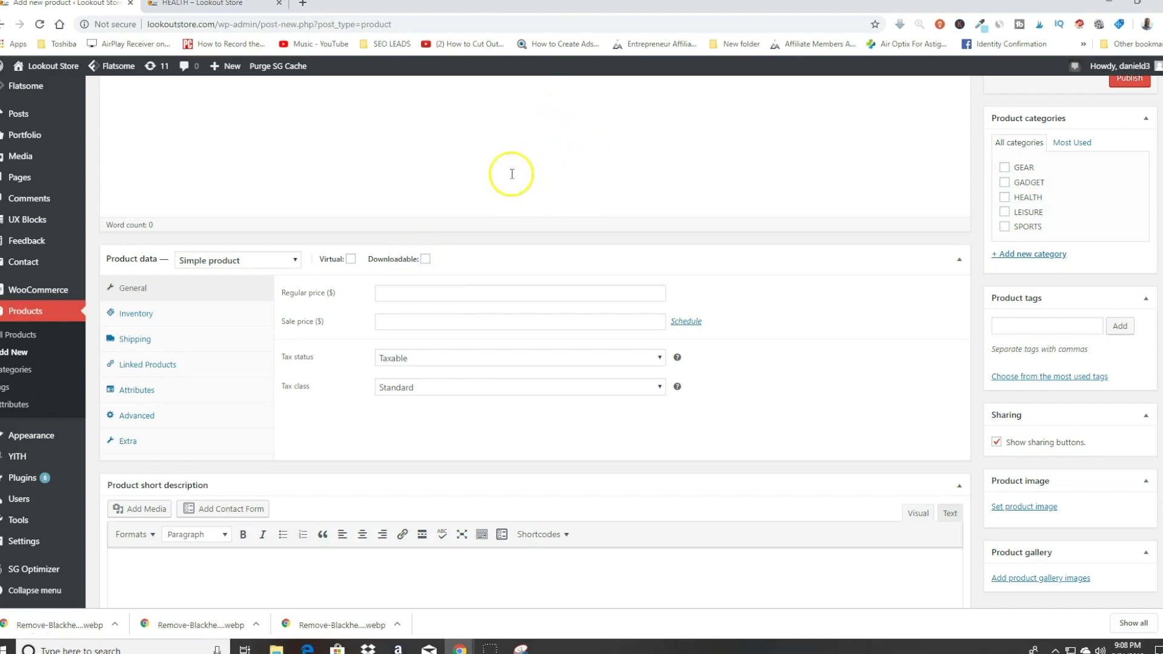
click(203, 270)
click(203, 261)
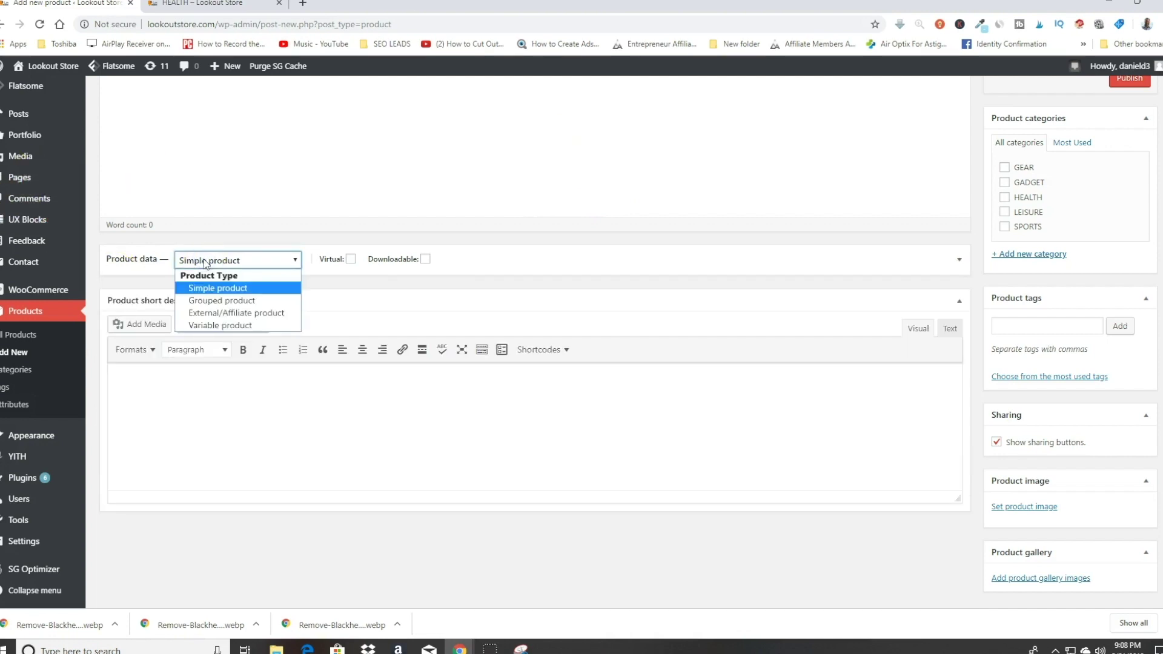
click(230, 327)
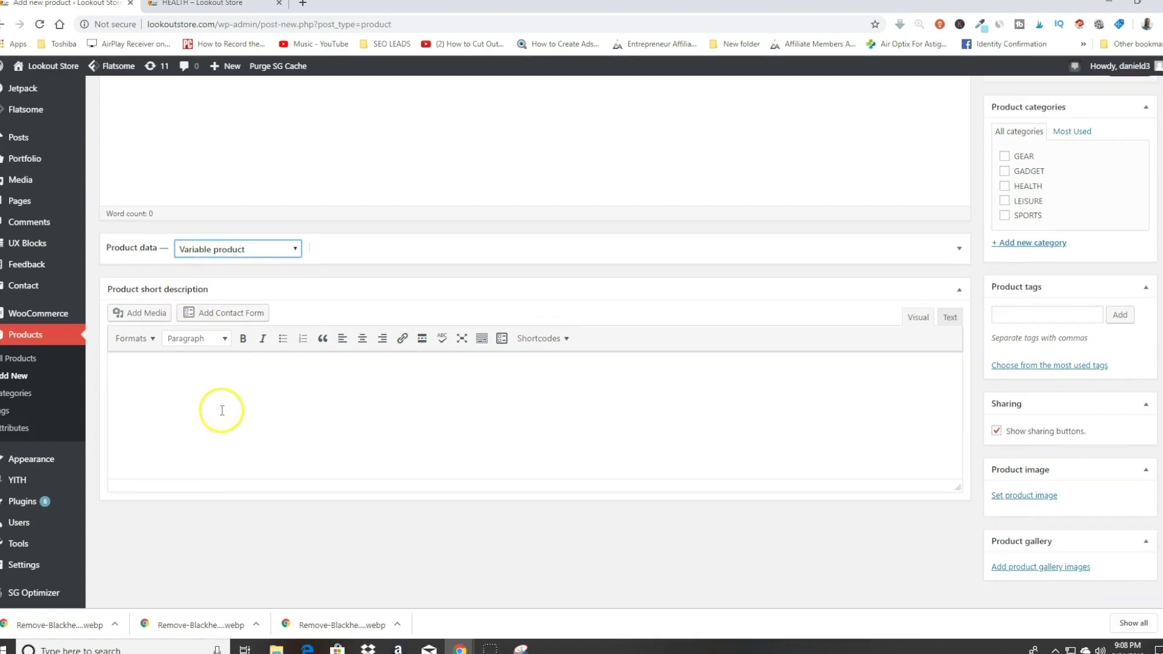
scroll(222, 402, up, 6)
scroll(222, 402, down, 3)
scroll(239, 416, up, 2)
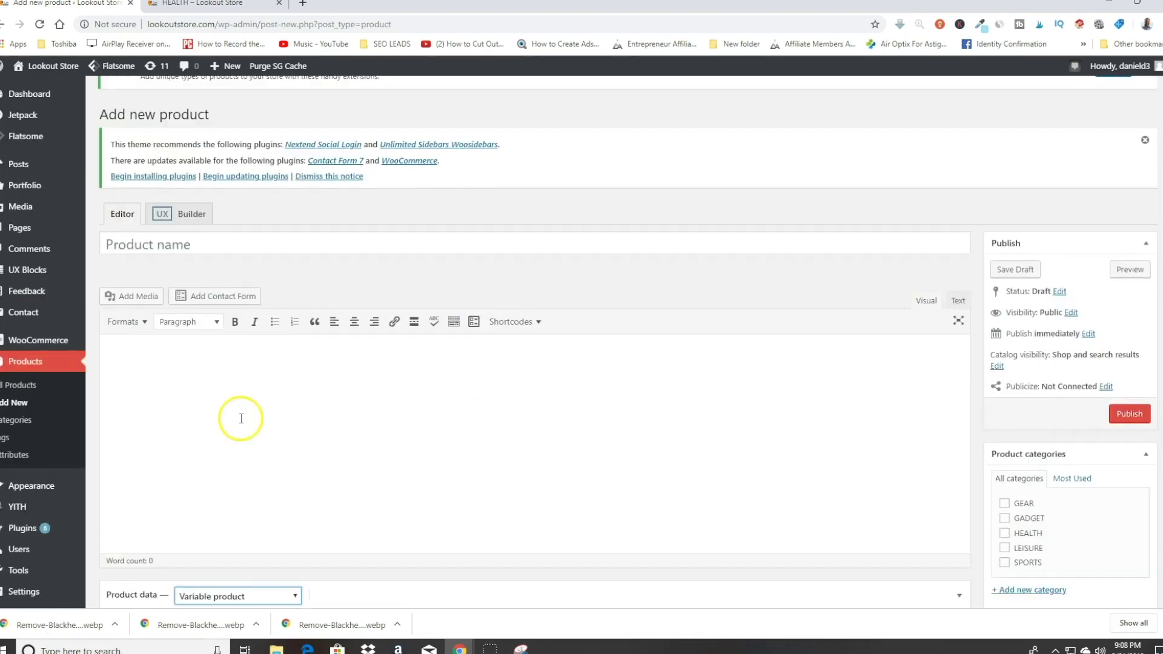
Step: Name the product 'Black Head Remover' and paste in its description
click(201, 244)
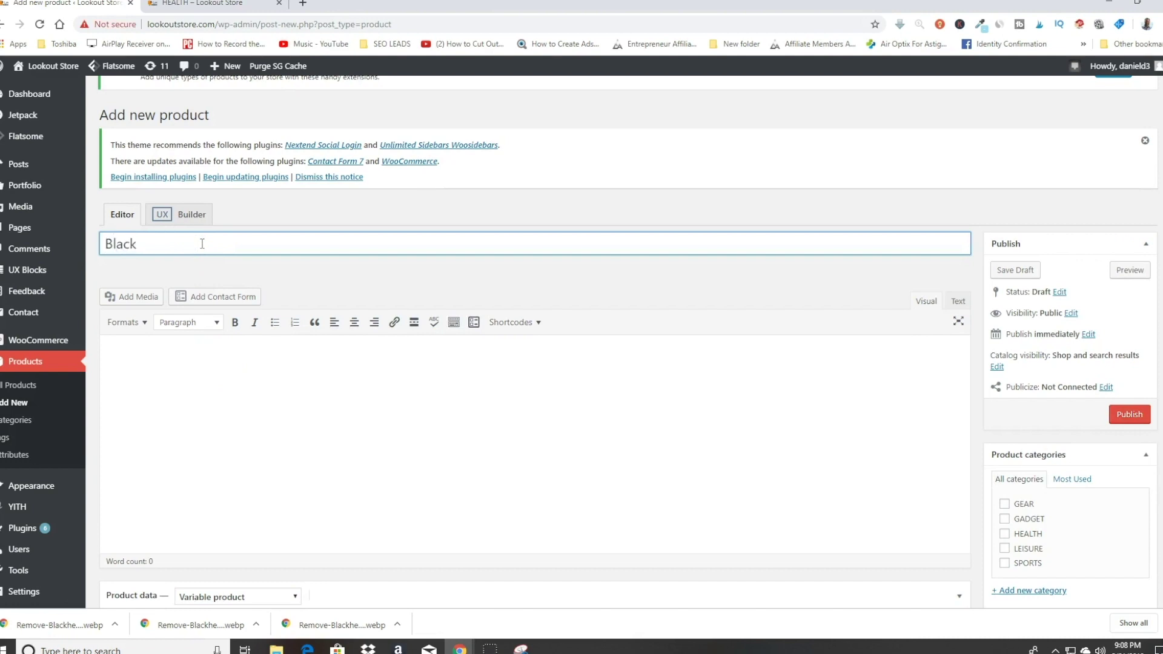
text(Black Head Remover)
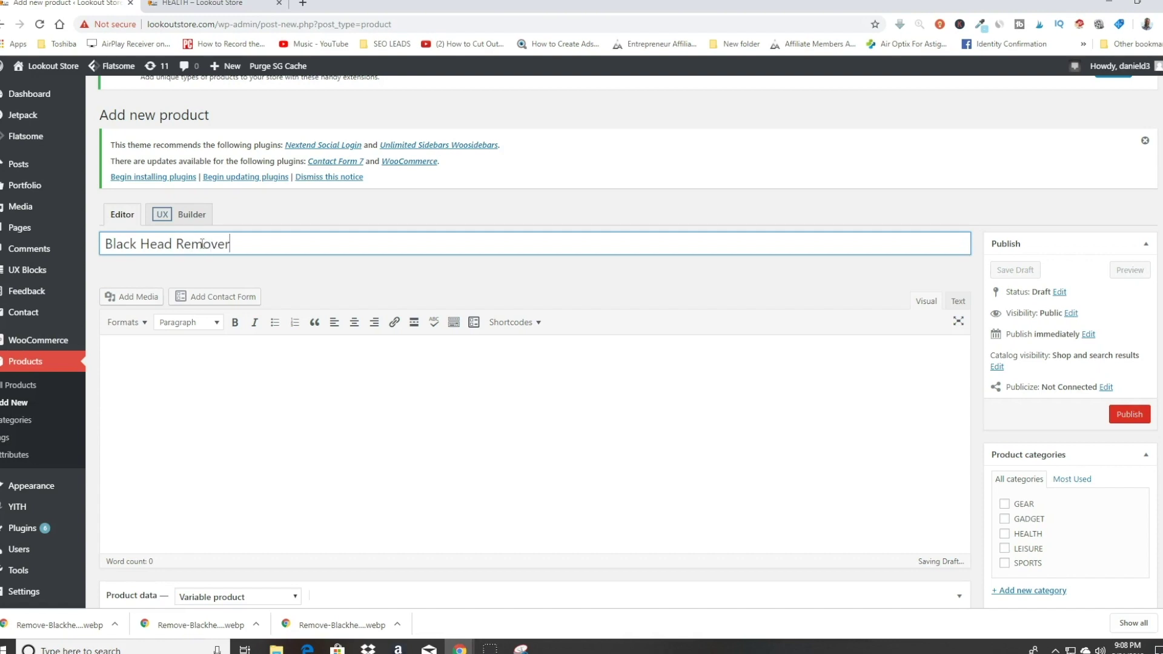
click(370, 437)
text(Our Blackhead Remover is the quickest and easiest way to get rid of blackheads. The blackhead remover uses suction power to pull blackheads, oils, and dirt out of your pores. The kit comes with five different heads to remove all of your toughest blackheads and leave you with cleaner and clearer skin.)
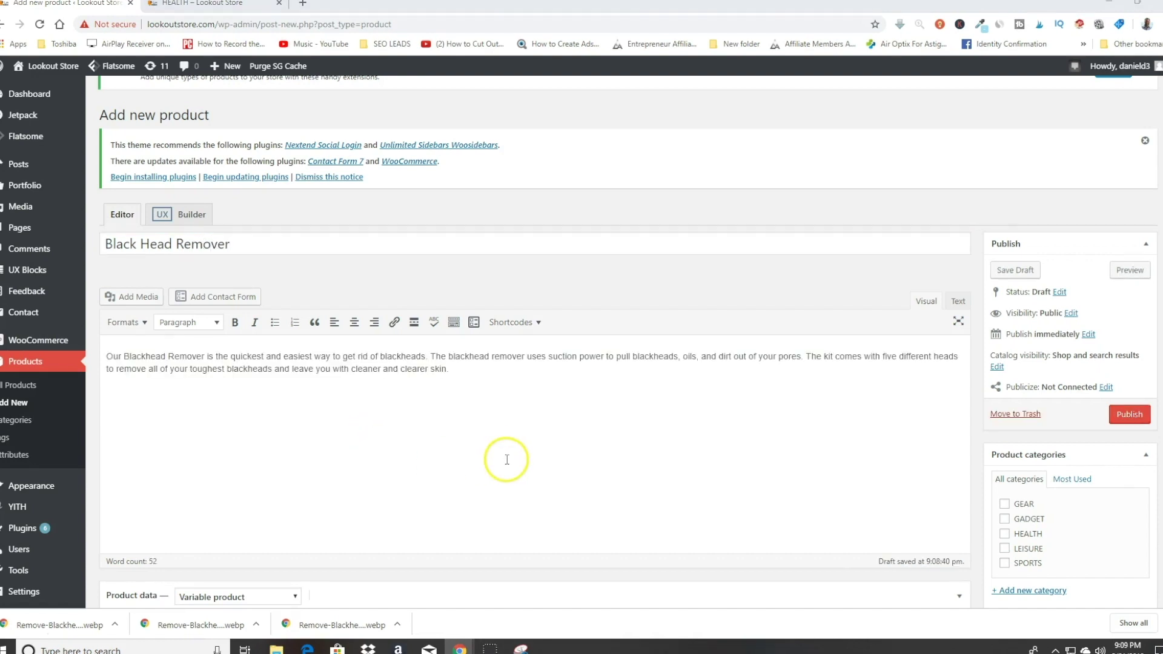
scroll(506, 462, down, 1)
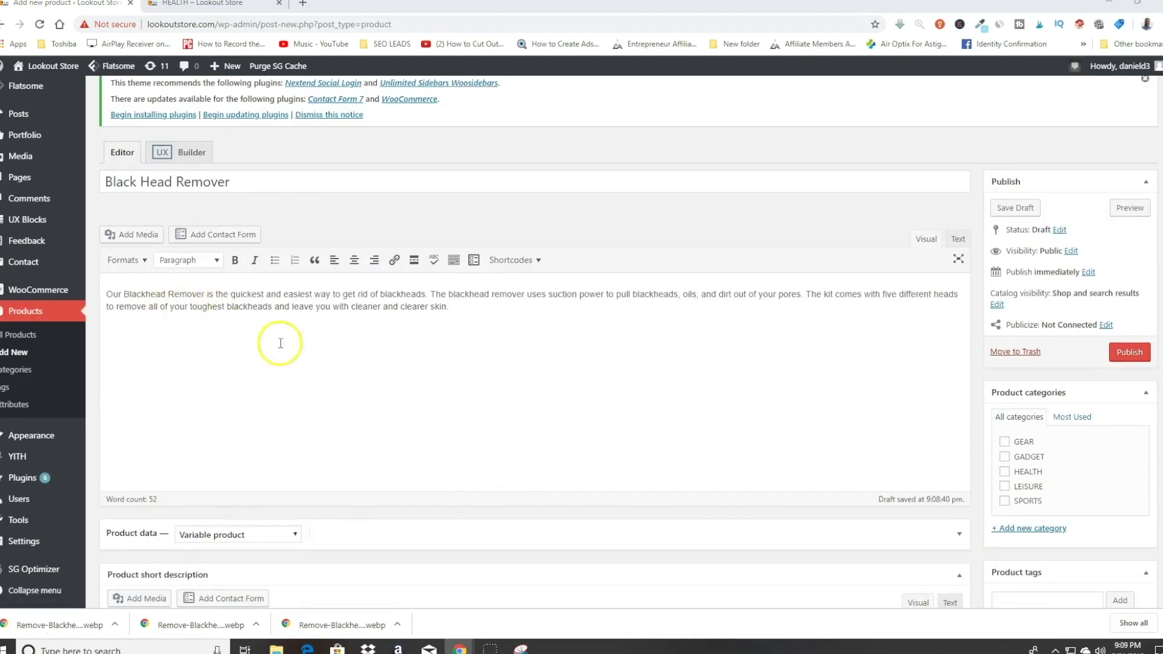
scroll(278, 339, down, 5)
Step: Paste the seven-item feature list, 'Blackhead removal device' to 'For women or men', into the short description
click(210, 364)
right_click(210, 364)
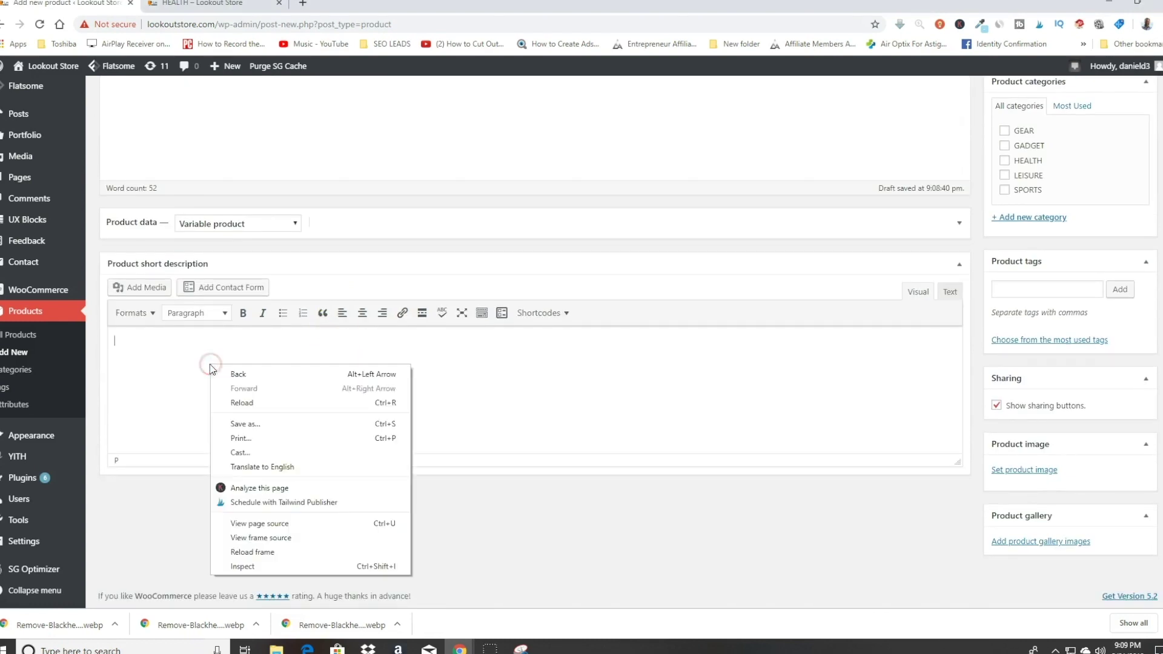
click(154, 369)
text(Blackhead removal device Utilizes vacuum suction power 3 power modes 5 removable heads Comes with a USB charging cable Easy to use For women or men)
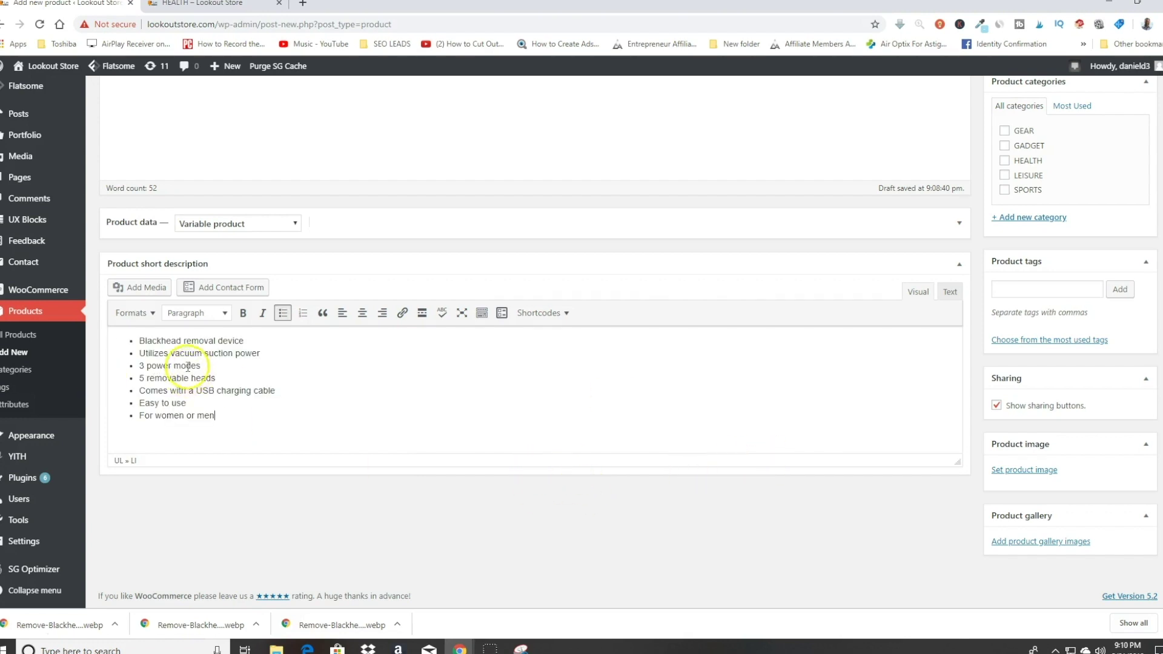
scroll(384, 415, up, 8)
scroll(437, 460, down, 3)
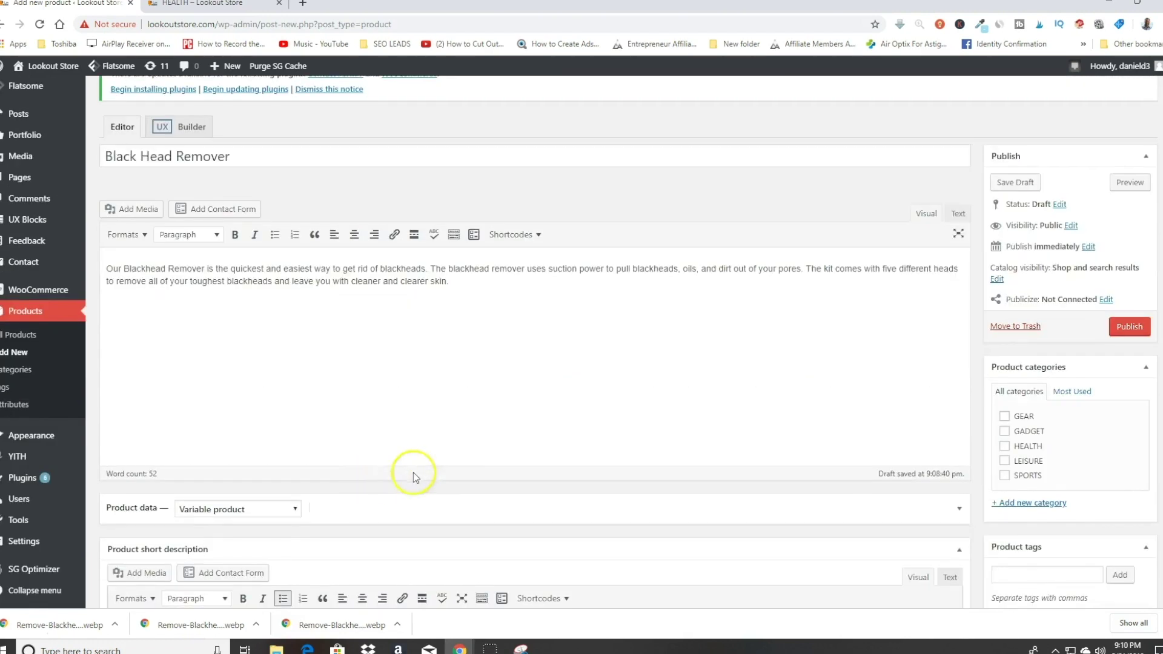
scroll(330, 384, up, 3)
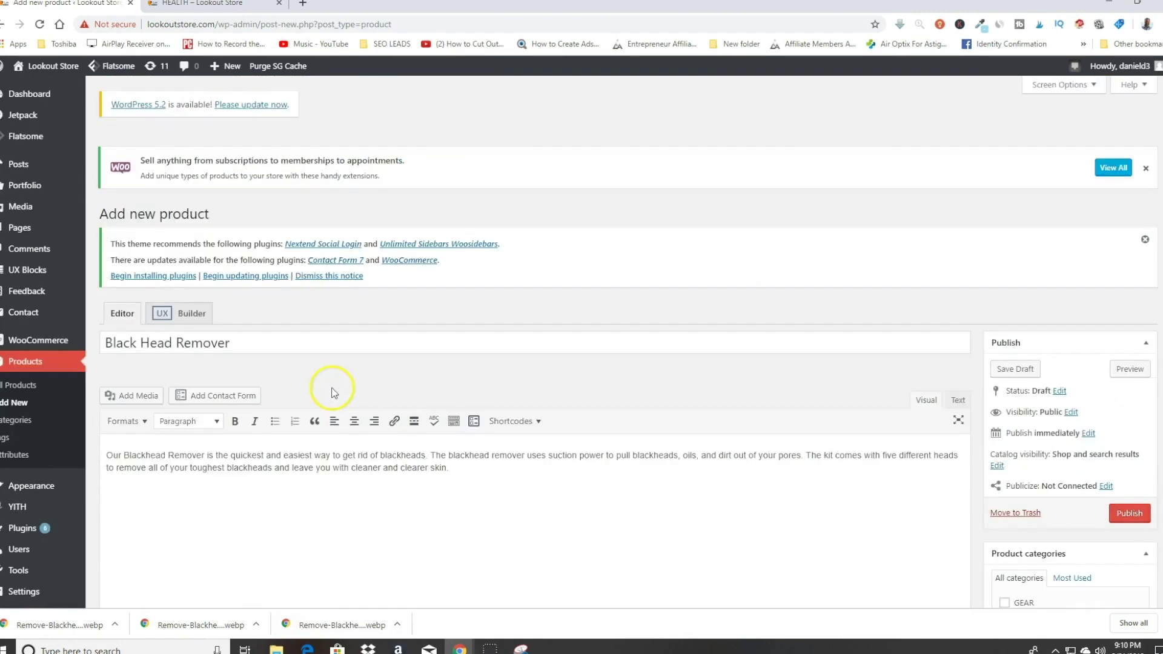
scroll(424, 494, down, 2)
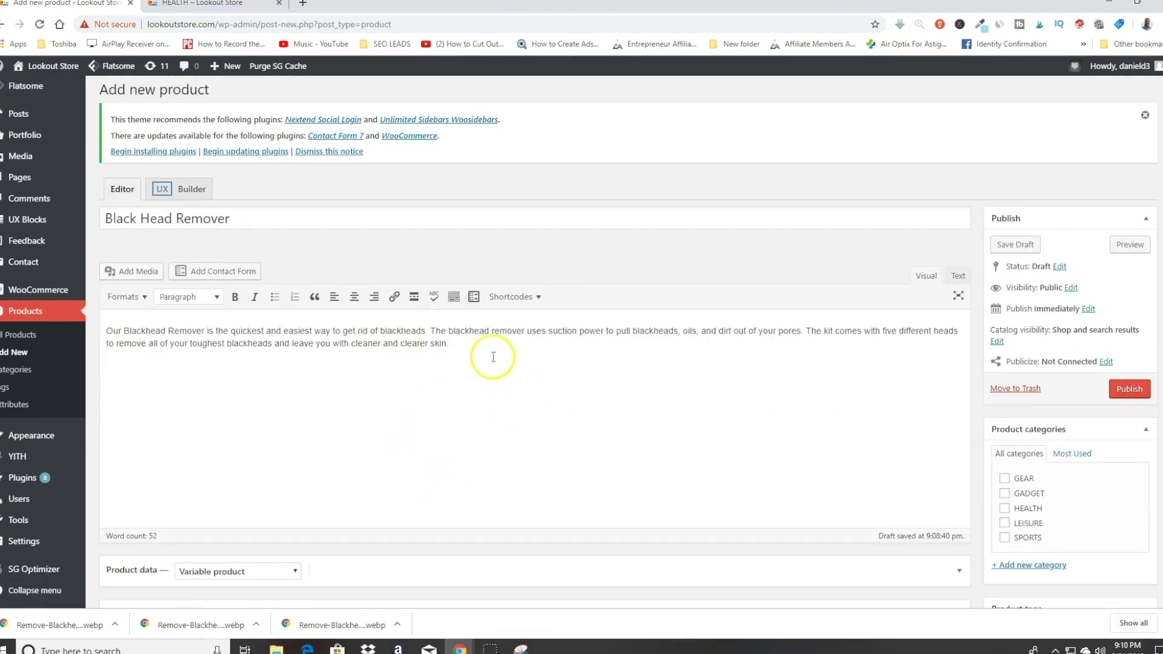
scroll(488, 353, down, 3)
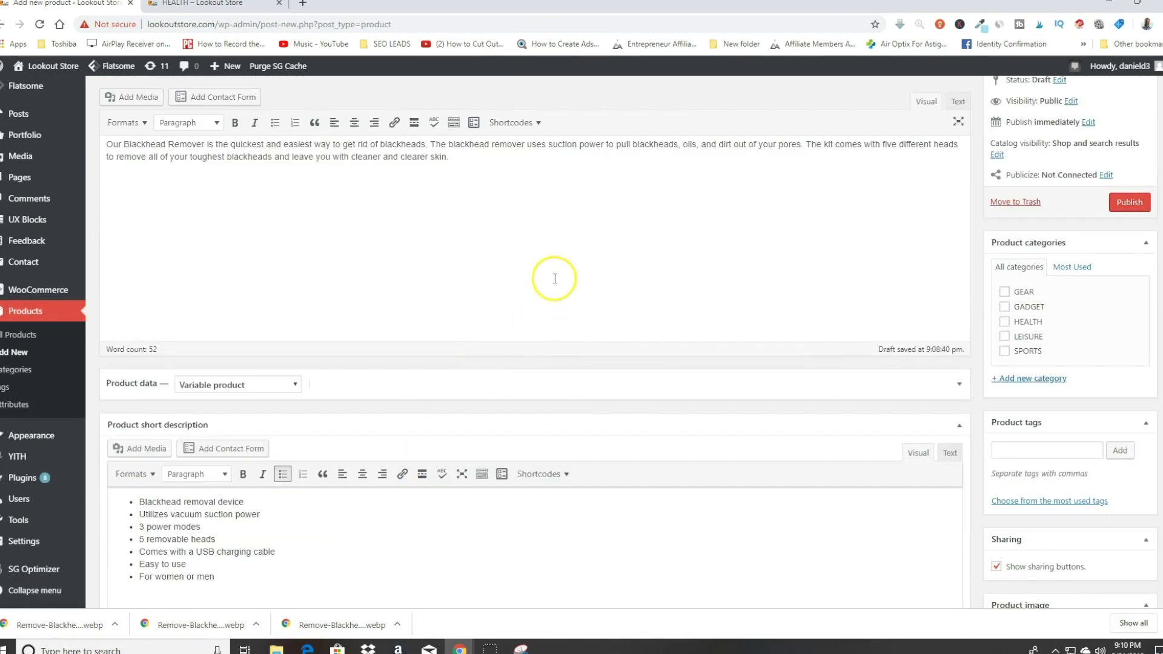
scroll(480, 244, up, 4)
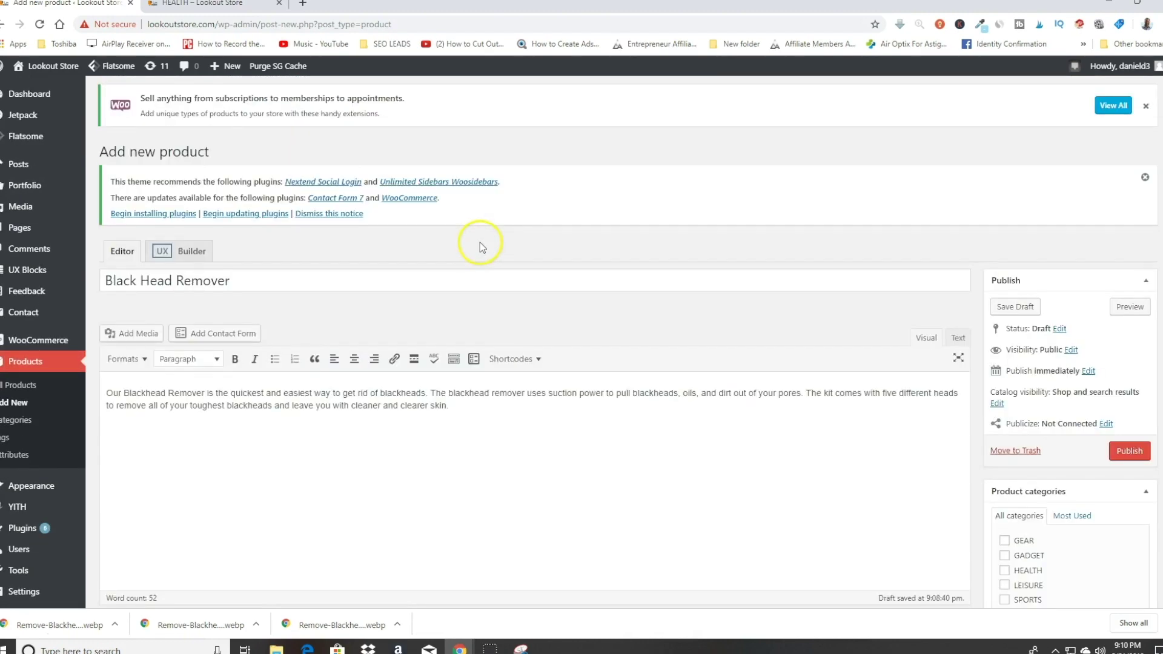
scroll(362, 247, down, 7)
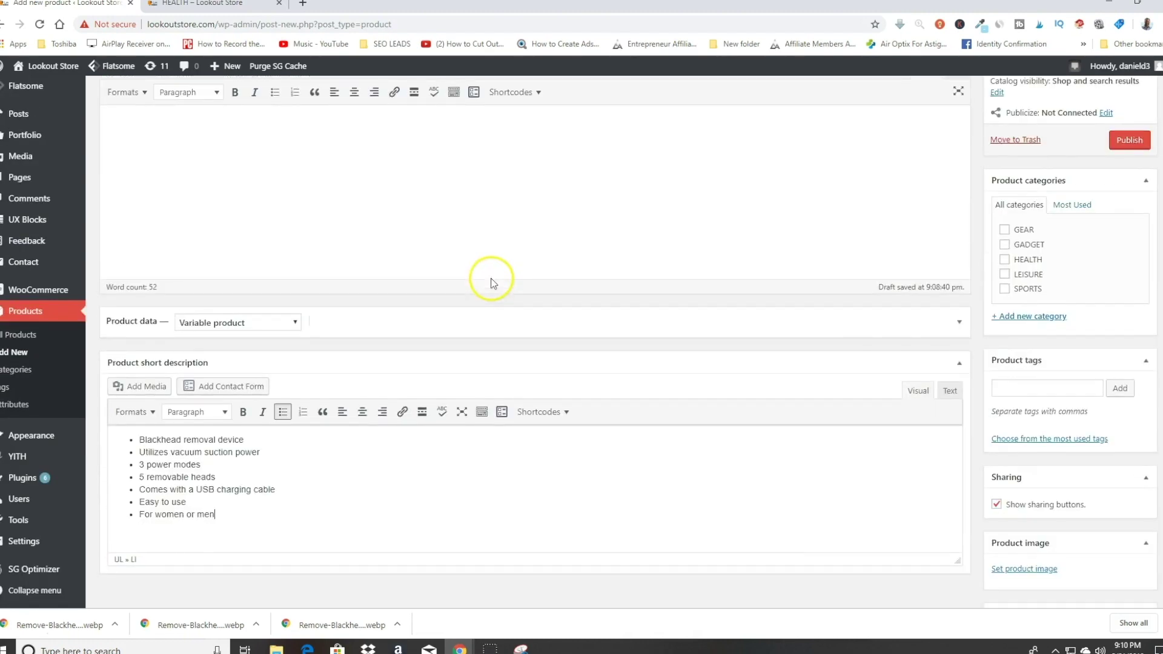
scroll(373, 262, up, 5)
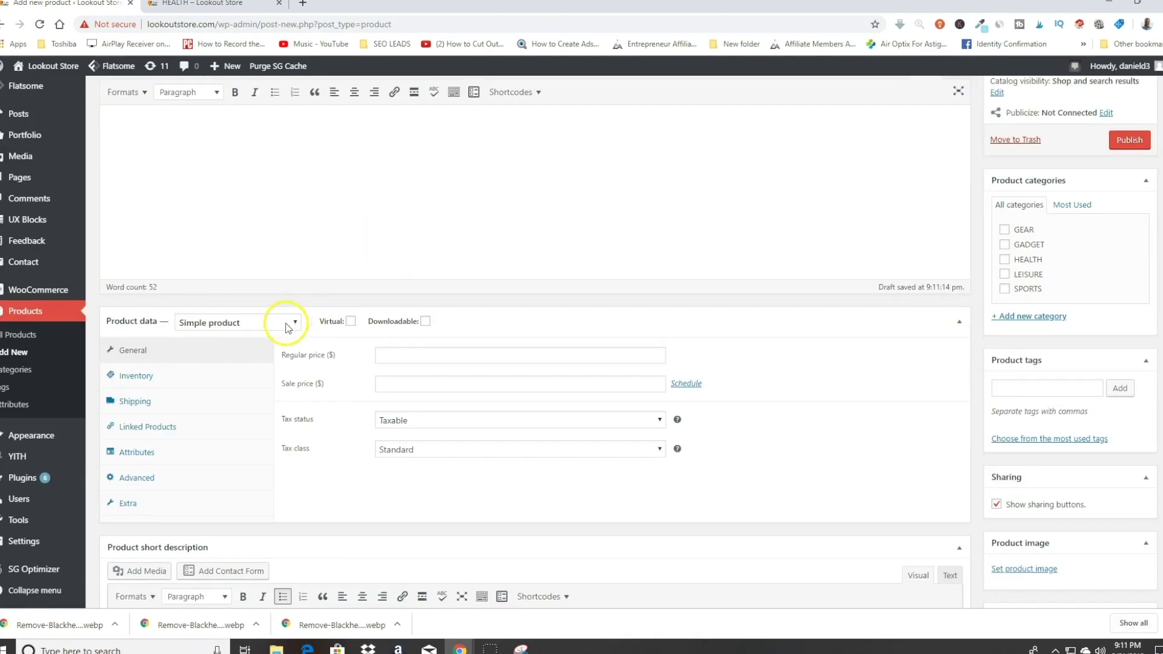
click(286, 323)
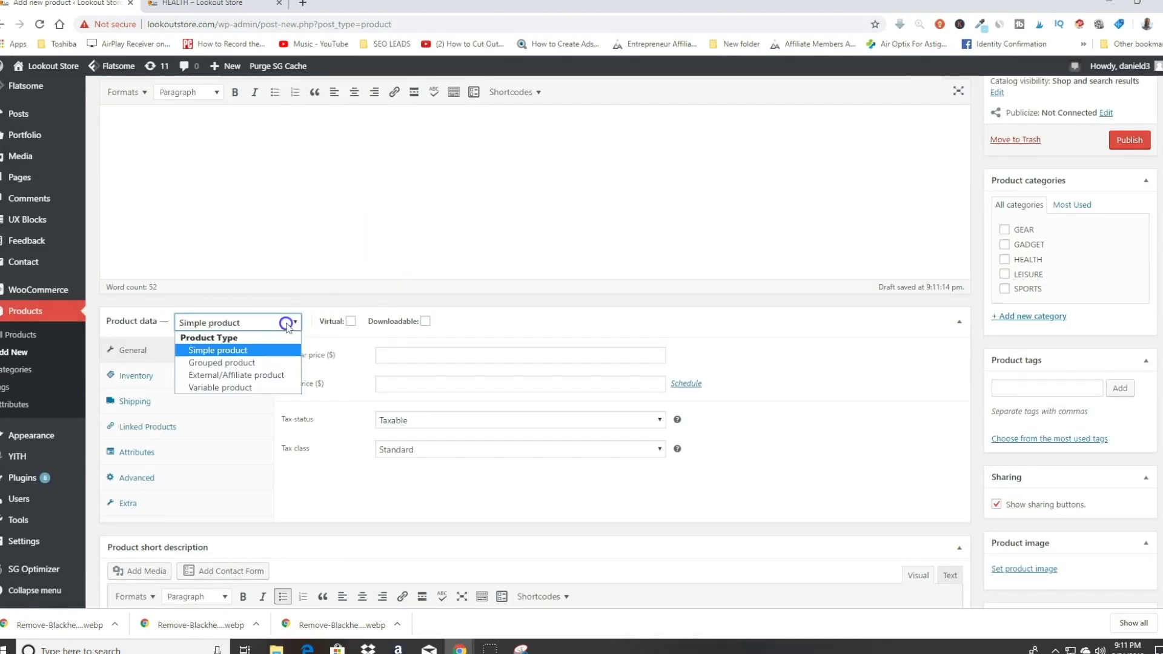
Step: Switch the Black Head Remover to a Variable product, reviewing its Inventory and Shipping settings
click(230, 388)
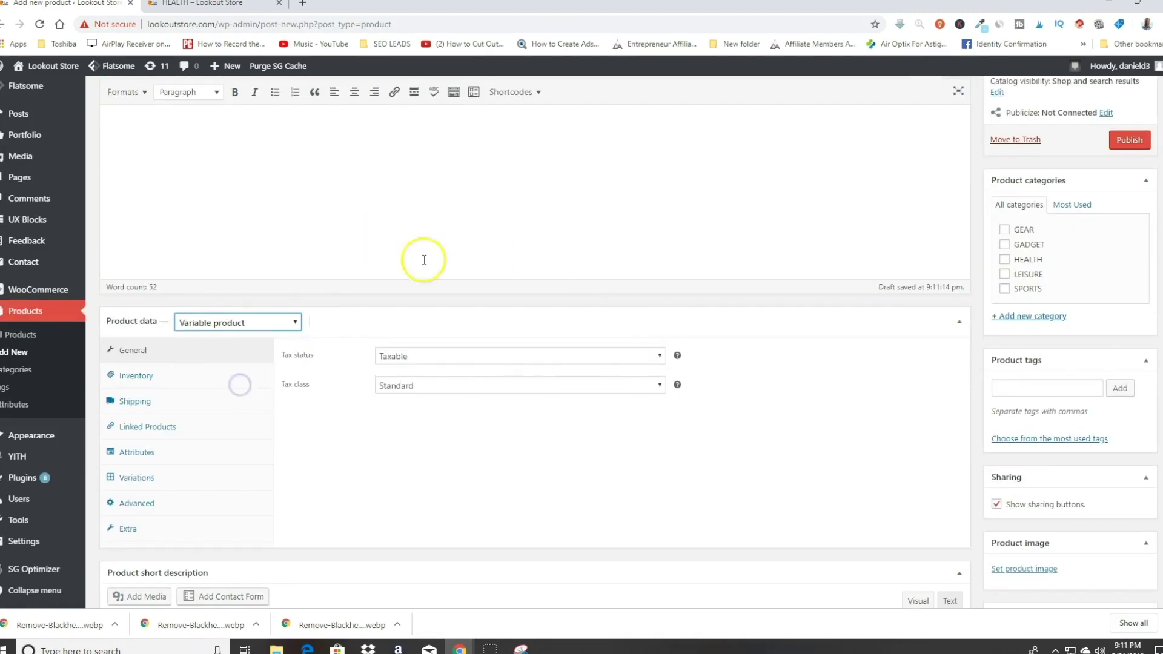
scroll(348, 262, down, 1)
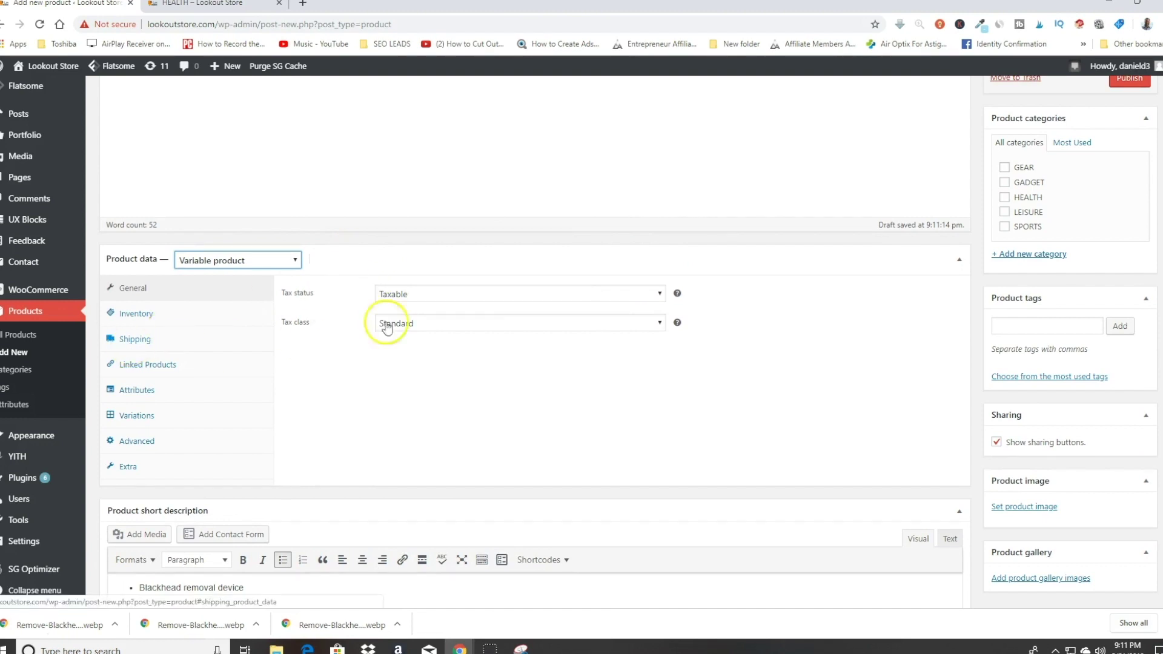
click(156, 309)
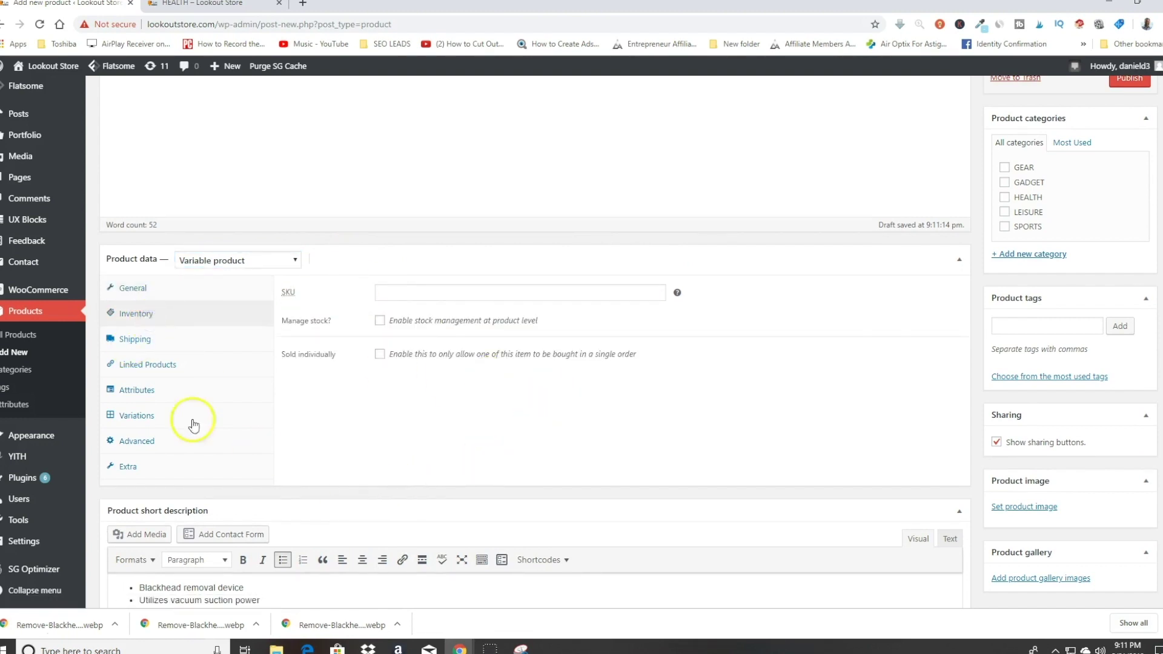
click(135, 338)
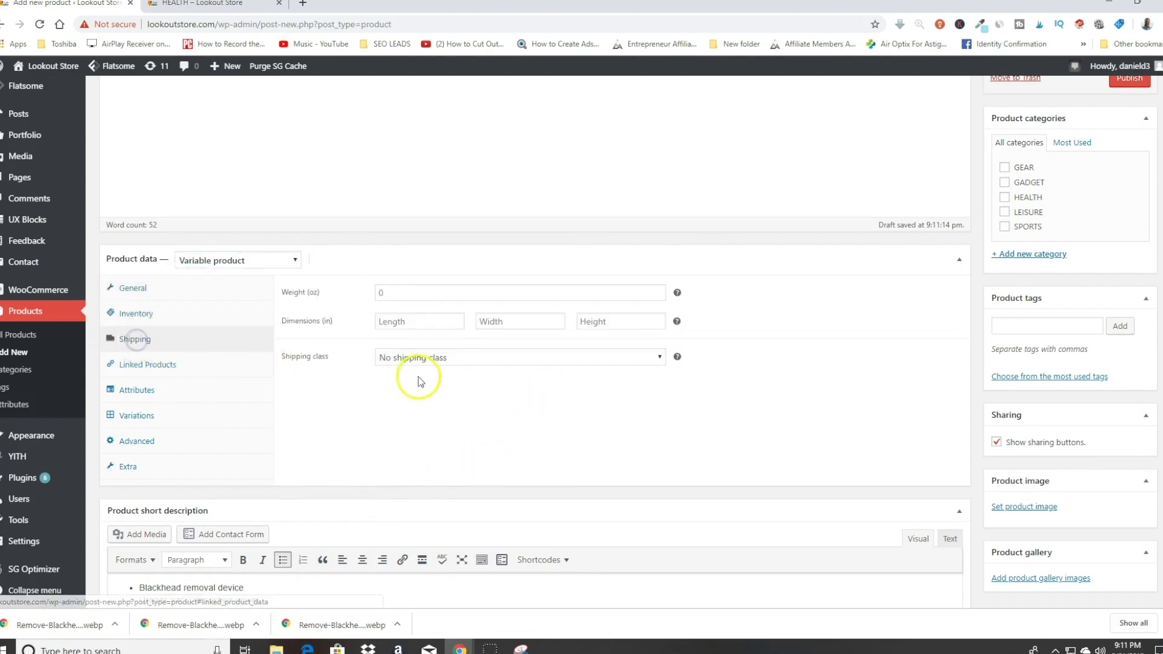
click(159, 398)
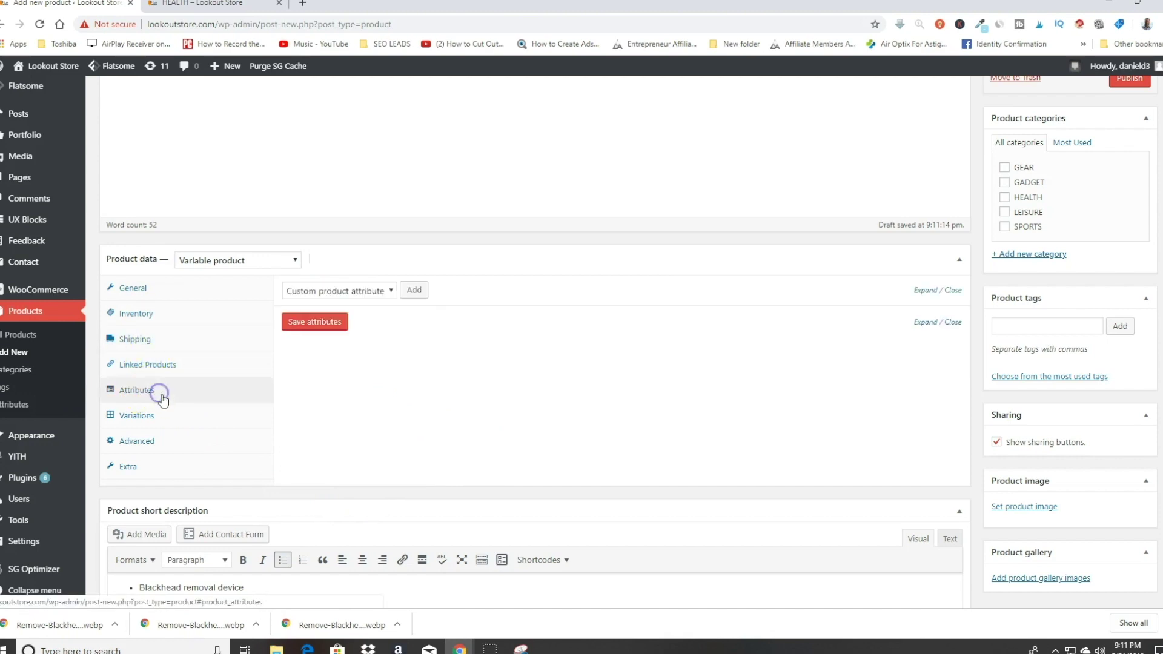
Step: Add a custom Color attribute with values White | Pink, used for variations, and save it
click(413, 290)
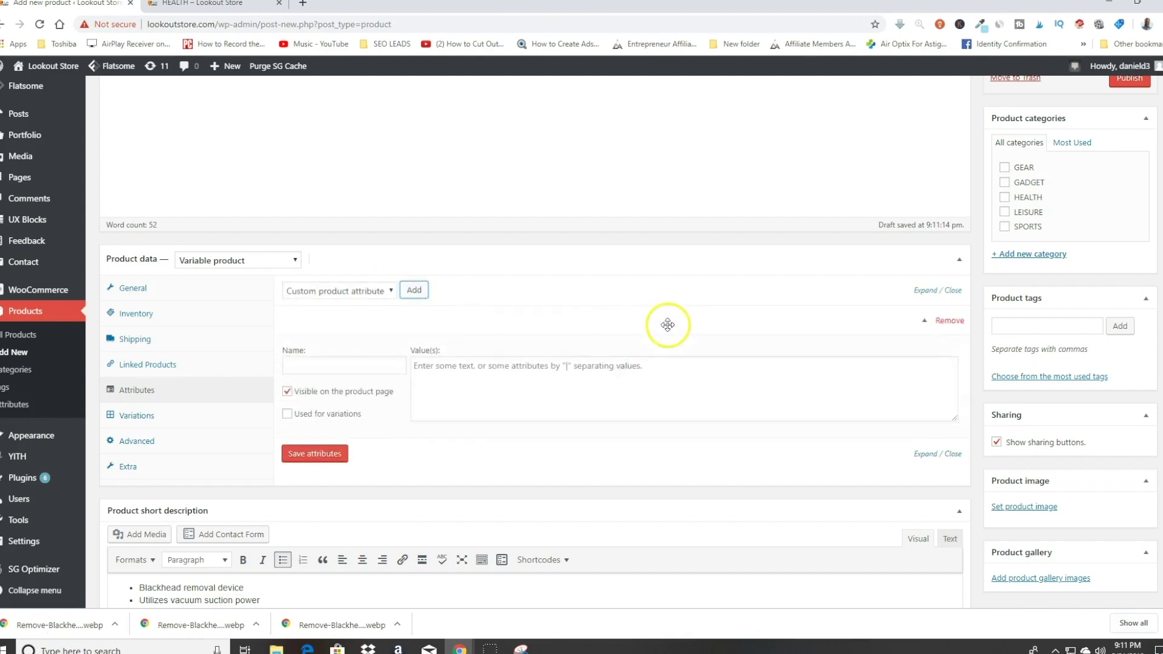
click(339, 364)
text(Co)
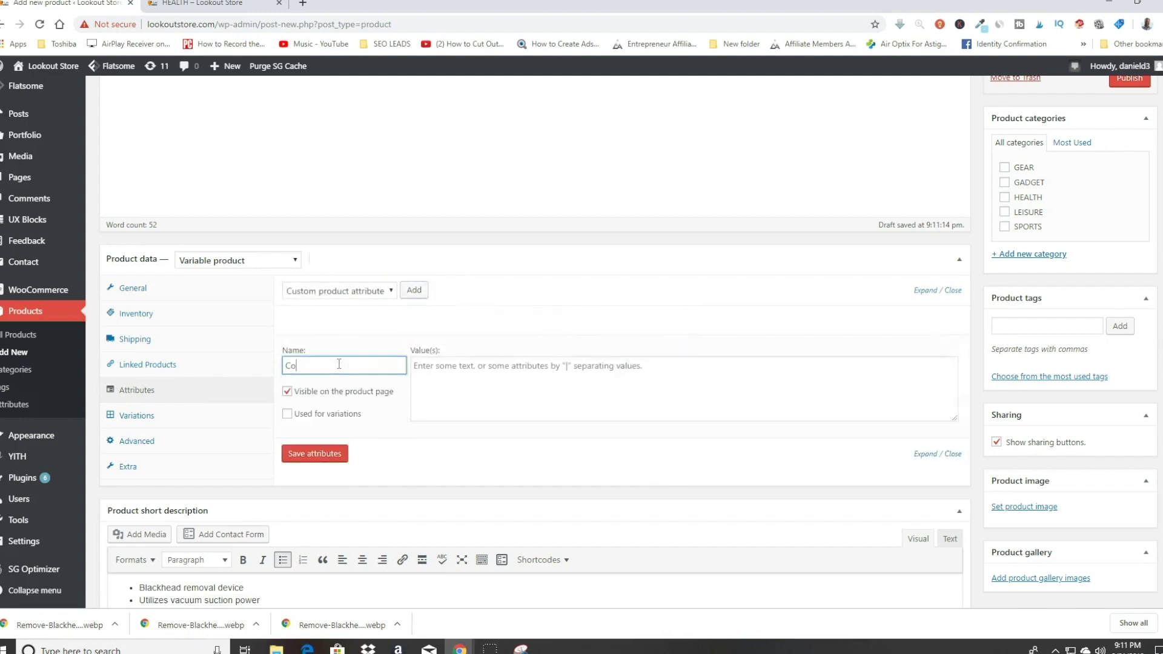
text(lor)
click(287, 414)
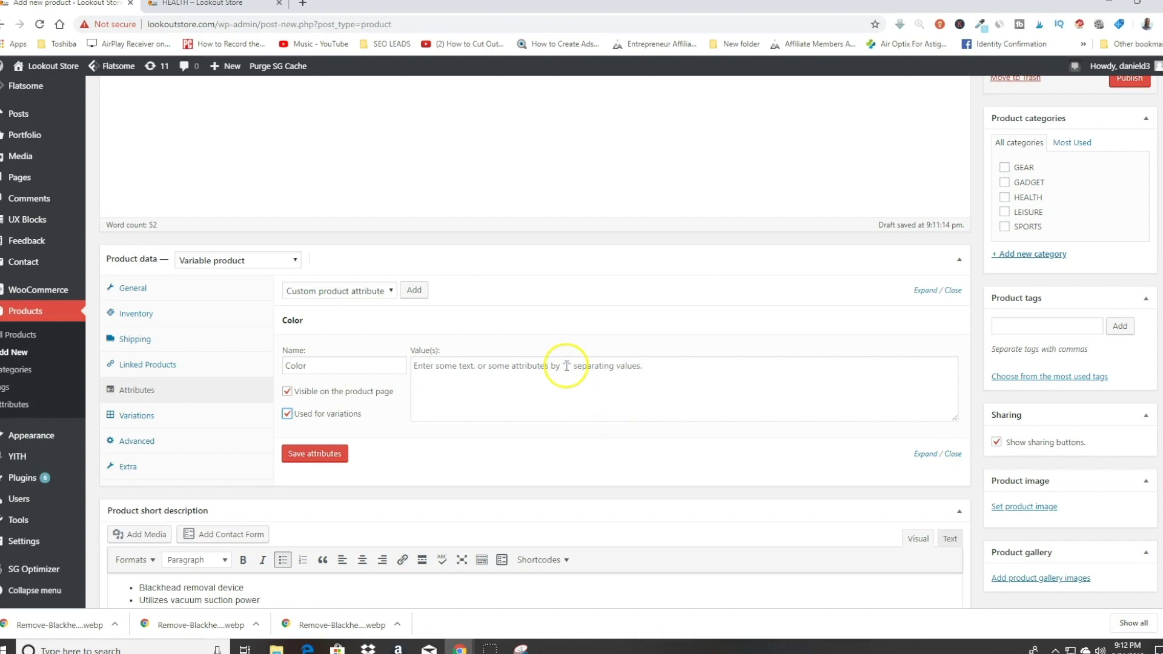
click(424, 370)
text(White|Pink)
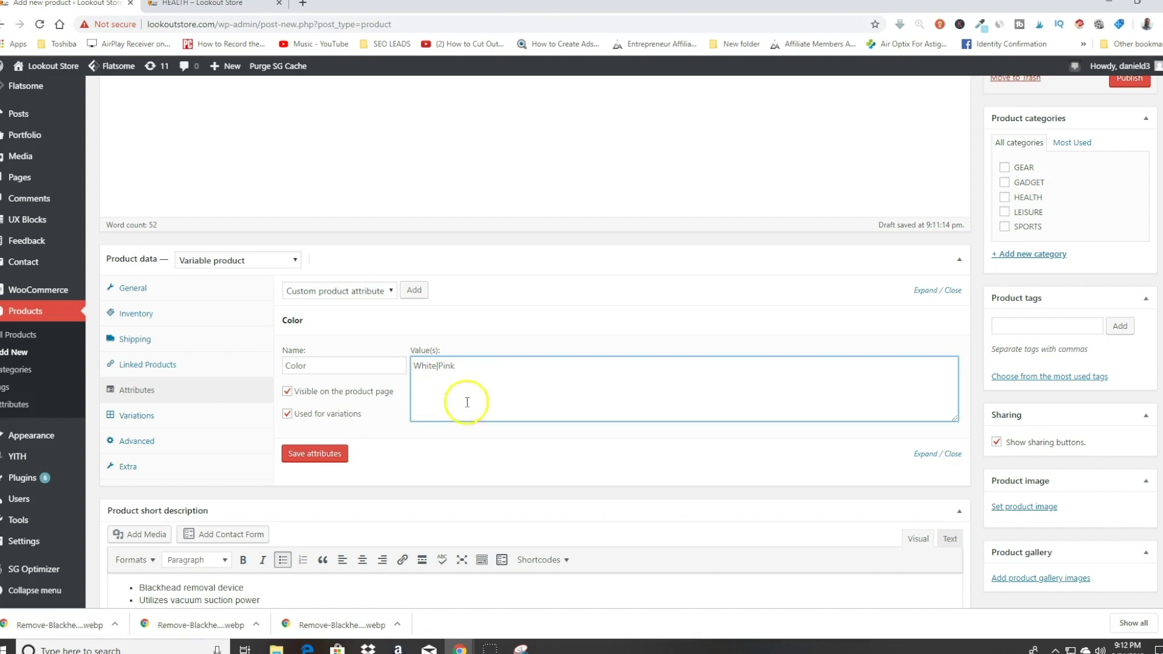
click(341, 453)
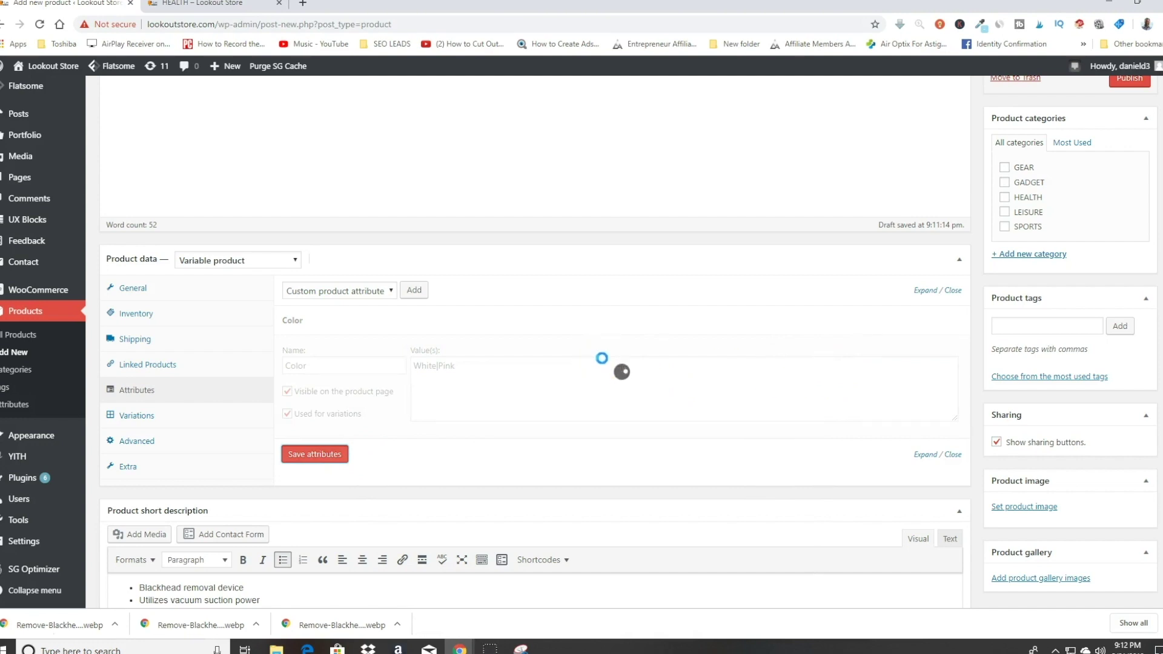
click(513, 307)
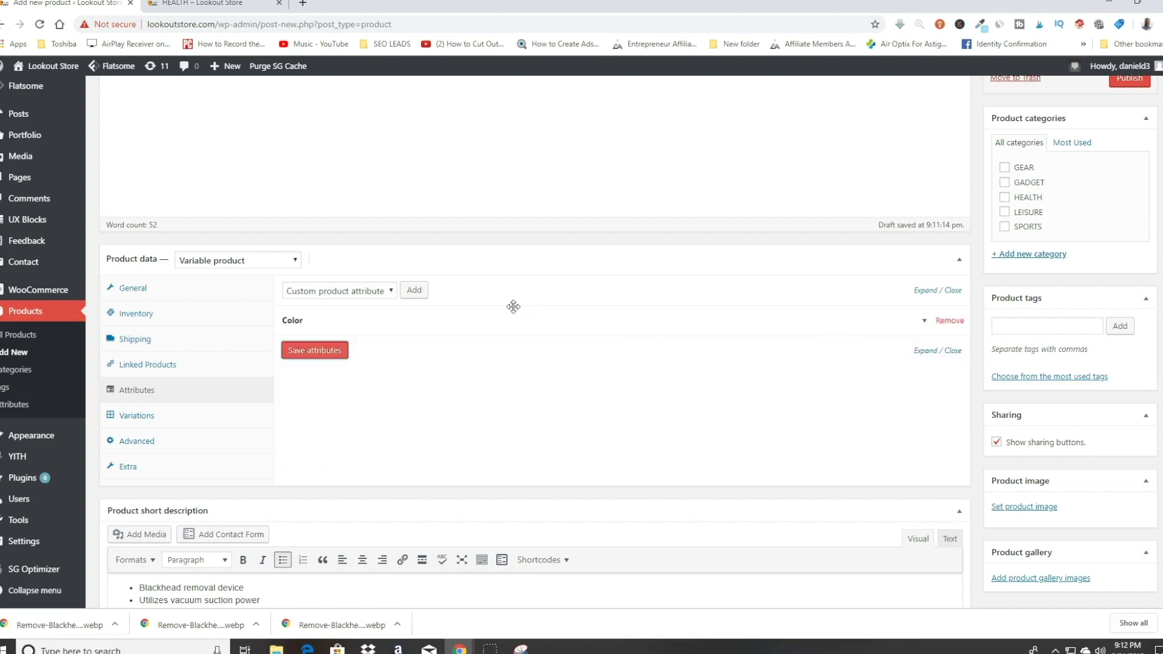
scroll(141, 404, down, 1)
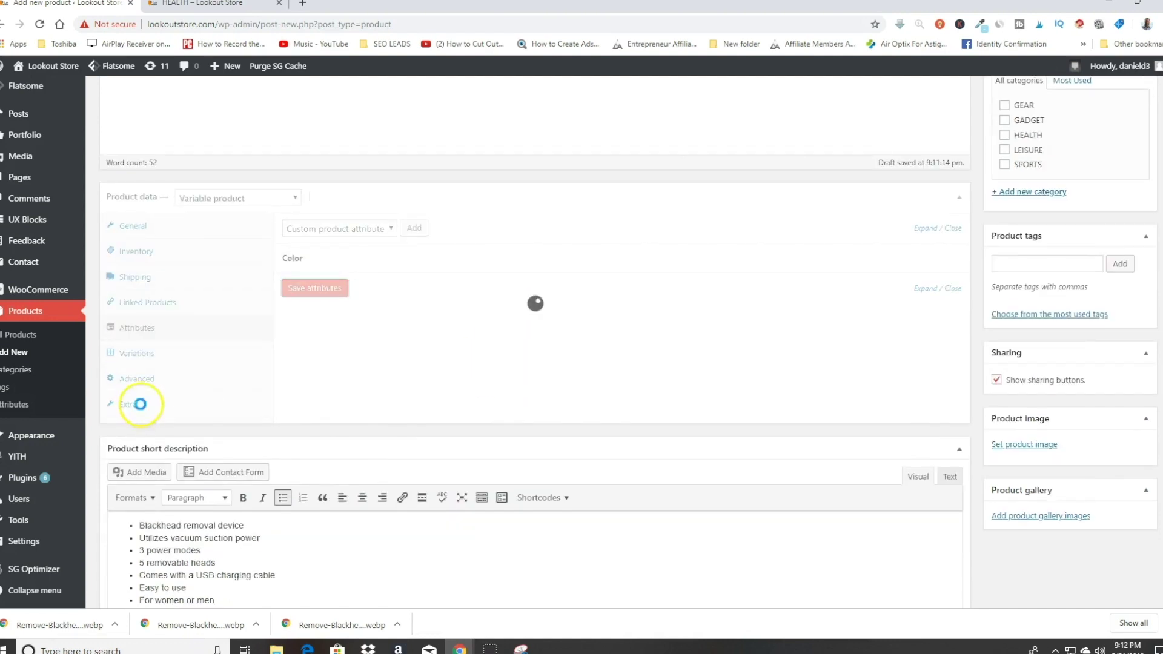
click(134, 356)
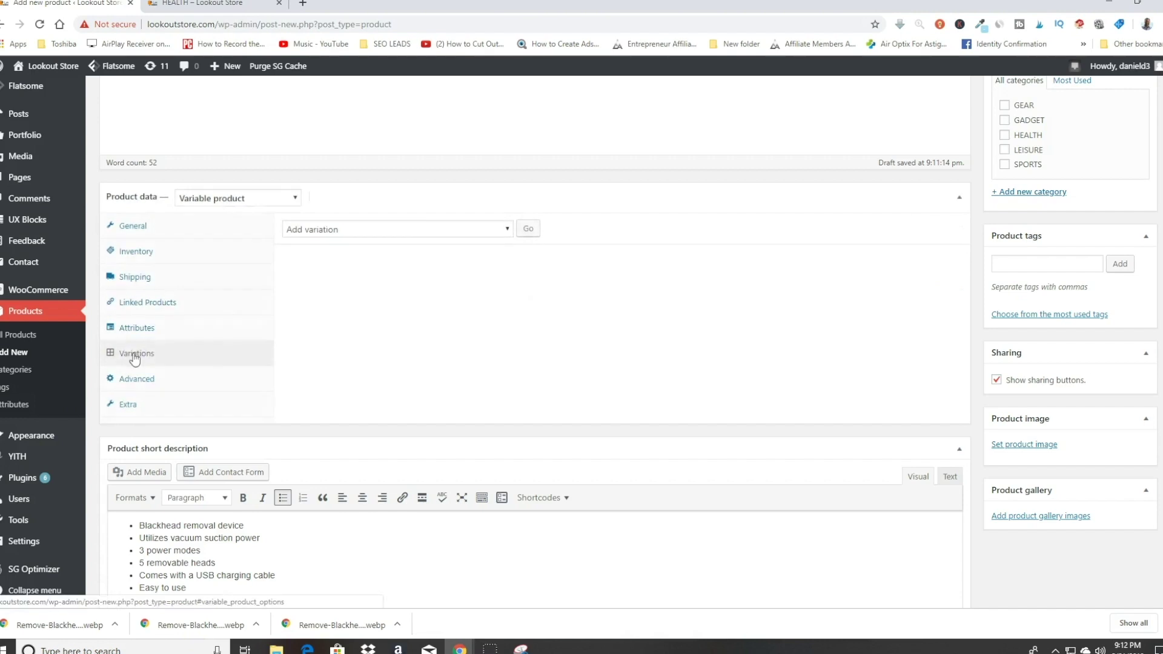
Step: Create a White variation and give it the white blackhead remover image
click(529, 232)
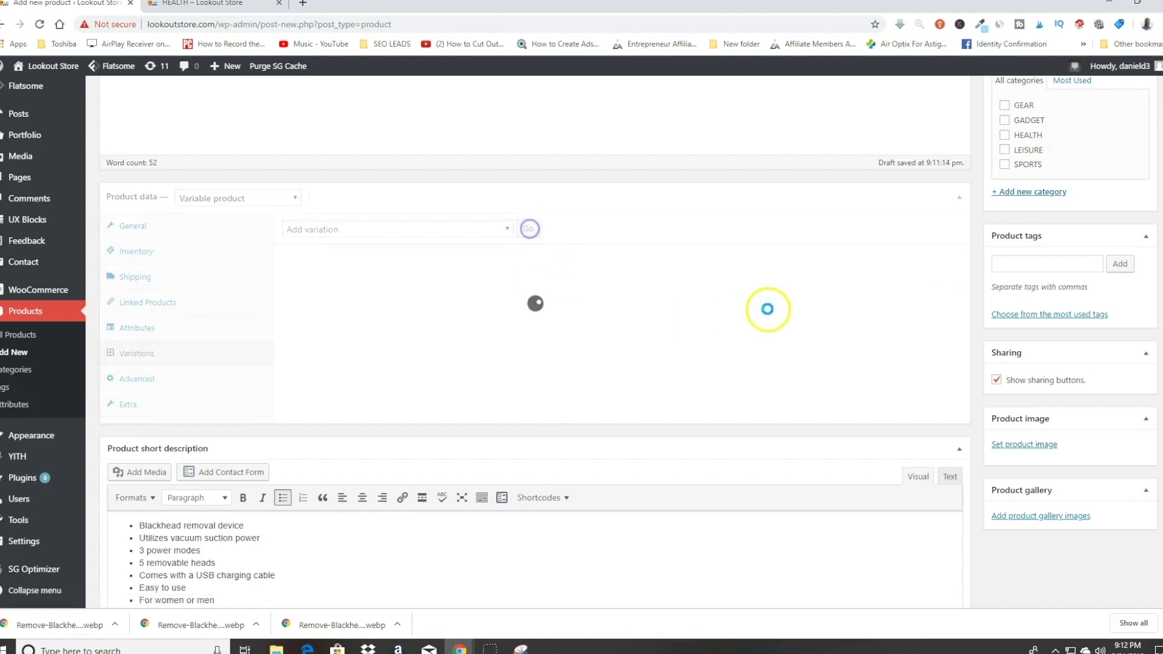
click(348, 296)
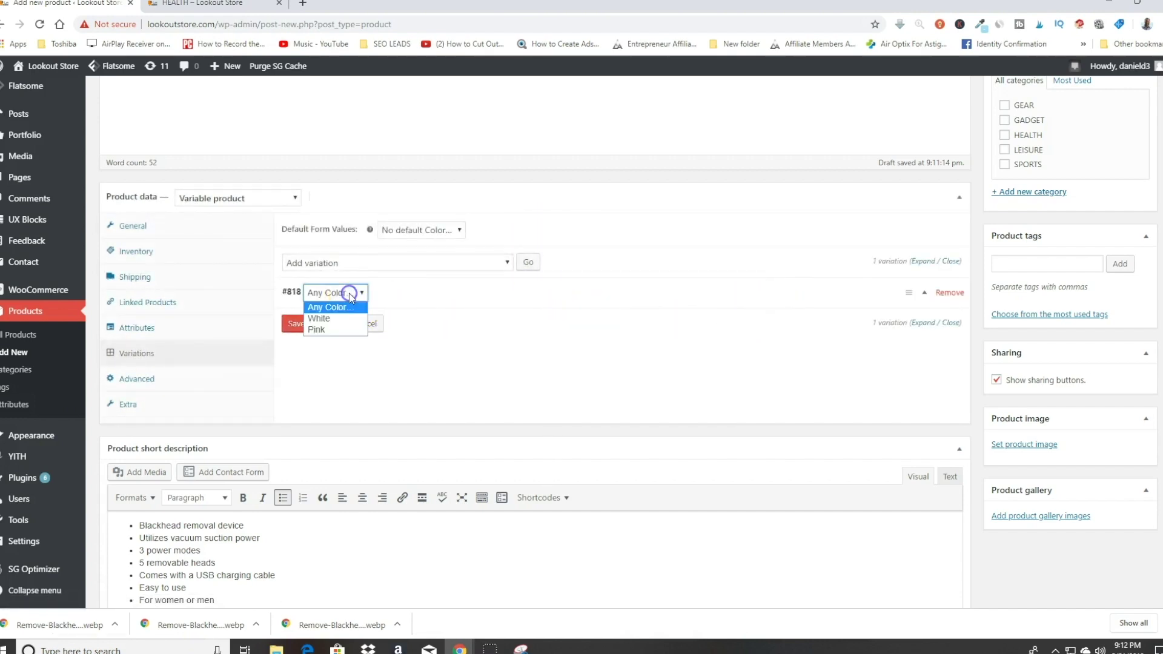
click(336, 319)
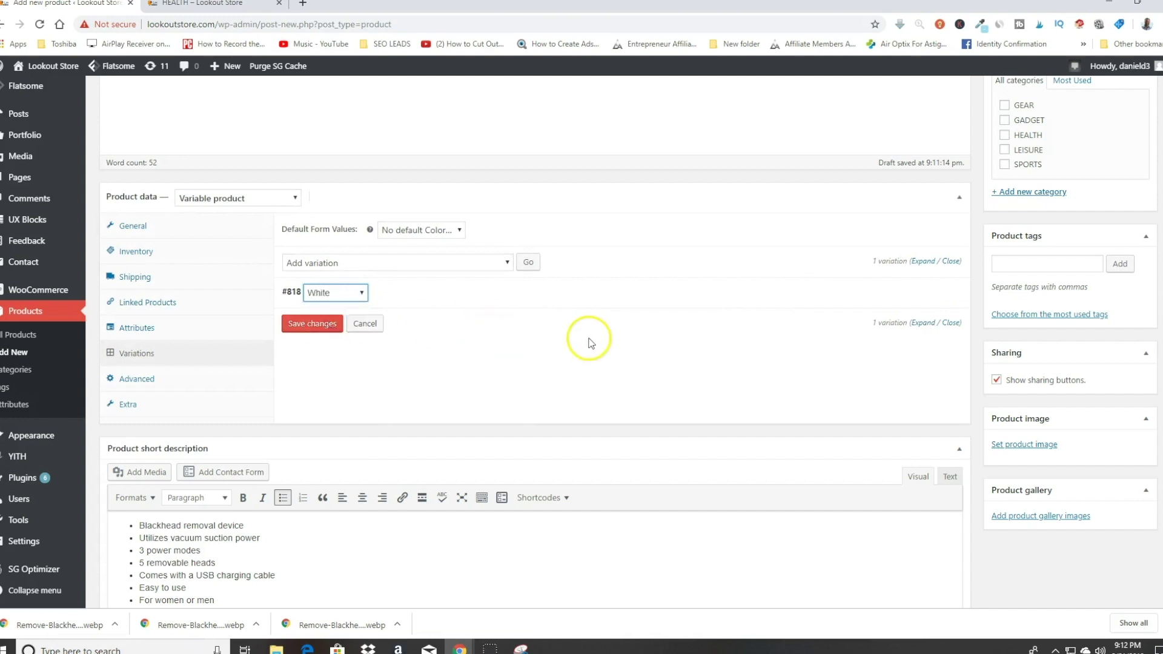
click(921, 323)
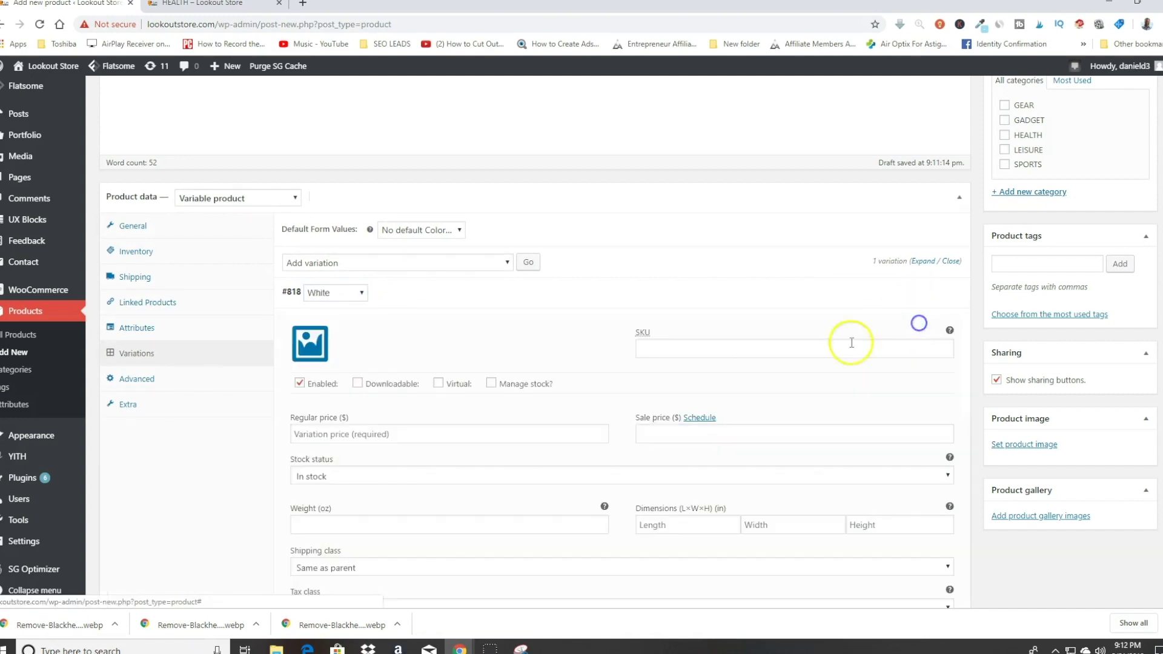
click(310, 346)
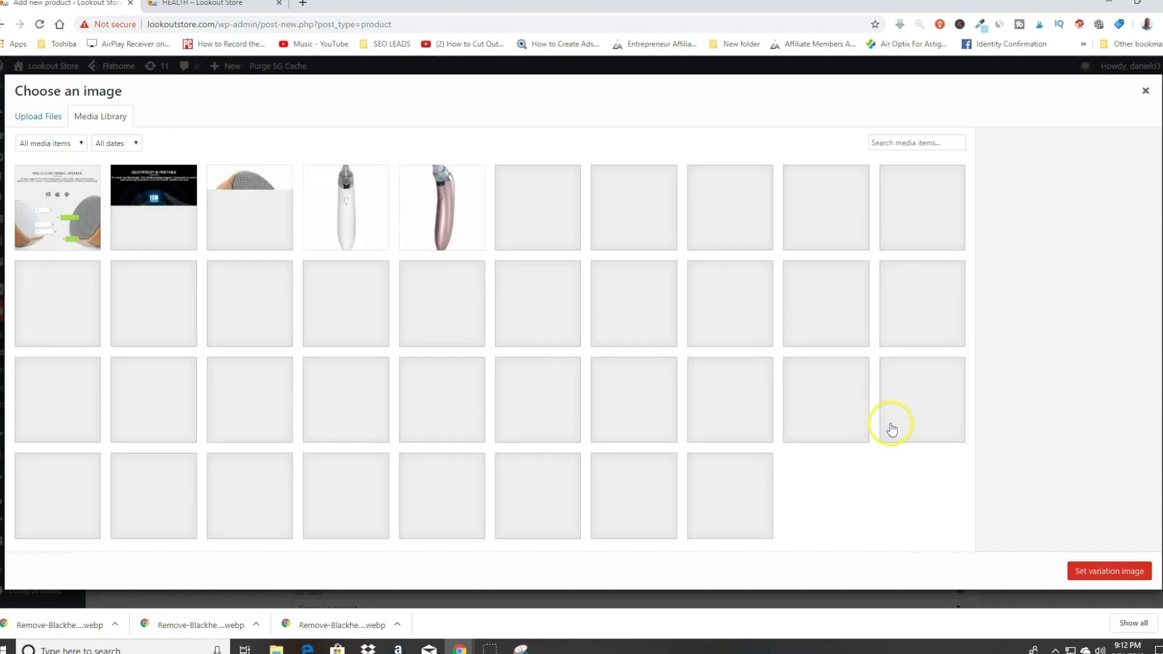
click(347, 216)
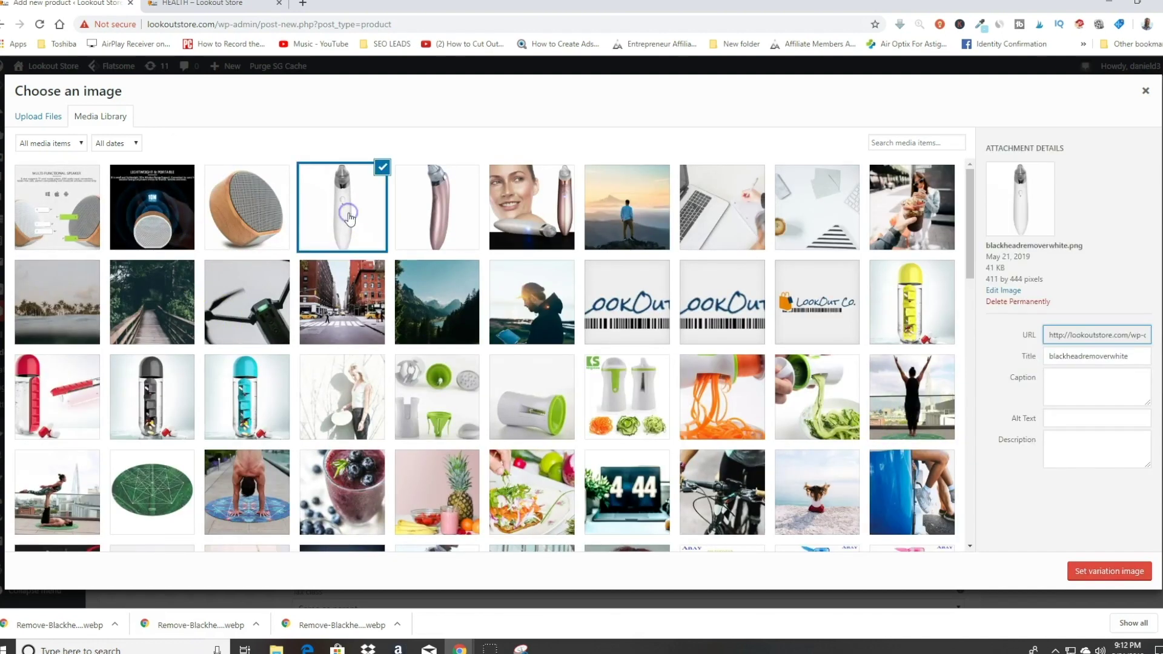
click(1091, 570)
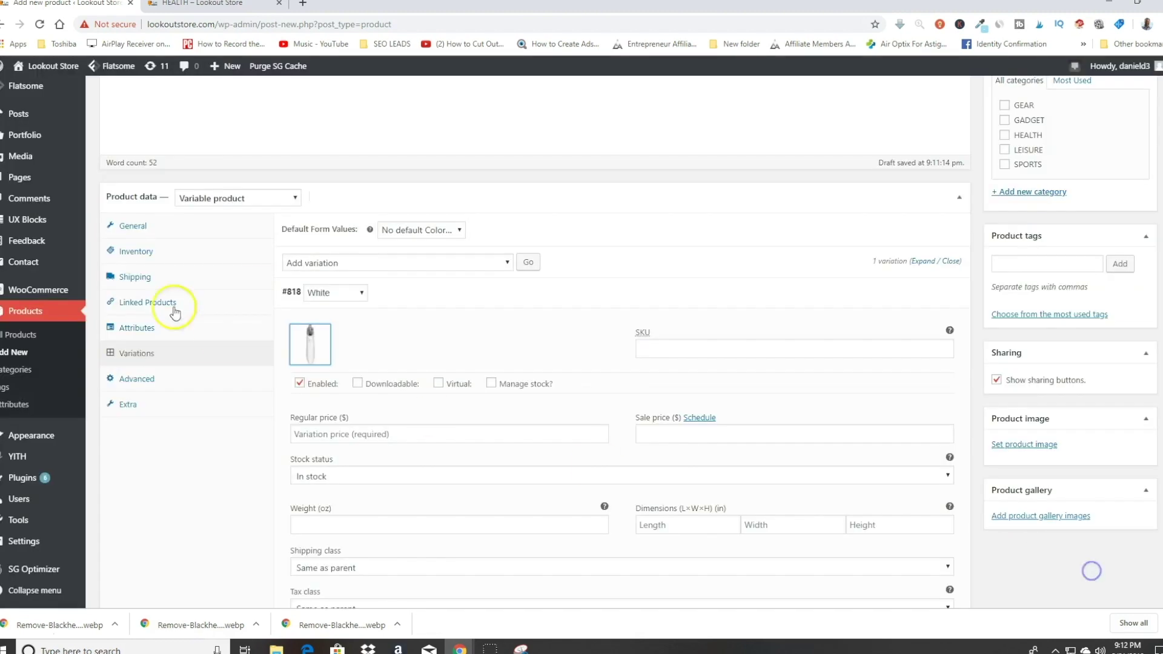
Step: Give the White variation a regular price of 50 and sale price of 29.95, and save it
scroll(552, 340, down, 1)
click(430, 378)
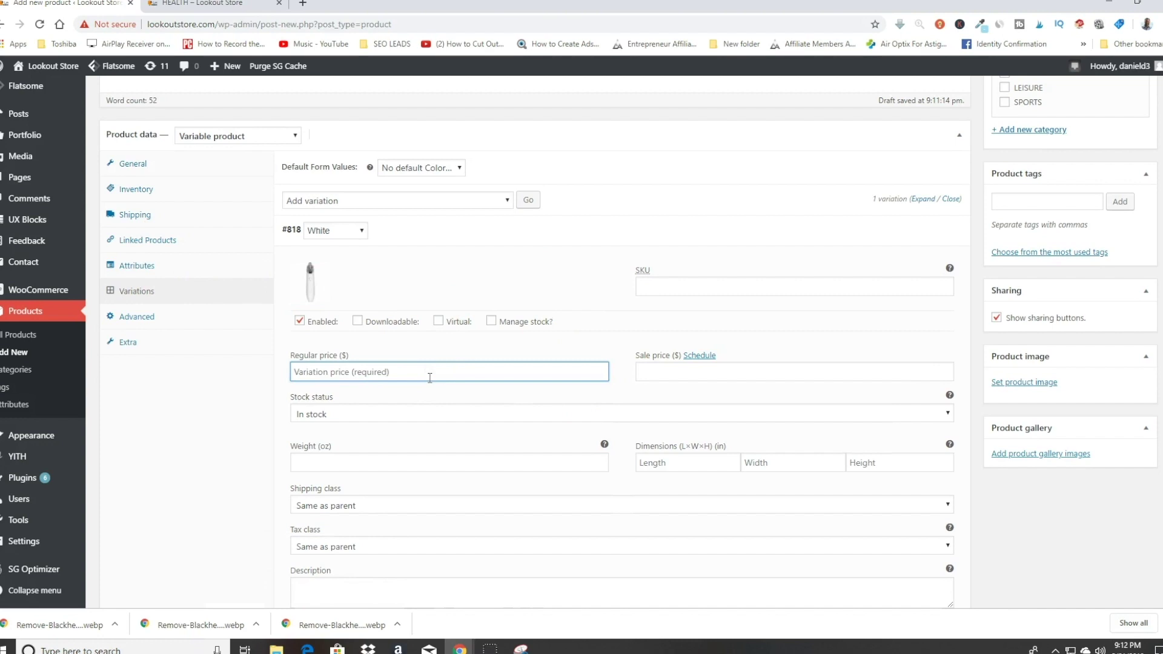
text(50)
key(Tab)
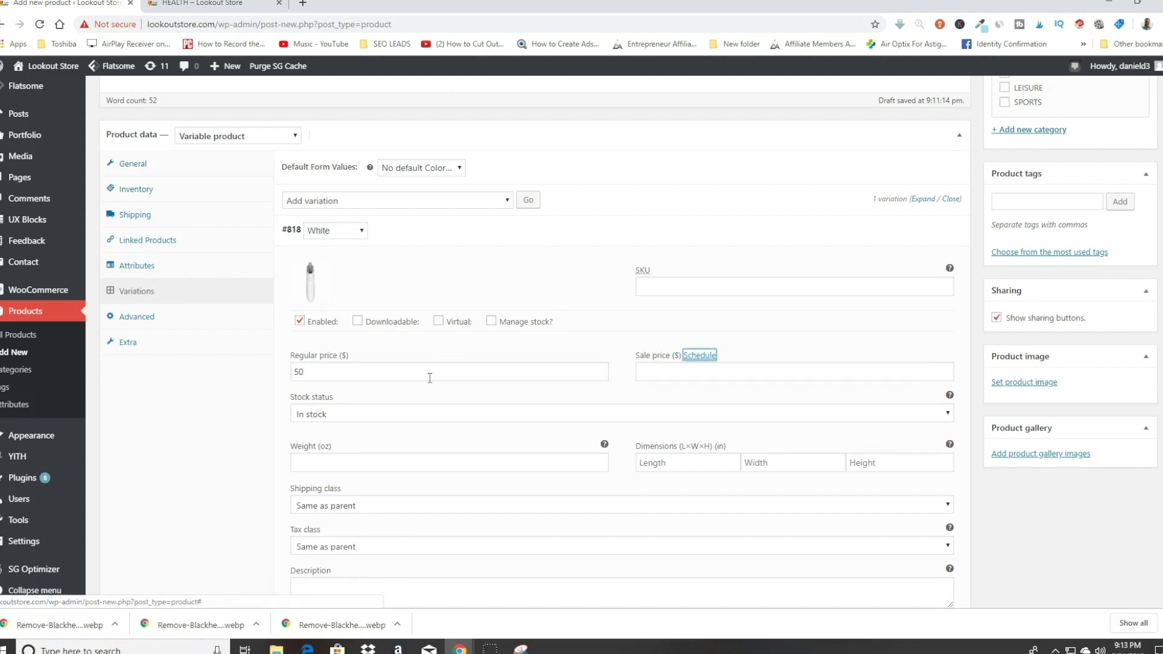
click(666, 373)
text(29.95)
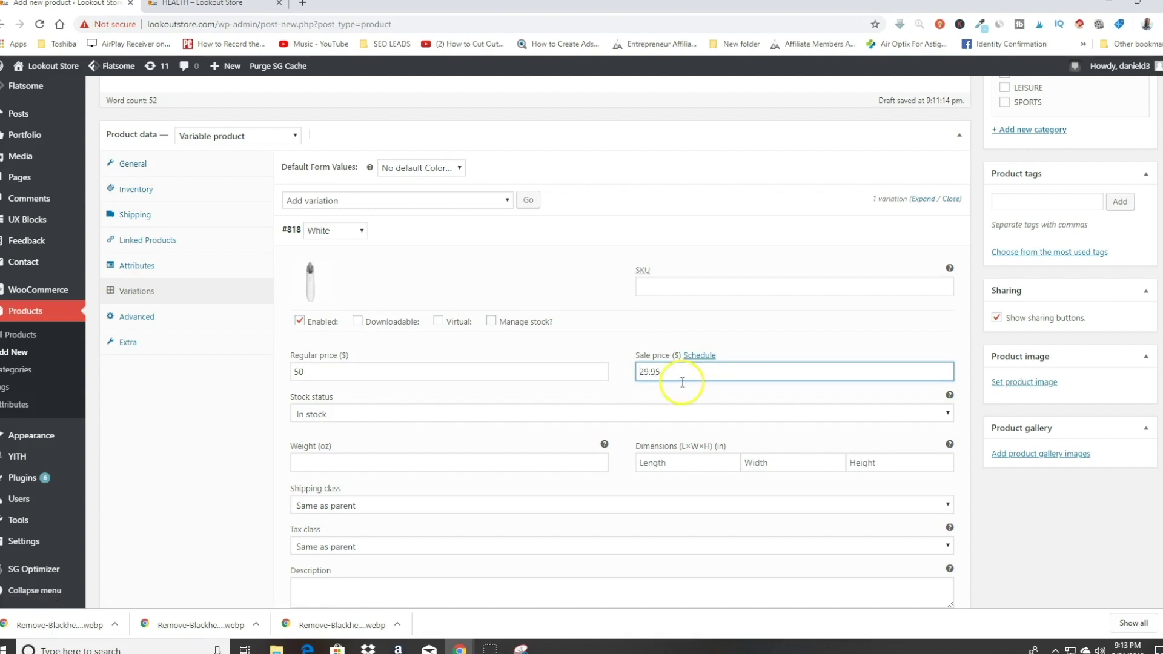
scroll(475, 422, down, 2)
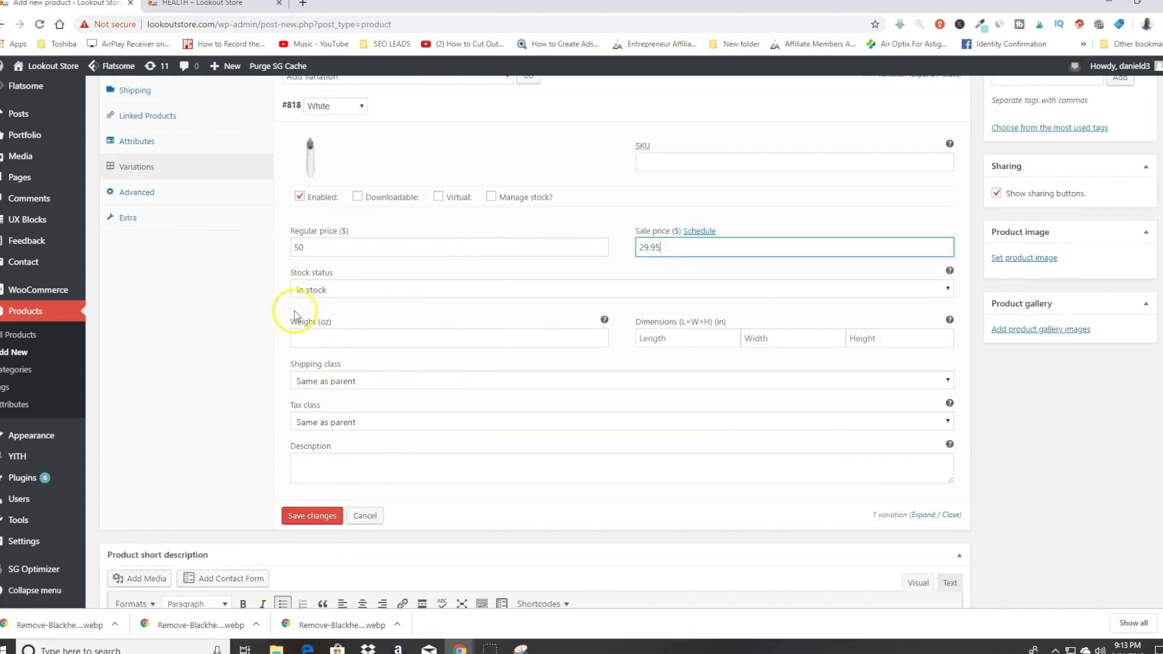
click(339, 515)
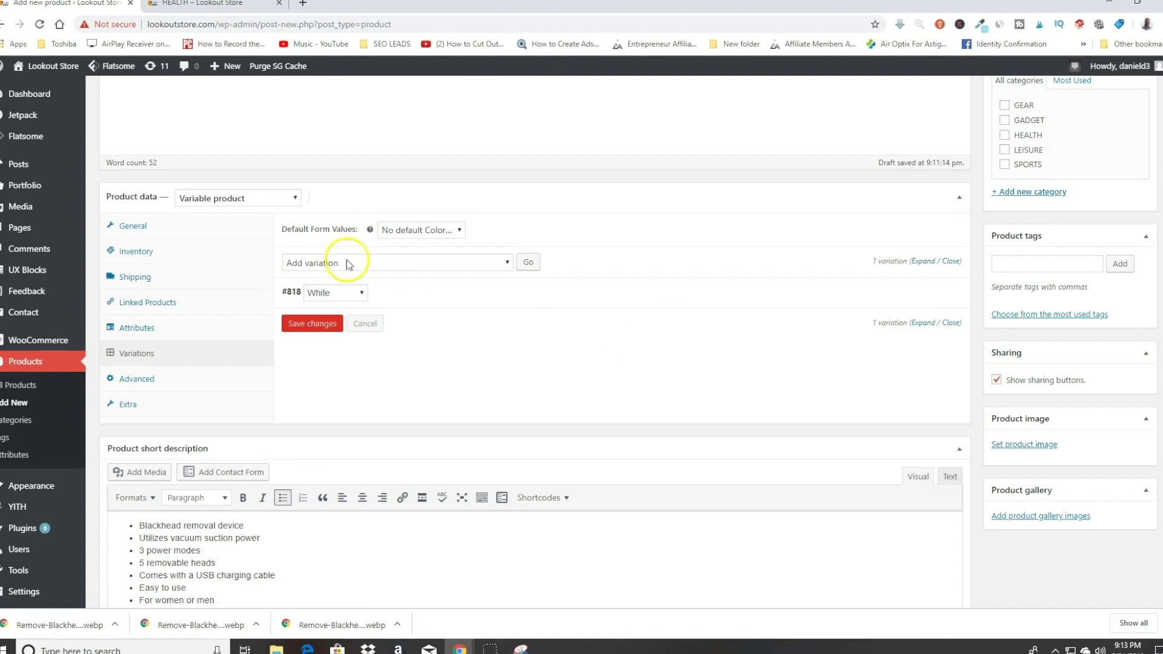
click(528, 263)
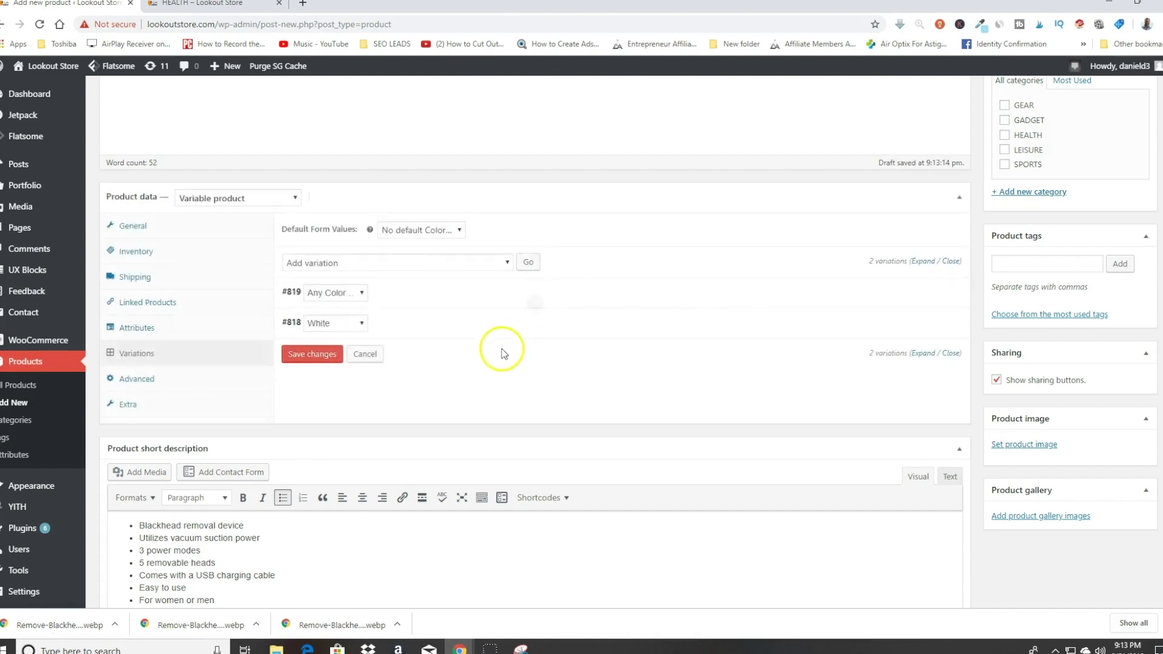
Step: Set the new variation to Pink and give it the pink blackhead remover image
click(346, 293)
click(327, 317)
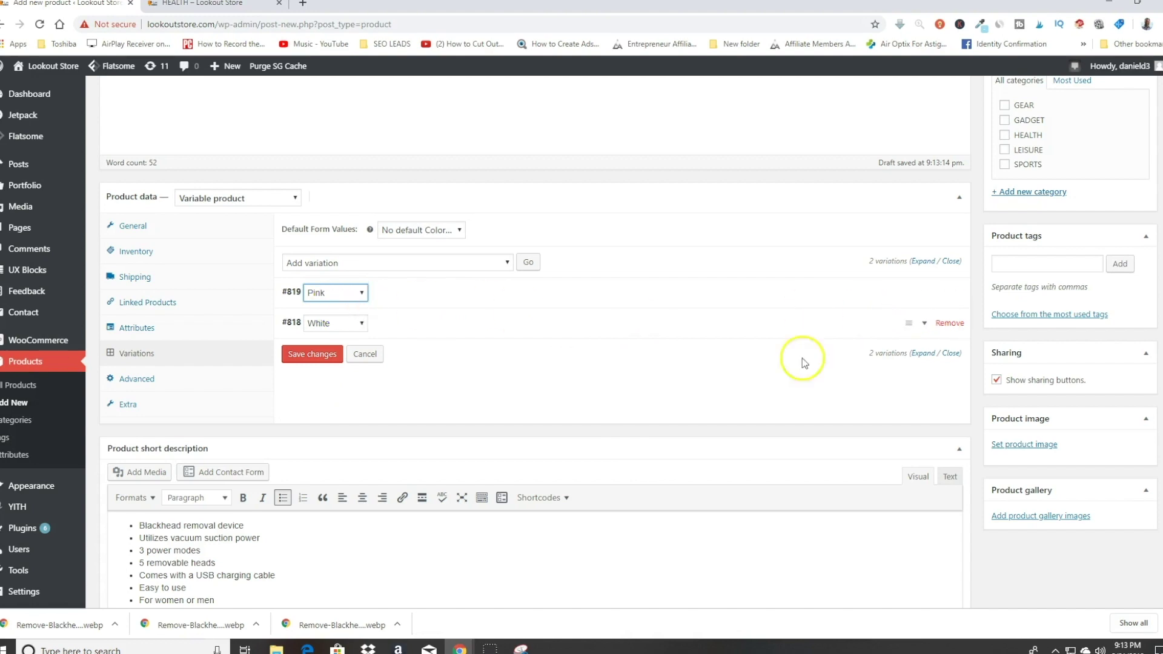
click(920, 356)
scroll(562, 367, down, 4)
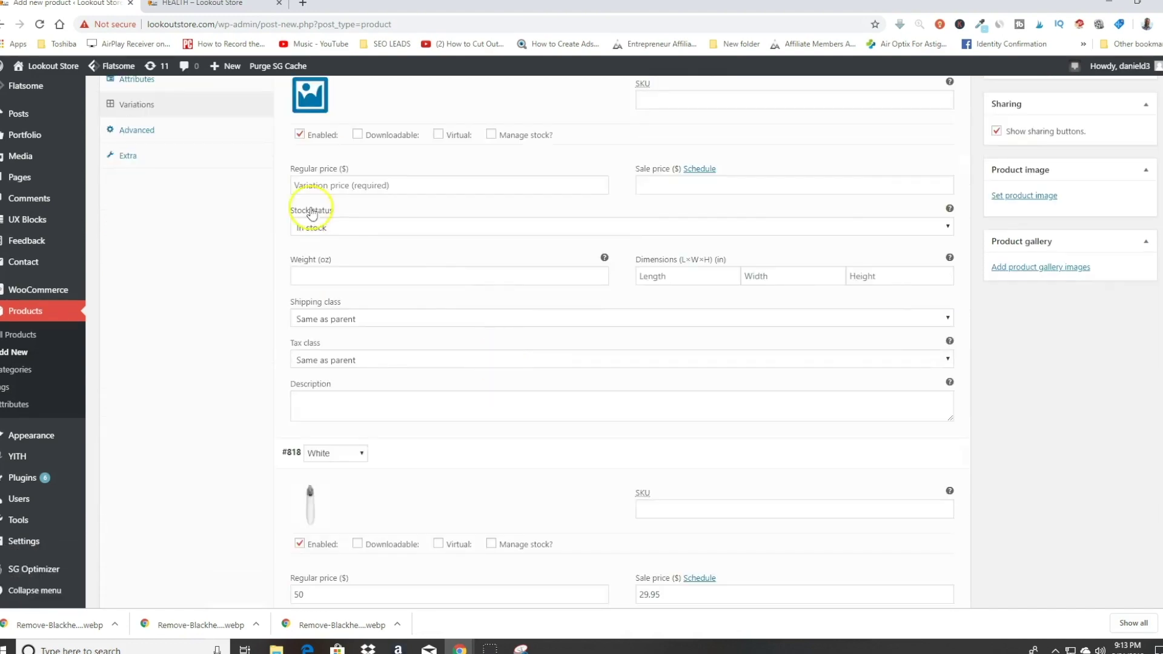
scroll(348, 303, down, 3)
scroll(363, 484, up, 4)
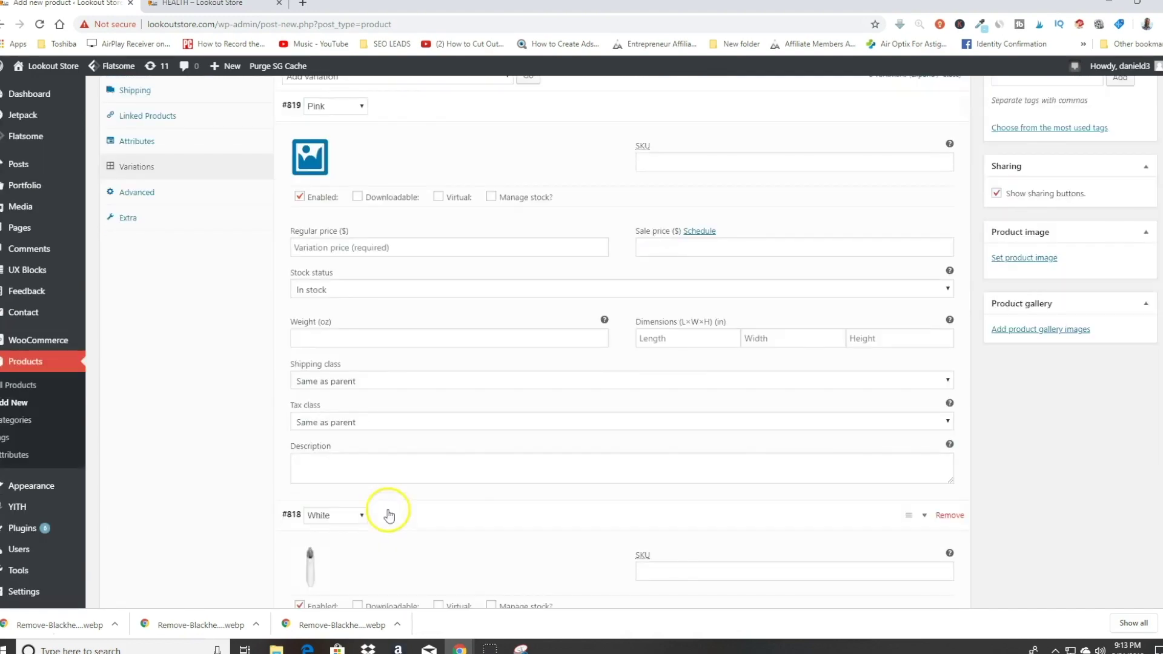
click(315, 165)
click(463, 233)
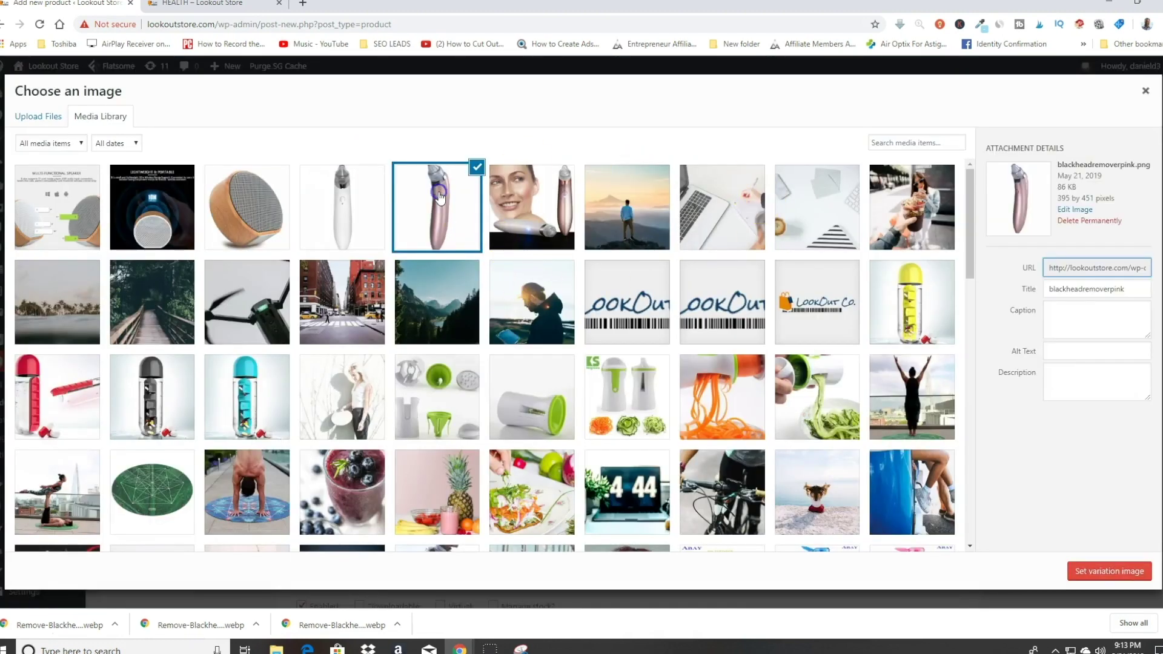
click(1105, 571)
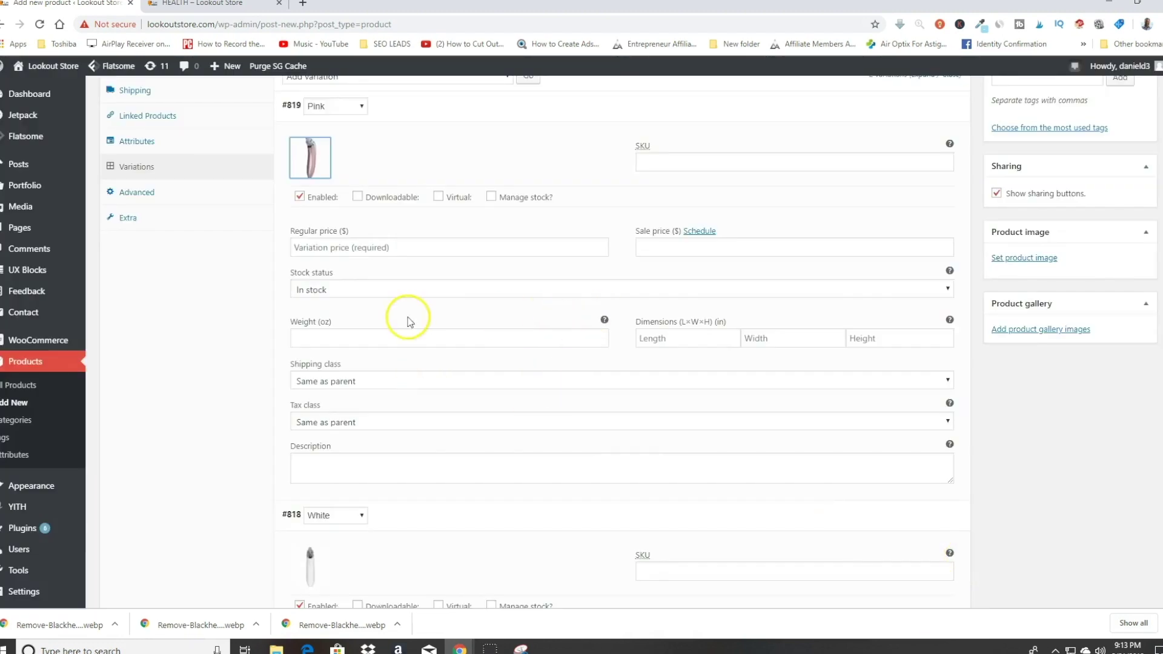
Step: Enter regular price 50 and sale price 29.95 for the Pink variation and save it
click(312, 249)
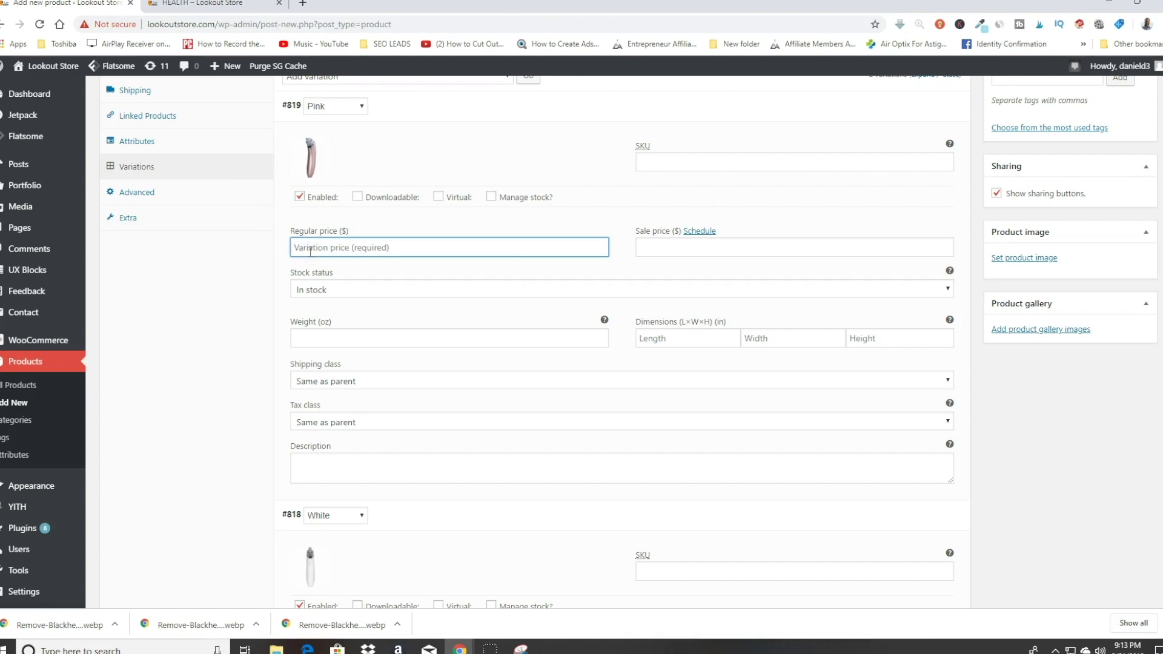
key(Tab)
key(Tab)
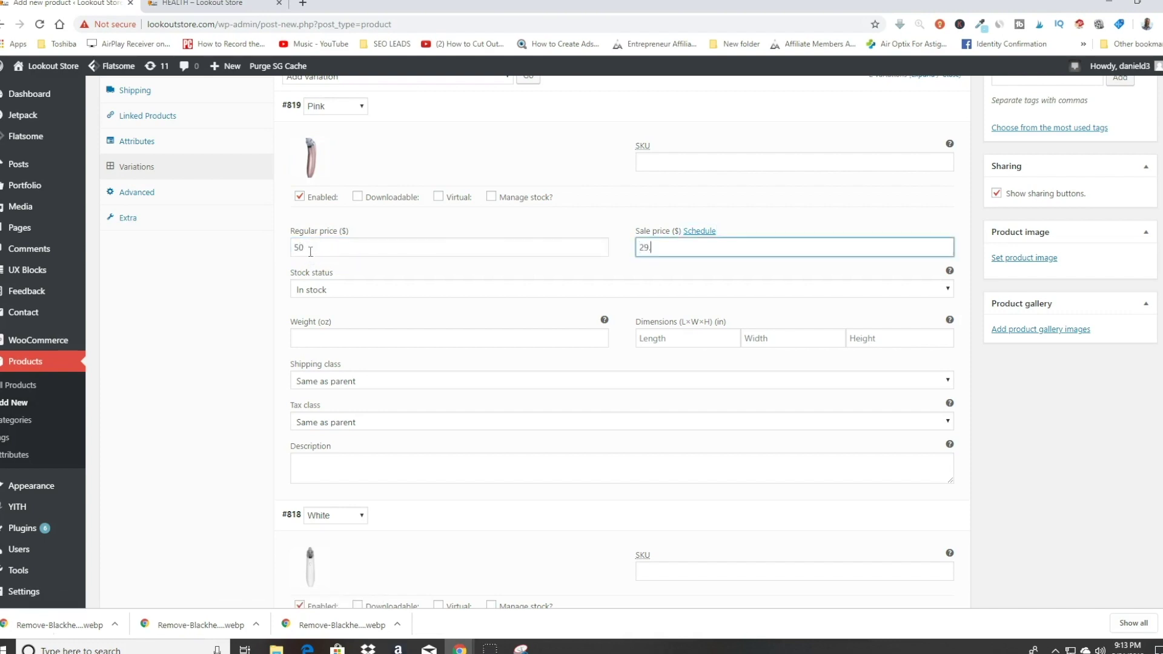
scroll(488, 329, down, 3)
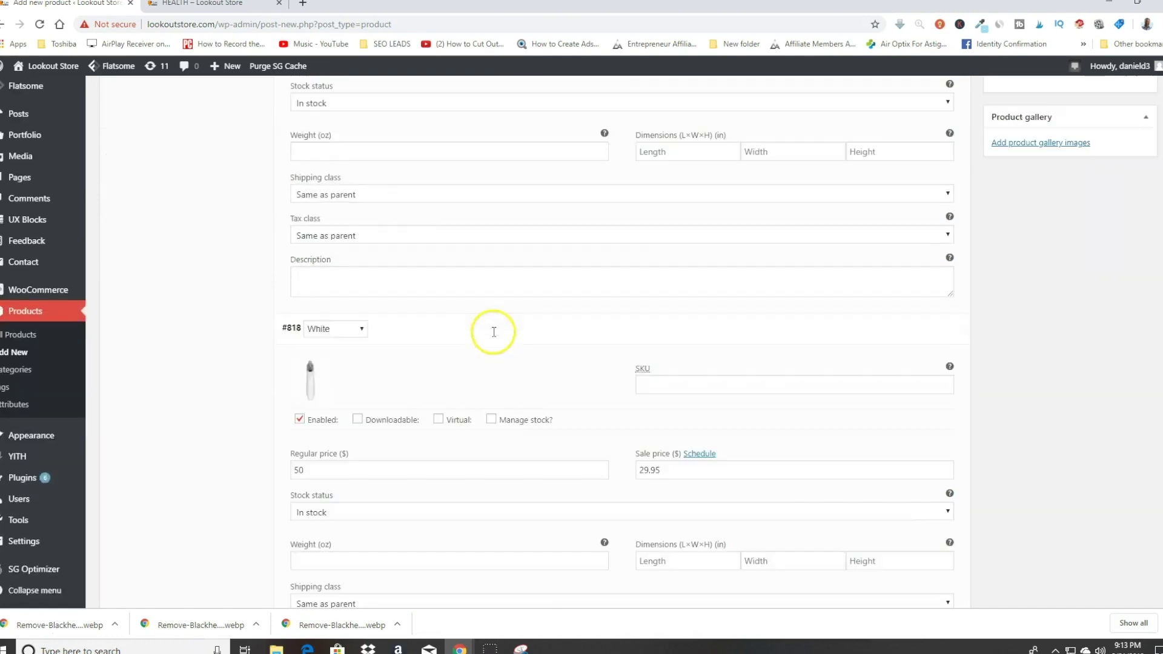
scroll(348, 363, up, 5)
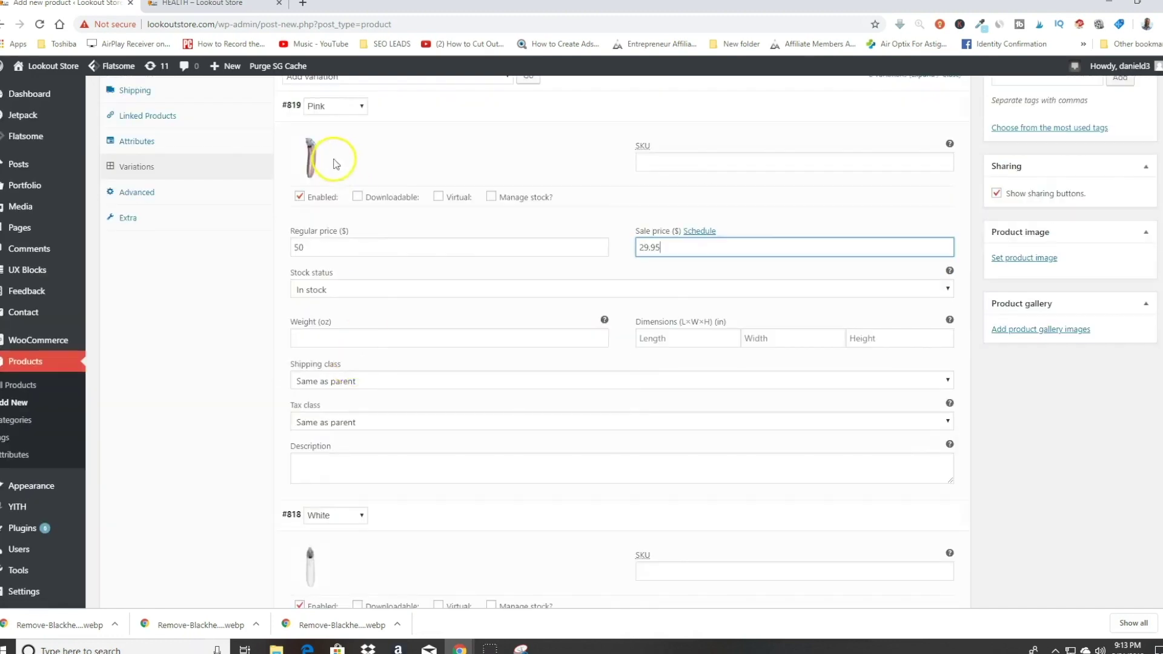
scroll(456, 306, down, 4)
click(314, 427)
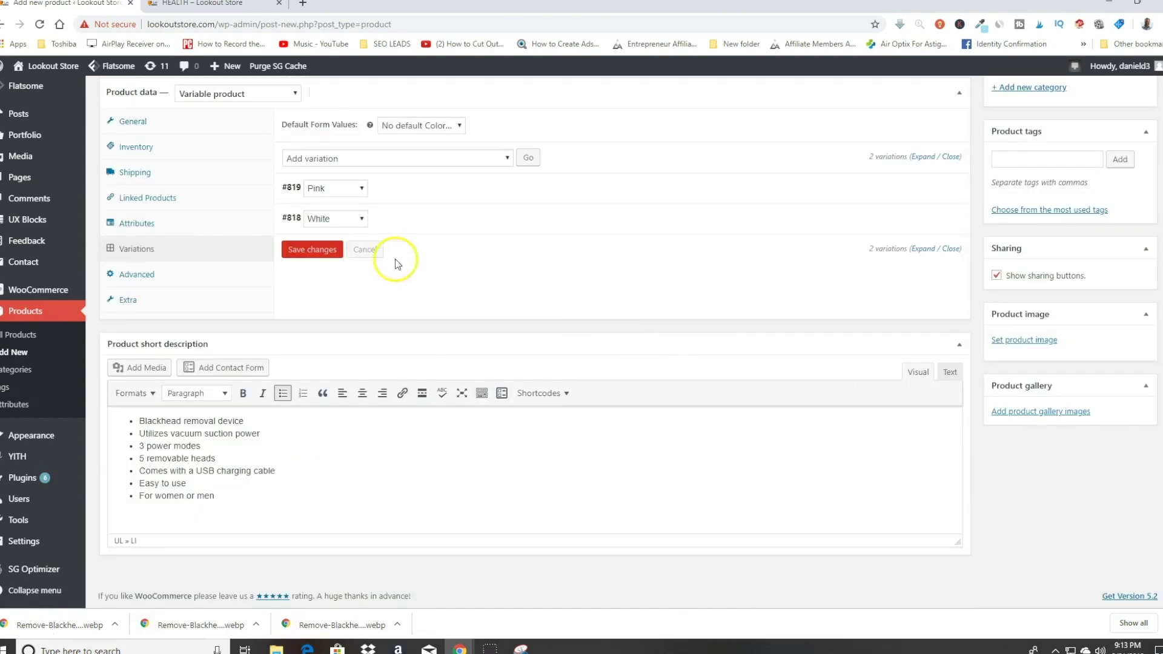
Step: Bring up the Advanced product settings and place the caret in the purchase note
scroll(580, 302, up, 2)
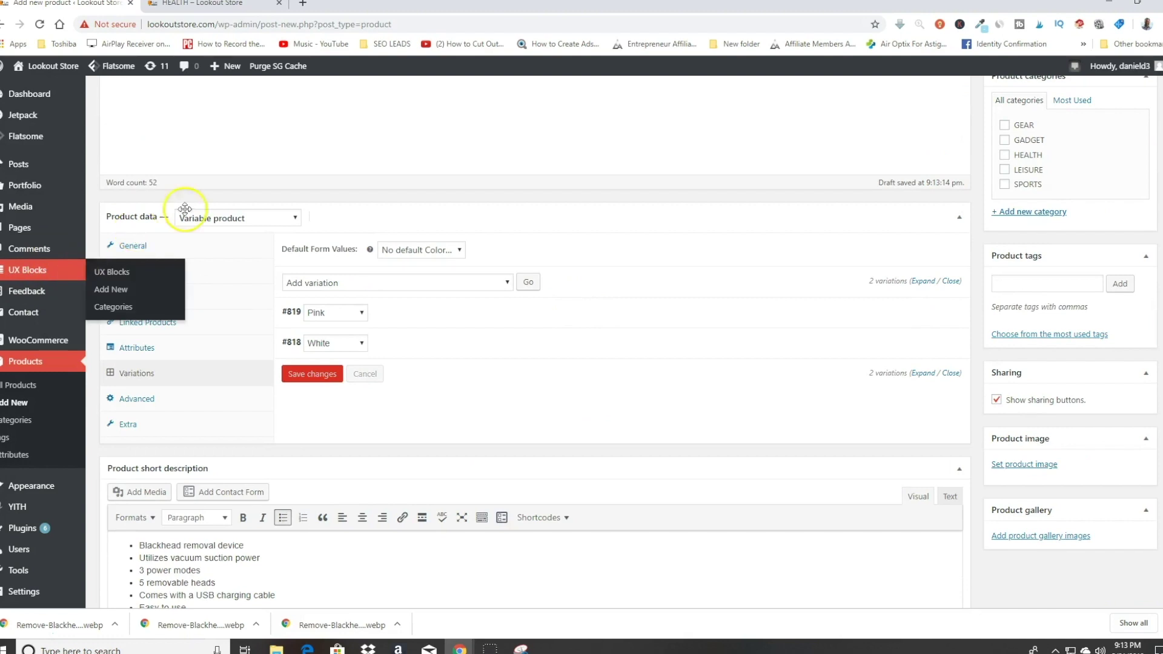
click(138, 398)
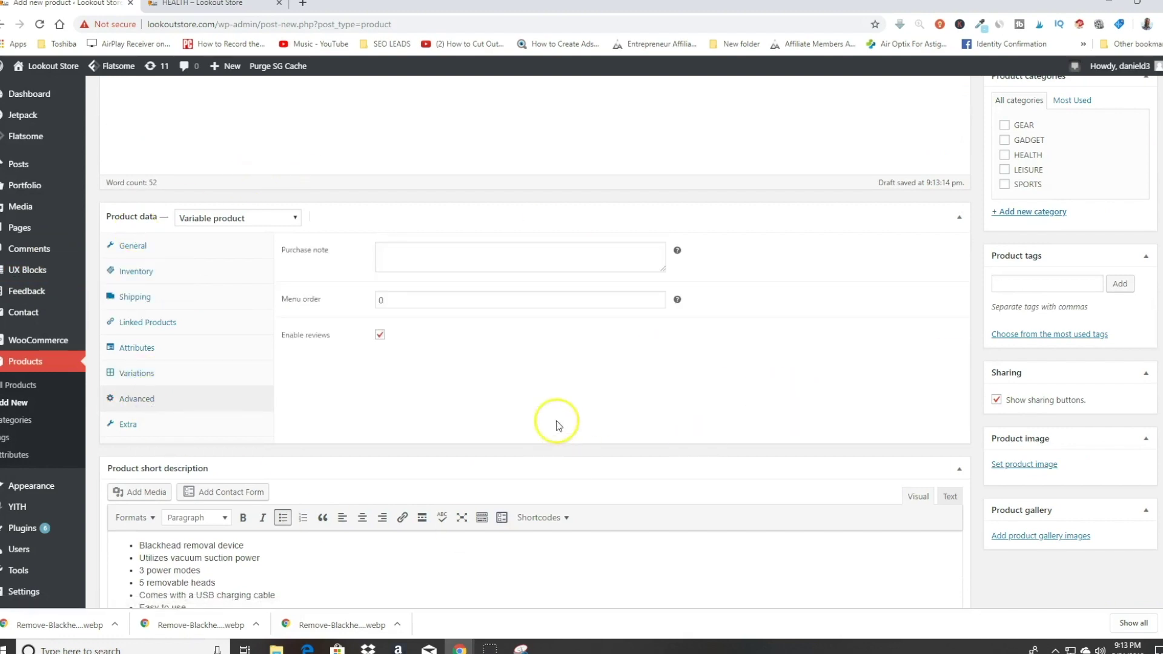
scroll(556, 424, down, 1)
click(464, 199)
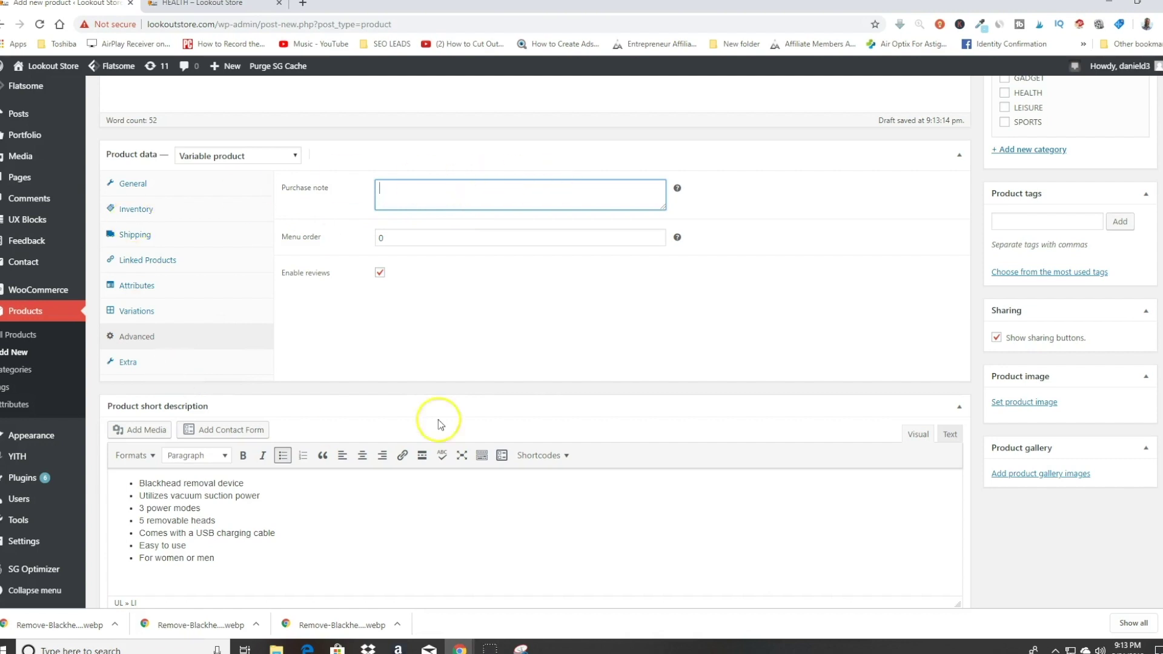
scroll(576, 311, down, 1)
scroll(583, 302, up, 4)
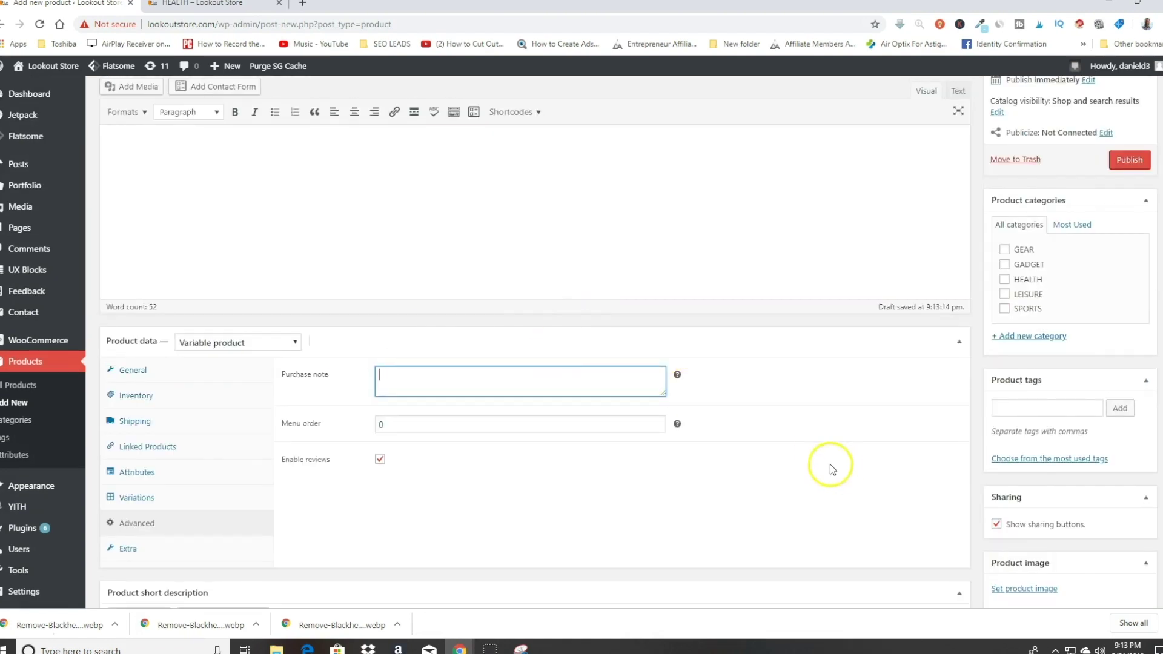
scroll(824, 463, up, 1)
scroll(823, 462, down, 1)
Step: Tick the HEALTH and GADGET categories and publish the Blackhead Remover
click(1004, 279)
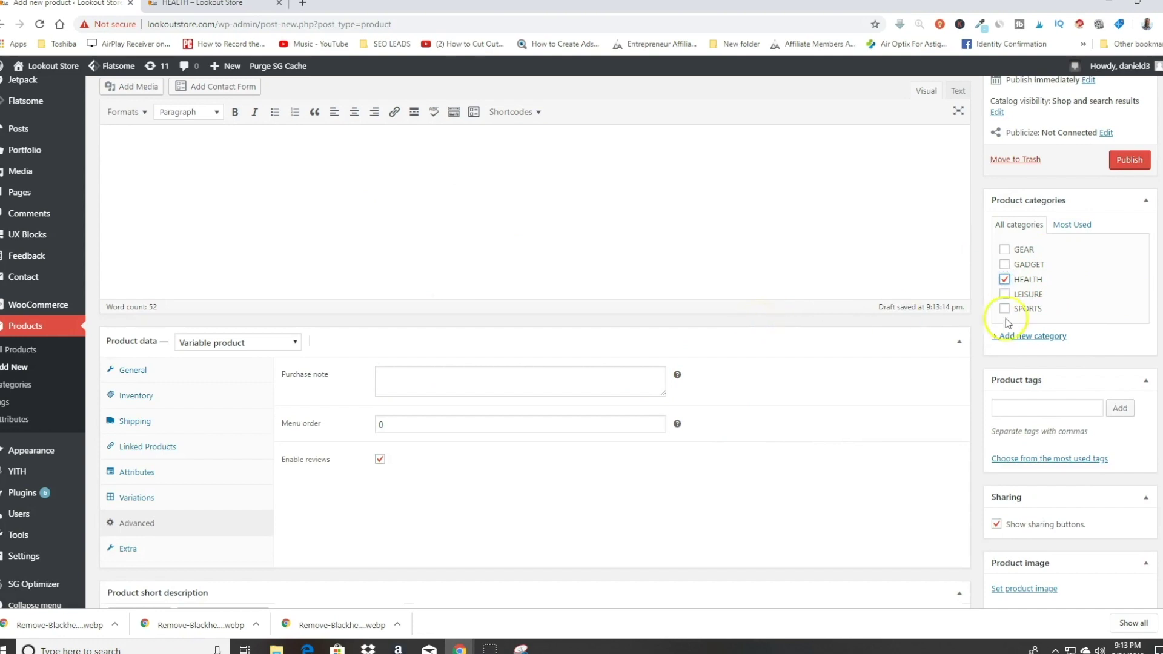
click(1004, 265)
scroll(442, 375, up, 3)
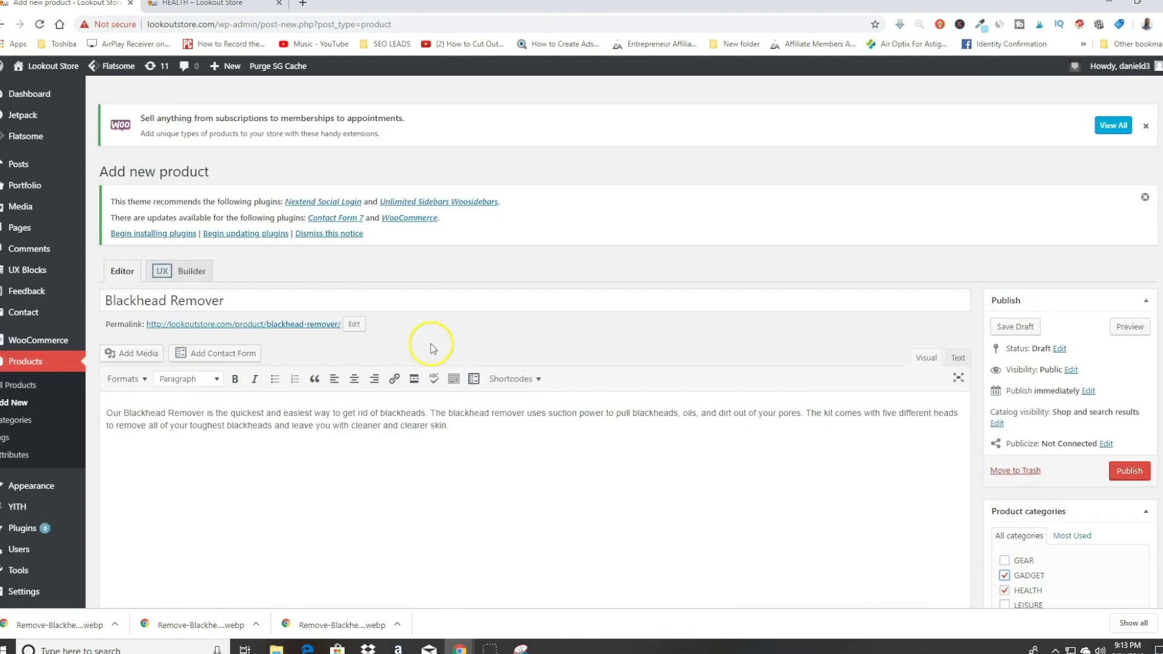
scroll(431, 343, down, 6)
scroll(1090, 267, up, 6)
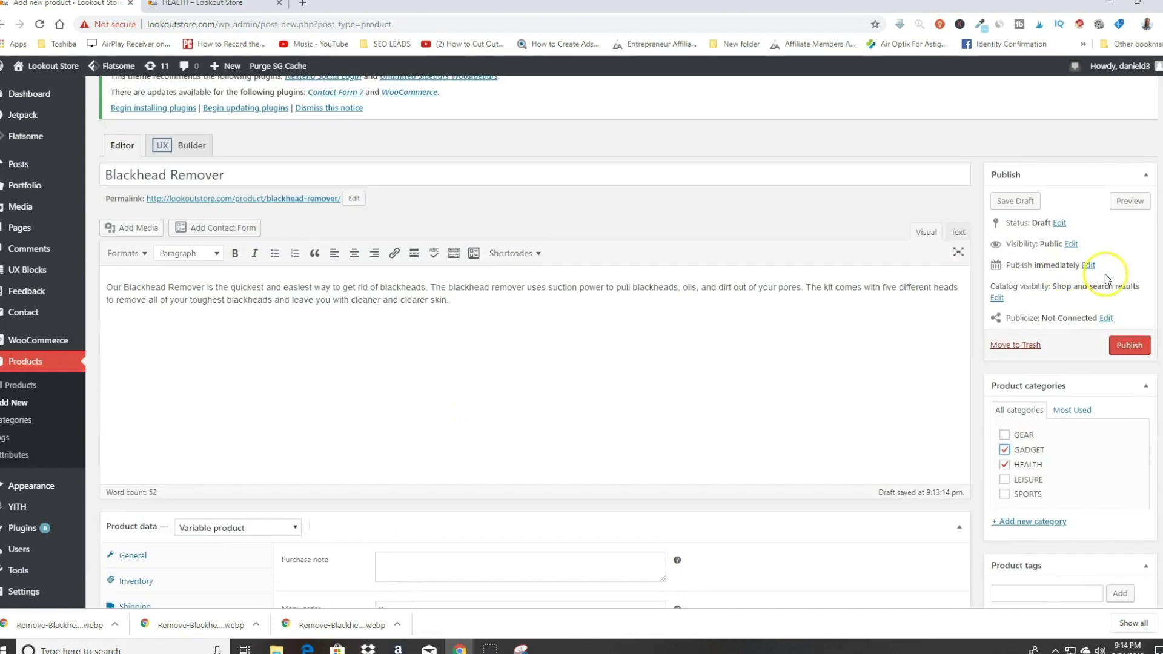
click(1133, 349)
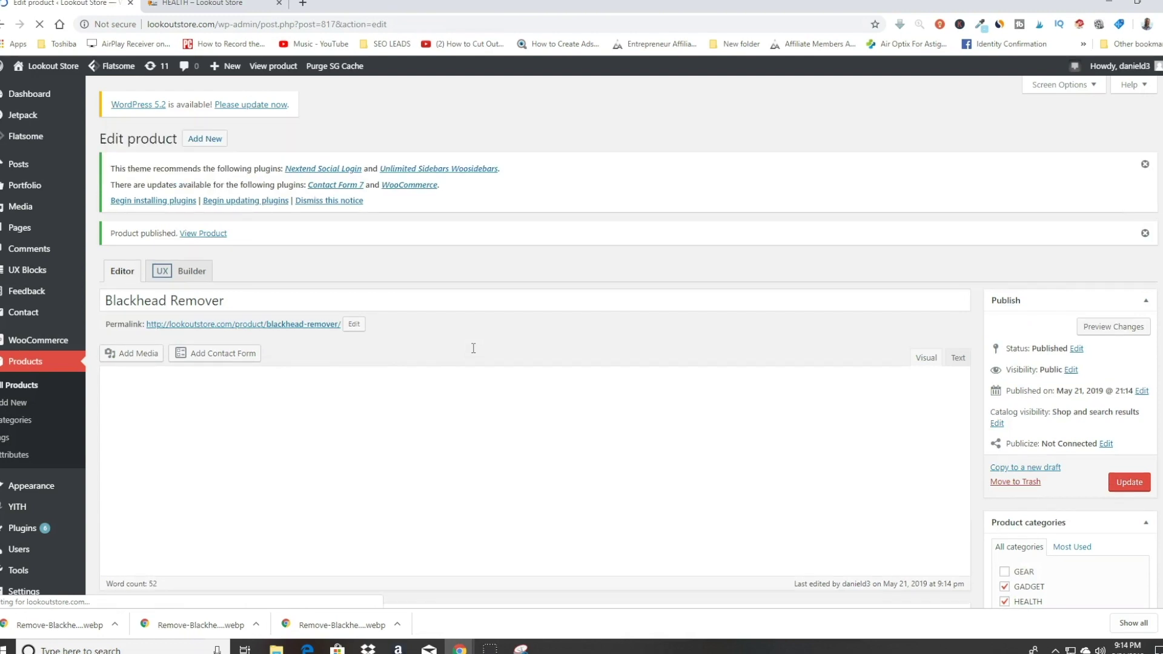
Step: Check that the live HEALTH category lists the Blackhead Remover at $29.95, then return to its editor
click(208, 5)
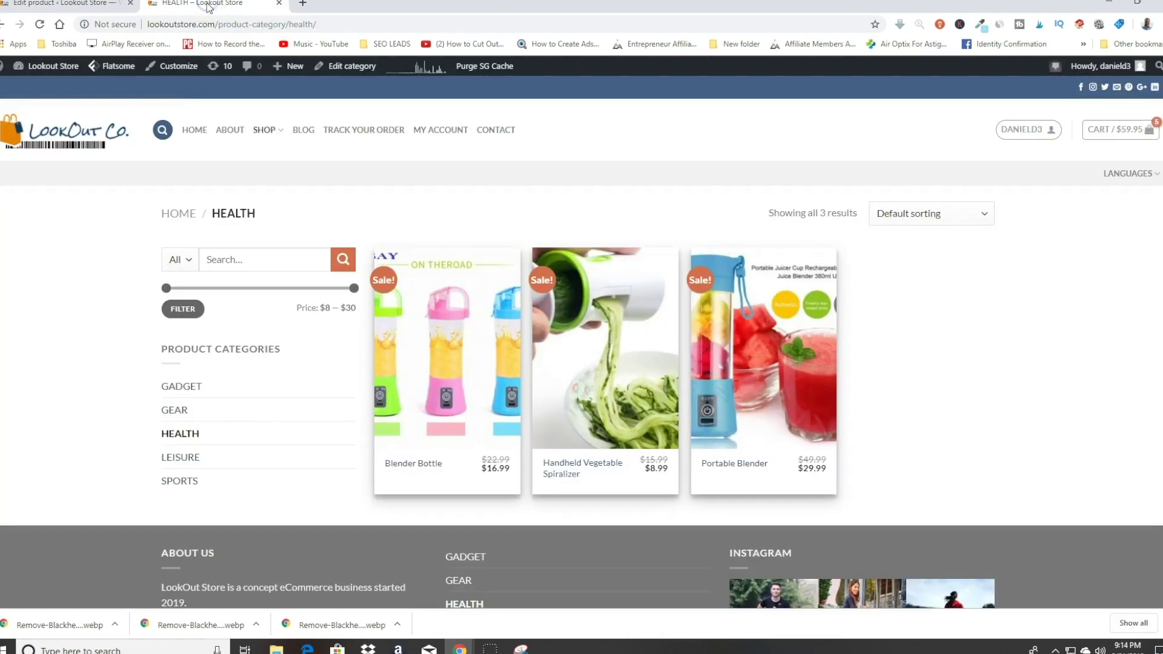
key(F5)
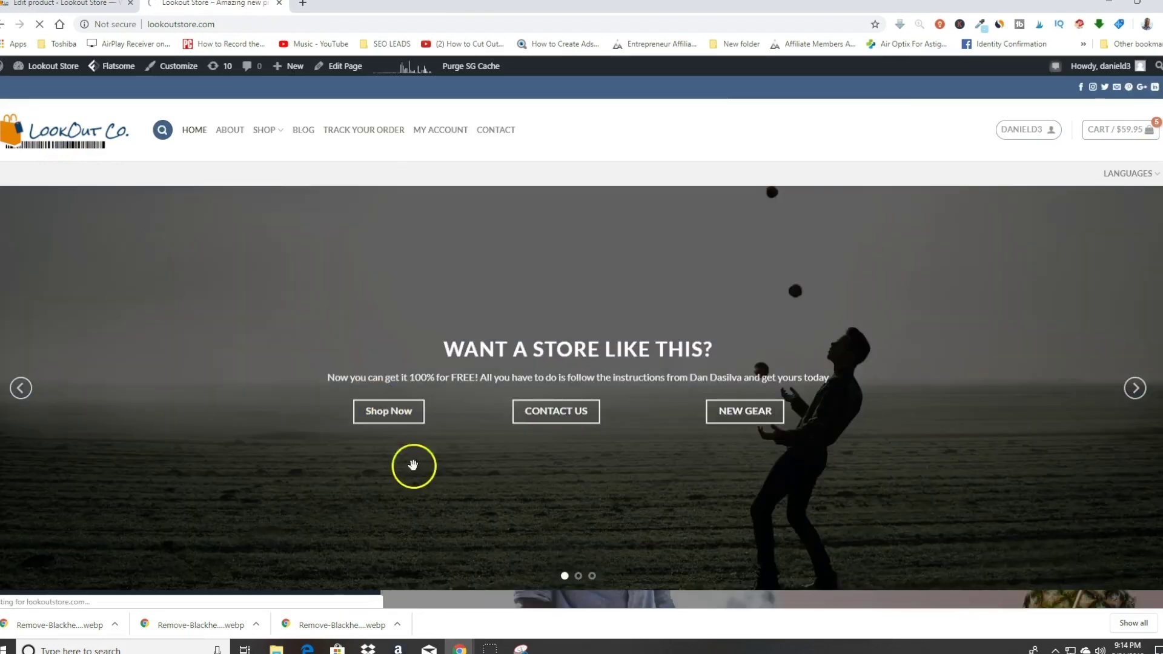
click(392, 409)
scroll(433, 278, down, 3)
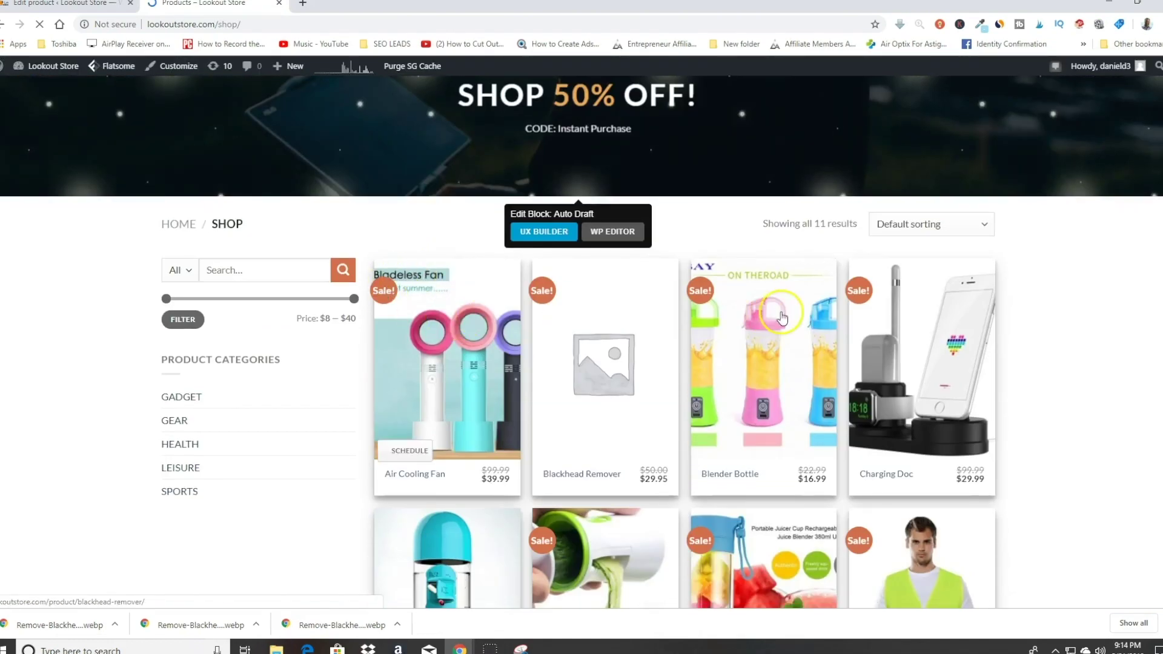
scroll(748, 317, down, 10)
scroll(752, 310, up, 4)
scroll(752, 310, up, 8)
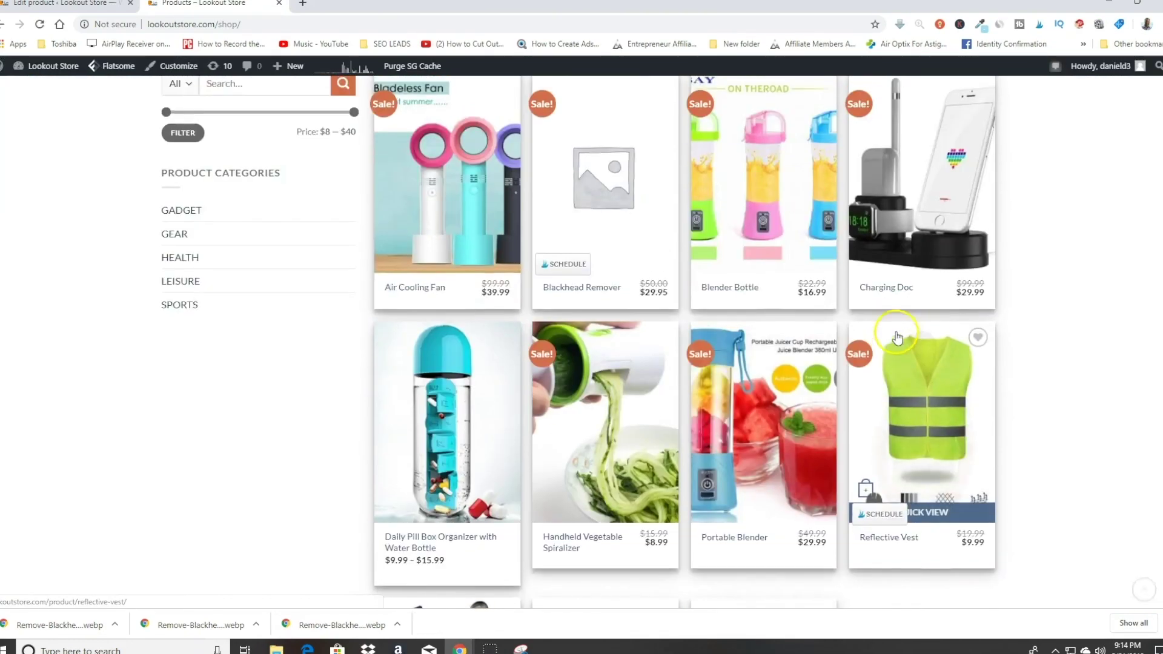
scroll(699, 288, down, 2)
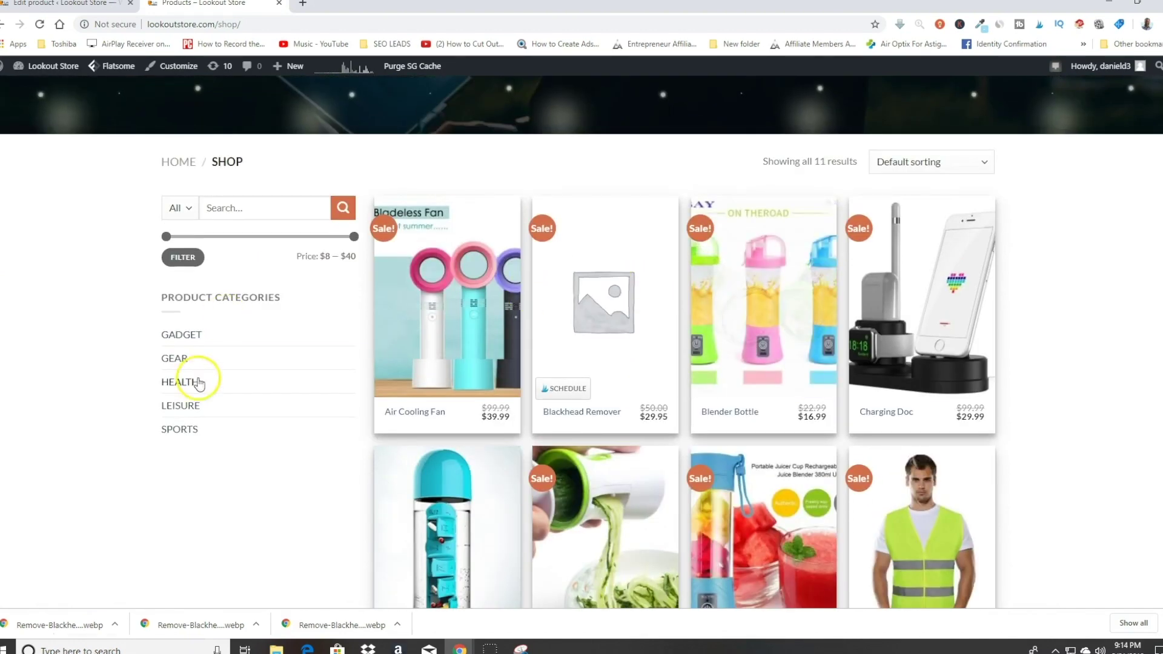
click(189, 382)
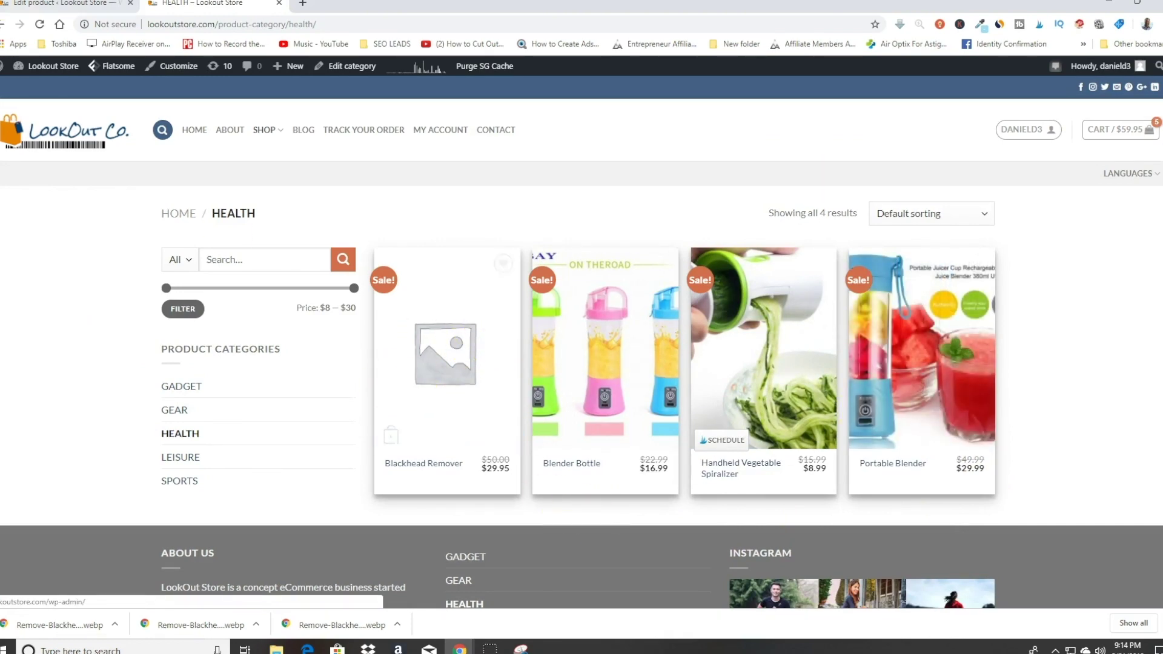
click(38, 5)
scroll(903, 337, down, 8)
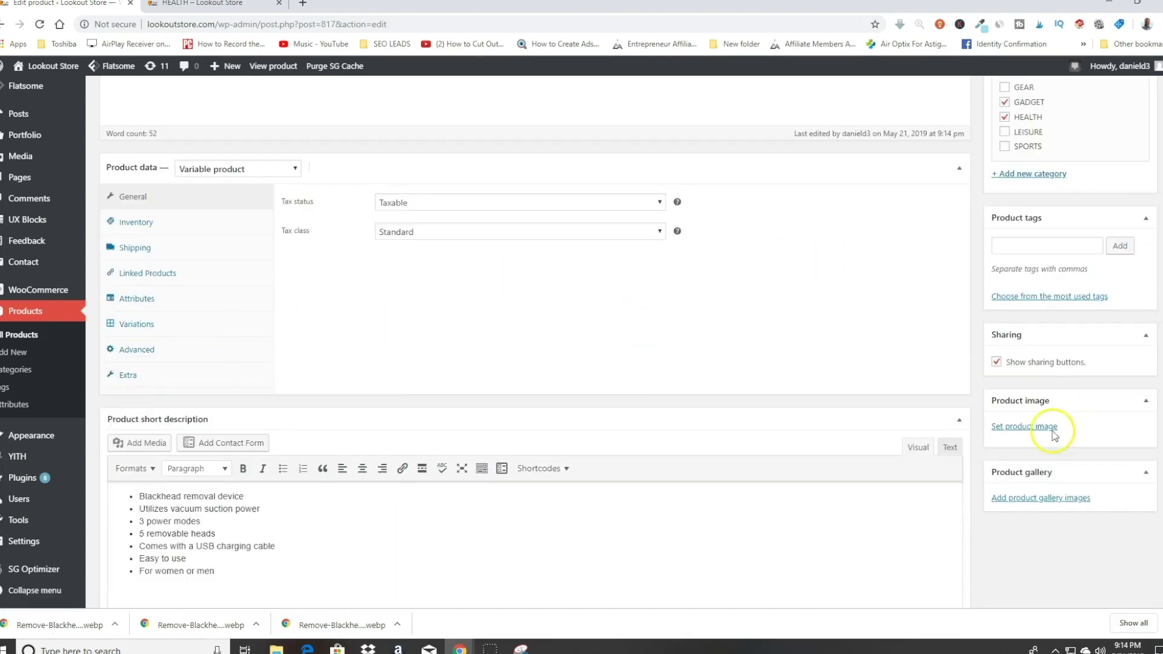
Step: Set the blackhead remover face-and-device photo as the product image
click(1029, 427)
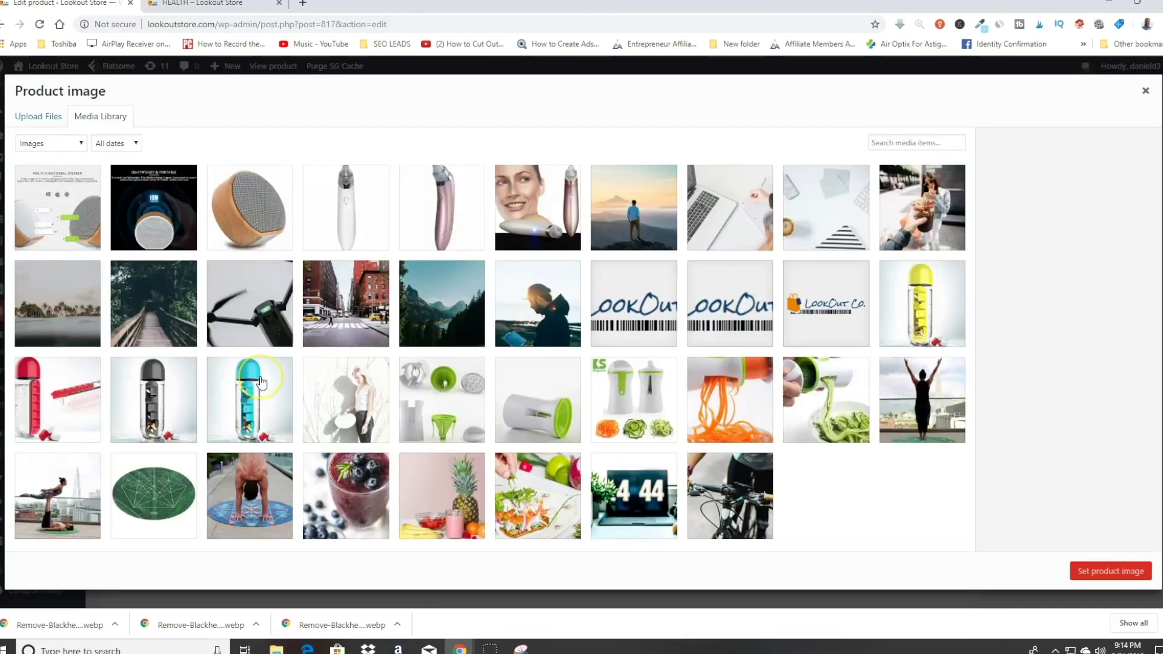
click(502, 235)
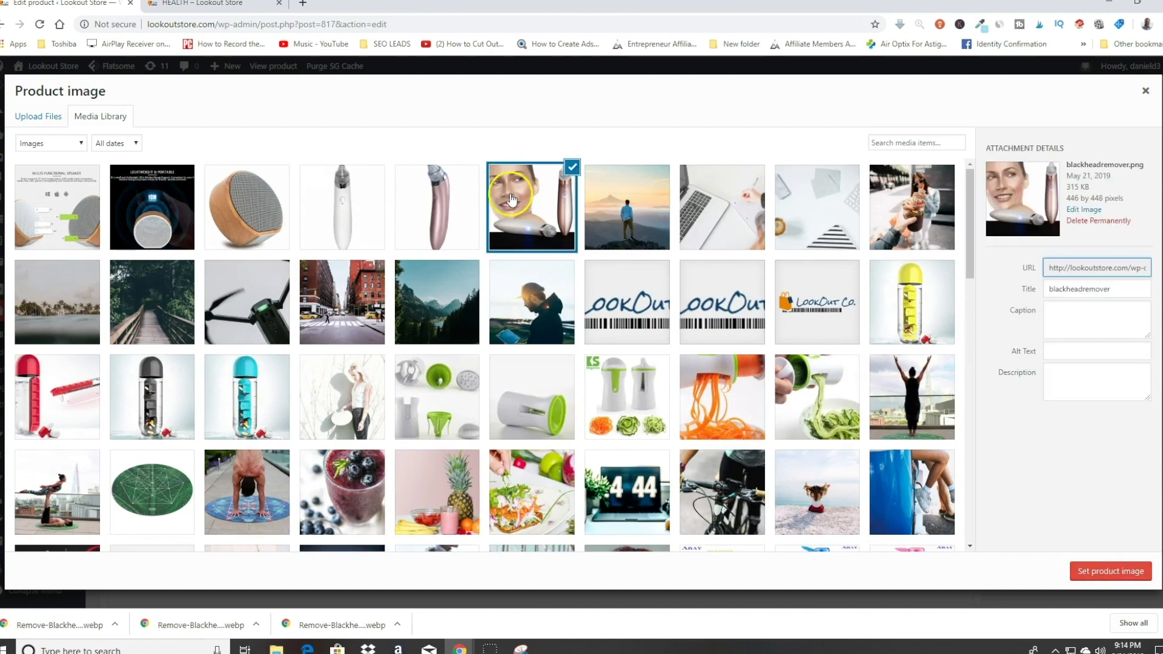
click(1107, 573)
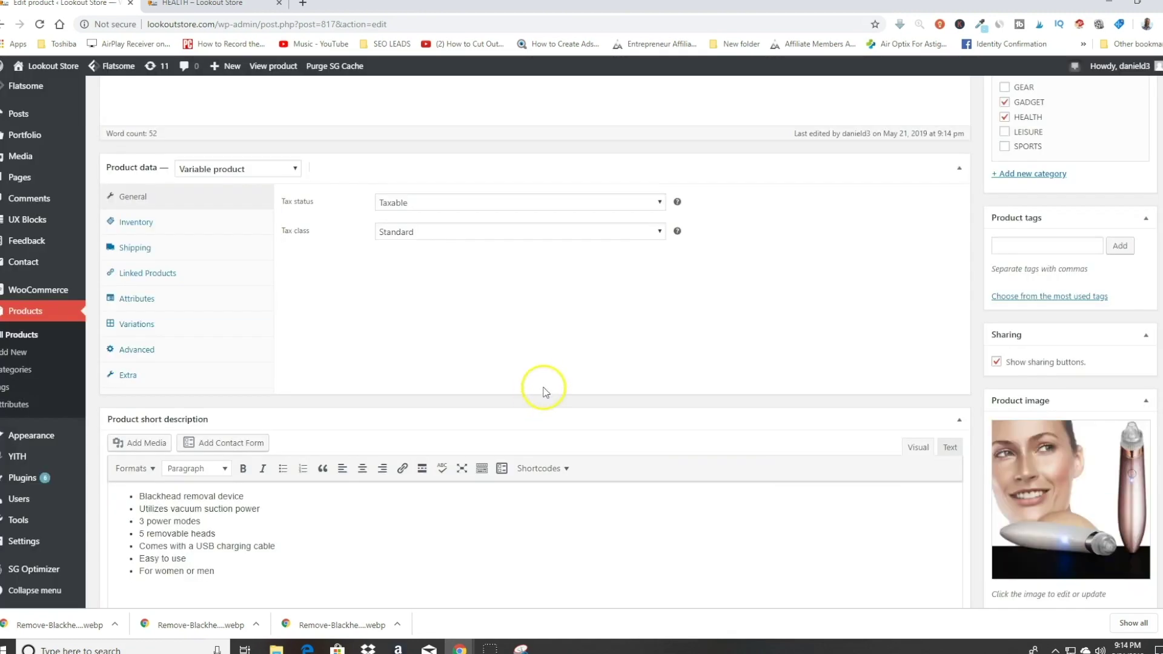
scroll(963, 382, down, 3)
scroll(963, 383, up, 3)
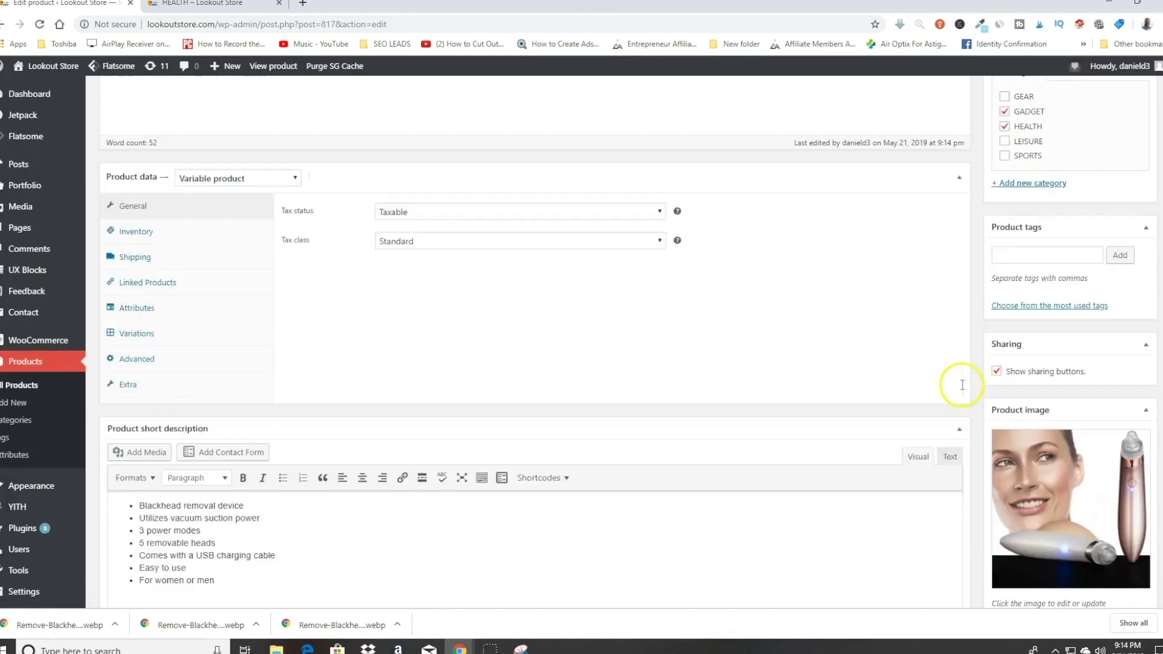
scroll(854, 363, up, 5)
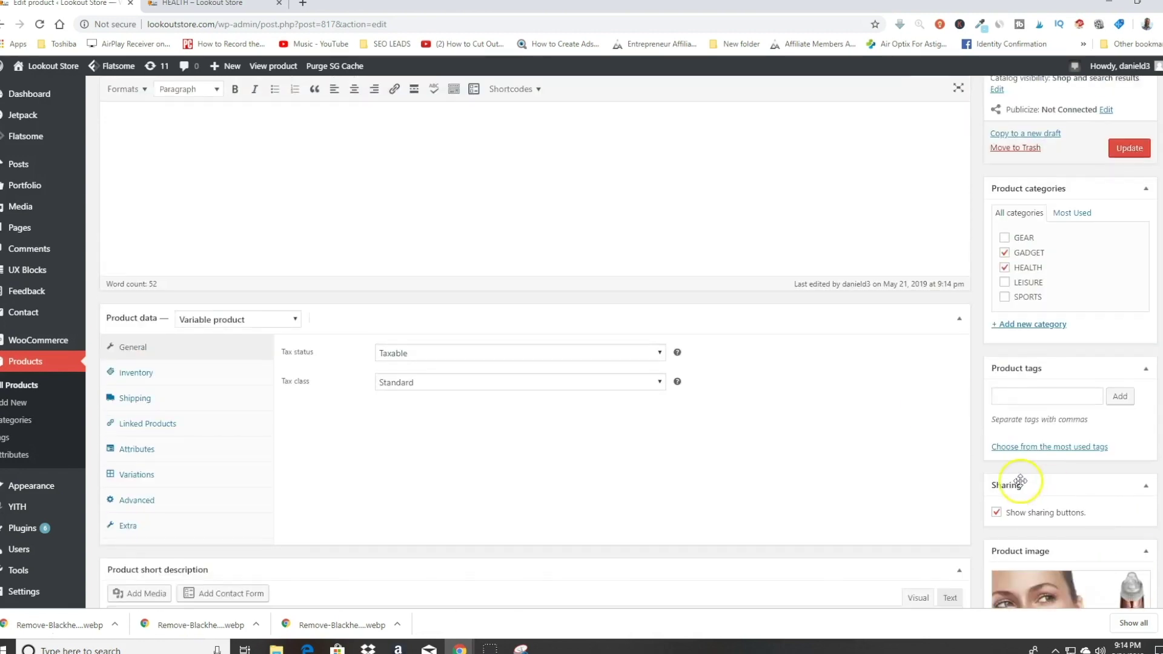
scroll(1042, 488, down, 5)
Step: Turn off Show sharing buttons and update the product
click(997, 387)
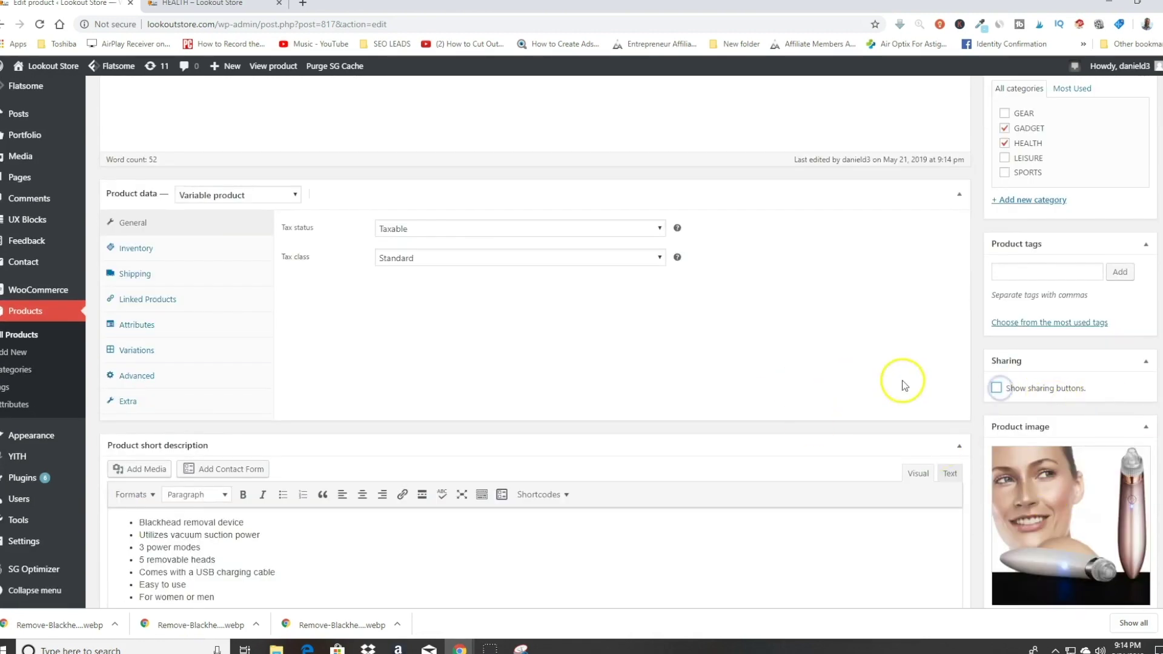
scroll(903, 384, up, 1)
scroll(903, 384, up, 2)
click(1108, 210)
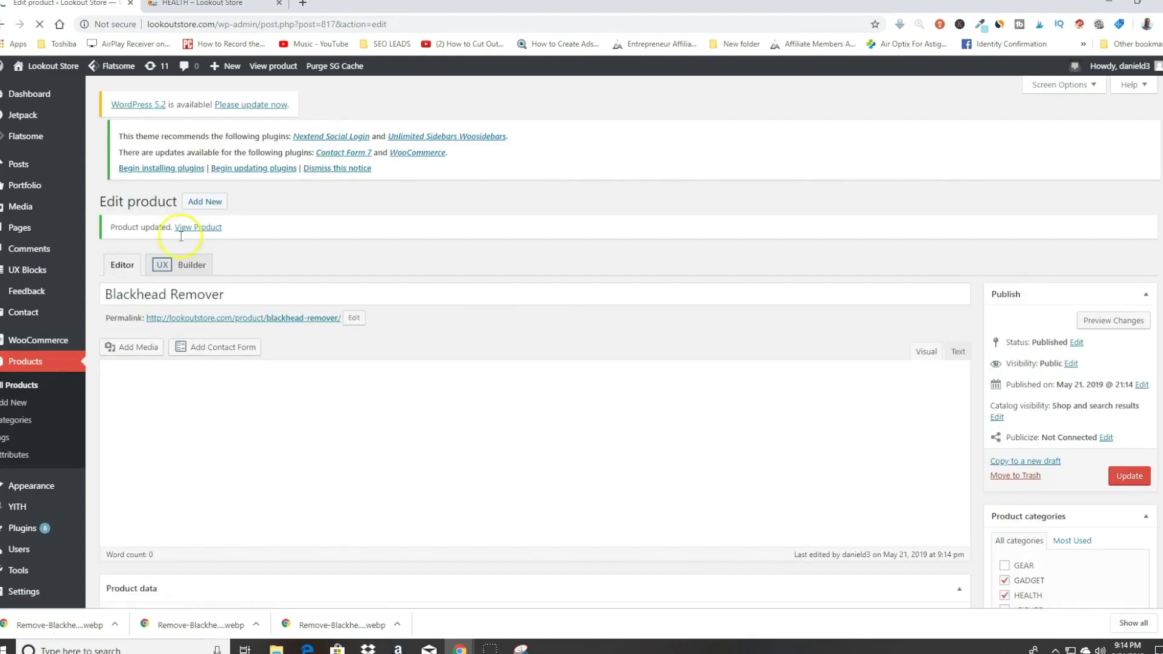
click(236, 5)
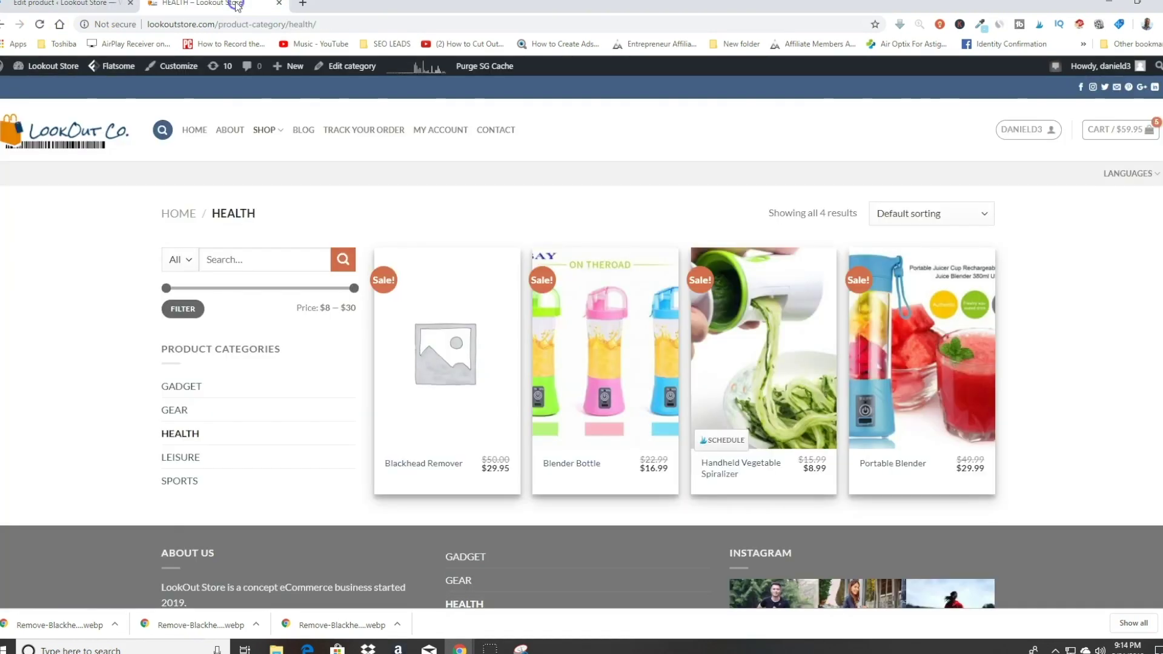
Step: Reload the HEALTH category and open the live Blackhead Remover product page
click(39, 24)
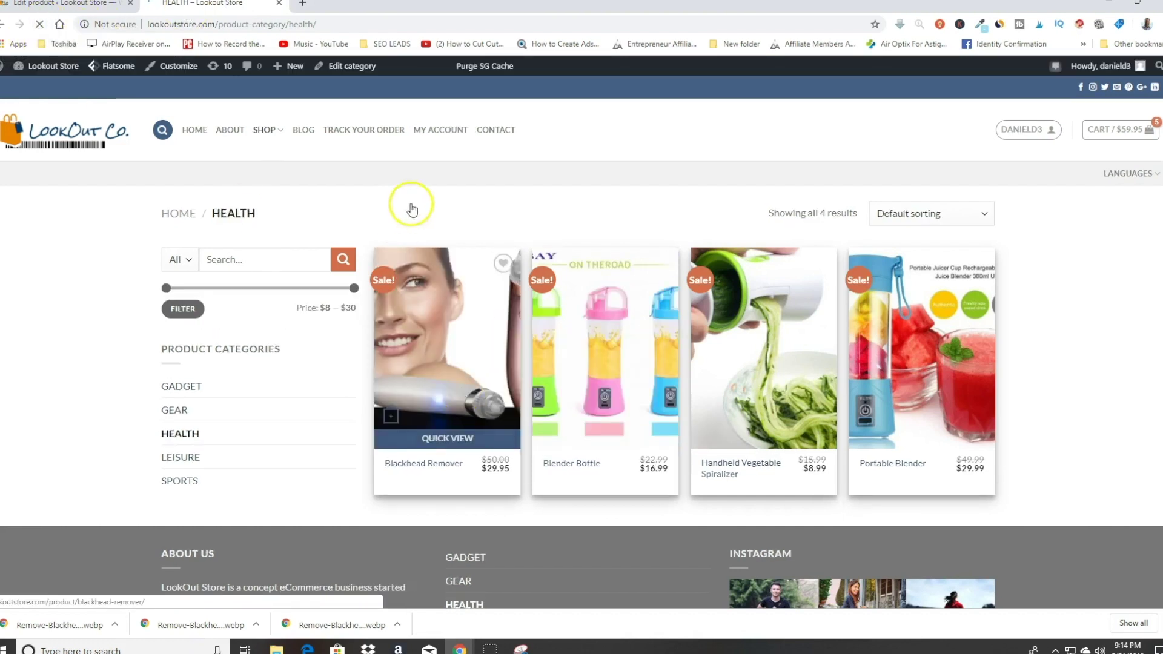
click(469, 355)
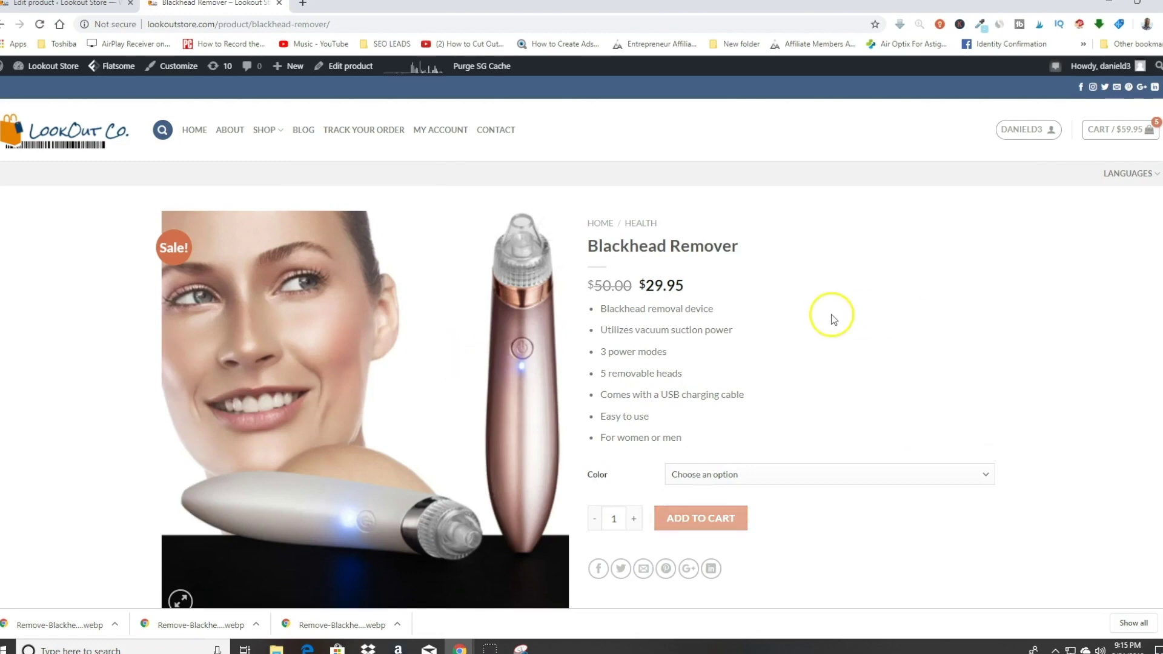
scroll(833, 316, down, 7)
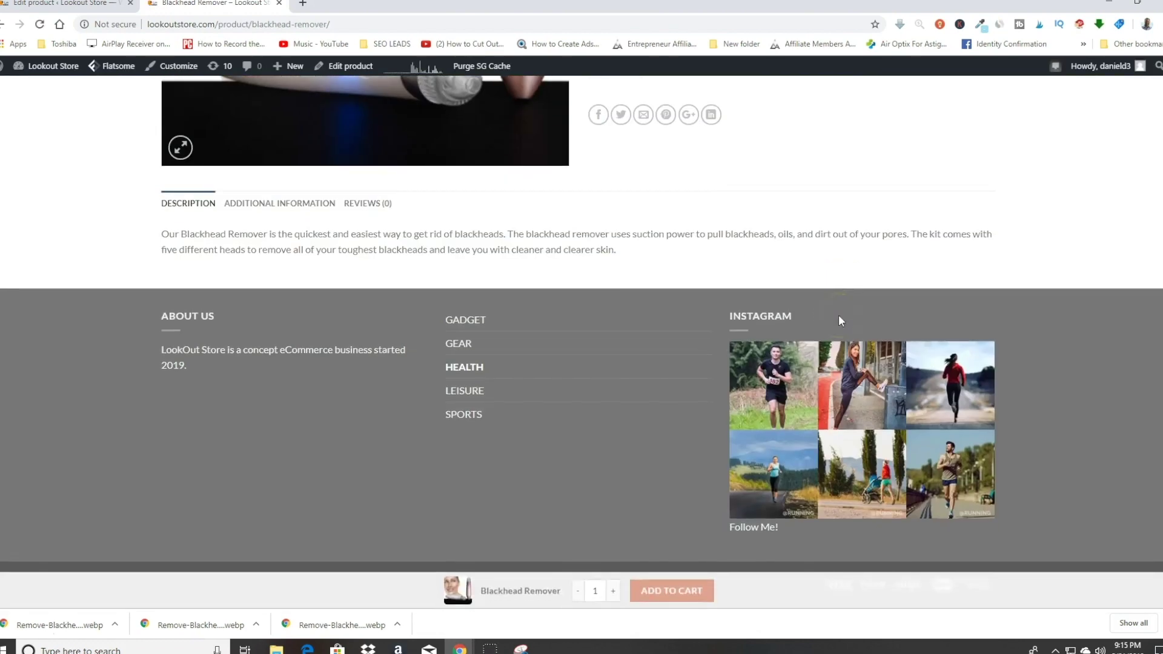
scroll(838, 314, up, 5)
scroll(860, 301, down, 1)
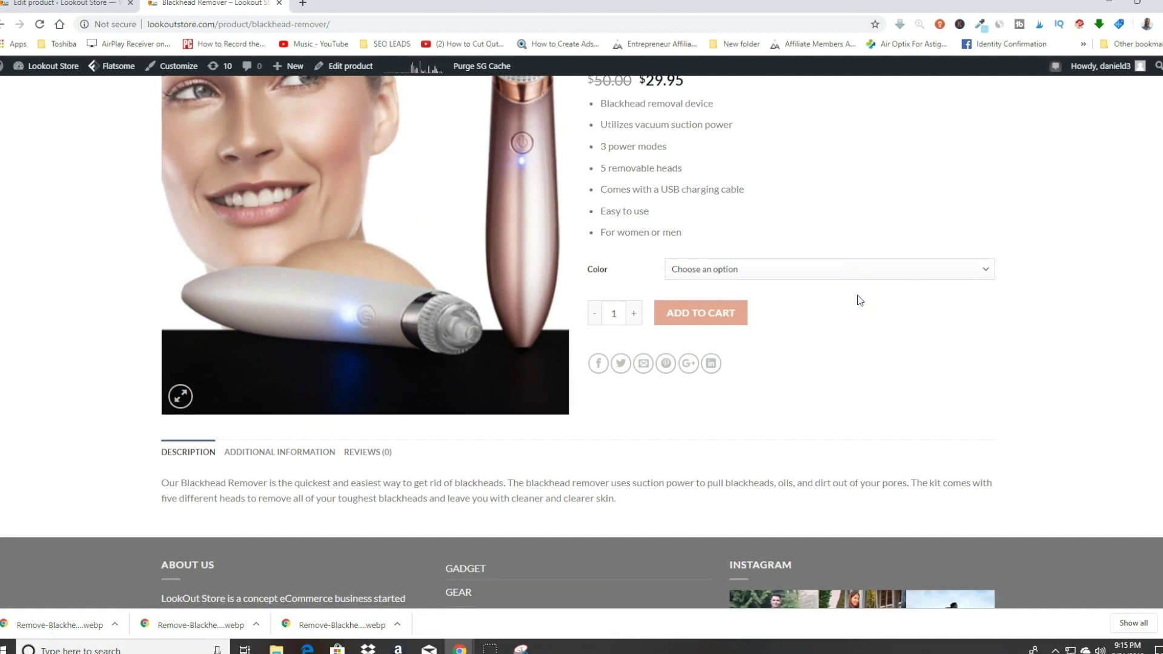
scroll(860, 301, up, 4)
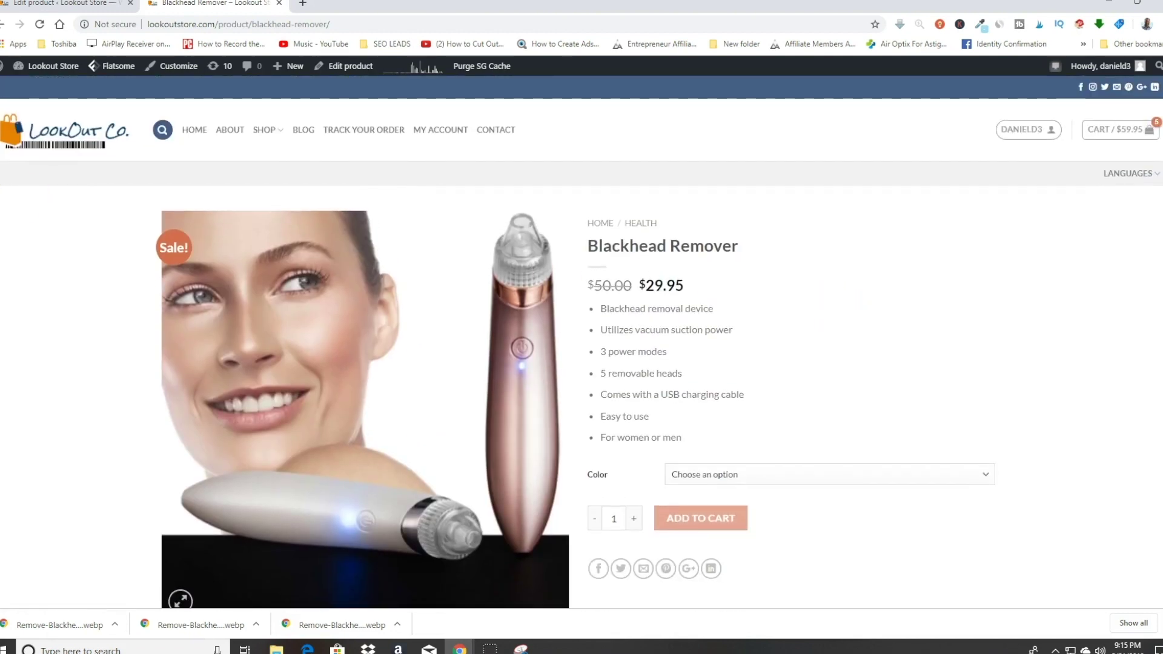
scroll(623, 351, down, 2)
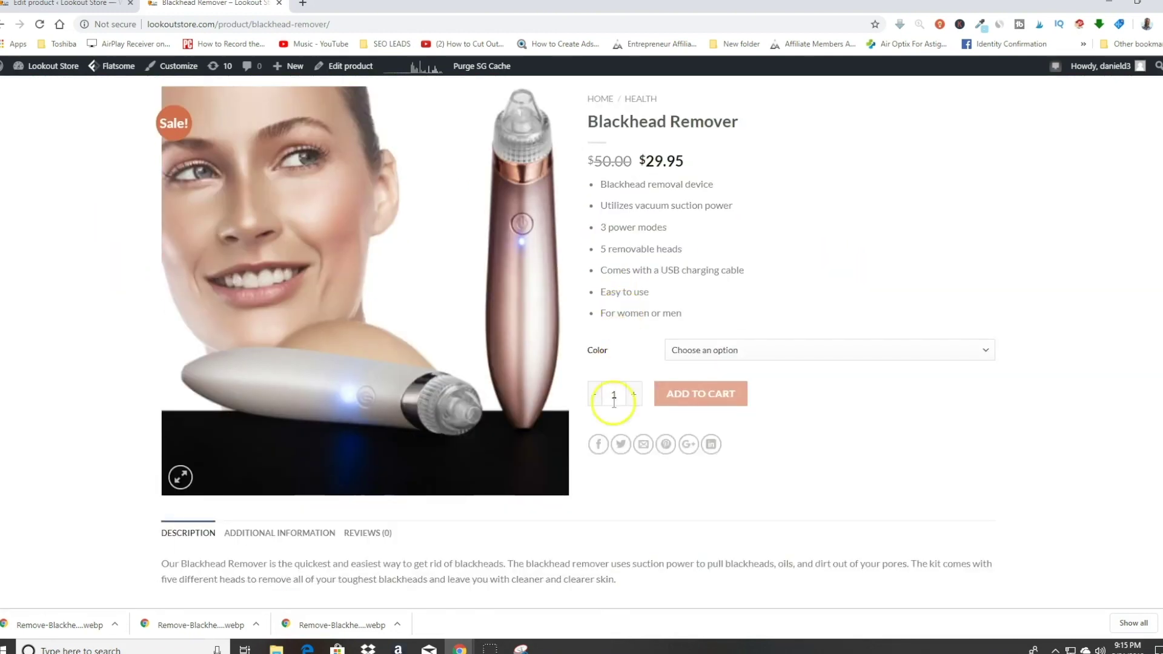
Step: Toggle the Color option between White and Pink several times, ending on White
click(737, 352)
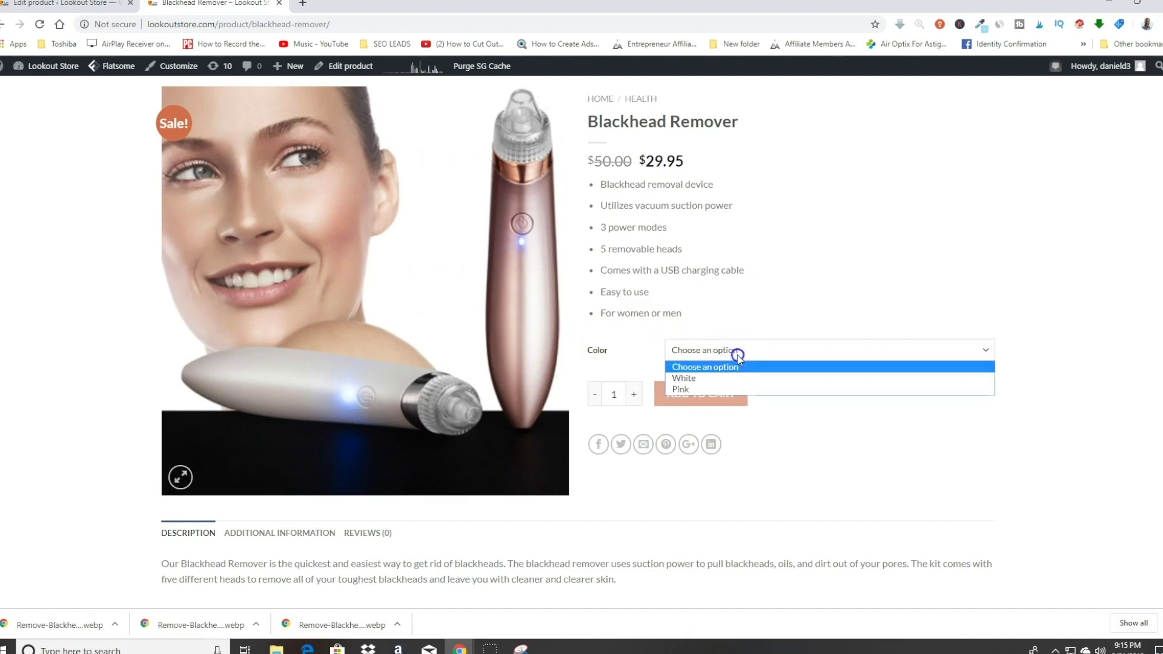
click(724, 378)
click(727, 356)
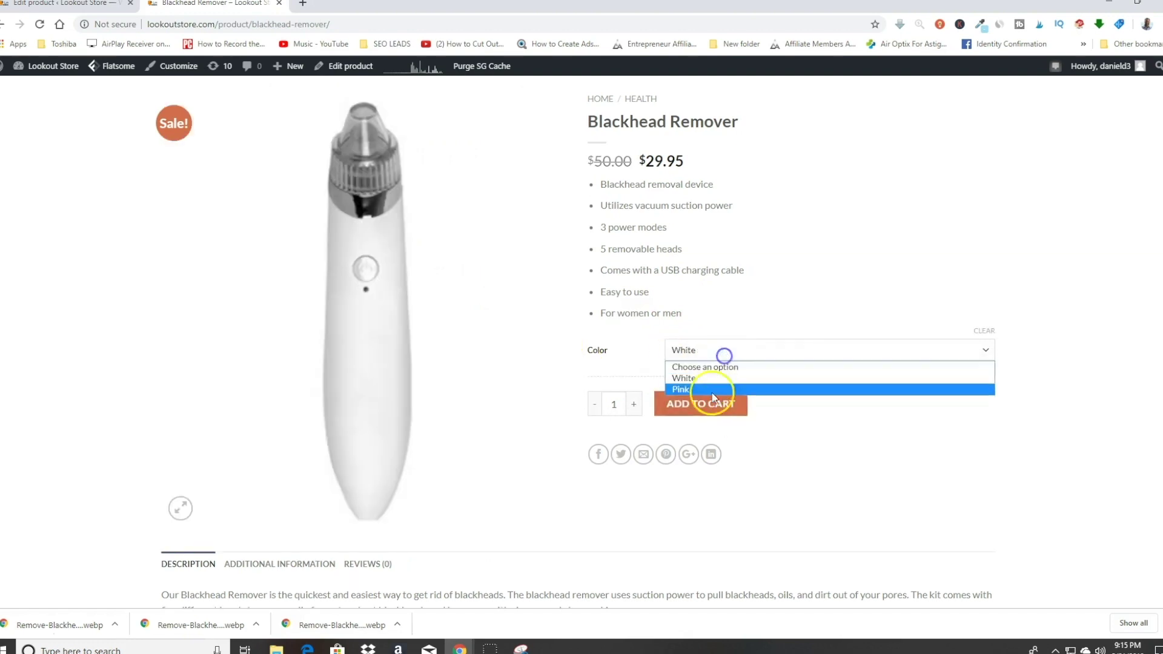
click(694, 390)
click(761, 347)
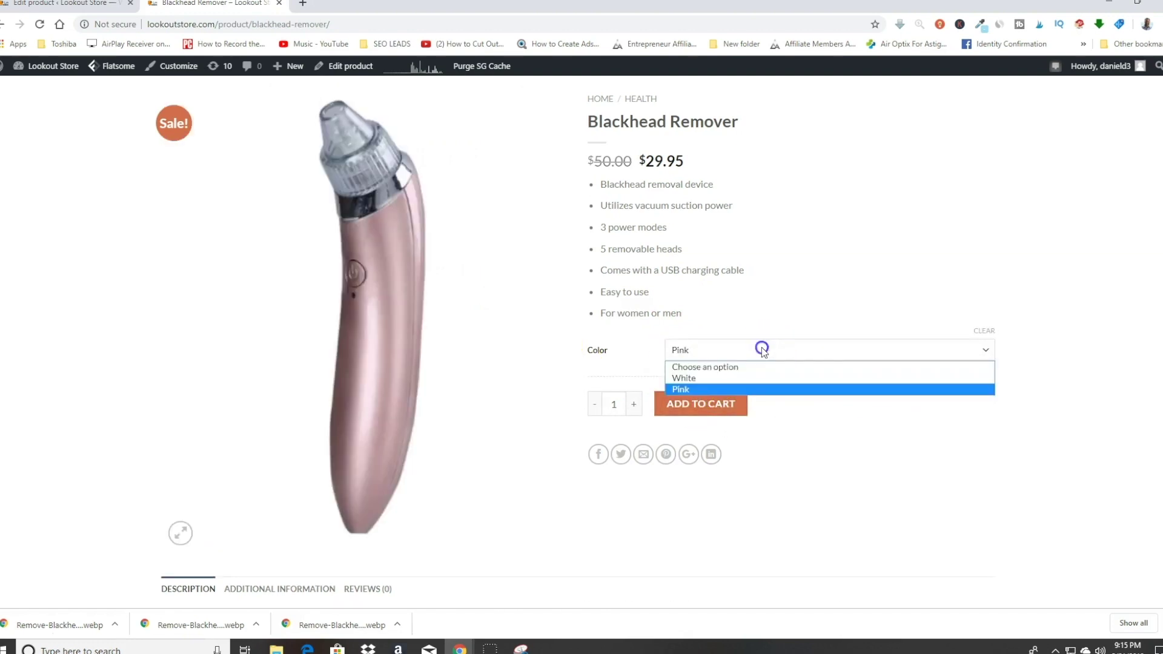
click(700, 377)
click(710, 349)
click(684, 389)
click(696, 352)
click(694, 377)
click(705, 350)
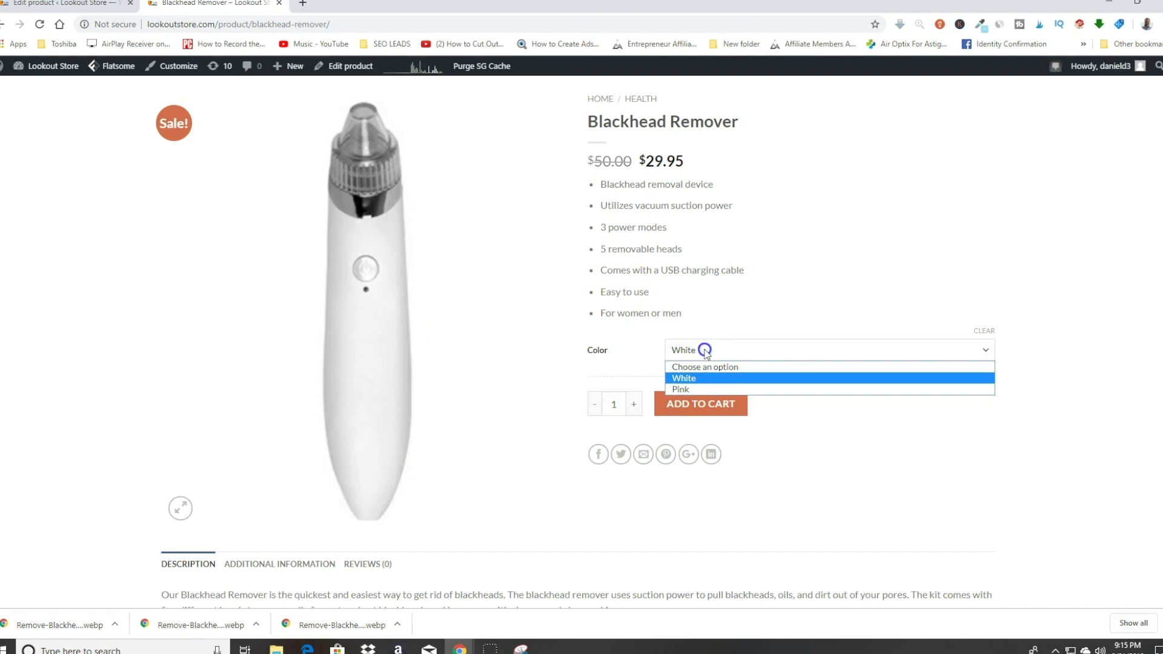
click(688, 389)
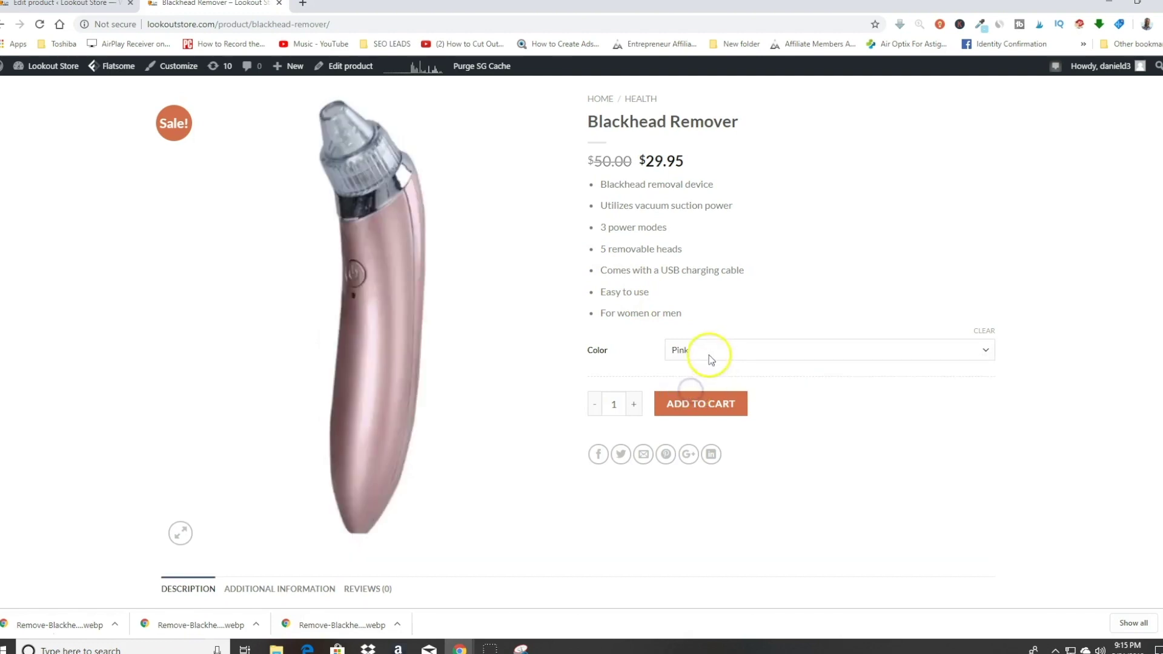
click(711, 354)
click(694, 377)
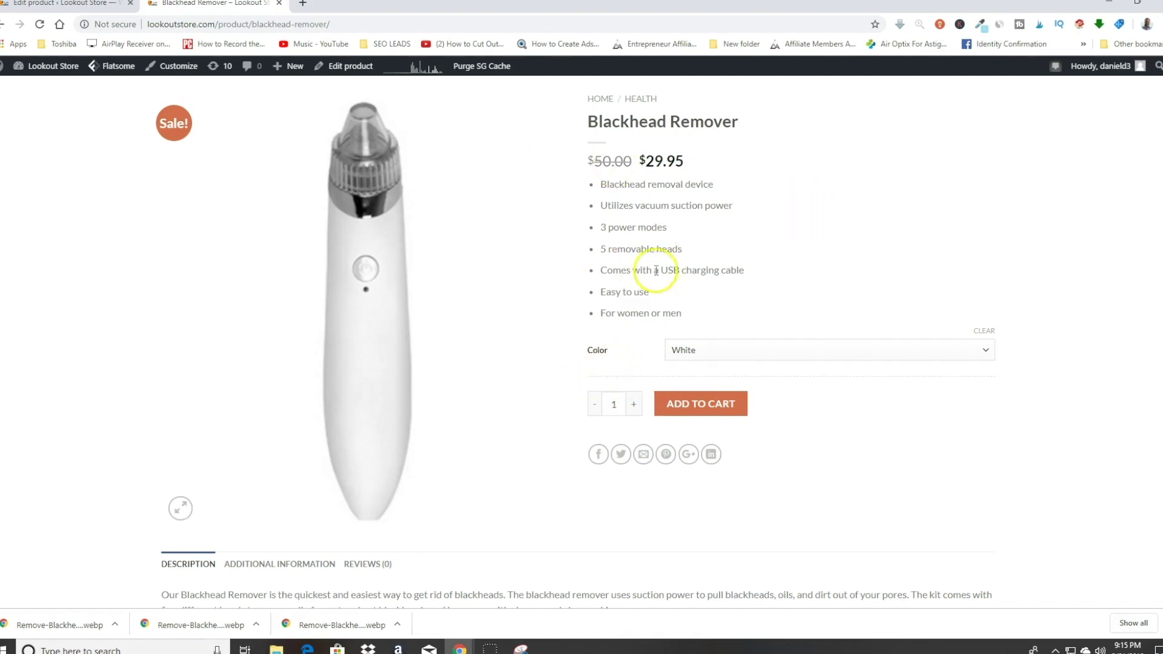
scroll(649, 261, down, 3)
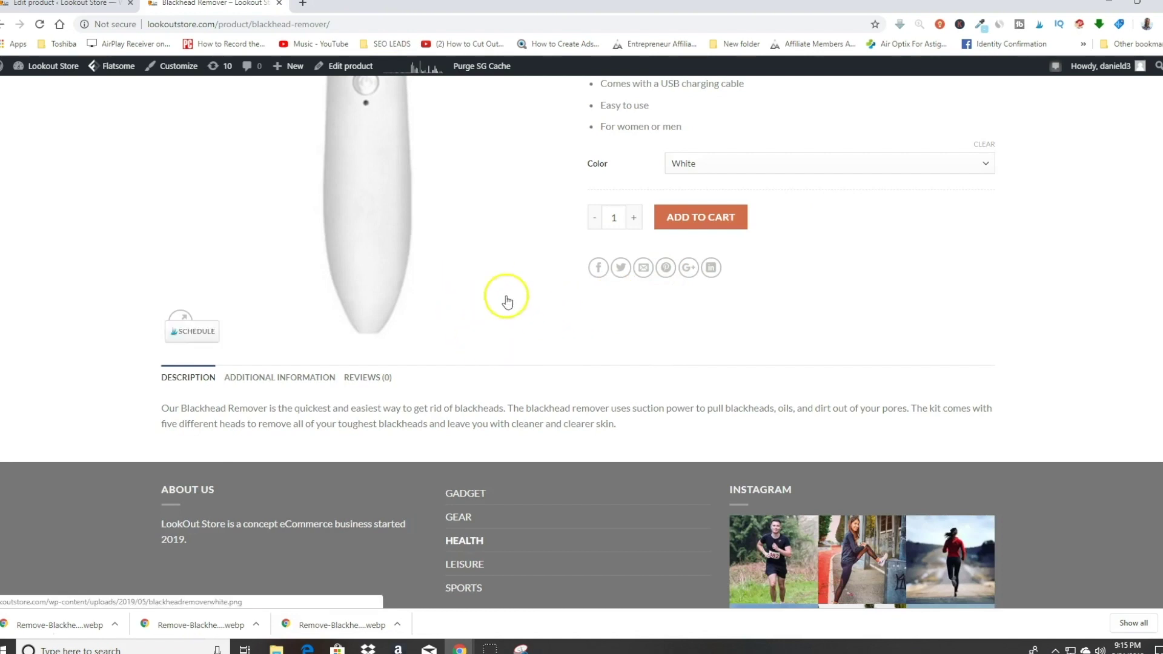
key(ctrl+1)
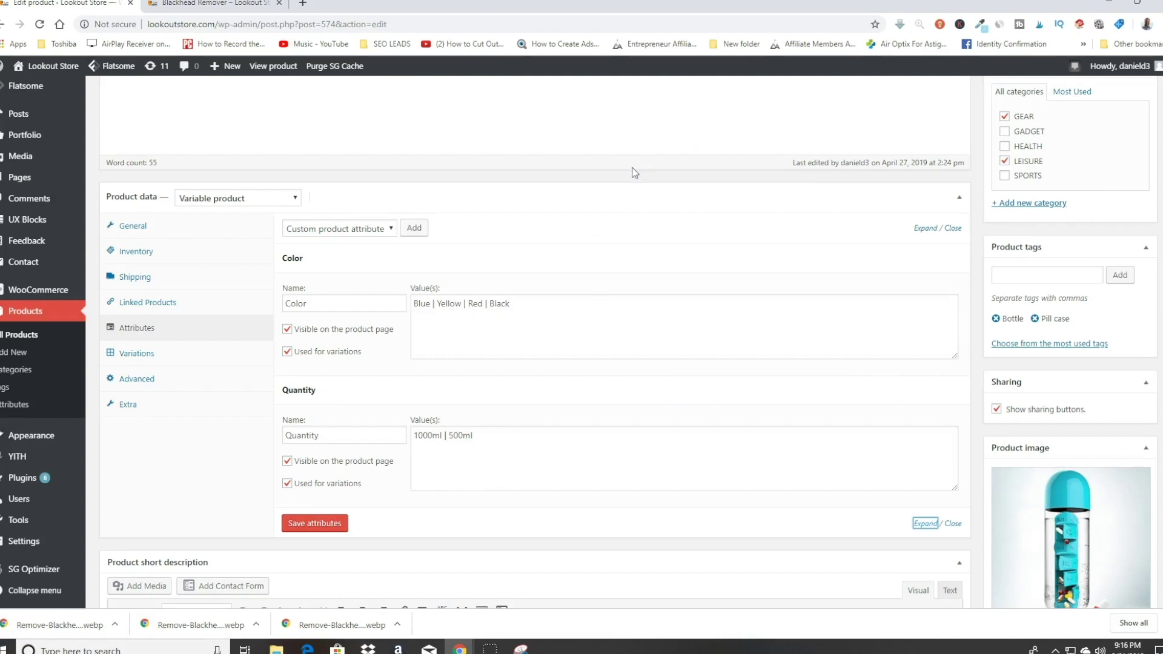
Step: Review the pill-box bottle's Color (Blue, Yellow, Red, Black) and Quantity (1000ml, 500ml) attributes
scroll(666, 212, down, 2)
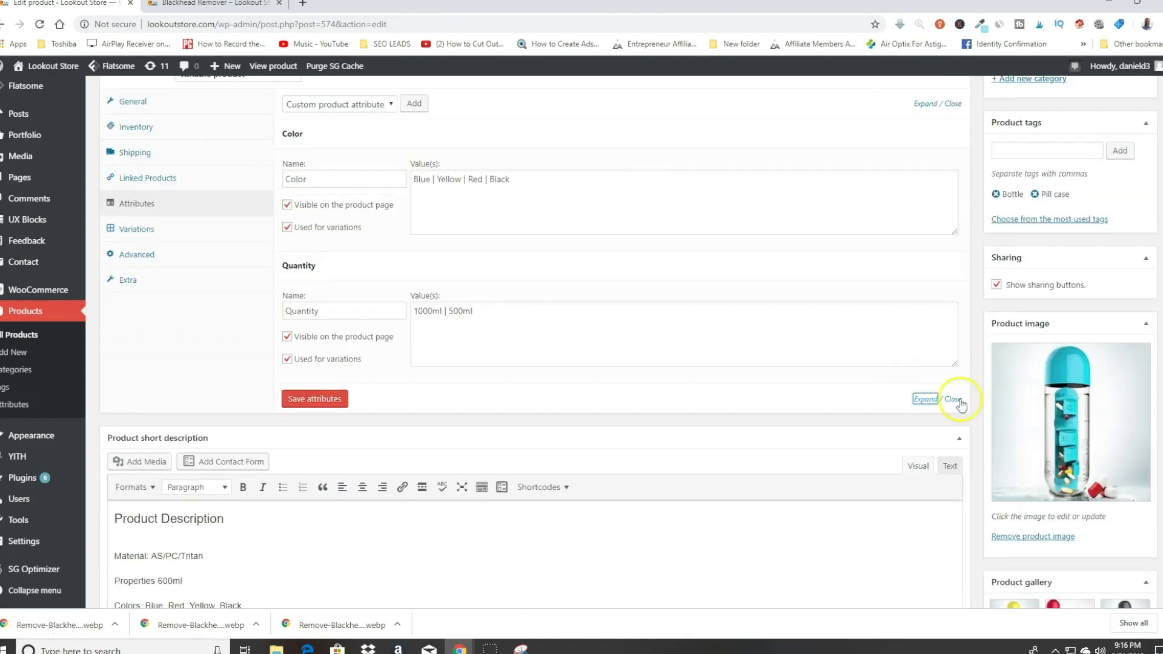
scroll(606, 230, up, 1)
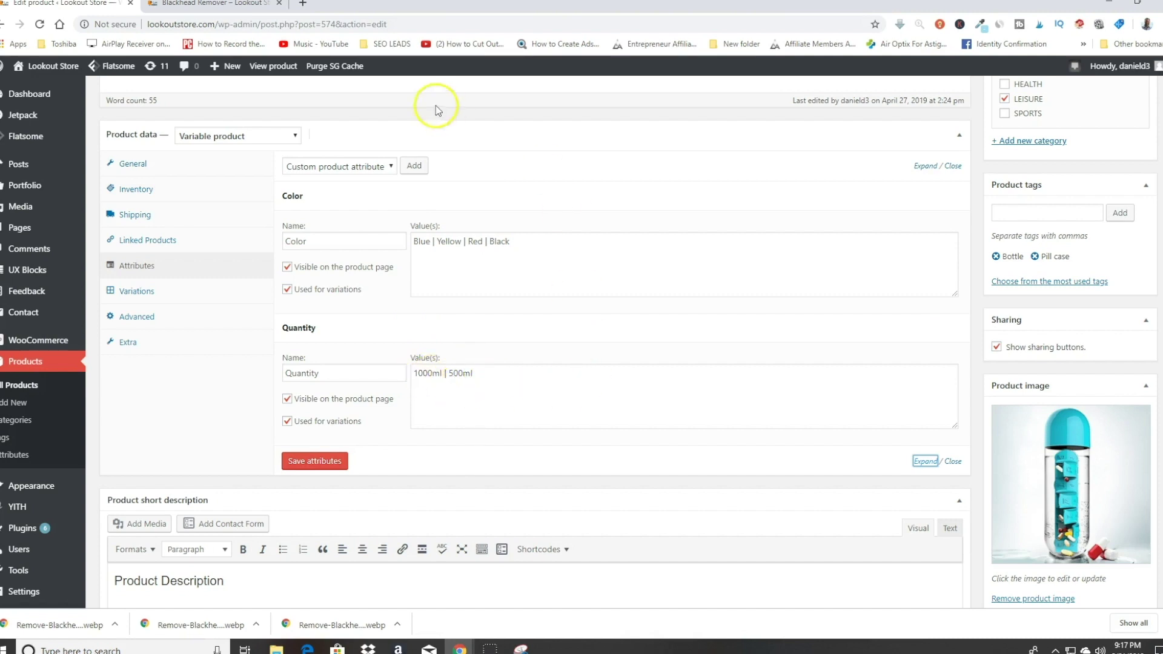
Step: Go from the store homepage to the Daily Pill Box Organizer product page
click(198, 4)
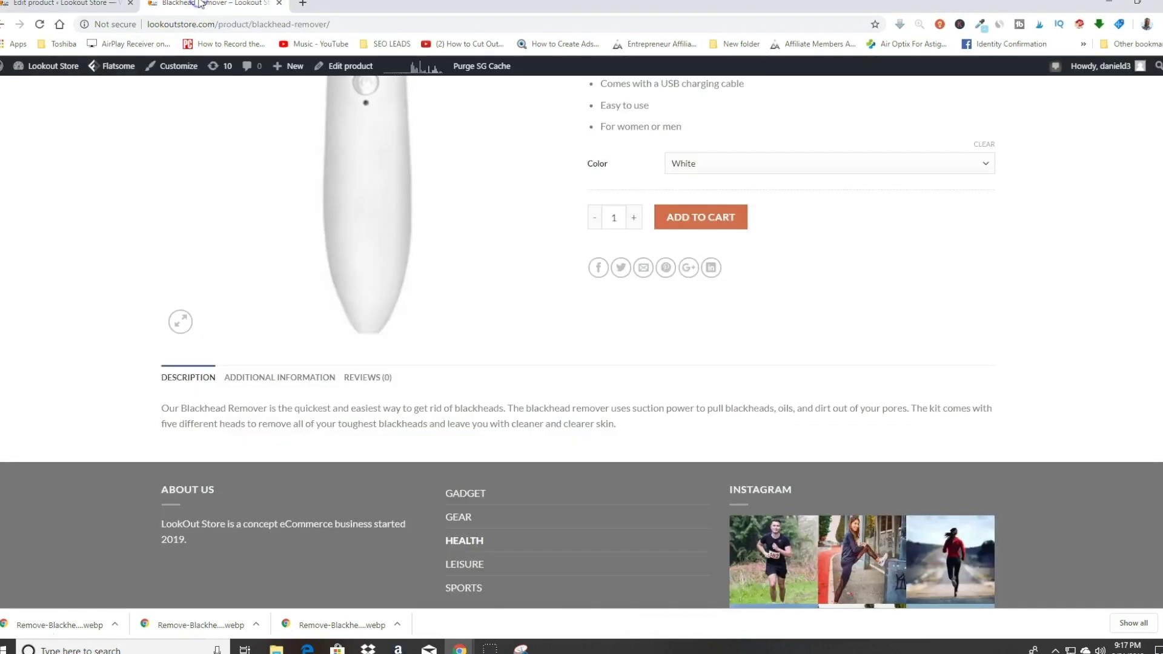
scroll(282, 254, up, 5)
click(80, 147)
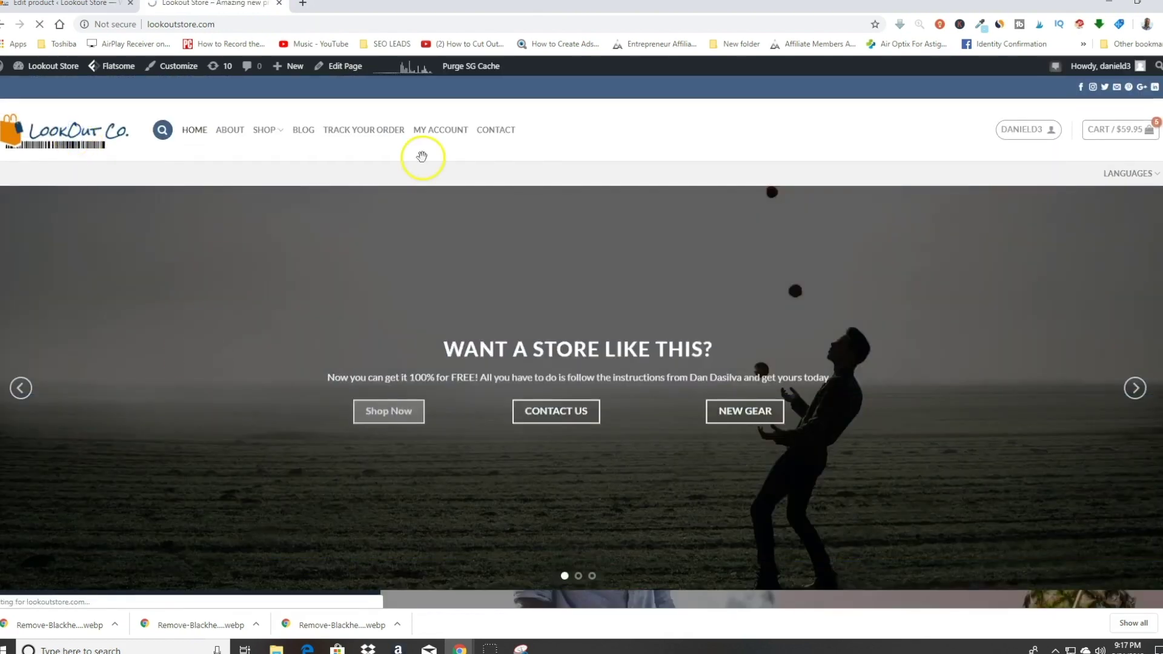
scroll(745, 363, down, 4)
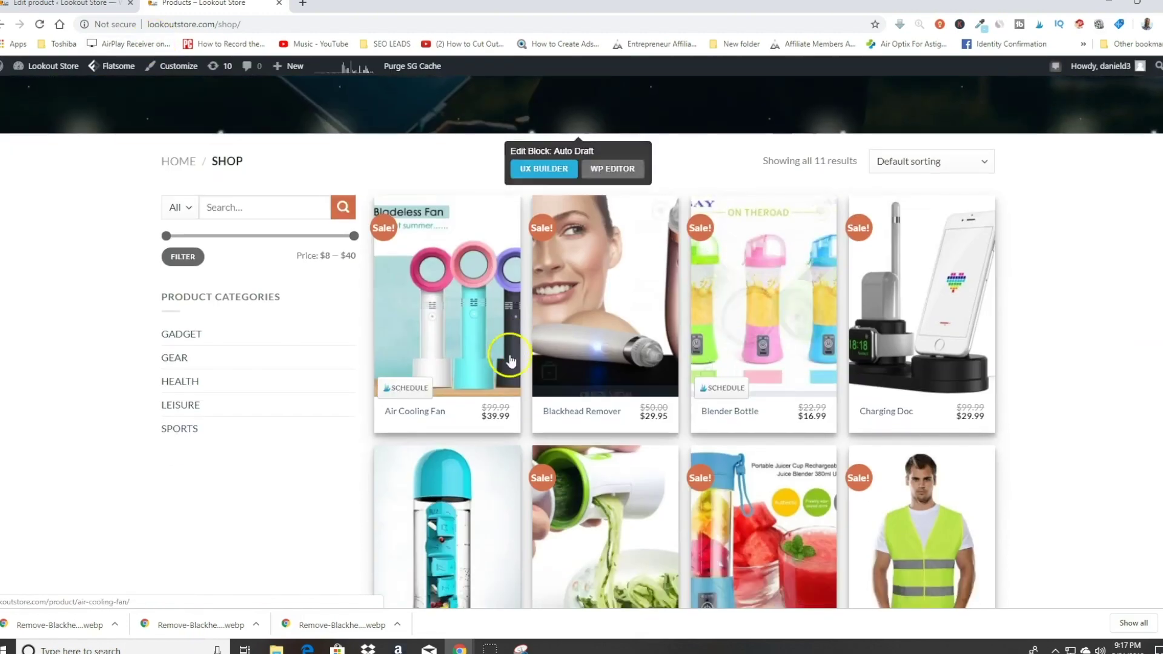
scroll(510, 358, down, 3)
click(453, 397)
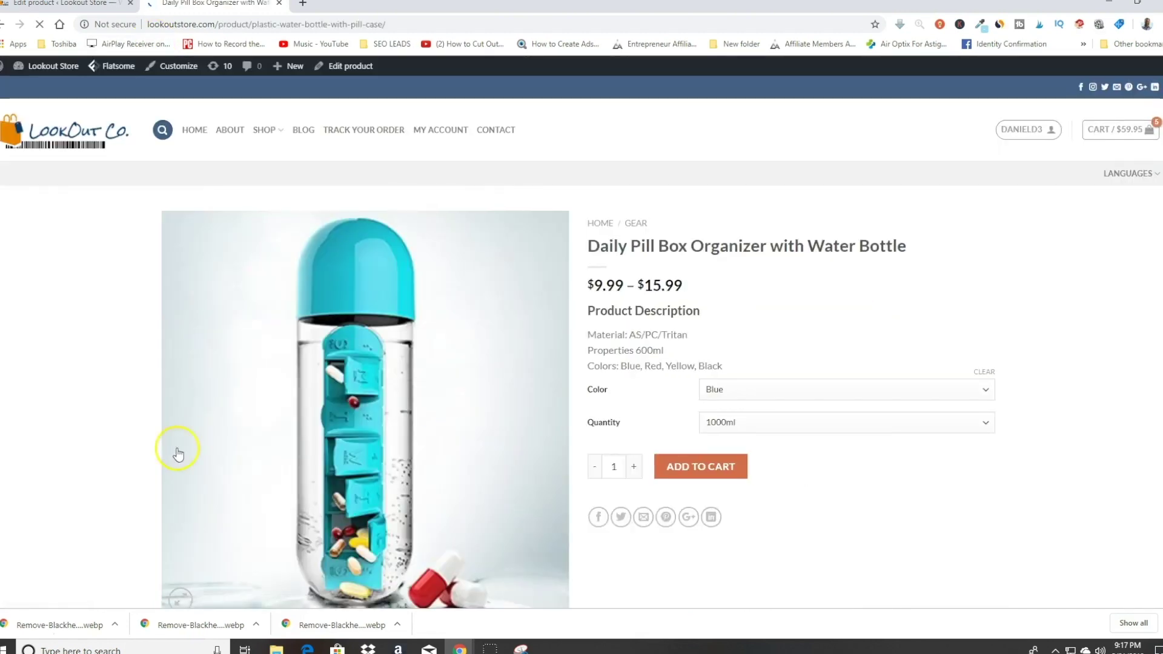
scroll(859, 324, down, 1)
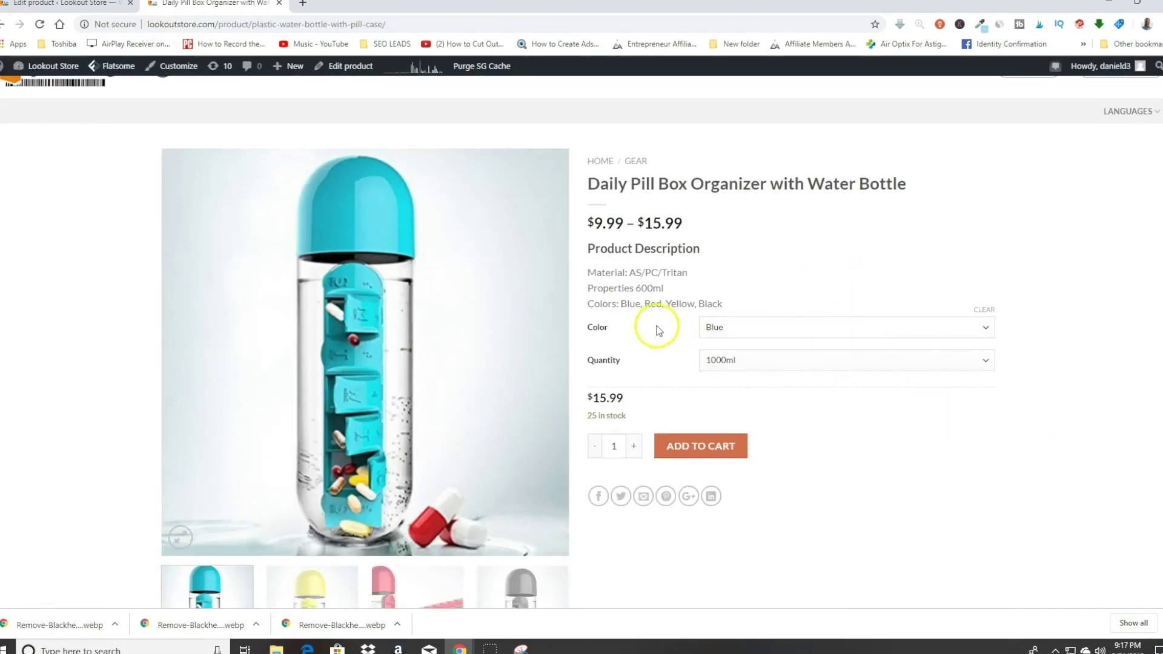
Step: Preview the Yellow 500ml option, then reset the choices to Blue and 1000ml
click(845, 329)
click(837, 335)
click(809, 328)
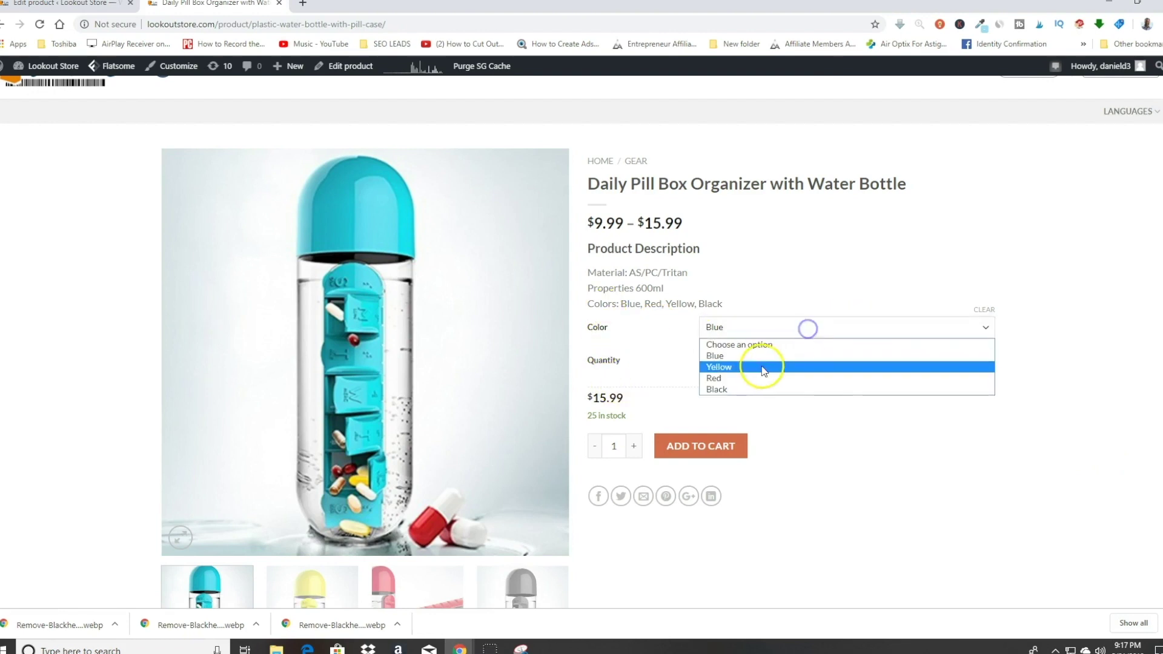
click(758, 367)
click(771, 361)
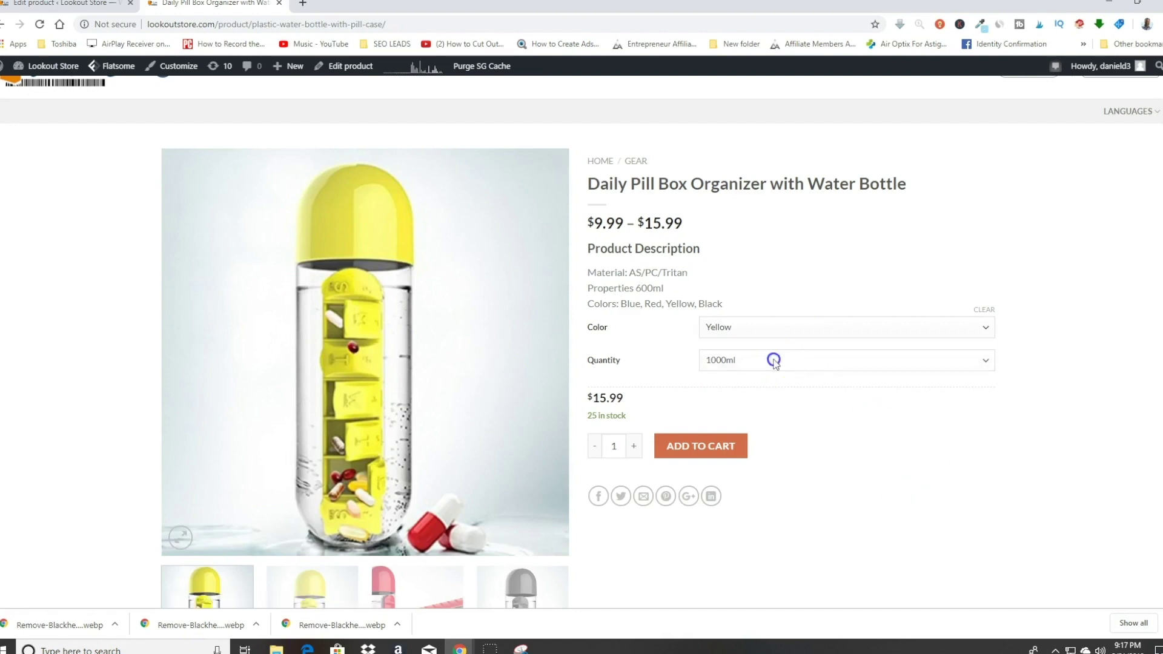
click(753, 401)
click(727, 330)
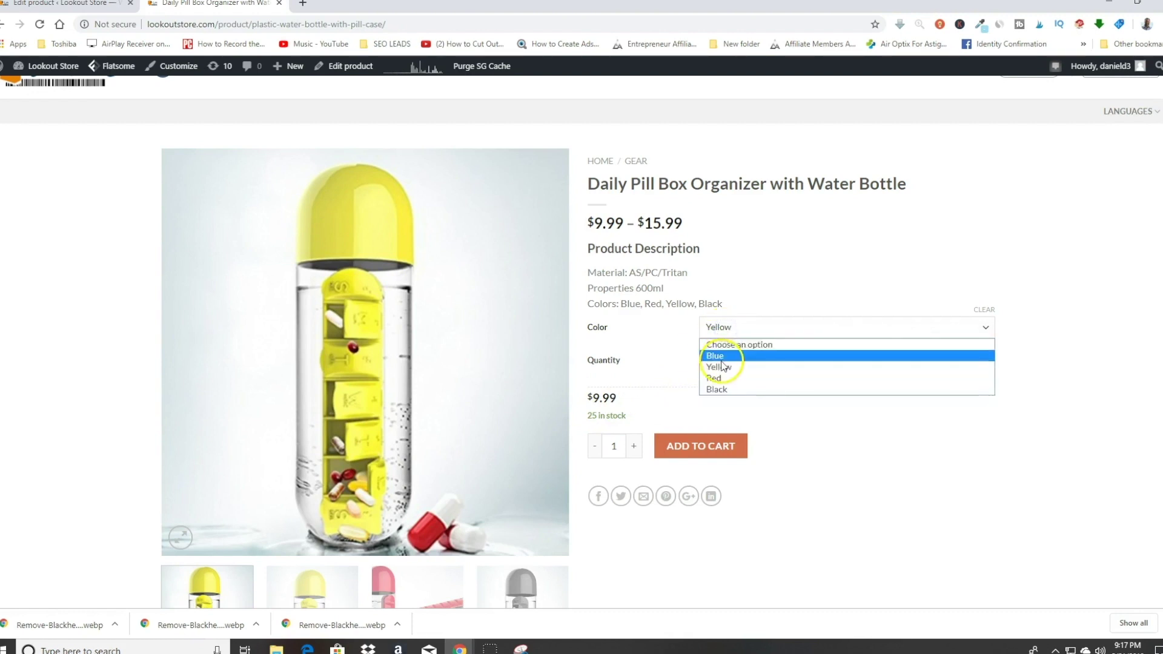
click(724, 355)
click(740, 359)
click(735, 389)
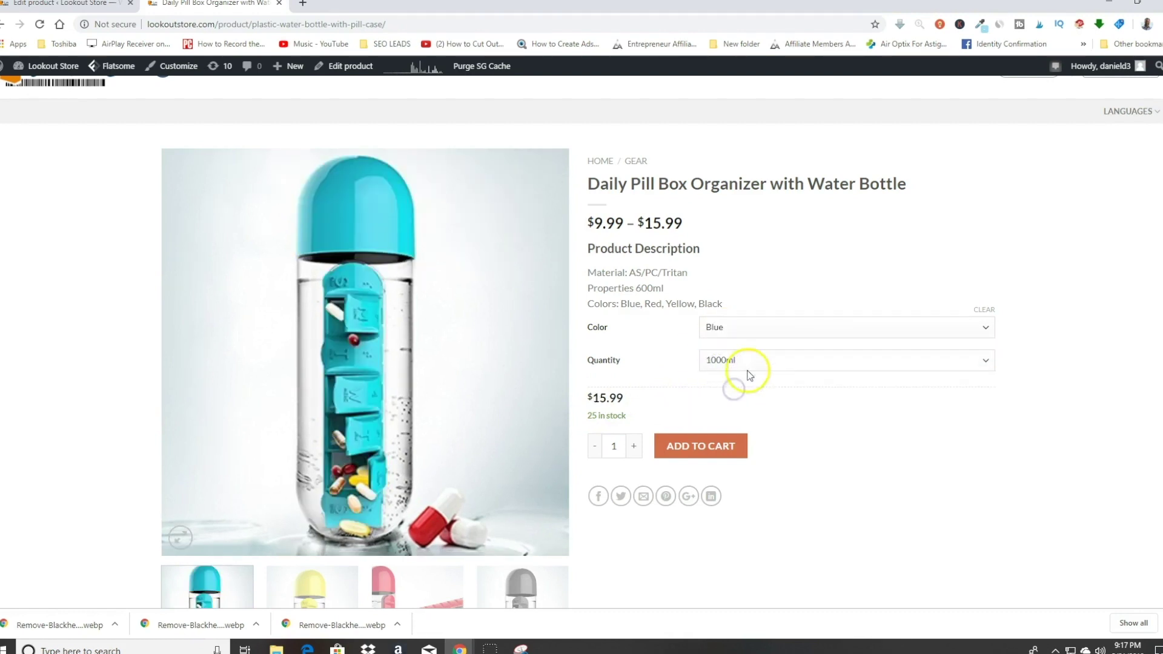
click(81, 4)
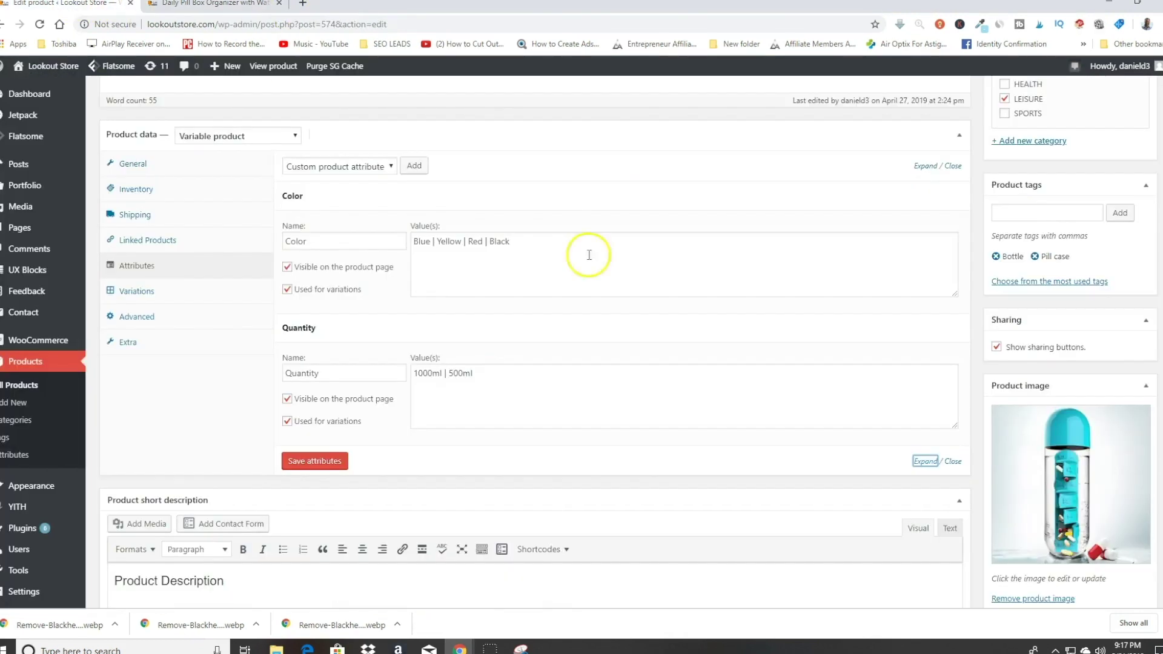
Step: List the pill box's 8 variations, starting with Blue 1000ml priced at 15.99
mouse_move(111, 279)
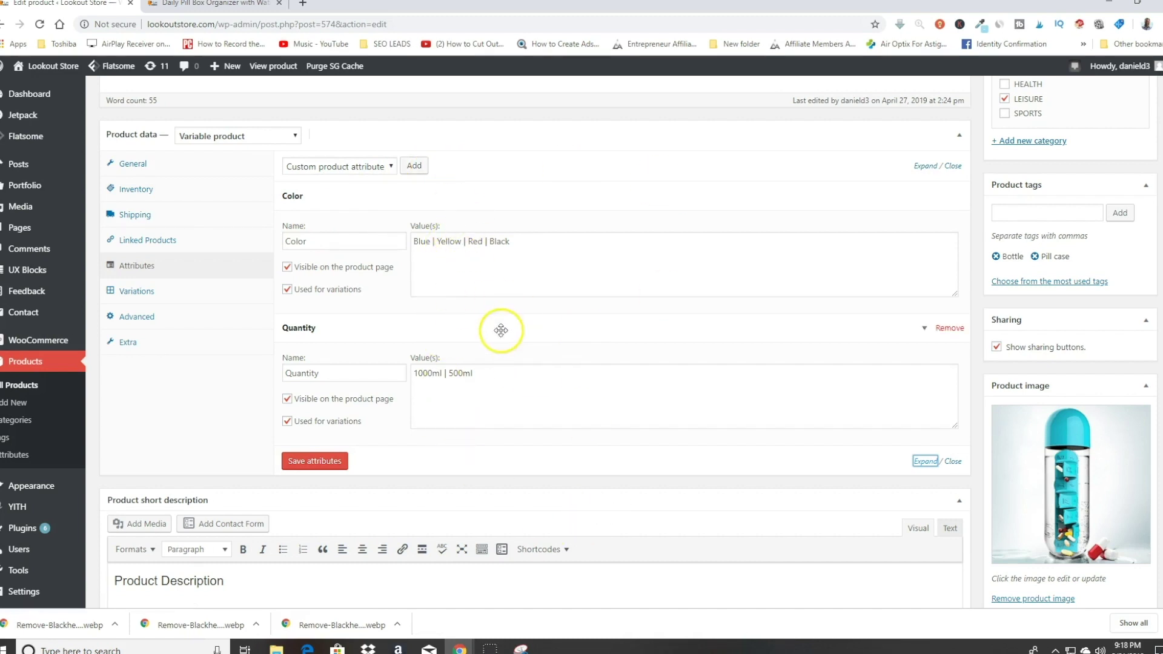
scroll(245, 200, down, 4)
scroll(564, 448, up, 4)
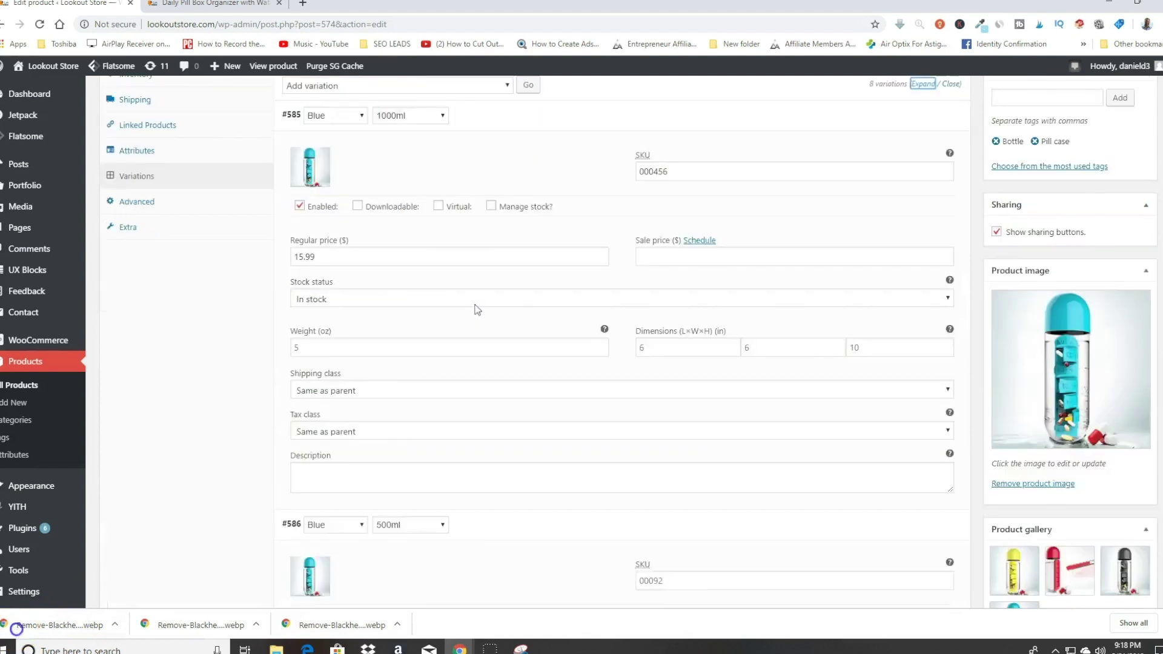
scroll(477, 309, up, 3)
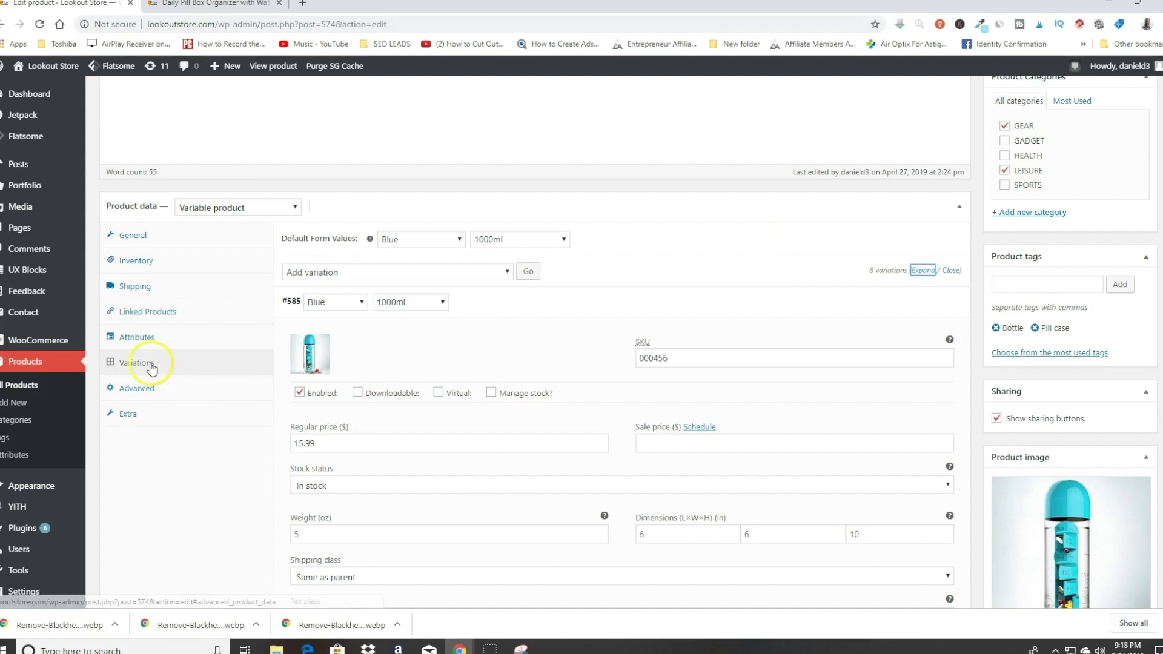
Step: Review the first pill-box variations, keeping variation #586's size at 500ml
scroll(718, 253, down, 1)
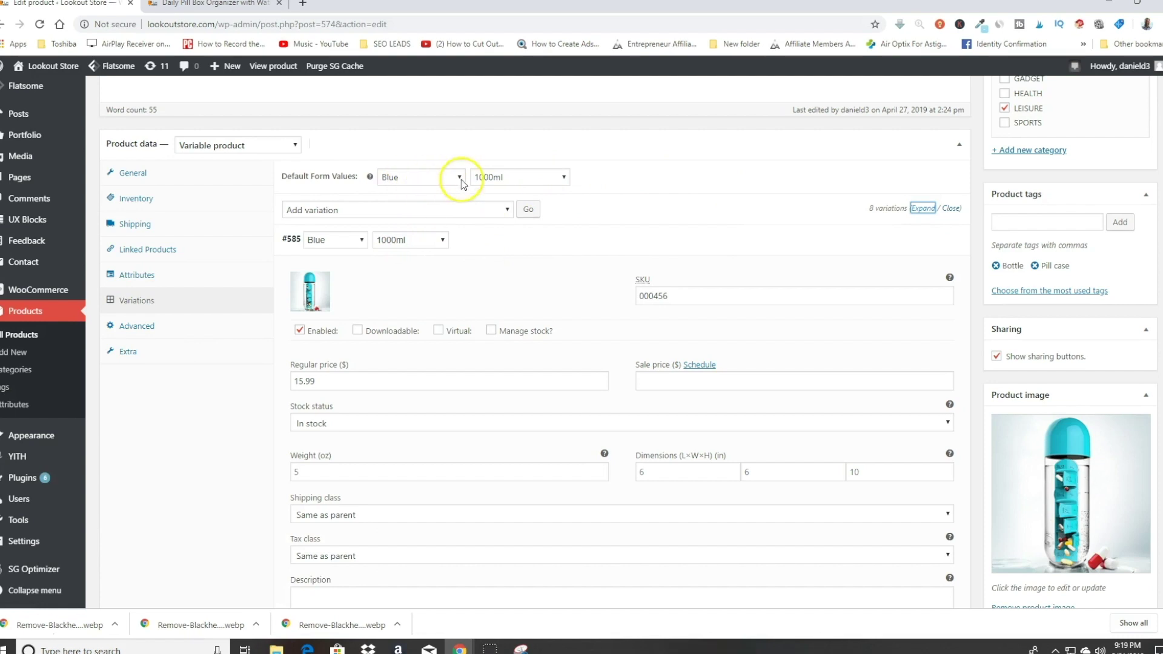
scroll(690, 200, down, 1)
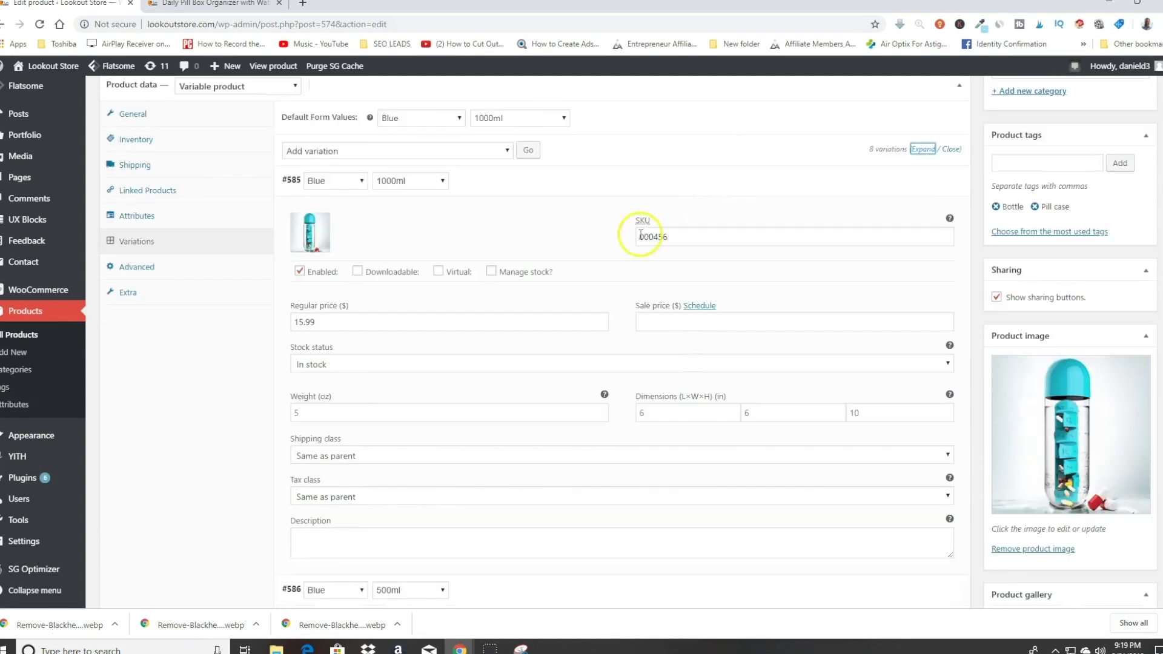
scroll(566, 270, up, 1)
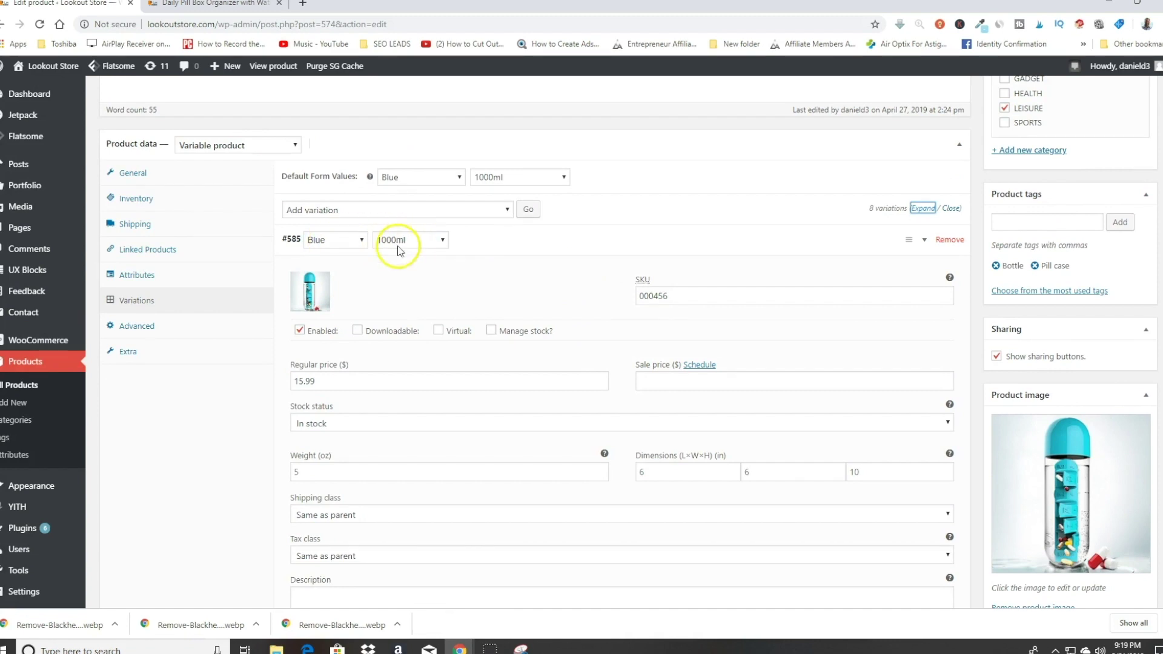
scroll(484, 267, down, 1)
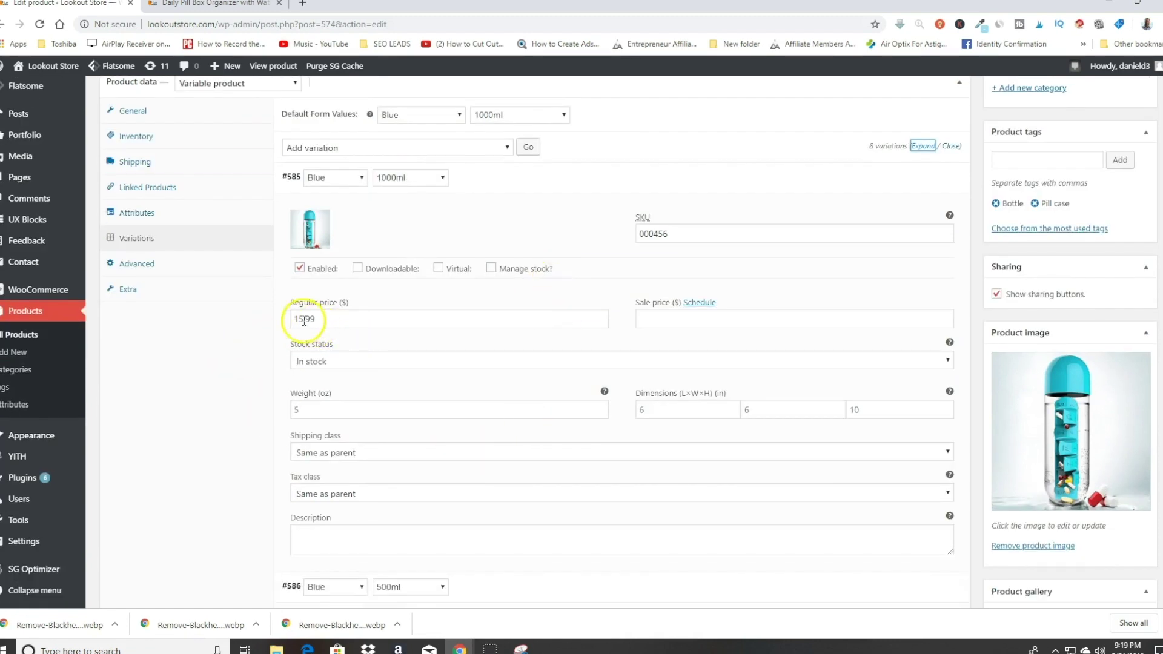
scroll(547, 313, down, 3)
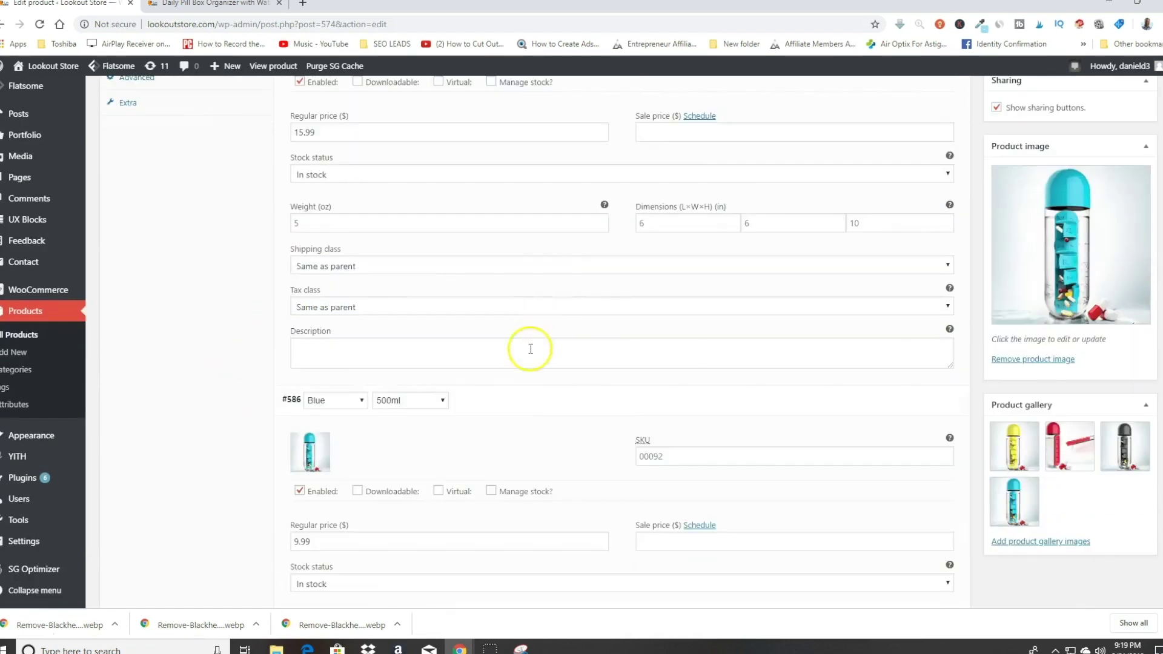
click(409, 401)
click(418, 402)
Step: Check the remaining variations (1000ml at 15.99, 500ml at 9.99), then return to the pill box store page
scroll(442, 488, down, 2)
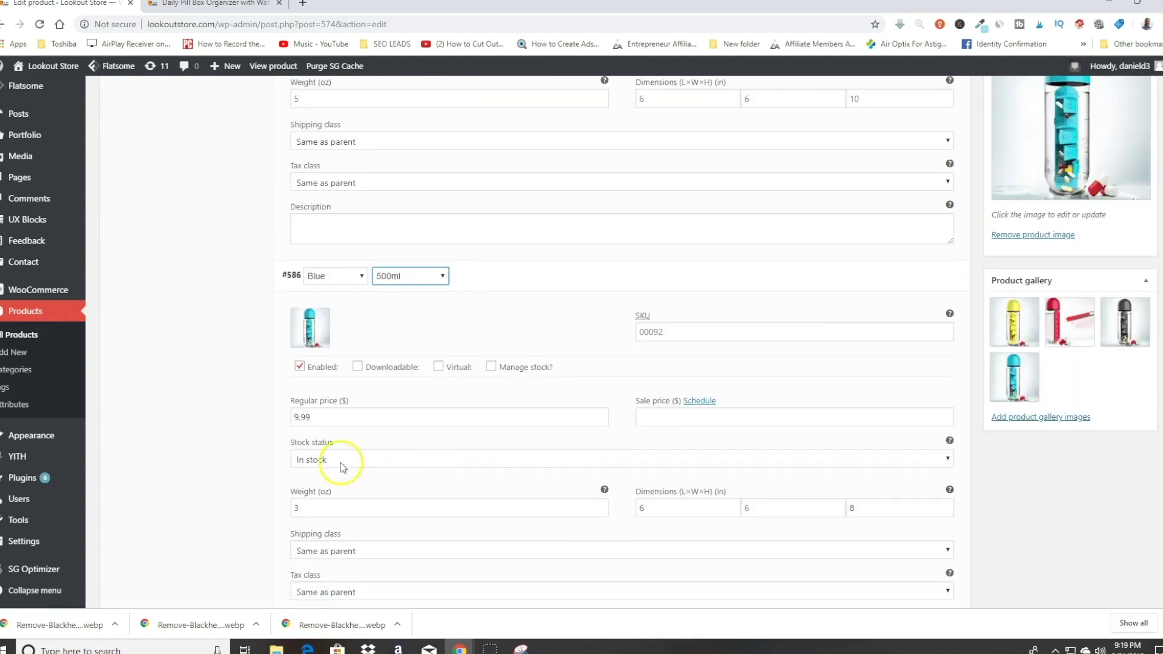
scroll(306, 419, down, 7)
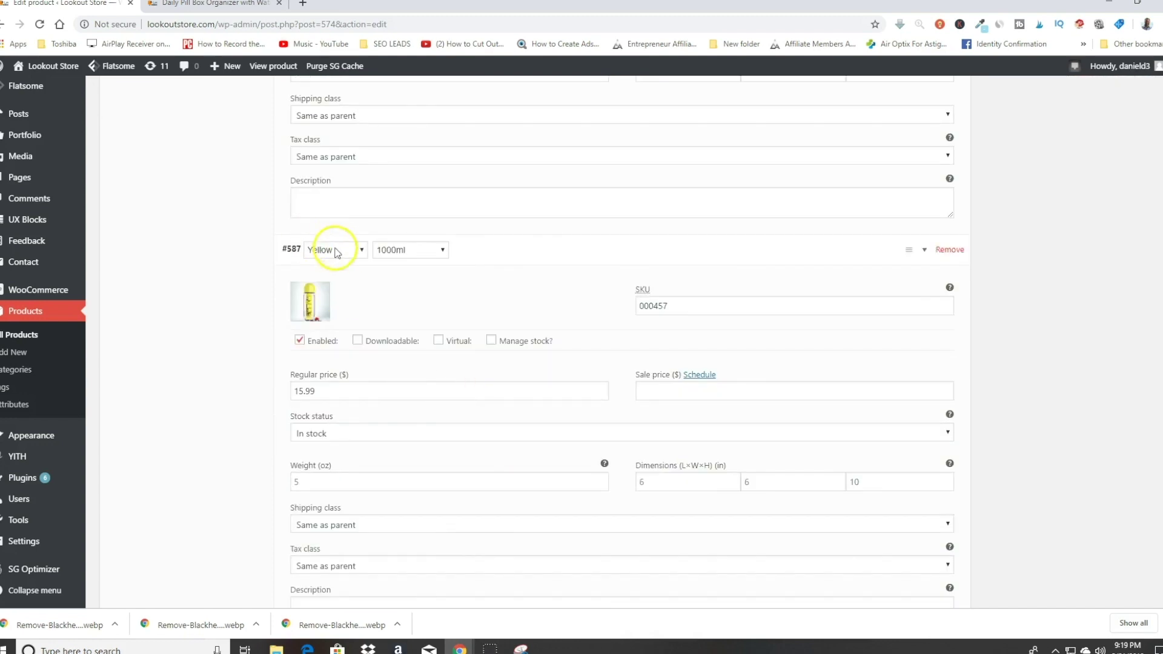
scroll(395, 263, down, 4)
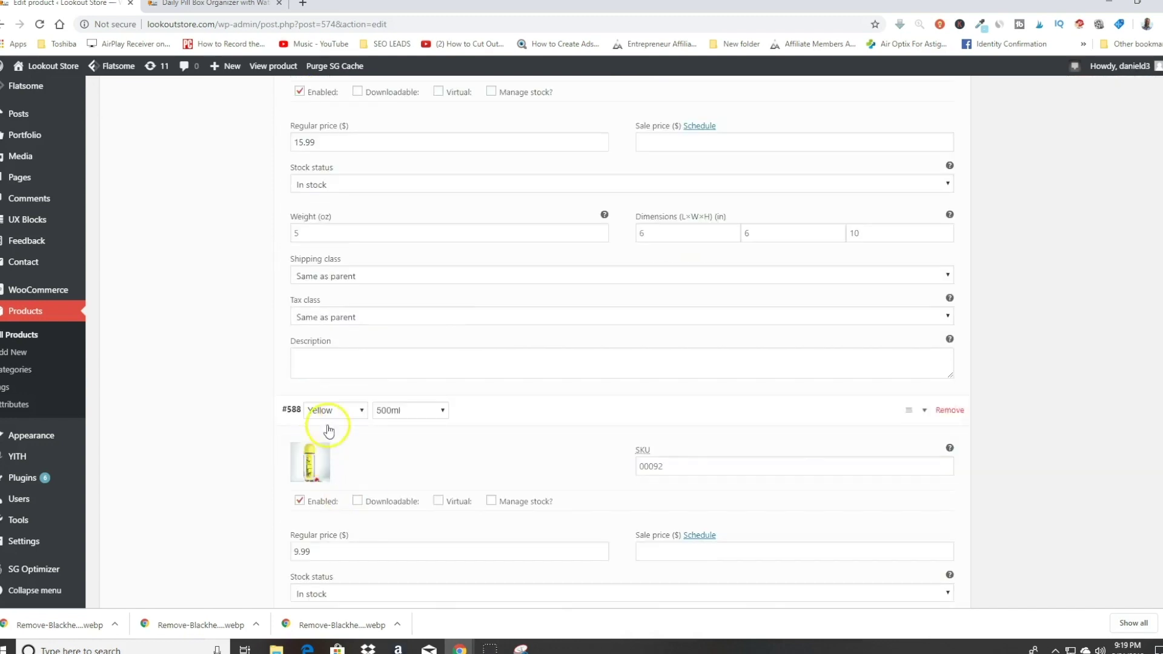
scroll(412, 459, down, 4)
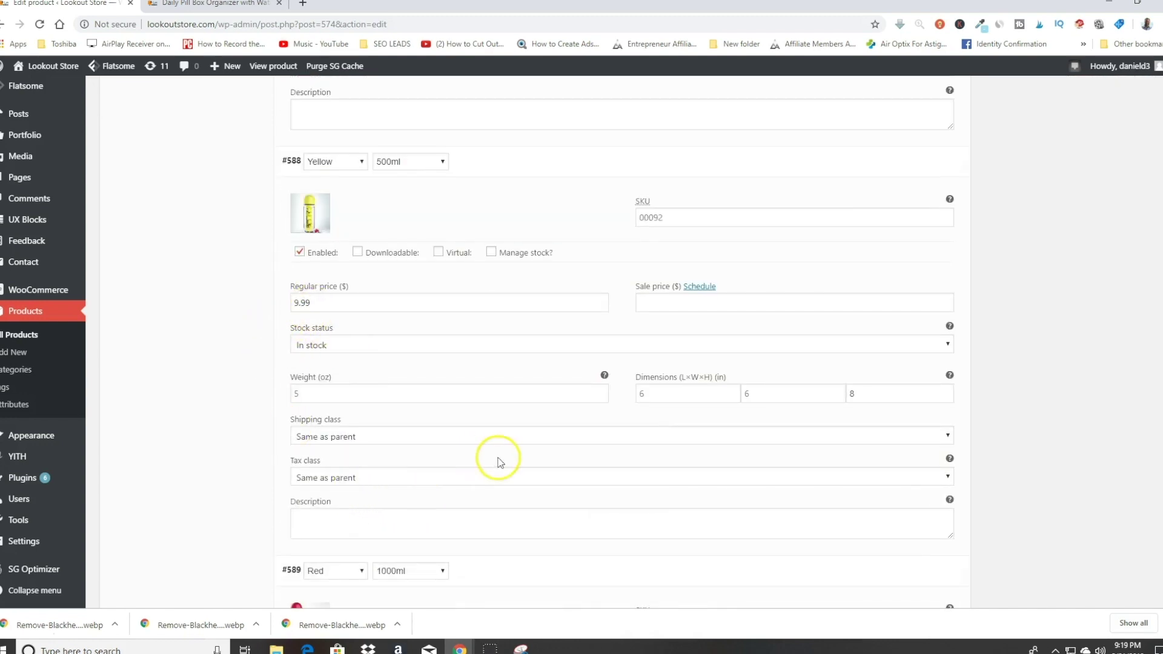
scroll(515, 484, down, 3)
scroll(405, 424, down, 3)
scroll(406, 449, down, 3)
scroll(434, 410, up, 3)
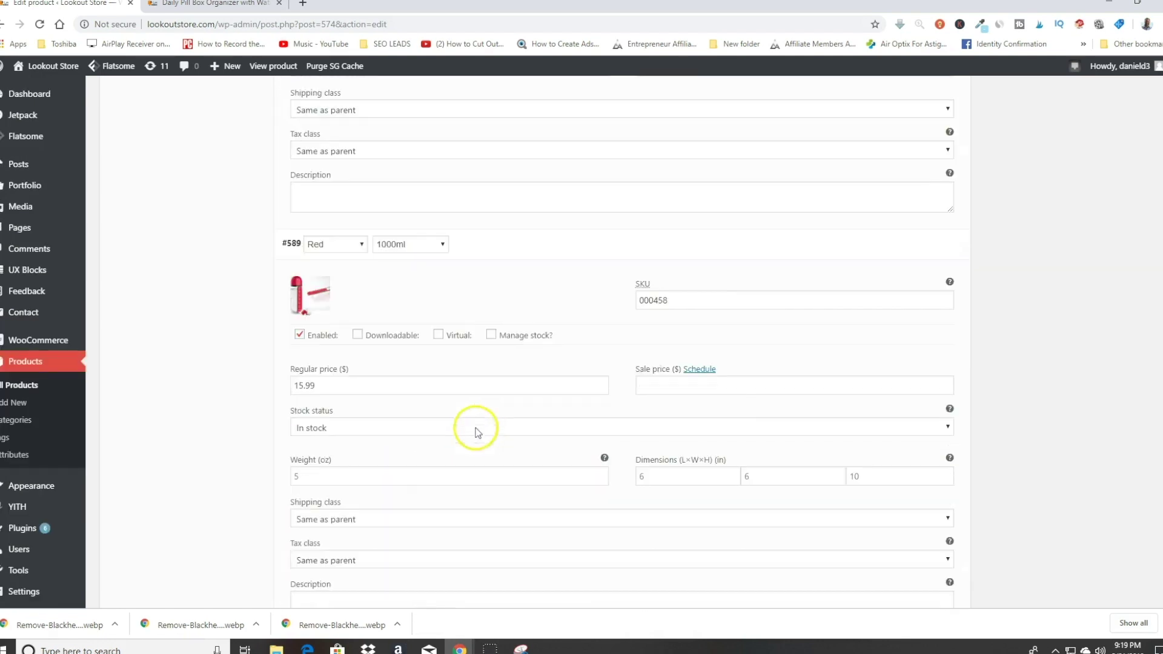
scroll(507, 464, up, 5)
scroll(507, 463, down, 1)
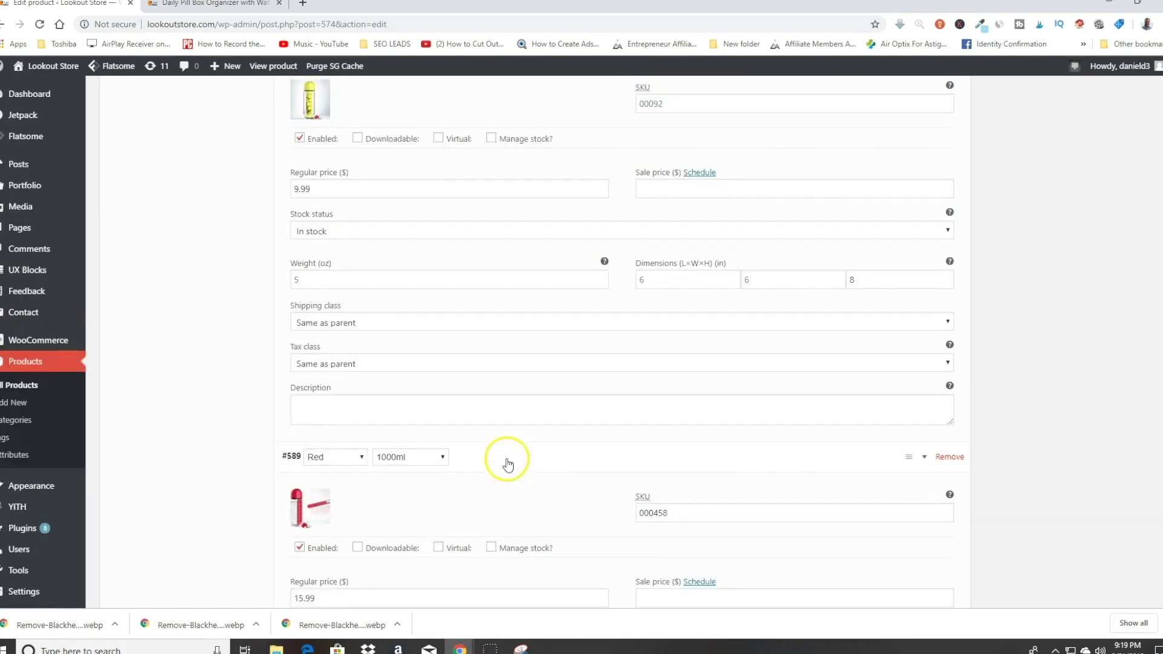
scroll(509, 461, up, 5)
scroll(442, 378, down, 8)
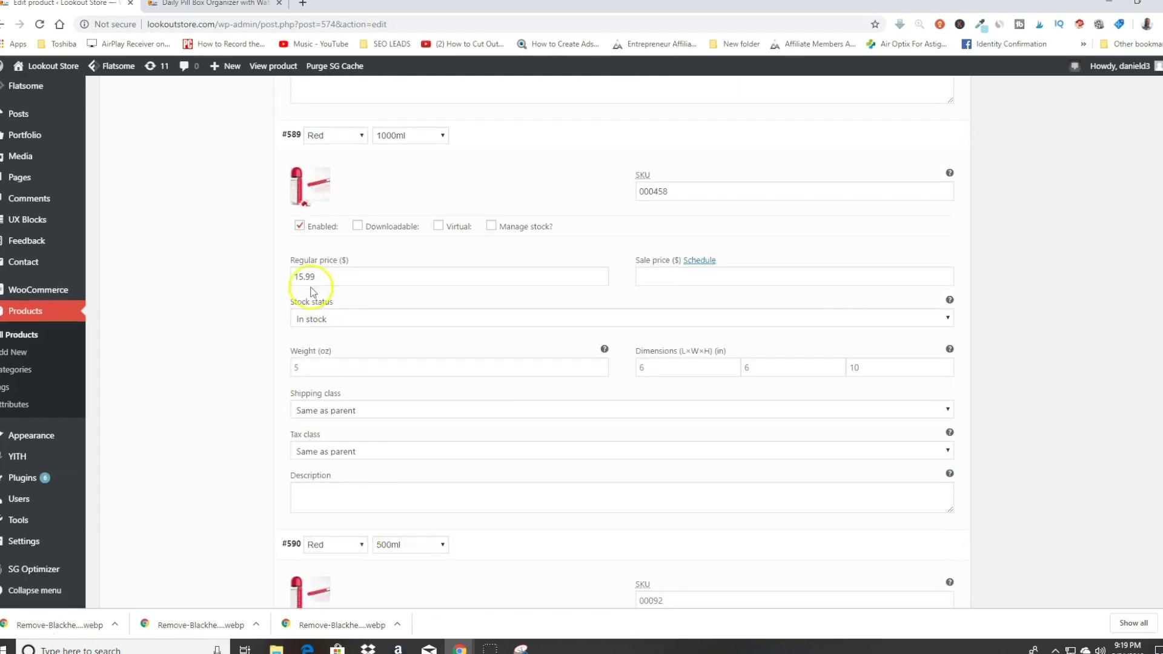
scroll(430, 400, down, 3)
scroll(545, 442, down, 7)
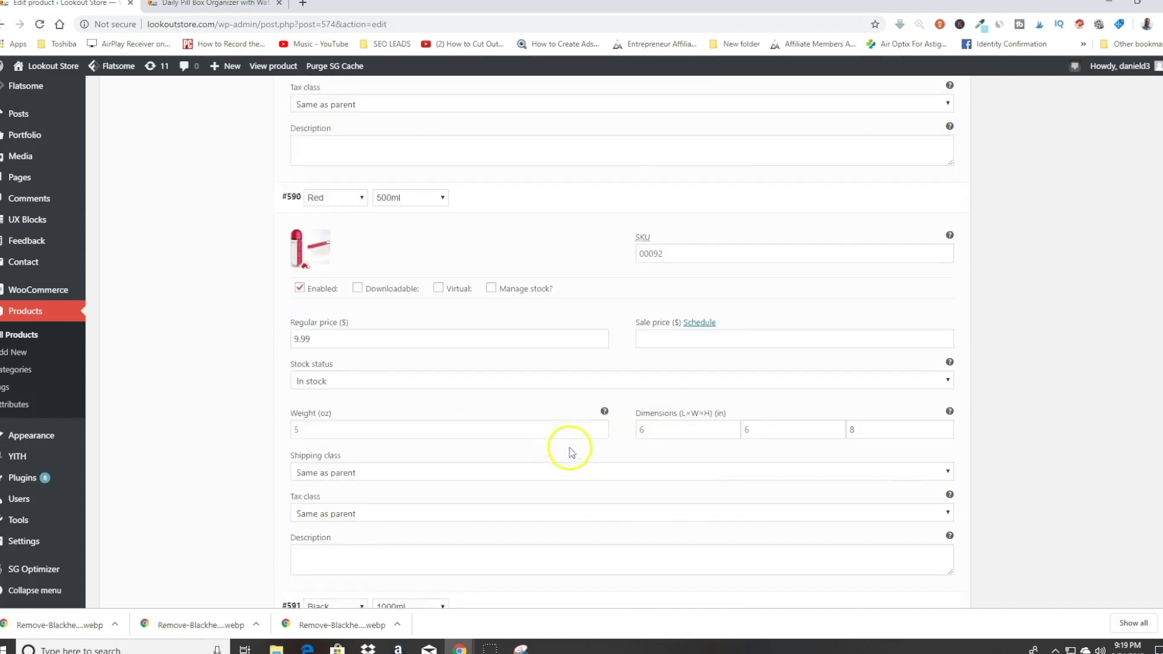
scroll(579, 460, down, 4)
scroll(478, 364, up, 4)
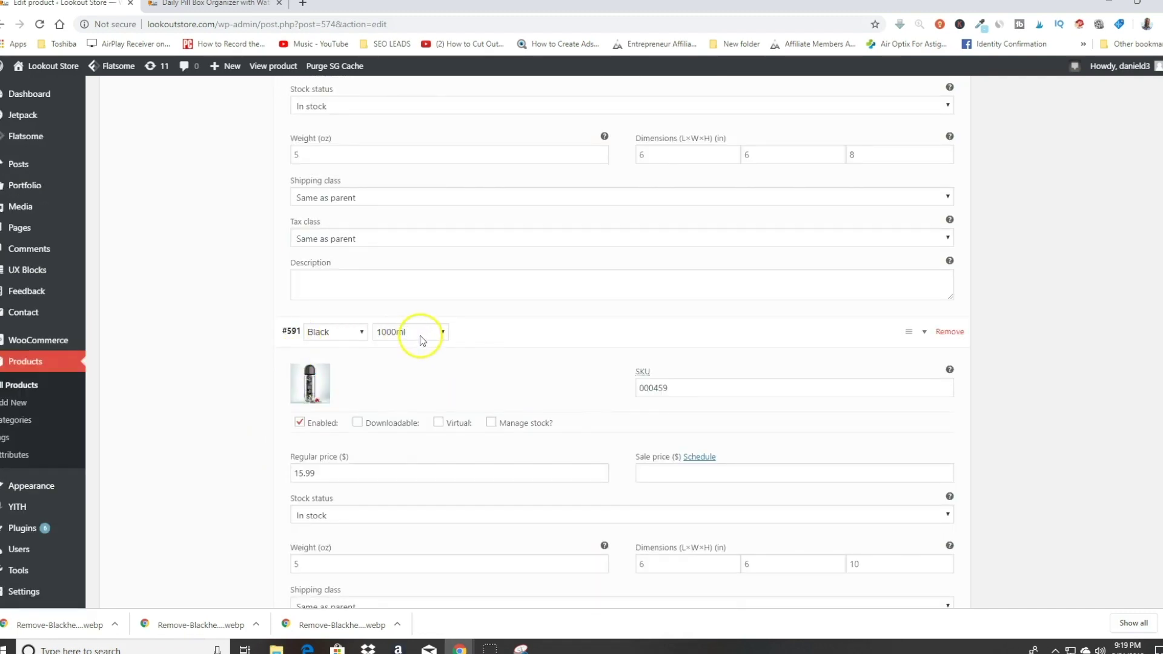
scroll(424, 364, down, 2)
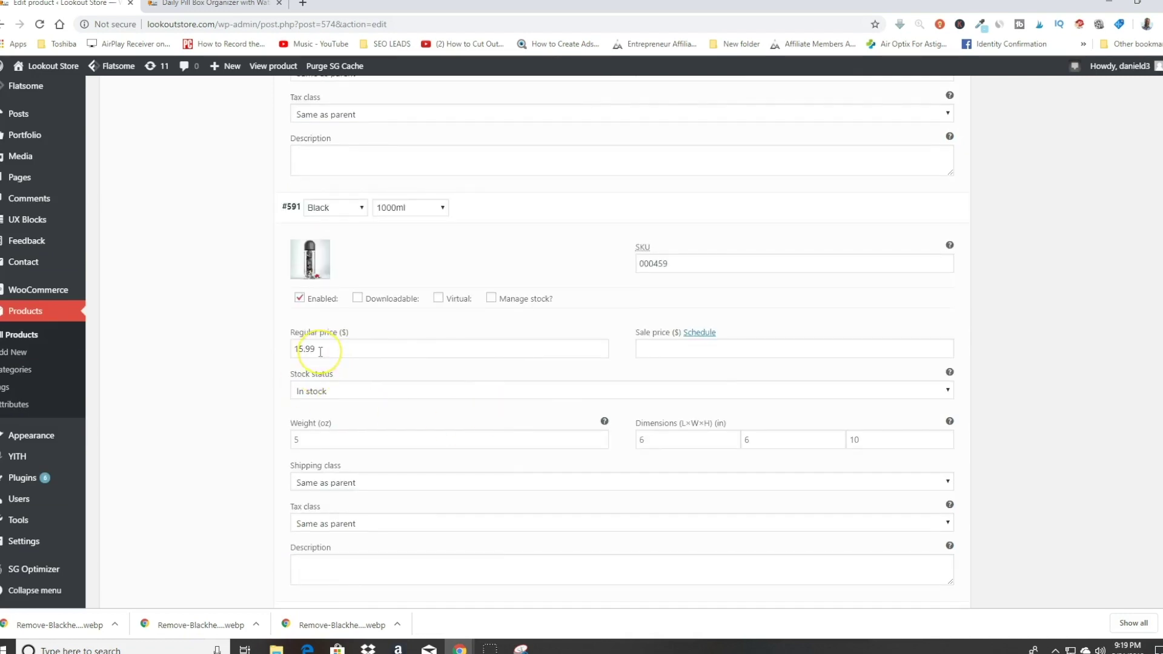
scroll(104, 186, up, 4)
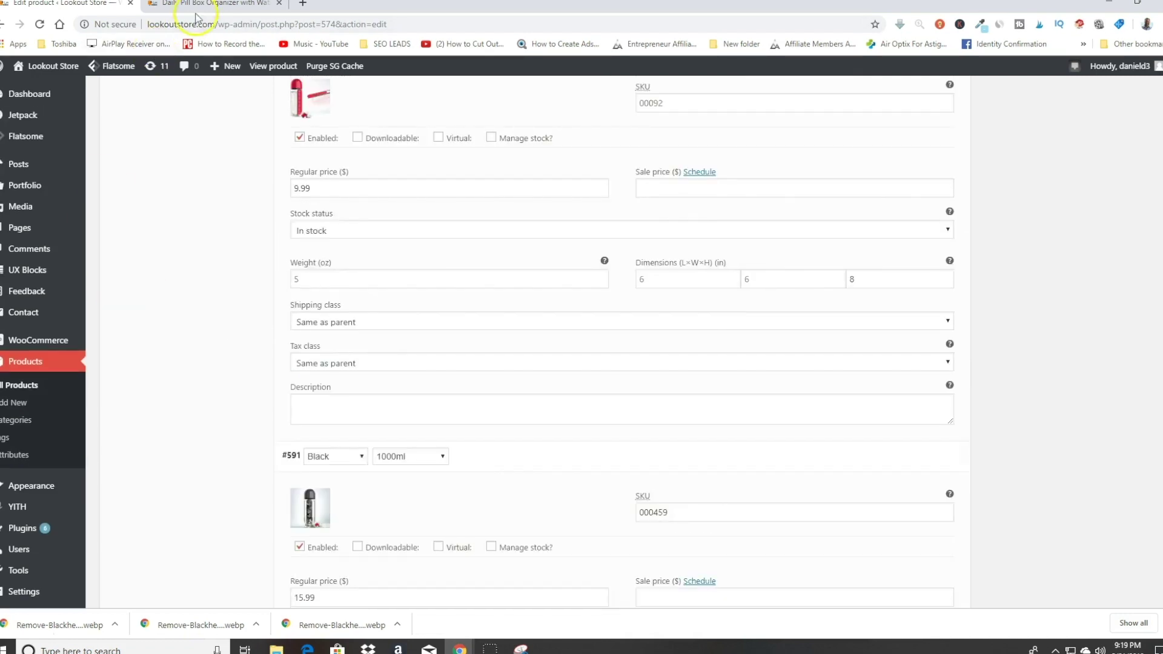
click(196, 16)
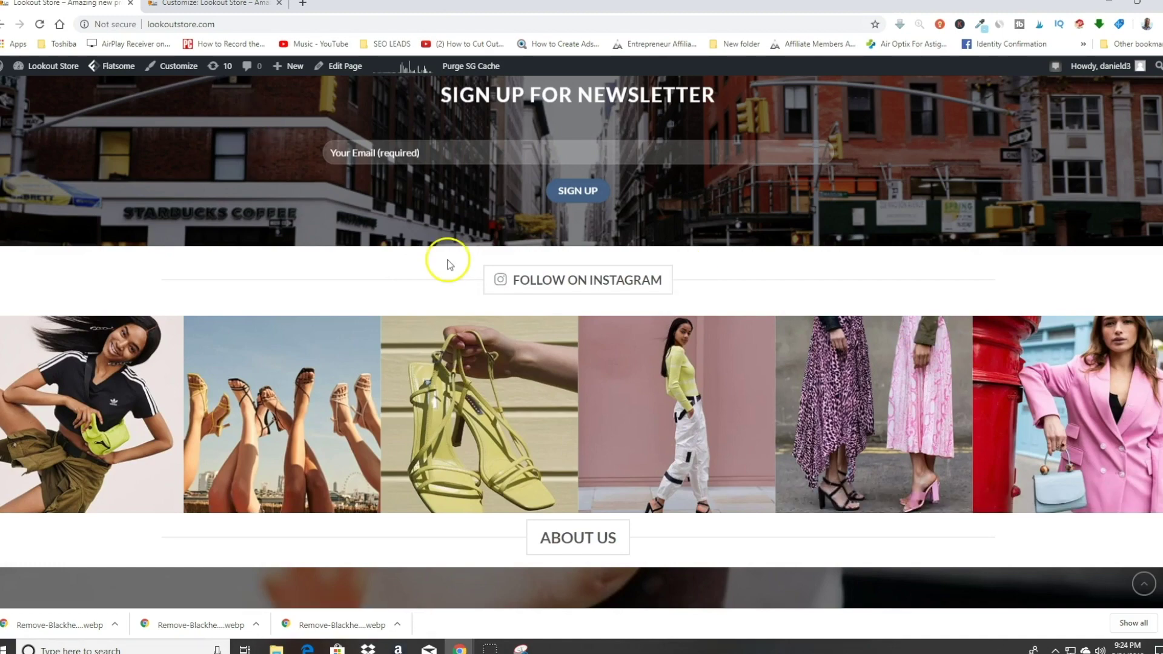
Step: Open the Classic Shop homepage in UX Builder from the admin bar's Edit Page menu
scroll(470, 272, down, 4)
scroll(475, 276, up, 8)
scroll(476, 282, down, 5)
mouse_move(339, 65)
click(344, 90)
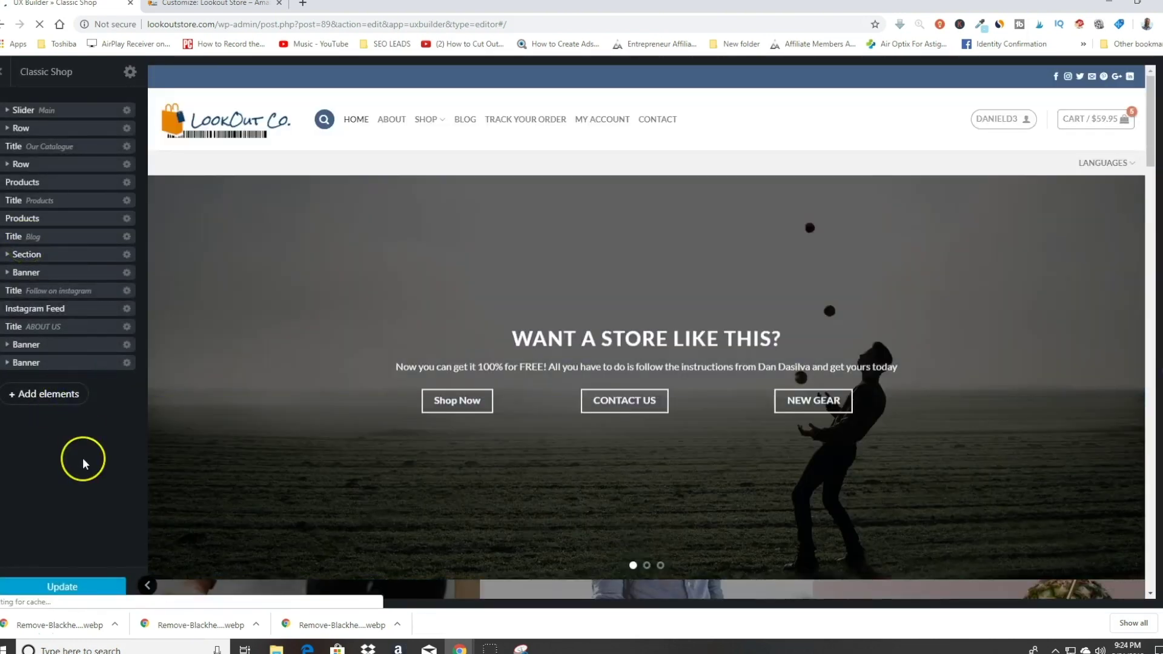
Step: Search the elements for 'flip' and insert a Flip Book product slider below the contact form
click(44, 394)
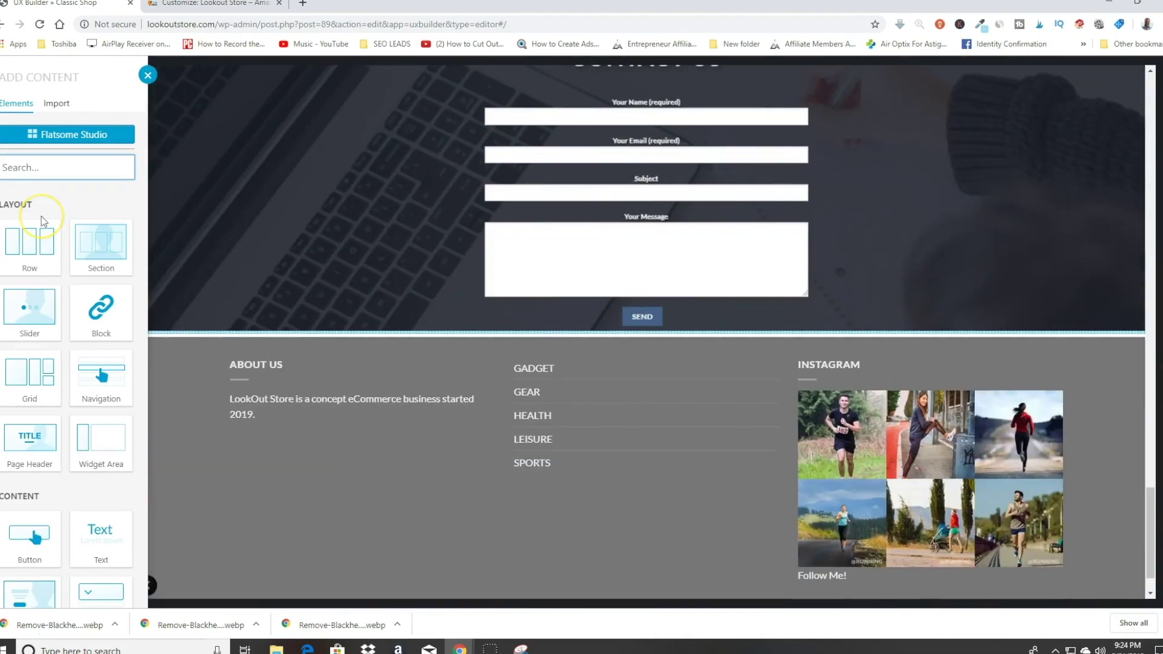
text(flip)
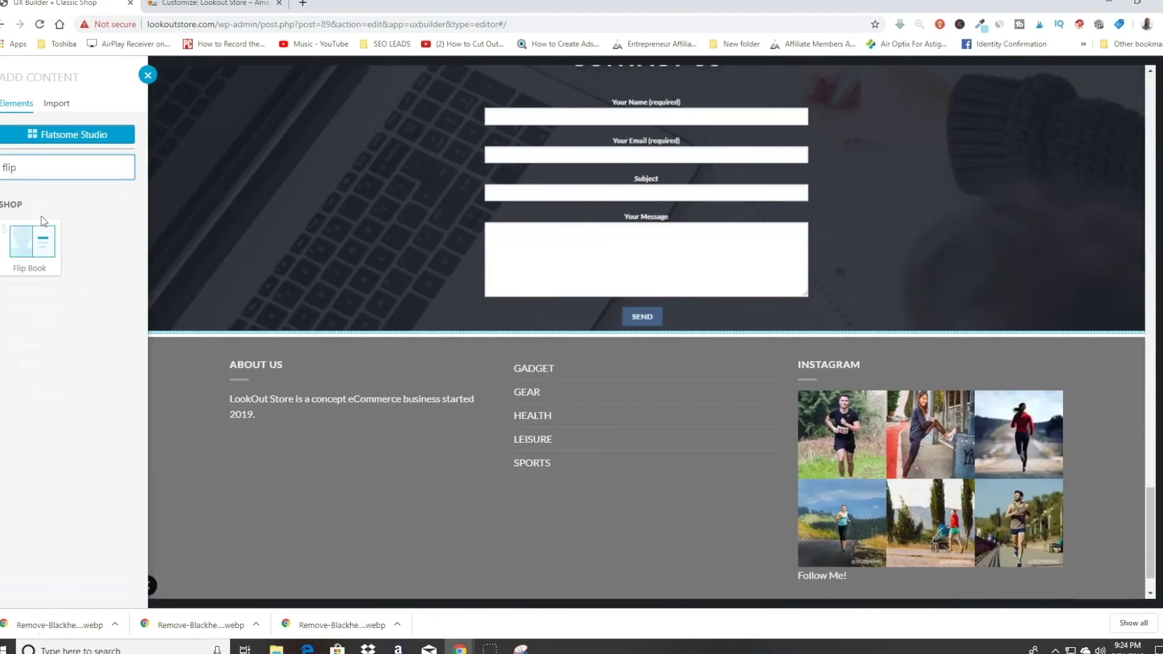
click(40, 252)
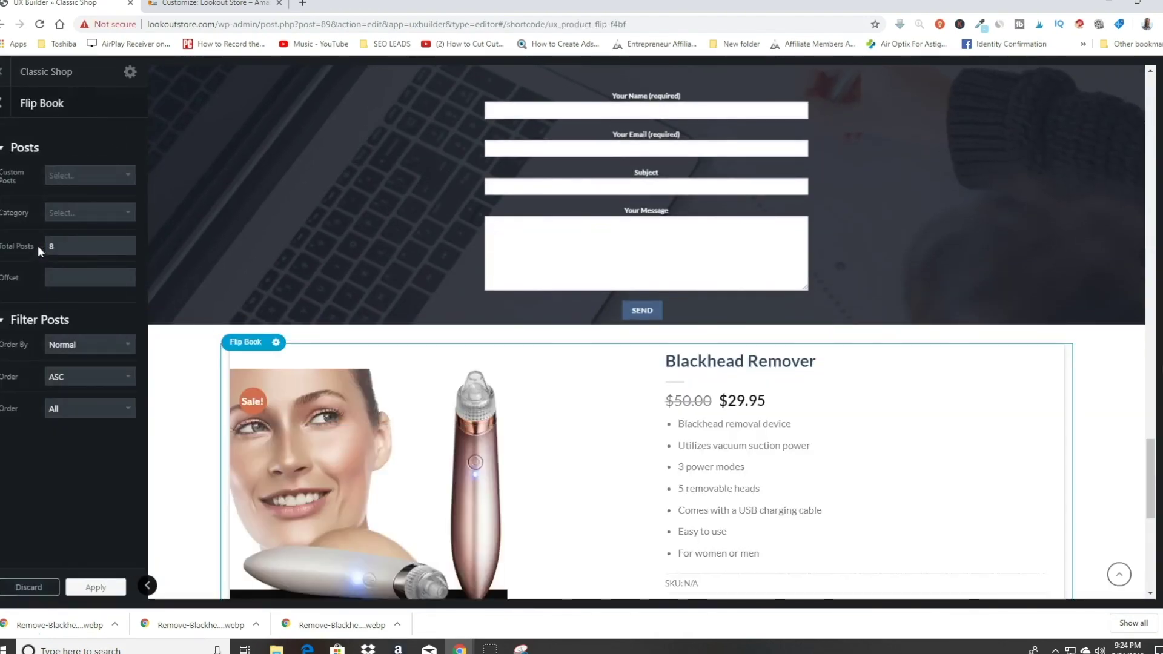
scroll(425, 442, down, 1)
scroll(459, 451, down, 1)
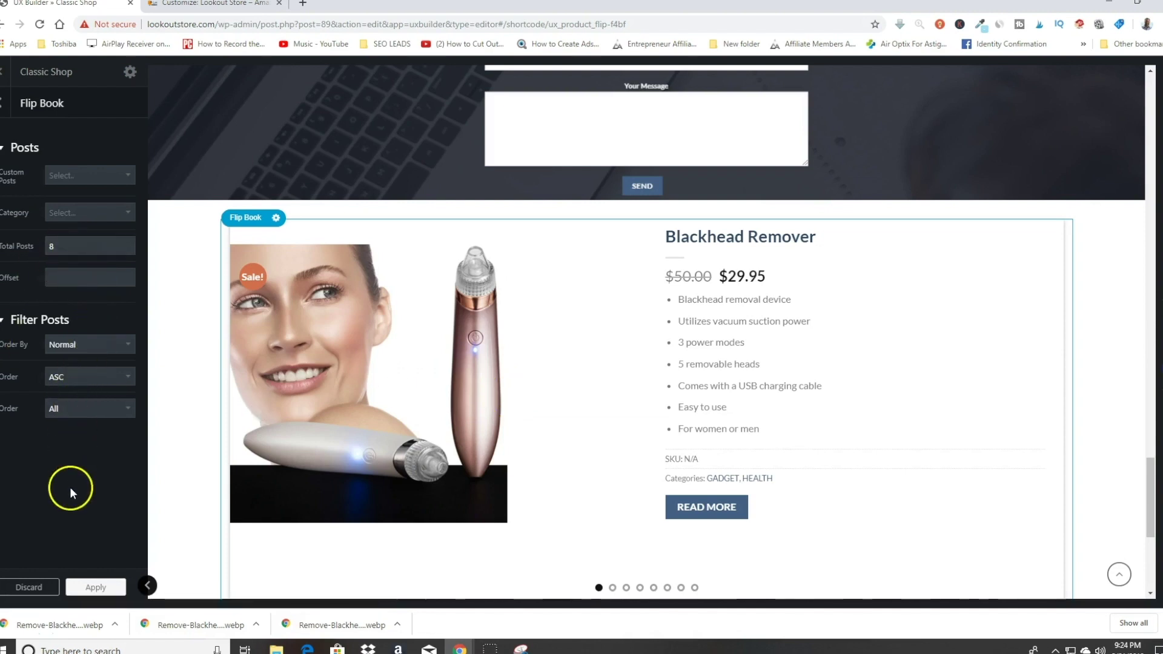
click(96, 213)
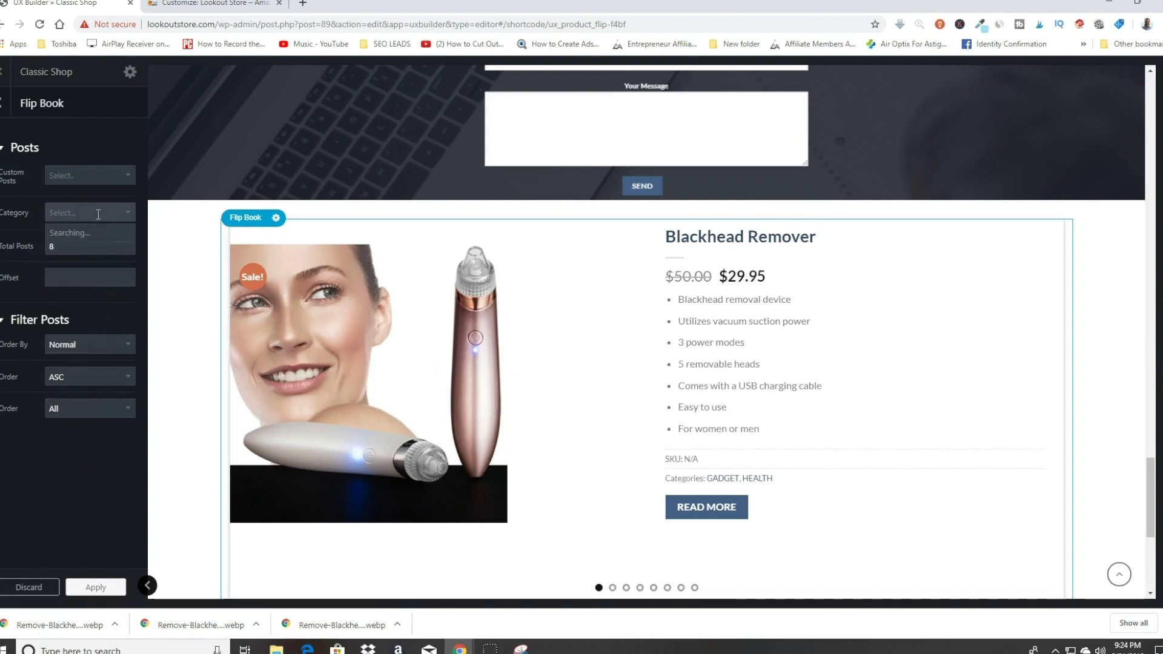
Step: Set the Flip Book slider's category to HEALTH
click(114, 213)
text(he)
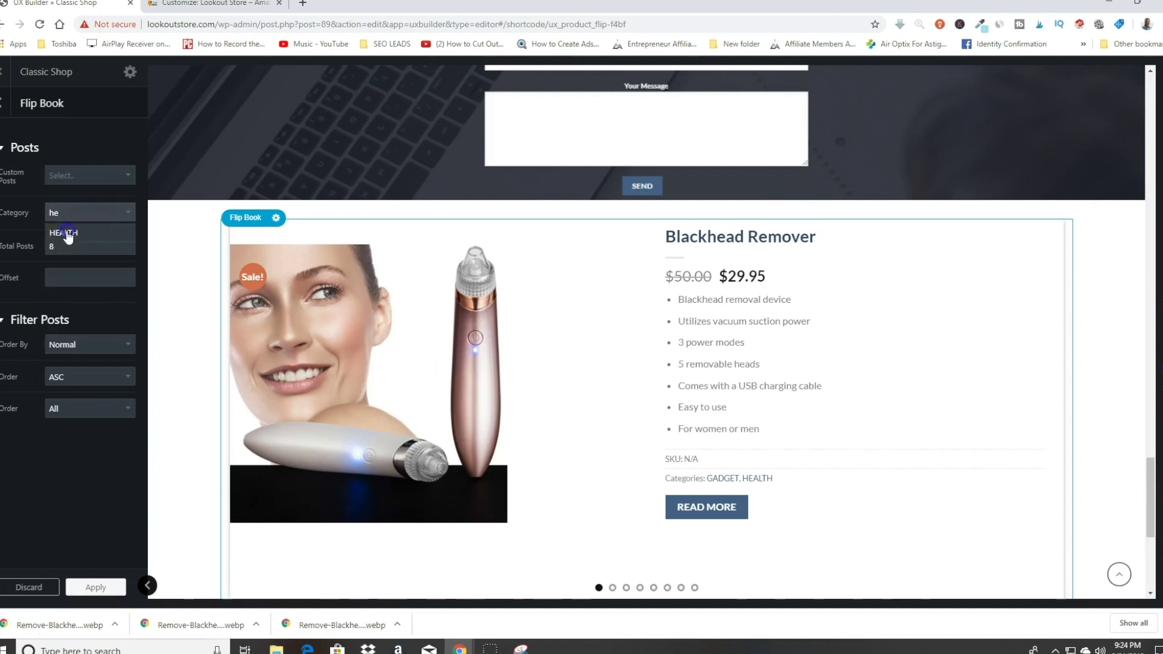
click(84, 235)
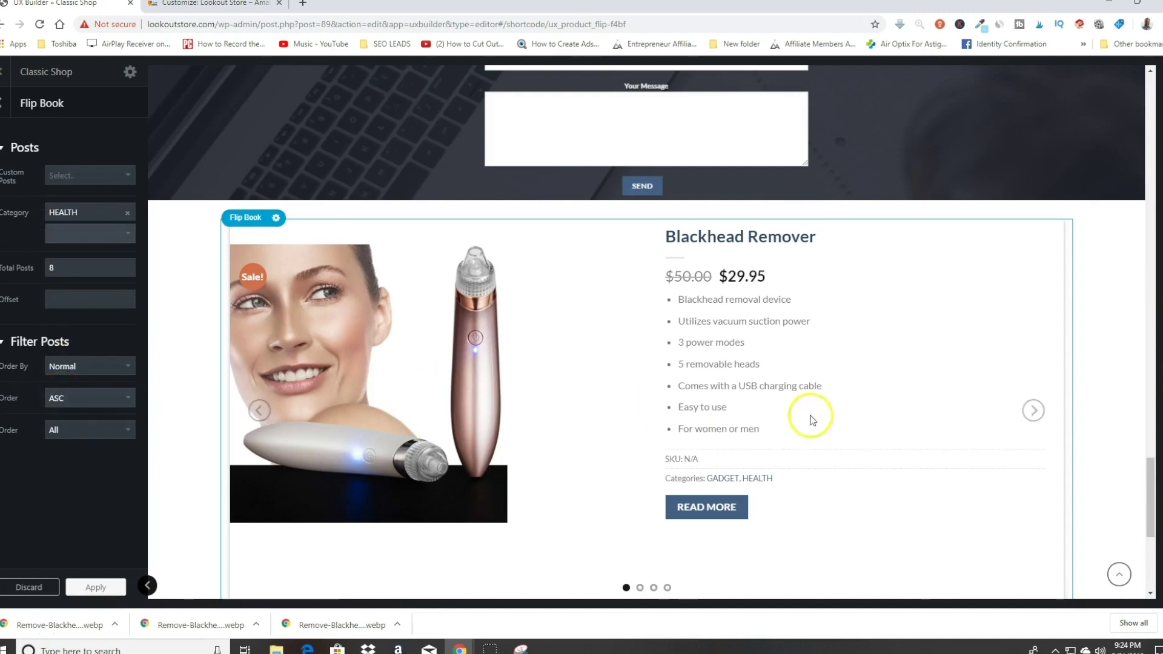
Step: Flip through the slider's HEALTH products and cycle back to Blackhead Remover
click(1035, 412)
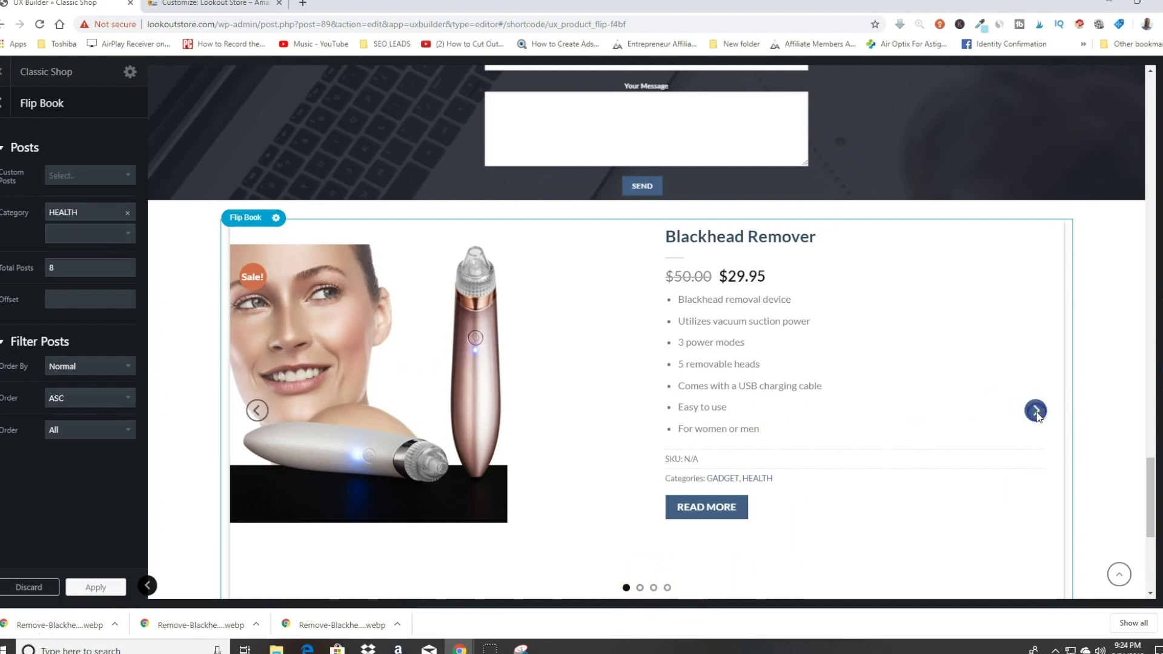
click(1035, 411)
click(1035, 411)
click(1035, 411)
click(1035, 411)
click(1035, 410)
click(1035, 411)
click(1035, 410)
click(1035, 411)
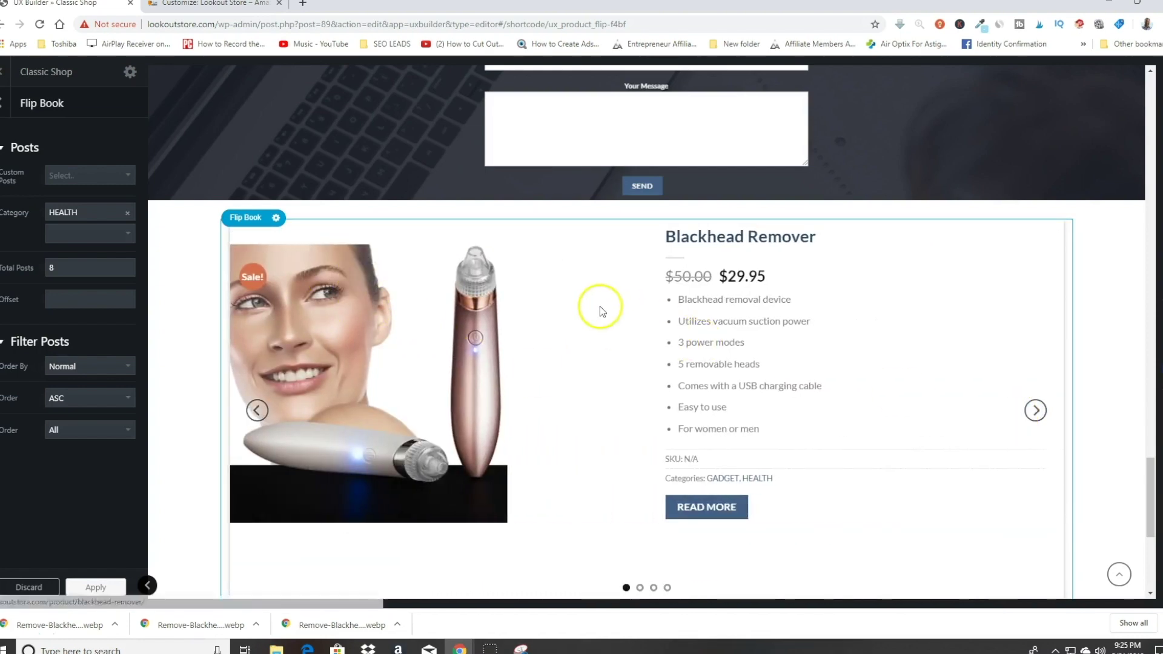
Step: Apply the Flip Book settings so the slider joins the Classic Shop page elements
scroll(608, 316, down, 1)
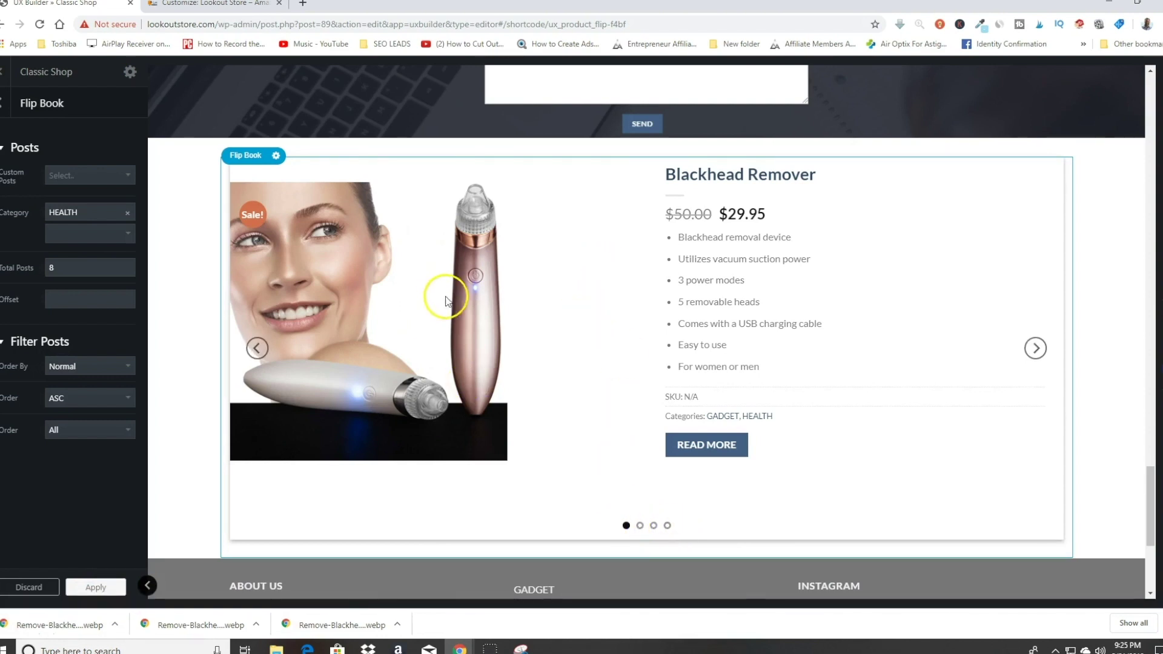
scroll(616, 260, down, 4)
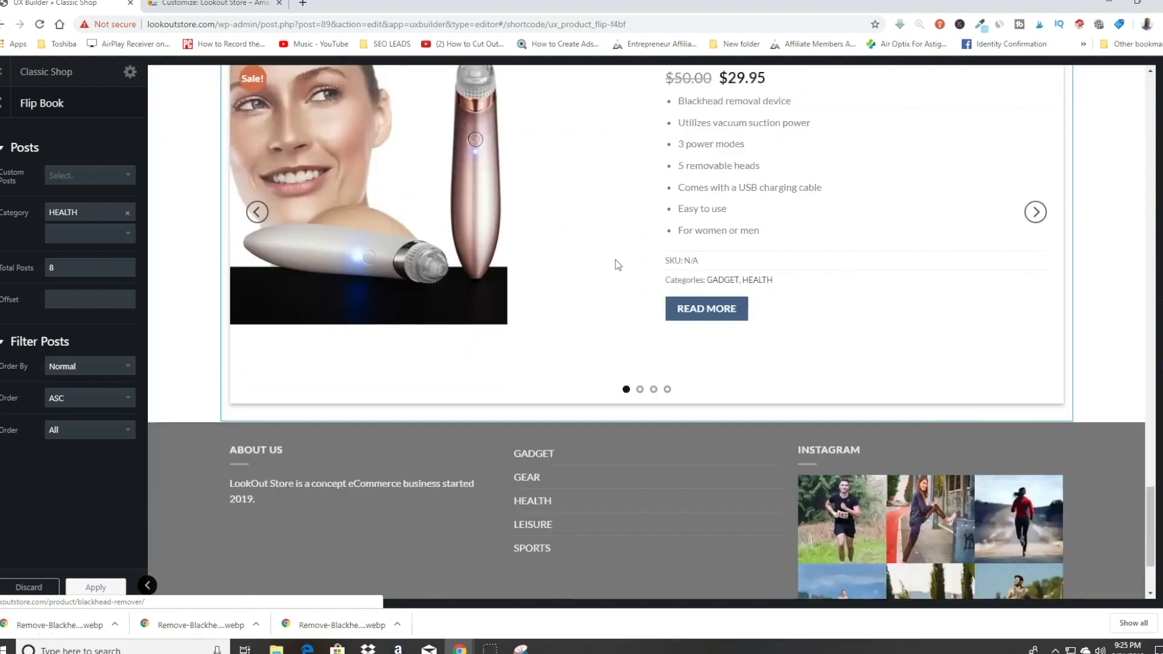
scroll(616, 263, up, 5)
scroll(618, 265, up, 1)
click(682, 345)
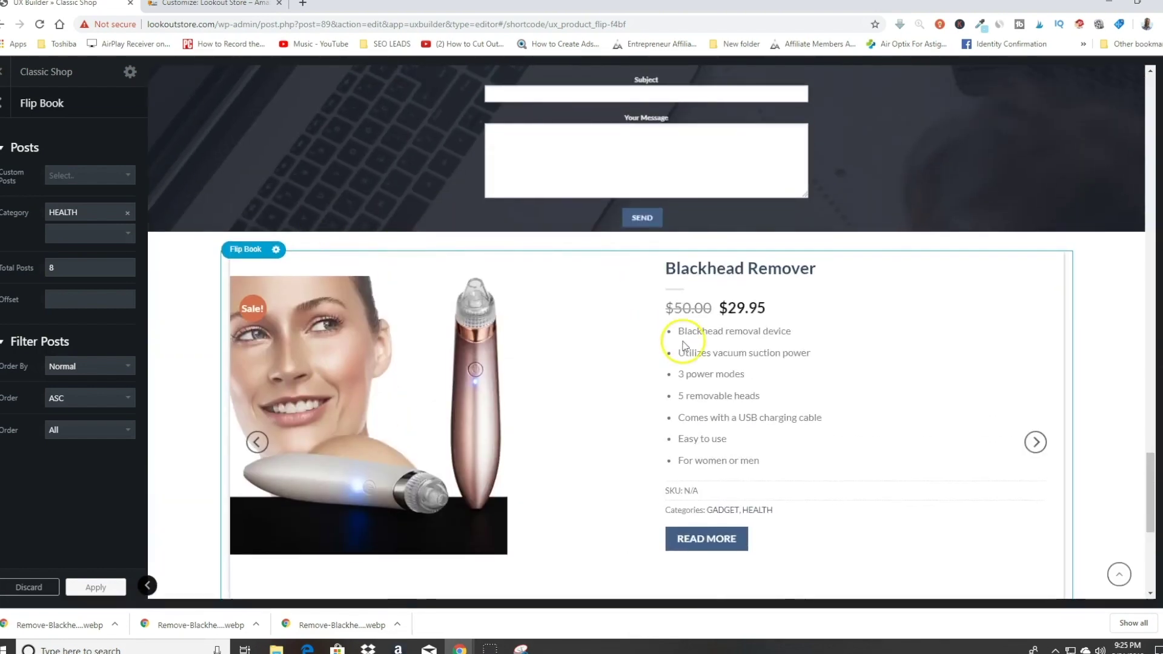
scroll(424, 424, up, 3)
click(95, 587)
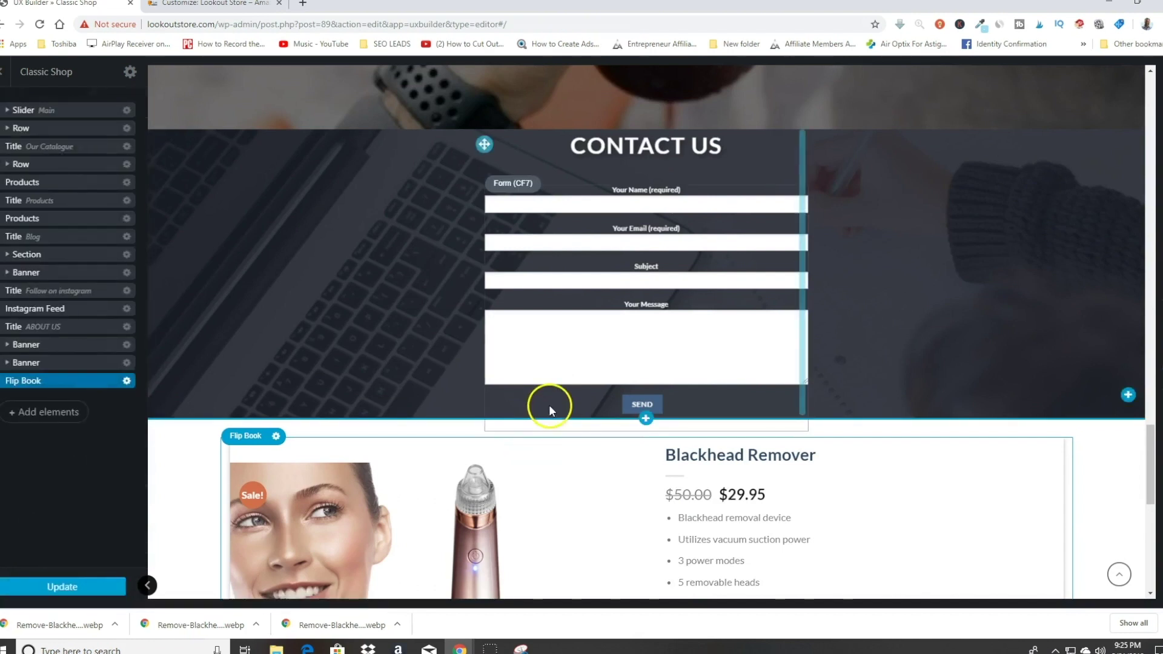
Step: Update the Classic Shop page, then open Blackhead Remover's Edit product page from the Products list
click(60, 589)
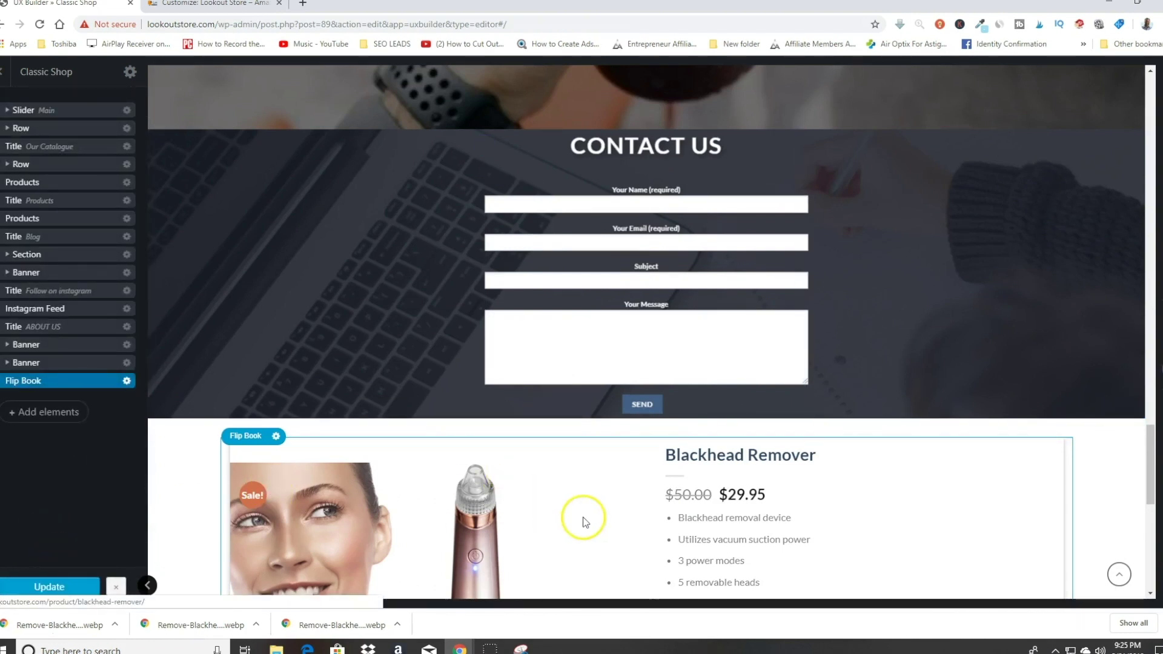
scroll(583, 418, down, 2)
scroll(584, 419, down, 3)
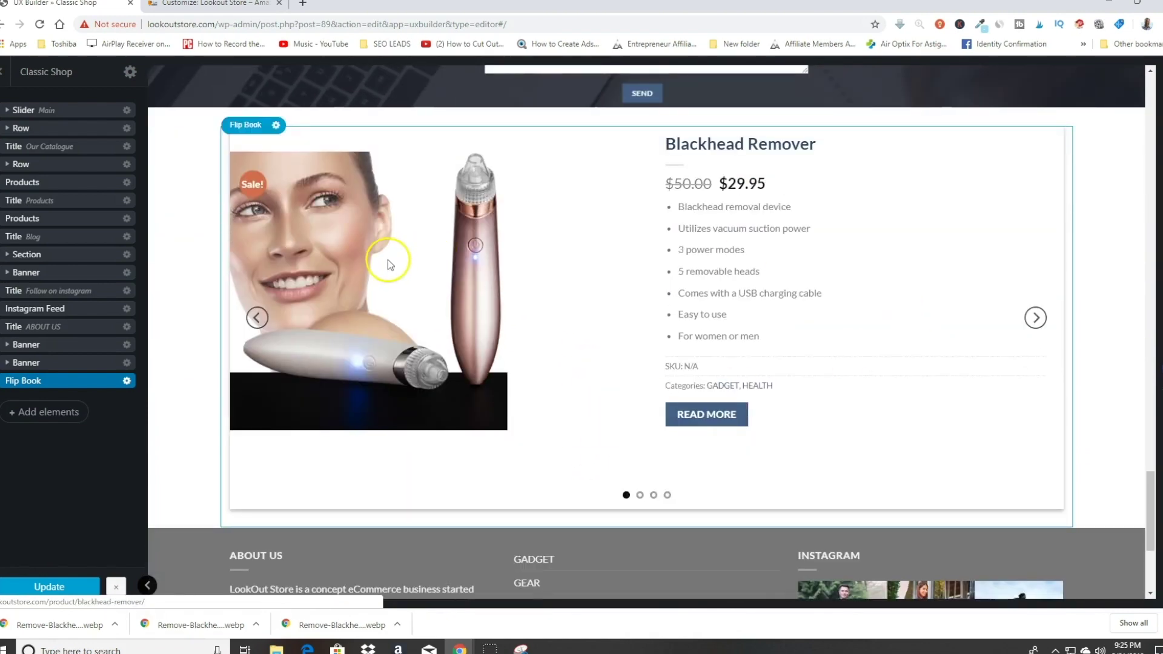
scroll(696, 279, down, 3)
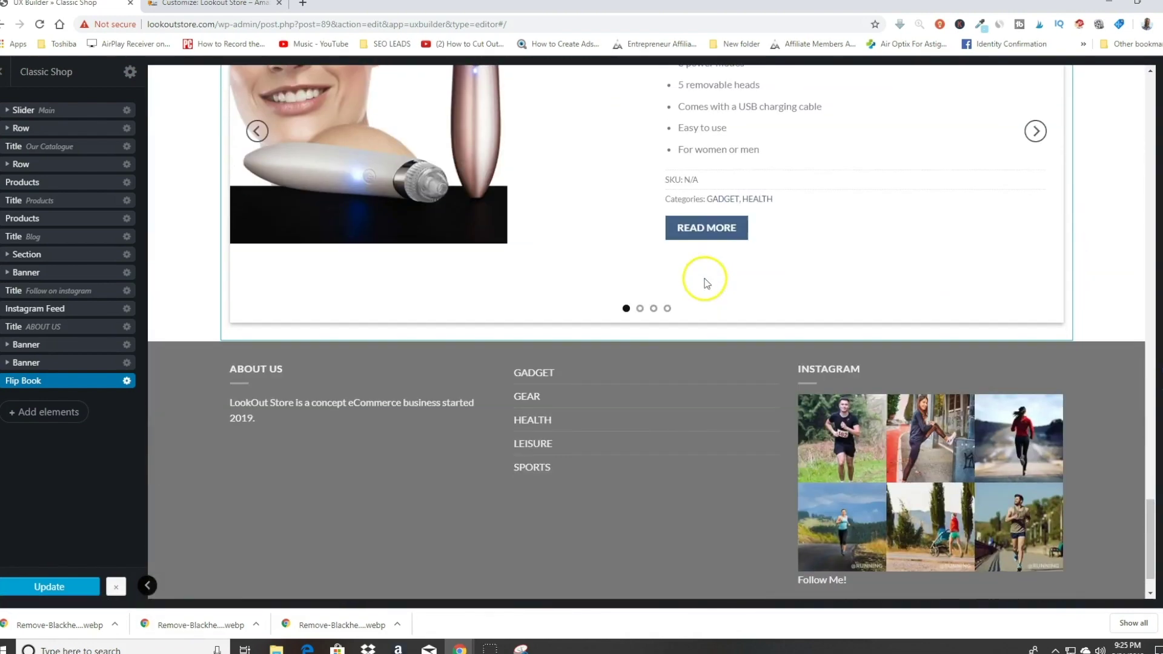
scroll(969, 233, up, 6)
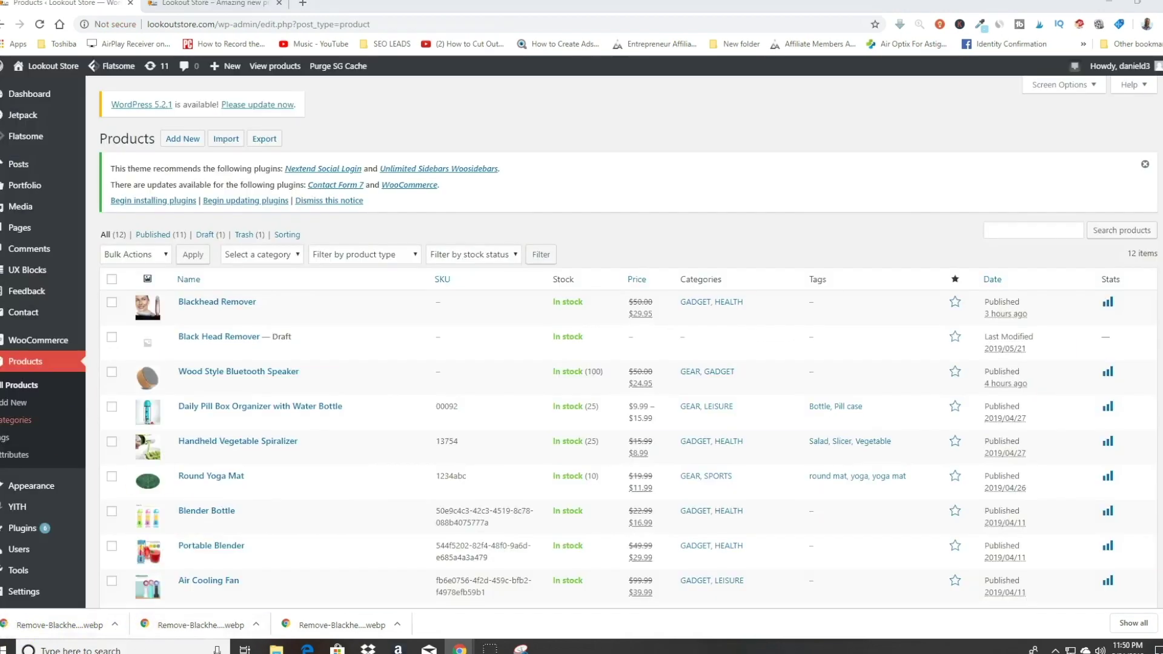
mouse_move(389, 311)
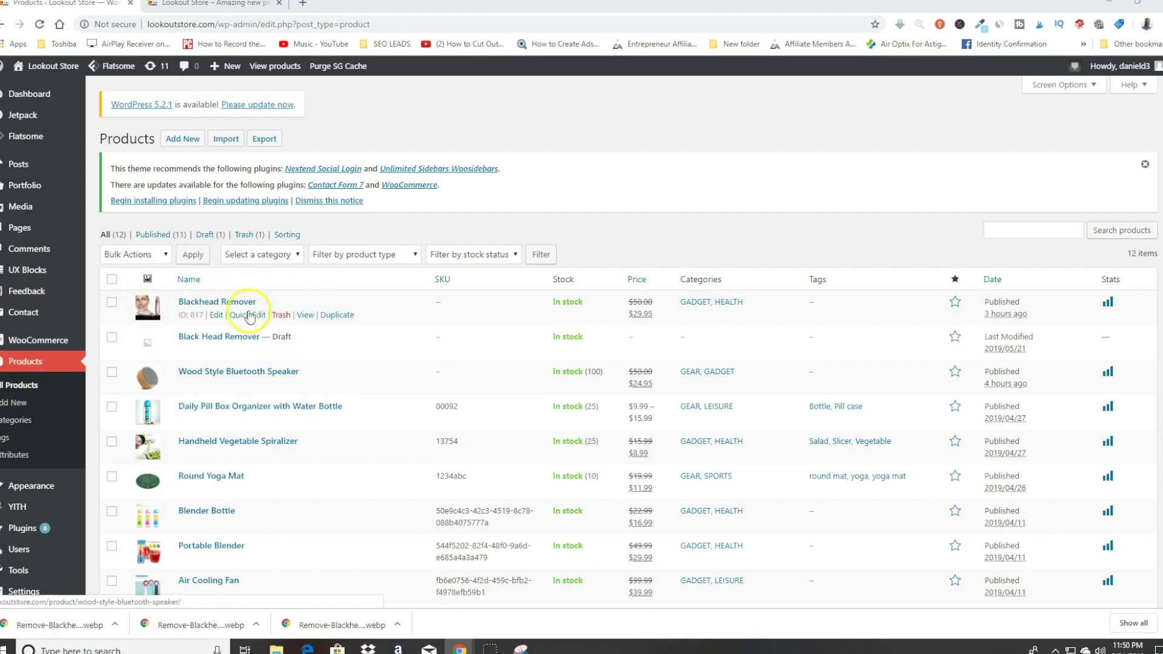
click(216, 316)
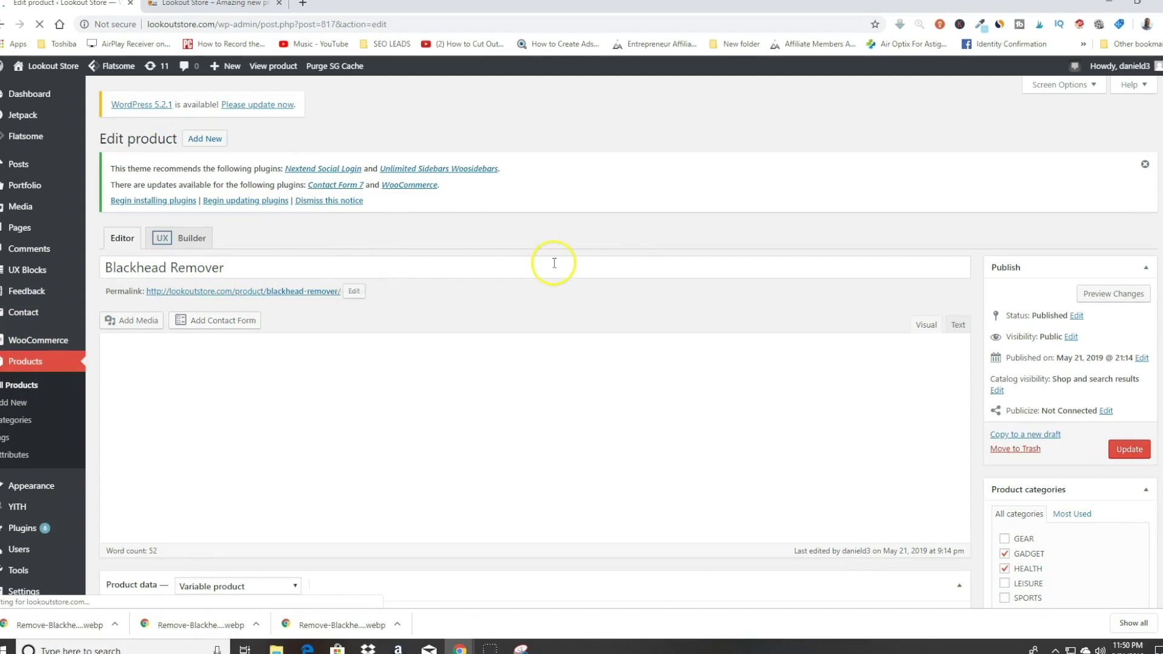
scroll(228, 169, down, 8)
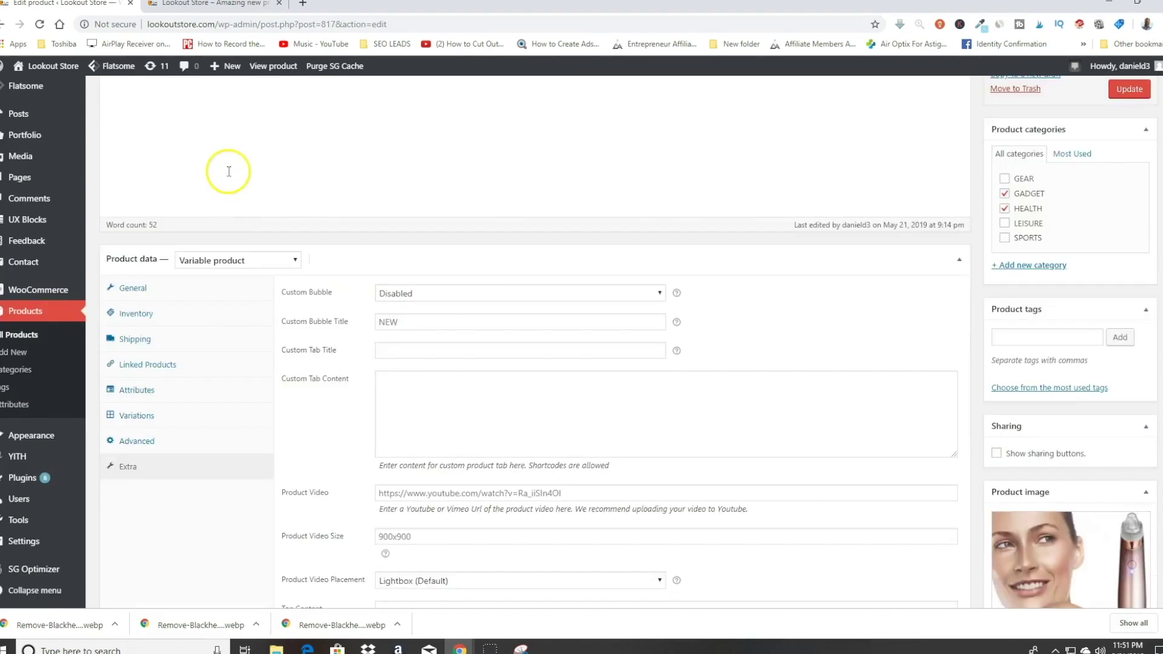
click(128, 405)
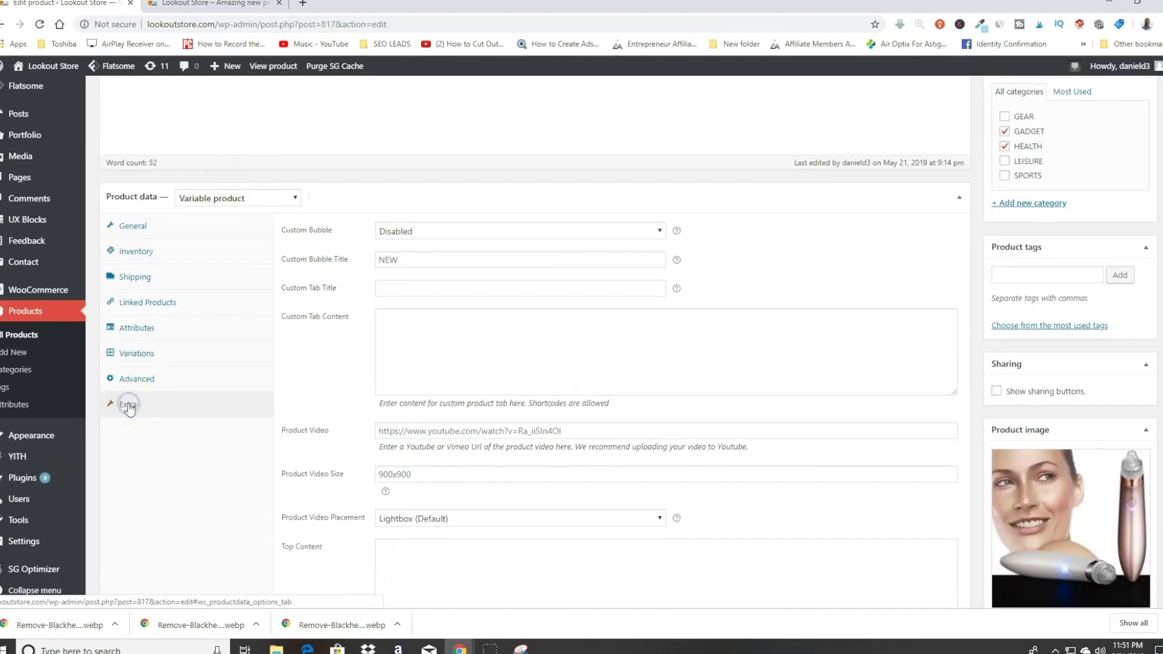
click(425, 432)
right_click(425, 431)
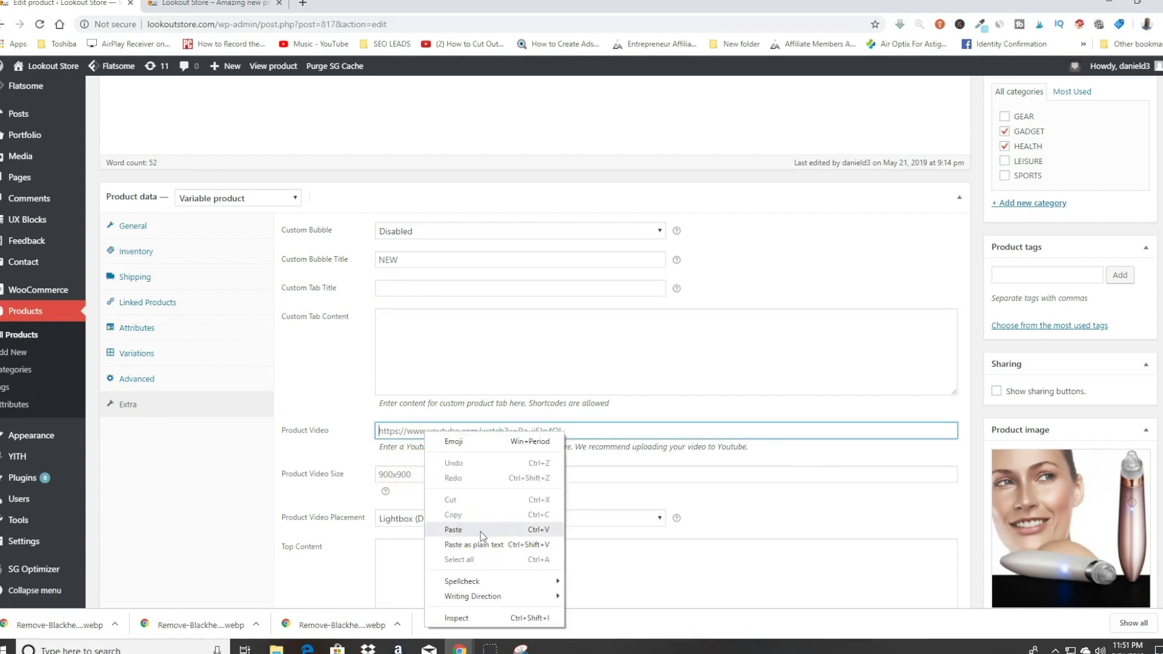
click(481, 531)
Step: Review the Top and Bottom Content fields and update the Blackhead Remover product
scroll(353, 352, down, 2)
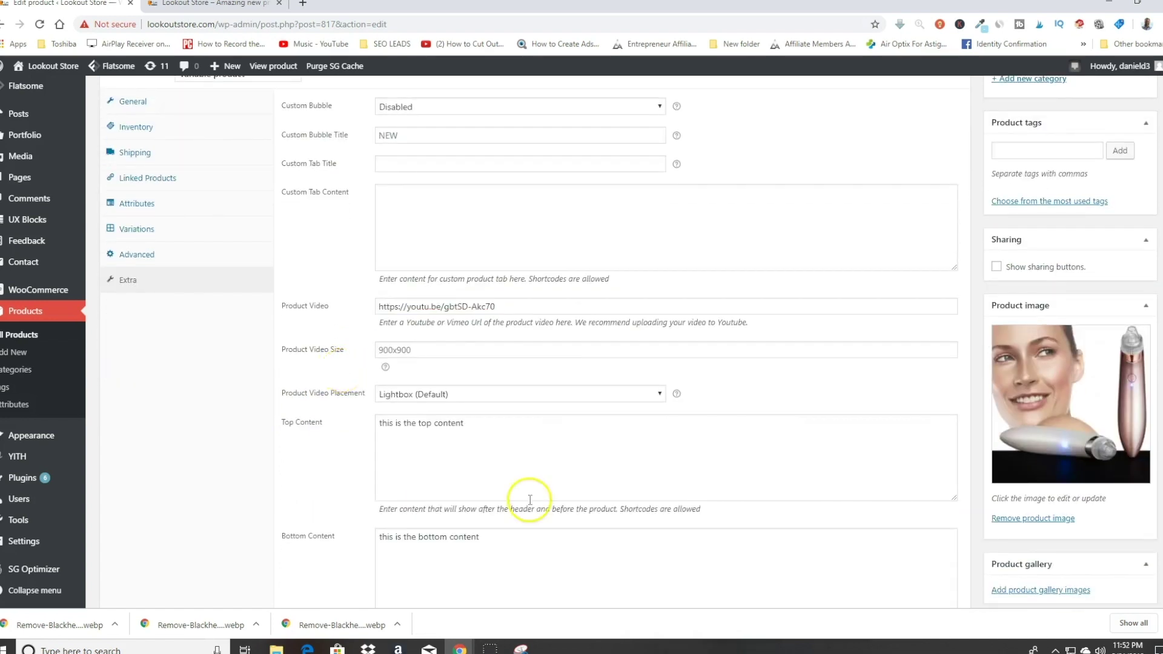
scroll(532, 493, down, 1)
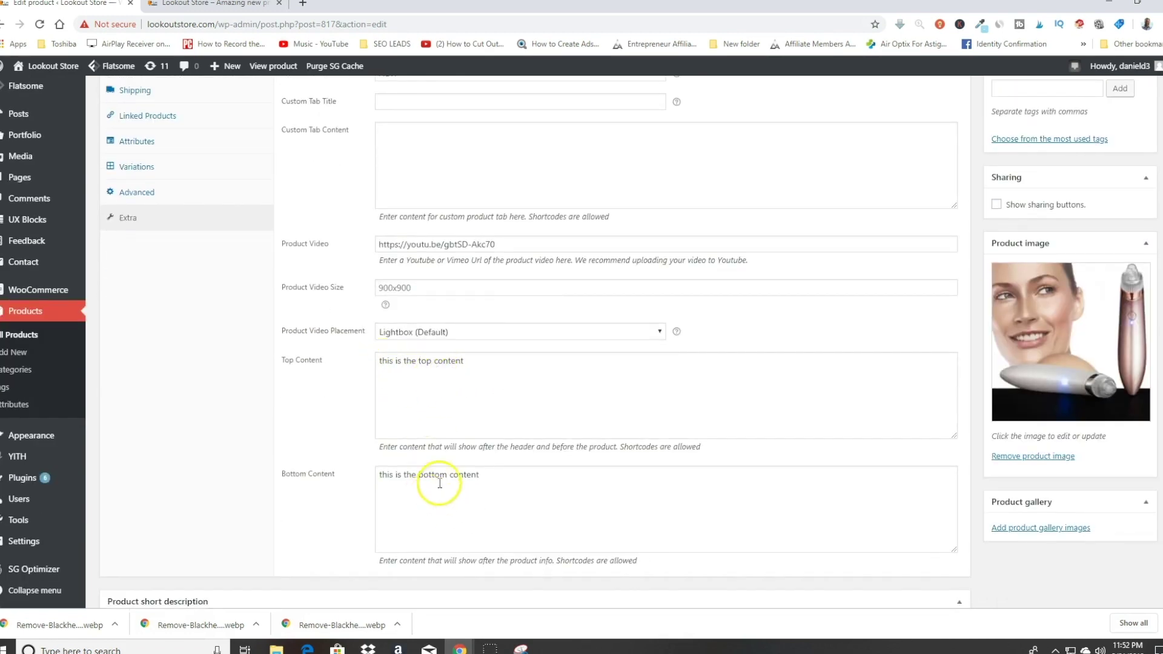
scroll(436, 480, down, 2)
scroll(448, 436, down, 2)
scroll(376, 418, up, 4)
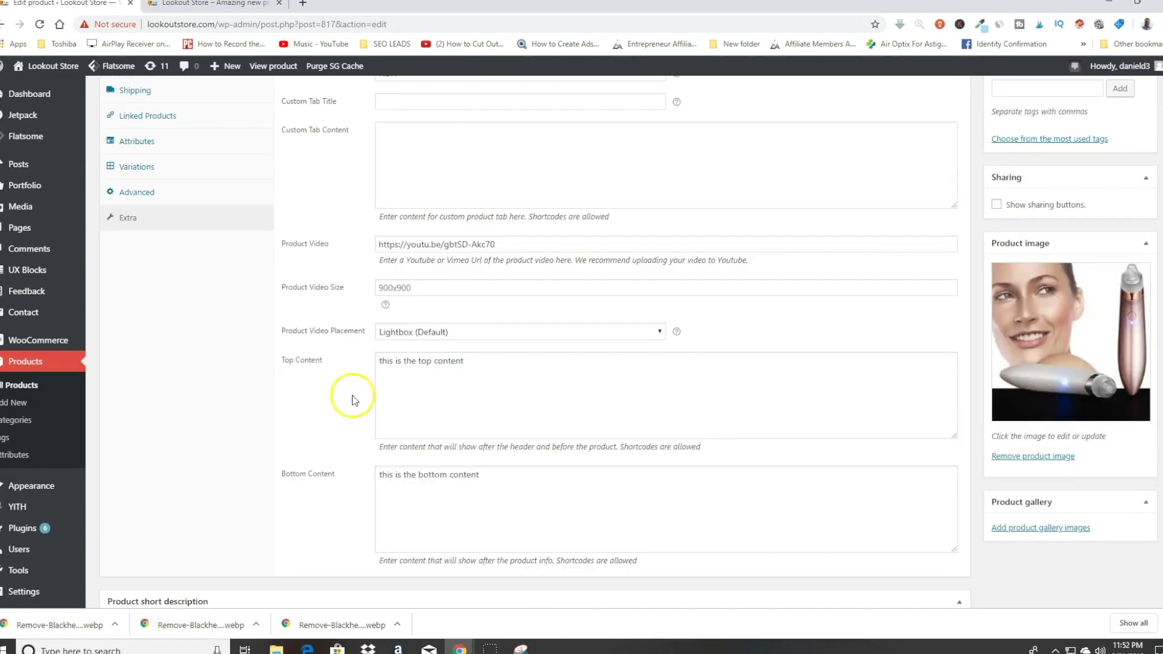
scroll(790, 414, down, 5)
scroll(791, 415, up, 9)
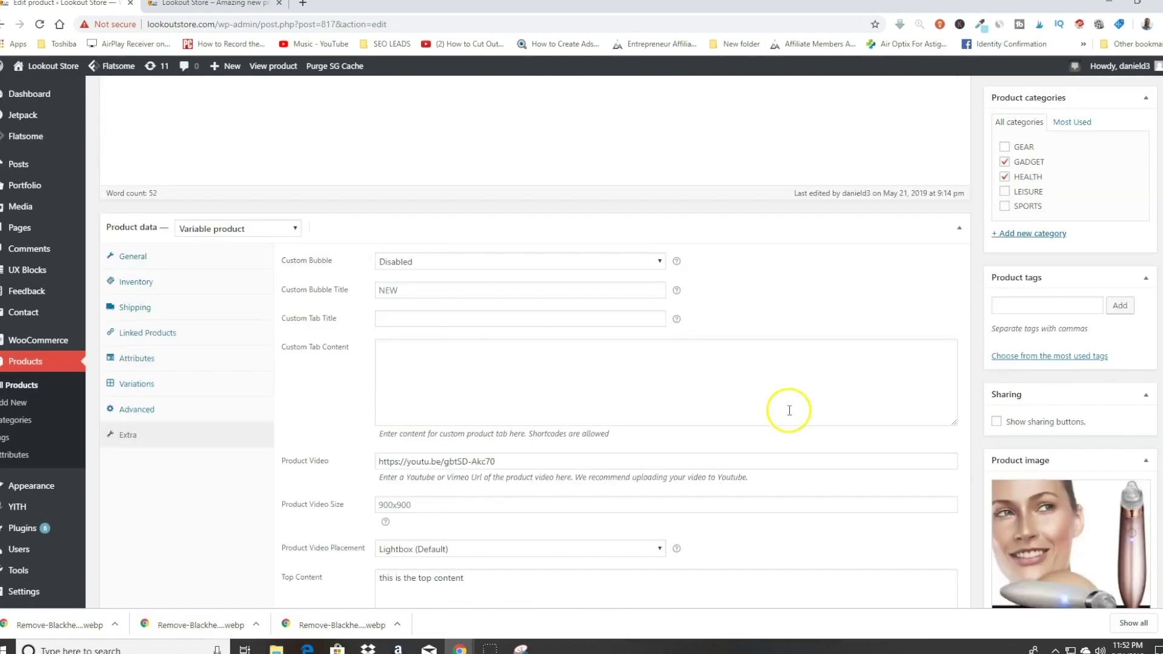
scroll(789, 411, up, 3)
click(1143, 251)
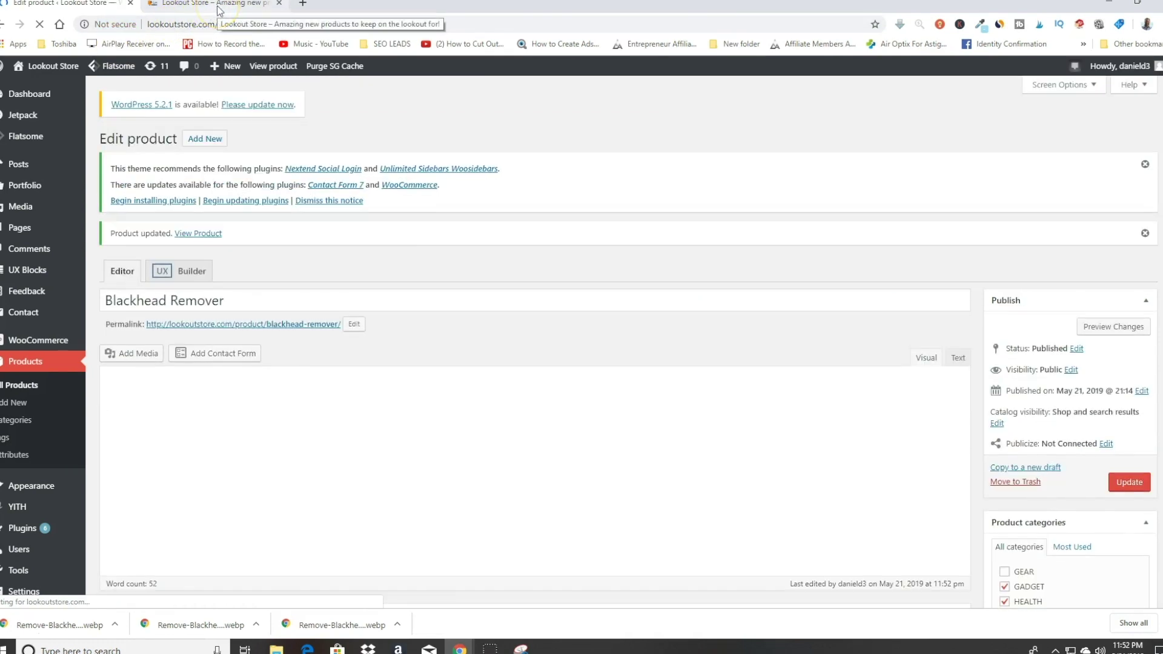
click(219, 9)
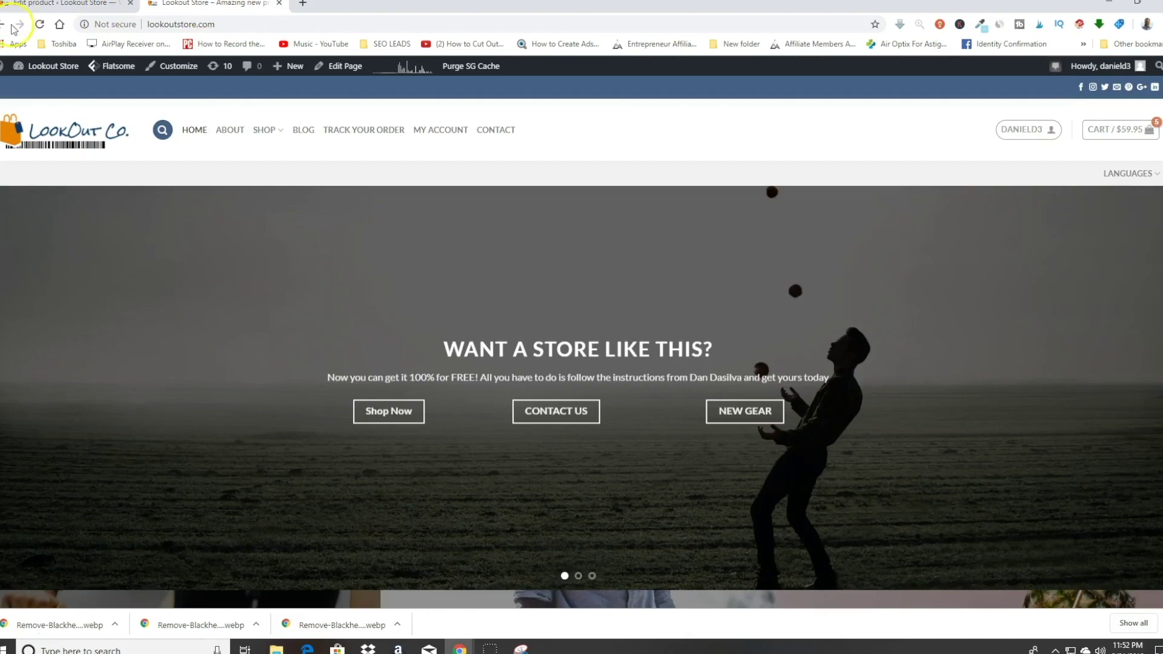
Step: Open the live Blackhead Remover product page from the shop grid
scroll(255, 329, down, 10)
scroll(256, 324, up, 10)
click(412, 234)
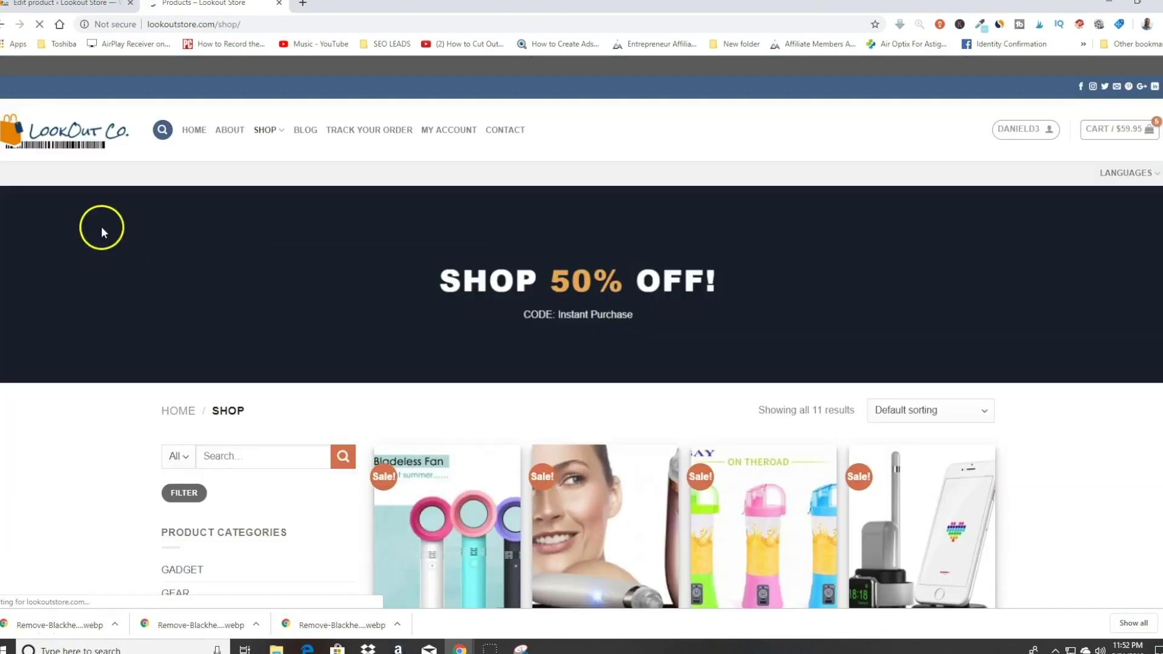
scroll(515, 397, down, 4)
click(623, 317)
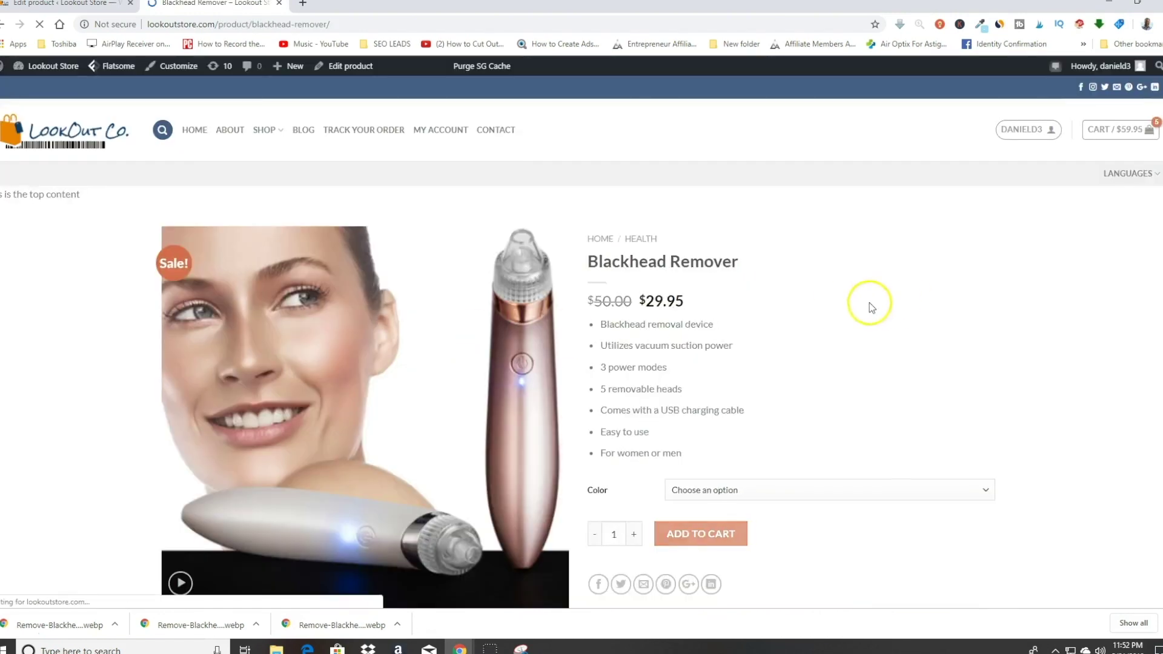
Step: Play and pause the demo video, then return to the product's short description editor
scroll(818, 301, down, 4)
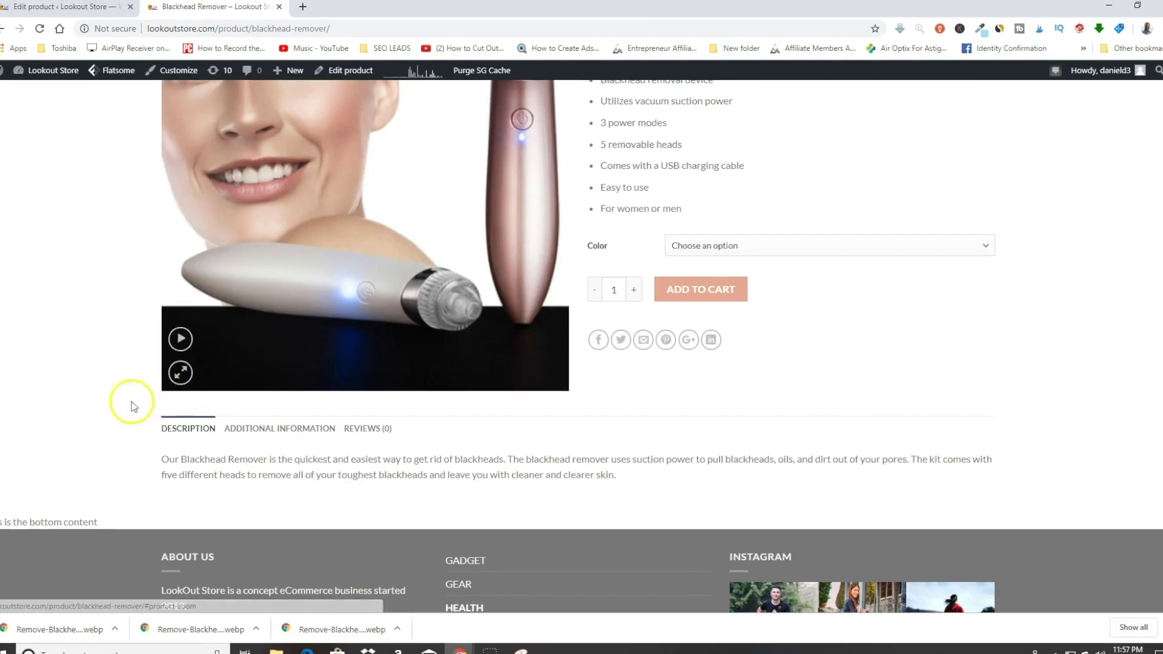
scroll(125, 402, up, 2)
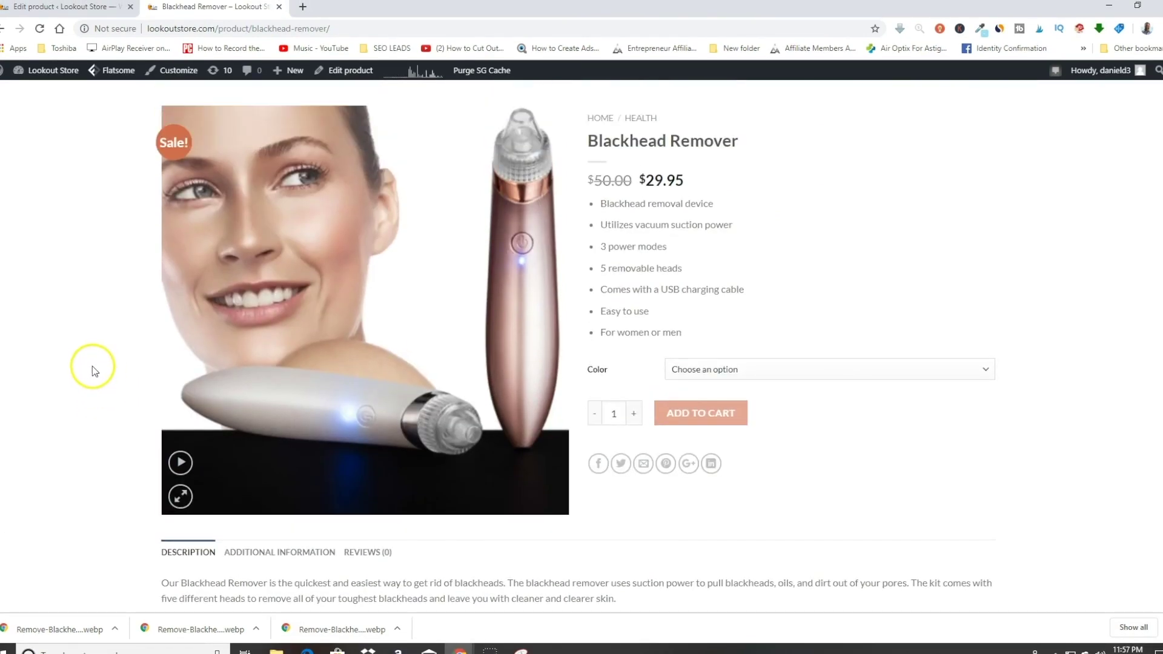
scroll(260, 294, up, 2)
scroll(260, 280, down, 2)
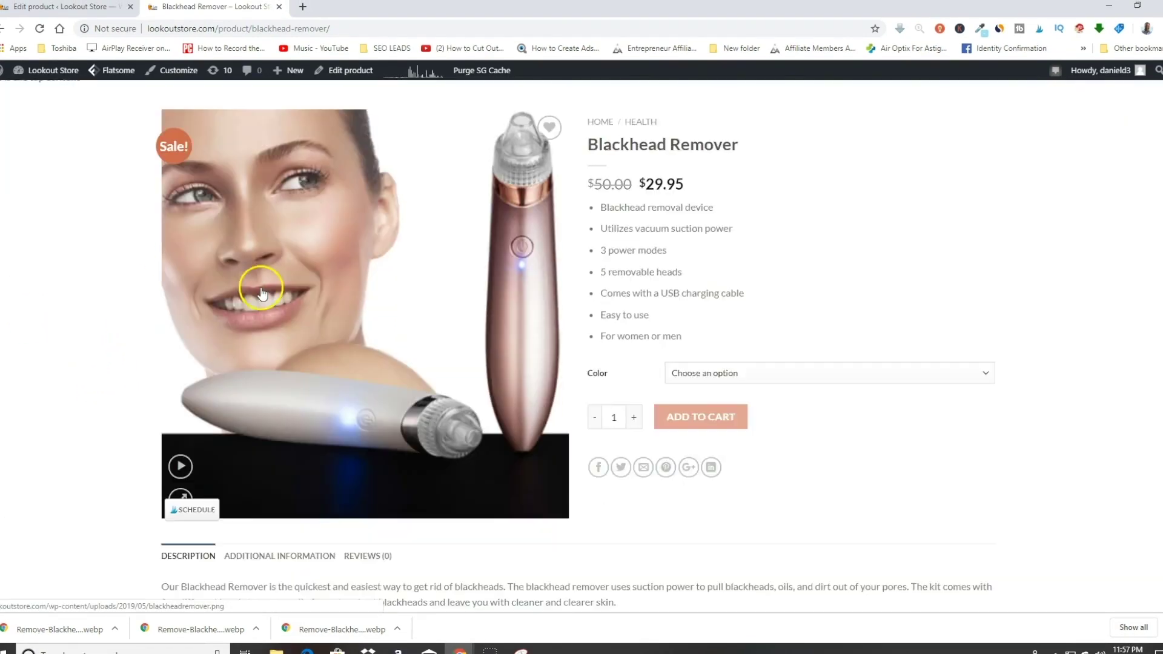
click(183, 464)
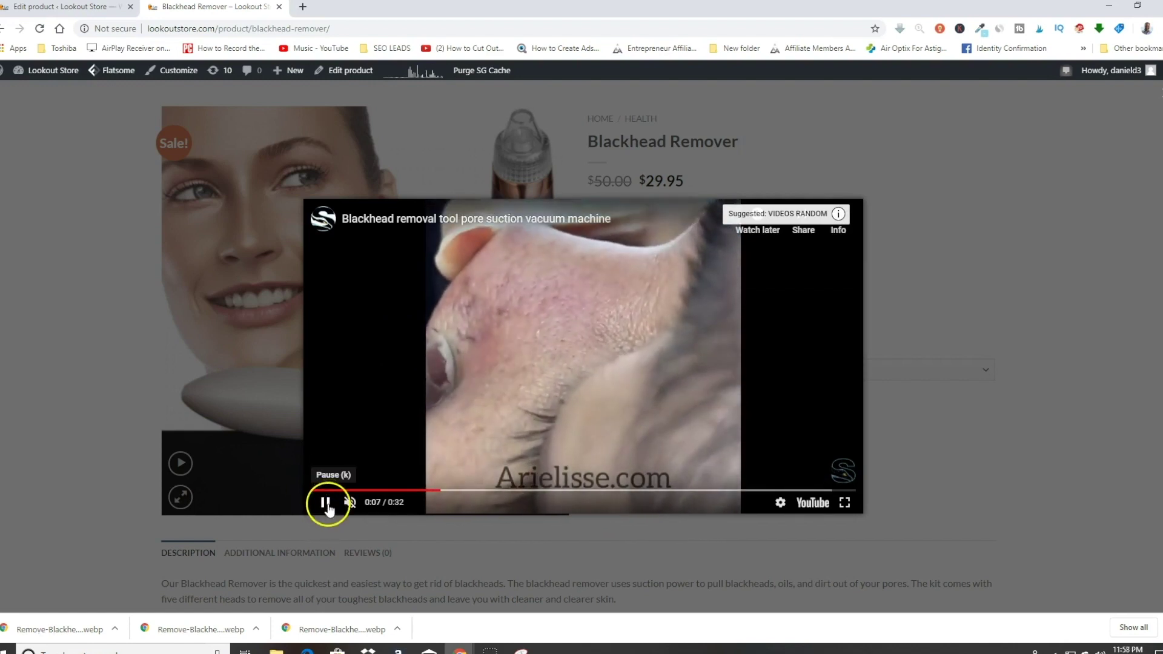
click(326, 503)
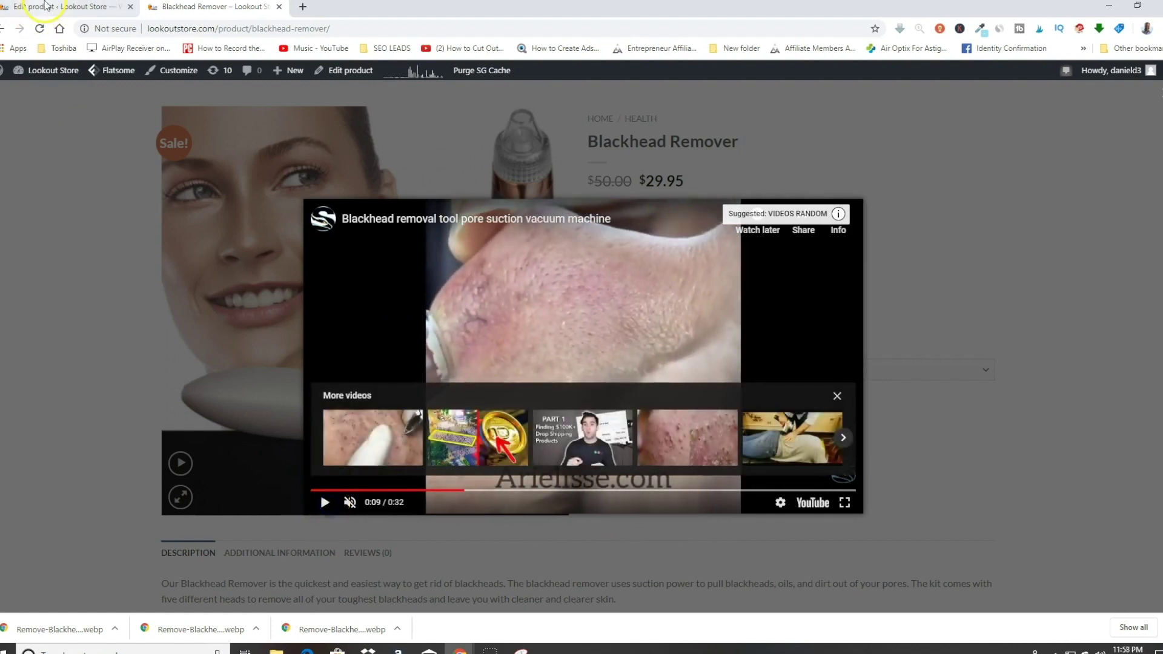
click(46, 6)
scroll(259, 472, down, 15)
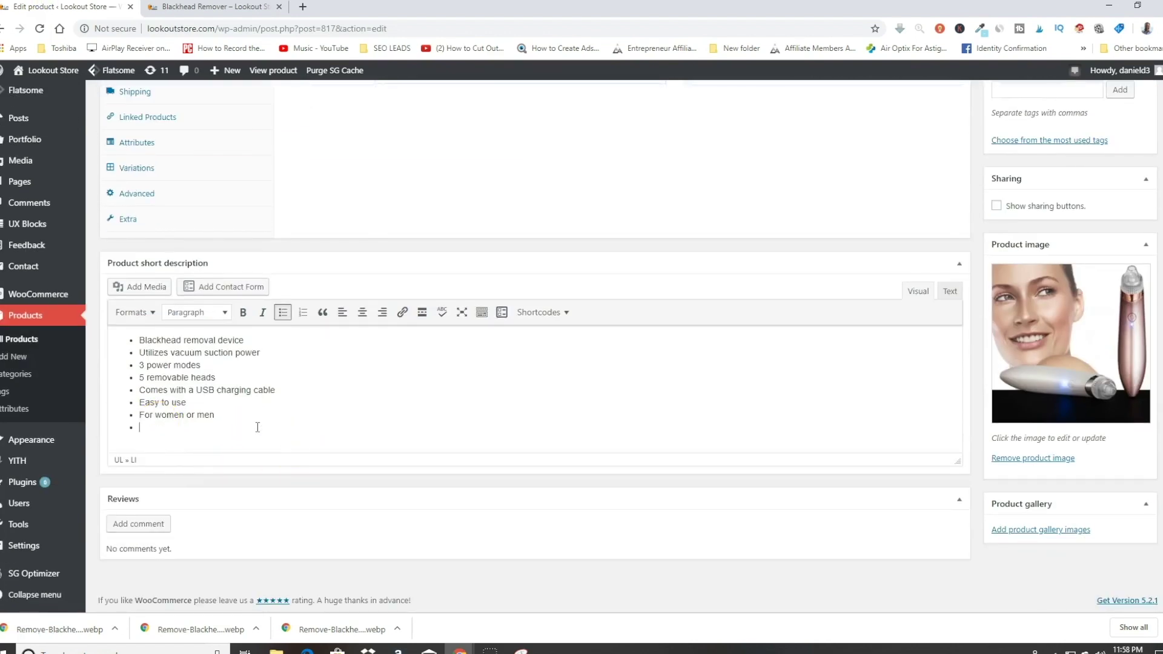
Step: Add a new line after the bullet list and open Add Media's Insert from URL
key(Return)
right_click(232, 428)
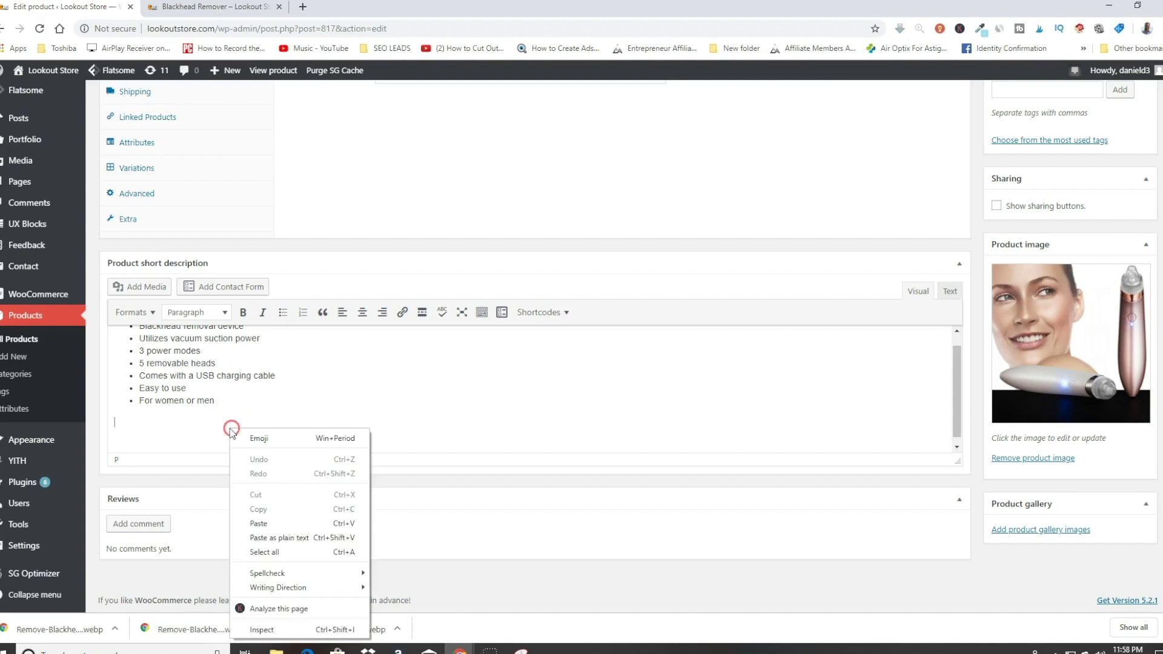
click(168, 432)
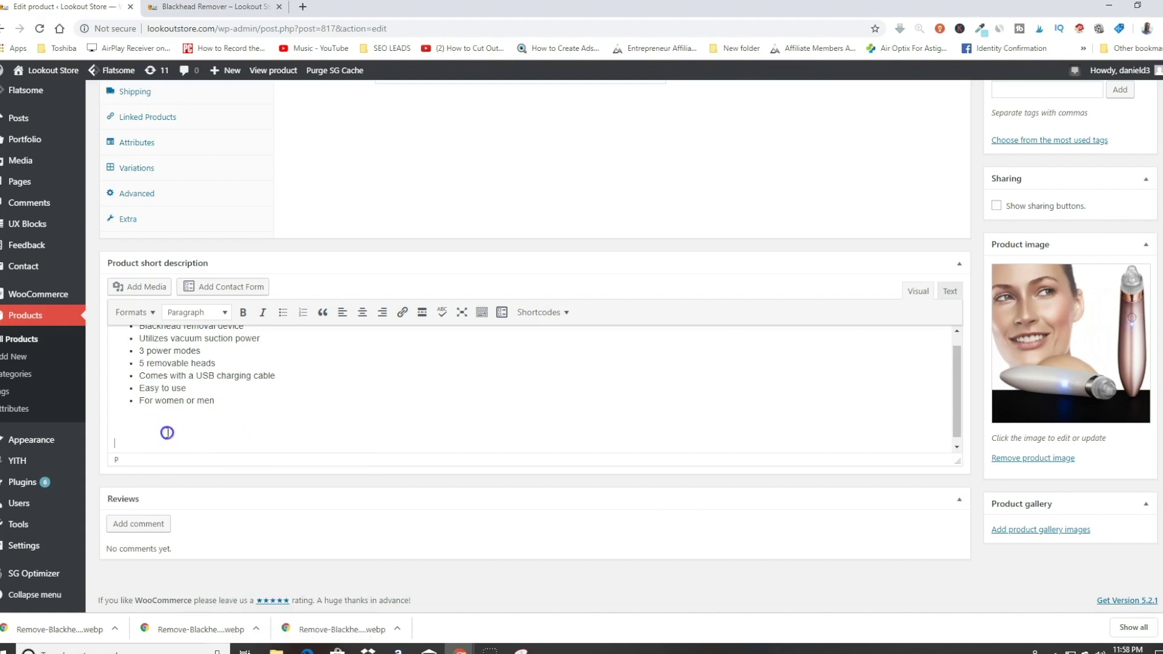
click(143, 294)
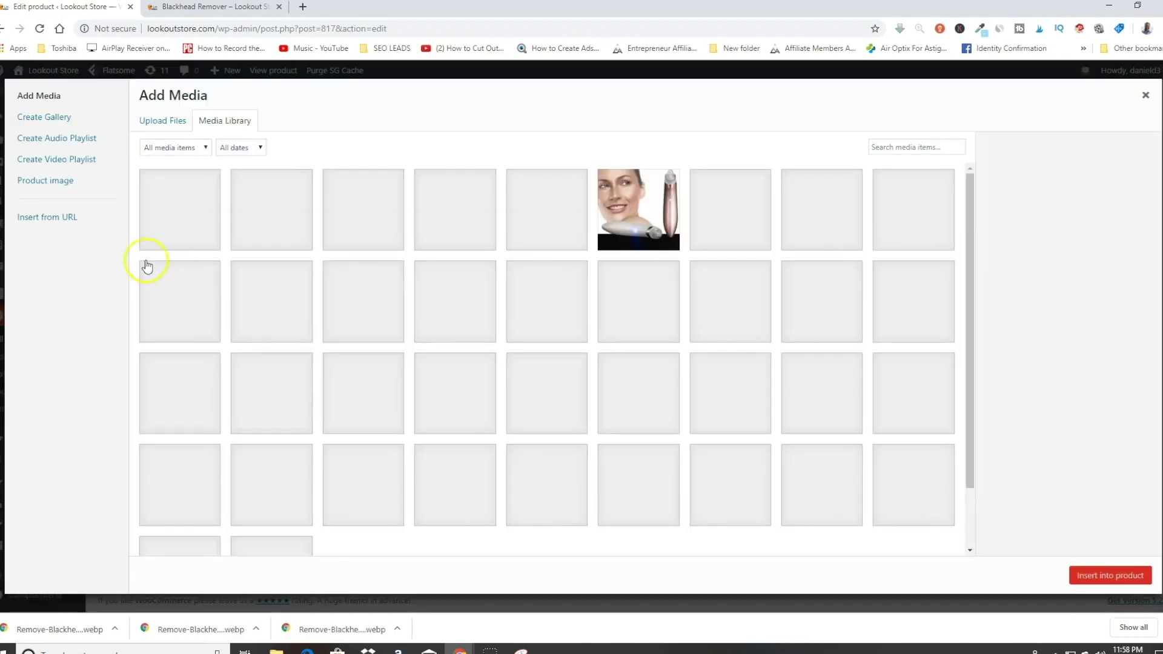
click(52, 216)
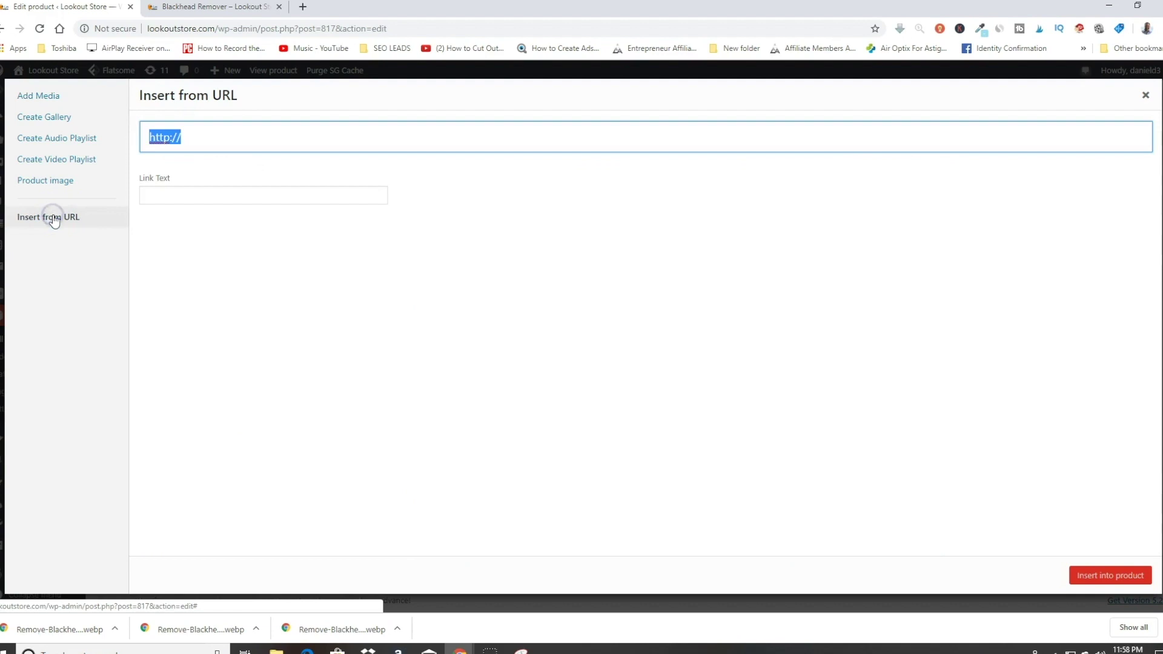
Step: Replace the wrongly pasted text with the YouTube demo link and insert it into the description
right_click(180, 138)
click(236, 261)
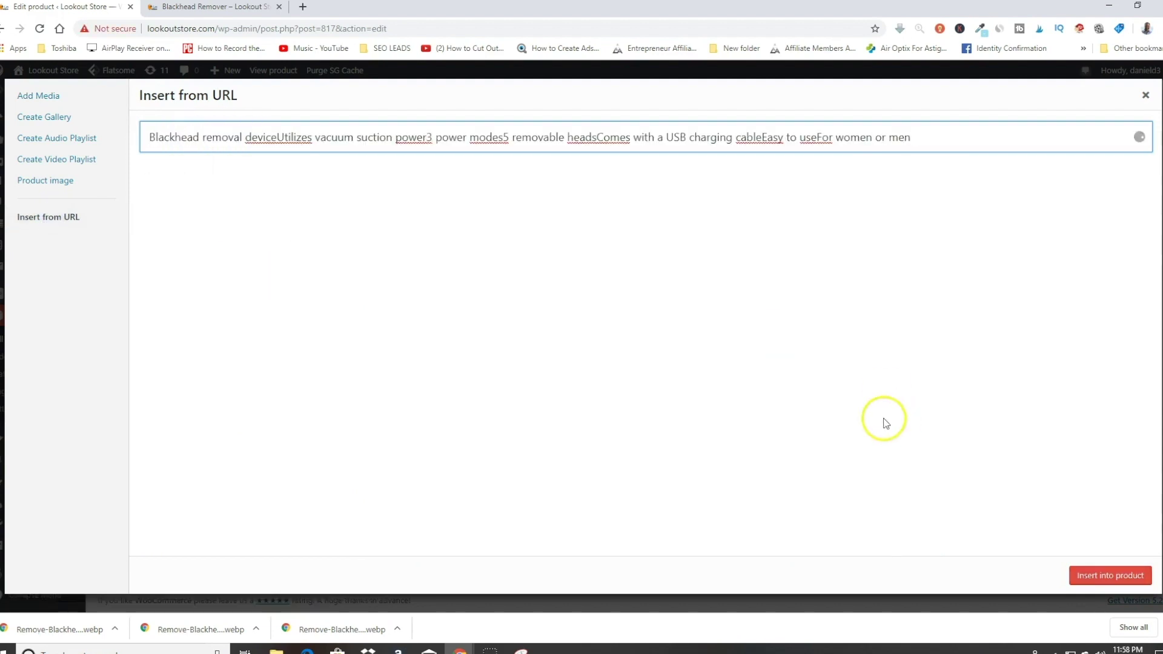
drag(921, 138, 141, 125)
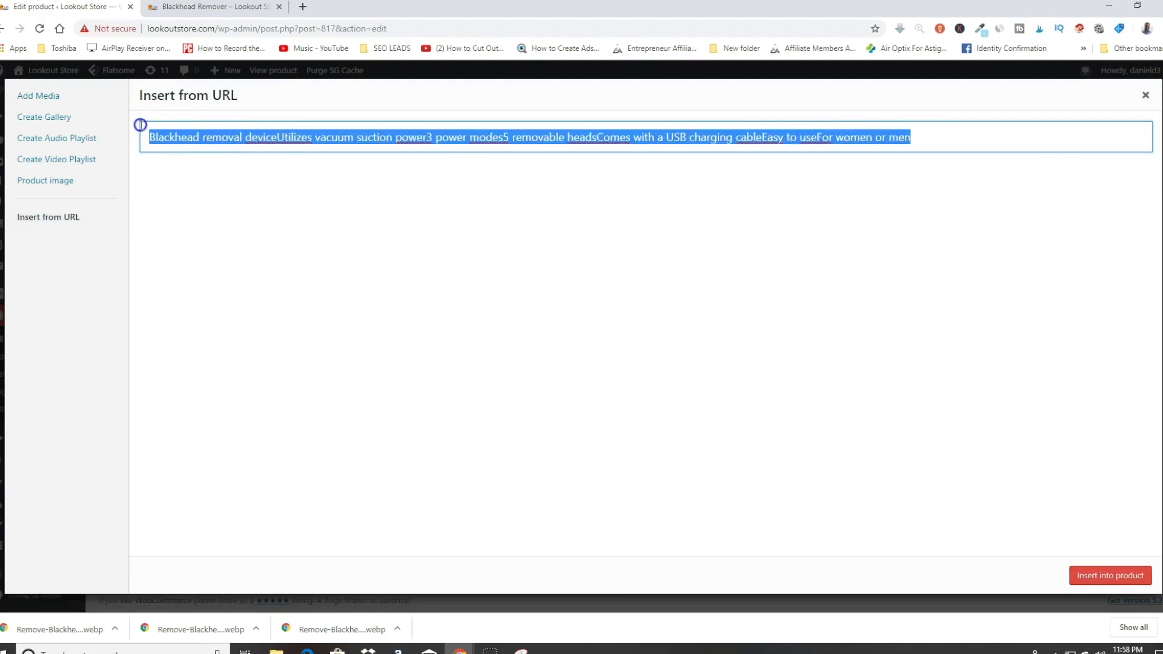
key(BackSpace)
click(376, 303)
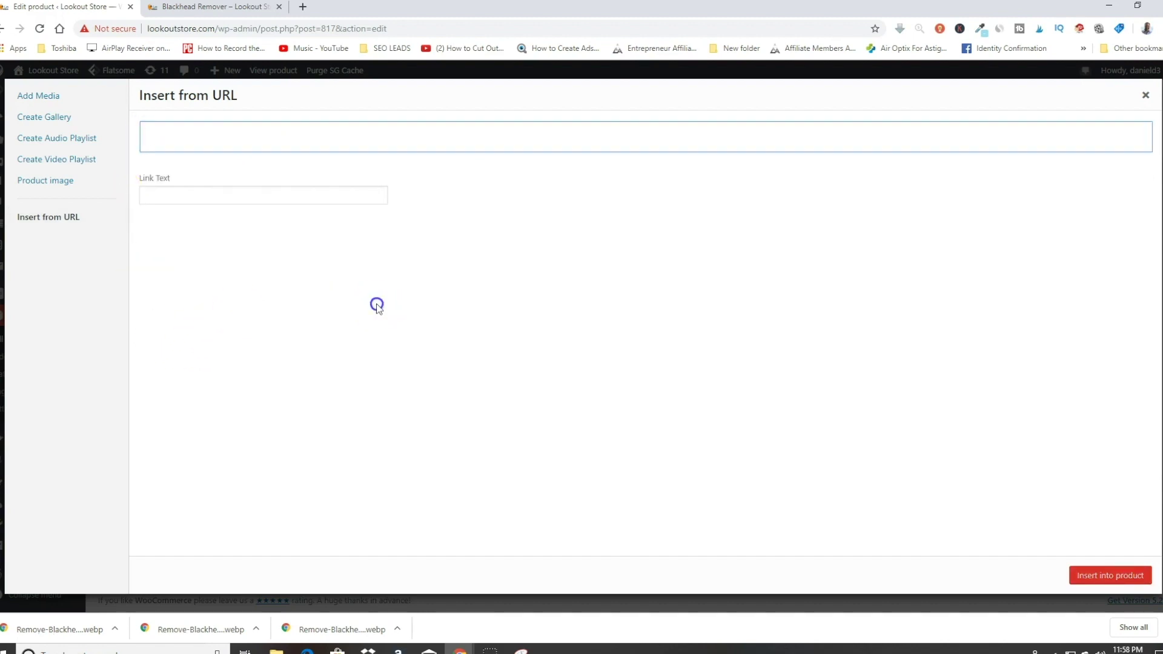
text(https://www.youtube.com/watch?v=gbtSD-Akc70)
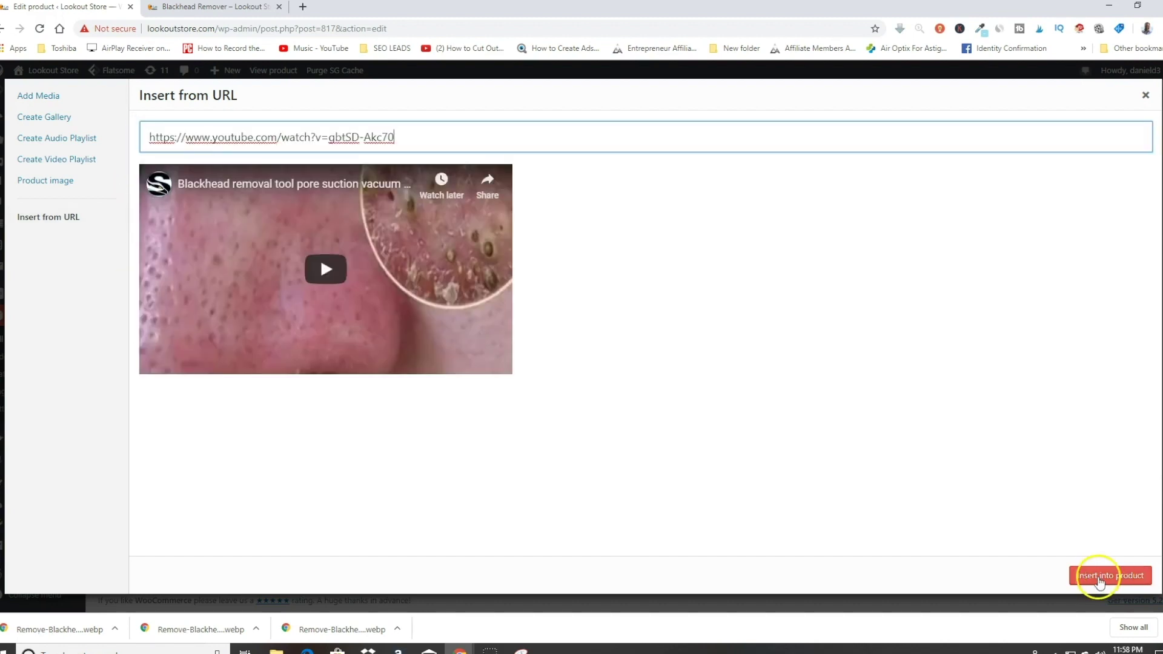
click(1099, 581)
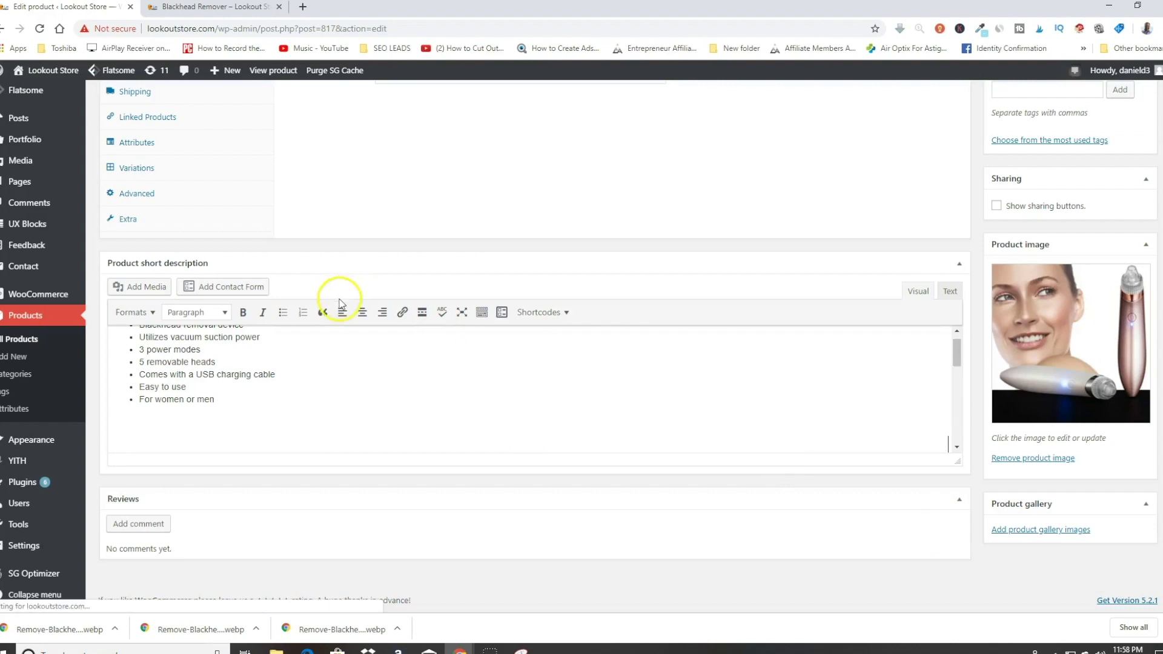
Step: Update the Blackhead Remover product to save the embedded video
scroll(561, 340, down, 3)
scroll(461, 375, down, 3)
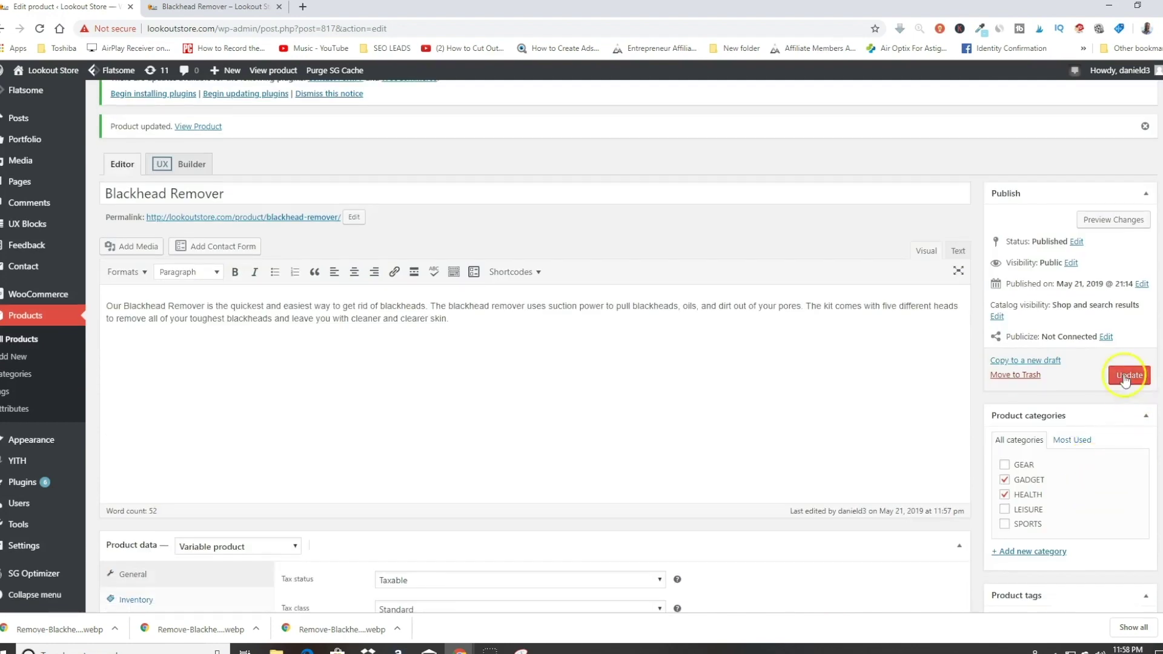
click(1127, 376)
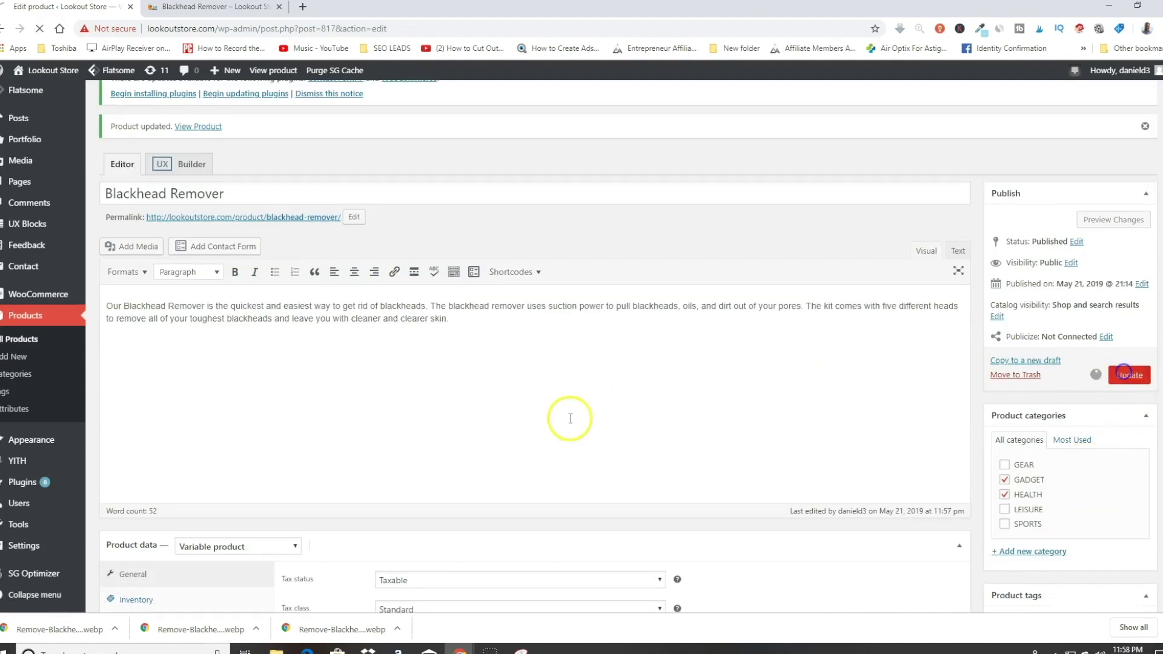
Step: Check the embedded YouTube video in the short description editor
scroll(643, 437, down, 3)
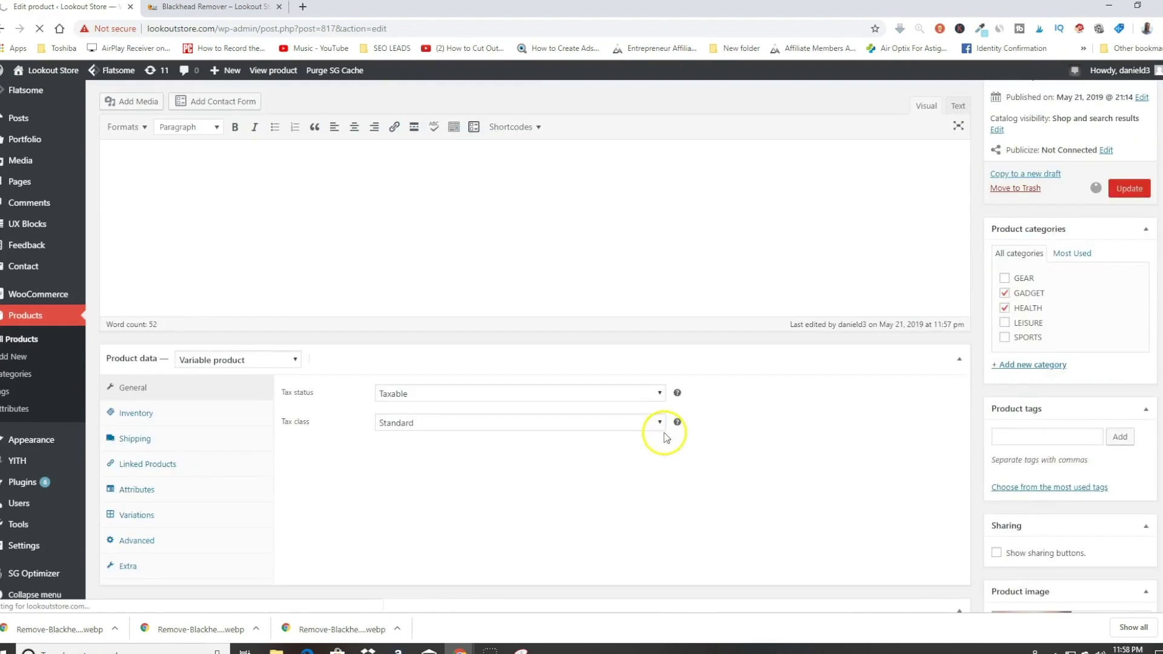
scroll(521, 420, down, 15)
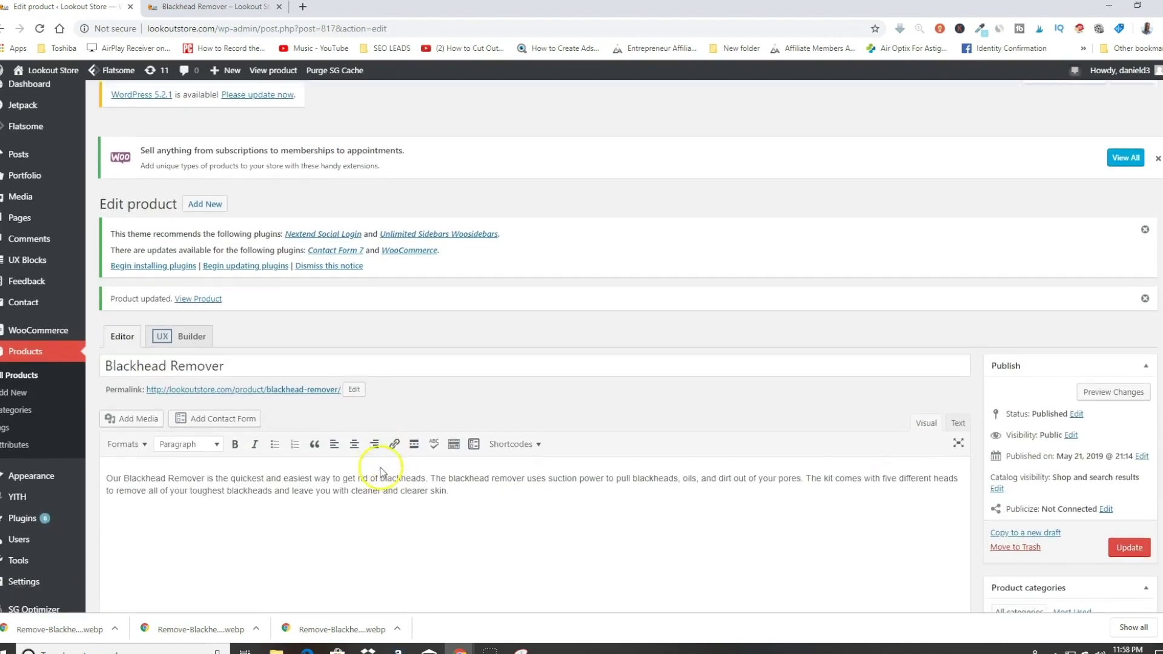
scroll(309, 418, down, 3)
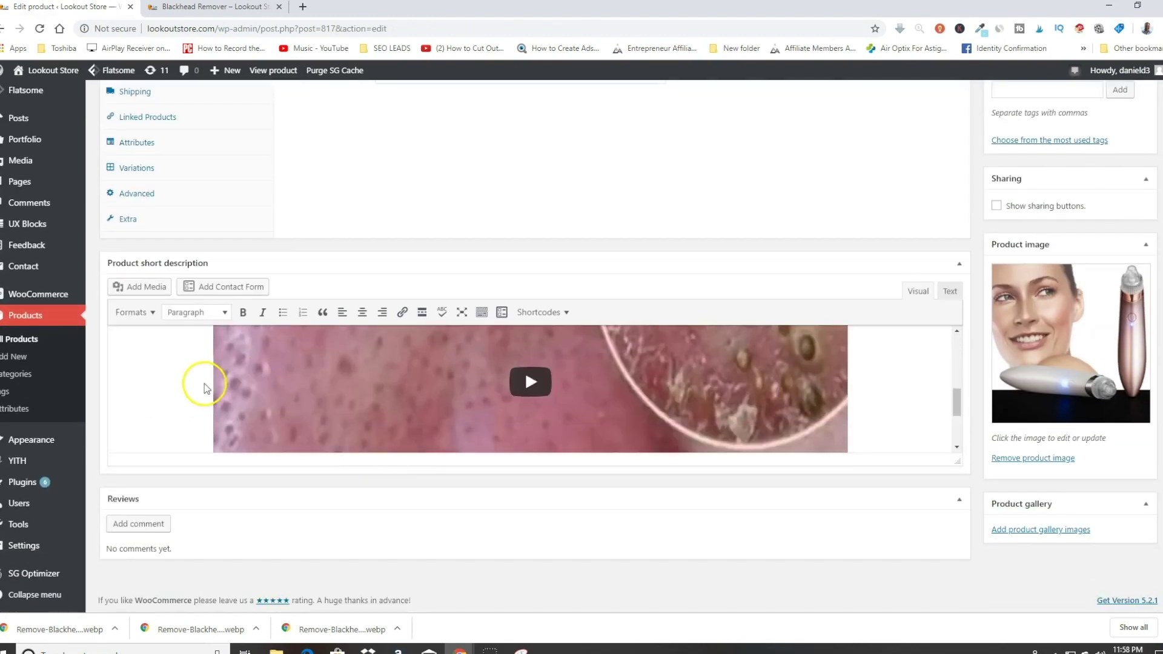
scroll(178, 393, up, 3)
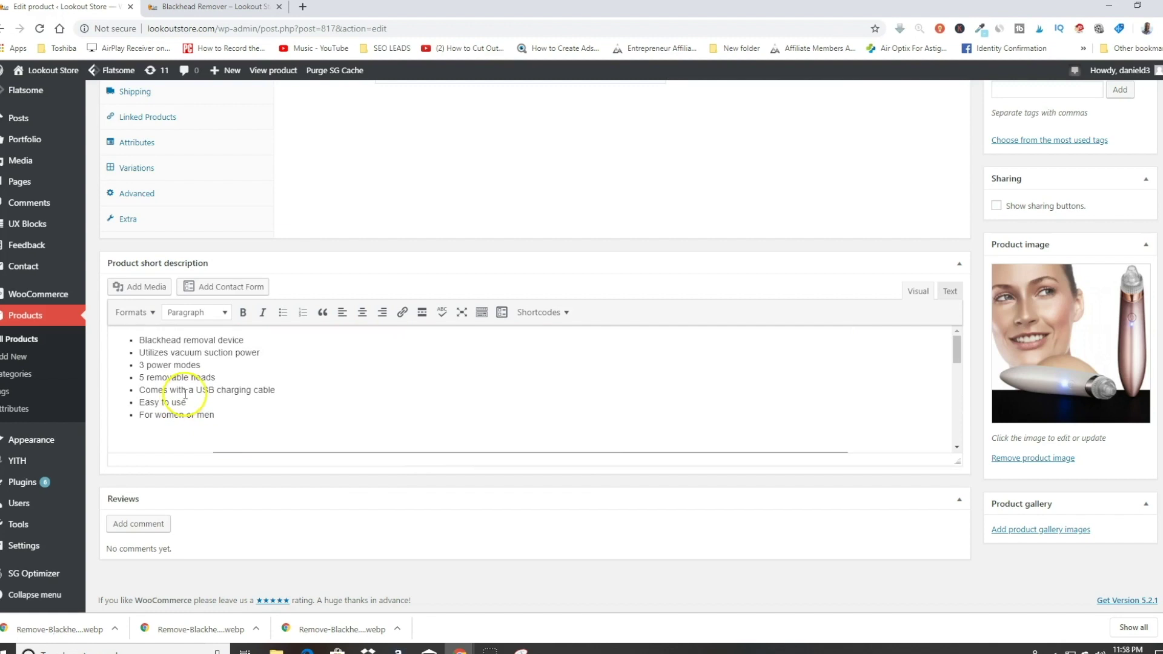
scroll(167, 413, down, 2)
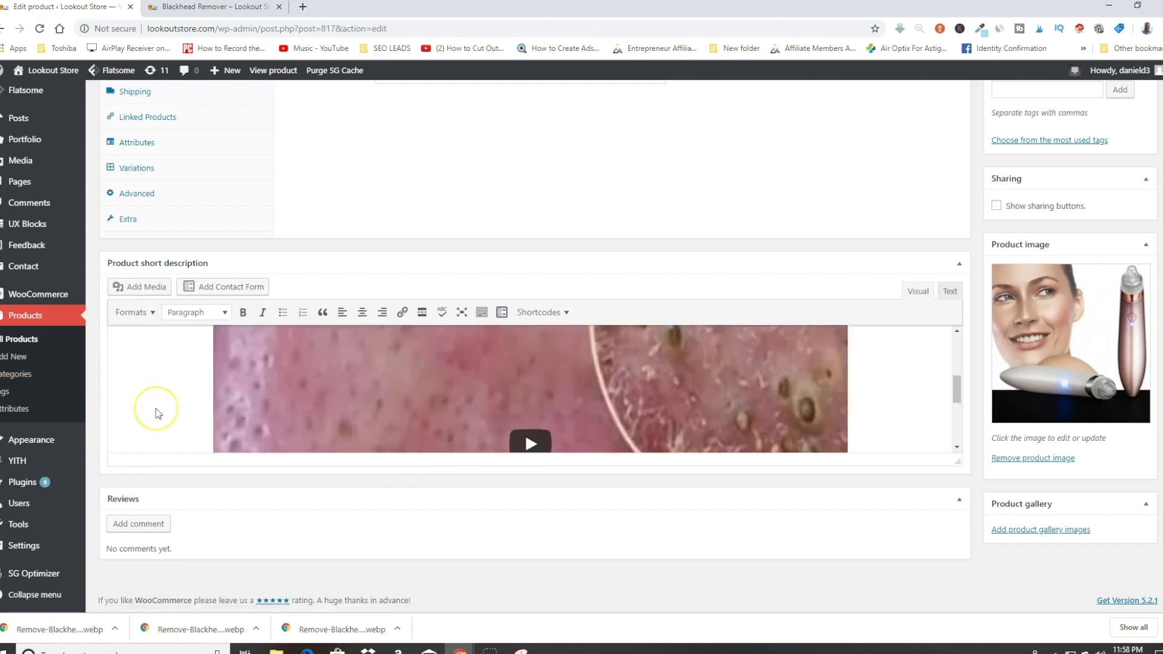
Step: Reload the live Blackhead Remover page and view the video beneath the feature list
click(210, 12)
click(40, 31)
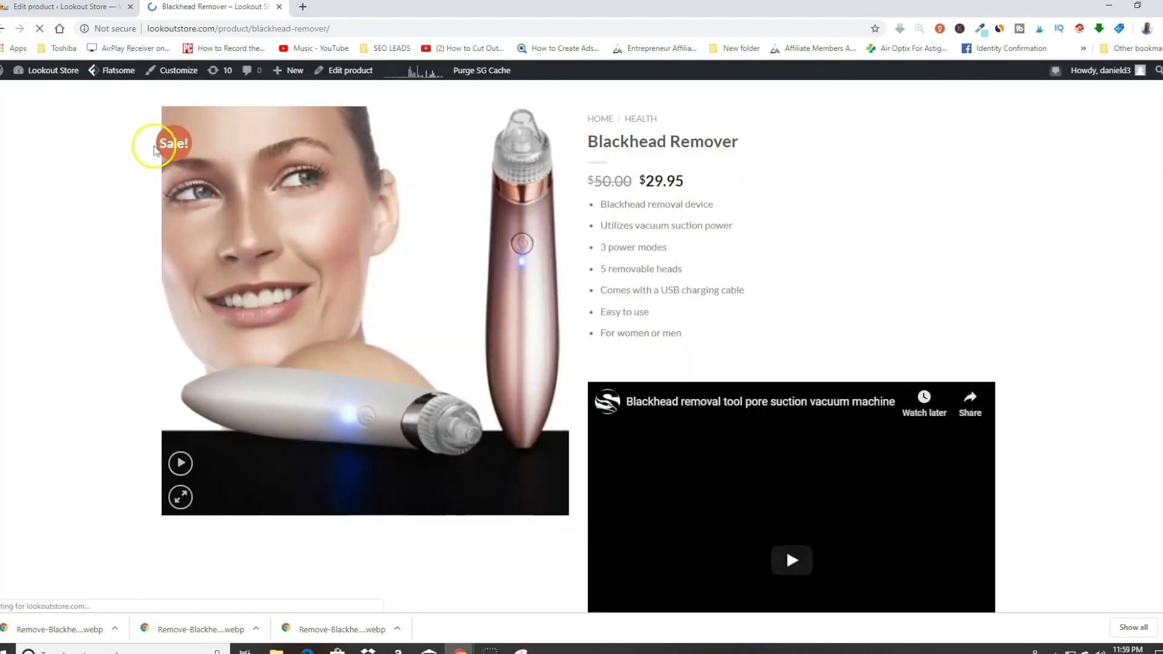
scroll(834, 233, down, 8)
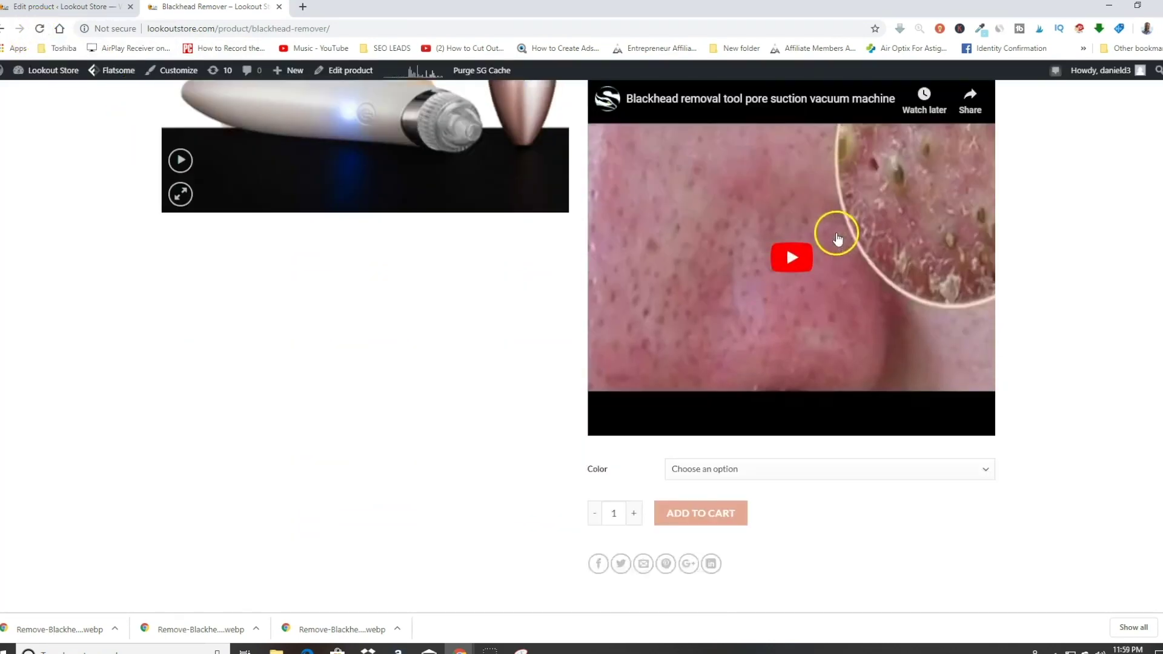
scroll(1074, 350, up, 8)
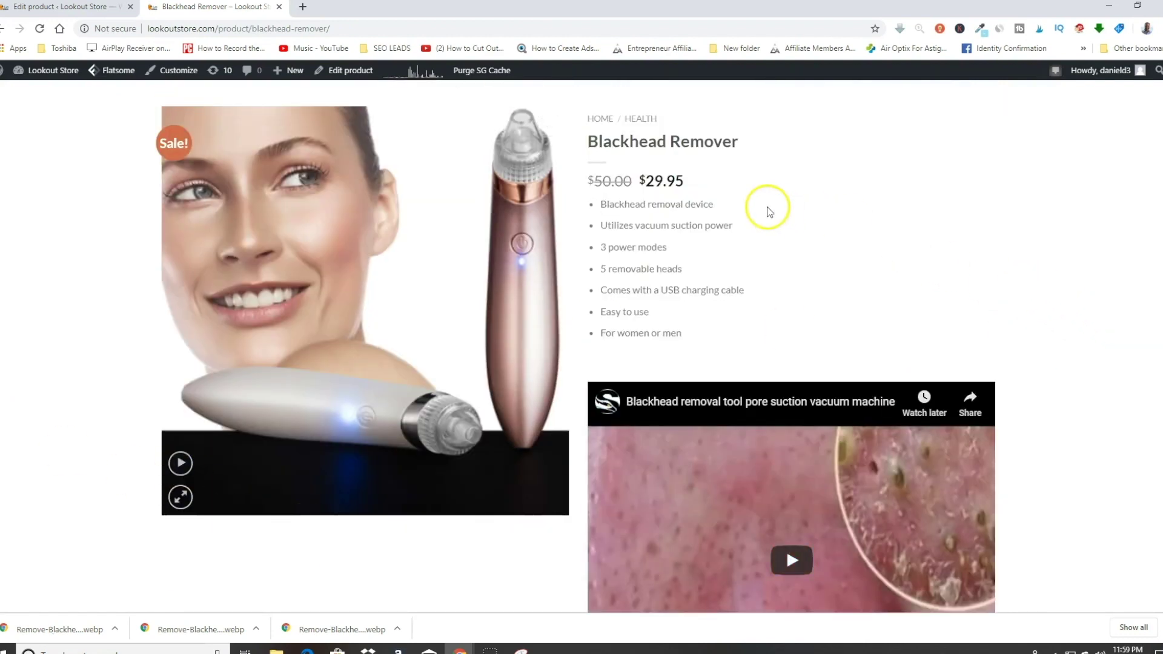
scroll(769, 212, down, 1)
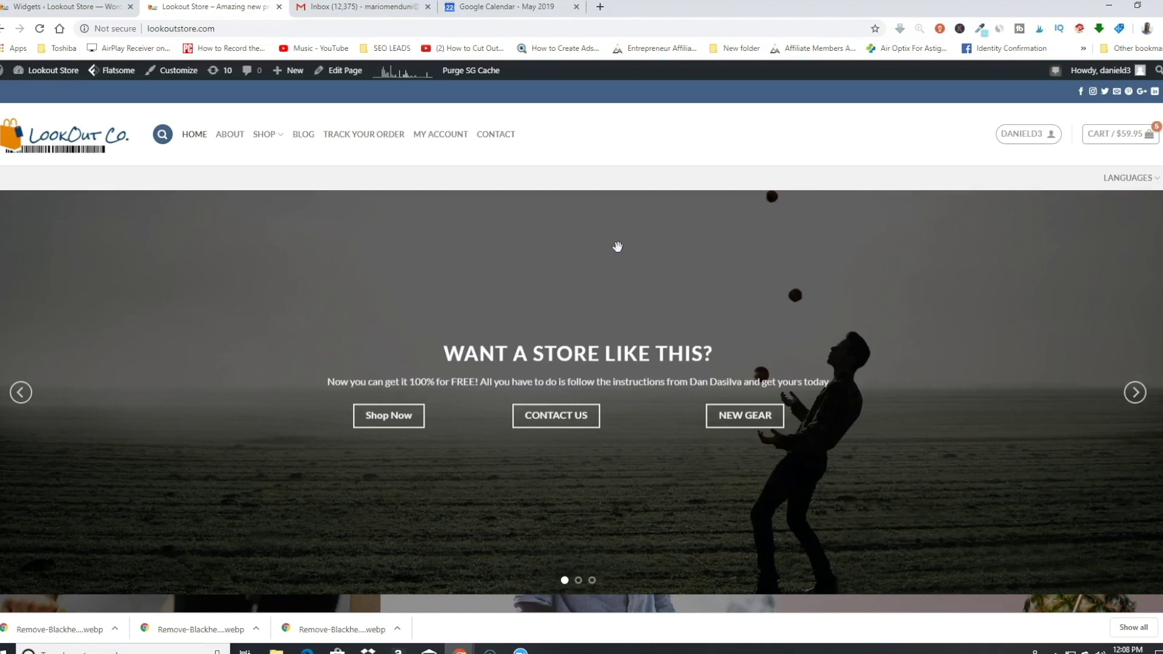
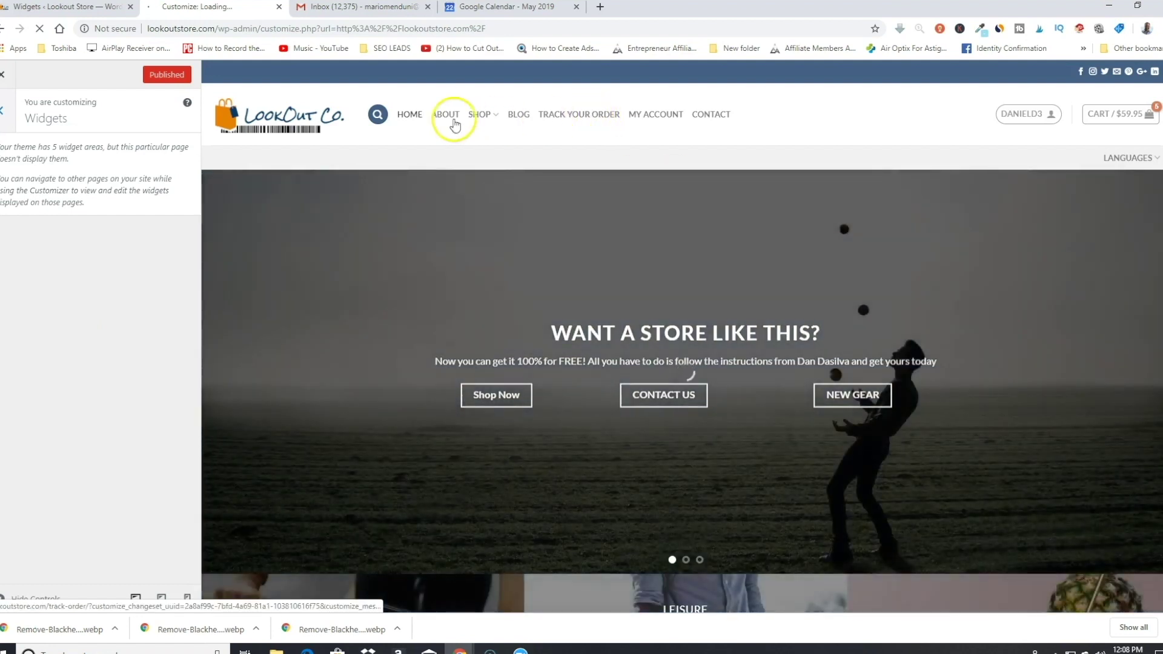
Step: Preview the Shop > GADGET category page and open Add a Widget for the Shop Sidebar
mouse_move(483, 114)
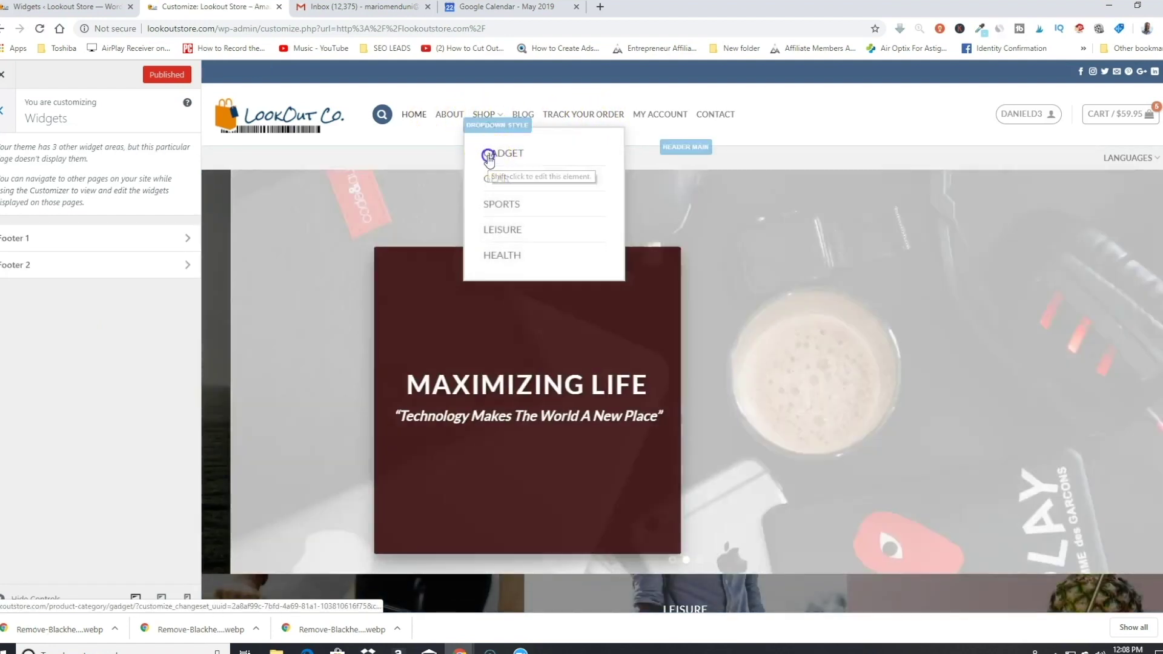
click(489, 158)
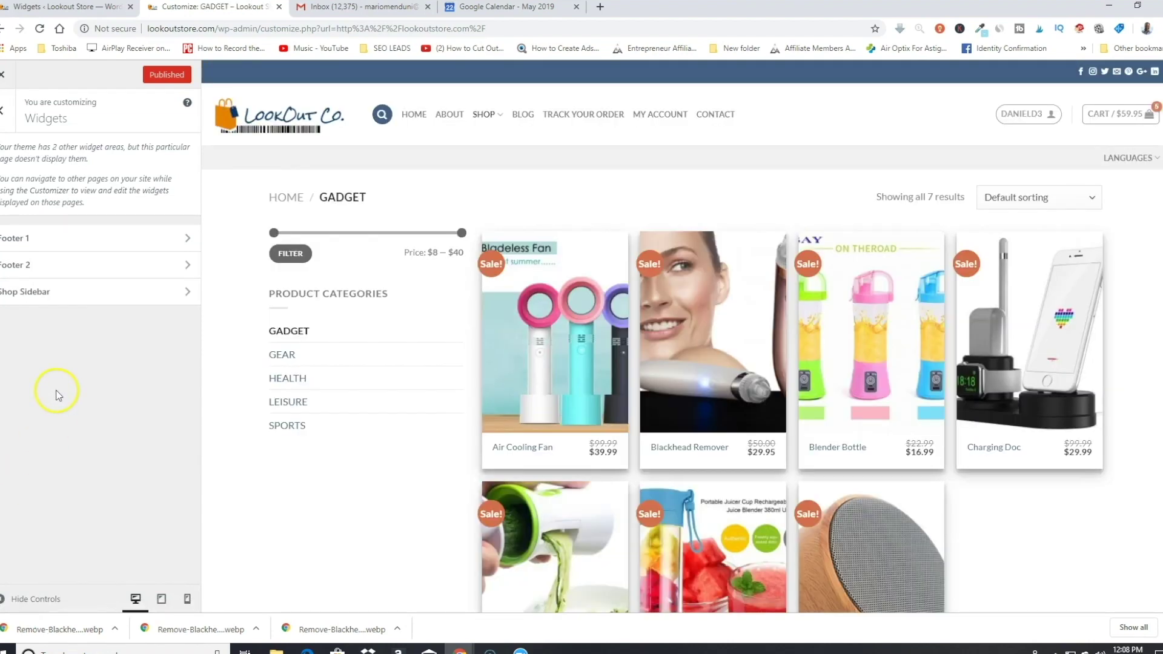
click(150, 299)
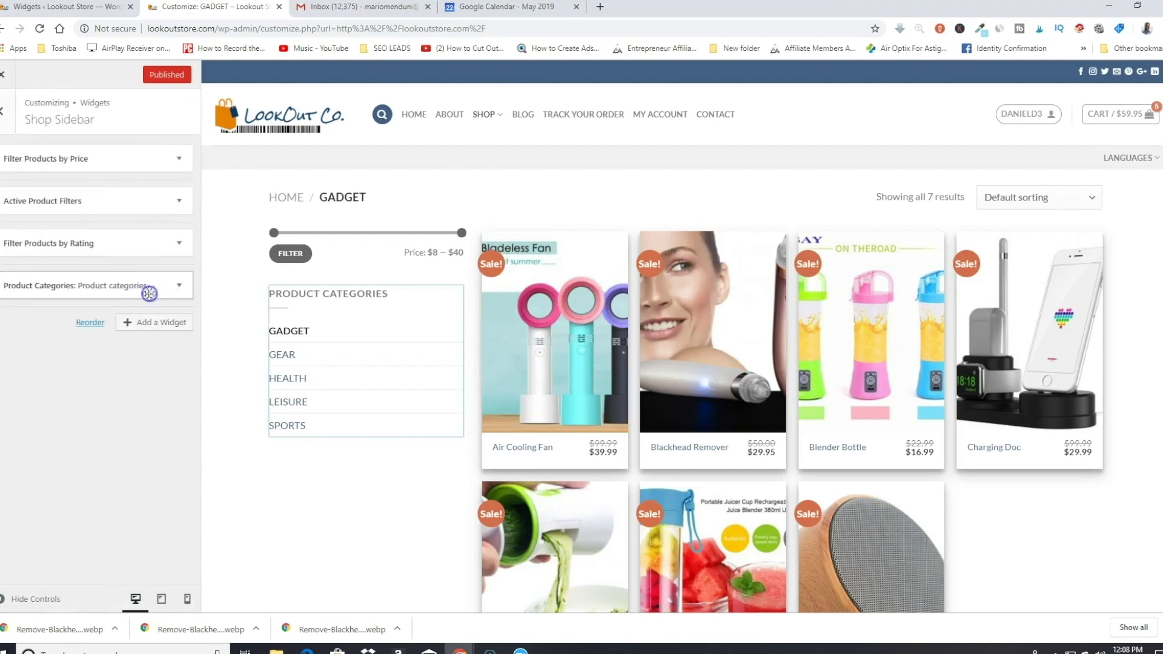
click(158, 325)
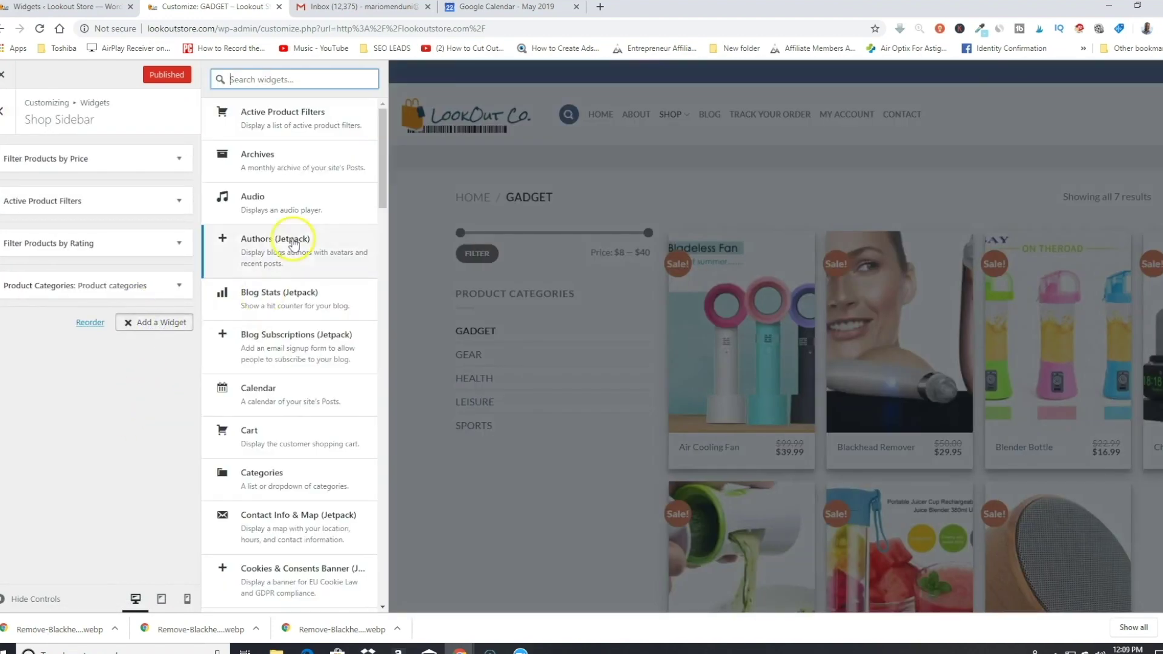
Step: Add a Product Search widget to the Shop Sidebar and collapse its settings
scroll(300, 245, down, 3)
scroll(299, 248, down, 10)
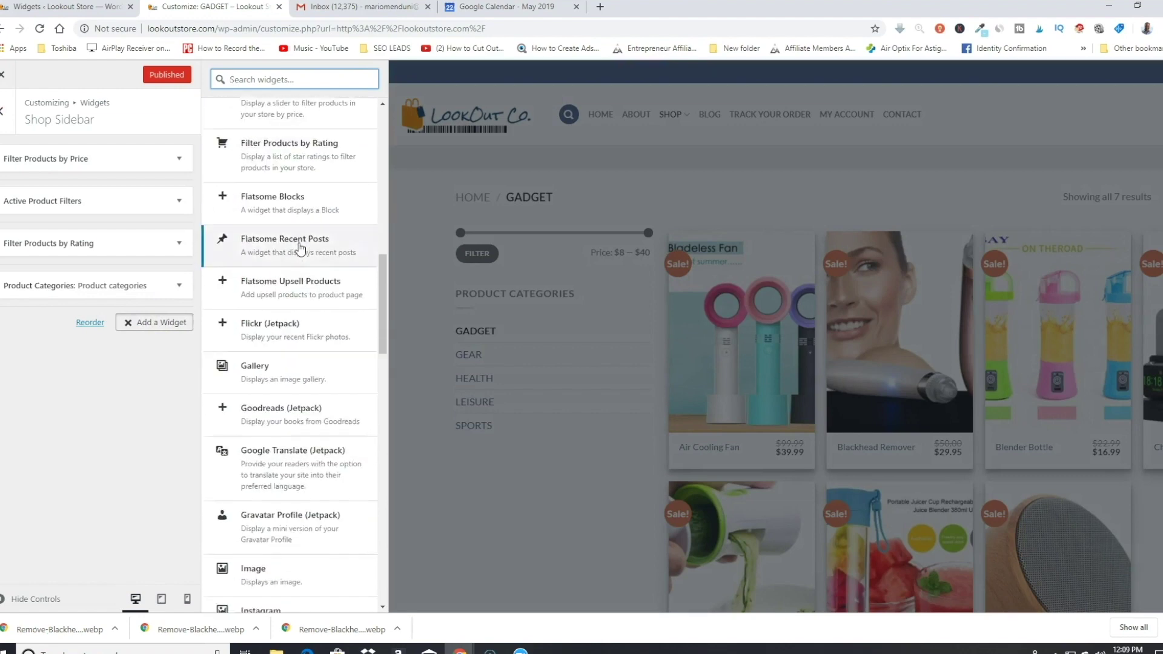
scroll(300, 248, down, 10)
click(266, 339)
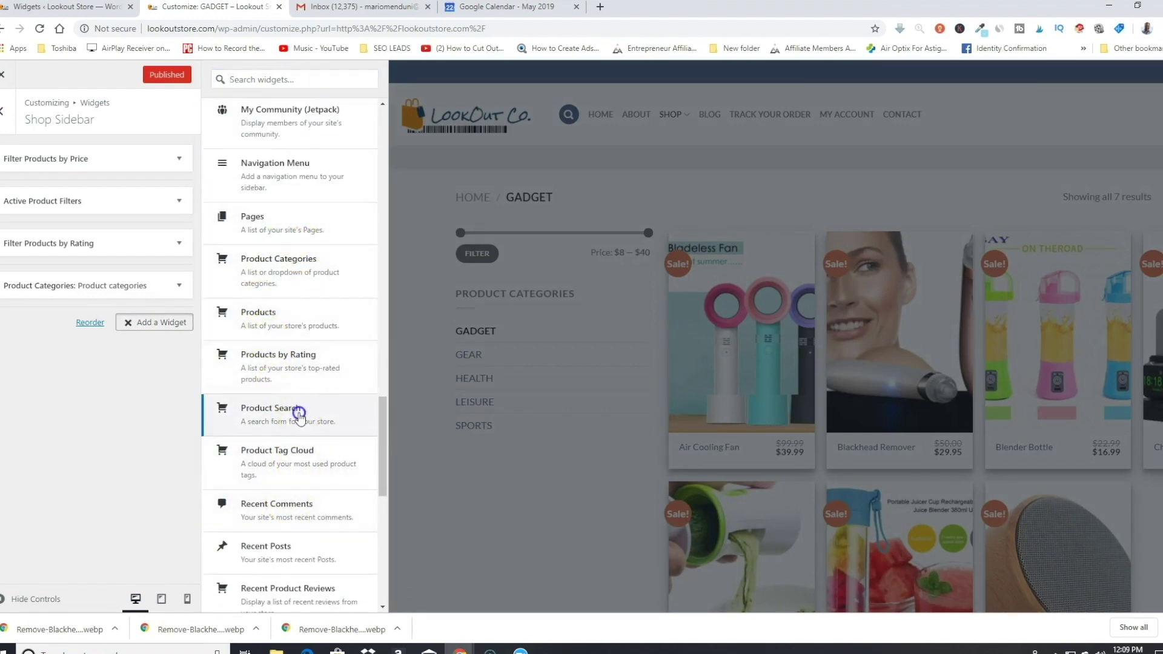
click(299, 413)
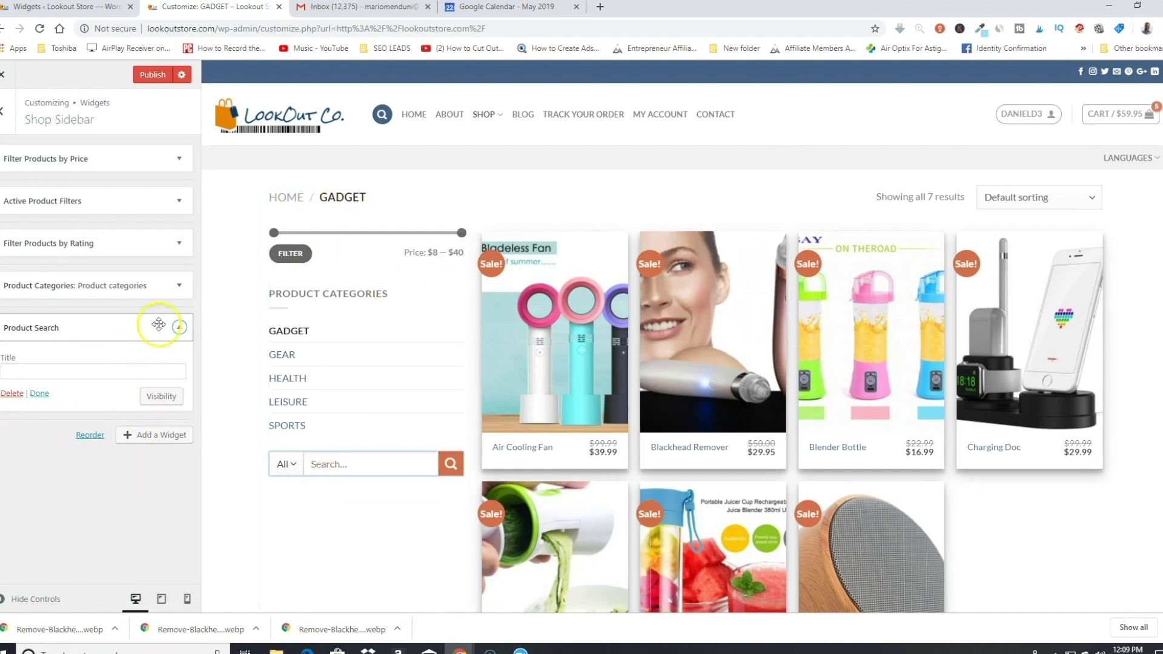
click(177, 330)
Step: Drag Product Search to the top of the Shop Sidebar and test the price slider at $17 minimum
drag(67, 330, 76, 163)
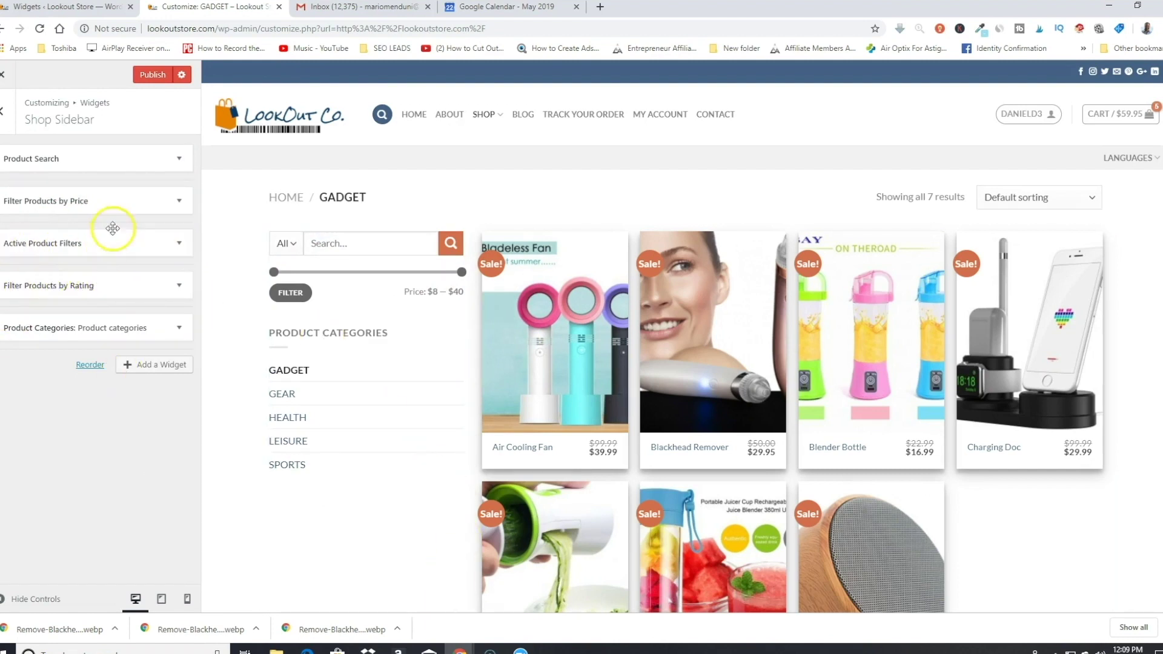
drag(273, 273, 321, 272)
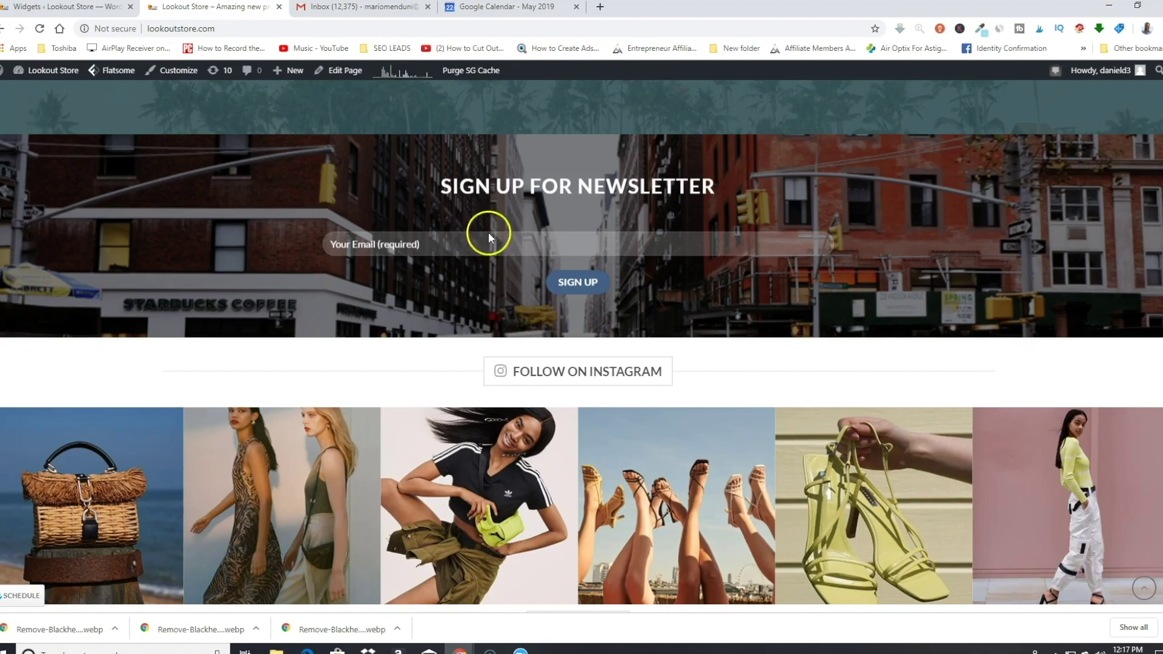
Step: Create a new Block from the admin bar's + New menu and open it in UX Builder
scroll(711, 262, down, 2)
scroll(768, 266, up, 4)
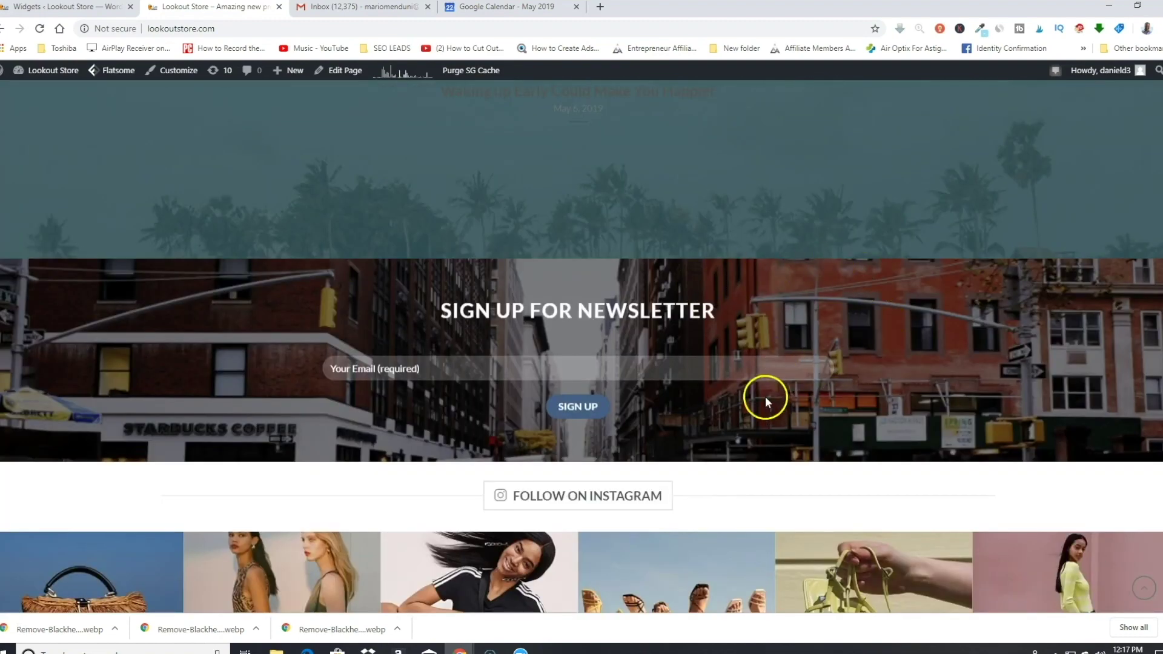
scroll(145, 348, up, 2)
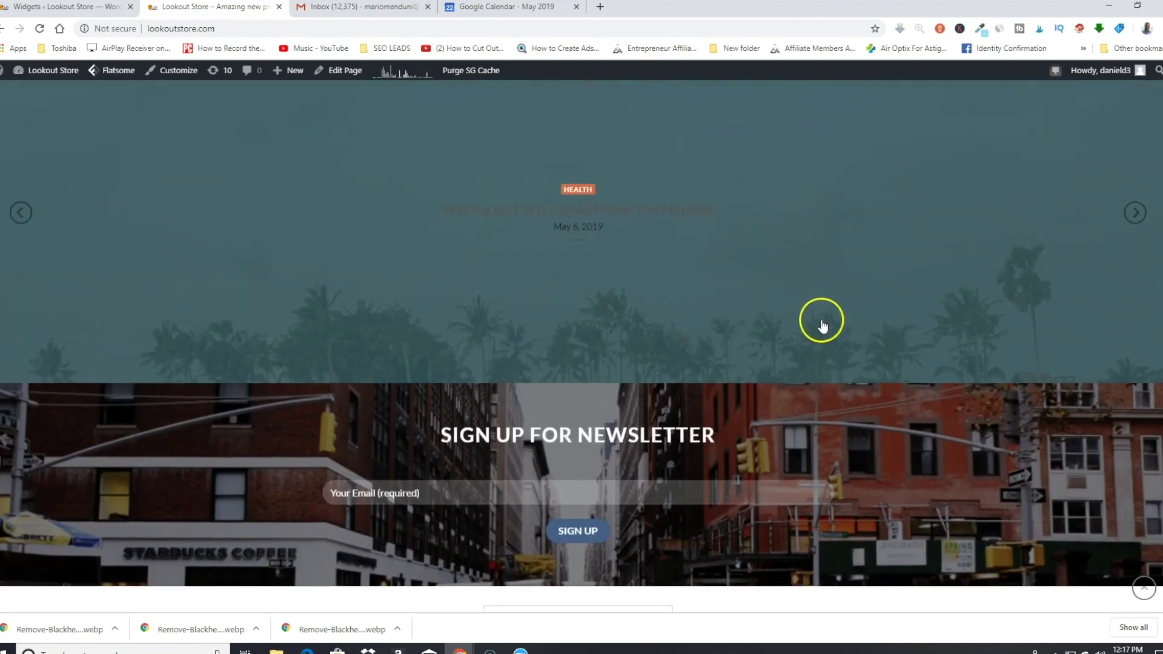
scroll(384, 267, down, 3)
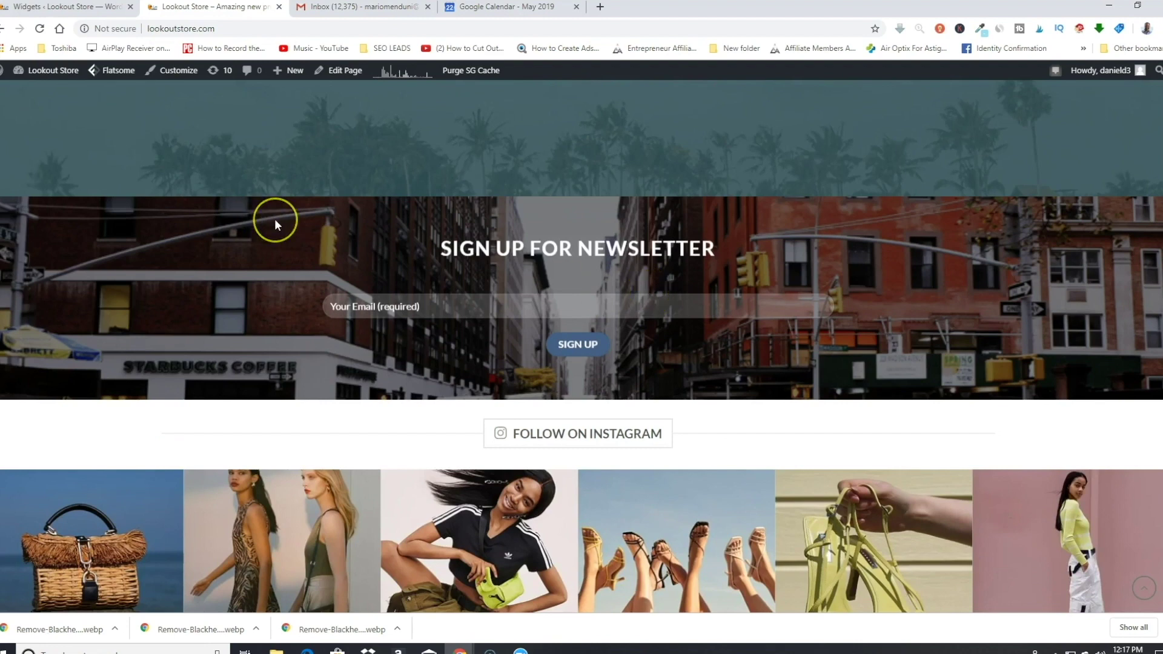
click(617, 322)
mouse_move(278, 73)
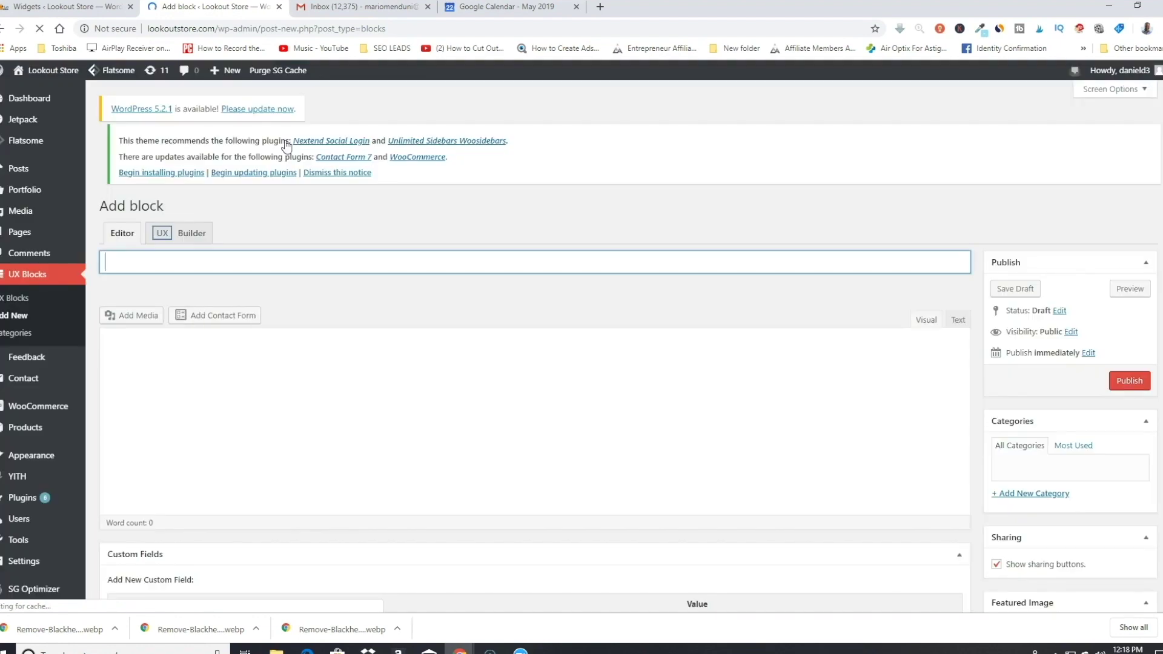
click(194, 244)
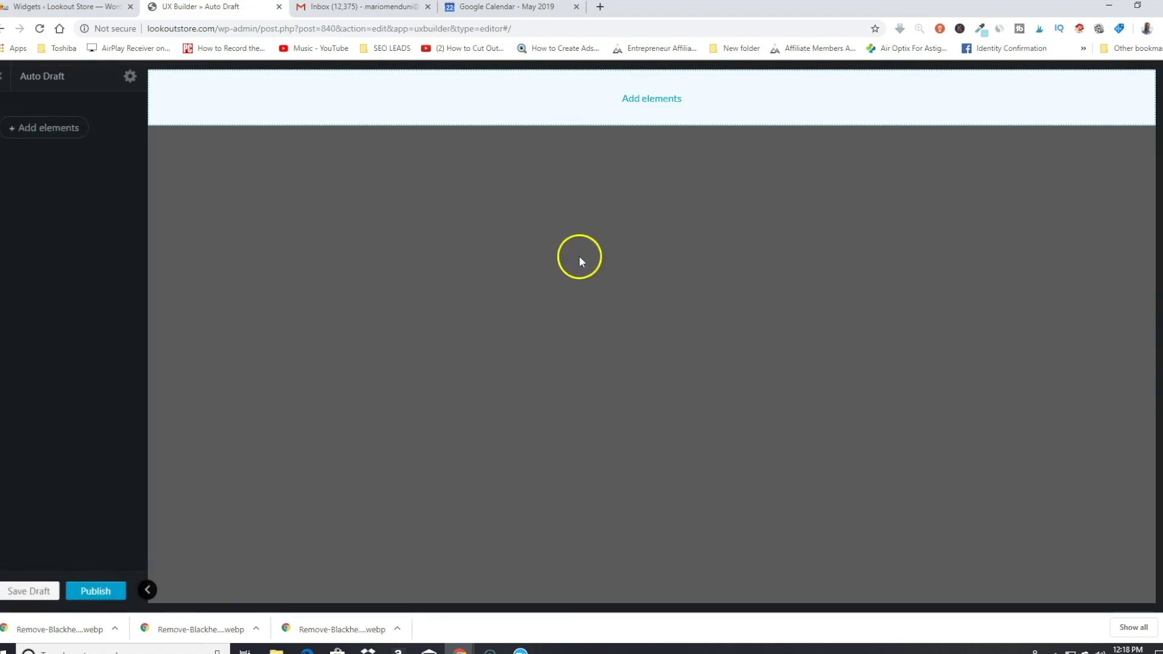
Step: Import the Black Friday Banner Sparkle Effect layout from Flatsome Studio's pre-designed layouts
click(51, 130)
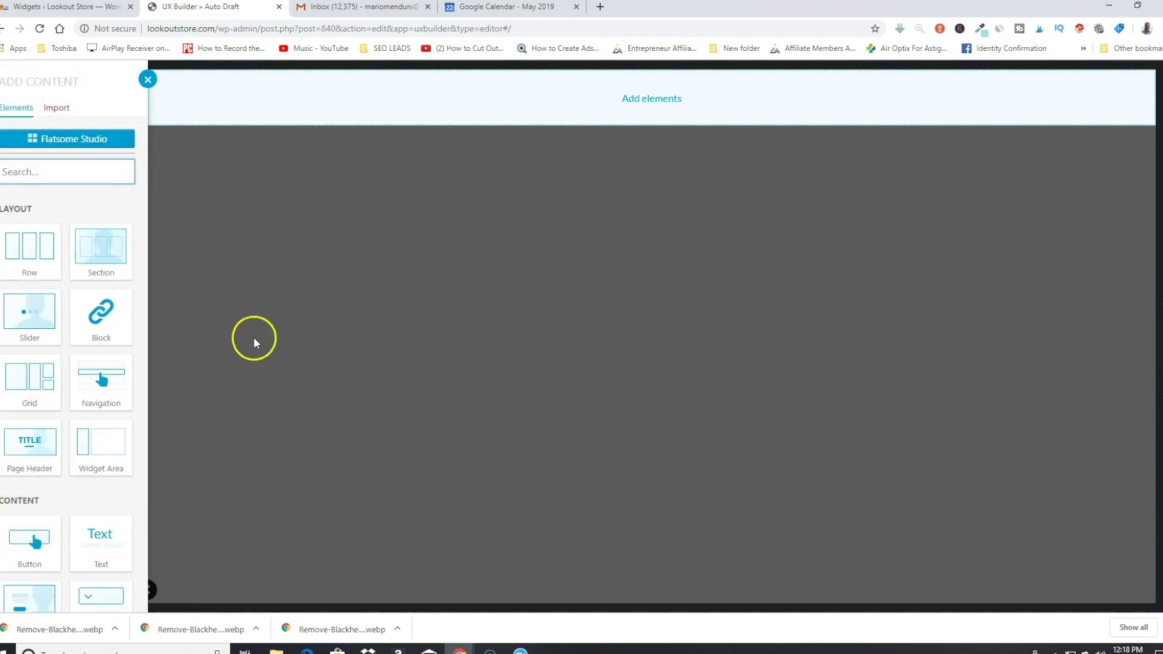
click(109, 140)
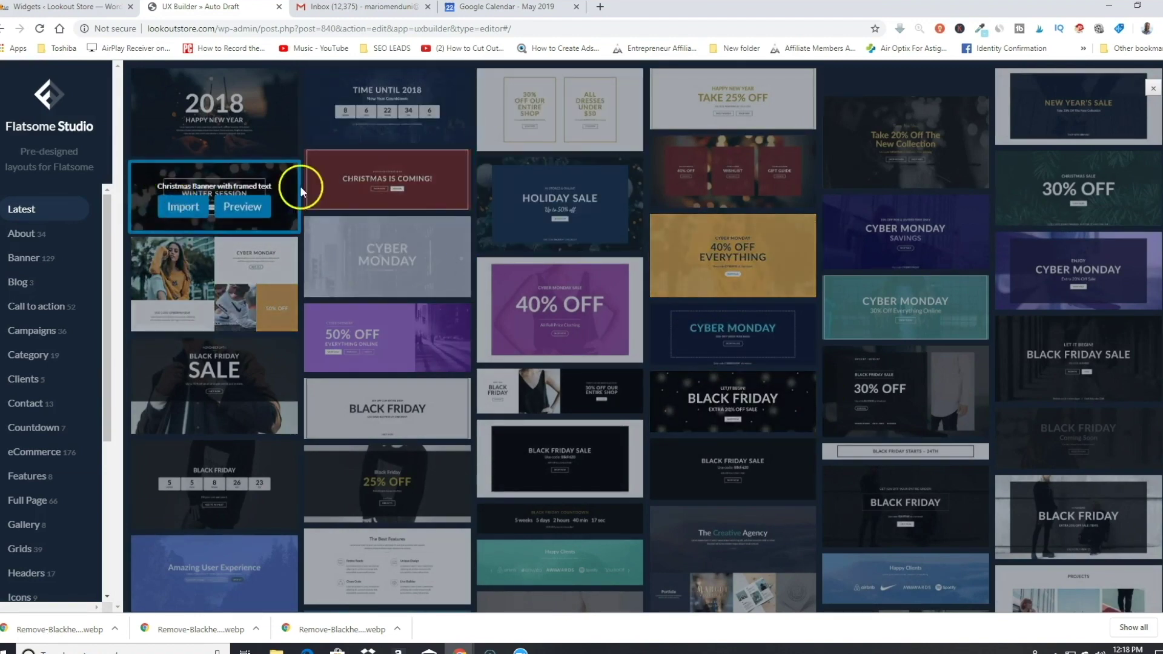
scroll(424, 309, down, 3)
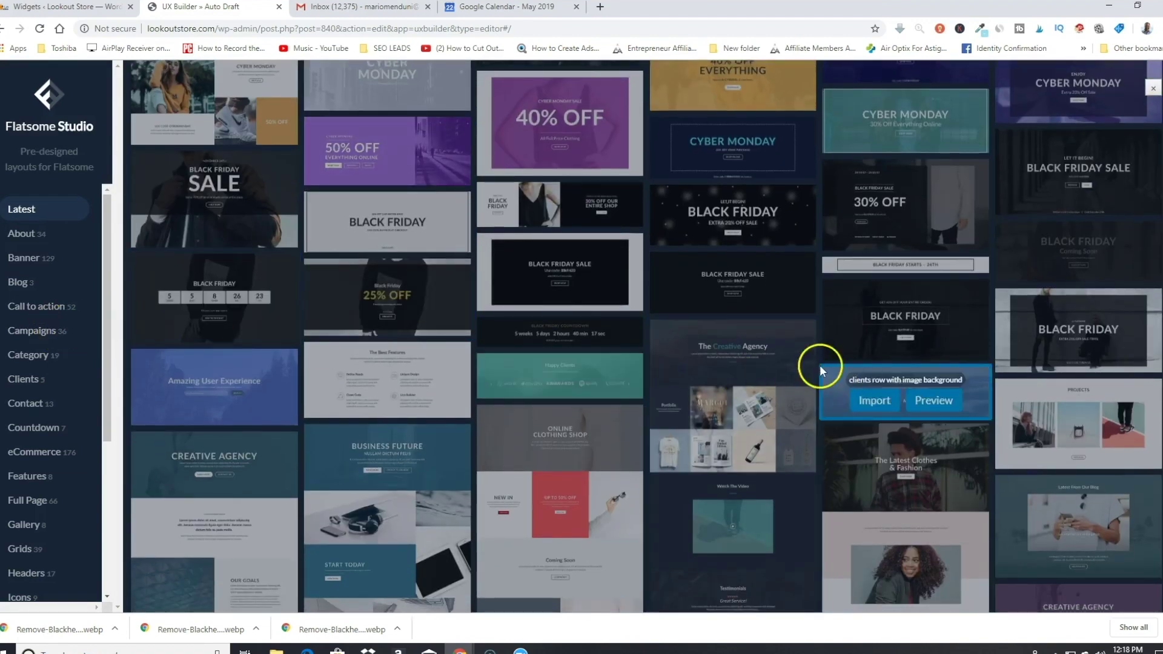
scroll(687, 260, down, 3)
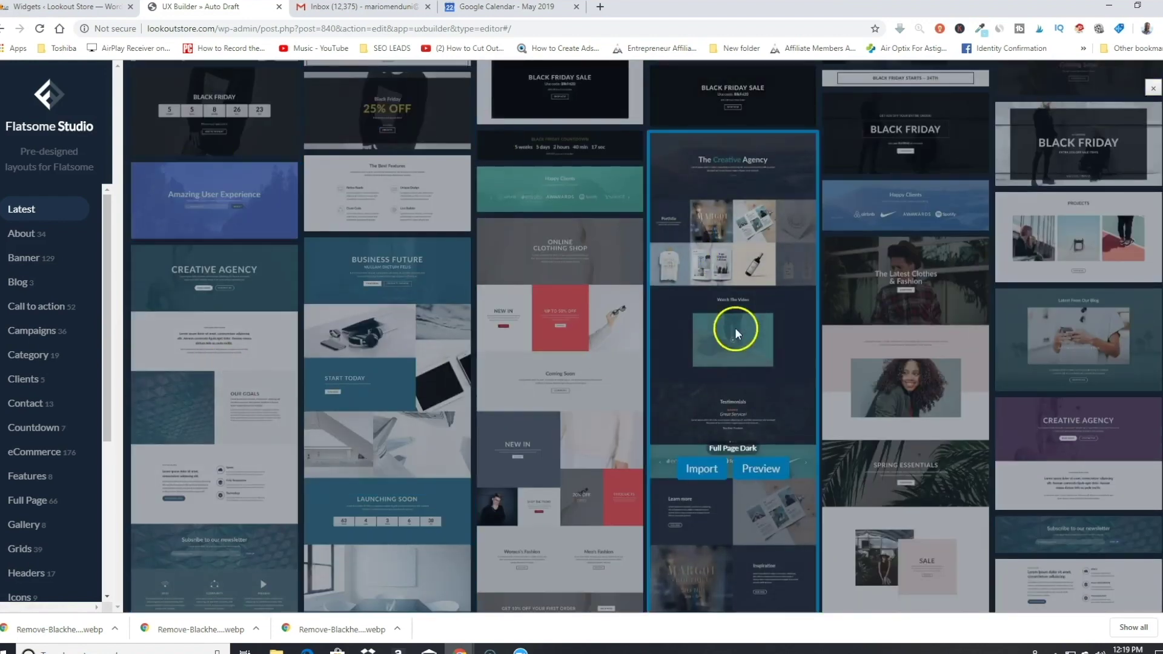
scroll(714, 284, up, 2)
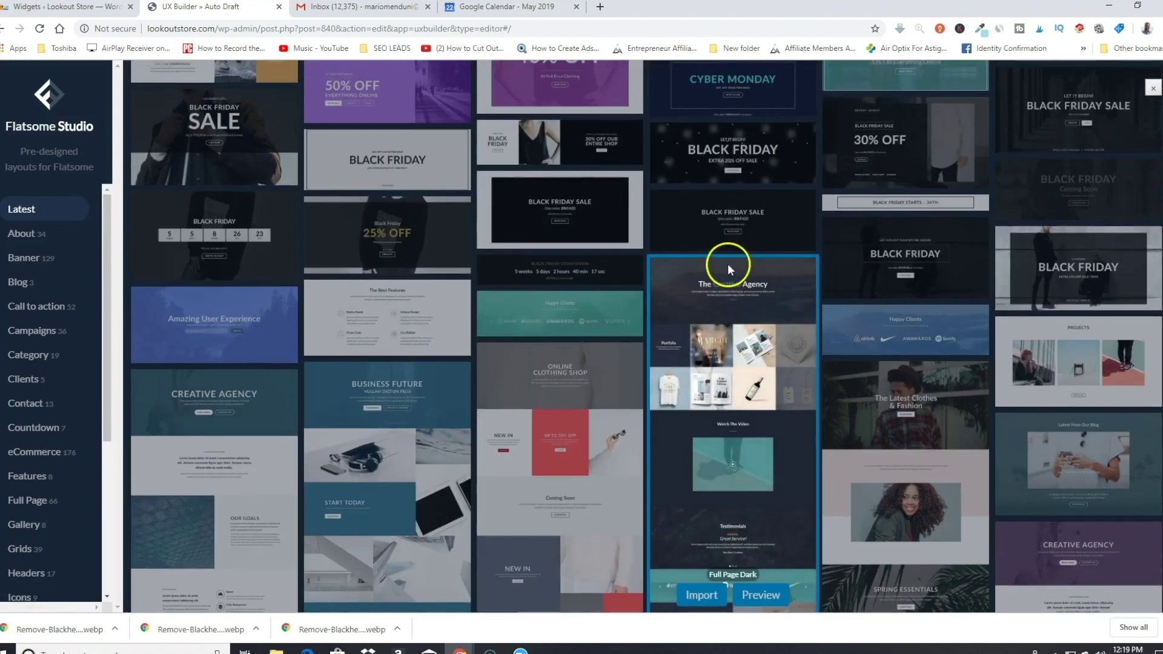
scroll(715, 263, up, 2)
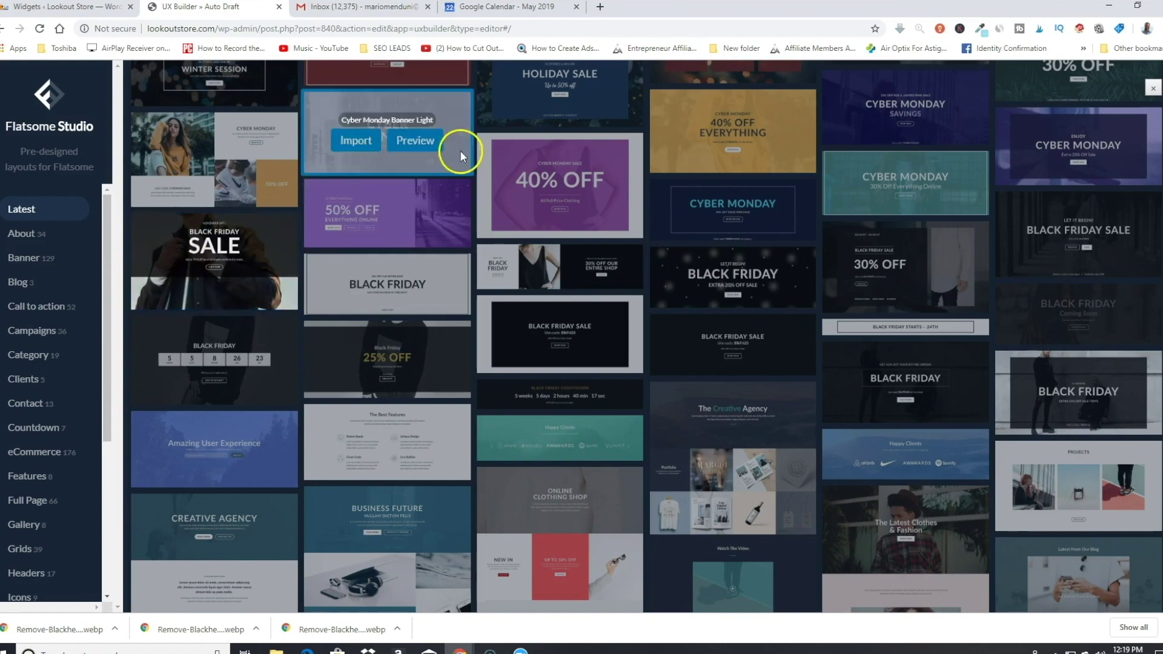
scroll(497, 159, up, 2)
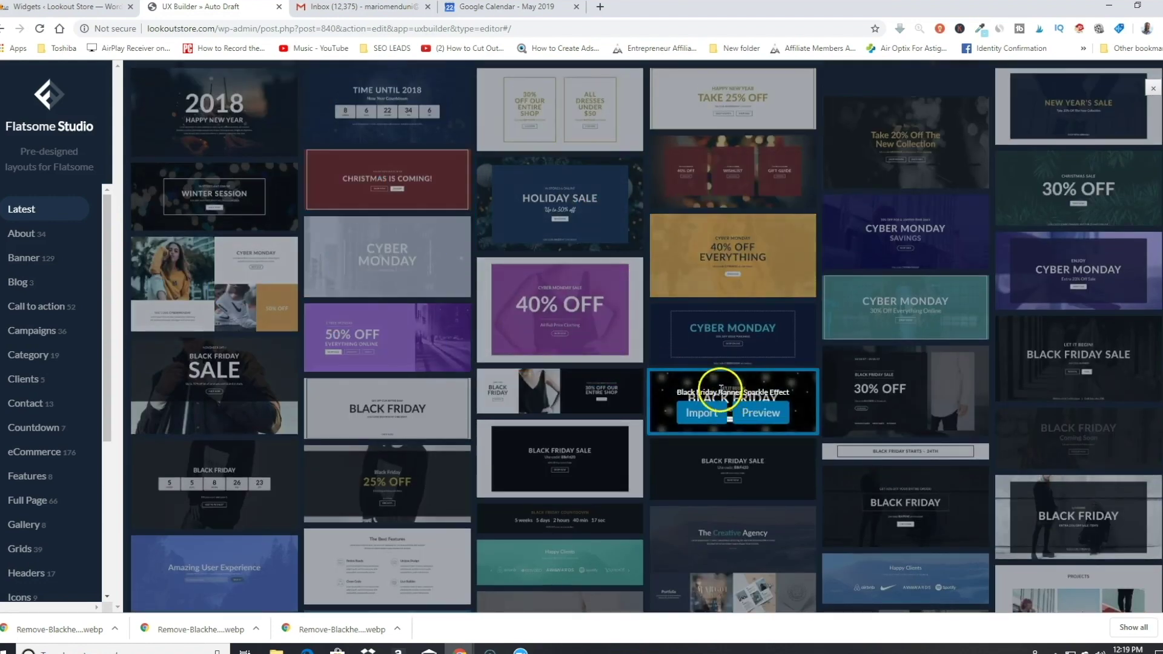
click(701, 414)
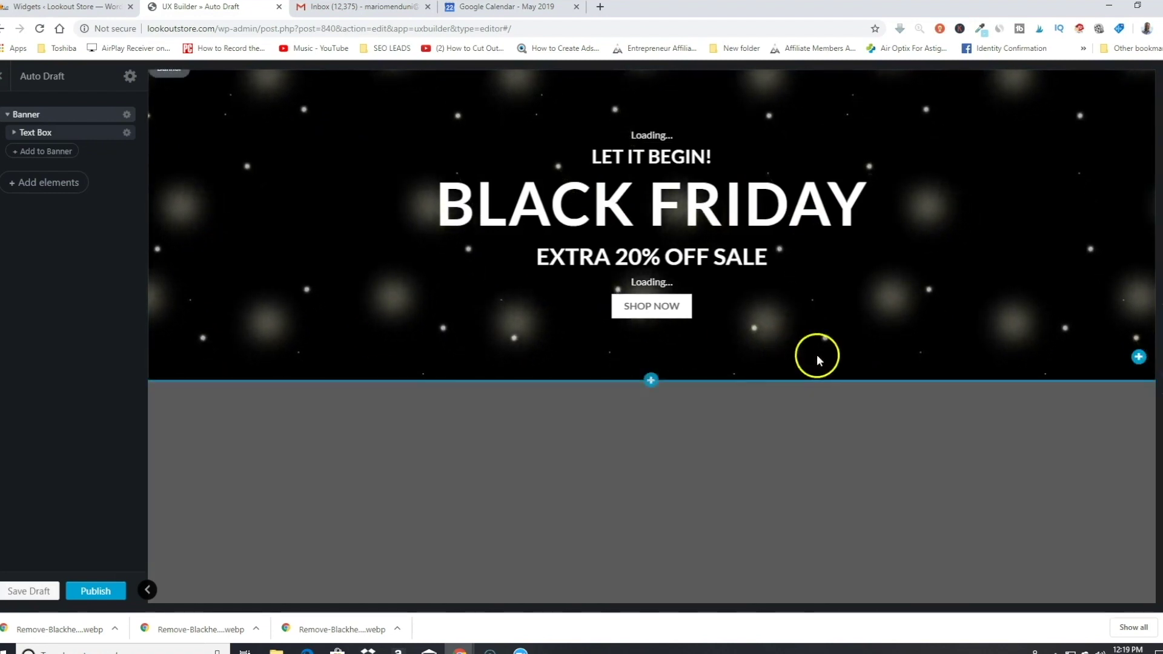
Step: Delete the SHOP NOW button from the Black Friday banner
click(654, 308)
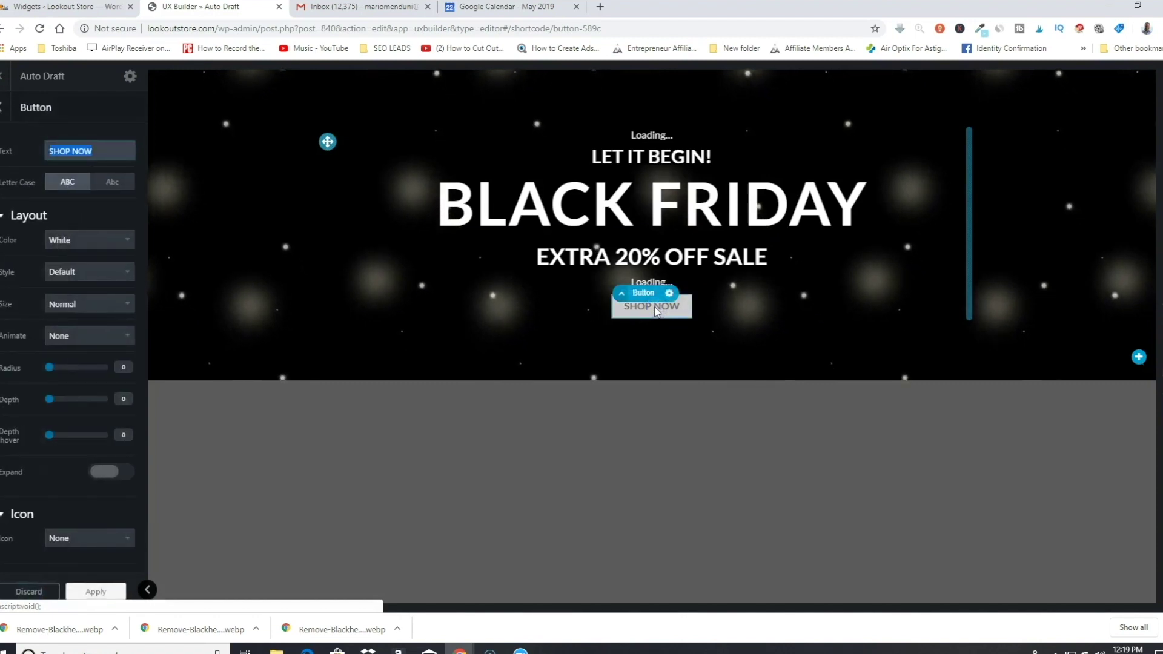
click(31, 591)
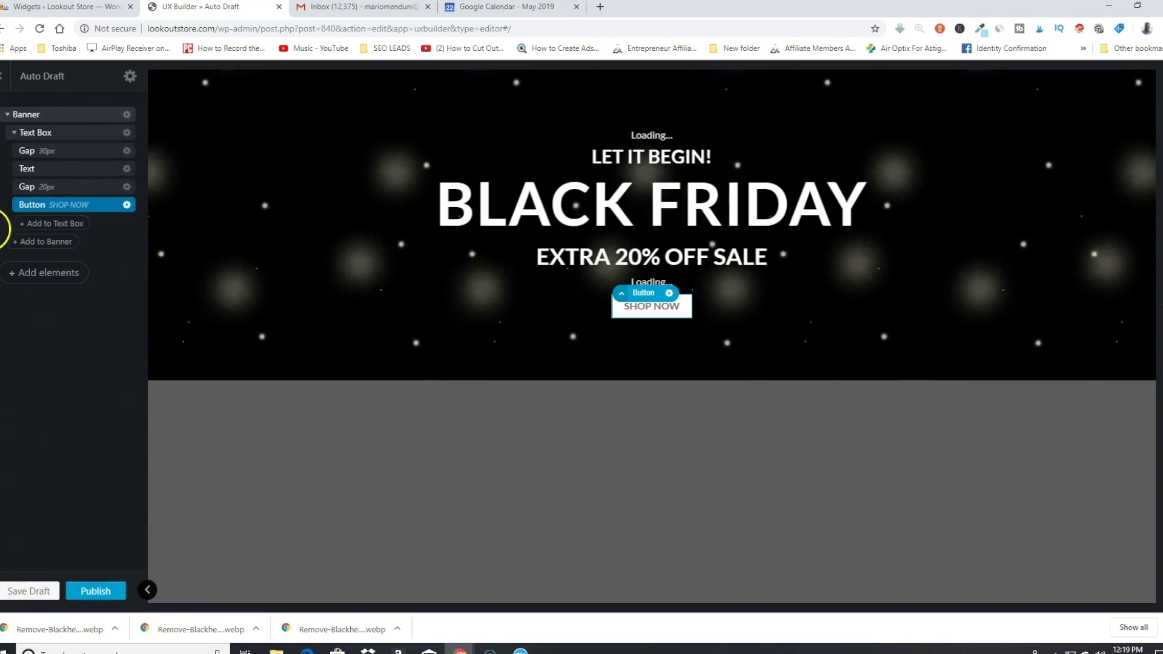
click(127, 205)
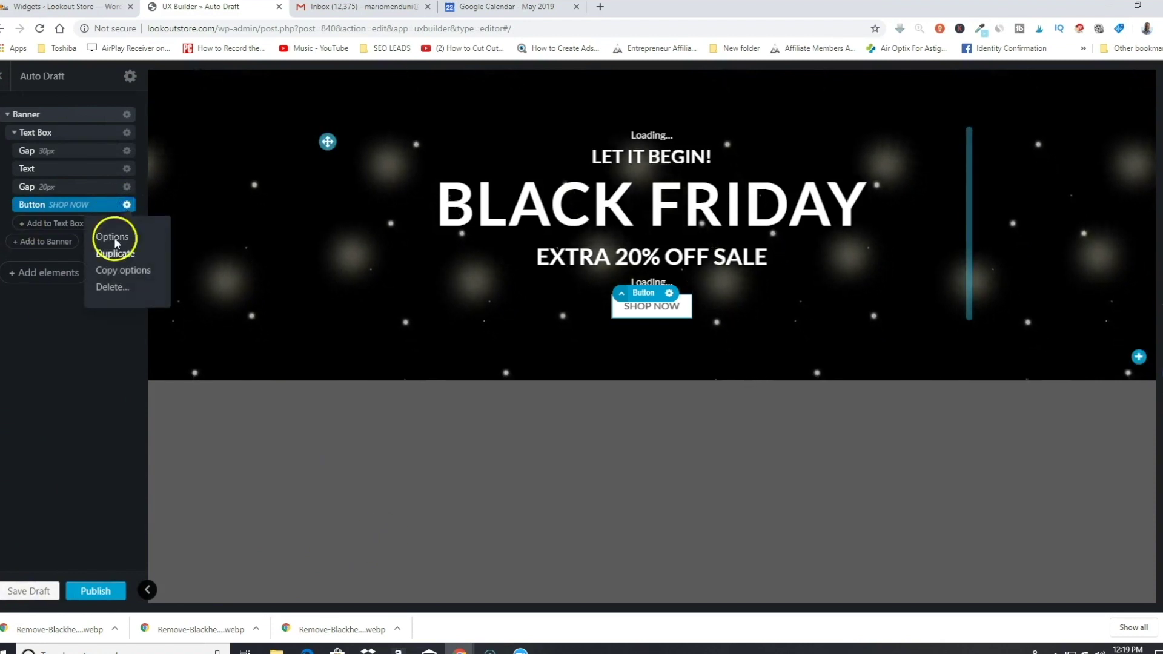
click(112, 285)
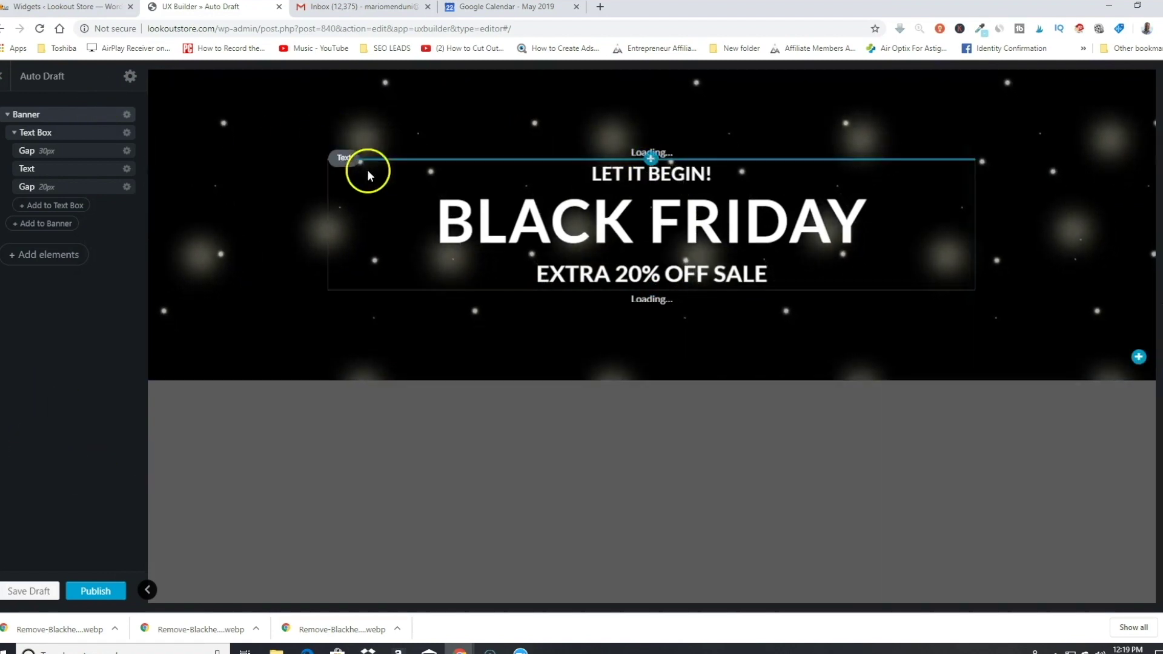
Step: Publish and update the block, then exit UX Builder to the block editor
click(100, 591)
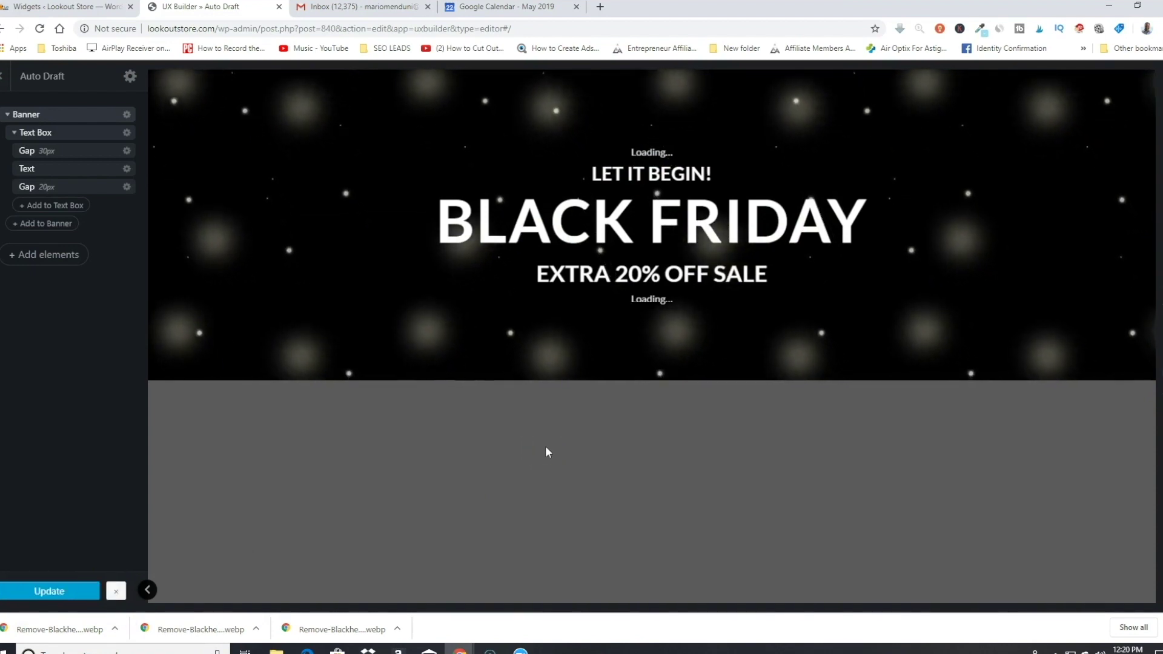
click(76, 593)
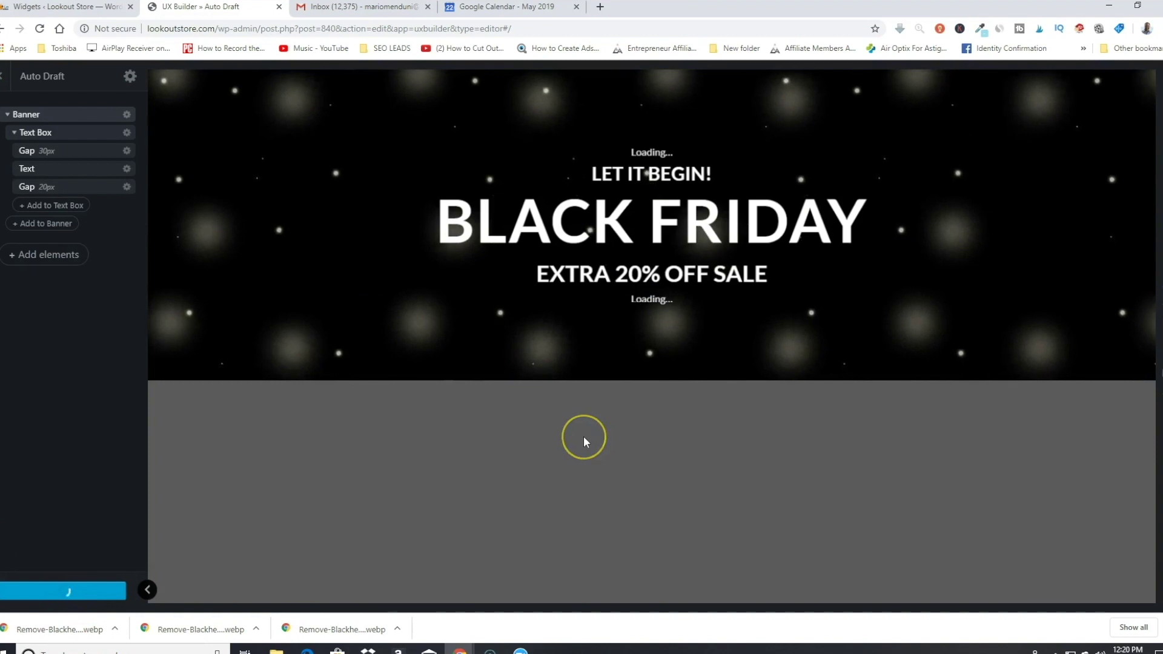
click(6, 75)
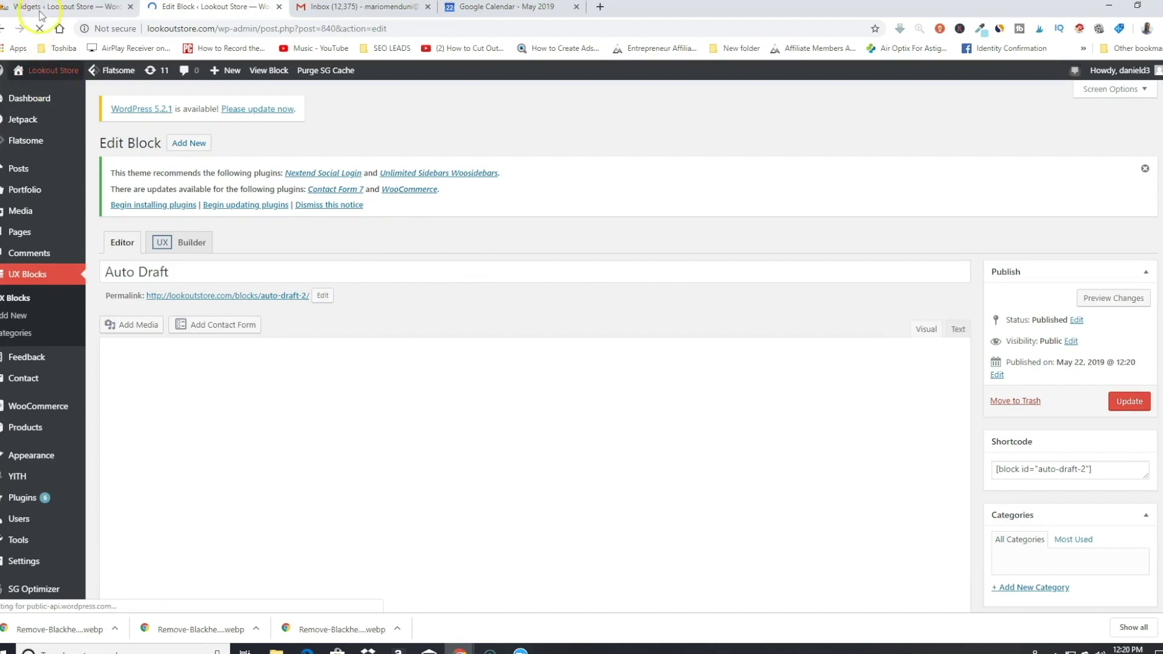
Step: Copy the [block id="auto-draft-2"] shortcode from the block editor
click(38, 7)
click(181, 9)
click(42, 70)
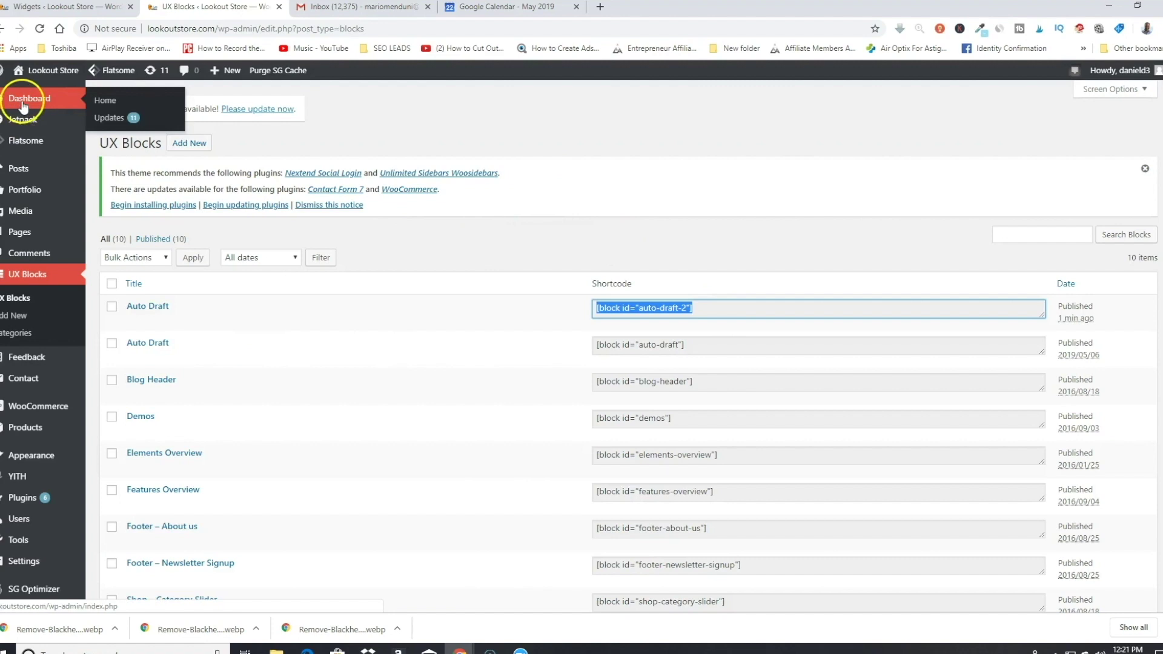
click(29, 277)
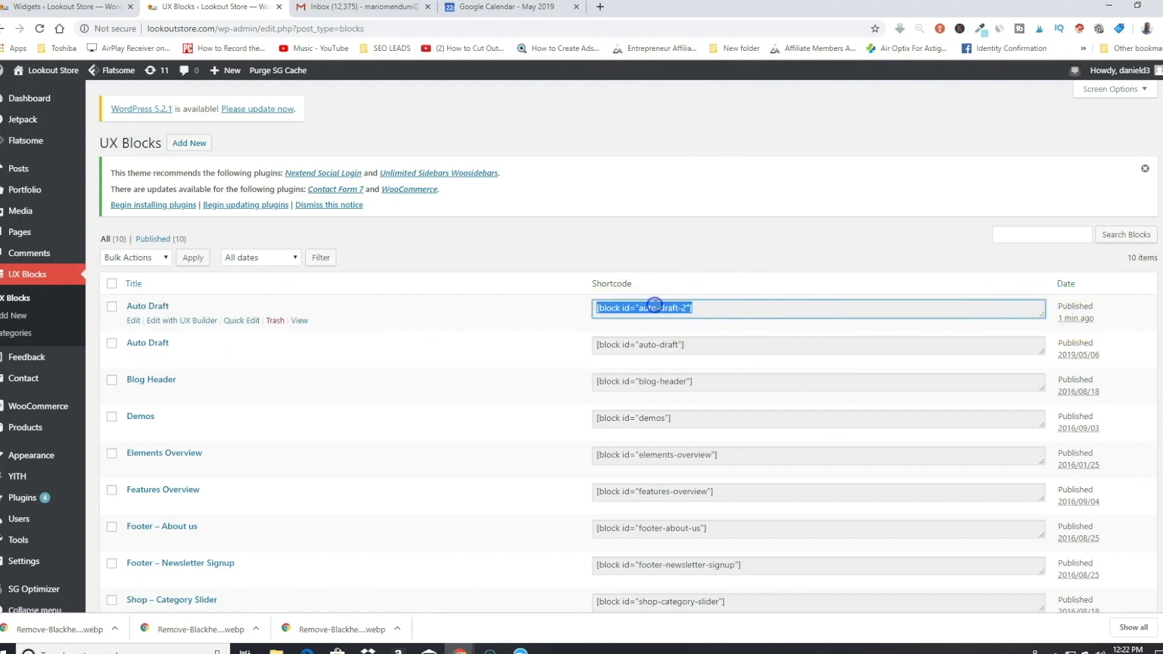
right_click(654, 306)
click(698, 349)
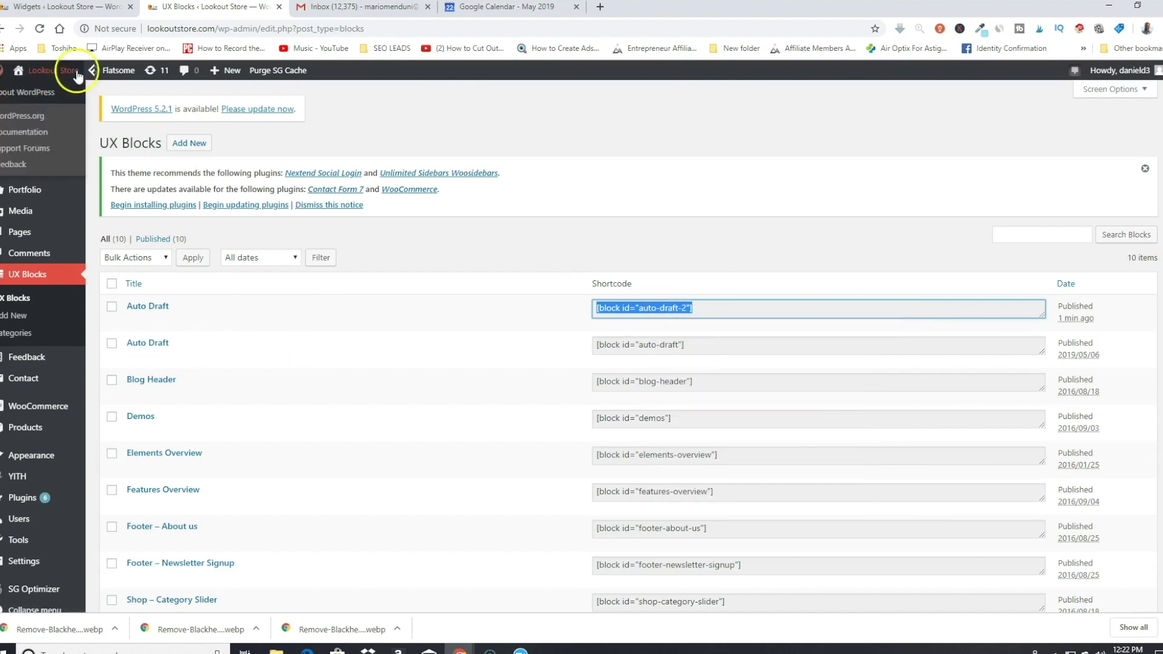
Step: Visit the live store site and launch the Customizer
mouse_move(66, 74)
click(43, 97)
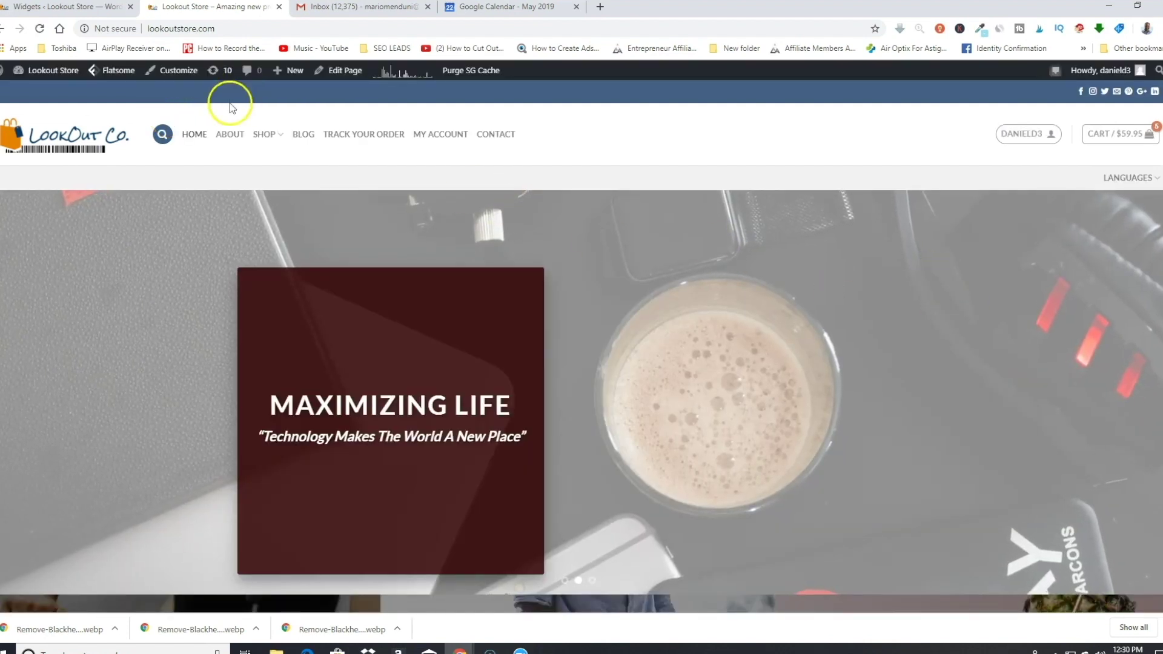
click(176, 72)
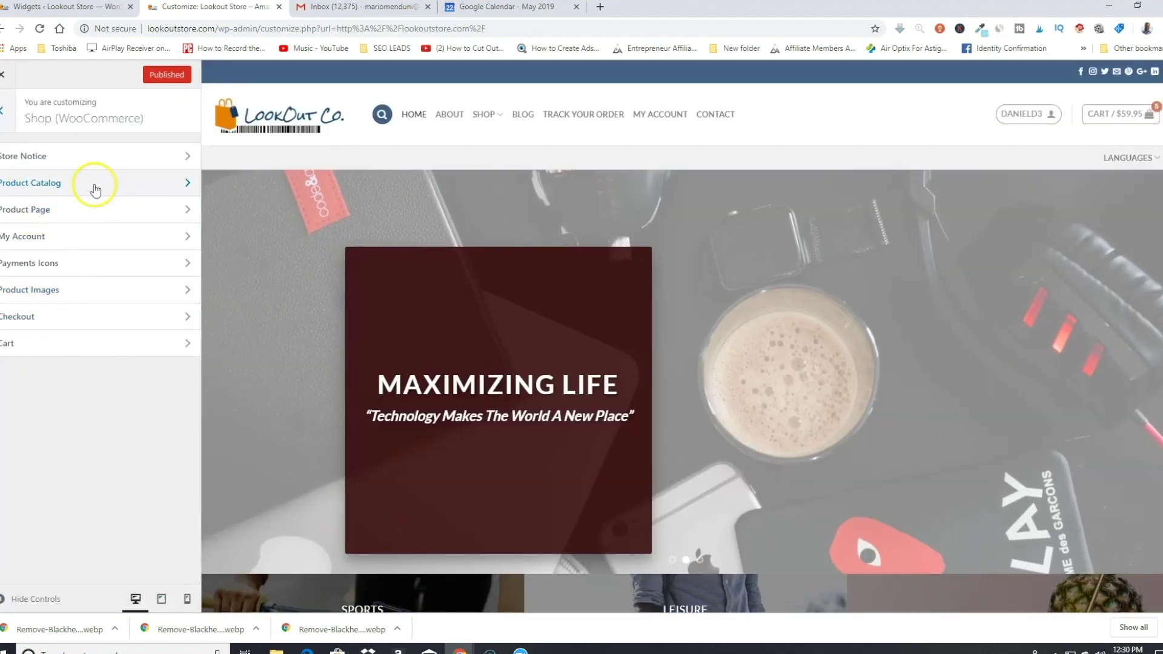
Step: Open Product Catalog settings and scroll to the Shop Page Header field
click(93, 185)
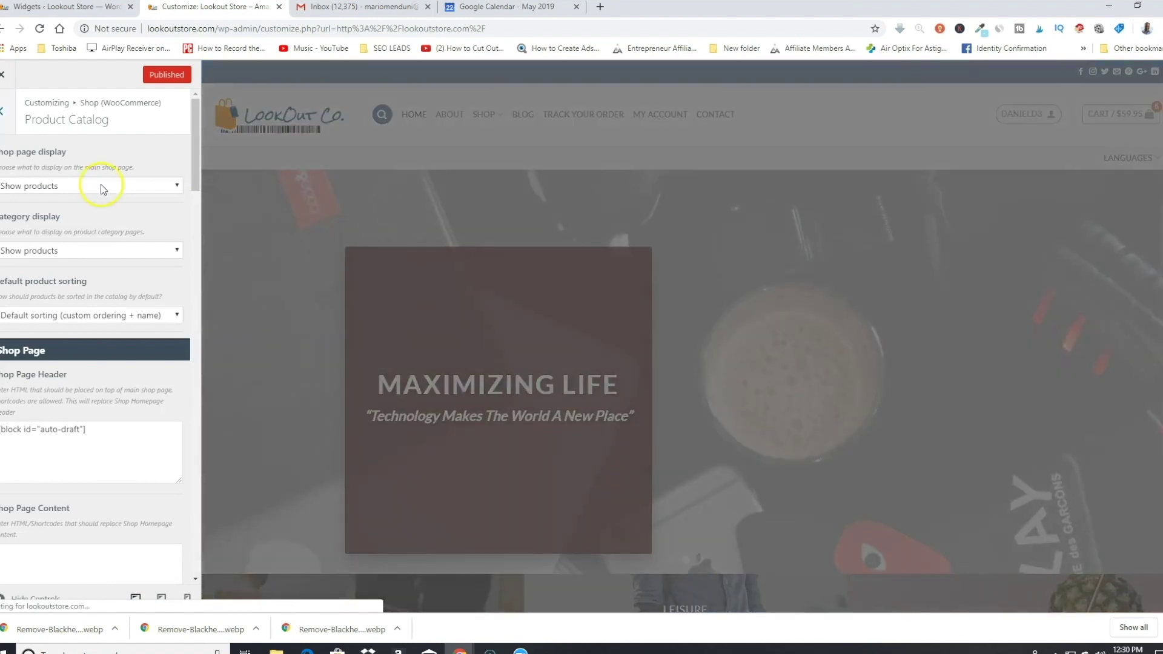
scroll(424, 366, down, 2)
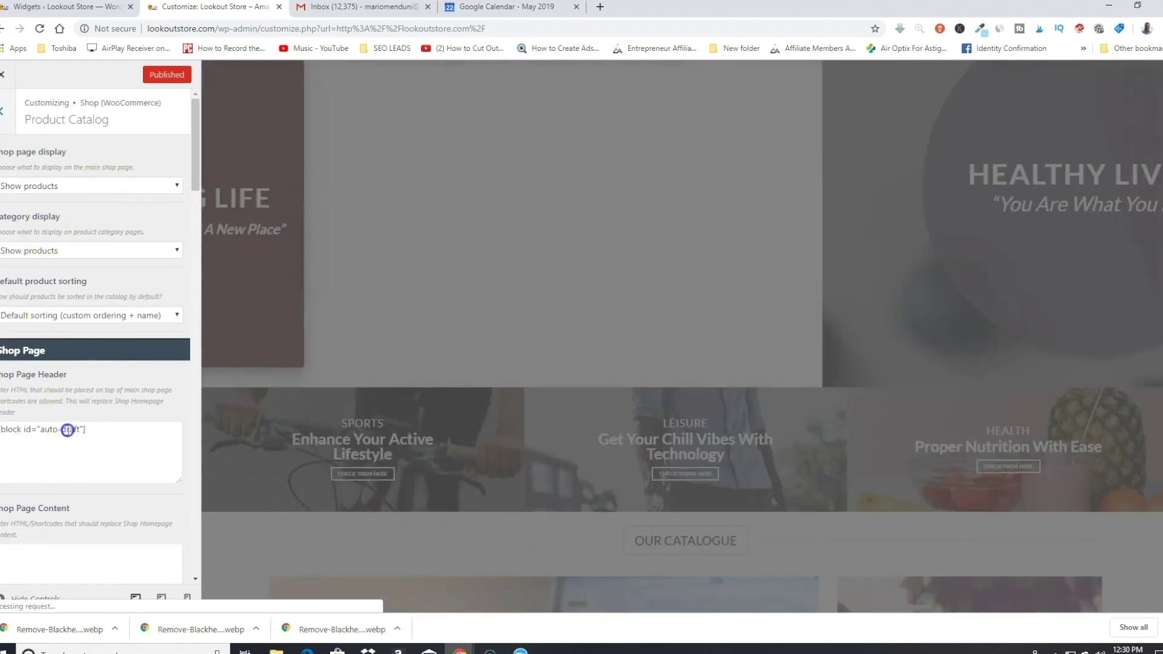
Step: Replace the Shop Page Header shortcode with [block id="auto-draft-2"] and refresh the preview
triple_click(68, 431)
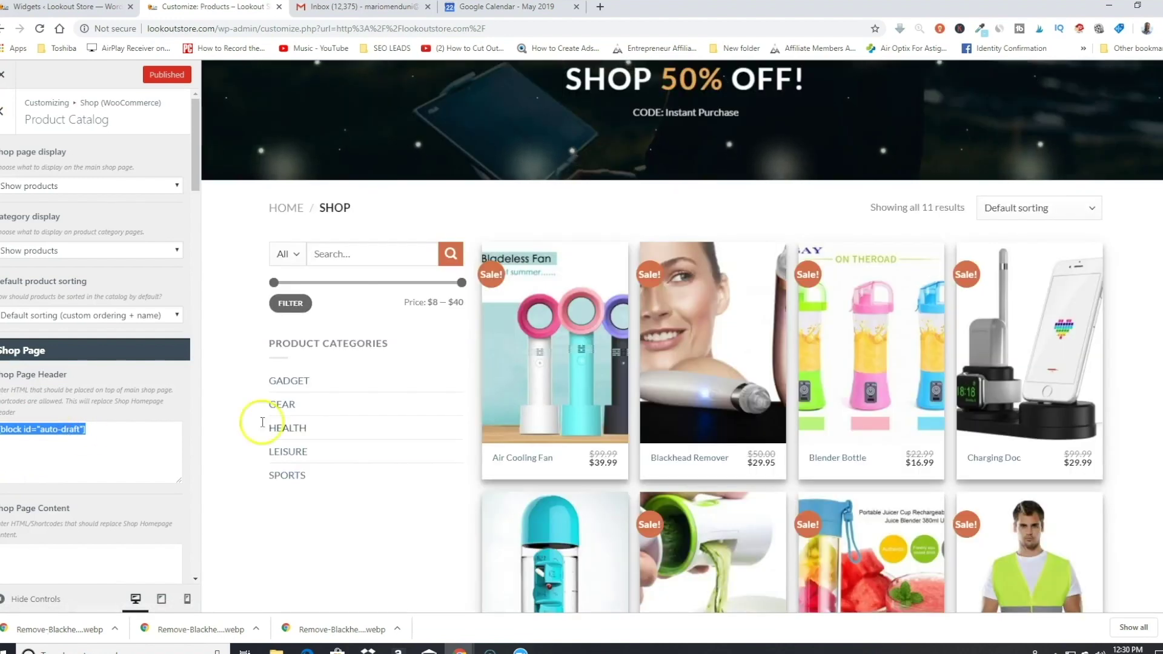
scroll(262, 422, up, 3)
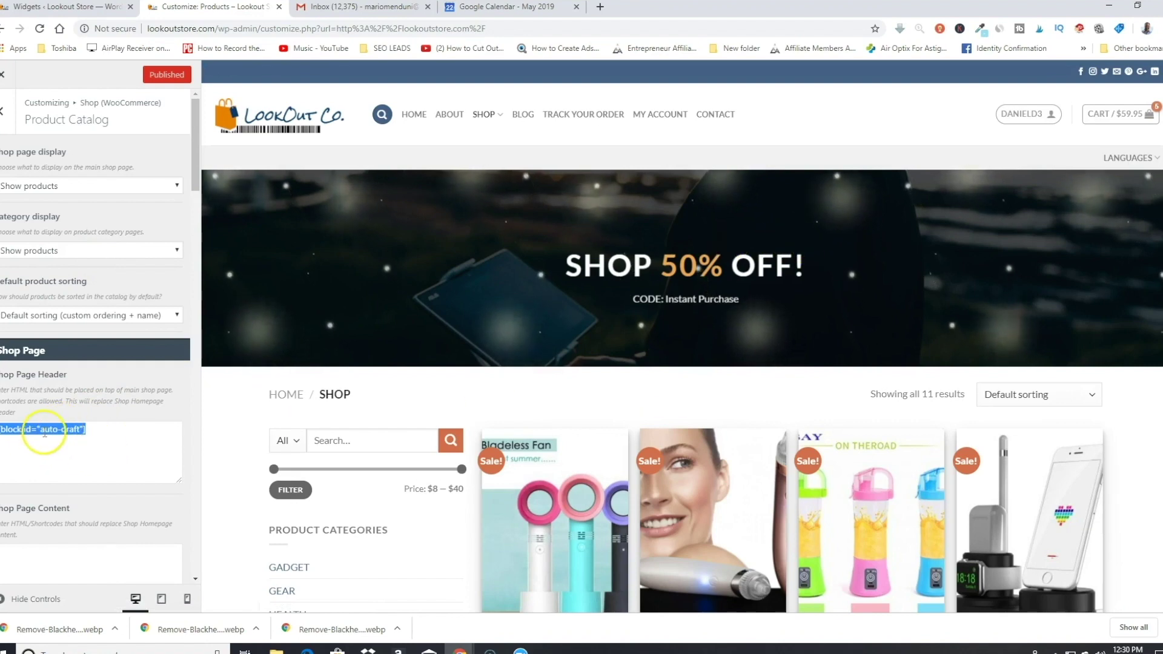
right_click(36, 439)
click(81, 485)
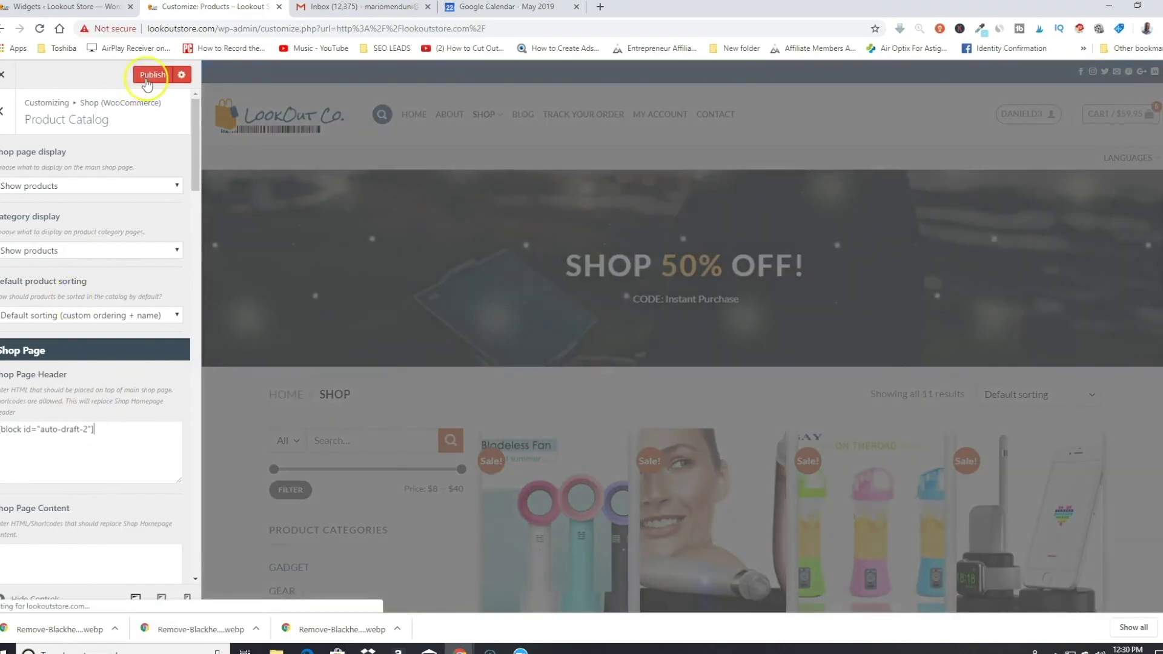
click(150, 77)
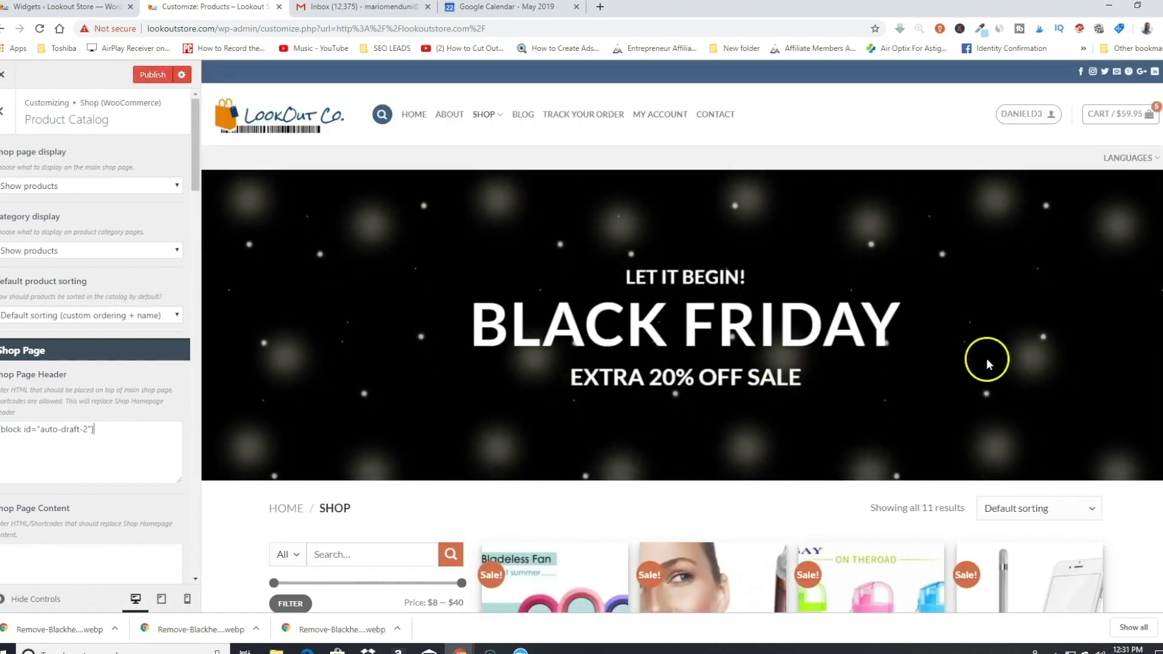
Step: Review the Black Friday header in the preview, then close the Customizer without saving
click(94, 447)
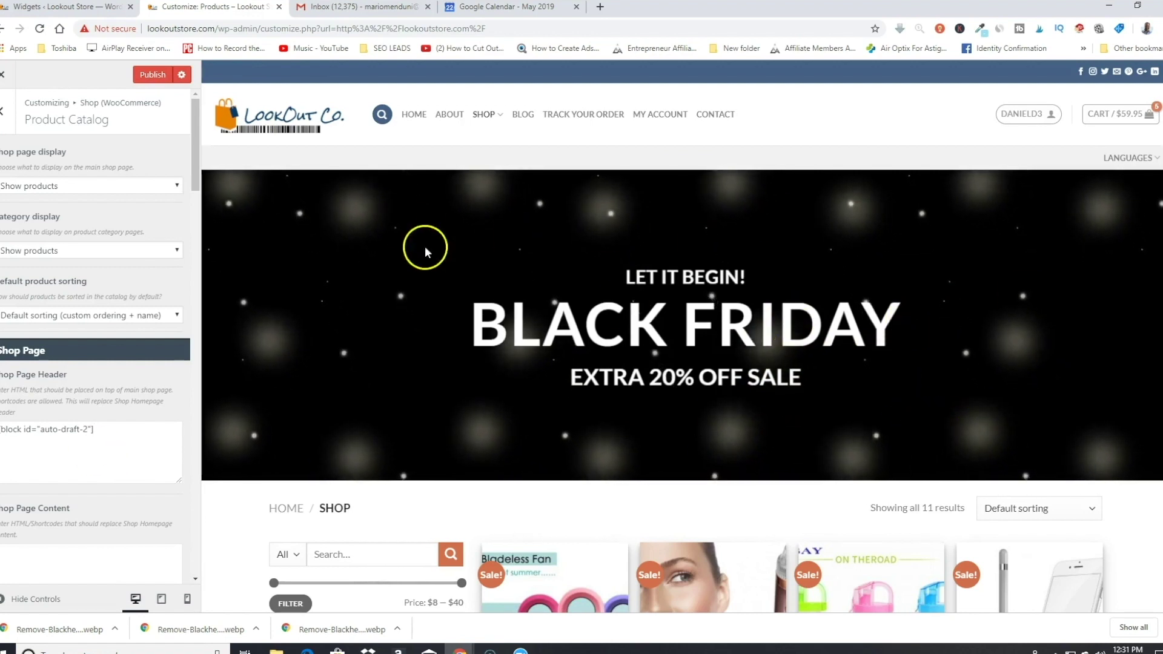
scroll(909, 337, down, 2)
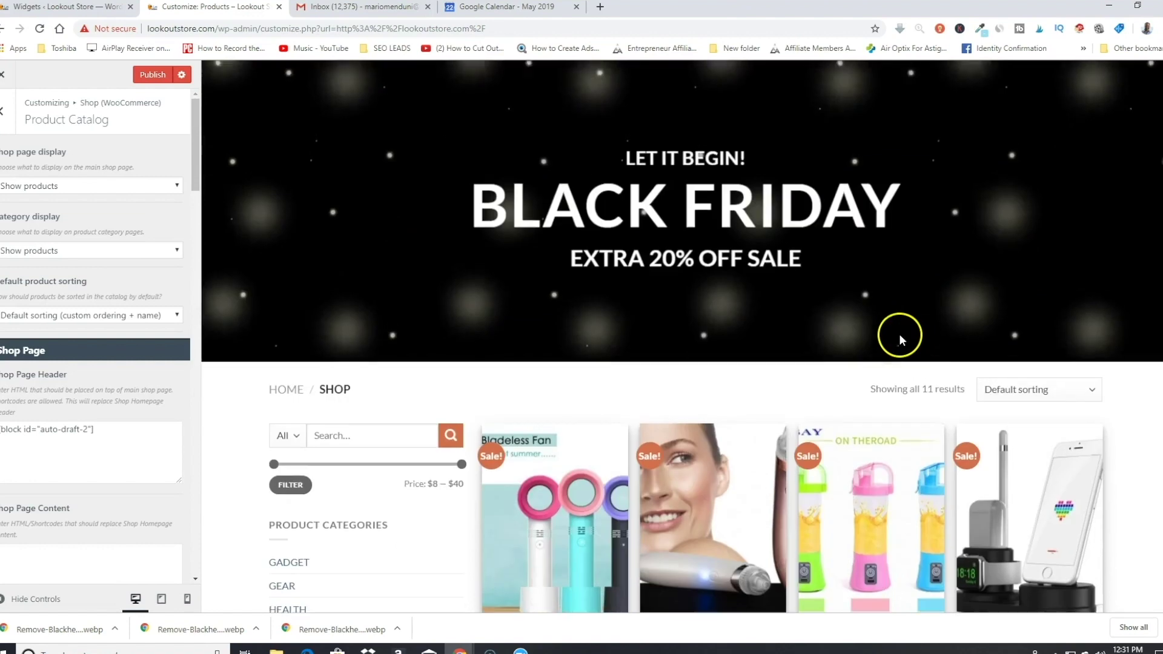
scroll(561, 285, up, 1)
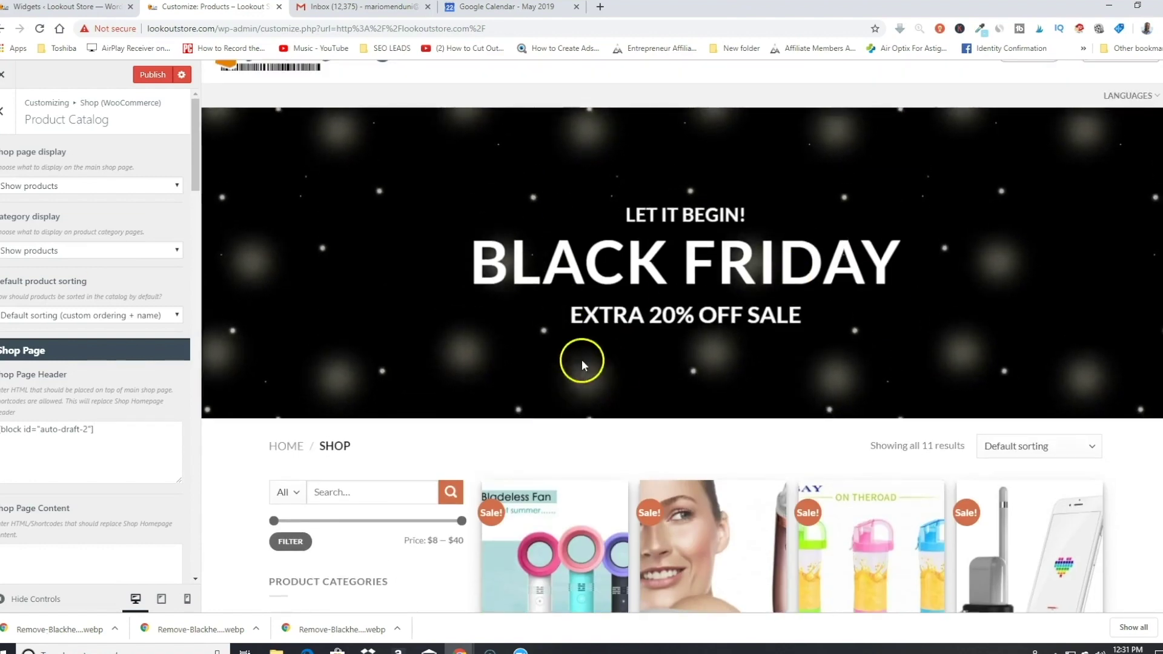
scroll(758, 524, down, 3)
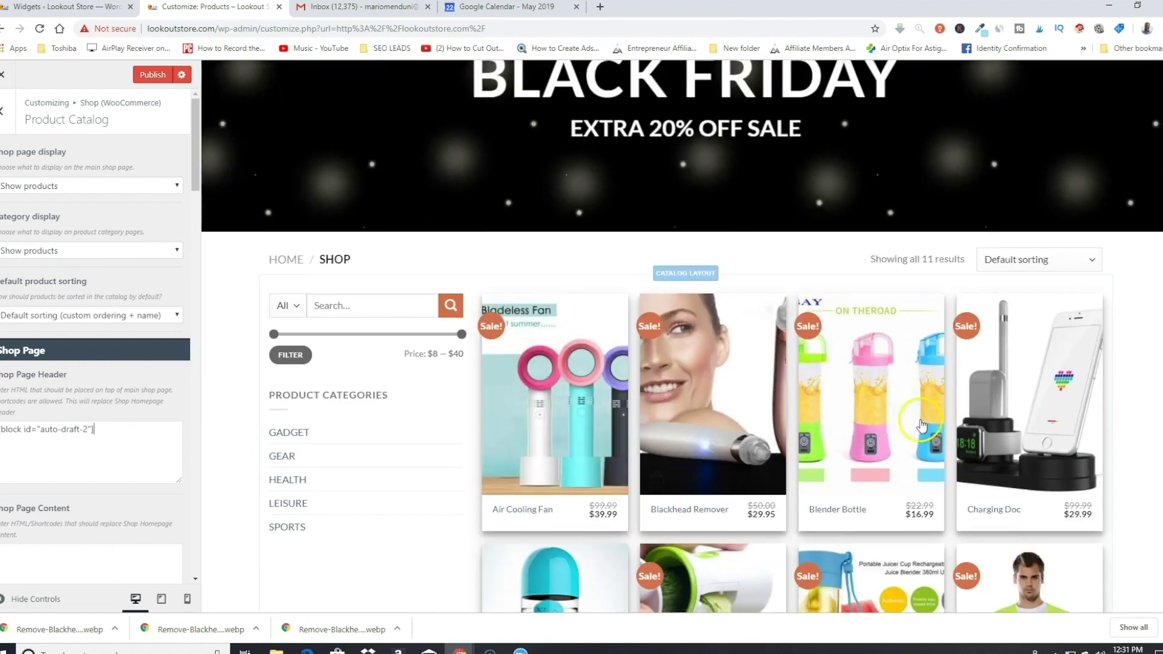
scroll(781, 457, up, 2)
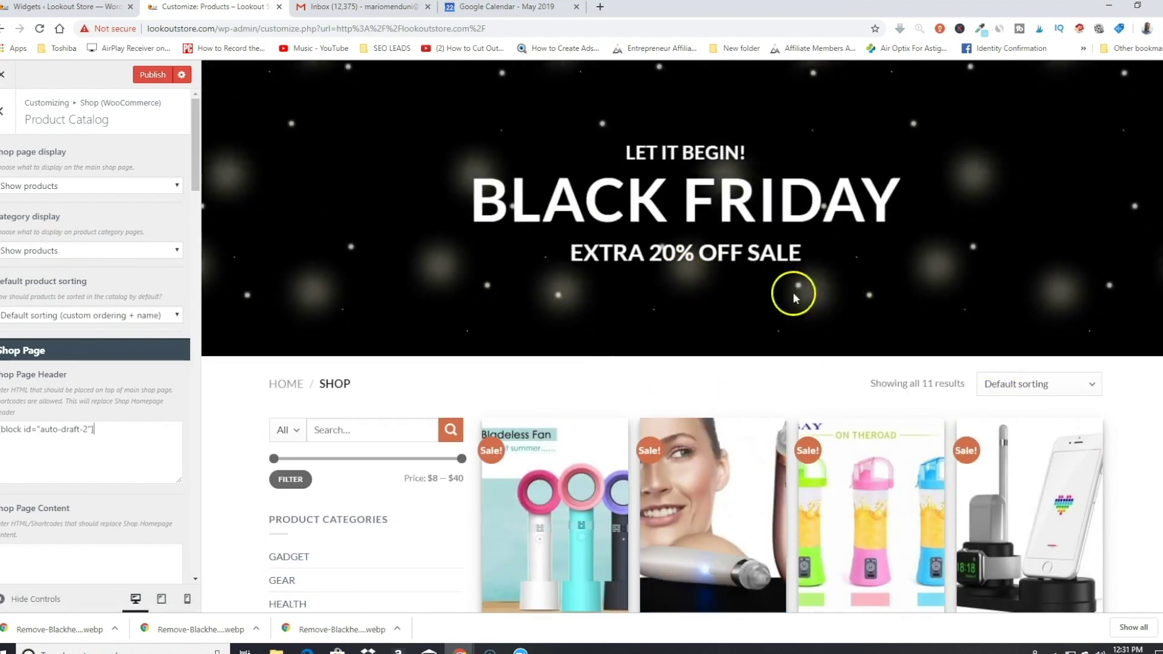
scroll(686, 290, down, 4)
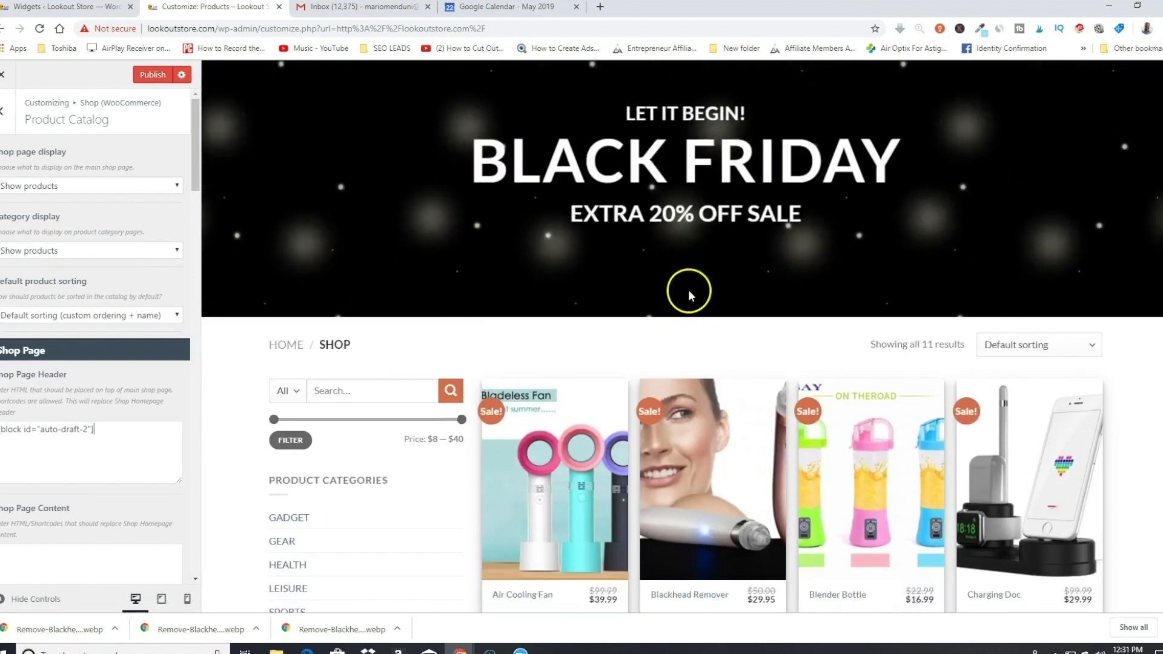
scroll(726, 388, up, 4)
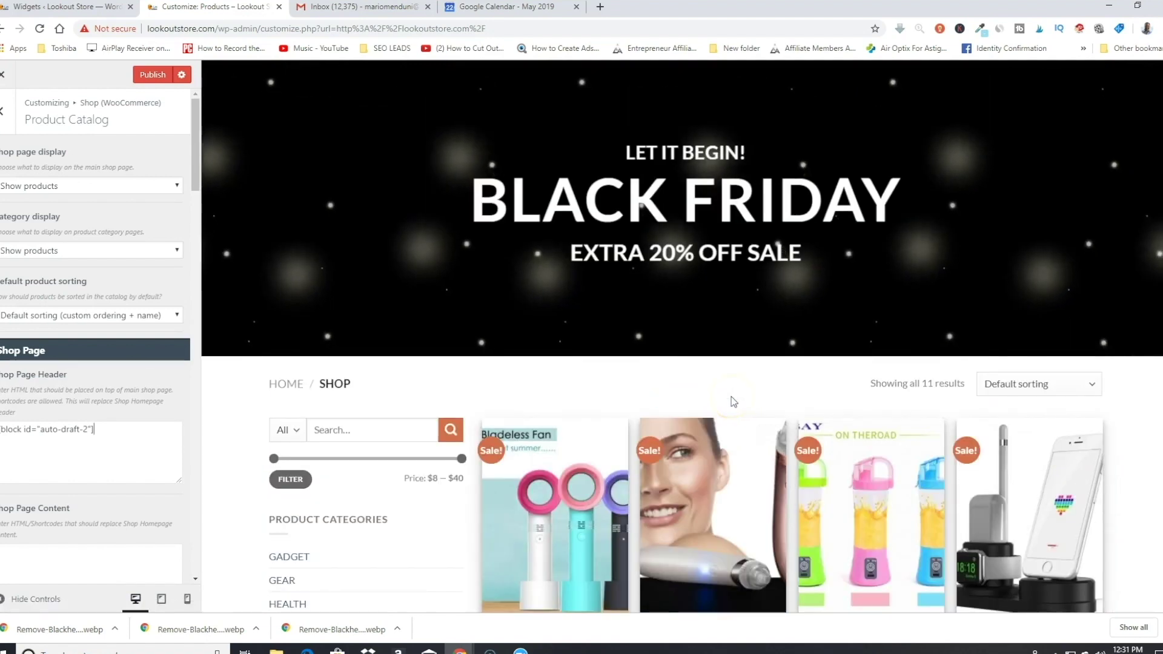
scroll(713, 267, up, 2)
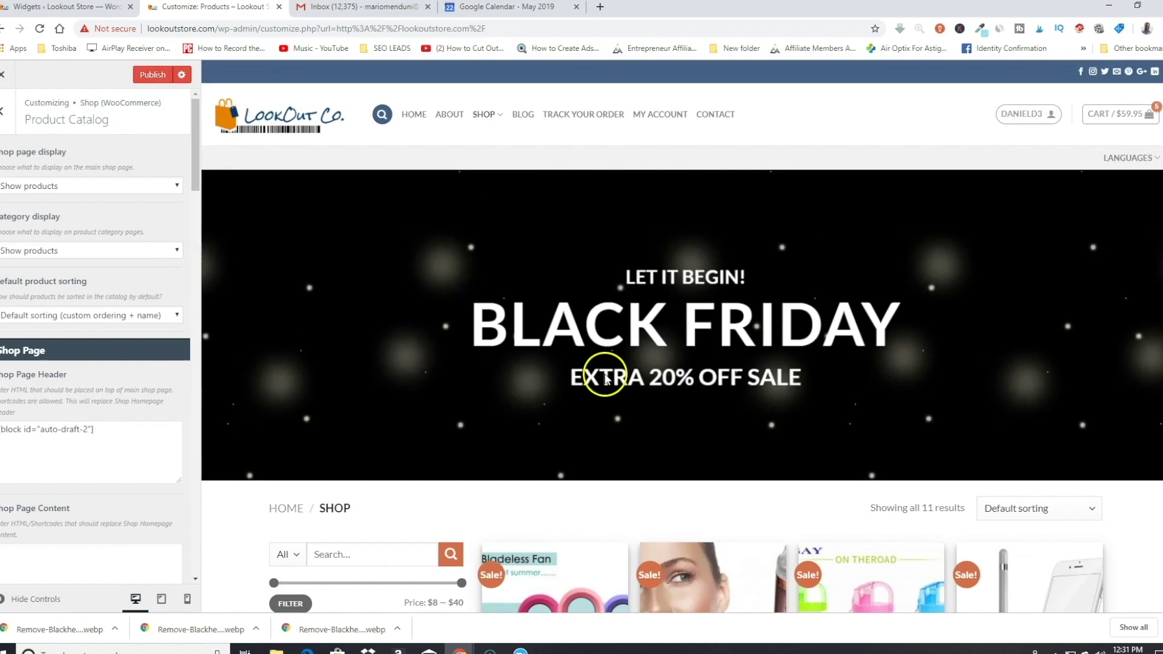
click(2, 79)
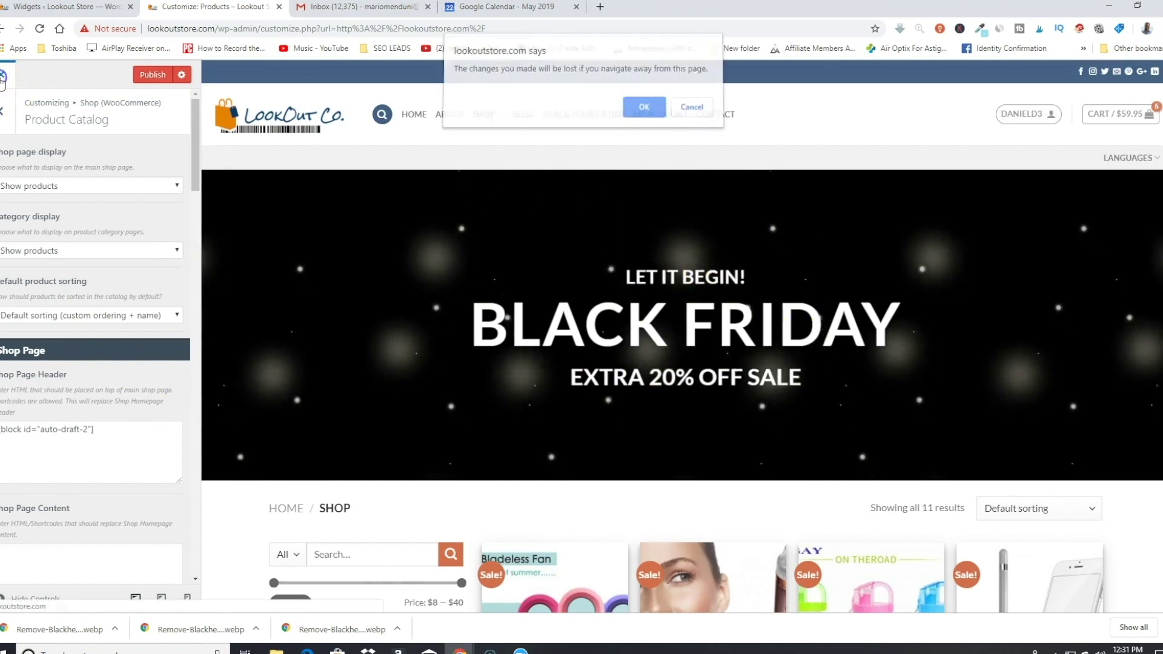
click(651, 112)
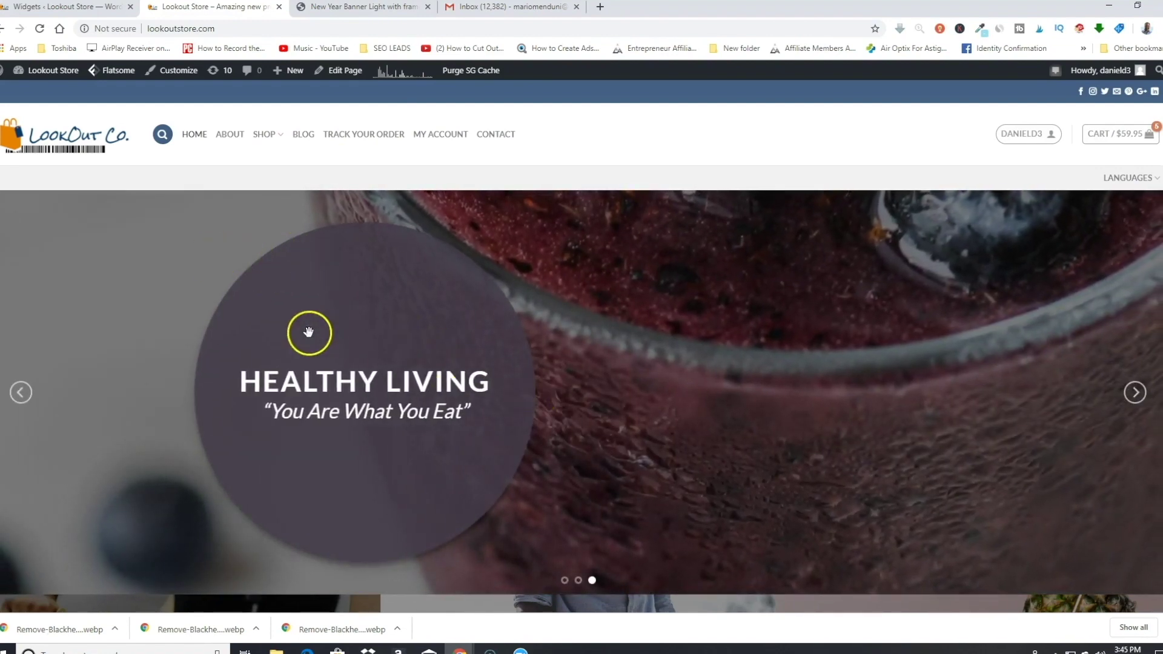
Step: Open the Cart page and edit it with UX Builder
click(1113, 138)
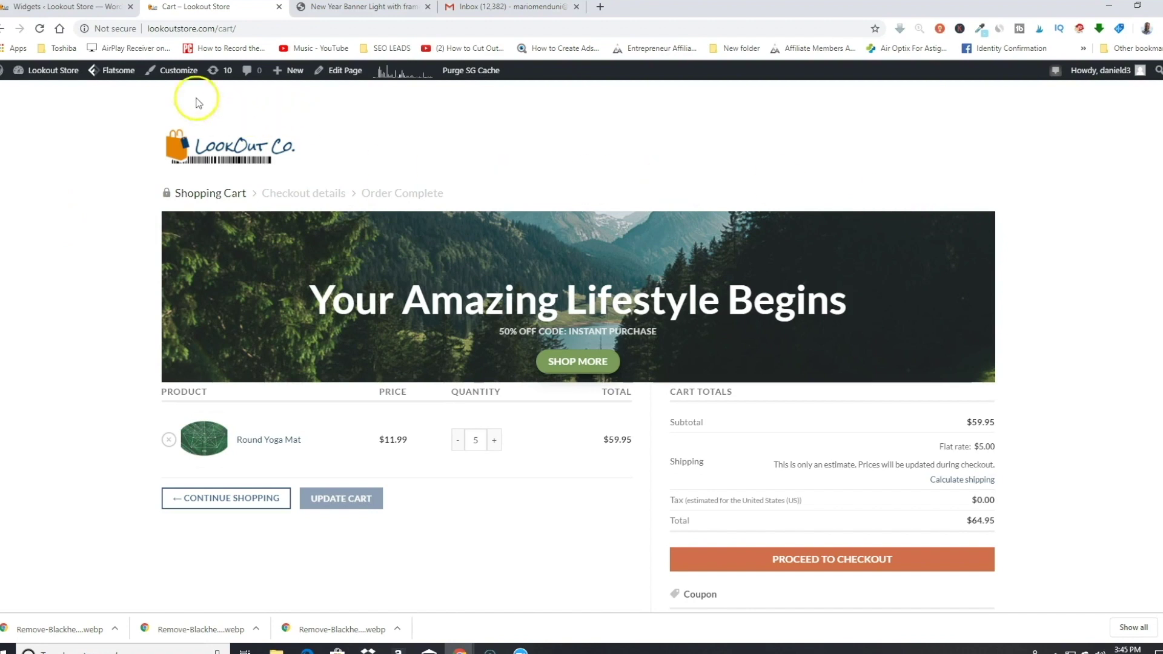
mouse_move(184, 76)
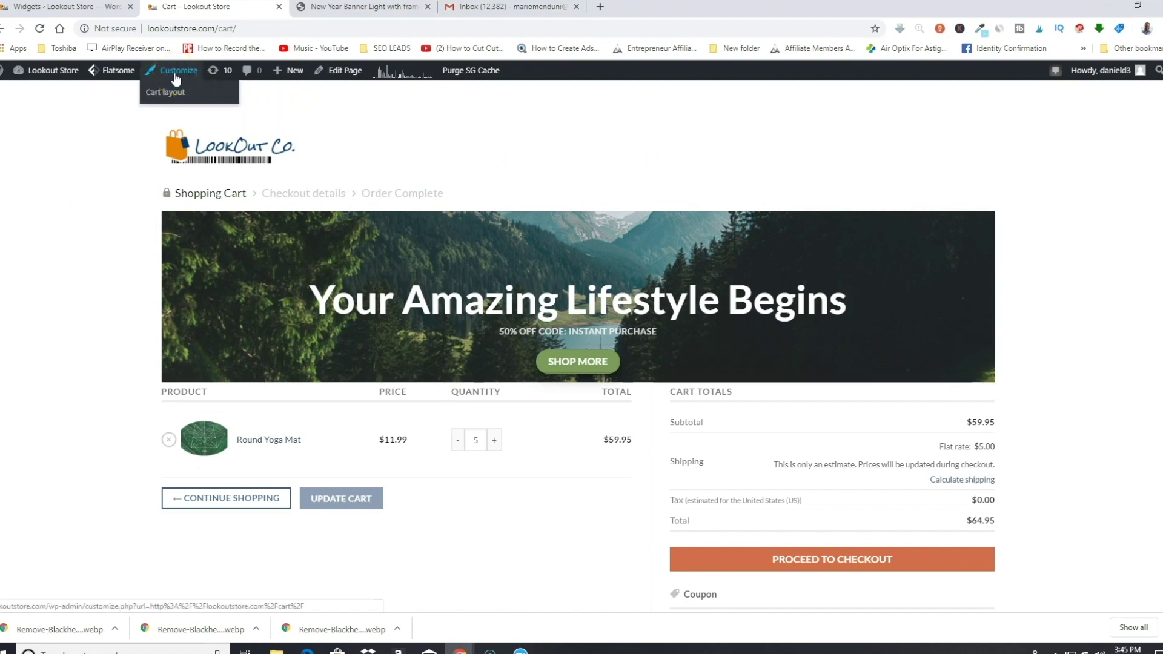
mouse_move(344, 72)
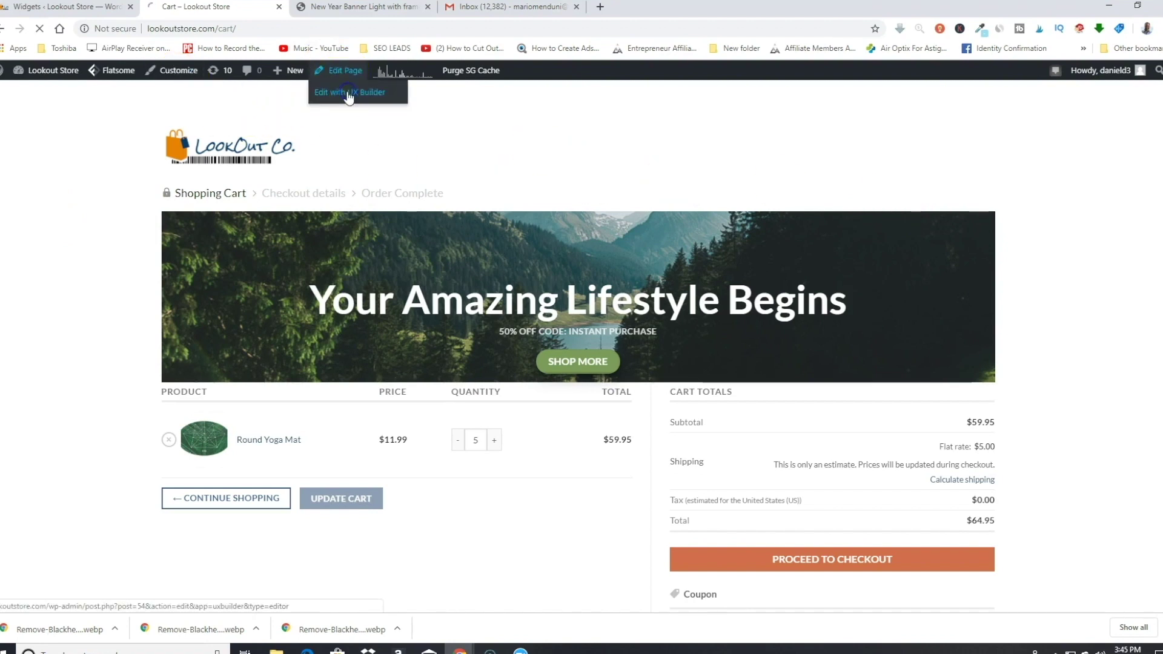
click(349, 95)
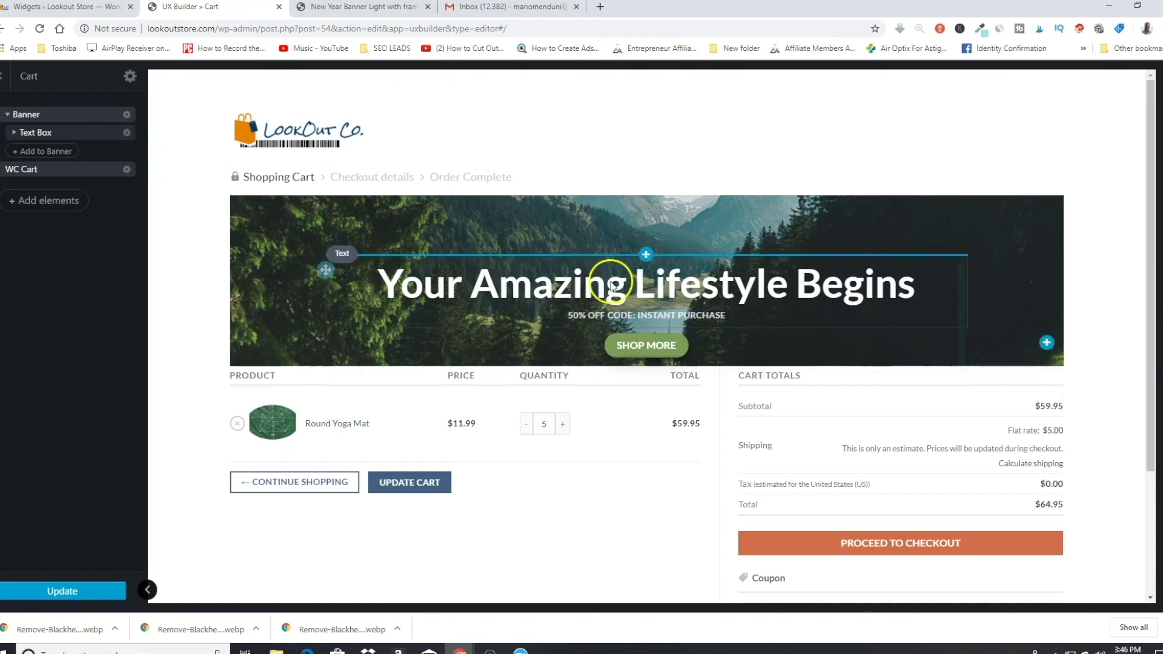
scroll(734, 303, down, 3)
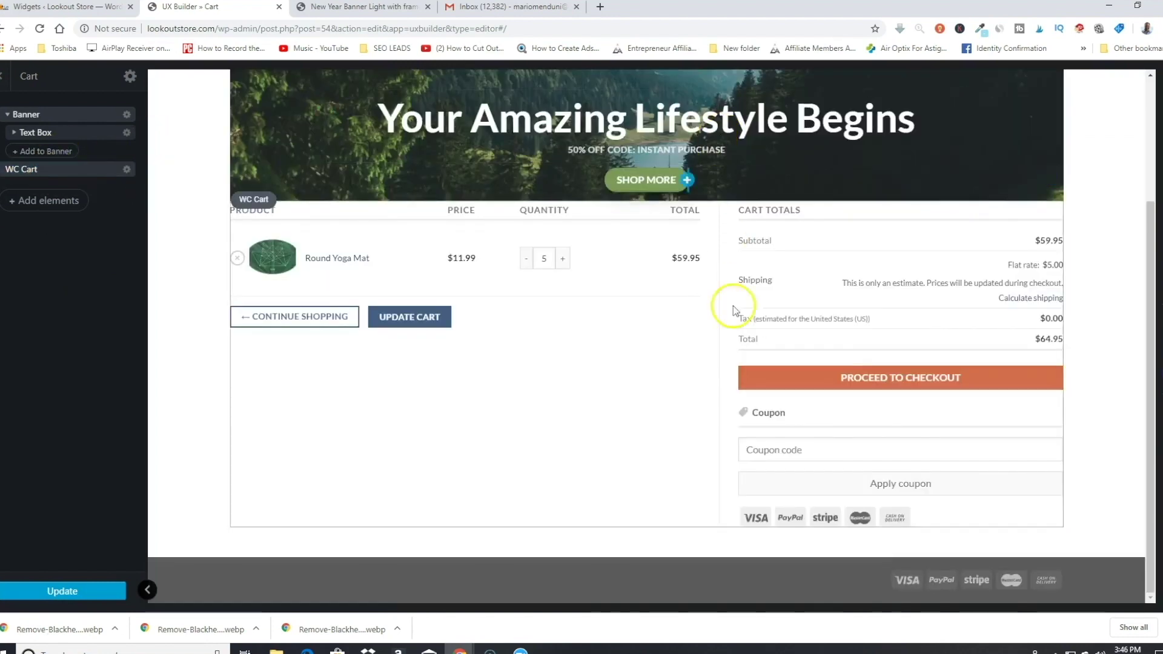
scroll(680, 284, up, 2)
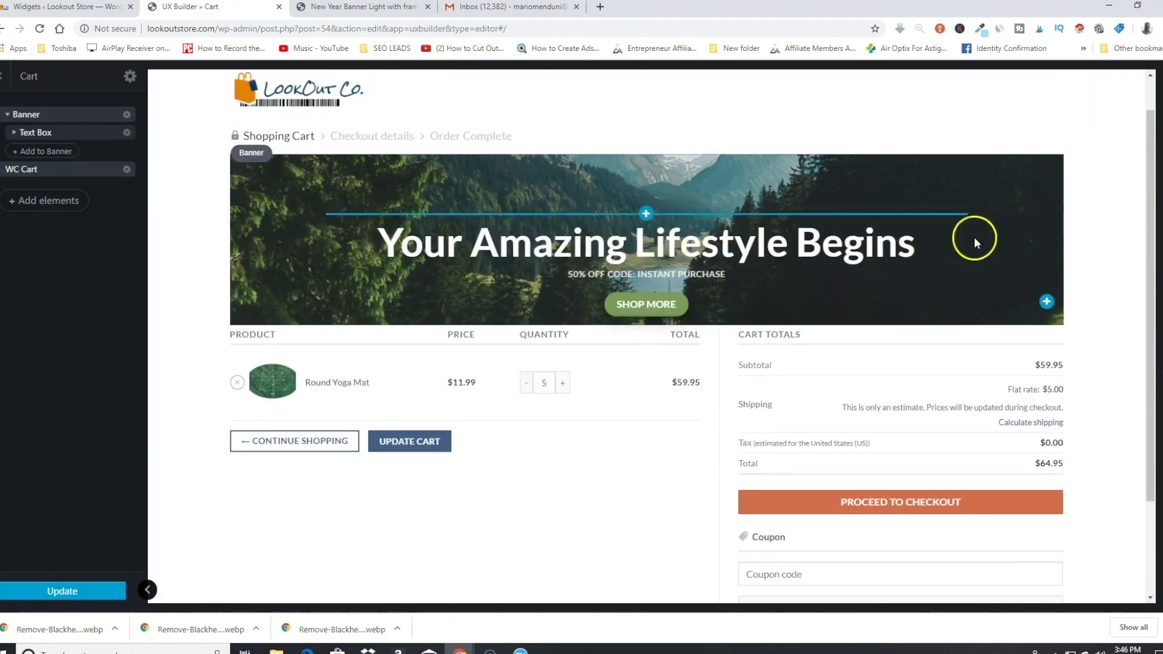
scroll(527, 424, down, 2)
Step: Inspect the WC Cart element, leave the builder unchanged, and proceed to checkout
click(890, 380)
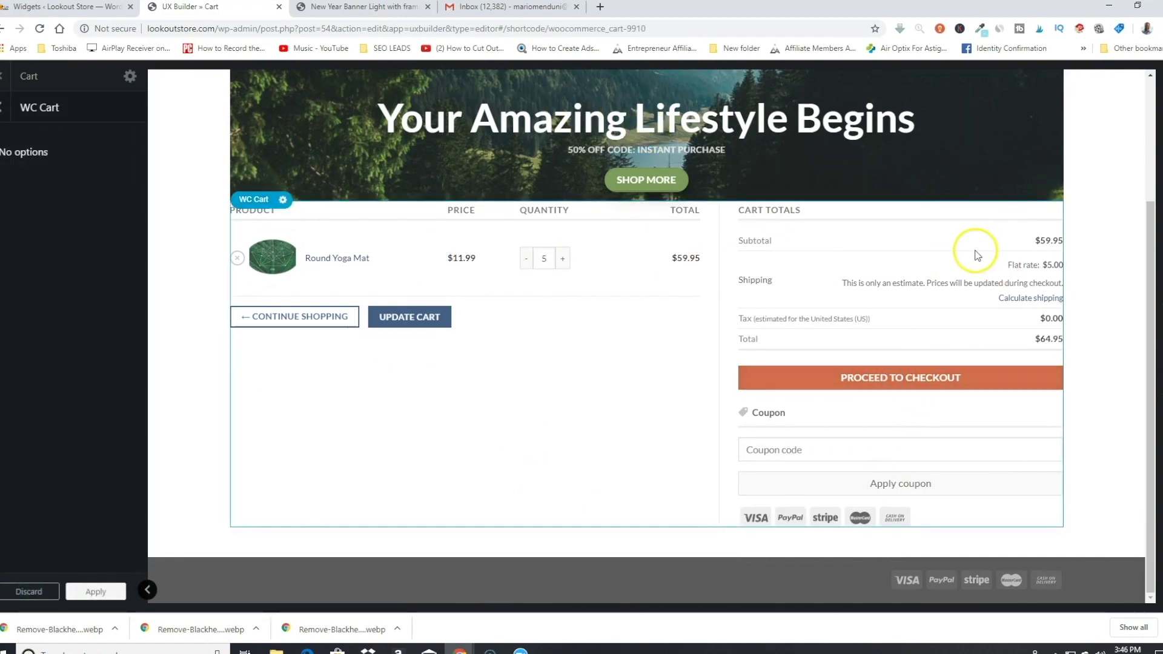
click(857, 382)
scroll(597, 375, up, 3)
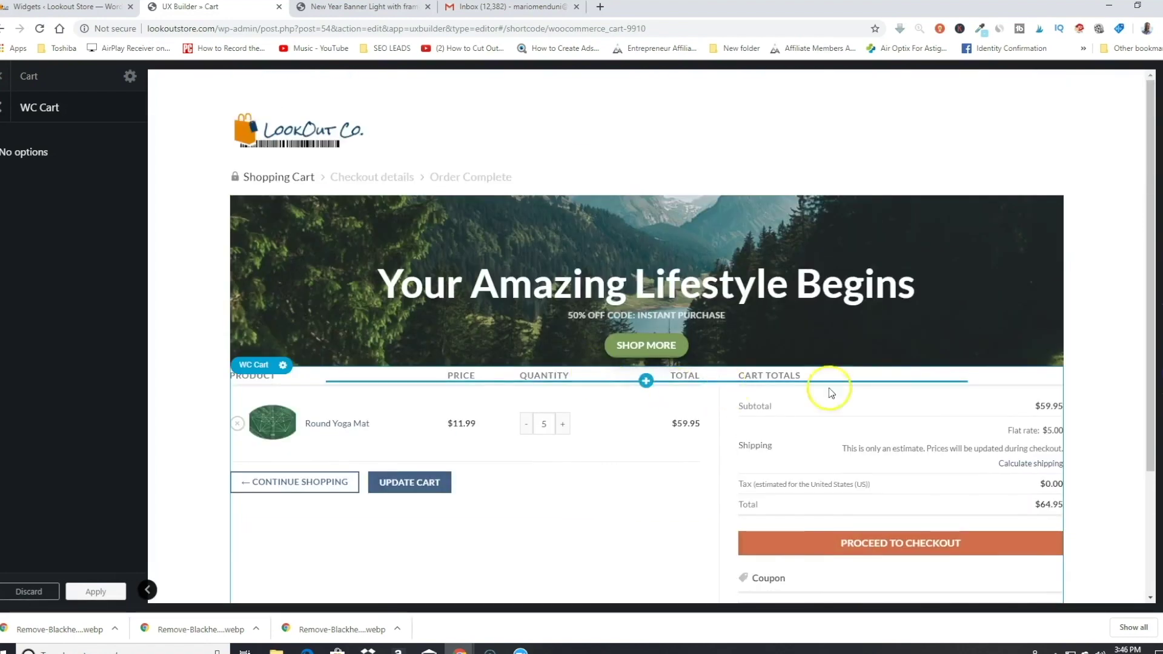
click(1, 79)
click(643, 98)
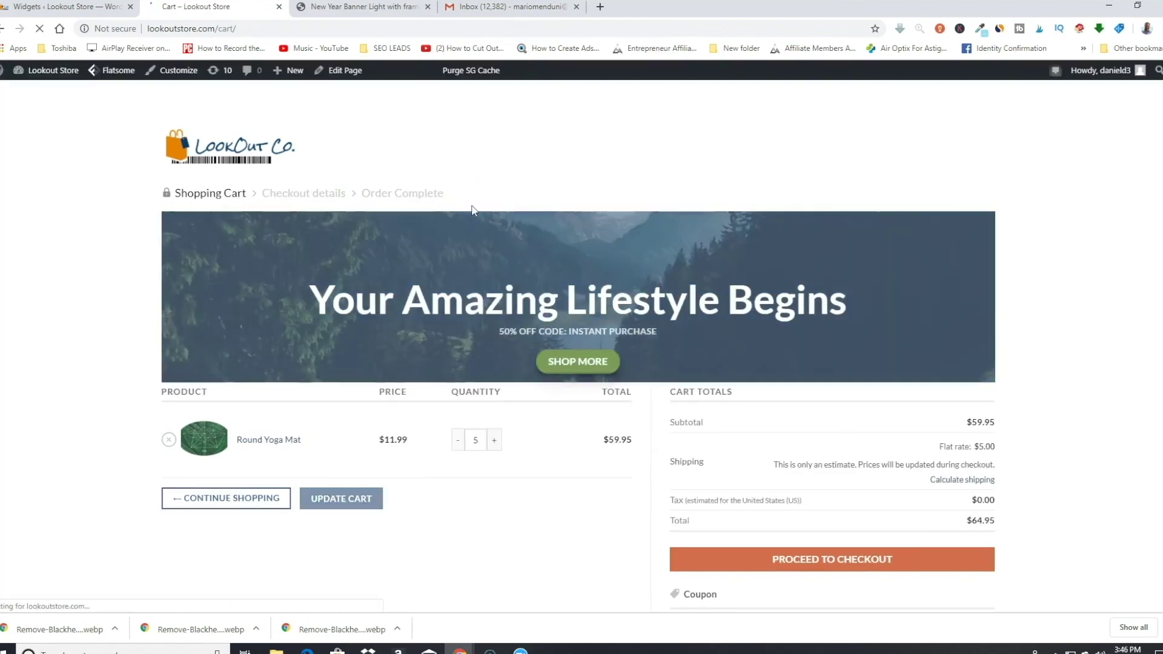
click(784, 559)
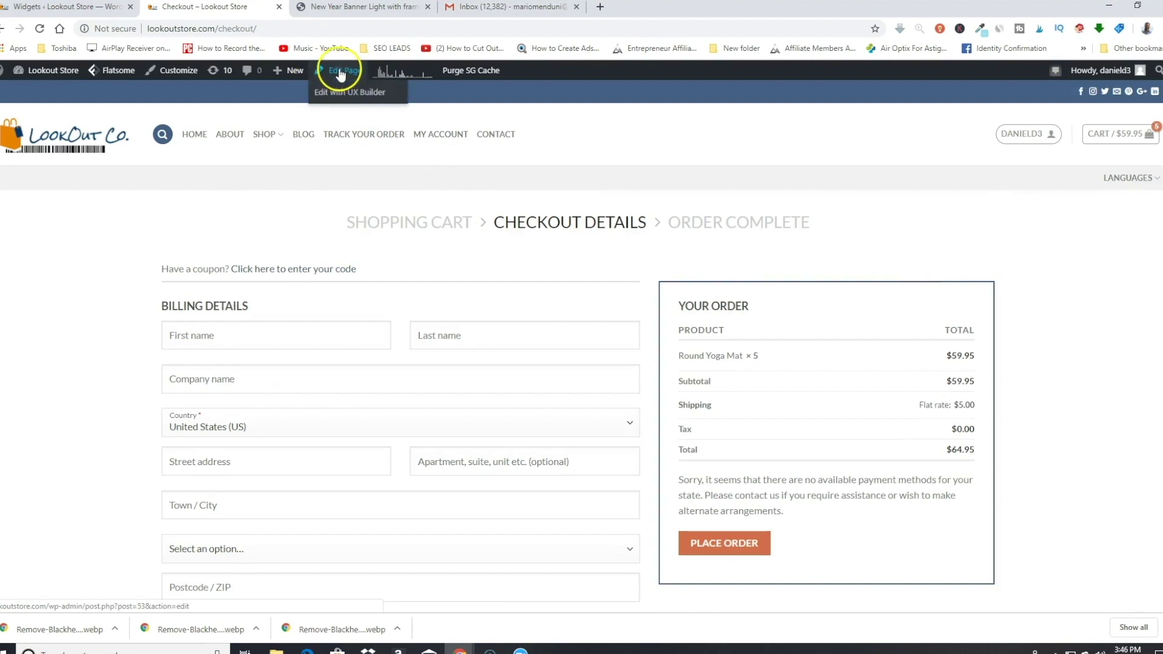
Step: Open the Checkout page in UX Builder and scroll through its single WC Checkout element
click(339, 91)
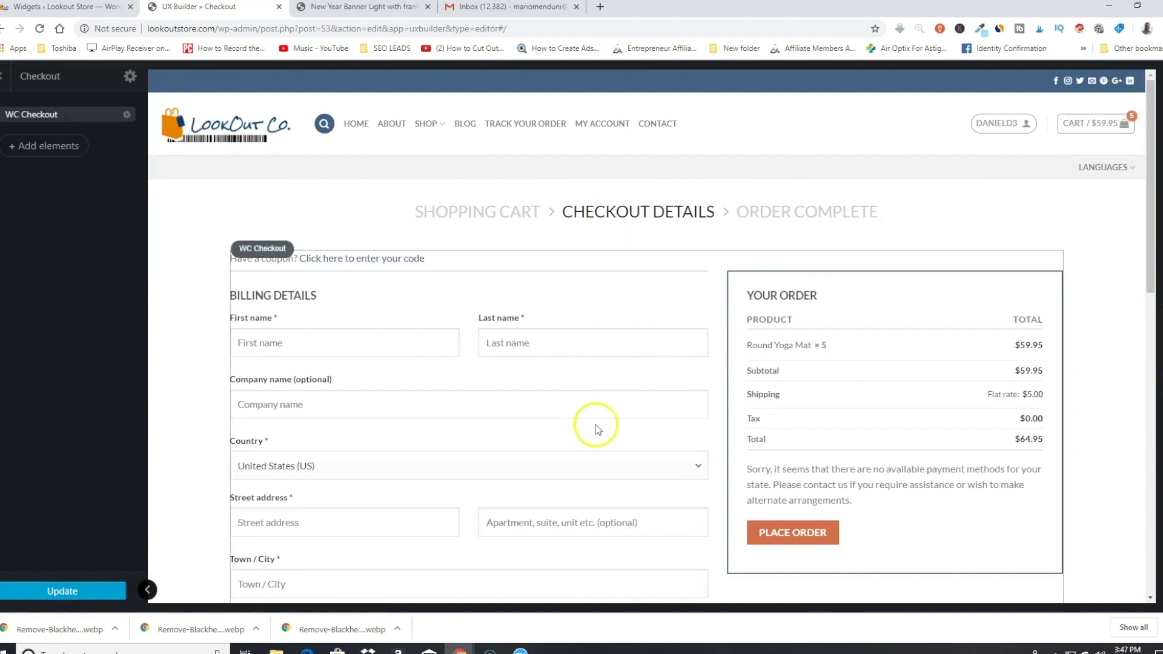
scroll(601, 413, down, 1)
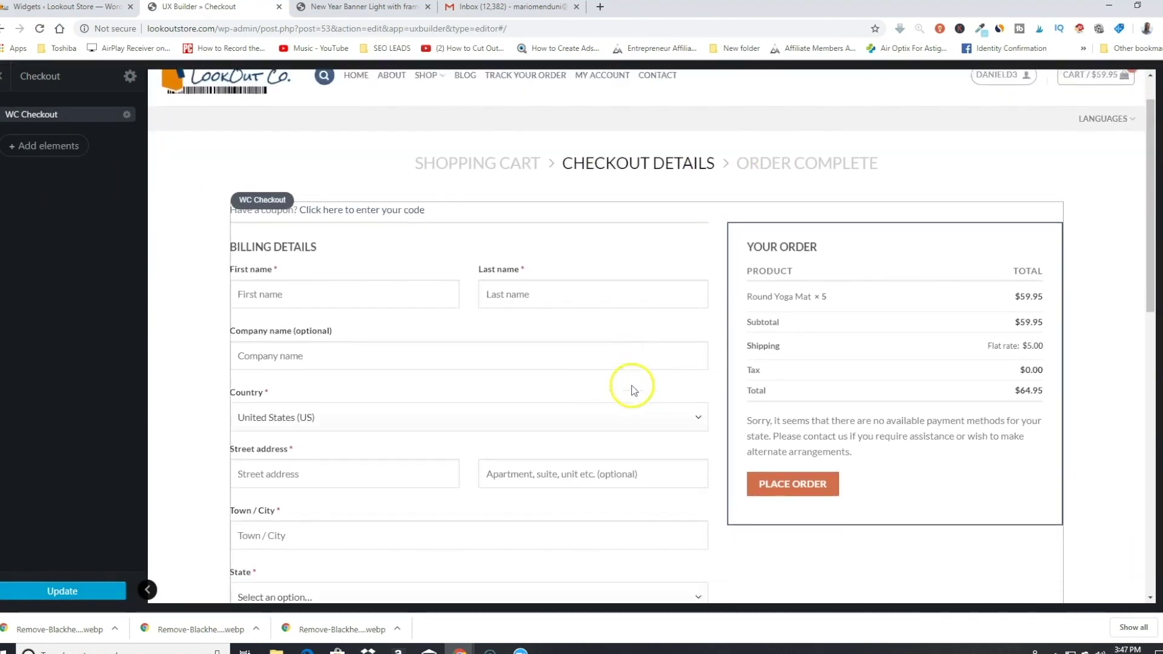
scroll(521, 305, up, 1)
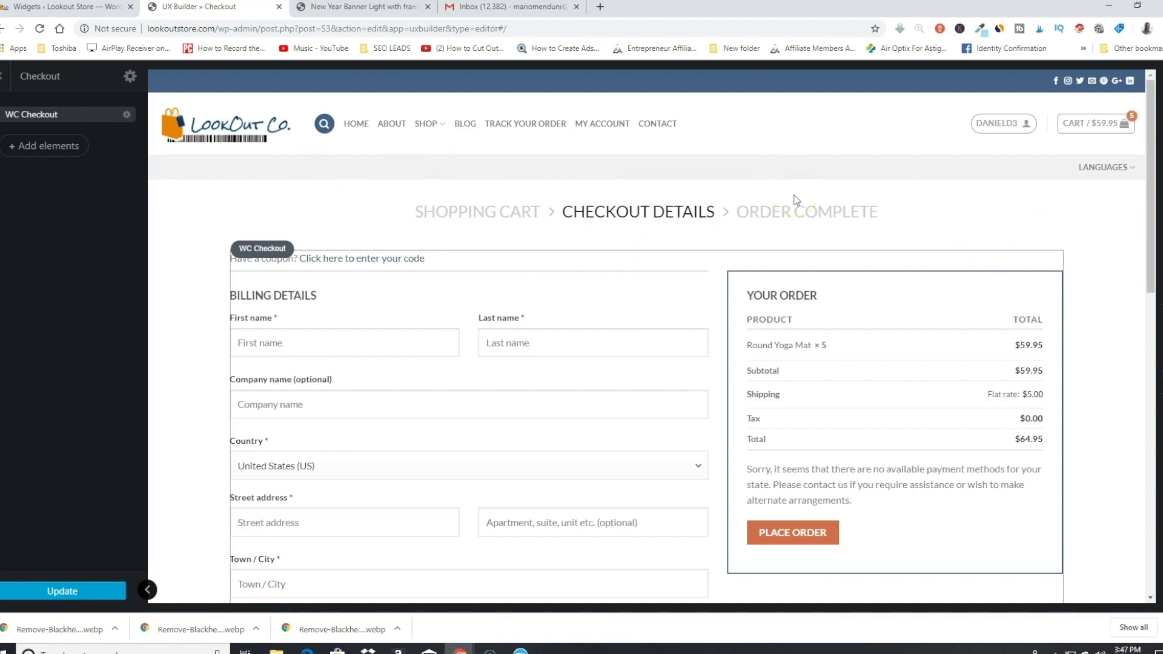
scroll(576, 239, down, 3)
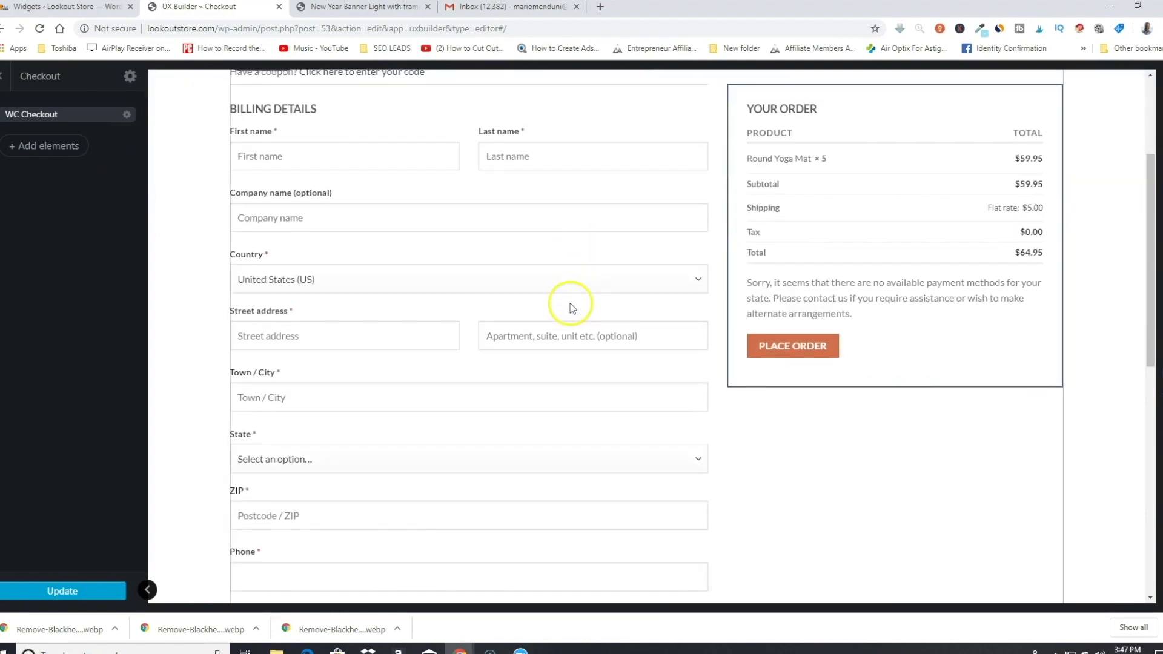
scroll(571, 303, up, 3)
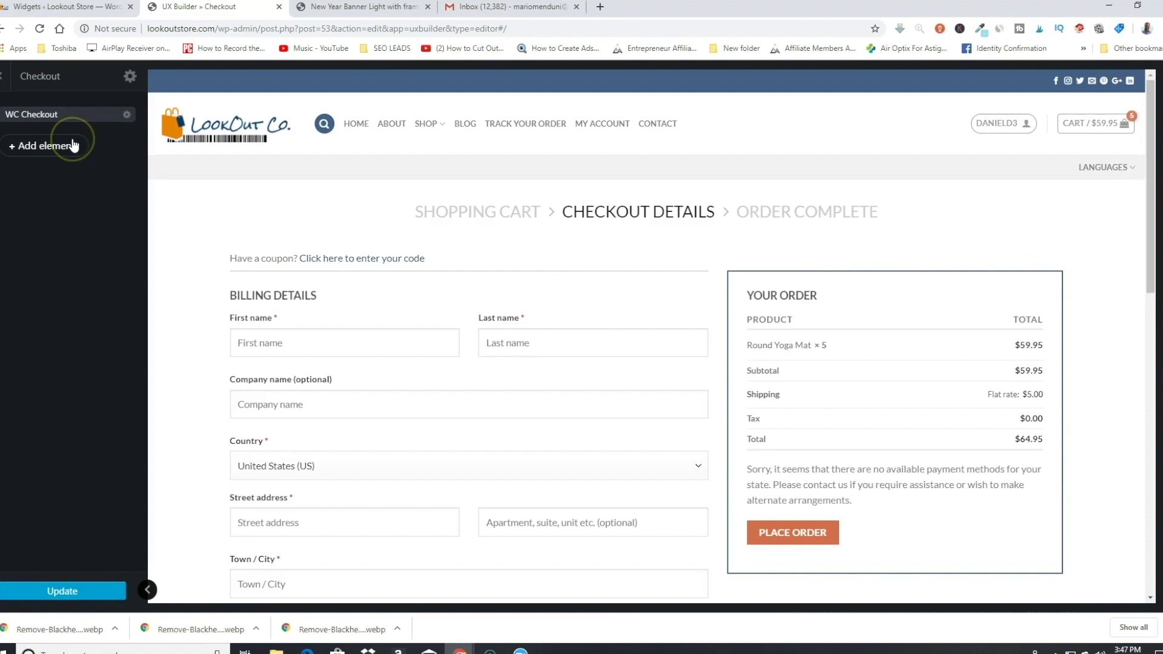
Step: Import the New Year Banner Light with frame layout from Flatsome Studio
click(46, 150)
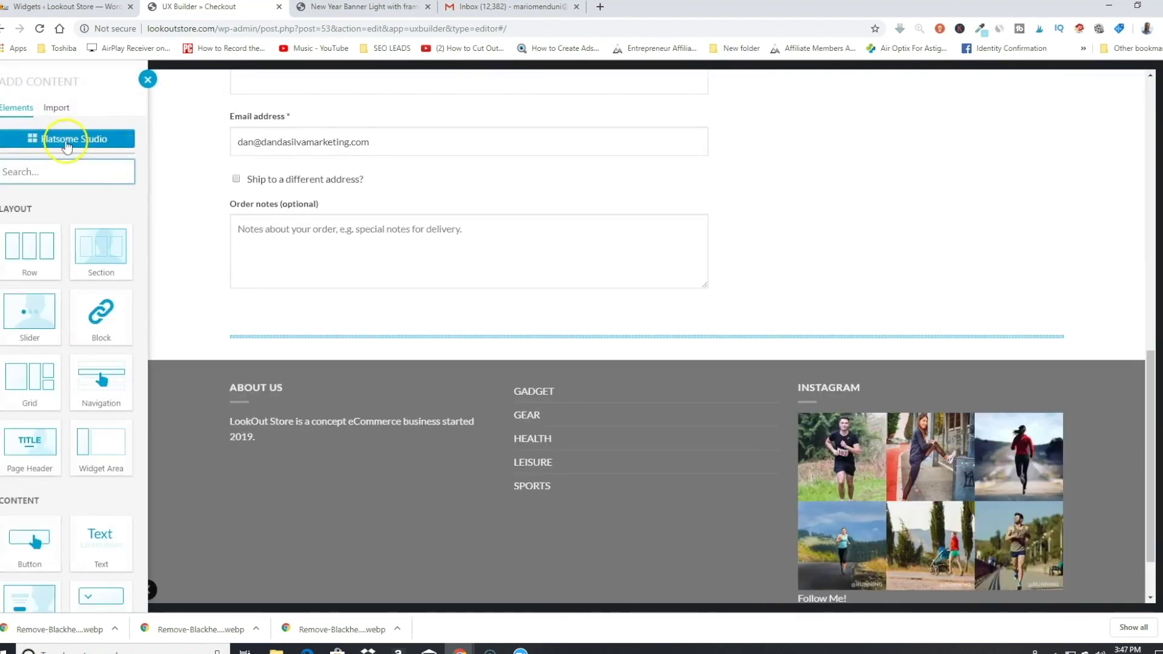
click(66, 143)
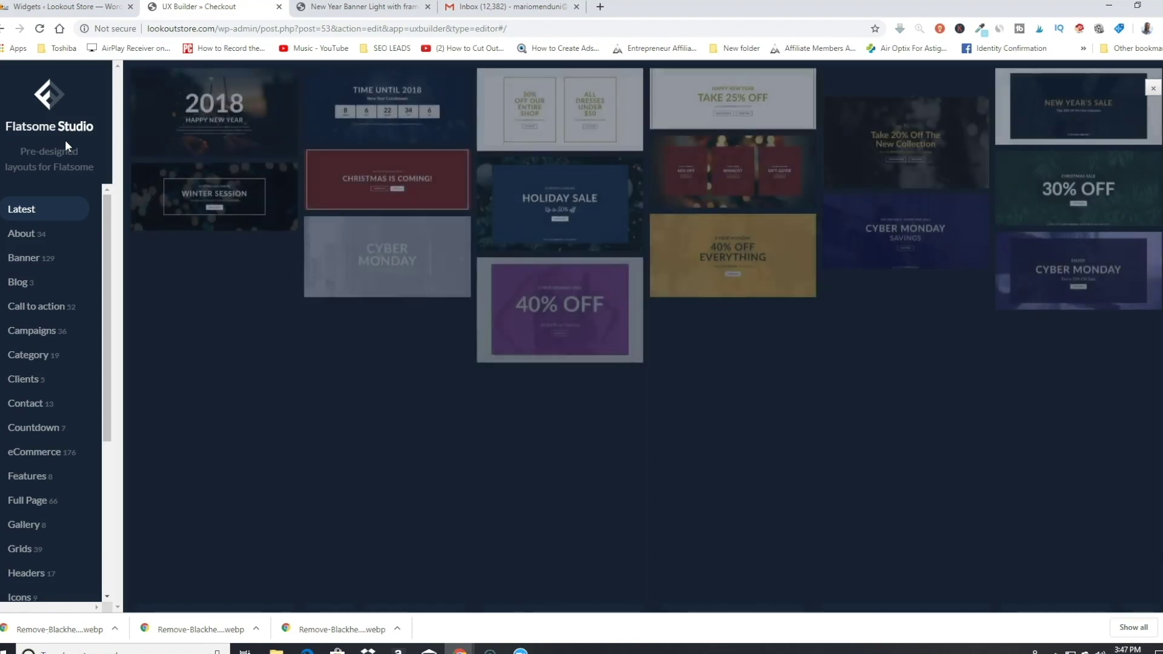
mouse_move(683, 310)
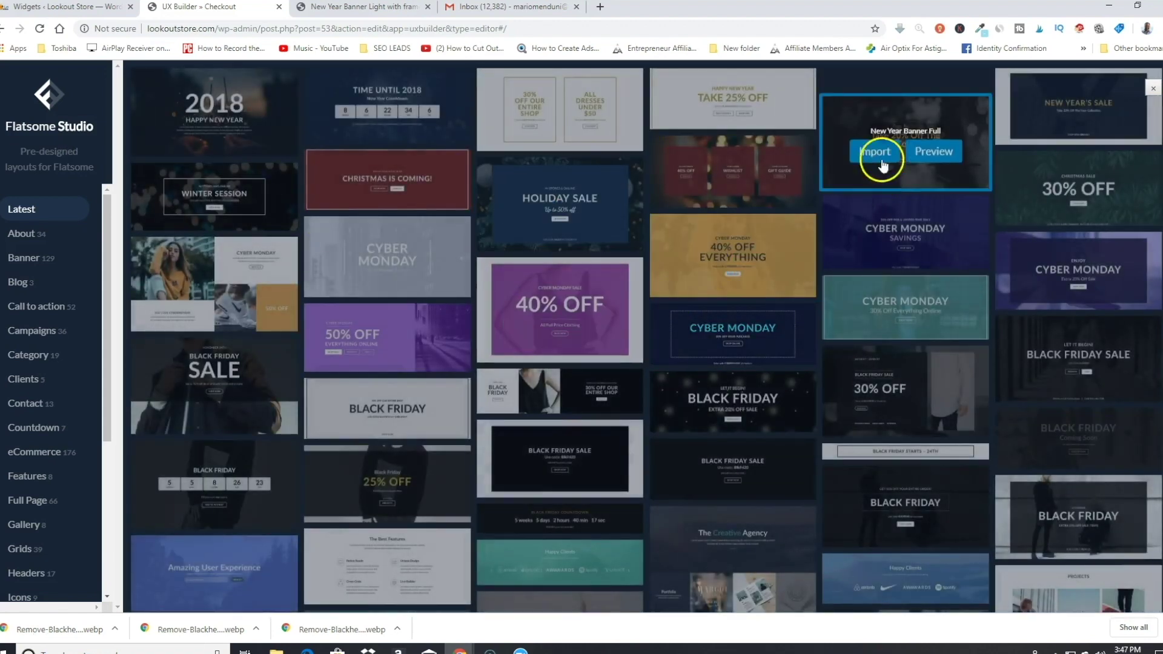
mouse_move(760, 111)
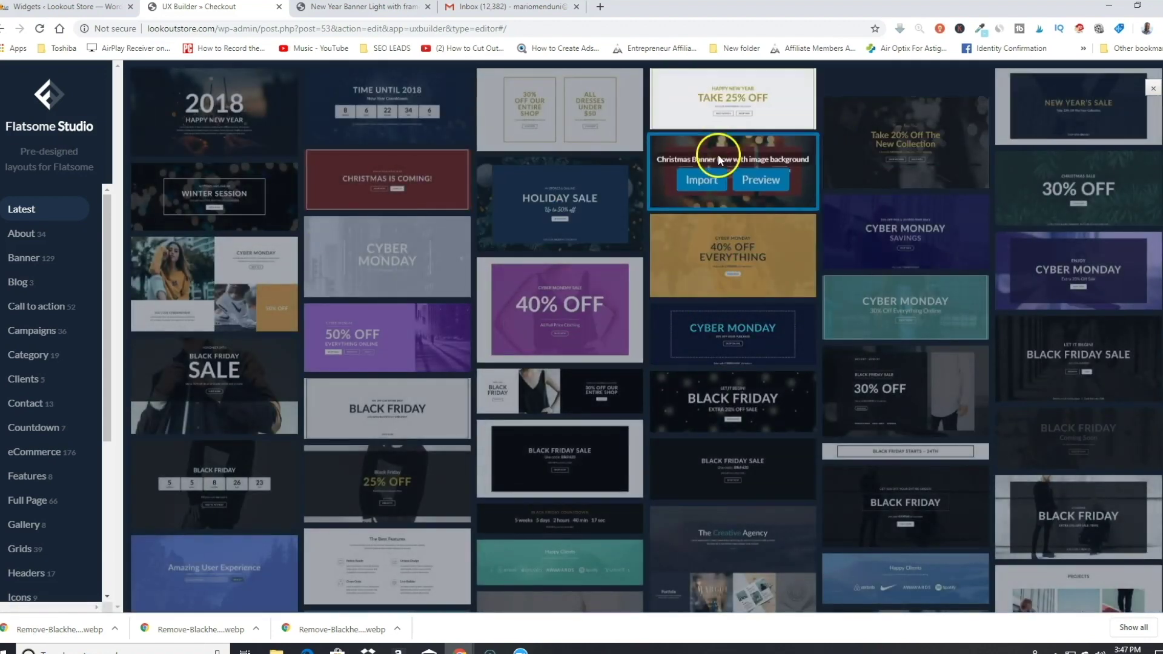
mouse_move(800, 179)
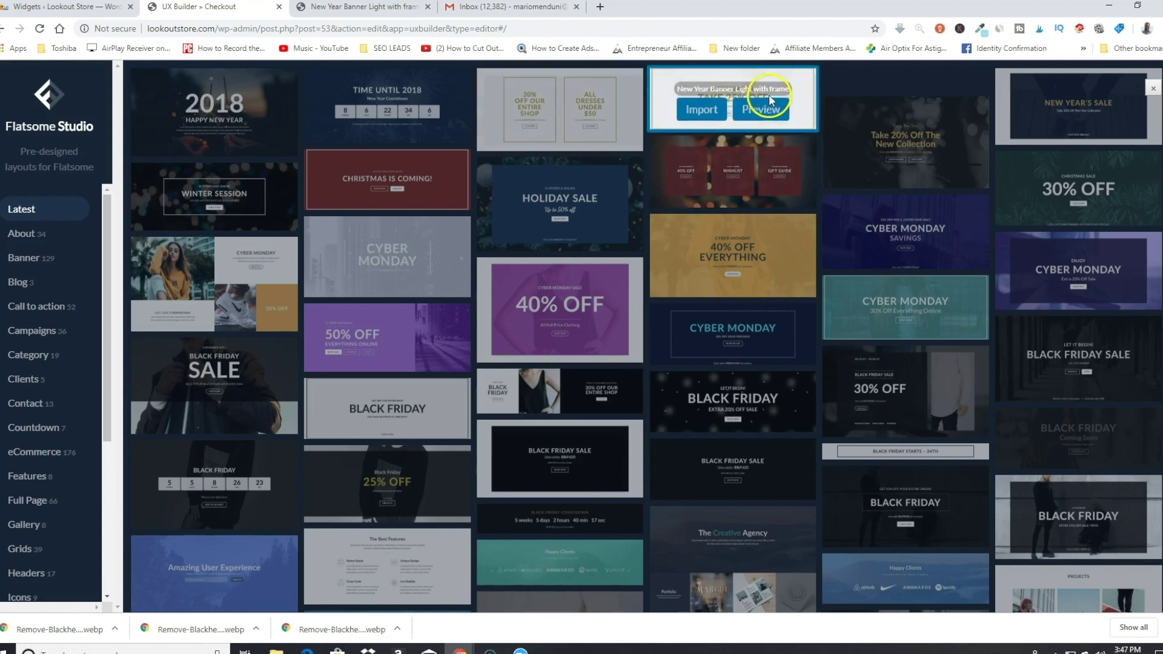
click(699, 109)
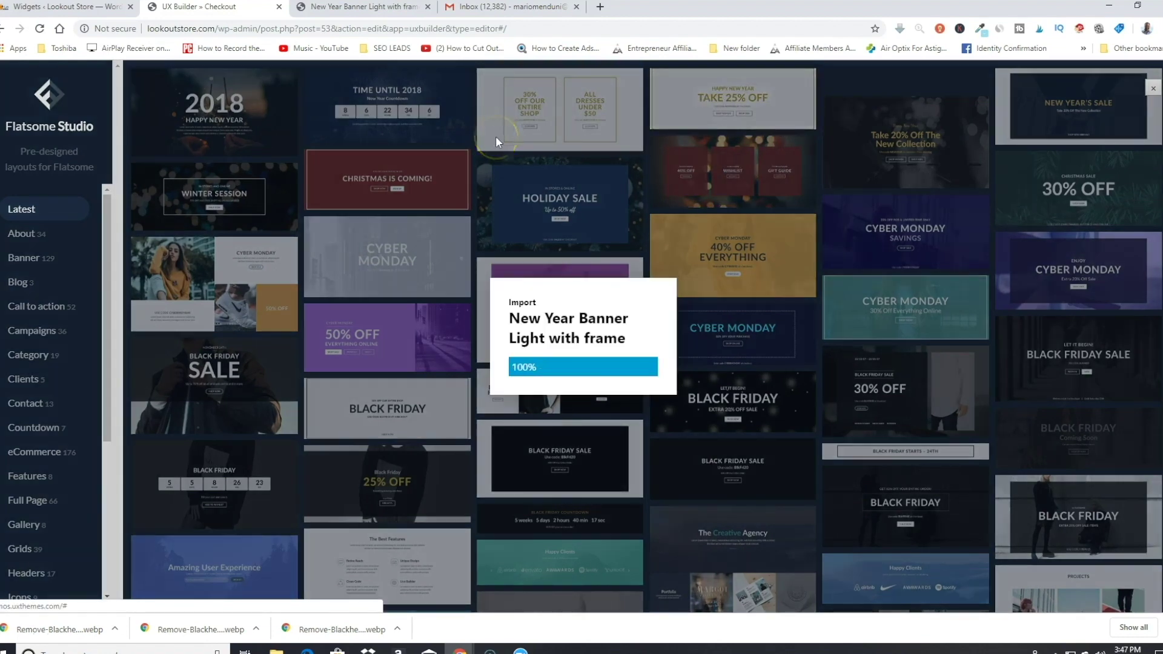
scroll(621, 189, down, 6)
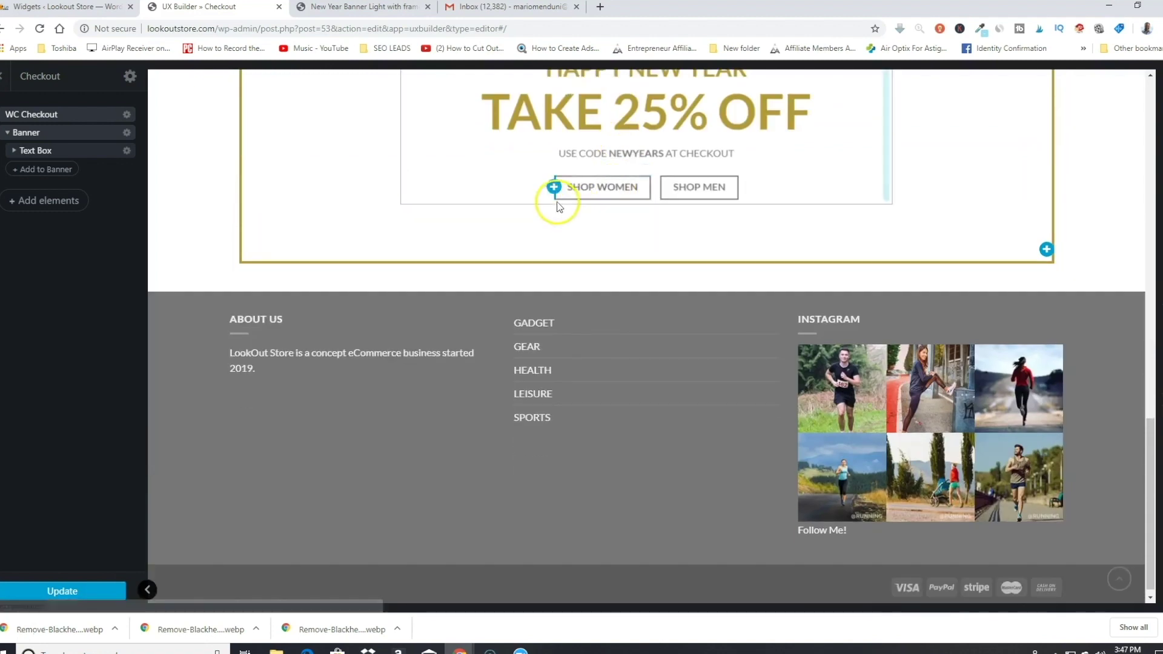
Step: Delete the SHOP WOMEN and SHOP MEN buttons from the banner
click(606, 188)
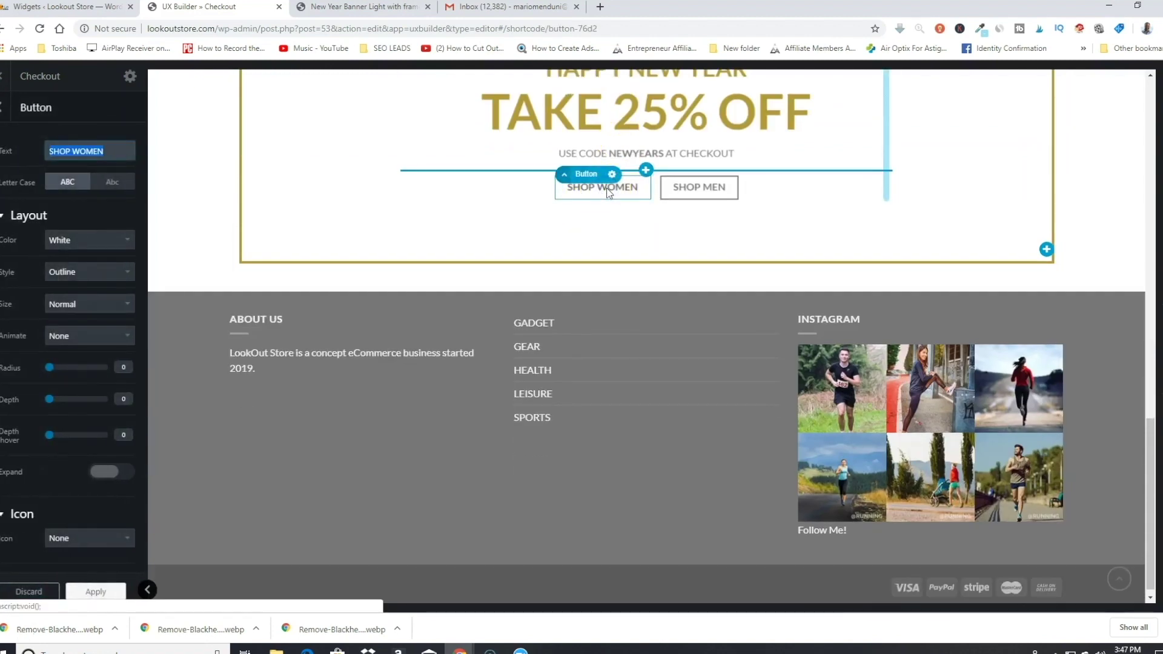
click(636, 194)
click(618, 176)
click(596, 255)
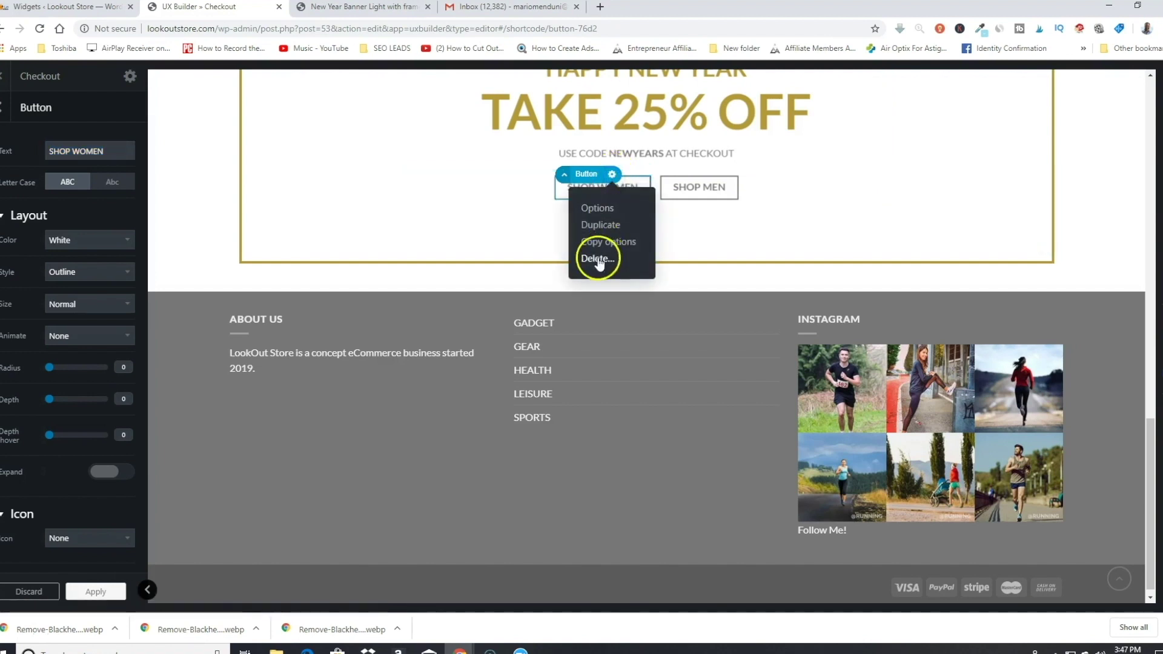
click(643, 188)
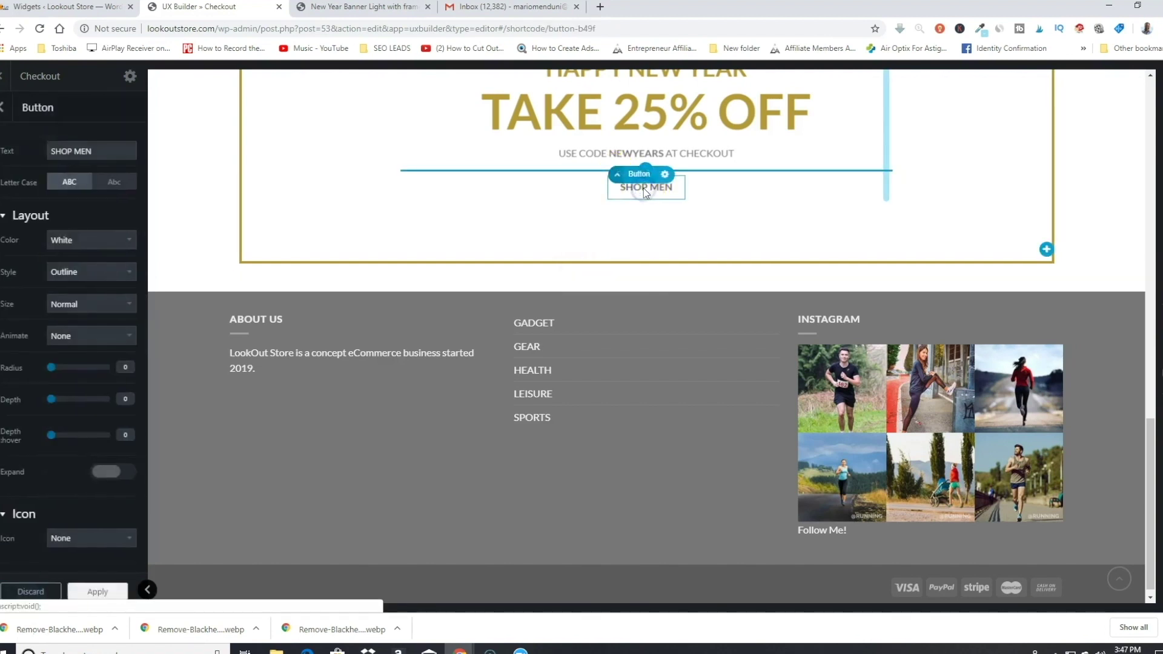
click(664, 175)
click(645, 258)
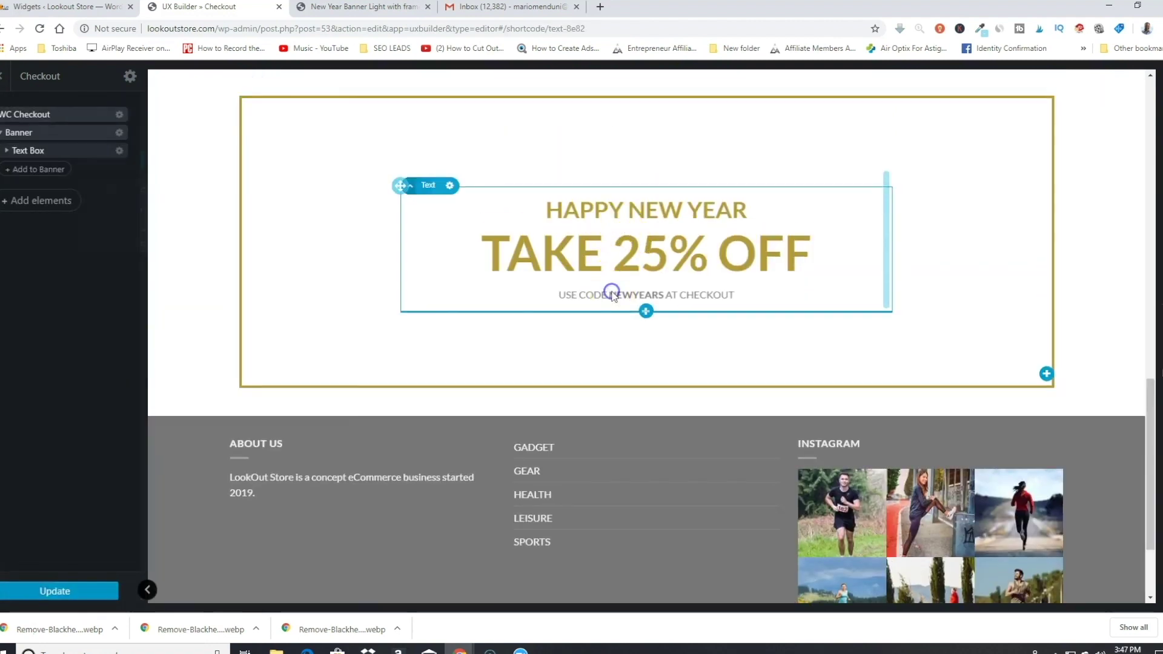
Step: Make the 'USE CODE: NEWYEARS AT CHECKOUT' line larger heading text and confirm the change
click(613, 295)
drag(192, 256, 88, 252)
click(114, 290)
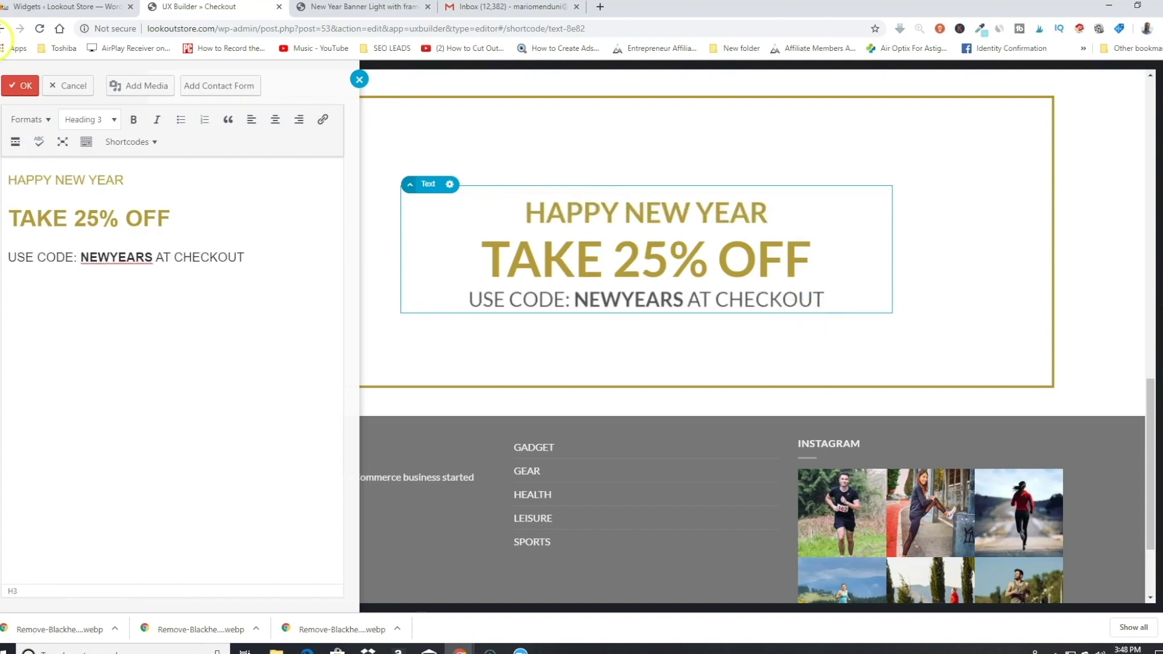
click(24, 86)
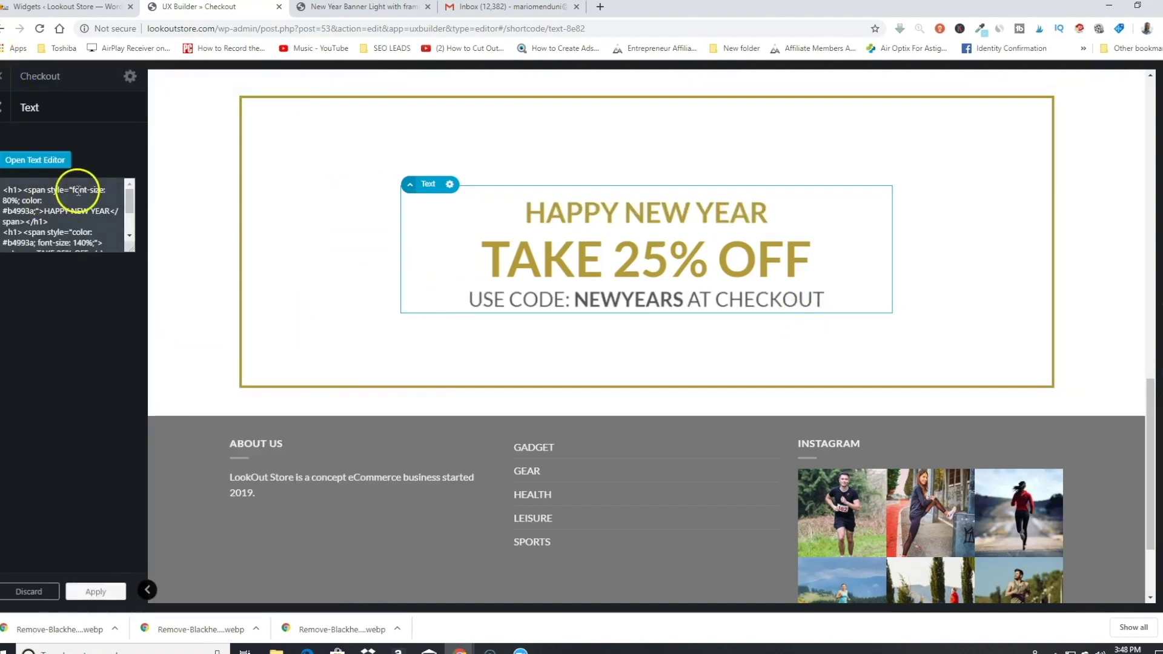
click(3, 112)
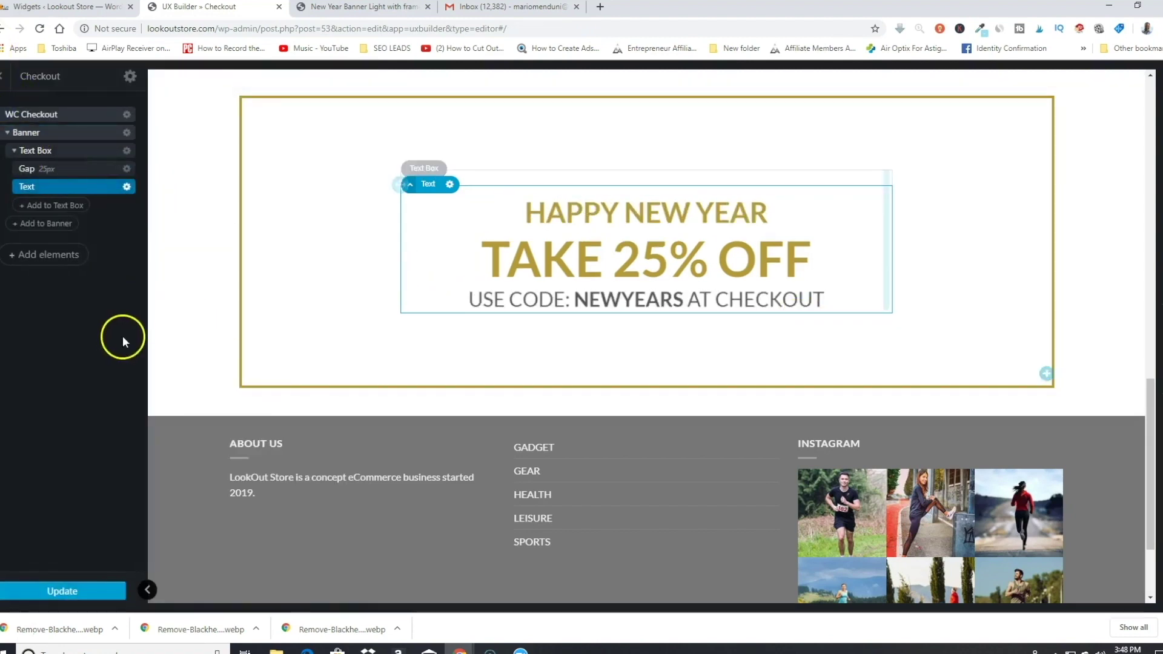
Step: Place the Banner above WC Checkout in the element tree and update the Checkout page
scroll(423, 318, down, 3)
scroll(511, 318, up, 15)
scroll(511, 318, down, 7)
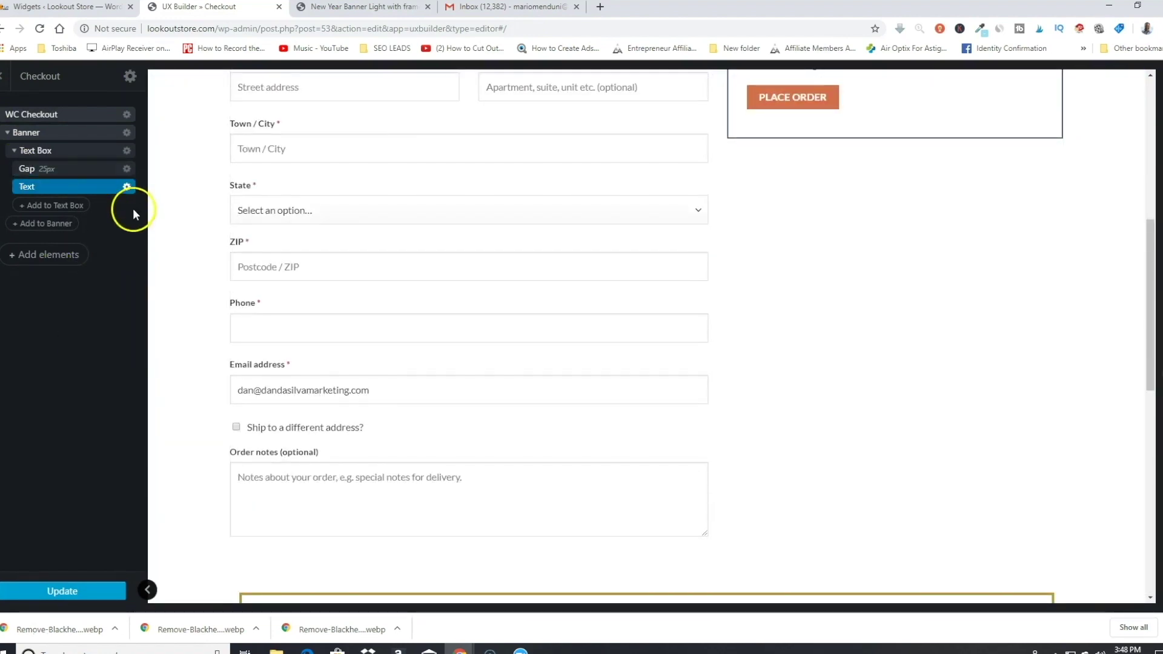
drag(24, 132, 37, 113)
scroll(533, 374, up, 5)
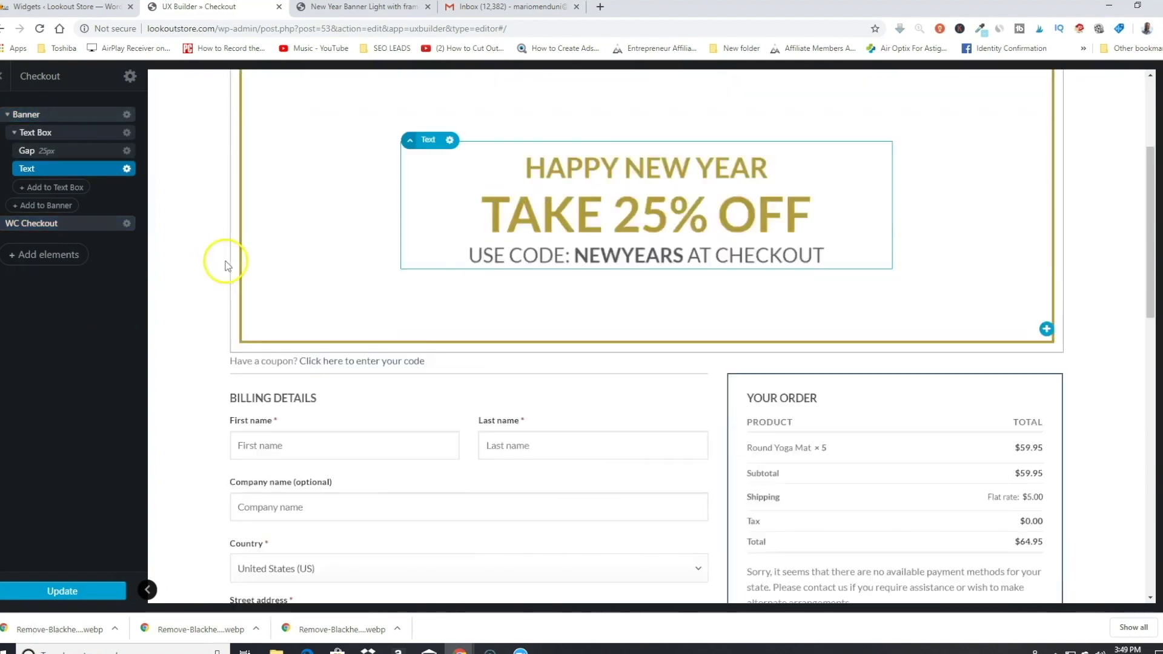
scroll(226, 260, down, 1)
scroll(579, 324, down, 2)
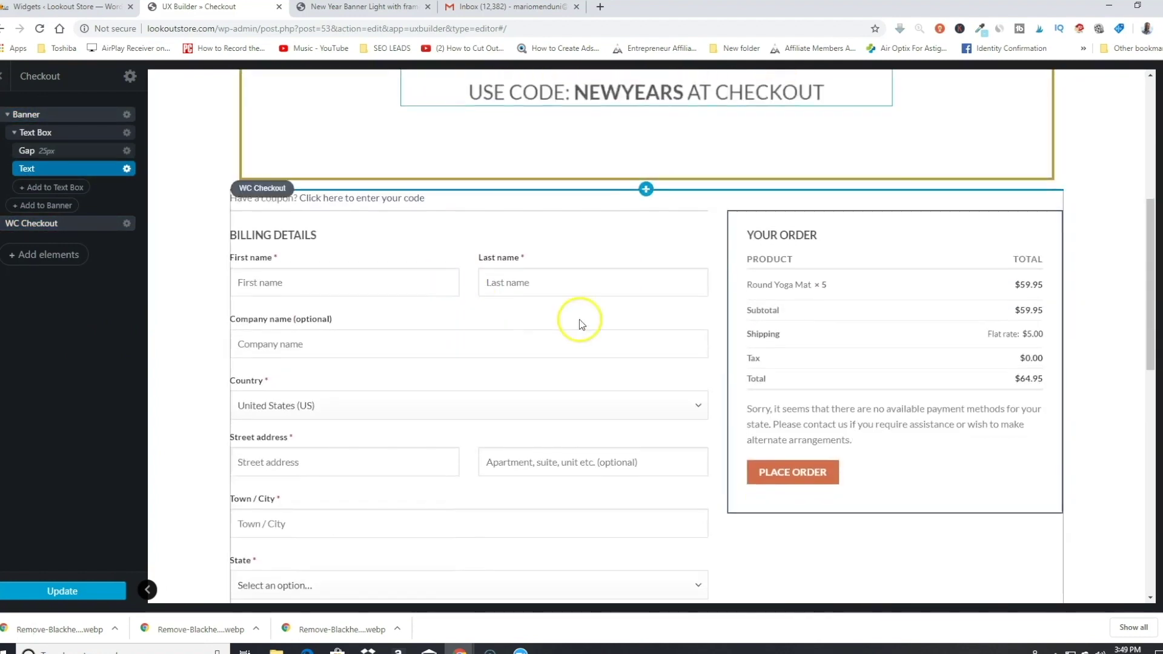
scroll(580, 324, up, 5)
scroll(719, 358, down, 4)
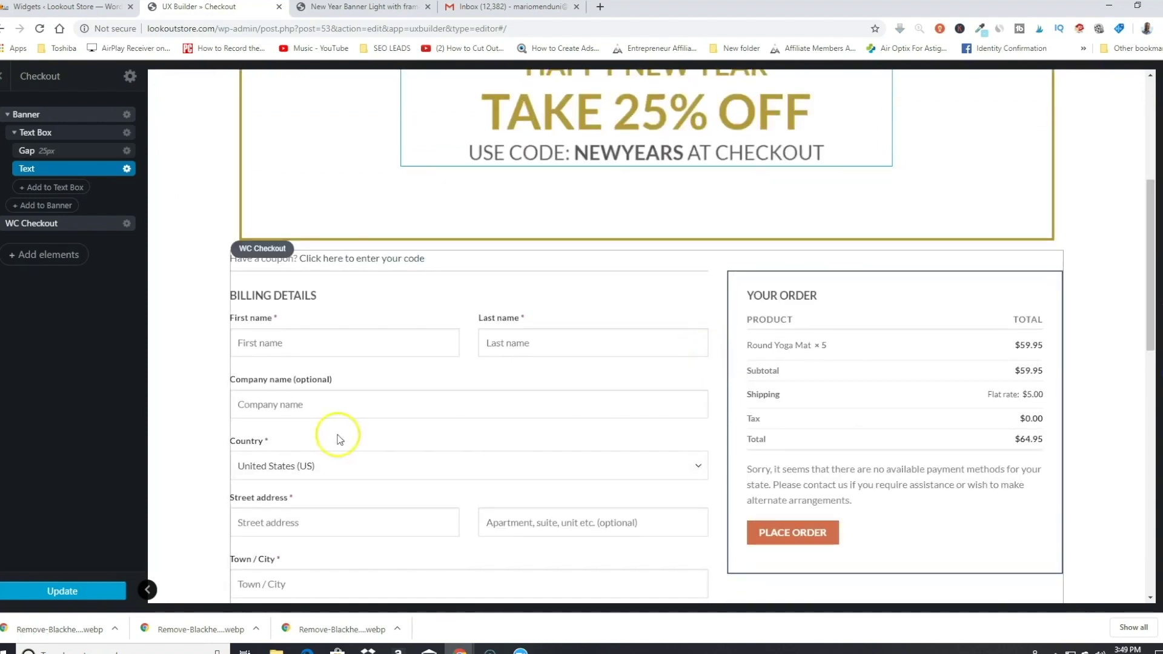
click(87, 592)
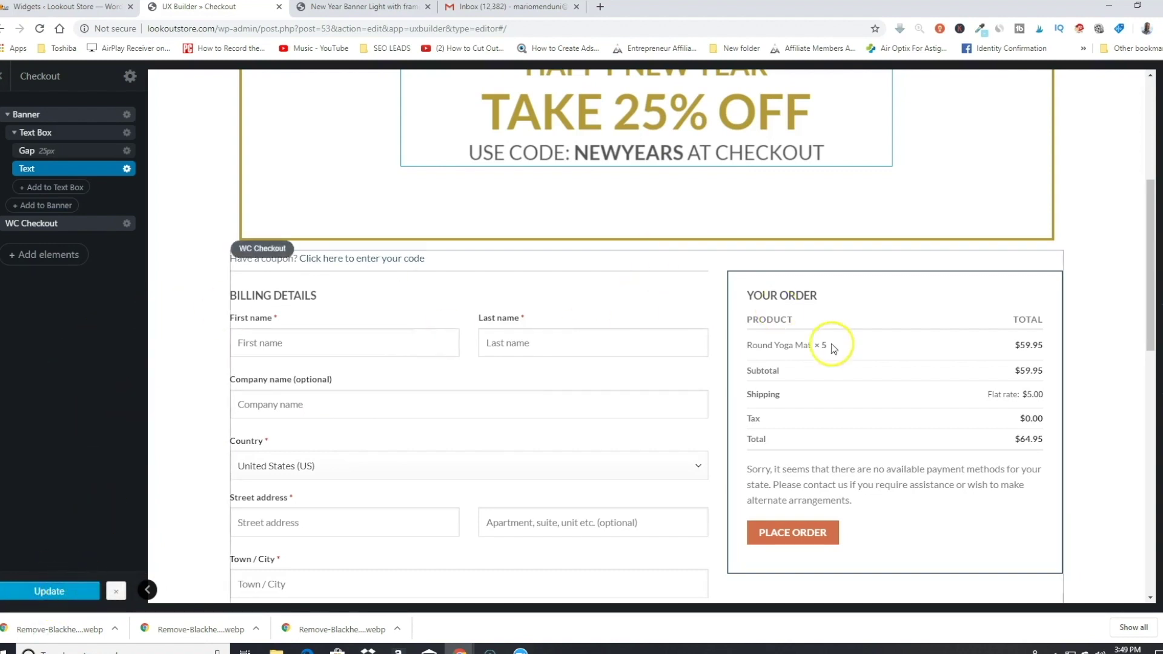
scroll(825, 346, up, 5)
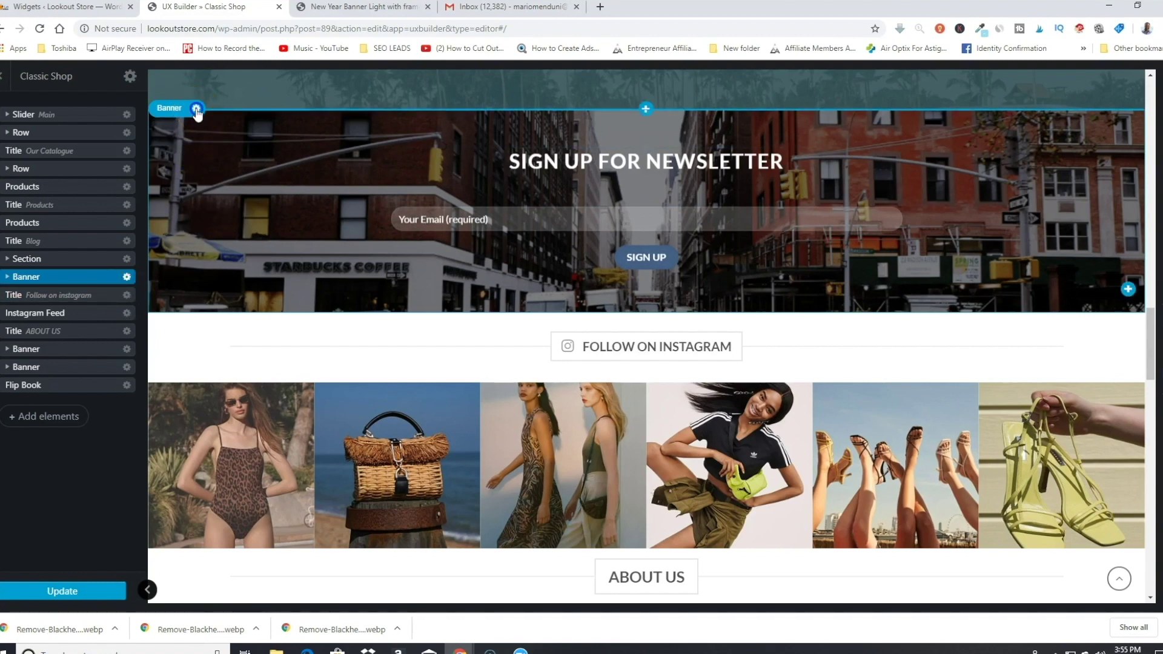
Step: Delete the old newsletter banner and import the Sign-up layout Call to action Newsletter
click(196, 110)
click(190, 188)
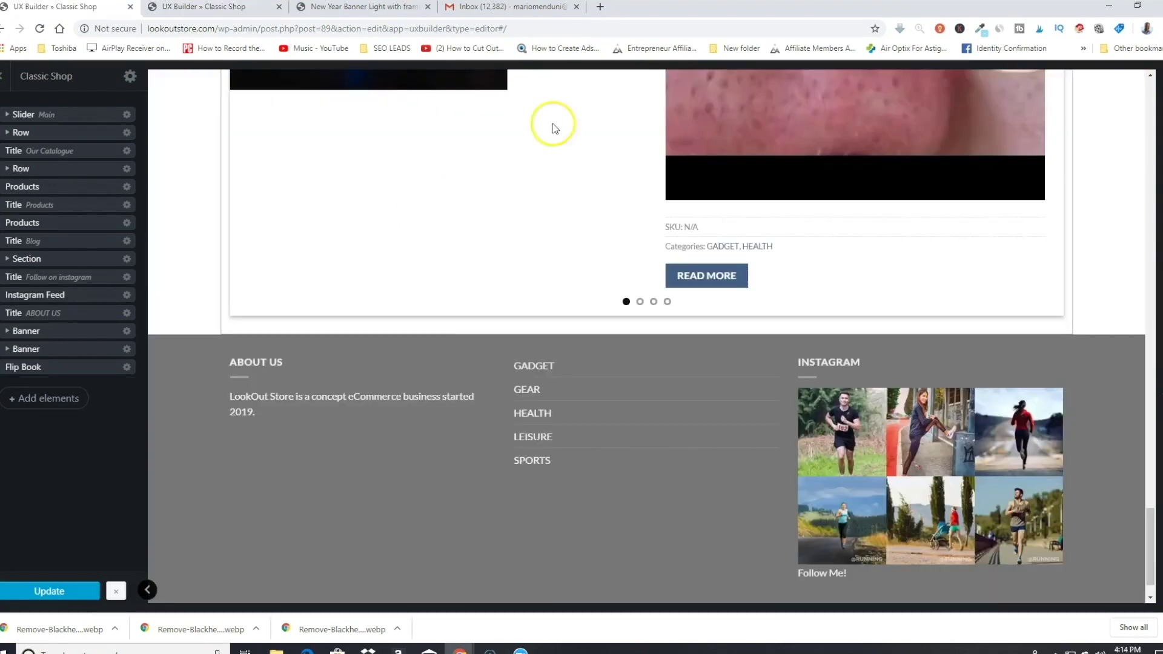
click(50, 405)
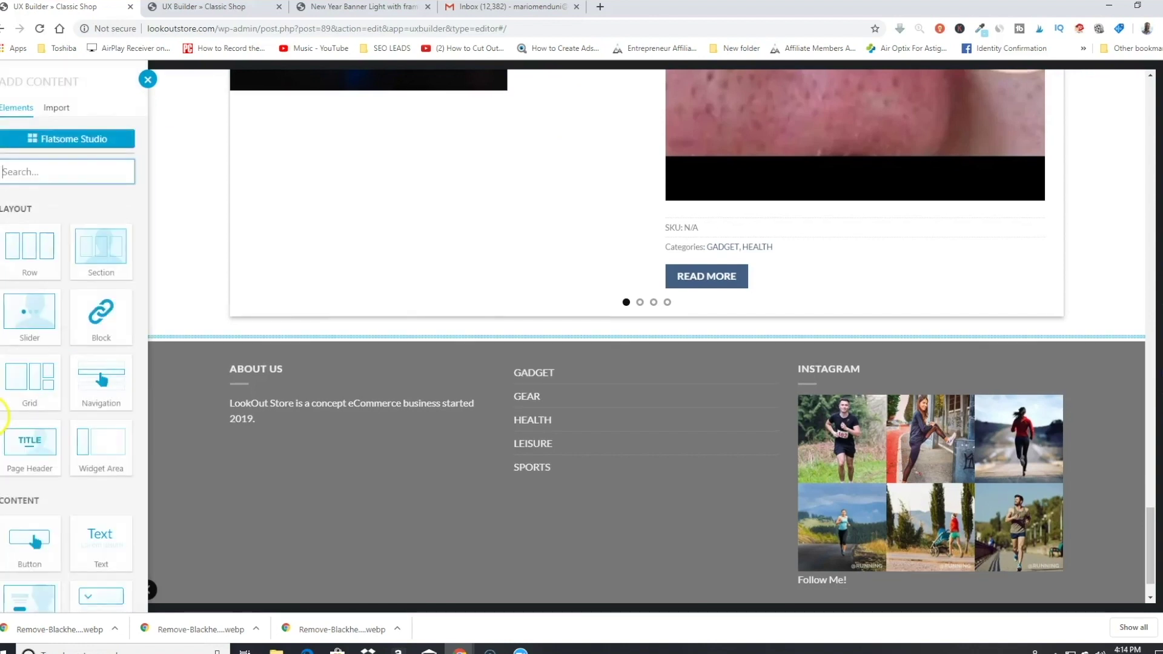
click(66, 139)
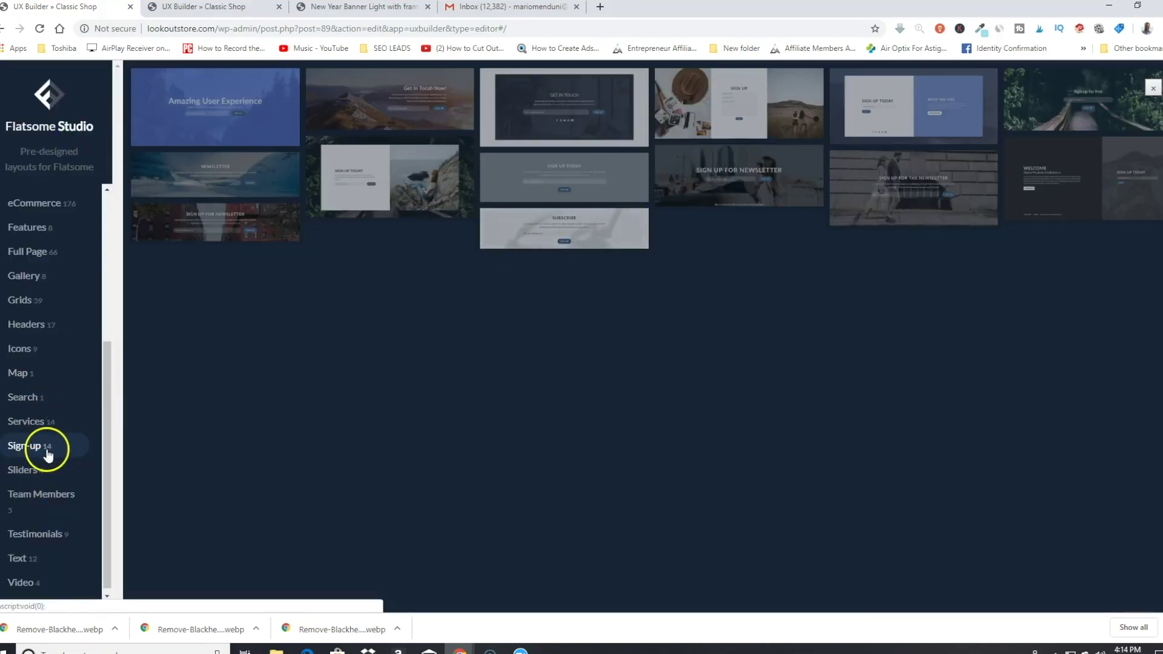
mouse_move(201, 238)
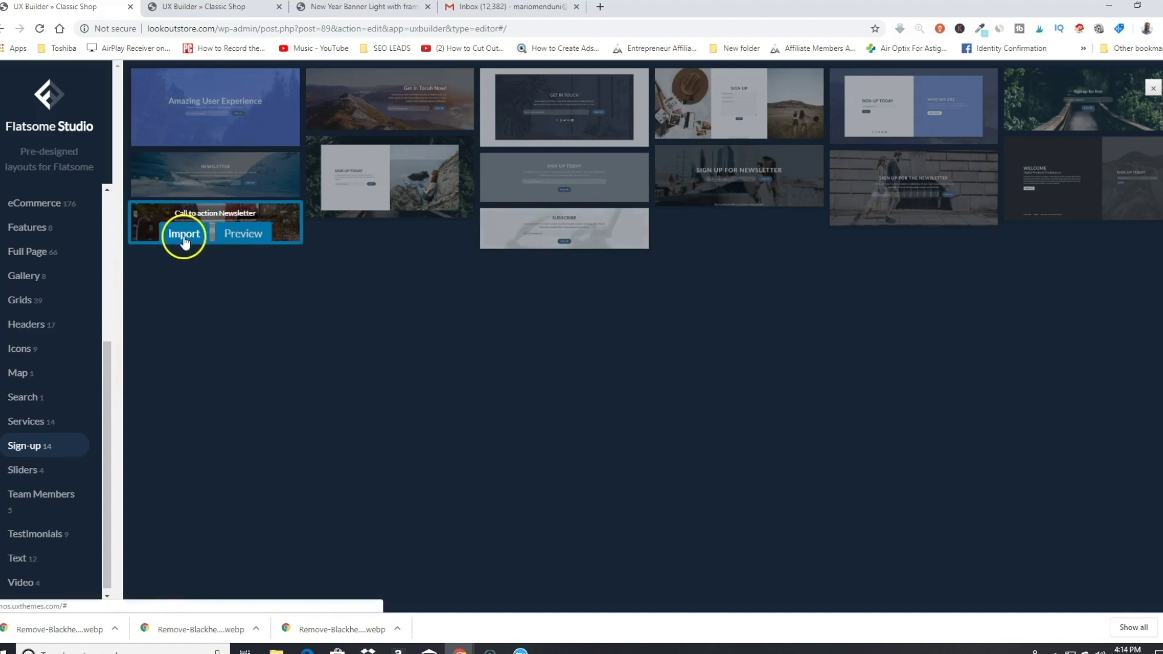
click(184, 240)
click(631, 383)
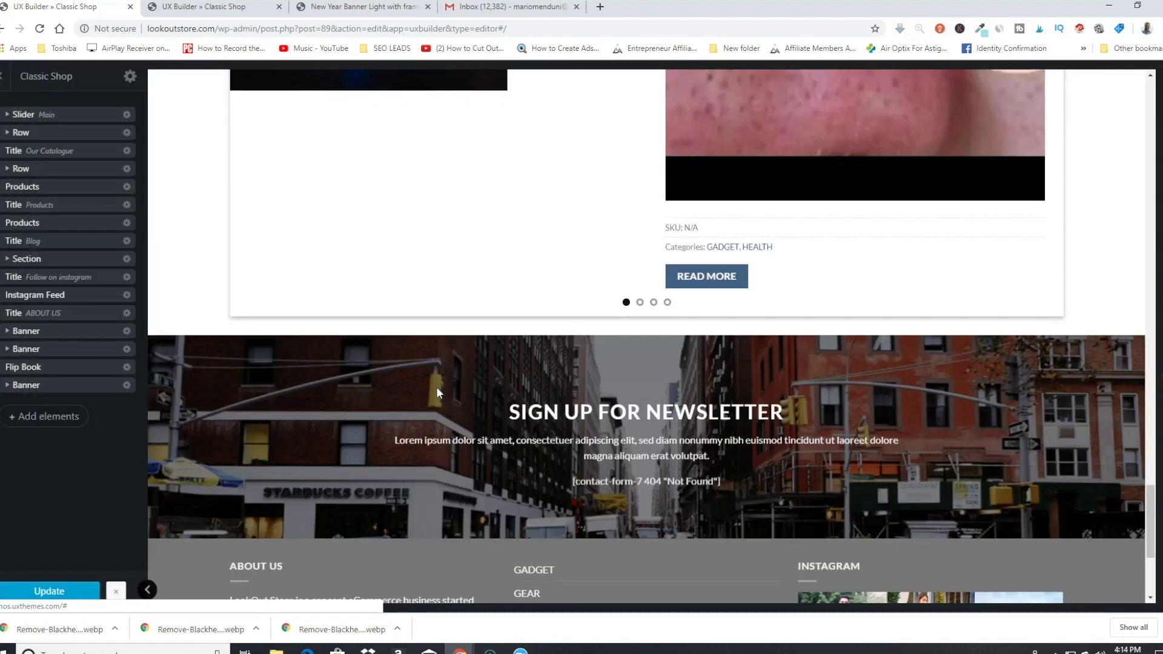
Step: Switch the newsletter banner's form to Sign Up, update the page, and reopen the element library
click(613, 482)
click(97, 150)
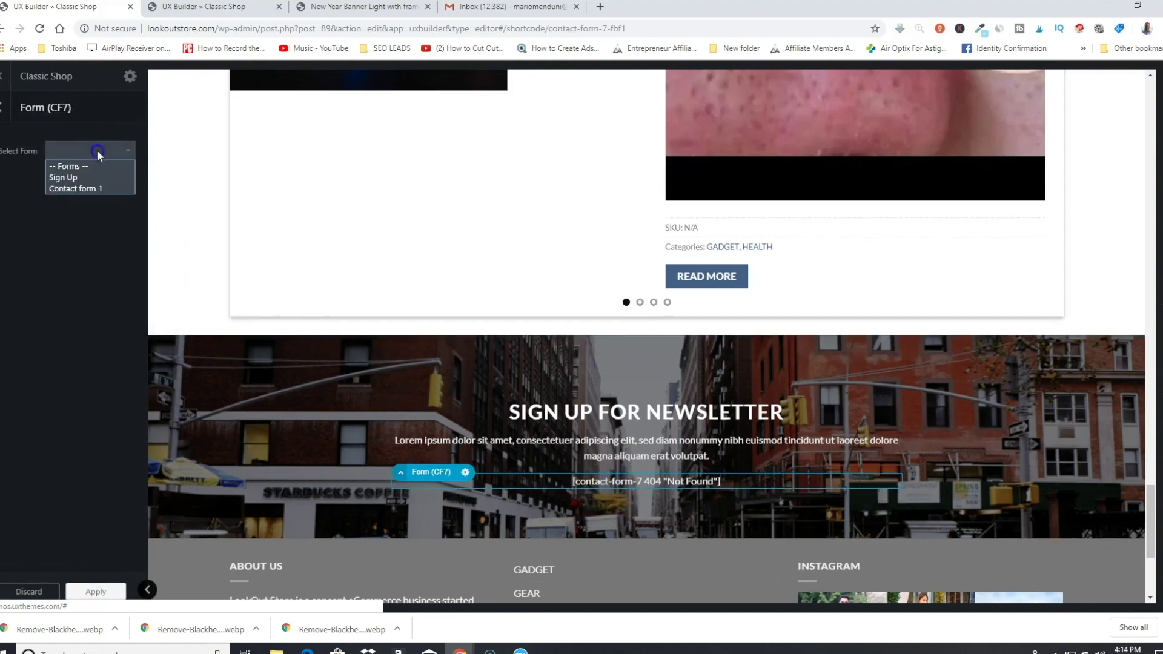
click(71, 178)
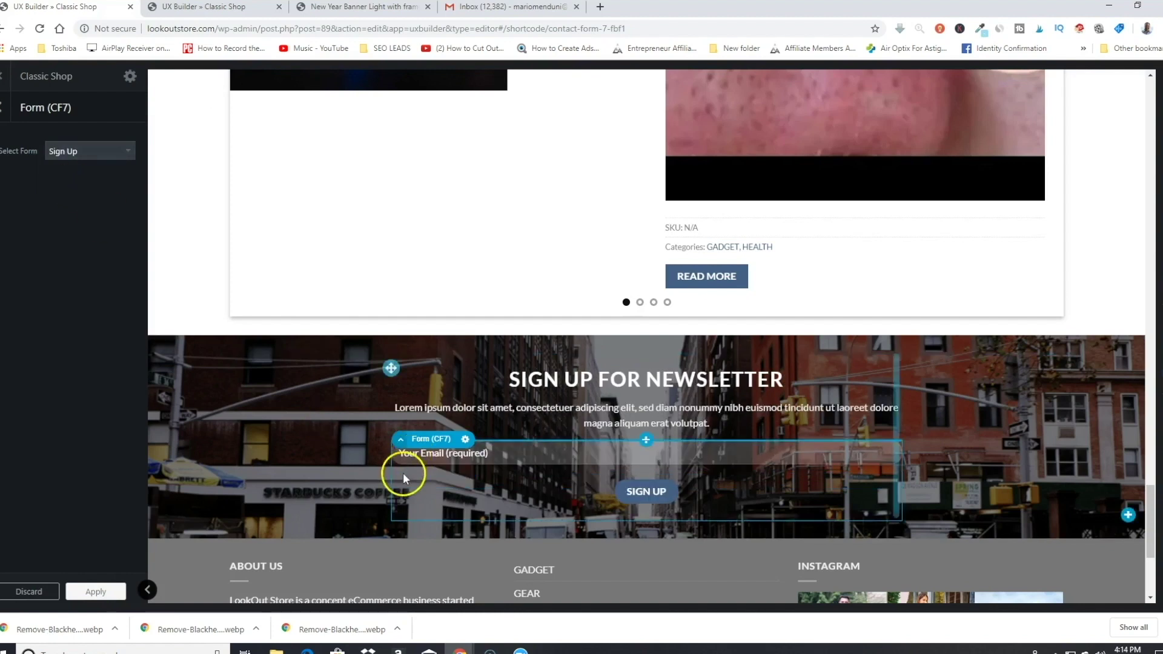
click(477, 481)
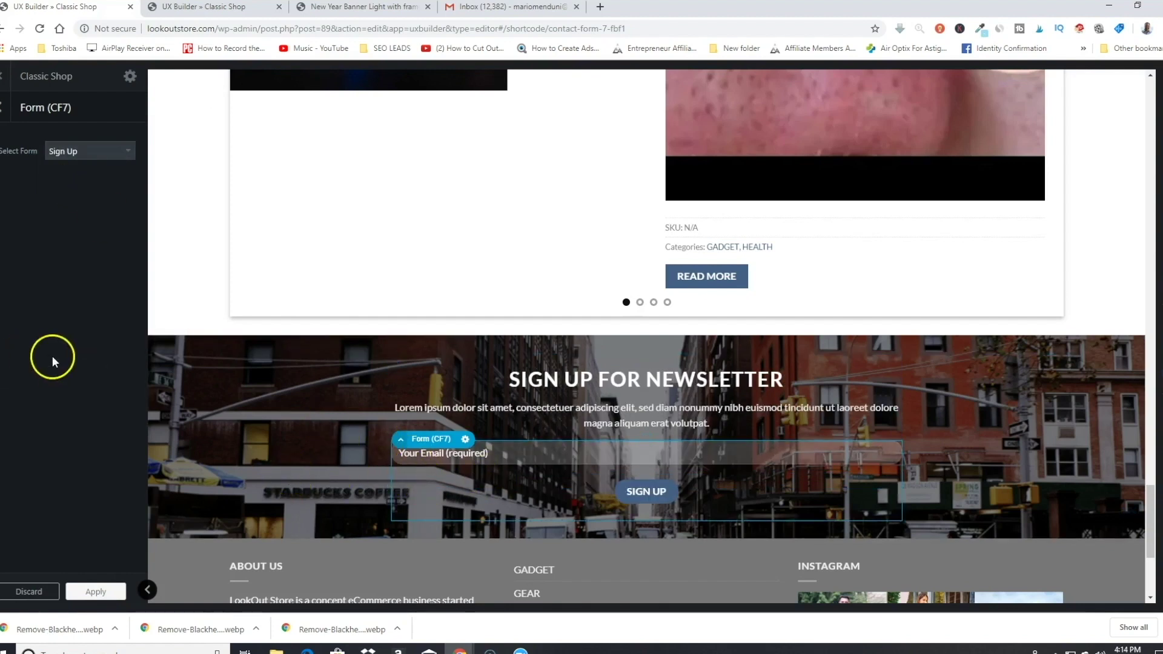
click(105, 593)
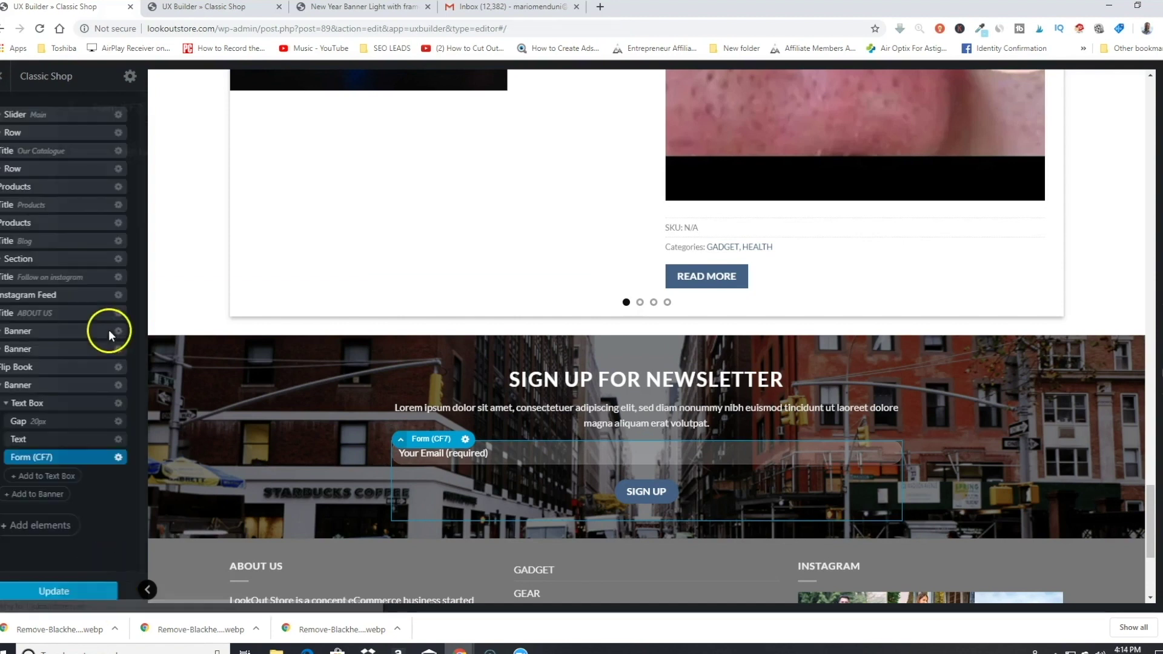
click(101, 596)
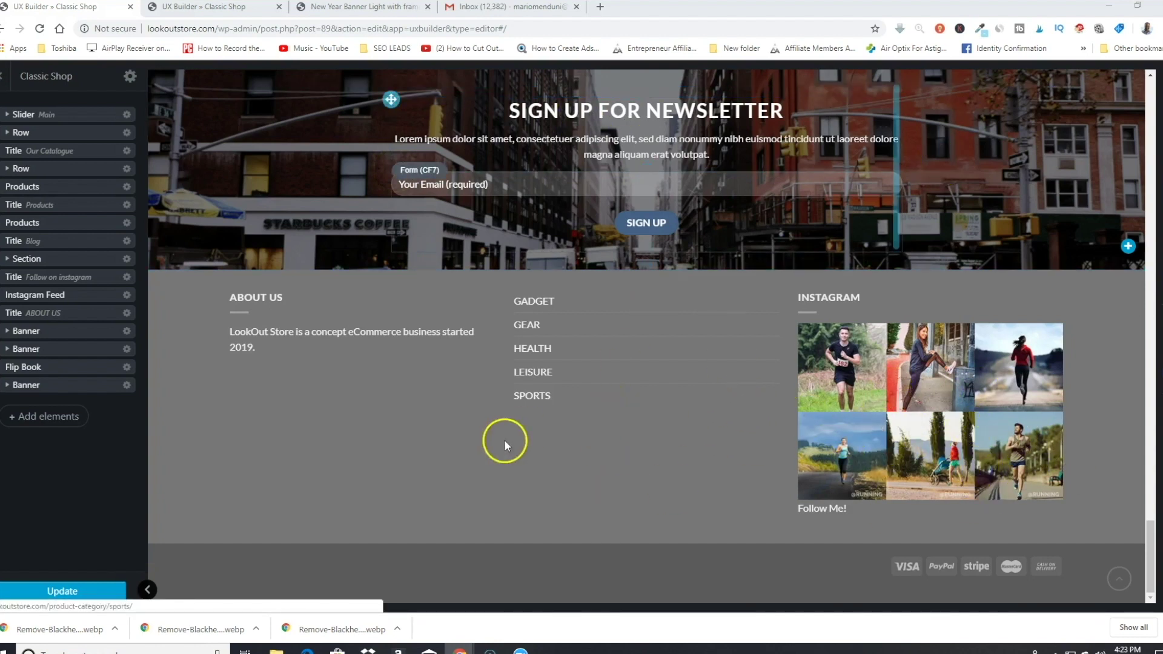
click(60, 417)
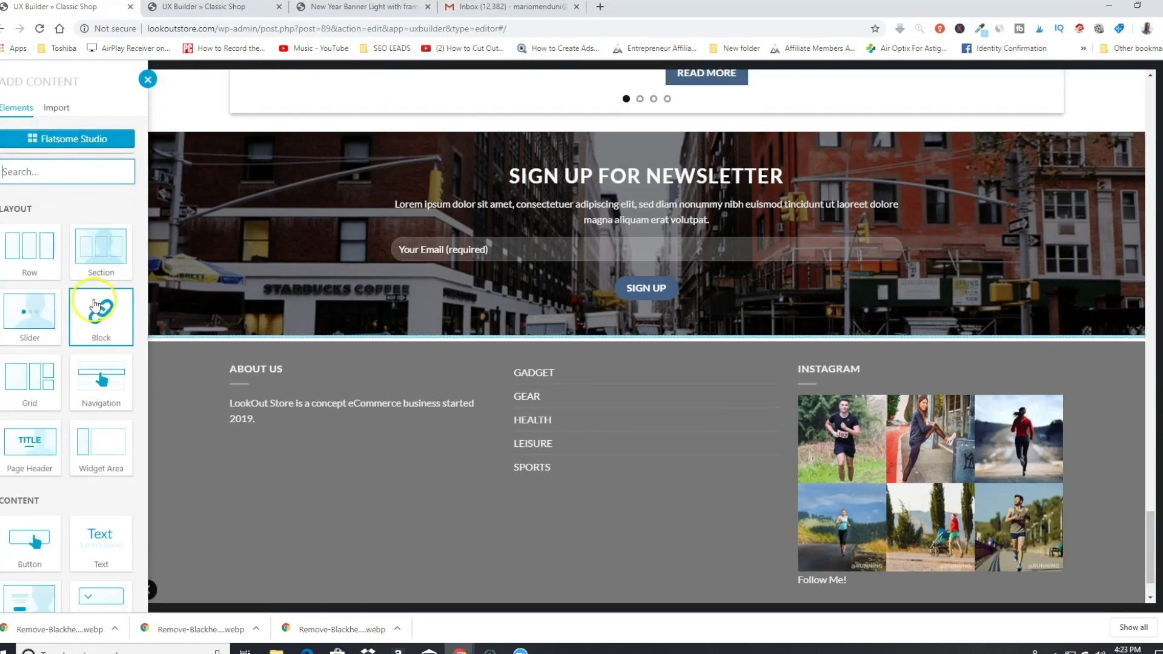
Step: Add an Instagram Feed with the Default preset below the newsletter banner and update the page
scroll(95, 313, down, 6)
scroll(94, 312, down, 4)
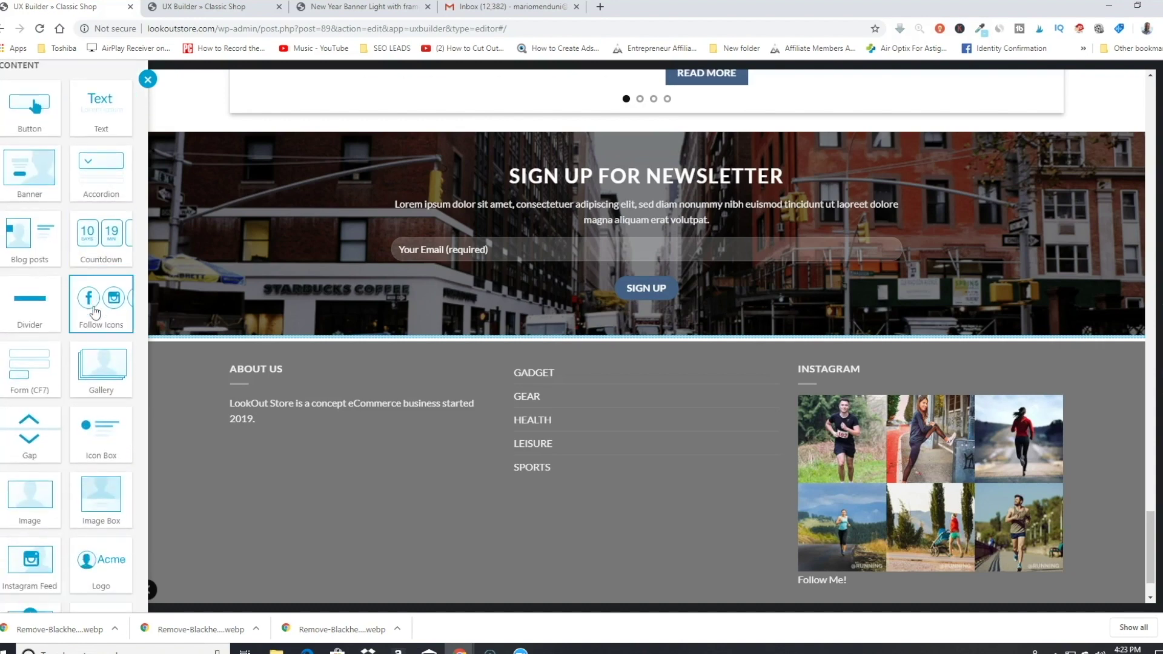
scroll(94, 311, down, 1)
click(37, 325)
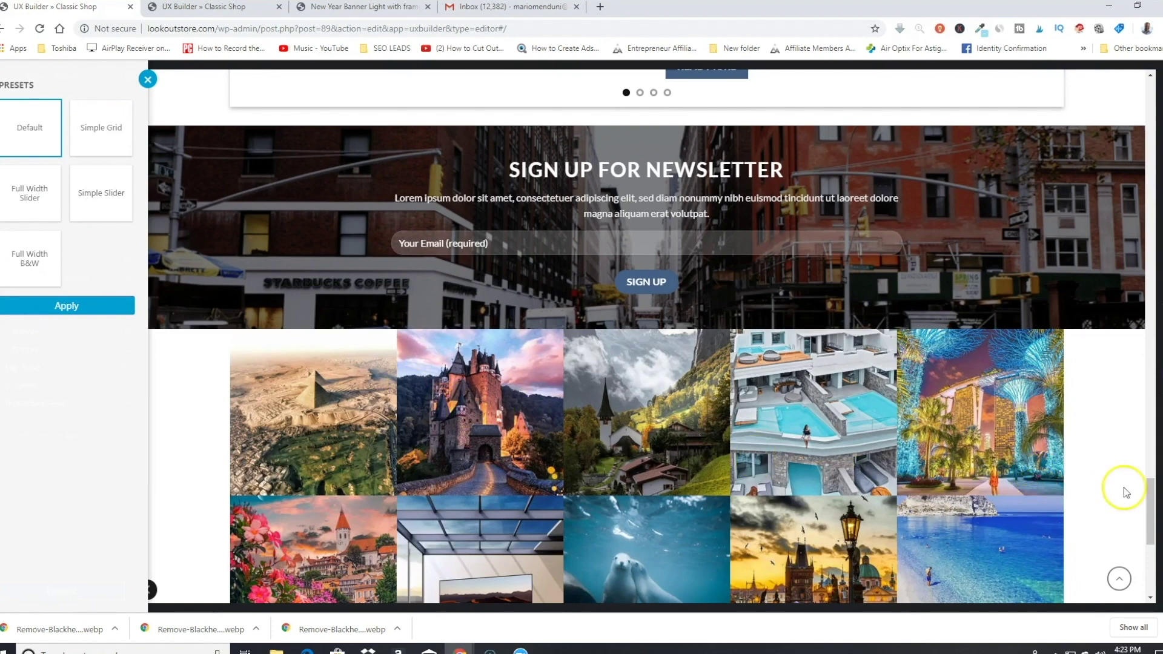
click(1152, 528)
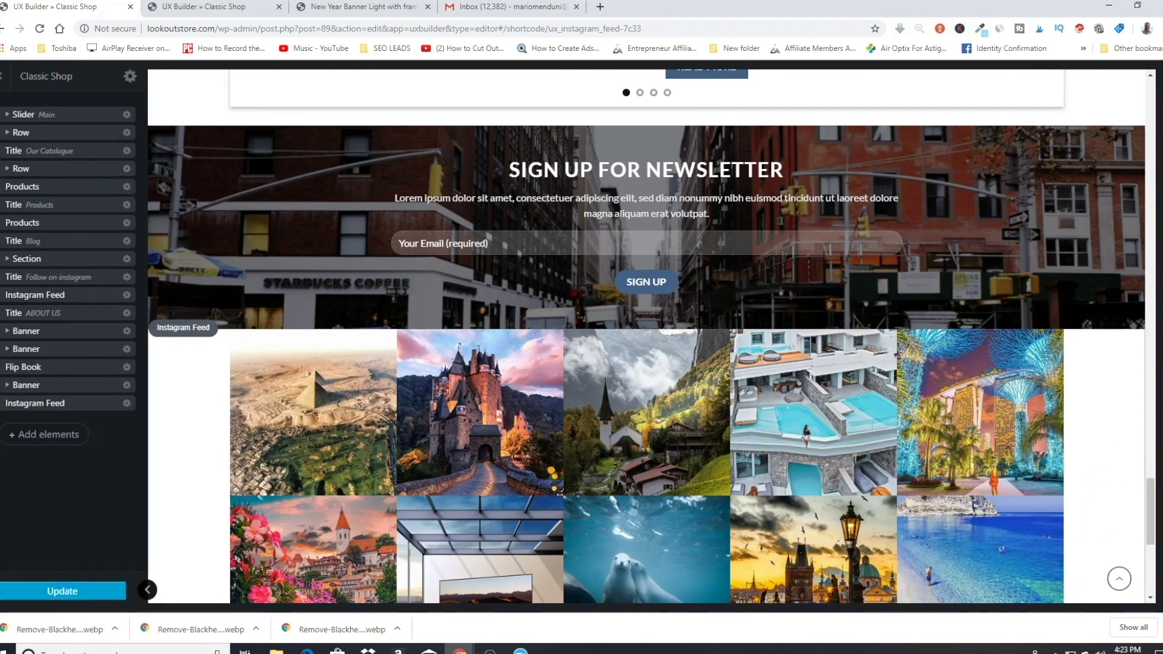
scroll(109, 258, down, 3)
scroll(110, 260, up, 3)
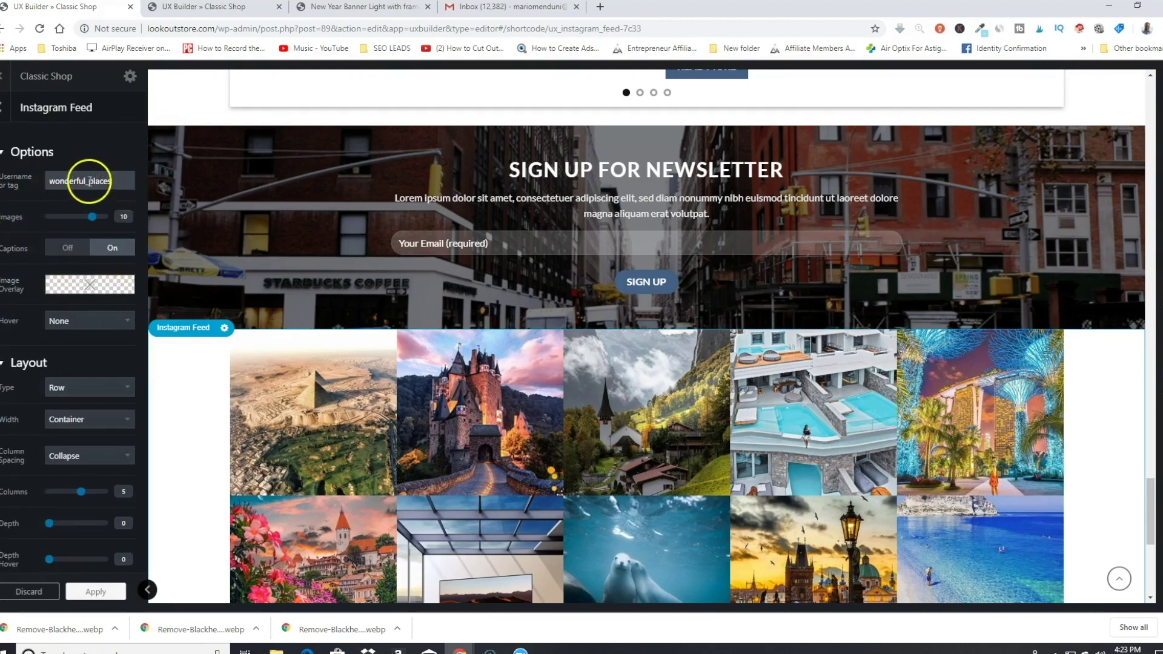
scroll(121, 424, down, 1)
scroll(120, 424, down, 1)
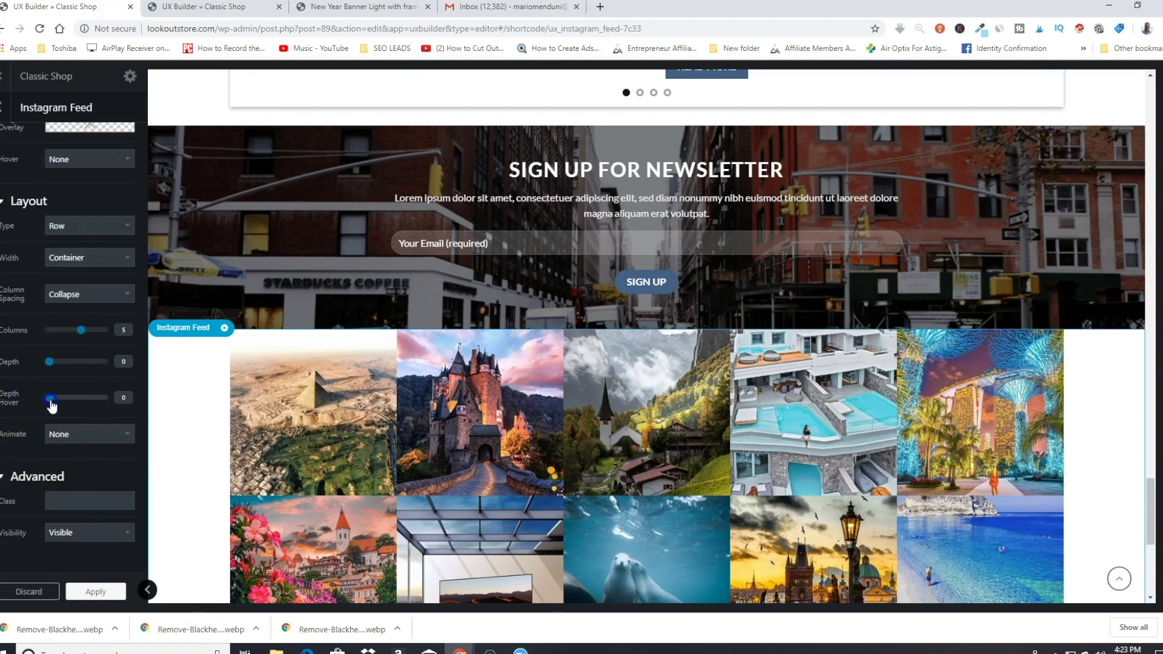
scroll(120, 406, up, 2)
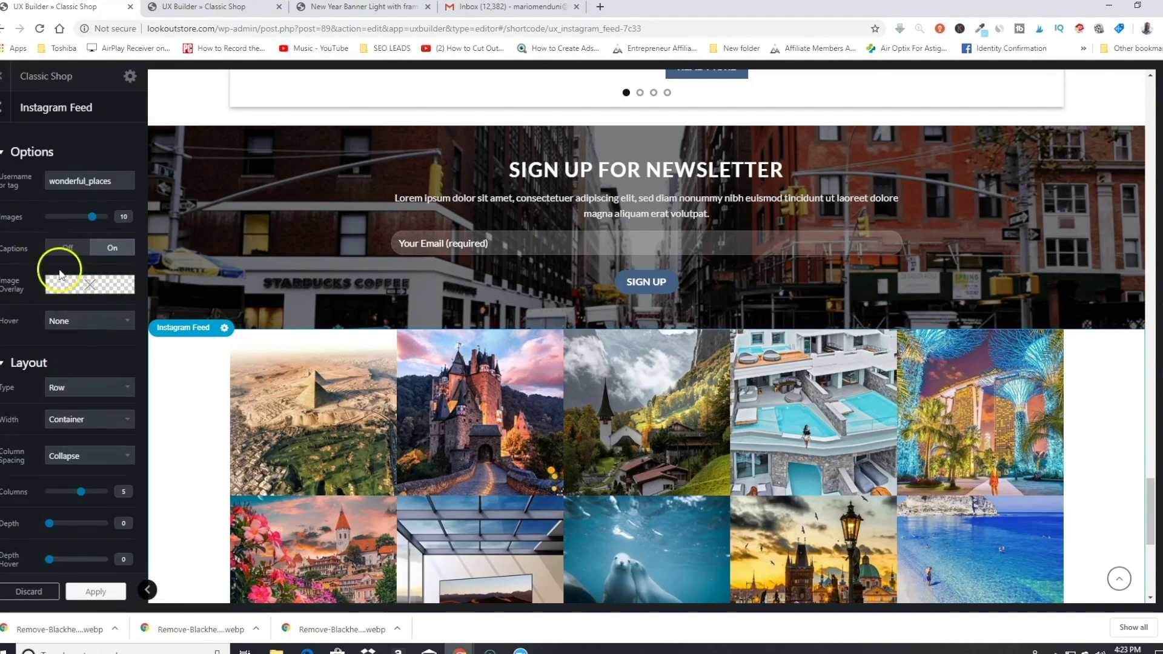
scroll(91, 260, down, 2)
scroll(90, 260, down, 1)
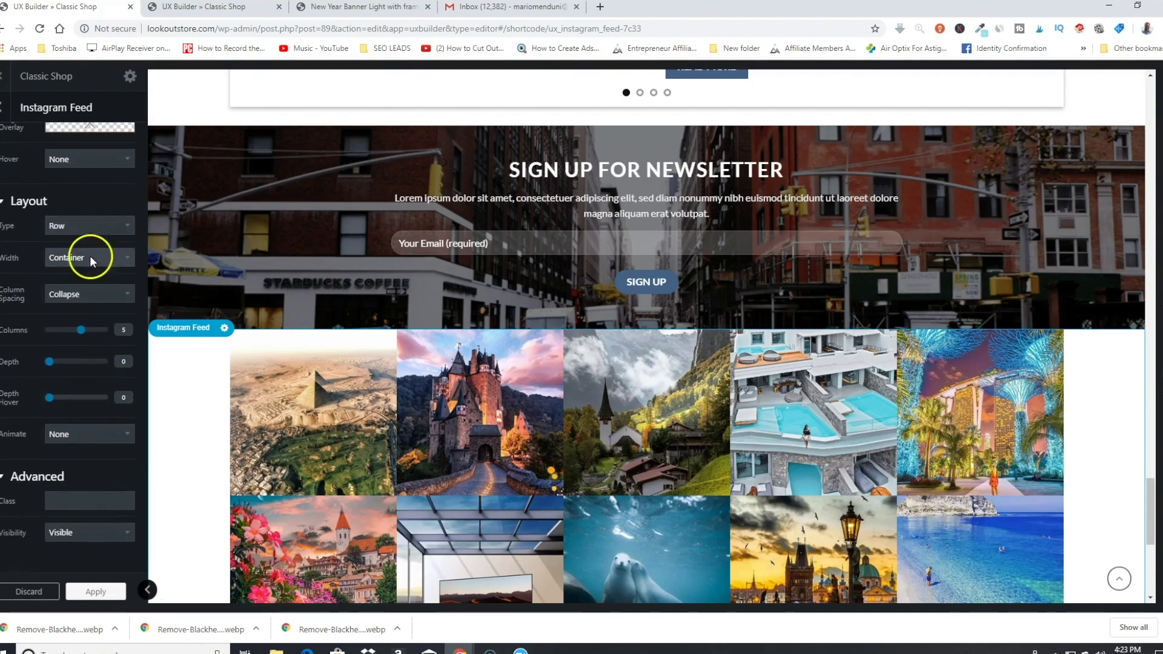
scroll(89, 255, up, 2)
click(106, 593)
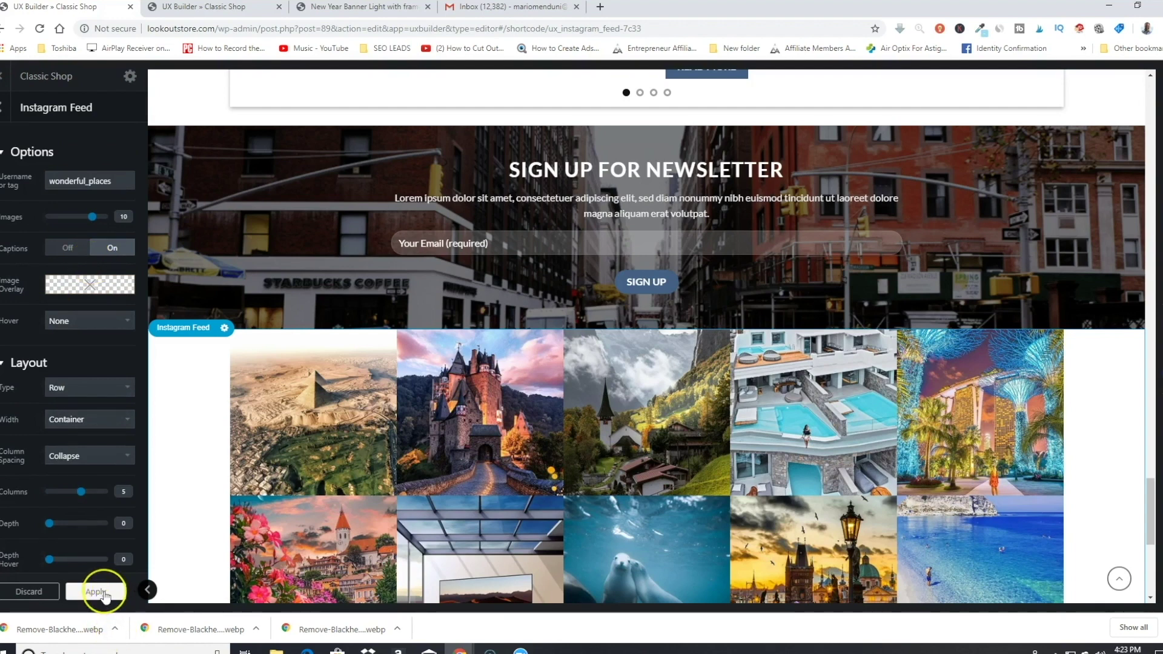
click(97, 591)
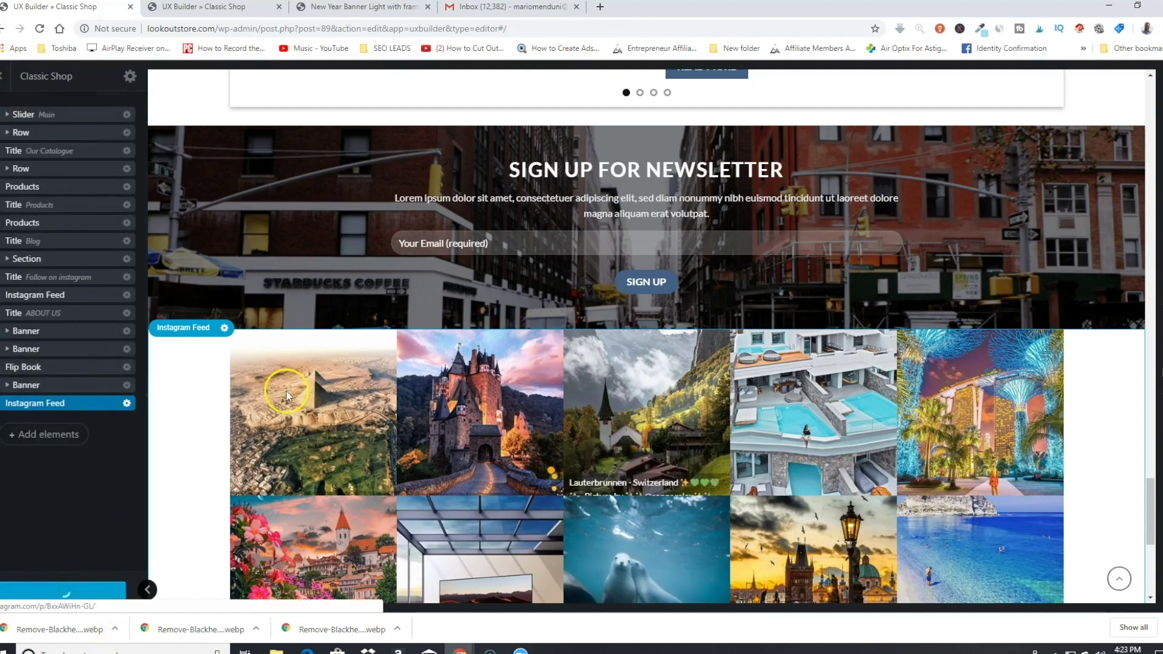
click(561, 387)
scroll(623, 408, down, 2)
scroll(623, 407, down, 4)
scroll(623, 407, up, 4)
scroll(558, 366, up, 2)
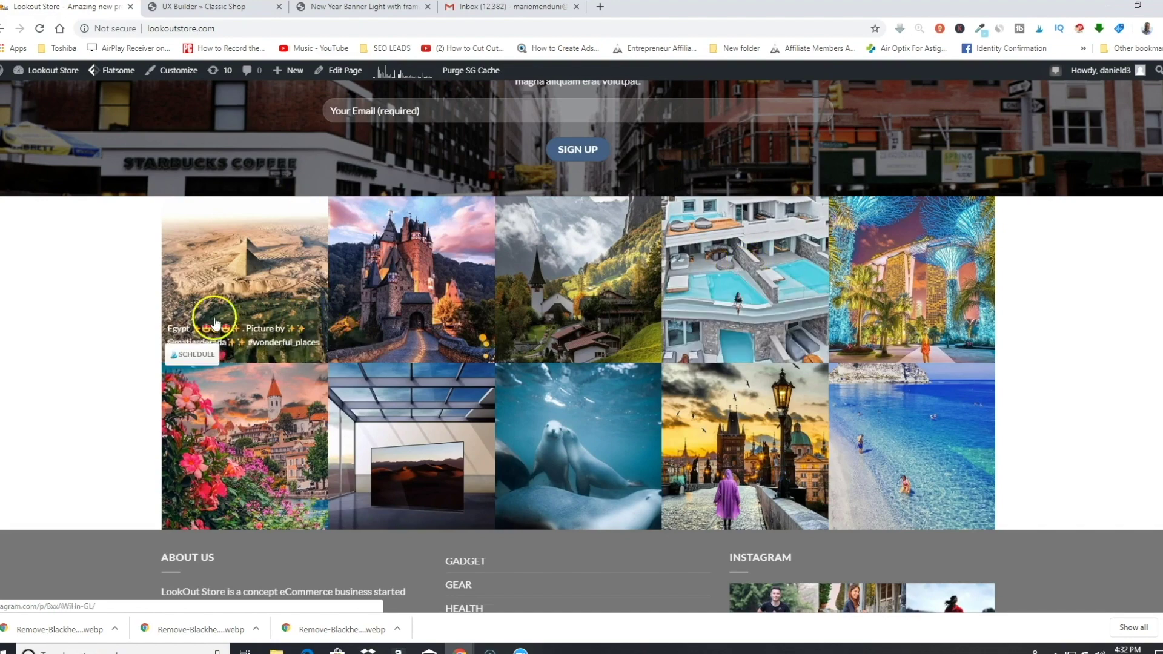
scroll(104, 407, up, 3)
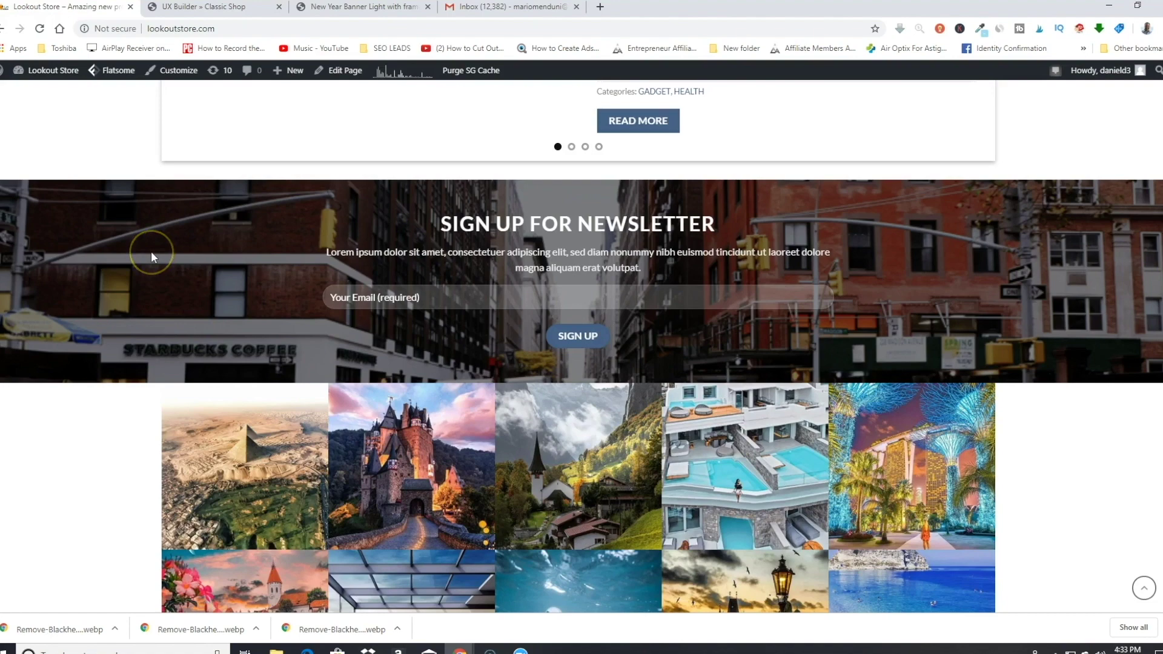
scroll(358, 294, up, 5)
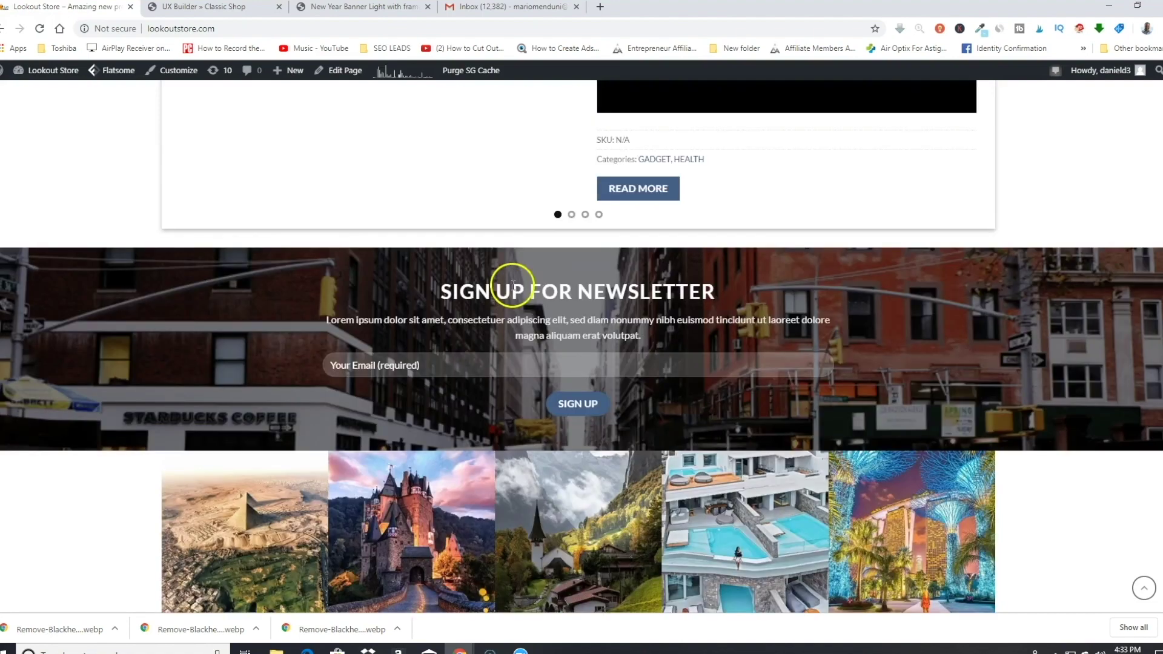
scroll(358, 294, down, 5)
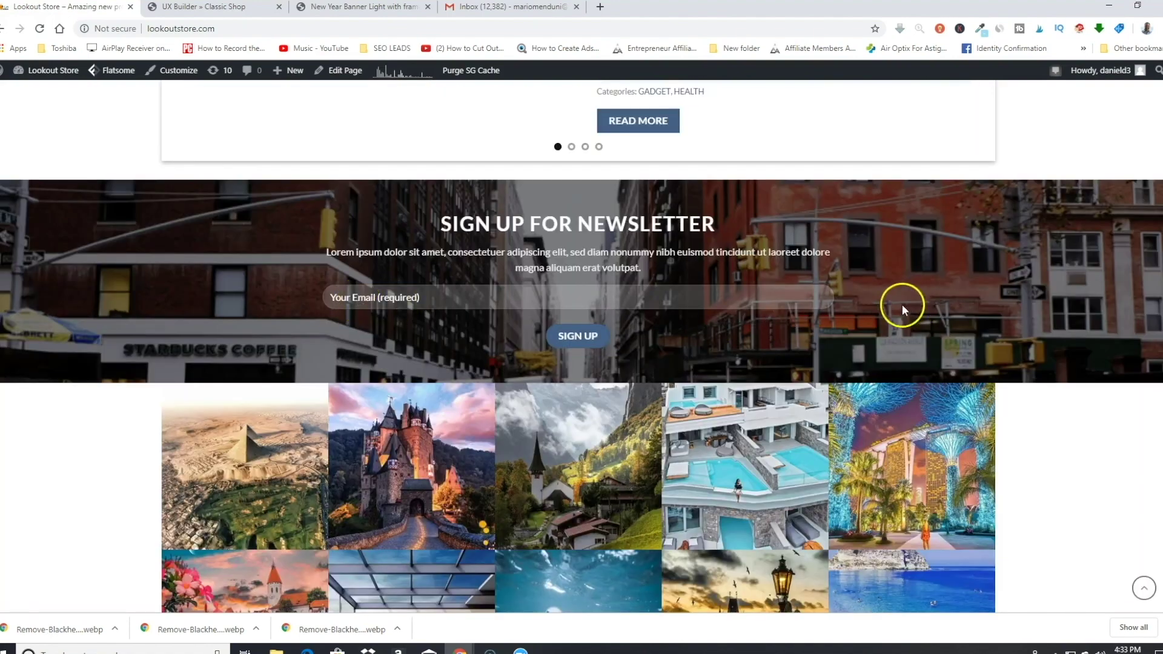
scroll(157, 289, down, 2)
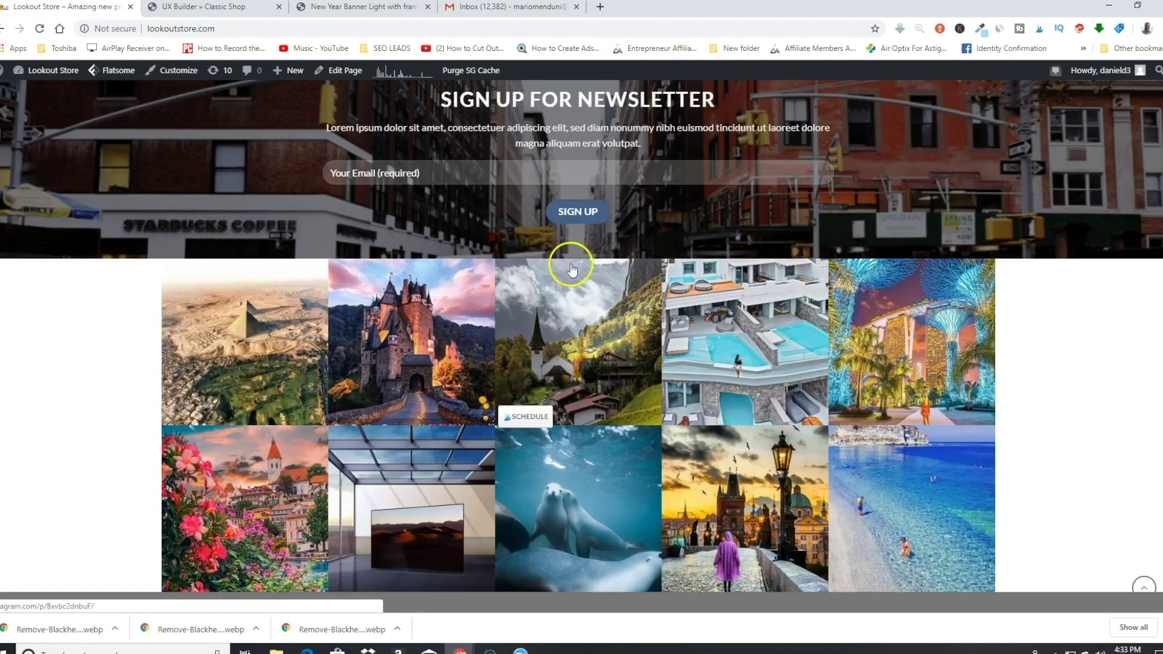
scroll(484, 278, up, 1)
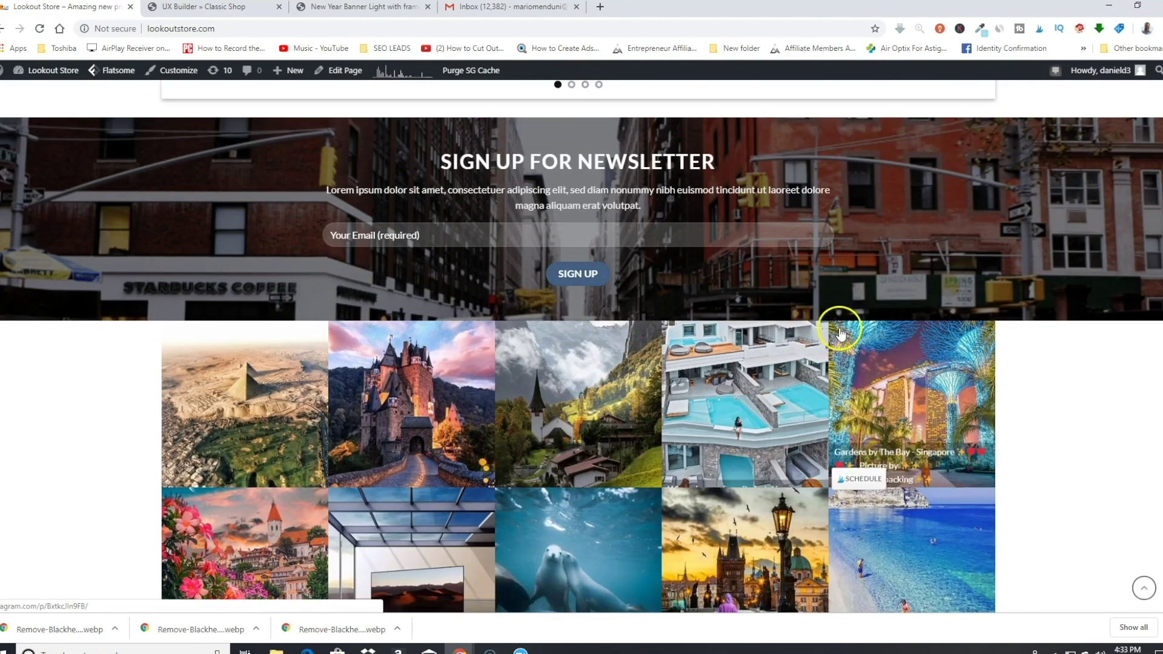
mouse_move(339, 70)
click(338, 92)
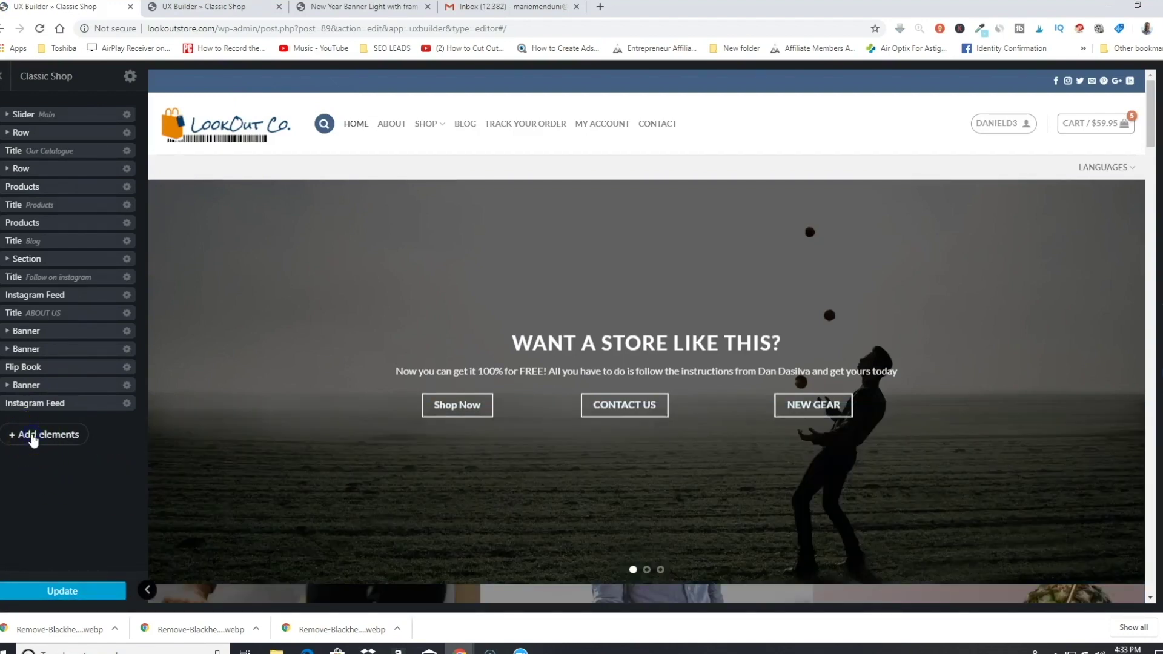
Step: Add a Blog posts element with its default preset, found by searching 'blog'
click(34, 435)
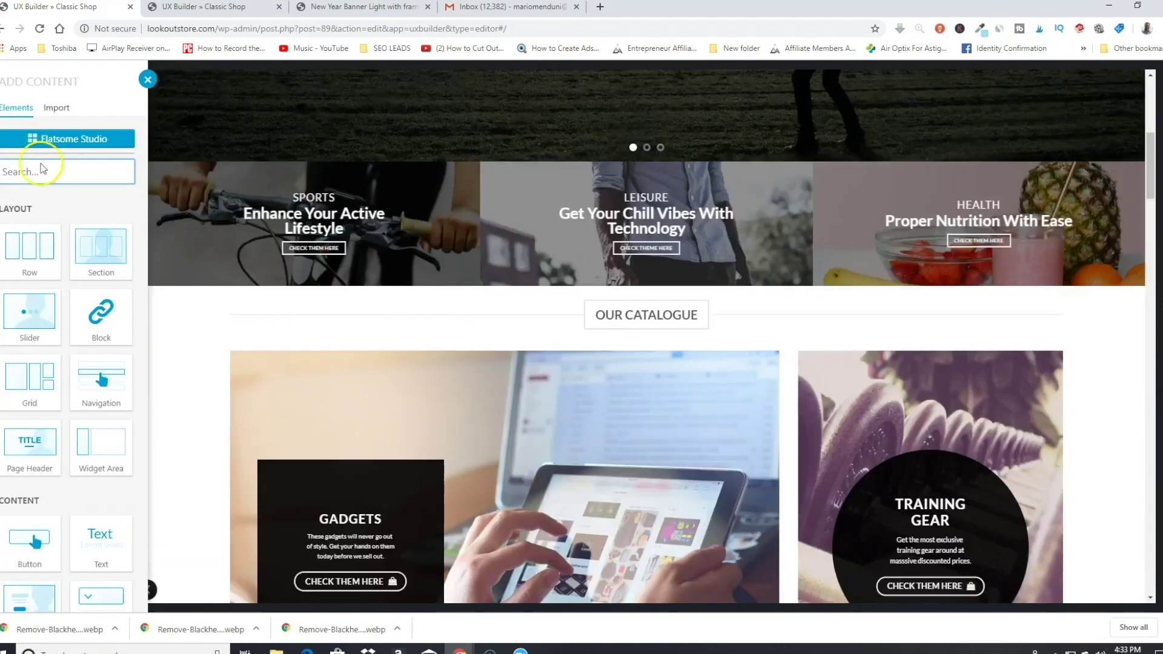
text(blog)
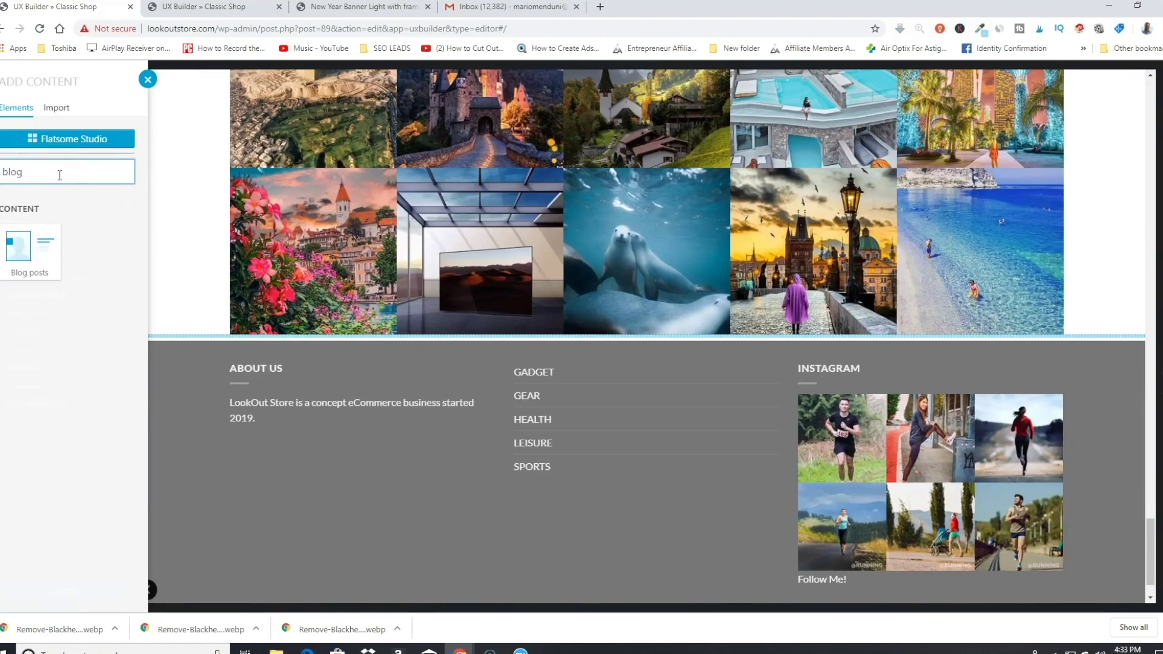
click(27, 252)
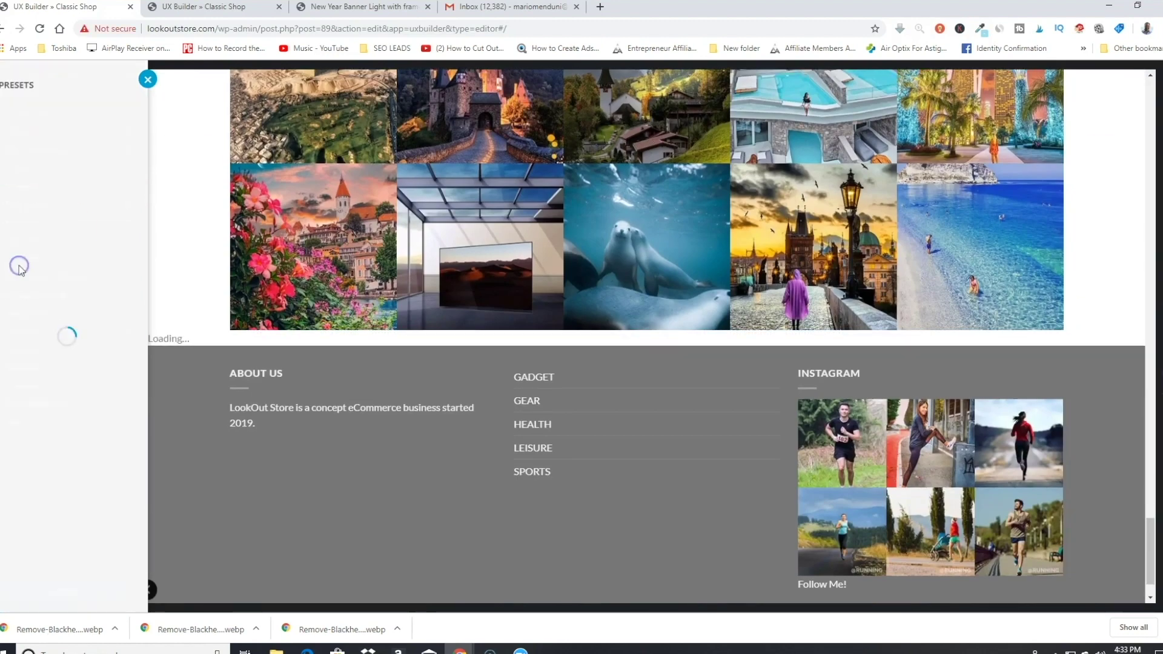
click(84, 436)
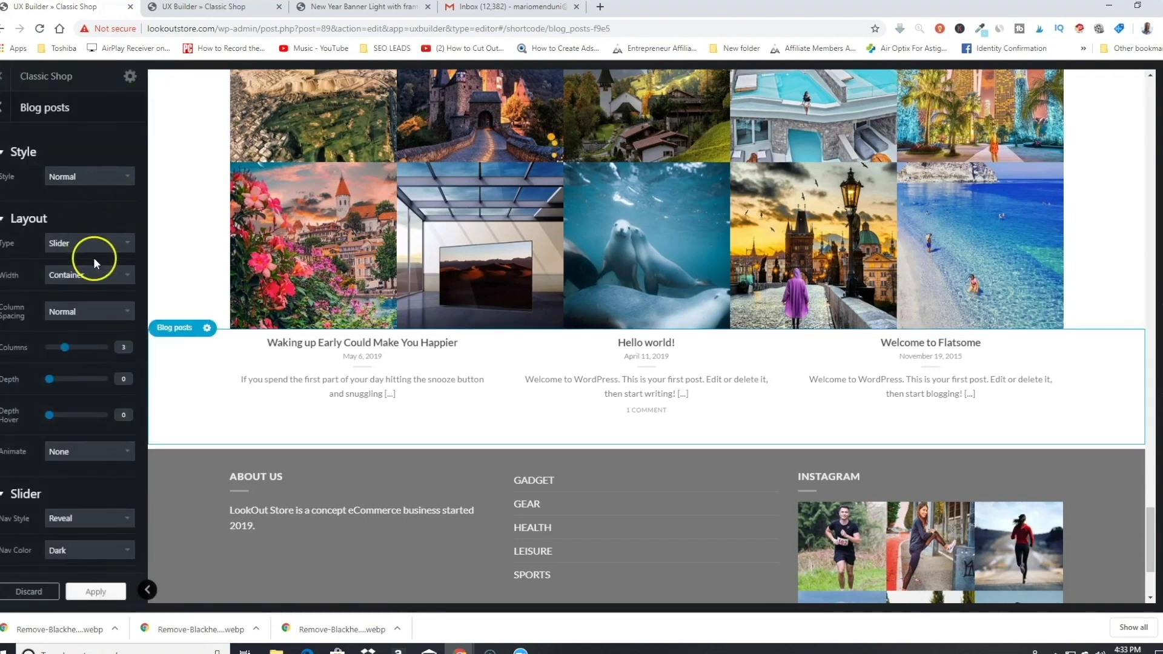
scroll(93, 256, down, 6)
scroll(93, 257, down, 1)
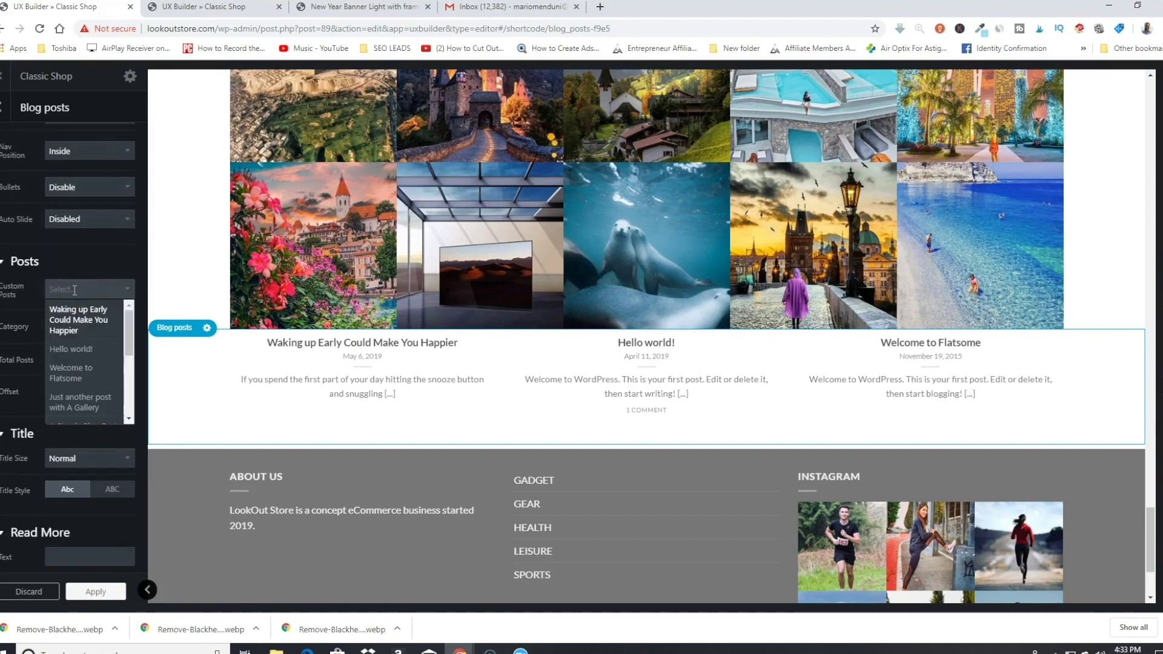
Step: Pick Welcome to Flatsome, Just another post with A Gallery and A Video Blog Post as custom posts
click(76, 351)
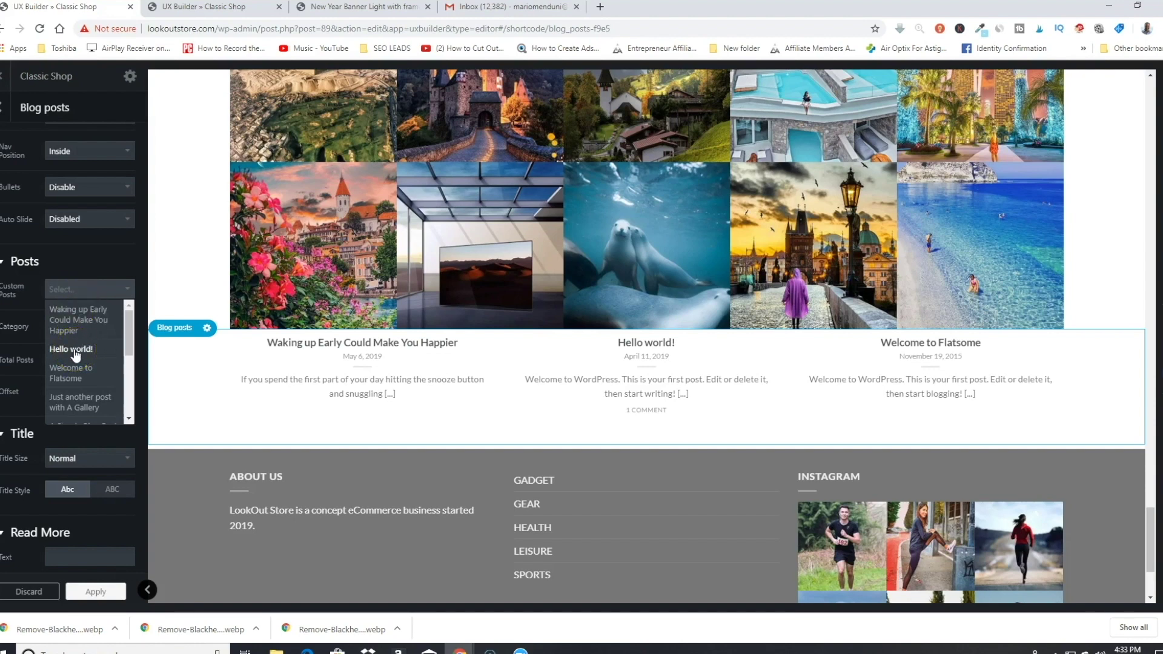
click(73, 371)
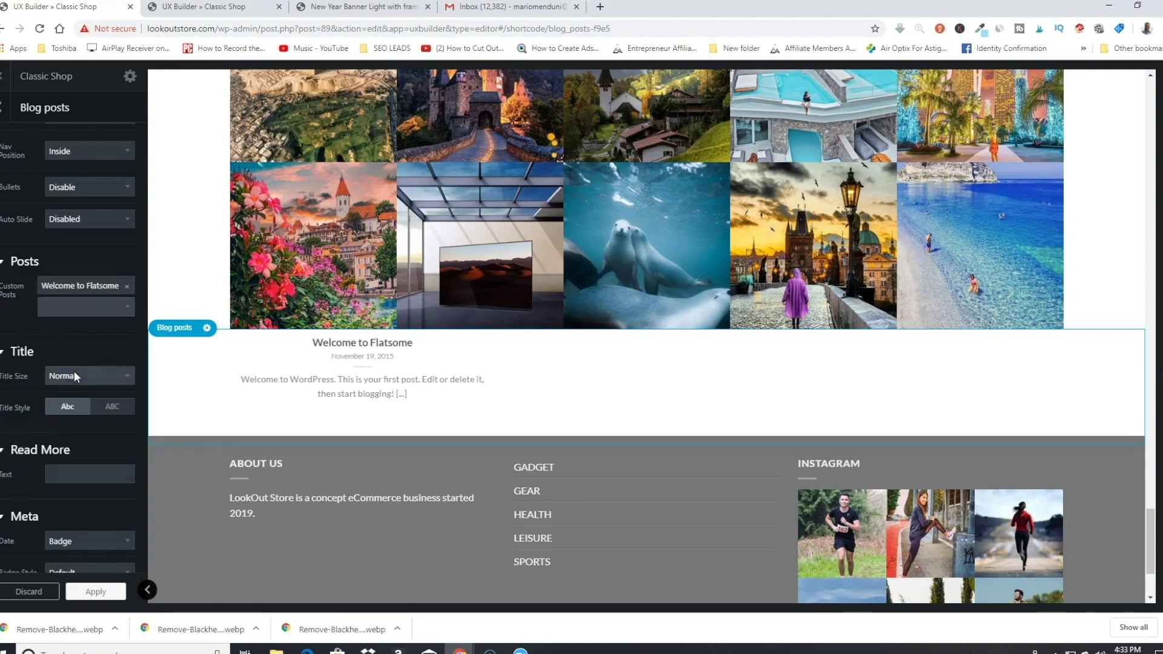
click(85, 307)
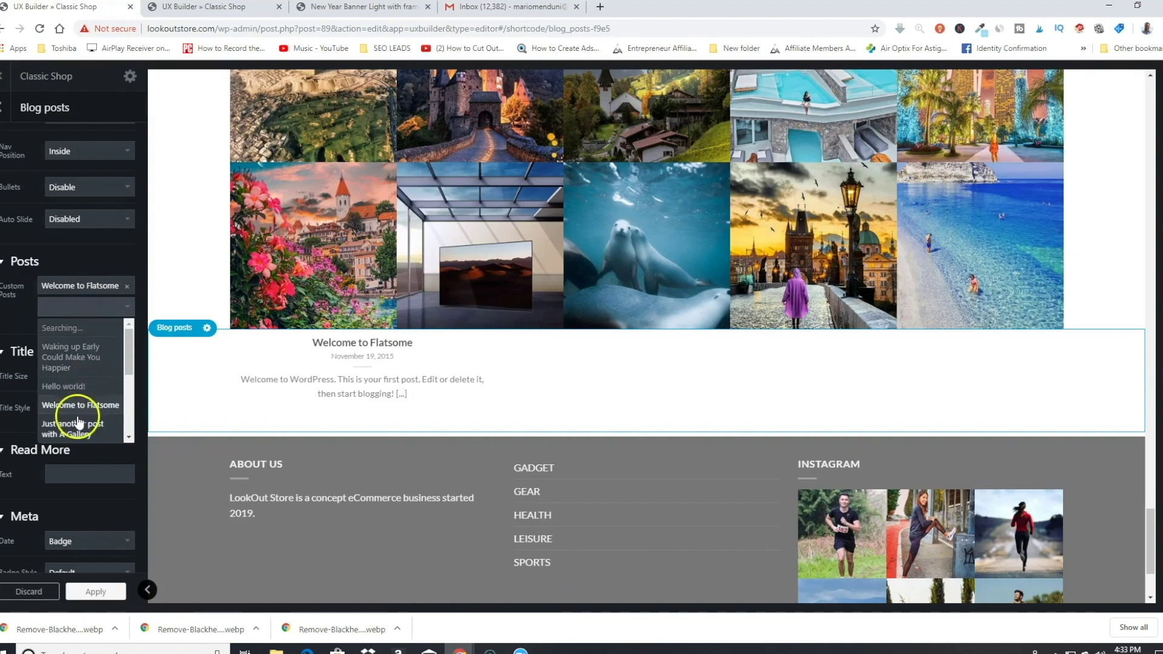
click(77, 424)
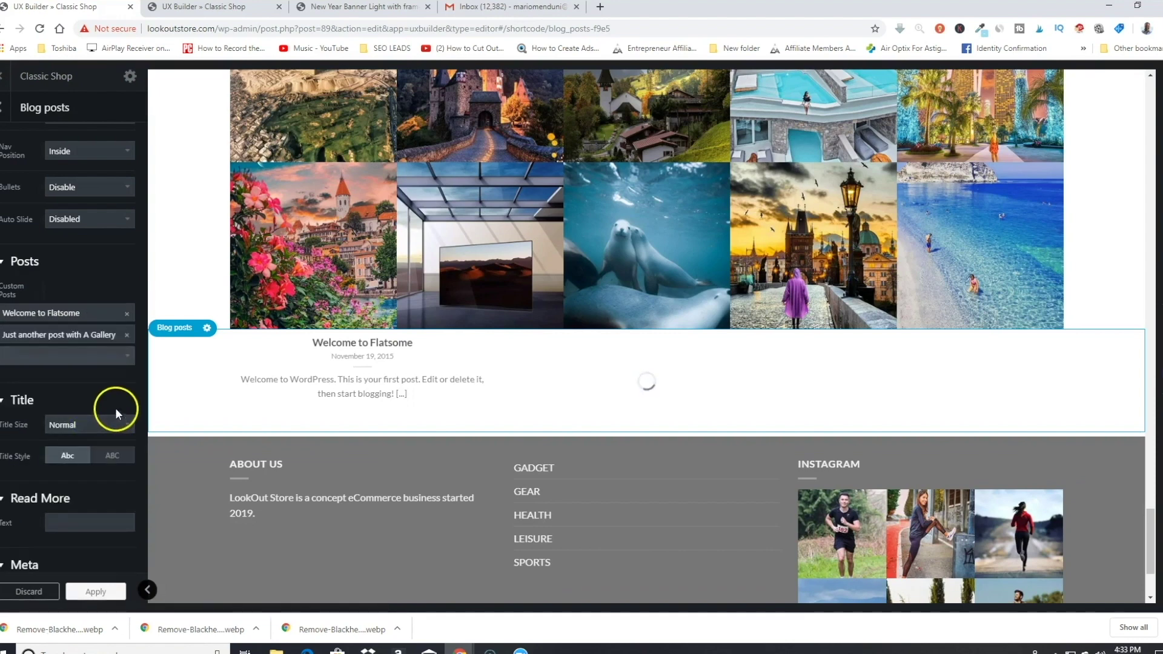
click(124, 357)
scroll(78, 480, down, 1)
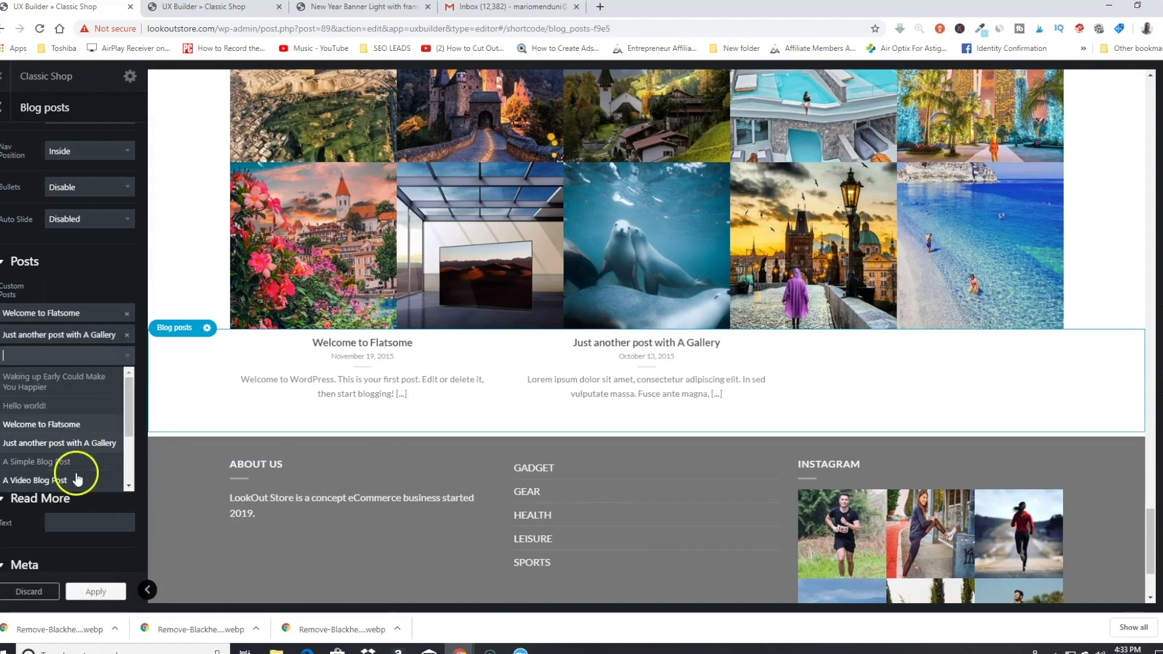
click(63, 477)
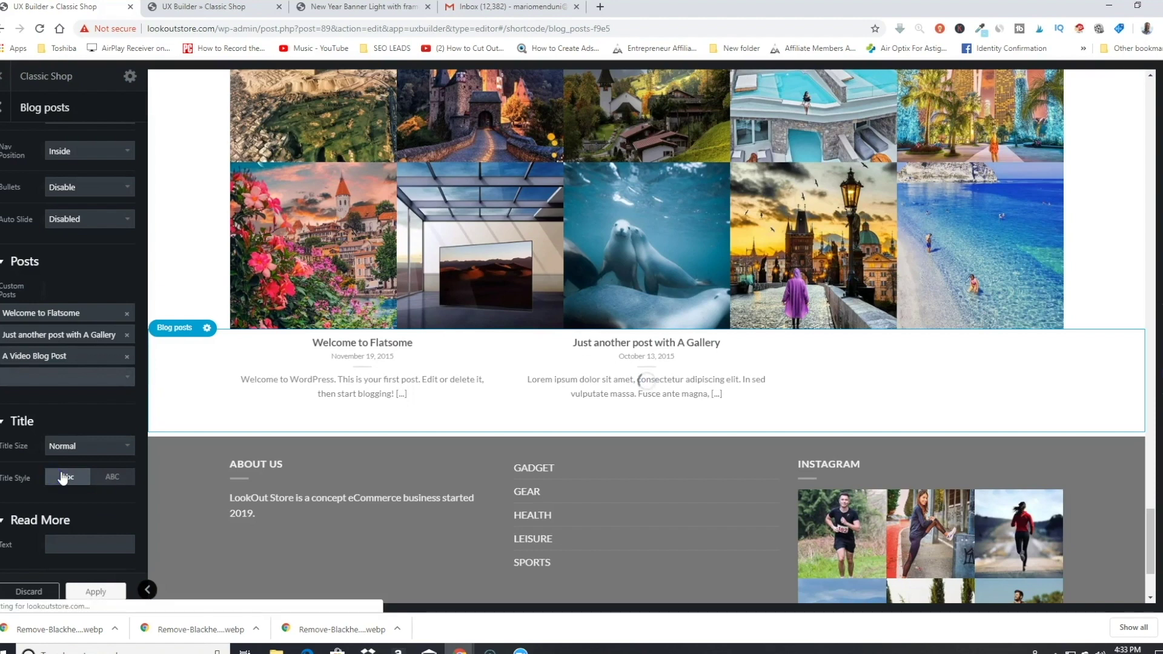
Step: Raise the Blog posts excerpt length to 50
scroll(87, 409, down, 2)
click(88, 411)
scroll(88, 410, down, 3)
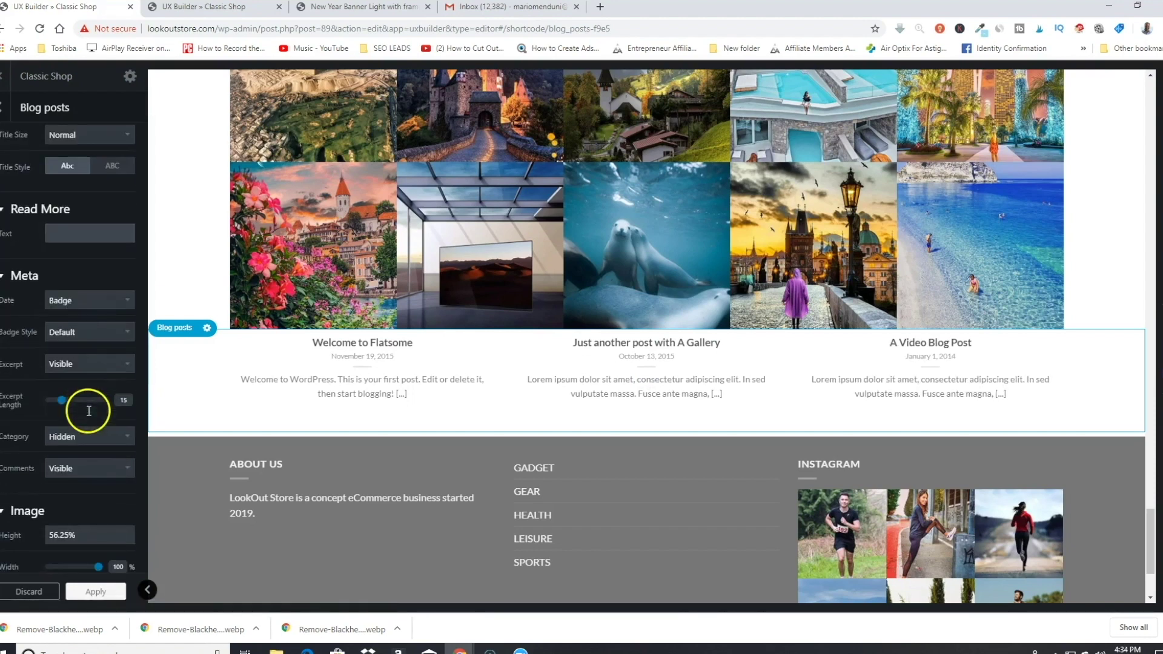
drag(68, 403, 92, 404)
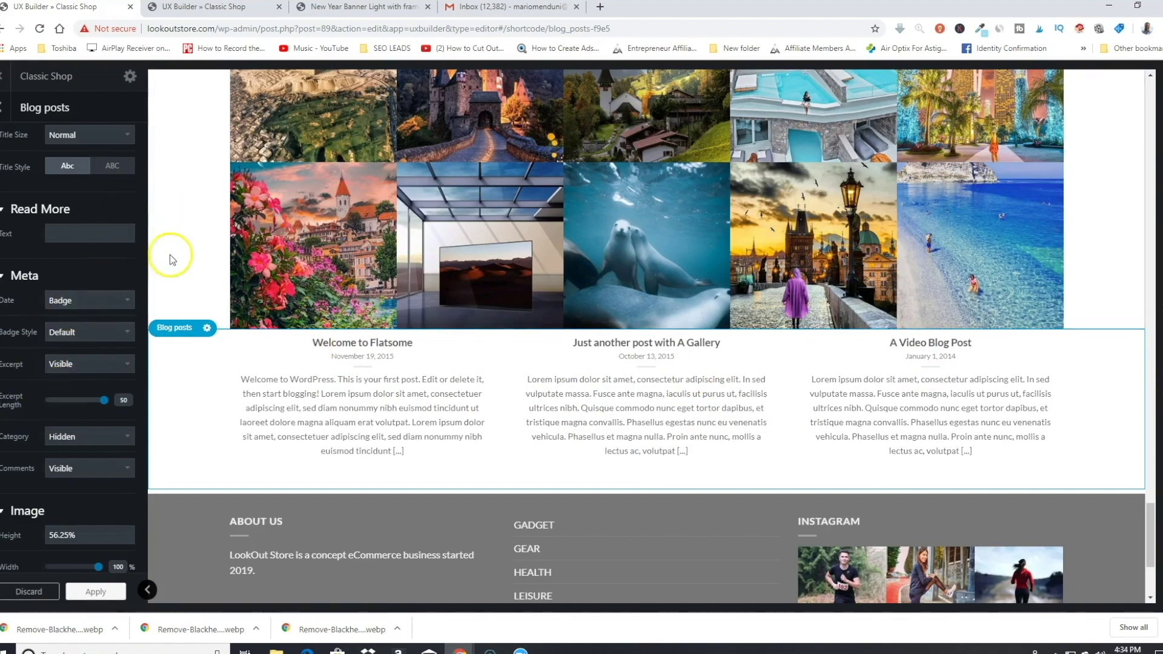
scroll(159, 358, up, 4)
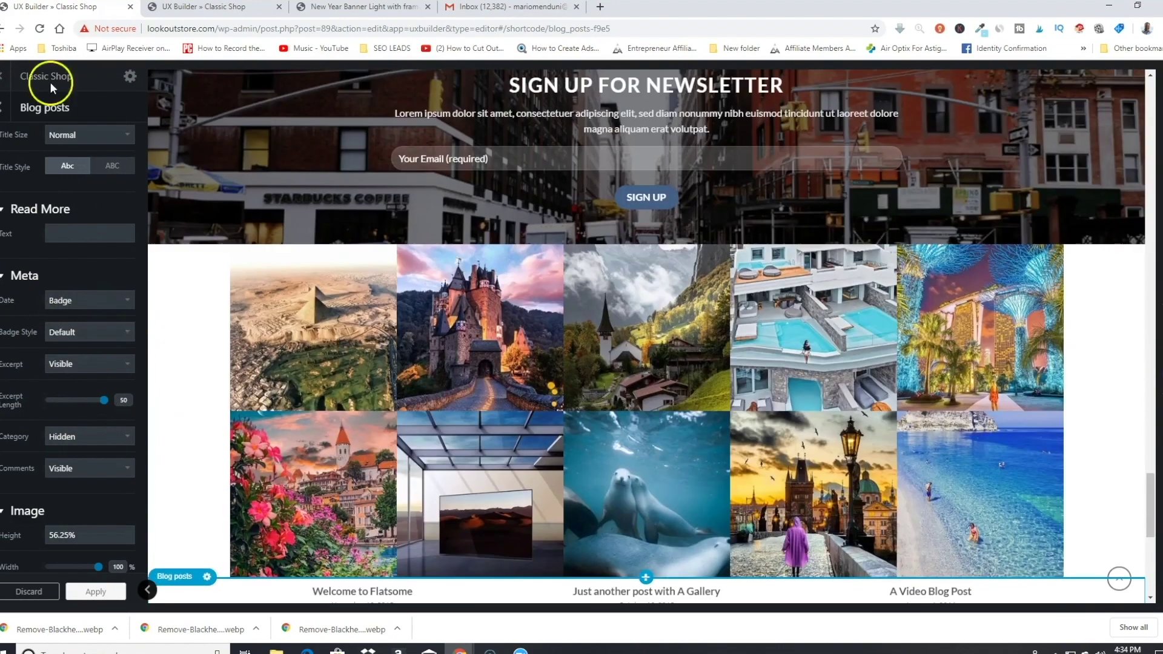
scroll(114, 195, up, 6)
Step: Leave UX Builder and start a new post titled 'This is a new blog post' with 'with an image'
click(8, 84)
click(638, 104)
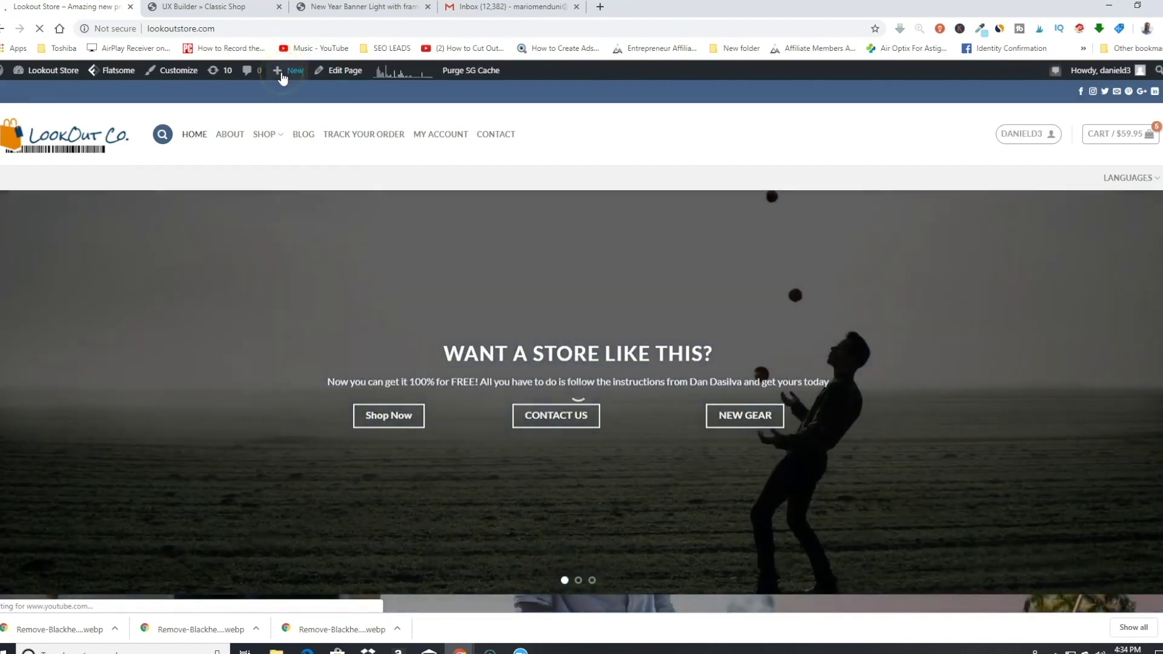
mouse_move(283, 80)
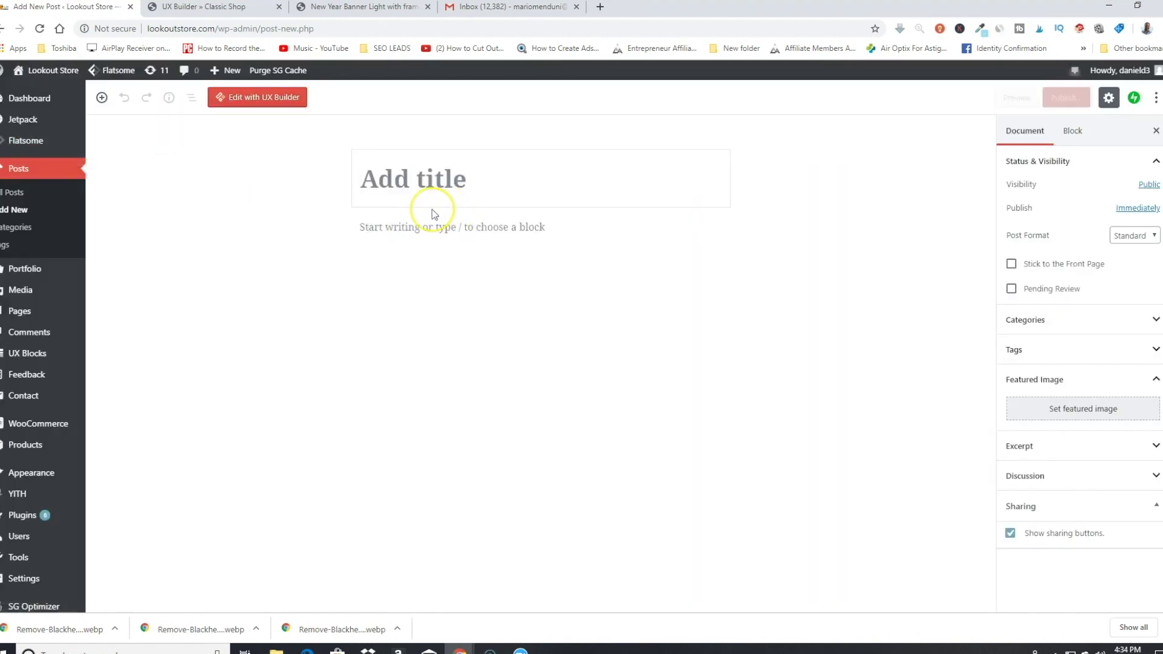
text(This i)
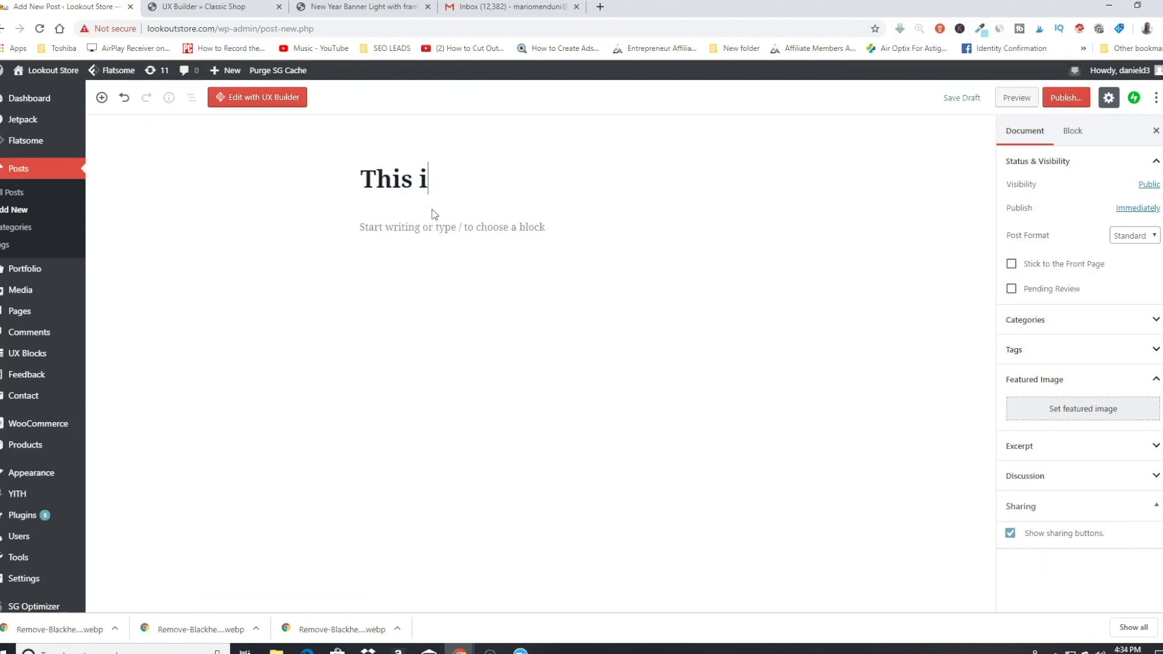
text(s a new blog post)
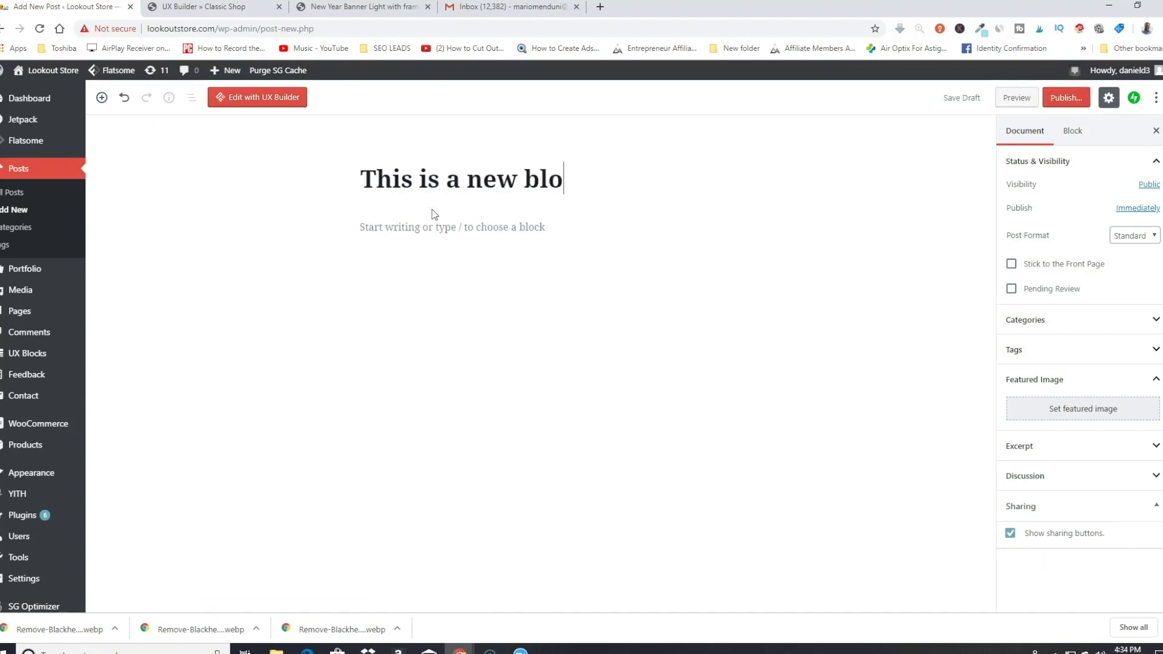
click(399, 229)
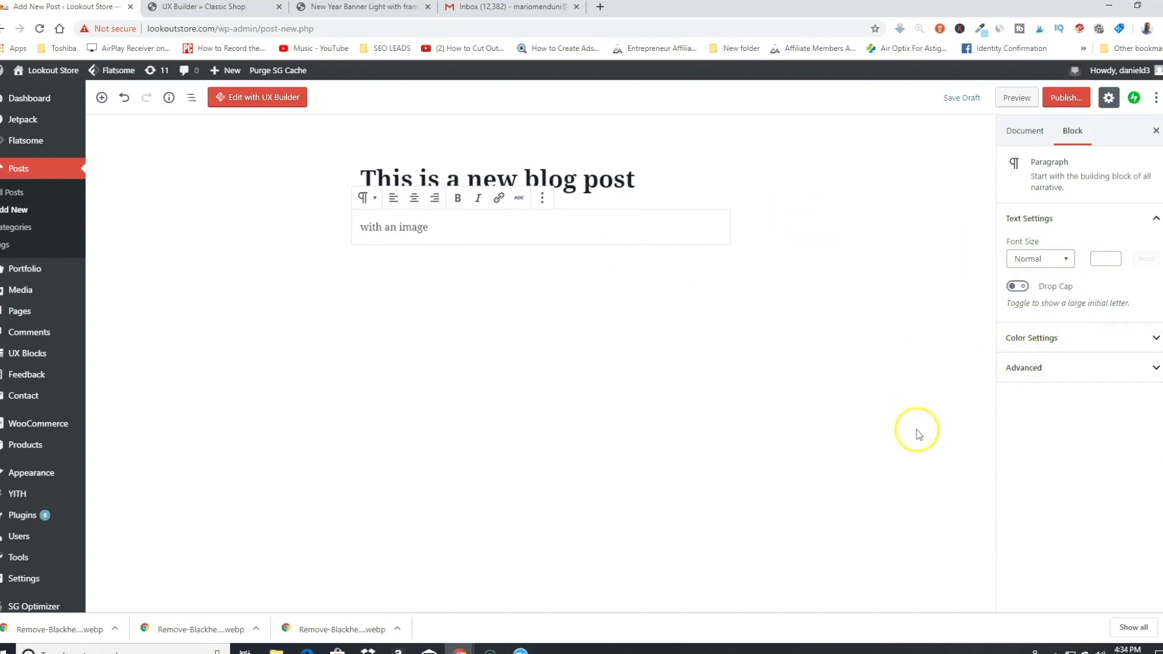
Step: Set the hat photo from the media library as the post's featured image
click(860, 318)
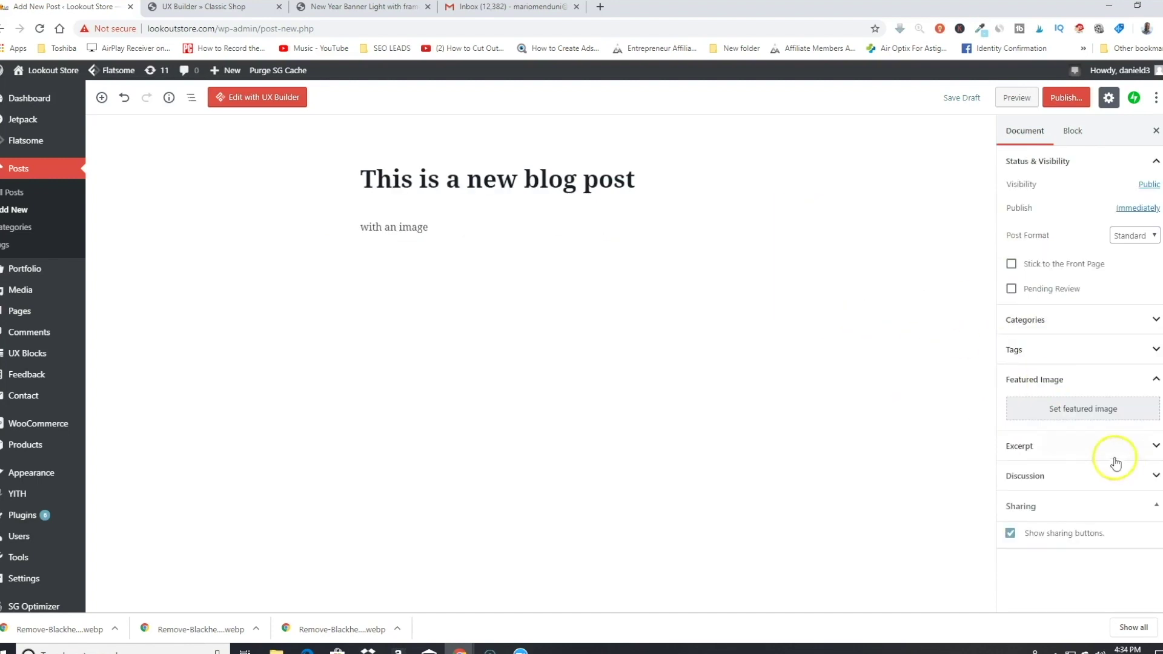
click(1066, 416)
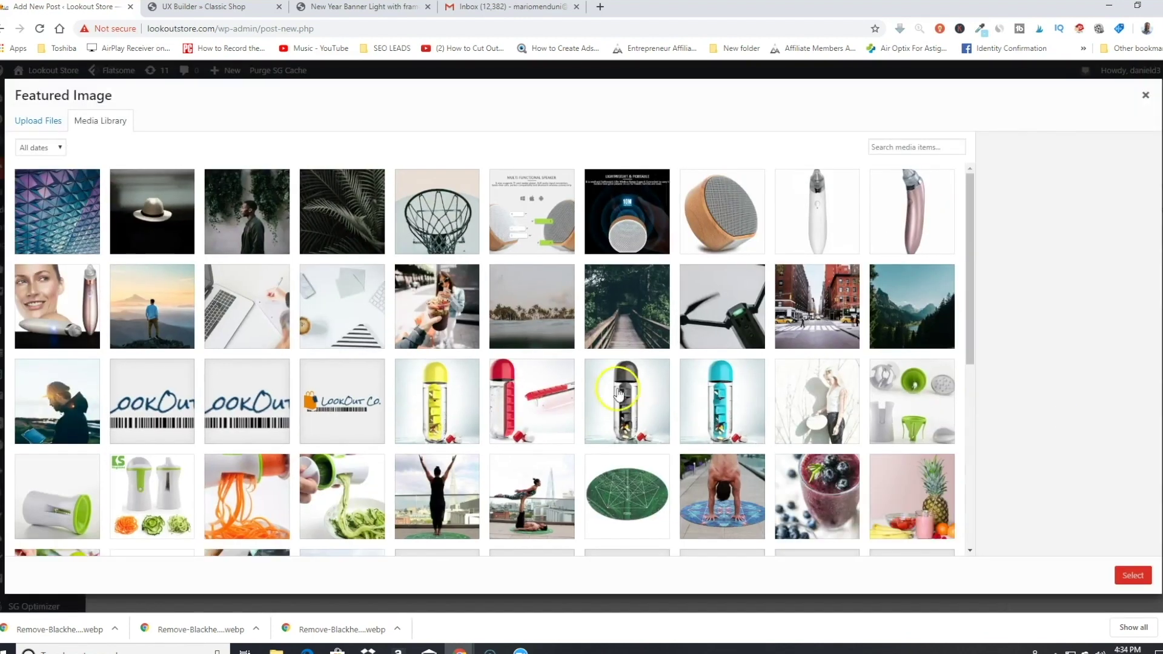
click(157, 218)
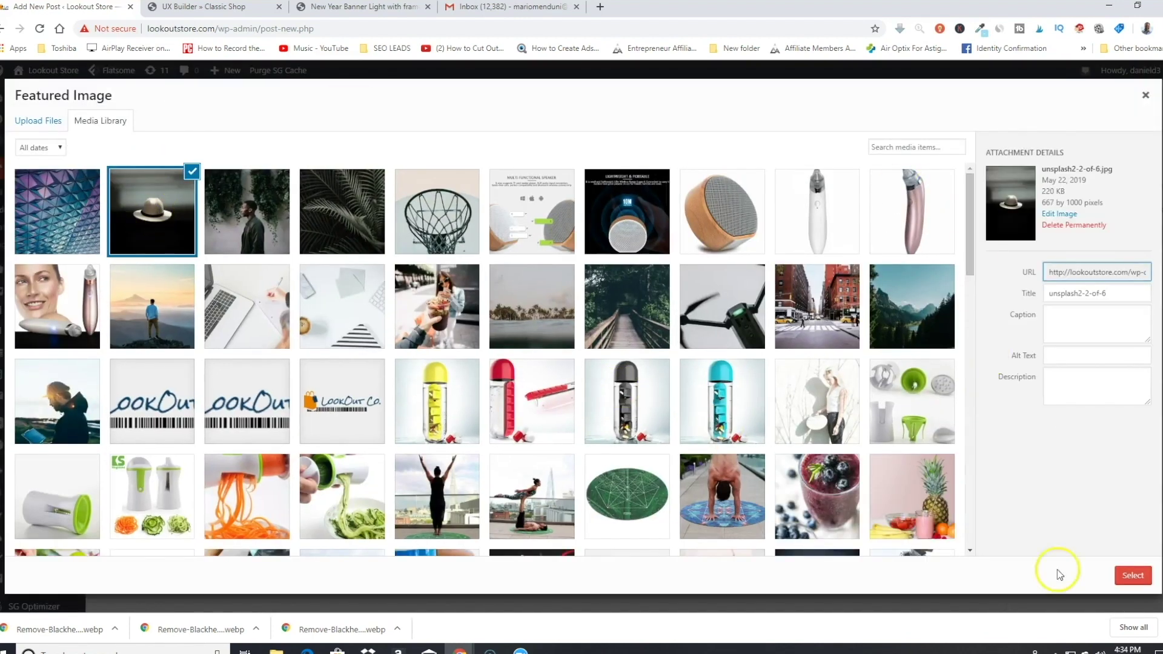
click(1131, 575)
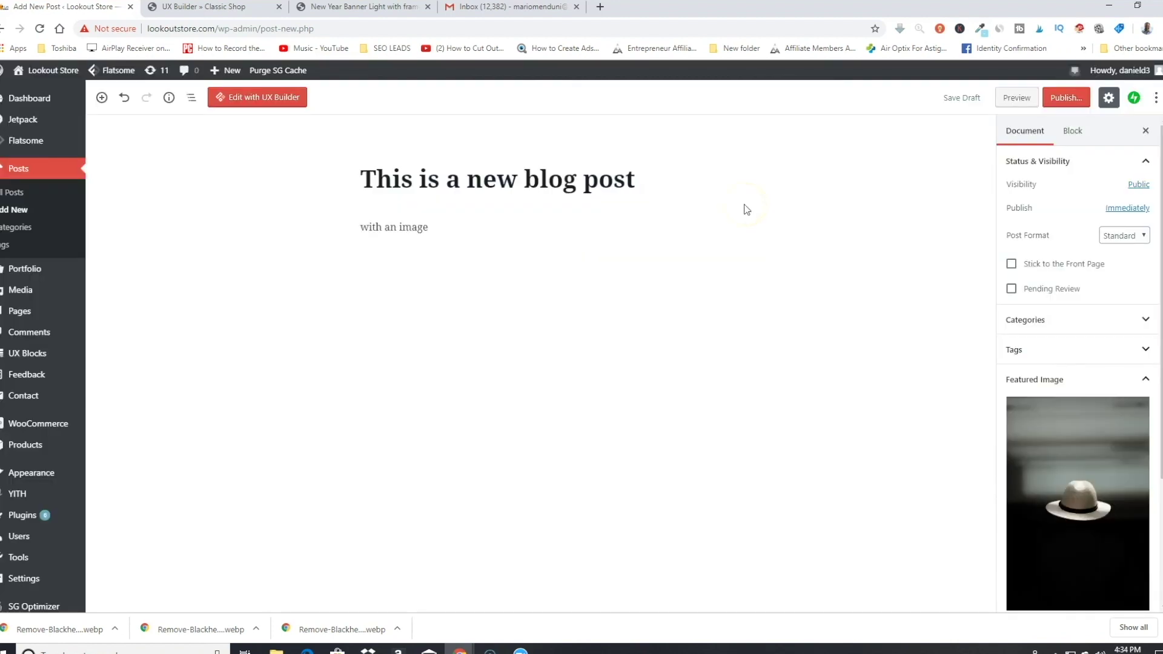
Step: Publish the post, open it in UX Builder, and bring up the Flatsome Studio layout library
click(1065, 98)
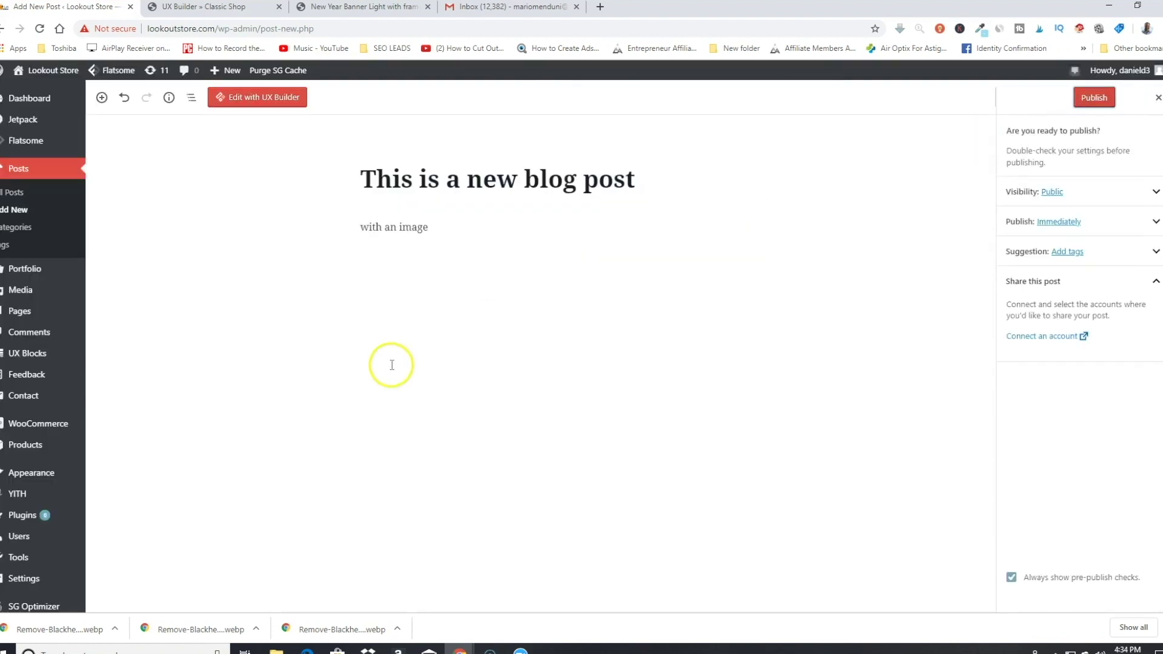
click(1095, 100)
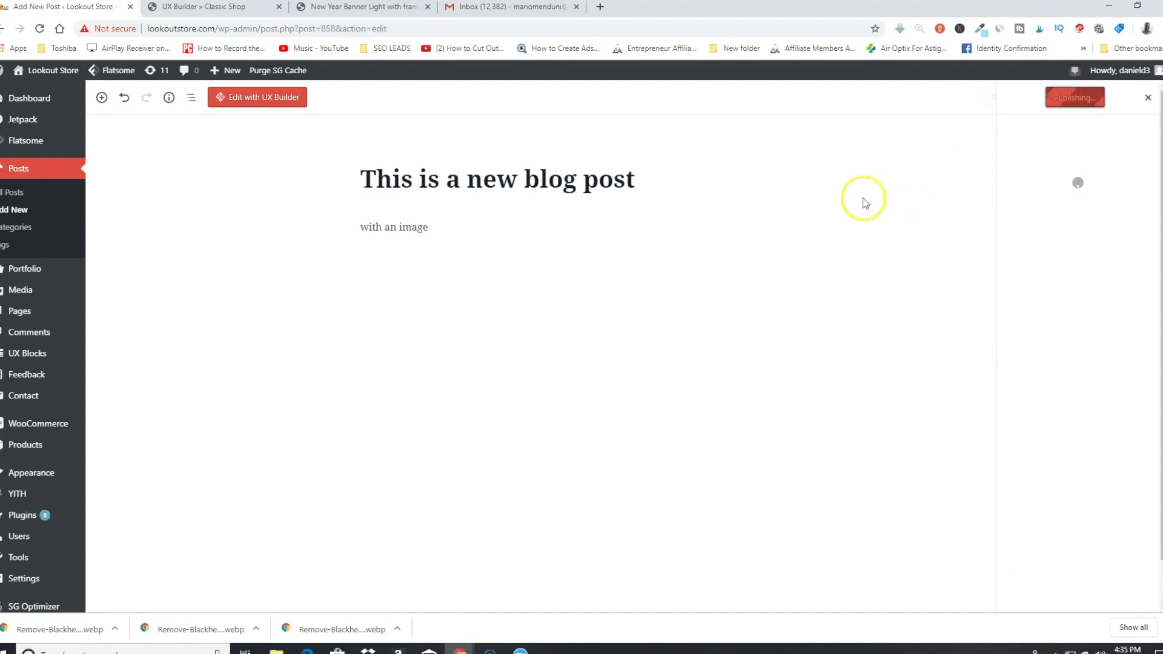
click(230, 97)
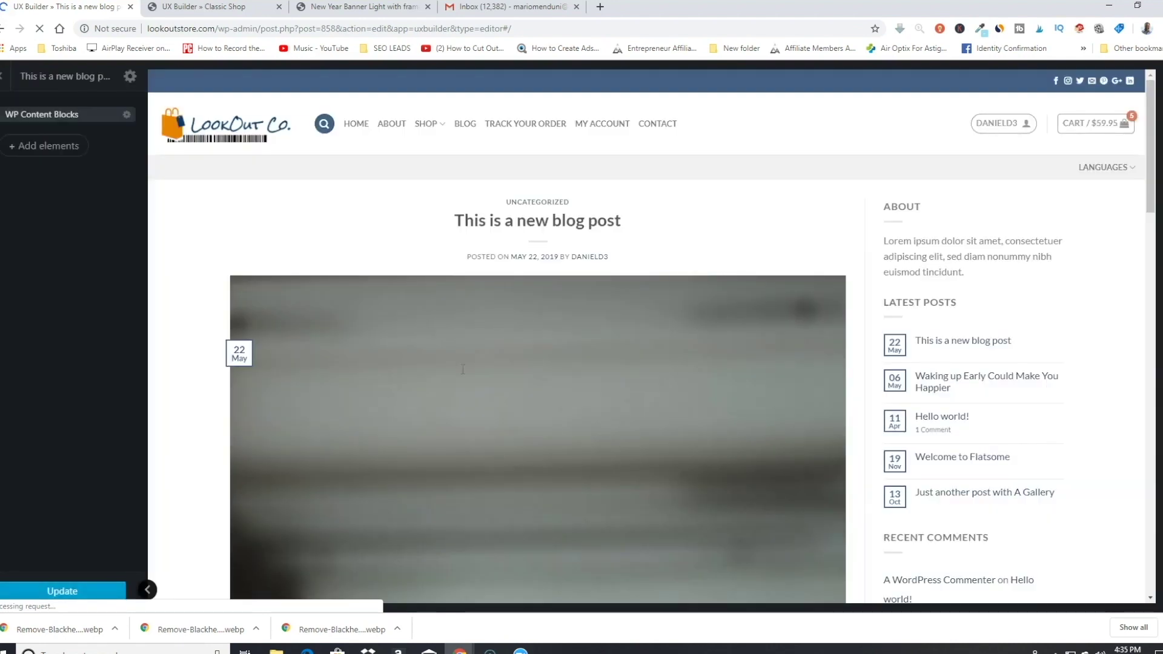
scroll(370, 378, down, 2)
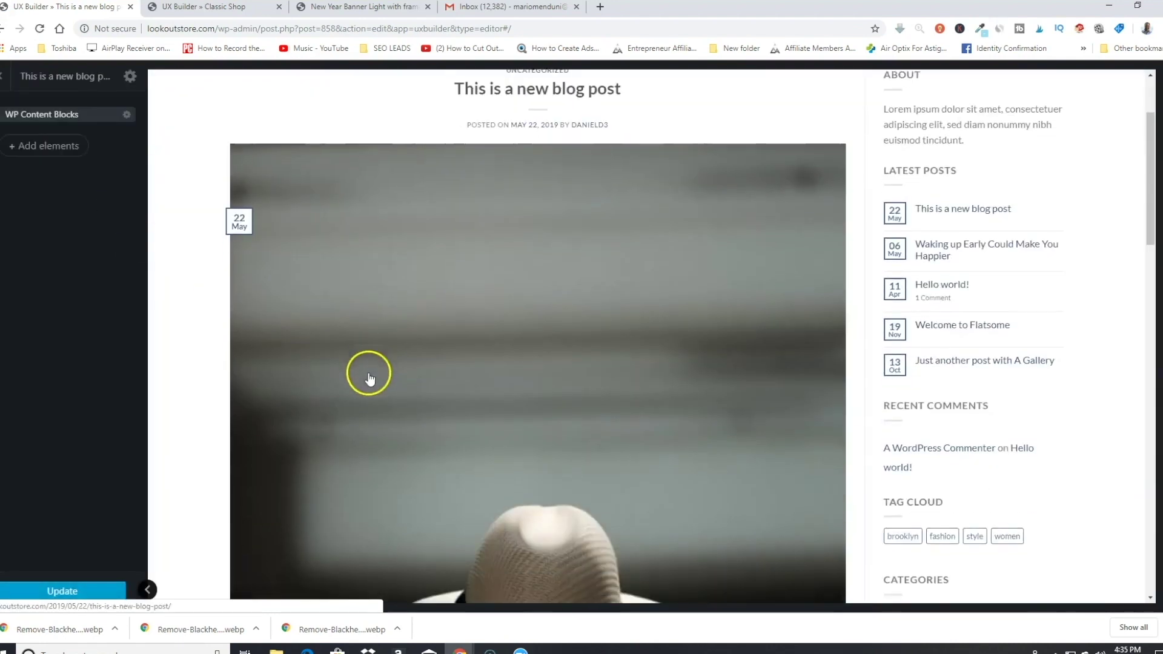
scroll(369, 378, down, 3)
click(49, 147)
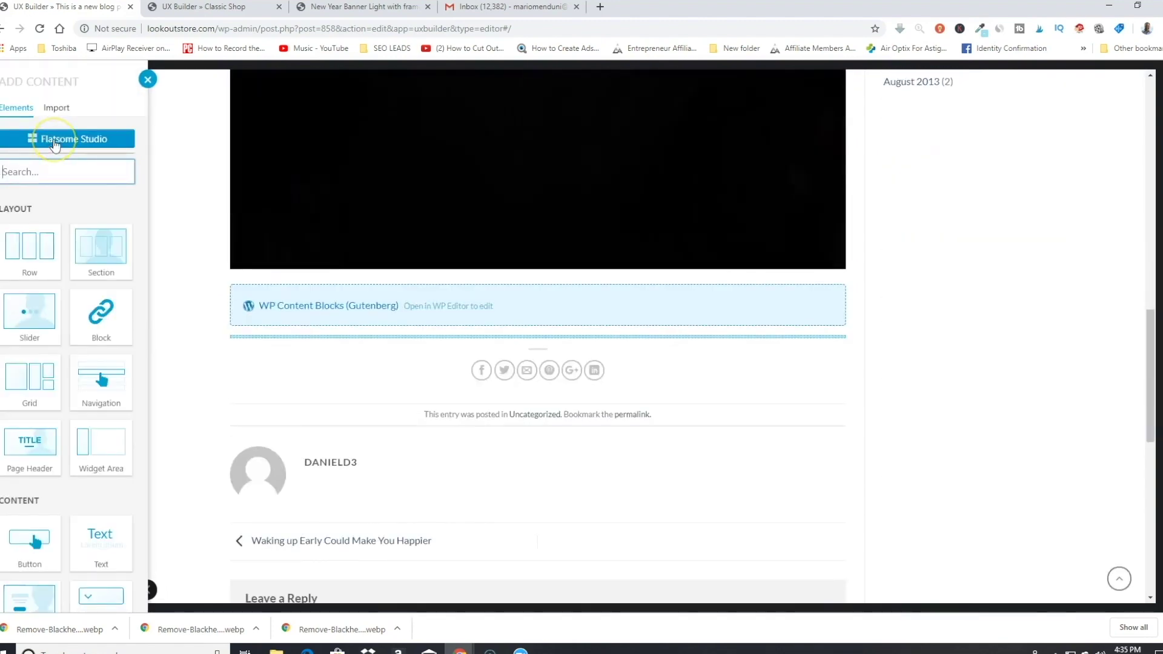
click(54, 141)
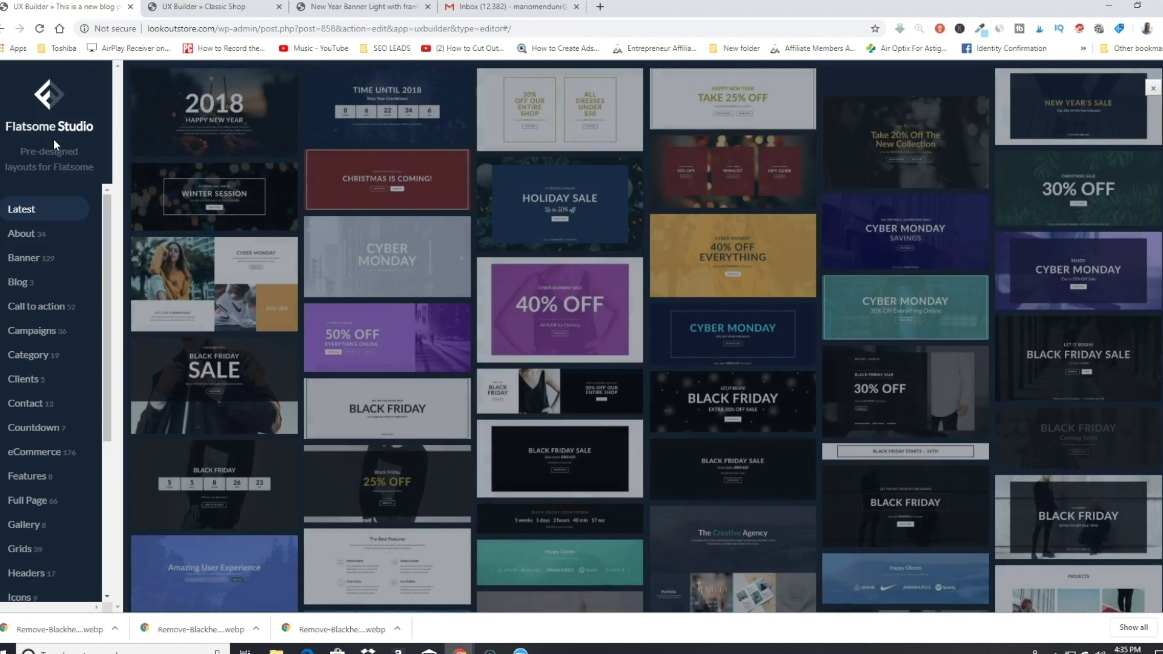
Step: Import the About category's Meet the Team layout with four team-member cards
click(25, 233)
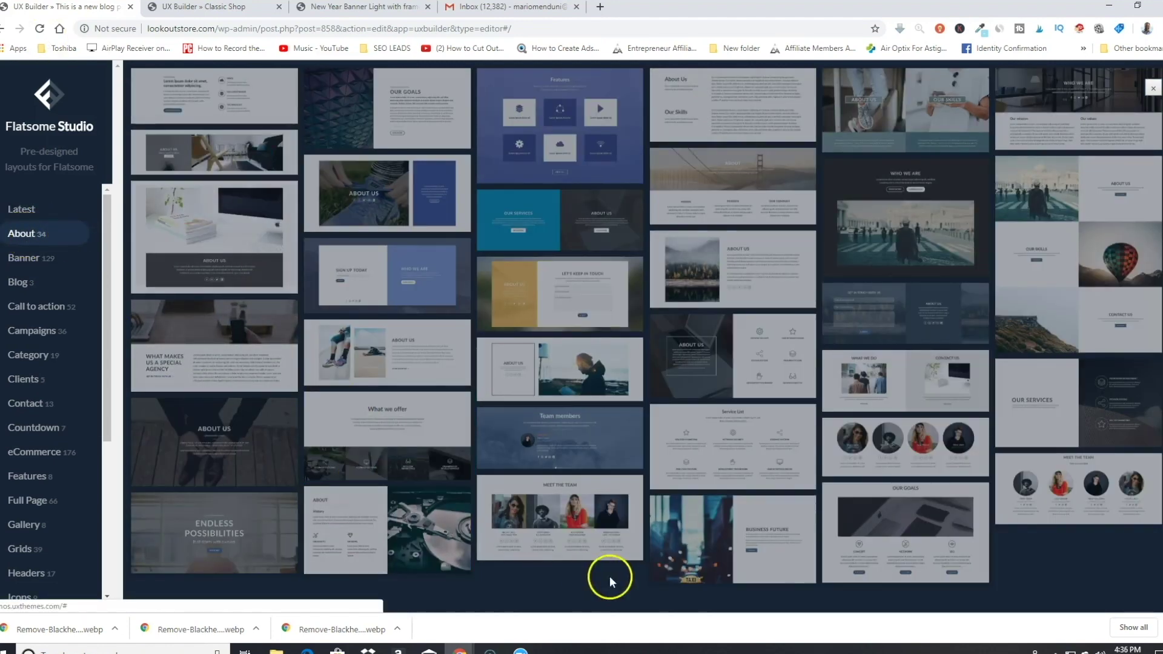
mouse_move(493, 515)
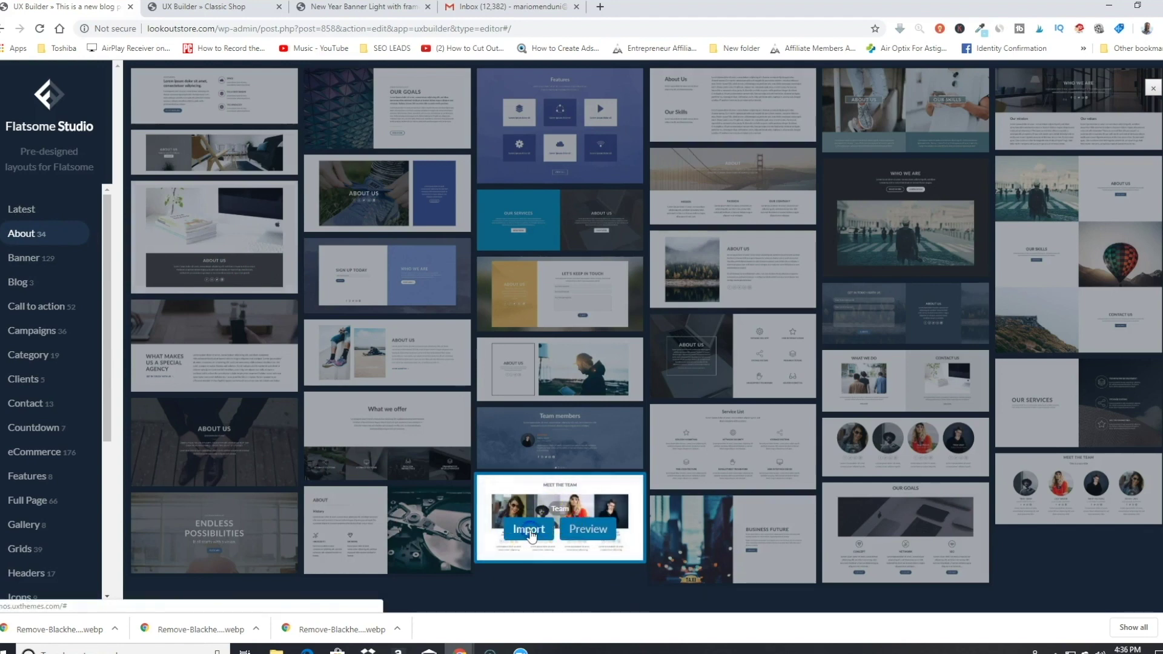
click(528, 532)
click(625, 372)
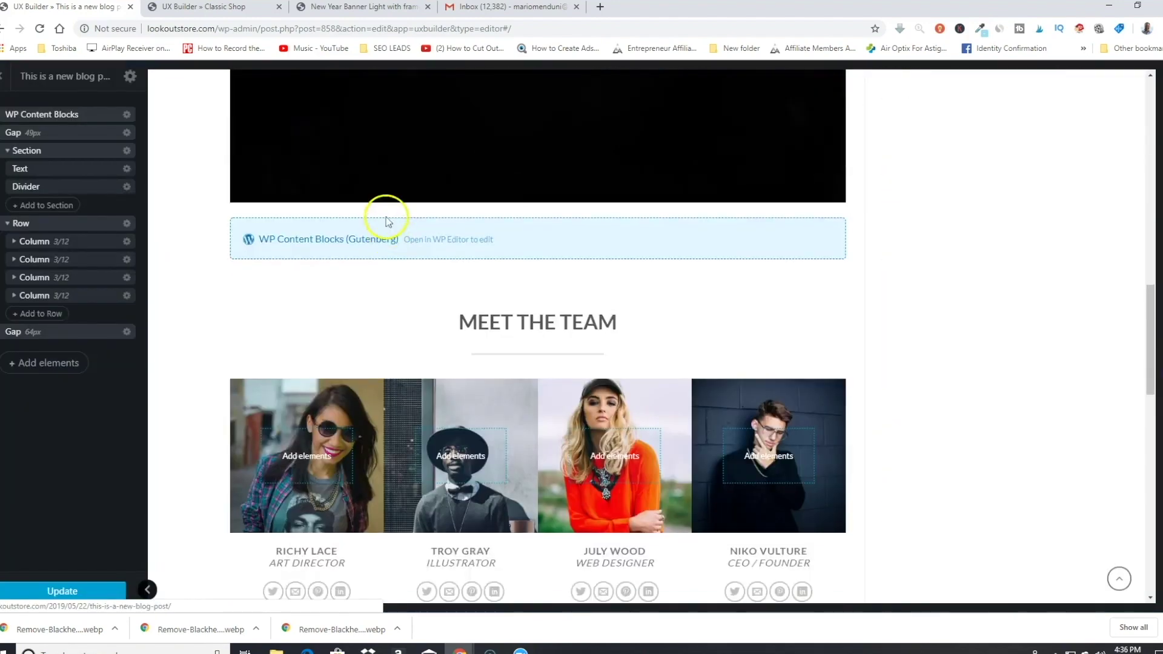
Step: Scroll the blog post, select the element over the fourth team image, and reach the LookOut Co. homepage
scroll(387, 221, down, 5)
scroll(384, 252, up, 15)
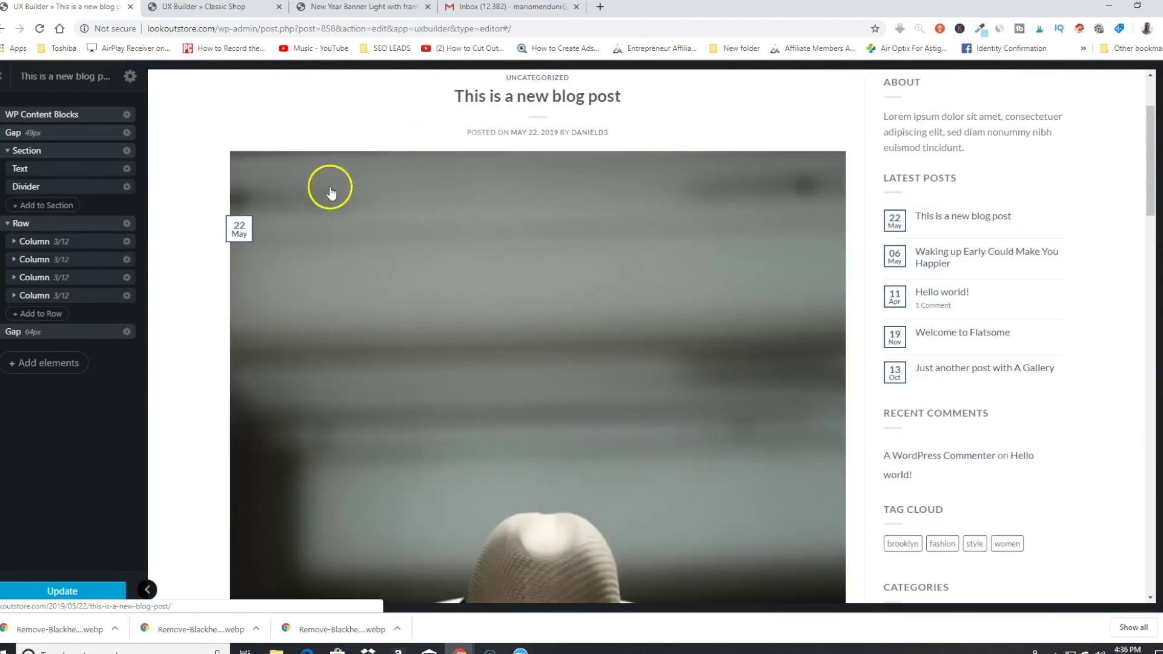
scroll(459, 327, down, 8)
scroll(540, 339, up, 6)
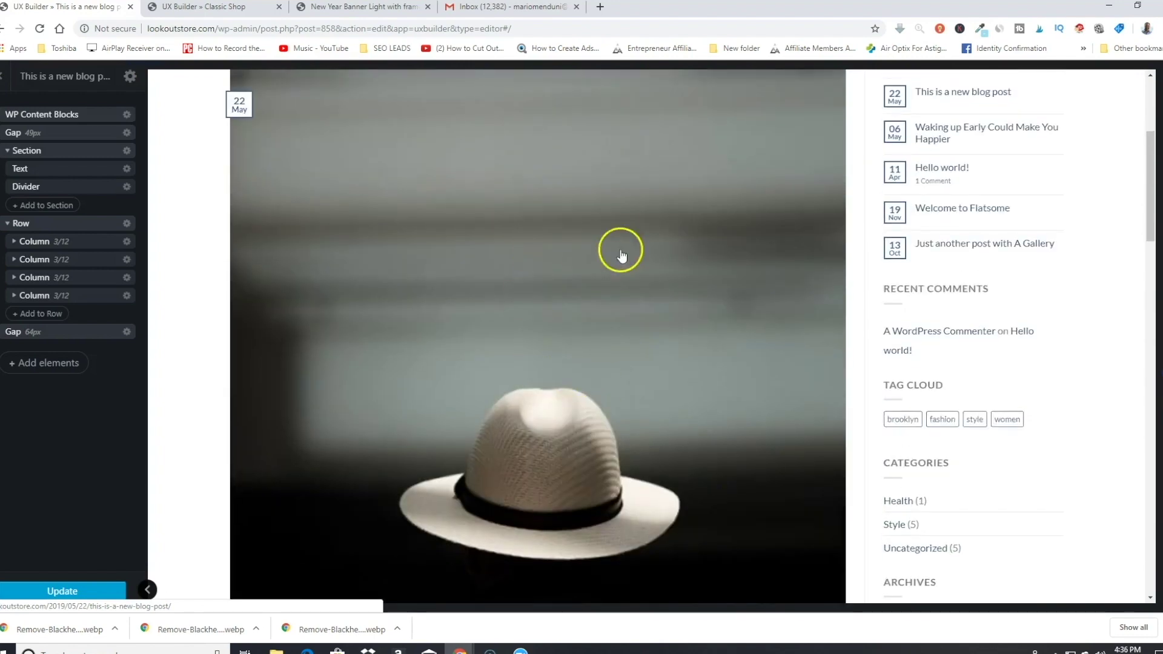
scroll(621, 253, down, 12)
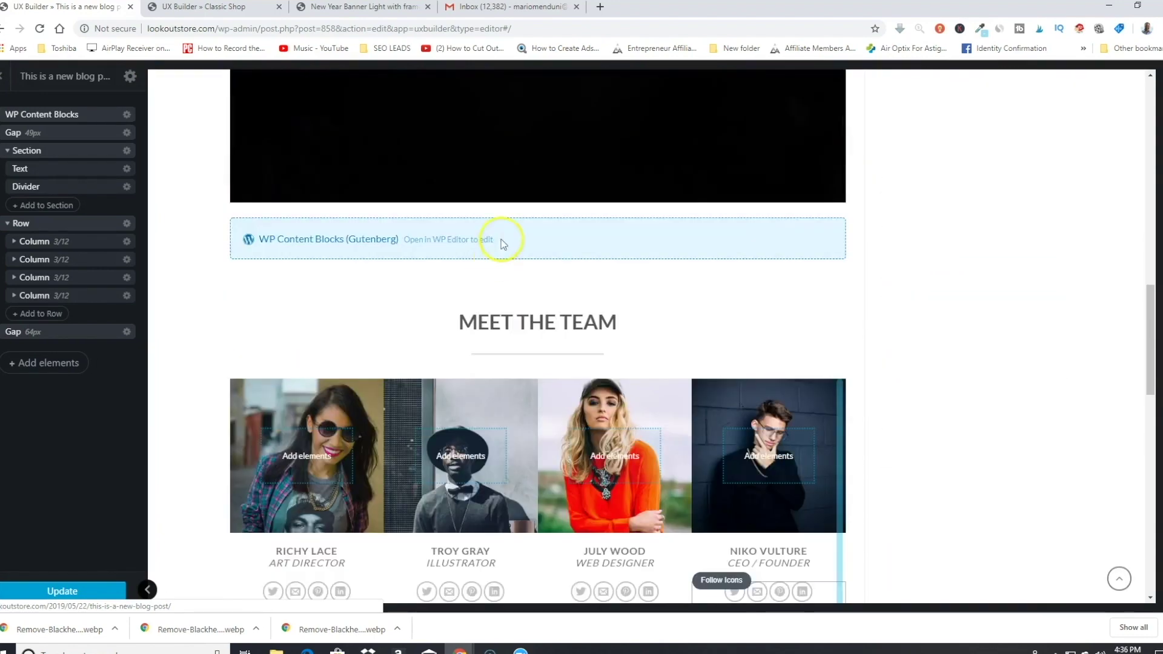
scroll(500, 238, down, 2)
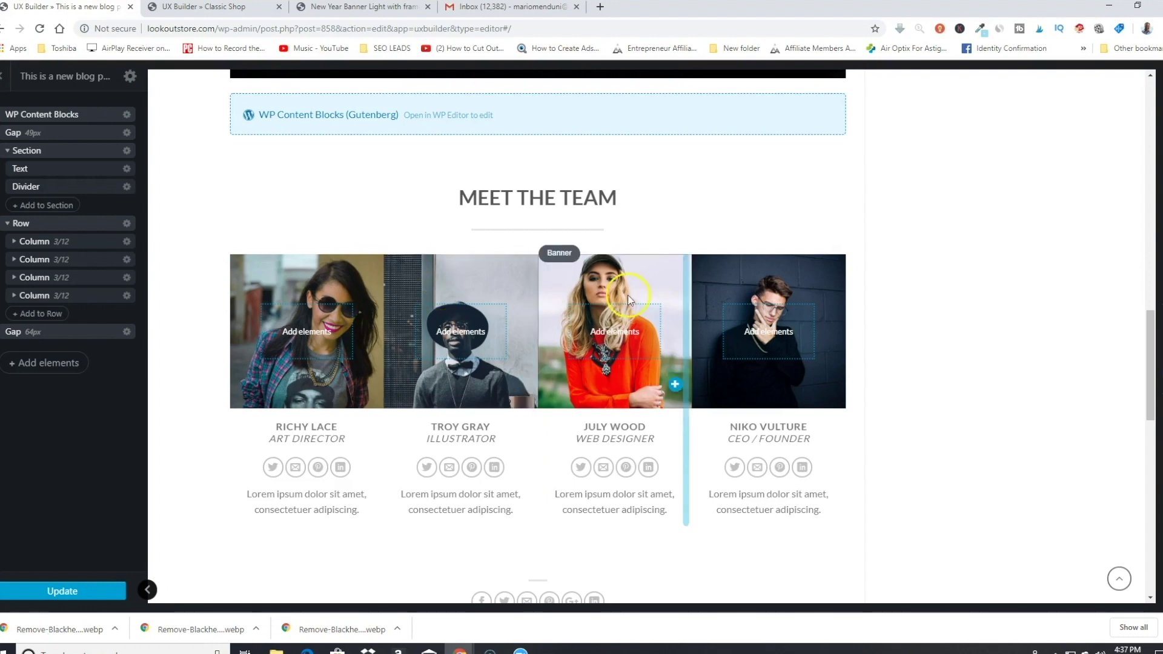
click(730, 320)
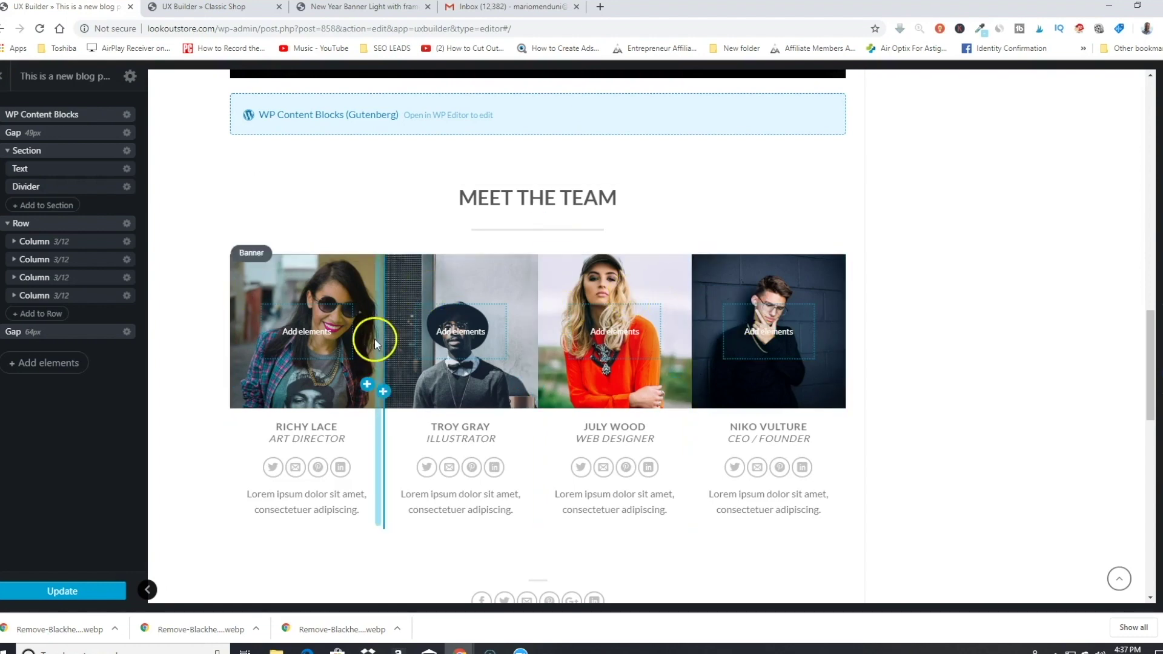
scroll(687, 327, up, 1)
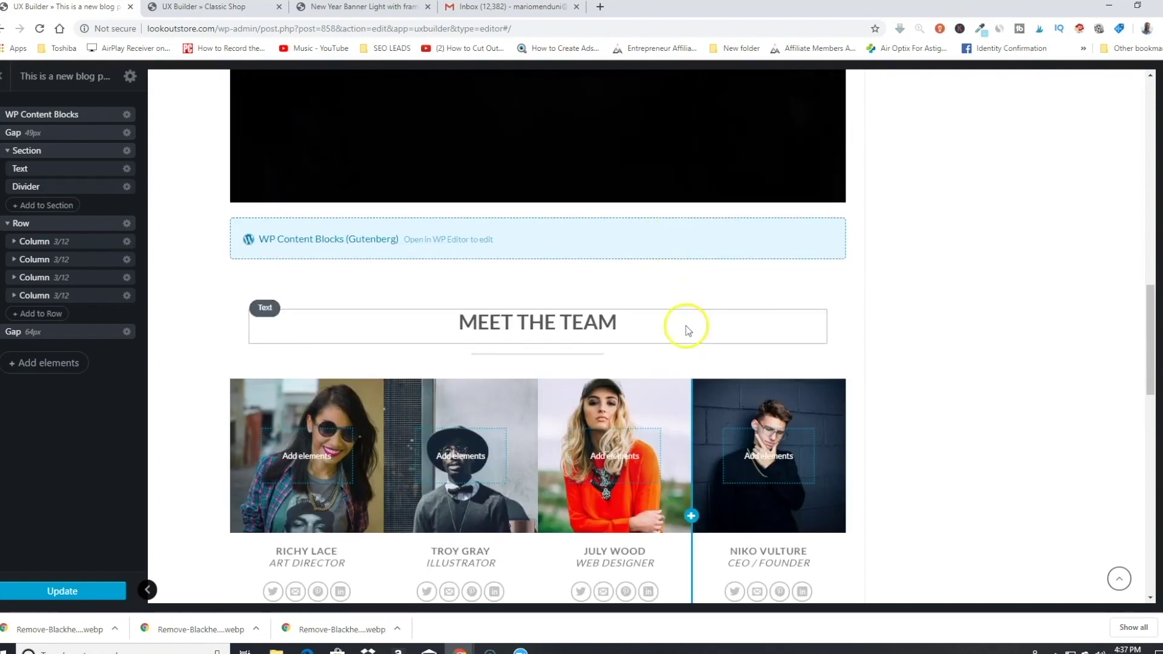
scroll(745, 384, down, 2)
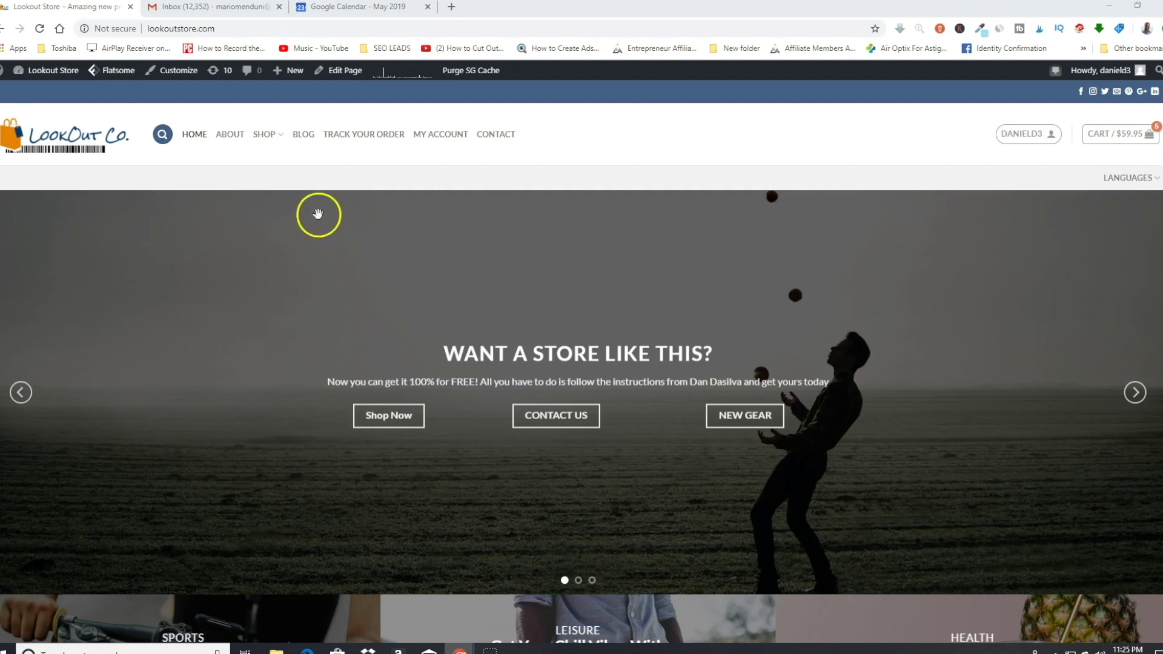
Step: Open the Customizer's Footer section and go to the Footer 1 and Footer 2 widget areas
click(180, 73)
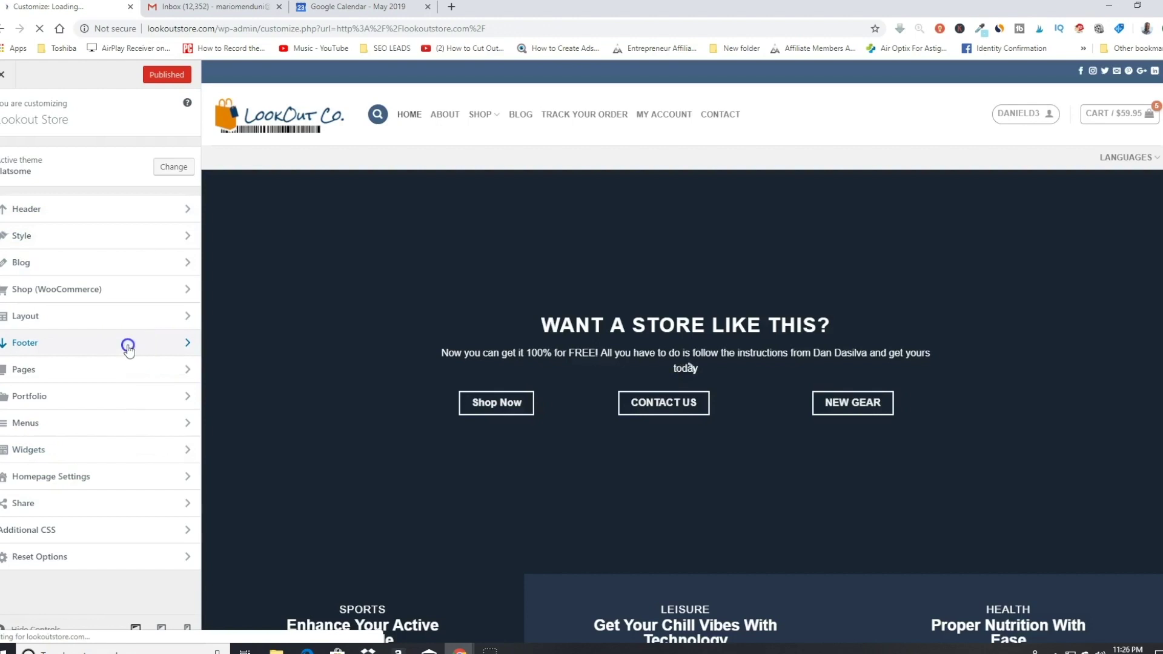
click(132, 353)
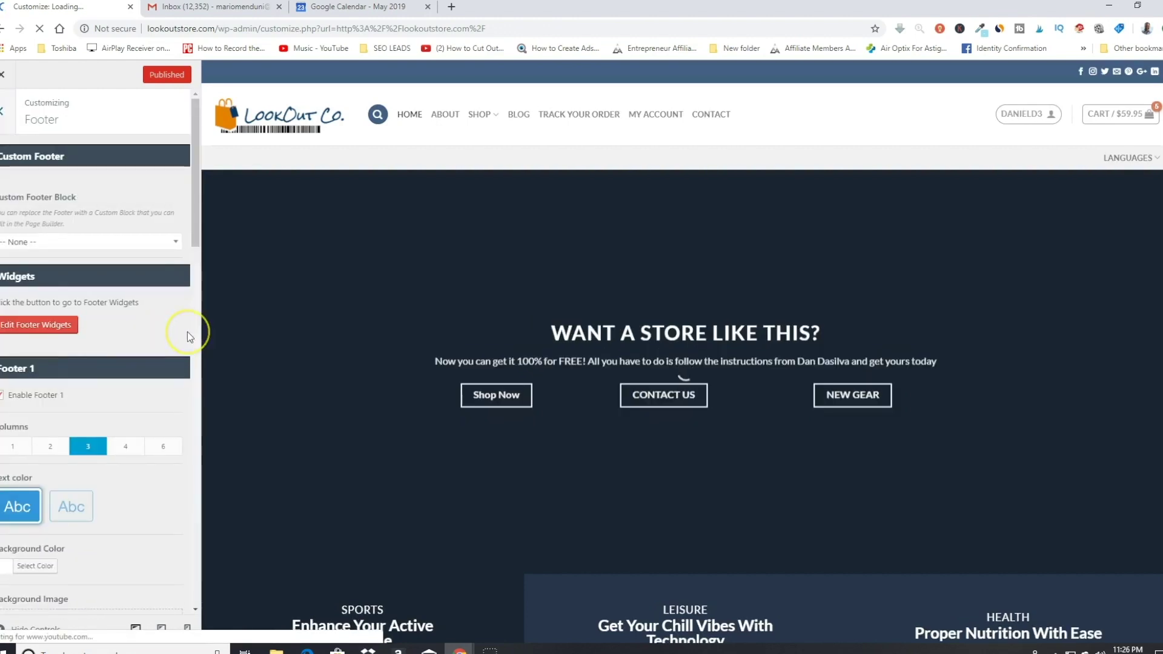
scroll(176, 340, down, 3)
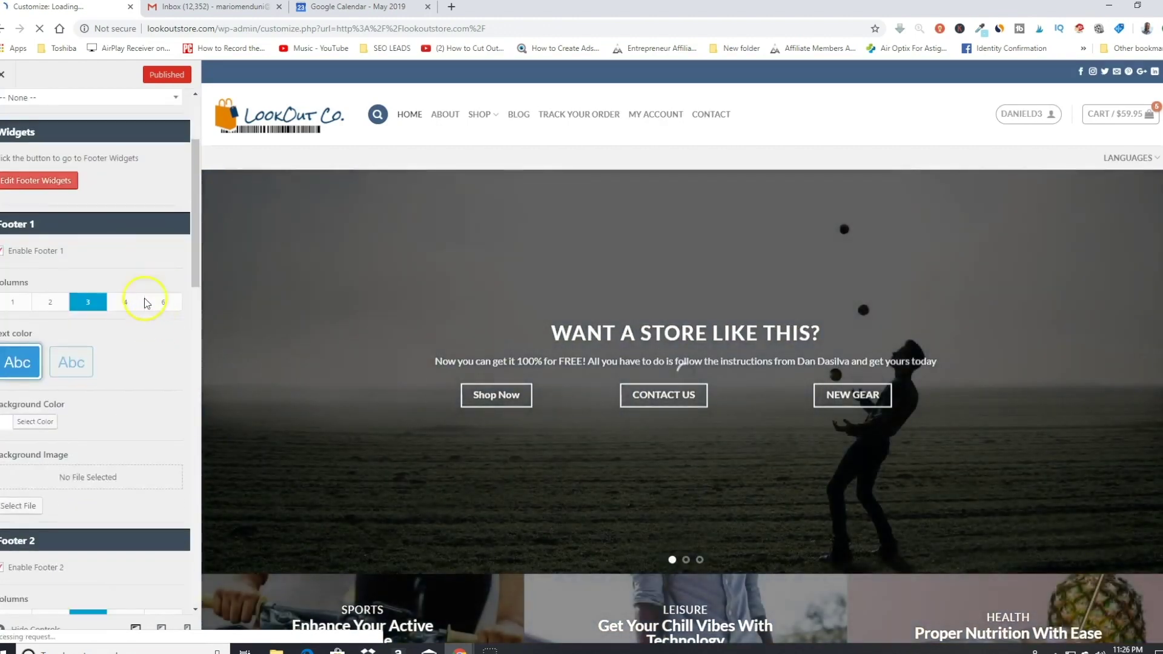
scroll(189, 367, up, 3)
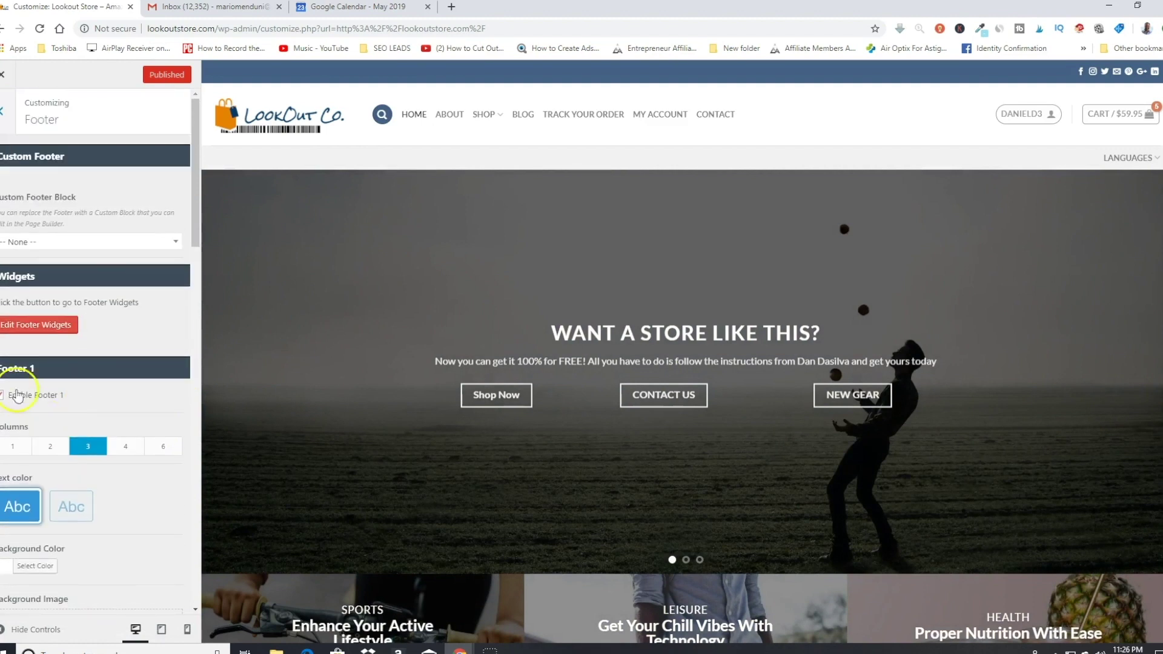
click(77, 331)
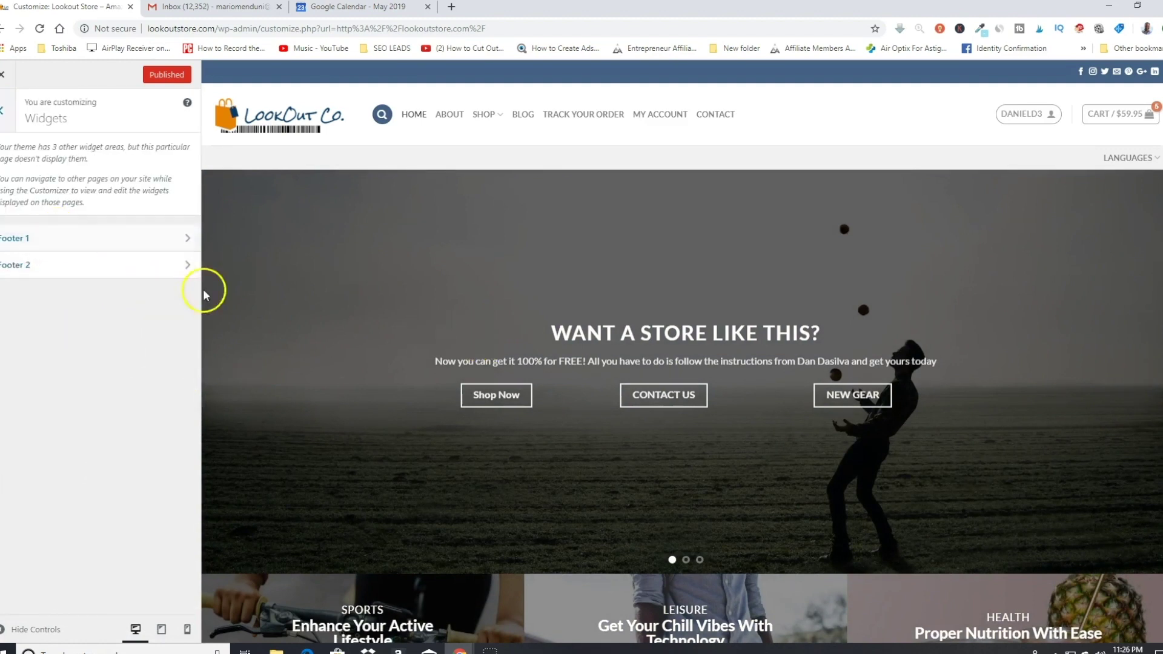
Step: Add a Products widget to the Footer 2 widget area
click(180, 272)
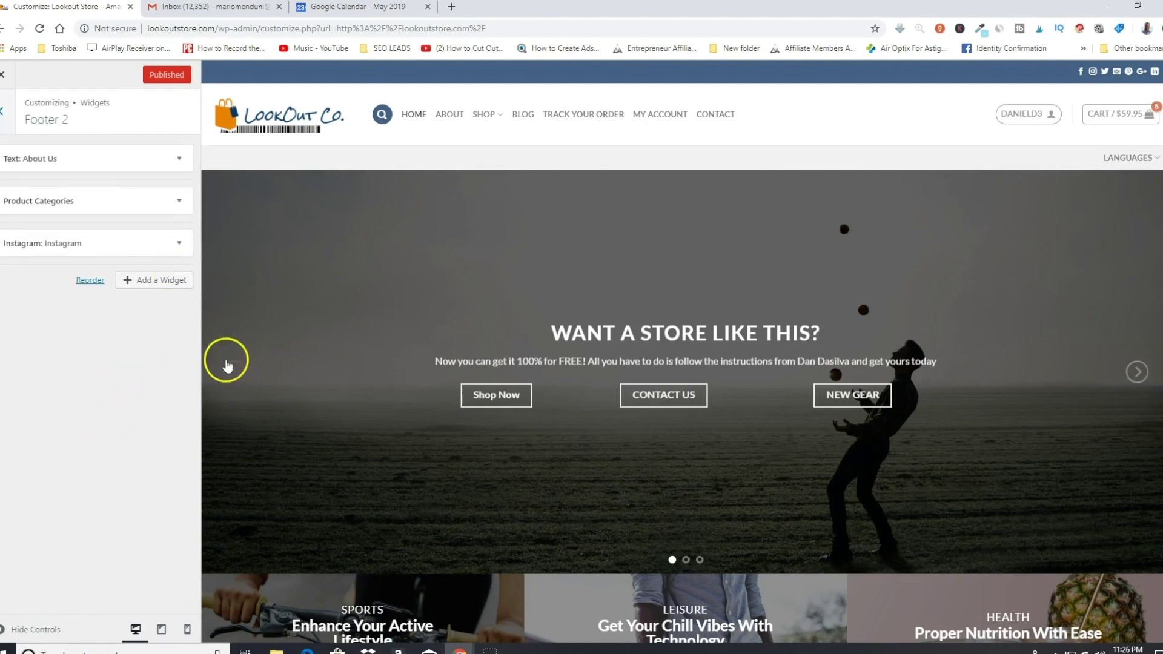
click(160, 279)
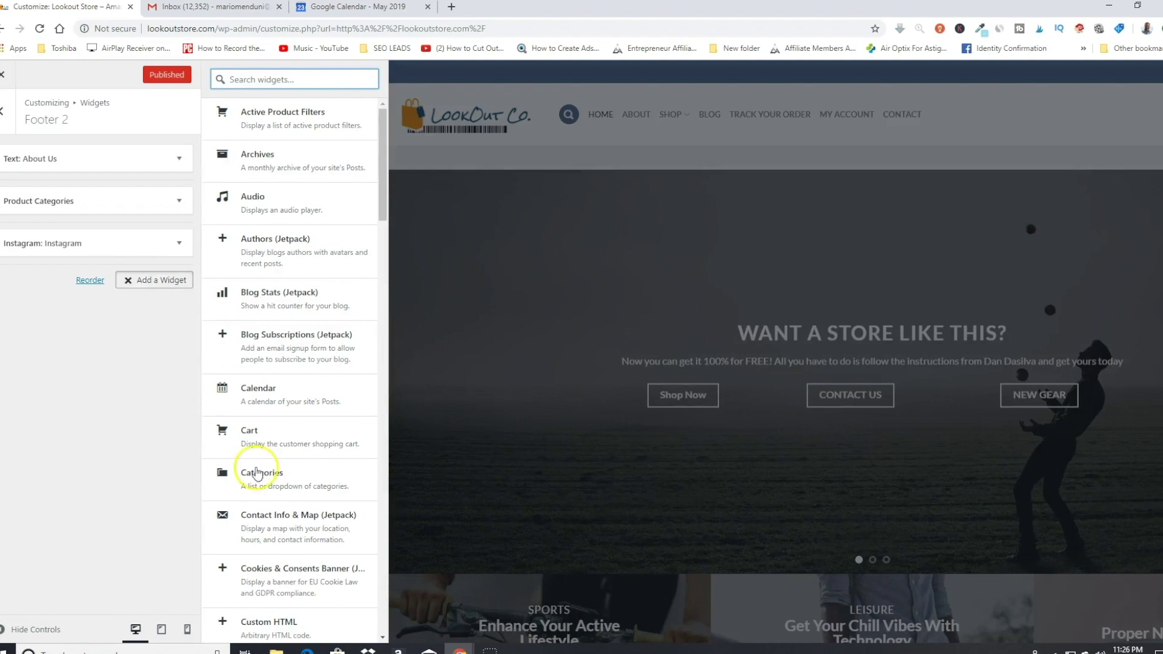
scroll(332, 446, down, 9)
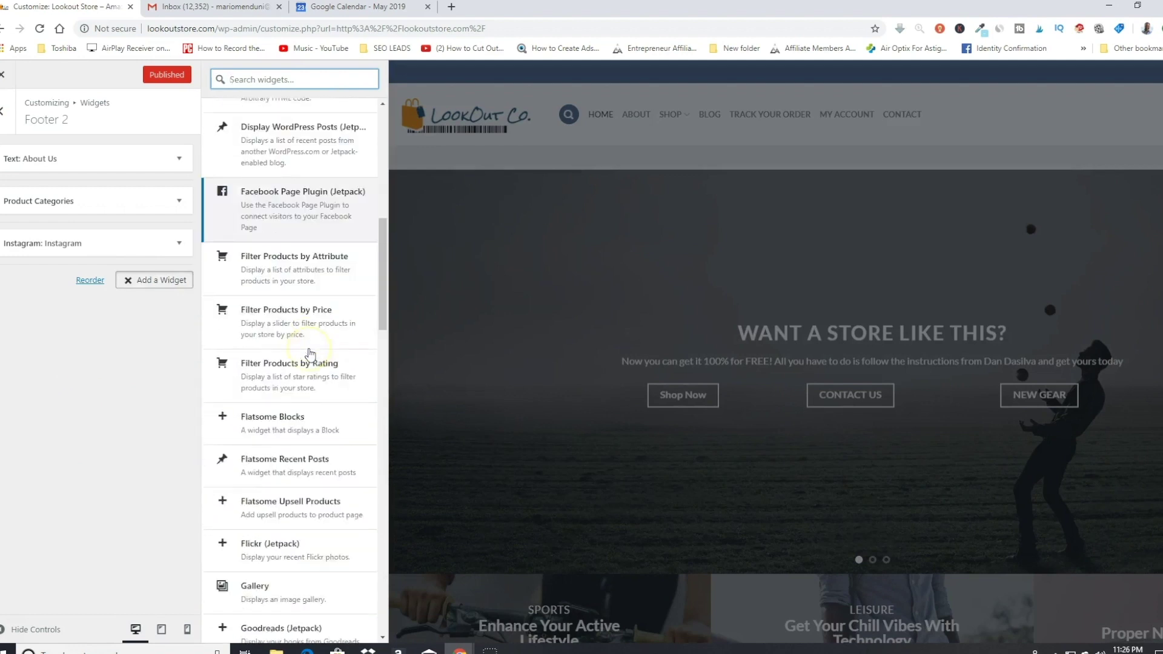
scroll(309, 353, down, 11)
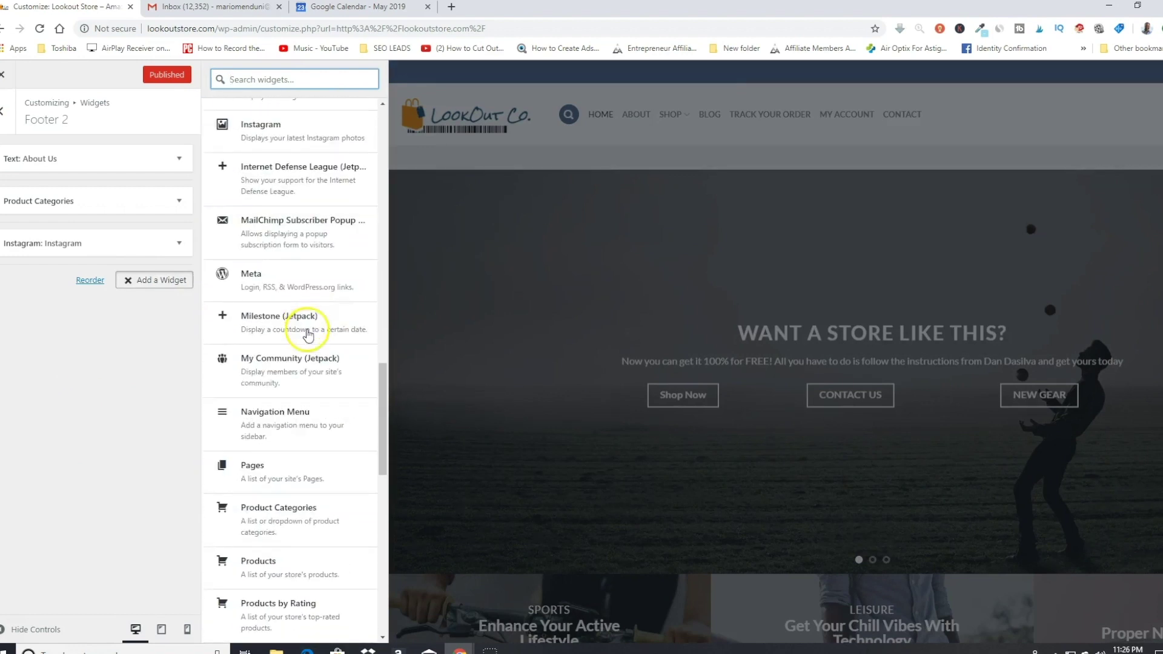
scroll(307, 333, down, 5)
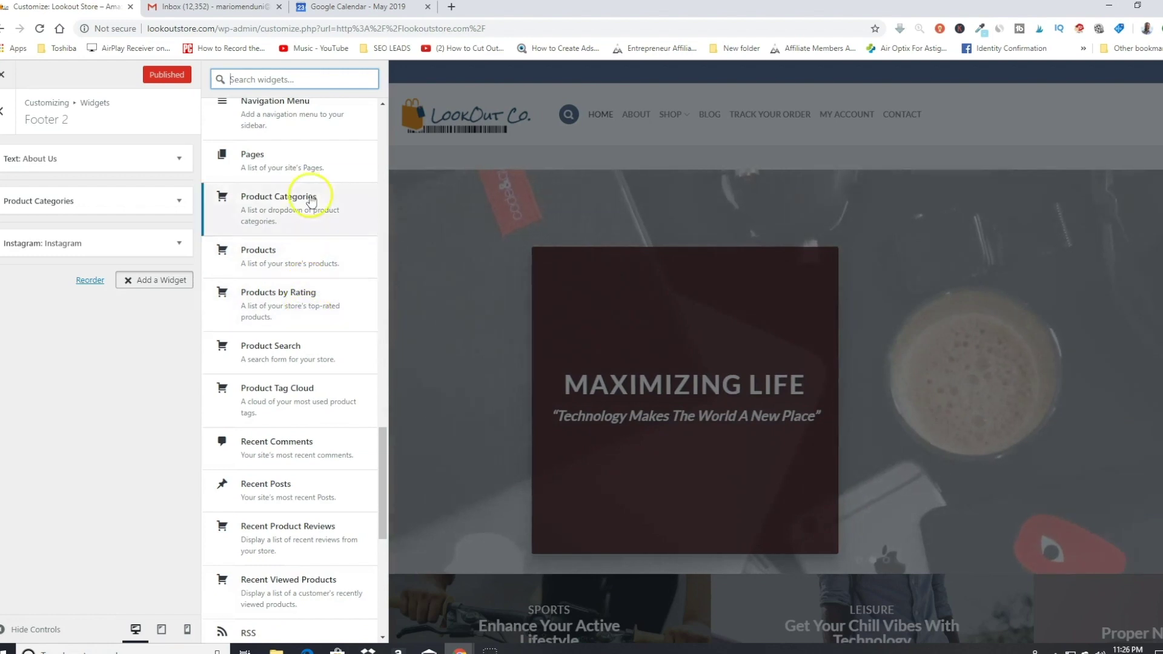
click(278, 264)
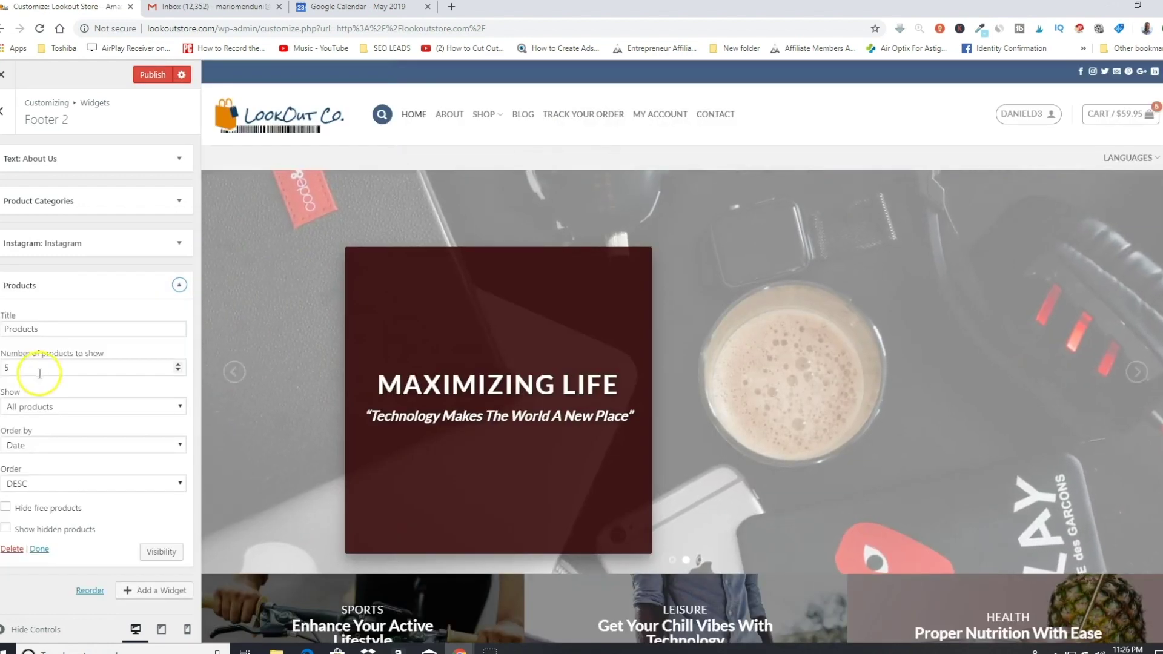
scroll(825, 332, down, 12)
scroll(828, 336, down, 15)
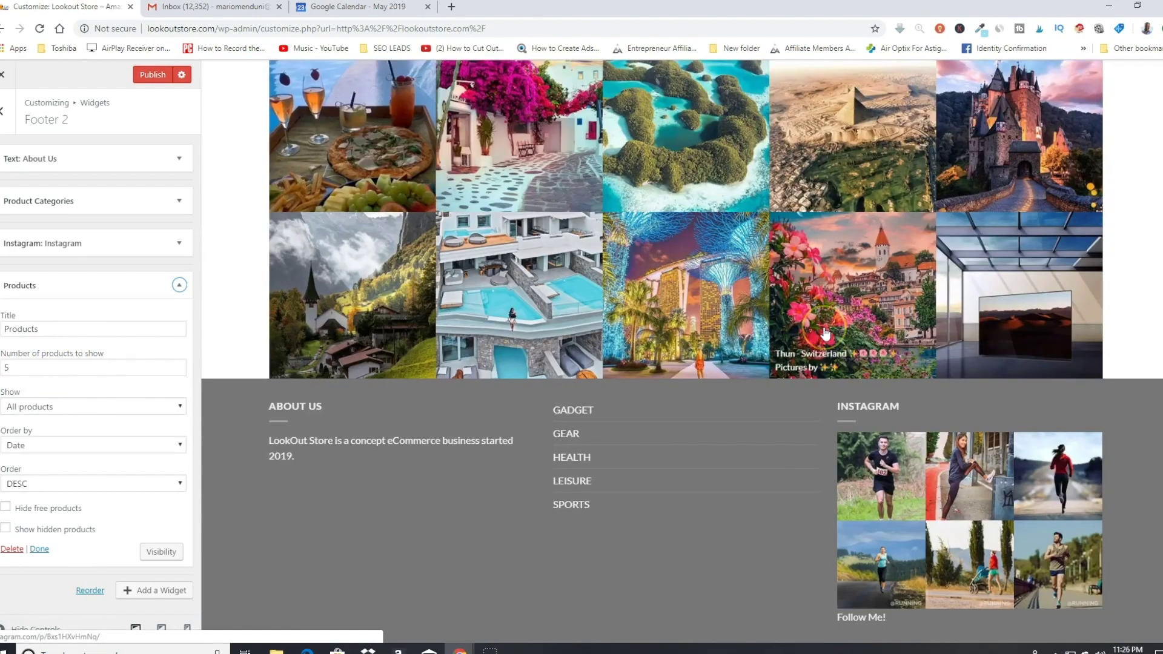
scroll(825, 332, down, 5)
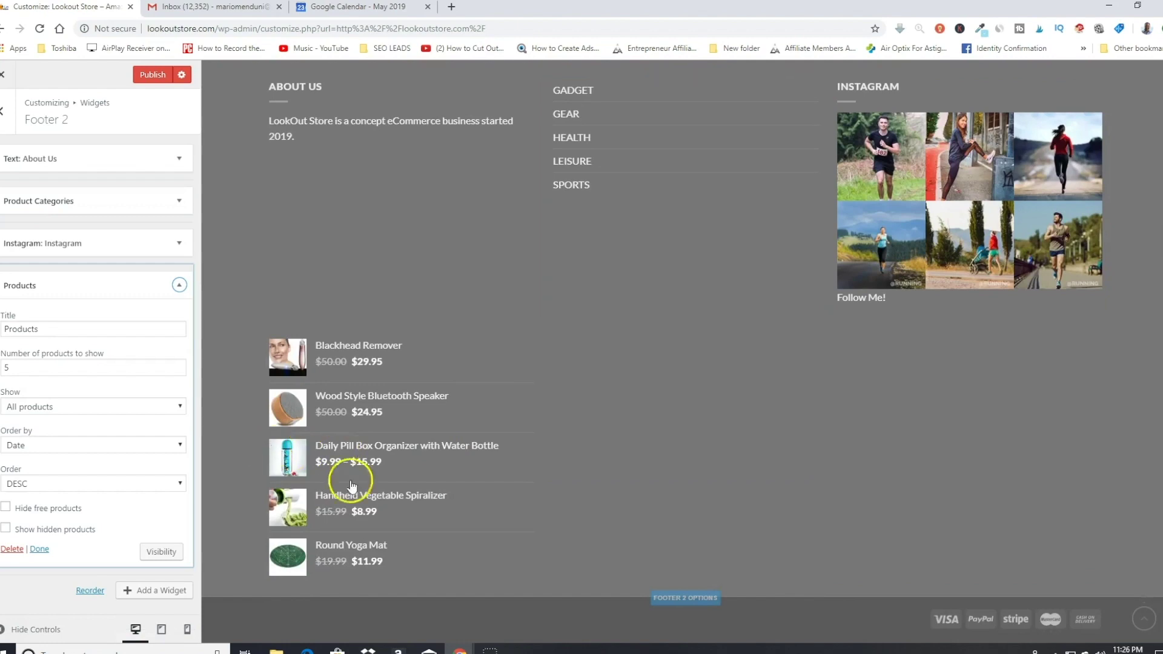
scroll(965, 317, up, 3)
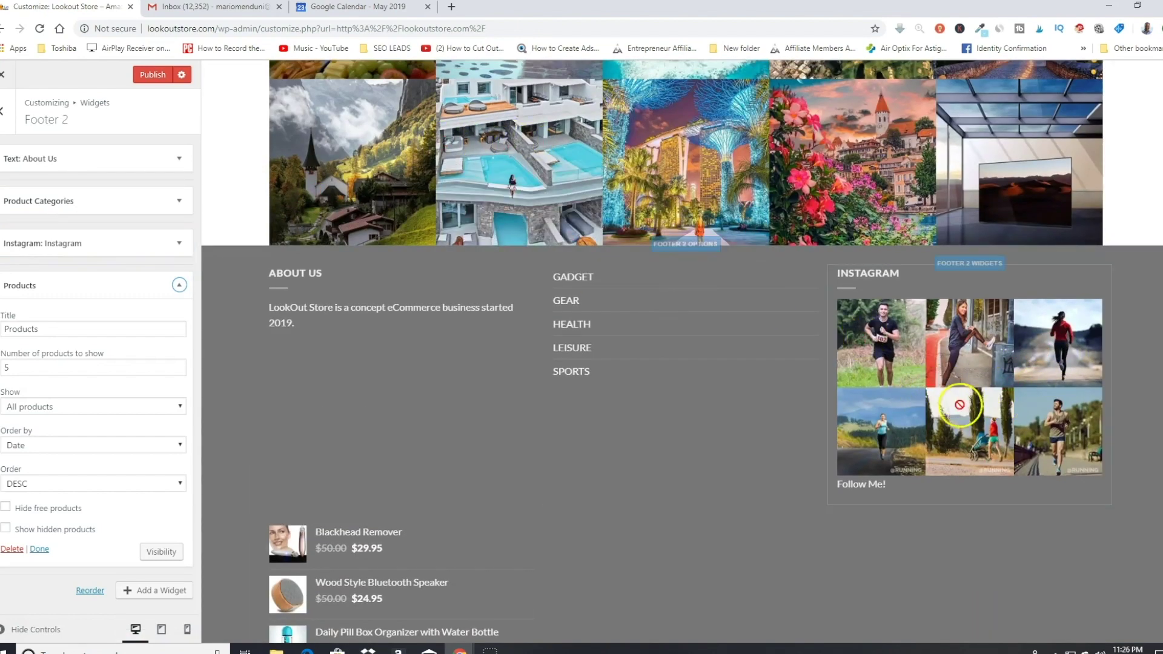
scroll(339, 556, down, 1)
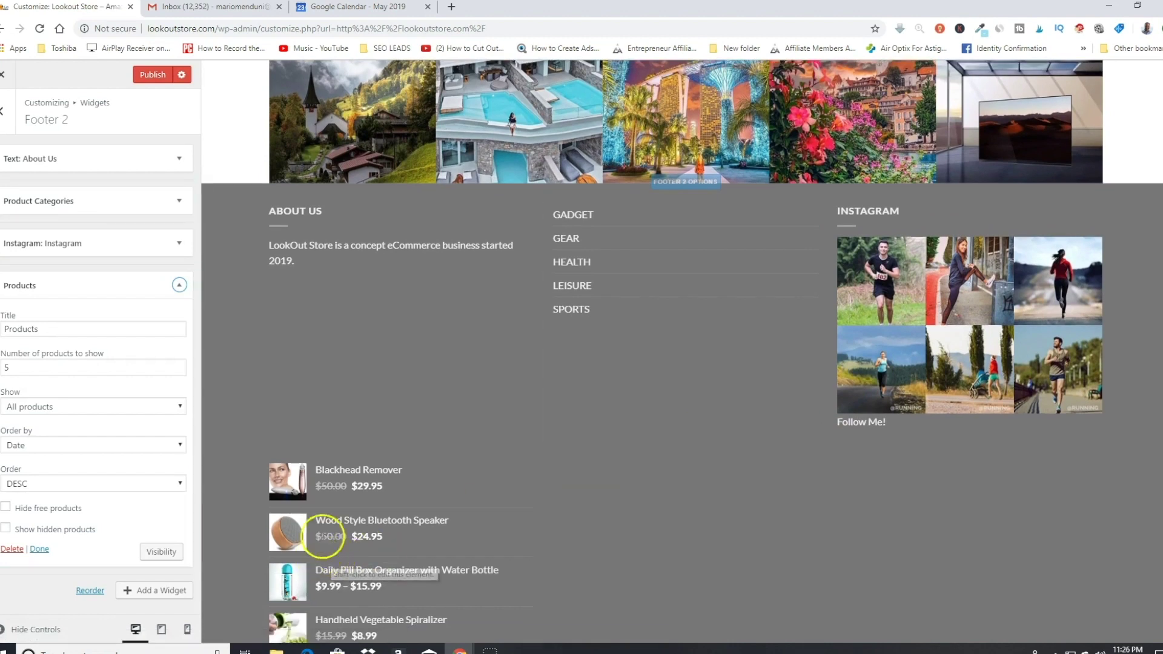
scroll(350, 498, down, 1)
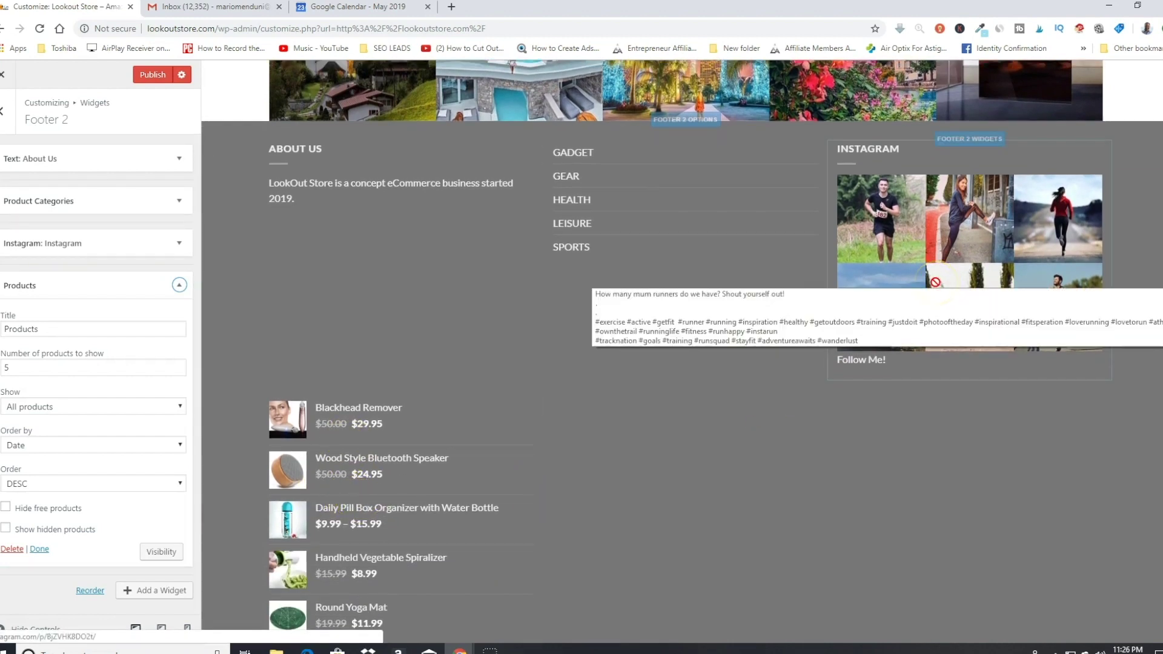
Step: Move the Products widget above Instagram, then remove the Instagram widget from Footer 2
click(178, 287)
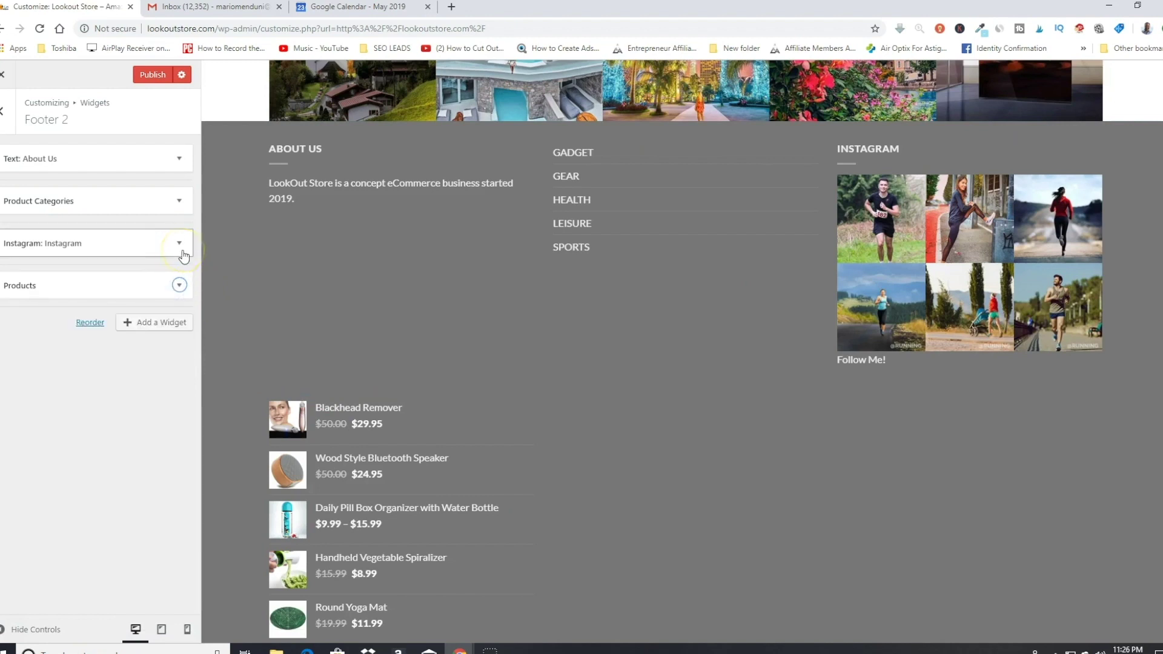
click(31, 286)
drag(39, 275, 49, 245)
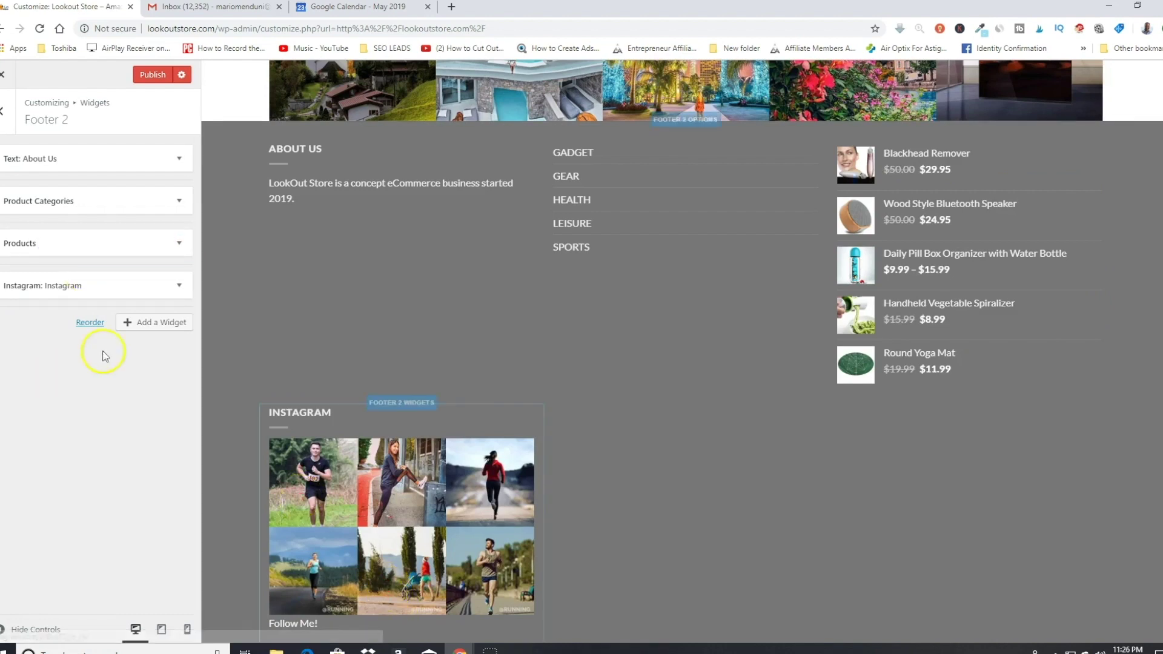
click(180, 286)
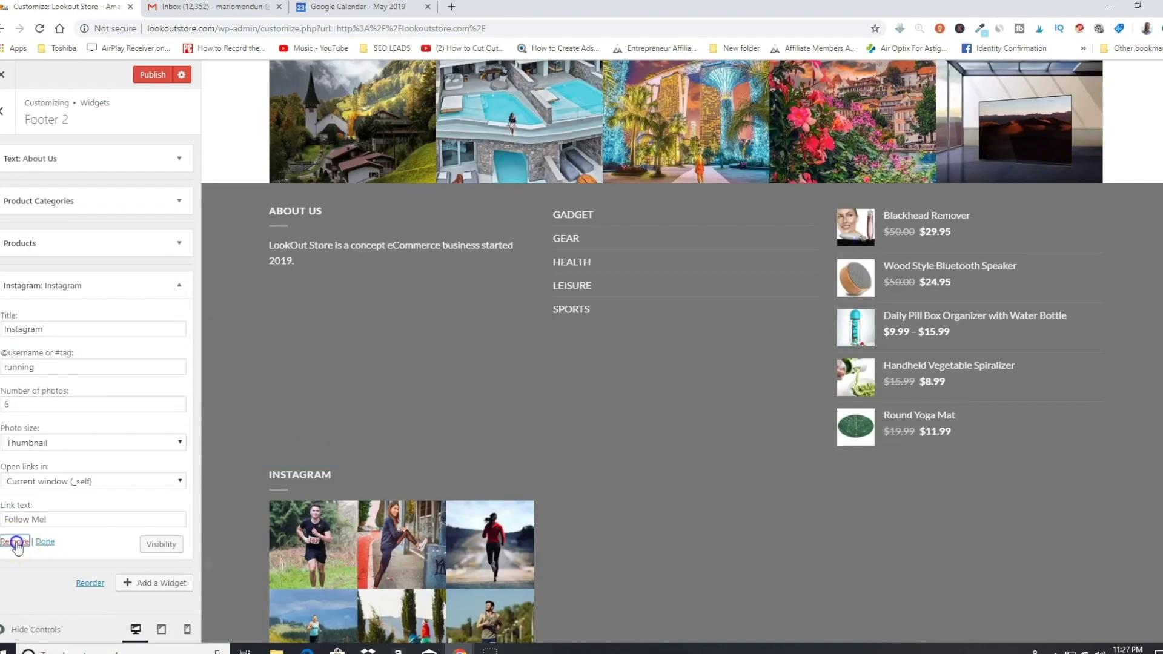
click(15, 542)
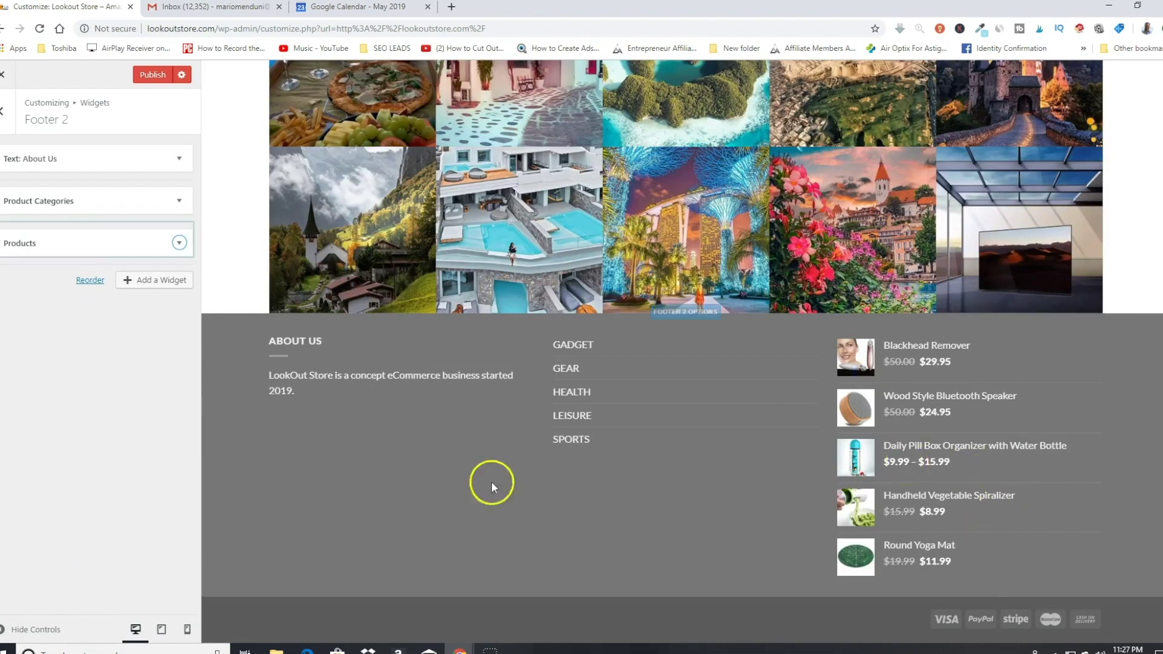
scroll(812, 274, up, 3)
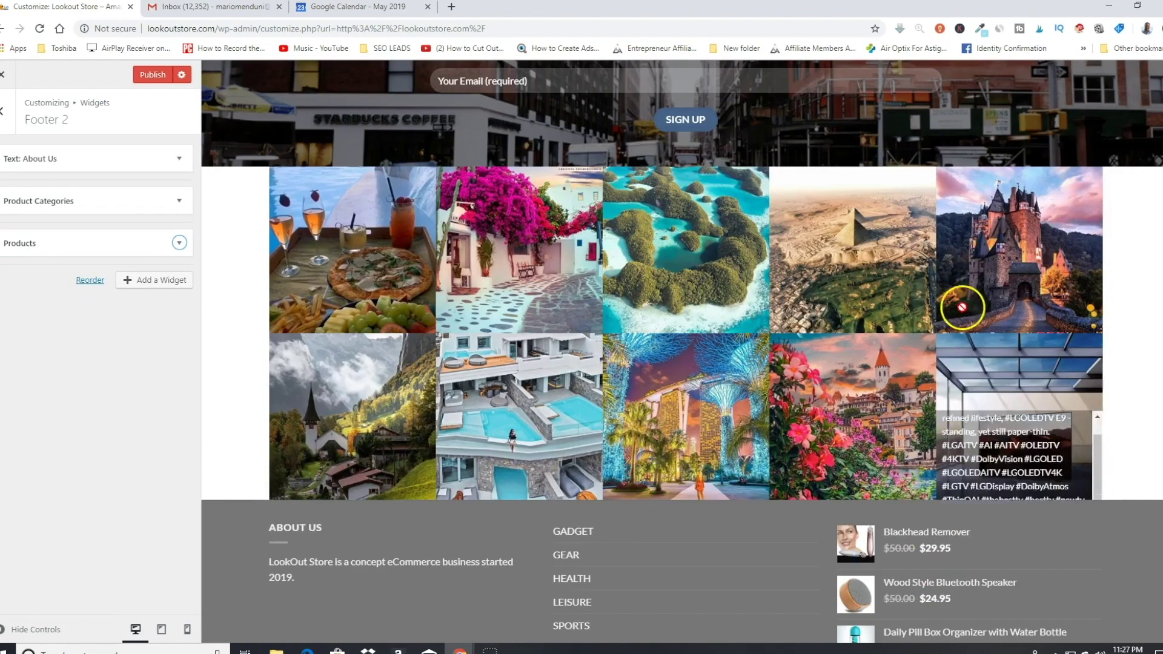
Step: Return the hero slider to its first slide and close the Customizer back to the homepage
scroll(820, 563, down, 3)
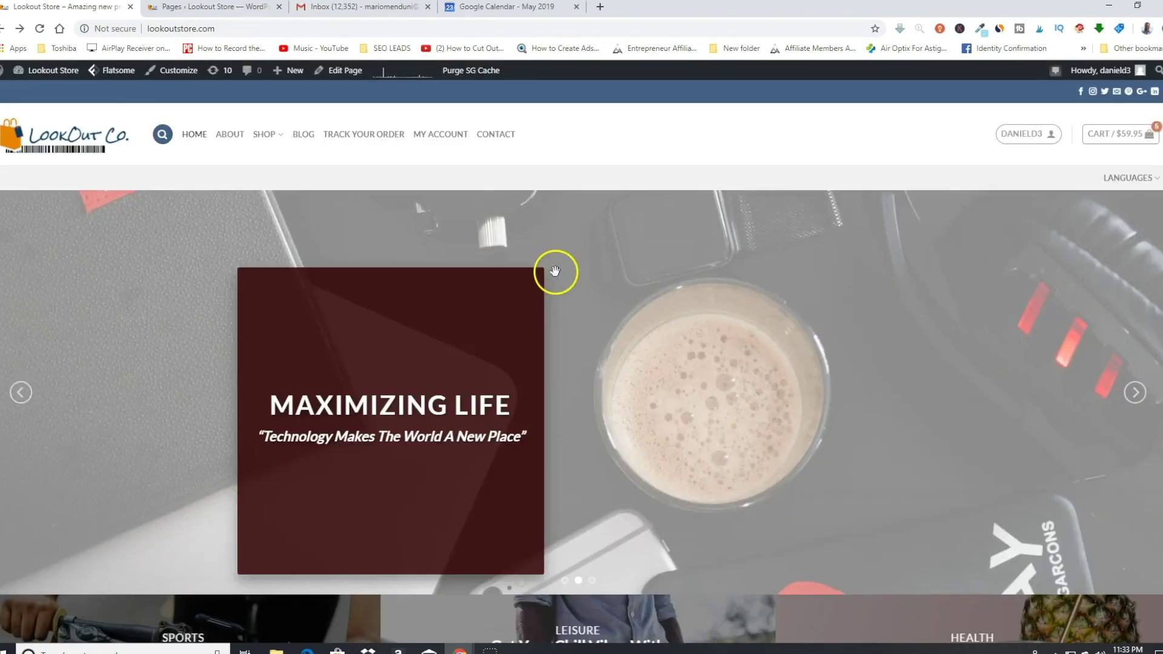
scroll(682, 335, down, 3)
scroll(683, 333, up, 2)
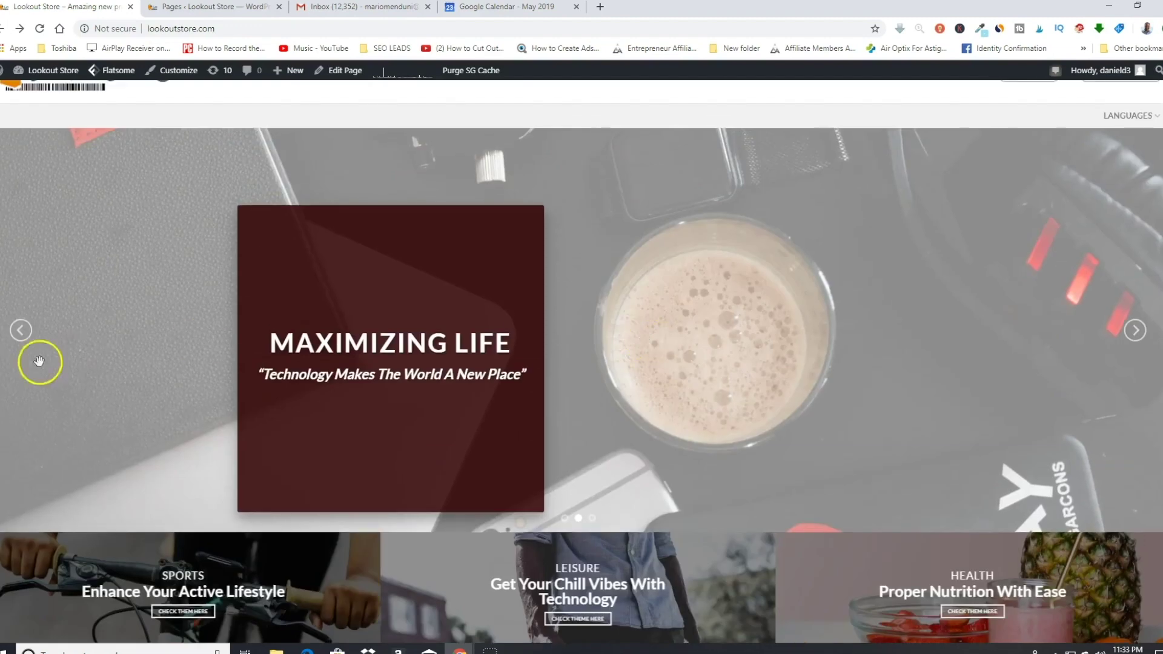
click(24, 342)
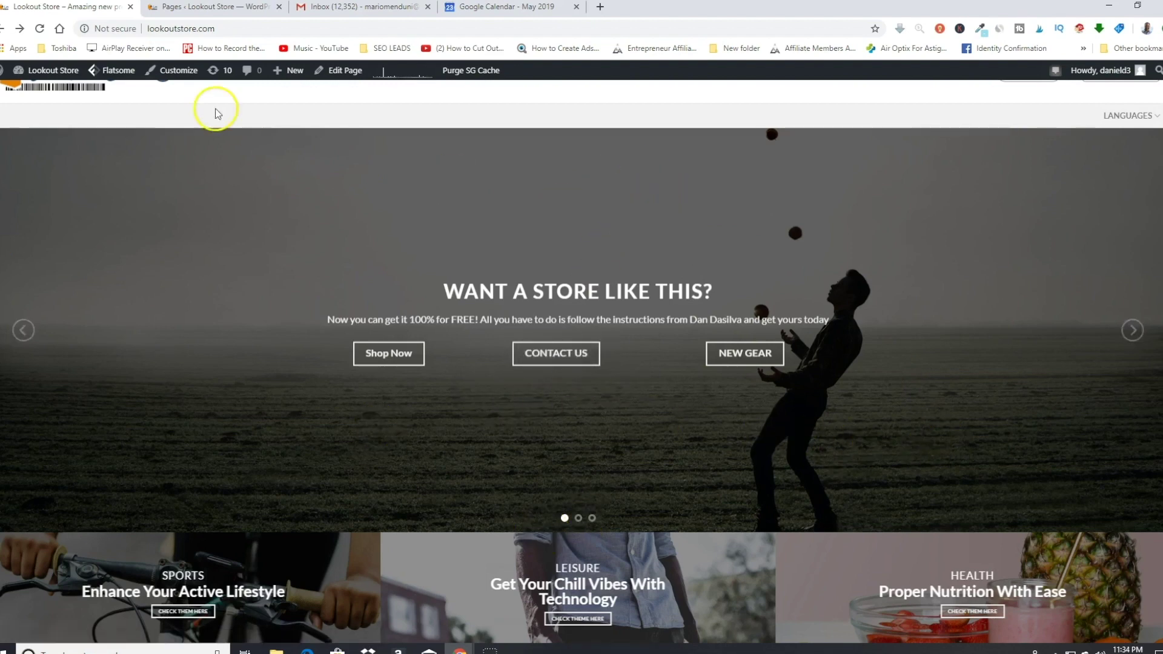
click(184, 72)
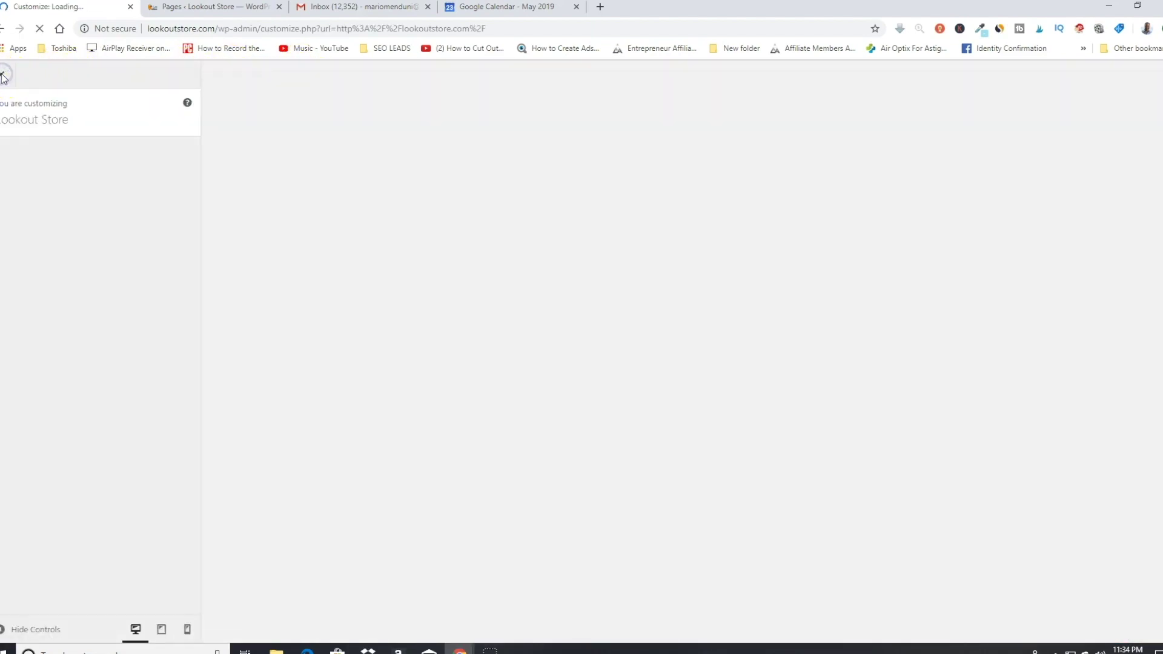
click(3, 77)
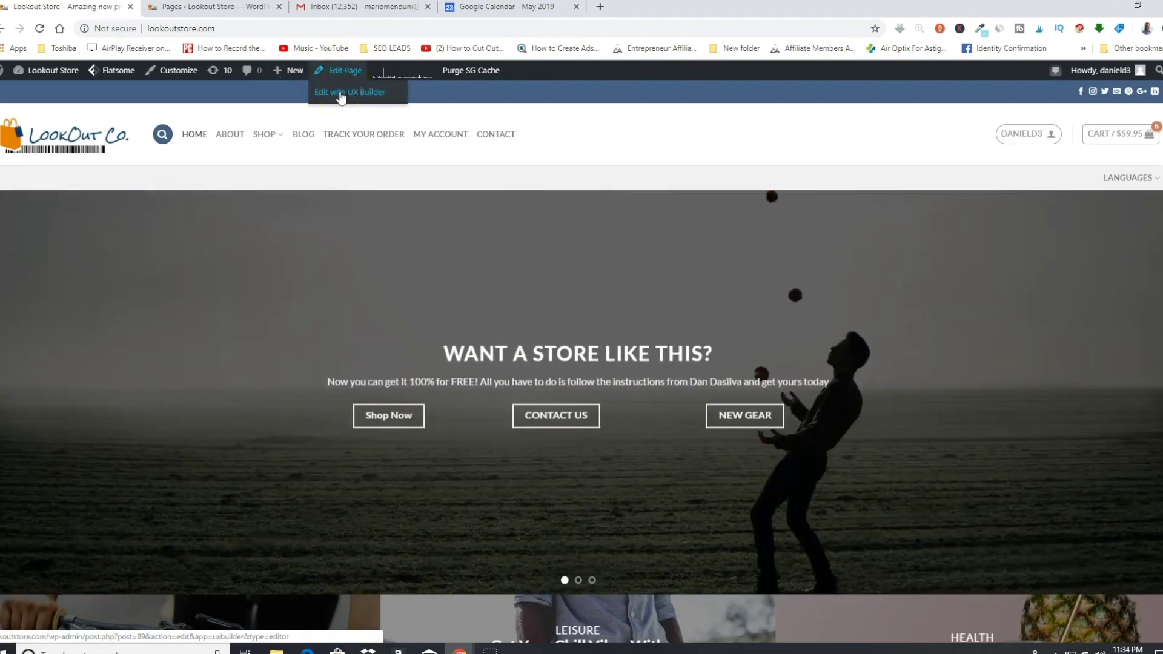
Step: Open the Classic Shop homepage in UX Builder and select the hero's Contact Us button
click(341, 94)
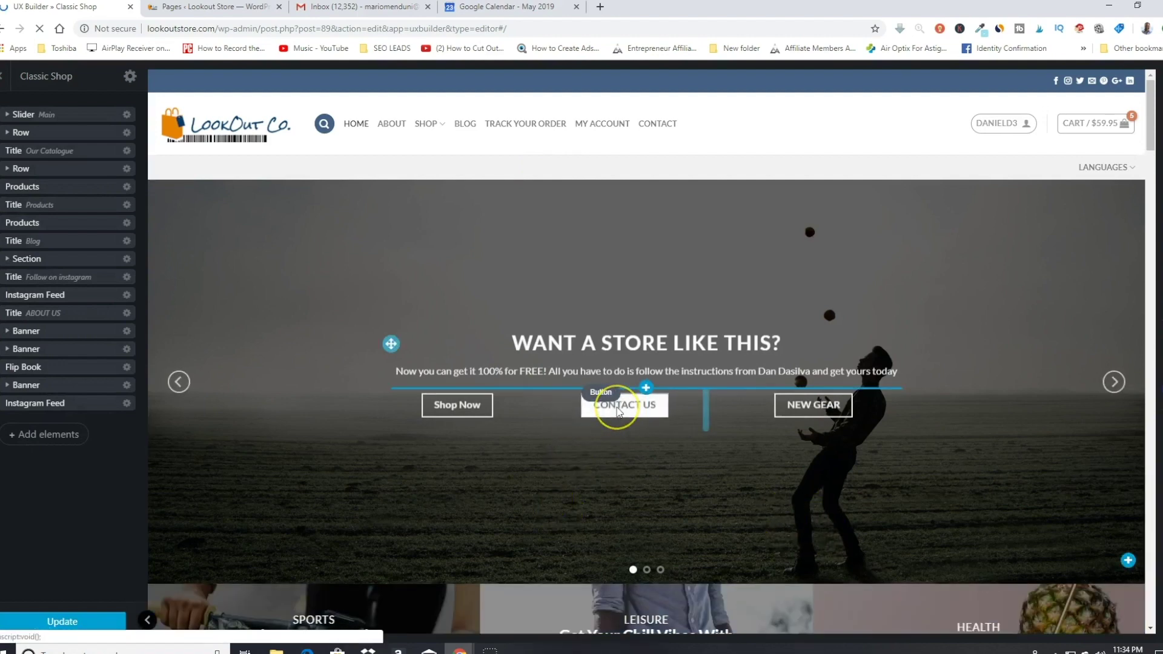
click(618, 409)
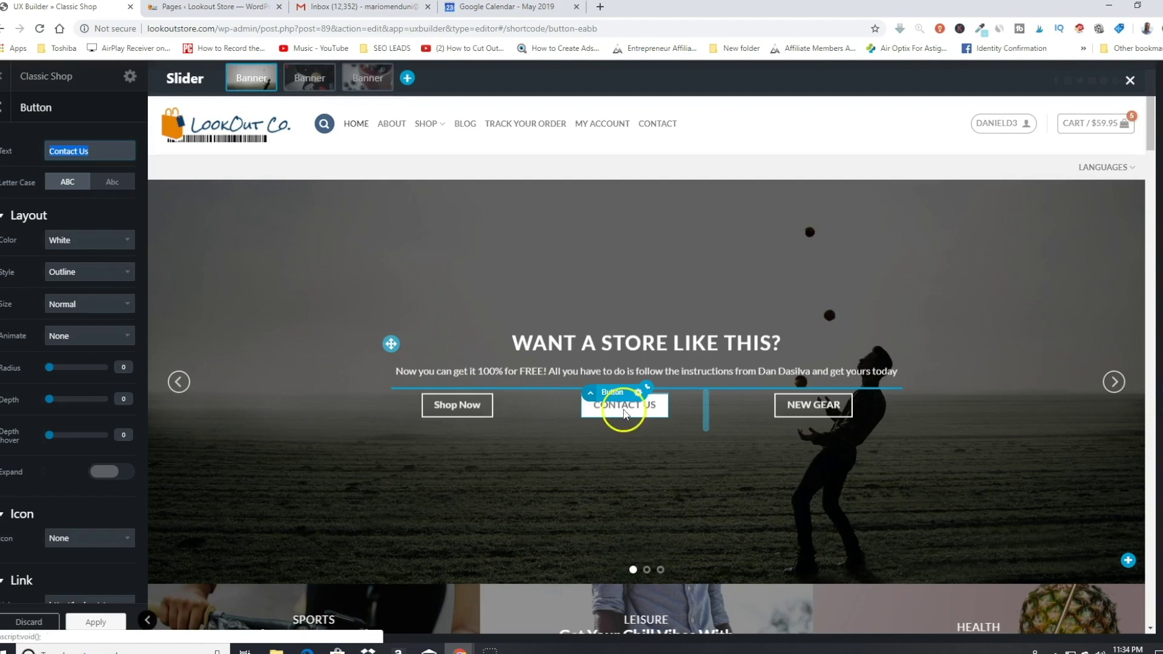
click(198, 7)
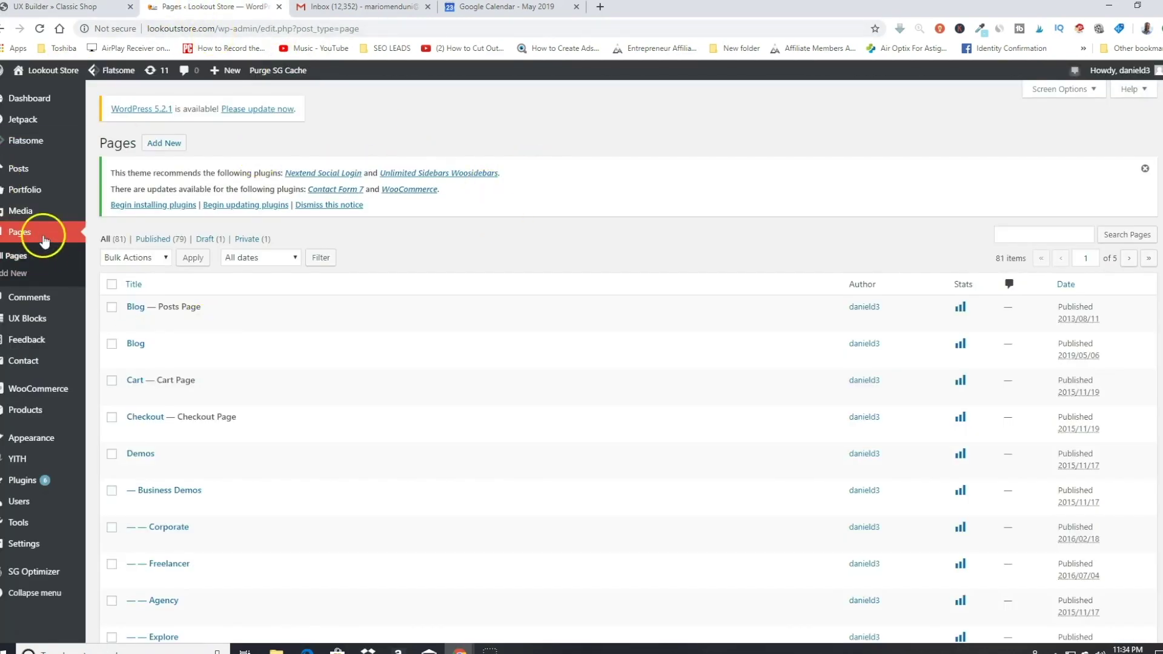
Step: Search the Pages list for 'contac' and open the Contact page in the editor
click(23, 239)
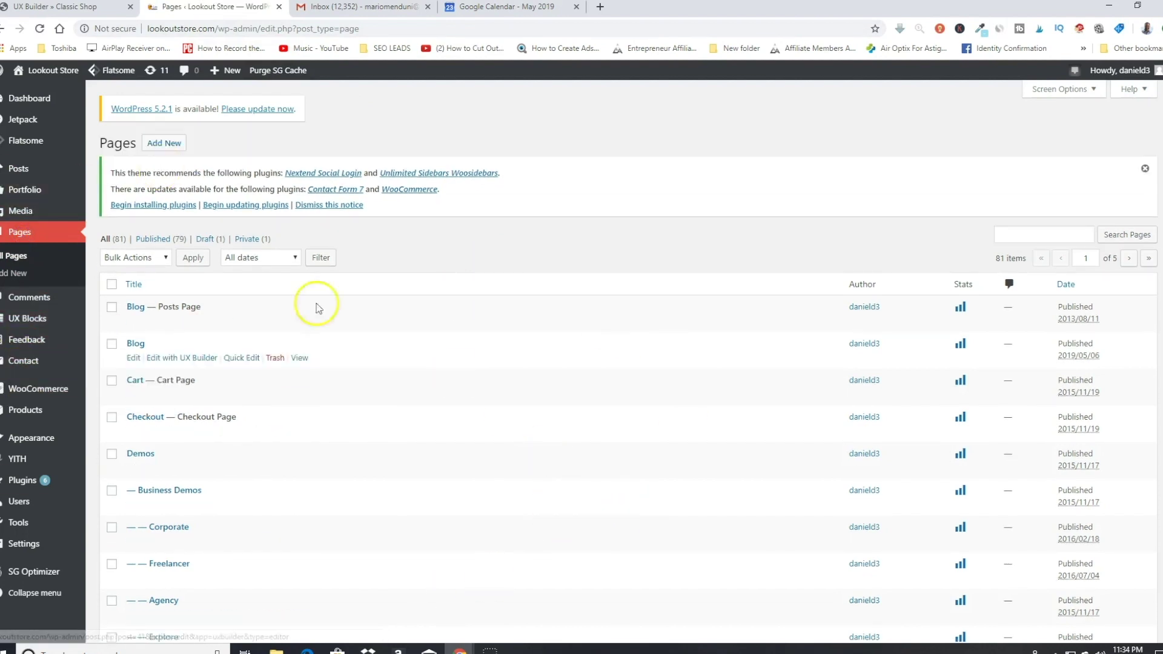
click(1030, 235)
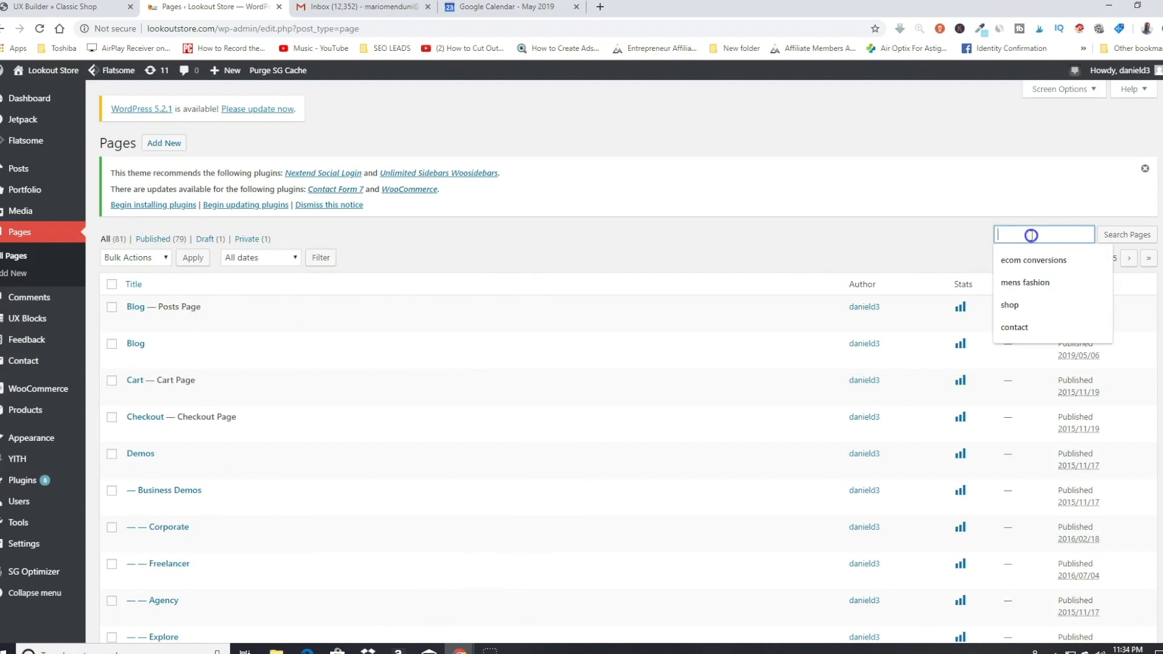
text(contac)
key(Return)
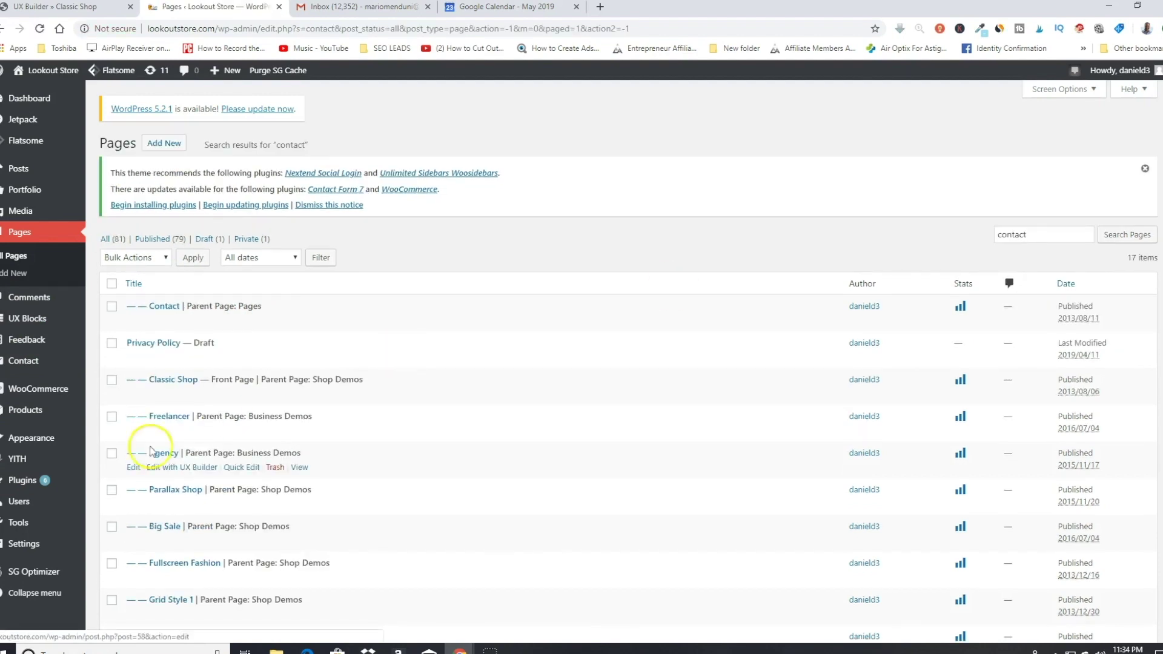
click(133, 320)
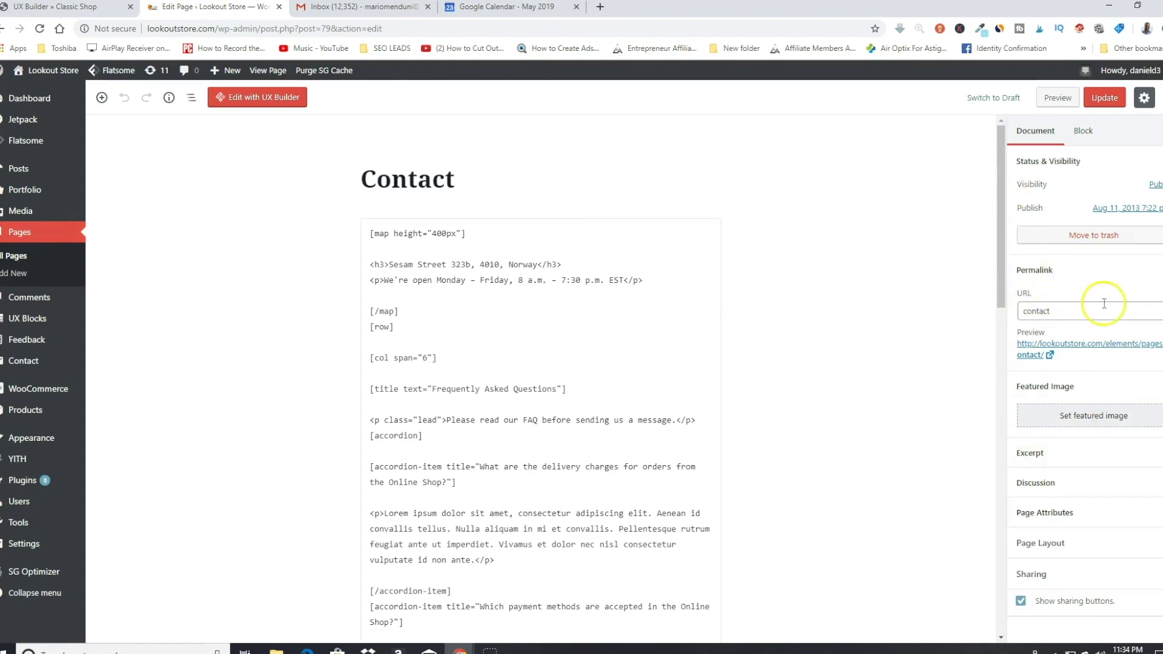
Step: Check the Contact page's 'contact' permalink slug in the Document settings
click(1072, 310)
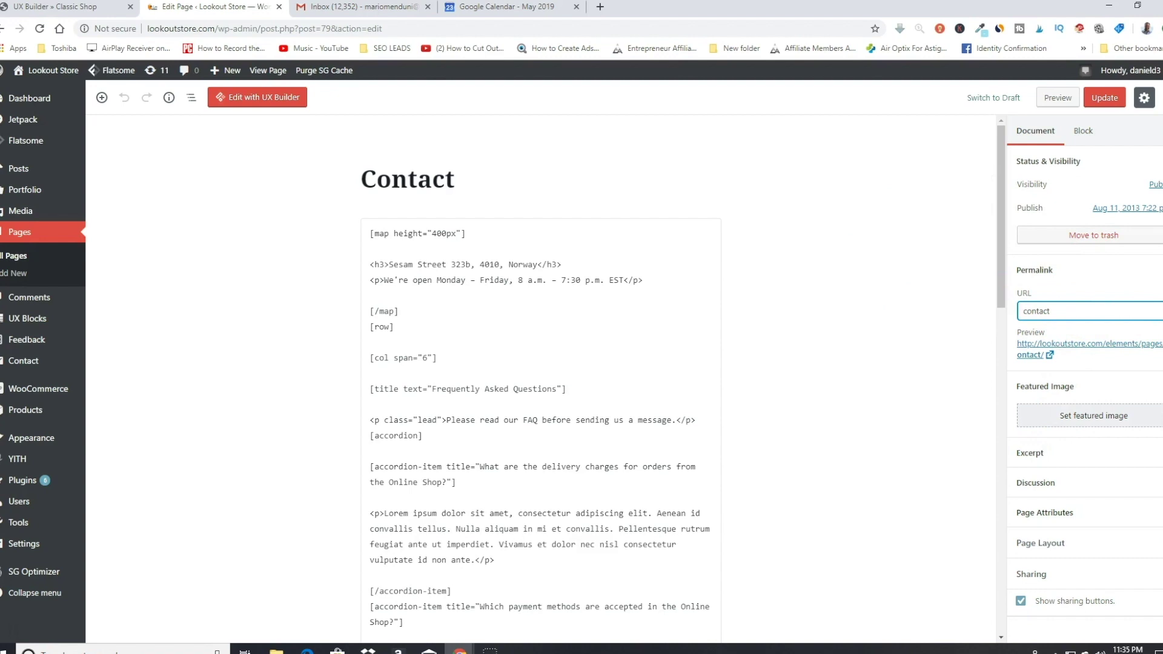
click(1159, 269)
click(1160, 270)
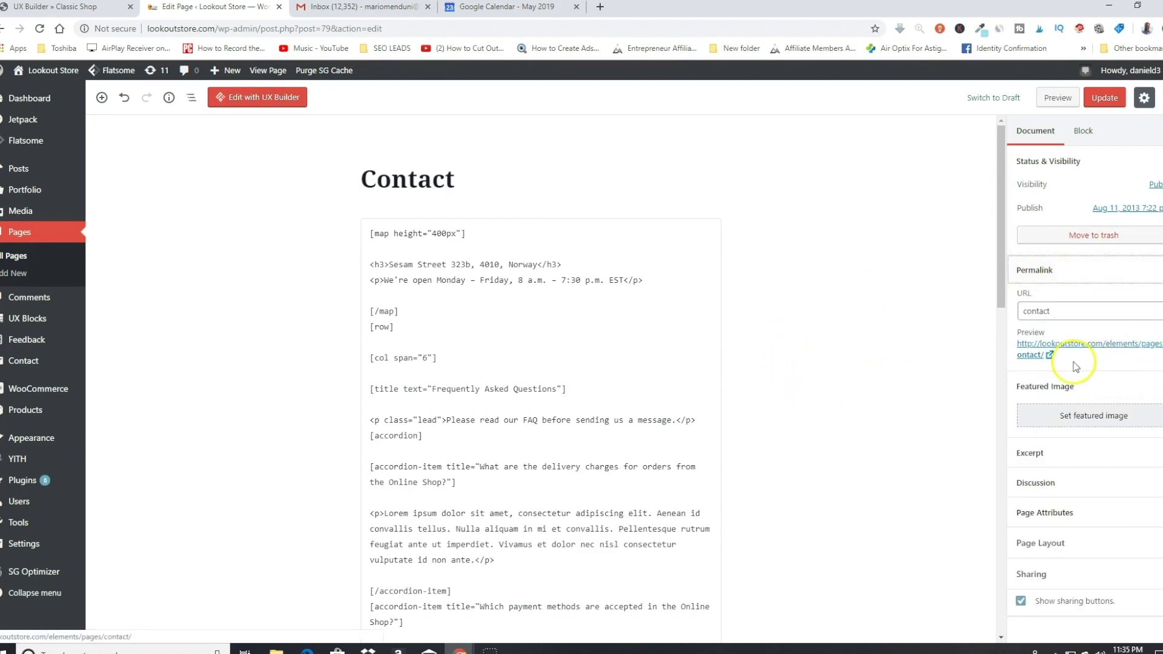
mouse_move(1051, 360)
mouse_down()
mouse_move(999, 343)
mouse_move(1088, 363)
mouse_move(1059, 344)
mouse_up()
click(373, 7)
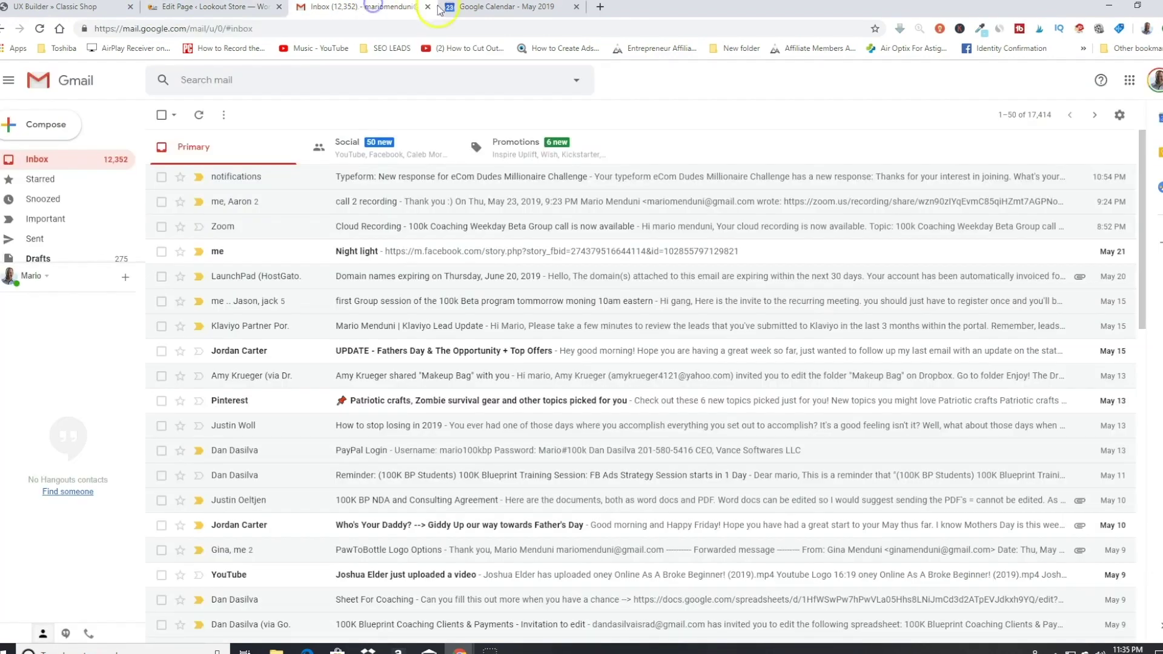
Step: Copy the Contact Us button's link in UX Builder and paste it into a new tab to verify it
click(61, 7)
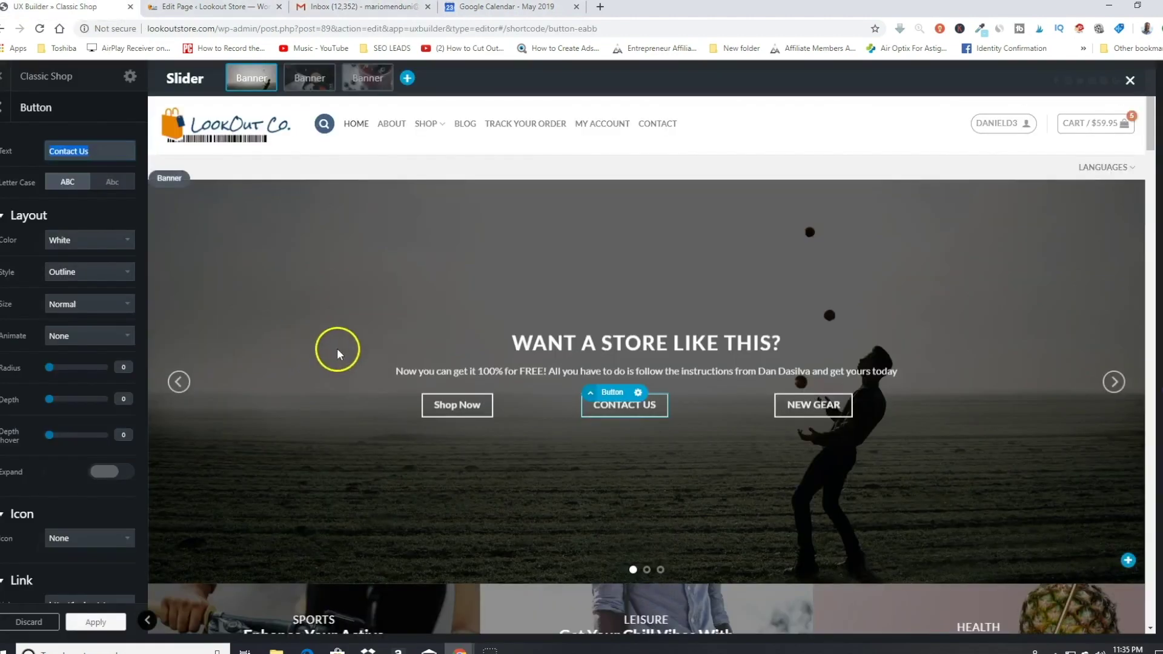
scroll(19, 364, down, 3)
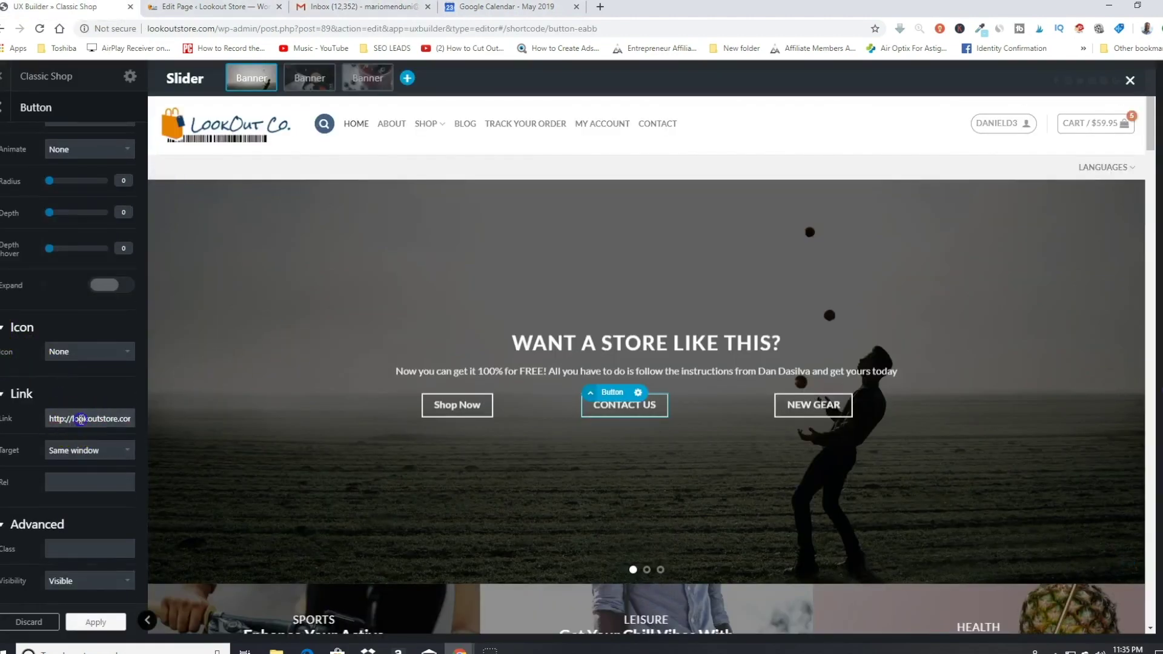
right_click(80, 419)
click(115, 470)
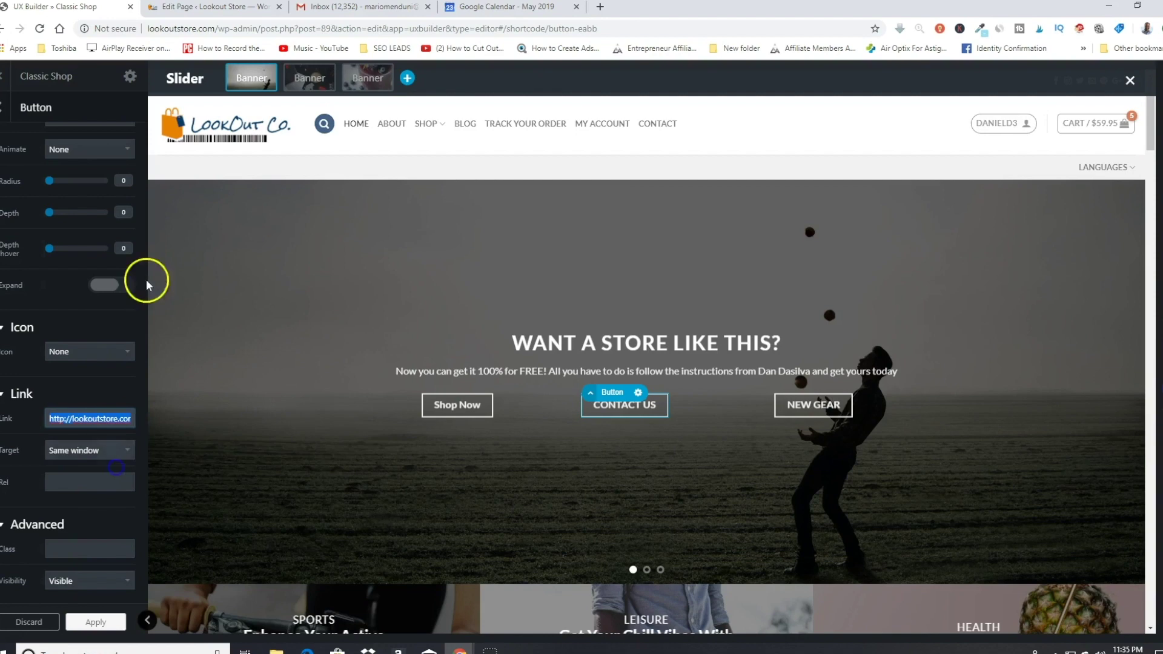
click(600, 7)
right_click(585, 29)
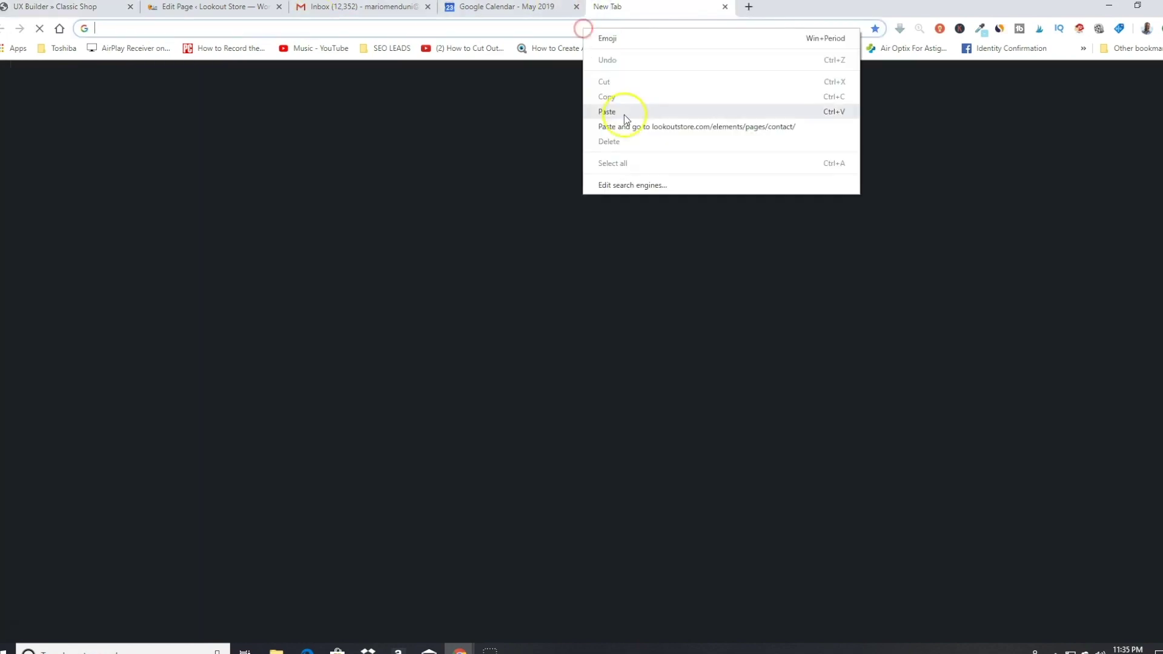
click(624, 114)
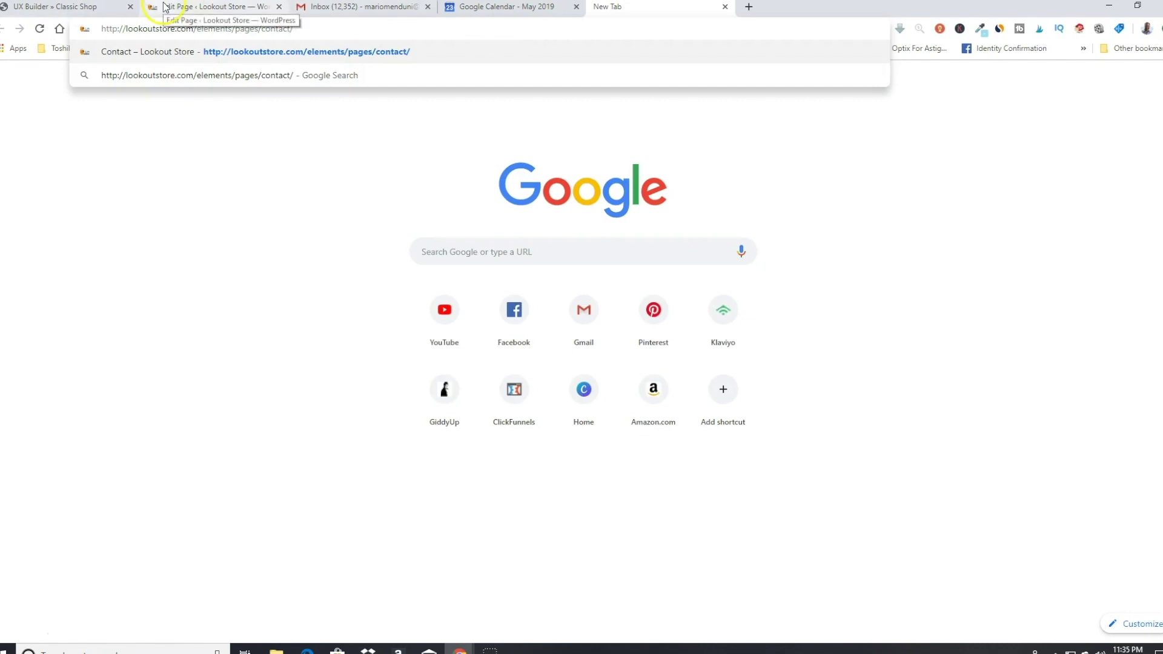
click(22, 6)
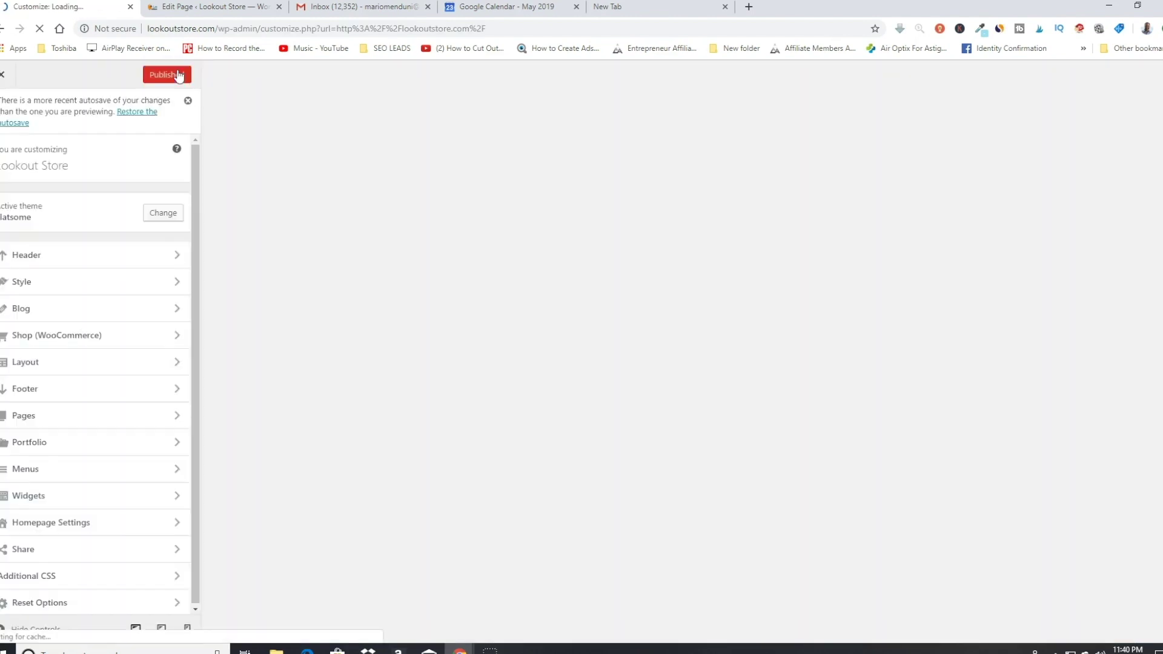
Step: In the Header search settings, try Lightbox and keep the search icon type as Dropdown
click(41, 256)
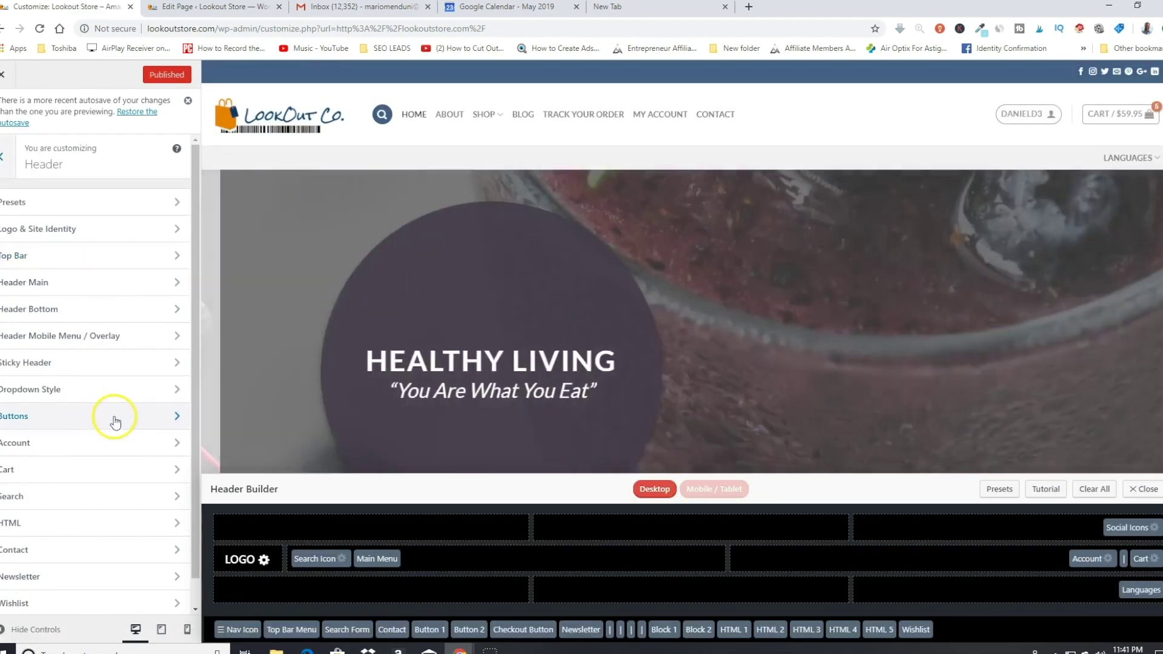
click(111, 416)
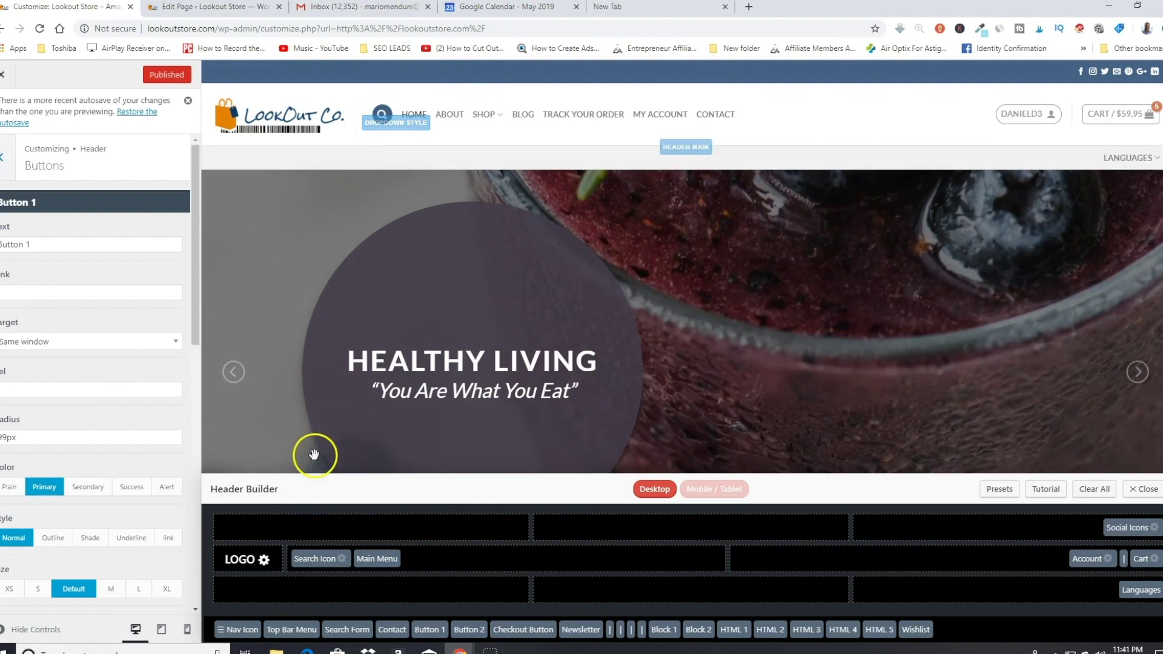
click(313, 561)
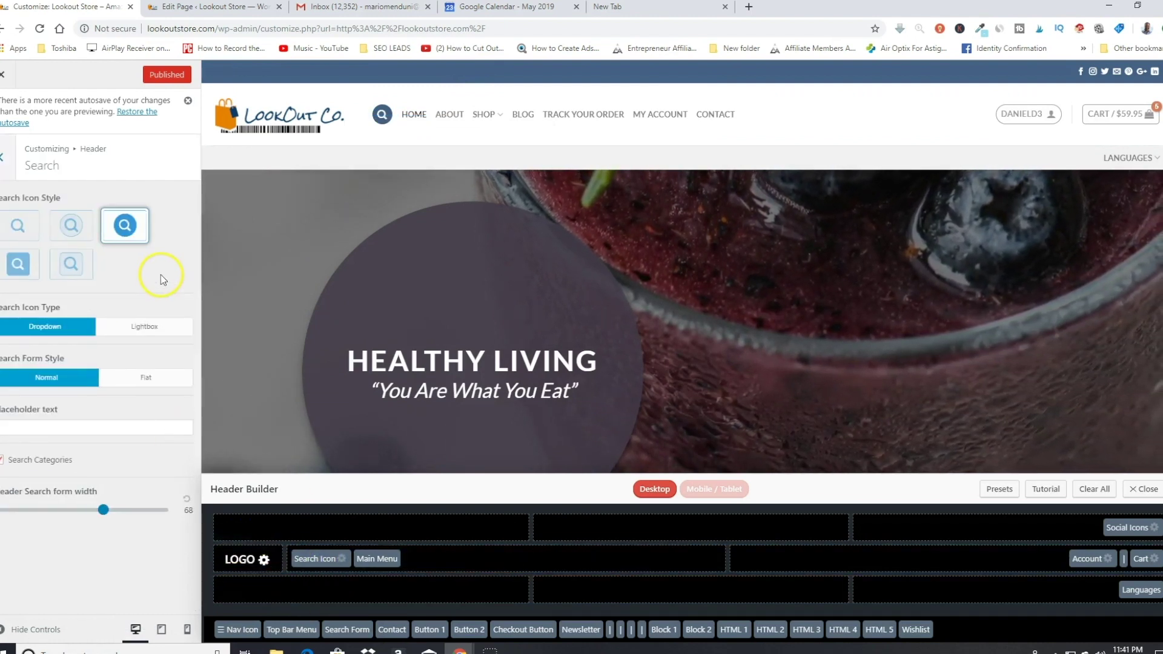
click(175, 334)
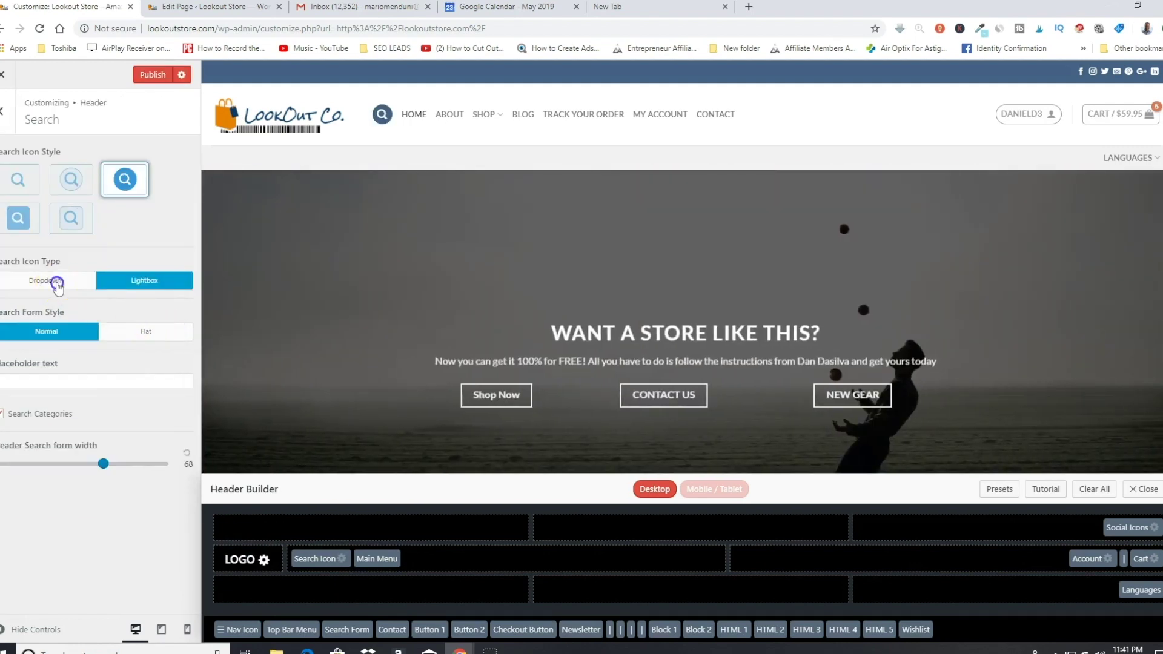
click(57, 283)
Step: Compare the search icon styles and select the filled circle icon
click(20, 180)
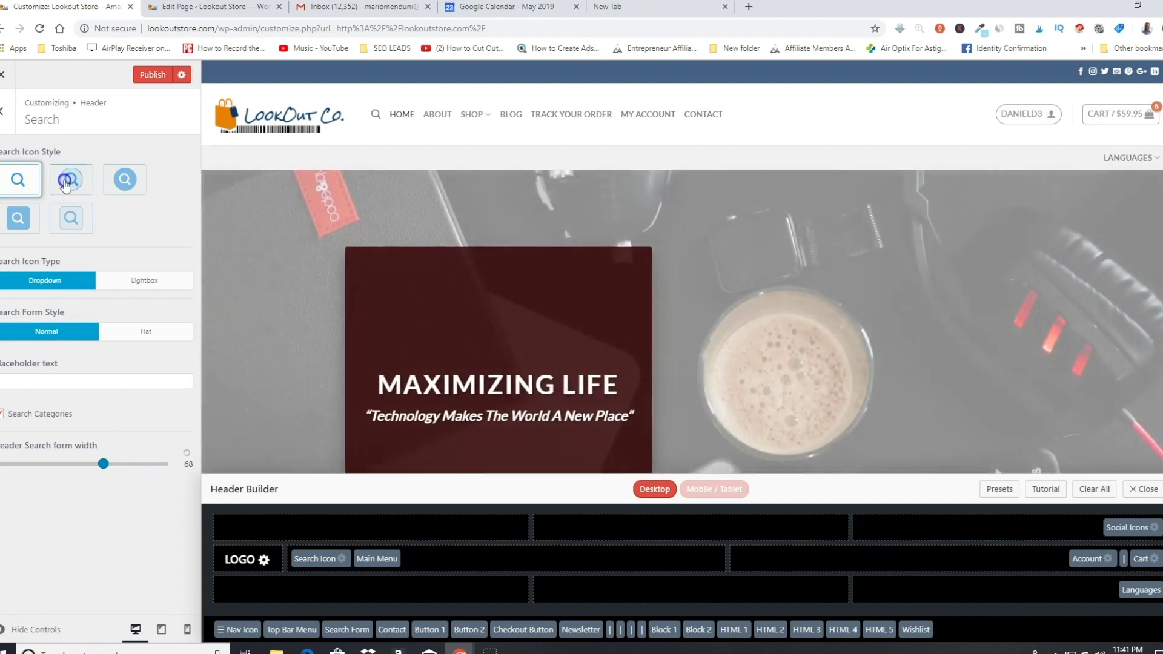
click(66, 182)
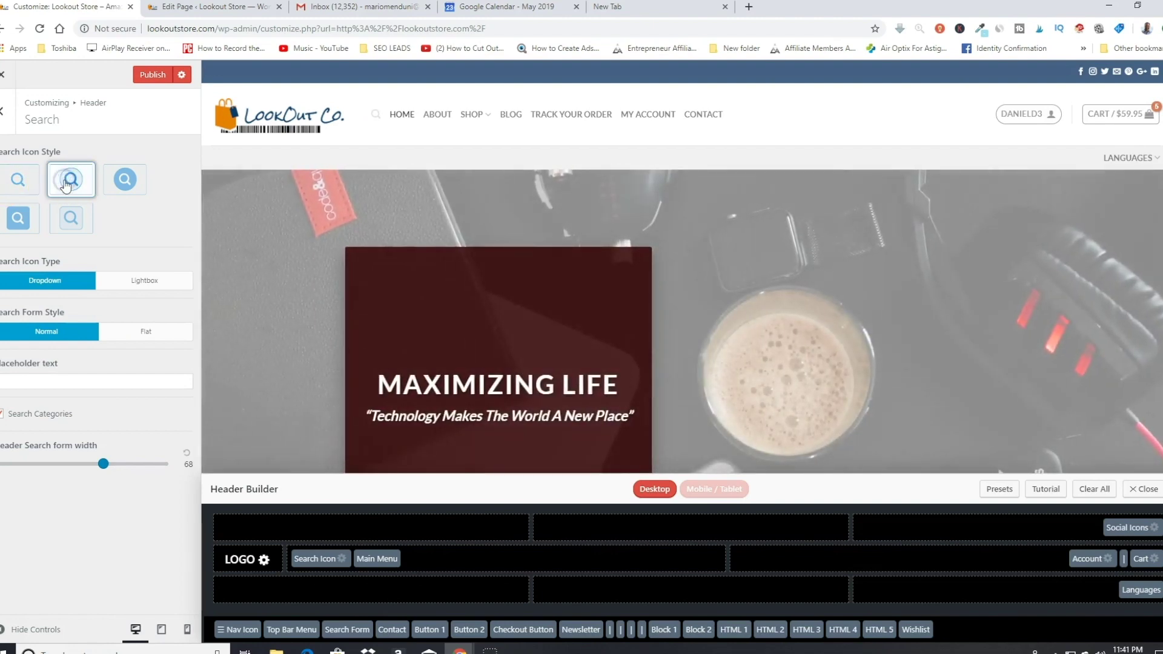
click(74, 221)
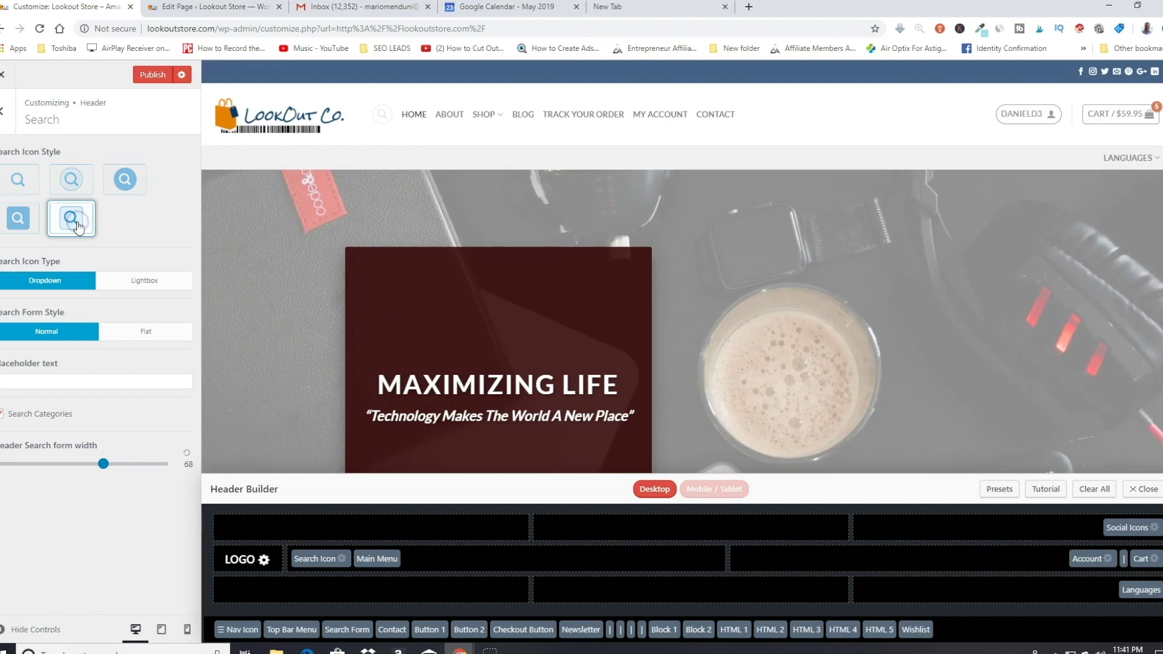
click(19, 221)
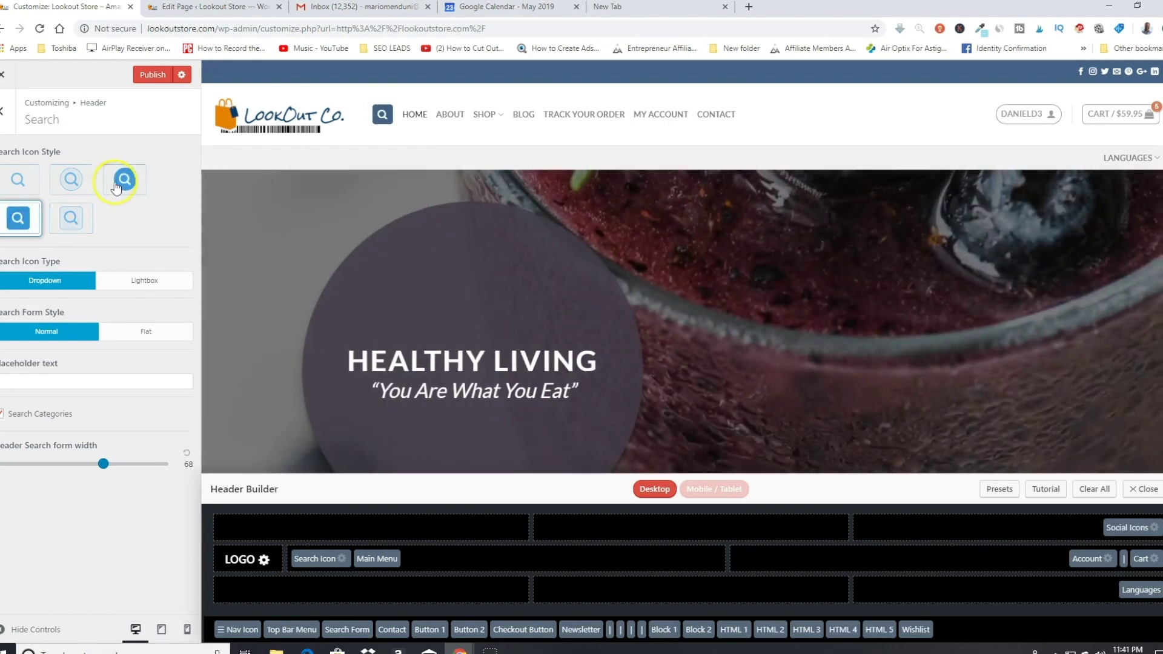
click(116, 186)
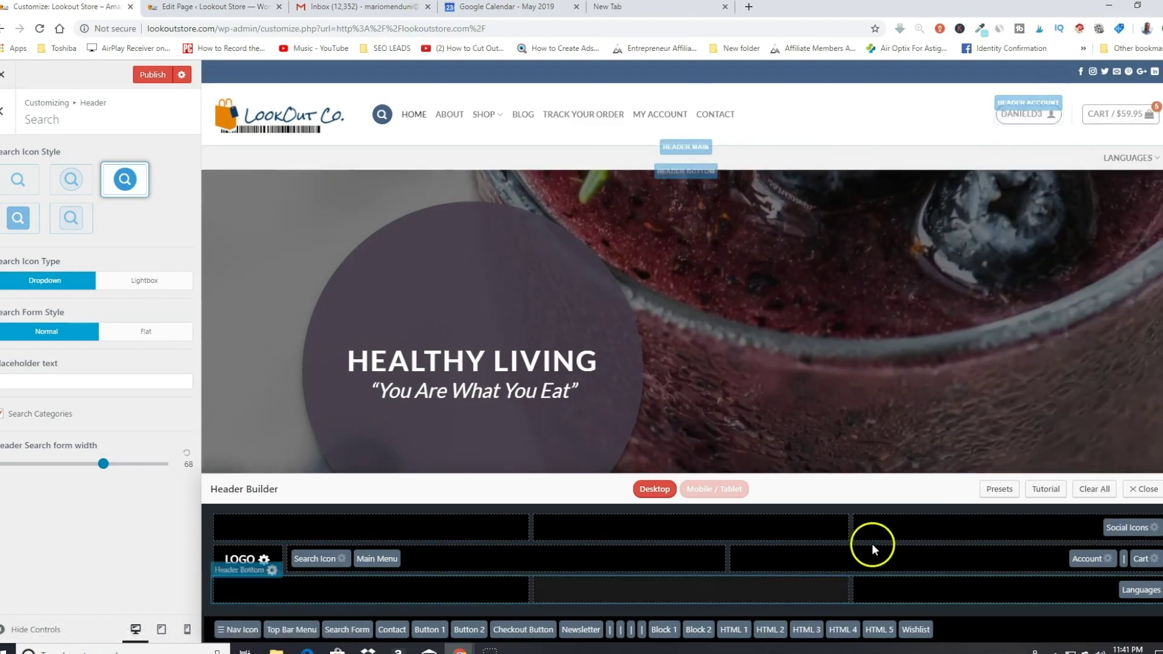
click(1083, 560)
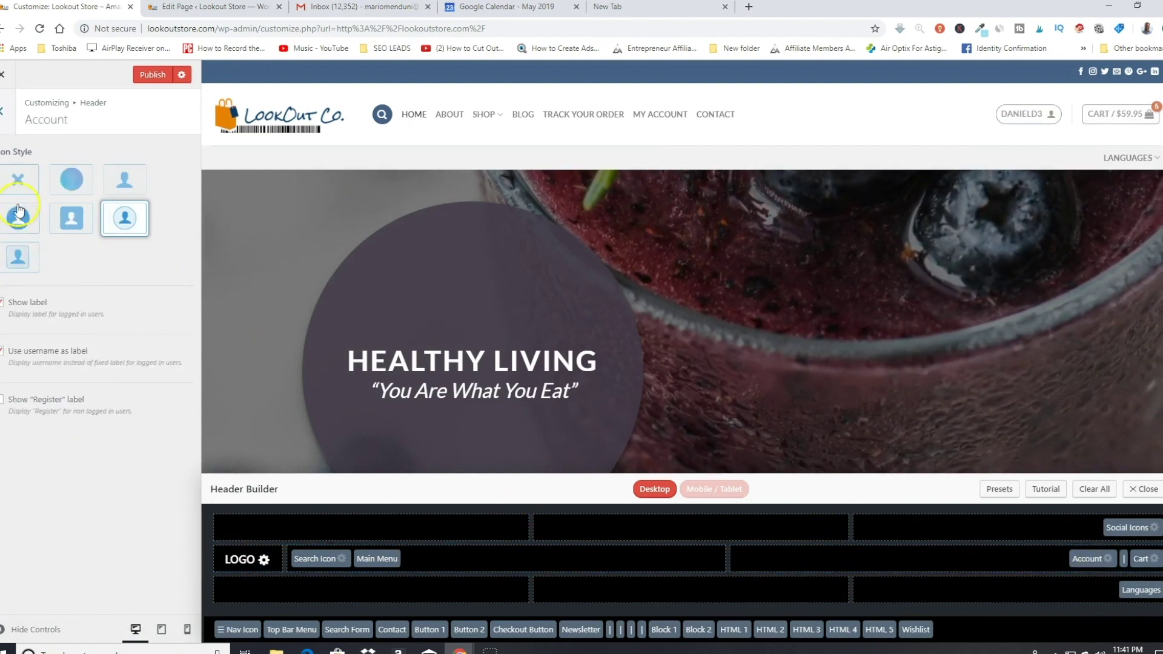
Step: Try the hidden, bordered and circle header account icon styles
click(18, 185)
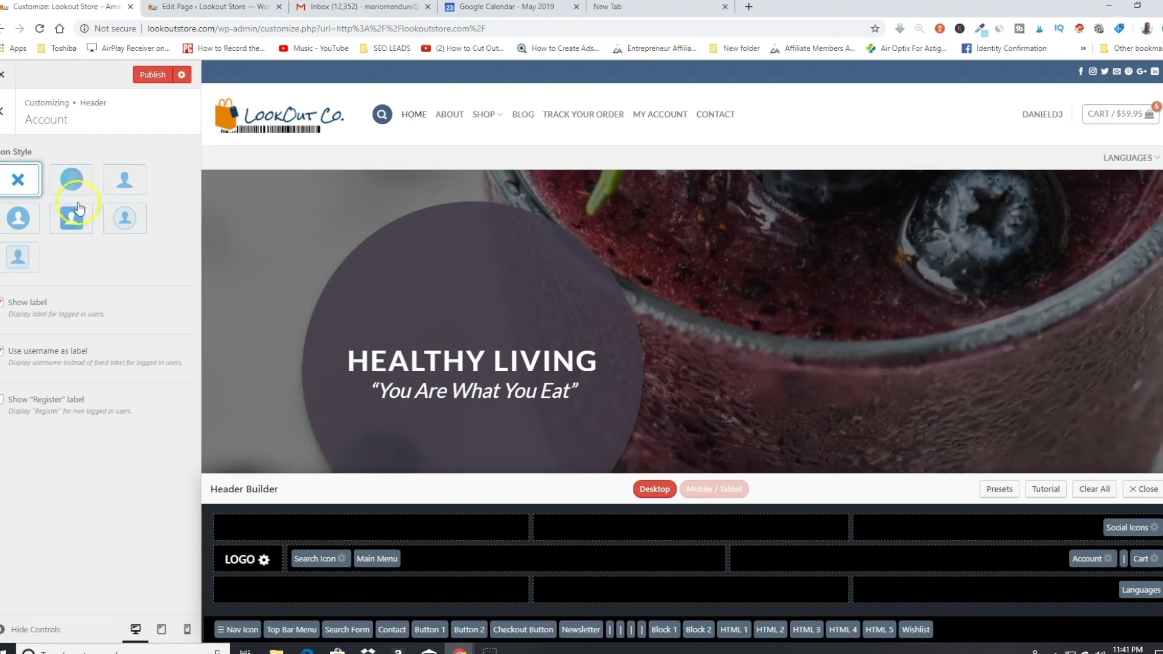
click(120, 230)
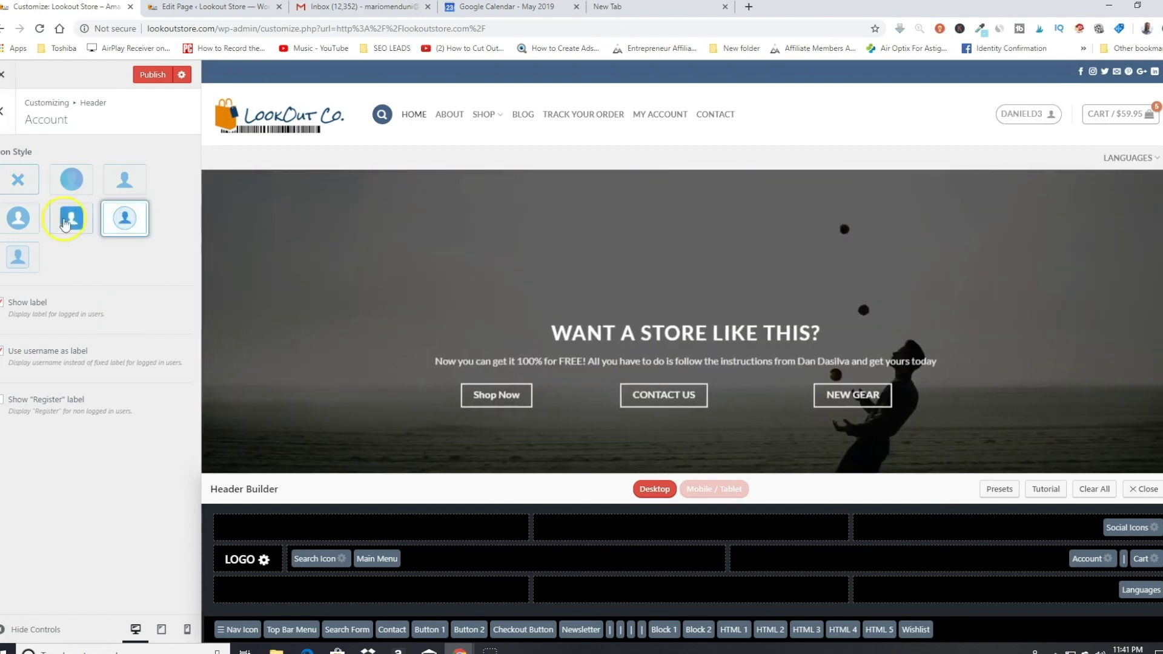
click(72, 184)
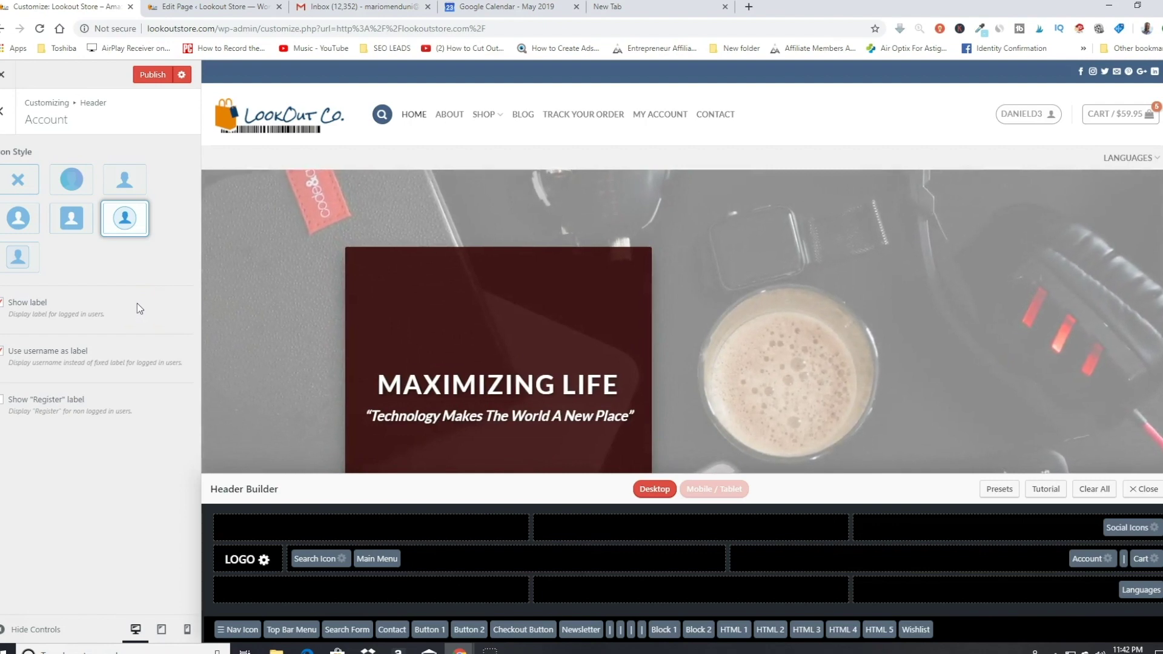
Step: Set the cart icon to the shopping cart after trying basket and bag, and publish
click(1140, 558)
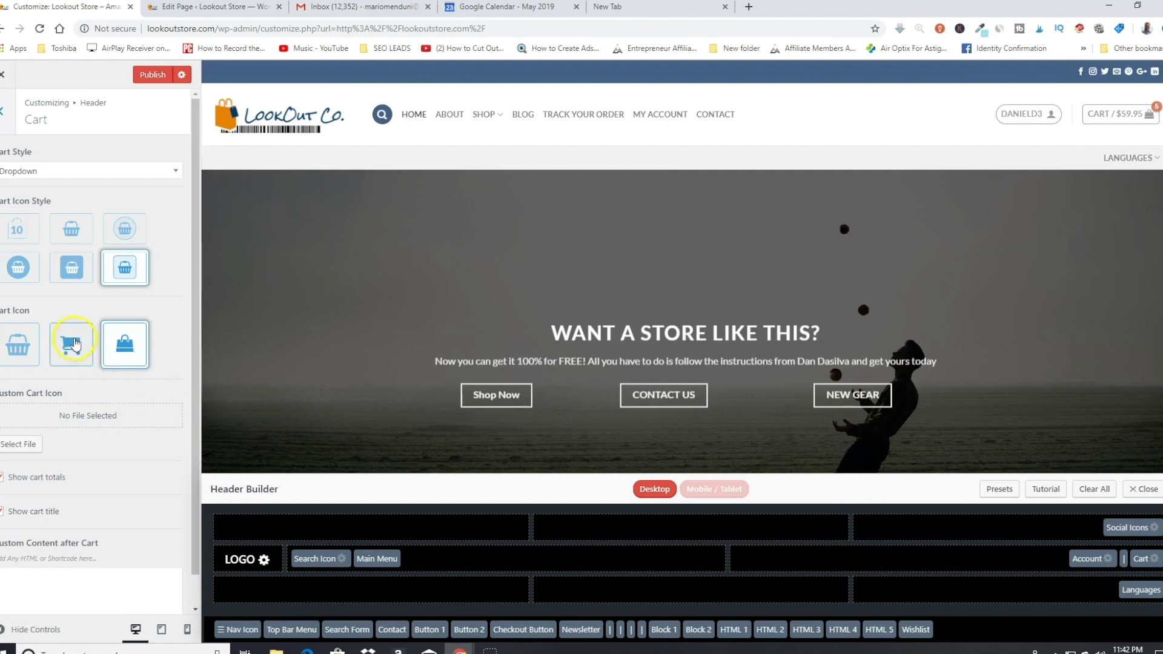
click(74, 344)
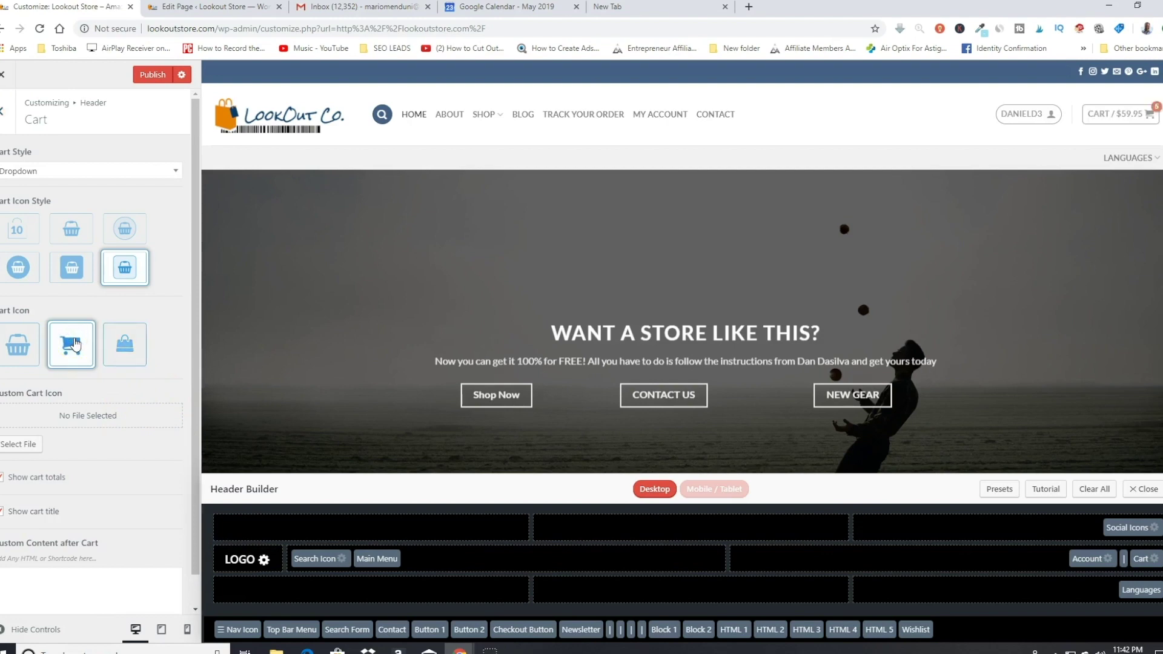
click(14, 350)
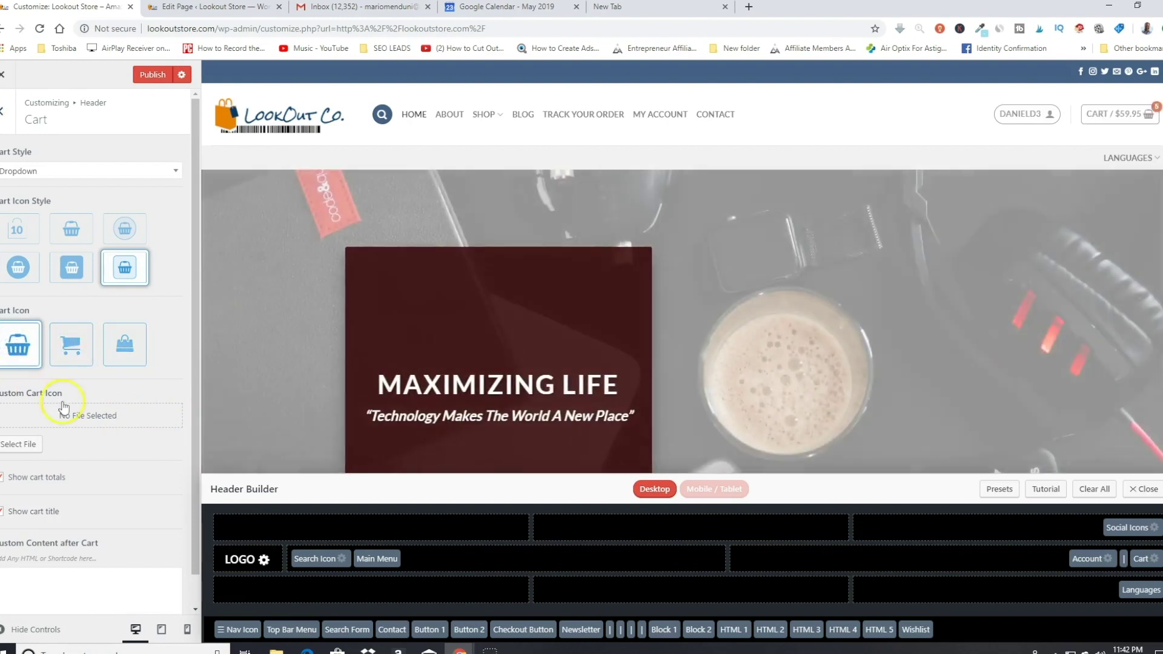
click(83, 361)
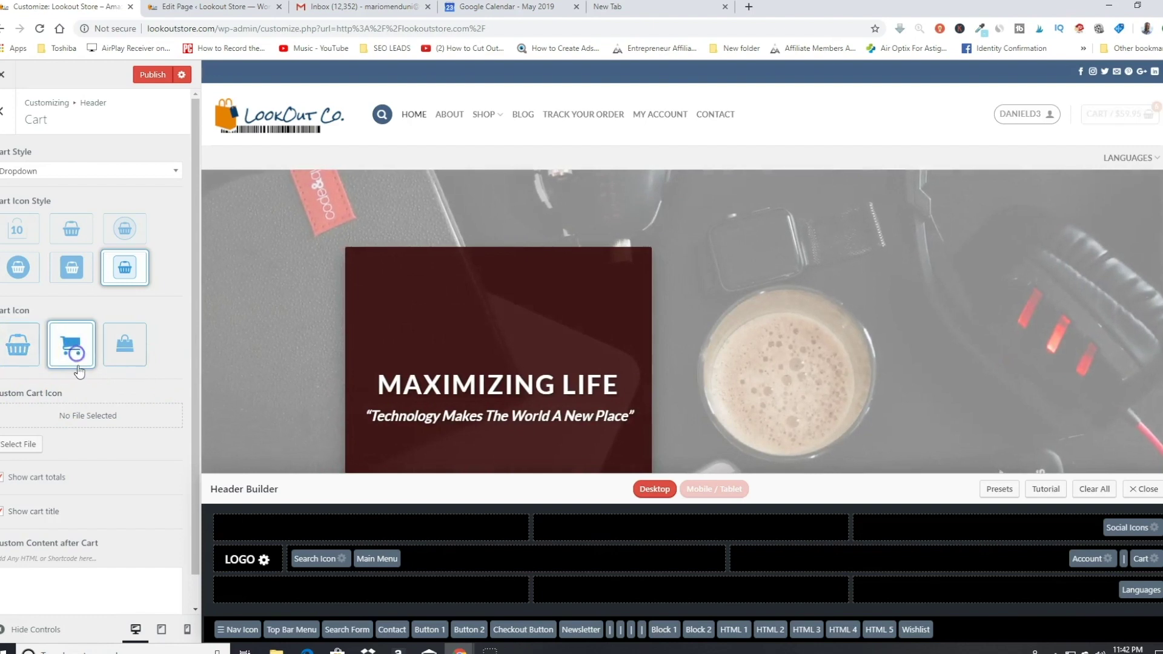
click(126, 353)
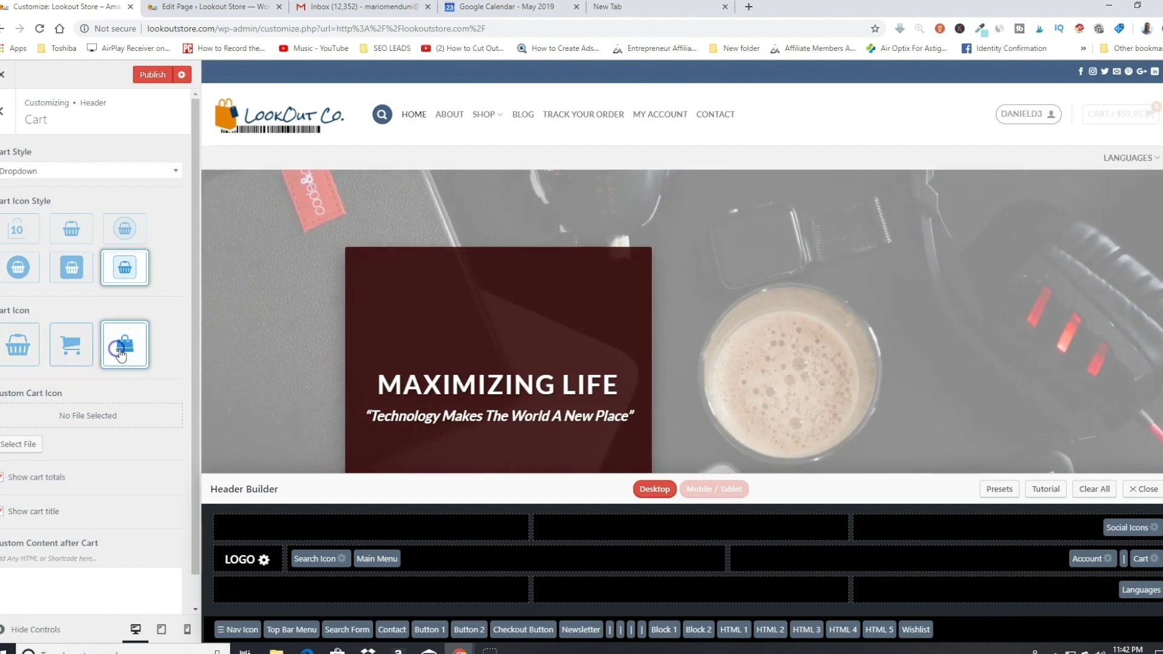
click(71, 347)
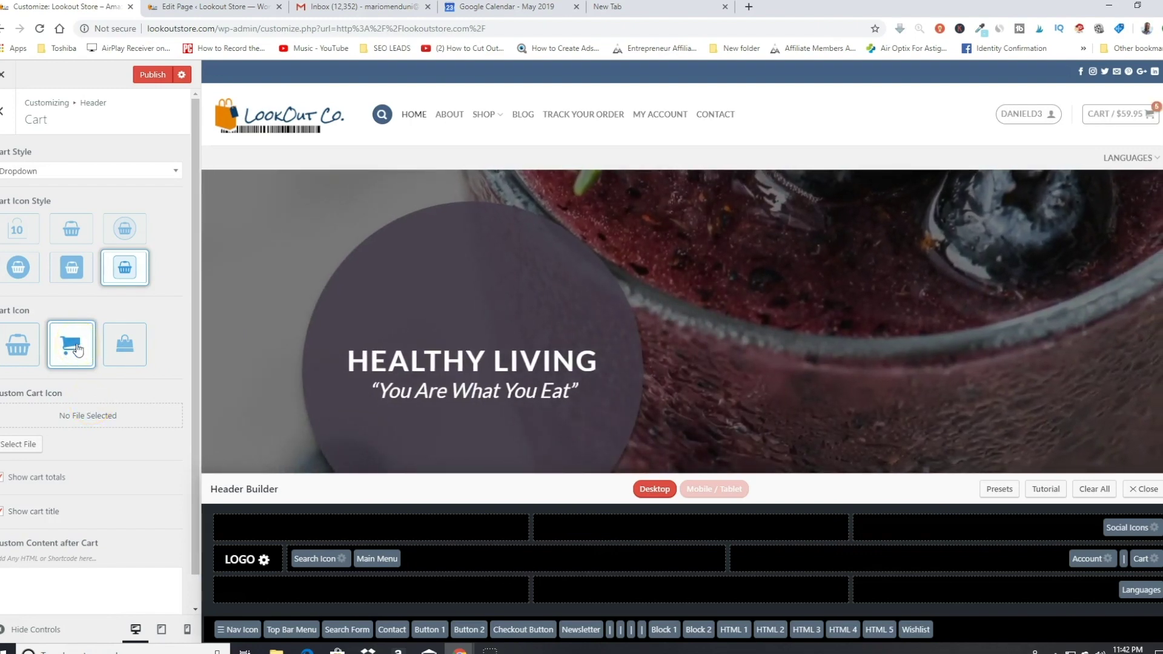
click(156, 88)
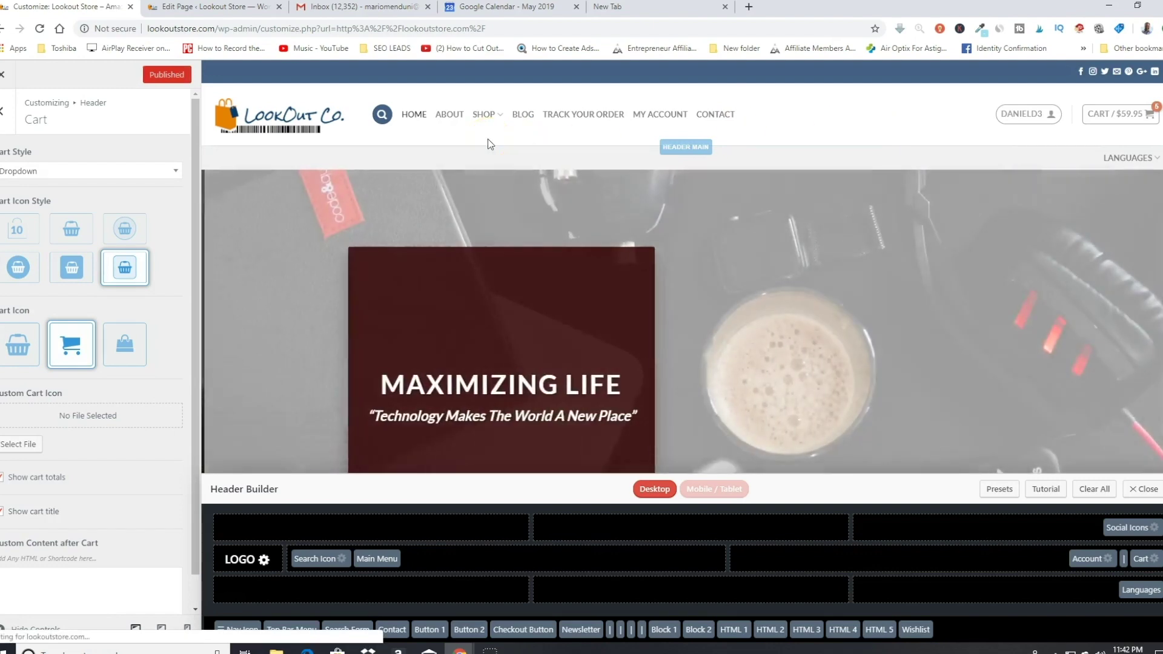
Step: Raise the Header Main height to about 91 and publish the change
shift+click(489, 142)
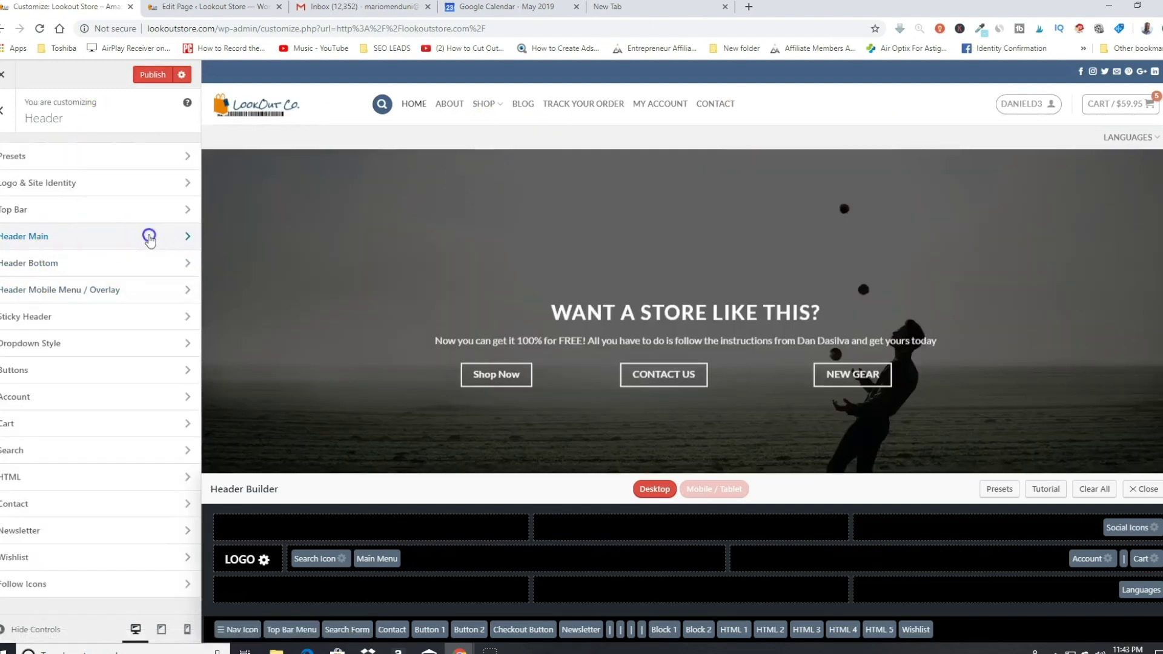
click(140, 238)
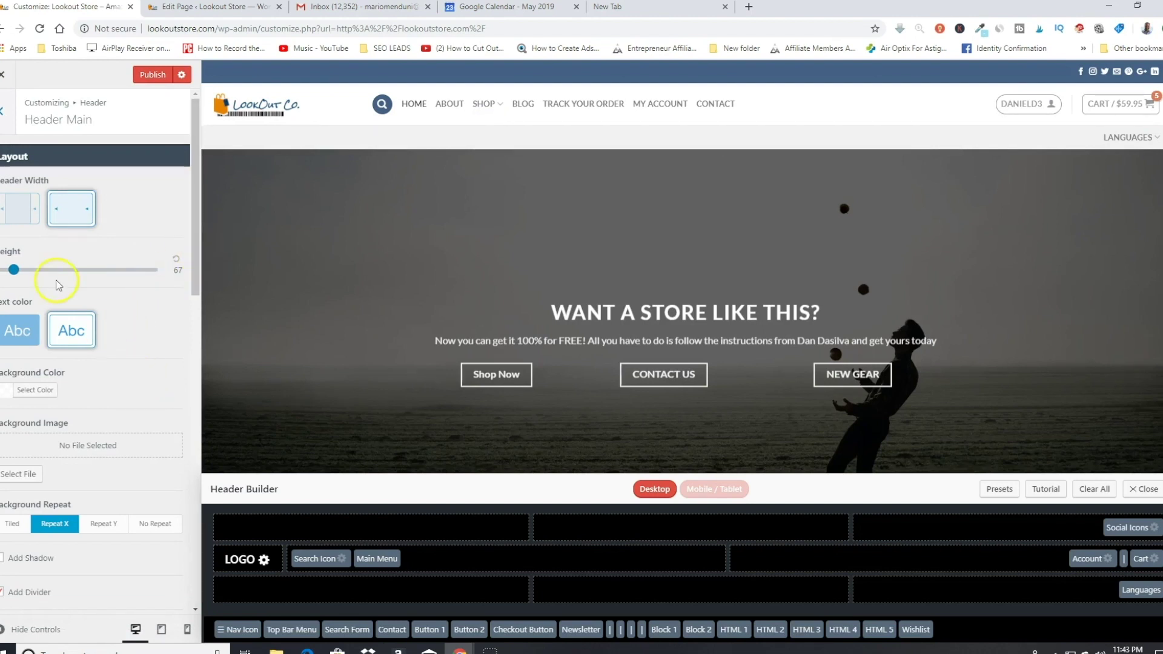
mouse_move(17, 273)
mouse_down()
mouse_move(33, 275)
mouse_move(6, 273)
mouse_move(32, 276)
mouse_move(22, 276)
mouse_up()
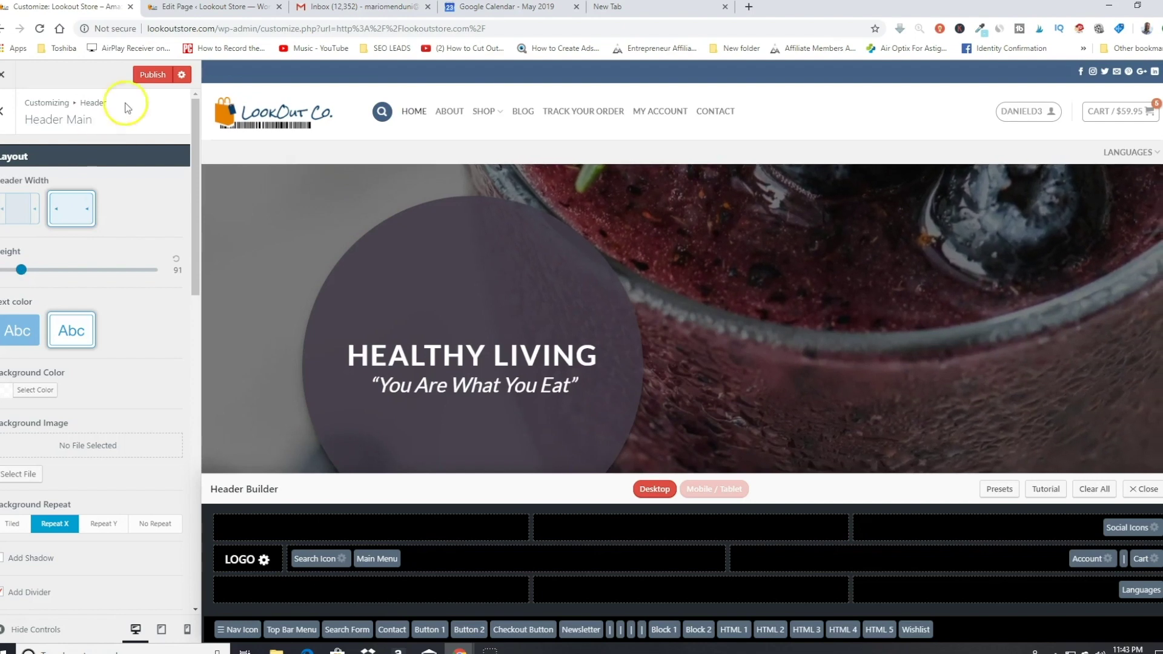
click(153, 75)
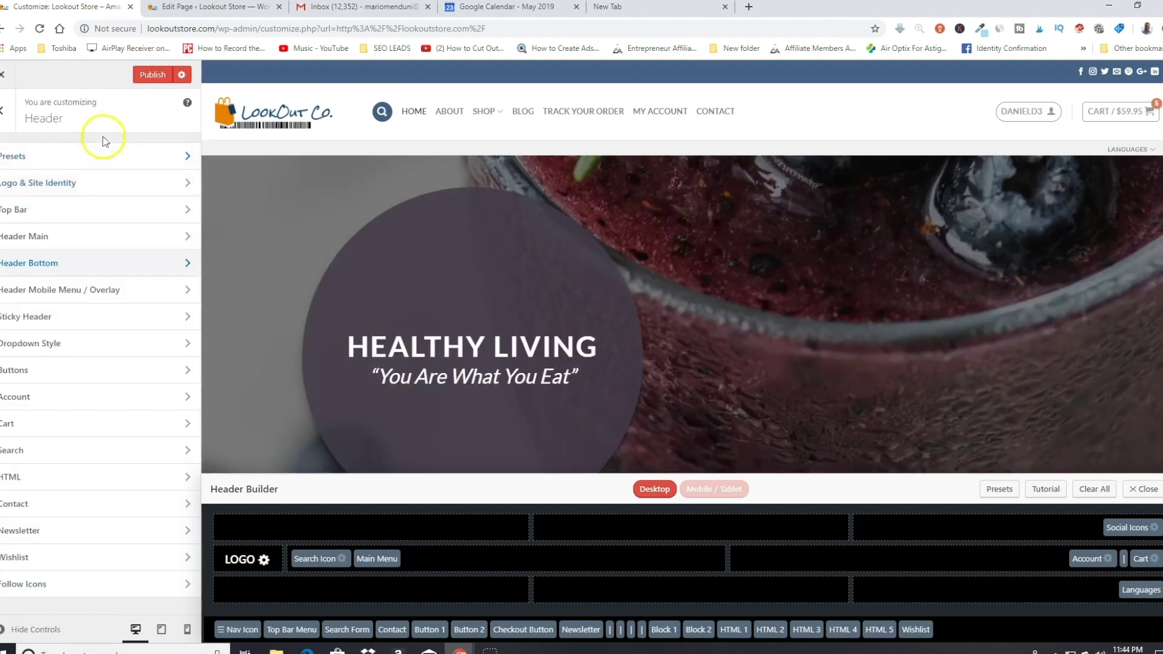
Step: In Header Bottom, settle navigation height at 14 while trying navigation sizes Default through XL
click(54, 264)
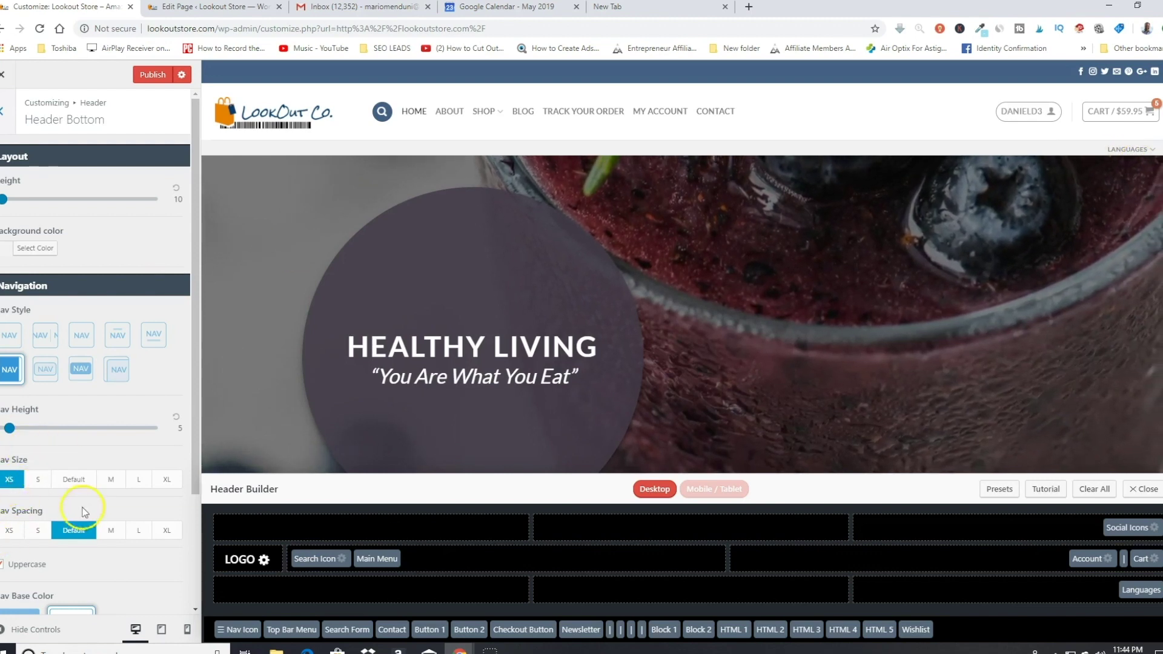
click(74, 479)
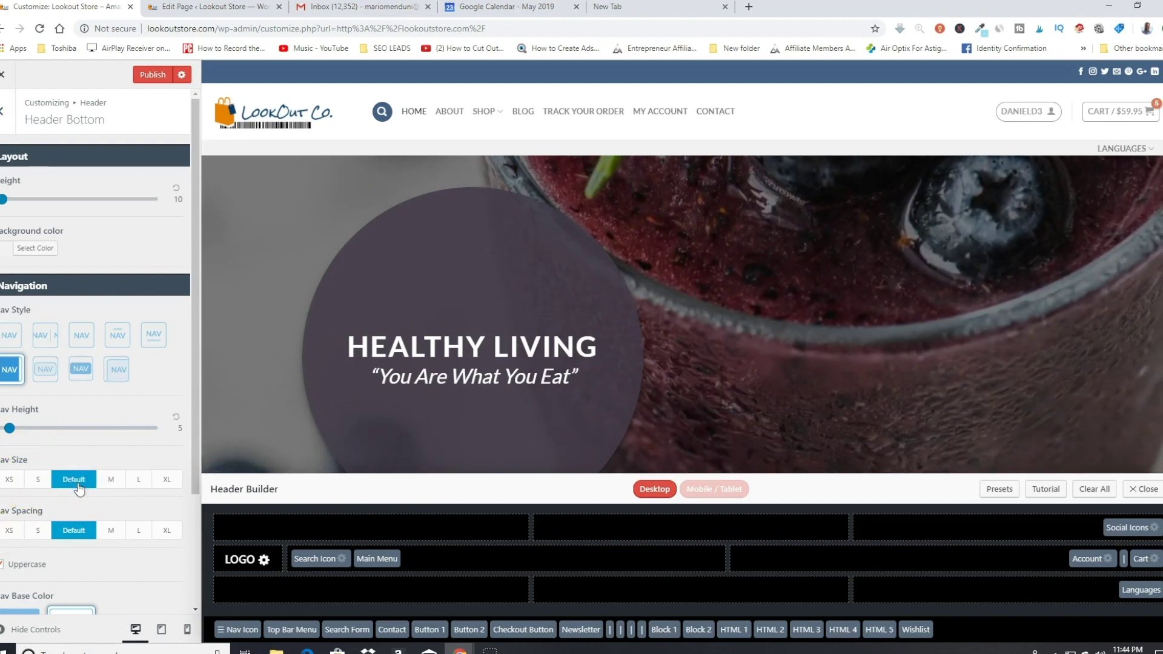
drag(12, 431, 19, 431)
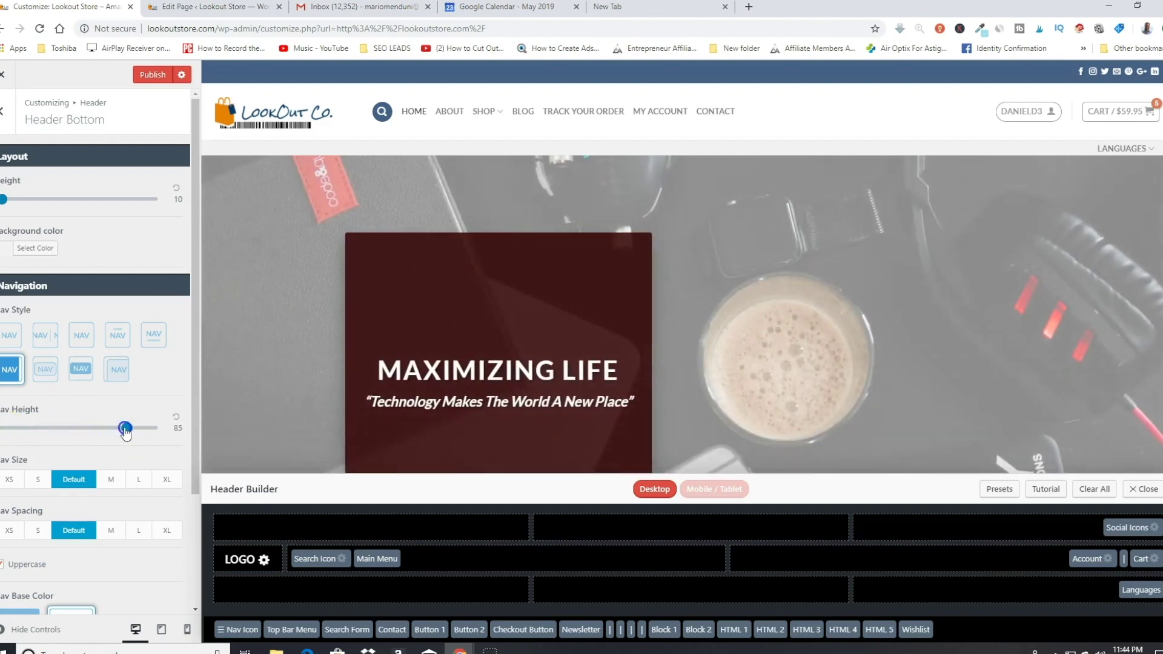
drag(128, 431, 23, 432)
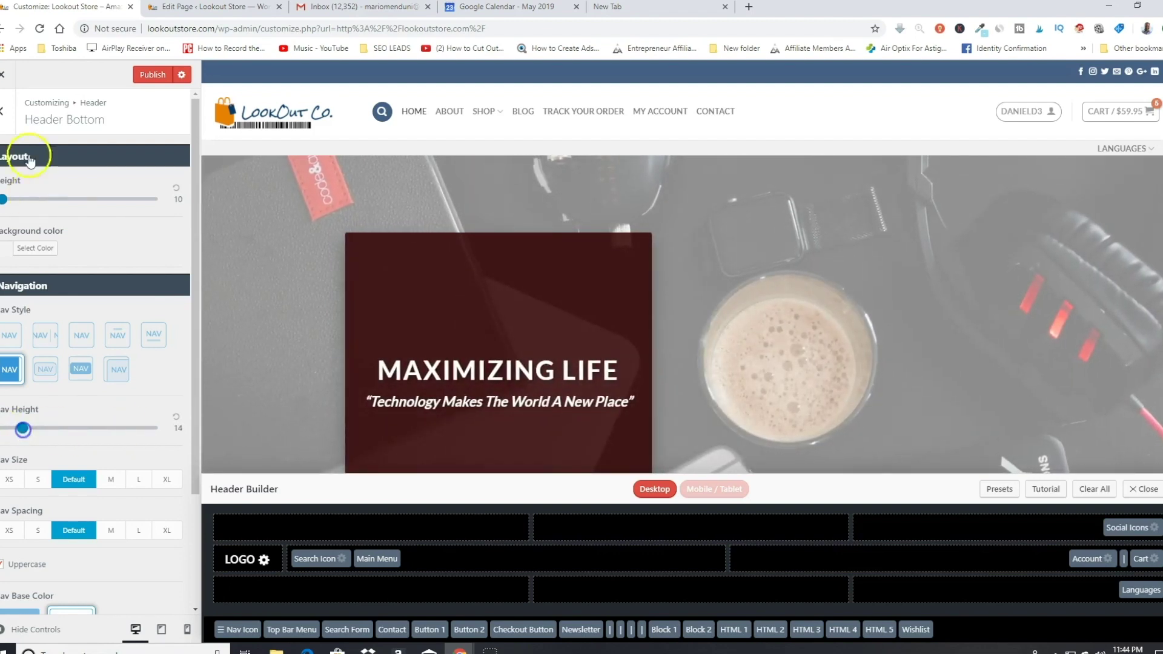
drag(4, 198, 94, 207)
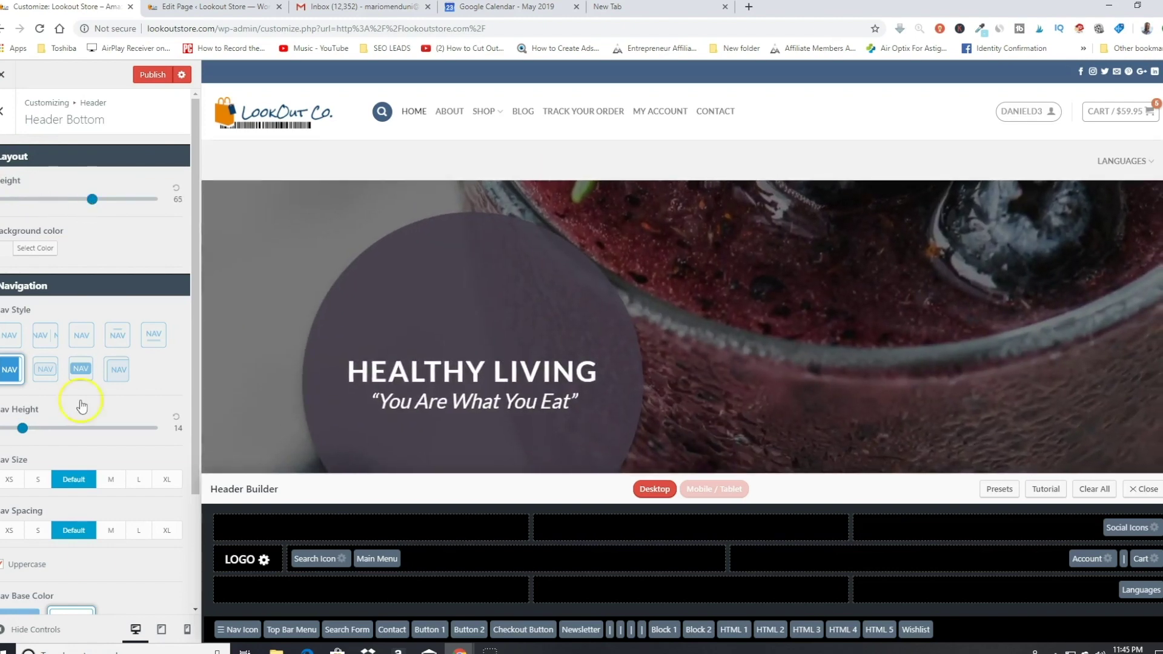
click(112, 480)
click(141, 485)
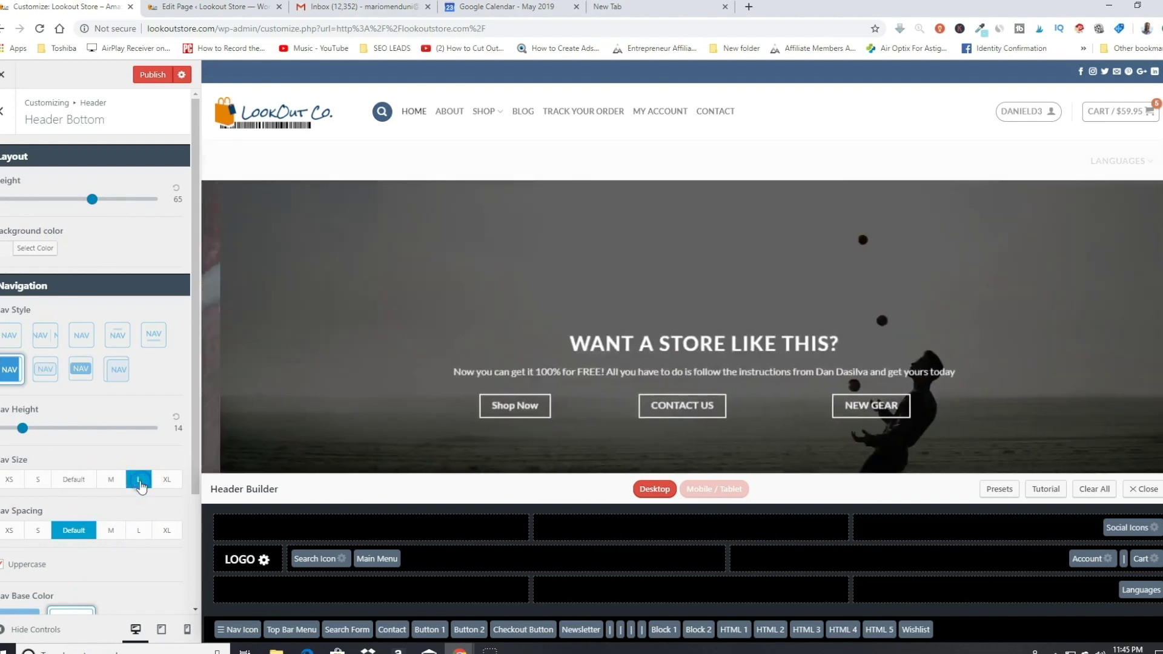
click(163, 482)
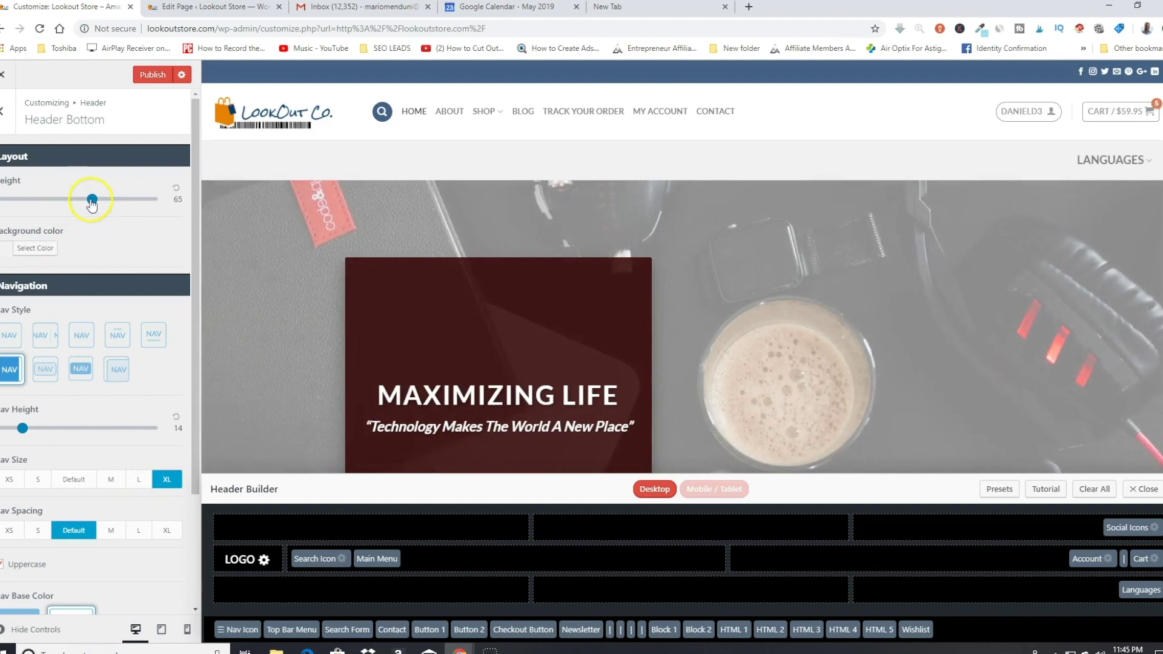
Step: Lower the bottom header bar height to 31 and set navigation size back to L
drag(92, 205, 62, 204)
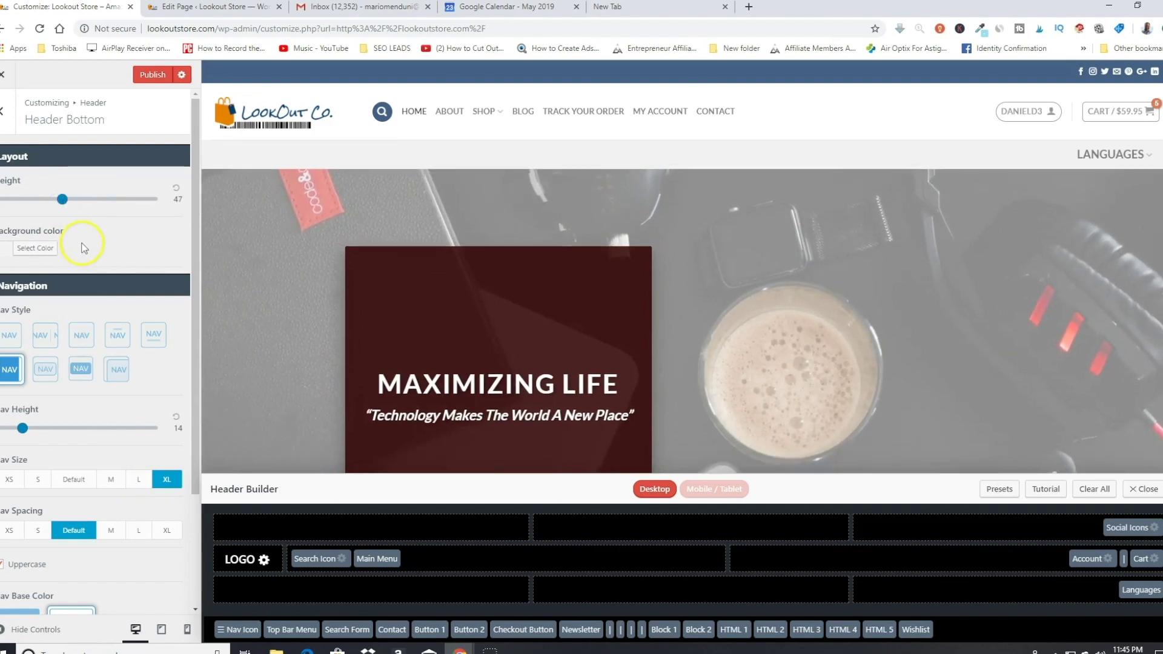
click(63, 200)
drag(59, 203, 54, 203)
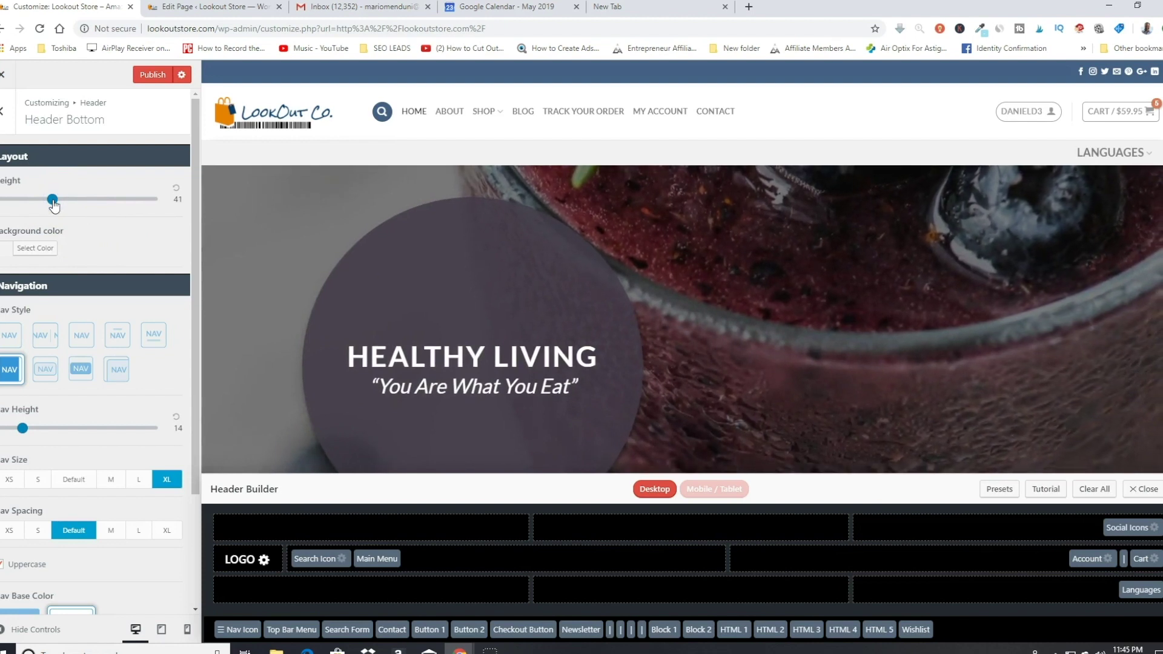
click(596, 322)
click(181, 488)
click(141, 482)
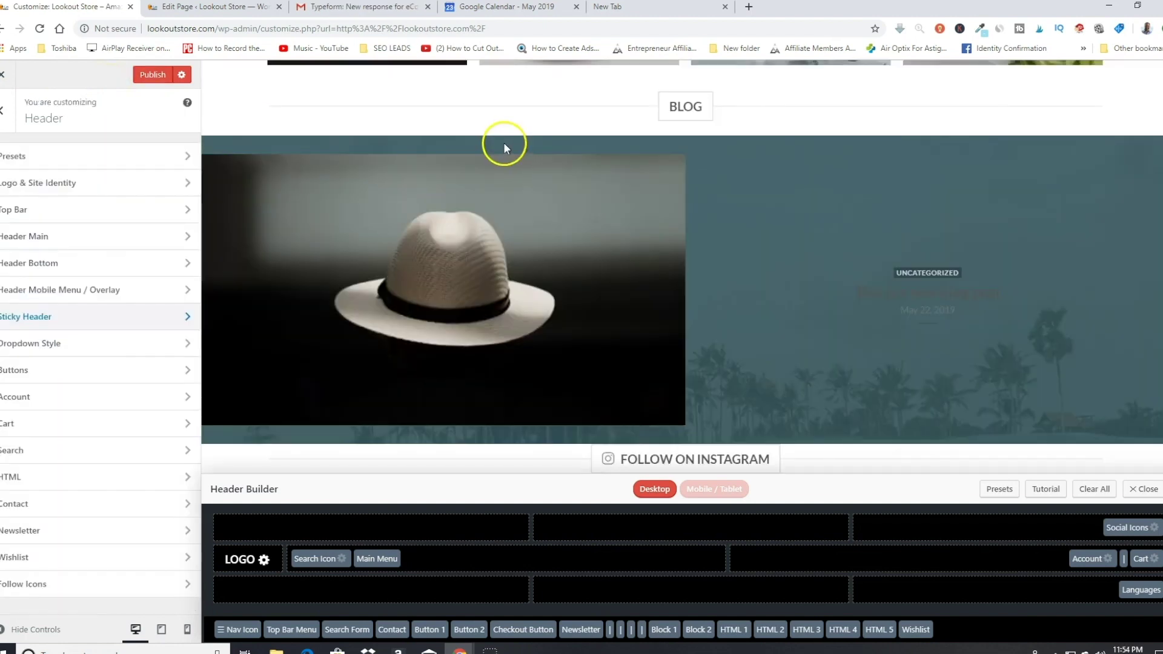
click(373, 178)
Step: In Sticky Header, tick Sticky on Scroll for the top bar and the main header
click(105, 323)
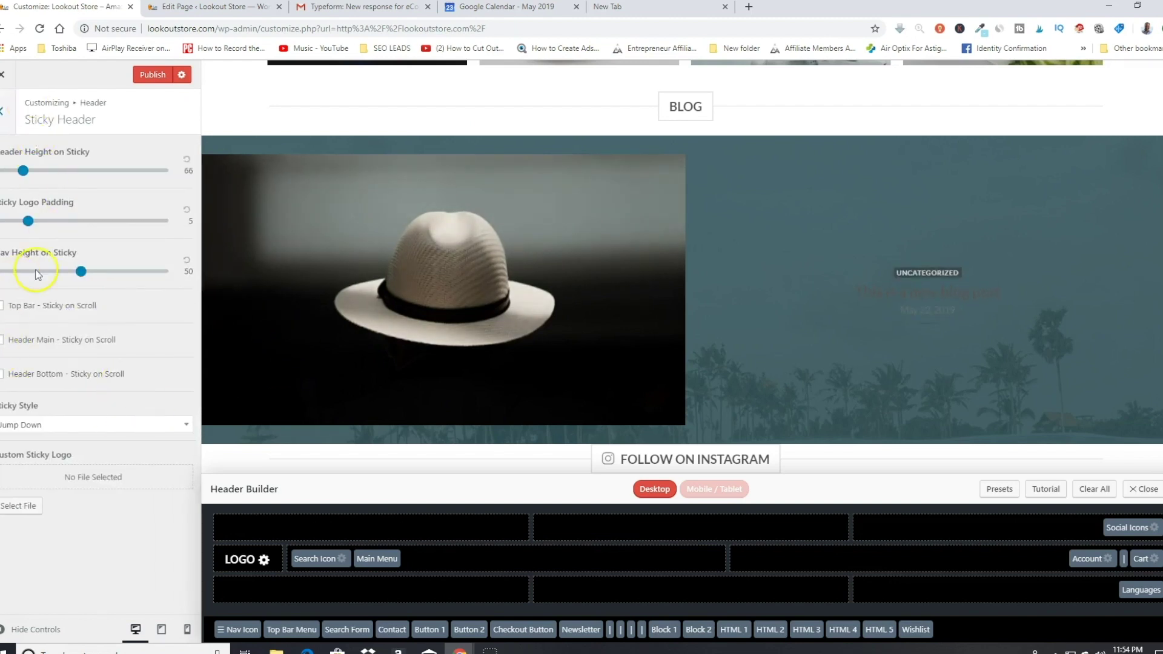
click(2, 305)
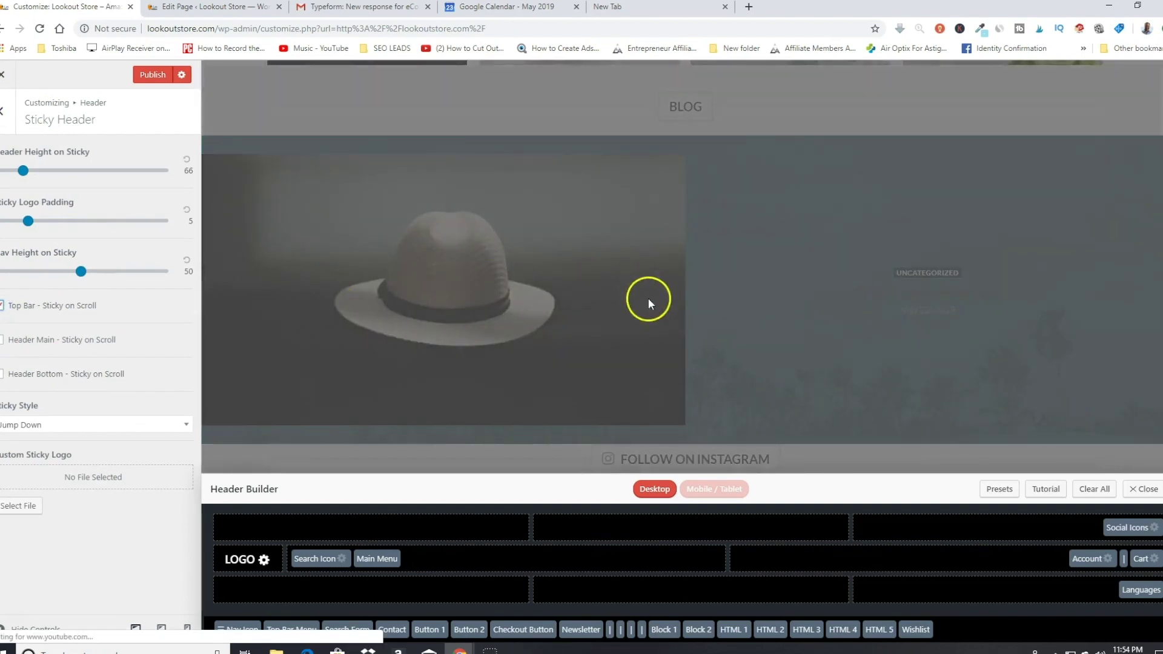
scroll(649, 312, up, 10)
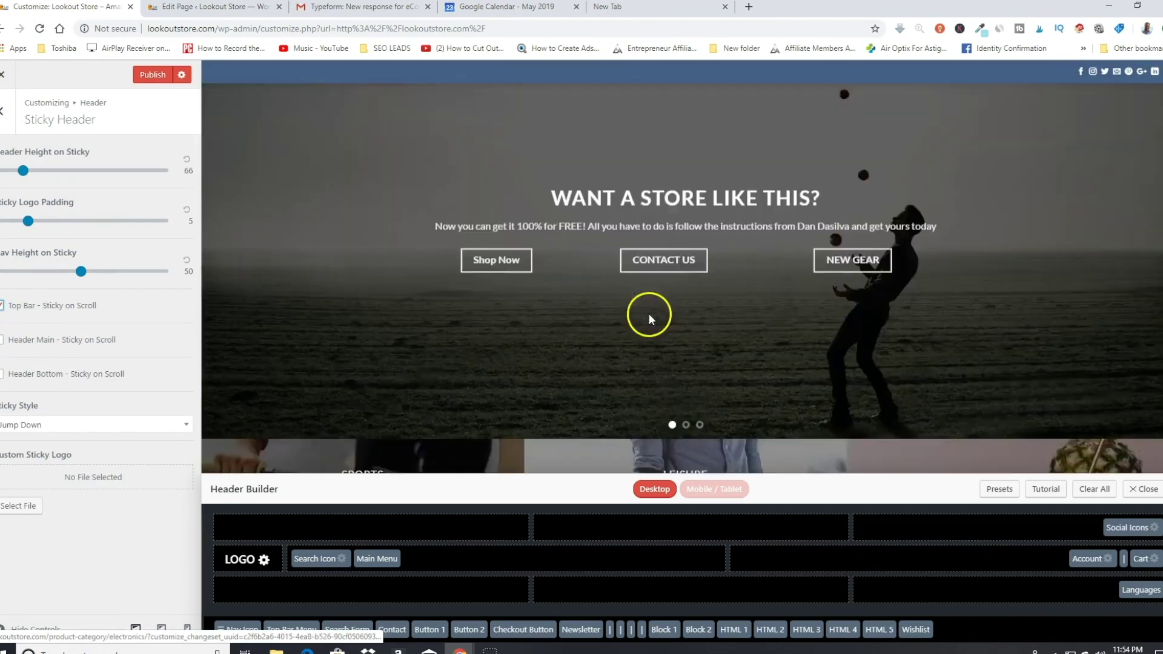
scroll(649, 314, up, 2)
click(2, 340)
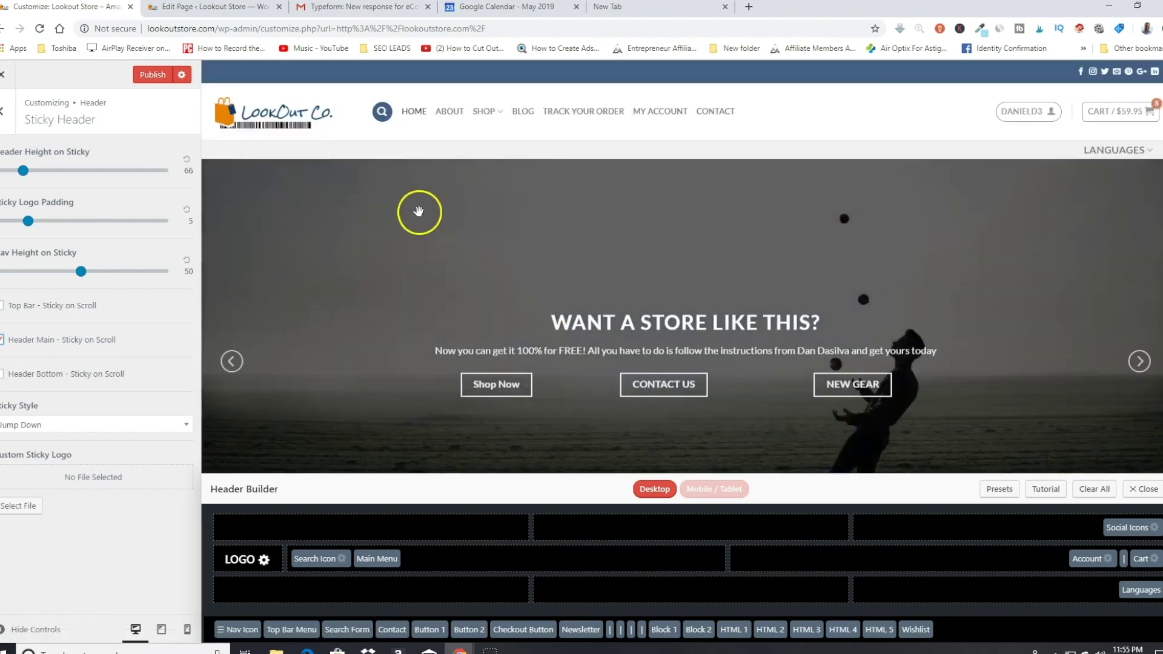
Step: Scroll the store preview up and down to check the sticky header
scroll(1045, 133, down, 3)
scroll(969, 181, up, 3)
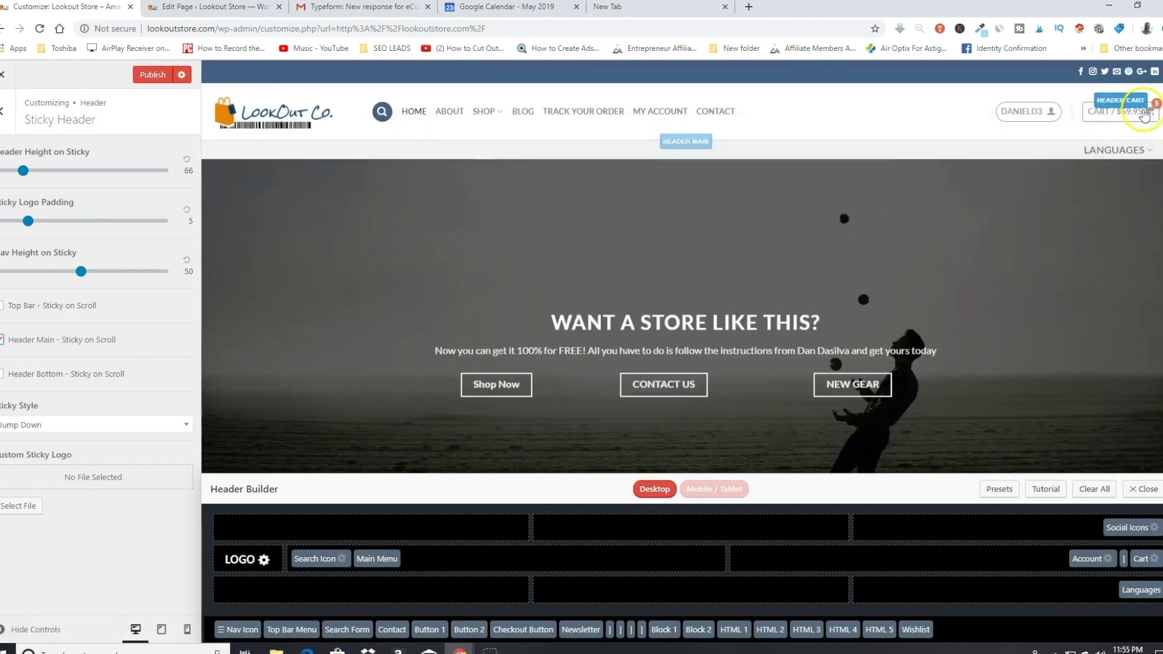
scroll(662, 243, down, 12)
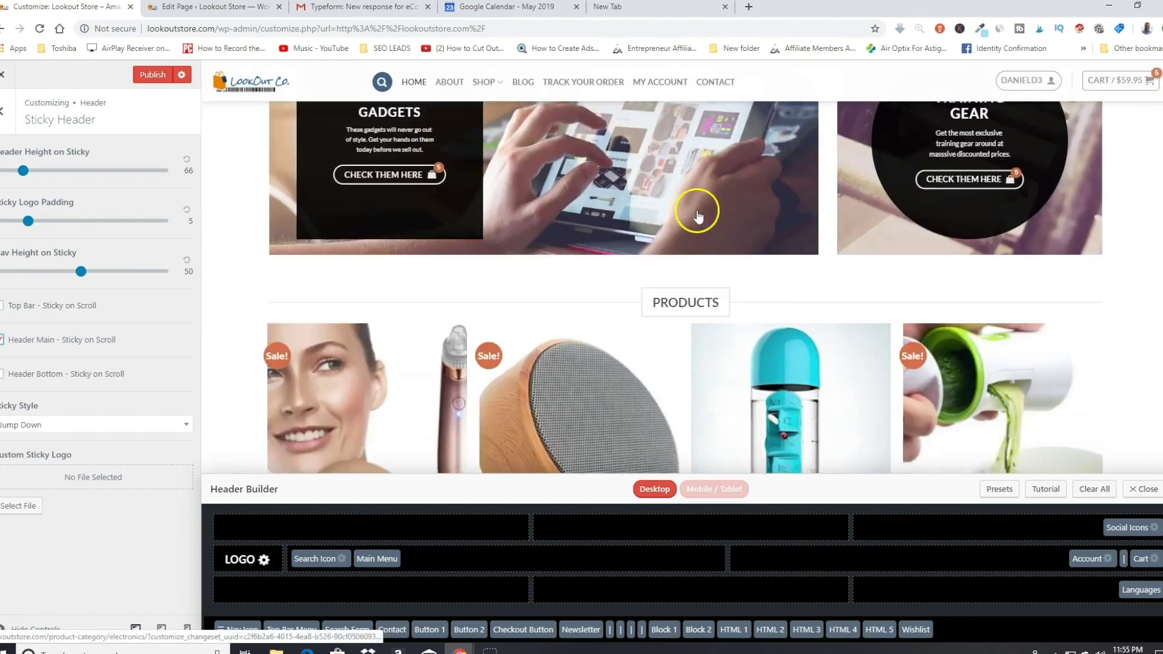
scroll(721, 212, down, 4)
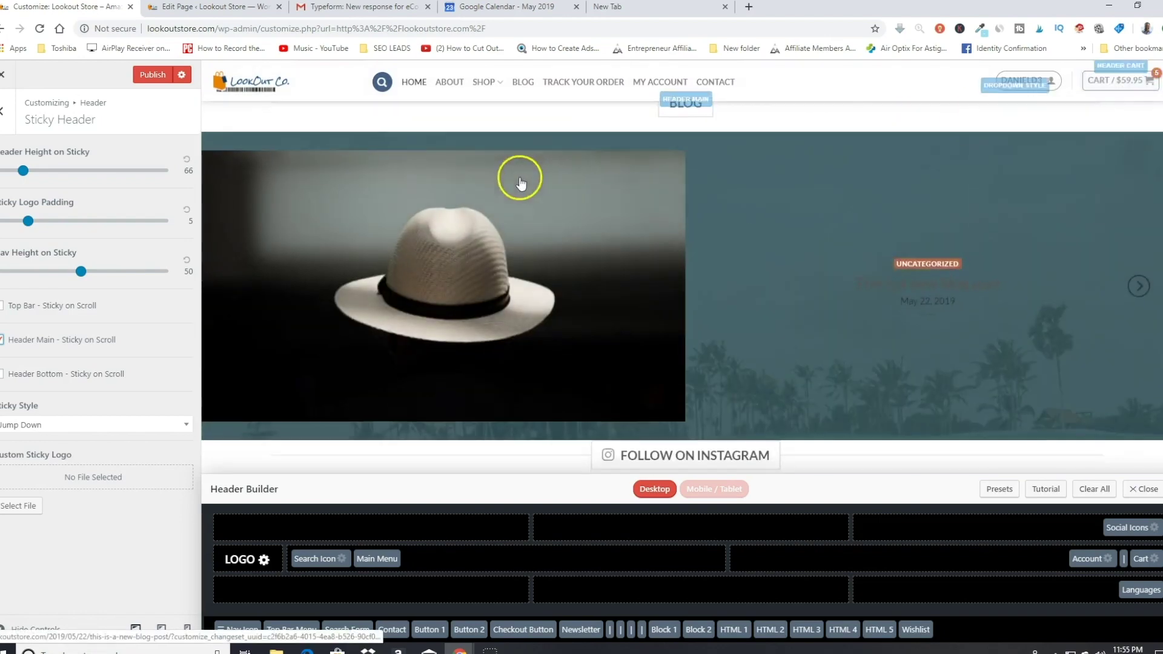
scroll(519, 182, down, 4)
scroll(519, 182, down, 12)
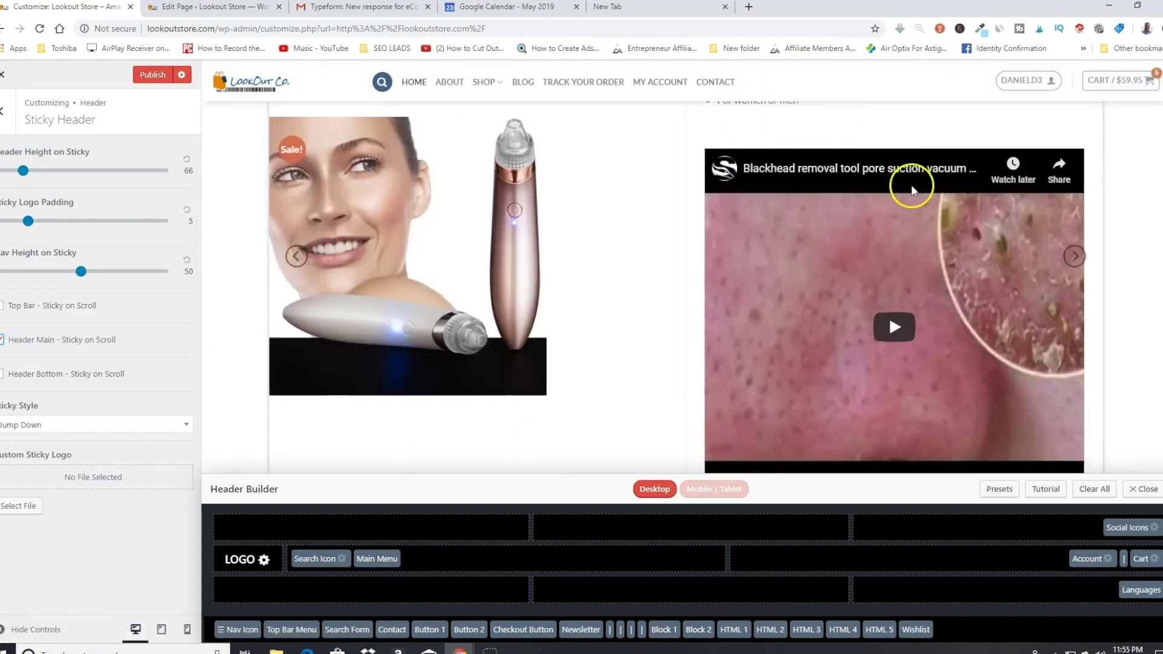
scroll(914, 194, up, 20)
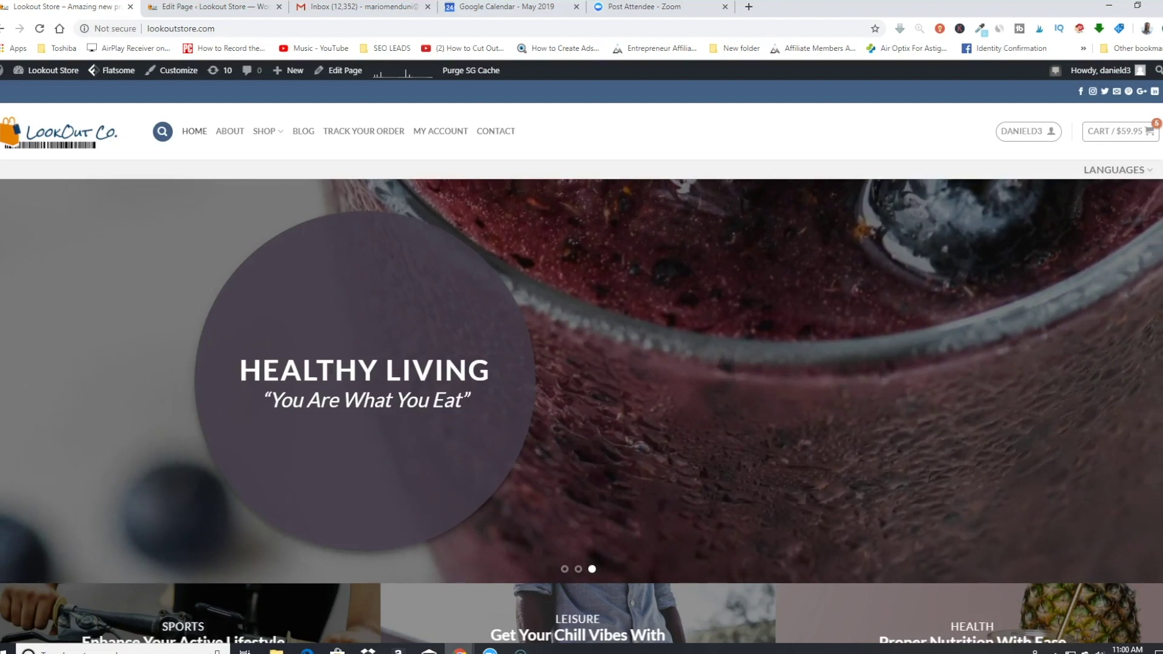
Step: Tick Enable store notice under WooCommerce > Store Notice and confirm the demo-store bar in the preview
click(183, 69)
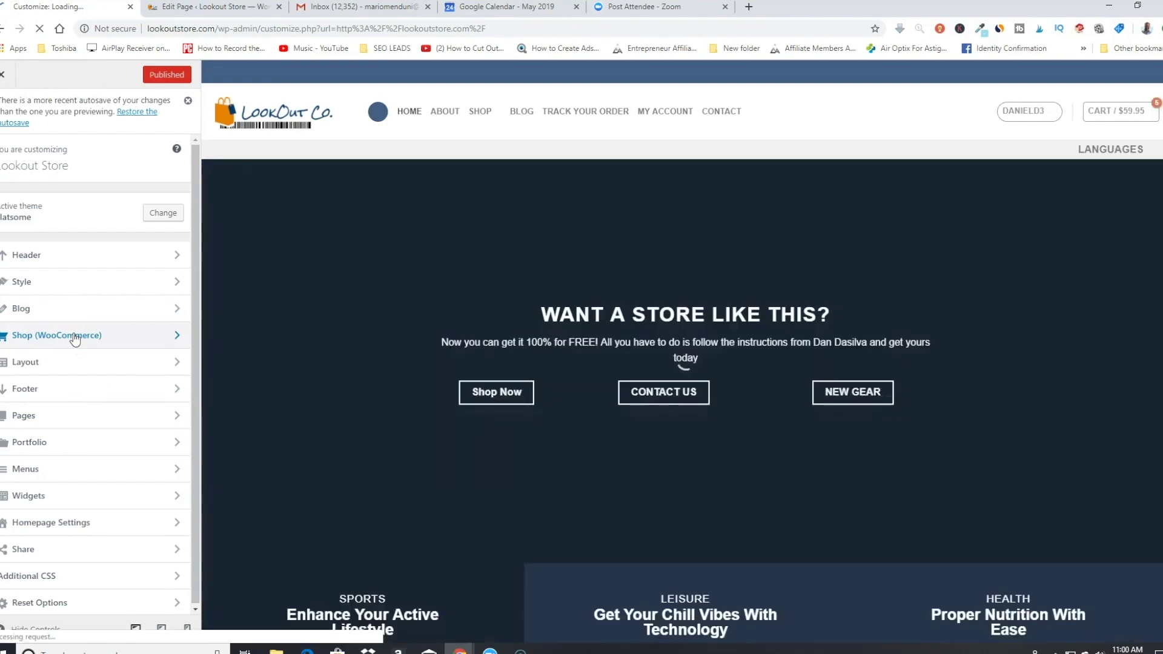
click(73, 336)
click(364, 363)
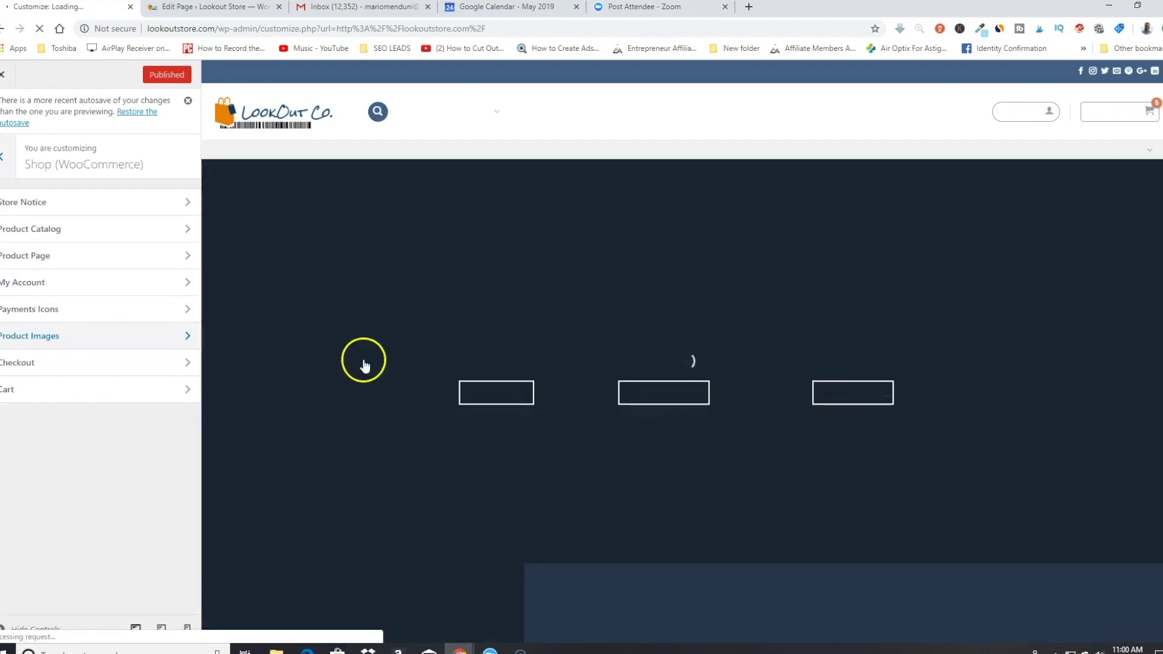
click(48, 206)
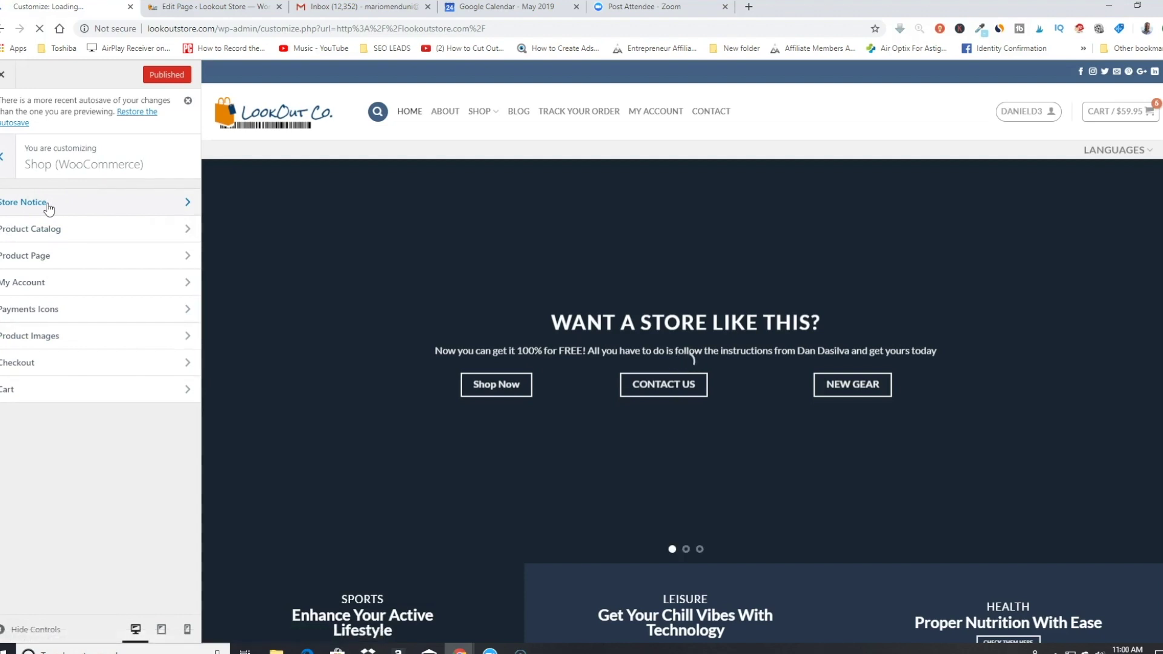
click(178, 202)
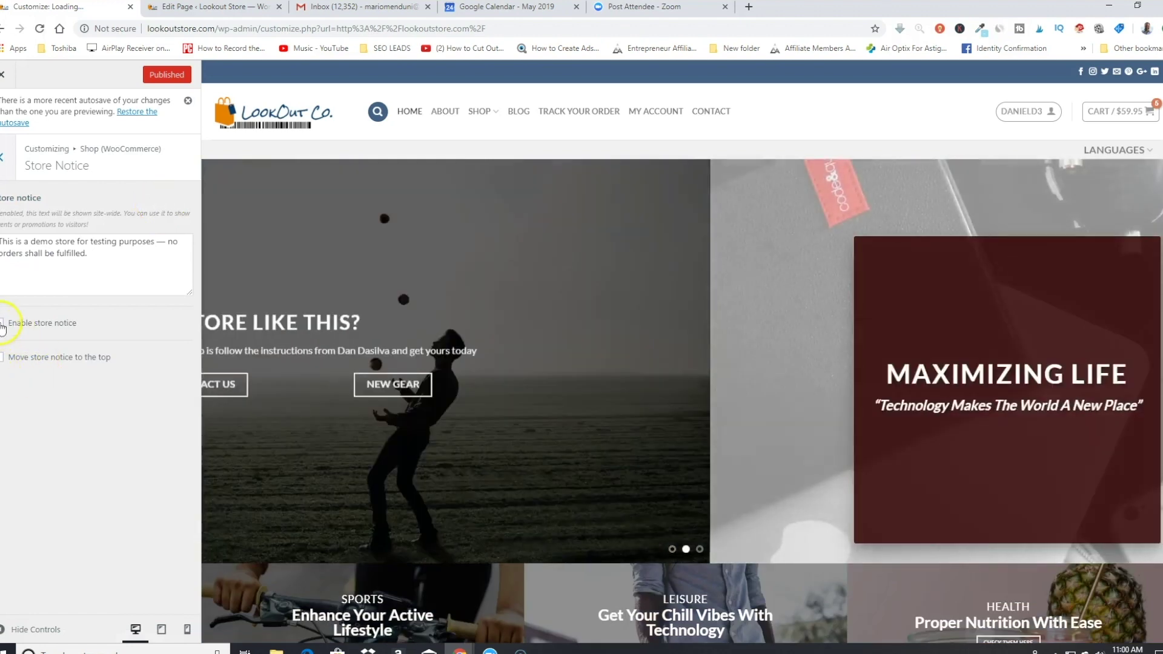
click(15, 327)
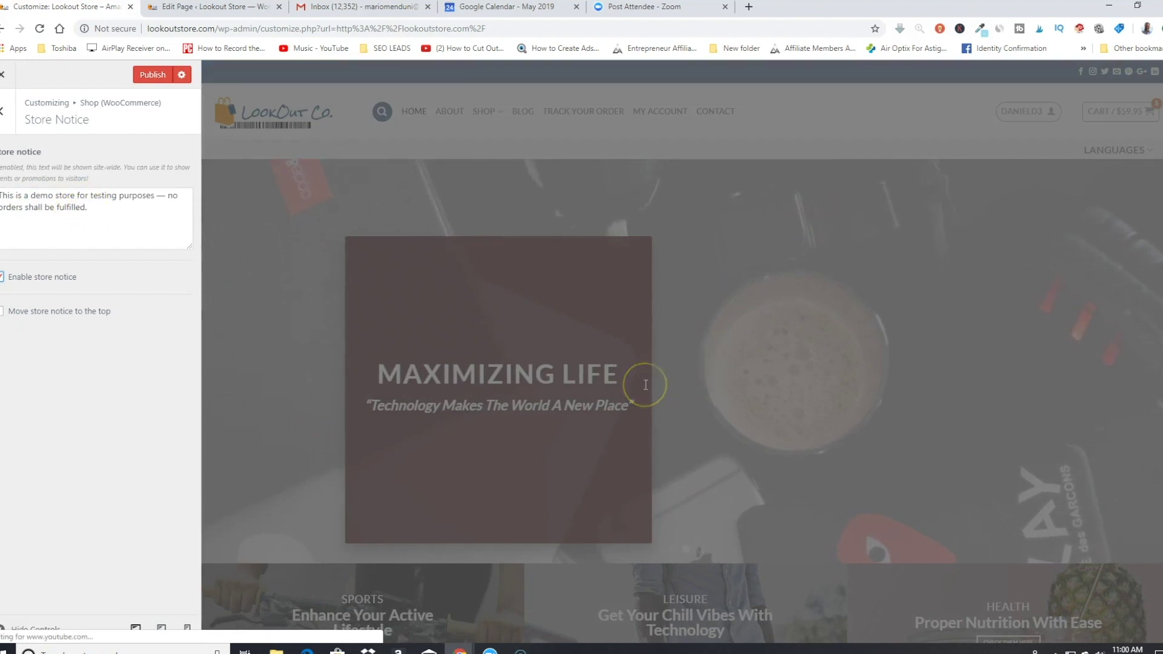
scroll(387, 262, down, 5)
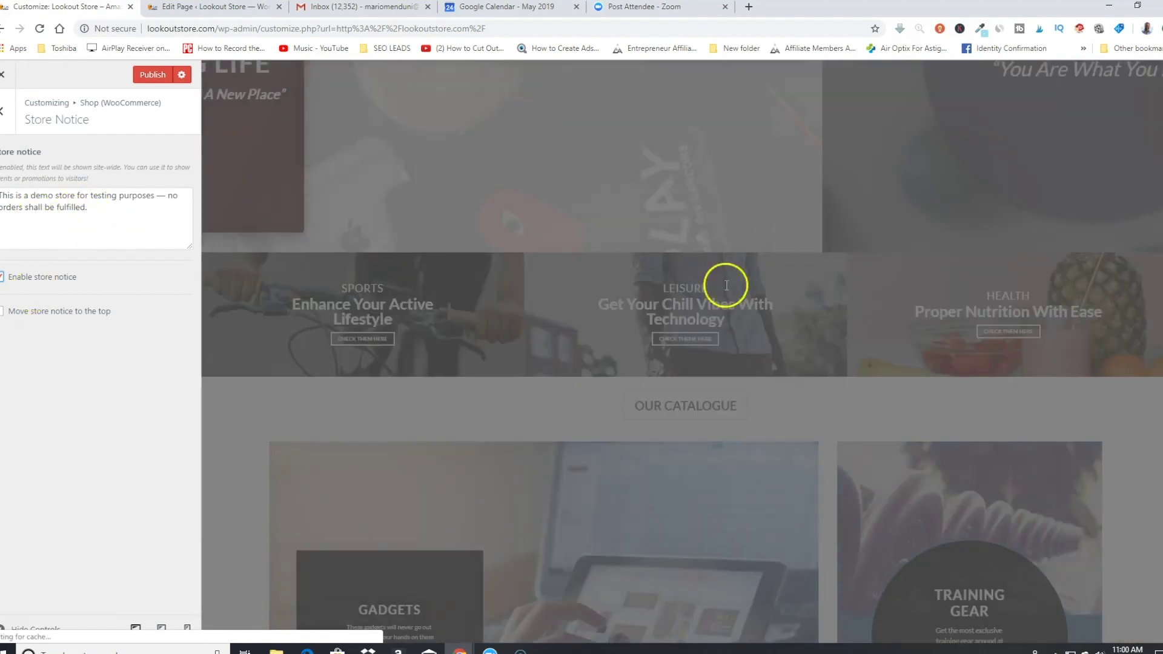
scroll(676, 340, down, 20)
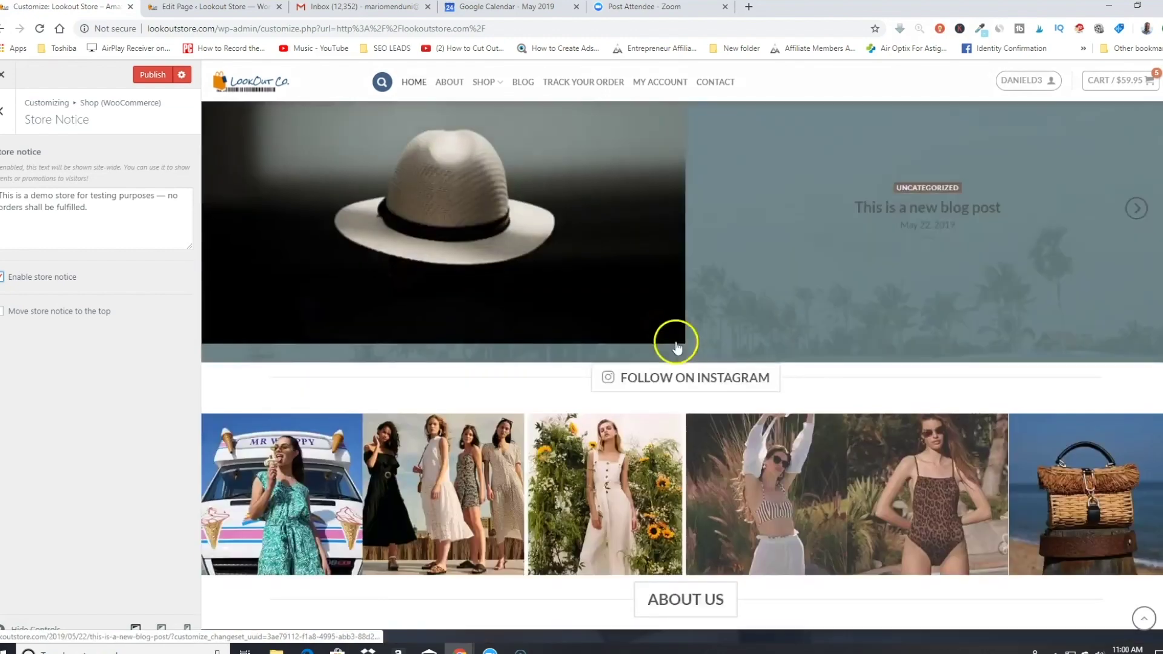
scroll(676, 341, down, 15)
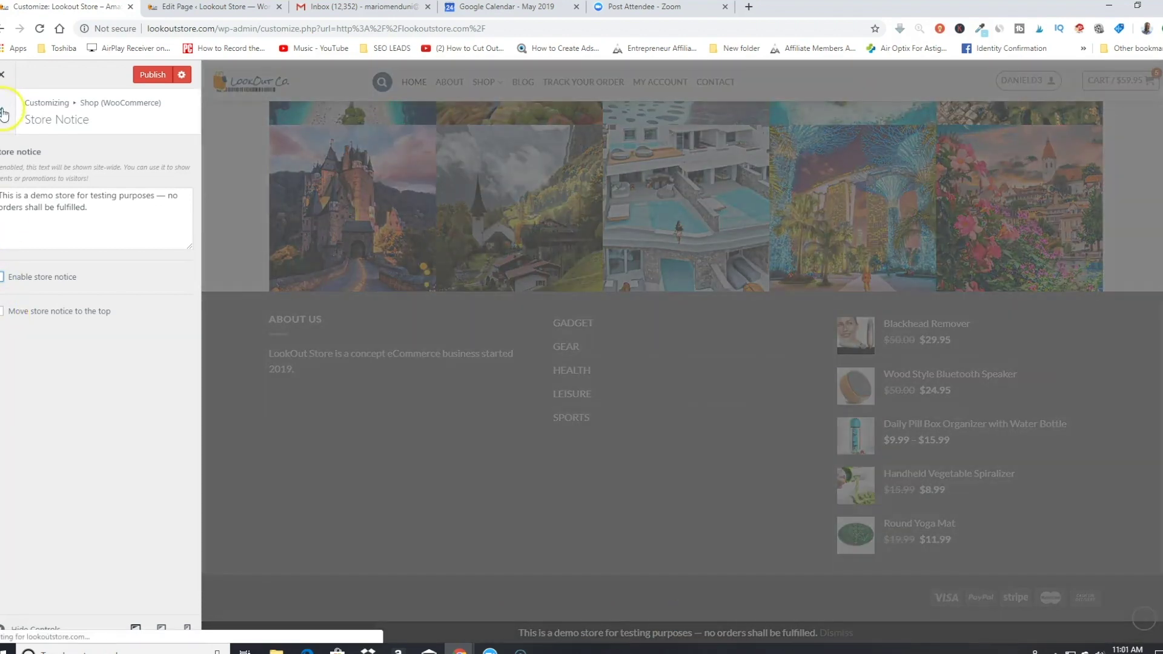
click(5, 112)
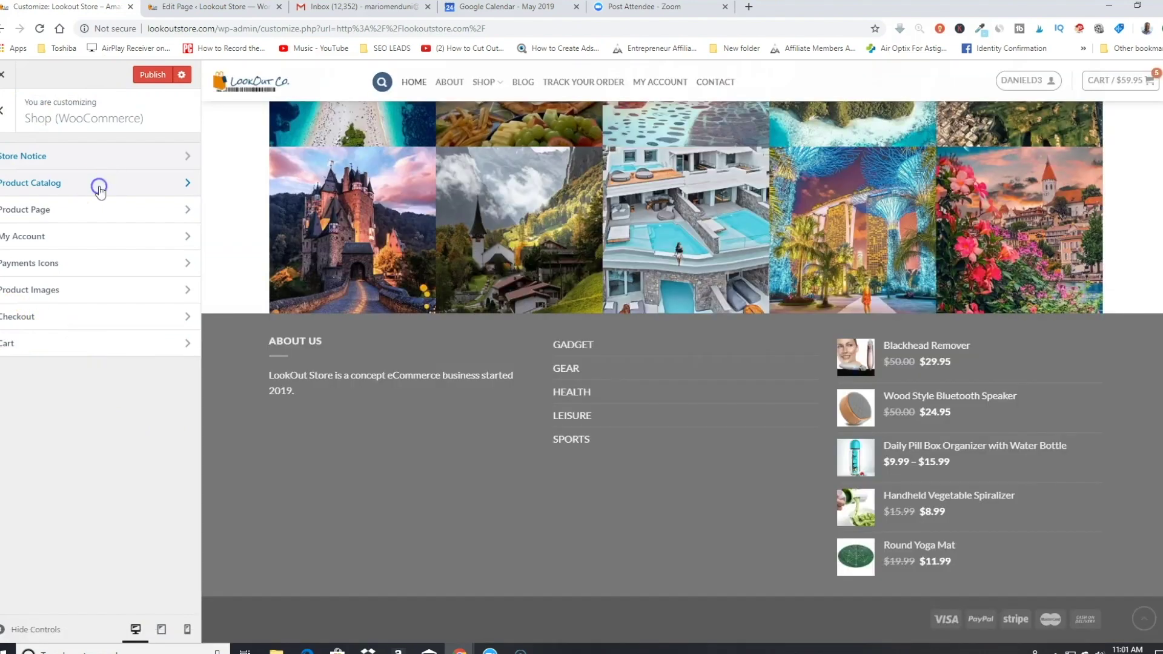
Step: Try No Sidebar and Right Sidebar catalog layouts, keep Left Sidebar, and close the Customizer
click(99, 187)
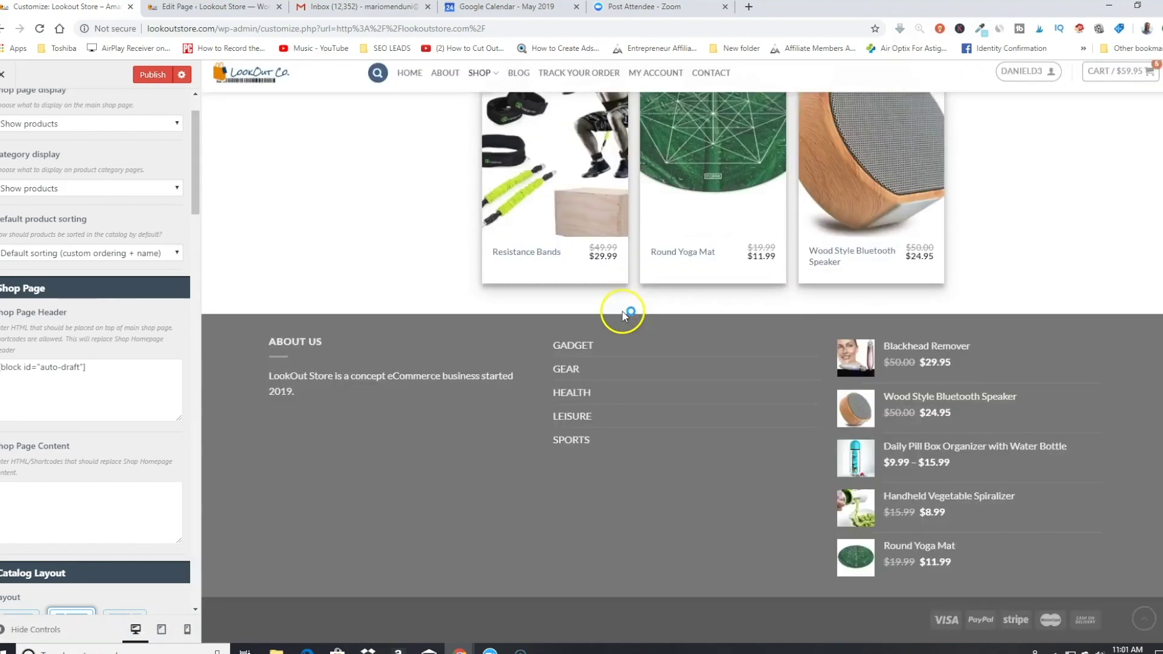
scroll(611, 308, down, 4)
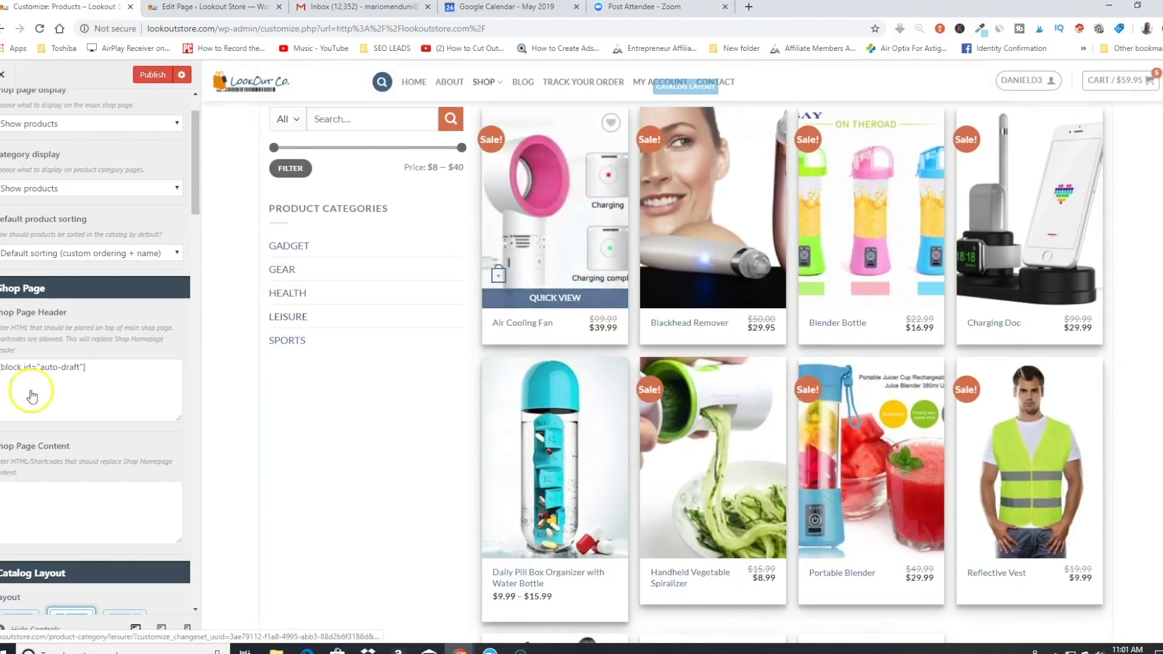
scroll(88, 455, down, 4)
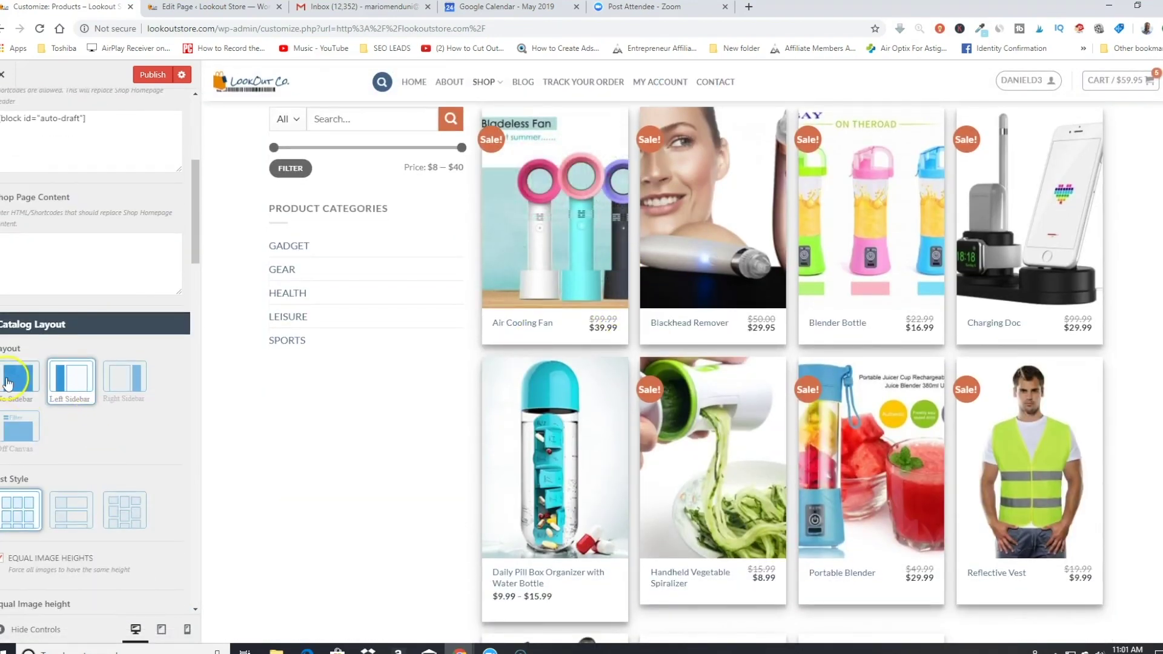
click(8, 383)
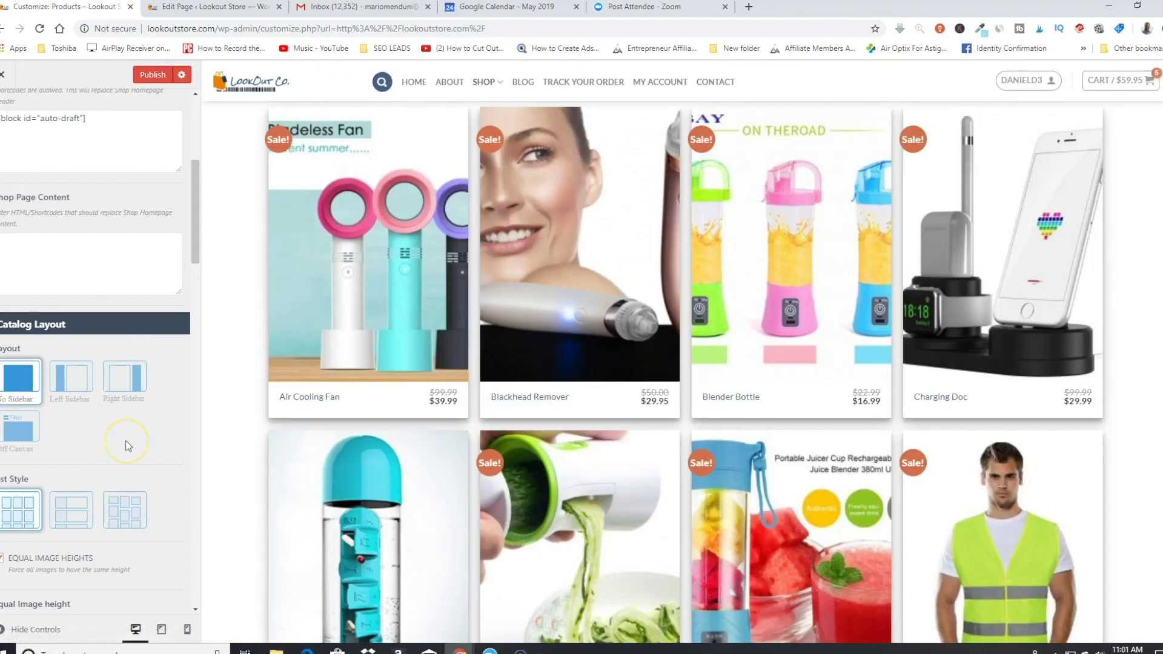
click(132, 390)
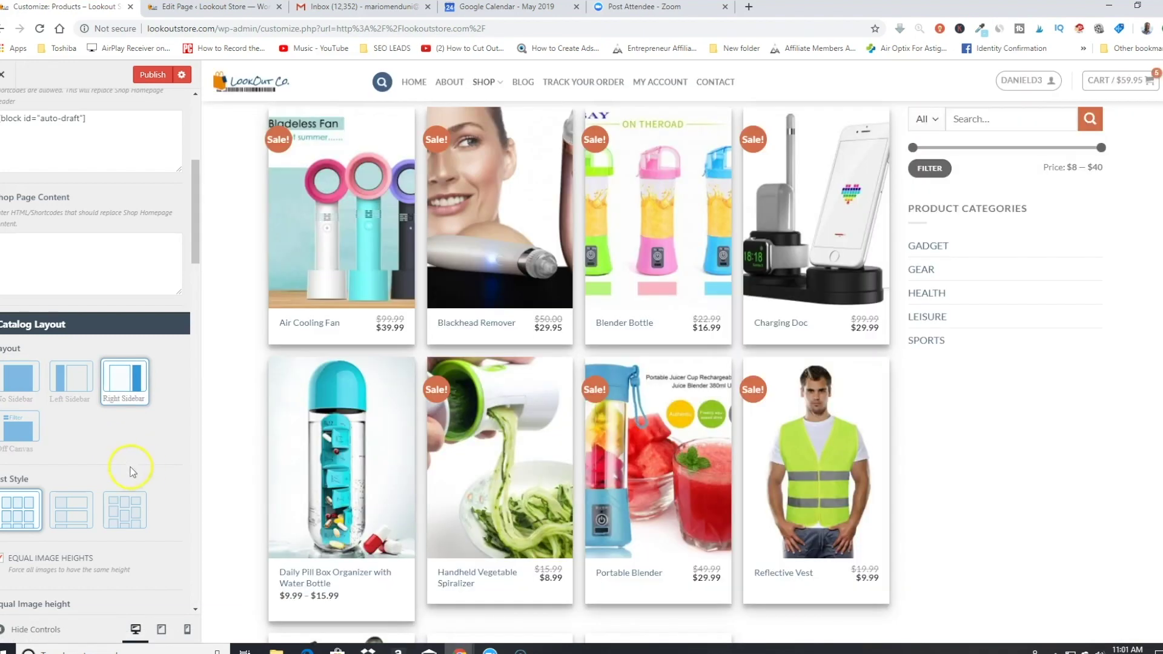
click(72, 389)
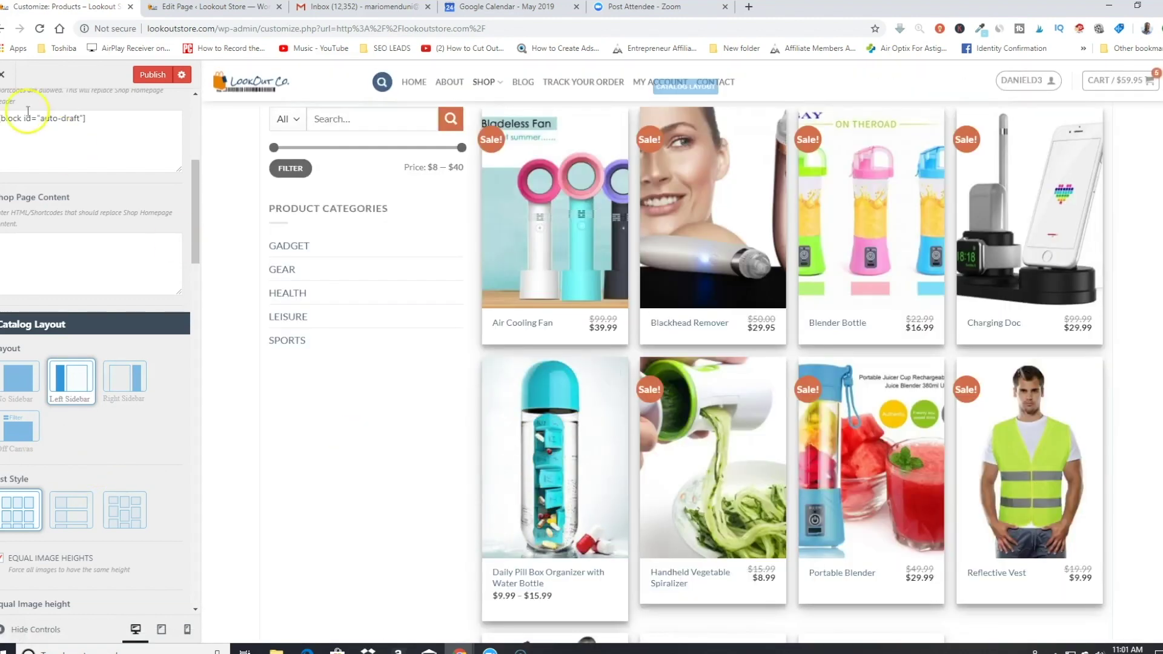
click(2, 74)
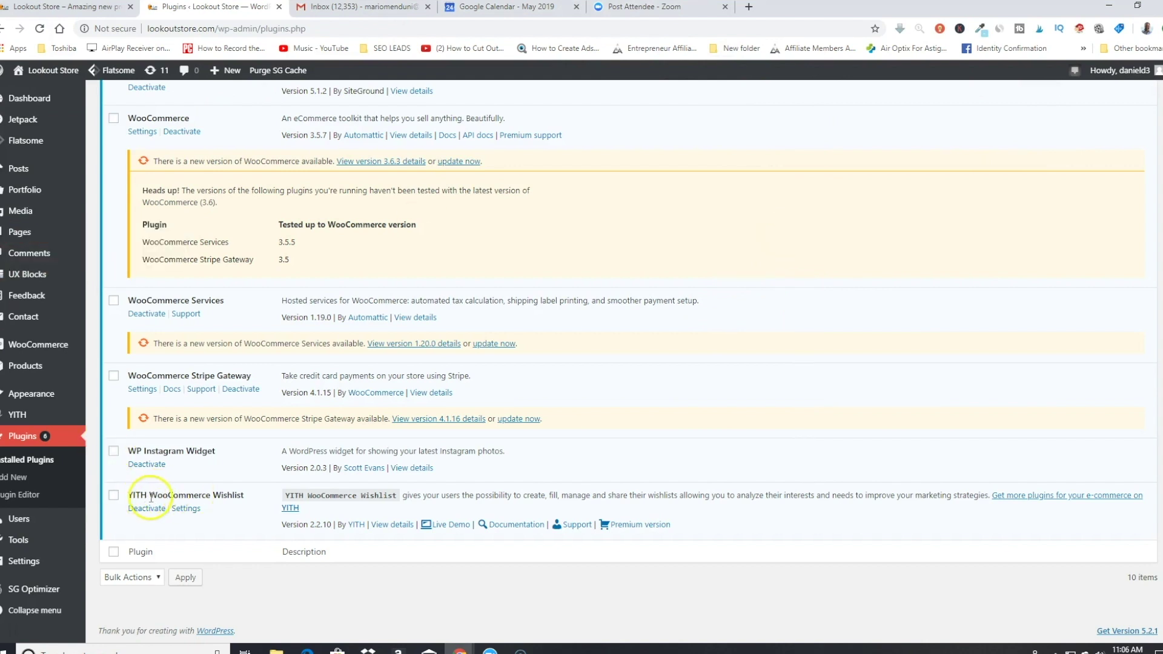
Step: Open the Blackhead Remover product page from the store's home page
scroll(229, 508, up, 10)
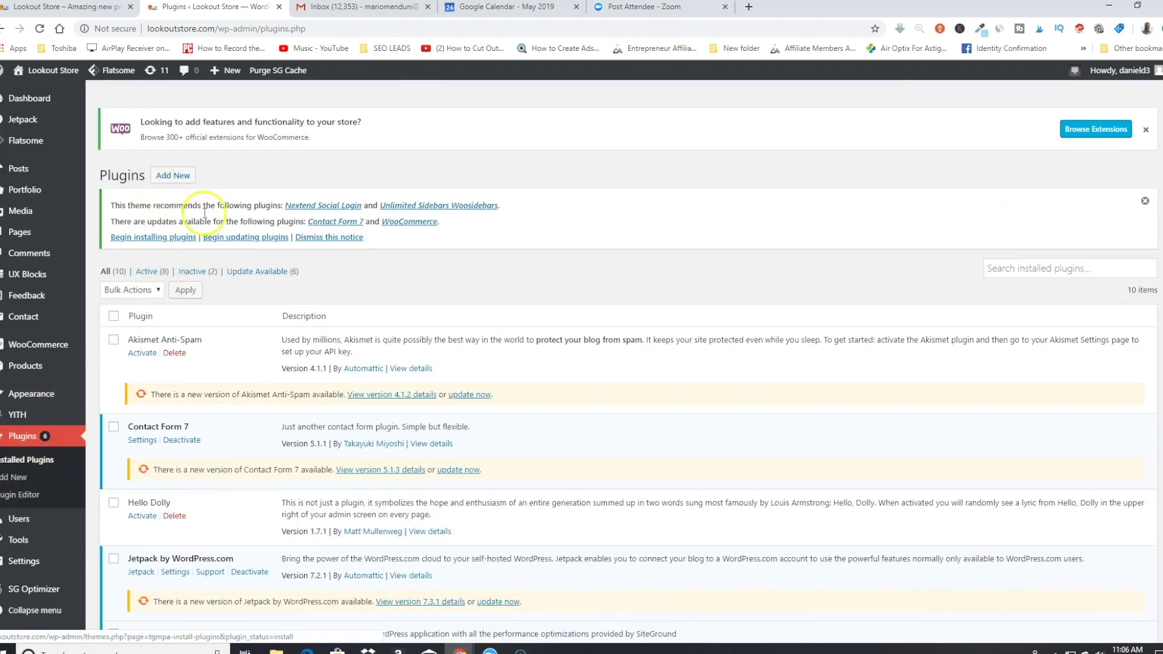
scroll(260, 349, down, 10)
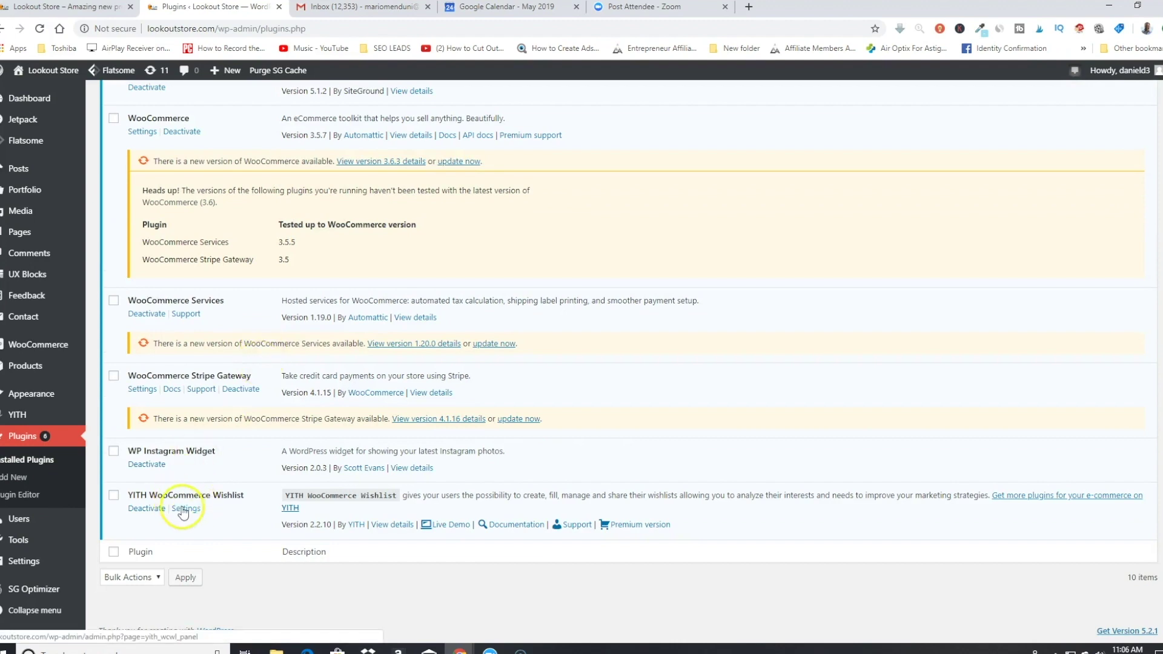
click(75, 6)
scroll(648, 460, down, 7)
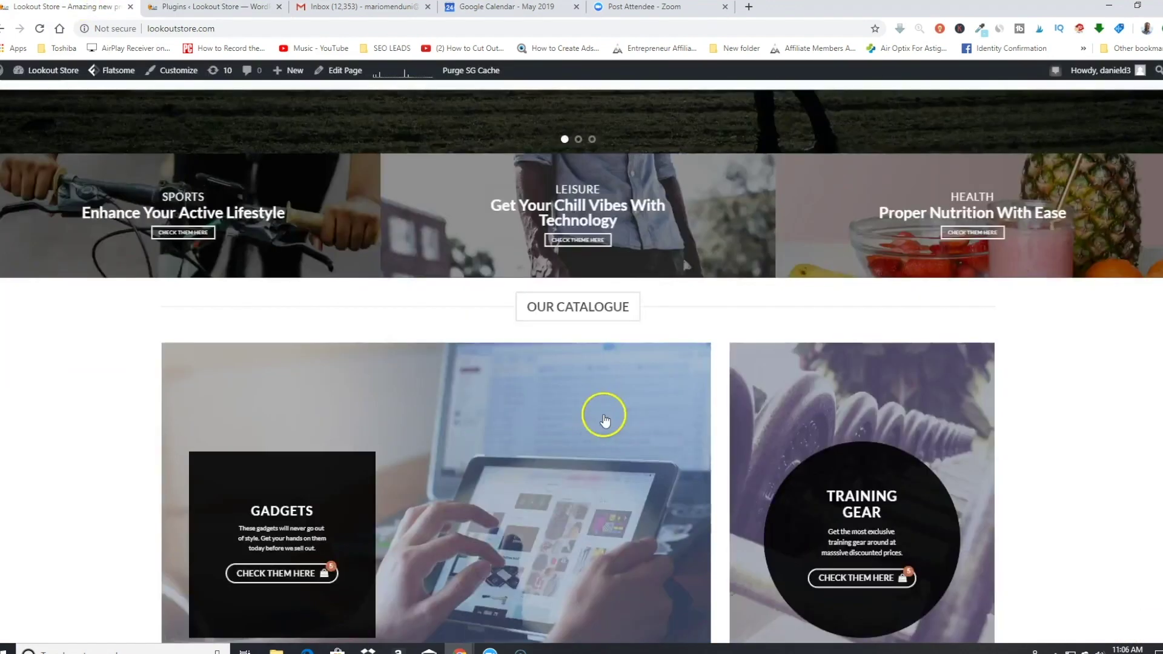
scroll(603, 415, down, 10)
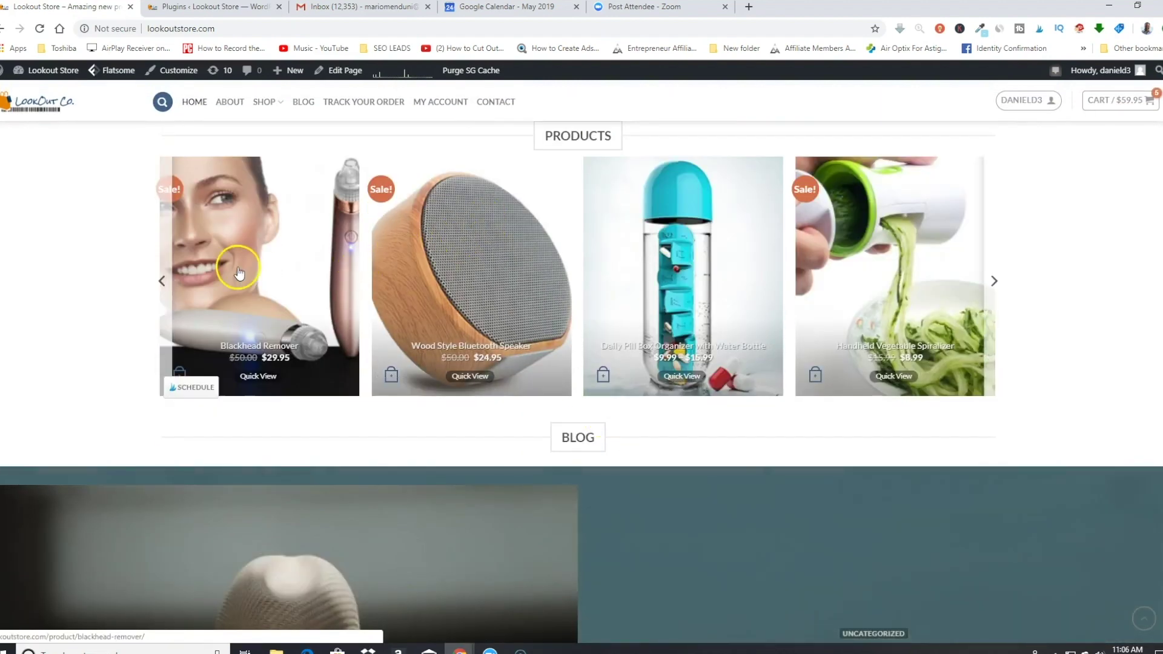
click(238, 271)
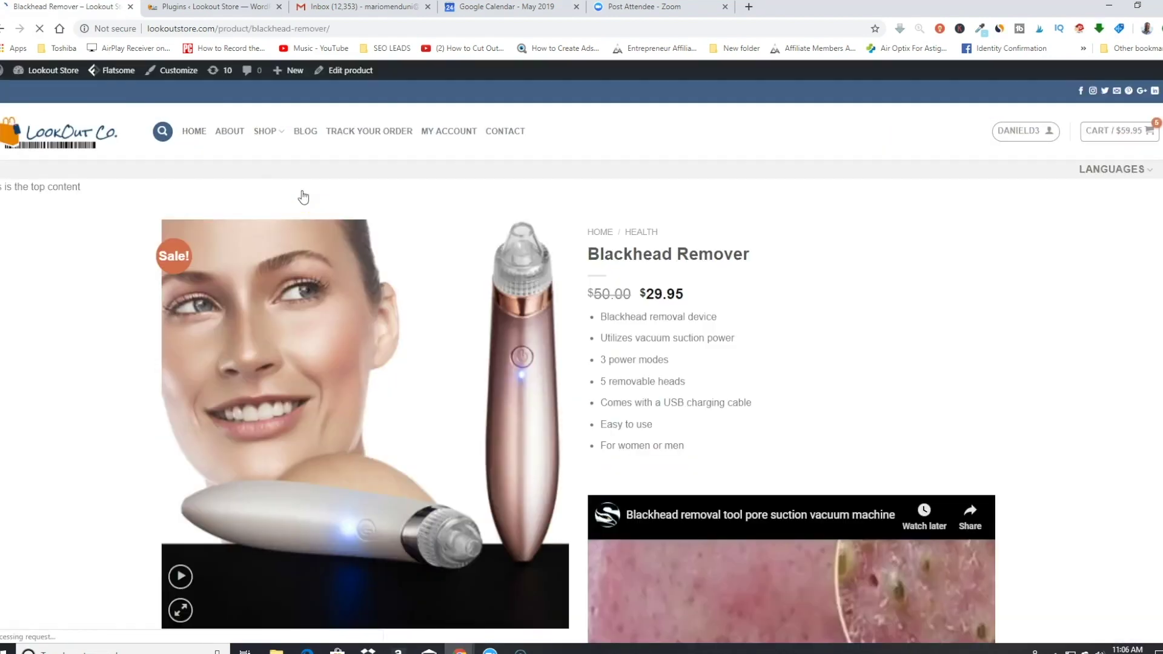
Step: Add Blackhead Remover ($29.95) to the wishlist with the heart icon
scroll(585, 363, down, 3)
scroll(429, 314, down, 8)
scroll(548, 337, up, 11)
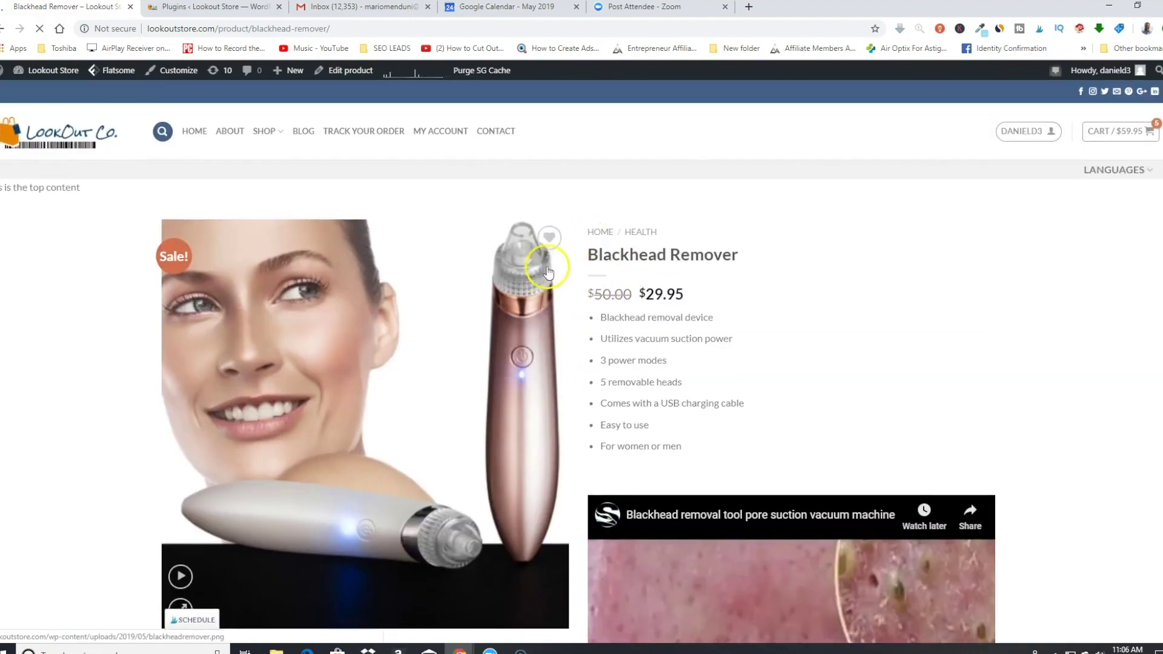
click(549, 237)
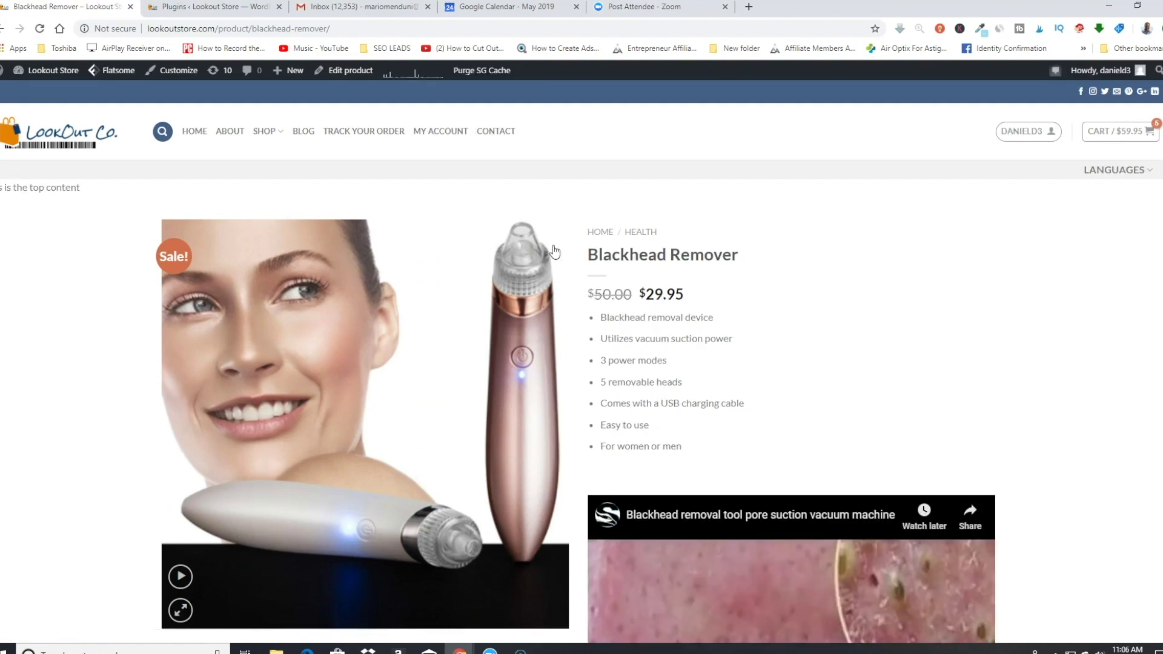
scroll(401, 396, down, 2)
scroll(404, 395, up, 2)
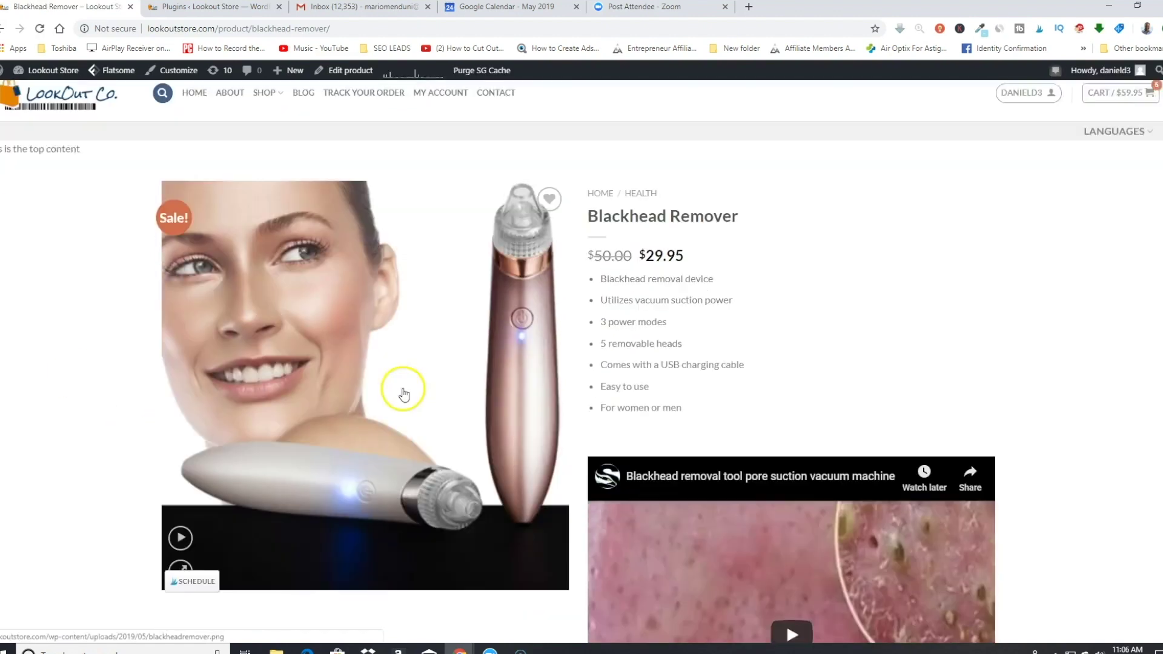
scroll(404, 395, up, 1)
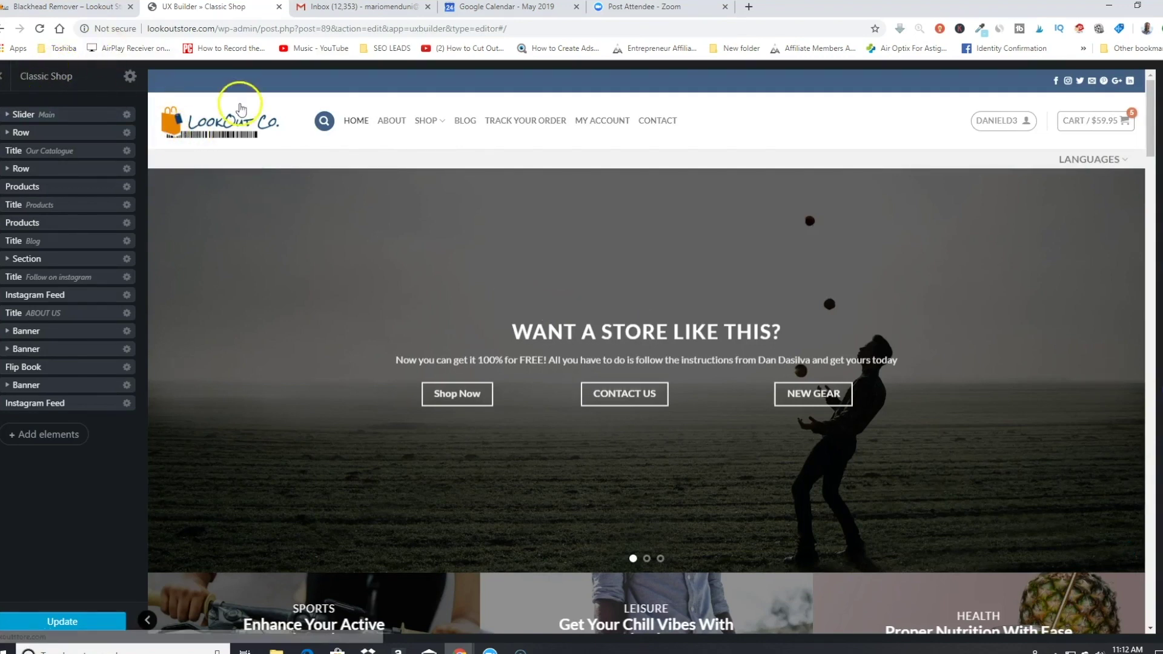
Step: Open Flatsome Studio from Add elements and filter the layouts to the About category
click(54, 435)
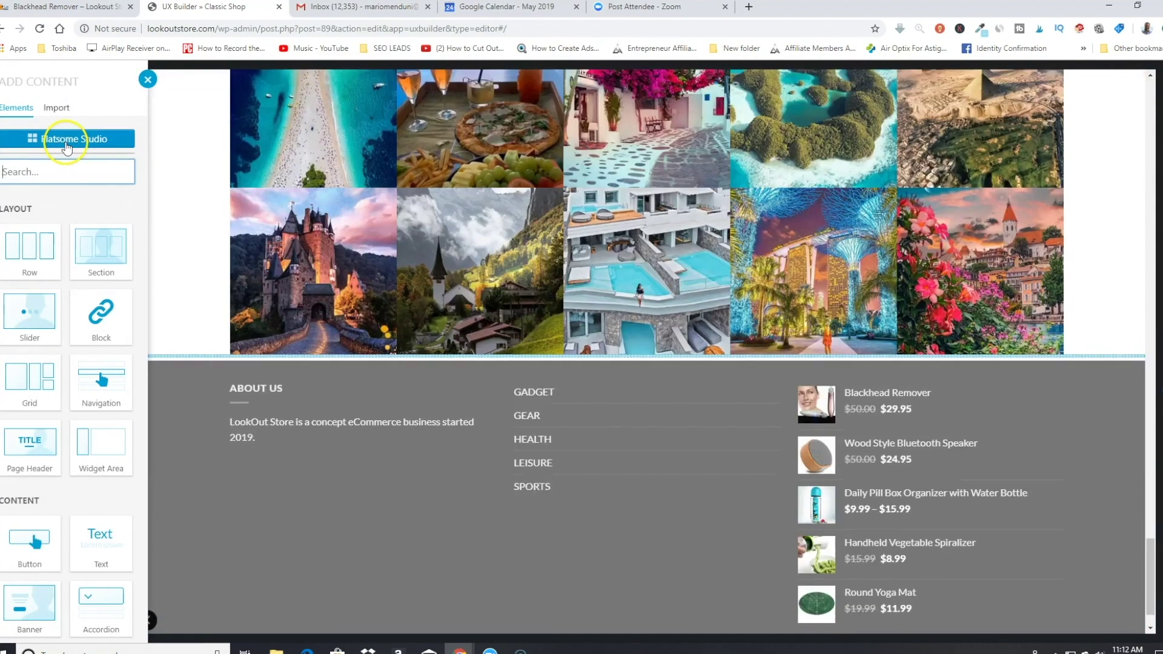
click(65, 143)
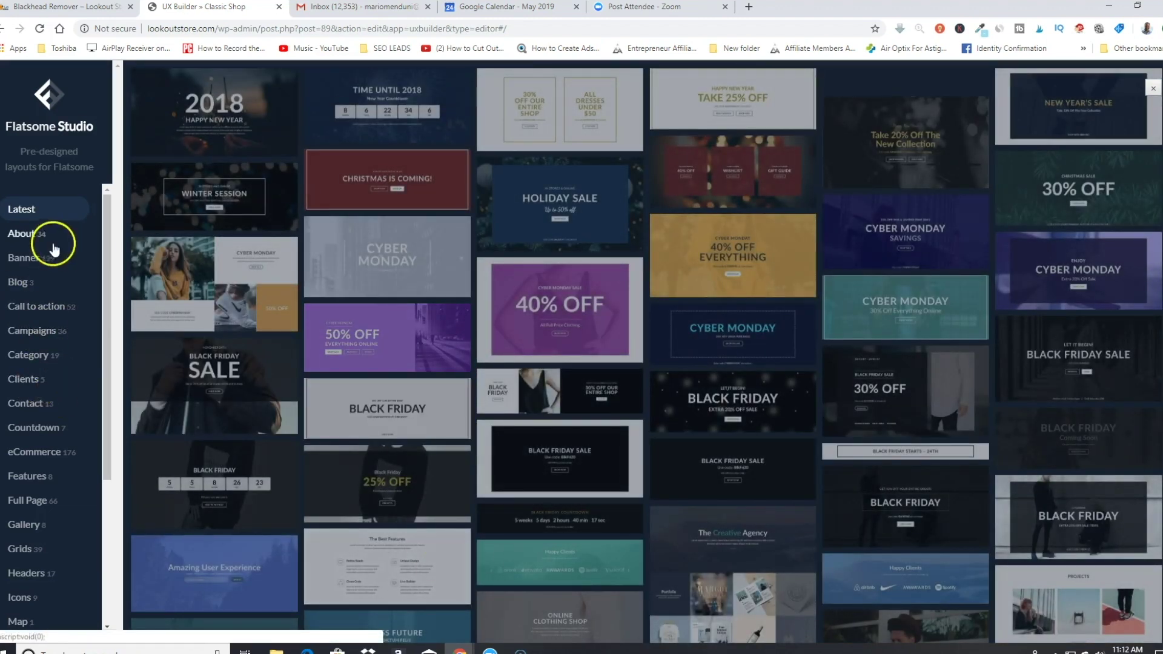
click(24, 239)
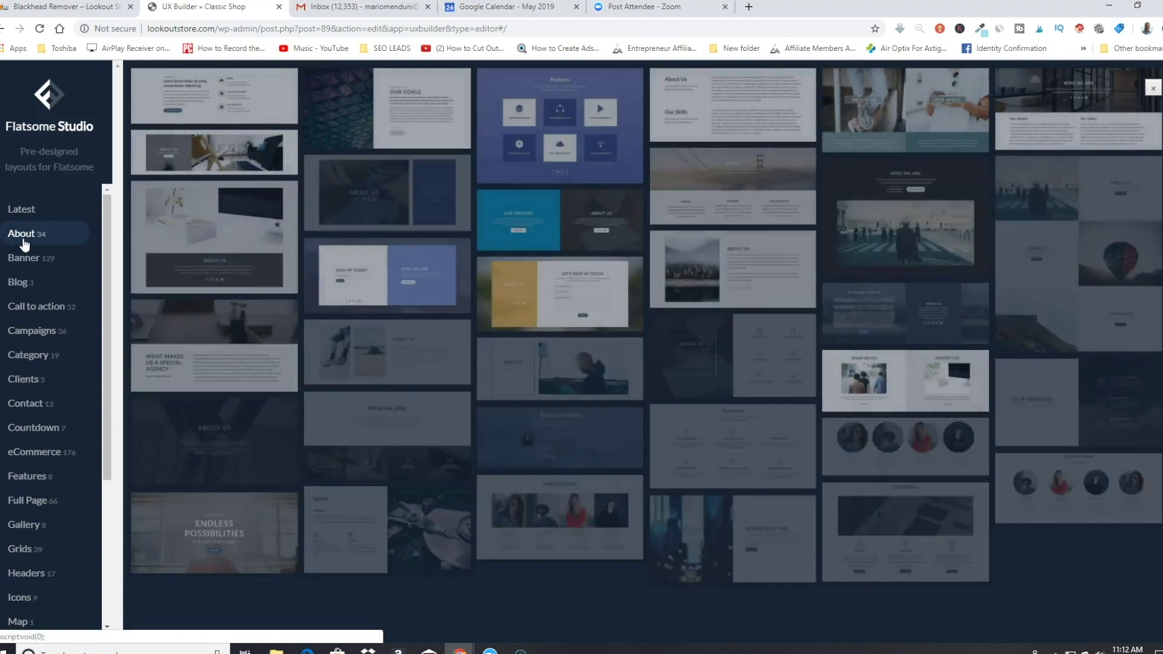
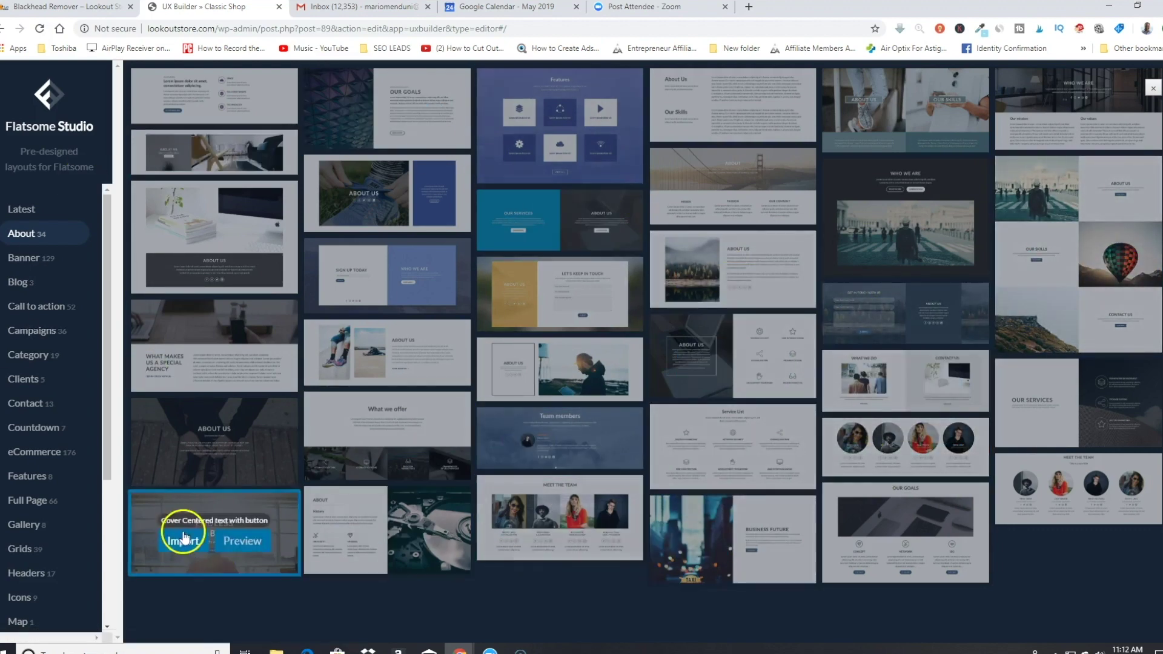
Step: Import the eCommerce About Us banner layout from Flatsome Studio into the homepage
click(183, 454)
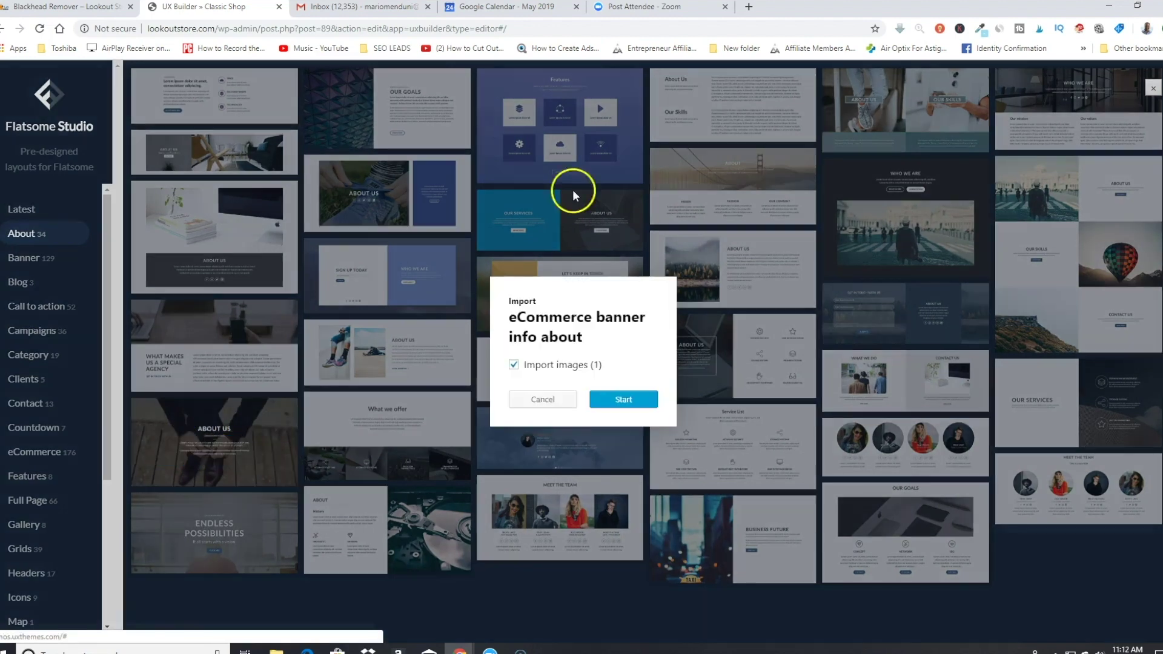
click(604, 400)
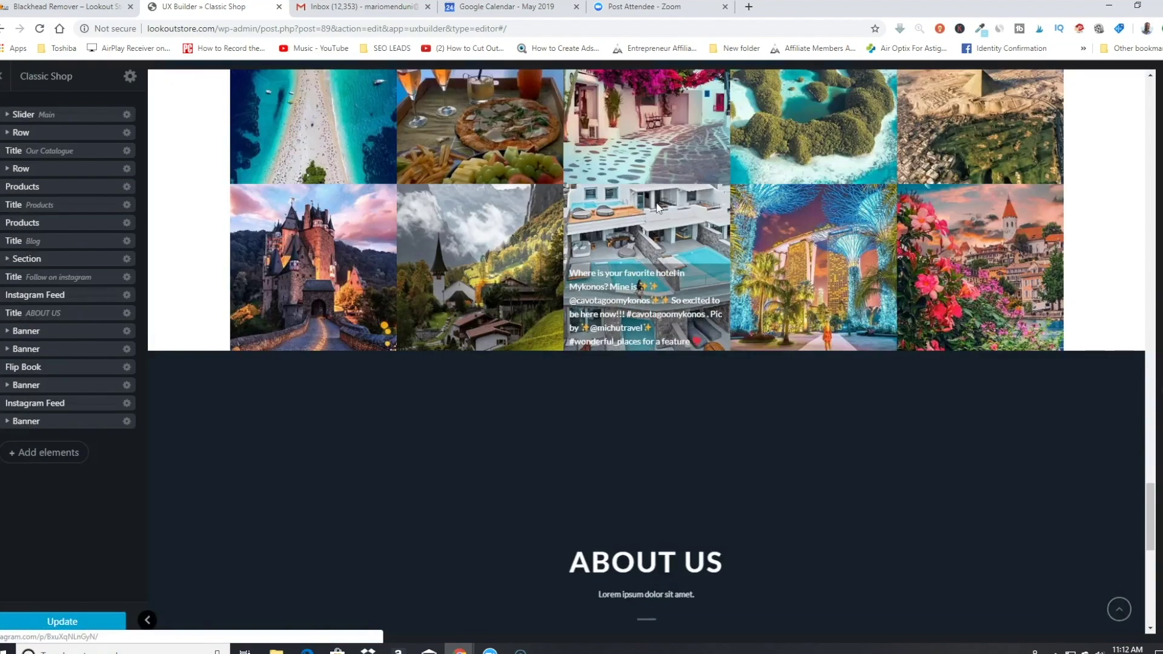
scroll(743, 399, down, 2)
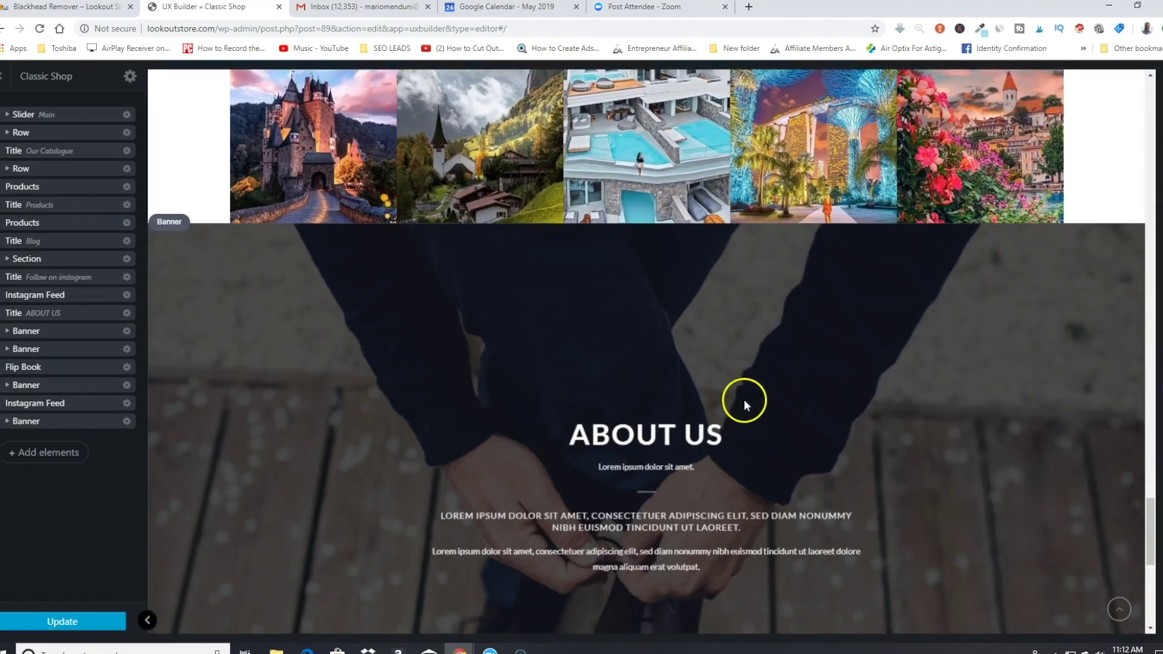
scroll(744, 398, down, 2)
Step: Inspect the ABOUT US heading and paragraph, then close UX Builder discarding the changes
click(652, 319)
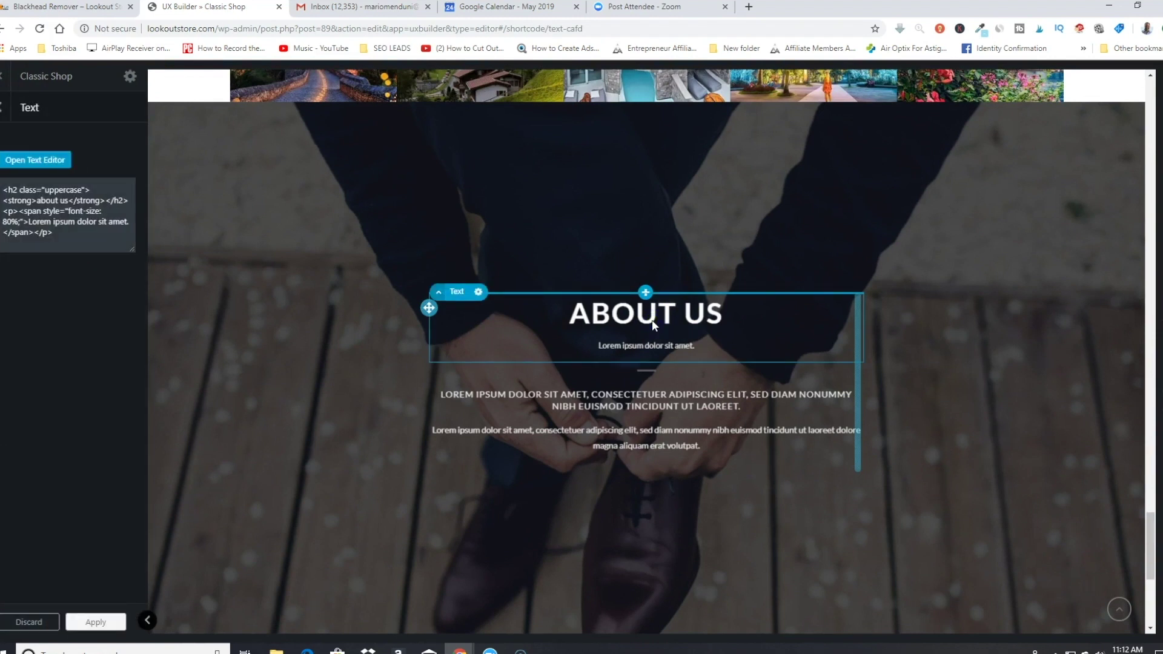
click(459, 387)
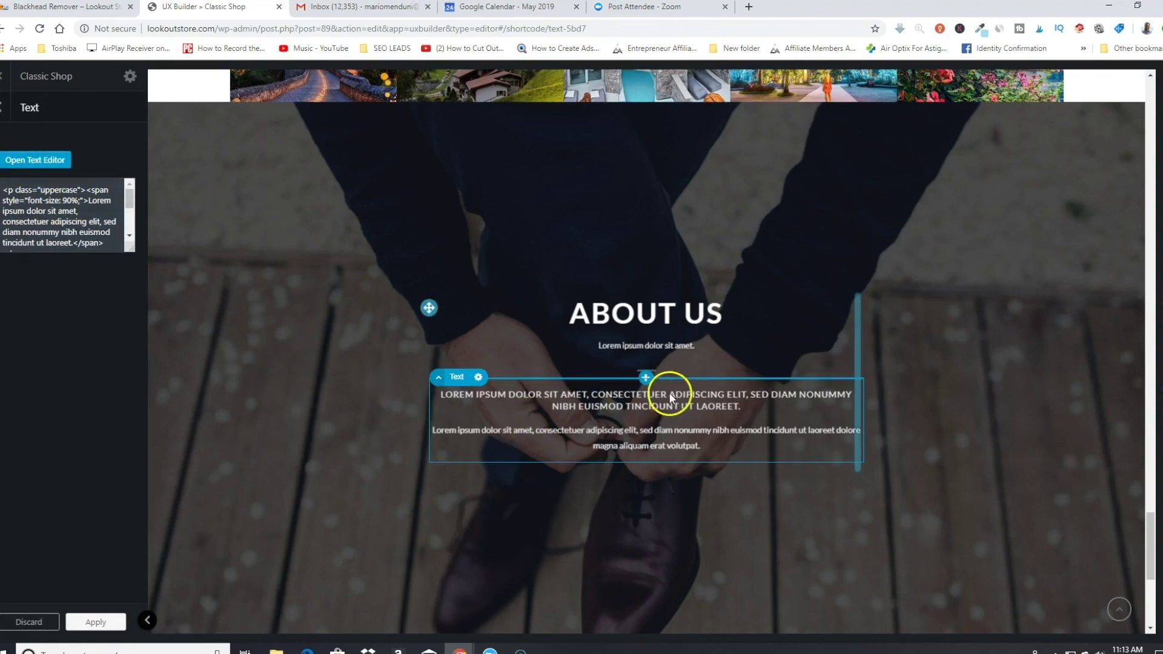
click(671, 344)
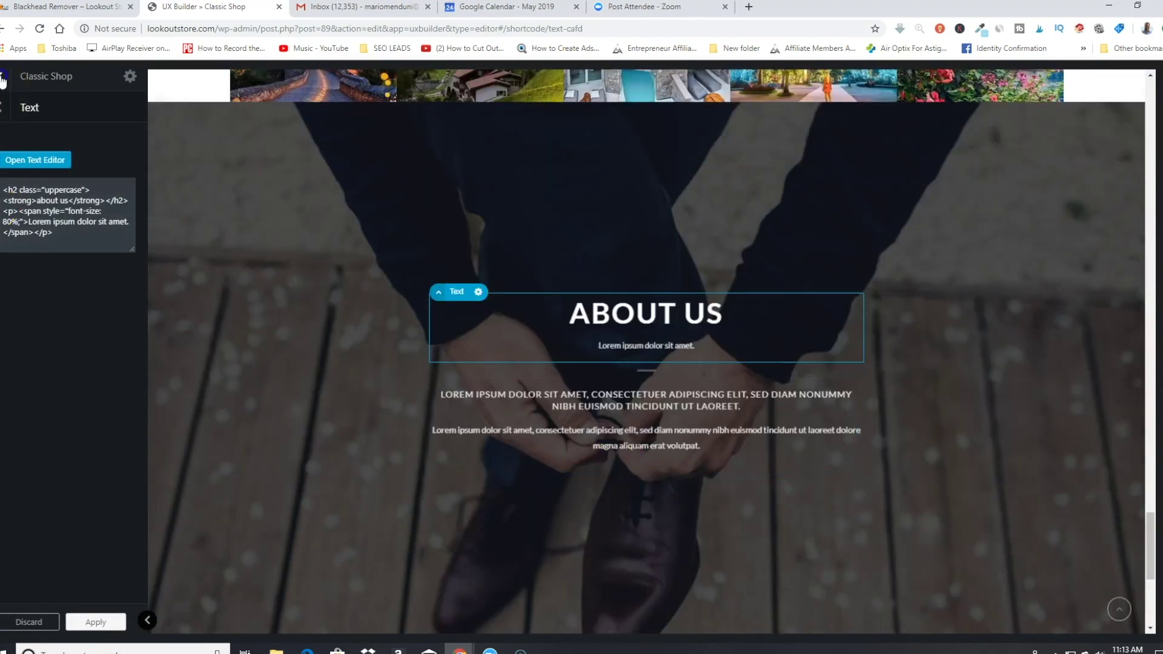
click(3, 81)
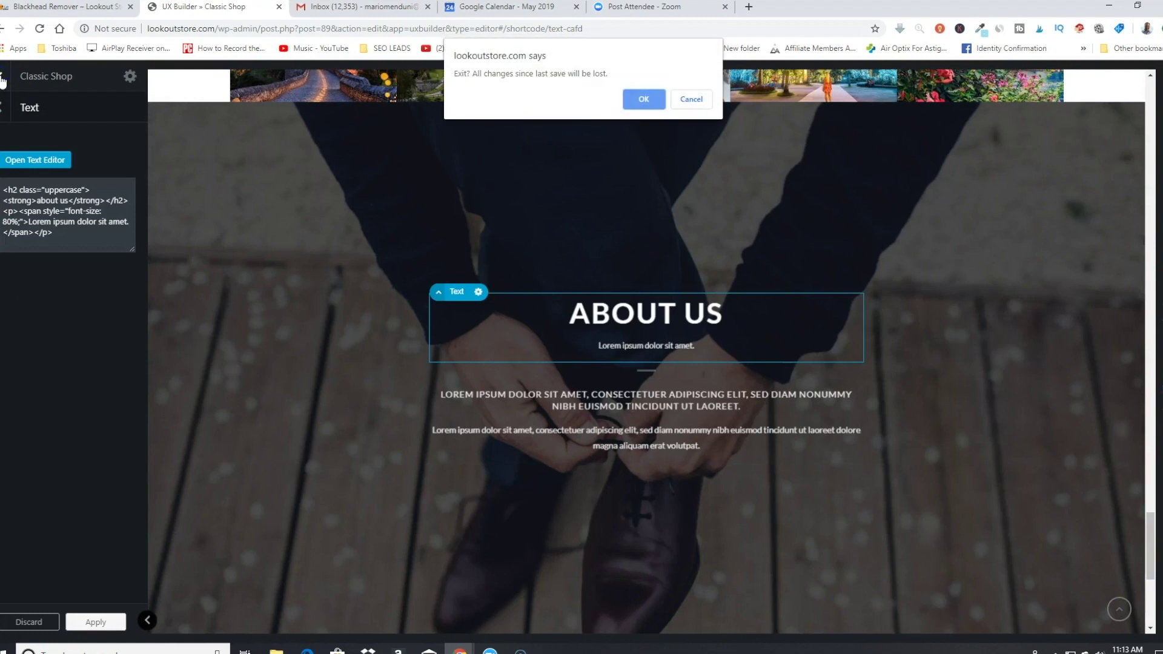
click(637, 97)
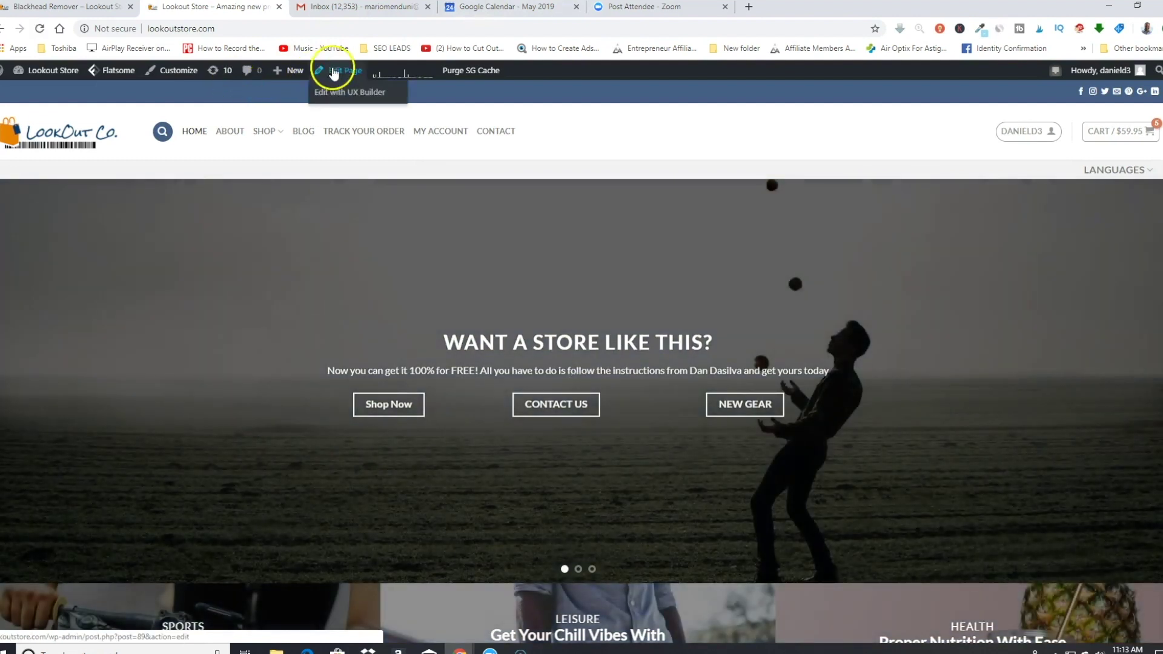
Step: Reopen the homepage in UX Builder and import Flatsome Studio's Call to action Contact Form layout
click(321, 91)
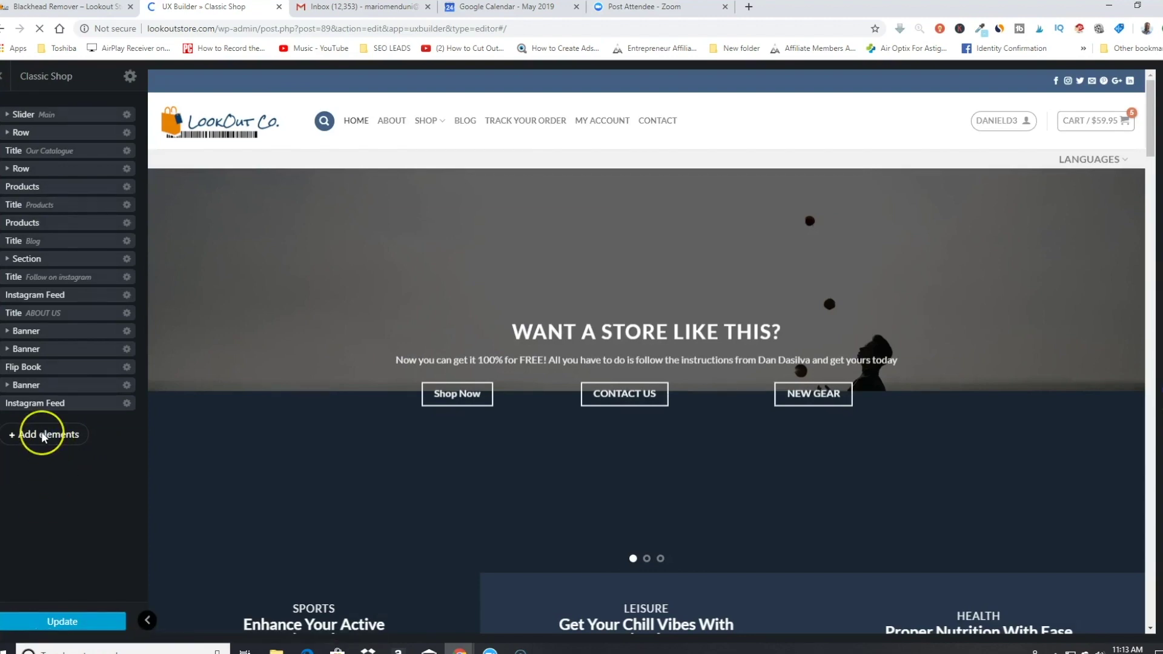
click(45, 434)
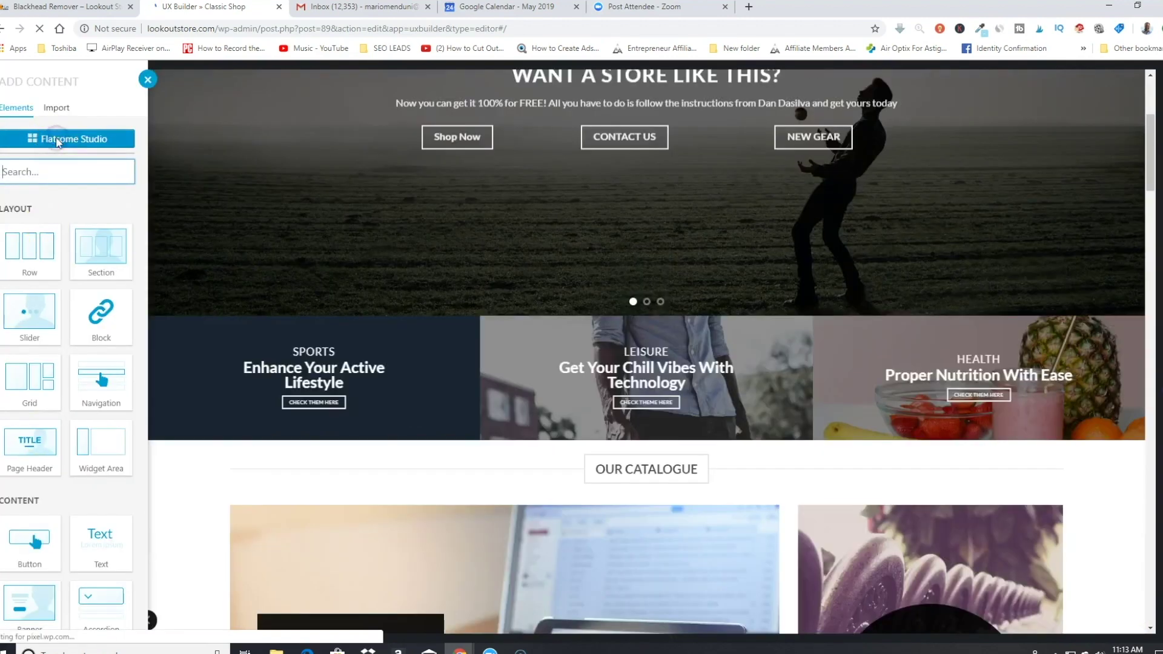
click(85, 135)
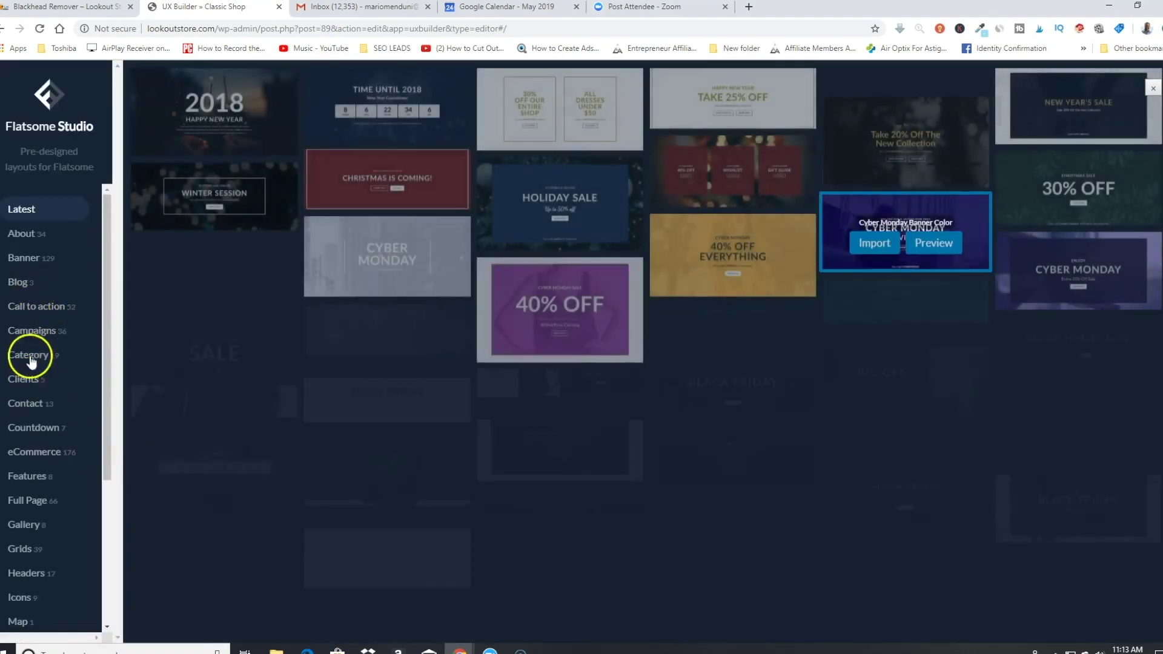
click(27, 404)
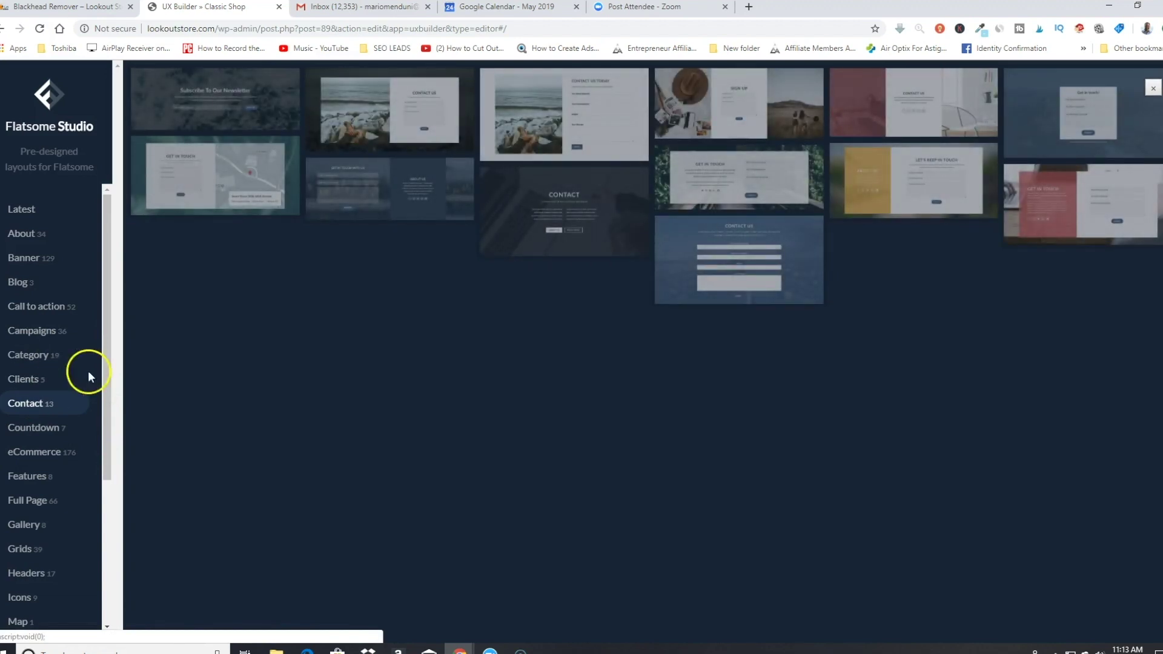
mouse_move(684, 243)
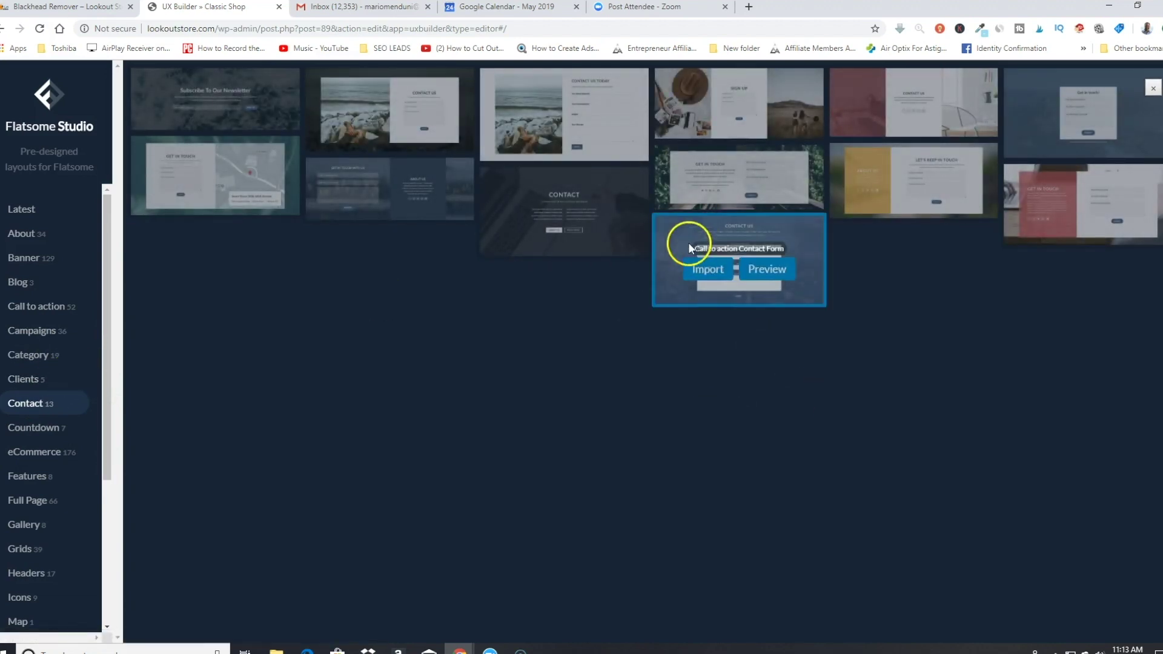
click(719, 278)
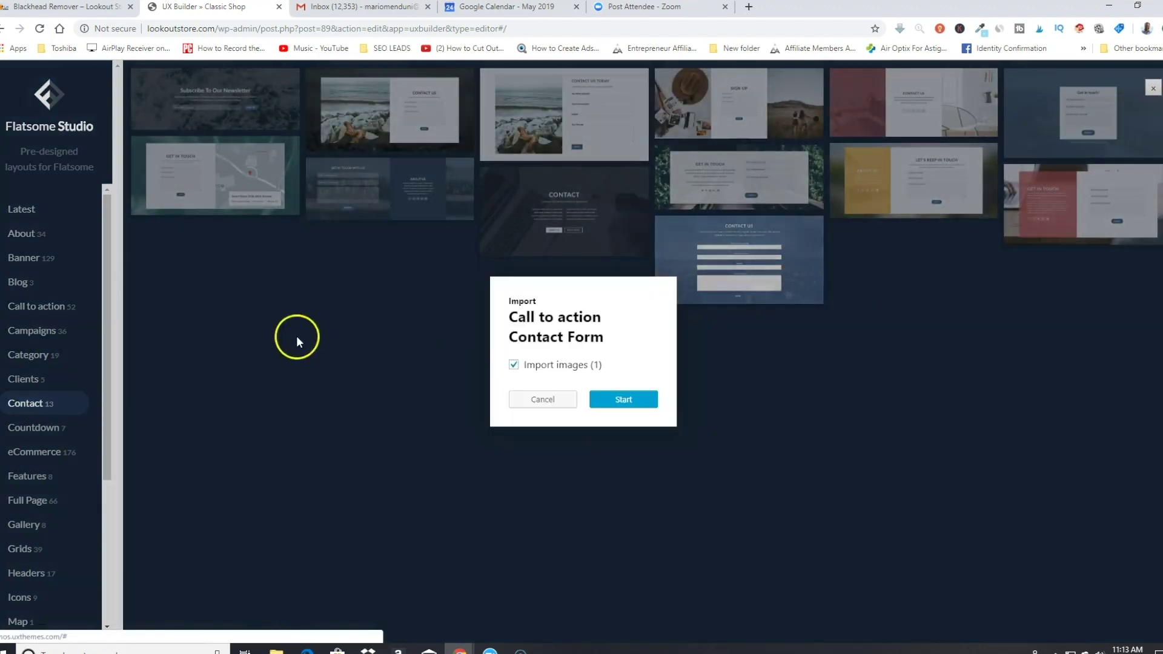
click(636, 403)
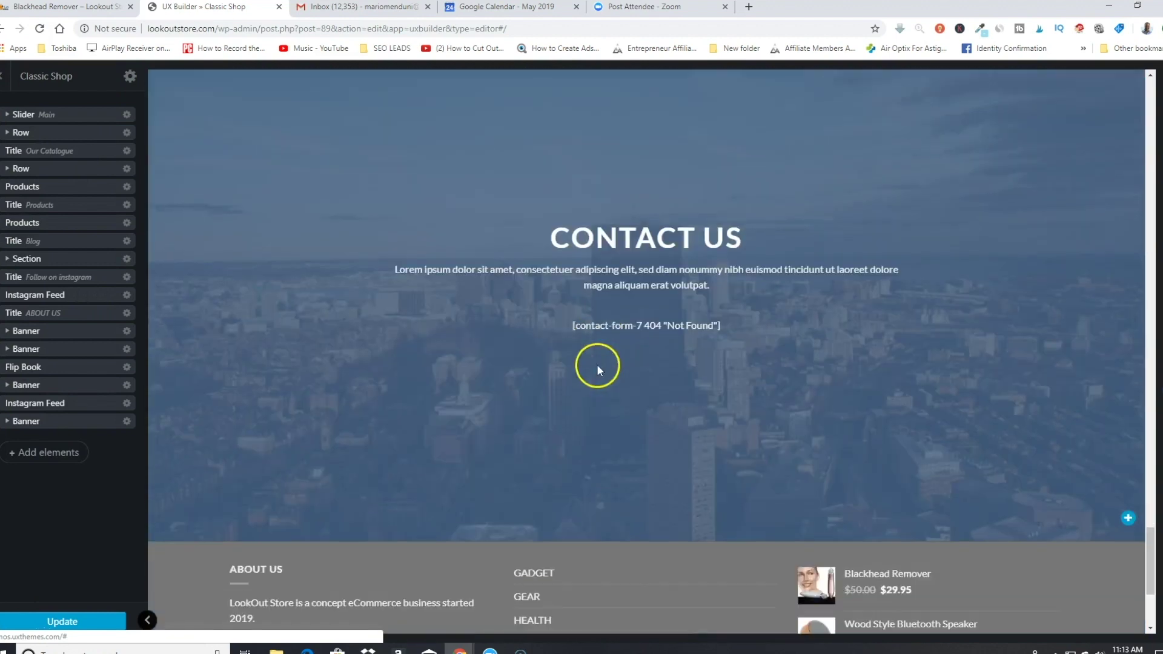
Step: Set the Contact Us form element to Contact form 1, then exit the builder without saving
click(606, 303)
click(597, 334)
click(126, 152)
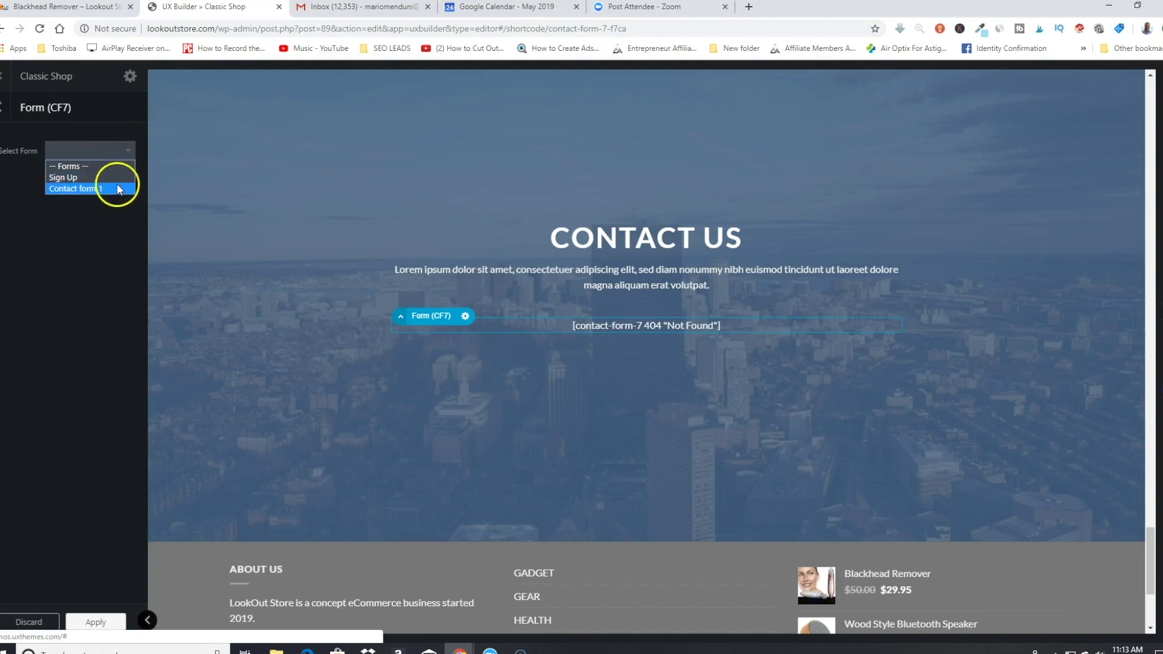
click(85, 189)
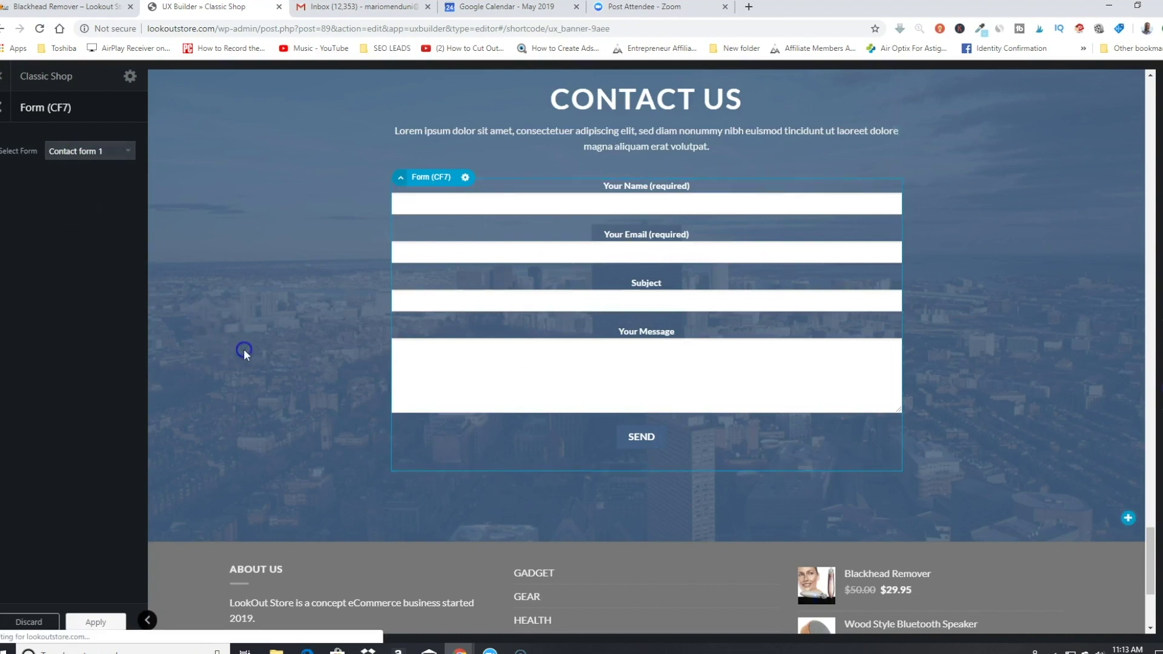
click(621, 104)
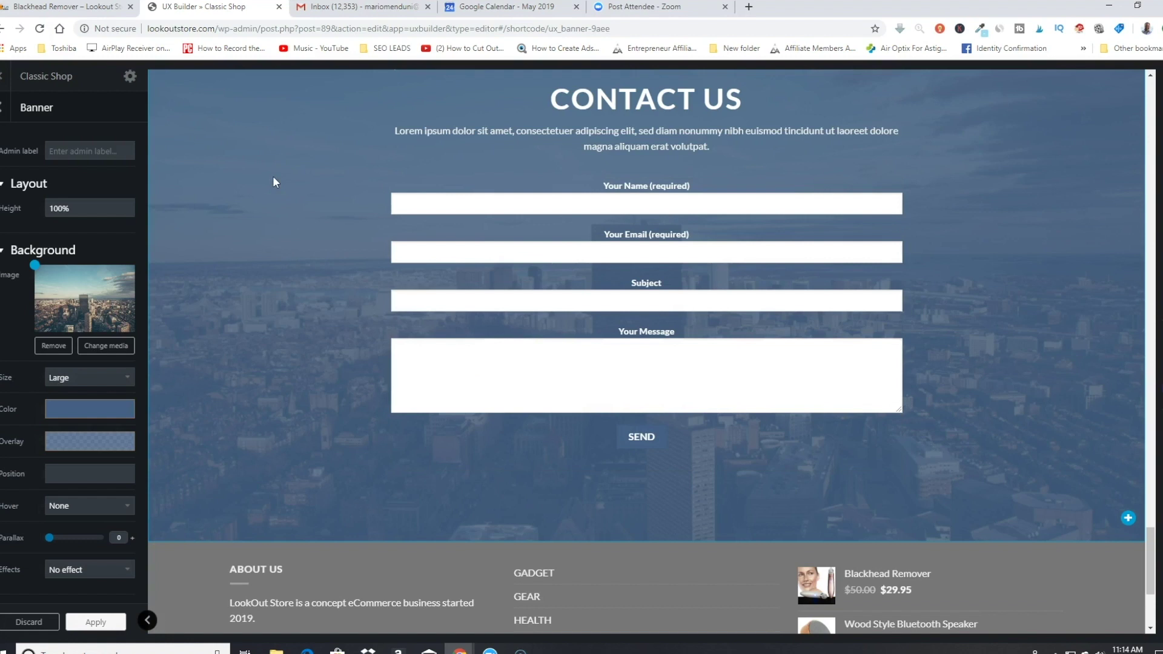
click(645, 103)
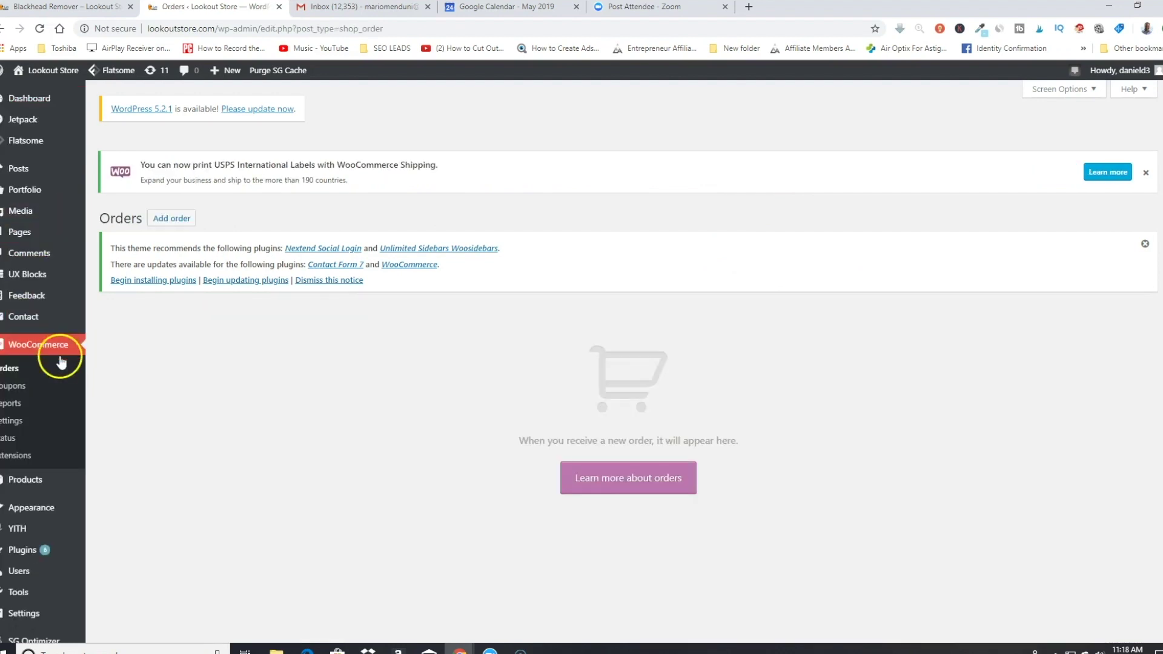
Step: Review the WooCommerce Emails settings, scrolling through sender options and template colours
click(17, 422)
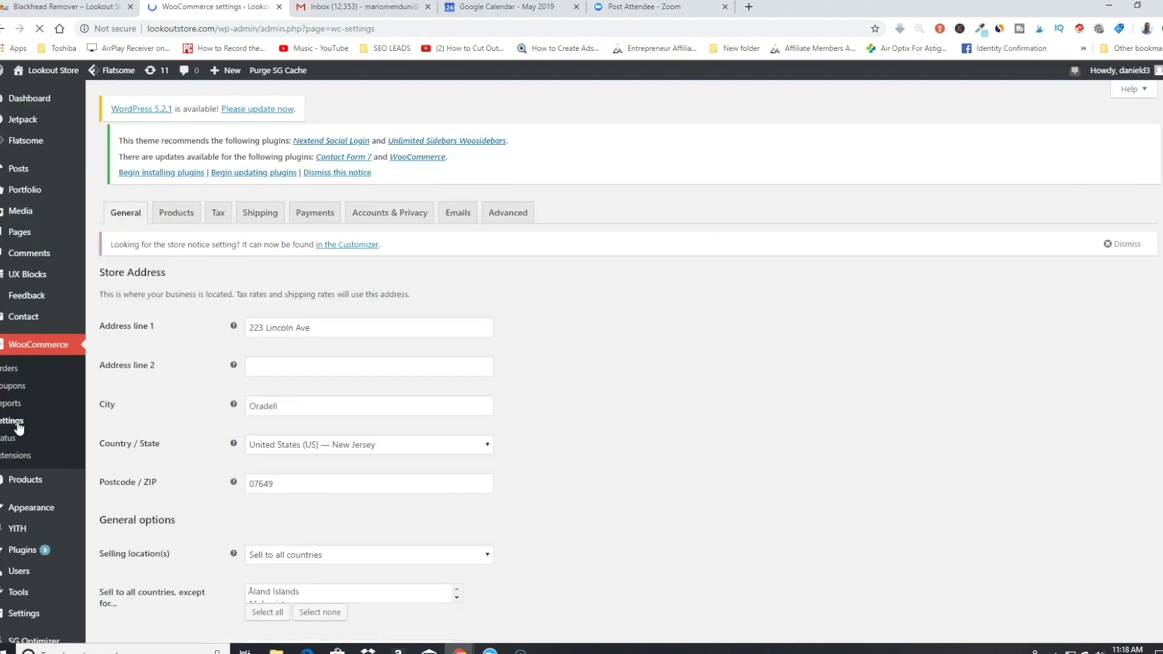
click(461, 159)
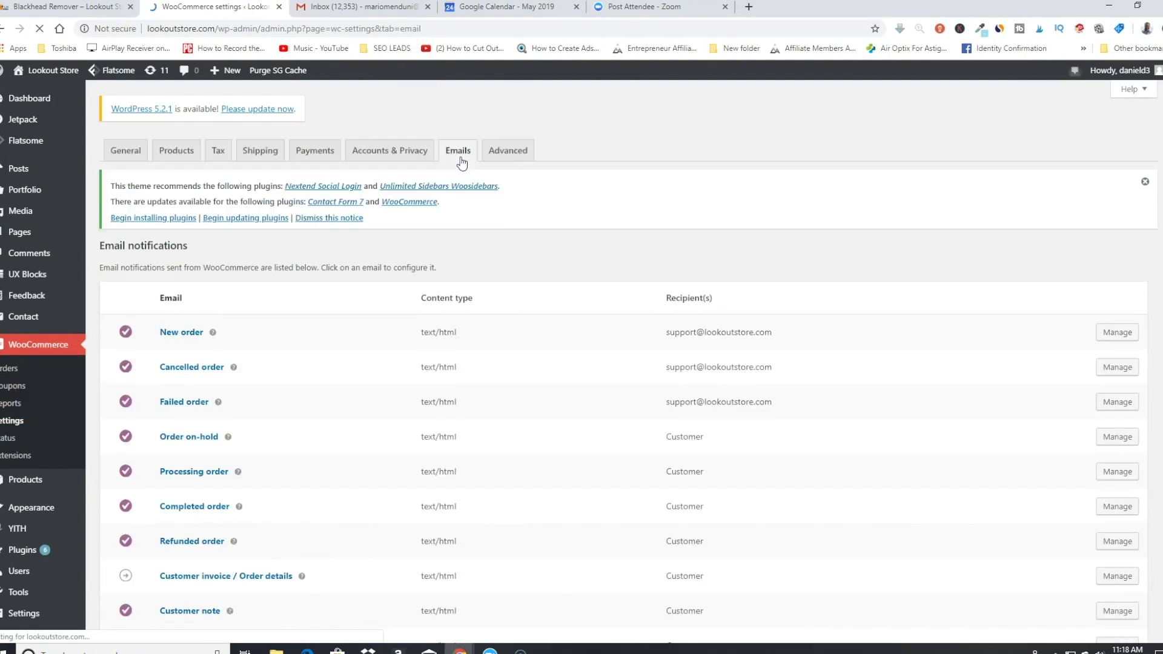
scroll(329, 394, down, 6)
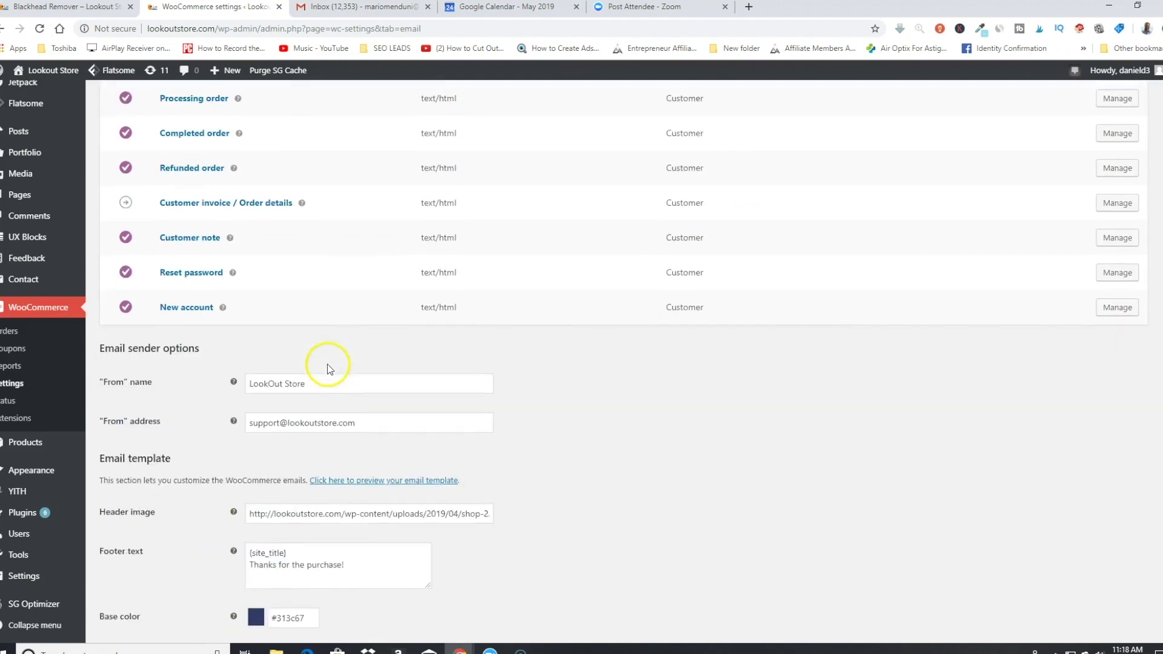
scroll(371, 253, down, 3)
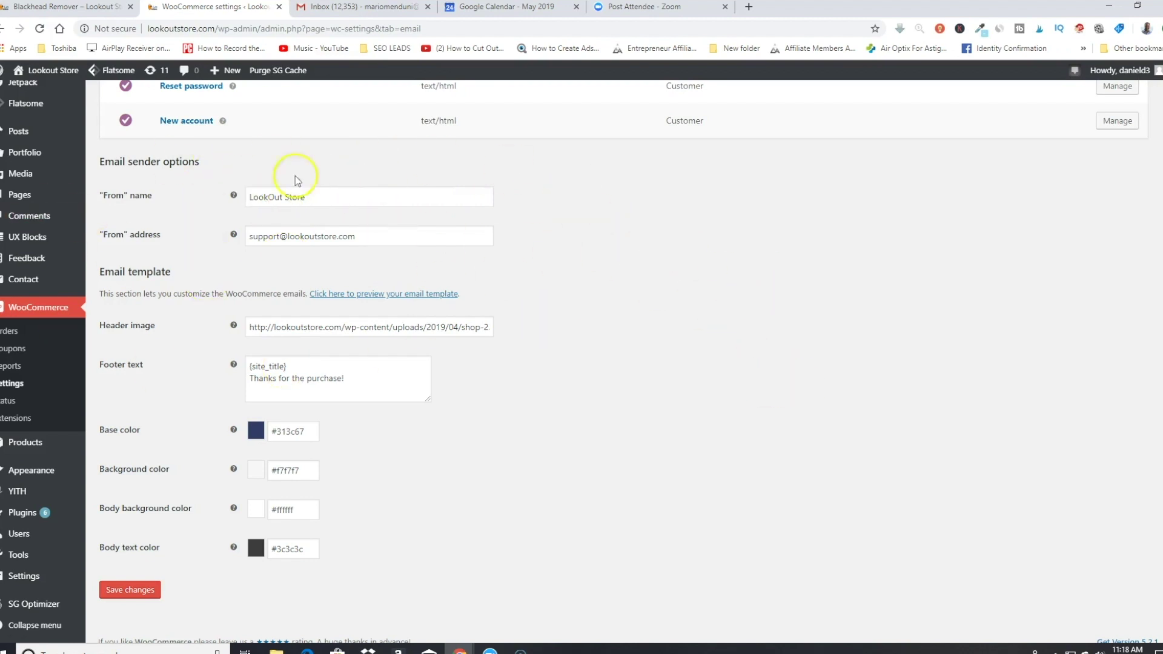
scroll(234, 195, down, 1)
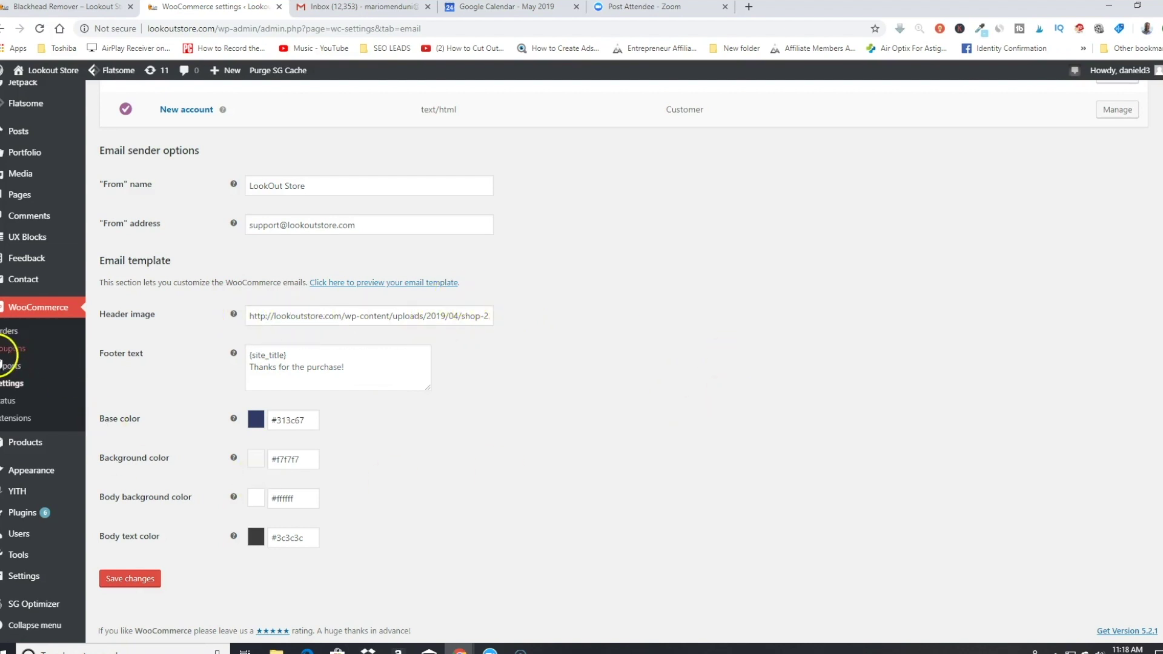
scroll(287, 355, up, 7)
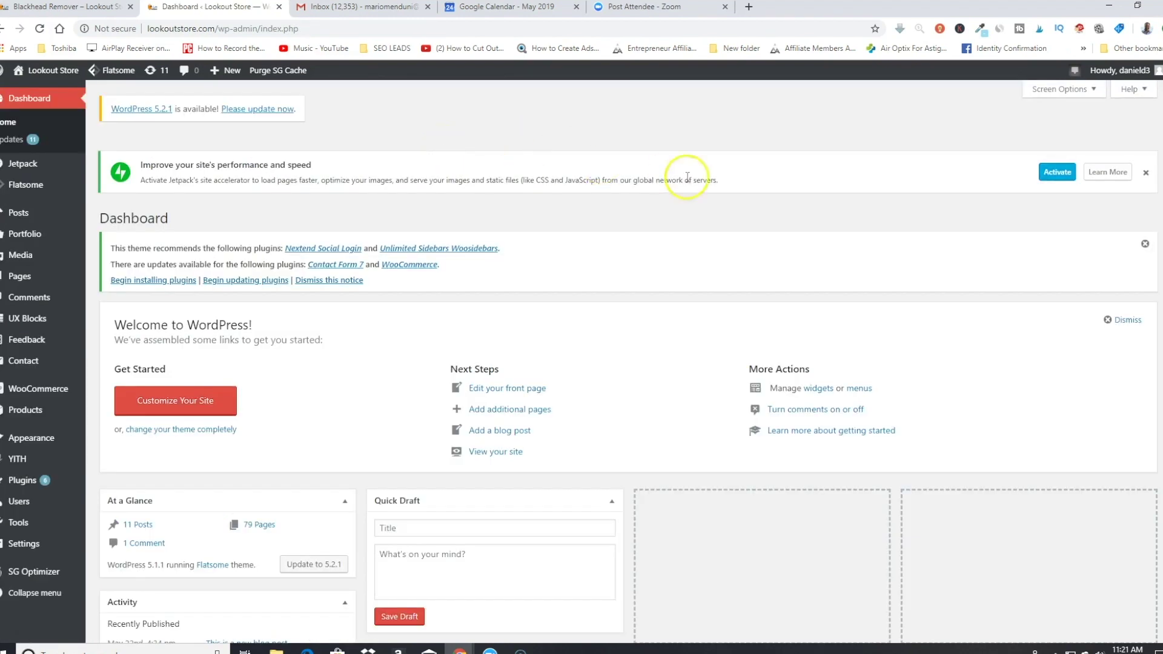
Step: Create a new coupon with code Lookout10, Percentage discount type and amount 10
mouse_move(223, 72)
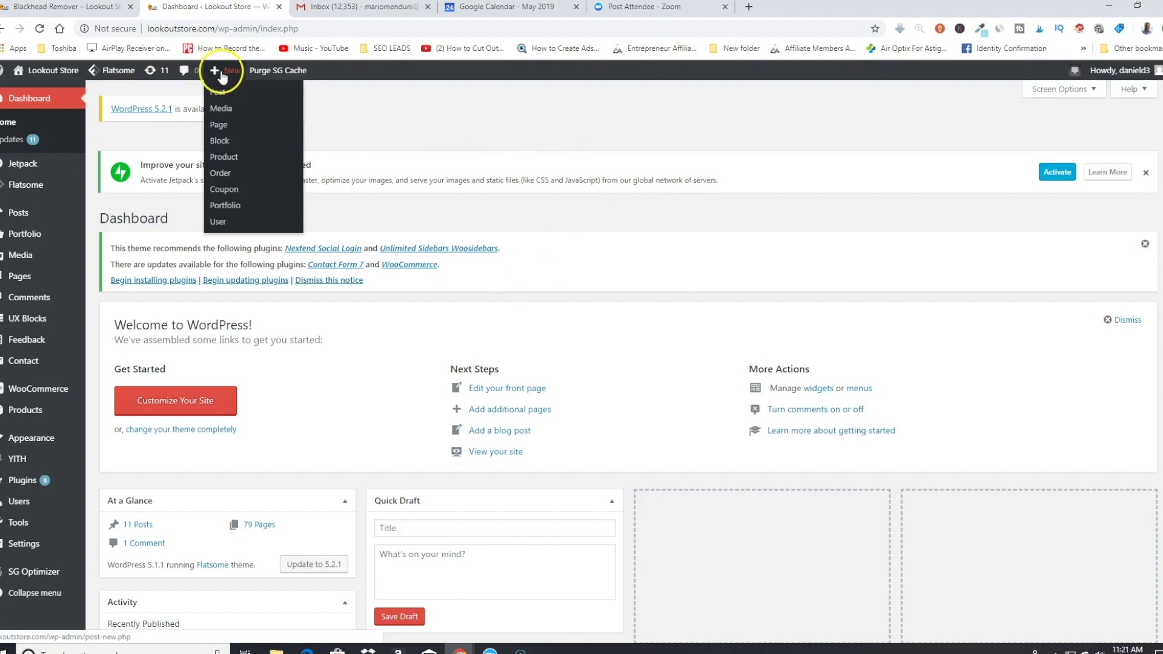
click(233, 194)
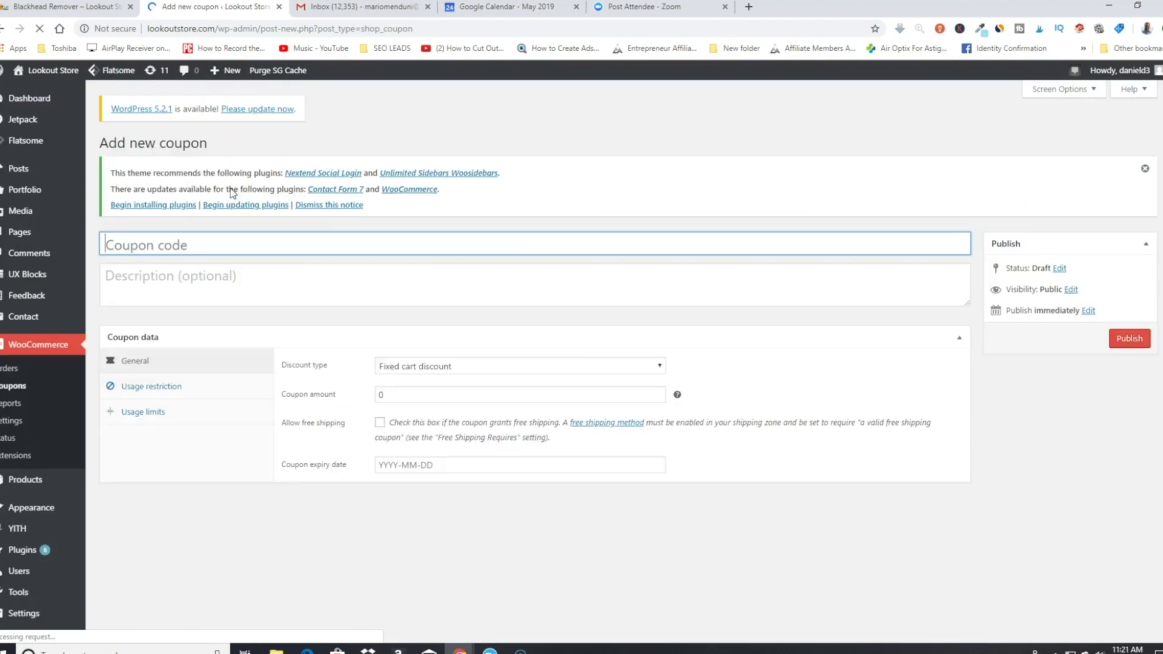
click(505, 243)
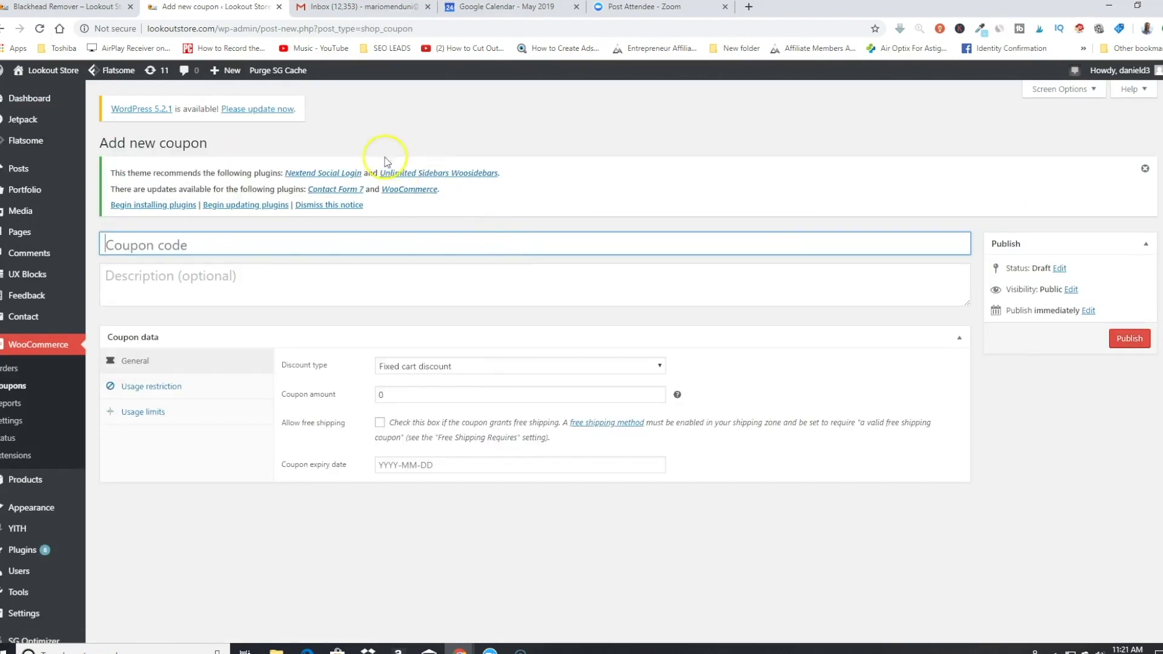
text(Lookout10)
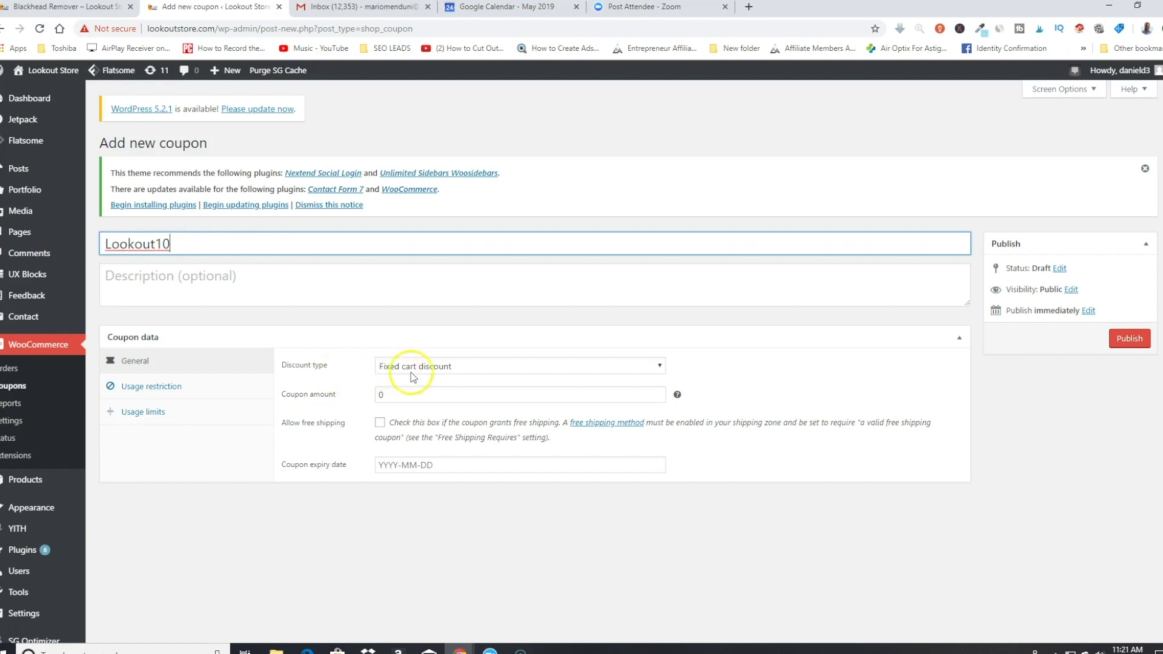
click(453, 371)
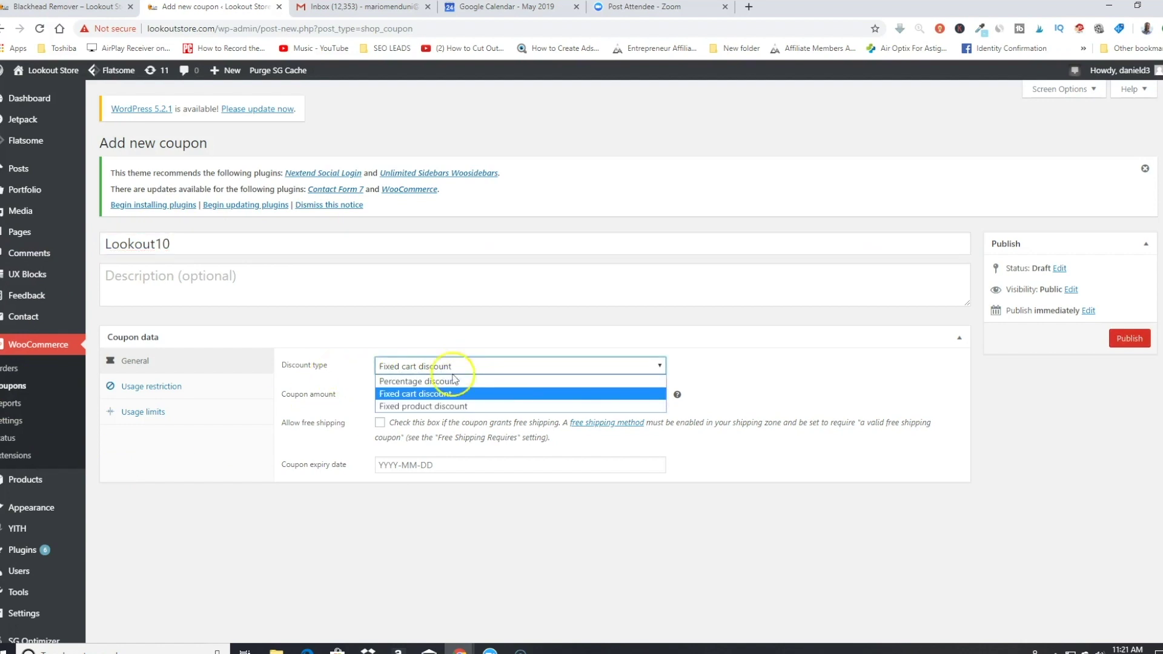
click(454, 381)
click(415, 395)
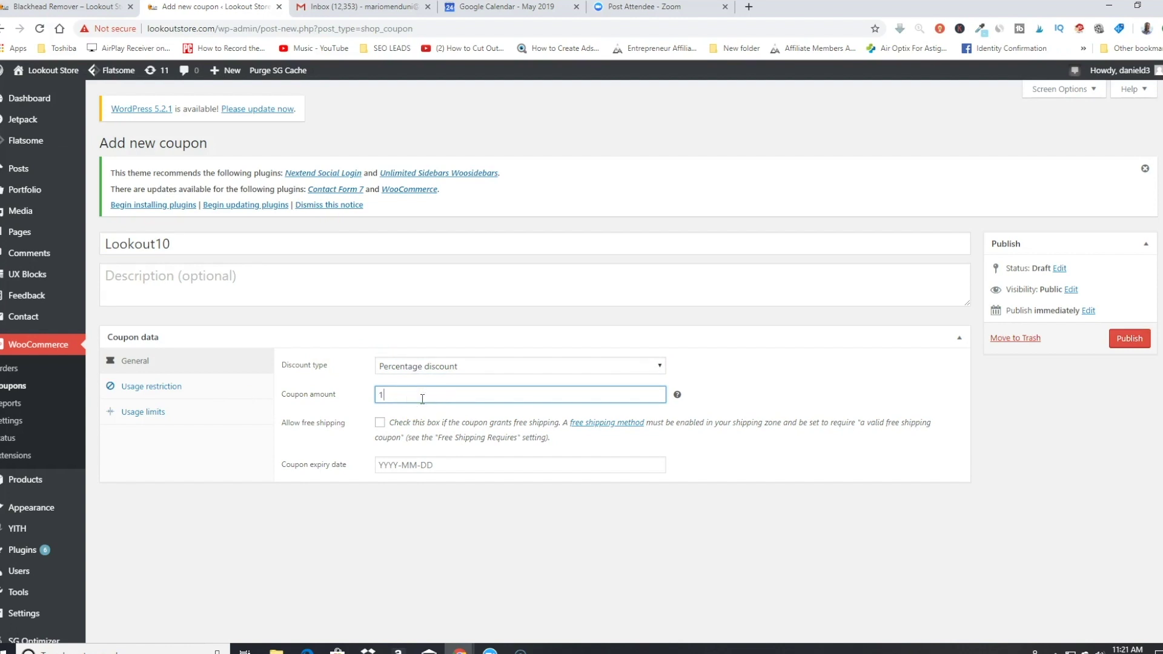
click(309, 446)
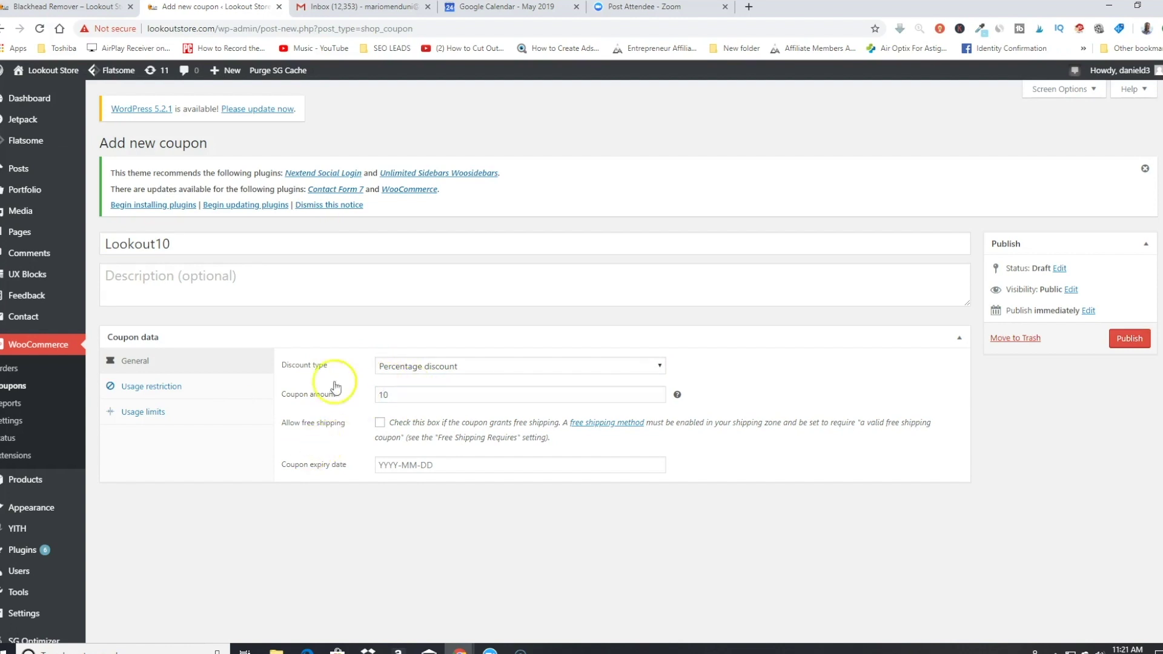
Step: Check the usage restriction and usage limit options, then publish the Lookout10 coupon
scroll(337, 372, down, 1)
click(153, 348)
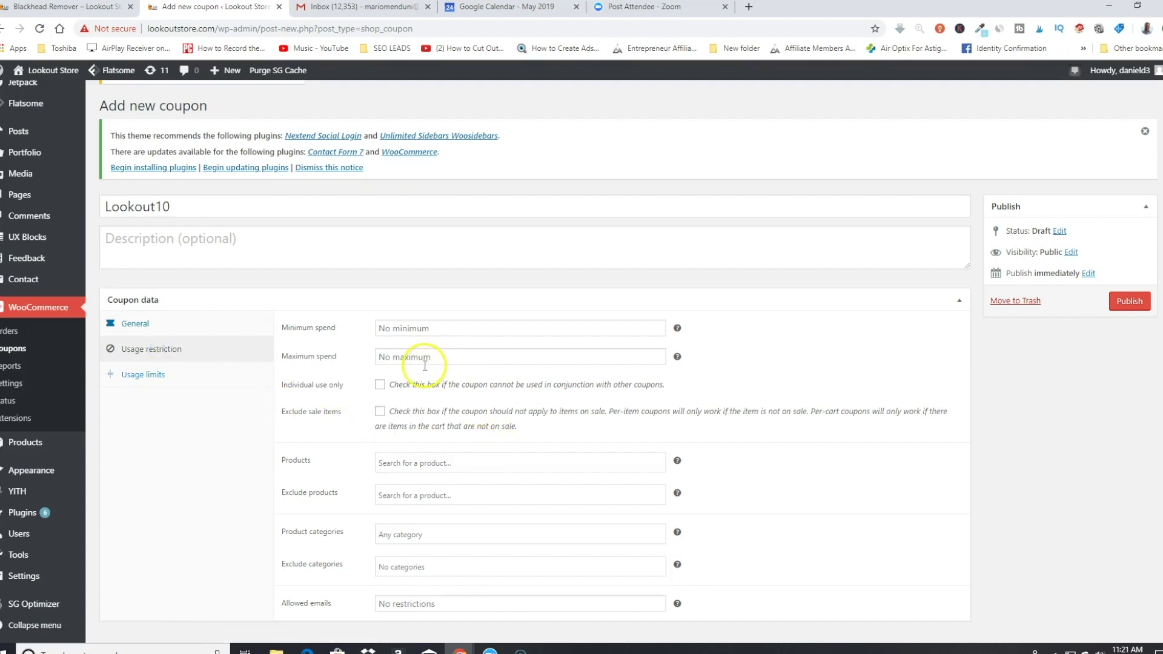
click(149, 377)
click(145, 349)
click(142, 325)
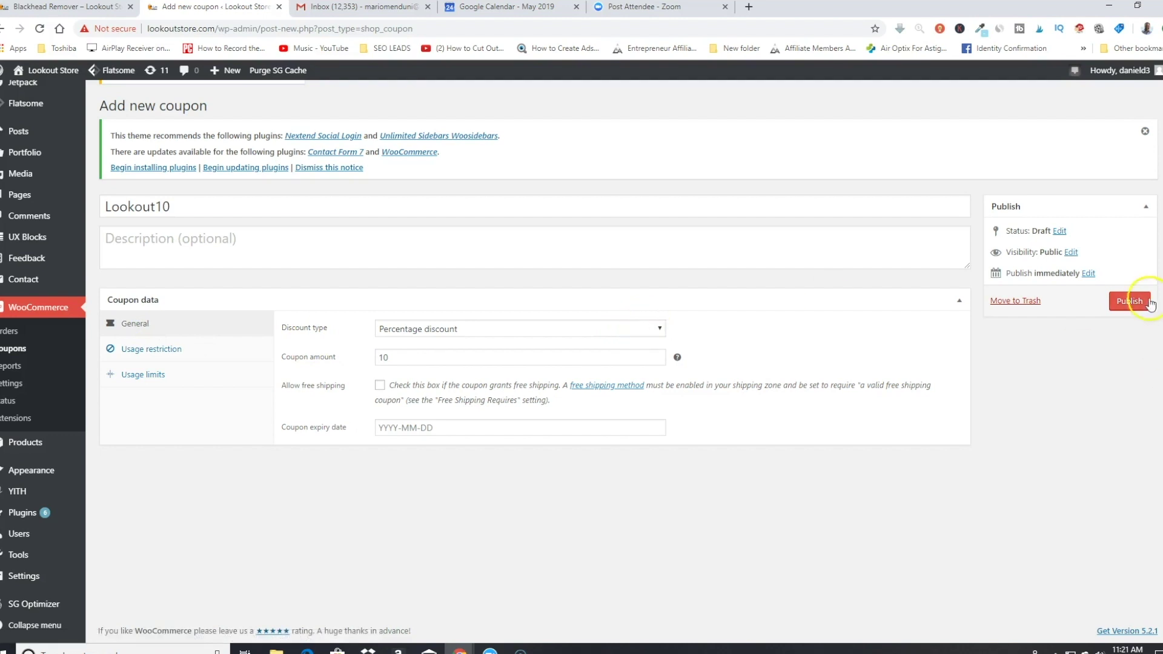
click(1130, 303)
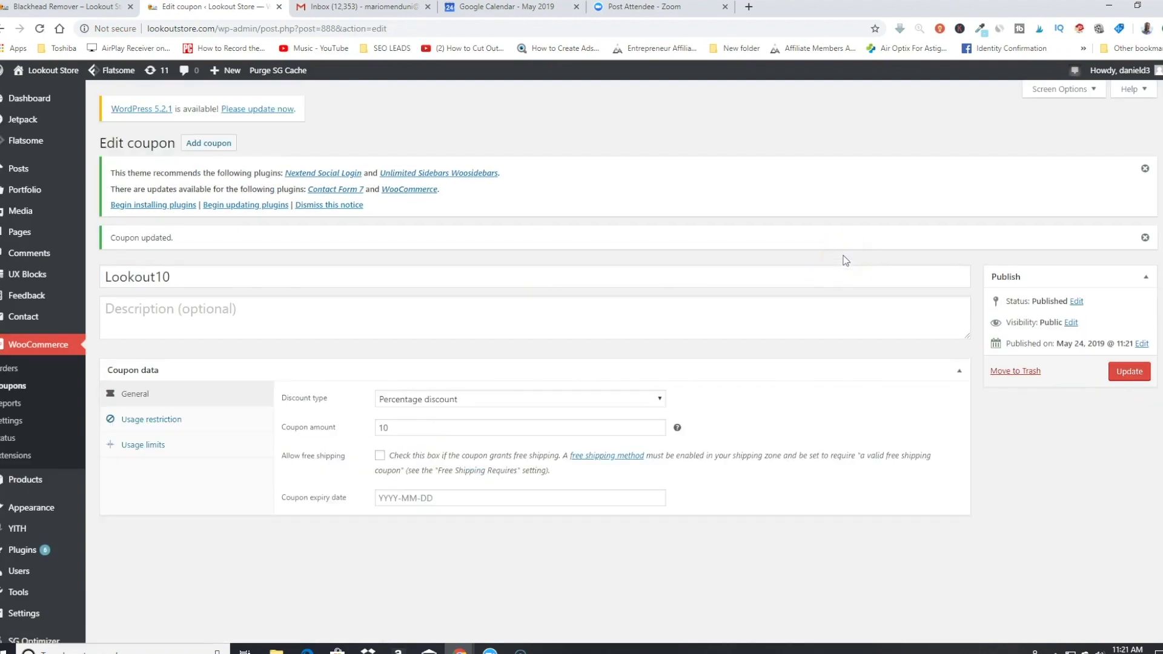
click(28, 99)
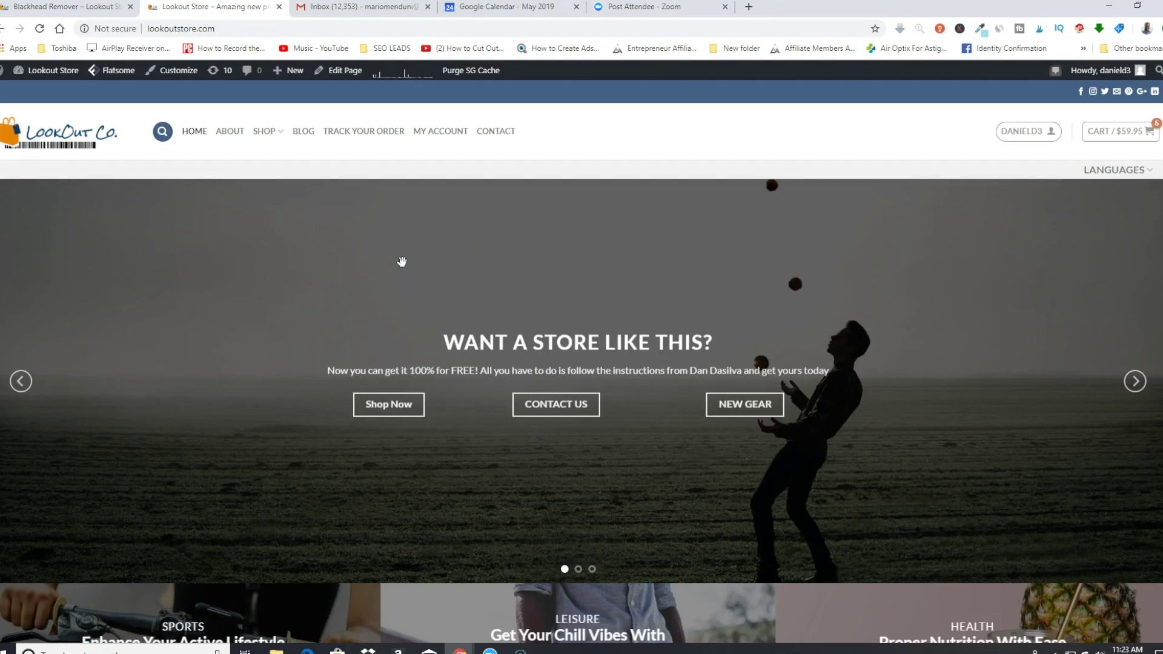
Step: Open the homepage in UX Builder and scroll through its mobile-size preview
mouse_move(357, 72)
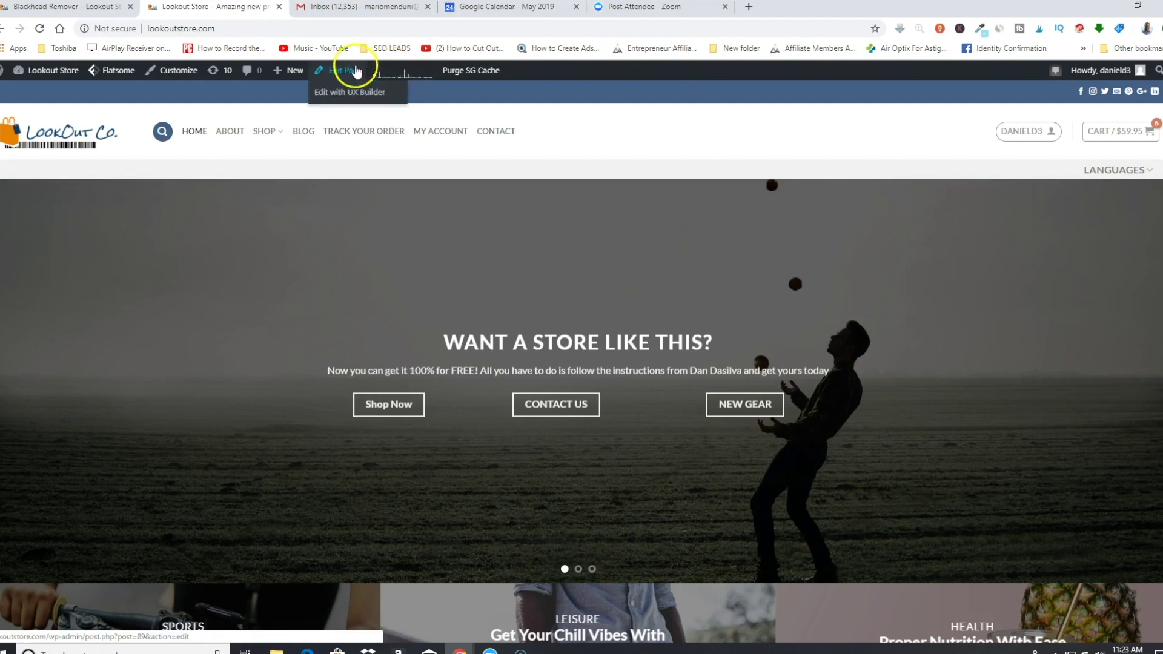
click(365, 95)
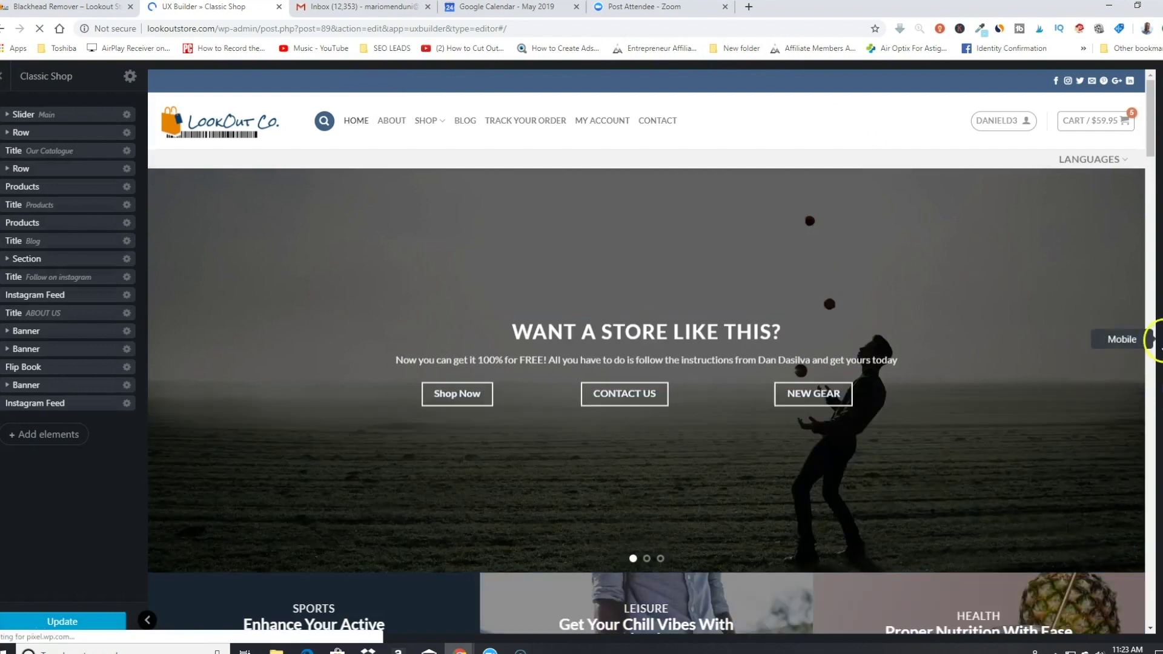
click(1158, 339)
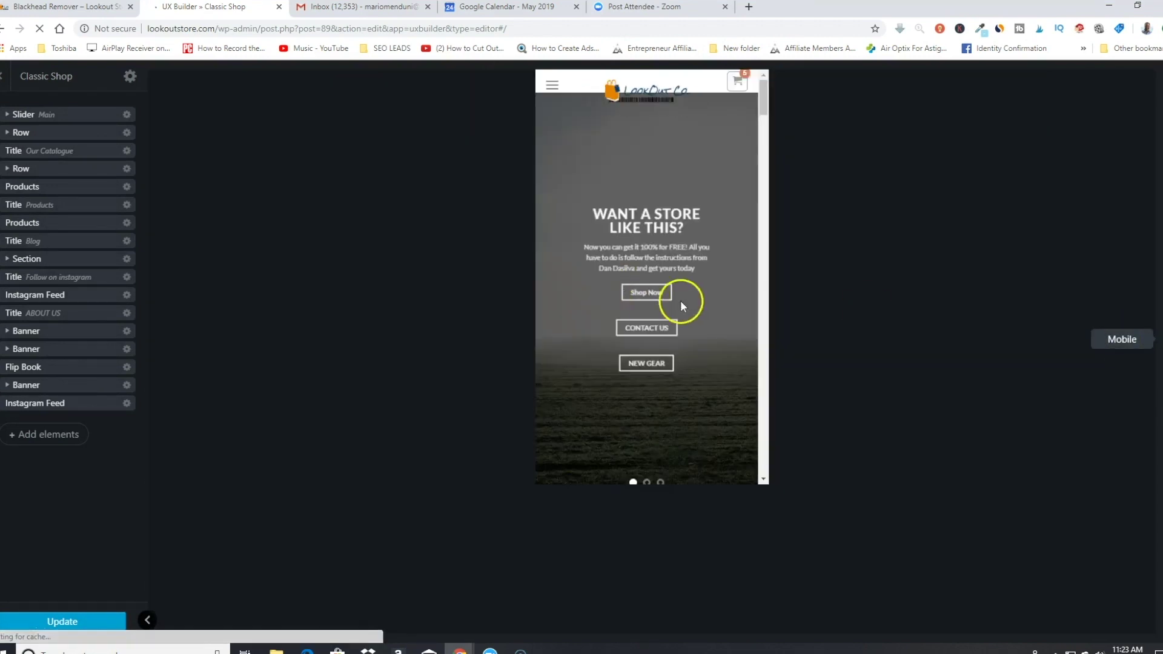
scroll(684, 303, down, 5)
scroll(691, 307, down, 3)
scroll(690, 307, up, 4)
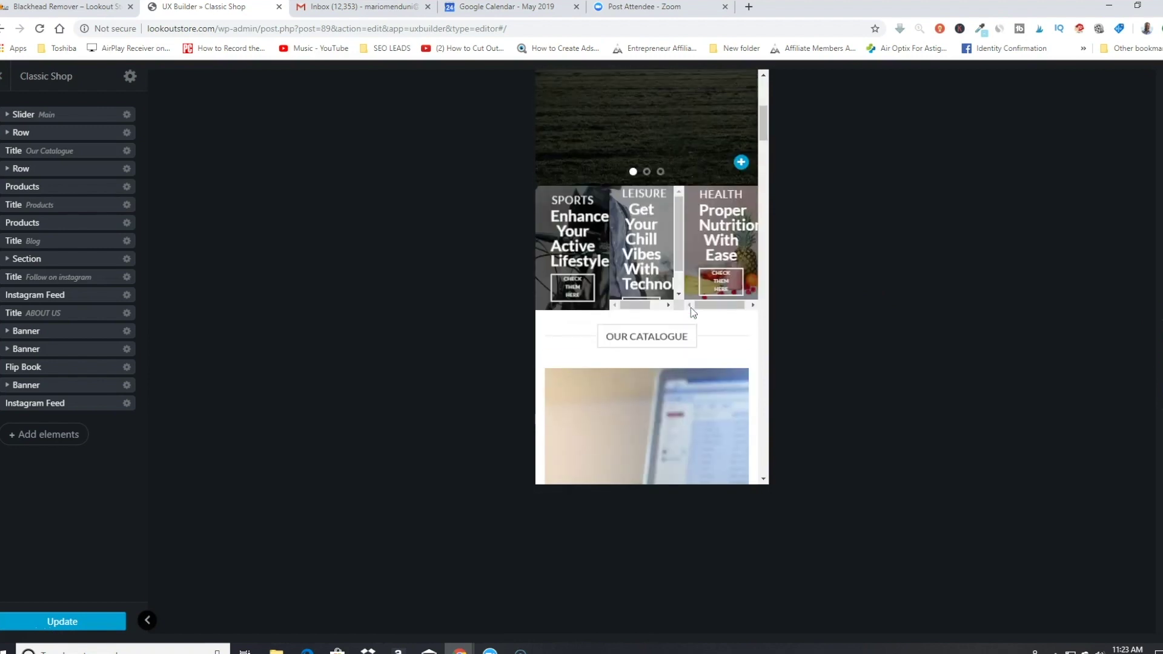
scroll(690, 307, down, 10)
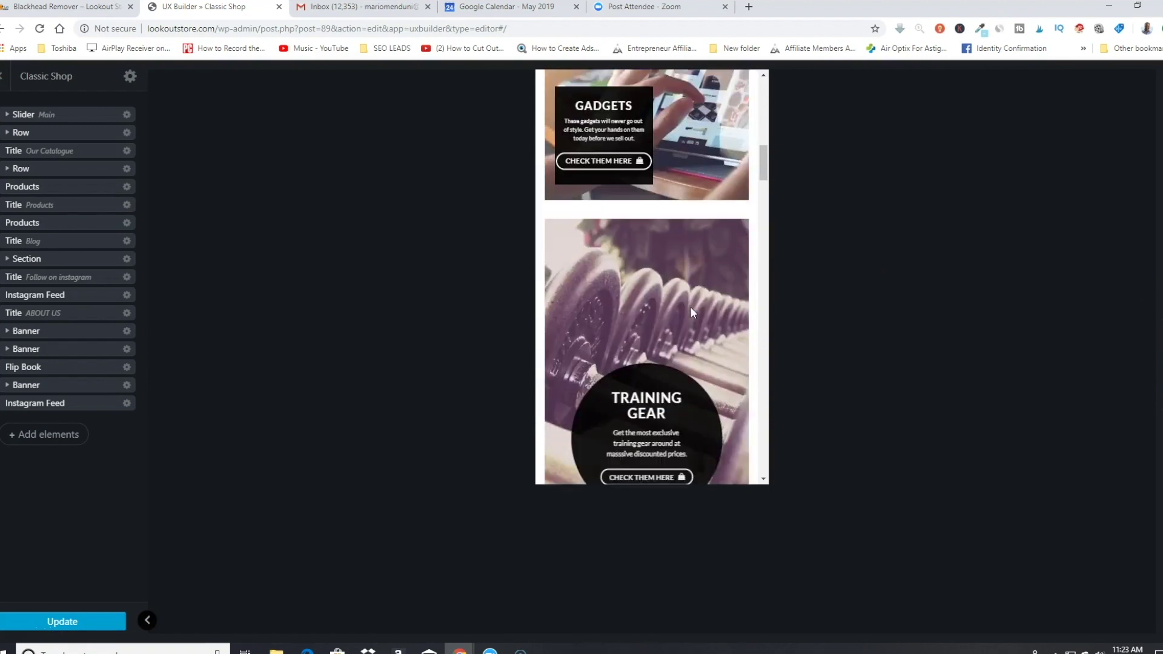
click(1123, 388)
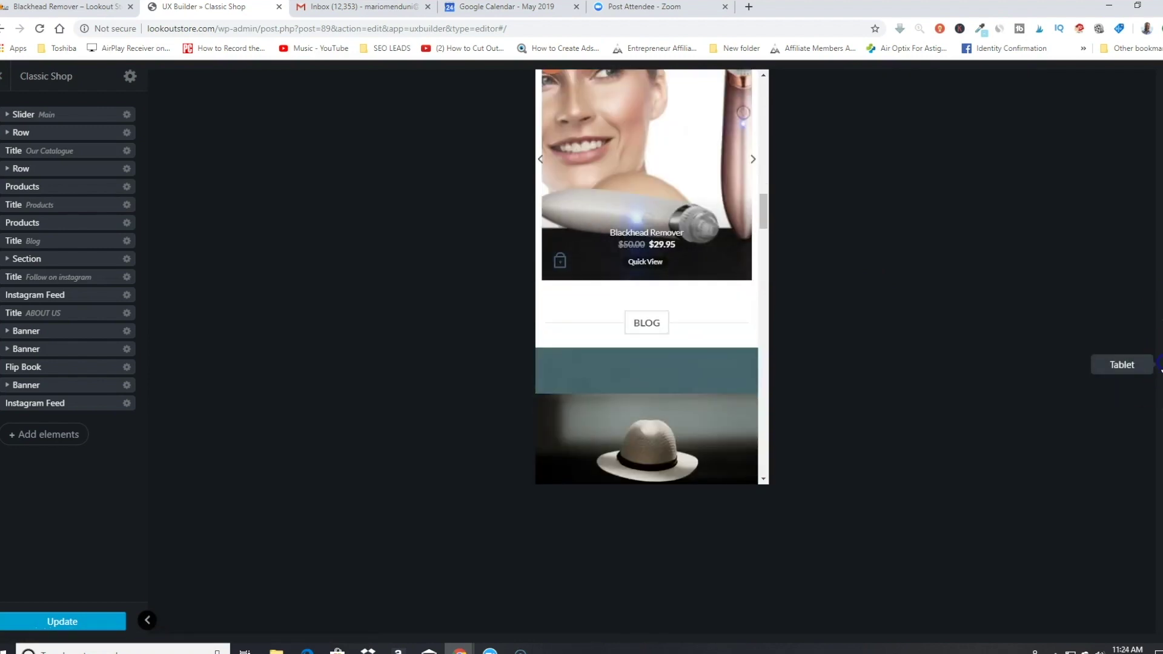
Step: Preview the homepage at tablet size, then switch back to desktop width
click(1158, 364)
scroll(685, 293, down, 4)
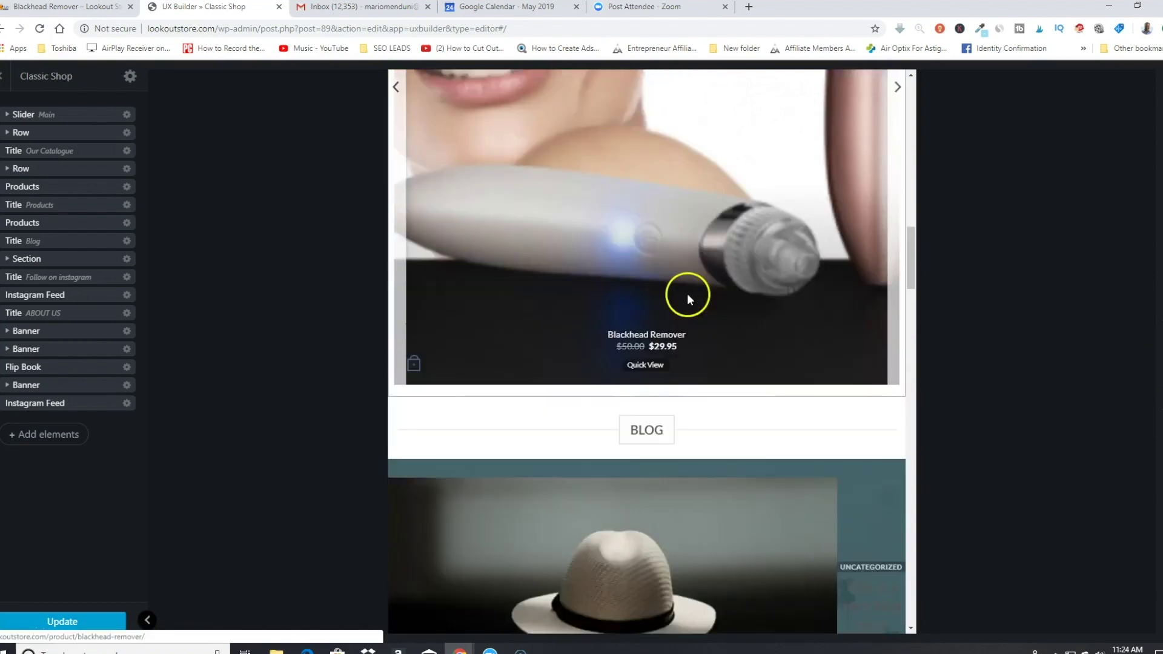
scroll(689, 293, up, 10)
scroll(691, 295, up, 3)
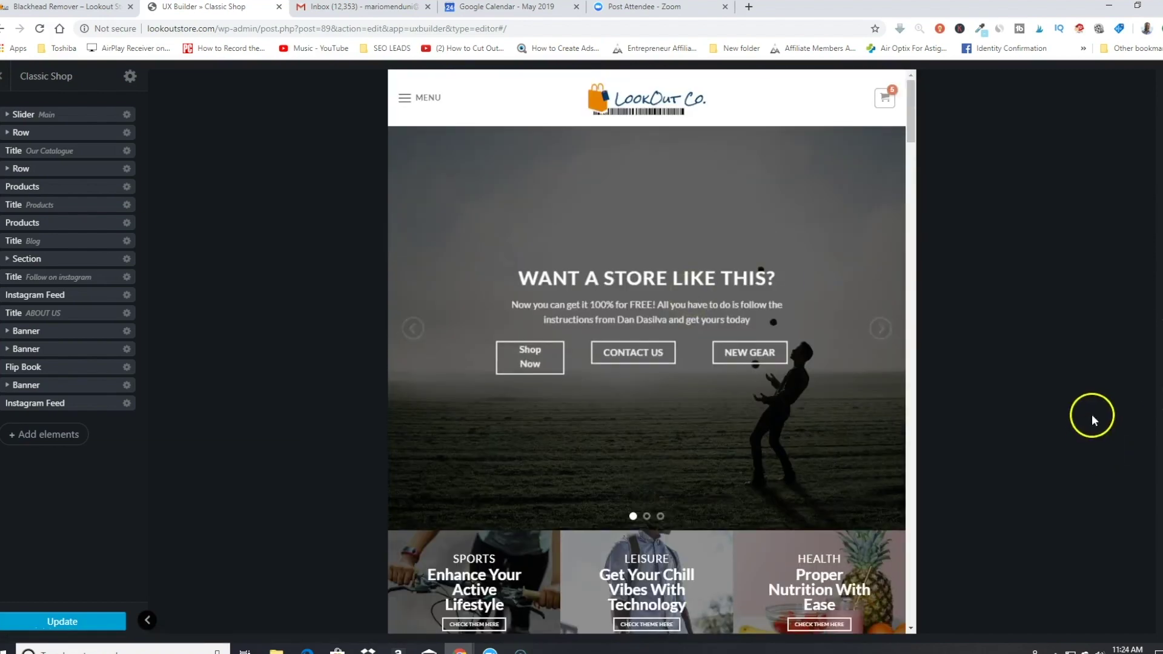
click(1159, 392)
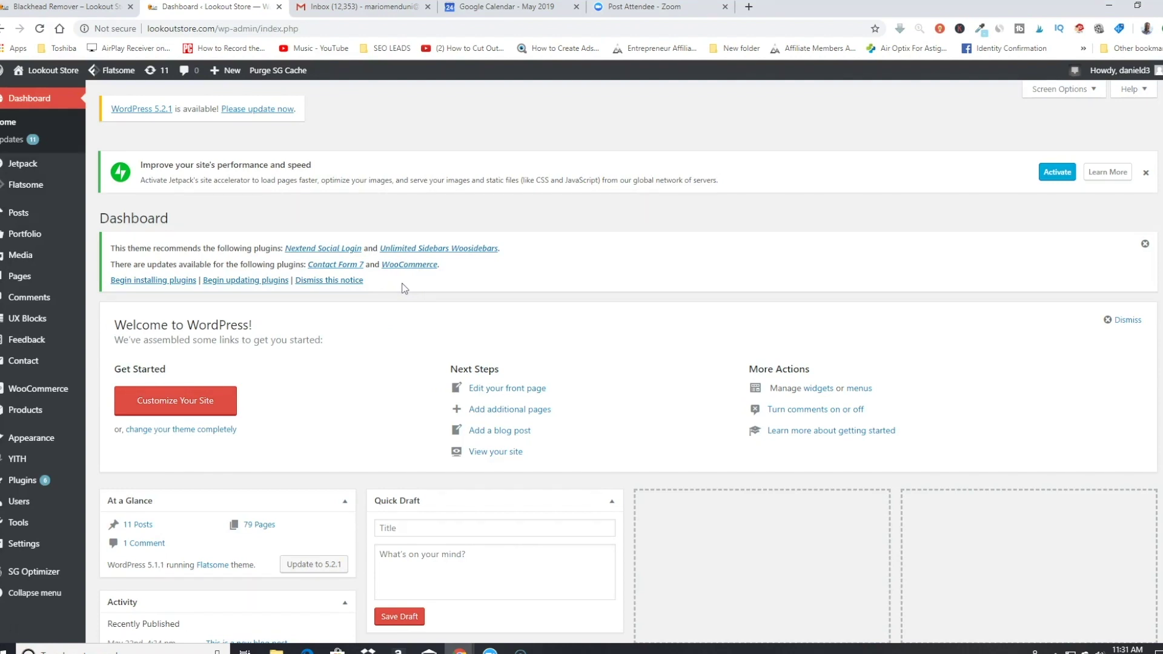
Step: Glance at the WooCommerce Orders and Reports pages, then open the store Settings
click(51, 393)
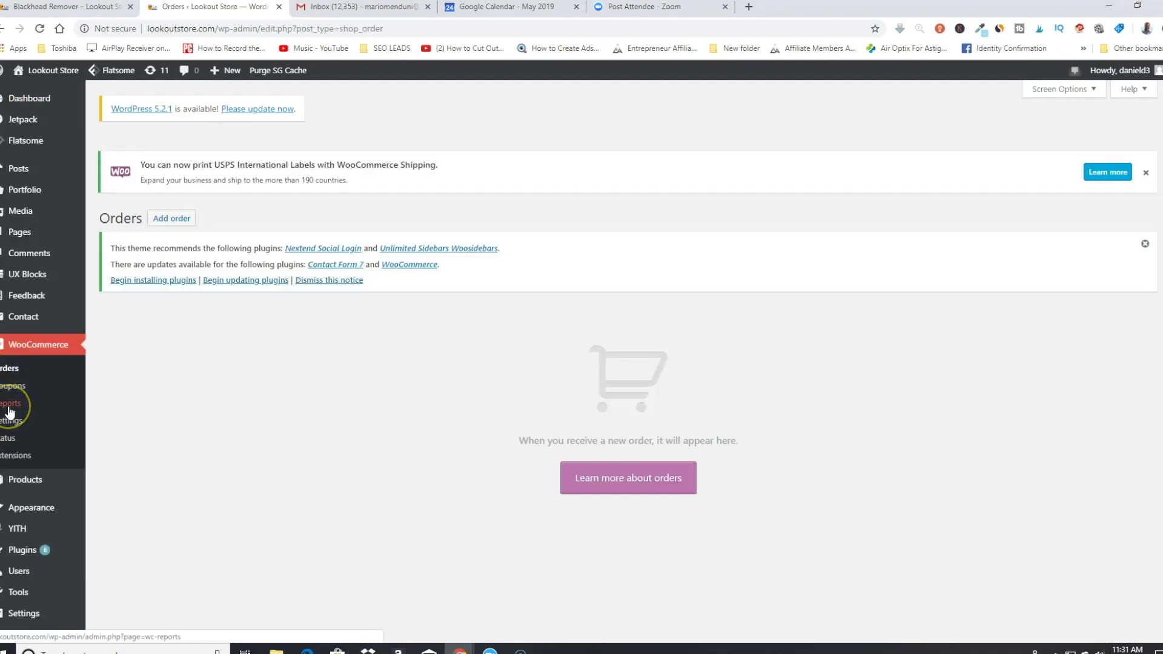
click(8, 405)
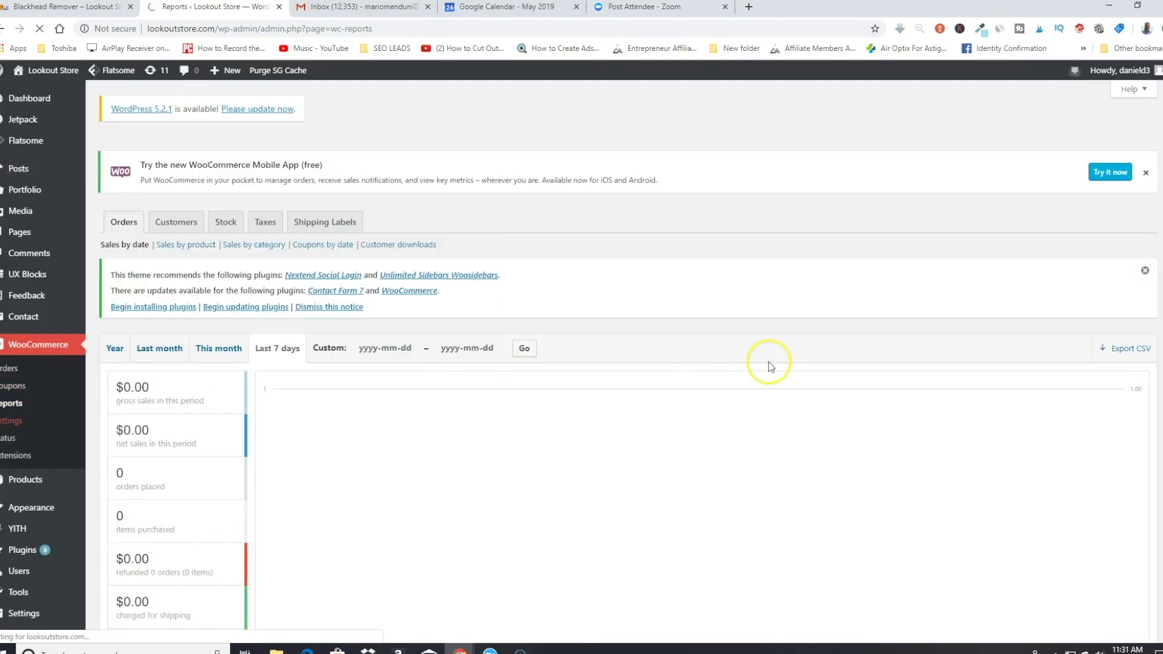
click(13, 424)
click(10, 426)
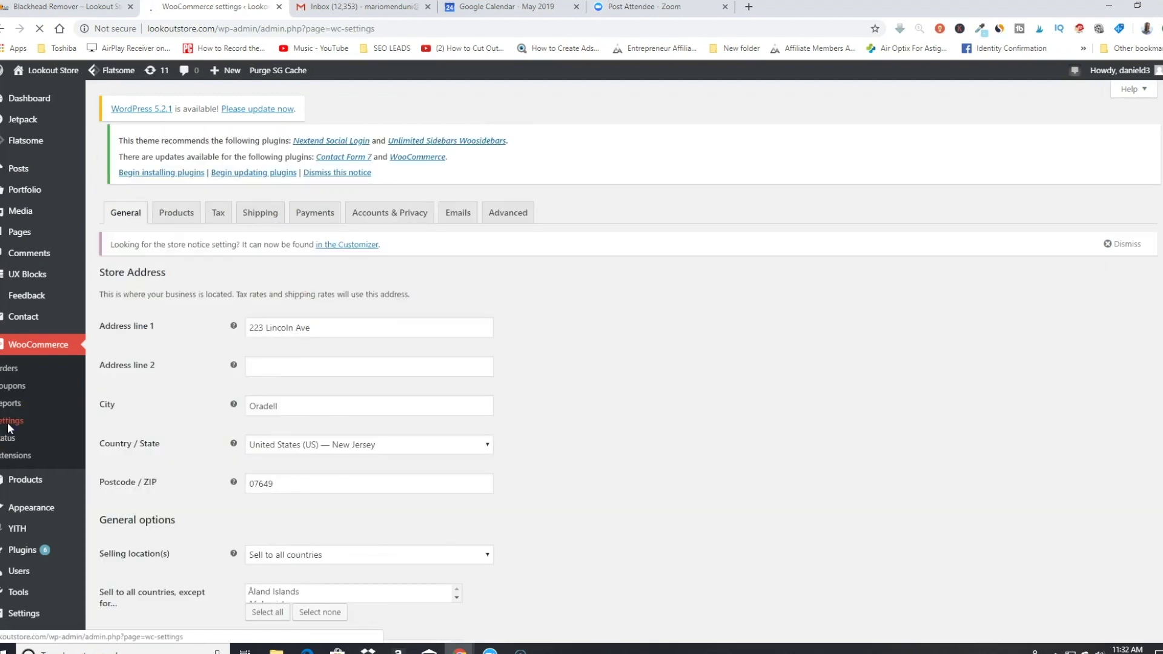
Step: Scroll through the General settings: Oradell, New Jersey store address, taxes, coupons and US dollar currency
click(348, 371)
click(846, 362)
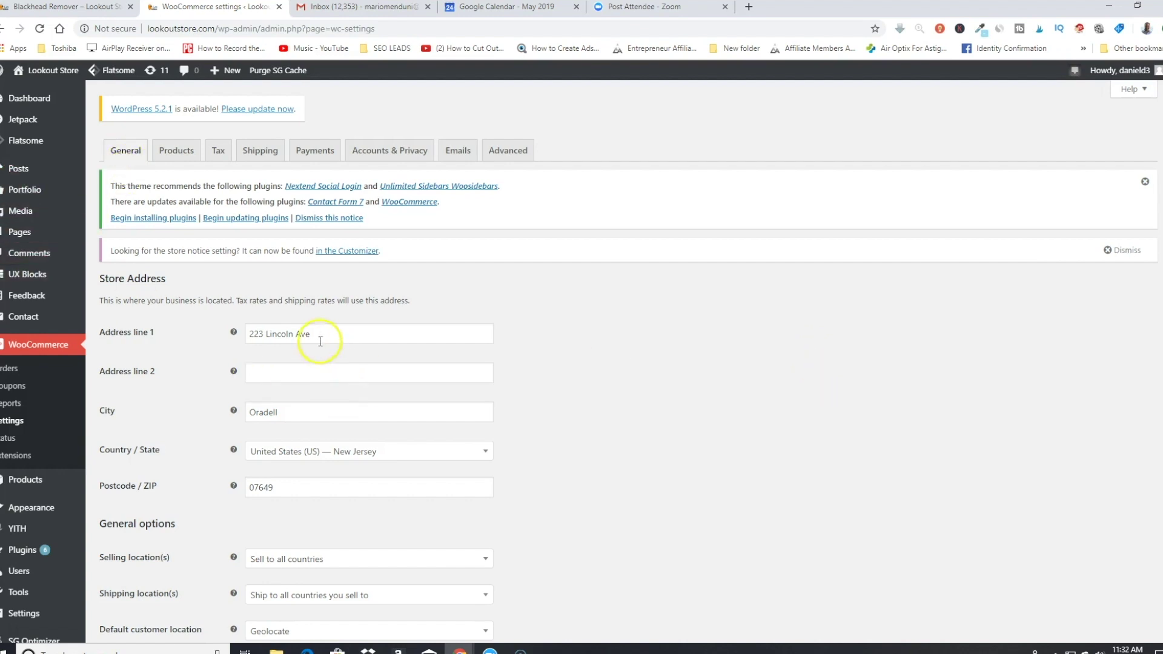
scroll(321, 344, down, 2)
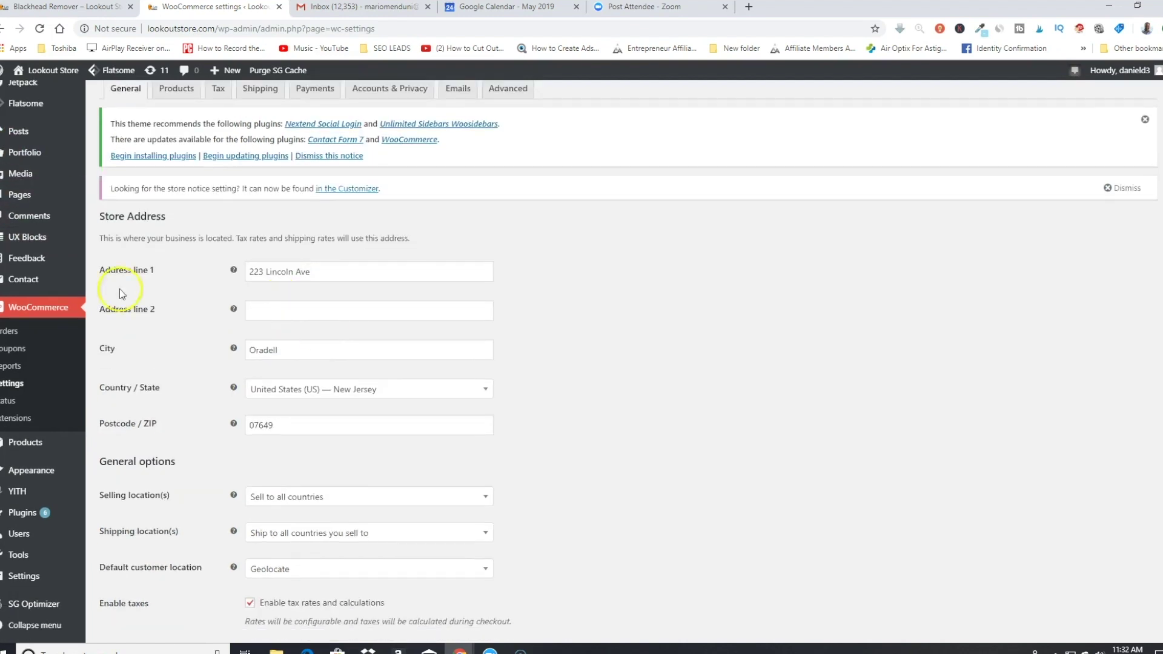
scroll(331, 304, down, 4)
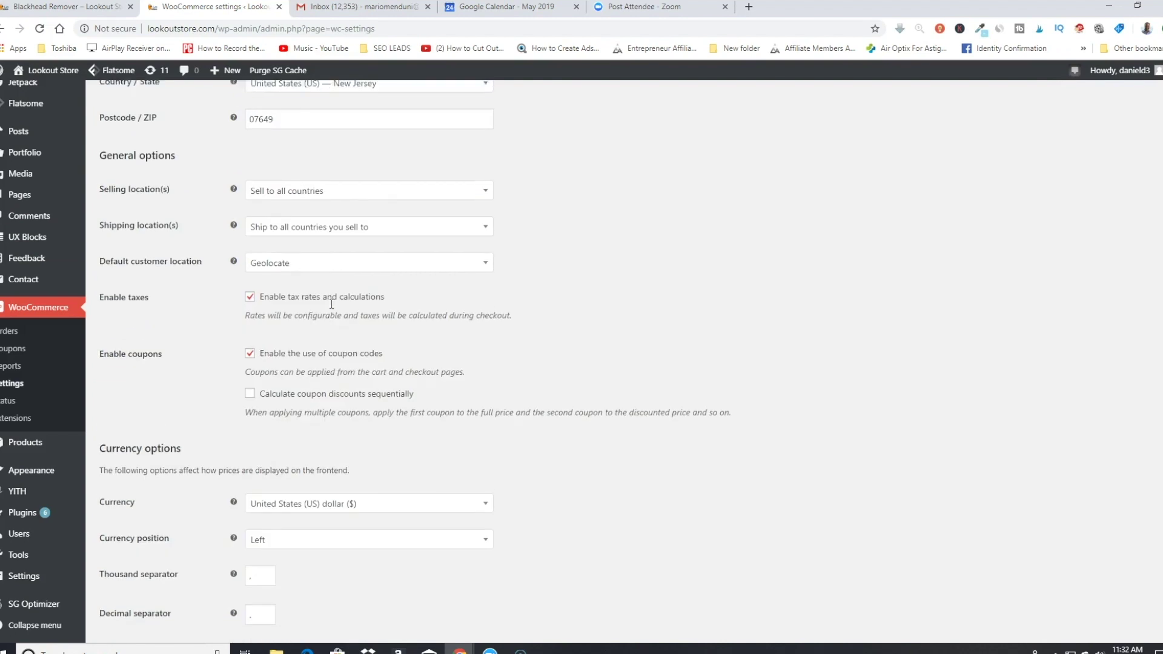
scroll(626, 299, down, 1)
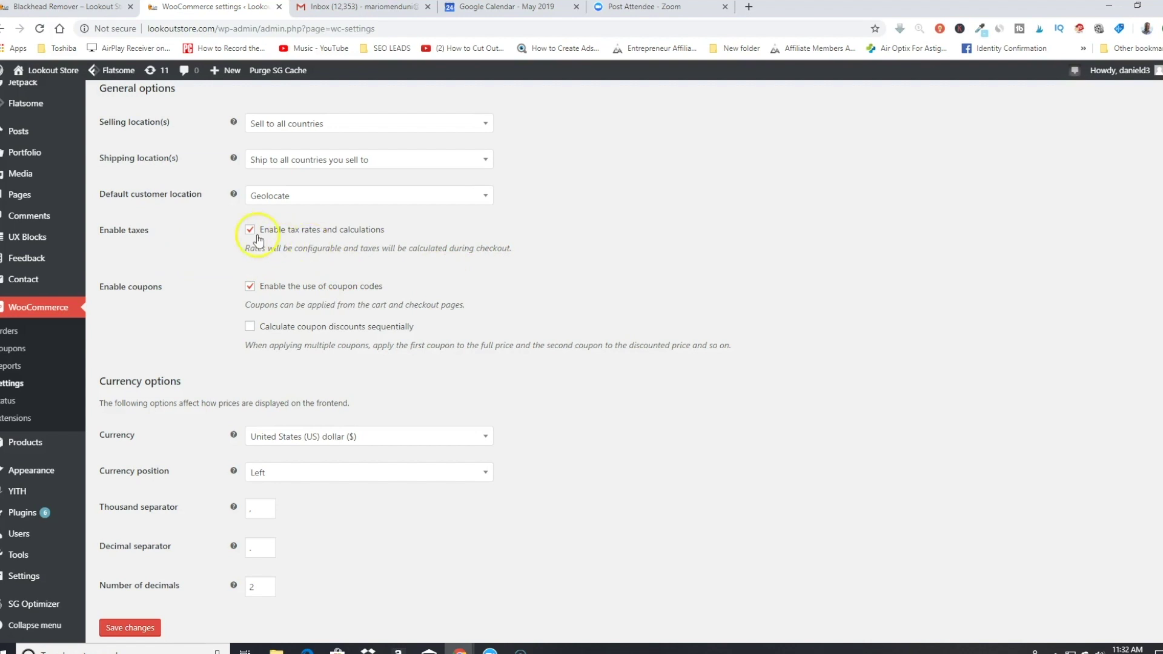
scroll(256, 237, down, 1)
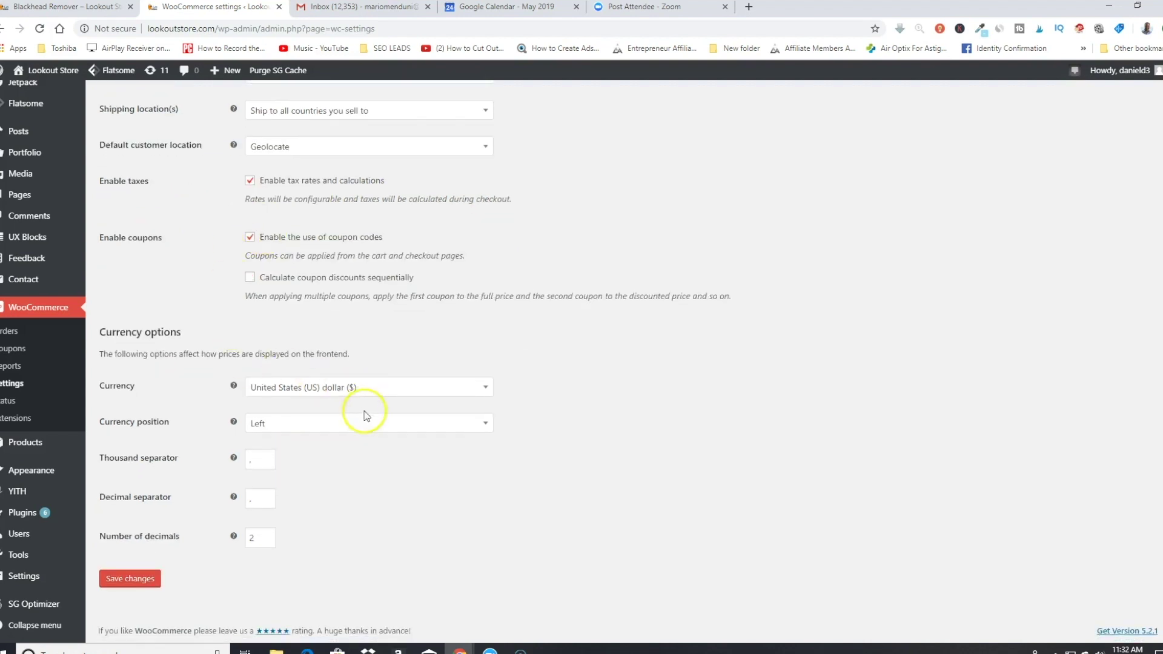
scroll(393, 498, up, 9)
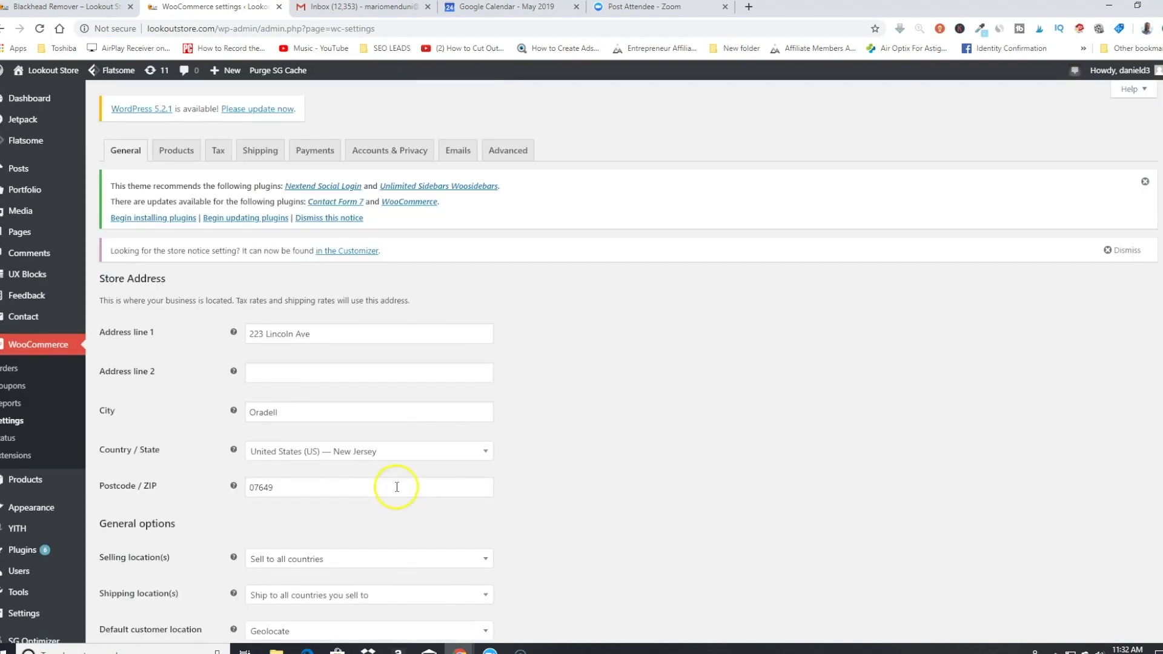
scroll(395, 474, down, 5)
scroll(393, 475, up, 4)
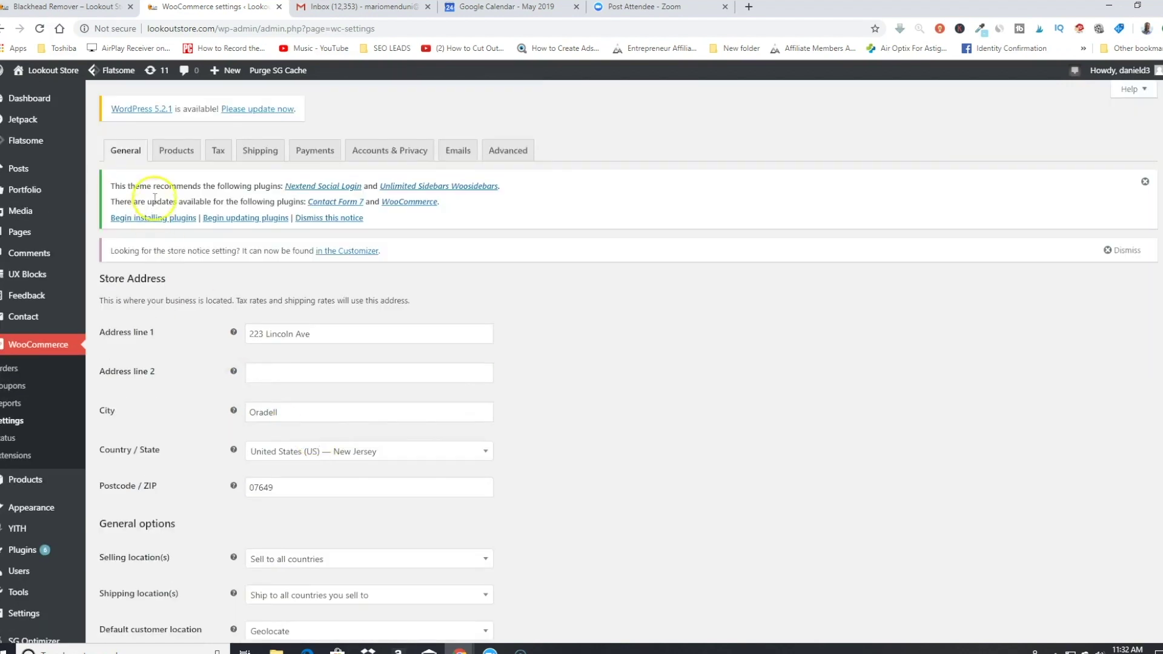
Step: Review the Products settings, keeping oz as the weight unit
click(175, 150)
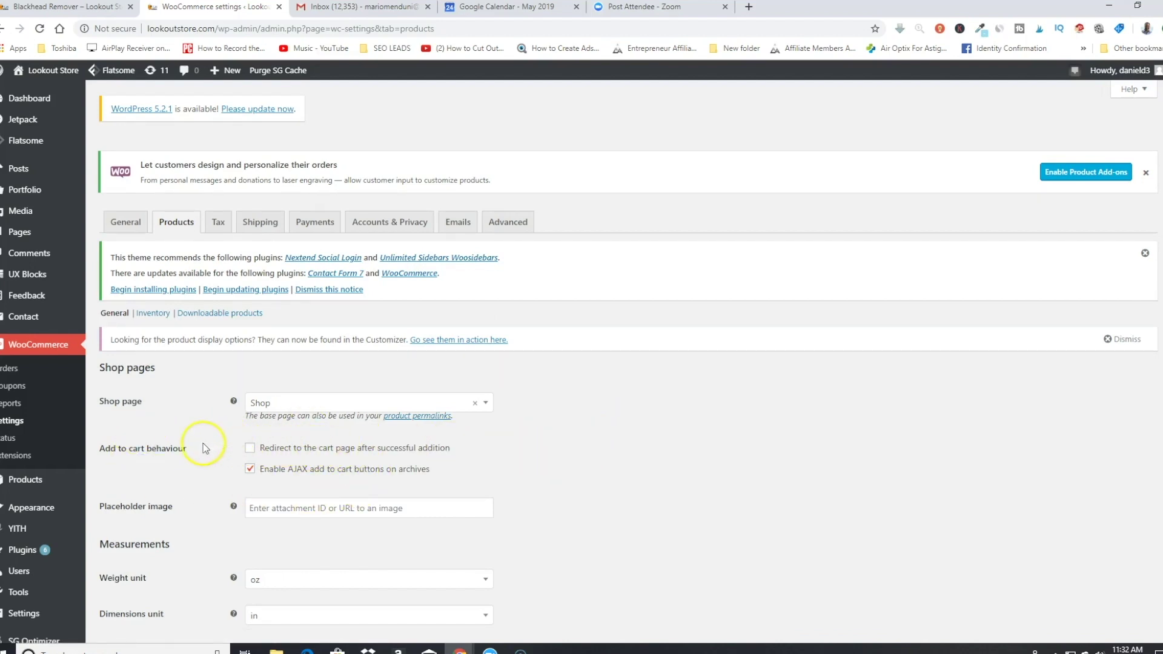
scroll(424, 445, down, 3)
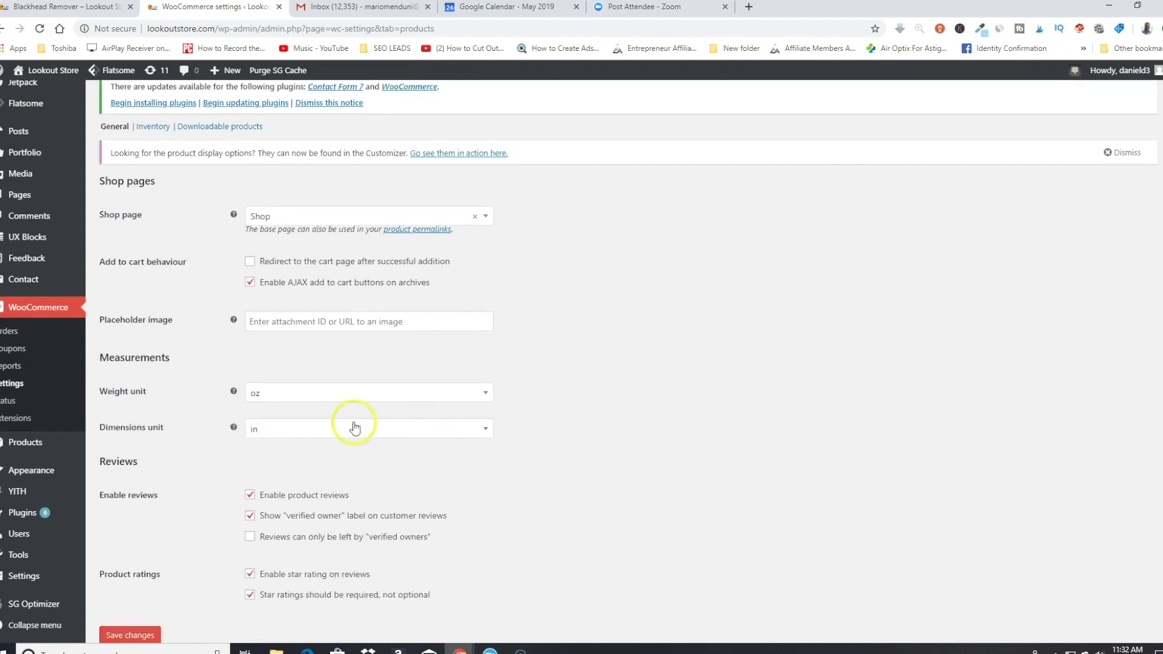
scroll(355, 428, down, 1)
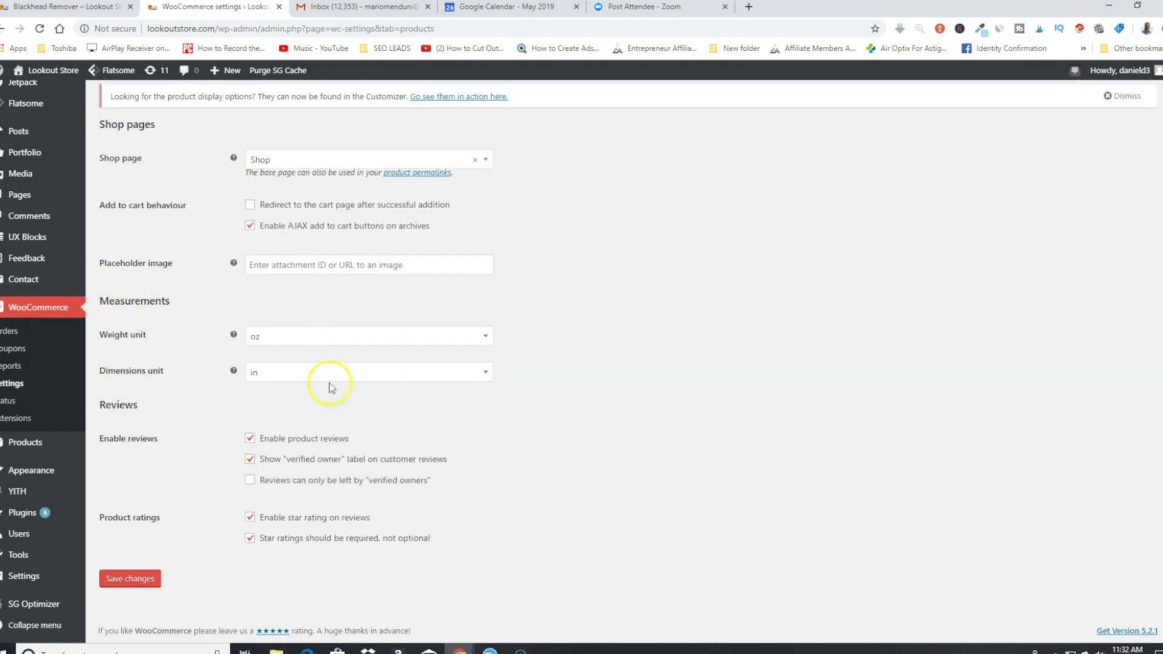
click(394, 343)
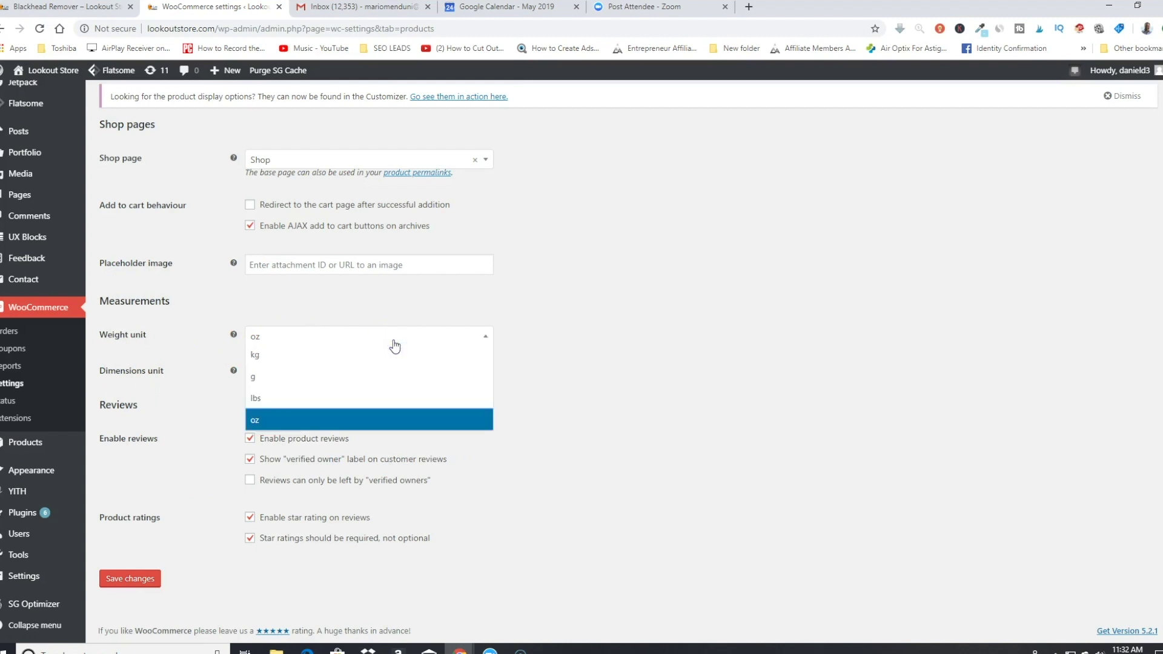
click(395, 346)
scroll(376, 455, up, 5)
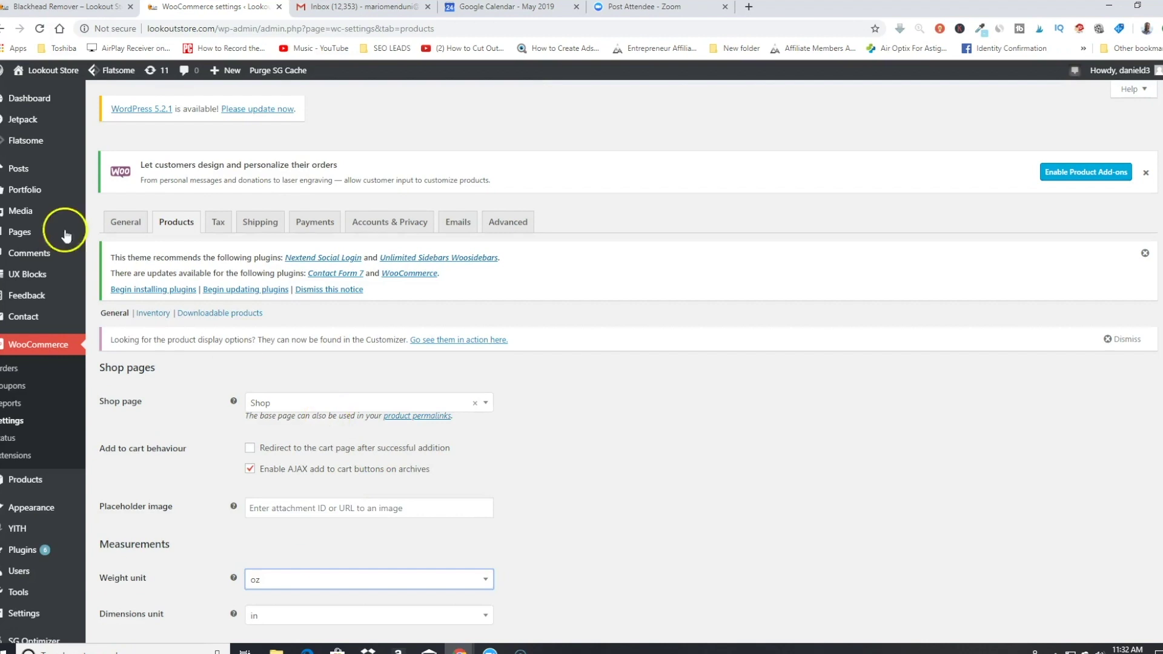
Step: Look through the Tax, Shipping and Payments tabs, ending on the payment methods list
click(215, 233)
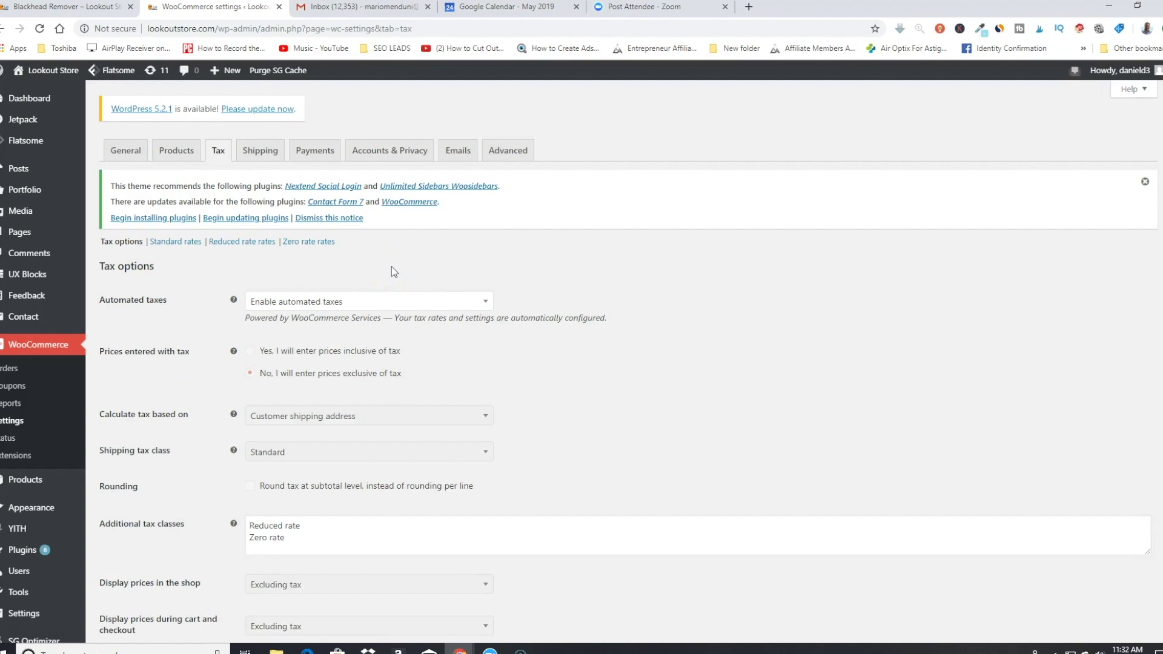
scroll(392, 270, down, 3)
scroll(392, 266, up, 3)
click(261, 153)
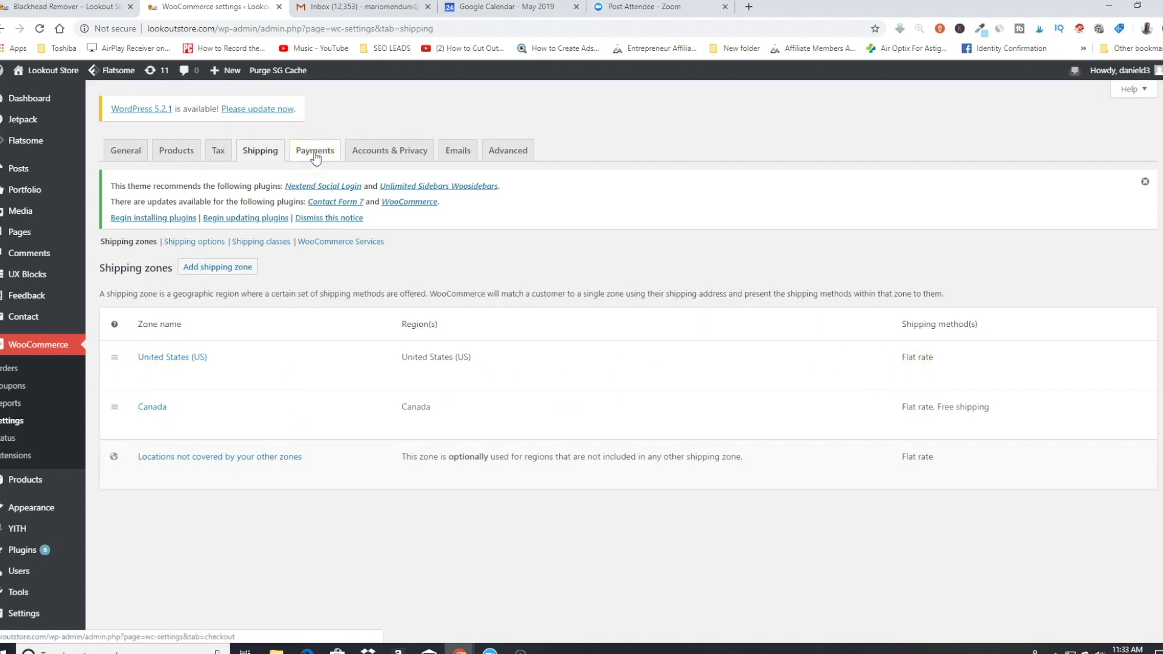
click(315, 155)
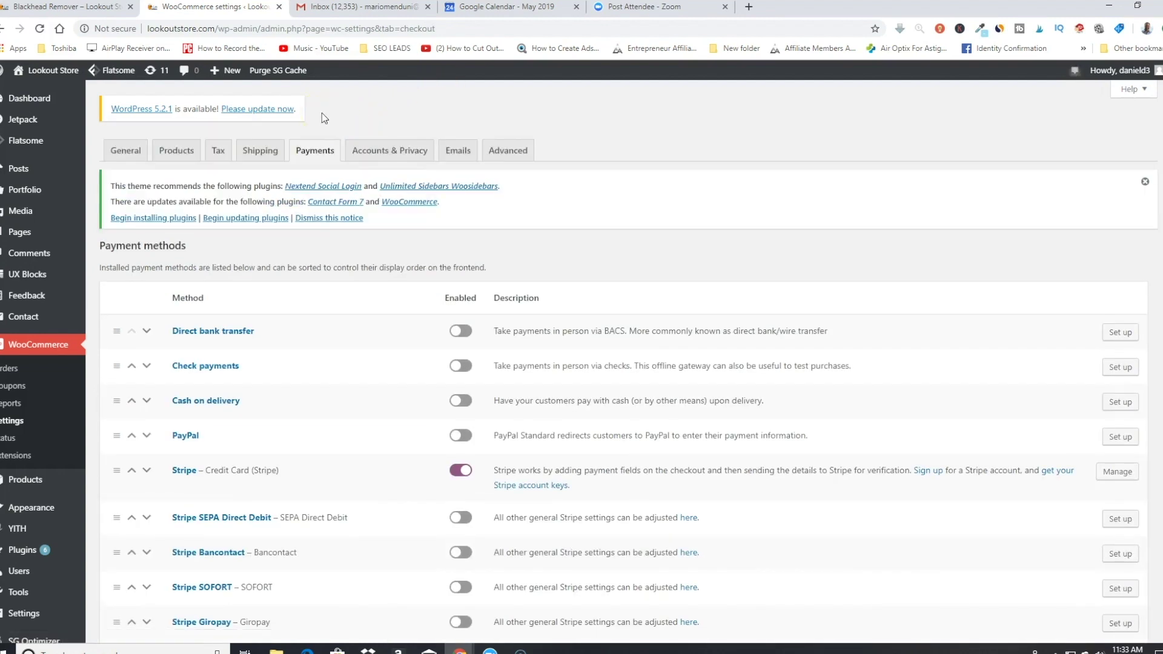
scroll(285, 447, down, 1)
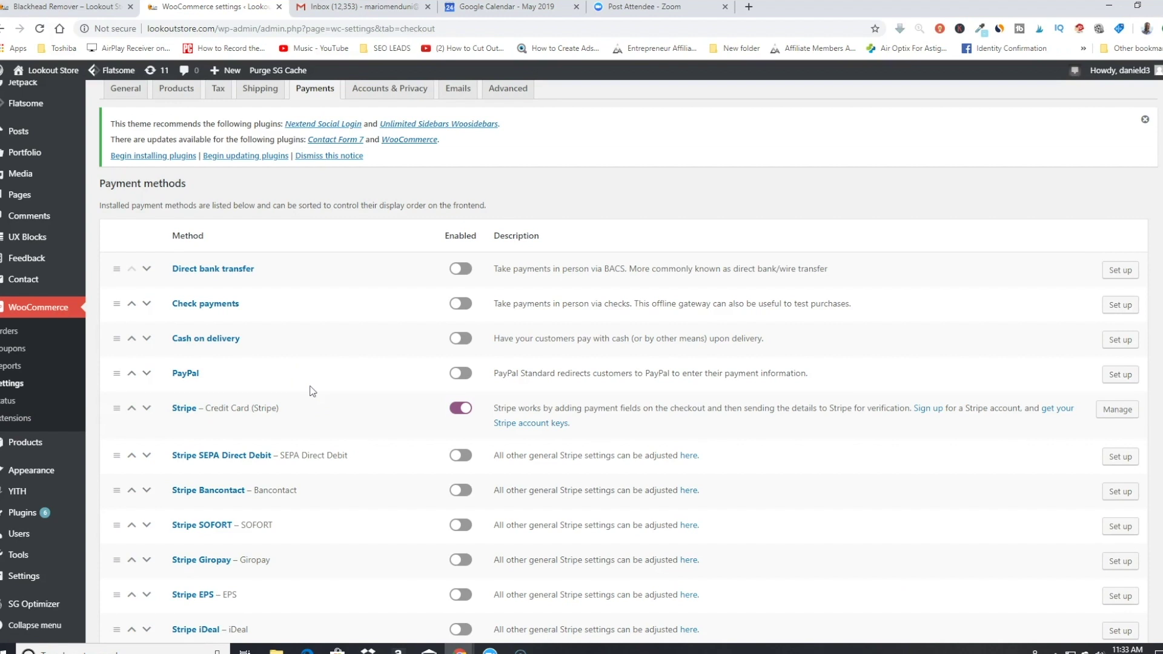
scroll(311, 391, up, 1)
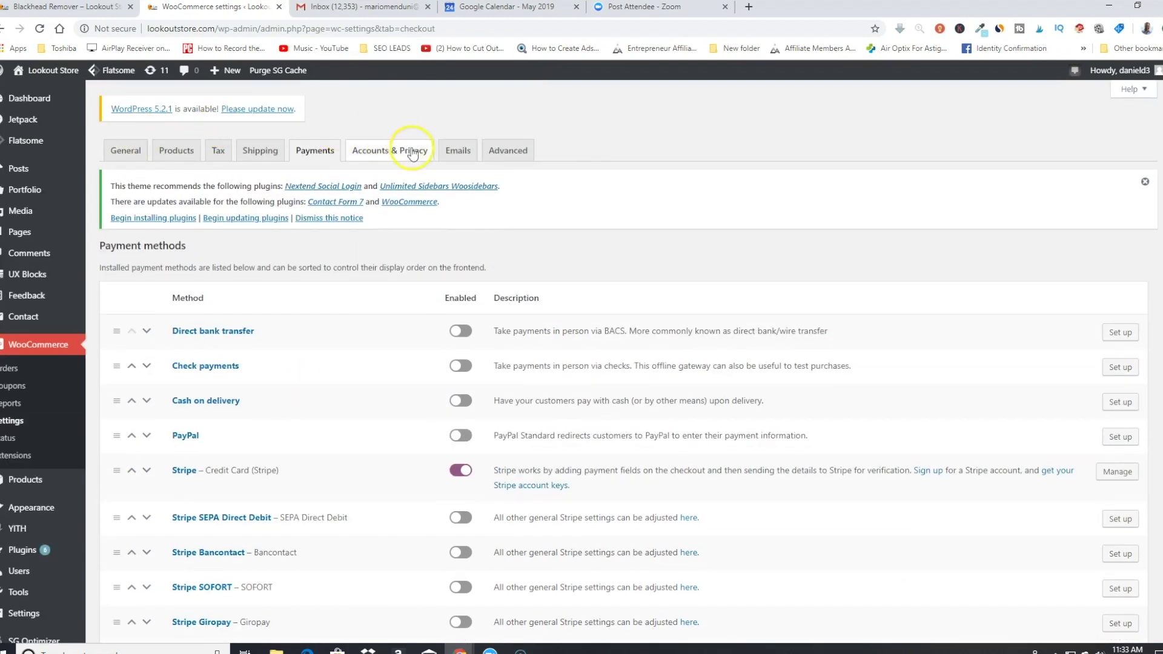
Step: Scroll through the Accounts & Privacy settings, then the Emails settings
click(392, 151)
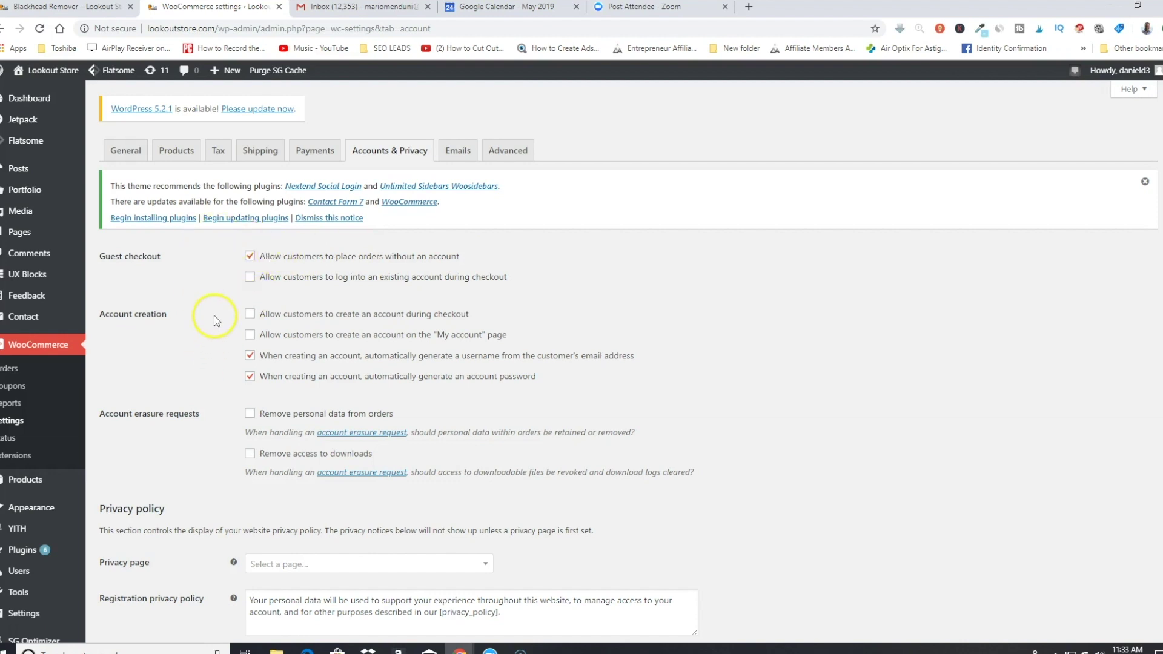
scroll(214, 320, down, 5)
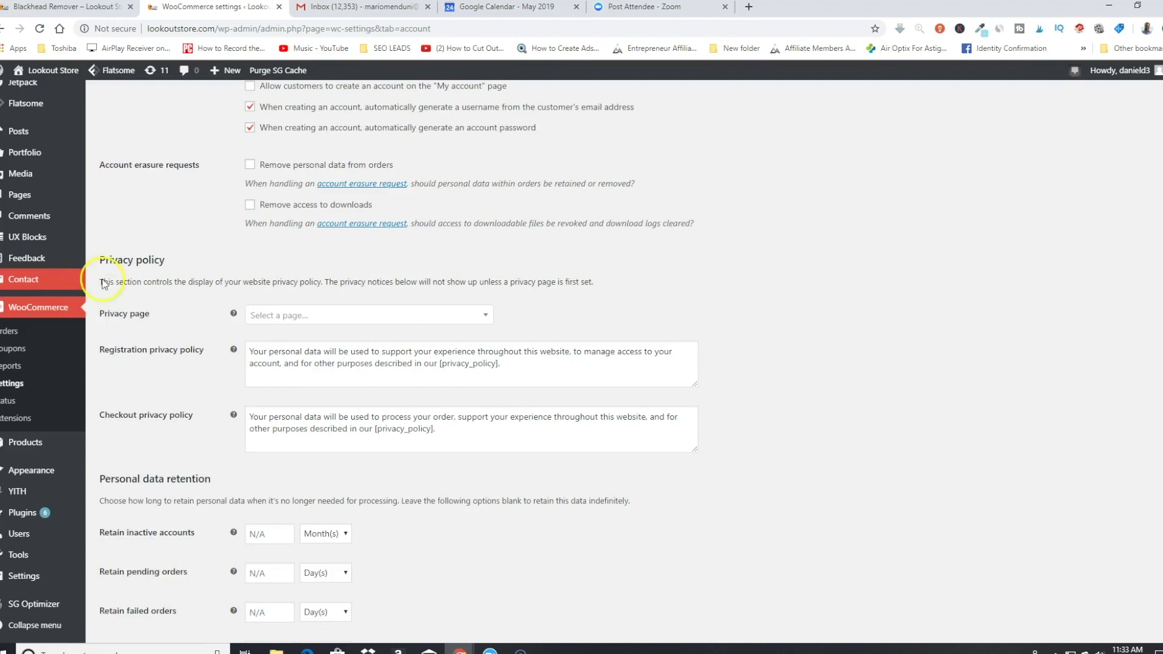
scroll(115, 266, down, 3)
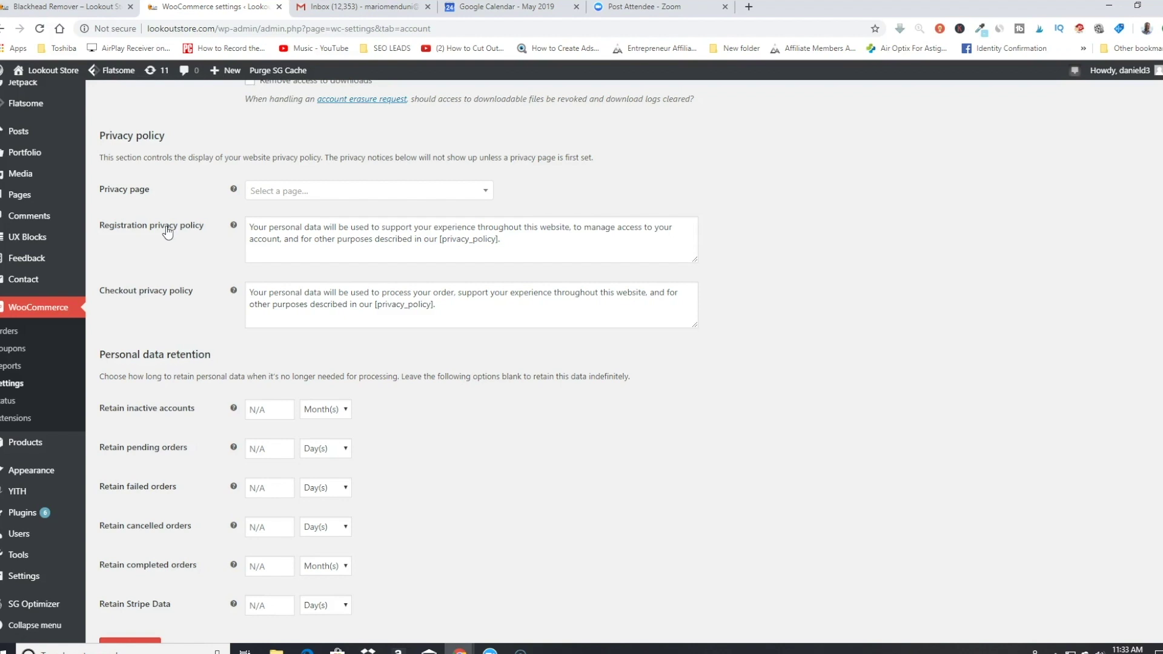
scroll(507, 301, down, 1)
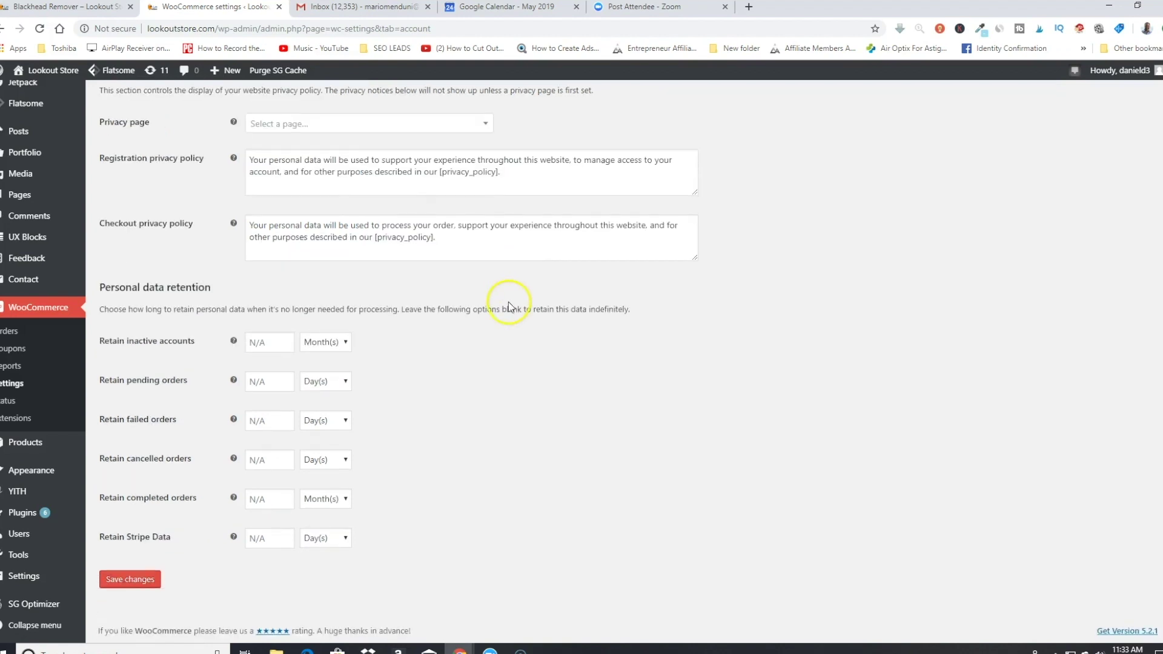
scroll(491, 297, up, 6)
scroll(491, 298, up, 2)
click(451, 150)
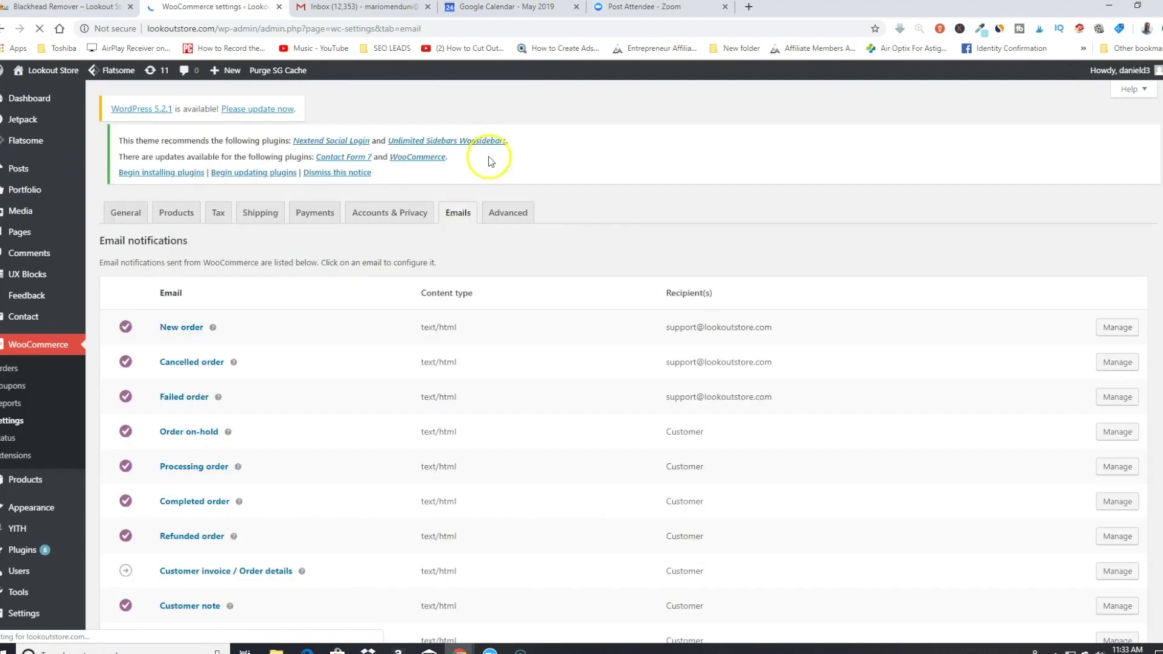
scroll(267, 441, down, 8)
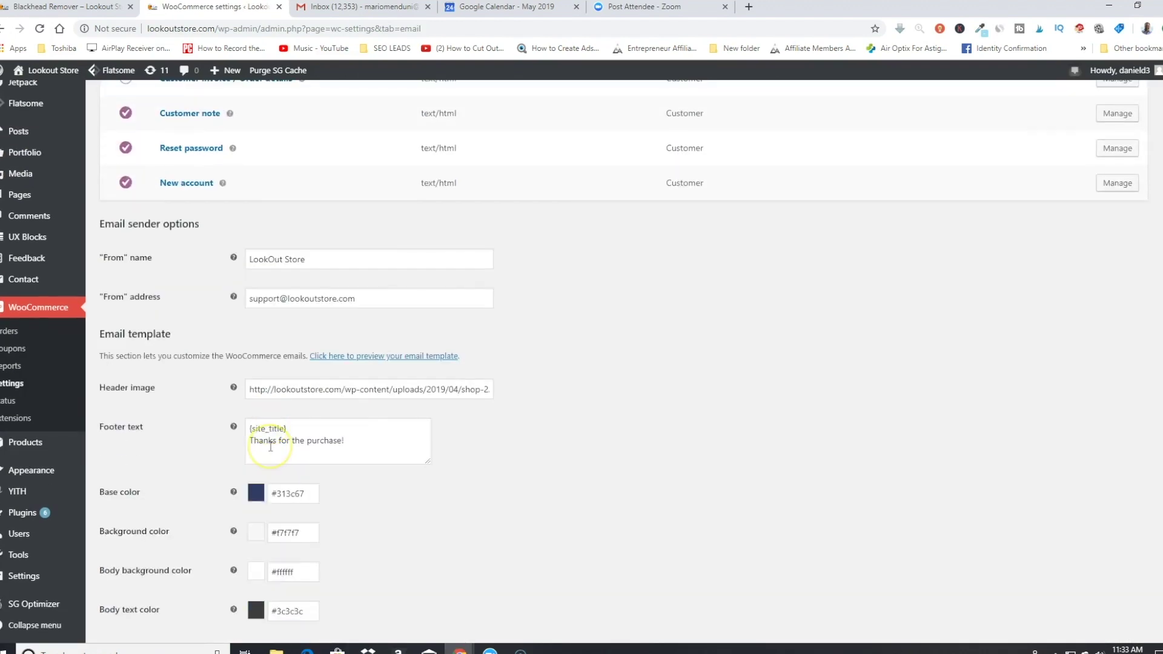
scroll(270, 446, up, 10)
Step: Review the Advanced page setup, keeping Cart as the cart page, and scan the checkout endpoints
click(511, 150)
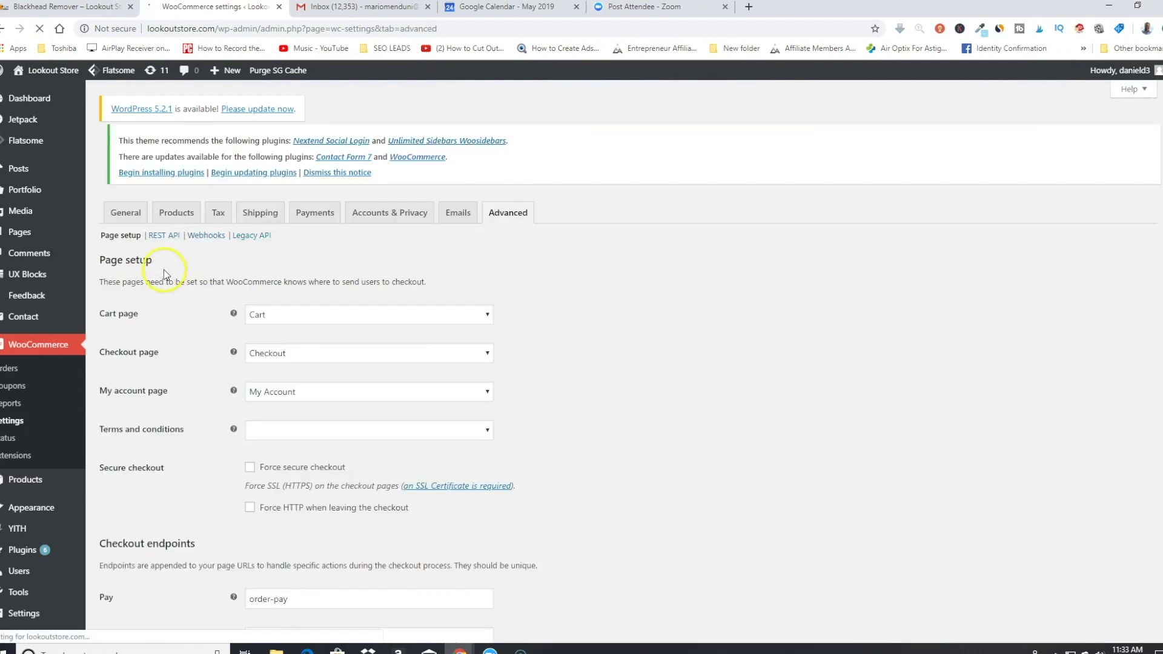
click(310, 321)
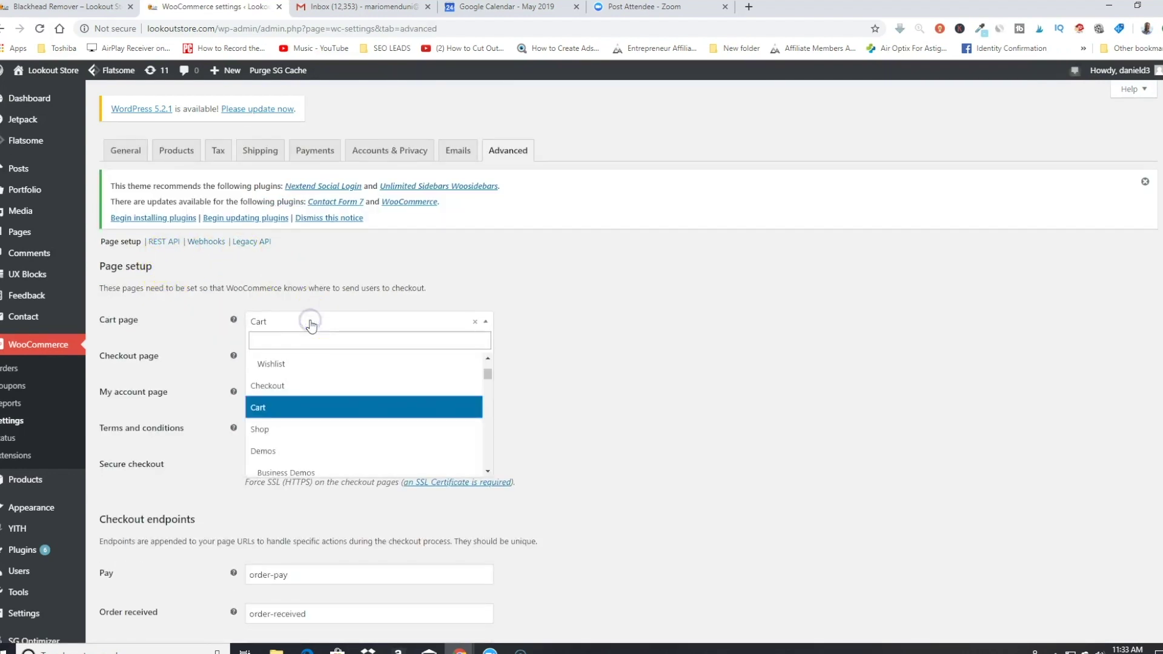
click(311, 324)
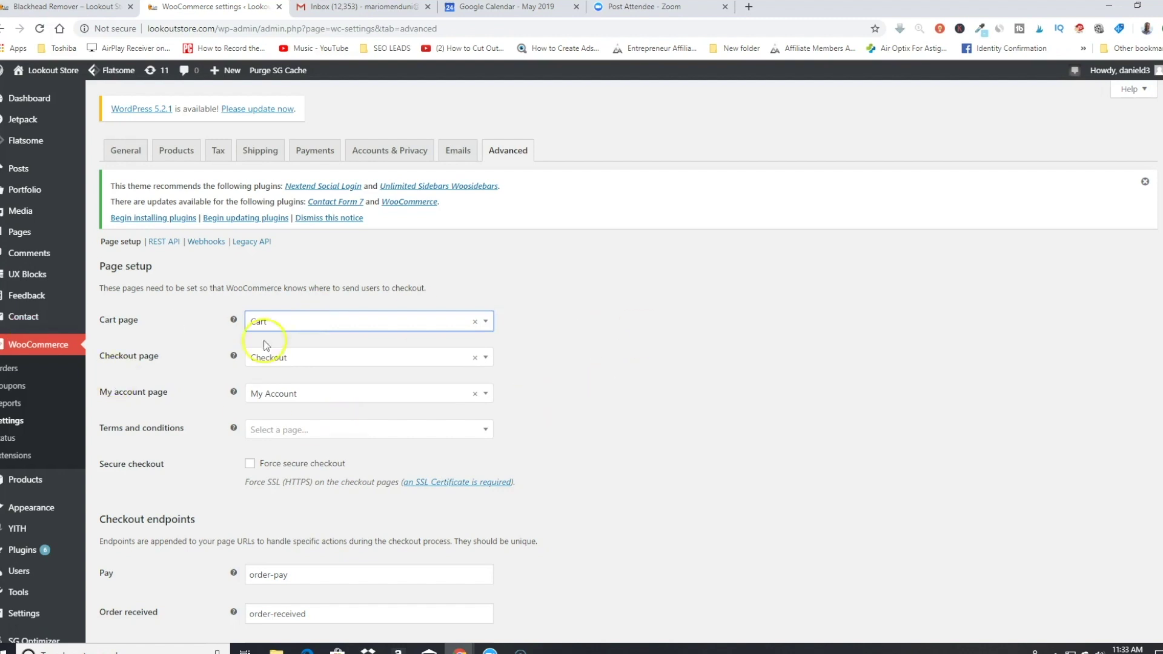
scroll(454, 350, down, 5)
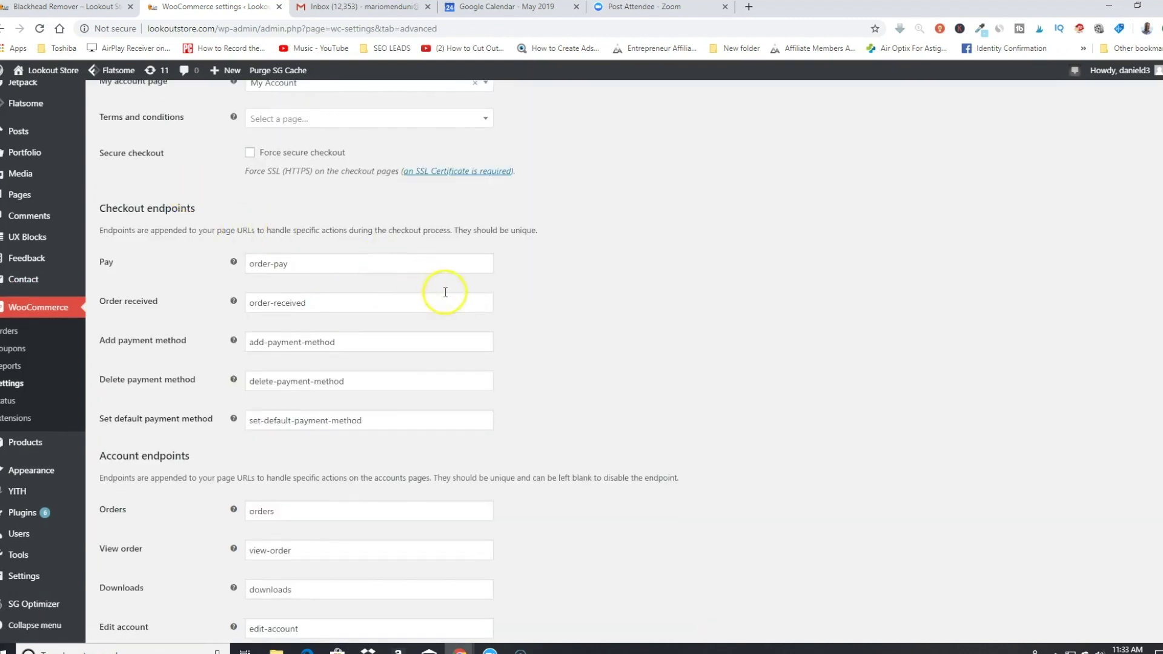
scroll(356, 315, down, 2)
scroll(180, 336, down, 1)
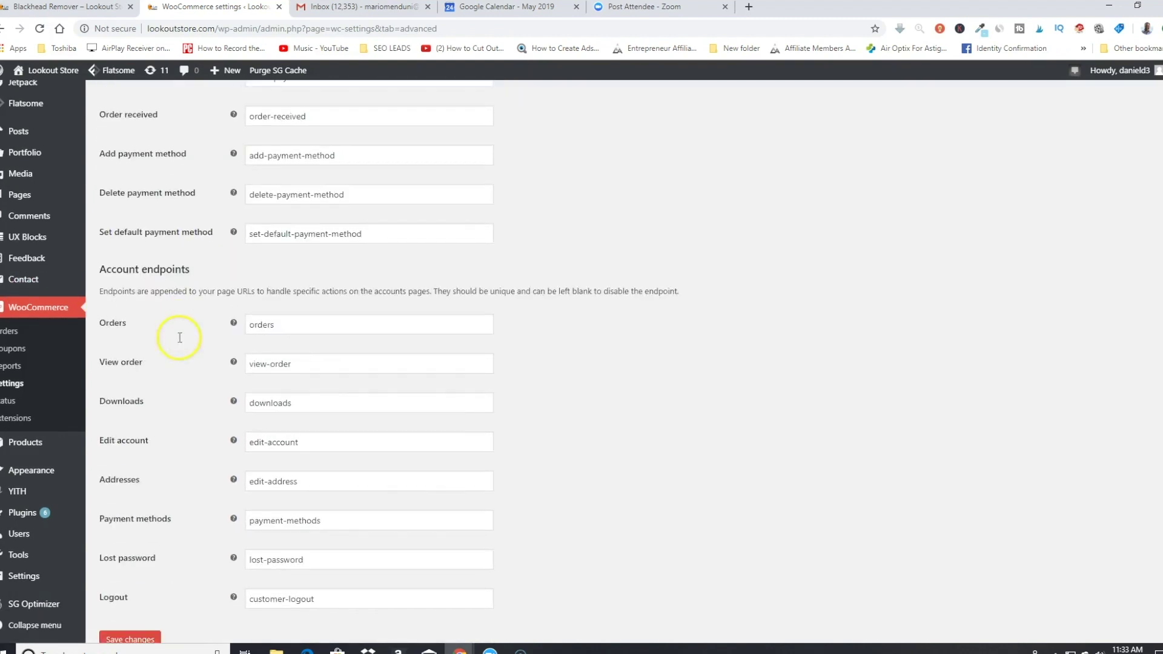
scroll(157, 329, down, 1)
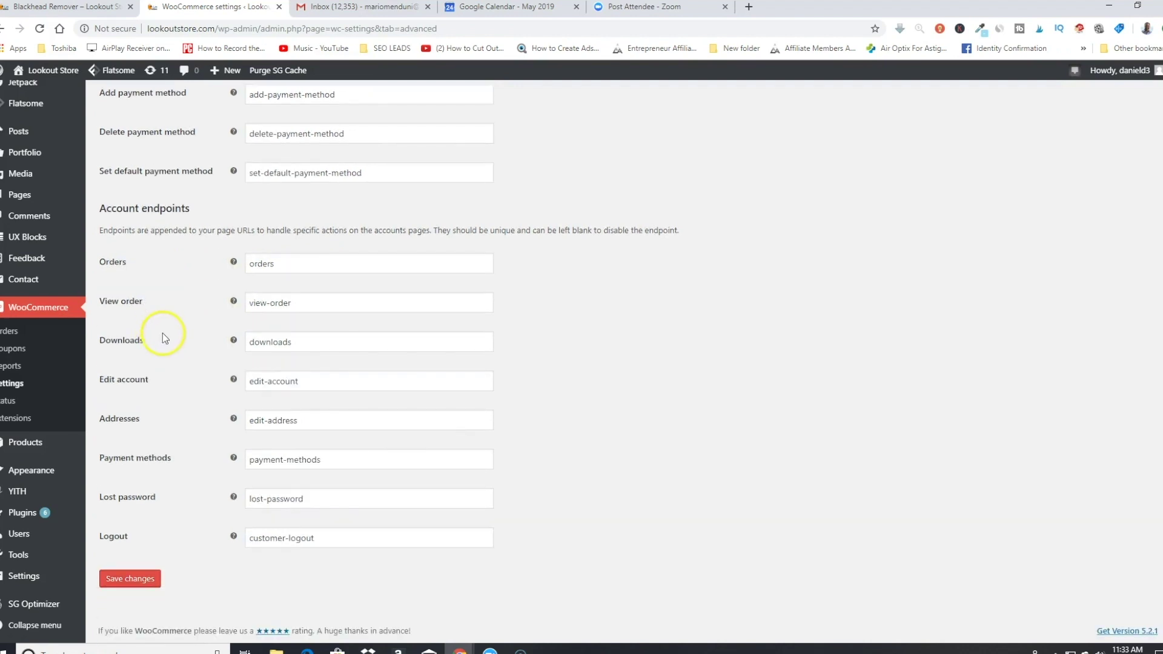
scroll(162, 333, up, 5)
scroll(168, 338, up, 4)
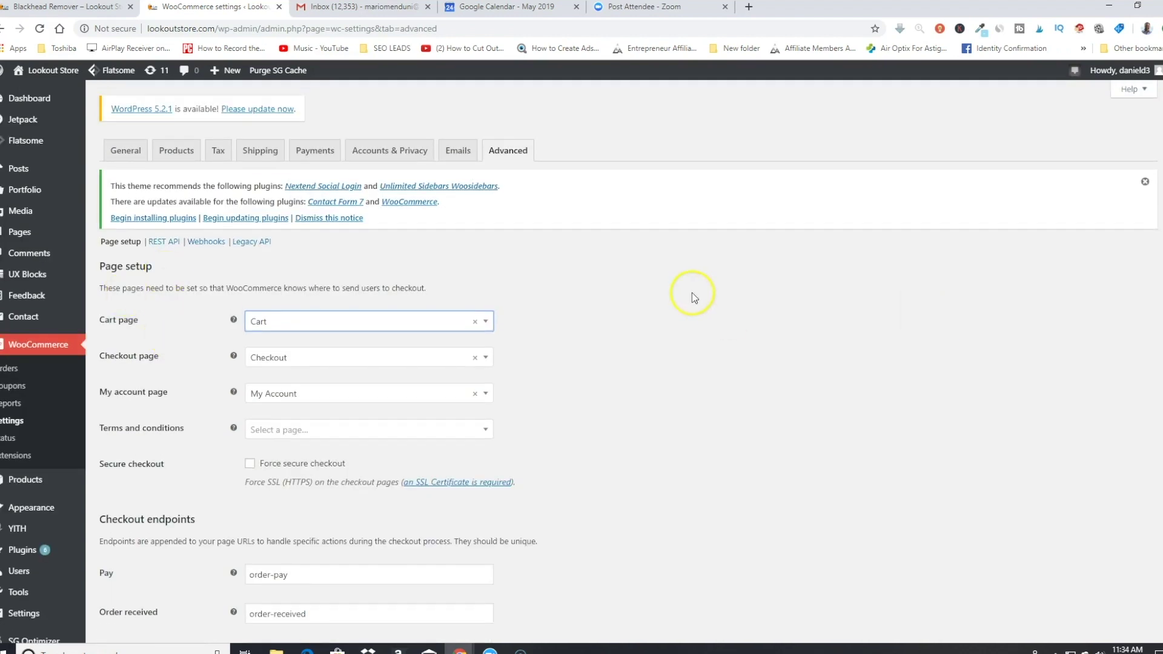